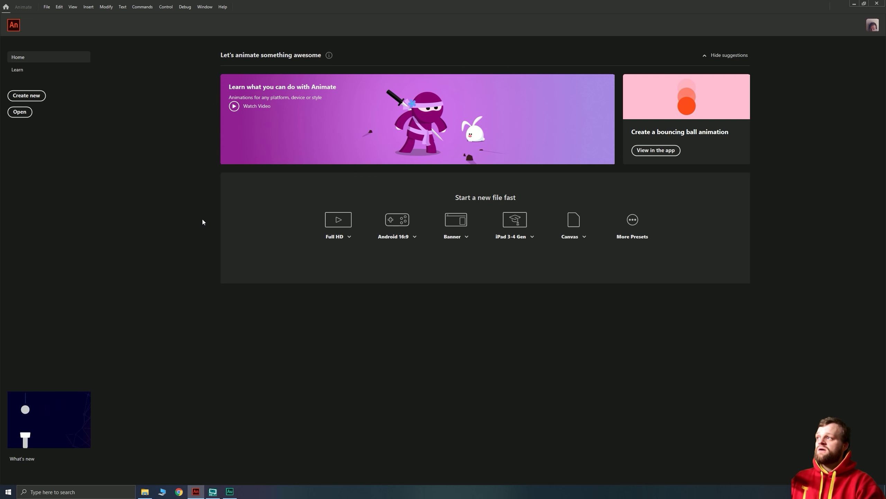
# Create a character animation document 2560 px wide and 1440 px high at 24 fps for ActionScript 3.0.
pyautogui.click(26, 97)
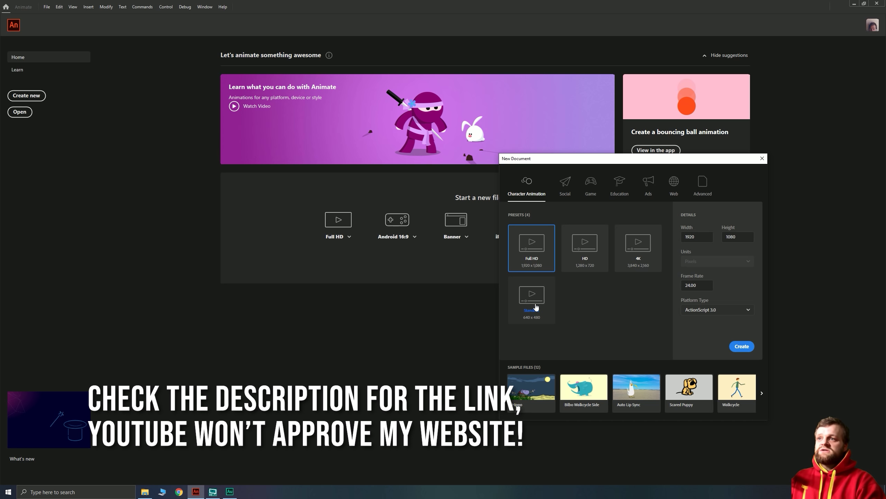
pyautogui.moveTo(559, 161); pyautogui.dragTo(391, 152)
pyautogui.doubleClick(531, 228)
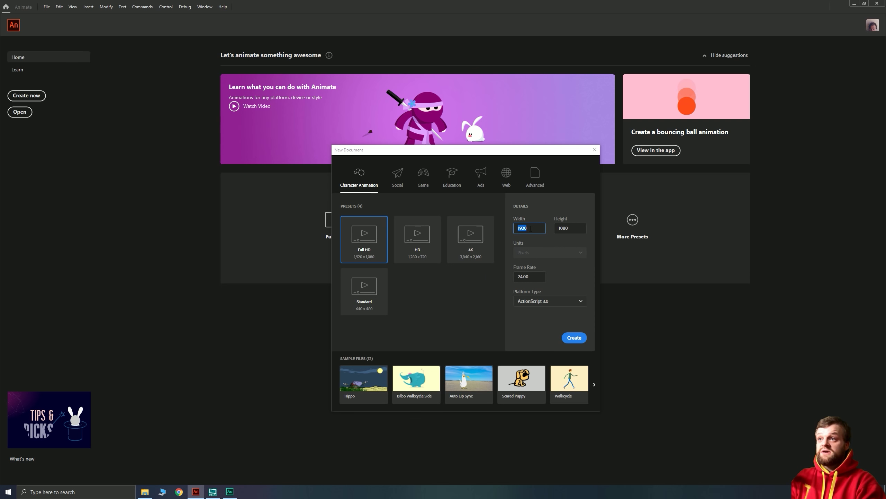
pyautogui.write('2560')
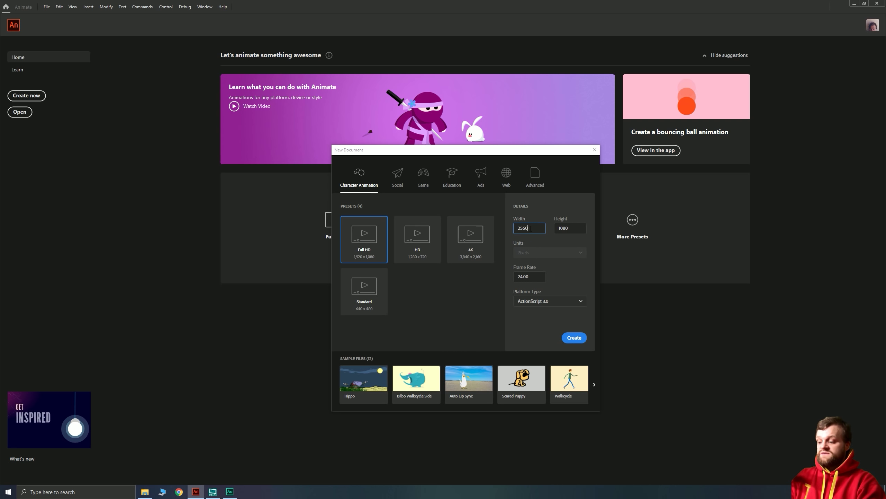
pyautogui.press('Tab')
pyautogui.write('1440')
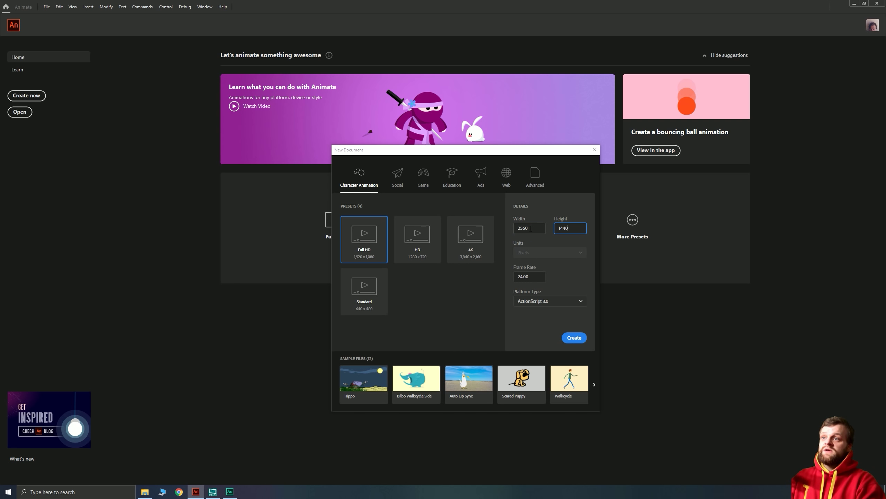
pyautogui.click(534, 279)
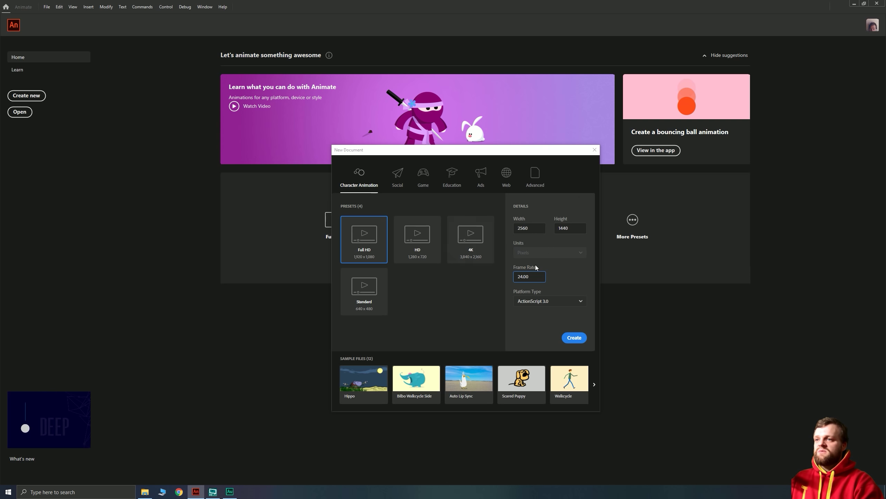
pyautogui.moveTo(535, 277); pyautogui.dragTo(503, 275)
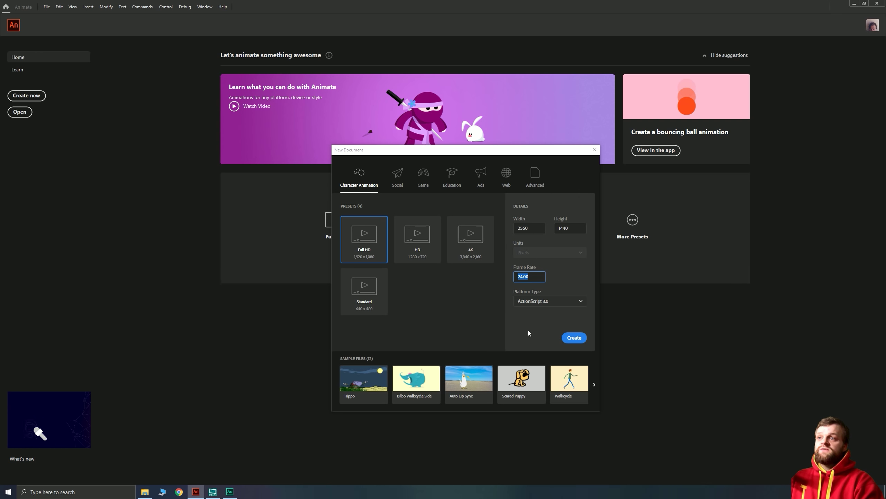
pyautogui.click(540, 326)
pyautogui.click(574, 338)
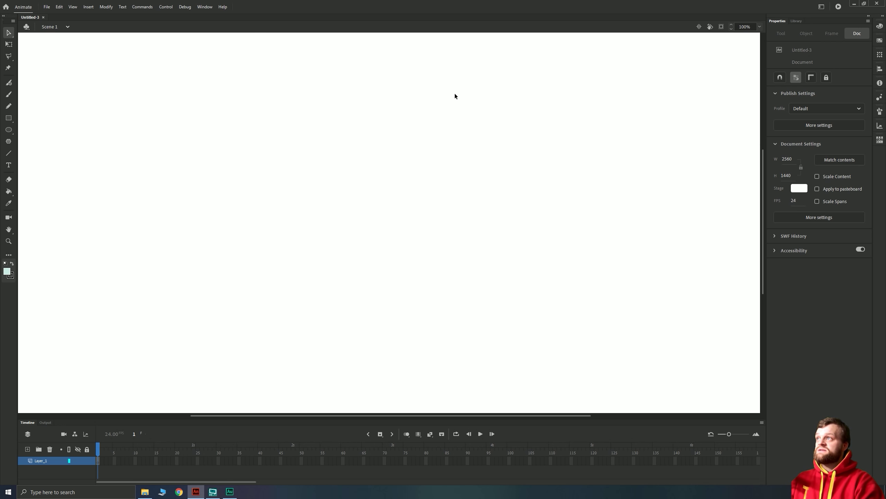
pyautogui.click(203, 7)
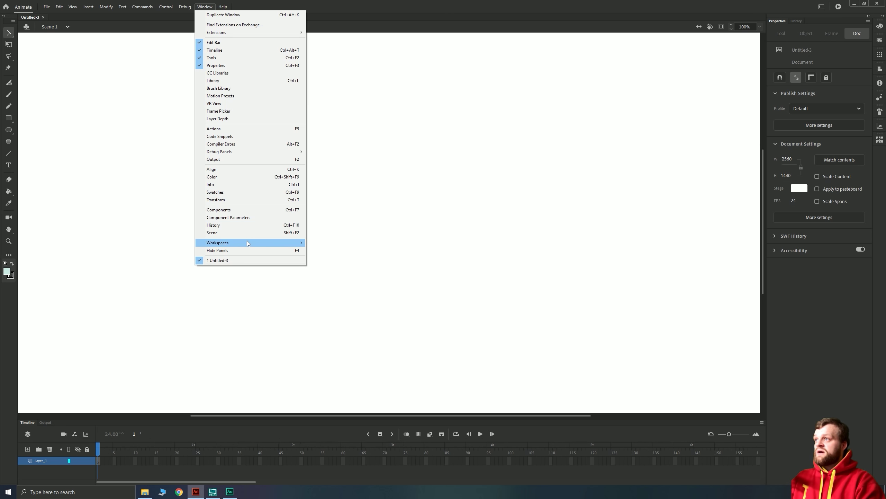
pyautogui.click(506, 185)
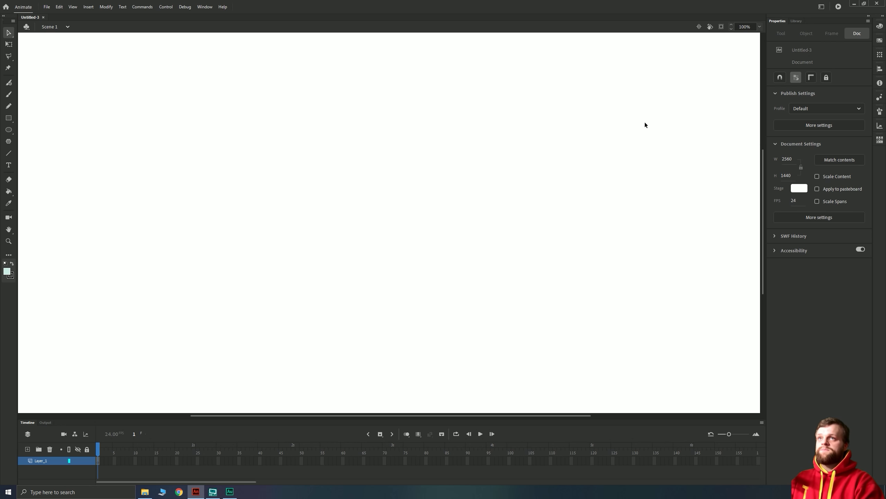
# Fit the whole stage in the window and zoom out slightly to show the pasteboard around it.
pyautogui.click(760, 26)
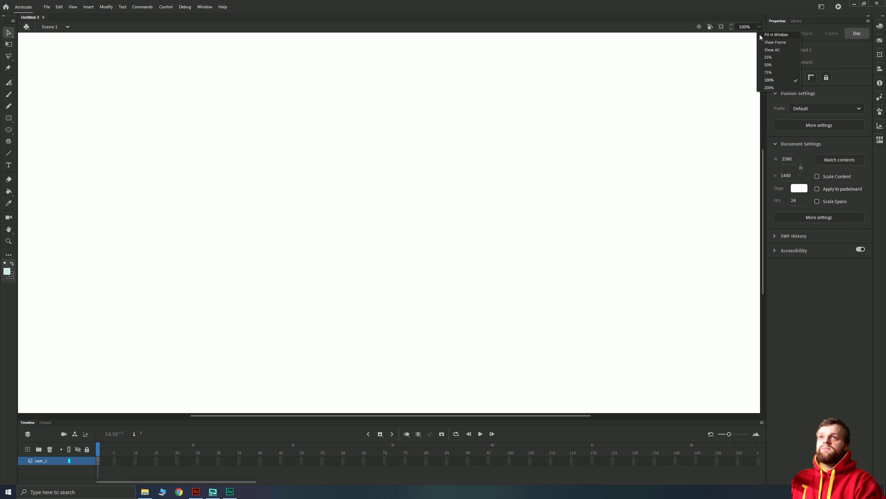
pyautogui.click(769, 34)
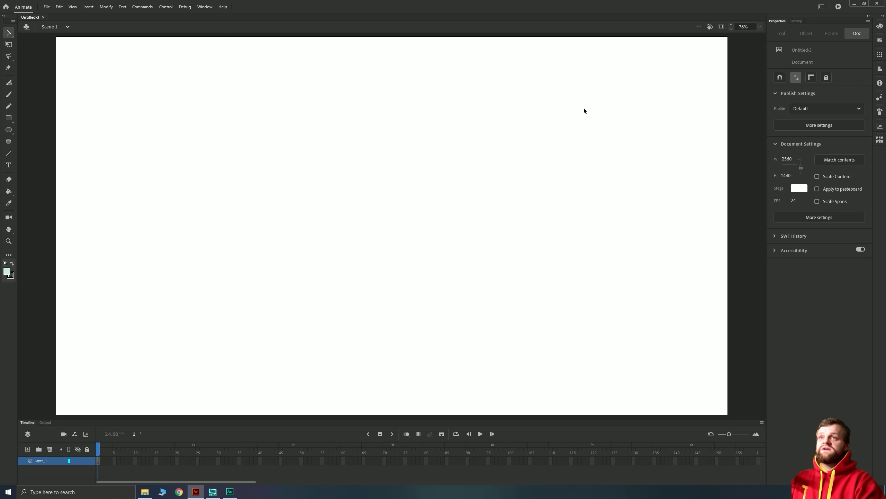
pyautogui.scroll(-1, 448, 287)
pyautogui.scroll(1, 448, 285)
pyautogui.scroll(-1, 448, 285)
pyautogui.scroll(1, 448, 285)
pyautogui.scroll(-1, 448, 287)
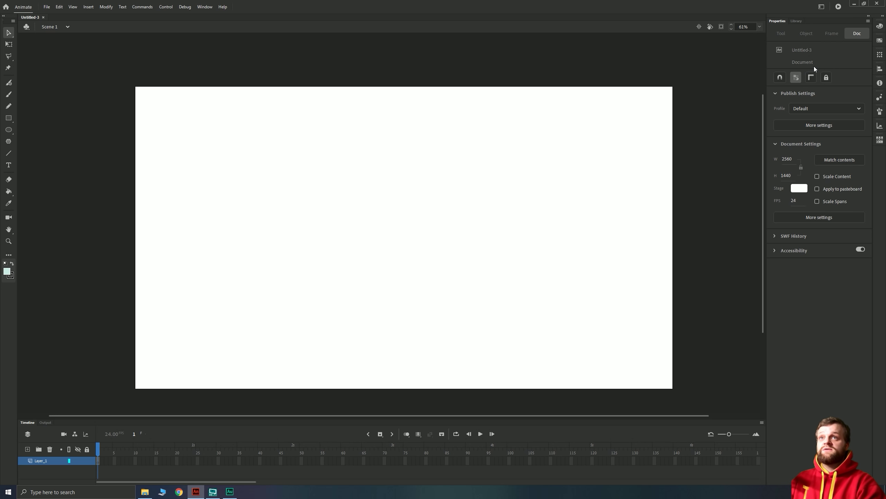
# Examine the document's library, the colour swatches, and the transform and align options.
pyautogui.click(794, 21)
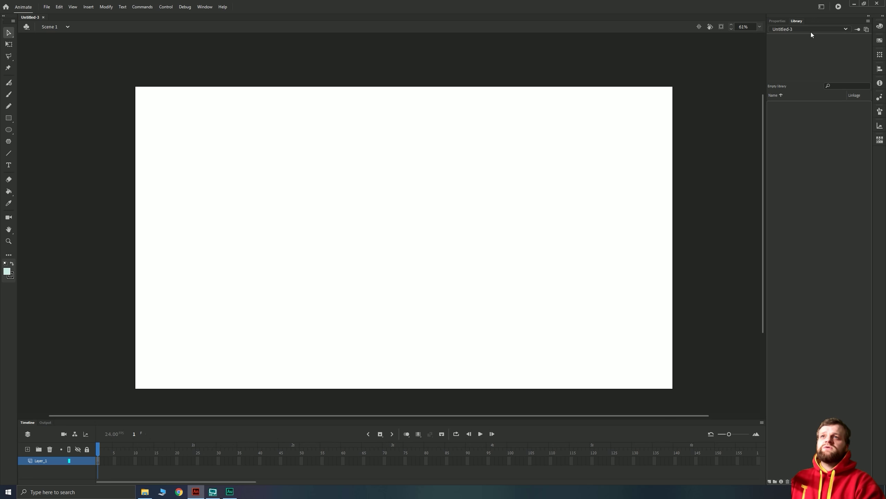
pyautogui.click(775, 22)
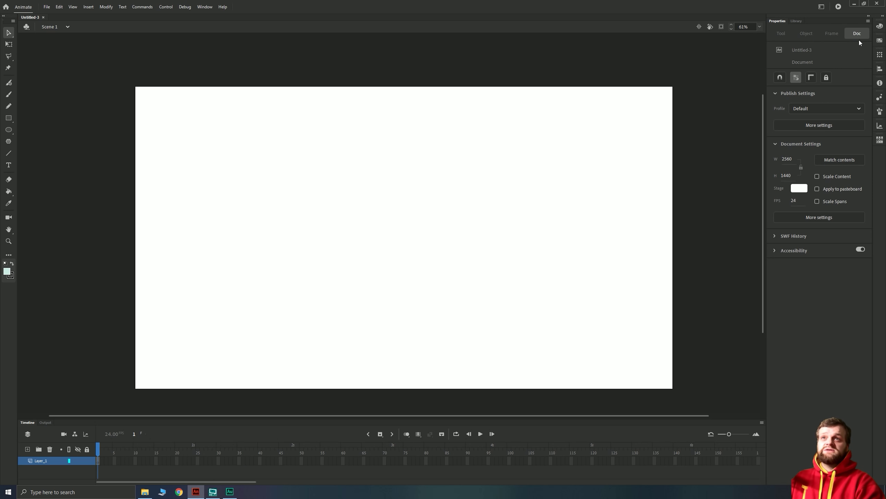
pyautogui.click(879, 28)
pyautogui.click(880, 54)
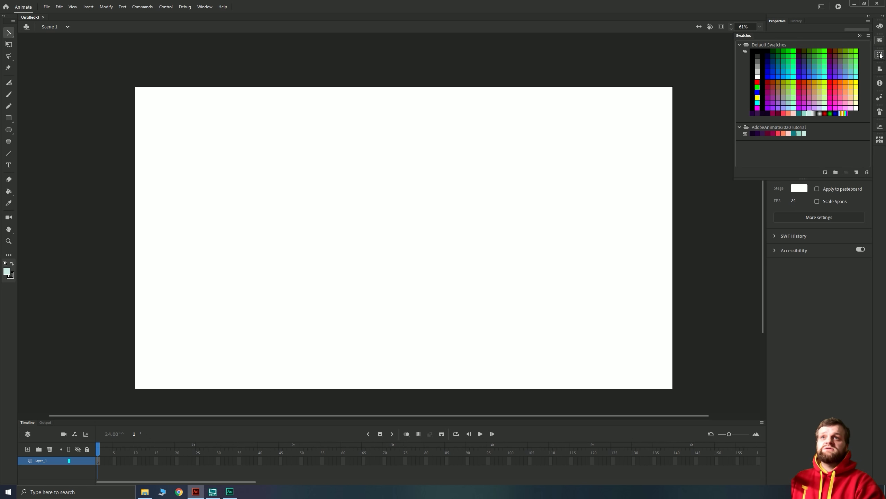
pyautogui.click(880, 55)
pyautogui.click(879, 69)
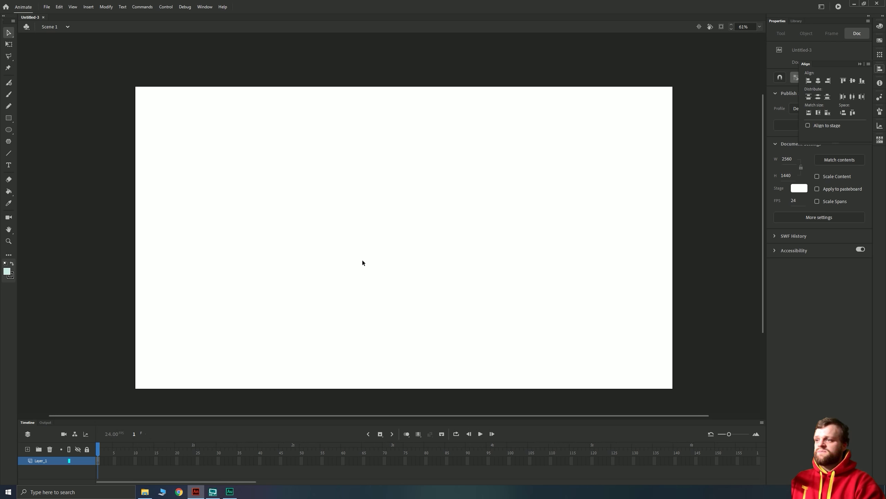
pyautogui.click(370, 268)
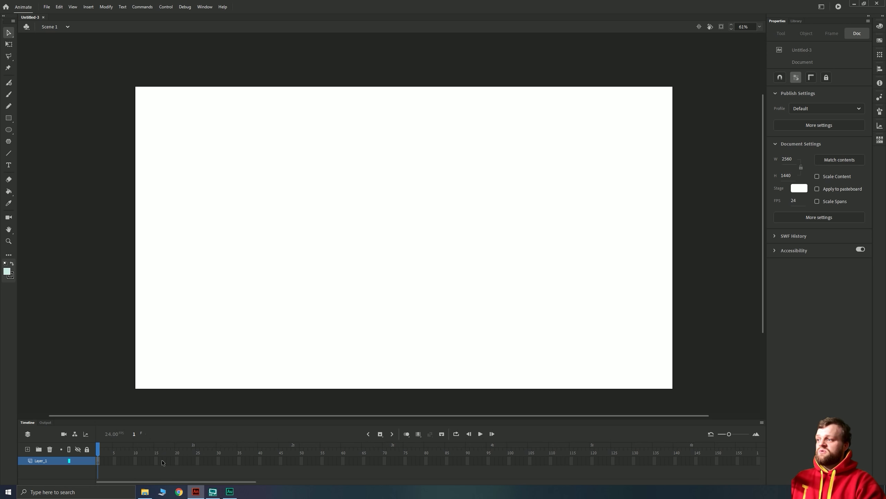
# Import AdobeAnimate2020Sketch.png from the assets folder onto the stage and inspect its entry in the library.
pyautogui.click(145, 492)
pyautogui.moveTo(265, 245); pyautogui.dragTo(362, 139)
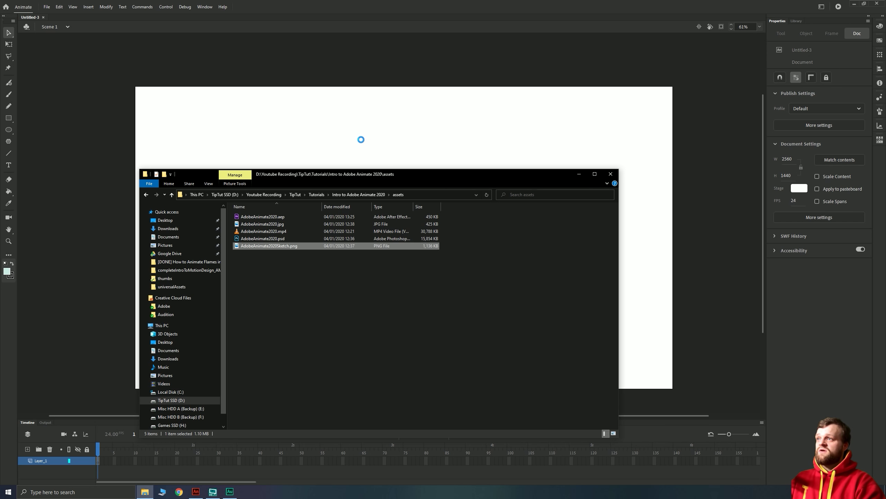
pyautogui.click(285, 74)
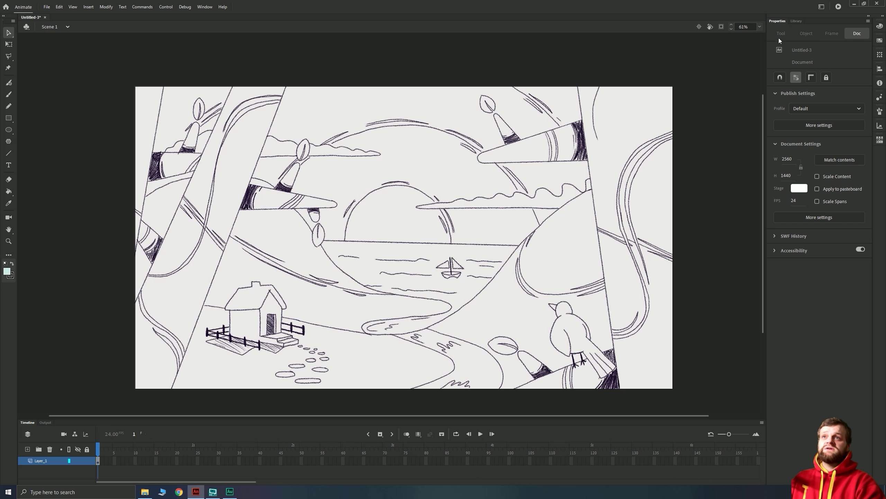
pyautogui.click(798, 21)
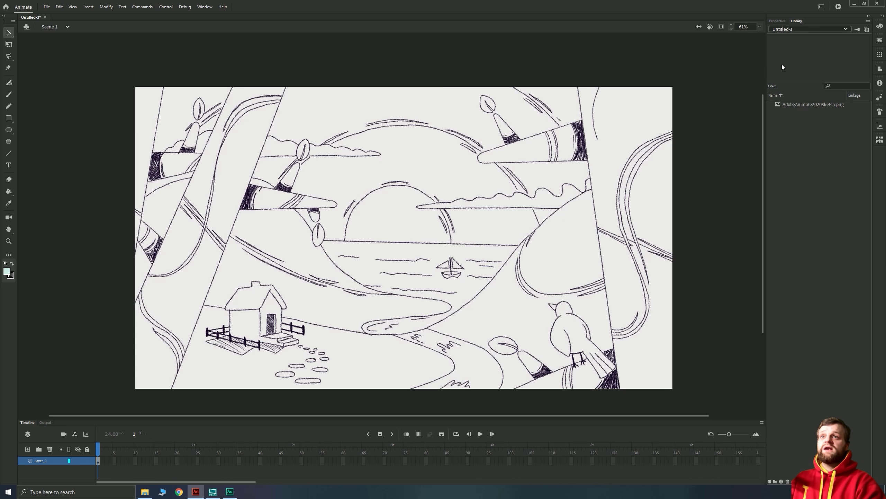
pyautogui.click(803, 105)
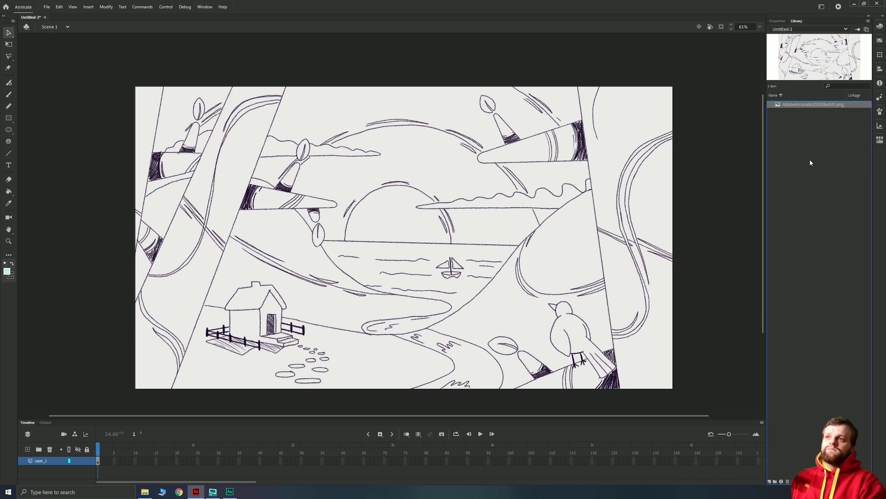
pyautogui.click(396, 230)
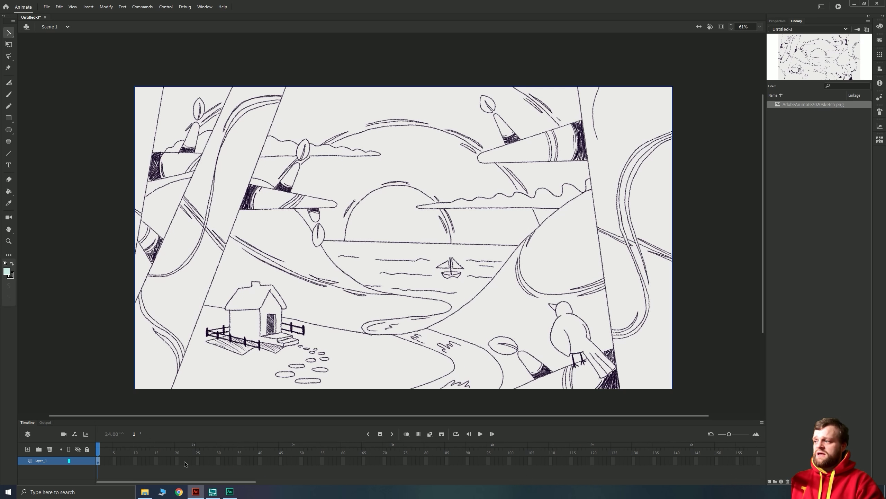
# Enlarge the timeline area and delete the sketch image from the stage.
pyautogui.moveTo(111, 419); pyautogui.dragTo(116, 339)
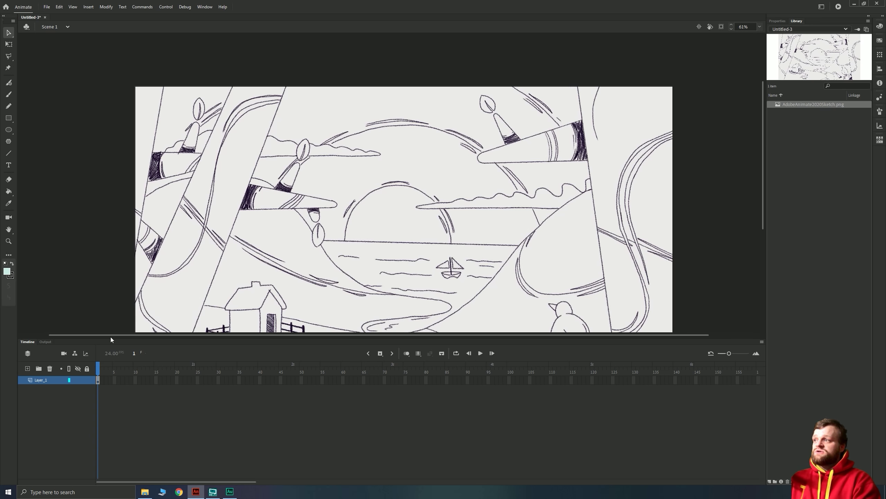
pyautogui.click(218, 177)
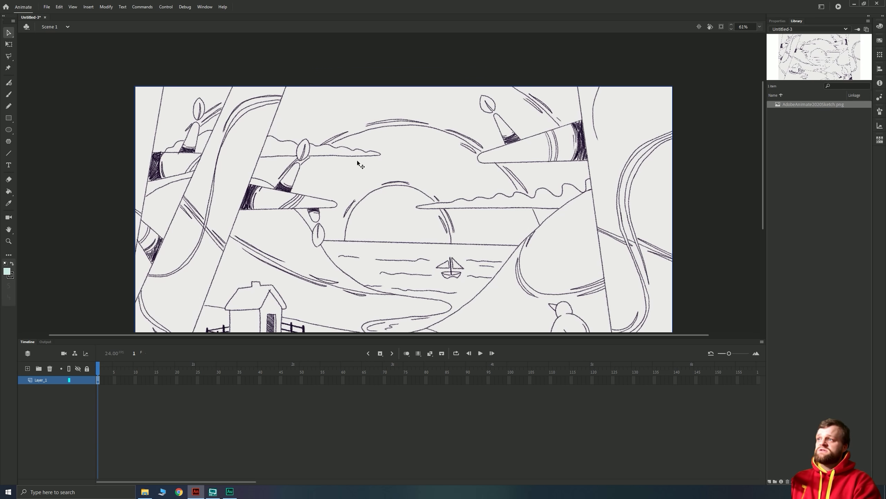
pyautogui.press('Delete')
pyautogui.scroll(-3, 387, 245)
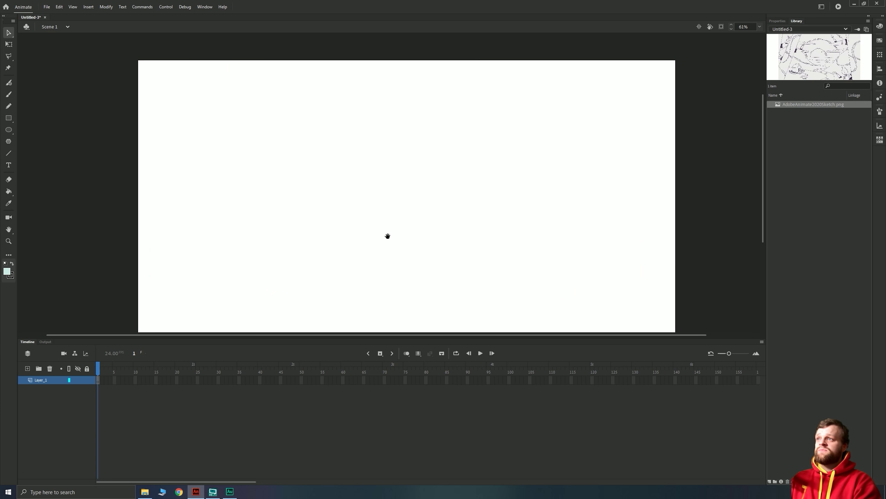
# Paint a small pale mint oval ring on frame 1 of Layer_1 with the brush.
pyautogui.press('b')
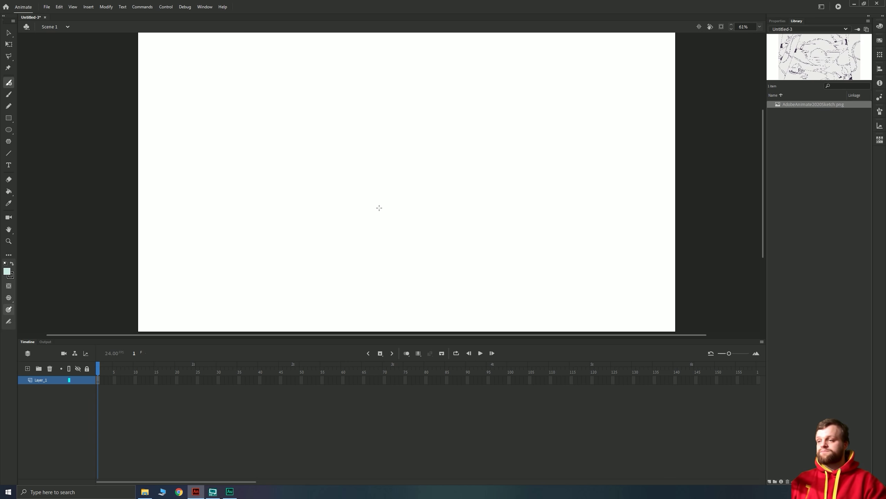
pyautogui.click(339, 166)
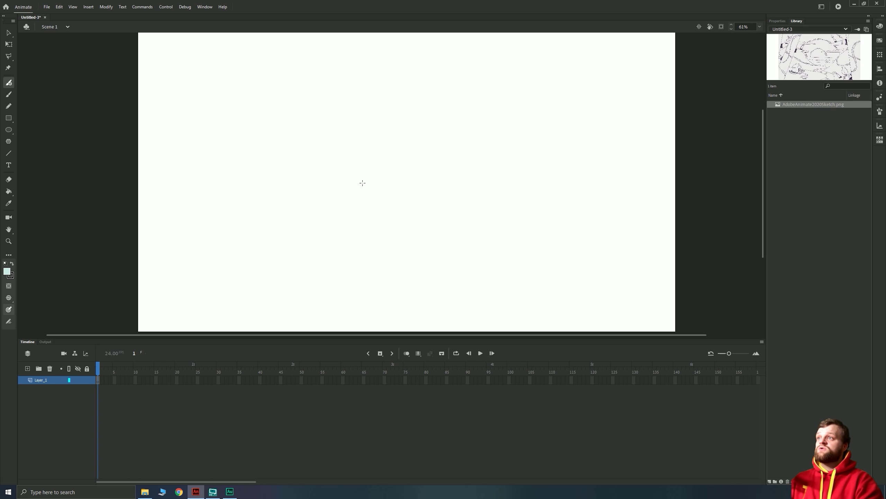
pyautogui.moveTo(366, 168)
pyautogui.mouseDown()
pyautogui.moveTo(340, 158)
pyautogui.moveTo(338, 189)
pyautogui.moveTo(360, 194)
pyautogui.moveTo(369, 176)
pyautogui.moveTo(346, 151)
pyautogui.mouseUp()
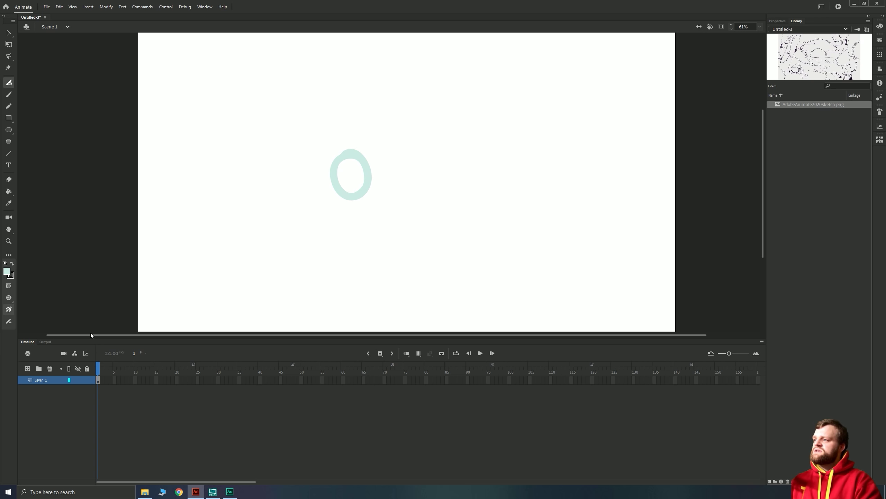
# Extend the oval drawing on Layer_1 to frame 27 by inserting frames.
pyautogui.click(98, 381)
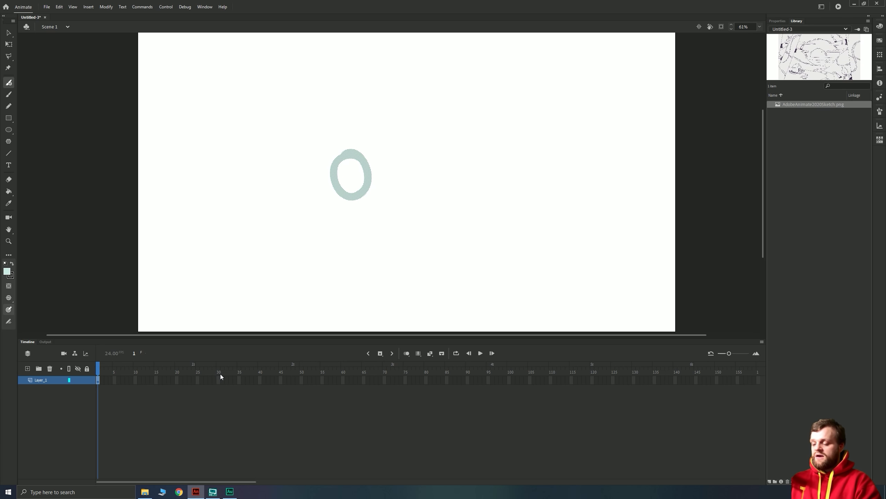
pyautogui.rightClick(119, 381)
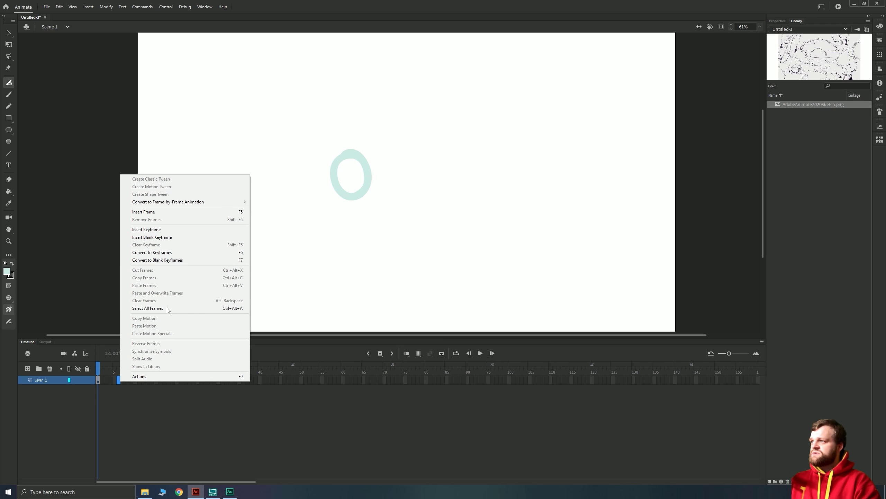
pyautogui.click(143, 421)
pyautogui.click(123, 382)
pyautogui.click(207, 381)
pyautogui.press('F5')
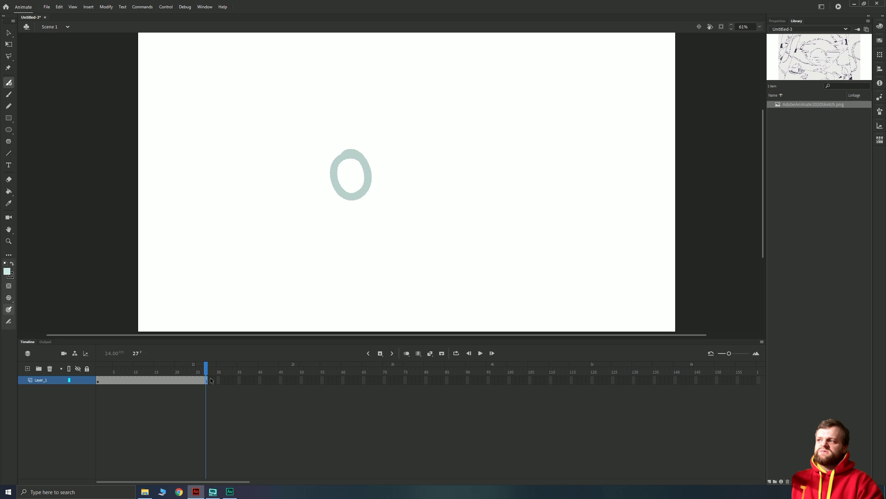
# Shorten Layer_1 to 24 frames by removing frames 25 to 27, and play the animation from frame 1.
pyautogui.click(195, 380)
pyautogui.moveTo(198, 380); pyautogui.dragTo(219, 379)
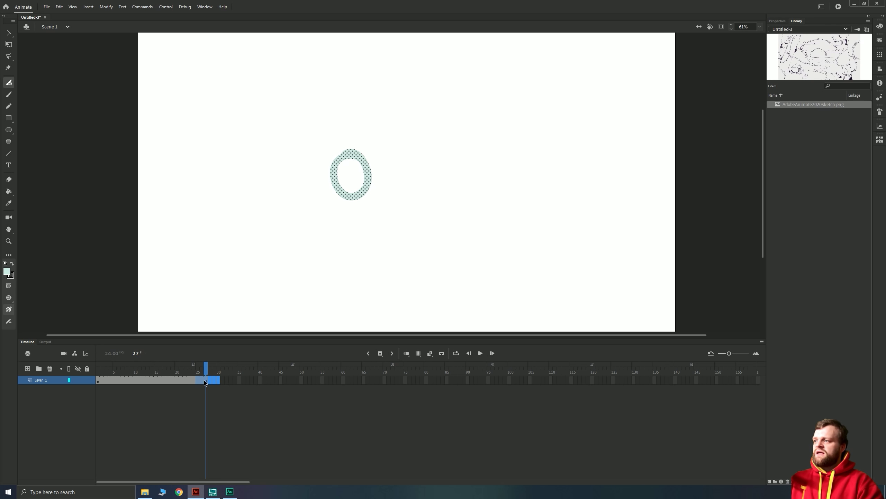
pyautogui.rightClick(206, 380)
pyautogui.click(231, 218)
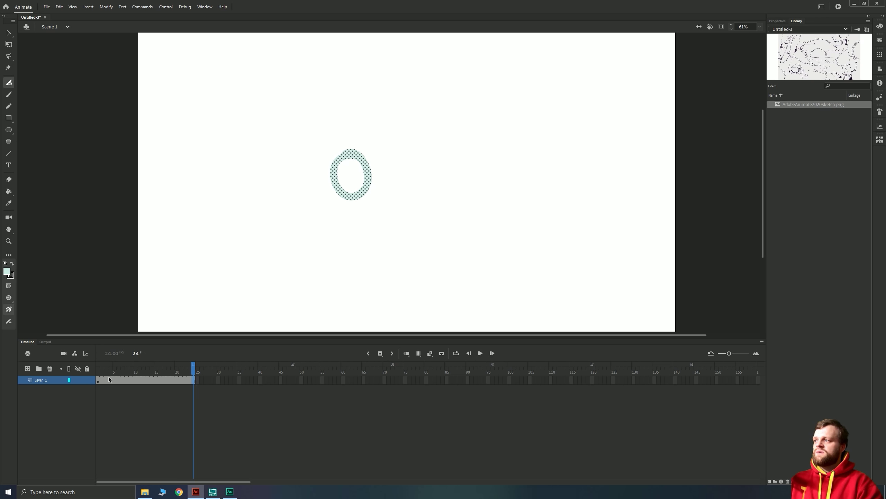
pyautogui.click(98, 381)
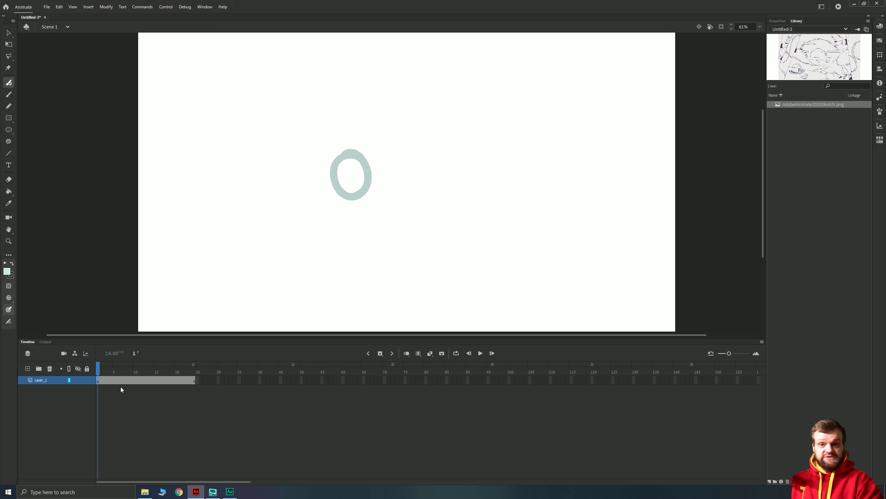
pyautogui.press('Return')
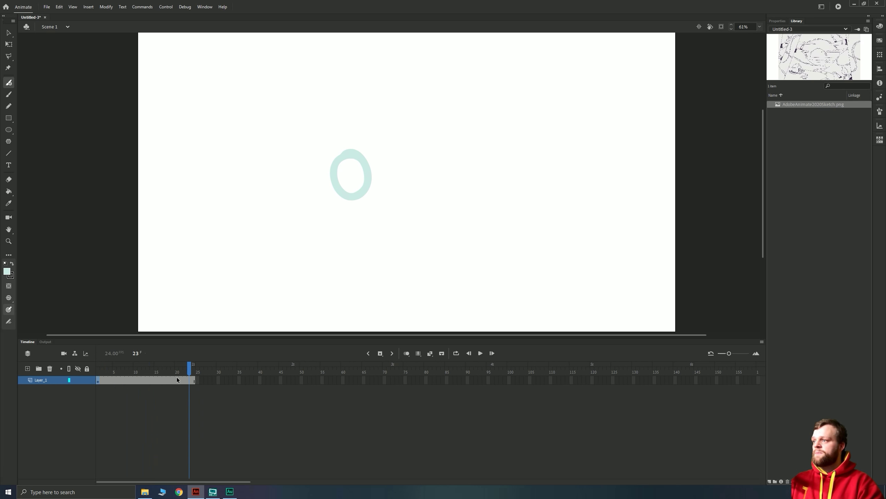
# Insert a keyframe at frame 25 of Layer_1, directly after the 24-frame oval drawing.
pyautogui.click(197, 381)
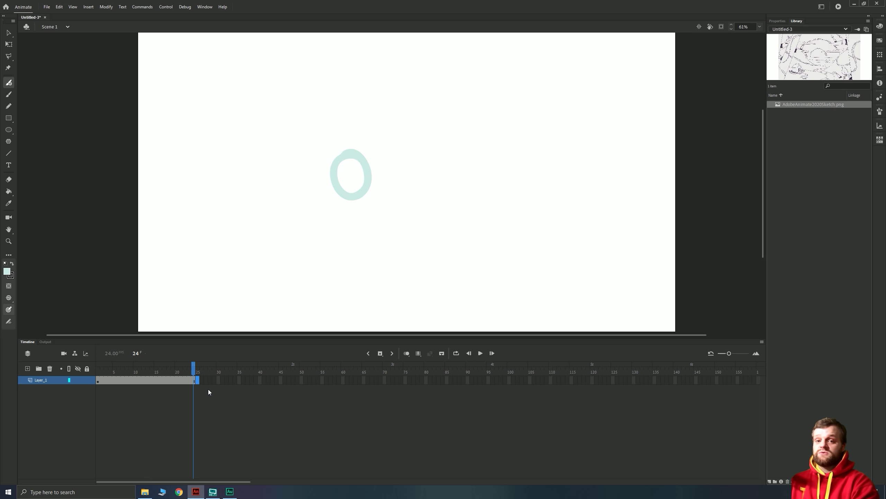
pyautogui.press('.')
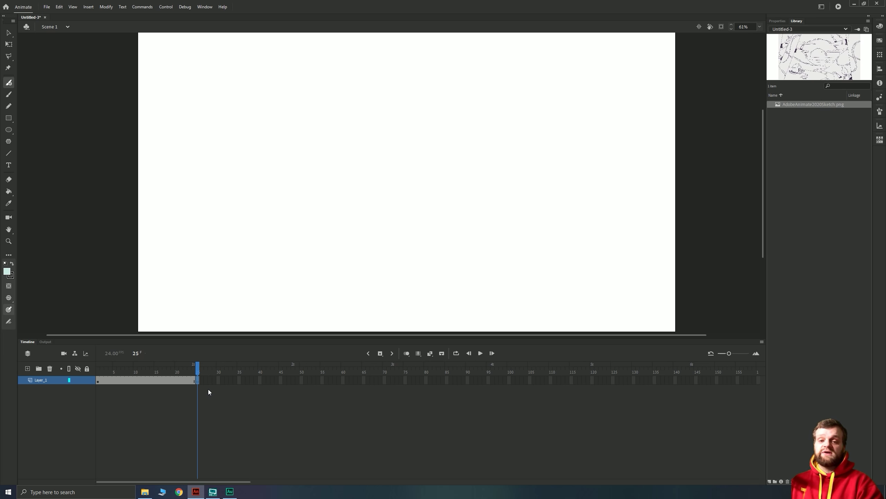
pyautogui.press(',')
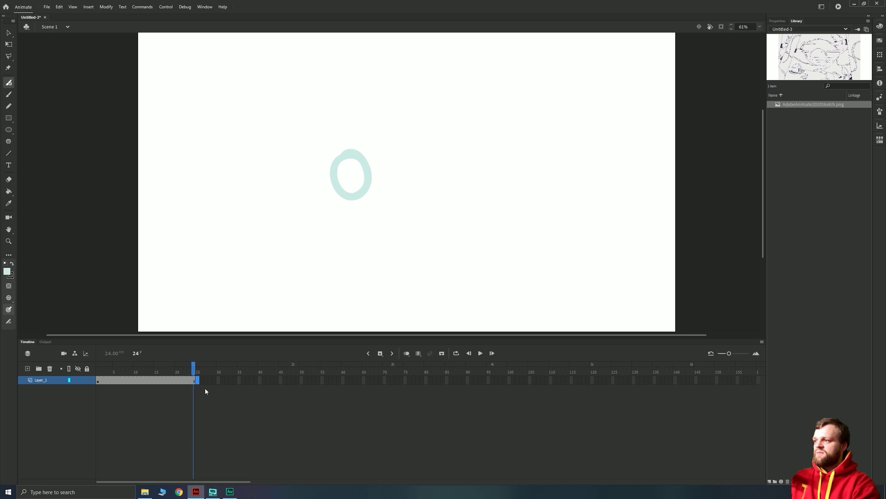
pyautogui.press('F6')
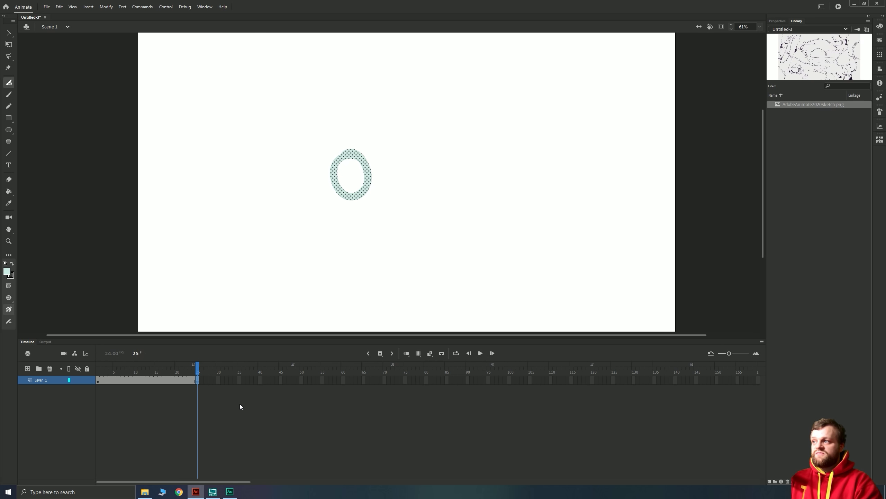
# Delete the oval from the frame 25 keyframe and paint a pale mint square outline in its place with the brush.
pyautogui.click(195, 383)
pyautogui.click(197, 381)
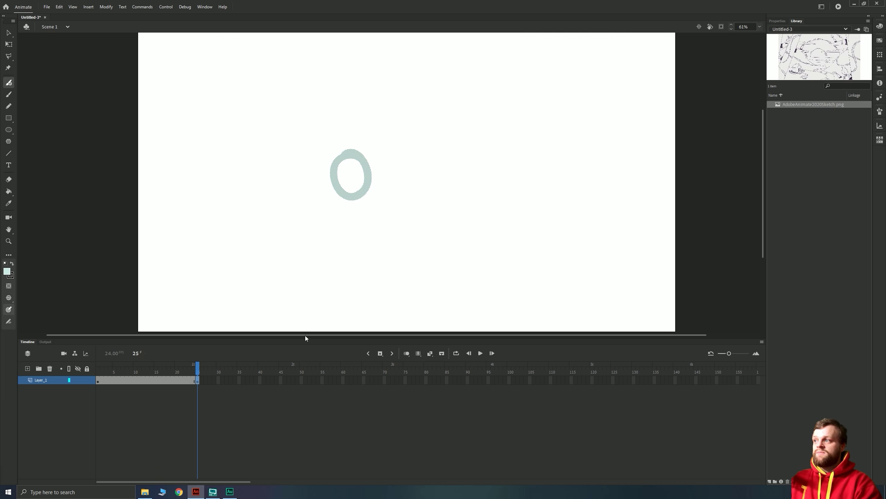
pyautogui.press('Delete')
pyautogui.click(197, 381)
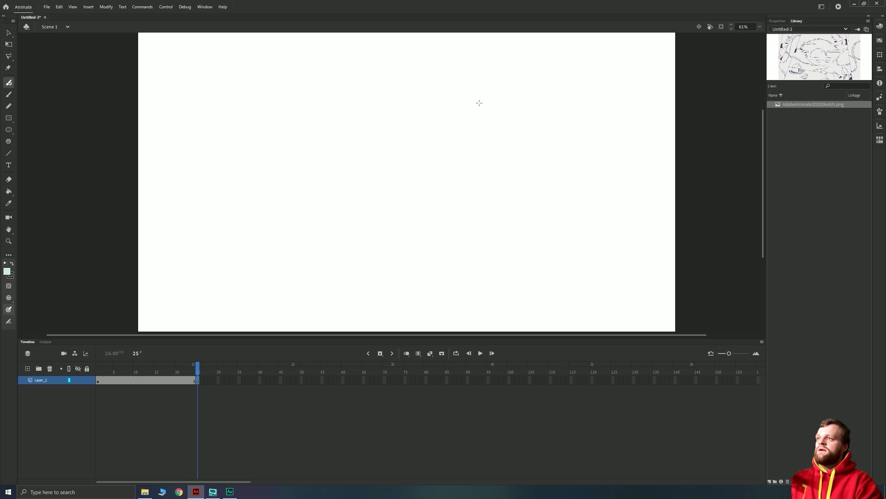
pyautogui.moveTo(378, 152)
pyautogui.mouseDown()
pyautogui.moveTo(332, 170)
pyautogui.moveTo(359, 208)
pyautogui.moveTo(380, 182)
pyautogui.moveTo(383, 157)
pyautogui.mouseUp()
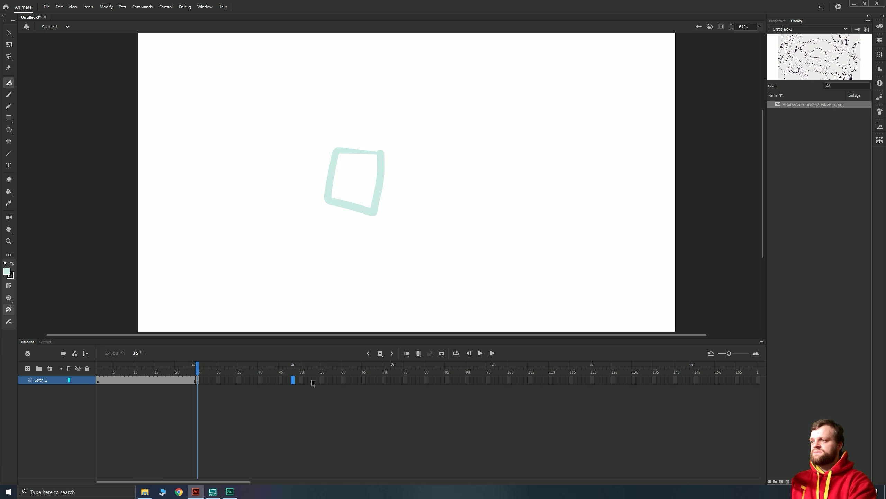
# Extend the square drawing on Layer_1 to frame 48 and play the animation through the oval and the square.
pyautogui.press('F5')
pyautogui.press('Return')
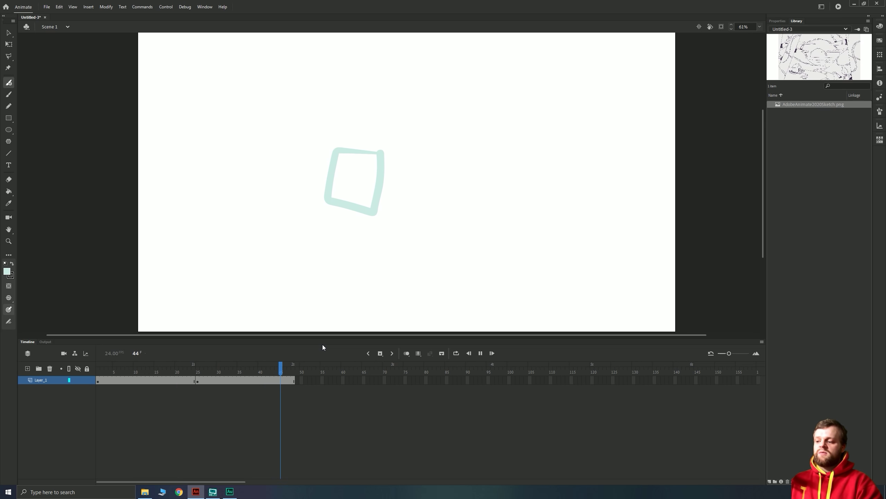
pyautogui.press('Return')
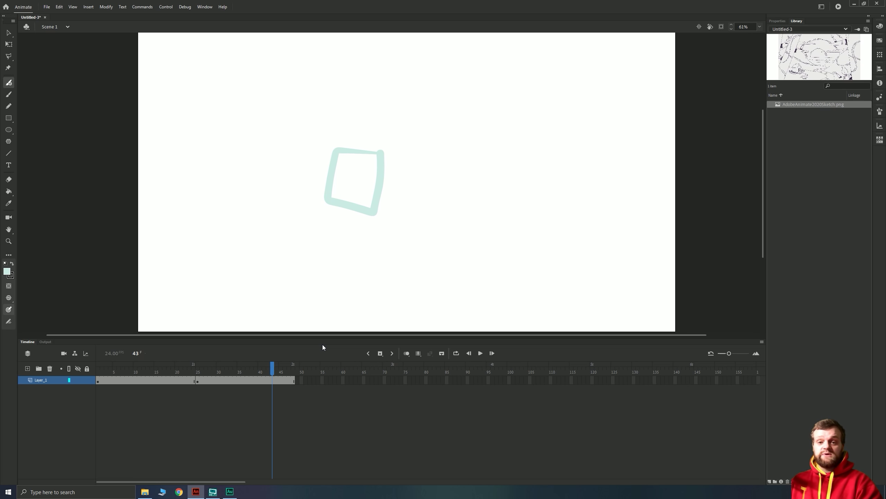
# Remove all the frames holding the oval and square drawings from Layer_1, leaving an empty timeline.
pyautogui.click(197, 381)
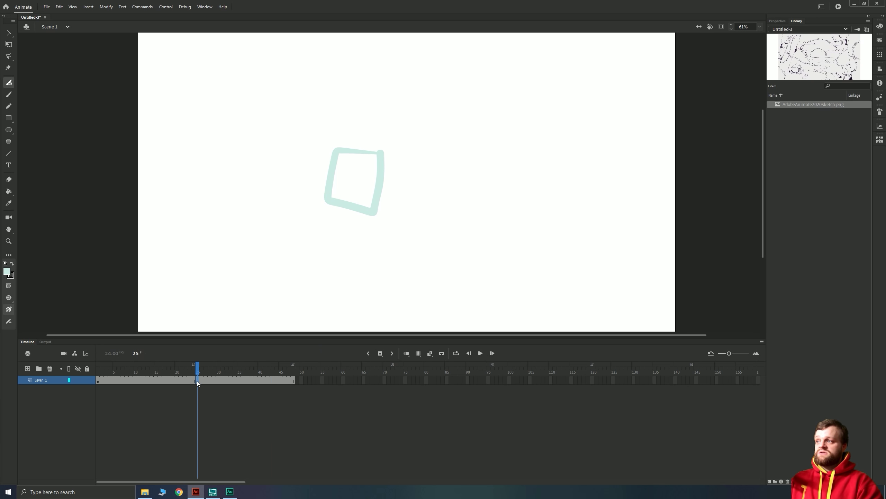
pyautogui.moveTo(307, 376); pyautogui.dragTo(106, 379)
pyautogui.rightClick(125, 383)
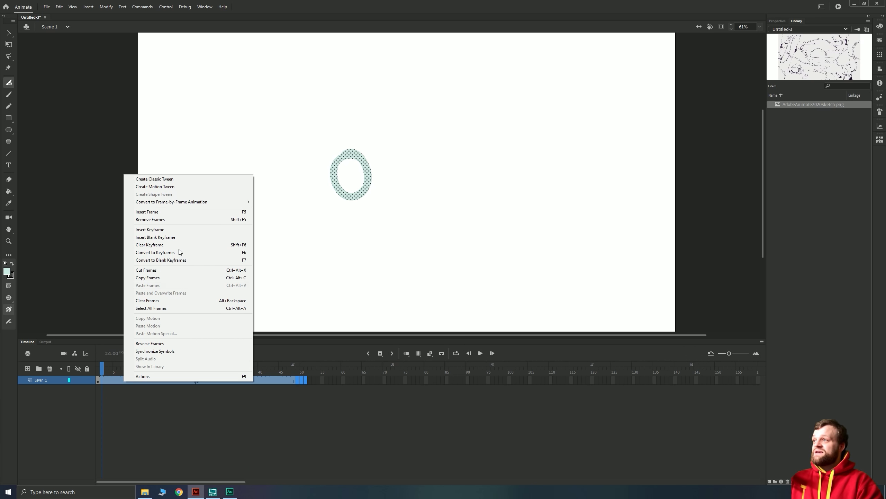
pyautogui.click(158, 220)
pyautogui.click(98, 381)
pyautogui.press('Delete')
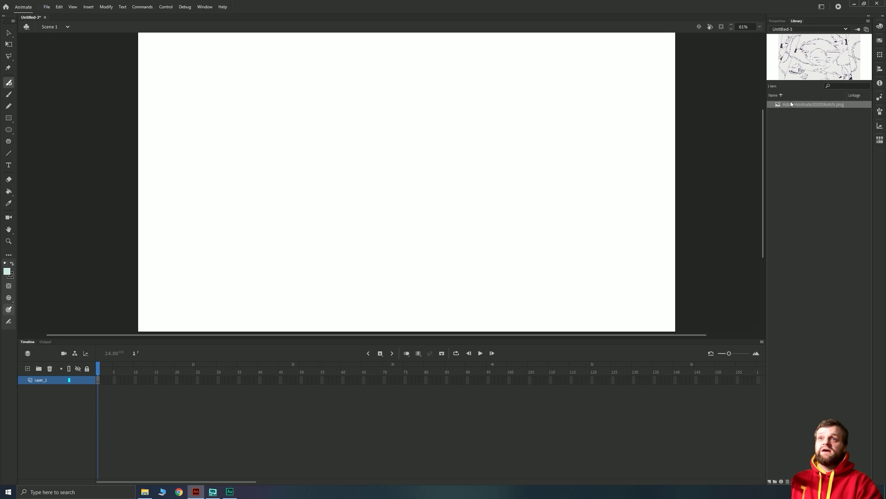
# Place the imported sketch image from the library on frame 1 and align it exactly with the stage.
pyautogui.moveTo(541, 178)
pyautogui.mouseDown()
pyautogui.moveTo(372, 154)
pyautogui.moveTo(372, 164)
pyautogui.mouseUp()
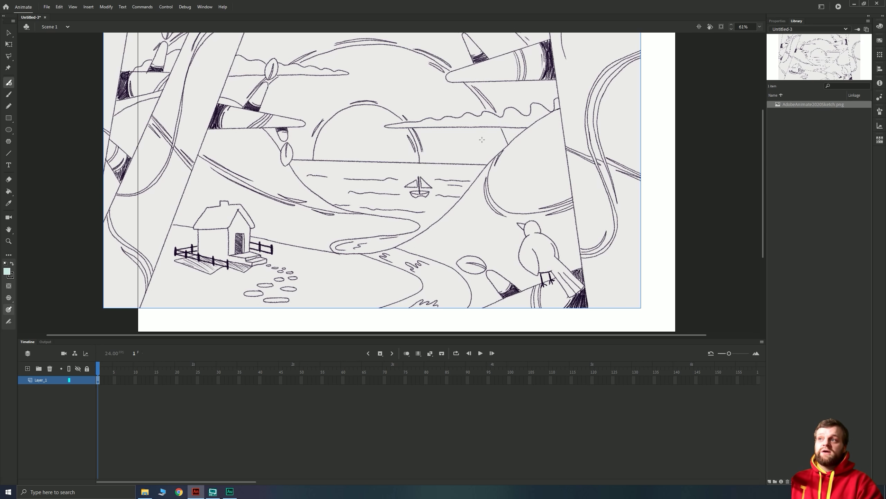
pyautogui.press('v')
pyautogui.moveTo(463, 150); pyautogui.dragTo(496, 170)
pyautogui.scroll(-3, 439, 184)
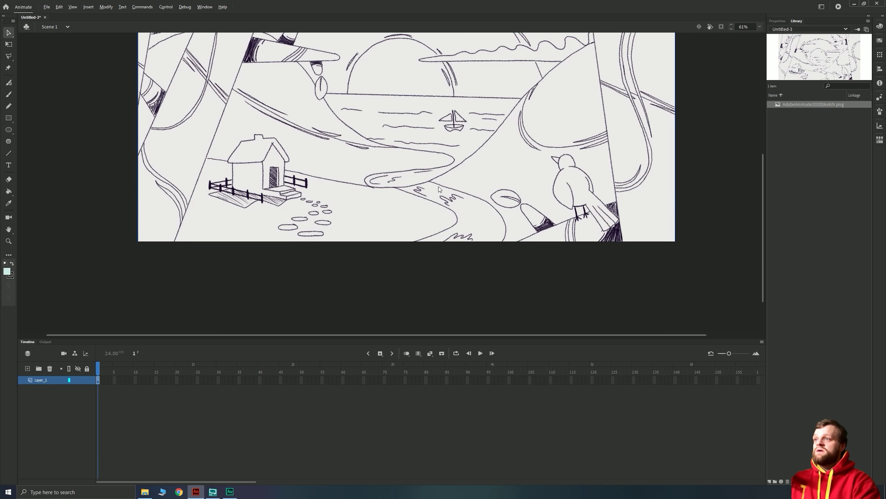
pyautogui.scroll(3, 460, 242)
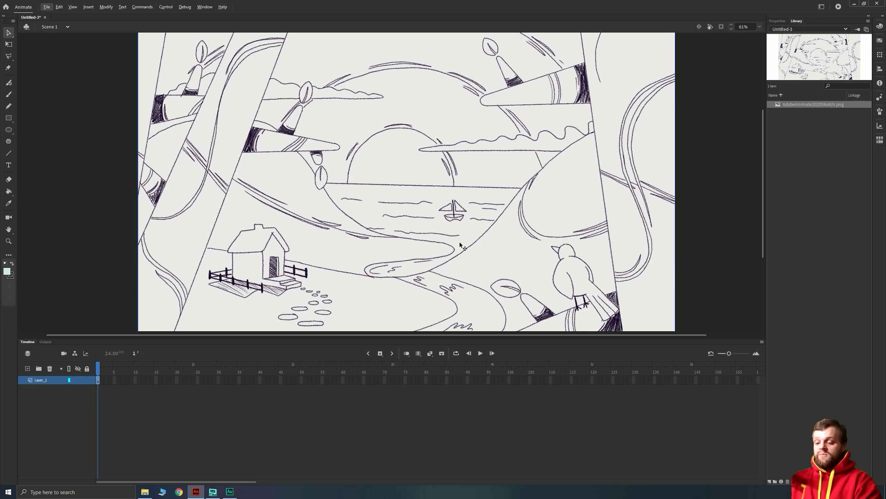
pyautogui.hotkey('ctrl', '-')
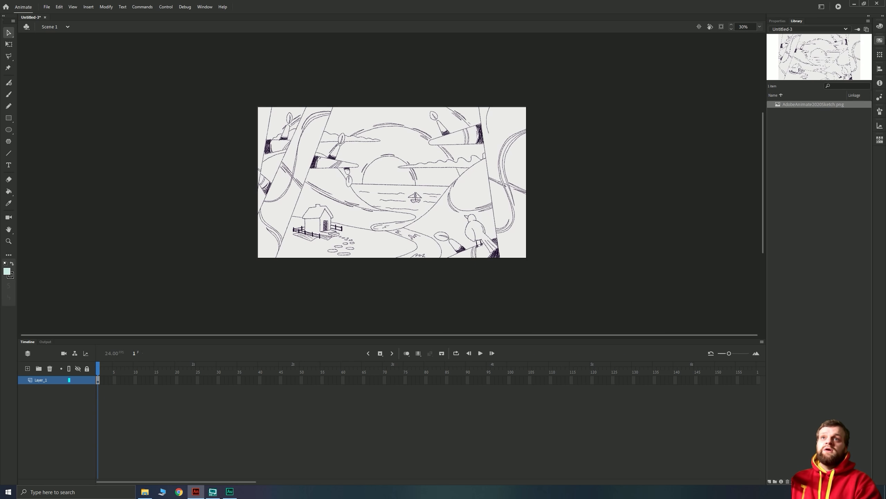
# Sample the sketch's off-white background with the Eyedropper and add the colour as a swatch to the AdobeAnimate2020Tutorial palette.
pyautogui.click(879, 42)
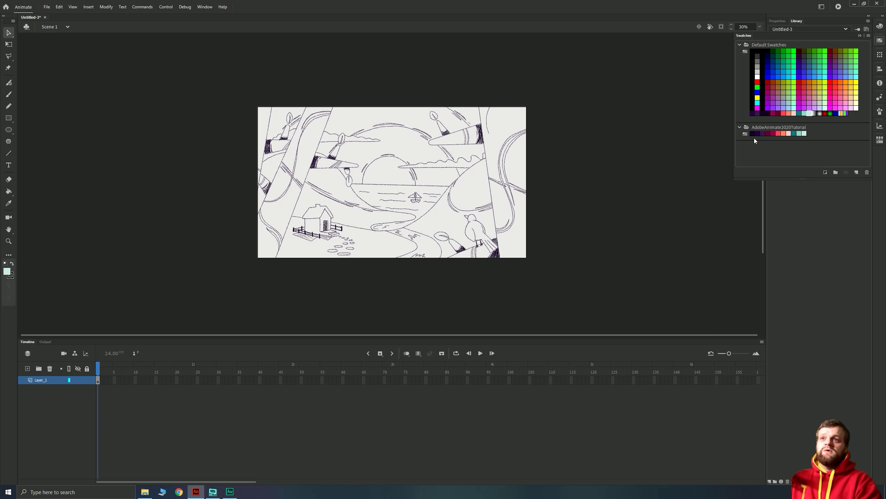
pyautogui.click(791, 127)
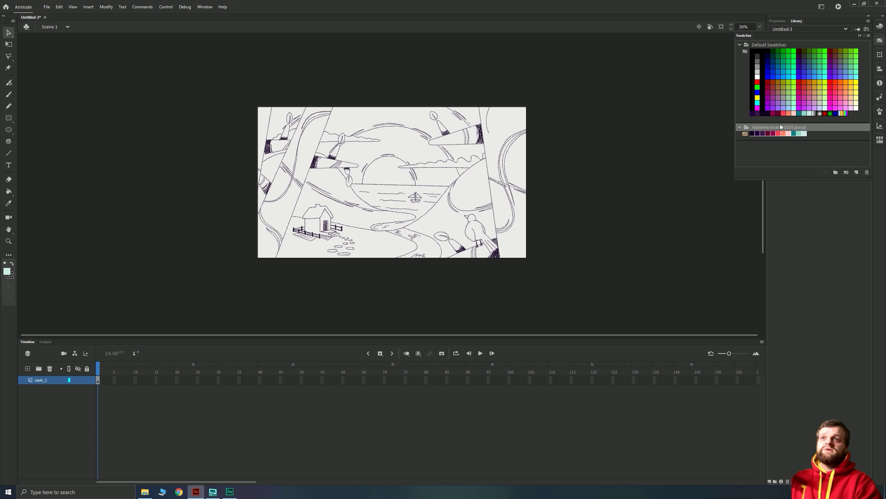
pyautogui.click(771, 148)
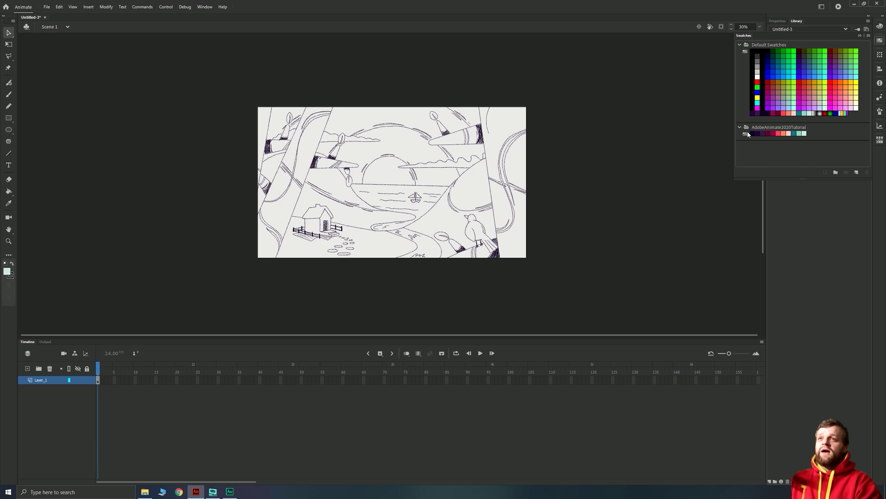
pyautogui.click(485, 166)
pyautogui.press('i')
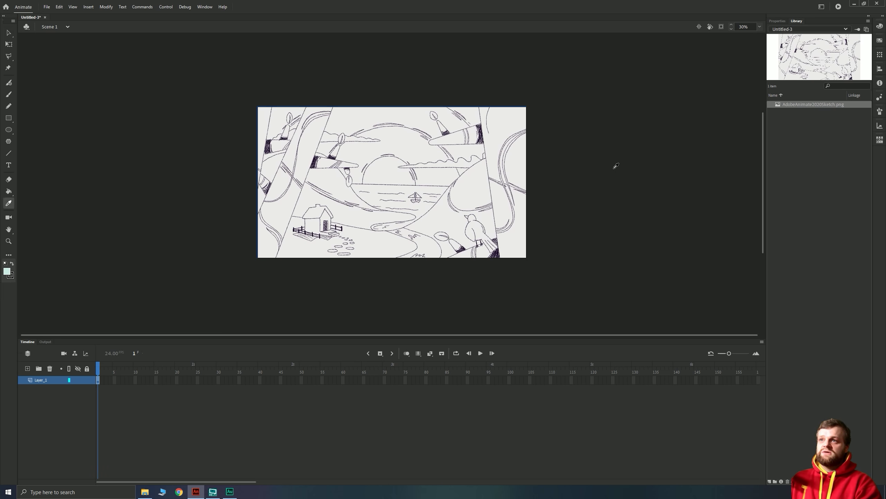
pyautogui.click(515, 120)
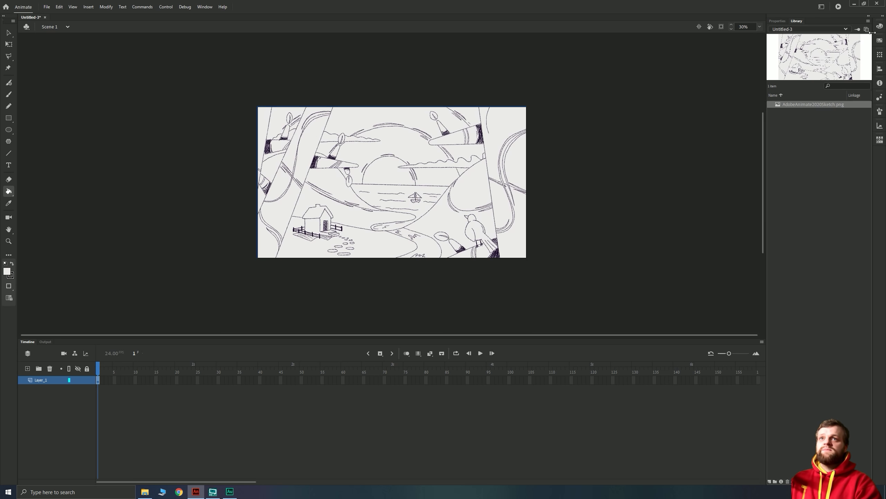
pyautogui.click(881, 42)
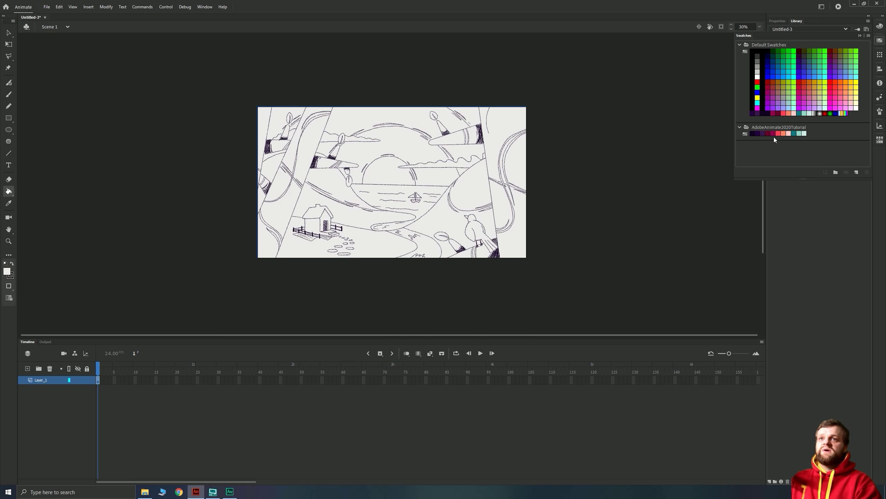
pyautogui.click(857, 172)
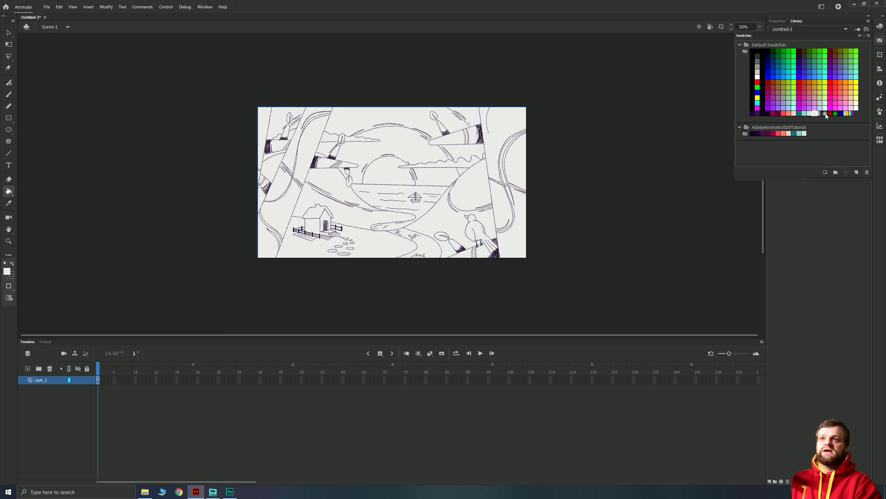
pyautogui.moveTo(817, 133); pyautogui.dragTo(817, 133)
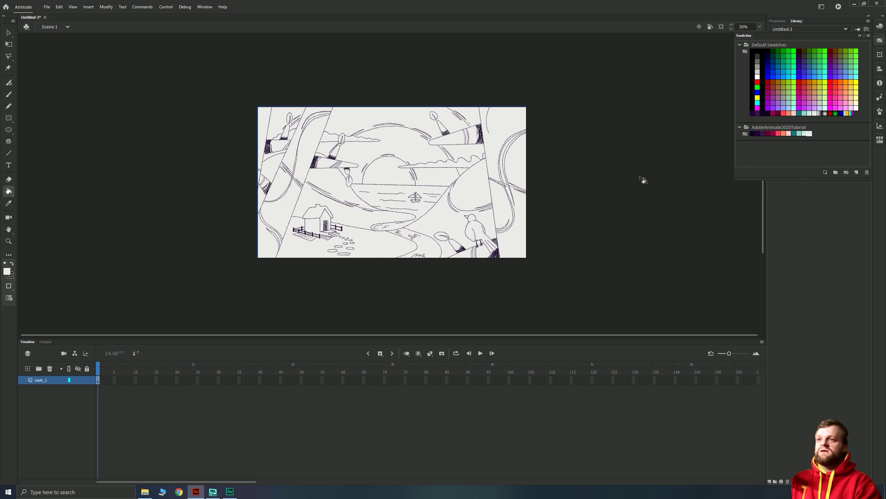
pyautogui.click(588, 189)
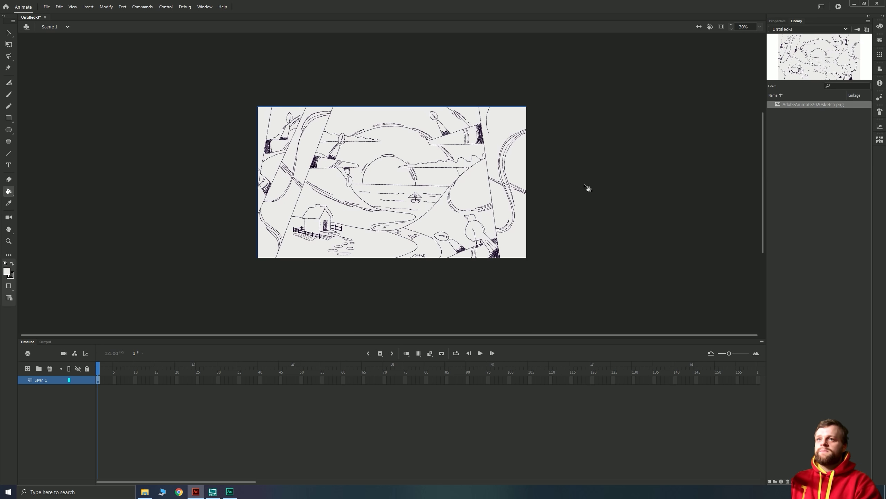
# Undock the swatches into a floating window, collapse the Default Swatches folder and shorten the window to fit the tutorial palette.
pyautogui.click(880, 41)
pyautogui.moveTo(755, 38); pyautogui.dragTo(570, 102)
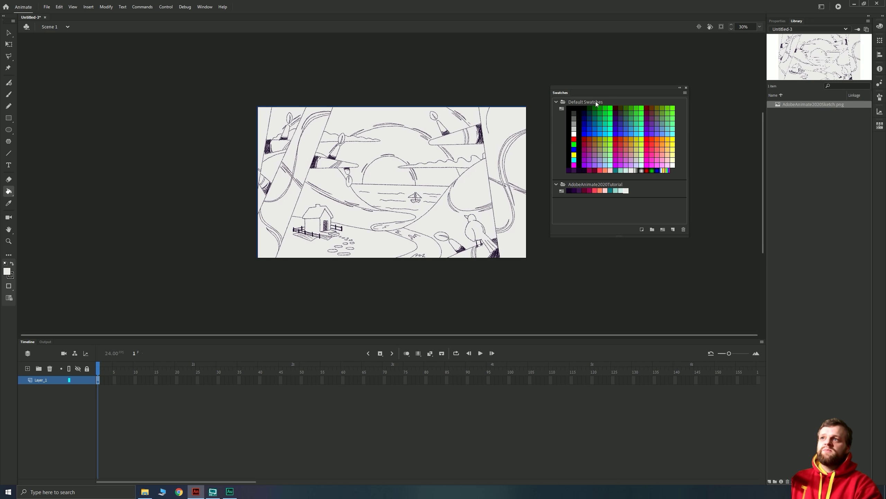
pyautogui.click(556, 101)
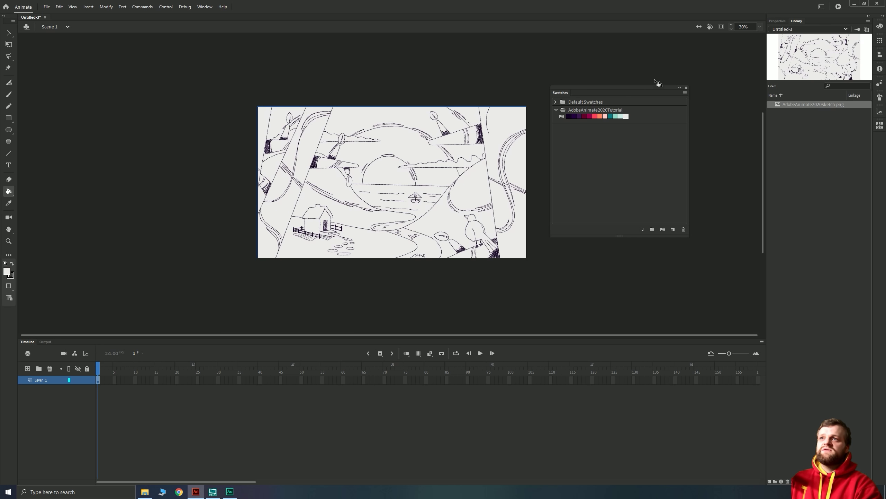
pyautogui.moveTo(655, 90); pyautogui.dragTo(727, 44)
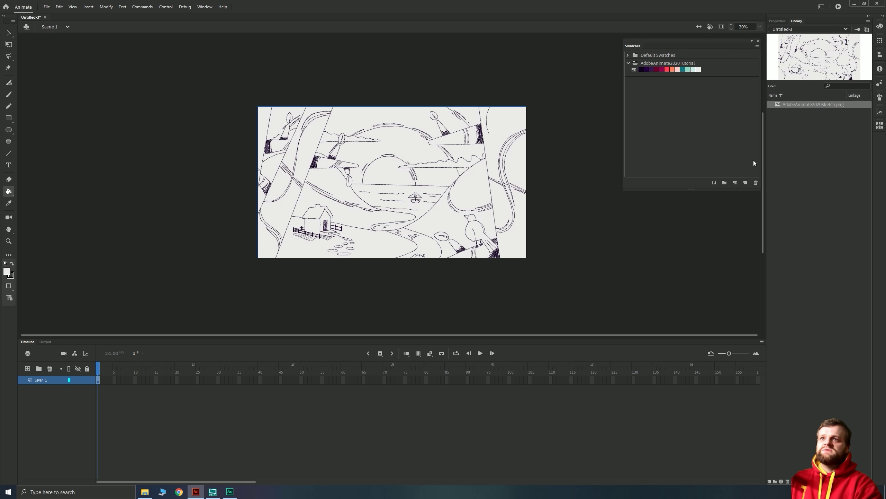
pyautogui.moveTo(760, 191); pyautogui.dragTo(759, 92)
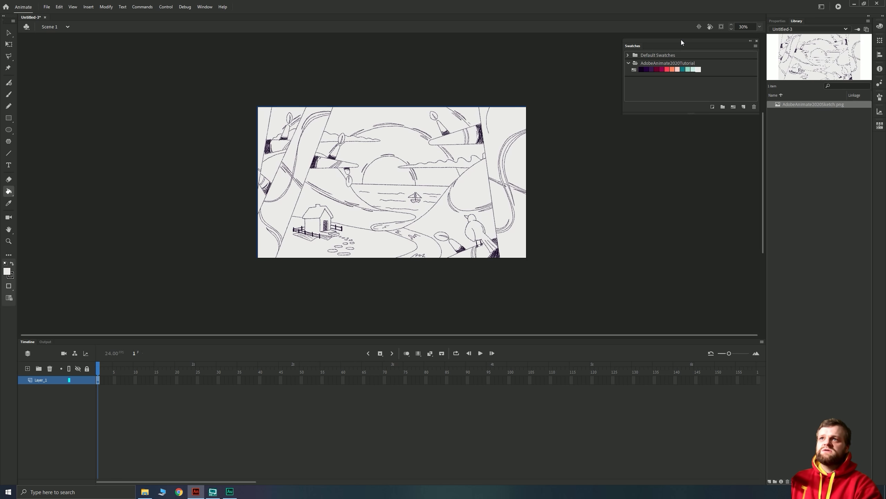
# Dock the swatches directly above the properties and bring the sketch bitmap's object properties into view.
pyautogui.moveTo(682, 42); pyautogui.dragTo(686, 43)
pyautogui.moveTo(632, 44); pyautogui.dragTo(784, 482)
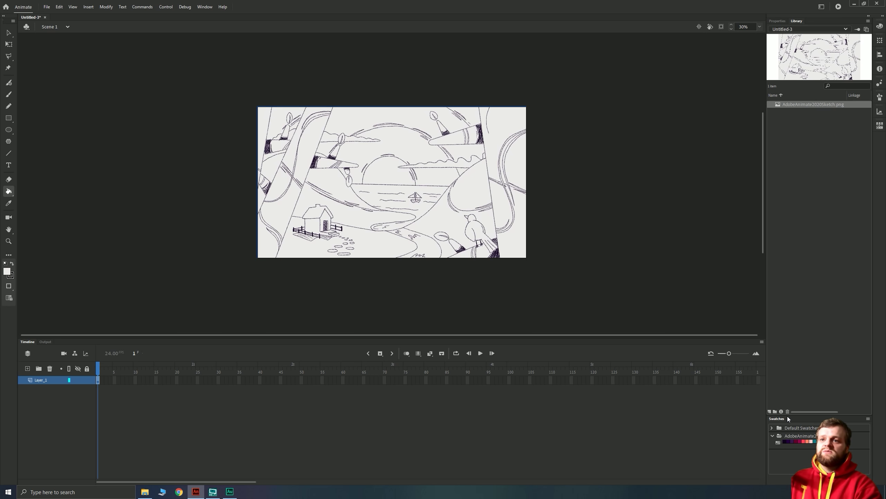
pyautogui.click(778, 21)
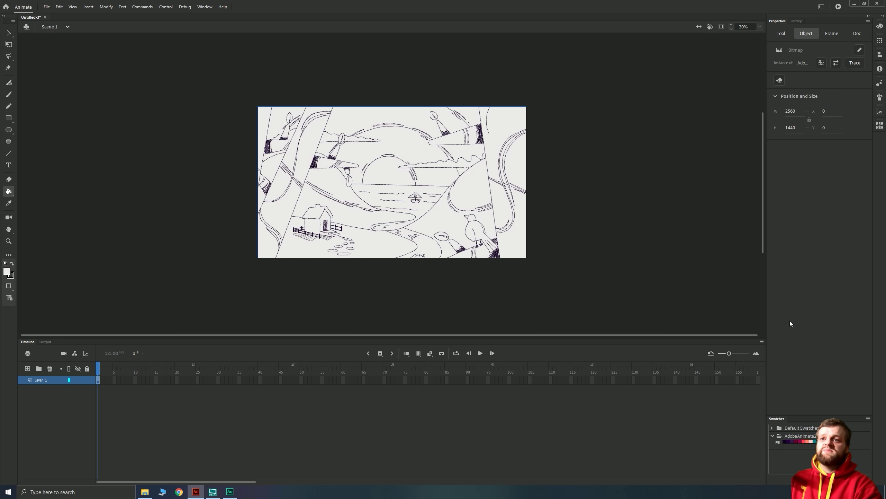
pyautogui.moveTo(780, 416); pyautogui.dragTo(788, 22)
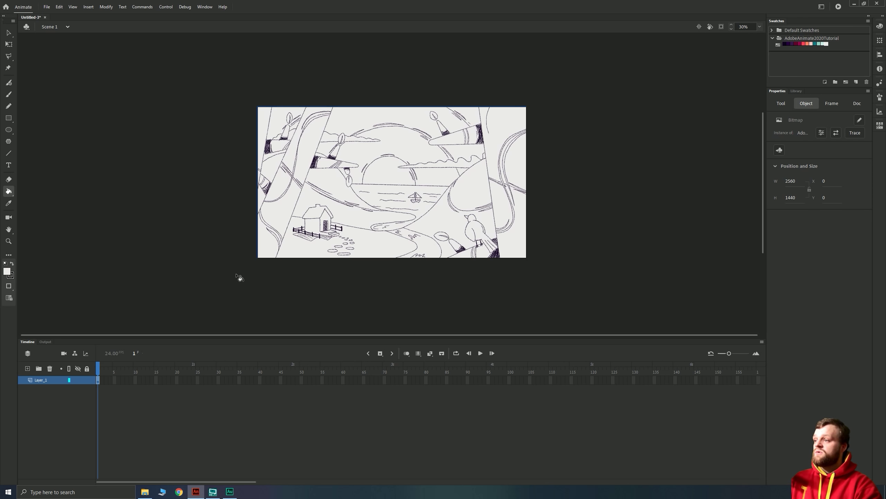
# Switch to the Selection tool and deselect the sketch image so the document settings are shown.
pyautogui.click(758, 28)
pyautogui.click(770, 42)
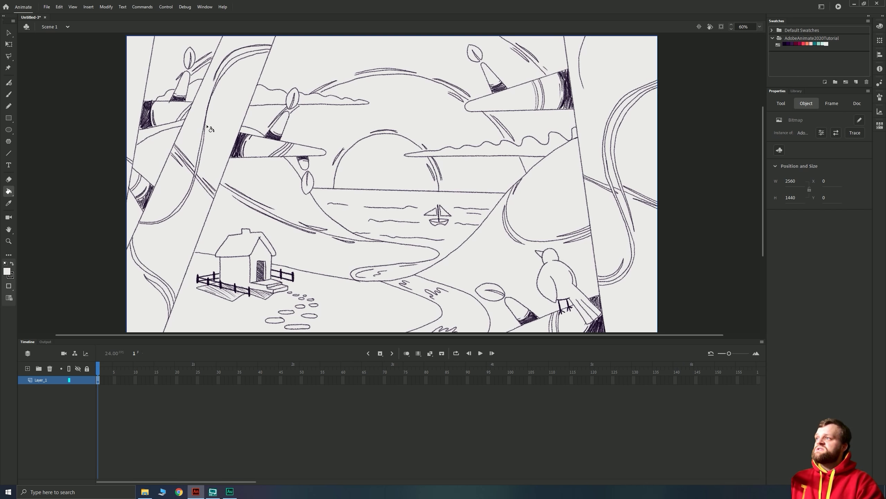
pyautogui.click(8, 33)
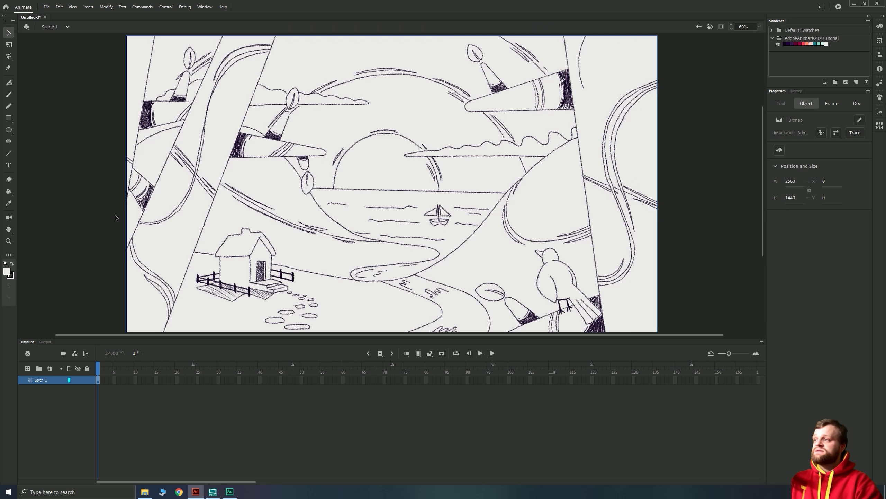
pyautogui.click(21, 395)
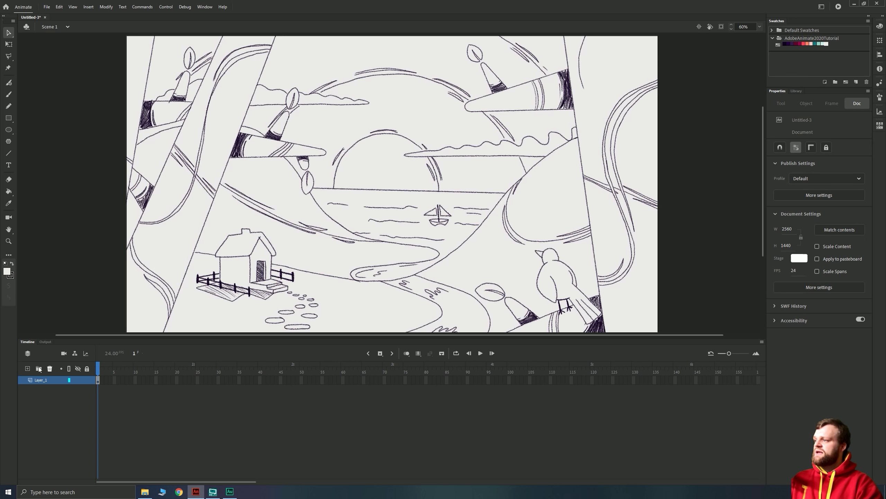
# Add four new layers above Layer_1, the layer that holds the sketch.
pyautogui.click(26, 369)
pyautogui.click(26, 370)
pyautogui.click(26, 371)
pyautogui.click(26, 370)
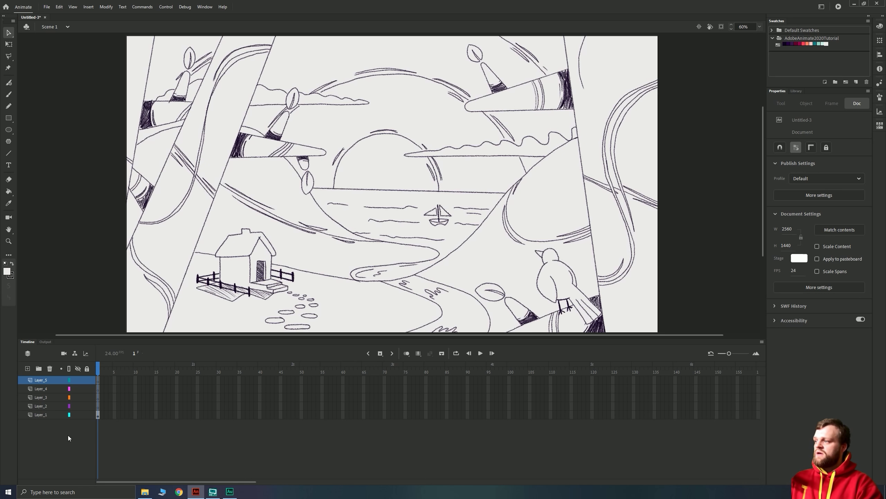
# Rename the bottom layer as sketch and lock it.
pyautogui.doubleClick(40, 415)
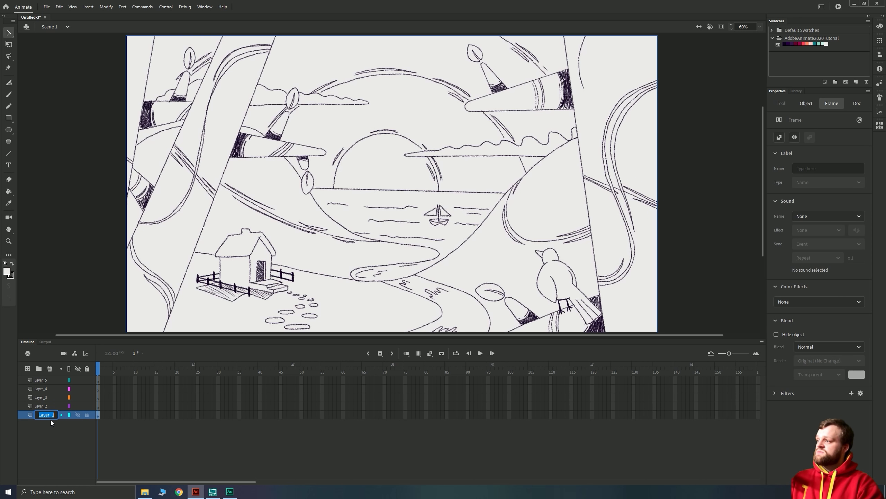
pyautogui.write('sketch')
pyautogui.press('Return')
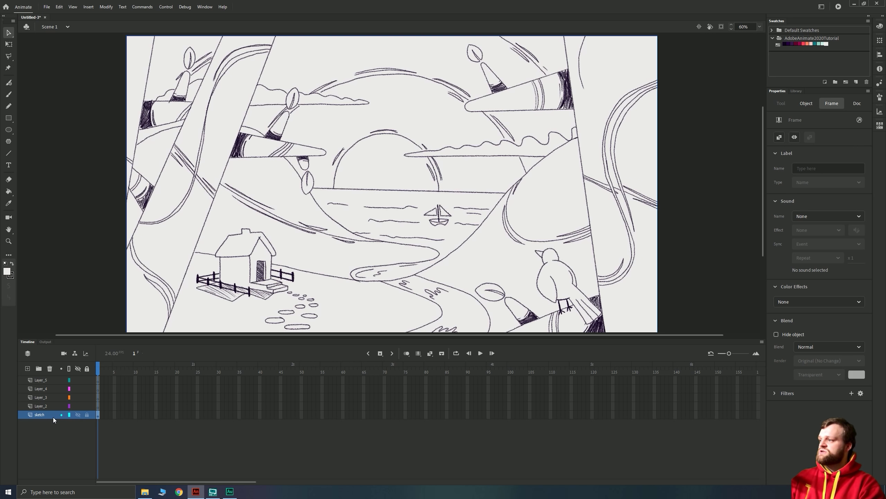
pyautogui.moveTo(44, 416); pyautogui.dragTo(54, 418)
pyautogui.click(87, 414)
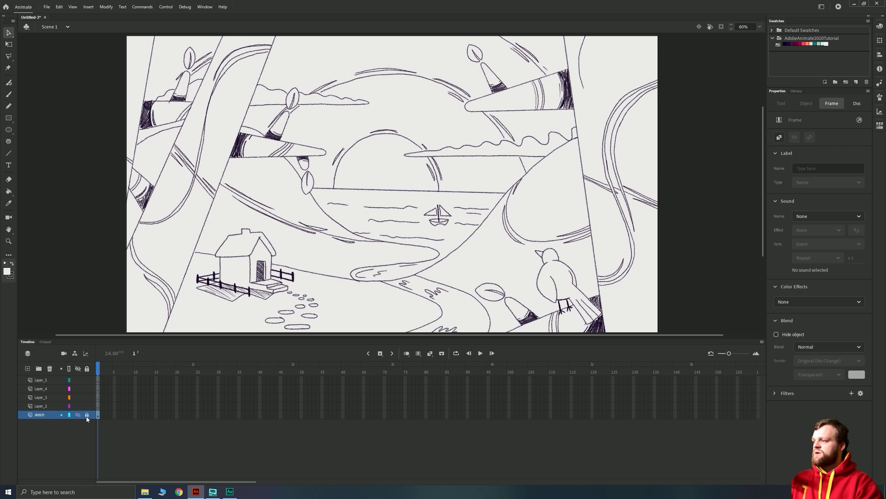
# Rename the layer directly above the sketch layer as sky.
pyautogui.click(48, 408)
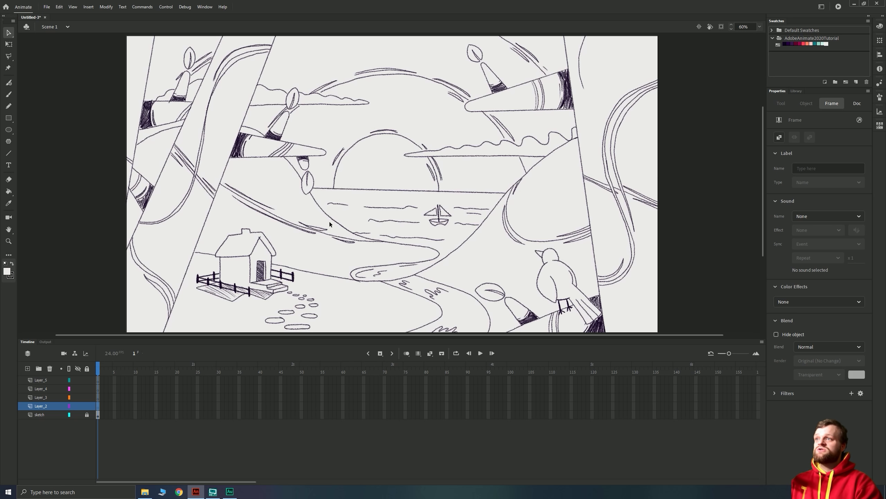
pyautogui.doubleClick(41, 405)
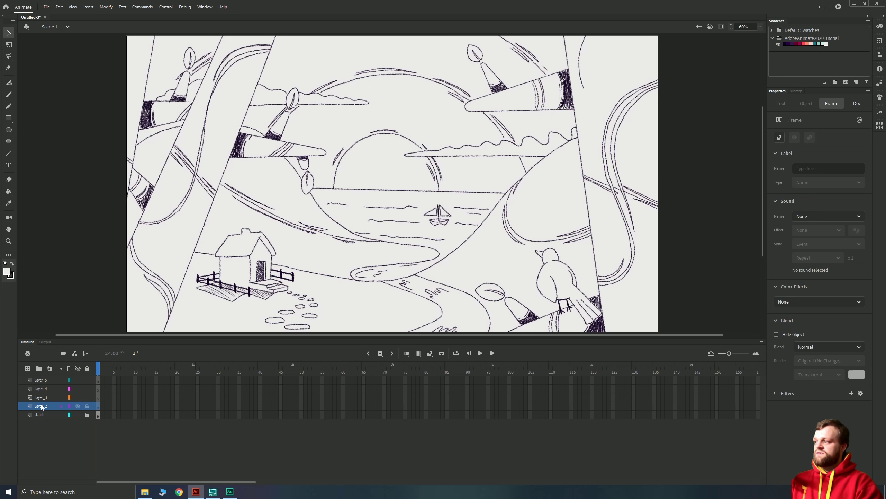
pyautogui.write('sky')
pyautogui.press('Return')
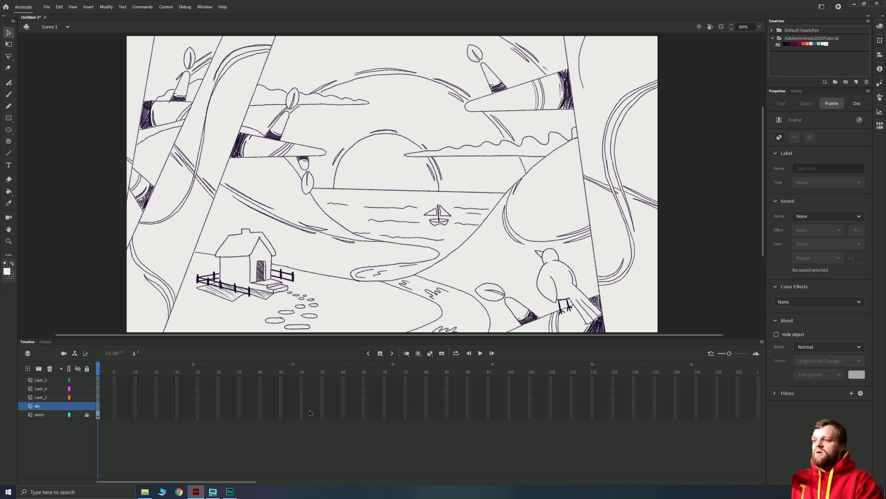
# Extend the frames of all five layers to frame 111.
pyautogui.moveTo(307, 416); pyautogui.dragTo(557, 377)
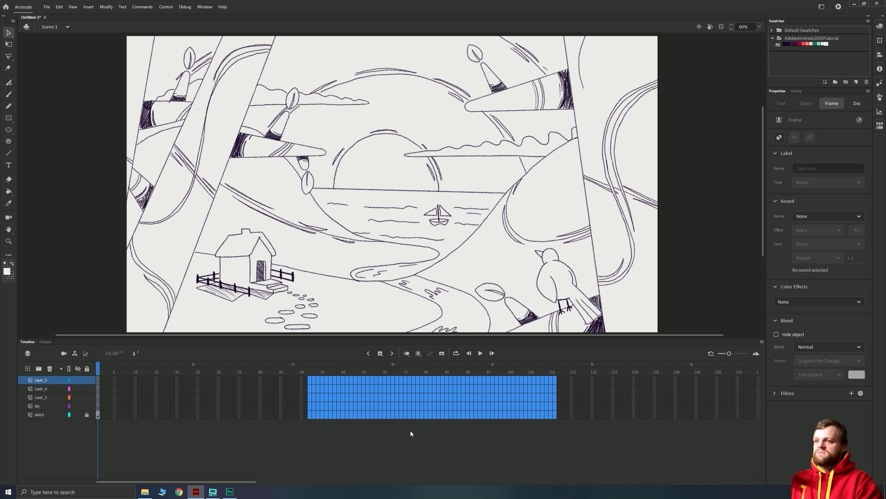
pyautogui.press('F5')
pyautogui.click(406, 442)
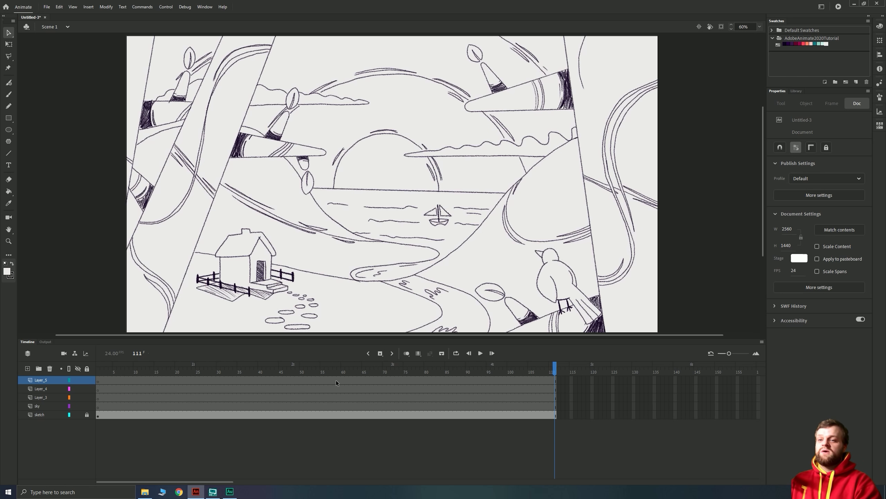
# Select the sky layer, then switch to File Explorer and open an image from the assets folder as a colour reference away from the stage.
pyautogui.click(40, 405)
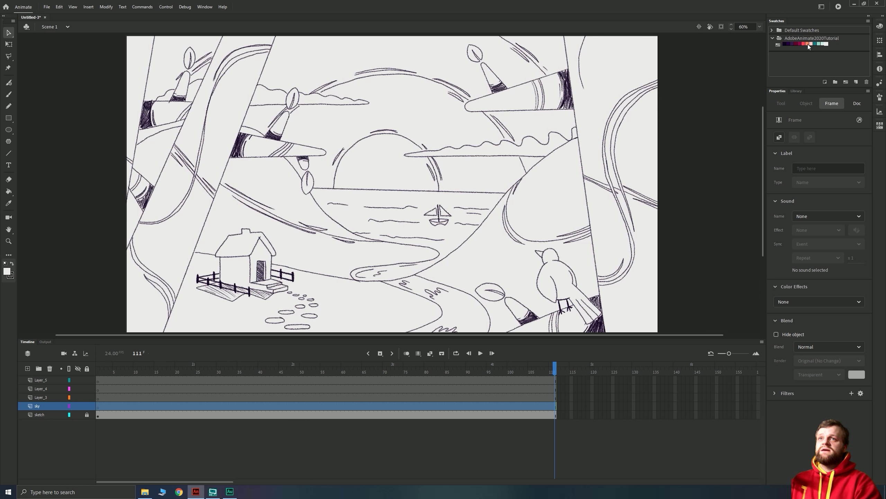
pyautogui.click(145, 492)
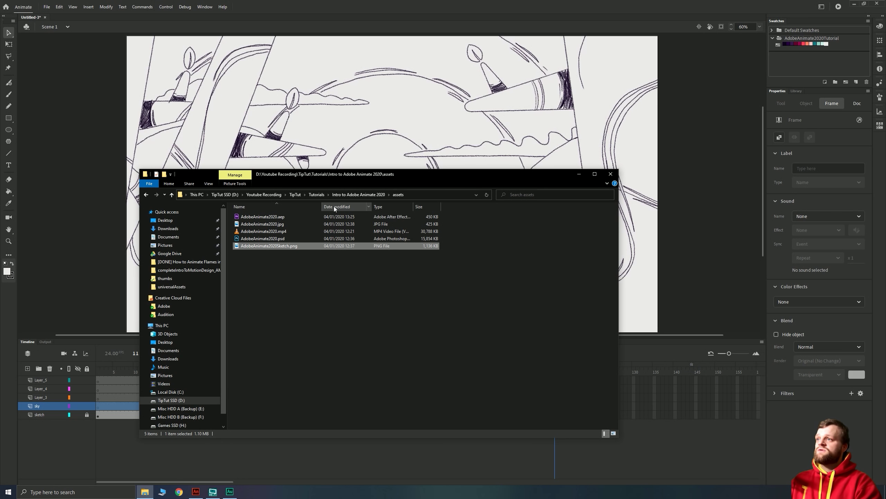
pyautogui.moveTo(343, 177); pyautogui.dragTo(0, 177)
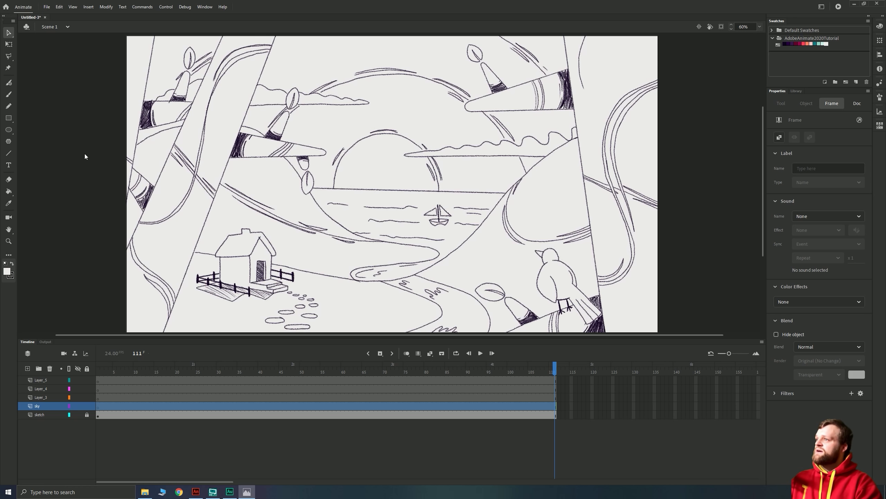
pyautogui.moveTo(334, 498); pyautogui.dragTo(0, 173)
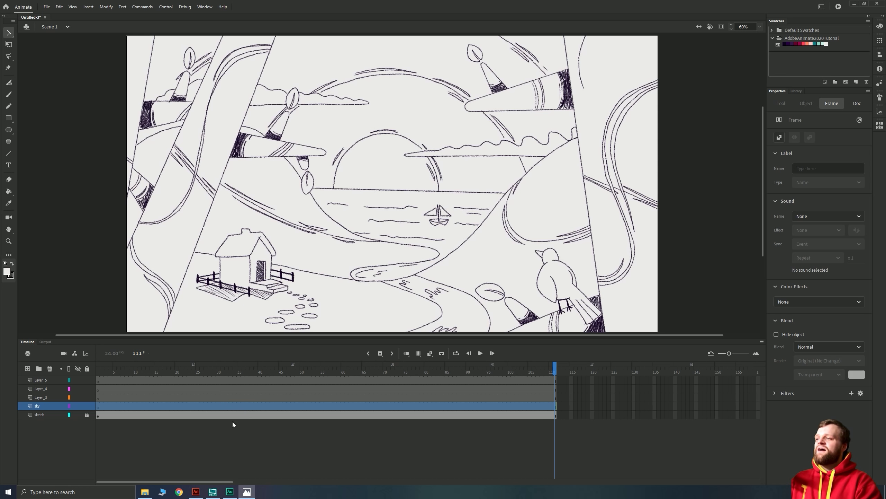
# On the sky layer's first frame, set up the Classic Brush with the coral red swatch, size 60 and smoothing 100.
pyautogui.click(97, 406)
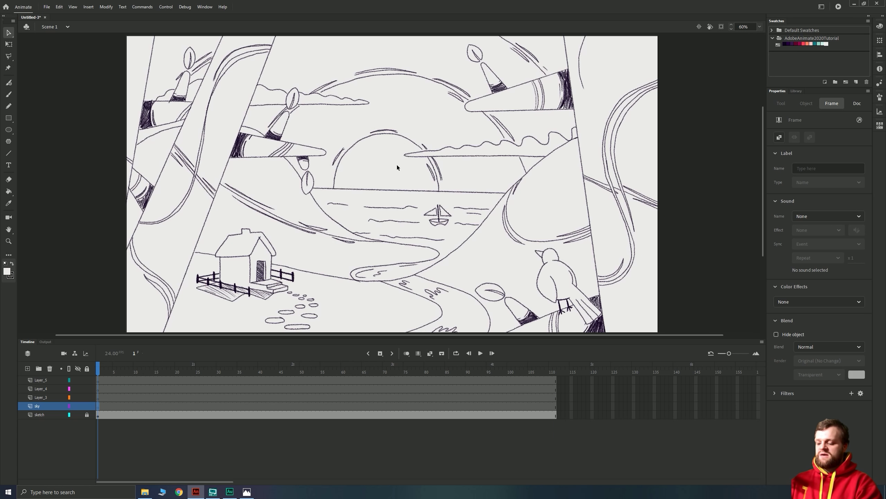
pyautogui.press('b')
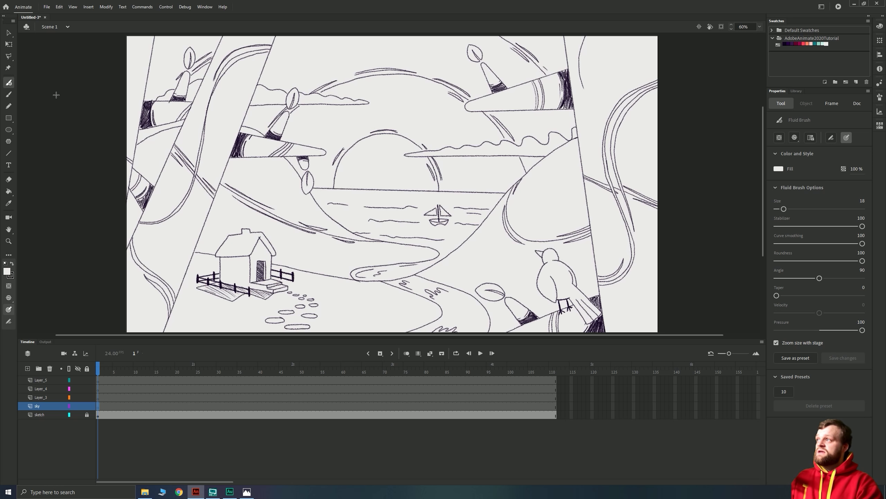
pyautogui.press('b')
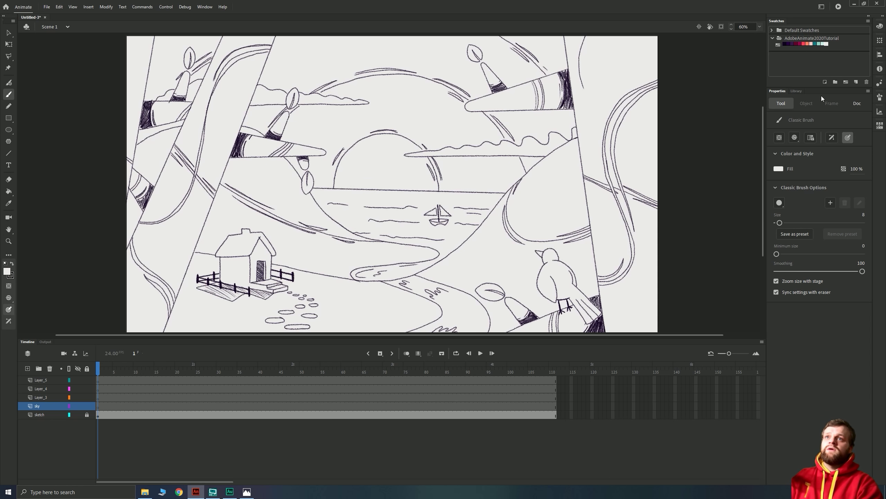
pyautogui.click(805, 44)
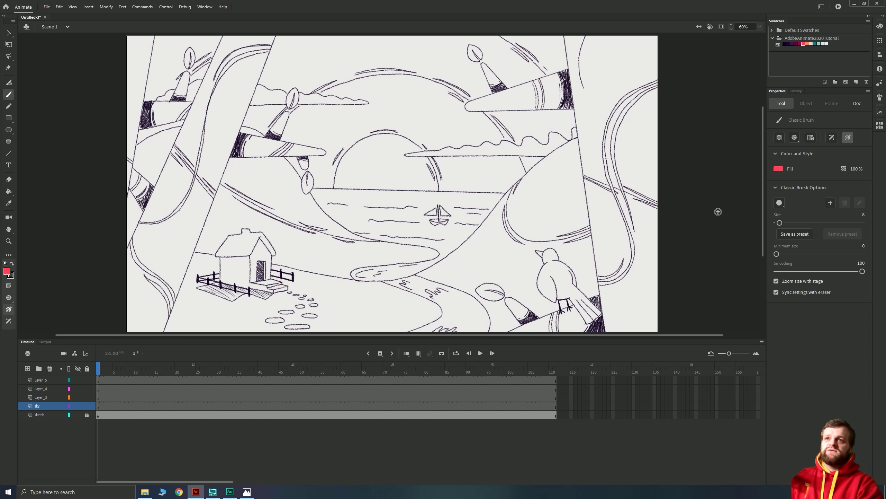
pyautogui.click(802, 223)
pyautogui.moveTo(879, 274); pyautogui.dragTo(878, 274)
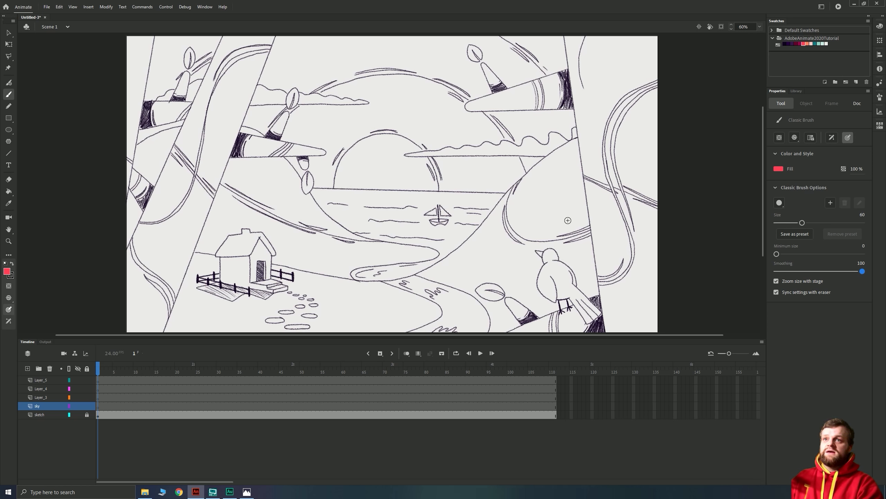
# Test the Fluid Brush at taper 0 with a wavy stroke across the scene, undo it and reduce the brush size to 10.
pyautogui.press('b')
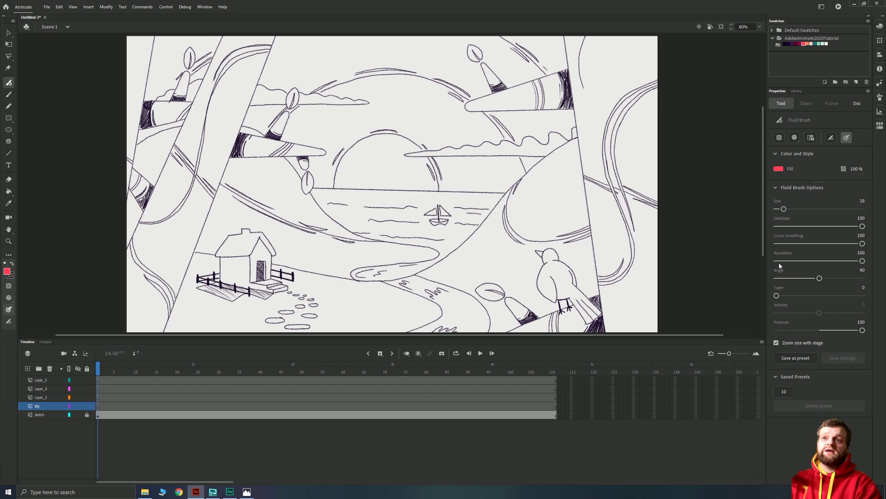
pyautogui.click(778, 295)
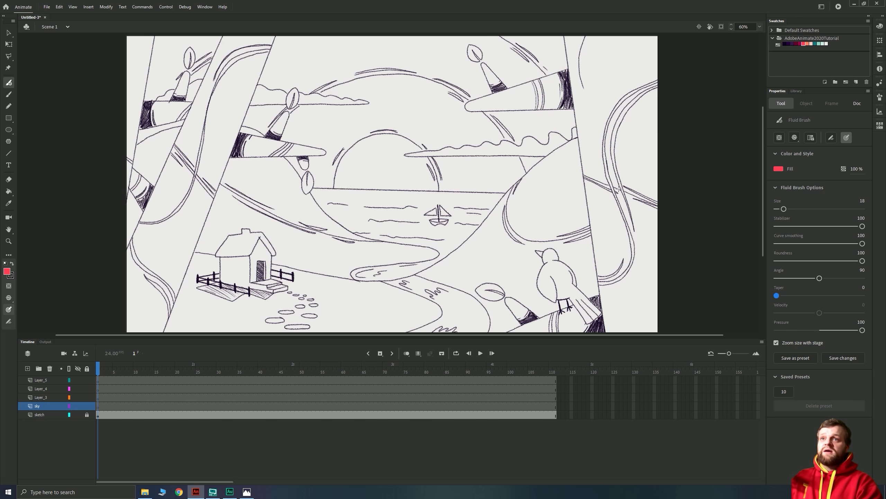
pyautogui.moveTo(557, 188)
pyautogui.mouseDown()
pyautogui.moveTo(533, 139)
pyautogui.moveTo(390, 219)
pyautogui.moveTo(331, 140)
pyautogui.moveTo(324, 190)
pyautogui.mouseUp()
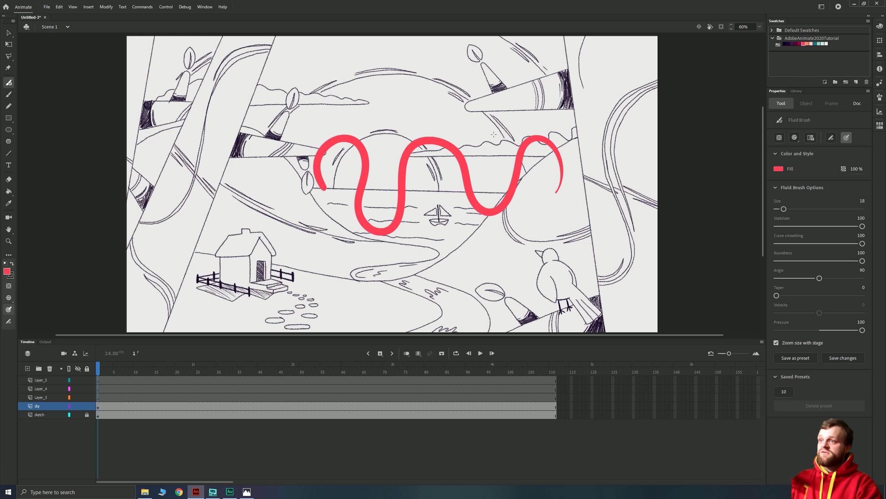
pyautogui.hotkey('ctrl', 'z')
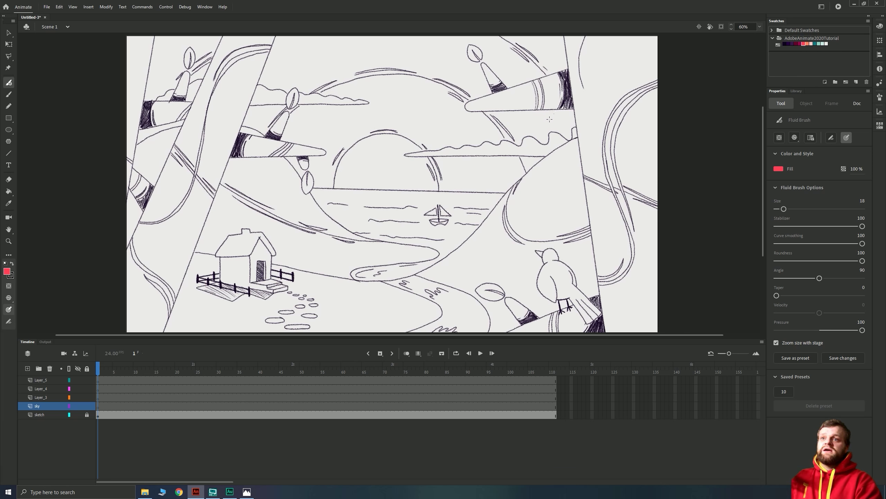
pyautogui.press('[')
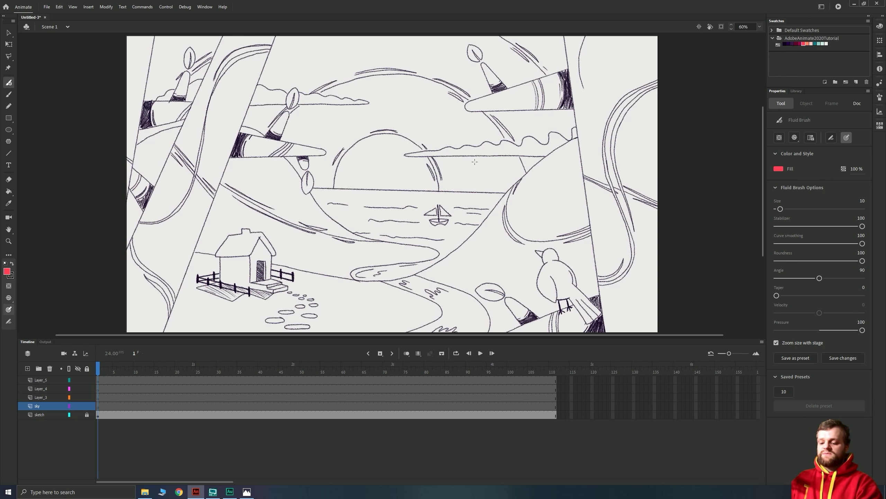
# Change the Fluid Brush fill to the dark magenta swatch in the AdobeAnimate2020Tutorial palette.
pyautogui.hotkey('ctrl', '=')
pyautogui.hotkey('ctrl', '-')
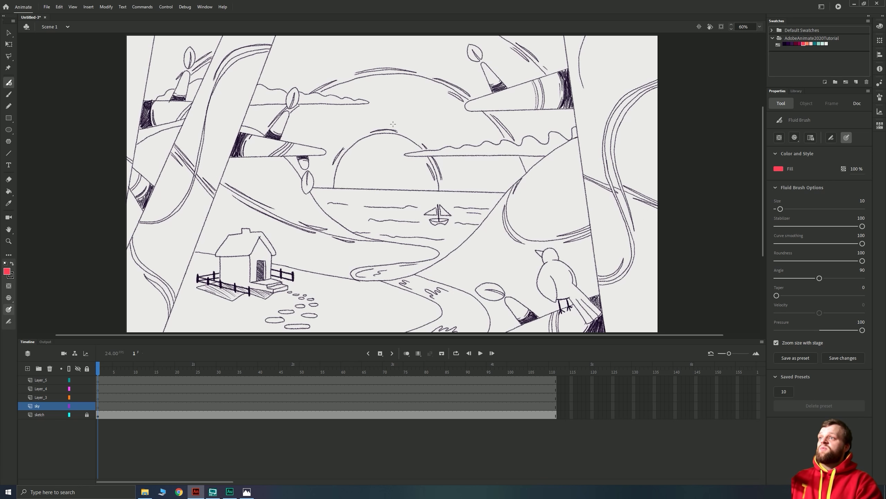
pyautogui.hotkey('ctrl', '=')
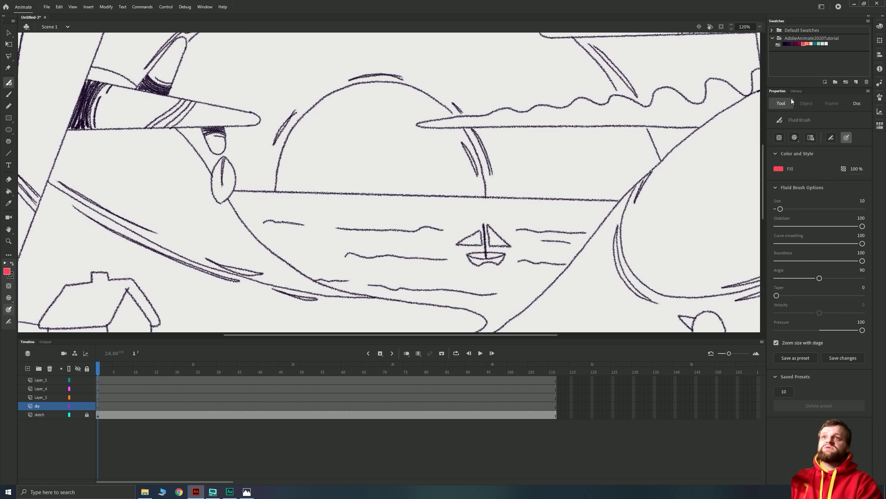
pyautogui.click(801, 44)
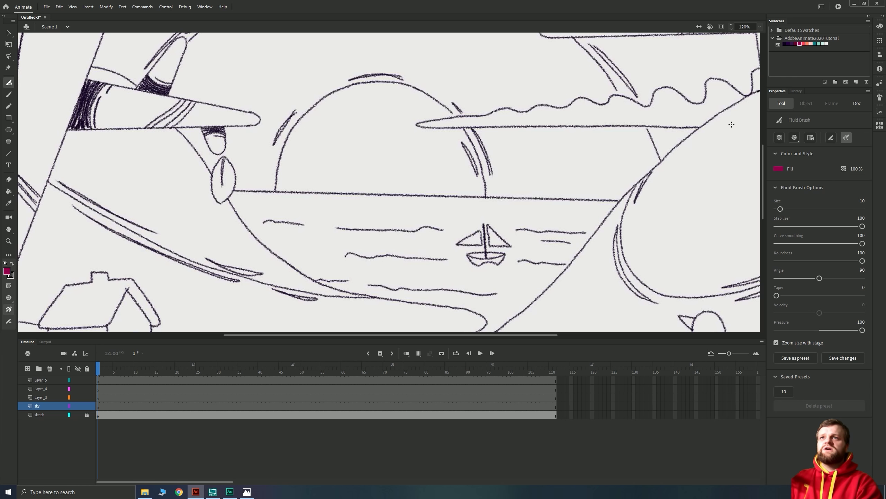
# Try rough freehand strokes and a rounded outline over the sun at 120% zoom, and undo them.
pyautogui.moveTo(318, 187)
pyautogui.mouseDown()
pyautogui.moveTo(290, 135)
pyautogui.moveTo(271, 220)
pyautogui.moveTo(407, 215)
pyautogui.moveTo(424, 118)
pyautogui.mouseUp()
pyautogui.hotkey('ctrl', 'z')
pyautogui.moveTo(336, 162); pyautogui.dragTo(392, 208)
pyautogui.moveTo(542, 248)
pyautogui.mouseDown()
pyautogui.moveTo(539, 211)
pyautogui.moveTo(515, 172)
pyautogui.moveTo(487, 150)
pyautogui.moveTo(434, 138)
pyautogui.moveTo(373, 153)
pyautogui.moveTo(335, 205)
pyautogui.moveTo(352, 295)
pyautogui.moveTo(534, 287)
pyautogui.moveTo(553, 214)
pyautogui.mouseUp()
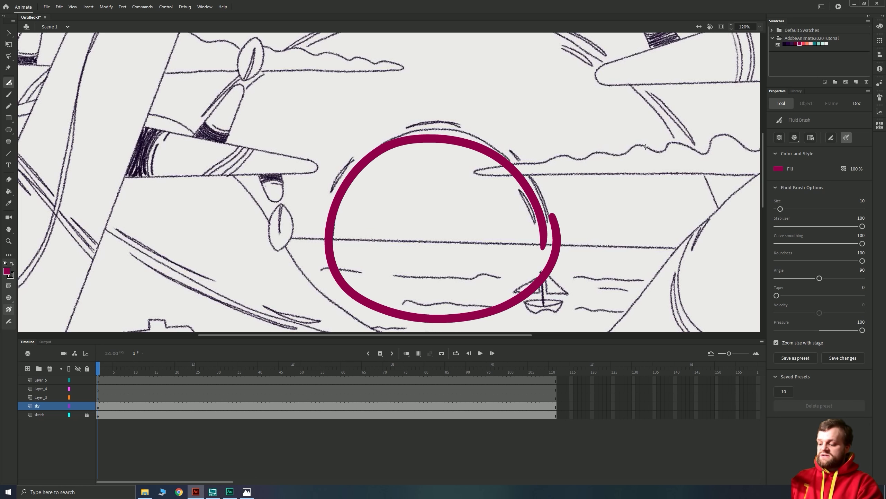
pyautogui.hotkey('ctrl', 'z')
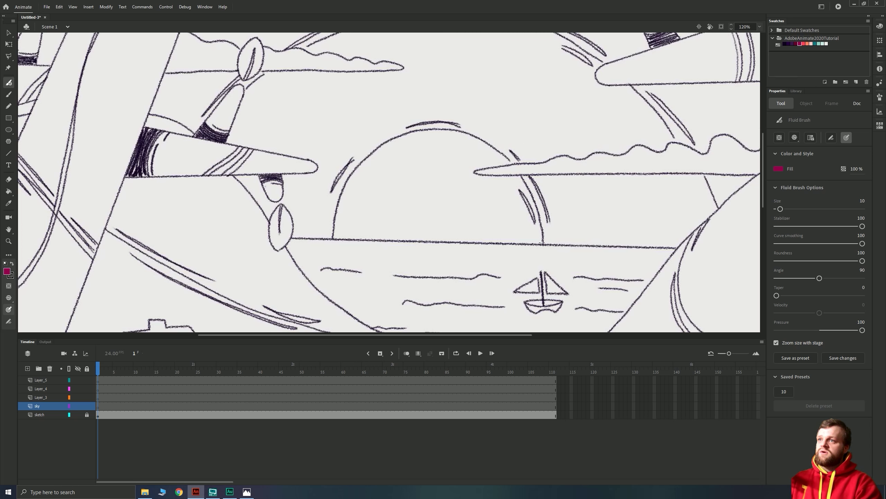
# Outline the sun in dark magenta with a flat base just below the horizon, and fill it with the Paint Bucket.
pyautogui.hotkey('ctrl', '-')
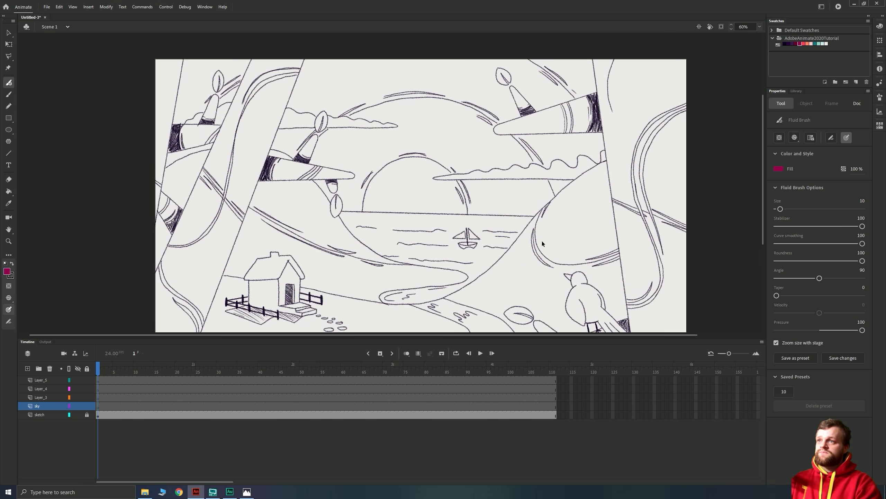
pyautogui.moveTo(467, 217)
pyautogui.mouseDown()
pyautogui.moveTo(448, 168)
pyautogui.moveTo(401, 159)
pyautogui.moveTo(368, 191)
pyautogui.moveTo(360, 226)
pyautogui.moveTo(366, 193)
pyautogui.moveTo(391, 164)
pyautogui.moveTo(439, 164)
pyautogui.moveTo(466, 225)
pyautogui.moveTo(455, 181)
pyautogui.mouseUp()
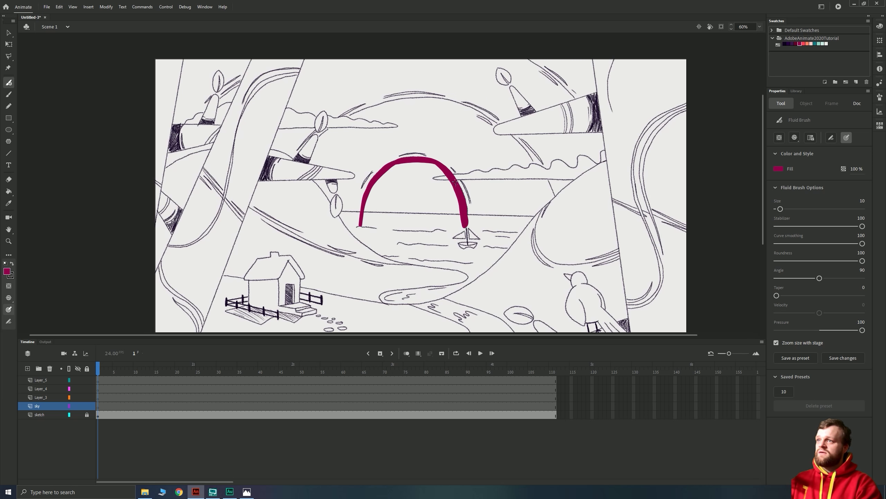
pyautogui.moveTo(463, 221); pyautogui.dragTo(364, 223)
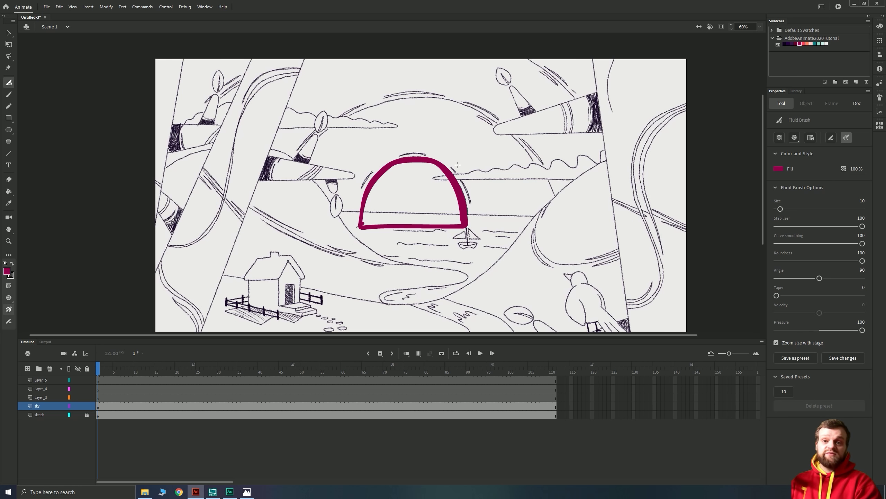
pyautogui.press('k')
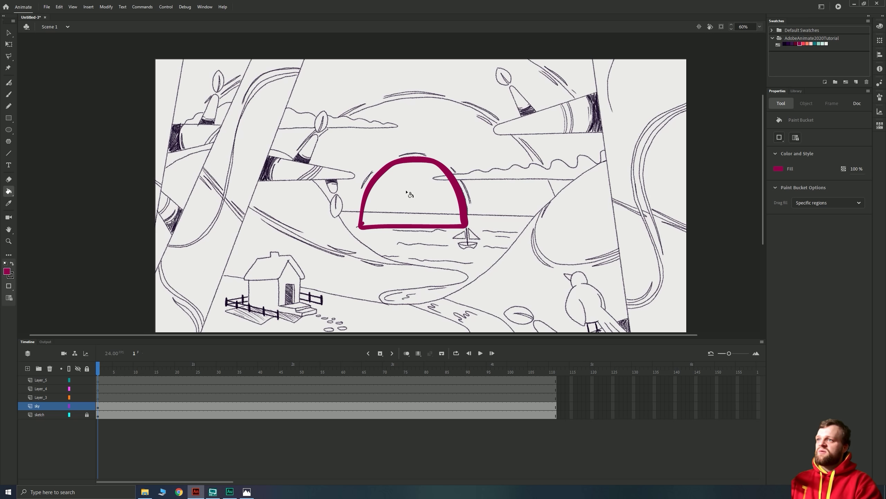
pyautogui.click(407, 189)
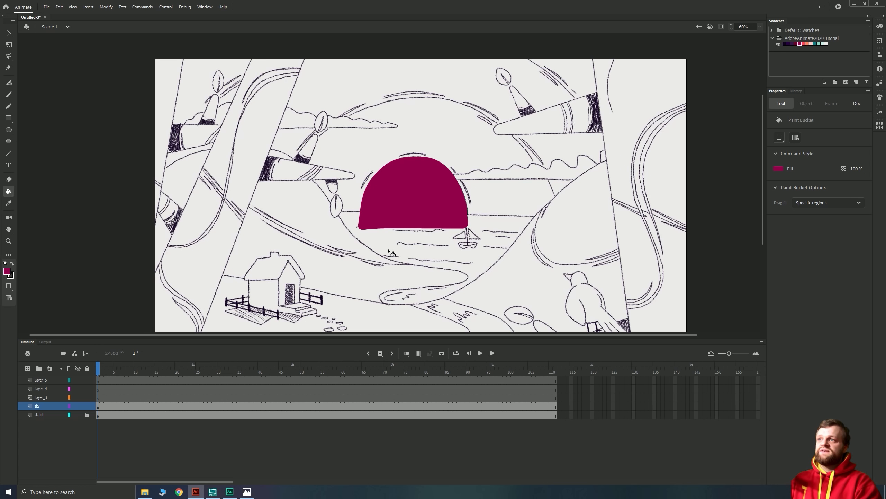
pyautogui.press('b')
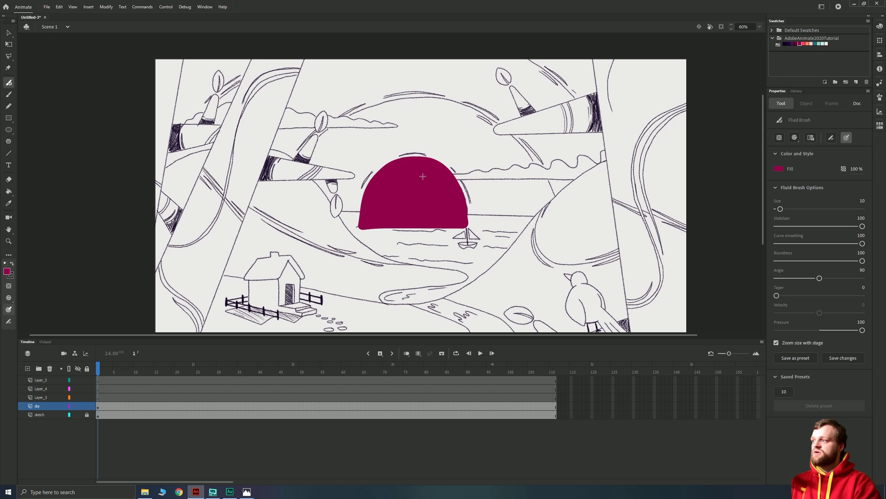
pyautogui.press('v')
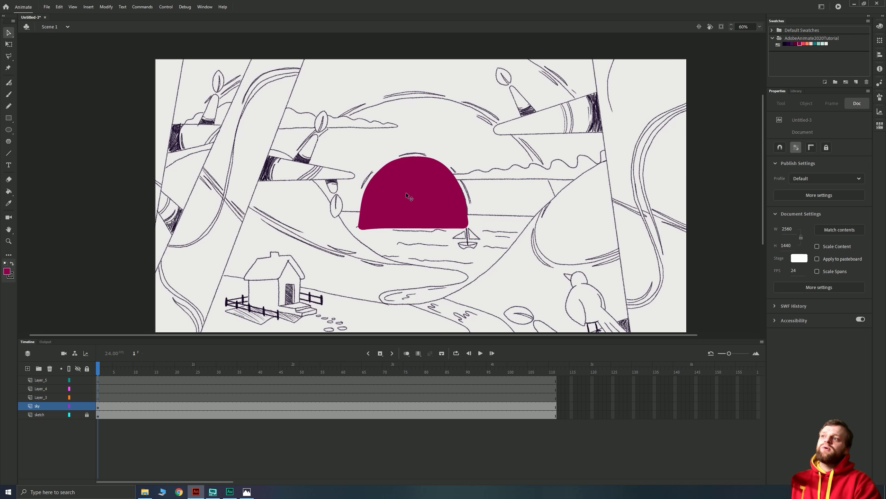
# Test moving the filled sun lower and free-transforming it, and put the shape back over the sketched sun.
pyautogui.moveTo(422, 171); pyautogui.dragTo(484, 194)
pyautogui.press('q')
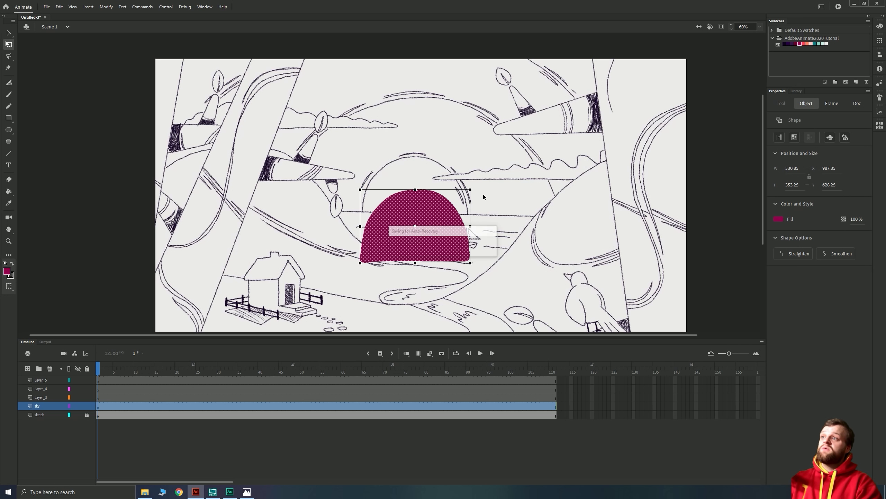
pyautogui.moveTo(360, 189)
pyautogui.mouseDown()
pyautogui.moveTo(381, 174)
pyautogui.moveTo(374, 207)
pyautogui.moveTo(357, 198)
pyautogui.mouseUp()
pyautogui.hotkey('ctrl', 'z')
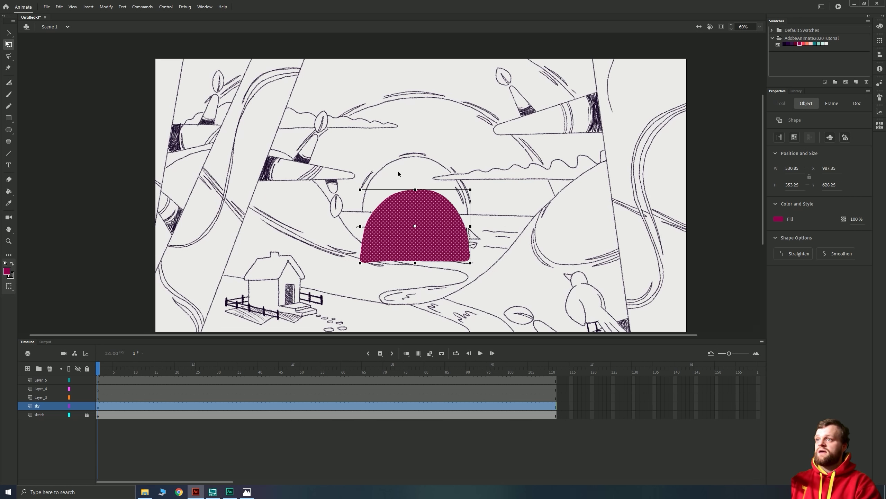
pyautogui.press('v')
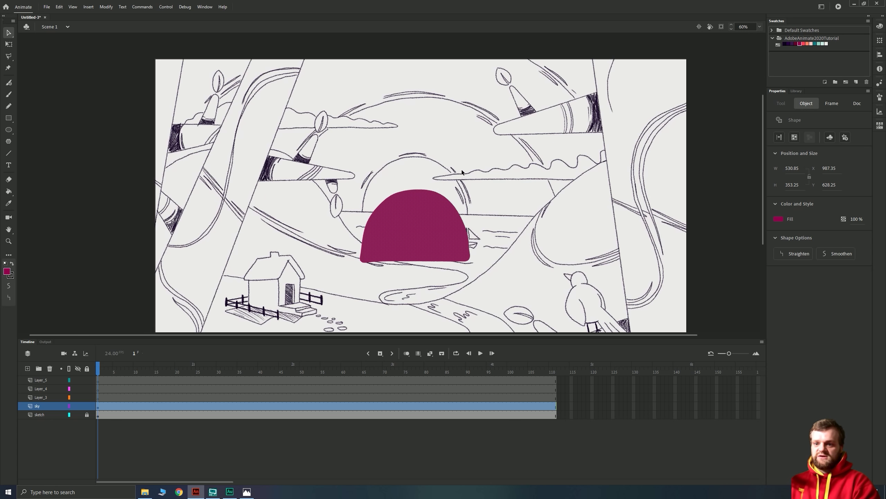
pyautogui.moveTo(399, 227); pyautogui.dragTo(399, 191)
pyautogui.hotkey('ctrl', 'z')
pyautogui.hotkey('ctrl', 'y')
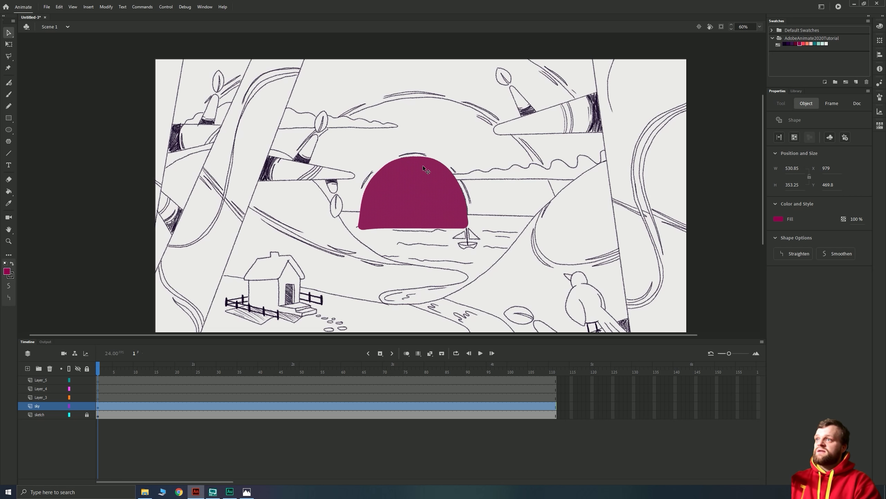
pyautogui.click(117, 179)
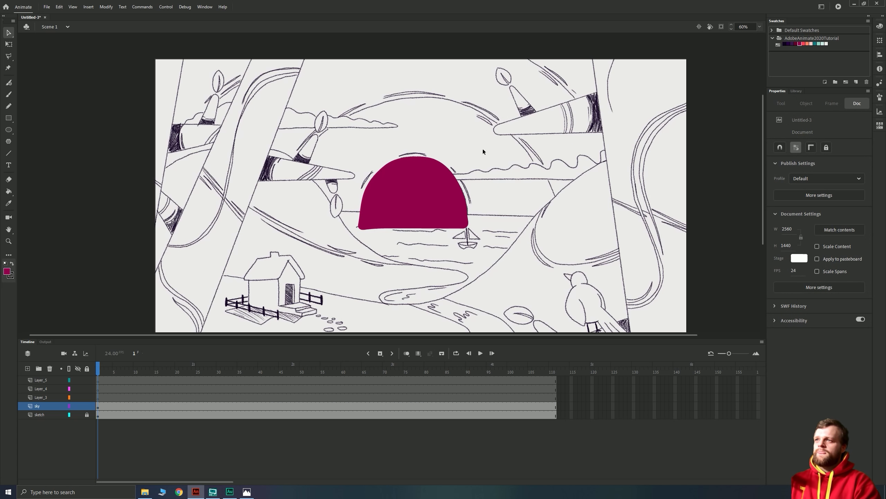
# Examine the sun and its glow in the AdobeAnimate2020.jpg reference image in Photos, and return to the drawing.
pyautogui.hotkey('ctrl', '=')
pyautogui.hotkey('ctrl', '=')
pyautogui.moveTo(267, 235); pyautogui.dragTo(288, 194)
pyautogui.hotkey('ctrl', '-')
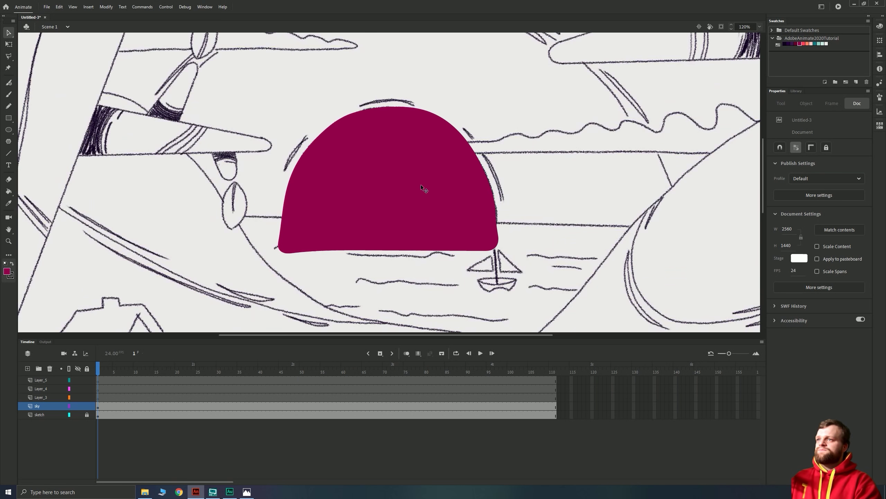
pyautogui.moveTo(417, 160); pyautogui.dragTo(434, 192)
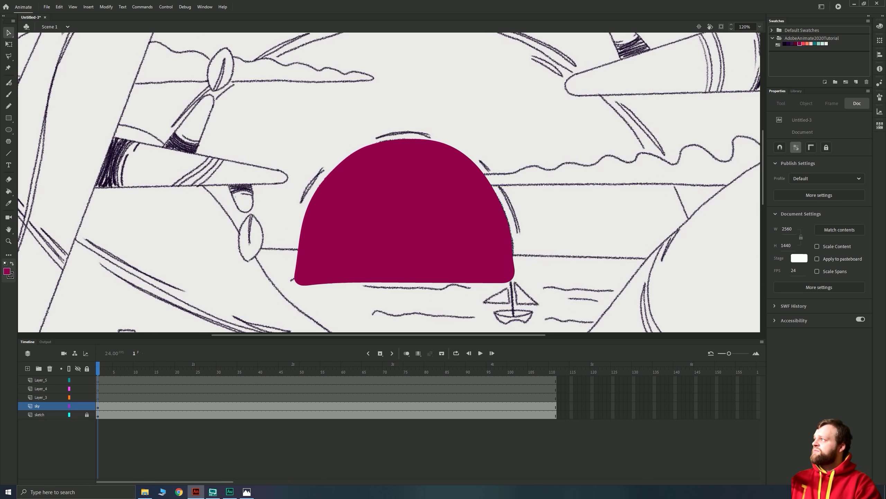
pyautogui.click(247, 491)
pyautogui.moveTo(178, 164); pyautogui.dragTo(208, 150)
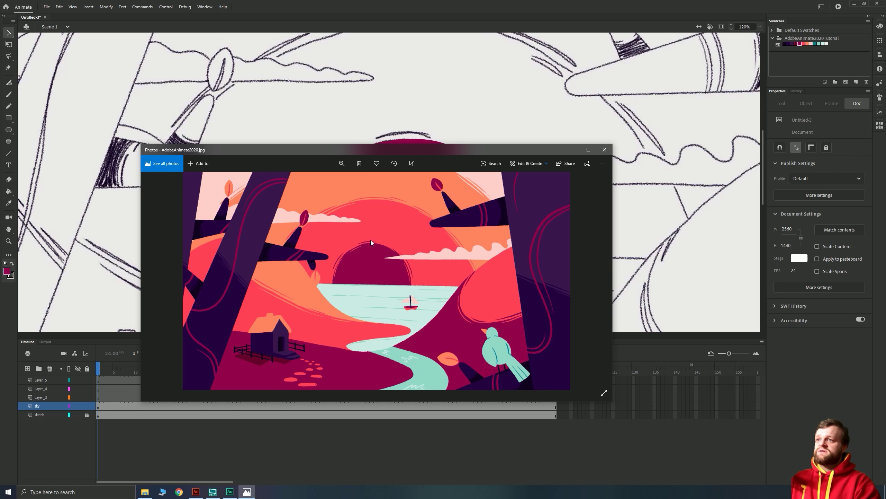
pyautogui.moveTo(417, 152); pyautogui.dragTo(0, 140)
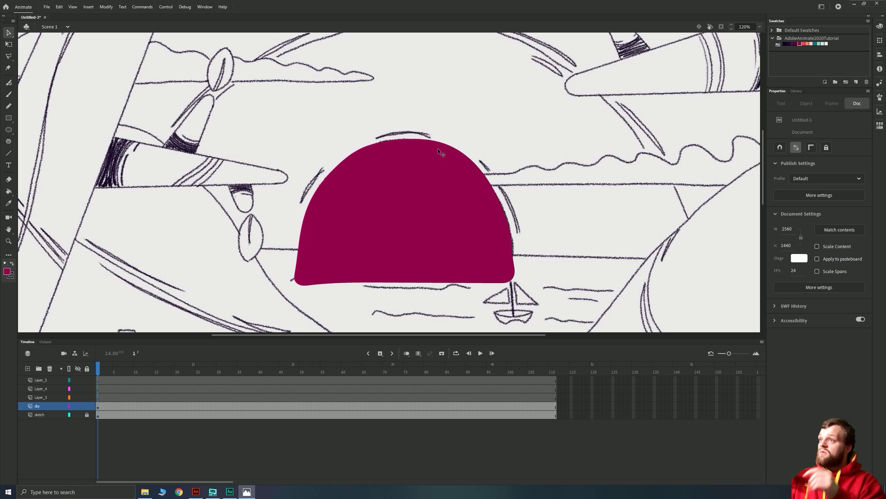
# Insert a blank keyframe at frame 2 of the sky layer and paint a magenta Fluid Brush arc along the sun's outline.
pyautogui.click(102, 407)
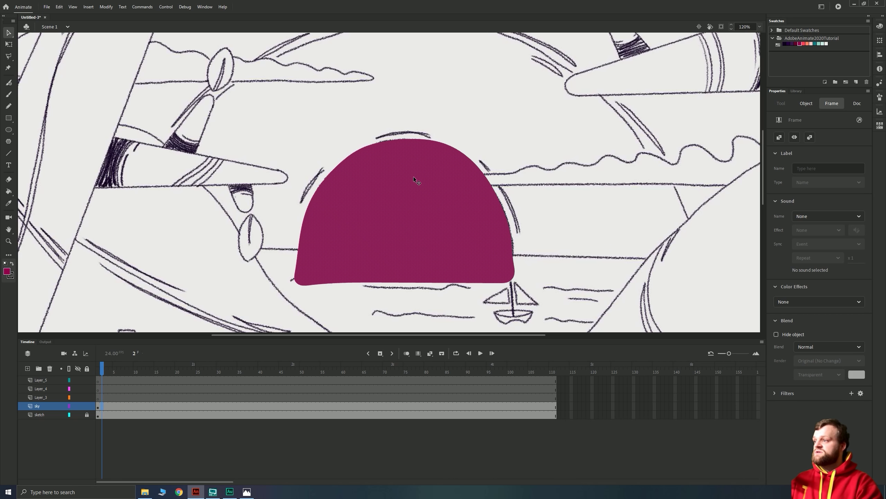
pyautogui.click(263, 312)
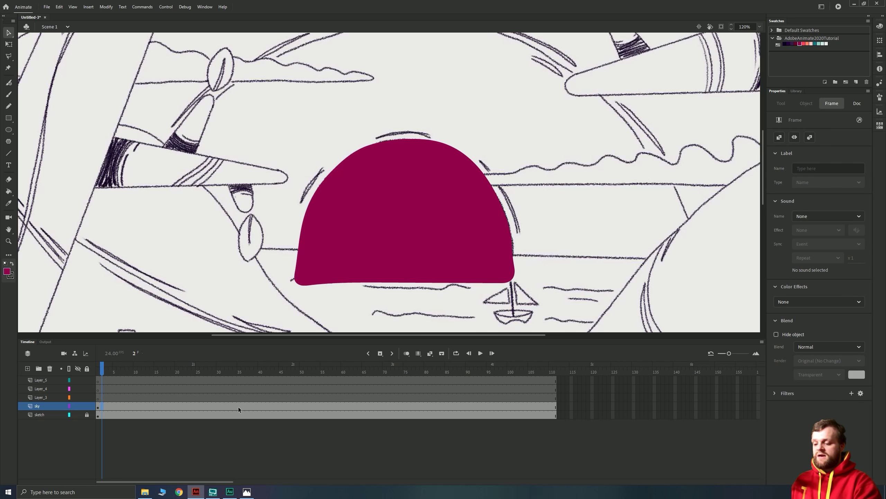
pyautogui.press('F7')
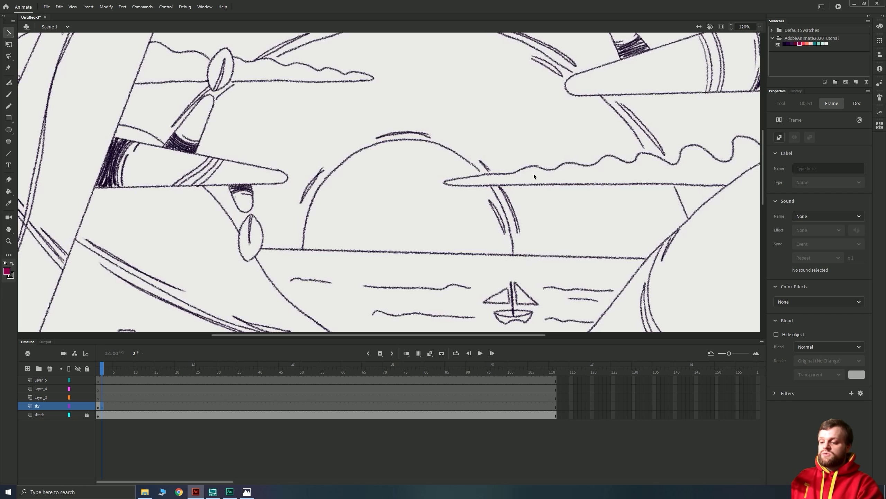
pyautogui.press('b')
pyautogui.moveTo(510, 259)
pyautogui.mouseDown()
pyautogui.moveTo(481, 175)
pyautogui.moveTo(400, 147)
pyautogui.moveTo(332, 178)
pyautogui.moveTo(307, 229)
pyautogui.moveTo(305, 278)
pyautogui.mouseUp()
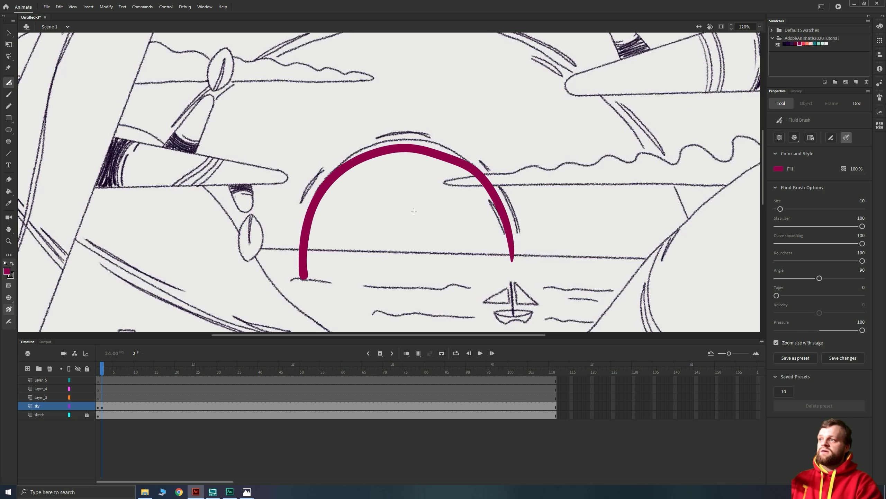
# Flip back and forth between frames 1 and 2 to compare the filled sun with the arc.
pyautogui.press(',')
pyautogui.press('.')
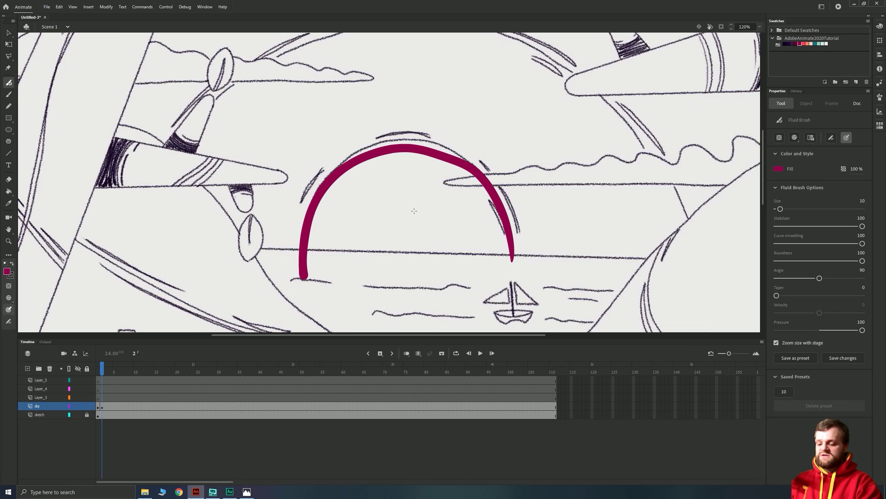
pyautogui.press(',')
pyautogui.press('.')
pyautogui.press(',')
pyautogui.press('.')
pyautogui.press(',')
pyautogui.press('.')
pyautogui.press(',')
pyautogui.press('.')
pyautogui.press(',')
pyautogui.press('.')
pyautogui.press(',')
pyautogui.press('.')
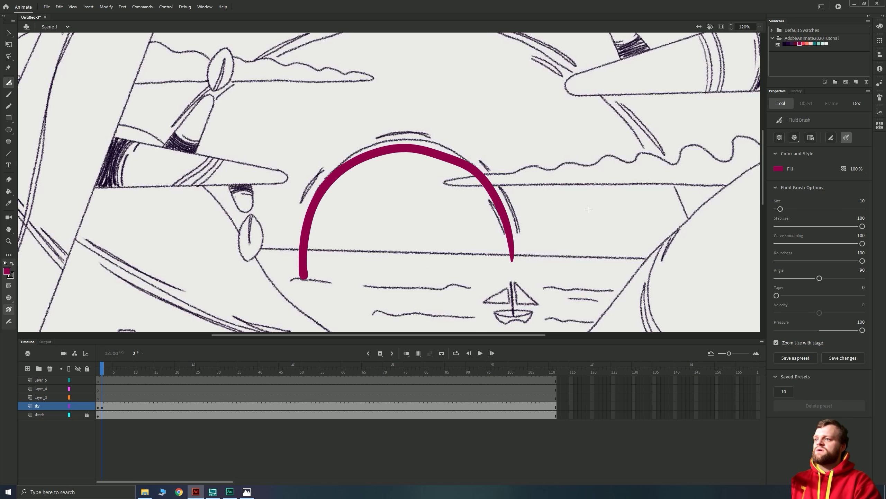
# Turn on onion skinning and flip between frames 1 and 2 to compare the tinted neighbouring drawings.
pyautogui.click(407, 353)
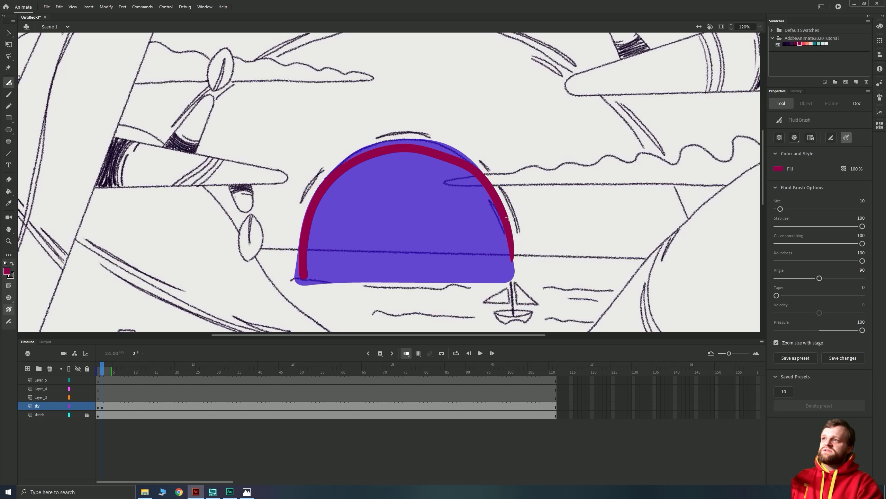
pyautogui.press(',')
pyautogui.press('.')
pyautogui.press(',')
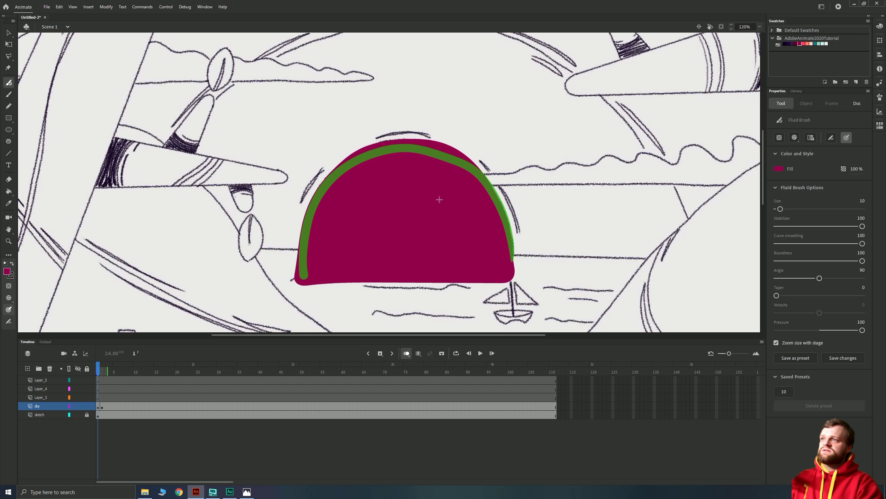
pyautogui.press('.')
pyautogui.press(',')
pyautogui.press('.')
pyautogui.press(',')
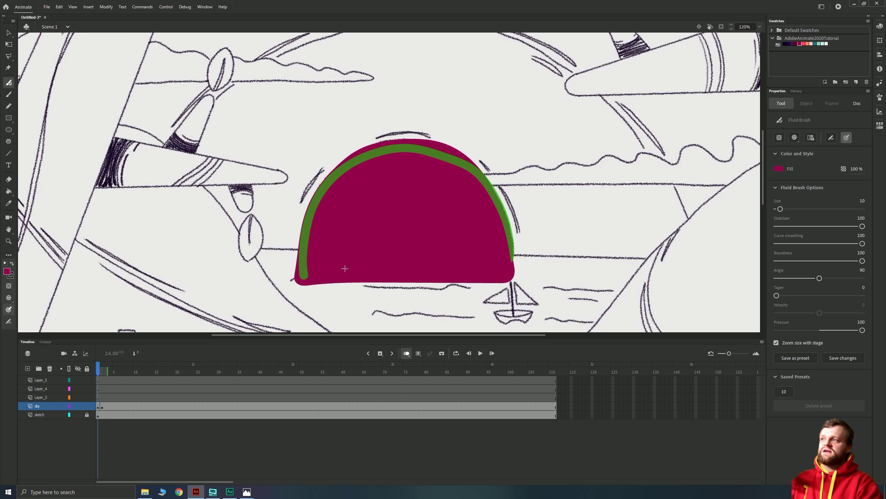
pyautogui.press('.')
pyautogui.press(',')
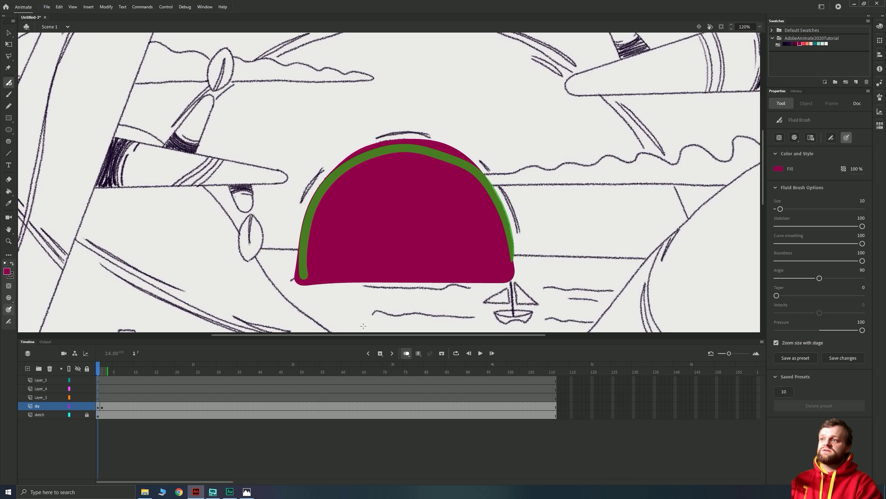
# Open the onion skin settings.
pyautogui.click(408, 353)
pyautogui.click(408, 355)
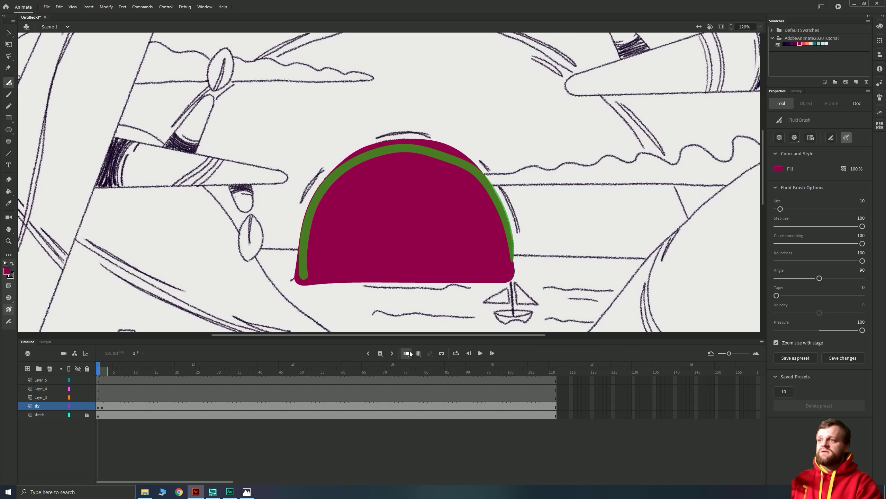
pyautogui.click(408, 356)
pyautogui.click(414, 400)
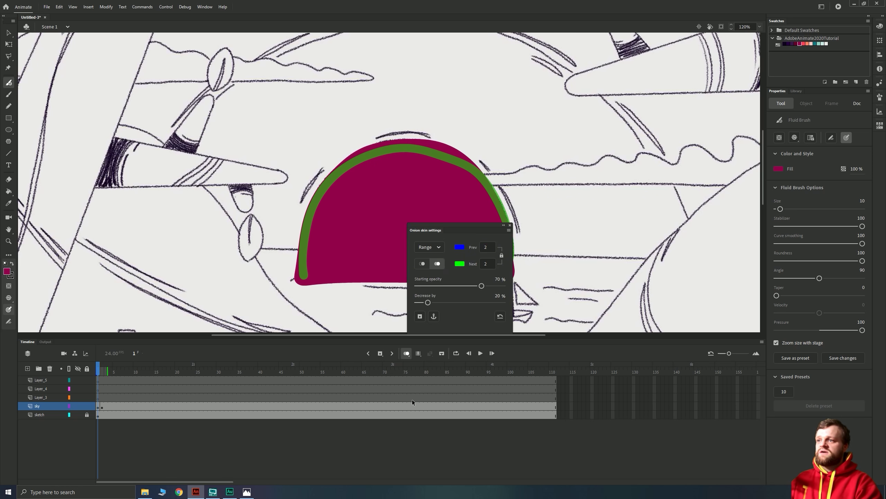
# Set the onion skin colour of previous frames to grey #666666 and of next frames to light grey.
pyautogui.click(459, 248)
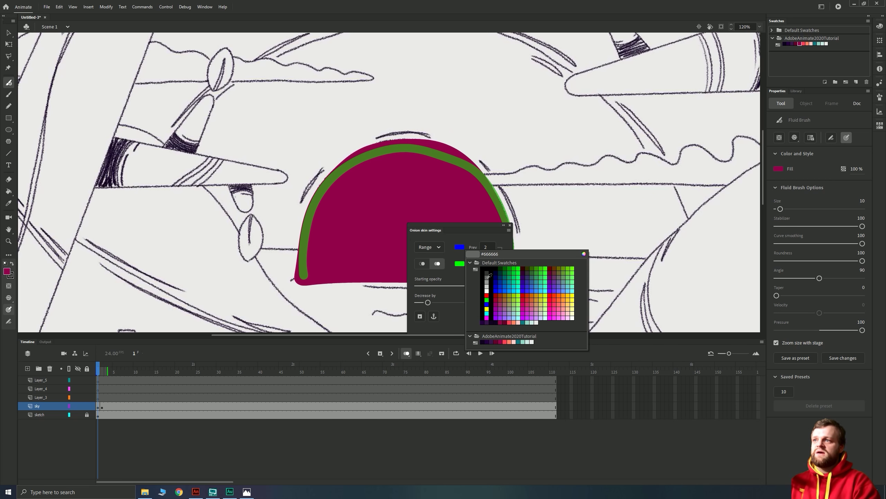
pyautogui.click(487, 277)
pyautogui.click(459, 263)
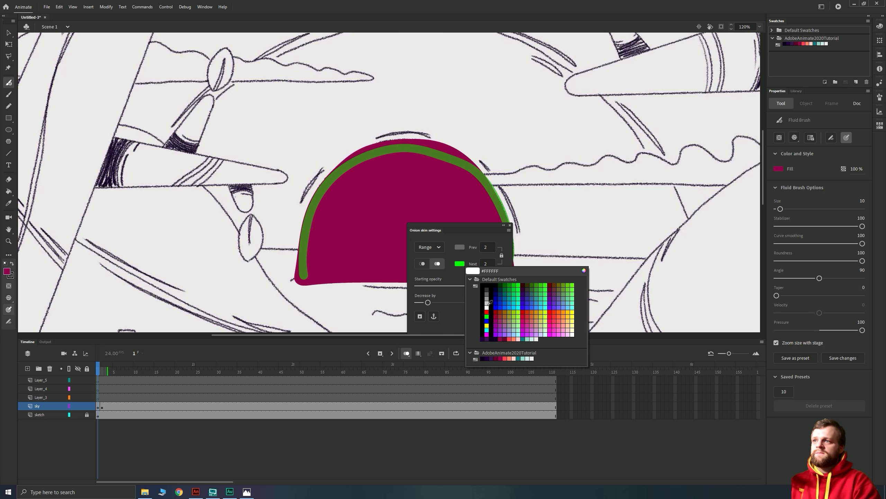
pyautogui.click(488, 307)
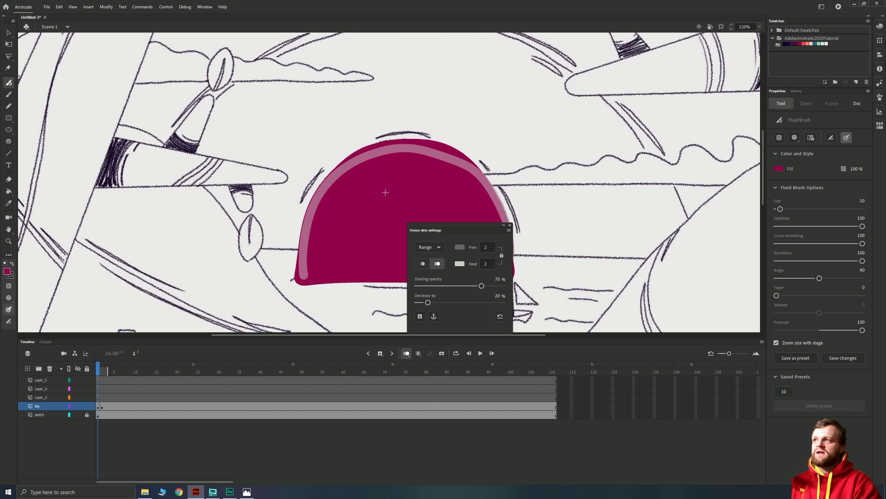
# Step between frames 1 and 2 of the sky layer to check the grey onion skin tints.
pyautogui.click(98, 405)
pyautogui.press('.')
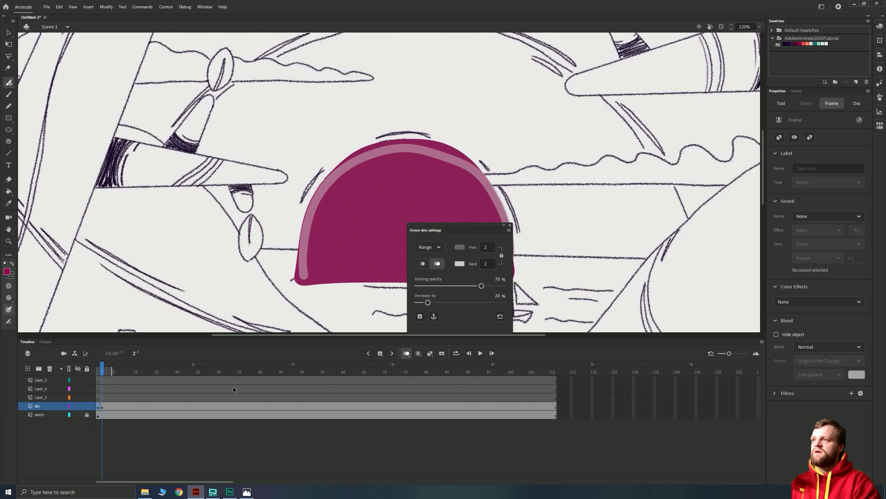
pyautogui.press(',')
pyautogui.press('.')
pyautogui.press(',')
pyautogui.press('.')
pyautogui.press(',')
pyautogui.click(459, 247)
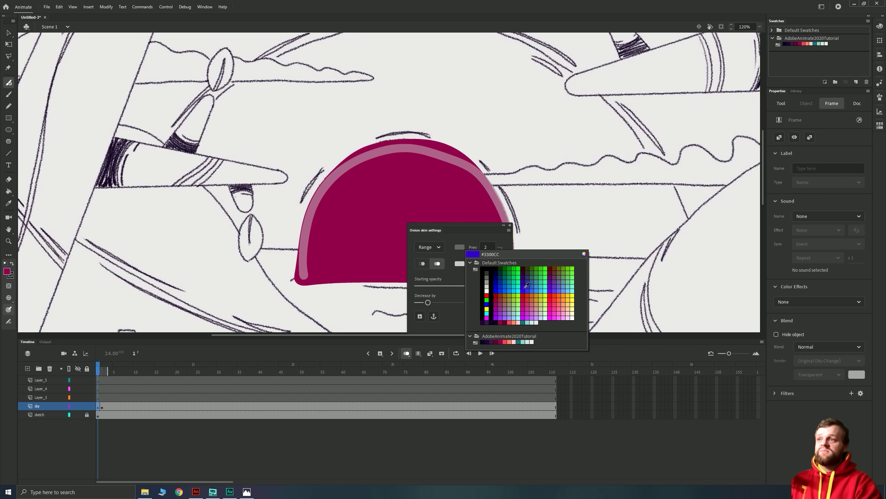
pyautogui.click(509, 233)
pyautogui.click(509, 232)
pyautogui.click(509, 230)
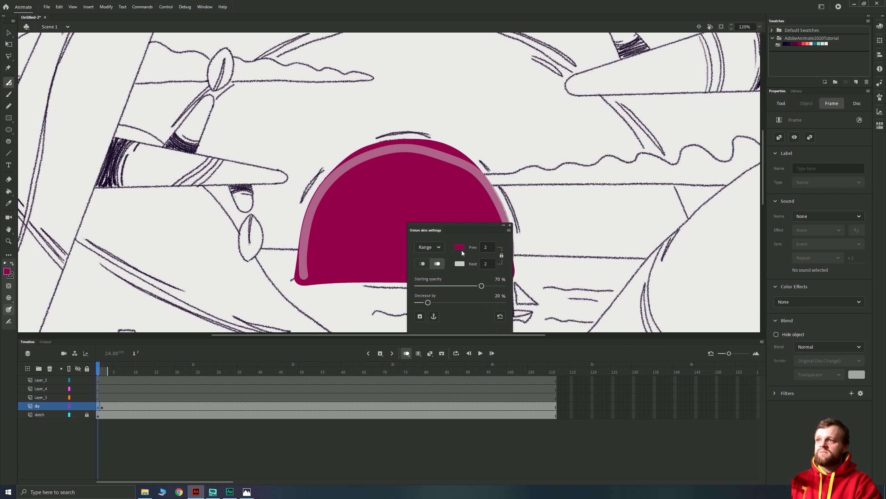
# Set the onion skin colour of previous frames to green and of next frames to light blue.
pyautogui.click(460, 248)
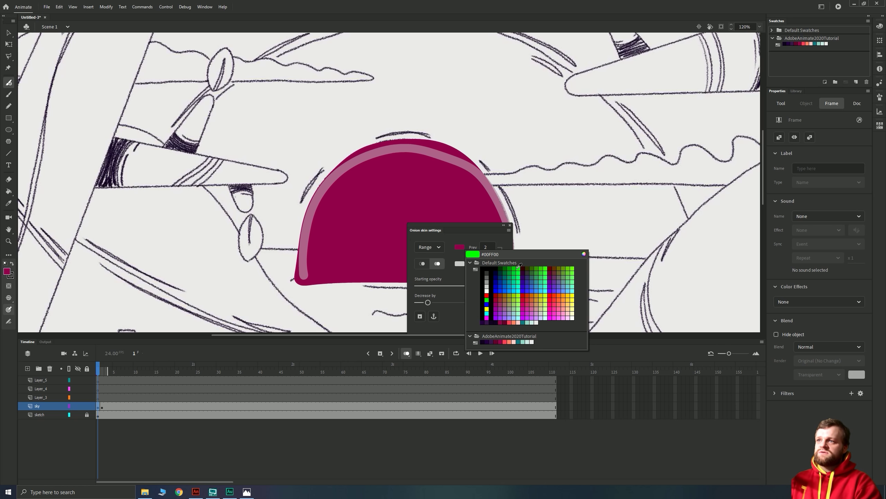
pyautogui.click(520, 268)
pyautogui.click(462, 266)
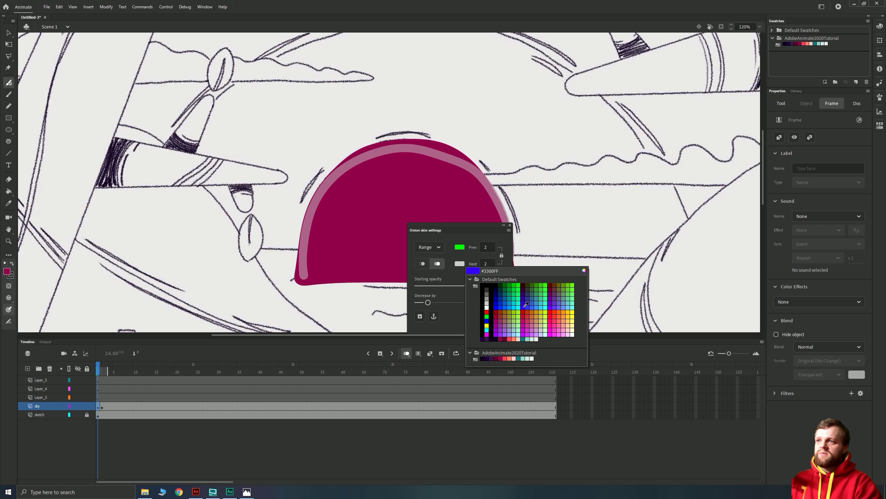
pyautogui.click(459, 263)
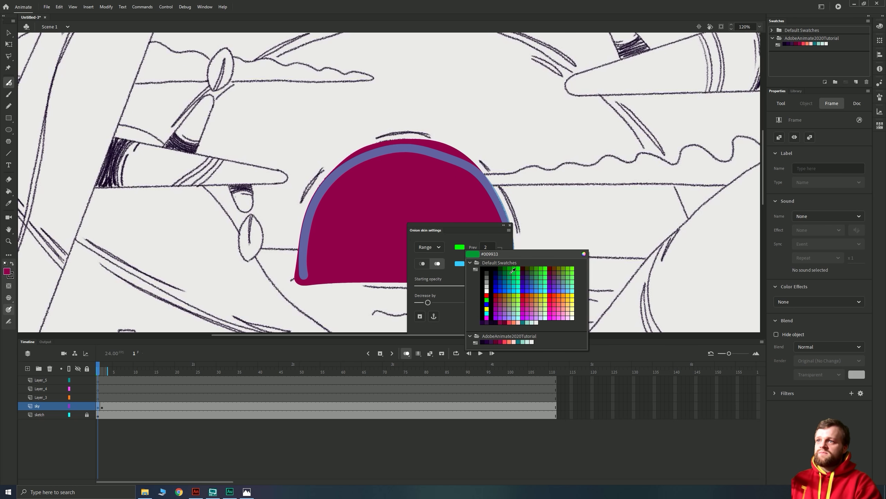
pyautogui.click(537, 272)
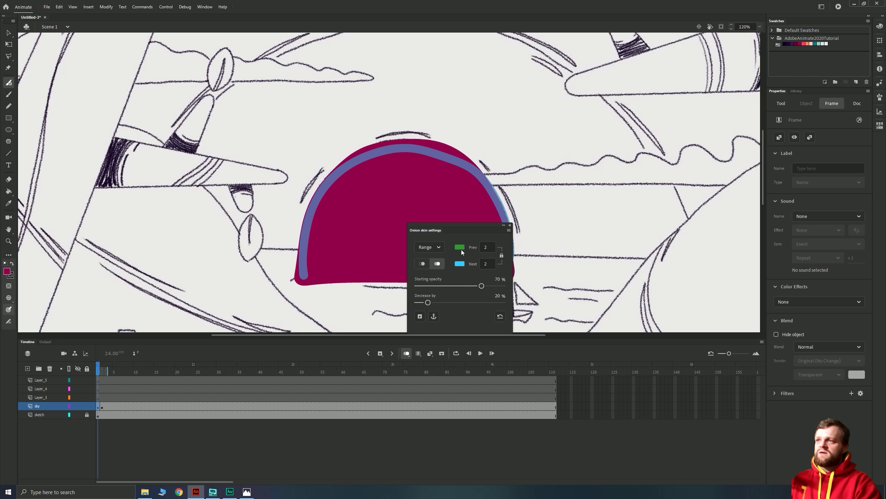
pyautogui.click(461, 248)
pyautogui.click(485, 272)
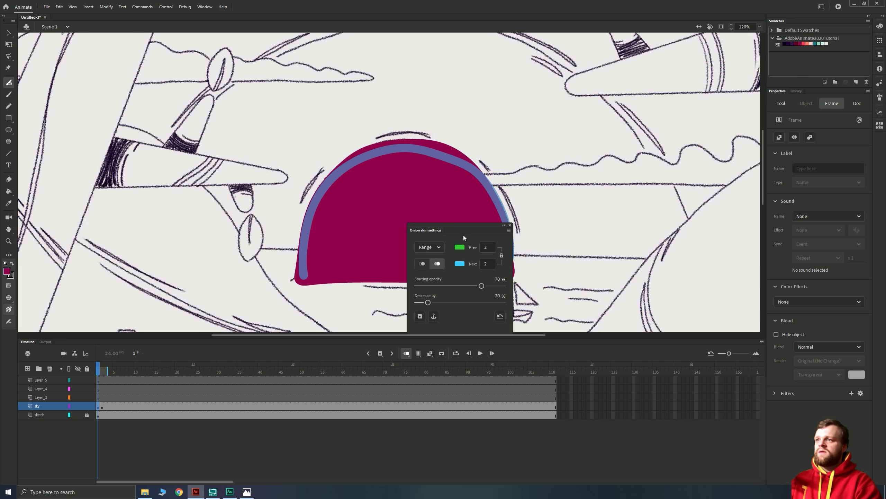
# Set the number of previous onion skin frames to 2 and close the onion skin settings.
pyautogui.click(491, 247)
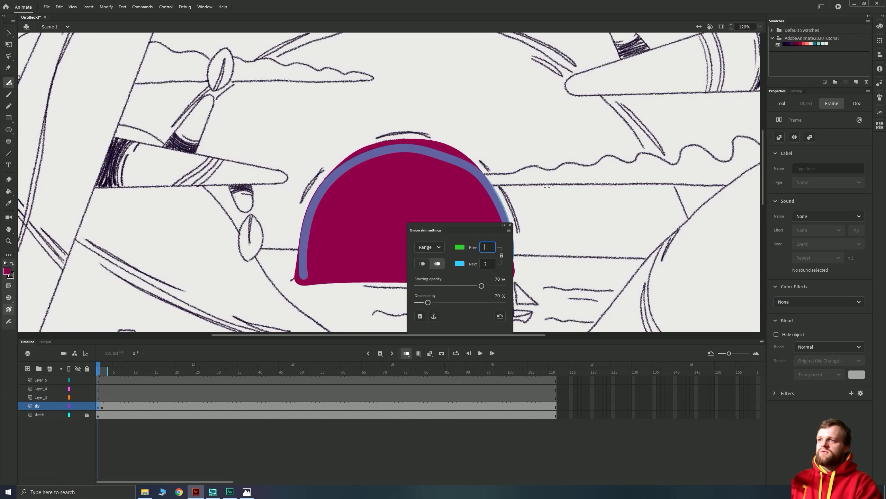
pyautogui.press('BackSpace')
pyautogui.write('2')
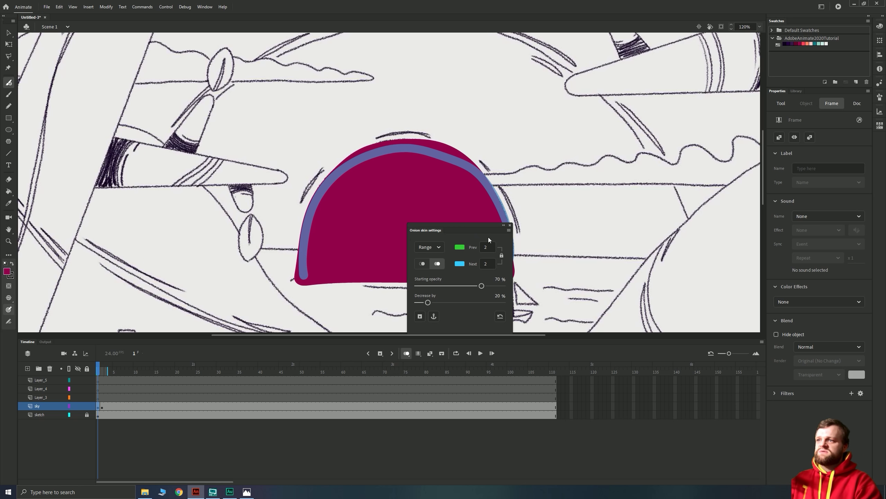
pyautogui.click(510, 225)
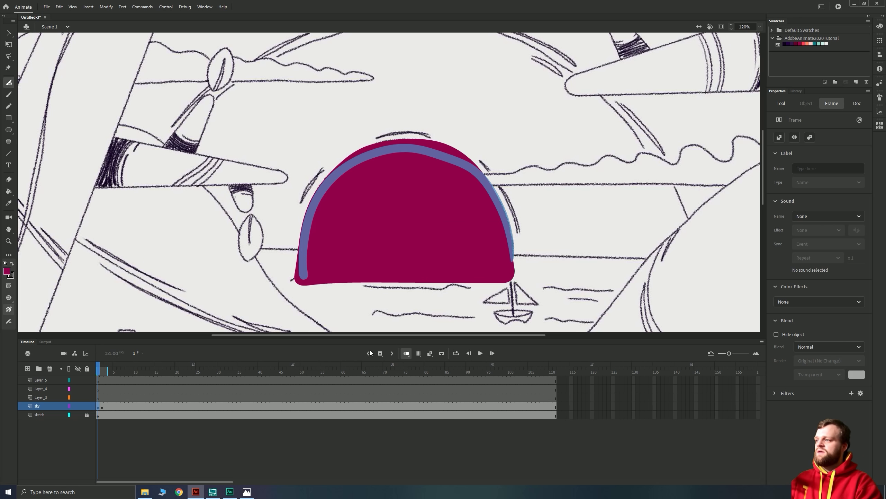
# Step between frames 1 and 2 of the sky layer to check the green and light blue onion skin tints.
pyautogui.press('.')
pyautogui.press(',')
pyautogui.press('.')
pyautogui.press(',')
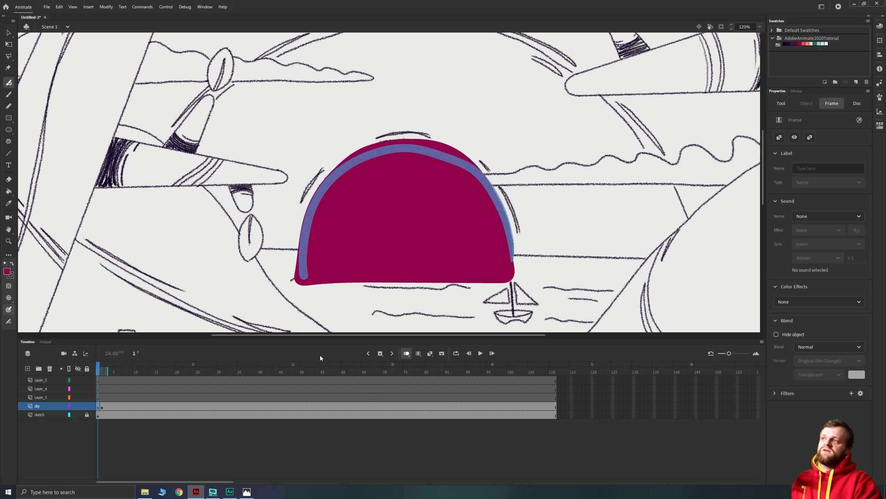
# Add a brush stroke at the lower corner of the sun outline on frame 2 of the sky layer.
pyautogui.press('.')
pyautogui.moveTo(509, 259)
pyautogui.mouseDown()
pyautogui.moveTo(513, 278)
pyautogui.moveTo(514, 244)
pyautogui.moveTo(491, 179)
pyautogui.moveTo(435, 145)
pyautogui.moveTo(370, 147)
pyautogui.moveTo(314, 227)
pyautogui.moveTo(391, 292)
pyautogui.moveTo(516, 271)
pyautogui.mouseUp()
pyautogui.press('v')
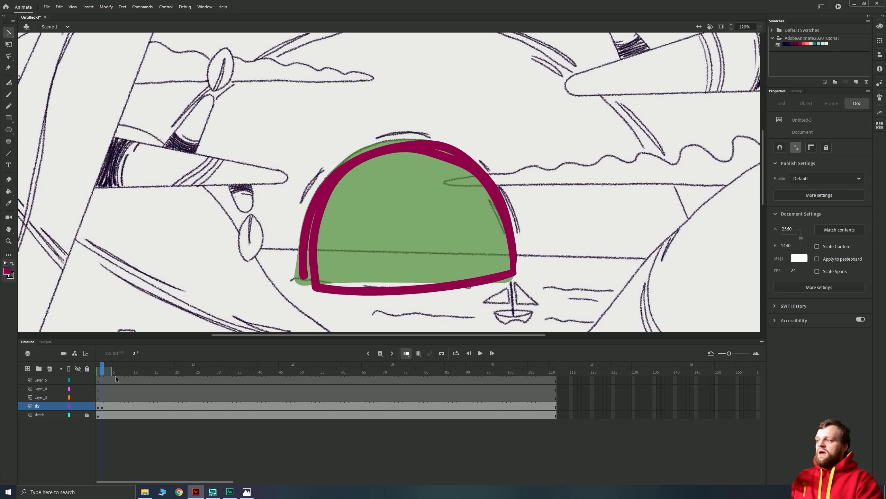
# Delete the sun drawings on frames 1 and 2 of the sky layer and clear the keyframe on frame 2.
pyautogui.click(100, 408)
pyautogui.press('Delete')
pyautogui.click(98, 408)
pyautogui.press('Delete')
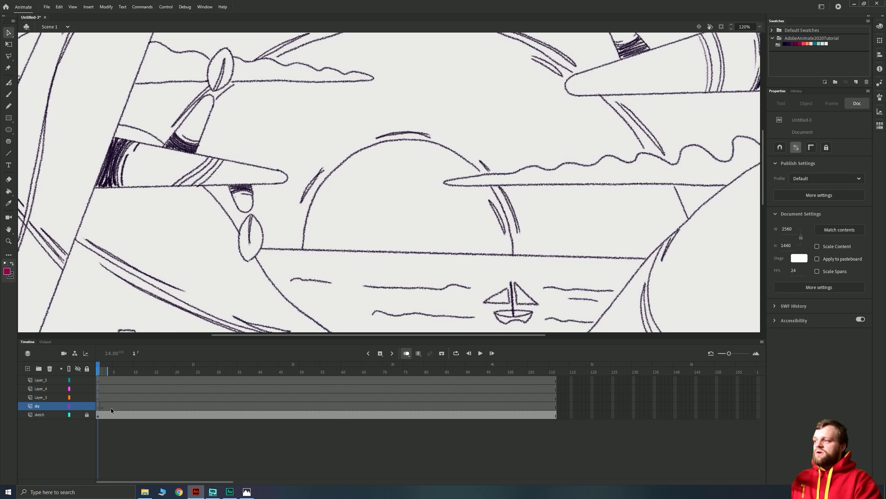
pyautogui.rightClick(102, 406)
pyautogui.click(120, 269)
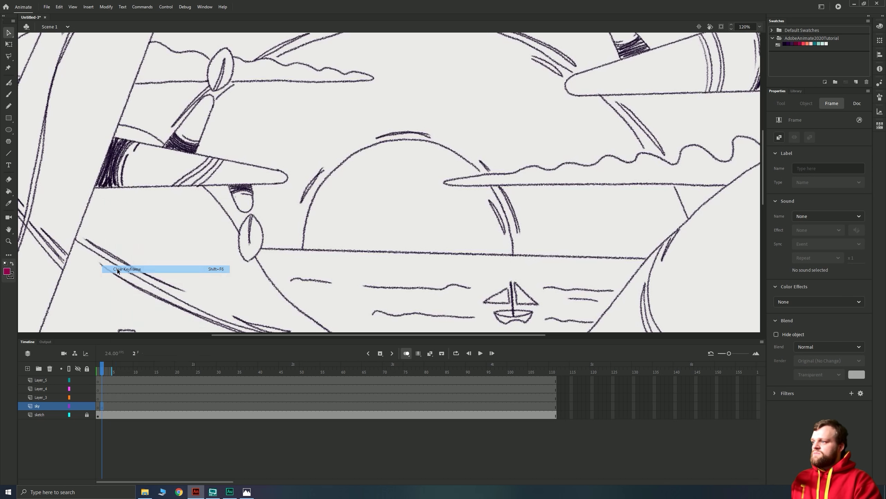
# Paint a closed sun outline over the sketch on frame 1 of the sky layer and fill it with the same dark magenta.
pyautogui.click(99, 408)
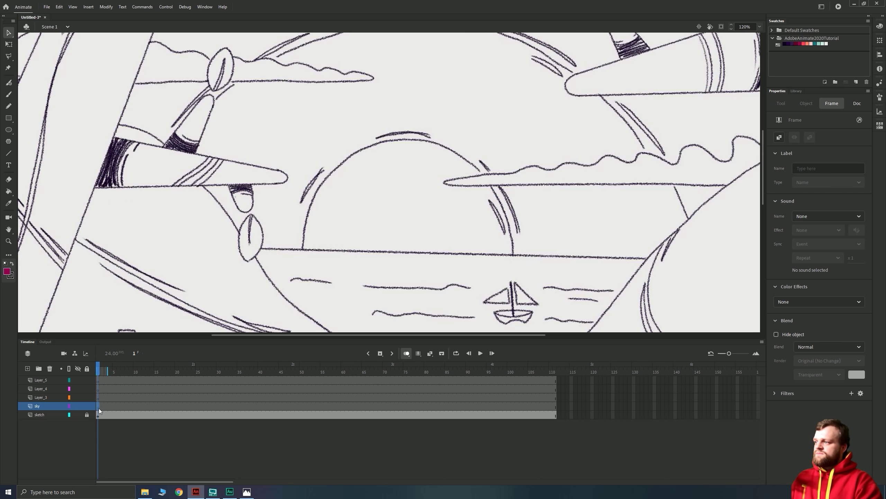
pyautogui.press('b')
pyautogui.moveTo(513, 255)
pyautogui.mouseDown()
pyautogui.moveTo(498, 195)
pyautogui.moveTo(475, 168)
pyautogui.moveTo(427, 146)
pyautogui.moveTo(379, 147)
pyautogui.moveTo(329, 177)
pyautogui.moveTo(306, 224)
pyautogui.moveTo(304, 268)
pyautogui.moveTo(316, 288)
pyautogui.moveTo(387, 302)
pyautogui.moveTo(452, 294)
pyautogui.moveTo(509, 266)
pyautogui.moveTo(508, 220)
pyautogui.mouseUp()
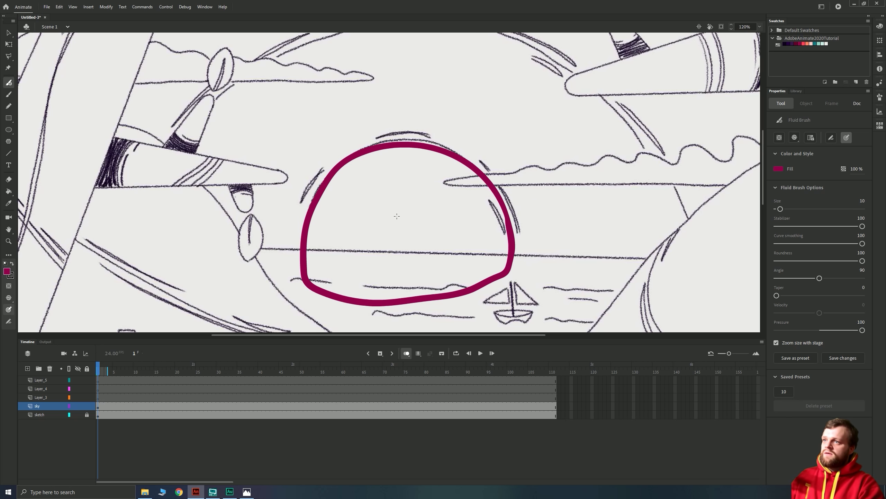
pyautogui.press('k')
pyautogui.click(422, 283)
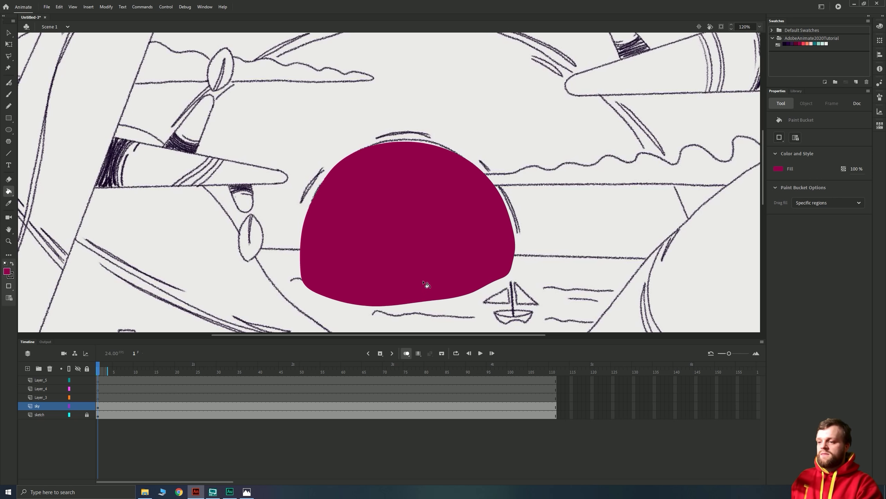
# Convert the filled sun shape to a Graphic symbol named sun.
pyautogui.press('v')
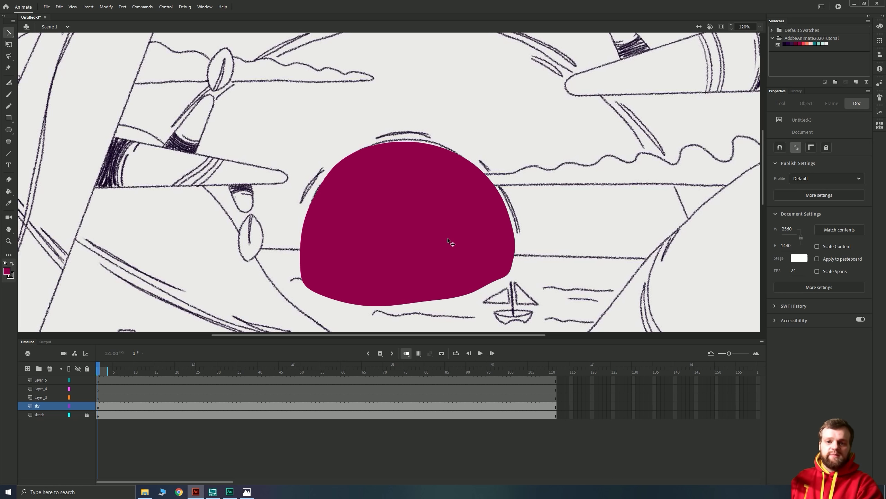
pyautogui.click(339, 250)
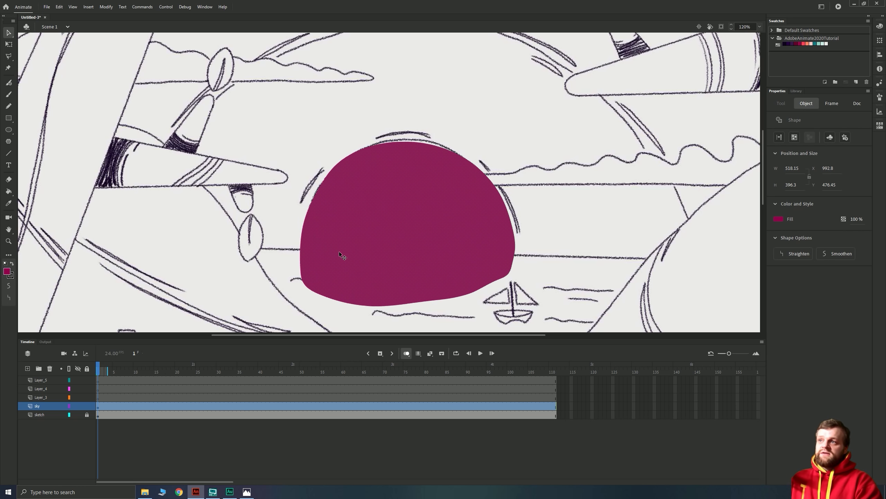
pyautogui.rightClick(386, 218)
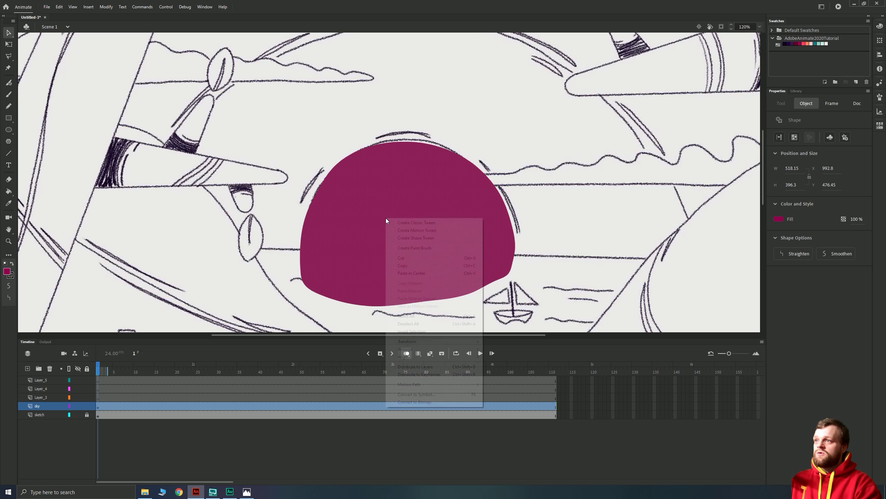
pyautogui.click(418, 396)
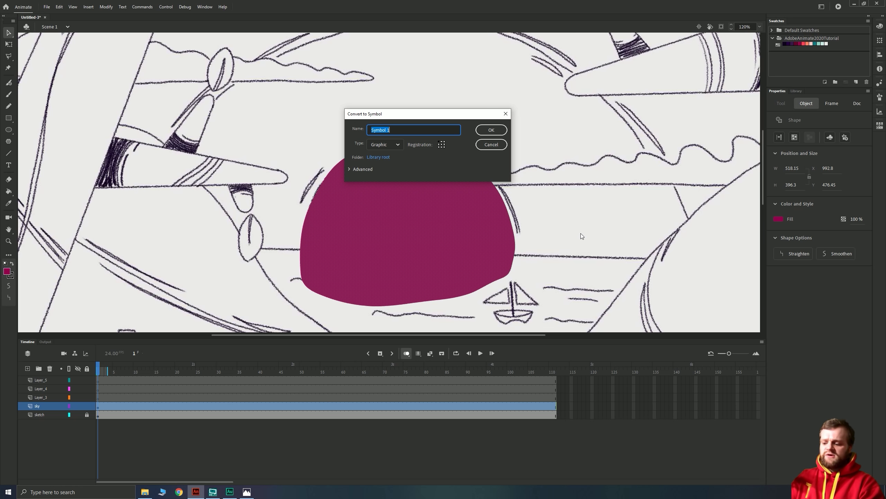
pyautogui.write('sun')
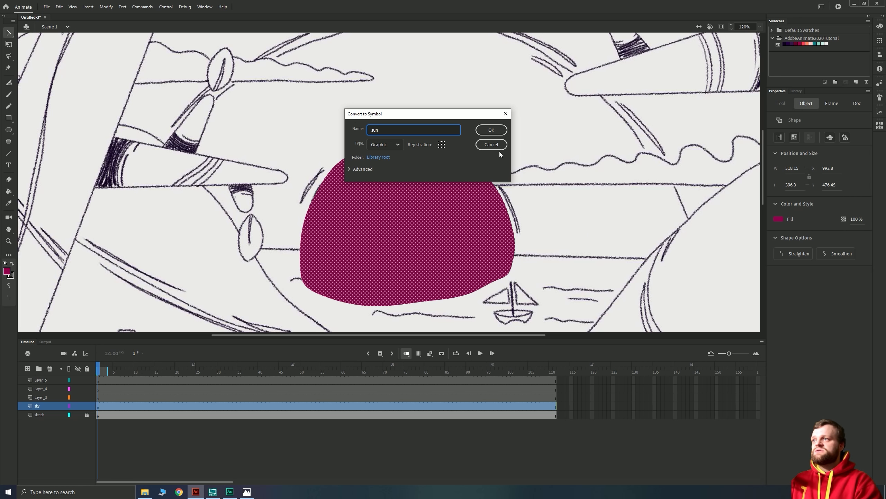
pyautogui.click(382, 144)
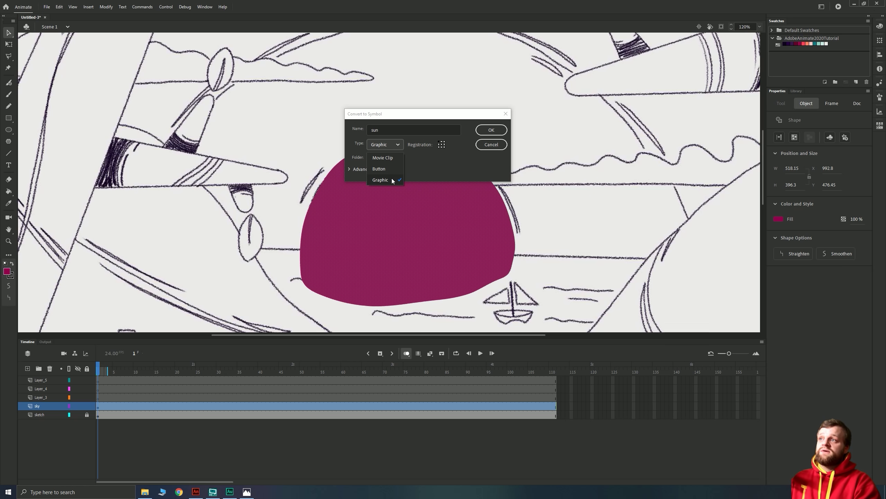
pyautogui.click(438, 170)
pyautogui.click(392, 130)
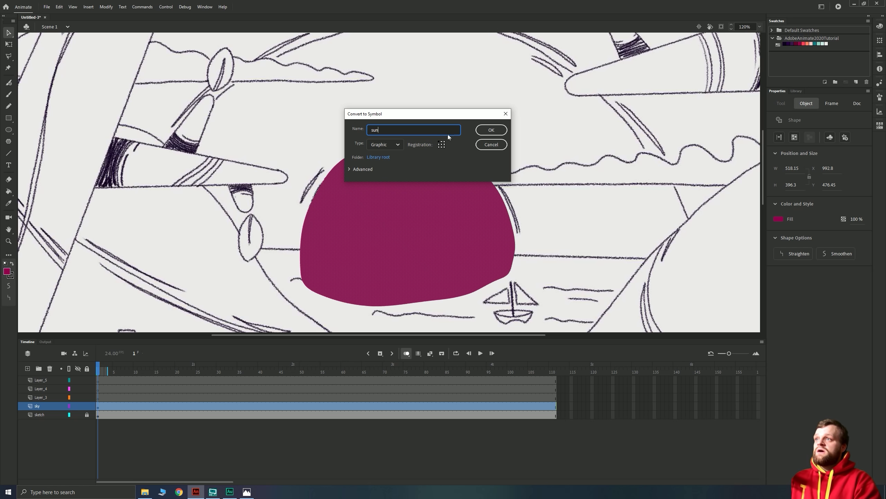
pyautogui.press('Return')
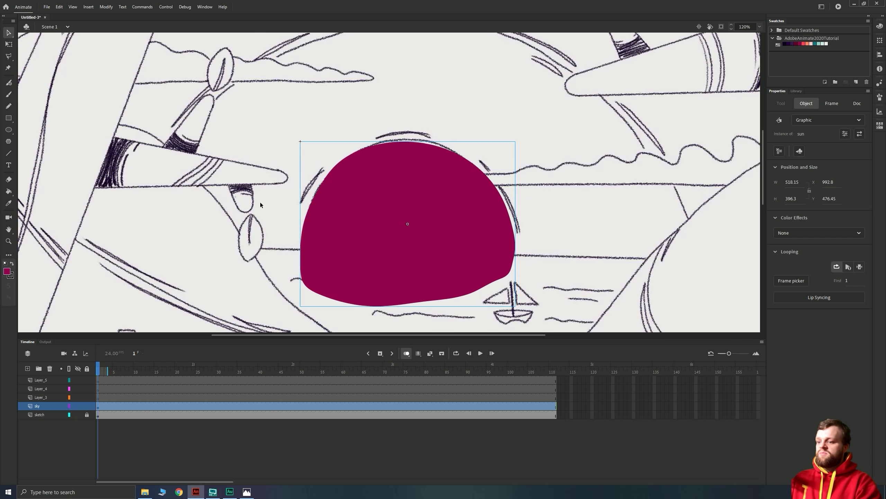
# Paint a wavy test stroke above the sun symbol, select the stroke and the symbol separately, and undo the stroke.
pyautogui.press('y')
pyautogui.moveTo(432, 143); pyautogui.dragTo(262, 92)
pyautogui.press('v')
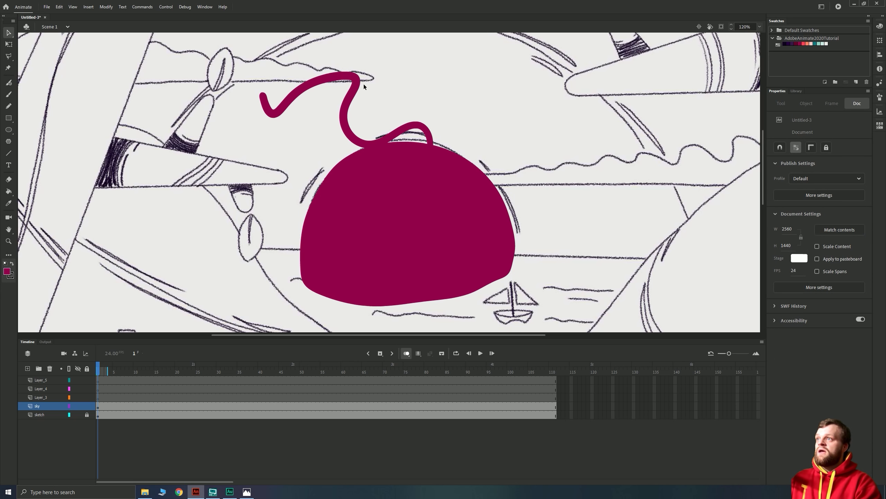
pyautogui.click(354, 86)
pyautogui.click(396, 189)
pyautogui.click(396, 133)
pyautogui.click(402, 171)
pyautogui.click(348, 126)
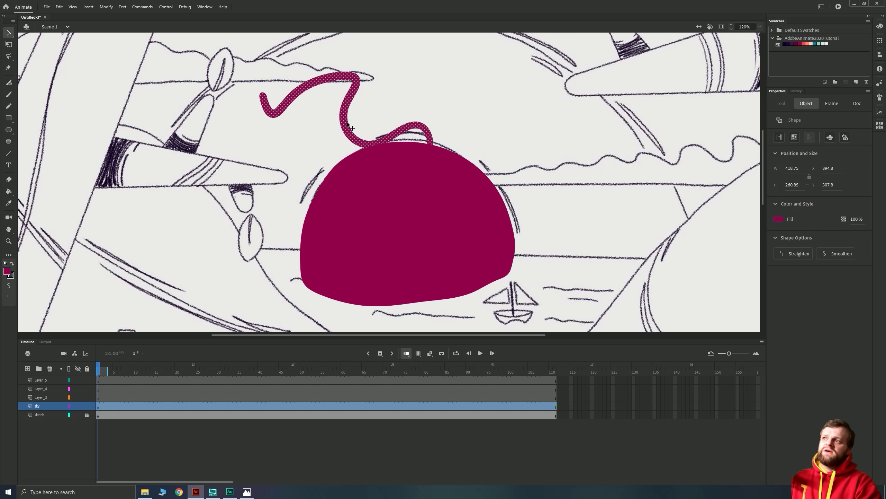
pyautogui.click(391, 175)
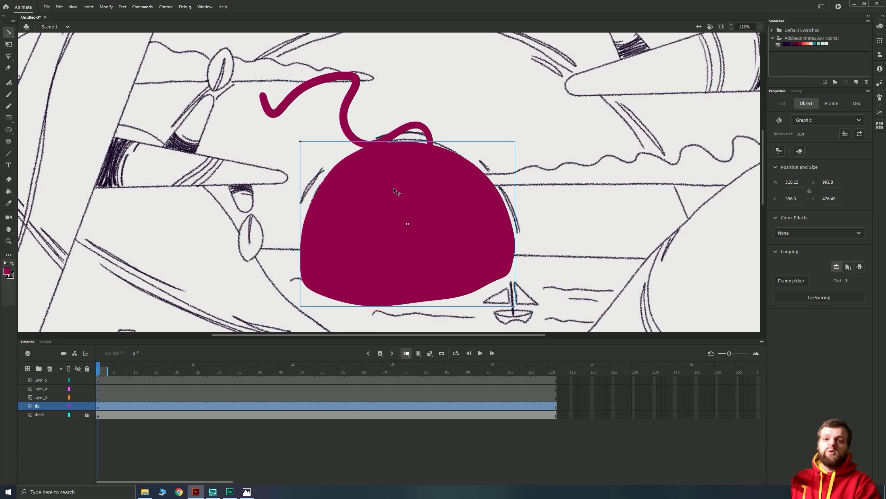
pyautogui.hotkey('ctrl', 'z')
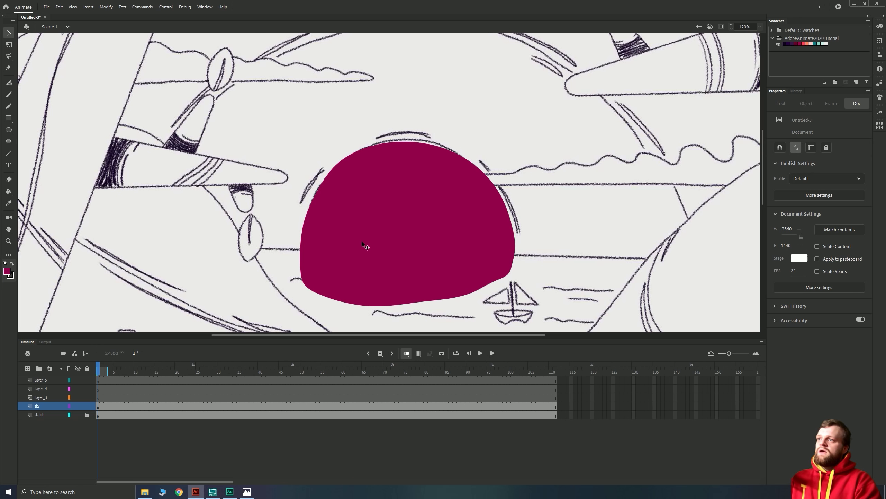
# Open the sun symbol to view its own timeline and return to Scene 1.
pyautogui.click(379, 212)
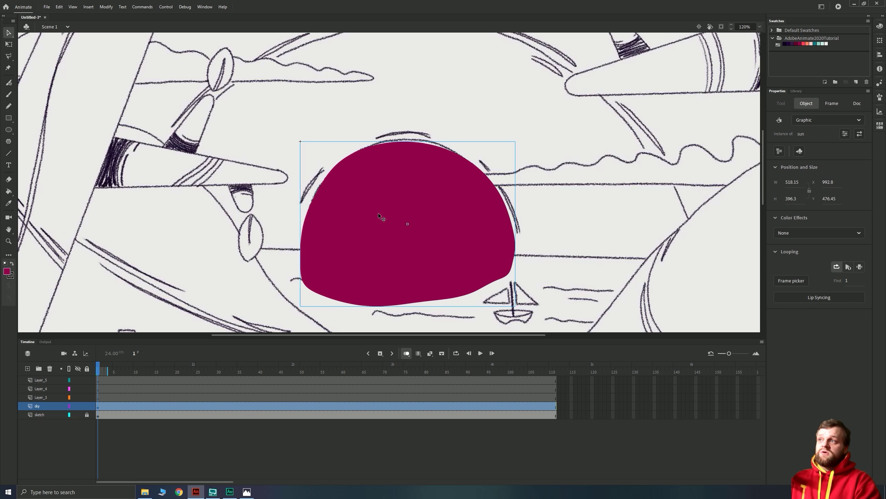
pyautogui.doubleClick(386, 208)
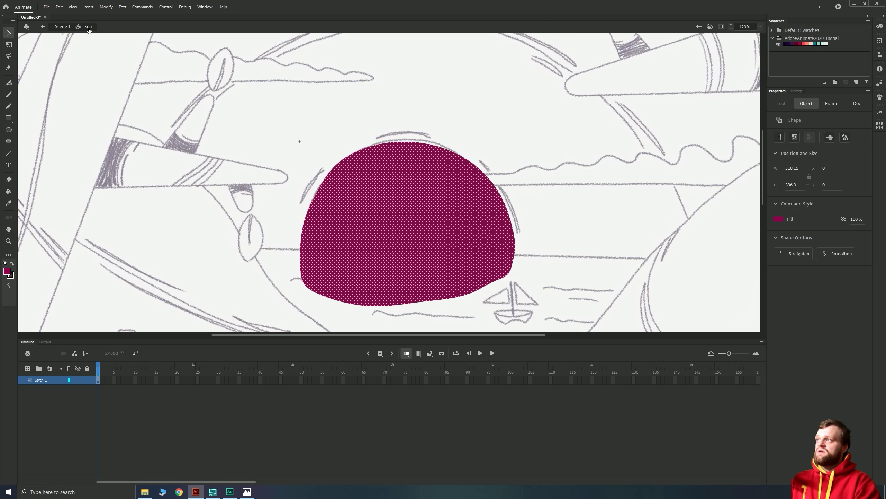
pyautogui.click(63, 27)
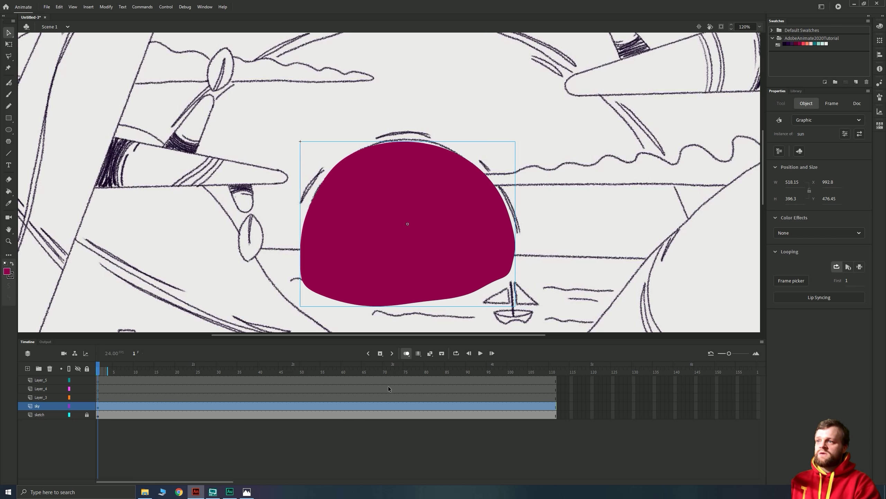
# Inside the sun symbol, extend the first drawing to two frames and add a blank keyframe at frame 3.
pyautogui.doubleClick(395, 227)
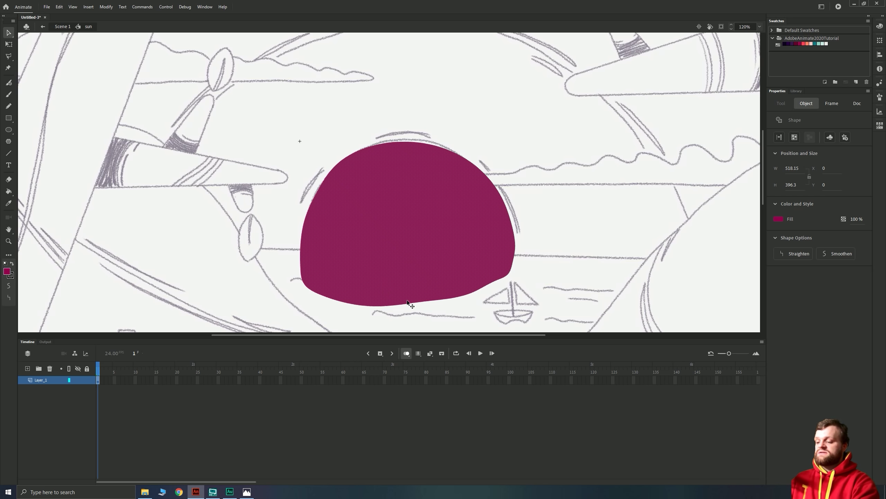
pyautogui.click(102, 380)
pyautogui.click(159, 421)
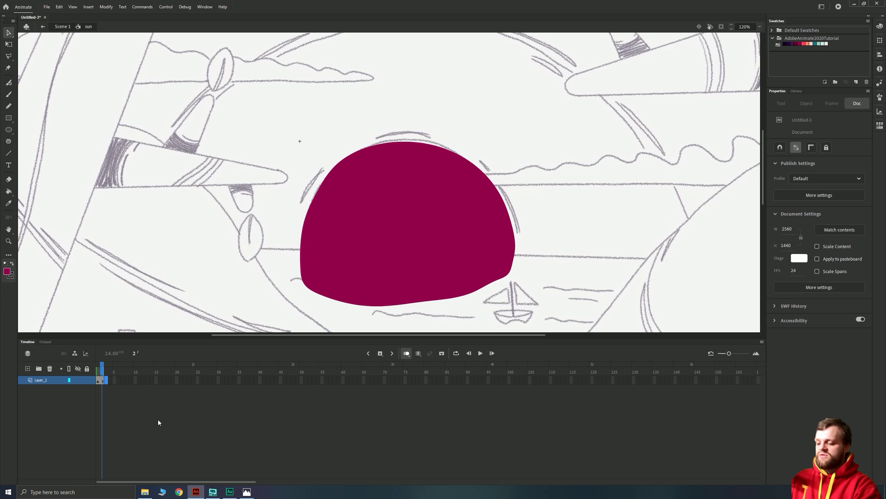
pyautogui.press('F7')
pyautogui.press('F5')
pyautogui.click(103, 389)
pyautogui.click(98, 381)
pyautogui.click(106, 380)
pyautogui.click(98, 381)
pyautogui.click(104, 380)
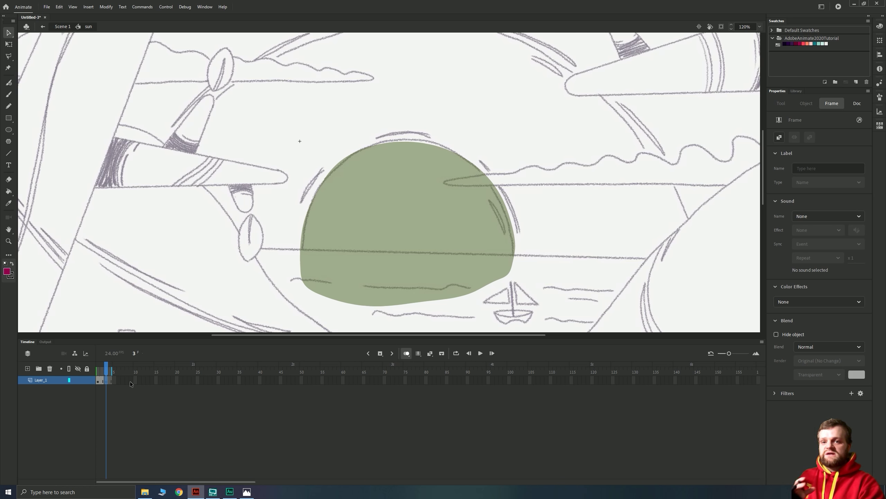
# Paint a second, slightly different sun outline on frame 3 over the onion skin and fill it with dark magenta.
pyautogui.press('y')
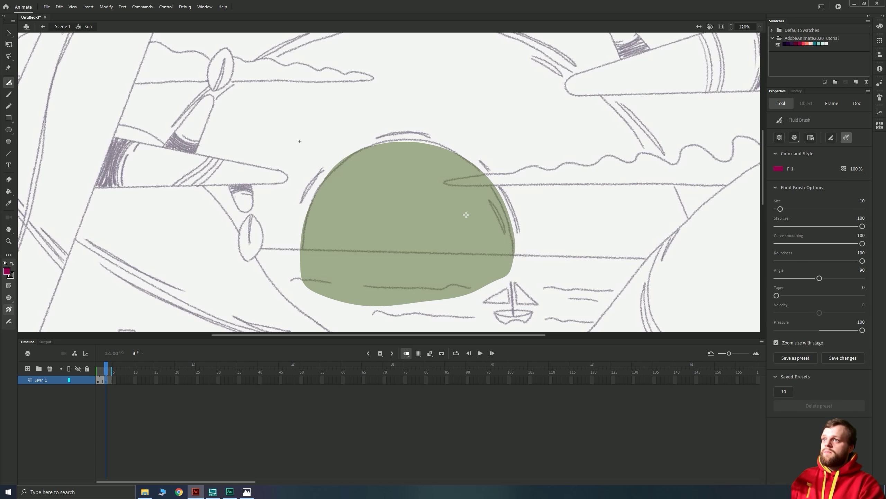
pyautogui.moveTo(510, 268)
pyautogui.mouseDown()
pyautogui.moveTo(510, 232)
pyautogui.moveTo(486, 182)
pyautogui.moveTo(461, 158)
pyautogui.moveTo(422, 145)
pyautogui.moveTo(371, 149)
pyautogui.moveTo(335, 169)
pyautogui.moveTo(305, 237)
pyautogui.moveTo(305, 276)
pyautogui.moveTo(316, 294)
pyautogui.moveTo(358, 302)
pyautogui.moveTo(479, 293)
pyautogui.moveTo(514, 259)
pyautogui.mouseUp()
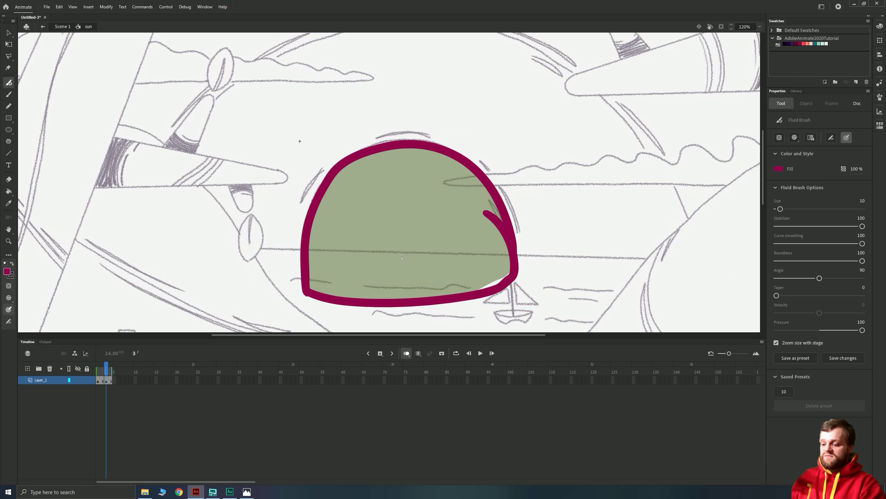
pyautogui.press('k')
pyautogui.click(433, 275)
pyautogui.press('b')
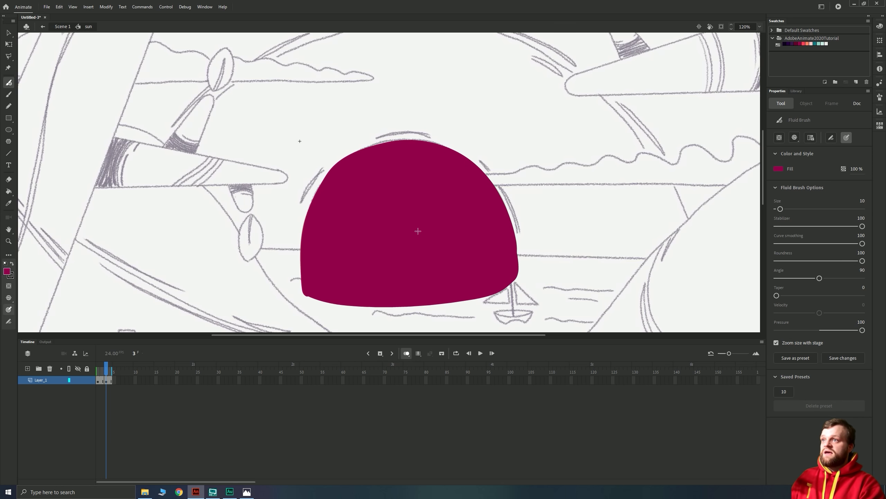
# Play the sun symbol's timeline to check the movement between its two drawings.
pyautogui.press(',')
pyautogui.press('Return')
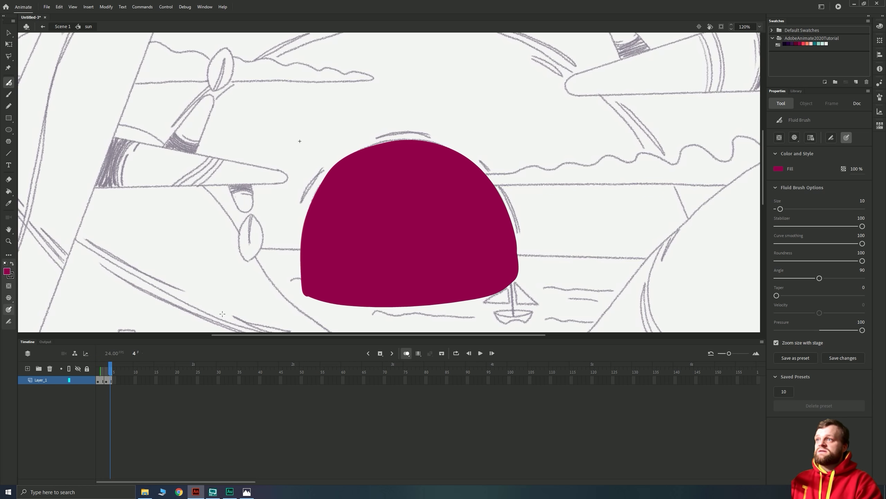
pyautogui.press('Return')
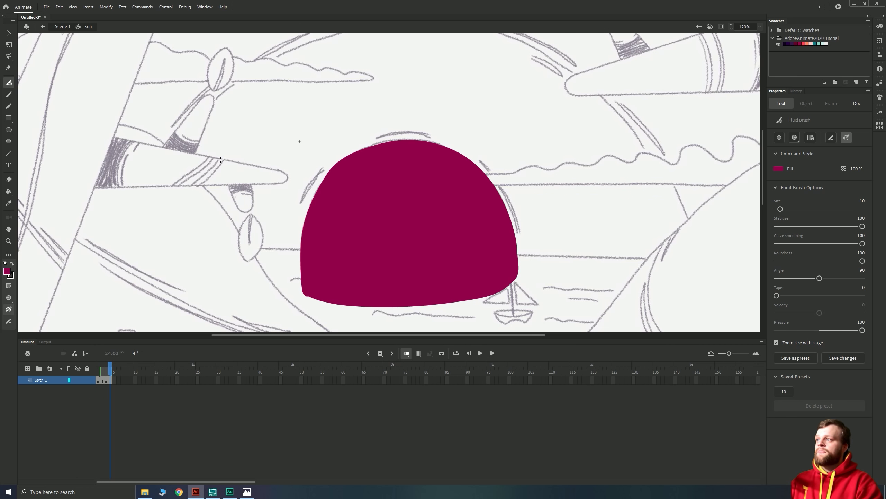
# Return to Scene 1 and play the main timeline from frame 1 to check the looping sun symbol.
pyautogui.click(62, 27)
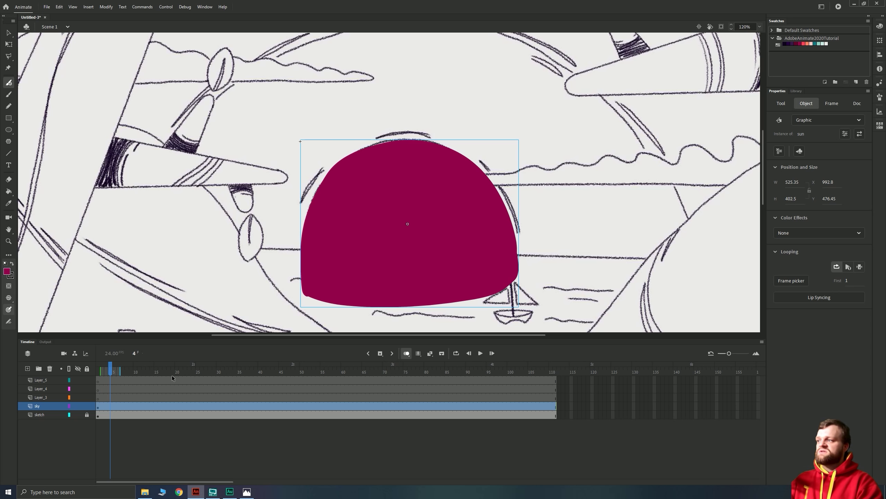
pyautogui.click(110, 375)
pyautogui.click(100, 386)
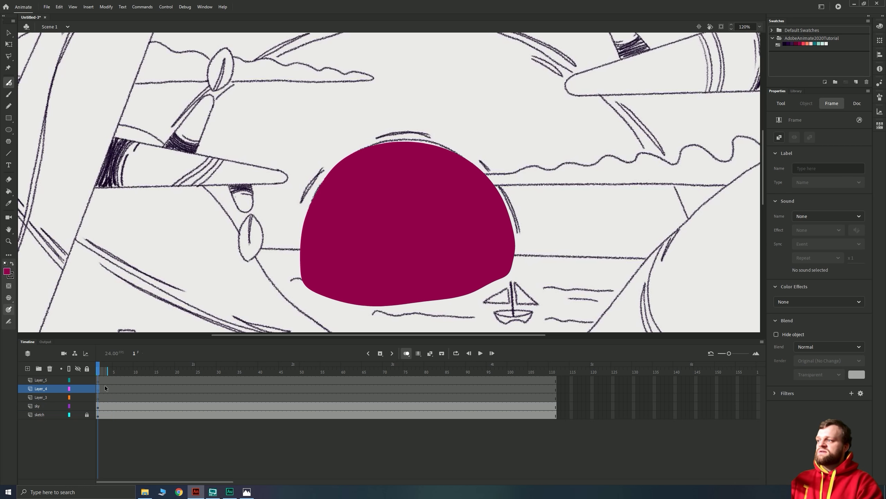
pyautogui.press('Return')
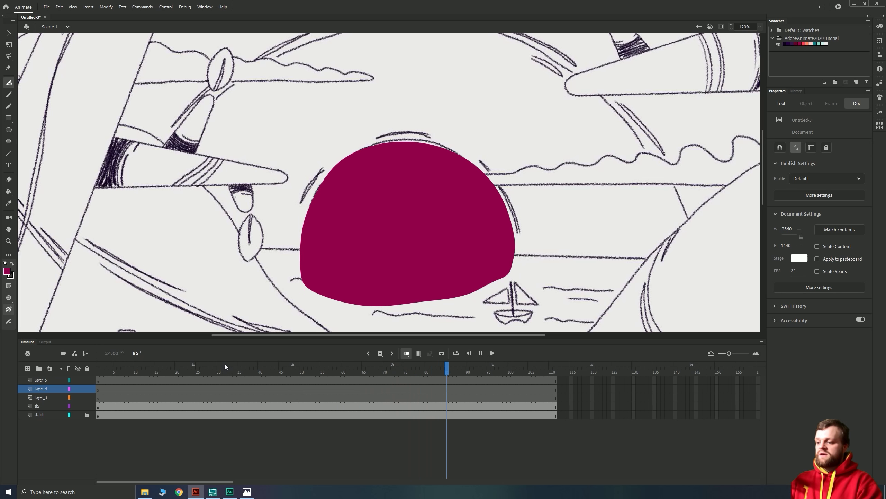
pyautogui.press('Return')
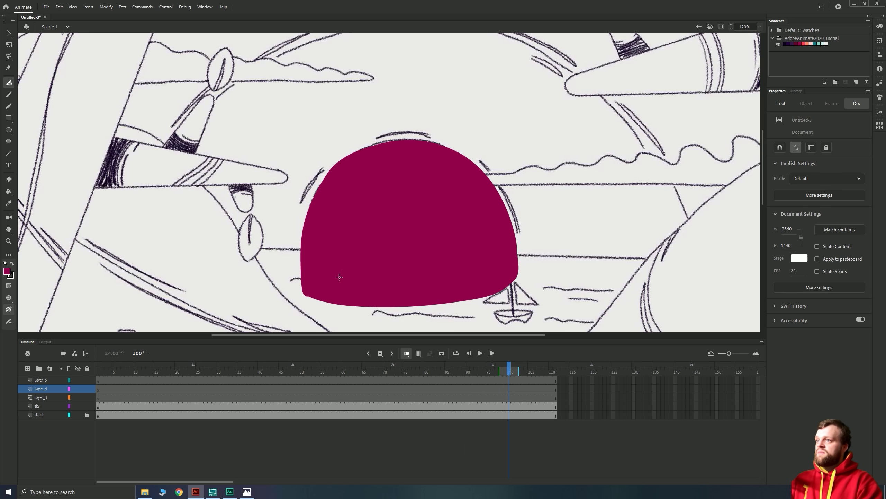
# Open the sun symbol on the stage for editing.
pyautogui.press('v')
pyautogui.doubleClick(368, 252)
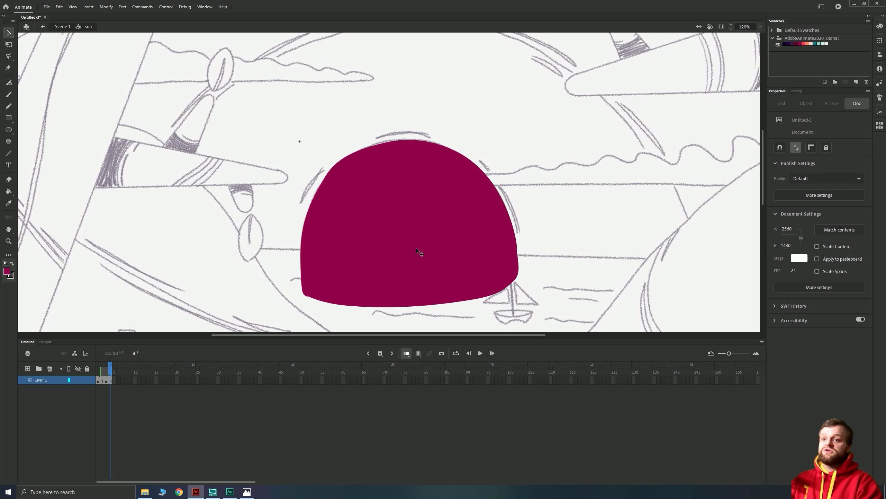
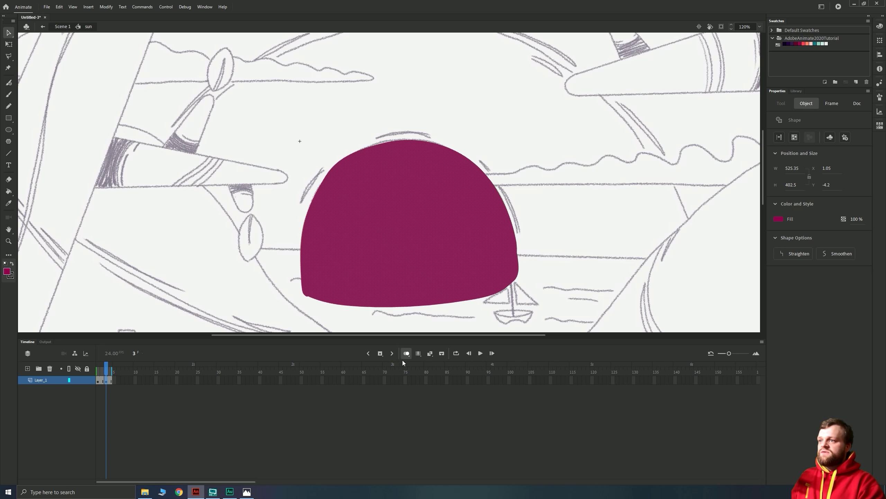
# Compare the sun symbol's two drawings by flipping between frames 2 and 3 with the onion skin shown.
pyautogui.click(409, 353)
pyautogui.click(407, 354)
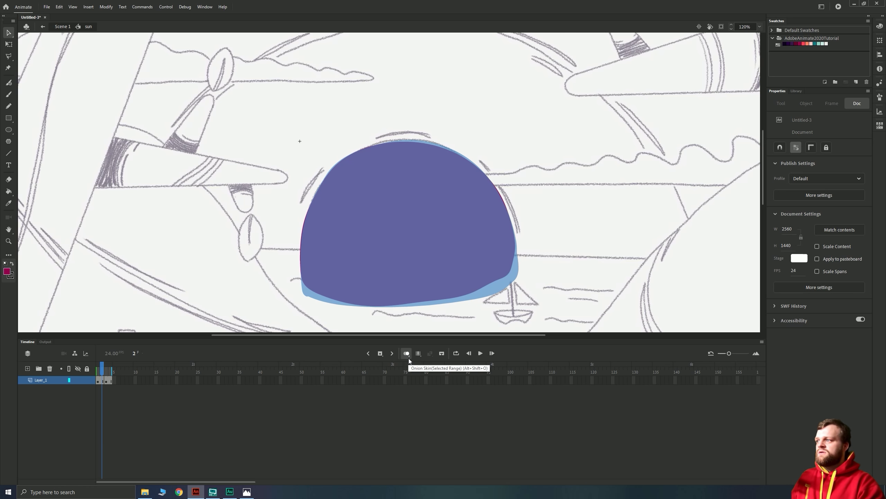
pyautogui.press(',')
pyautogui.press('.')
pyautogui.press(',')
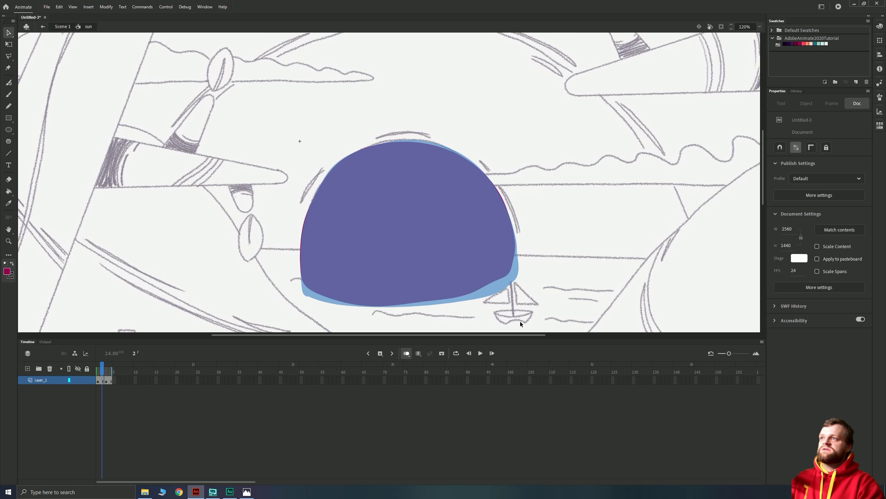
pyautogui.press('.')
# Pull the top edge of the frame 3 sun down slightly, closer to the first drawing's outline, and flip frames to compare.
pyautogui.scroll(3, 427, 147)
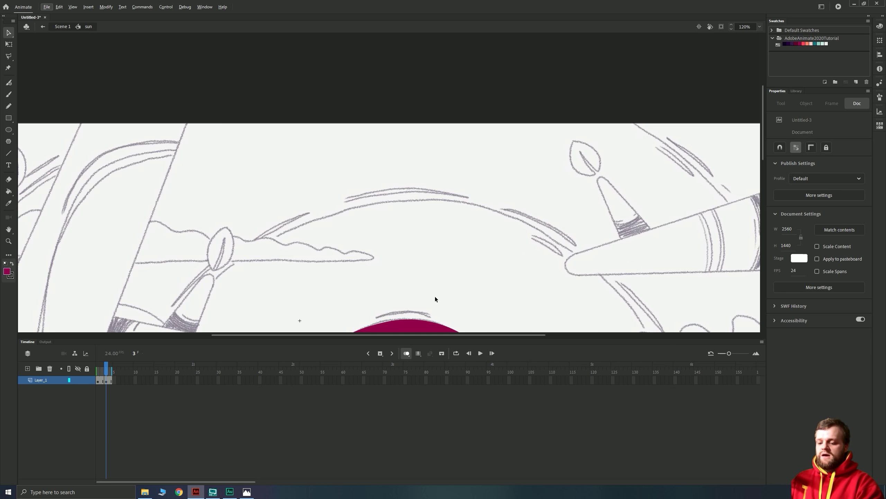
pyautogui.scroll(2, 435, 292)
pyautogui.moveTo(391, 135); pyautogui.dragTo(403, 278)
pyautogui.moveTo(472, 239)
pyautogui.mouseDown()
pyautogui.moveTo(481, 200)
pyautogui.moveTo(484, 232)
pyautogui.mouseUp()
pyautogui.hotkey('ctrl', '=')
pyautogui.moveTo(418, 136); pyautogui.dragTo(428, 273)
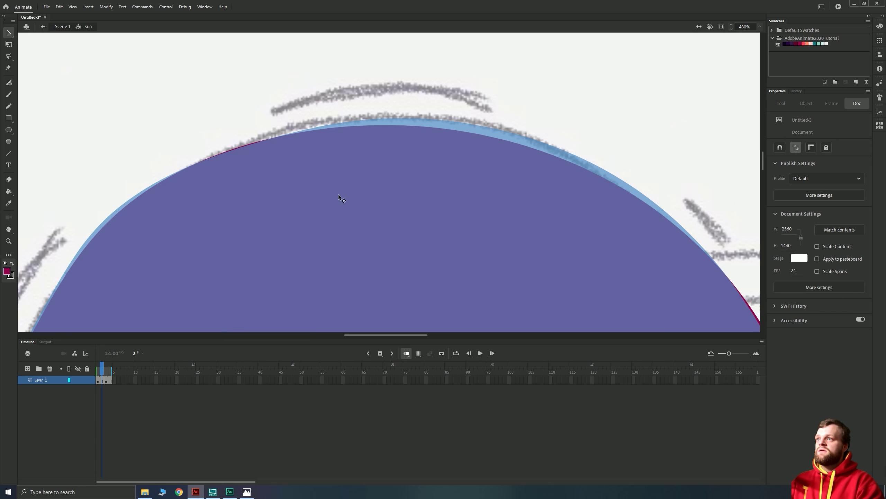
pyautogui.press('.')
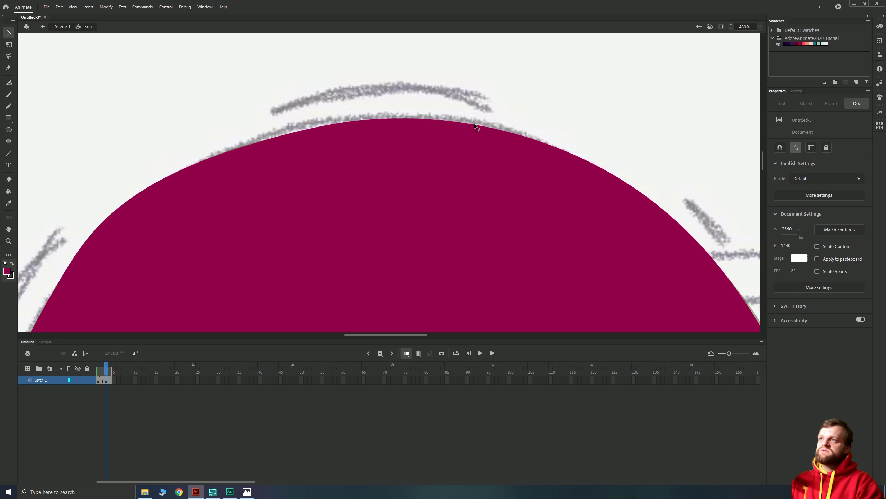
pyautogui.moveTo(475, 125)
pyautogui.mouseDown()
pyautogui.moveTo(463, 178)
pyautogui.moveTo(560, 179)
pyautogui.moveTo(436, 129)
pyautogui.moveTo(458, 126)
pyautogui.moveTo(473, 142)
pyautogui.moveTo(476, 130)
pyautogui.mouseUp()
pyautogui.press(',')
pyautogui.press('.')
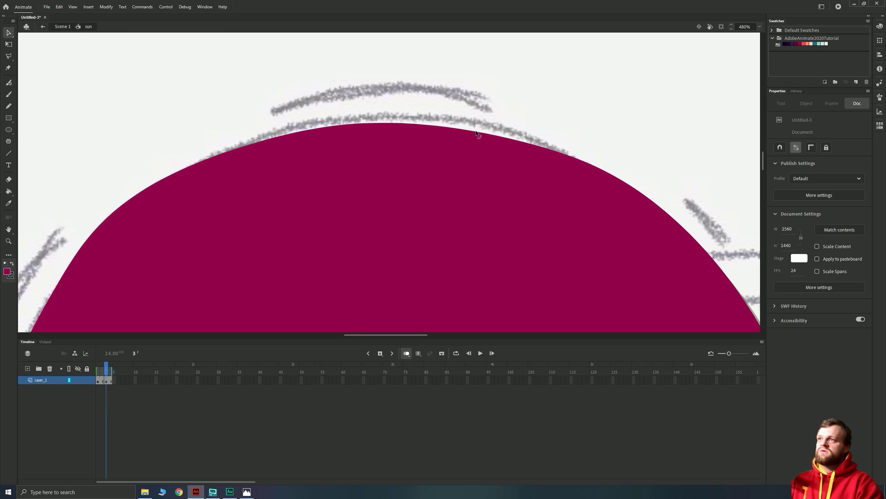
pyautogui.press(',')
pyautogui.press('.')
pyautogui.press(',')
pyautogui.press('.')
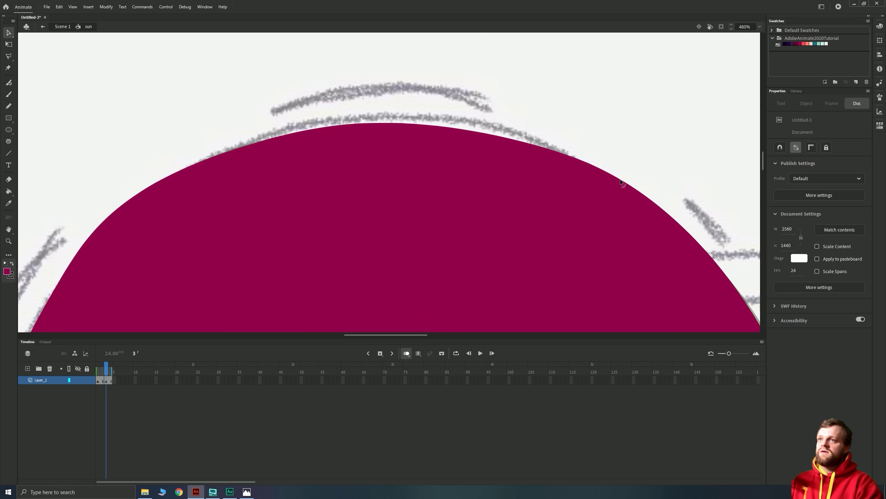
# Pull in the upper-right edge of the frame 3 sun slightly and flip between both drawings to check the difference.
pyautogui.moveTo(619, 178); pyautogui.dragTo(620, 185)
pyautogui.press(',')
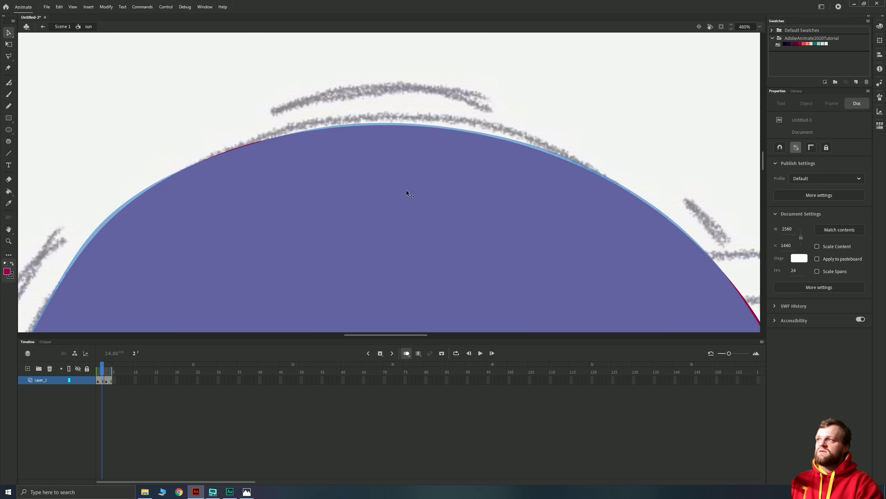
pyautogui.press('.')
pyautogui.press('.')
pyautogui.hotkey('ctrl', '2')
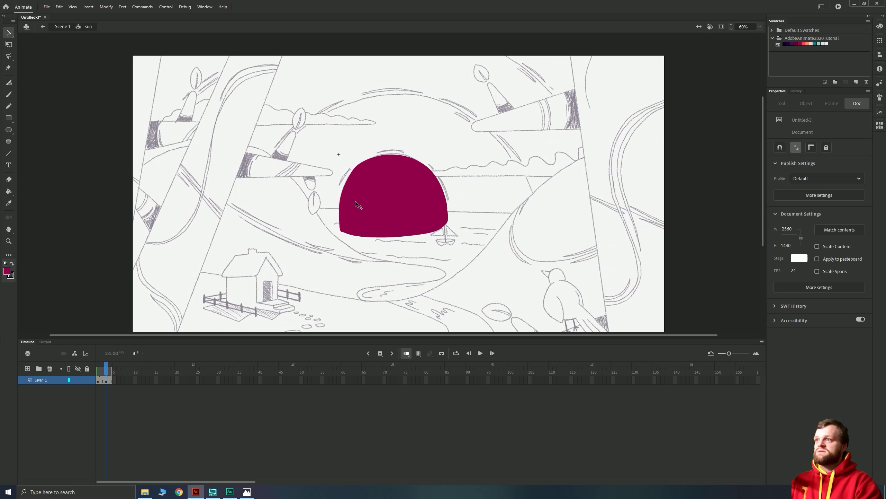
pyautogui.press(',')
pyautogui.press('.')
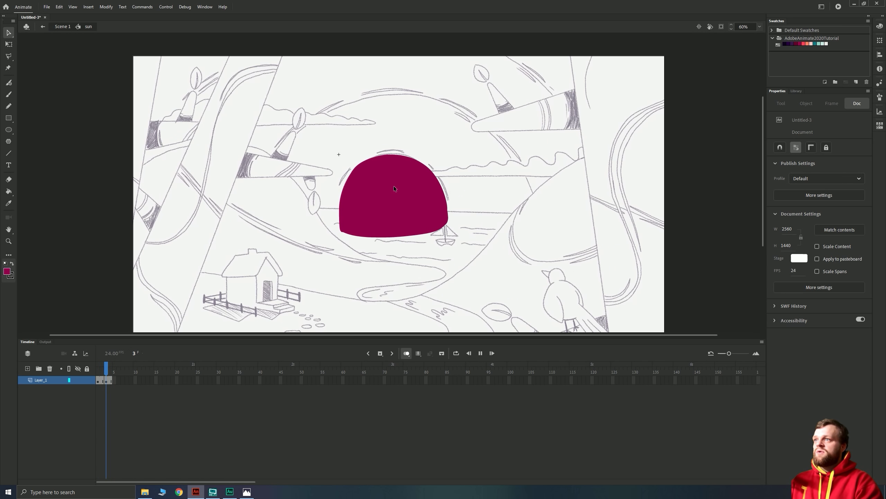
pyautogui.press(',')
pyautogui.press('.')
# Add blank keyframes on frames 5 and 7 of the sun symbol's layer, with its frames reaching frame 8.
pyautogui.scroll(3, 394, 184)
pyautogui.scroll(-5, 394, 184)
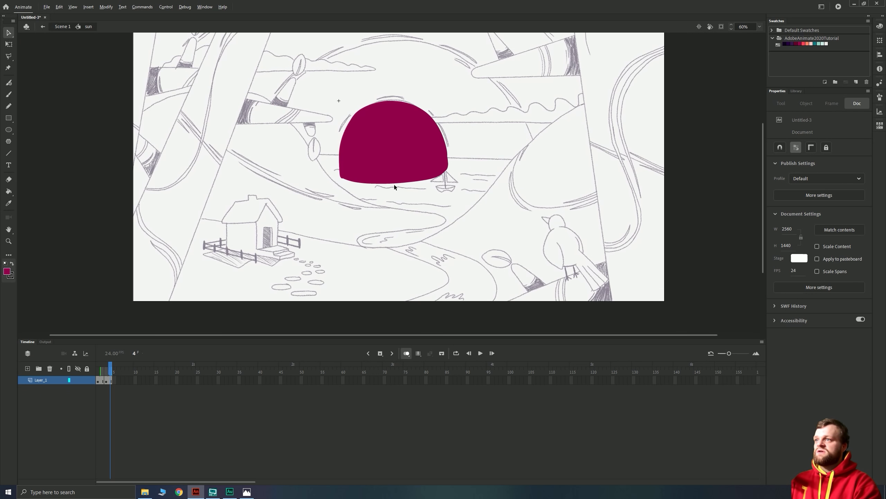
pyautogui.hotkey('ctrl', '=')
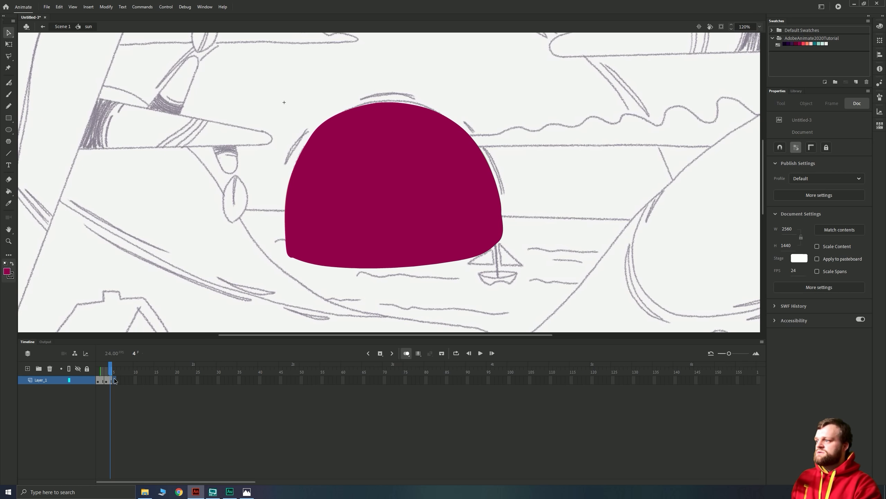
pyautogui.press('F7')
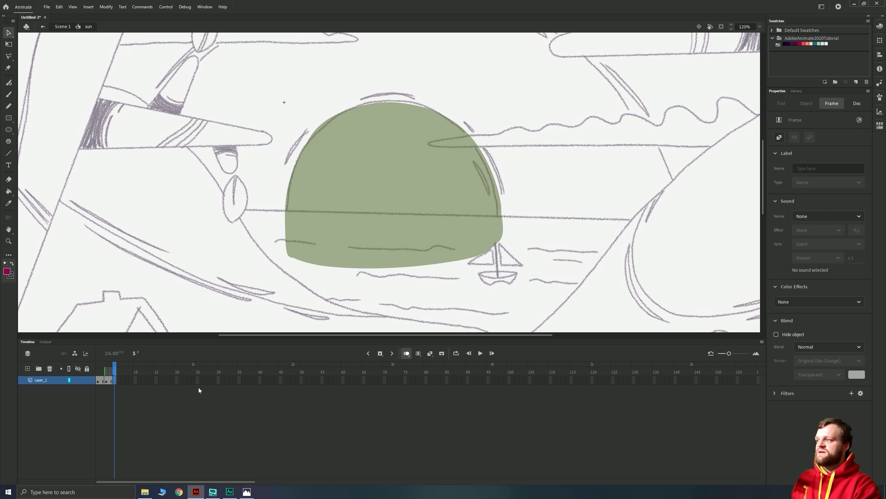
pyautogui.press('F7')
pyautogui.press('F7')
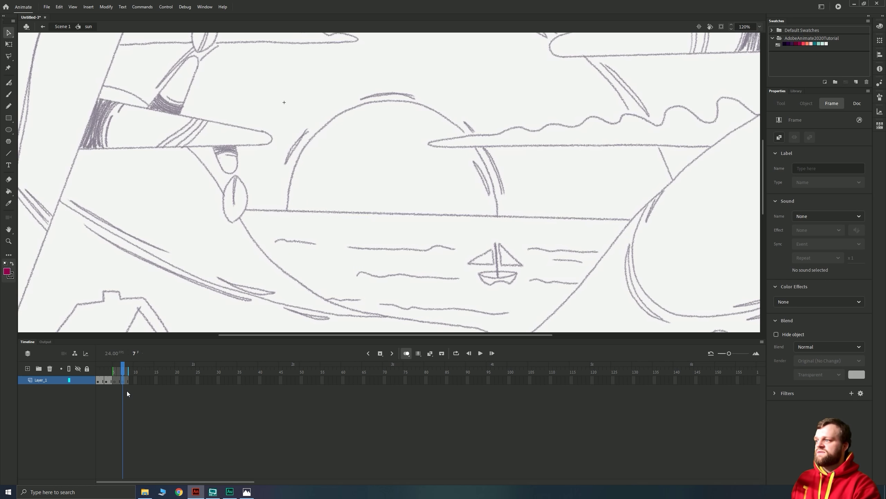
# Paint a third sun outline on frame 5 over the onion skin with the Fluid Brush and fill it with dark magenta.
pyautogui.click(115, 379)
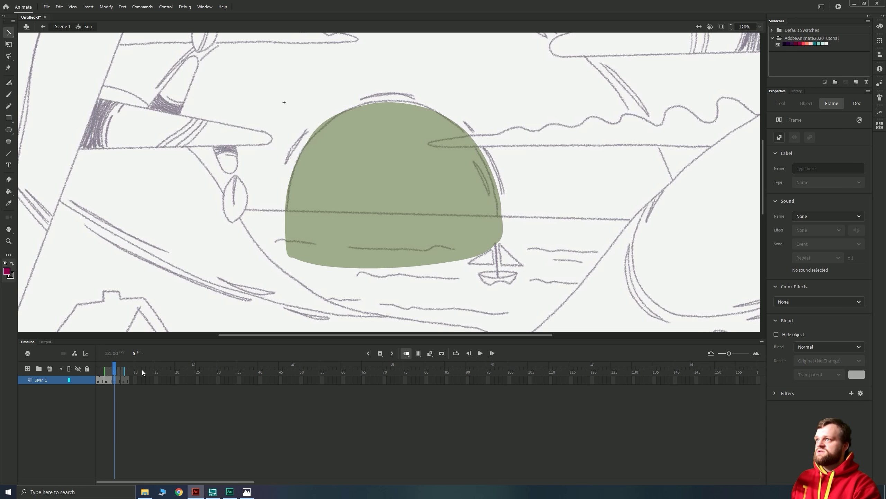
pyautogui.press('b')
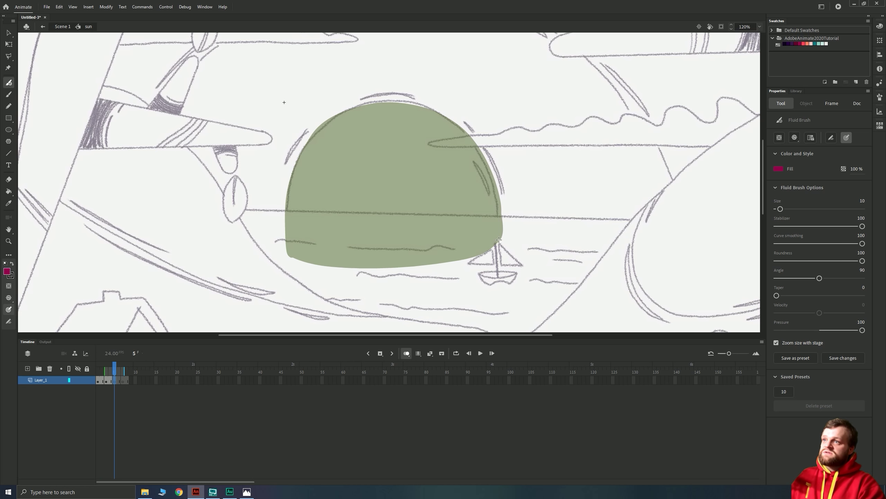
pyautogui.moveTo(499, 207); pyautogui.dragTo(485, 164)
pyautogui.moveTo(458, 127)
pyautogui.mouseDown()
pyautogui.moveTo(411, 104)
pyautogui.moveTo(379, 102)
pyautogui.moveTo(325, 122)
pyautogui.moveTo(291, 181)
pyautogui.moveTo(287, 226)
pyautogui.moveTo(341, 266)
pyautogui.moveTo(460, 259)
pyautogui.moveTo(495, 240)
pyautogui.moveTo(499, 223)
pyautogui.mouseUp()
pyautogui.press('k')
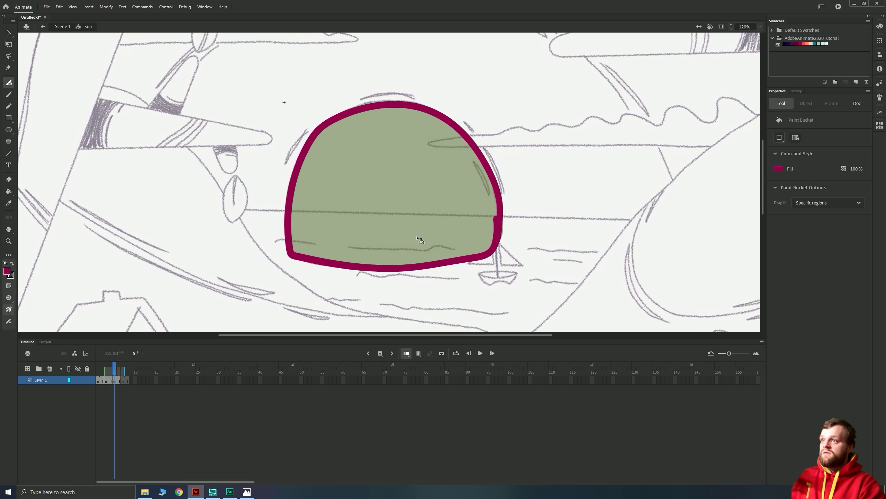
pyautogui.click(417, 242)
# Paint a fourth, slightly varied sun outline on frame 7 over the onion skin and fill it with dark magenta.
pyautogui.click(123, 380)
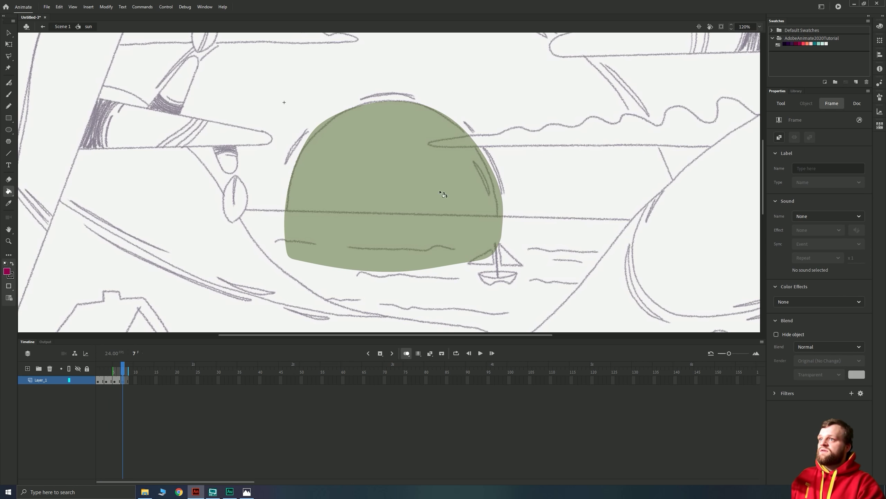
pyautogui.press('b')
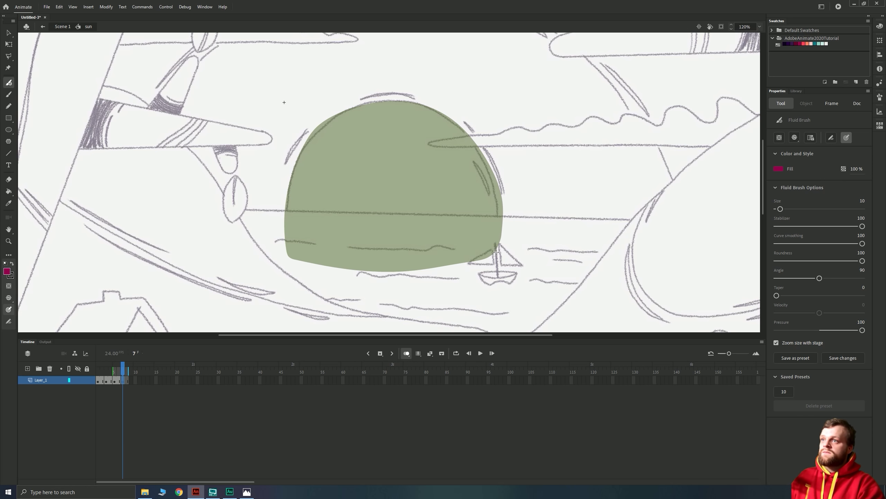
pyautogui.moveTo(498, 237)
pyautogui.mouseDown()
pyautogui.moveTo(488, 172)
pyautogui.moveTo(460, 132)
pyautogui.moveTo(422, 108)
pyautogui.moveTo(374, 105)
pyautogui.moveTo(323, 126)
pyautogui.moveTo(305, 146)
pyautogui.moveTo(284, 250)
pyautogui.moveTo(319, 266)
pyautogui.moveTo(420, 273)
pyautogui.moveTo(493, 266)
pyautogui.moveTo(501, 229)
pyautogui.mouseUp()
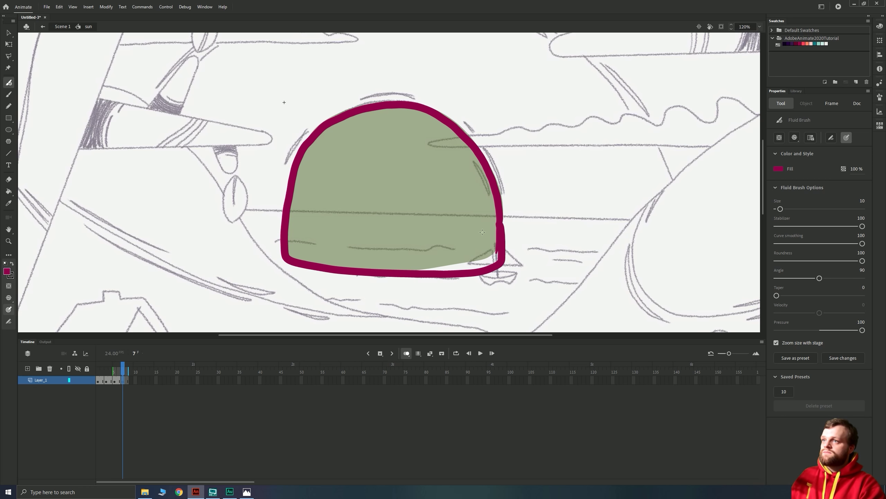
pyautogui.press('k')
pyautogui.click(450, 244)
# Play the sun symbol's four drawings, enabling loop playback over frames 1 to 8.
pyautogui.press('v')
pyautogui.press('Return')
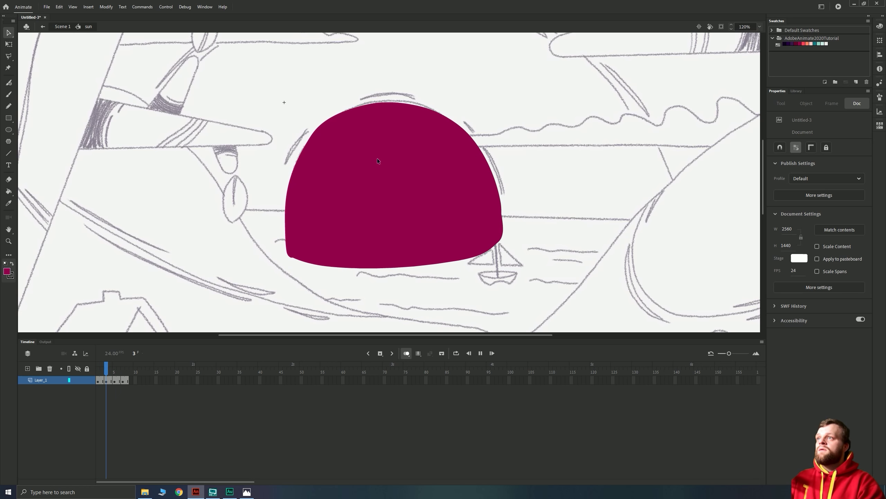
pyautogui.press('Return')
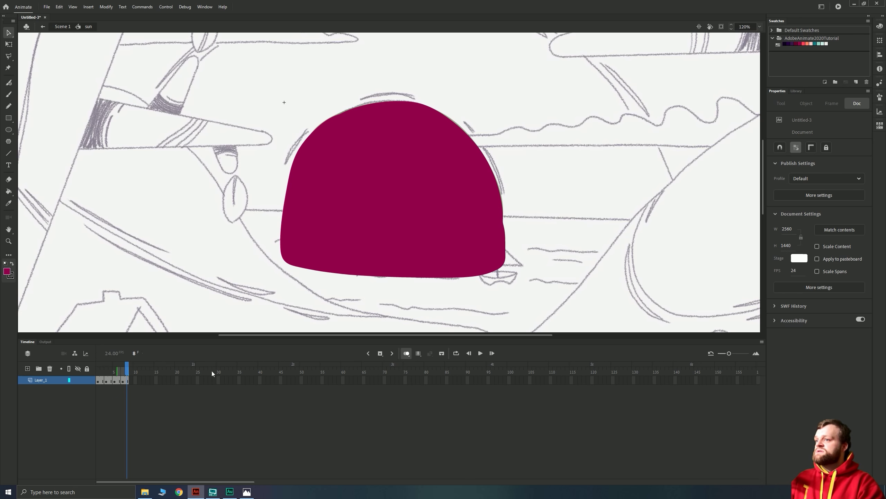
pyautogui.click(454, 354)
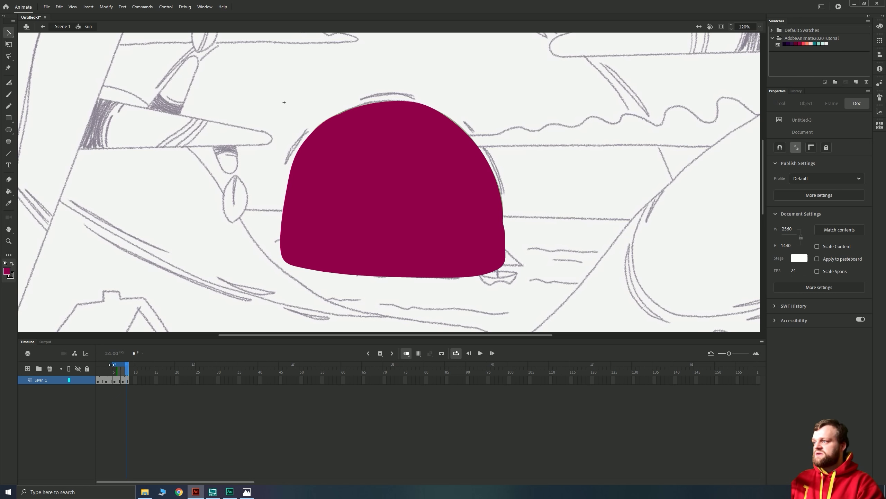
pyautogui.moveTo(112, 364); pyautogui.dragTo(90, 369)
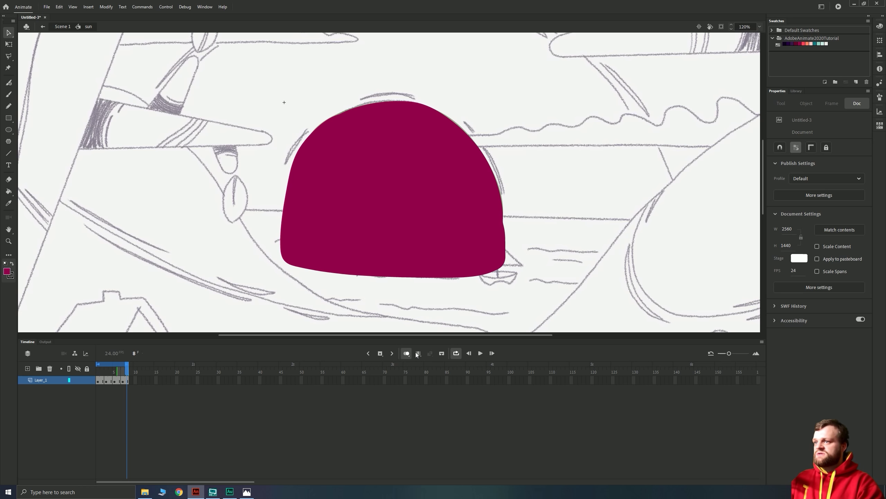
pyautogui.press('Return')
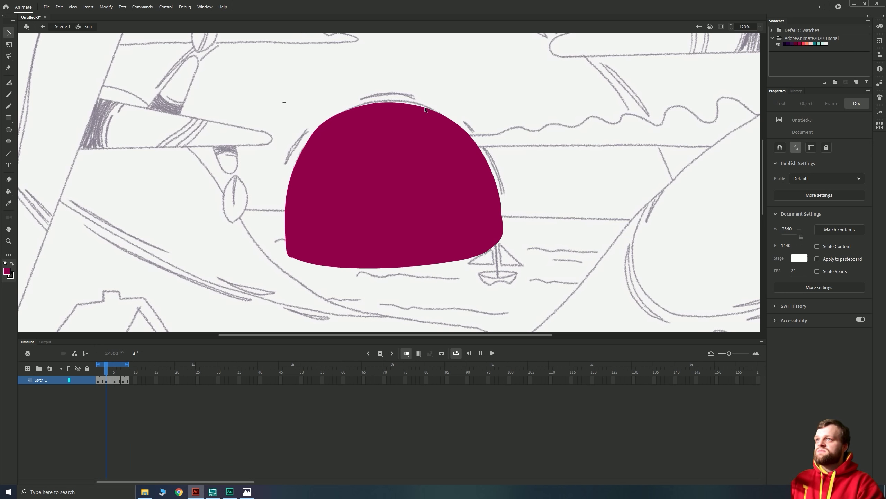
# Paint along the top edge of the frame 1 sun to raise it slightly and replay the loop.
pyautogui.click(99, 380)
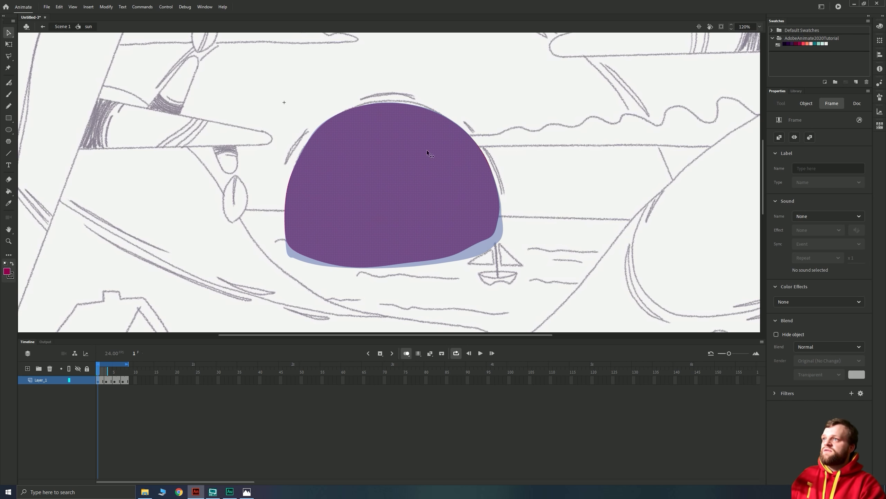
pyautogui.press('y')
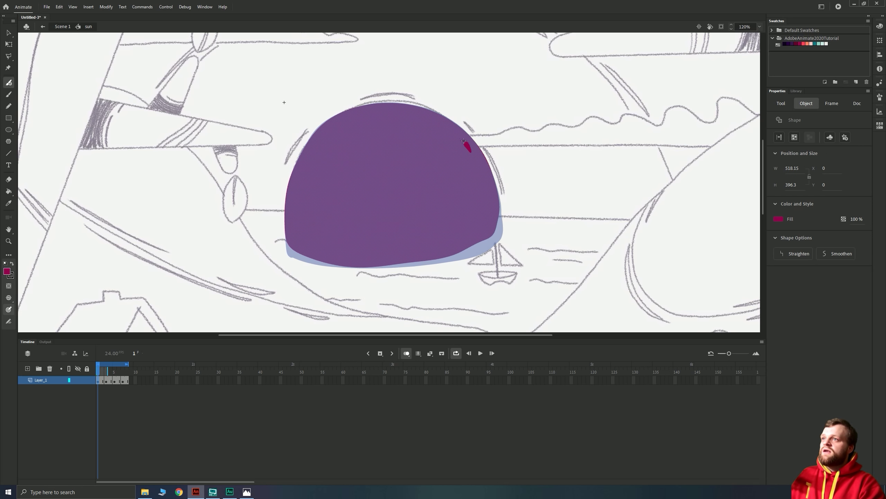
pyautogui.moveTo(416, 107)
pyautogui.mouseDown()
pyautogui.moveTo(363, 106)
pyautogui.moveTo(330, 119)
pyautogui.mouseUp()
pyautogui.keyDown('ctrl'); pyautogui.click(408, 133); pyautogui.keyUp('ctrl')
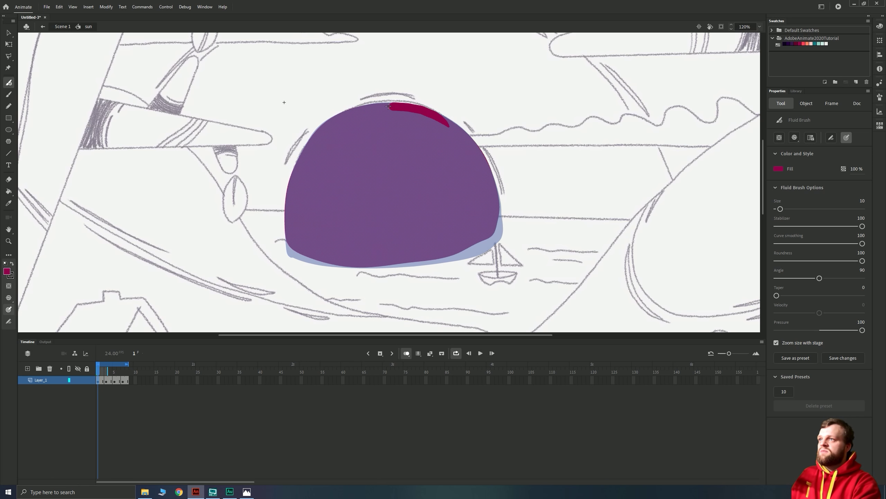
pyautogui.moveTo(389, 106)
pyautogui.mouseDown()
pyautogui.moveTo(363, 106)
pyautogui.moveTo(341, 122)
pyautogui.mouseUp()
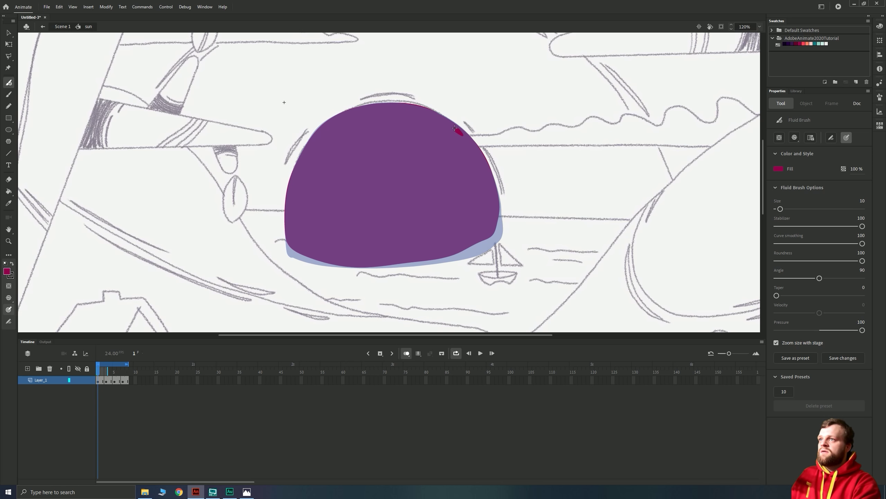
pyautogui.moveTo(433, 116)
pyautogui.mouseDown()
pyautogui.moveTo(388, 101)
pyautogui.moveTo(362, 102)
pyautogui.moveTo(335, 121)
pyautogui.mouseUp()
pyautogui.press('Return')
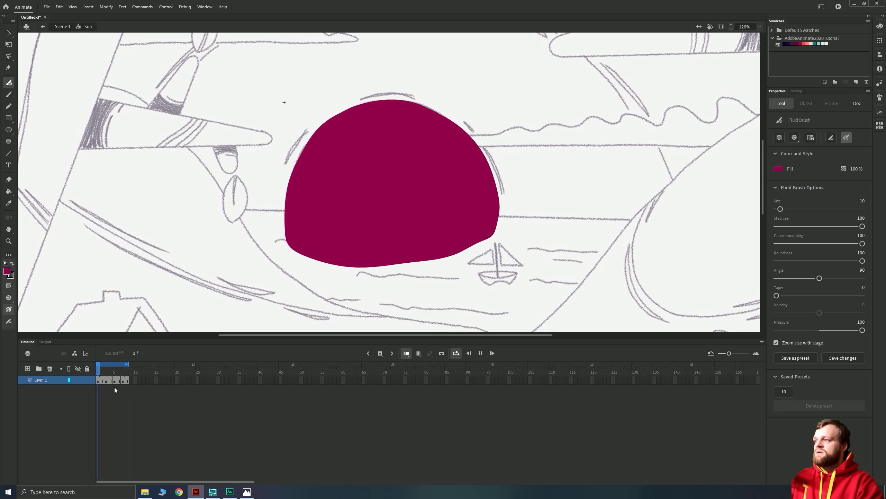
# Compare the frame 1 and frame 3 sun drawings against the onion skin and replay the loop to check the movement.
pyautogui.click(98, 380)
pyautogui.click(107, 380)
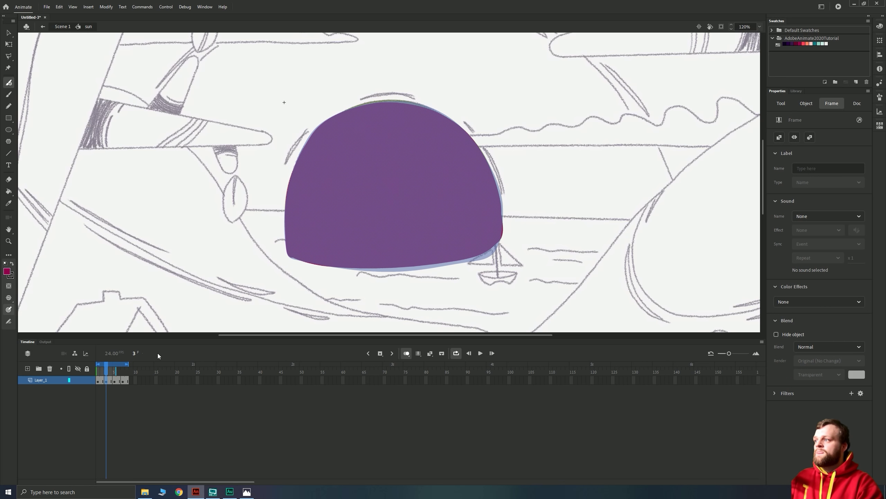
pyautogui.click(295, 400)
pyautogui.press('v')
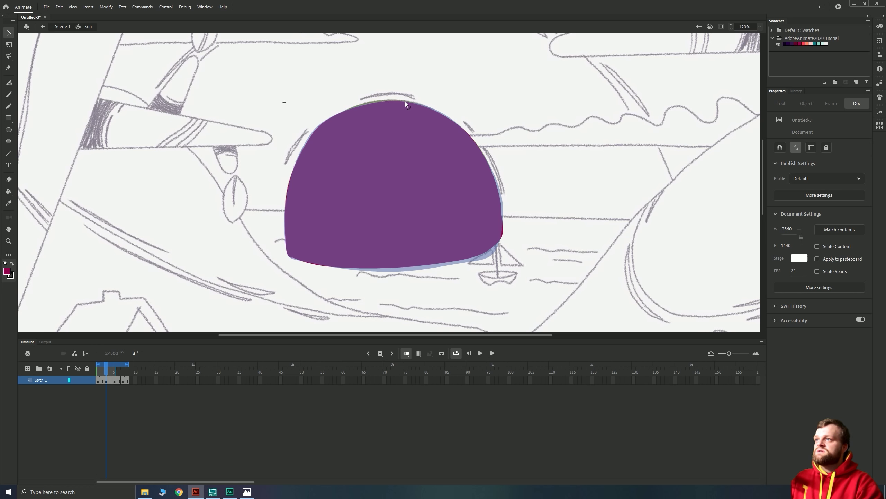
pyautogui.press('Return')
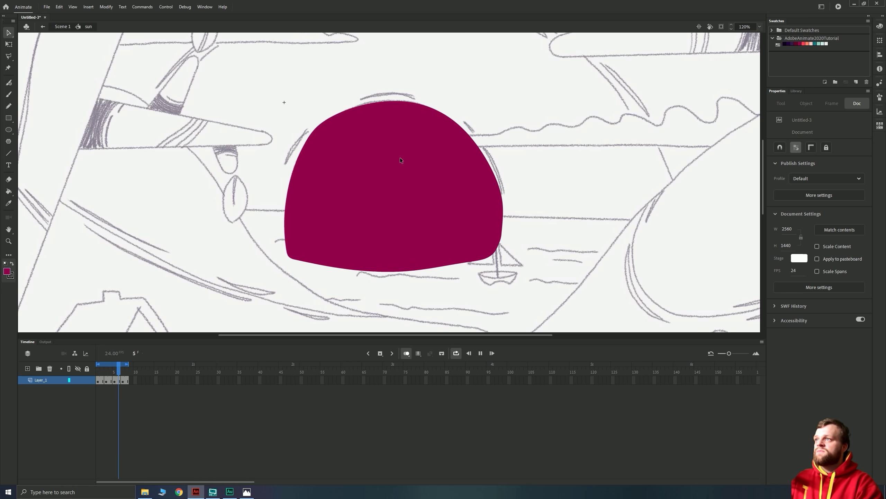
pyautogui.press('Return')
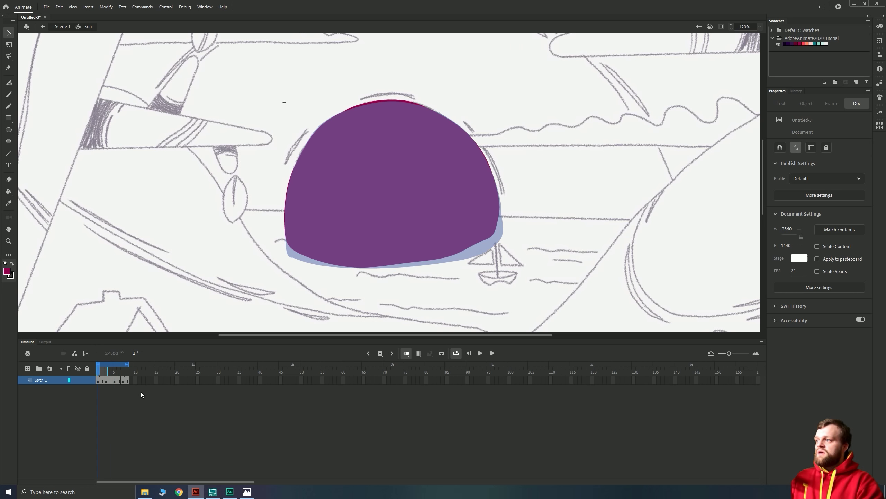
pyautogui.click(103, 381)
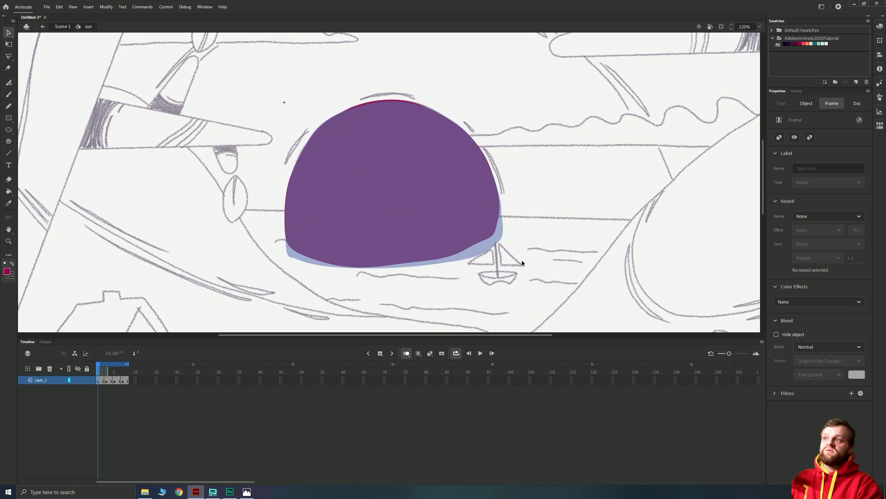
# Cut off the sun's bottom in a straight line just below the horizon on frames 1 and 3.
pyautogui.click(521, 276)
pyautogui.moveTo(487, 293); pyautogui.dragTo(248, 226)
pyautogui.press('Delete')
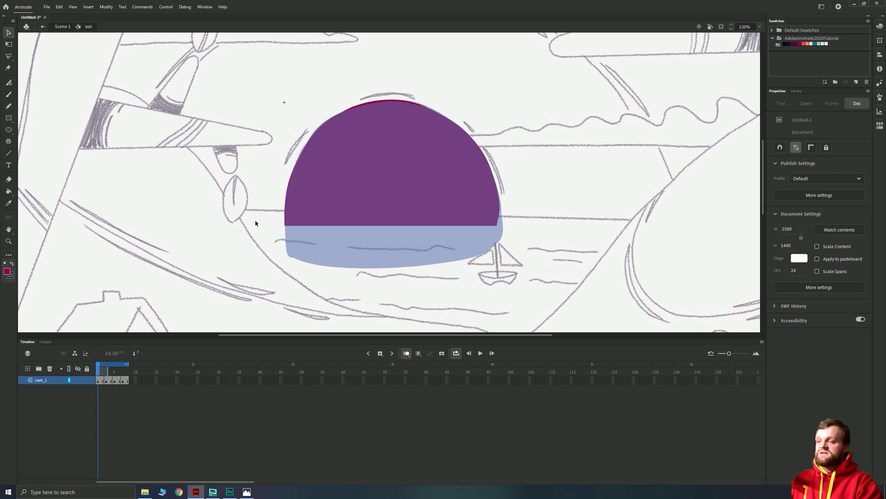
pyautogui.press('.')
pyautogui.press('.')
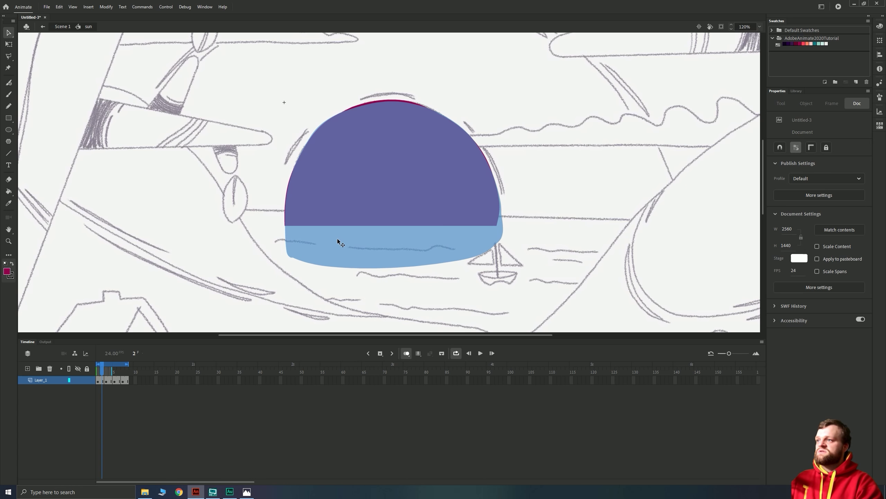
pyautogui.moveTo(557, 302); pyautogui.dragTo(241, 229)
pyautogui.press('Delete')
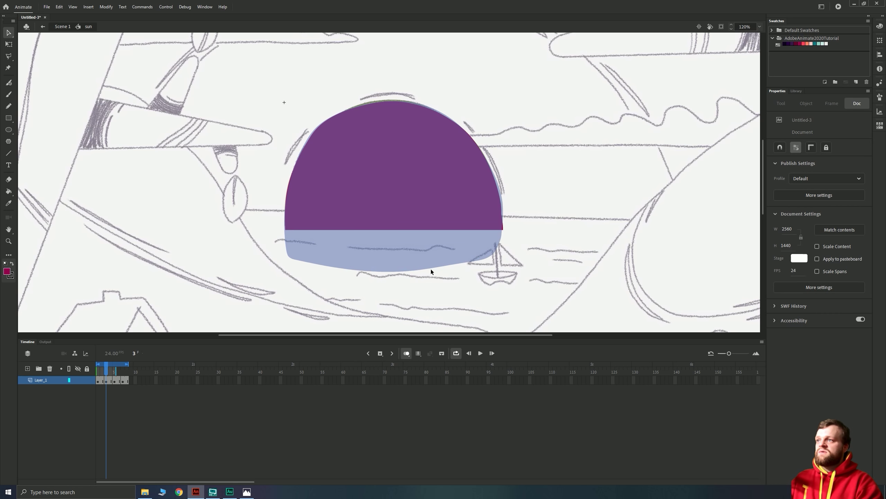
# Trim the sun's bottom just below the horizon on frames 5 and 7, and replay the loop.
pyautogui.press('.')
pyautogui.press('.')
pyautogui.moveTo(531, 284); pyautogui.dragTo(218, 227)
pyautogui.press('Delete')
pyautogui.press('.')
pyautogui.press('.')
pyautogui.moveTo(538, 294); pyautogui.dragTo(230, 229)
pyautogui.press('Delete')
pyautogui.press('Return')
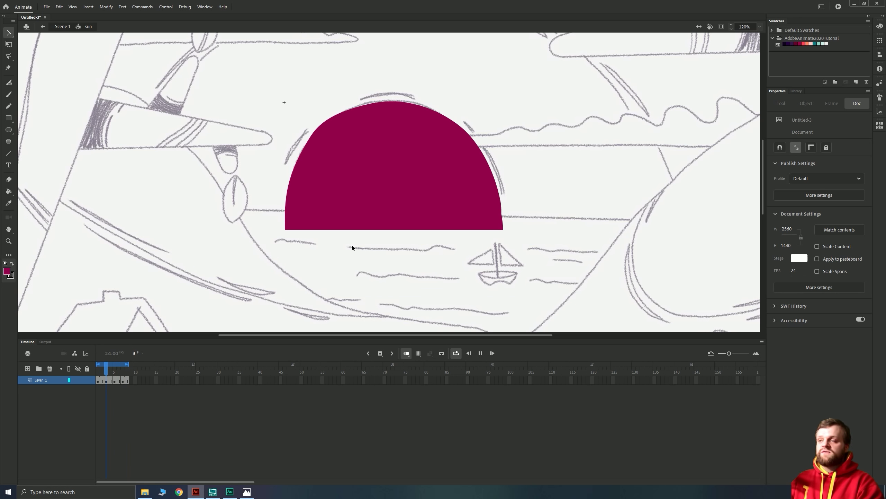
pyautogui.press('Return')
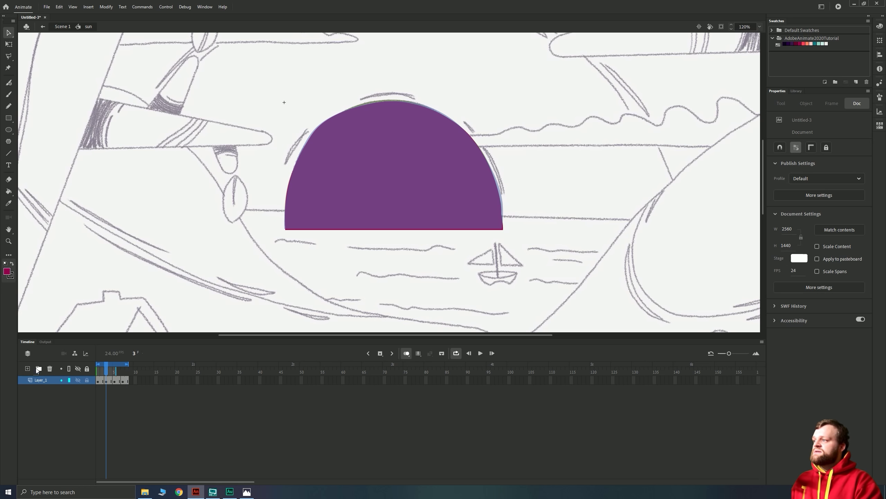
# Add a layer above the sun drawings with blank keyframes on frames 3, 5 and 7, and play the loop.
pyautogui.click(28, 369)
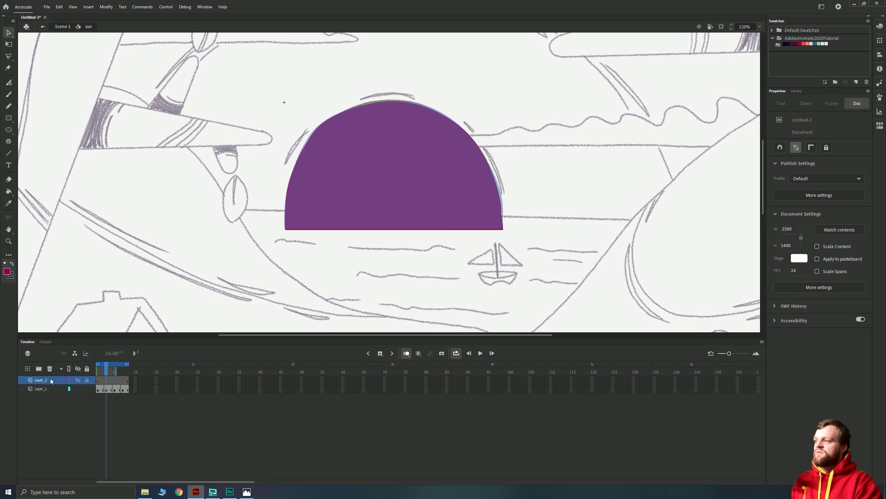
pyautogui.click(107, 380)
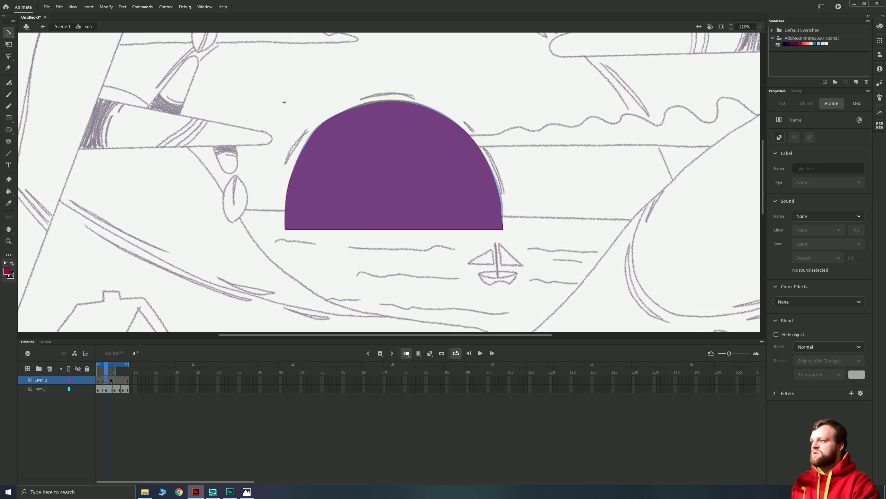
pyautogui.click(115, 382)
pyautogui.click(123, 382)
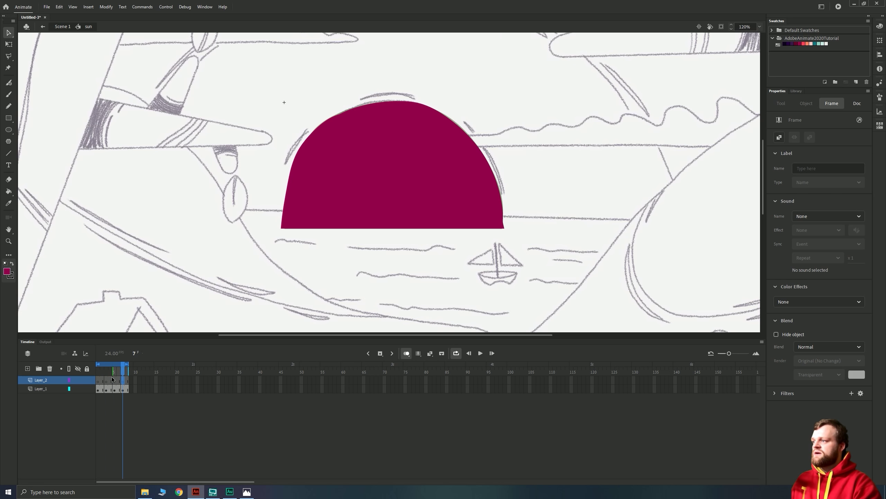
pyautogui.press('Return')
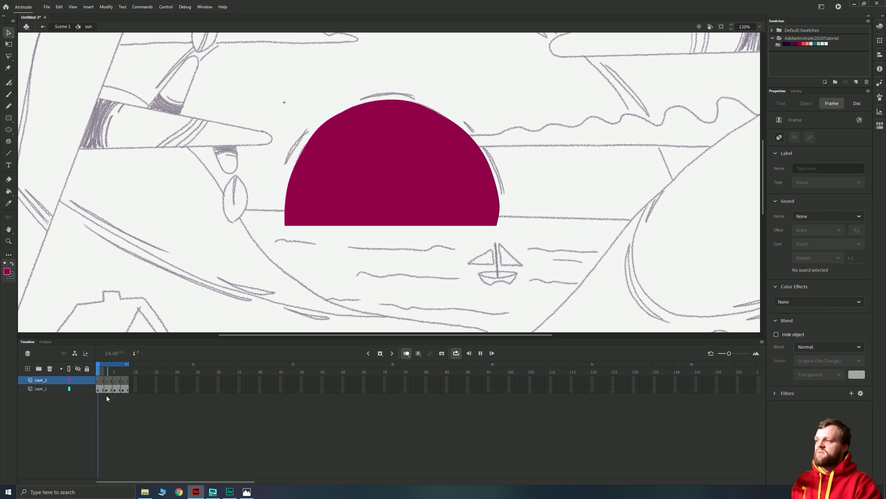
# Paint four curved dark magenta accent strokes around the frame 1 sun on the new layer with the size 10 Fluid Brush.
pyautogui.click(98, 382)
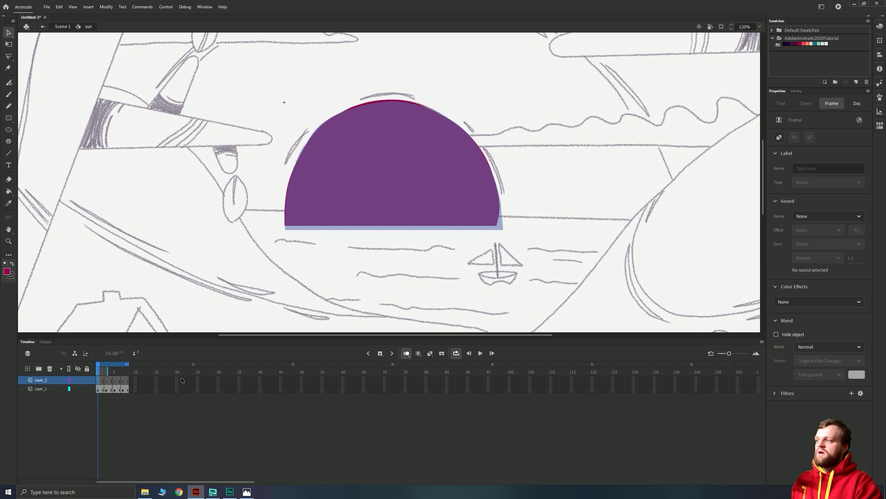
pyautogui.press('b')
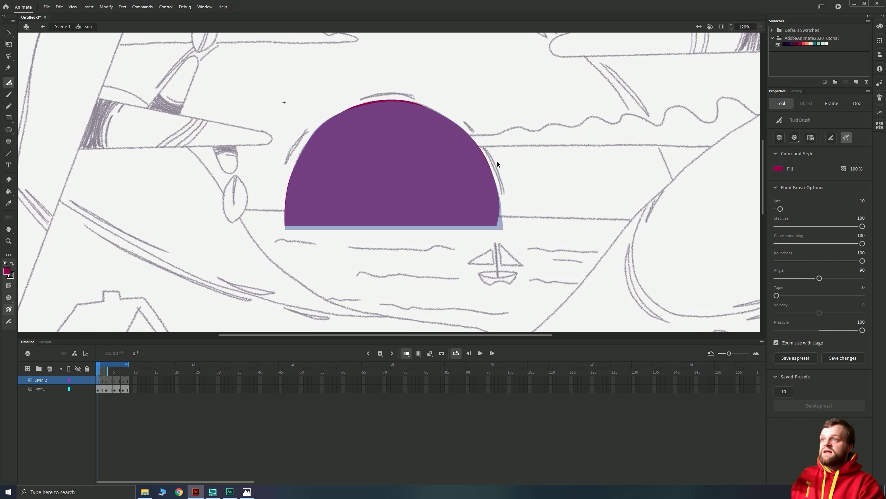
pyautogui.hotkey('ctrl', '=')
pyautogui.moveTo(514, 180); pyautogui.dragTo(384, 242)
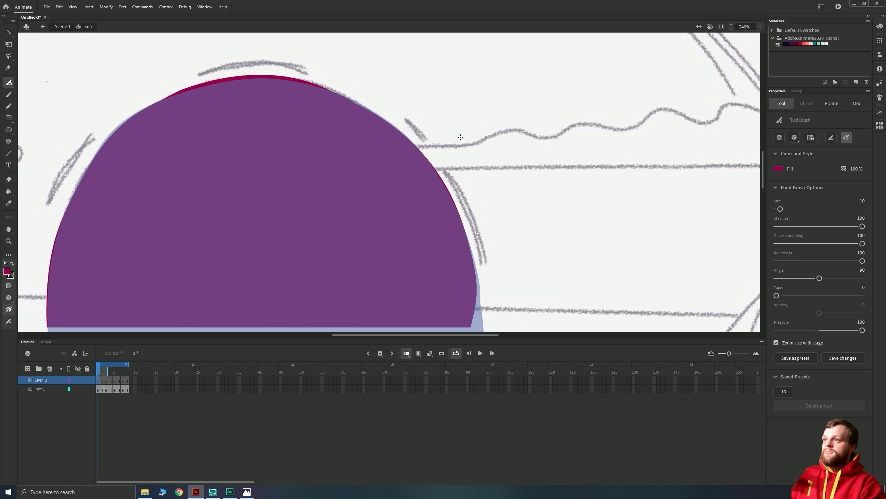
pyautogui.moveTo(446, 171); pyautogui.dragTo(480, 257)
pyautogui.moveTo(420, 134); pyautogui.dragTo(390, 106)
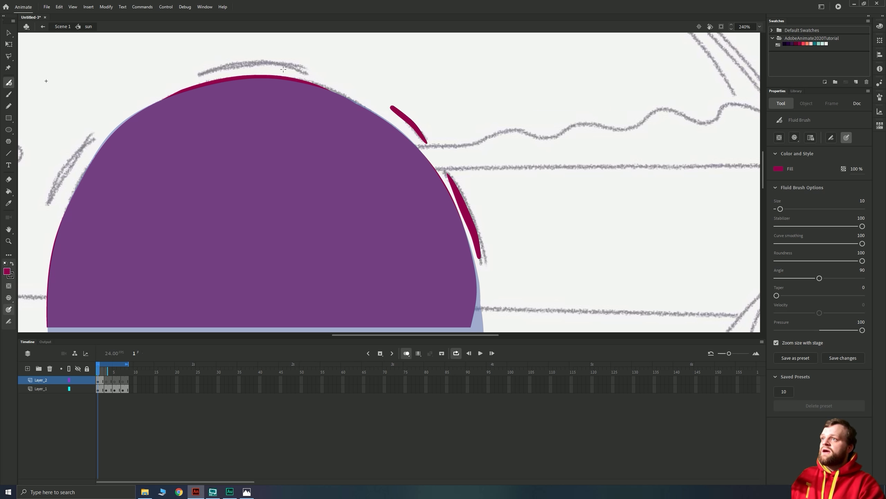
pyautogui.moveTo(312, 74)
pyautogui.mouseDown()
pyautogui.moveTo(271, 63)
pyautogui.moveTo(196, 77)
pyautogui.mouseUp()
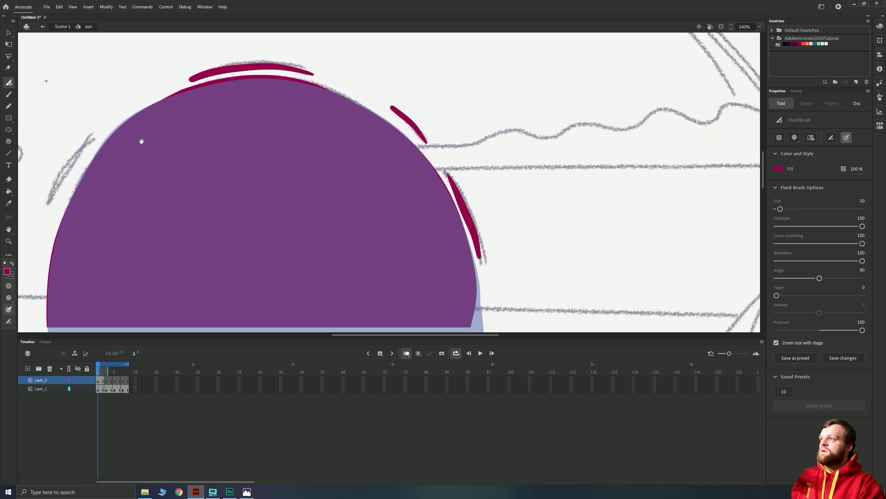
pyautogui.moveTo(140, 141); pyautogui.dragTo(486, 130)
pyautogui.moveTo(434, 109)
pyautogui.mouseDown()
pyautogui.moveTo(393, 156)
pyautogui.moveTo(364, 241)
pyautogui.mouseUp()
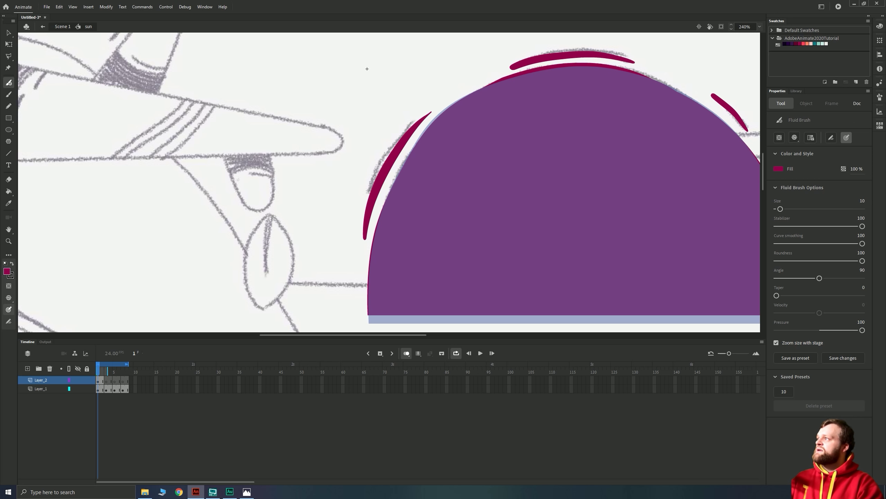
# Switch to the Photos app to examine the AdobeAnimate2020.jpg reference around the sun, and return to the sun drawing.
pyautogui.hotkey('alt', 'Tab')
pyautogui.moveTo(401, 129); pyautogui.dragTo(448, 122)
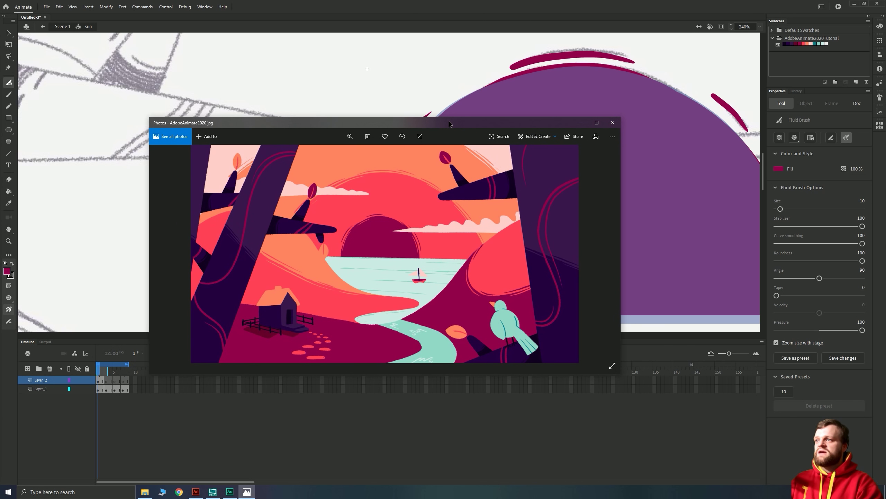
pyautogui.hotkey('alt', 'Tab')
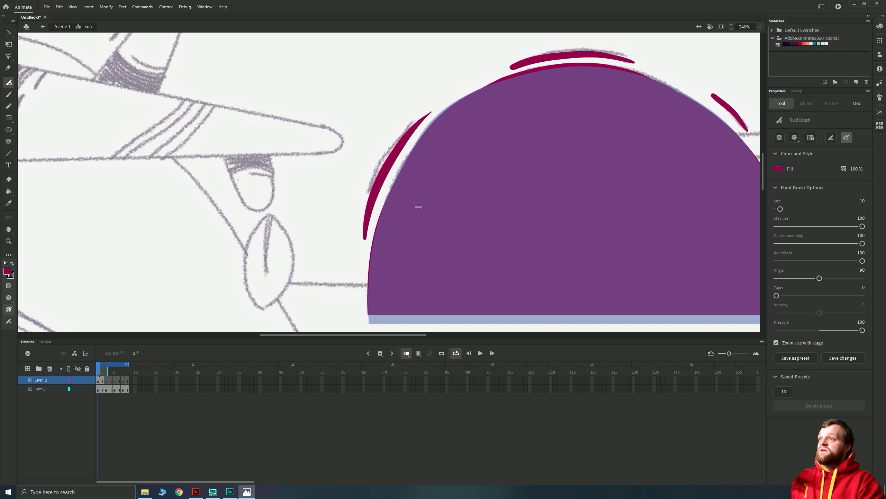
# Paint slightly varied accent strokes along the left side and top of the sun on frame 3 over the onion skin.
pyautogui.click(105, 380)
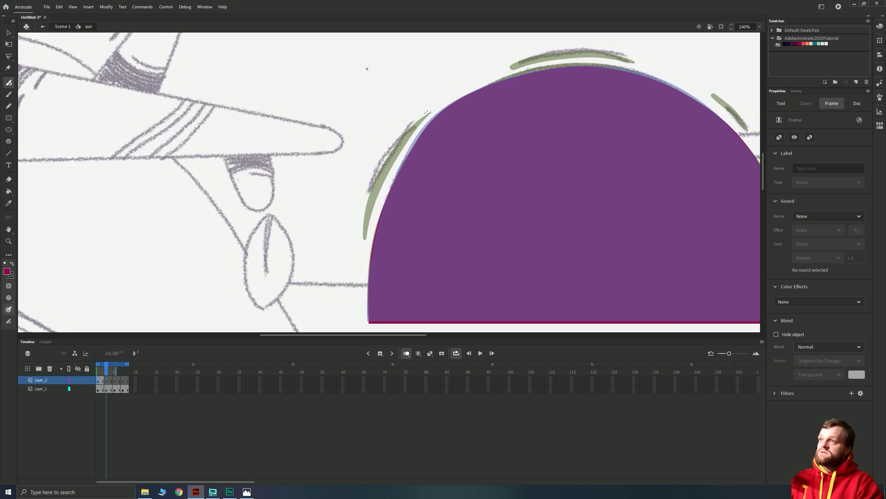
pyautogui.moveTo(431, 112)
pyautogui.mouseDown()
pyautogui.moveTo(384, 167)
pyautogui.moveTo(365, 209)
pyautogui.moveTo(365, 248)
pyautogui.mouseUp()
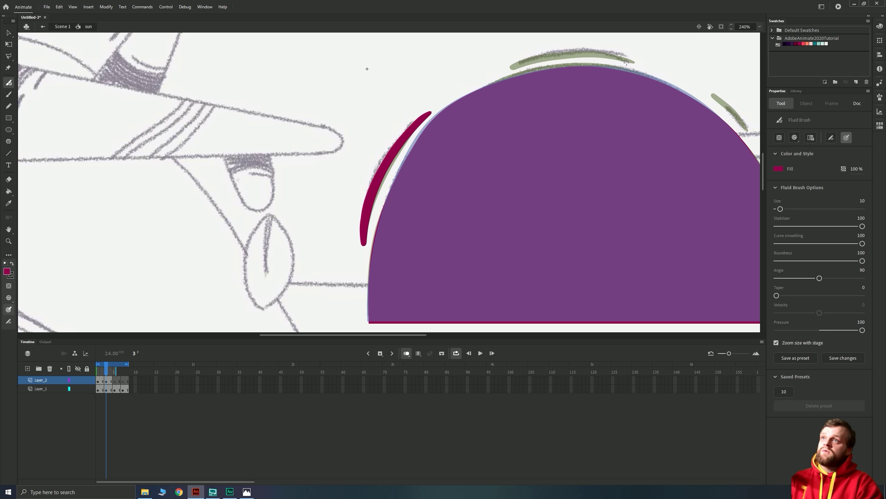
pyautogui.moveTo(630, 60)
pyautogui.mouseDown()
pyautogui.moveTo(564, 53)
pyautogui.moveTo(509, 63)
pyautogui.mouseUp()
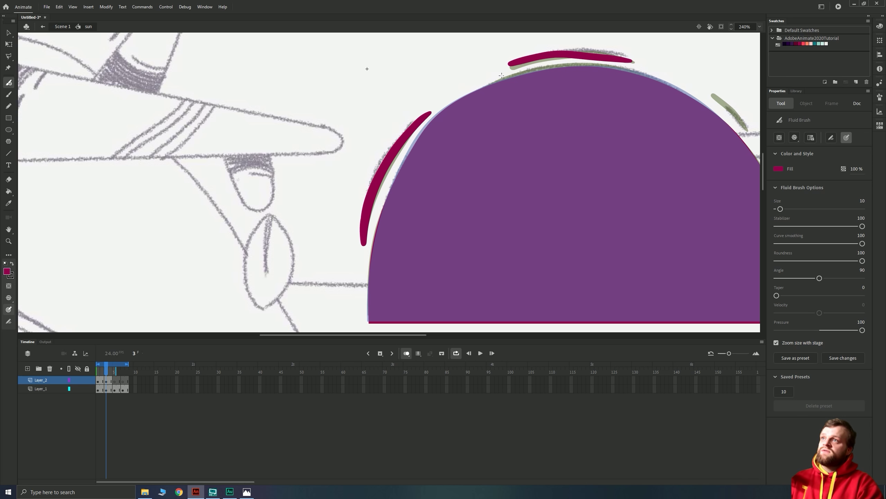
# Rotate the canvas and paint the short accent stroke at the sun's upper right on frame 3.
pyautogui.moveTo(579, 146); pyautogui.dragTo(380, 182)
pyautogui.press('r')
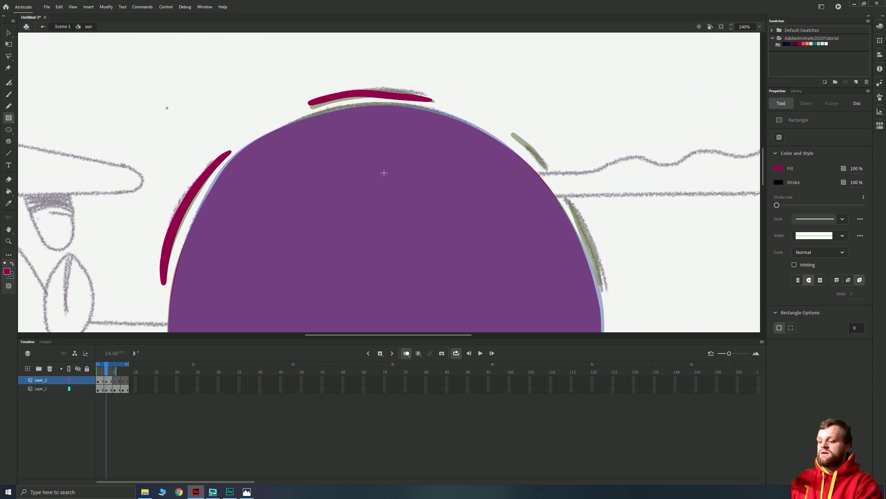
pyautogui.press('h')
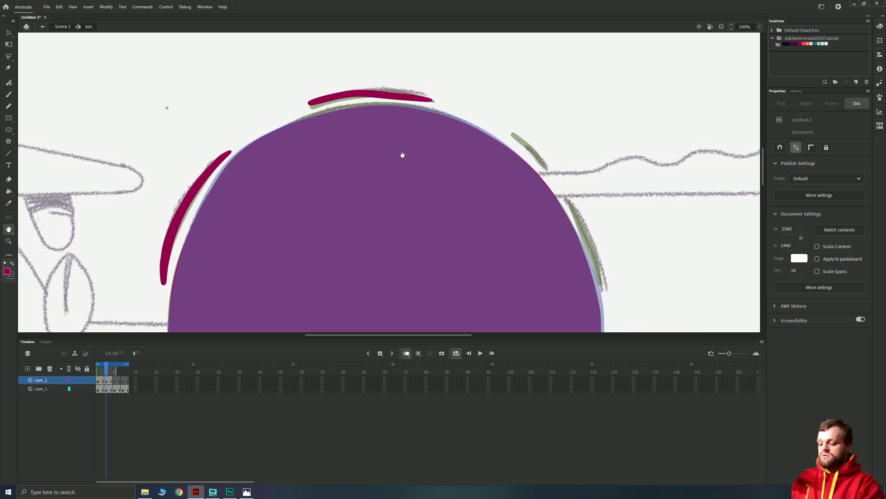
pyautogui.hotkey('shift', 'h')
pyautogui.moveTo(372, 132); pyautogui.dragTo(430, 149)
pyautogui.moveTo(453, 216); pyautogui.dragTo(382, 126)
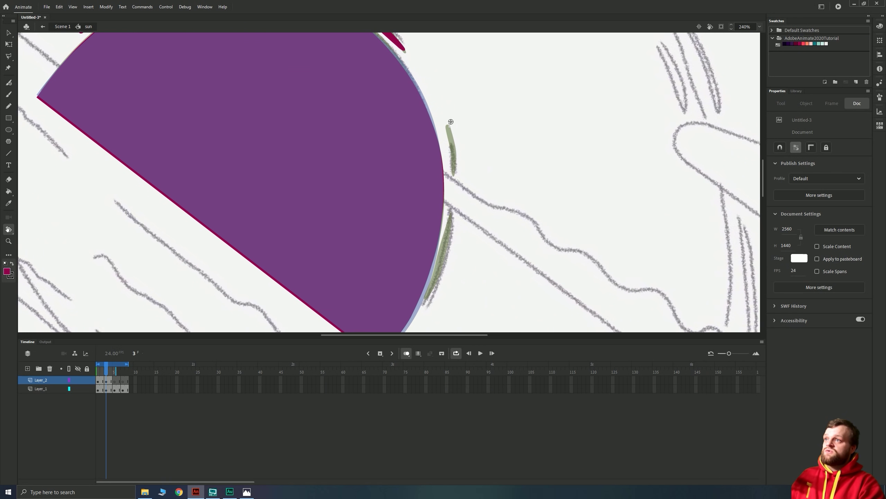
pyautogui.moveTo(447, 122); pyautogui.dragTo(459, 164)
pyautogui.press('b')
pyautogui.scroll(-4, 438, 180)
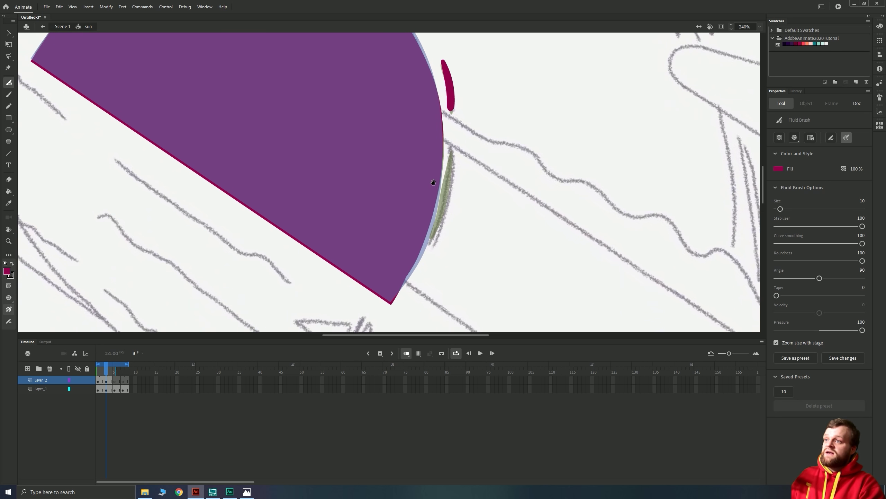
# Paint the long accent stroke along the sun's right side on frame 3, undoing the first short attempt and repainting it.
pyautogui.press('space')
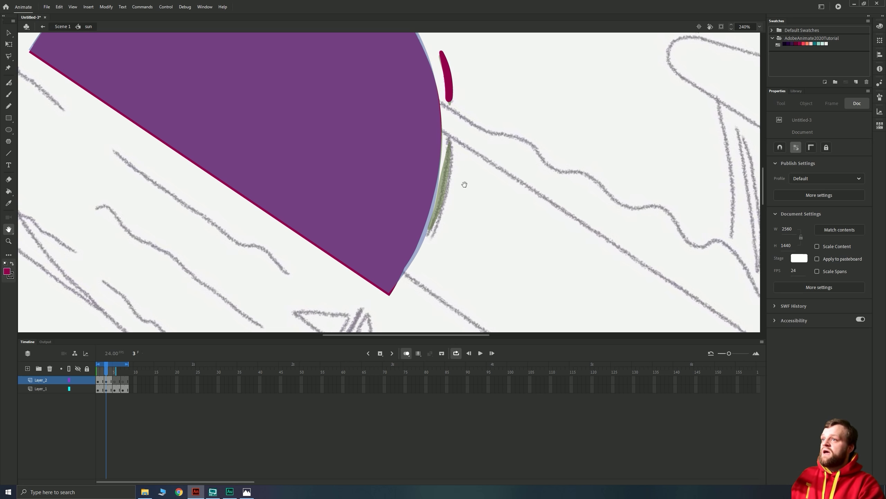
pyautogui.moveTo(451, 191)
pyautogui.mouseDown()
pyautogui.moveTo(449, 170)
pyautogui.moveTo(448, 185)
pyautogui.mouseUp()
pyautogui.moveTo(454, 171)
pyautogui.mouseDown()
pyautogui.moveTo(440, 155)
pyautogui.moveTo(446, 210)
pyautogui.mouseUp()
pyautogui.press('space')
pyautogui.scroll(-1, 438, 162)
pyautogui.press('b')
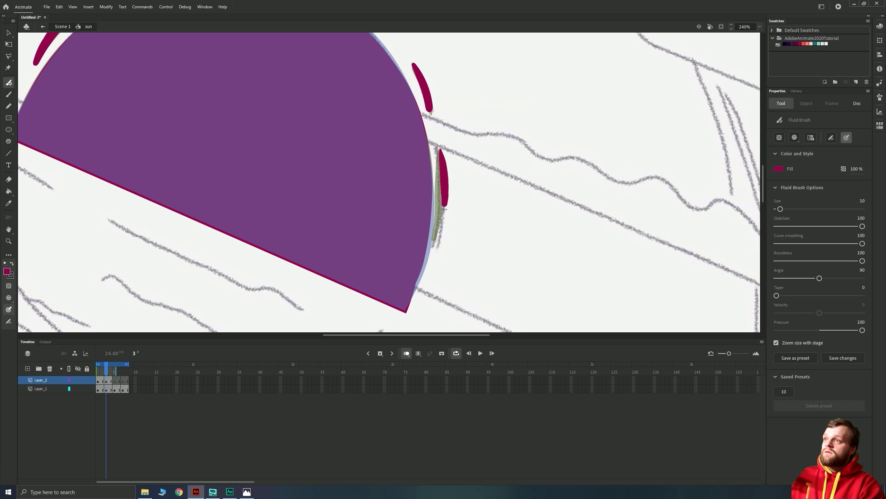
pyautogui.hotkey('ctrl', 'z')
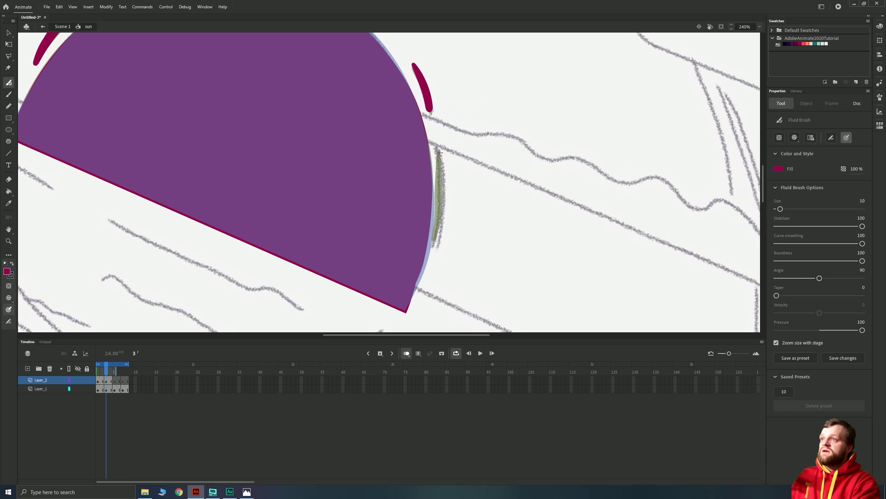
pyautogui.moveTo(440, 153); pyautogui.dragTo(439, 242)
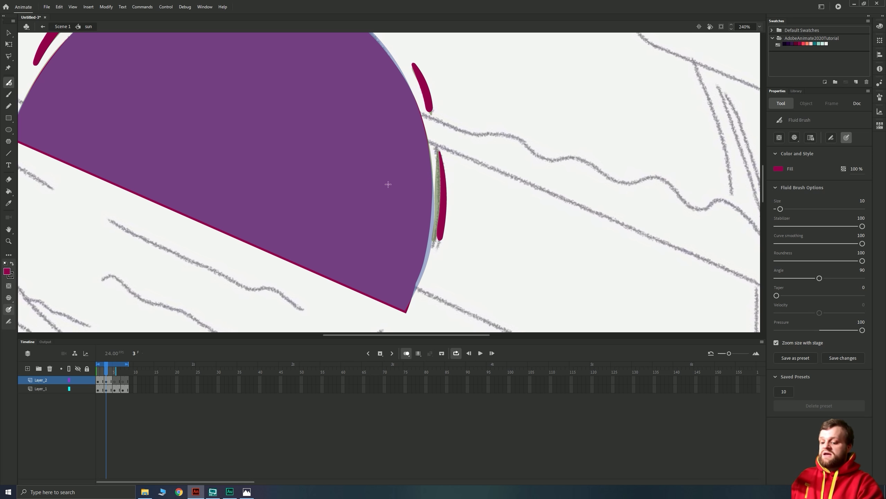
# Paint the two varied accent strokes on the right side of the sun on frame 5 over the onion skin.
pyautogui.press('.')
pyautogui.press('.')
pyautogui.moveTo(438, 149)
pyautogui.mouseDown()
pyautogui.moveTo(438, 261)
pyautogui.moveTo(463, 282)
pyautogui.moveTo(473, 261)
pyautogui.moveTo(452, 220)
pyautogui.mouseUp()
# Rotate the canvas and paint the accent stroke over the top of the sun on frame 5.
pyautogui.scroll(5, 439, 255)
pyautogui.moveTo(408, 183); pyautogui.dragTo(506, 249)
pyautogui.hotkey('shift', 'h')
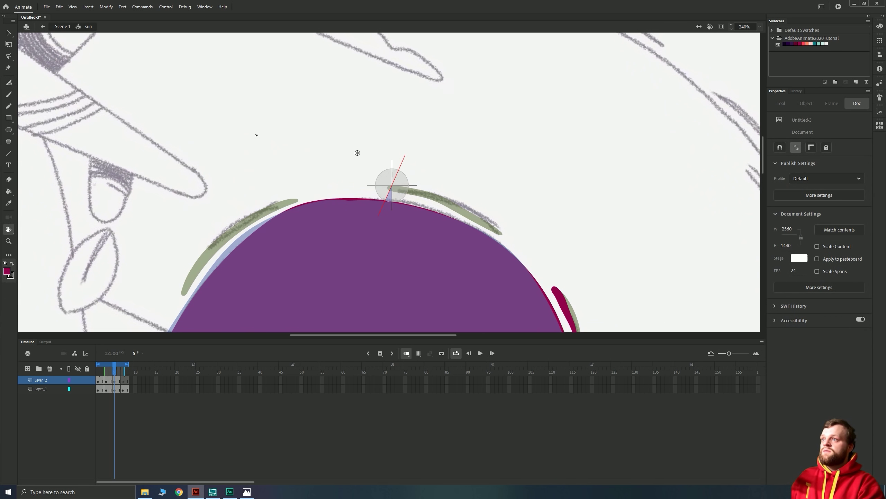
pyautogui.moveTo(357, 153); pyautogui.dragTo(411, 173)
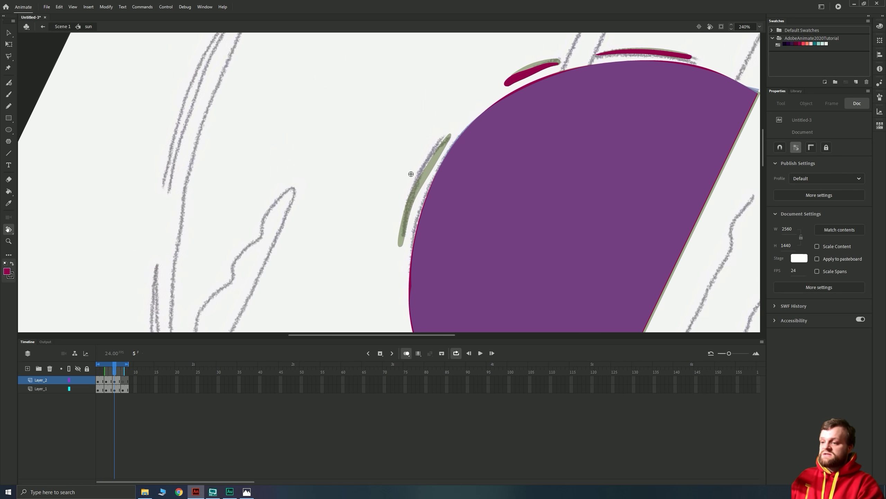
pyautogui.press('b')
pyautogui.moveTo(447, 136)
pyautogui.mouseDown()
pyautogui.moveTo(414, 191)
pyautogui.moveTo(402, 246)
pyautogui.mouseUp()
# Turn the canvas toward the sun's left side and paint its accent stroke on frame 5.
pyautogui.moveTo(391, 301); pyautogui.dragTo(343, 128)
pyautogui.hotkey('shift', 'h')
pyautogui.moveTo(333, 189); pyautogui.dragTo(328, 163)
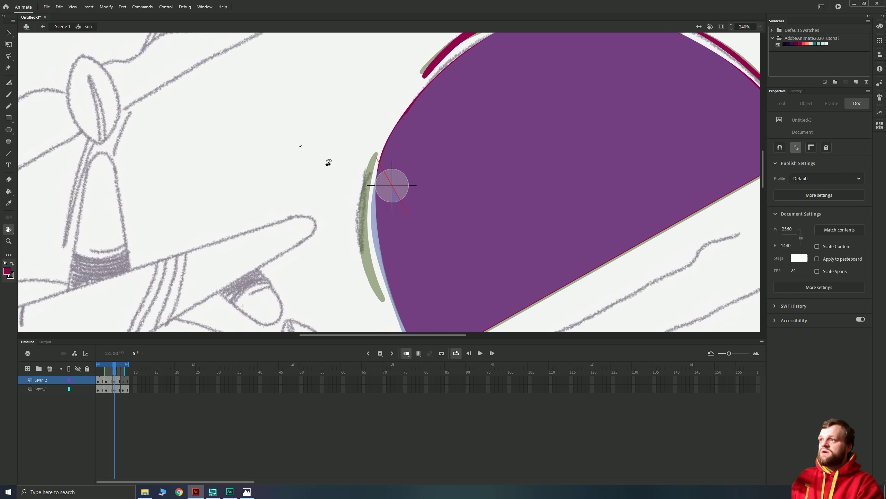
pyautogui.moveTo(313, 225); pyautogui.dragTo(329, 194)
pyautogui.press('b')
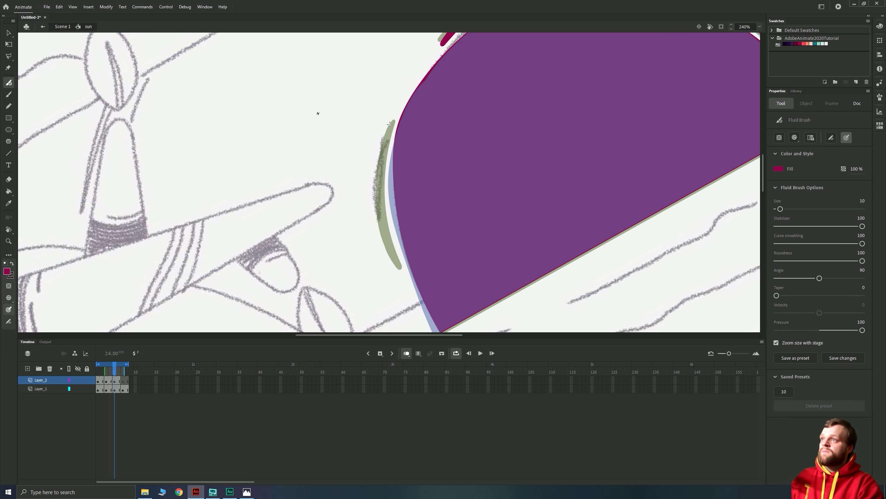
pyautogui.moveTo(390, 124)
pyautogui.mouseDown()
pyautogui.moveTo(377, 183)
pyautogui.moveTo(399, 268)
pyautogui.mouseUp()
# Paint the accent stroke along the sun's left side on frame 7 over the onion skin.
pyautogui.press('.')
pyautogui.press('.')
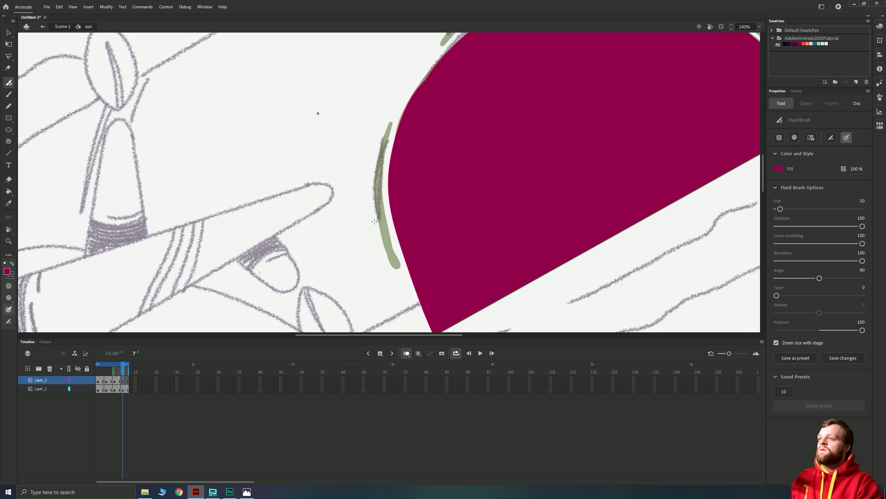
pyautogui.moveTo(393, 117)
pyautogui.mouseDown()
pyautogui.moveTo(378, 159)
pyautogui.moveTo(377, 210)
pyautogui.moveTo(398, 267)
pyautogui.mouseUp()
# Turn the canvas and paint the accent stroke over the top of the sun on frame 7, undoing the first attempt and repainting it.
pyautogui.moveTo(401, 80); pyautogui.dragTo(385, 221)
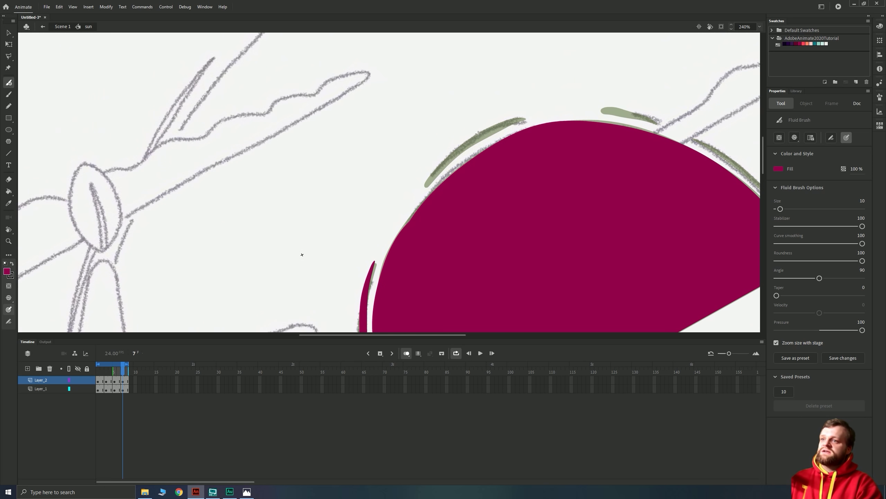
pyautogui.hotkey('shift', 'space')
pyautogui.moveTo(324, 206); pyautogui.dragTo(361, 105)
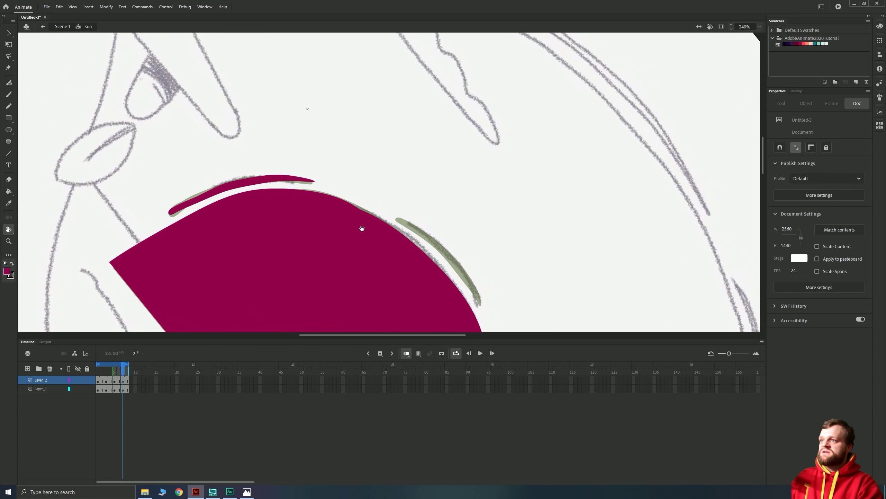
pyautogui.moveTo(362, 229)
pyautogui.mouseDown()
pyautogui.moveTo(314, 153)
pyautogui.moveTo(280, 125)
pyautogui.moveTo(324, 93)
pyautogui.mouseUp()
pyautogui.hotkey('shift', 'space')
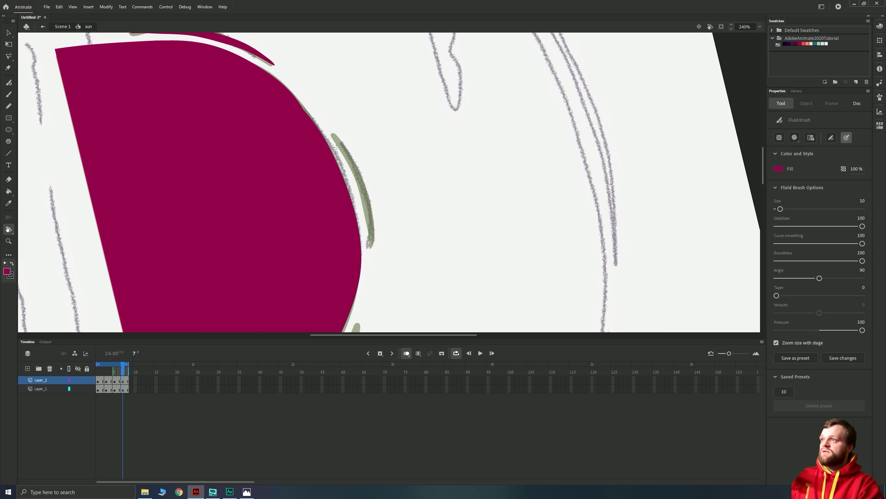
pyautogui.moveTo(335, 136); pyautogui.dragTo(367, 223)
pyautogui.hotkey('ctrl', 'z')
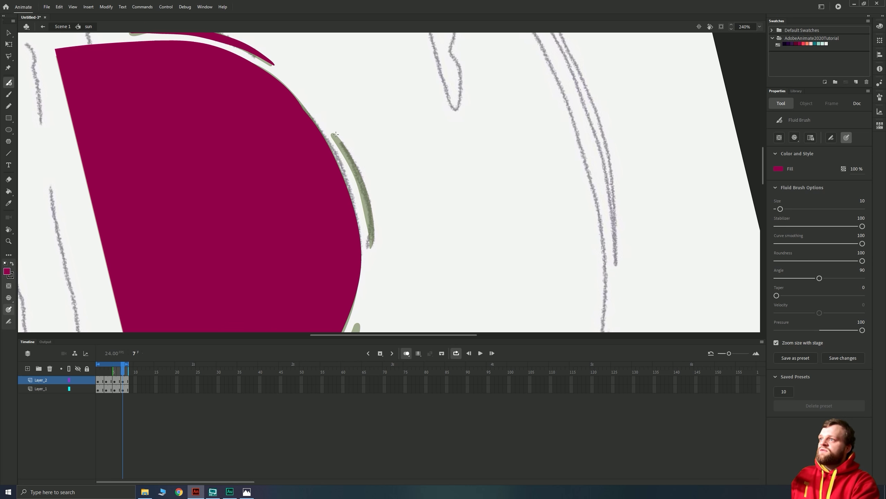
pyautogui.moveTo(336, 134)
pyautogui.mouseDown()
pyautogui.moveTo(364, 191)
pyautogui.moveTo(368, 240)
pyautogui.mouseUp()
# Paint the two accent strokes along the right side of the sun on frame 7.
pyautogui.moveTo(362, 287)
pyautogui.mouseDown()
pyautogui.moveTo(395, 179)
pyautogui.moveTo(415, 155)
pyautogui.mouseUp()
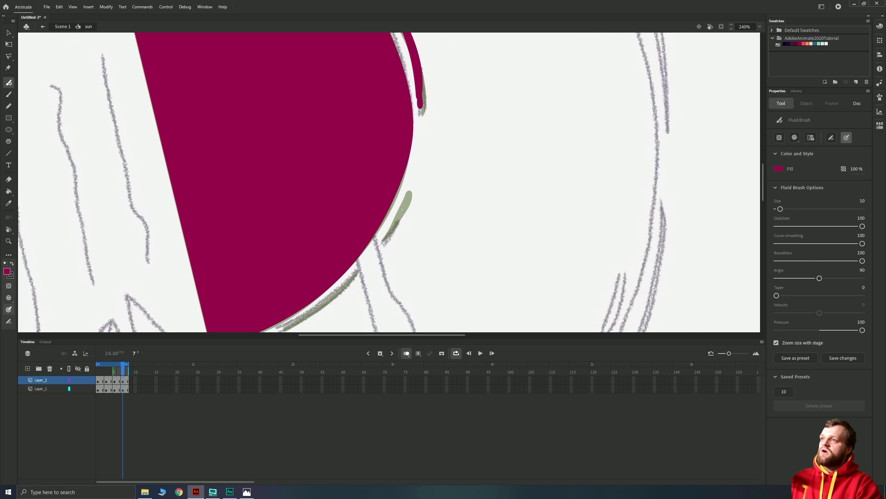
pyautogui.moveTo(410, 193)
pyautogui.mouseDown()
pyautogui.moveTo(389, 234)
pyautogui.moveTo(469, 183)
pyautogui.moveTo(409, 219)
pyautogui.mouseUp()
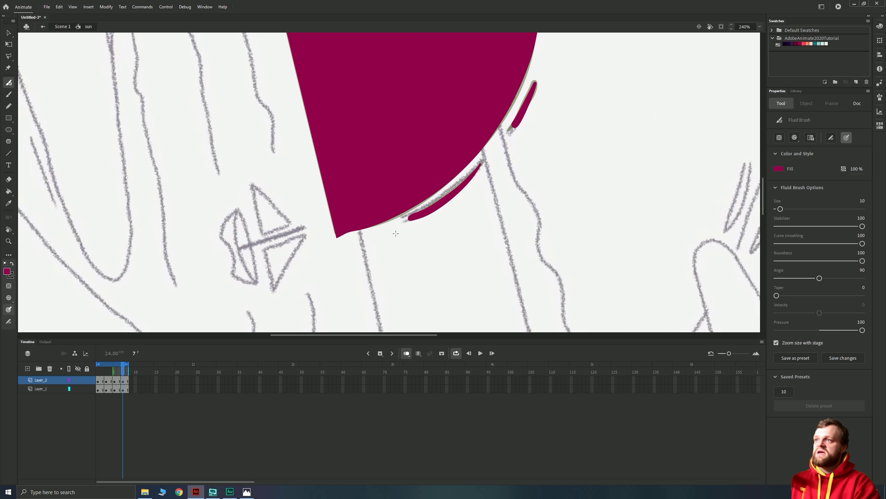
pyautogui.hotkey('shift', 'h')
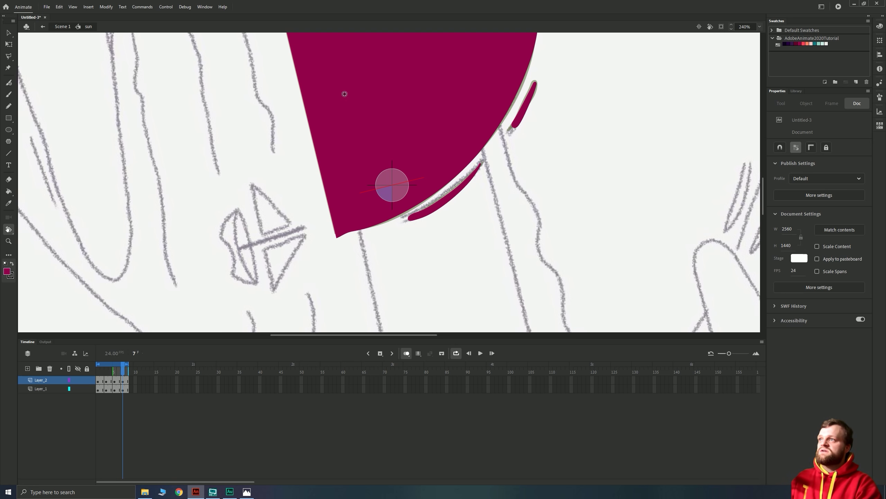
pyautogui.moveTo(344, 91)
pyautogui.mouseDown()
pyautogui.moveTo(329, 119)
pyautogui.moveTo(327, 222)
pyautogui.moveTo(328, 208)
pyautogui.moveTo(398, 179)
pyautogui.mouseUp()
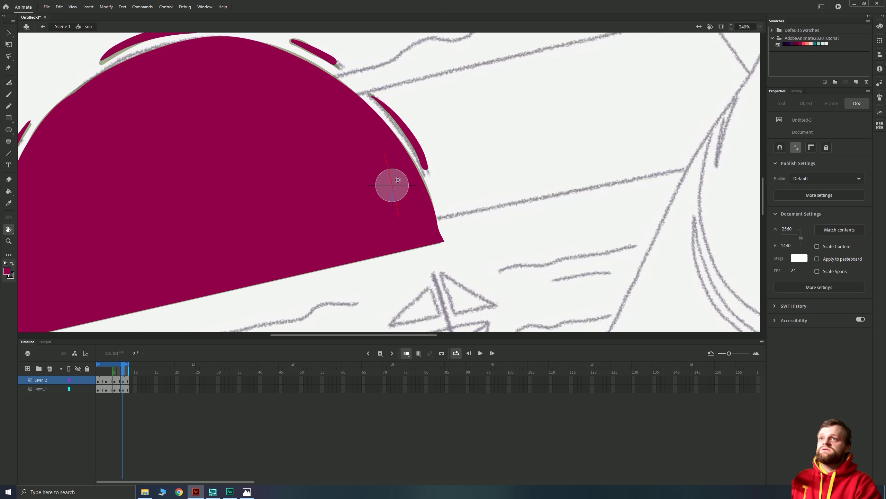
# Reset the canvas rotation and play the looping sun animation to review its accent strokes.
pyautogui.click(710, 28)
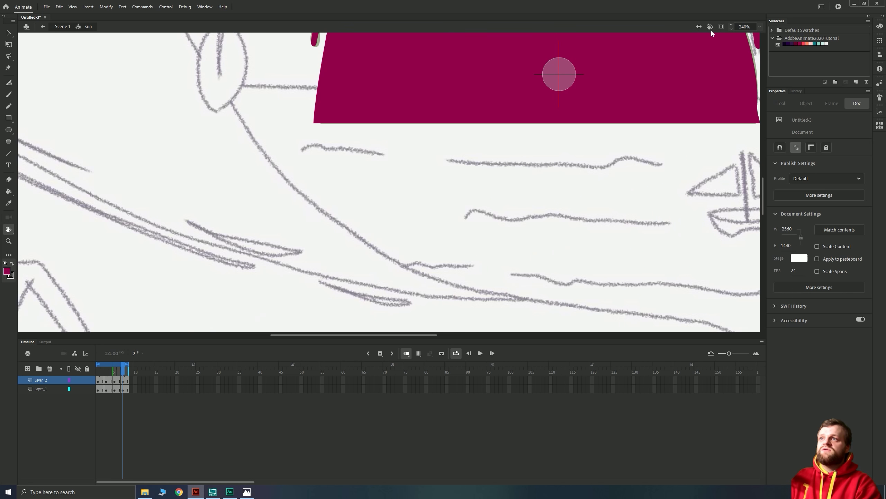
pyautogui.hotkey('ctrl', '-')
pyautogui.hotkey('ctrl', '-')
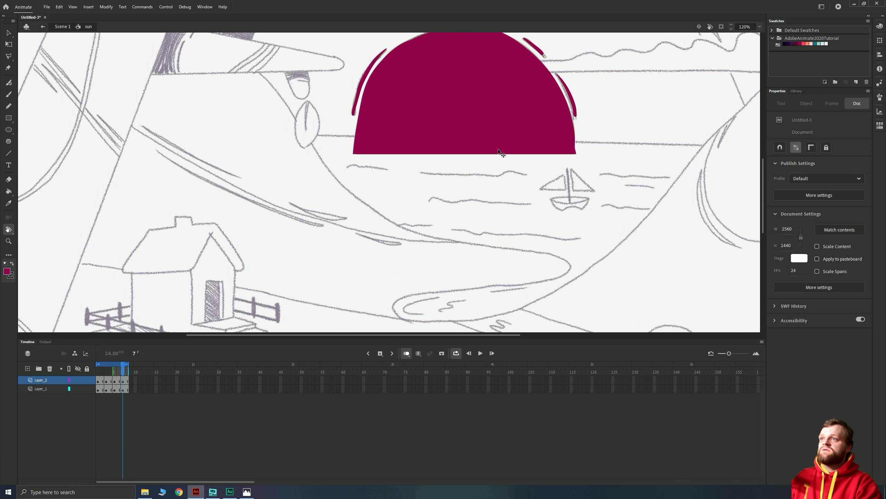
pyautogui.moveTo(441, 161); pyautogui.dragTo(437, 207)
pyautogui.scroll(2, 436, 208)
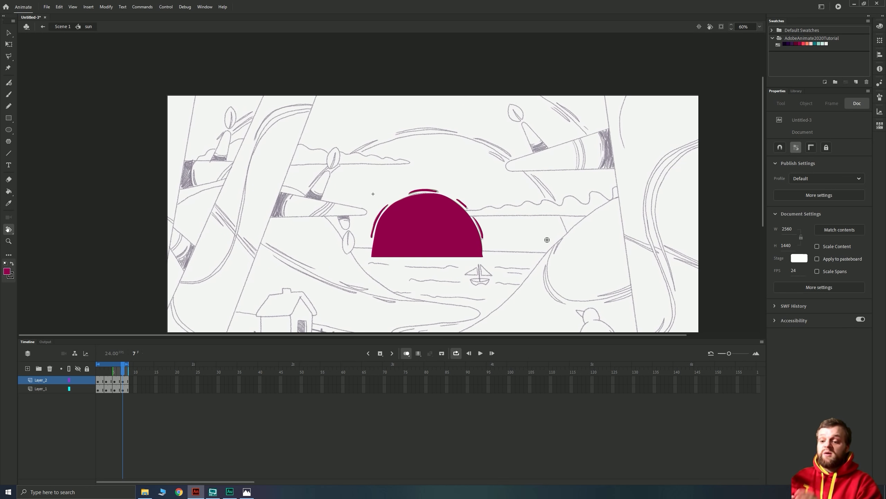
pyautogui.press('.')
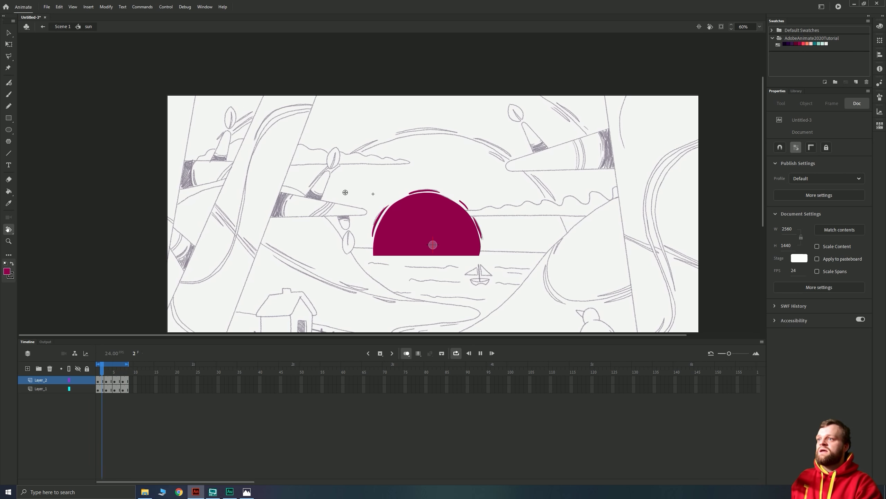
pyautogui.press('Return')
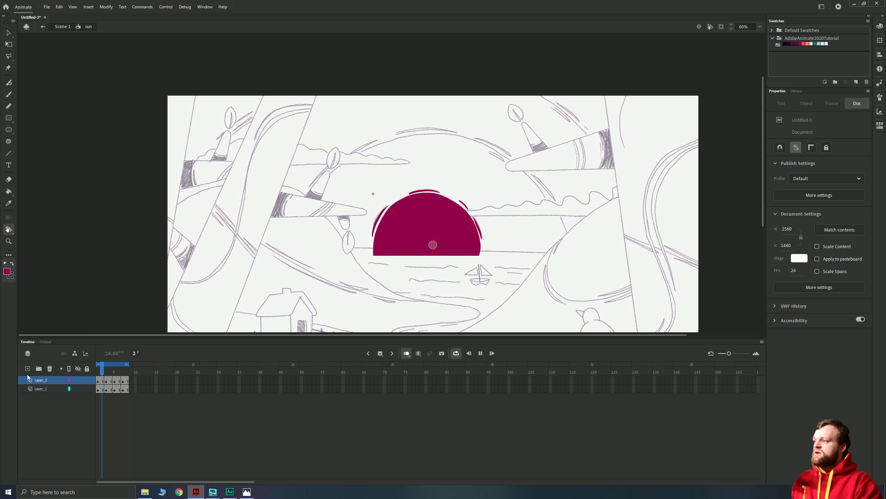
# Add a new layer above the accent strokes and insert blank keyframes on it at frames 3, 5 and 7.
pyautogui.click(27, 368)
pyautogui.click(107, 381)
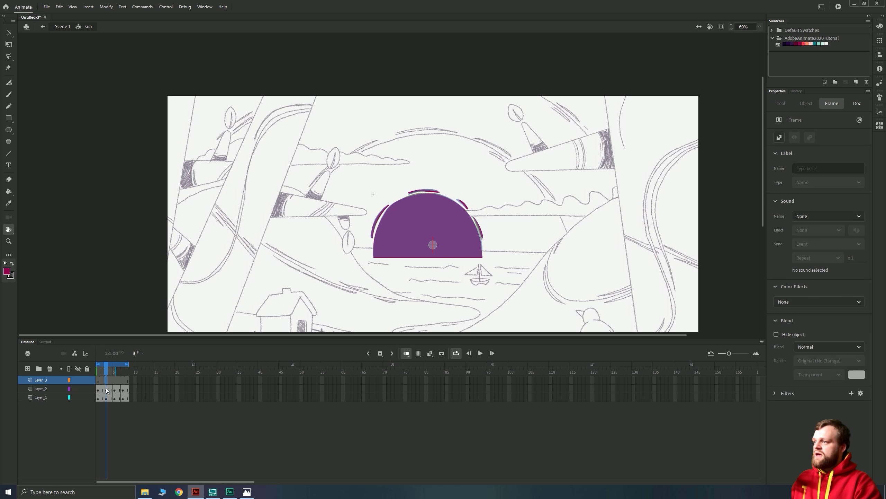
pyautogui.click(117, 383)
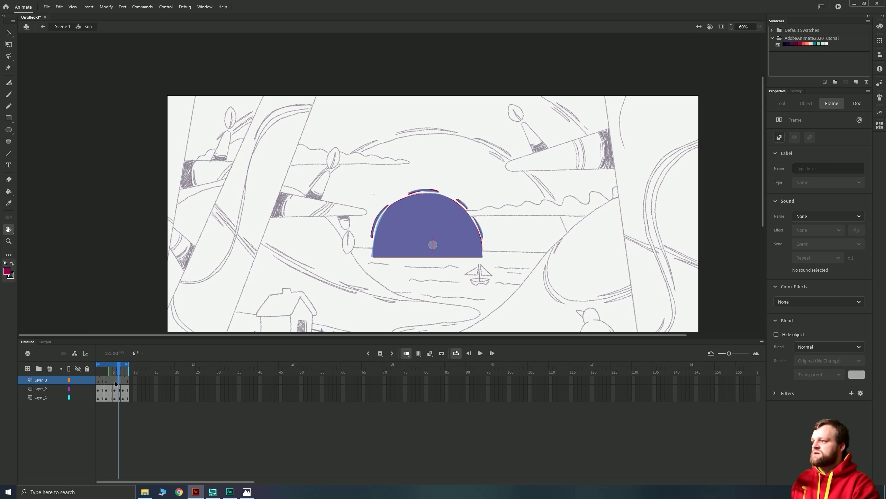
pyautogui.click(115, 382)
pyautogui.press('F7')
pyautogui.click(122, 382)
pyautogui.press('F7')
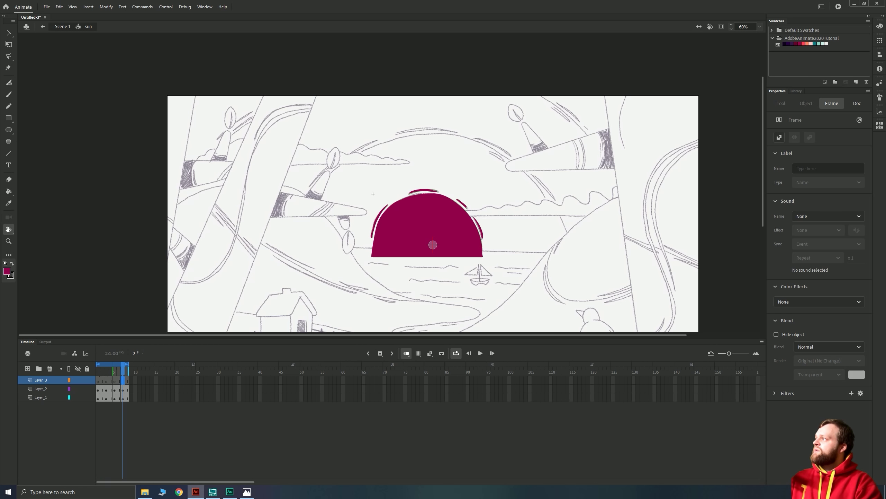
# Check the colored reference picture in the image viewer, return to the sun drawing and activate the Fluid Brush.
pyautogui.hotkey('alt', 'Tab')
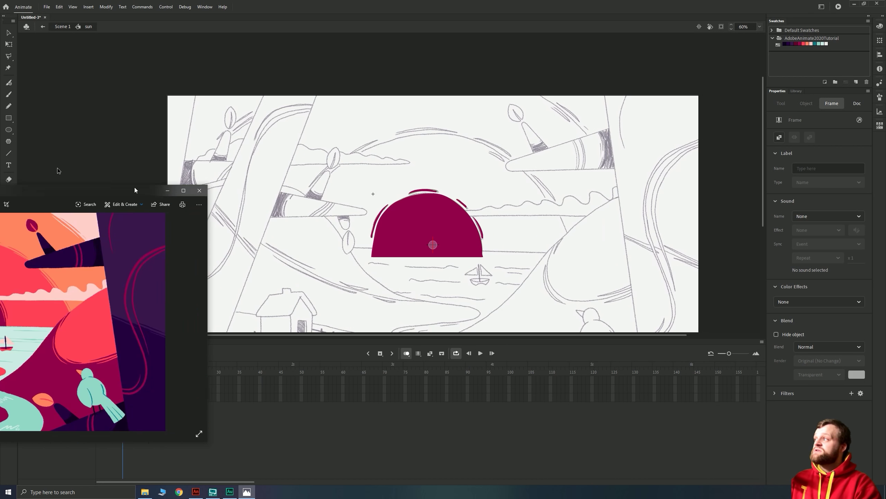
pyautogui.click(611, 133)
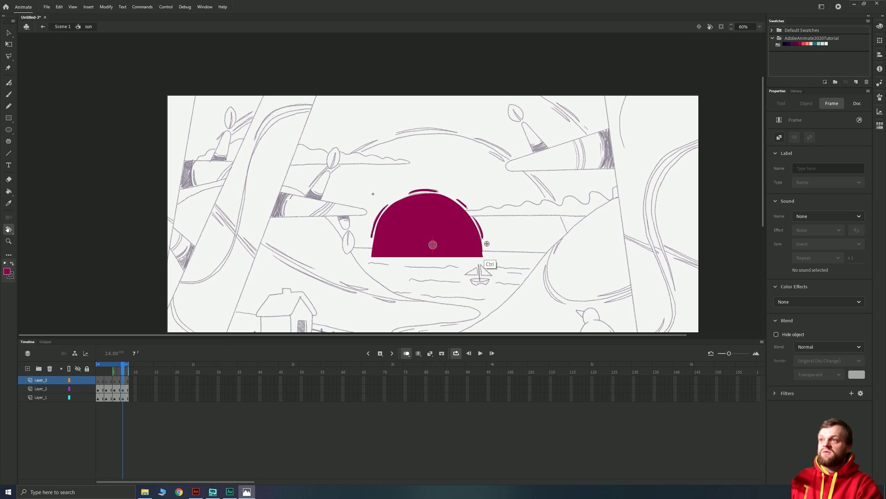
pyautogui.moveTo(433, 244); pyautogui.dragTo(425, 212)
pyautogui.keyDown('ctrl'); pyautogui.click(432, 236); pyautogui.keyUp('ctrl')
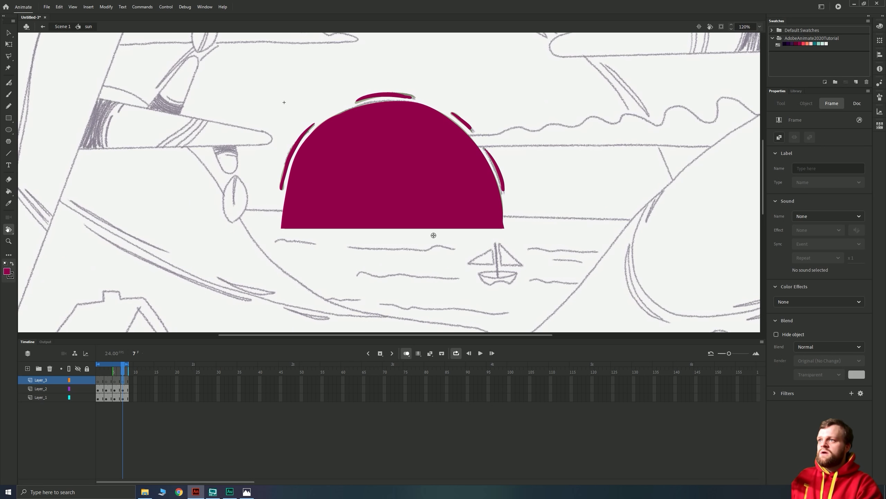
pyautogui.moveTo(370, 143); pyautogui.dragTo(402, 241)
pyautogui.press('b')
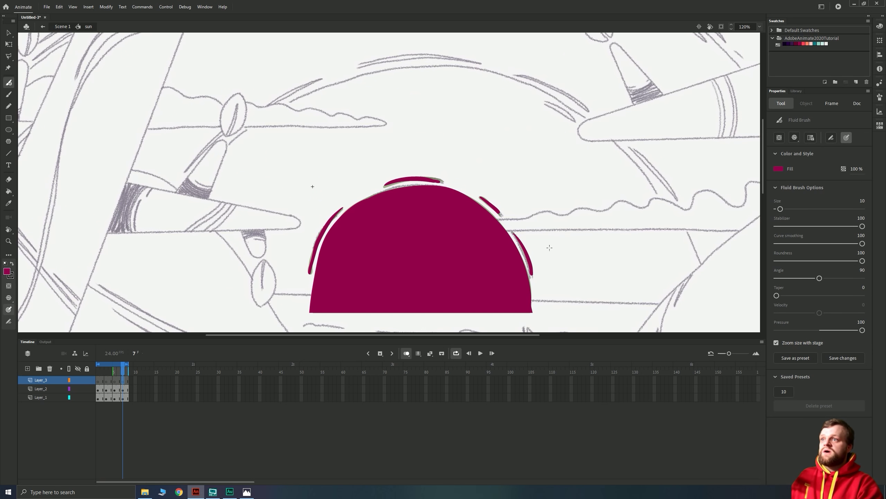
pyautogui.click(800, 44)
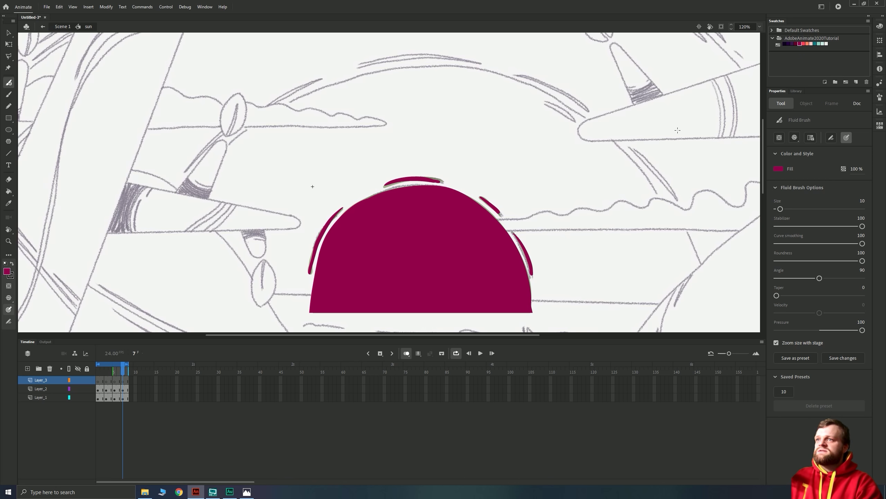
pyautogui.moveTo(489, 183); pyautogui.dragTo(464, 161)
pyautogui.hotkey('ctrl', 'z')
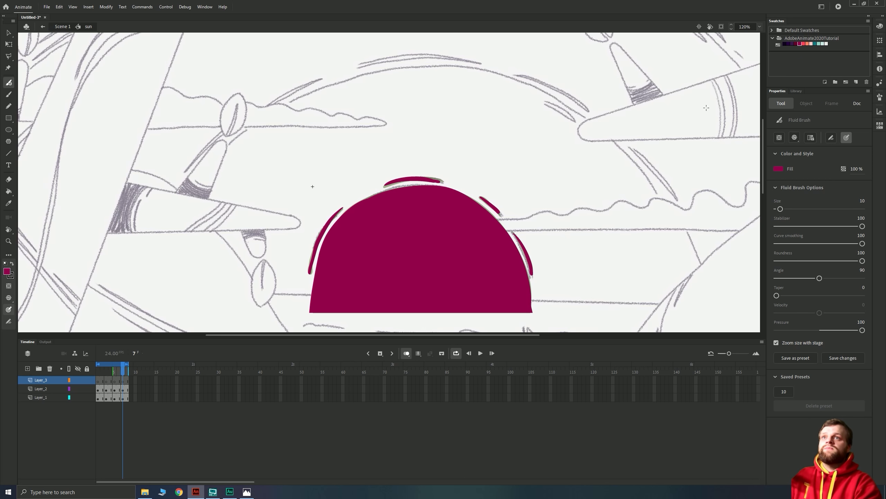
# Paint coral-red highlight strokes just inside the sun's right, top and left edges on frame 1 of the new layer.
pyautogui.click(803, 42)
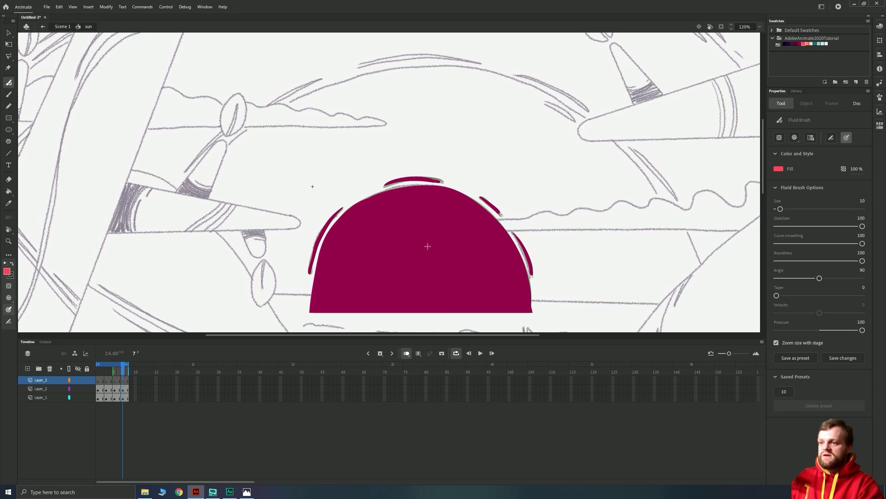
pyautogui.hotkey('shift', 'space')
pyautogui.moveTo(409, 244)
pyautogui.mouseDown()
pyautogui.moveTo(363, 251)
pyautogui.moveTo(381, 172)
pyautogui.mouseUp()
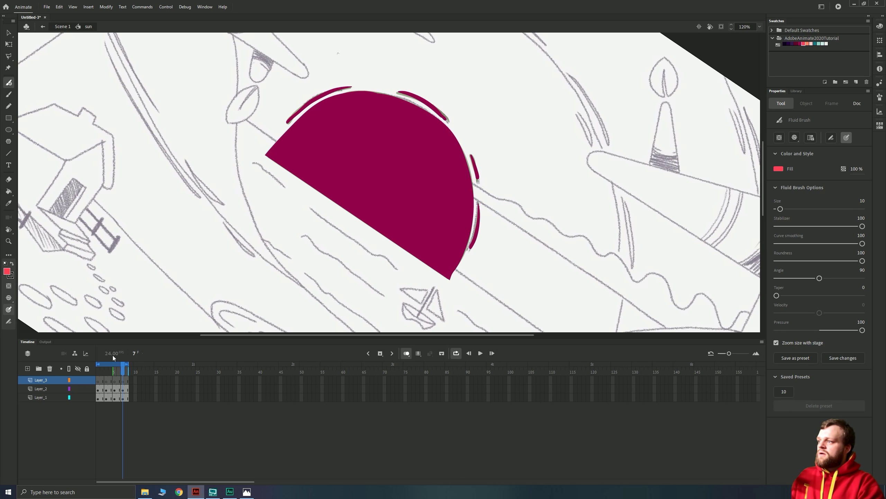
pyautogui.click(98, 380)
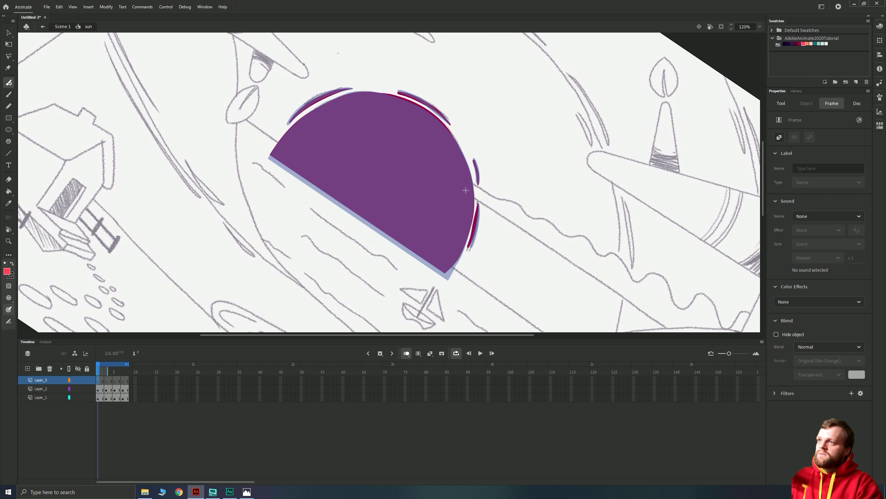
pyautogui.moveTo(470, 189); pyautogui.dragTo(467, 220)
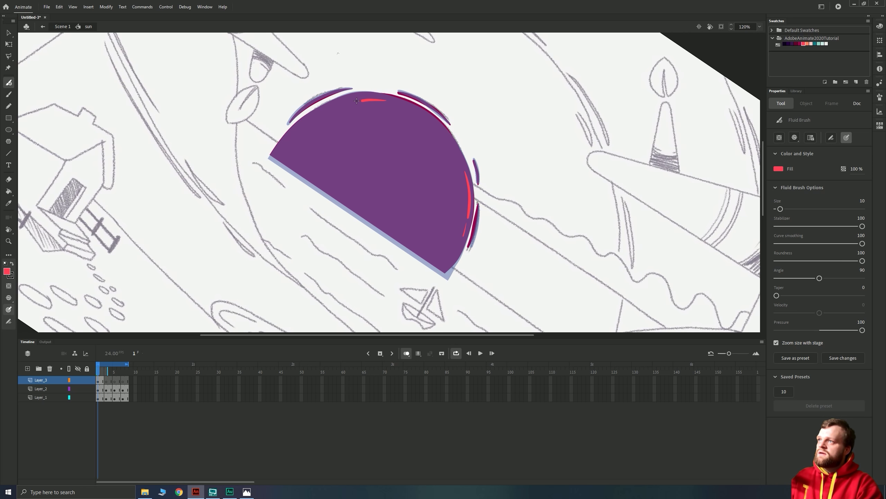
pyautogui.moveTo(356, 101); pyautogui.dragTo(319, 113)
pyautogui.moveTo(297, 128); pyautogui.dragTo(286, 143)
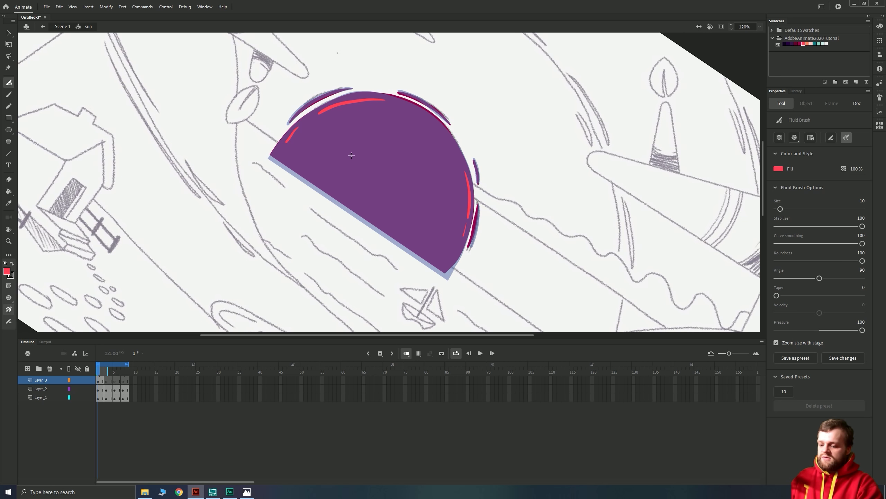
# Paint varied coral-red highlight strokes inside the sun's edge on frame 3, tracing over the onion skin.
pyautogui.press('.')
pyautogui.press('.')
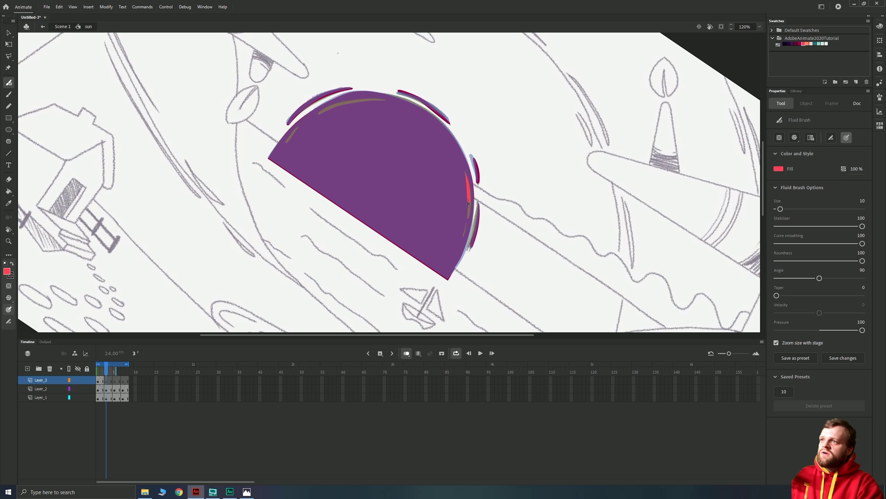
pyautogui.moveTo(469, 203); pyautogui.dragTo(458, 244)
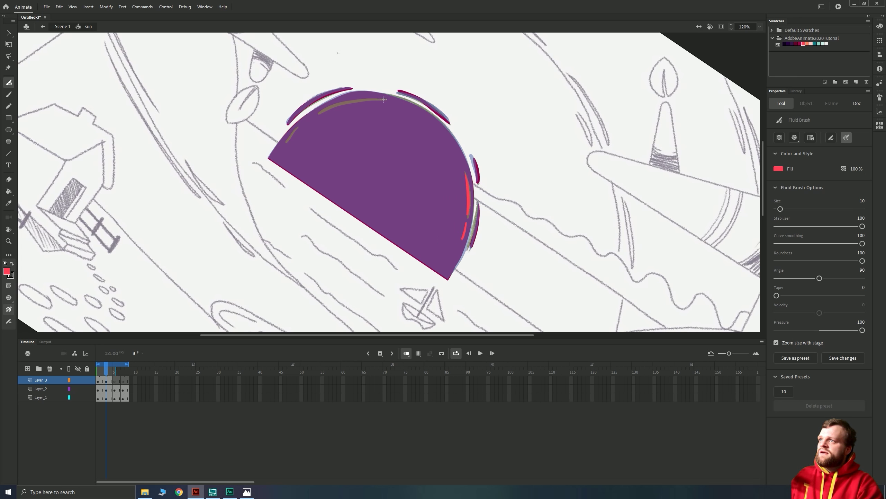
pyautogui.moveTo(384, 99); pyautogui.dragTo(320, 115)
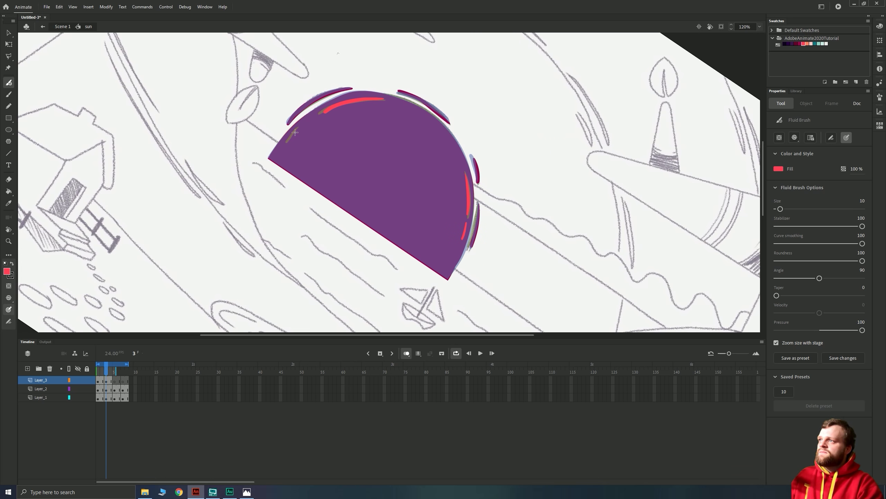
# Paint the inner coral-red highlight strokes on frame 5, making the top one thicker.
pyautogui.press('.')
pyautogui.press('.')
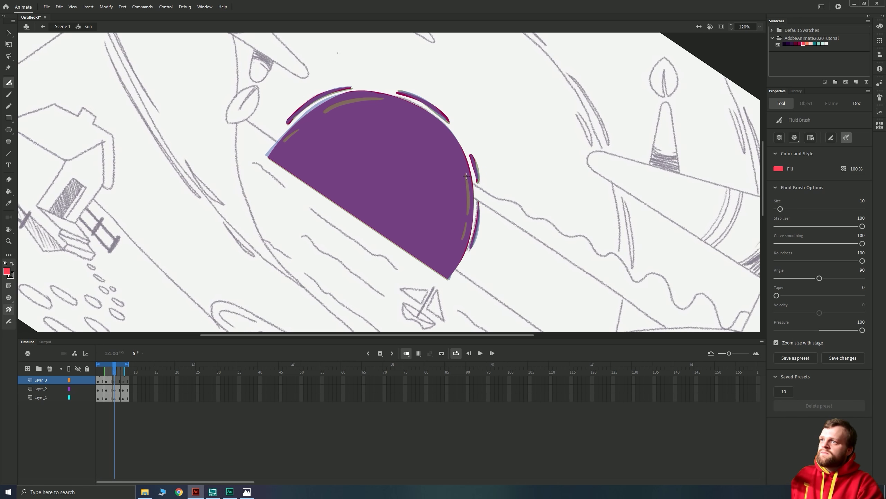
pyautogui.moveTo(467, 176); pyautogui.dragTo(468, 214)
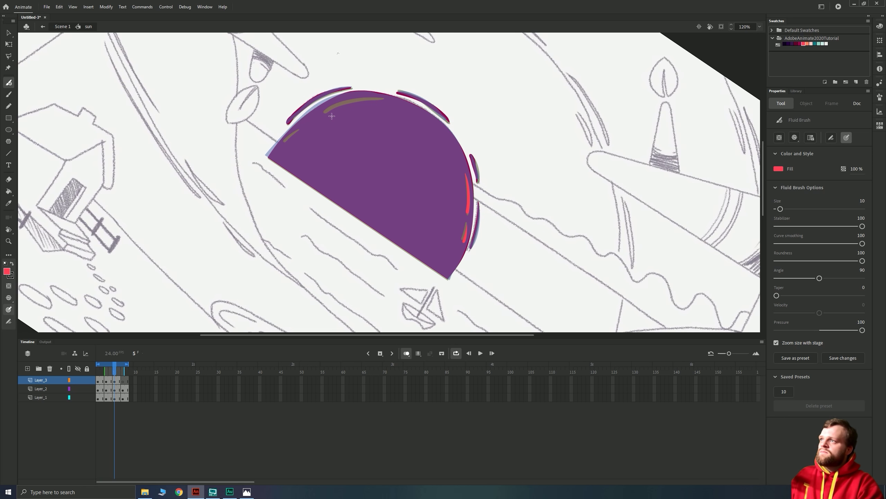
pyautogui.moveTo(367, 100); pyautogui.dragTo(325, 113)
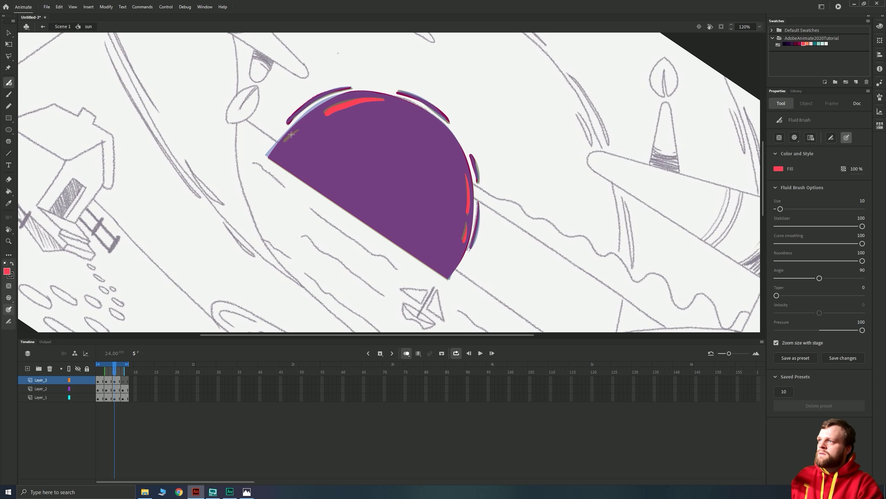
pyautogui.moveTo(288, 138); pyautogui.dragTo(285, 142)
# Paint the inner coral-red highlight strokes on frame 7 and play back the sun symbol's loop.
pyautogui.press('.')
pyautogui.press('.')
pyautogui.moveTo(384, 100); pyautogui.dragTo(324, 112)
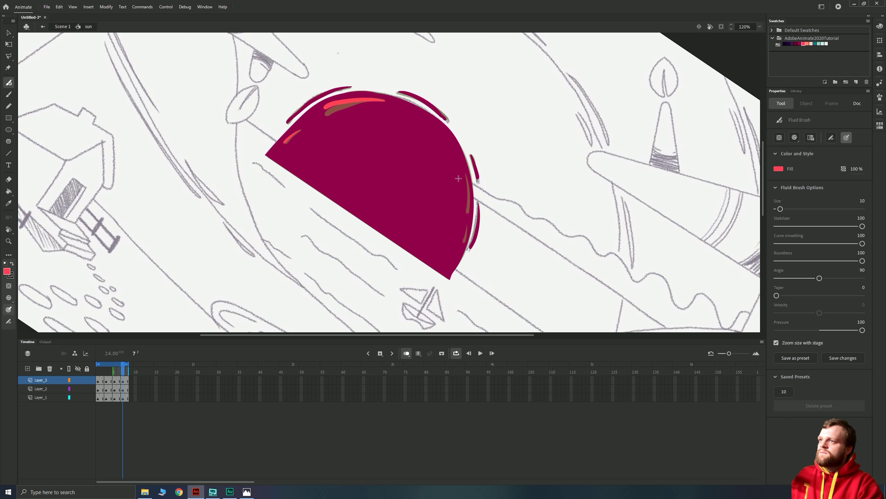
pyautogui.moveTo(466, 174); pyautogui.dragTo(467, 215)
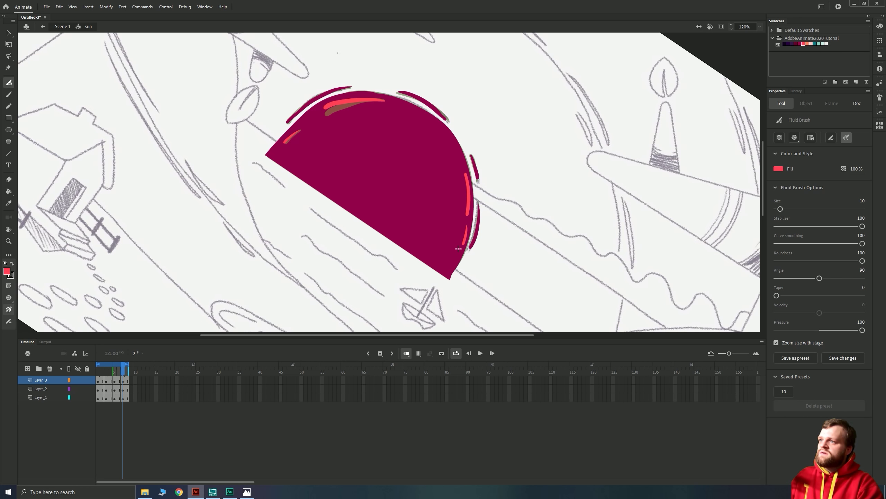
pyautogui.press('Return')
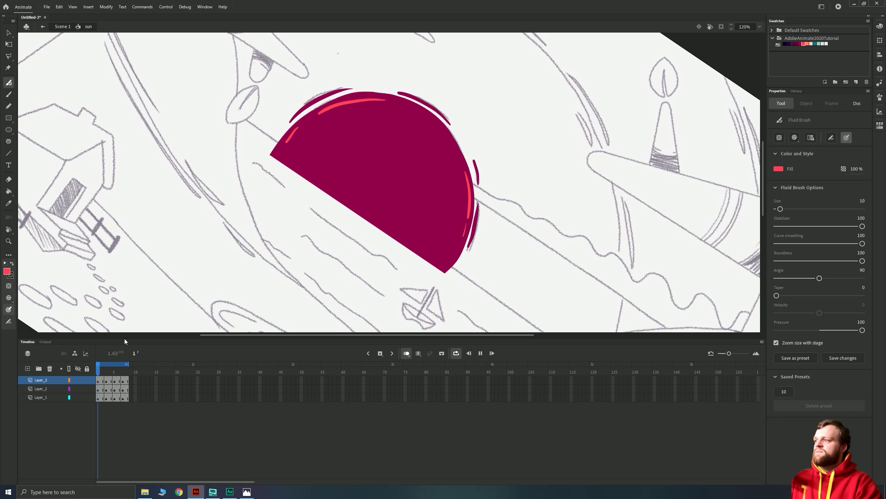
pyautogui.press('Return')
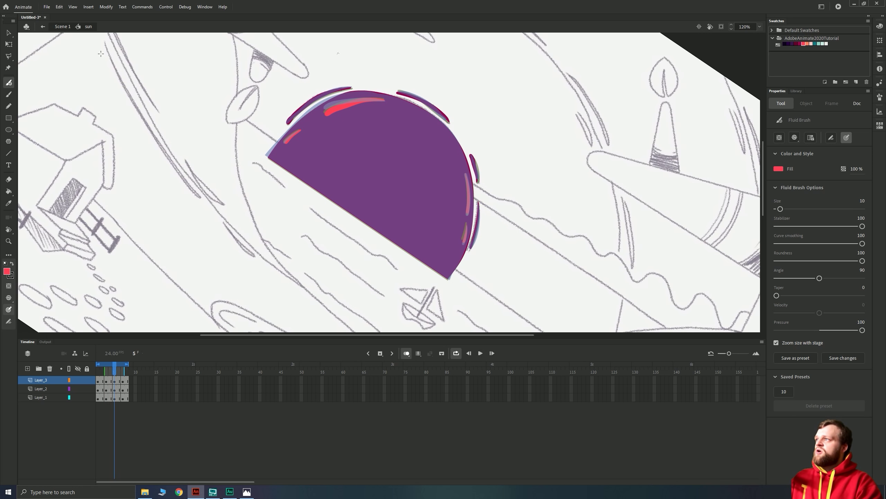
# Return from the sun symbol to Scene 1 and reset the stage rotation so the whole scene is upright.
pyautogui.click(64, 27)
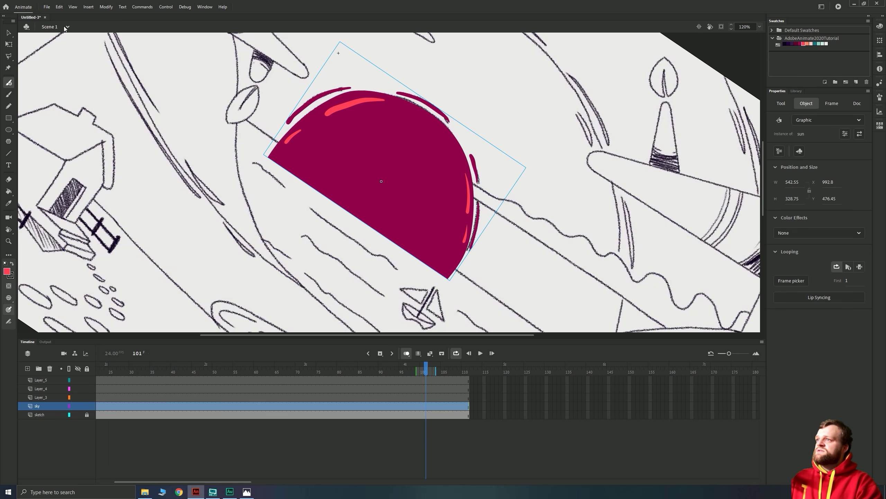
pyautogui.click(709, 28)
pyautogui.hotkey('ctrl', '-')
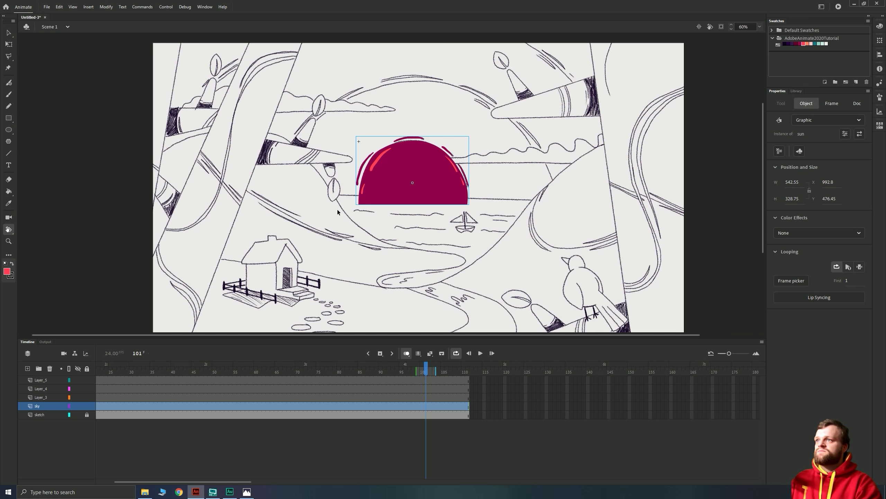
pyautogui.click(10, 33)
pyautogui.click(108, 182)
pyautogui.moveTo(192, 239); pyautogui.dragTo(188, 229)
pyautogui.hotkey('ctrl', '-')
# Play the main timeline through to its end with loop playback off to review the animated sun.
pyautogui.press('Return')
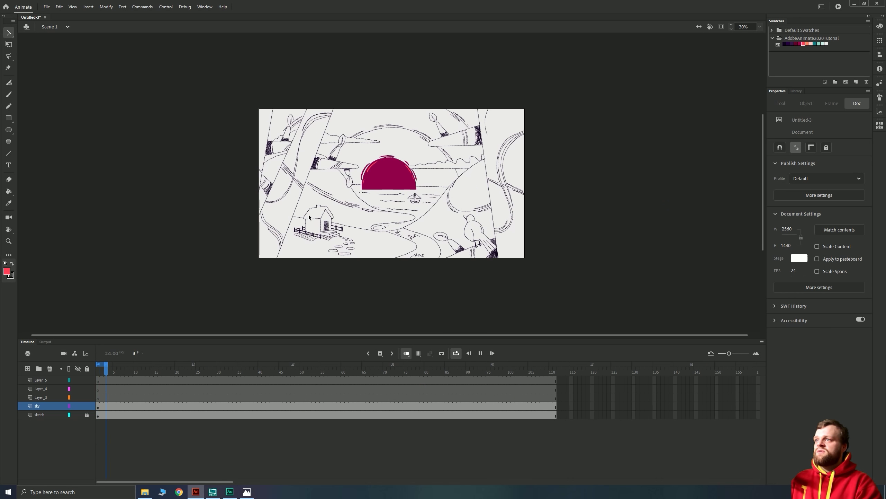
pyautogui.press('Return')
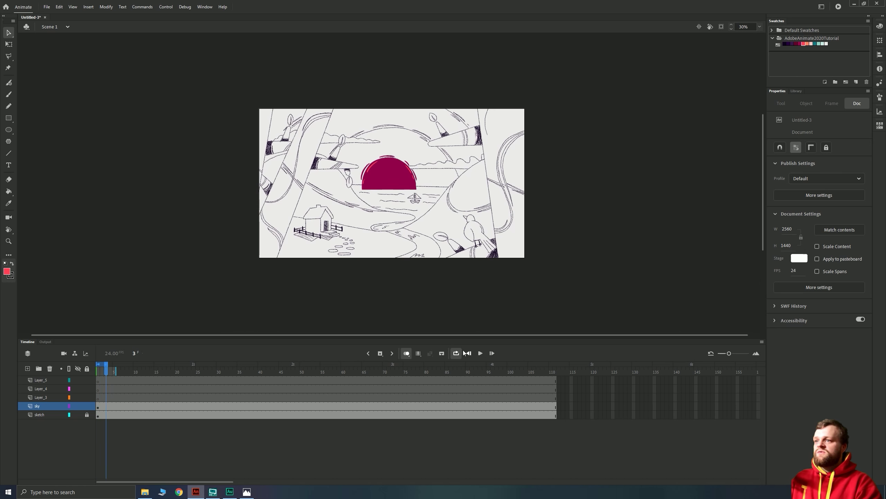
pyautogui.press('Return')
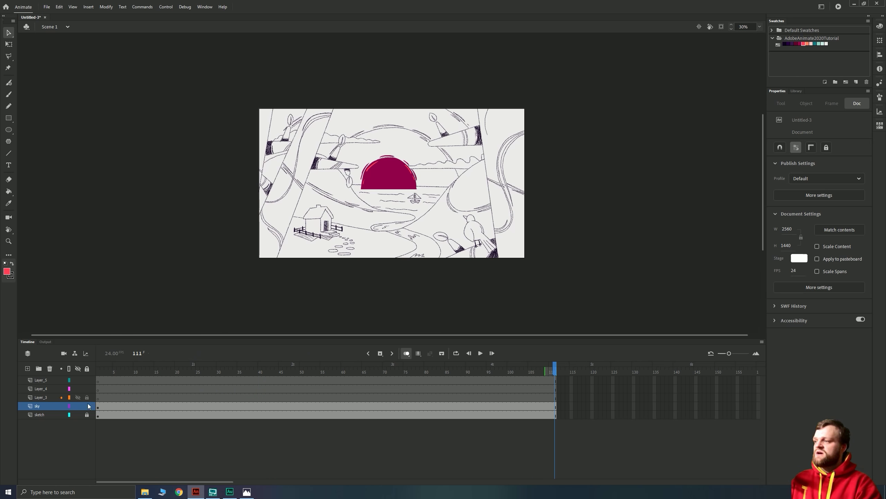
# Go to frame 3 on the sky layer and clear the selection on the stage.
pyautogui.click(106, 397)
pyautogui.click(37, 406)
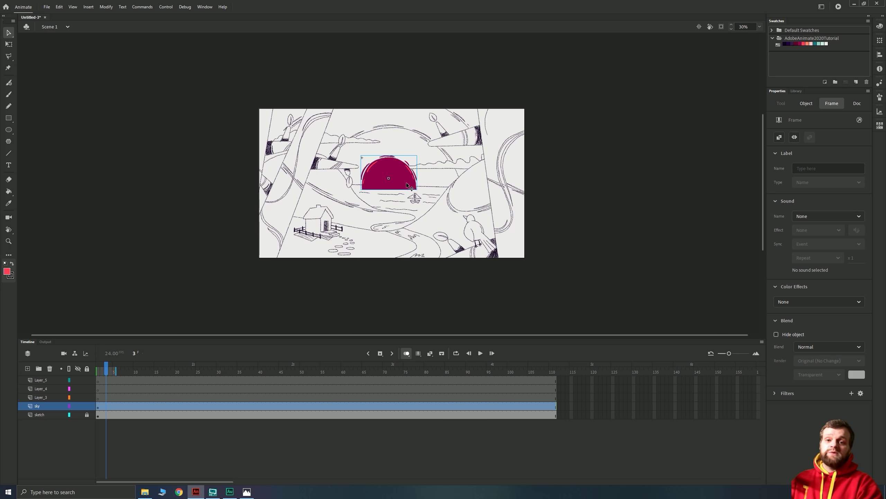
pyautogui.click(377, 149)
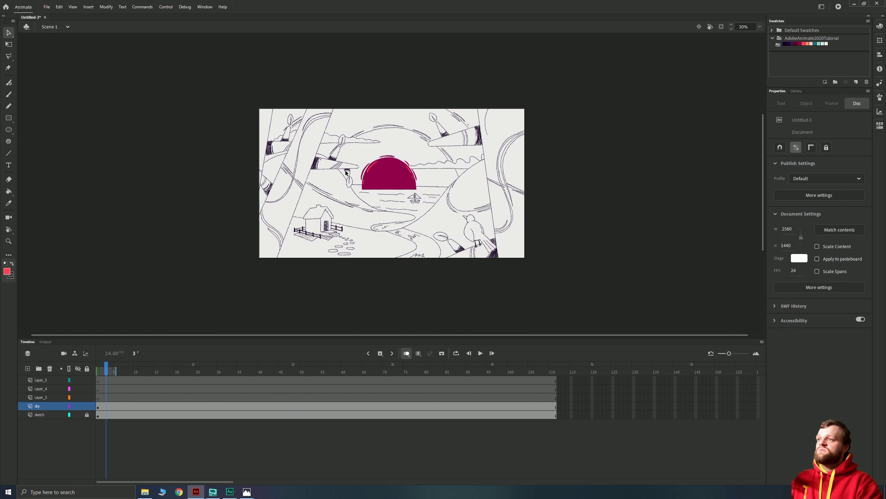
pyautogui.hotkey('ctrl', '=')
pyautogui.moveTo(388, 131); pyautogui.dragTo(391, 164)
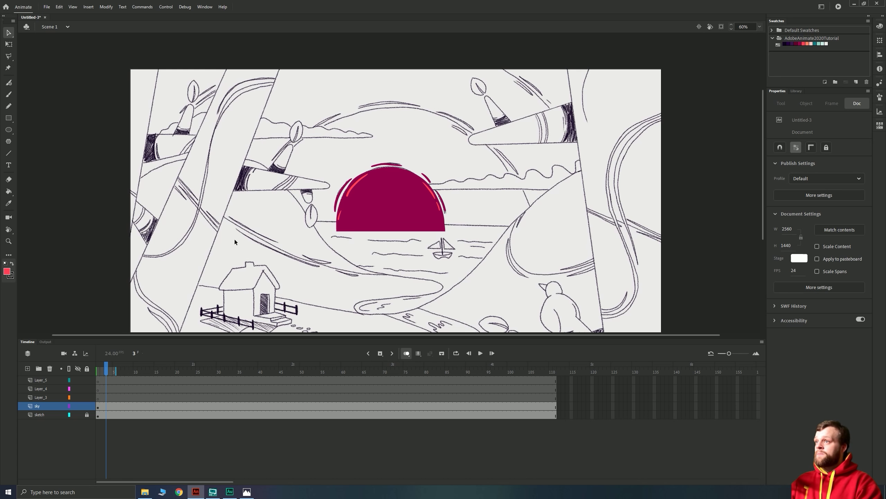
# Scribble a coral-red zigzag across the sun's upper edge and move the sun to test how they stack.
pyautogui.click(358, 217)
pyautogui.press('b')
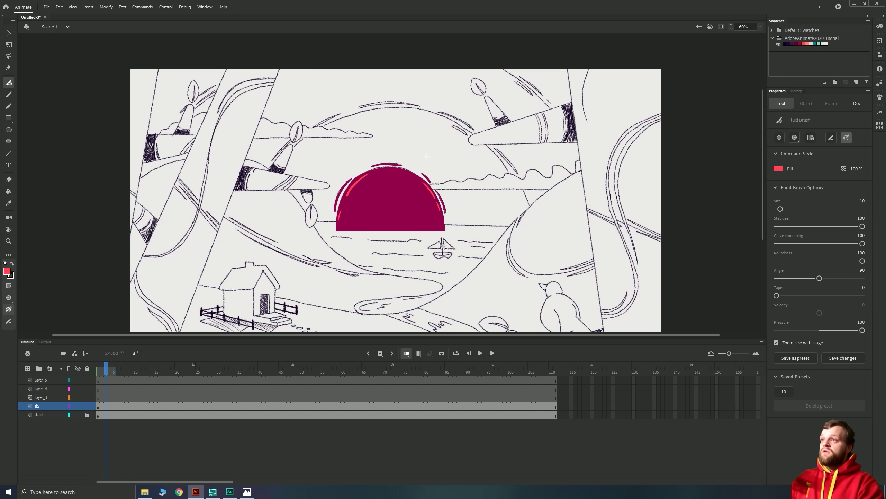
pyautogui.moveTo(441, 144)
pyautogui.mouseDown()
pyautogui.moveTo(372, 140)
pyautogui.moveTo(383, 189)
pyautogui.moveTo(362, 199)
pyautogui.moveTo(318, 197)
pyautogui.moveTo(314, 217)
pyautogui.mouseUp()
pyautogui.press('v')
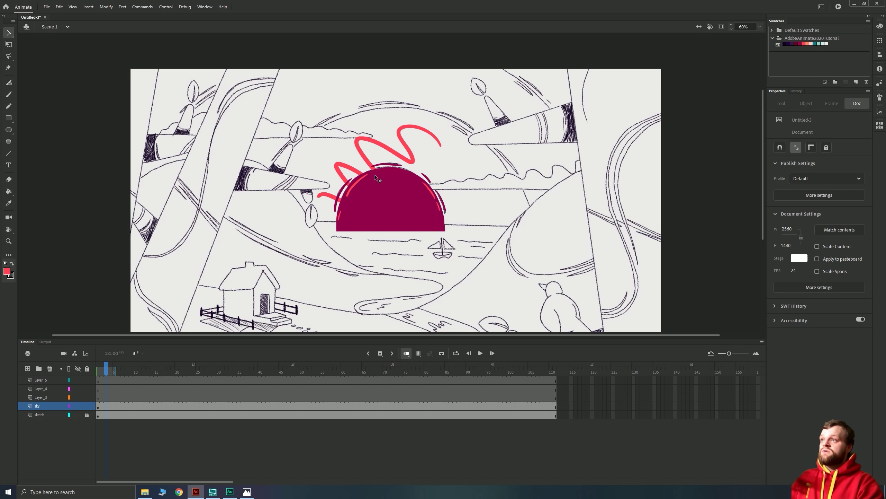
pyautogui.click(376, 182)
pyautogui.moveTo(374, 206)
pyautogui.mouseDown()
pyautogui.moveTo(374, 176)
pyautogui.moveTo(372, 222)
pyautogui.mouseUp()
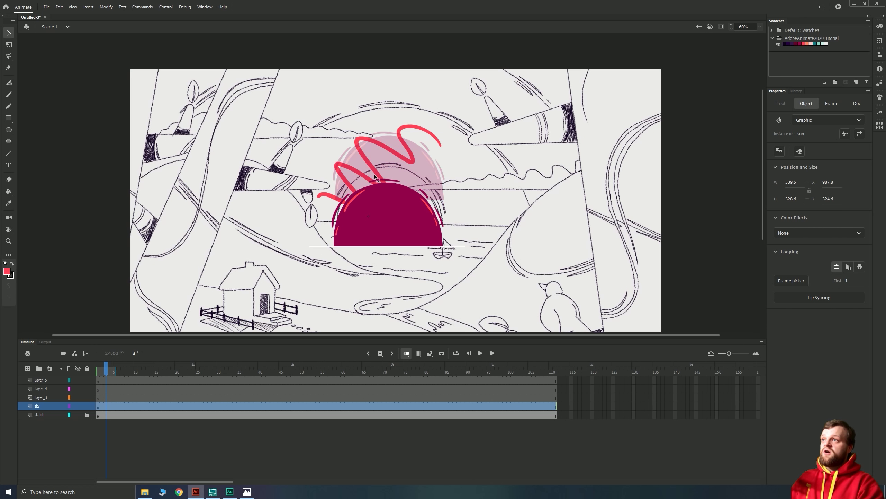
# Delete the test zigzag and try moving the sun around after applying Bring to Front.
pyautogui.click(367, 161)
pyautogui.press('Delete')
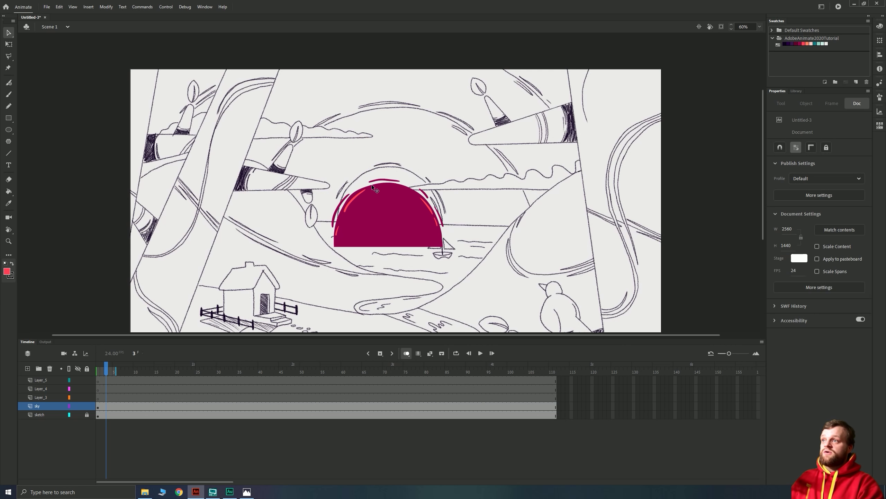
pyautogui.moveTo(371, 184); pyautogui.dragTo(377, 147)
pyautogui.rightClick(386, 156)
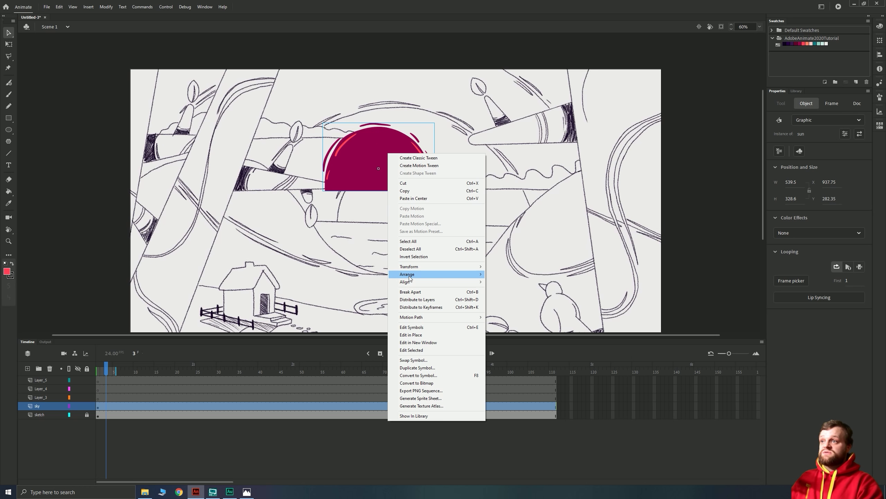
pyautogui.moveTo(410, 276)
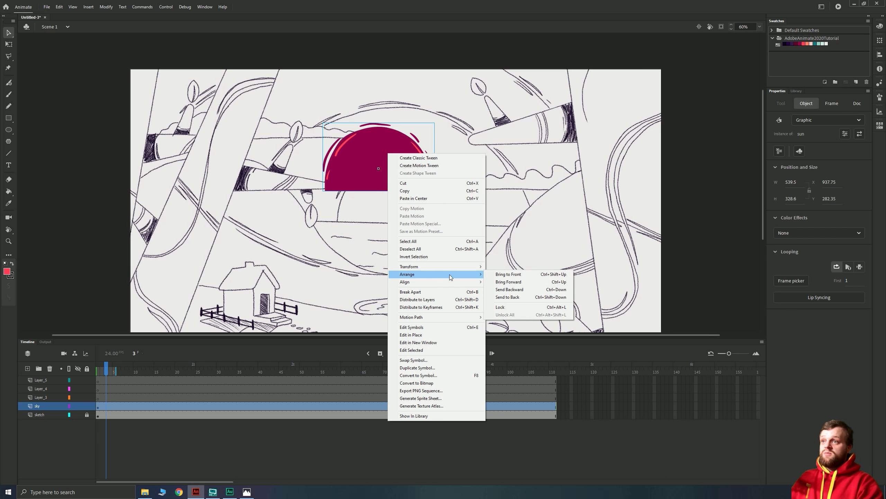
pyautogui.click(499, 275)
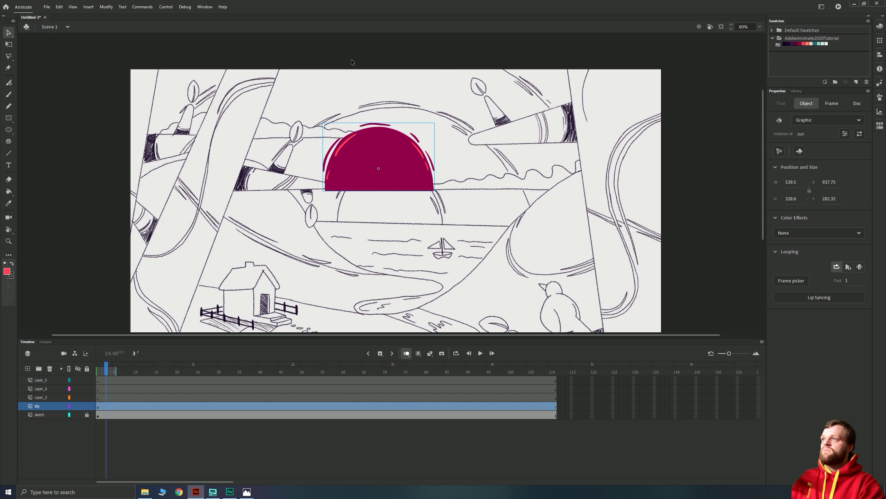
pyautogui.moveTo(368, 217); pyautogui.dragTo(367, 215)
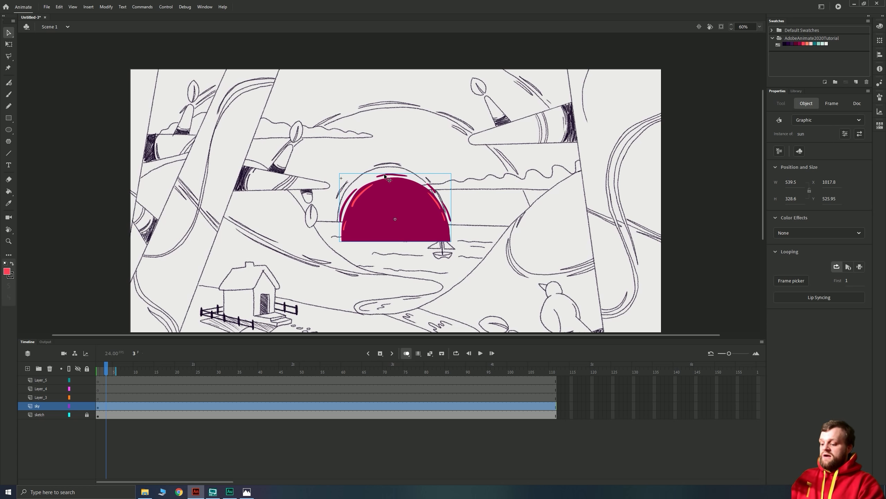
# Undo the sun's moves and stacking change, and delete the restored test zigzag.
pyautogui.hotkey('ctrl', 'z')
pyautogui.hotkey('ctrl', 'z')
pyautogui.hotkey('ctrl', 'z')
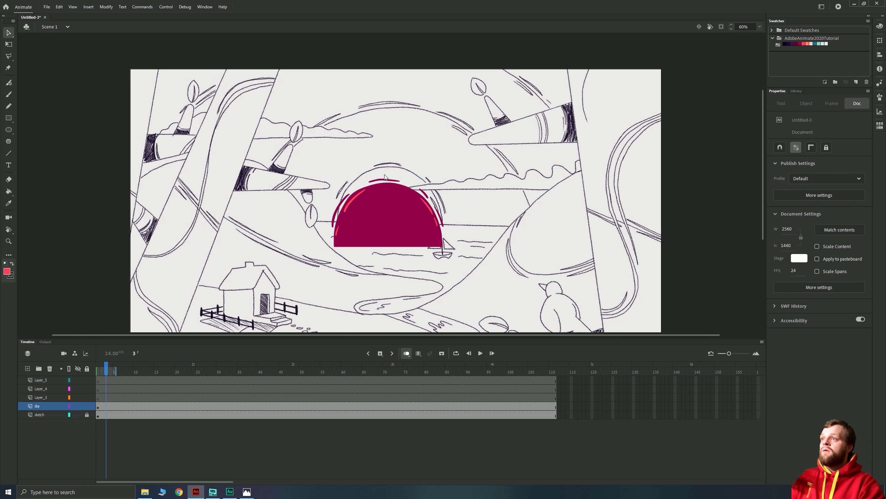
pyautogui.hotkey('ctrl', 'z')
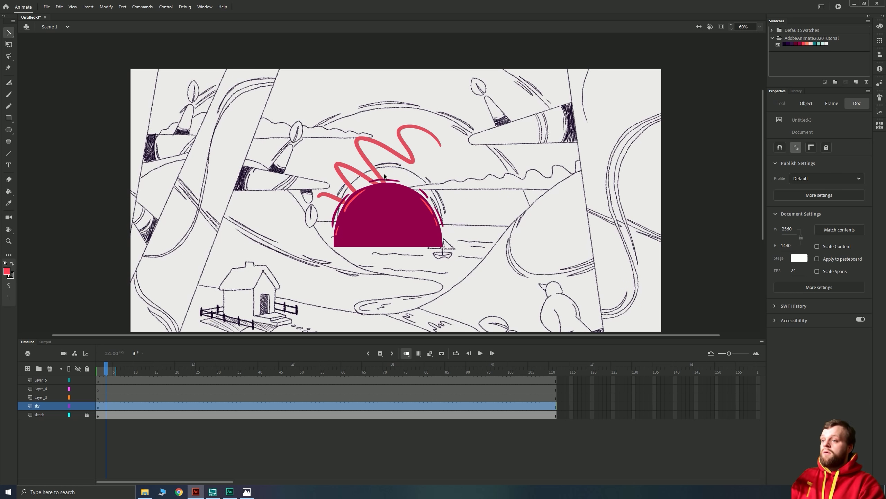
pyautogui.hotkey('ctrl', 'z')
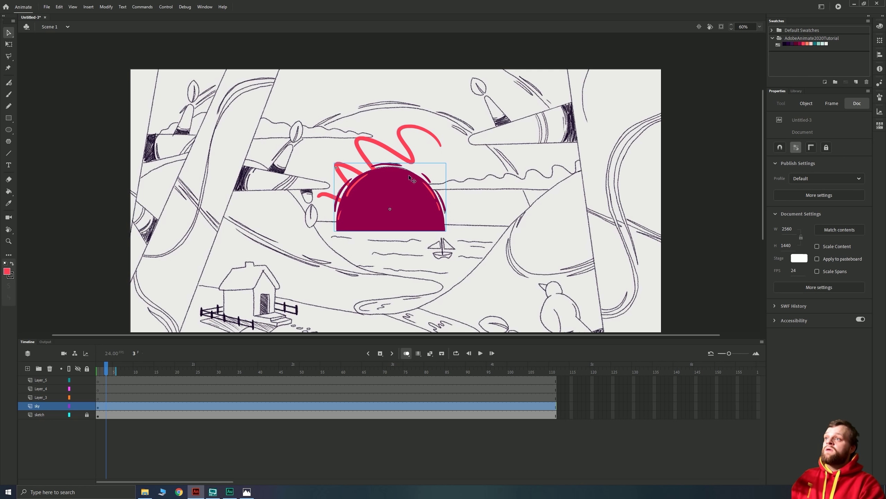
pyautogui.click(376, 142)
pyautogui.press('Delete')
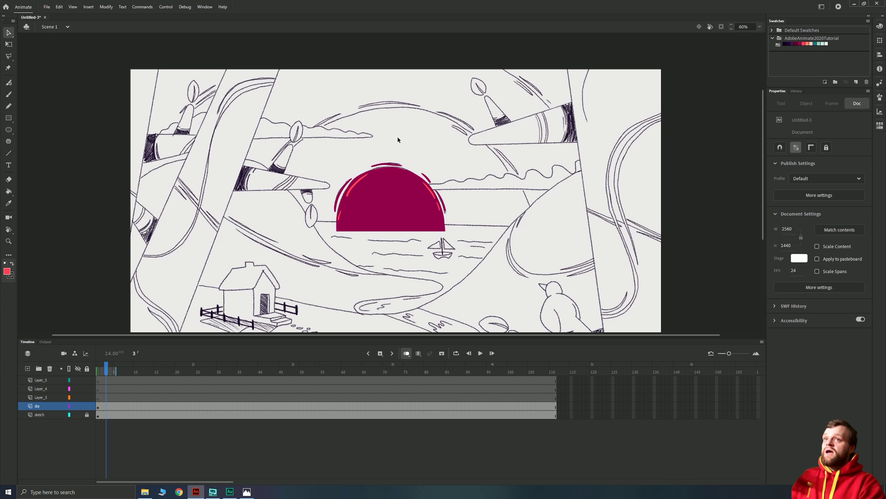
# Outline a large coral-red half-dome around the sun with the Fluid Brush and fill it using the Paint Bucket.
pyautogui.click(804, 44)
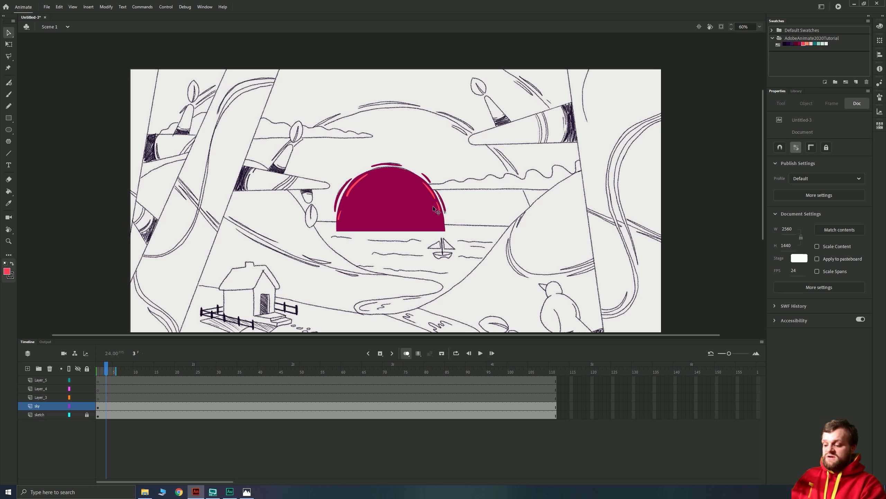
pyautogui.press('y')
pyautogui.moveTo(354, 169); pyautogui.dragTo(359, 176)
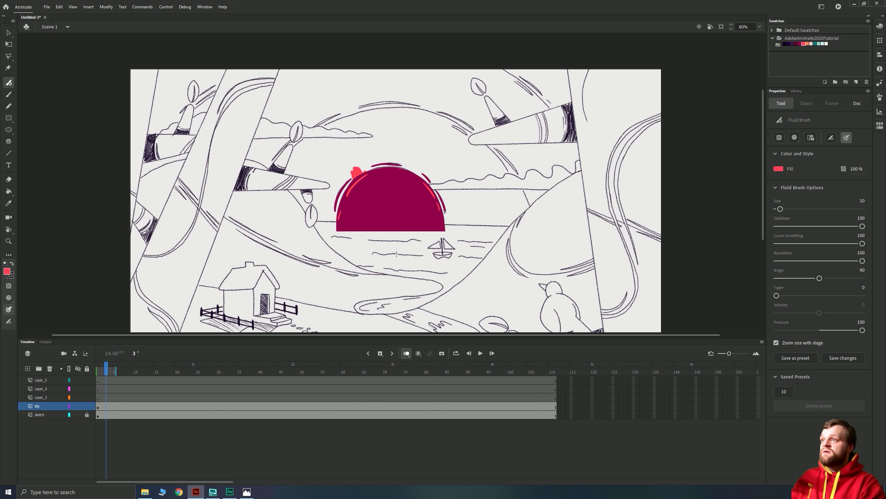
pyautogui.hotkey('ctrl', 'z')
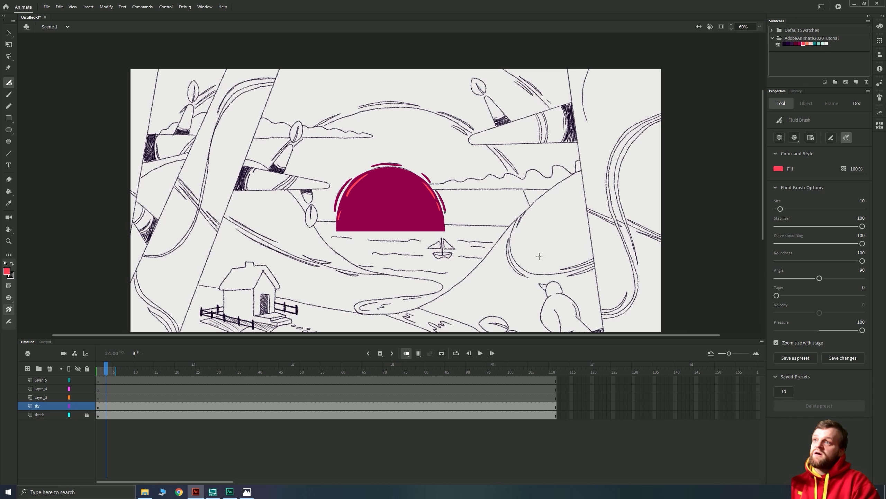
pyautogui.moveTo(540, 256)
pyautogui.mouseDown()
pyautogui.moveTo(533, 218)
pyautogui.moveTo(499, 157)
pyautogui.moveTo(472, 135)
pyautogui.moveTo(407, 113)
pyautogui.moveTo(336, 122)
pyautogui.moveTo(300, 143)
pyautogui.moveTo(271, 179)
pyautogui.moveTo(257, 263)
pyautogui.mouseUp()
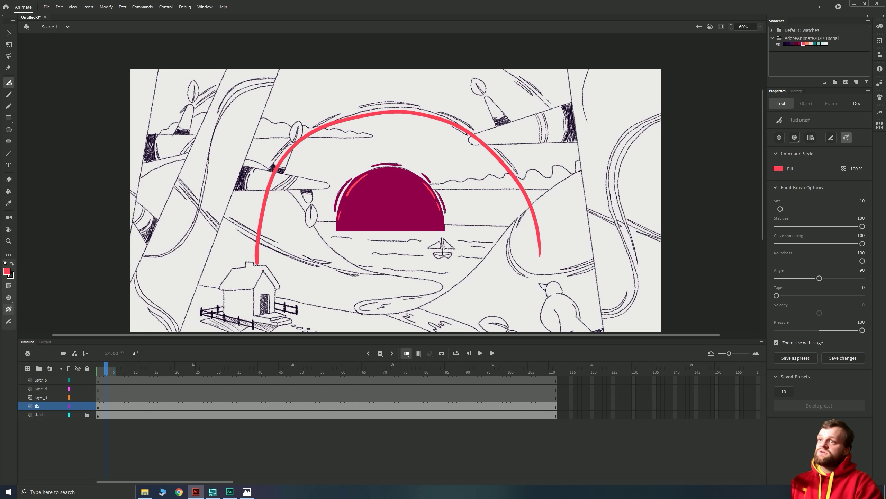
pyautogui.moveTo(538, 257)
pyautogui.mouseDown()
pyautogui.moveTo(428, 254)
pyautogui.moveTo(338, 232)
pyautogui.moveTo(258, 238)
pyautogui.mouseUp()
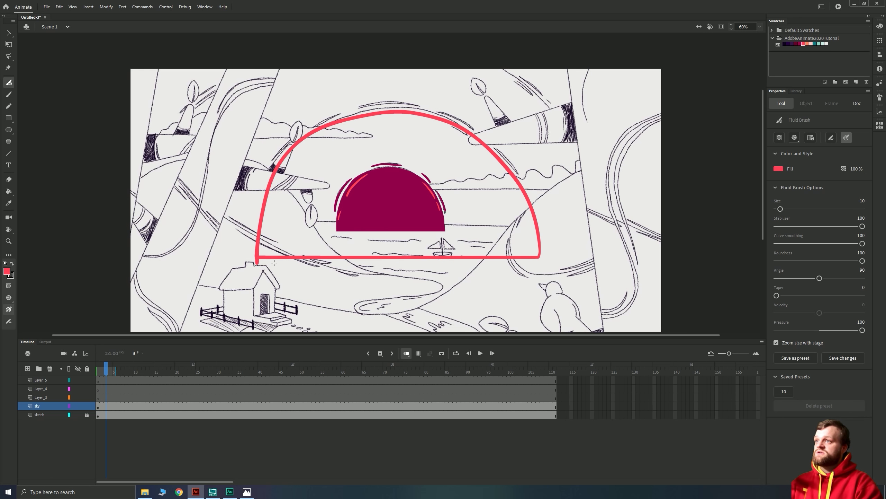
pyautogui.press('k')
pyautogui.click(464, 208)
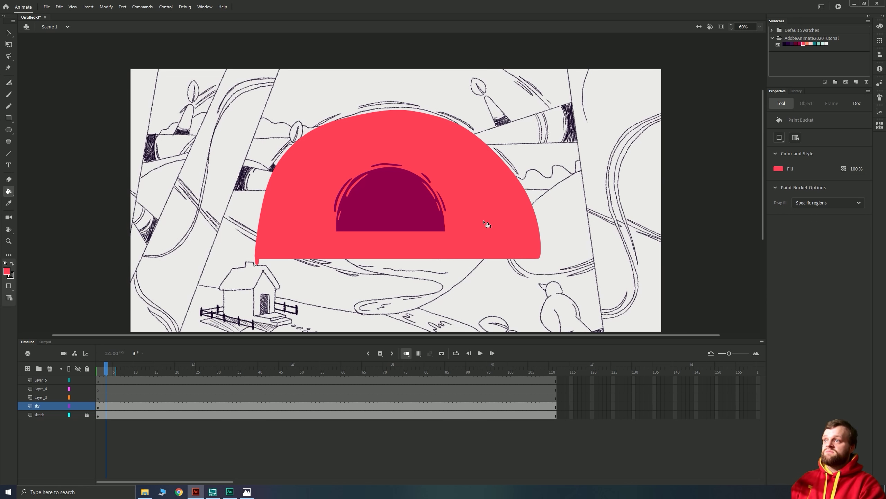
# Draw a coral-red circle about 846 px across over the stage's left edge and remove its black outline.
pyautogui.press('v')
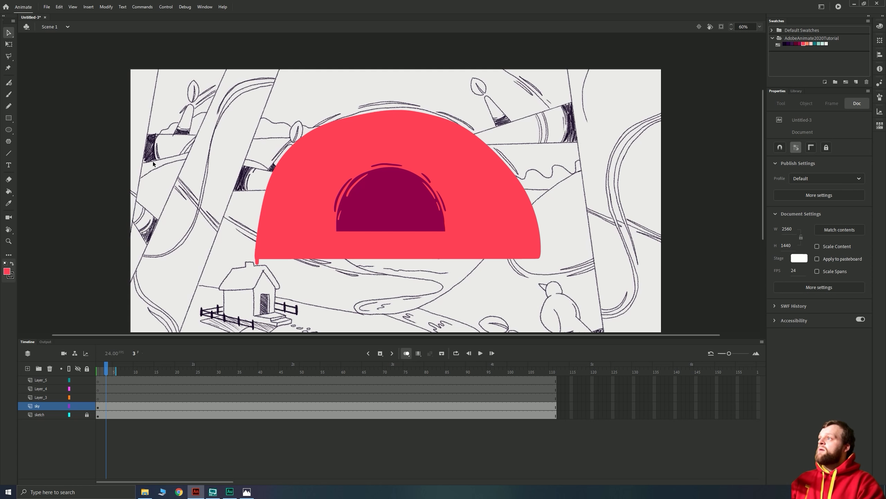
pyautogui.click(8, 129)
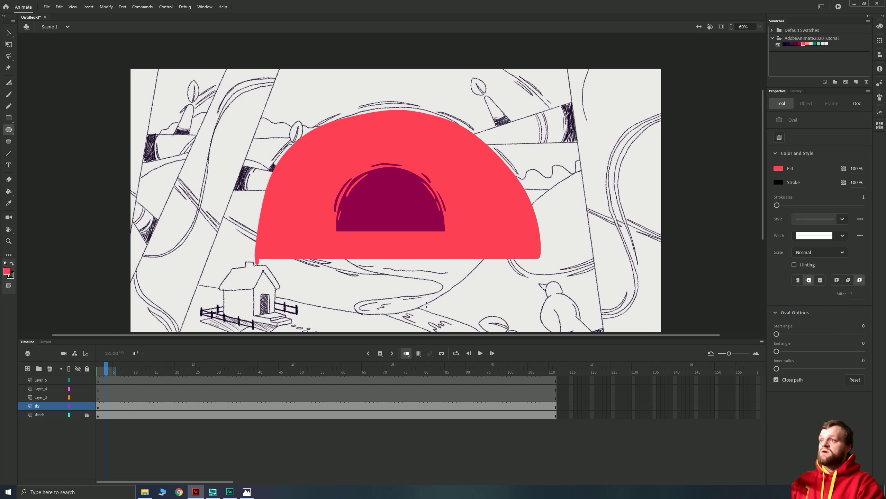
pyautogui.moveTo(224, 258); pyautogui.dragTo(50, 80)
pyautogui.press('v')
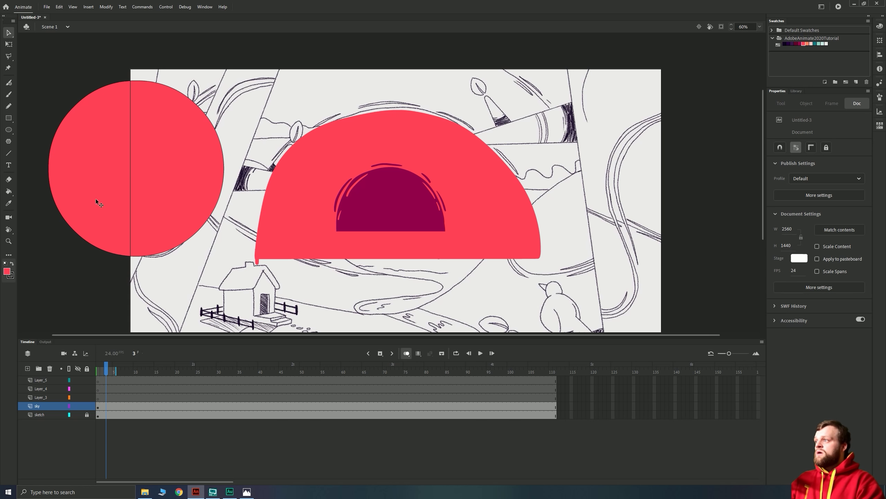
pyautogui.click(211, 121)
pyautogui.click(233, 164)
# Try fitting the coral-red circle around the sun by moving and enlarging it, and delete the circle.
pyautogui.click(147, 178)
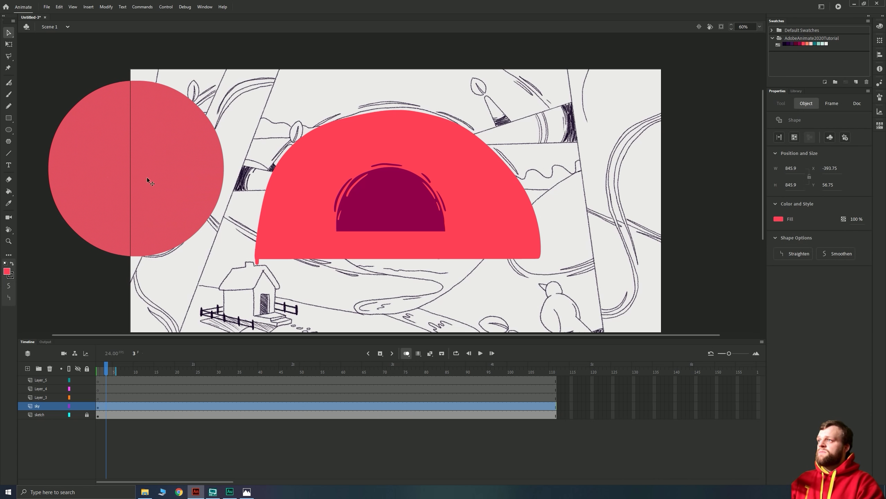
pyautogui.moveTo(146, 177); pyautogui.dragTo(371, 233)
pyautogui.press('q')
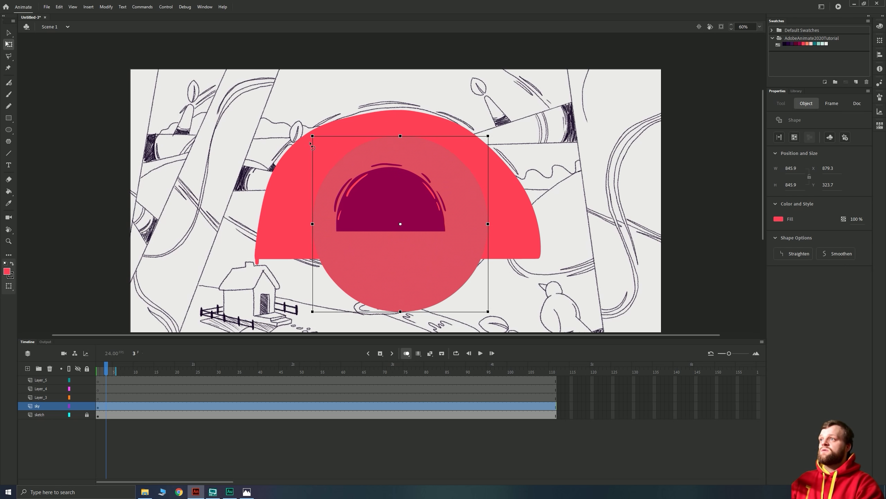
pyautogui.moveTo(312, 136); pyautogui.dragTo(265, 103)
pyautogui.press('Delete')
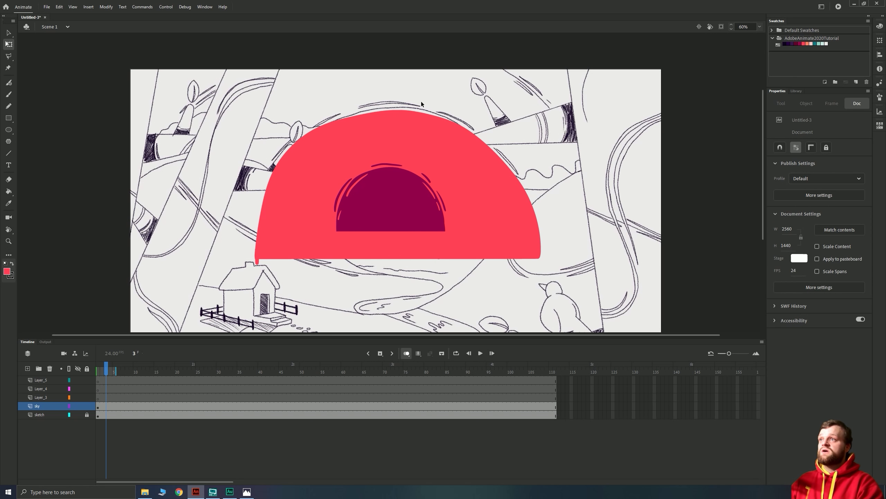
# Resize the coral-red half-dome with Free Transform to about 1360 px wide and 776 px high.
pyautogui.click(368, 129)
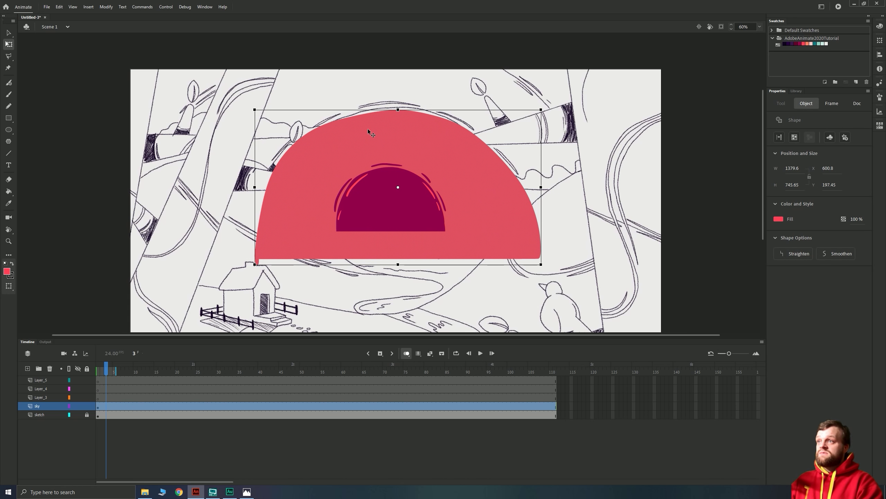
pyautogui.moveTo(398, 109); pyautogui.dragTo(398, 107)
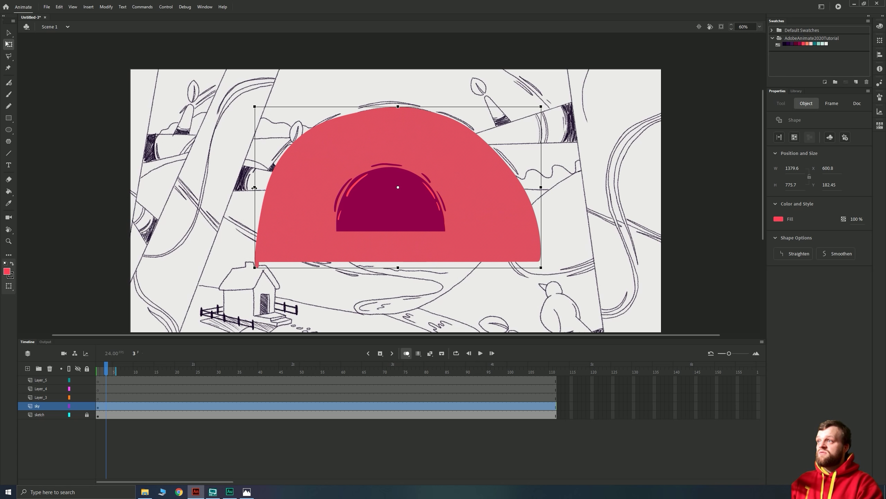
pyautogui.moveTo(254, 187)
pyautogui.mouseDown()
pyautogui.moveTo(283, 187)
pyautogui.moveTo(257, 183)
pyautogui.mouseUp()
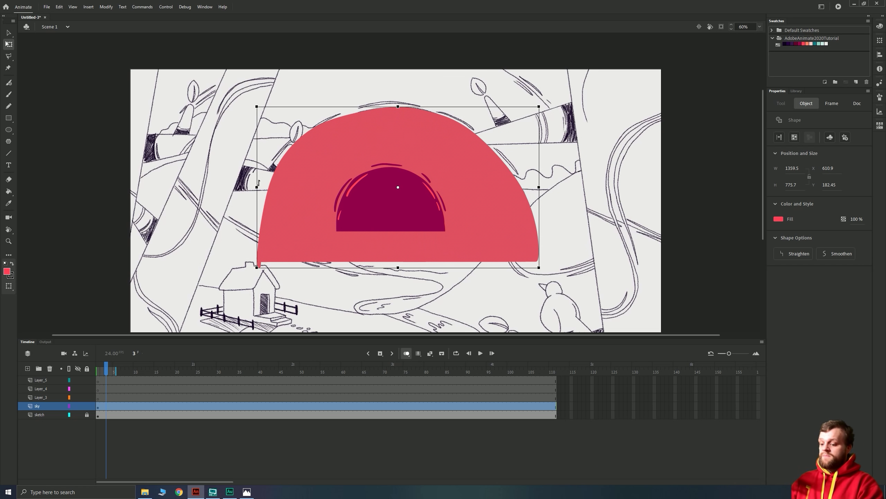
# Extend the half-dome's left edge with Fluid Brush strokes and cut off its uneven base just below the sun.
pyautogui.press('b')
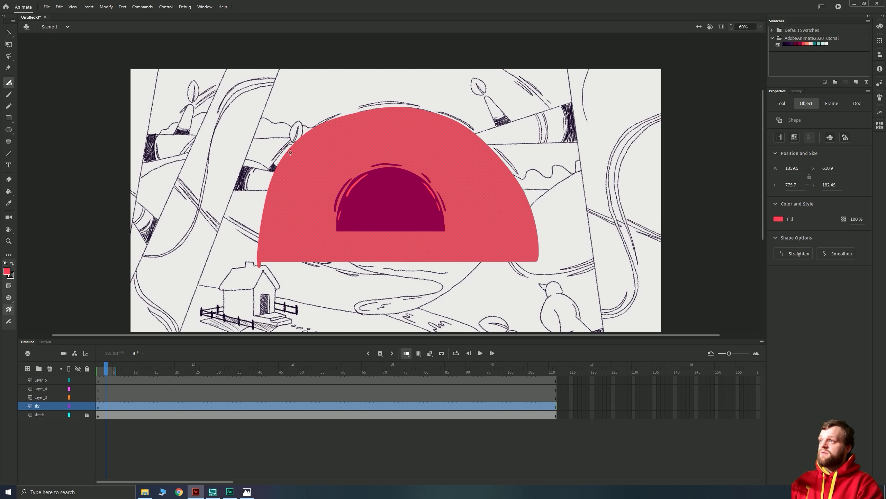
pyautogui.moveTo(272, 181)
pyautogui.mouseDown()
pyautogui.moveTo(254, 261)
pyautogui.moveTo(258, 238)
pyautogui.mouseUp()
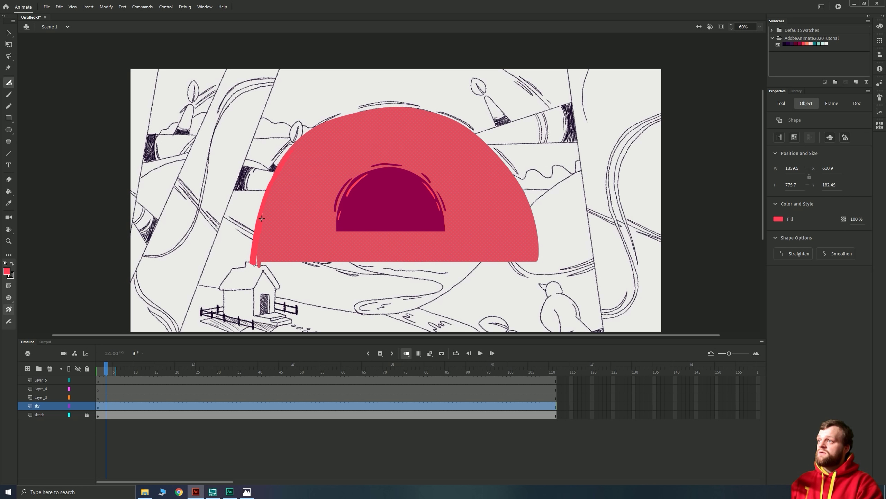
pyautogui.moveTo(286, 160); pyautogui.dragTo(295, 148)
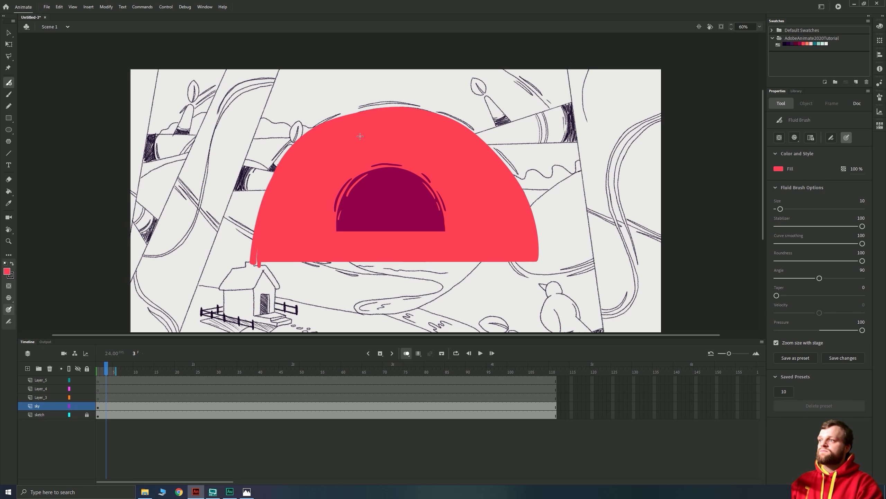
pyautogui.press('v')
pyautogui.moveTo(561, 294)
pyautogui.mouseDown()
pyautogui.moveTo(214, 252)
pyautogui.moveTo(201, 233)
pyautogui.mouseUp()
pyautogui.press('Delete')
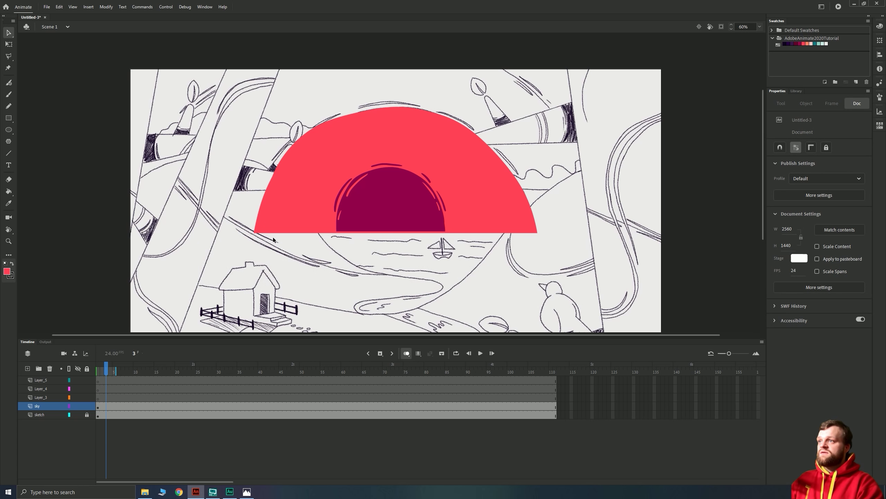
# Convert the coral-red half-dome to a graphic symbol named skyMid.
pyautogui.click(471, 198)
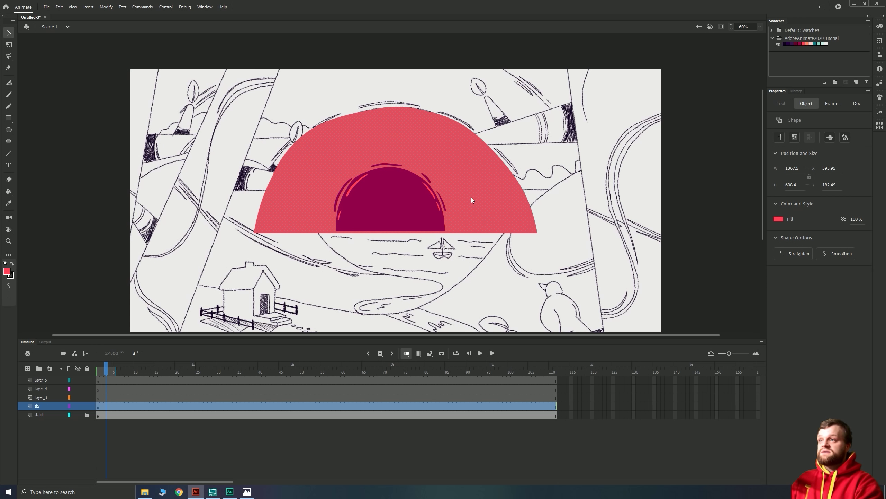
pyautogui.press('F8')
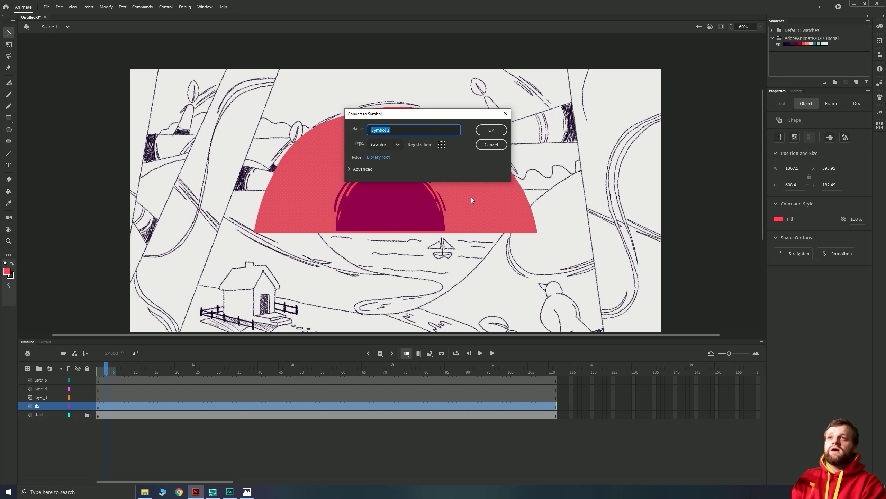
pyautogui.write('s')
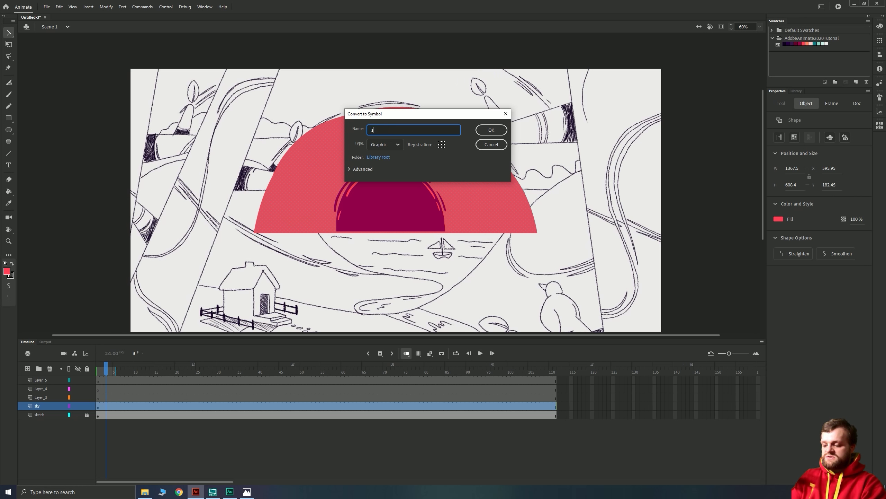
pyautogui.write('kymid')
pyautogui.press('BackSpace')
pyautogui.press('BackSpace')
pyautogui.press('BackSpace')
pyautogui.write('Mid')
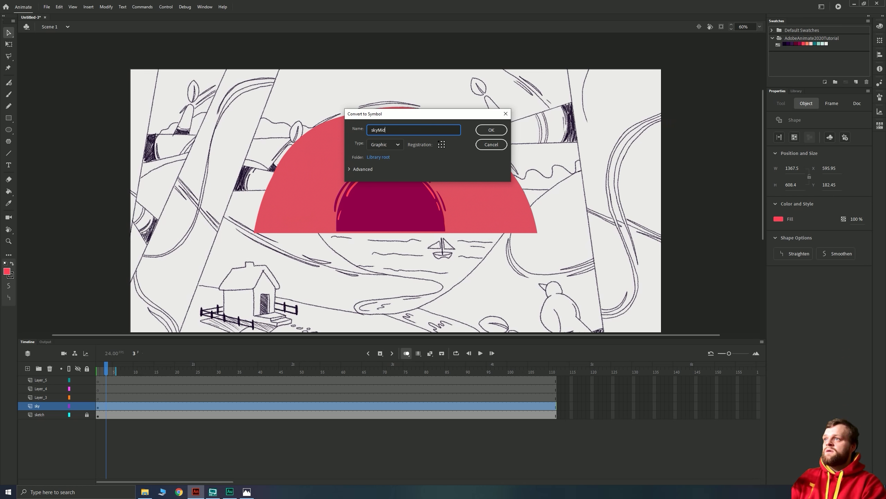
pyautogui.press('Return')
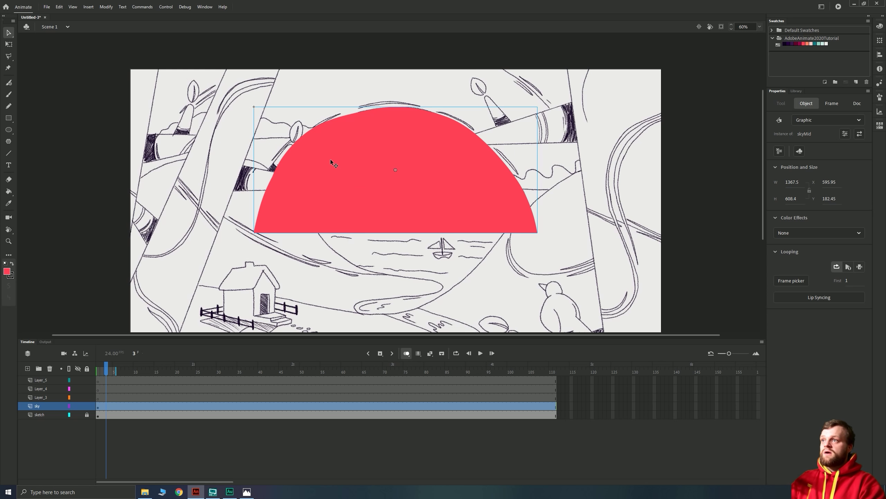
# Send the skyMid symbol backward so it sits behind the sun.
pyautogui.rightClick(343, 162)
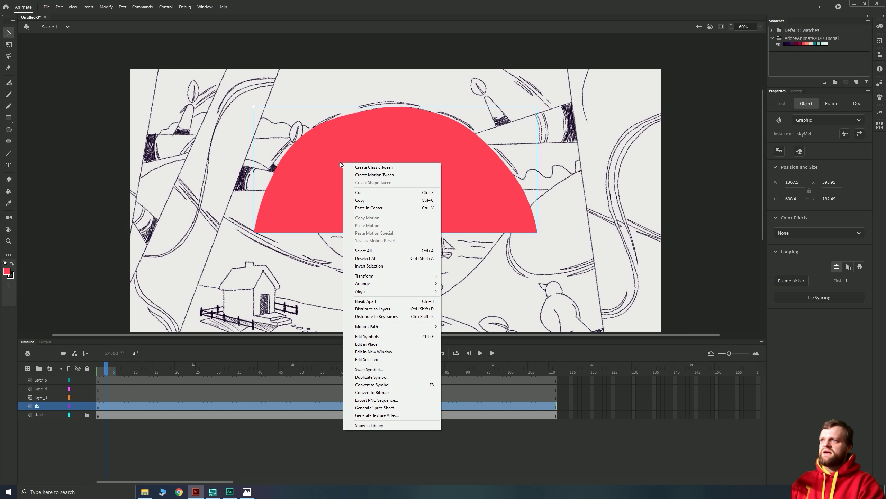
pyautogui.moveTo(383, 283)
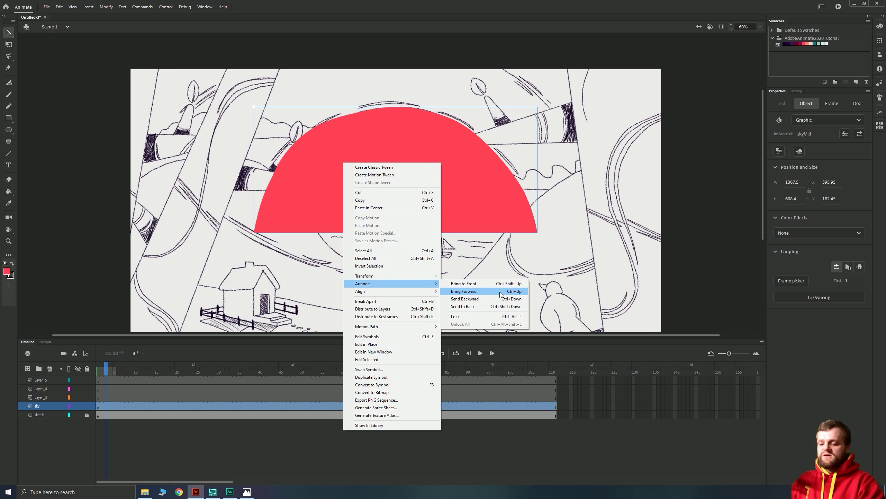
pyautogui.click(491, 299)
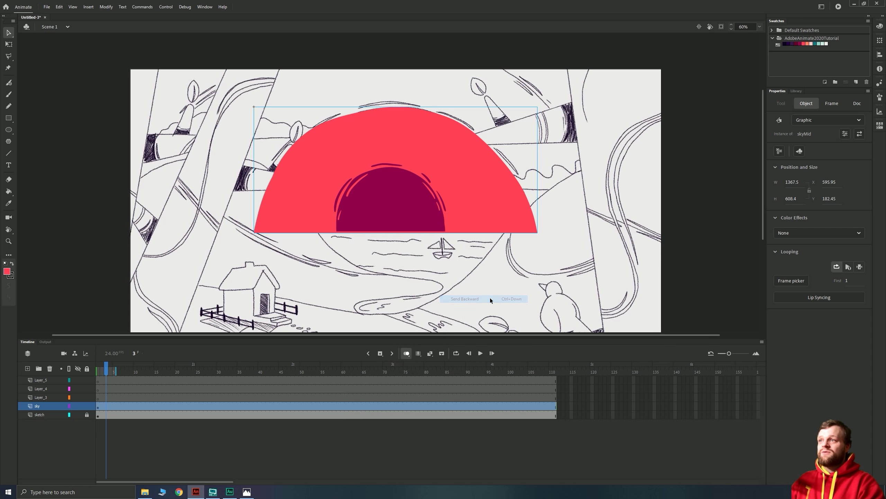
# Inside the skyMid symbol, add blank keyframes at frames 3, 5 and 7 and extend the layer to frame 8.
pyautogui.doubleClick(302, 188)
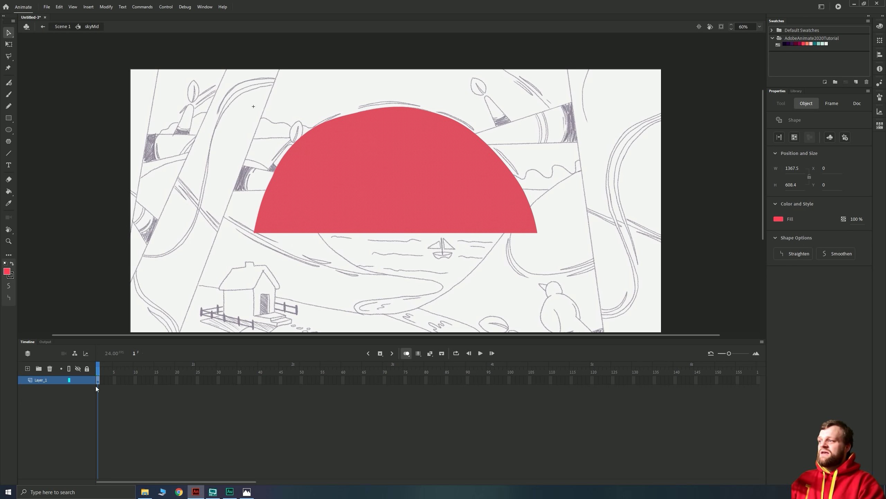
pyautogui.click(107, 381)
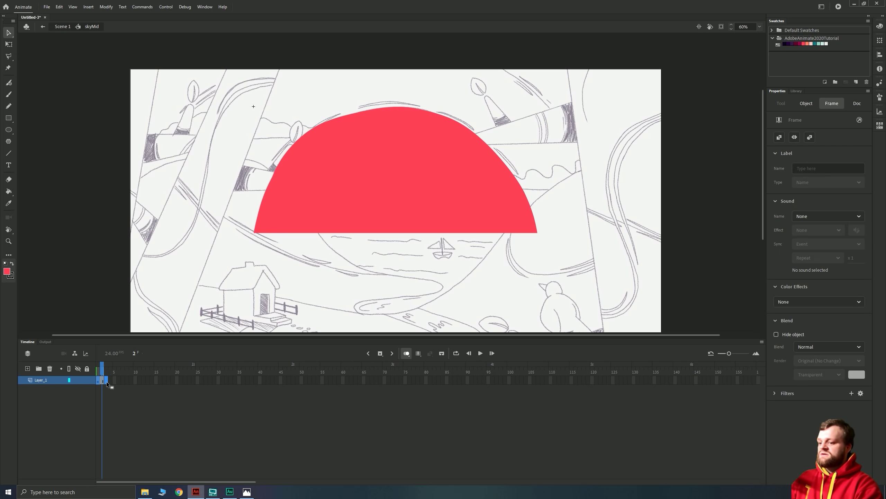
pyautogui.press('F7')
pyautogui.press('F5')
pyautogui.click(115, 382)
pyautogui.press('F7')
pyautogui.press('F5')
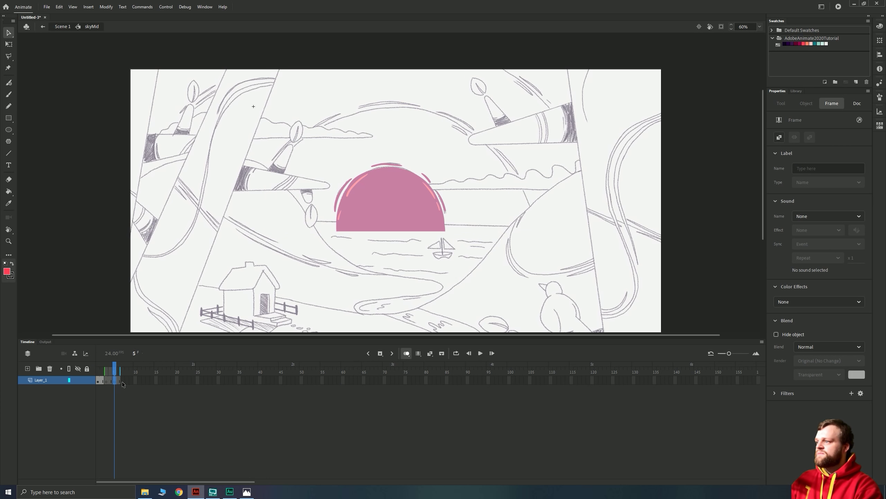
pyautogui.click(123, 382)
pyautogui.press('F7')
pyautogui.press('F5')
# Add a second layer inside skyMid with blank keyframes at frames 3, 5 and 7.
pyautogui.click(27, 368)
pyautogui.click(107, 381)
pyautogui.press('F7')
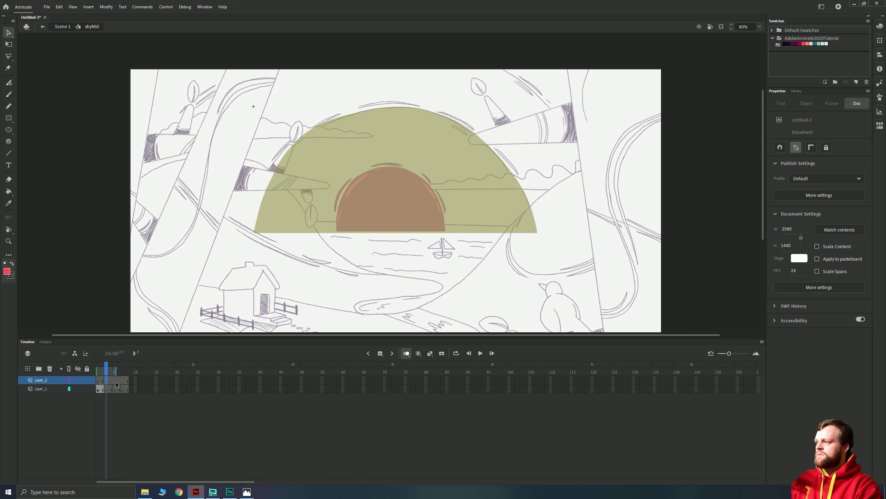
pyautogui.click(116, 384)
pyautogui.click(122, 383)
# Add a third layer inside skyMid with blank keyframes at frames 3, 5 and 7.
pyautogui.click(28, 368)
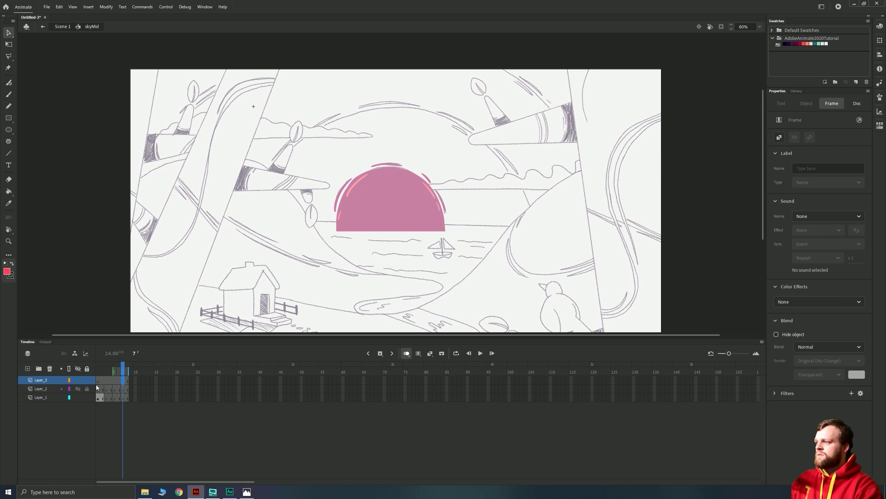
pyautogui.click(106, 382)
pyautogui.press('F7')
pyautogui.click(115, 382)
pyautogui.press('F7')
pyautogui.click(123, 382)
pyautogui.press('F7')
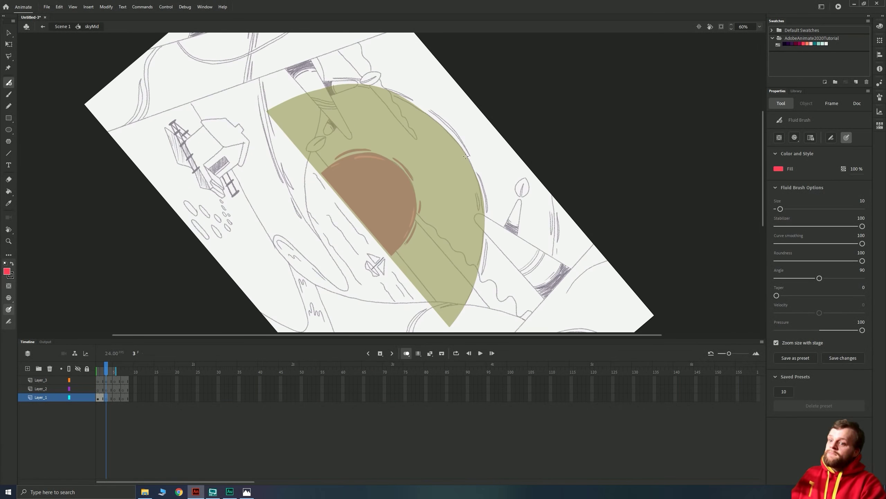
# On frame 3 of Layer_1, trace the half-dome's outline in coral red with the Fluid Brush and fill it.
pyautogui.moveTo(450, 133)
pyautogui.mouseDown()
pyautogui.moveTo(421, 321)
pyautogui.moveTo(449, 218)
pyautogui.mouseUp()
pyautogui.moveTo(408, 307); pyautogui.dragTo(467, 159)
pyautogui.moveTo(430, 111); pyautogui.dragTo(431, 280)
pyautogui.moveTo(398, 130); pyautogui.dragTo(482, 307)
pyautogui.moveTo(437, 182)
pyautogui.mouseDown()
pyautogui.moveTo(301, 81)
pyautogui.moveTo(154, 74)
pyautogui.mouseUp()
pyautogui.hotkey('ctrl', '-')
pyautogui.moveTo(195, 35); pyautogui.dragTo(273, 273)
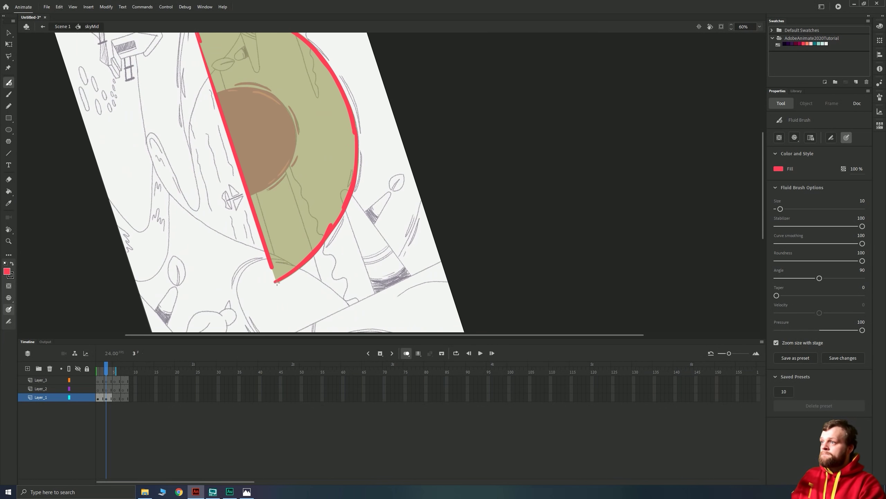
pyautogui.press('k')
pyautogui.click(296, 227)
# On frame 5 of Layer_1, redraw the half-dome's outline over the onion skin and fill it with coral red.
pyautogui.click(115, 397)
pyautogui.hotkey('ctrl', '=')
pyautogui.hotkey('shift', 'b')
pyautogui.moveTo(391, 130); pyautogui.dragTo(414, 314)
pyautogui.moveTo(394, 307); pyautogui.dragTo(437, 162)
pyautogui.moveTo(456, 169); pyautogui.dragTo(370, 307)
pyautogui.moveTo(367, 307); pyautogui.dragTo(487, 208)
pyautogui.moveTo(491, 208); pyautogui.dragTo(423, 252)
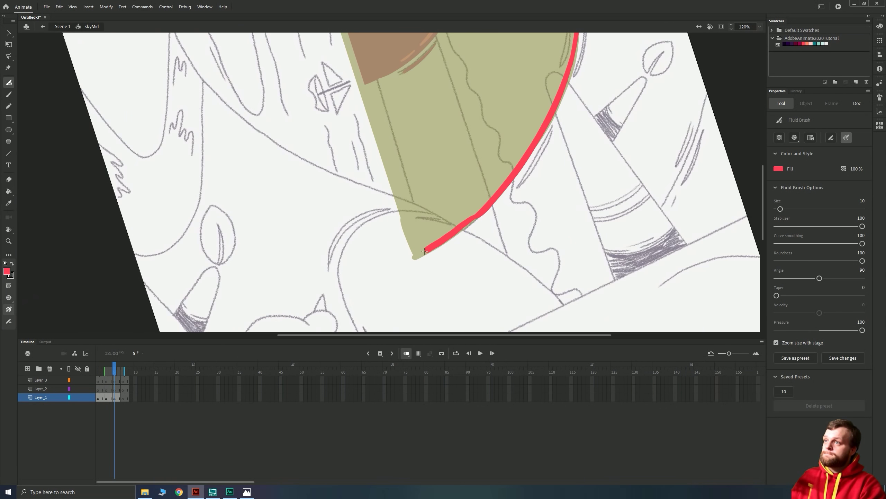
pyautogui.moveTo(468, 49); pyautogui.dragTo(498, 328)
pyautogui.moveTo(592, 264)
pyautogui.mouseDown()
pyautogui.moveTo(477, 119)
pyautogui.moveTo(275, 88)
pyautogui.moveTo(348, 313)
pyautogui.mouseUp()
pyautogui.moveTo(357, 316)
pyautogui.mouseDown()
pyautogui.moveTo(272, 99)
pyautogui.moveTo(329, 253)
pyautogui.mouseUp()
pyautogui.press('k')
pyautogui.click(339, 139)
# On frame 7 of Layer_1, redraw the coral-red half-dome outline over the onion skin and fill it.
pyautogui.click(123, 397)
pyautogui.hotkey('shift', 'b')
pyautogui.moveTo(474, 106); pyautogui.dragTo(492, 283)
pyautogui.moveTo(482, 297); pyautogui.dragTo(555, 182)
pyautogui.moveTo(567, 147); pyautogui.dragTo(482, 299)
pyautogui.moveTo(489, 296)
pyautogui.mouseDown()
pyautogui.moveTo(544, 228)
pyautogui.moveTo(464, 282)
pyautogui.mouseUp()
pyautogui.moveTo(522, 250); pyautogui.dragTo(606, 112)
pyautogui.moveTo(546, 119); pyautogui.dragTo(554, 448)
pyautogui.moveTo(611, 249)
pyautogui.mouseDown()
pyautogui.moveTo(471, 110)
pyautogui.moveTo(299, 93)
pyautogui.mouseUp()
pyautogui.moveTo(311, 88)
pyautogui.mouseDown()
pyautogui.moveTo(509, 123)
pyautogui.moveTo(568, 206)
pyautogui.mouseUp()
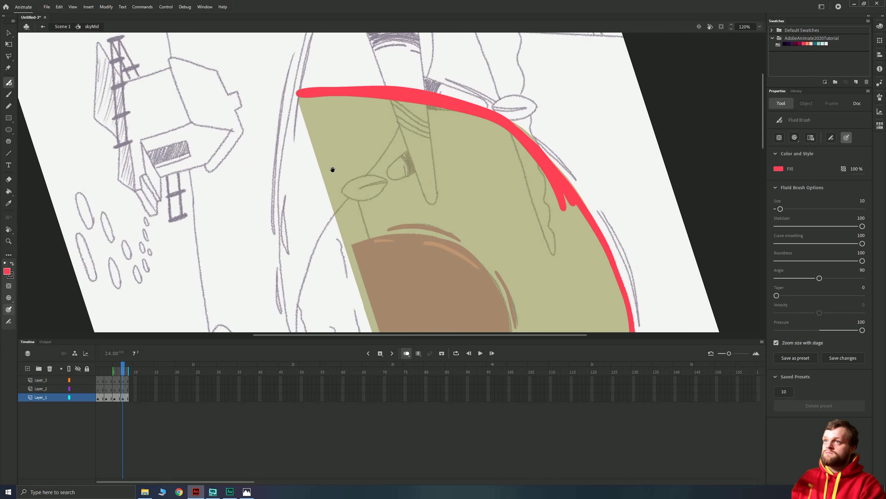
pyautogui.moveTo(332, 170)
pyautogui.mouseDown()
pyautogui.moveTo(362, 134)
pyautogui.moveTo(384, 297)
pyautogui.mouseUp()
pyautogui.press('k')
pyautogui.click(391, 175)
# Paint short coral-red accent strokes just outside the half-dome's curve on frames 1 and 3 of Layer_2.
pyautogui.moveTo(391, 175)
pyautogui.mouseDown()
pyautogui.moveTo(379, 209)
pyautogui.moveTo(442, 181)
pyautogui.mouseUp()
pyautogui.hotkey('ctrl', '-')
pyautogui.press('b')
pyautogui.click(98, 388)
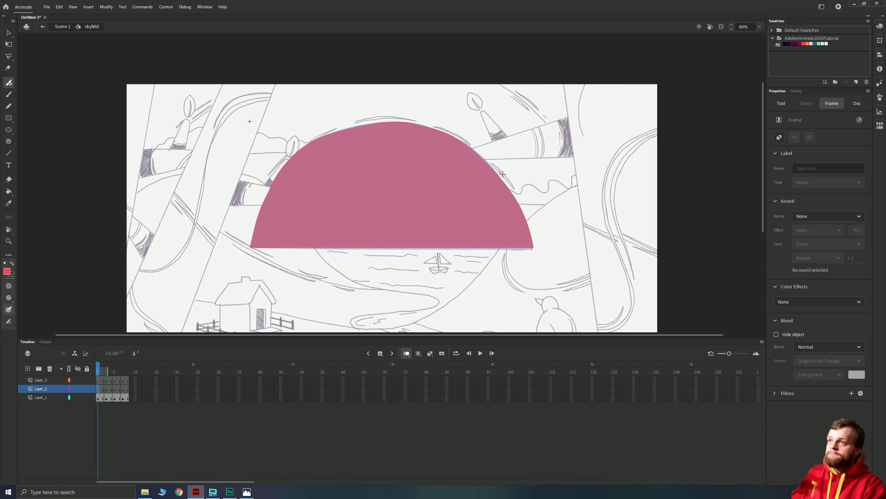
pyautogui.moveTo(471, 143); pyautogui.dragTo(421, 120)
pyautogui.moveTo(395, 118); pyautogui.dragTo(359, 121)
pyautogui.press('.')
pyautogui.press('.')
pyautogui.moveTo(269, 185)
pyautogui.mouseDown()
pyautogui.moveTo(289, 154)
pyautogui.moveTo(270, 183)
pyautogui.mouseUp()
pyautogui.moveTo(309, 143); pyautogui.dragTo(406, 119)
pyautogui.moveTo(471, 142); pyautogui.dragTo(423, 120)
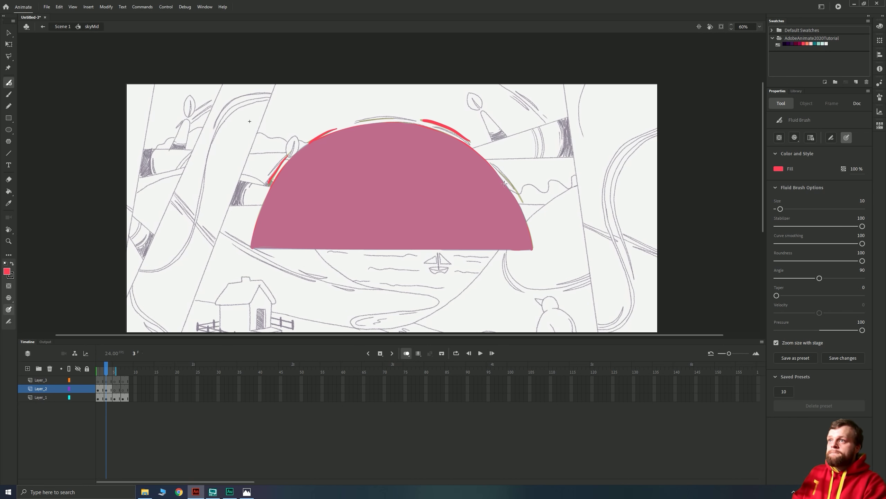
# Paint coral-red accent strokes around the outside of the half-dome's curve on frames 5 and 7 of Layer_2.
pyautogui.press('.')
pyautogui.press('.')
pyautogui.moveTo(525, 206)
pyautogui.mouseDown()
pyautogui.moveTo(497, 170)
pyautogui.moveTo(425, 120)
pyautogui.mouseUp()
pyautogui.moveTo(524, 204); pyautogui.dragTo(499, 169)
pyautogui.moveTo(406, 118); pyautogui.dragTo(362, 119)
pyautogui.moveTo(332, 128); pyautogui.dragTo(308, 148)
pyautogui.moveTo(288, 156); pyautogui.dragTo(266, 186)
pyautogui.press('.')
pyautogui.press('.')
pyautogui.moveTo(308, 143)
pyautogui.mouseDown()
pyautogui.moveTo(335, 129)
pyautogui.moveTo(413, 122)
pyautogui.mouseUp()
pyautogui.moveTo(432, 123); pyautogui.dragTo(480, 145)
# Paint orange highlight strokes just inside the half-dome's curve on Layer_3's keyframes, and return to Scene 1.
pyautogui.moveTo(127, 372); pyautogui.dragTo(98, 378)
pyautogui.click(98, 380)
pyautogui.click(808, 44)
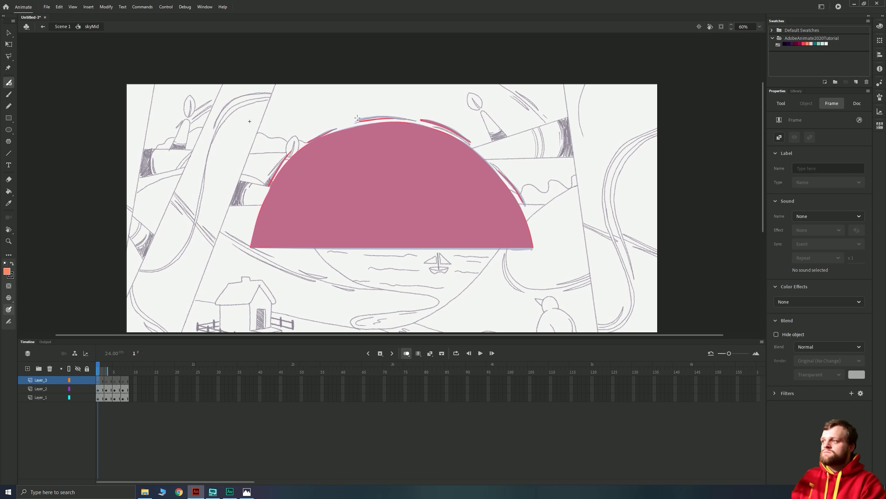
pyautogui.moveTo(354, 119); pyautogui.dragTo(296, 157)
pyautogui.hotkey('ctrl', 'z')
pyautogui.moveTo(506, 190); pyautogui.dragTo(528, 233)
pyautogui.moveTo(483, 164); pyautogui.dragTo(461, 148)
pyautogui.press('.')
pyautogui.press('.')
pyautogui.press('.')
pyautogui.press('.')
pyautogui.press('.')
pyautogui.press('.')
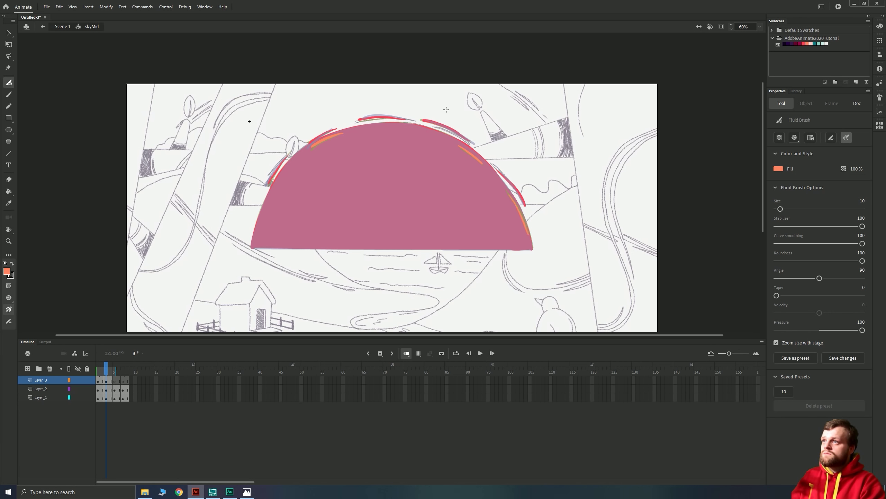
pyautogui.doubleClick(547, 71)
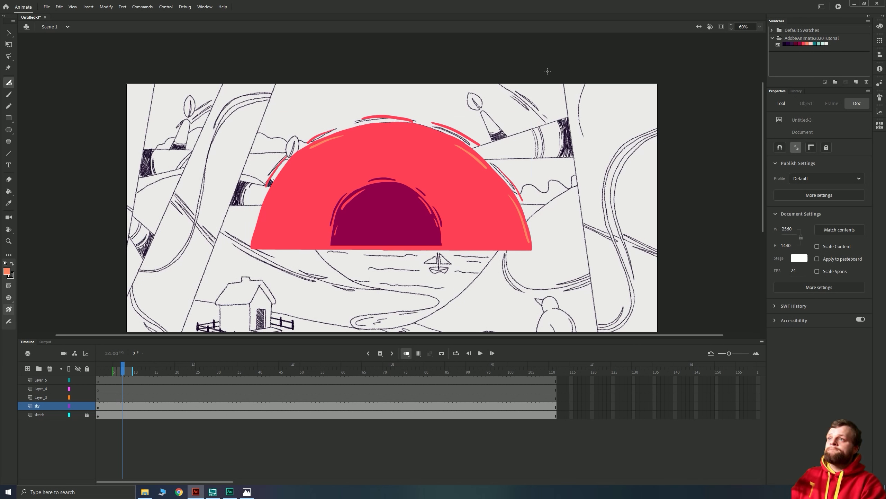
# Outline an orange half-dome about 2237 px wide around the coral-red glow with the Fluid Brush and fill its gaps.
pyautogui.click(808, 44)
pyautogui.moveTo(609, 255); pyautogui.dragTo(481, 75)
pyautogui.moveTo(499, 80); pyautogui.dragTo(217, 79)
pyautogui.moveTo(270, 76)
pyautogui.mouseDown()
pyautogui.moveTo(165, 220)
pyautogui.moveTo(168, 252)
pyautogui.mouseUp()
pyautogui.moveTo(163, 249); pyautogui.dragTo(610, 249)
pyautogui.moveTo(276, 81); pyautogui.dragTo(155, 254)
pyautogui.moveTo(202, 110)
pyautogui.mouseDown()
pyautogui.moveTo(151, 250)
pyautogui.moveTo(221, 252)
pyautogui.mouseUp()
pyautogui.press('k')
pyautogui.click(209, 203)
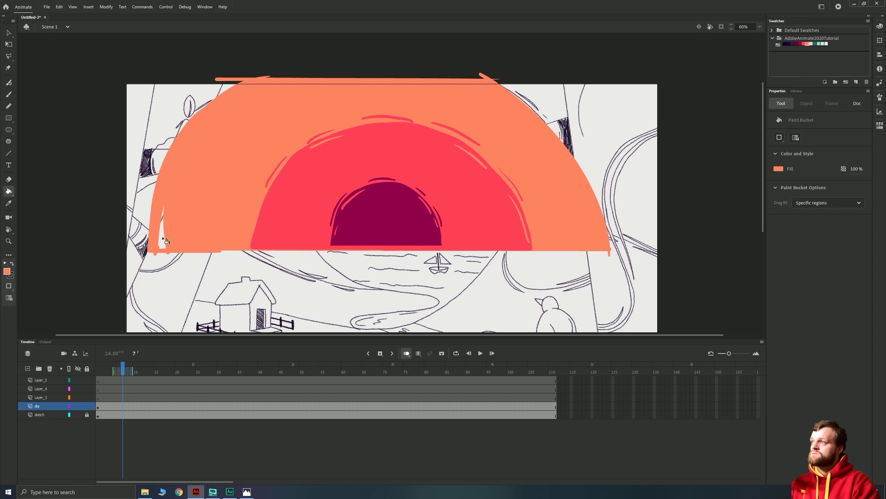
pyautogui.click(161, 234)
# Trim the orange half-dome's overshoot above the stage and convert the shape to a graphic symbol named skyBack.
pyautogui.press('v')
pyautogui.moveTo(537, 52); pyautogui.dragTo(173, 82)
pyautogui.press('F8')
pyautogui.write('skyBack')
pyautogui.press('Return')
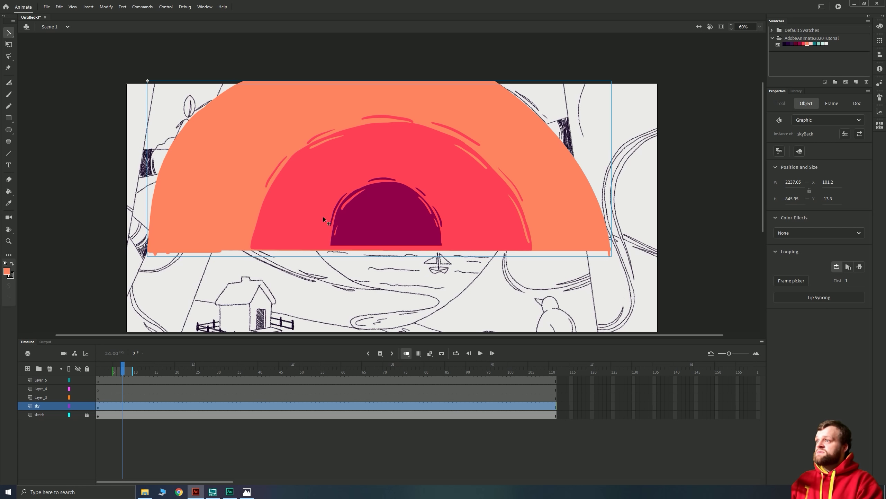
pyautogui.click(306, 207)
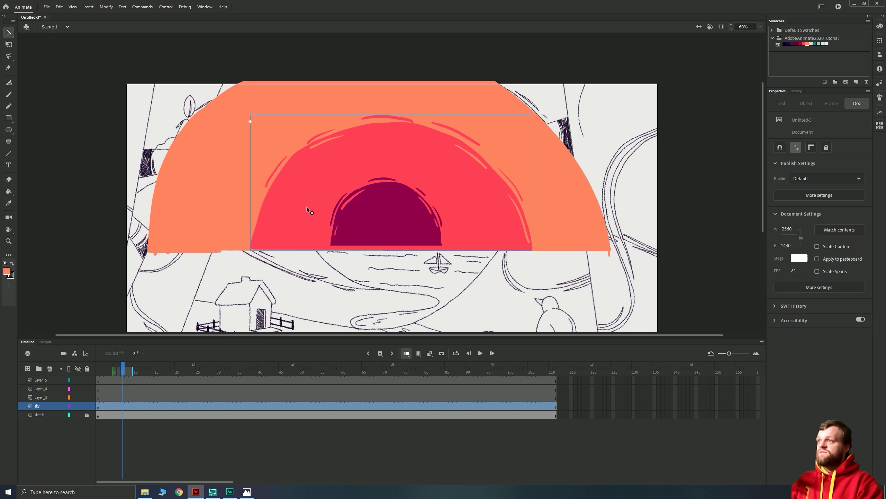
# Play back the layered sun animation and look inside the skyBack symbol before returning to Scene 1.
pyautogui.press('Return')
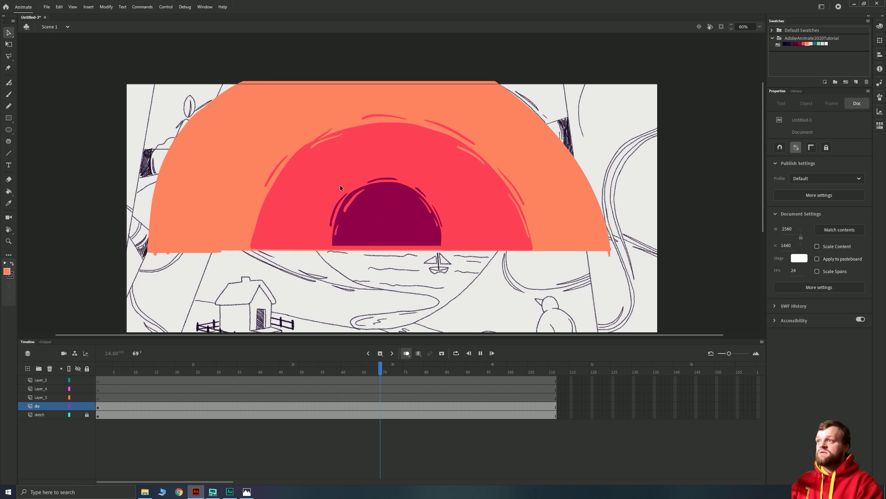
pyautogui.click(229, 178)
pyautogui.doubleClick(220, 175)
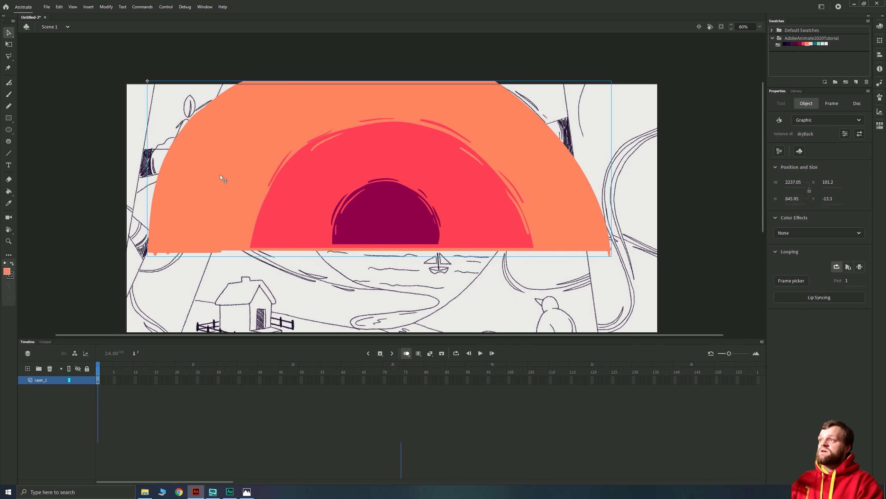
pyautogui.click(91, 194)
pyautogui.doubleClick(91, 195)
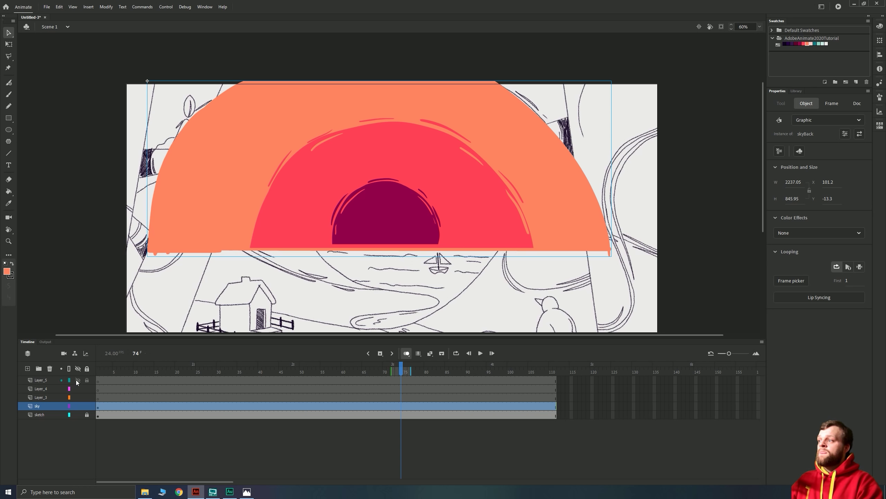
# Move Layer_3 below the sky layer and rename it skyBase.
pyautogui.click(49, 400)
pyautogui.moveTo(49, 401); pyautogui.dragTo(42, 413)
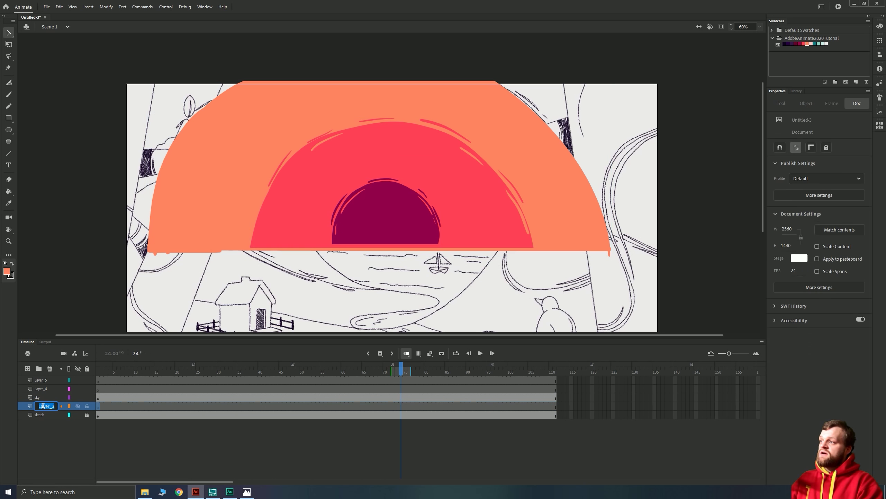
pyautogui.doubleClick(42, 406)
pyautogui.write('skyBase')
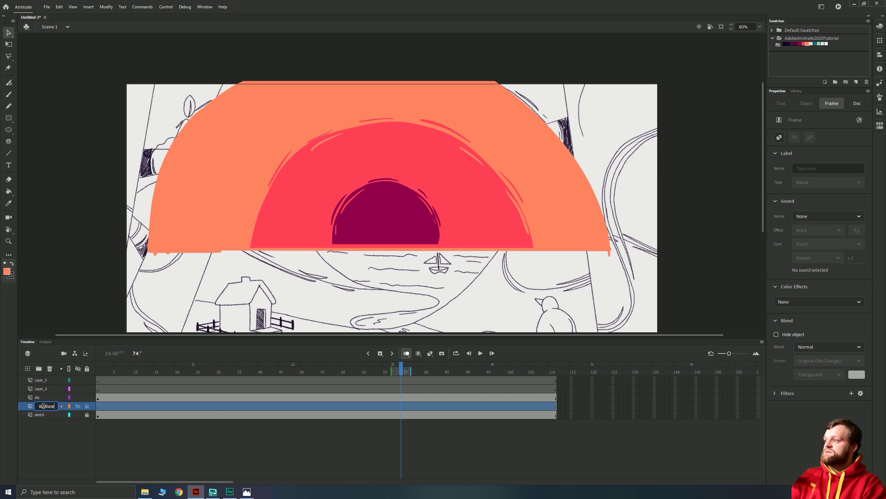
pyautogui.press('Return')
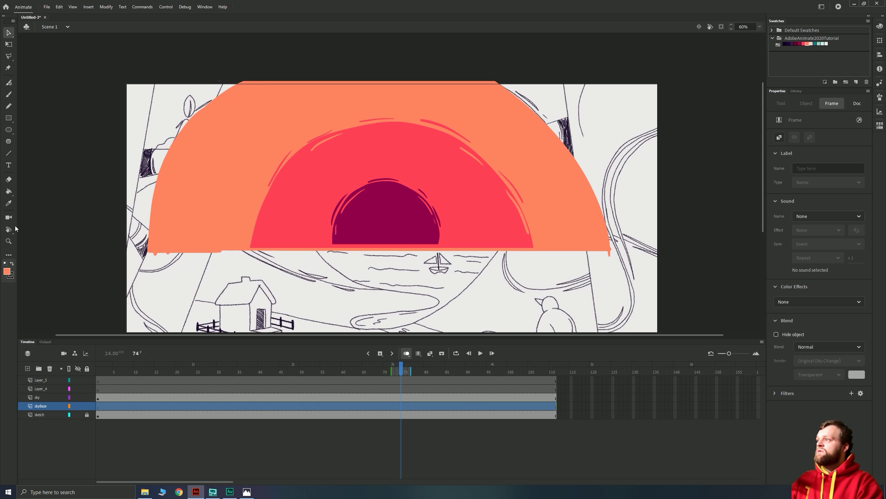
# Set the Rectangle tool to no stroke and pale pink fill #FFCECA, and check the colour against the reference image.
pyautogui.click(8, 118)
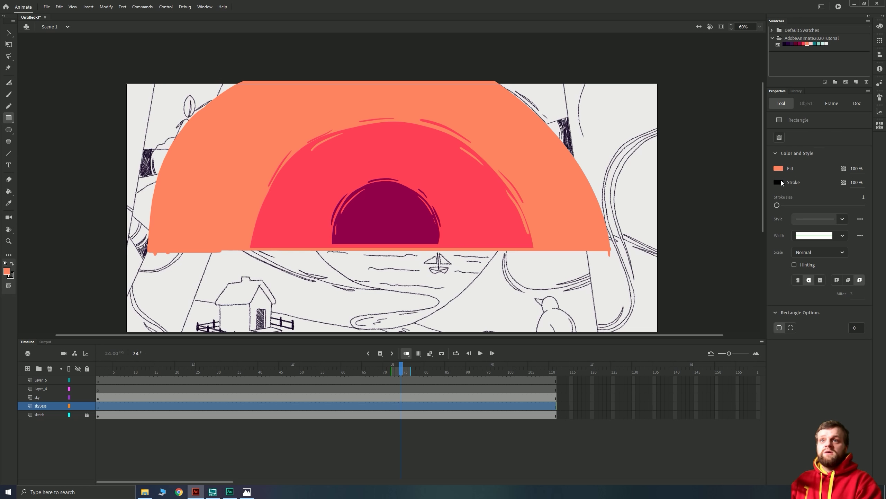
pyautogui.click(780, 182)
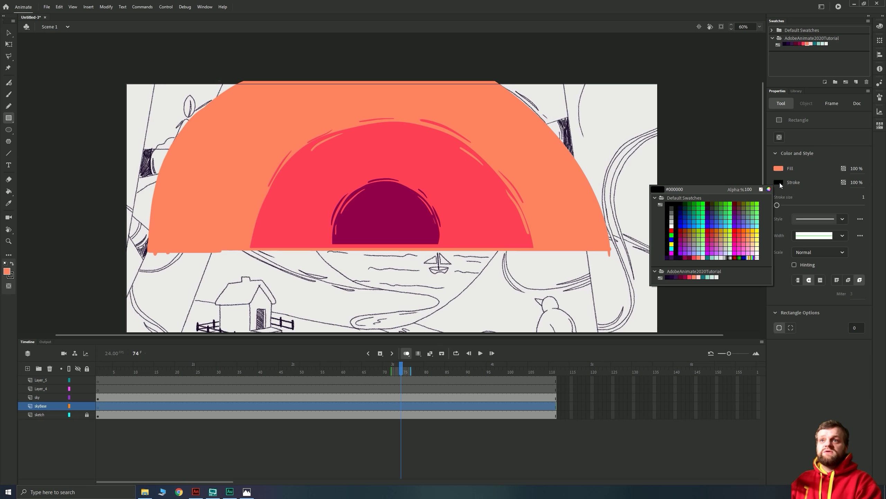
pyautogui.click(760, 190)
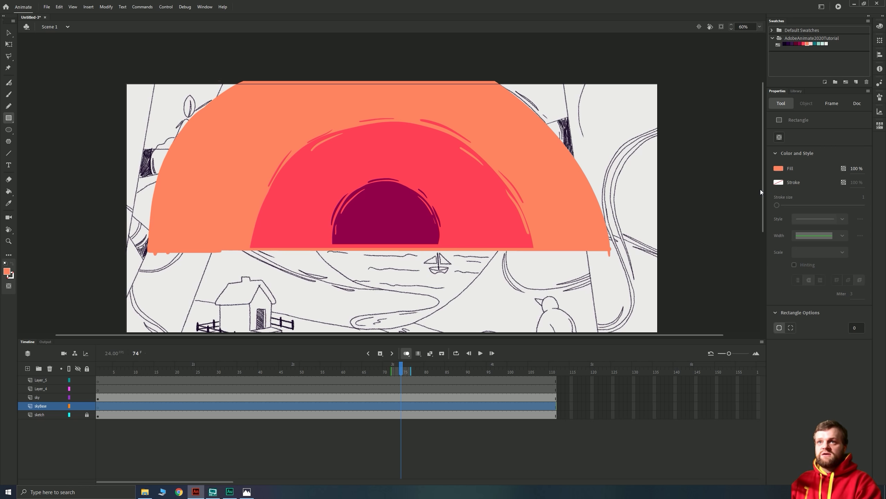
pyautogui.click(778, 167)
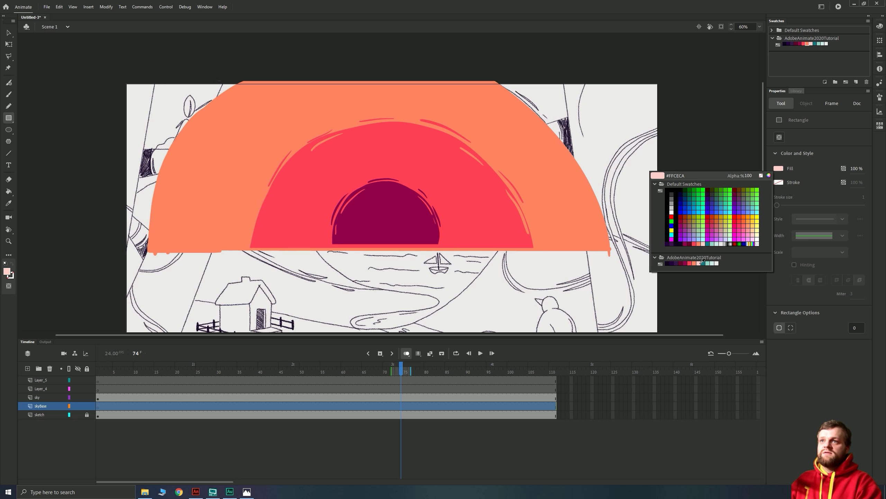
pyautogui.click(702, 263)
pyautogui.hotkey('alt', 'Tab')
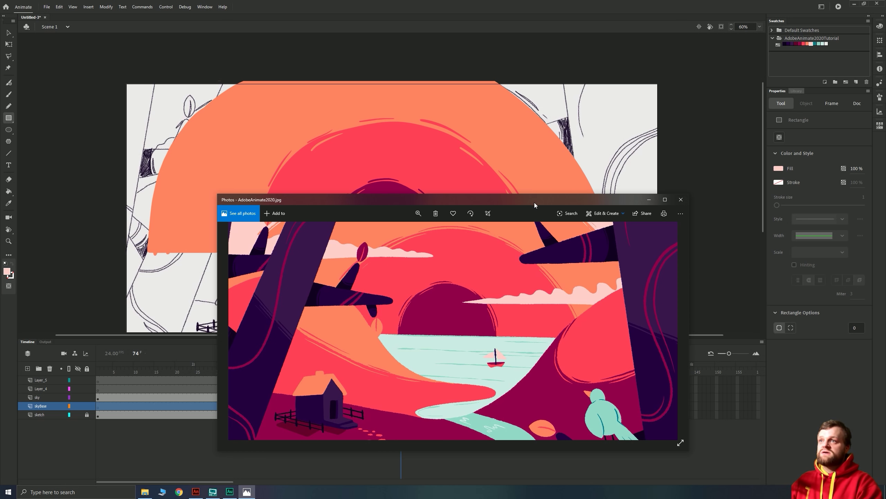
pyautogui.moveTo(535, 202); pyautogui.dragTo(0, 51)
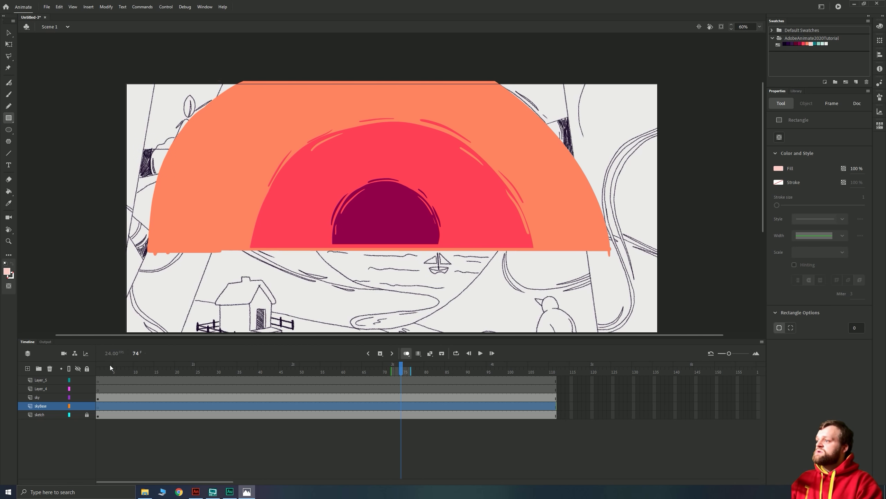
# Draw a pale pink rectangle about 384 by 270 px on frame 1 of the skyBase layer and select it.
pyautogui.click(98, 406)
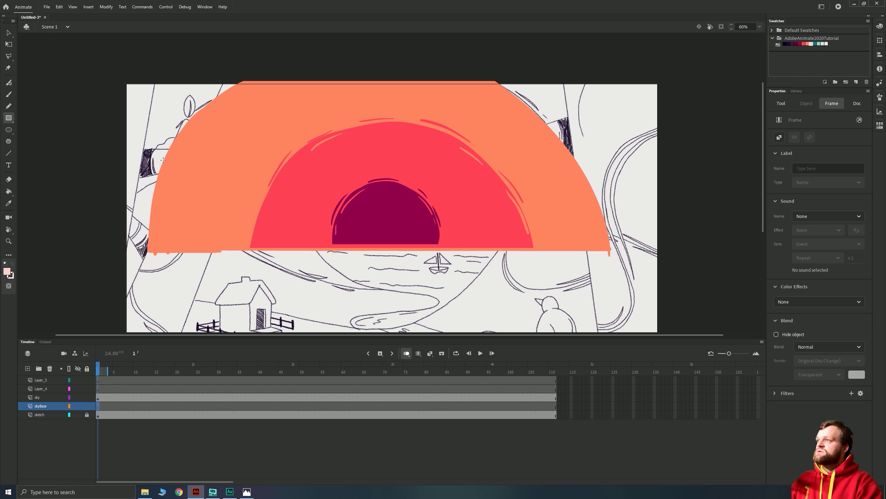
pyautogui.moveTo(153, 112); pyautogui.dragTo(197, 168)
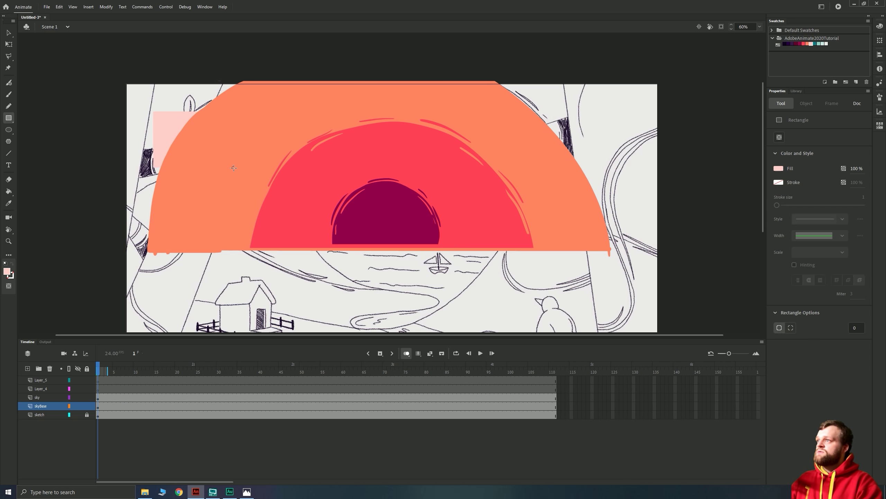
pyautogui.press('v')
pyautogui.click(173, 132)
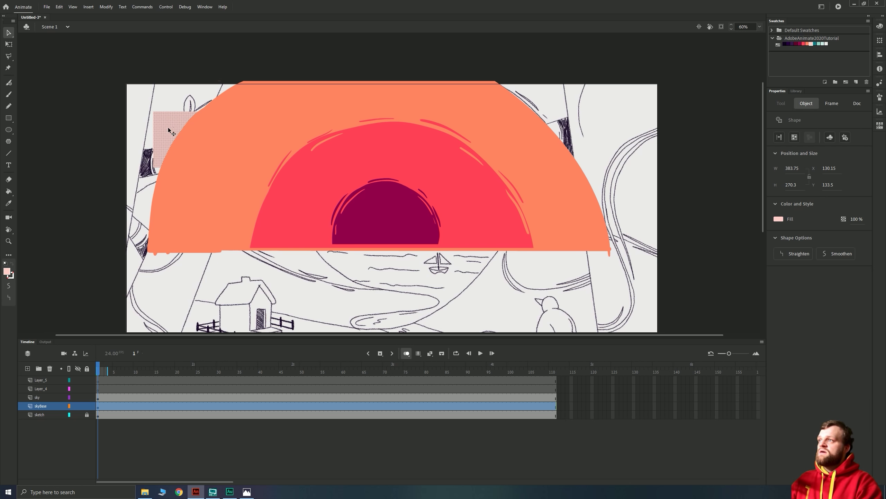
# Set the pink rectangle's size to 2560 by 1440 px and its position to X 0, Y 0.
pyautogui.click(801, 169)
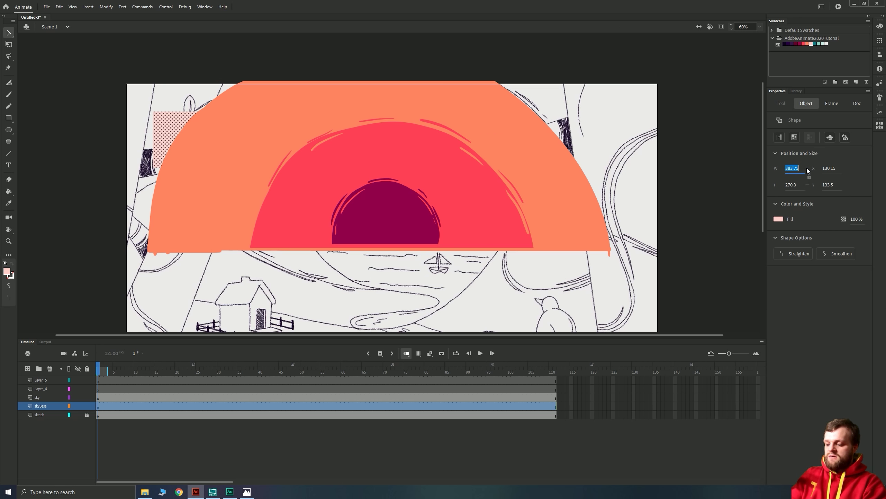
pyautogui.press('Tab')
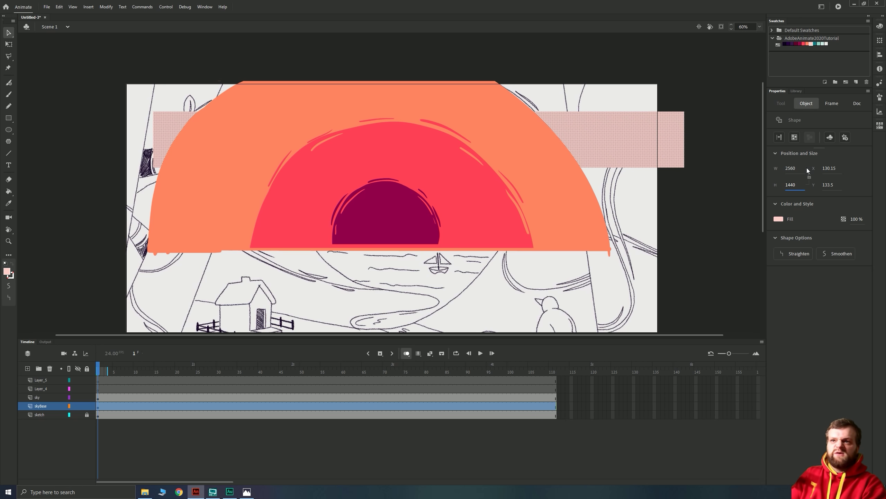
pyautogui.press('Tab')
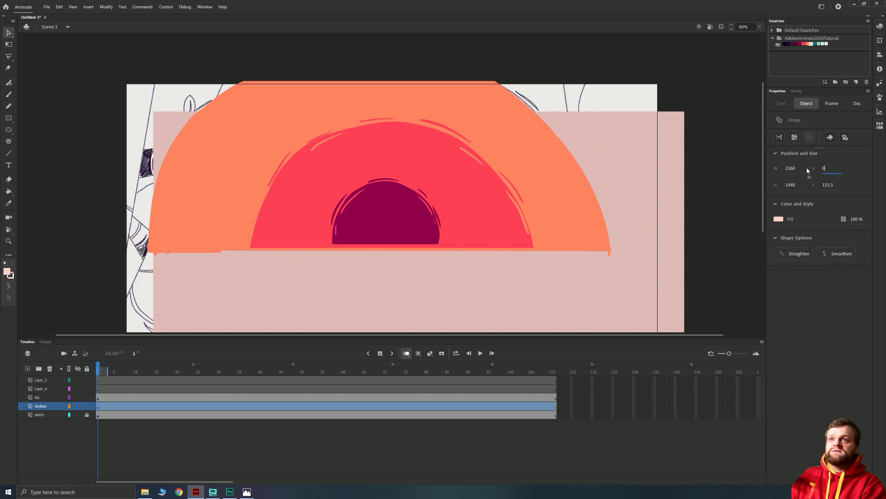
pyautogui.write('0')
pyautogui.press('Tab')
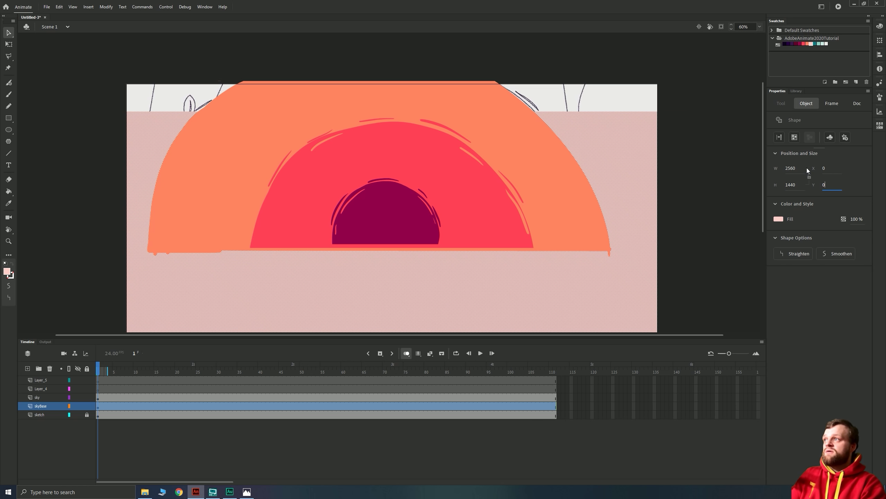
pyautogui.write('0')
pyautogui.press('Return')
pyautogui.click(695, 98)
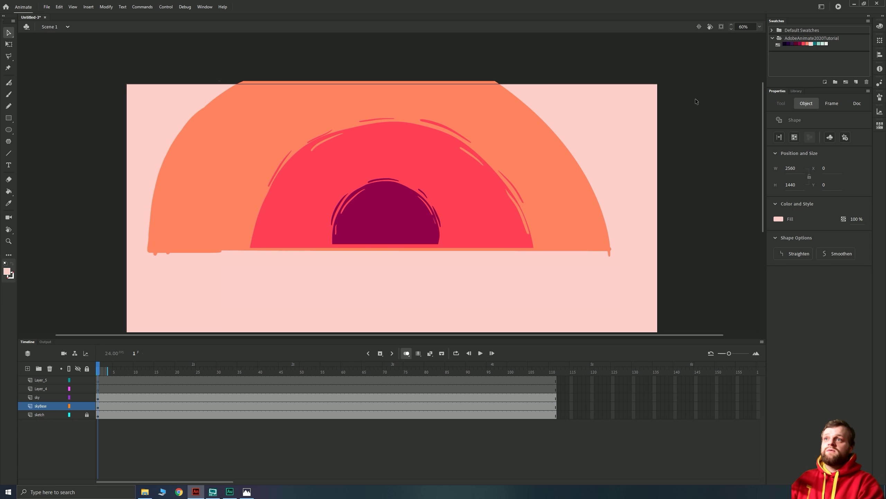
# Lock and hide the skyBase layer.
pyautogui.click(620, 158)
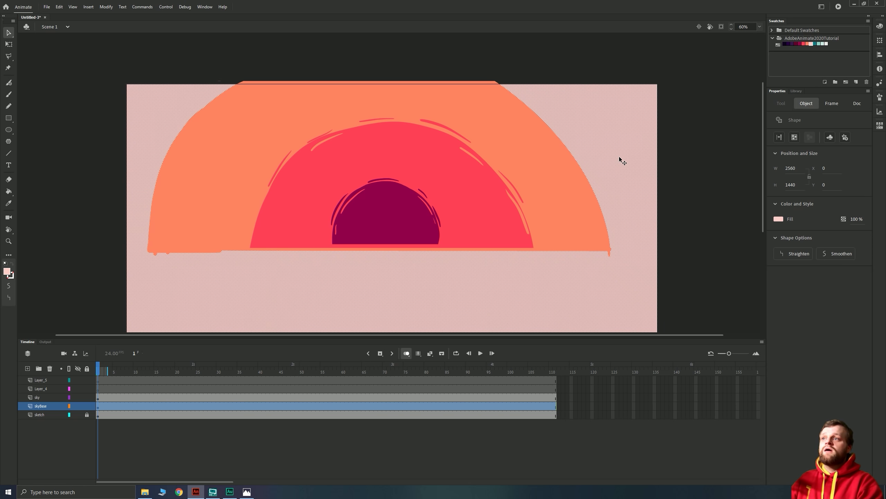
pyautogui.click(88, 406)
pyautogui.click(78, 407)
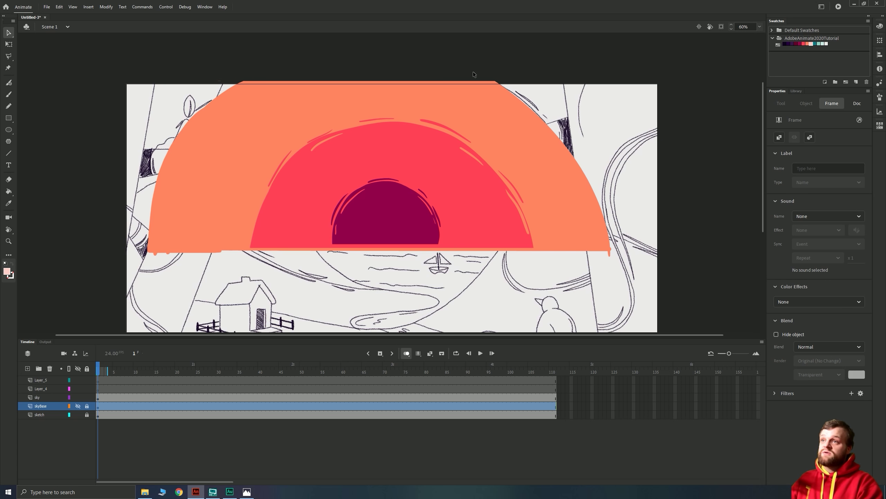
# In skyBack, set up three layers of eight frames with keyframes every two frames, and paint a filled orange half-dome on Layer_1's frame 3.
pyautogui.click(226, 171)
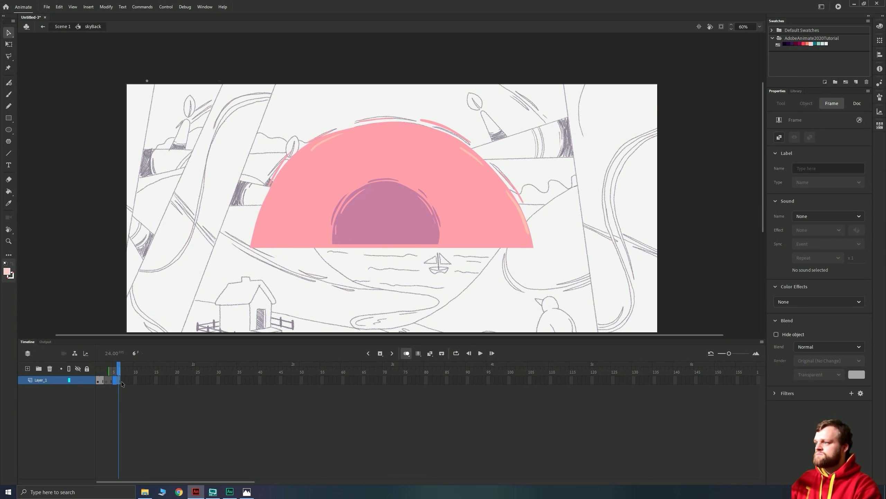
pyautogui.click(121, 390)
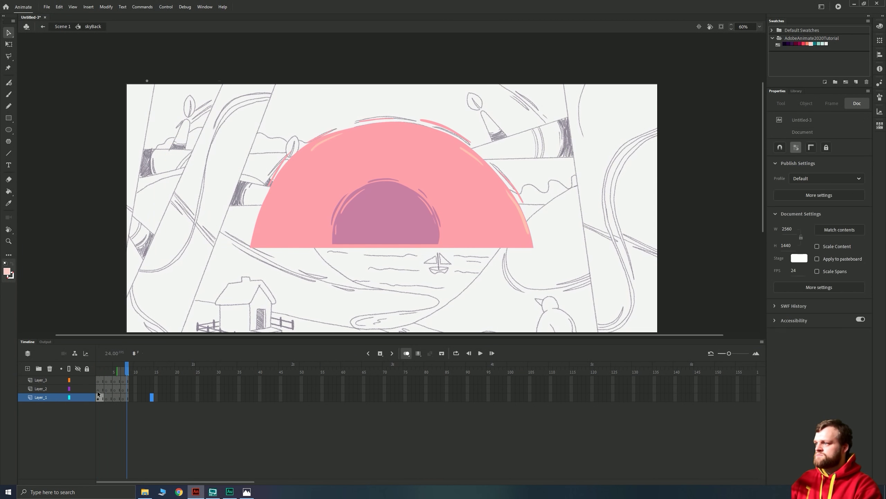
pyautogui.click(106, 397)
pyautogui.press('b')
pyautogui.moveTo(609, 254)
pyautogui.mouseDown()
pyautogui.moveTo(597, 209)
pyautogui.moveTo(516, 97)
pyautogui.moveTo(273, 83)
pyautogui.moveTo(191, 122)
pyautogui.moveTo(153, 249)
pyautogui.mouseUp()
pyautogui.press('k')
pyautogui.click(202, 217)
# Trace the half-dome in orange with the Fluid Brush on frame 5 of Layer_1 and fill it.
pyautogui.press('.')
pyautogui.press('.')
pyautogui.press('b')
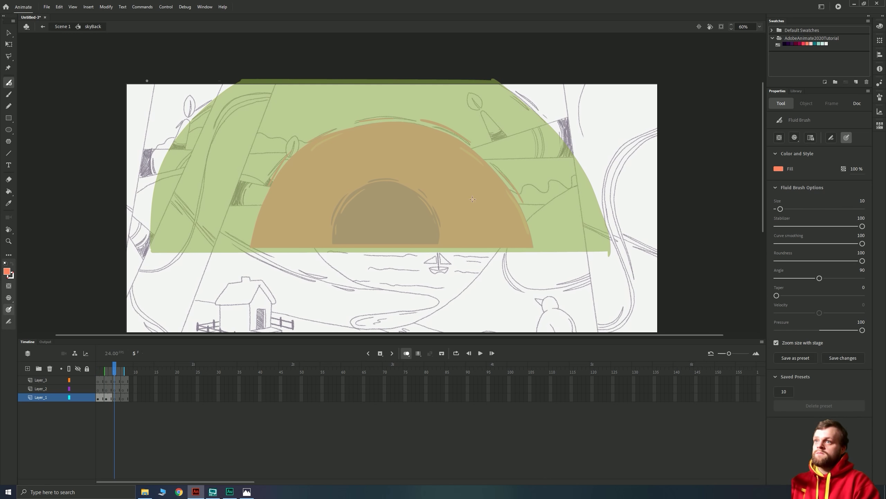
pyautogui.moveTo(610, 251)
pyautogui.mouseDown()
pyautogui.moveTo(575, 167)
pyautogui.moveTo(492, 80)
pyautogui.mouseUp()
pyautogui.moveTo(475, 73)
pyautogui.mouseDown()
pyautogui.moveTo(538, 118)
pyautogui.moveTo(595, 247)
pyautogui.moveTo(144, 250)
pyautogui.mouseUp()
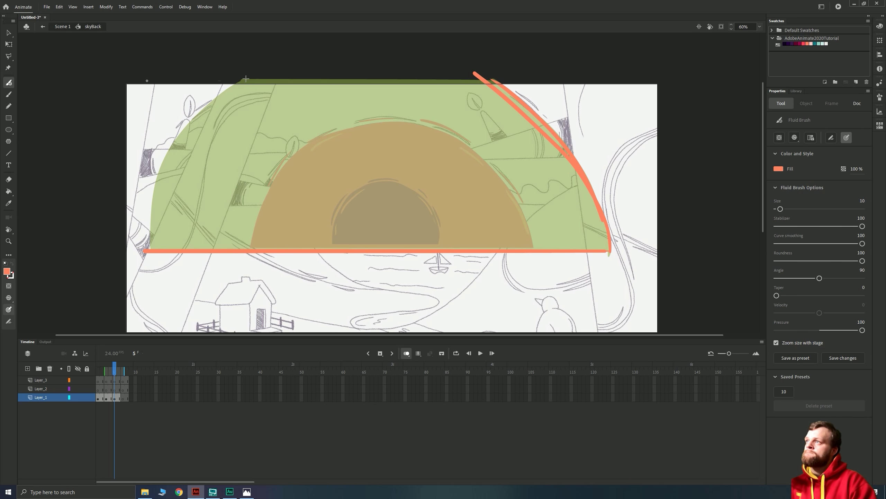
pyautogui.moveTo(250, 79)
pyautogui.mouseDown()
pyautogui.moveTo(191, 125)
pyautogui.moveTo(156, 248)
pyautogui.mouseUp()
pyautogui.moveTo(250, 79)
pyautogui.mouseDown()
pyautogui.moveTo(201, 110)
pyautogui.moveTo(166, 160)
pyautogui.moveTo(154, 242)
pyautogui.mouseUp()
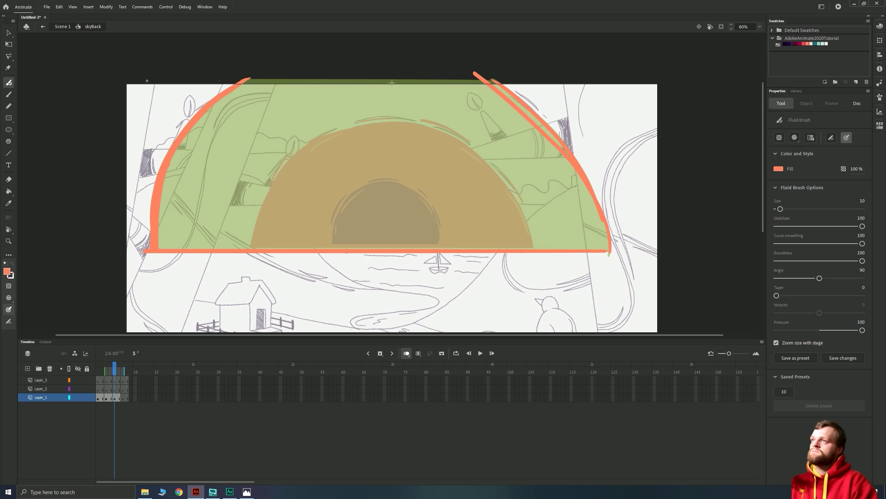
# Outline the orange half-dome on frame 7 of Layer_1, close its upper edge above the stage and fill the shape.
pyautogui.press('.')
pyautogui.press('.')
pyautogui.moveTo(490, 77)
pyautogui.mouseDown()
pyautogui.moveTo(572, 157)
pyautogui.moveTo(610, 251)
pyautogui.moveTo(147, 252)
pyautogui.mouseUp()
pyautogui.moveTo(250, 78)
pyautogui.mouseDown()
pyautogui.moveTo(161, 178)
pyautogui.moveTo(153, 248)
pyautogui.mouseUp()
pyautogui.press('v')
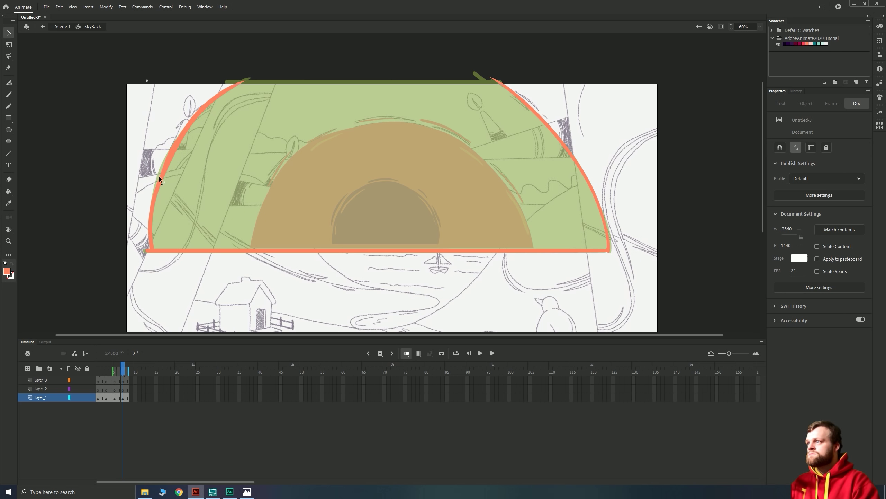
pyautogui.hotkey('shift', 'b')
pyautogui.moveTo(501, 82); pyautogui.dragTo(213, 82)
pyautogui.press('k')
pyautogui.click(355, 153)
pyautogui.press('.')
# Paint short orange accent strokes outside the half-dome's upper curves on frames 1 and 3 of Layer_2.
pyautogui.click(103, 388)
pyautogui.press(',')
pyautogui.hotkey('shift', 'b')
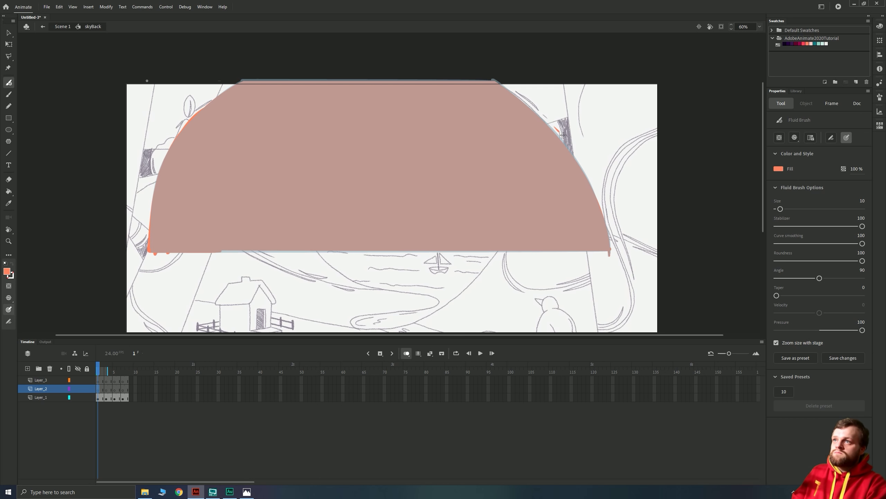
pyautogui.moveTo(564, 135); pyautogui.dragTo(589, 170)
pyautogui.hotkey('ctrl', 'z')
pyautogui.moveTo(505, 82); pyautogui.dragTo(537, 106)
pyautogui.moveTo(232, 81); pyautogui.dragTo(204, 104)
pyautogui.press('.')
pyautogui.press('.')
pyautogui.moveTo(192, 115)
pyautogui.mouseDown()
pyautogui.moveTo(171, 140)
pyautogui.moveTo(189, 117)
pyautogui.mouseUp()
pyautogui.moveTo(209, 99); pyautogui.dragTo(235, 83)
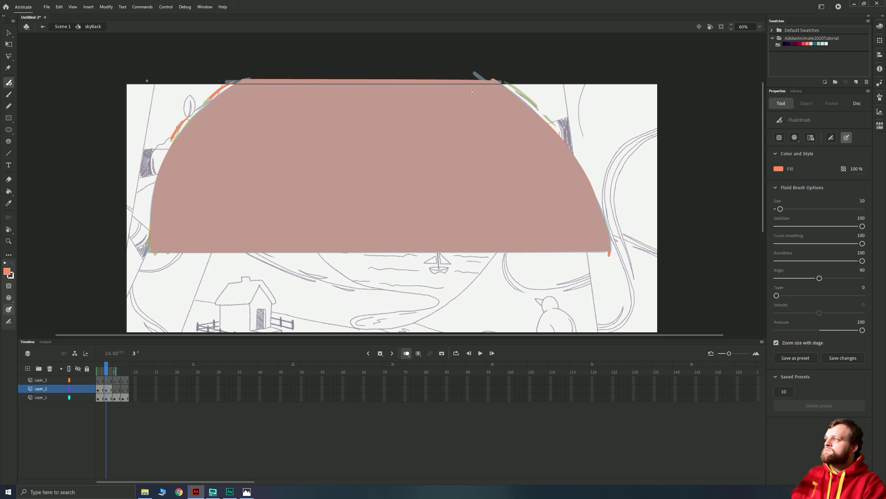
pyautogui.moveTo(506, 82); pyautogui.dragTo(536, 107)
# Paint orange accent strokes outside the half-dome's curve on frames 5 and 7 of Layer_2.
pyautogui.press('.')
pyautogui.press('.')
pyautogui.moveTo(563, 134); pyautogui.dragTo(507, 82)
pyautogui.moveTo(232, 83); pyautogui.dragTo(172, 138)
pyautogui.press('.')
pyautogui.press('.')
pyautogui.moveTo(174, 139); pyautogui.dragTo(184, 124)
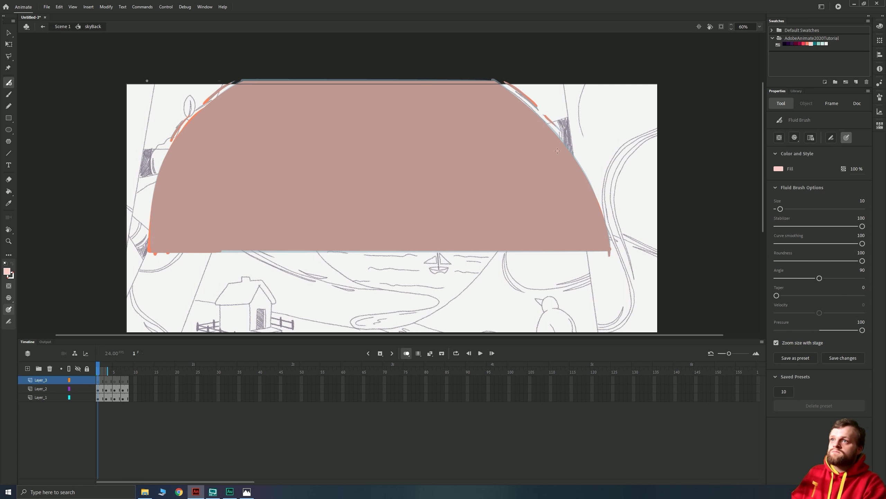
# Paint pale pink highlight strokes just inside the half-dome's upper curves on Layer_3's keyframes up to frame 7.
pyautogui.moveTo(551, 133); pyautogui.dragTo(519, 104)
pyautogui.moveTo(238, 89)
pyautogui.mouseDown()
pyautogui.moveTo(207, 112)
pyautogui.moveTo(240, 87)
pyautogui.mouseUp()
pyautogui.press('.')
pyautogui.press('.')
pyautogui.moveTo(512, 93); pyautogui.dragTo(536, 113)
pyautogui.press('.')
pyautogui.press('.')
pyautogui.moveTo(250, 79); pyautogui.dragTo(209, 108)
# Add a long pale pink highlight inside the half-dome's right curve on Layer_3, review the frames and return to Scene 1.
pyautogui.press('.')
pyautogui.press('.')
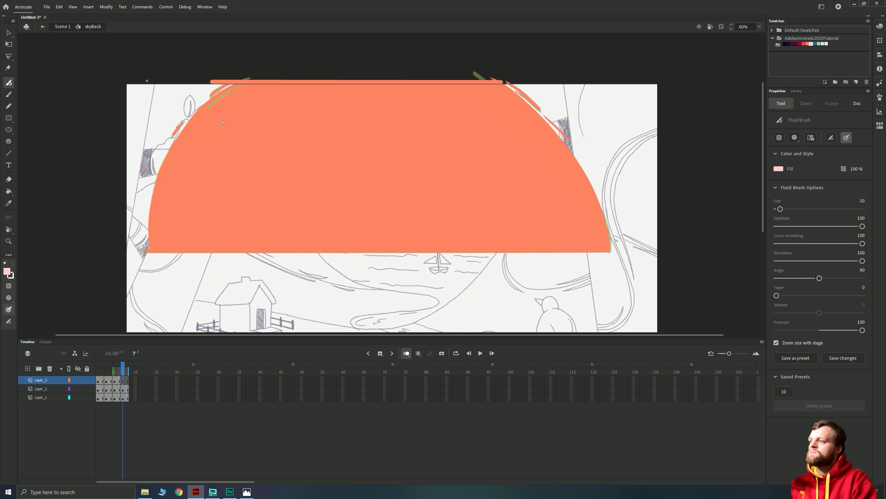
pyautogui.moveTo(246, 84); pyautogui.dragTo(209, 109)
pyautogui.press(',')
pyautogui.press(',')
pyautogui.press(',')
pyautogui.press(',')
pyautogui.press(',')
pyautogui.press(',')
pyautogui.press('.')
pyautogui.press('.')
pyautogui.moveTo(493, 85); pyautogui.dragTo(559, 143)
pyautogui.press('.')
pyautogui.press('.')
pyautogui.press('.')
pyautogui.press('.')
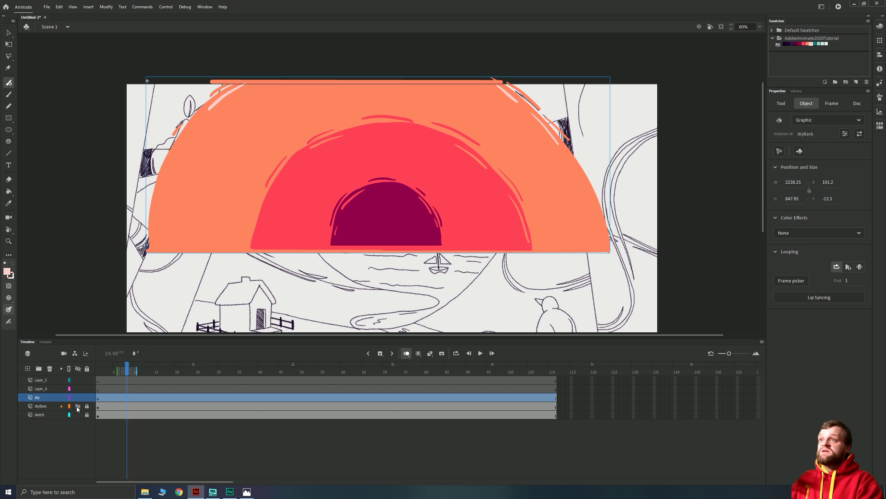
# Show the skyBase layer again and play back the full sky animation.
pyautogui.click(77, 407)
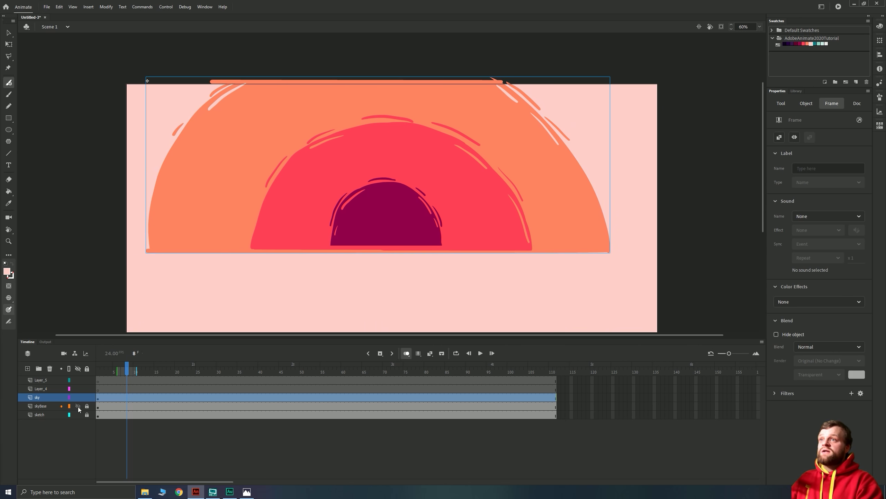
pyautogui.press('Return')
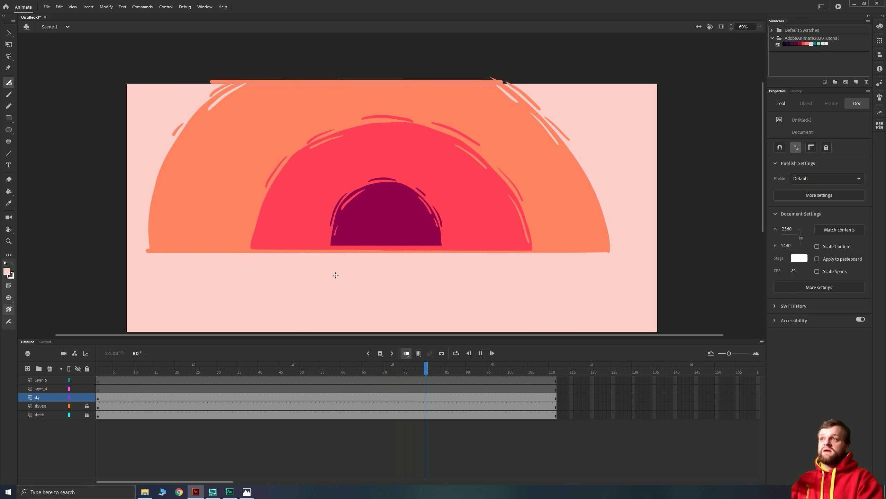
# Stop the playback, unlock the sketch layer and move it above all the other layers.
pyautogui.press('Return')
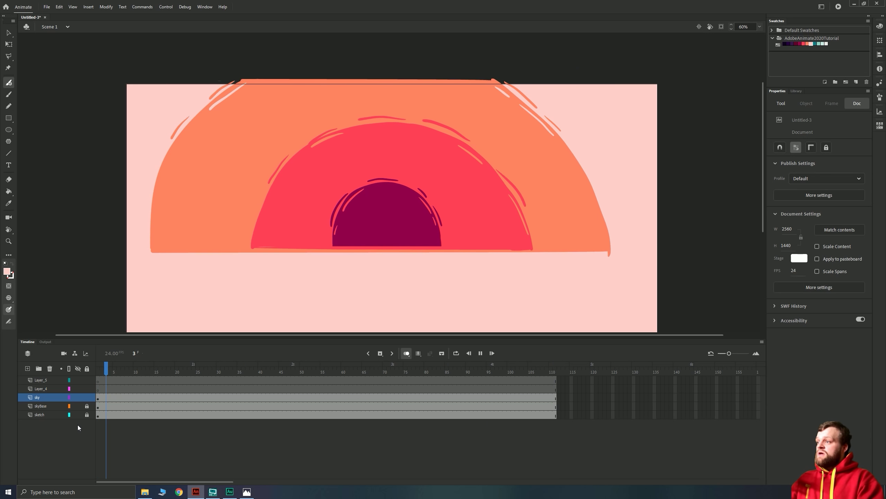
pyautogui.press('Return')
pyautogui.click(86, 416)
pyautogui.click(46, 417)
pyautogui.moveTo(46, 416); pyautogui.dragTo(49, 384)
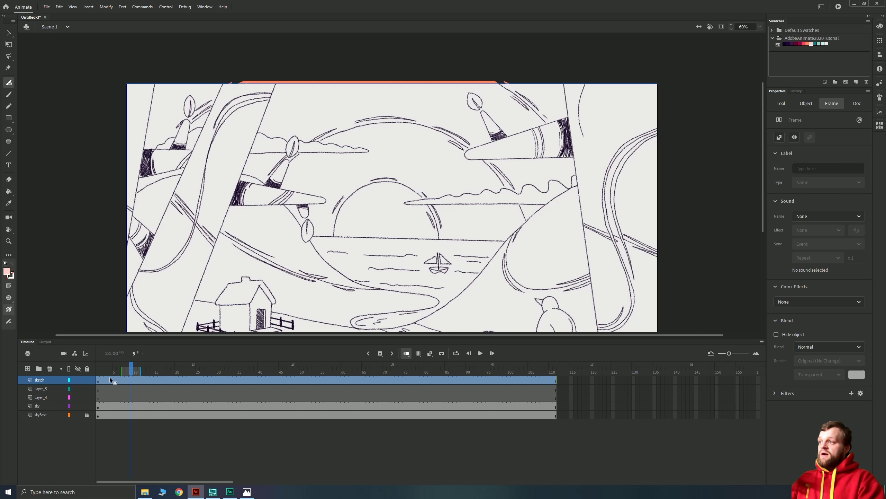
# Convert the sketch bitmap to a graphic symbol named bg.
pyautogui.click(8, 33)
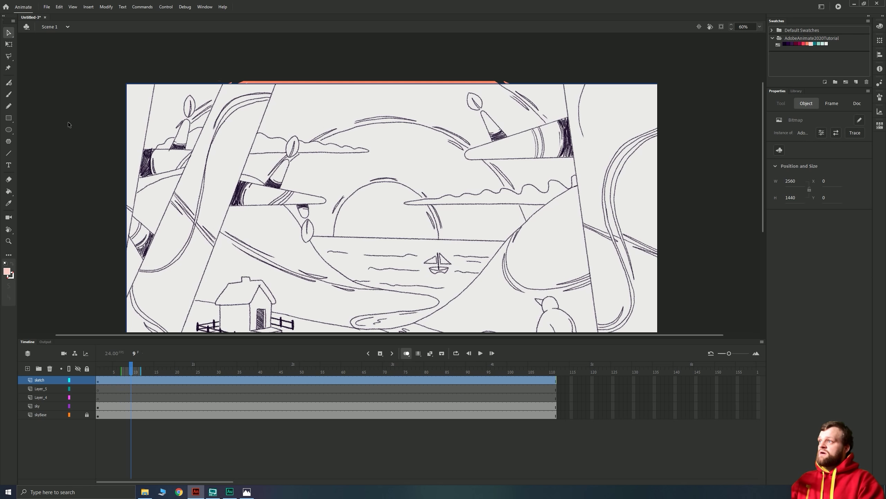
pyautogui.click(215, 157)
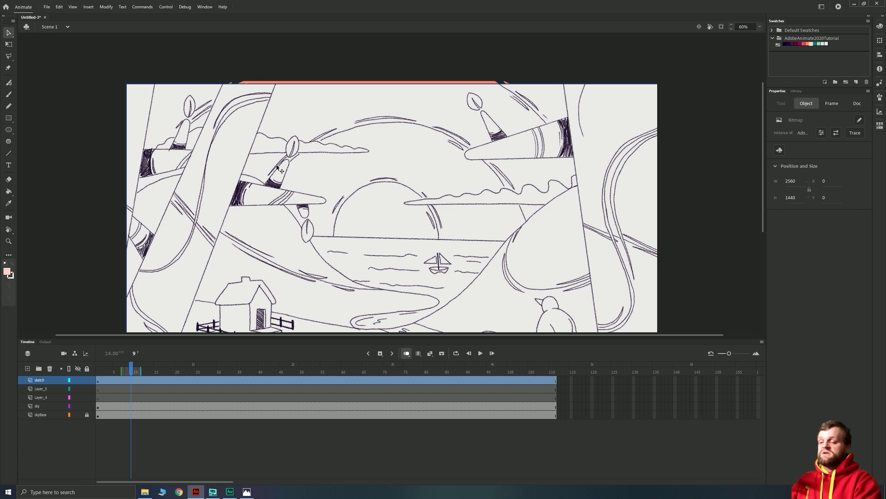
pyautogui.press('F8')
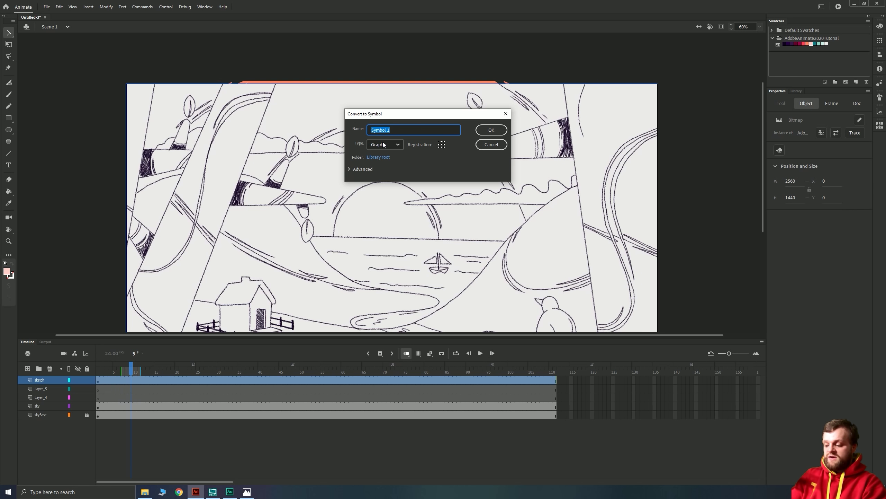
pyautogui.write('bg')
pyautogui.press('Return')
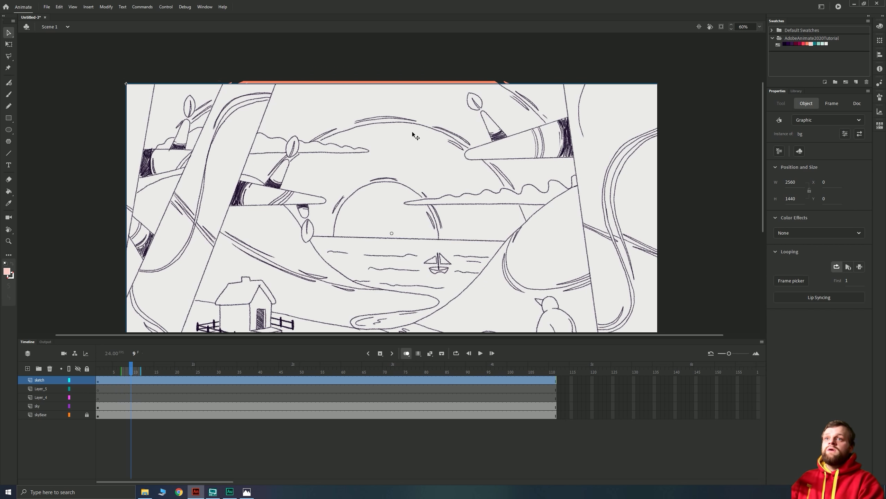
# Apply an Alpha colour effect of 9% to the bg sketch symbol.
pyautogui.click(855, 234)
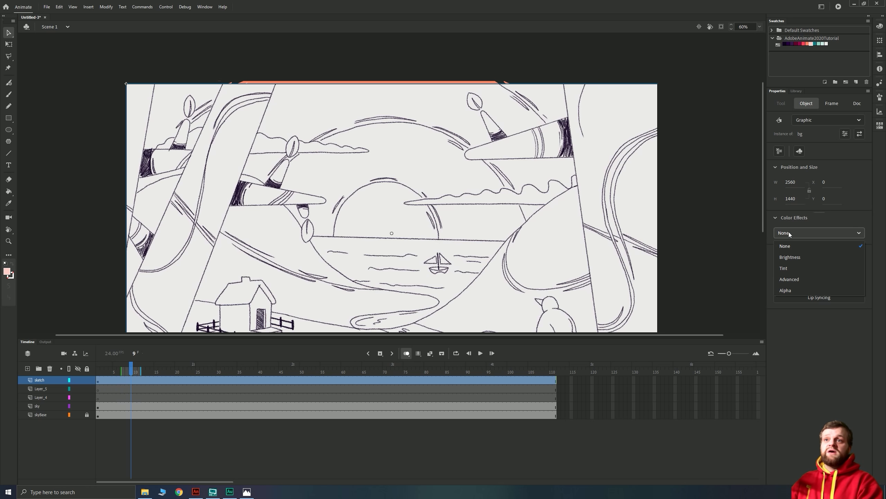
pyautogui.click(789, 291)
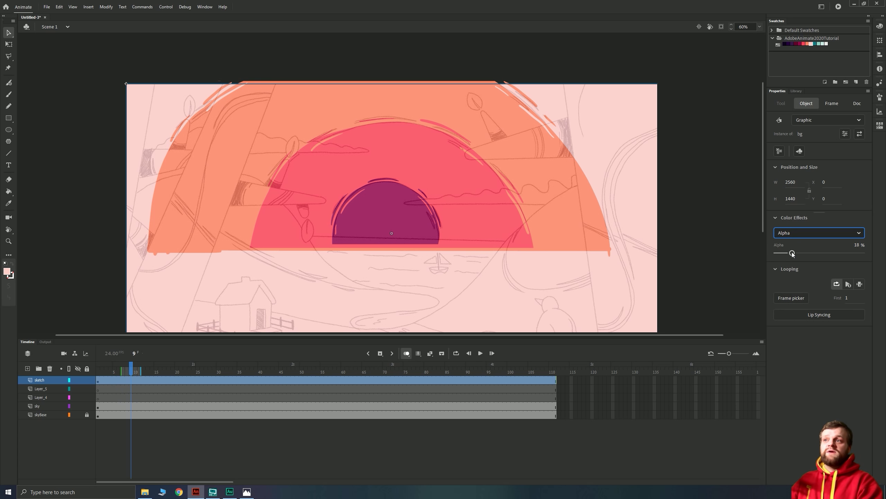
pyautogui.moveTo(793, 253)
pyautogui.mouseDown()
pyautogui.moveTo(807, 250)
pyautogui.moveTo(784, 255)
pyautogui.mouseUp()
pyautogui.click(712, 219)
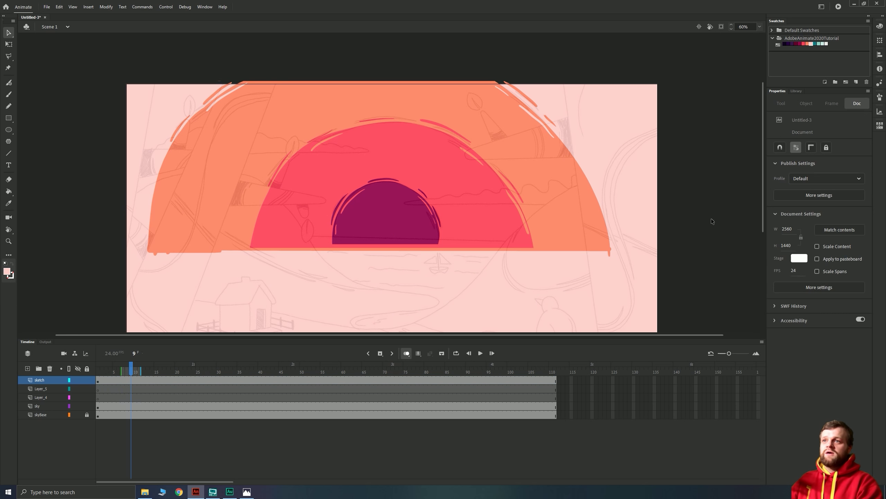
# Play back the sky animation with the faint sketch overlay and compare it with the sketched landscape.
pyautogui.moveTo(490, 261); pyautogui.dragTo(503, 245)
pyautogui.hotkey('ctrl', '-')
pyautogui.press('Return')
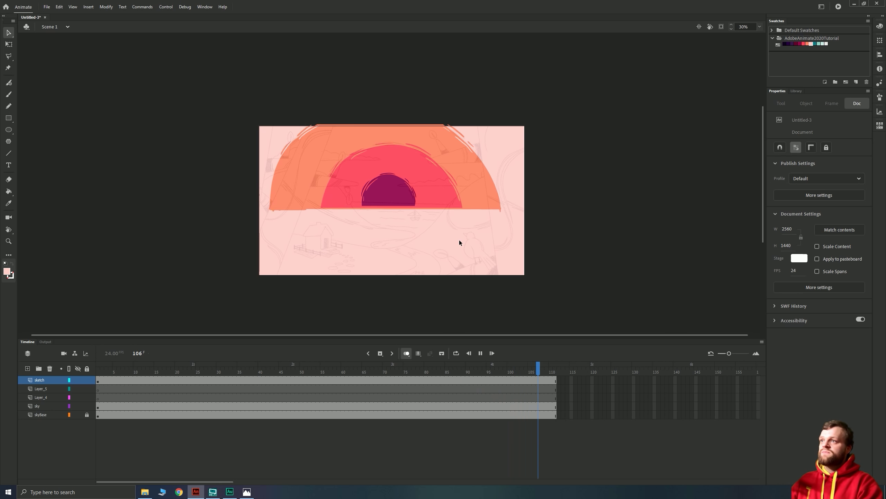
pyautogui.hotkey('ctrl', '=')
pyautogui.moveTo(321, 207); pyautogui.dragTo(350, 237)
pyautogui.hotkey('ctrl', '-')
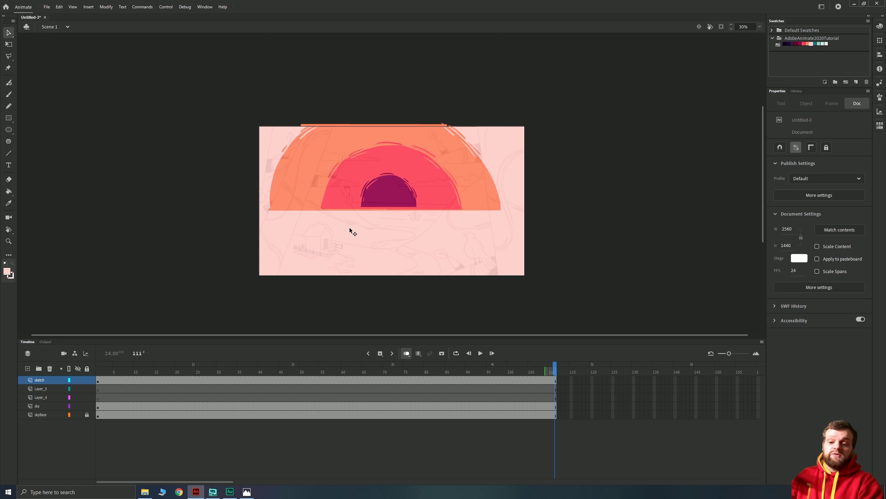
pyautogui.hotkey('ctrl', '=')
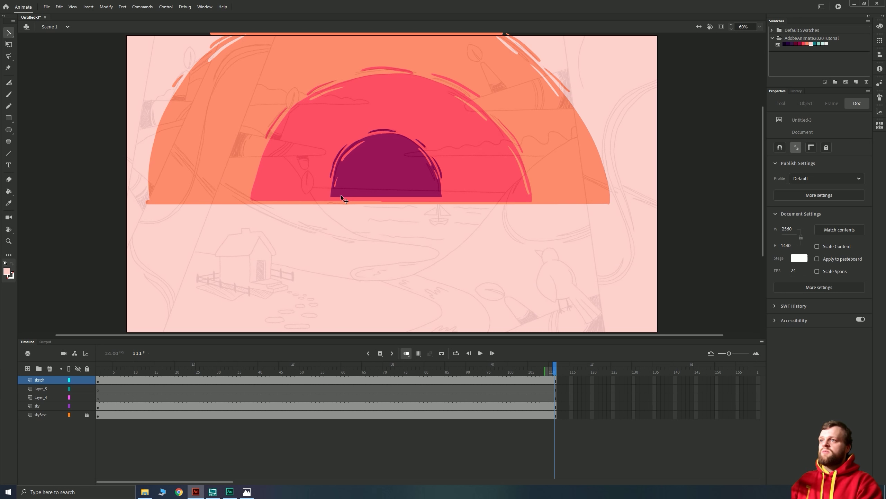
pyautogui.moveTo(402, 230); pyautogui.dragTo(435, 193)
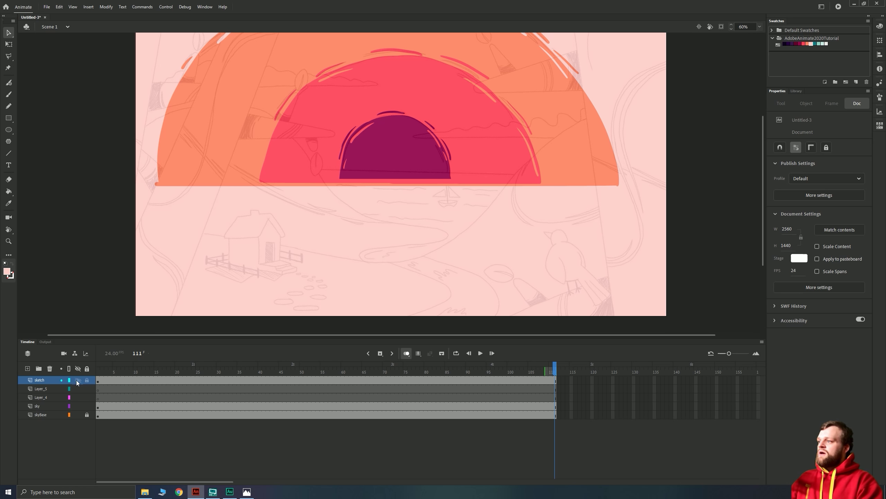
pyautogui.scroll(1, 436, 193)
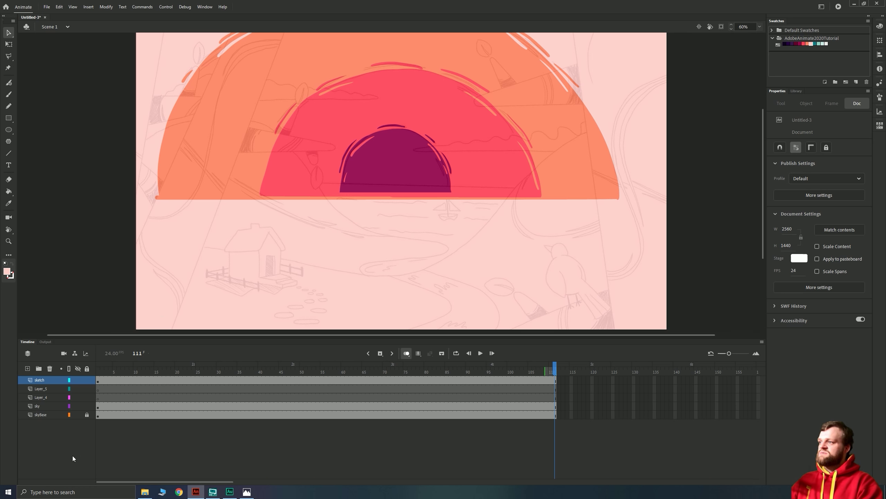
# Rename Layer_4, directly above the sky layer, to ocean.
pyautogui.click(42, 391)
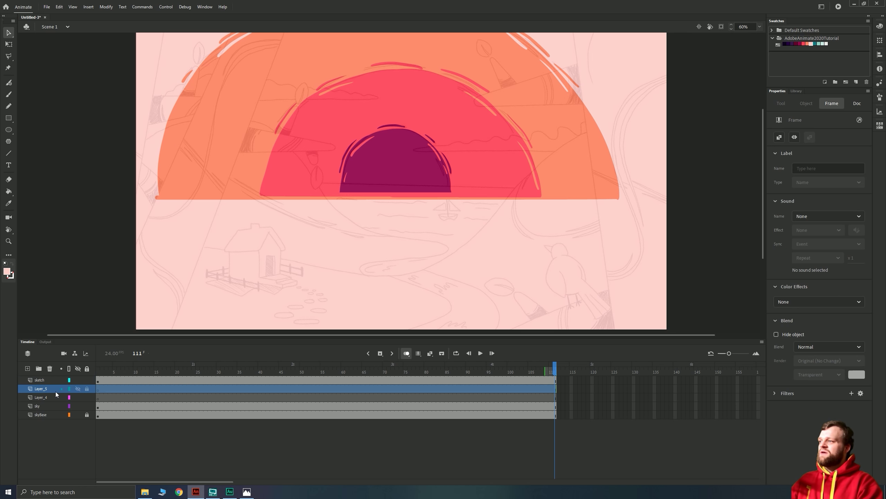
pyautogui.click(40, 406)
pyautogui.click(43, 414)
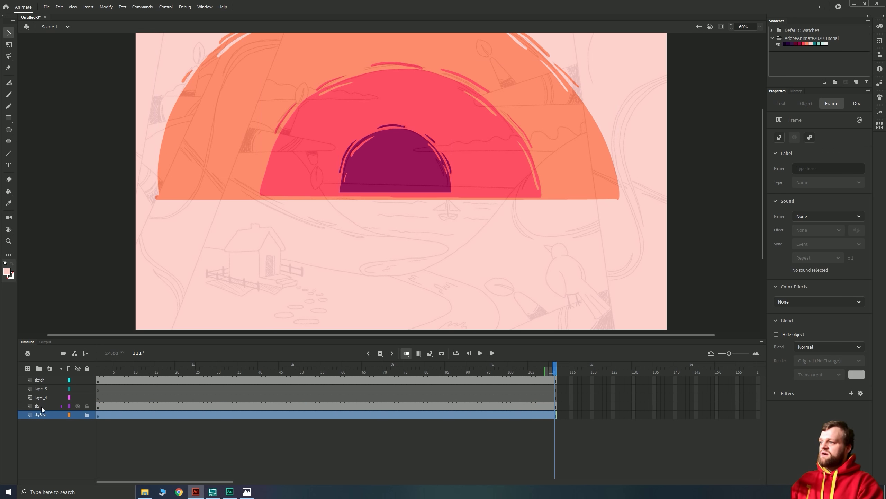
pyautogui.click(42, 407)
pyautogui.click(37, 399)
pyautogui.doubleClick(38, 398)
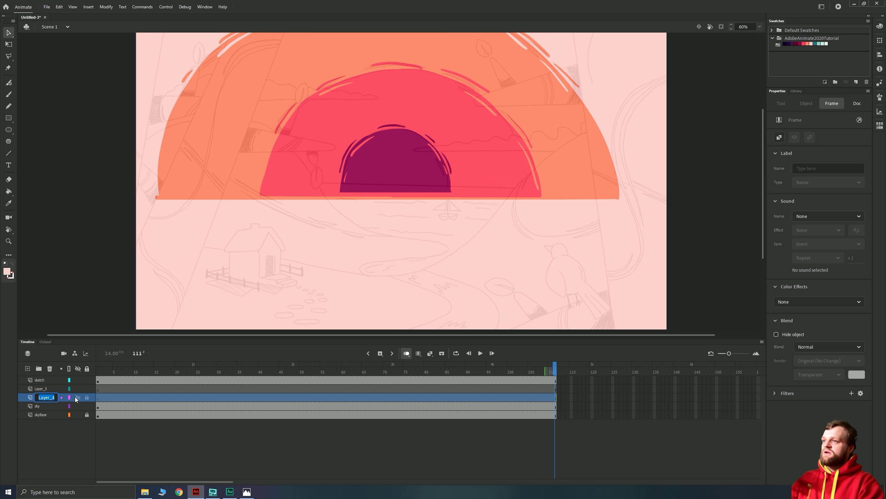
pyautogui.write('ocean')
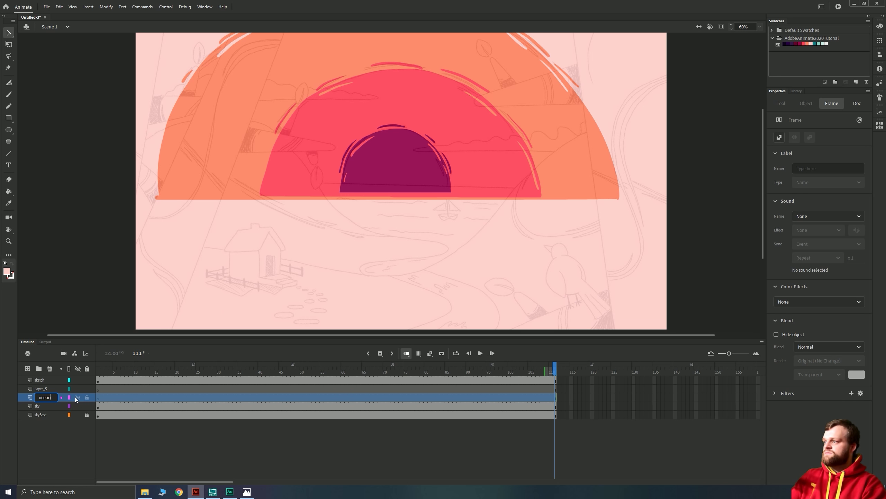
pyautogui.press('Return')
# Draw an off-white rectangle without stroke on the ocean layer's first frame, covering the stage from the sketched horizon down past its edges.
pyautogui.click(98, 398)
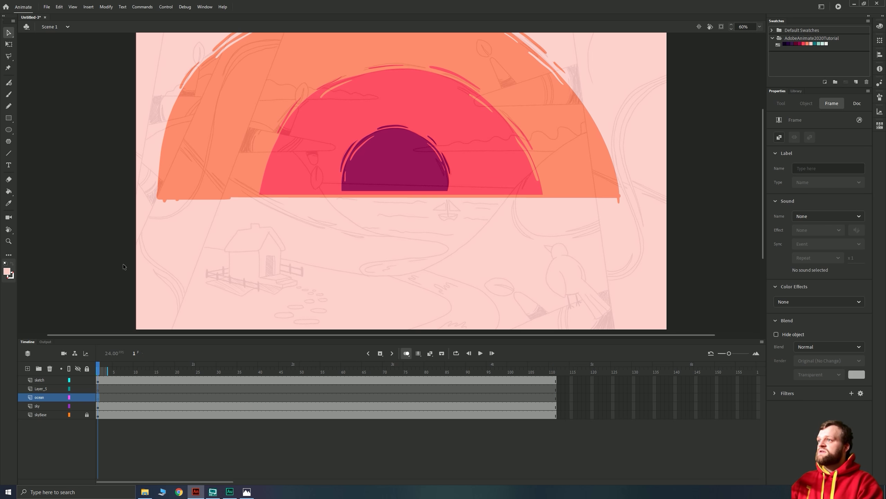
pyautogui.click(8, 117)
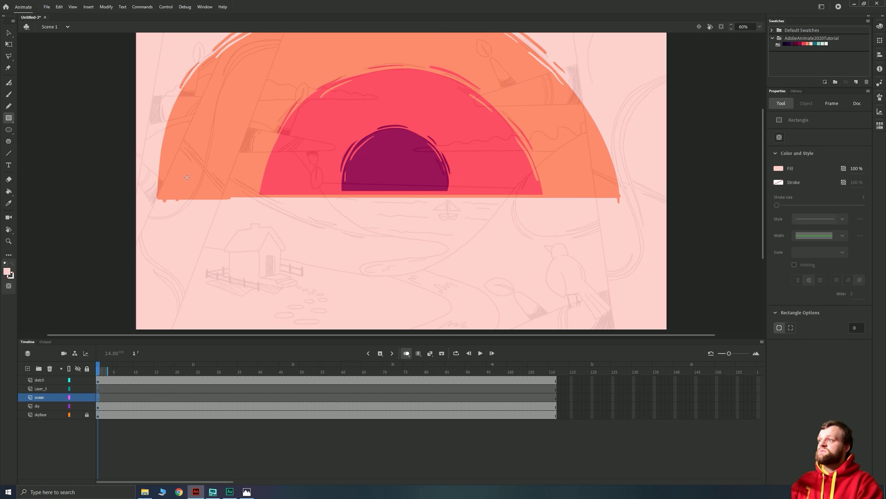
pyautogui.moveTo(231, 234); pyautogui.dragTo(236, 179)
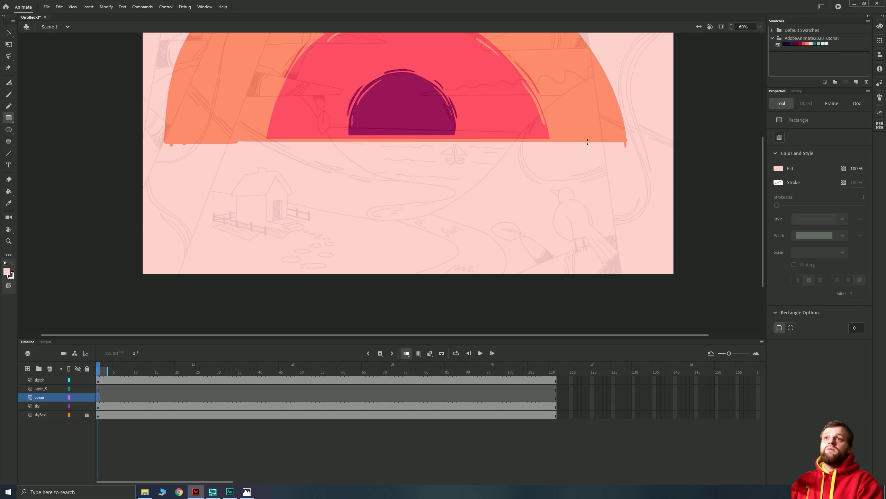
pyautogui.click(826, 44)
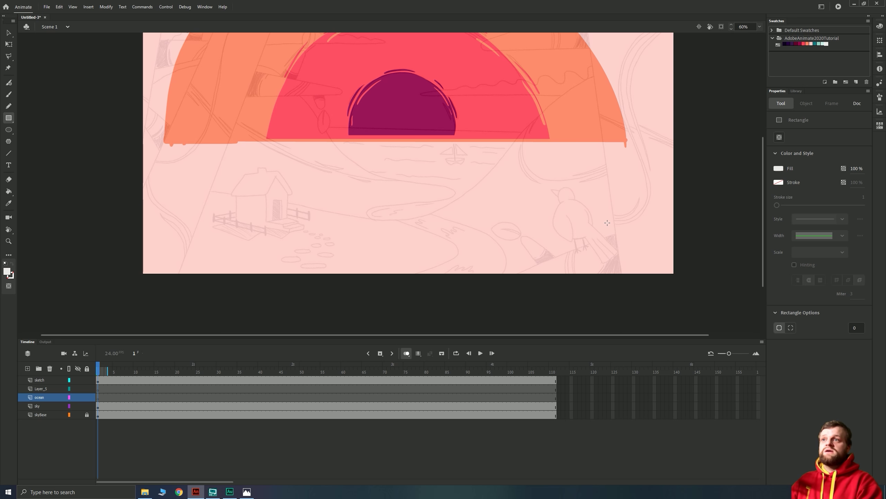
pyautogui.moveTo(678, 278); pyautogui.dragTo(111, 126)
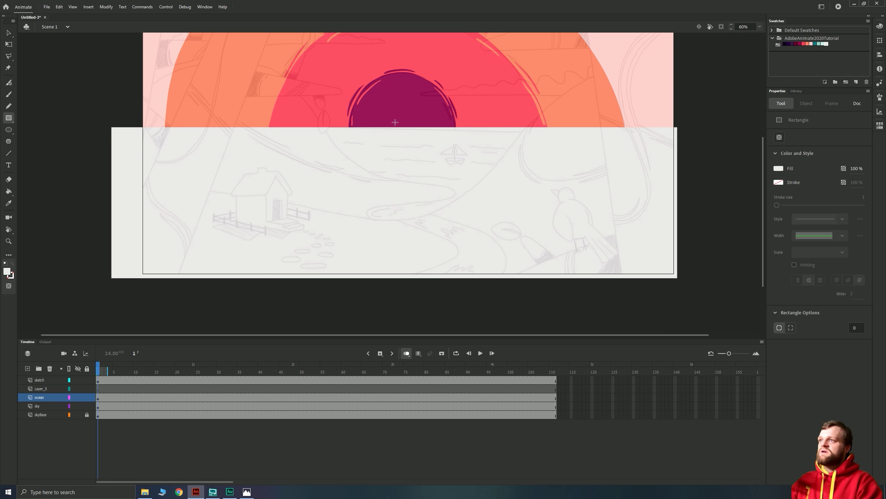
# Bend the ocean rectangle's upper edge into a slight downward curve, hiding the sketch layer during the edit and showing it again.
pyautogui.click(8, 32)
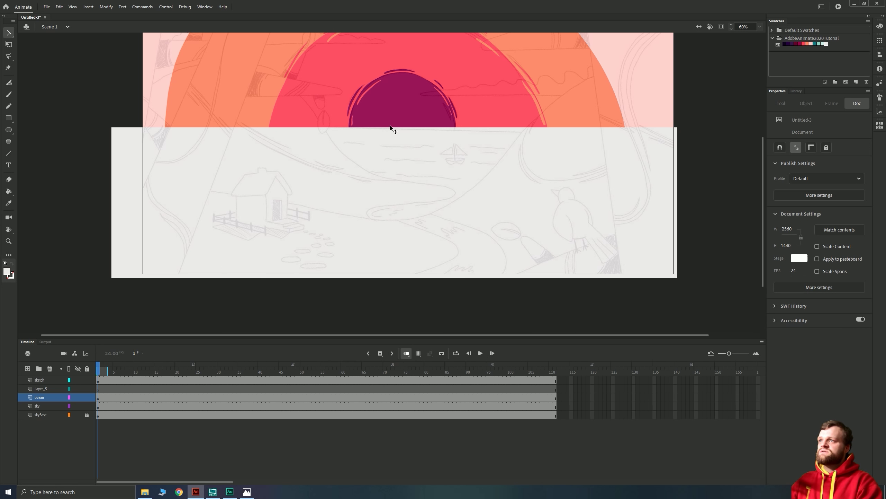
pyautogui.click(115, 143)
pyautogui.click(79, 133)
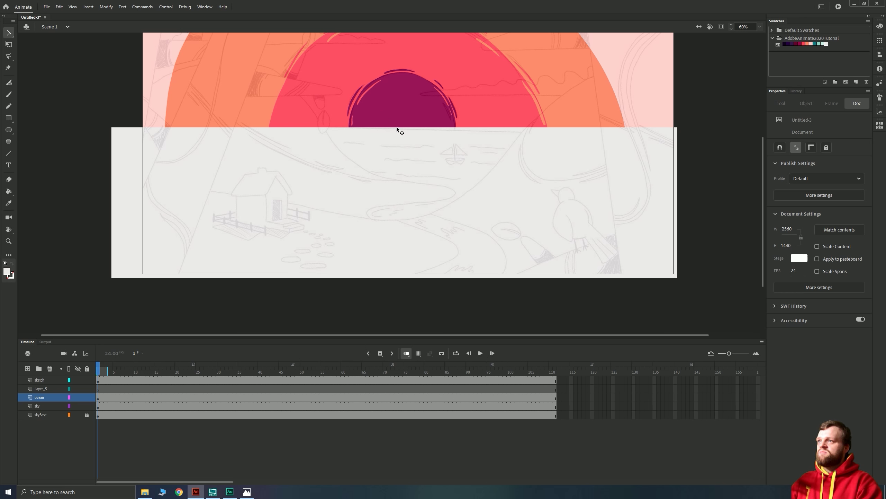
pyautogui.moveTo(128, 127)
pyautogui.mouseDown()
pyautogui.moveTo(130, 137)
pyautogui.moveTo(133, 129)
pyautogui.mouseUp()
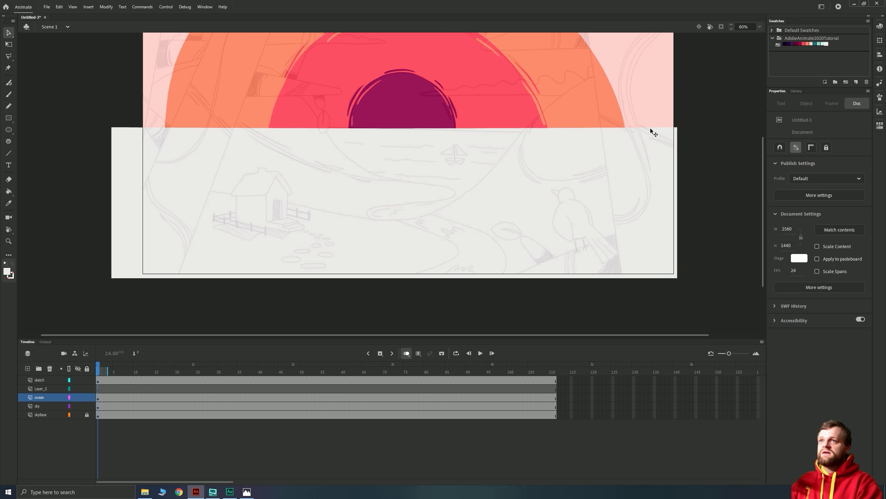
pyautogui.click(674, 131)
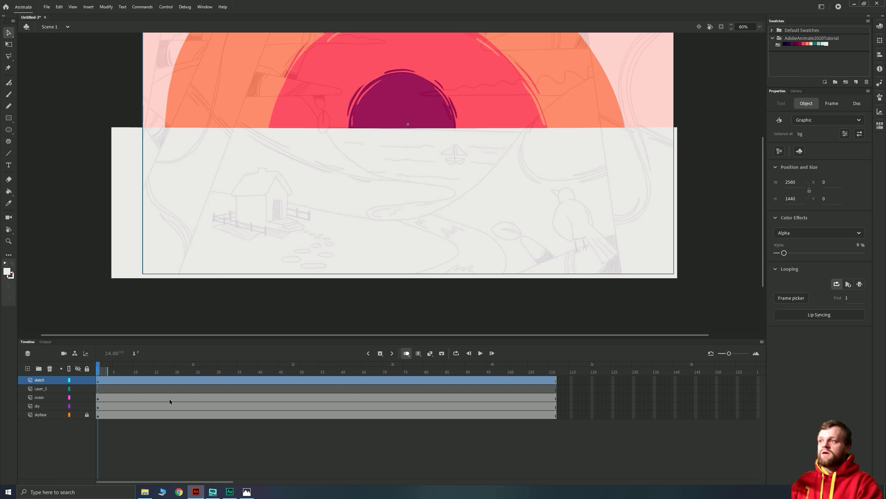
pyautogui.click(77, 379)
pyautogui.moveTo(651, 127); pyautogui.dragTo(640, 131)
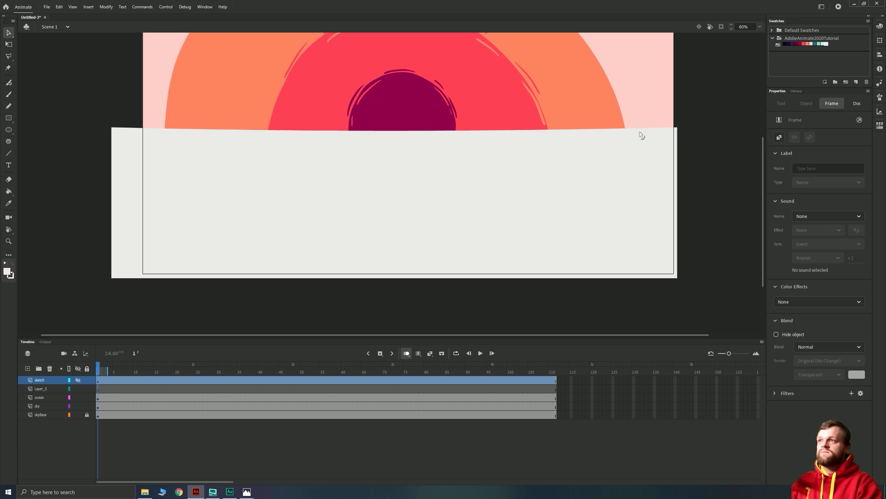
pyautogui.click(299, 297)
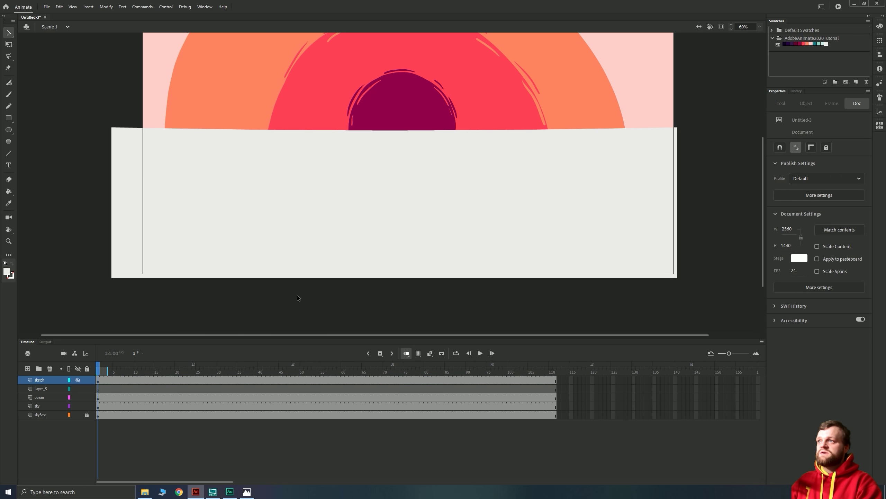
pyautogui.click(78, 379)
# Convert the off-white ocean shape to a graphic symbol named ocean.
pyautogui.click(103, 179)
pyautogui.moveTo(397, 147); pyautogui.dragTo(406, 192)
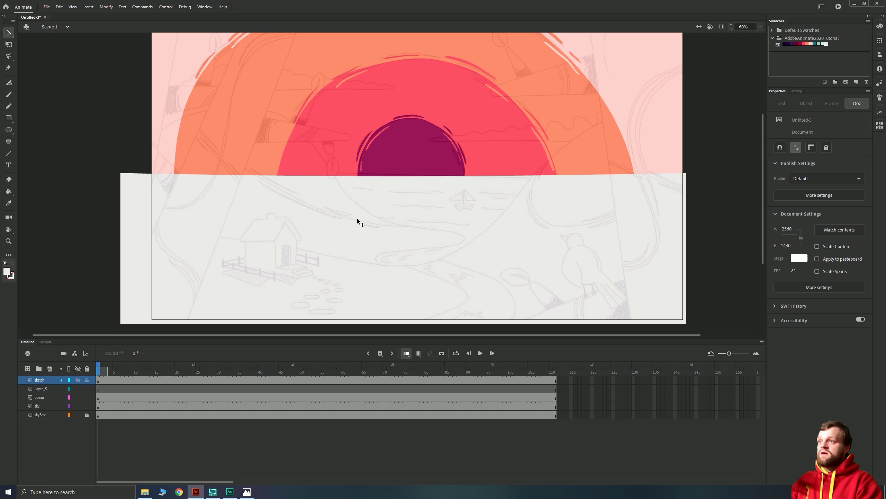
pyautogui.click(685, 252)
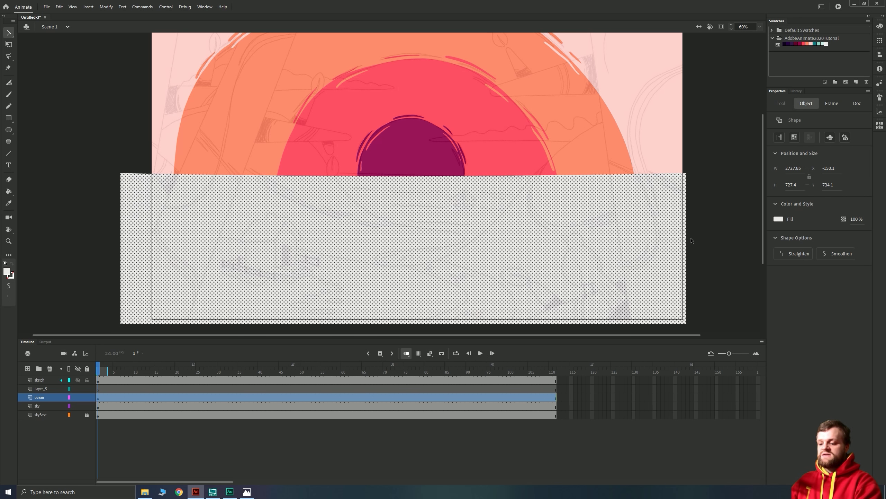
pyautogui.press('F8')
pyautogui.write('ocean')
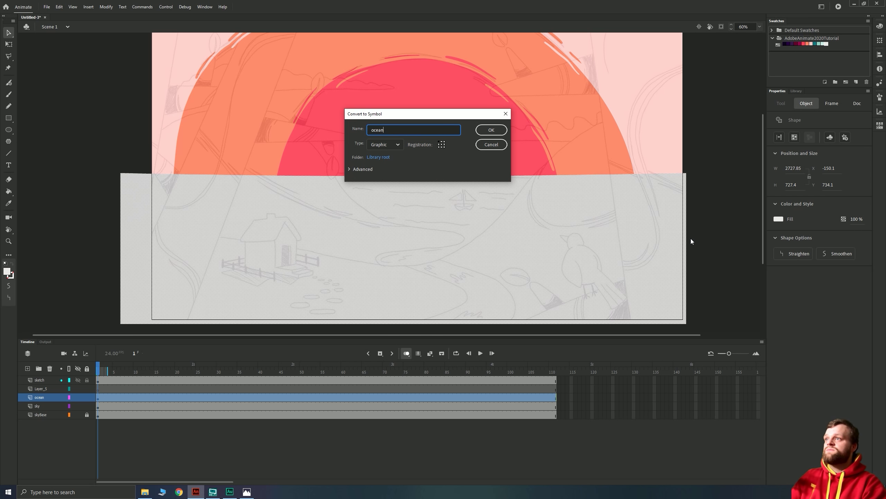
pyautogui.press('Return')
# Hide the sketch, recolour the shape inside the ocean symbol pale mint, and return to Scene 1 with the sketch shown again.
pyautogui.doubleClick(576, 241)
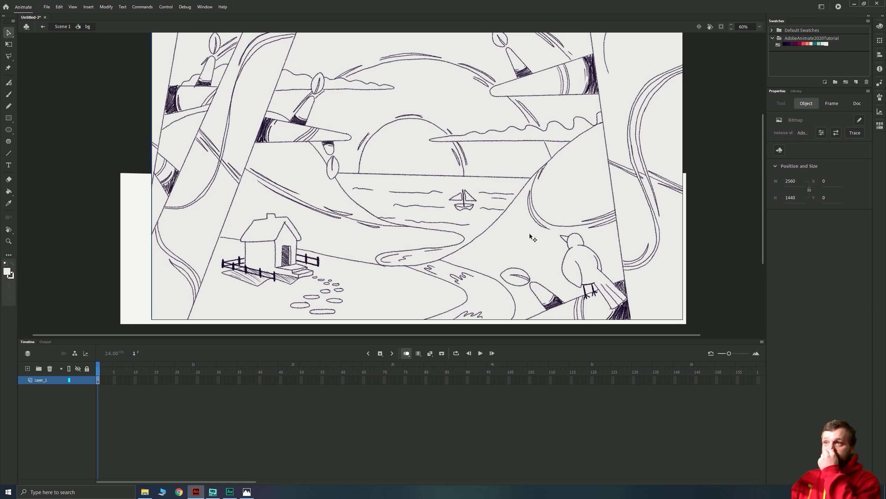
pyautogui.doubleClick(120, 191)
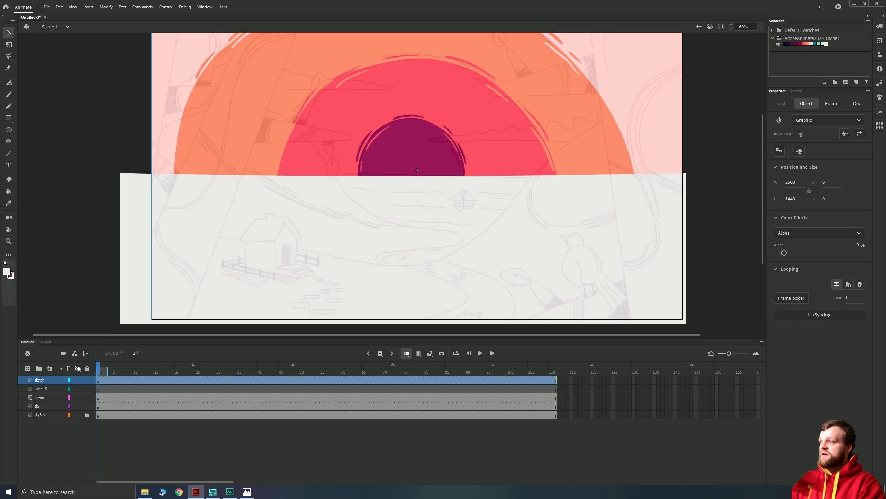
pyautogui.click(77, 379)
pyautogui.doubleClick(137, 242)
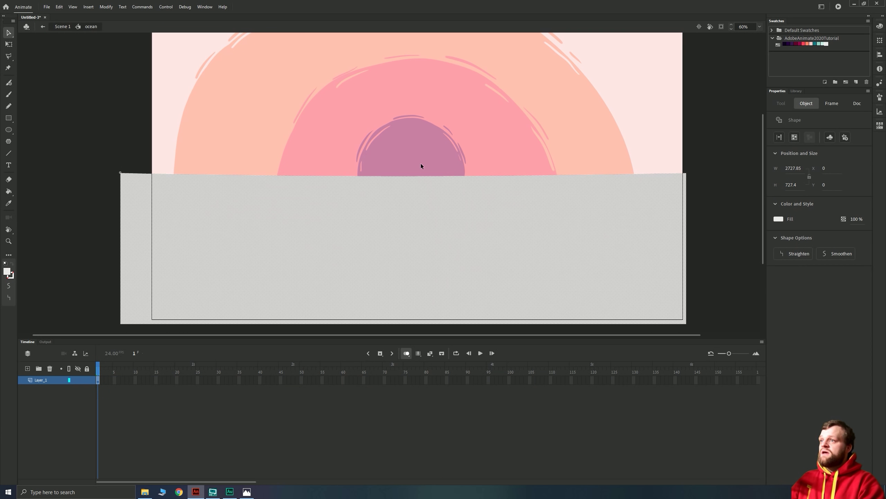
pyautogui.click(824, 43)
pyautogui.click(695, 186)
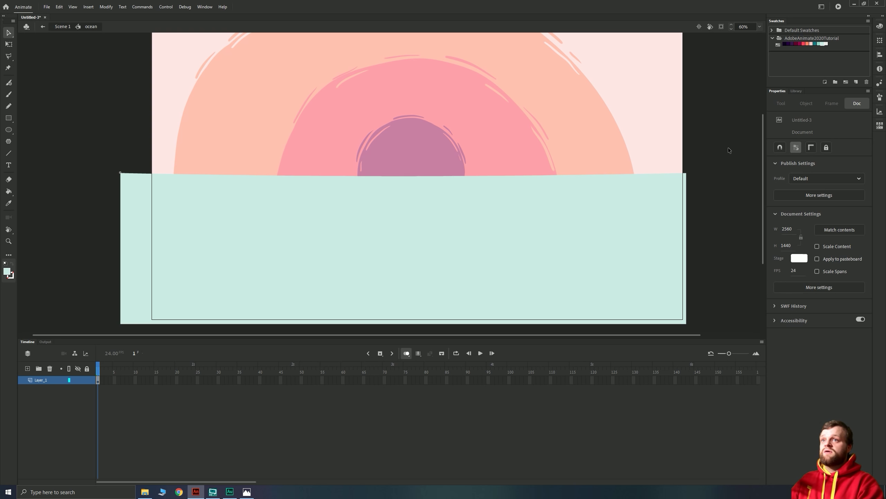
pyautogui.doubleClick(66, 236)
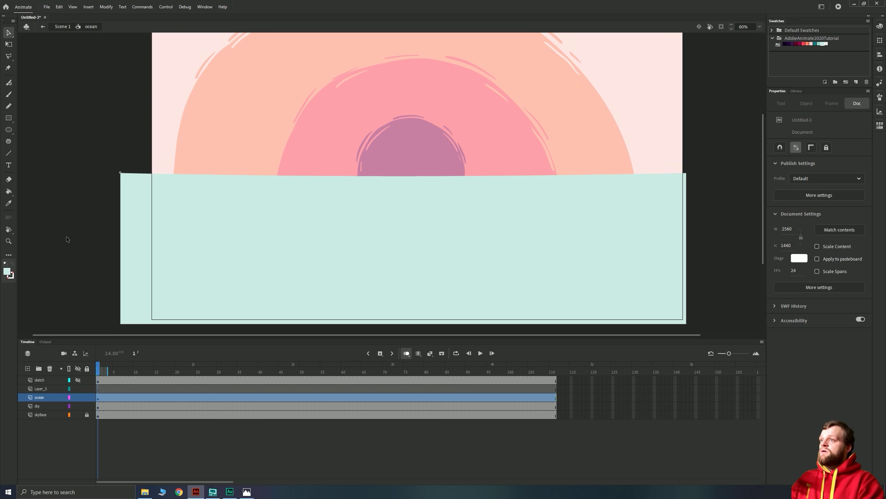
pyautogui.click(78, 379)
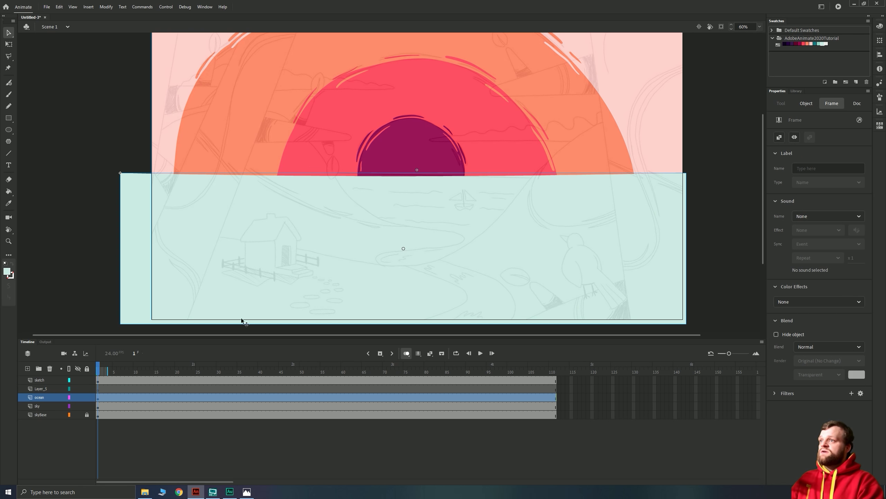
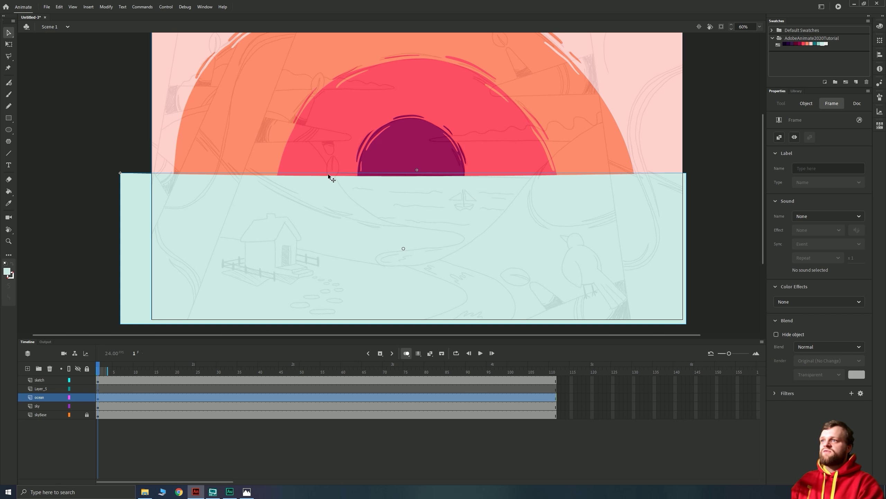
# Inside the ocean symbol, add a new layer and brush a dark maroon U-shaped curve at size 10, dipping below the sun.
pyautogui.click(103, 144)
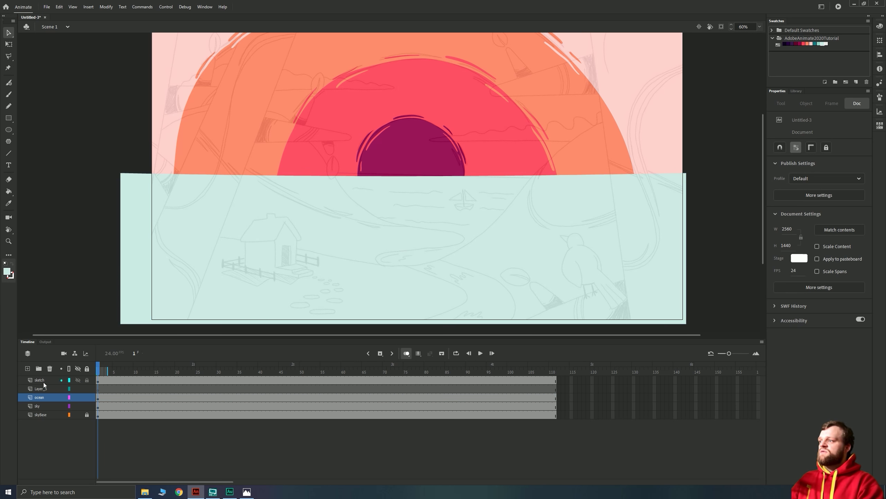
pyautogui.doubleClick(130, 232)
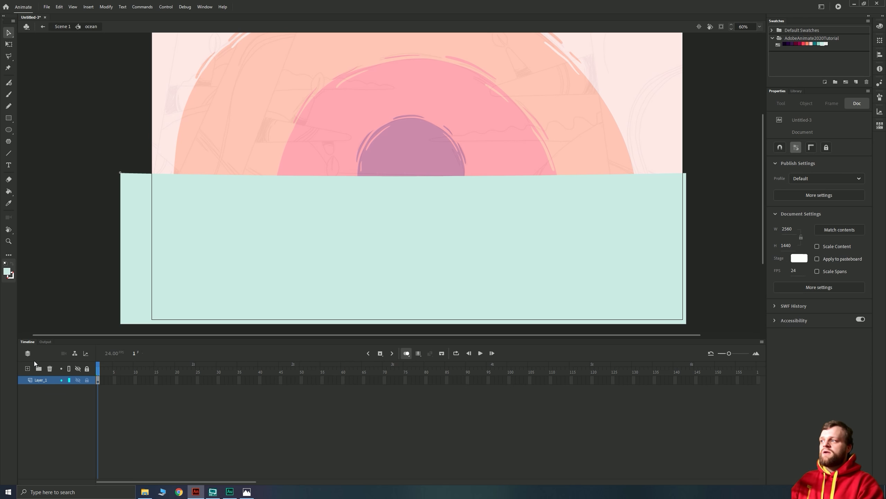
pyautogui.click(27, 368)
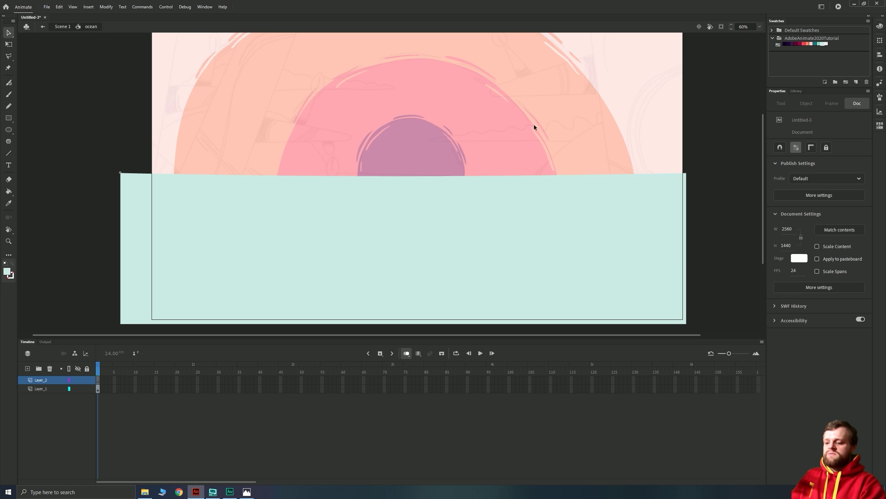
pyautogui.press('b')
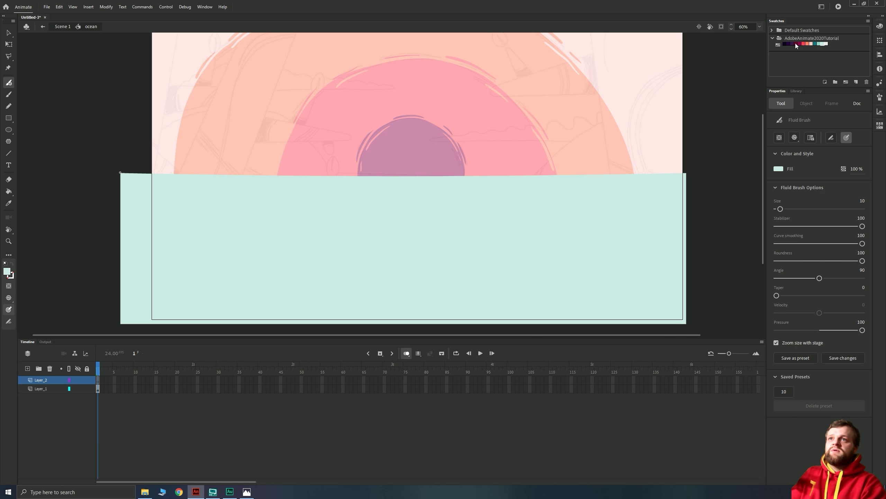
pyautogui.click(796, 43)
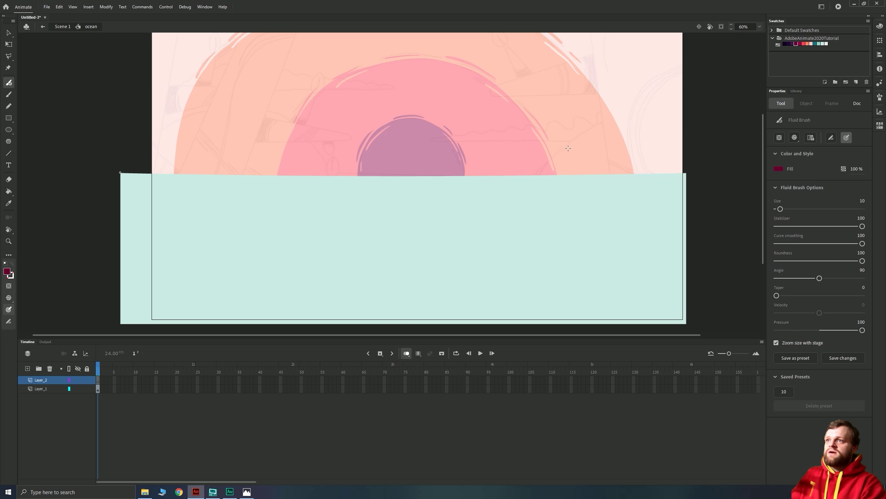
pyautogui.moveTo(587, 144)
pyautogui.mouseDown()
pyautogui.moveTo(549, 166)
pyautogui.moveTo(496, 218)
pyautogui.moveTo(412, 257)
pyautogui.moveTo(301, 221)
pyautogui.moveTo(178, 135)
pyautogui.mouseUp()
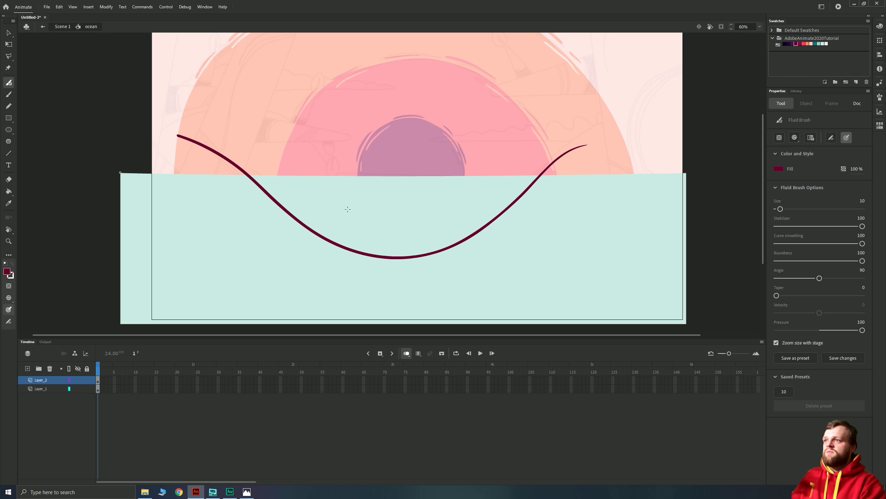
# Nudge the maroon curve right and down so it centres beneath the sun, at X 337.8 and Y -103.35.
pyautogui.press('v')
pyautogui.click(310, 231)
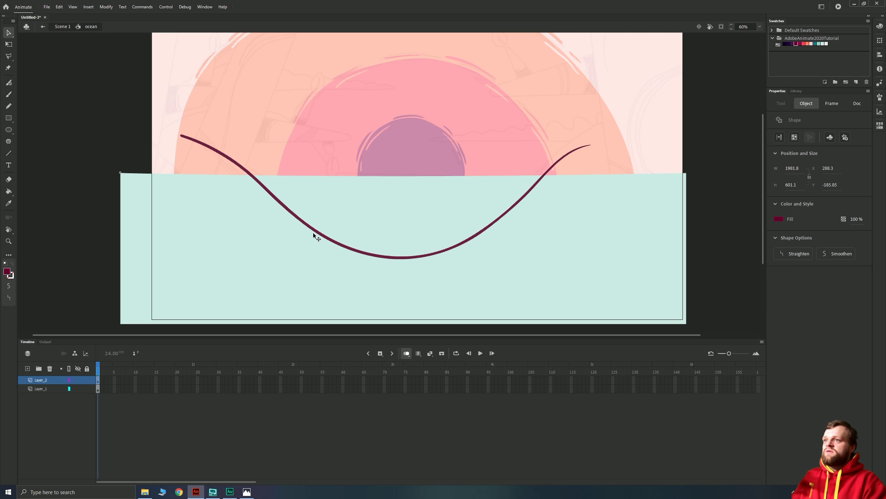
pyautogui.hotkey('shift', 'Up')
pyautogui.hotkey('shift', 'Right')
pyautogui.hotkey('shift', 'Down')
pyautogui.hotkey('shift', 'Down')
pyautogui.hotkey('shift', 'Down')
pyautogui.hotkey('shift', 'Down')
pyautogui.hotkey('shift', 'Down')
pyautogui.hotkey('shift', 'Down')
pyautogui.hotkey('shift', 'Right')
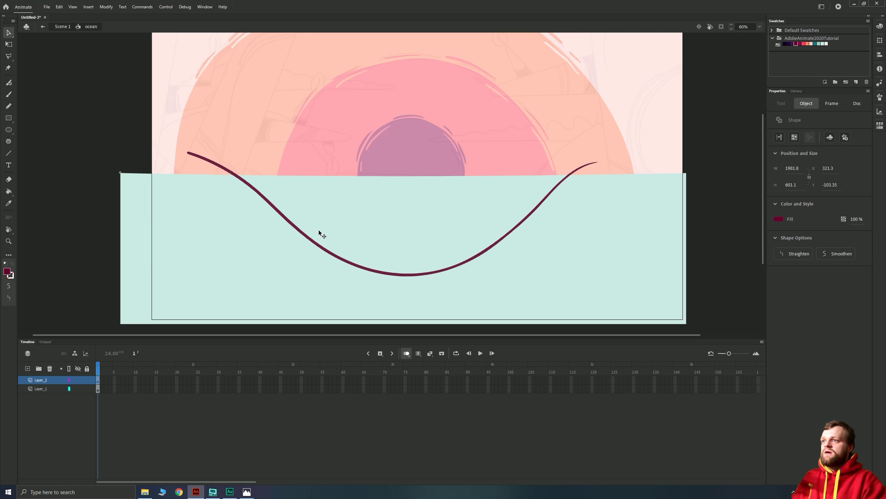
pyautogui.press('Right')
pyautogui.press('Right')
pyautogui.press('Right')
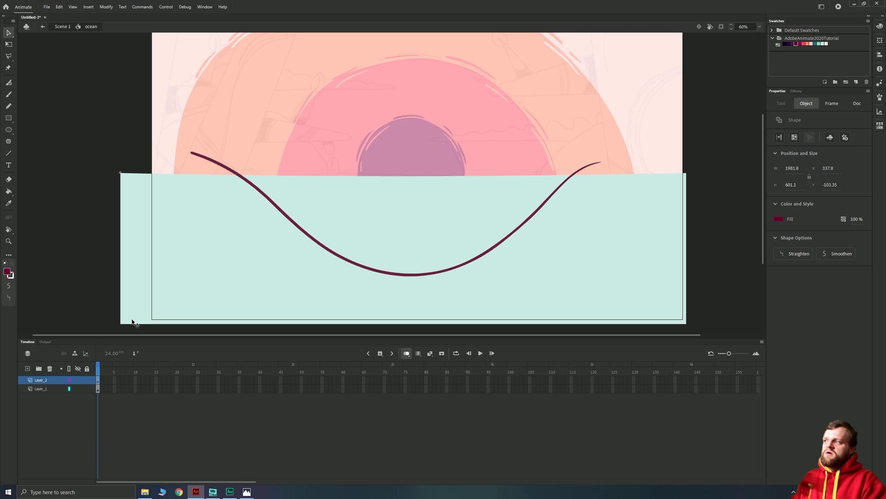
# Lock the curve's layer with outline display on, and extend both ocean symbol layers to frame 48.
pyautogui.click(87, 380)
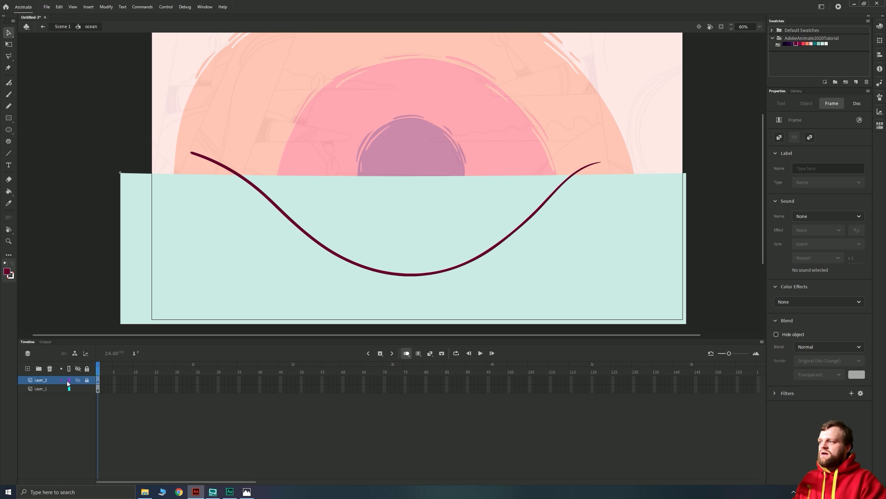
pyautogui.click(69, 381)
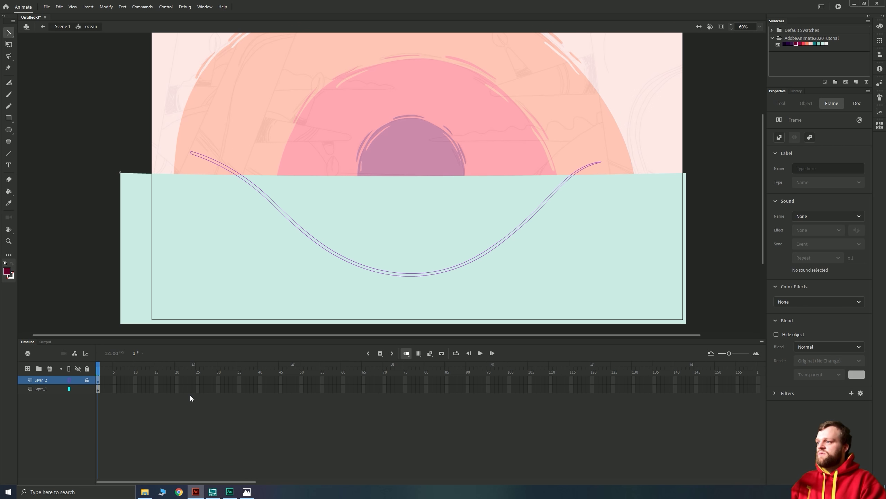
pyautogui.moveTo(206, 391); pyautogui.dragTo(287, 380)
pyautogui.press('F5')
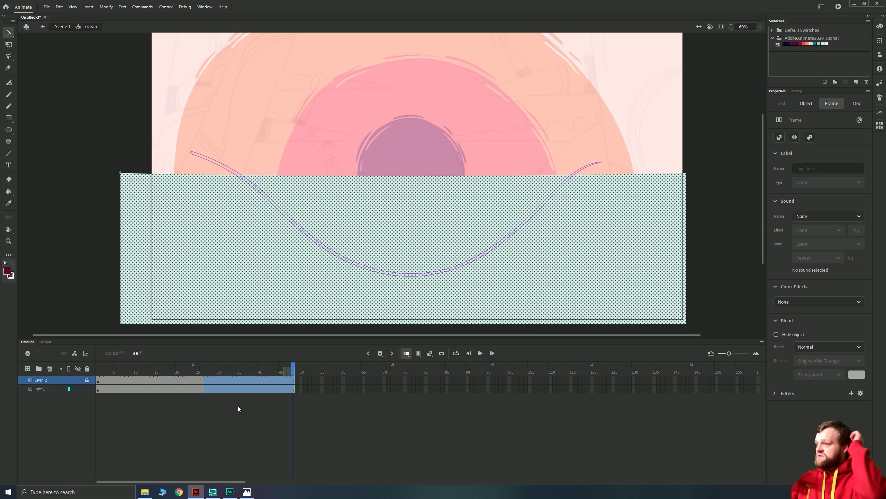
pyautogui.click(112, 397)
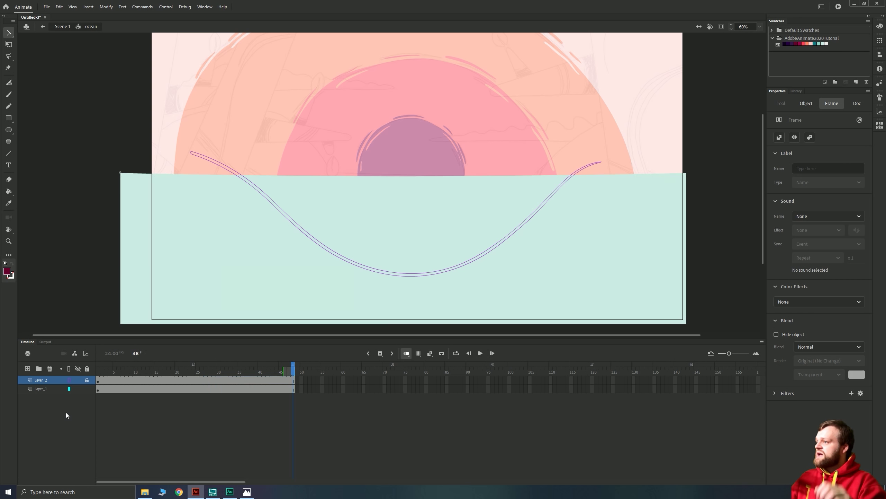
# Rename the curve's layer as guide and the ocean shape's layer as base.
pyautogui.doubleClick(39, 380)
pyautogui.write('guide')
pyautogui.press('Return')
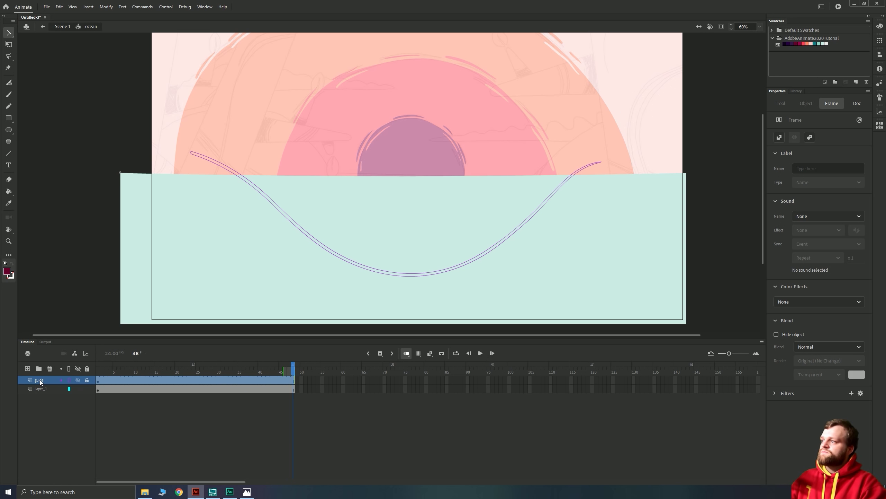
pyautogui.click(98, 389)
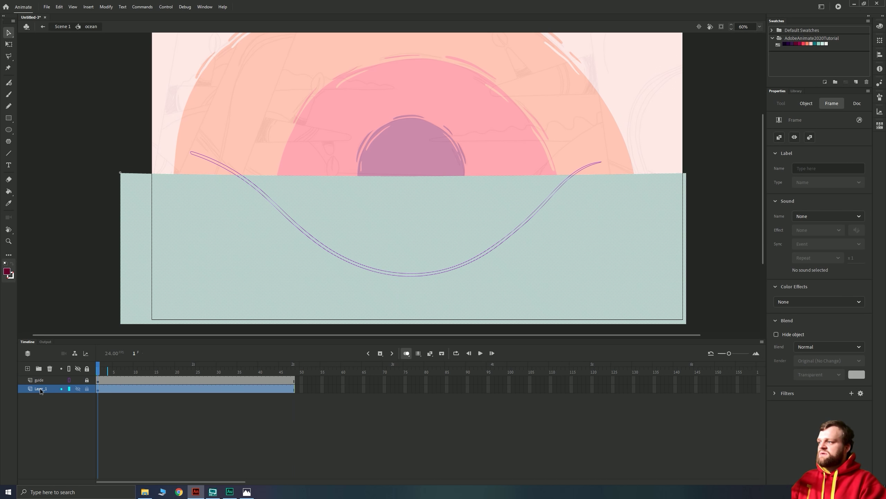
pyautogui.doubleClick(41, 387)
pyautogui.write('base')
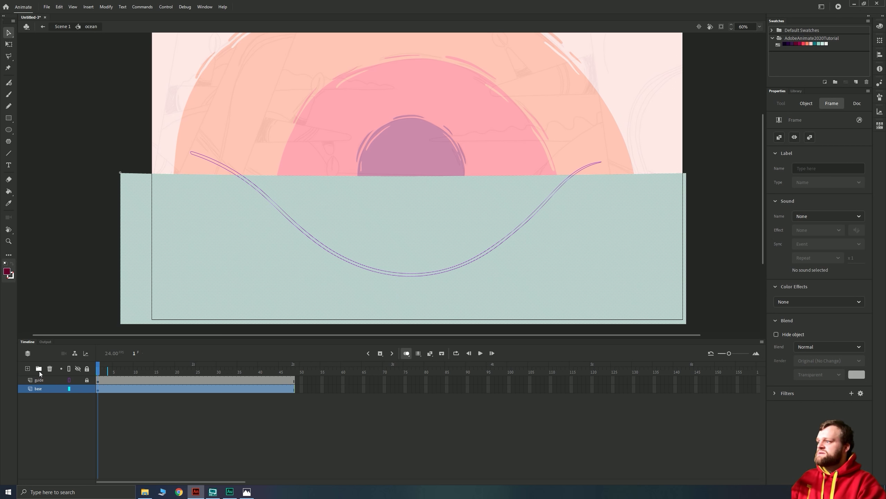
# Add a layer between guide and base, and brush thin light teal strokes along the ocean's horizon edge beneath the sun.
pyautogui.click(27, 369)
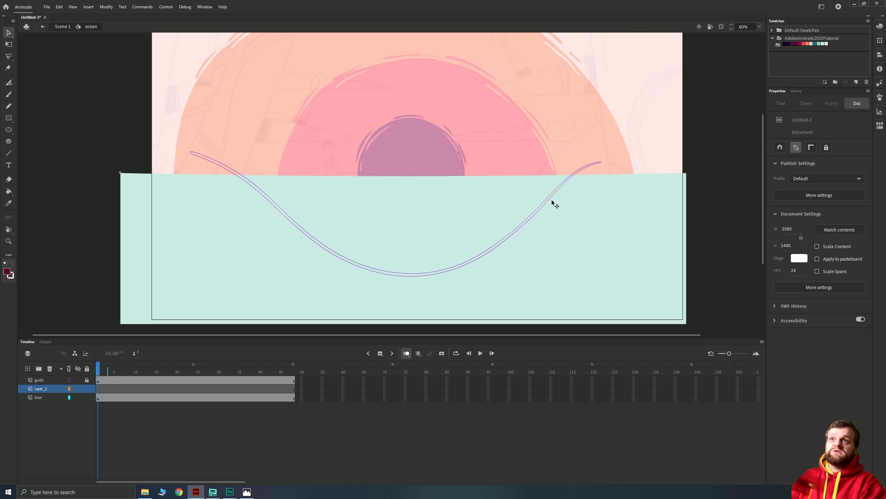
pyautogui.click(819, 43)
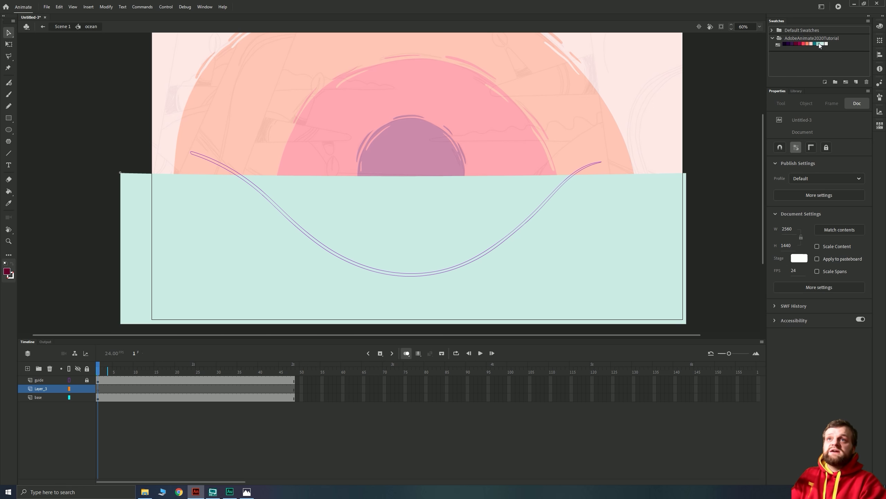
pyautogui.press('b')
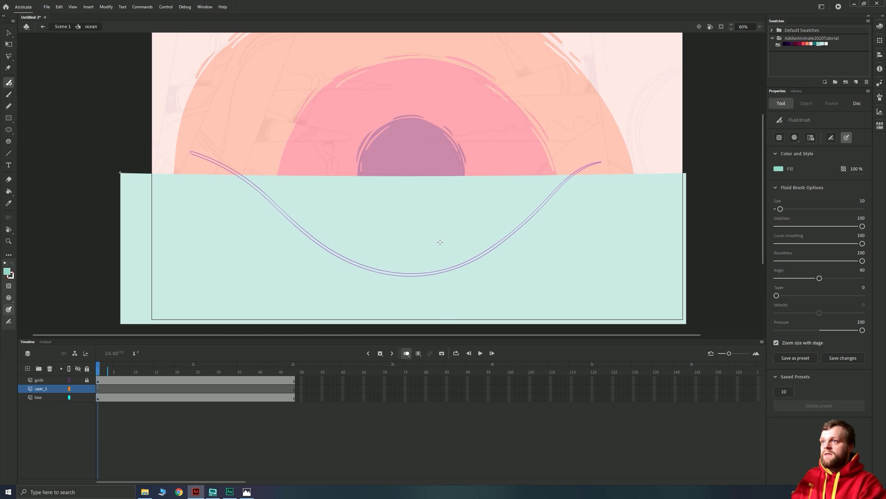
pyautogui.press('h')
pyautogui.moveTo(231, 228)
pyautogui.mouseDown()
pyautogui.moveTo(357, 110)
pyautogui.moveTo(374, 154)
pyautogui.moveTo(391, 143)
pyautogui.mouseUp()
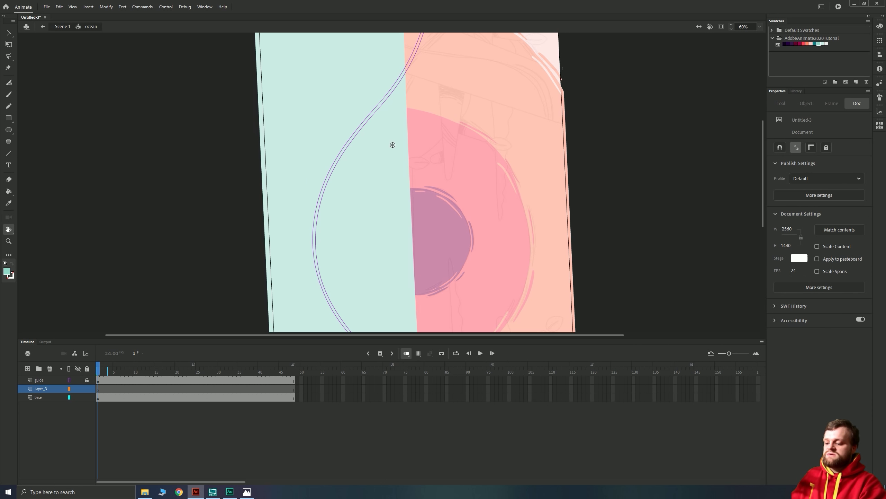
pyautogui.press('b')
pyautogui.hotkey('ctrl', '=')
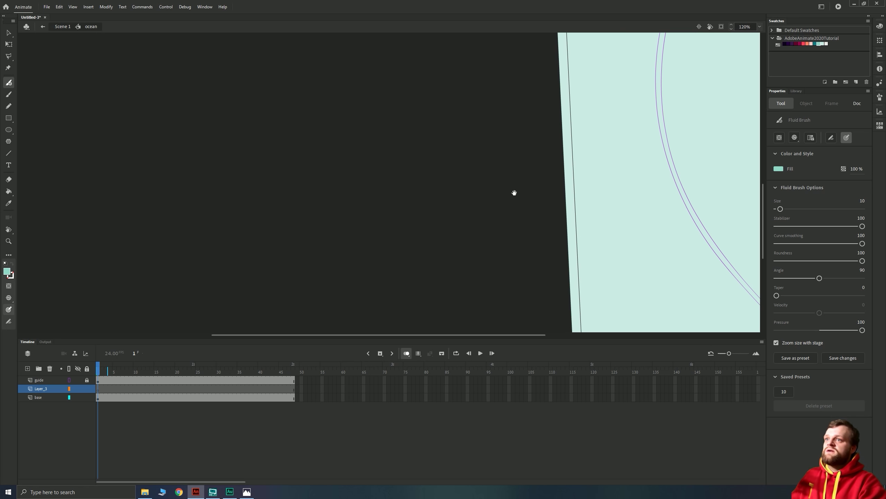
pyautogui.moveTo(513, 193); pyautogui.dragTo(264, 238)
pyautogui.moveTo(327, 171); pyautogui.dragTo(451, 157)
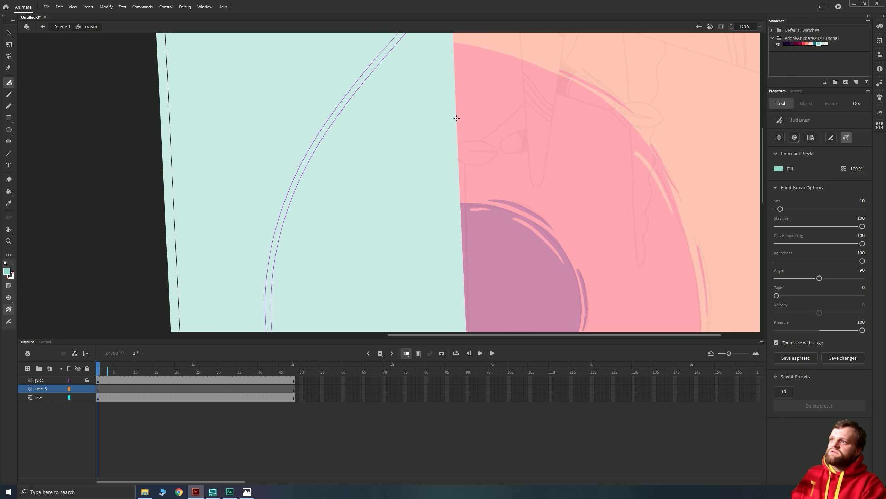
pyautogui.moveTo(456, 118)
pyautogui.mouseDown()
pyautogui.moveTo(464, 268)
pyautogui.moveTo(398, 151)
pyautogui.moveTo(430, 163)
pyautogui.moveTo(440, 314)
pyautogui.moveTo(433, 239)
pyautogui.mouseUp()
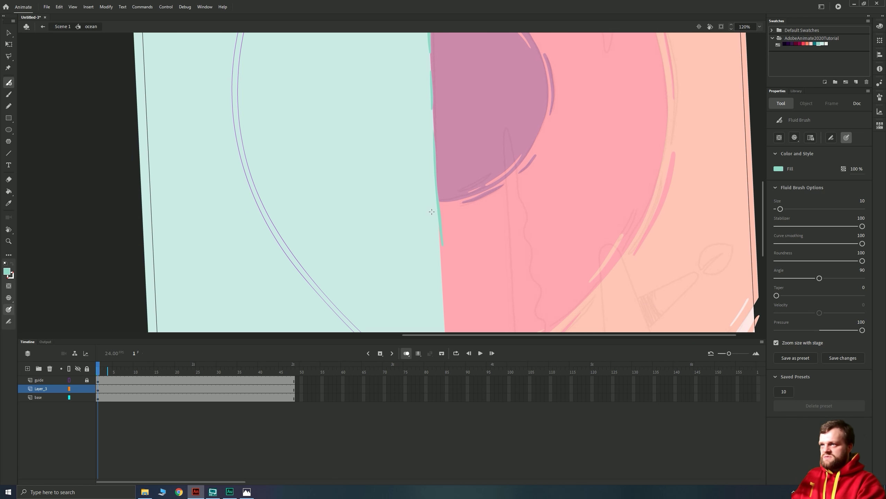
# Delete the last horizon stroke and brush replacement teal strokes further along the ocean's edge.
pyautogui.press('v')
pyautogui.click(438, 210)
pyautogui.press('Delete')
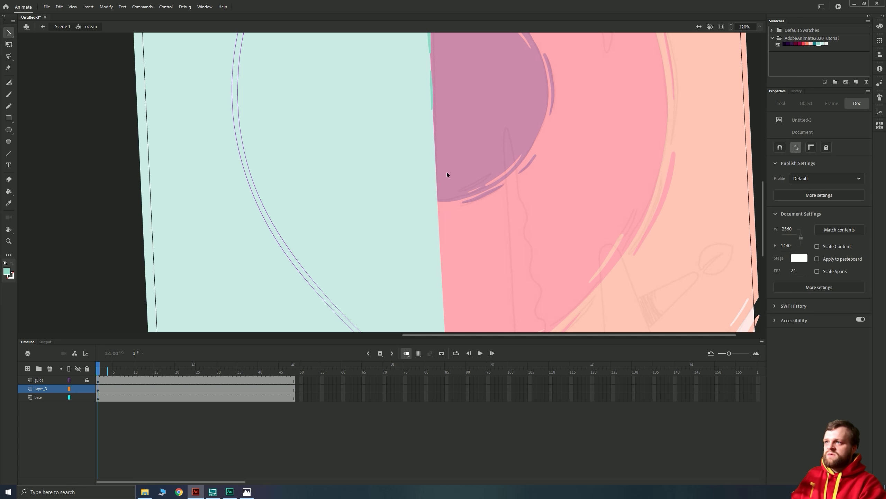
pyautogui.press('b')
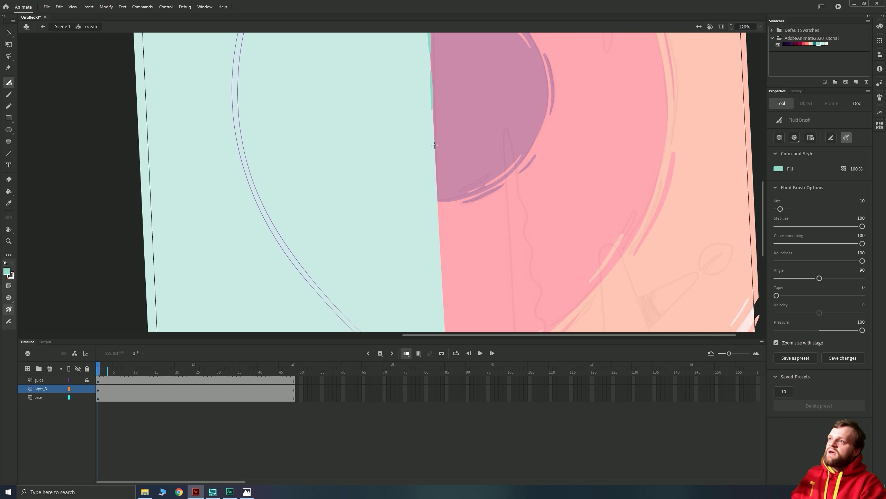
pyautogui.moveTo(435, 144)
pyautogui.mouseDown()
pyautogui.moveTo(438, 234)
pyautogui.moveTo(412, 202)
pyautogui.moveTo(428, 216)
pyautogui.moveTo(431, 269)
pyautogui.mouseUp()
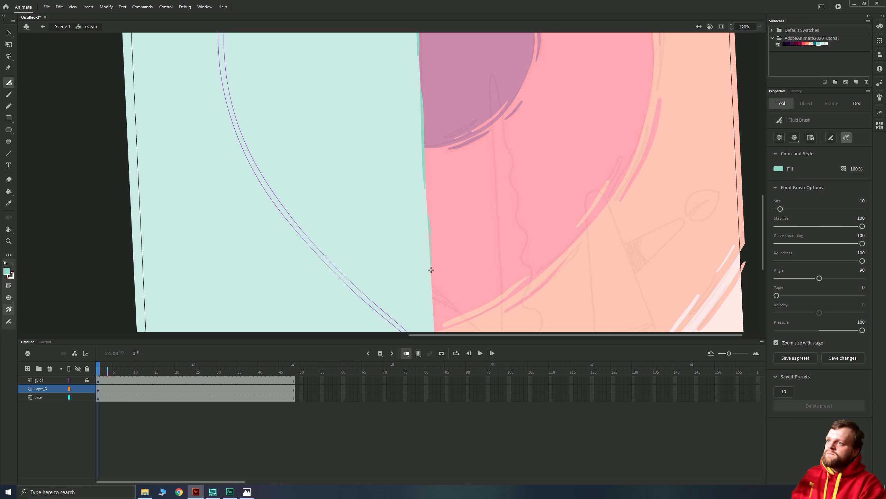
# Nudge the outermost new teal stroke slightly into the ocean shape, to X 1810 and Y 8.1, and deselect it.
pyautogui.press('v')
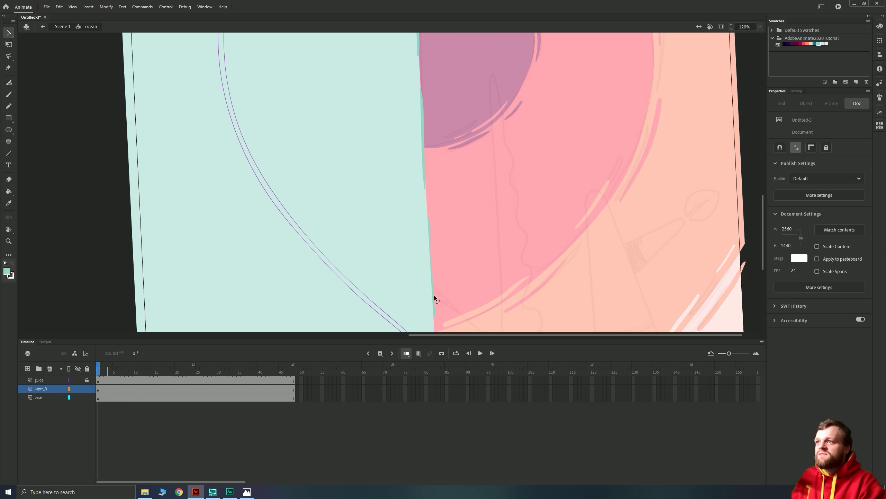
pyautogui.click(434, 299)
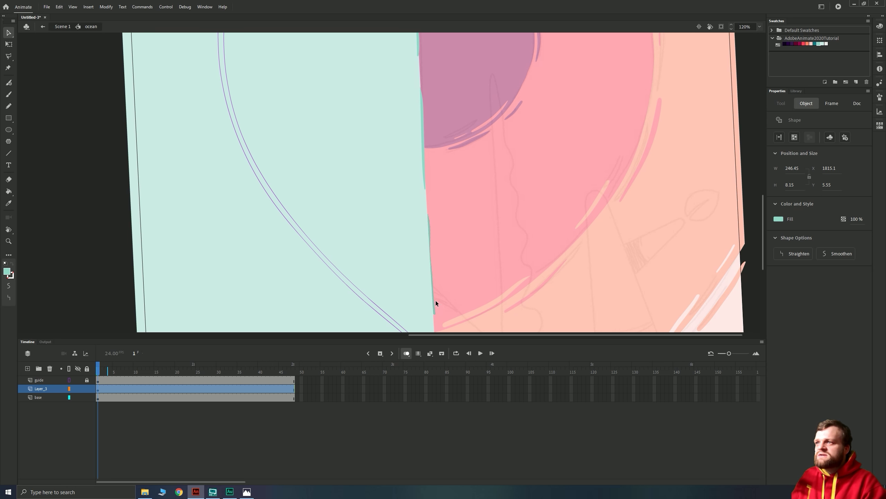
pyautogui.press('Up')
pyautogui.press('Up')
pyautogui.press('Up')
pyautogui.press('Left')
pyautogui.press('Left')
pyautogui.press('Left')
pyautogui.press('Left')
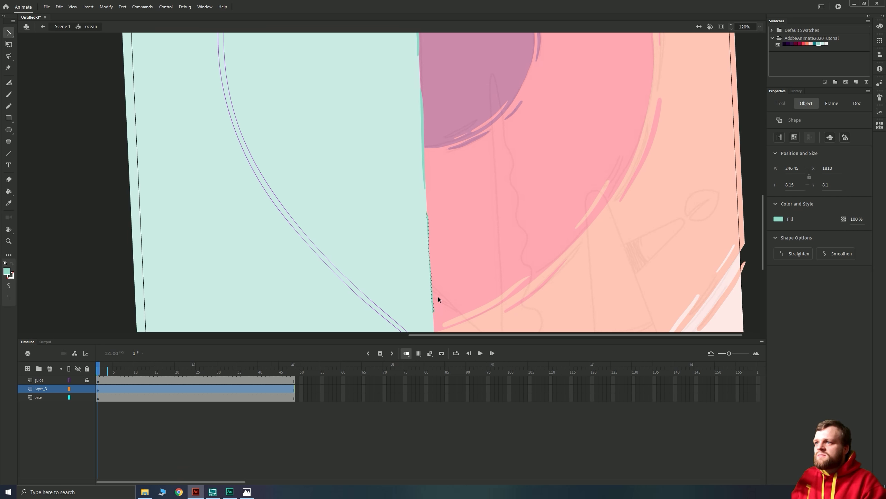
pyautogui.press('Up')
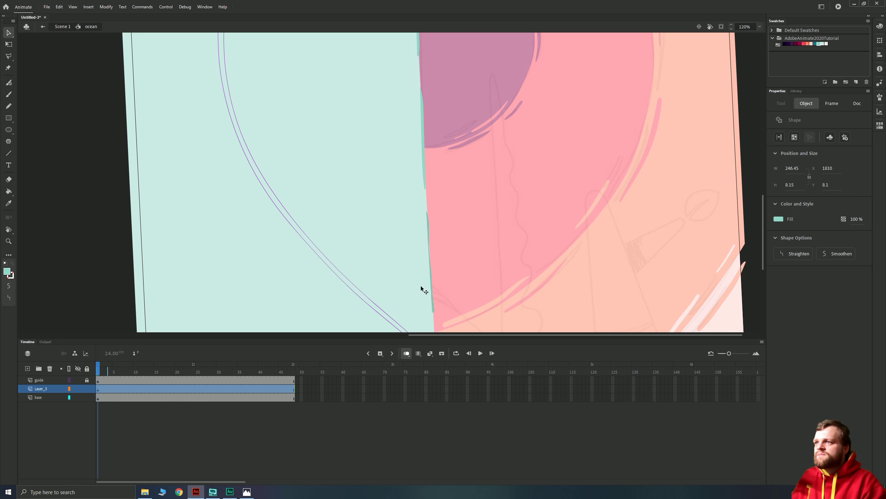
pyautogui.click(81, 221)
# Insert a blank keyframe at frame 3 of the teal horizon stroke layer.
pyautogui.press('space')
pyautogui.moveTo(312, 259)
pyautogui.mouseDown()
pyautogui.moveTo(301, 171)
pyautogui.moveTo(377, 244)
pyautogui.mouseUp()
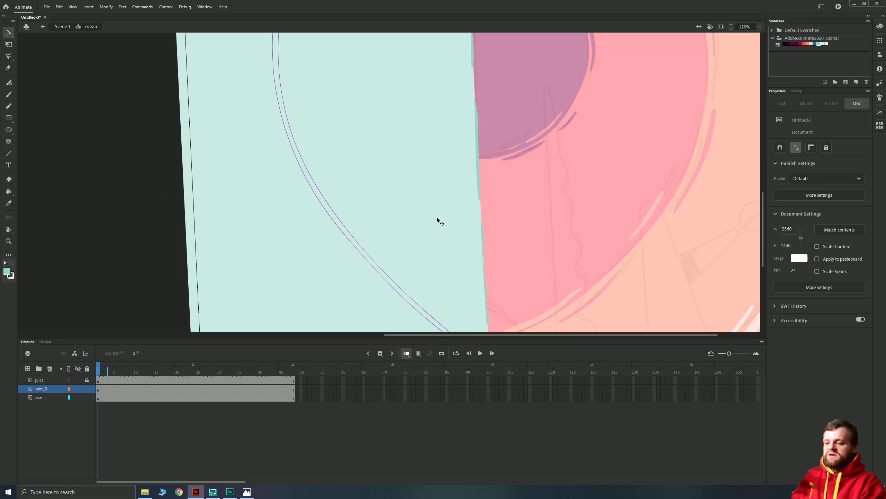
pyautogui.click(720, 27)
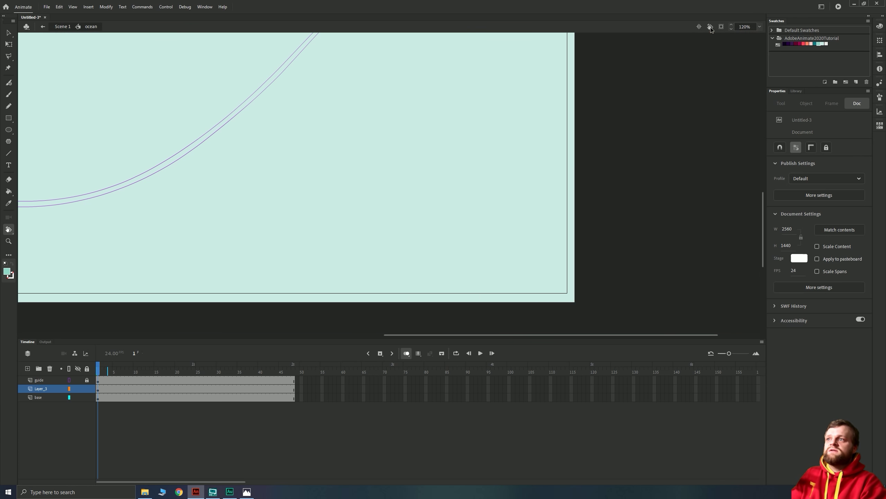
pyautogui.moveTo(332, 214); pyautogui.dragTo(589, 321)
pyautogui.hotkey('ctrl', '-')
pyautogui.moveTo(320, 174); pyautogui.dragTo(407, 278)
pyautogui.moveTo(425, 239); pyautogui.dragTo(420, 202)
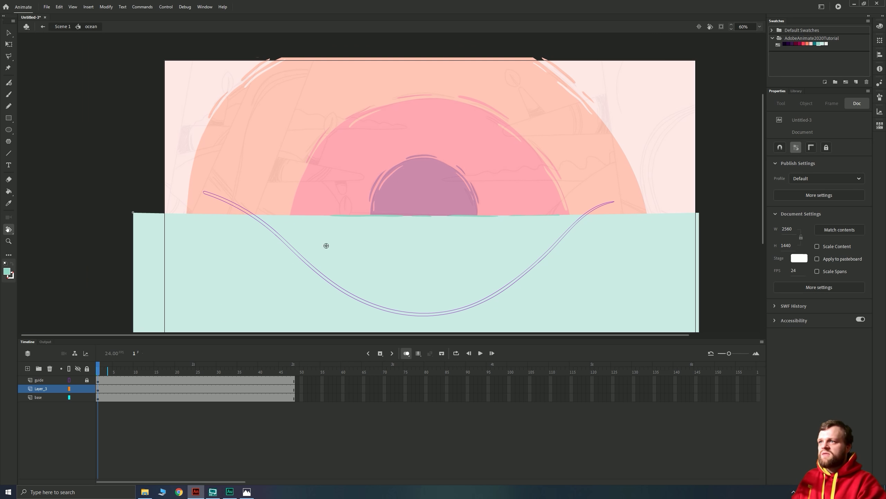
pyautogui.press('b')
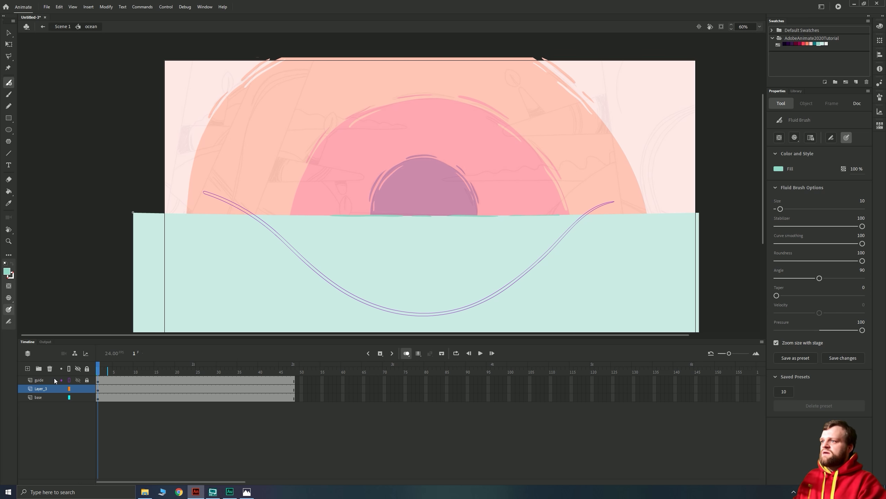
pyautogui.click(99, 390)
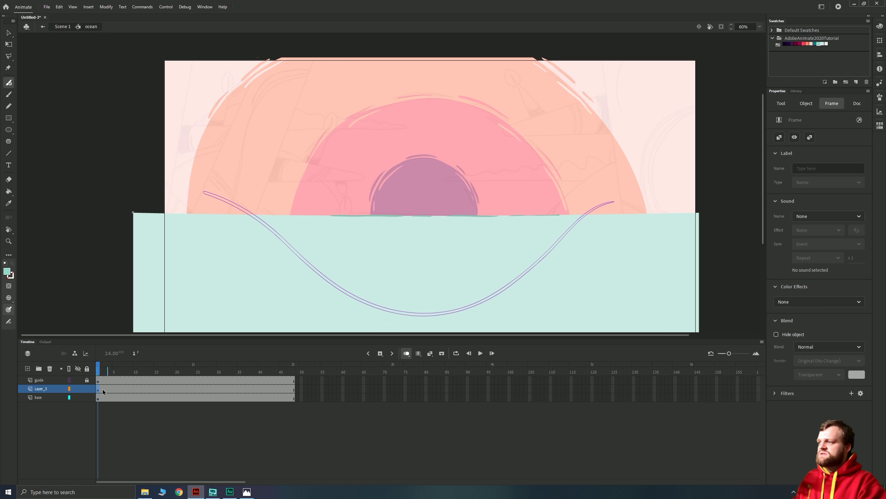
pyautogui.click(104, 390)
pyautogui.click(106, 391)
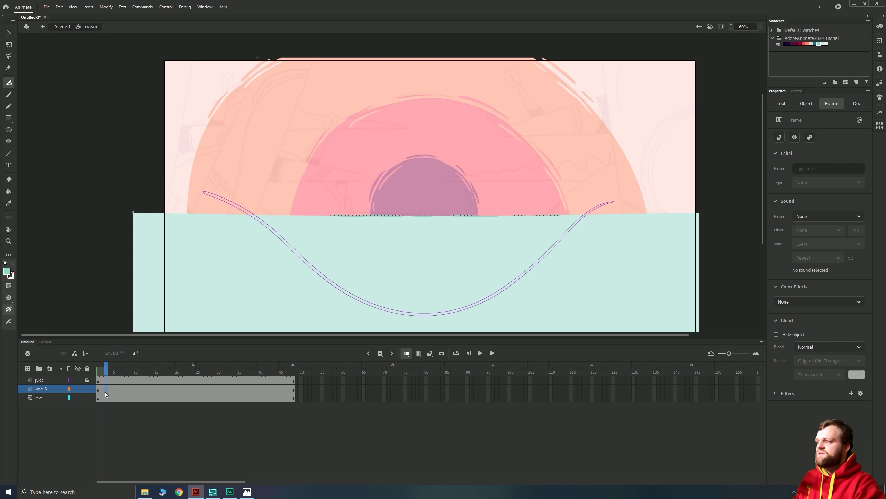
pyautogui.press('F7')
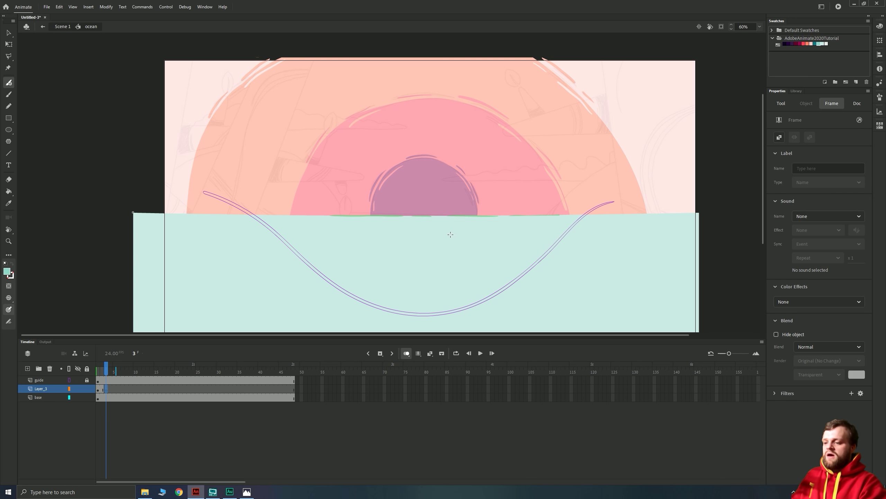
# Brush a fresh set of teal strokes along the ocean's horizon edge beneath the sun on frame 3, following the previous frame's strokes.
pyautogui.hotkey('shift', 'h')
pyautogui.moveTo(269, 254); pyautogui.dragTo(321, 134)
pyautogui.hotkey('ctrl', '=')
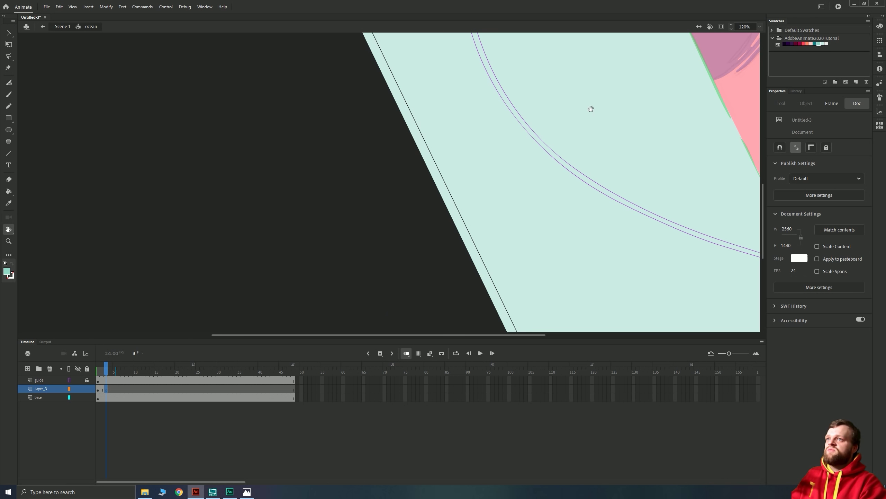
pyautogui.moveTo(591, 109); pyautogui.dragTo(364, 254)
pyautogui.moveTo(382, 177); pyautogui.dragTo(438, 258)
pyautogui.hotkey('shift', 'b')
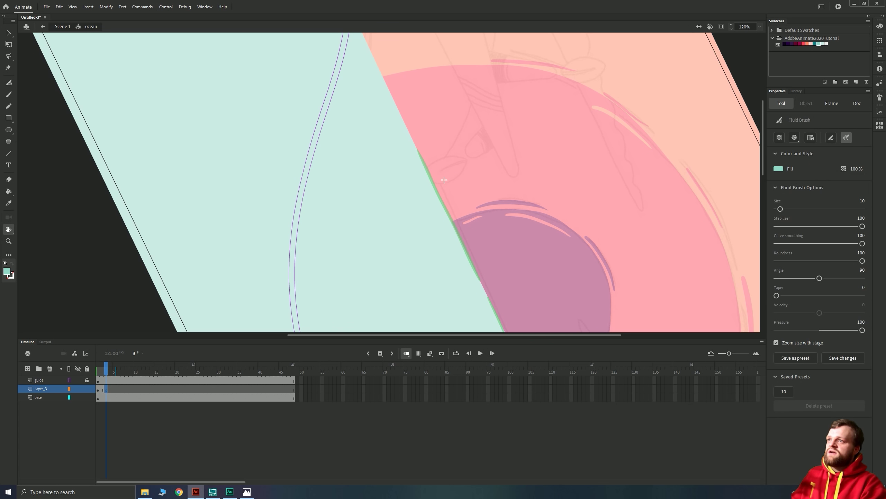
pyautogui.moveTo(417, 149); pyautogui.dragTo(480, 279)
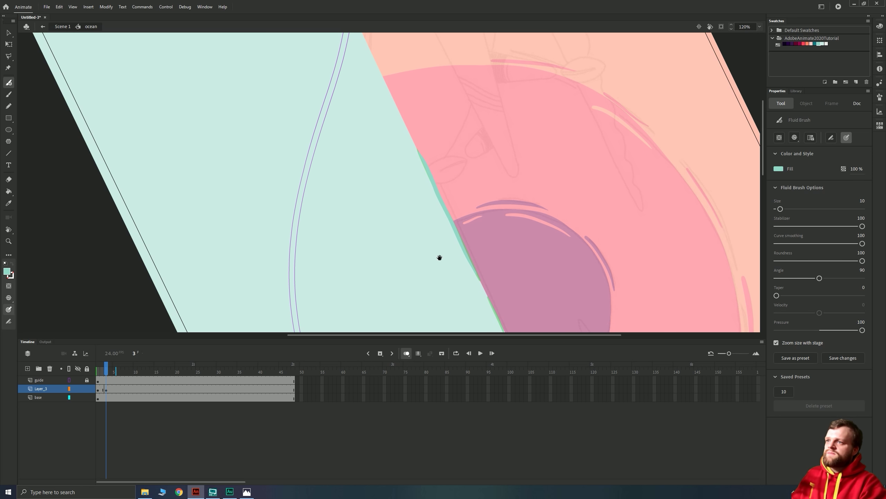
pyautogui.moveTo(440, 258)
pyautogui.mouseDown()
pyautogui.moveTo(392, 165)
pyautogui.moveTo(409, 202)
pyautogui.mouseUp()
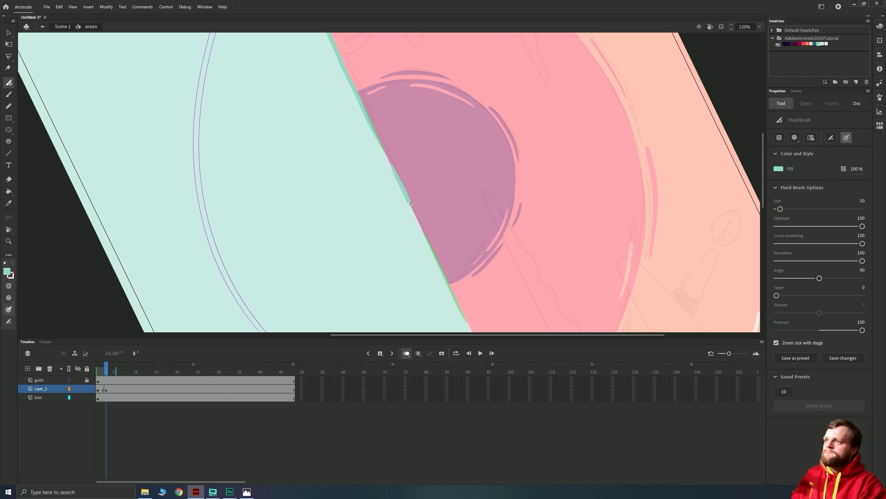
pyautogui.moveTo(415, 251)
pyautogui.mouseDown()
pyautogui.moveTo(375, 182)
pyautogui.moveTo(391, 185)
pyautogui.moveTo(426, 251)
pyautogui.moveTo(372, 185)
pyautogui.mouseUp()
pyautogui.moveTo(403, 212); pyautogui.dragTo(429, 259)
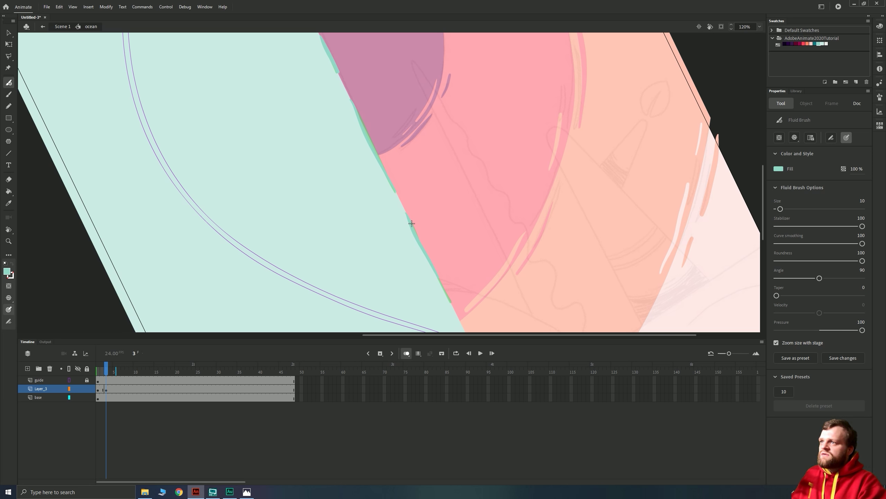
pyautogui.moveTo(411, 224); pyautogui.dragTo(449, 301)
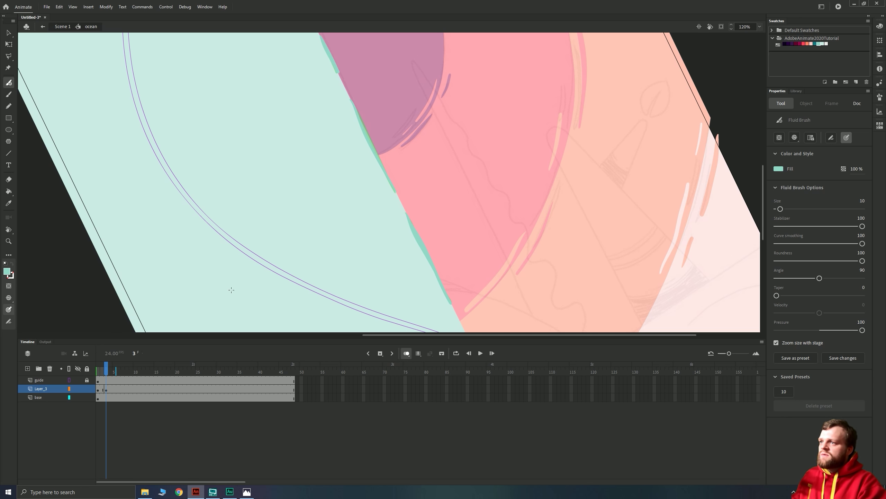
# Insert a blank keyframe at frame 5 and brush slightly varied teal strokes over the previous ones along the horizon edge.
pyautogui.click(114, 389)
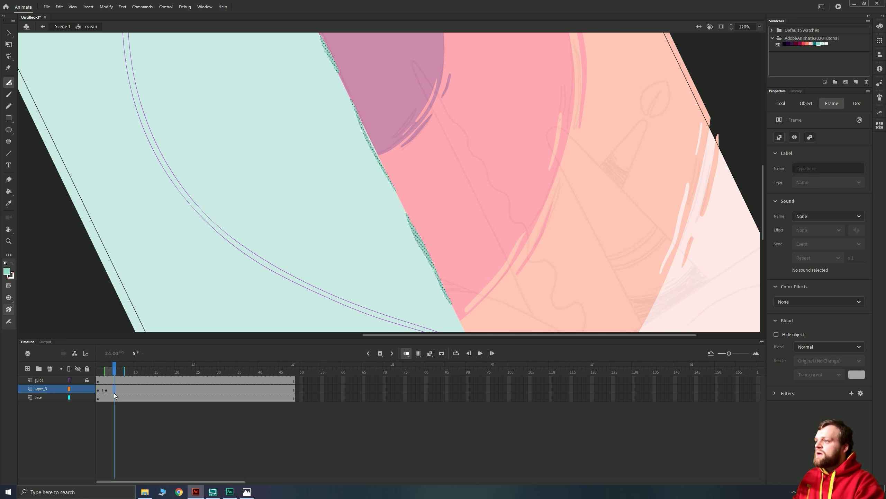
pyautogui.press('F7')
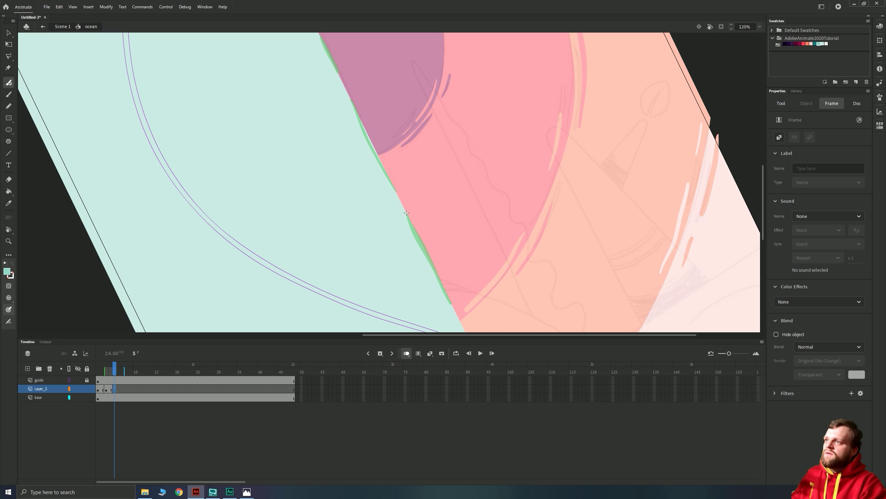
pyautogui.moveTo(406, 212); pyautogui.dragTo(454, 306)
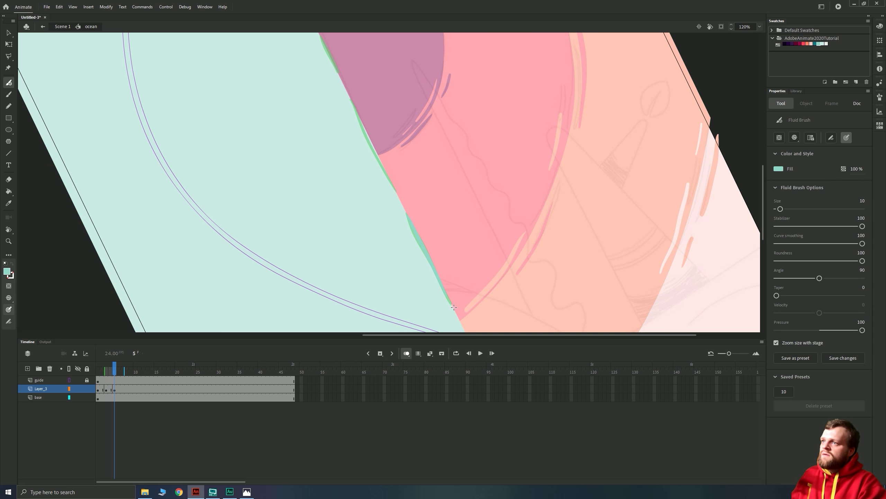
pyautogui.moveTo(339, 184); pyautogui.dragTo(395, 257)
pyautogui.moveTo(406, 172); pyautogui.dragTo(443, 253)
pyautogui.scroll(5, 369, 198)
pyautogui.hscroll(-3, 390, 211)
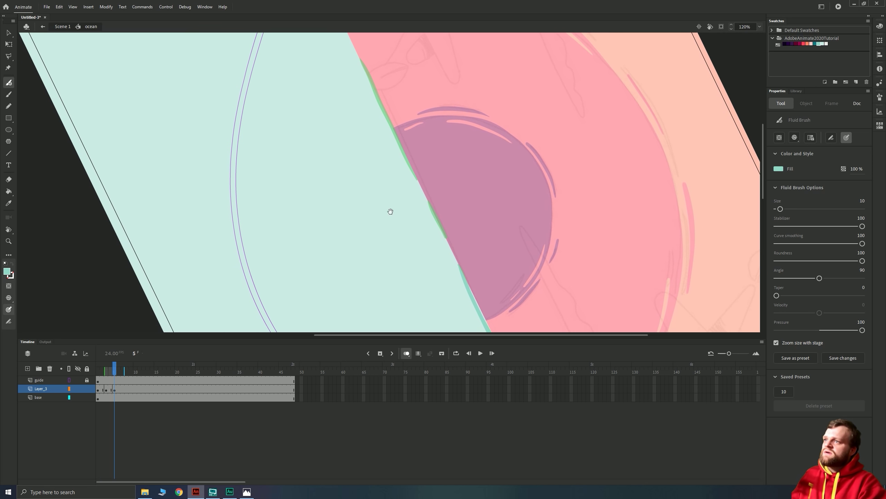
pyautogui.moveTo(432, 206); pyautogui.dragTo(443, 234)
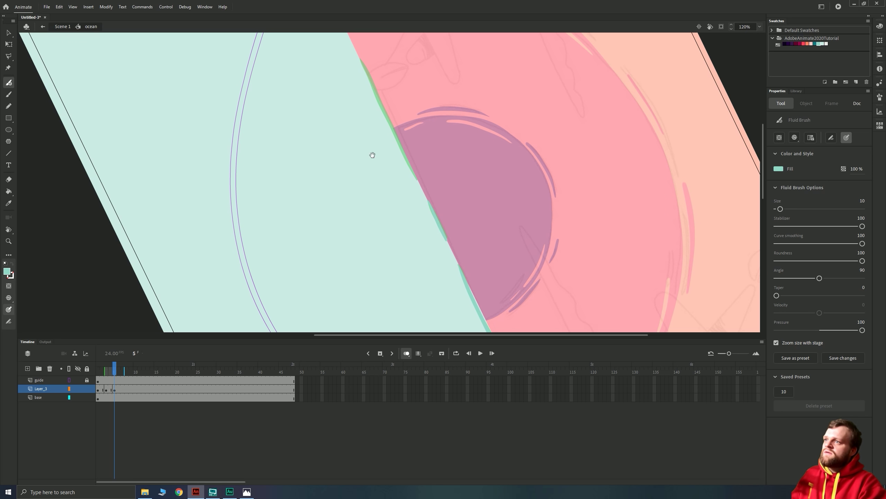
pyautogui.scroll(4, 371, 155)
pyautogui.hscroll(-3, 372, 155)
pyautogui.moveTo(407, 131); pyautogui.dragTo(451, 225)
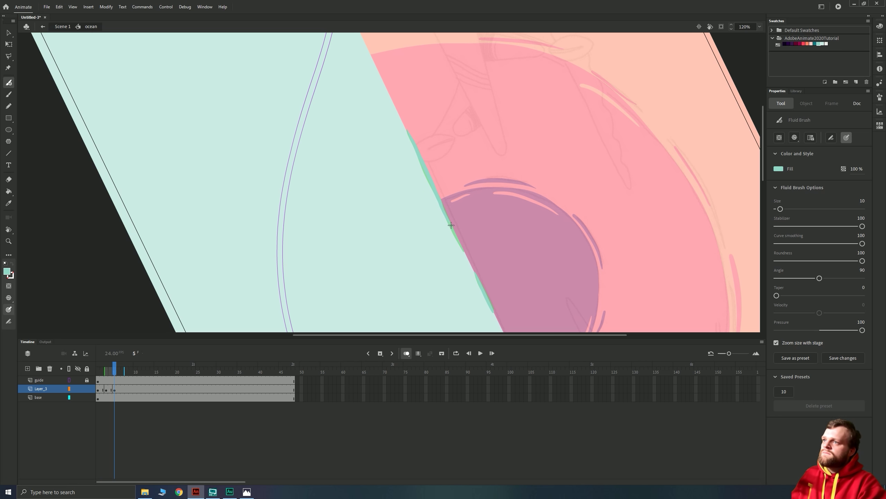
# Insert a blank keyframe at frame 7 and brush another variation of the teal strokes along the horizon edge.
pyautogui.click(123, 388)
pyautogui.press('F7')
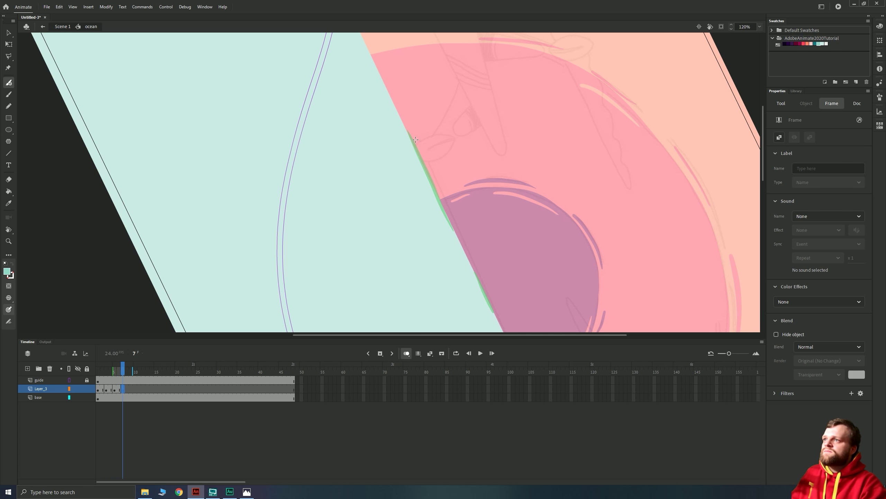
pyautogui.moveTo(408, 132); pyautogui.dragTo(462, 246)
pyautogui.moveTo(443, 288)
pyautogui.mouseDown()
pyautogui.moveTo(395, 211)
pyautogui.moveTo(441, 227)
pyautogui.moveTo(445, 236)
pyautogui.moveTo(371, 167)
pyautogui.moveTo(442, 257)
pyautogui.mouseUp()
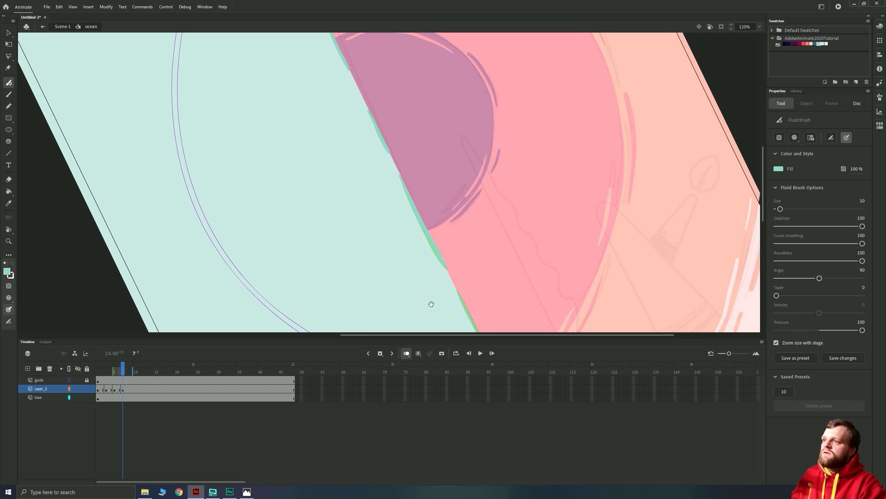
pyautogui.moveTo(468, 317)
pyautogui.mouseDown()
pyautogui.moveTo(401, 198)
pyautogui.moveTo(429, 250)
pyautogui.mouseUp()
pyautogui.hotkey('ctrl', '-')
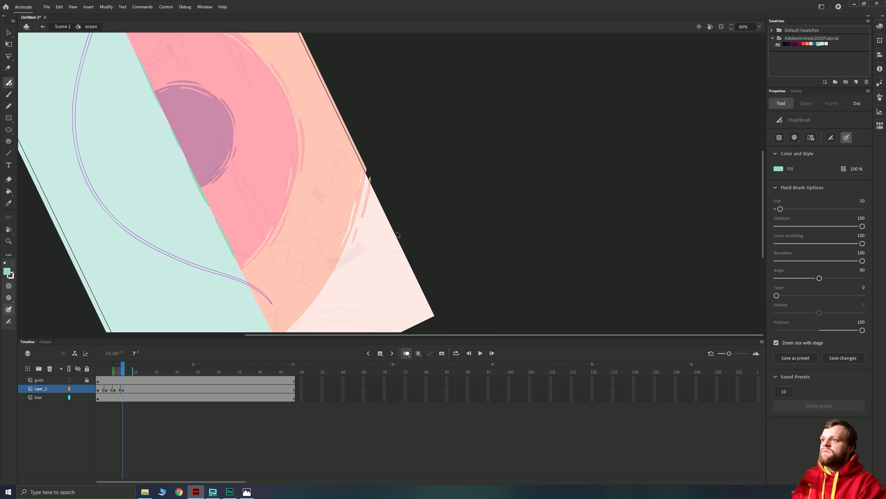
# Repeat the stroke keyframes from frames 1 to 8 along their layer up to frame 48, and play the animation from frame 1.
pyautogui.click(710, 27)
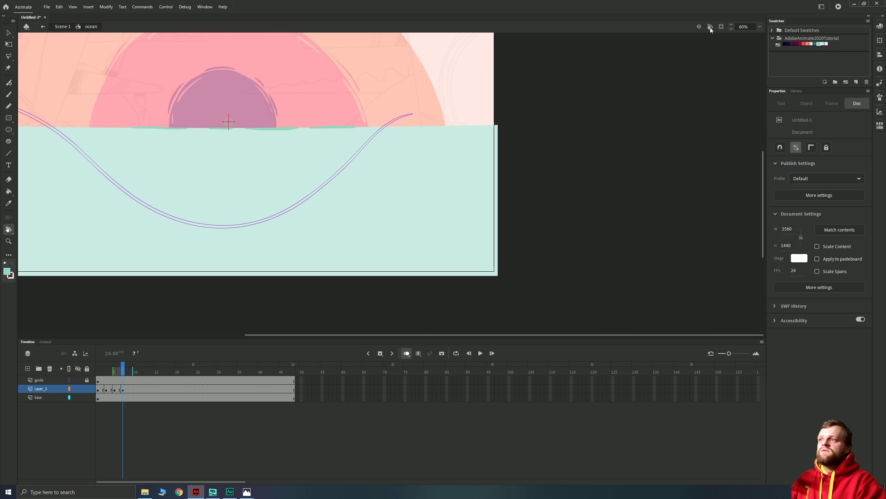
pyautogui.click(9, 33)
pyautogui.moveTo(259, 147); pyautogui.dragTo(466, 249)
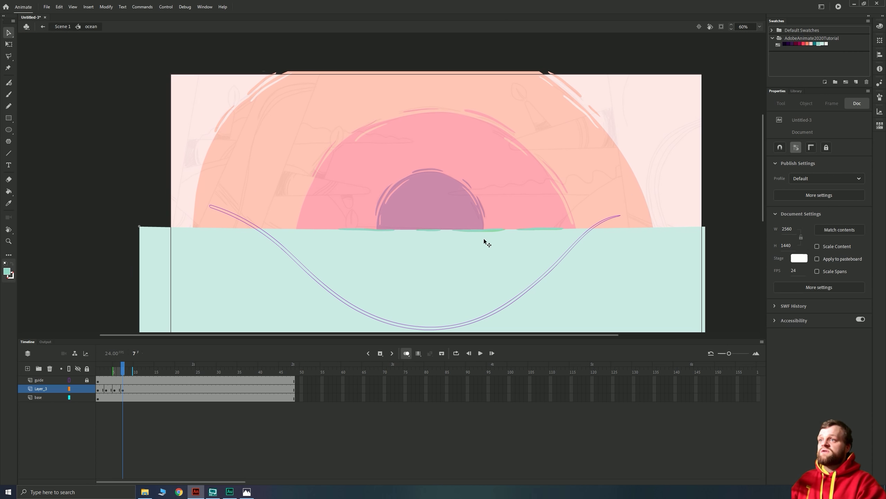
pyautogui.moveTo(97, 390); pyautogui.dragTo(127, 388)
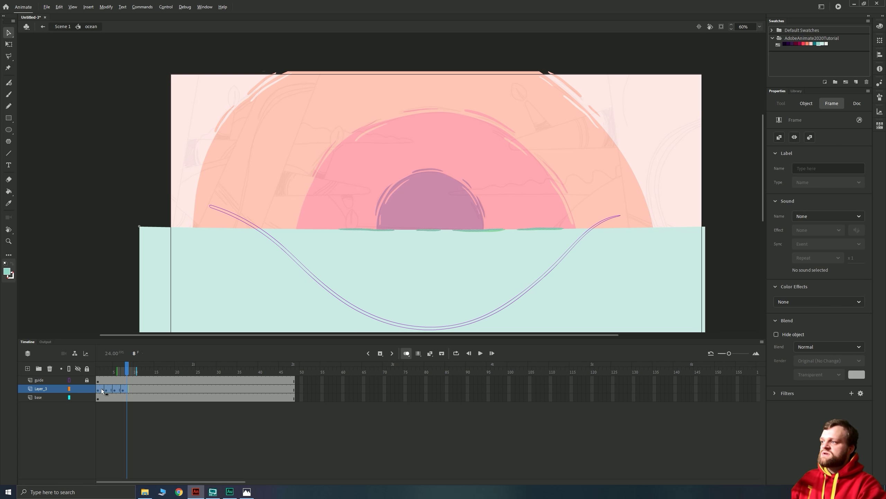
pyautogui.moveTo(138, 388); pyautogui.dragTo(272, 389)
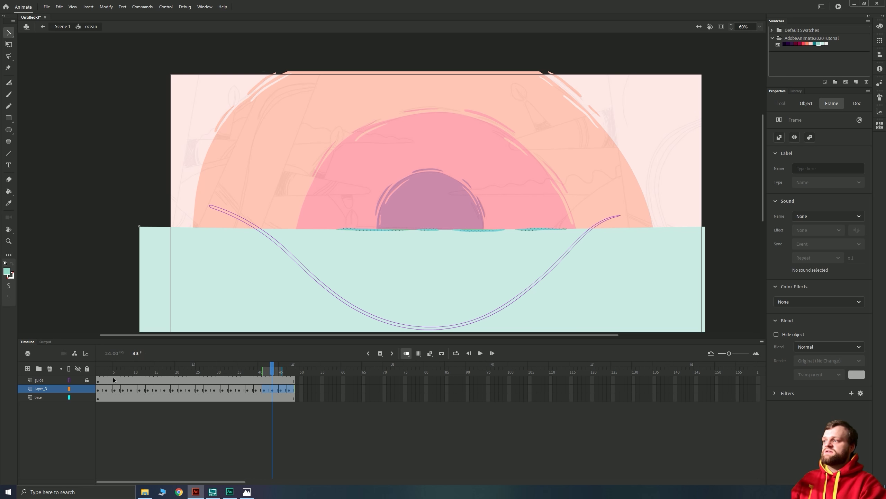
pyautogui.click(99, 380)
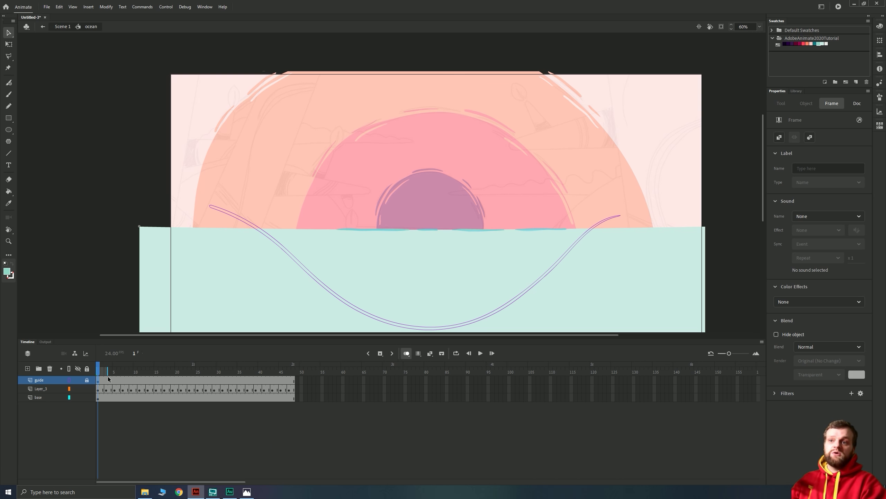
pyautogui.press('Return')
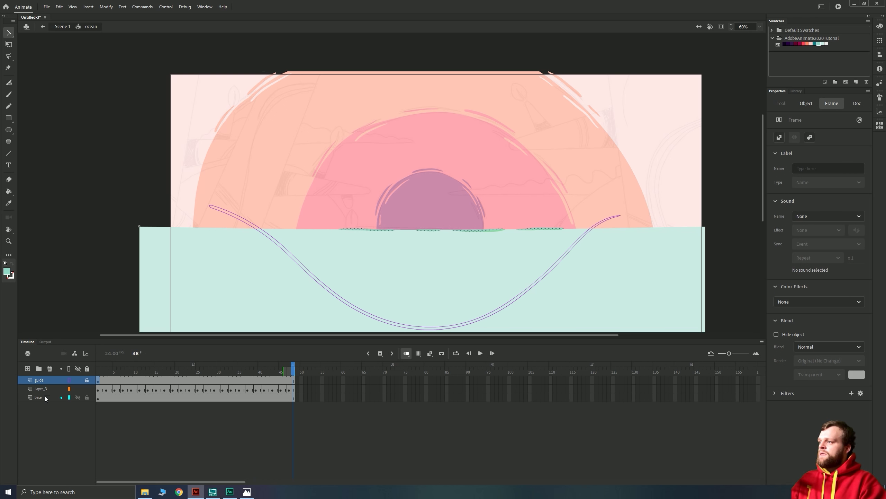
# Add a new layer between guide and the horizon stroke layer, and select its frame 1.
pyautogui.click(34, 387)
pyautogui.click(27, 368)
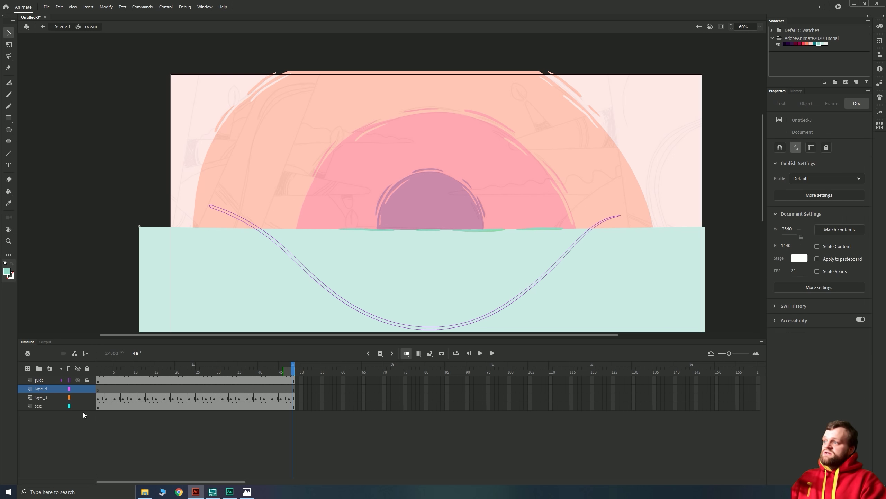
pyautogui.click(99, 390)
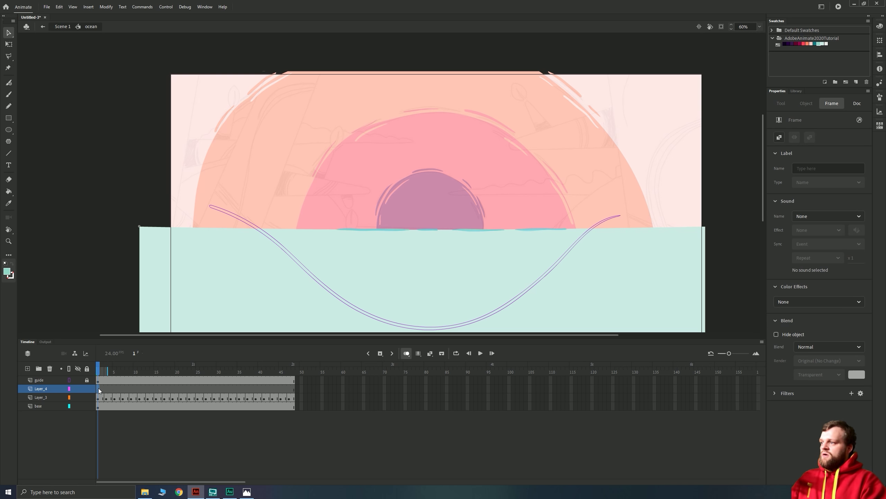
# Reduce the Fluid Brush stabilizer to 51 and brush a long thin teal stroke on the water, crossing the guide curve's descending side.
pyautogui.press('b')
pyautogui.hotkey('shift', 'h')
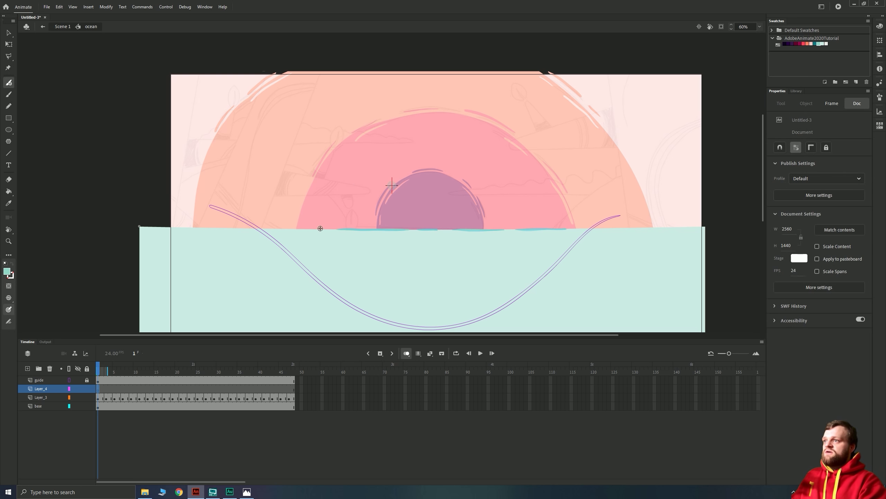
pyautogui.moveTo(319, 231)
pyautogui.mouseDown()
pyautogui.moveTo(283, 244)
pyautogui.moveTo(283, 200)
pyautogui.moveTo(287, 212)
pyautogui.moveTo(306, 124)
pyautogui.moveTo(267, 131)
pyautogui.moveTo(371, 192)
pyautogui.mouseUp()
pyautogui.press('b')
pyautogui.moveTo(389, 200); pyautogui.dragTo(391, 202)
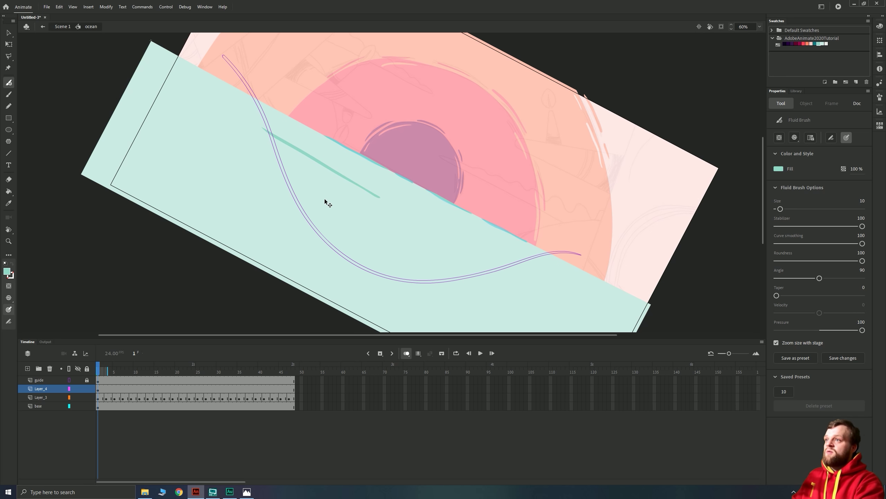
pyautogui.hotkey('ctrl', 'z')
pyautogui.moveTo(861, 226); pyautogui.dragTo(811, 225)
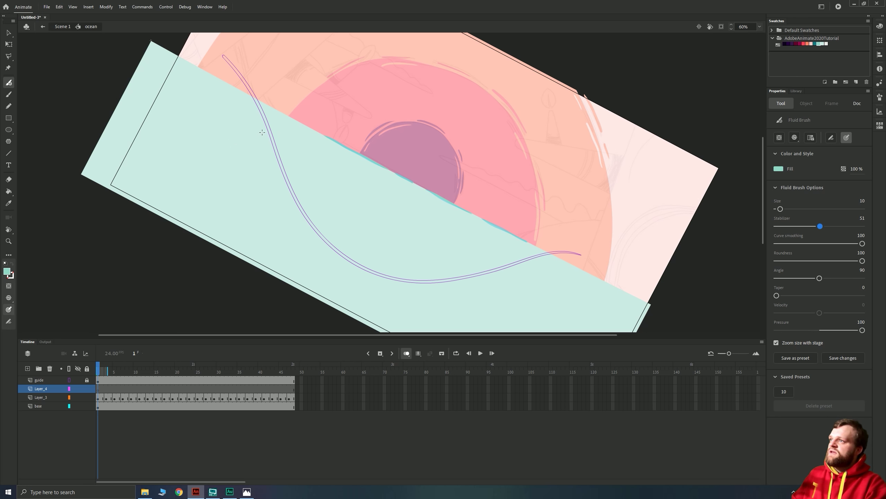
pyautogui.moveTo(262, 132); pyautogui.dragTo(363, 190)
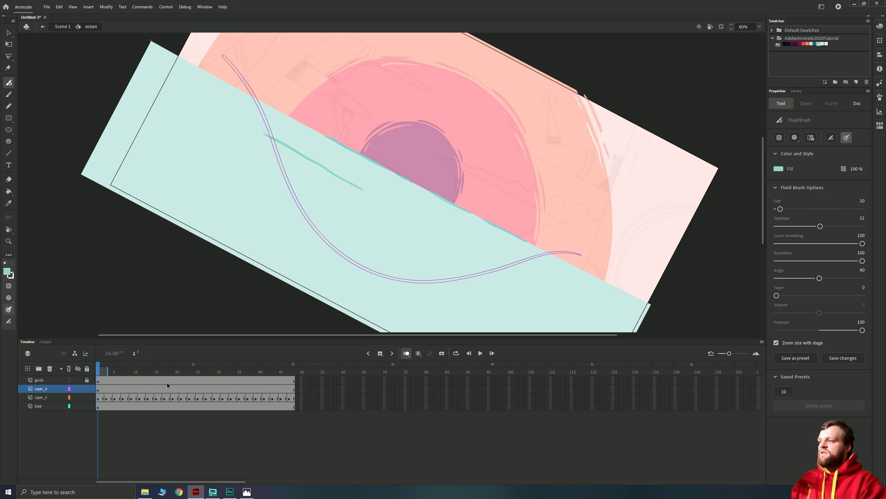
# Insert a blank keyframe at frame 48 of Layer_4 and brush a slightly longer teal stroke over the first one's position.
pyautogui.click(293, 389)
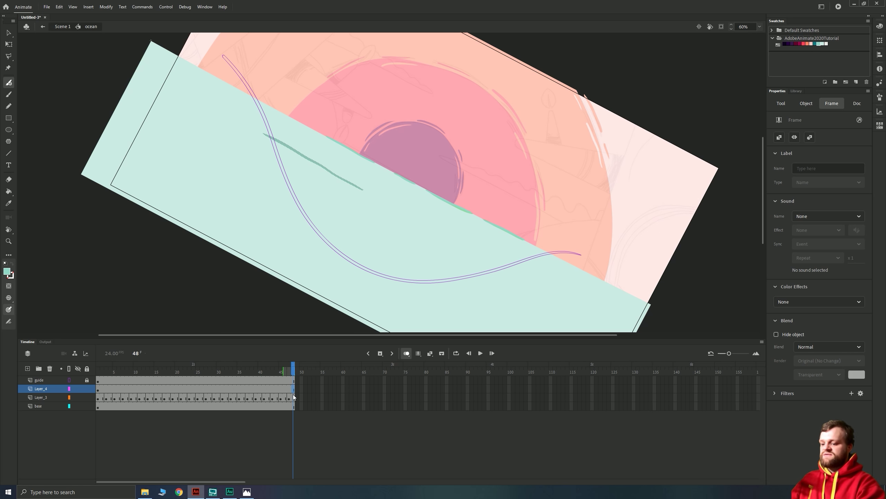
pyautogui.click(293, 394)
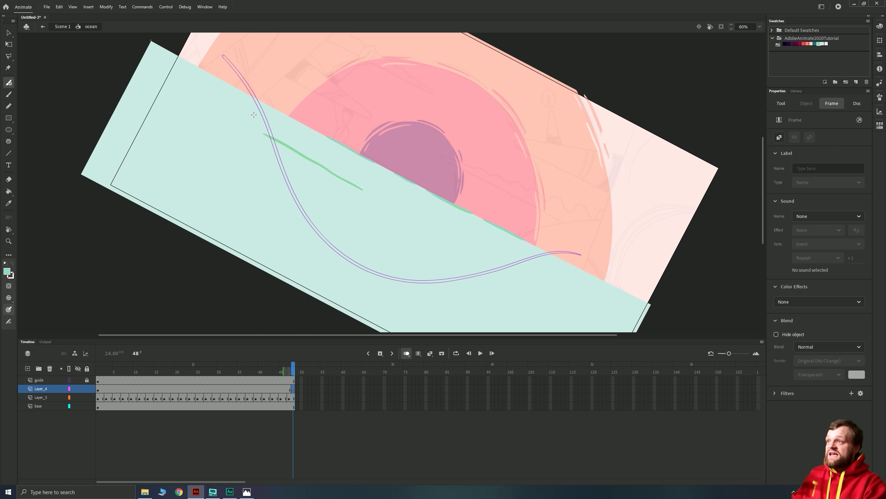
pyautogui.moveTo(263, 134); pyautogui.dragTo(349, 182)
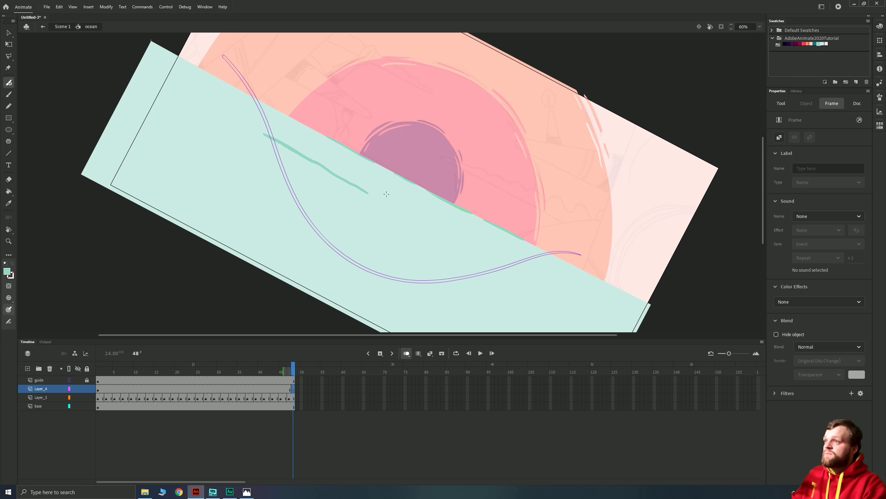
# Move the frame 48 stroke slightly away from the horizon and along its own direction, just below the frame 1 stroke.
pyautogui.press('v')
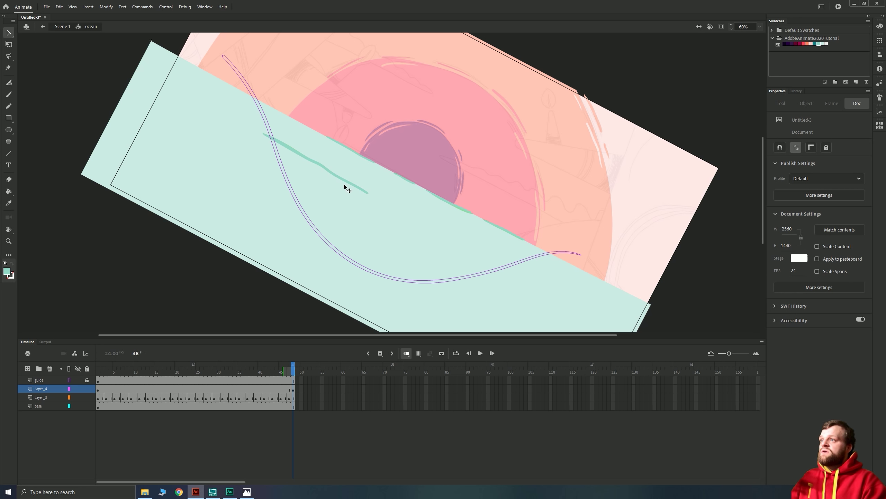
pyautogui.click(341, 180)
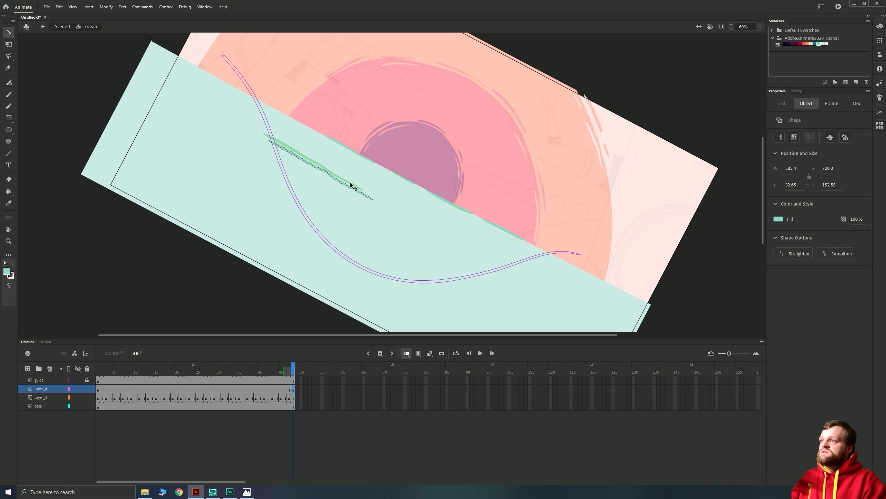
pyautogui.moveTo(351, 184); pyautogui.dragTo(354, 186)
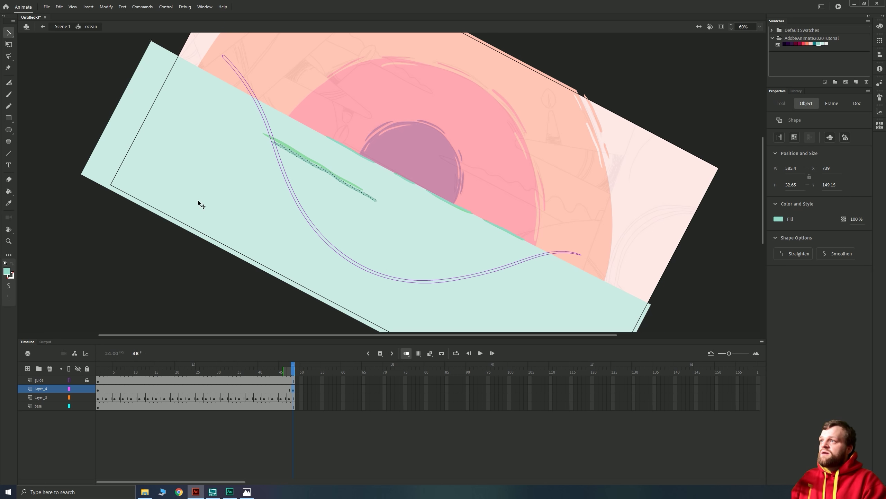
pyautogui.click(250, 212)
# Examine the water strokes up close, comparing frame 1 with frame 48 of Layer_4.
pyautogui.scroll(3, 284, 192)
pyautogui.press('alt')
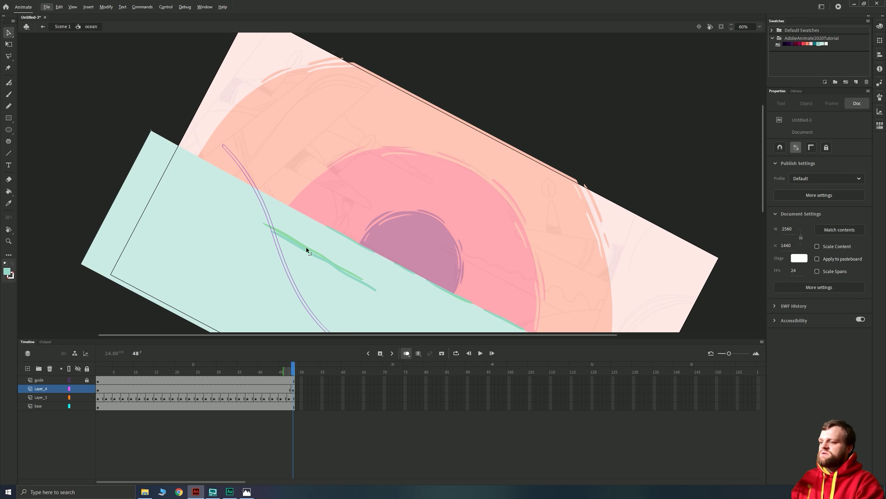
pyautogui.hotkey('ctrl', '=')
pyautogui.hotkey('ctrl', '=')
pyautogui.press('space')
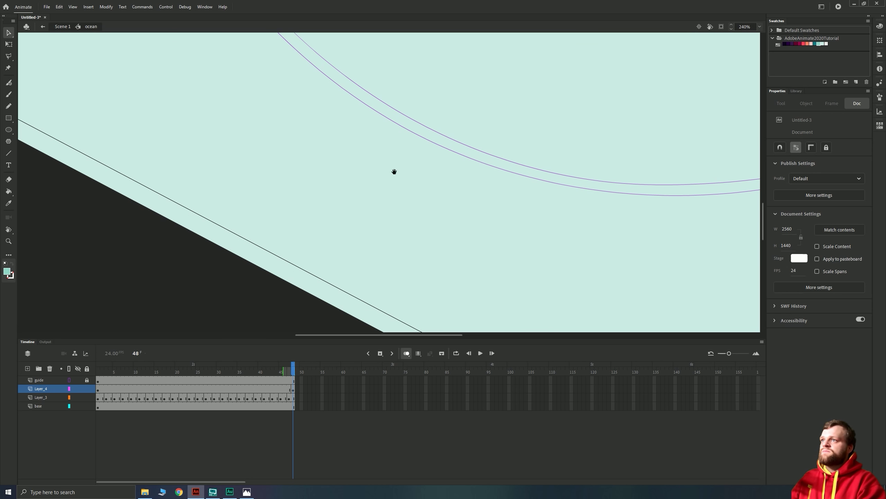
pyautogui.moveTo(394, 170); pyautogui.dragTo(370, 325)
pyautogui.moveTo(433, 122); pyautogui.dragTo(383, 311)
pyautogui.moveTo(333, 207); pyautogui.dragTo(527, 278)
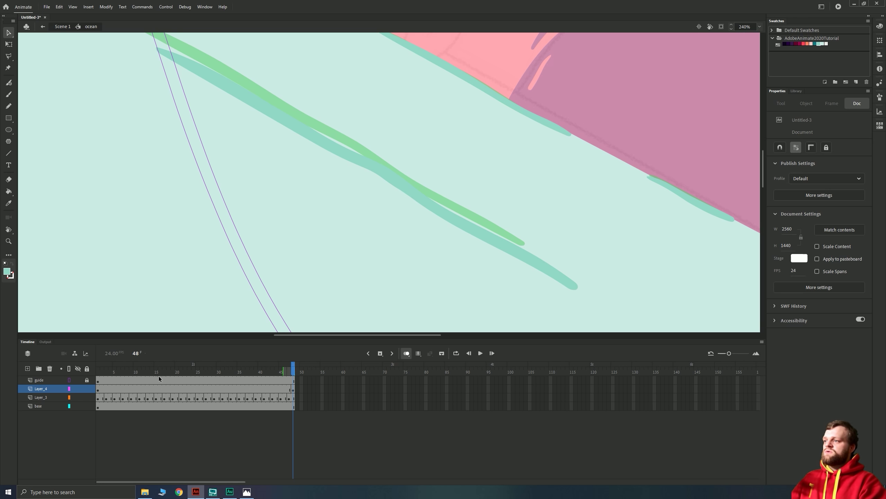
pyautogui.click(103, 389)
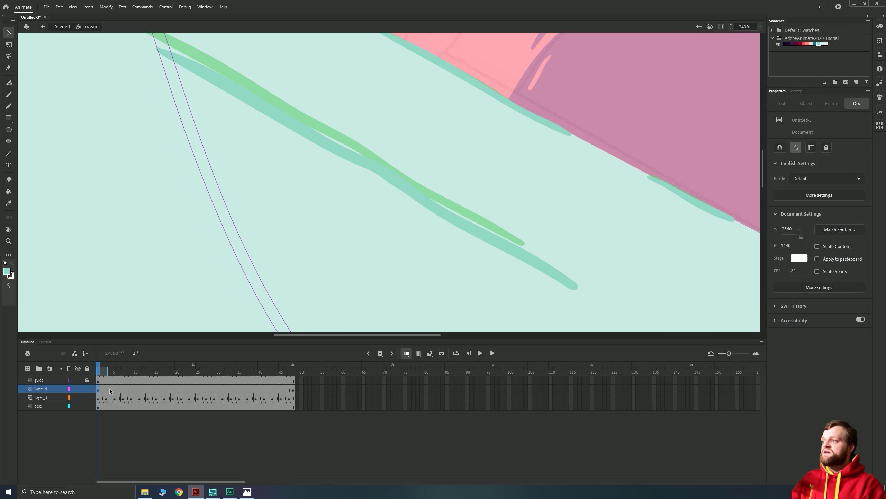
pyautogui.click(292, 389)
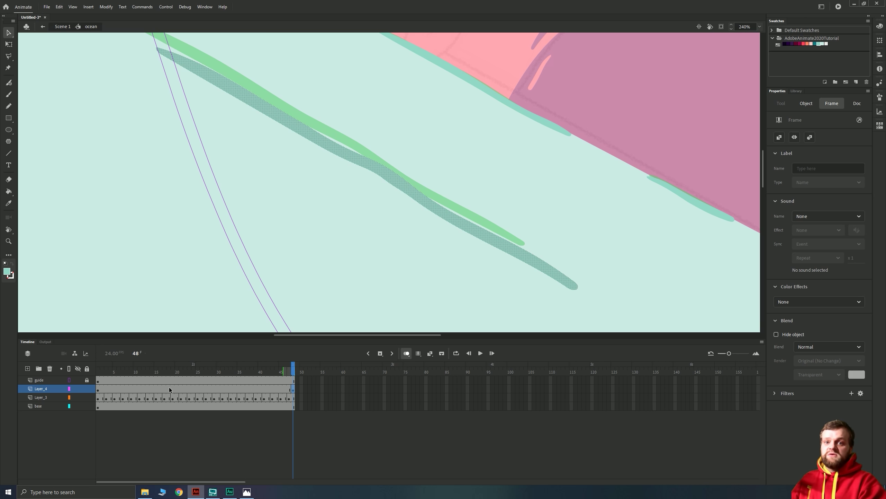
# Create a shape tween on Layer_4 between the stroke keyframes at frames 1 and 48.
pyautogui.click(194, 388)
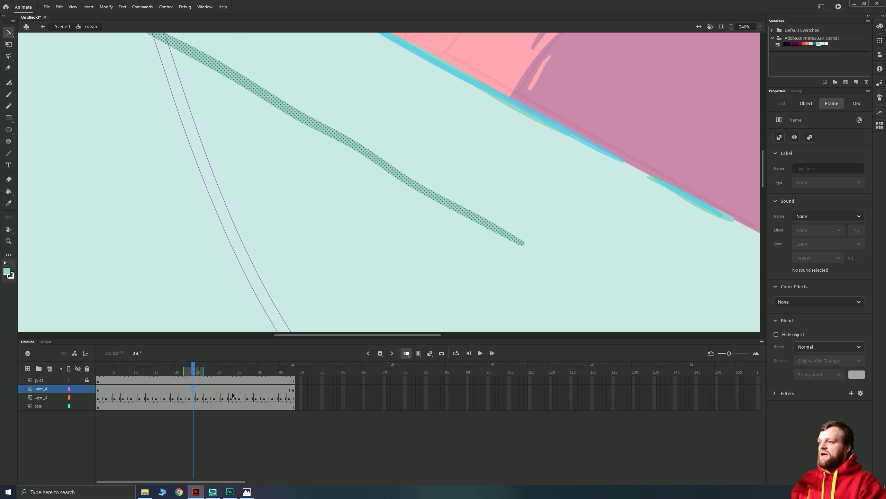
pyautogui.rightClick(181, 388)
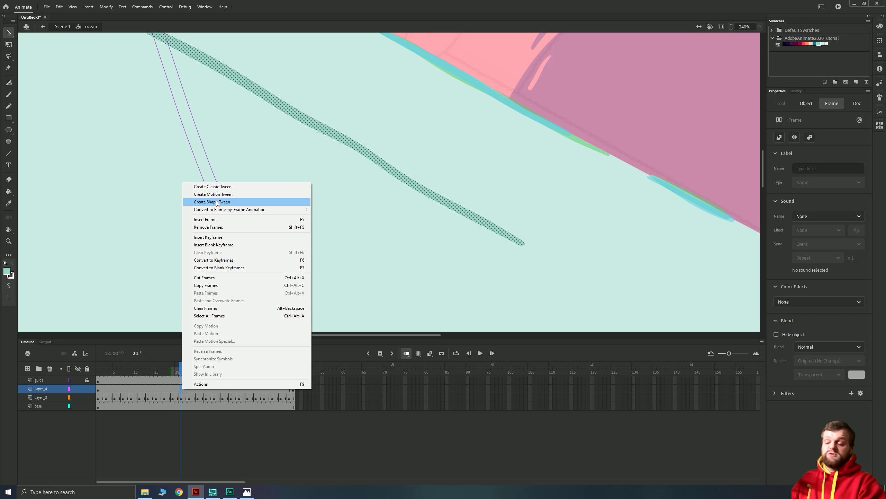
pyautogui.click(216, 203)
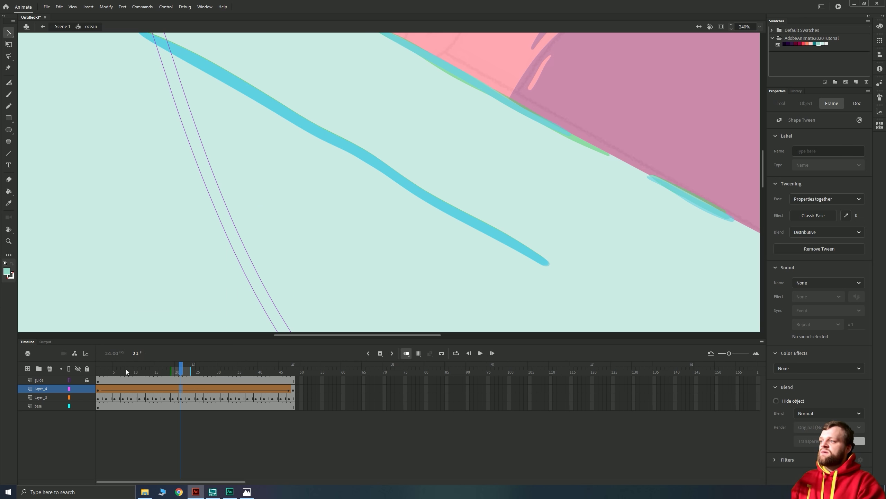
# Play the tweened stroke from frame 1, reset the stage rotation so the horizon is level, and play it again.
pyautogui.click(99, 380)
pyautogui.press('Return')
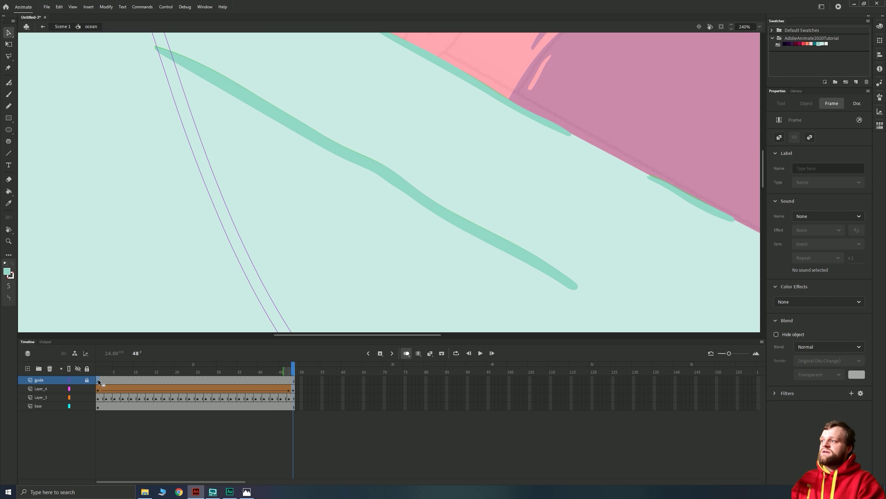
pyautogui.click(98, 380)
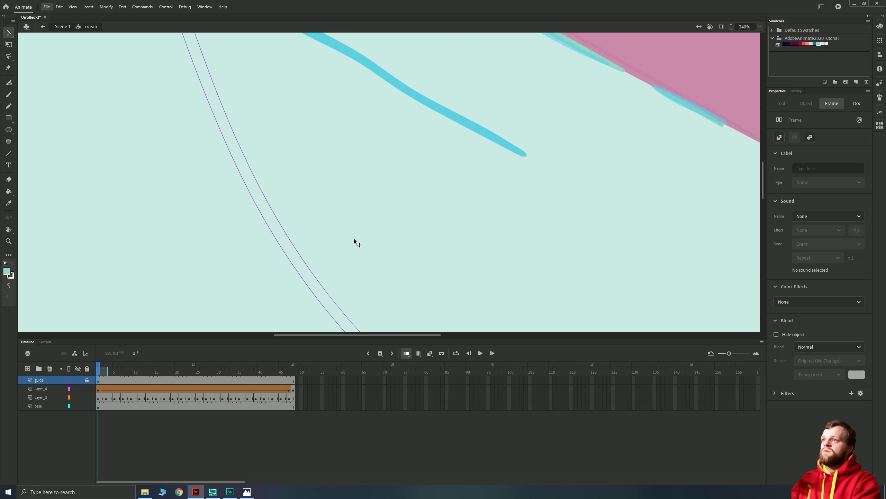
pyautogui.scroll(-5, 354, 238)
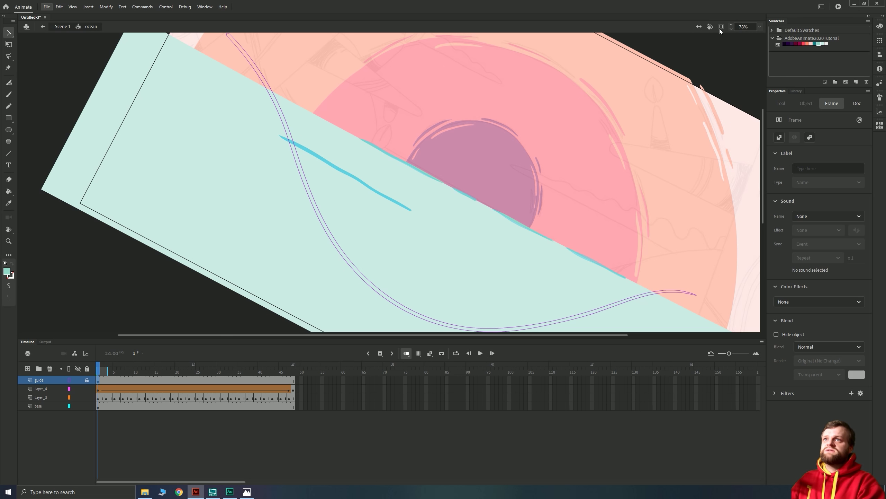
pyautogui.doubleClick(712, 27)
pyautogui.press('Return')
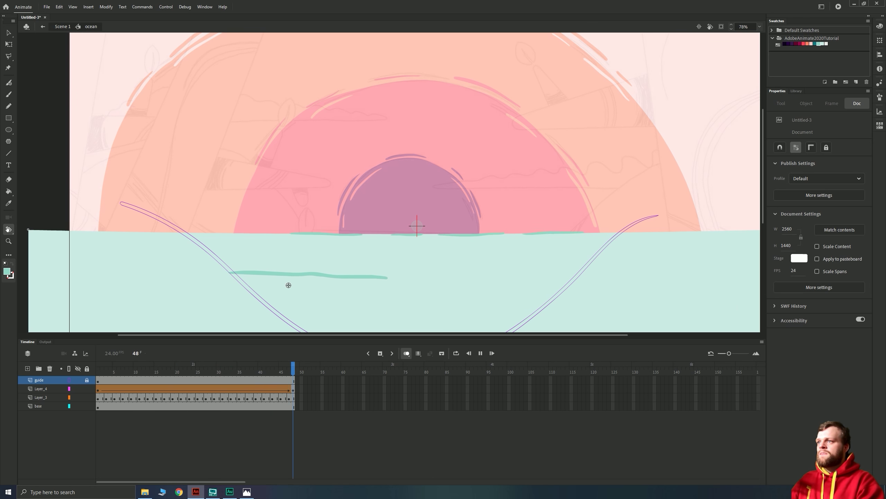
# Insert keyframes at frames 10 and 39 of the Layer_4 shape tween.
pyautogui.click(101, 391)
pyautogui.click(144, 390)
pyautogui.click(136, 391)
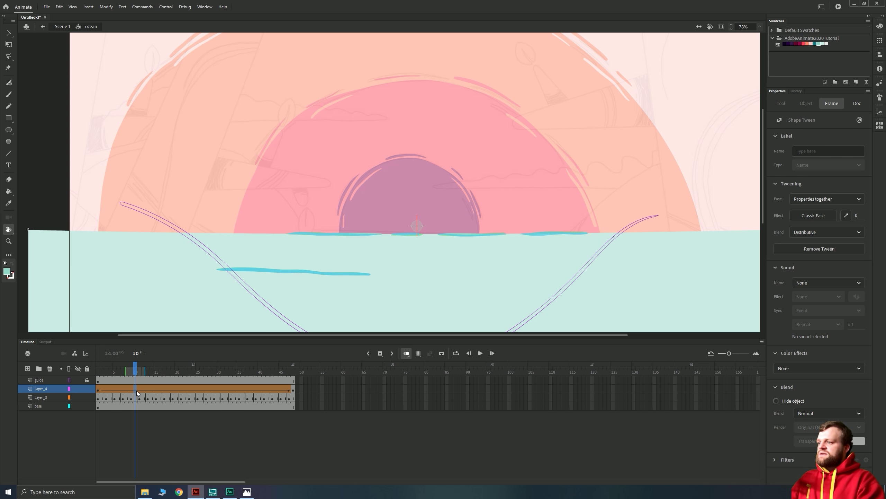
pyautogui.click(256, 390)
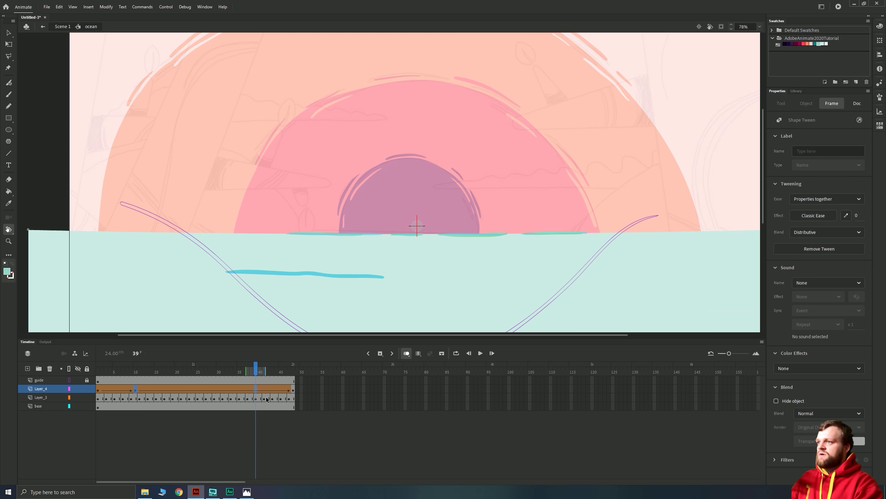
pyautogui.press('F6')
pyautogui.click(256, 390)
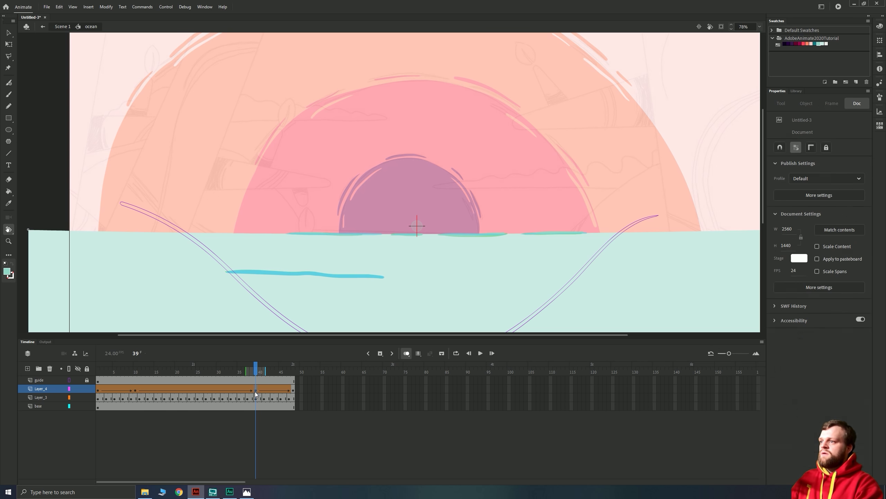
# Recolor the Layer_4 stroke at frames 48 and 1 with the pale mint swatch that matches the water.
pyautogui.click(293, 389)
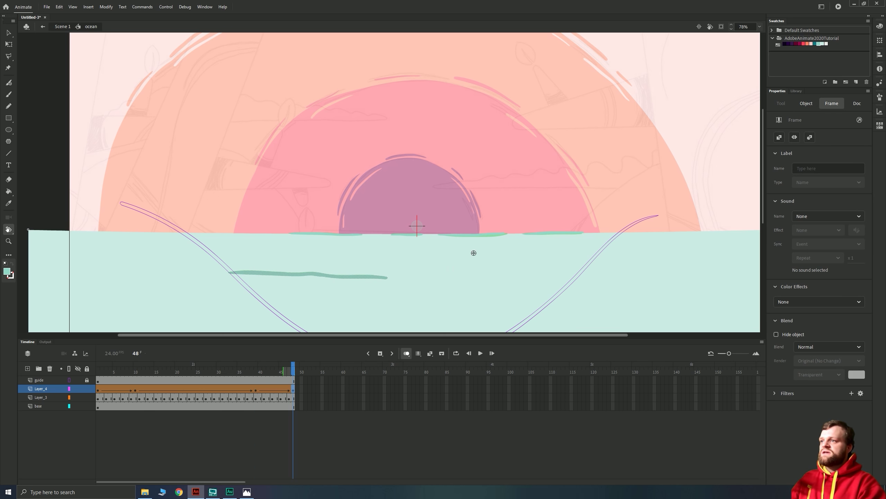
pyautogui.click(824, 45)
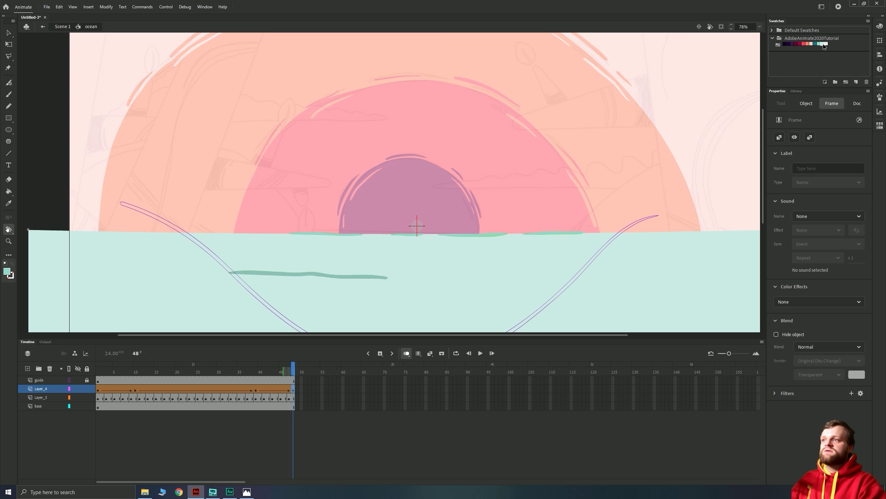
pyautogui.click(99, 390)
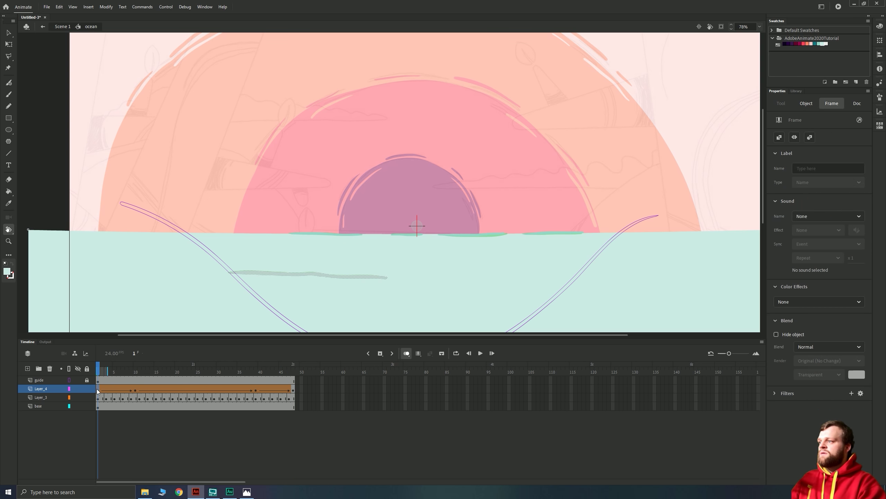
pyautogui.click(822, 43)
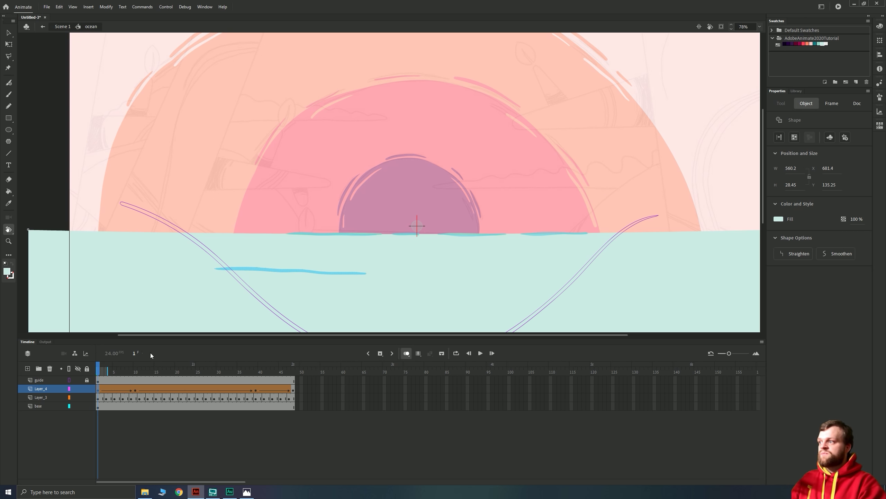
# Play the fading stroke animation from frame 1 and check the tween at frames 13 and 5.
pyautogui.press('Return')
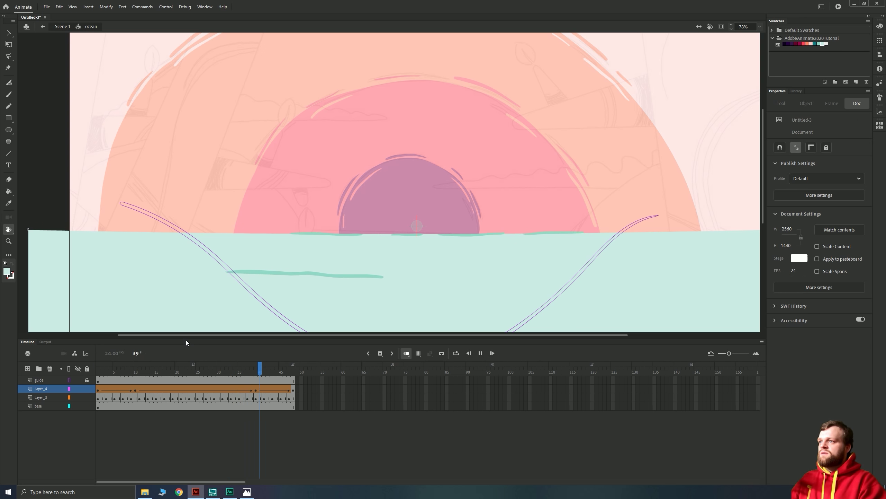
pyautogui.click(99, 382)
pyautogui.press('Return')
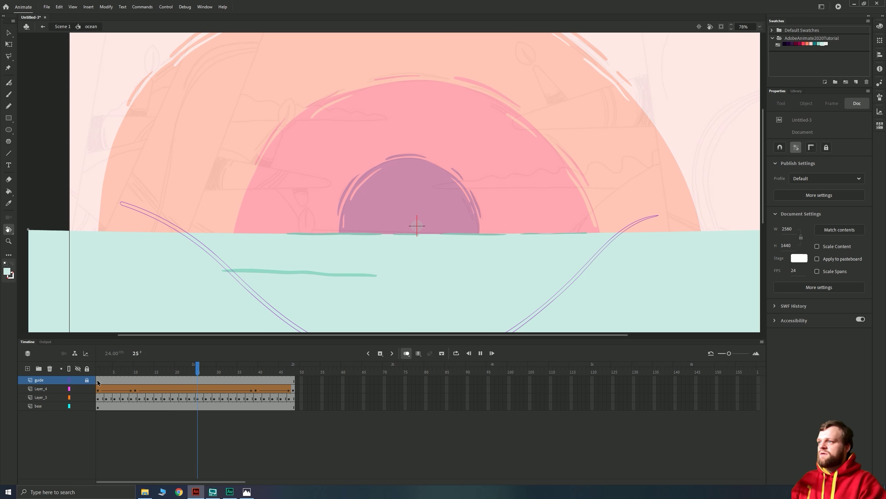
pyautogui.click(146, 389)
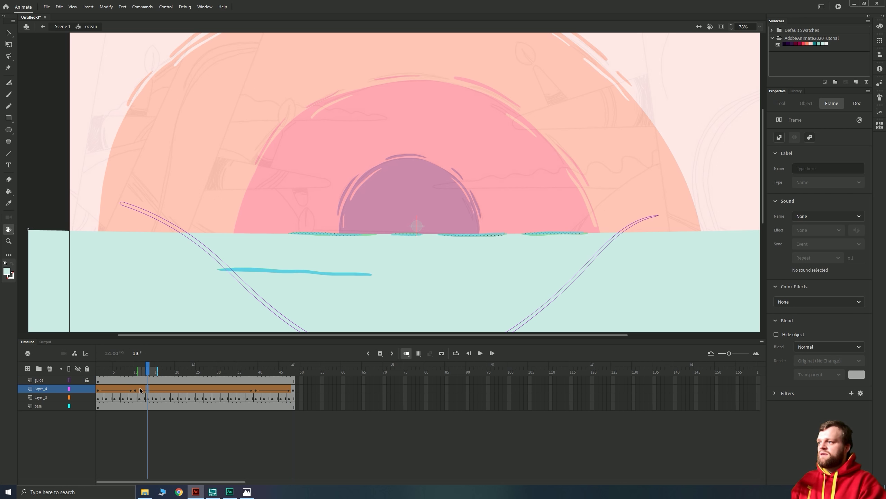
pyautogui.click(115, 392)
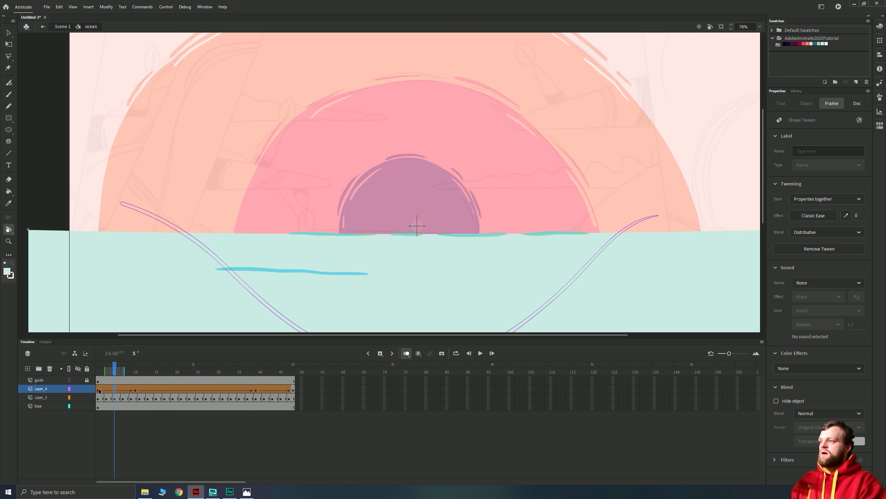
# Convert Layer_4's tweened frames 1 to 48 to keyframes.
pyautogui.moveTo(98, 392); pyautogui.dragTo(293, 391)
pyautogui.click(293, 391)
pyautogui.rightClick(206, 388)
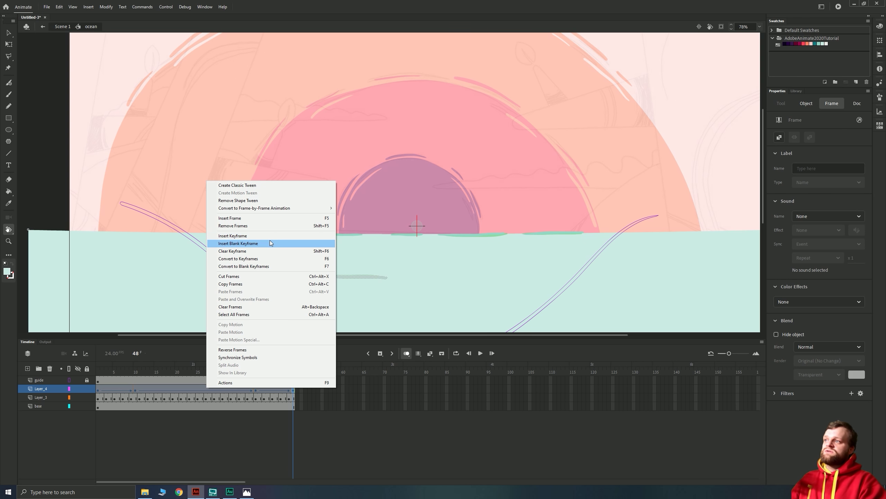
pyautogui.click(263, 259)
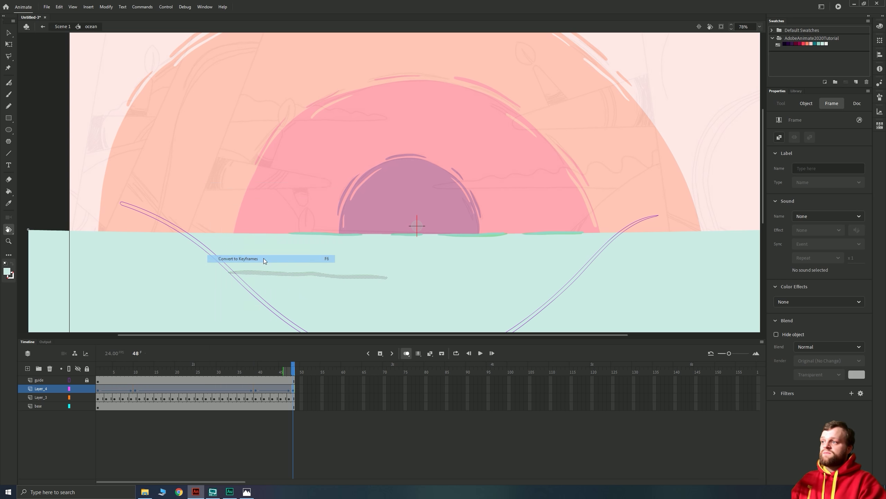
pyautogui.click(147, 444)
# Play the ocean animation twice from the start to check the stroke with a keyframe on every frame.
pyautogui.click(99, 381)
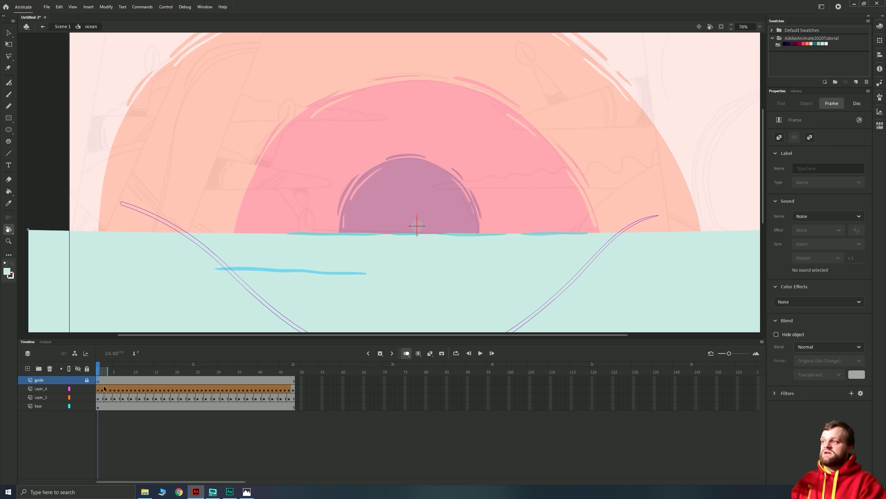
pyautogui.press('Return')
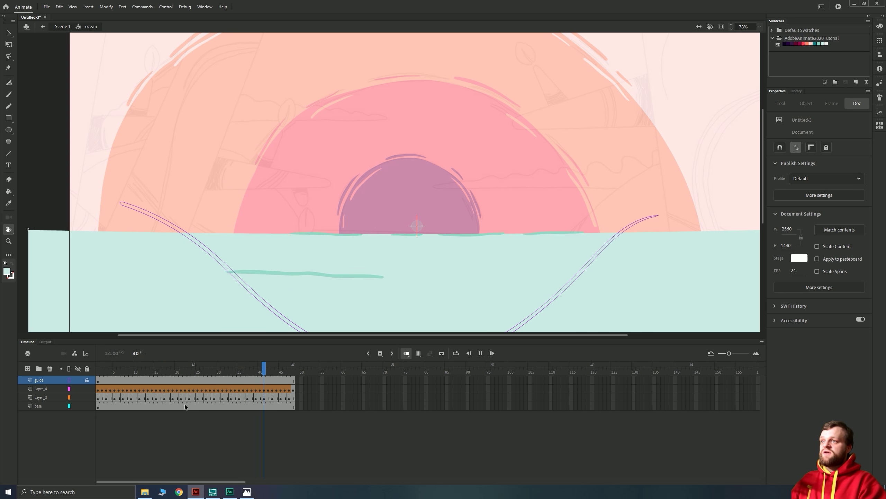
pyautogui.click(103, 380)
pyautogui.press('Return')
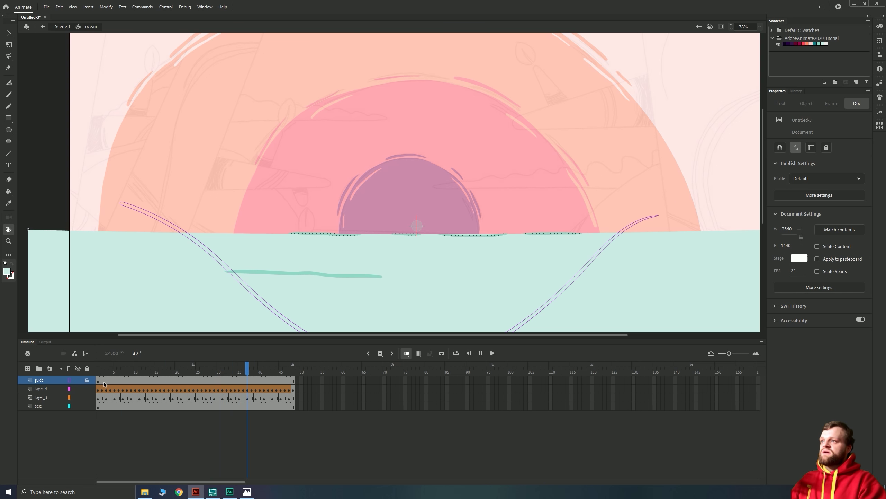
pyautogui.click(110, 420)
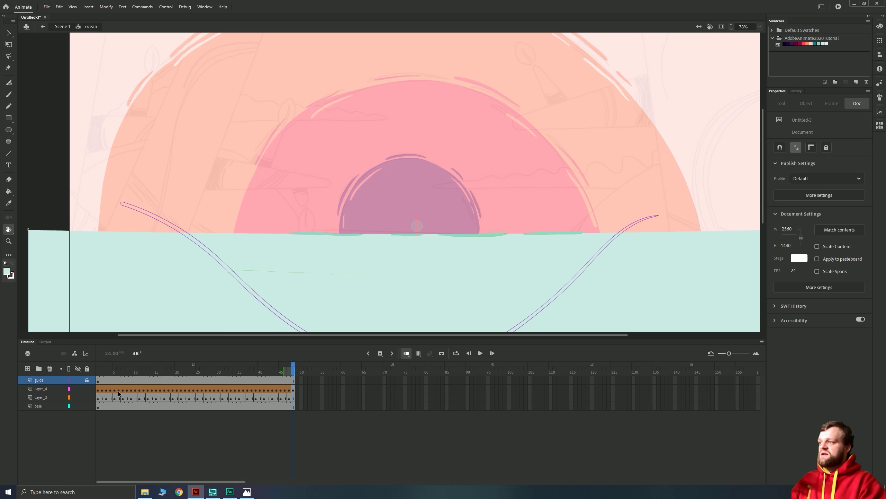
# Clear Layer_4's keyframes on every even frame from 2 to 48.
pyautogui.click(103, 390)
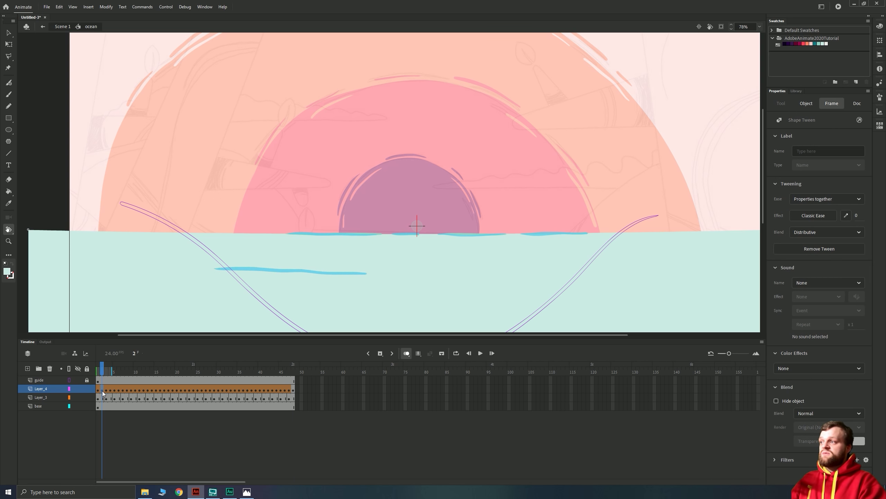
pyautogui.rightClick(102, 391)
pyautogui.click(139, 253)
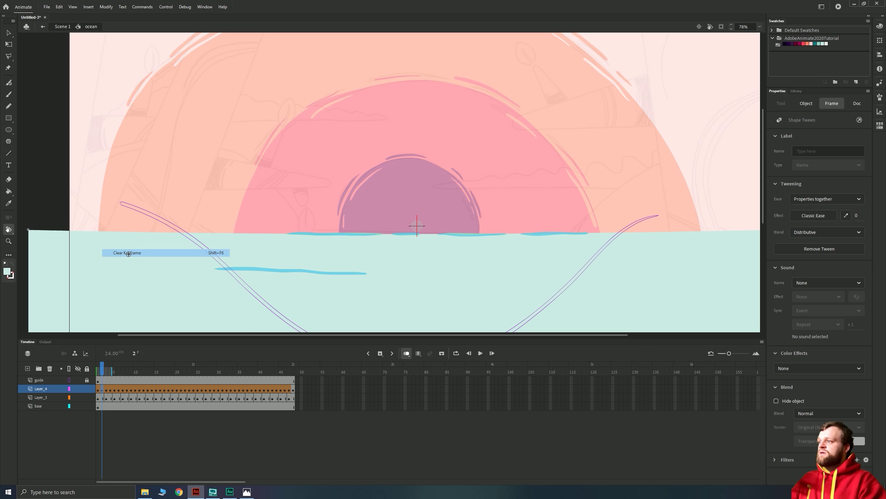
pyautogui.click(109, 391)
pyautogui.rightClick(109, 391)
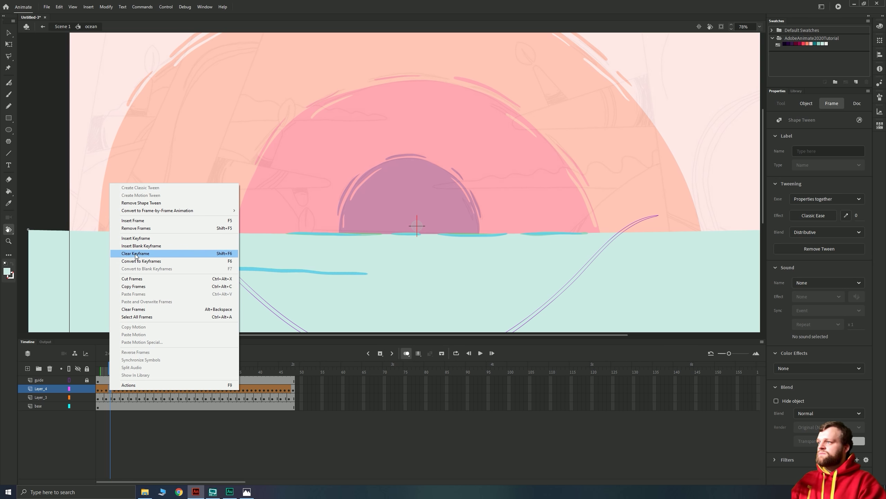
pyautogui.click(147, 254)
pyautogui.click(118, 391)
pyautogui.rightClick(118, 391)
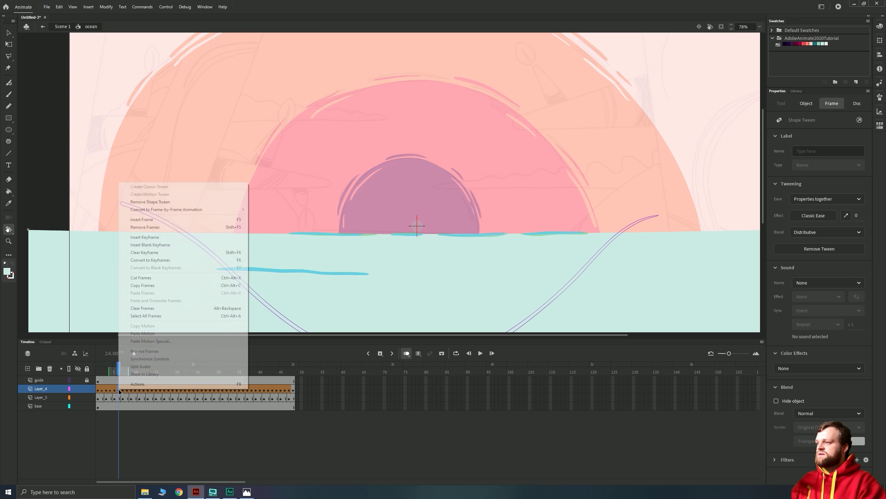
pyautogui.click(150, 252)
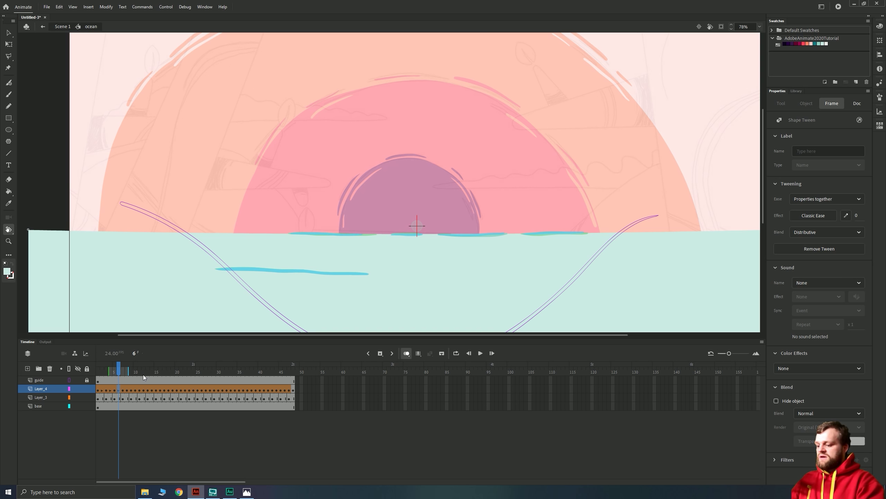
pyautogui.click(127, 391)
pyautogui.click(136, 391)
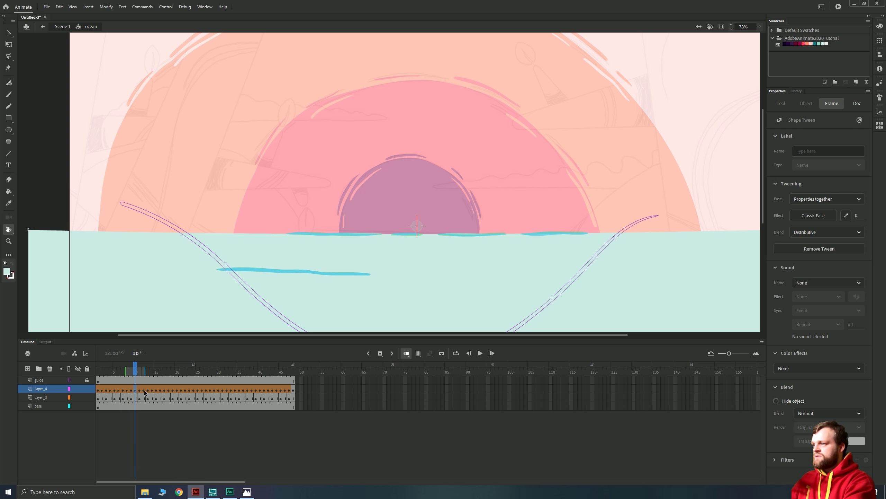
pyautogui.click(144, 391)
pyautogui.click(152, 391)
pyautogui.click(160, 391)
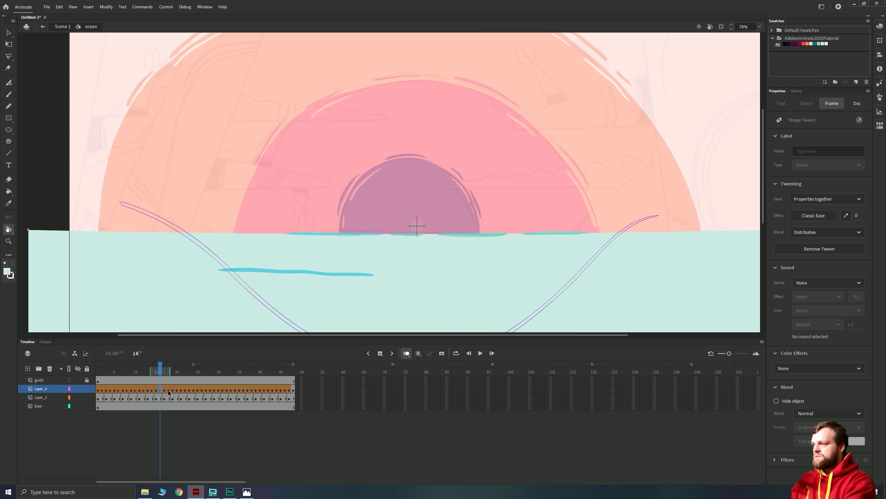
pyautogui.click(169, 392)
pyautogui.click(177, 392)
pyautogui.click(185, 392)
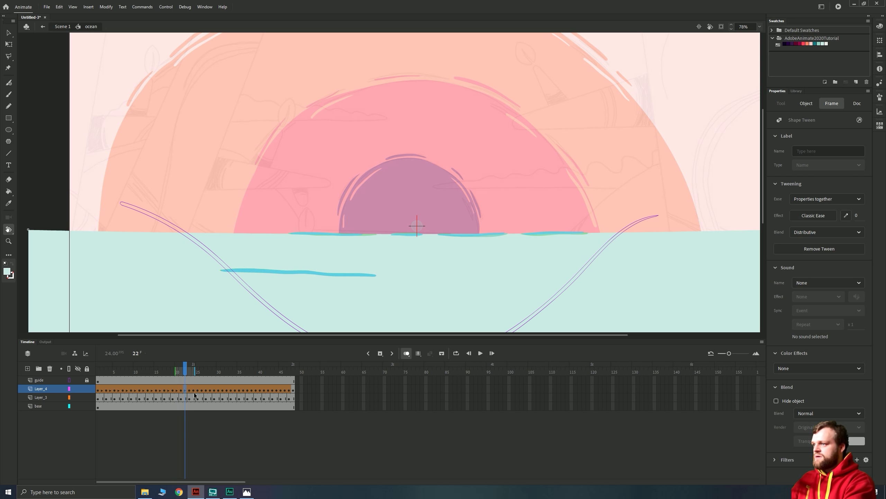
pyautogui.click(194, 391)
pyautogui.click(202, 391)
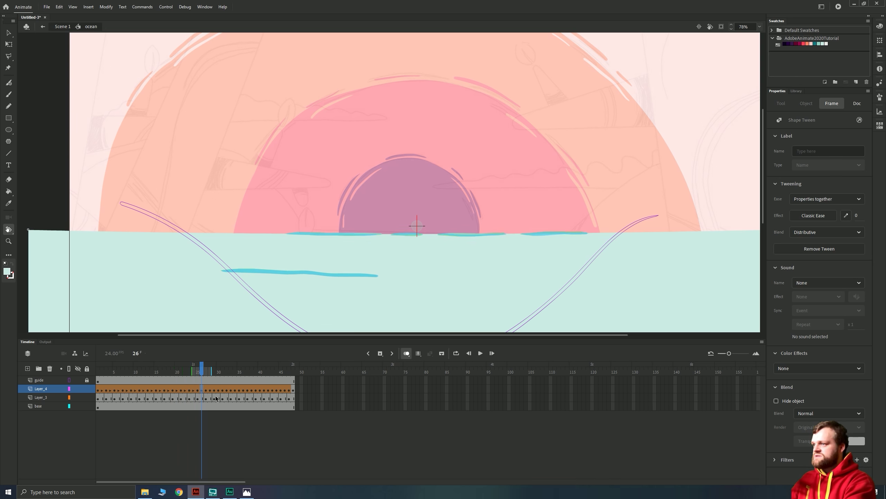
pyautogui.click(211, 391)
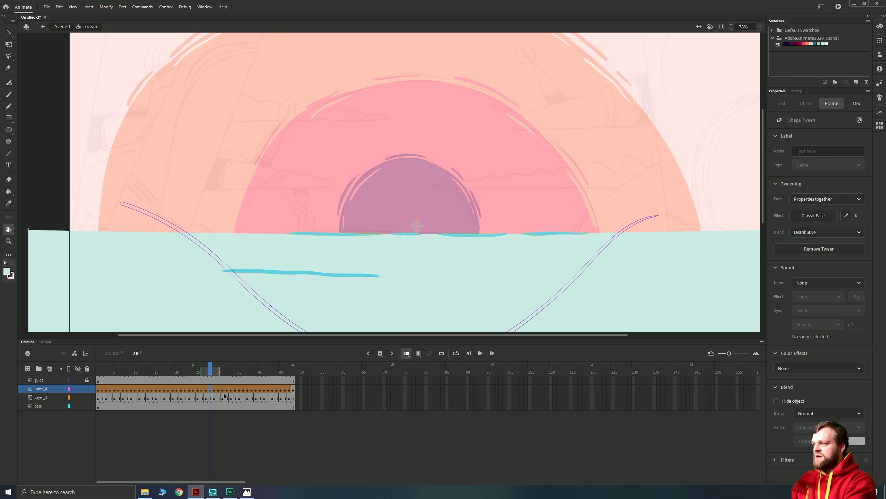
pyautogui.click(218, 391)
pyautogui.click(227, 391)
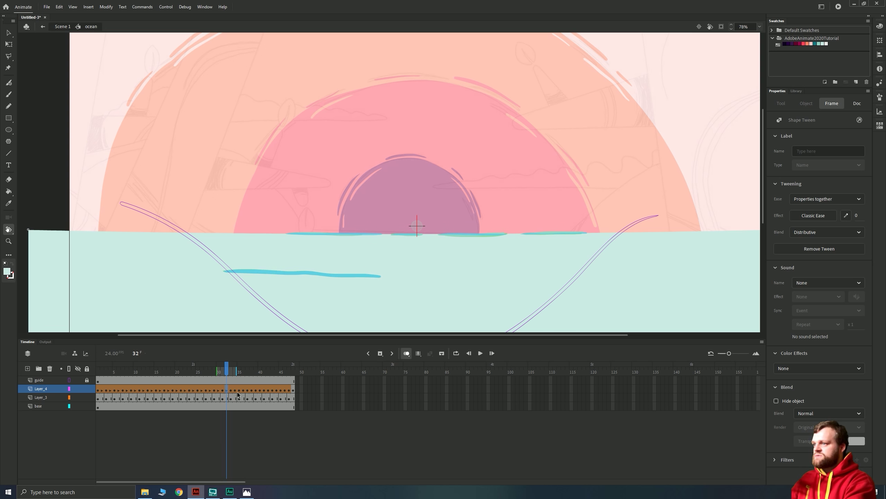
pyautogui.click(236, 392)
pyautogui.click(245, 392)
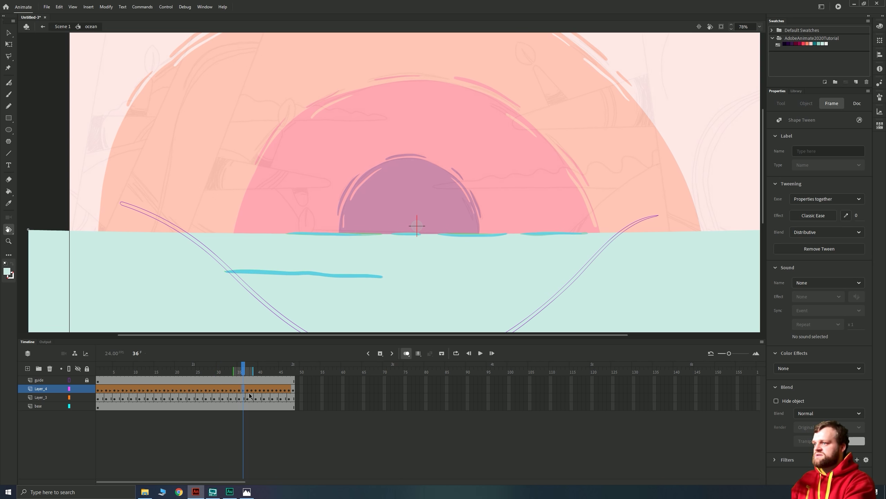
pyautogui.click(253, 393)
pyautogui.click(261, 392)
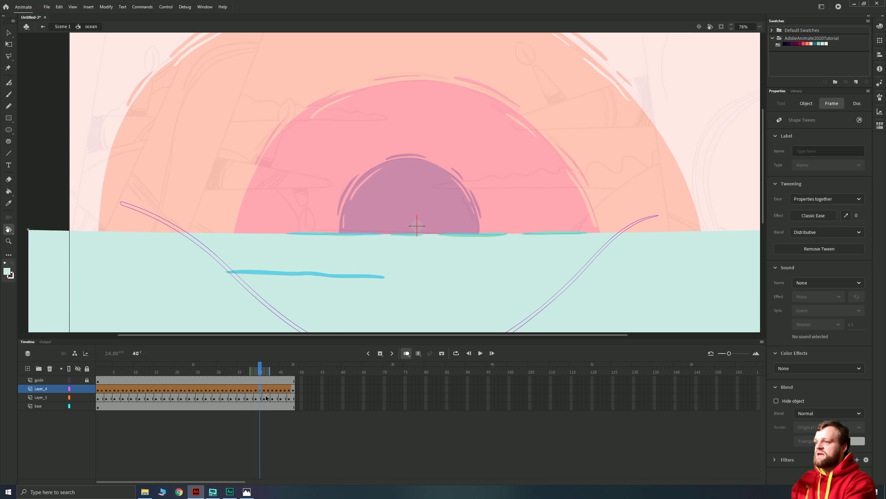
pyautogui.click(270, 392)
pyautogui.click(277, 392)
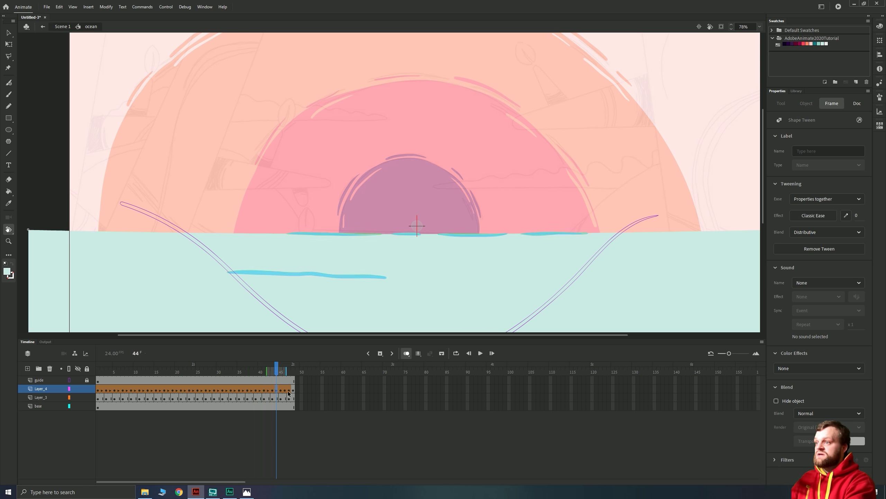
pyautogui.click(285, 393)
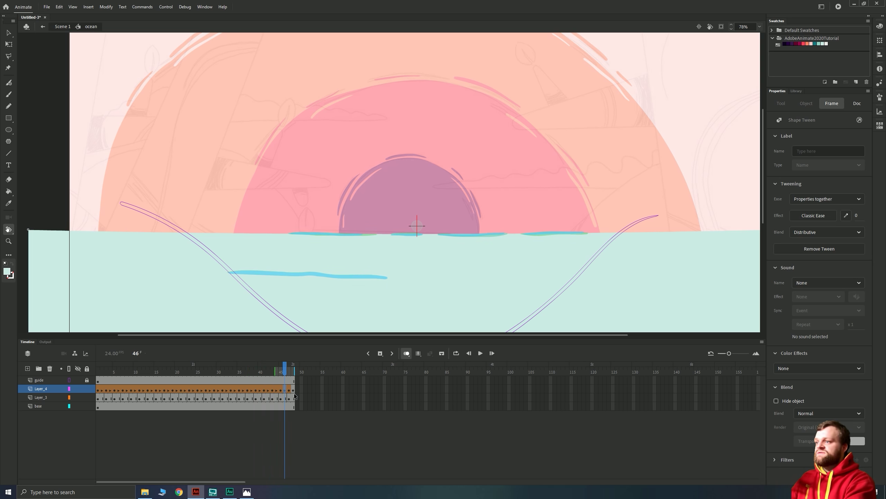
pyautogui.click(294, 390)
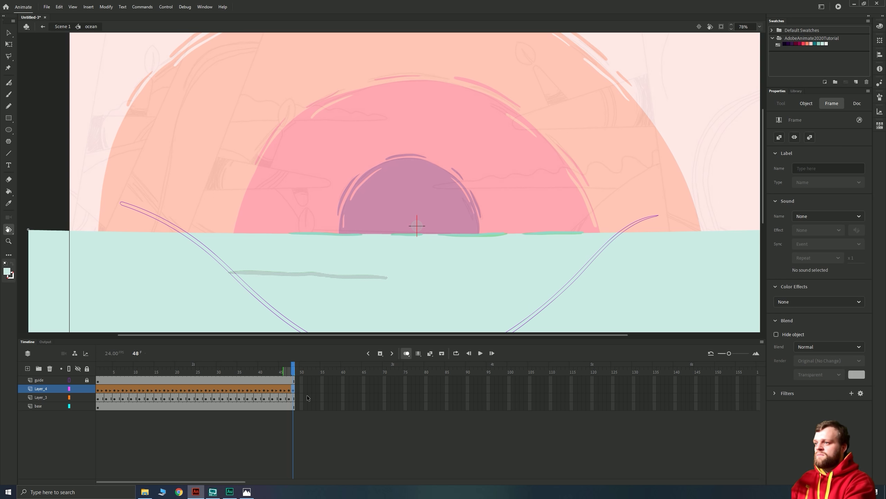
# Remove the shape tweens from Layer_4's frames 2 to 48.
pyautogui.moveTo(101, 392); pyautogui.dragTo(292, 392)
pyautogui.rightClick(282, 391)
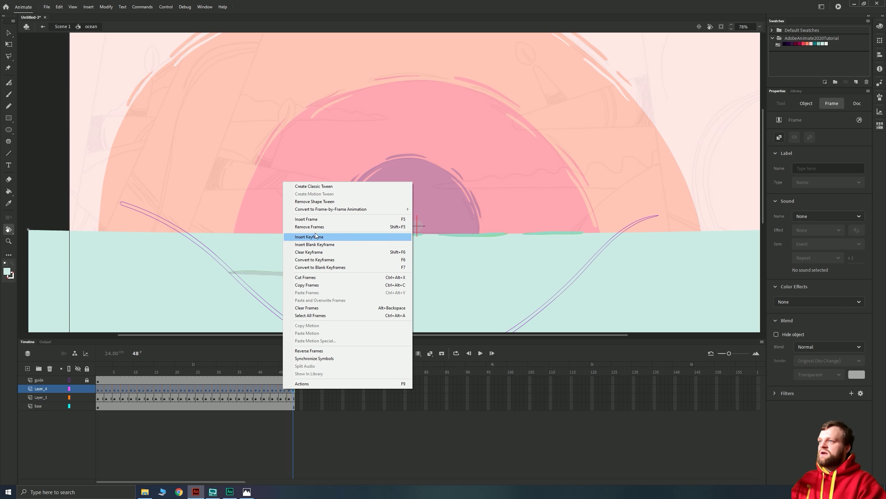
pyautogui.click(315, 201)
# Play the ocean symbol's animation from frame 1 to check the stroke stepping on twos.
pyautogui.click(130, 409)
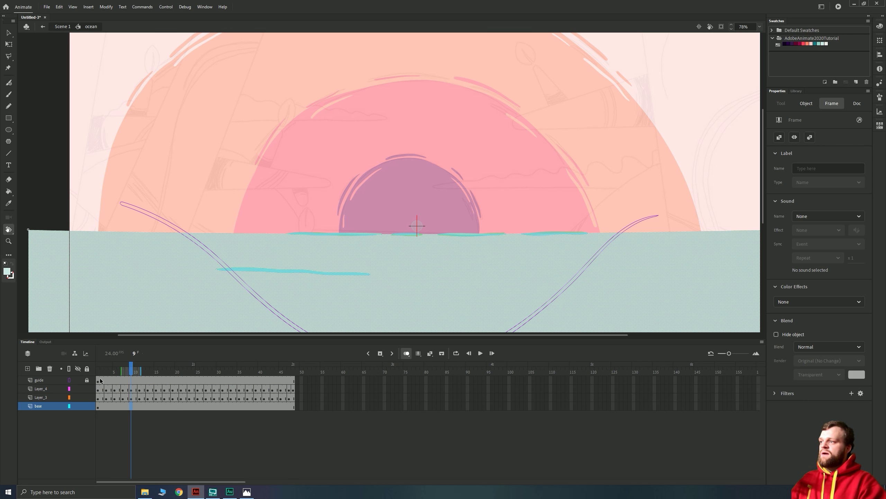
pyautogui.click(98, 379)
pyautogui.press('Return')
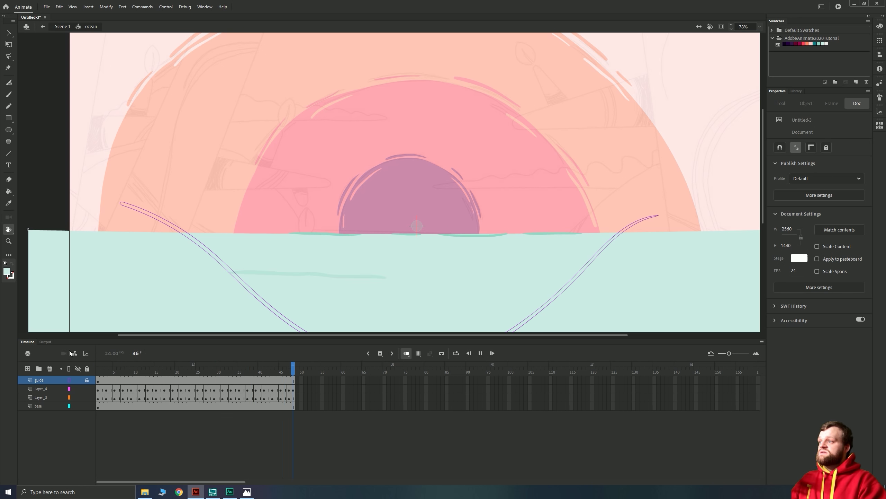
# Return to Scene 1 and hide the sketch layer.
pyautogui.click(62, 27)
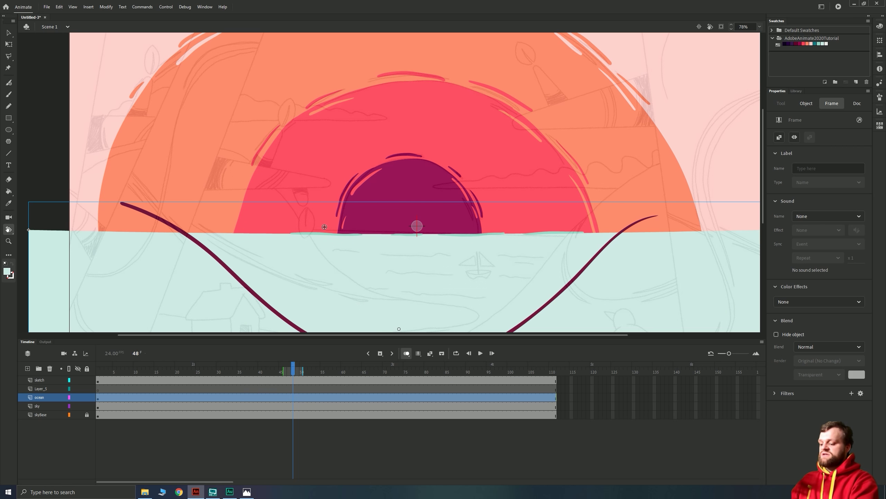
pyautogui.hotkey('ctrl', '-')
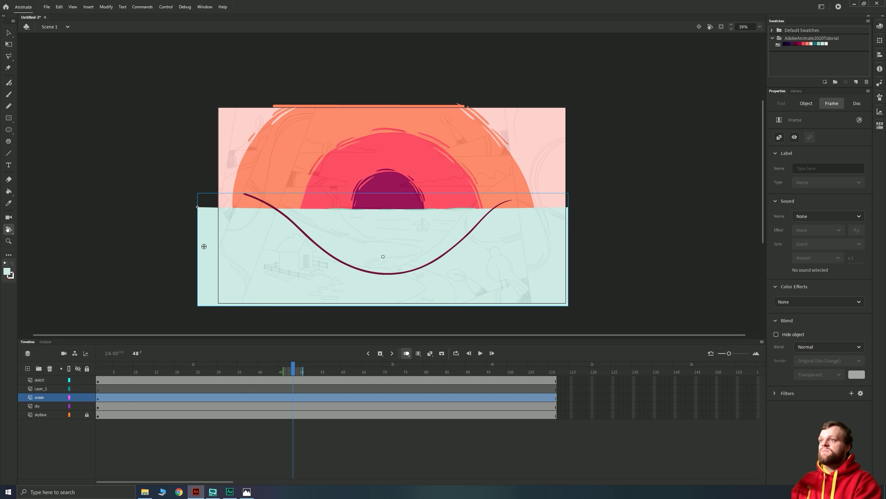
pyautogui.click(78, 379)
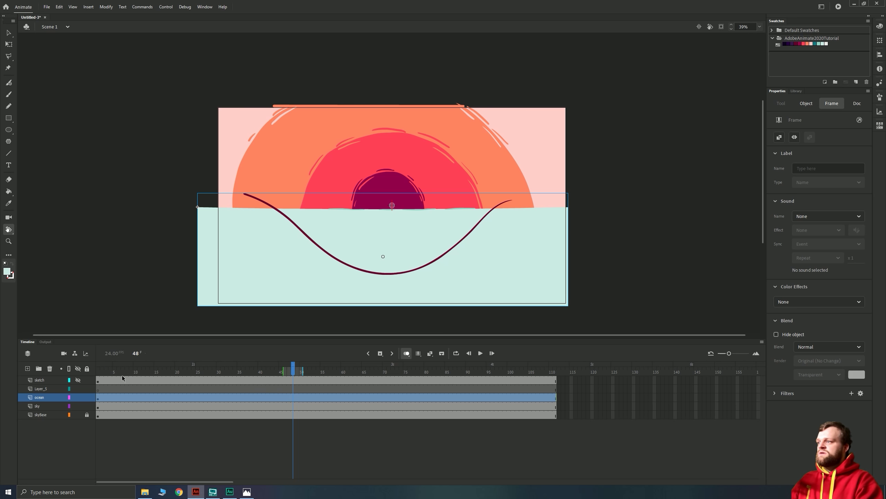
# Play the full scene from frame 1 to review the ocean motion without the sketch.
pyautogui.click(97, 379)
pyautogui.click(129, 180)
pyautogui.press('Return')
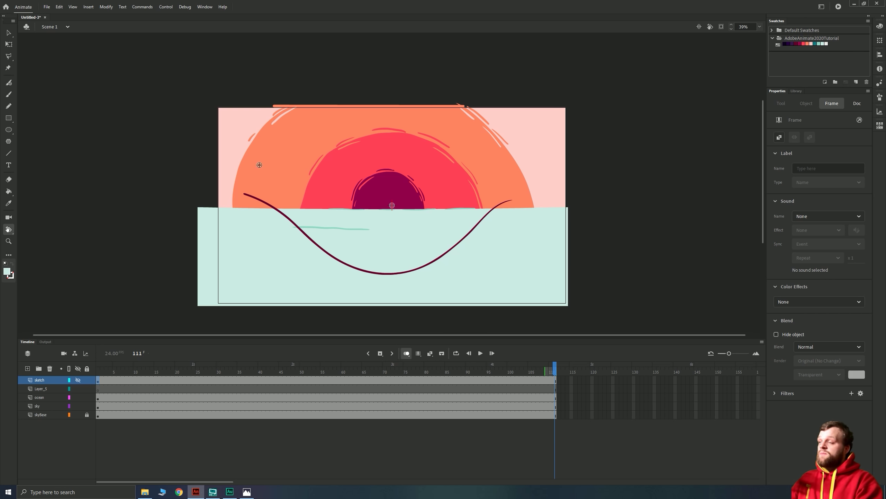
# Open the ocean symbol for editing and delete Layer_4 with its drifting stroke.
pyautogui.click(9, 33)
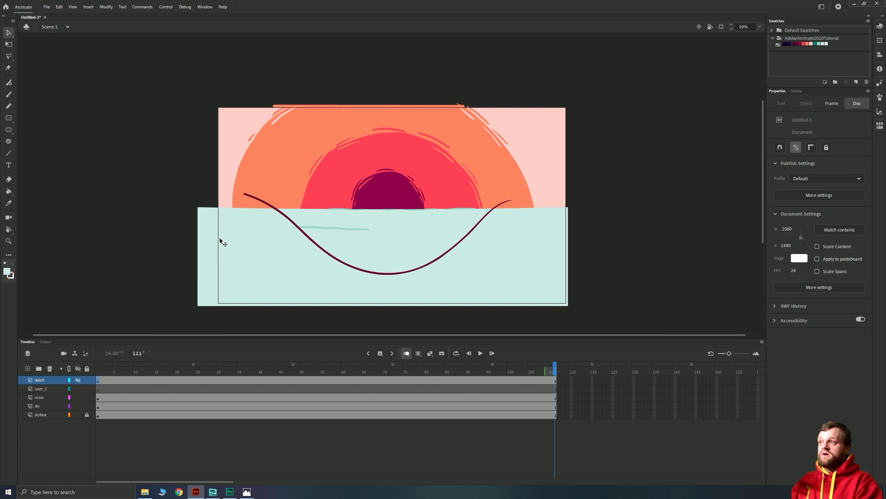
pyautogui.doubleClick(262, 246)
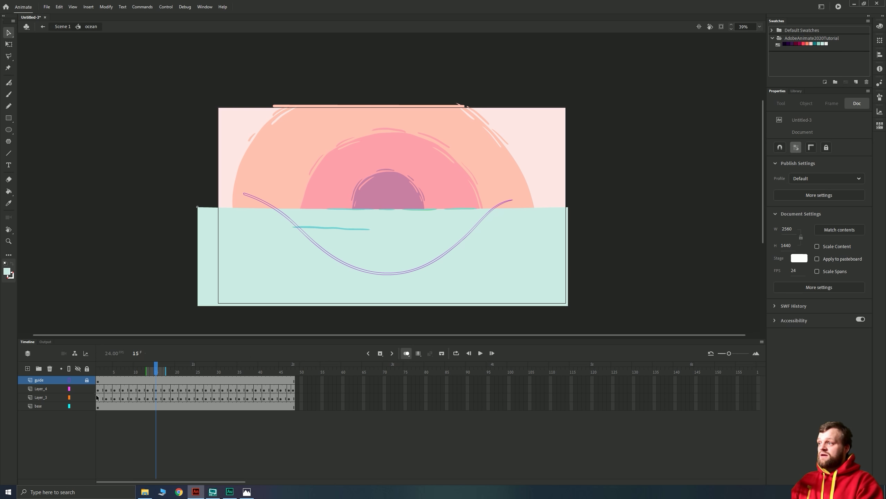
pyautogui.click(50, 390)
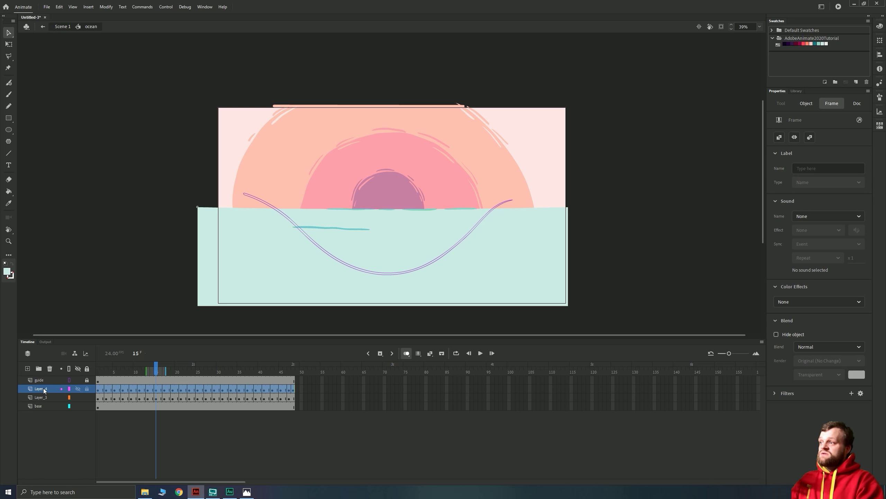
pyautogui.rightClick(43, 388)
pyautogui.click(65, 246)
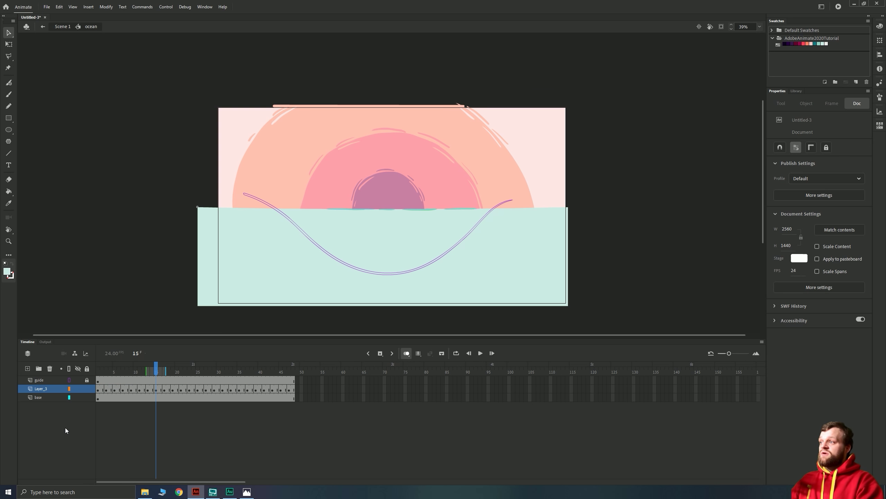
# Add a layer above Layer_3 and paint a broken teal reflection line below the horizon on frame 1 with the Fluid Brush.
pyautogui.click(25, 365)
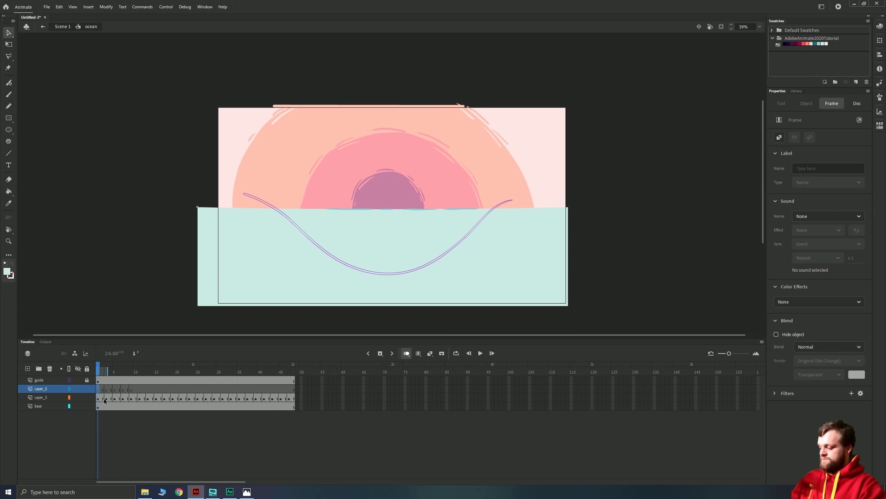
pyautogui.keyDown('ctrl'); pyautogui.click(385, 232); pyautogui.keyUp('ctrl')
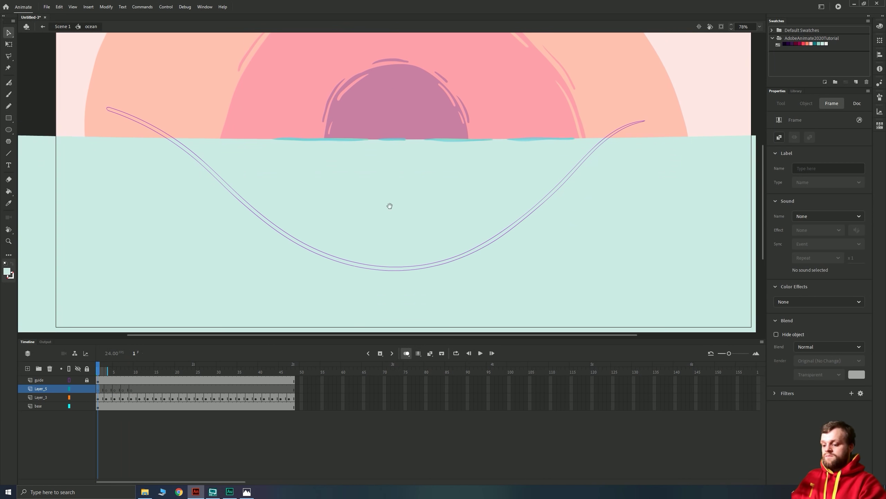
pyautogui.hotkey('shift', 'b')
pyautogui.moveTo(245, 185)
pyautogui.mouseDown()
pyautogui.moveTo(246, 73)
pyautogui.moveTo(326, 134)
pyautogui.mouseUp()
pyautogui.click(820, 44)
pyautogui.moveTo(336, 143); pyautogui.dragTo(438, 221)
# Redraw the broken reflection line with slight variations on frames 3, 5 and 7 of Layer_5.
pyautogui.press('.')
pyautogui.press('.')
pyautogui.moveTo(249, 69); pyautogui.dragTo(350, 156)
pyautogui.moveTo(354, 160); pyautogui.dragTo(397, 193)
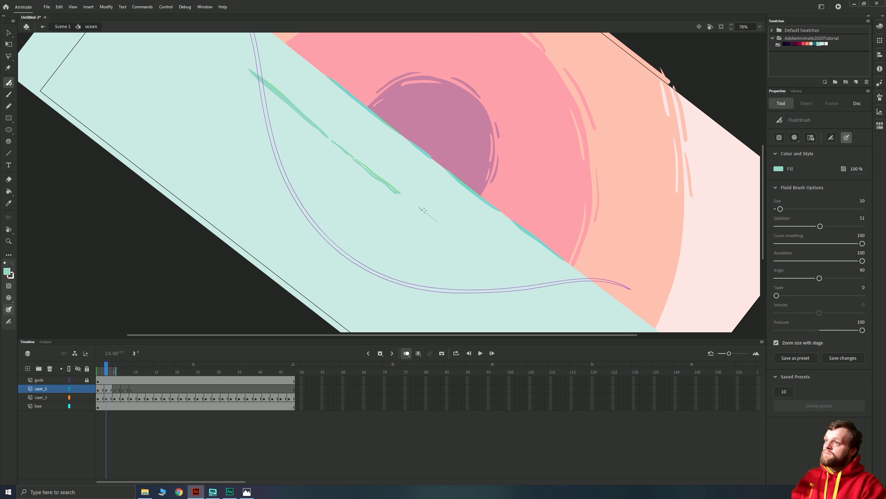
pyautogui.press('.')
pyautogui.press('.')
pyautogui.moveTo(257, 77); pyautogui.dragTo(328, 138)
pyautogui.moveTo(335, 142); pyautogui.dragTo(351, 157)
pyautogui.moveTo(355, 160); pyautogui.dragTo(398, 195)
pyautogui.press('.')
pyautogui.press('.')
pyautogui.moveTo(260, 78); pyautogui.dragTo(420, 210)
# Duplicate Layer_5's drawn frames along the timeline to fill 48 frames and clear the surplus keyframe at frame 49.
pyautogui.moveTo(98, 379); pyautogui.dragTo(132, 388)
pyautogui.moveTo(110, 388); pyautogui.dragTo(169, 389)
pyautogui.moveTo(168, 389); pyautogui.dragTo(235, 388)
pyautogui.moveTo(247, 387); pyautogui.dragTo(282, 387)
pyautogui.rightClick(293, 389)
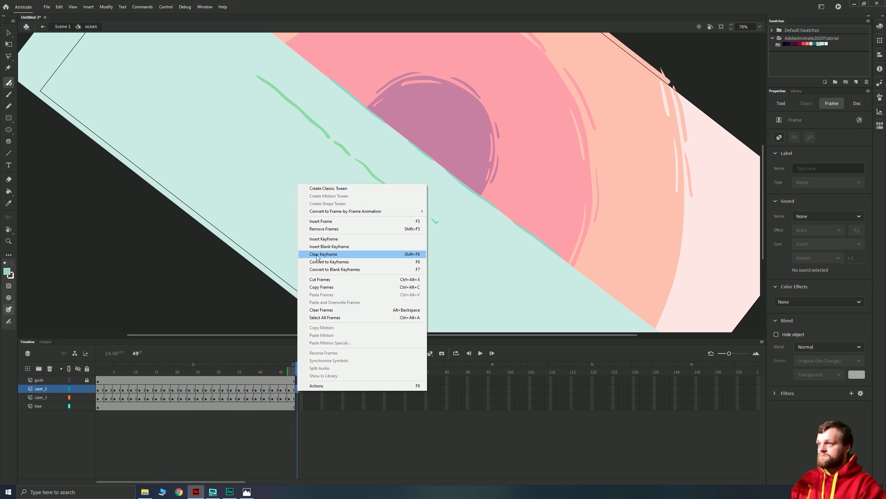
pyautogui.click(359, 254)
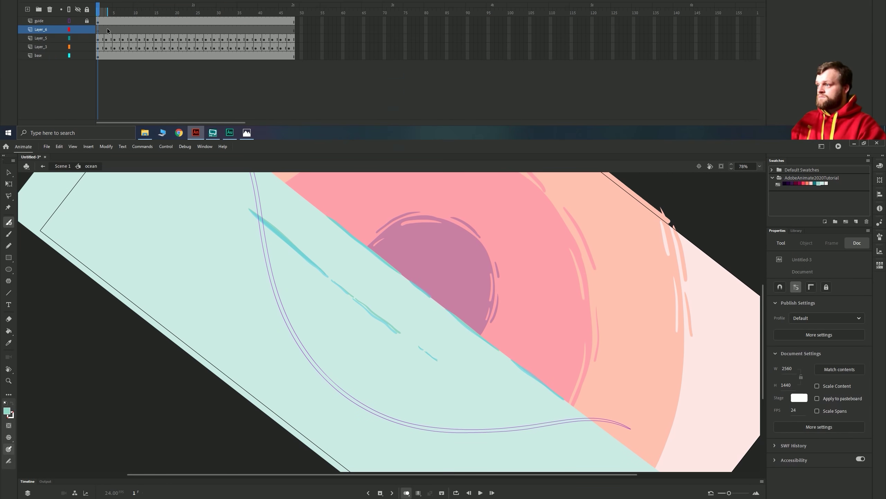
# Add Layer_6 above Layer_5 in the ocean symbol and give it blank keyframes at frames 3, 5, 7 and 9.
pyautogui.click(107, 30)
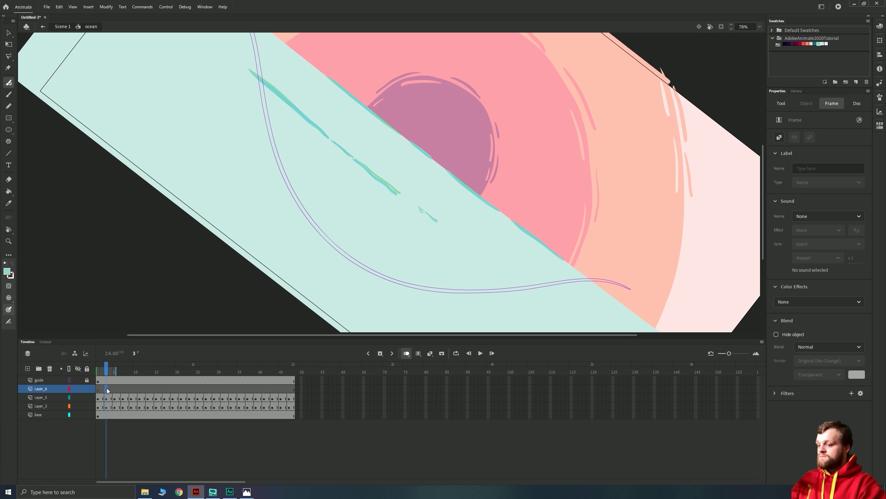
pyautogui.click(115, 390)
pyautogui.press('F7')
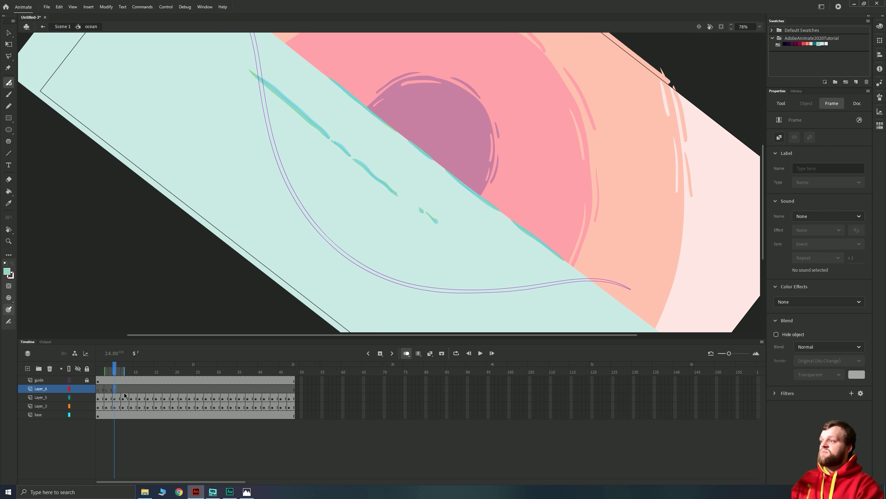
pyautogui.click(123, 394)
pyautogui.click(123, 389)
pyautogui.press('F7')
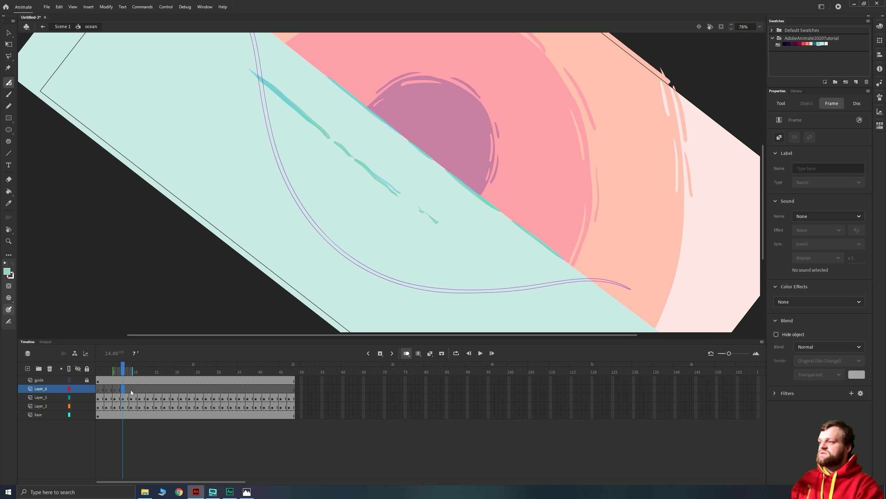
pyautogui.click(131, 390)
pyautogui.press('F7')
pyautogui.click(144, 392)
pyautogui.click(128, 389)
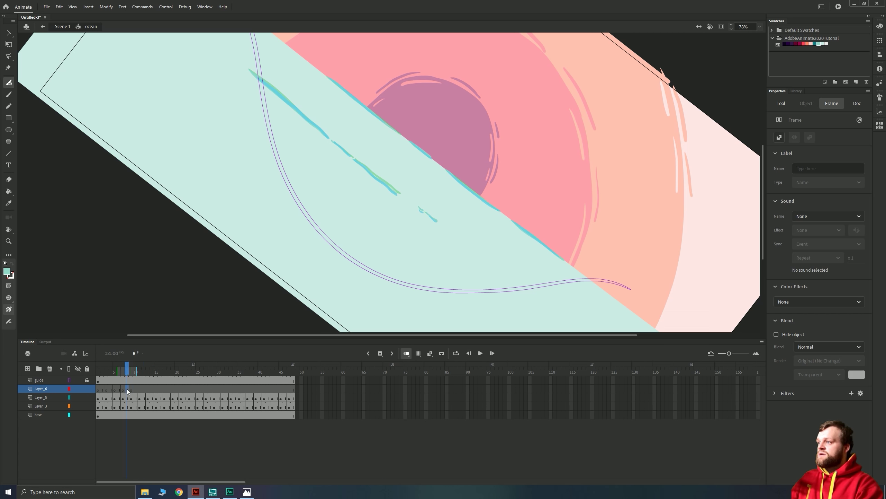
# Paint a short broken teal reflection line beside the horizon, beyond the existing strokes, on frame 1 of Layer_6 with the Fluid Brush.
pyautogui.click(99, 389)
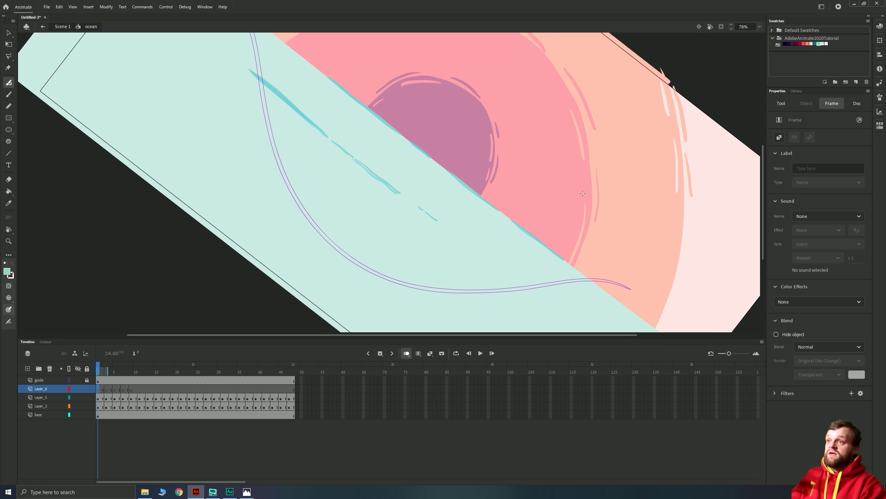
pyautogui.scroll(-2, 467, 219)
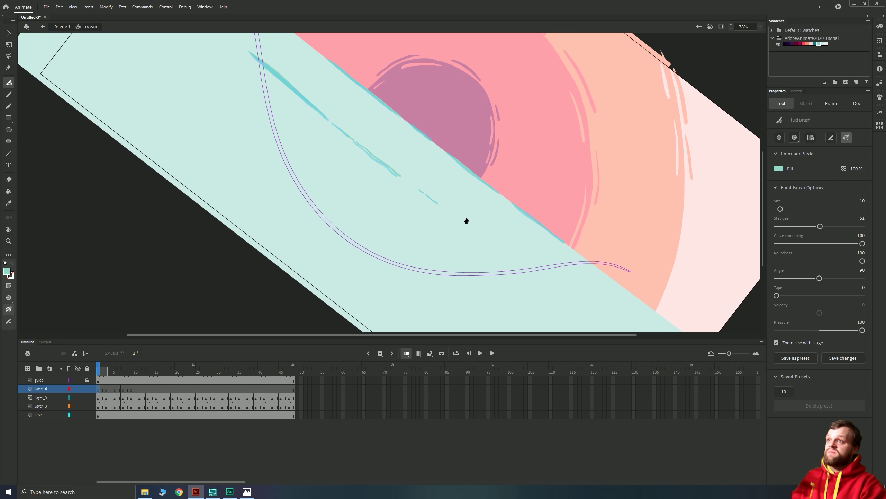
pyautogui.moveTo(568, 267); pyautogui.dragTo(492, 211)
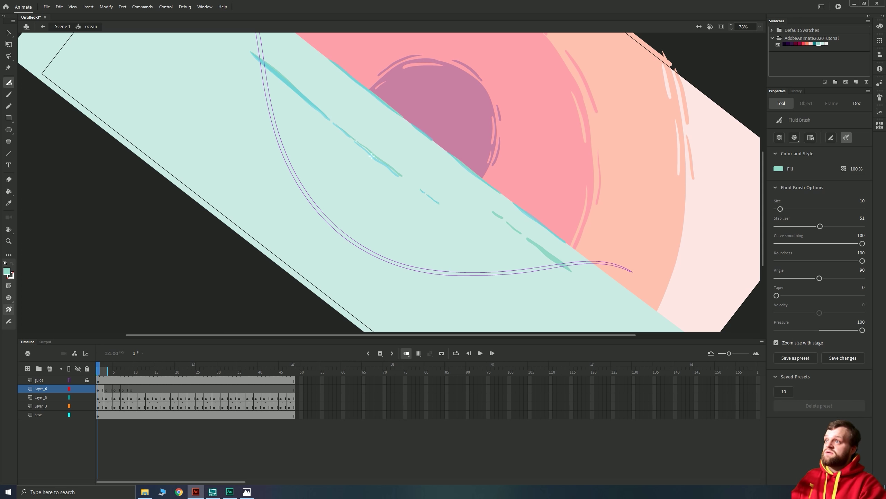
# Redraw the short reflection line with slight variations on frames 3, 5 and 7 of Layer_6.
pyautogui.press('.')
pyautogui.press('.')
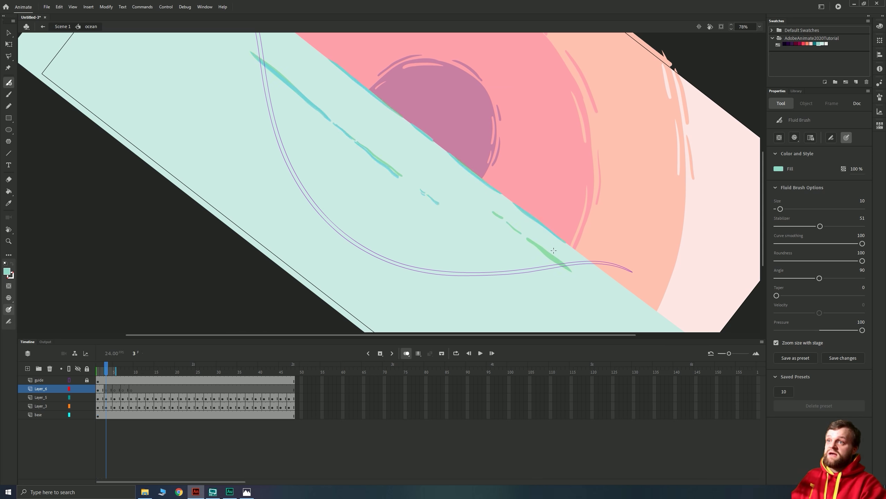
pyautogui.moveTo(560, 263); pyautogui.dragTo(523, 234)
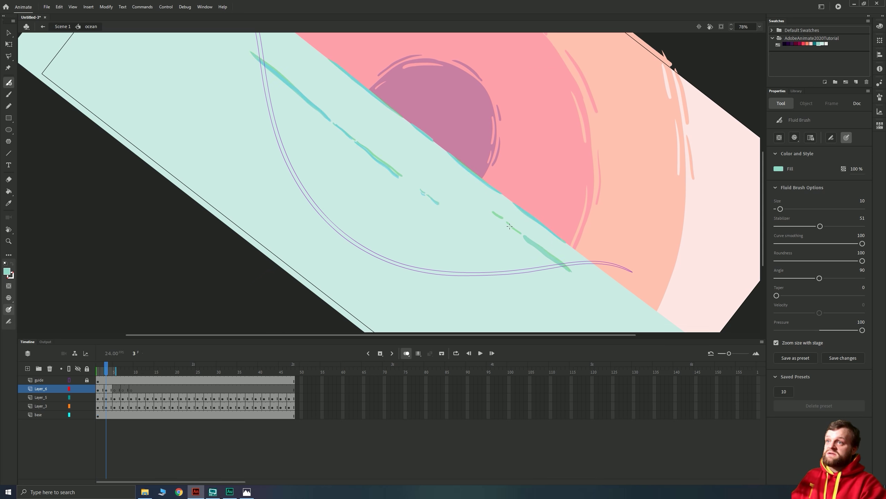
pyautogui.press('.')
pyautogui.press('.')
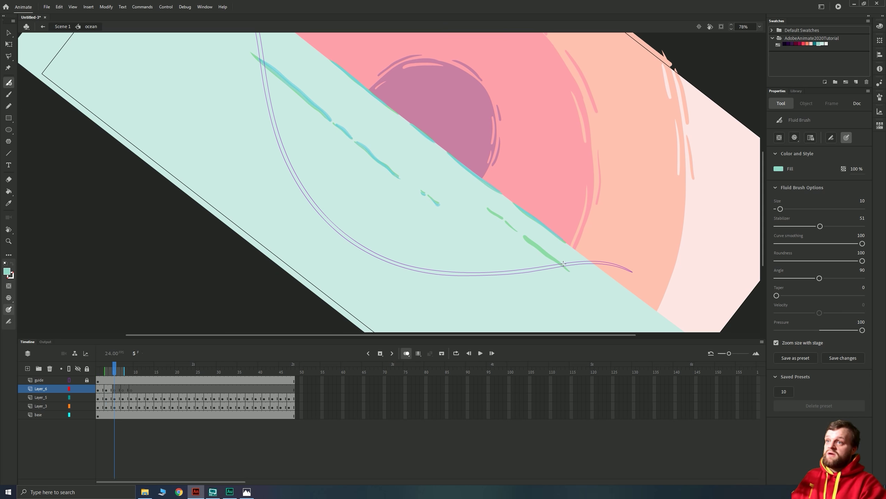
pyautogui.moveTo(529, 241); pyautogui.dragTo(488, 207)
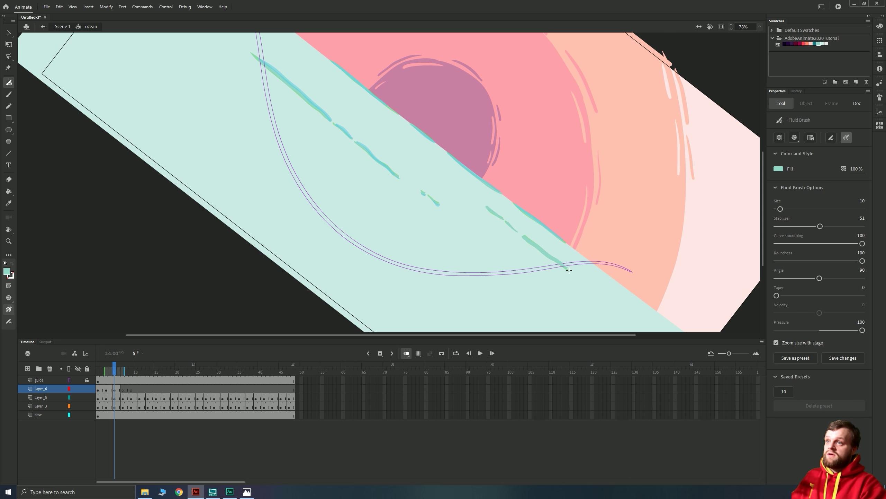
pyautogui.press('.')
pyautogui.press('.')
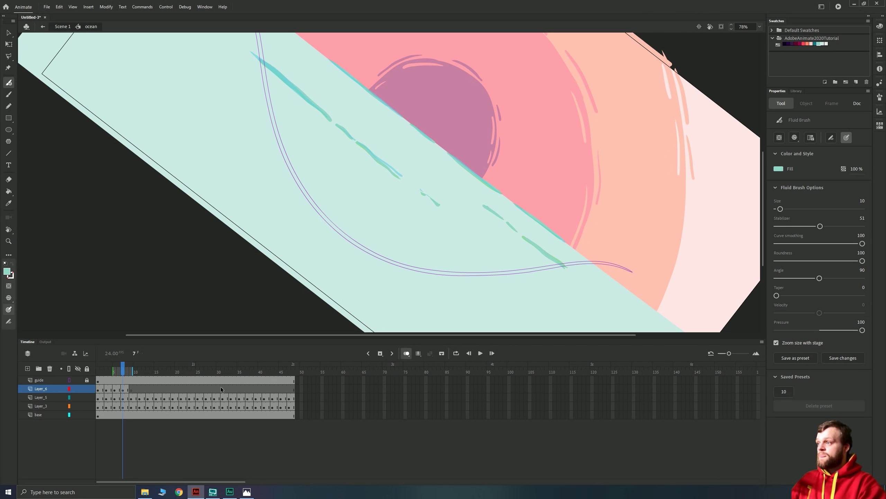
# Duplicate Layer_6's drawn frames along the timeline to fill 48 frames and remove the surplus frames past the end.
pyautogui.moveTo(160, 389); pyautogui.dragTo(304, 390)
pyautogui.click(98, 380)
pyautogui.press('Return')
pyautogui.click(304, 398)
pyautogui.rightClick(303, 398)
pyautogui.click(349, 231)
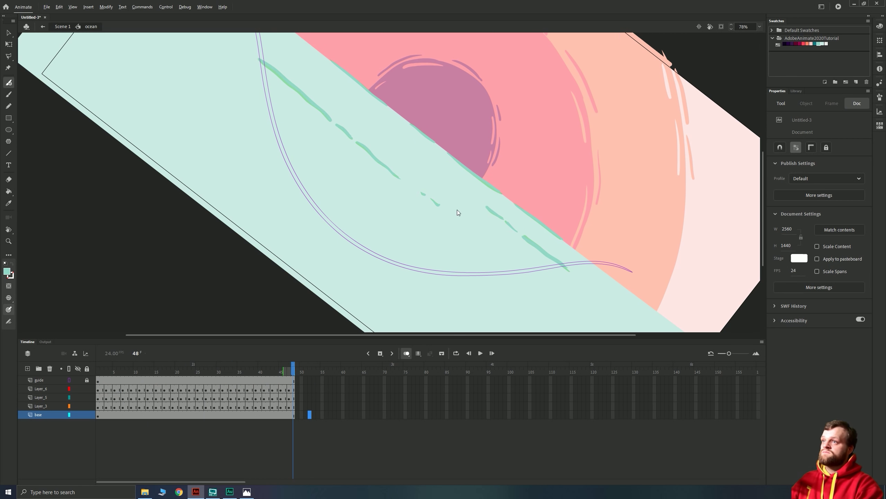
# Add Layer_7 above Layer_6 and give it blank keyframes at frames 3, 5, 7 and 9.
pyautogui.click(27, 368)
pyautogui.click(105, 390)
pyautogui.press('F7')
pyautogui.click(115, 390)
pyautogui.press('F7')
pyautogui.click(123, 390)
pyautogui.press('F7')
pyautogui.click(131, 390)
pyautogui.press('F7')
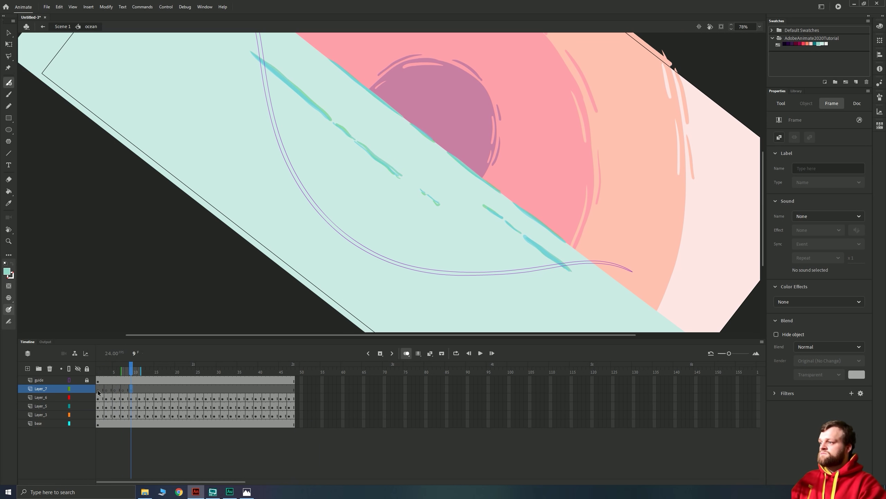
# Paint a broken reflection line farther below the horizon on Layer_7, with slight variations on frames 1, 3, 5 and 7.
pyautogui.press('.')
pyautogui.press('.')
pyautogui.moveTo(484, 278); pyautogui.dragTo(457, 259)
pyautogui.moveTo(455, 257); pyautogui.dragTo(416, 229)
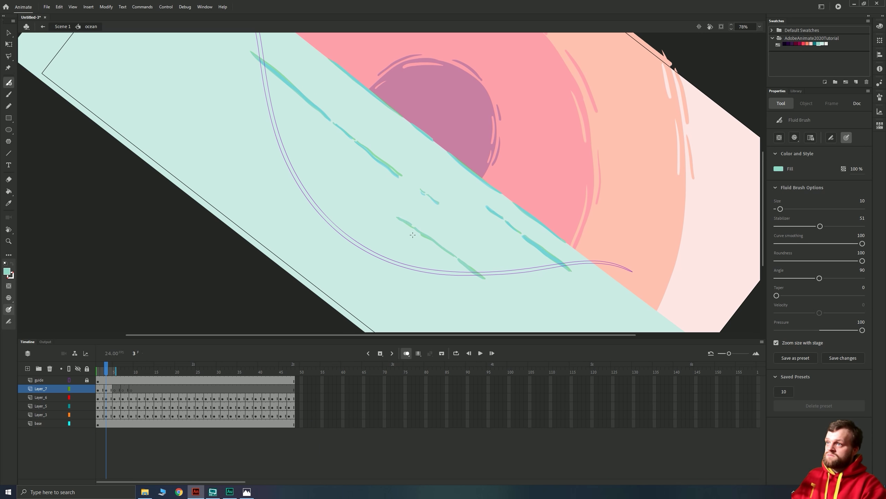
pyautogui.press('.')
pyautogui.press('.')
pyautogui.moveTo(483, 278); pyautogui.dragTo(415, 227)
pyautogui.moveTo(411, 222); pyautogui.dragTo(403, 218)
pyautogui.press('.')
pyautogui.press('.')
pyautogui.moveTo(482, 277); pyautogui.dragTo(415, 227)
# Duplicate Layer_7's drawn frames along the timeline and remove everything past frame 48.
pyautogui.press('Return')
pyautogui.moveTo(97, 389); pyautogui.dragTo(156, 390)
pyautogui.moveTo(106, 390); pyautogui.dragTo(222, 390)
pyautogui.moveTo(108, 390); pyautogui.dragTo(241, 389)
pyautogui.click(299, 398)
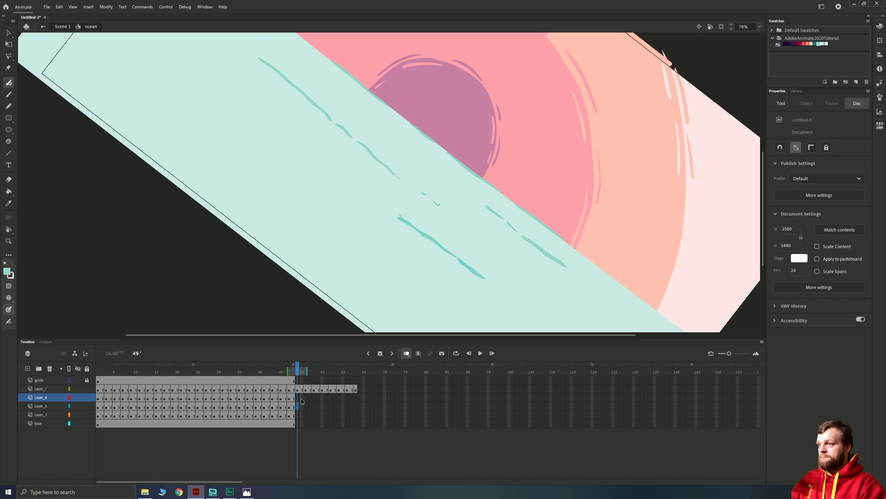
pyautogui.click(339, 398)
pyautogui.click(355, 423)
pyautogui.click(374, 388)
pyautogui.press('F9')
pyautogui.press('F9')
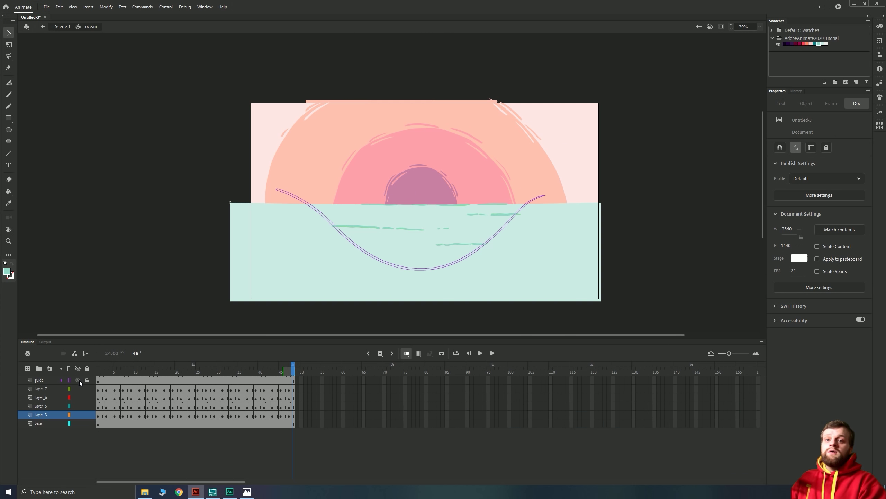
# Play the ocean symbol's loop and check the reflections with the guide layer briefly hidden.
pyautogui.press('Return')
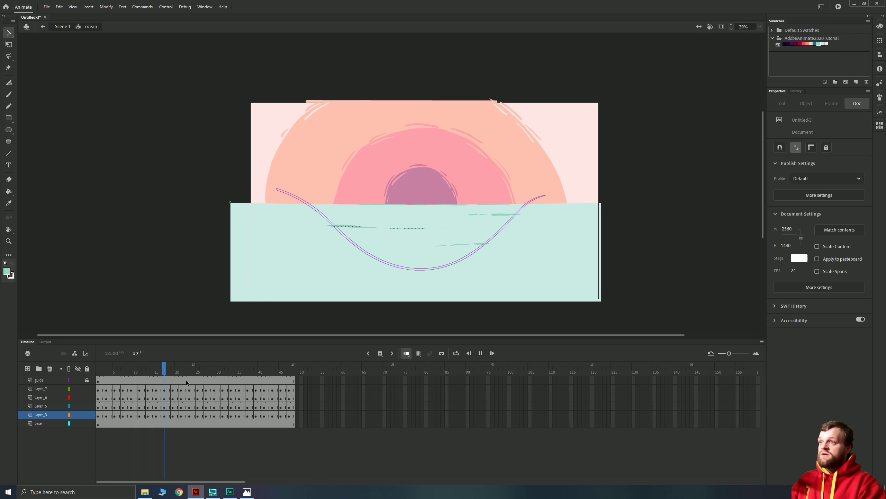
pyautogui.click(78, 380)
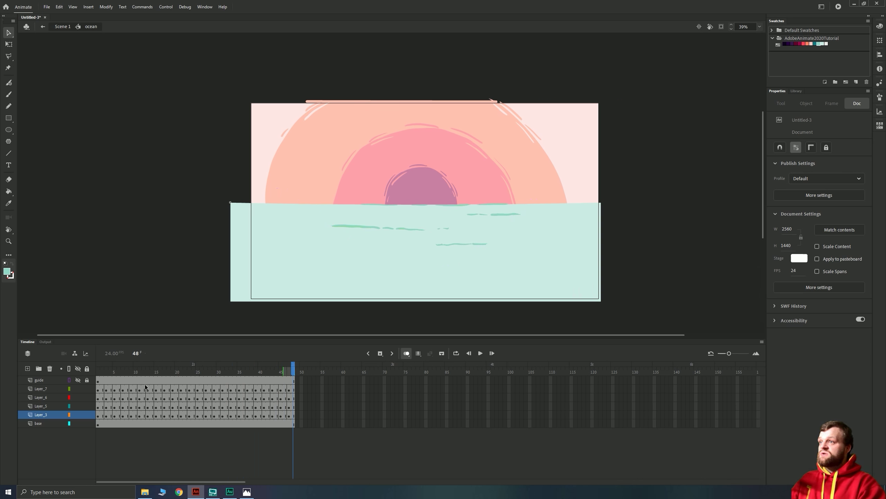
pyautogui.click(77, 380)
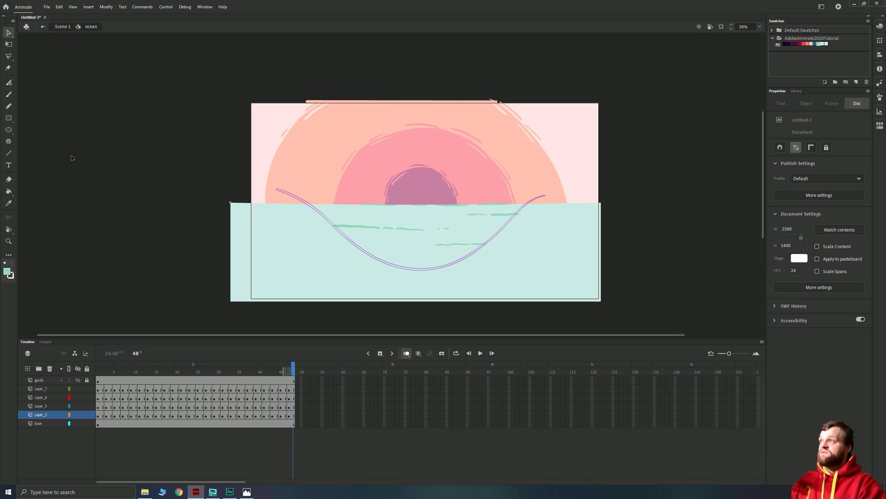
pyautogui.click(63, 27)
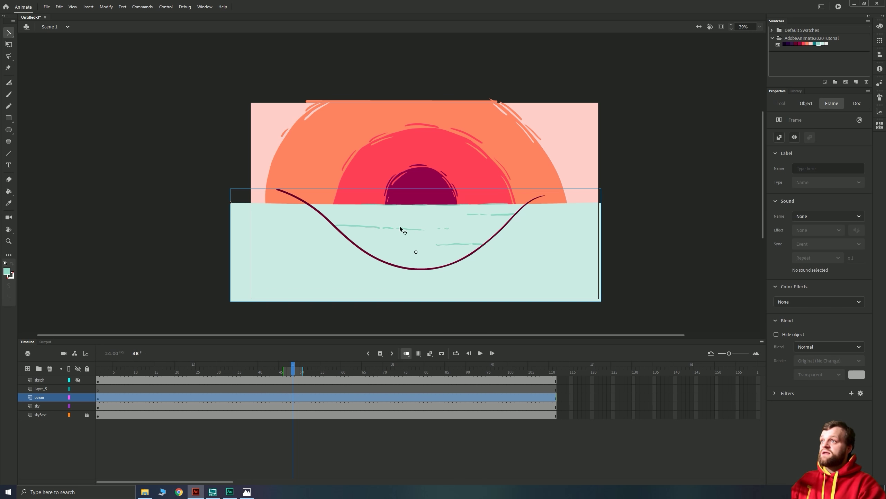
pyautogui.doubleClick(30, 399)
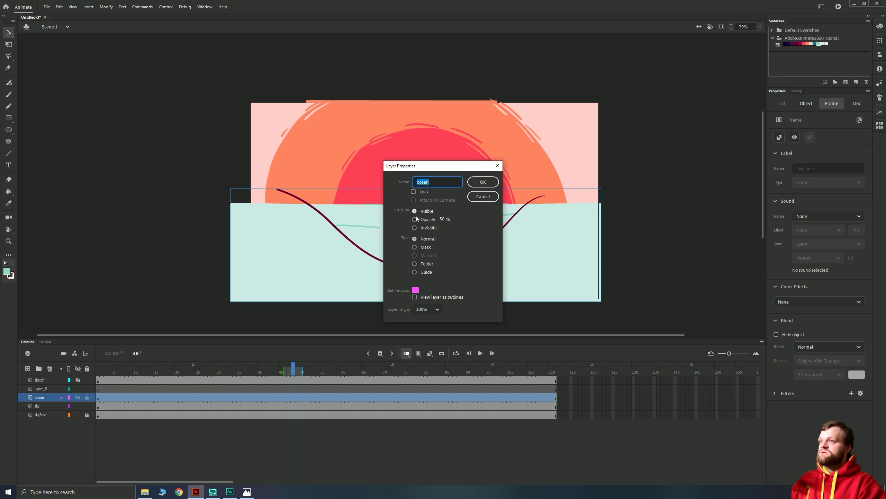
pyautogui.click(483, 196)
pyautogui.doubleClick(270, 267)
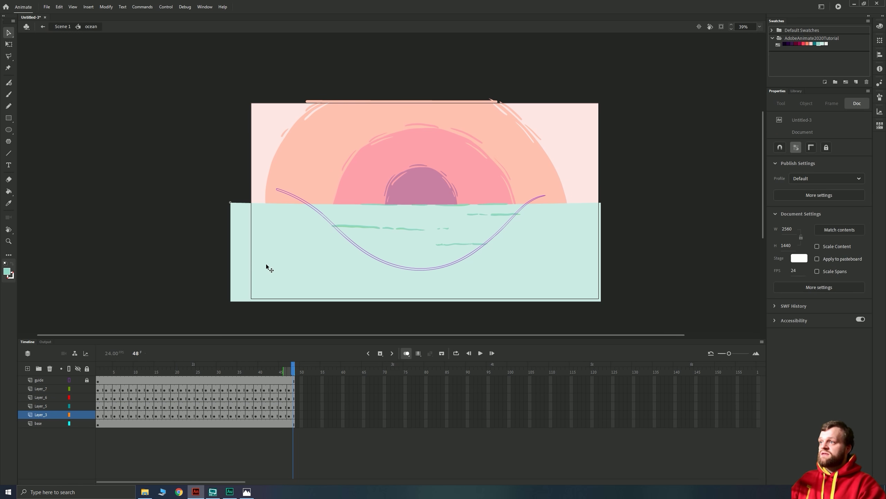
# Hide the guide layer inside the ocean symbol and check the symbol in the main scene.
pyautogui.click(77, 380)
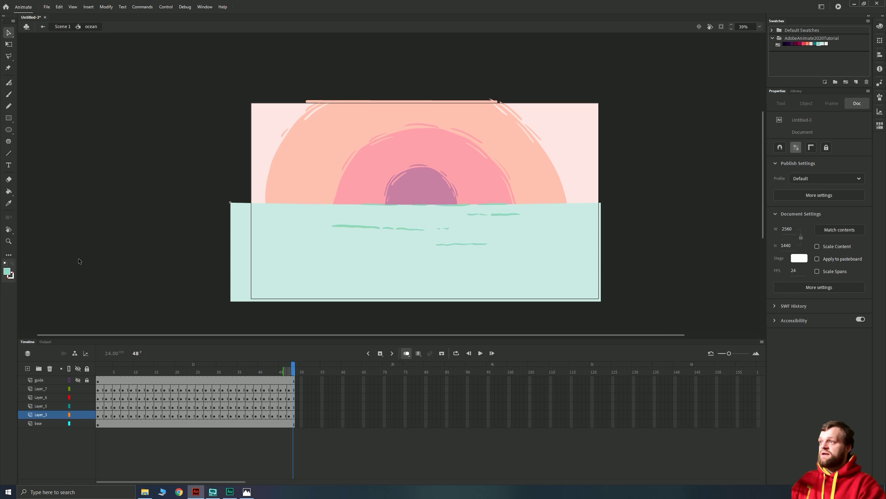
pyautogui.doubleClick(97, 231)
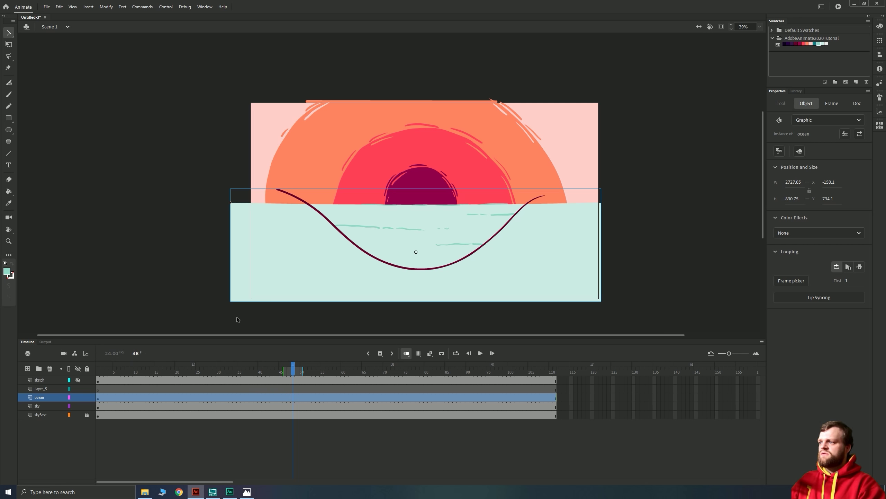
pyautogui.doubleClick(270, 227)
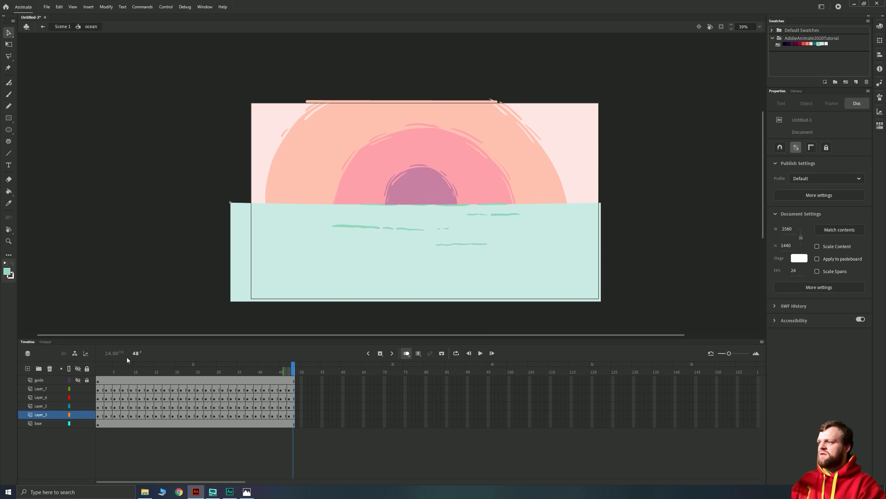
# Cut the guide layer out of the ocean symbol and play back the reflection loop.
pyautogui.click(68, 381)
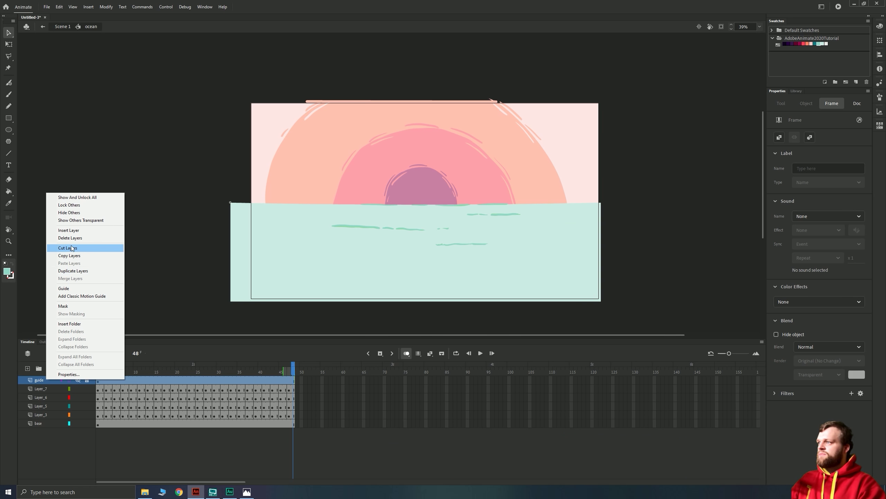
pyautogui.click(72, 247)
pyautogui.press('Return')
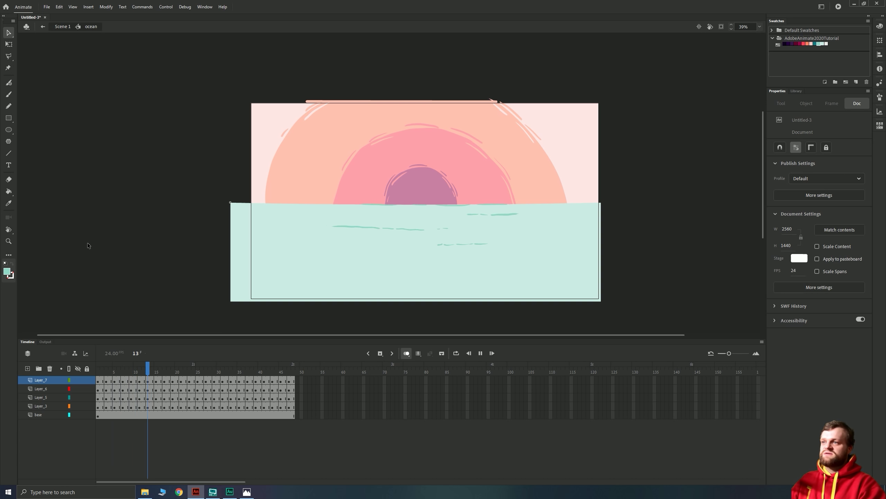
pyautogui.press('Return')
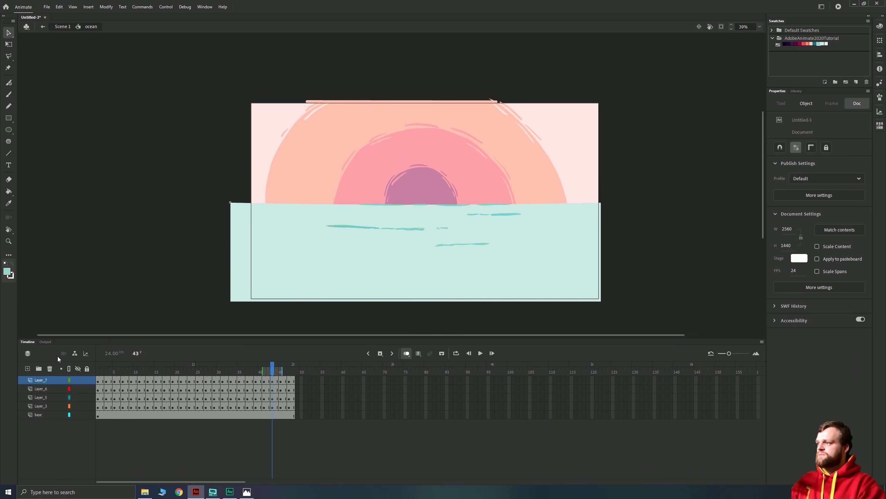
# Return to Scene 1, show the sketch layer and play the whole scene.
pyautogui.click(137, 157)
pyautogui.click(65, 27)
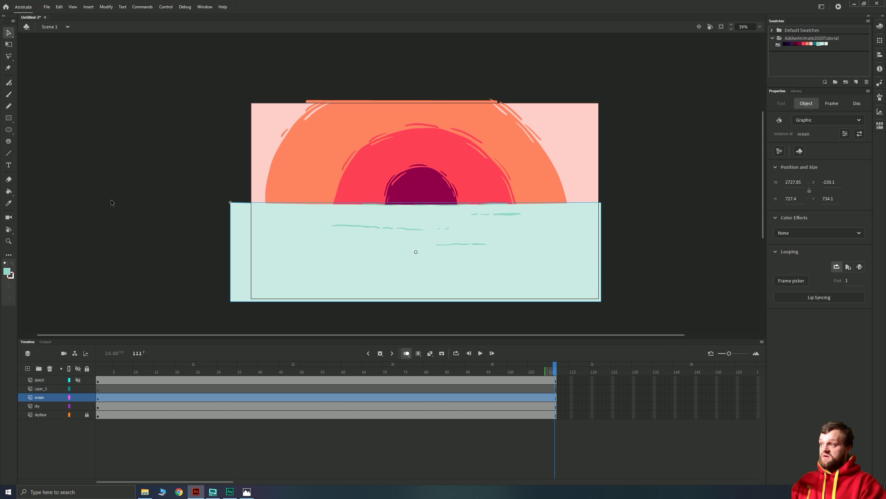
pyautogui.click(77, 379)
pyautogui.click(143, 225)
pyautogui.press('Return')
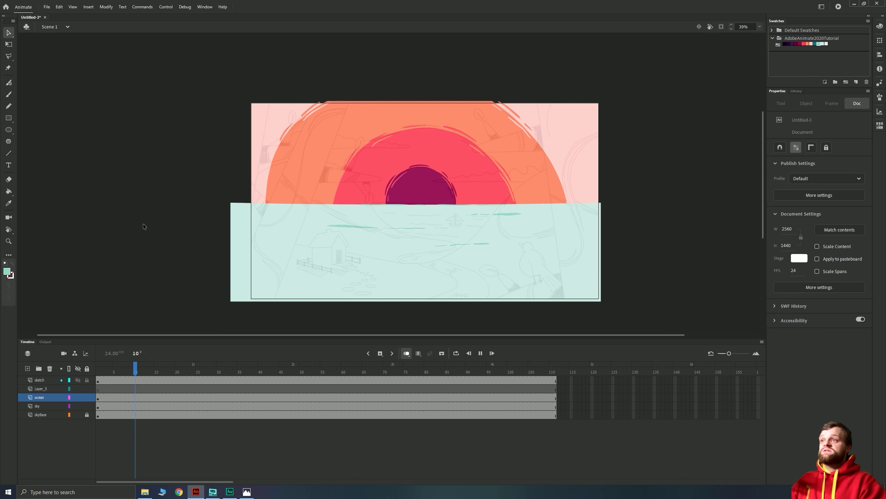
# Apply an Alpha color effect to the sketch layer's frames and set it to 100%.
pyautogui.click(260, 397)
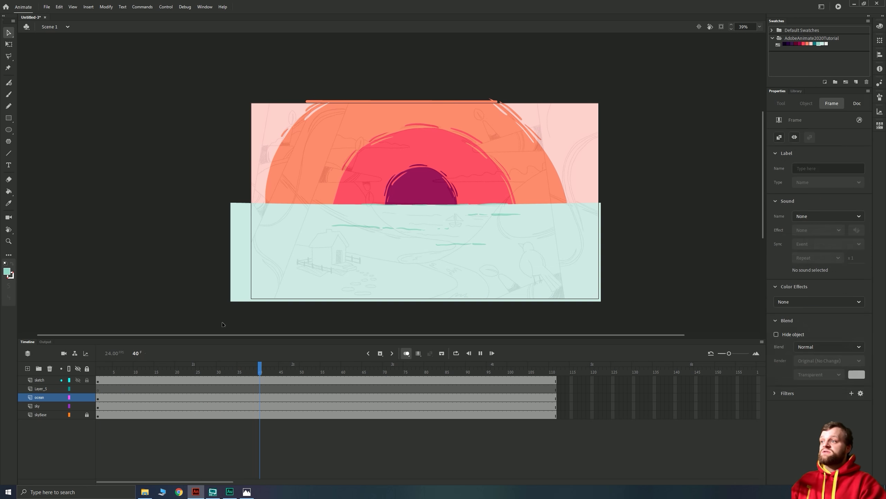
pyautogui.click(268, 379)
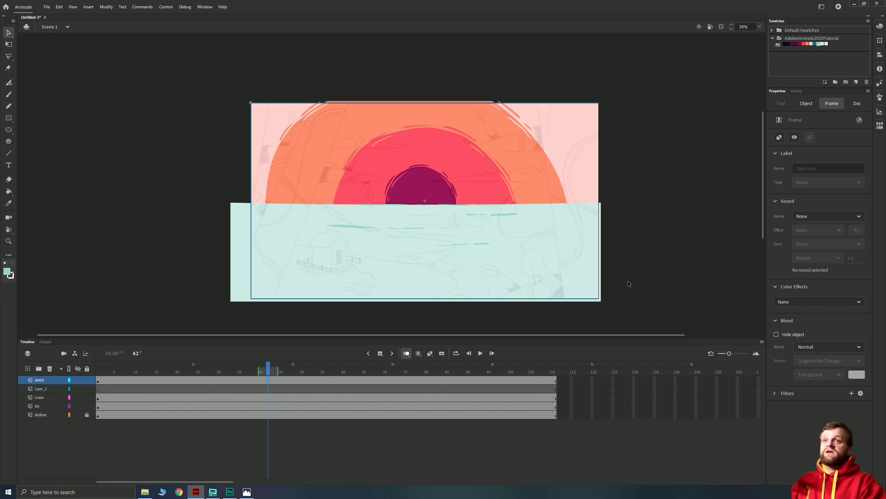
pyautogui.click(810, 301)
pyautogui.click(798, 362)
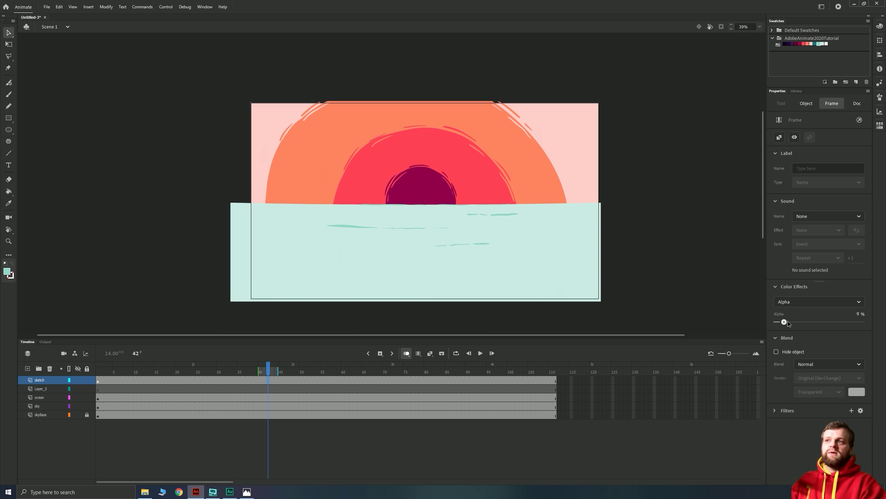
pyautogui.moveTo(786, 322); pyautogui.dragTo(865, 323)
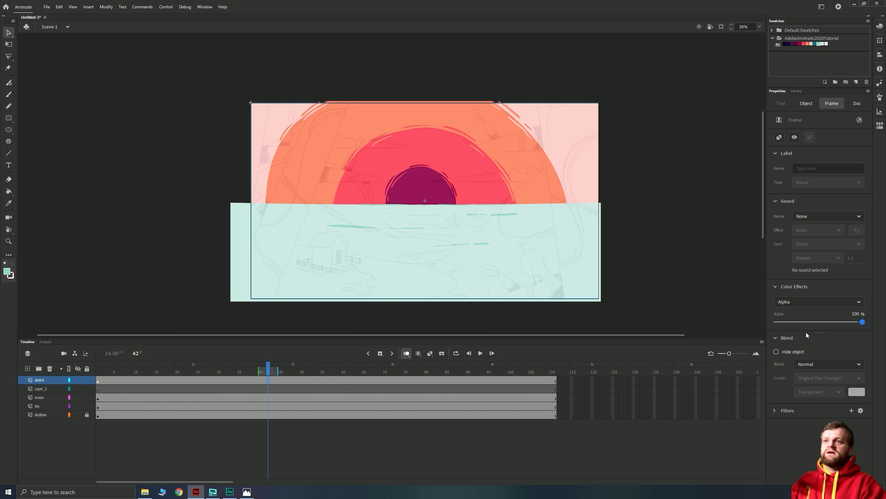
# Remove the color effect from the sketch layer's frames and set the sketch instance's own Alpha to 60%.
pyautogui.click(807, 300)
pyautogui.click(789, 317)
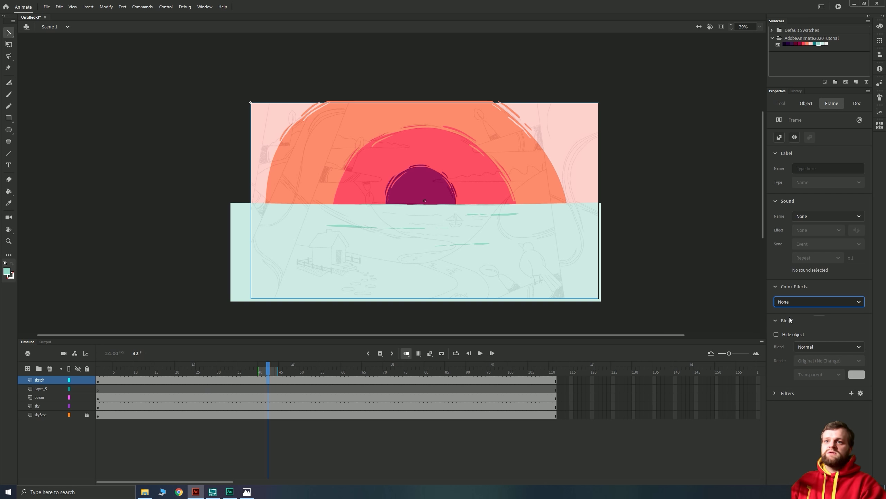
pyautogui.click(185, 380)
pyautogui.click(580, 140)
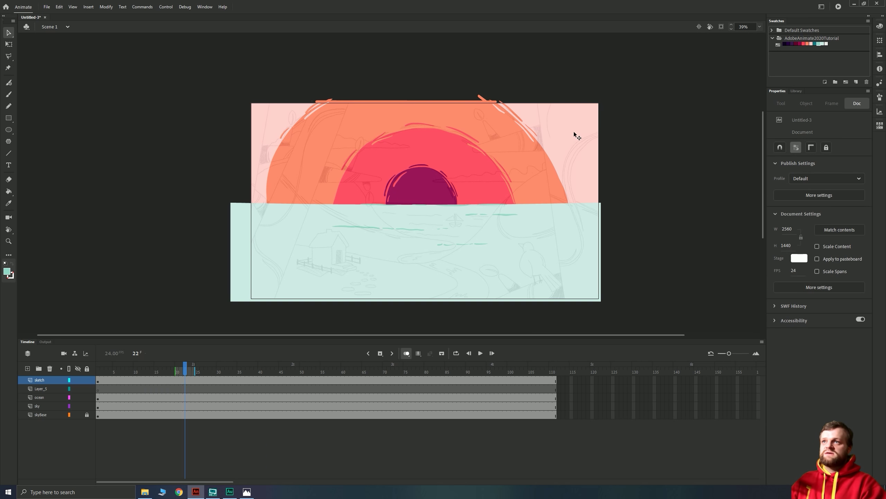
pyautogui.click(792, 235)
pyautogui.click(792, 235)
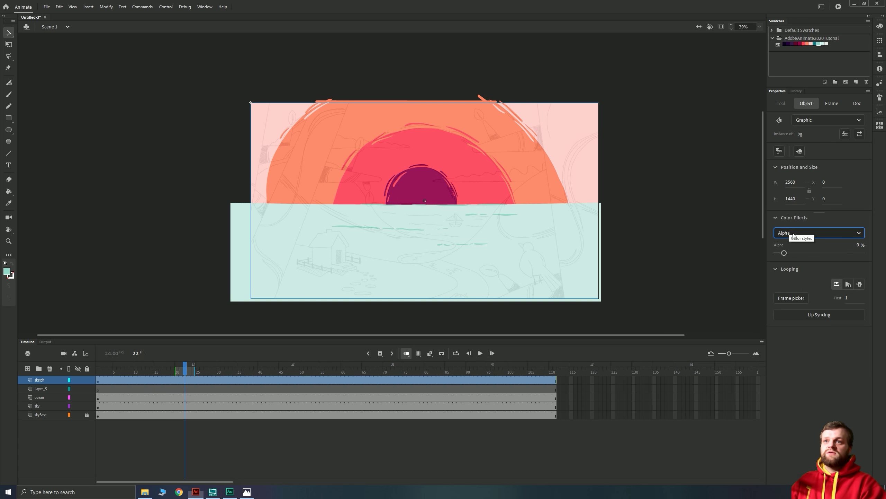
pyautogui.moveTo(871, 256); pyautogui.dragTo(828, 253)
# Play back the scene with the sketch overlay and clear the selection.
pyautogui.press('Return')
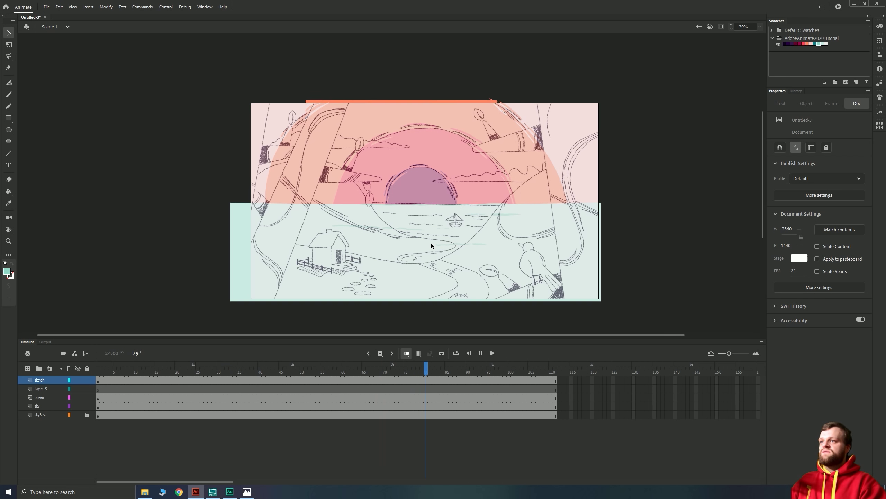
pyautogui.click(433, 244)
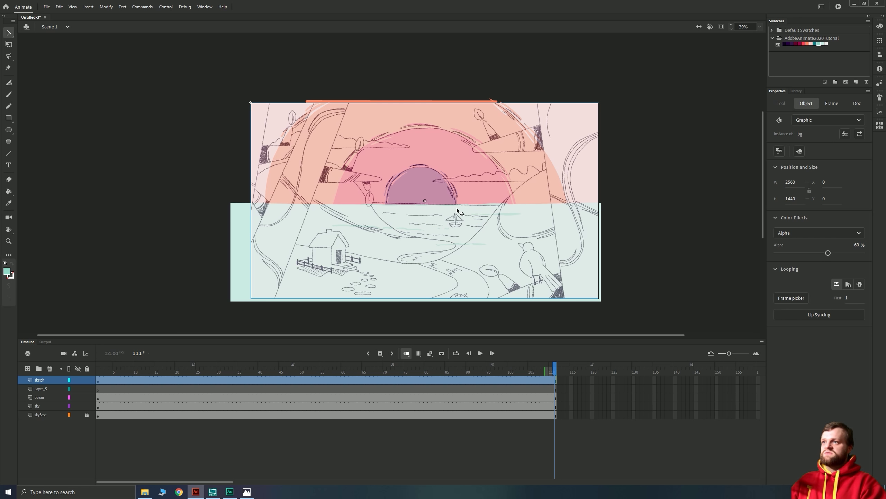
pyautogui.click(208, 208)
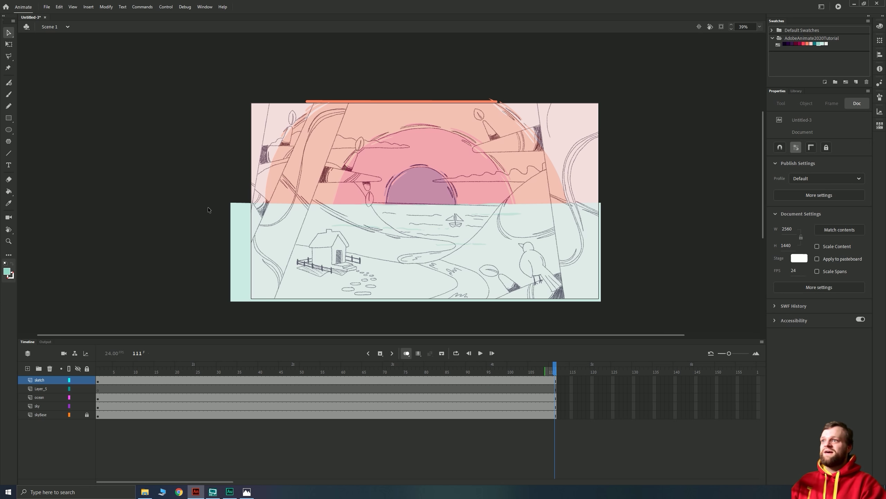
# Rename the empty layer above the ocean layer as boat.
pyautogui.click(48, 397)
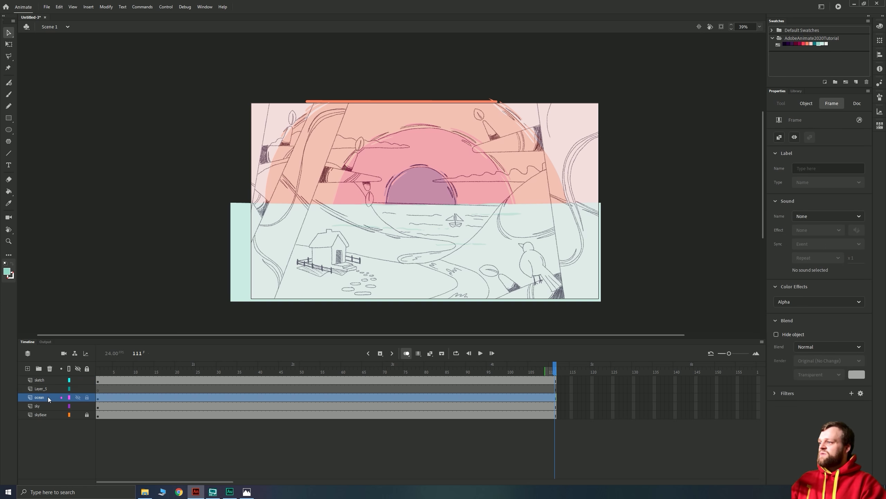
pyautogui.click(38, 389)
pyautogui.doubleClick(38, 389)
pyautogui.write('boat')
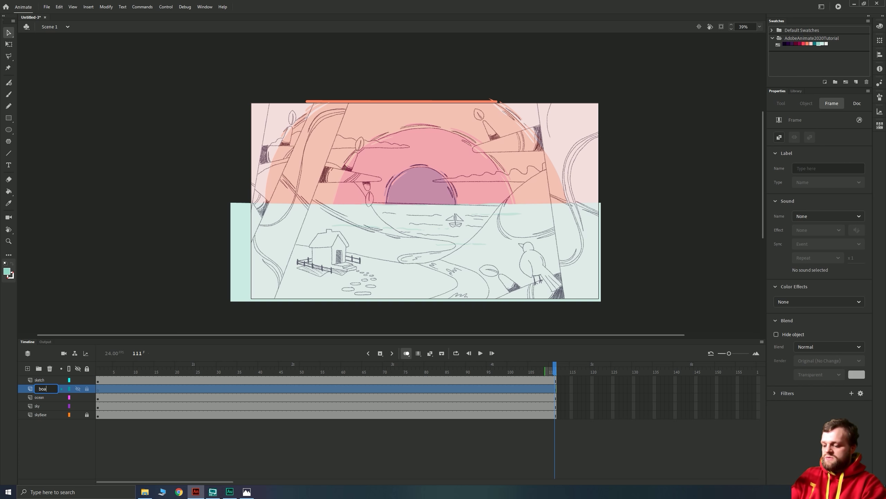
pyautogui.press('Return')
pyautogui.click(365, 457)
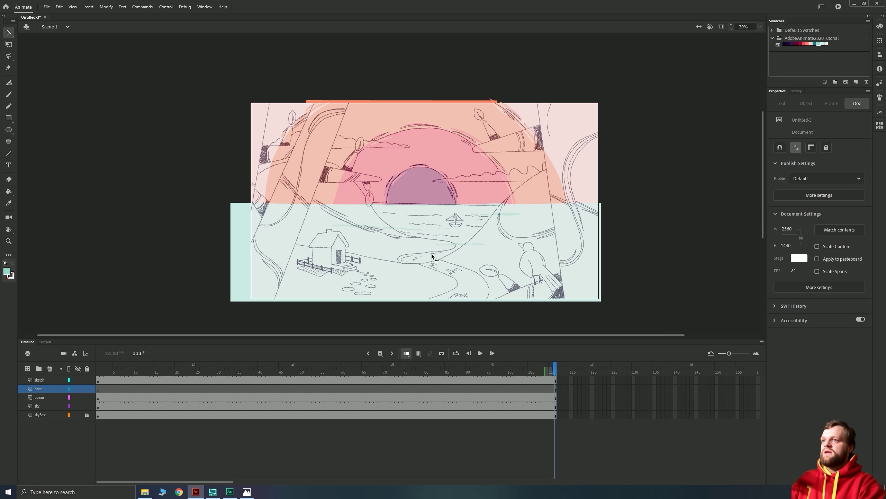
# Set up the Fluid Brush for tracing the boat with a dark maroon swatch fill, size 5 and stabilizer 100.
pyautogui.scroll(2, 431, 254)
pyautogui.scroll(-3, 431, 255)
pyautogui.scroll(1, 439, 246)
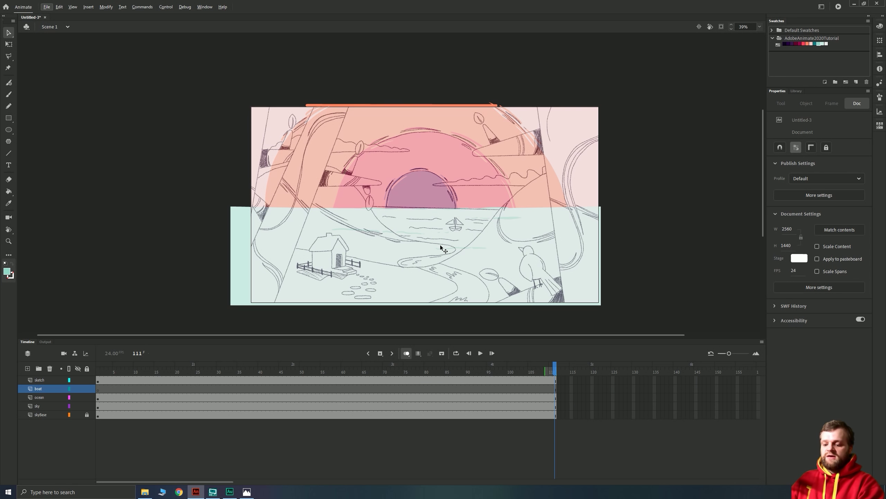
pyautogui.scroll(10, 459, 216)
pyautogui.scroll(-10, 475, 224)
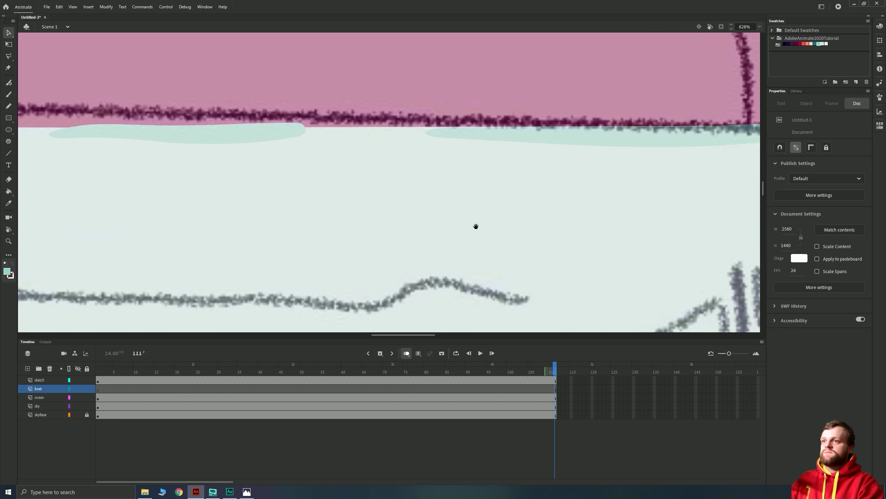
pyautogui.scroll(10, 406, 223)
pyautogui.hotkey('ctrl', '-')
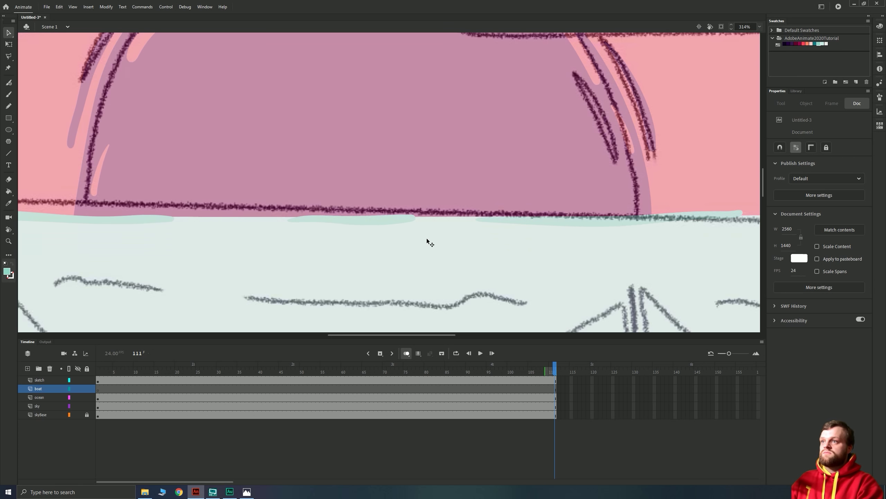
pyautogui.moveTo(491, 282)
pyautogui.mouseDown()
pyautogui.moveTo(358, 173)
pyautogui.moveTo(324, 248)
pyautogui.mouseUp()
pyautogui.scroll(1, 324, 249)
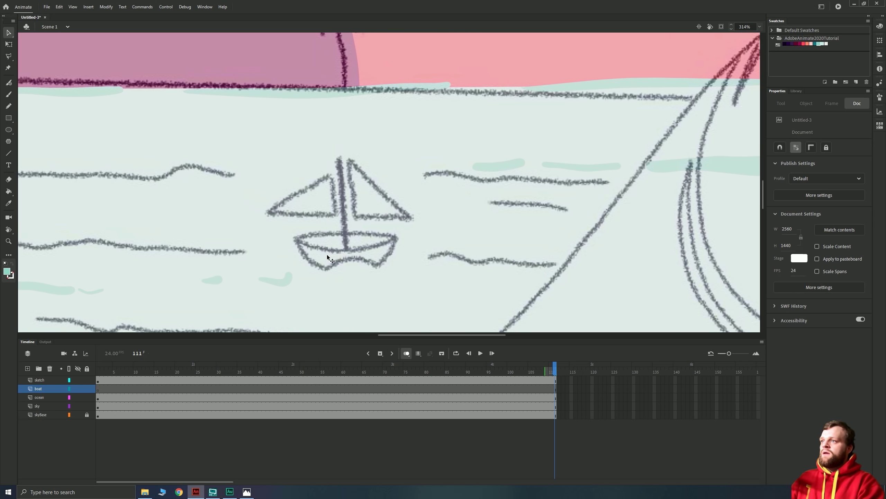
pyautogui.press('b')
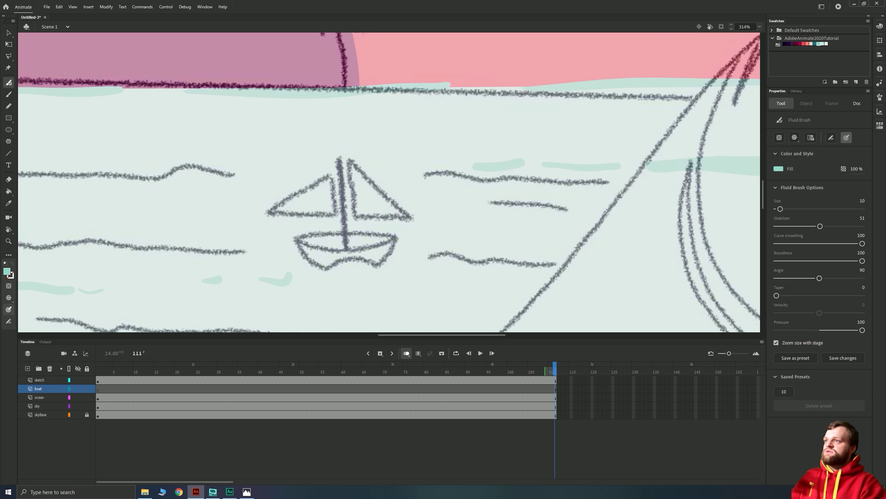
pyautogui.moveTo(351, 161); pyautogui.dragTo(405, 224)
pyautogui.hotkey('ctrl', 'z')
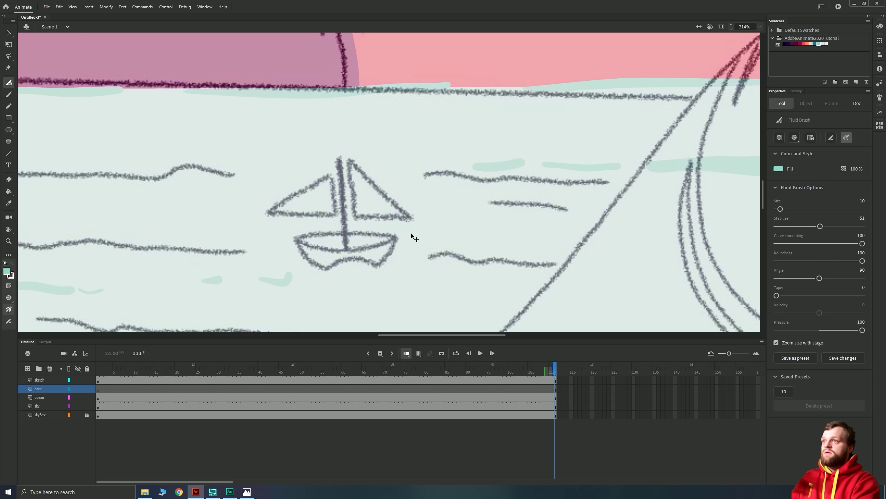
pyautogui.click(796, 43)
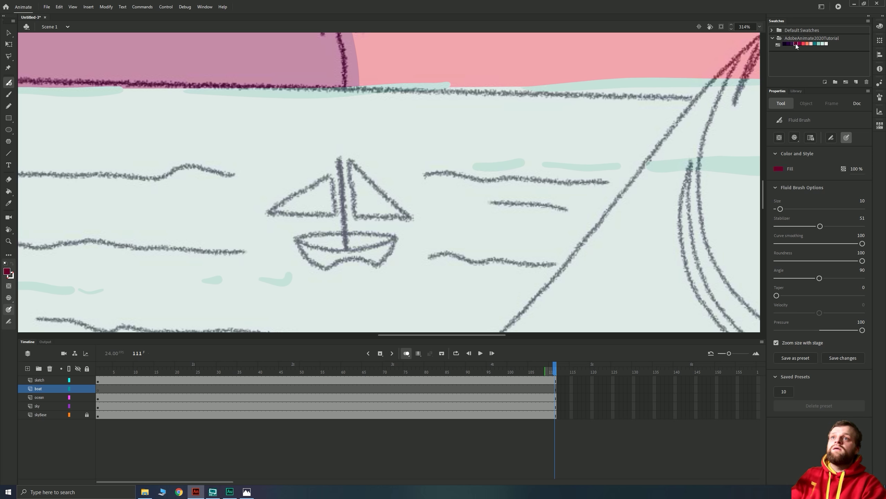
pyautogui.press('[')
pyautogui.press('[')
pyautogui.press('[')
pyautogui.press('[')
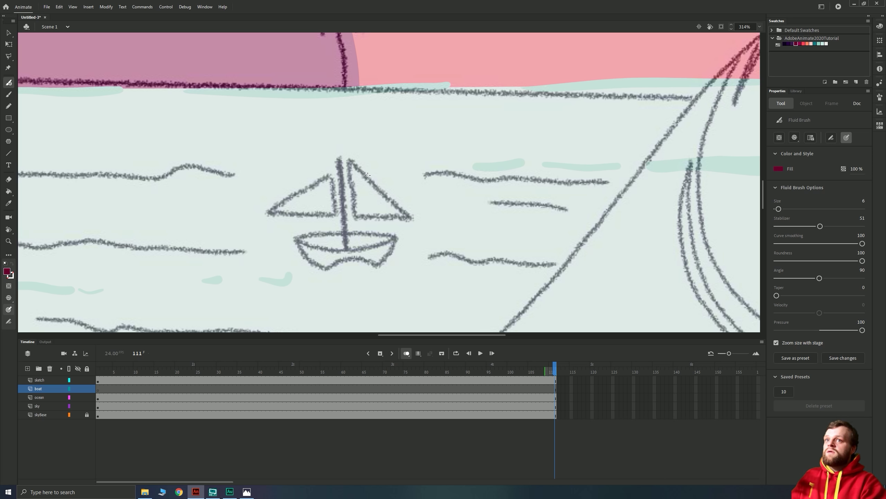
pyautogui.moveTo(819, 226); pyautogui.dragTo(862, 226)
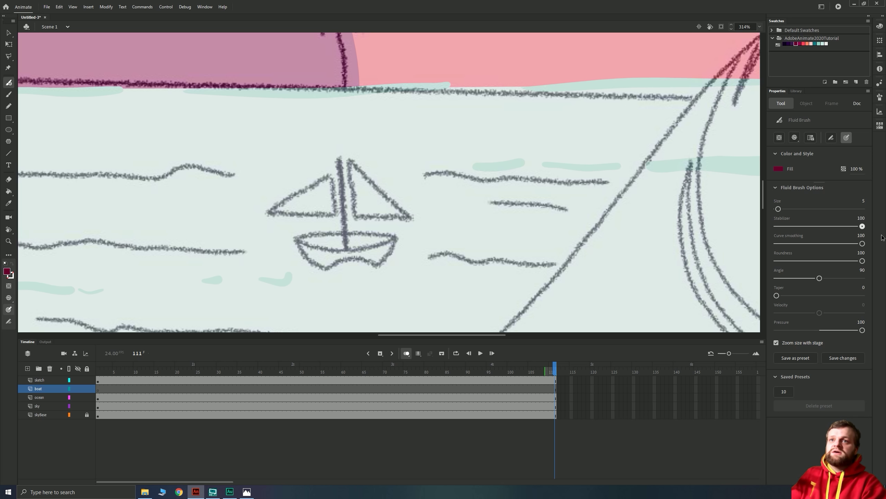
# Trace the sketched sailboat's mast, both sails and hull with the Fluid Brush on the boat layer.
pyautogui.moveTo(351, 161)
pyautogui.mouseDown()
pyautogui.moveTo(409, 219)
pyautogui.moveTo(357, 217)
pyautogui.moveTo(350, 161)
pyautogui.moveTo(341, 179)
pyautogui.moveTo(347, 250)
pyautogui.mouseUp()
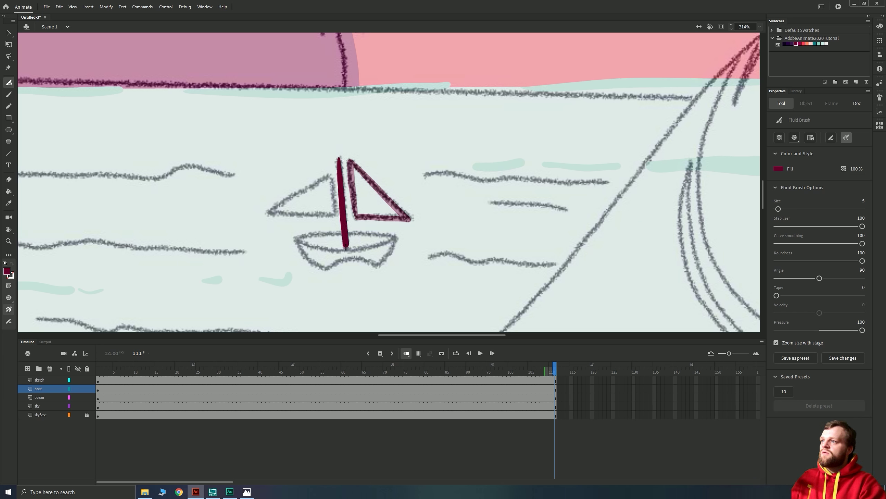
pyautogui.moveTo(334, 214)
pyautogui.mouseDown()
pyautogui.moveTo(328, 176)
pyautogui.moveTo(270, 212)
pyautogui.moveTo(331, 213)
pyautogui.moveTo(310, 214)
pyautogui.mouseUp()
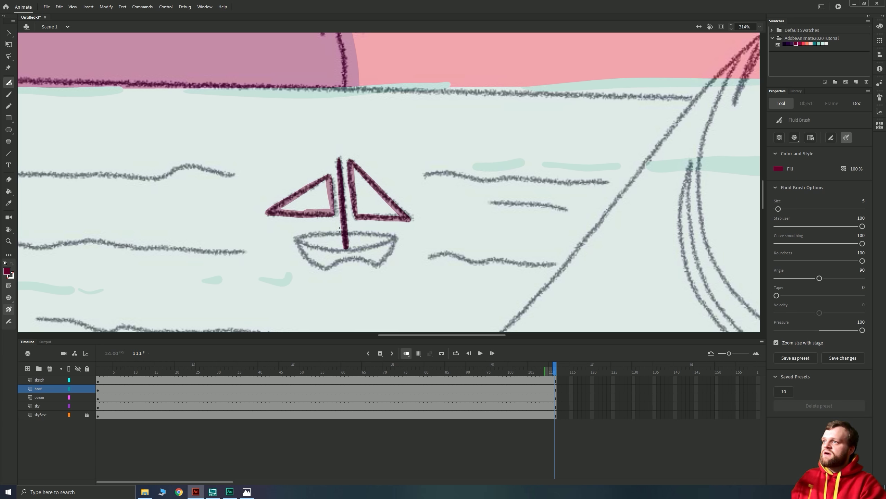
pyautogui.moveTo(389, 235)
pyautogui.mouseDown()
pyautogui.moveTo(296, 239)
pyautogui.moveTo(369, 232)
pyautogui.mouseUp()
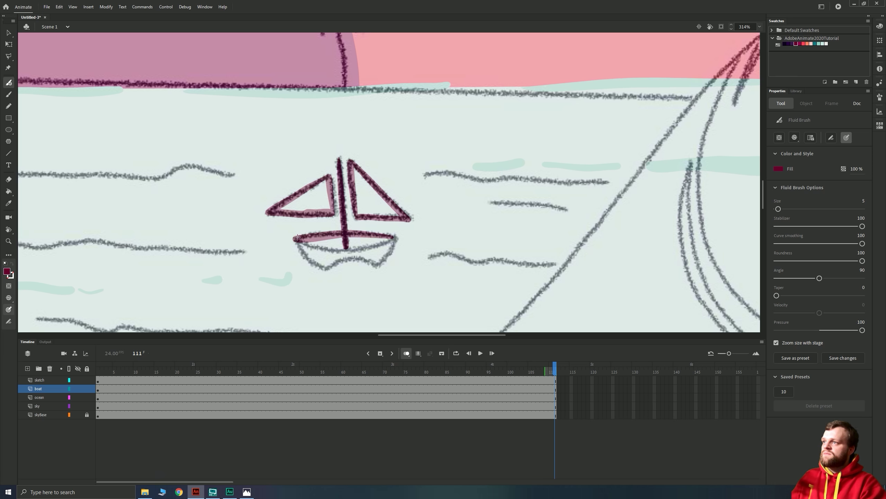
pyautogui.moveTo(296, 239)
pyautogui.mouseDown()
pyautogui.moveTo(348, 249)
pyautogui.moveTo(391, 238)
pyautogui.moveTo(379, 264)
pyautogui.moveTo(330, 266)
pyautogui.moveTo(298, 241)
pyautogui.mouseUp()
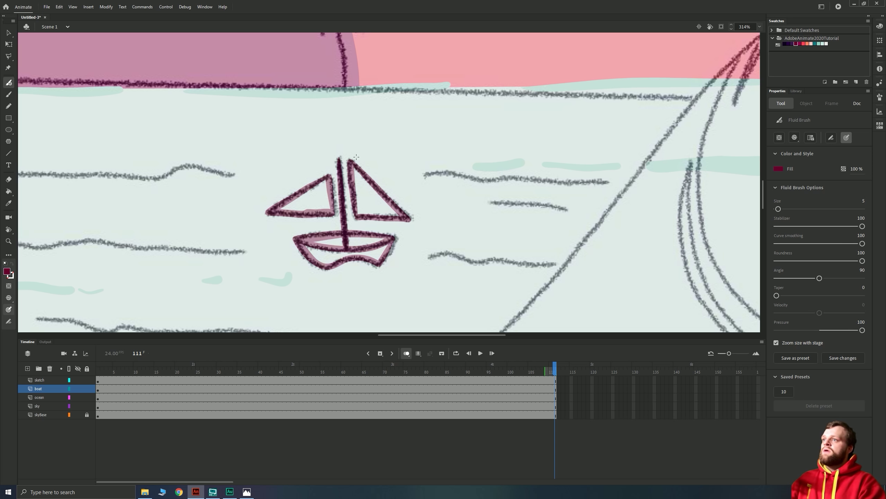
# Convert the boat drawing on frame 1 into a Graphic symbol named boat.
pyautogui.click(98, 394)
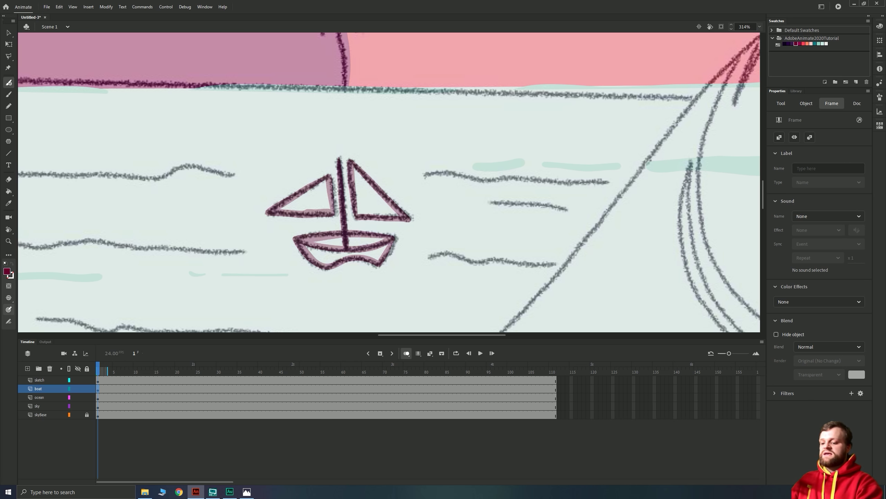
pyautogui.press('F8')
pyautogui.write('boat')
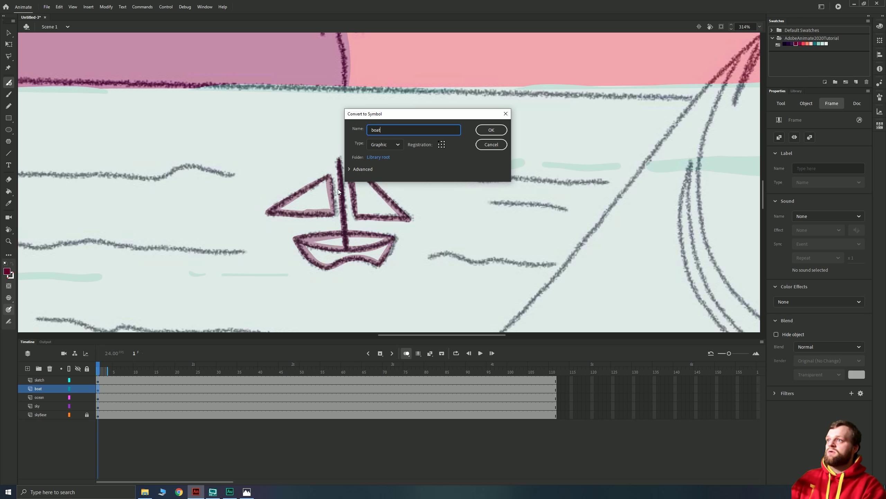
pyautogui.press('Return')
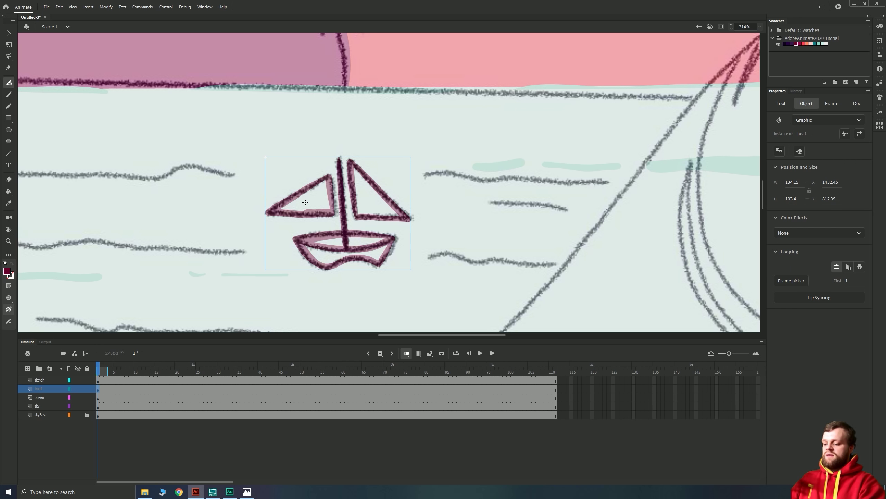
# Hide the sketch layer and open the boat symbol for editing in place.
pyautogui.press('v')
pyautogui.click(78, 380)
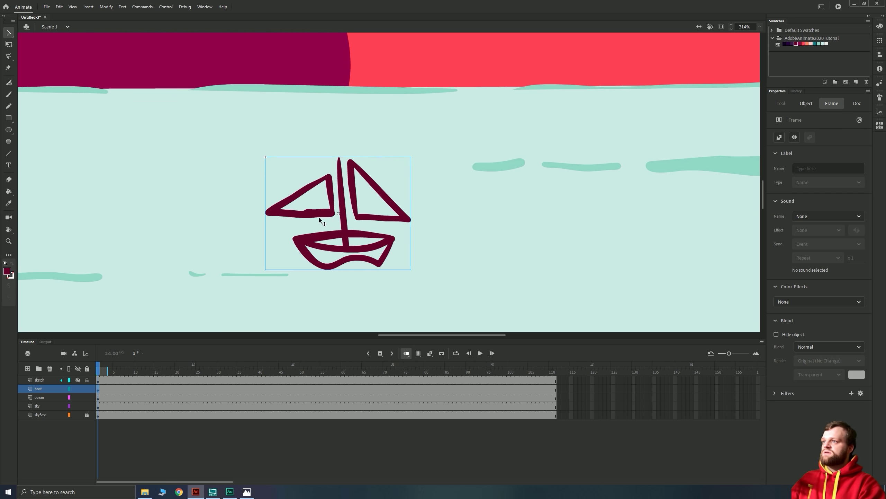
pyautogui.doubleClick(320, 215)
pyautogui.click(247, 268)
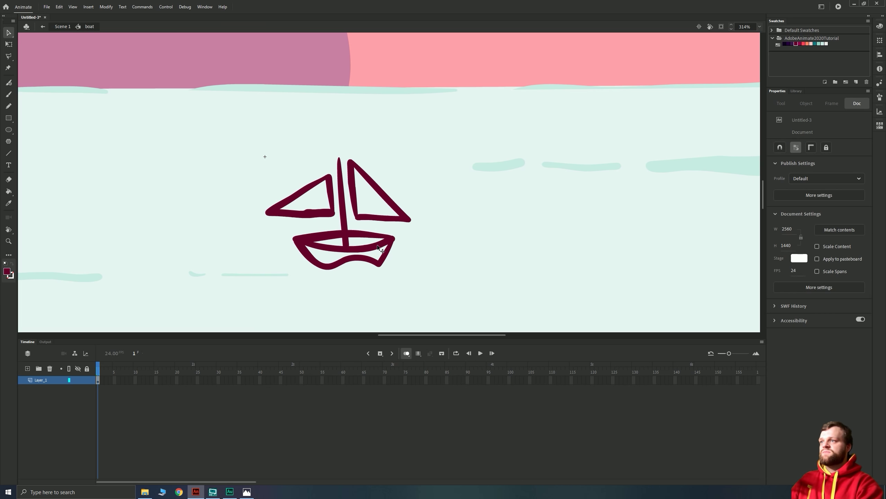
pyautogui.moveTo(319, 254); pyautogui.dragTo(413, 239)
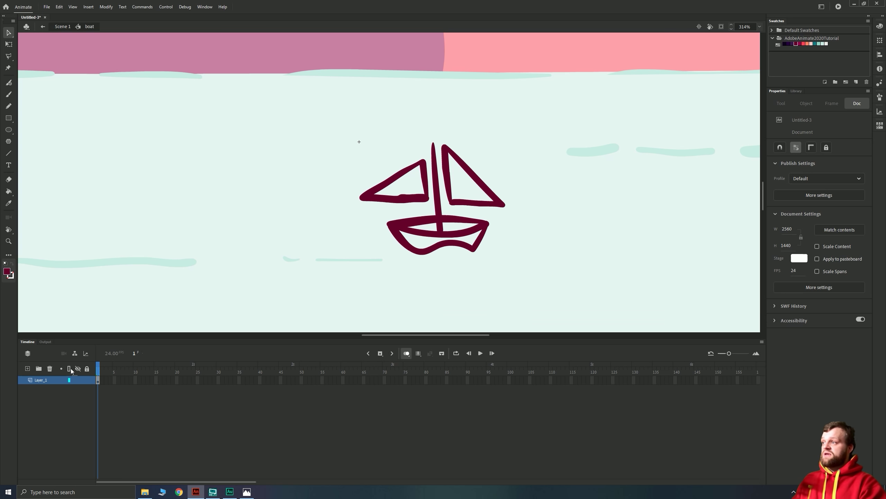
# Add two layers above the boat drawing inside the symbol and extend all layers to frame 34.
pyautogui.click(27, 369)
pyautogui.click(28, 368)
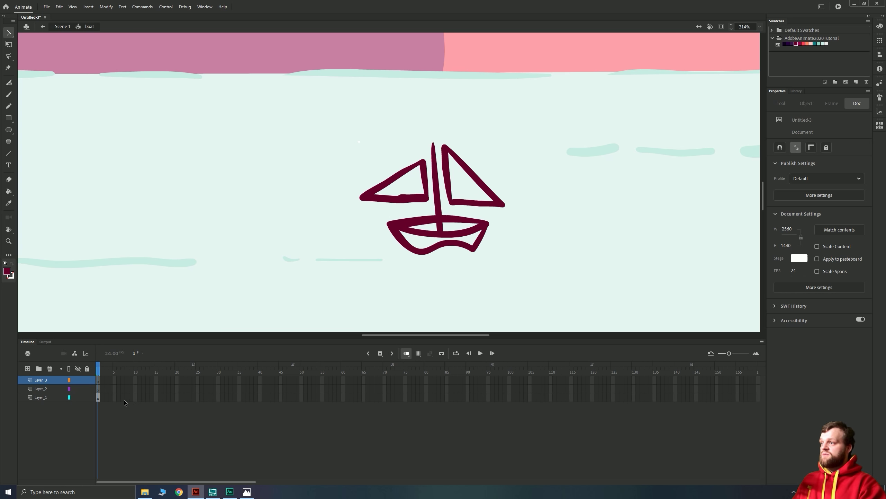
pyautogui.moveTo(124, 400); pyautogui.dragTo(236, 398)
pyautogui.press('F5')
pyautogui.click(142, 417)
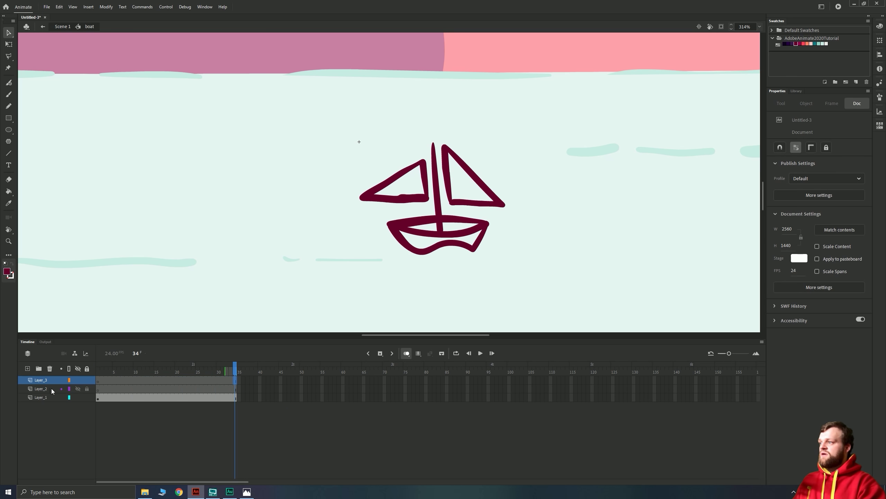
# Rename the two new layers boatBase and mast, and add another layer above them.
pyautogui.doubleClick(51, 388)
pyautogui.write('boat')
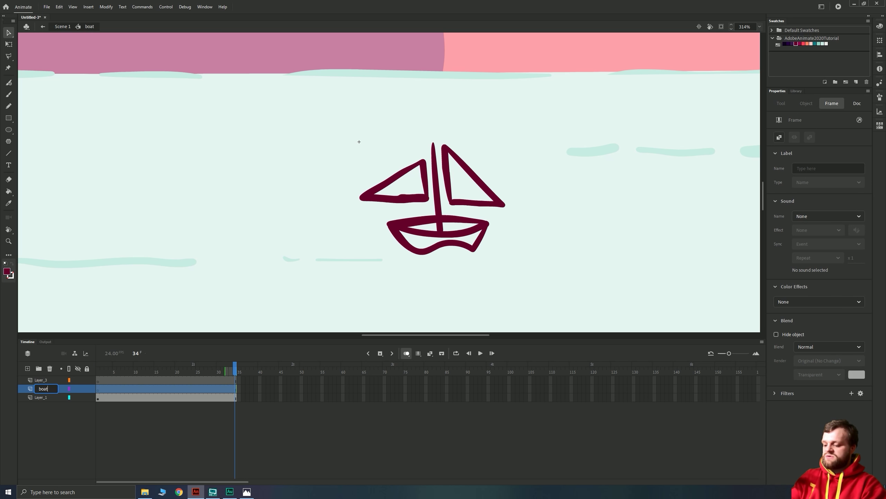
pyautogui.write('Base')
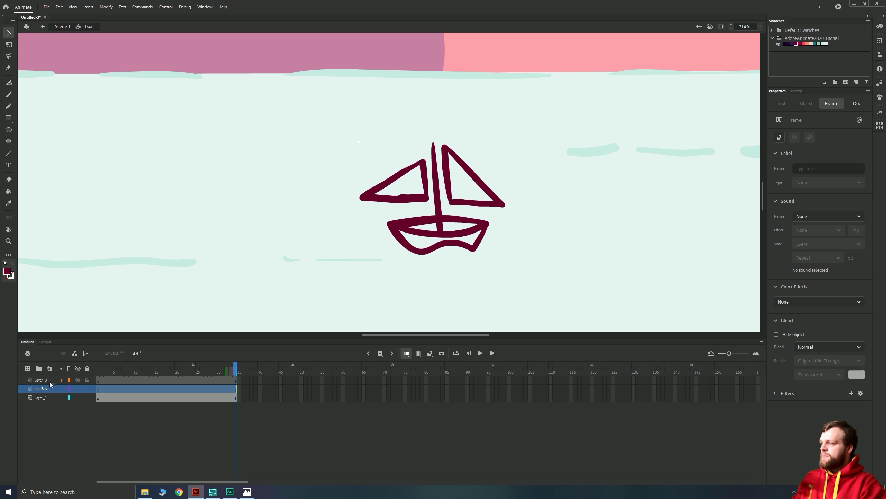
pyautogui.click(45, 379)
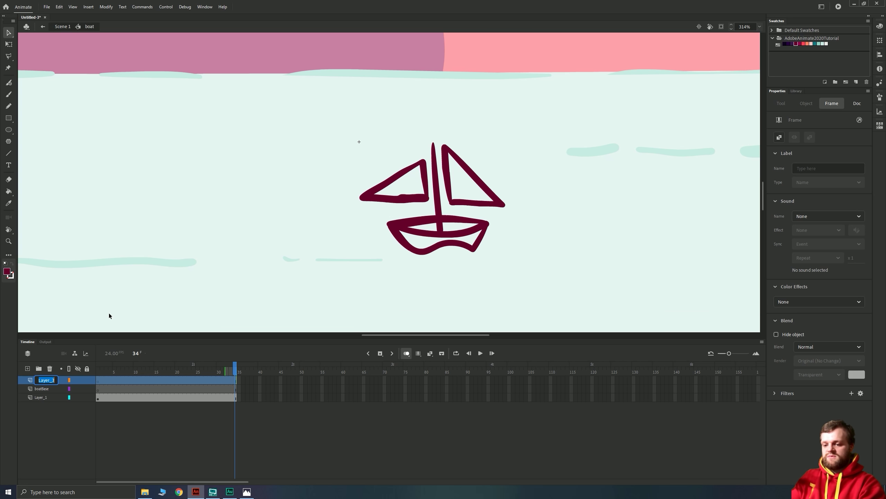
pyautogui.write('mast')
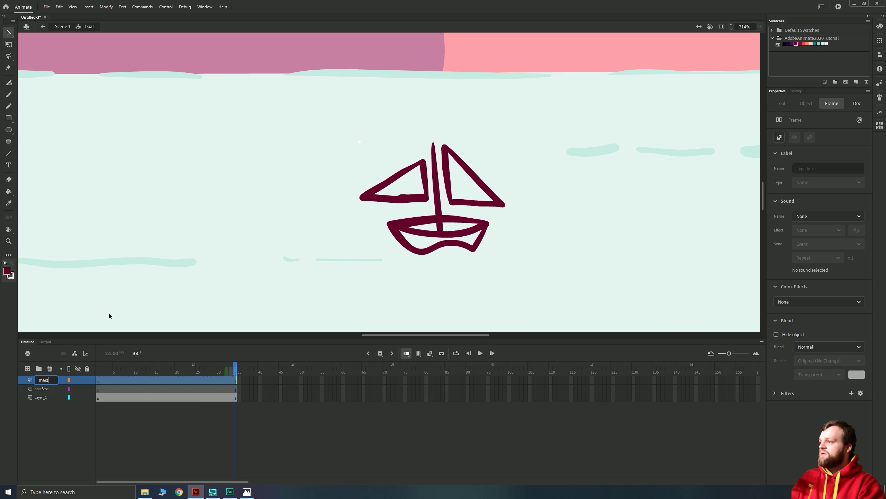
pyautogui.press('Return')
pyautogui.click(28, 368)
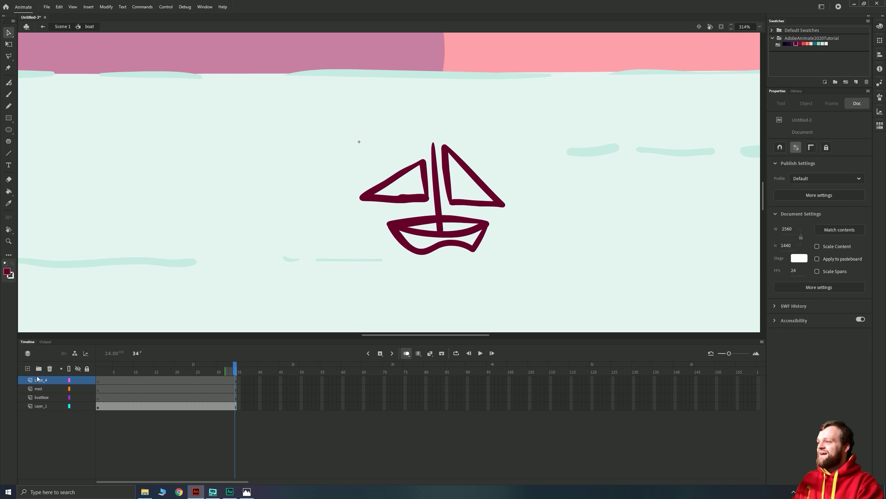
# Rename the topmost layer inside the boat symbol as sails.
pyautogui.doubleClick(45, 380)
pyautogui.write('sails')
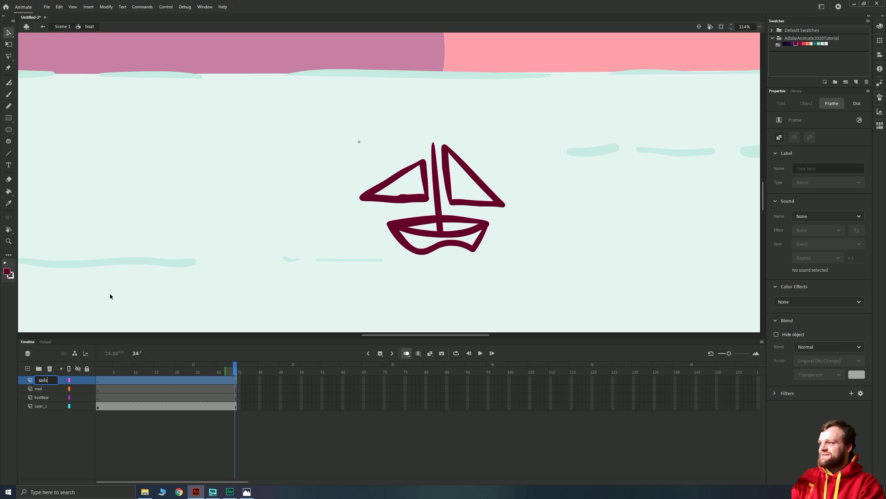
pyautogui.press('Return')
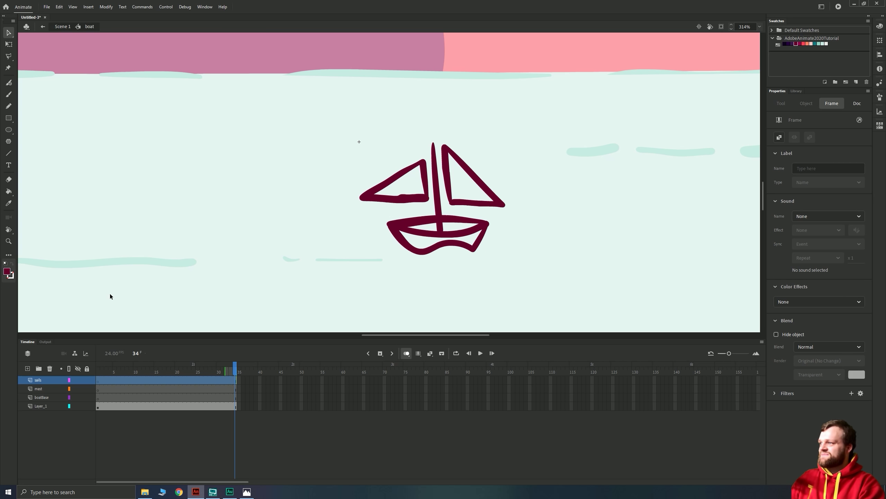
# Make boatBase active at frame 1, then show Layer_1 as outlines and lock it.
pyautogui.click(99, 399)
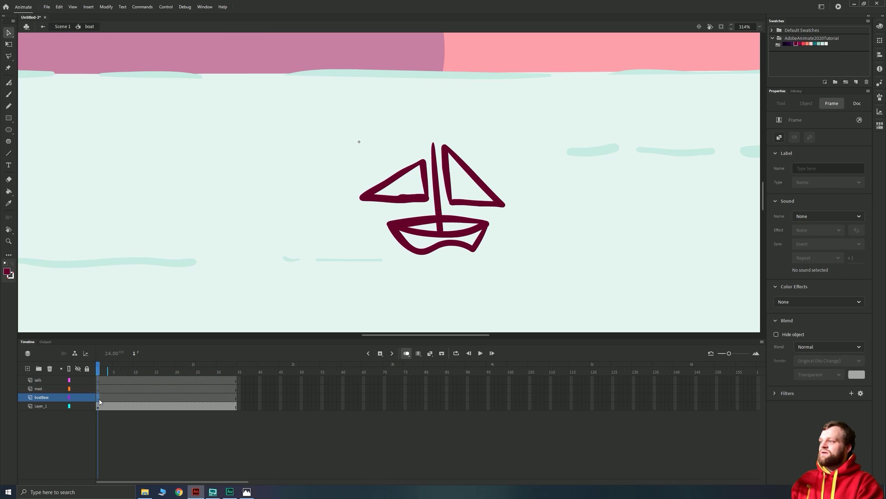
pyautogui.click(69, 406)
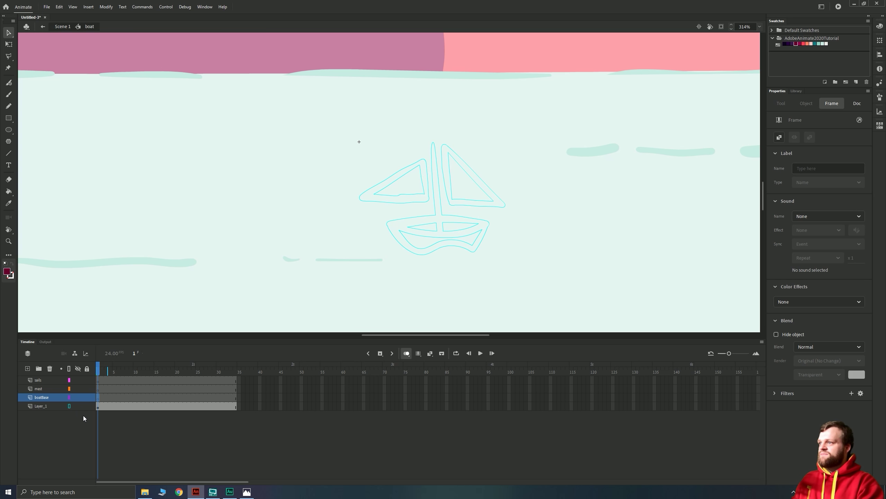
pyautogui.click(87, 406)
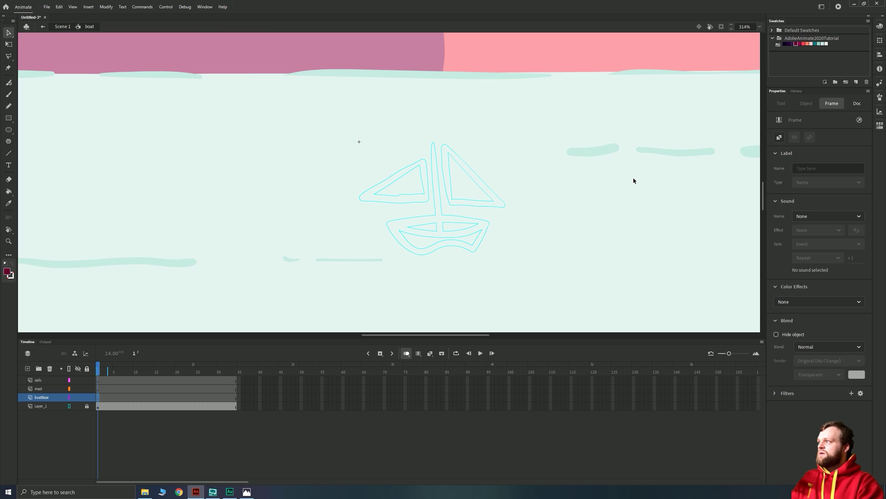
# Trace a closed hull shape in red on boatBase with the Fluid Brush, following the outlined boat, and fill it with the same red.
pyautogui.click(803, 44)
pyautogui.press('b')
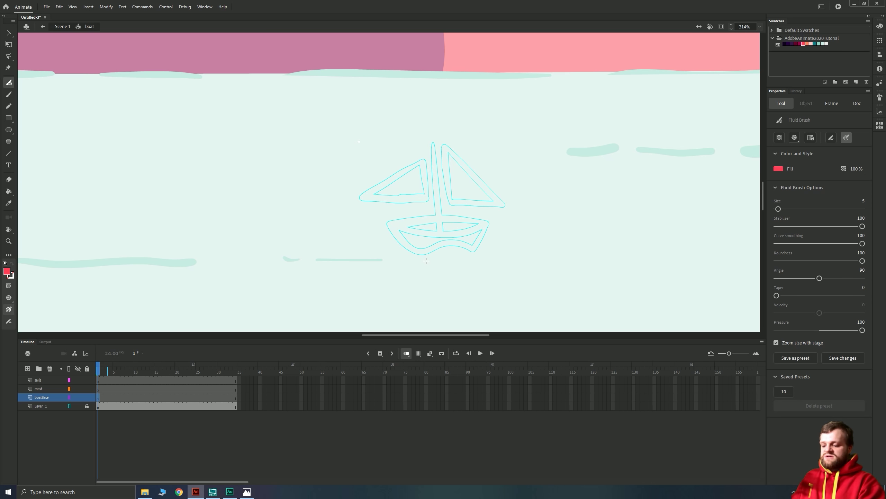
pyautogui.hotkey('shift', 'h')
pyautogui.moveTo(361, 263); pyautogui.dragTo(336, 208)
pyautogui.hotkey('ctrl', '=')
pyautogui.moveTo(363, 263); pyautogui.dragTo(401, 178)
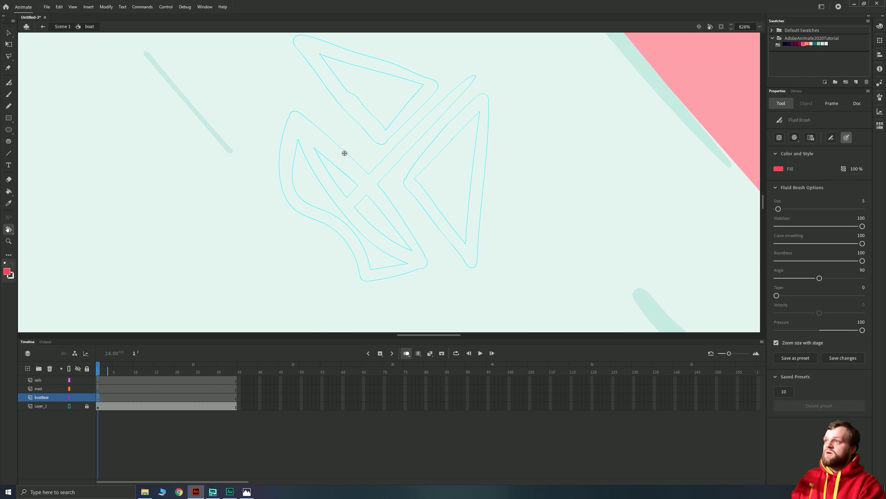
pyautogui.moveTo(295, 114)
pyautogui.mouseDown()
pyautogui.moveTo(394, 211)
pyautogui.moveTo(424, 267)
pyautogui.moveTo(353, 176)
pyautogui.moveTo(296, 118)
pyautogui.moveTo(287, 123)
pyautogui.moveTo(292, 112)
pyautogui.moveTo(303, 122)
pyautogui.moveTo(289, 125)
pyautogui.moveTo(281, 180)
pyautogui.moveTo(318, 243)
pyautogui.moveTo(358, 271)
pyautogui.moveTo(398, 276)
pyautogui.moveTo(423, 267)
pyautogui.mouseUp()
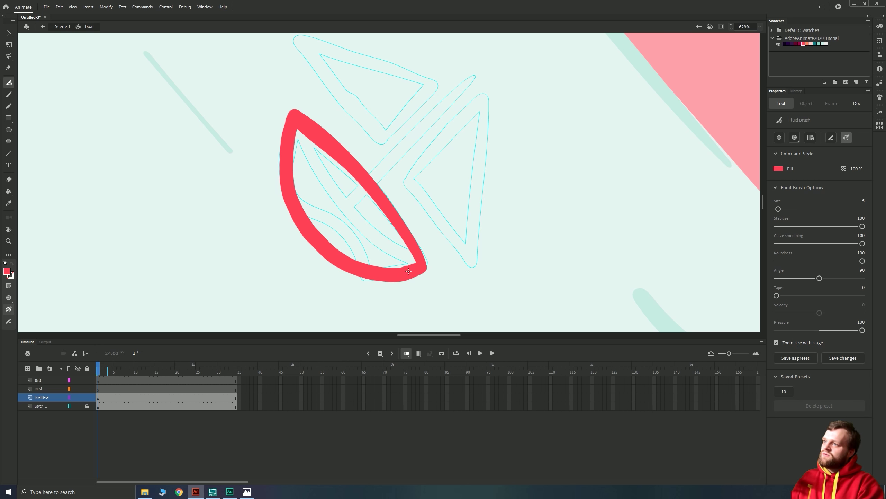
pyautogui.press('k')
pyautogui.click(370, 230)
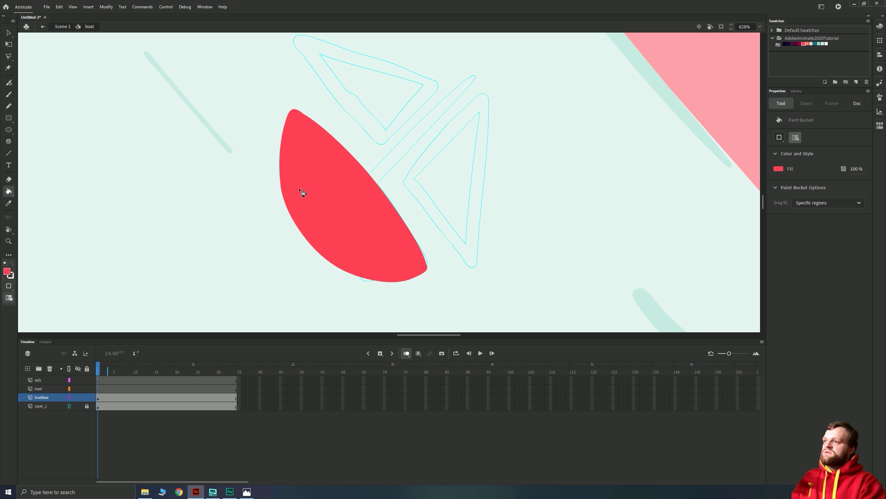
pyautogui.moveTo(272, 114); pyautogui.dragTo(265, 144)
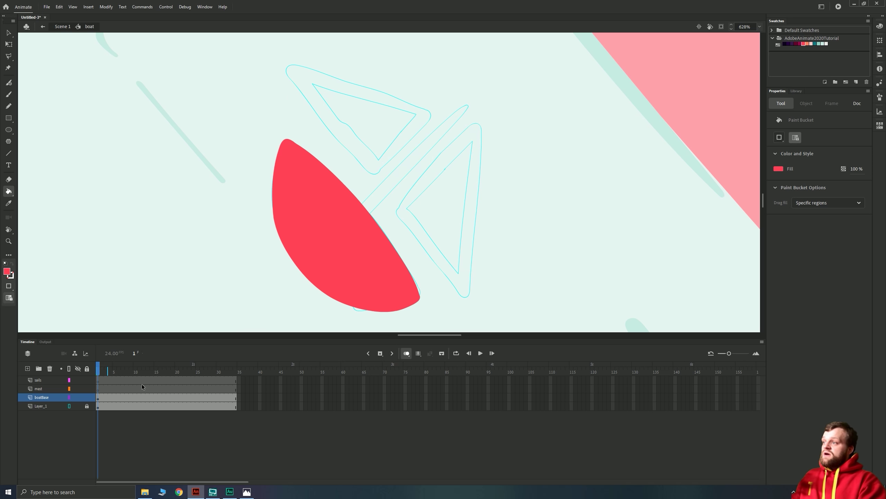
pyautogui.click(98, 399)
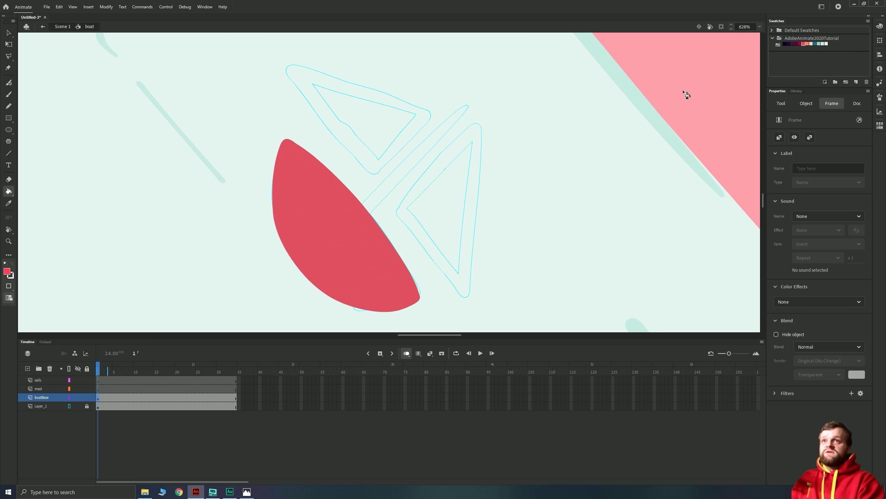
pyautogui.click(801, 44)
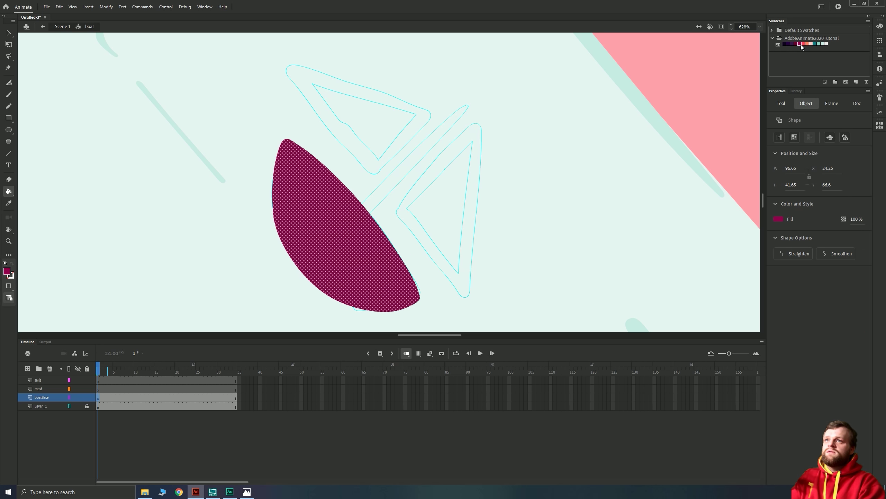
pyautogui.click(804, 44)
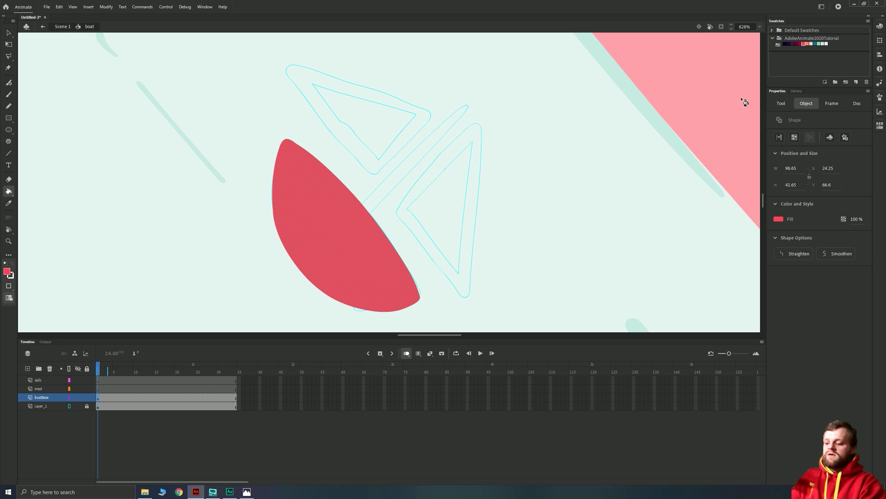
pyautogui.press('v')
pyautogui.click(238, 238)
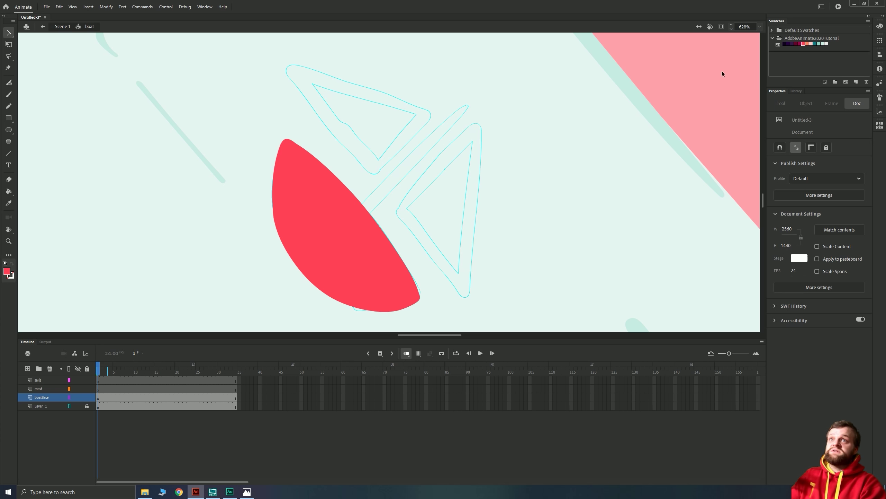
# Choose the dark purple swatch, select the red hull shape, and set the Fluid Brush to Paint Selection mode.
pyautogui.click(800, 44)
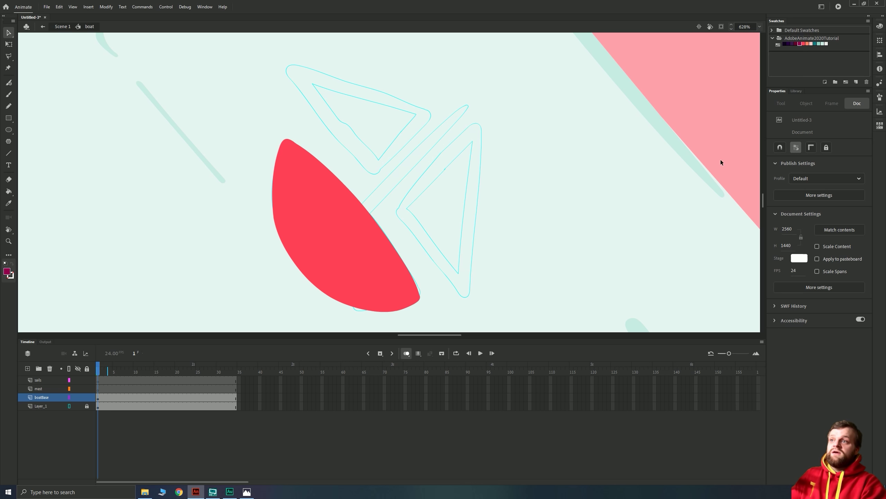
pyautogui.click(347, 266)
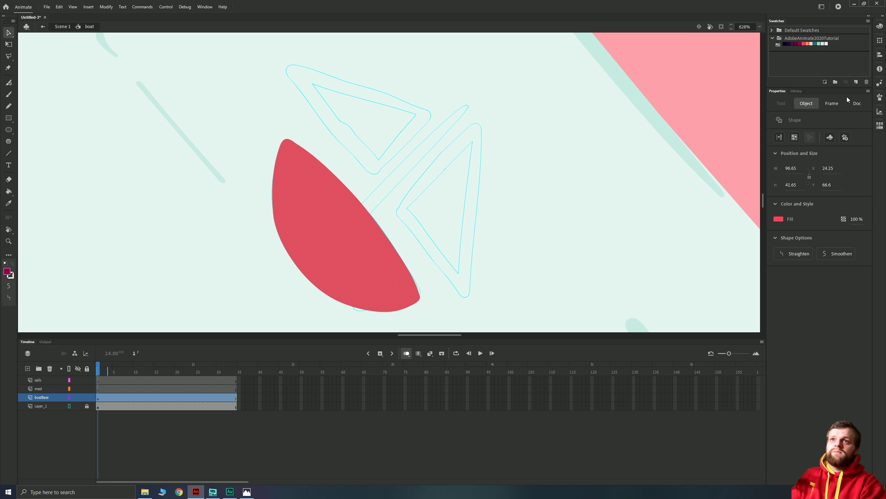
pyautogui.press('y')
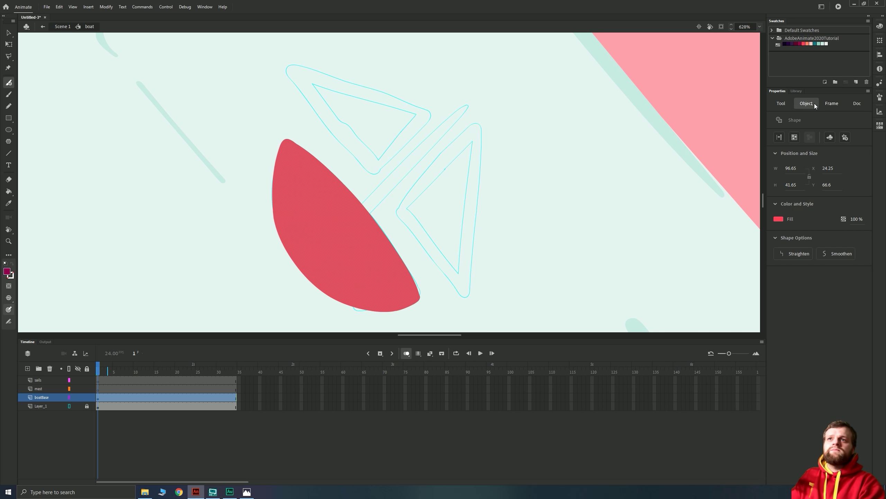
pyautogui.click(781, 103)
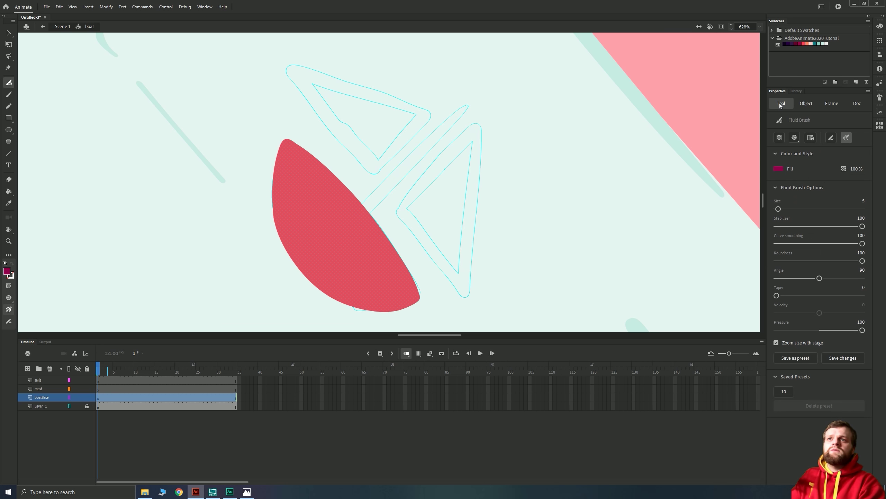
pyautogui.click(795, 138)
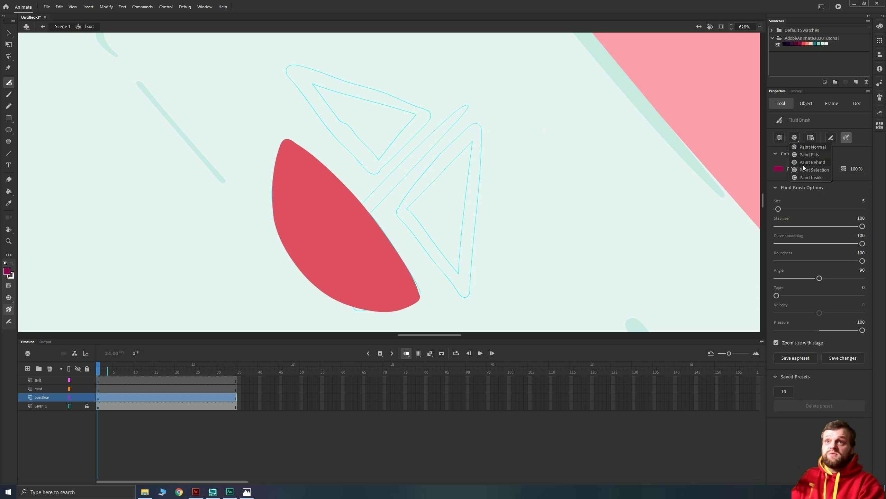
pyautogui.click(804, 169)
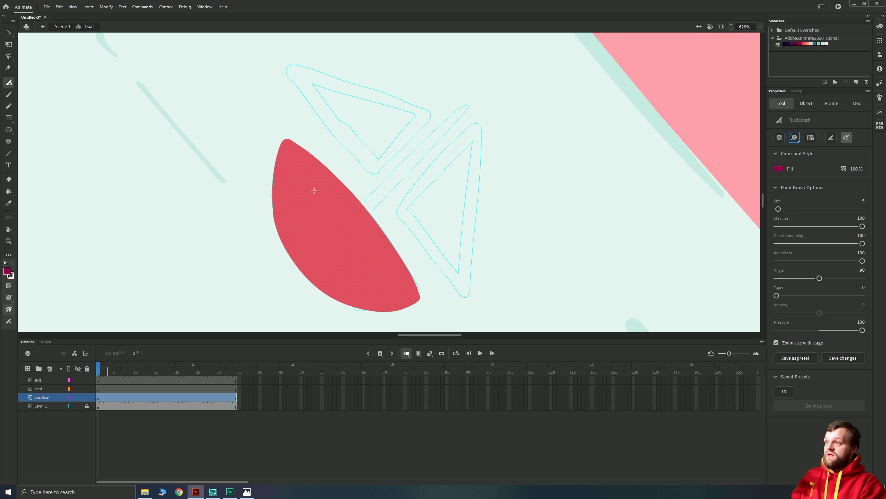
# Paint the boat's interior dark purple along the hull's mast-side edge, from one tip to the other, undoing the trial stroke.
pyautogui.moveTo(406, 213)
pyautogui.mouseDown()
pyautogui.moveTo(380, 171)
pyautogui.moveTo(331, 157)
pyautogui.moveTo(342, 199)
pyautogui.moveTo(337, 248)
pyautogui.moveTo(250, 206)
pyautogui.moveTo(260, 262)
pyautogui.mouseUp()
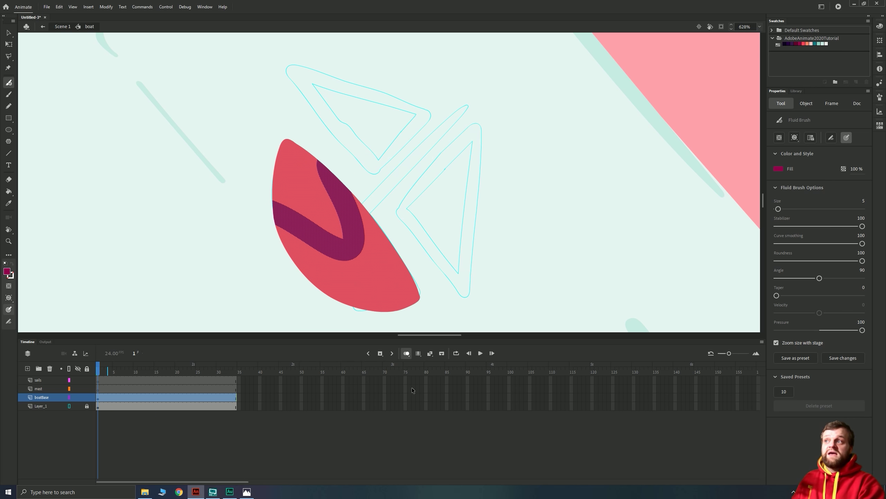
pyautogui.hotkey('ctrl', 'z')
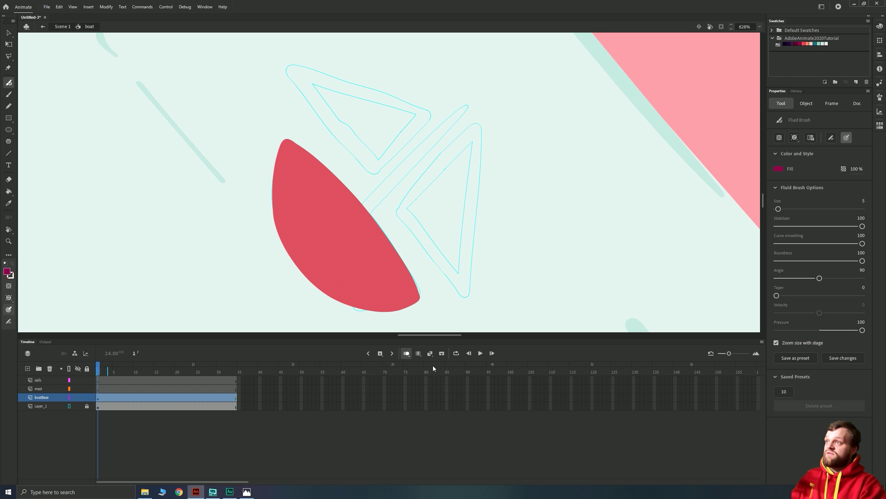
pyautogui.moveTo(279, 110)
pyautogui.mouseDown()
pyautogui.moveTo(330, 205)
pyautogui.moveTo(427, 306)
pyautogui.mouseUp()
pyautogui.moveTo(361, 249)
pyautogui.mouseDown()
pyautogui.moveTo(316, 201)
pyautogui.moveTo(283, 102)
pyautogui.moveTo(296, 182)
pyautogui.moveTo(313, 213)
pyautogui.moveTo(400, 293)
pyautogui.moveTo(417, 279)
pyautogui.moveTo(327, 166)
pyautogui.moveTo(436, 291)
pyautogui.mouseUp()
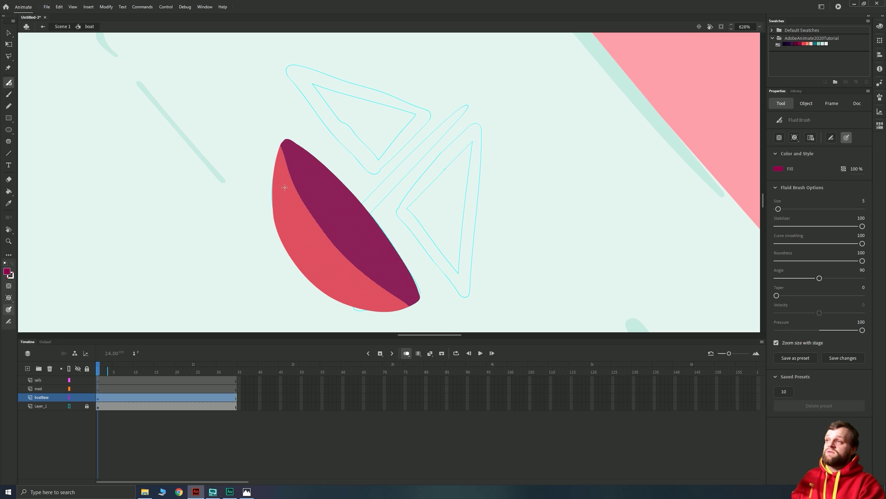
# Touch up the hull's two tips with red brush strokes to refine the boundary with the purple interior, undoing the misplaced strokes.
pyautogui.click(804, 43)
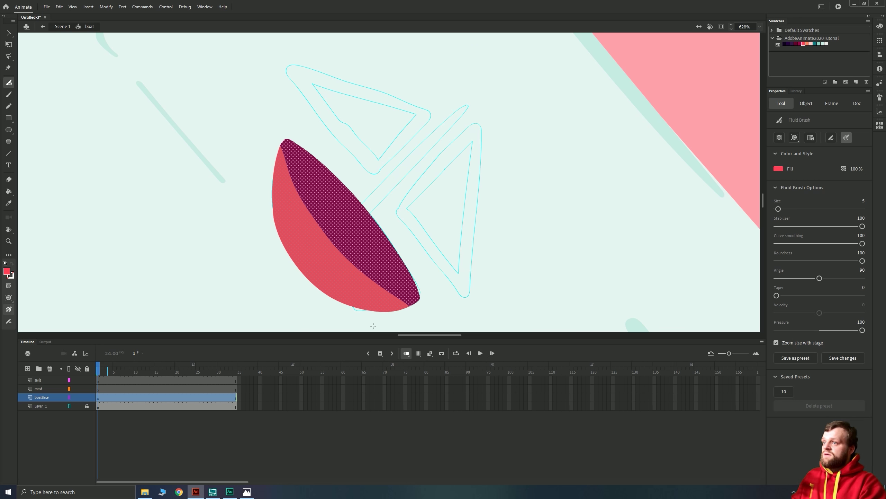
pyautogui.moveTo(429, 312)
pyautogui.mouseDown()
pyautogui.moveTo(367, 295)
pyautogui.moveTo(429, 312)
pyautogui.moveTo(409, 309)
pyautogui.mouseUp()
pyautogui.hotkey('ctrl', 'z')
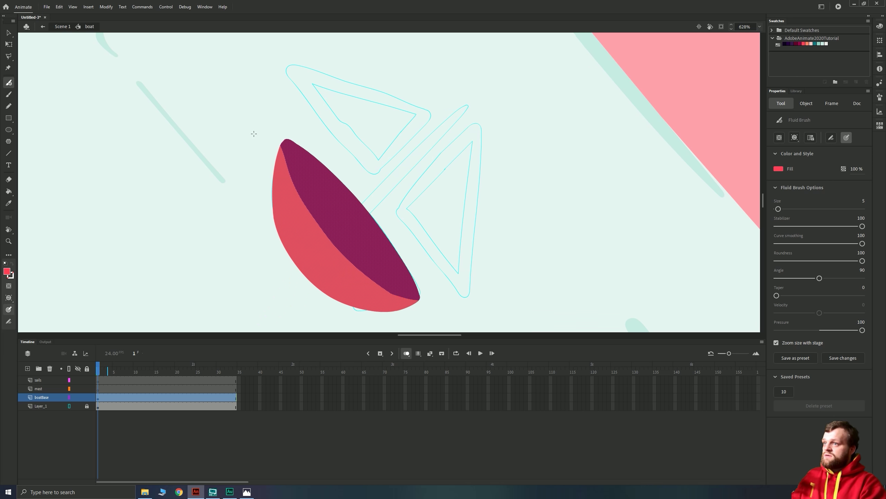
pyautogui.moveTo(272, 134)
pyautogui.mouseDown()
pyautogui.moveTo(272, 157)
pyautogui.moveTo(276, 119)
pyautogui.moveTo(282, 143)
pyautogui.moveTo(273, 166)
pyautogui.moveTo(277, 129)
pyautogui.mouseUp()
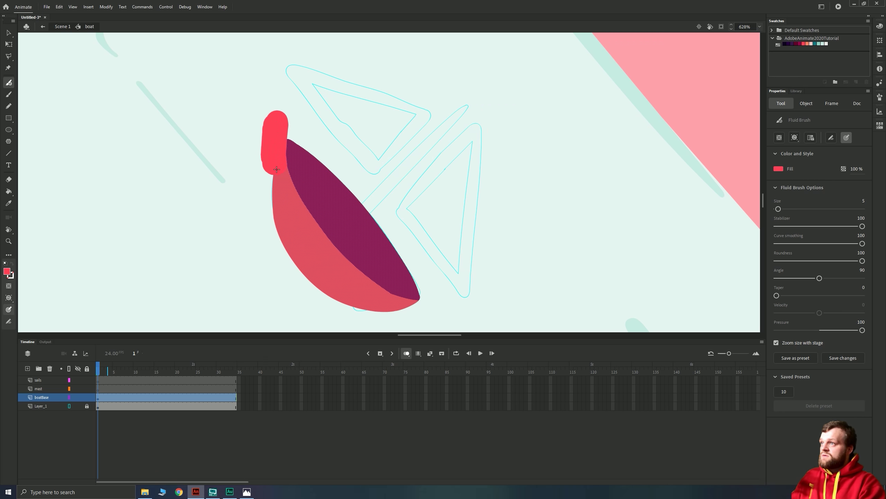
pyautogui.hotkey('ctrl', 'z')
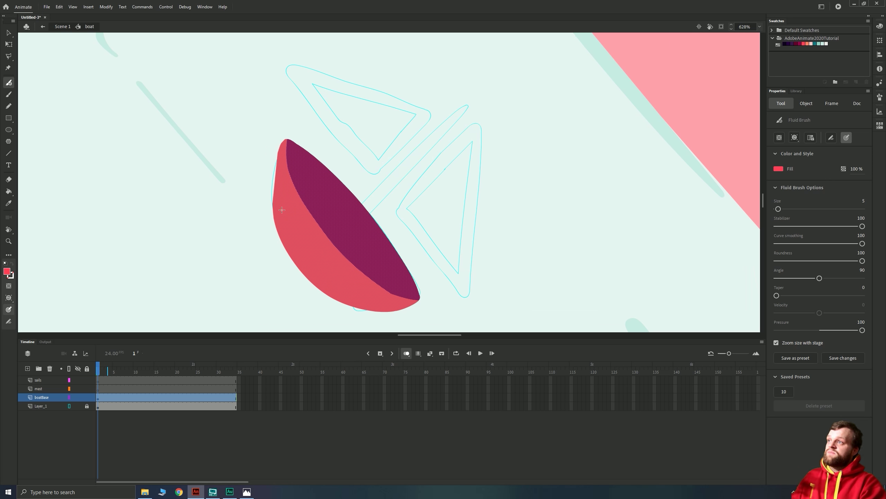
pyautogui.moveTo(274, 154); pyautogui.dragTo(279, 259)
pyautogui.hotkey('ctrl', 'z')
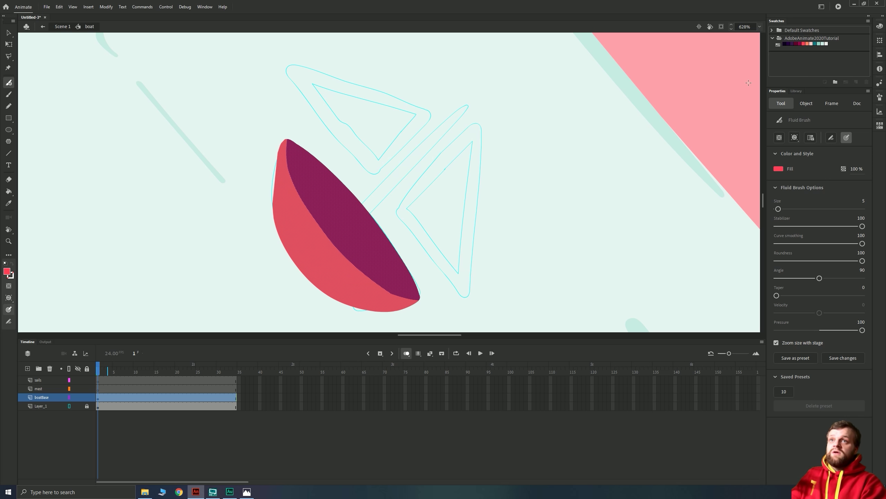
# Change the brush mode from Paint Selection and build out the hull's outer red edge near the upper tip.
pyautogui.click(794, 137)
pyautogui.click(794, 152)
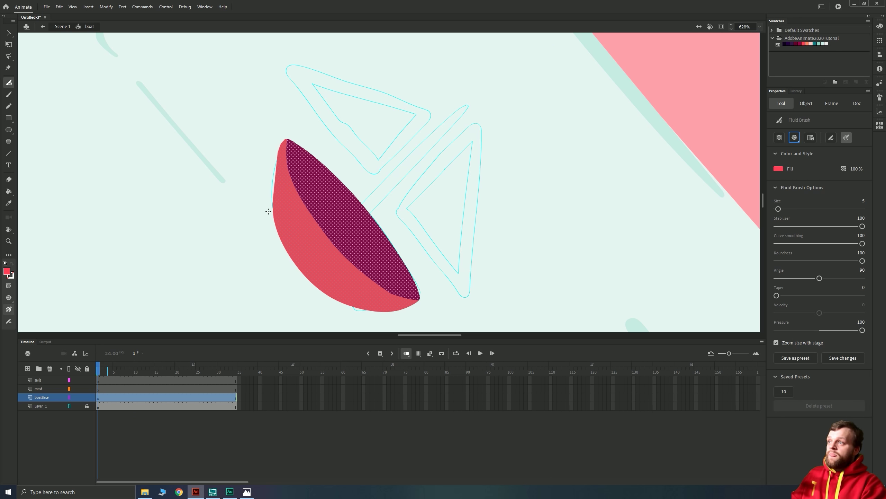
pyautogui.moveTo(279, 151)
pyautogui.mouseDown()
pyautogui.moveTo(278, 206)
pyautogui.moveTo(279, 159)
pyautogui.mouseUp()
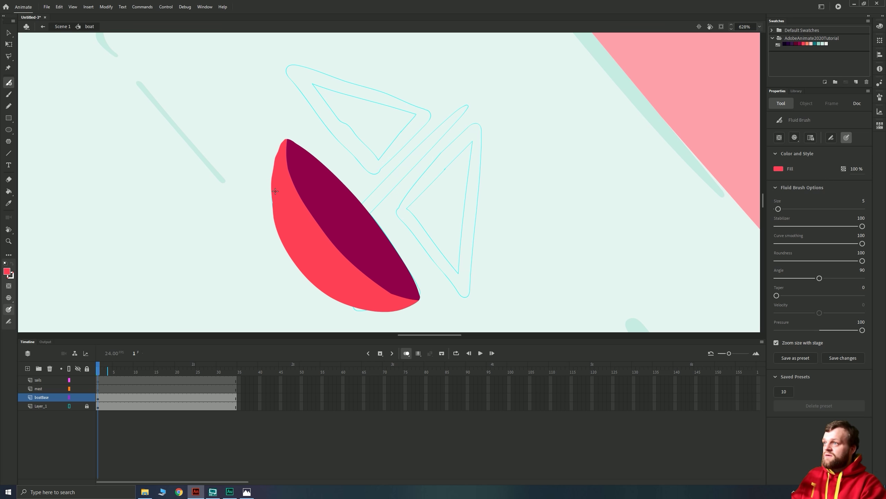
pyautogui.moveTo(276, 191)
pyautogui.mouseDown()
pyautogui.moveTo(277, 211)
pyautogui.moveTo(281, 161)
pyautogui.mouseUp()
# Sample the hull's dark purple and clean up the red bump on the interior edge near the upper tip.
pyautogui.hotkey('ctrl', '=')
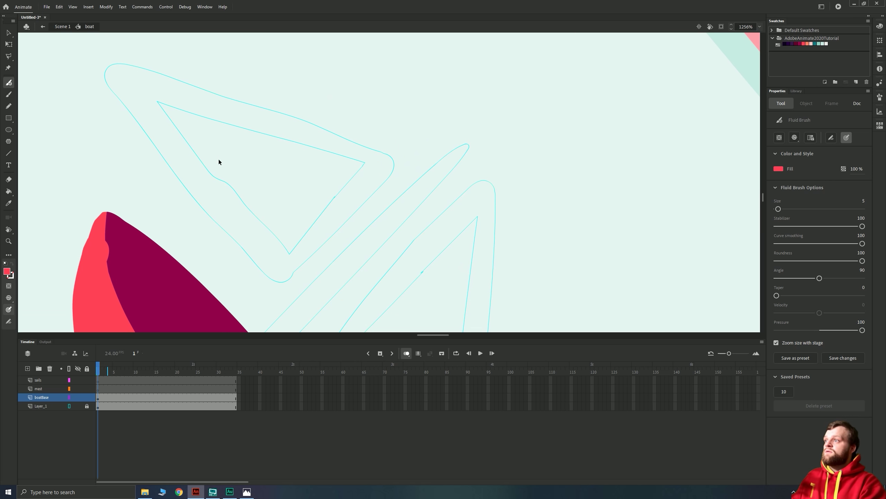
pyautogui.moveTo(144, 257)
pyautogui.mouseDown()
pyautogui.moveTo(451, 162)
pyautogui.moveTo(422, 168)
pyautogui.moveTo(418, 139)
pyautogui.mouseUp()
pyautogui.press('i')
pyautogui.click(438, 171)
pyautogui.press('b')
pyautogui.hotkey('ctrl', 'z')
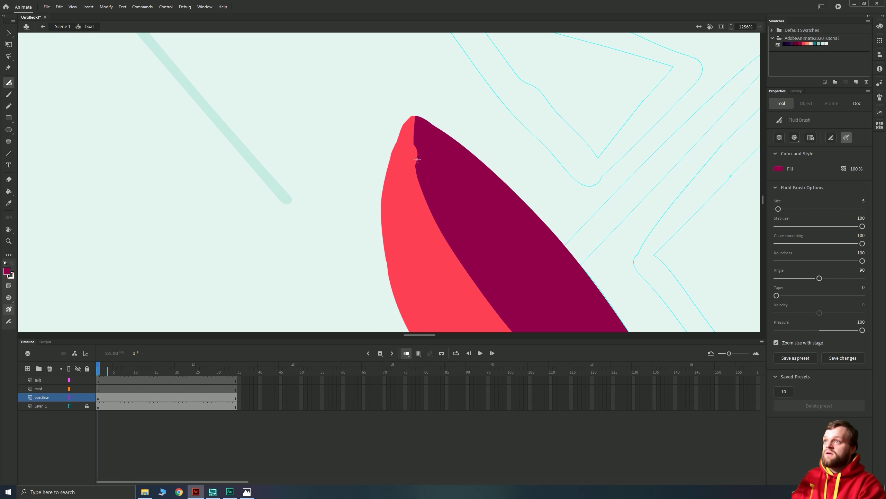
pyautogui.press('v')
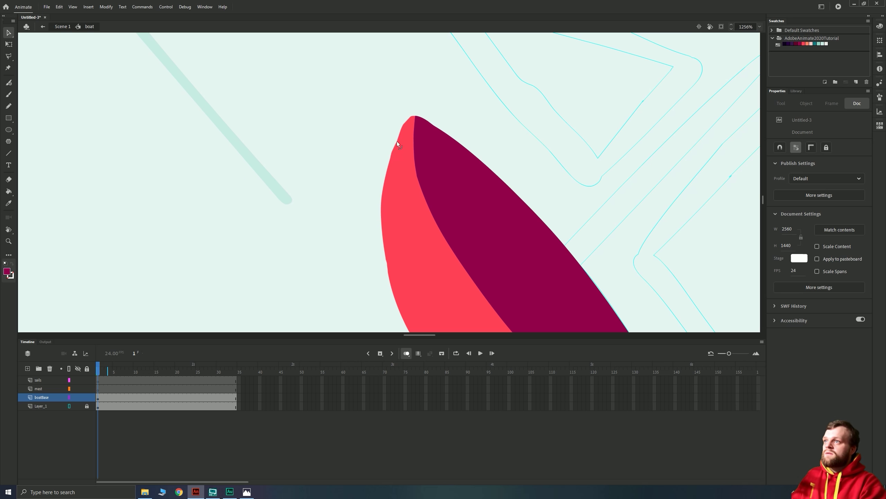
pyautogui.hotkey('ctrl', '-')
pyautogui.hotkey('ctrl', '-')
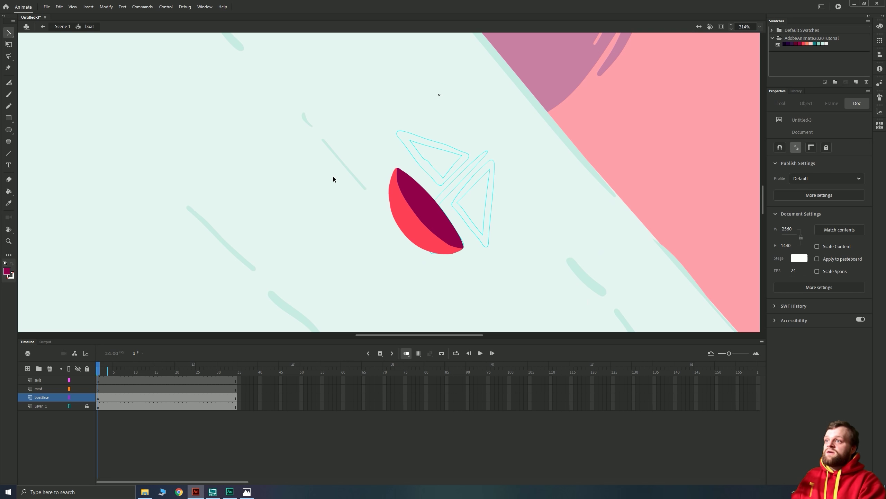
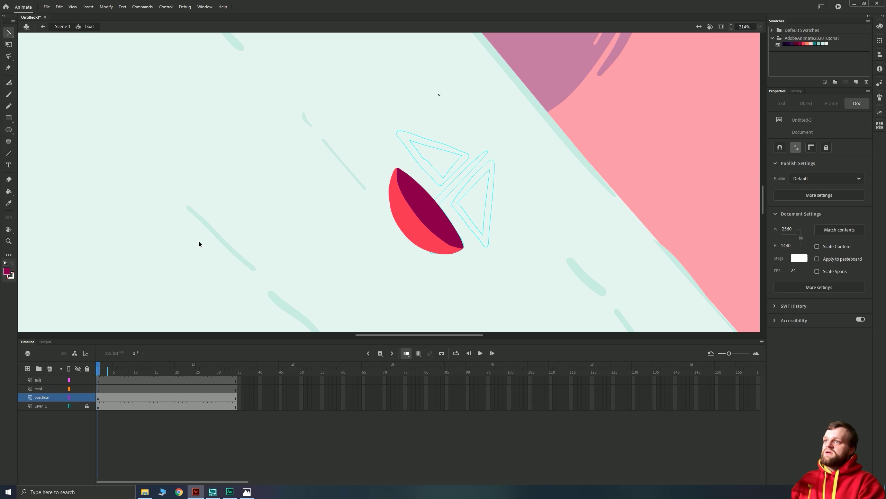
# Remove the separate mast layer and choose the dark violet swatch as the Fluid Brush fill on the boatBase layer.
pyautogui.rightClick(38, 388)
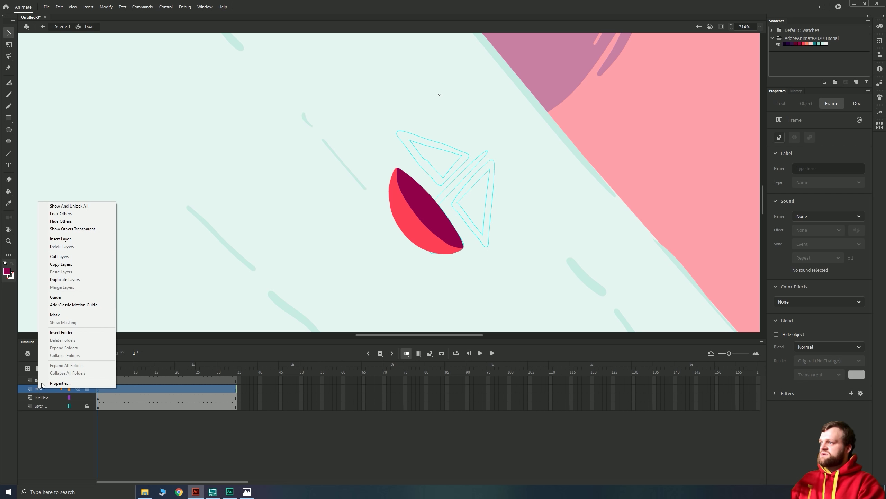
pyautogui.click(72, 257)
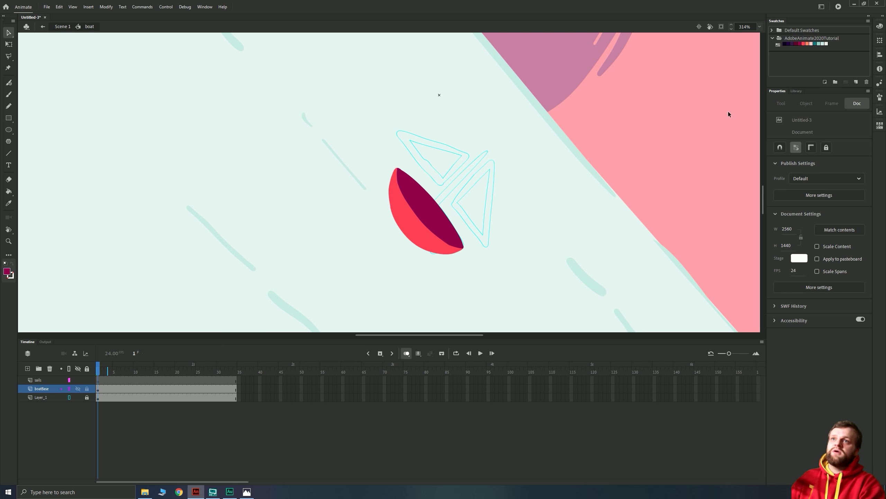
pyautogui.click(791, 43)
pyautogui.press('b')
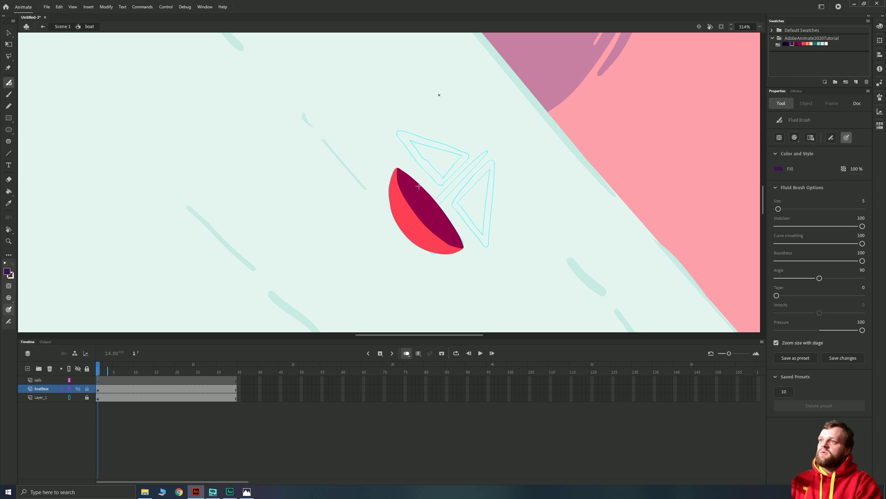
# Select the hull's dark purple interior and paint the mast's base inside it in dark violet using Paint Selection mode.
pyautogui.press('v')
pyautogui.click(427, 207)
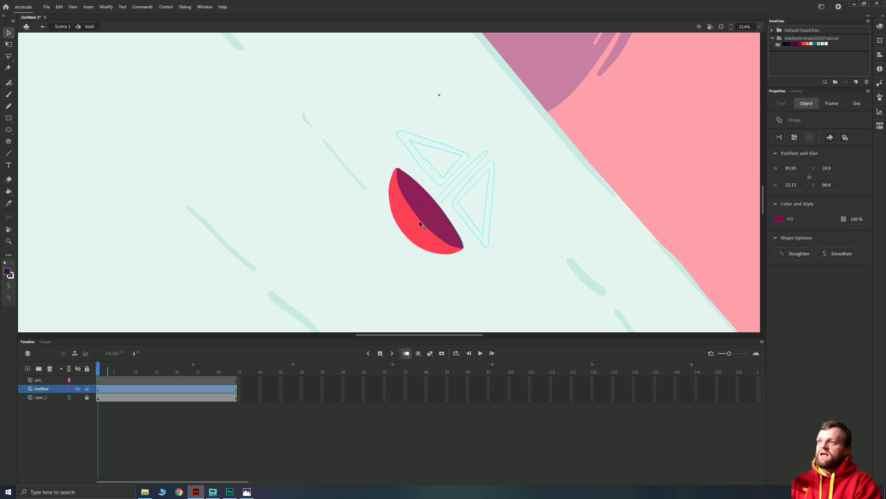
pyautogui.press('b')
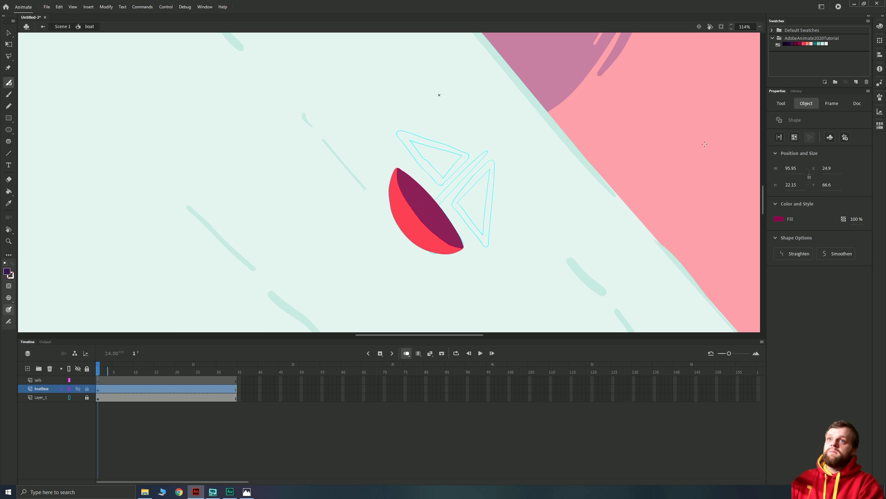
pyautogui.click(783, 104)
pyautogui.click(794, 138)
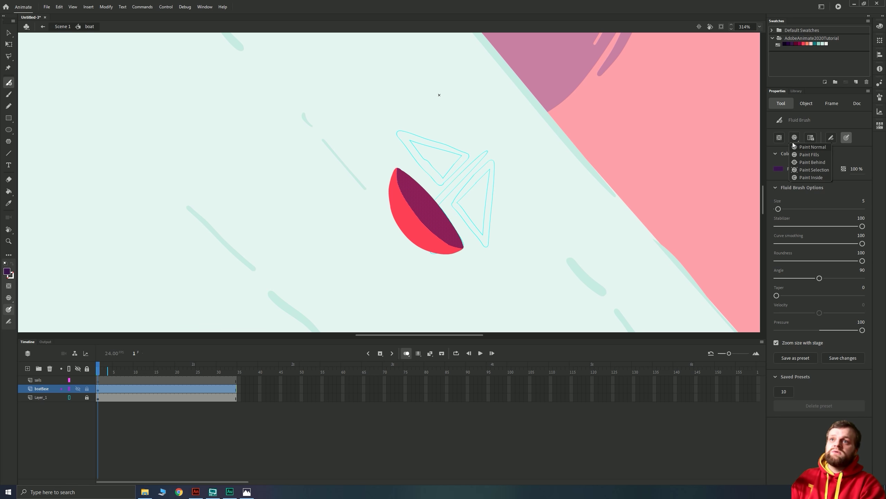
pyautogui.click(801, 170)
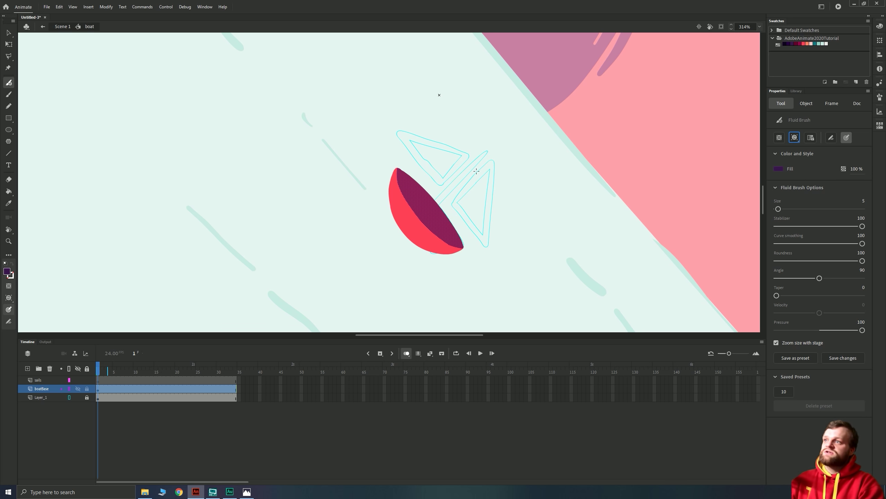
pyautogui.moveTo(428, 211)
pyautogui.mouseDown()
pyautogui.moveTo(440, 200)
pyautogui.moveTo(416, 223)
pyautogui.moveTo(442, 199)
pyautogui.moveTo(414, 226)
pyautogui.mouseUp()
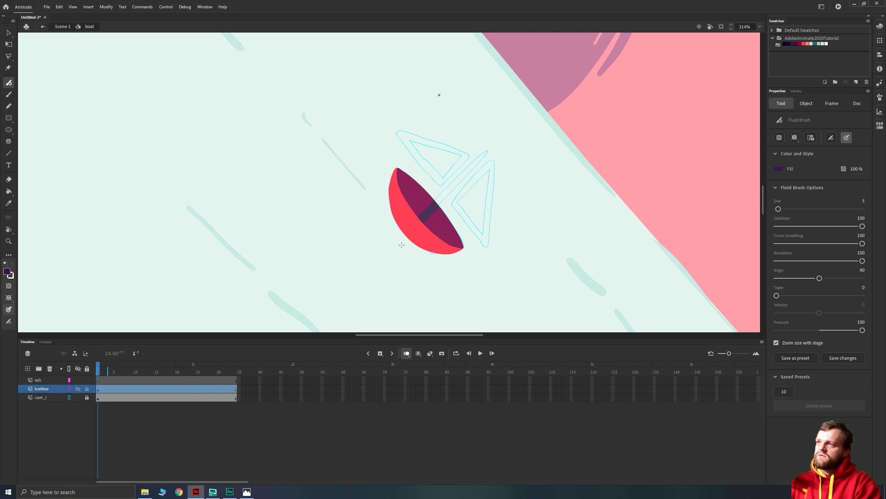
# Deselect the interior, change the brush mode from Paint Selection, and paint the rest of the mast over its sketched outline up to the tip.
pyautogui.press('v')
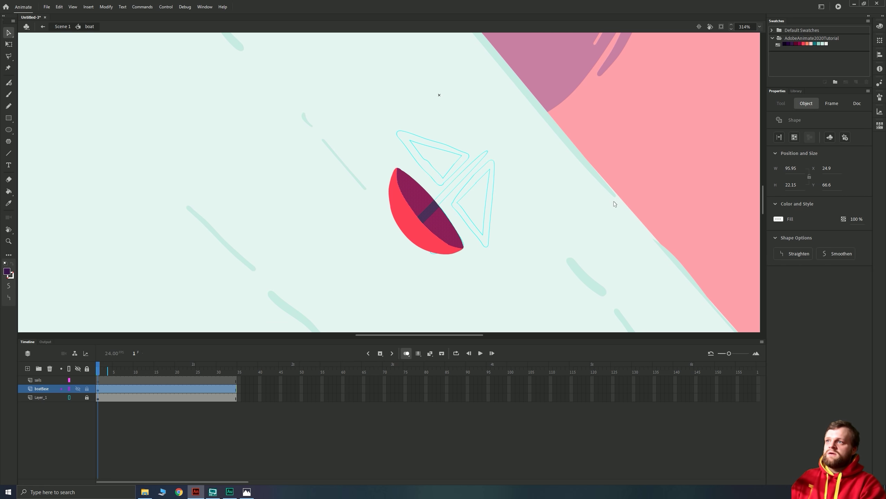
pyautogui.click(613, 201)
pyautogui.press('b')
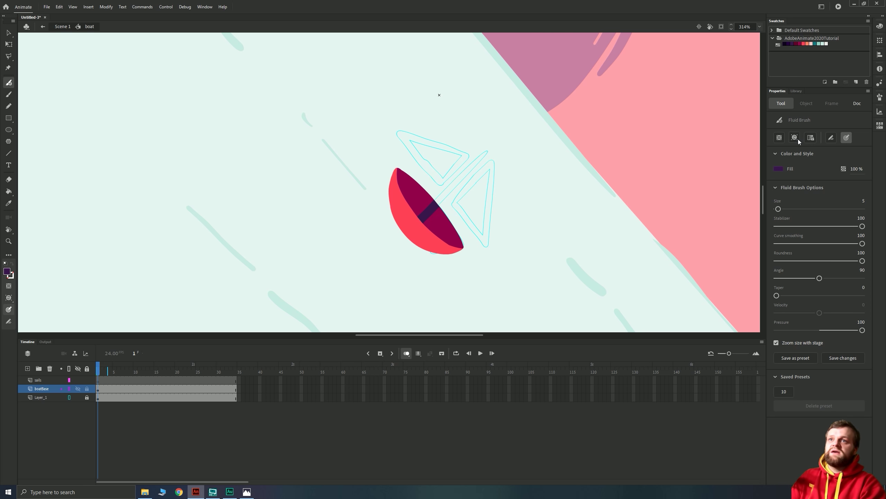
pyautogui.click(797, 138)
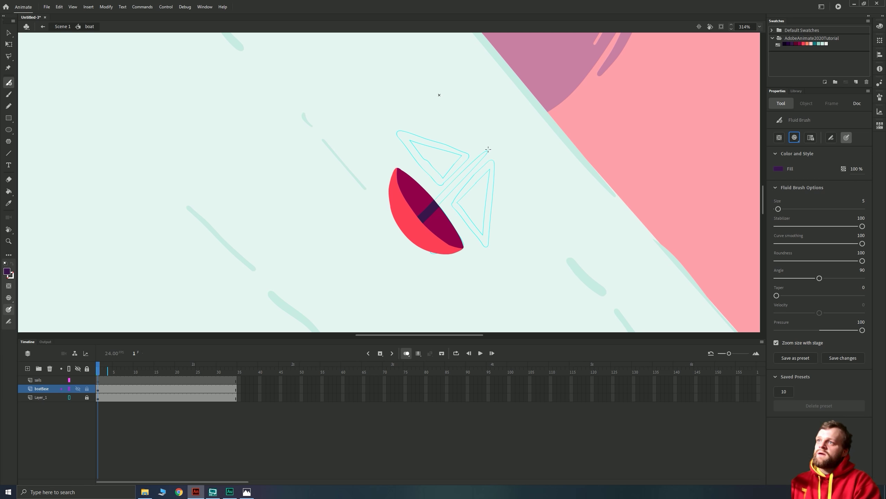
pyautogui.moveTo(489, 150)
pyautogui.mouseDown()
pyautogui.moveTo(435, 205)
pyautogui.moveTo(489, 152)
pyautogui.mouseUp()
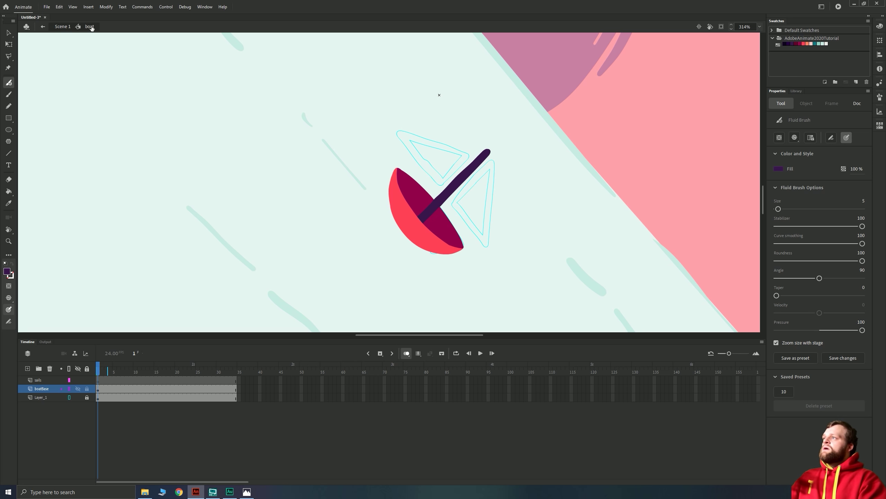
# On the sails layer, outline the upper sail over the sketch in off-white and fill it with the Paint Bucket.
pyautogui.click(54, 381)
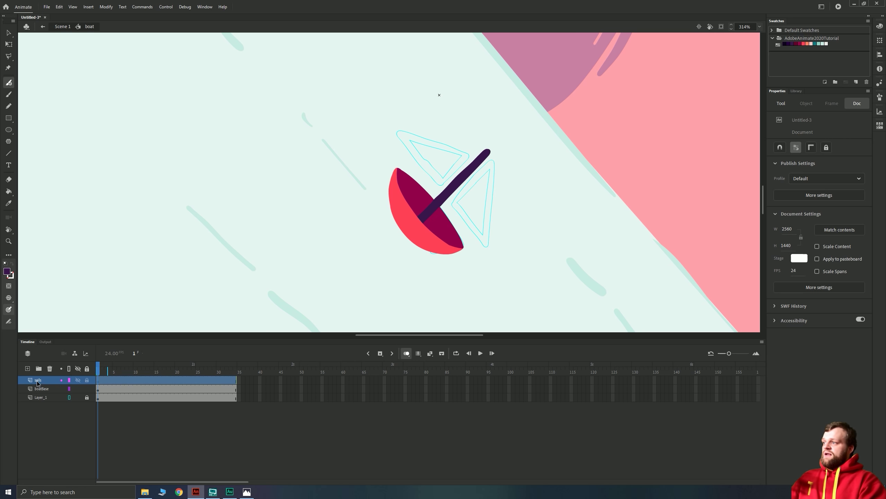
pyautogui.click(826, 44)
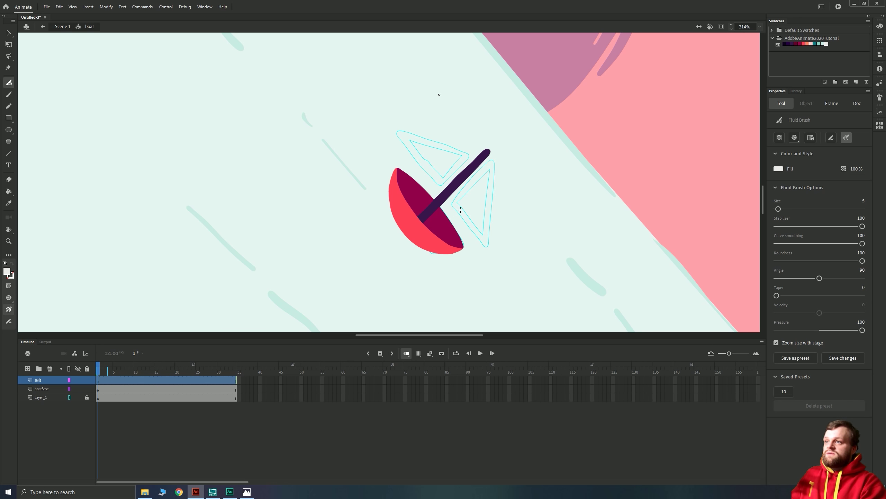
pyautogui.click(812, 44)
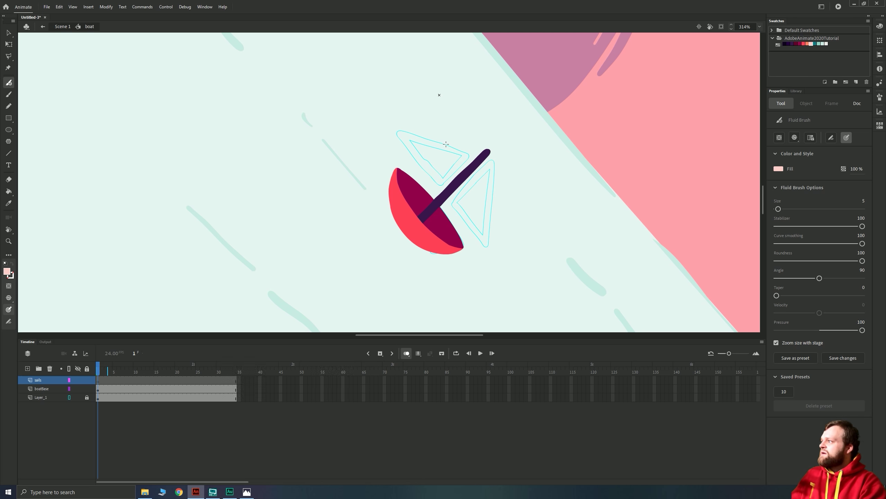
pyautogui.click(828, 43)
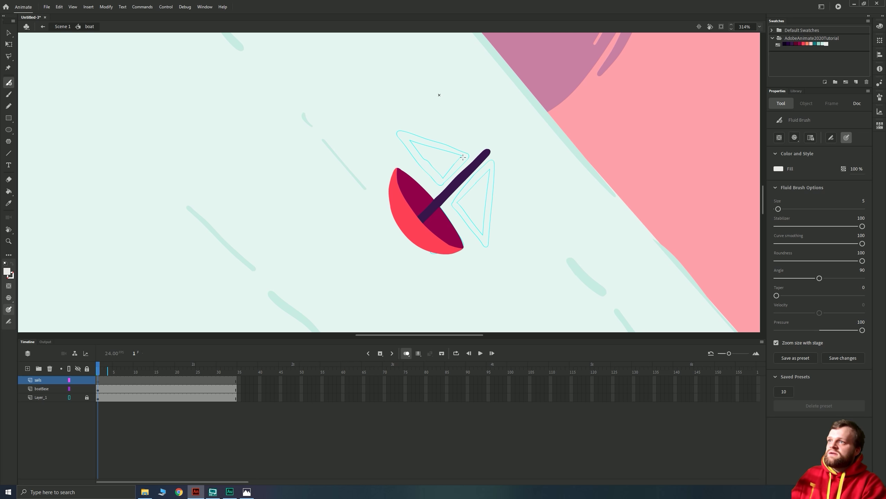
pyautogui.moveTo(439, 183)
pyautogui.mouseDown()
pyautogui.moveTo(466, 156)
pyautogui.moveTo(400, 131)
pyautogui.moveTo(439, 177)
pyautogui.mouseUp()
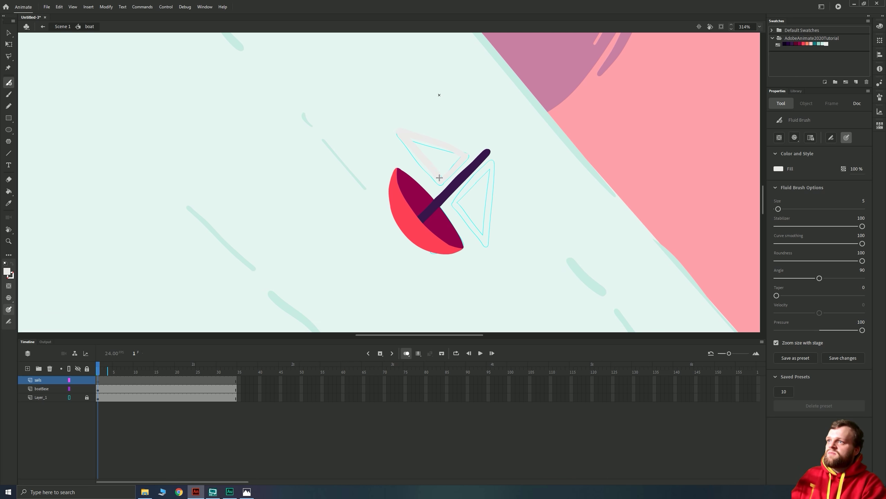
pyautogui.press('k')
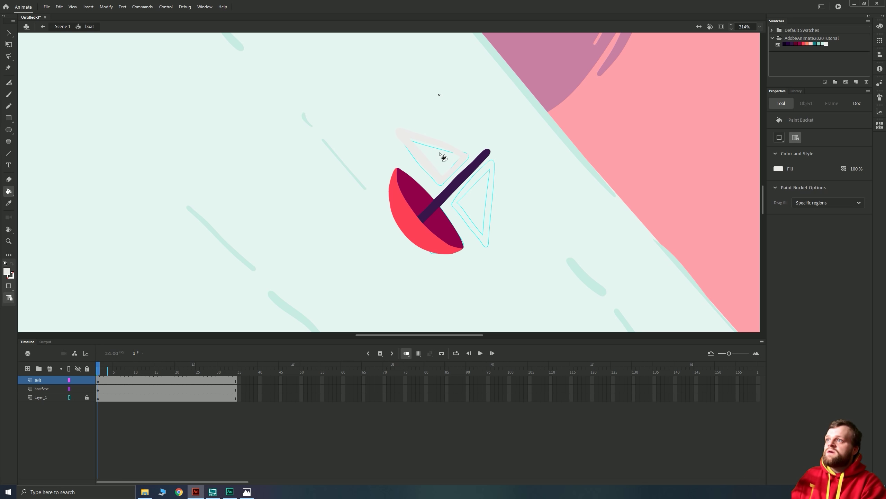
pyautogui.click(444, 156)
# Compare the sail with the main scene's colors, recolor it light pink, and return inside the boat symbol.
pyautogui.press('b')
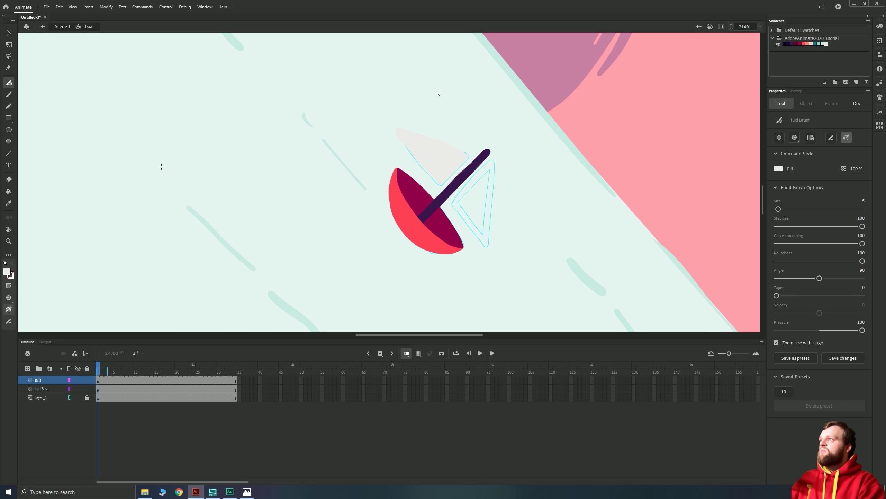
pyautogui.click(63, 27)
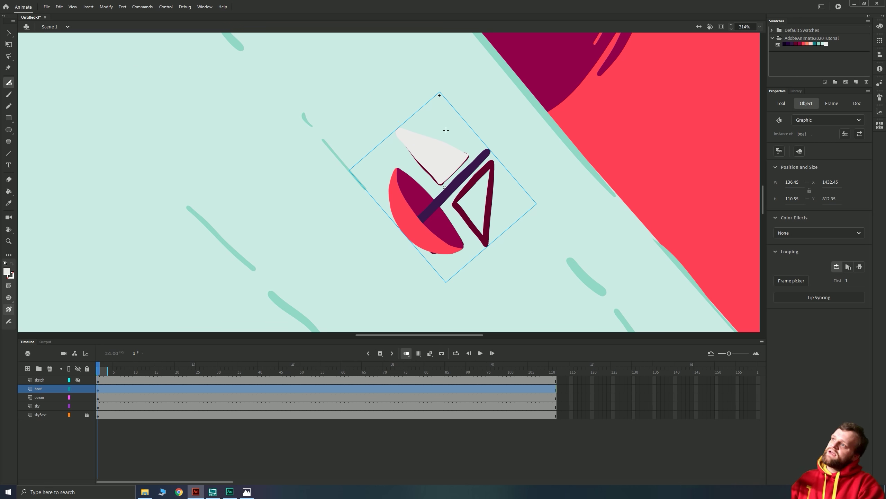
pyautogui.press('v')
pyautogui.doubleClick(435, 162)
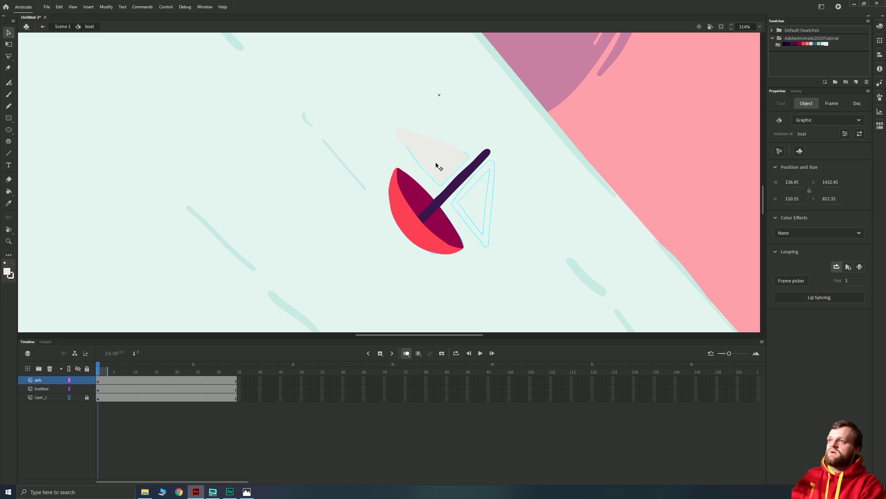
pyautogui.click(436, 164)
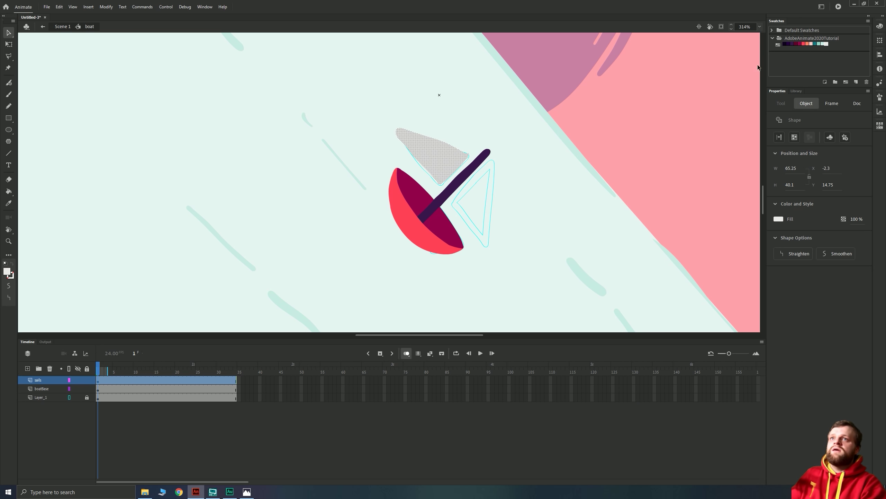
pyautogui.click(812, 44)
pyautogui.doubleClick(319, 183)
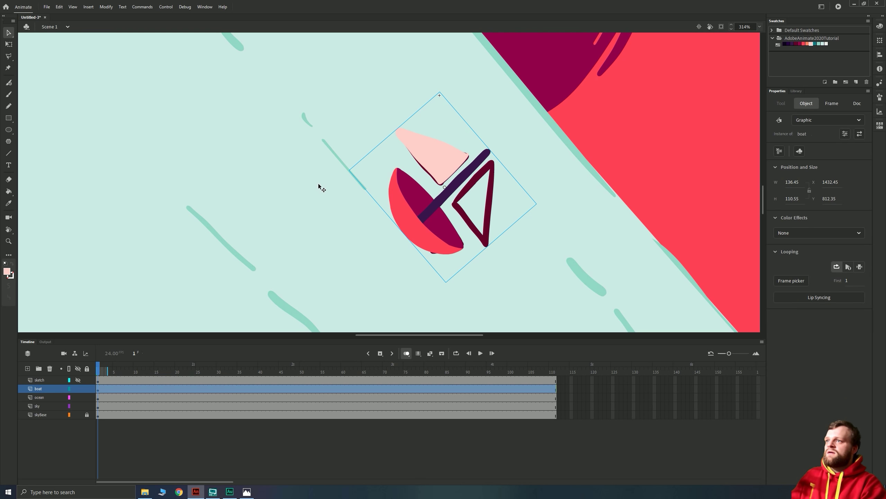
pyautogui.doubleClick(431, 160)
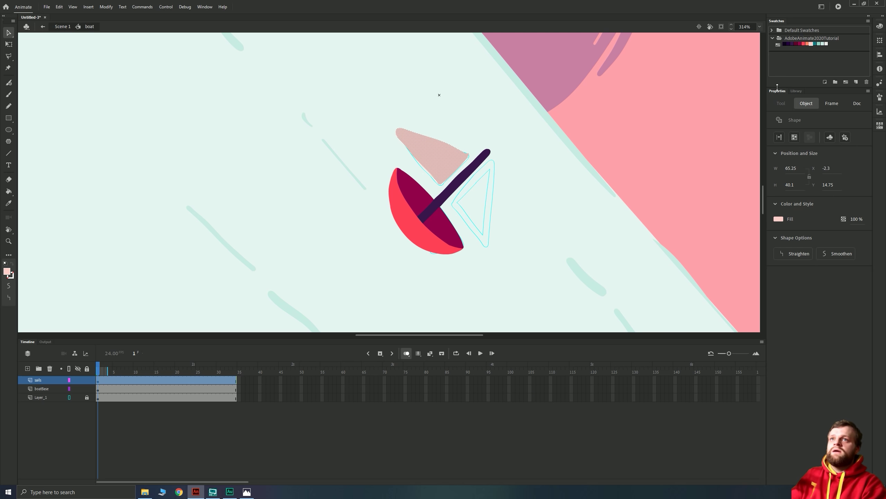
# Paint the second sail on the other side of the mast in light pink over its sketched outline.
pyautogui.press('b')
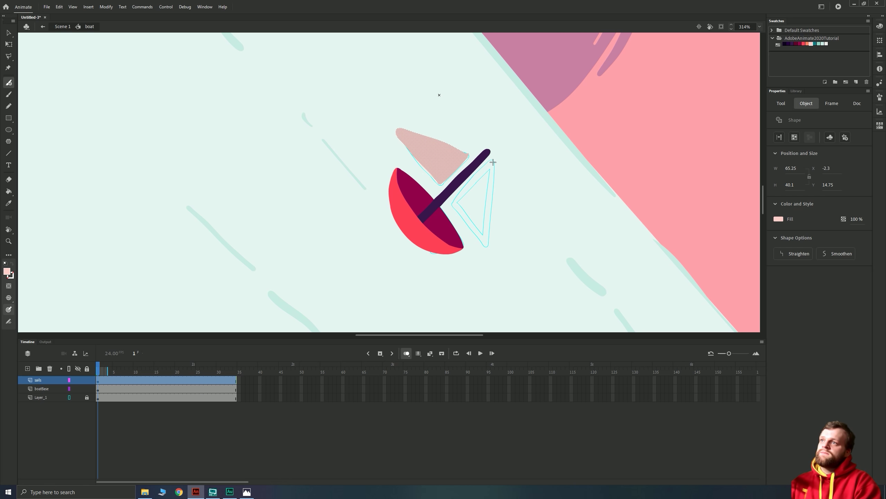
pyautogui.moveTo(492, 162)
pyautogui.mouseDown()
pyautogui.moveTo(452, 206)
pyautogui.moveTo(484, 236)
pyautogui.moveTo(492, 165)
pyautogui.moveTo(487, 214)
pyautogui.moveTo(475, 212)
pyautogui.mouseUp()
pyautogui.press('v')
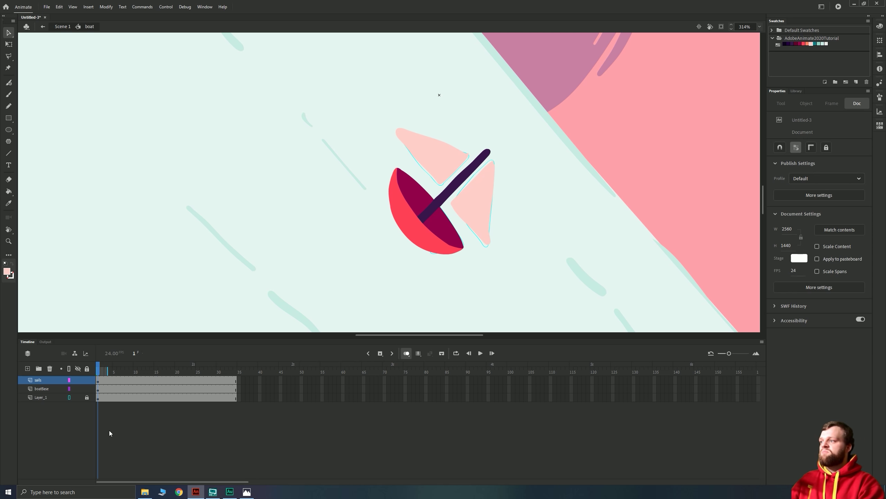
# Delete the sketch layer Layer_1 from the boat symbol.
pyautogui.click(40, 401)
pyautogui.rightClick(48, 401)
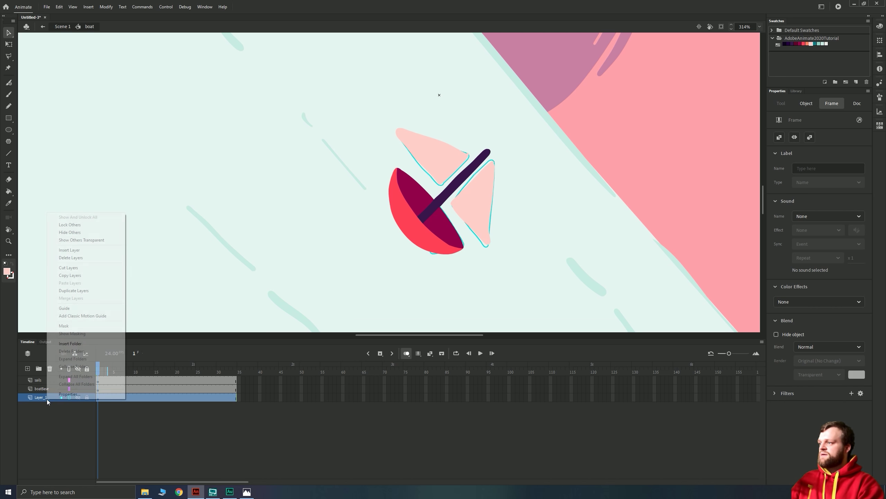
pyautogui.click(70, 258)
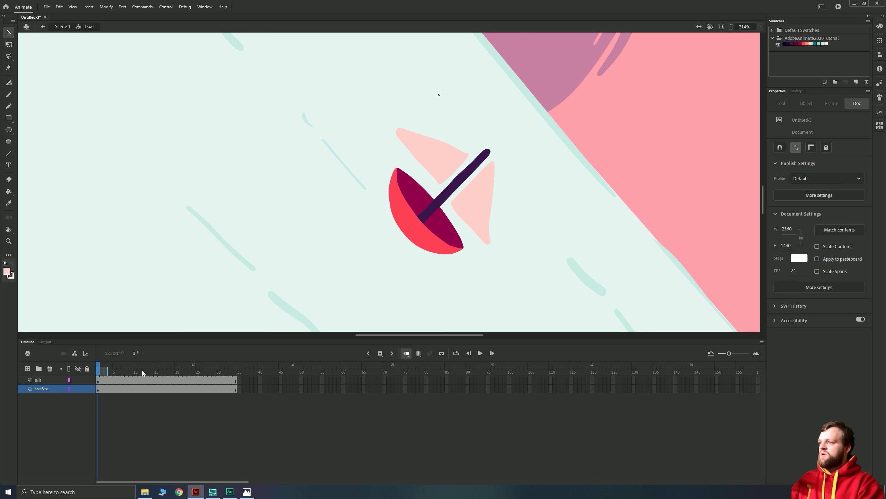
# Reset the stage rotation so the boat is upright and add a new top layer named ocean.
pyautogui.doubleClick(710, 27)
pyautogui.moveTo(489, 158); pyautogui.dragTo(418, 216)
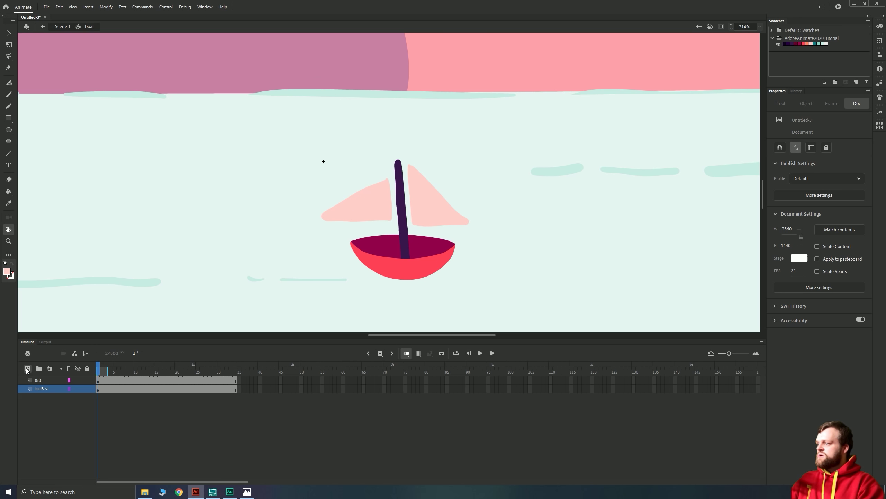
pyautogui.click(27, 368)
pyautogui.moveTo(37, 388); pyautogui.dragTo(41, 377)
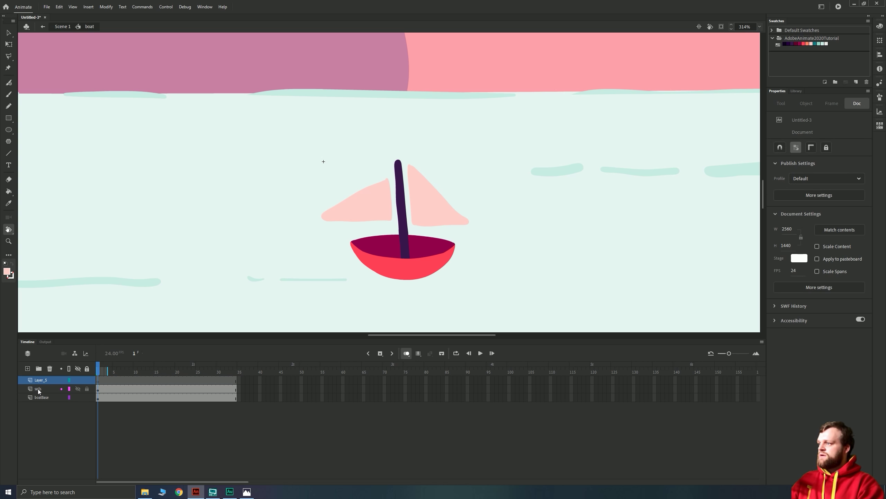
pyautogui.doubleClick(41, 380)
pyautogui.write('ocean')
pyautogui.press('Return')
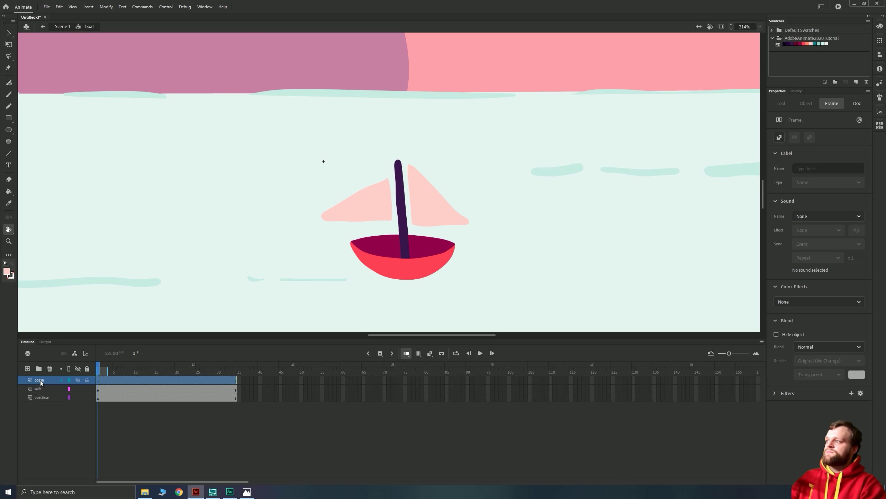
# Paint a light mint wave across the bottom of the hull on the ocean layer.
pyautogui.click(826, 44)
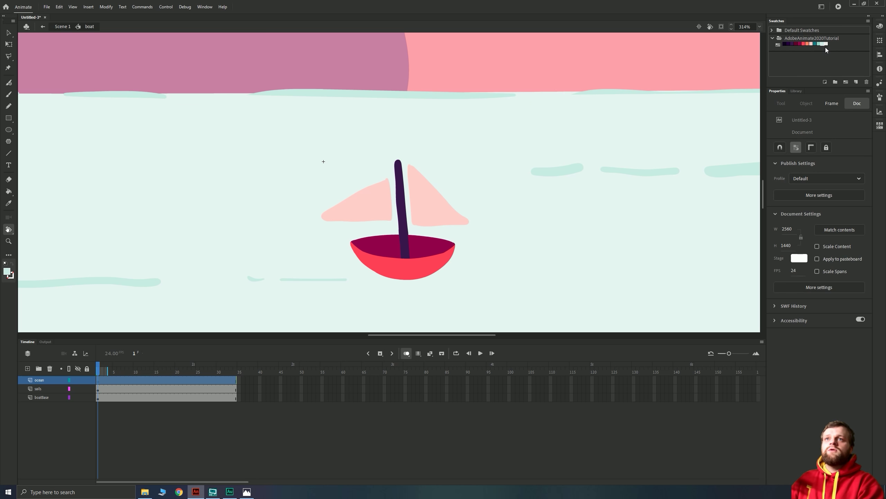
pyautogui.press('b')
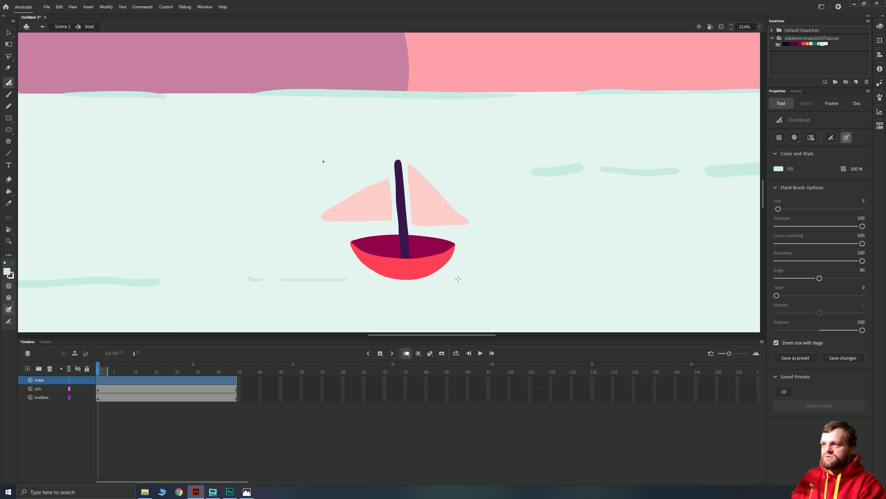
pyautogui.moveTo(458, 279)
pyautogui.mouseDown()
pyautogui.moveTo(405, 272)
pyautogui.moveTo(368, 279)
pyautogui.moveTo(474, 286)
pyautogui.mouseUp()
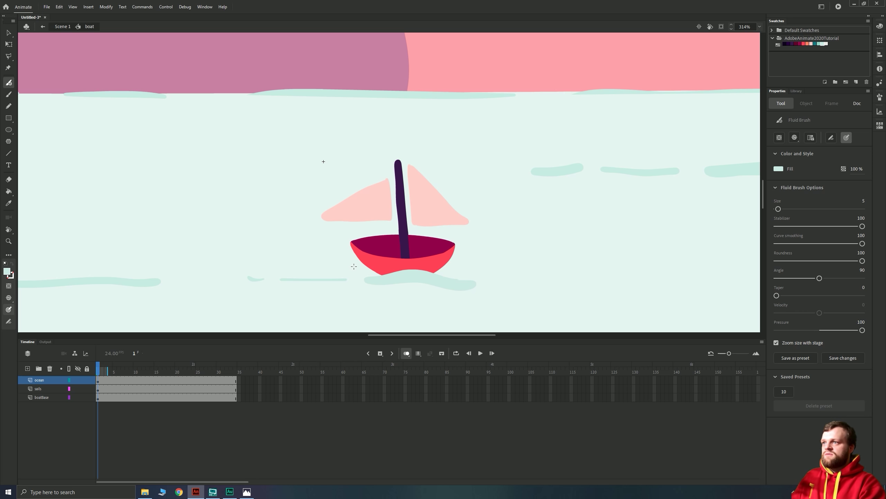
# Add a blank keyframe at frame 3 of the ocean layer and paint a wider mint wave across the hull's bottom.
pyautogui.click(104, 380)
pyautogui.press('F6')
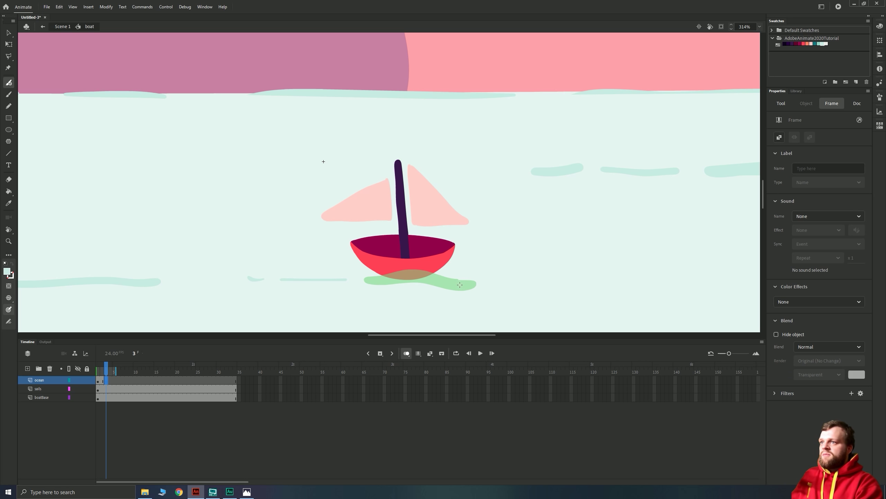
pyautogui.moveTo(478, 282)
pyautogui.mouseDown()
pyautogui.moveTo(397, 276)
pyautogui.moveTo(357, 287)
pyautogui.moveTo(483, 288)
pyautogui.mouseUp()
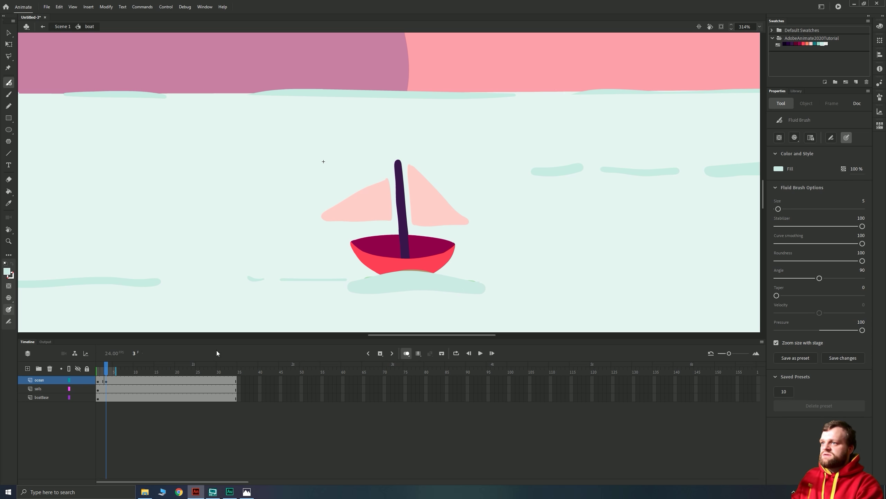
# Add a blank keyframe at frame 5 of the ocean layer and paint a mint wave slightly wider than the previous one.
pyautogui.click(114, 381)
pyautogui.press('F7')
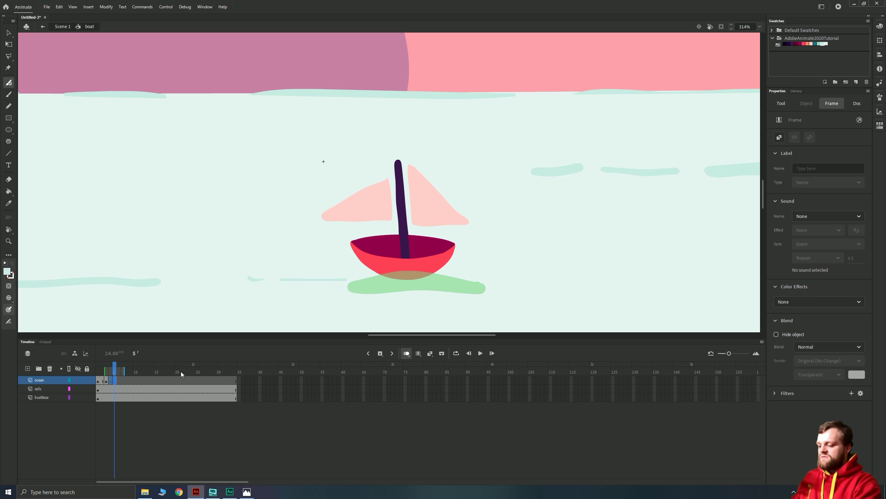
pyautogui.hotkey('ctrl', 'z')
pyautogui.click(118, 381)
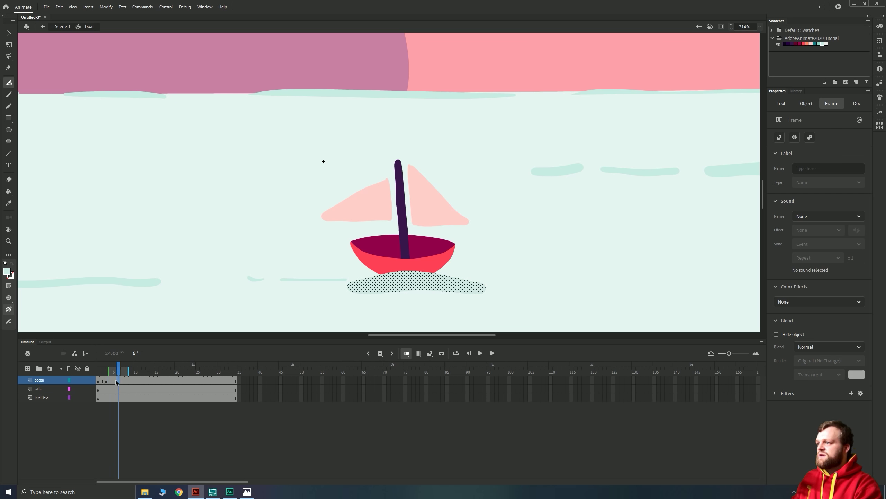
pyautogui.click(115, 382)
pyautogui.press('F7')
pyautogui.moveTo(483, 286)
pyautogui.mouseDown()
pyautogui.moveTo(422, 276)
pyautogui.moveTo(337, 285)
pyautogui.moveTo(487, 290)
pyautogui.moveTo(337, 293)
pyautogui.mouseUp()
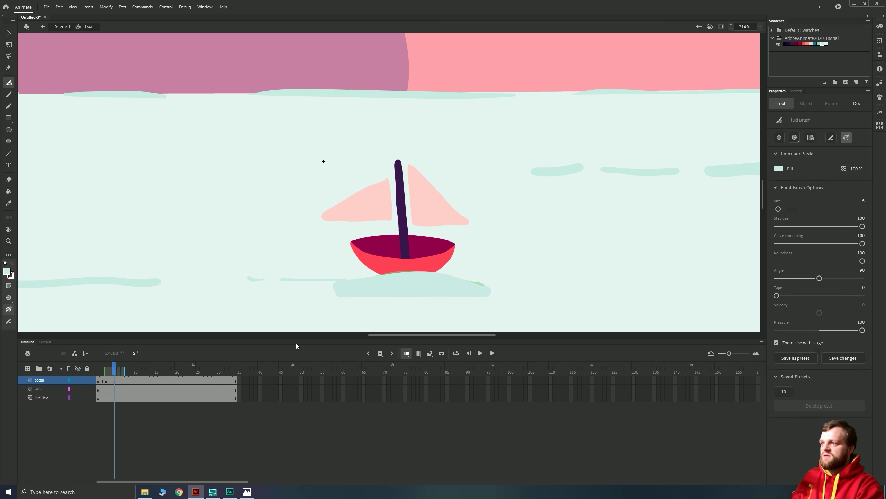
# Add a blank keyframe at frame 7 of the ocean layer and paint a still wider mint wave with a peak under the hull.
pyautogui.click(123, 380)
pyautogui.moveTo(489, 285); pyautogui.dragTo(396, 274)
pyautogui.moveTo(336, 288)
pyautogui.mouseDown()
pyautogui.moveTo(483, 293)
pyautogui.moveTo(364, 284)
pyautogui.mouseUp()
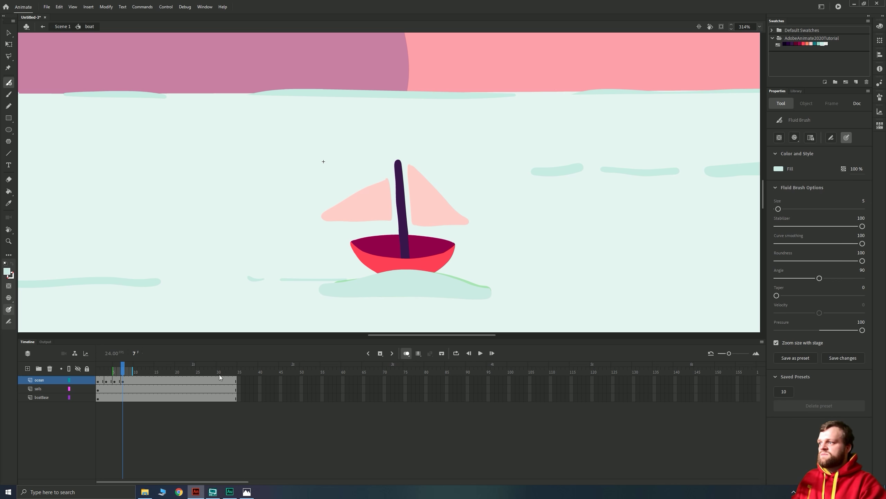
# Play back the wave animation from frame 1 inside the boat symbol.
pyautogui.click(98, 381)
pyautogui.press('Return')
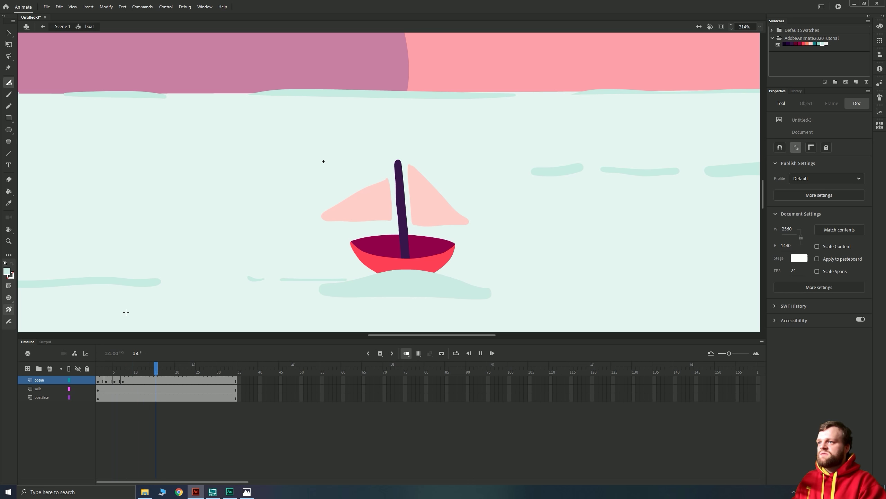
pyautogui.press('Return')
# Repeat the four-wave cycle along the ocean layer and remove the surplus frames after frame 32 on all layers.
pyautogui.click(123, 386)
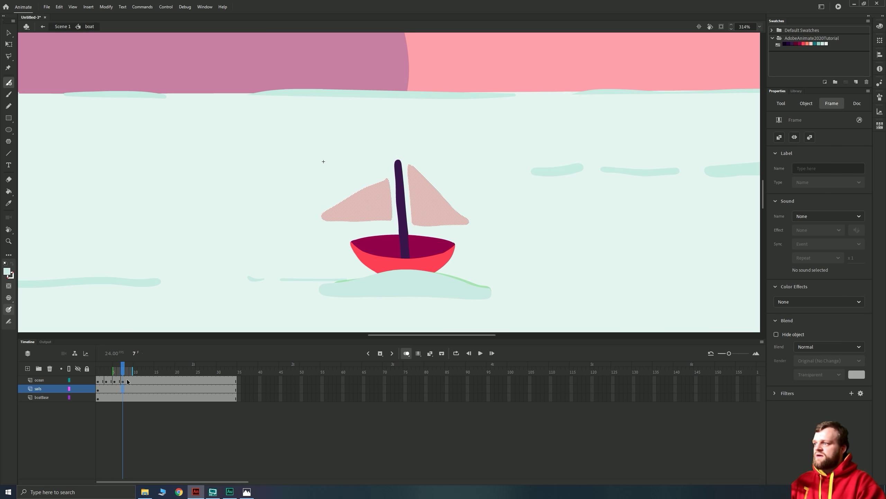
pyautogui.moveTo(127, 381); pyautogui.dragTo(247, 399)
pyautogui.click(99, 381)
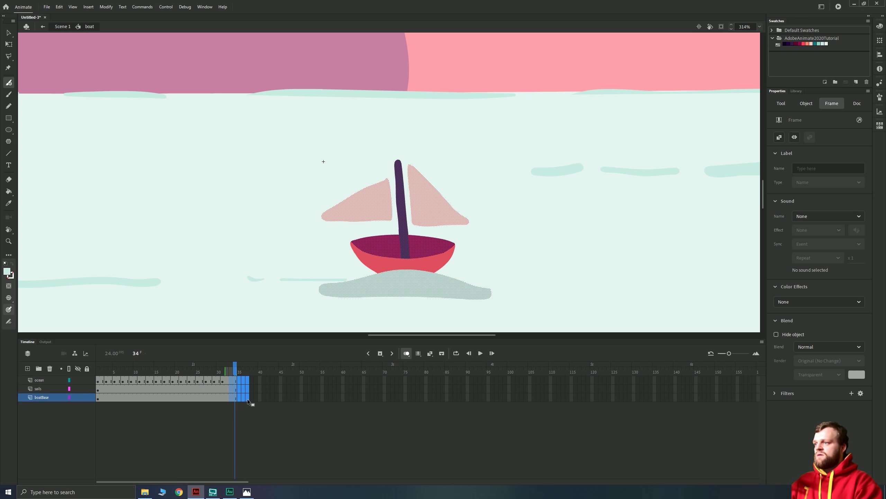
pyautogui.rightClick(236, 394)
pyautogui.click(272, 229)
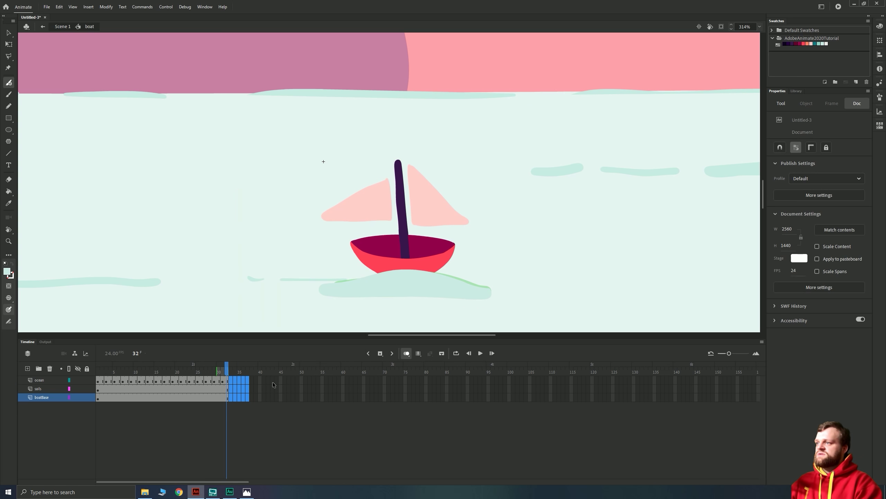
# Play the repeated wave cycle in the boat symbol to check the loop.
pyautogui.click(269, 385)
pyautogui.press('Return')
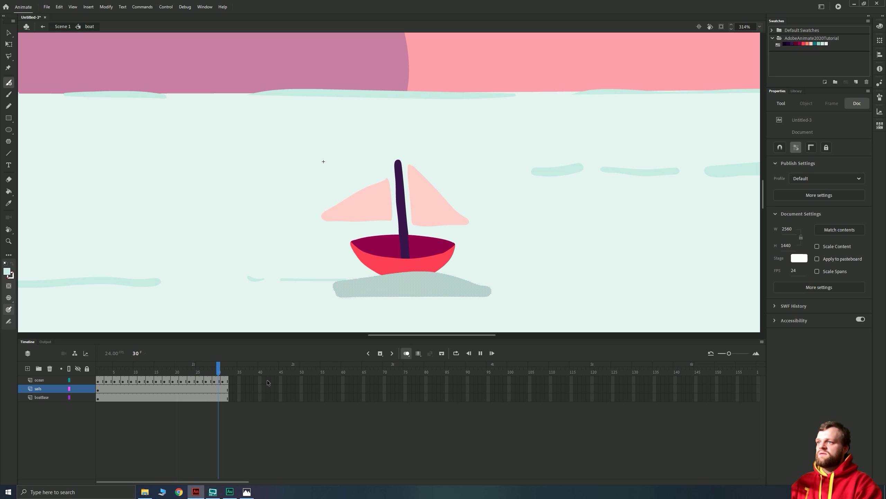
pyautogui.click(251, 388)
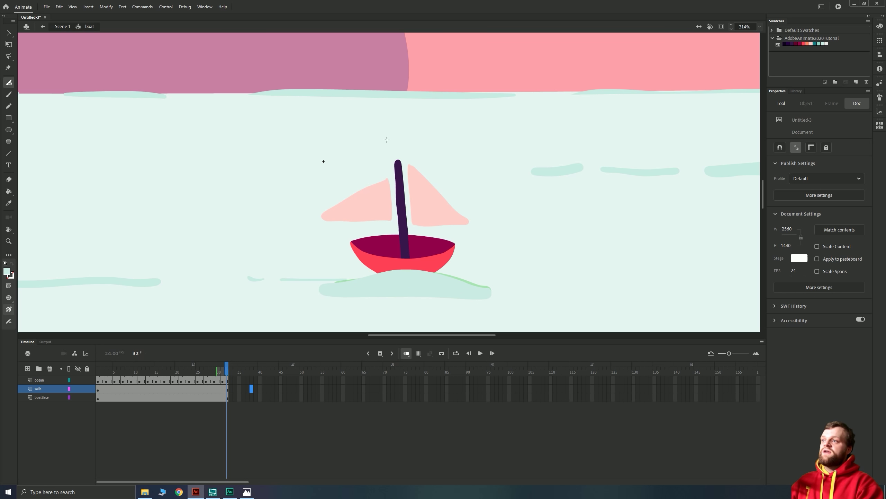
# Return to Scene 1 and play the animation with the whole landscape in view.
pyautogui.click(70, 28)
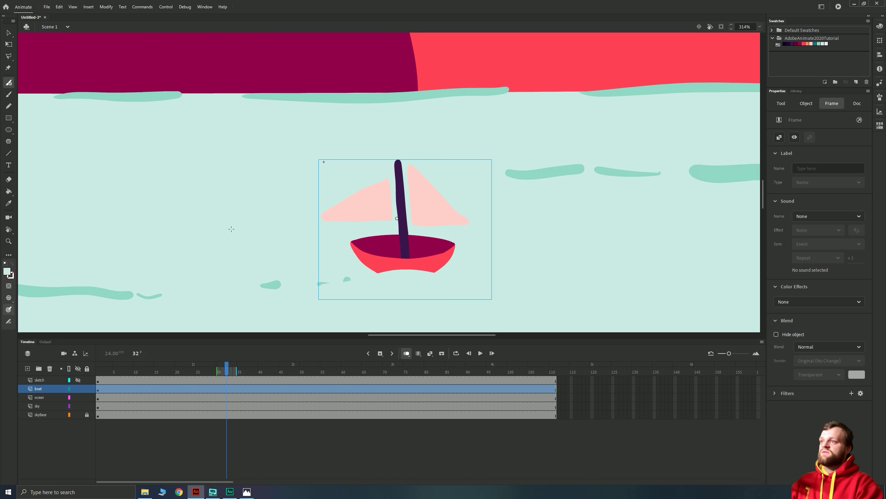
pyautogui.click(9, 33)
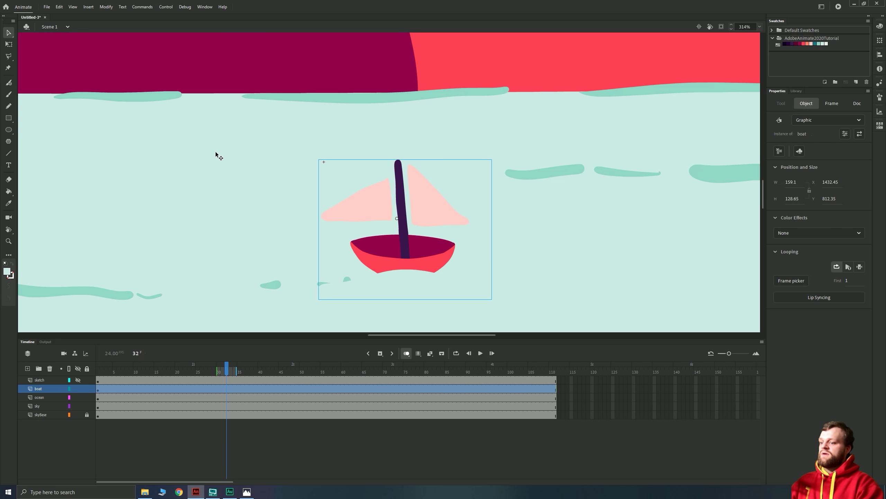
pyautogui.scroll(-5, 257, 212)
pyautogui.scroll(8, 261, 212)
pyautogui.scroll(-5, 299, 219)
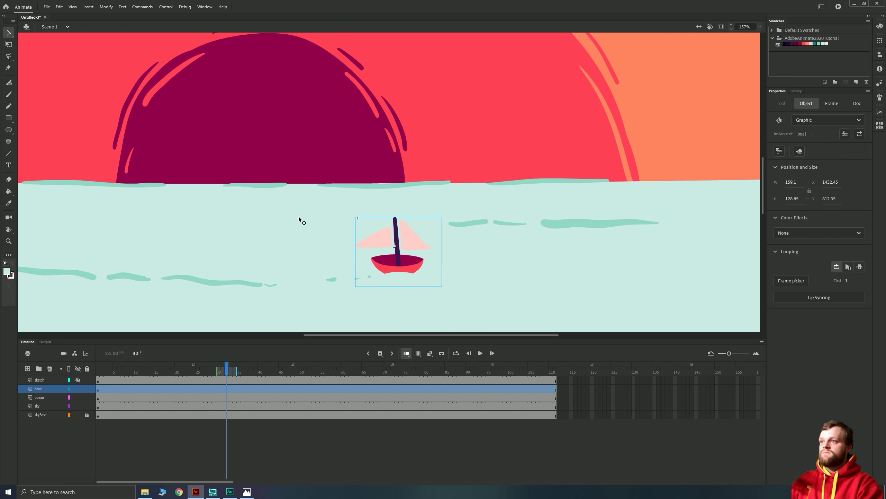
pyautogui.press('Return')
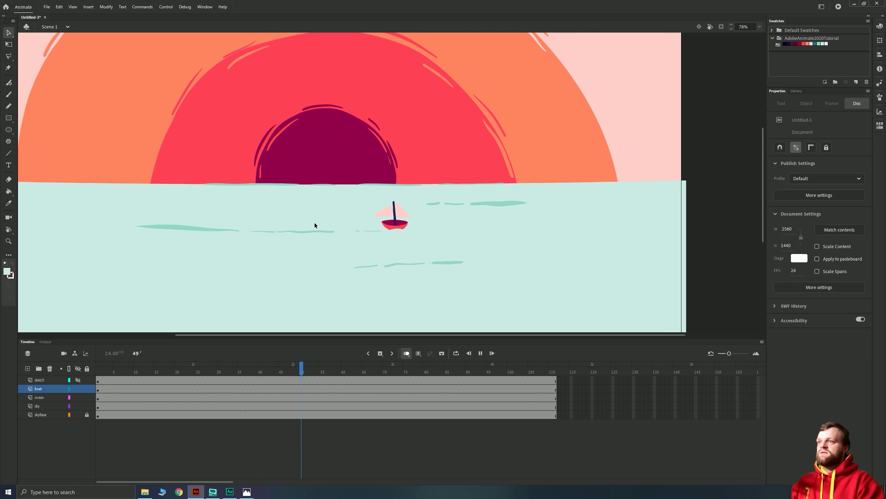
# Move the boat slightly lower on the ocean, checking its placement in playback and against the sketch layer.
pyautogui.click(393, 223)
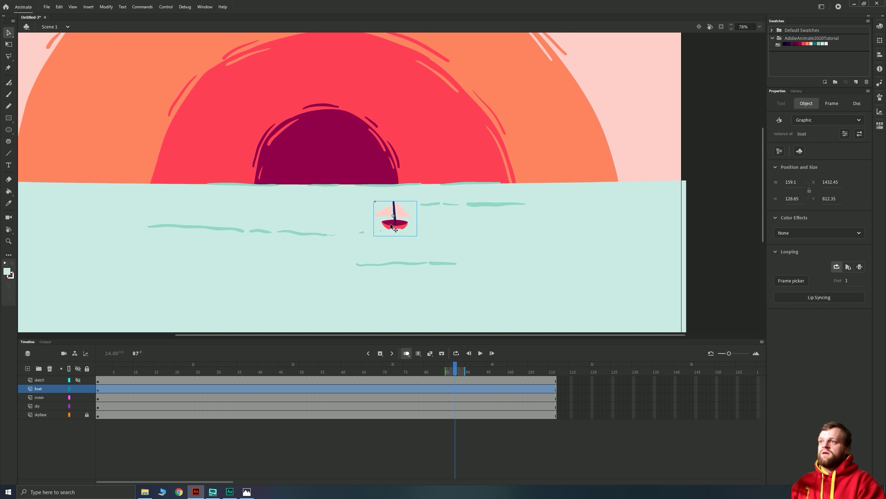
pyautogui.moveTo(390, 224); pyautogui.dragTo(397, 232)
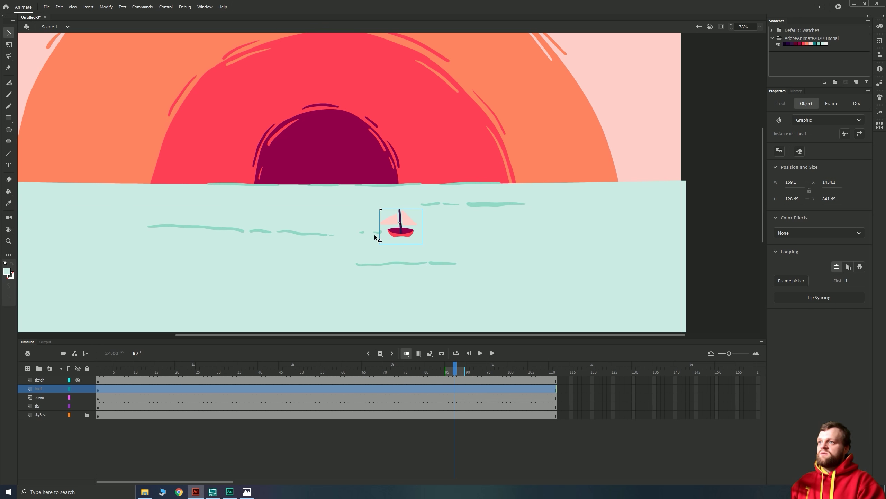
pyautogui.press('Return')
pyautogui.click(383, 236)
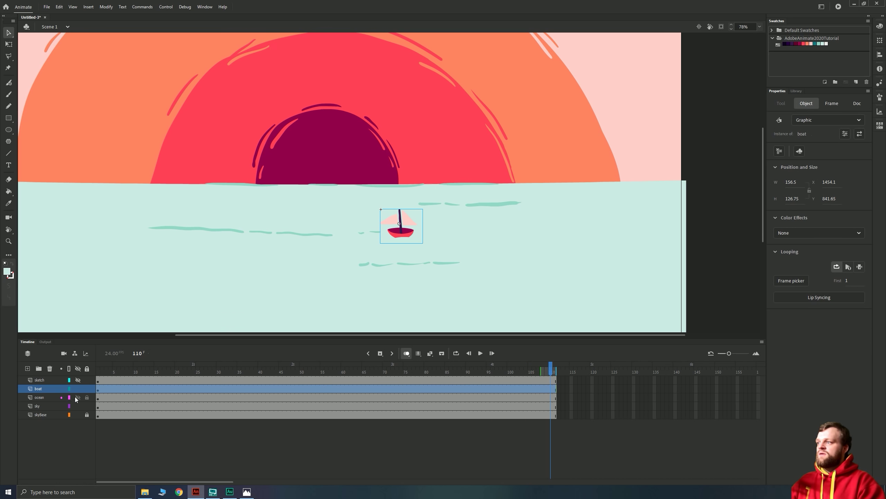
pyautogui.click(78, 379)
pyautogui.click(78, 380)
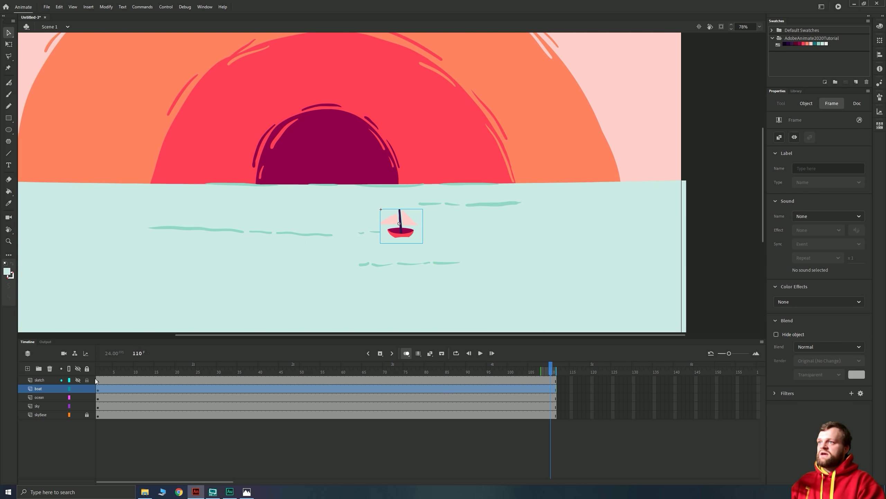
pyautogui.moveTo(407, 235); pyautogui.dragTo(403, 234)
# Open the boat symbol for editing and add keyframes at frame 3 on the sails and hull layers.
pyautogui.doubleClick(393, 230)
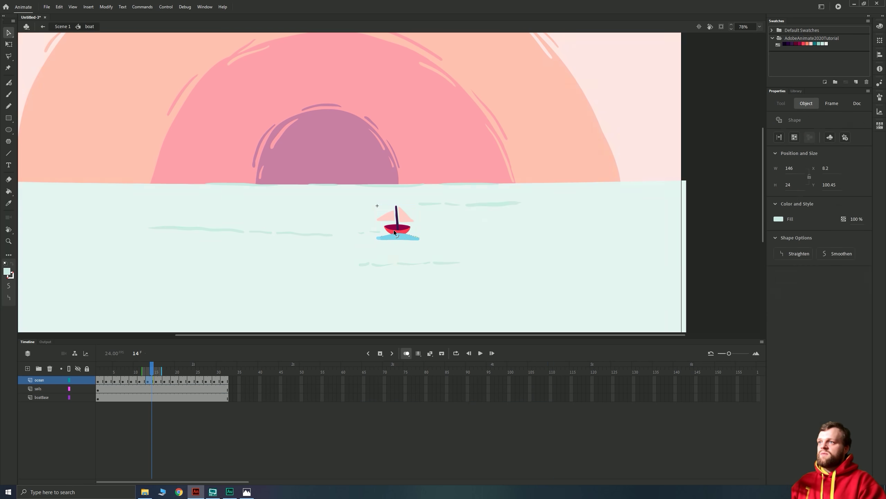
pyautogui.click(367, 224)
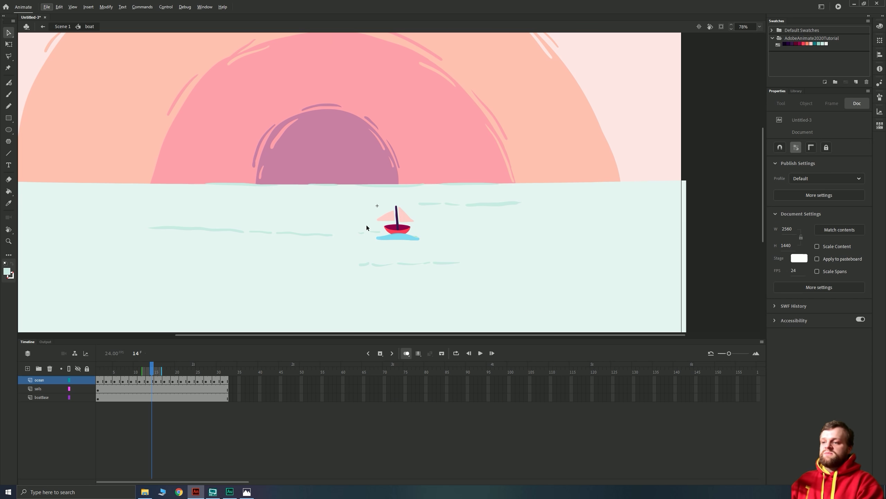
pyautogui.scroll(5, 376, 227)
pyautogui.moveTo(346, 191)
pyautogui.mouseDown()
pyautogui.moveTo(332, 209)
pyautogui.moveTo(340, 190)
pyautogui.mouseUp()
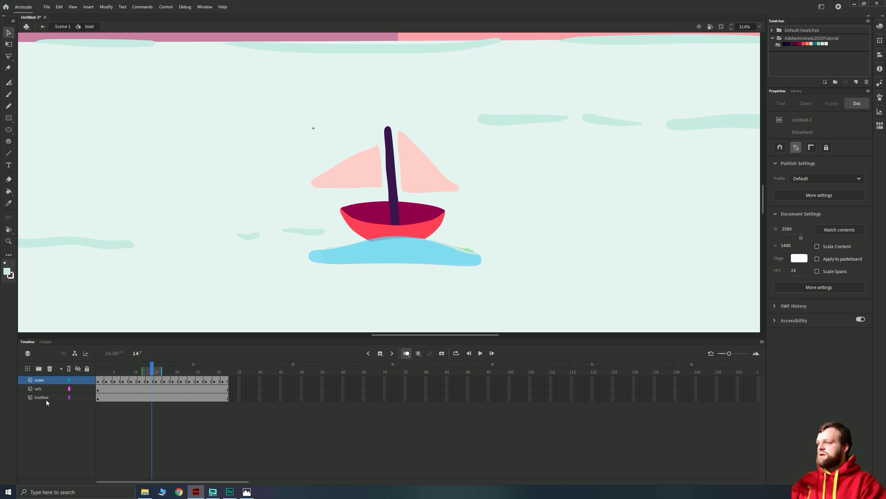
pyautogui.click(41, 389)
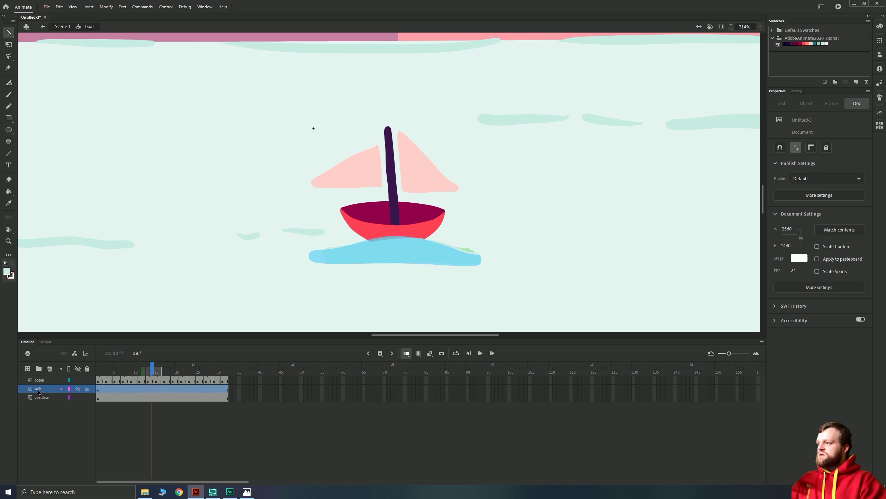
pyautogui.click(103, 399)
pyautogui.click(109, 398)
pyautogui.moveTo(104, 398); pyautogui.dragTo(104, 390)
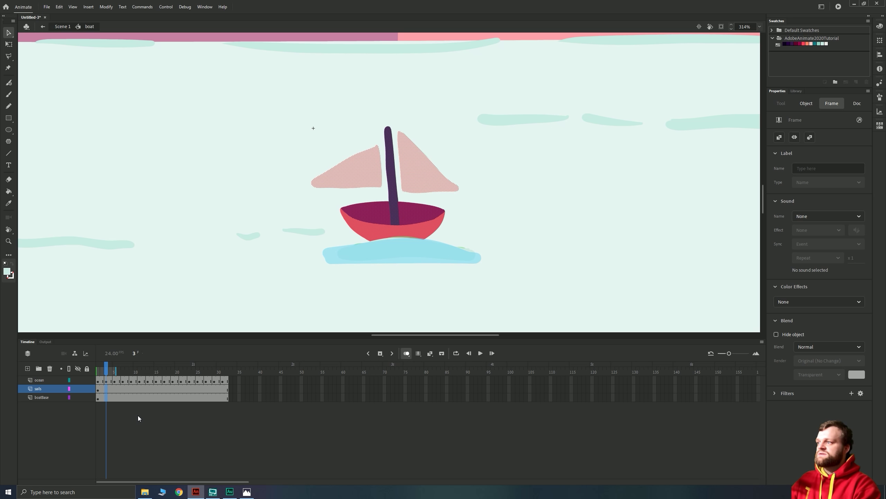
pyautogui.press('F6')
# Rotate the sails and hull slightly counterclockwise at frame 3 and nudge them down and a little to the left.
pyautogui.press('q')
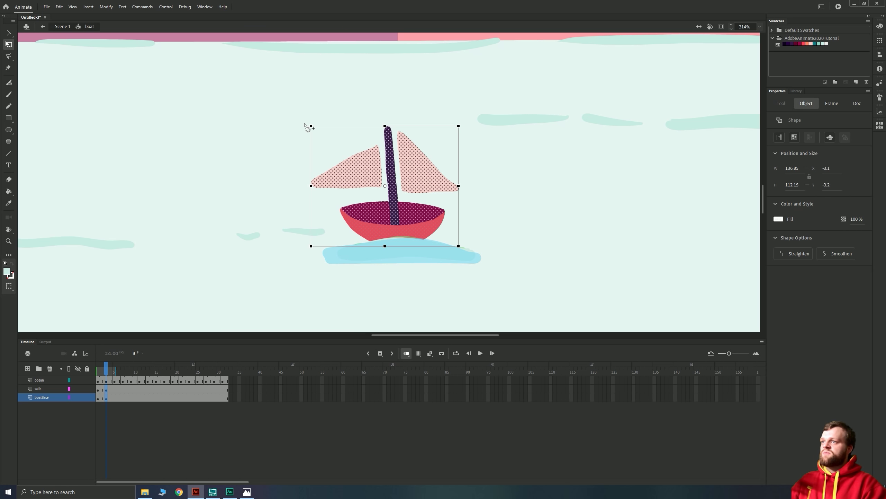
pyautogui.moveTo(307, 125); pyautogui.dragTo(303, 127)
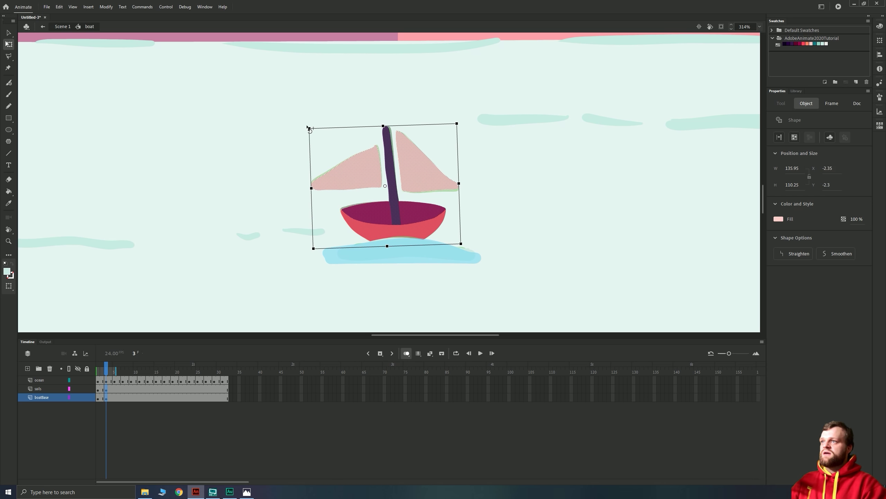
pyautogui.press('Left')
pyautogui.press('Down')
pyautogui.press('Left')
pyautogui.press('Down')
pyautogui.press('Down')
pyautogui.press('Down')
pyautogui.press('Down')
pyautogui.press('Down')
pyautogui.press('Down')
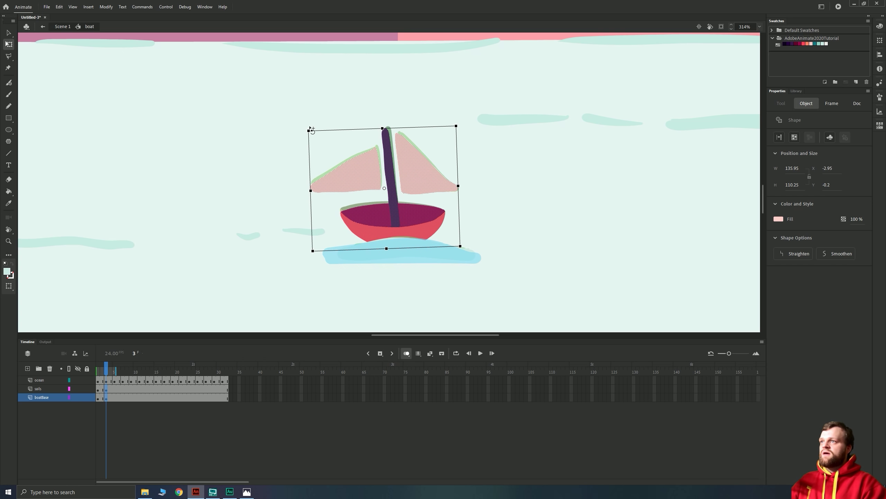
# Add keyframes at frame 5 on the sails and hull layers, tilt the boat further counterclockwise and lower it into the wave.
pyautogui.click(114, 390)
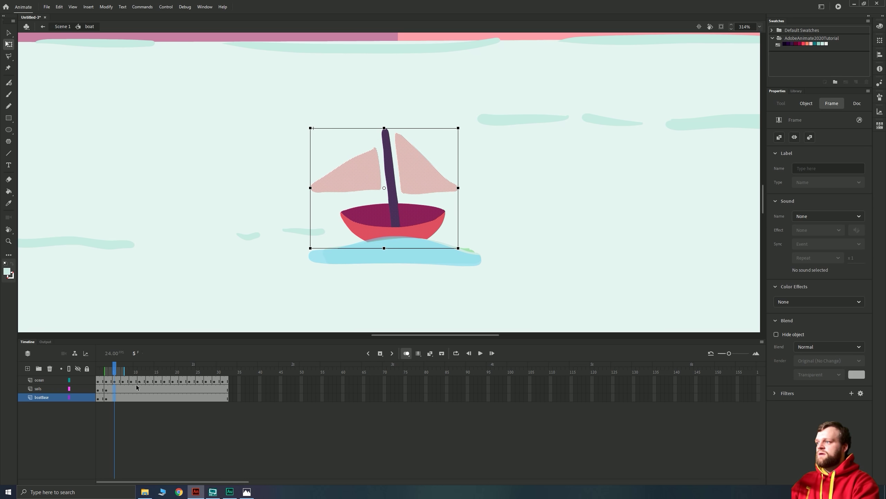
pyautogui.moveTo(309, 126); pyautogui.dragTo(305, 131)
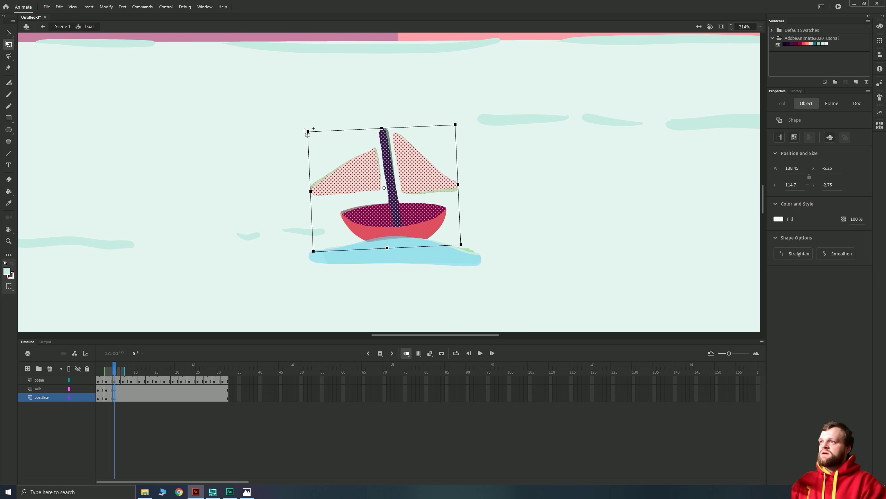
pyautogui.hotkey('shift', 'Down')
pyautogui.hotkey('shift', 'Down')
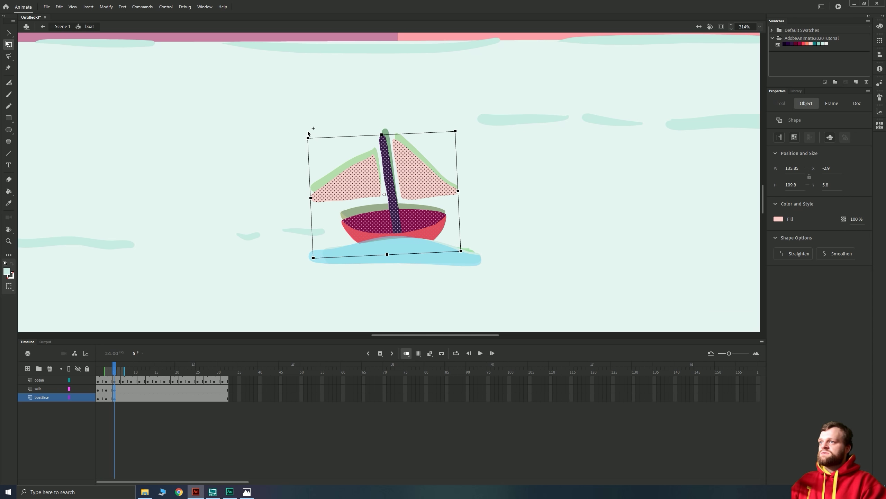
pyautogui.press('Up')
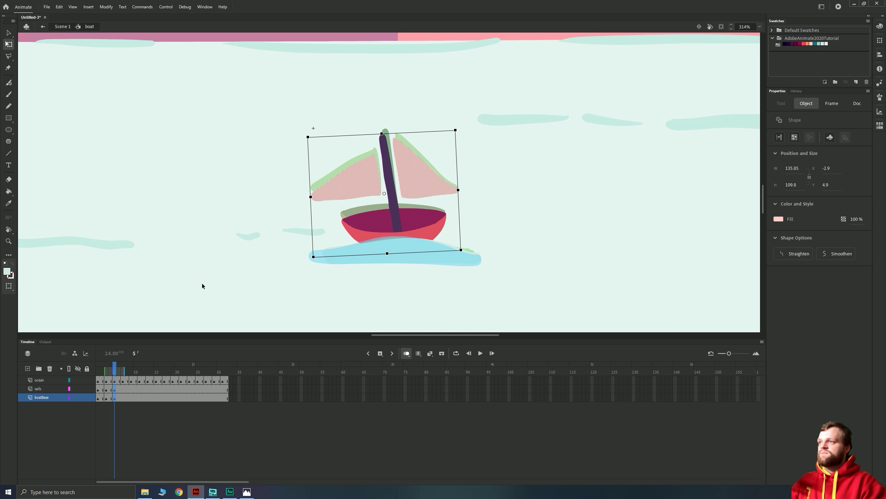
# Add keyframes at frame 7 on the sails and hull layers and rotate the boat slightly more counterclockwise.
pyautogui.moveTo(122, 389); pyautogui.dragTo(123, 397)
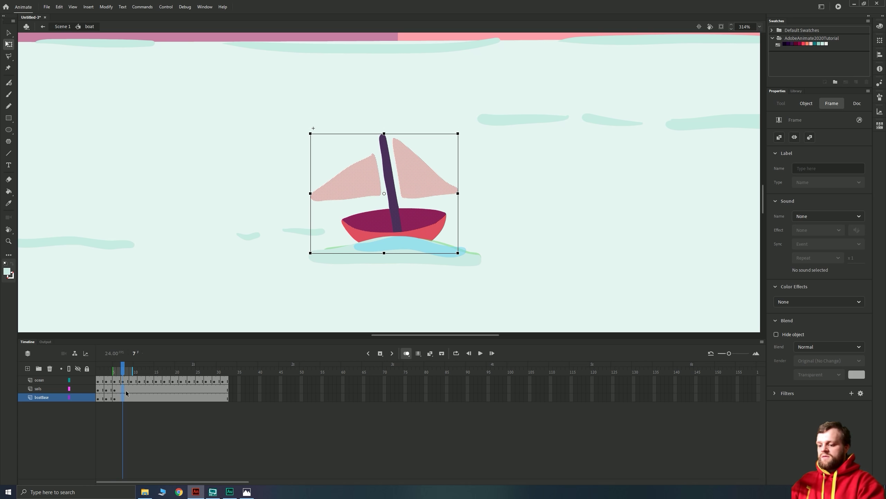
pyautogui.press('F6')
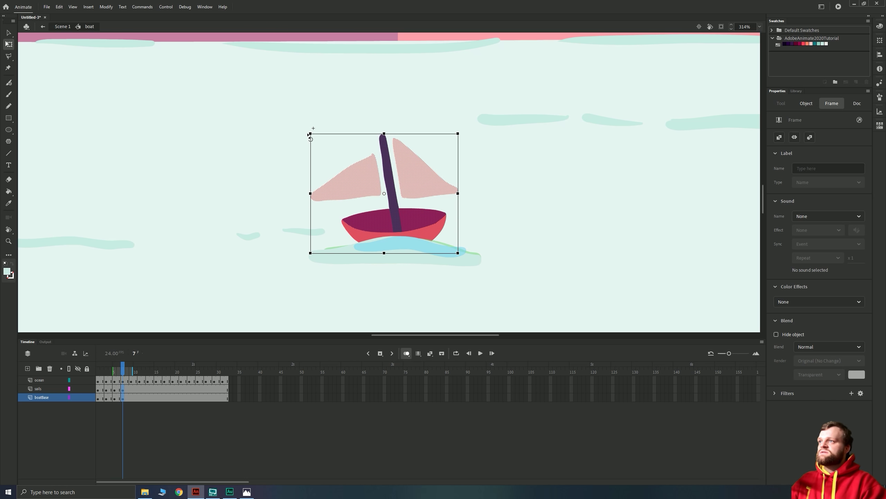
pyautogui.moveTo(309, 134); pyautogui.dragTo(307, 136)
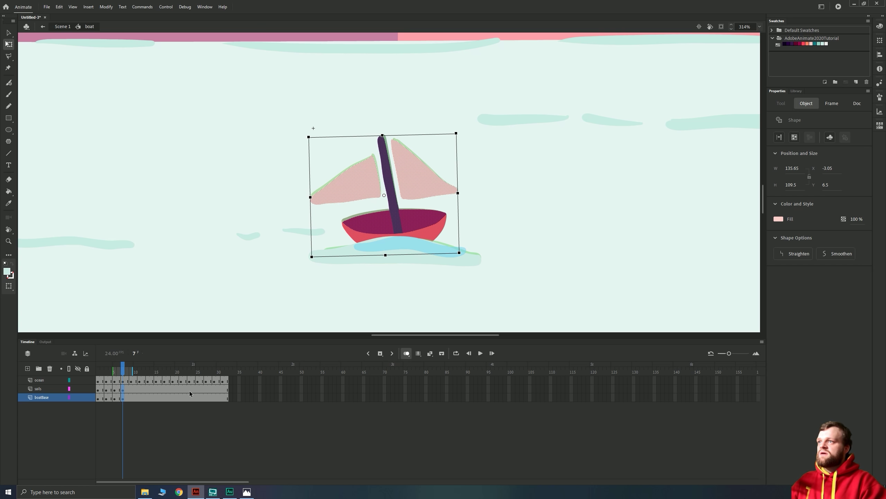
# Add keyframes at frame 9 on the sails and hull layers and nudge the boat slightly down and to the left.
pyautogui.click(130, 397)
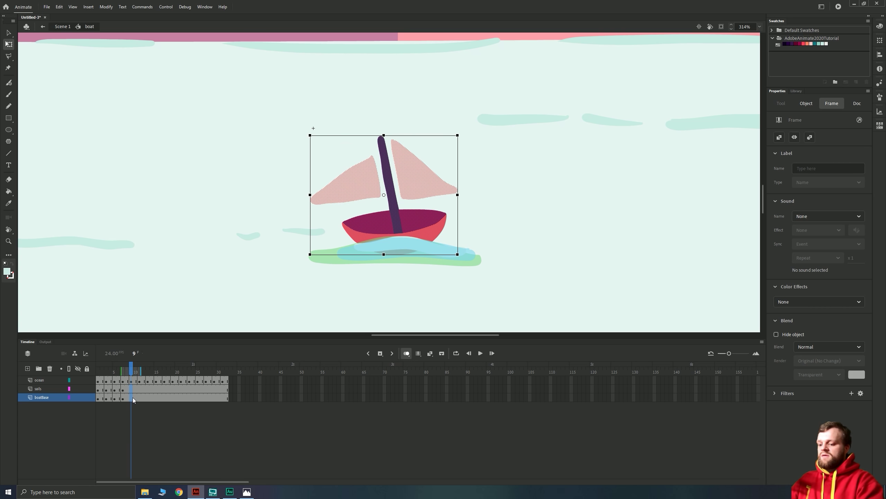
pyautogui.press('Down')
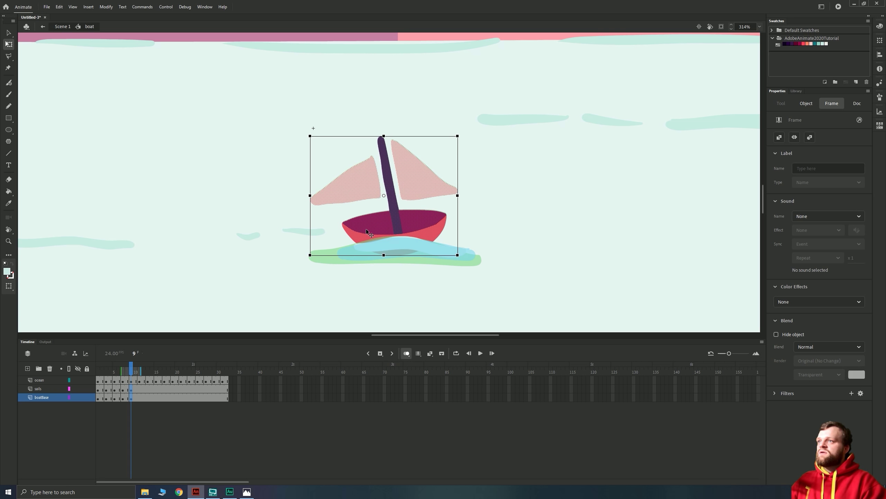
pyautogui.press('Left')
pyautogui.press('Right')
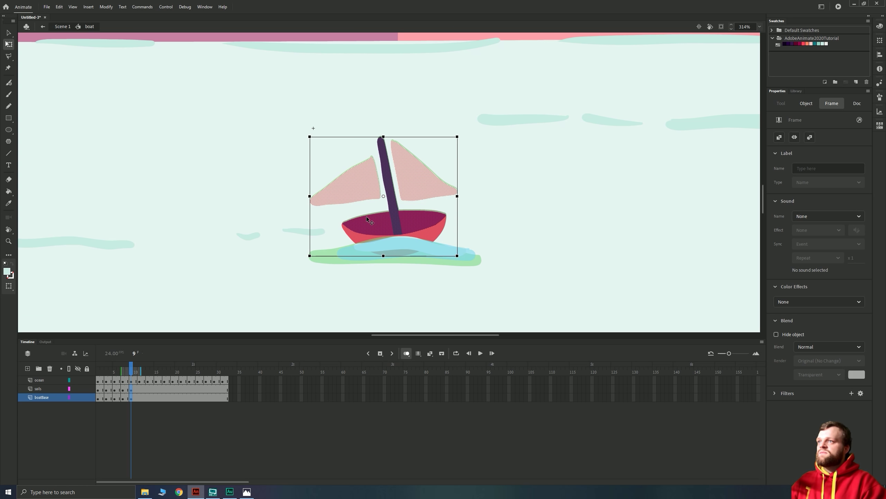
# Play the boat animation from its first frame and inspect the ocean layer's keyframes against the boat's motion up to frame 9.
pyautogui.click(99, 382)
pyautogui.press('Return')
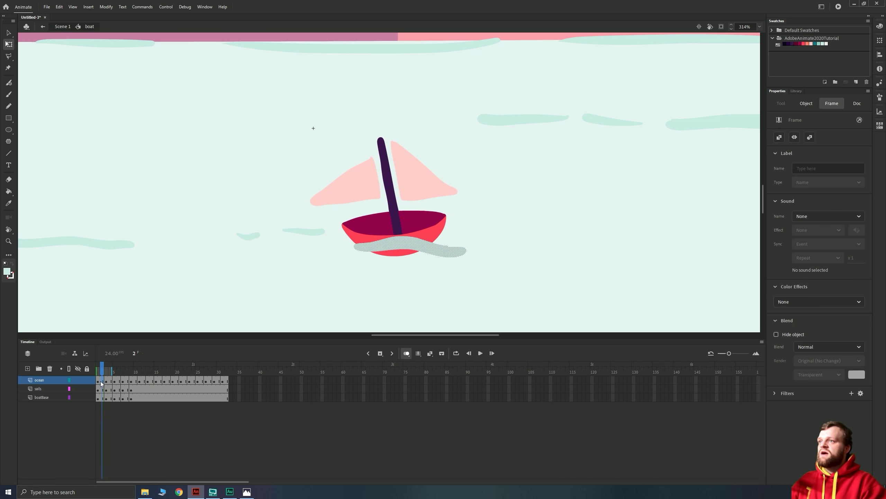
pyautogui.click(101, 381)
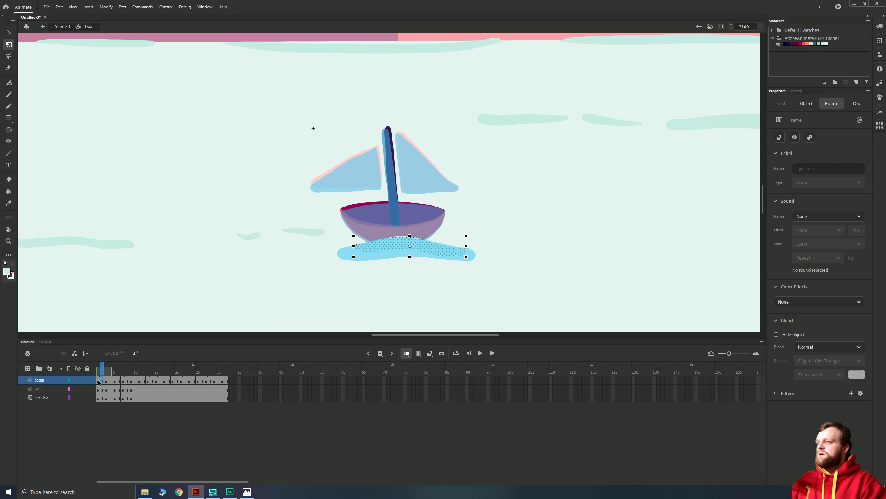
pyautogui.click(110, 381)
pyautogui.click(116, 381)
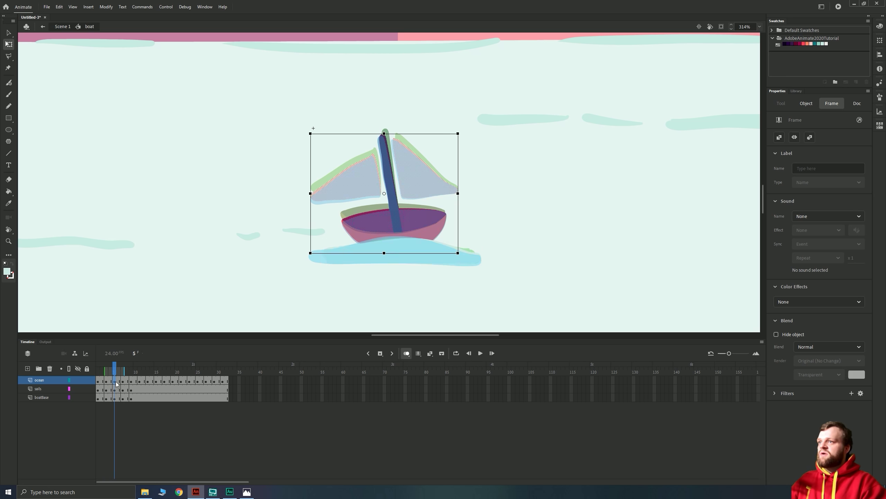
pyautogui.click(124, 381)
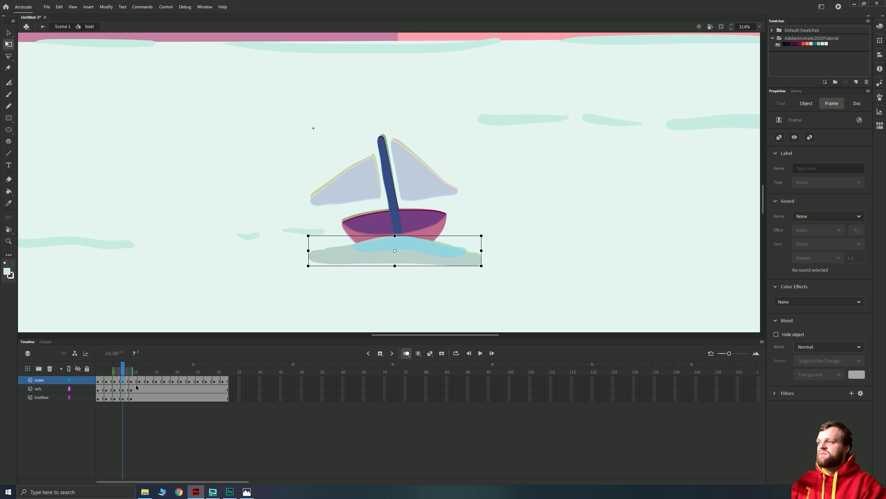
pyautogui.click(133, 382)
pyautogui.click(122, 408)
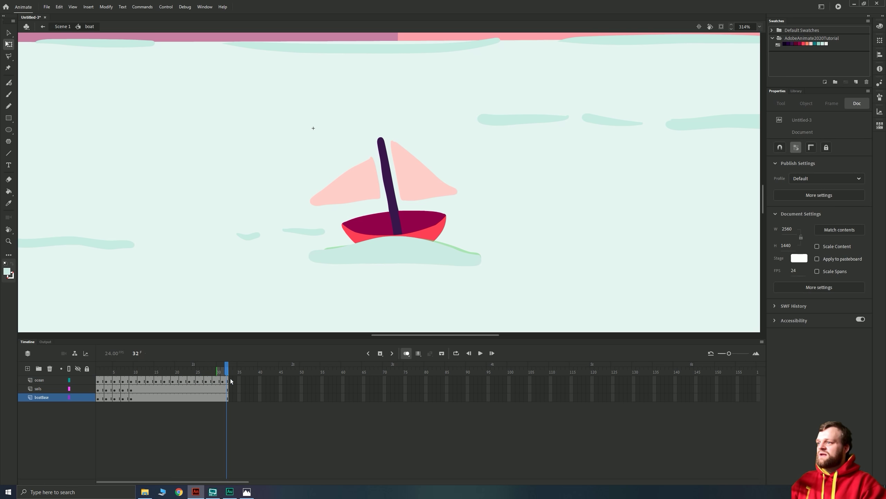
# Delete the ocean layer from the boat symbol and play back the remaining sails and hull animation.
pyautogui.click(44, 382)
pyautogui.click(40, 381)
pyautogui.click(49, 369)
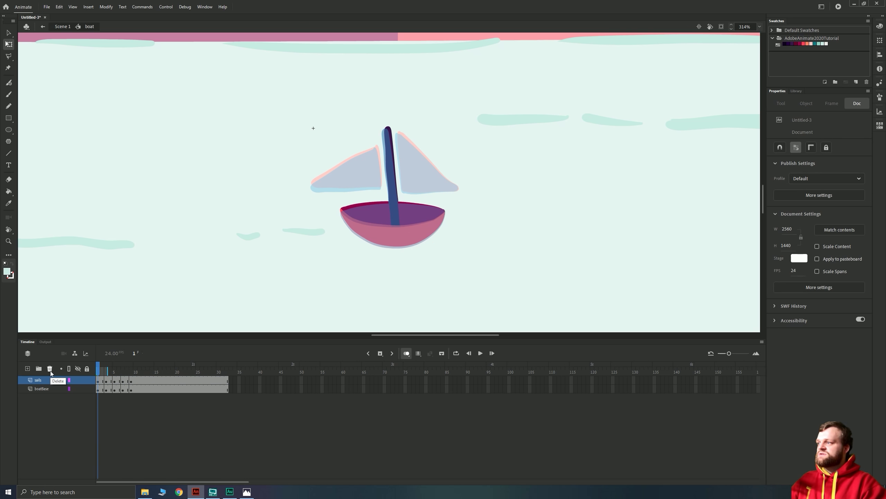
pyautogui.press('Return')
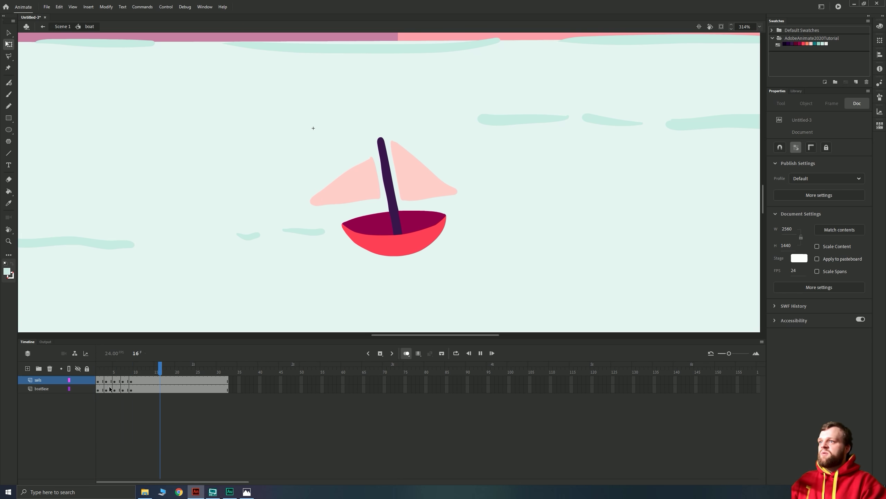
# Add keyframes at frames 11 and 13 on the sails and hull layers and rotate the boat slightly clockwise at frame 13.
pyautogui.click(137, 380)
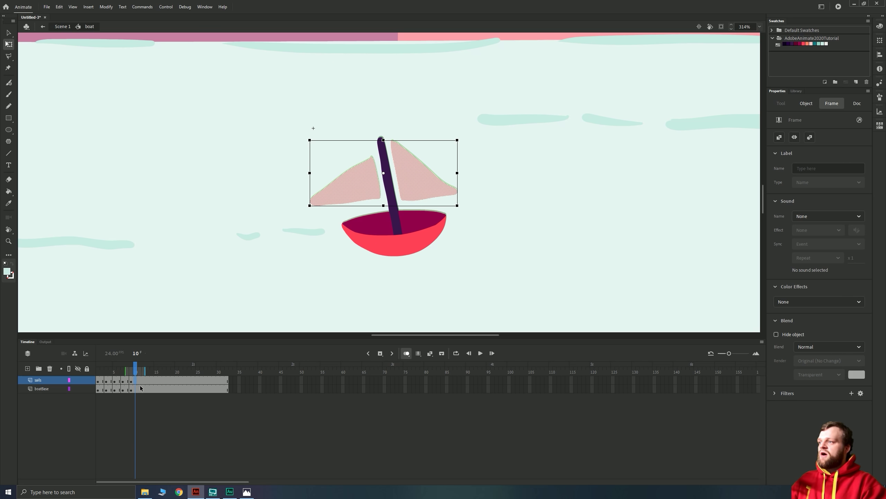
pyautogui.click(140, 385)
pyautogui.moveTo(139, 383); pyautogui.dragTo(139, 386)
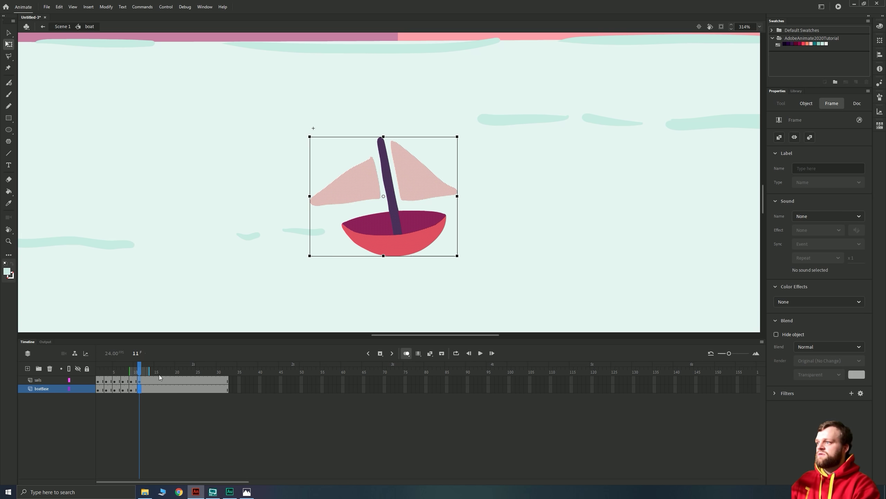
pyautogui.moveTo(148, 387); pyautogui.dragTo(149, 383)
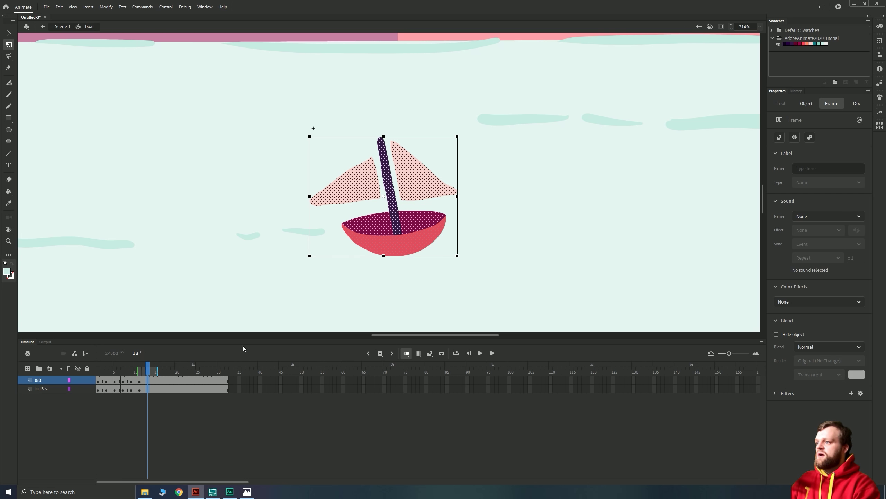
pyautogui.press('F6')
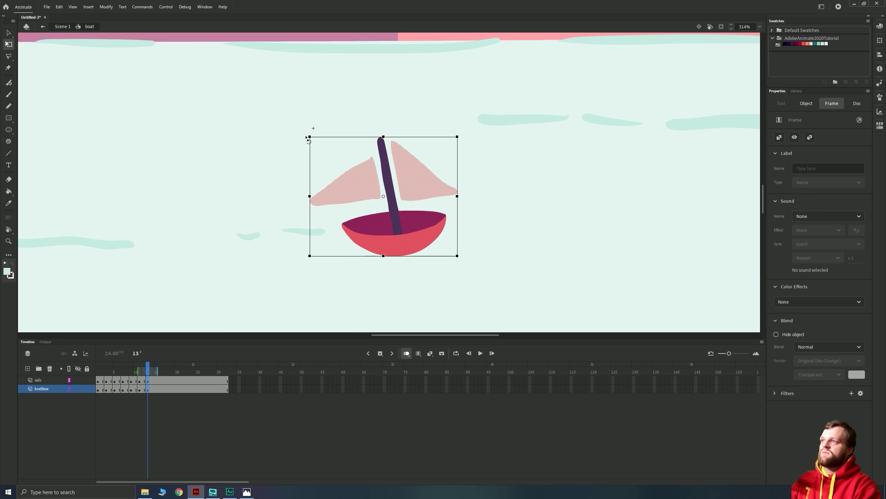
pyautogui.moveTo(309, 139); pyautogui.dragTo(311, 140)
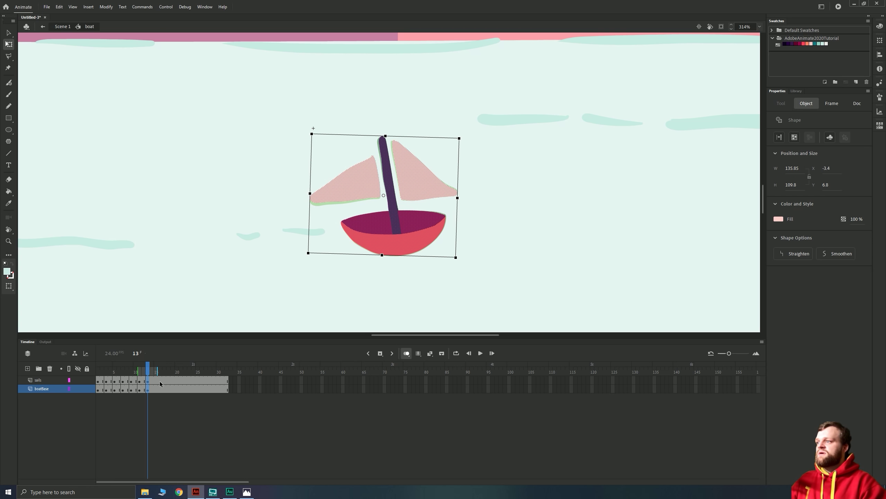
# Add keyframes at frame 15 on the sails and hull layers, rotate the boat slightly clockwise and nudge it up.
pyautogui.moveTo(157, 389); pyautogui.dragTo(156, 383)
pyautogui.press('F6')
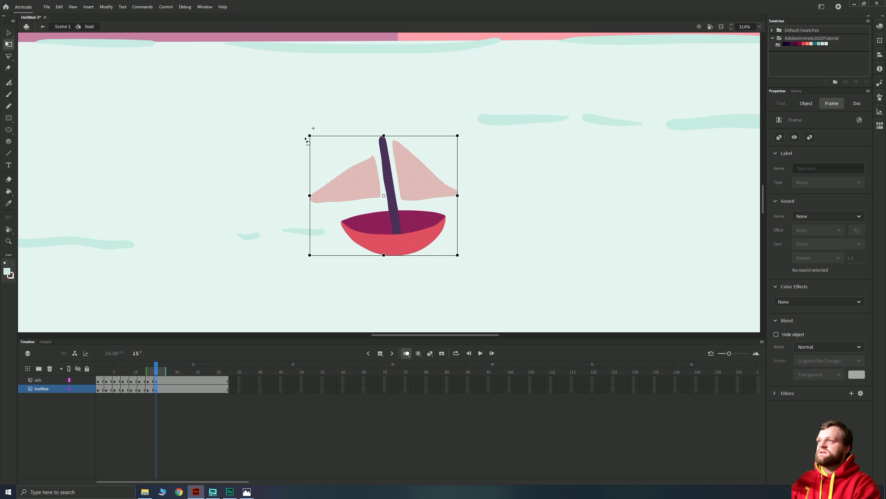
pyautogui.moveTo(307, 137); pyautogui.dragTo(313, 137)
pyautogui.press('Up')
pyautogui.press('Up')
pyautogui.press('Up')
pyautogui.press('Up')
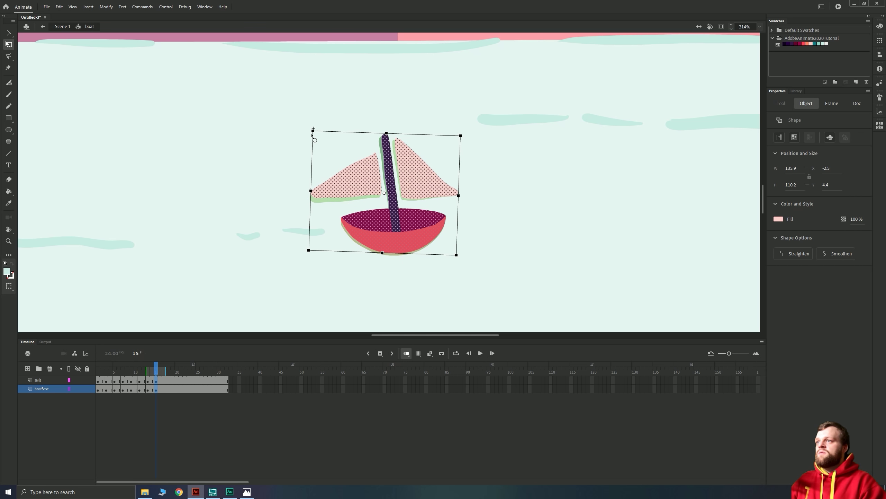
# Add keyframes at frame 17 on the sails and hull layers, tilt the boat a little more clockwise and raise it slightly.
pyautogui.click(162, 389)
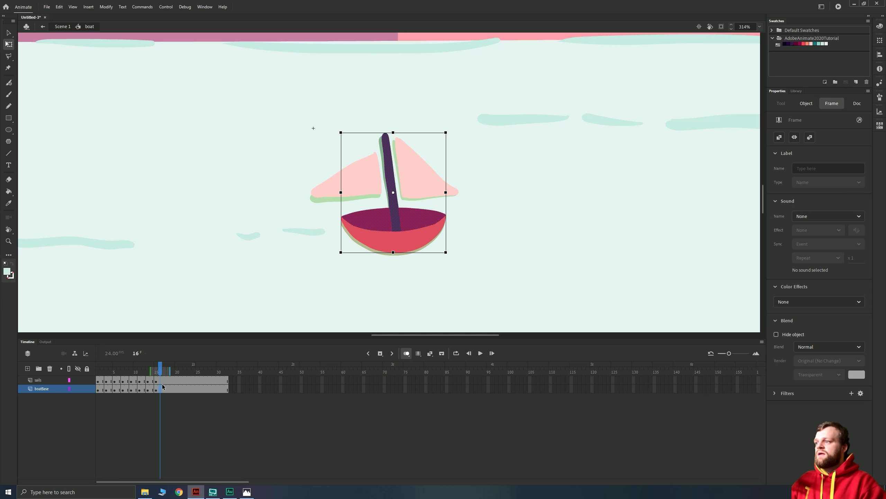
pyautogui.moveTo(164, 388); pyautogui.dragTo(165, 380)
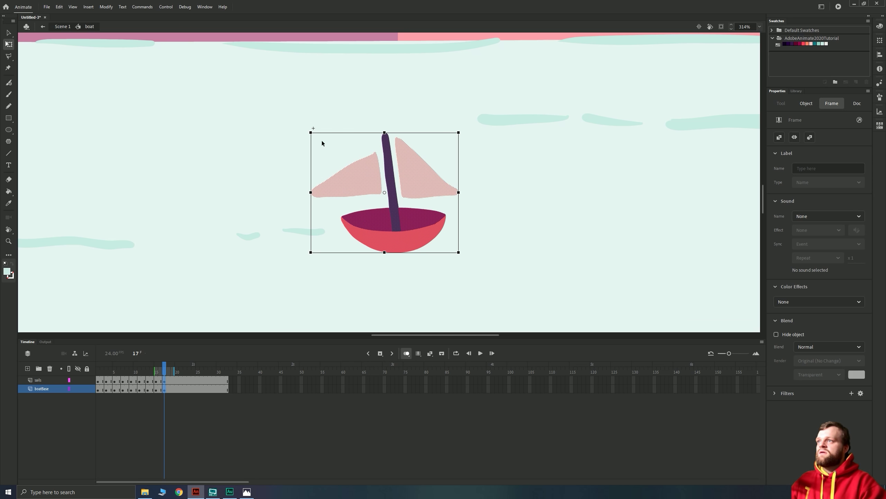
pyautogui.moveTo(307, 135); pyautogui.dragTo(309, 132)
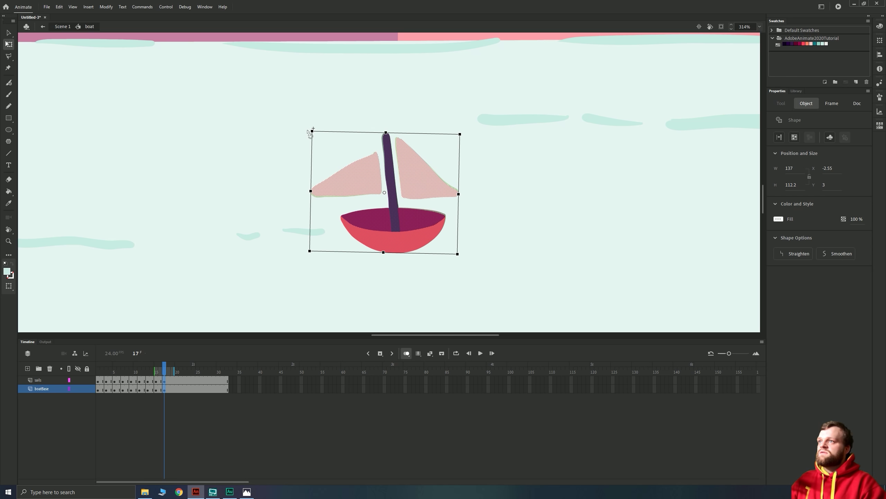
pyautogui.press('Up')
pyautogui.press('Up')
pyautogui.press('Up')
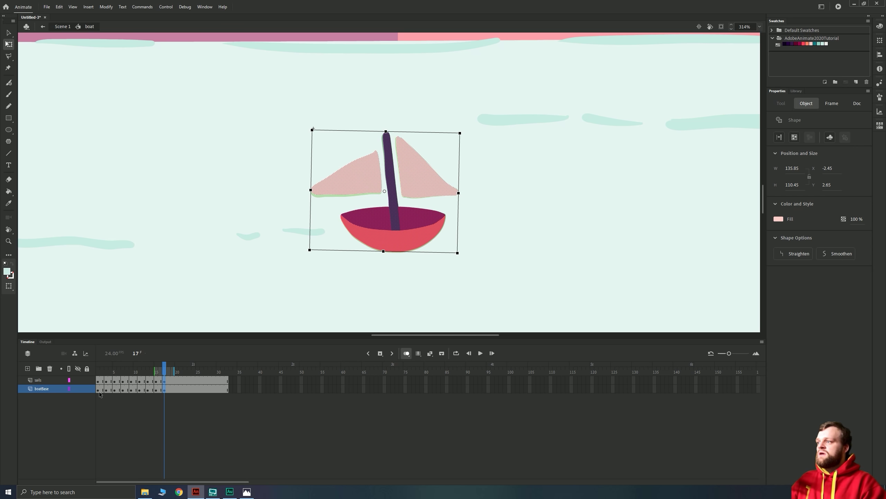
# Copy the sails and hull pose from frame 1 to frame 21 and add keyframes on both layers at frame 19.
pyautogui.click(98, 386)
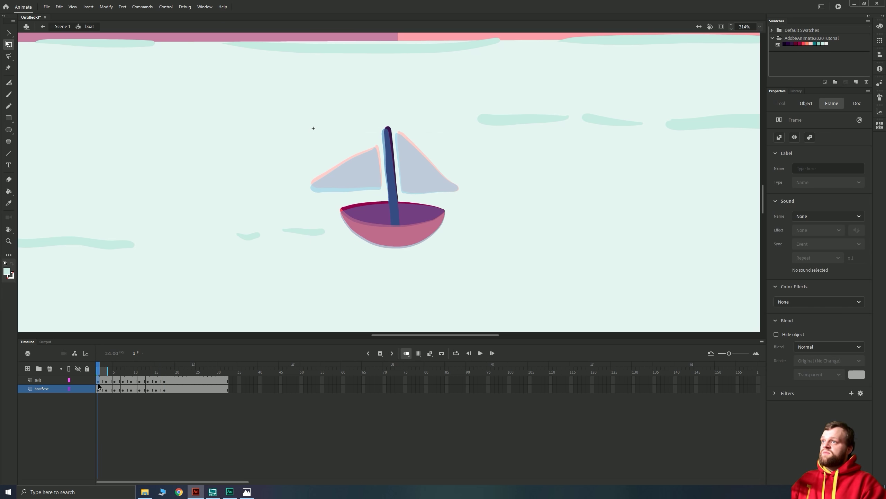
pyautogui.moveTo(98, 392); pyautogui.dragTo(177, 388)
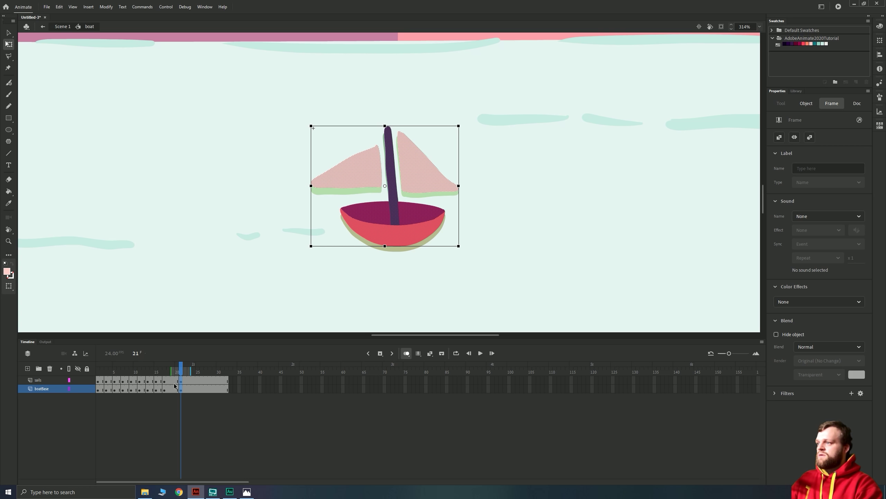
pyautogui.click(172, 388)
pyautogui.press(',')
pyautogui.press('.')
pyautogui.hotkey('ctrl', 'a')
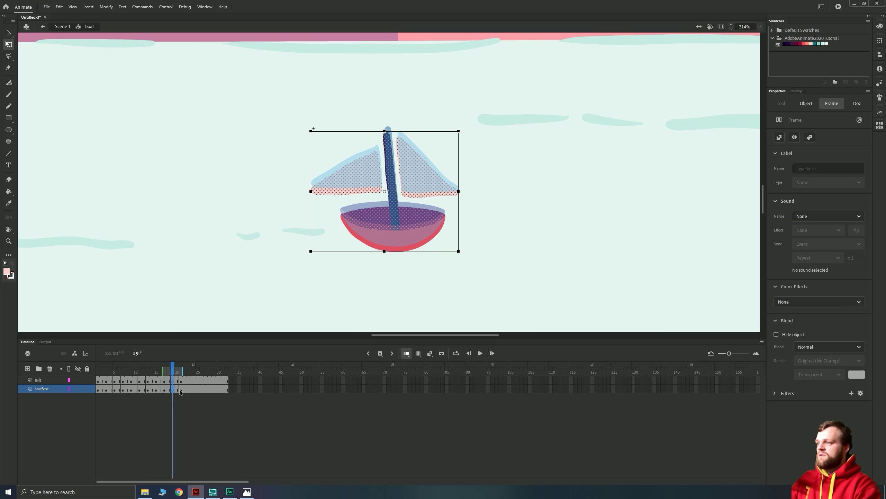
# At frame 19, rotate the sails and hull slightly clockwise and raise them partway toward the frame 21 pose.
pyautogui.click(180, 391)
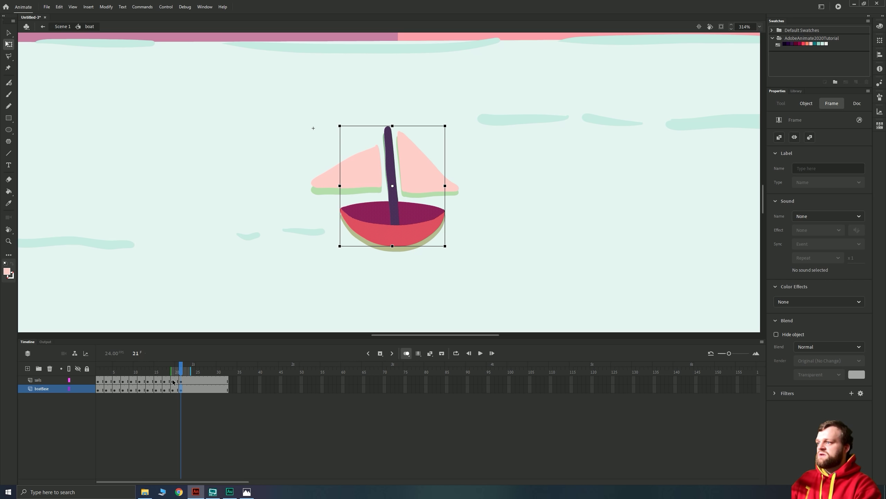
pyautogui.click(173, 381)
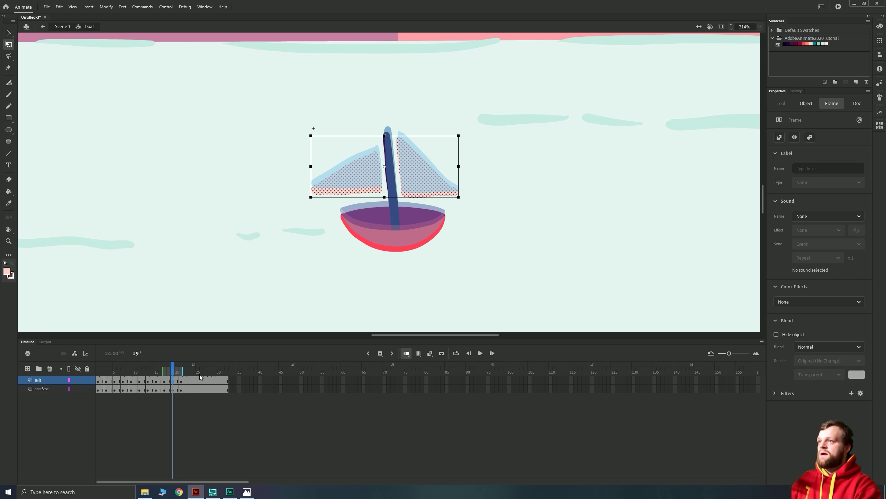
pyautogui.click(182, 382)
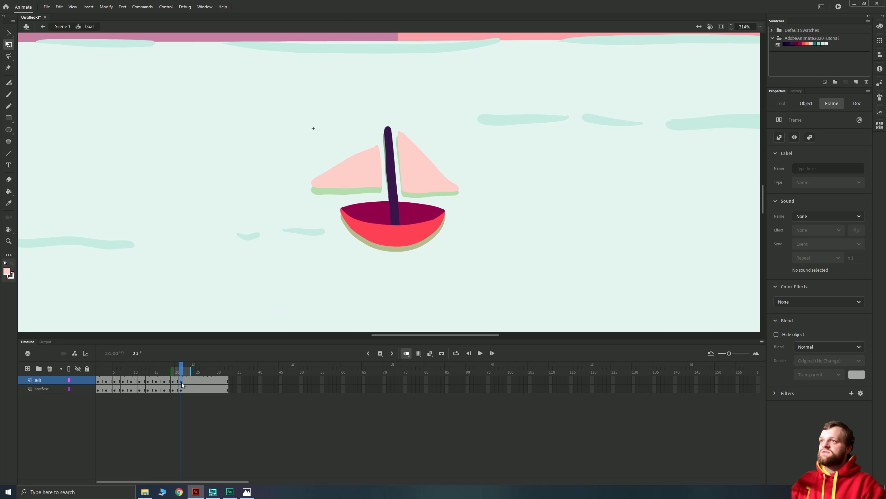
pyautogui.click(97, 381)
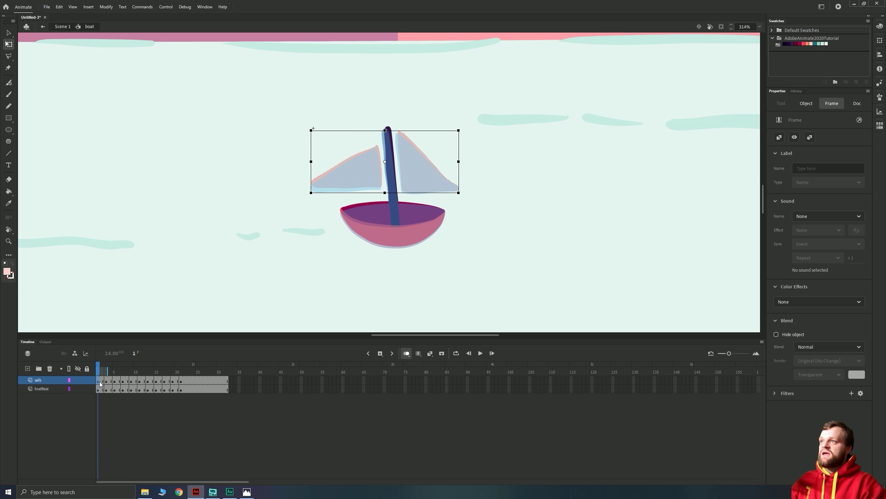
pyautogui.click(173, 381)
pyautogui.click(171, 389)
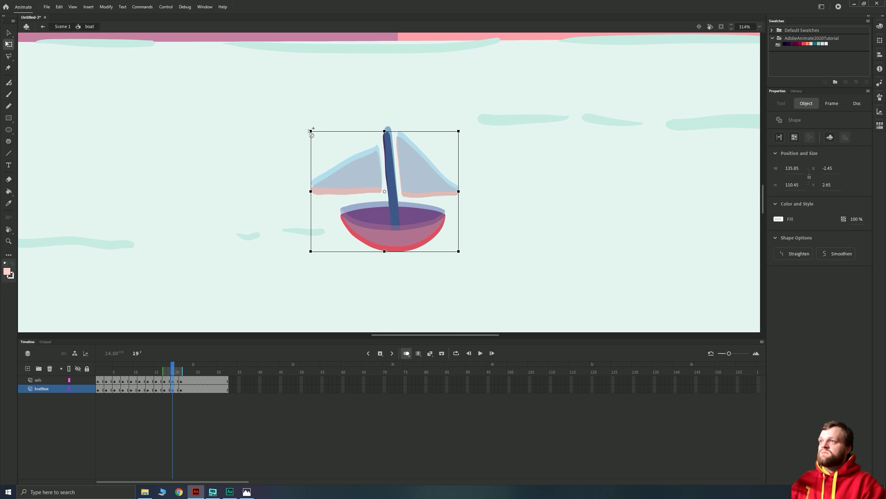
pyautogui.moveTo(308, 133); pyautogui.dragTo(313, 129)
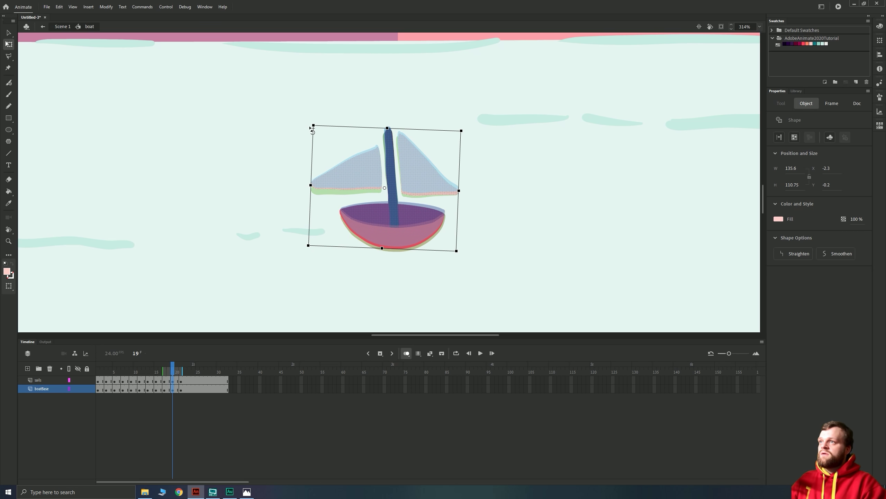
pyautogui.press('Right')
pyautogui.press('Down')
pyautogui.press('Left')
pyautogui.press('Down')
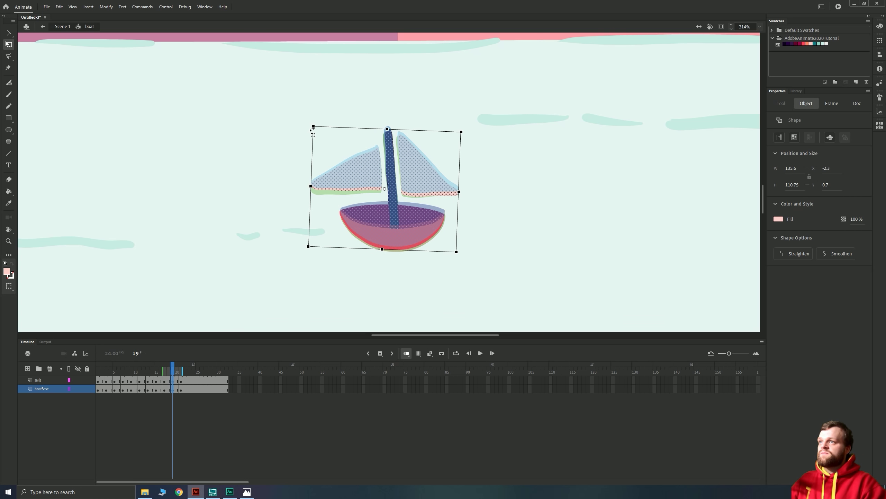
pyautogui.press('Up')
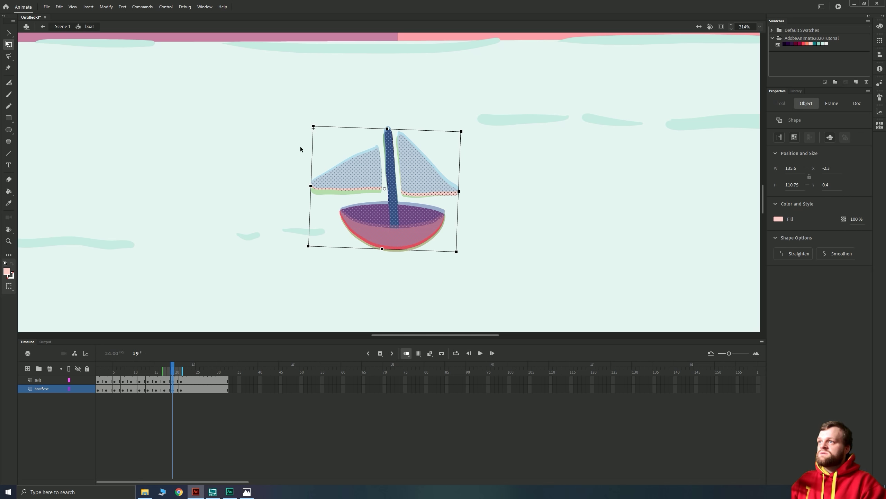
# Shift the copied first pose to frame 23, keyframe both layers at frame 21, raise the boat there and rotate it slightly counterclockwise.
pyautogui.moveTo(181, 390)
pyautogui.mouseDown()
pyautogui.moveTo(189, 384)
pyautogui.moveTo(182, 383)
pyautogui.mouseUp()
pyautogui.press('F6')
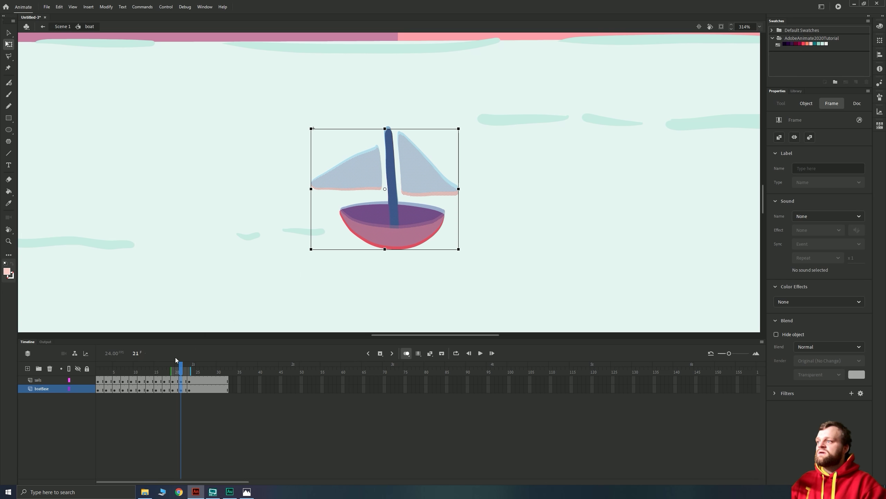
pyautogui.press('Up')
pyautogui.press('Up')
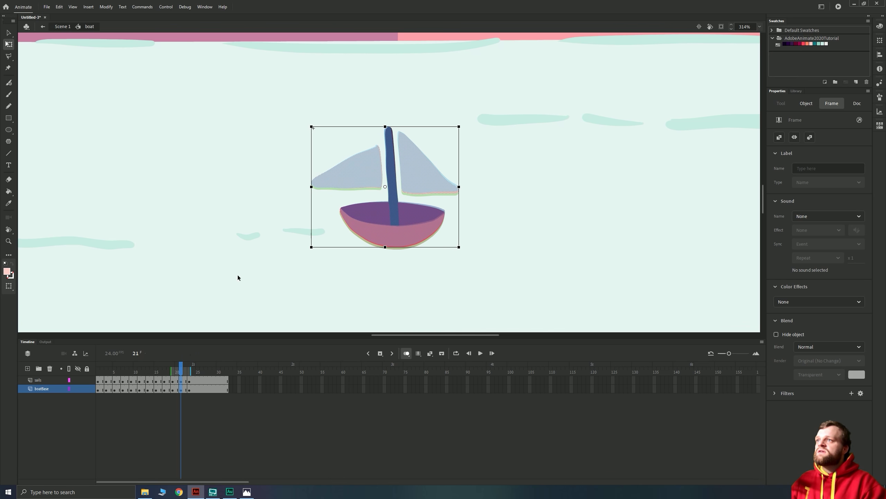
pyautogui.moveTo(312, 129); pyautogui.dragTo(310, 127)
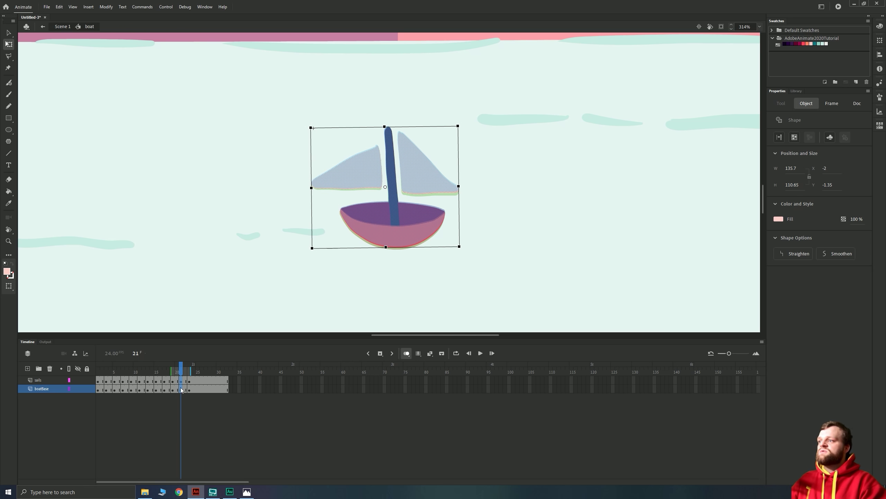
# Remove the surplus frames after frame 24 from the sails and hull layers.
pyautogui.click(197, 384)
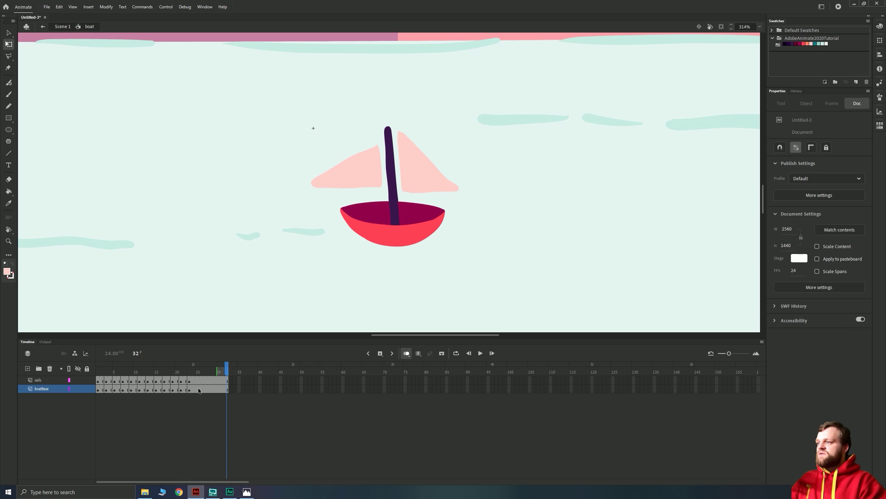
pyautogui.moveTo(201, 384); pyautogui.dragTo(230, 380)
pyautogui.rightClick(222, 386)
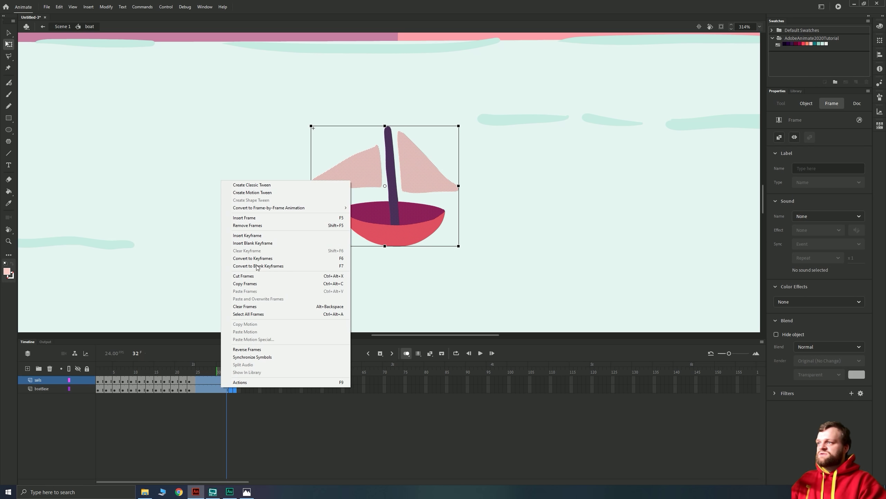
pyautogui.click(240, 228)
pyautogui.click(167, 407)
# Enable looped playback, extend the loop range to frames 1 through 24 and preview the boat's rocking motion.
pyautogui.click(99, 384)
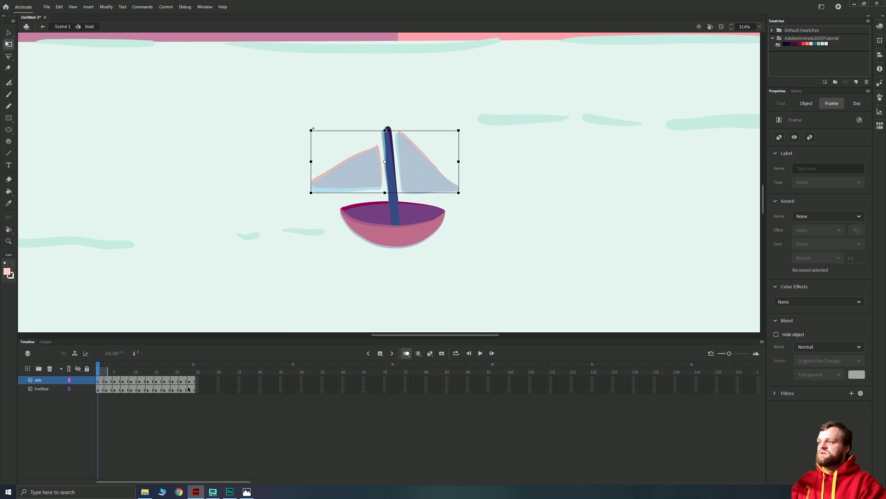
pyautogui.press('Return')
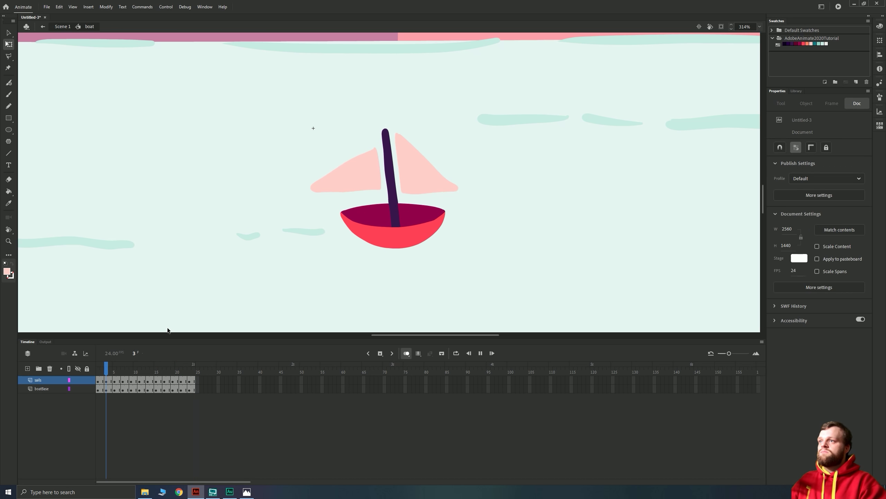
pyautogui.click(456, 354)
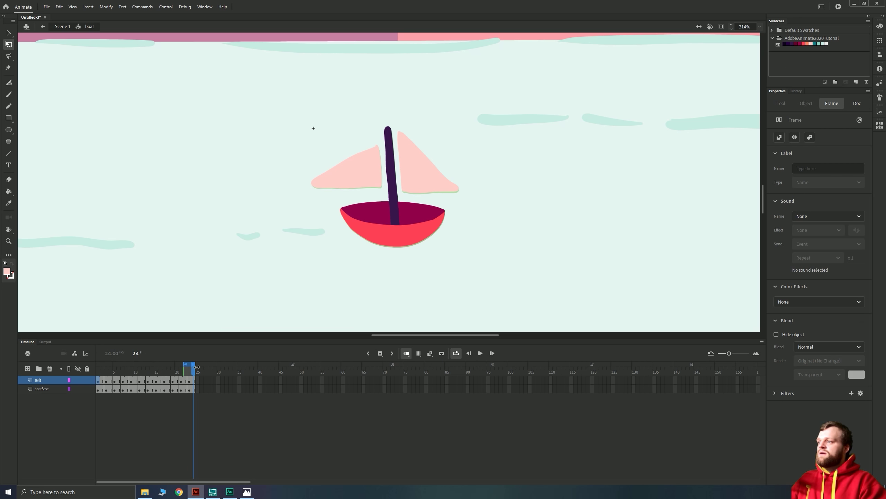
pyautogui.moveTo(184, 363); pyautogui.dragTo(72, 361)
pyautogui.press('Return')
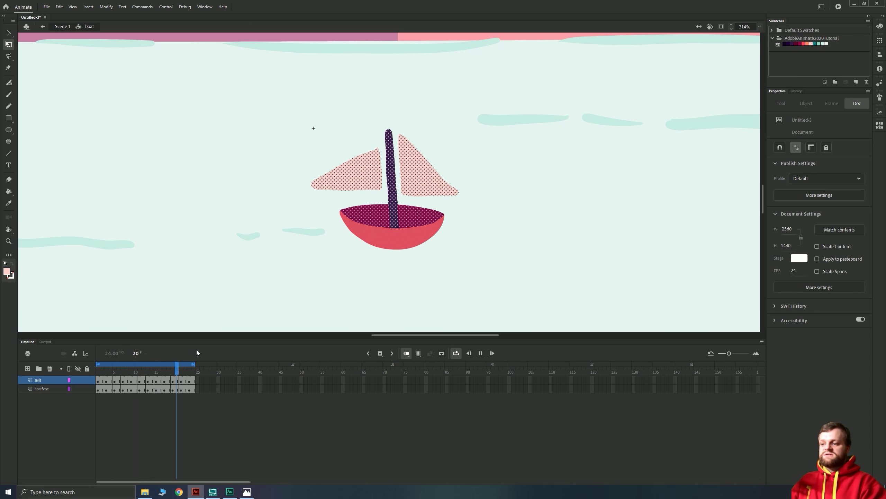
pyautogui.press('Return')
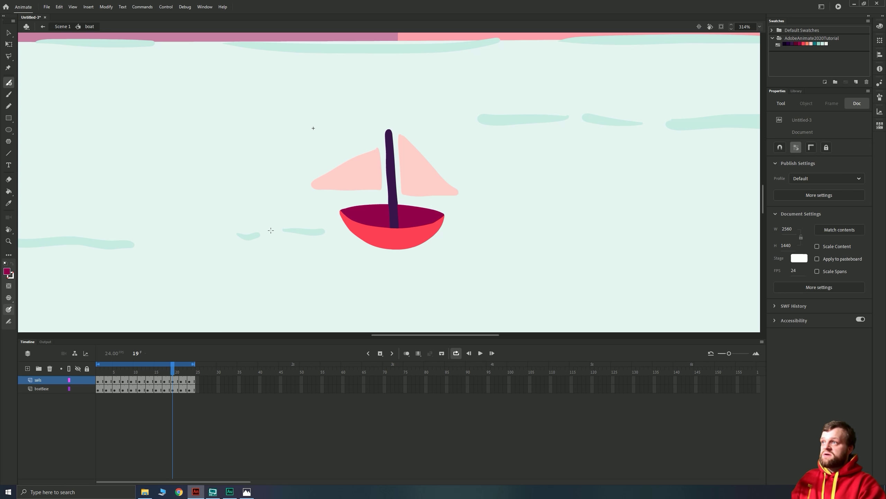
# On a new layer at frame 1, draw a closed outline around the boat with a wavy bottom edge across the hull and fill it dark magenta.
pyautogui.click(28, 369)
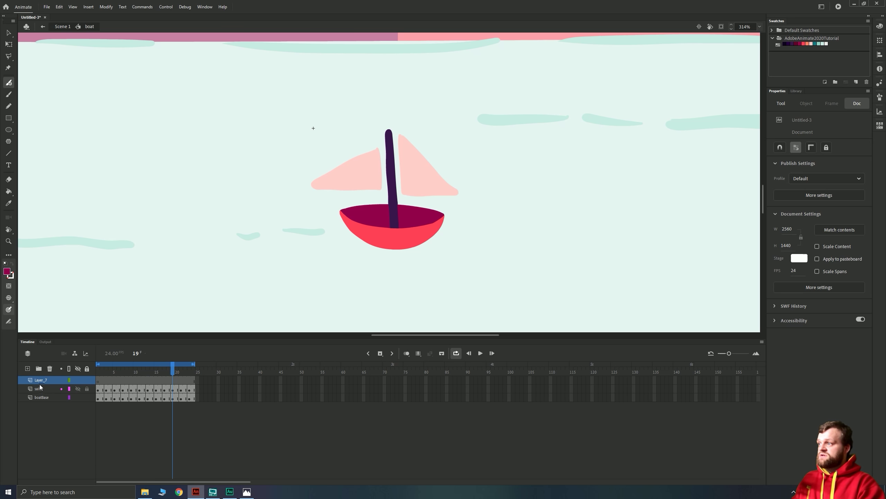
pyautogui.click(99, 380)
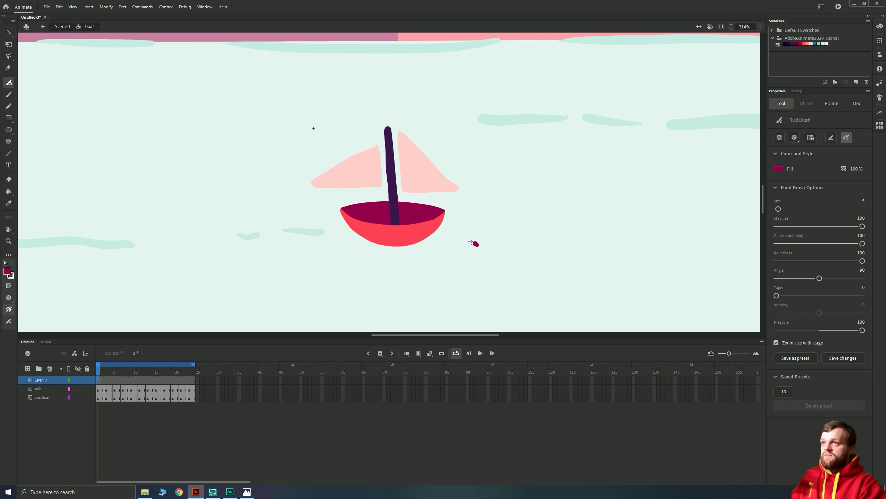
pyautogui.moveTo(391, 236)
pyautogui.mouseDown()
pyautogui.moveTo(336, 236)
pyautogui.moveTo(297, 220)
pyautogui.moveTo(295, 115)
pyautogui.moveTo(362, 97)
pyautogui.moveTo(478, 113)
pyautogui.moveTo(475, 239)
pyautogui.mouseUp()
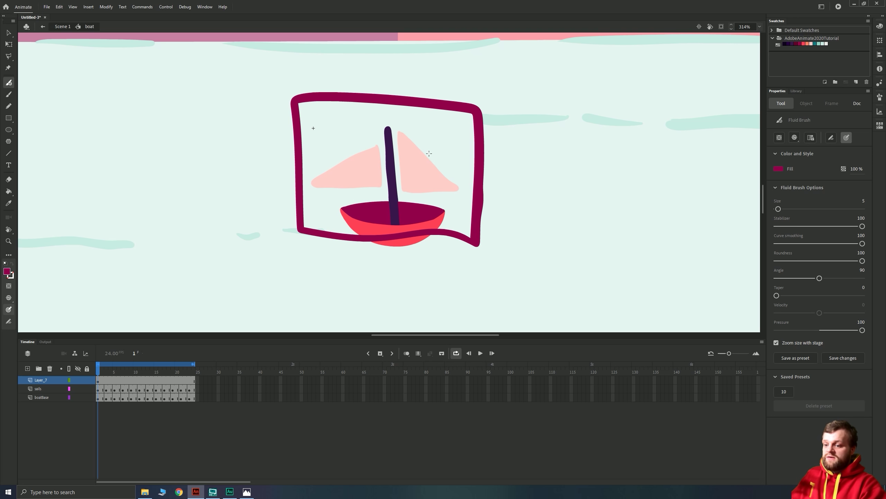
pyautogui.press('k')
pyautogui.click(453, 167)
pyautogui.press('v')
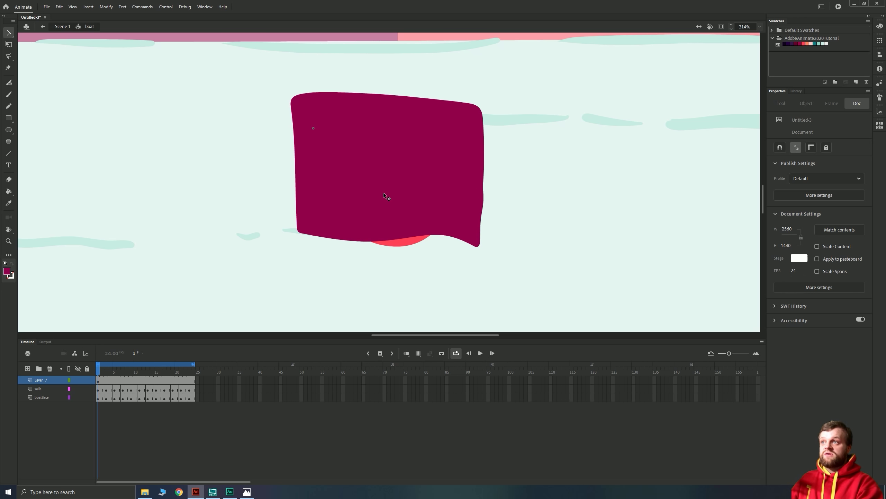
# Move the new shape's layer between the sails and hull layers and convert it into a mask for the hull.
pyautogui.click(383, 214)
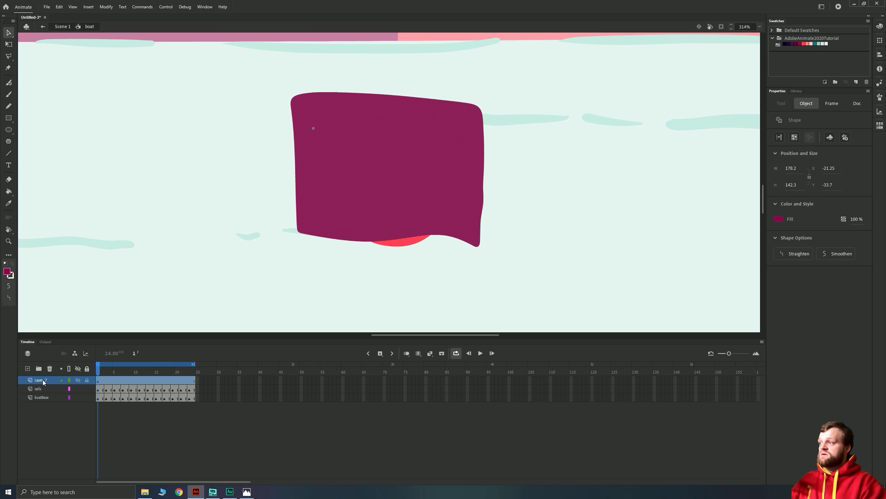
pyautogui.moveTo(38, 381); pyautogui.dragTo(41, 397)
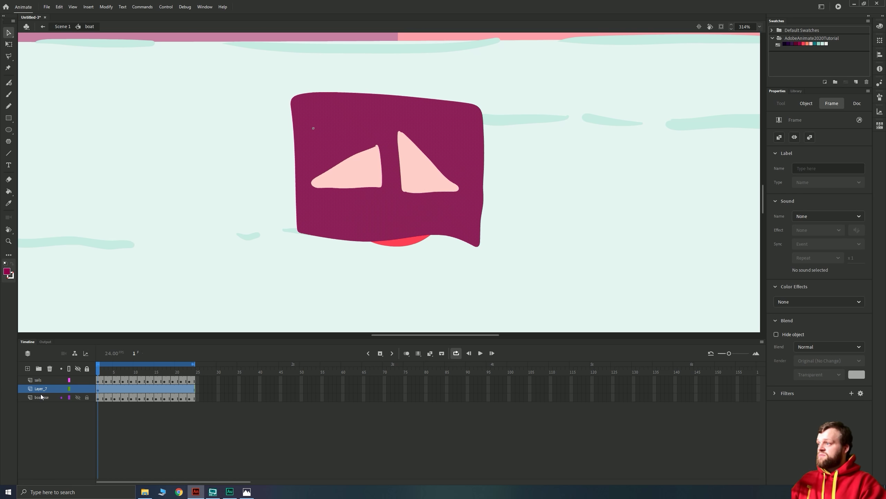
pyautogui.rightClick(40, 391)
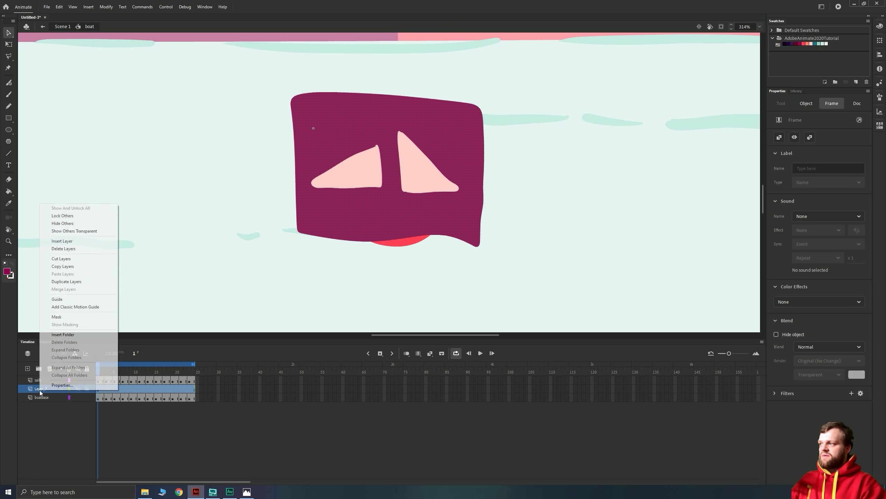
pyautogui.click(69, 317)
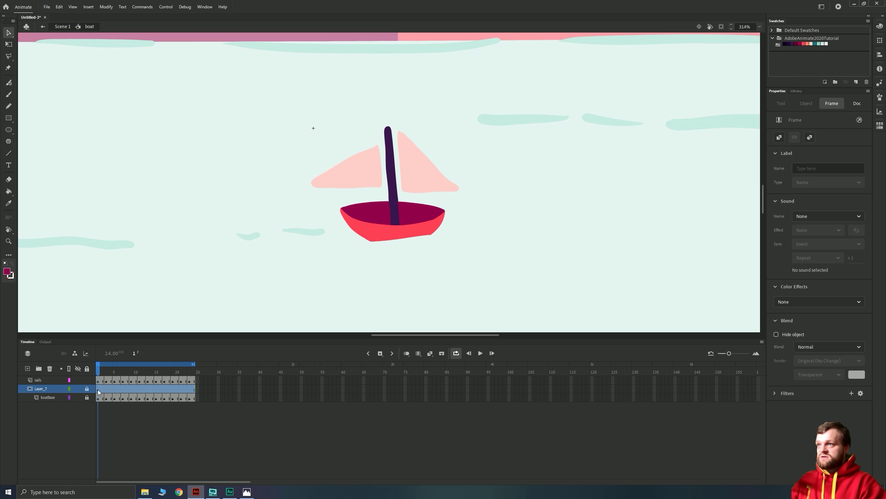
# Toggle the mask layer's lock to compare the masked and unmasked hull, and play the animation with the mask active.
pyautogui.click(87, 389)
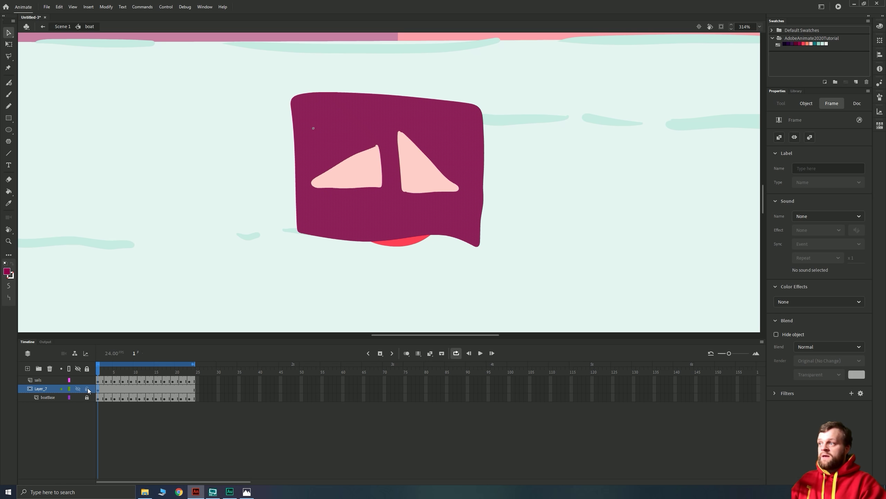
pyautogui.click(87, 389)
pyautogui.click(88, 389)
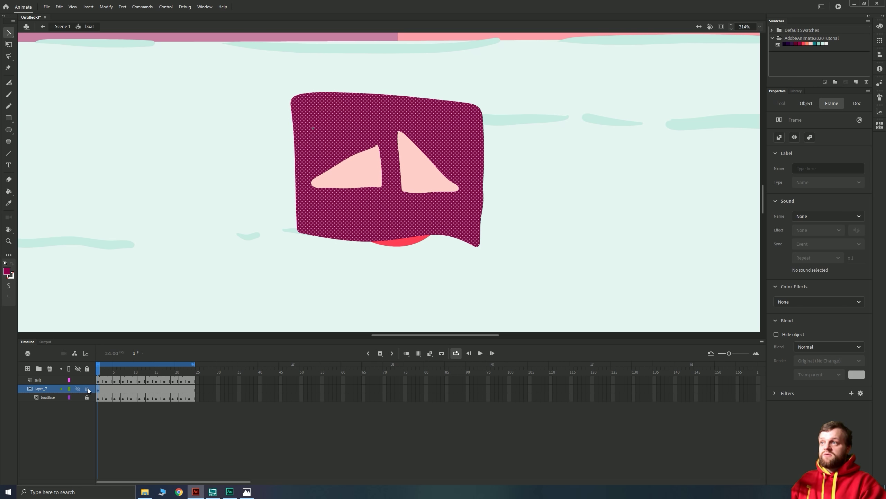
pyautogui.click(88, 390)
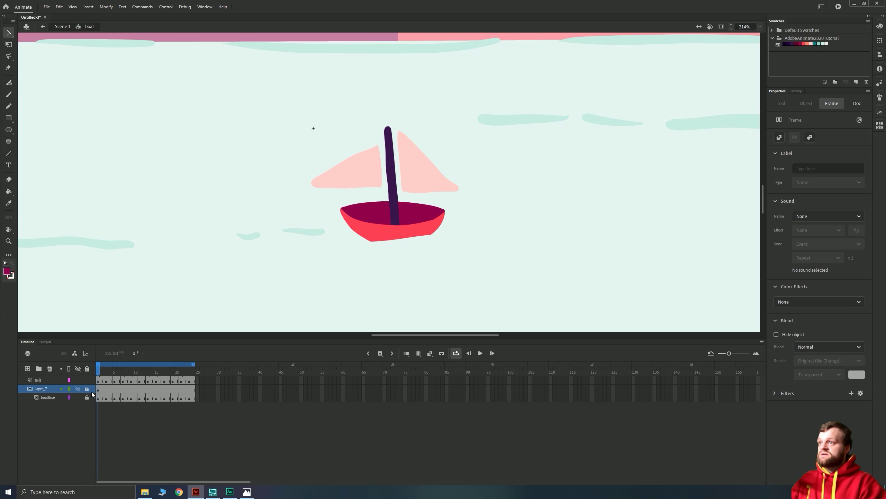
pyautogui.press('Return')
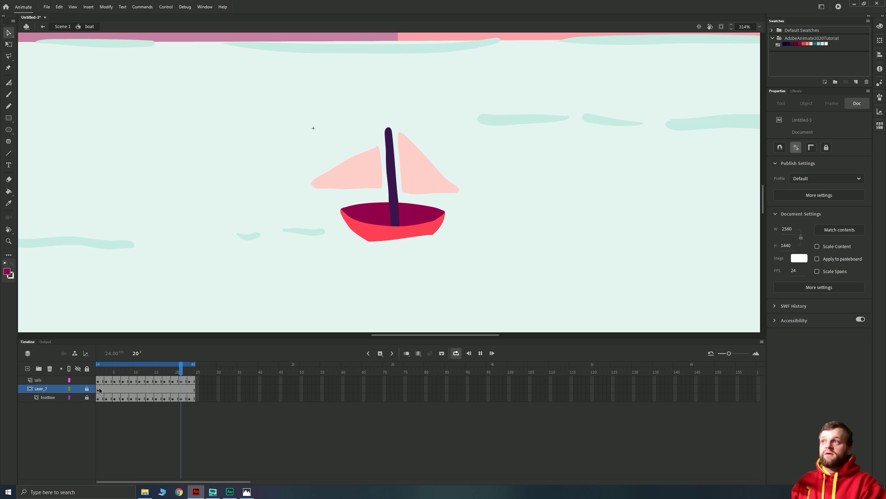
# Unlock the mask layer, add a blank keyframe at frame 3 and, with onion skinning on, draw and fill a slightly different wavy-bottomed mask shape.
pyautogui.click(87, 389)
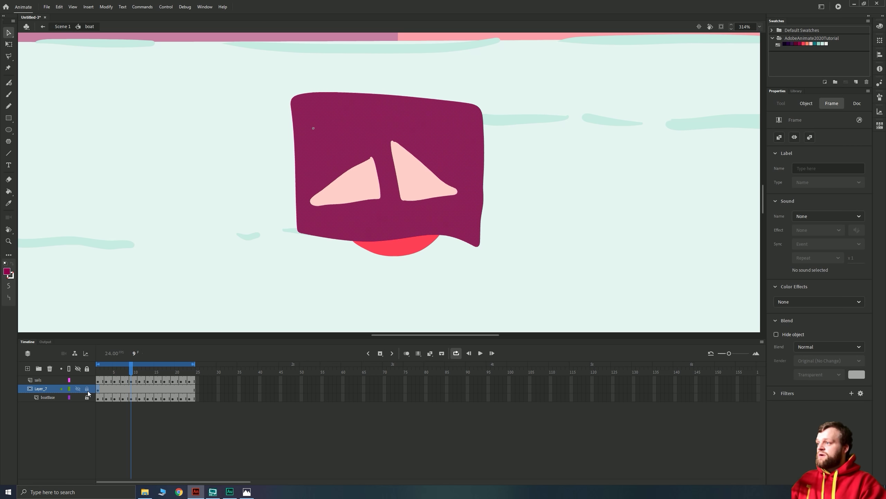
pyautogui.click(106, 389)
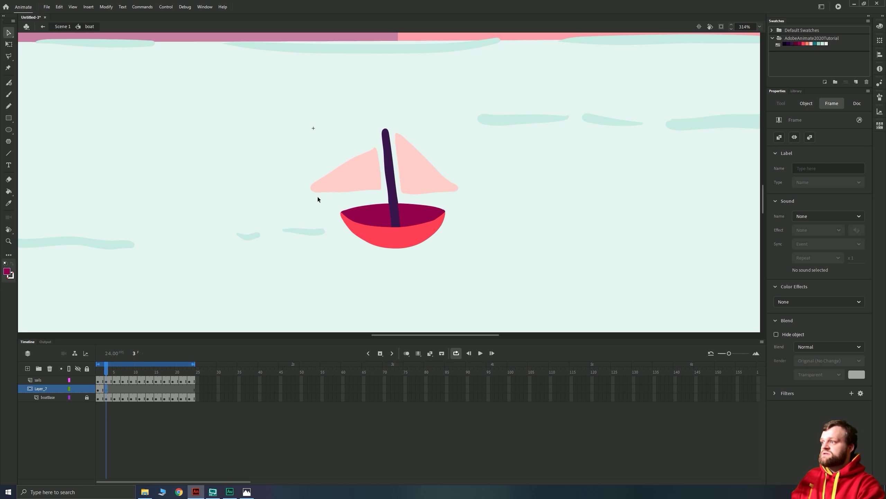
pyautogui.press('Delete')
pyautogui.press('b')
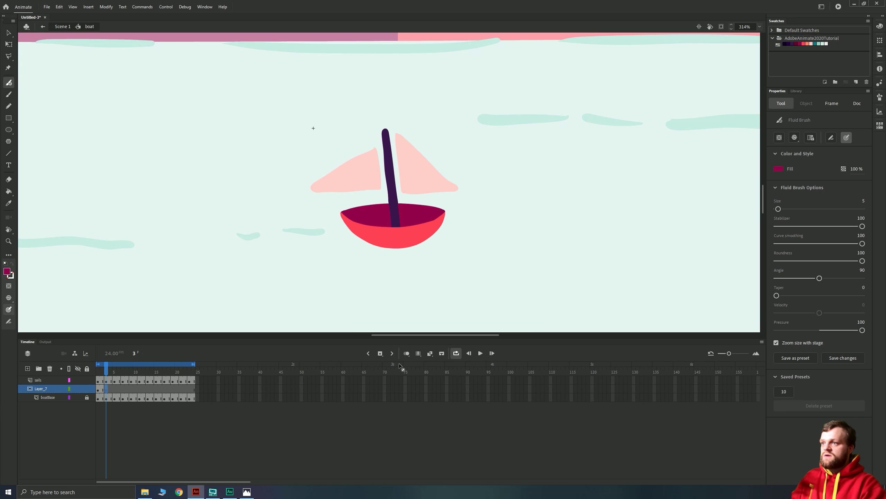
pyautogui.click(406, 353)
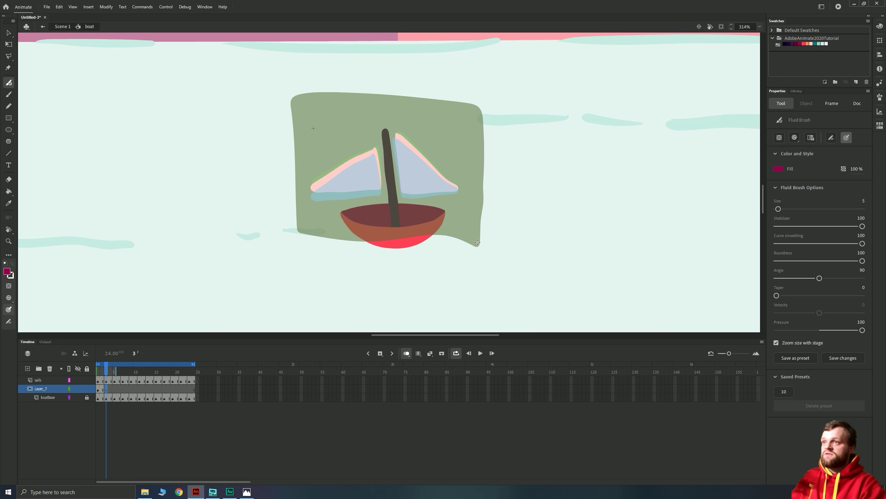
pyautogui.moveTo(423, 231)
pyautogui.mouseDown()
pyautogui.moveTo(352, 240)
pyautogui.moveTo(298, 226)
pyautogui.moveTo(298, 100)
pyautogui.moveTo(451, 99)
pyautogui.moveTo(490, 108)
pyautogui.moveTo(476, 239)
pyautogui.mouseUp()
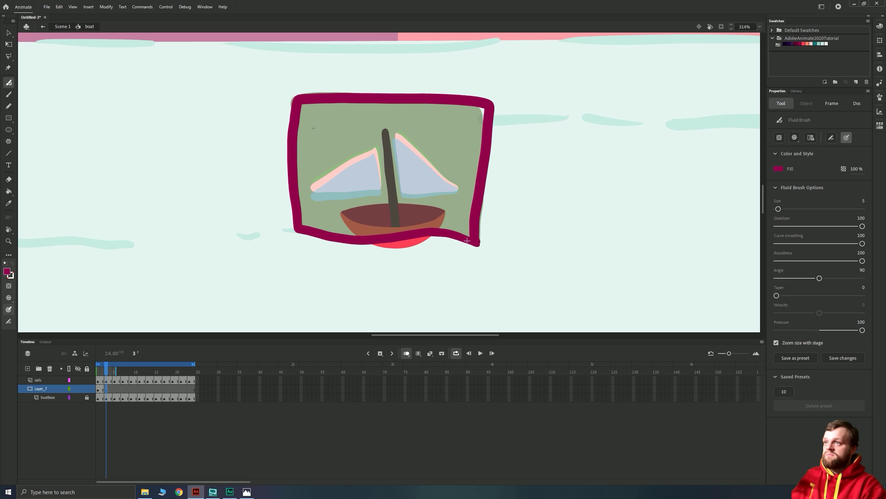
pyautogui.press('k')
pyautogui.click(430, 121)
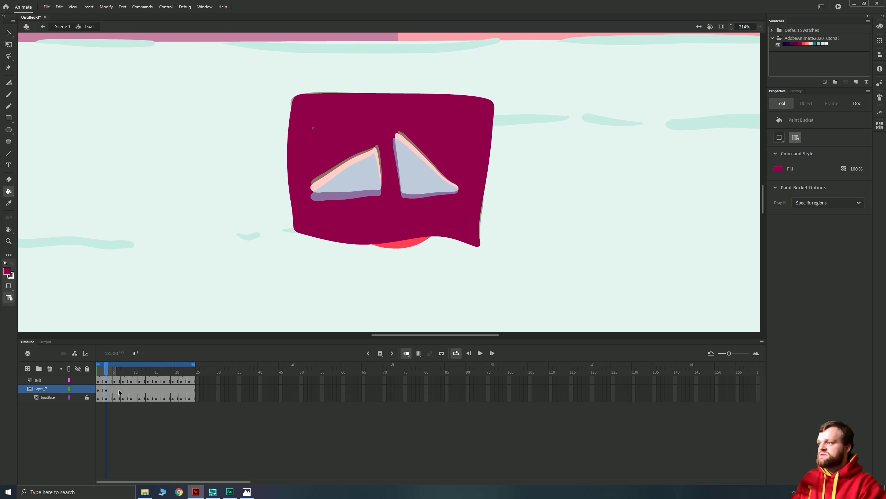
# Add a blank keyframe at frame 5 of the mask layer and draw and fill another wavy-bottomed mask shape over the boat.
pyautogui.click(115, 389)
pyautogui.press('F7')
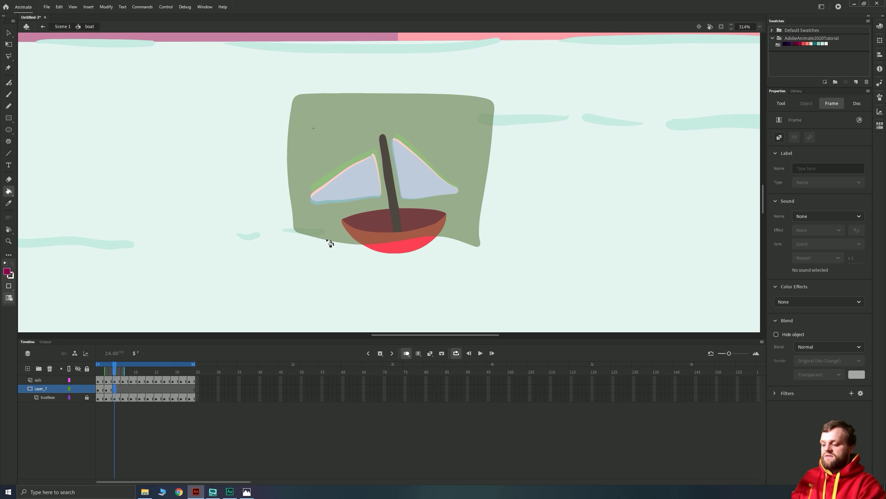
pyautogui.press('b')
pyautogui.moveTo(459, 237)
pyautogui.mouseDown()
pyautogui.moveTo(351, 240)
pyautogui.moveTo(301, 228)
pyautogui.moveTo(293, 109)
pyautogui.moveTo(312, 98)
pyautogui.moveTo(484, 103)
pyautogui.moveTo(492, 109)
pyautogui.moveTo(480, 243)
pyautogui.mouseUp()
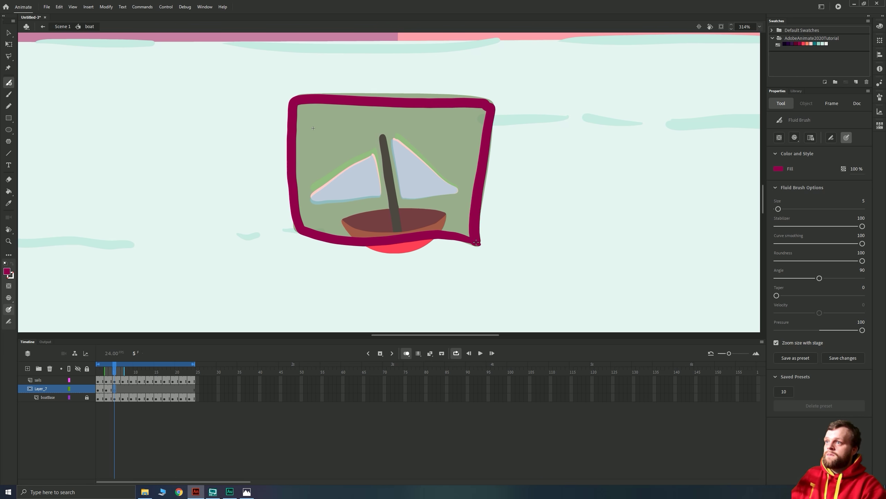
pyautogui.press('k')
pyautogui.click(423, 199)
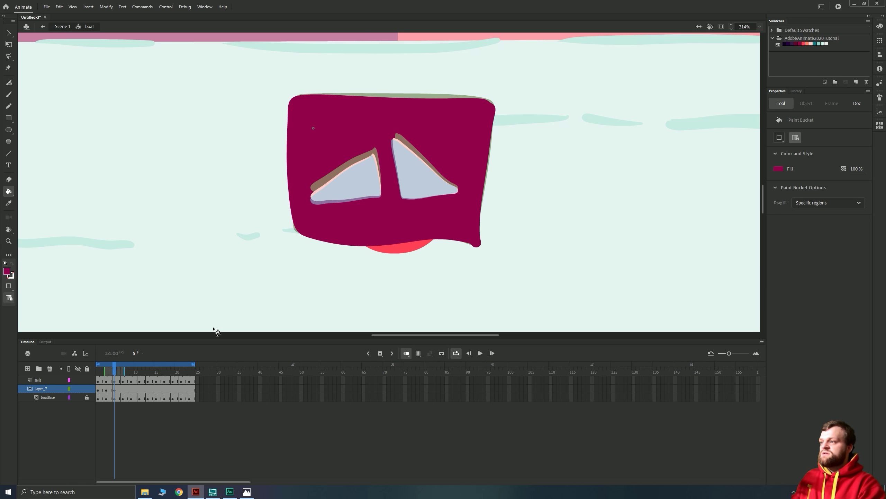
# At frame 7 of the mask layer, insert a blank keyframe and draw and fill a fourth variation of the mask shape.
pyautogui.press('v')
pyautogui.click(122, 389)
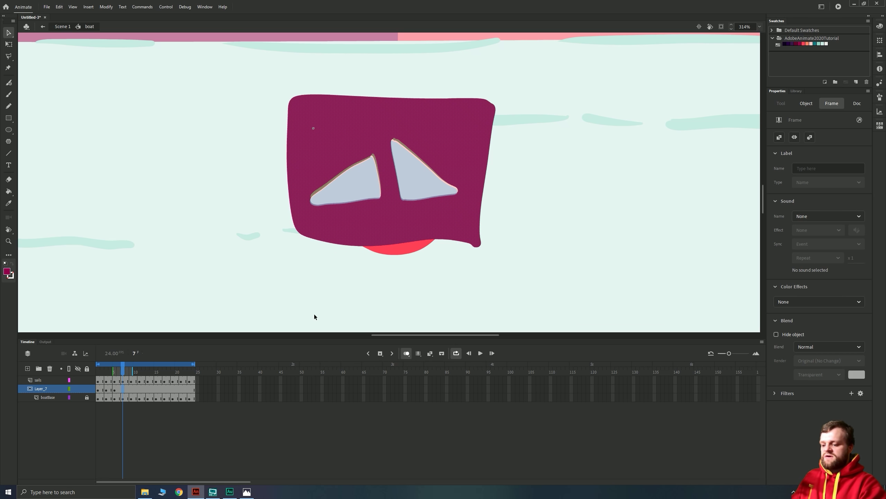
pyautogui.press('F7')
pyautogui.press('b')
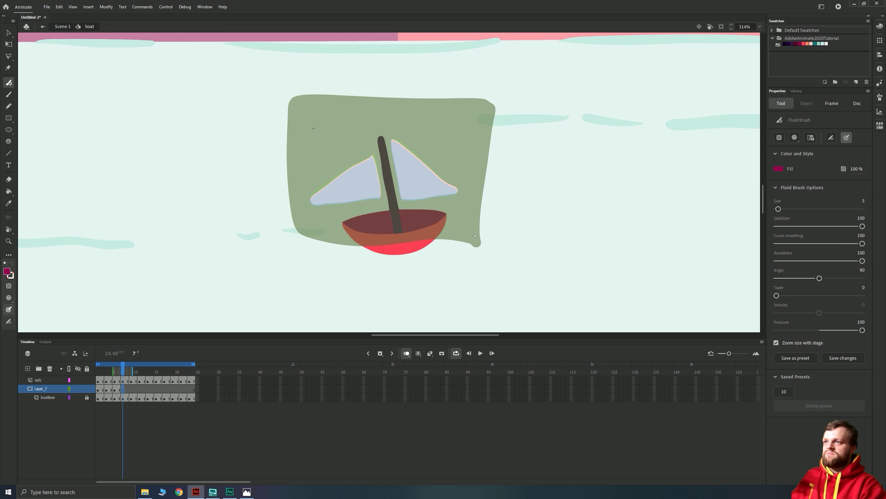
pyautogui.moveTo(478, 242)
pyautogui.mouseDown()
pyautogui.moveTo(304, 236)
pyautogui.moveTo(295, 149)
pyautogui.moveTo(311, 100)
pyautogui.moveTo(464, 104)
pyautogui.moveTo(483, 169)
pyautogui.moveTo(475, 238)
pyautogui.mouseUp()
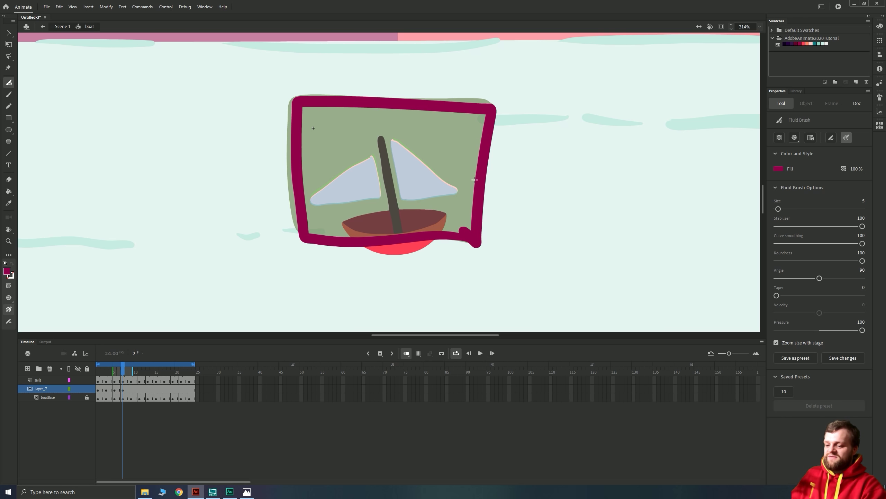
pyautogui.press('k')
pyautogui.click(479, 144)
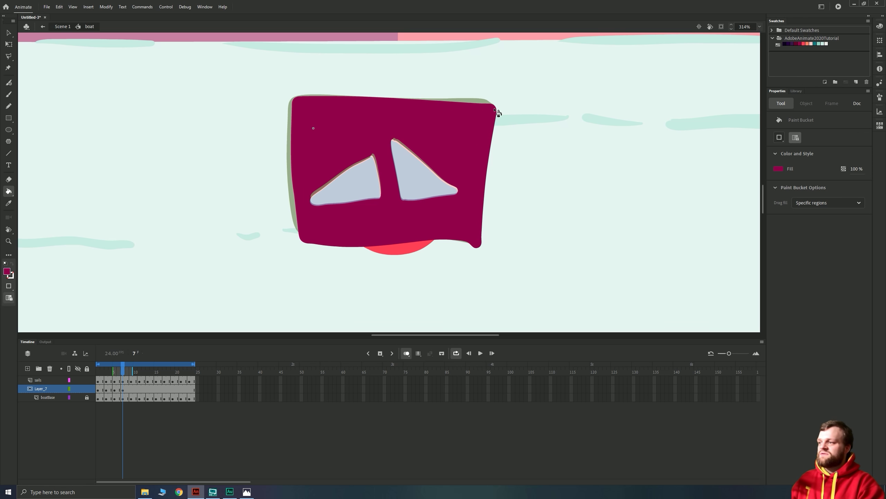
# Repeat the four mask drawings along the mask layer through frame 24, lock the layer and play the masked animation.
pyautogui.click(117, 422)
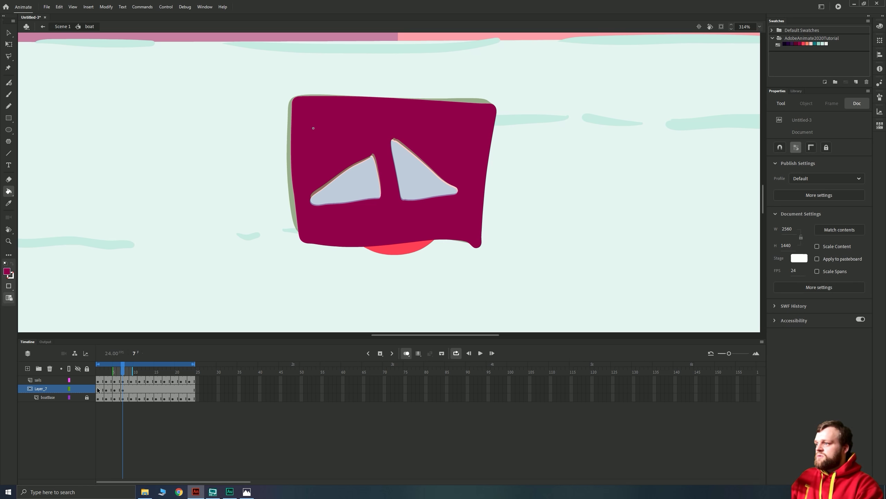
pyautogui.moveTo(98, 390); pyautogui.dragTo(169, 388)
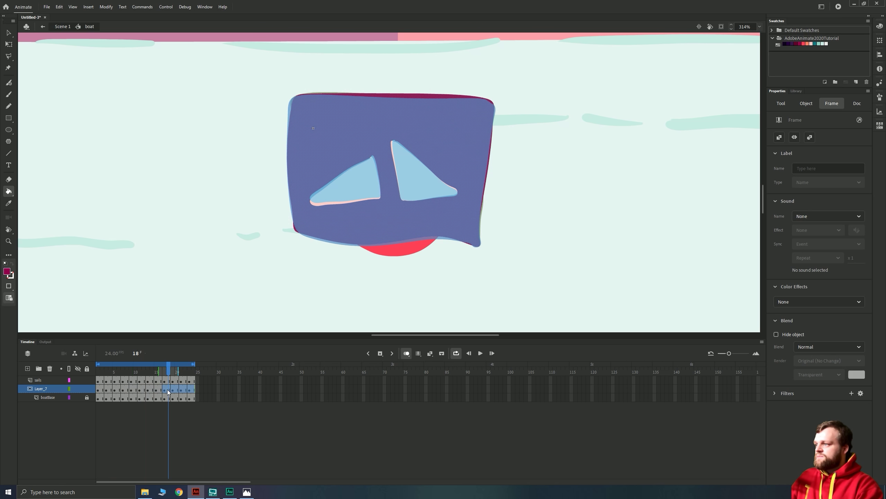
pyautogui.click(87, 388)
pyautogui.press('Return')
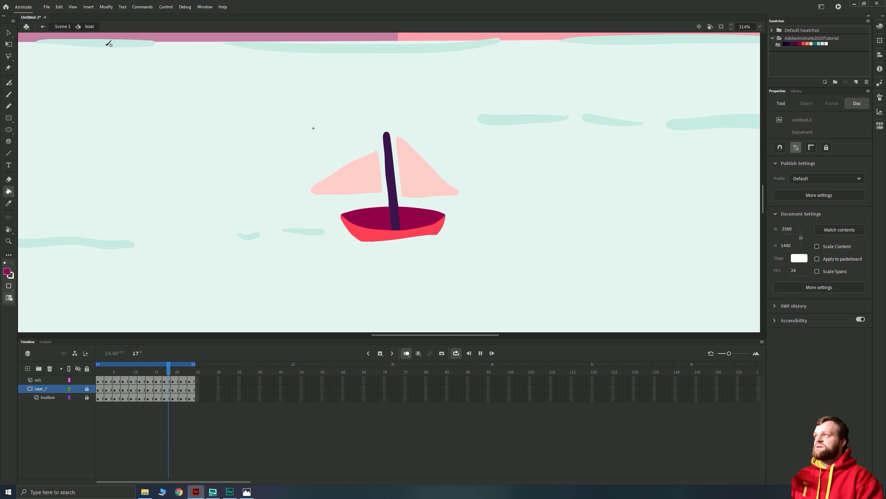
# Return to Scene 1, show the whole frame and play the animation to check the boat in the landscape.
pyautogui.click(64, 27)
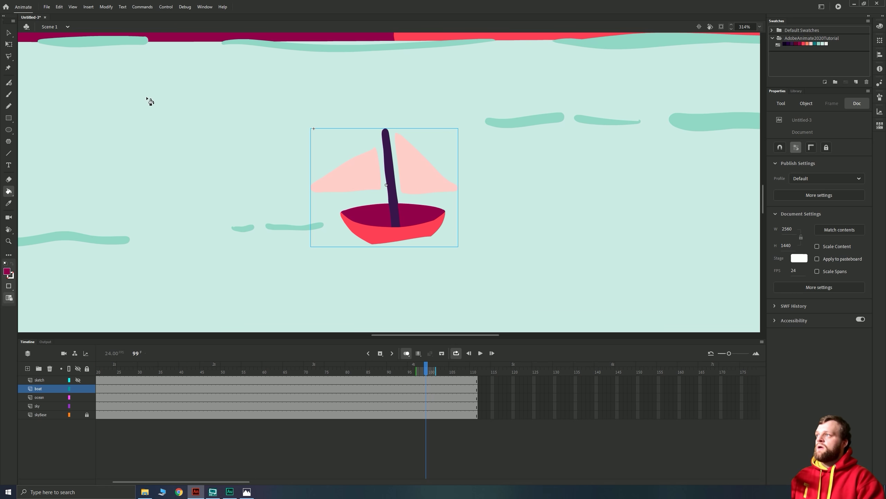
pyautogui.click(760, 27)
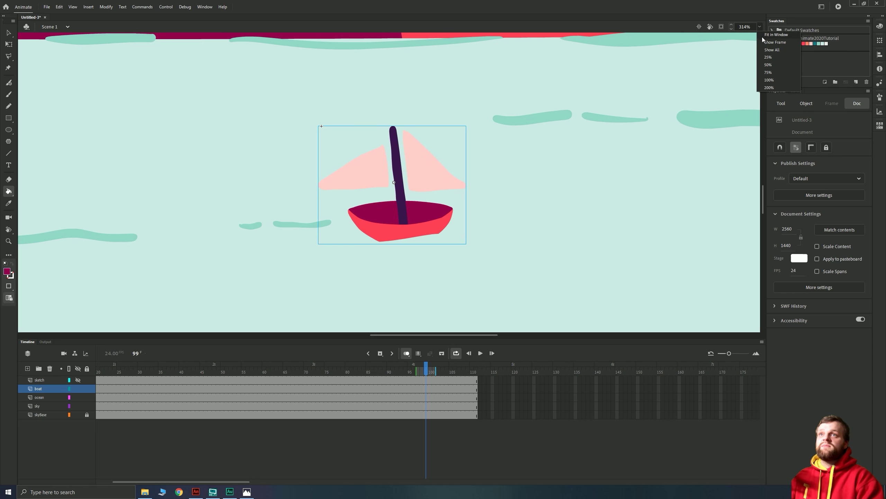
pyautogui.click(769, 43)
pyautogui.press('Return')
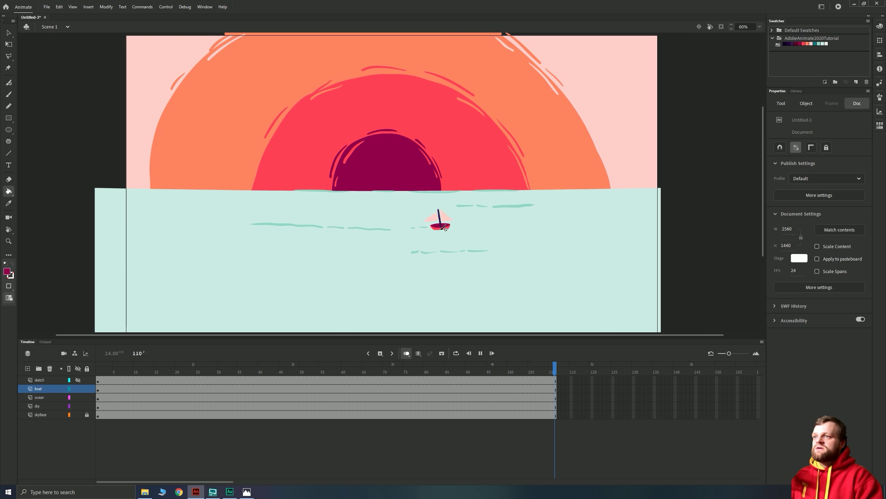
# Open the boat symbol for editing and unlock its mask layer.
pyautogui.click(9, 32)
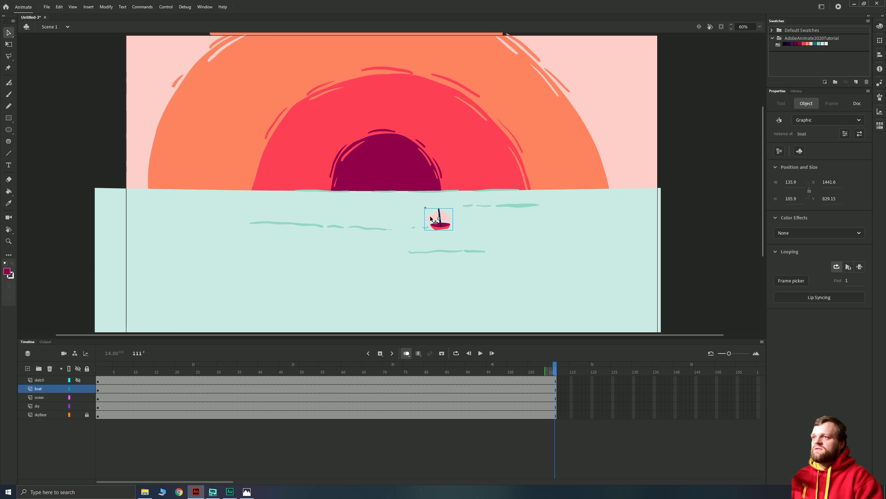
pyautogui.doubleClick(430, 217)
pyautogui.scroll(3, 444, 236)
pyautogui.scroll(-8, 444, 237)
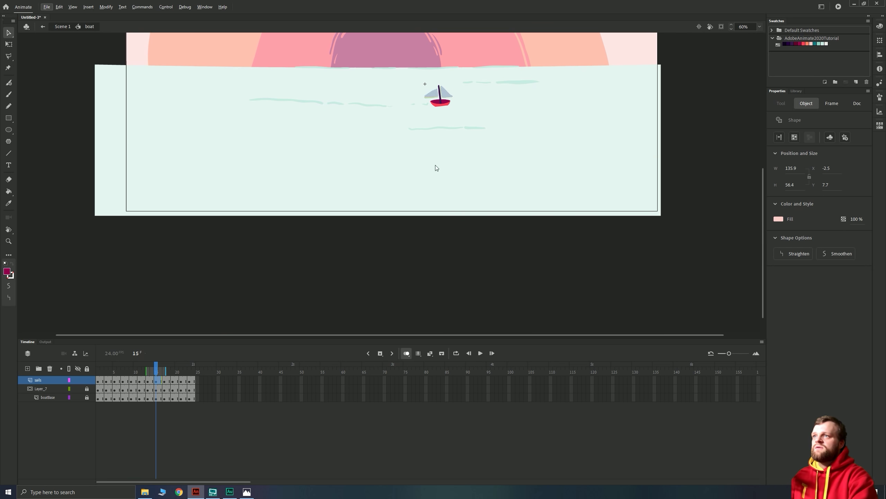
pyautogui.scroll(2, 433, 105)
pyautogui.scroll(8, 450, 111)
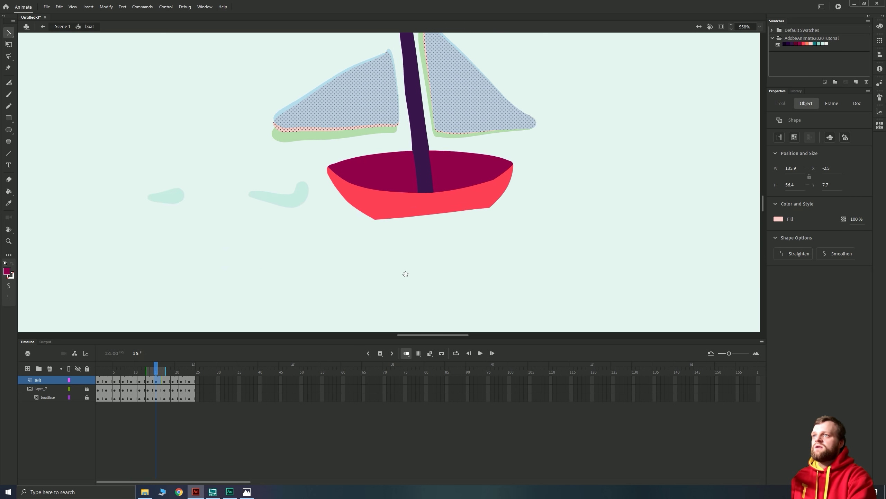
pyautogui.moveTo(417, 261); pyautogui.dragTo(418, 262)
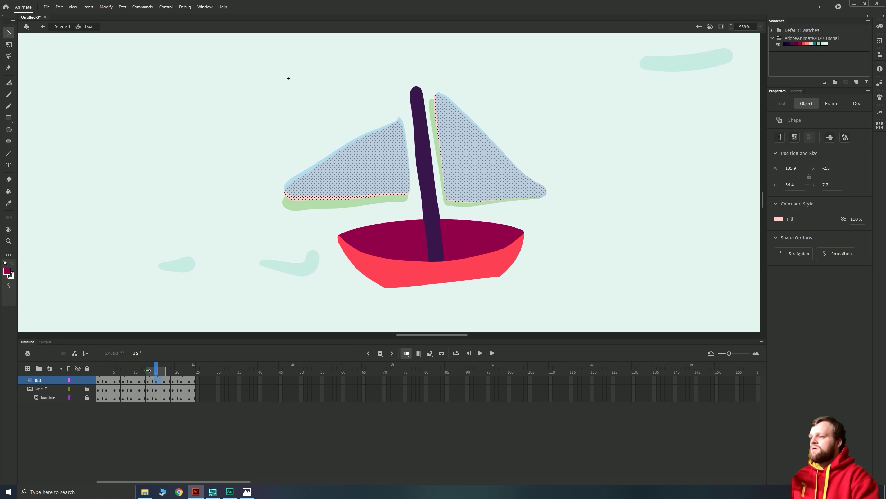
pyautogui.click(87, 388)
# Step through the mask keyframes from frame 1 and nudge the mask shape at frame 7 slightly upward.
pyautogui.click(99, 389)
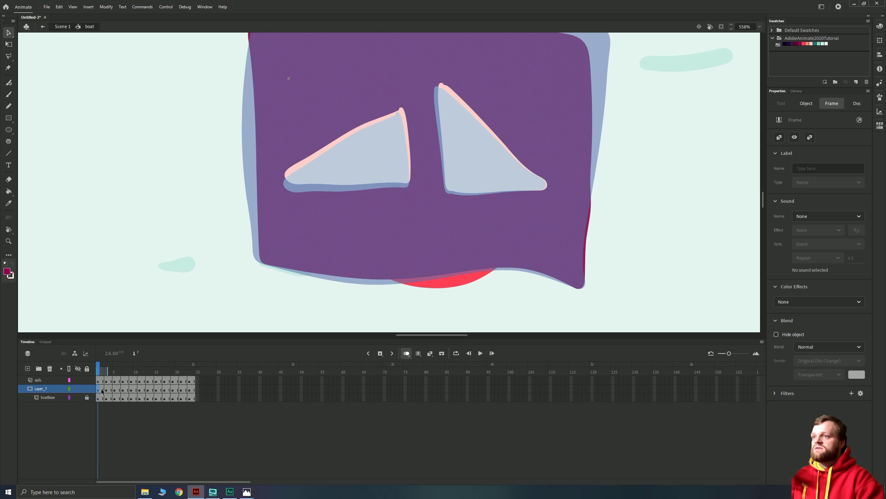
pyautogui.press('.')
pyautogui.press('.')
pyautogui.press('.')
pyautogui.press('.')
pyautogui.press('.')
pyautogui.press('.')
pyautogui.press('.')
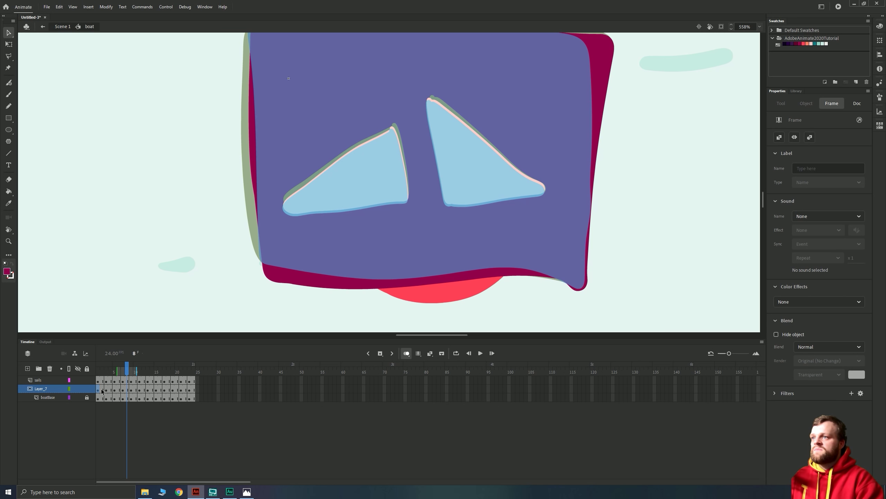
pyautogui.click(124, 390)
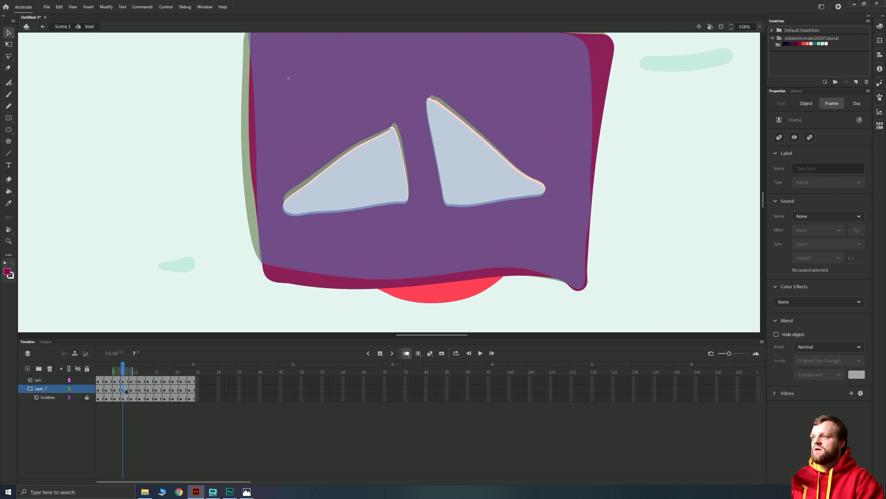
pyautogui.click(132, 391)
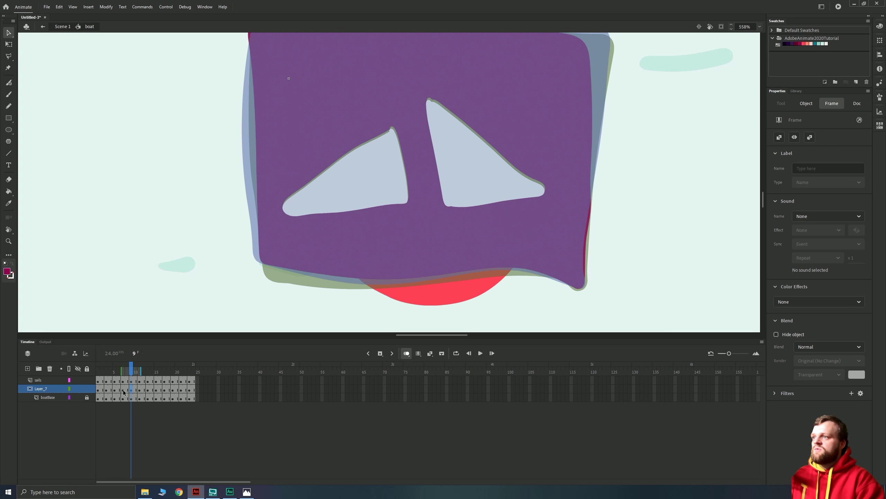
pyautogui.click(123, 390)
pyautogui.press('Up')
pyautogui.press('Up')
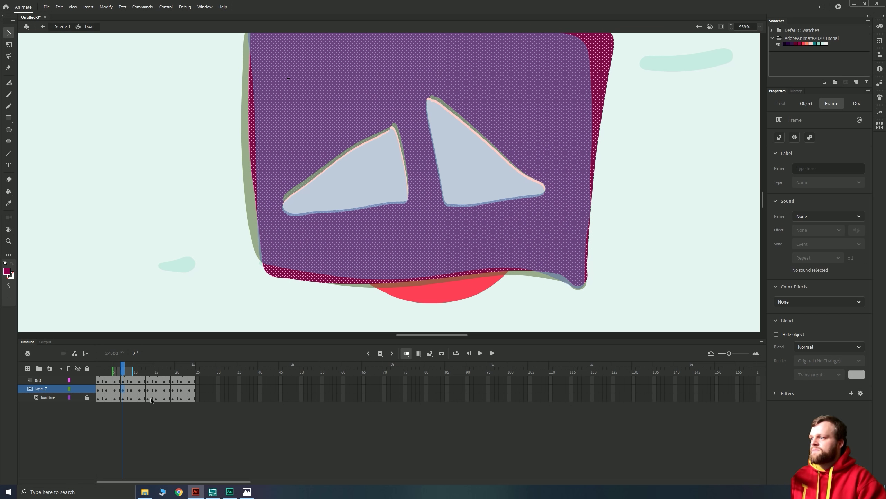
# Nudge the matching mask shapes at frames 15 and 23 slightly upward, checking the keyframes in between.
pyautogui.moveTo(132, 392); pyautogui.dragTo(158, 393)
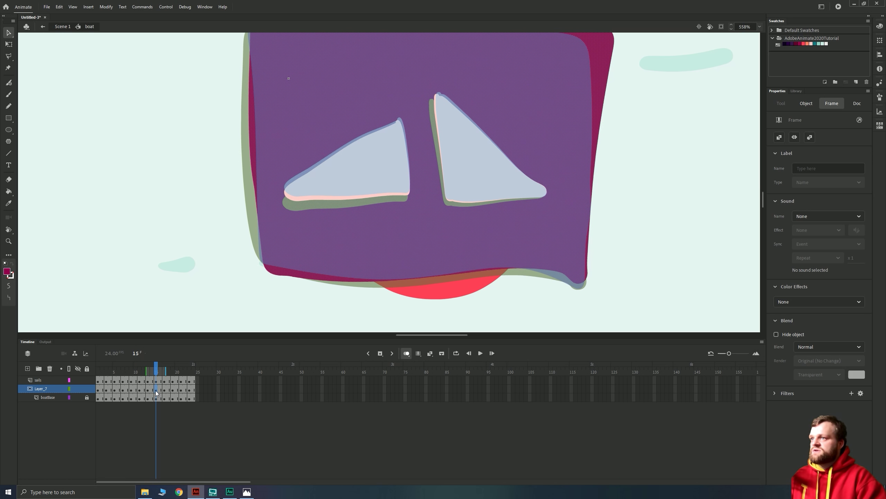
pyautogui.click(164, 392)
pyautogui.click(176, 391)
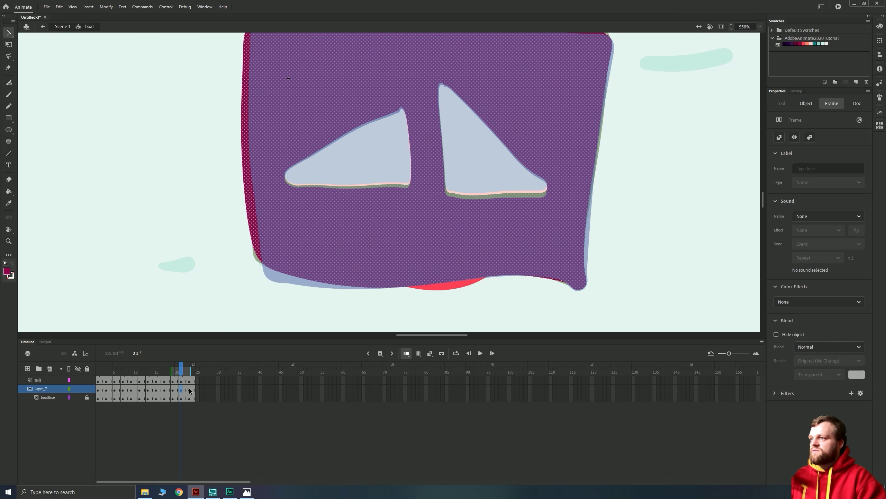
pyautogui.click(190, 391)
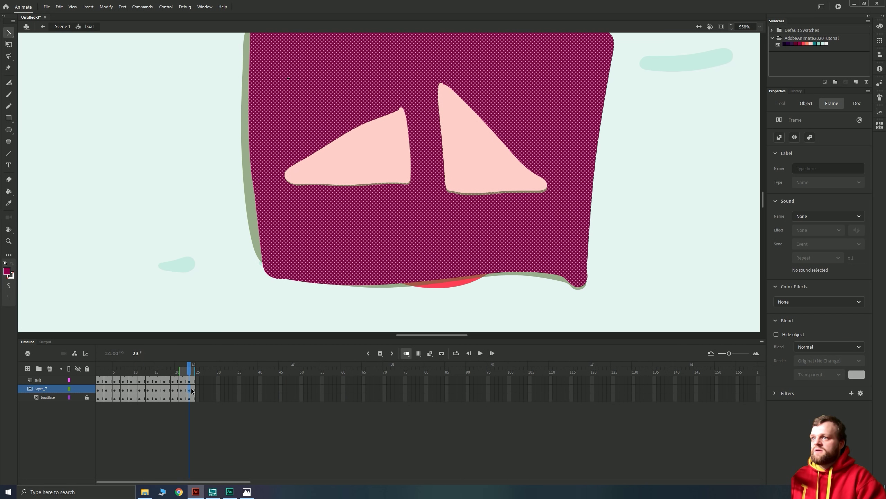
pyautogui.click(194, 390)
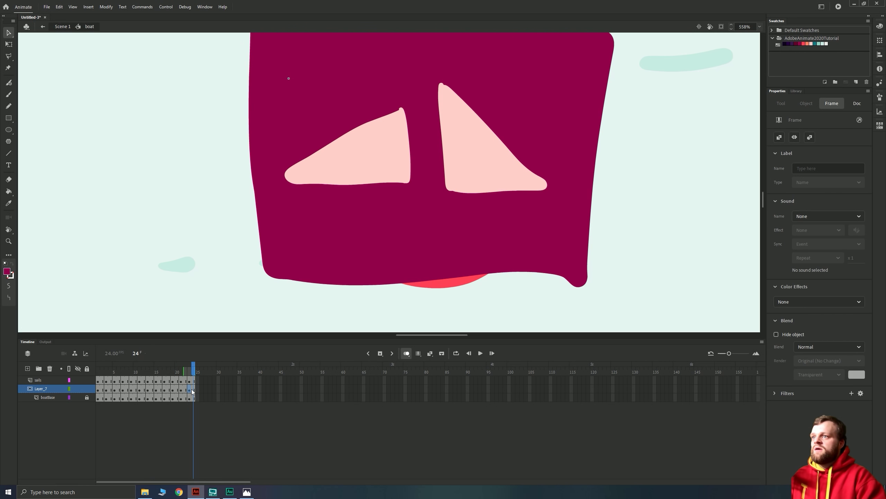
# Turn on looped playback, lock the mask layer again and play the masked boat animation.
pyautogui.click(456, 354)
pyautogui.press('Return')
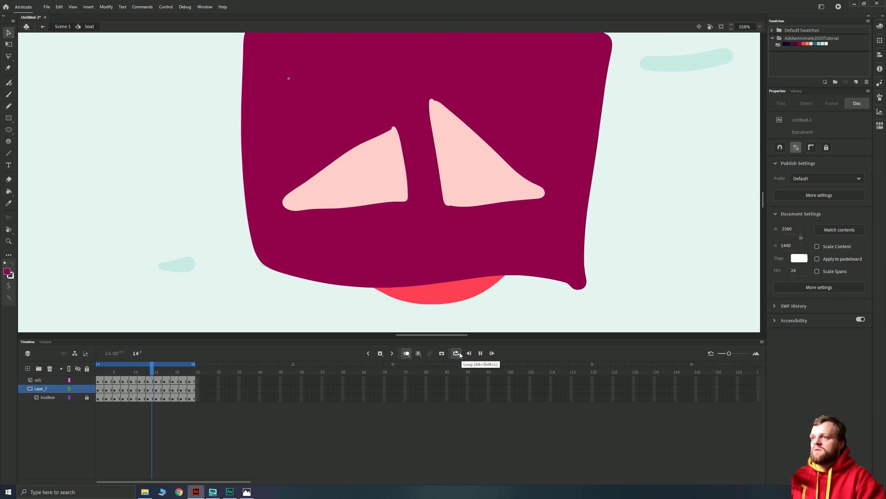
pyautogui.press('Return')
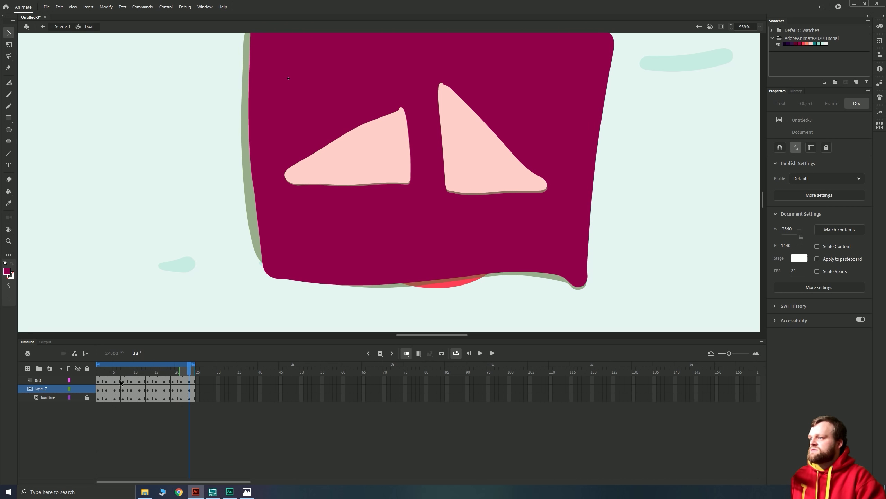
pyautogui.press('Return')
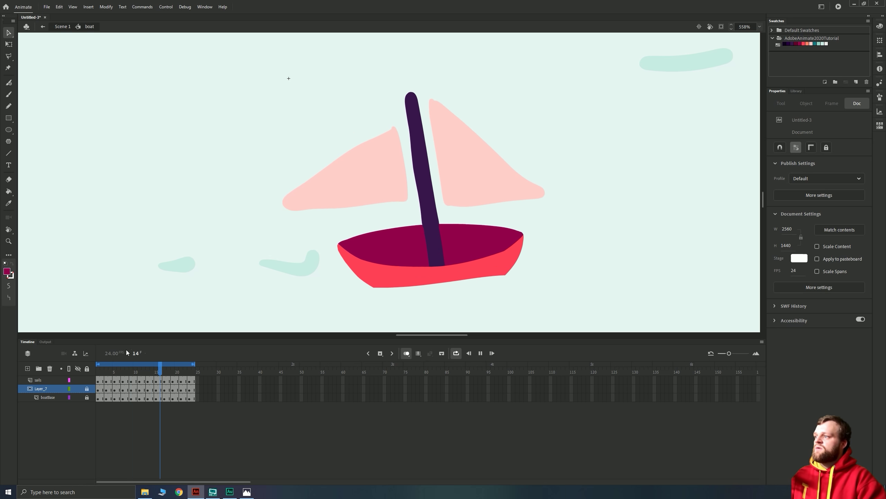
pyautogui.press('Return')
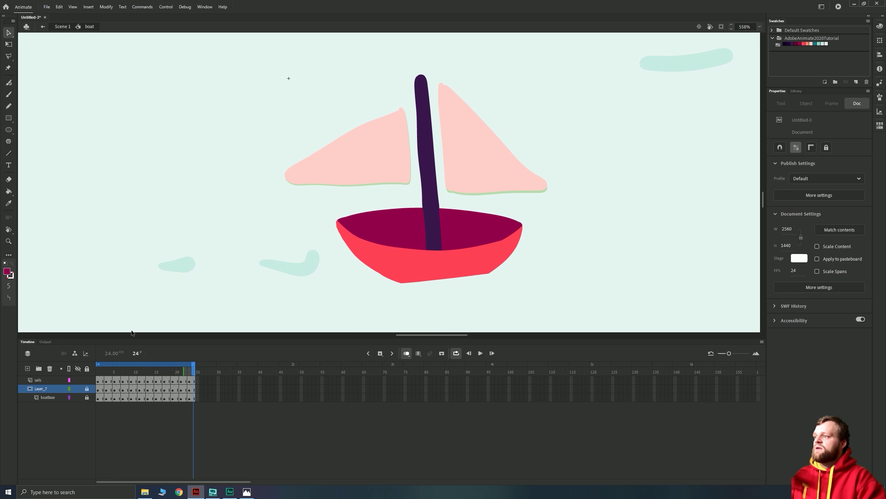
# Back in Scene 1, add a keyframe at frame 111 of the boat layer and move the boat a short distance left there.
pyautogui.click(62, 27)
pyautogui.scroll(-10, 370, 195)
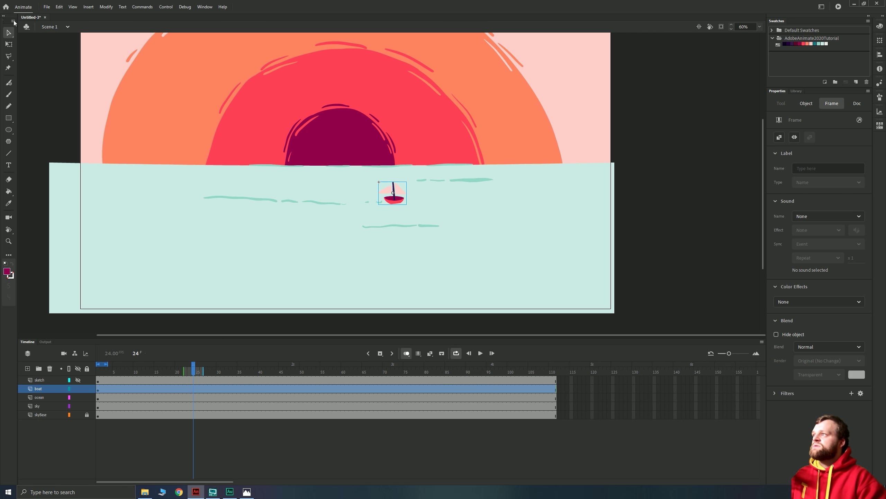
pyautogui.click(134, 430)
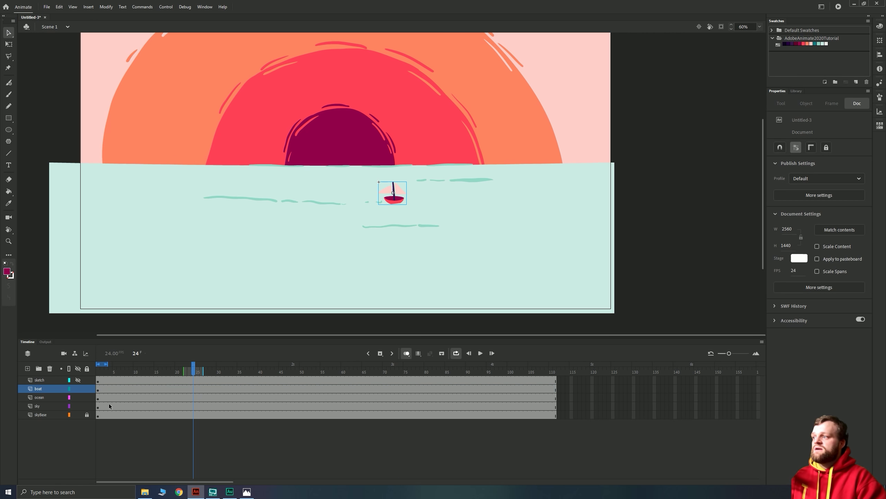
pyautogui.click(98, 389)
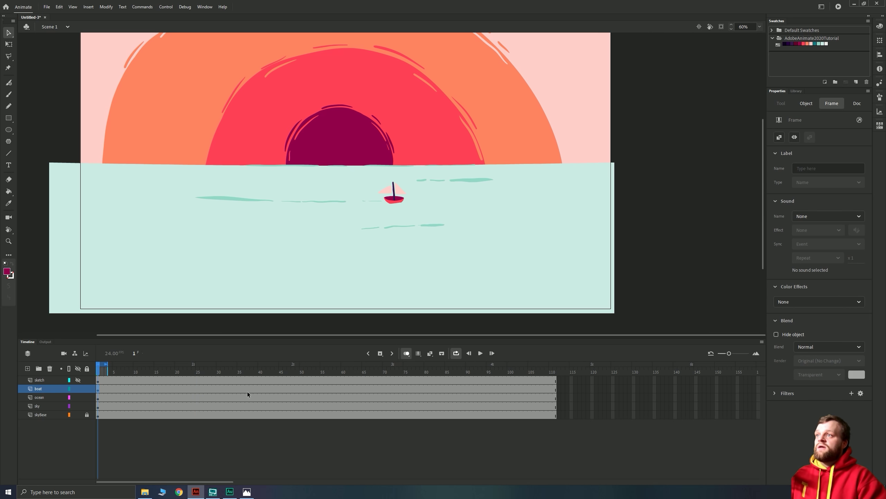
pyautogui.click(555, 390)
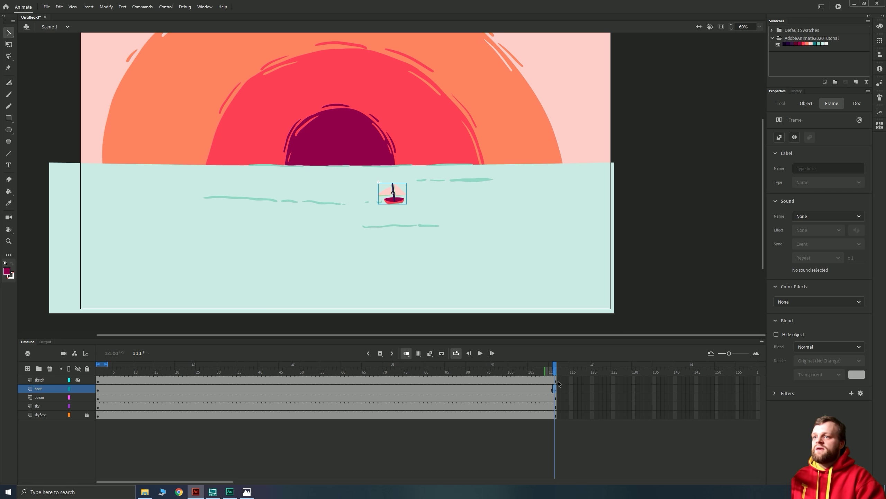
pyautogui.press('Left')
pyautogui.press('Left')
pyautogui.press('Left')
pyautogui.press('Left')
pyautogui.press('Left')
pyautogui.press('Left')
pyautogui.press('Left')
pyautogui.press('Left')
pyautogui.press('Left')
pyautogui.press('Left')
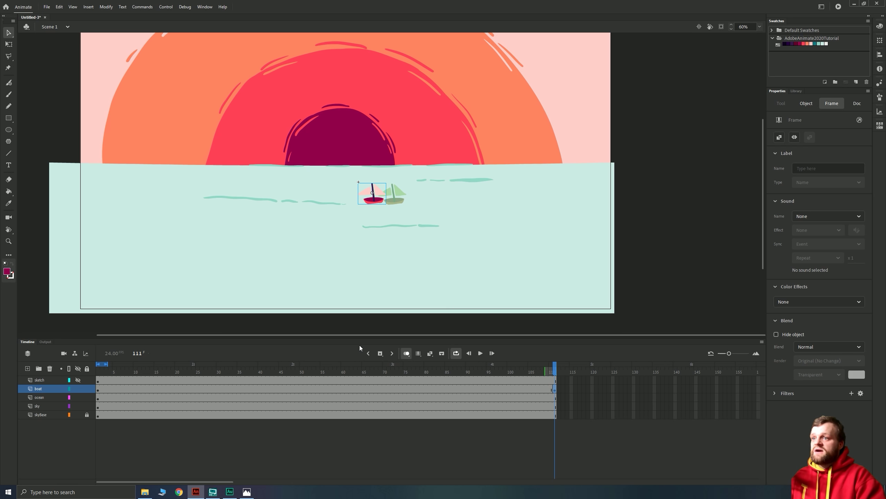
# Create a classic tween between the boat layer's two keyframes and play the scene to check the boat's drift.
pyautogui.rightClick(257, 392)
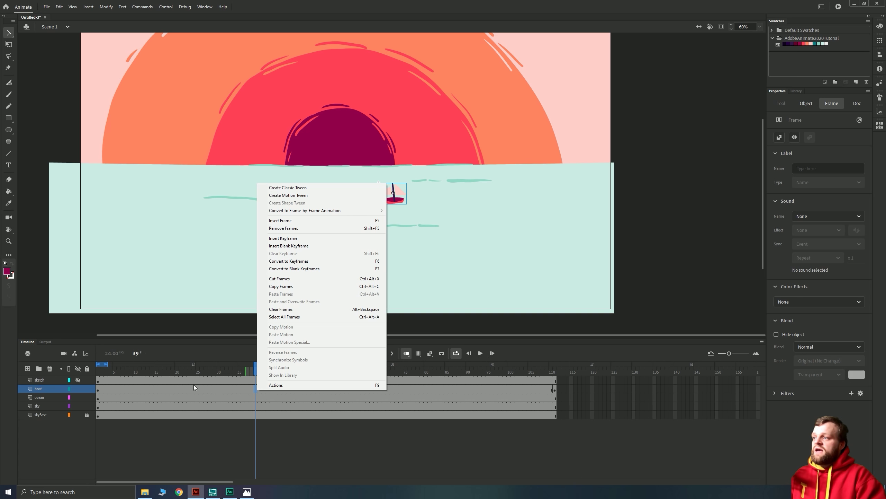
pyautogui.click(294, 188)
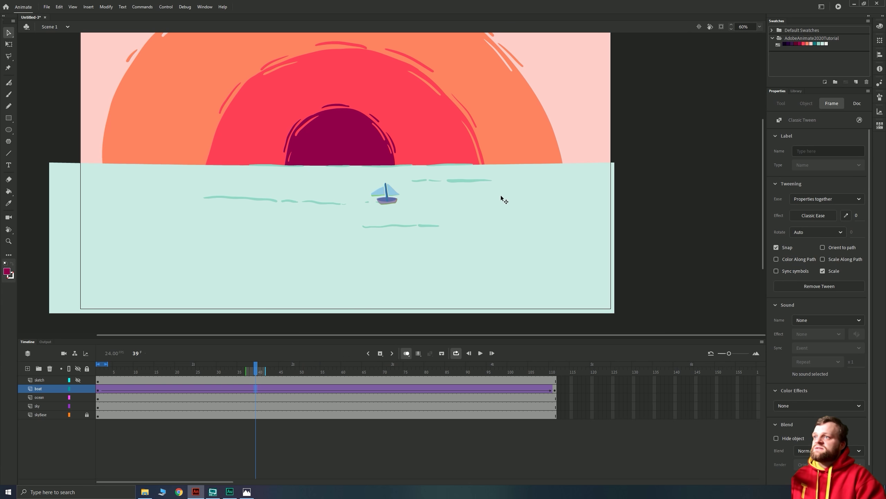
pyautogui.click(117, 399)
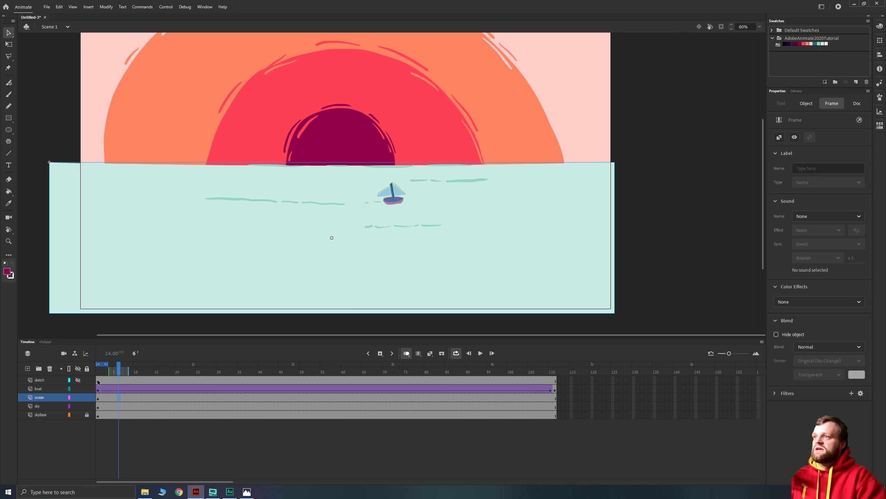
pyautogui.moveTo(97, 381)
pyautogui.mouseDown()
pyautogui.moveTo(331, 385)
pyautogui.moveTo(132, 371)
pyautogui.moveTo(139, 374)
pyautogui.mouseUp()
pyautogui.press('Return')
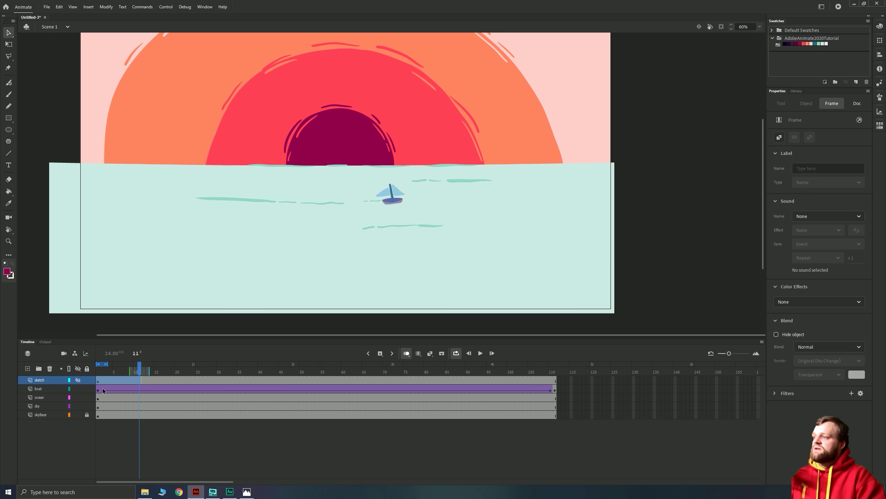
pyautogui.press('Return')
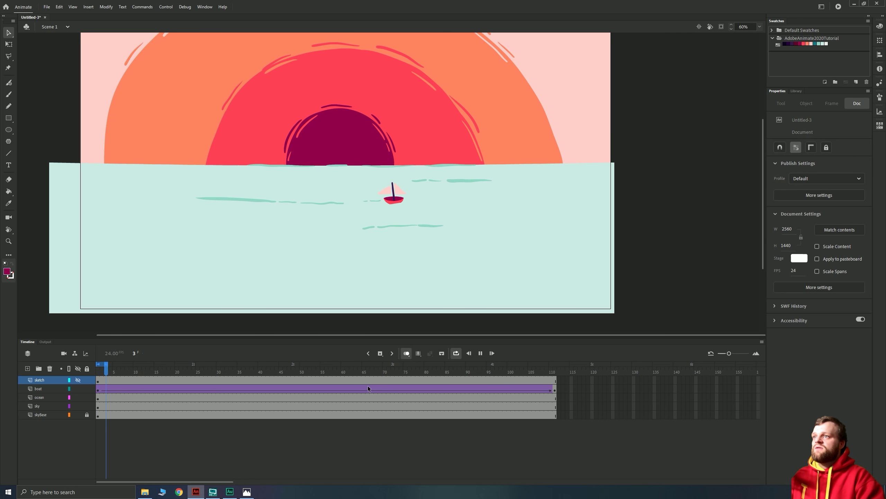
pyautogui.press('Return')
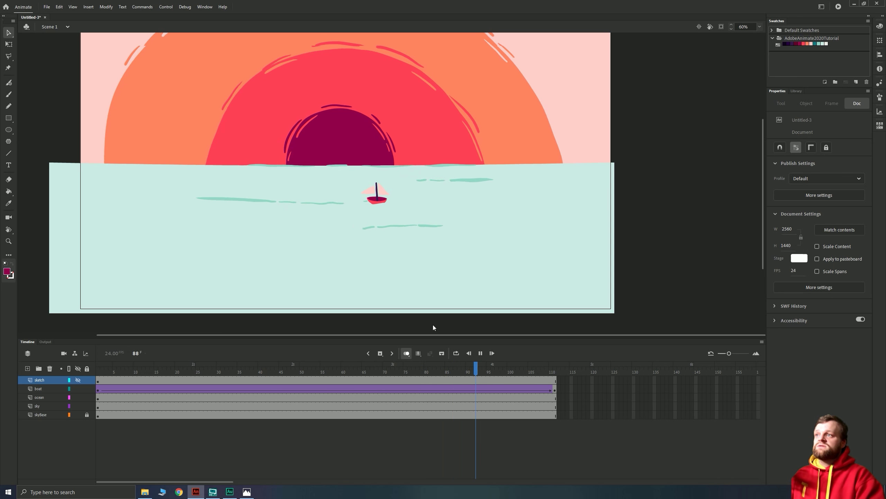
# Show the sketch layer and set the sketch symbol's alpha to 10%.
pyautogui.click(78, 379)
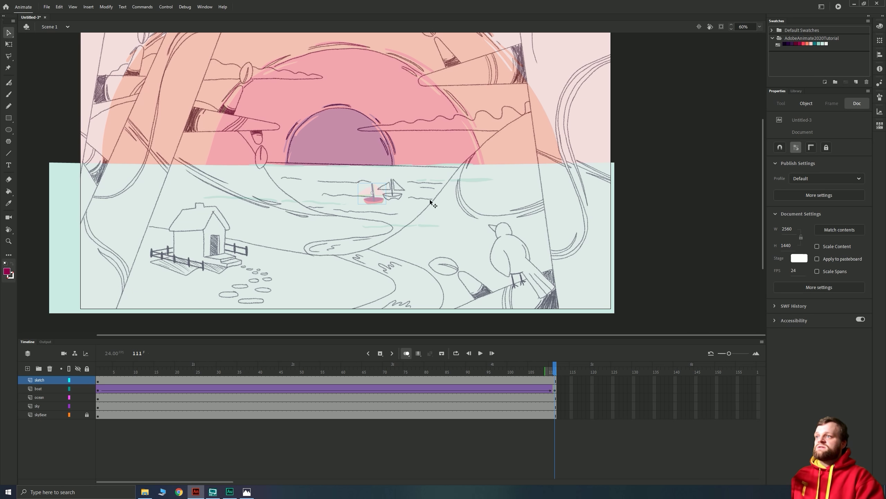
pyautogui.click(98, 381)
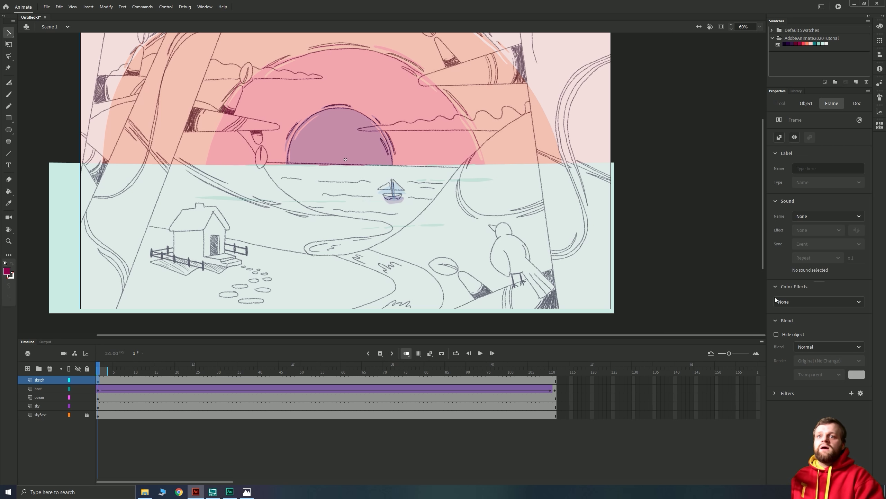
pyautogui.click(560, 241)
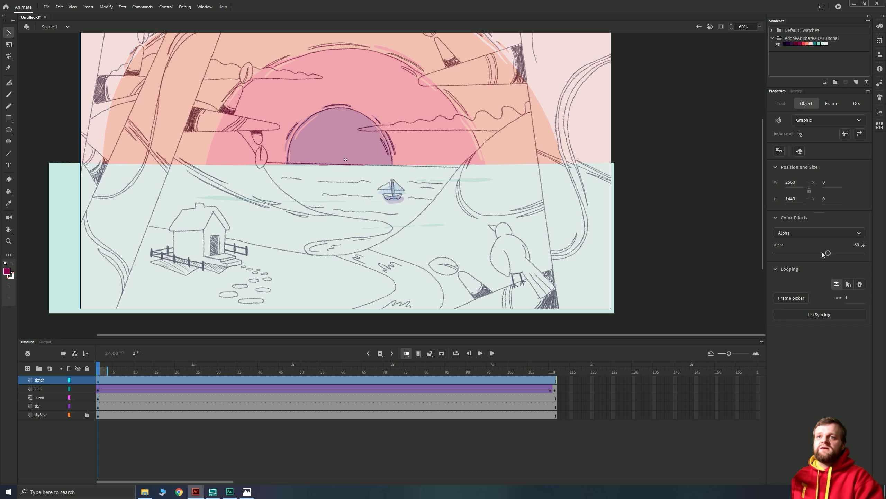
pyautogui.moveTo(816, 256); pyautogui.dragTo(783, 257)
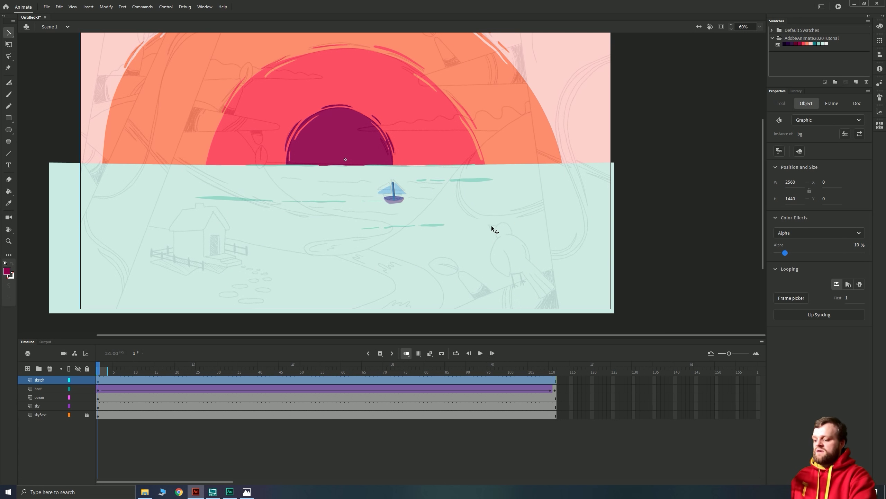
# Play the scene to check the boat's drift beneath the faded sketch.
pyautogui.scroll(-2, 492, 227)
pyautogui.press('Return')
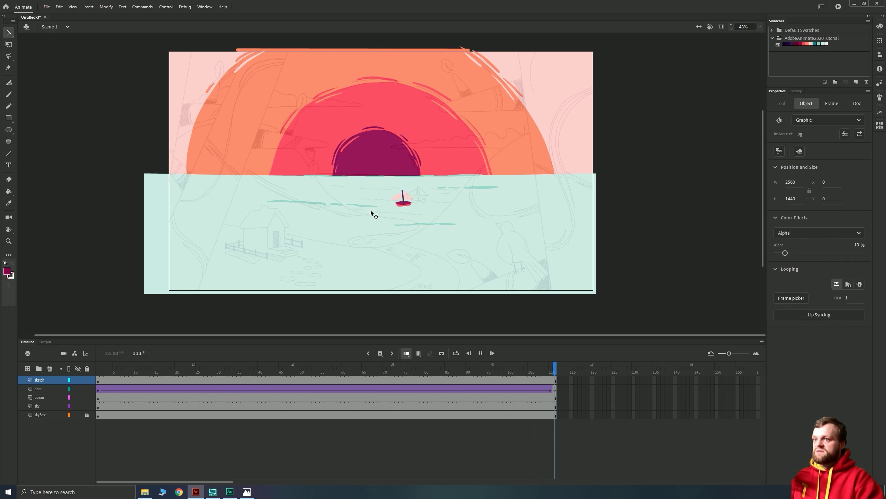
pyautogui.press('Return')
pyautogui.press('Return')
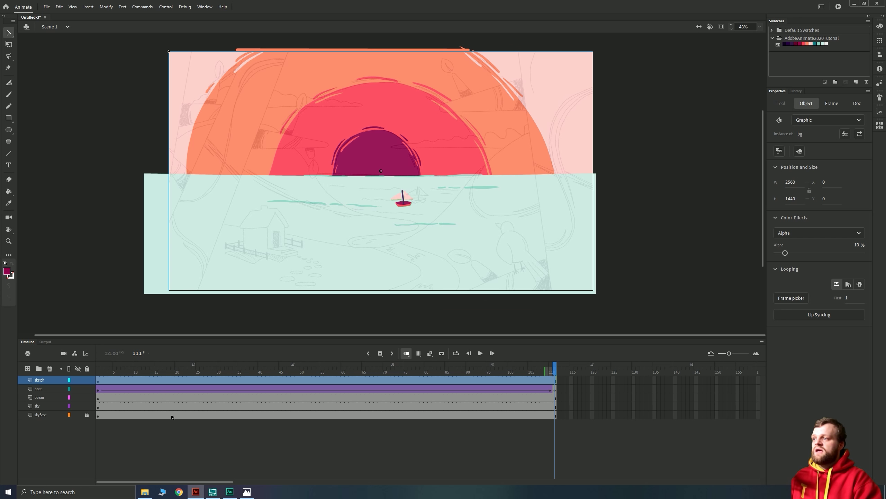
# On the mountainsBack layer, trace the sketched back mountain with the Fluid Brush at size 5 and fill it red.
pyautogui.click(176, 429)
pyautogui.click(107, 234)
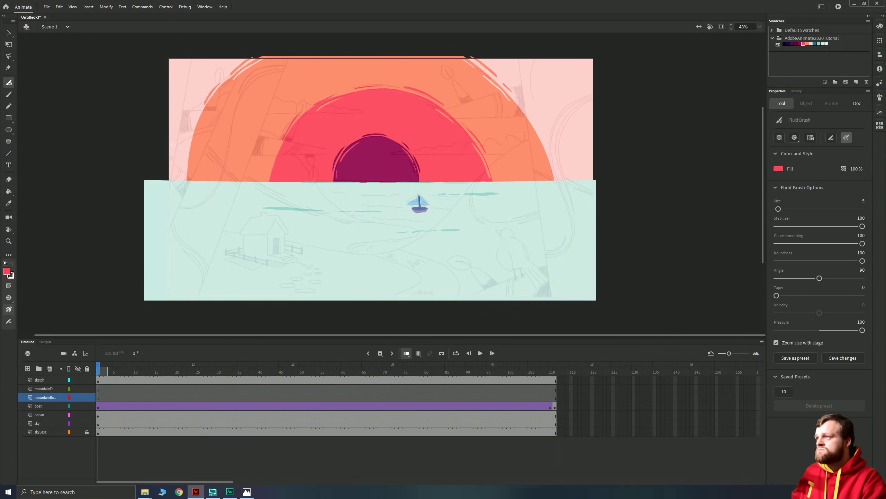
pyautogui.moveTo(363, 242); pyautogui.dragTo(115, 277)
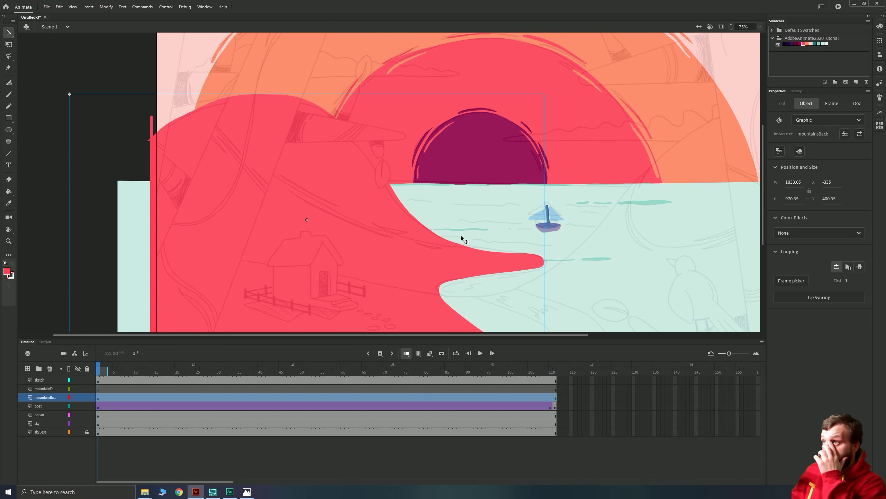
# Inside the mountainsBack symbol, add a masked layer with orange shading and loose edge strokes on the mountain, animated frame by frame.
pyautogui.doubleClick(461, 238)
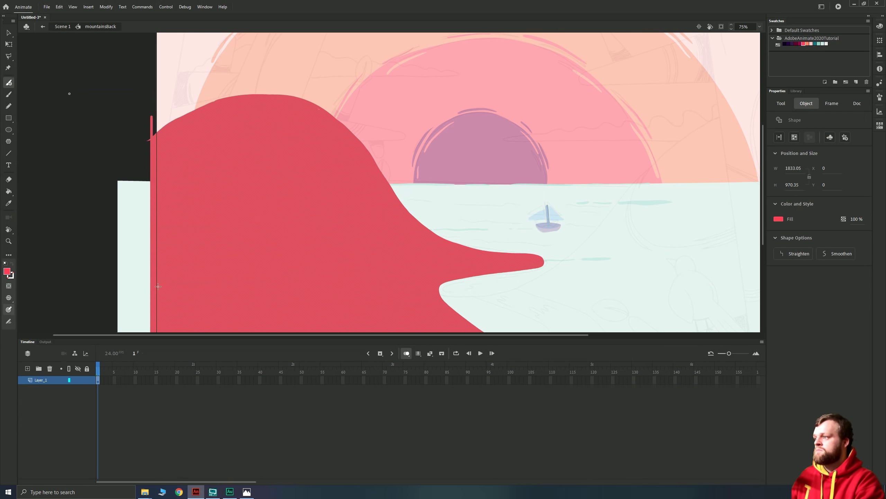
pyautogui.click(28, 369)
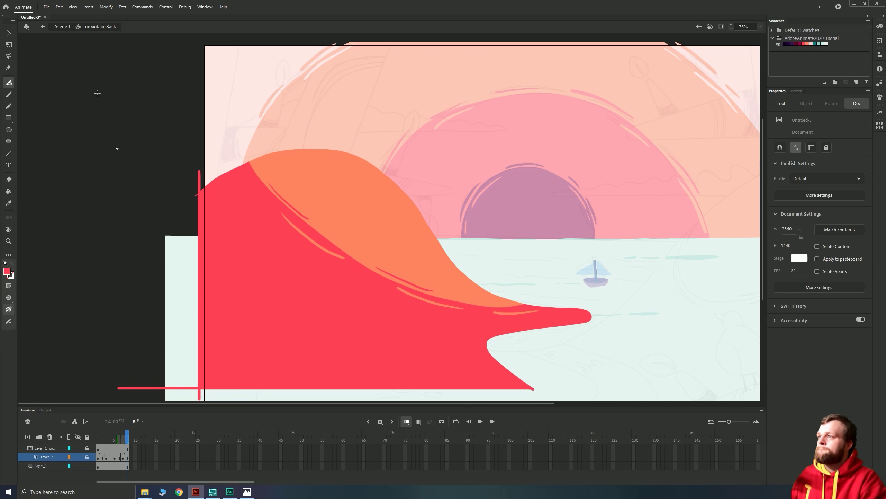
pyautogui.click(42, 458)
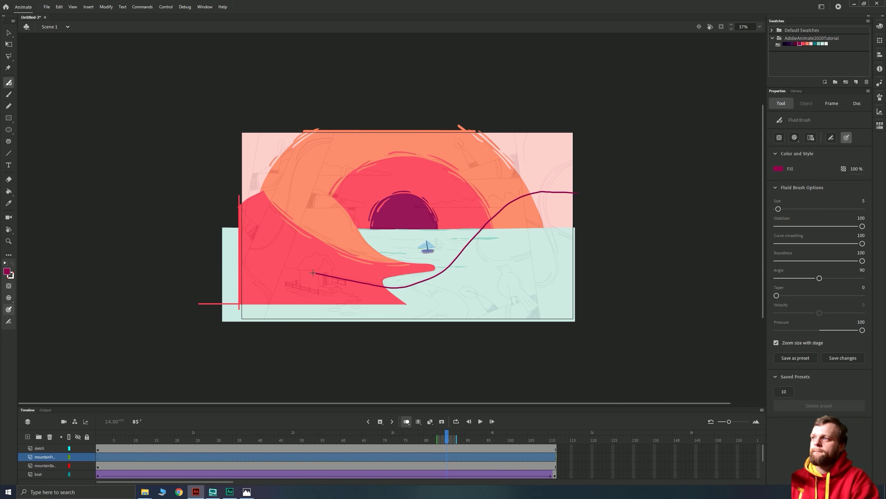
# On the mountainsFront layer, draw the foreground hills with the Fluid Brush and fill them dark purple.
pyautogui.moveTo(313, 273); pyautogui.dragTo(574, 326)
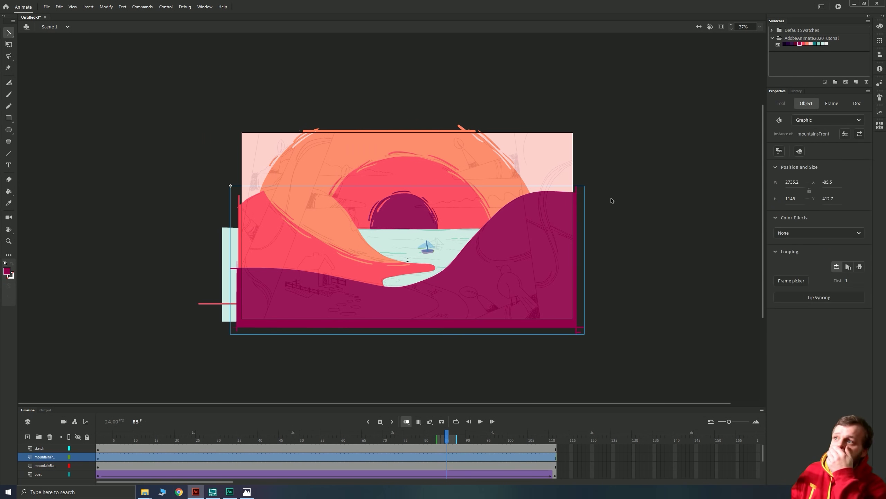
pyautogui.click(614, 210)
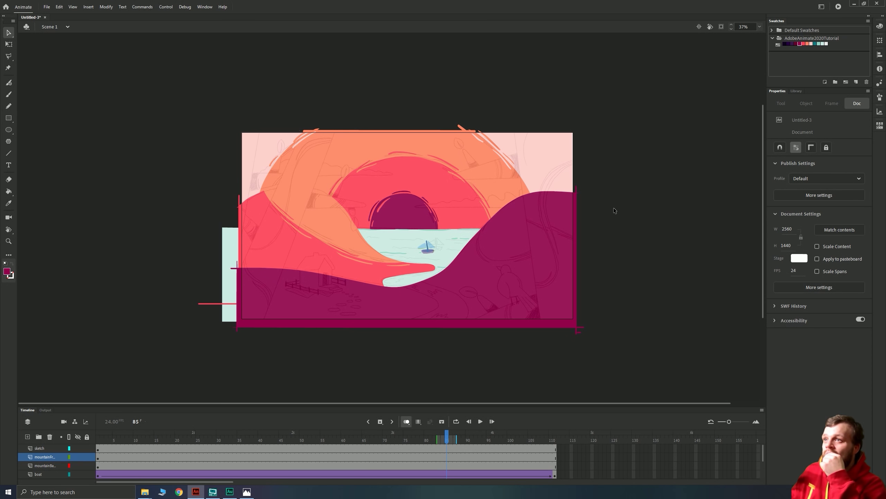
pyautogui.click(242, 328)
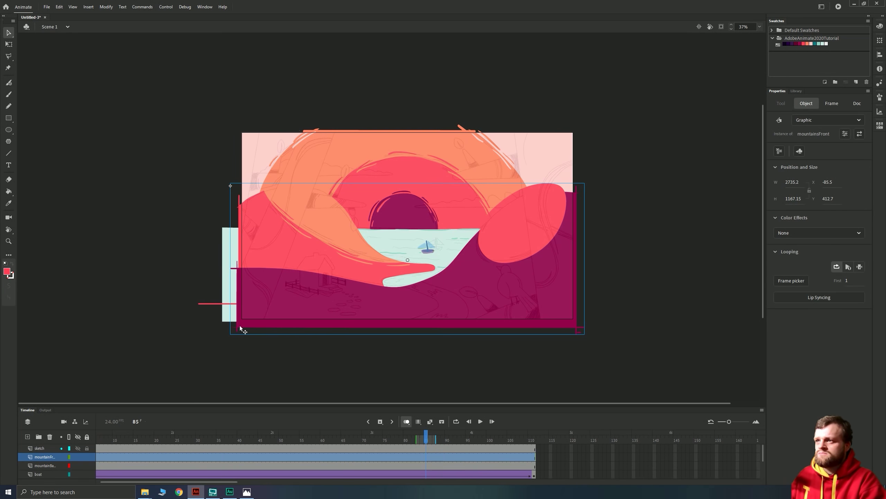
# Inside the mountainsFront symbol, add loose strokes around the red hill highlight and draw a teal river with light squiggles.
pyautogui.doubleClick(240, 326)
pyautogui.click(44, 450)
pyautogui.click(109, 458)
pyautogui.moveTo(479, 253); pyautogui.dragTo(522, 263)
pyautogui.moveTo(188, 482); pyautogui.dragTo(184, 484)
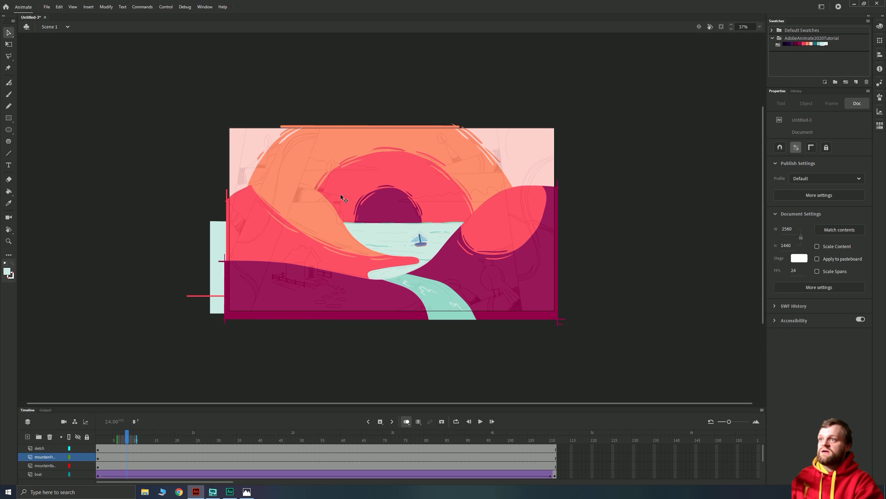
# Enlarge the timeline and add keyframes at frame 111 on the mountainsFront and mountainsBack layers.
pyautogui.hotkey('ctrl', '=')
pyautogui.moveTo(532, 154); pyautogui.dragTo(472, 197)
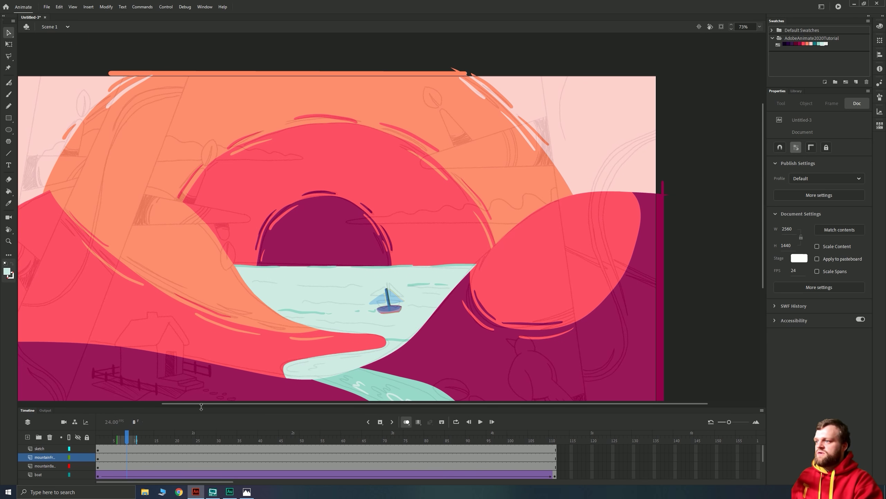
pyautogui.moveTo(205, 405); pyautogui.dragTo(200, 345)
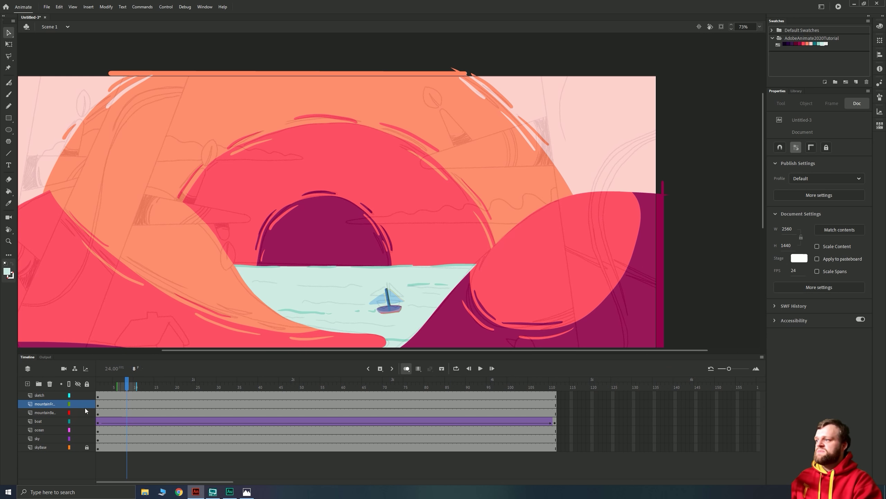
pyautogui.click(43, 403)
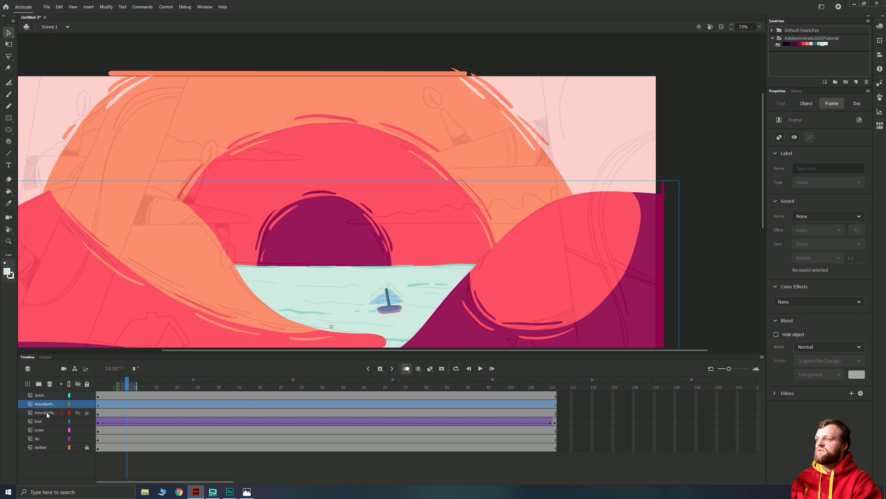
pyautogui.click(47, 412)
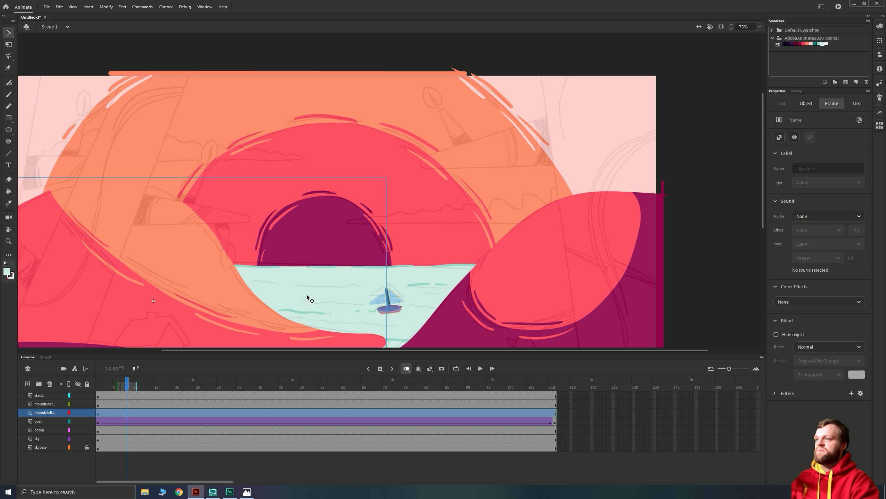
pyautogui.scroll(-2, 306, 293)
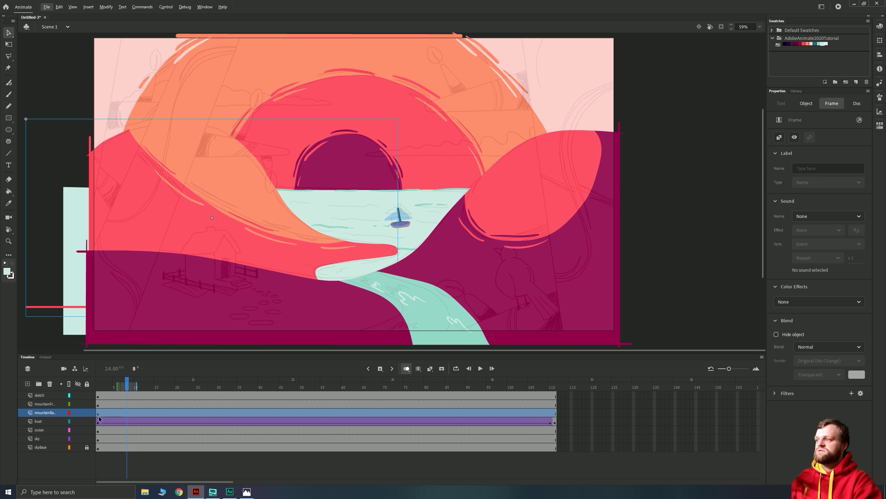
pyautogui.click(99, 405)
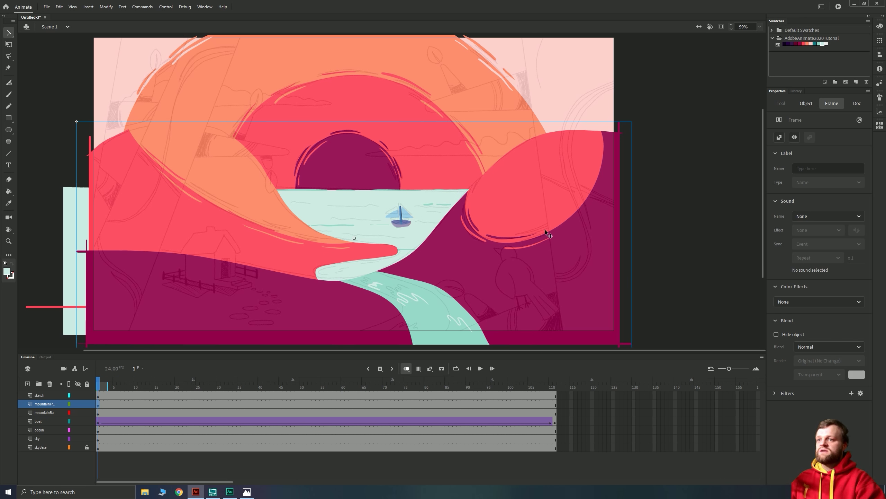
pyautogui.click(555, 413)
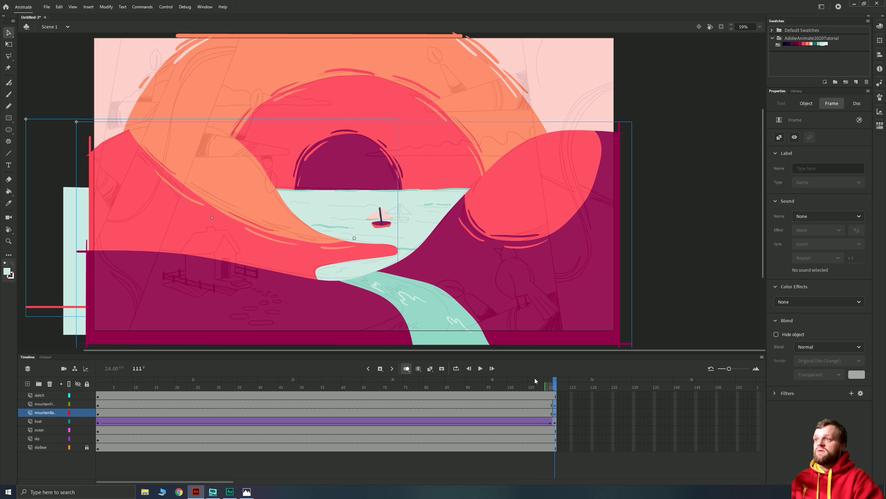
pyautogui.click(638, 412)
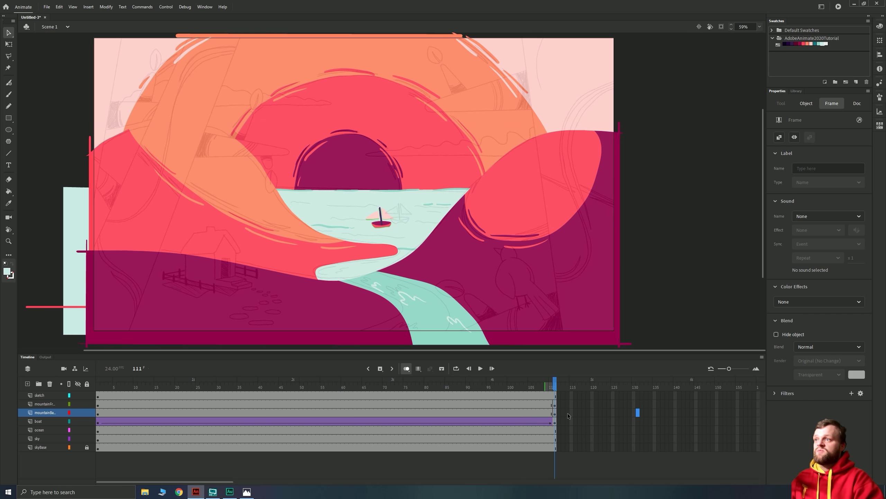
# On frame 1 of the mountainsFront layer, nudge the front mountains a short distance to the right.
pyautogui.click(98, 405)
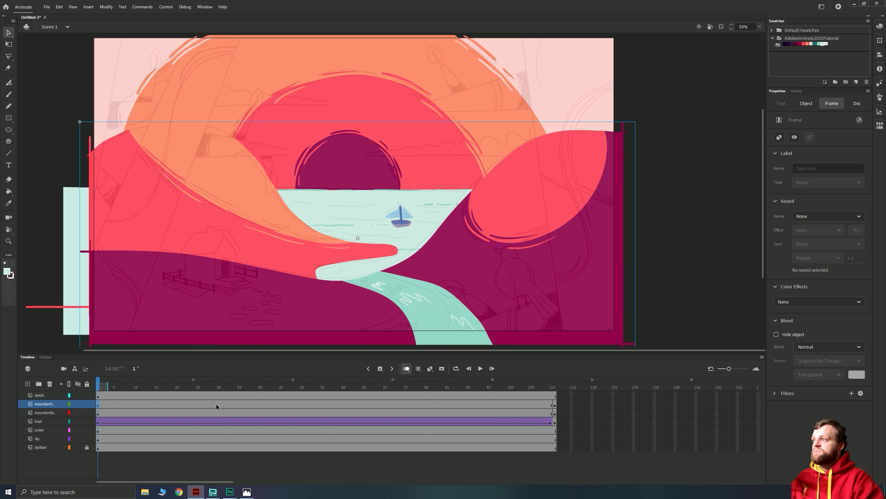
pyautogui.press('Right')
pyautogui.press('Right')
pyautogui.press('Right')
pyautogui.press('Right')
pyautogui.press('Right')
pyautogui.press('Right')
pyautogui.press('Right')
pyautogui.press('Right')
pyautogui.press('Right')
pyautogui.press('Right')
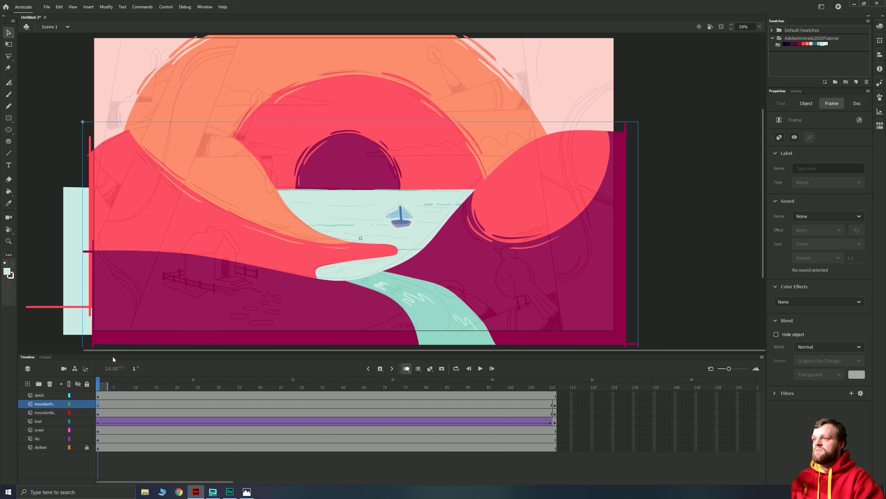
# On frame 1 of the mountainsBack layer, nudge the back mountain a short distance to the left.
pyautogui.click(98, 413)
pyautogui.hotkey('shift', 'Left')
pyautogui.hotkey('shift', 'Left')
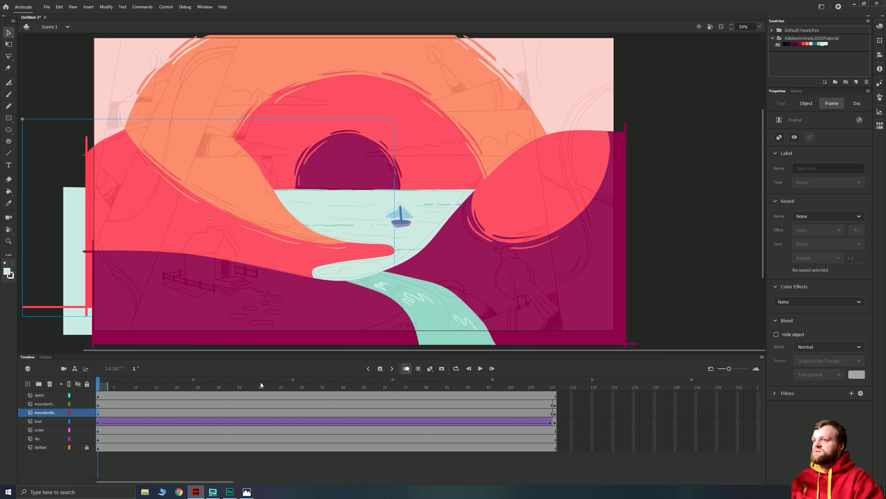
pyautogui.hotkey('shift', 'Left')
pyautogui.hotkey('shift', 'Left')
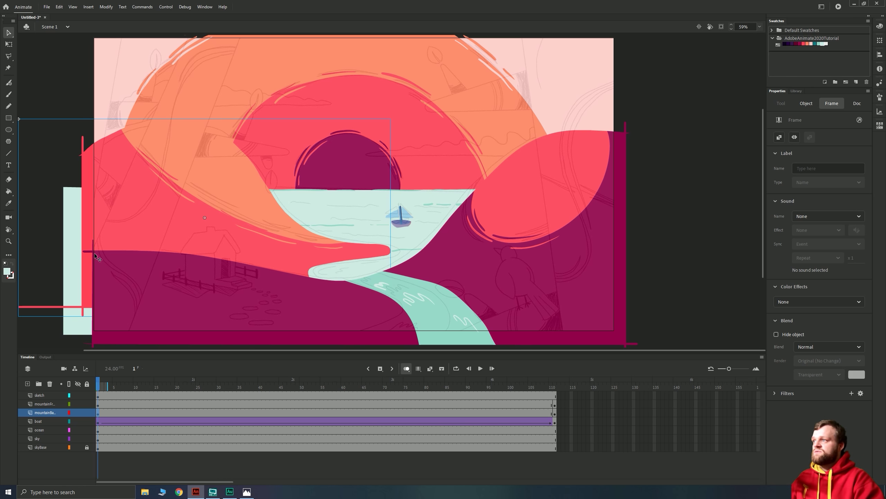
# Create classic tweens on the mountainsFront and mountainsBack layers and play the scene to check the mountains' motion.
pyautogui.moveTo(127, 413); pyautogui.dragTo(138, 406)
pyautogui.rightClick(138, 406)
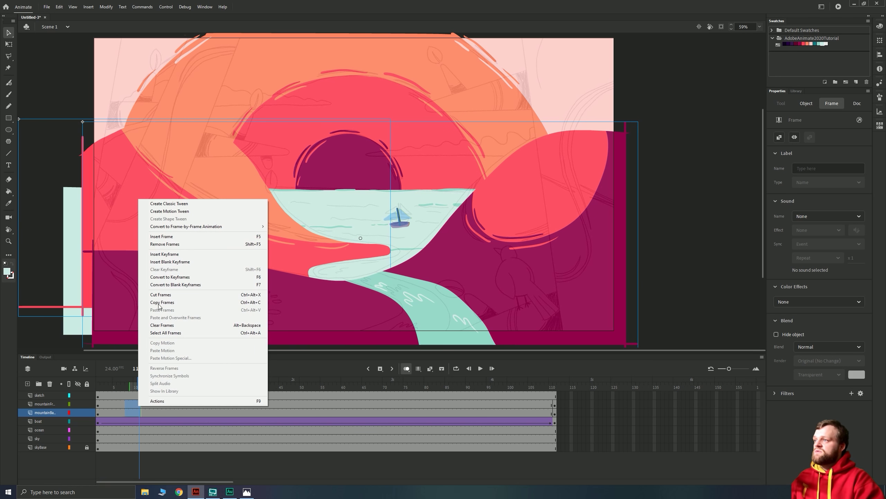
pyautogui.click(164, 203)
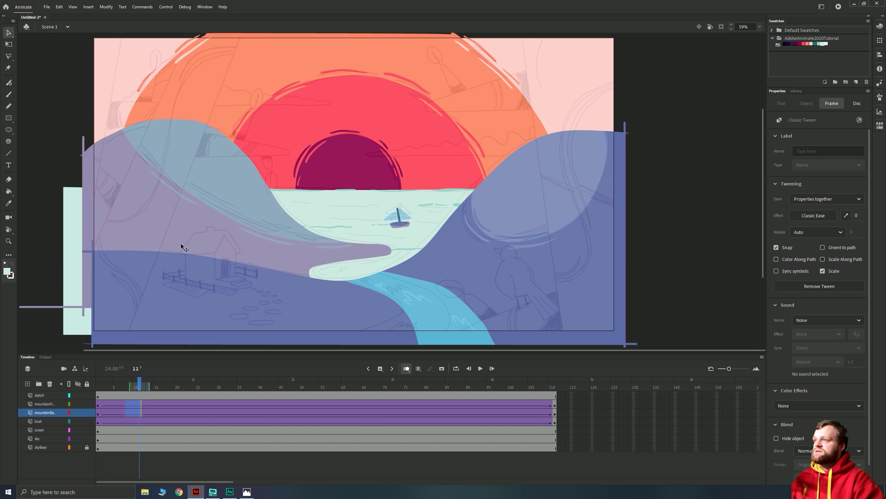
pyautogui.click(104, 401)
pyautogui.moveTo(99, 397); pyautogui.dragTo(502, 397)
pyautogui.click(47, 395)
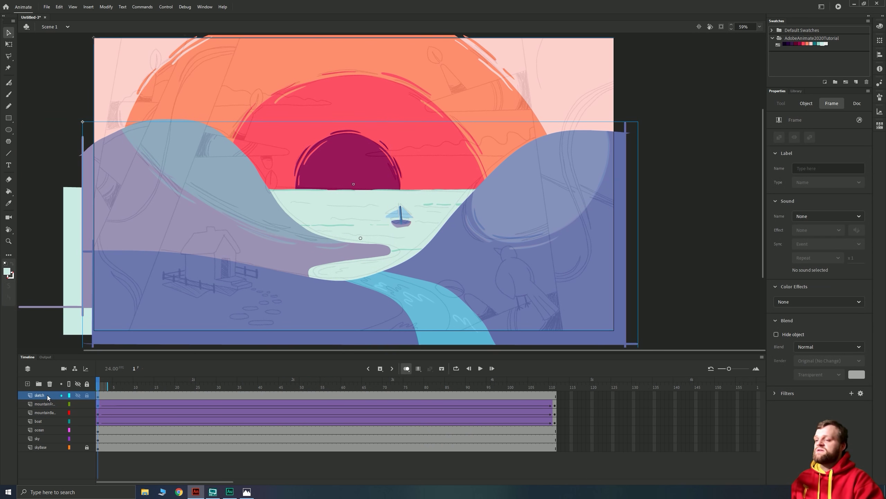
pyautogui.press('Return')
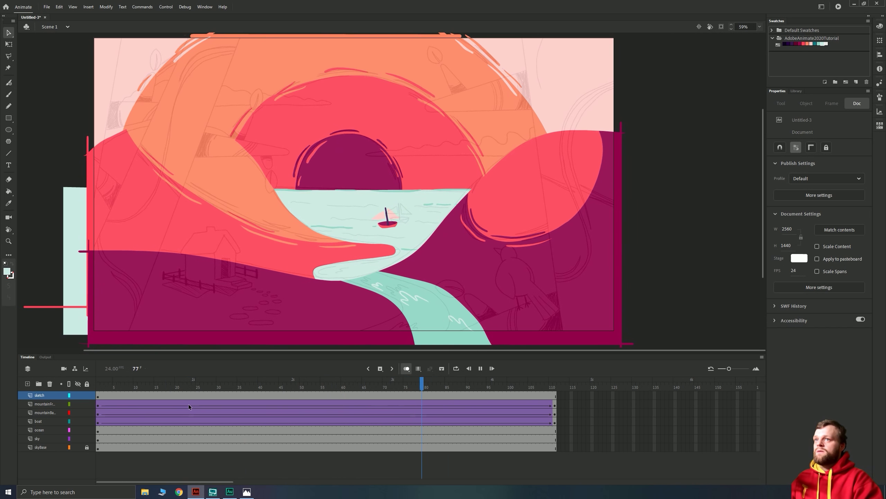
pyautogui.press('Return')
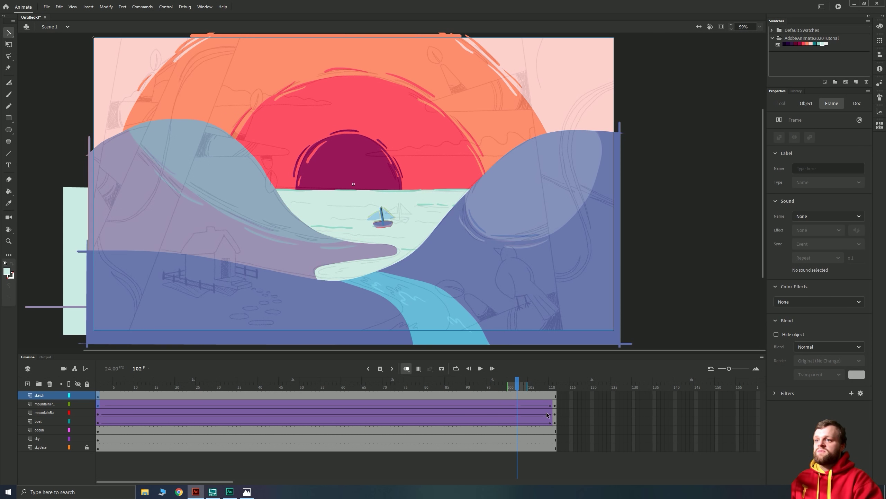
# Reverse the frames of both mountain tweens and play the scene to check the new direction of movement.
pyautogui.moveTo(555, 416)
pyautogui.mouseDown()
pyautogui.moveTo(105, 410)
pyautogui.moveTo(554, 407)
pyautogui.mouseUp()
pyautogui.click(110, 409)
pyautogui.rightClick(110, 409)
pyautogui.click(104, 404)
pyautogui.rightClick(555, 407)
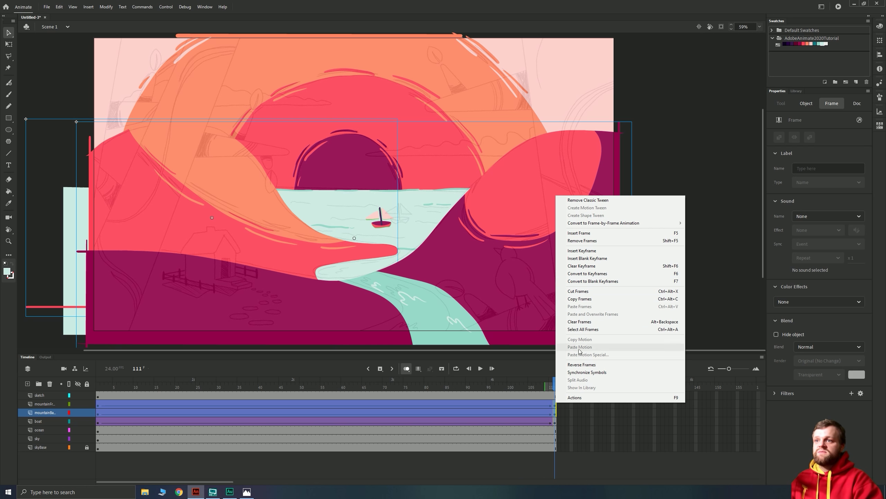
pyautogui.click(581, 364)
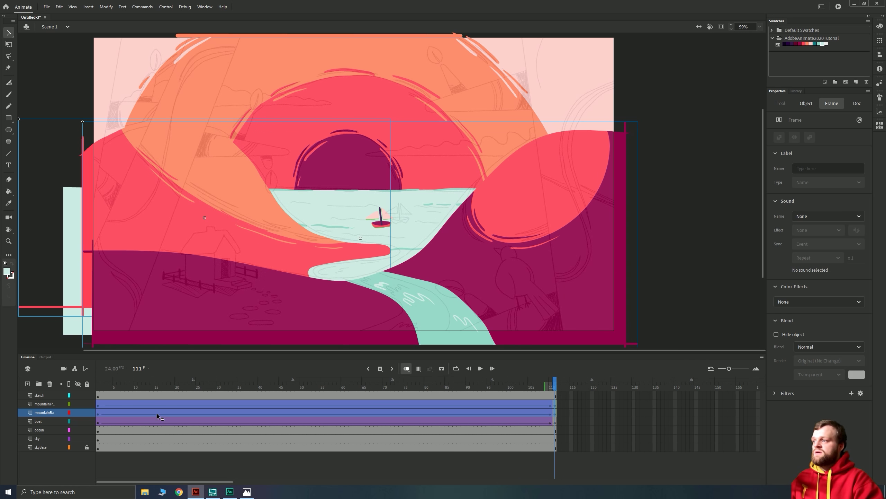
pyautogui.moveTo(98, 393); pyautogui.dragTo(452, 395)
pyautogui.press('Return')
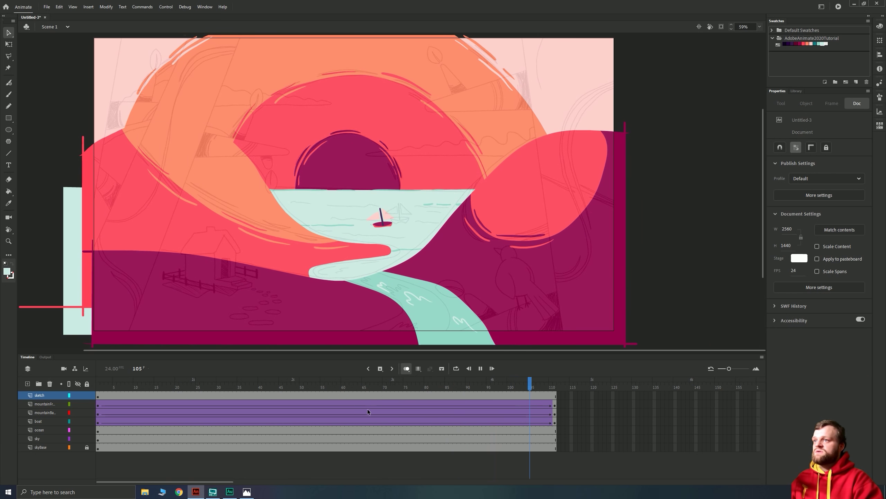
pyautogui.click(359, 302)
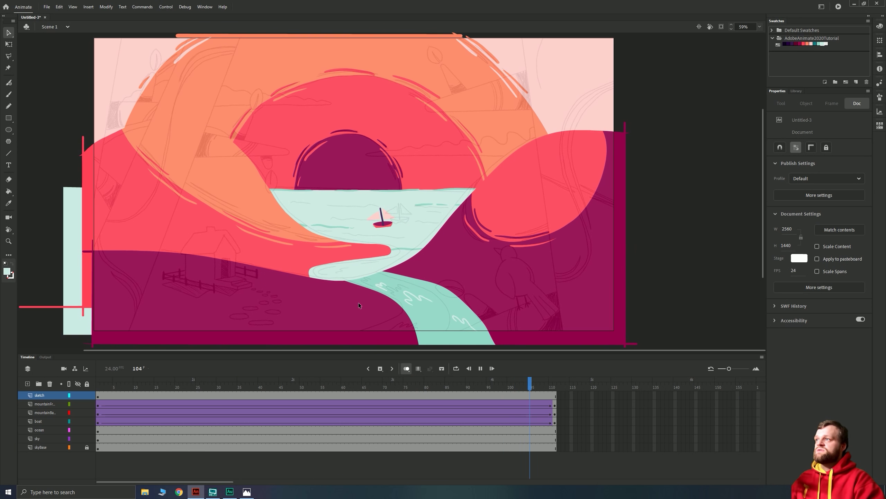
pyautogui.click(359, 302)
pyautogui.click(604, 413)
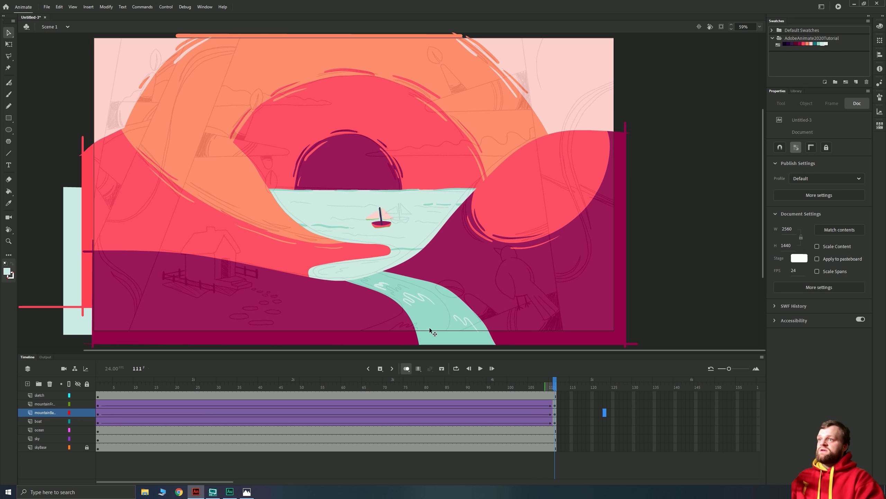
# Examine the sunset and river artwork up close, rotating the stage view.
pyautogui.scroll(5, 523, 178)
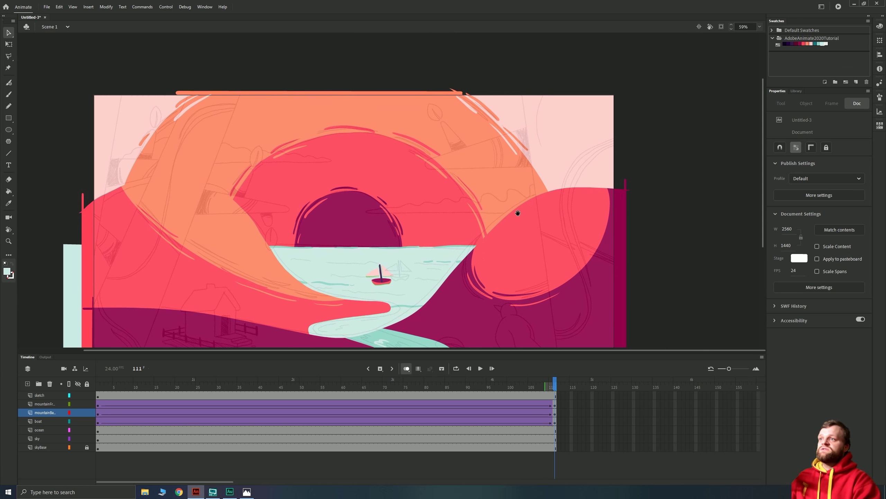
pyautogui.hotkey('ctrl', '=')
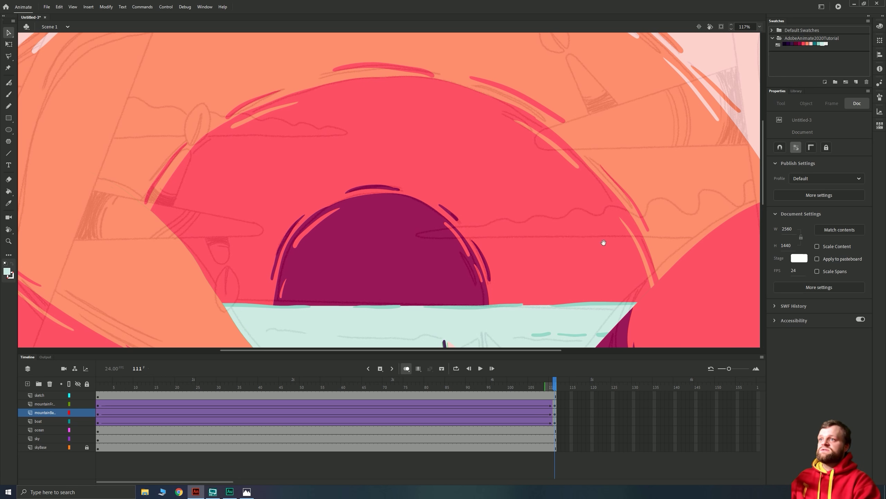
pyautogui.moveTo(603, 243); pyautogui.dragTo(337, 214)
pyautogui.hotkey('shift', 'h')
pyautogui.hotkey('ctrl', '-')
pyautogui.moveTo(201, 279); pyautogui.dragTo(422, 231)
pyautogui.press('z')
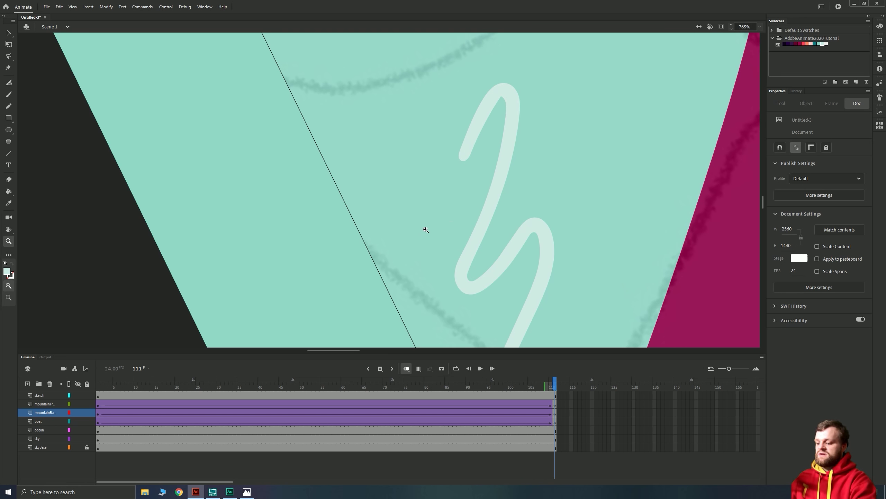
# Examine the sketched cloud area around the boat and sun up close on the rotated stage.
pyautogui.keyDown('alt'); pyautogui.click(450, 224); pyautogui.keyUp('alt')
pyautogui.keyDown('alt'); pyautogui.click(452, 224); pyautogui.keyUp('alt')
pyautogui.keyDown('alt'); pyautogui.click(451, 224); pyautogui.keyUp('alt')
pyautogui.keyDown('alt'); pyautogui.click(484, 217); pyautogui.keyUp('alt')
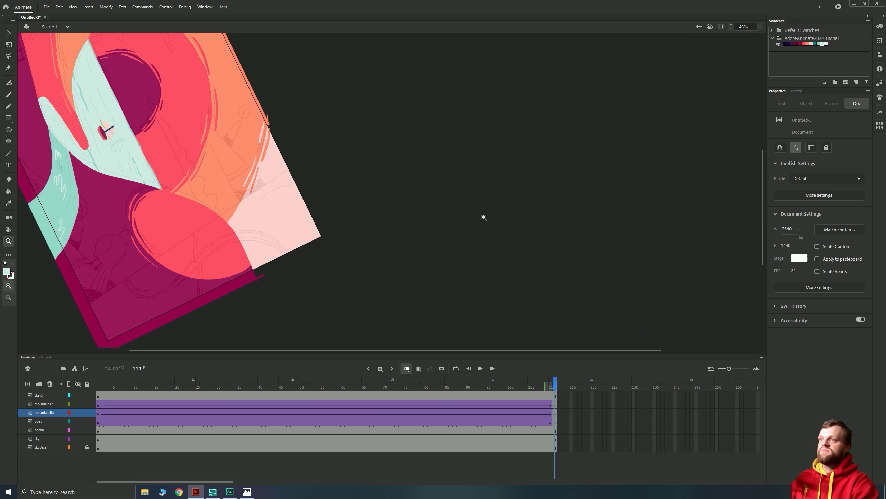
pyautogui.moveTo(194, 186); pyautogui.dragTo(334, 229)
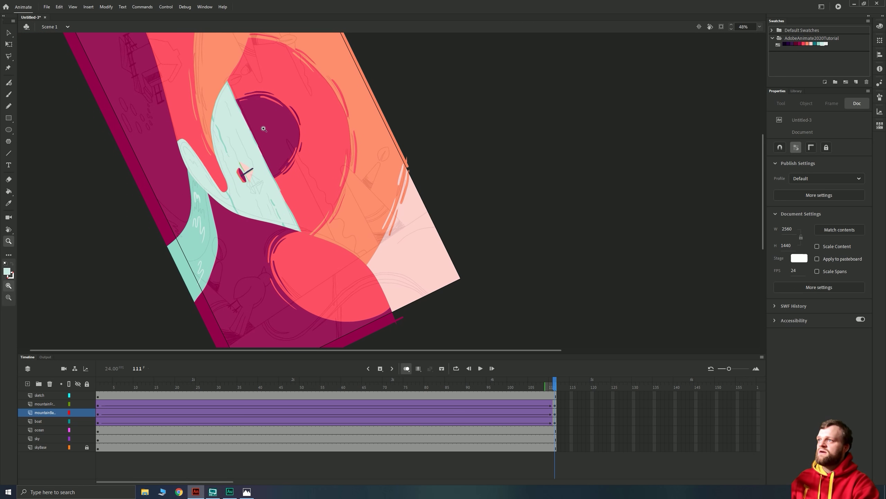
pyautogui.moveTo(264, 129); pyautogui.dragTo(420, 319)
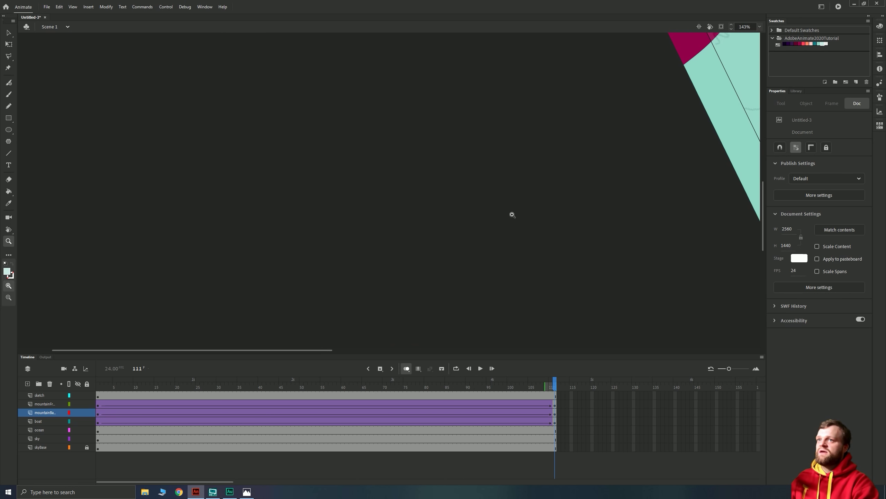
pyautogui.moveTo(633, 141); pyautogui.dragTo(318, 258)
pyautogui.moveTo(735, 133); pyautogui.dragTo(189, 288)
pyautogui.moveTo(337, 257)
pyautogui.mouseDown()
pyautogui.moveTo(474, 305)
pyautogui.moveTo(366, 259)
pyautogui.mouseUp()
# Add a layer named cloudRight directly above ocean and hide every other layer except sketch.
pyautogui.press('b')
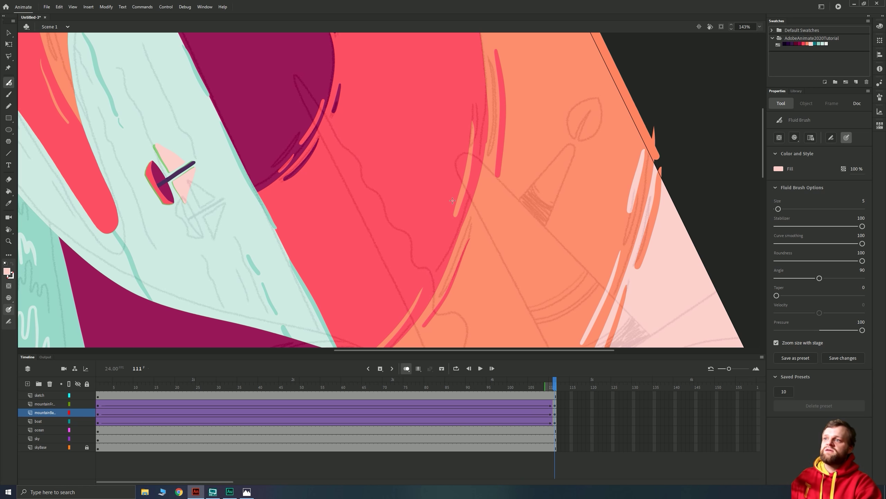
pyautogui.moveTo(383, 251); pyautogui.dragTo(383, 120)
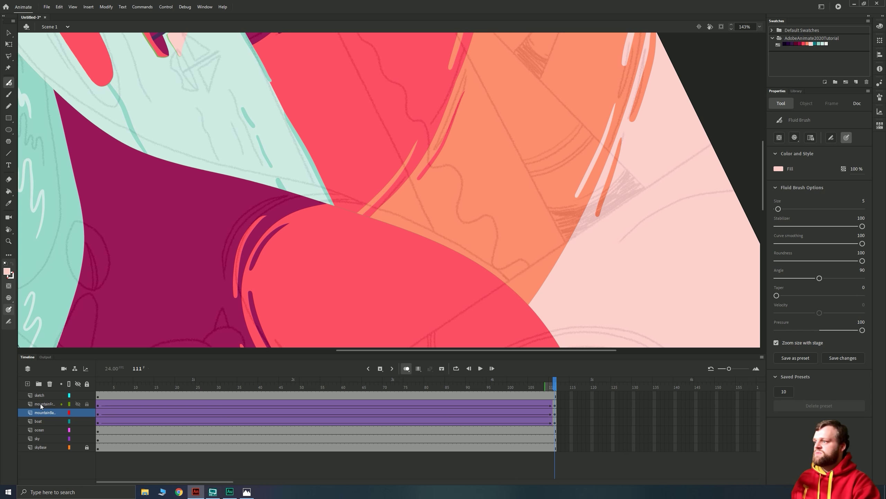
pyautogui.click(39, 430)
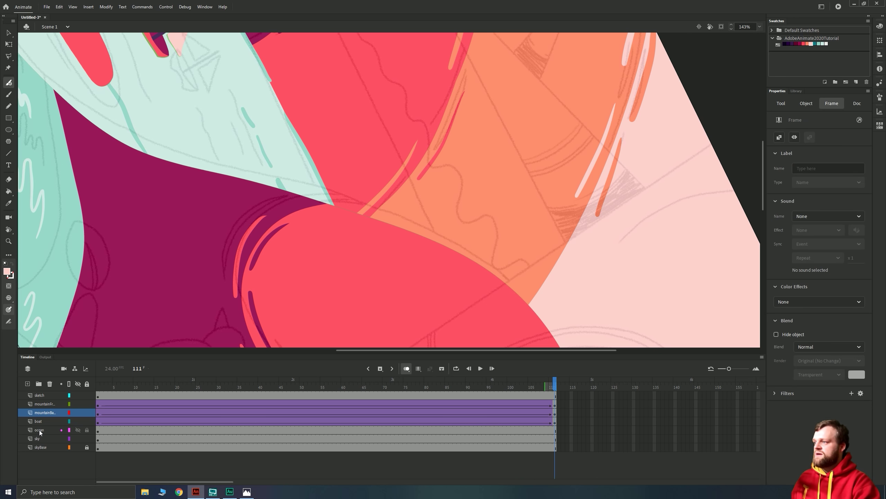
pyautogui.click(28, 383)
pyautogui.click(61, 430)
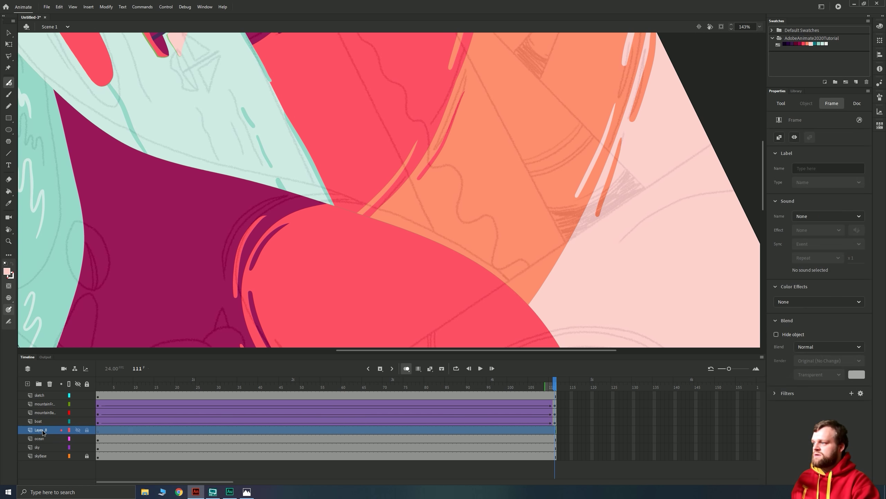
pyautogui.doubleClick(41, 430)
pyautogui.write('ckl')
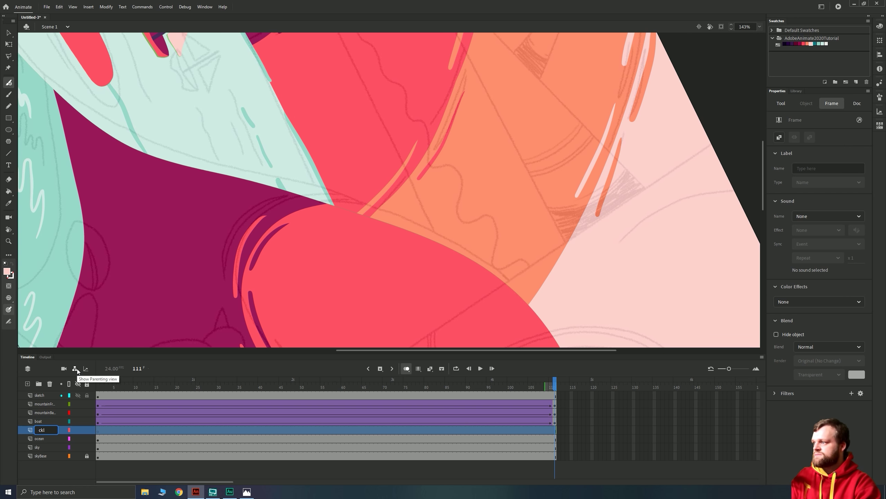
pyautogui.write('loudRight')
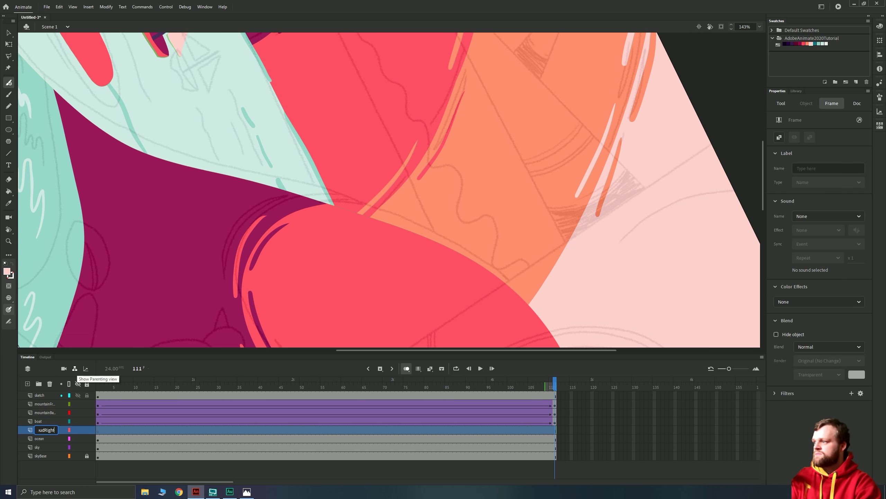
pyautogui.press('Return')
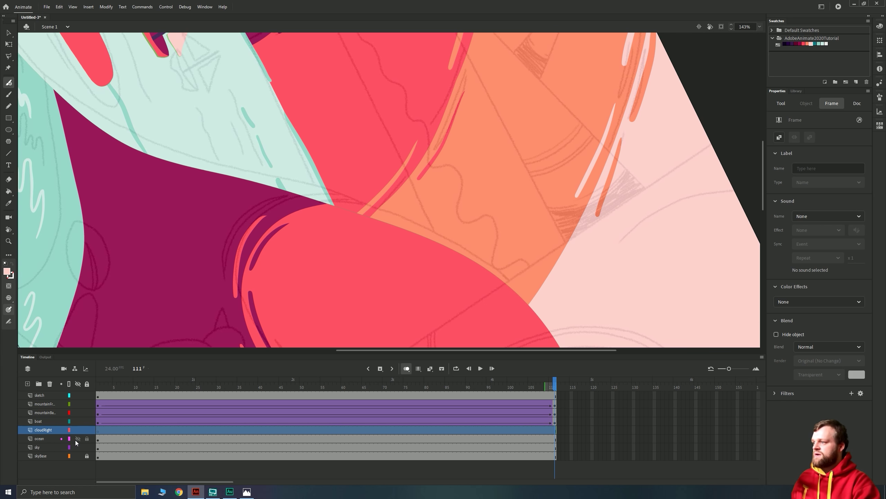
pyautogui.moveTo(77, 441); pyautogui.dragTo(77, 456)
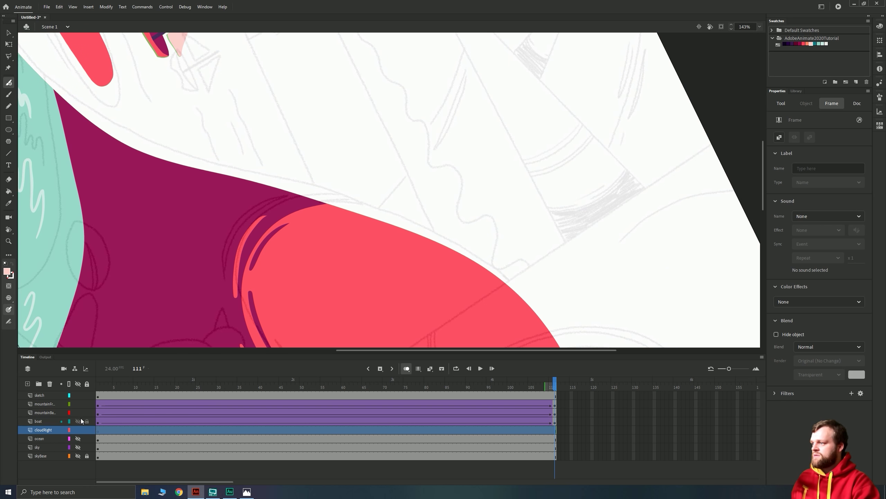
pyautogui.moveTo(78, 422); pyautogui.dragTo(77, 404)
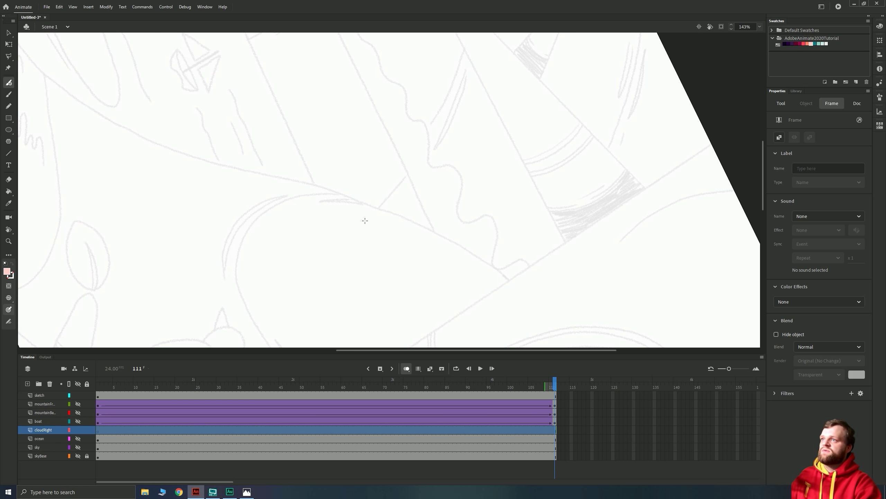
# Outline the long wavy-topped cloud on cloudRight with the pale pink size 5 Fluid Brush, following the sketch and extending past the stage edge.
pyautogui.moveTo(373, 151)
pyautogui.mouseDown()
pyautogui.moveTo(391, 215)
pyautogui.moveTo(455, 311)
pyautogui.mouseUp()
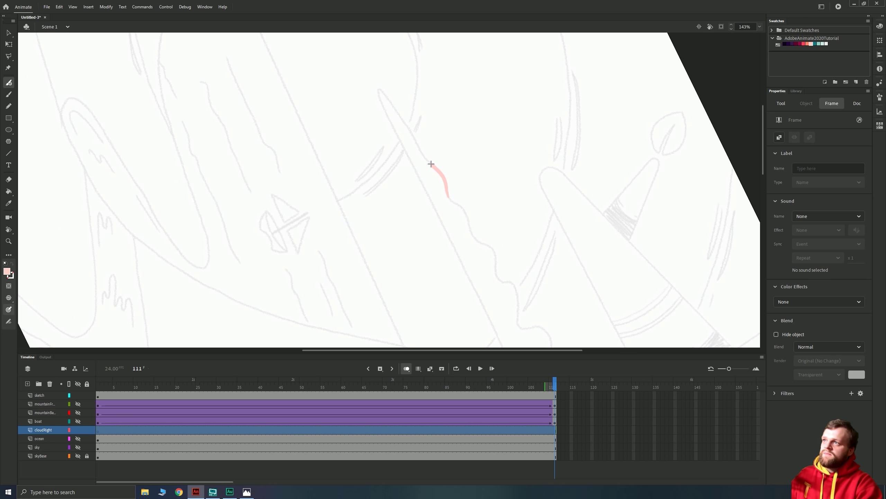
pyautogui.moveTo(419, 149)
pyautogui.mouseDown()
pyautogui.moveTo(391, 100)
pyautogui.moveTo(415, 175)
pyautogui.moveTo(494, 326)
pyautogui.mouseUp()
pyautogui.moveTo(382, 221); pyautogui.dragTo(313, 137)
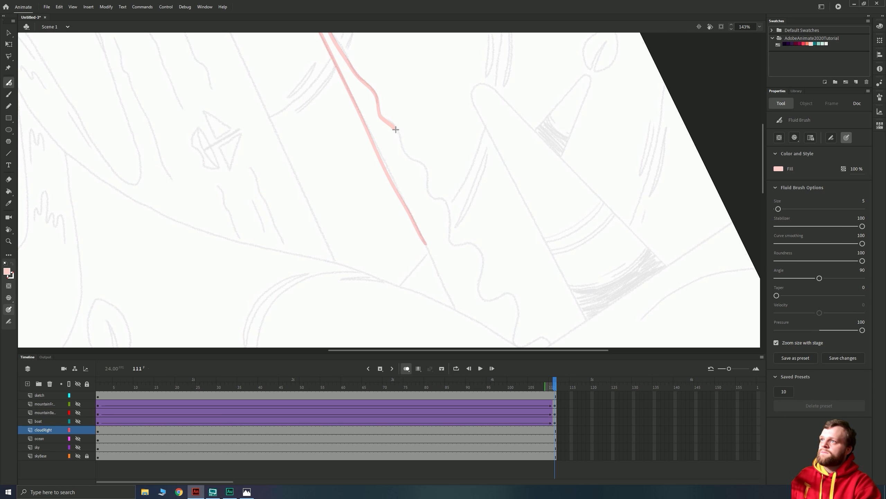
pyautogui.moveTo(396, 129)
pyautogui.mouseDown()
pyautogui.moveTo(430, 197)
pyautogui.moveTo(441, 199)
pyautogui.moveTo(446, 232)
pyautogui.moveTo(477, 250)
pyautogui.moveTo(476, 288)
pyautogui.moveTo(485, 298)
pyautogui.moveTo(512, 299)
pyautogui.moveTo(378, 188)
pyautogui.moveTo(424, 162)
pyautogui.moveTo(422, 193)
pyautogui.moveTo(462, 198)
pyautogui.moveTo(467, 252)
pyautogui.moveTo(491, 261)
pyautogui.moveTo(501, 282)
pyautogui.moveTo(495, 300)
pyautogui.moveTo(517, 338)
pyautogui.mouseUp()
pyautogui.moveTo(359, 260); pyautogui.dragTo(329, 197)
pyautogui.moveTo(316, 93); pyautogui.dragTo(335, 119)
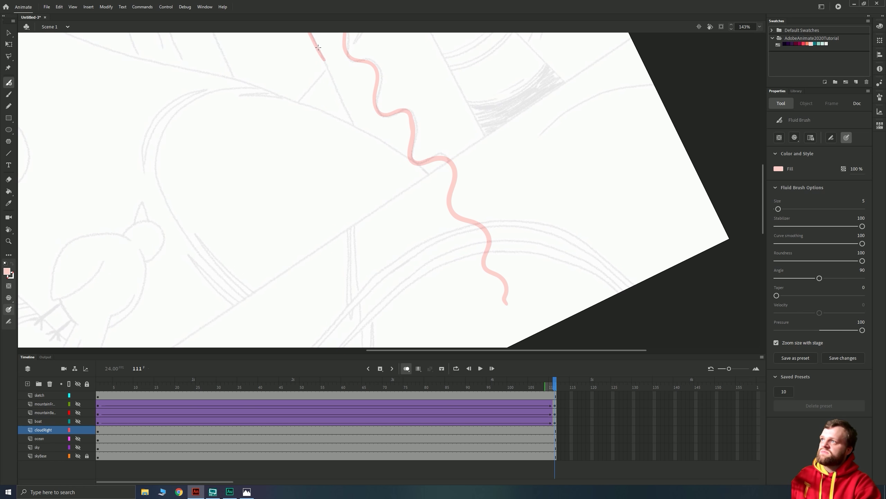
pyautogui.moveTo(327, 67)
pyautogui.mouseDown()
pyautogui.moveTo(476, 346)
pyautogui.moveTo(499, 345)
pyautogui.moveTo(504, 299)
pyautogui.mouseUp()
pyautogui.moveTo(349, 267); pyautogui.dragTo(340, 245)
pyautogui.moveTo(485, 303)
pyautogui.mouseDown()
pyautogui.moveTo(454, 241)
pyautogui.moveTo(480, 264)
pyautogui.moveTo(474, 292)
pyautogui.moveTo(455, 287)
pyautogui.moveTo(432, 248)
pyautogui.moveTo(470, 316)
pyautogui.moveTo(455, 286)
pyautogui.mouseUp()
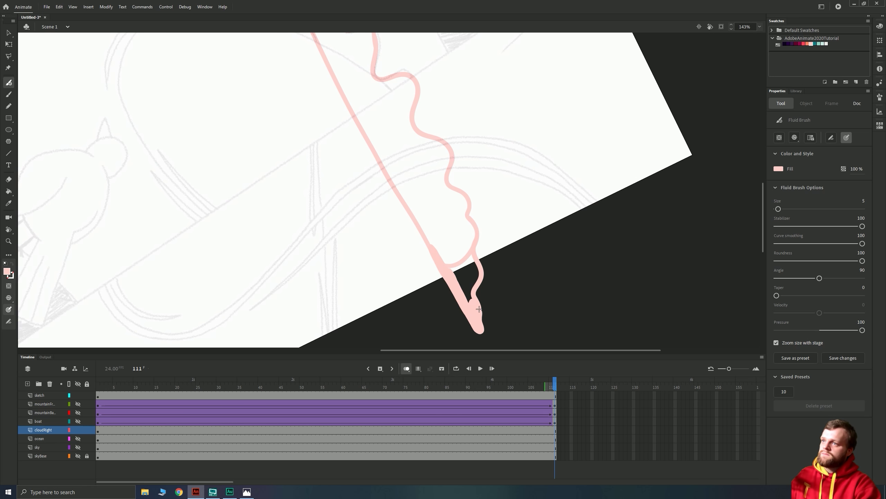
# Fill the inside of the outlined cloud, including its tip beyond the stage, with the same pale pink.
pyautogui.press('k')
pyautogui.click(464, 278)
pyautogui.click(455, 245)
pyautogui.hotkey('ctrl', '-')
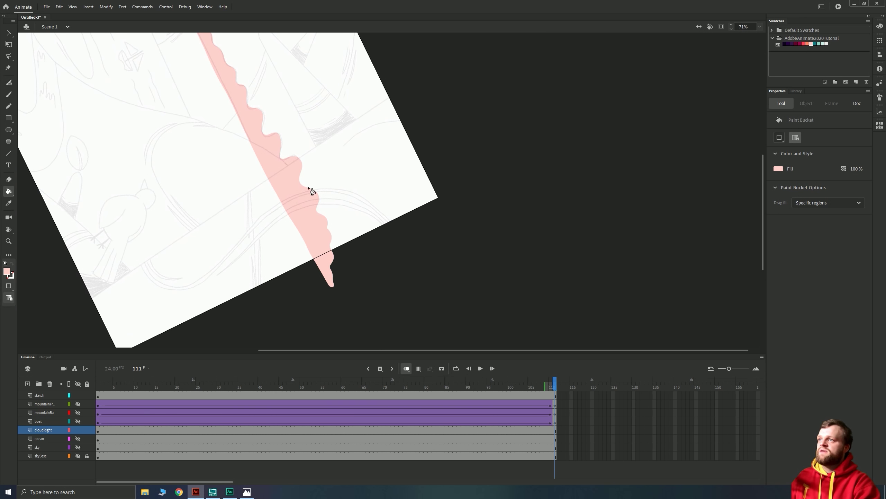
pyautogui.moveTo(152, 194); pyautogui.dragTo(383, 225)
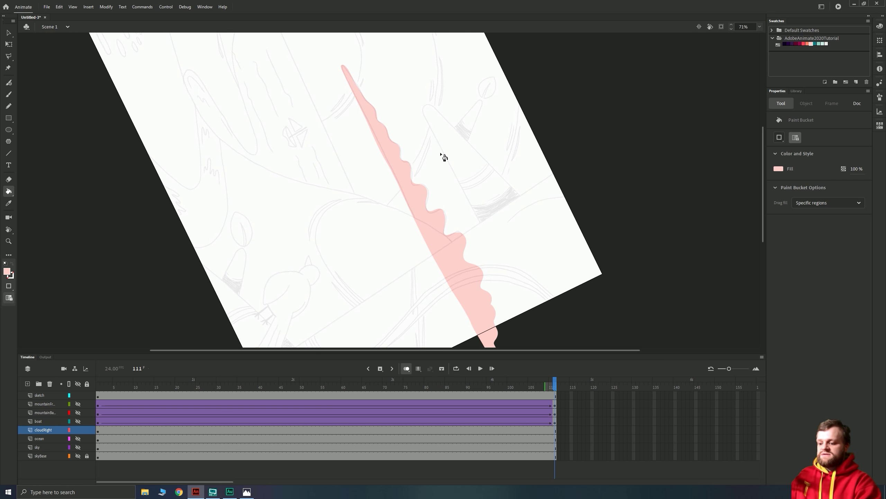
pyautogui.click(711, 26)
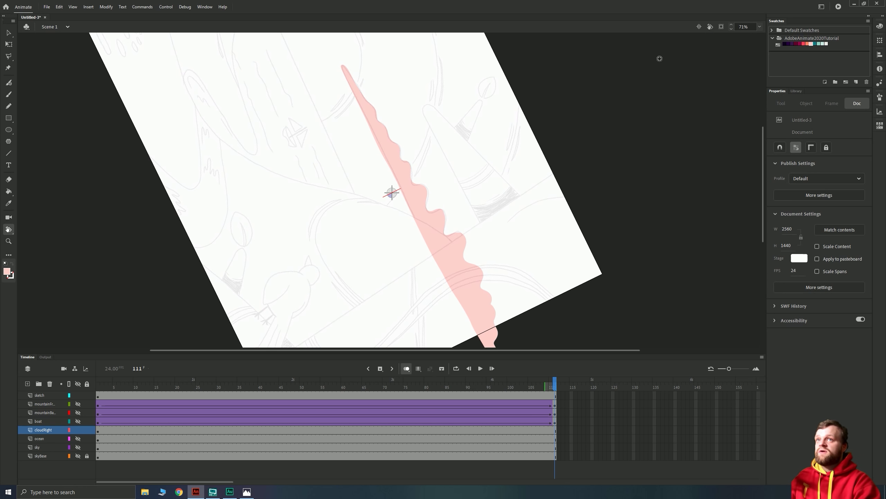
pyautogui.doubleClick(710, 27)
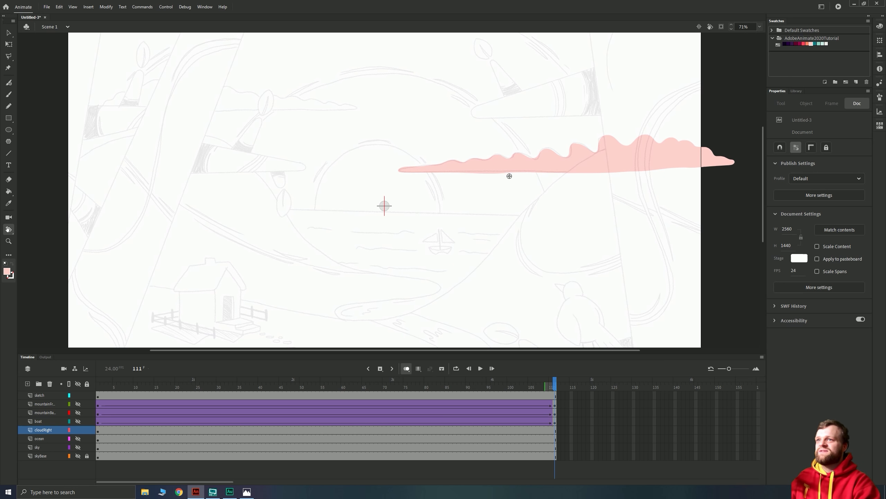
# Convert the pink cloud shape to a Graphic symbol named cloudRight.
pyautogui.click(9, 34)
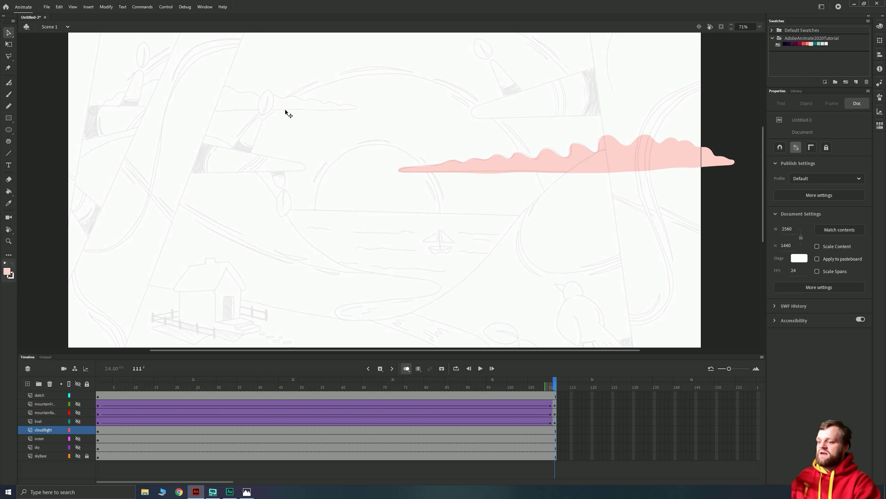
pyautogui.click(638, 159)
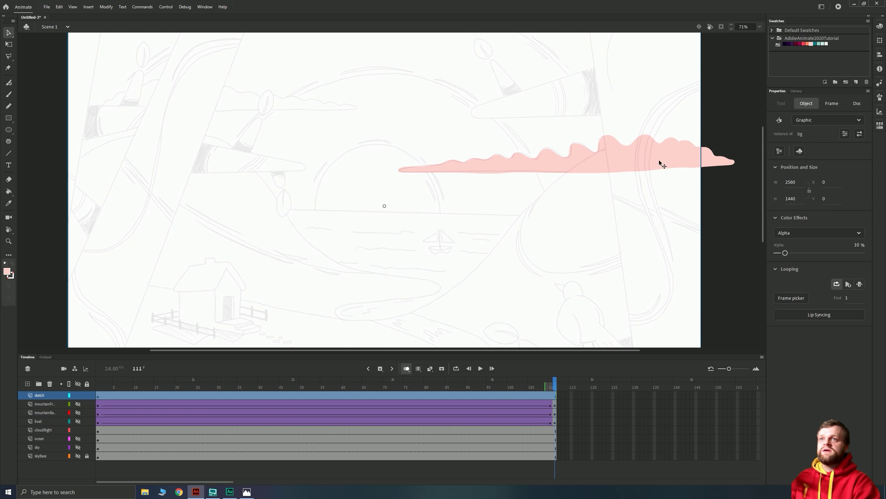
pyautogui.click(707, 165)
pyautogui.press('F8')
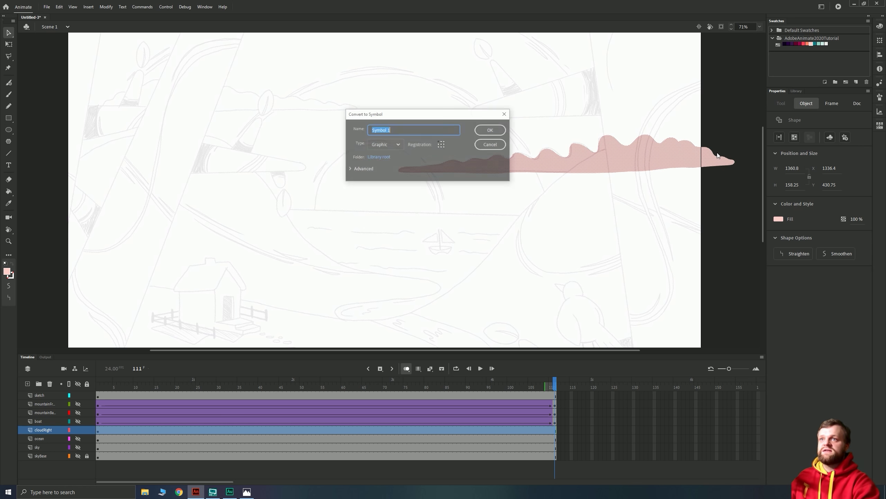
pyautogui.write('cloudRight')
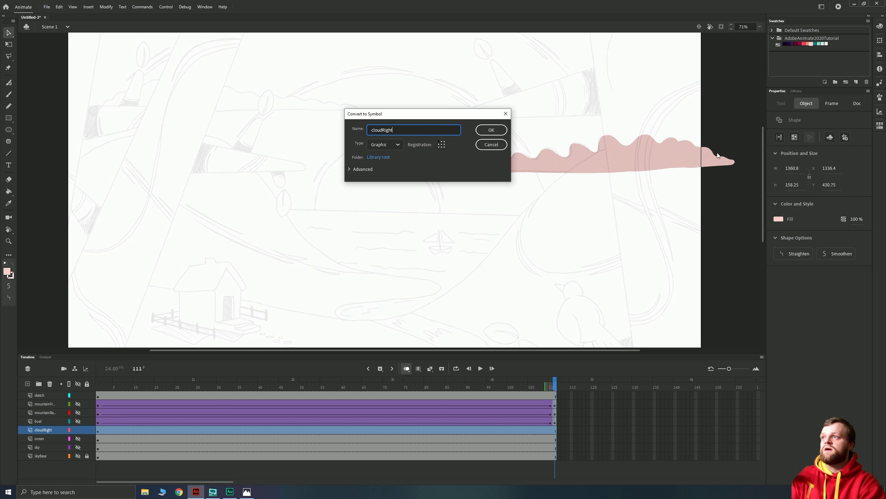
pyautogui.press('Return')
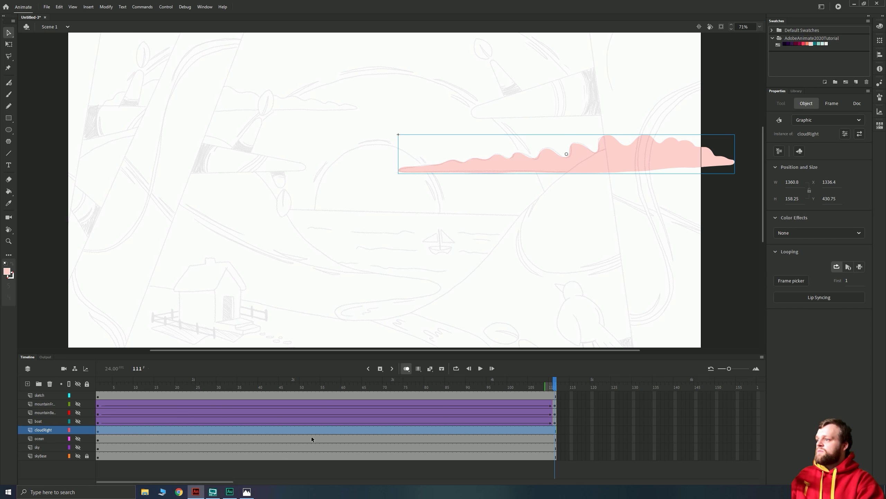
# Insert a keyframe at frame 111 of the cloudRight layer and nudge the cloud a short distance to the left there.
pyautogui.click(118, 439)
pyautogui.click(98, 430)
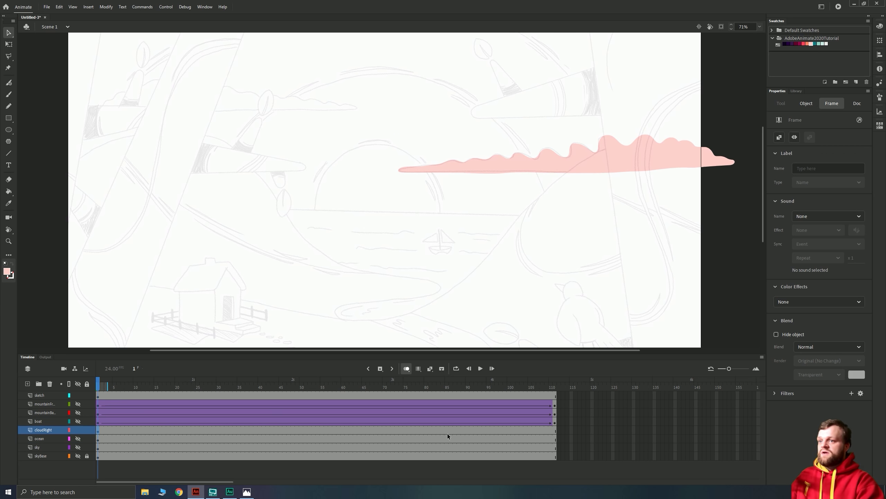
pyautogui.click(555, 430)
pyautogui.press('F6')
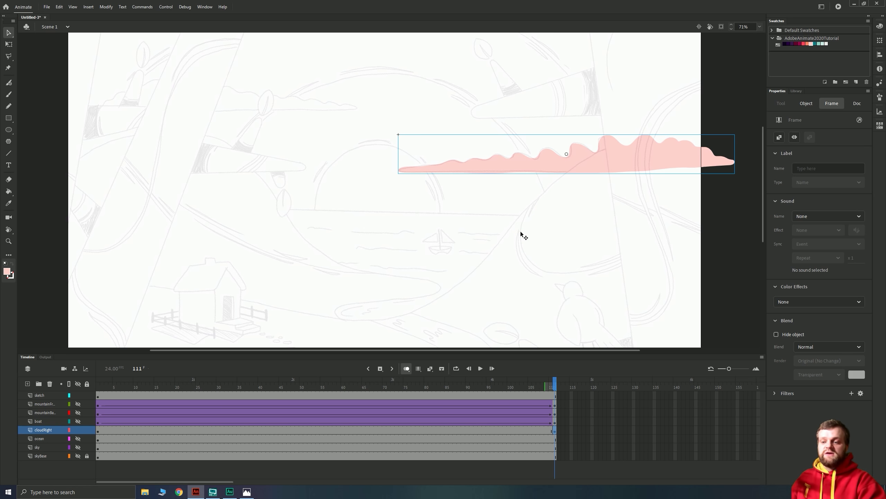
pyautogui.hotkey('shift', 'Left')
pyautogui.hotkey('shift', 'Left')
pyautogui.hotkey('shift', 'Left')
pyautogui.hotkey('shift', 'Left')
pyautogui.hotkey('shift', 'Left')
pyautogui.hotkey('shift', 'Left')
pyautogui.hotkey('shift', 'Left')
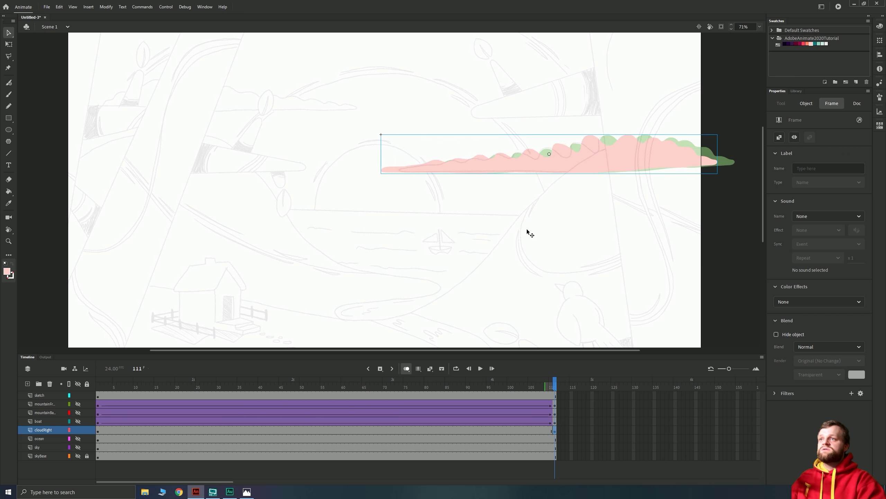
pyautogui.hotkey('shift', 'Left')
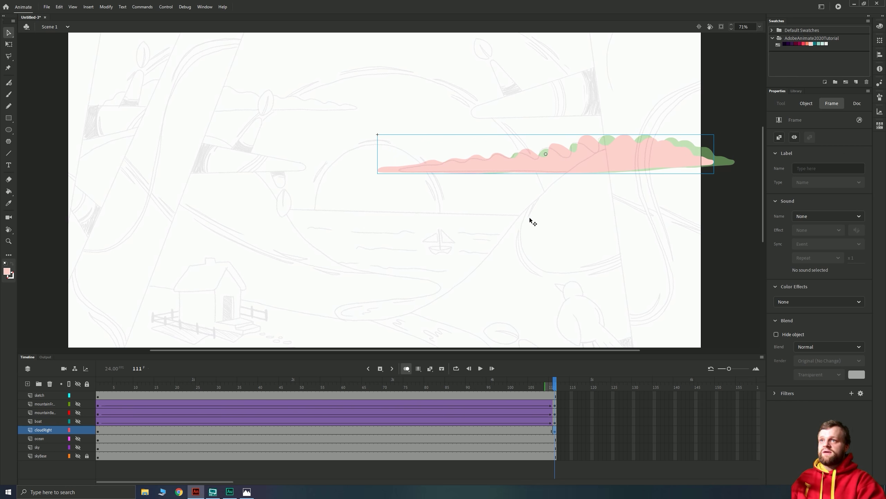
# Create a classic tween on the cloudRight layer and play the scene from frame 1 to check the cloud's drift.
pyautogui.rightClick(492, 431)
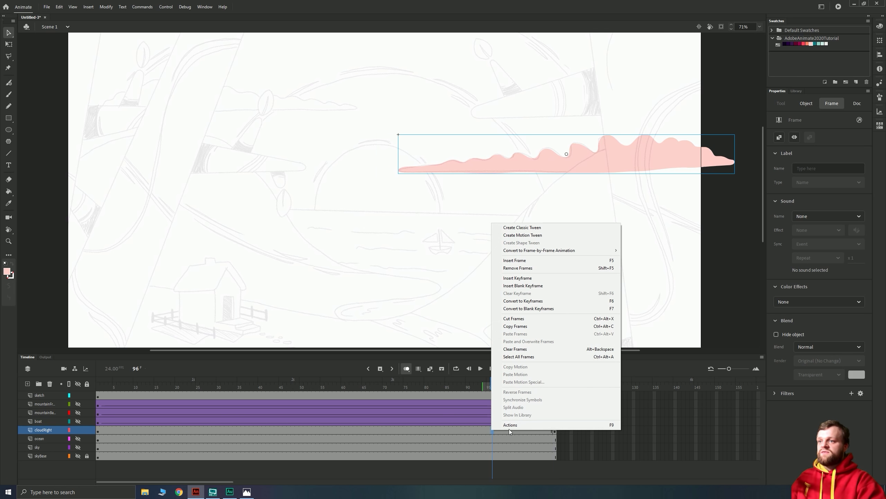
pyautogui.click(522, 227)
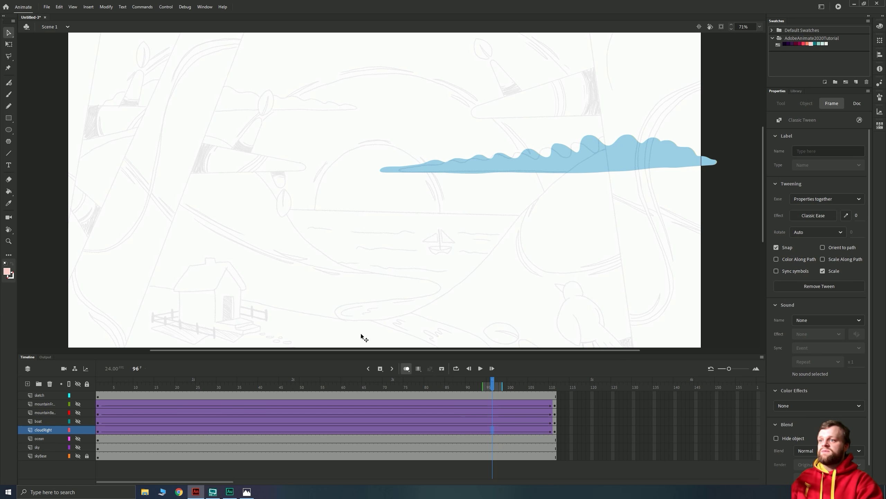
pyautogui.click(98, 395)
pyautogui.press('Return')
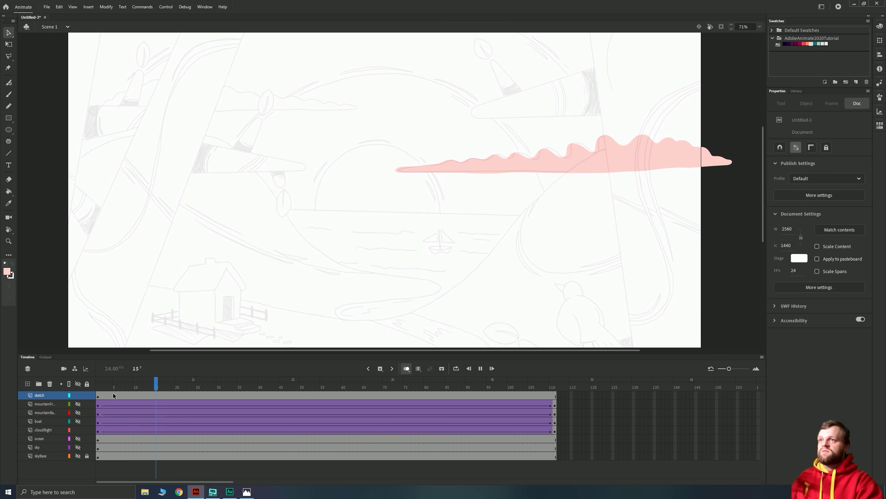
# Inside the cloudRight symbol, extend the cloud layer to frame 40 and add two new layers above it.
pyautogui.click(103, 431)
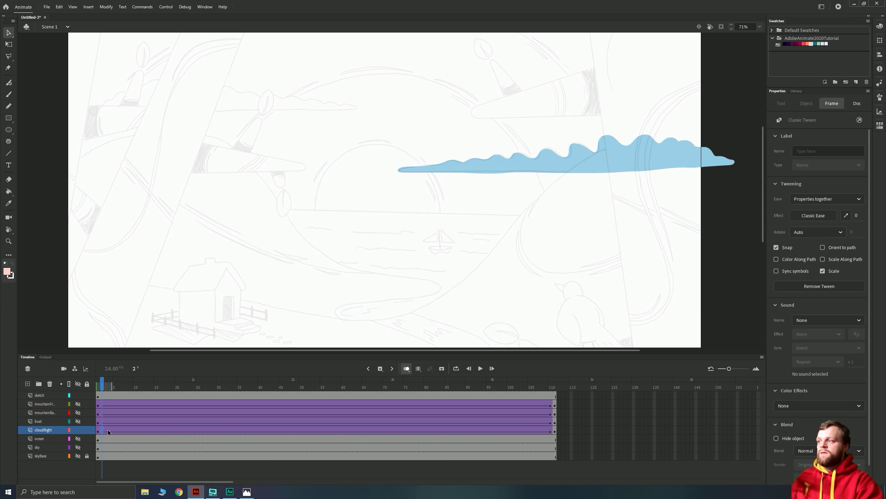
pyautogui.click(98, 432)
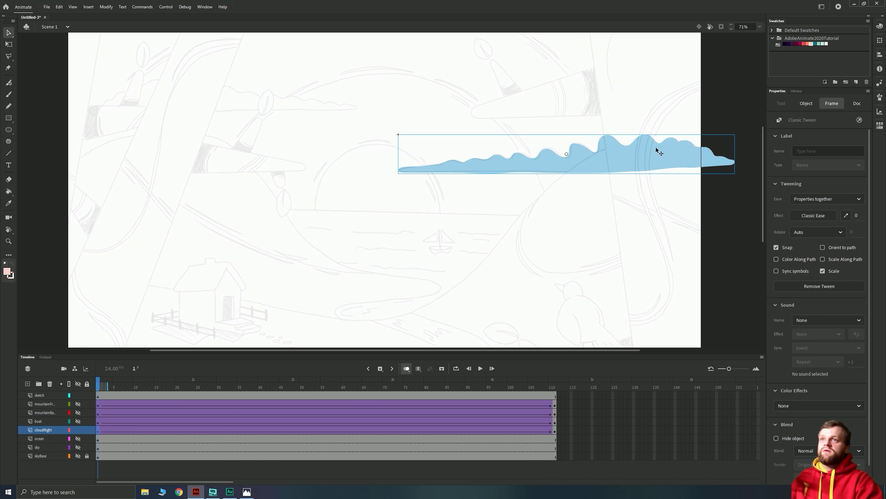
pyautogui.doubleClick(711, 164)
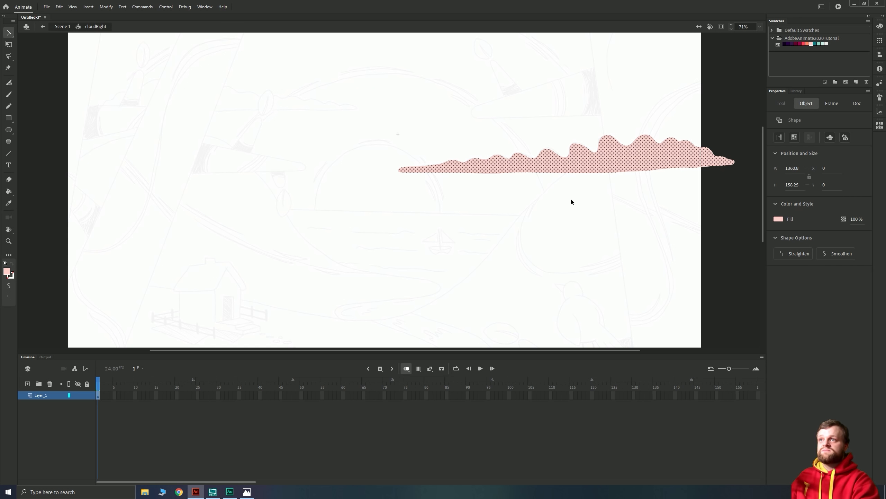
pyautogui.moveTo(629, 161); pyautogui.dragTo(518, 204)
pyautogui.hotkey('ctrl', '=')
pyautogui.moveTo(431, 241); pyautogui.dragTo(416, 230)
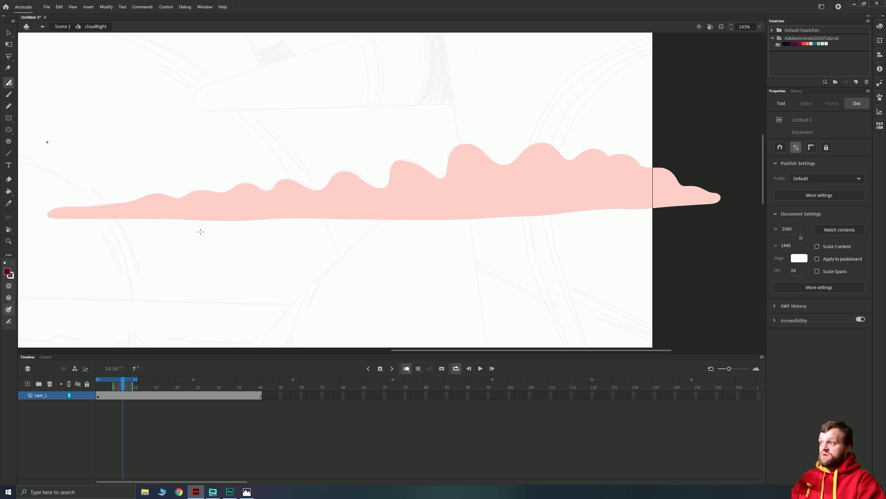
pyautogui.click(28, 383)
pyautogui.click(27, 384)
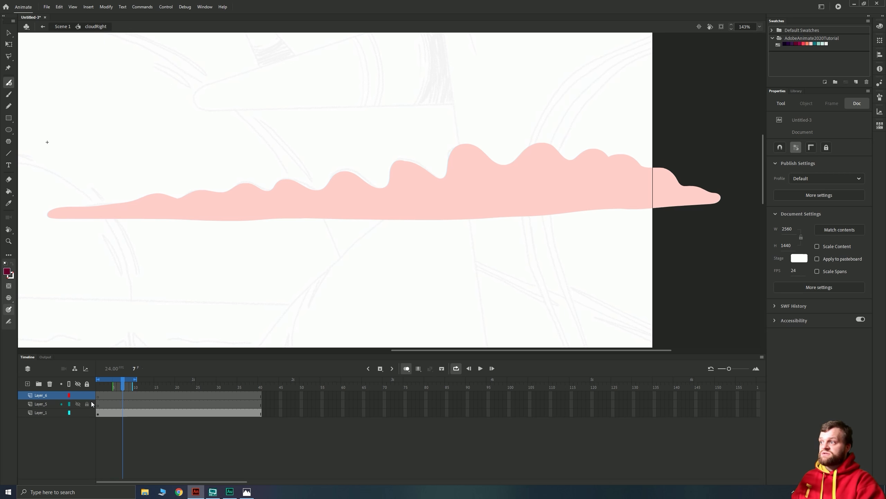
# Outline a small puffy cloud in dark maroon above the big cloud on frame 1 of the middle layer and fill it.
pyautogui.click(99, 405)
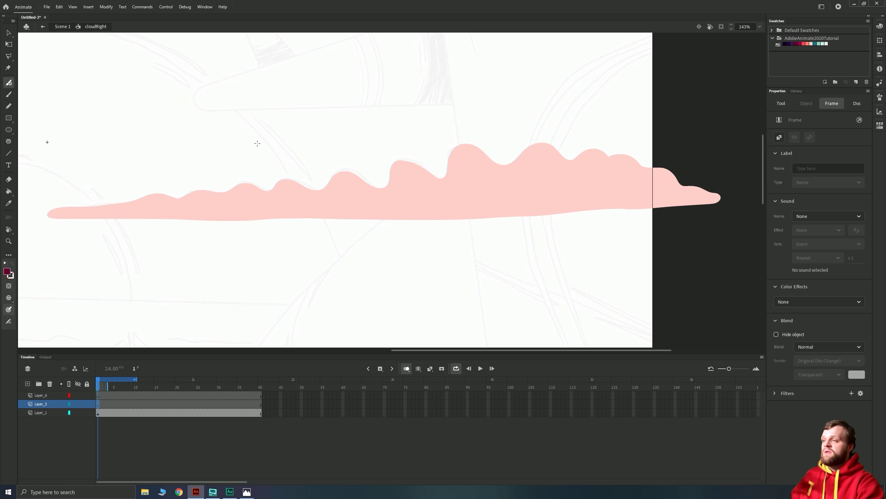
pyautogui.press('b')
pyautogui.moveTo(278, 121)
pyautogui.mouseDown()
pyautogui.moveTo(254, 104)
pyautogui.moveTo(245, 122)
pyautogui.moveTo(228, 118)
pyautogui.moveTo(217, 136)
pyautogui.moveTo(353, 138)
pyautogui.mouseUp()
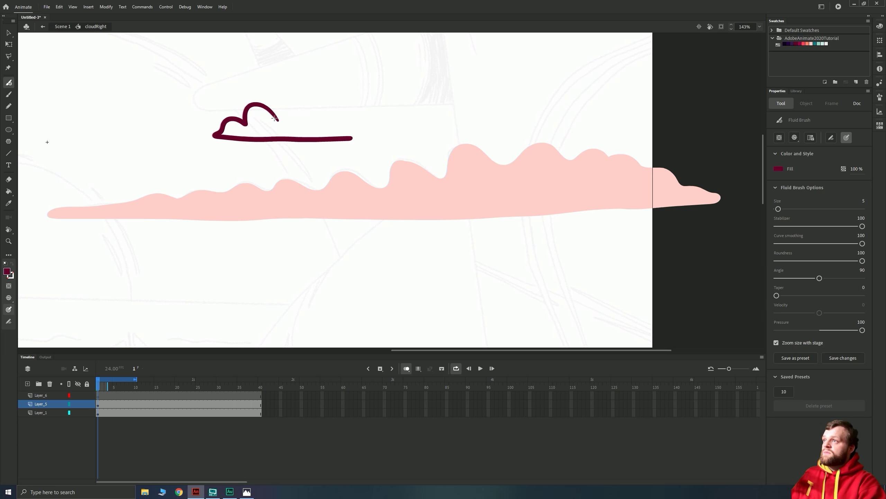
pyautogui.moveTo(279, 121)
pyautogui.mouseDown()
pyautogui.moveTo(301, 102)
pyautogui.moveTo(306, 115)
pyautogui.moveTo(329, 111)
pyautogui.moveTo(336, 130)
pyautogui.moveTo(355, 136)
pyautogui.mouseUp()
pyautogui.press('k')
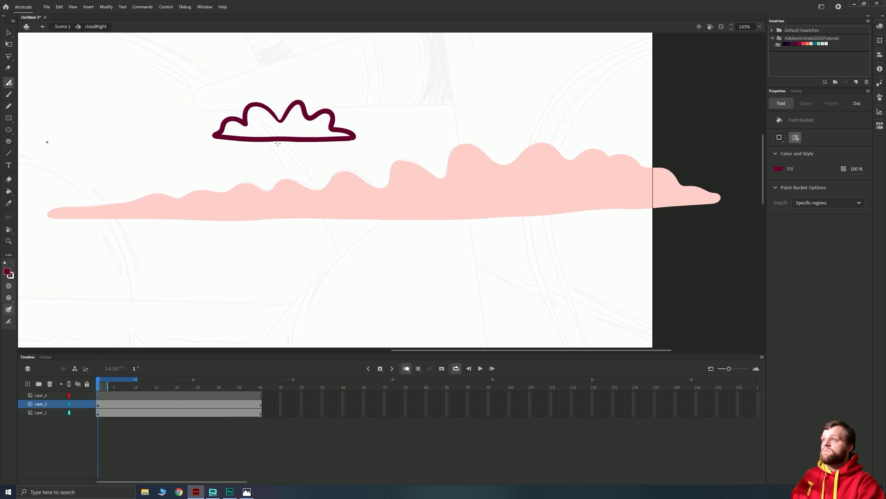
pyautogui.click(283, 133)
# Paint a pale pink cloud over the small maroon cloud on frame 1 of the top layer, outlining and filling it.
pyautogui.press('b')
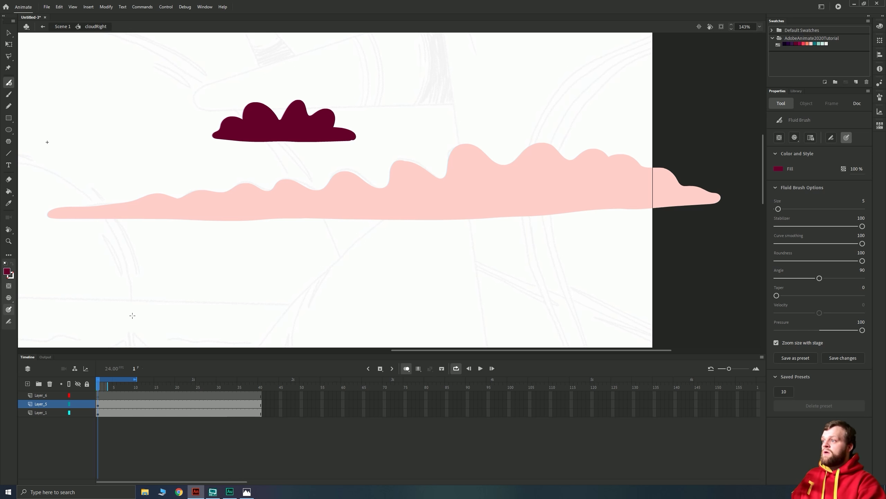
pyautogui.click(98, 397)
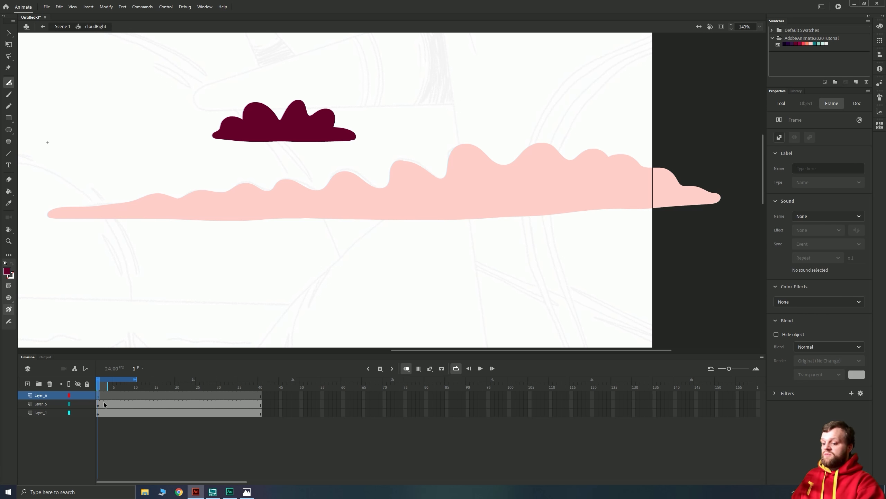
pyautogui.click(812, 44)
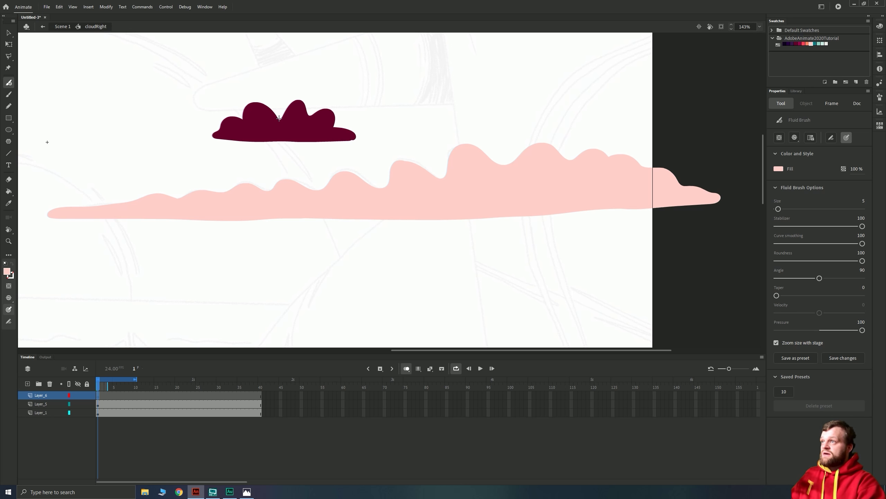
pyautogui.moveTo(279, 118)
pyautogui.mouseDown()
pyautogui.moveTo(258, 101)
pyautogui.moveTo(220, 129)
pyautogui.moveTo(243, 141)
pyautogui.moveTo(319, 138)
pyautogui.mouseUp()
pyautogui.moveTo(354, 133)
pyautogui.mouseDown()
pyautogui.moveTo(333, 129)
pyautogui.moveTo(335, 111)
pyautogui.moveTo(308, 118)
pyautogui.moveTo(308, 104)
pyautogui.moveTo(278, 117)
pyautogui.mouseUp()
pyautogui.press('k')
pyautogui.click(258, 133)
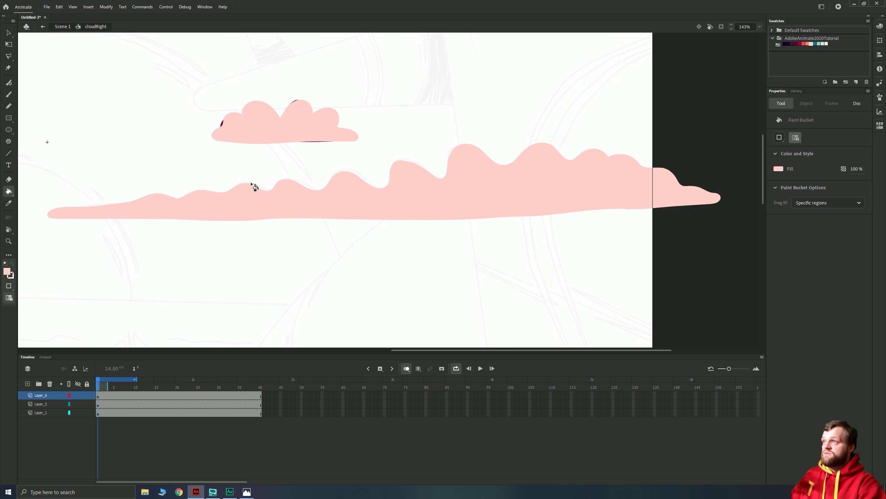
# Insert a blank keyframe at frame 3 of the top layer and switch to the Fluid Brush.
pyautogui.press('.')
pyautogui.press('.')
pyautogui.press('F7')
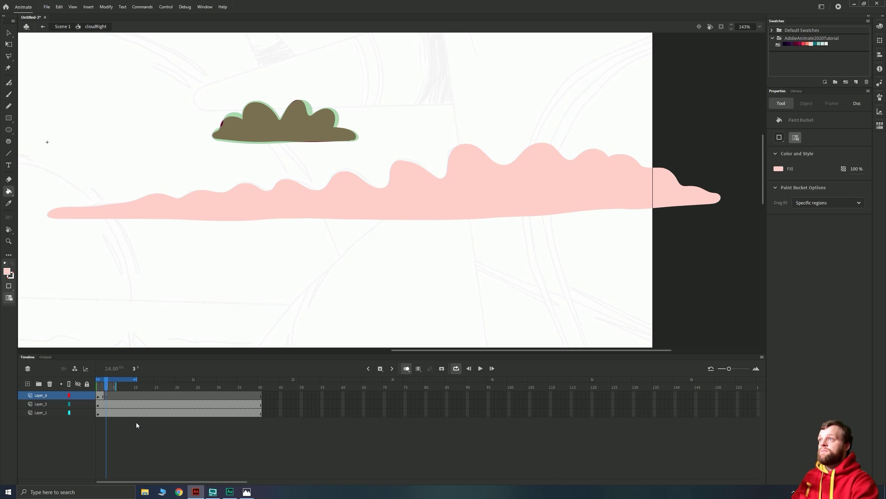
pyautogui.press('b')
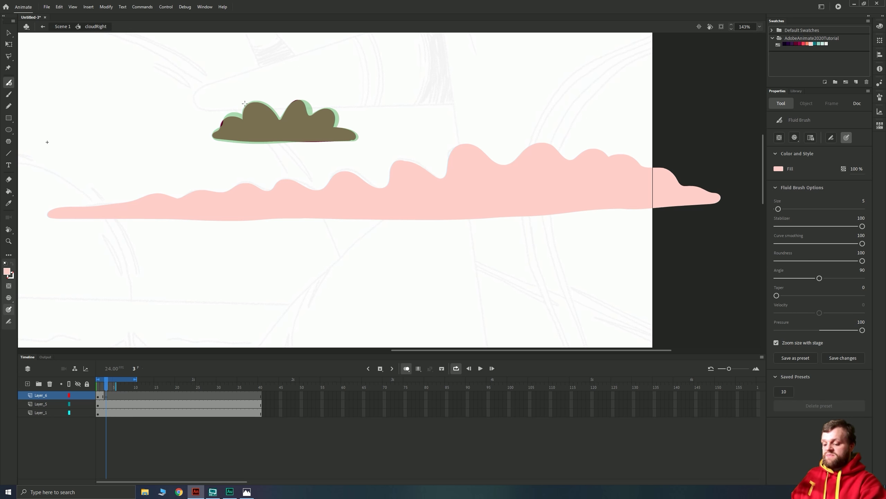
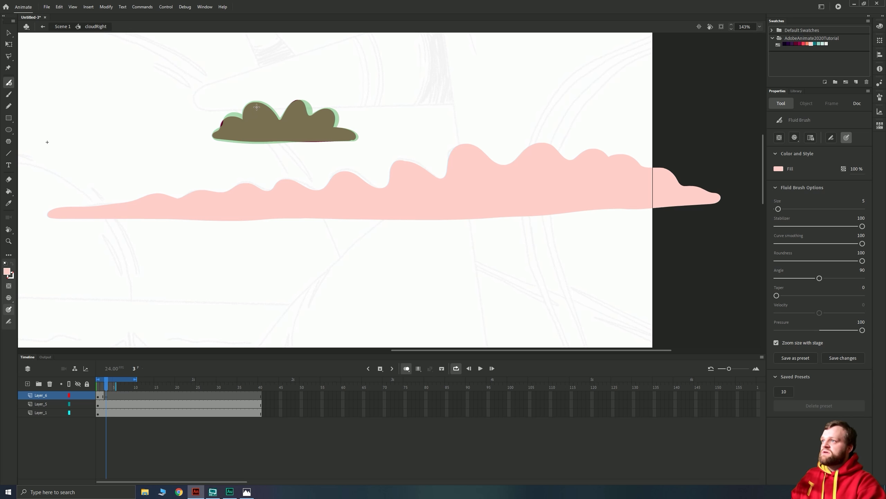
# Outline a pink oval puff on the small cloud's left half at frame 3 with the Fluid Brush and fill it.
pyautogui.moveTo(250, 86)
pyautogui.mouseDown()
pyautogui.moveTo(254, 103)
pyautogui.moveTo(221, 118)
pyautogui.mouseUp()
pyautogui.hotkey('ctrl', 'z')
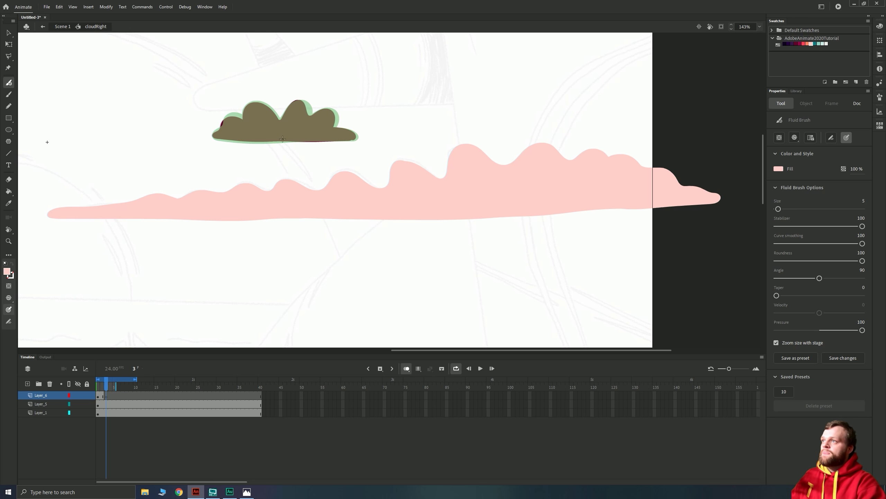
pyautogui.moveTo(282, 138)
pyautogui.mouseDown()
pyautogui.moveTo(266, 114)
pyautogui.moveTo(240, 104)
pyautogui.moveTo(250, 129)
pyautogui.moveTo(281, 136)
pyautogui.mouseUp()
pyautogui.press('k')
pyautogui.click(262, 131)
pyautogui.press('b')
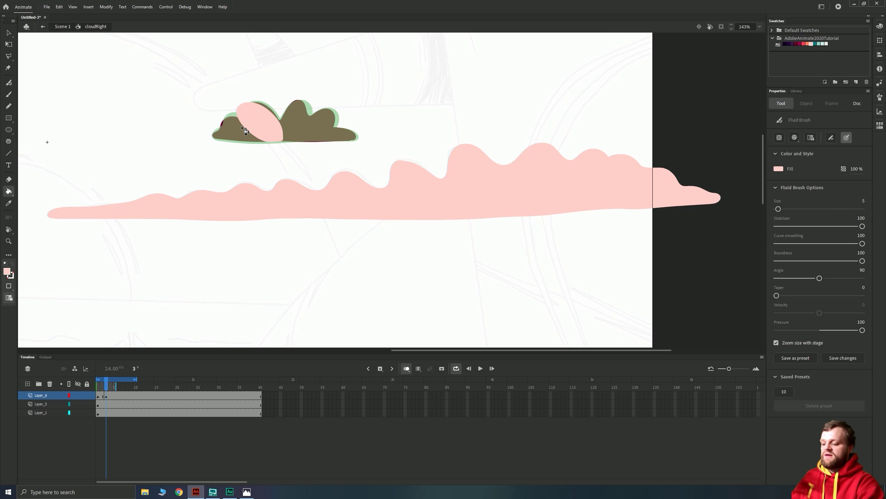
# Insert a blank keyframe at frame 5 and paint a filled pink puff shifted slightly left of the frame 3 one.
pyautogui.press('.')
pyautogui.press('.')
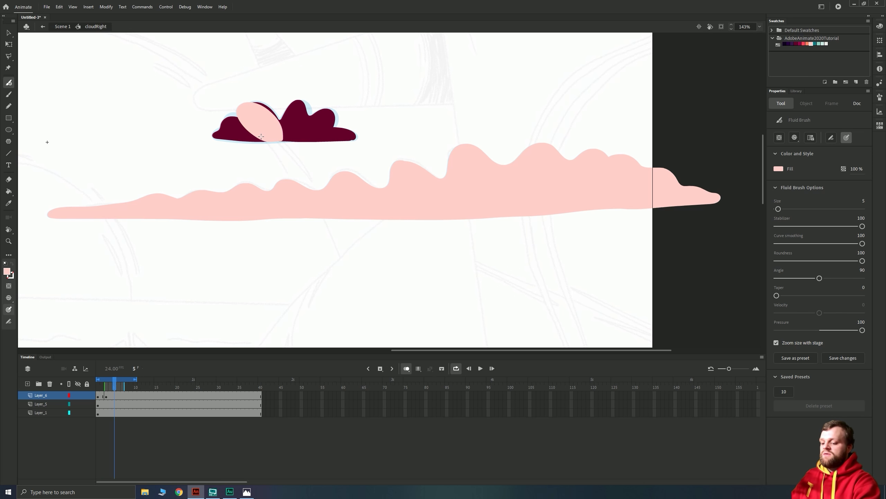
pyautogui.press('F7')
pyautogui.moveTo(270, 138)
pyautogui.mouseDown()
pyautogui.moveTo(256, 113)
pyautogui.moveTo(236, 111)
pyautogui.moveTo(229, 119)
pyautogui.moveTo(261, 139)
pyautogui.mouseUp()
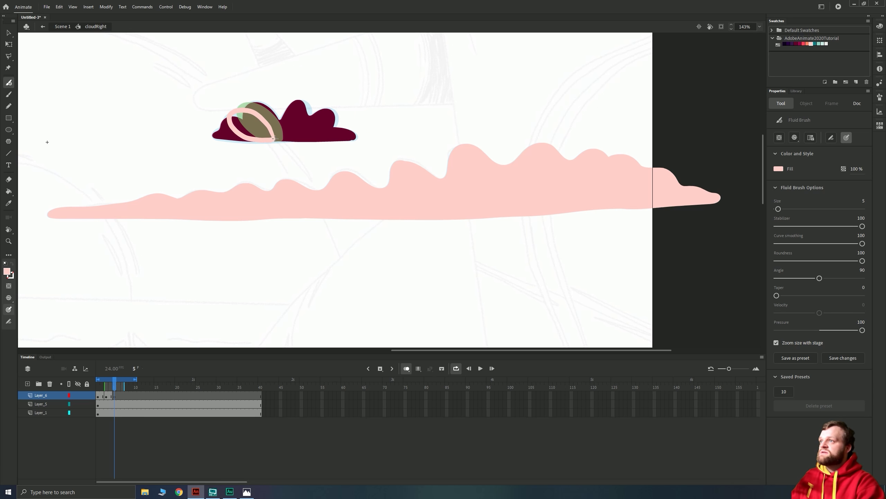
pyautogui.press('k')
pyautogui.click(260, 134)
# Insert a blank keyframe at frame 7 and paint a smaller filled pink puff shifted further left.
pyautogui.press('.')
pyautogui.press('.')
pyautogui.press('F7')
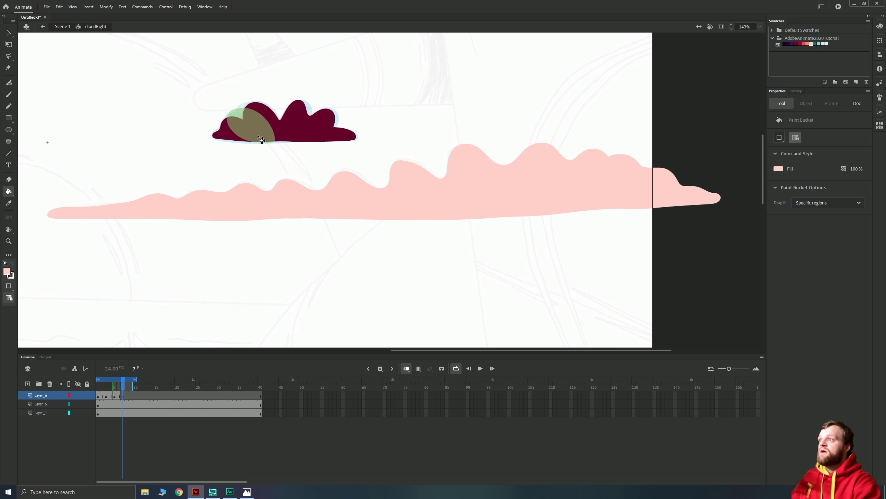
pyautogui.press('b')
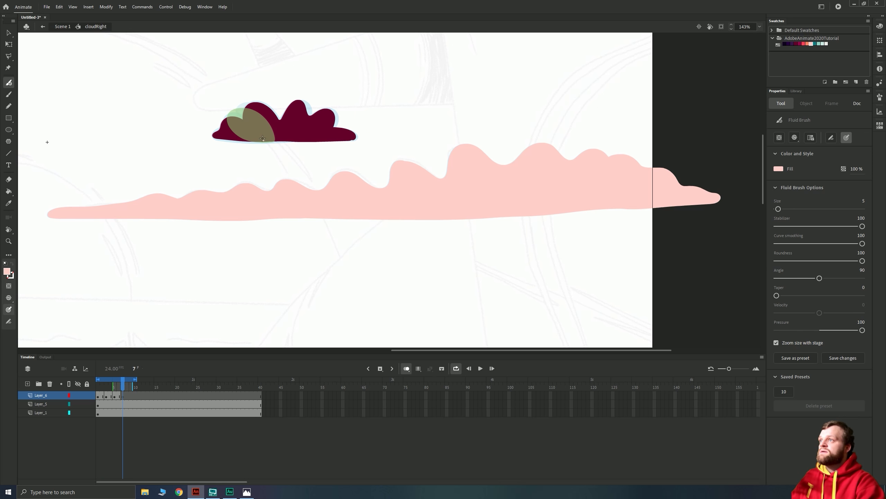
pyautogui.moveTo(262, 138)
pyautogui.mouseDown()
pyautogui.moveTo(247, 120)
pyautogui.moveTo(225, 117)
pyautogui.moveTo(224, 129)
pyautogui.moveTo(263, 140)
pyautogui.mouseUp()
pyautogui.press('k')
pyautogui.click(247, 137)
# Insert a blank keyframe at frame 9, paint an even smaller filled pink puff near the cloud's left end, and play the animation.
pyautogui.press('.')
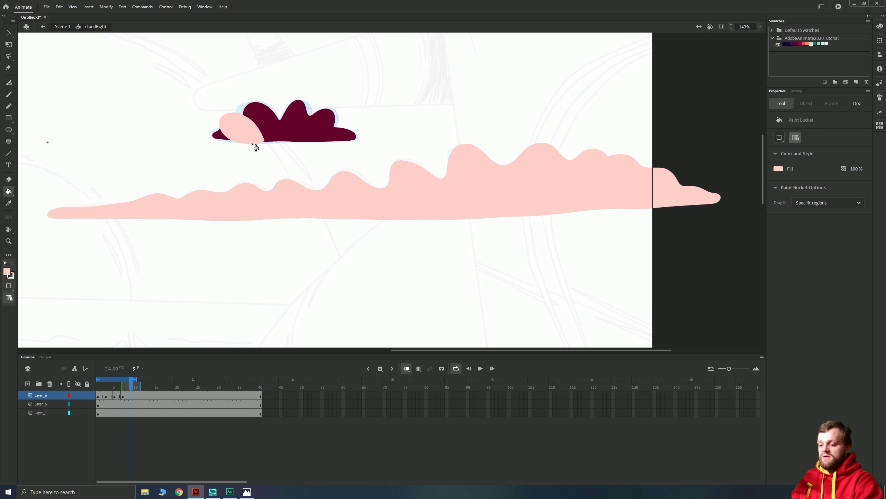
pyautogui.press('.')
pyautogui.press('b')
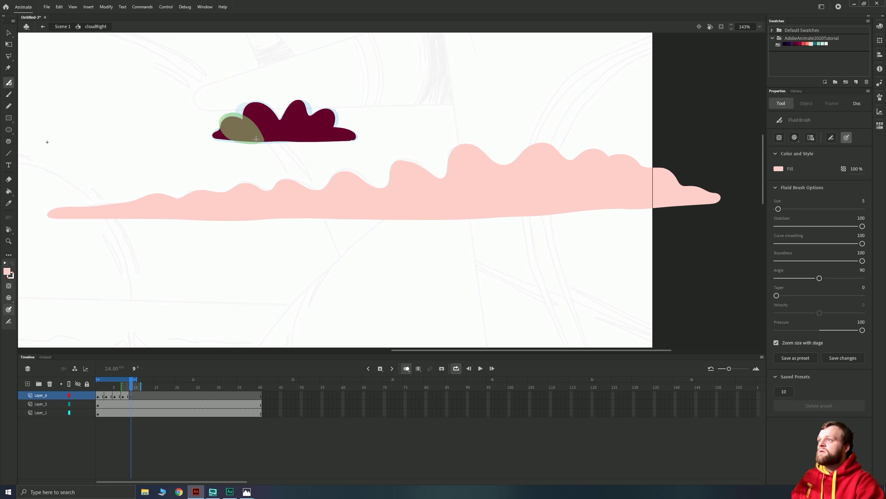
pyautogui.moveTo(247, 124)
pyautogui.mouseDown()
pyautogui.moveTo(227, 118)
pyautogui.moveTo(222, 131)
pyautogui.moveTo(243, 139)
pyautogui.mouseUp()
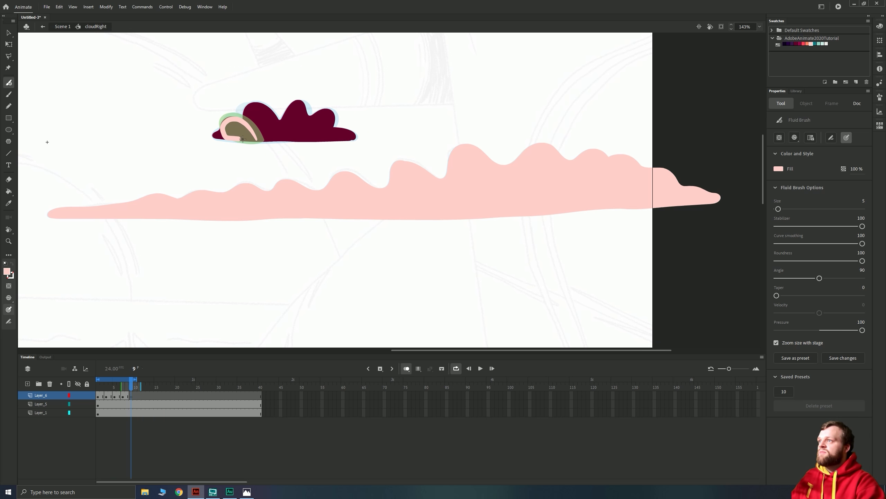
pyautogui.press('k')
pyautogui.click(249, 136)
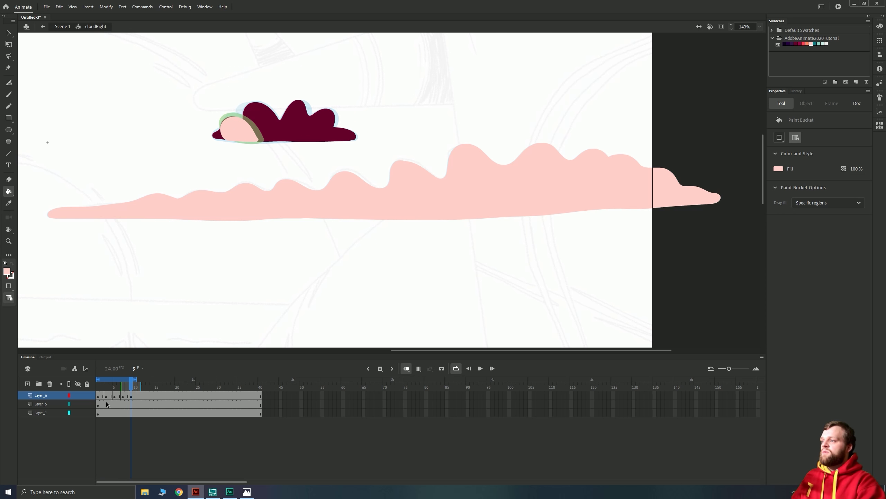
pyautogui.press('Return')
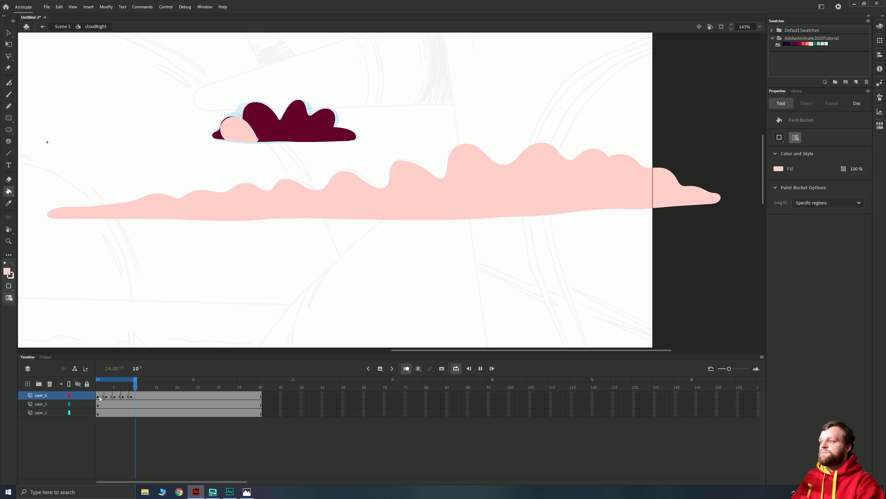
# Add a filled pink secondary bump to the left of the main puff on frame 3.
pyautogui.click(99, 397)
pyautogui.press('.')
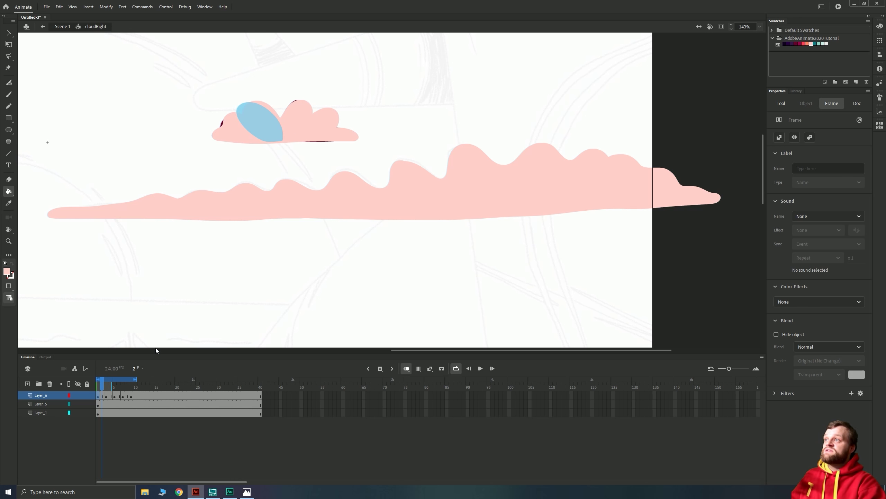
pyautogui.press('.')
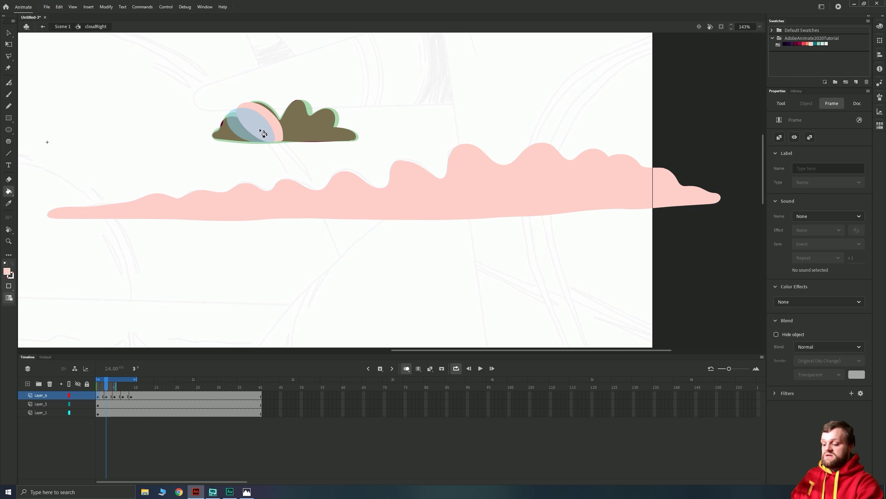
pyautogui.press('b')
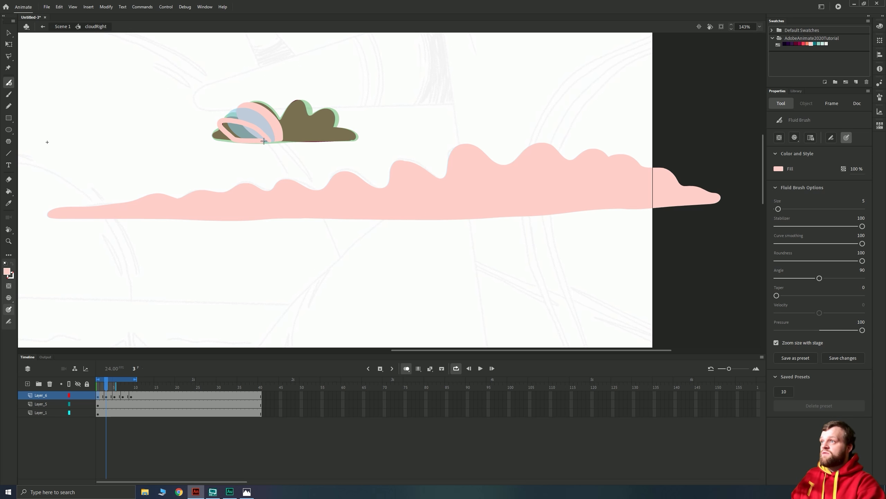
pyautogui.press('k')
# Add a filled pink bump along the left side of the puff on frame 5.
pyautogui.press('.')
pyautogui.press('.')
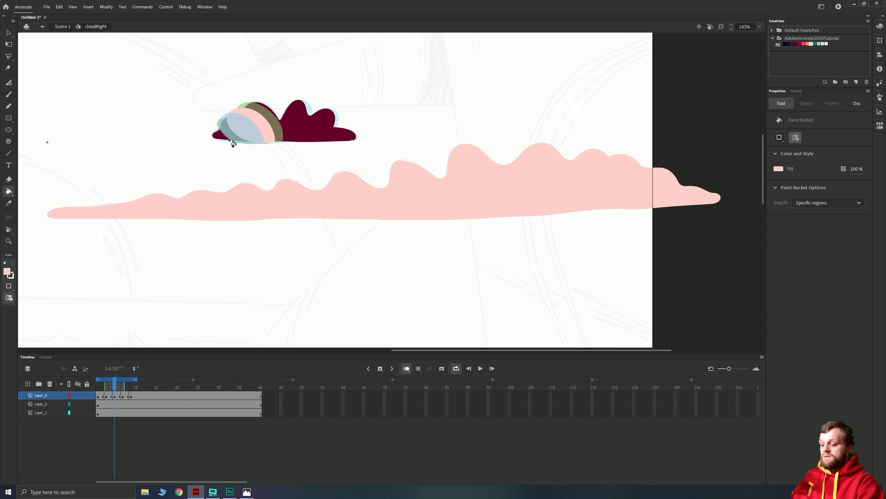
pyautogui.press('b')
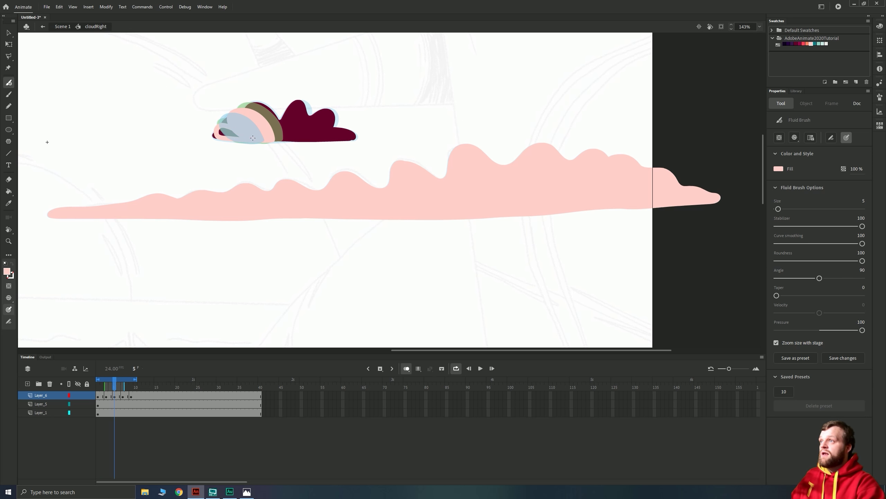
pyautogui.press('k')
# Add small filled pink bumps at the puff's left end on frames 7 and 9, then play the loop.
pyautogui.press('.')
pyautogui.press('.')
pyautogui.press('b')
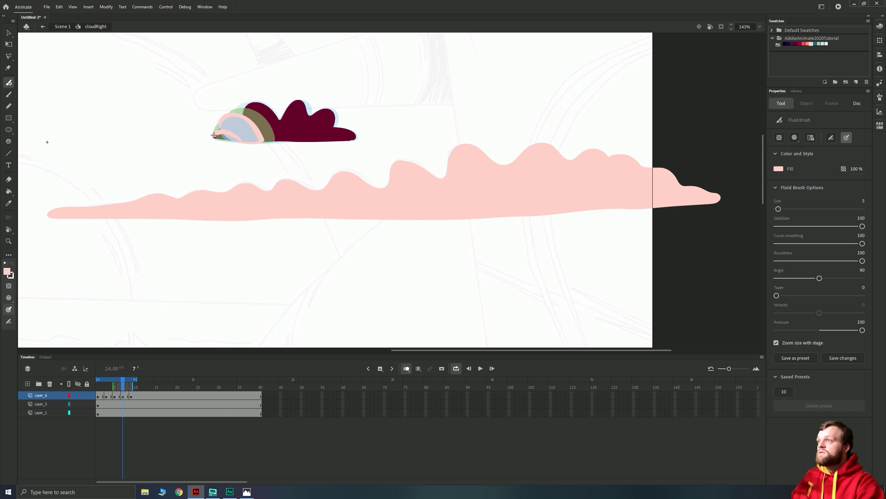
pyautogui.press('.')
pyautogui.press('.')
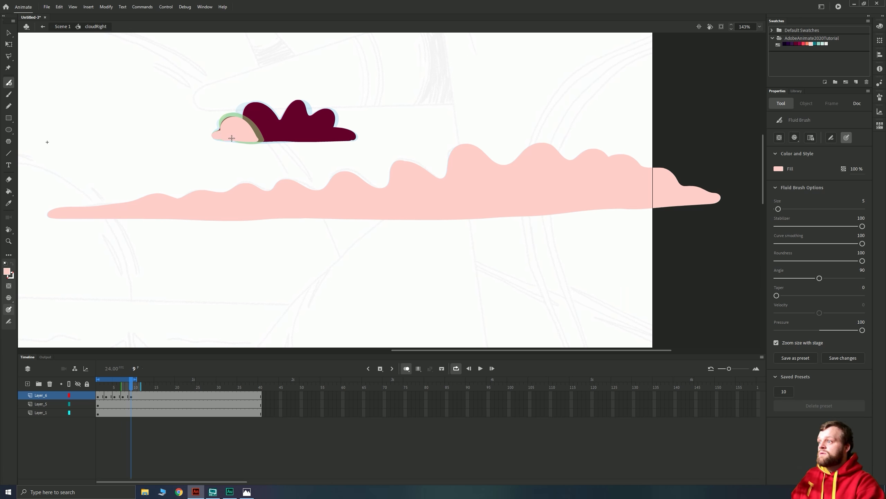
pyautogui.press('Return')
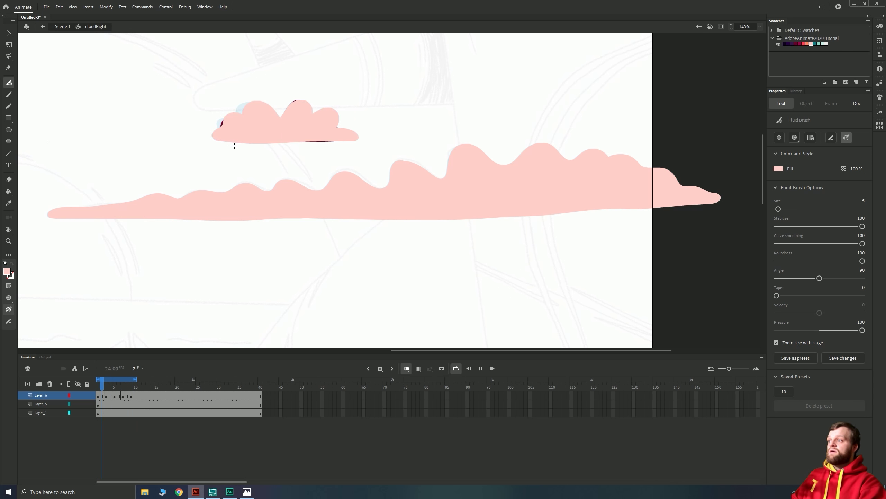
pyautogui.press('Return')
# Extend the pink shape over the cloud's far-left tip on frames 3 and 5, then play the loop.
pyautogui.click(98, 397)
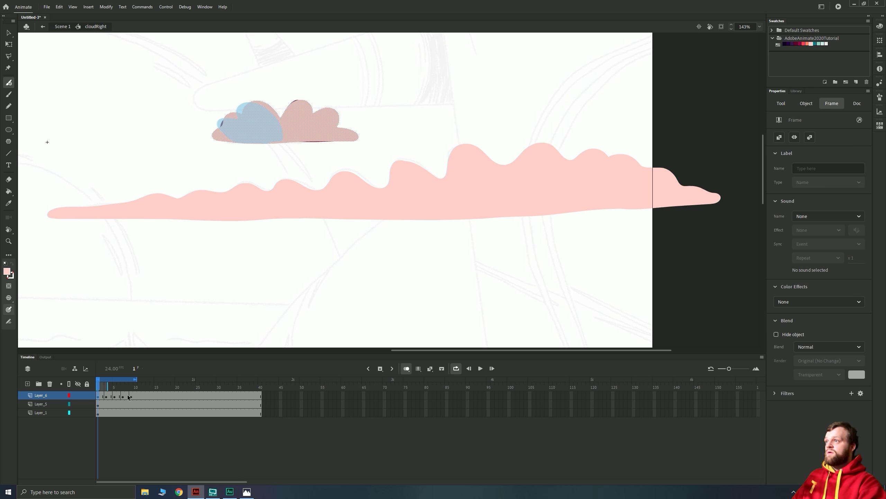
pyautogui.press('.')
pyautogui.press('.')
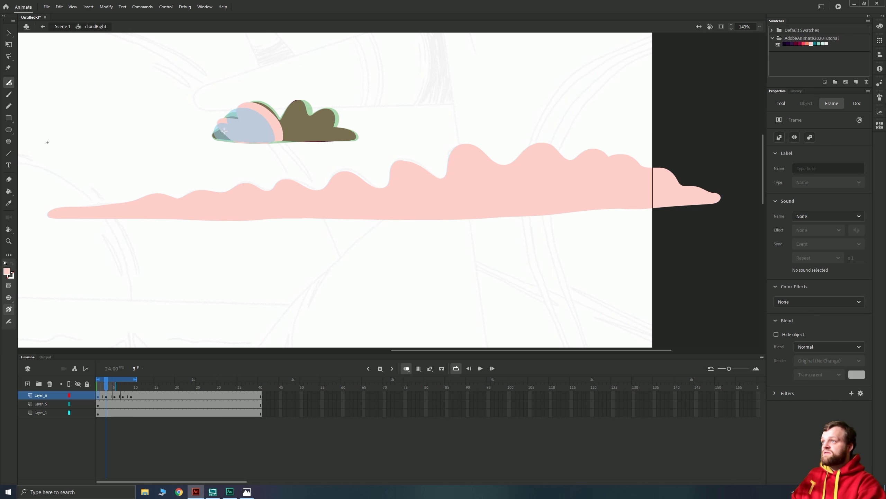
pyautogui.moveTo(214, 135)
pyautogui.mouseDown()
pyautogui.moveTo(229, 137)
pyautogui.moveTo(222, 135)
pyautogui.mouseUp()
pyautogui.press('.')
pyautogui.press('.')
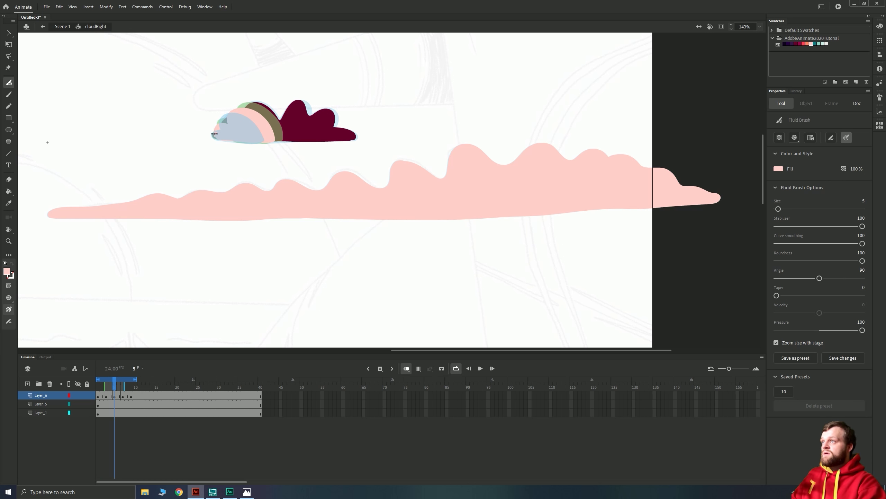
pyautogui.press('Return')
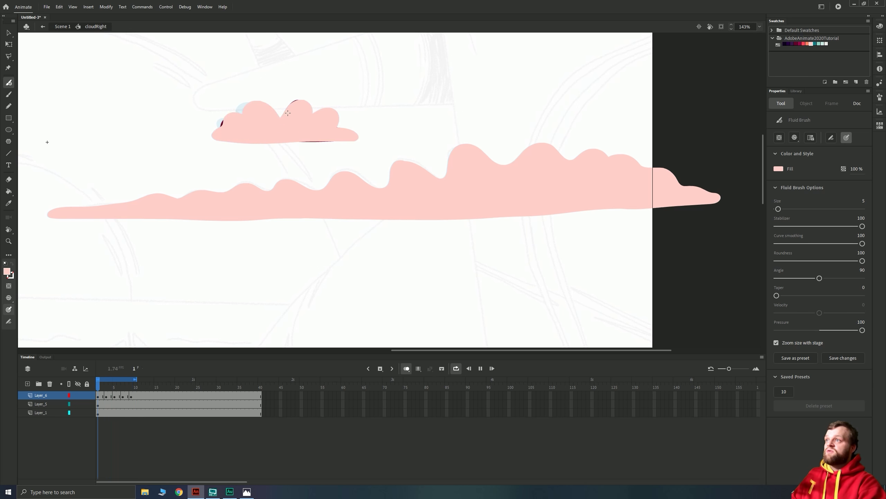
# Paint and fill a pink puff leaning right over the cloud's middle lobe on frame 3.
pyautogui.click(98, 396)
pyautogui.press('.')
pyautogui.press('.')
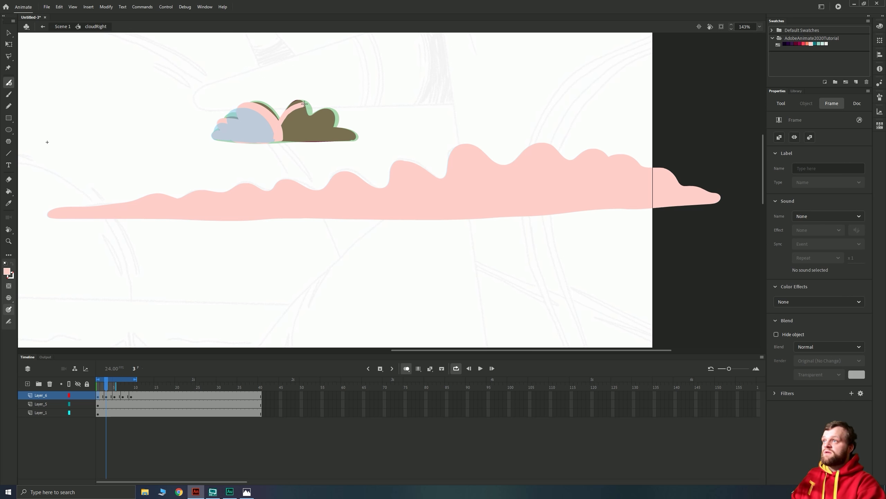
pyautogui.press('k')
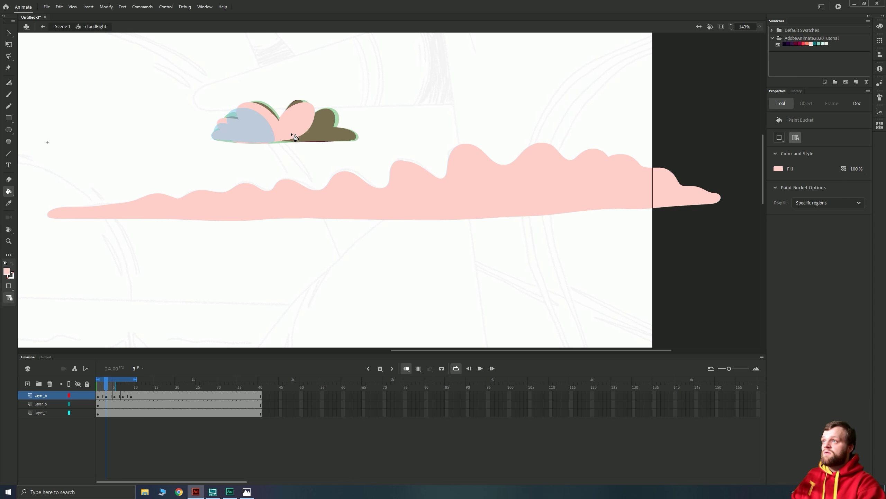
# Paint and fill the right-leaning pink puff on frame 5, shifted further right than on frame 3.
pyautogui.press('.')
pyautogui.press('.')
pyautogui.press('b')
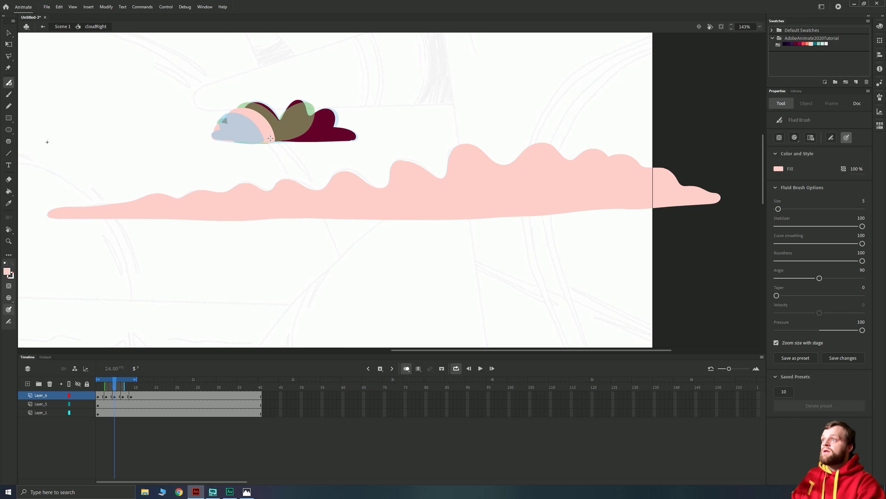
pyautogui.moveTo(278, 128)
pyautogui.mouseDown()
pyautogui.moveTo(305, 106)
pyautogui.moveTo(322, 114)
pyautogui.moveTo(302, 137)
pyautogui.moveTo(276, 140)
pyautogui.moveTo(298, 131)
pyautogui.mouseUp()
pyautogui.press('k')
pyautogui.click(299, 131)
# Paint and fill a narrower right-leaning pink puff on frame 7, separated from the left puff.
pyautogui.press('.')
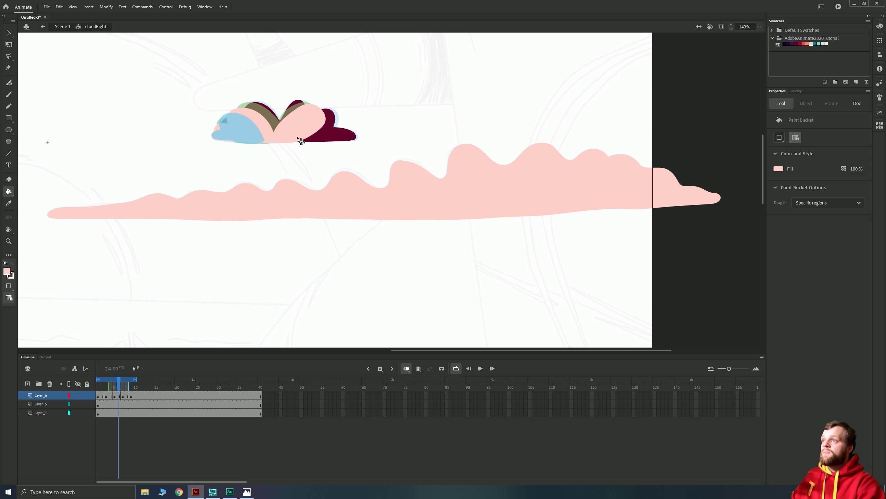
pyautogui.press('.')
pyautogui.press('b')
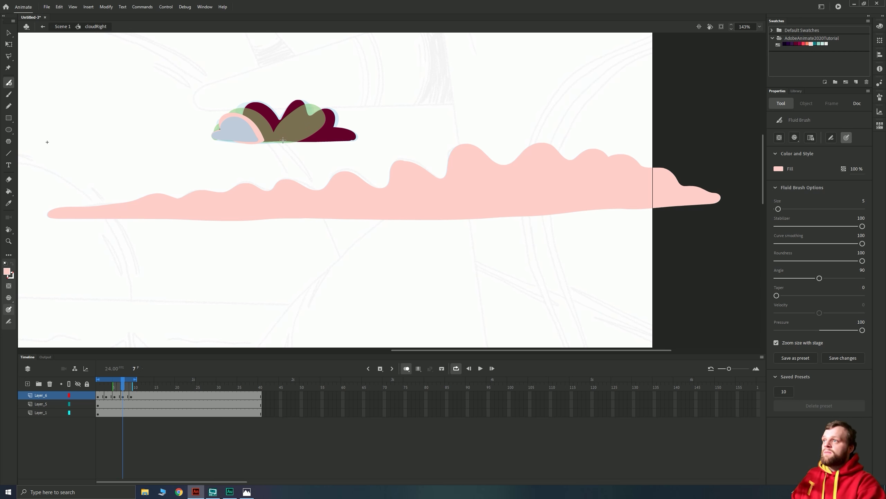
pyautogui.moveTo(282, 140)
pyautogui.mouseDown()
pyautogui.moveTo(327, 111)
pyautogui.moveTo(324, 133)
pyautogui.moveTo(284, 141)
pyautogui.mouseUp()
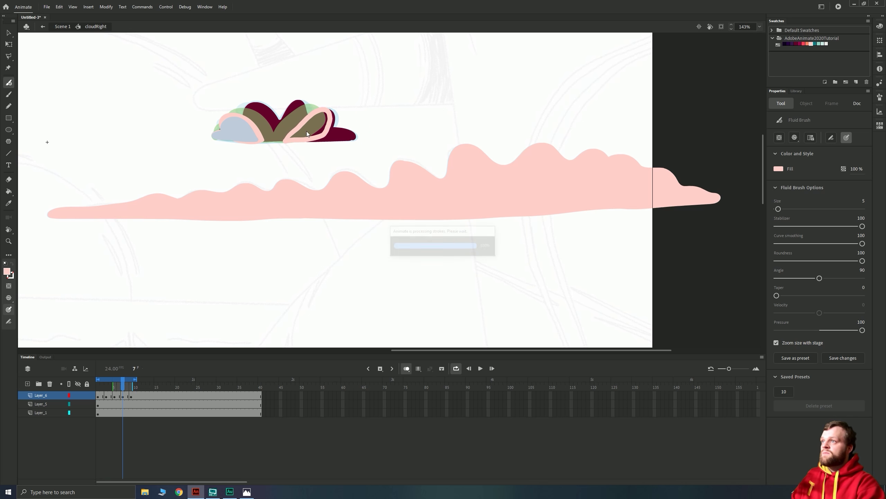
pyautogui.press('k')
pyautogui.click(312, 126)
# Paint and fill a smaller right-leaning pink puff on frame 9, then play the loop.
pyautogui.press('.')
pyautogui.press('.')
pyautogui.press('b')
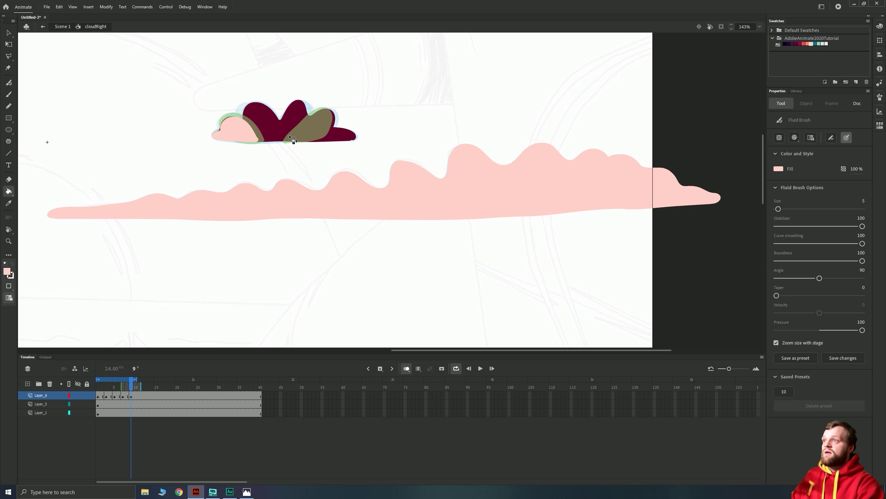
pyautogui.moveTo(286, 141)
pyautogui.mouseDown()
pyautogui.moveTo(315, 116)
pyautogui.moveTo(334, 117)
pyautogui.moveTo(323, 135)
pyautogui.moveTo(286, 140)
pyautogui.mouseUp()
pyautogui.press('k')
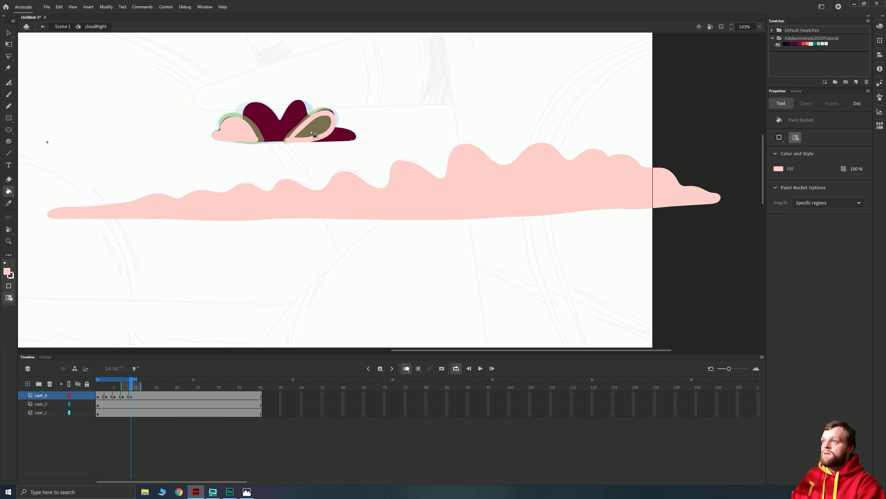
pyautogui.click(321, 125)
pyautogui.press('b')
pyautogui.press('Return')
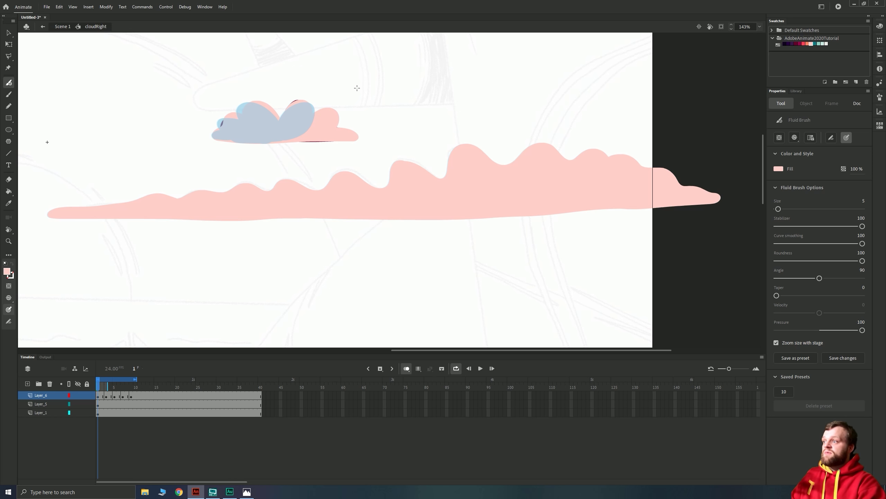
# Add a filled pink lobe to the right of the middle puff on frame 3.
pyautogui.press('.')
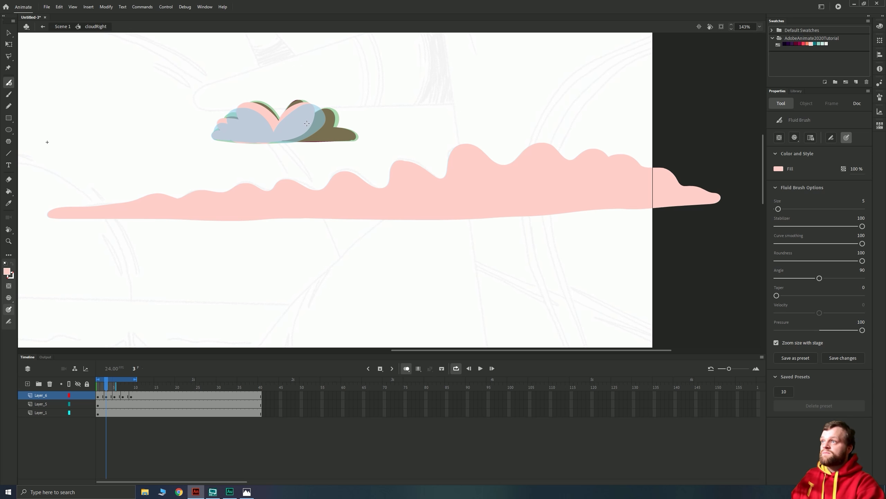
pyautogui.moveTo(307, 124)
pyautogui.mouseDown()
pyautogui.moveTo(333, 113)
pyautogui.moveTo(337, 131)
pyautogui.moveTo(280, 138)
pyautogui.moveTo(322, 137)
pyautogui.moveTo(330, 122)
pyautogui.moveTo(288, 136)
pyautogui.mouseUp()
pyautogui.press('k')
pyautogui.click(313, 130)
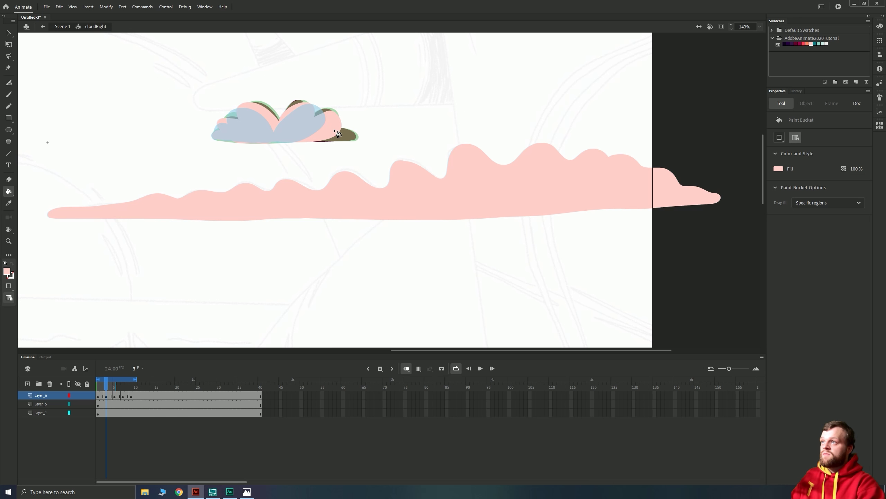
# Paint and fill a pink lobe on the right side of the right puff on frame 5.
pyautogui.press('.')
pyautogui.press('.')
pyautogui.press('b')
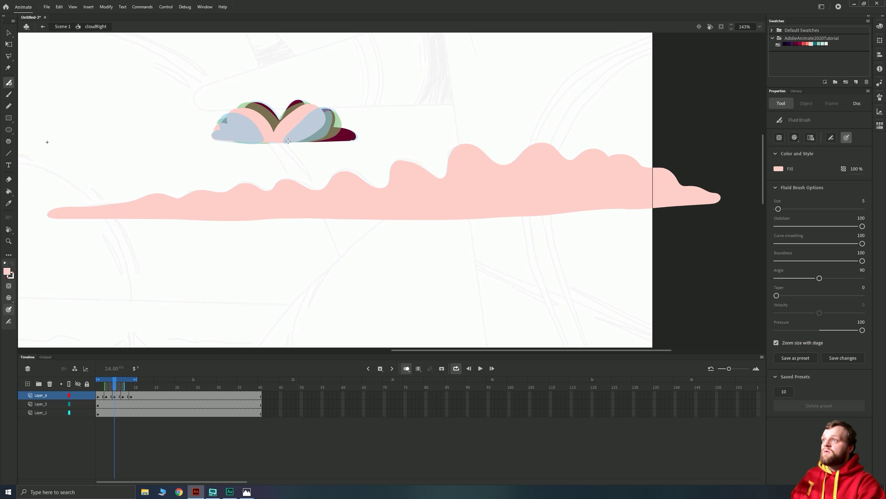
pyautogui.moveTo(322, 124)
pyautogui.mouseDown()
pyautogui.moveTo(347, 131)
pyautogui.moveTo(336, 138)
pyautogui.moveTo(282, 141)
pyautogui.mouseUp()
pyautogui.press('k')
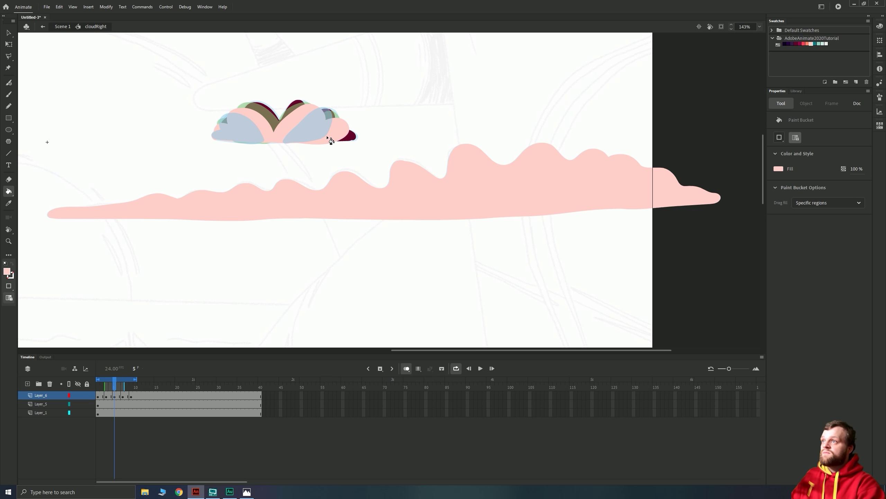
# Paint and fill pink lobes to the right of the right puff on frames 7 and 9, then play the loop.
pyautogui.press('b')
pyautogui.press('.')
pyautogui.press('.')
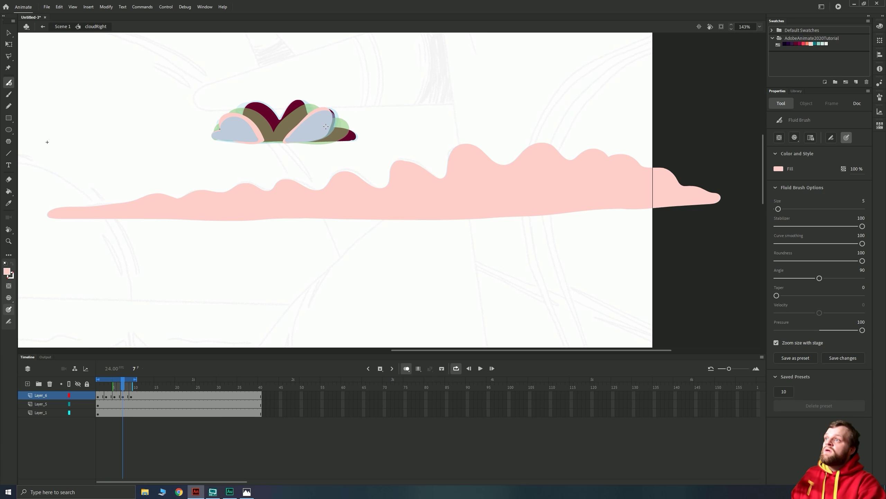
pyautogui.moveTo(326, 126)
pyautogui.mouseDown()
pyautogui.moveTo(353, 136)
pyautogui.moveTo(303, 138)
pyautogui.moveTo(348, 134)
pyautogui.moveTo(341, 130)
pyautogui.moveTo(315, 133)
pyautogui.moveTo(356, 139)
pyautogui.moveTo(331, 129)
pyautogui.moveTo(304, 140)
pyautogui.moveTo(339, 140)
pyautogui.mouseUp()
pyautogui.press('.')
pyautogui.press('.')
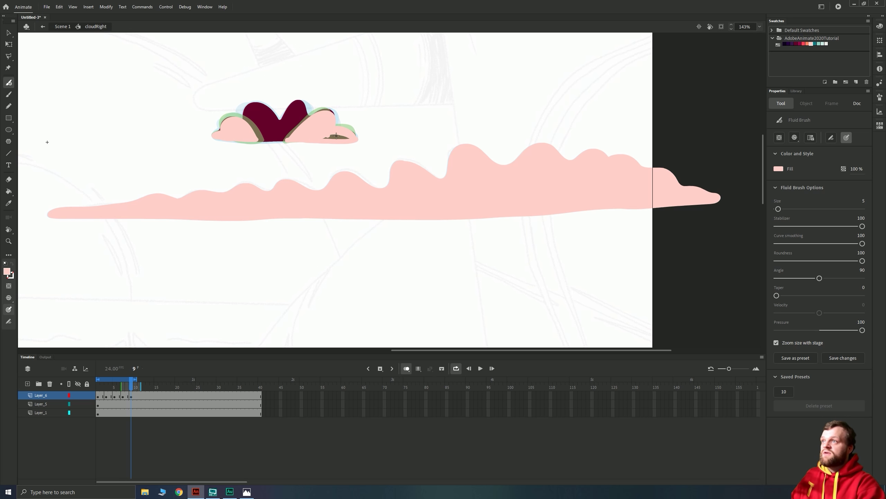
pyautogui.press('Return')
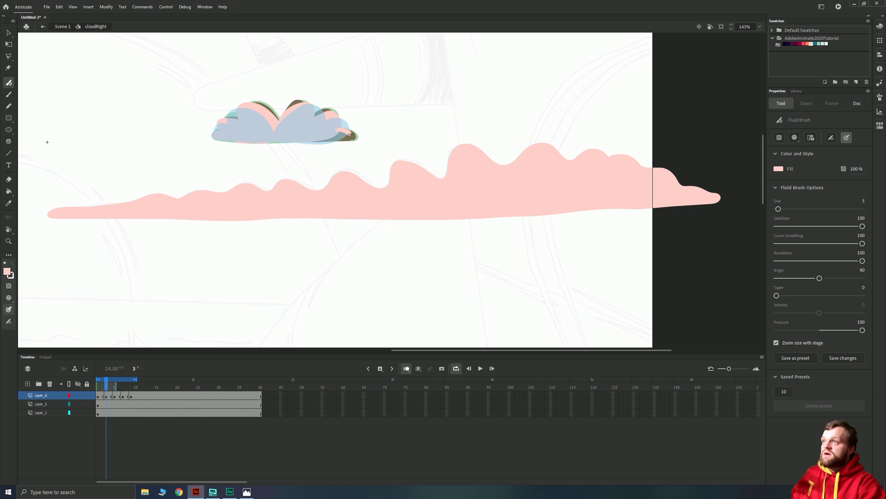
# Extend the small cloud's right tip with pink on frames 3 and 5, then play the loop.
pyautogui.moveTo(337, 138)
pyautogui.mouseDown()
pyautogui.moveTo(313, 139)
pyautogui.moveTo(339, 132)
pyautogui.mouseUp()
pyautogui.press('.')
pyautogui.press('.')
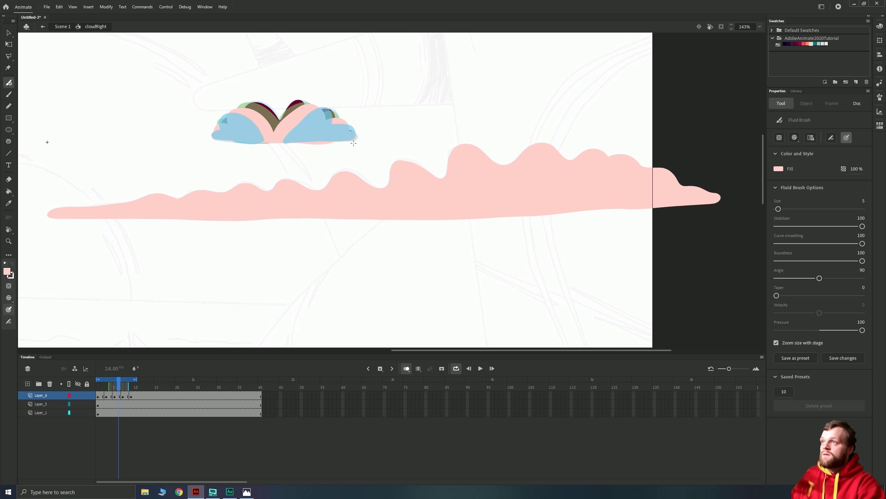
pyautogui.press('Return')
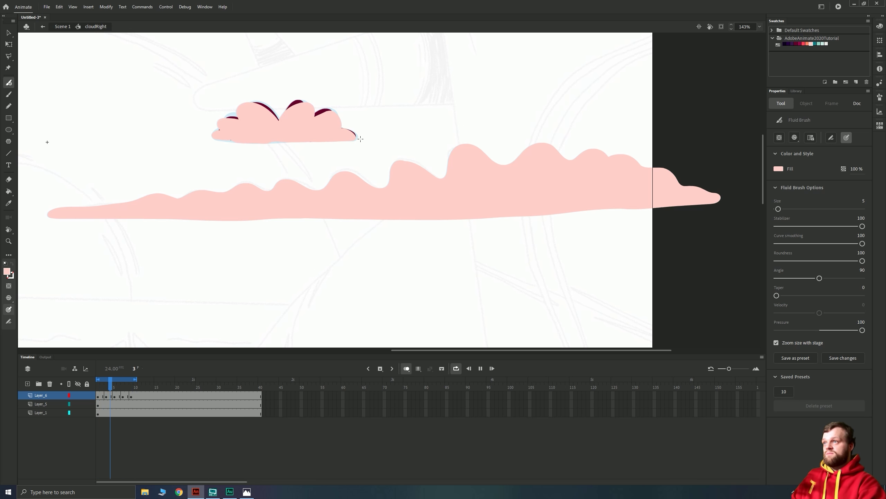
# Paint pink puffs into the gap in the middle of the small cloud on frame 5.
pyautogui.press('Return')
pyautogui.click(98, 396)
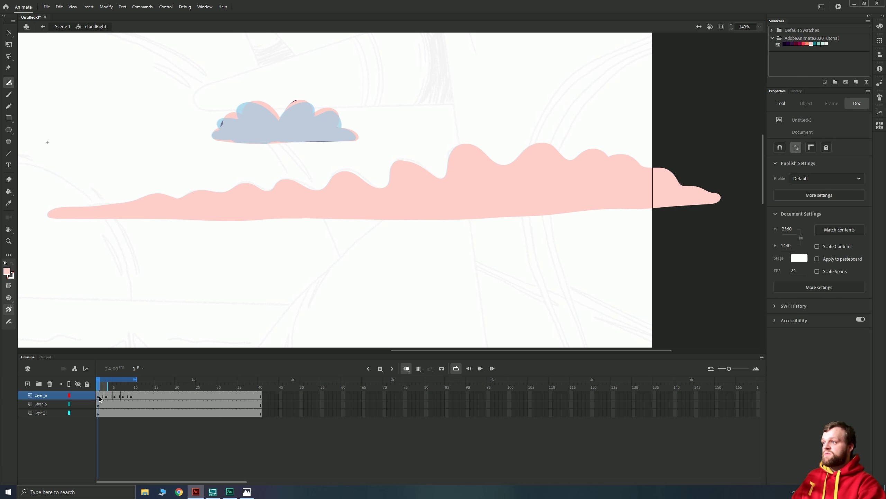
pyautogui.press('.')
pyautogui.press('.')
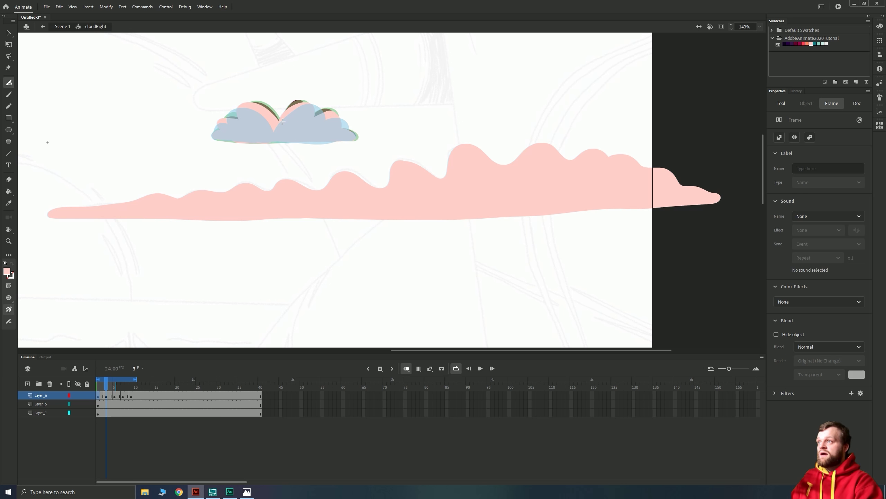
pyautogui.press('.')
pyautogui.press('.')
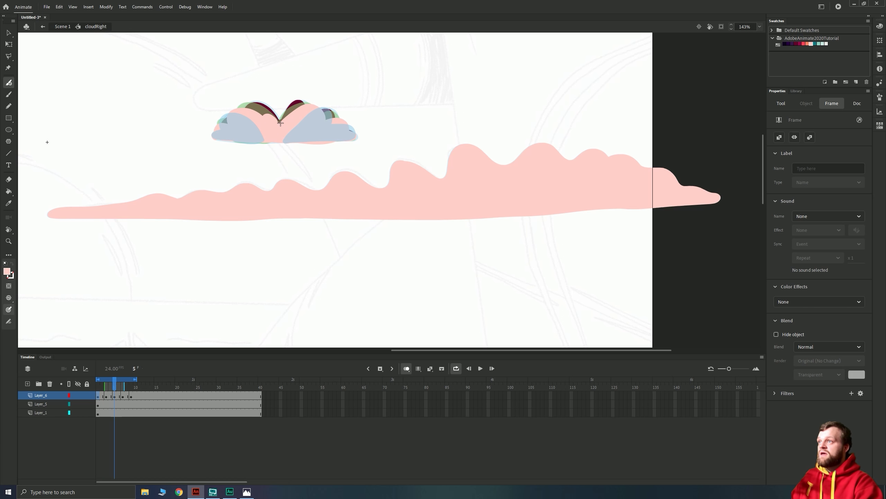
# Paint and fill two joined pink puffs in the gap between the left and right puffs on frame 7.
pyautogui.press('.')
pyautogui.press('.')
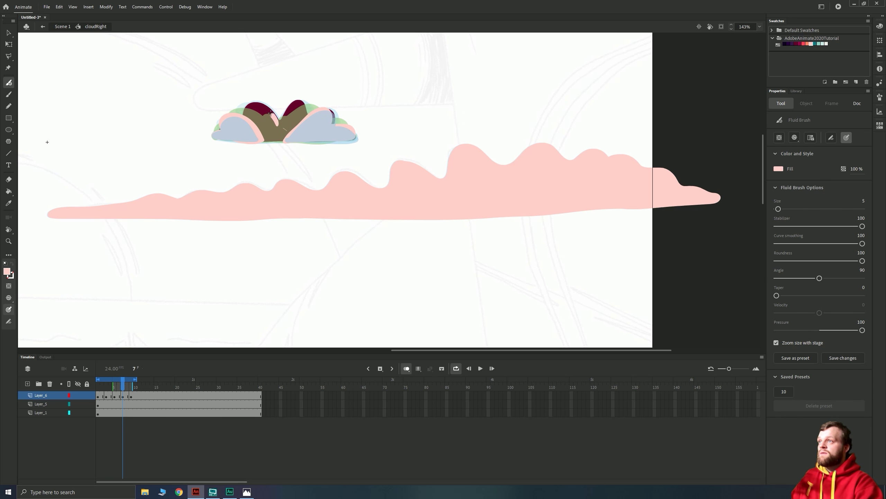
pyautogui.moveTo(250, 115)
pyautogui.mouseDown()
pyautogui.moveTo(264, 141)
pyautogui.moveTo(285, 141)
pyautogui.moveTo(302, 123)
pyautogui.mouseUp()
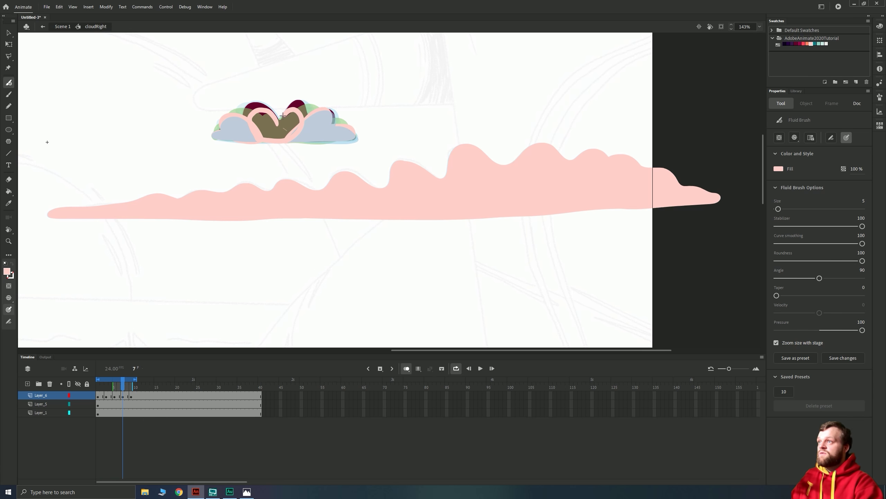
pyautogui.press('k')
# Paint and fill taller joined pink puffs in the small cloud's middle gap on frame 9, then play the loop.
pyautogui.press('.')
pyautogui.press('.')
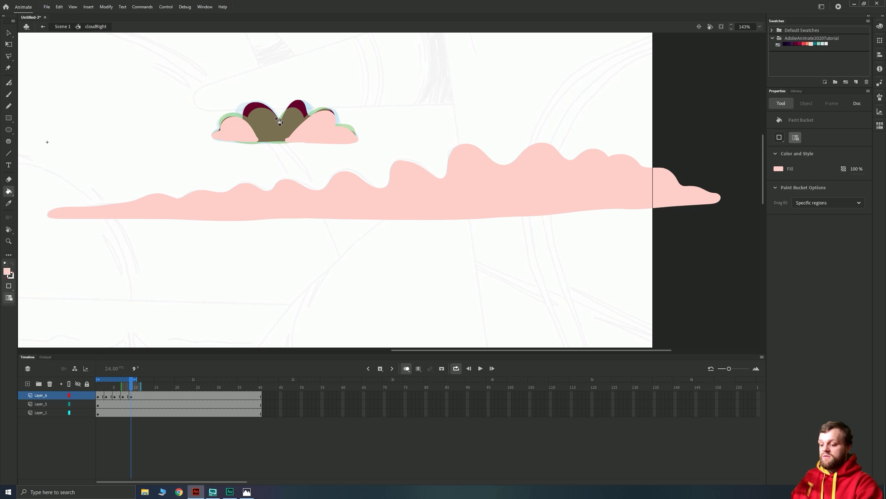
pyautogui.press('b')
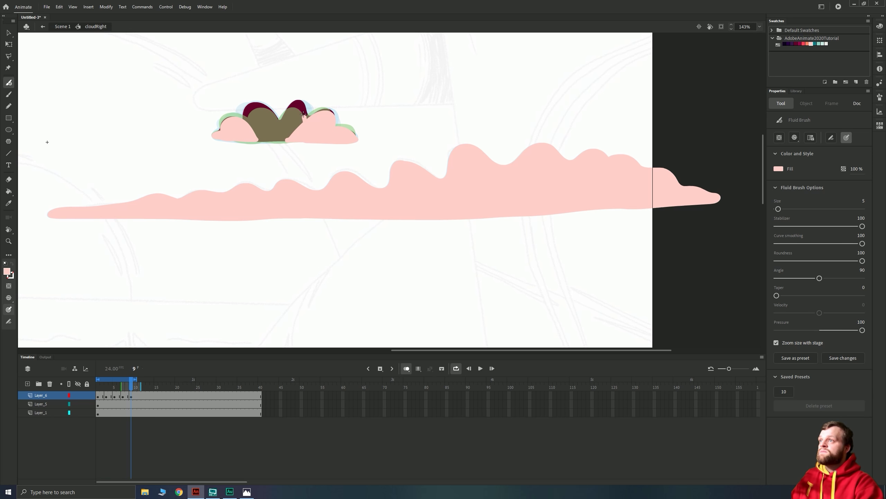
pyautogui.moveTo(300, 104)
pyautogui.mouseDown()
pyautogui.moveTo(278, 121)
pyautogui.moveTo(255, 107)
pyautogui.moveTo(245, 123)
pyautogui.moveTo(254, 137)
pyautogui.moveTo(286, 140)
pyautogui.mouseUp()
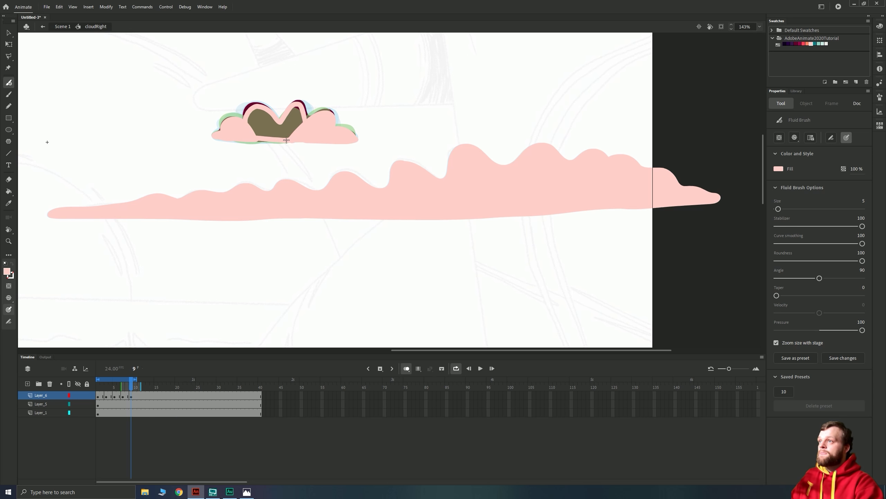
pyautogui.press('Return')
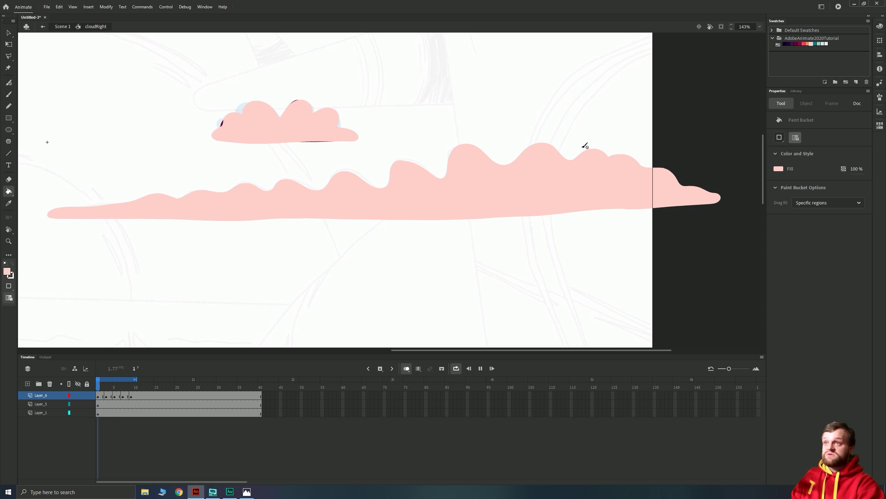
# Sketch a temporary pink arrow above the dip between the large cloud's two tallest puffs on frame 11, then delete it.
pyautogui.press('v')
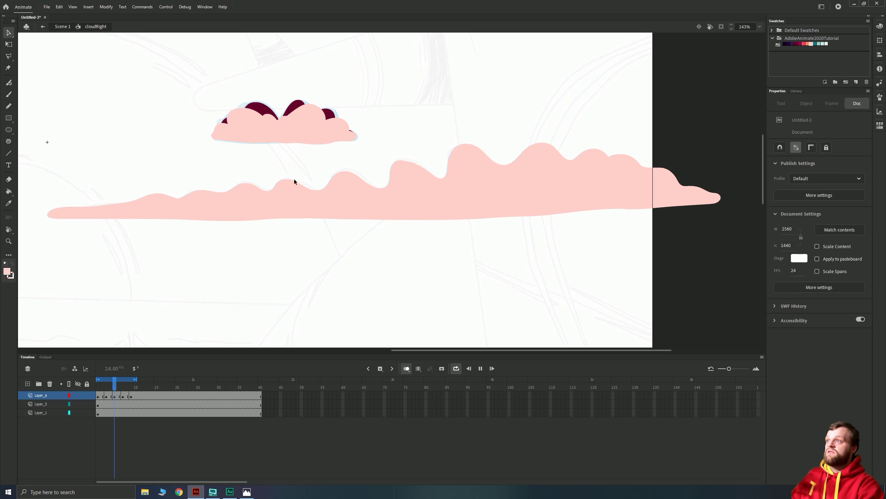
pyautogui.click(139, 396)
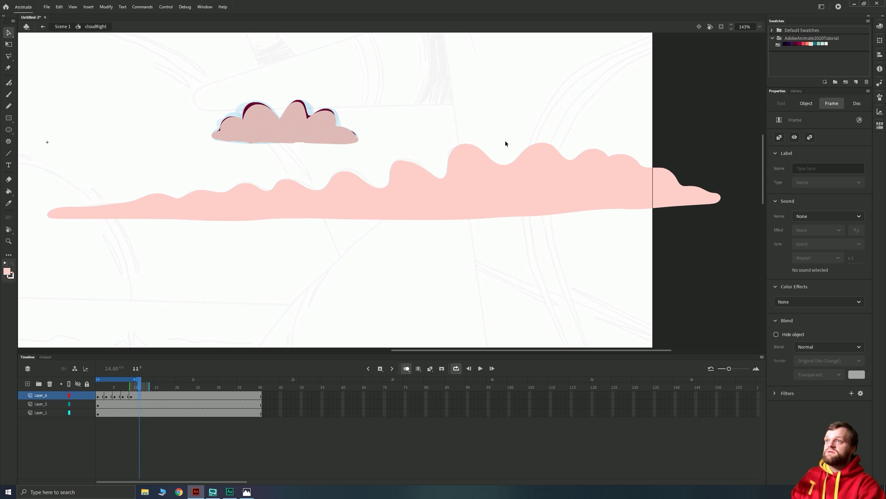
pyautogui.press('b')
pyautogui.moveTo(502, 151)
pyautogui.mouseDown()
pyautogui.moveTo(502, 124)
pyautogui.moveTo(489, 143)
pyautogui.mouseUp()
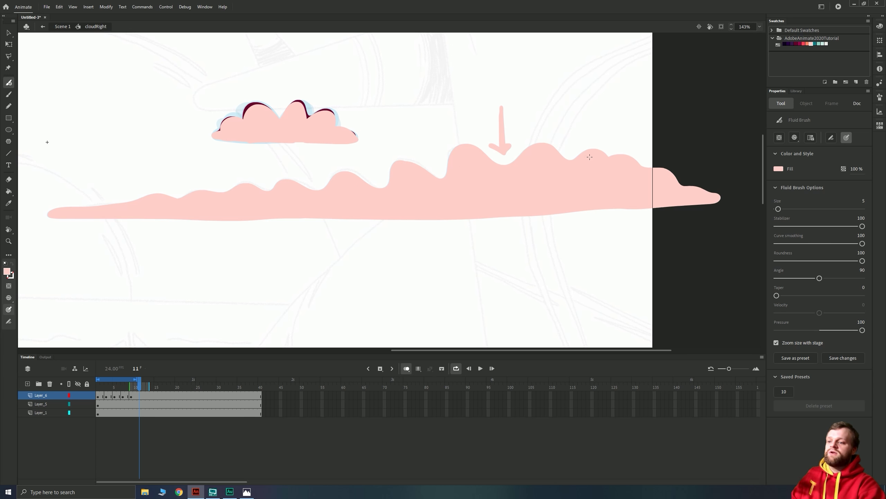
pyautogui.press('v')
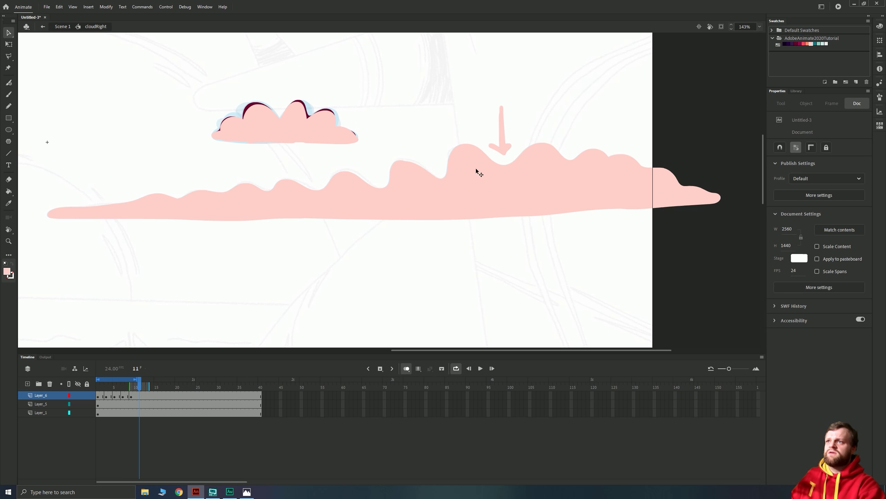
pyautogui.click(504, 150)
pyautogui.press('Delete')
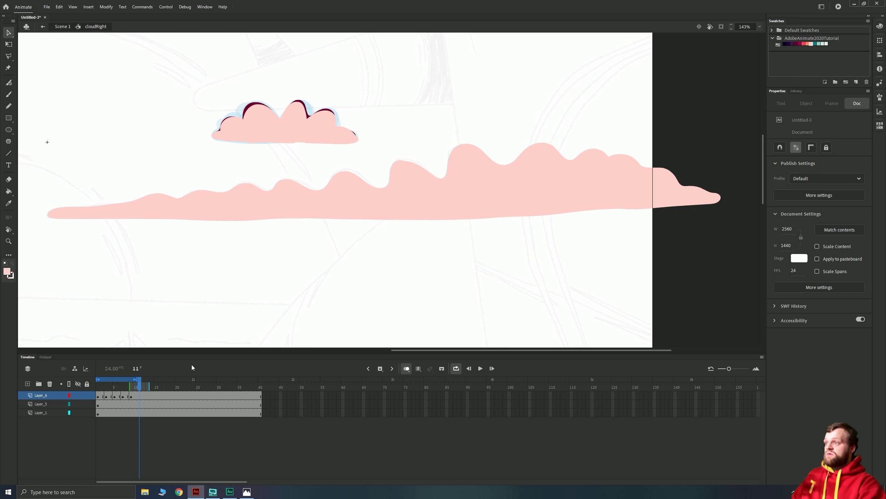
# Play the loop, then add a new layer above Layer_1, display Layer_1 as outlines and lock it.
pyautogui.press('Return')
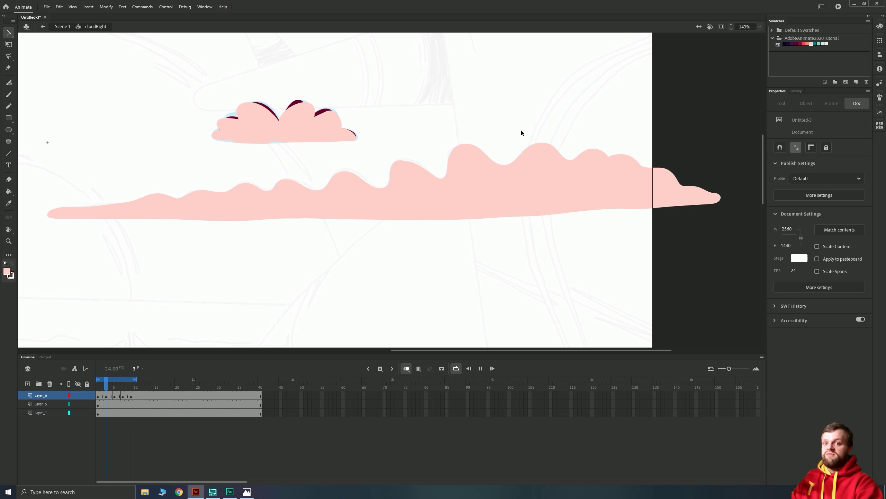
pyautogui.press('Return')
pyautogui.click(41, 413)
pyautogui.click(28, 383)
pyautogui.click(115, 412)
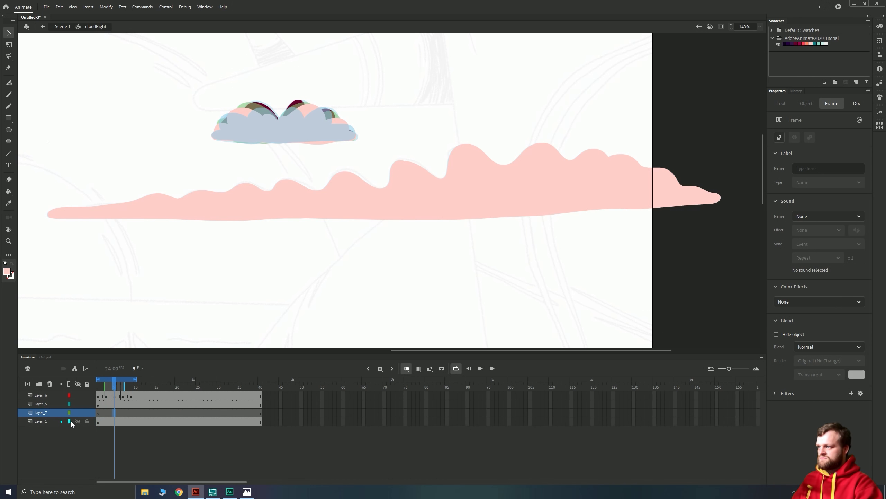
pyautogui.click(69, 421)
pyautogui.click(87, 421)
# Paint and fill a pink two-puff blob over the large cloud's tallest left puff and dip on frame 1 of the new layer.
pyautogui.click(98, 413)
pyautogui.scroll(1, 325, 174)
pyautogui.press('b')
pyautogui.moveTo(509, 188)
pyautogui.mouseDown()
pyautogui.moveTo(487, 180)
pyautogui.moveTo(502, 189)
pyautogui.mouseUp()
pyautogui.click(489, 206)
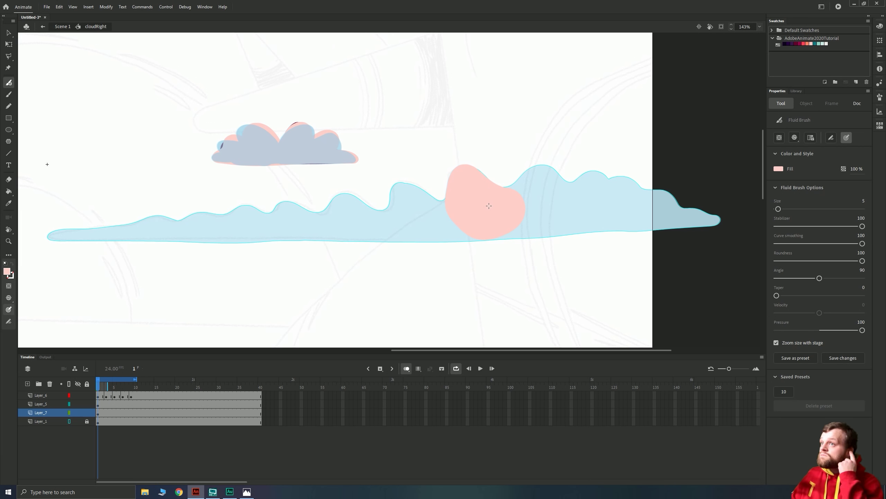
# Insert blank keyframes on frames 3 and 5 and paint a filled pink blob on each, shifted progressively left.
pyautogui.press('.')
pyautogui.press('.')
pyautogui.press('F7')
pyautogui.moveTo(514, 224)
pyautogui.mouseDown()
pyautogui.moveTo(451, 231)
pyautogui.moveTo(480, 238)
pyautogui.mouseUp()
pyautogui.click(478, 208)
pyautogui.press('.')
pyautogui.press('.')
pyautogui.press('F7')
pyautogui.click(466, 208)
# Continue with blank keyframes every second frame up to frame 11, painting filled pink blobs that lean further left.
pyautogui.press('.')
pyautogui.press('.')
pyautogui.press('F7')
pyautogui.moveTo(477, 234)
pyautogui.mouseDown()
pyautogui.moveTo(455, 184)
pyautogui.moveTo(473, 237)
pyautogui.moveTo(398, 196)
pyautogui.moveTo(457, 237)
pyautogui.moveTo(445, 238)
pyautogui.mouseUp()
pyautogui.click(440, 210)
pyautogui.press('k')
pyautogui.click(432, 203)
pyautogui.press('b')
pyautogui.press('.')
# Remove the frames after frame 12 from all layers and play the loop.
pyautogui.moveTo(148, 421); pyautogui.dragTo(277, 395)
pyautogui.rightClick(207, 404)
pyautogui.click(241, 244)
pyautogui.press('Return')
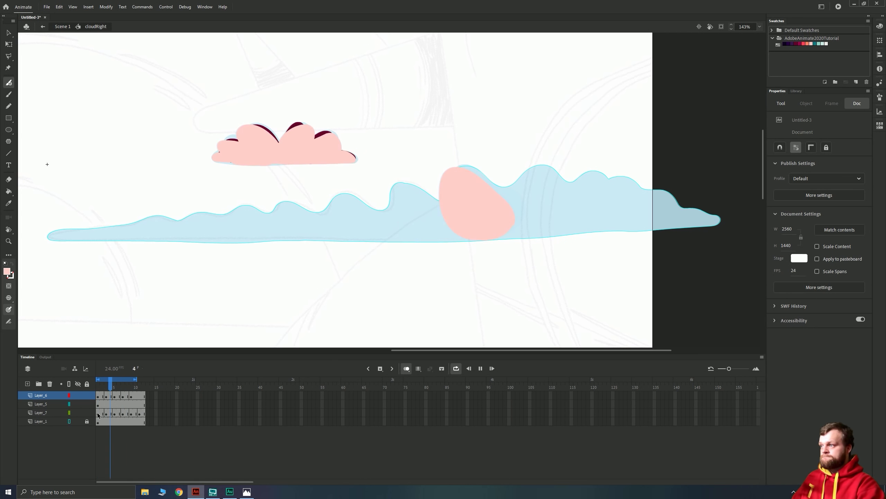
# Paint and fill a small pink lobe on the right side of the large cloud's blob on frame 3.
pyautogui.click(99, 416)
pyautogui.press('.')
pyautogui.press('.')
pyautogui.moveTo(515, 226)
pyautogui.mouseDown()
pyautogui.moveTo(488, 185)
pyautogui.moveTo(498, 179)
pyautogui.moveTo(508, 217)
pyautogui.moveTo(474, 181)
pyautogui.mouseUp()
pyautogui.press('k')
pyautogui.click(507, 200)
# Paint and fill the growing right-hand pink puff every second frame from frame 5 to frame 11, then play the loop.
pyautogui.press('b')
pyautogui.press('.')
pyautogui.press('.')
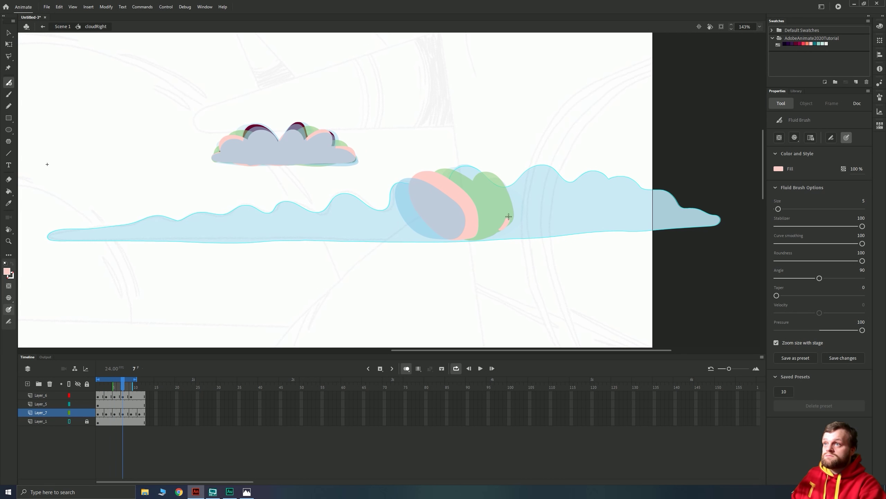
pyautogui.press('.')
pyautogui.press('.')
pyautogui.press('.')
pyautogui.press('.')
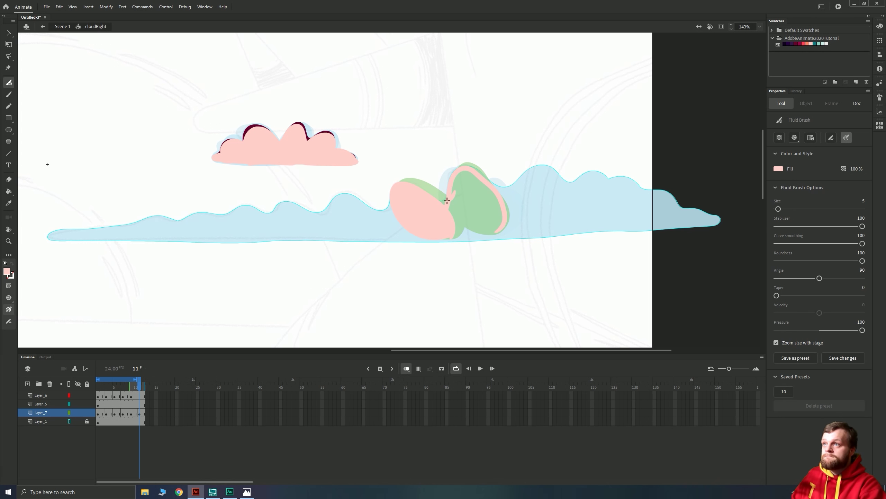
pyautogui.press('k')
pyautogui.press('Return')
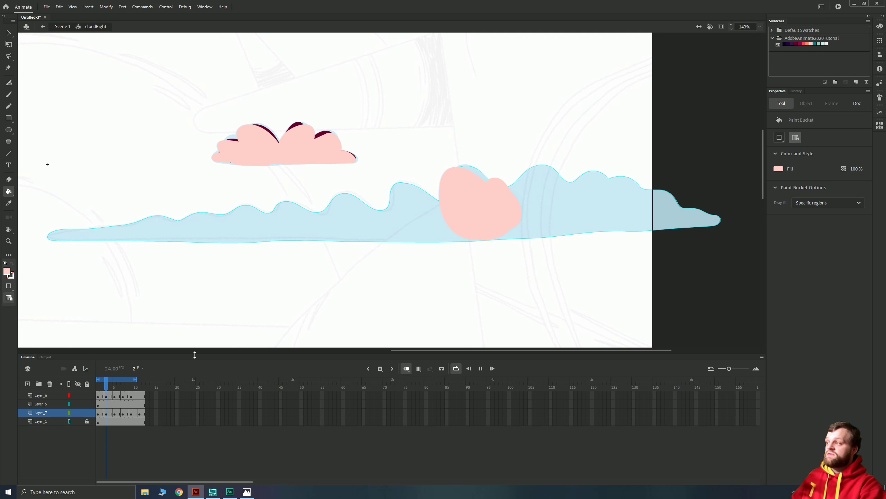
# Select the large cloud's blob on frame 1 and set the onion skin's previous and next ranges to 0 in its advanced settings.
pyautogui.click(99, 414)
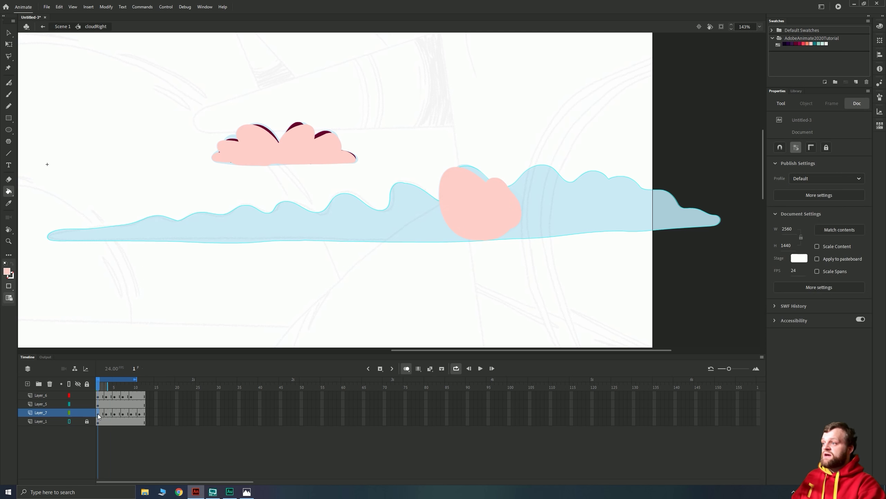
pyautogui.click(464, 194)
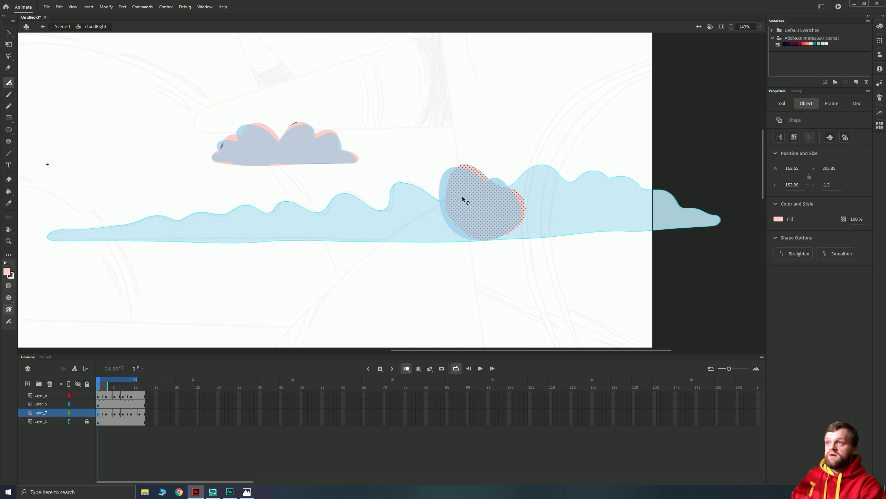
pyautogui.hotkey('ctrl', '=')
pyautogui.moveTo(286, 205); pyautogui.dragTo(494, 214)
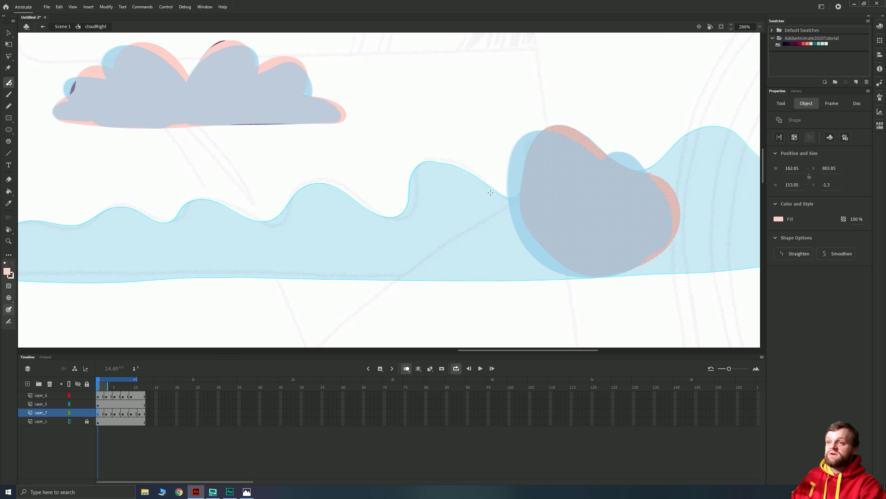
pyautogui.click(406, 369)
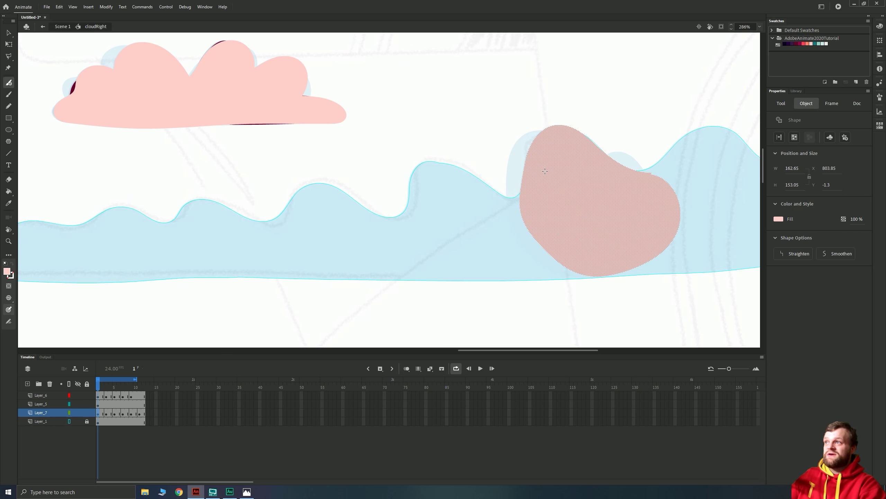
pyautogui.click(407, 369)
pyautogui.click(409, 371)
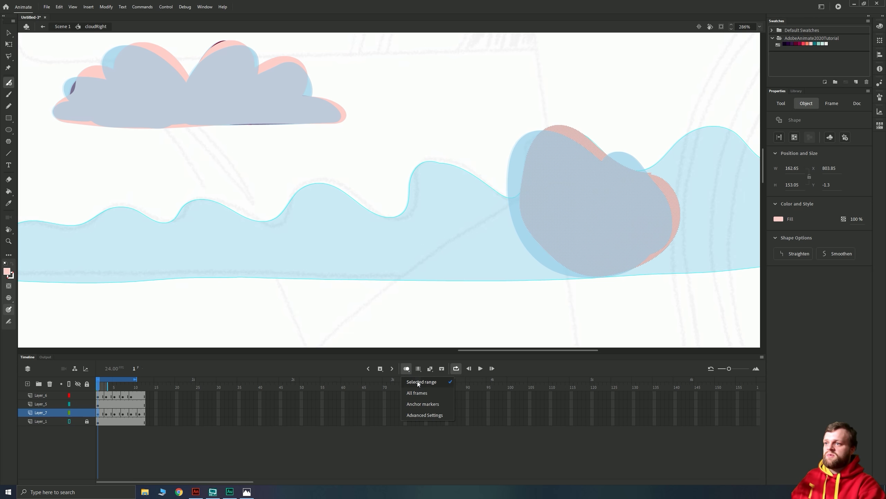
pyautogui.click(414, 416)
pyautogui.click(488, 246)
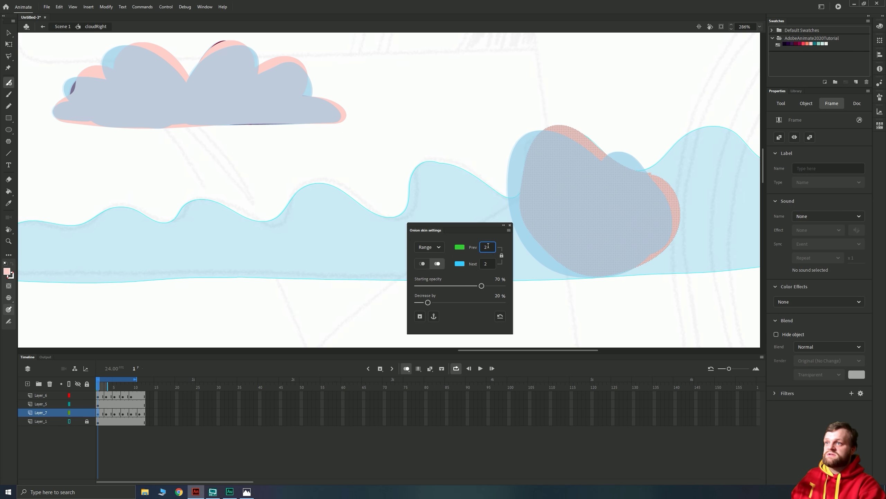
pyautogui.press('BackSpace')
pyautogui.write('0')
pyautogui.press('Tab')
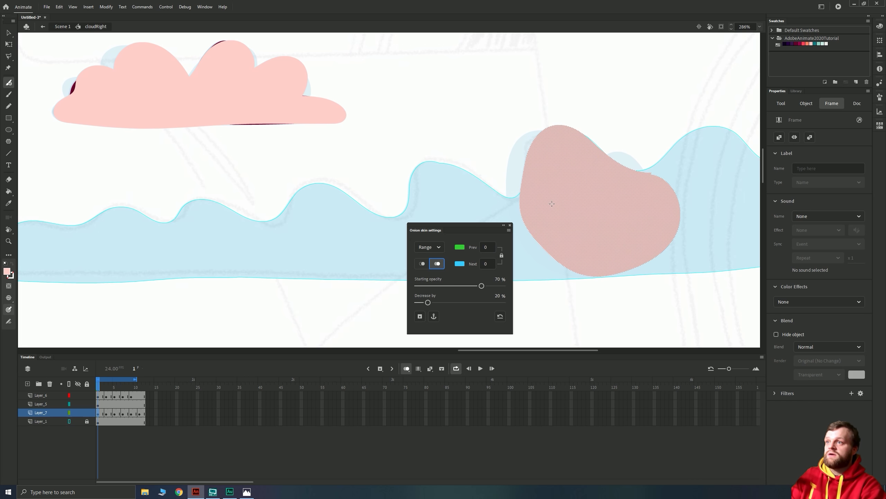
# Compare the large cloud's first frames and set the onion skin's previous range to 2 in its advanced settings.
pyautogui.click(534, 189)
pyautogui.press('.')
pyautogui.press('.')
pyautogui.press(',')
pyautogui.click(406, 368)
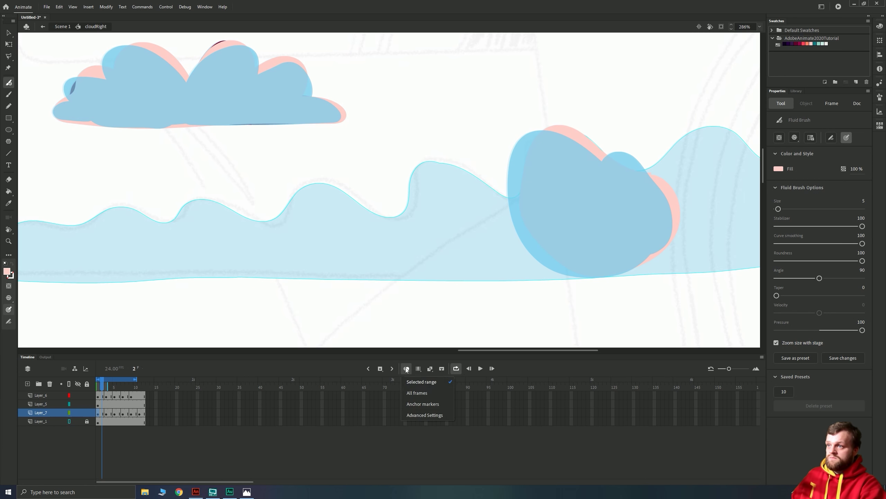
pyautogui.click(425, 416)
pyautogui.click(488, 247)
pyautogui.write('2')
pyautogui.click(519, 217)
# Paint and fill a new pink puff on the left side of the large cloud's blob on frame 1.
pyautogui.press(',')
pyautogui.moveTo(526, 172)
pyautogui.mouseDown()
pyautogui.moveTo(410, 193)
pyautogui.moveTo(529, 191)
pyautogui.moveTo(422, 166)
pyautogui.moveTo(545, 267)
pyautogui.mouseUp()
pyautogui.press('k')
pyautogui.click(491, 241)
# Paint and fill the left-hand pink puff of the large cloud on frames 3 and 5.
pyautogui.press('.')
pyautogui.press('.')
pyautogui.hotkey('shift', 'b')
pyautogui.press('k')
pyautogui.click(445, 218)
pyautogui.moveTo(445, 218); pyautogui.dragTo(552, 225)
pyautogui.press('.')
pyautogui.press('.')
pyautogui.hotkey('shift', 'b')
pyautogui.moveTo(606, 223); pyautogui.dragTo(621, 249)
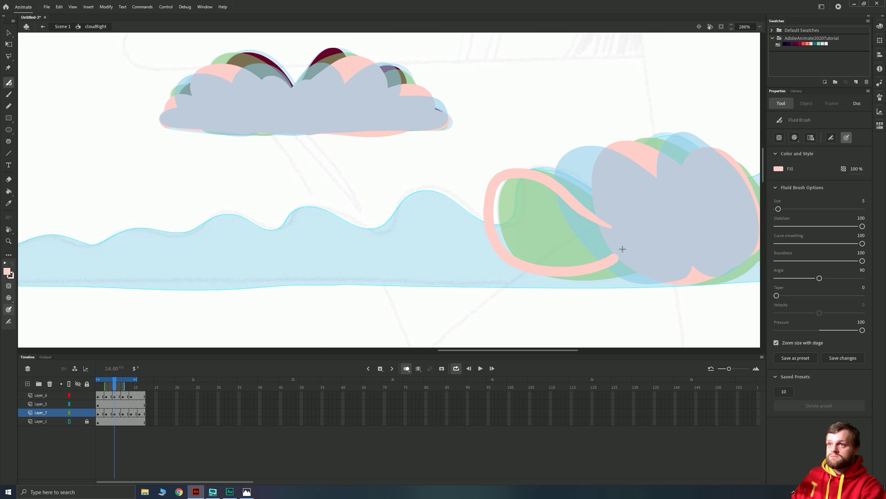
pyautogui.press('k')
# Compare the neighbouring frames and continue painting and filling the large cloud's left-hand puff on the frames after frame 5.
pyautogui.hotkey('shift', 'b')
pyautogui.press(',')
pyautogui.press(',')
pyautogui.press(',')
pyautogui.press(',')
pyautogui.press(',')
pyautogui.press(',')
pyautogui.press('.')
pyautogui.press('.')
pyautogui.moveTo(619, 195)
pyautogui.mouseDown()
pyautogui.moveTo(564, 197)
pyautogui.moveTo(531, 208)
pyautogui.moveTo(454, 190)
pyautogui.moveTo(566, 272)
pyautogui.mouseUp()
pyautogui.press('.')
pyautogui.press('.')
pyautogui.press('.')
pyautogui.press('.')
# Paint and fill the next left-hand puff on the last drawings of the loop and compare the neighbouring frames.
pyautogui.press('.')
pyautogui.press('.')
pyautogui.press('k')
pyautogui.click(434, 245)
pyautogui.hotkey('shift', 'b')
pyautogui.moveTo(529, 192); pyautogui.dragTo(497, 221)
pyautogui.press(',')
pyautogui.press(',')
pyautogui.press('.')
pyautogui.press('.')
pyautogui.hotkey('ctrl', 'z')
pyautogui.moveTo(458, 192)
pyautogui.mouseDown()
pyautogui.moveTo(524, 217)
pyautogui.moveTo(477, 215)
pyautogui.moveTo(561, 273)
pyautogui.mouseUp()
pyautogui.press('.')
pyautogui.press('.')
pyautogui.press('k')
pyautogui.click(502, 258)
pyautogui.press(',')
pyautogui.press(',')
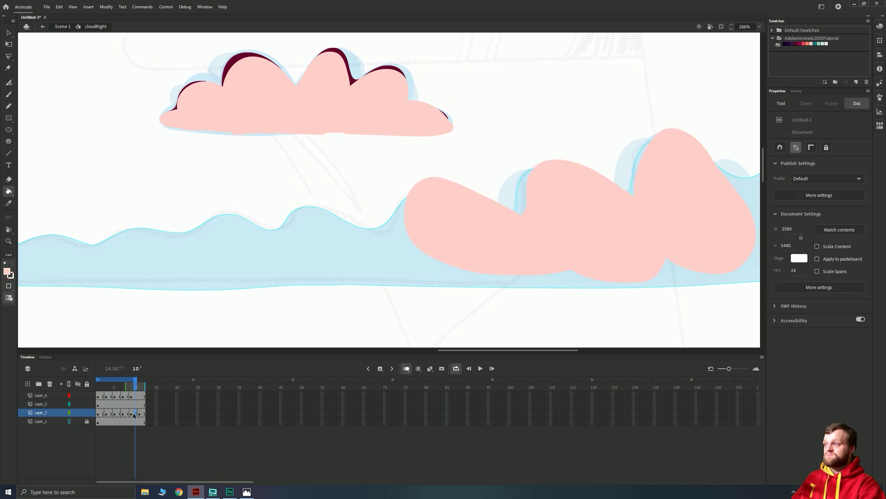
pyautogui.press('.')
pyautogui.press('.')
pyautogui.press(',')
pyautogui.press(',')
pyautogui.press(',')
pyautogui.press(',')
pyautogui.press(',')
pyautogui.press(',')
pyautogui.press(',')
pyautogui.press(',')
pyautogui.press(',')
pyautogui.press(',')
# Paint and fill a hump with a long low tail on the large cloud's left end on frames 1 and 3.
pyautogui.press('b')
pyautogui.press('.')
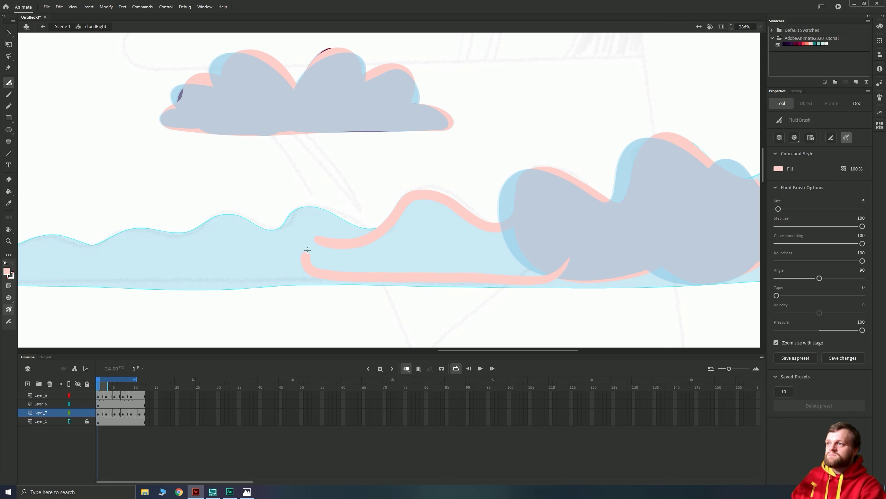
pyautogui.press('.')
pyautogui.moveTo(501, 206)
pyautogui.mouseDown()
pyautogui.moveTo(423, 196)
pyautogui.moveTo(321, 239)
pyautogui.mouseUp()
pyautogui.press('.')
pyautogui.press('.')
# Paint and fill the wavy hump on the large cloud's left end on frames 5 and 7.
pyautogui.moveTo(450, 209); pyautogui.dragTo(347, 199)
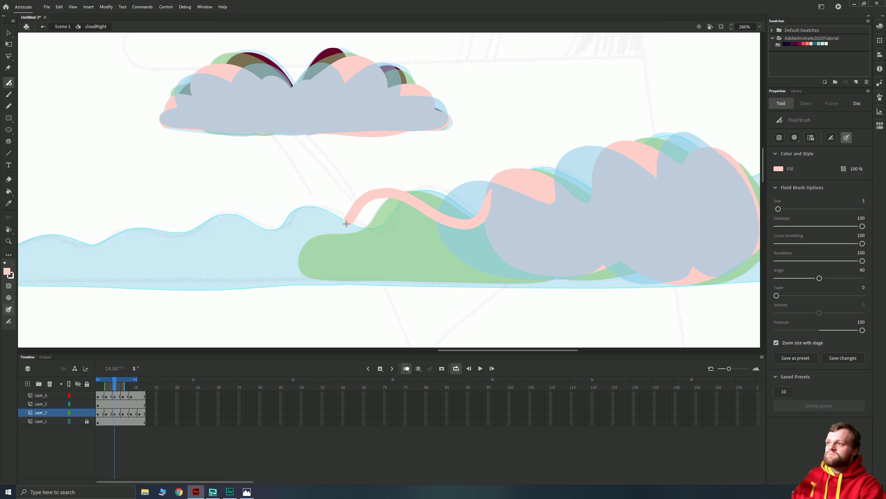
pyautogui.press('.')
pyautogui.press('.')
pyautogui.moveTo(449, 209)
pyautogui.mouseDown()
pyautogui.moveTo(350, 199)
pyautogui.moveTo(496, 275)
pyautogui.mouseUp()
pyautogui.press('k')
pyautogui.click(349, 238)
# Paint and fill the hump on the large cloud's left end on frame 9, then play the loop.
pyautogui.press('.')
pyautogui.press('.')
pyautogui.press('b')
pyautogui.moveTo(404, 219)
pyautogui.mouseDown()
pyautogui.moveTo(299, 256)
pyautogui.moveTo(466, 275)
pyautogui.moveTo(428, 268)
pyautogui.mouseUp()
pyautogui.press('k')
pyautogui.click(321, 259)
pyautogui.press('Return')
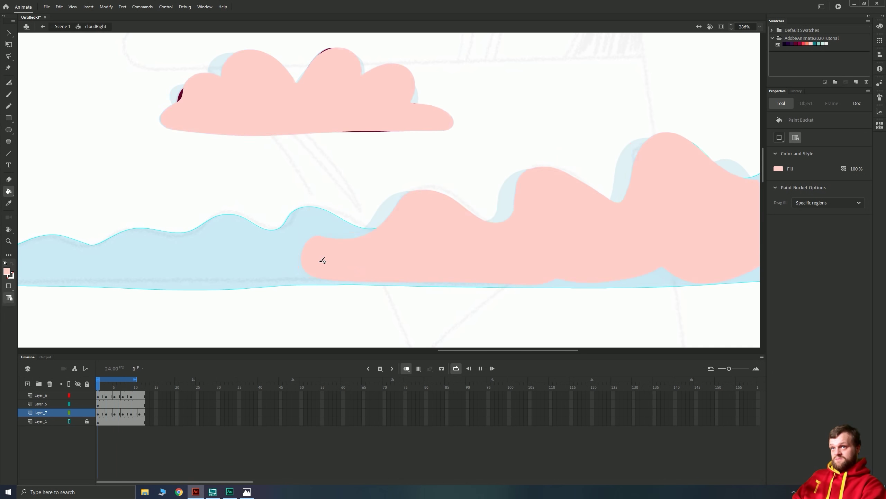
pyautogui.press('Return')
# Paint and fill a further rounded puff on the large cloud's left end every second frame from frame 1 to frame 9.
pyautogui.hotkey('shift', ',')
pyautogui.moveTo(323, 259); pyautogui.dragTo(475, 269)
pyautogui.press('b')
pyautogui.moveTo(554, 220); pyautogui.dragTo(522, 241)
pyautogui.press('.')
pyautogui.press('.')
pyautogui.press('.')
pyautogui.press('.')
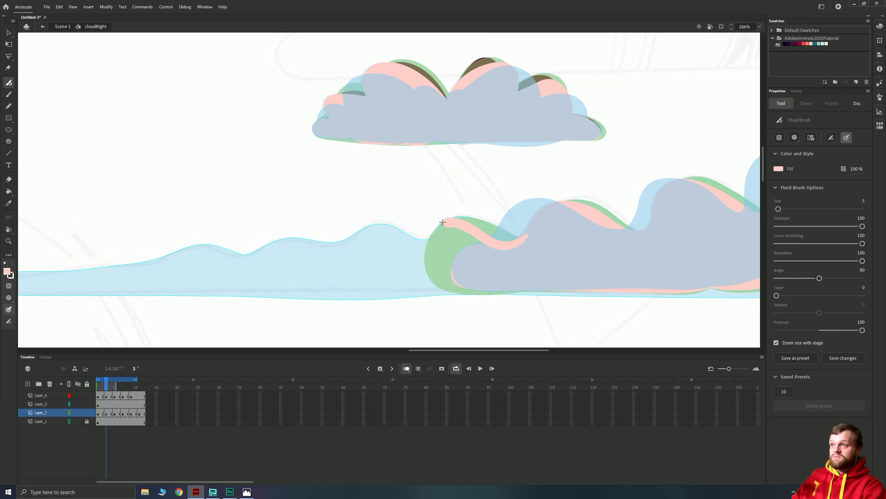
pyautogui.press('k')
pyautogui.press('.')
pyautogui.press('.')
pyautogui.press('.')
pyautogui.press('.')
pyautogui.press('.')
pyautogui.press('.')
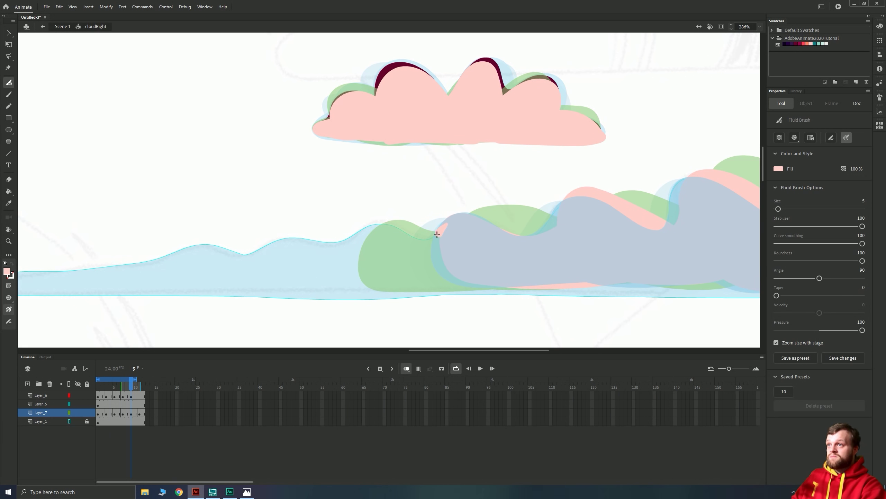
# Return to frame 1 and extend the large cloud's left end with another filled puff every second frame through frame 11.
pyautogui.press('b')
pyautogui.press(',')
pyautogui.press(',')
pyautogui.press(',')
pyautogui.press(',')
pyautogui.press(',')
pyautogui.press(',')
pyautogui.press(',')
pyautogui.press(',')
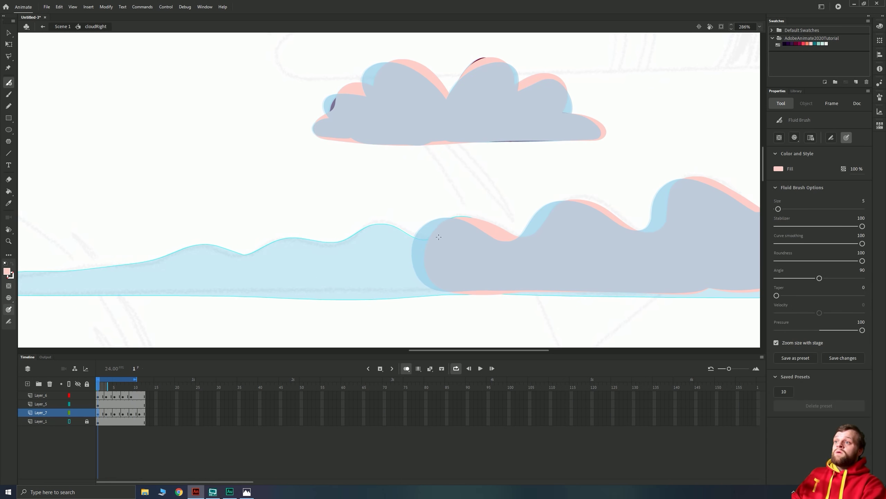
pyautogui.press('.')
pyautogui.press('.')
pyautogui.press('.')
pyautogui.press('.')
pyautogui.press('.')
pyautogui.press('.')
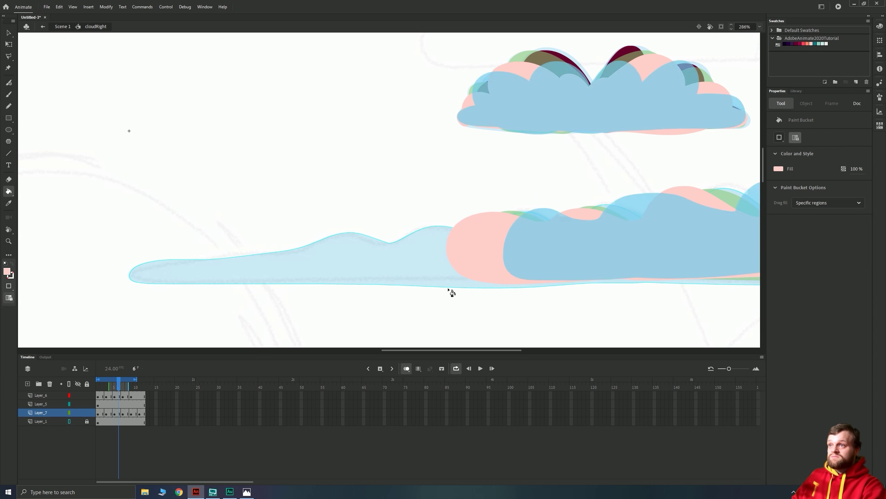
pyautogui.click(450, 251)
pyautogui.press('.')
pyautogui.press('.')
pyautogui.moveTo(492, 229)
pyautogui.mouseDown()
pyautogui.moveTo(494, 278)
pyautogui.moveTo(527, 279)
pyautogui.mouseUp()
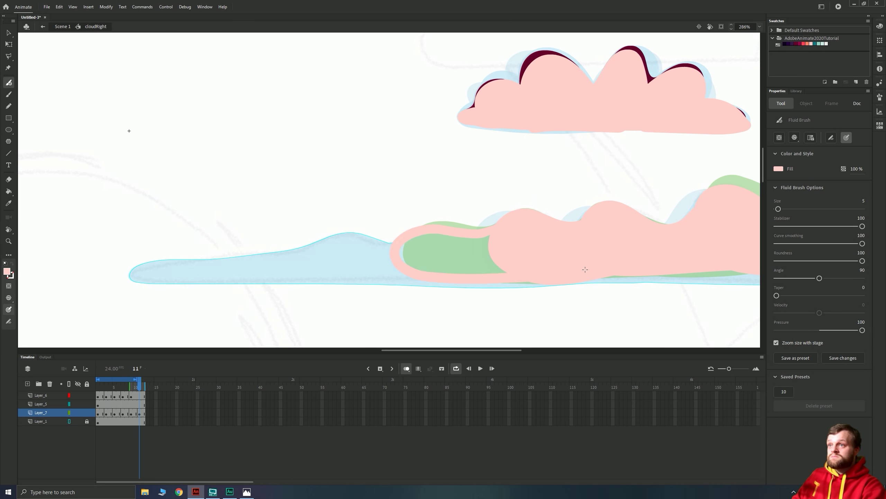
pyautogui.press('k')
pyautogui.click(454, 253)
# Paint and fill a low wide puff on the large cloud's left end on frame 1, then go to frame 3.
pyautogui.click(97, 413)
pyautogui.press('b')
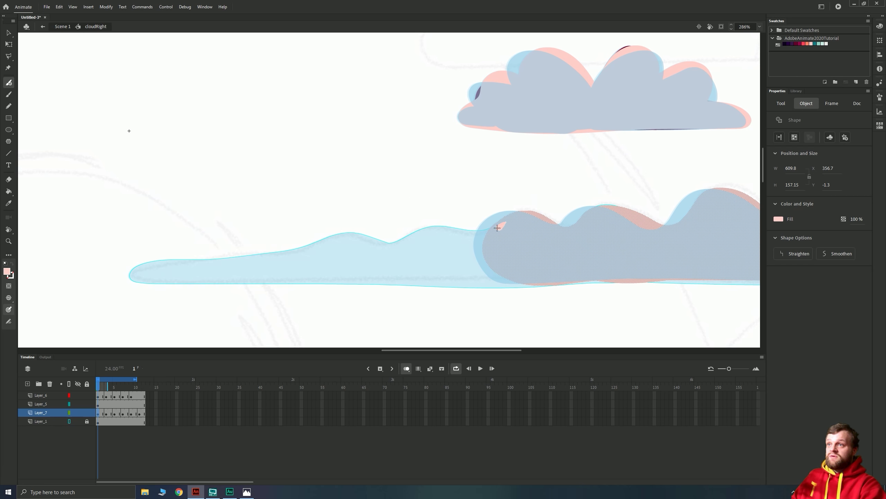
pyautogui.moveTo(497, 227)
pyautogui.mouseDown()
pyautogui.moveTo(429, 229)
pyautogui.moveTo(395, 244)
pyautogui.moveTo(385, 268)
pyautogui.moveTo(394, 278)
pyautogui.moveTo(492, 281)
pyautogui.mouseUp()
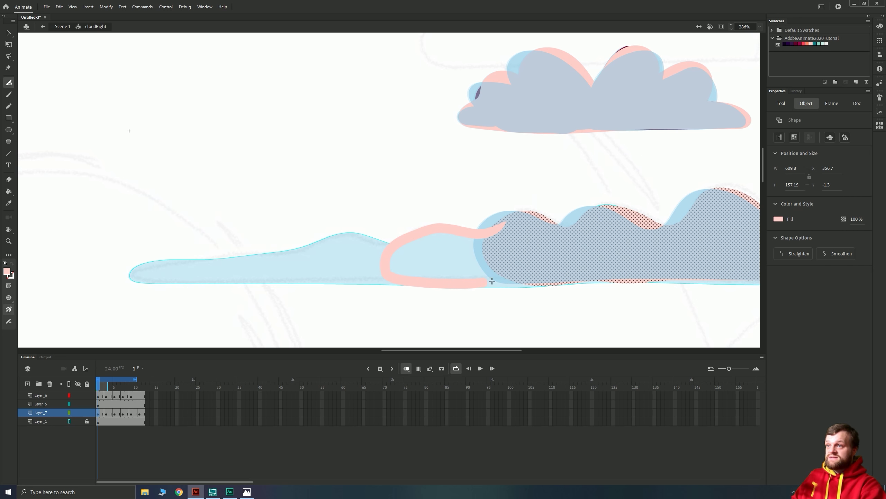
pyautogui.press('k')
pyautogui.click(461, 251)
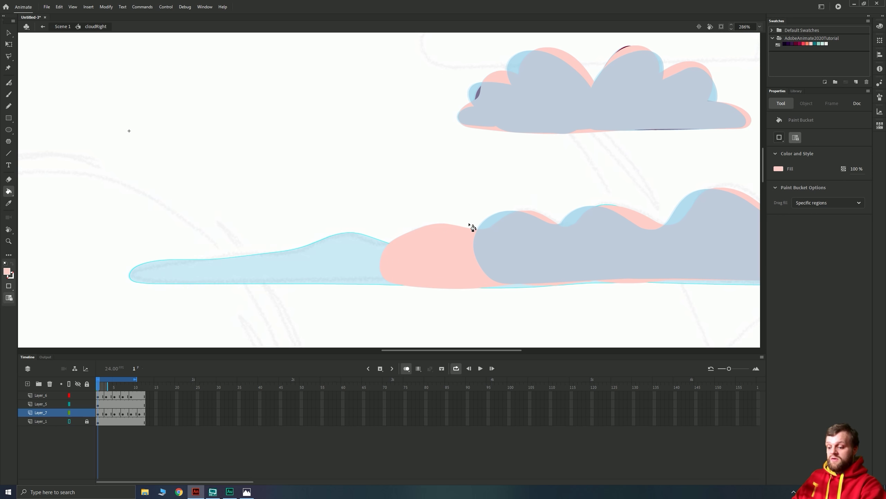
pyautogui.press('b')
pyautogui.press('.')
pyautogui.press('.')
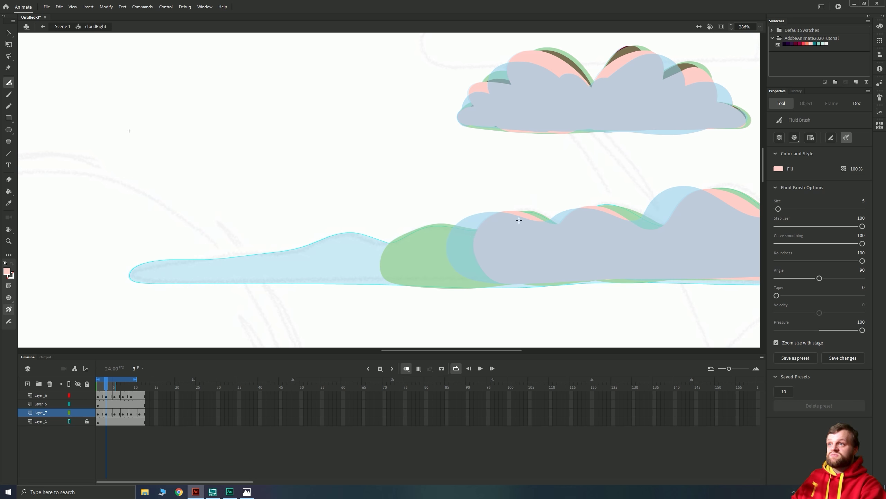
pyautogui.moveTo(381, 222)
pyautogui.mouseDown()
pyautogui.moveTo(389, 173)
pyautogui.moveTo(370, 180)
pyautogui.moveTo(394, 205)
pyautogui.moveTo(363, 202)
pyautogui.mouseUp()
pyautogui.hotkey('ctrl', 'z')
pyautogui.hotkey('ctrl', 'z')
pyautogui.hotkey('ctrl', 'z')
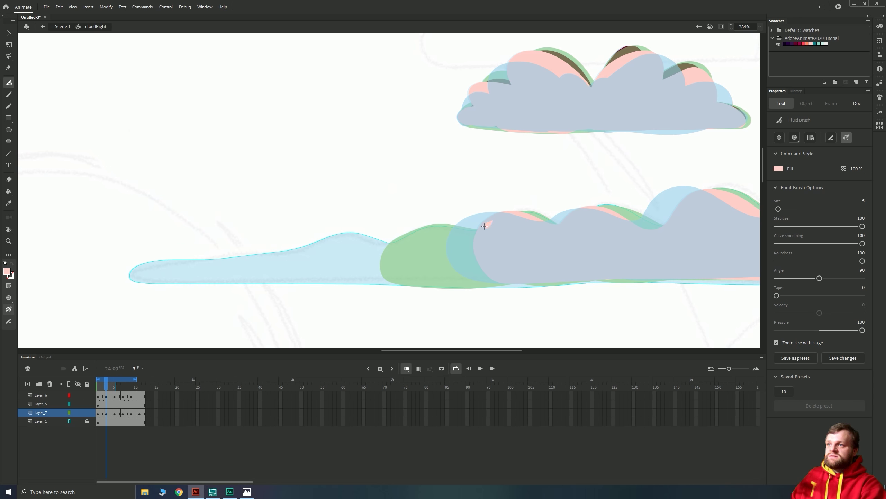
# Paint and fill the low wide puff on the large cloud's left end on frame 3.
pyautogui.moveTo(471, 231)
pyautogui.mouseDown()
pyautogui.moveTo(397, 231)
pyautogui.moveTo(377, 252)
pyautogui.moveTo(380, 275)
pyautogui.moveTo(504, 280)
pyautogui.mouseUp()
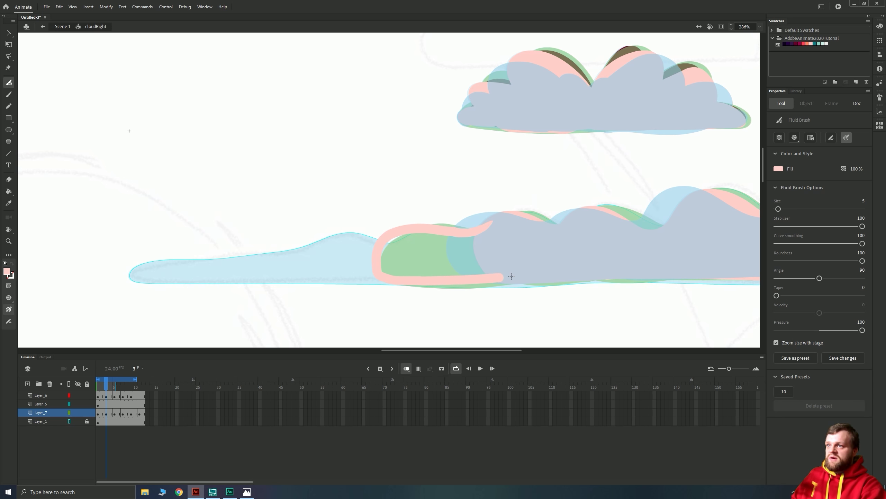
pyautogui.press('k')
pyautogui.click(439, 261)
# Paint and fill the low puff slightly farther left on the large cloud on frame 5.
pyautogui.press('b')
pyautogui.press('.')
pyautogui.press('.')
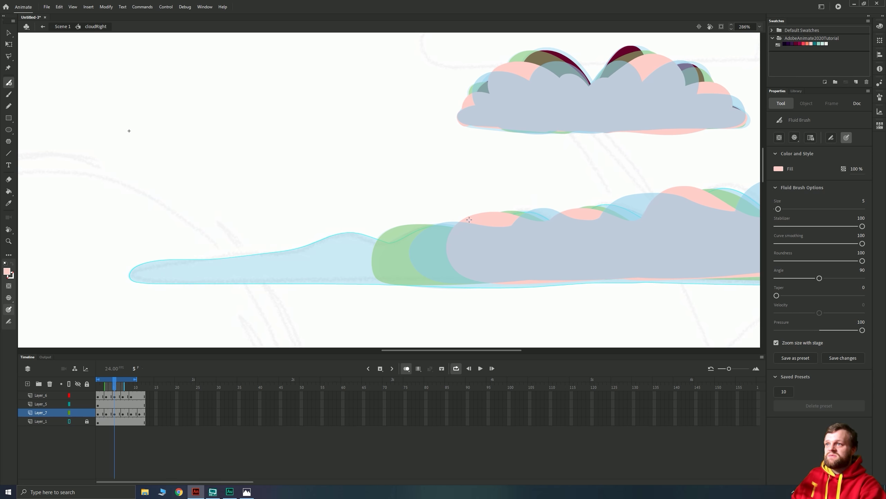
pyautogui.moveTo(457, 227)
pyautogui.mouseDown()
pyautogui.moveTo(376, 231)
pyautogui.moveTo(363, 265)
pyautogui.moveTo(372, 276)
pyautogui.moveTo(397, 279)
pyautogui.moveTo(515, 274)
pyautogui.mouseUp()
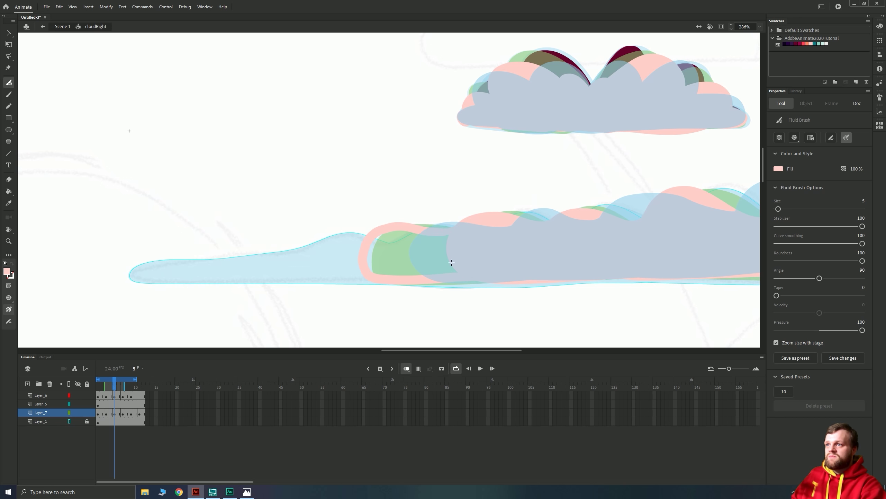
pyautogui.press('k')
pyautogui.click(396, 263)
# Paint and fill the leftward-moving low puff of the large cloud on frame 7.
pyautogui.press('.')
pyautogui.press('.')
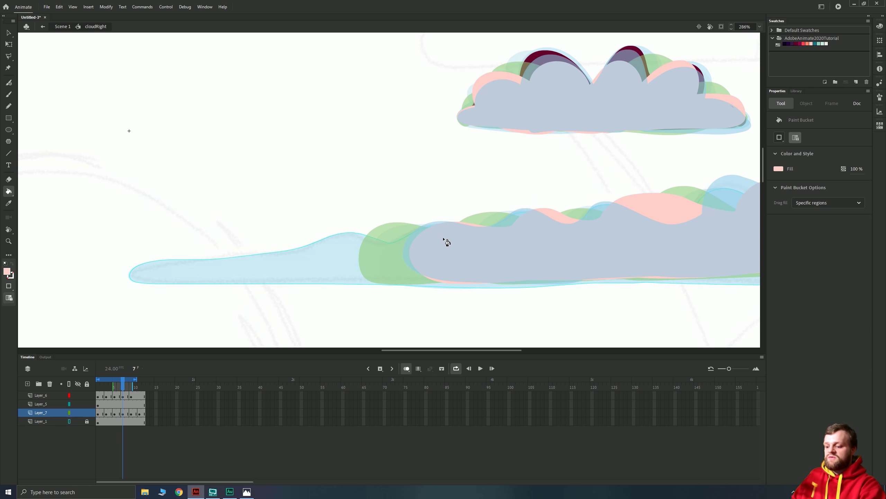
pyautogui.press('b')
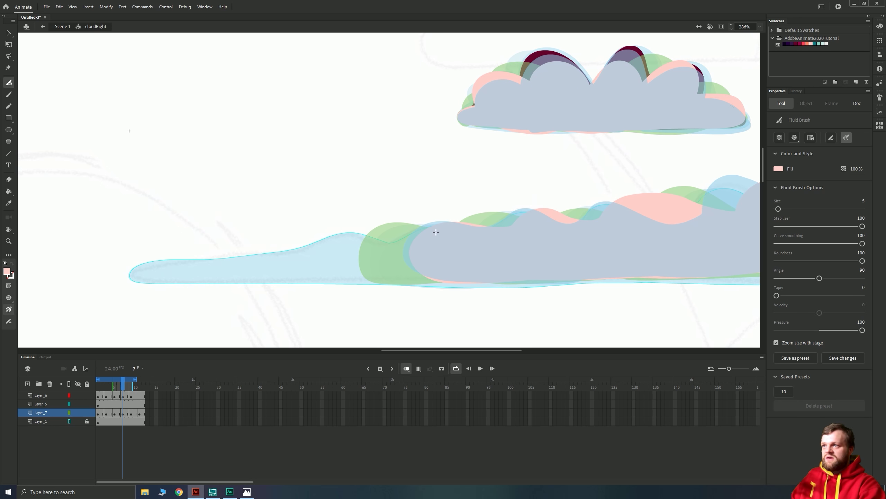
pyautogui.moveTo(433, 228)
pyautogui.mouseDown()
pyautogui.moveTo(368, 229)
pyautogui.moveTo(351, 251)
pyautogui.moveTo(415, 278)
pyautogui.moveTo(462, 280)
pyautogui.mouseUp()
pyautogui.press('k')
pyautogui.click(376, 254)
# Paint and fill the low puff on the large cloud's left end on frame 9, redoing the first stroke.
pyautogui.press('.')
pyautogui.press('.')
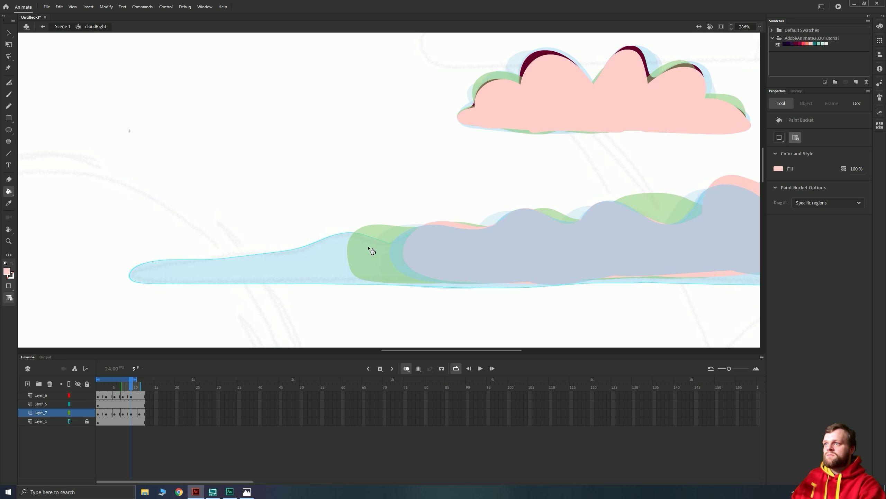
pyautogui.press('b')
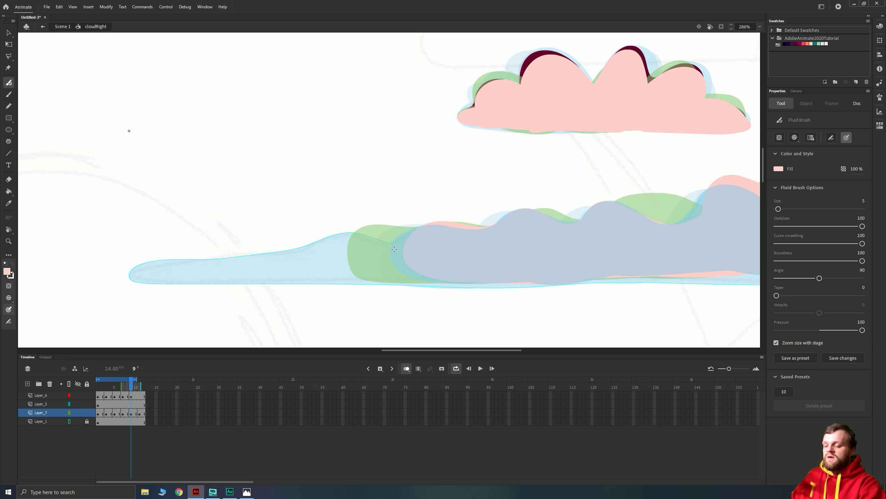
pyautogui.moveTo(415, 234); pyautogui.dragTo(395, 244)
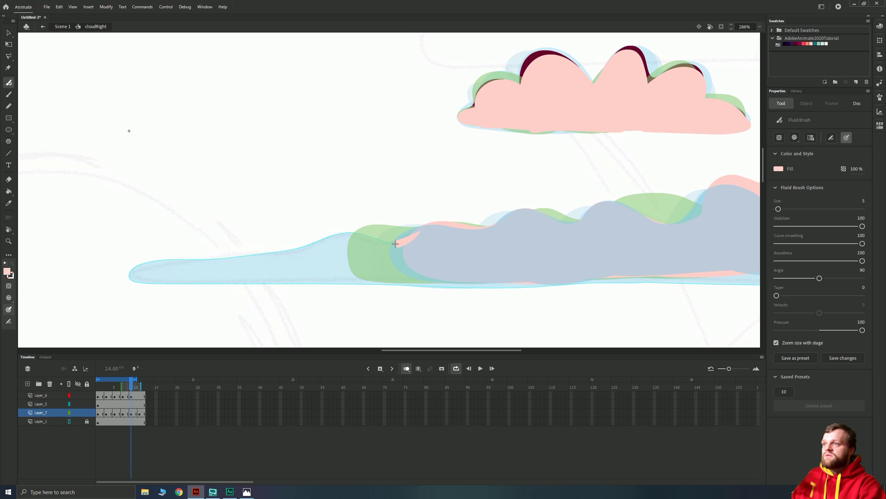
pyautogui.hotkey('ctrl', 'z')
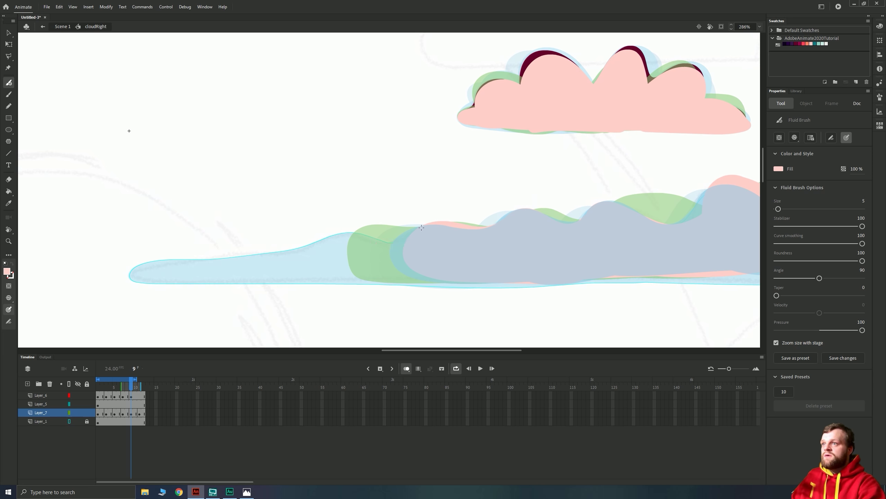
pyautogui.moveTo(419, 232)
pyautogui.mouseDown()
pyautogui.moveTo(356, 230)
pyautogui.moveTo(334, 249)
pyautogui.moveTo(334, 268)
pyautogui.moveTo(369, 276)
pyautogui.moveTo(493, 275)
pyautogui.mouseUp()
pyautogui.press('k')
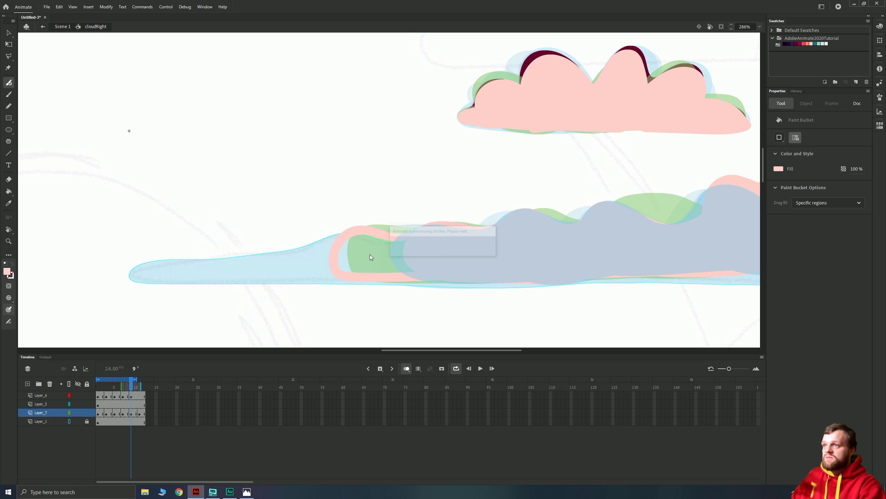
pyautogui.click(373, 258)
# Paint and fill the low puff on the large cloud's left end on frame 11, then play the loop.
pyautogui.press('.')
pyautogui.press('.')
pyautogui.press('b')
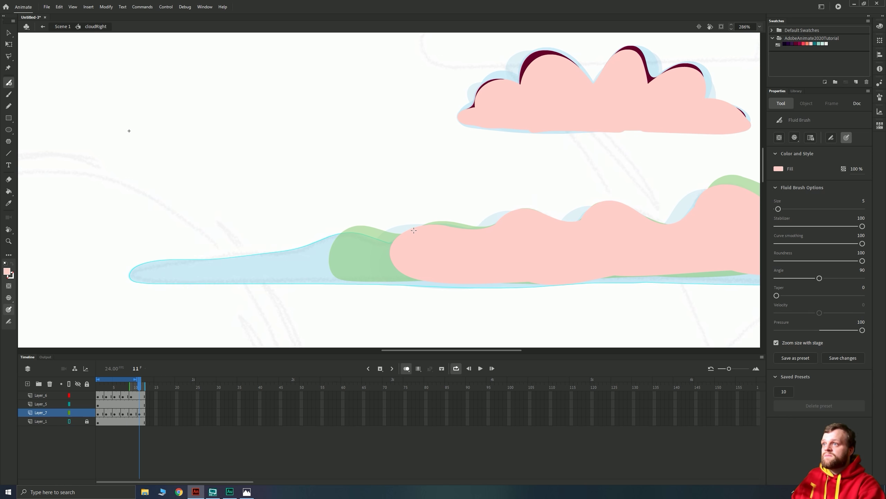
pyautogui.moveTo(389, 243)
pyautogui.mouseDown()
pyautogui.moveTo(346, 230)
pyautogui.moveTo(324, 250)
pyautogui.moveTo(336, 271)
pyautogui.mouseUp()
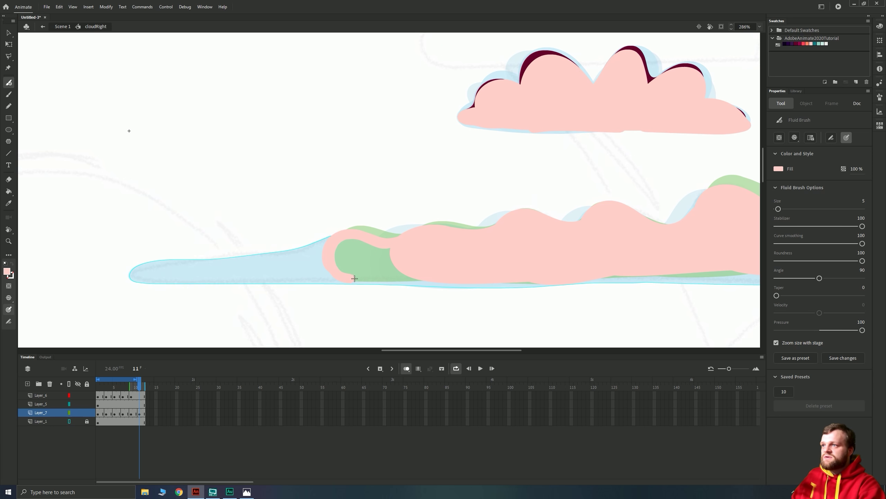
pyautogui.press('k')
pyautogui.press('Return')
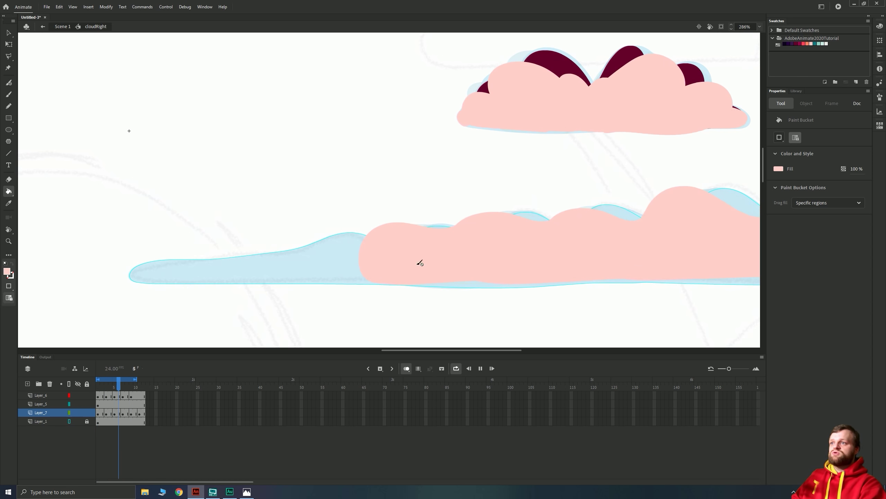
pyautogui.press('Return')
# Paint a tapering pink extension along the sketched slope of the large cloud's left end on frame 1.
pyautogui.click(98, 414)
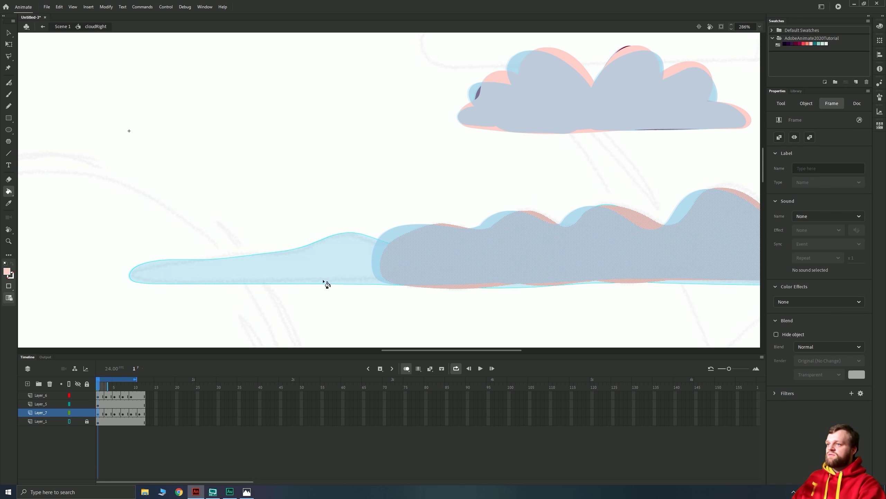
pyautogui.press('y')
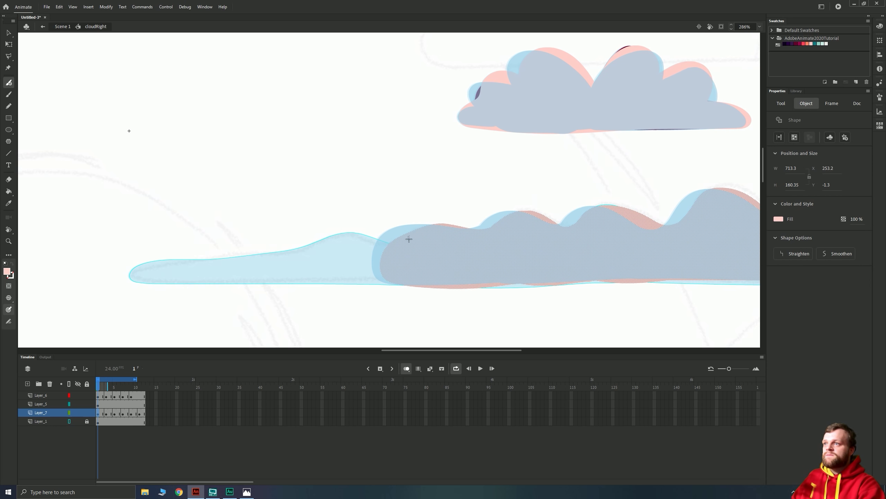
pyautogui.moveTo(344, 235); pyautogui.dragTo(238, 269)
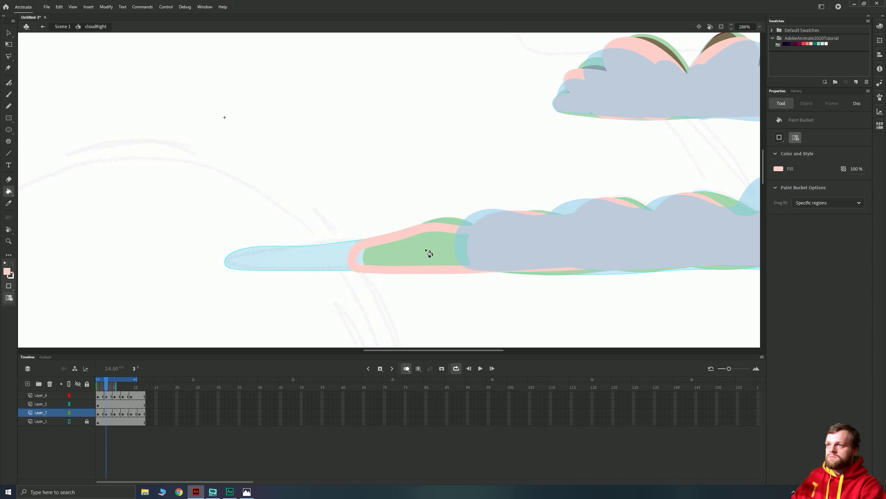
# Paint and fill the tapering extension of the large cloud's left end on frame 3.
pyautogui.moveTo(470, 227)
pyautogui.mouseDown()
pyautogui.moveTo(433, 224)
pyautogui.moveTo(603, 267)
pyautogui.mouseUp()
pyautogui.press('k')
pyautogui.click(398, 249)
pyautogui.press('.')
pyautogui.press('.')
# Paint and fill the tapering extension of the large cloud's left end on frame 5.
pyautogui.press('b')
pyautogui.moveTo(453, 224)
pyautogui.mouseDown()
pyautogui.moveTo(364, 242)
pyautogui.moveTo(755, 268)
pyautogui.mouseUp()
pyautogui.click(401, 250)
pyautogui.press('.')
pyautogui.press('.')
# Paint and fill the tapering extension of the large cloud's left end on frame 7 and continue to the following keyframes.
pyautogui.moveTo(377, 202)
pyautogui.mouseDown()
pyautogui.moveTo(559, 250)
pyautogui.moveTo(712, 249)
pyautogui.moveTo(317, 222)
pyautogui.moveTo(277, 238)
pyautogui.mouseUp()
pyautogui.press('k')
pyautogui.click(324, 236)
pyautogui.press('.')
pyautogui.press('.')
pyautogui.press('k')
pyautogui.press('b')
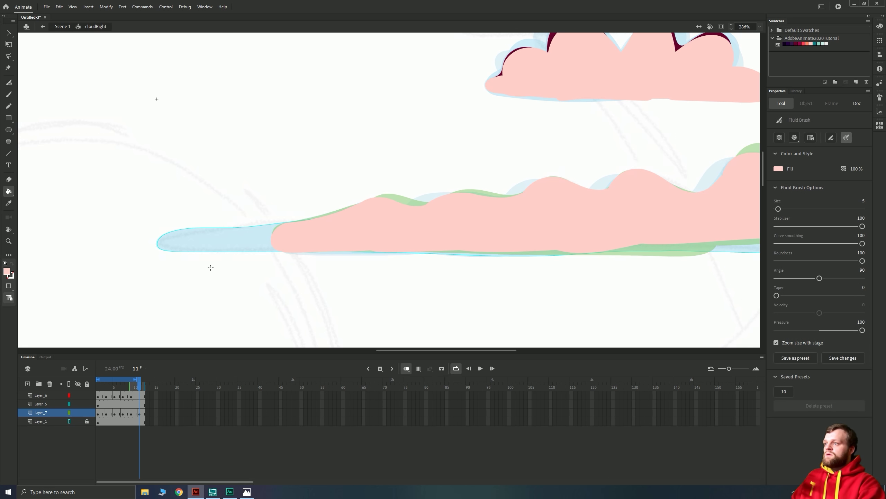
# Paint the long thin tip of the large cloud's left end on frame 1, following the blue reference shape.
pyautogui.moveTo(198, 273); pyautogui.dragTo(171, 281)
pyautogui.click(98, 413)
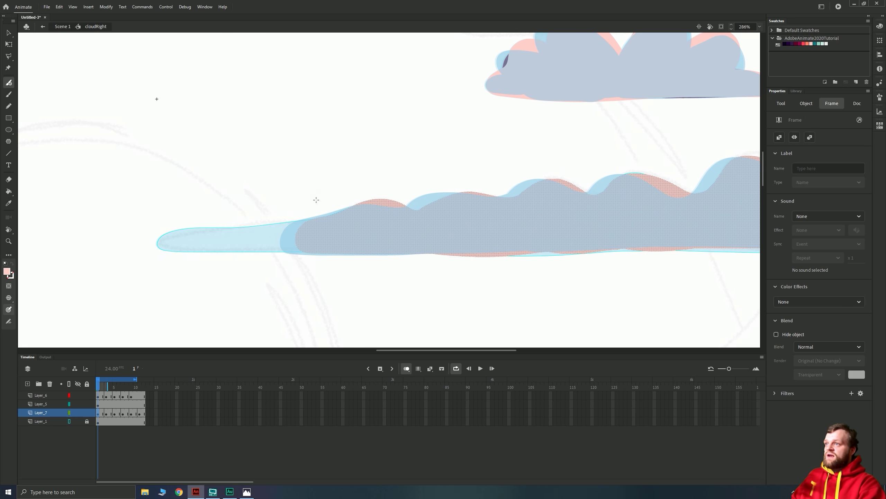
pyautogui.moveTo(319, 221); pyautogui.dragTo(302, 225)
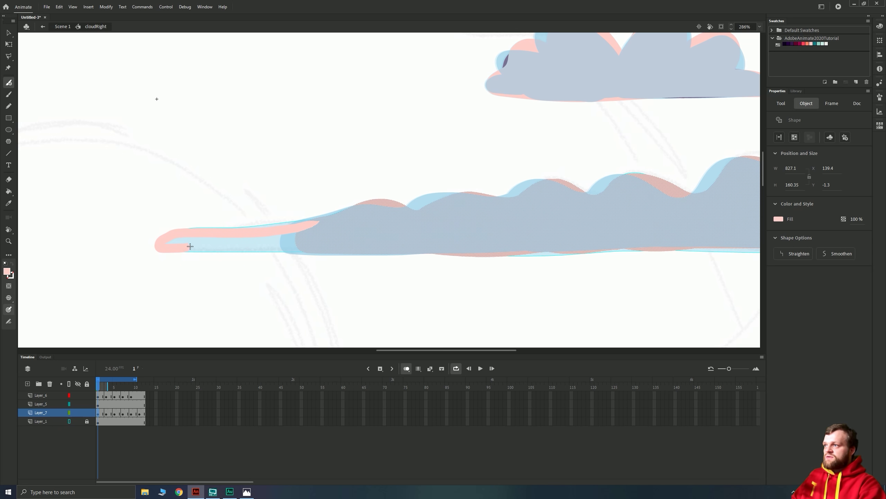
pyautogui.moveTo(331, 245); pyautogui.dragTo(327, 248)
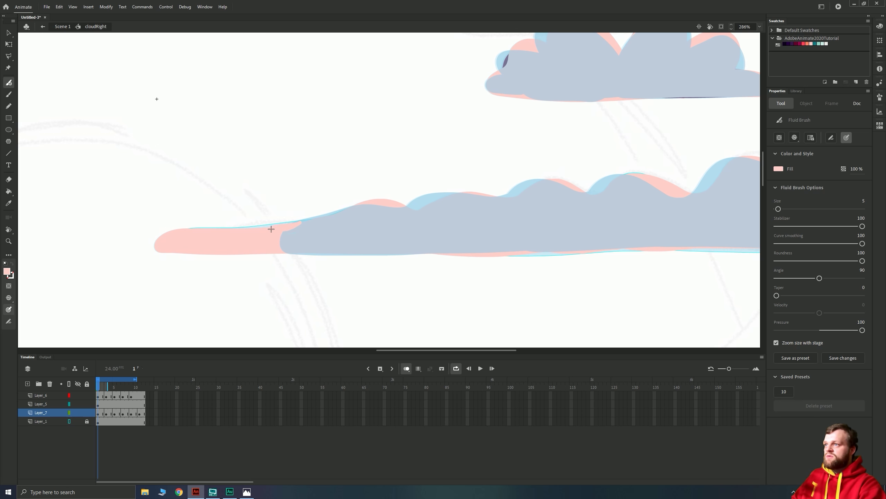
# Paint the long thin left tip of the large cloud on frame 3, undo the brushed-in filling stroke, and play the loop.
pyautogui.press('.')
pyautogui.press('.')
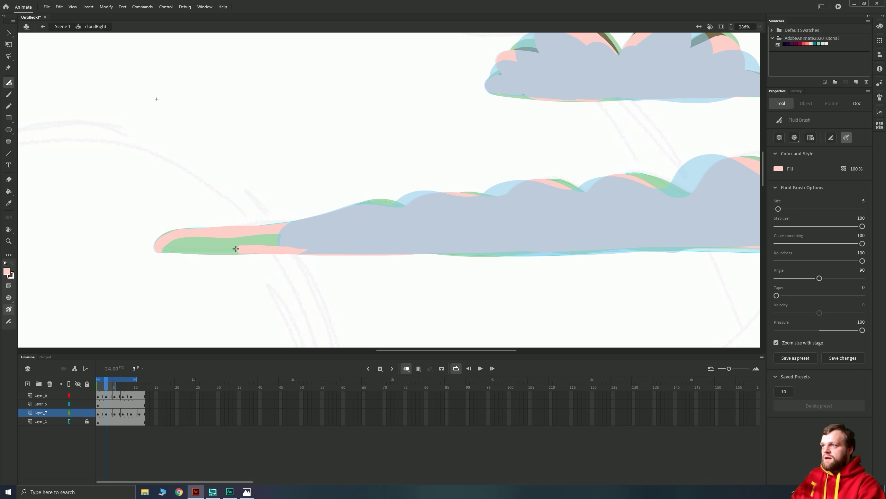
pyautogui.moveTo(220, 241); pyautogui.dragTo(298, 234)
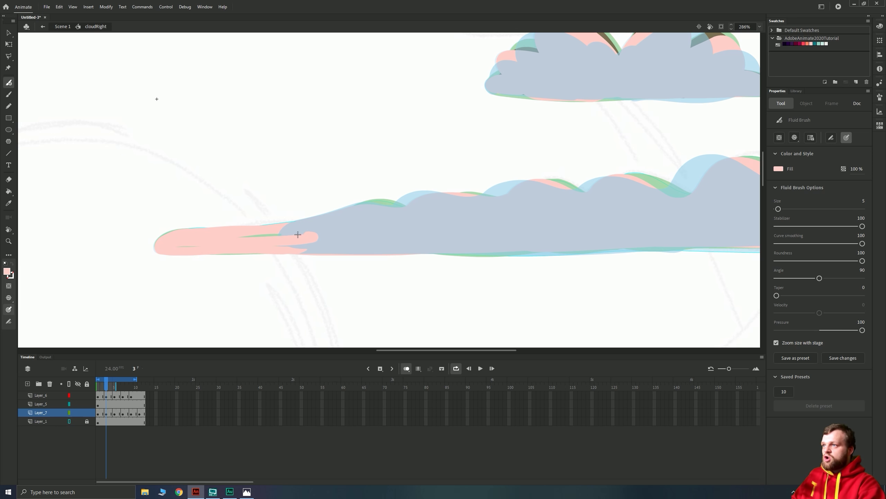
pyautogui.hotkey('ctrl', 'z')
pyautogui.press('v')
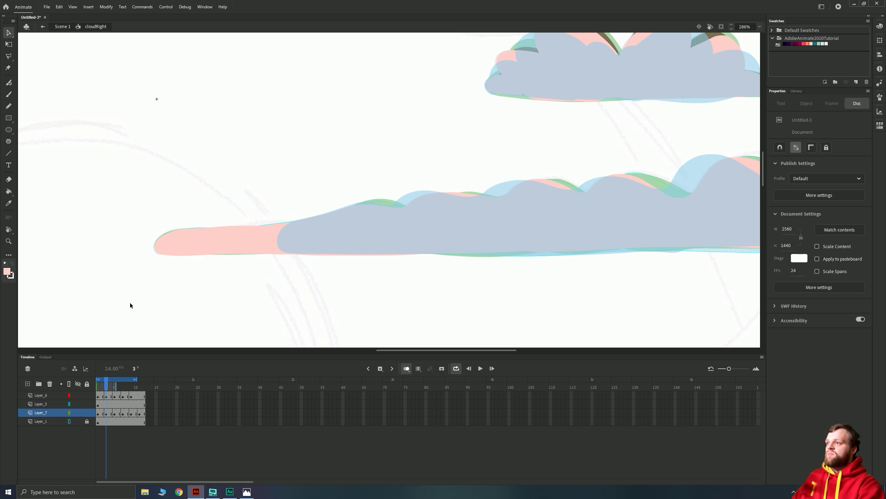
pyautogui.moveTo(107, 329)
pyautogui.mouseDown()
pyautogui.moveTo(257, 302)
pyautogui.moveTo(658, 282)
pyautogui.moveTo(688, 252)
pyautogui.mouseUp()
pyautogui.press('Return')
pyautogui.press('Return')
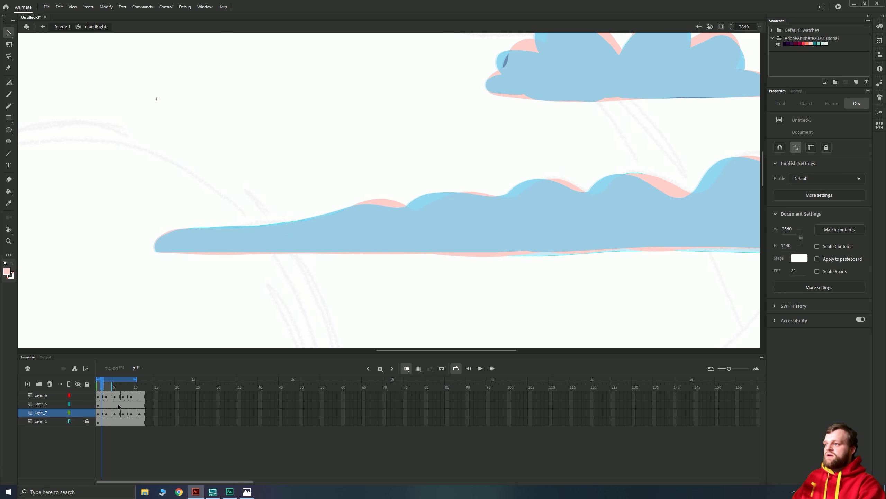
# Step back and forth between frames 1 and 3 to compare the large cloud's left tip, and play the loop.
pyautogui.click(98, 413)
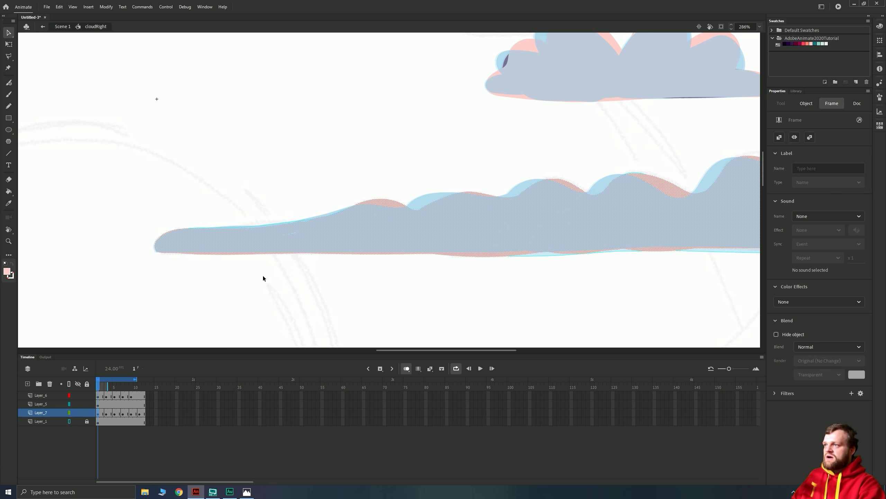
pyautogui.press('.')
pyautogui.press('.')
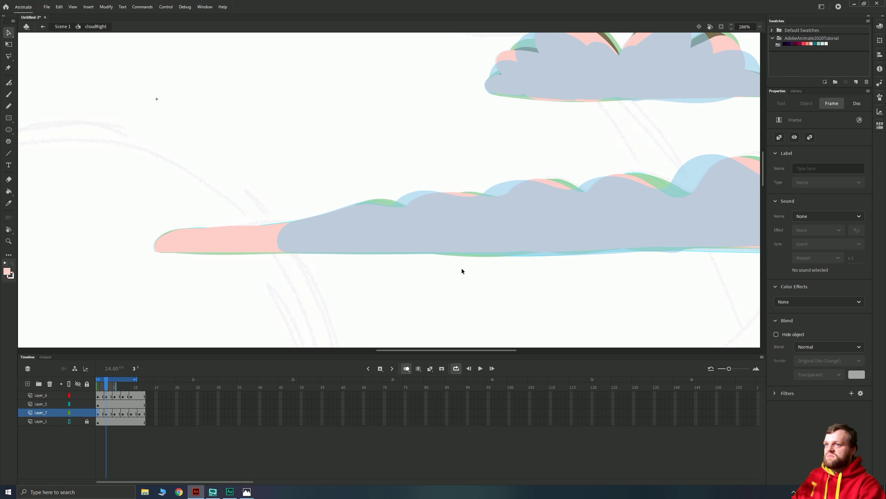
pyautogui.press('.')
pyautogui.press('.')
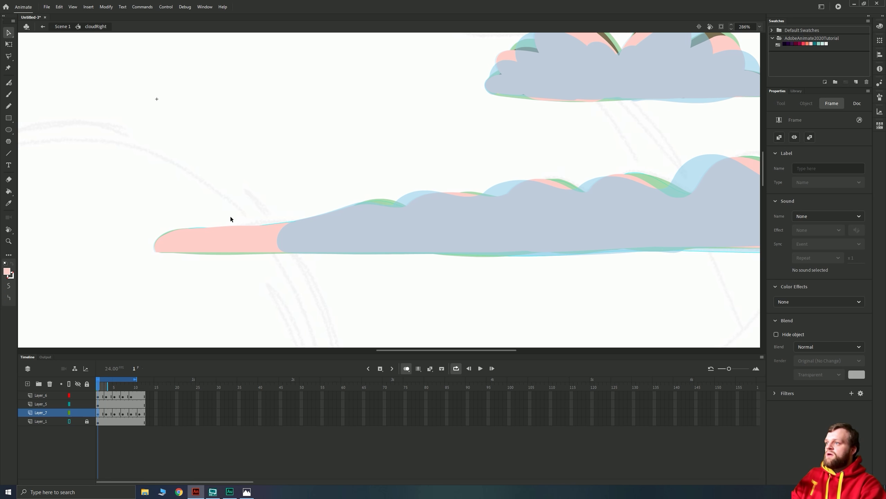
pyautogui.press(',')
pyautogui.press(',')
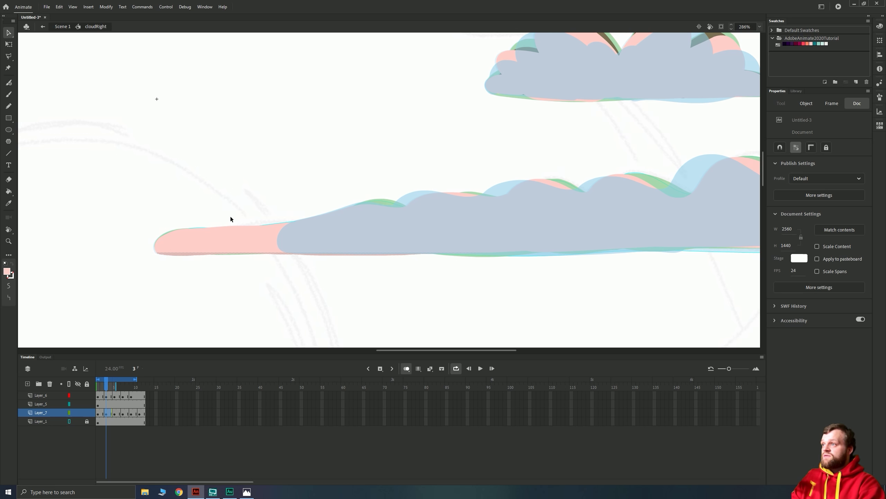
pyautogui.press(',')
pyautogui.press(',')
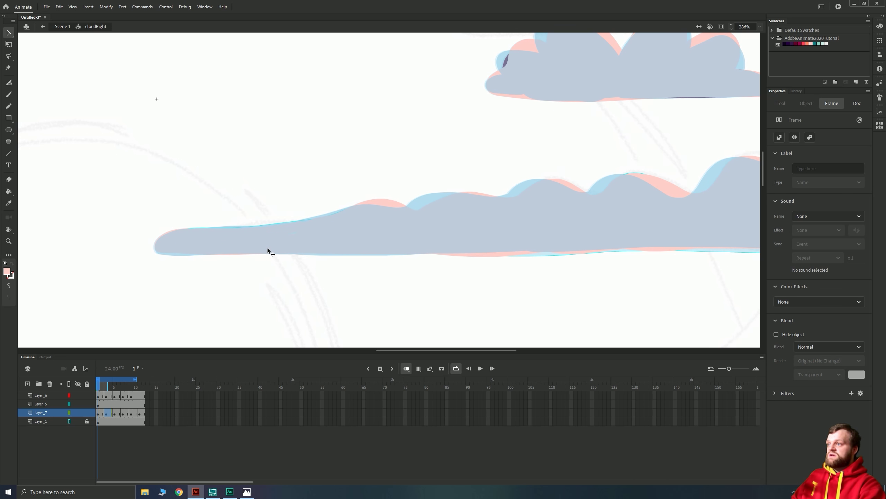
pyautogui.click(257, 270)
pyautogui.click(98, 414)
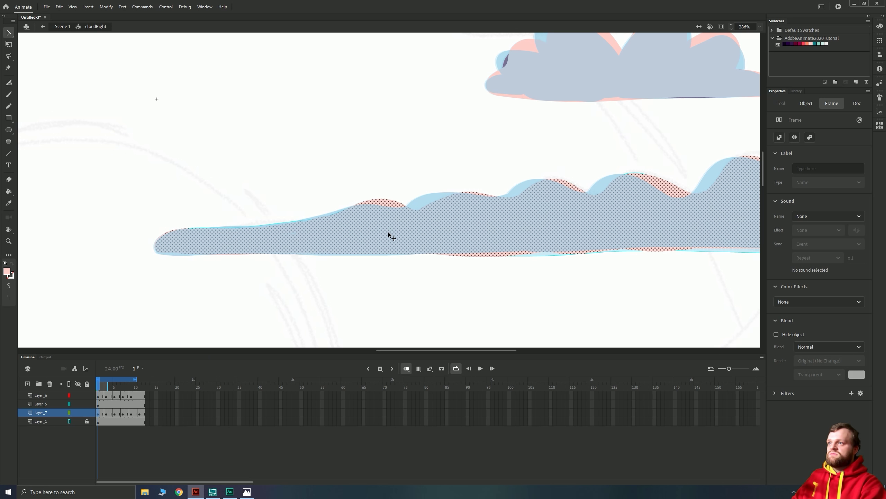
pyautogui.press('b')
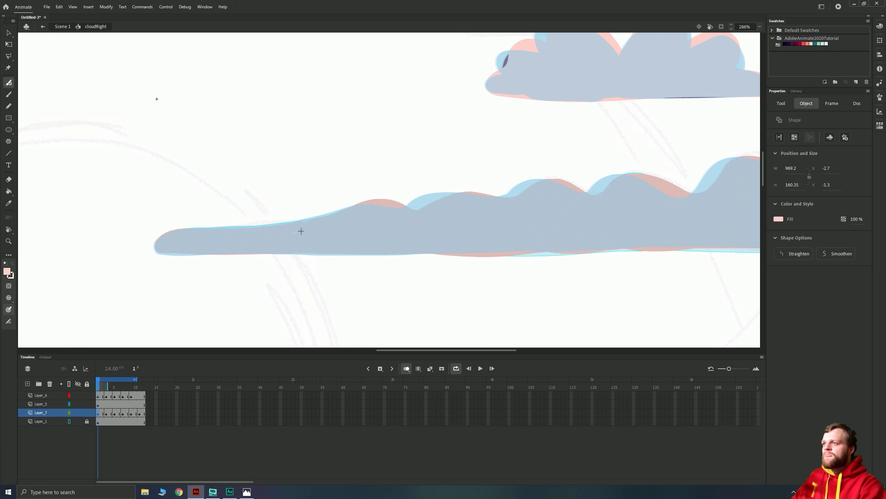
pyautogui.press('Return')
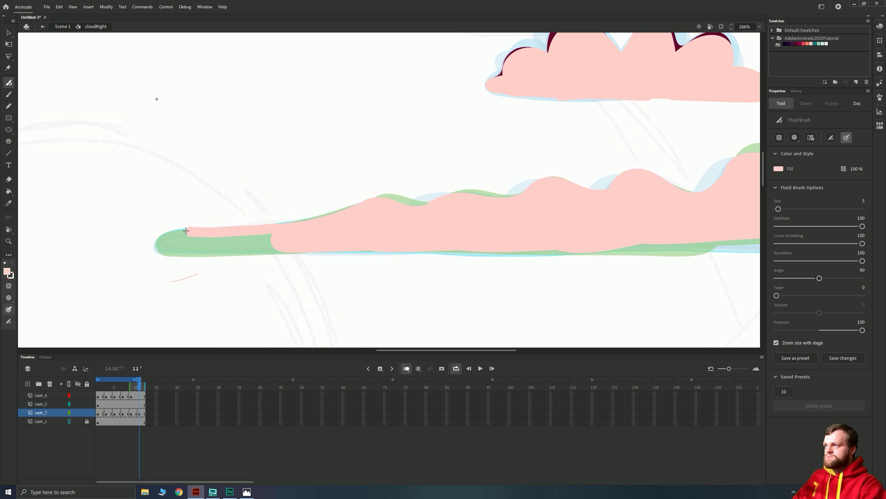
# Delete Layer_6 and Layer_5, and play the remaining large cloud's loop.
pyautogui.press('v')
pyautogui.hotkey('ctrl', '-')
pyautogui.hotkey('ctrl', '-')
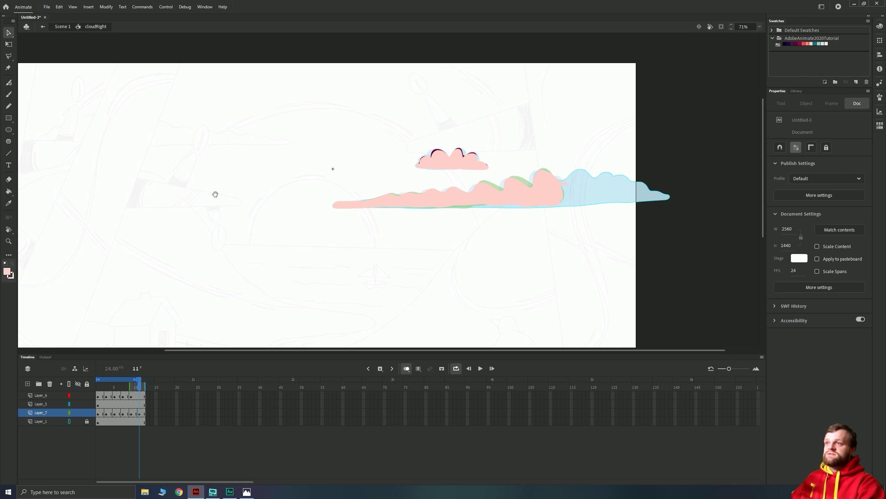
pyautogui.moveTo(495, 201); pyautogui.dragTo(442, 214)
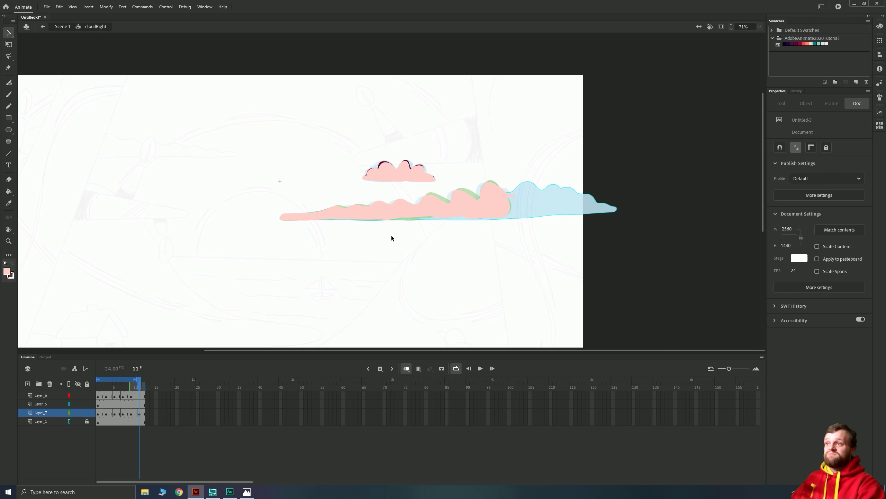
pyautogui.click(41, 403)
pyautogui.keyDown('shift'); pyautogui.click(41, 397); pyautogui.keyUp('shift')
pyautogui.rightClick(42, 401)
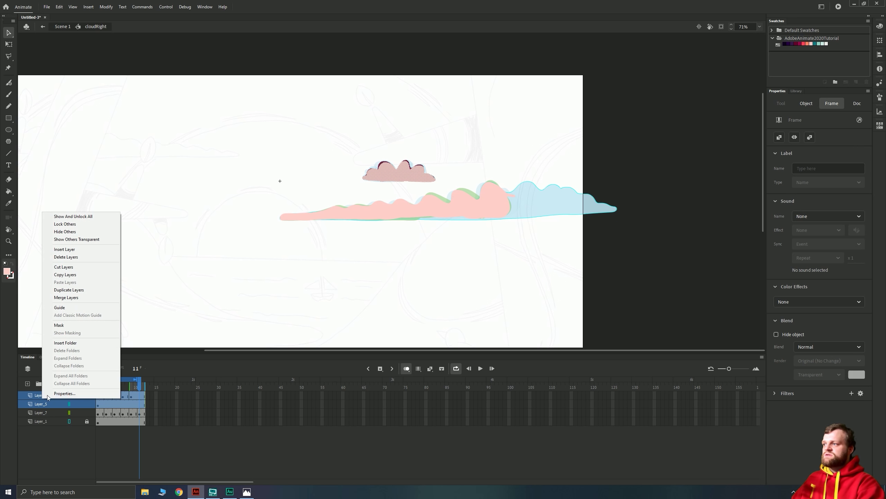
pyautogui.click(66, 257)
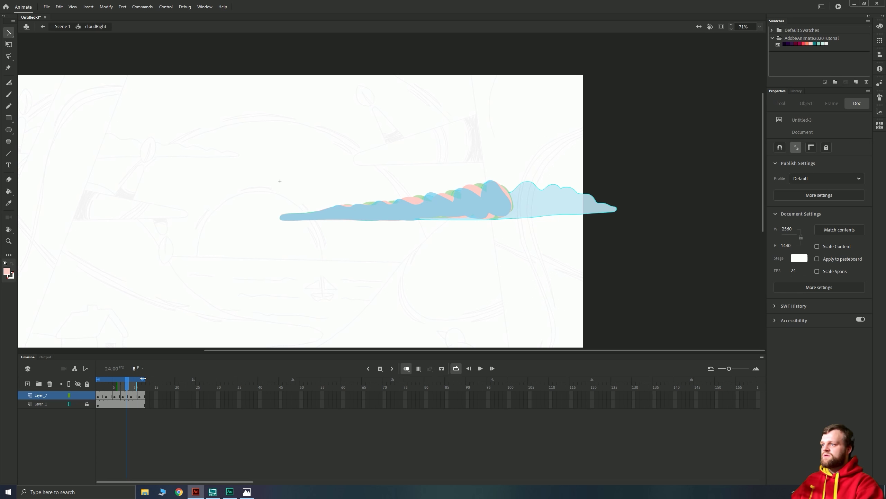
pyautogui.press('Return')
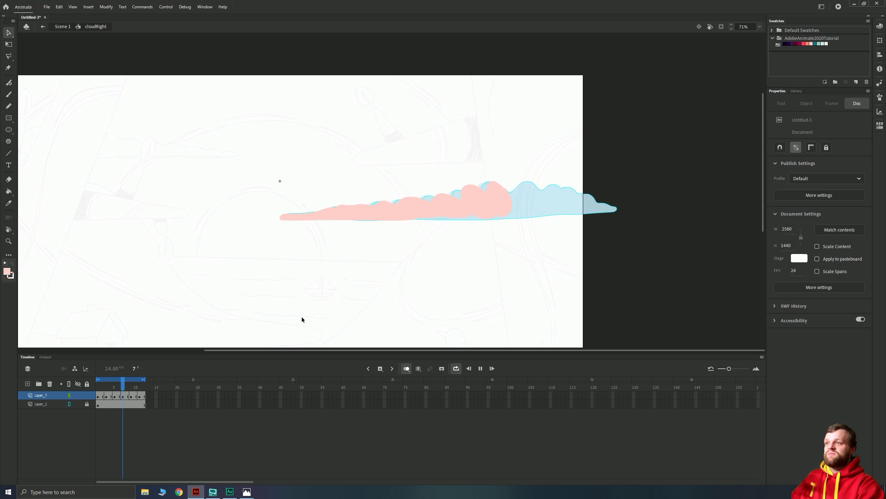
pyautogui.press('Return')
# Paint and fill a large rounded puff beyond the large cloud's right end on frame 1.
pyautogui.click(98, 402)
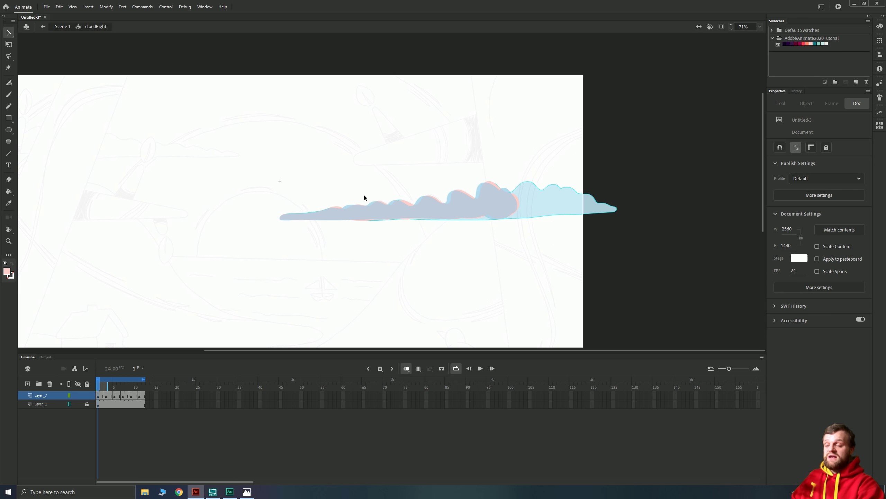
pyautogui.hotkey('ctrl', '=')
pyautogui.hotkey('ctrl', '=')
pyautogui.moveTo(495, 192); pyautogui.dragTo(131, 234)
pyautogui.press('b')
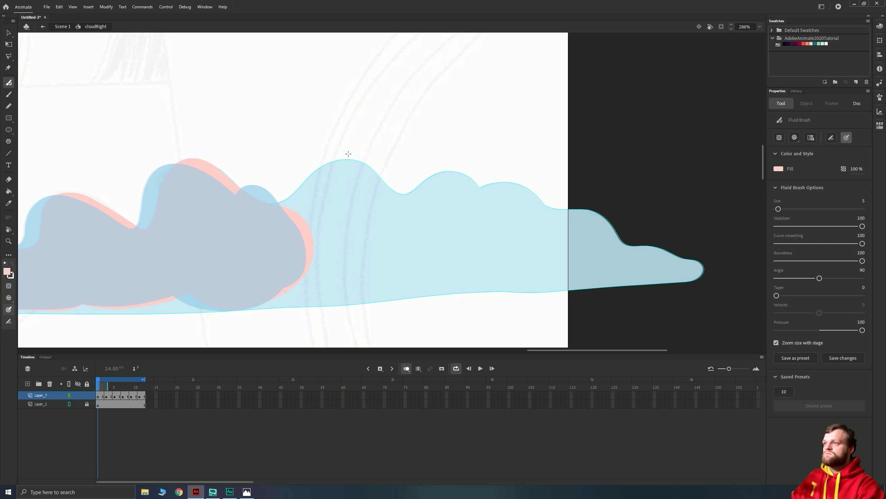
pyautogui.moveTo(229, 203)
pyautogui.mouseDown()
pyautogui.moveTo(288, 203)
pyautogui.moveTo(260, 301)
pyautogui.mouseUp()
pyautogui.press('k')
pyautogui.click(324, 191)
# Paint and fill the large rounded puff at the large cloud's right end on frame 3.
pyautogui.press('.')
pyautogui.press('.')
pyautogui.press('b')
pyautogui.moveTo(257, 206)
pyautogui.mouseDown()
pyautogui.moveTo(424, 200)
pyautogui.moveTo(262, 303)
pyautogui.mouseUp()
pyautogui.press('k')
pyautogui.click(335, 206)
# Paint the large rounded puff at the large cloud's right end on frames 5 and 7, filling the outline on frame 5.
pyautogui.press('.')
pyautogui.press('.')
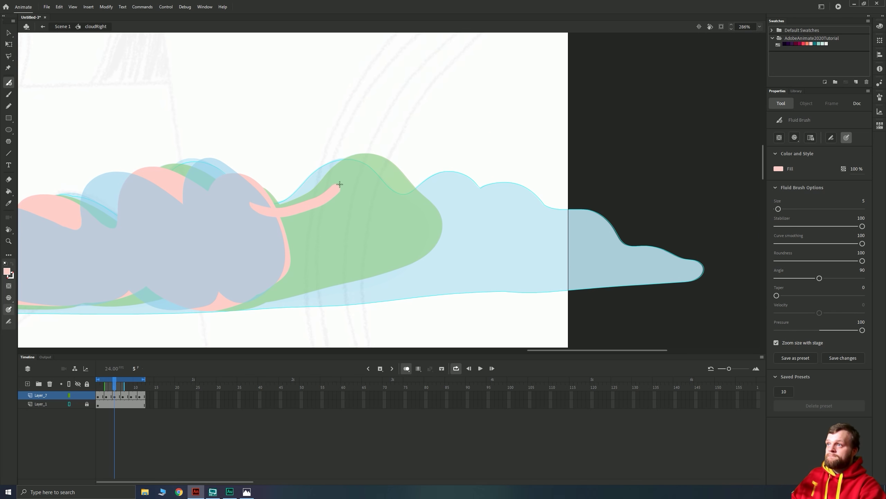
pyautogui.moveTo(236, 202)
pyautogui.mouseDown()
pyautogui.moveTo(451, 257)
pyautogui.moveTo(261, 301)
pyautogui.mouseUp()
pyautogui.click(363, 230)
pyautogui.press('.')
pyautogui.press('.')
pyautogui.moveTo(235, 202)
pyautogui.mouseDown()
pyautogui.moveTo(405, 164)
pyautogui.moveTo(261, 302)
pyautogui.mouseUp()
pyautogui.press('.')
pyautogui.press('.')
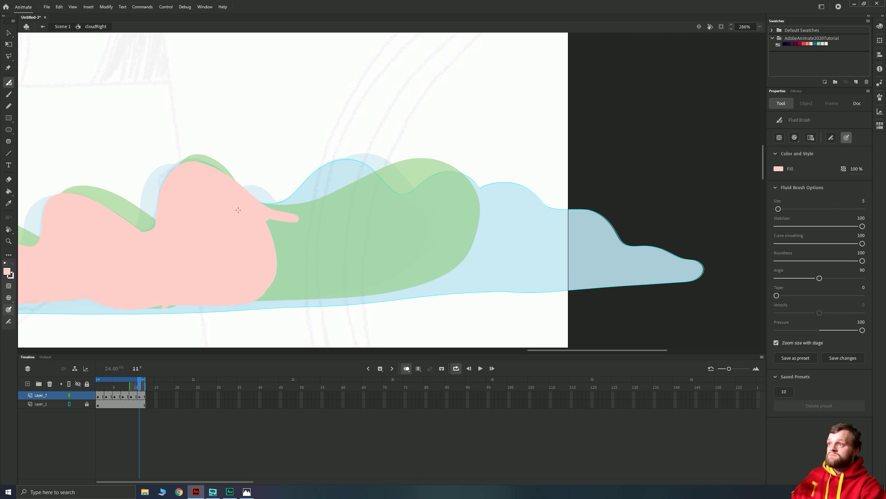
# Delete the right-end puff of the large cloud on frame 9, and repaint and fill it.
pyautogui.press(',')
pyautogui.press(',')
pyautogui.press(',')
pyautogui.press(',')
pyautogui.press('.')
pyautogui.press('.')
pyautogui.press('v')
pyautogui.moveTo(528, 140); pyautogui.dragTo(280, 327)
pyautogui.press('Delete')
pyautogui.press('b')
pyautogui.moveTo(266, 206); pyautogui.dragTo(280, 298)
pyautogui.press('k')
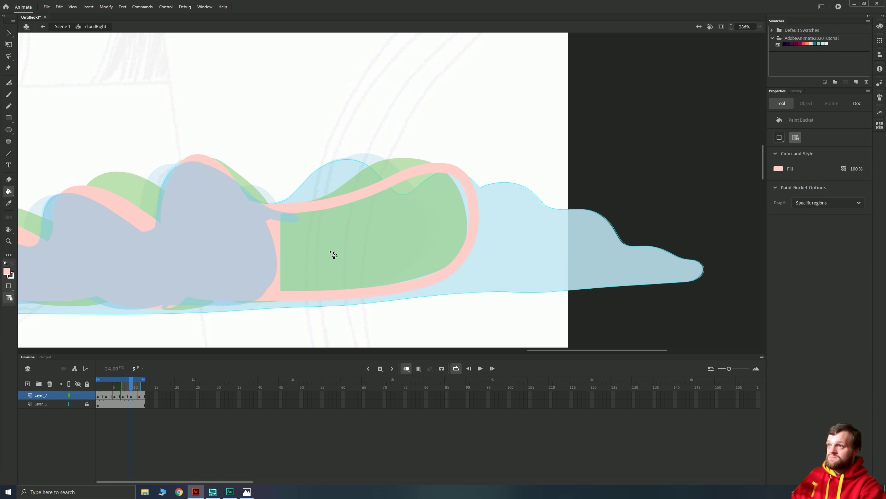
pyautogui.click(333, 254)
# Check the neighbouring frames and paint a hump over the dip in the large cloud's upper edge on frame 7.
pyautogui.press('.')
pyautogui.press('.')
pyautogui.press('b')
pyautogui.press(',')
pyautogui.press(',')
pyautogui.press(',')
pyautogui.press(',')
pyautogui.press(',')
pyautogui.press(',')
pyautogui.press(',')
pyautogui.press(',')
pyautogui.press('.')
pyautogui.press('.')
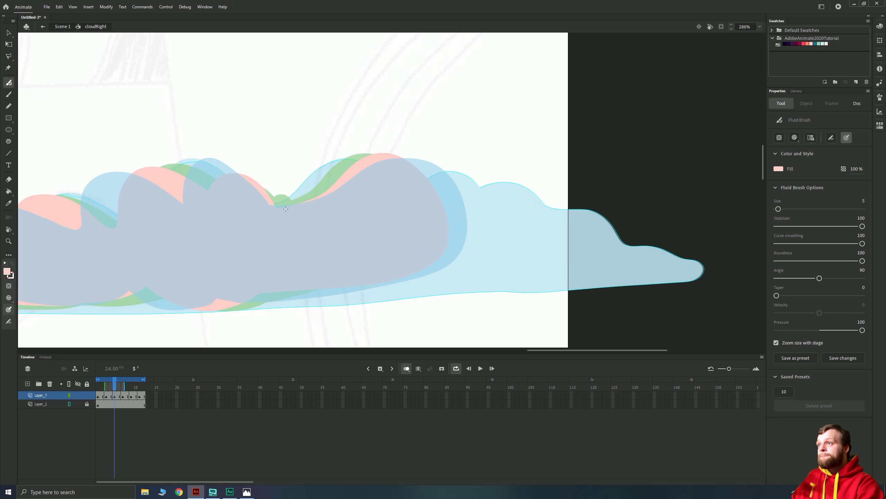
pyautogui.press('.')
pyautogui.press('.')
pyautogui.moveTo(275, 209)
pyautogui.mouseDown()
pyautogui.moveTo(300, 189)
pyautogui.moveTo(343, 182)
pyautogui.mouseUp()
# Paint the hump over the dip in the large cloud's upper edge on frame 9 and play the loop.
pyautogui.press('.')
pyautogui.press('.')
pyautogui.moveTo(250, 204); pyautogui.dragTo(306, 181)
pyautogui.press('Return')
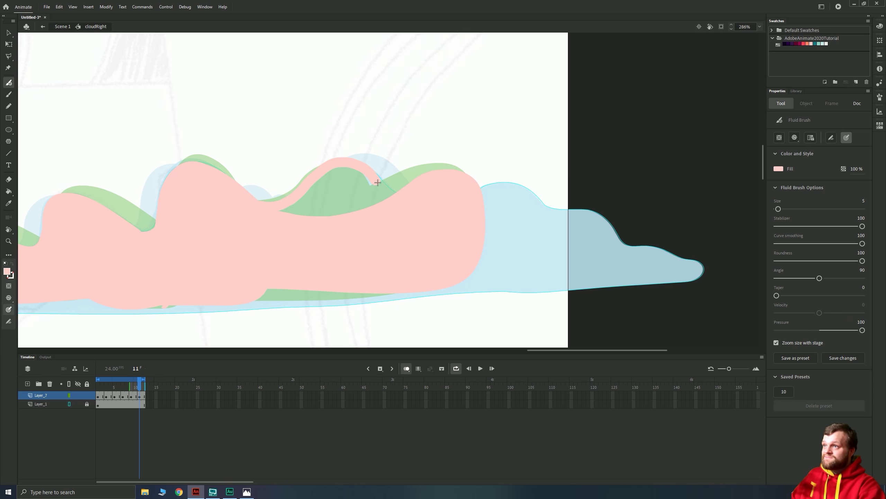
pyautogui.press('Return')
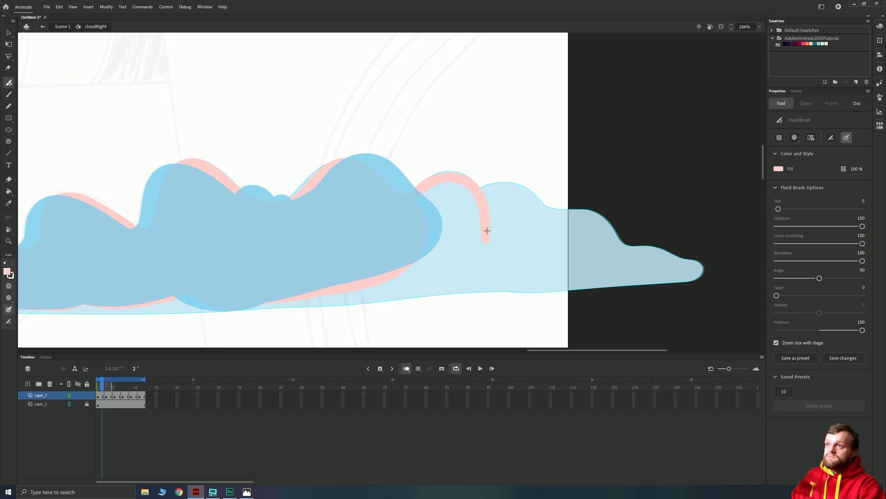
# Step back and forth through the frames to check how the puffs at the large cloud's right end progress.
pyautogui.press('.')
pyautogui.press('.')
pyautogui.press('.')
pyautogui.press('.')
pyautogui.press('.')
pyautogui.press('.')
pyautogui.press('.')
pyautogui.press('.')
pyautogui.press('.')
pyautogui.press('.')
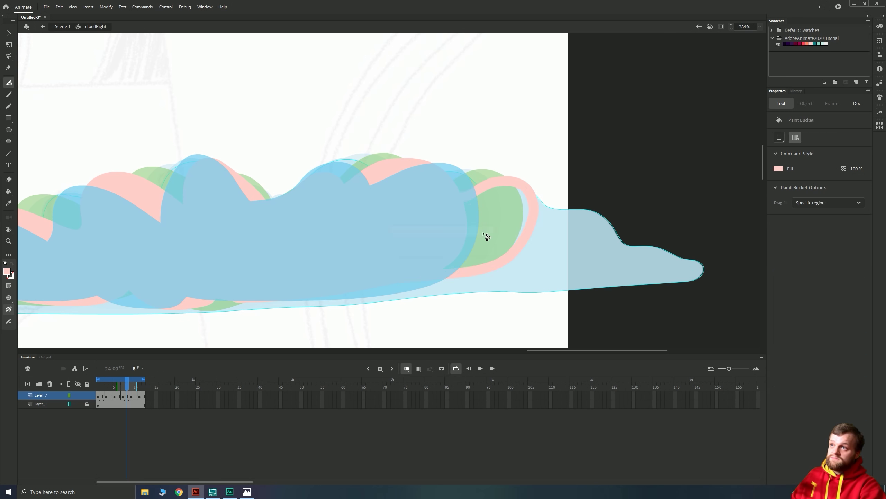
pyautogui.press(',')
pyautogui.press(',')
pyautogui.press(',')
pyautogui.press(',')
pyautogui.press(',')
pyautogui.press(',')
pyautogui.press(',')
pyautogui.press(',')
pyautogui.press(',')
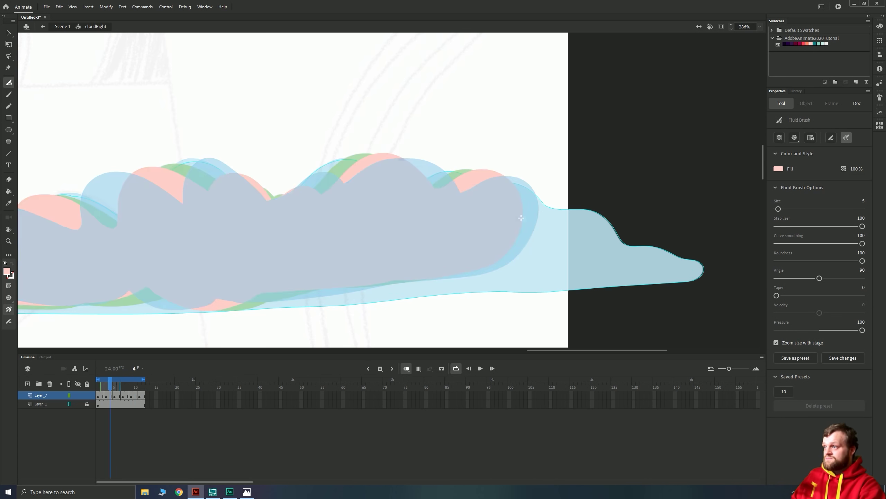
pyautogui.press('.')
pyautogui.press('.')
pyautogui.press('.')
pyautogui.press('.')
pyautogui.press('.')
pyautogui.press('.')
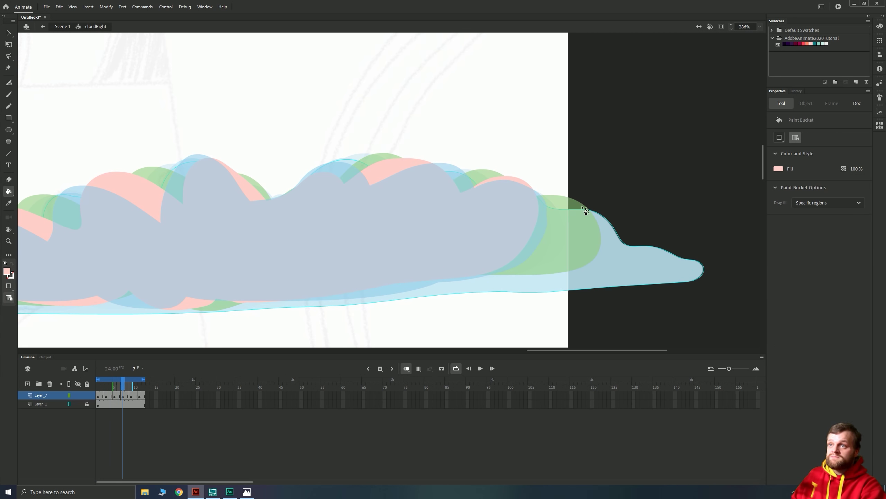
pyautogui.press(',')
pyautogui.press(',')
pyautogui.press(',')
pyautogui.press(',')
pyautogui.press(',')
pyautogui.press(',')
pyautogui.press(',')
pyautogui.press(',')
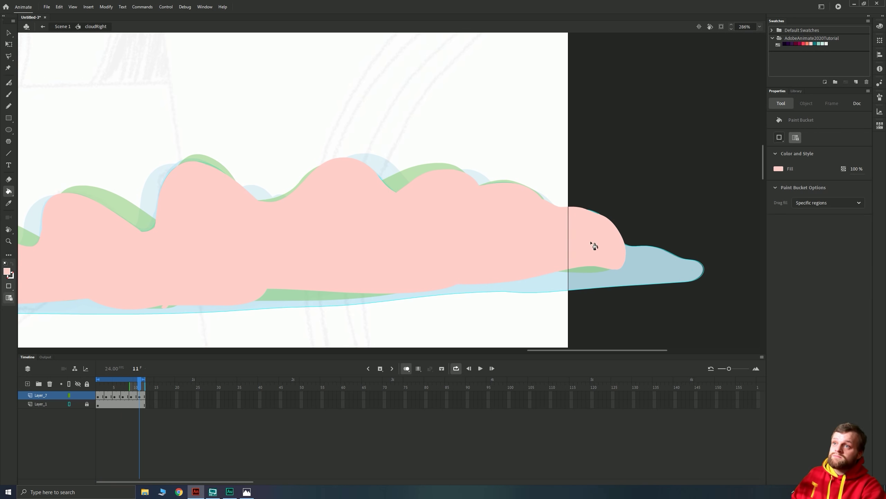
# Paint the next puff along the large cloud's tapering right end on frames 1 and 3, filling it on frame 1.
pyautogui.moveTo(599, 217); pyautogui.dragTo(544, 274)
pyautogui.click(587, 248)
pyautogui.press('.')
pyautogui.press('.')
pyautogui.moveTo(548, 209); pyautogui.dragTo(572, 273)
pyautogui.press('.')
pyautogui.press('.')
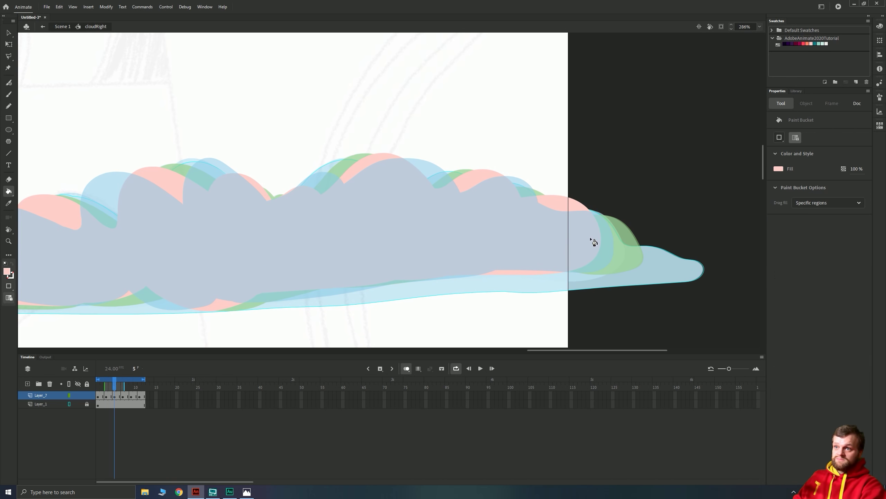
# Paint the puff along the large cloud's tapering right end on frames 5 and 7, and fill its outline on frame 9.
pyautogui.moveTo(585, 221); pyautogui.dragTo(601, 273)
pyautogui.press('.')
pyautogui.press('.')
pyautogui.moveTo(612, 233)
pyautogui.mouseDown()
pyautogui.moveTo(612, 274)
pyautogui.moveTo(562, 281)
pyautogui.mouseUp()
pyautogui.press('.')
pyautogui.press('.')
pyautogui.click(645, 260)
pyautogui.press('.')
pyautogui.press('.')
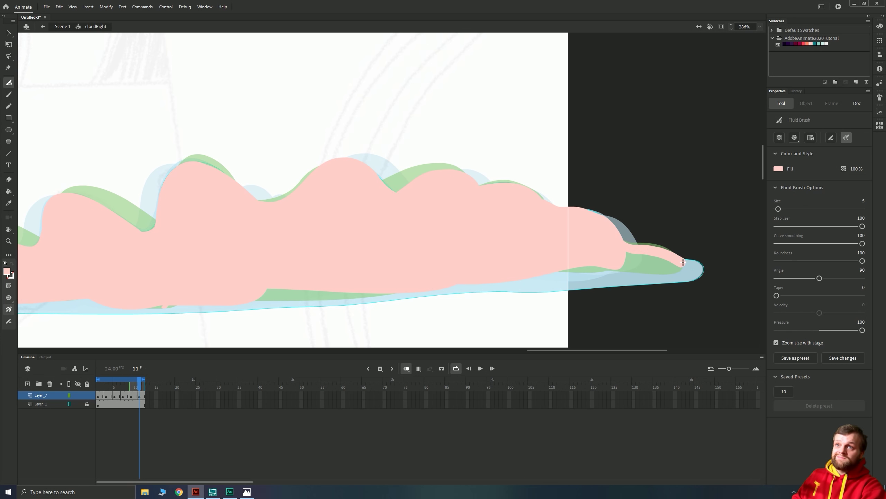
# Fill the puff outline at the large cloud's right tip on frame 11 and step through the loop's frames.
pyautogui.click(646, 263)
pyautogui.press('.')
pyautogui.press('.')
pyautogui.moveTo(614, 238)
pyautogui.mouseDown()
pyautogui.moveTo(672, 273)
pyautogui.moveTo(555, 273)
pyautogui.mouseUp()
pyautogui.press('.')
pyautogui.press('.')
pyautogui.press('.')
pyautogui.press('.')
pyautogui.press('.')
pyautogui.press('.')
pyautogui.press('.')
pyautogui.press('.')
pyautogui.press('.')
pyautogui.press('.')
# Paint along the large cloud's underside toward its left tip on frame 11 and fill the enclosed gap.
pyautogui.moveTo(597, 292); pyautogui.dragTo(654, 242)
pyautogui.moveTo(696, 227); pyautogui.dragTo(218, 255)
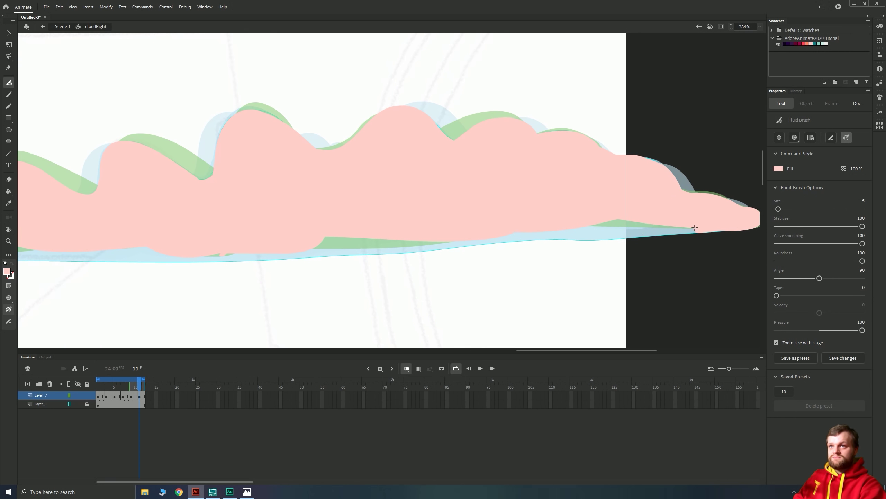
pyautogui.moveTo(123, 253)
pyautogui.mouseDown()
pyautogui.moveTo(612, 244)
pyautogui.moveTo(31, 247)
pyautogui.mouseUp()
pyautogui.moveTo(252, 267)
pyautogui.mouseDown()
pyautogui.moveTo(451, 273)
pyautogui.moveTo(120, 274)
pyautogui.mouseUp()
pyautogui.press('k')
pyautogui.click(501, 263)
pyautogui.hotkey('ctrl', '-')
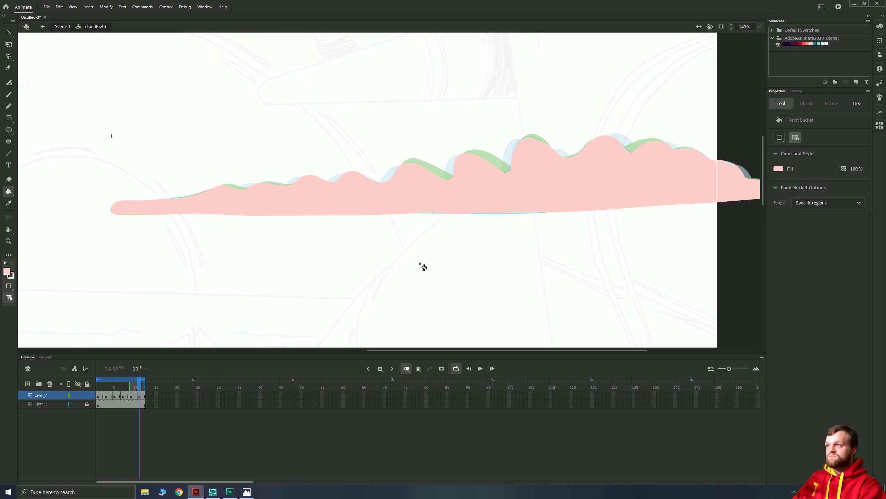
# Rotate the canvas and paint strokes along the large cloud's underside on frame 1 to even out its base.
pyautogui.press('.')
pyautogui.press('.')
pyautogui.hotkey('shift', 'h')
pyautogui.moveTo(261, 257); pyautogui.dragTo(326, 61)
pyautogui.hotkey('ctrl', '=')
pyautogui.press('b')
pyautogui.moveTo(388, 234); pyautogui.dragTo(513, 170)
pyautogui.moveTo(356, 59)
pyautogui.mouseDown()
pyautogui.moveTo(372, 143)
pyautogui.moveTo(358, 97)
pyautogui.mouseUp()
pyautogui.moveTo(358, 97)
pyautogui.mouseDown()
pyautogui.moveTo(378, 251)
pyautogui.moveTo(333, 137)
pyautogui.moveTo(366, 297)
pyautogui.mouseUp()
pyautogui.moveTo(366, 297); pyautogui.dragTo(307, 140)
pyautogui.scroll(-4, 306, 139)
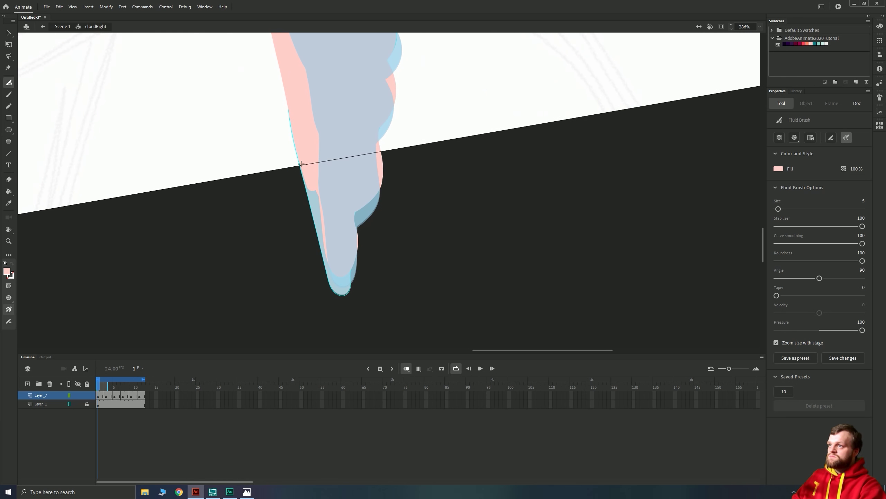
# Paint along the large cloud's underside on frame 3 and fill the gap between the strokes and the cloud.
pyautogui.press('.')
pyautogui.press('.')
pyautogui.moveTo(284, 87); pyautogui.dragTo(328, 263)
pyautogui.moveTo(236, 135); pyautogui.dragTo(360, 328)
pyautogui.moveTo(407, 290); pyautogui.dragTo(374, 170)
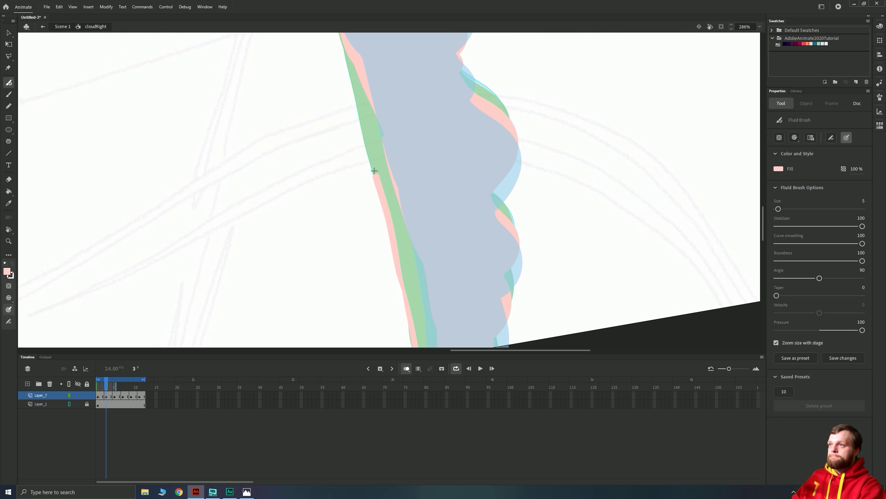
pyautogui.moveTo(424, 344); pyautogui.dragTo(387, 157)
pyautogui.press('k')
pyautogui.click(423, 281)
pyautogui.press('b')
pyautogui.moveTo(451, 308); pyautogui.dragTo(406, 44)
pyautogui.moveTo(406, 44); pyautogui.dragTo(464, 269)
pyautogui.moveTo(480, 343); pyautogui.dragTo(443, 151)
pyautogui.moveTo(443, 151); pyautogui.dragTo(473, 268)
pyautogui.moveTo(473, 280); pyautogui.dragTo(441, 134)
# Extend the large cloud's underside on frame 5 down to the tapered right tip.
pyautogui.press('.')
pyautogui.press('.')
pyautogui.scroll(-8, 396, 176)
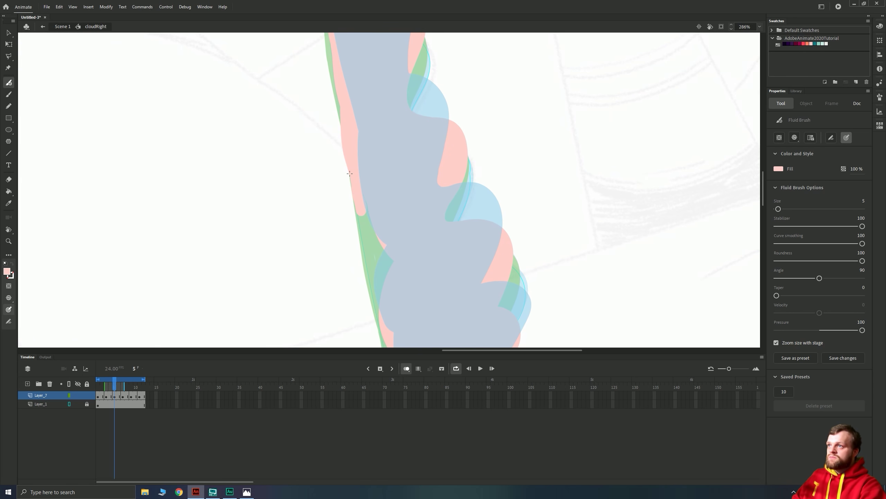
pyautogui.hscroll(2, 320, 137)
pyautogui.scroll(-4, 320, 137)
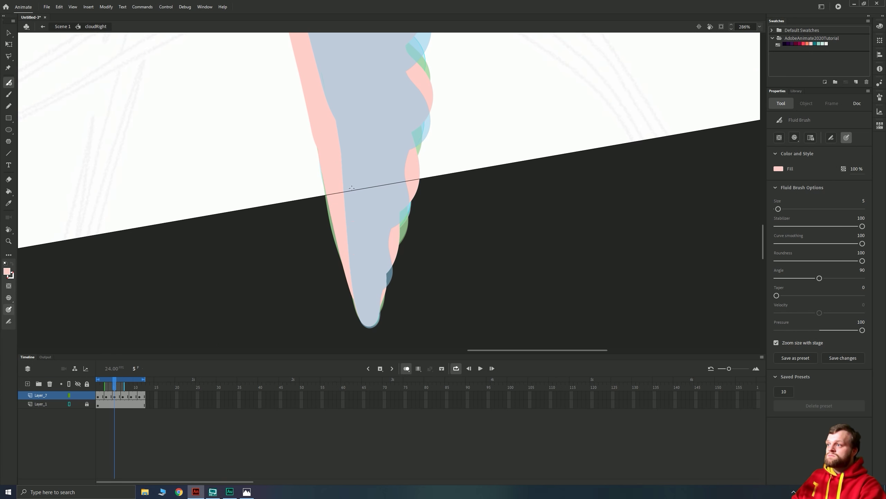
# Paint repeated strokes along the large cloud's underside on frame 7 to thicken its base.
pyautogui.press('.')
pyautogui.press('.')
pyautogui.scroll(7, 378, 293)
pyautogui.moveTo(378, 293); pyautogui.dragTo(347, 162)
pyautogui.moveTo(342, 136); pyautogui.dragTo(381, 283)
pyautogui.moveTo(385, 304); pyautogui.dragTo(357, 140)
pyautogui.moveTo(359, 130); pyautogui.dragTo(409, 286)
pyautogui.moveTo(417, 285); pyautogui.dragTo(387, 139)
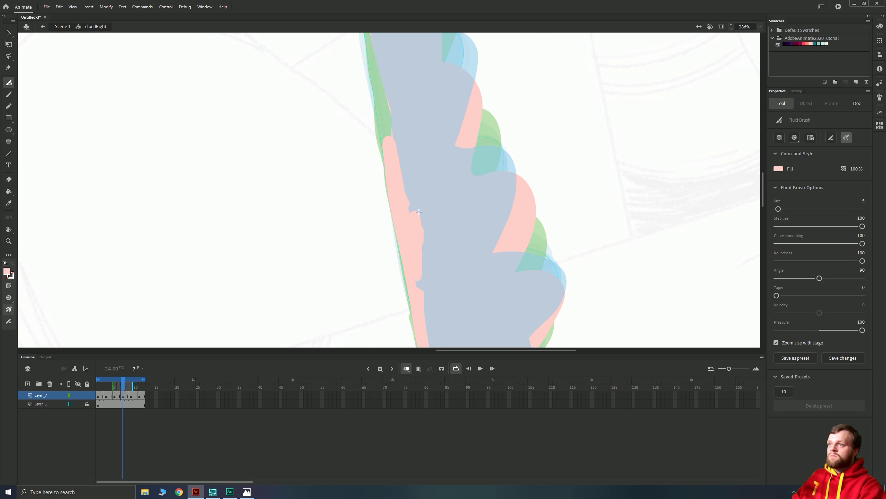
pyautogui.moveTo(428, 325); pyautogui.dragTo(409, 224)
# Paint along the large cloud's underside on frame 9 to match the base of the other frames.
pyautogui.press('.')
pyautogui.press('.')
pyautogui.scroll(-6, 365, 299)
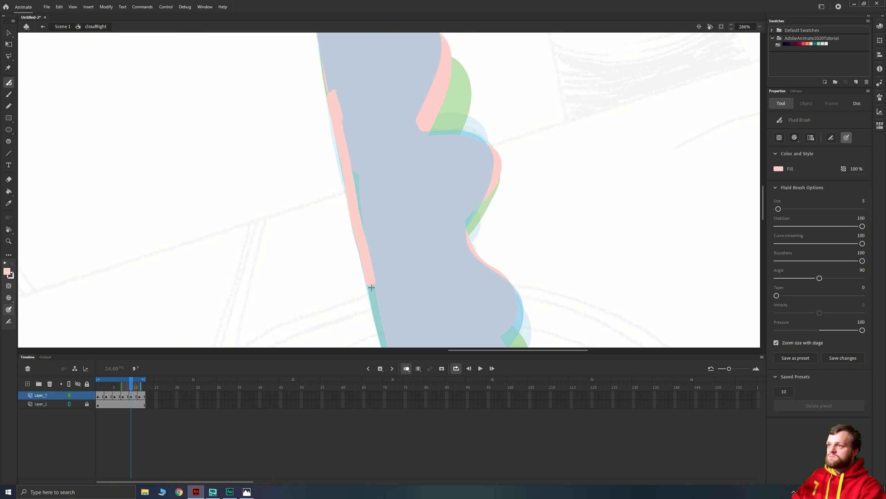
pyautogui.moveTo(365, 299); pyautogui.dragTo(367, 302)
# Restore the unrotated view, play the cloud loop and step through its frames to check the repainted underside.
pyautogui.hotkey('ctrl', '-')
pyautogui.hotkey('ctrl', '-')
pyautogui.hotkey('ctrl', '-')
pyautogui.hotkey('shift', 'h')
pyautogui.moveTo(301, 146); pyautogui.dragTo(375, 204)
pyautogui.hotkey('ctrl', '=')
pyautogui.hotkey('ctrl', '=')
pyautogui.press('Return')
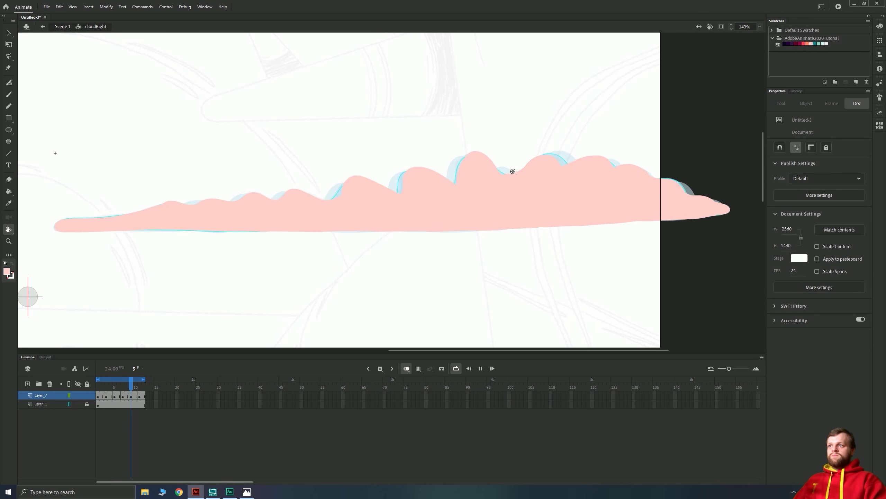
pyautogui.press('Return')
pyautogui.press('Return')
pyautogui.click(710, 26)
pyautogui.press('b')
pyautogui.press('.')
pyautogui.press('.')
pyautogui.press('.')
pyautogui.press('.')
pyautogui.press('.')
pyautogui.press('.')
pyautogui.press('.')
pyautogui.press('.')
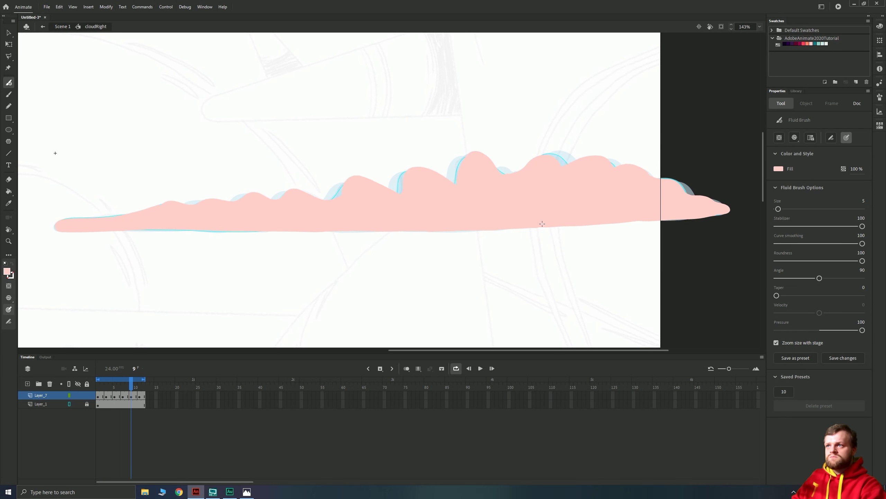
# Select the strip of paint along the large cloud's bottom edge and delete it to flatten the underside.
pyautogui.hotkey('shift', ',')
pyautogui.press('v')
pyautogui.moveTo(734, 340); pyautogui.dragTo(23, 229)
pyautogui.press('Delete')
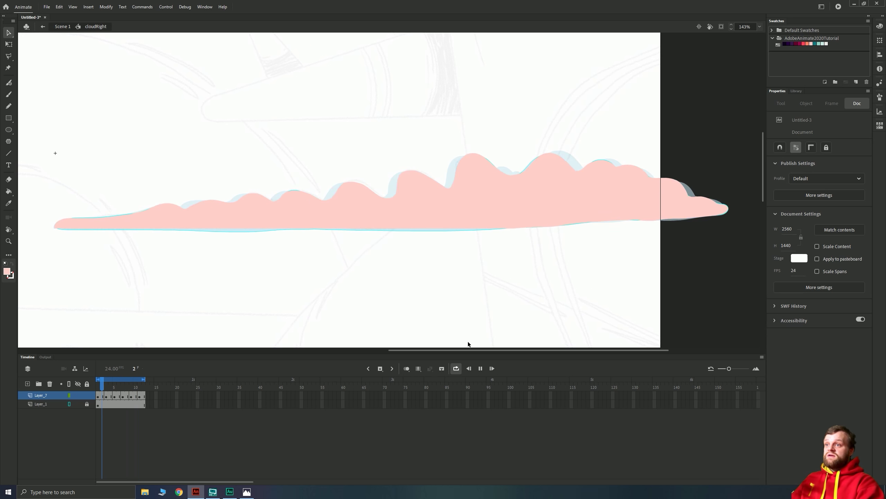
# Turn off looped playback and return to Scene 1 with the whole stage in view.
pyautogui.click(456, 368)
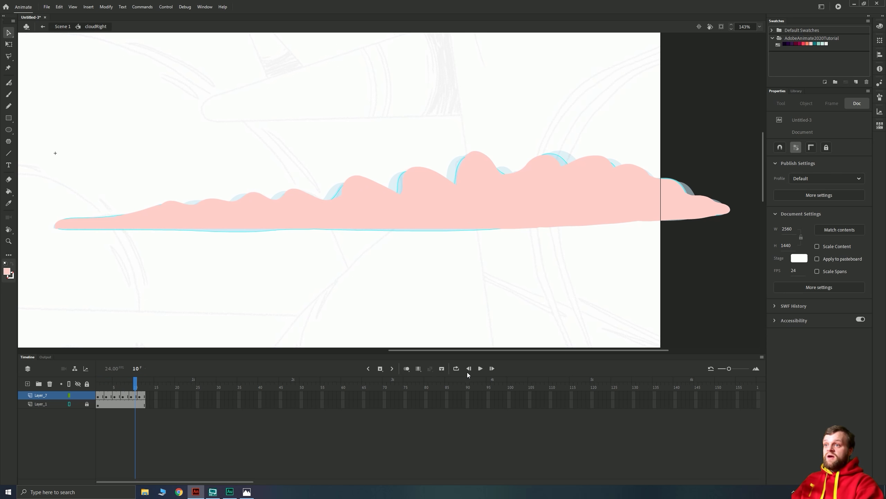
pyautogui.doubleClick(90, 40)
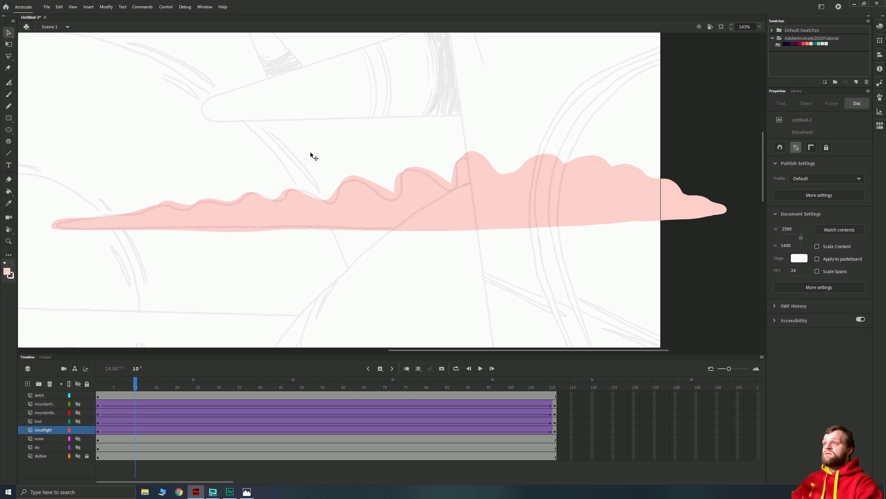
pyautogui.press('alt')
pyautogui.scroll(-3, 358, 181)
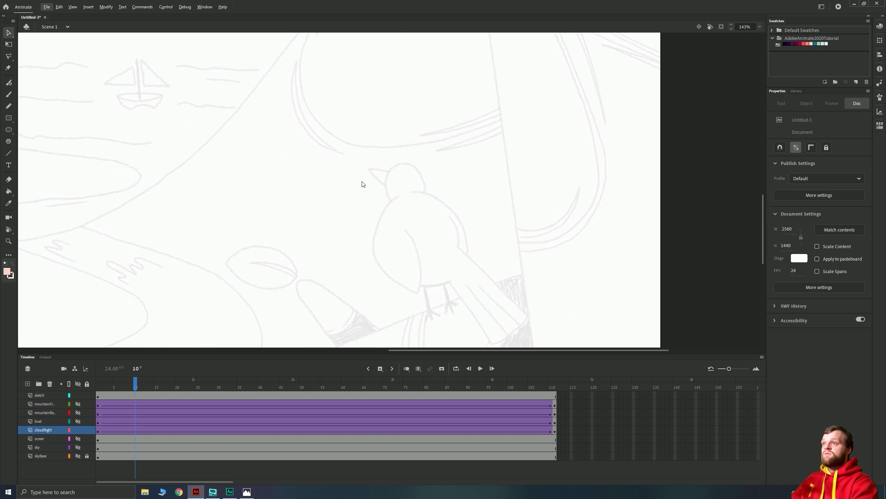
pyautogui.scroll(3, 362, 181)
pyautogui.scroll(-5, 369, 180)
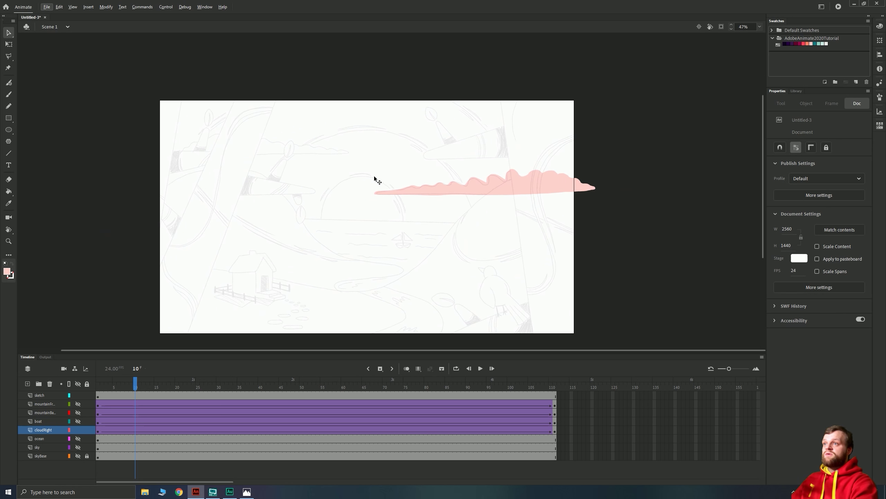
# Play the main timeline from near its start to review how the billowing cloud drifts across the scene.
pyautogui.moveTo(366, 237); pyautogui.dragTo(412, 210)
pyautogui.press('Return')
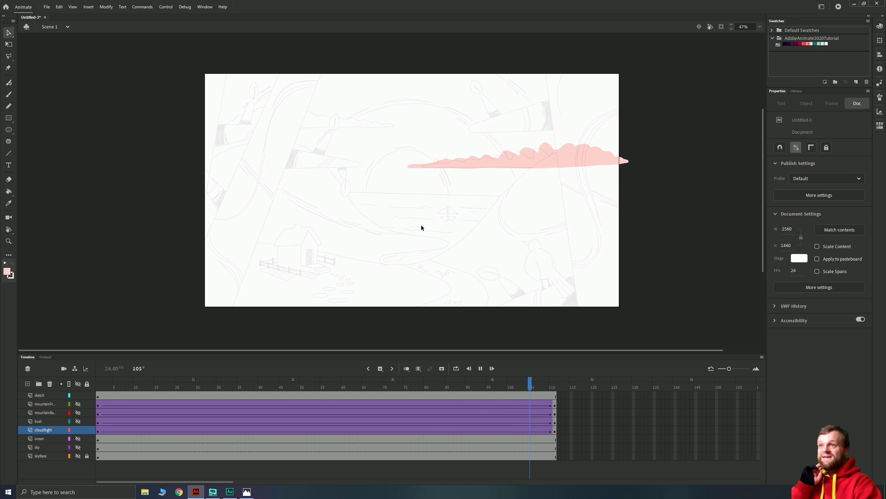
pyautogui.click(108, 396)
pyautogui.press('Return')
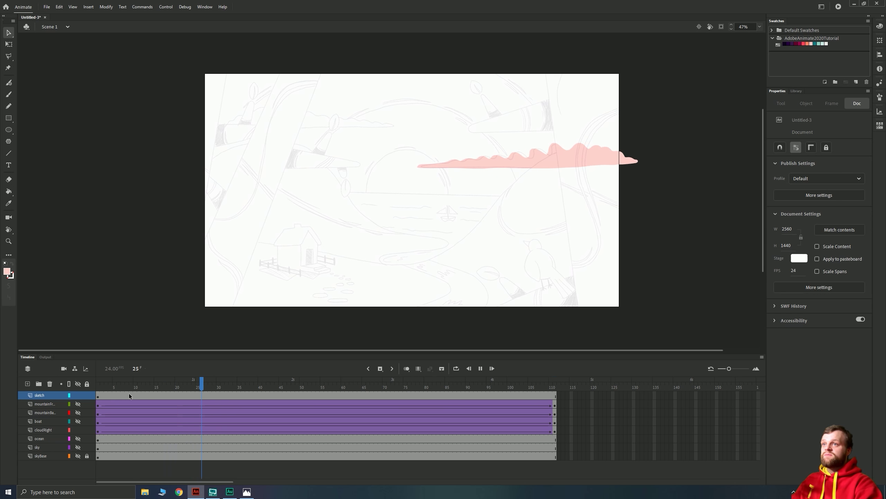
pyautogui.press('Return')
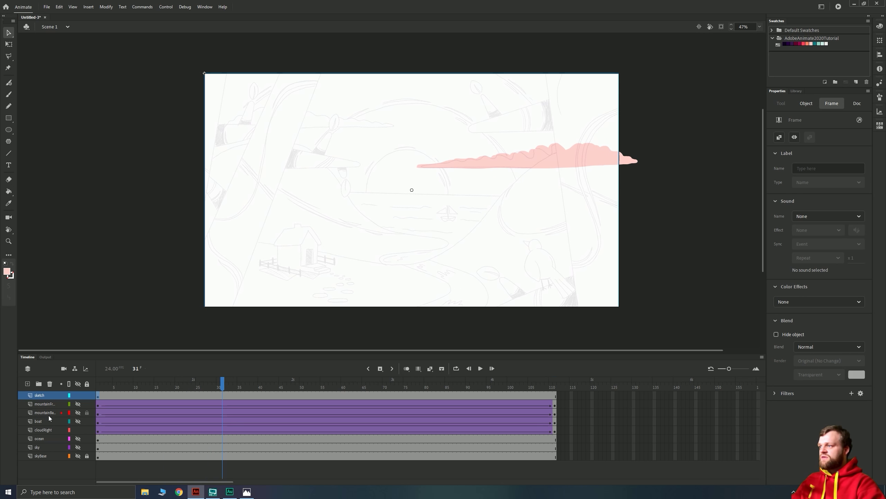
# Nudge the cloud farther left on the cloudRight layer's last keyframe at frame 111.
pyautogui.click(50, 431)
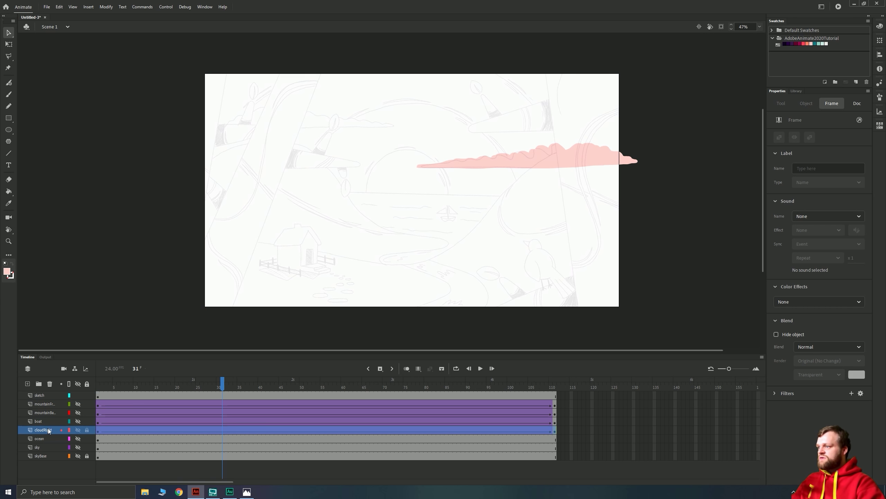
pyautogui.click(556, 431)
pyautogui.hotkey('shift', 'Left')
pyautogui.hotkey('shift', 'Left')
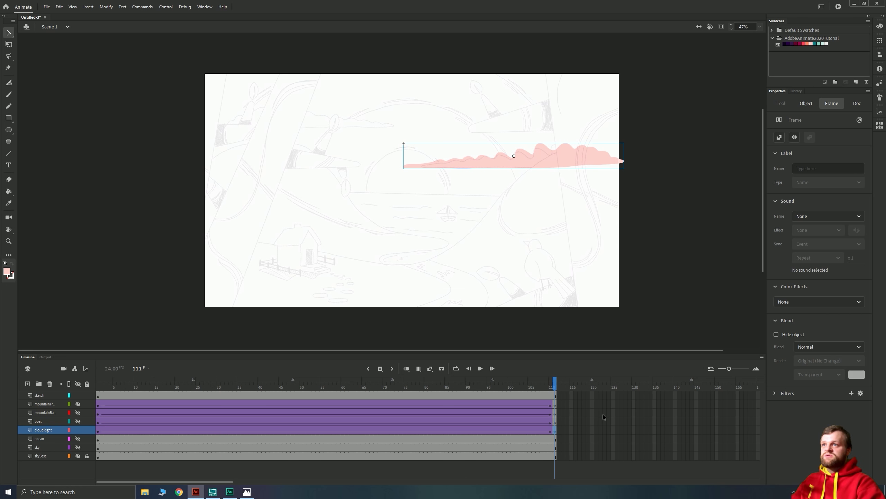
pyautogui.hotkey('shift', 'Left')
pyautogui.hotkey('shift', 'Left')
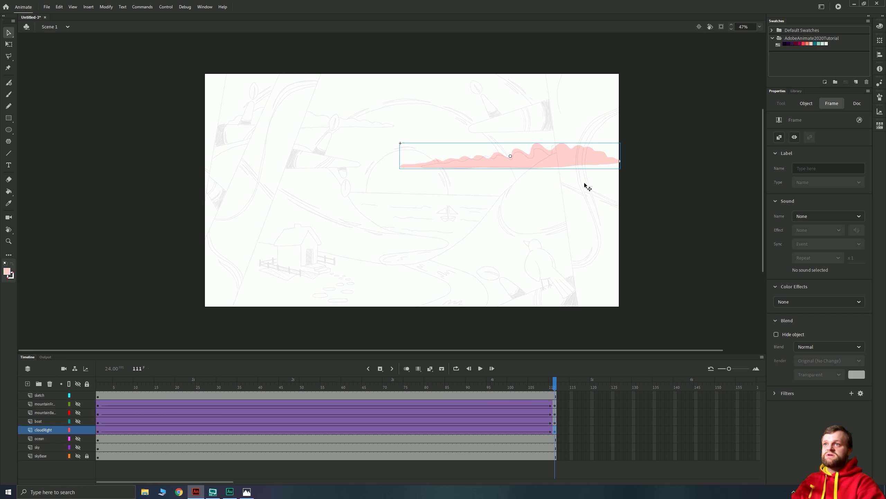
# Nudge the cloud farther right on the cloudRight layer's first keyframe and play the main timeline.
pyautogui.click(97, 432)
pyautogui.hotkey('shift', 'Right')
pyautogui.hotkey('shift', 'Right')
pyautogui.hotkey('shift', 'Right')
pyautogui.hotkey('shift', 'Right')
pyautogui.hotkey('shift', 'Right')
pyautogui.hotkey('shift', 'Right')
pyautogui.hotkey('shift', 'Right')
pyautogui.hotkey('shift', 'Right')
pyautogui.hotkey('shift', 'Right')
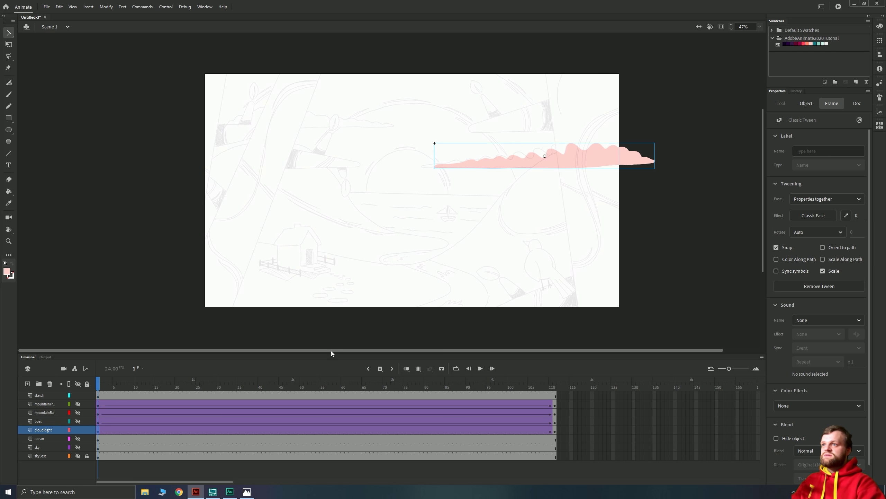
pyautogui.hotkey('shift', 'Right')
pyautogui.hotkey('shift', 'Right')
pyautogui.hotkey('shift', 'Right')
pyautogui.hotkey('shift', 'Right')
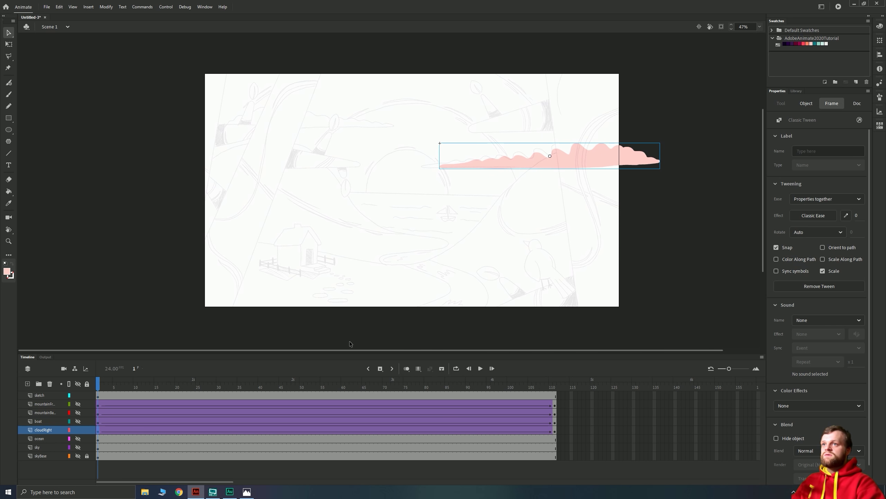
pyautogui.press('Return')
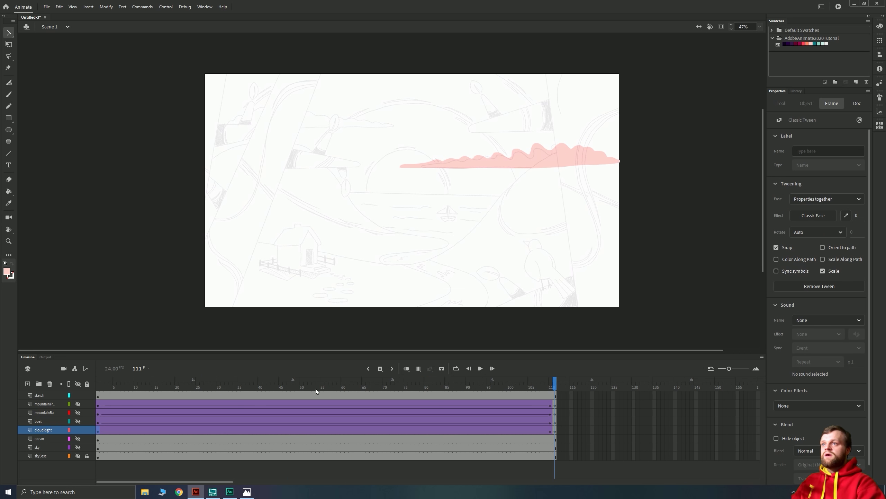
# Hide the sketch layer at frame 111 and open the cloudRight symbol for editing.
pyautogui.moveTo(106, 398); pyautogui.dragTo(129, 395)
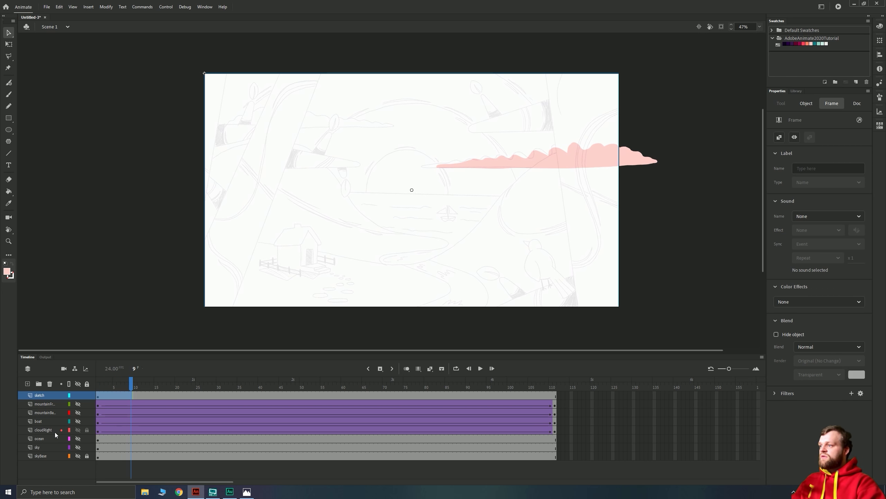
pyautogui.click(553, 432)
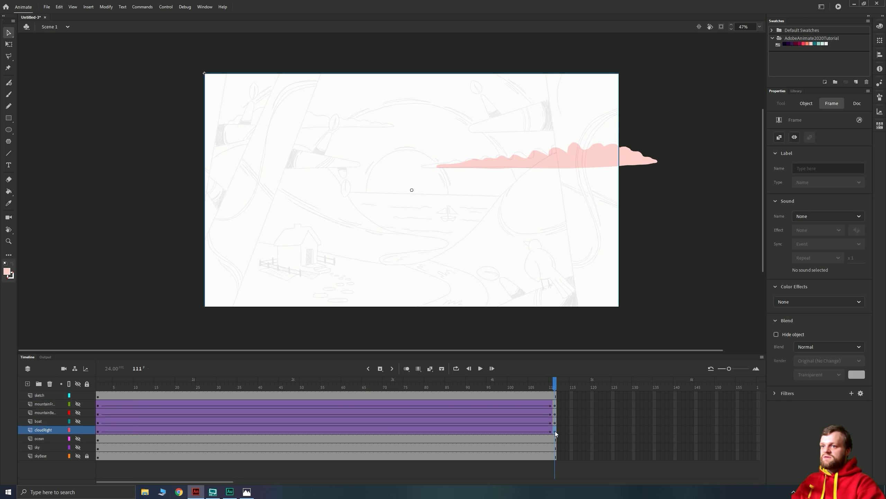
pyautogui.doubleClick(454, 167)
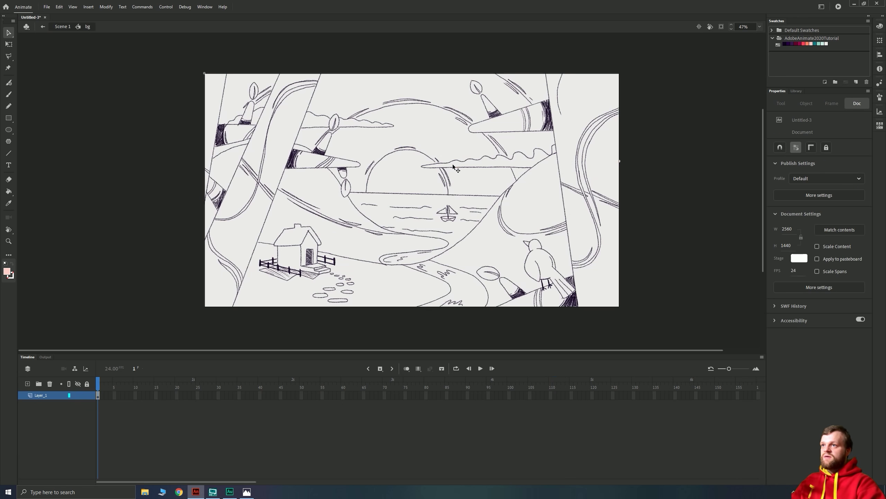
pyautogui.click(62, 27)
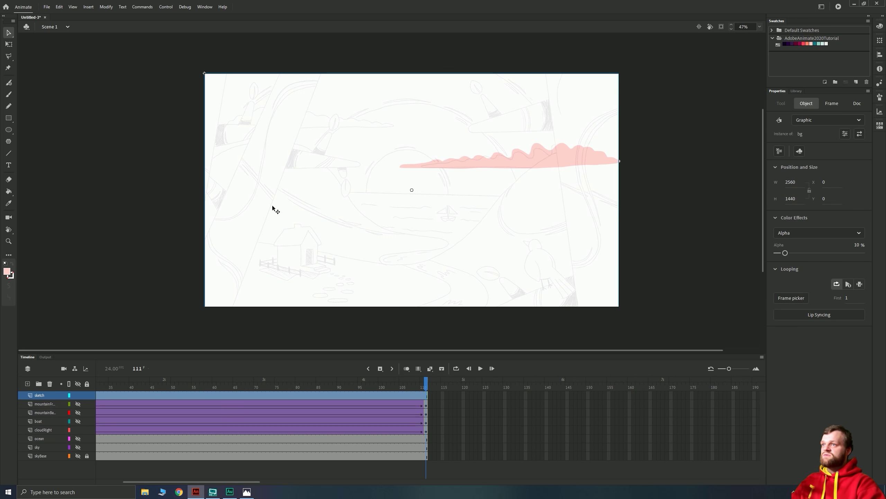
pyautogui.click(78, 395)
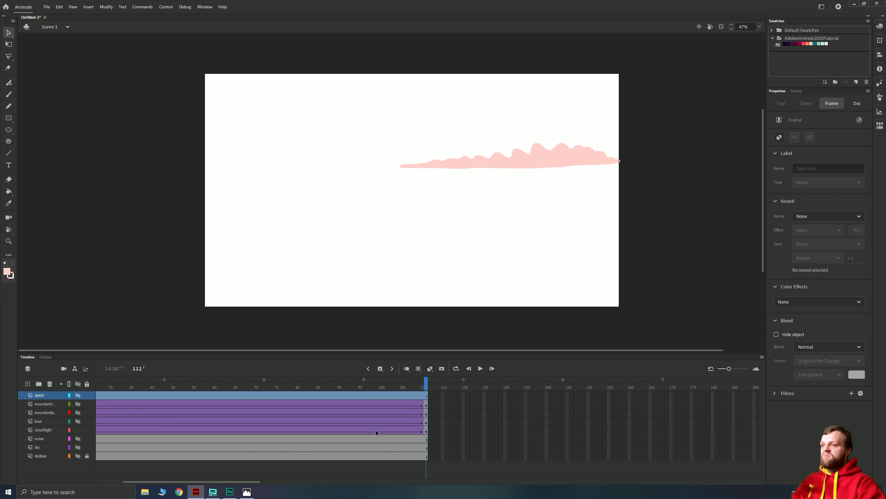
pyautogui.doubleClick(514, 167)
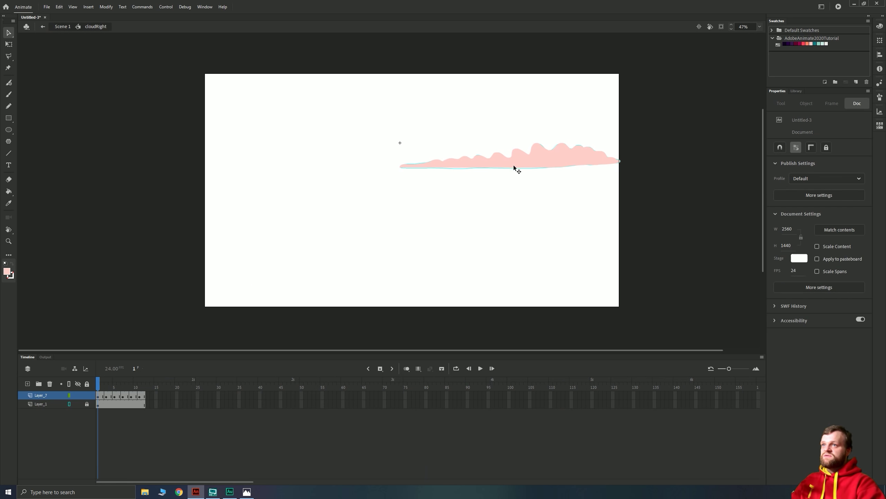
# Try deleting Layer_1 from the cloudRight symbol, play the loop and undo the deletion.
pyautogui.rightClick(62, 405)
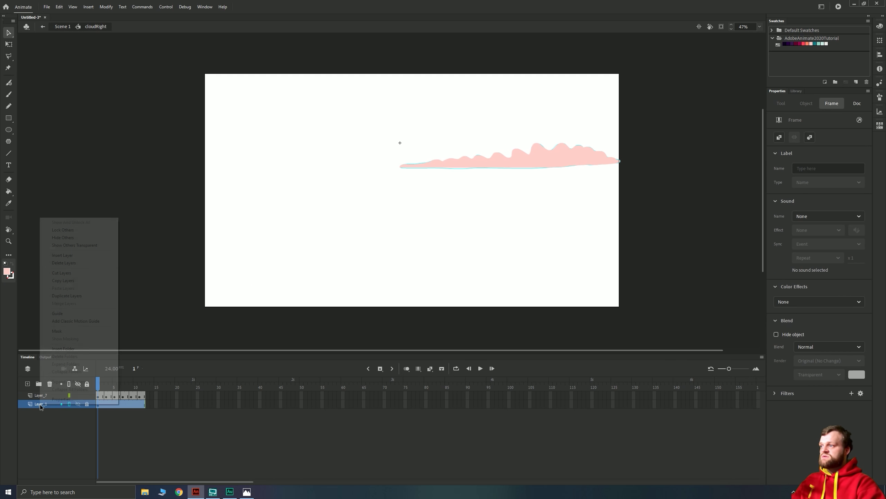
pyautogui.click(63, 262)
pyautogui.press('Return')
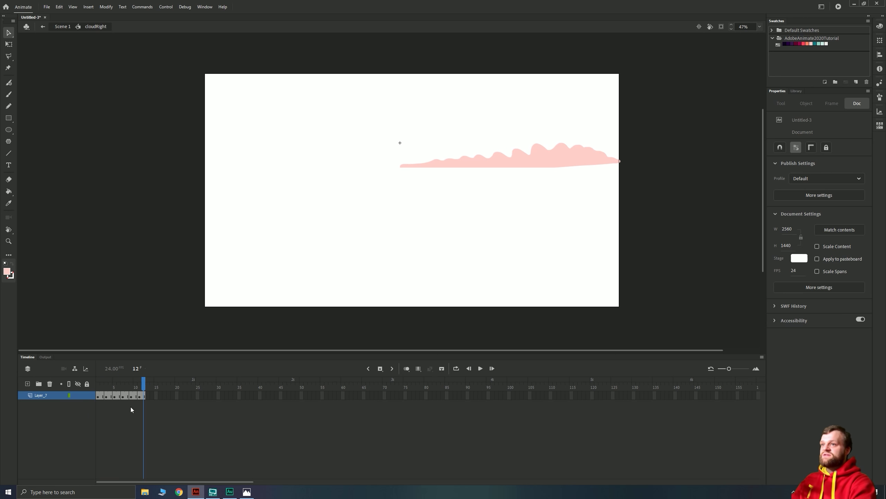
pyautogui.hotkey('ctrl', 'z')
# Delete Layer_1 from the cloudRight symbol and play the main timeline in Scene 1.
pyautogui.click(41, 408)
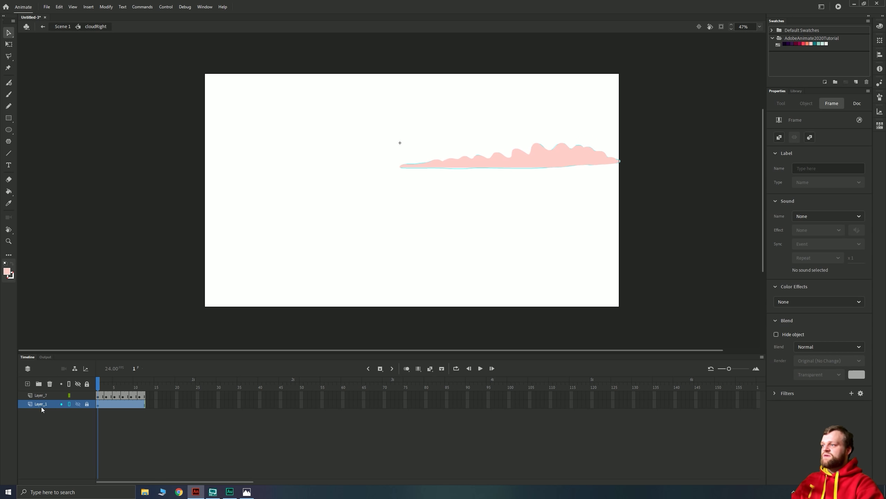
pyautogui.click(50, 384)
pyautogui.click(63, 27)
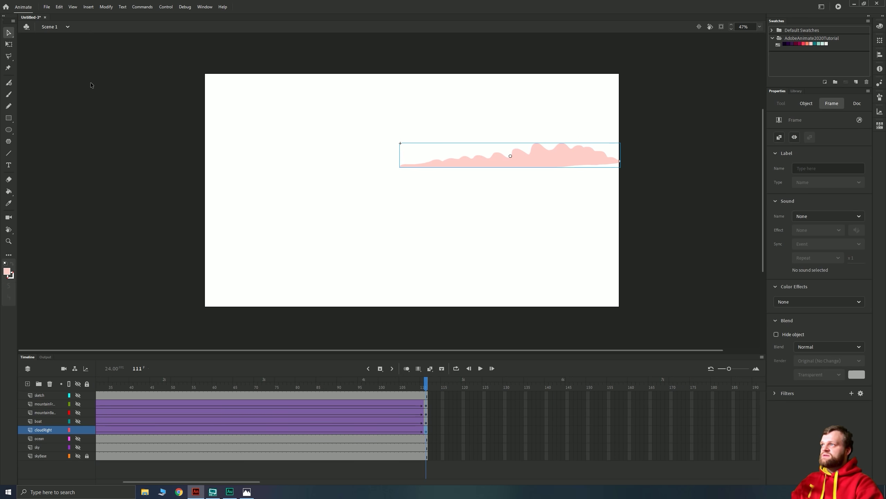
pyautogui.click(90, 85)
pyautogui.press('Return')
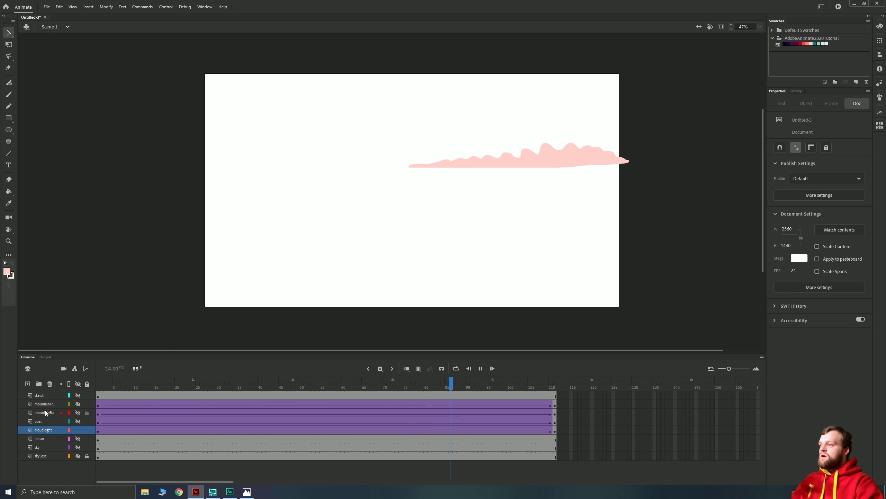
# Stop playback, show the skyBase, sky and ocean layers, and return to frame 1.
pyautogui.press('Return')
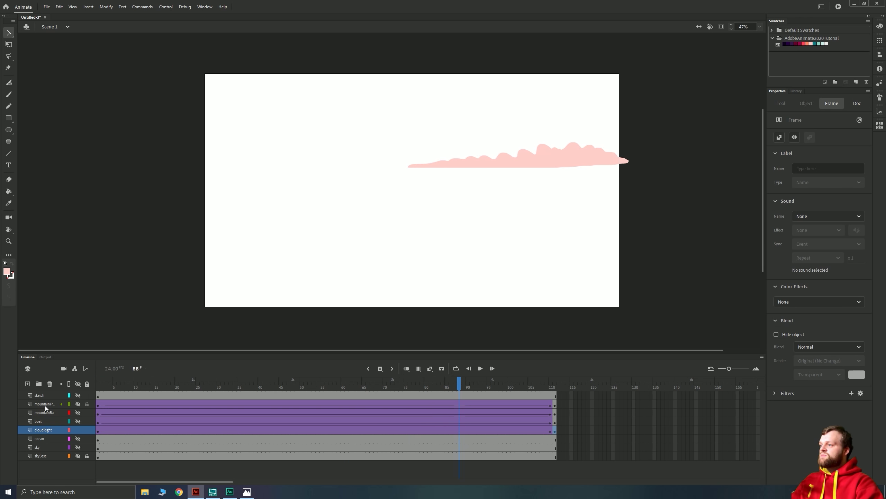
pyautogui.click(77, 456)
pyautogui.click(78, 447)
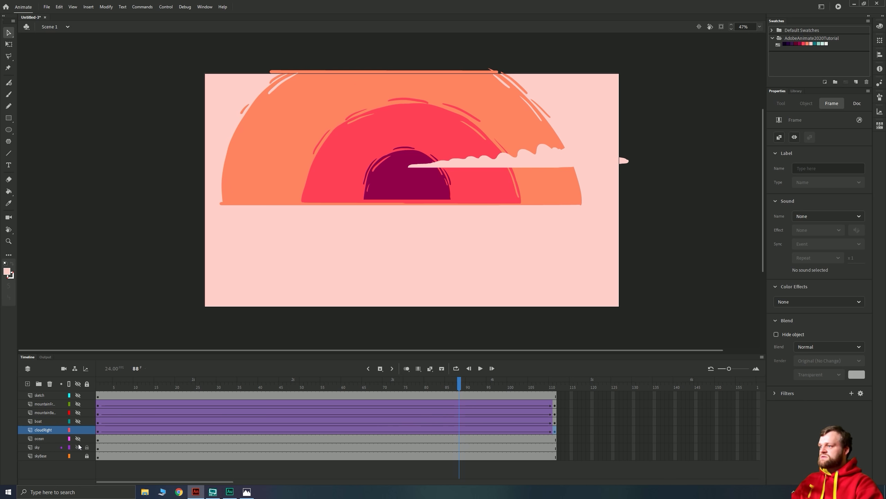
pyautogui.click(78, 438)
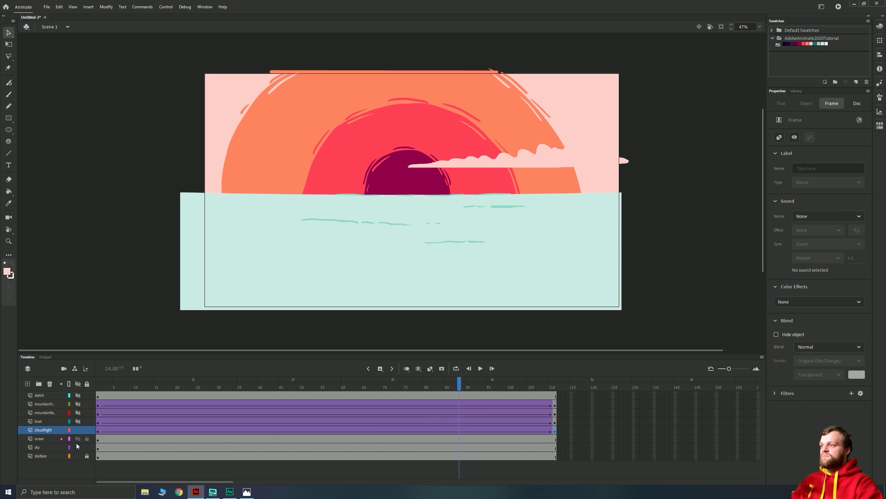
pyautogui.click(100, 396)
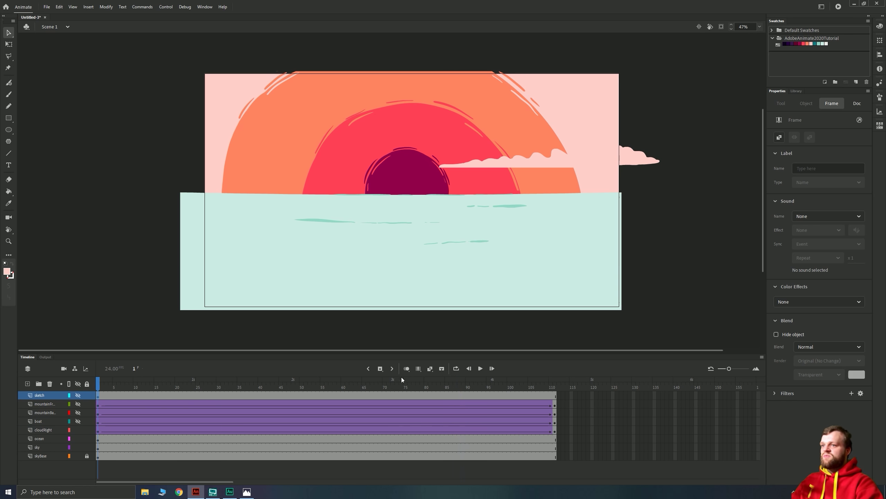
# Turn on looping for frames 1 to 111 and play the main timeline.
pyautogui.click(456, 368)
pyautogui.moveTo(145, 381); pyautogui.dragTo(555, 383)
pyautogui.press('Return')
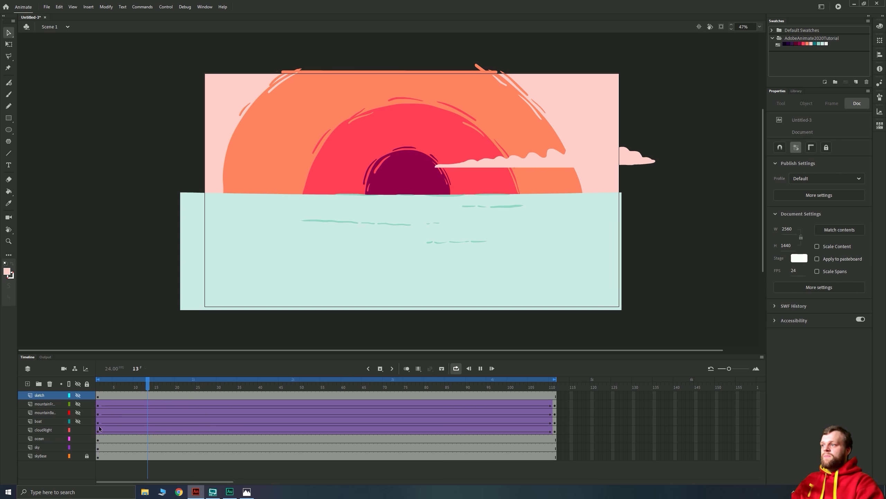
# Hide the cloudRight and ocean layers and play from frame 1 with only the two sky layers showing.
pyautogui.click(78, 430)
pyautogui.click(78, 438)
pyautogui.click(78, 448)
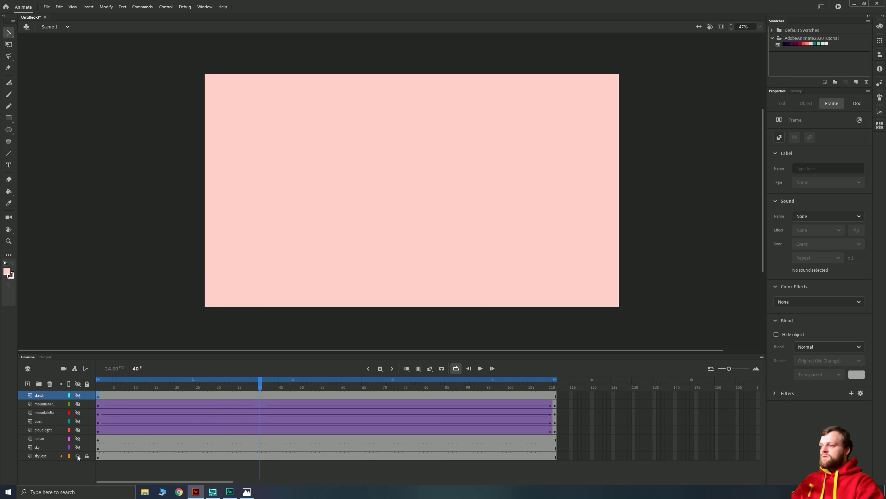
pyautogui.click(79, 447)
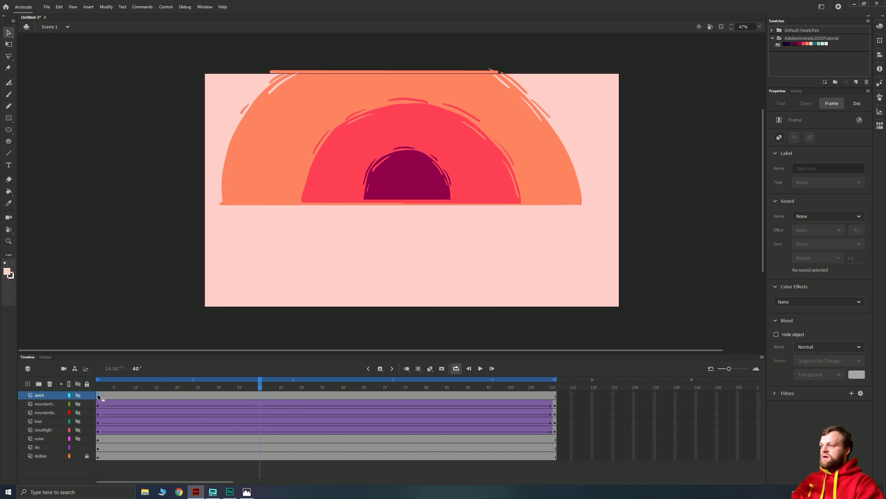
pyautogui.click(78, 455)
pyautogui.click(99, 397)
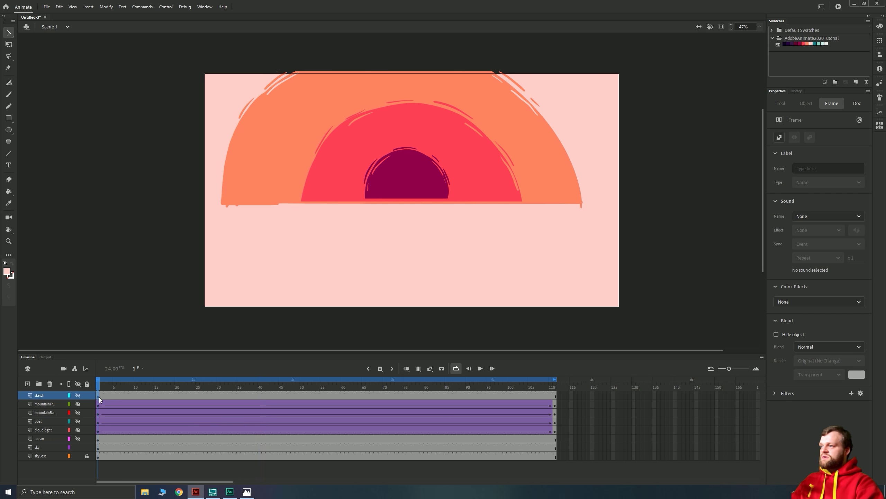
pyautogui.press('Return')
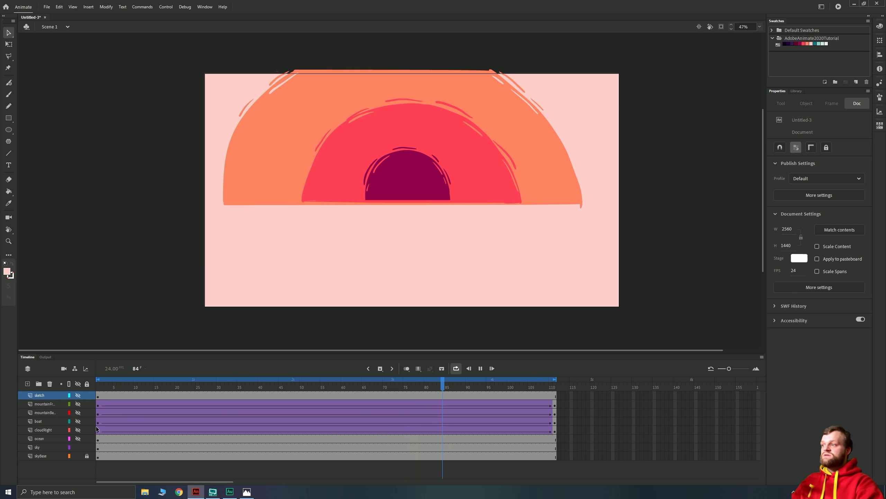
# Show the ocean and cloudRight layers one at a time, playing from frame 1 after each.
pyautogui.click(78, 439)
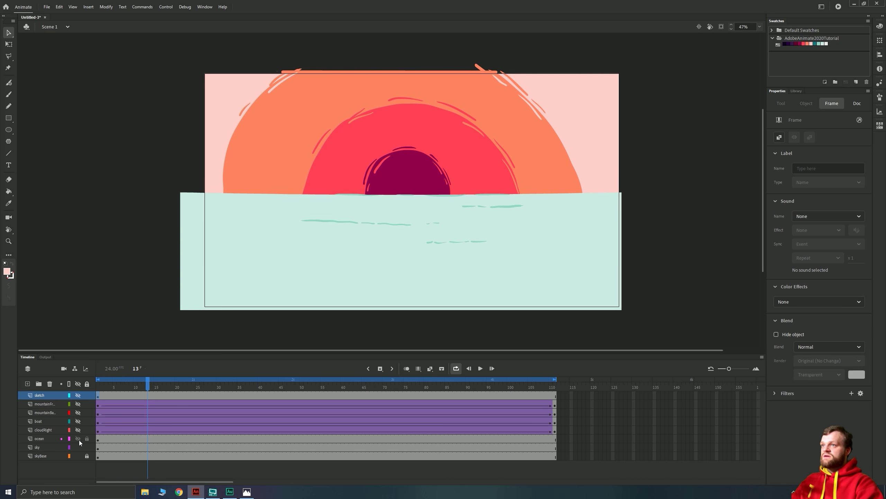
pyautogui.click(98, 397)
pyautogui.press('Return')
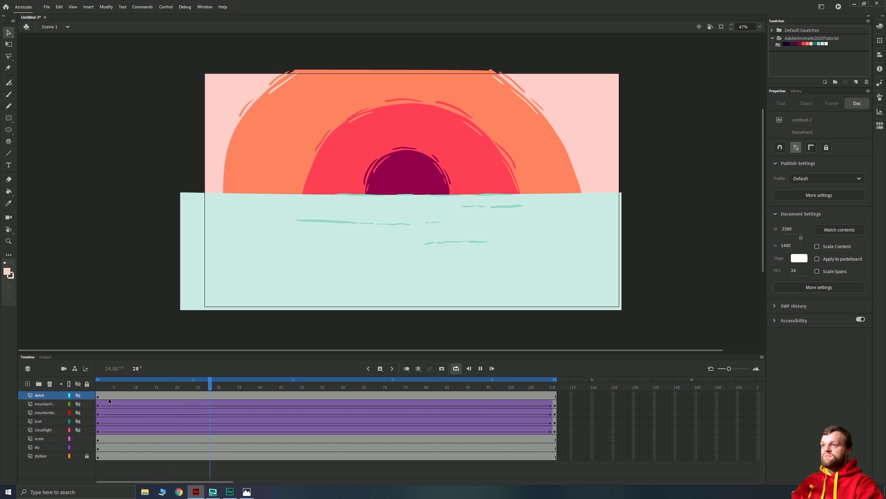
pyautogui.click(79, 430)
pyautogui.click(97, 396)
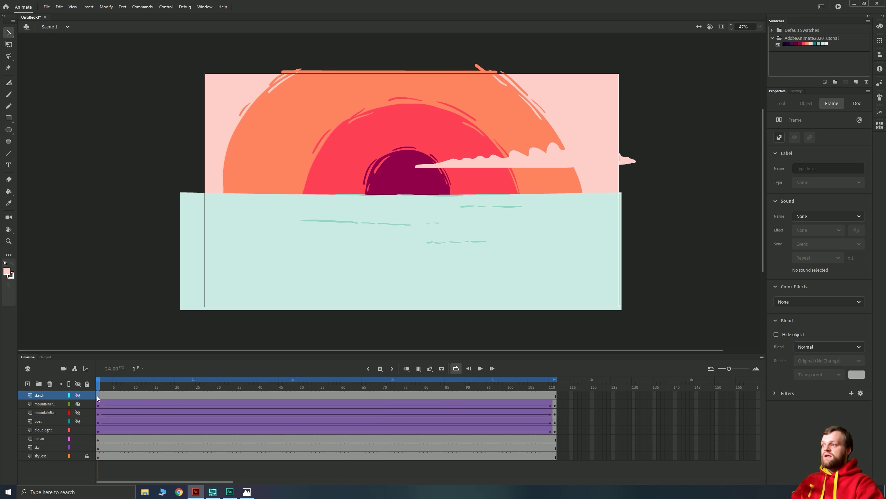
pyautogui.press('Return')
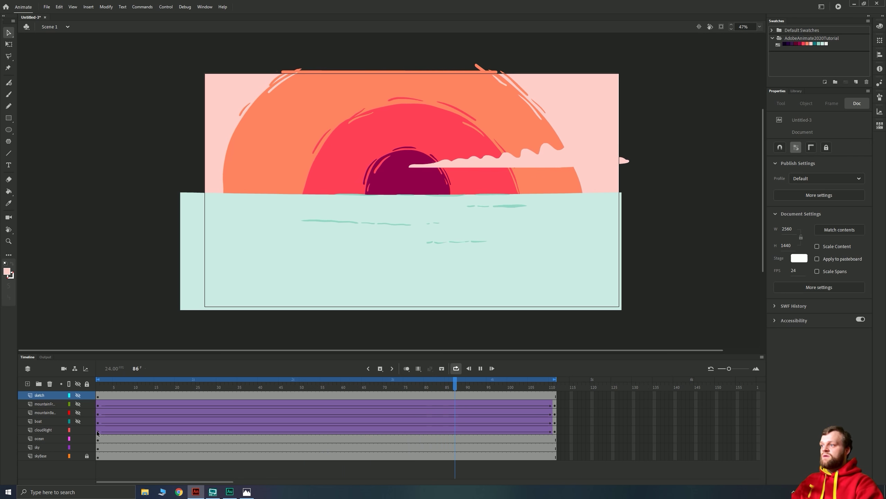
# Show the boat layer and the back mountain layer one at a time, playing from frame 1 after each.
pyautogui.press('Return')
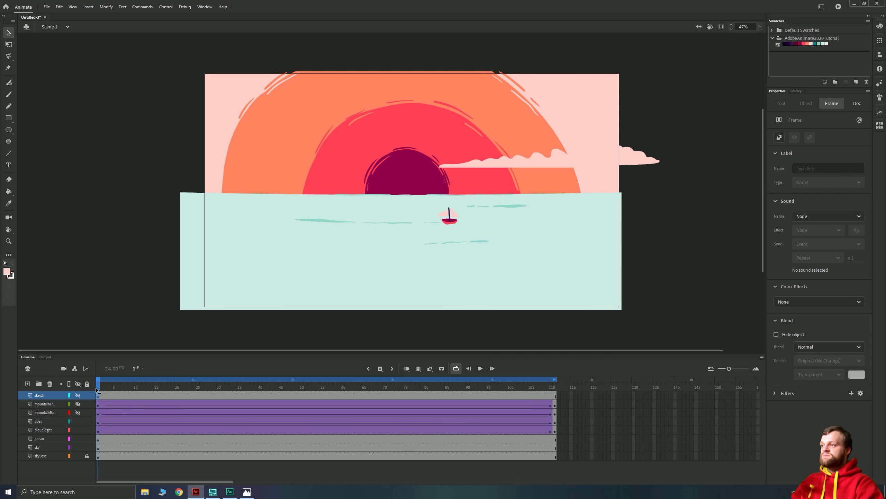
pyautogui.press('Return')
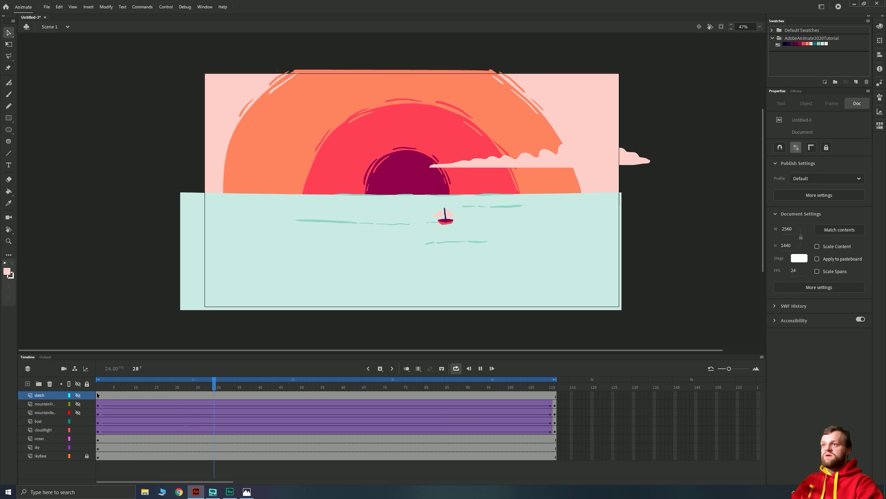
pyautogui.click(77, 413)
pyautogui.press('Return')
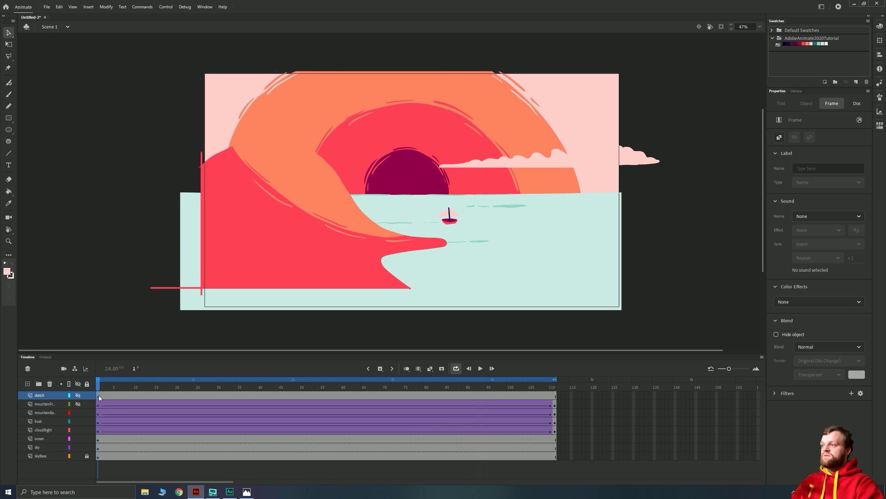
pyautogui.press('Return')
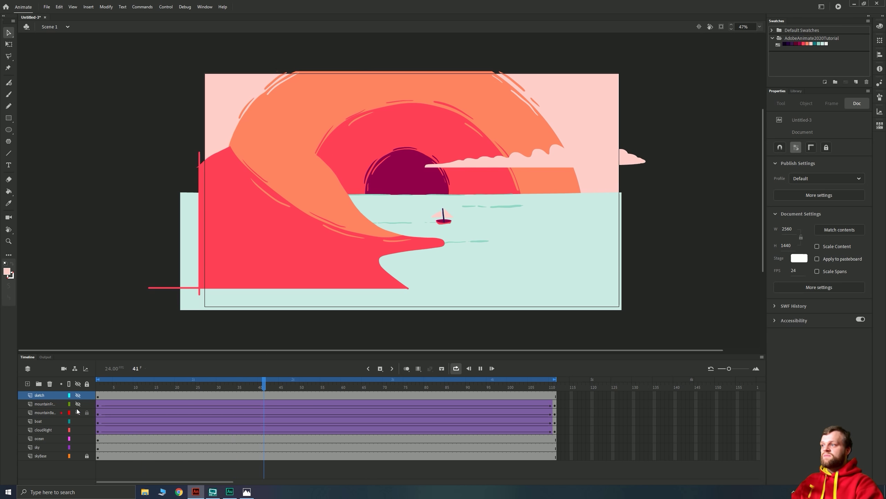
# Show the front mountain layer and play the full scene from frame 1.
pyautogui.click(77, 404)
pyautogui.click(99, 396)
pyautogui.click(99, 396)
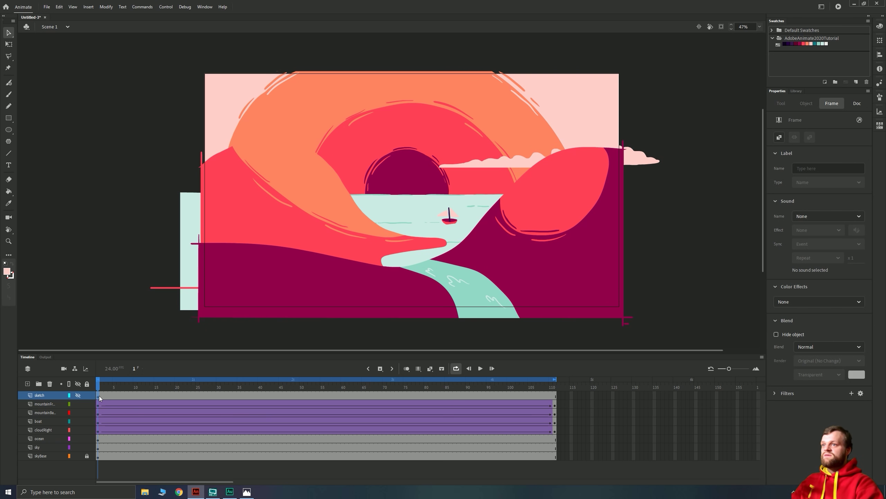
pyautogui.press('Return')
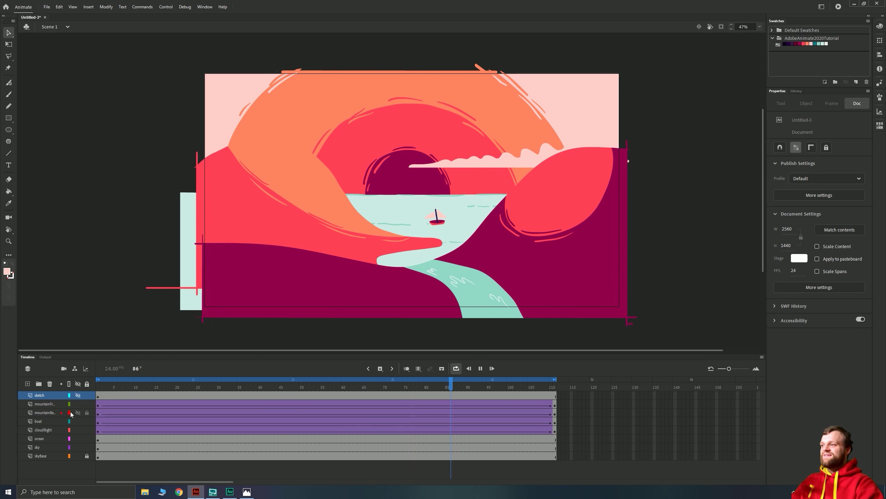
# Show the sketch layer again and examine the house and fence sketched on the dark foreground hill.
pyautogui.click(77, 395)
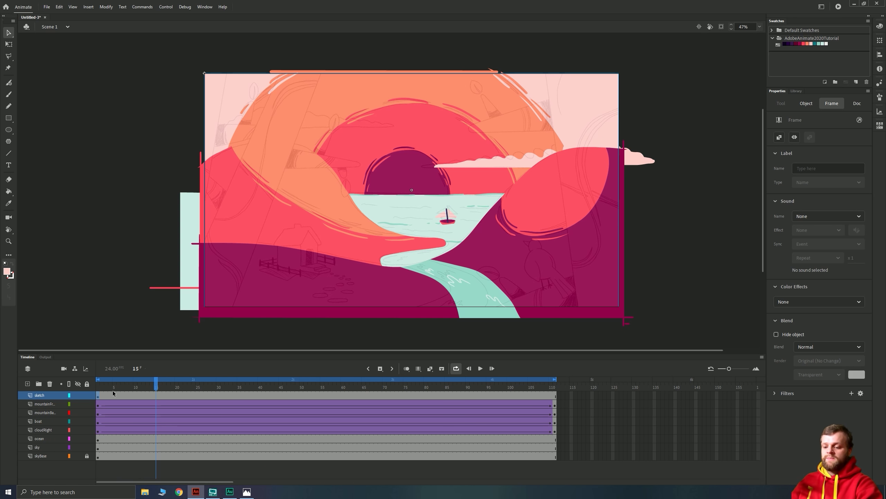
pyautogui.hotkey('ctrl', '=')
pyautogui.hotkey('ctrl', '=')
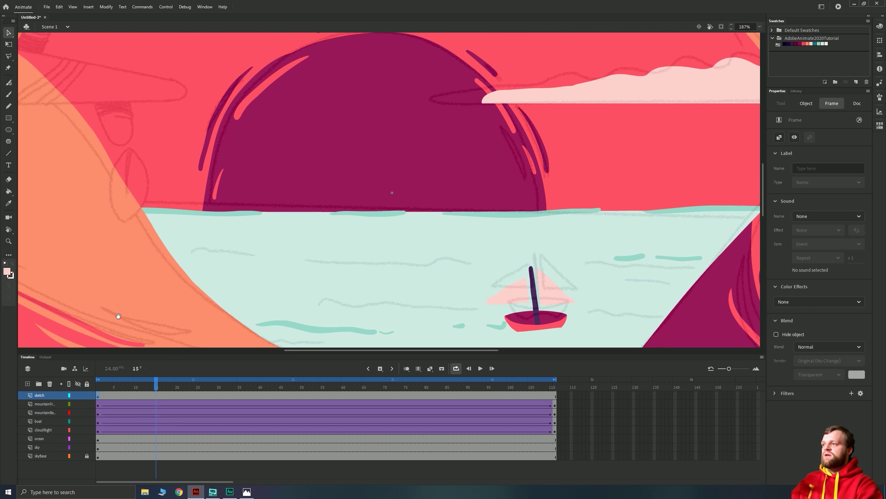
pyautogui.moveTo(115, 313)
pyautogui.mouseDown()
pyautogui.moveTo(248, 248)
pyautogui.moveTo(408, 149)
pyautogui.mouseUp()
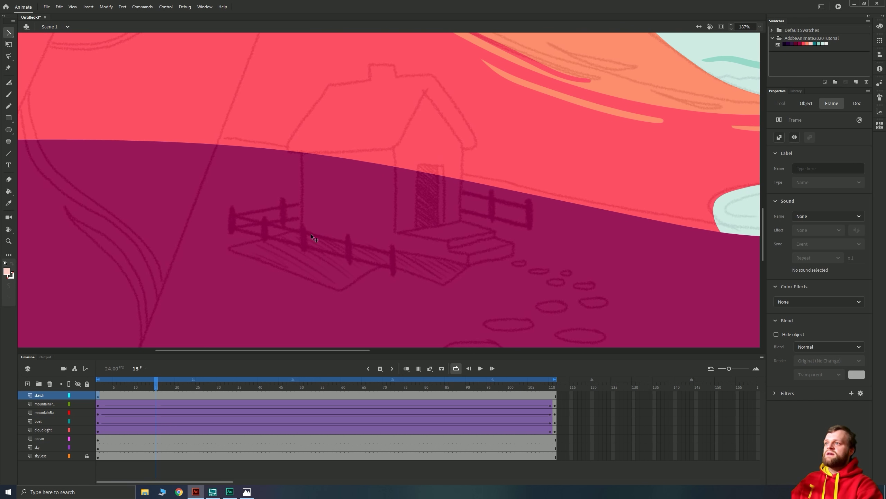
pyautogui.moveTo(406, 247); pyautogui.dragTo(382, 255)
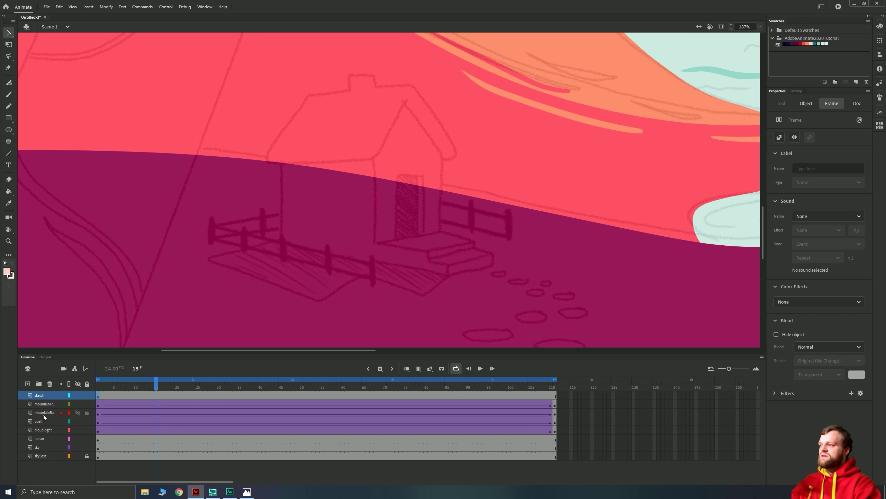
# Add a new layer above the sketch layer, with the playhead at frame 1.
pyautogui.click(98, 405)
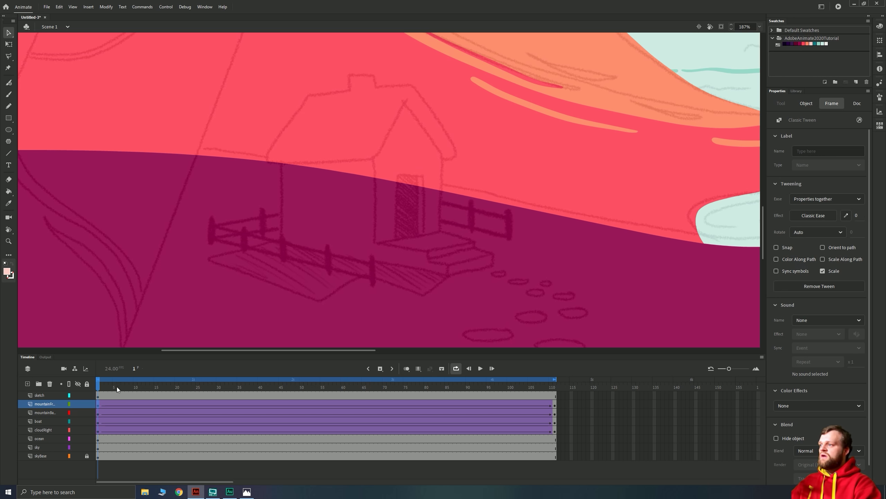
pyautogui.scroll(-4, 353, 197)
pyautogui.scroll(1, 354, 197)
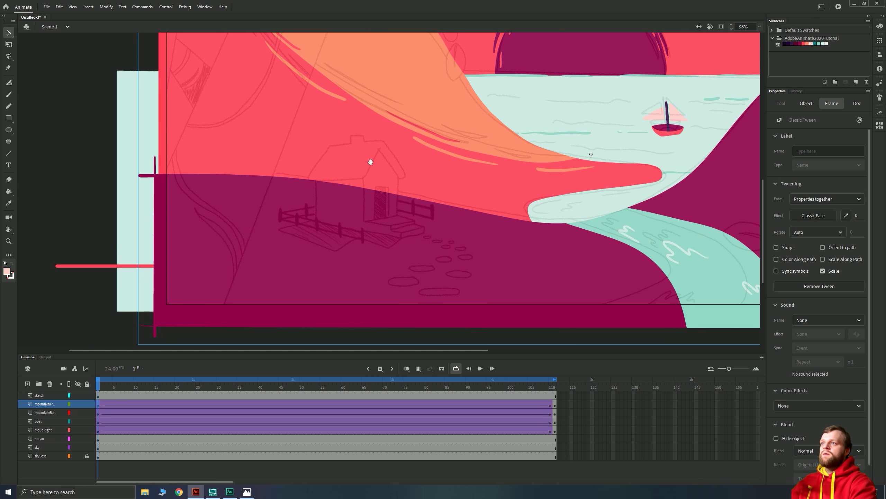
pyautogui.moveTo(370, 162); pyautogui.dragTo(283, 214)
pyautogui.scroll(-1, 335, 258)
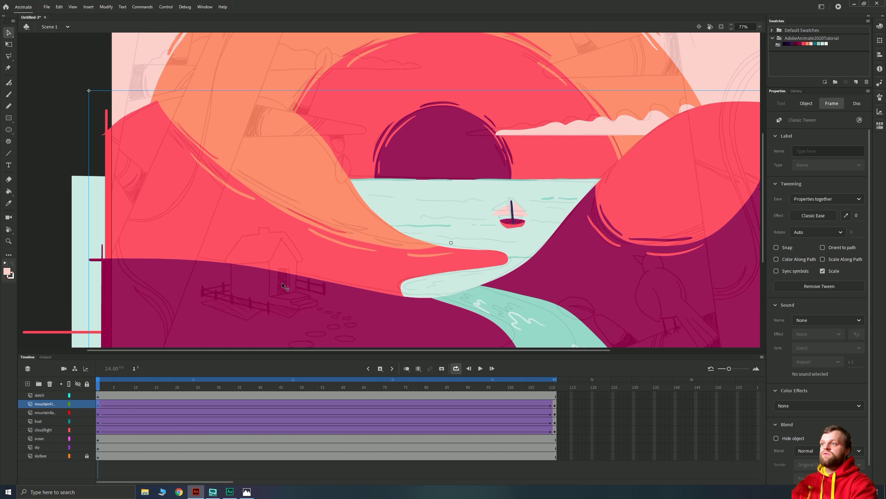
pyautogui.moveTo(219, 305); pyautogui.dragTo(297, 252)
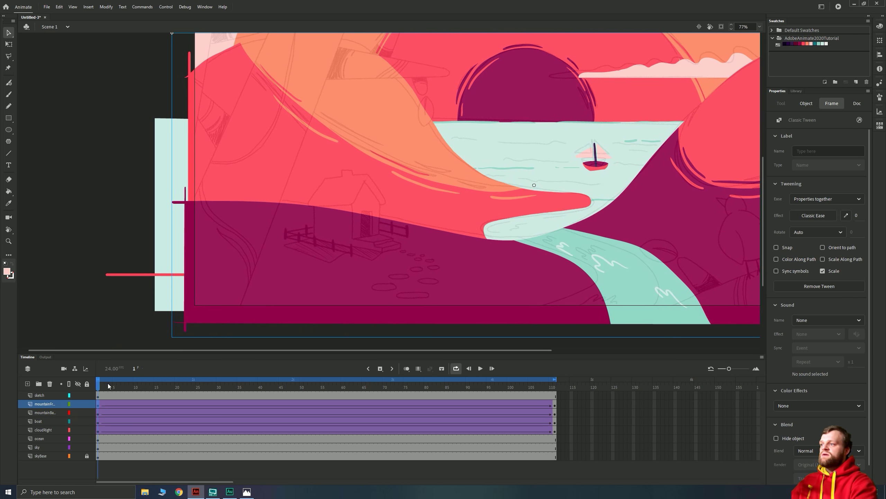
pyautogui.click(98, 396)
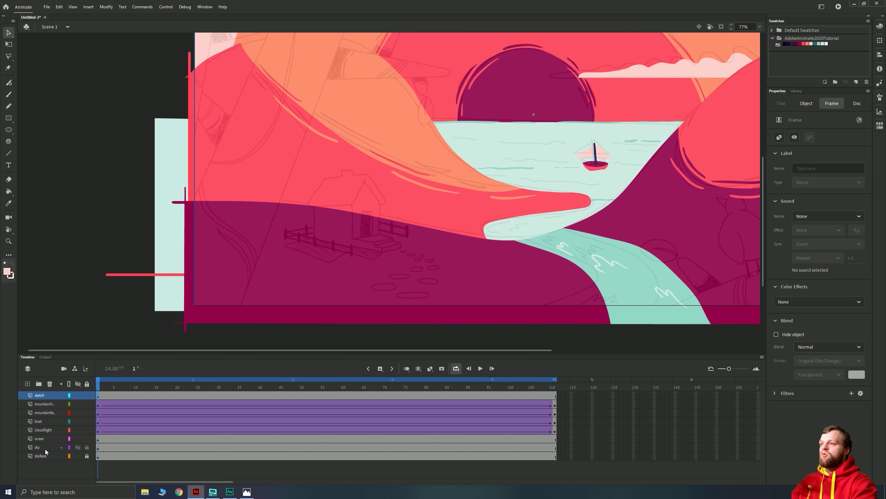
pyautogui.click(28, 383)
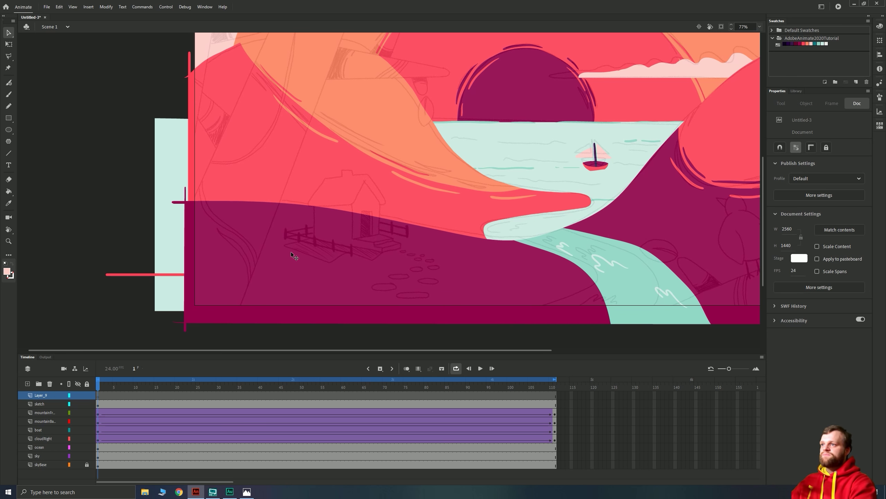
# Switch to the Fluid Brush with a dark purple swatch as fill, then try a stroke over the sketched house and undo it.
pyautogui.scroll(4, 291, 251)
pyautogui.moveTo(362, 243)
pyautogui.mouseDown()
pyautogui.moveTo(365, 265)
pyautogui.moveTo(360, 246)
pyautogui.mouseUp()
pyautogui.press('b')
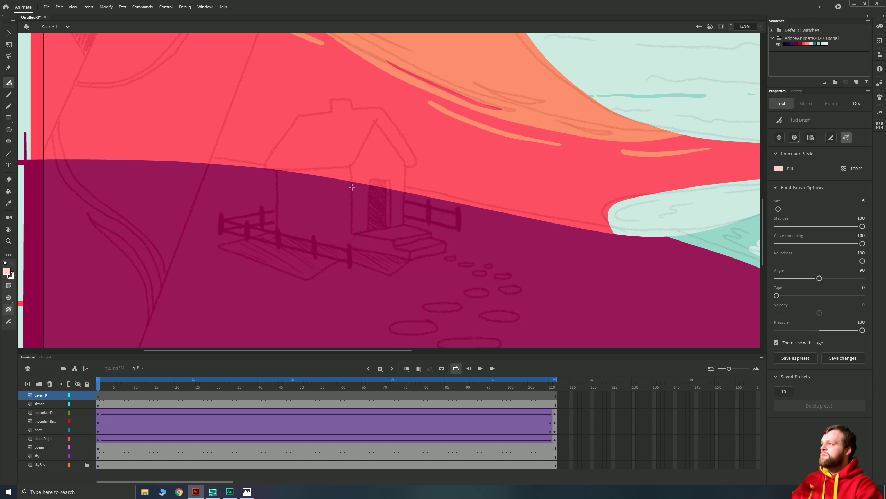
pyautogui.hotkey('alt', 'Tab')
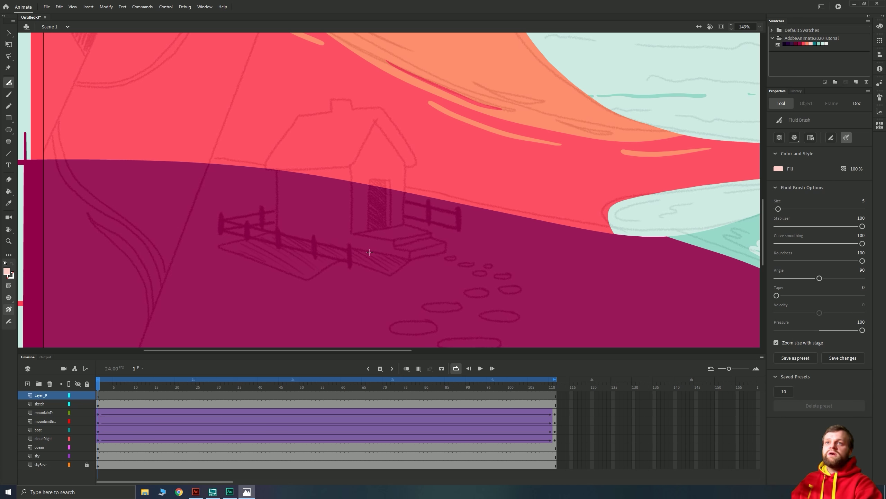
pyautogui.click(790, 44)
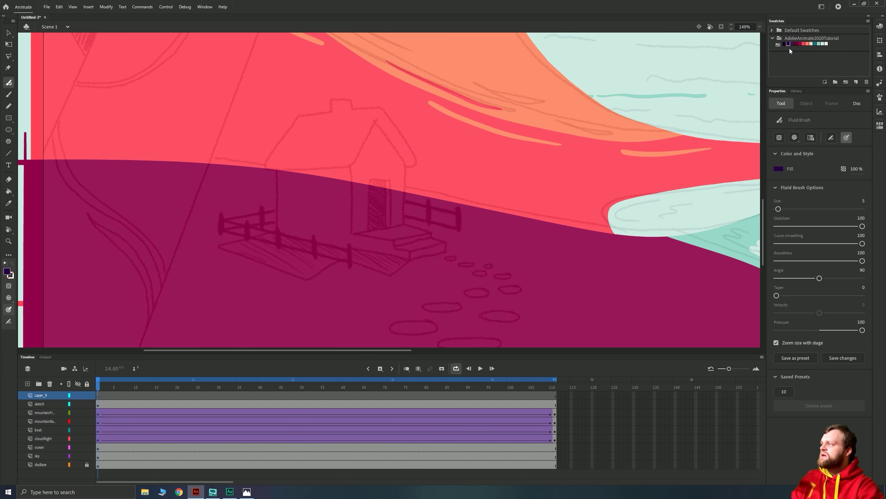
pyautogui.click(792, 44)
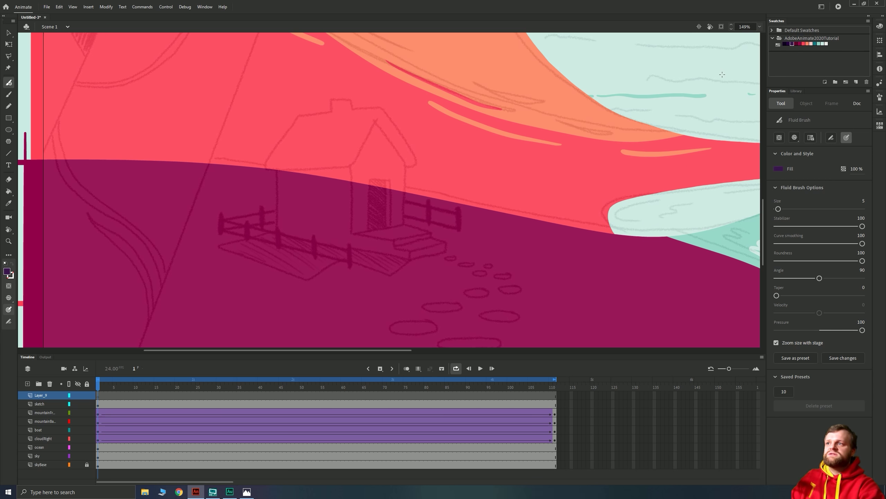
pyautogui.moveTo(377, 186)
pyautogui.mouseDown()
pyautogui.moveTo(349, 225)
pyautogui.moveTo(311, 232)
pyautogui.mouseUp()
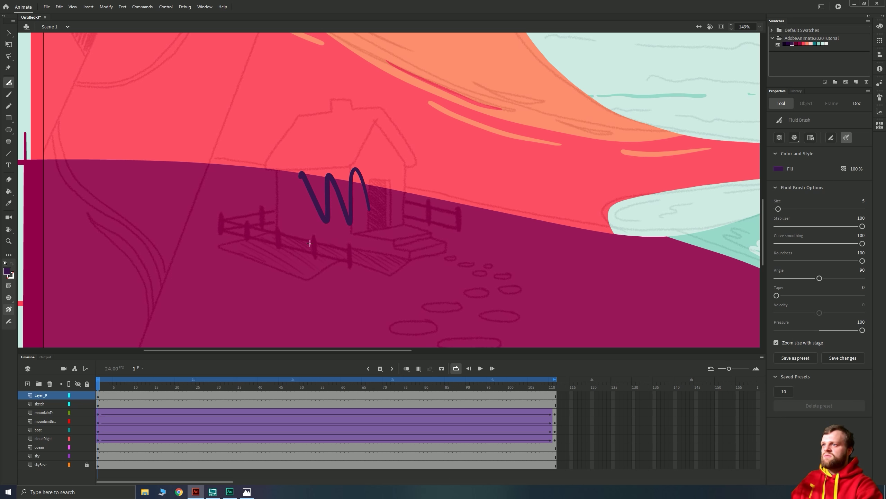
pyautogui.hotkey('ctrl', 'z')
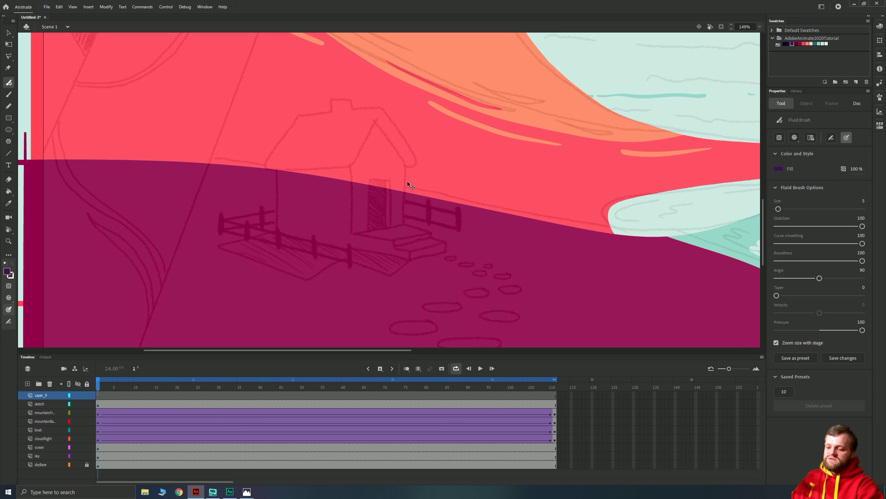
# Trace the sketched house's walls, front gable and entrance steps with the Fluid Brush as one closed dark purple outline.
pyautogui.hotkey('ctrl', '=')
pyautogui.moveTo(420, 145); pyautogui.dragTo(418, 169)
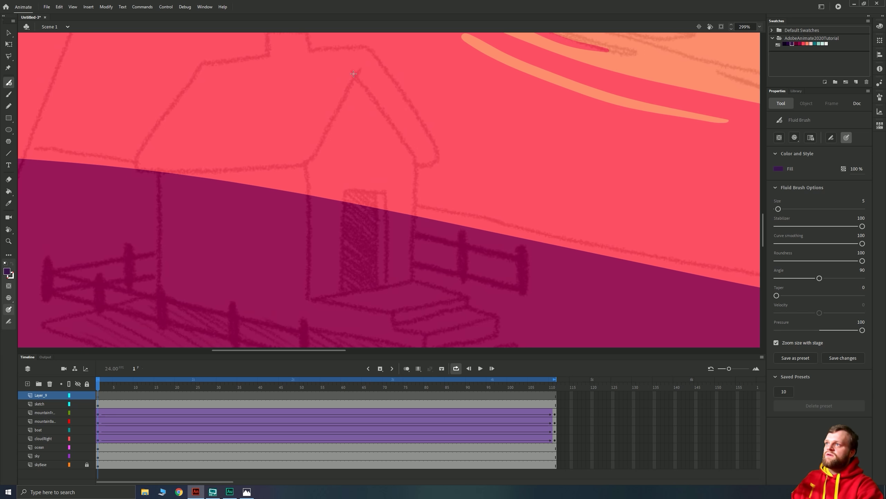
pyautogui.moveTo(354, 73)
pyautogui.mouseDown()
pyautogui.moveTo(416, 159)
pyautogui.moveTo(411, 272)
pyautogui.mouseUp()
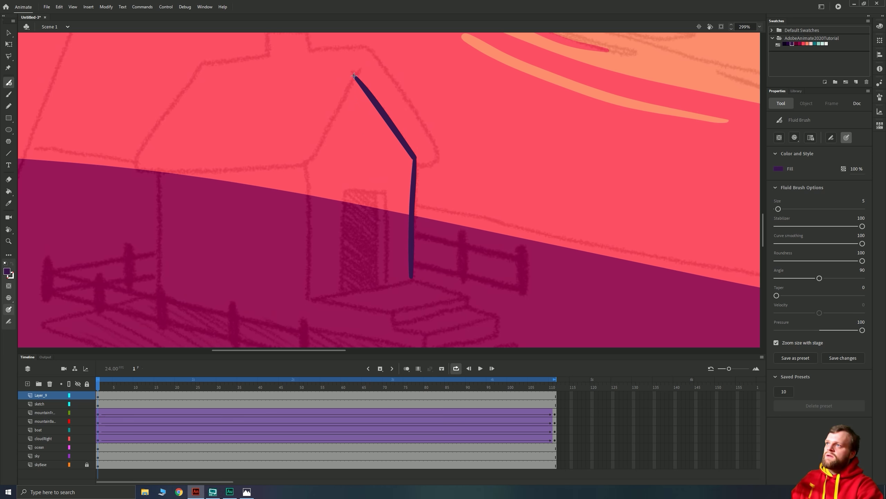
pyautogui.moveTo(355, 76)
pyautogui.mouseDown()
pyautogui.moveTo(309, 165)
pyautogui.moveTo(276, 193)
pyautogui.moveTo(315, 138)
pyautogui.moveTo(312, 121)
pyautogui.moveTo(165, 129)
pyautogui.moveTo(324, 122)
pyautogui.mouseUp()
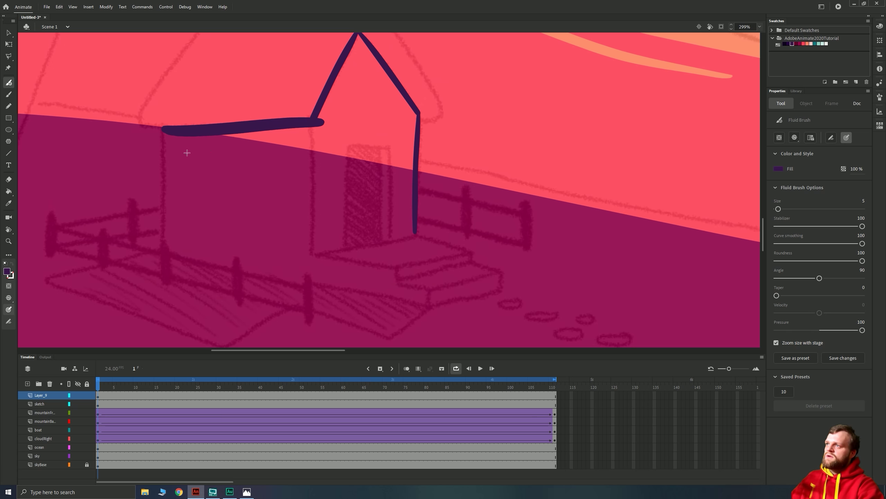
pyautogui.moveTo(164, 130); pyautogui.dragTo(167, 258)
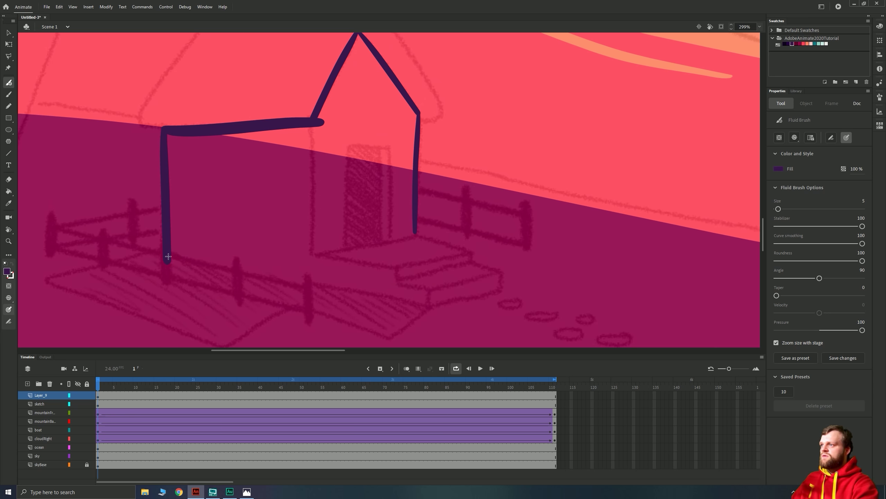
pyautogui.moveTo(171, 263)
pyautogui.mouseDown()
pyautogui.moveTo(428, 309)
pyautogui.moveTo(492, 292)
pyautogui.mouseUp()
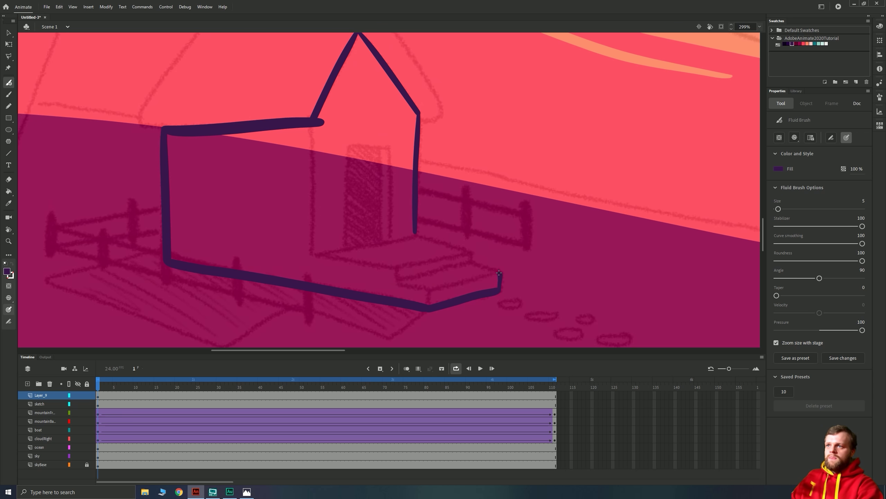
pyautogui.moveTo(499, 274); pyautogui.dragTo(414, 231)
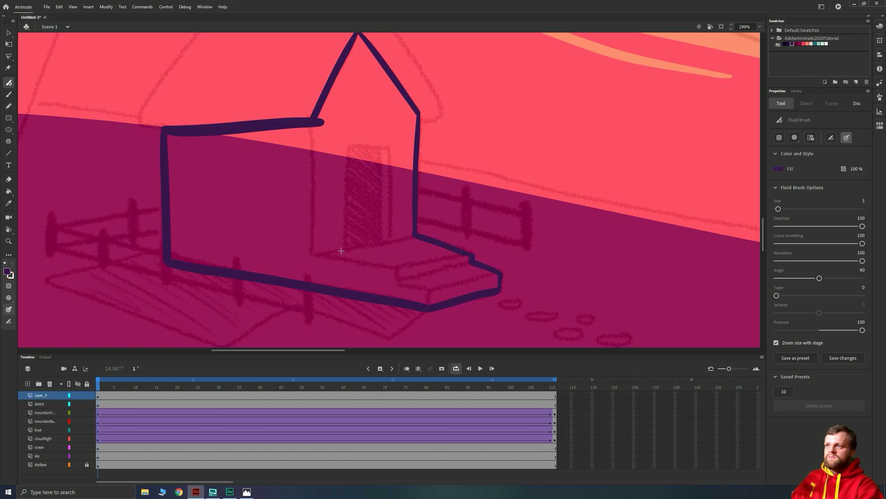
# Fill the inside of the closed house outline with the same dark purple using the Paint Bucket.
pyautogui.press('k')
pyautogui.click(335, 244)
pyautogui.moveTo(323, 219); pyautogui.dragTo(356, 242)
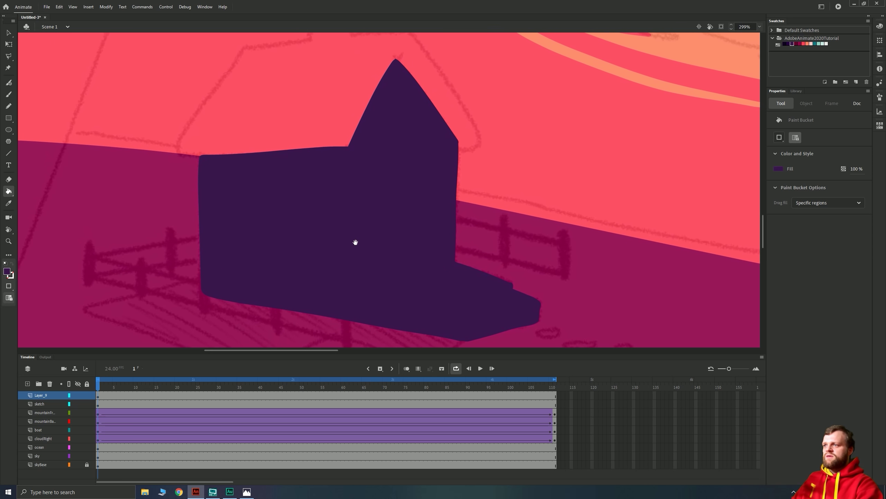
# Move the new house layer directly below the sketch layer so the sketch lines lie over the filled shape.
pyautogui.click(58, 395)
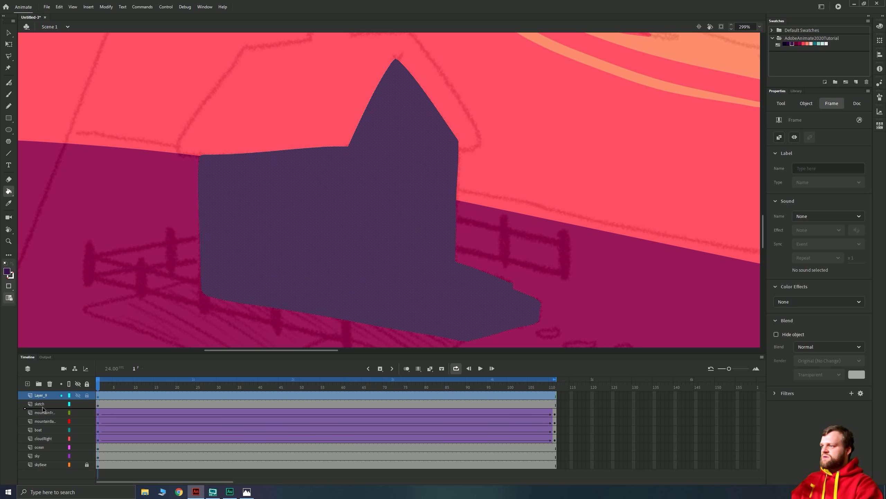
pyautogui.moveTo(43, 410); pyautogui.dragTo(43, 408)
pyautogui.press('v')
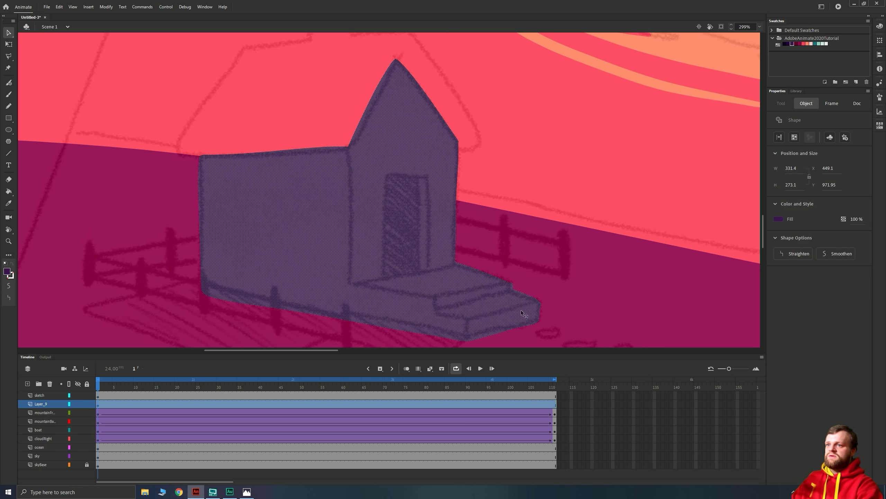
# Select the house shape at frame 1, choose a darker purple fill, and set the Fluid Brush mode to Paint Selection.
pyautogui.click(579, 406)
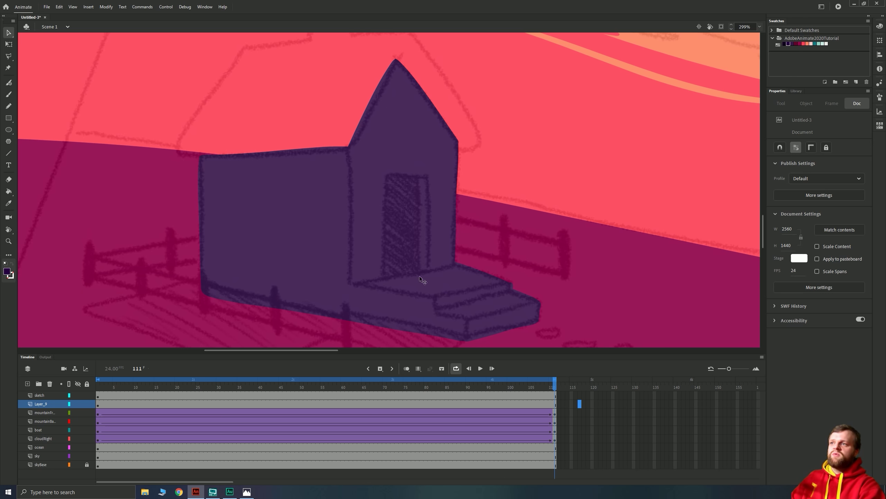
pyautogui.click(98, 404)
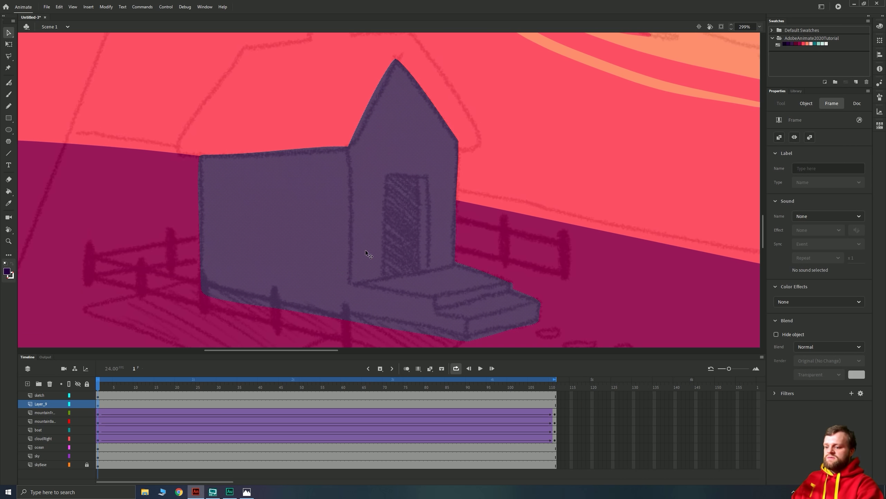
pyautogui.click(366, 251)
pyautogui.press('b')
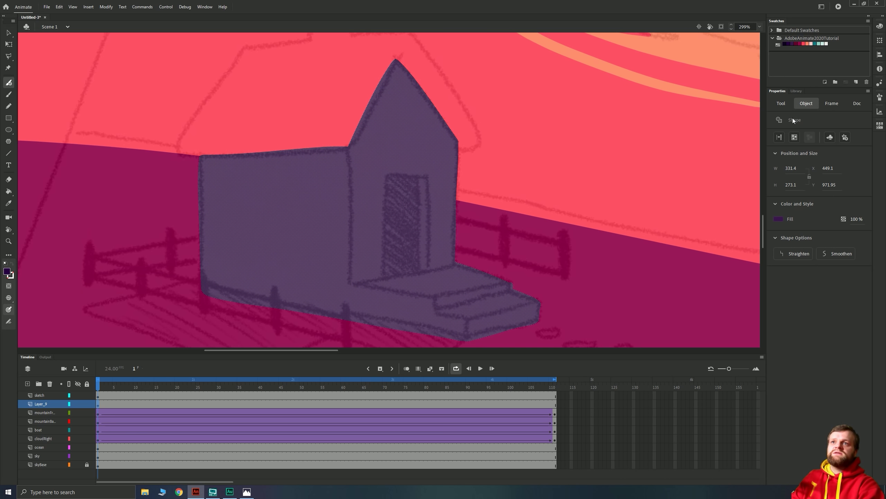
pyautogui.click(784, 102)
pyautogui.click(795, 137)
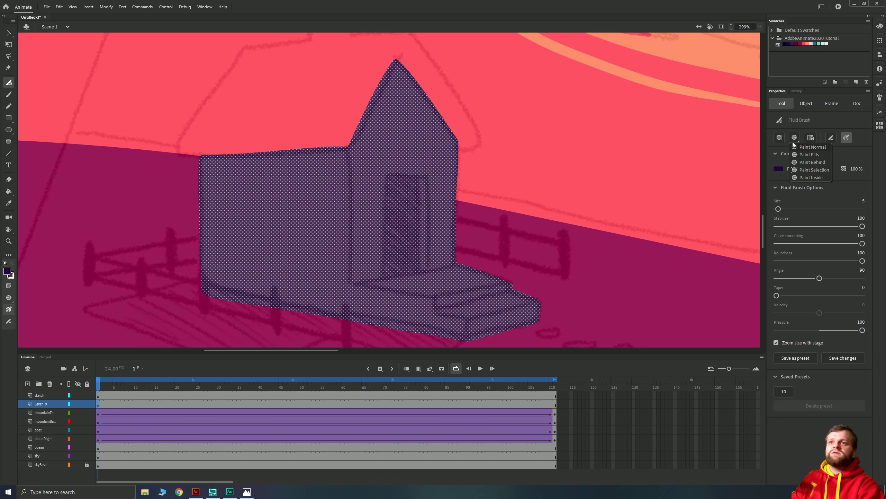
pyautogui.click(806, 169)
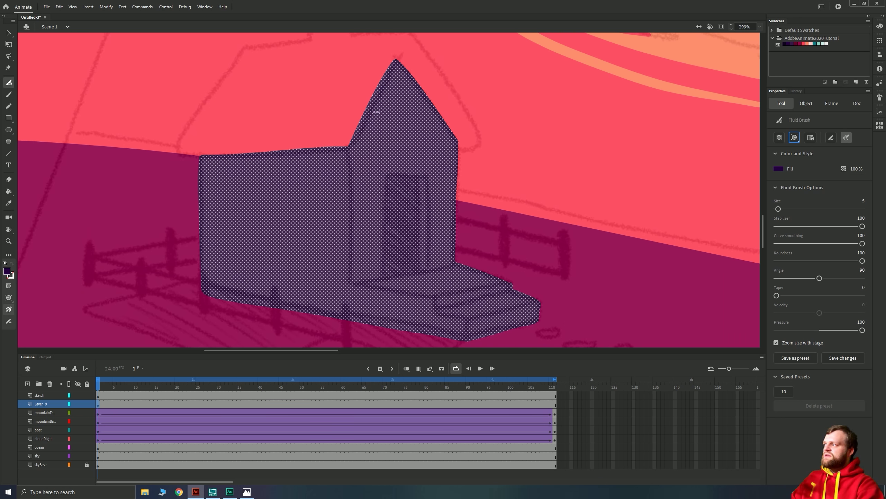
# Paint the house's front corner edge and the vertical faces of the entrance steps in the darker purple, undoing stray strokes, and deselect the shape.
pyautogui.moveTo(351, 125)
pyautogui.mouseDown()
pyautogui.moveTo(351, 286)
pyautogui.moveTo(432, 299)
pyautogui.moveTo(435, 313)
pyautogui.moveTo(463, 320)
pyautogui.moveTo(465, 344)
pyautogui.mouseUp()
pyautogui.hotkey('ctrl', 'z')
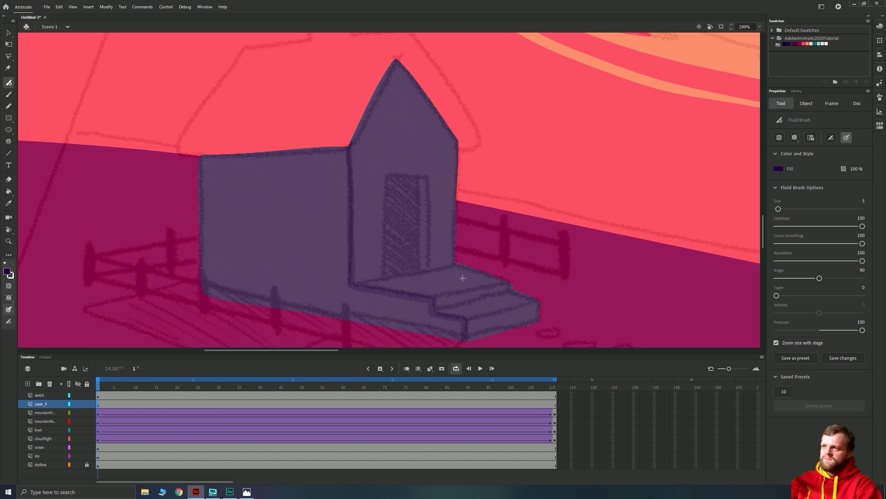
pyautogui.moveTo(437, 307)
pyautogui.mouseDown()
pyautogui.moveTo(515, 286)
pyautogui.moveTo(438, 301)
pyautogui.mouseUp()
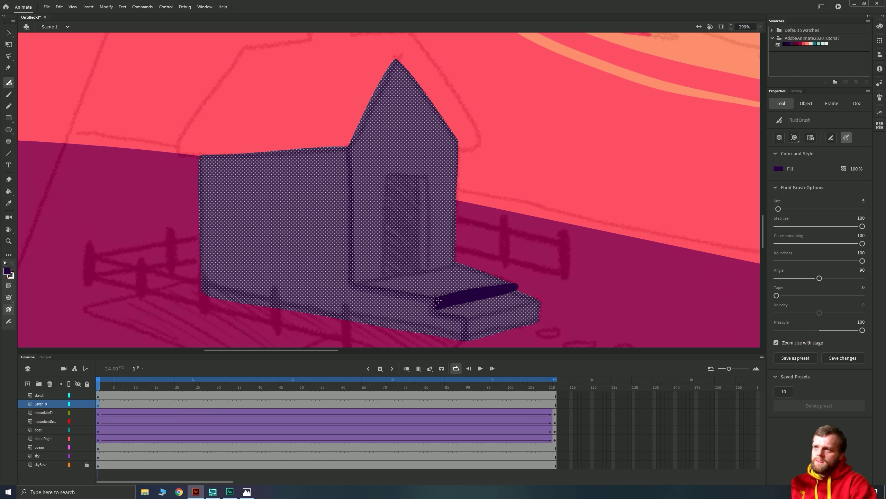
pyautogui.hotkey('ctrl', 'z')
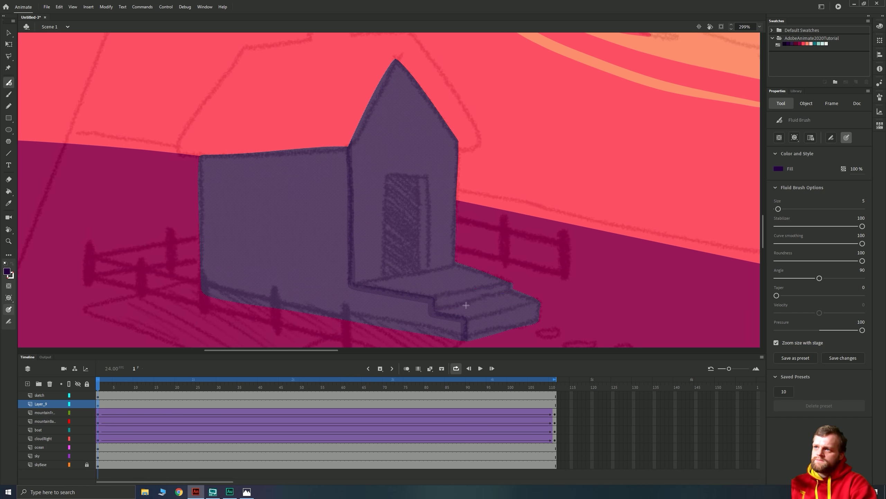
pyautogui.moveTo(468, 320)
pyautogui.mouseDown()
pyautogui.moveTo(542, 302)
pyautogui.moveTo(471, 322)
pyautogui.moveTo(469, 334)
pyautogui.moveTo(543, 314)
pyautogui.moveTo(478, 328)
pyautogui.moveTo(529, 310)
pyautogui.moveTo(505, 316)
pyautogui.mouseUp()
pyautogui.press('v')
pyautogui.click(621, 421)
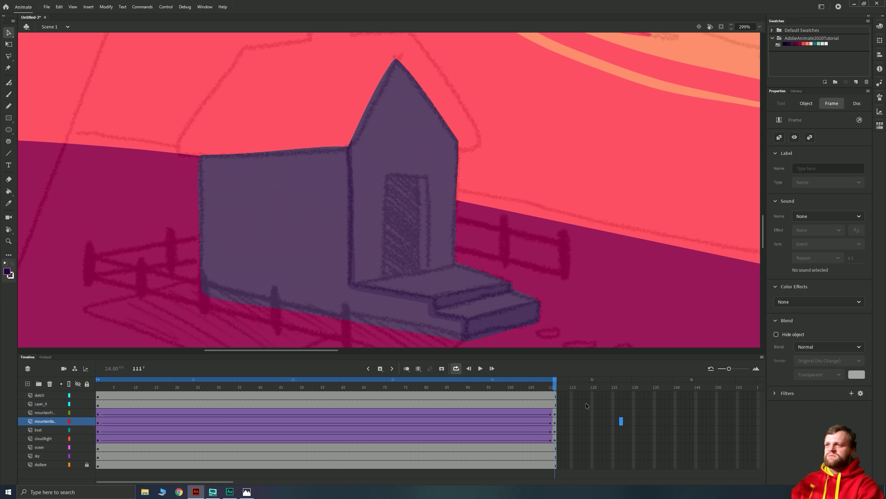
pyautogui.moveTo(168, 386); pyautogui.dragTo(450, 374)
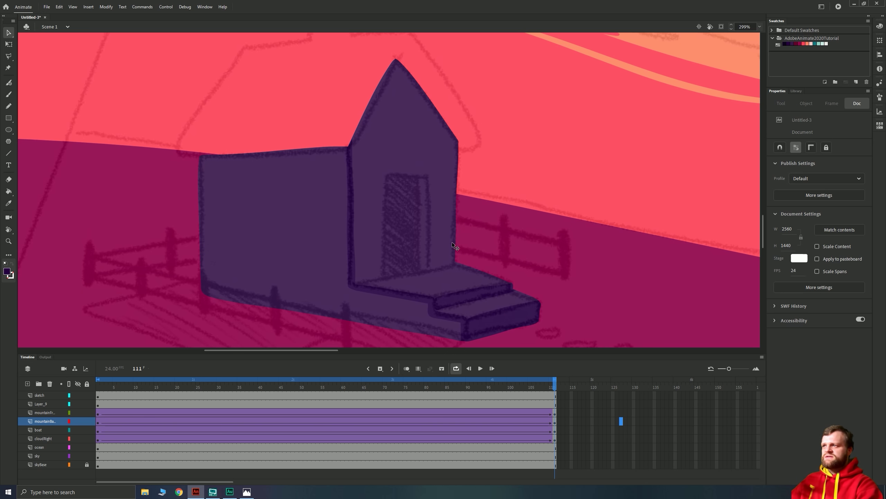
# Hide the sketch layer and fill the house's long side wall and base with the darker purple.
pyautogui.click(78, 395)
pyautogui.press('k')
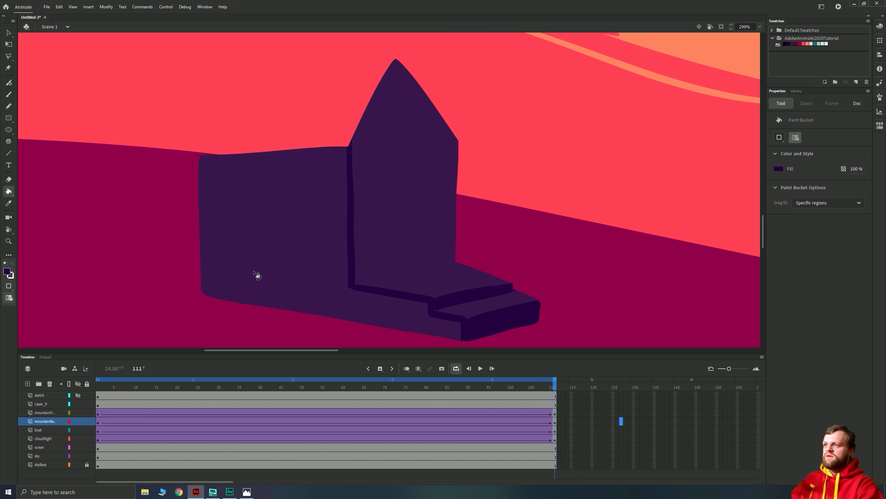
pyautogui.click(285, 258)
pyautogui.moveTo(338, 250); pyautogui.dragTo(364, 248)
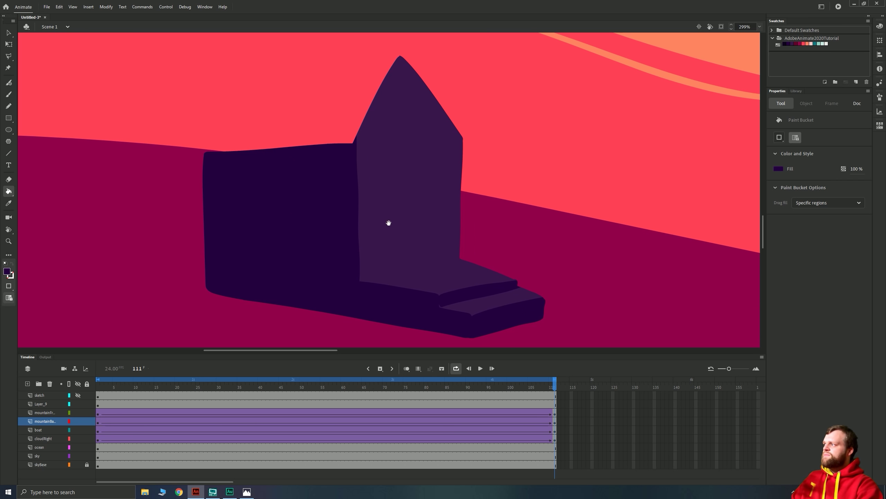
# Choose the darkest swatch, select the front wall, and paint a vertical stroke for the door's left edge.
pyautogui.click(784, 43)
pyautogui.press('v')
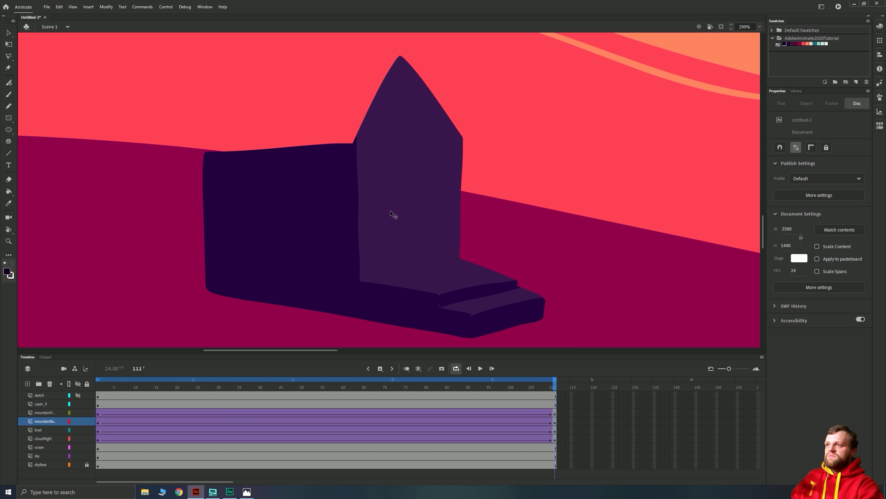
pyautogui.click(396, 202)
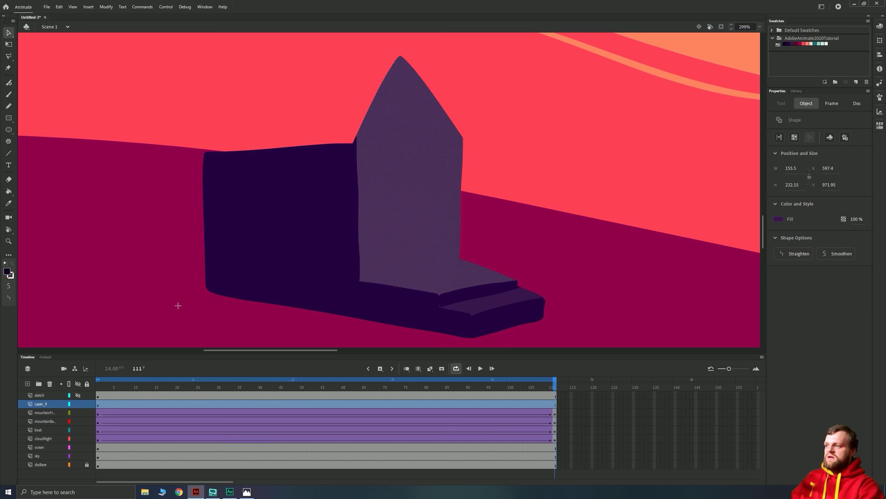
pyautogui.press('b')
pyautogui.click(77, 395)
pyautogui.click(78, 394)
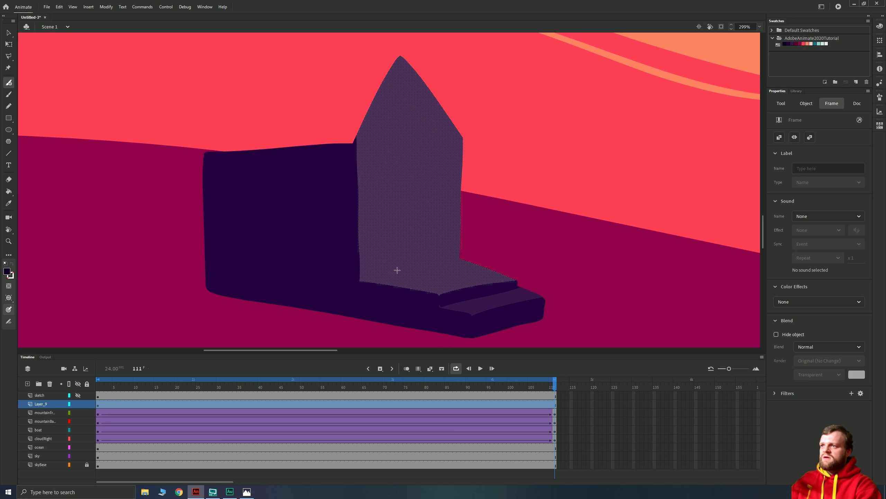
pyautogui.moveTo(397, 270); pyautogui.dragTo(397, 187)
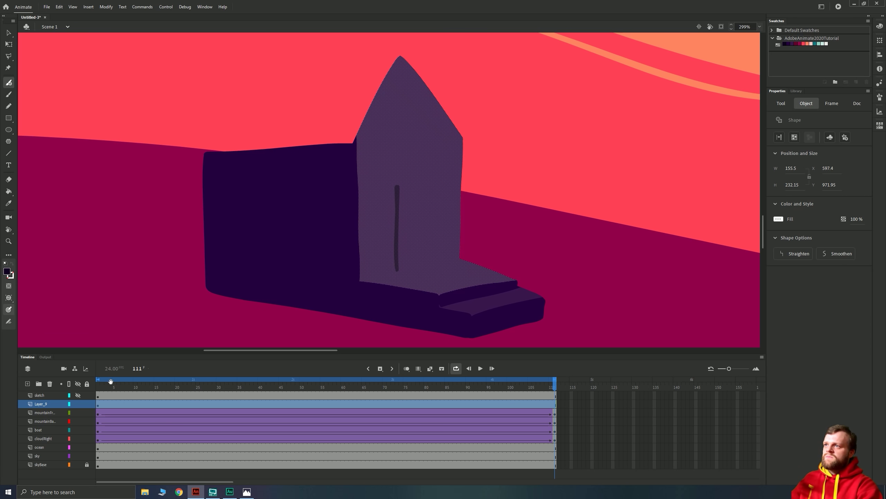
# Check the door stroke against the sketch layer, returning to frame 1 of the house layer and hiding the sketch again.
pyautogui.click(77, 395)
pyautogui.click(52, 395)
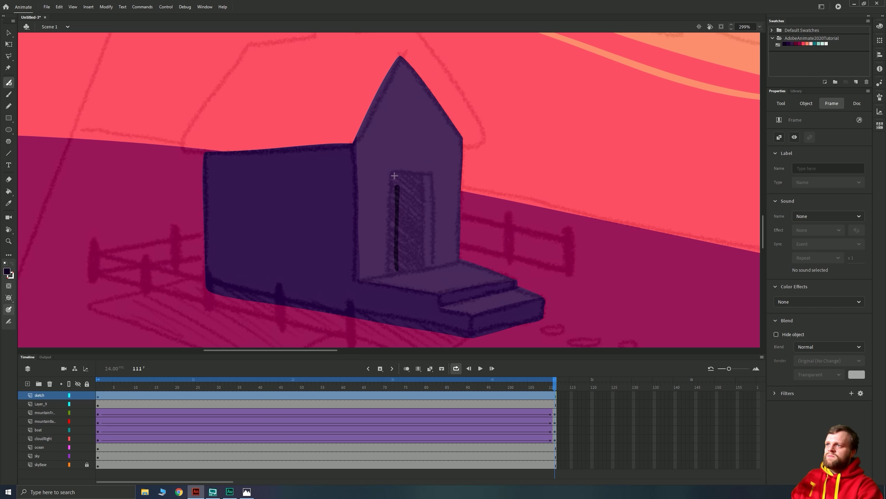
pyautogui.click(555, 405)
pyautogui.click(566, 405)
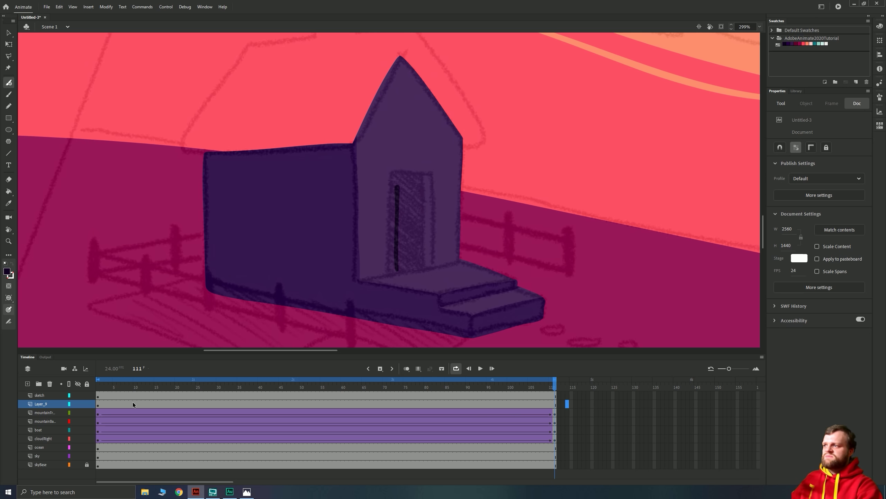
pyautogui.click(99, 405)
pyautogui.press('v')
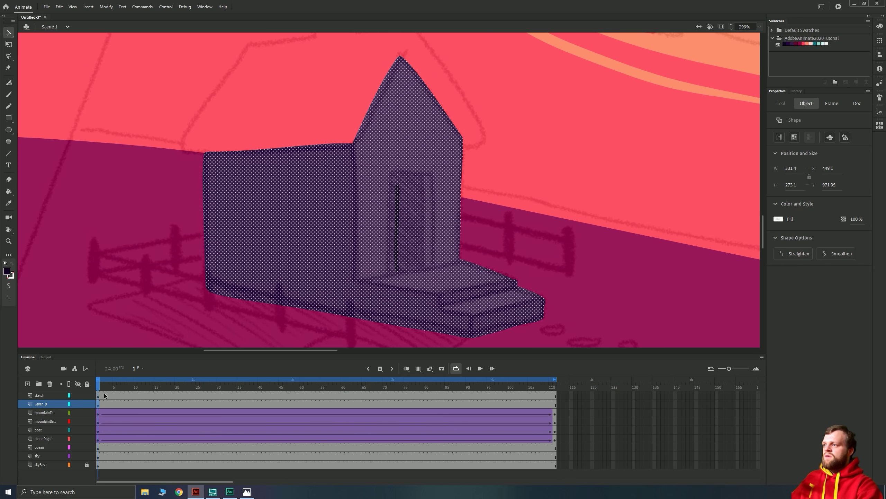
pyautogui.click(77, 384)
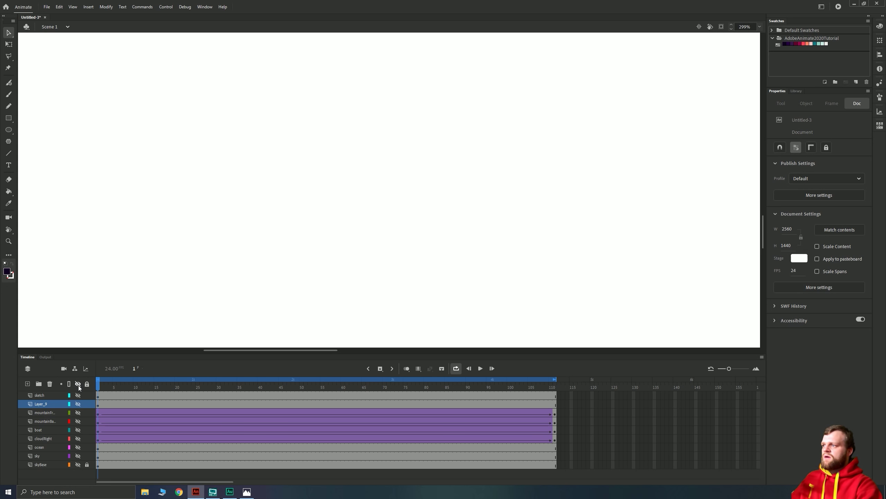
pyautogui.click(78, 383)
pyautogui.click(78, 395)
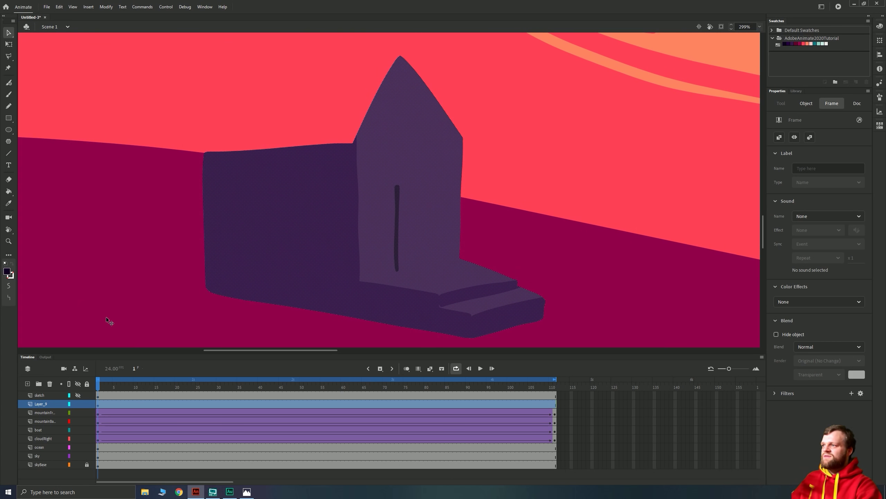
# Reselect the house artwork on frame 1 and paint the complete rectangular door outline on the front wall in the darkest purple.
pyautogui.click(106, 318)
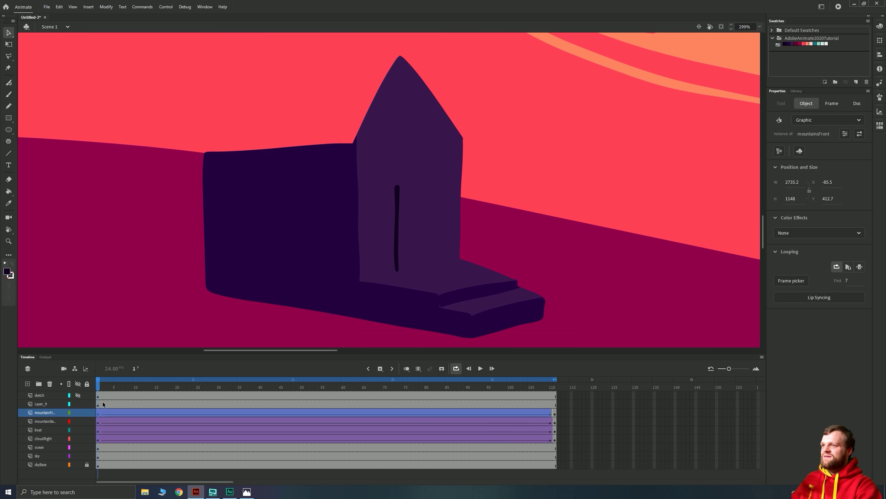
pyautogui.click(96, 405)
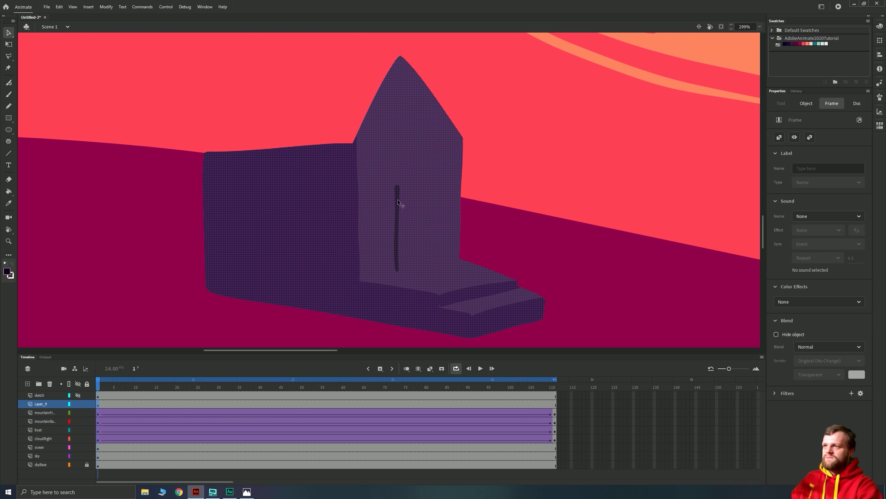
pyautogui.press('b')
pyautogui.moveTo(397, 189)
pyautogui.mouseDown()
pyautogui.moveTo(435, 189)
pyautogui.moveTo(429, 260)
pyautogui.moveTo(397, 271)
pyautogui.mouseUp()
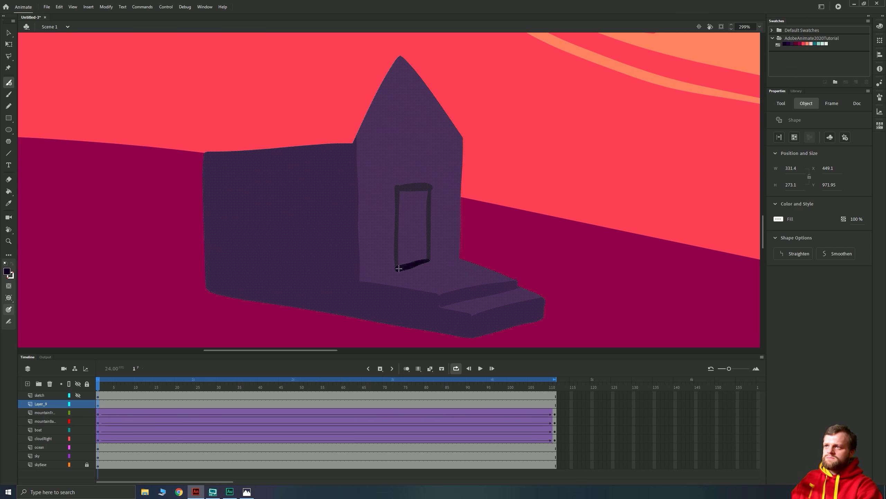
pyautogui.press('k')
pyautogui.click(414, 265)
pyautogui.hotkey('ctrl', 'z')
# Select only the area inside the door outline and fill it with the darkest purple.
pyautogui.press('v')
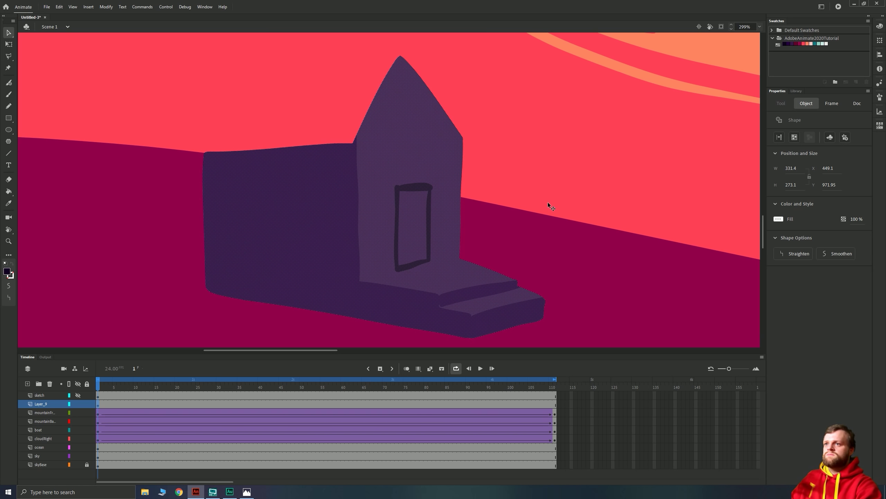
pyautogui.click(548, 202)
pyautogui.click(419, 223)
pyautogui.press('k')
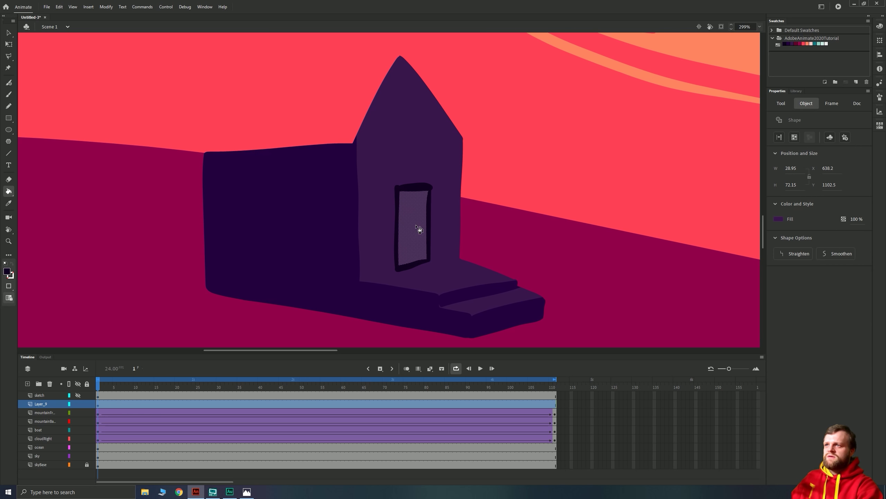
pyautogui.click(418, 231)
pyautogui.press('v')
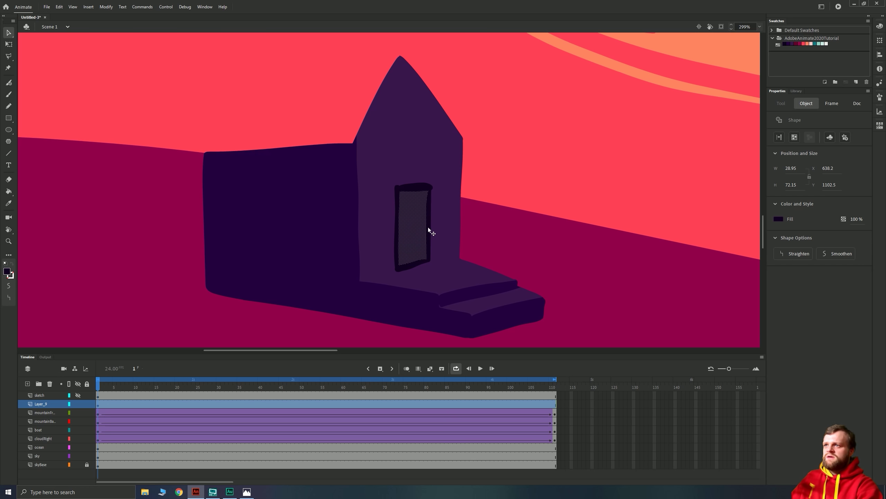
# Select the entire door shape and recolour it with the second-darkest purple swatch.
pyautogui.press('Escape')
pyautogui.click(439, 241)
pyautogui.click(422, 240)
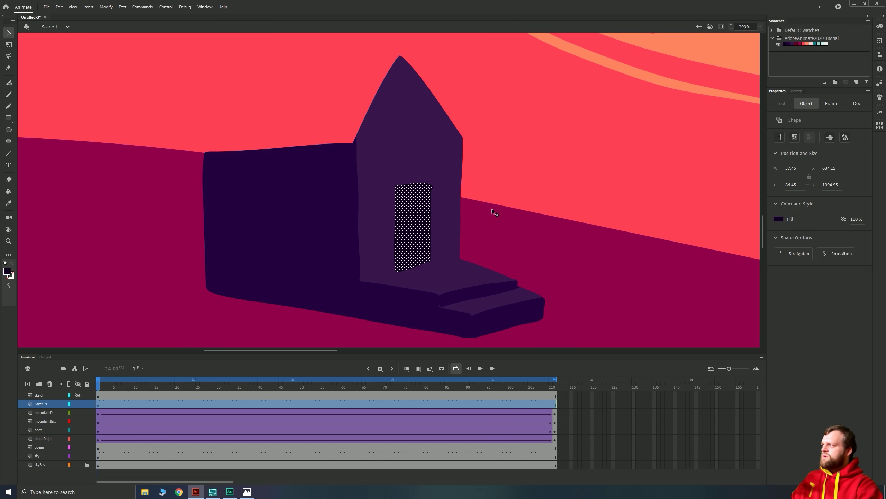
pyautogui.click(788, 44)
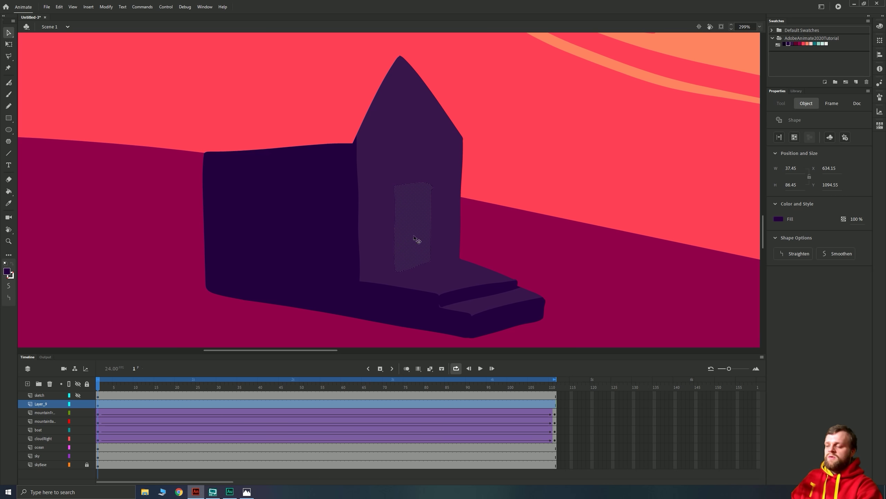
# Try to shade the selected door's right edge with vertical brush strokes in the second-darkest purple, and deselect it.
pyautogui.press('b')
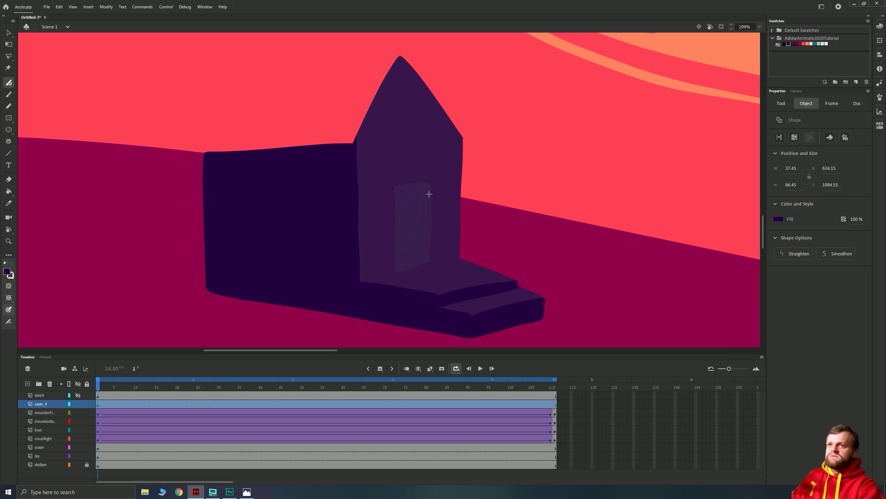
pyautogui.moveTo(429, 196)
pyautogui.mouseDown()
pyautogui.moveTo(428, 178)
pyautogui.moveTo(429, 270)
pyautogui.mouseUp()
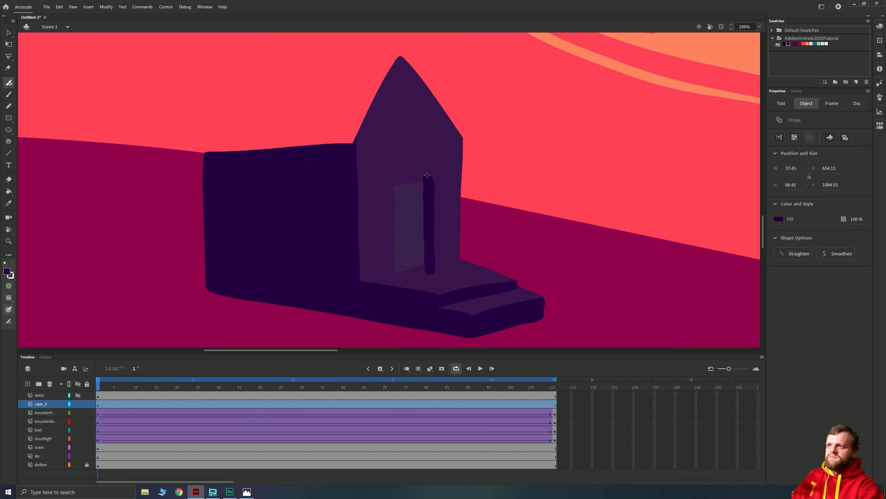
pyautogui.moveTo(428, 175); pyautogui.dragTo(430, 271)
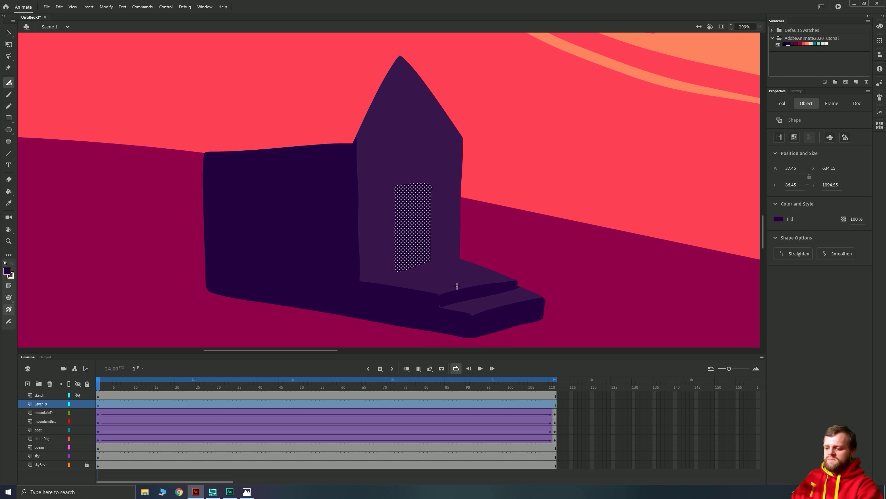
pyautogui.press('v')
pyautogui.click(529, 205)
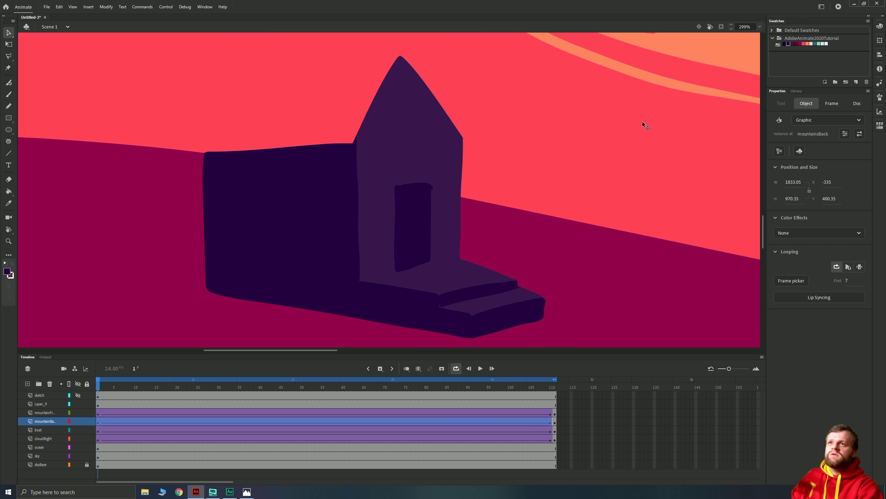
# Choose the darkest swatch, select the door, and paint its left part with vertical strokes, leaving a lighter strip along the right edge.
pyautogui.click(785, 44)
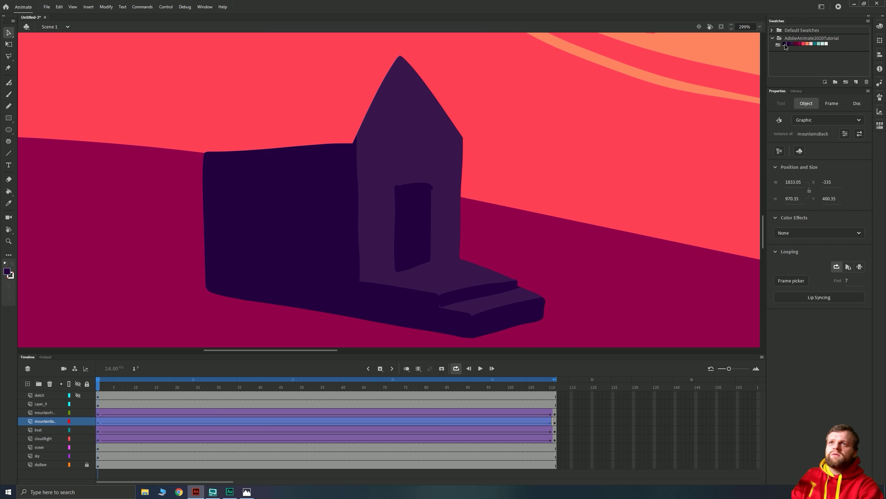
pyautogui.click(422, 242)
pyautogui.press('y')
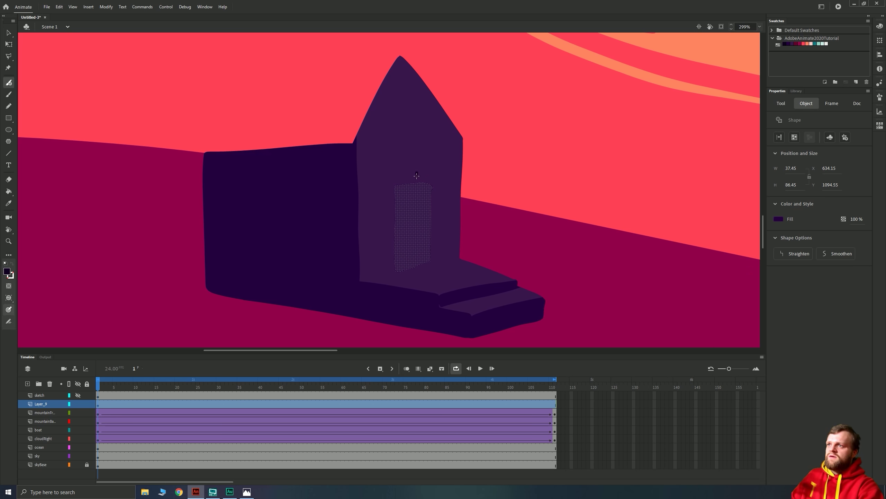
pyautogui.moveTo(416, 176)
pyautogui.mouseDown()
pyautogui.moveTo(417, 269)
pyautogui.moveTo(416, 182)
pyautogui.moveTo(405, 274)
pyautogui.moveTo(405, 182)
pyautogui.moveTo(410, 266)
pyautogui.mouseUp()
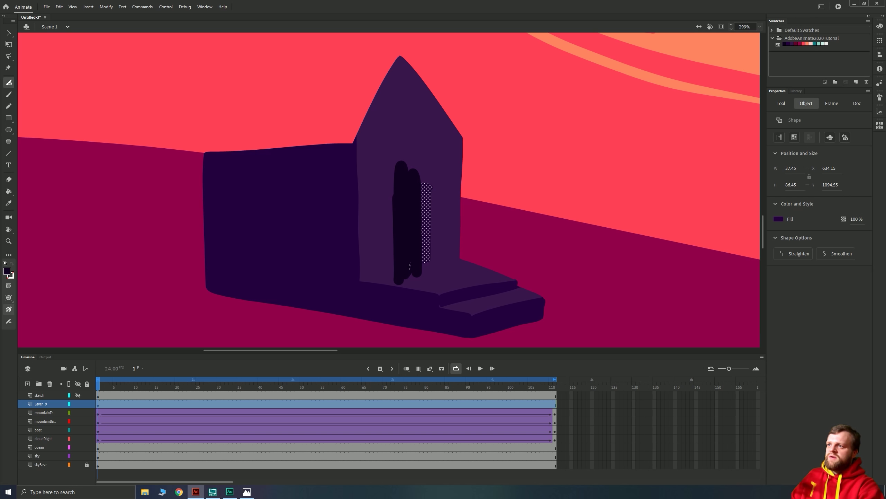
pyautogui.moveTo(399, 225); pyautogui.dragTo(398, 259)
pyautogui.press('v')
pyautogui.click(483, 220)
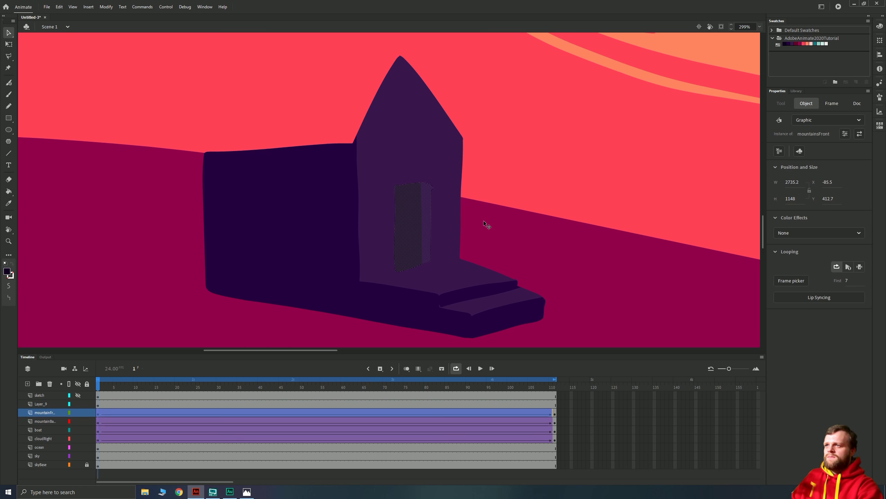
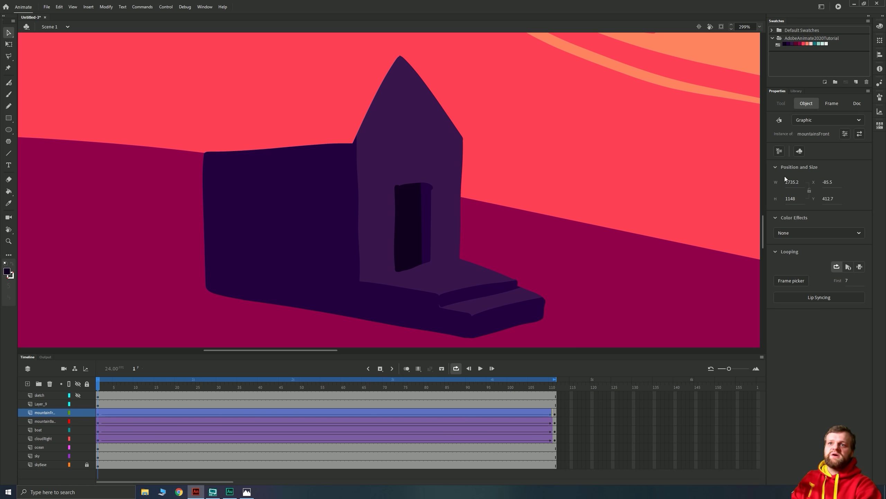
# Hide every layer below Layer_9 to isolate the painted house, and make Layer_9 active at frame 4.
pyautogui.click(97, 404)
pyautogui.moveTo(77, 413); pyautogui.dragTo(79, 472)
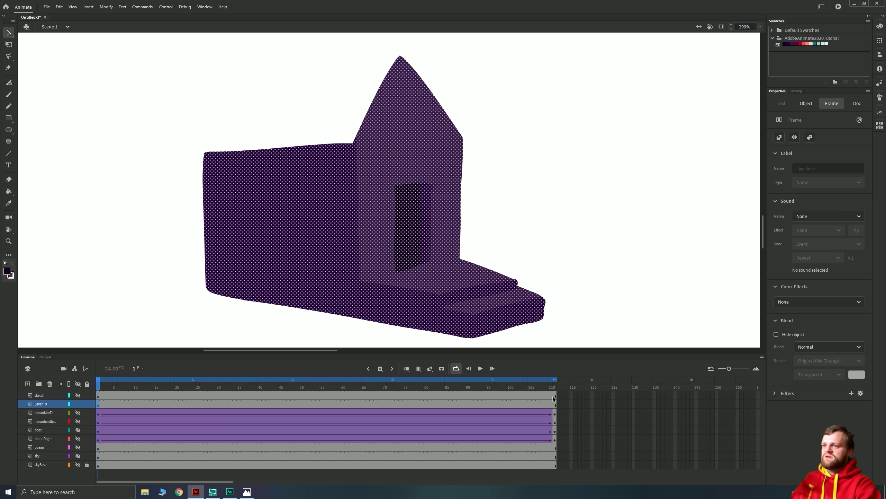
pyautogui.click(553, 397)
pyautogui.click(602, 264)
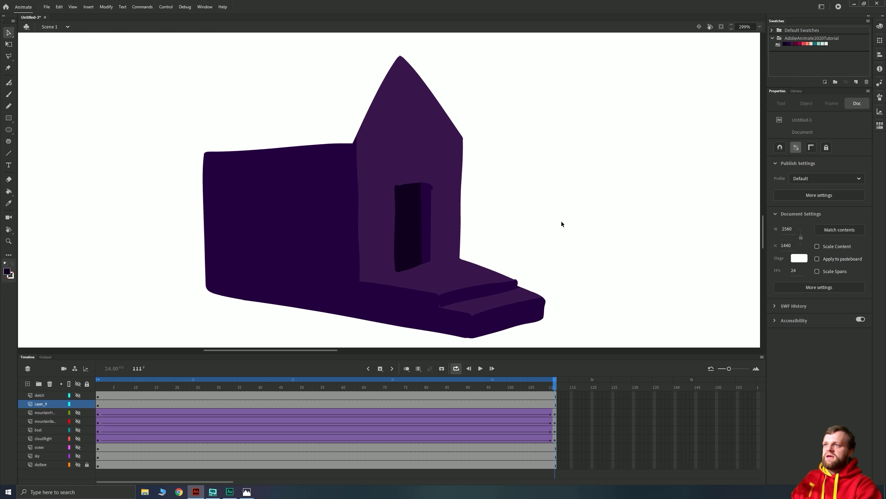
pyautogui.click(111, 404)
pyautogui.click(588, 255)
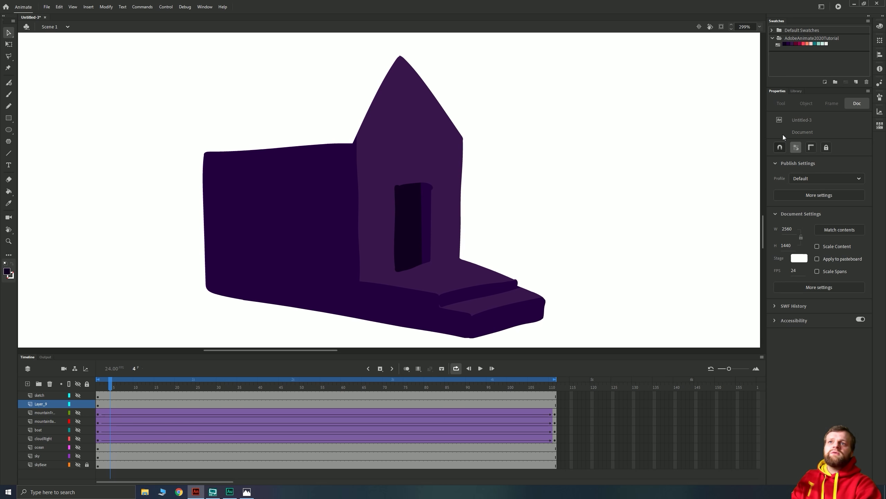
# Set the Fluid Brush to Paint Behind with the darkest swatch and paint two slanting fence rails out from the house's right wall.
pyautogui.press('b')
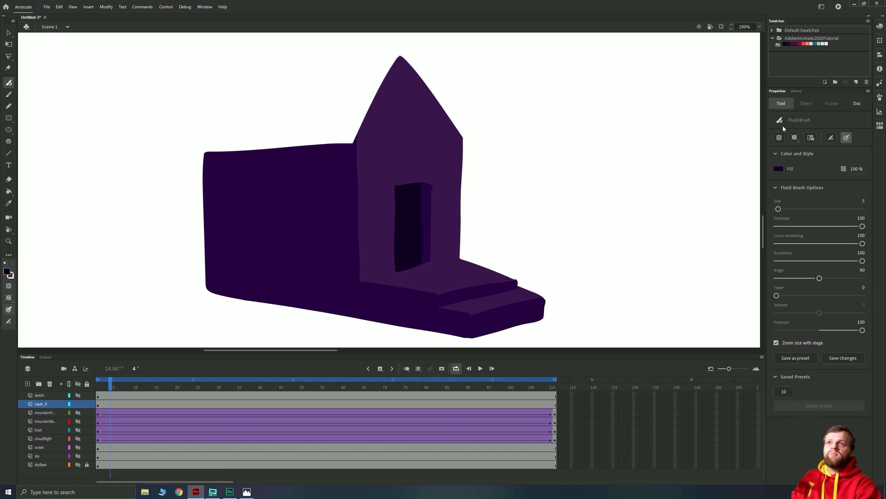
pyautogui.click(794, 137)
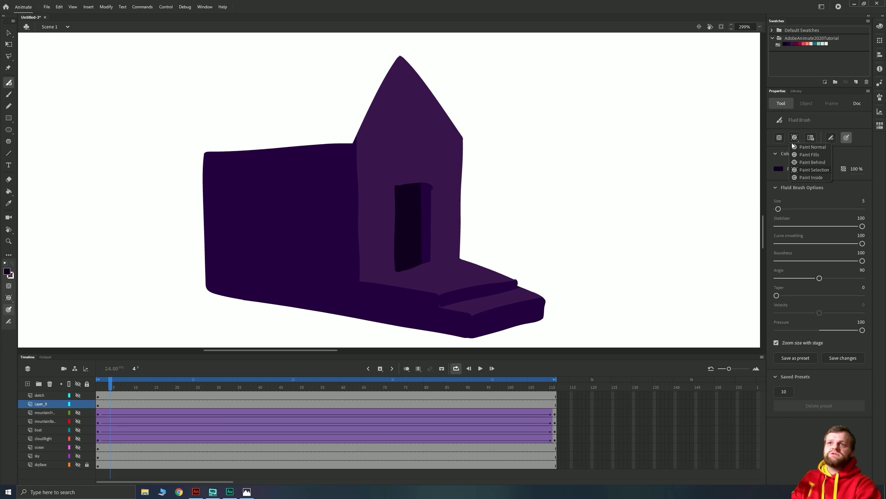
pyautogui.click(802, 163)
pyautogui.click(785, 44)
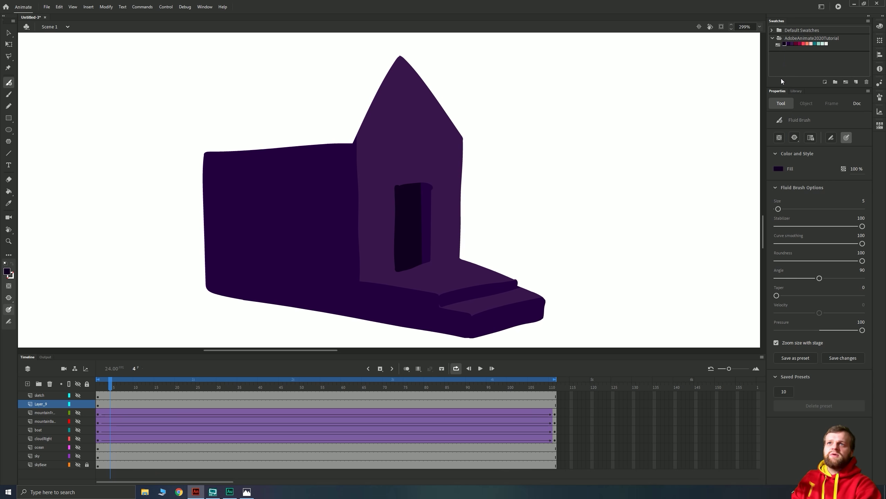
pyautogui.click(78, 395)
pyautogui.click(77, 394)
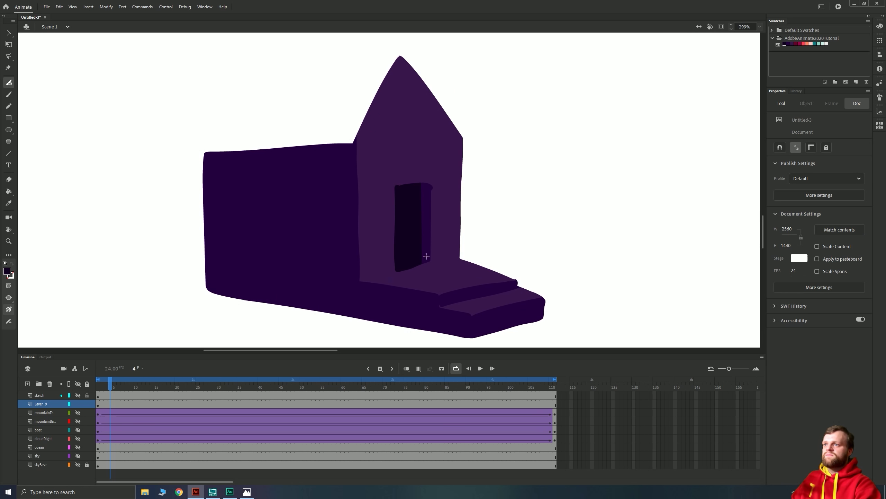
pyautogui.moveTo(458, 216); pyautogui.dragTo(550, 239)
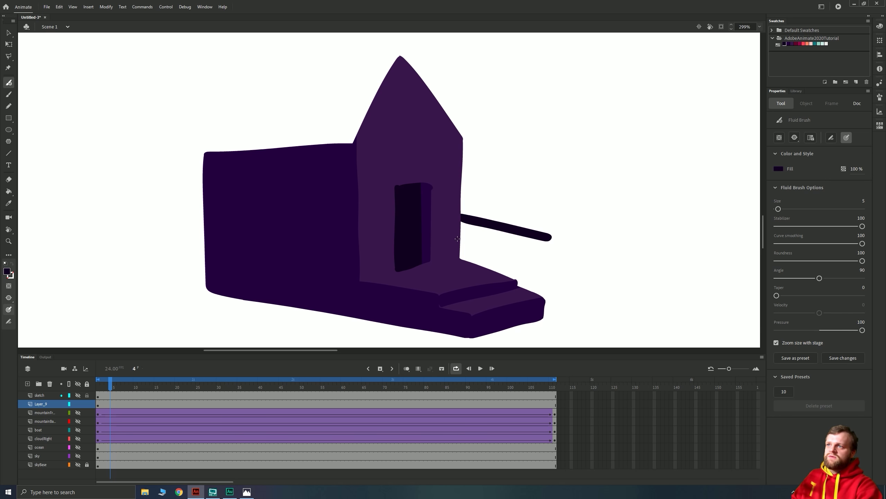
pyautogui.moveTo(458, 239); pyautogui.dragTo(546, 257)
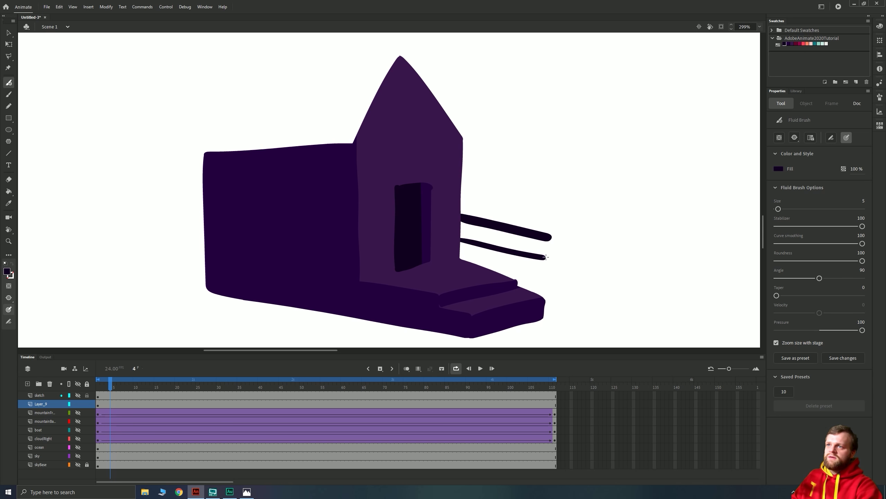
# Replace the thick upper fence rail with a thinner stroke and paint two upright posts across the rails.
pyautogui.press('v')
pyautogui.click(542, 236)
pyautogui.press('Delete')
pyautogui.press('b')
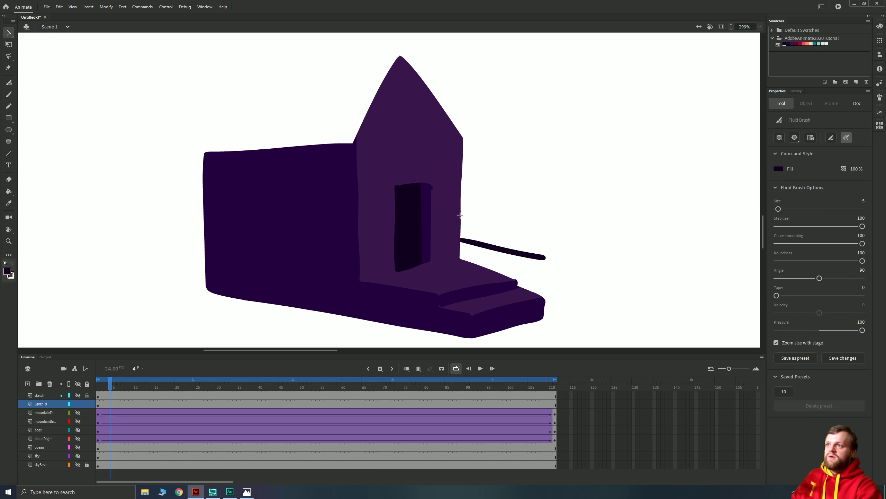
pyautogui.moveTo(458, 215)
pyautogui.mouseDown()
pyautogui.moveTo(554, 236)
pyautogui.moveTo(557, 260)
pyautogui.mouseUp()
pyautogui.moveTo(546, 225); pyautogui.dragTo(544, 274)
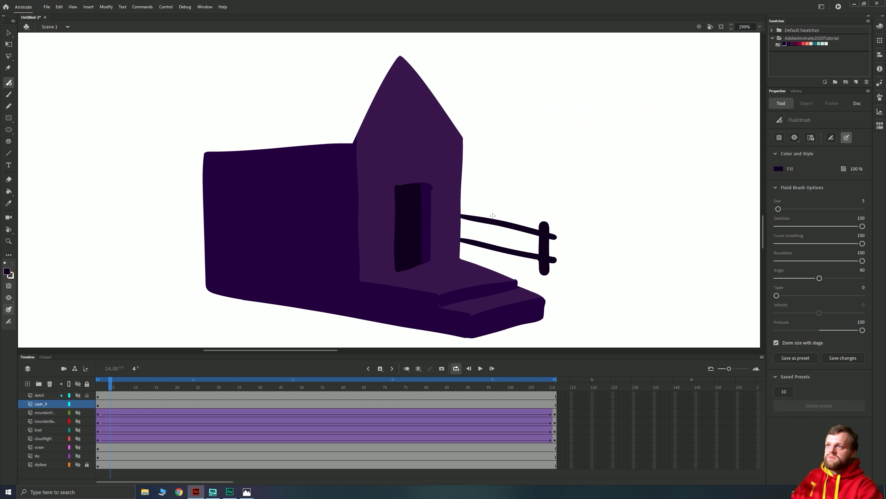
pyautogui.moveTo(493, 215); pyautogui.dragTo(494, 264)
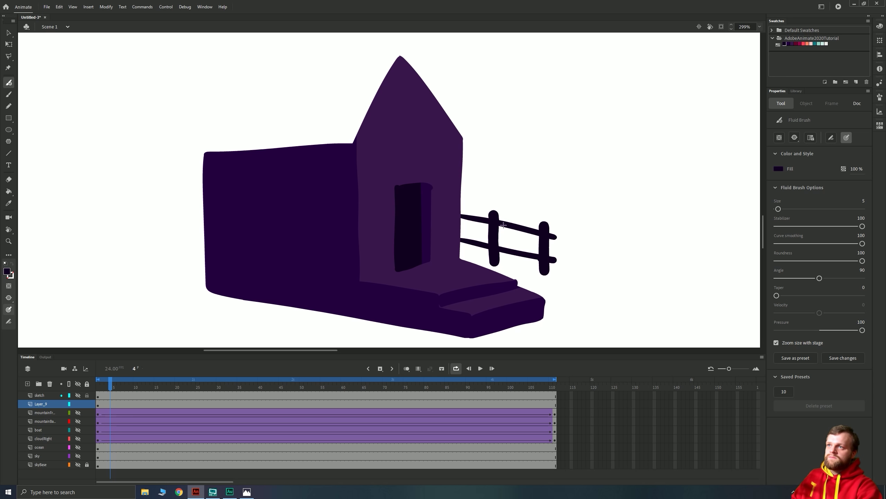
# Show the sketch layer over the painted house as a tracing guide for the roof.
pyautogui.click(77, 396)
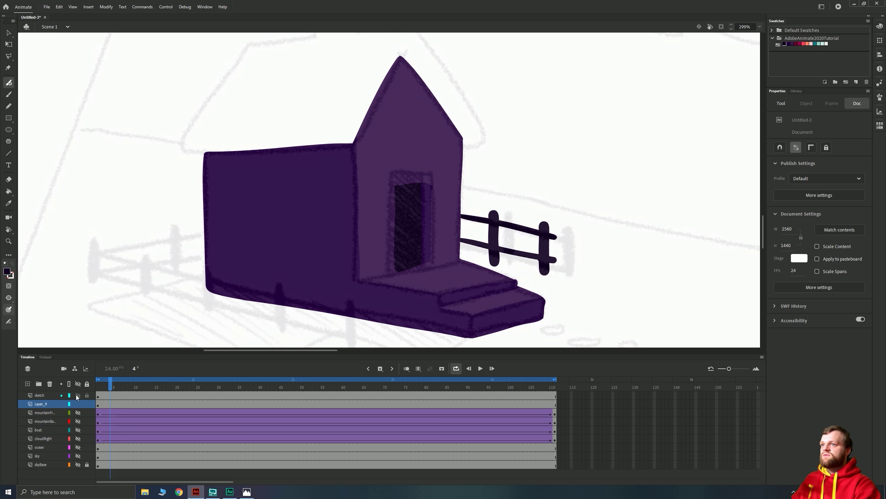
pyautogui.click(76, 396)
pyautogui.moveTo(151, 291)
pyautogui.mouseDown()
pyautogui.moveTo(204, 242)
pyautogui.moveTo(209, 250)
pyautogui.mouseUp()
pyautogui.click(78, 396)
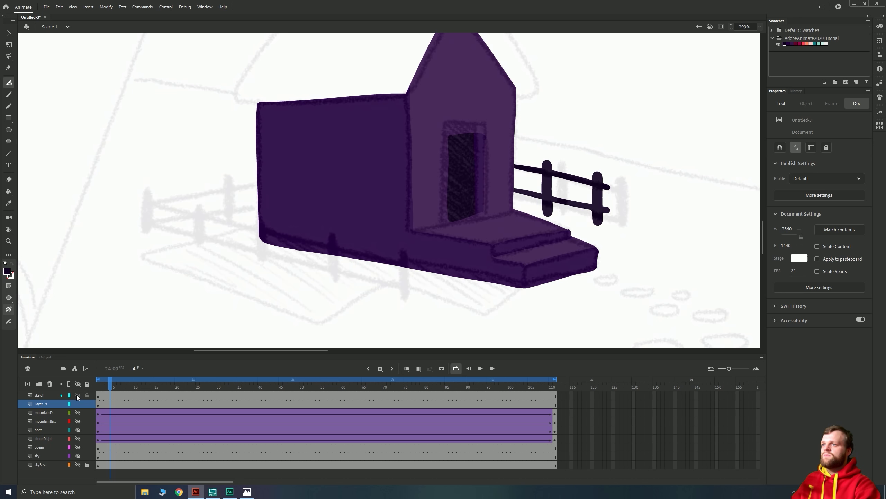
pyautogui.moveTo(281, 236); pyautogui.dragTo(261, 345)
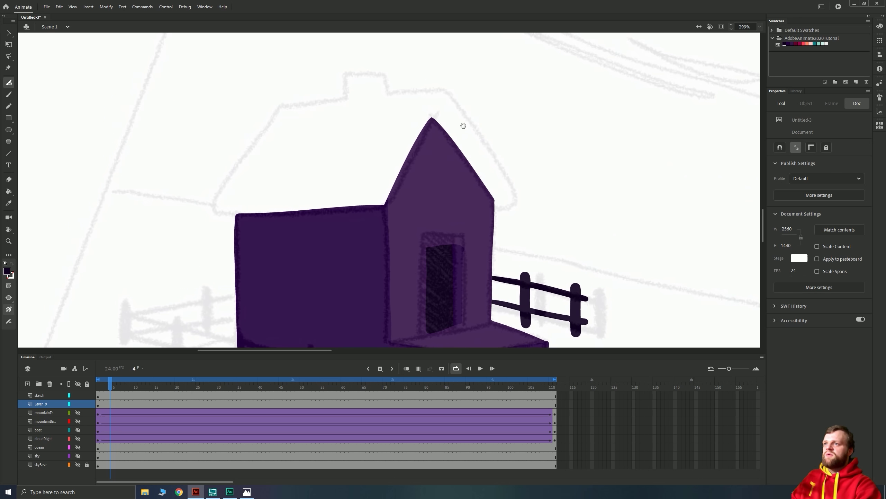
# Outline the roof's right overhang behind the gable with the orange swatch and fill it in the same colour.
pyautogui.click(807, 44)
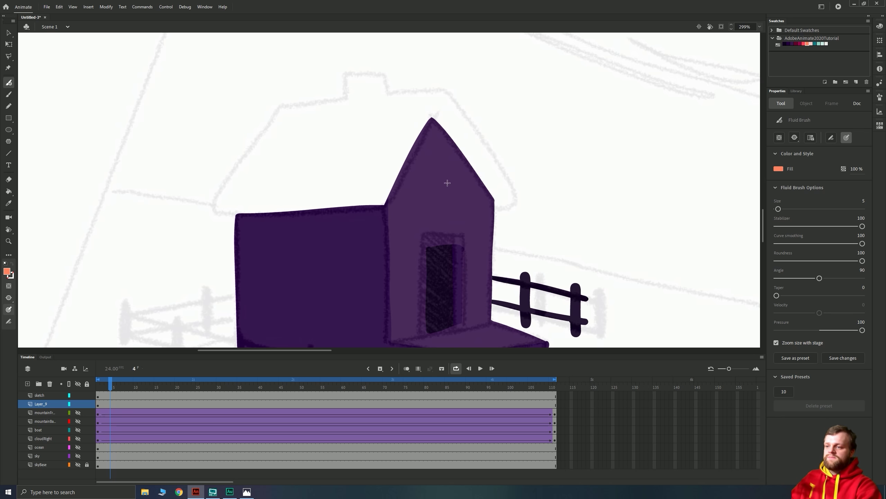
pyautogui.moveTo(448, 95)
pyautogui.mouseDown()
pyautogui.moveTo(510, 184)
pyautogui.moveTo(514, 198)
pyautogui.moveTo(491, 206)
pyautogui.mouseUp()
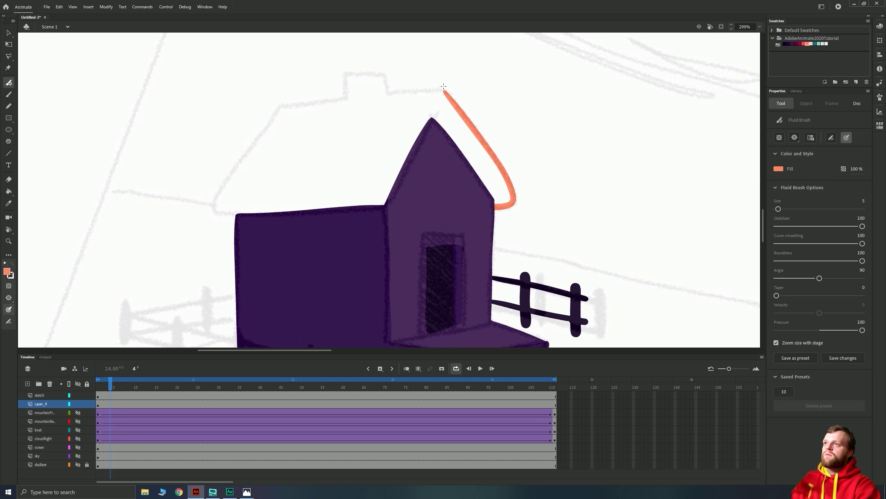
pyautogui.moveTo(437, 102)
pyautogui.mouseDown()
pyautogui.moveTo(422, 126)
pyautogui.moveTo(489, 208)
pyautogui.moveTo(497, 203)
pyautogui.mouseUp()
pyautogui.press('k')
pyautogui.click(495, 182)
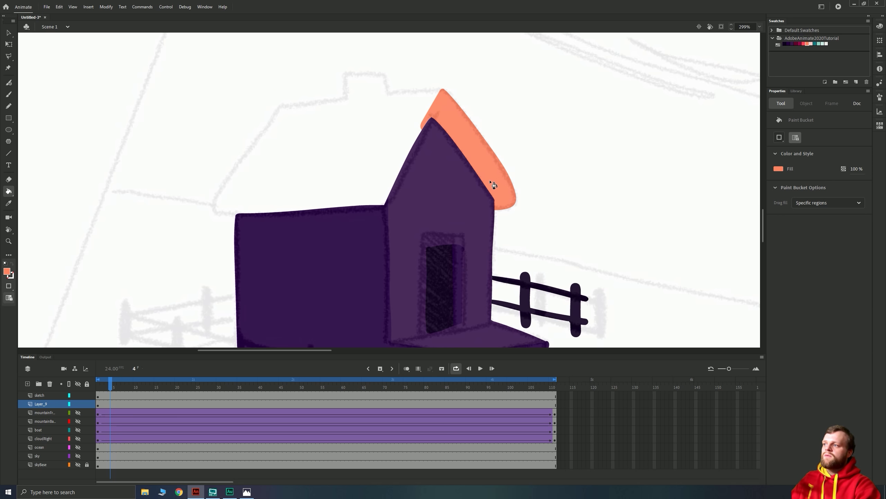
# Set the Fluid Brush to Paint Normal and trace the sketched roof ridge from the front peak to the chimney top in orange.
pyautogui.press('b')
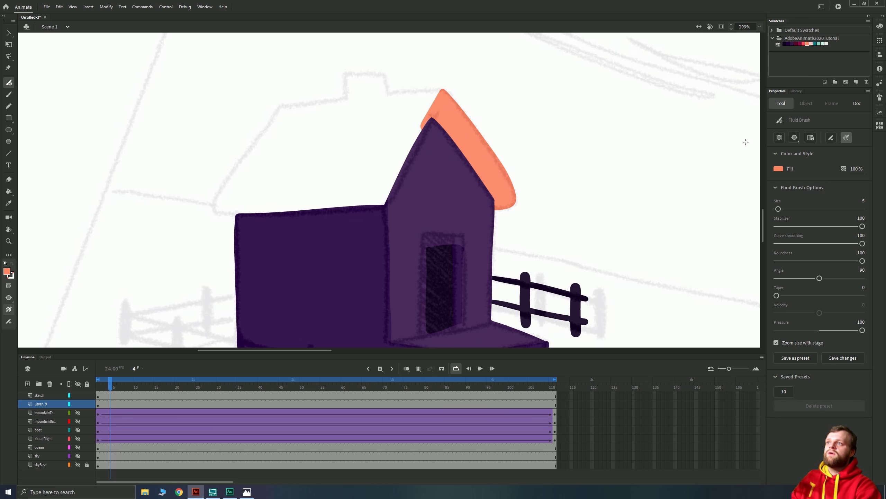
pyautogui.click(796, 140)
pyautogui.click(799, 148)
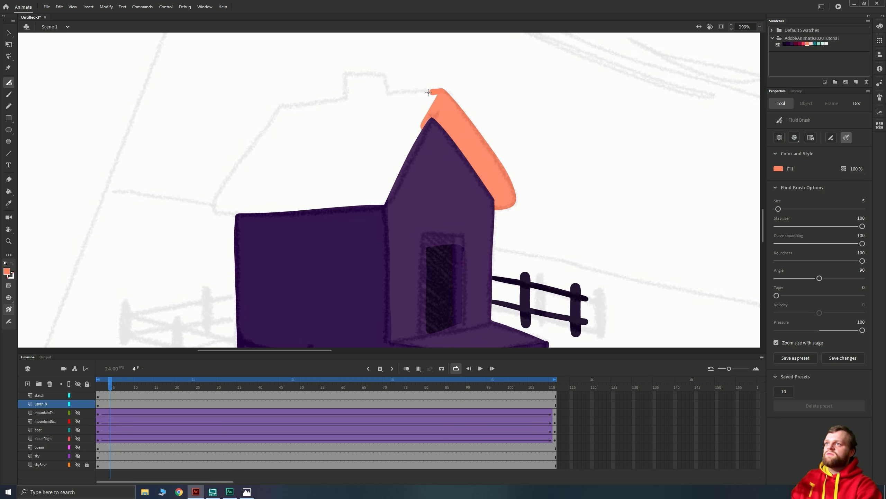
pyautogui.moveTo(429, 92)
pyautogui.mouseDown()
pyautogui.moveTo(387, 98)
pyautogui.moveTo(376, 77)
pyautogui.moveTo(351, 80)
pyautogui.moveTo(352, 100)
pyautogui.mouseUp()
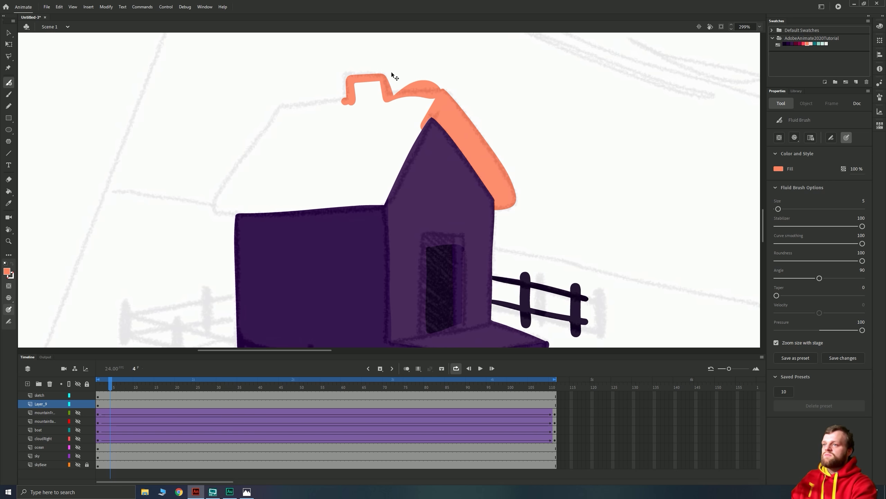
pyautogui.hotkey('ctrl', 'z')
pyautogui.hotkey('ctrl', 'z')
pyautogui.moveTo(440, 90)
pyautogui.mouseDown()
pyautogui.moveTo(376, 95)
pyautogui.moveTo(388, 96)
pyautogui.moveTo(385, 73)
pyautogui.moveTo(344, 76)
pyautogui.moveTo(347, 95)
pyautogui.mouseUp()
pyautogui.hotkey('ctrl', 'z')
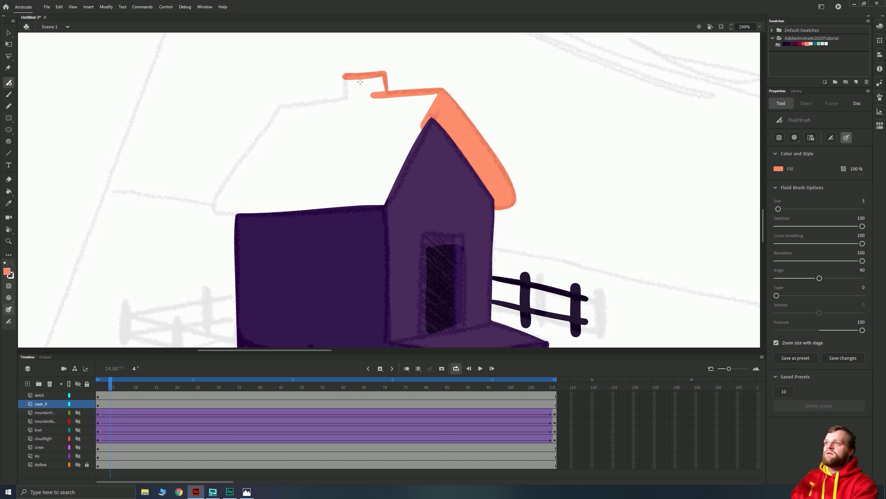
# Complete the orange outline of the chimney and the front roof slope along the sketch, and fill it with orange.
pyautogui.moveTo(345, 82)
pyautogui.mouseDown()
pyautogui.moveTo(344, 106)
pyautogui.moveTo(282, 107)
pyautogui.moveTo(215, 211)
pyautogui.moveTo(385, 204)
pyautogui.moveTo(436, 101)
pyautogui.moveTo(376, 209)
pyautogui.moveTo(222, 213)
pyautogui.moveTo(290, 107)
pyautogui.mouseUp()
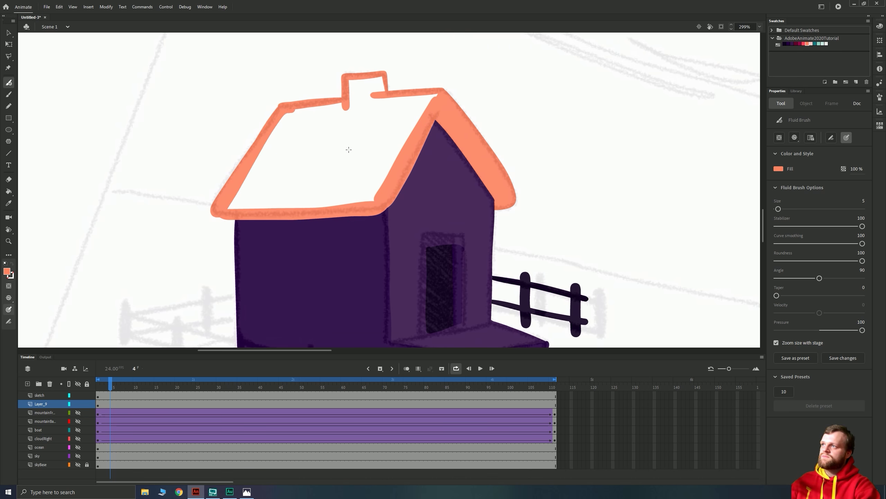
pyautogui.press('k')
pyautogui.click(375, 159)
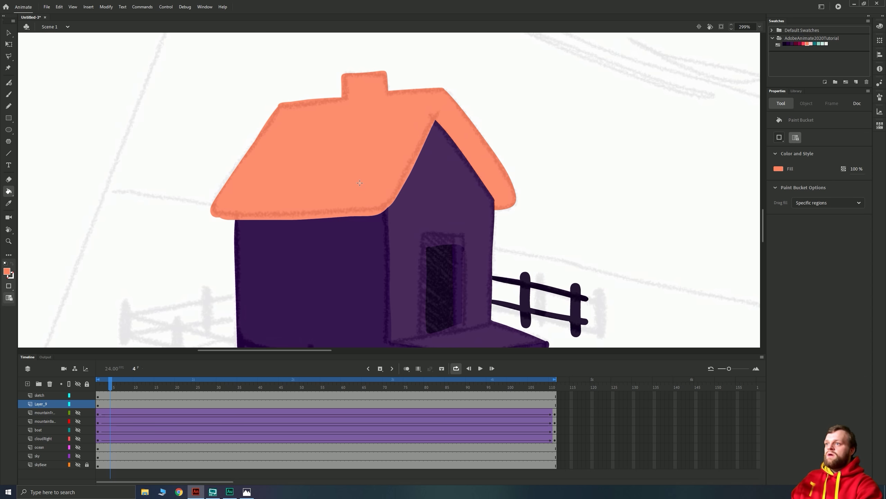
# Choose the dark maroon swatch and set the Fluid Brush to Paint Behind for the sketched ground patch below the house.
pyautogui.press('b')
pyautogui.moveTo(242, 277); pyautogui.dragTo(285, 186)
pyautogui.press('i')
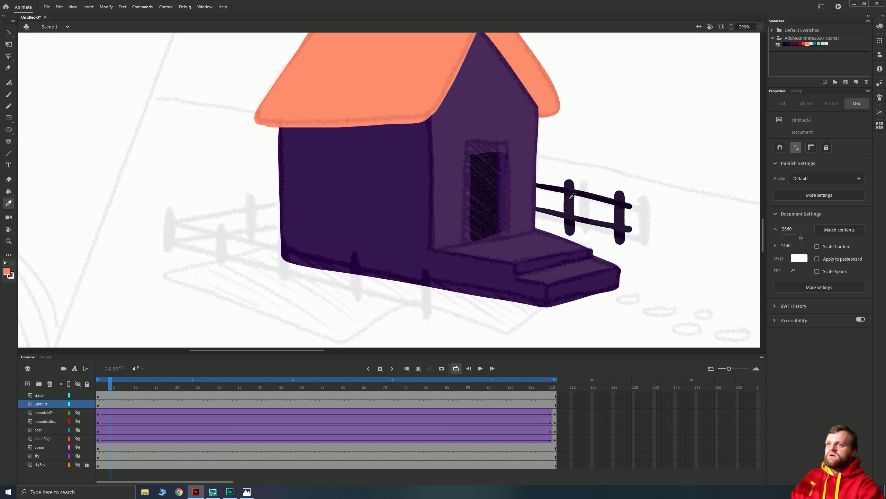
pyautogui.click(786, 44)
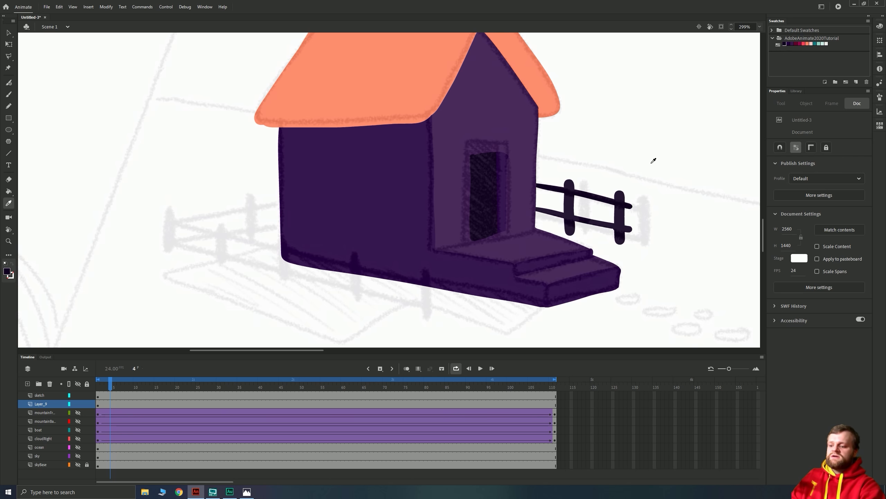
pyautogui.press('b')
pyautogui.moveTo(203, 257); pyautogui.dragTo(248, 222)
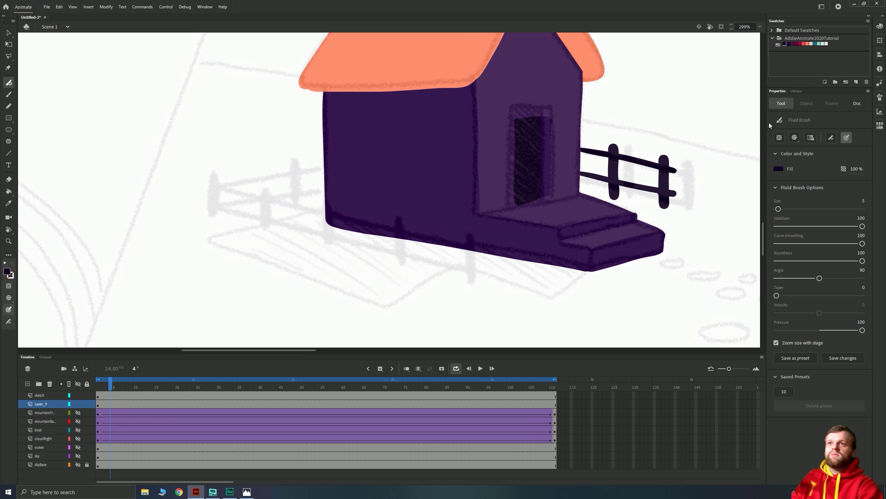
pyautogui.click(792, 44)
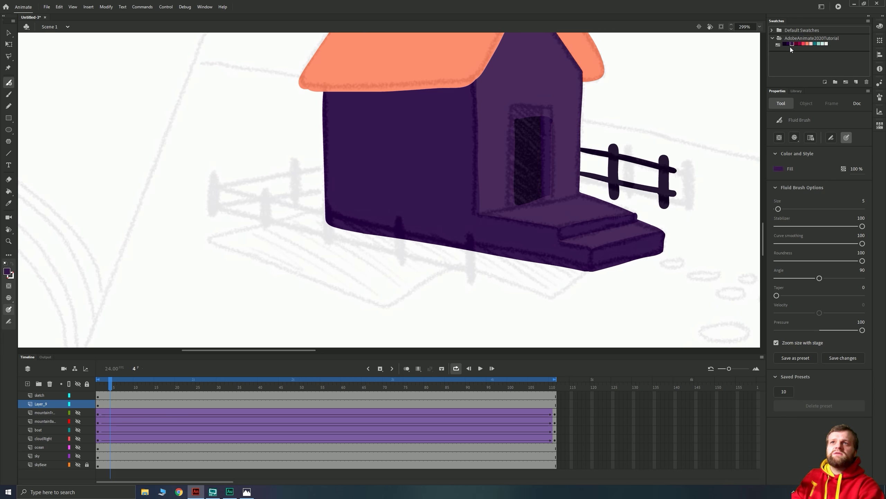
pyautogui.click(796, 44)
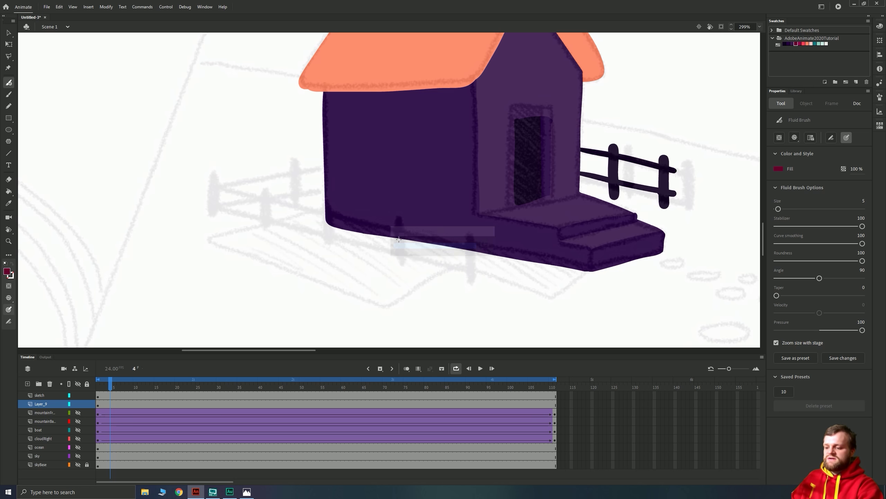
pyautogui.click(794, 137)
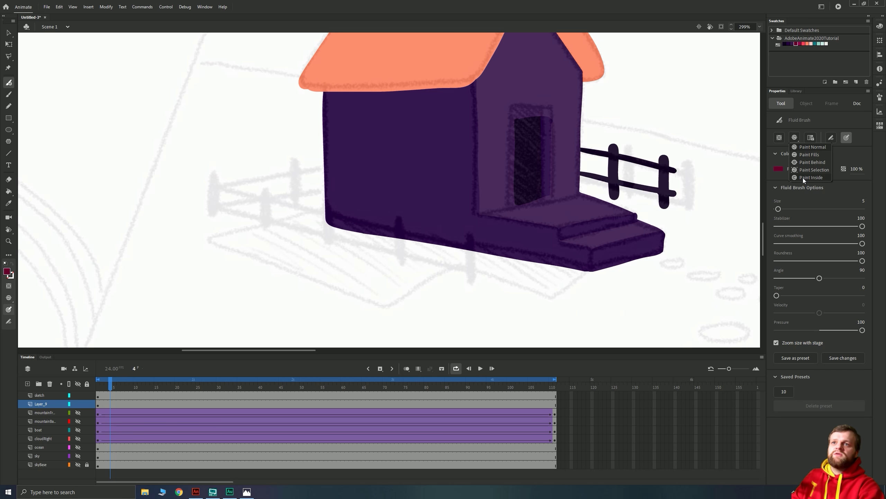
pyautogui.click(800, 162)
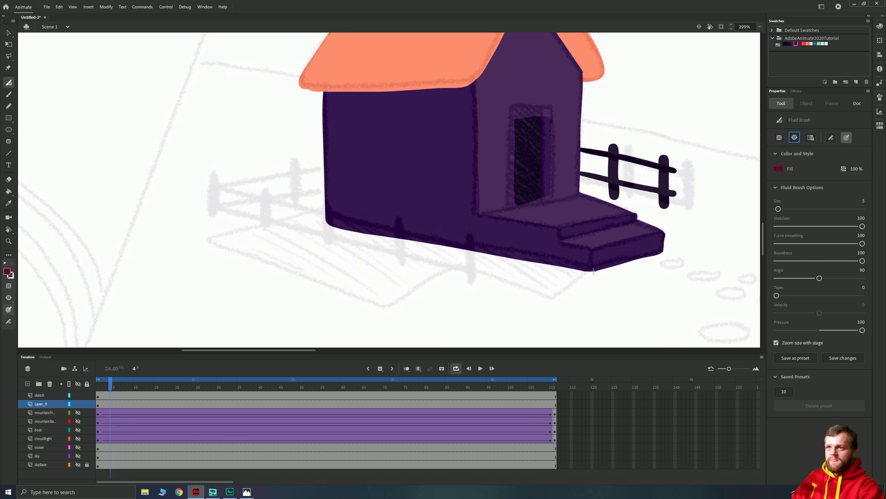
# Try to outline and fill the sketched hatched ground patch behind the house base in dark maroon, and undo both.
pyautogui.moveTo(593, 271)
pyautogui.mouseDown()
pyautogui.moveTo(546, 297)
pyautogui.moveTo(454, 264)
pyautogui.moveTo(393, 295)
pyautogui.moveTo(356, 299)
pyautogui.moveTo(208, 234)
pyautogui.moveTo(354, 199)
pyautogui.mouseUp()
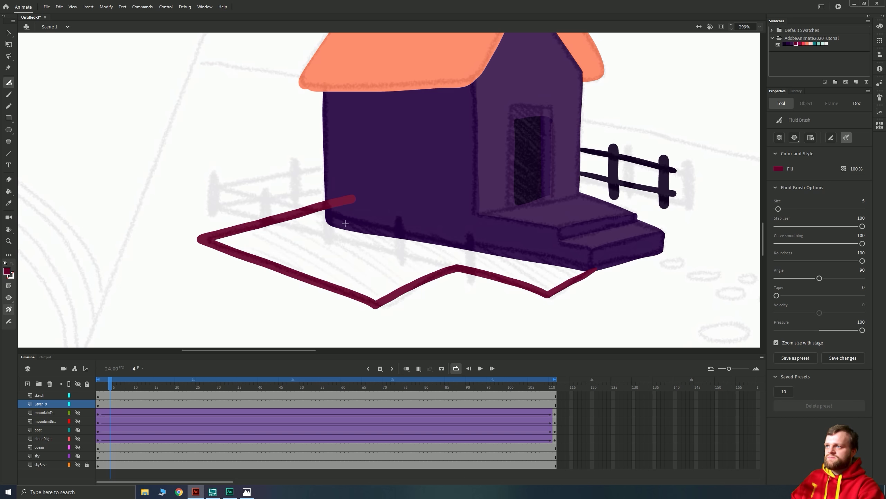
pyautogui.press('k')
pyautogui.click(341, 248)
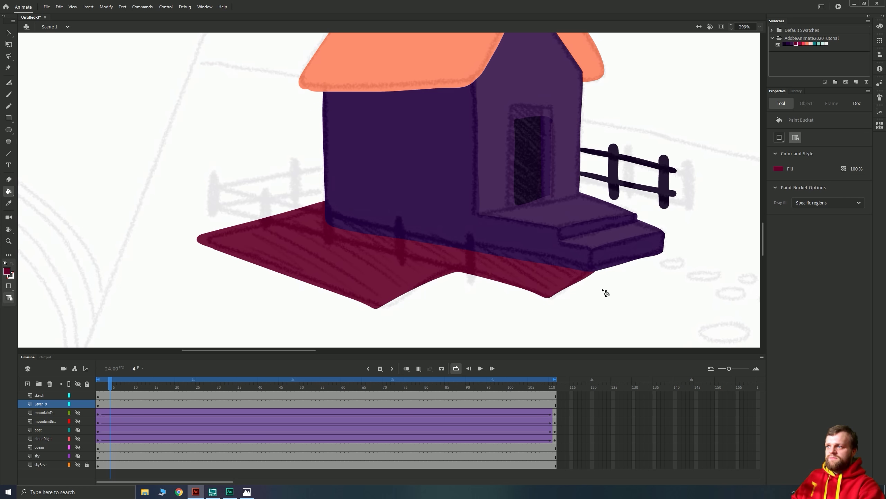
pyautogui.press('v')
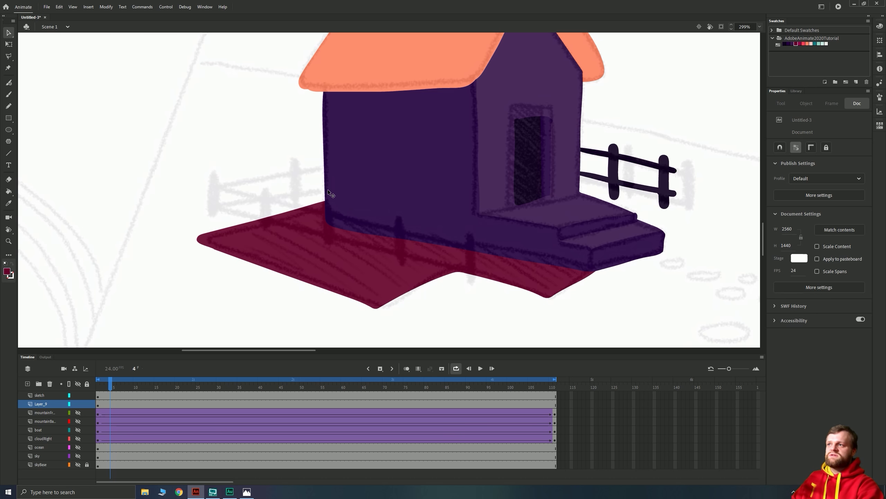
pyautogui.hotkey('ctrl', 'z')
pyautogui.hotkey('ctrl', 'z')
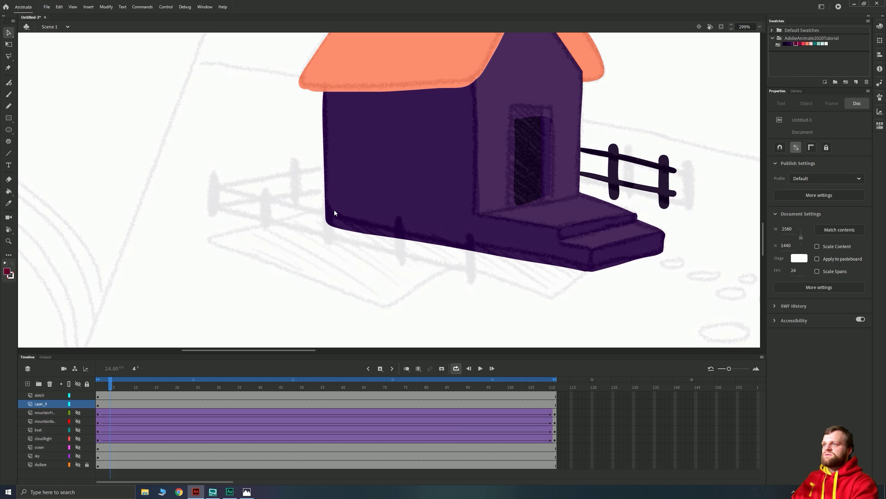
# Outline the sketched ground patch behind the house base with the dark maroon Fluid Brush, and fill it with the same maroon.
pyautogui.press('b')
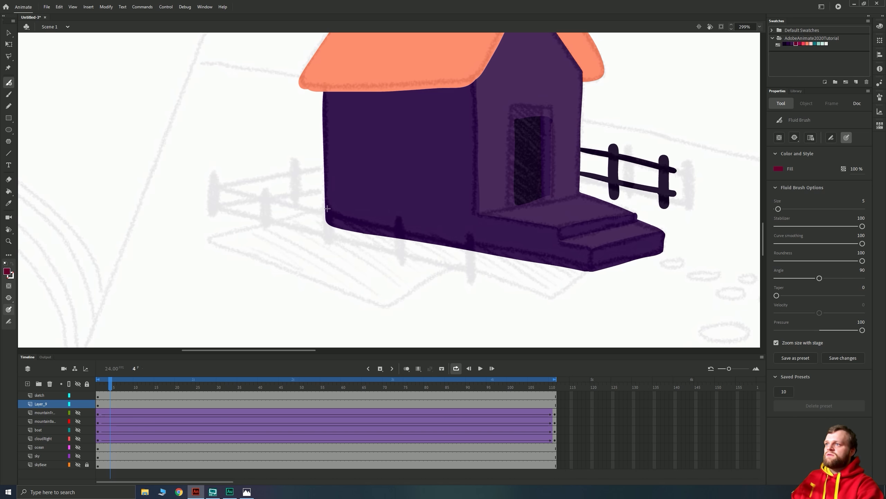
pyautogui.moveTo(322, 210)
pyautogui.mouseDown()
pyautogui.moveTo(209, 246)
pyautogui.moveTo(382, 306)
pyautogui.moveTo(455, 264)
pyautogui.moveTo(547, 296)
pyautogui.moveTo(661, 250)
pyautogui.mouseUp()
pyautogui.press('k')
pyautogui.click(392, 285)
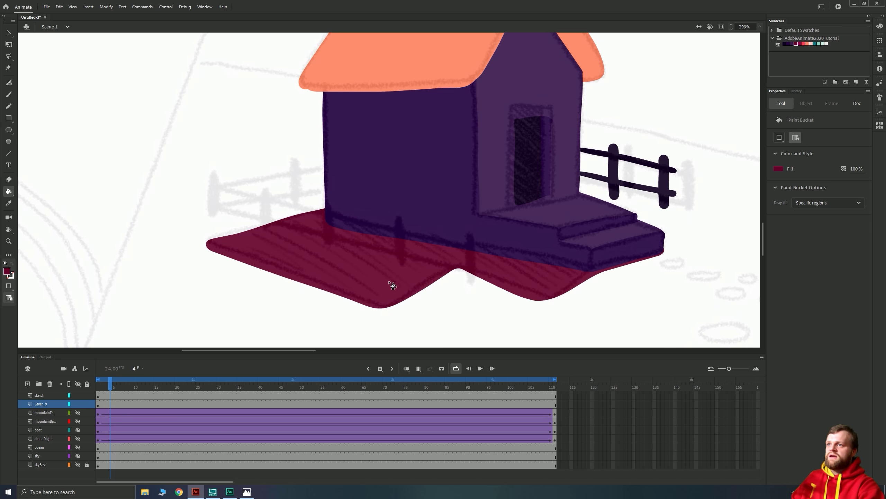
# Reduce the Eraser size to 23 and trim the maroon ground patch's lower edge along both sides of its middle notch.
pyautogui.press('e')
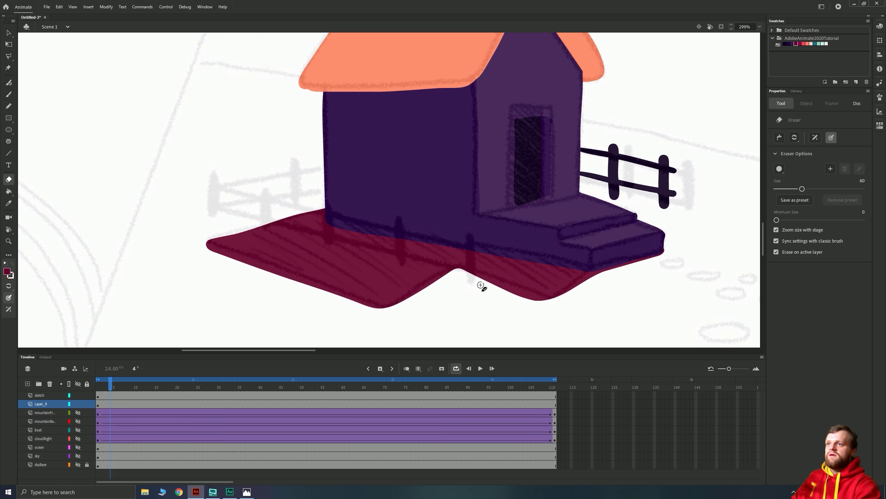
pyautogui.moveTo(463, 272); pyautogui.dragTo(475, 278)
pyautogui.hotkey('ctrl', 'z')
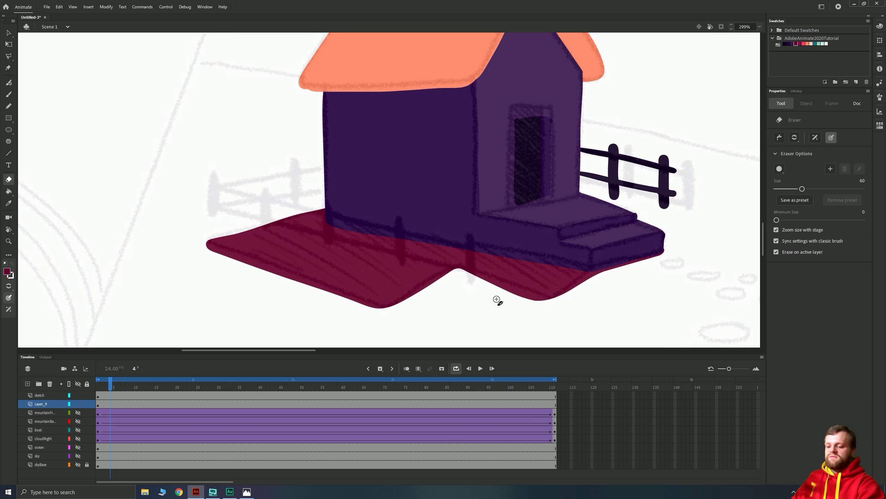
pyautogui.press('[')
pyautogui.press('[')
pyautogui.press('[')
pyautogui.press('[')
pyautogui.press('[')
pyautogui.press('[')
pyautogui.press('[')
pyautogui.press('[')
pyautogui.press('[')
pyautogui.press('[')
pyautogui.press('[')
pyautogui.press('[')
pyautogui.press('[')
pyautogui.press('[')
pyautogui.press('[')
pyautogui.press('[')
pyautogui.press('[')
pyautogui.press('[')
pyautogui.press('[')
pyautogui.press('[')
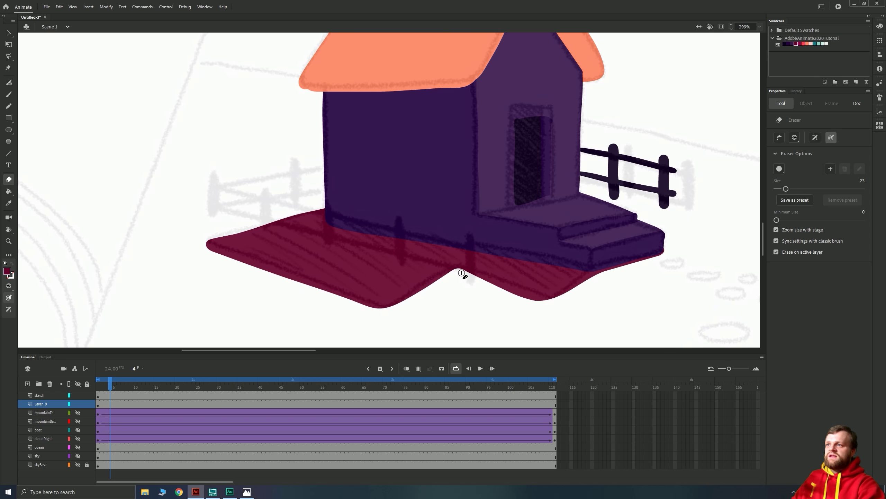
pyautogui.moveTo(461, 273)
pyautogui.mouseDown()
pyautogui.moveTo(534, 297)
pyautogui.moveTo(525, 311)
pyautogui.mouseUp()
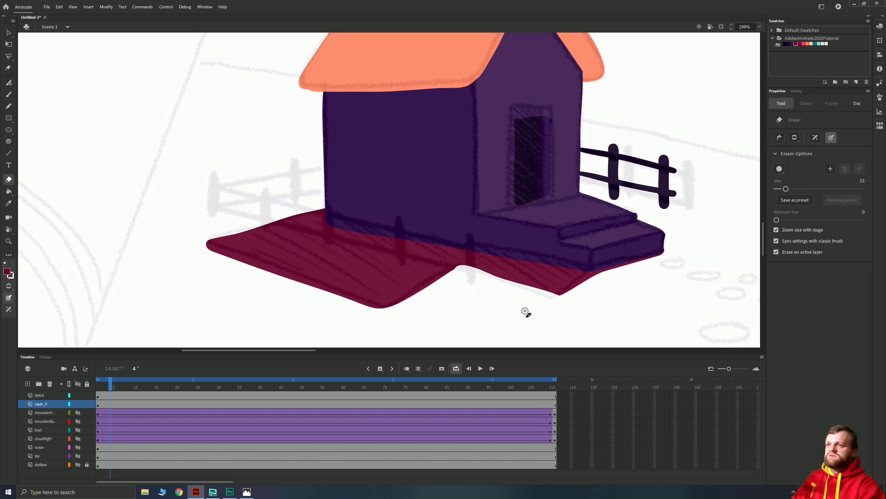
pyautogui.moveTo(456, 272); pyautogui.dragTo(357, 341)
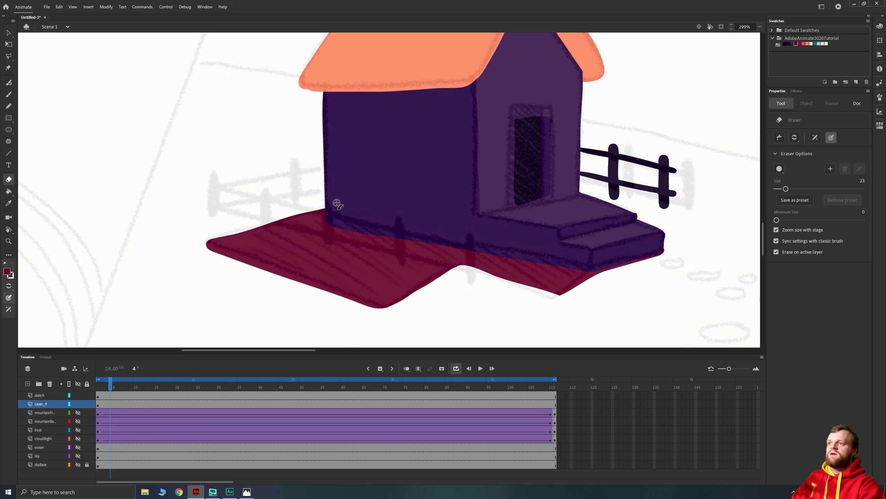
# Choose the darkest purple swatch and, with the Fluid Brush in Paint Behind, paint the two back fence rails extending from the house's side wall.
pyautogui.moveTo(462, 202); pyautogui.dragTo(494, 236)
pyautogui.hotkey('shift', 'b')
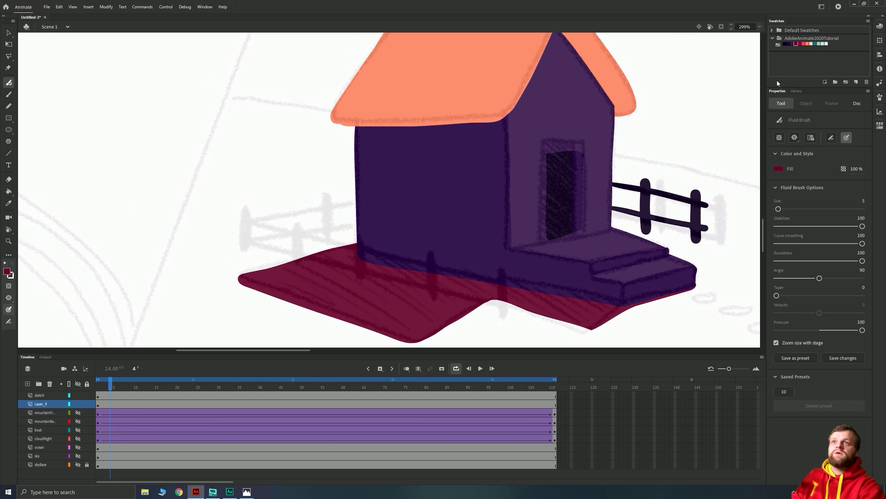
pyautogui.click(785, 44)
pyautogui.click(795, 137)
pyautogui.click(802, 155)
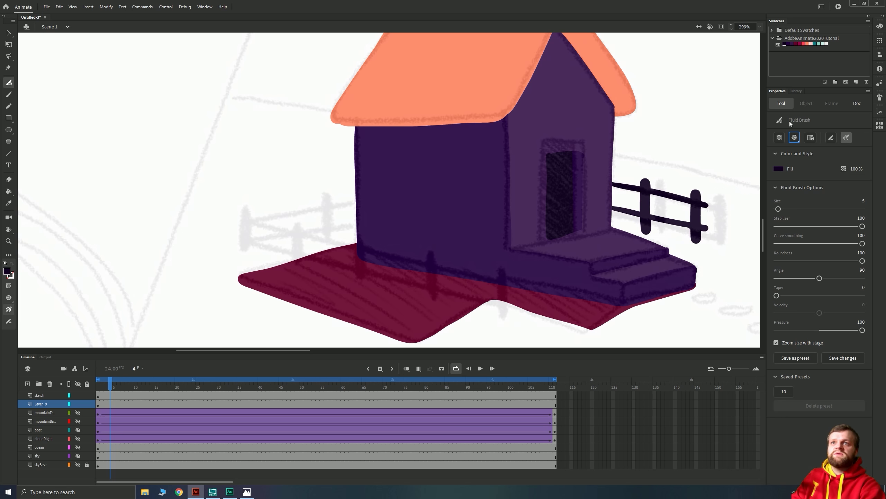
pyautogui.click(795, 138)
pyautogui.click(802, 162)
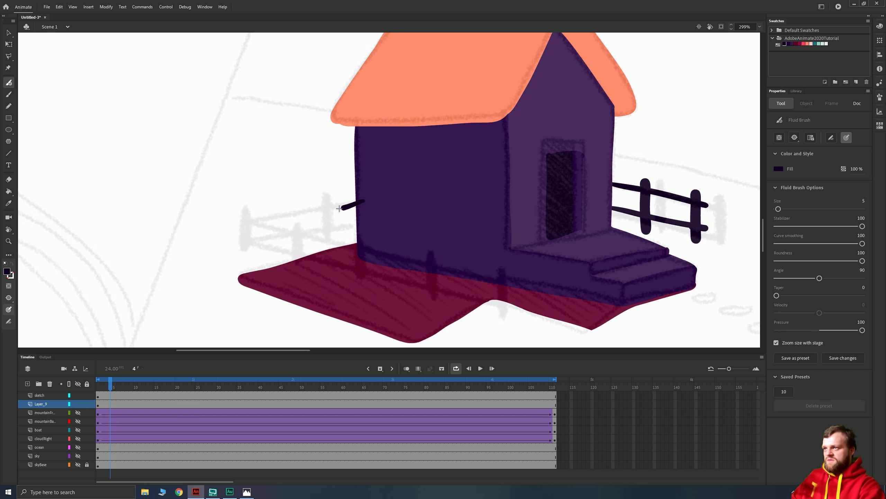
pyautogui.moveTo(340, 209); pyautogui.dragTo(318, 214)
pyautogui.hotkey('ctrl', 'z')
pyautogui.moveTo(365, 199); pyautogui.dragTo(245, 225)
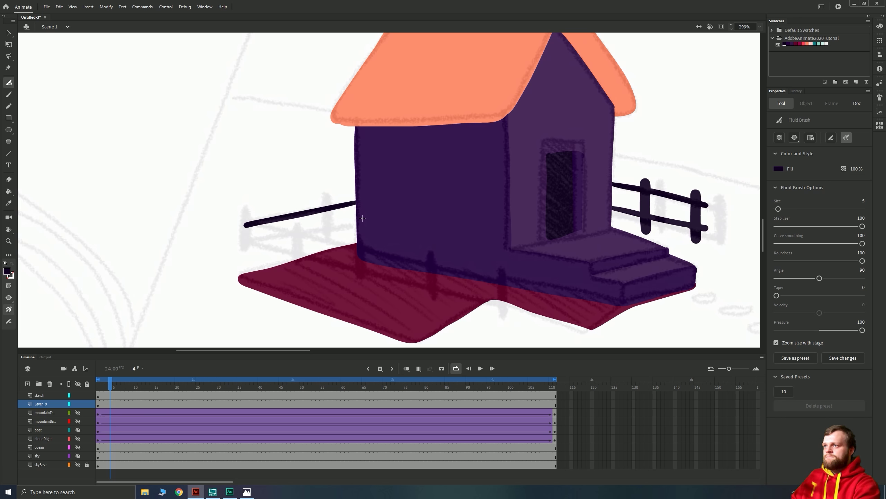
pyautogui.moveTo(355, 222); pyautogui.dragTo(246, 245)
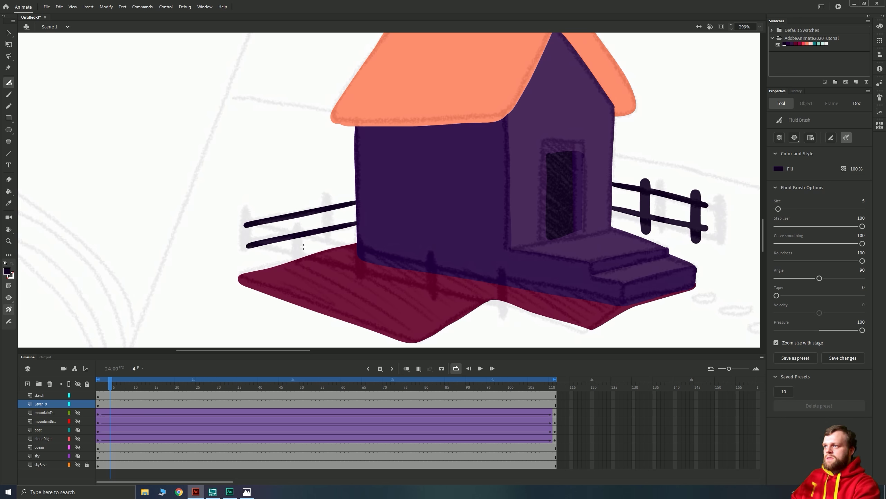
# Switch the Fluid Brush mode to paint over existing artwork, and paint the six sketched fence posts around the house's side wall.
pyautogui.click(795, 138)
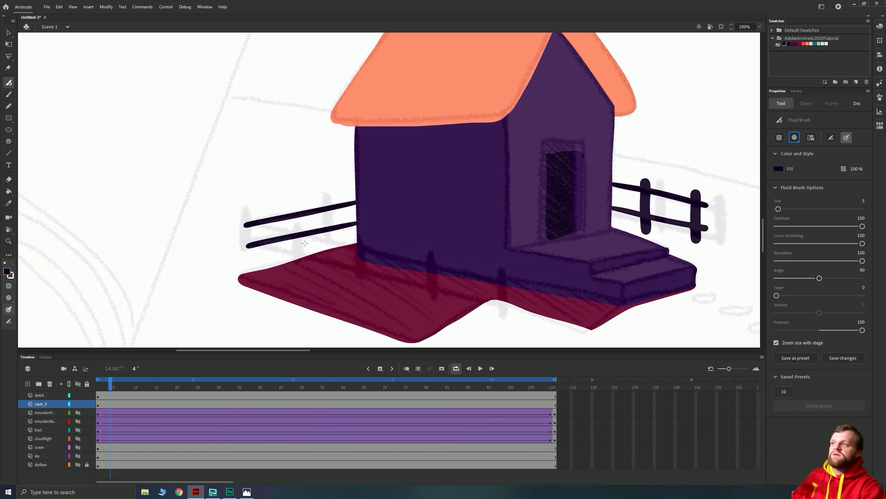
pyautogui.moveTo(245, 211)
pyautogui.mouseDown()
pyautogui.moveTo(249, 251)
pyautogui.moveTo(246, 209)
pyautogui.mouseUp()
pyautogui.moveTo(327, 196)
pyautogui.mouseDown()
pyautogui.moveTo(329, 236)
pyautogui.moveTo(327, 194)
pyautogui.mouseUp()
pyautogui.moveTo(298, 225)
pyautogui.mouseDown()
pyautogui.moveTo(297, 265)
pyautogui.moveTo(297, 223)
pyautogui.mouseUp()
pyautogui.moveTo(362, 239)
pyautogui.mouseDown()
pyautogui.moveTo(362, 281)
pyautogui.moveTo(363, 252)
pyautogui.mouseUp()
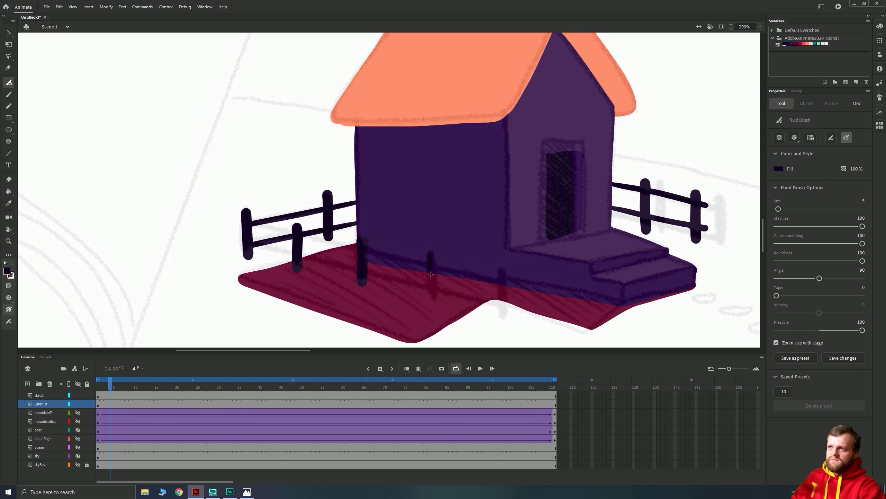
pyautogui.moveTo(431, 274); pyautogui.dragTo(431, 278)
pyautogui.moveTo(501, 269)
pyautogui.mouseDown()
pyautogui.moveTo(501, 321)
pyautogui.moveTo(502, 271)
pyautogui.moveTo(422, 227)
pyautogui.mouseUp()
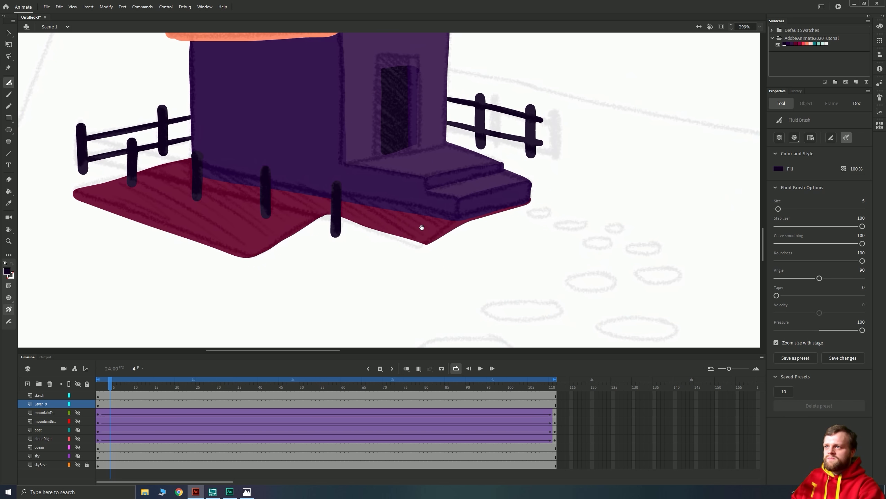
# Paint the upper and lower rails of the front fence across the posts, from the post near the steps to the far corner post.
pyautogui.moveTo(243, 215); pyautogui.dragTo(457, 268)
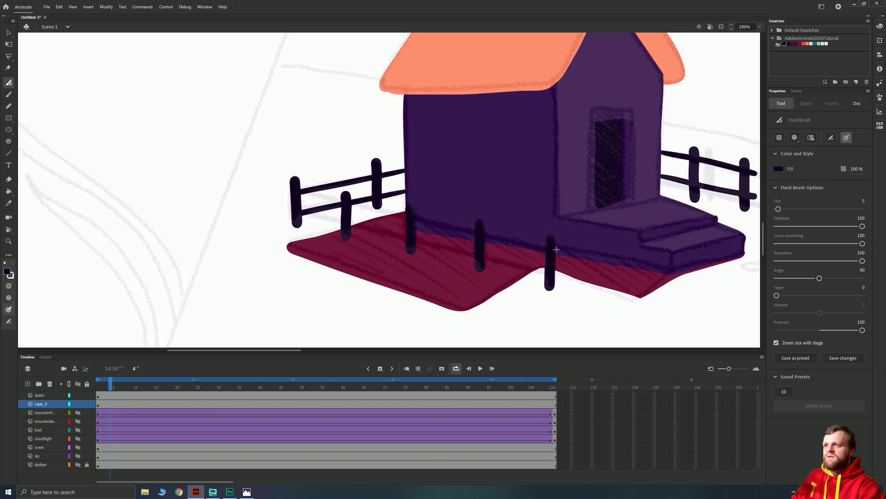
pyautogui.moveTo(520, 243); pyautogui.dragTo(480, 235)
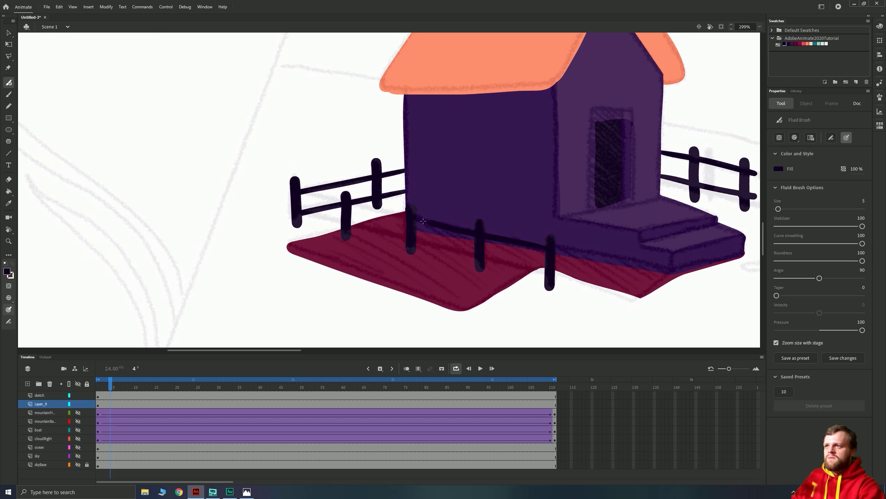
pyautogui.moveTo(423, 221); pyautogui.dragTo(295, 191)
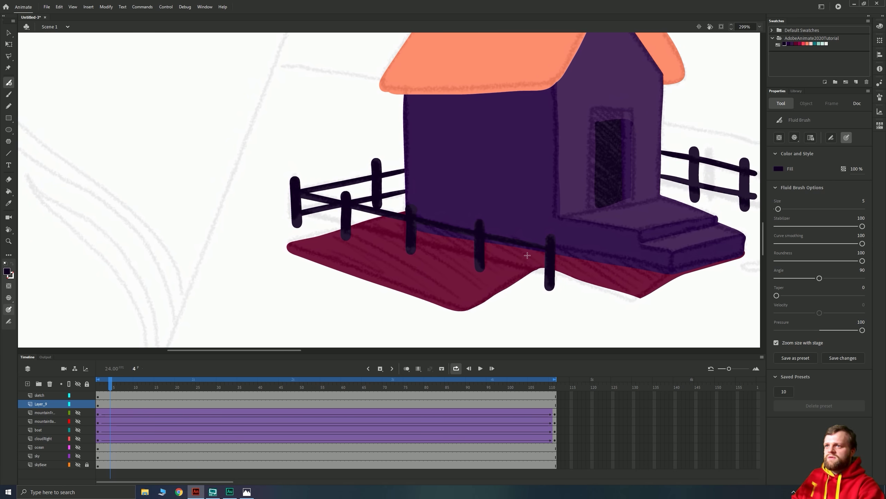
pyautogui.moveTo(548, 272); pyautogui.dragTo(293, 212)
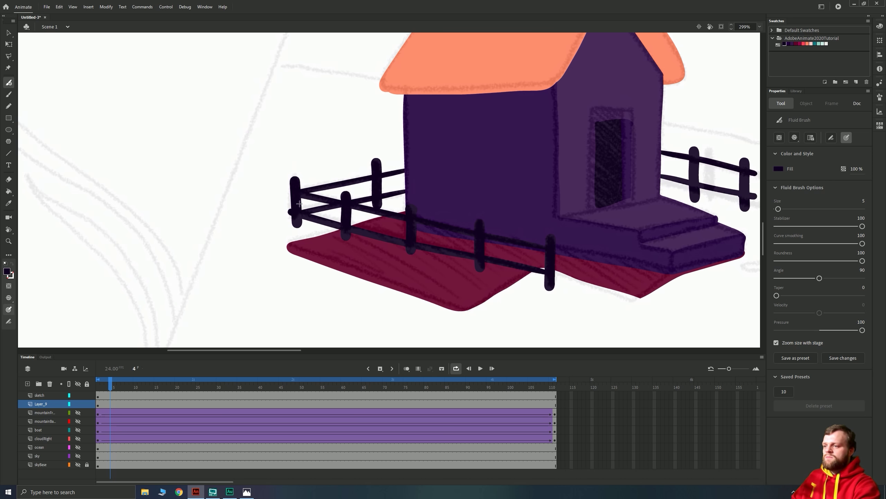
pyautogui.press('e')
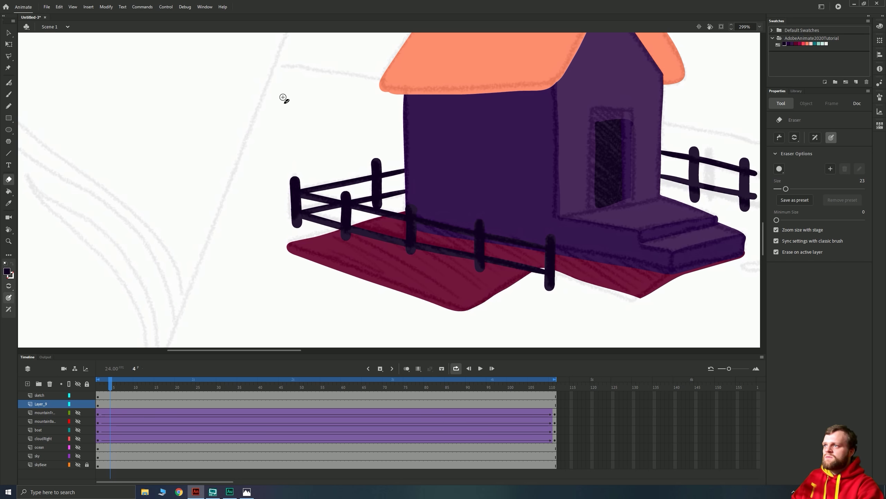
# Choose the coral red swatch and paint the four small stepping stones closest to the house's front steps with the Fluid Brush.
pyautogui.hotkey('ctrl', '-')
pyautogui.moveTo(577, 214); pyautogui.dragTo(401, 247)
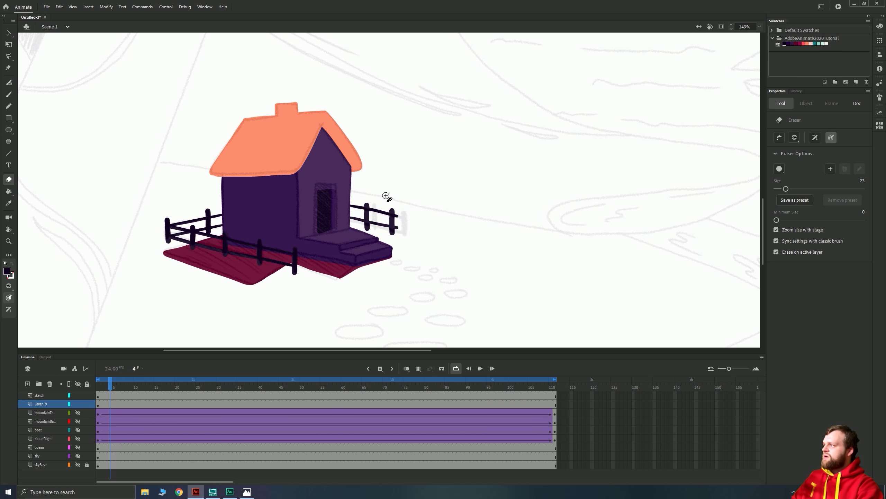
pyautogui.click(803, 45)
pyautogui.press('b')
pyautogui.hotkey('ctrl', '=')
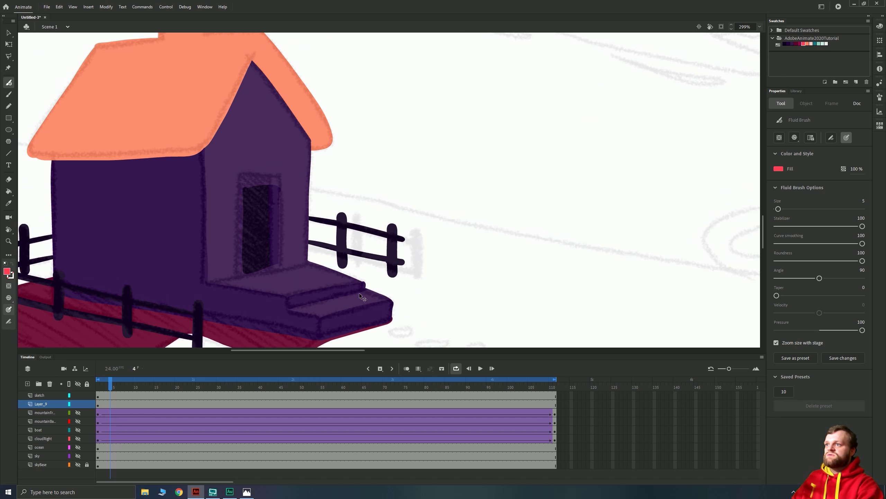
pyautogui.moveTo(407, 330); pyautogui.dragTo(357, 141)
pyautogui.hotkey('shift', 'space')
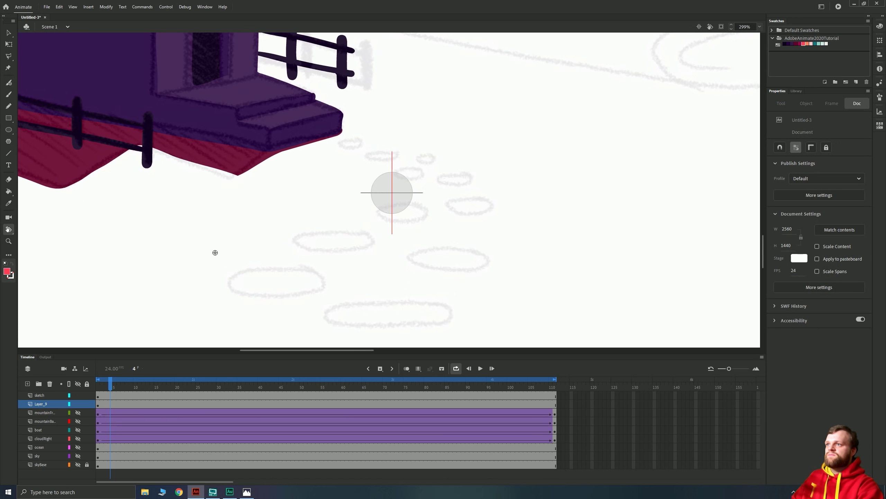
pyautogui.moveTo(213, 240); pyautogui.dragTo(303, 86)
pyautogui.moveTo(381, 135)
pyautogui.mouseDown()
pyautogui.moveTo(397, 196)
pyautogui.moveTo(443, 201)
pyautogui.moveTo(441, 194)
pyautogui.moveTo(451, 239)
pyautogui.moveTo(439, 220)
pyautogui.moveTo(452, 245)
pyautogui.mouseUp()
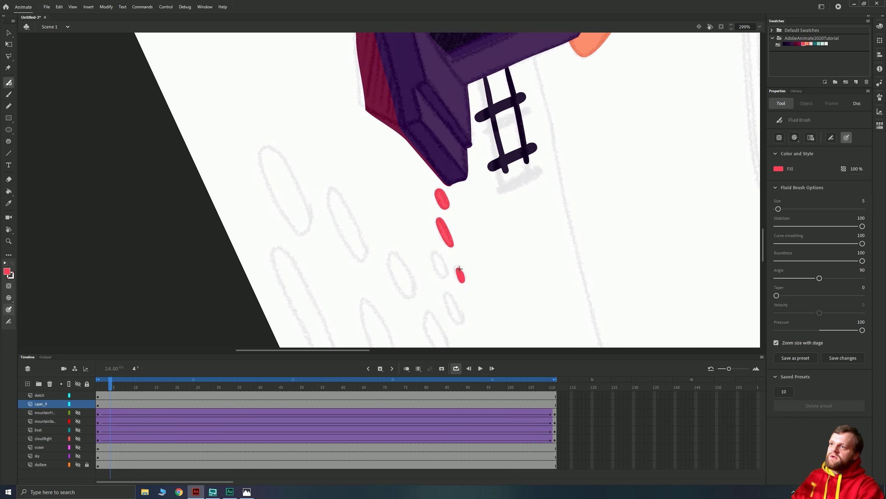
pyautogui.moveTo(446, 272); pyautogui.dragTo(438, 258)
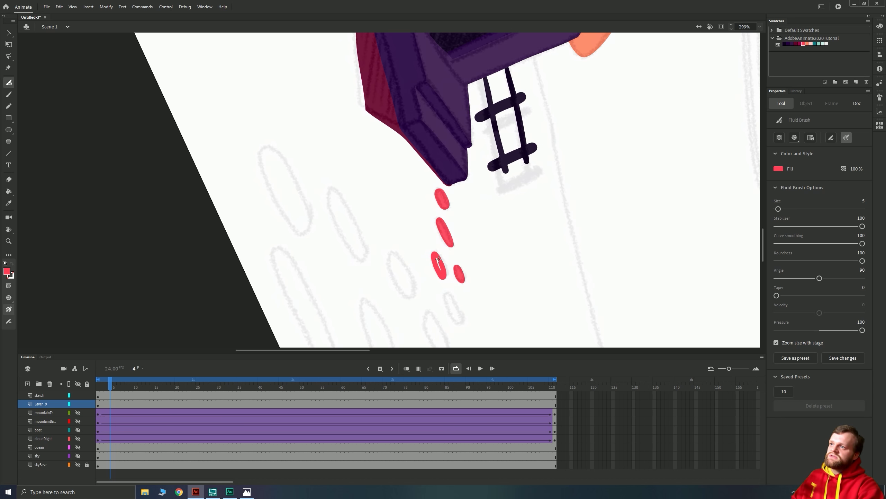
# Paint the three medium-sized stepping stones in the middle of the sketched path in coral red.
pyautogui.moveTo(377, 291); pyautogui.dragTo(351, 221)
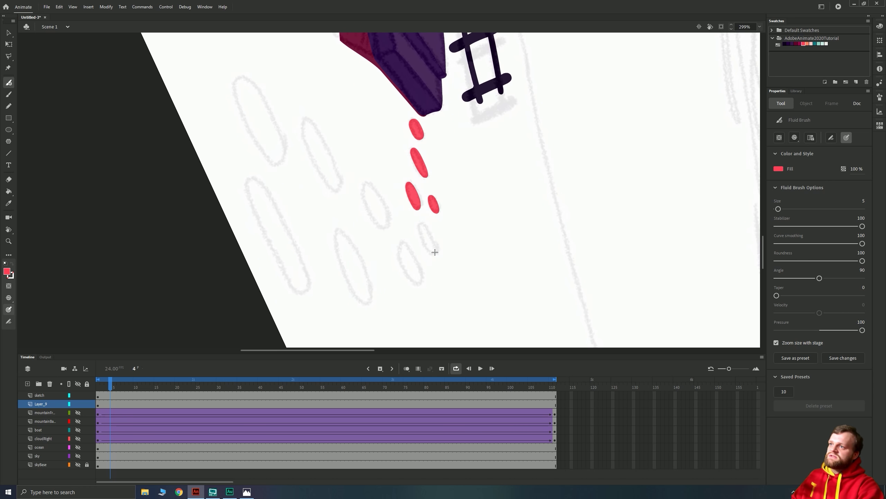
pyautogui.moveTo(435, 252)
pyautogui.mouseDown()
pyautogui.moveTo(418, 229)
pyautogui.moveTo(433, 256)
pyautogui.mouseUp()
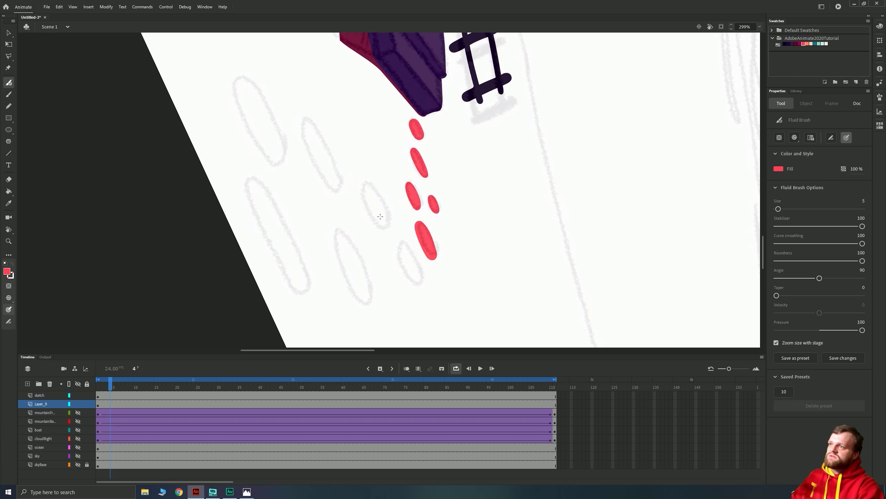
pyautogui.moveTo(385, 209)
pyautogui.mouseDown()
pyautogui.moveTo(364, 184)
pyautogui.moveTo(384, 225)
pyautogui.moveTo(369, 189)
pyautogui.mouseUp()
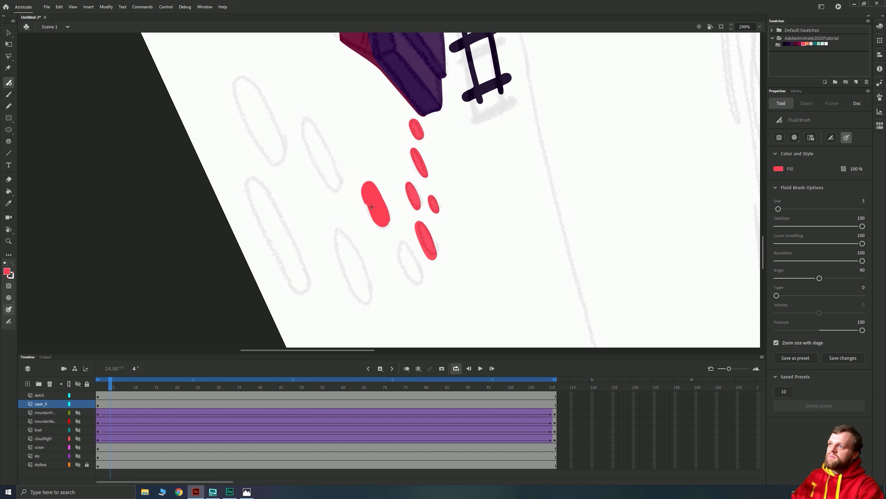
pyautogui.moveTo(420, 275)
pyautogui.mouseDown()
pyautogui.moveTo(407, 244)
pyautogui.moveTo(398, 246)
pyautogui.moveTo(410, 272)
pyautogui.moveTo(418, 280)
pyautogui.moveTo(401, 242)
pyautogui.moveTo(414, 273)
pyautogui.mouseUp()
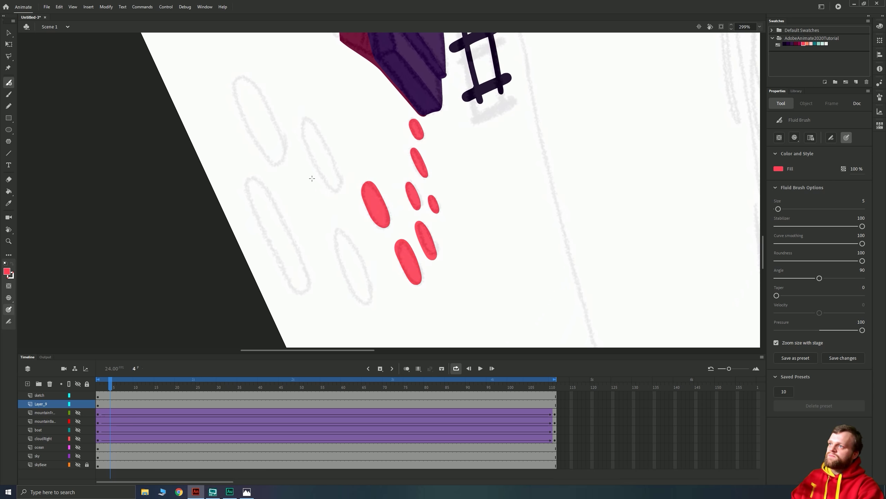
# Paint the four largest stepping stones at the far end of the path in coral red, and switch to the Selection tool.
pyautogui.moveTo(339, 180); pyautogui.dragTo(312, 127)
pyautogui.moveTo(310, 140)
pyautogui.mouseDown()
pyautogui.moveTo(329, 185)
pyautogui.moveTo(331, 164)
pyautogui.moveTo(308, 129)
pyautogui.mouseUp()
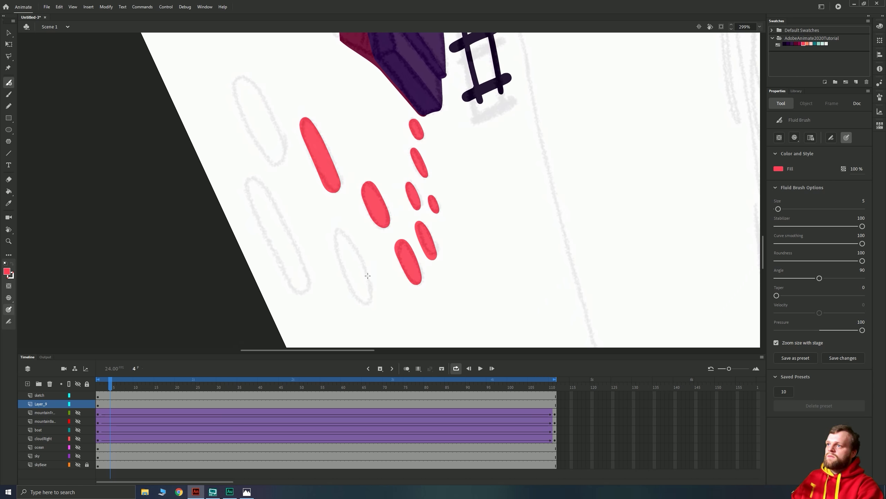
pyautogui.moveTo(363, 265)
pyautogui.mouseDown()
pyautogui.moveTo(341, 235)
pyautogui.moveTo(340, 253)
pyautogui.moveTo(367, 304)
pyautogui.moveTo(369, 283)
pyautogui.moveTo(346, 240)
pyautogui.moveTo(368, 300)
pyautogui.moveTo(346, 241)
pyautogui.mouseUp()
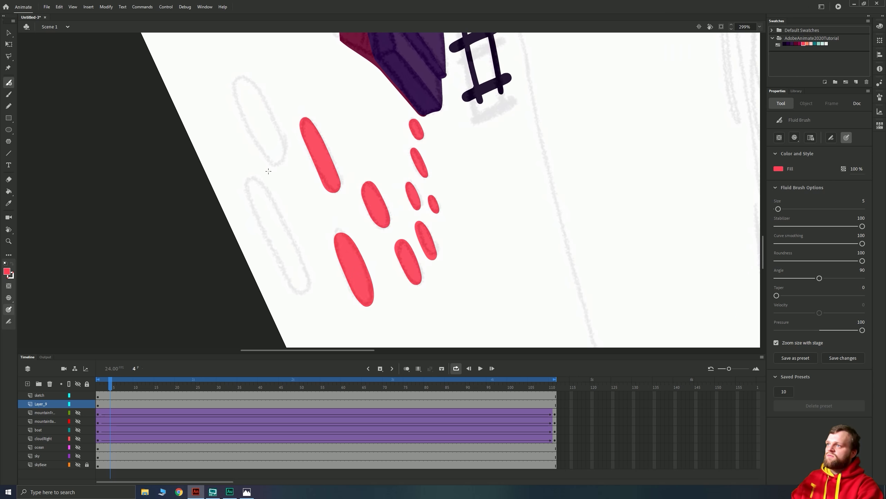
pyautogui.moveTo(281, 157)
pyautogui.mouseDown()
pyautogui.moveTo(242, 80)
pyautogui.moveTo(246, 113)
pyautogui.moveTo(279, 160)
pyautogui.moveTo(265, 114)
pyautogui.moveTo(242, 84)
pyautogui.moveTo(275, 154)
pyautogui.mouseUp()
pyautogui.moveTo(305, 271)
pyautogui.mouseDown()
pyautogui.moveTo(252, 183)
pyautogui.moveTo(295, 288)
pyautogui.moveTo(304, 285)
pyautogui.moveTo(296, 256)
pyautogui.moveTo(257, 190)
pyautogui.moveTo(299, 288)
pyautogui.mouseUp()
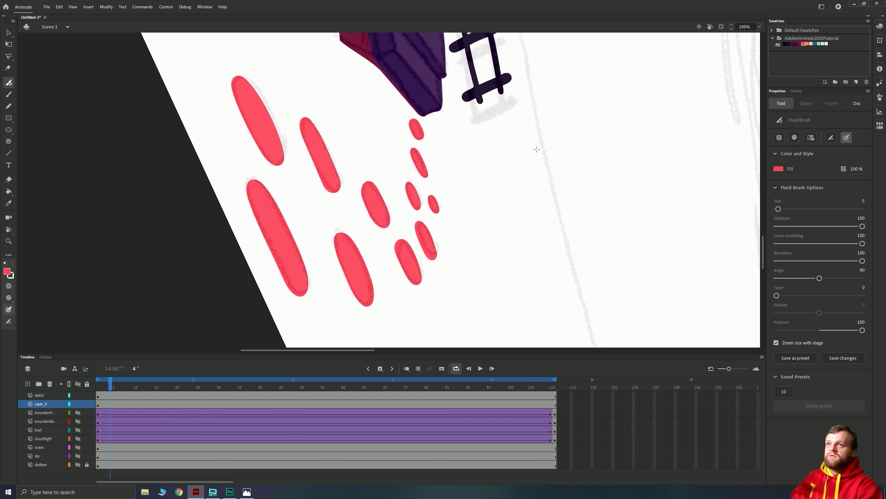
pyautogui.click(711, 28)
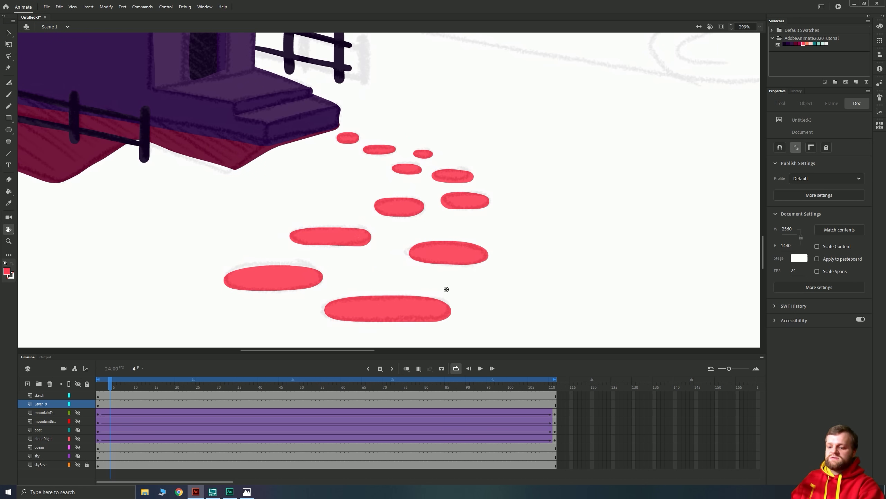
pyautogui.scroll(-10, 437, 295)
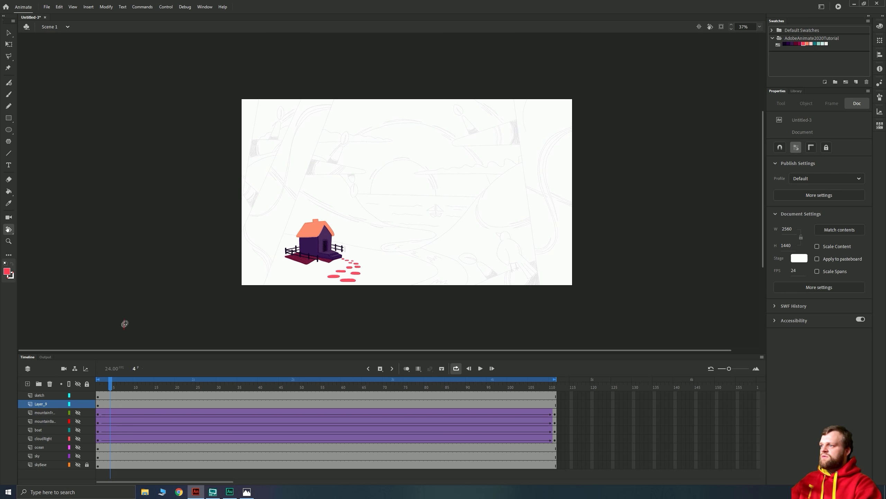
pyautogui.click(9, 33)
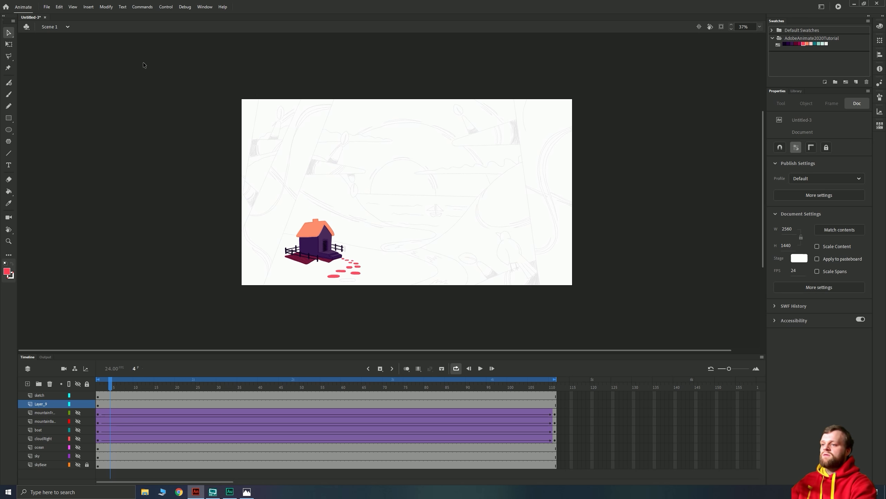
# Cut the complete house drawing, with its last stepping stone restored, from Layer_9 and show all hidden scenery layers.
pyautogui.hotkey('ctrl', 'y')
pyautogui.click(98, 405)
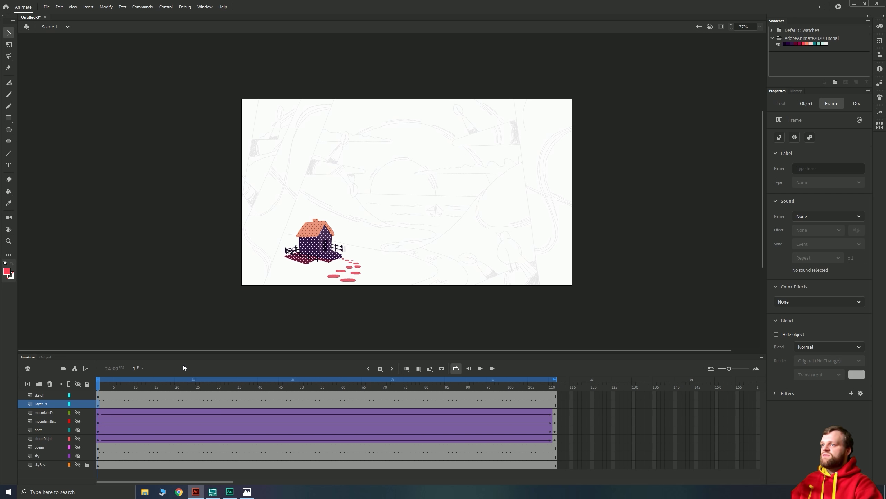
pyautogui.press('Delete')
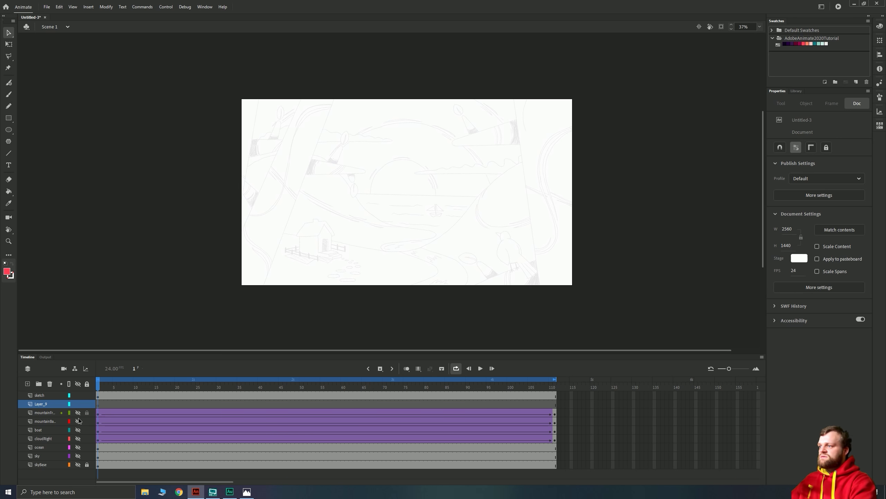
pyautogui.moveTo(78, 421); pyautogui.dragTo(78, 464)
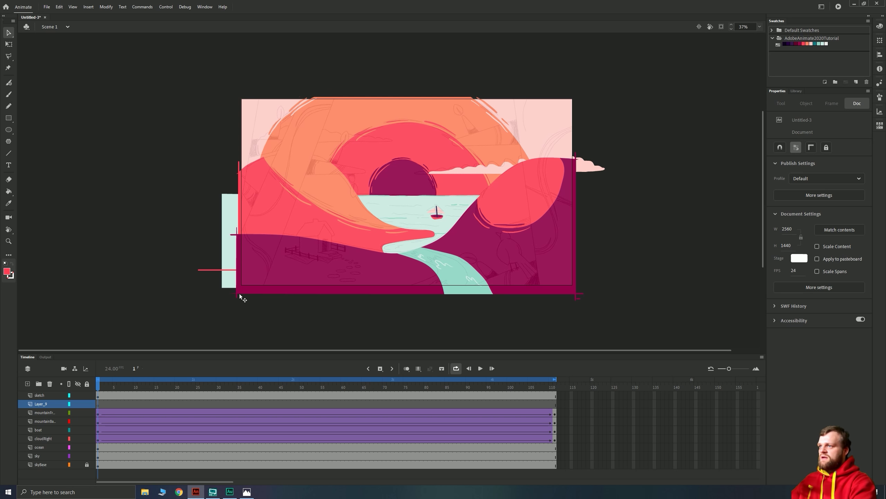
# Try pasting the house onto Layer_4 inside the mountainsFront symbol and aligning it on the near hillside, and return to Scene 1.
pyautogui.doubleClick(239, 293)
pyautogui.hotkey('ctrl', 'shift', 'v')
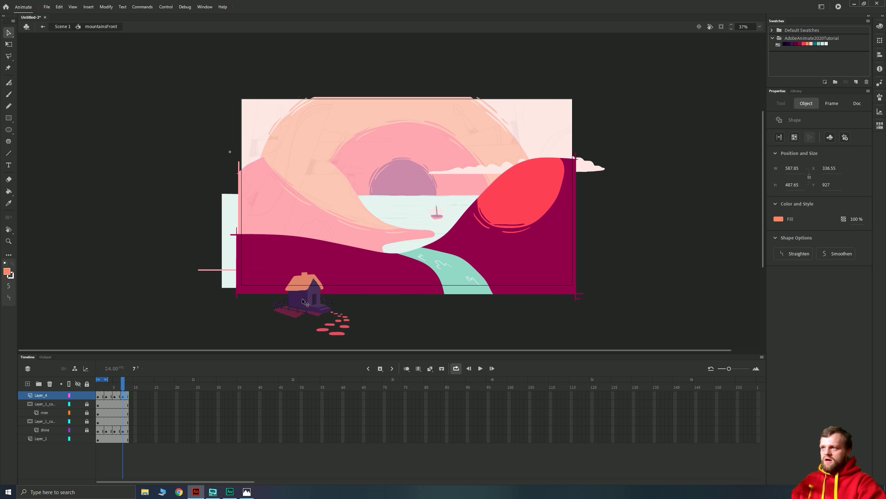
pyautogui.moveTo(304, 308); pyautogui.dragTo(315, 260)
pyautogui.scroll(3, 316, 245)
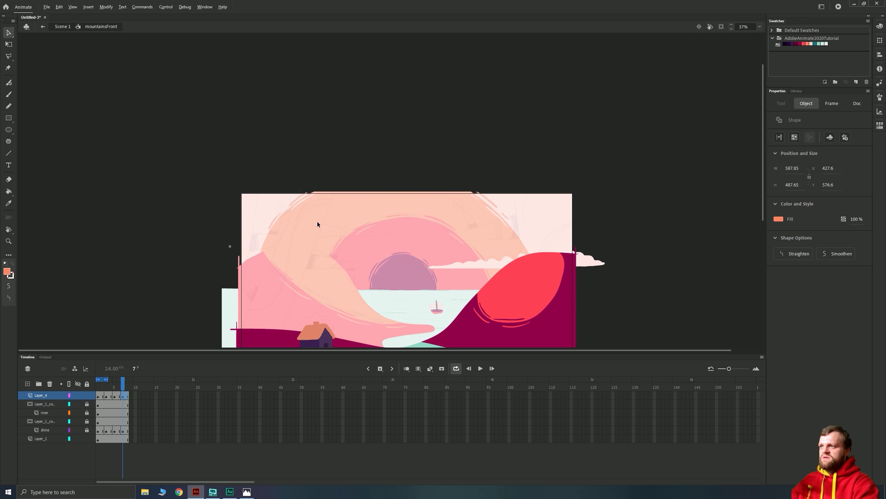
pyautogui.scroll(2, 316, 328)
pyautogui.scroll(3, 299, 324)
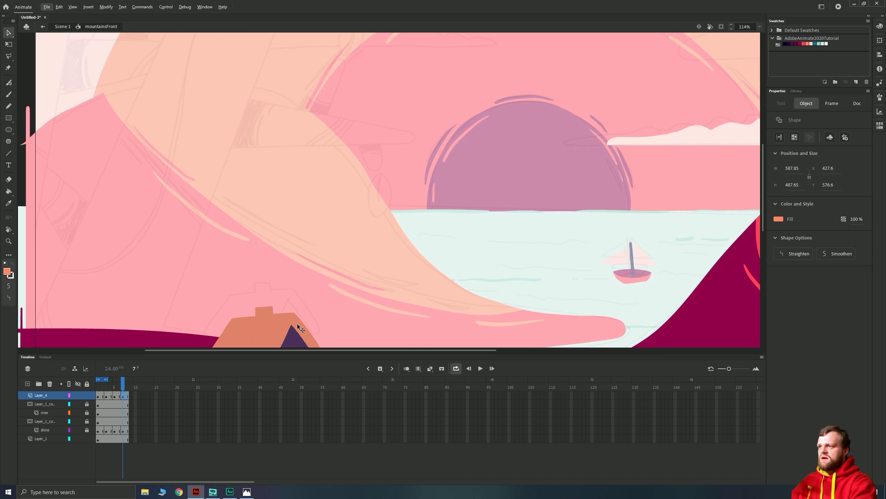
pyautogui.moveTo(261, 317); pyautogui.dragTo(303, 207)
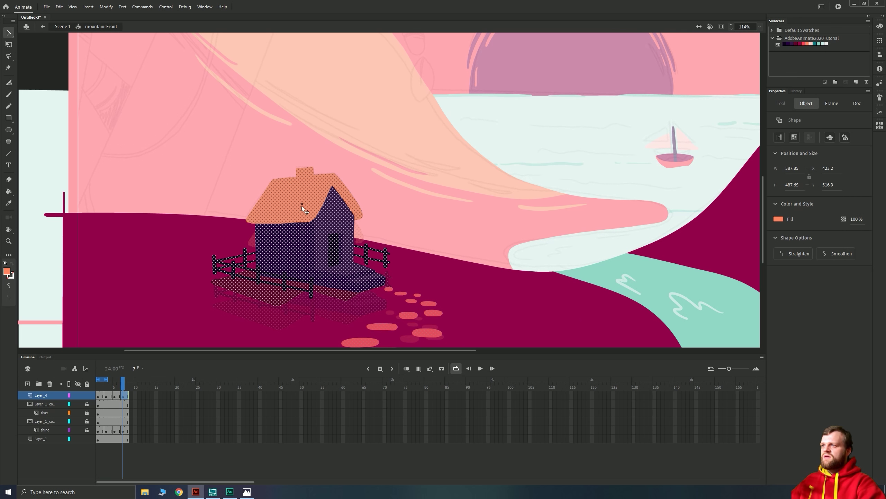
pyautogui.press('Left')
pyautogui.press('Up')
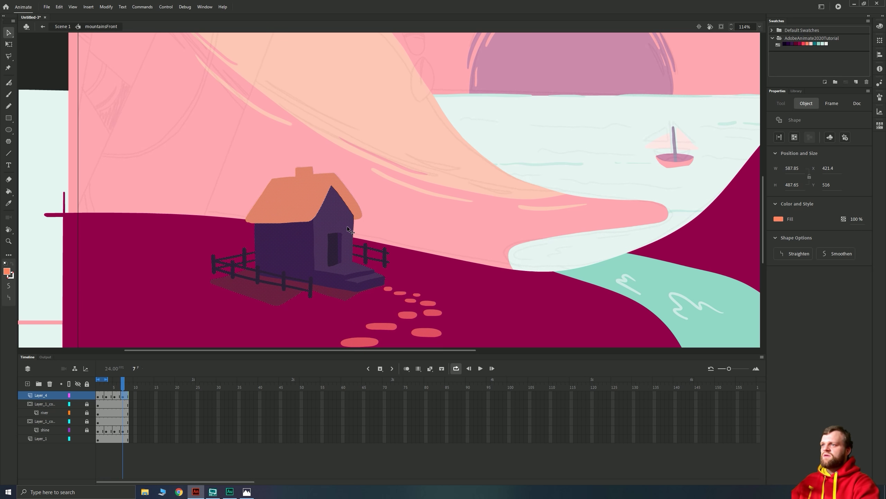
pyautogui.scroll(-5, 291, 213)
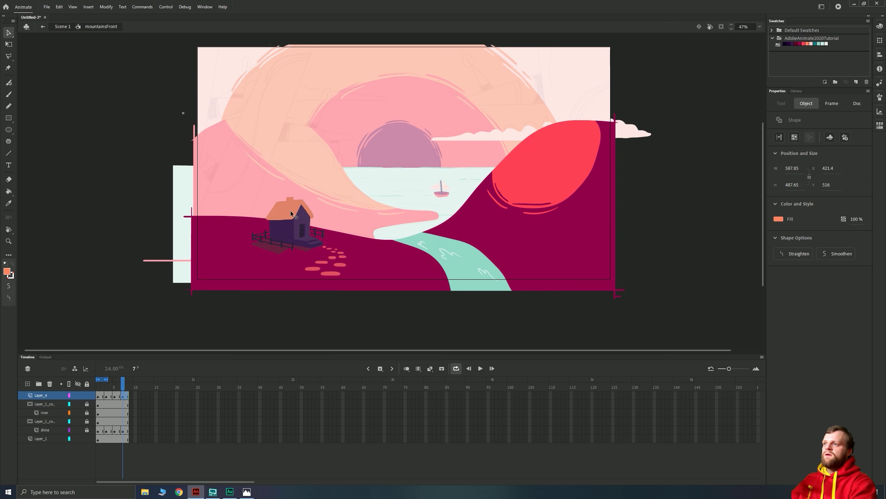
pyautogui.click(132, 220)
pyautogui.doubleClick(81, 311)
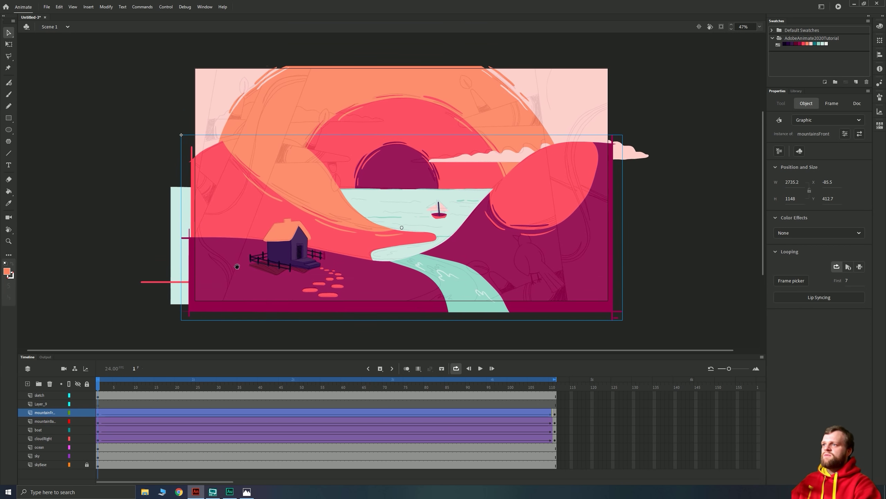
# Hide the sketch layer, play the animation and check frame 72 to see whether the house stays on the hillside.
pyautogui.click(77, 395)
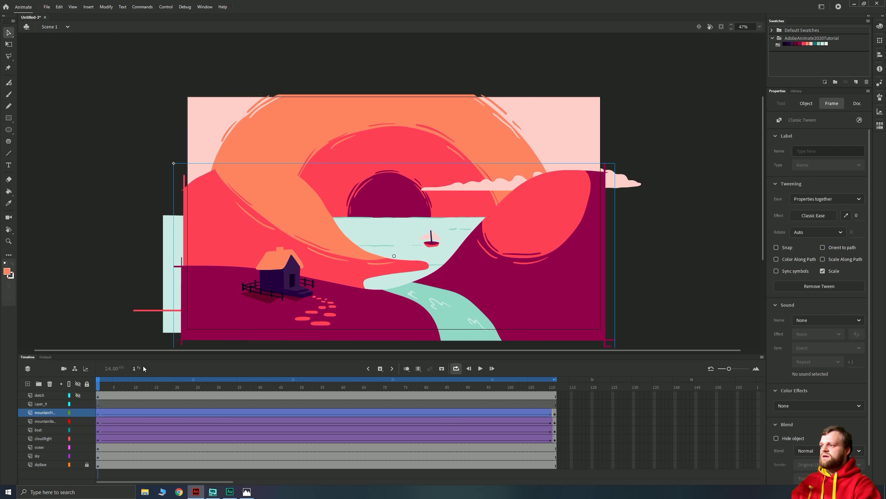
pyautogui.click(97, 395)
pyautogui.press('Return')
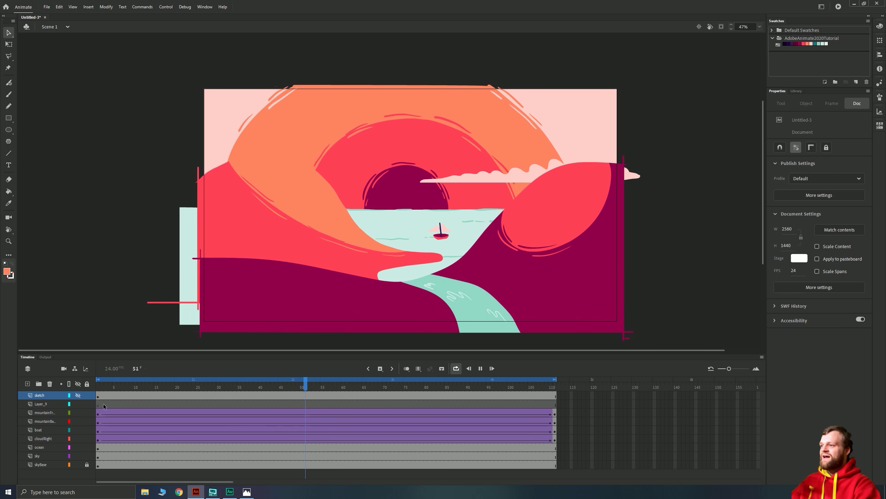
pyautogui.click(98, 396)
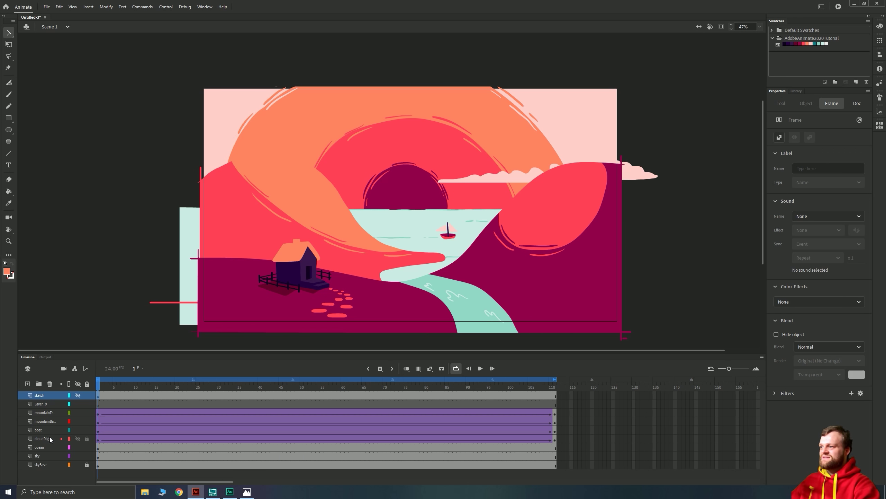
pyautogui.click(392, 386)
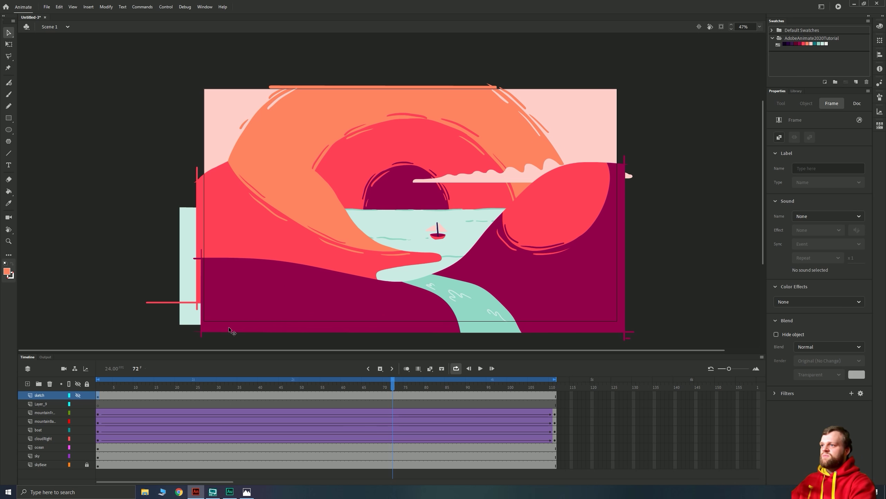
# Undo hiding the sketch, reopen the mountainsFront symbol and undo pasting the house onto Layer_4.
pyautogui.hotkey('ctrl', 'z')
pyautogui.hotkey('ctrl', 'z')
pyautogui.hotkey('ctrl', 'z')
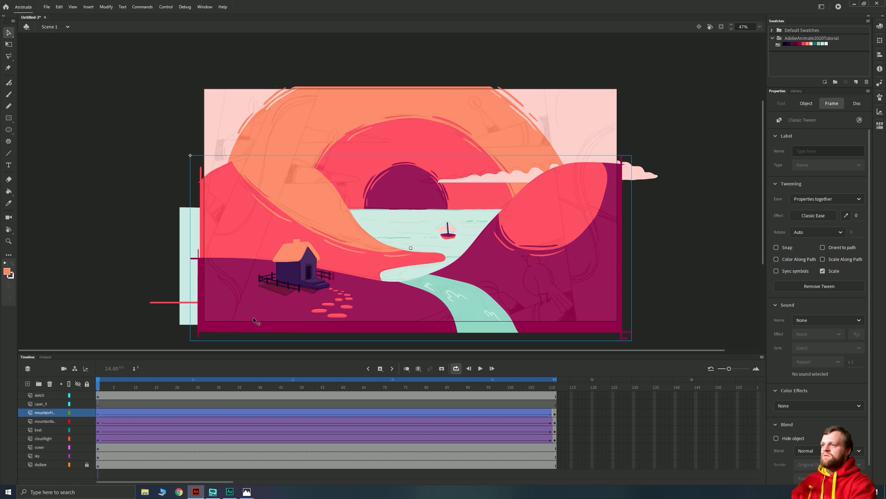
pyautogui.doubleClick(268, 315)
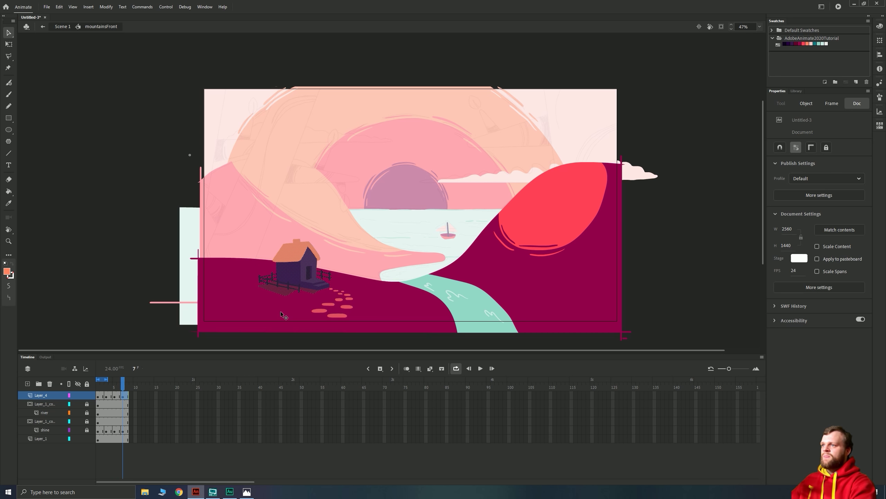
pyautogui.hotkey('ctrl', 'z')
pyautogui.hotkey('ctrl', 'z')
pyautogui.hotkey('ctrl', 'z')
pyautogui.hotkey('ctrl', 'z')
pyautogui.hotkey('ctrl', 'z')
pyautogui.hotkey('ctrl', 'z')
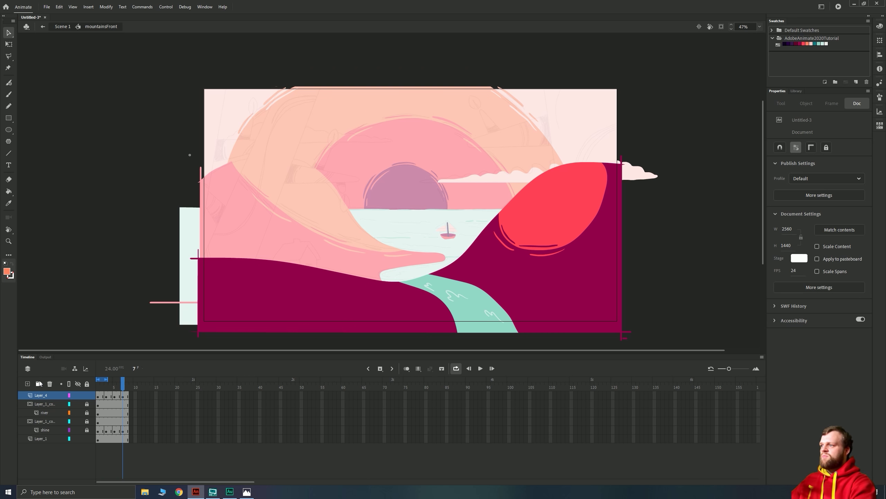
# Add a new layer above Layer_4 in mountainsFront, paste the house on its first frame and position it on the near hillside.
pyautogui.click(40, 384)
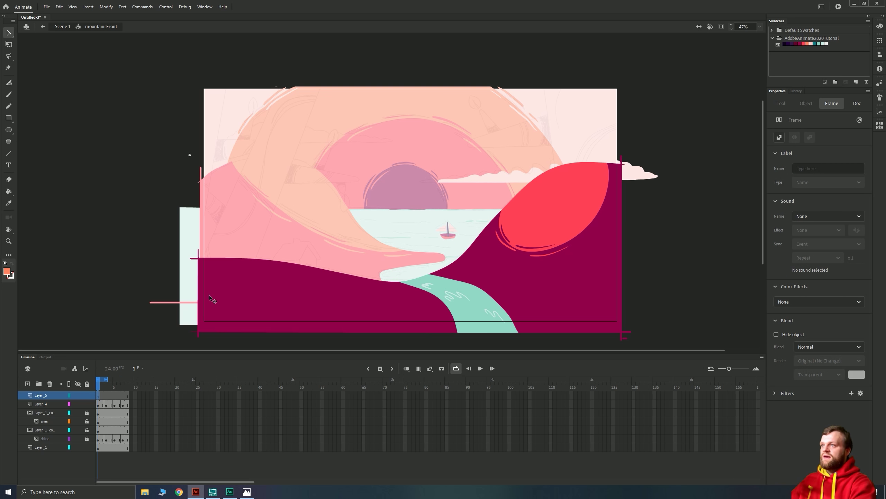
pyautogui.click(98, 396)
pyautogui.moveTo(376, 167); pyautogui.dragTo(292, 253)
pyautogui.hotkey('shift', 'Up')
pyautogui.hotkey('shift', 'Left')
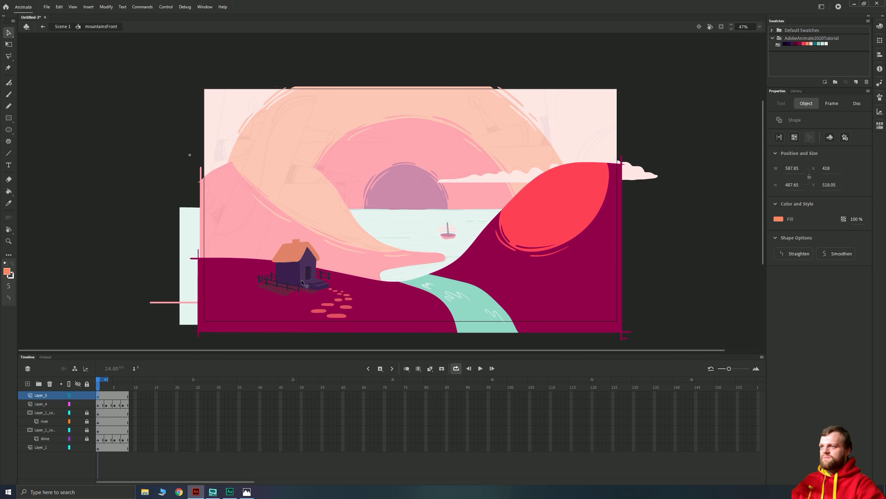
pyautogui.press('Up')
pyautogui.press('Up')
# Return to Scene 1, hide the sketch layer and play the timeline to check the house.
pyautogui.doubleClick(111, 278)
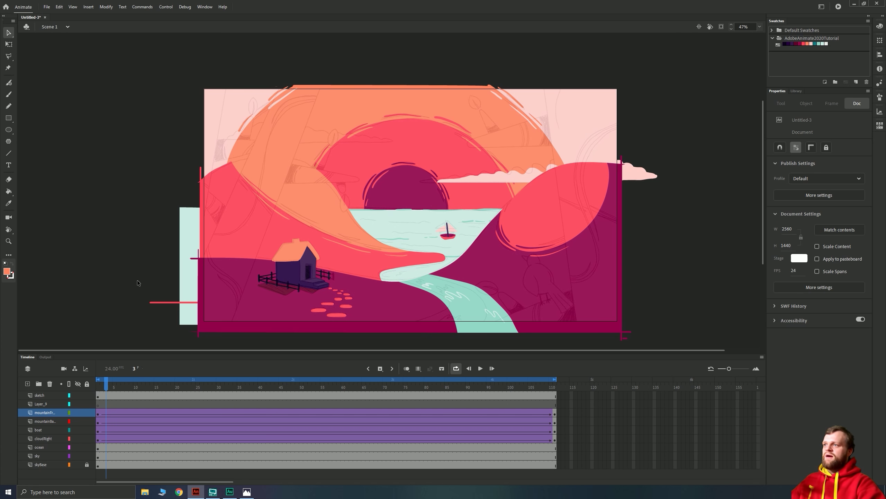
pyautogui.press('Return')
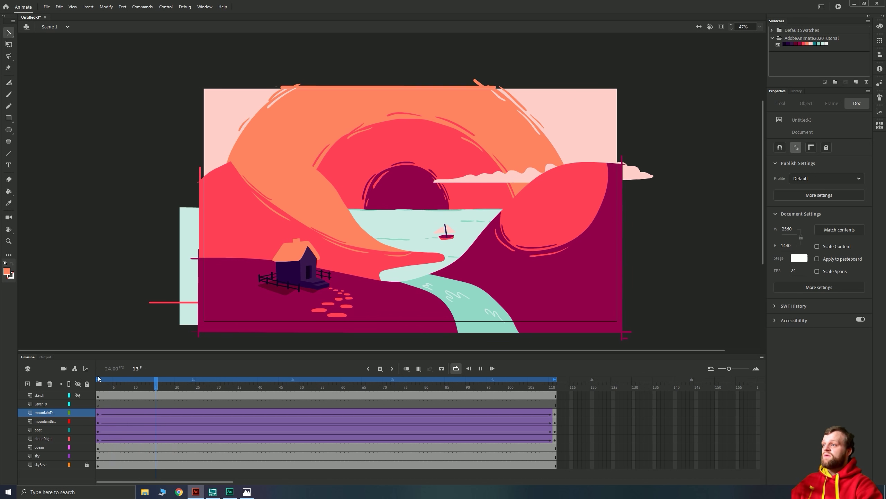
pyautogui.click(98, 395)
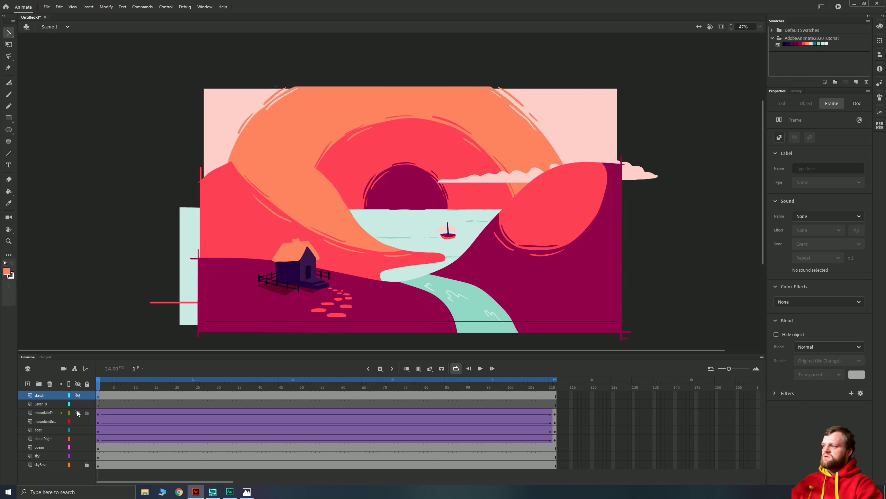
# Add a new layer directly above cloudRight and name it cloudLeft.
pyautogui.click(45, 438)
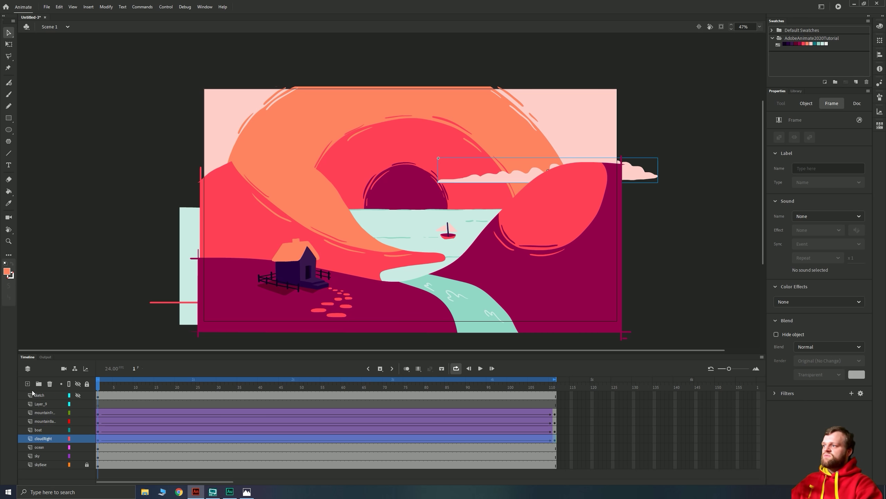
pyautogui.click(27, 383)
pyautogui.doubleClick(41, 438)
pyautogui.write('cv')
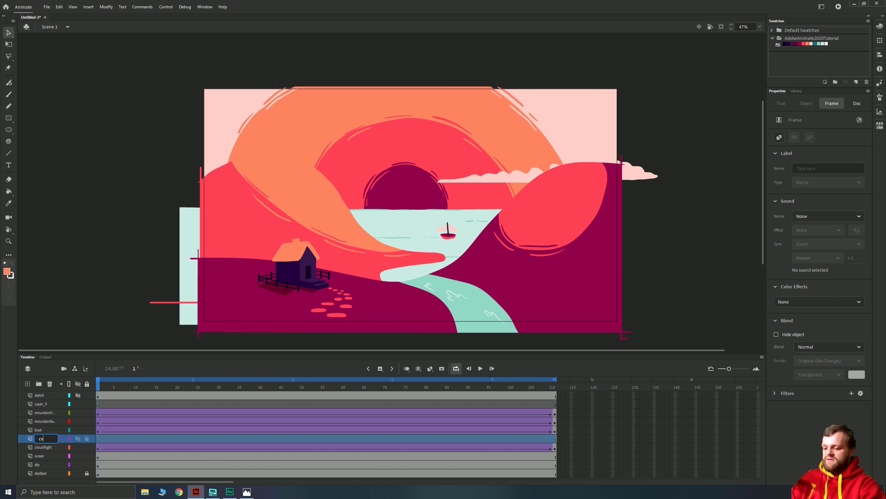
pyautogui.write('oudLe')
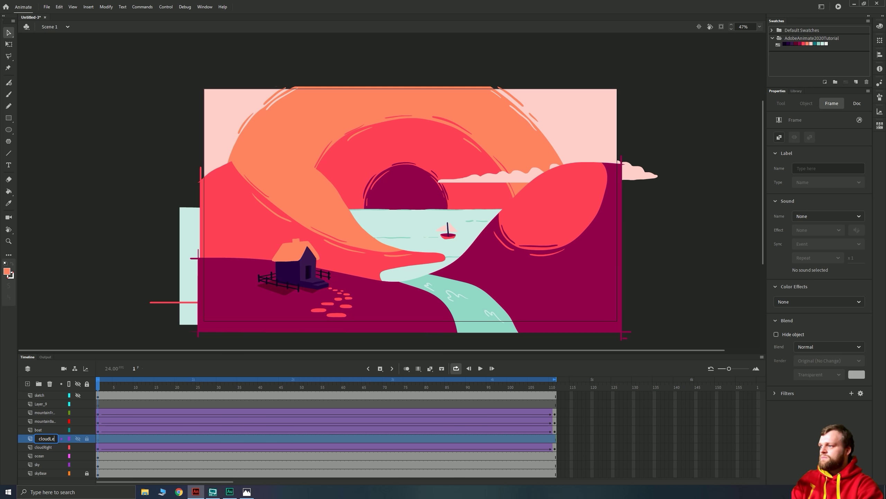
pyautogui.write('ft')
pyautogui.press('Return')
# Place a library instance of the cloudRight symbol above the sun on the first frame of cloudLeft, and preview the animation.
pyautogui.click(123, 438)
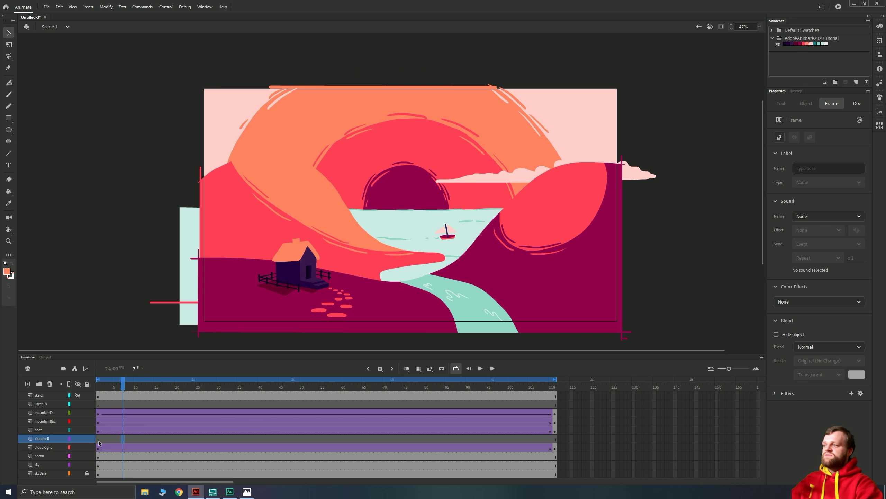
pyautogui.click(98, 440)
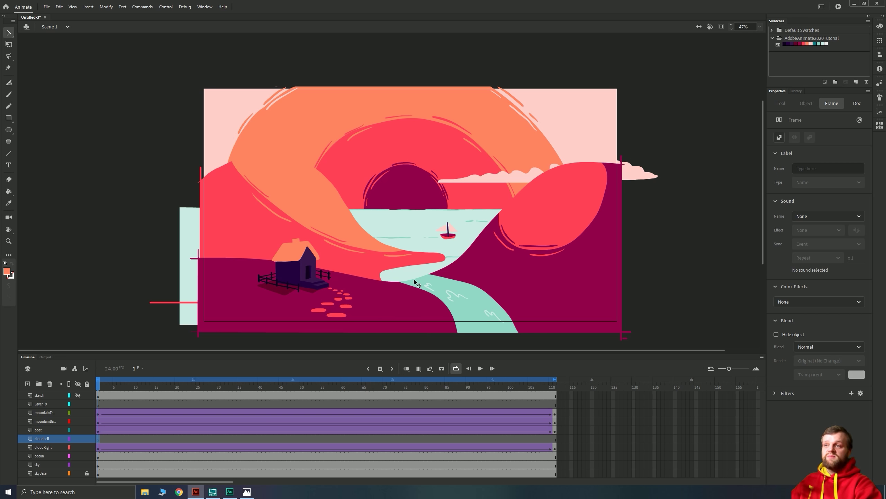
pyautogui.click(480, 180)
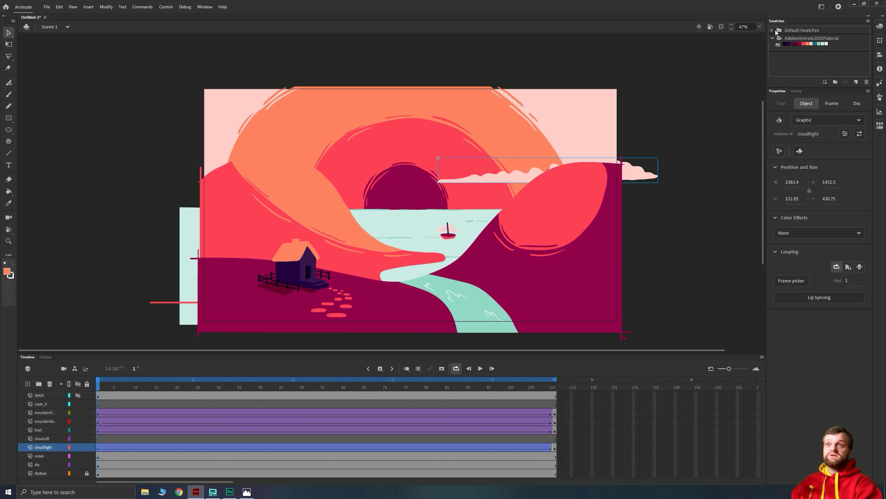
pyautogui.click(796, 92)
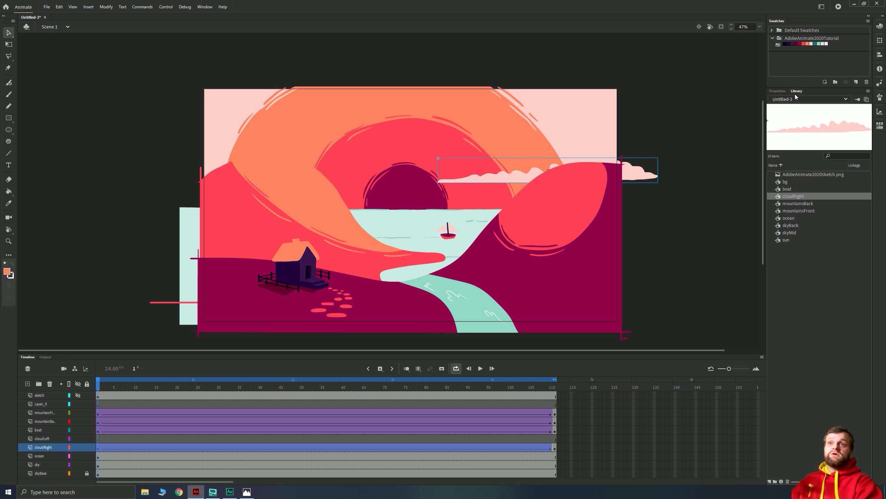
pyautogui.click(793, 189)
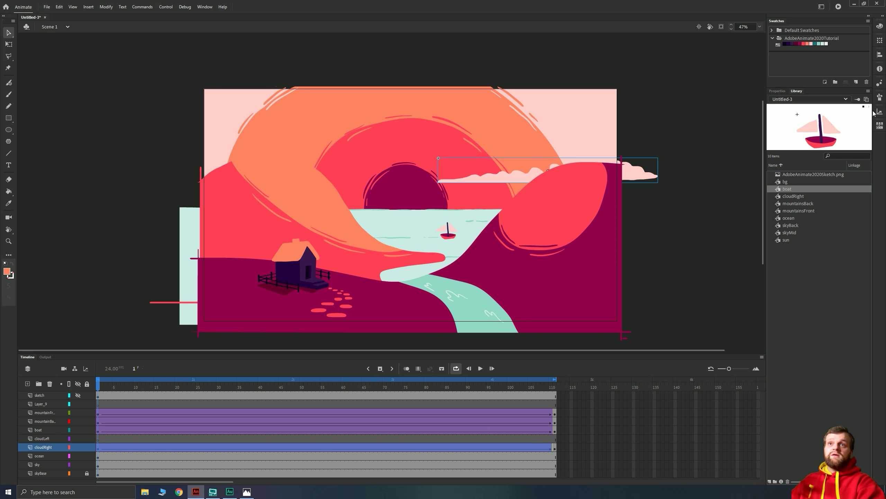
pyautogui.click(798, 196)
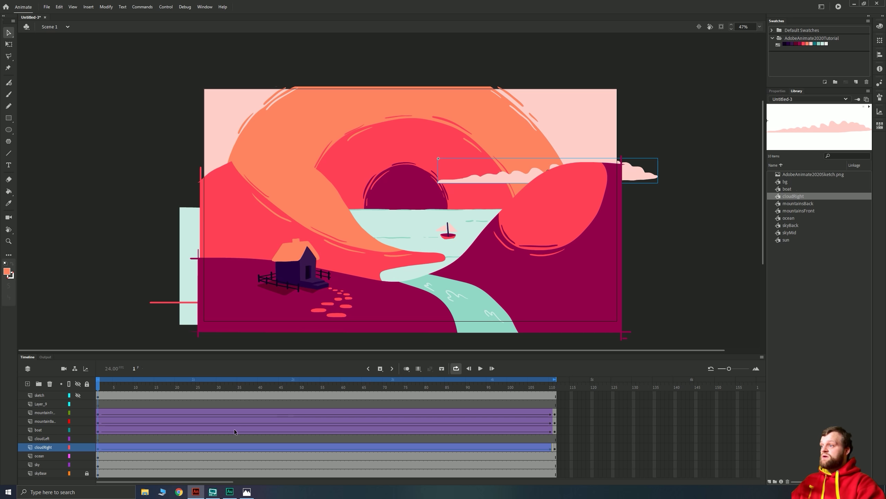
pyautogui.click(97, 440)
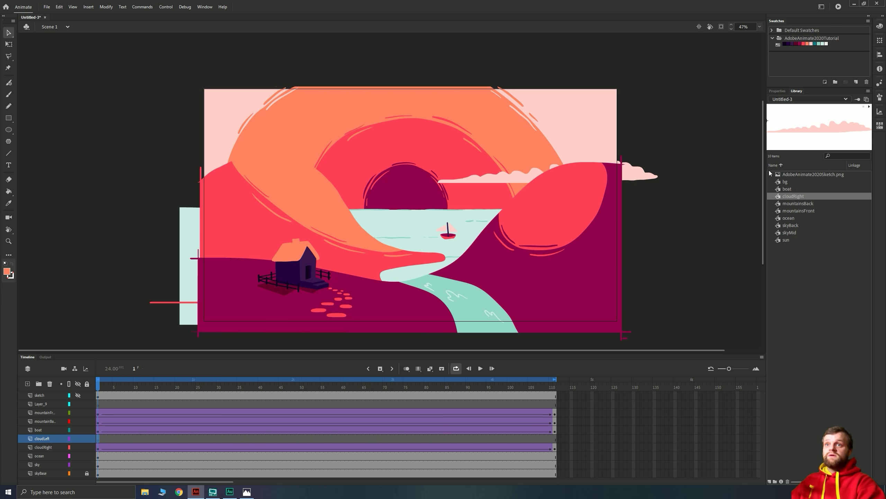
pyautogui.moveTo(312, 175)
pyautogui.mouseDown()
pyautogui.moveTo(267, 173)
pyautogui.moveTo(313, 177)
pyautogui.mouseUp()
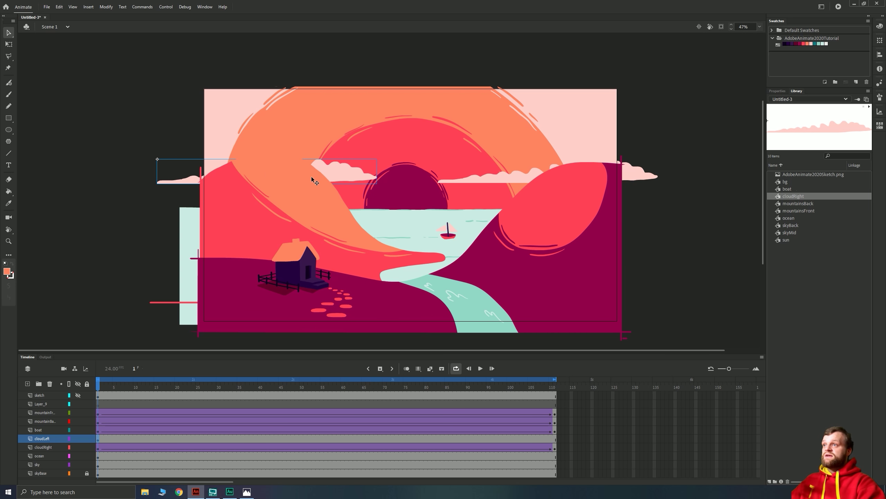
pyautogui.press('Return')
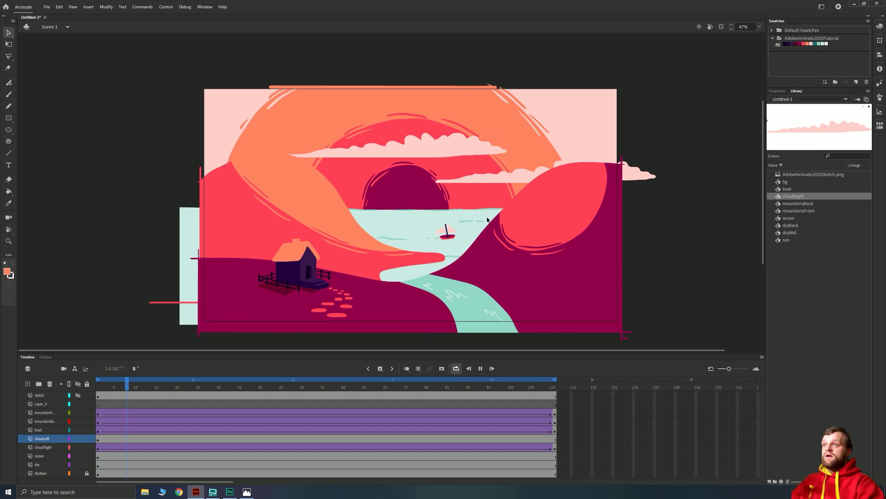
pyautogui.press('Return')
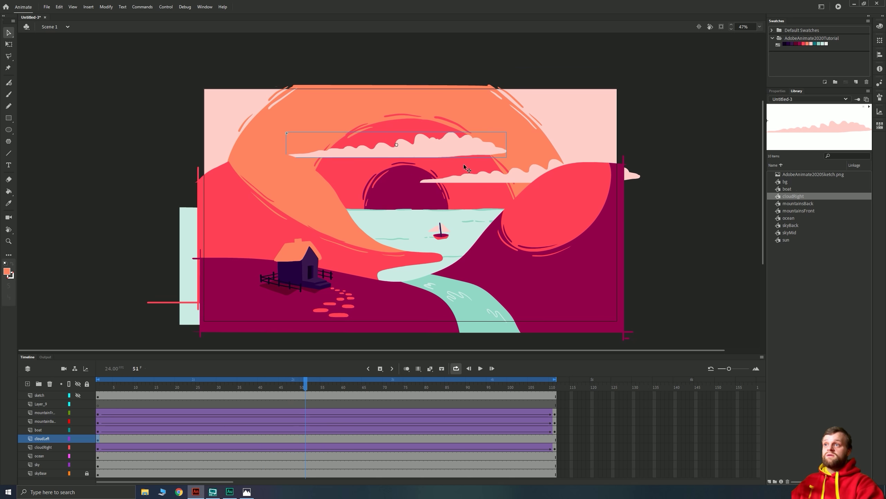
# Shift the cloud on layer cloudLeft slightly left and flip it horizontally.
pyautogui.moveTo(452, 161)
pyautogui.mouseDown()
pyautogui.moveTo(436, 149)
pyautogui.moveTo(448, 148)
pyautogui.mouseUp()
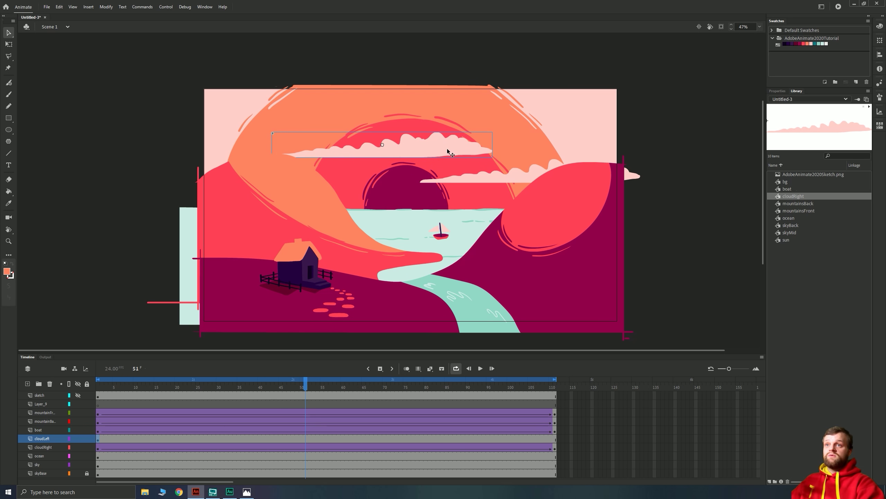
pyautogui.rightClick(426, 153)
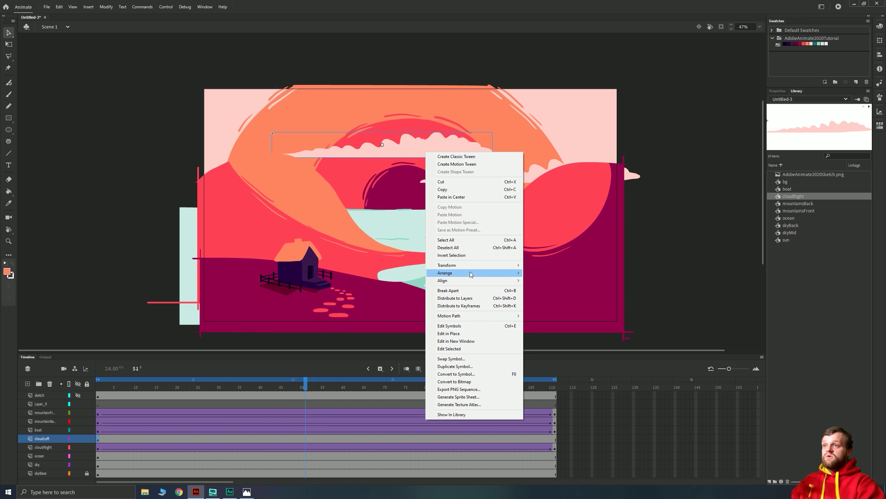
pyautogui.moveTo(467, 266)
pyautogui.click(547, 337)
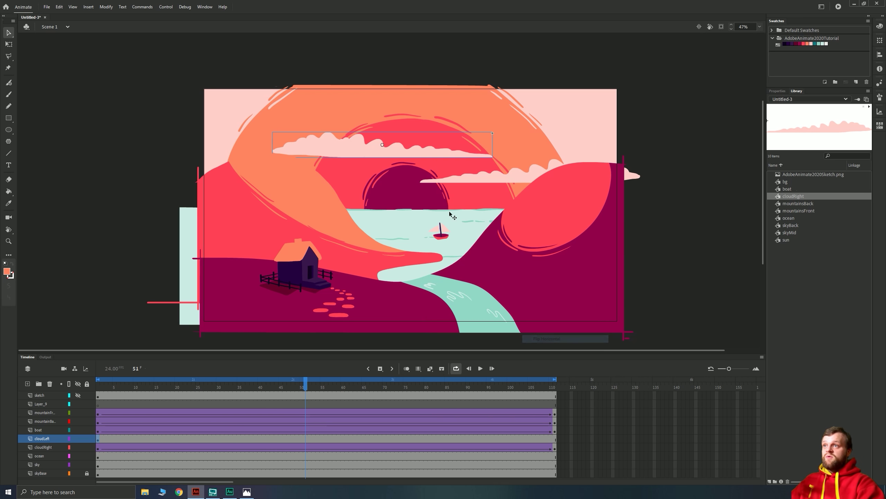
# Show the sketch layer and move the flipped cloud to the upper-left sky, partly beyond the stage's left edge.
pyautogui.moveTo(369, 150); pyautogui.dragTo(383, 186)
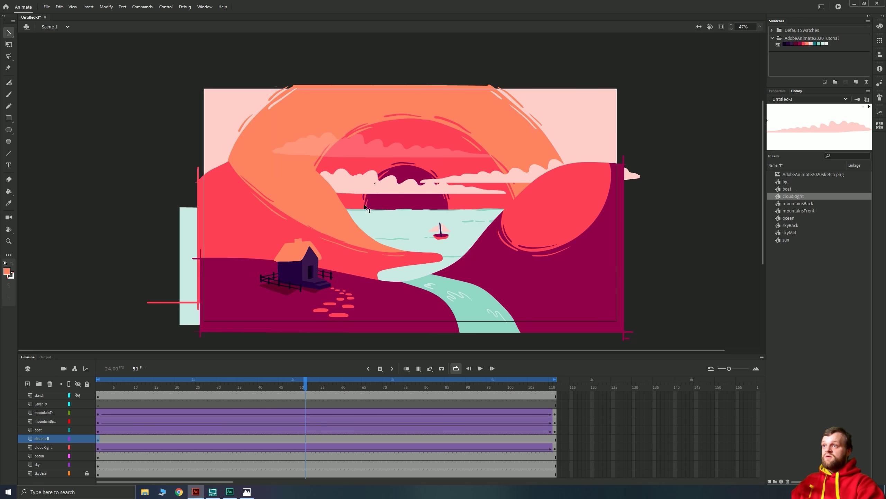
pyautogui.click(79, 396)
pyautogui.hotkey('shift', 'Left')
pyautogui.hotkey('shift', 'Left')
pyautogui.hotkey('shift', 'Left')
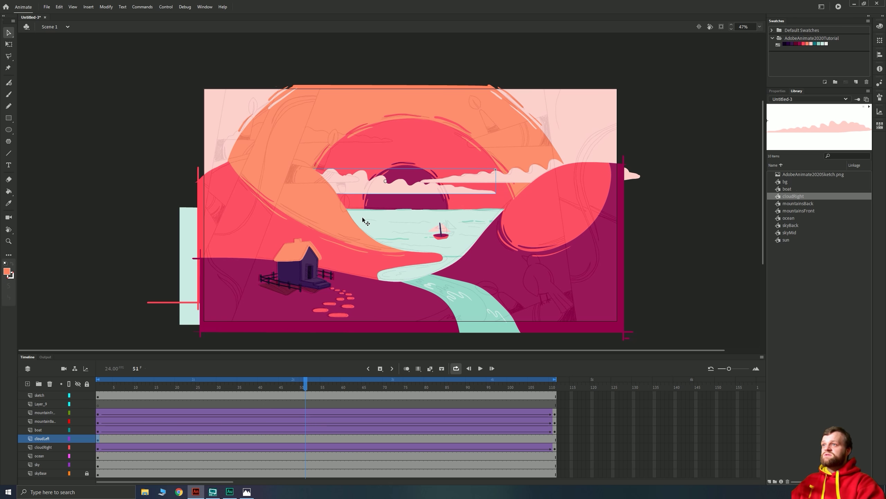
pyautogui.hotkey('shift', 'Left')
pyautogui.hotkey('shift', 'Left')
pyautogui.hotkey('shift', 'Left')
pyautogui.hotkey('shift', 'Left')
pyautogui.hotkey('shift', 'Left')
pyautogui.hotkey('shift', 'Left')
pyautogui.hotkey('shift', 'Left')
pyautogui.hotkey('shift', 'Left')
pyautogui.hotkey('shift', 'Left')
pyautogui.hotkey('shift', 'Left')
pyautogui.hotkey('shift', 'Left')
pyautogui.hotkey('shift', 'Left')
pyautogui.hotkey('shift', 'Left')
pyautogui.hotkey('shift', 'Left')
pyautogui.hotkey('shift', 'Left')
pyautogui.hotkey('shift', 'Left')
pyautogui.hotkey('shift', 'Left')
pyautogui.hotkey('shift', 'Left')
pyautogui.hotkey('shift', 'Left')
pyautogui.hotkey('shift', 'Left')
pyautogui.hotkey('shift', 'Up')
pyautogui.hotkey('shift', 'Up')
pyautogui.hotkey('shift', 'Up')
pyautogui.hotkey('shift', 'Up')
pyautogui.hotkey('shift', 'Up')
pyautogui.hotkey('shift', 'Up')
pyautogui.hotkey('shift', 'Up')
pyautogui.hotkey('shift', 'Up')
pyautogui.hotkey('shift', 'Up')
pyautogui.hotkey('shift', 'Up')
pyautogui.hotkey('shift', 'Up')
pyautogui.hotkey('shift', 'Up')
pyautogui.hotkey('shift', 'Up')
pyautogui.hotkey('shift', 'Up')
pyautogui.hotkey('shift', 'Up')
pyautogui.hotkey('shift', 'Up')
pyautogui.hotkey('shift', 'Up')
pyautogui.hotkey('shift', 'Up')
pyautogui.hotkey('shift', 'Up')
pyautogui.hotkey('shift', 'Up')
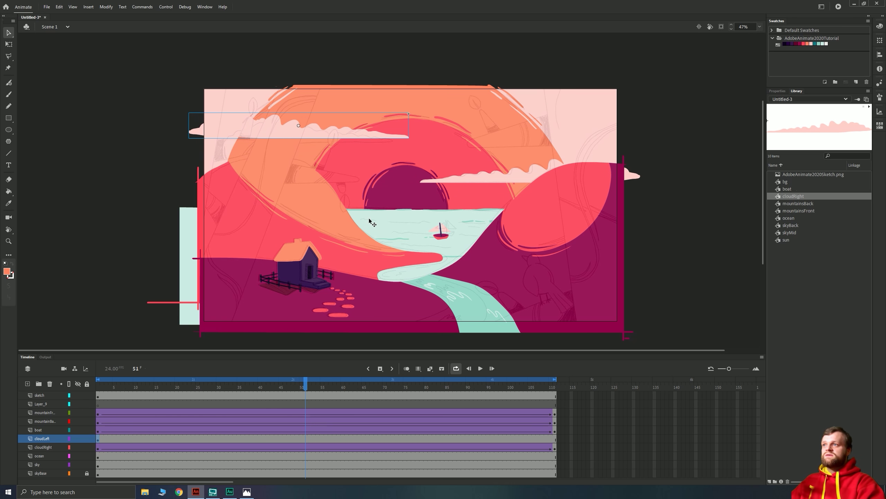
pyautogui.hotkey('shift', 'Left')
pyautogui.hotkey('shift', 'Left')
pyautogui.hotkey('shift', 'Left')
pyautogui.hotkey('shift', 'Left')
pyautogui.hotkey('shift', 'Left')
pyautogui.hotkey('shift', 'Left')
pyautogui.hotkey('shift', 'Left')
pyautogui.hotkey('shift', 'Left')
pyautogui.hotkey('shift', 'Down')
pyautogui.hotkey('shift', 'Down')
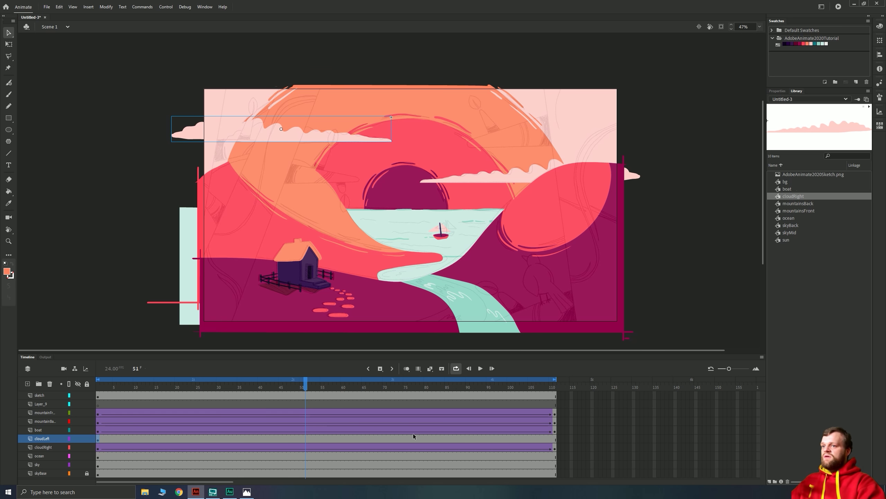
# Add a keyframe at frame 111 on cloudLeft, shift the cloud further left on frame 1, and apply a classic tween between them.
pyautogui.click(555, 440)
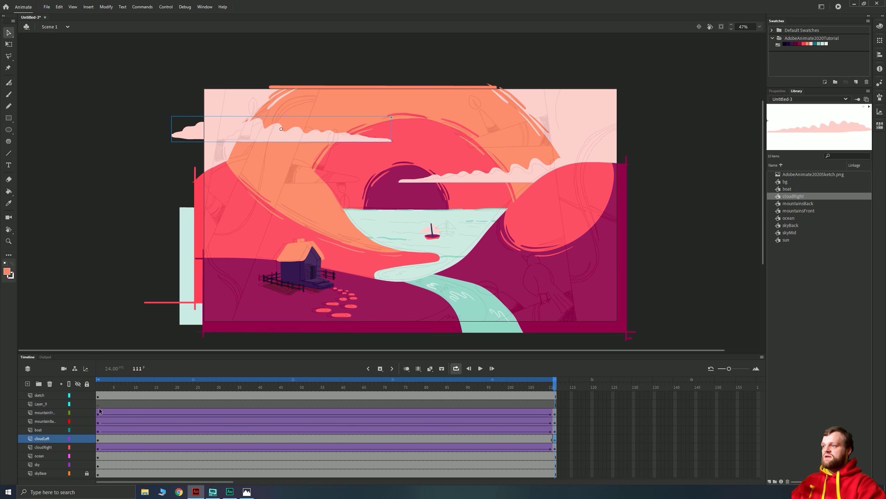
pyautogui.click(98, 441)
pyautogui.hotkey('shift', 'Left')
pyautogui.hotkey('shift', 'Left')
pyautogui.hotkey('shift', 'Left')
pyautogui.hotkey('shift', 'Left')
pyautogui.hotkey('shift', 'Left')
pyautogui.hotkey('shift', 'Left')
pyautogui.hotkey('shift', 'Left')
pyautogui.hotkey('shift', 'Left')
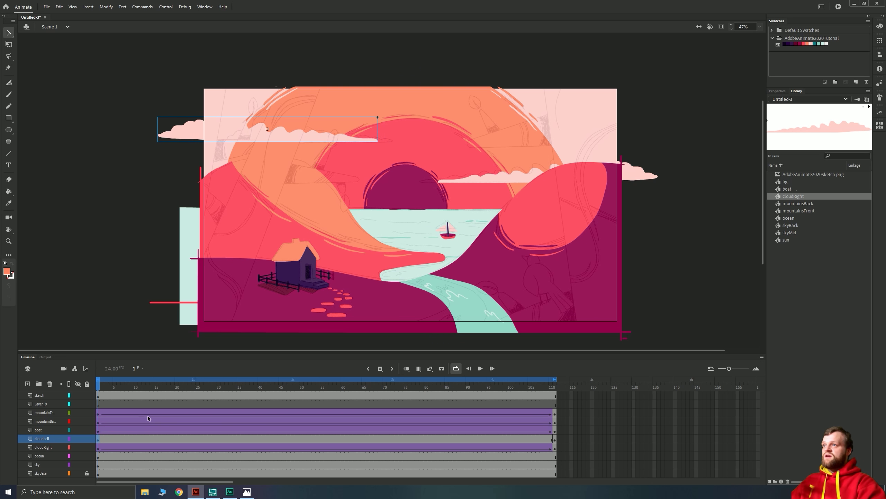
pyautogui.hotkey('shift', 'Left')
pyautogui.hotkey('shift', 'Left')
pyautogui.hotkey('shift', 'Left')
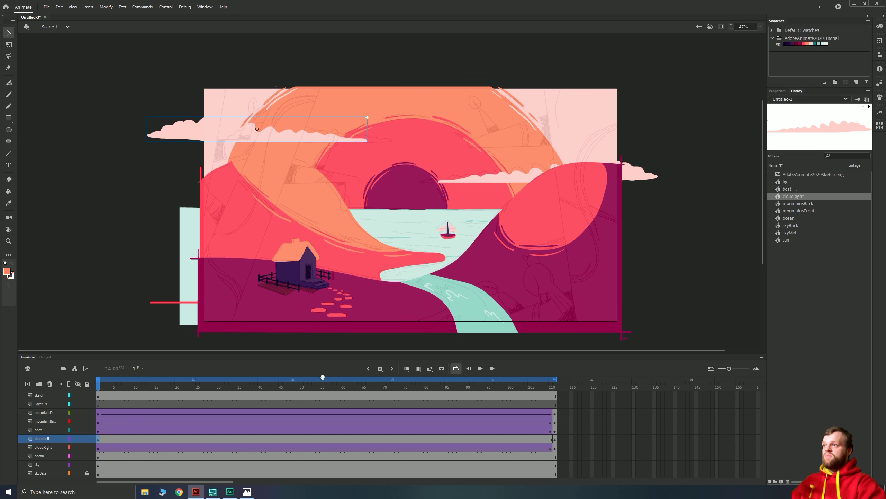
pyautogui.rightClick(139, 438)
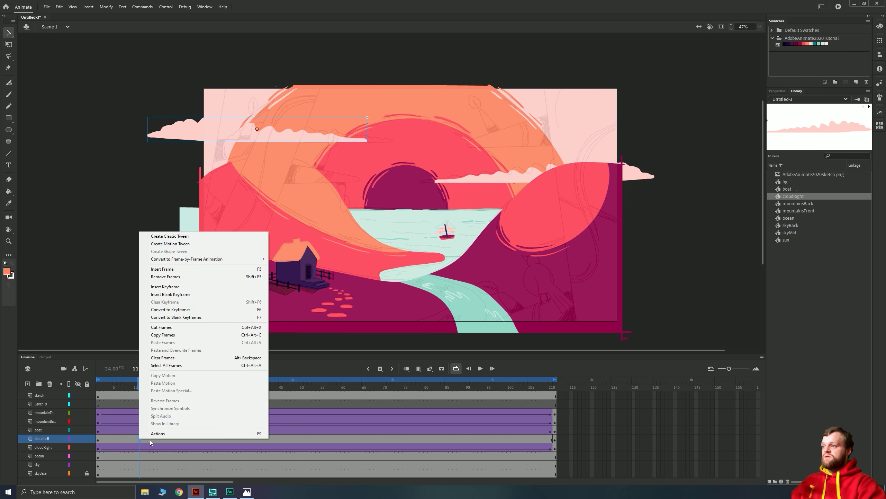
pyautogui.click(170, 236)
# Hide the sketch layer and play the timeline to check the left cloud's drift.
pyautogui.click(97, 396)
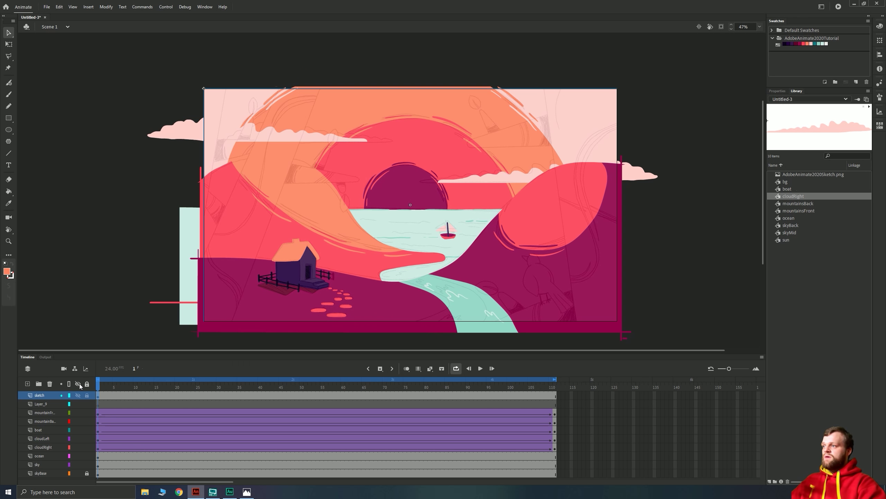
pyautogui.click(78, 383)
pyautogui.click(78, 384)
pyautogui.click(78, 395)
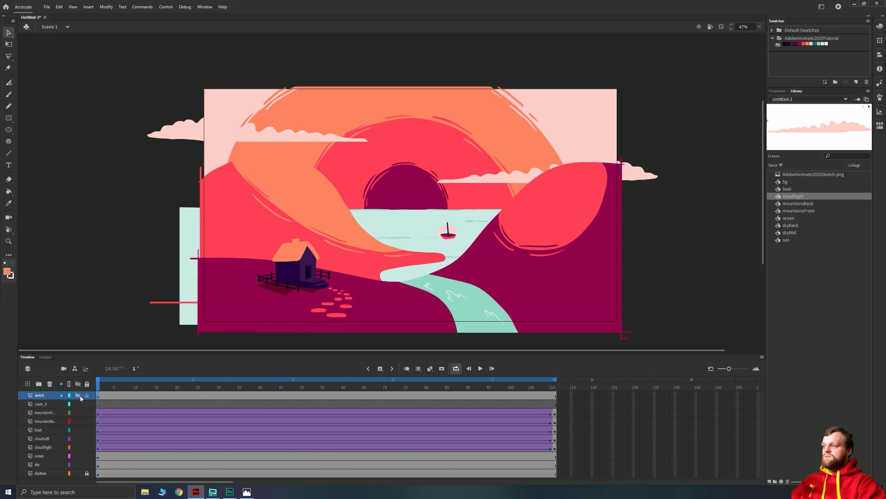
pyautogui.press('Return')
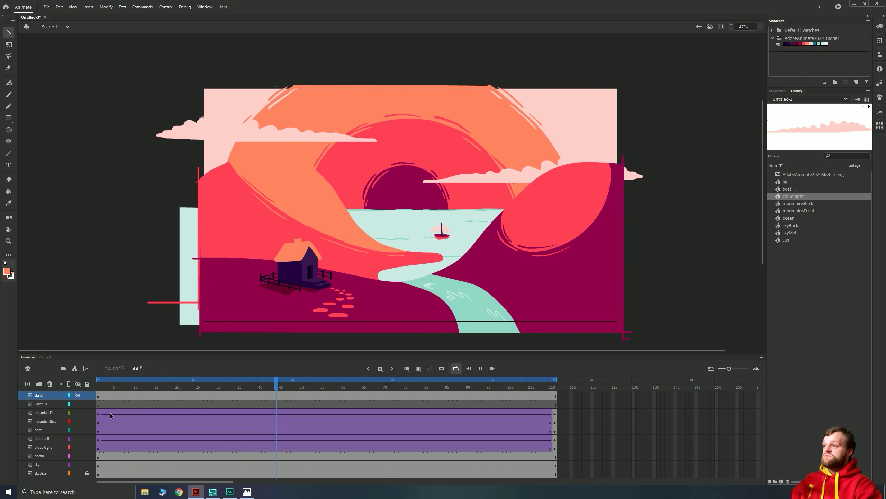
# Narrow the cloud slightly on the first frame of cloudLeft with Free Transform and scrub through the animation.
pyautogui.click(46, 439)
pyautogui.click(98, 440)
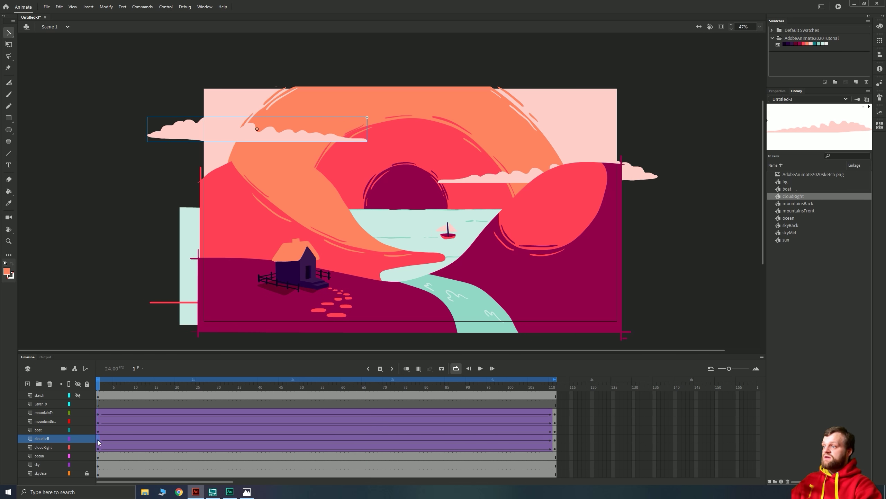
pyautogui.press('q')
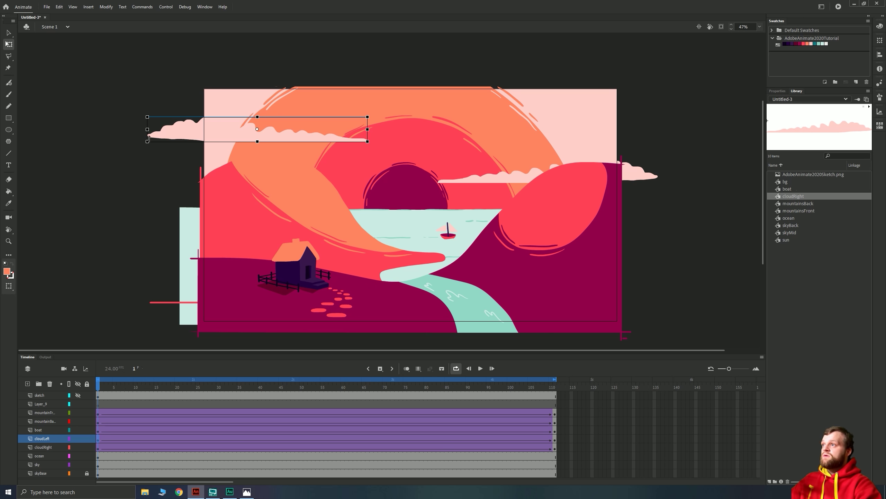
pyautogui.moveTo(148, 129); pyautogui.dragTo(156, 129)
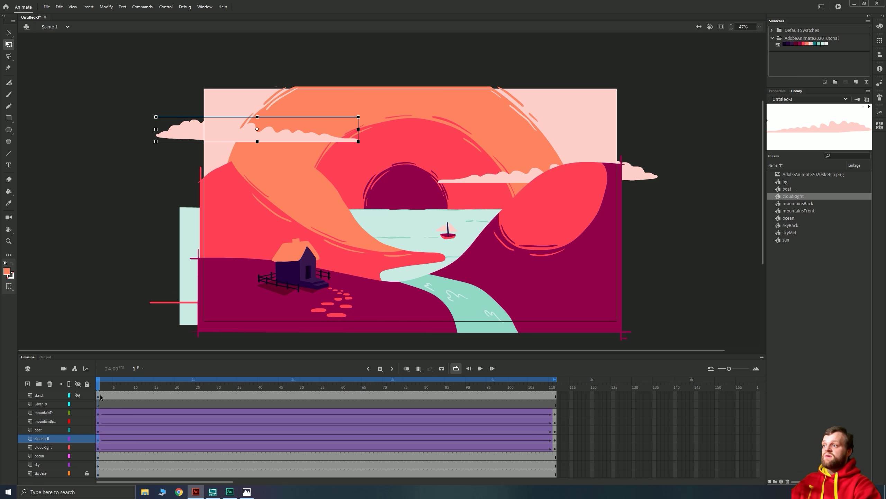
pyautogui.moveTo(101, 397)
pyautogui.mouseDown()
pyautogui.moveTo(524, 395)
pyautogui.moveTo(218, 391)
pyautogui.moveTo(501, 390)
pyautogui.mouseUp()
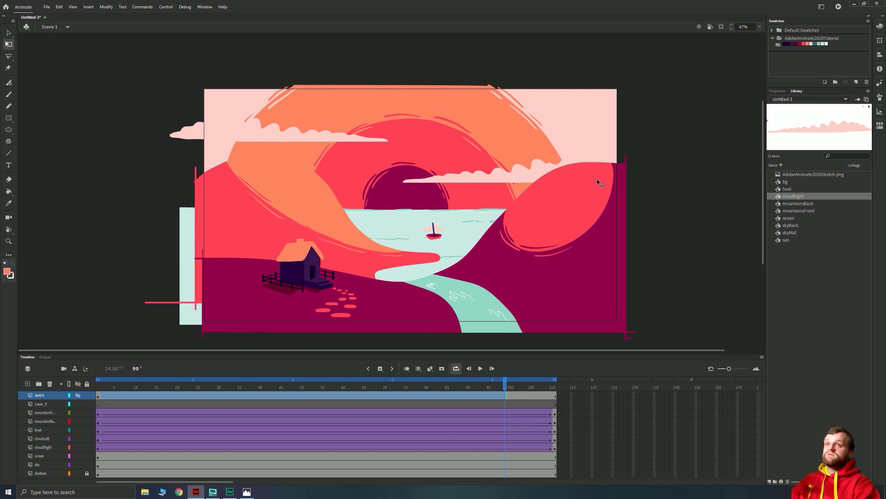
# Duplicate the cloudRight symbol in the library as a graphic symbol named cloudLeft.
pyautogui.click(781, 280)
pyautogui.click(796, 197)
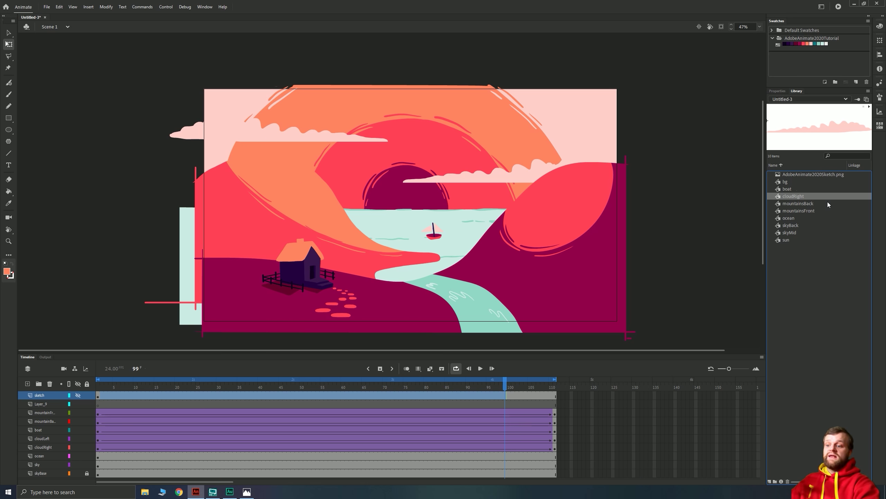
pyautogui.rightClick(800, 197)
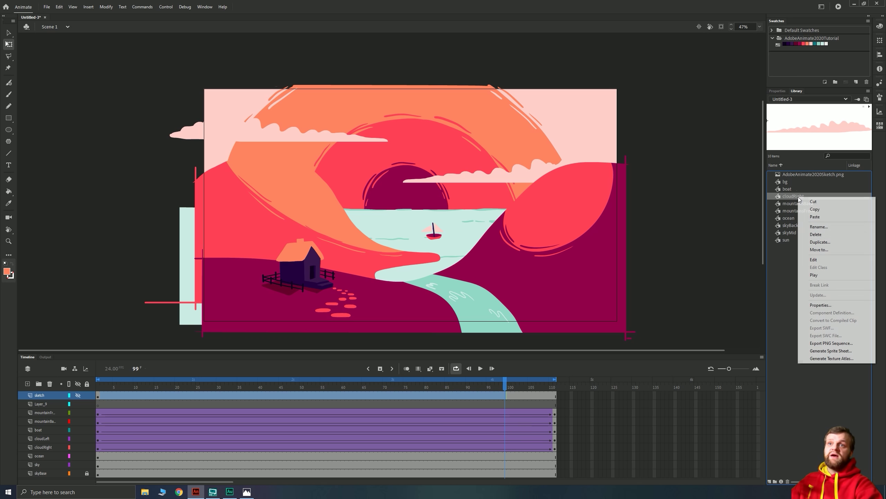
pyautogui.click(815, 243)
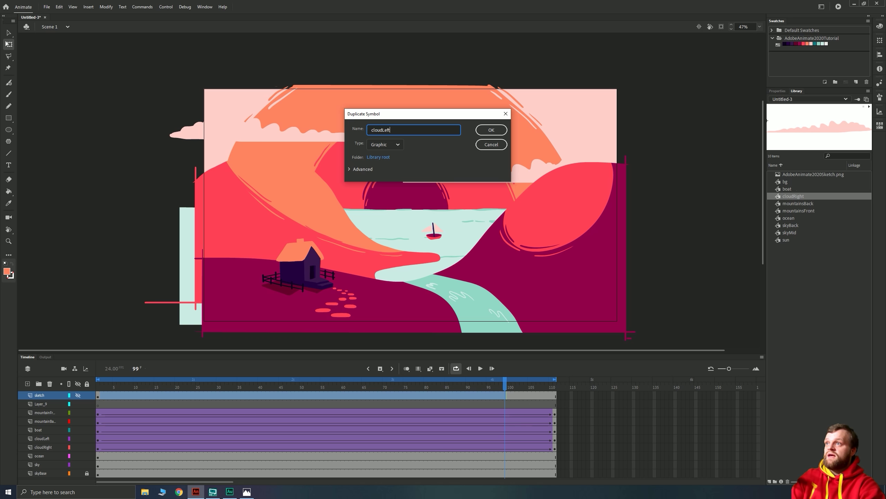
pyautogui.press('Return')
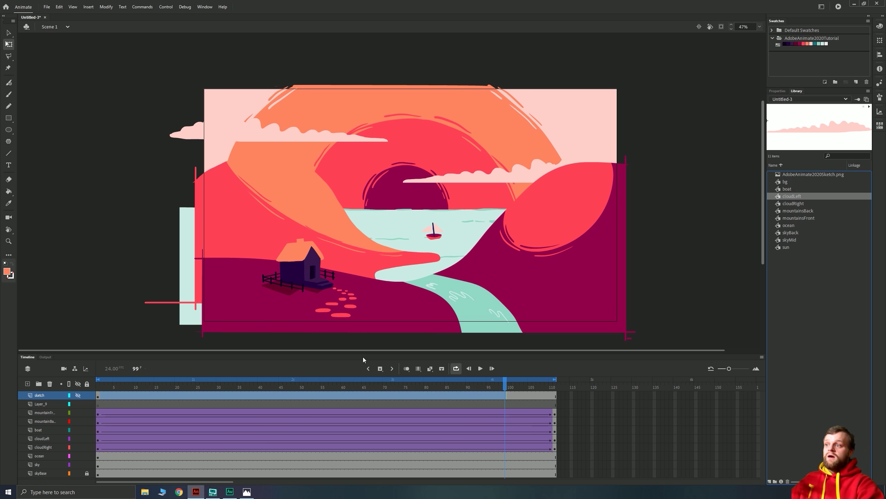
# Delete the existing cloudLeft layer and add an empty layer named cloudLeft directly above cloudRight.
pyautogui.click(47, 439)
pyautogui.rightClick(39, 440)
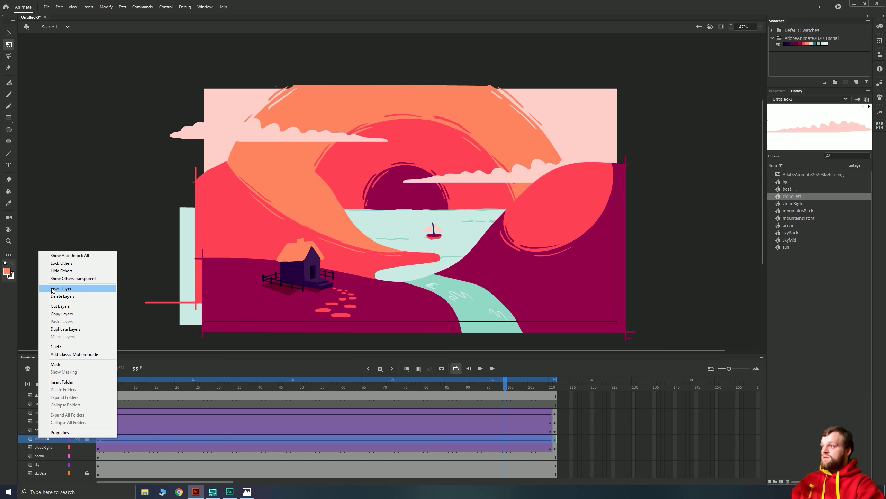
pyautogui.click(63, 296)
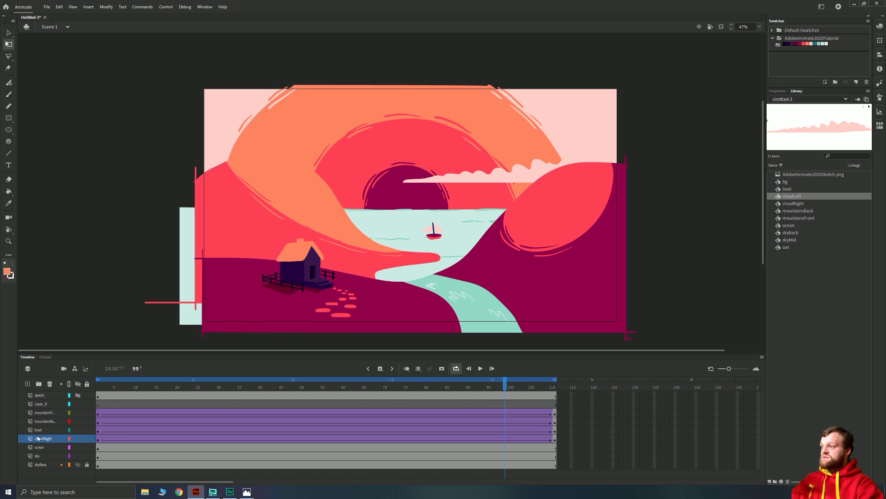
pyautogui.click(27, 383)
pyautogui.doubleClick(39, 439)
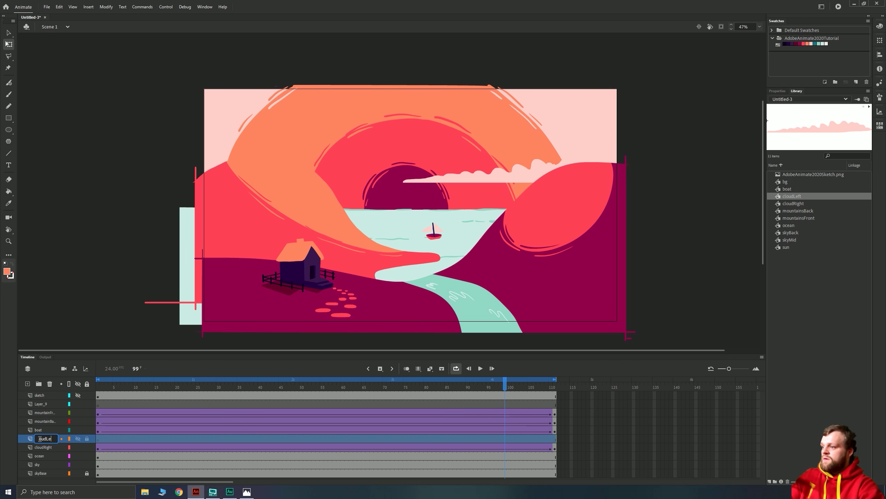
# Open the cloudLeft symbol, rearrange its keyframes so the cycle starts on a different drawing, and play it back.
pyautogui.click(781, 275)
pyautogui.doubleClick(777, 197)
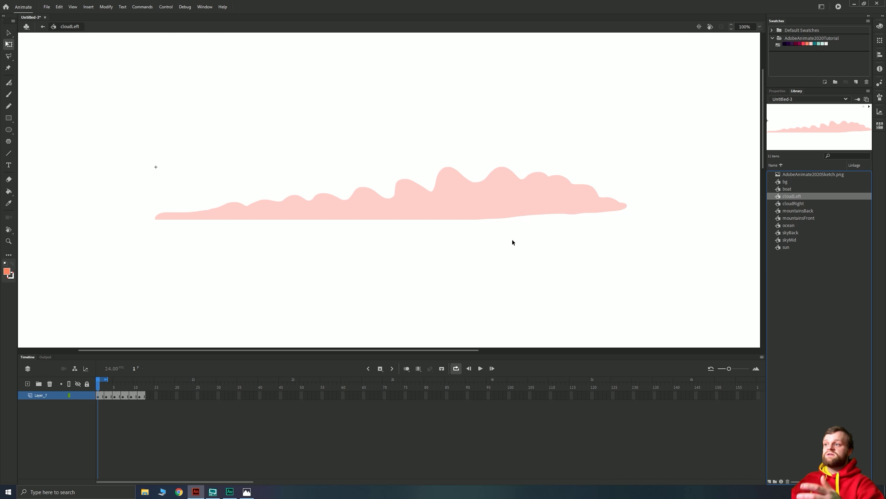
pyautogui.moveTo(102, 398)
pyautogui.mouseDown()
pyautogui.moveTo(143, 398)
pyautogui.moveTo(98, 398)
pyautogui.mouseUp()
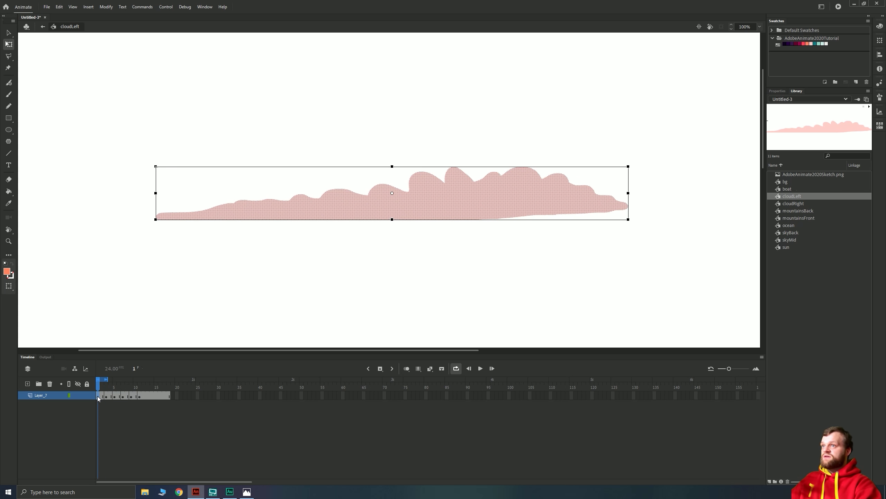
pyautogui.press('Return')
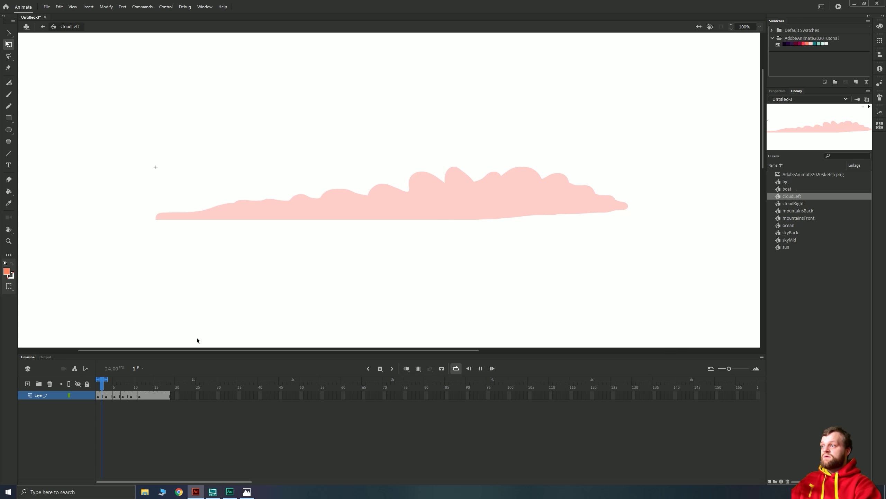
pyautogui.press('Return')
pyautogui.press('Return')
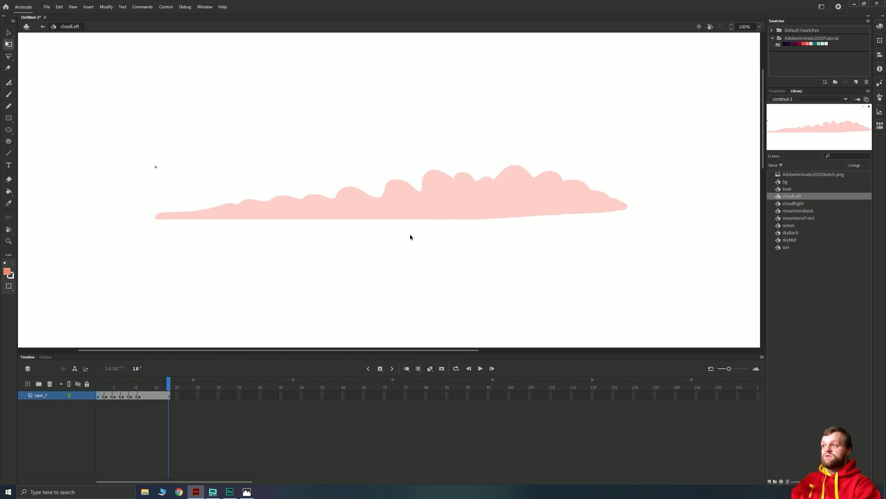
# Return to Scene 1 and place an instance of the cloudLeft symbol above the sun on layer cloudLeft.
pyautogui.click(42, 27)
pyautogui.click(8, 33)
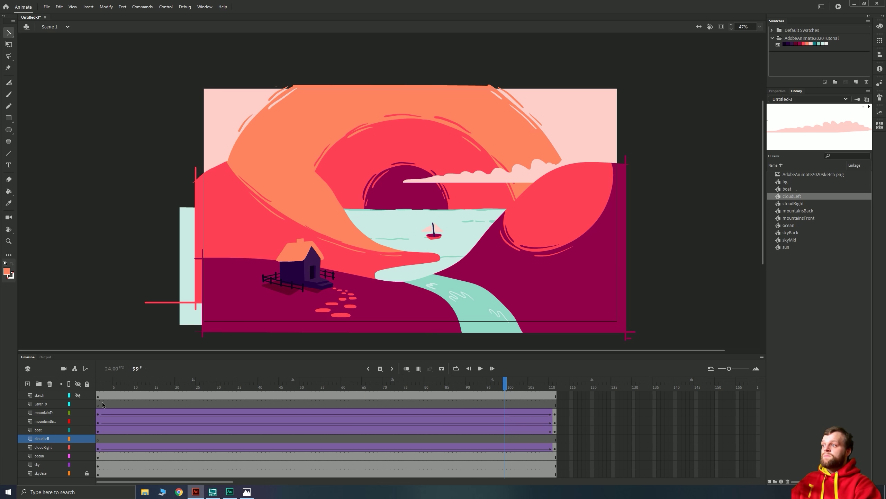
pyautogui.click(100, 438)
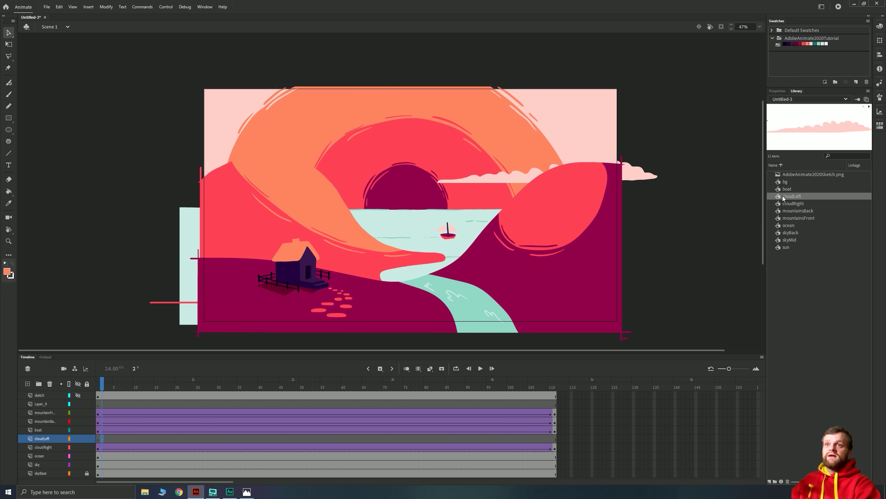
pyautogui.moveTo(418, 183); pyautogui.dragTo(407, 143)
# Flip the cloudLeft instance horizontally and preview the scene's animation.
pyautogui.rightClick(408, 141)
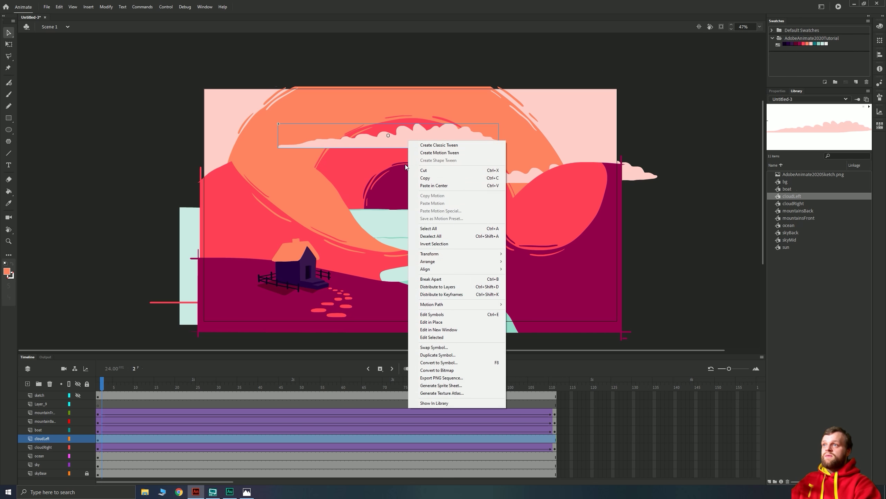
pyautogui.moveTo(435, 254)
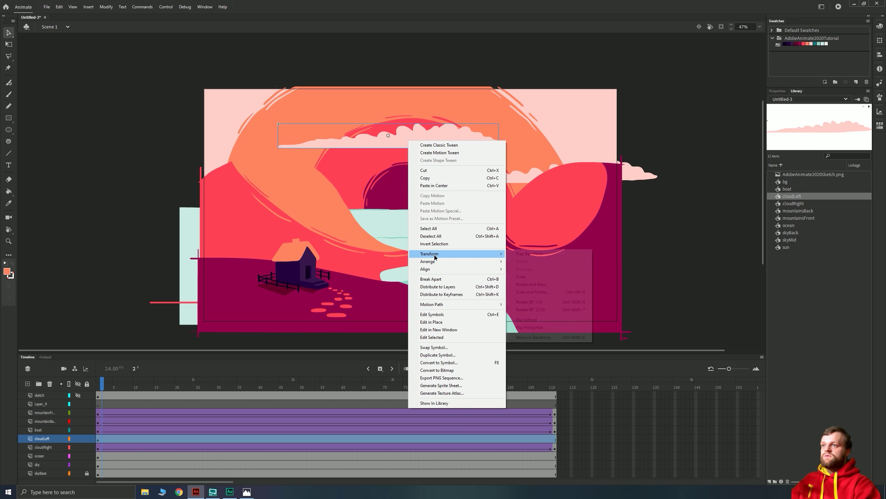
pyautogui.click(535, 326)
pyautogui.press('Return')
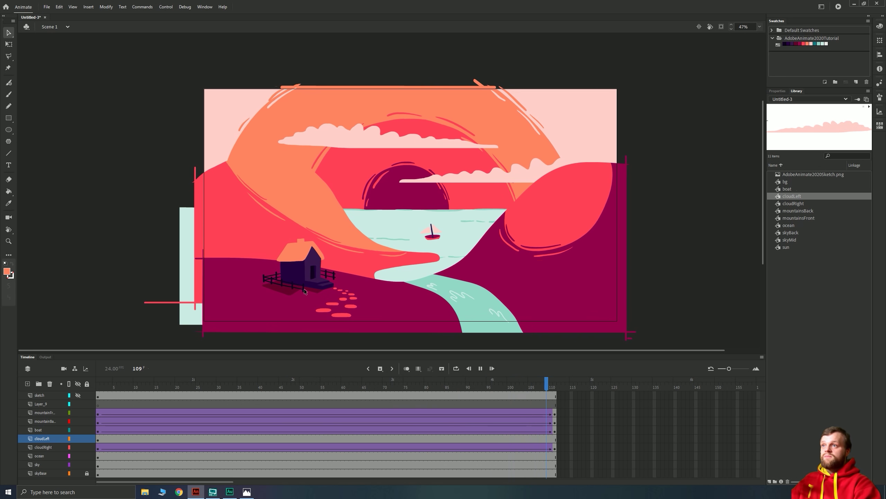
pyautogui.moveTo(100, 397); pyautogui.dragTo(193, 395)
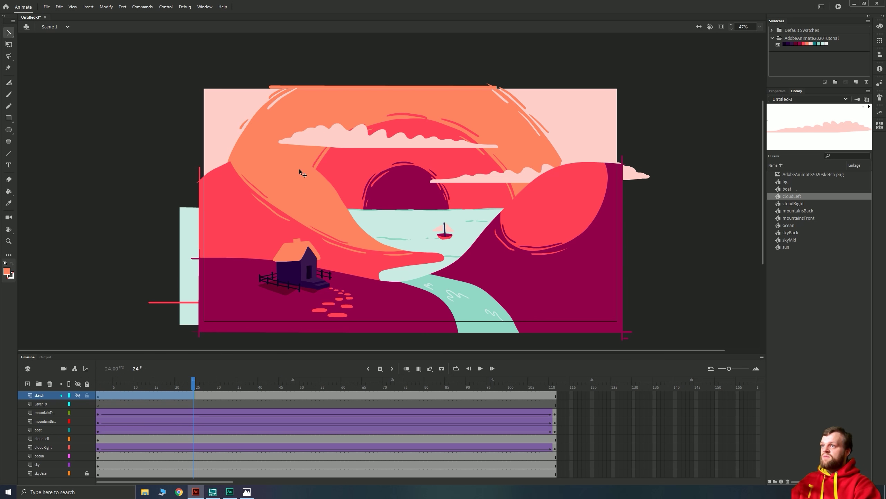
# Open the cloudLeft symbol, remove the surplus frames after its last drawing, then return to Scene 1 and play the animation.
pyautogui.doubleClick(340, 137)
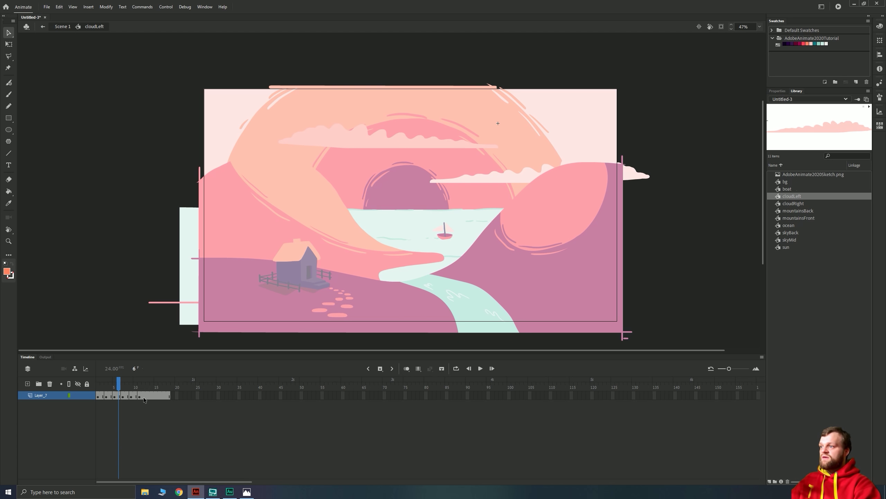
pyautogui.moveTo(144, 397); pyautogui.dragTo(184, 396)
pyautogui.rightClick(157, 395)
pyautogui.click(178, 233)
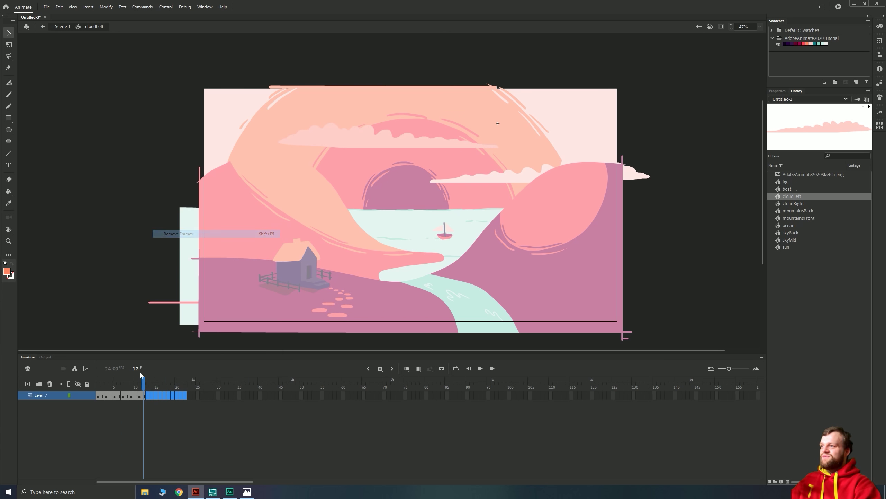
pyautogui.doubleClick(99, 289)
pyautogui.press('Return')
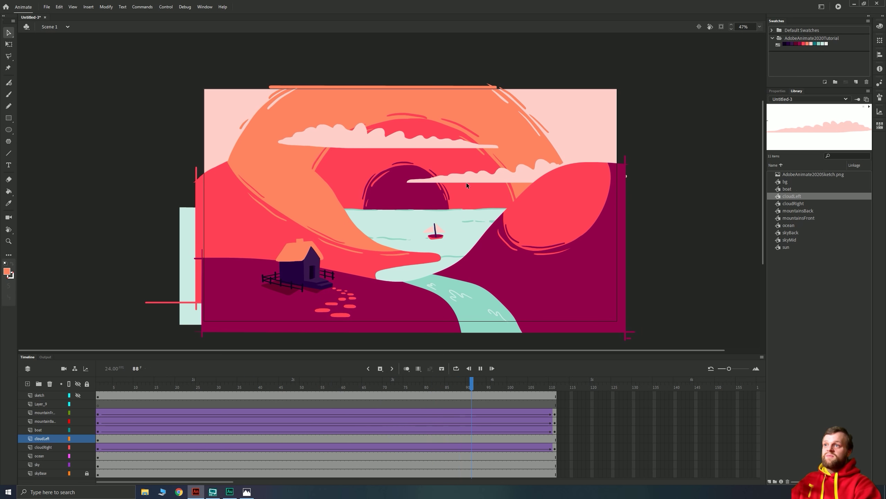
# On frame 1, move the cloudLeft instance down and outward over the left mountain's peak, and show the sketch layer.
pyautogui.click(98, 438)
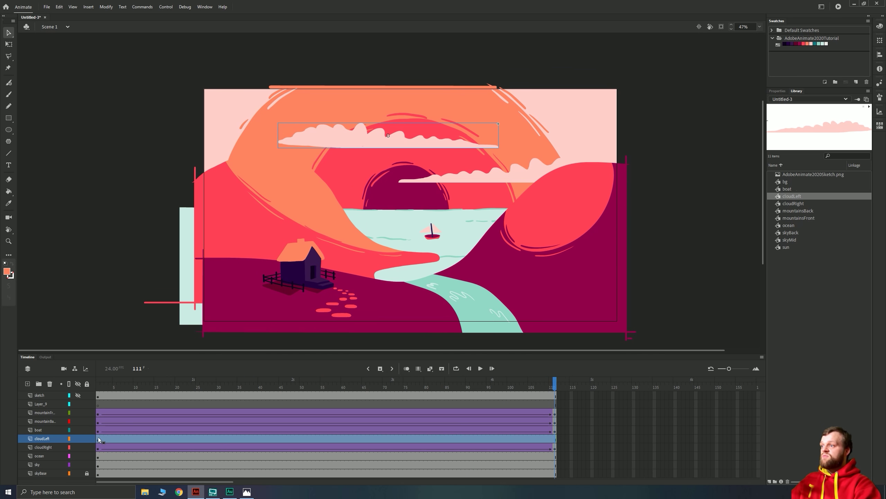
pyautogui.click(98, 438)
pyautogui.moveTo(354, 138); pyautogui.dragTo(266, 171)
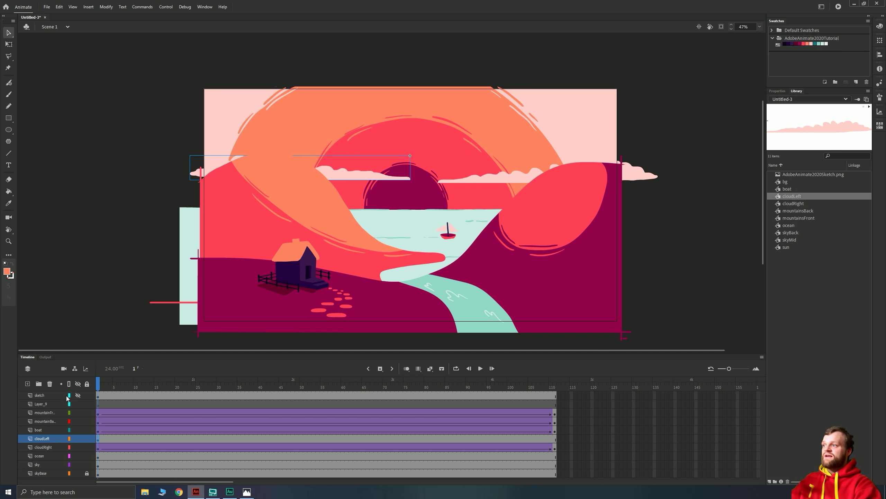
pyautogui.click(78, 396)
pyautogui.hotkey('shift', 'Up')
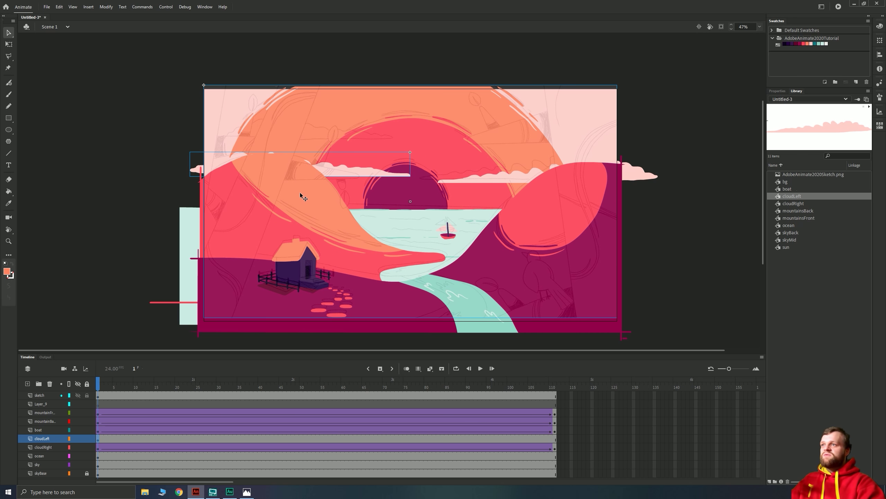
pyautogui.hotkey('shift', 'Up')
pyautogui.hotkey('shift', 'Down')
pyautogui.hotkey('shift', 'Down')
pyautogui.hotkey('shift', 'Down')
pyautogui.hotkey('shift', 'Down')
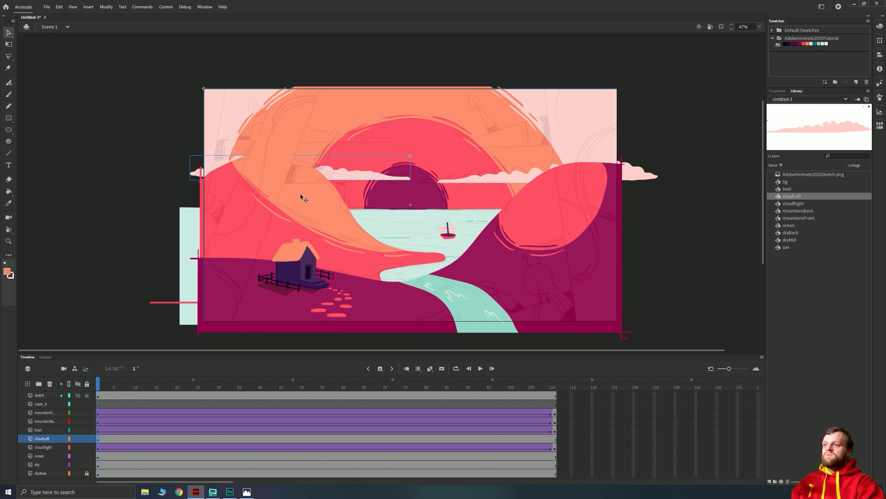
# Select only the cloud on frame 1 of cloudLeft and nudge it up and left, partly past the stage's left edge.
pyautogui.click(102, 438)
pyautogui.click(98, 438)
pyautogui.hotkey('shift', 'Up')
pyautogui.hotkey('shift', 'Up')
pyautogui.hotkey('shift', 'Up')
pyautogui.hotkey('shift', 'Up')
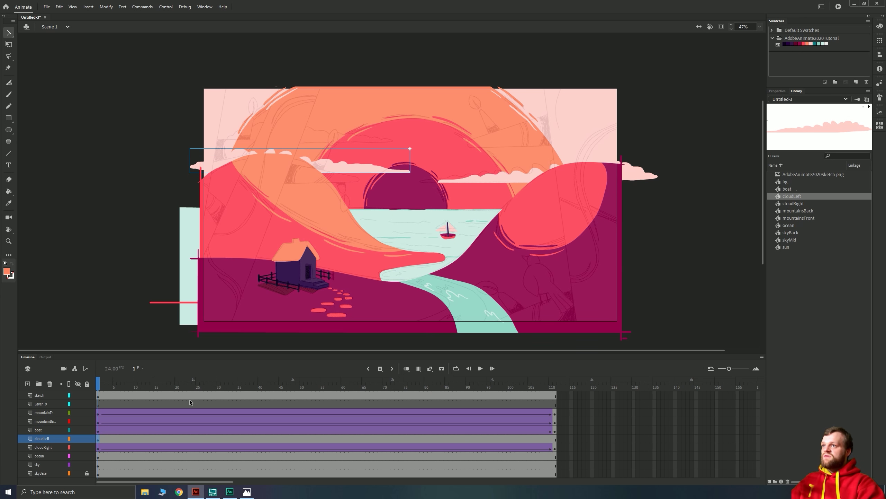
pyautogui.hotkey('shift', 'Up')
pyautogui.hotkey('shift', 'Up')
pyautogui.hotkey('shift', 'Up')
pyautogui.hotkey('shift', 'Up')
pyautogui.hotkey('shift', 'Up')
pyautogui.hotkey('shift', 'Up')
pyautogui.hotkey('shift', 'Up')
pyautogui.hotkey('shift', 'Up')
pyautogui.hotkey('shift', 'Up')
pyautogui.hotkey('shift', 'Up')
pyautogui.hotkey('shift', 'Up')
pyautogui.hotkey('shift', 'Up')
pyautogui.hotkey('shift', 'Up')
pyautogui.hotkey('shift', 'Up')
pyautogui.hotkey('shift', 'Up')
pyautogui.hotkey('shift', 'Up')
pyautogui.hotkey('shift', 'Up')
pyautogui.hotkey('shift', 'Up')
pyautogui.hotkey('shift', 'Up')
pyautogui.hotkey('shift', 'Left')
pyautogui.hotkey('shift', 'Left')
pyautogui.hotkey('shift', 'Left')
pyautogui.hotkey('shift', 'Left')
pyautogui.hotkey('shift', 'Left')
pyautogui.hotkey('shift', 'Left')
pyautogui.hotkey('shift', 'Left')
pyautogui.hotkey('shift', 'Left')
pyautogui.hotkey('shift', 'Left')
pyautogui.hotkey('shift', 'Left')
pyautogui.hotkey('shift', 'Left')
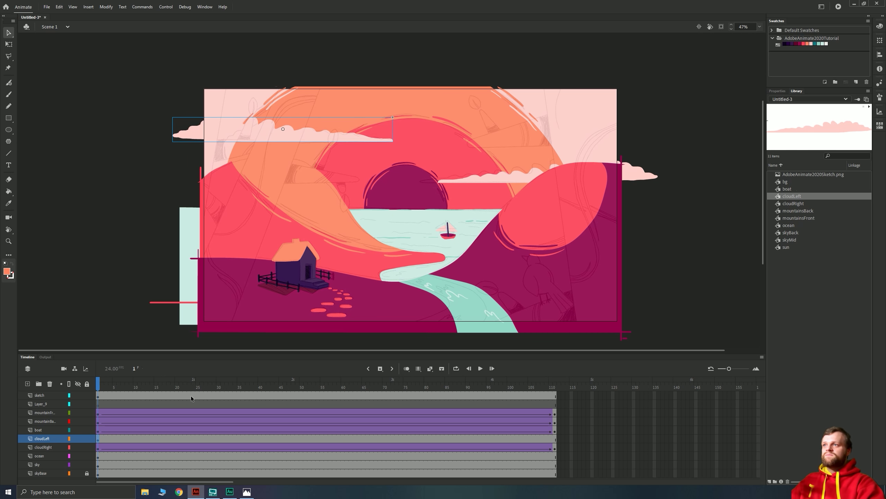
# Add a keyframe at frame 111 on layer cloudLeft and remove the extra frame 112.
pyautogui.click(555, 440)
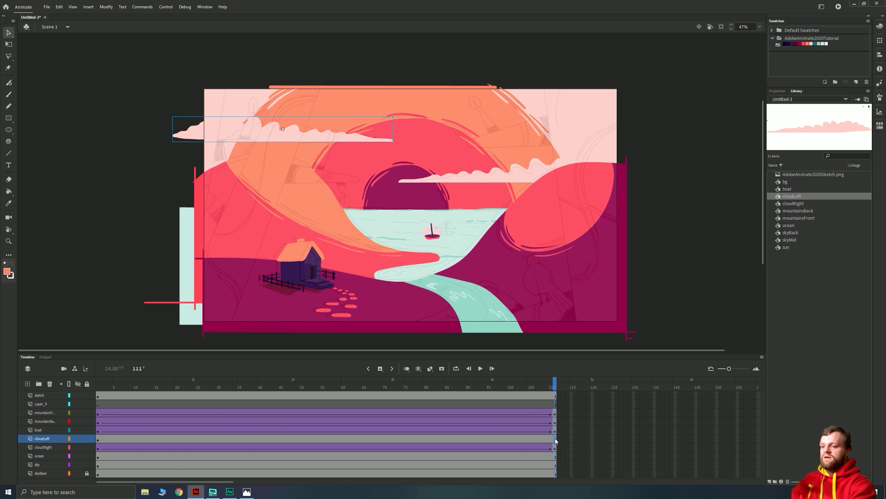
pyautogui.rightClick(559, 443)
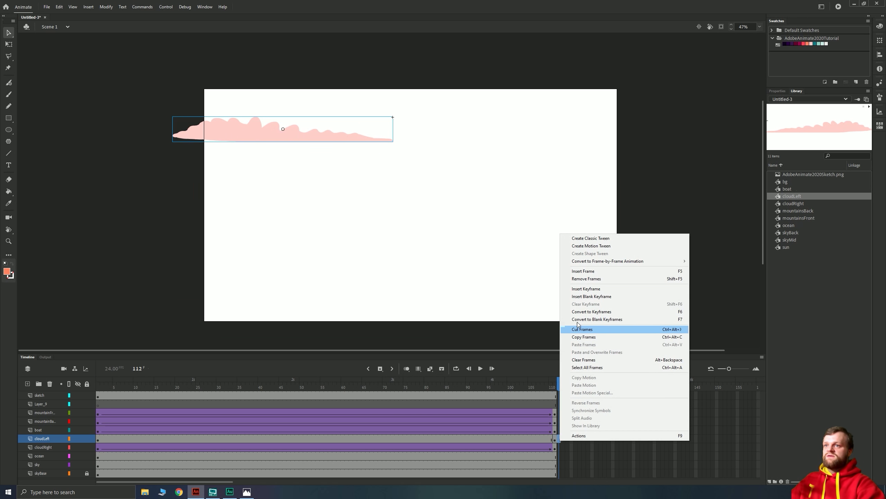
pyautogui.click(579, 282)
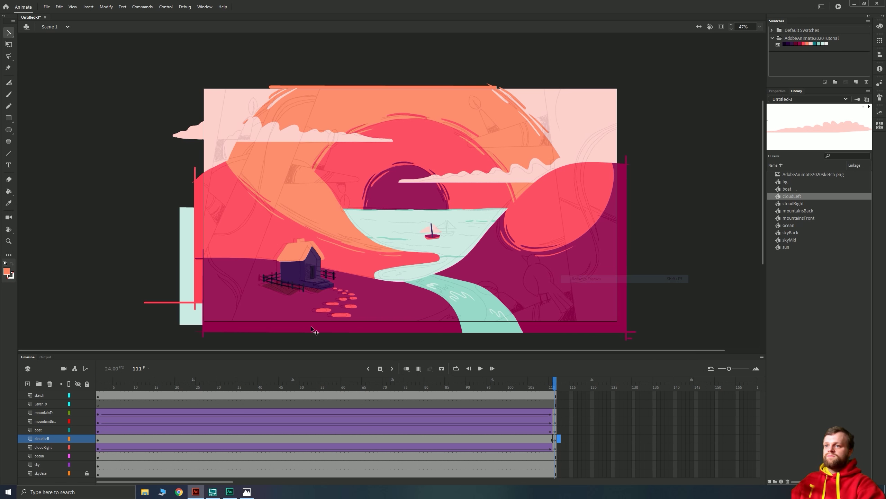
# Nudge the cloud further left on frame 1 and create a classic tween from there to frame 111 on cloudLeft.
pyautogui.click(98, 440)
pyautogui.hotkey('shift', 'Left')
pyautogui.hotkey('shift', 'Left')
pyautogui.hotkey('shift', 'Left')
pyautogui.hotkey('shift', 'Left')
pyautogui.hotkey('shift', 'Left')
pyautogui.hotkey('shift', 'Left')
pyautogui.hotkey('shift', 'Left')
pyautogui.hotkey('shift', 'Left')
pyautogui.hotkey('shift', 'Left')
pyautogui.hotkey('shift', 'Left')
pyautogui.hotkey('shift', 'Left')
pyautogui.hotkey('shift', 'Left')
pyautogui.hotkey('shift', 'Left')
pyautogui.hotkey('shift', 'Left')
pyautogui.hotkey('shift', 'Left')
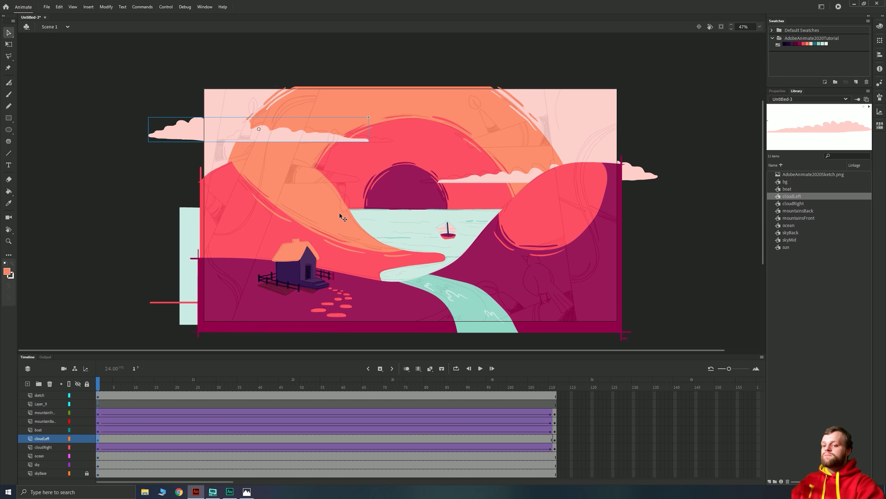
pyautogui.hotkey('shift', 'Left')
pyautogui.hotkey('shift', 'Left')
pyautogui.hotkey('shift', 'Left')
pyautogui.hotkey('shift', 'Left')
pyautogui.hotkey('shift', 'Left')
pyautogui.hotkey('shift', 'Left')
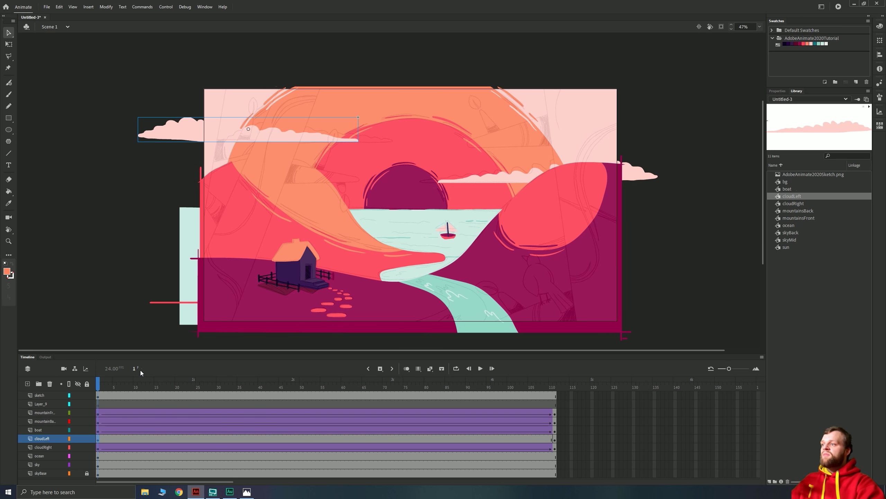
pyautogui.rightClick(136, 441)
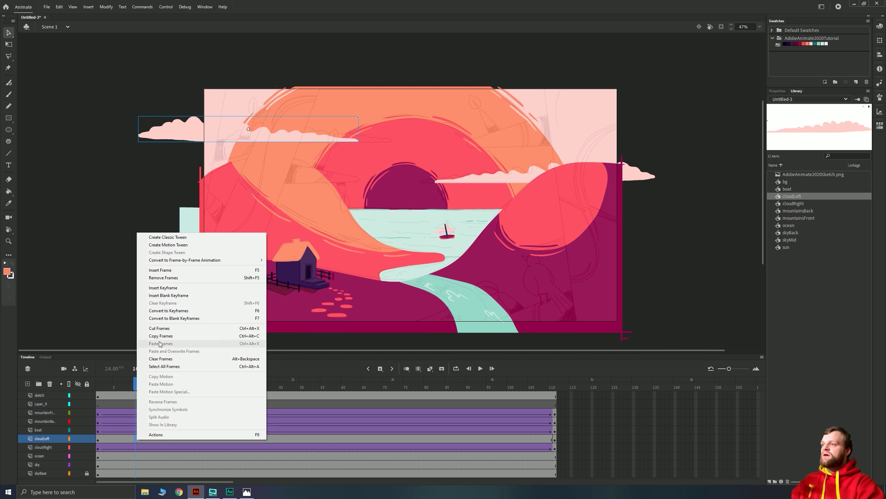
pyautogui.click(164, 237)
# Hide the sketch layer, play the scene from frame 1, and test the movie in a preview window.
pyautogui.click(78, 395)
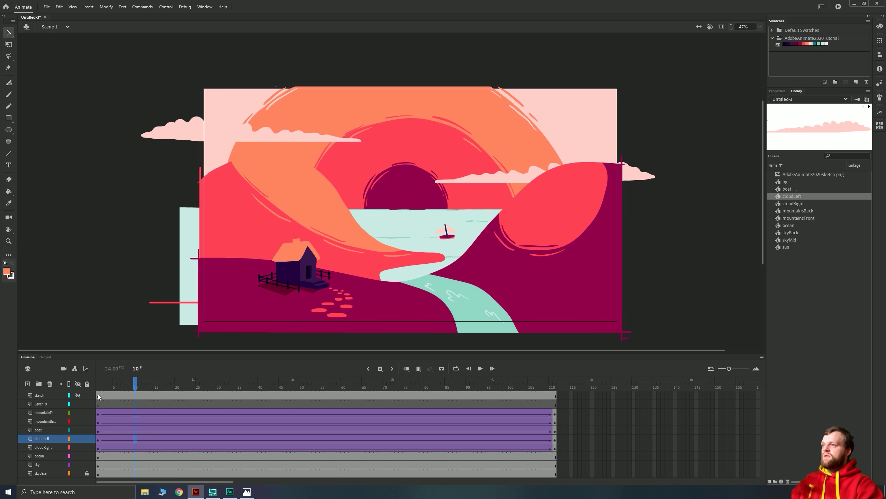
pyautogui.click(98, 395)
pyautogui.press('Return')
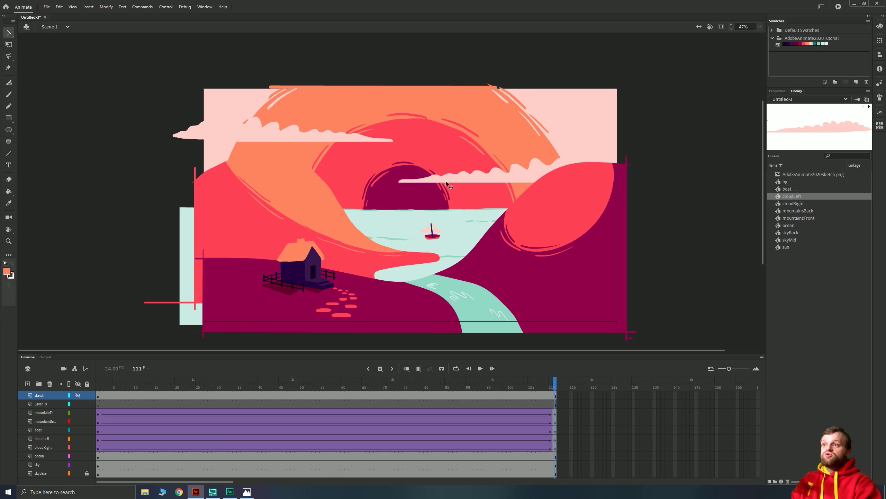
pyautogui.hotkey('ctrl', 'Return')
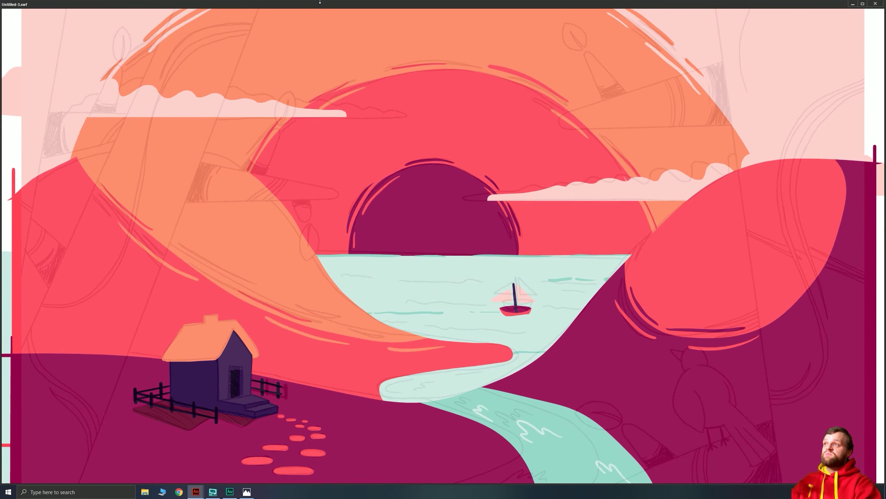
pyautogui.doubleClick(275, 5)
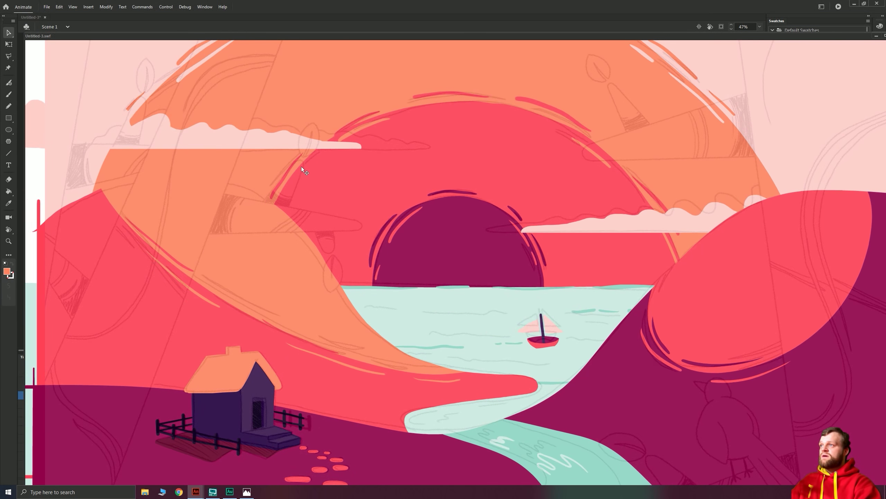
pyautogui.moveTo(68, 36); pyautogui.dragTo(116, 65)
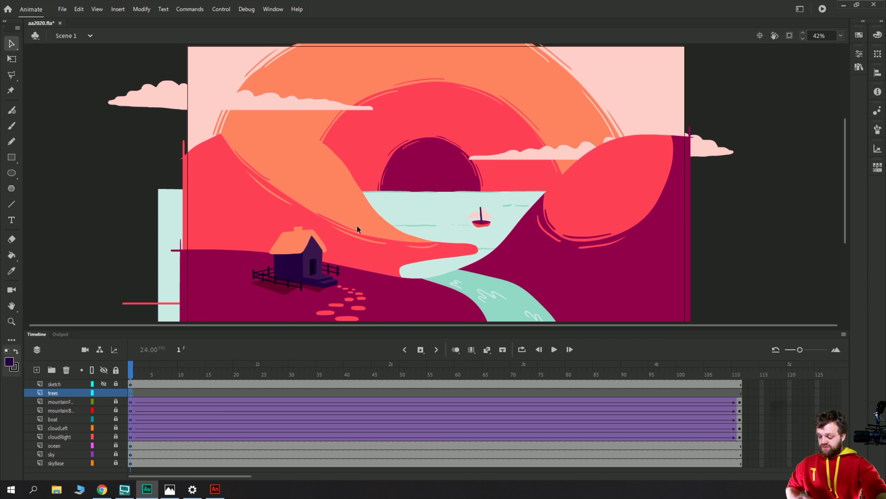
# Play aa2020.fla's scene from frame 1 and show the sketch layer over the artwork.
pyautogui.click(132, 384)
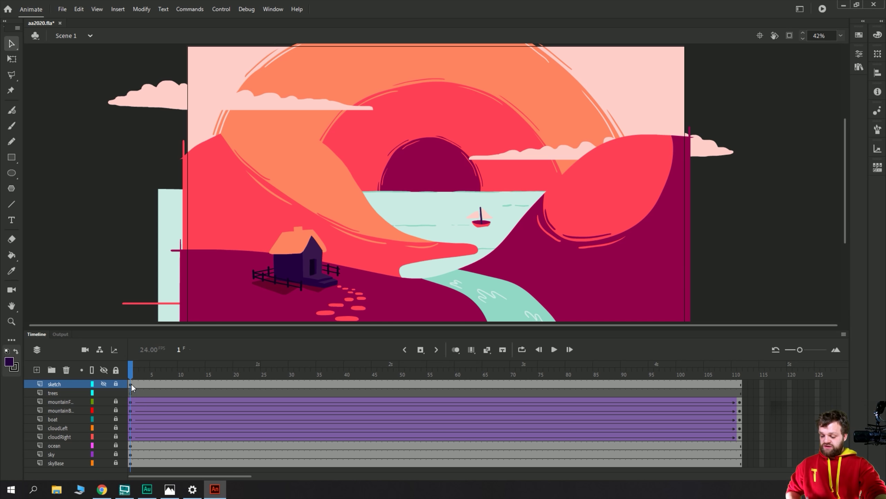
pyautogui.press('Return')
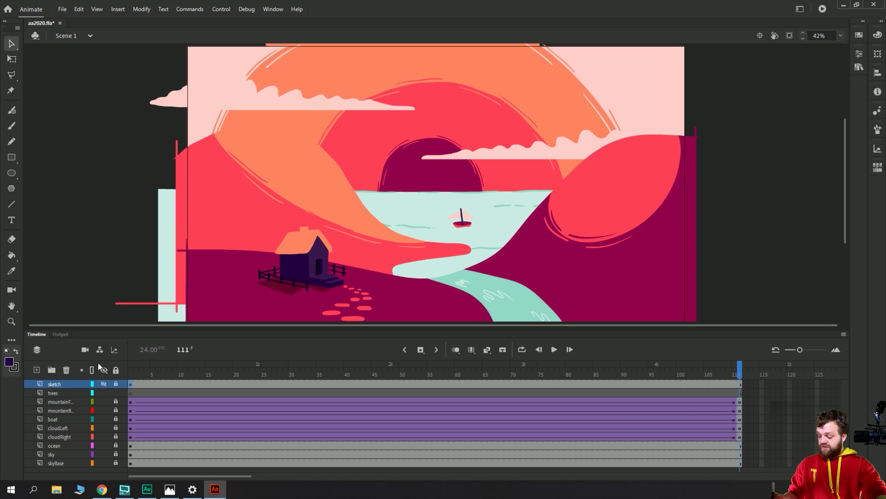
pyautogui.click(104, 384)
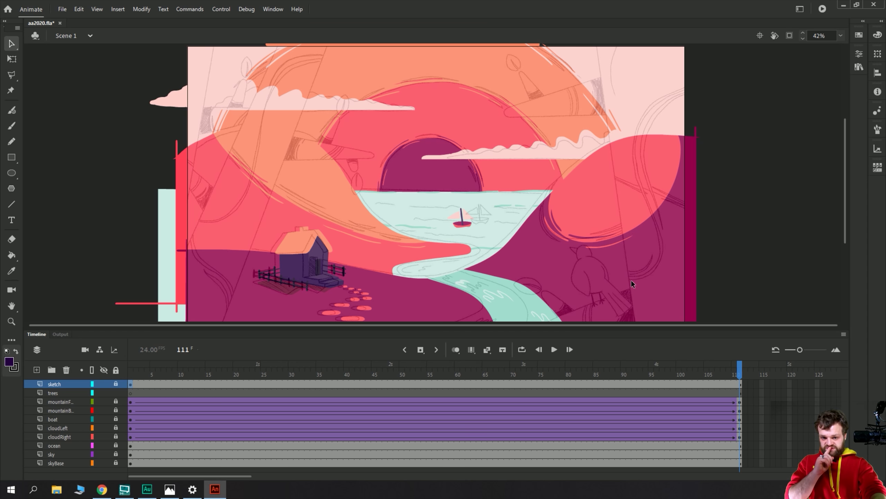
pyautogui.hotkey('ctrl', '-')
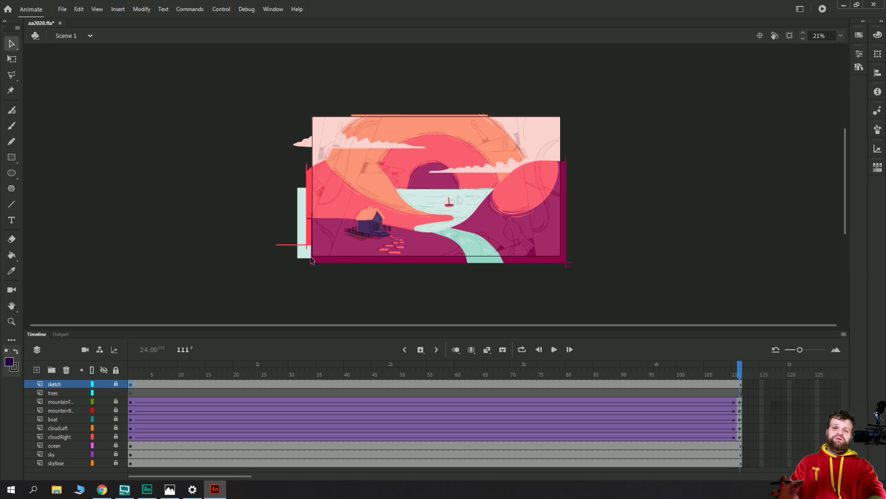
# Activate the Fluid Brush, shrink the timeline to enlarge the stage area, and select frame 1 of the trees layer.
pyautogui.click(11, 111)
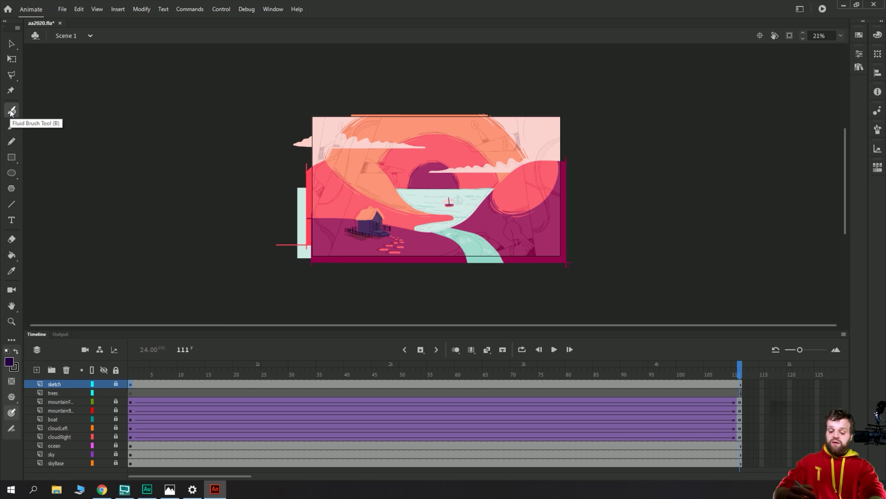
pyautogui.click(863, 21)
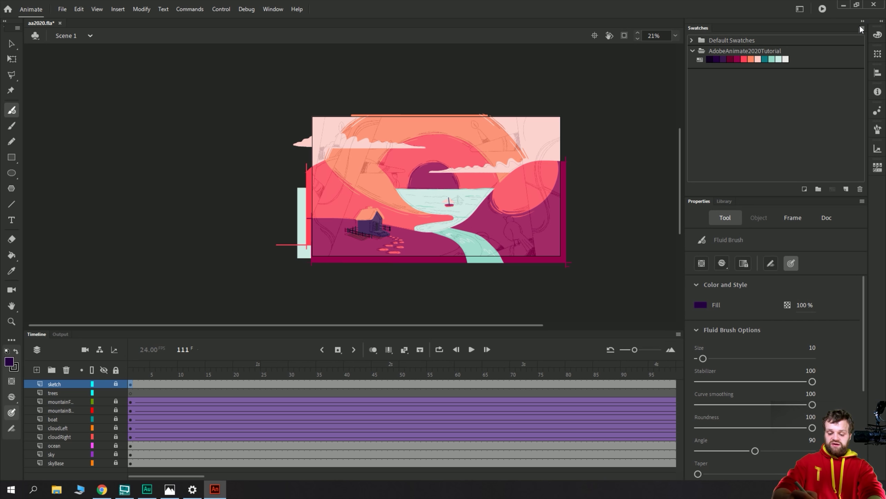
pyautogui.click(863, 22)
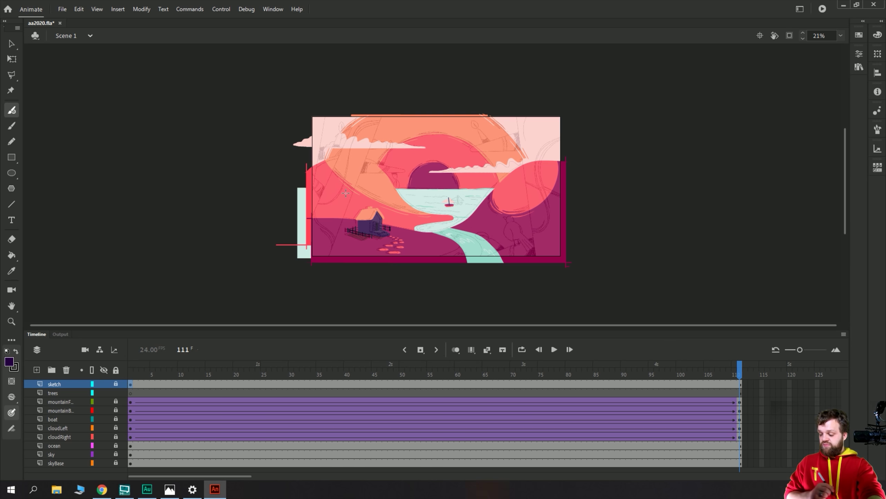
pyautogui.hotkey('ctrl', '=')
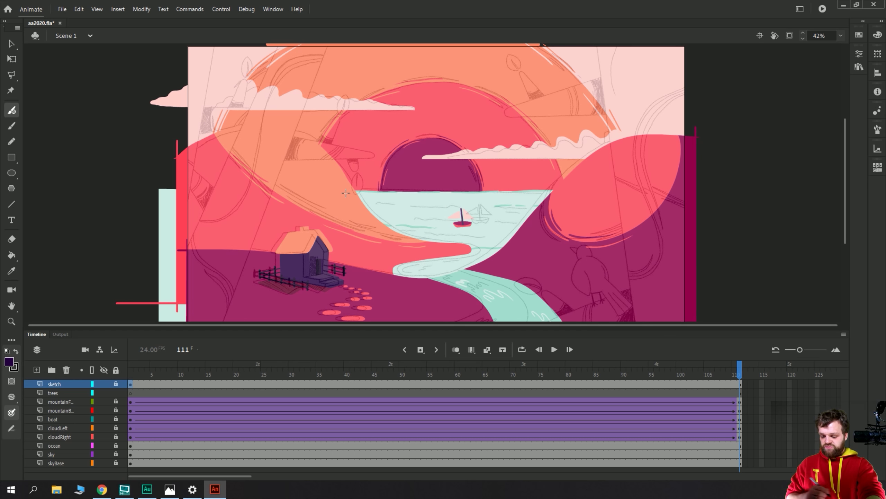
pyautogui.moveTo(492, 324); pyautogui.dragTo(494, 380)
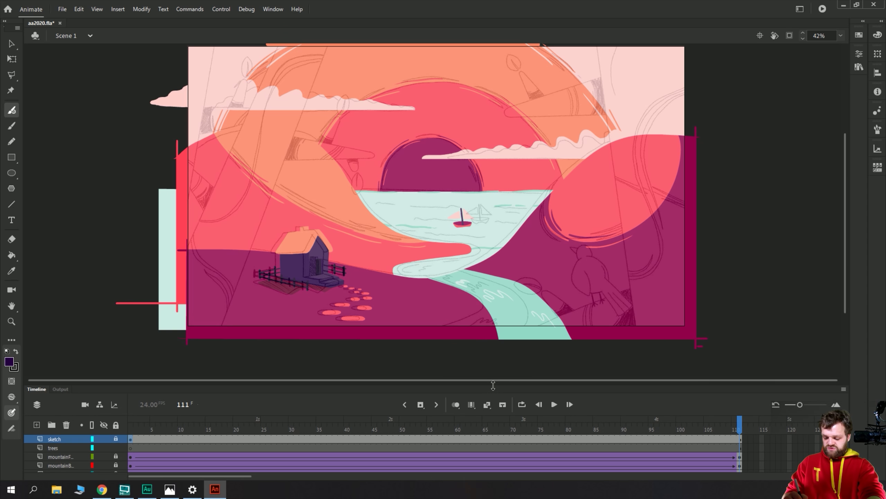
pyautogui.click(54, 448)
pyautogui.click(129, 451)
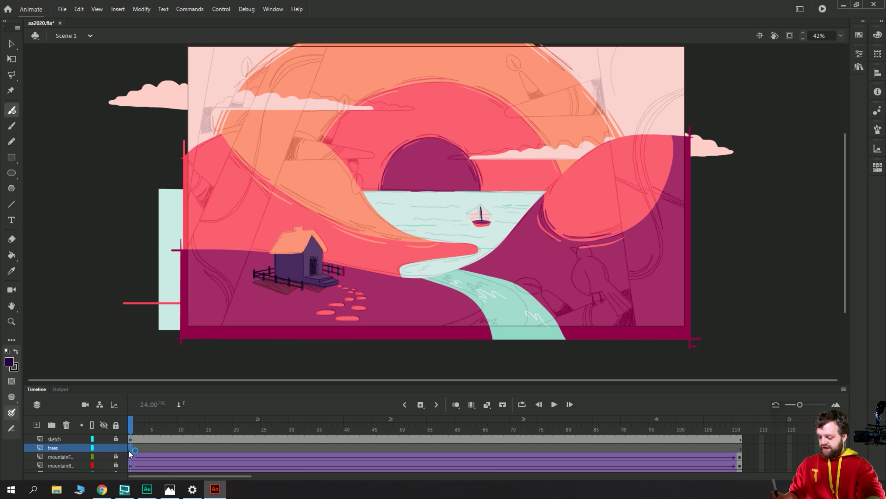
# Delete the stray brush mark from frame 1 of the trees layer.
pyautogui.moveTo(130, 491)
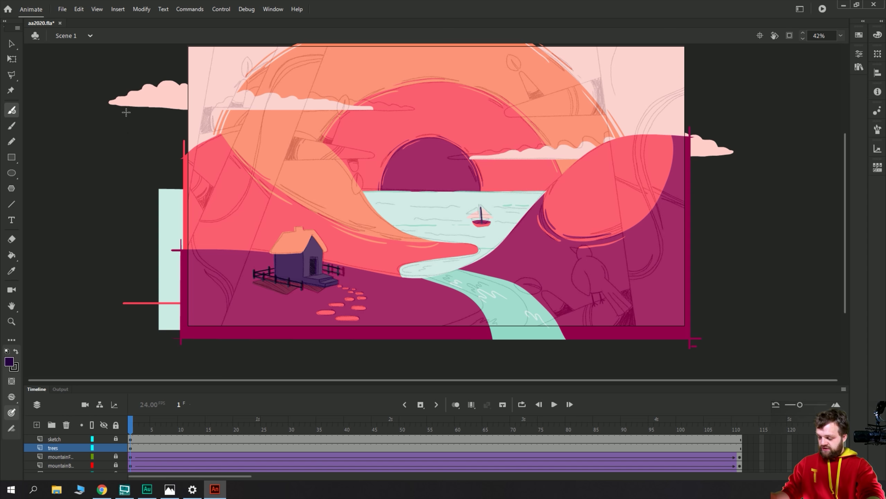
pyautogui.click(130, 450)
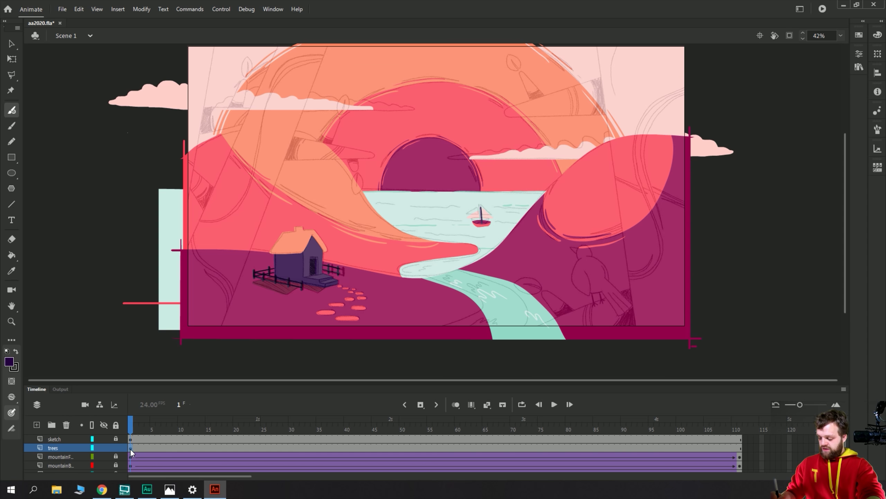
pyautogui.press('Delete')
# Try to draw the edge of the right-hand tree trunk along the sketch on the trees layer, and undo the stroke.
pyautogui.moveTo(527, 147); pyautogui.dragTo(529, 167)
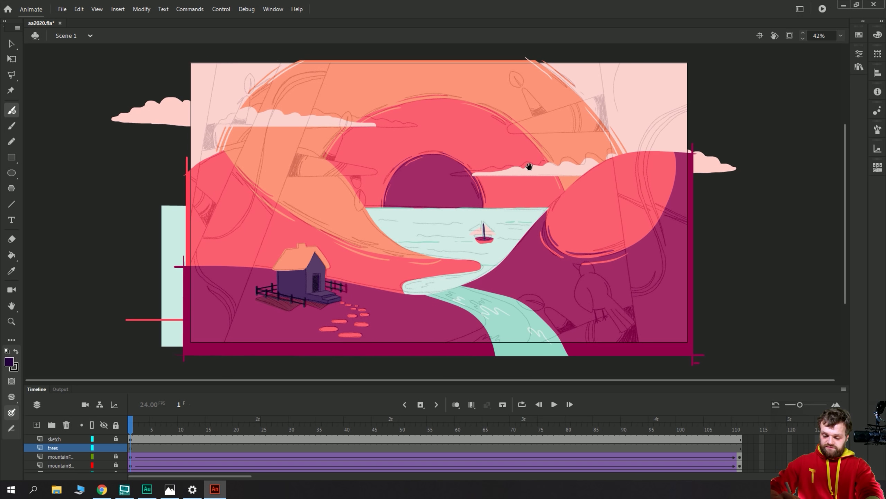
pyautogui.moveTo(597, 52); pyautogui.dragTo(647, 347)
pyautogui.hotkey('ctrl', 'z')
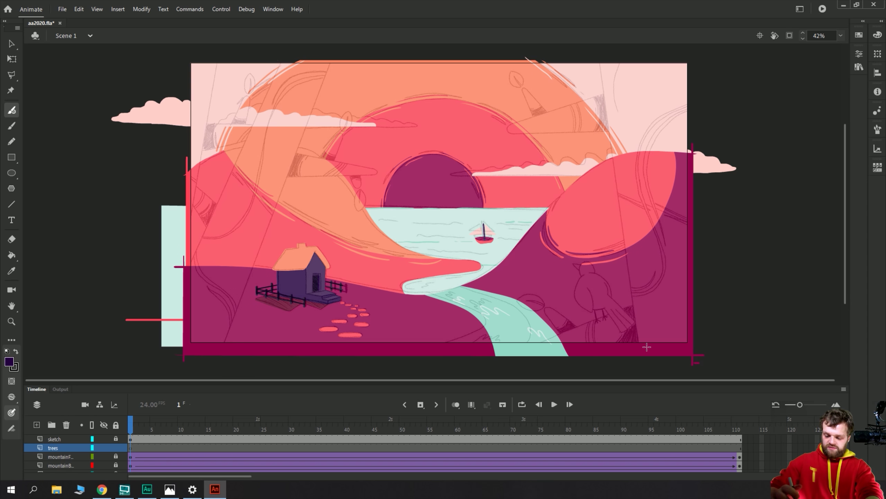
pyautogui.hotkey('ctrl', '-')
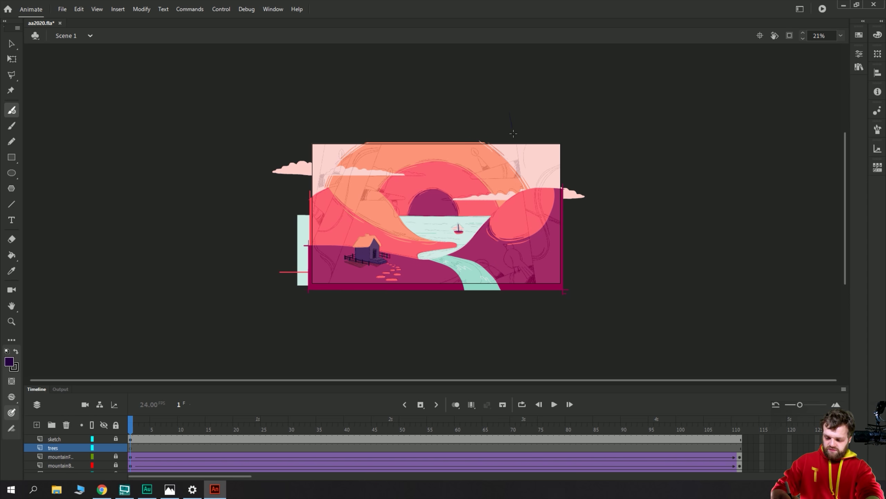
# Draw the slanted inner edge of the right-hand tree trunk over the sketch, extending past the stage's top and bottom, and select the stroke.
pyautogui.moveTo(511, 113); pyautogui.dragTo(537, 304)
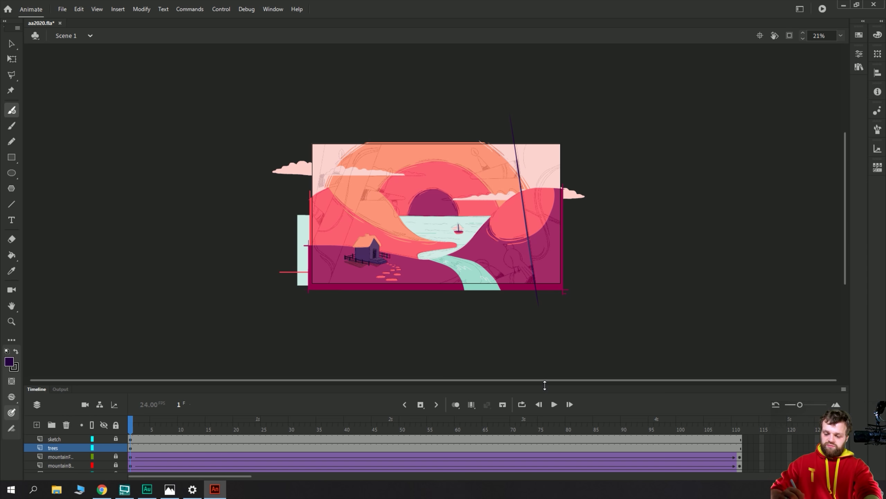
pyautogui.press('v')
pyautogui.hotkey('ctrl', '=')
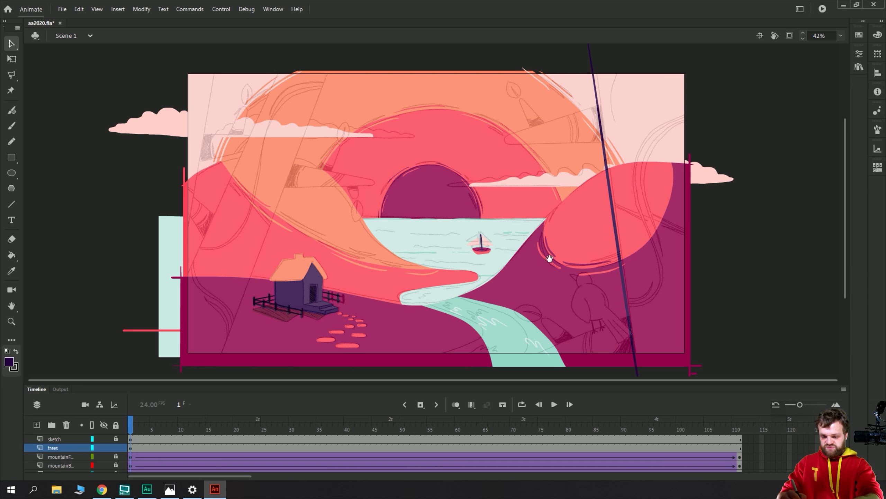
pyautogui.scroll(-2, 559, 245)
pyautogui.click(604, 199)
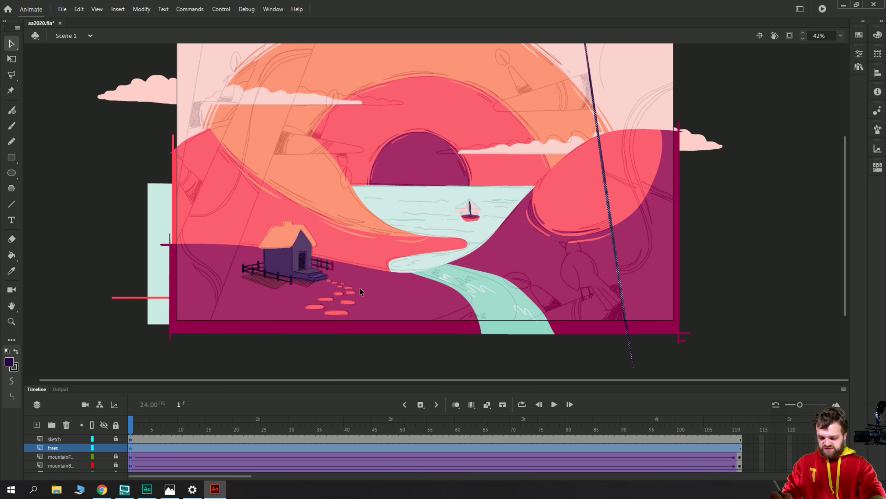
# Close the right-hand trunk outline with Fluid Brush lines beyond the stage's edges and fill it with dark purple.
pyautogui.hotkey('ctrl', '-')
pyautogui.press('y')
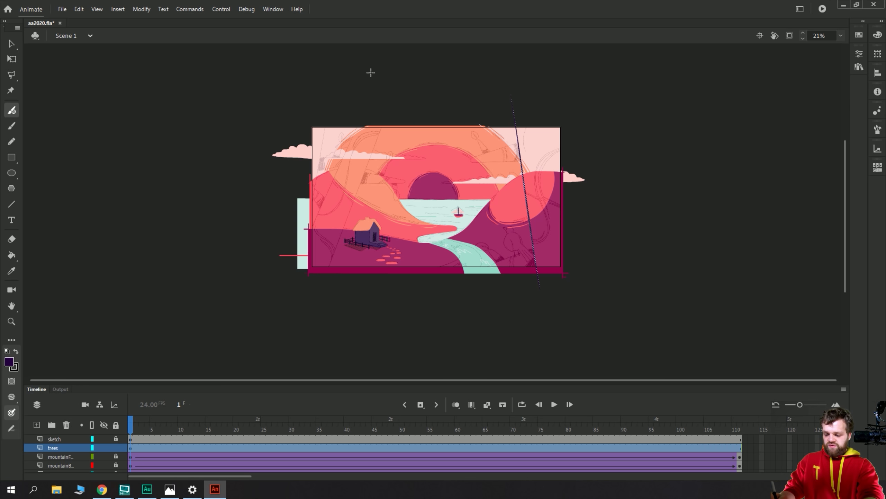
pyautogui.moveTo(504, 113)
pyautogui.mouseDown()
pyautogui.moveTo(578, 110)
pyautogui.moveTo(578, 308)
pyautogui.mouseUp()
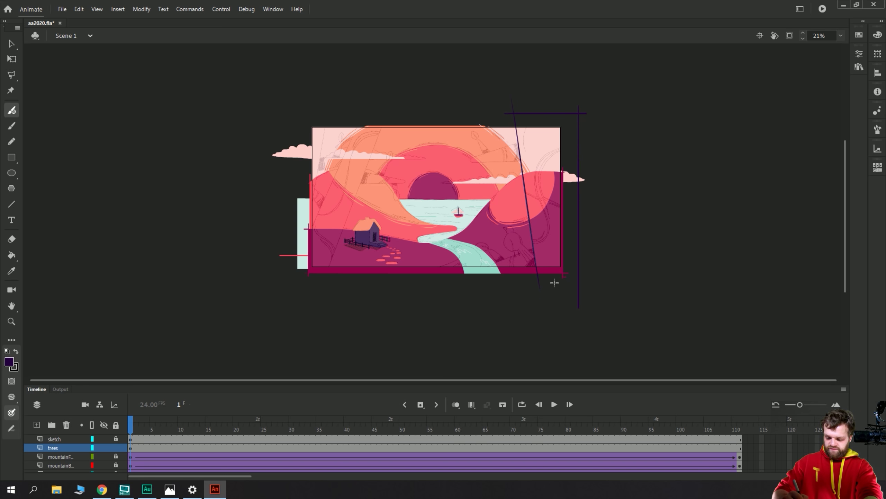
pyautogui.press('k')
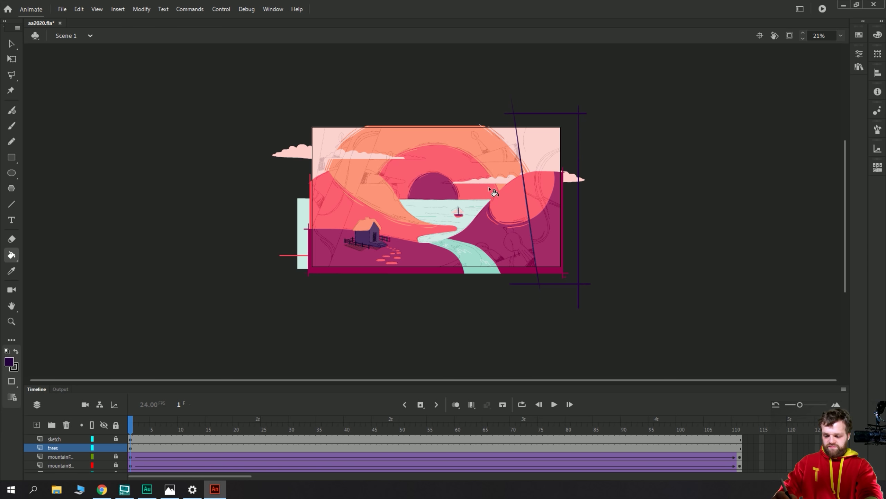
pyautogui.click(536, 180)
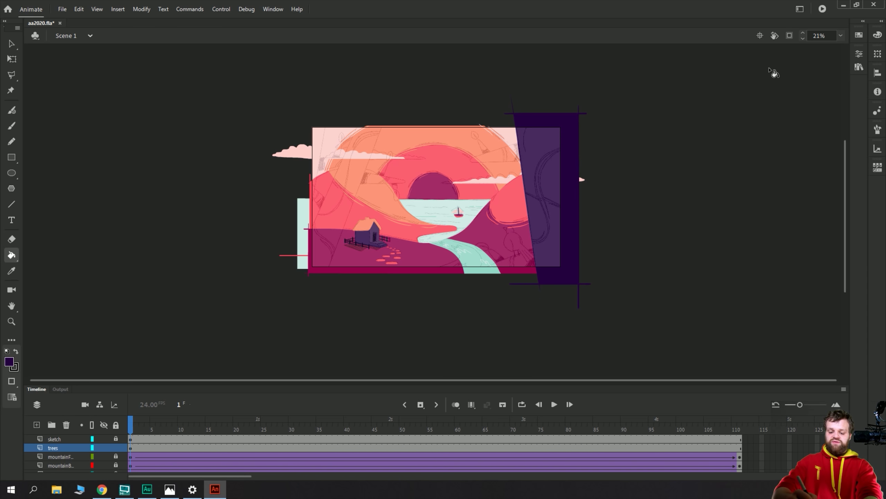
pyautogui.click(859, 36)
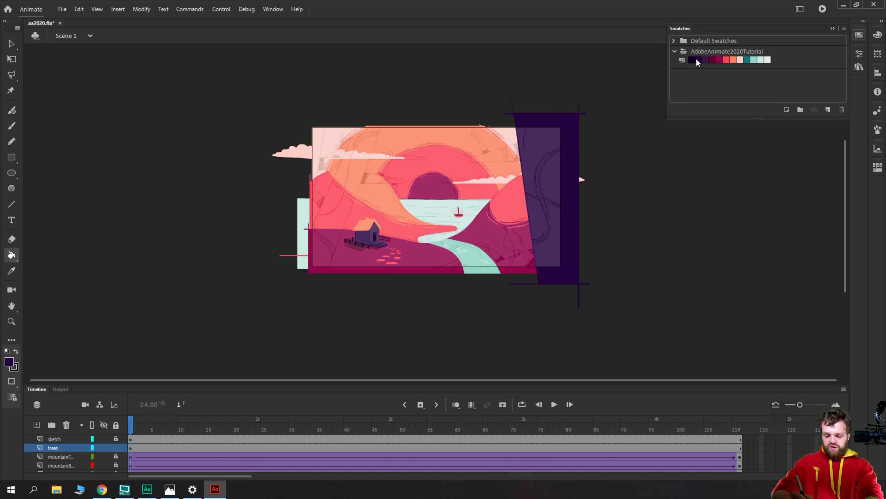
pyautogui.click(546, 171)
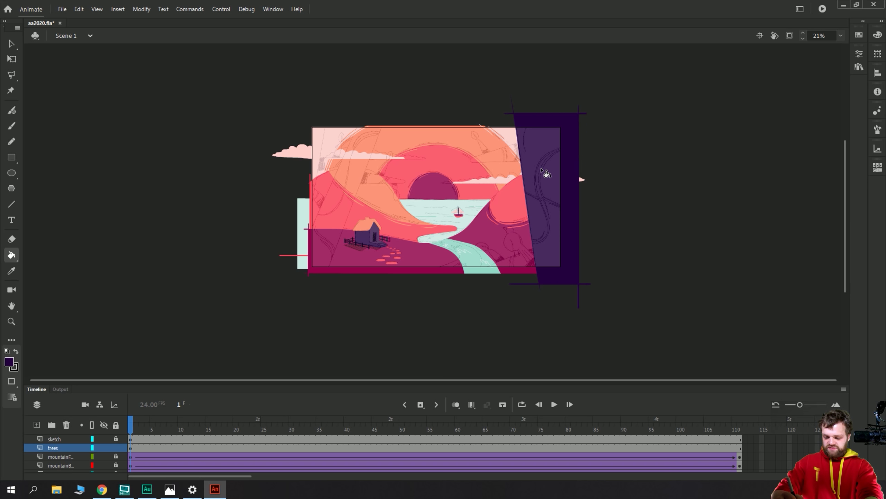
# Convert the whole right-hand trunk drawing into a graphic symbol named trunkRightV2.
pyautogui.press('v')
pyautogui.doubleClick(520, 117)
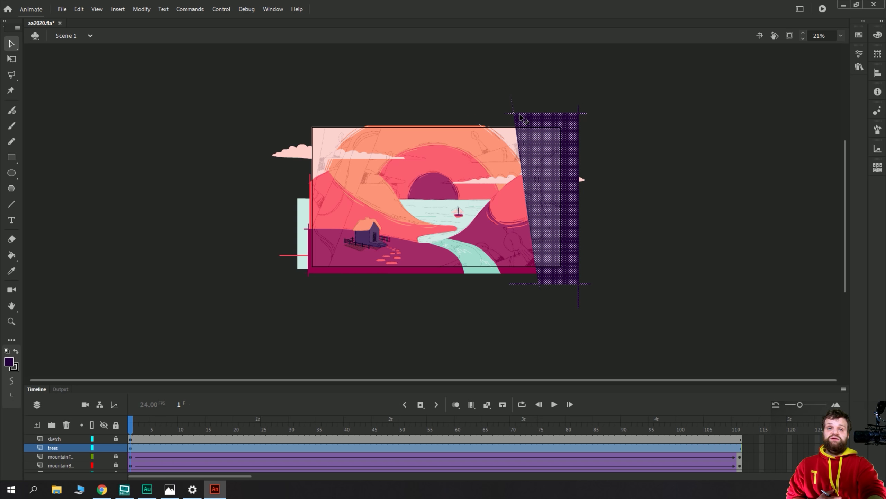
pyautogui.press('F8')
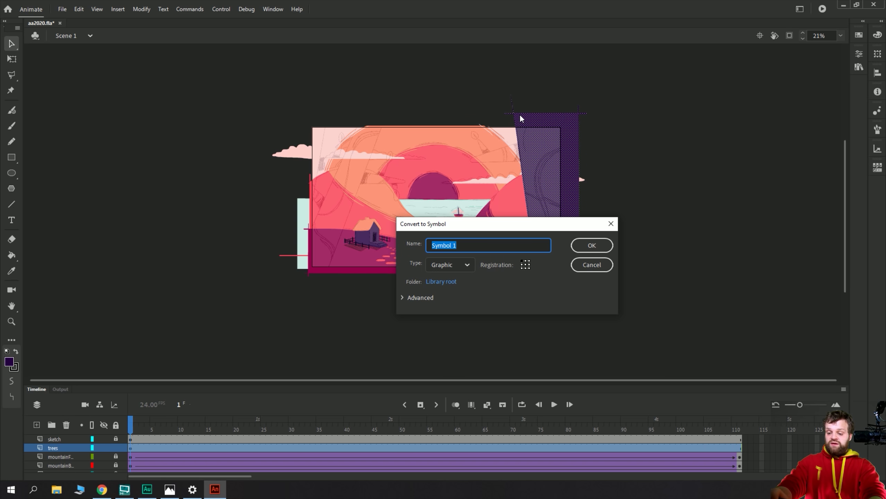
pyautogui.write('trunkRight')
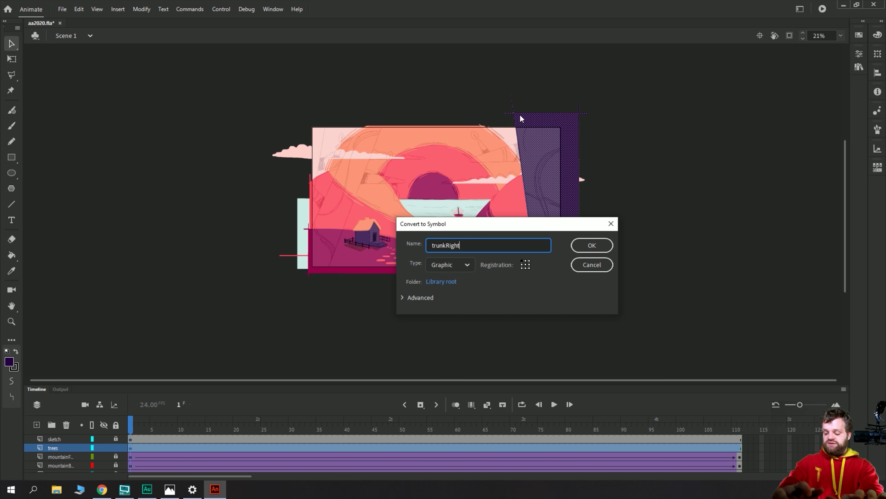
pyautogui.press('Return')
pyautogui.click(597, 282)
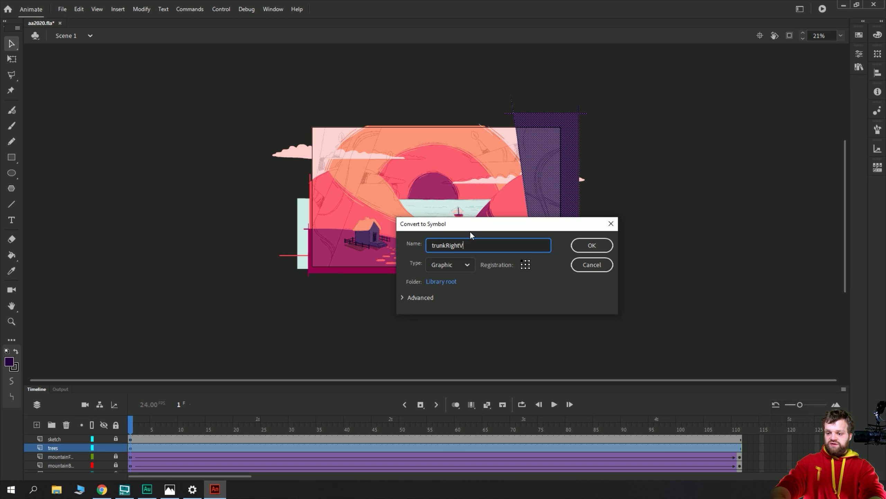
pyautogui.write('V2')
pyautogui.press('Return')
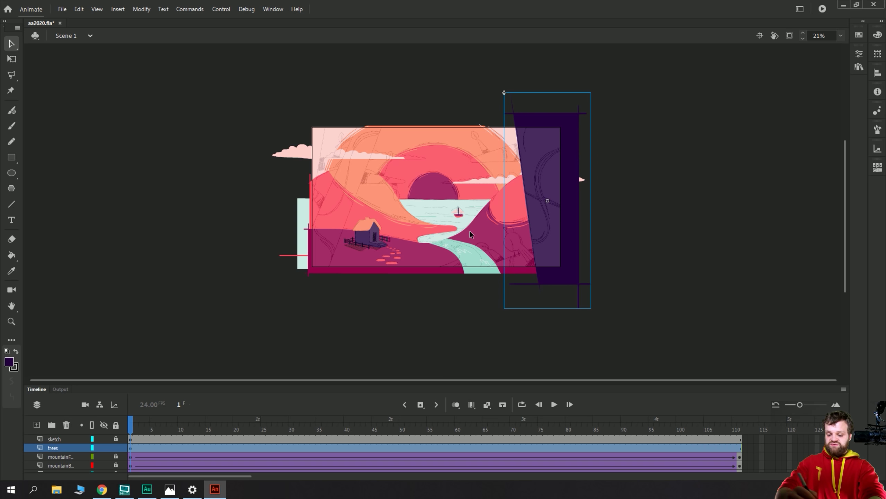
# Edit trunkRightV2 in place and delete the overshooting line ends along the trunk's top, bottom and outer side.
pyautogui.doubleClick(533, 122)
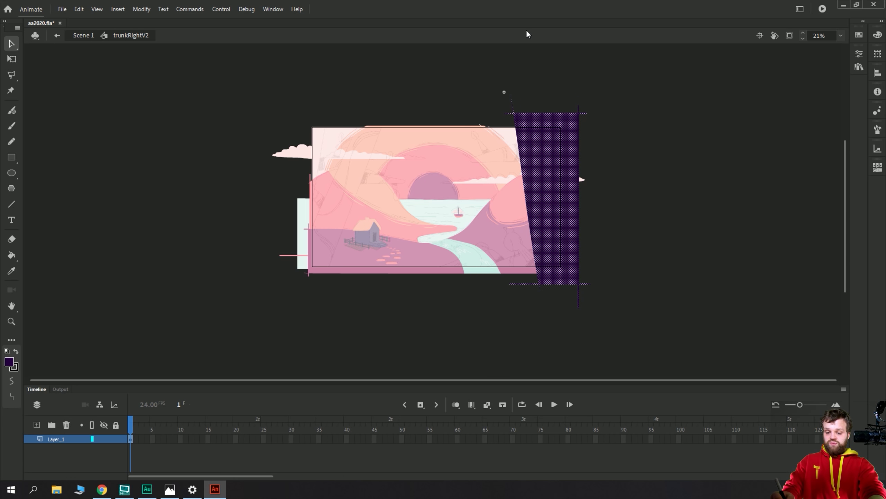
pyautogui.click(527, 83)
pyautogui.moveTo(627, 75); pyautogui.dragTo(422, 115)
pyautogui.press('Delete')
pyautogui.moveTo(641, 365); pyautogui.dragTo(426, 284)
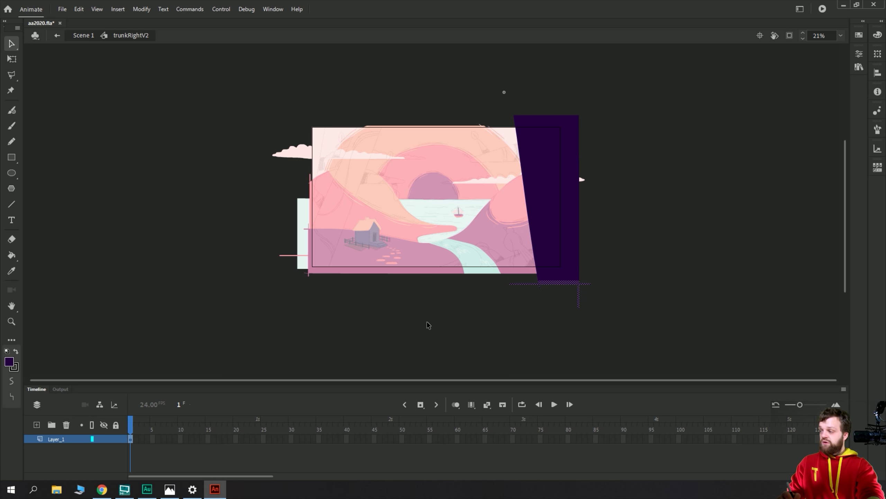
pyautogui.press('Delete')
pyautogui.moveTo(627, 357); pyautogui.dragTo(576, 65)
pyautogui.press('Delete')
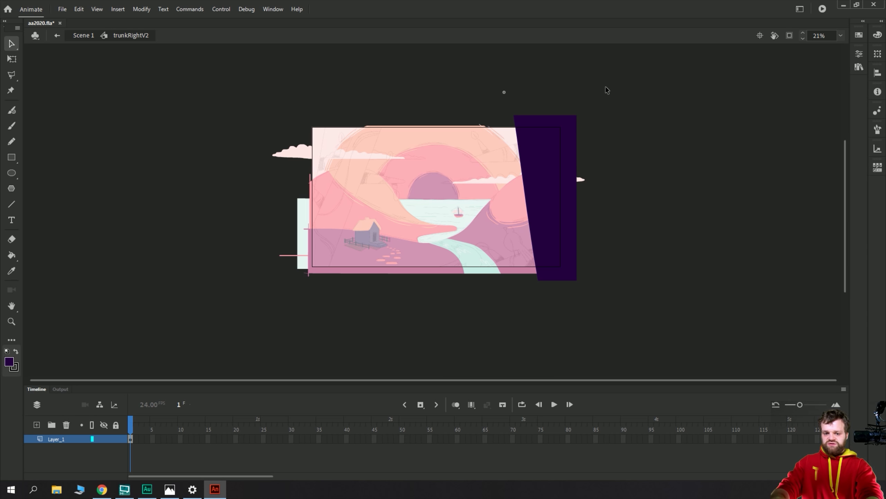
# Hide and show Layer_1 to examine the sketch beneath the trunk, and view the reference image AdobeAnimate2020.jpg.
pyautogui.hotkey('ctrl', '=')
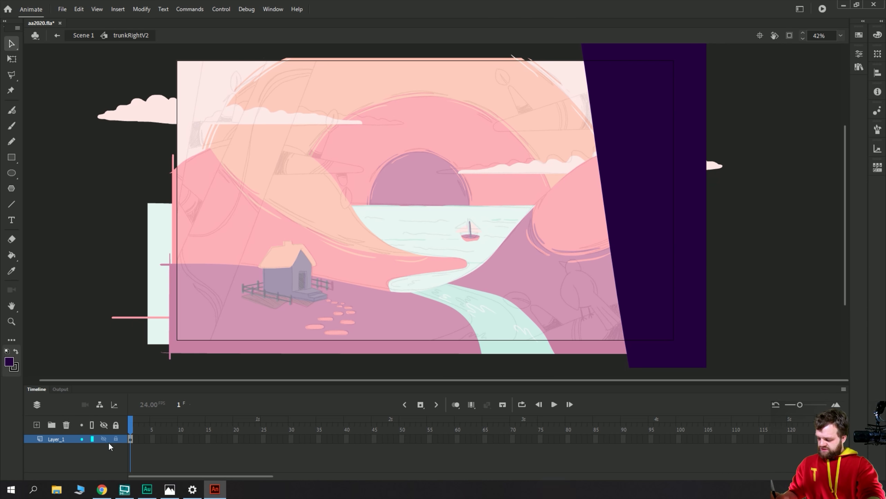
pyautogui.click(103, 439)
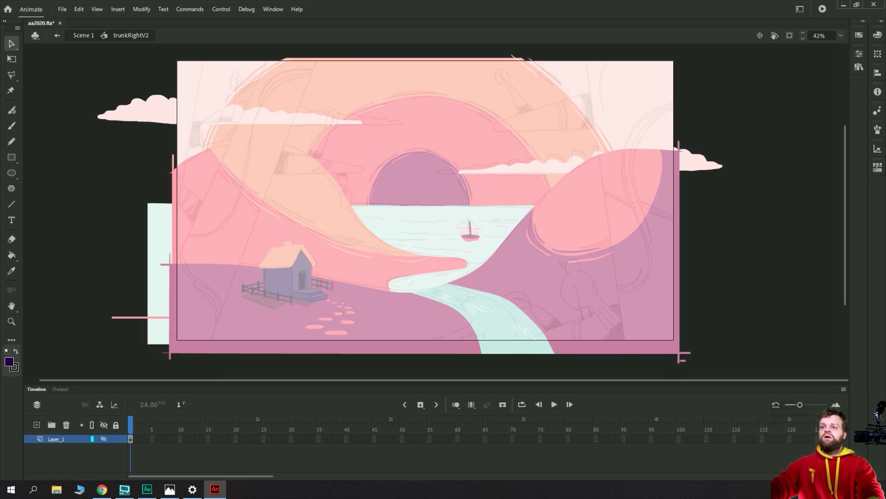
pyautogui.hotkey('alt', 'Tab')
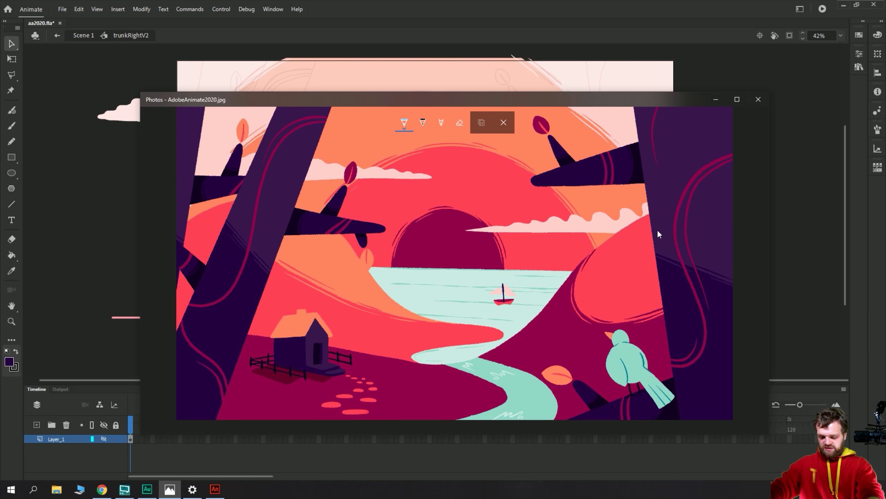
pyautogui.click(758, 99)
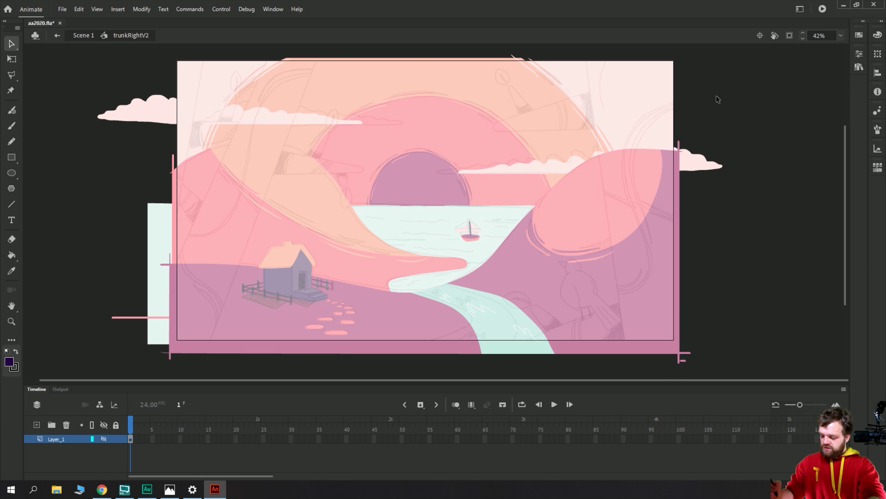
pyautogui.click(104, 439)
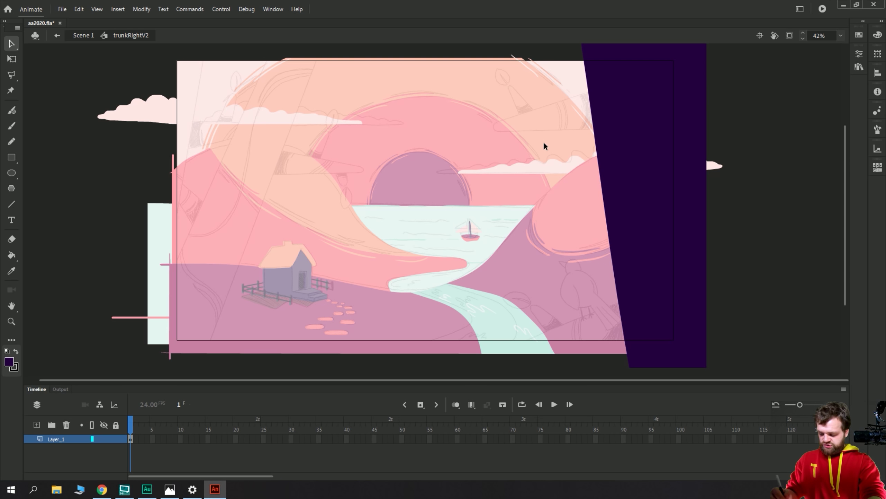
pyautogui.click(104, 439)
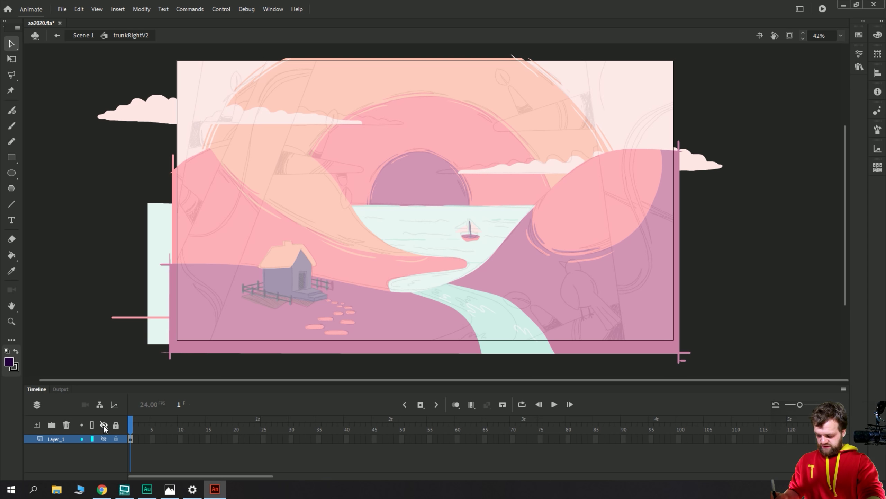
pyautogui.click(103, 439)
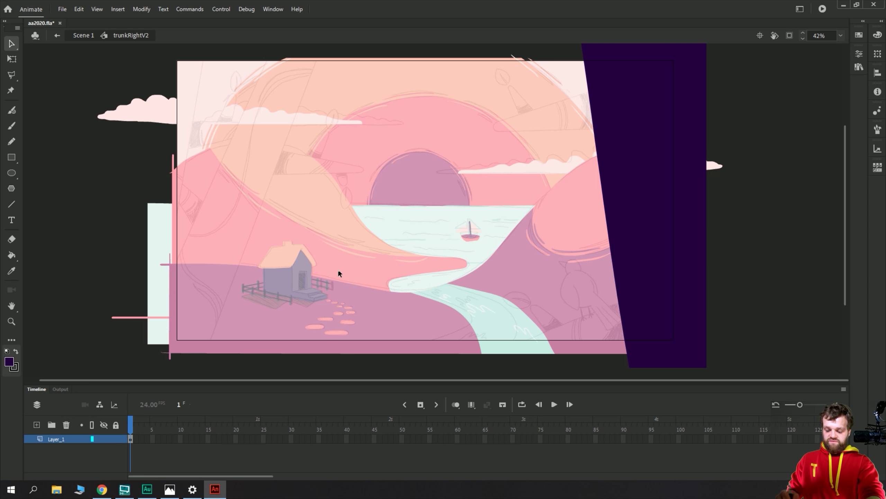
# Dab a small Fluid Brush mark beside the trunk and set the fill colour to the lighter purple AdobeAnimate2020Tutorial swatch.
pyautogui.press('y')
pyautogui.moveTo(585, 179); pyautogui.dragTo(590, 182)
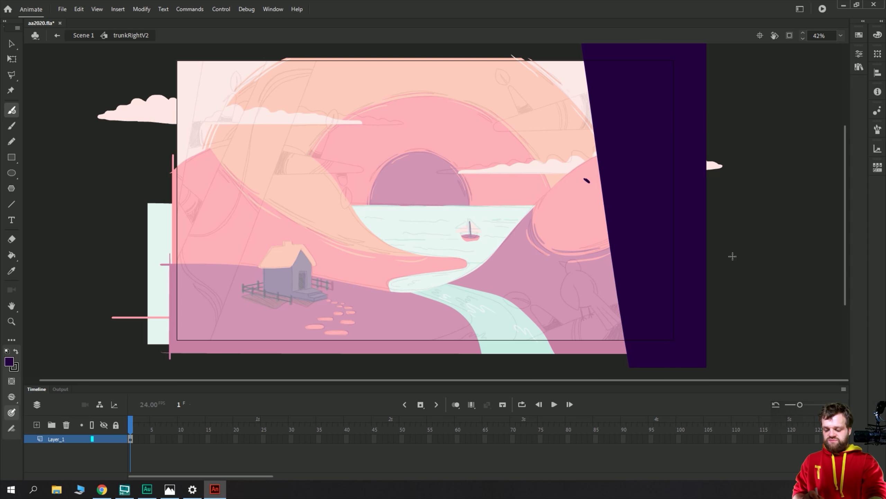
pyautogui.press('v')
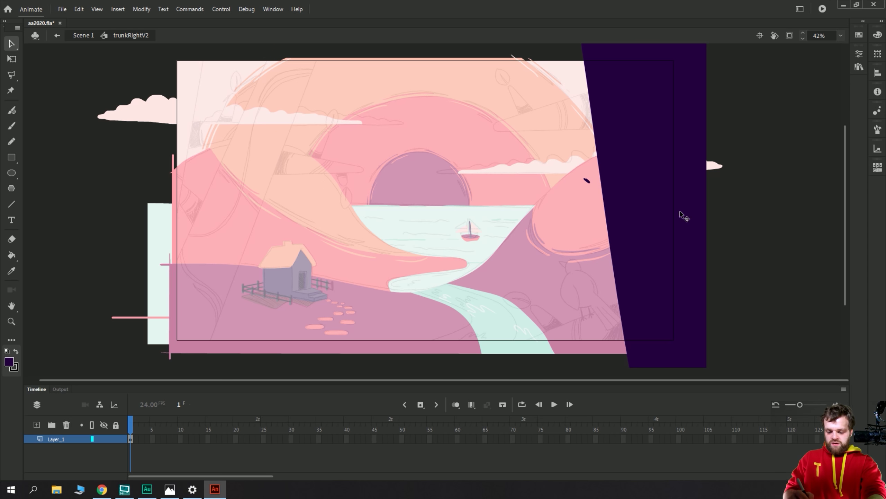
pyautogui.click(860, 36)
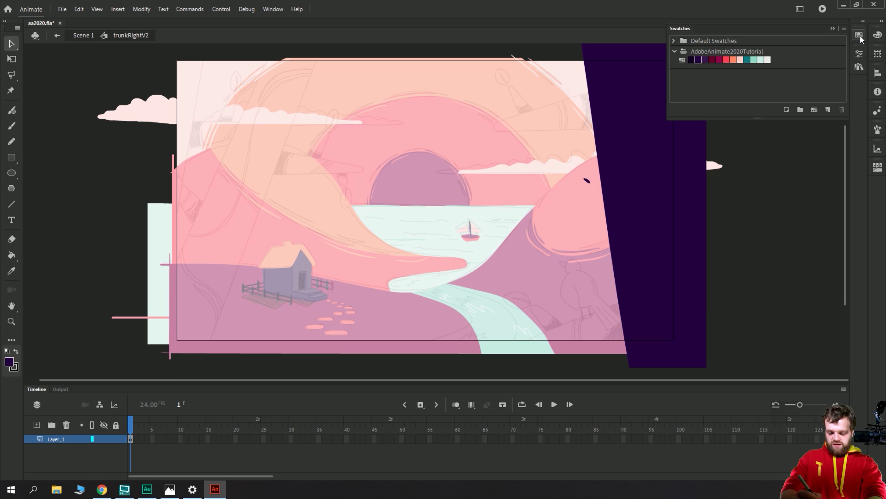
pyautogui.click(705, 59)
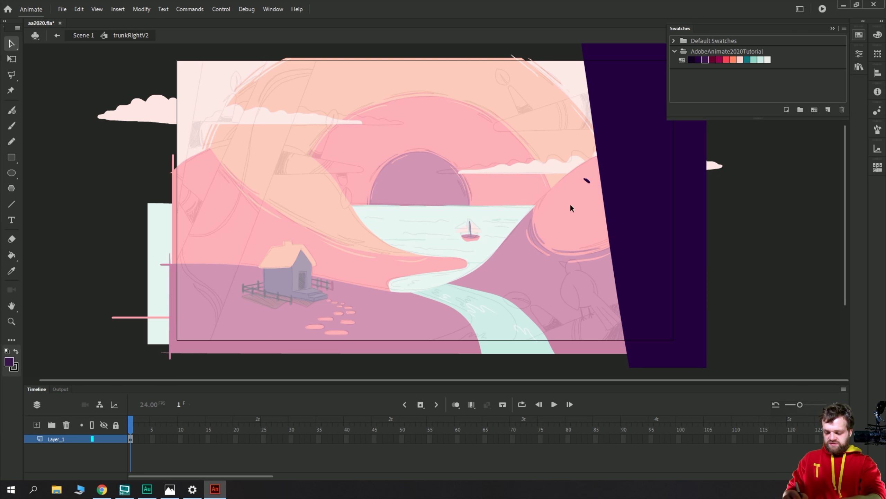
# Select the dark trunk shape and set the Fluid Brush to Paint Selection mode.
pyautogui.click(630, 231)
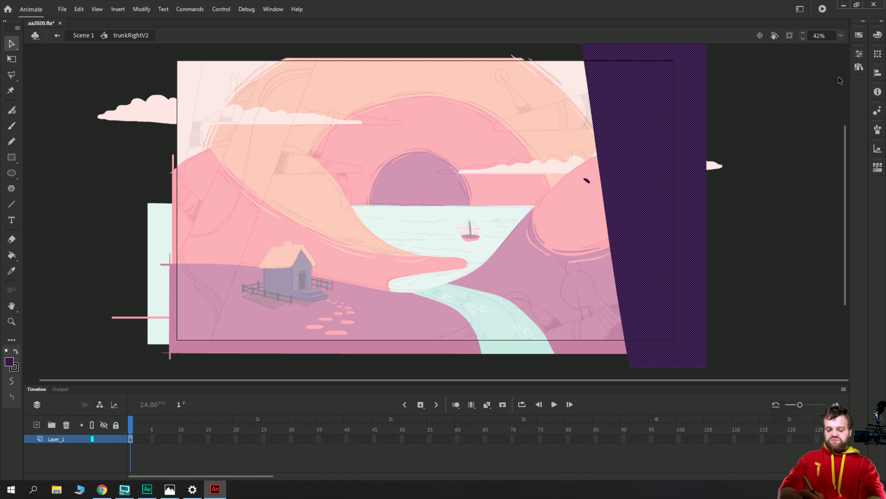
pyautogui.click(859, 53)
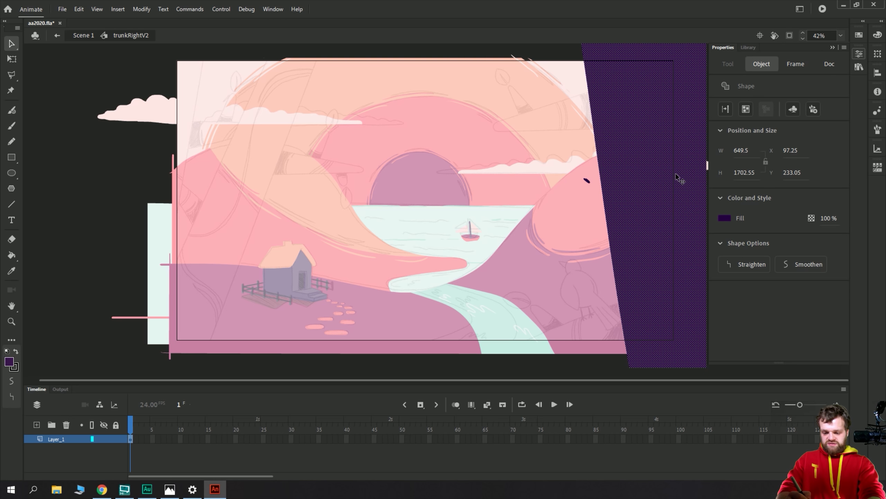
pyautogui.press('b')
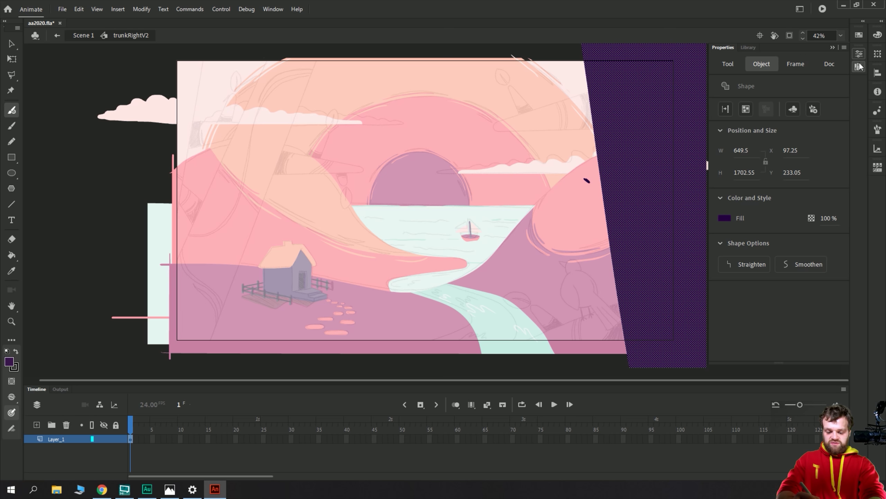
pyautogui.click(878, 36)
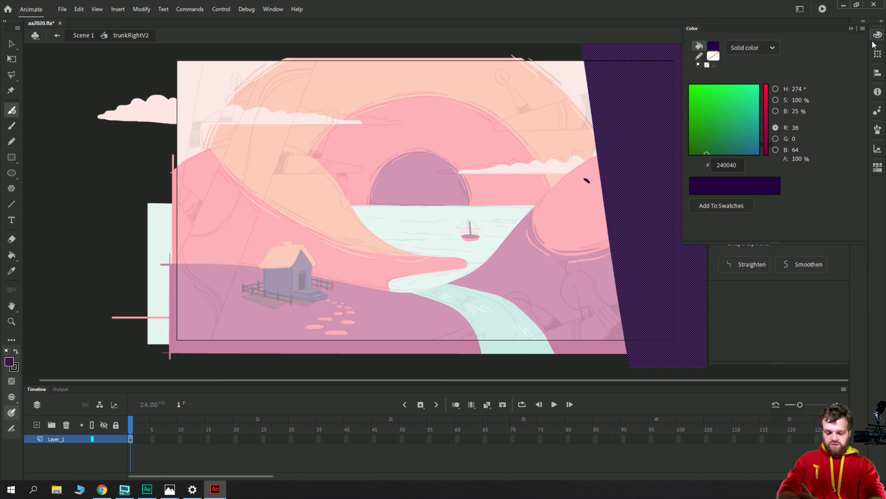
pyautogui.click(879, 35)
pyautogui.click(859, 50)
pyautogui.click(859, 50)
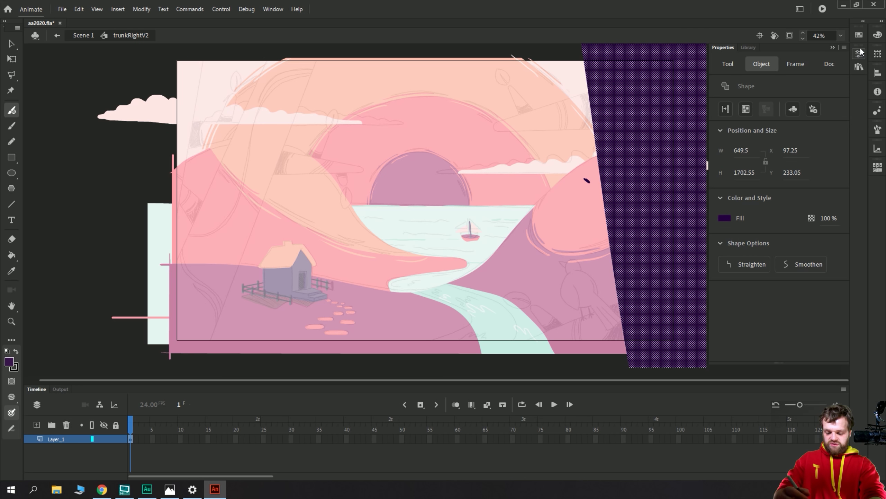
pyautogui.click(728, 64)
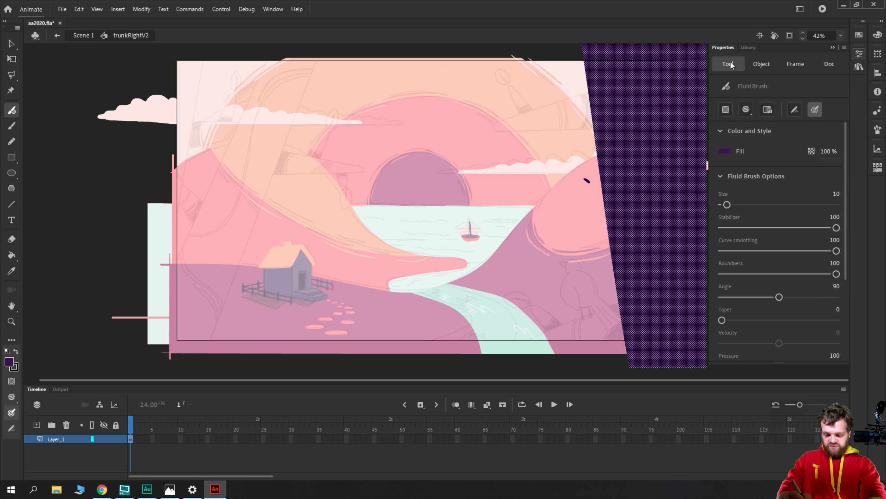
pyautogui.click(744, 109)
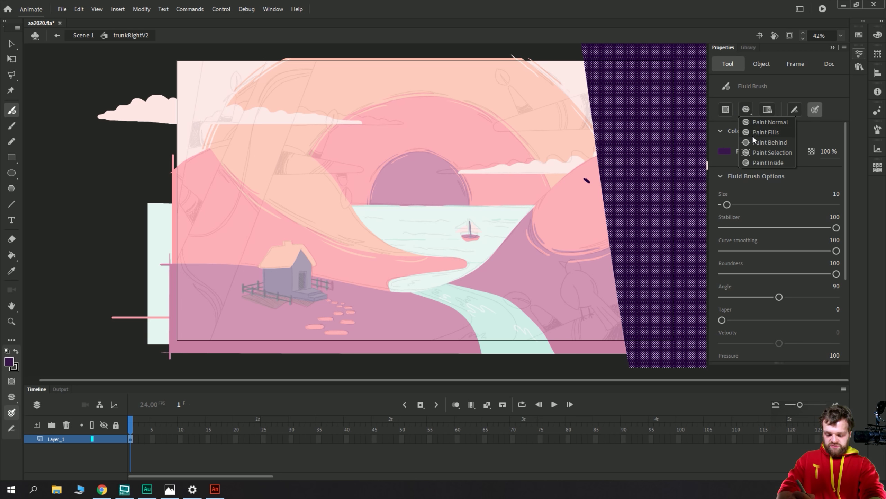
pyautogui.click(750, 152)
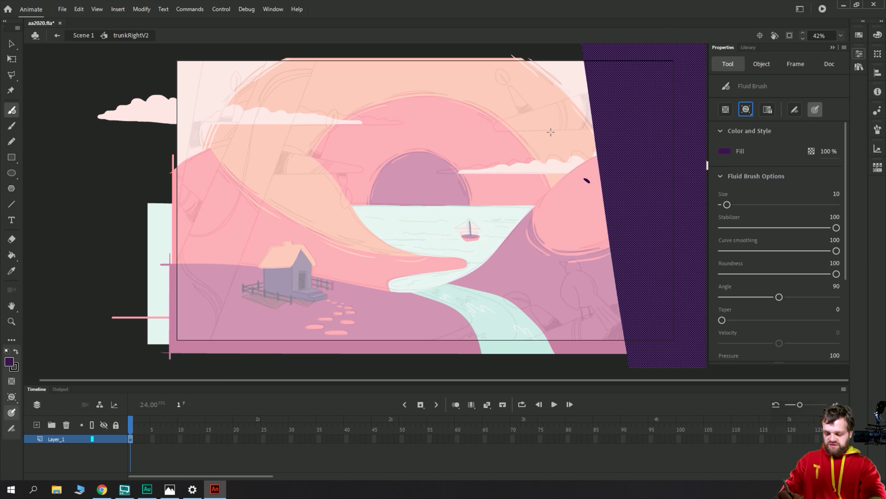
# Paint thin diagonal strokes in the lighter purple across the selected trunk and deselect it.
pyautogui.hotkey('ctrl', 'F3')
pyautogui.moveTo(546, 207)
pyautogui.mouseDown()
pyautogui.moveTo(534, 150)
pyautogui.moveTo(464, 150)
pyautogui.moveTo(634, 146)
pyautogui.moveTo(691, 186)
pyautogui.moveTo(700, 265)
pyautogui.mouseUp()
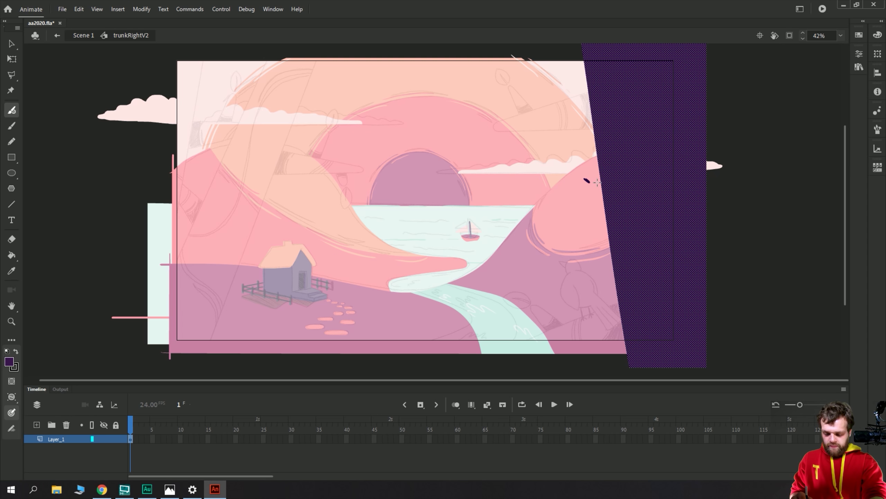
pyautogui.moveTo(601, 185); pyautogui.dragTo(842, 347)
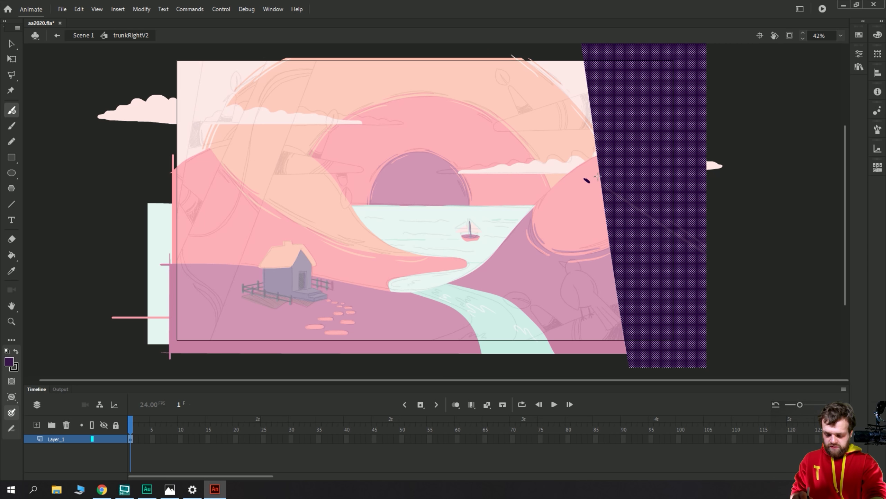
pyautogui.press('v')
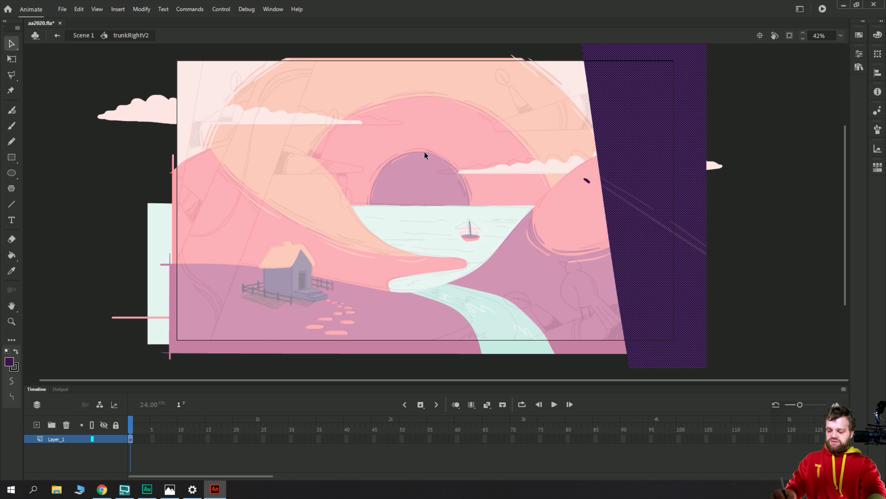
pyautogui.click(415, 153)
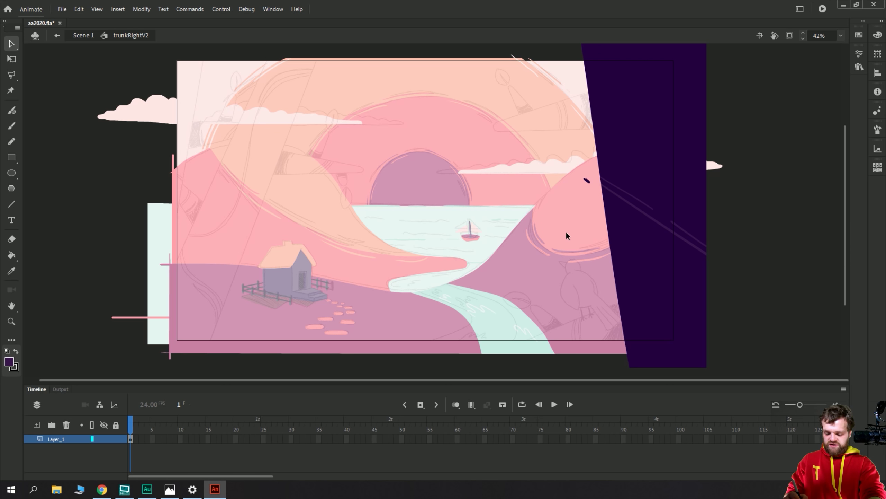
# Try to fill the trunk above the diagonal strokes with the lighter purple, and undo the fill.
pyautogui.press('k')
pyautogui.click(647, 136)
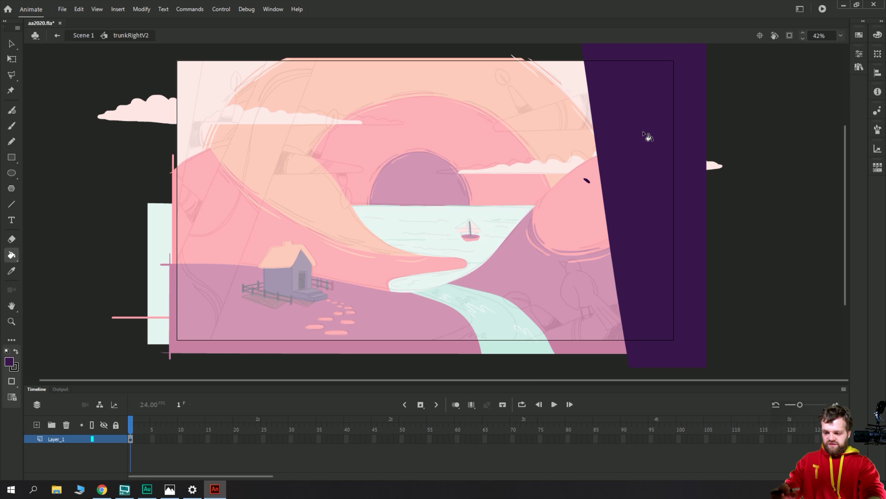
pyautogui.click(644, 133)
pyautogui.press('v')
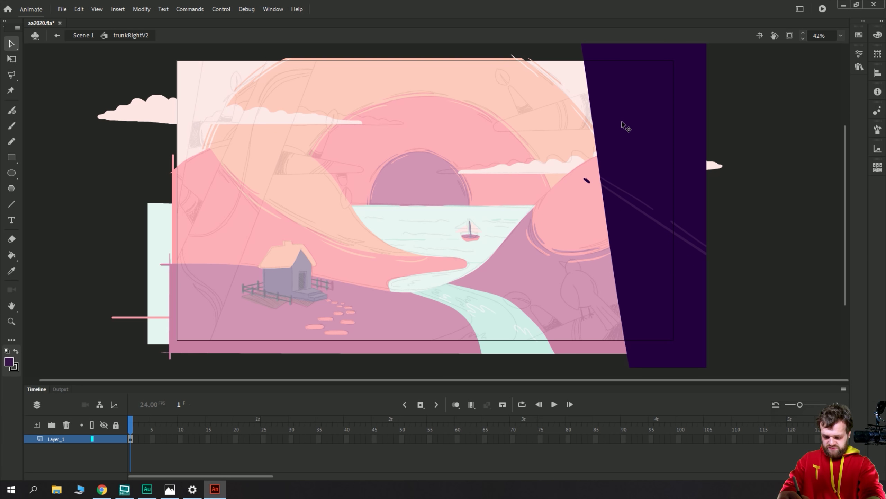
# Brush the main diagonal stroke thicker in the lighter purple so it spans the trunk from edge to edge.
pyautogui.click(622, 122)
pyautogui.hotkey('ctrl', '=')
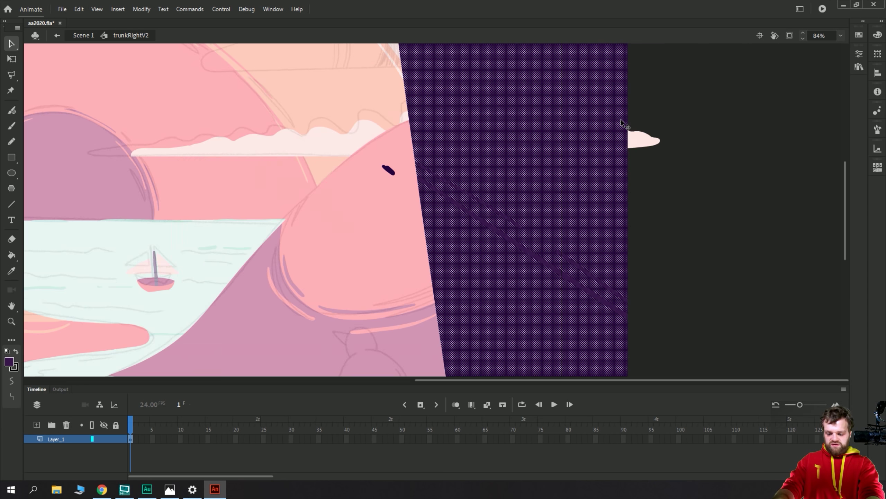
pyautogui.hotkey('ctrl', '=')
pyautogui.moveTo(229, 234); pyautogui.dragTo(247, 211)
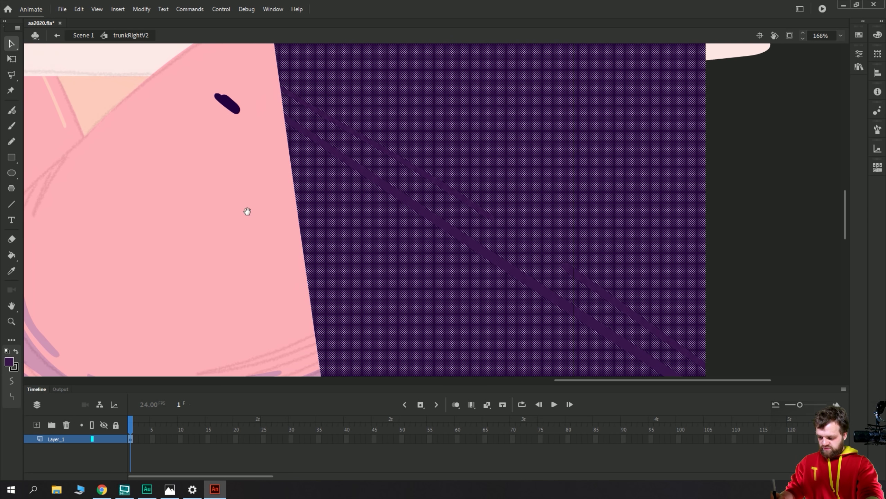
pyautogui.click(256, 217)
pyautogui.press('b')
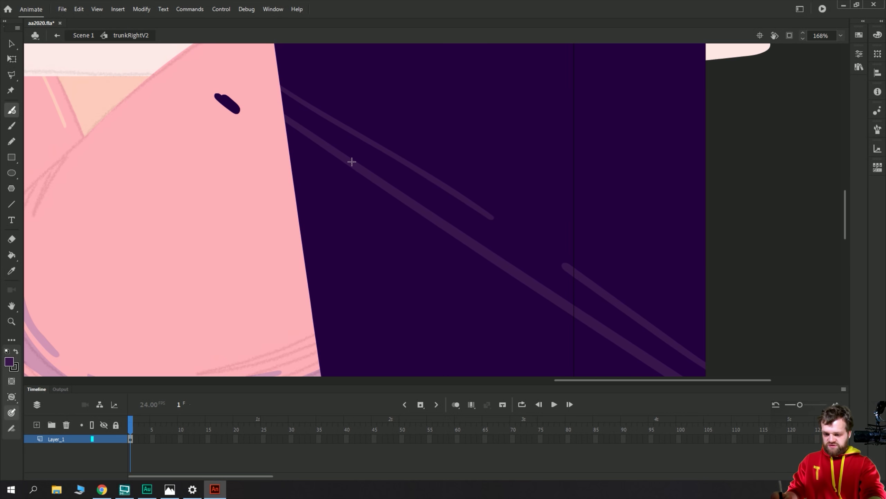
pyautogui.hotkey('ctrl', 'a')
pyautogui.moveTo(287, 115)
pyautogui.mouseDown()
pyautogui.moveTo(281, 107)
pyautogui.moveTo(296, 116)
pyautogui.mouseUp()
pyautogui.moveTo(655, 358); pyautogui.dragTo(507, 266)
pyautogui.moveTo(560, 299); pyautogui.dragTo(563, 299)
# Fill the trunk area above the diagonal with the lighter purple and delete the stray brush dab beside the trunk.
pyautogui.press('v')
pyautogui.click(614, 308)
pyautogui.click(368, 157)
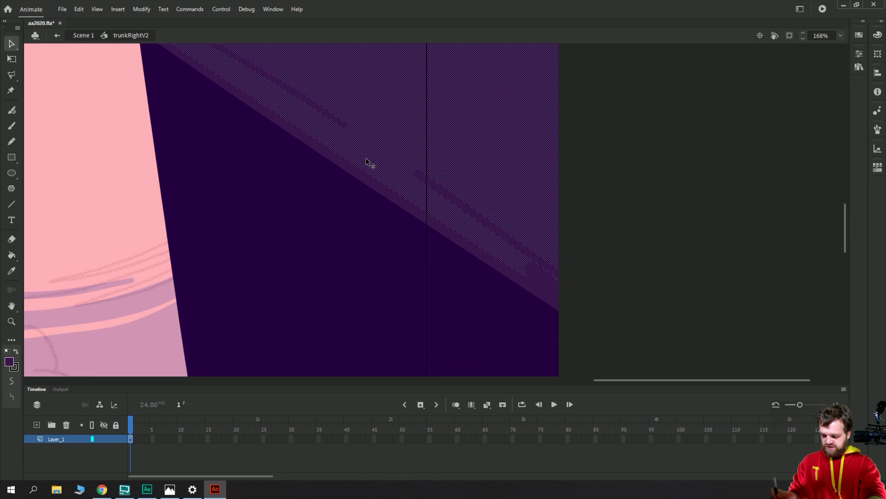
pyautogui.hotkey('ctrl', '-')
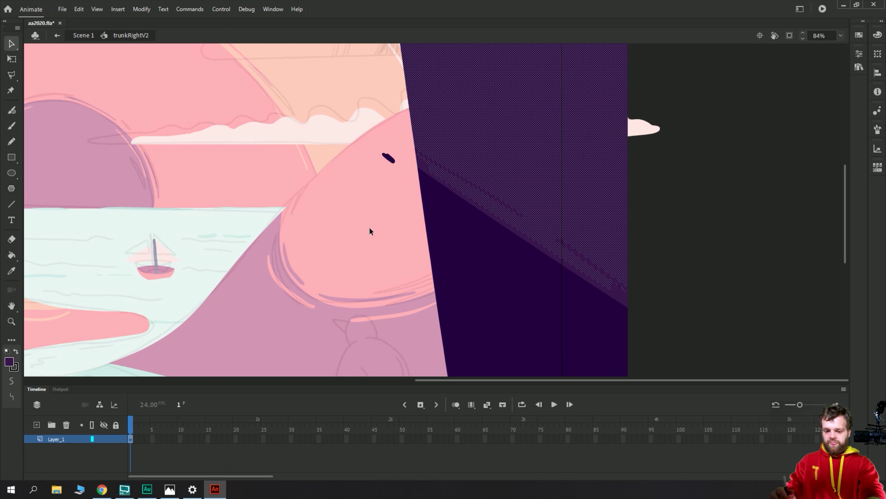
pyautogui.press('k')
pyautogui.click(482, 168)
pyautogui.press('v')
pyautogui.click(344, 189)
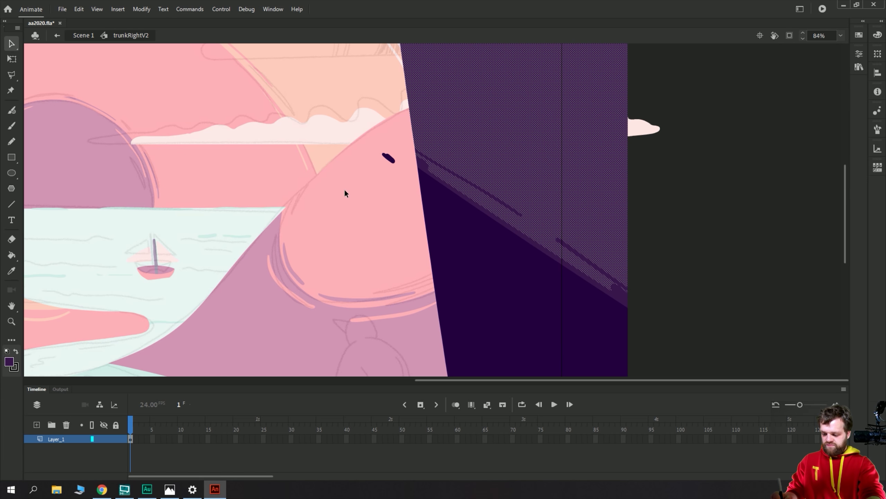
pyautogui.moveTo(382, 222); pyautogui.dragTo(395, 305)
pyautogui.moveTo(391, 272); pyautogui.dragTo(377, 212)
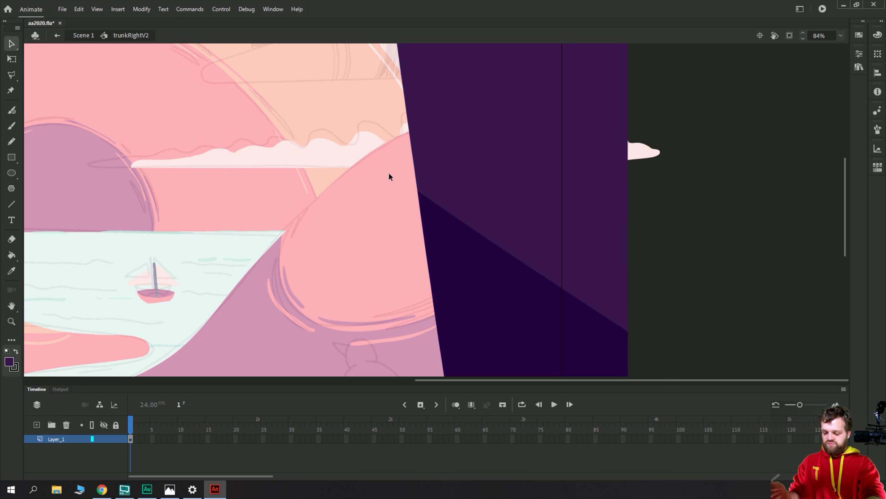
# Sample the lower trunk's dark purple as the fill colour and set the Fluid Brush to Paint Normal.
pyautogui.press('i')
pyautogui.click(473, 282)
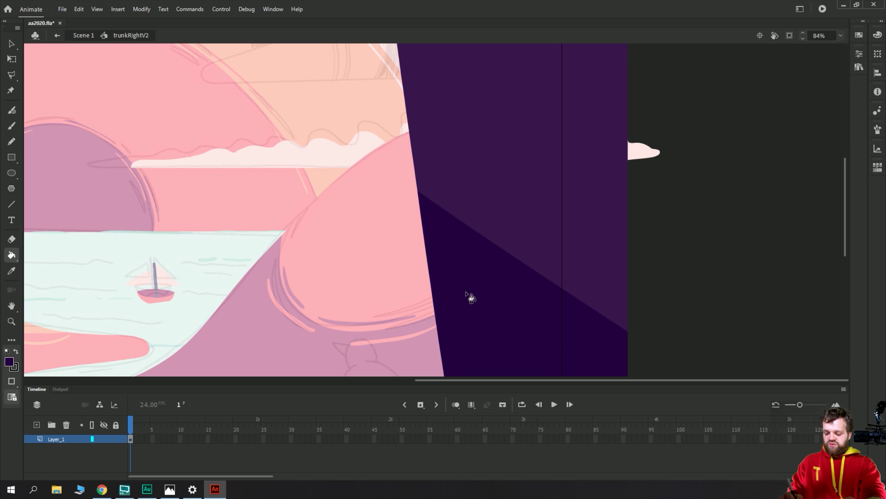
pyautogui.press('b')
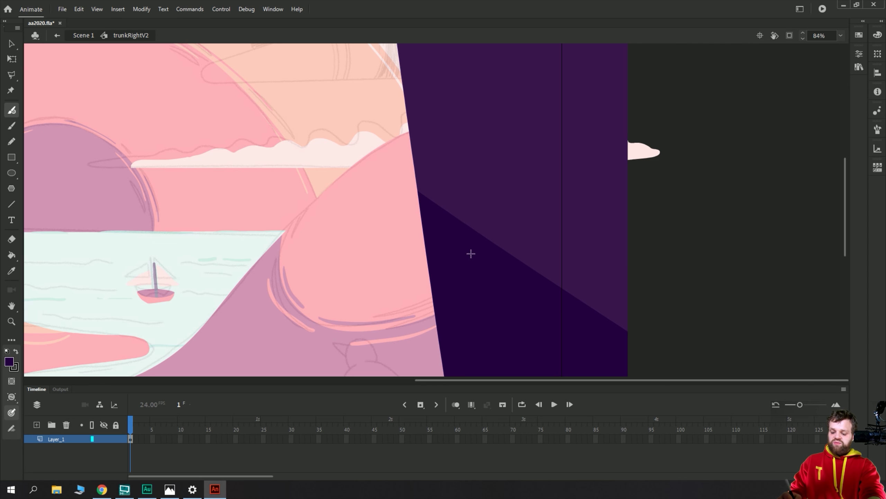
pyautogui.click(859, 54)
pyautogui.click(752, 109)
pyautogui.click(750, 119)
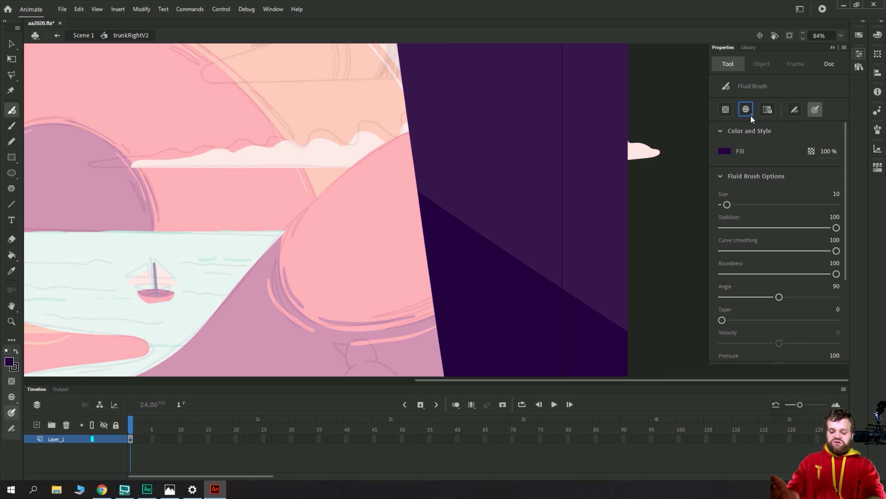
pyautogui.press('space')
pyautogui.click(384, 217)
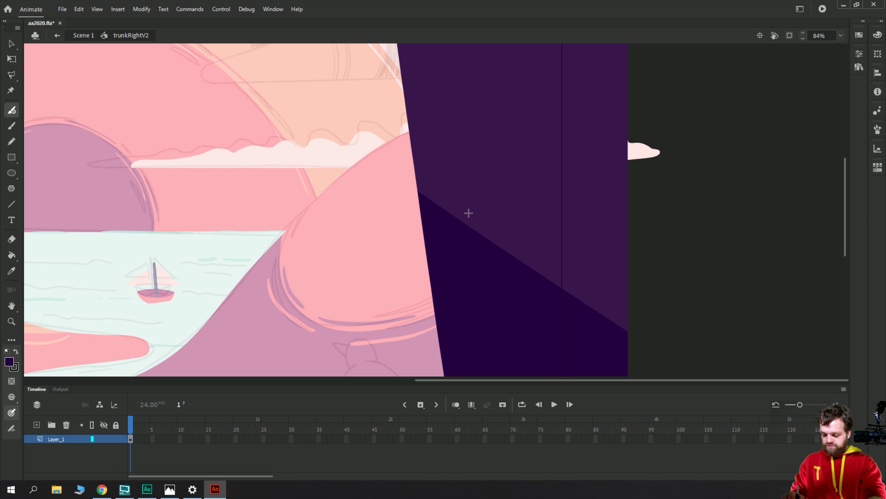
# Try painting two dark accent strokes just above the diagonal shading edge, and undo both.
pyautogui.moveTo(424, 188); pyautogui.dragTo(488, 231)
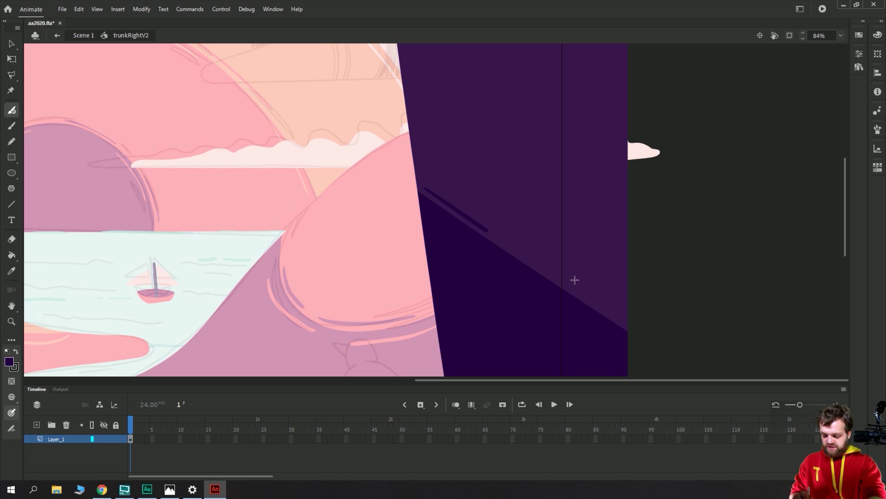
pyautogui.moveTo(525, 252); pyautogui.dragTo(664, 348)
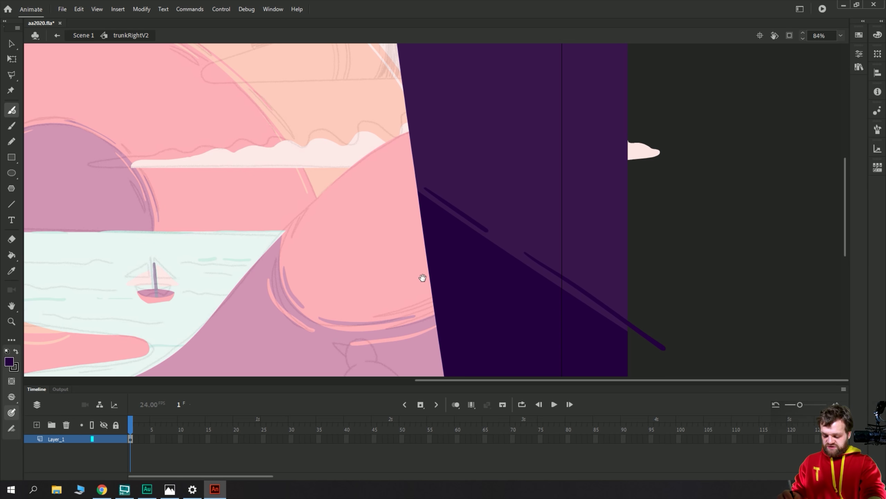
pyautogui.scroll(-3, 387, 238)
pyautogui.hotkey('ctrl', 'z')
pyautogui.hotkey('ctrl', 'z')
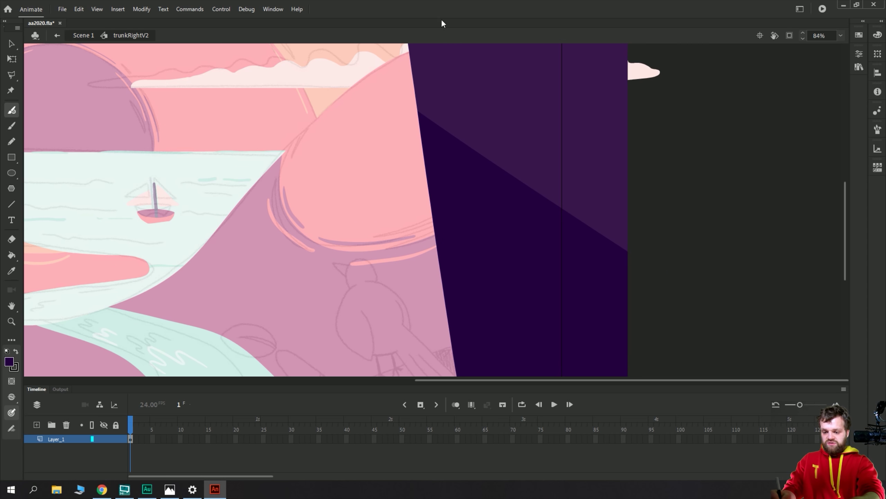
# Select the lighter upper area of the trunk and switch the Fluid Brush to Paint Selection mode.
pyautogui.press('v')
pyautogui.click(474, 91)
pyautogui.click(860, 53)
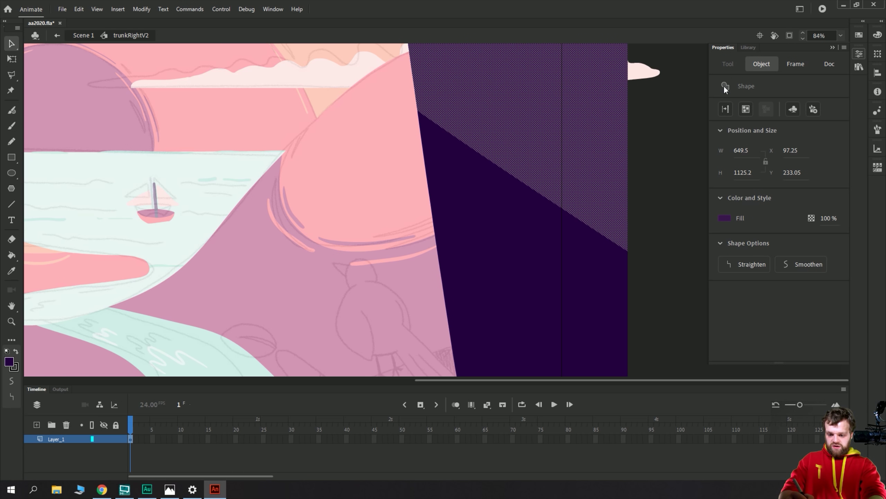
pyautogui.press('y')
pyautogui.click(728, 66)
pyautogui.click(746, 109)
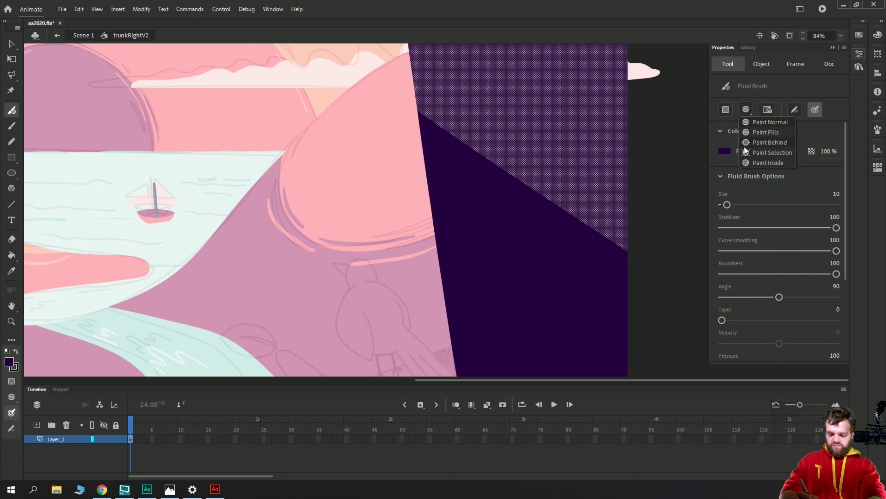
pyautogui.click(747, 149)
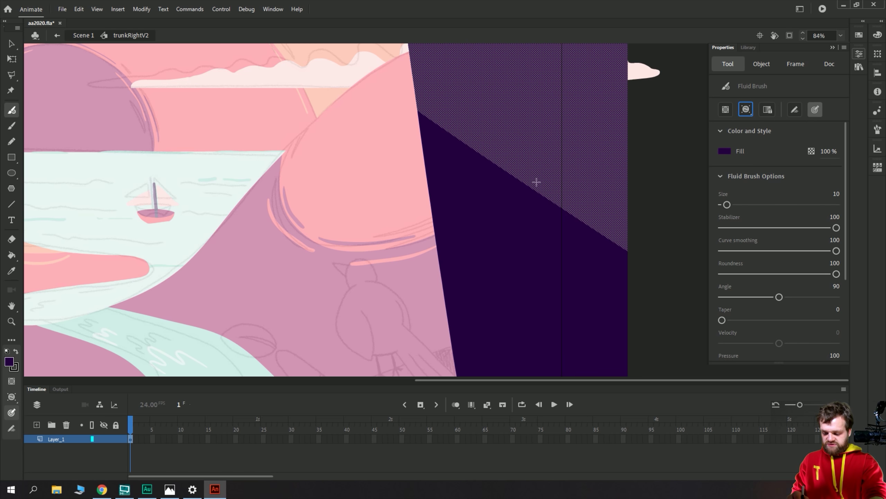
# Paint two dark purple diagonal accent strokes within the lighter area, parallel to the shading edge, and deselect.
pyautogui.moveTo(512, 165); pyautogui.dragTo(649, 258)
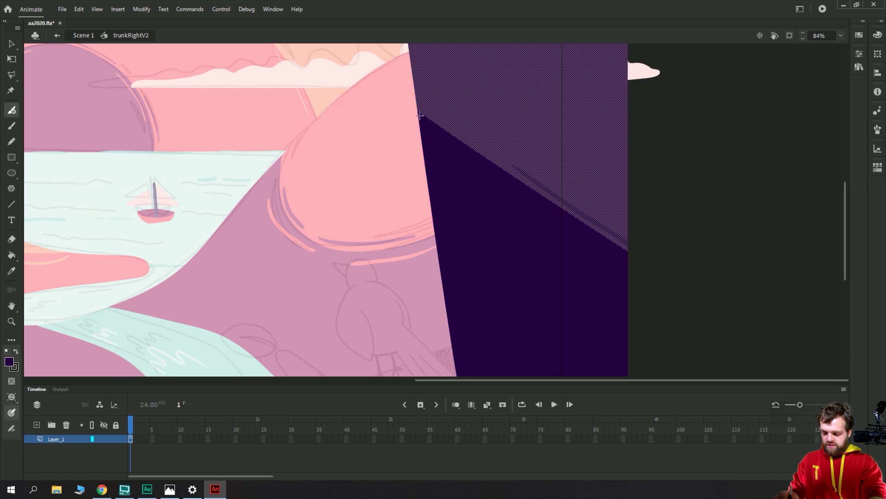
pyautogui.moveTo(403, 88); pyautogui.dragTo(531, 189)
pyautogui.press('v')
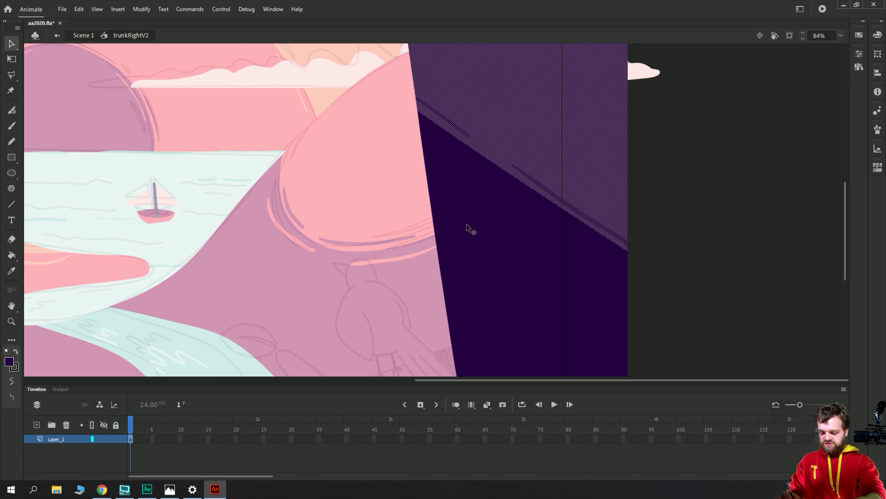
pyautogui.click(467, 228)
pyautogui.press('i')
pyautogui.press('v')
pyautogui.click(672, 195)
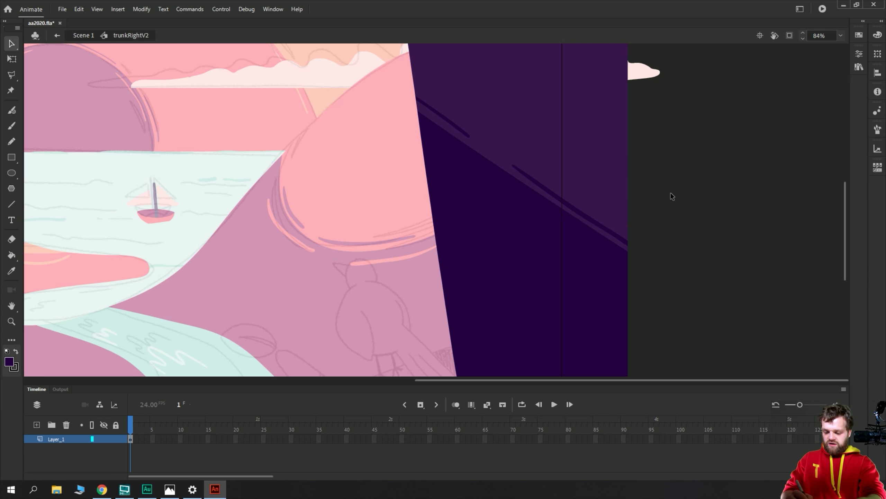
# Sample the lighter purple of the upper trunk as the fill colour and select the dark lower trunk area for brushing.
pyautogui.press('i')
pyautogui.press('b')
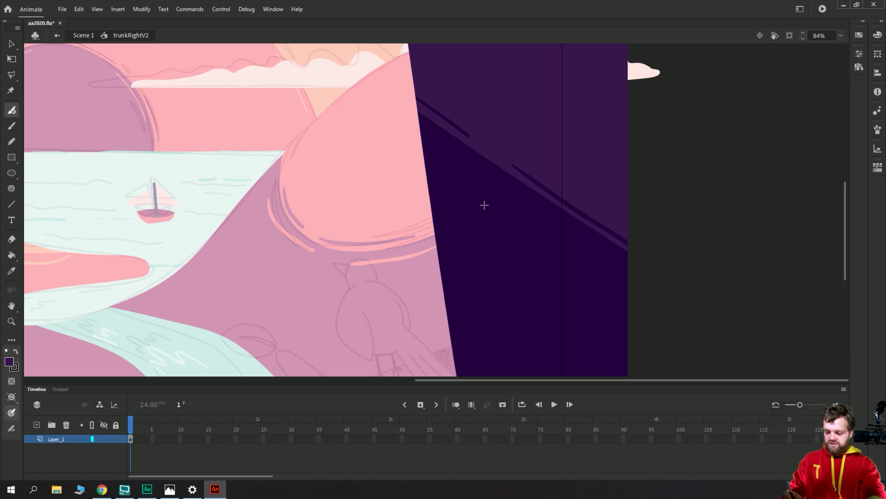
pyautogui.press('v')
pyautogui.click(482, 209)
pyautogui.press('b')
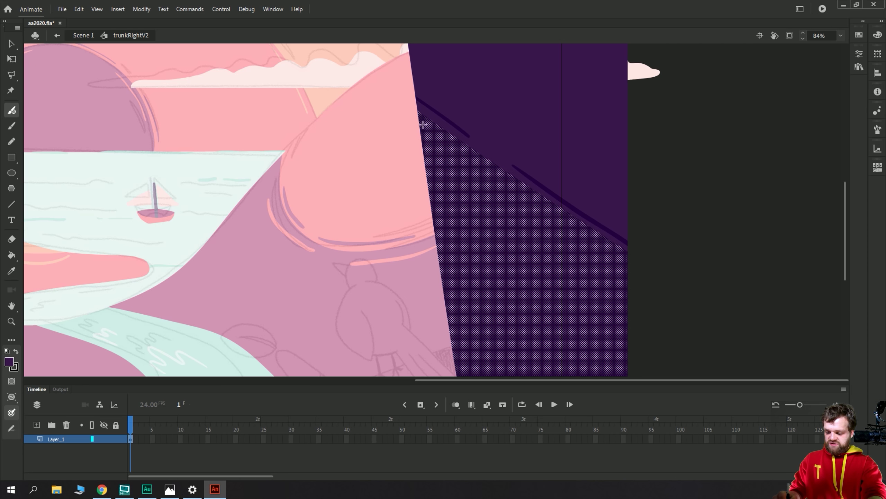
# Paint thin lighter purple diagonal accent strokes inside the dark area, parallel to the shading edge, and deselect.
pyautogui.moveTo(406, 109)
pyautogui.mouseDown()
pyautogui.moveTo(552, 211)
pyautogui.moveTo(525, 200)
pyautogui.moveTo(642, 264)
pyautogui.mouseUp()
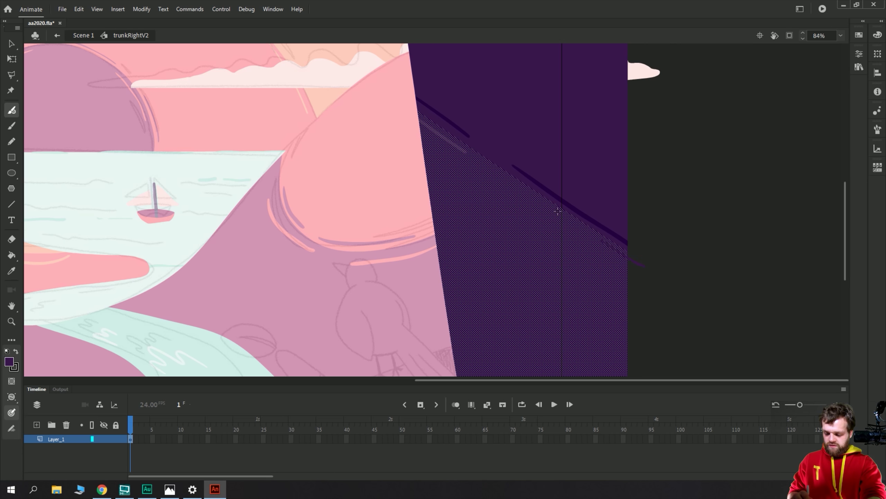
pyautogui.moveTo(547, 210); pyautogui.dragTo(445, 143)
pyautogui.press('v')
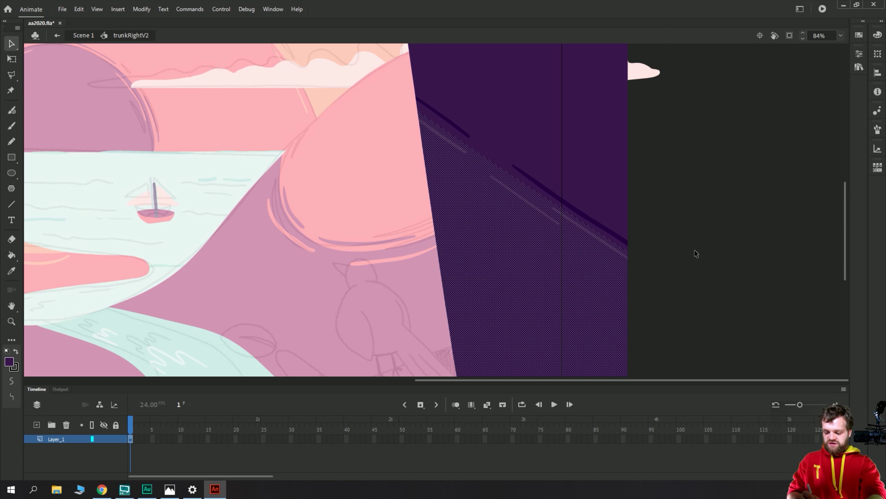
pyautogui.click(692, 255)
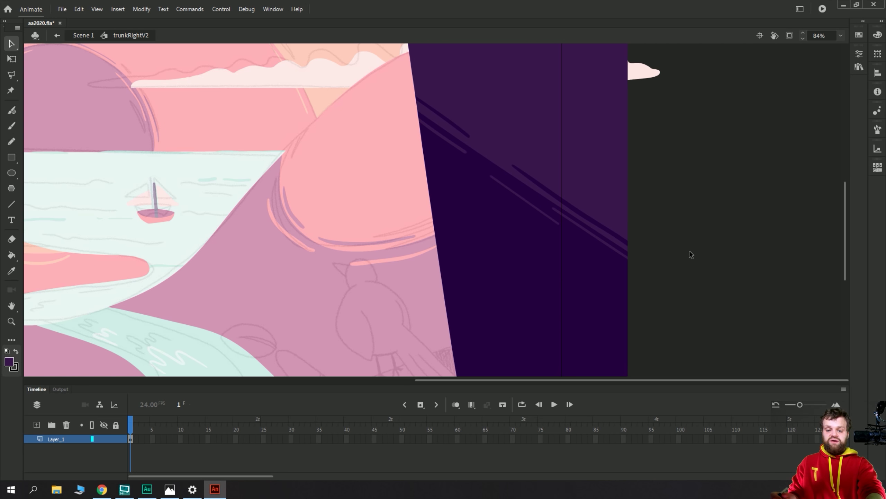
# Check the reference picture AdobeAnimate2020.jpg and add a new layer above Layer_1 in the trunk symbol.
pyautogui.hotkey('ctrl', '-')
pyautogui.hotkey('ctrl', '-')
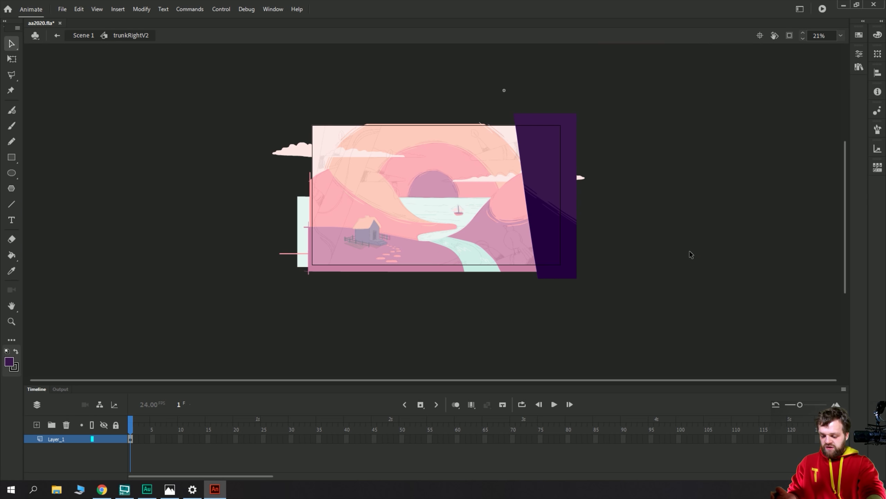
pyautogui.hotkey('ctrl', '=')
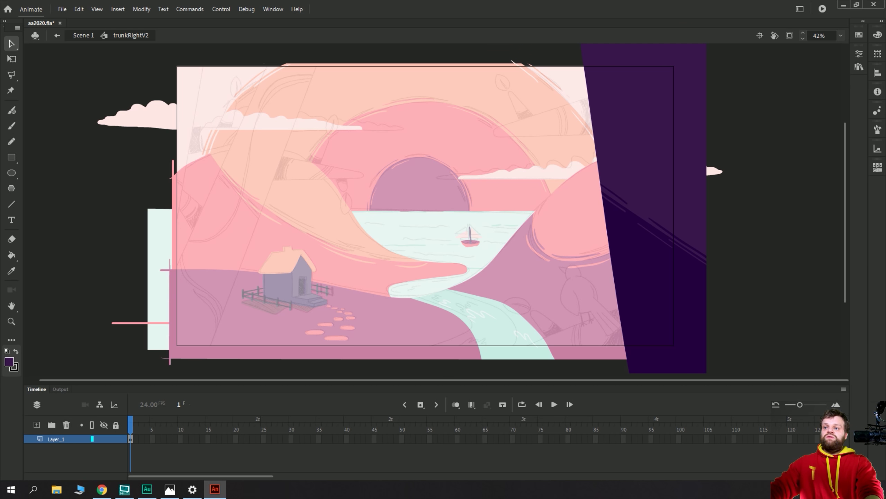
pyautogui.hotkey('alt', 'Tab')
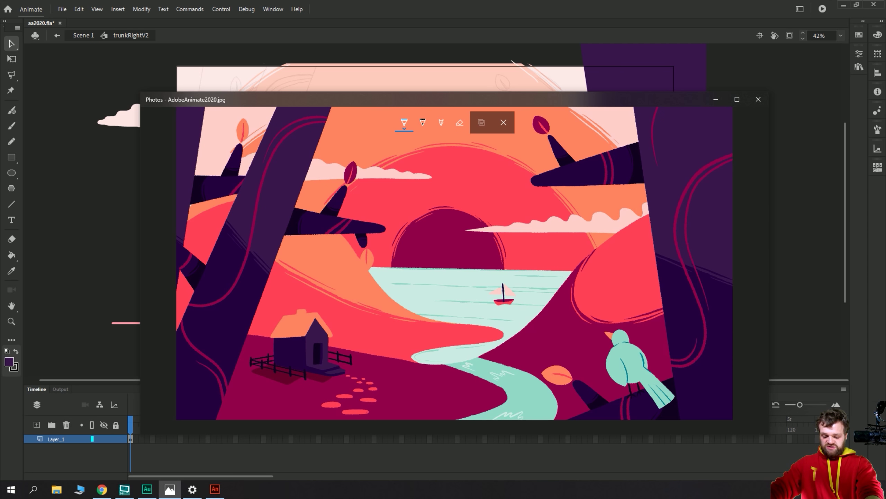
pyautogui.hotkey('alt', 'Tab')
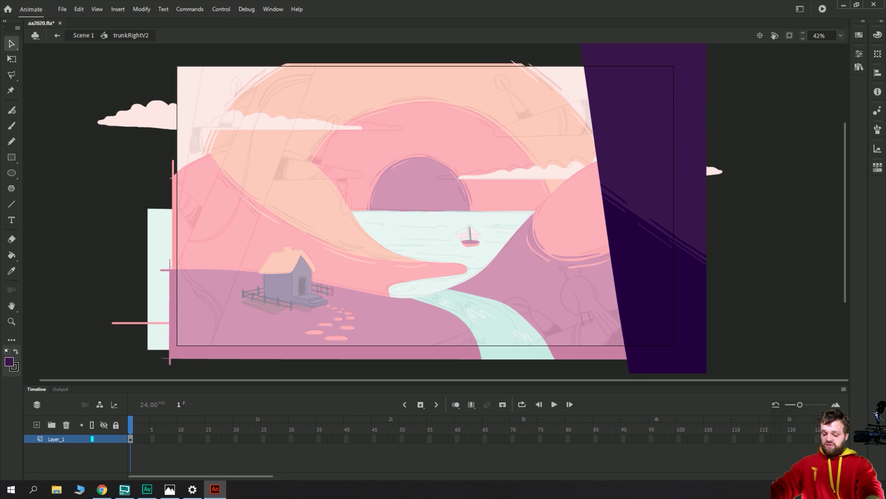
pyautogui.click(37, 424)
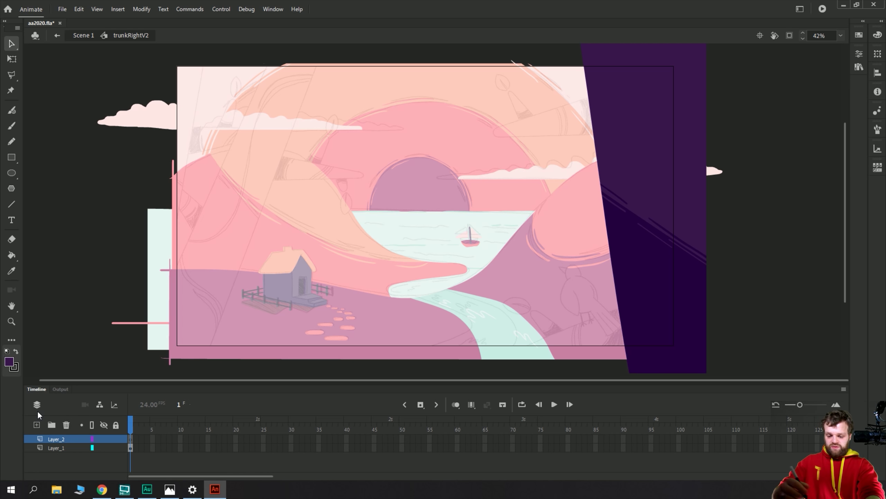
# Choose the bright red swatch from the AdobeAnimate2020Tutorial palette as the fill colour for the Fluid Brush.
pyautogui.click(878, 35)
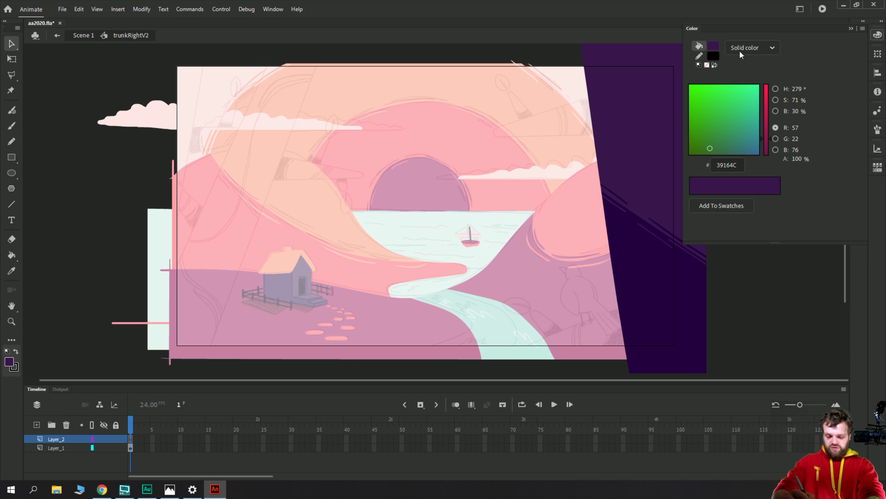
pyautogui.click(878, 39)
pyautogui.click(859, 35)
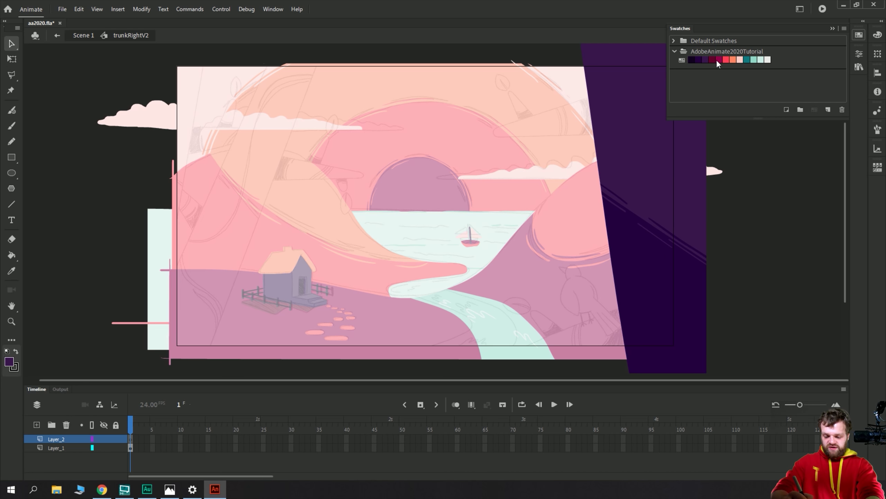
pyautogui.click(721, 60)
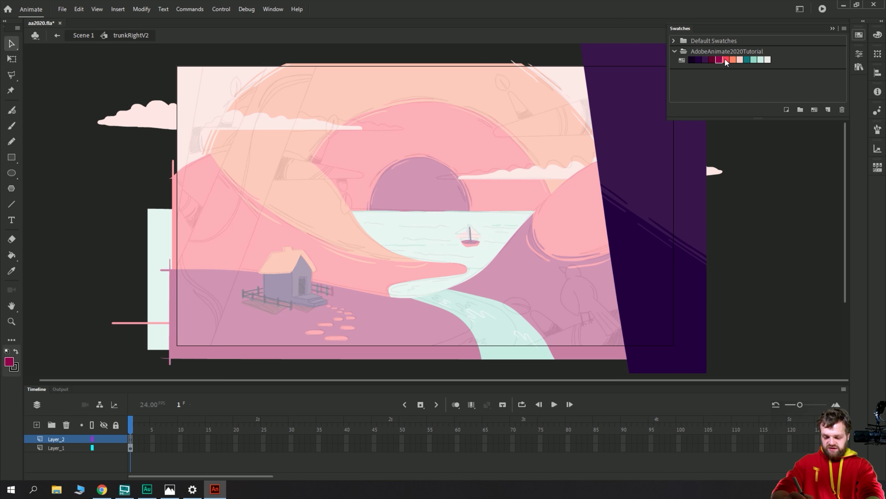
pyautogui.click(726, 60)
pyautogui.press('y')
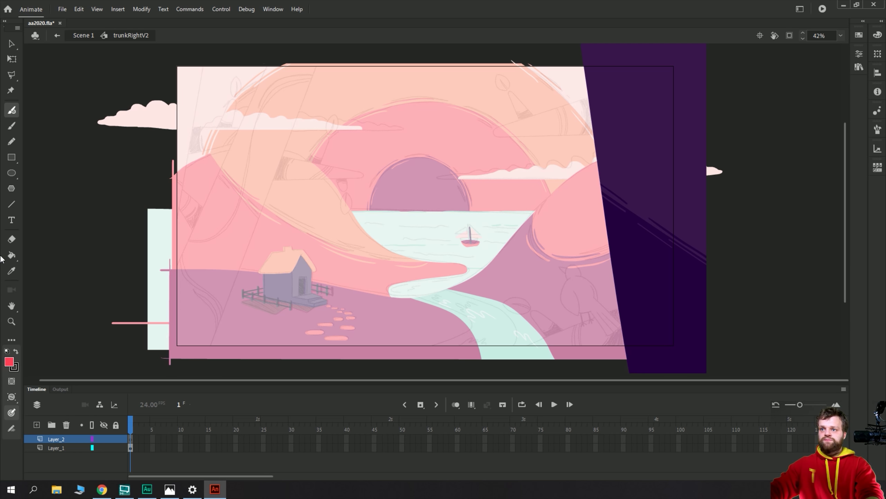
# Compare with the reference picture and set the fill to the dark magenta swatch of the AdobeAnimate2020Tutorial palette.
pyautogui.hotkey('alt', 'Tab')
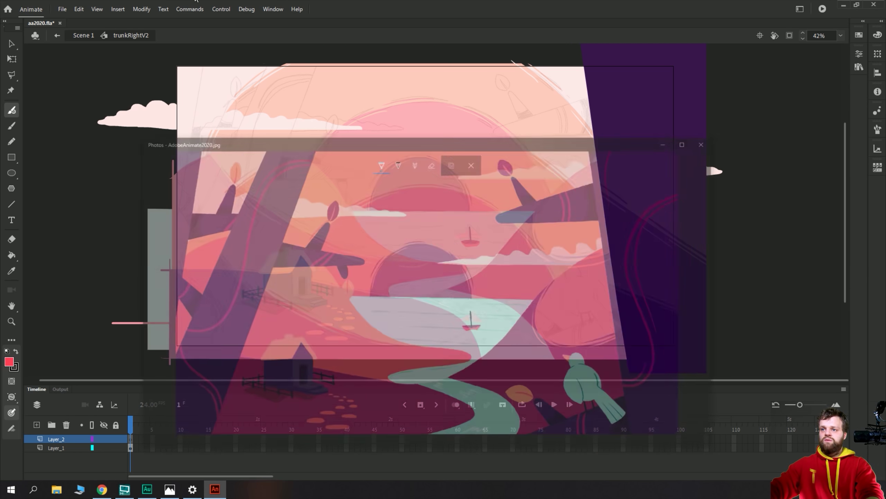
pyautogui.hotkey('alt', 'Tab')
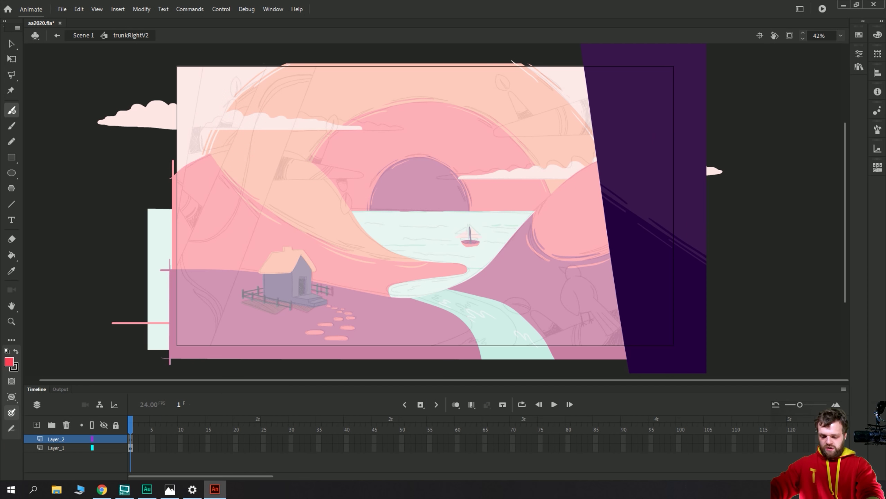
pyautogui.click(859, 35)
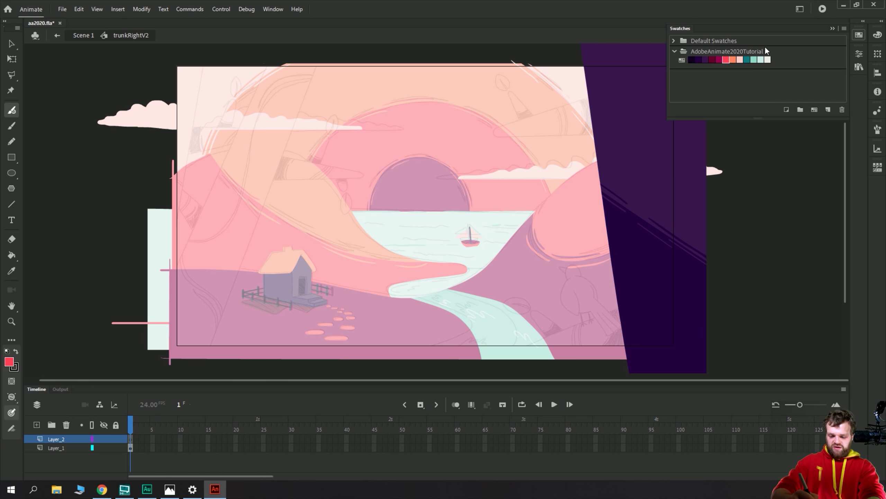
pyautogui.click(720, 60)
# Undo a test stroke on the trunk and switch the Fluid Brush to Paint Normal mode.
pyautogui.moveTo(651, 141)
pyautogui.mouseDown()
pyautogui.moveTo(612, 152)
pyautogui.moveTo(625, 212)
pyautogui.mouseUp()
pyautogui.hotkey('ctrl', 'z')
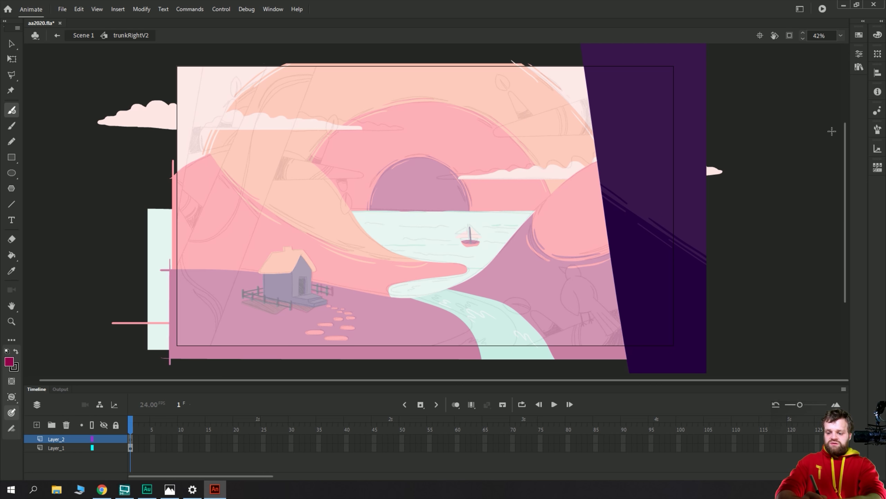
pyautogui.press('v')
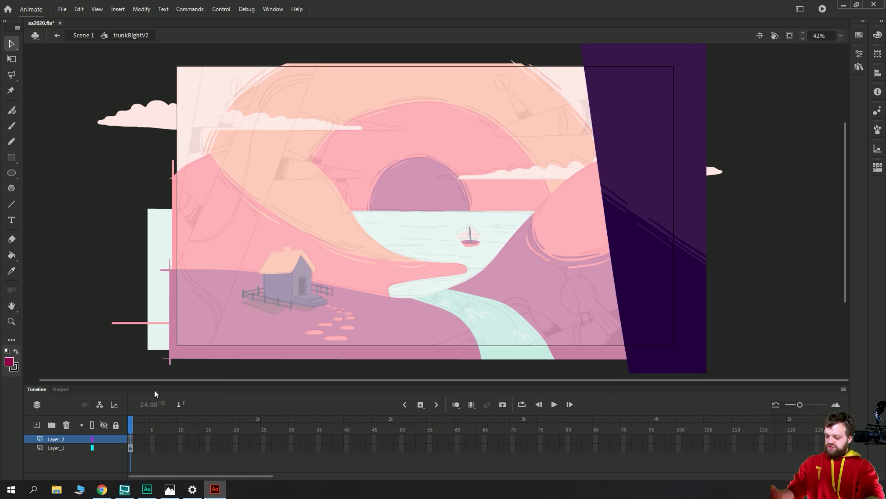
pyautogui.press('b')
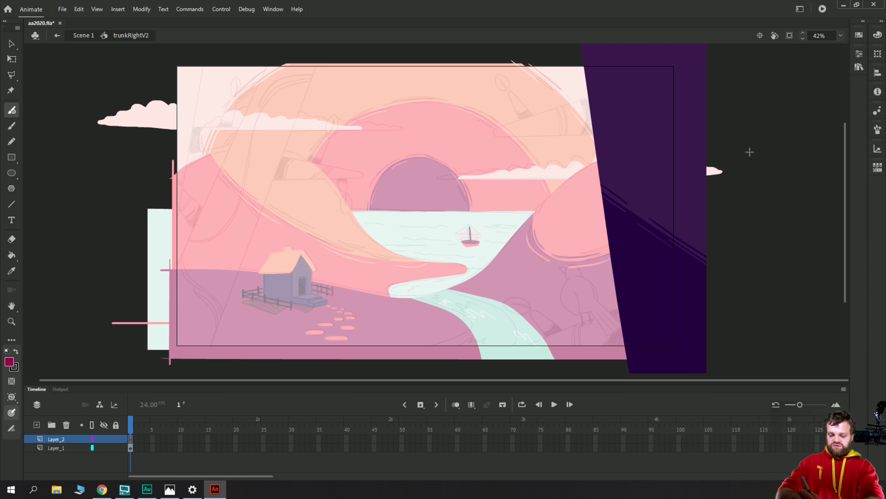
pyautogui.click(859, 53)
pyautogui.click(746, 110)
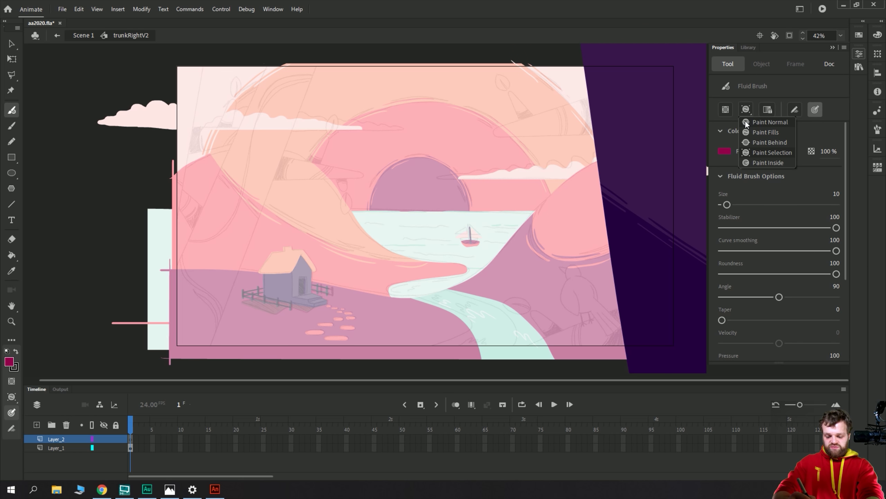
pyautogui.click(746, 122)
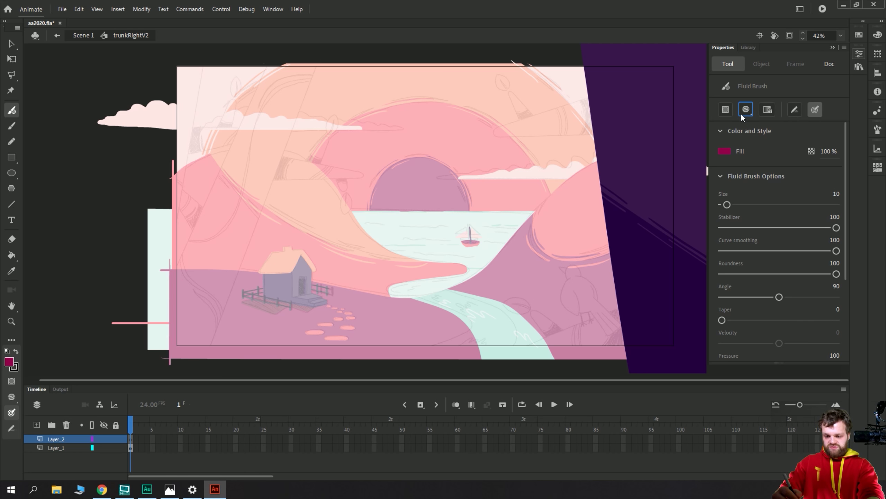
pyautogui.press('v')
pyautogui.click(858, 53)
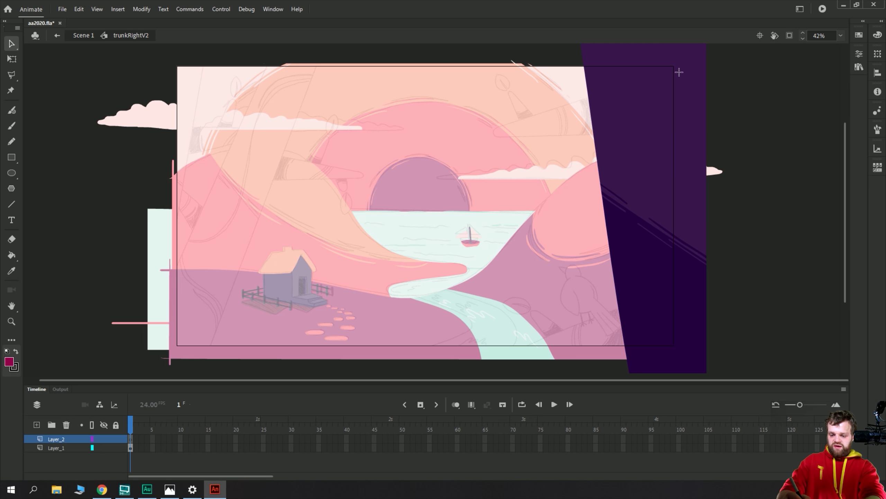
# Try painting a long S-shaped magenta line down across the trunk twice, undoing both strokes.
pyautogui.press('b')
pyautogui.moveTo(721, 84)
pyautogui.mouseDown()
pyautogui.moveTo(696, 90)
pyautogui.moveTo(670, 117)
pyautogui.moveTo(657, 165)
pyautogui.moveTo(655, 254)
pyautogui.moveTo(626, 304)
pyautogui.moveTo(580, 316)
pyautogui.mouseUp()
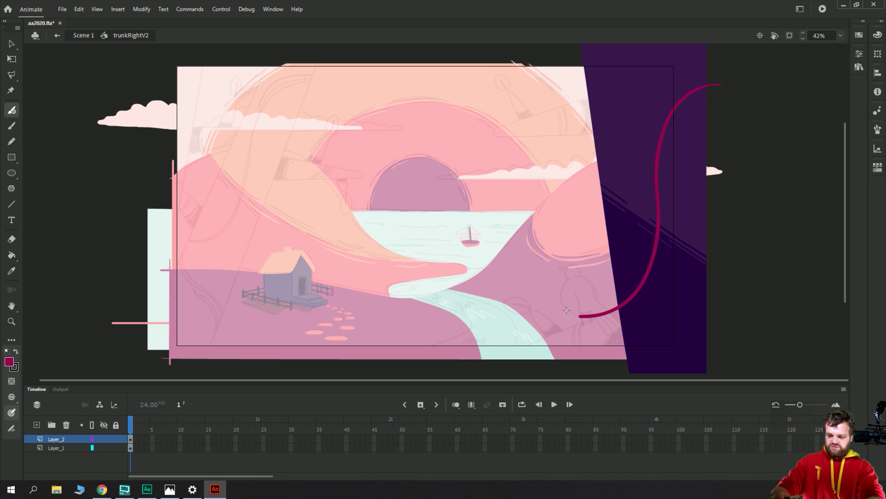
pyautogui.hotkey('ctrl', 'z')
pyautogui.moveTo(731, 89)
pyautogui.mouseDown()
pyautogui.moveTo(667, 151)
pyautogui.moveTo(569, 318)
pyautogui.mouseUp()
pyautogui.hotkey('ctrl', 'z')
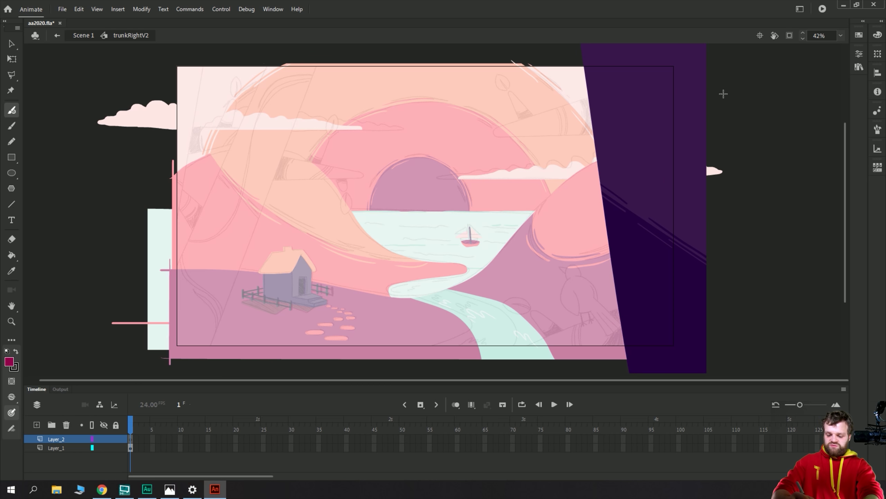
# Paint a long S-shaped magenta line down across the trunk with two thinner, partial lines running along either side of it.
pyautogui.moveTo(725, 94)
pyautogui.mouseDown()
pyautogui.moveTo(657, 166)
pyautogui.moveTo(566, 301)
pyautogui.mouseUp()
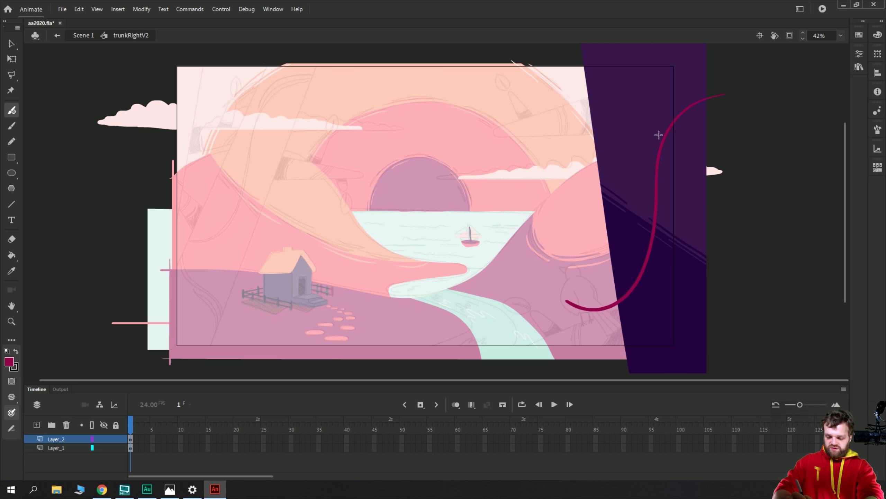
pyautogui.moveTo(718, 84)
pyautogui.mouseDown()
pyautogui.moveTo(656, 128)
pyautogui.moveTo(642, 244)
pyautogui.mouseUp()
pyautogui.moveTo(664, 212)
pyautogui.mouseDown()
pyautogui.moveTo(651, 276)
pyautogui.moveTo(633, 302)
pyautogui.mouseUp()
# Paint a short wavy magenta accent with a thin companion stroke near the trunk's upper end.
pyautogui.scroll(3, 551, 97)
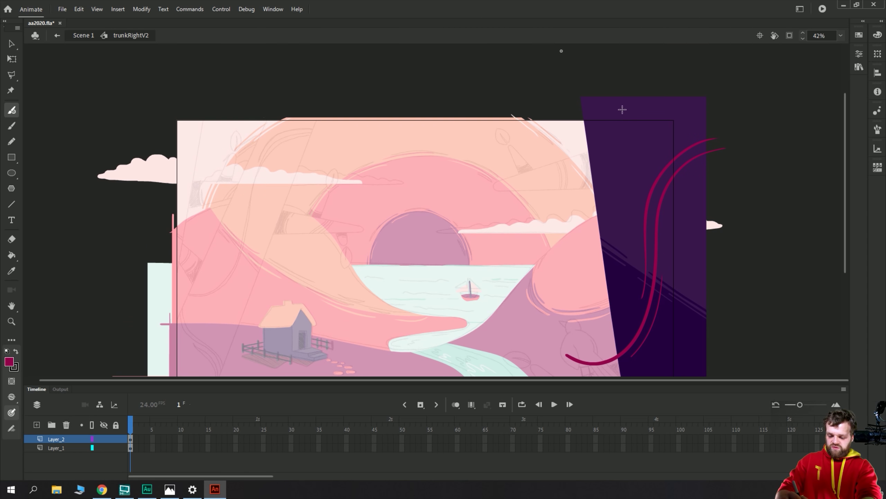
pyautogui.moveTo(619, 90); pyautogui.dragTo(606, 175)
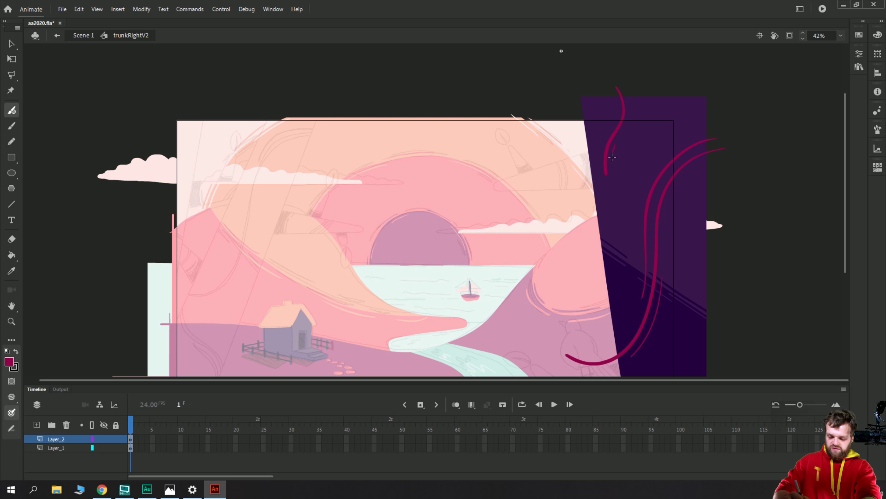
pyautogui.scroll(-3, 366, 281)
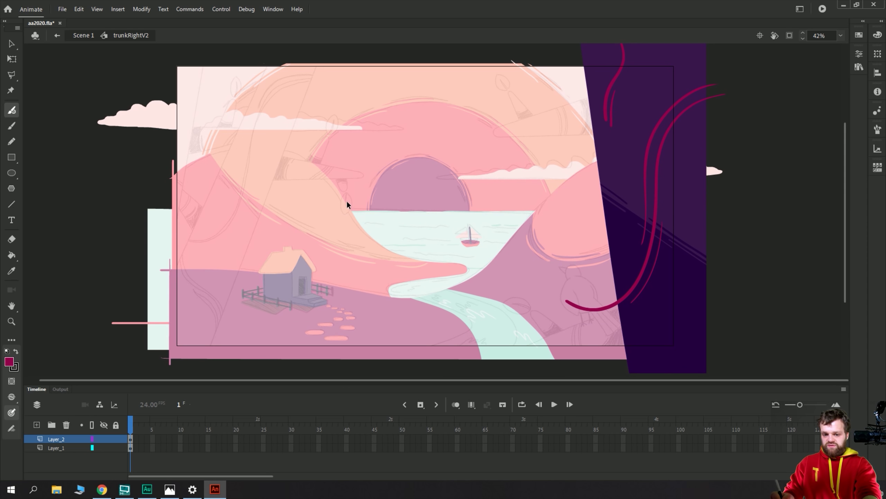
pyautogui.hotkey('ctrl', '-')
pyautogui.hotkey('ctrl', '=')
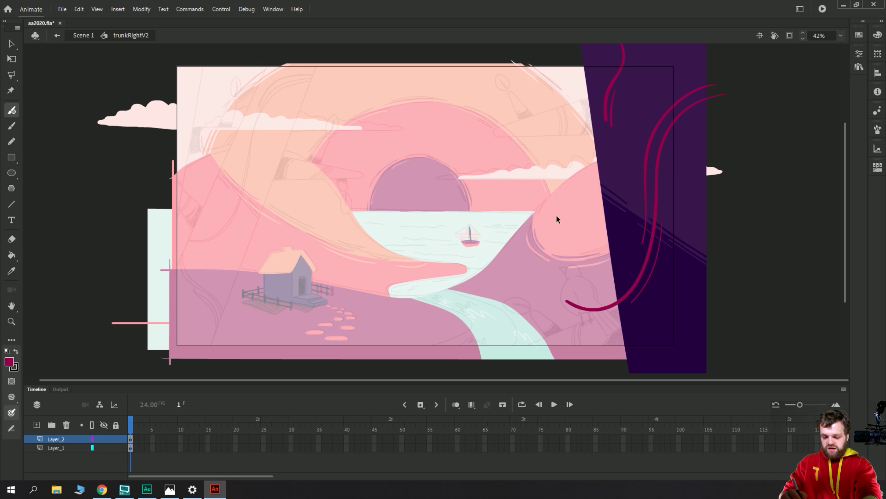
# Select and delete the magenta stroke parts that overhang the trunk's upper end and its outer vertical edge.
pyautogui.press('v')
pyautogui.scroll(5, 551, 168)
pyautogui.moveTo(738, 105); pyautogui.dragTo(544, 138)
pyautogui.press('Delete')
pyautogui.moveTo(742, 245); pyautogui.dragTo(706, 120)
pyautogui.press('Delete')
# Activate the Polygon lasso for the magenta stroke's lower tail beyond the trunk's slanted edge, and lock Layer_1.
pyautogui.moveTo(503, 234); pyautogui.dragTo(511, 25)
pyautogui.hotkey('ctrl', '=')
pyautogui.hotkey('ctrl', '=')
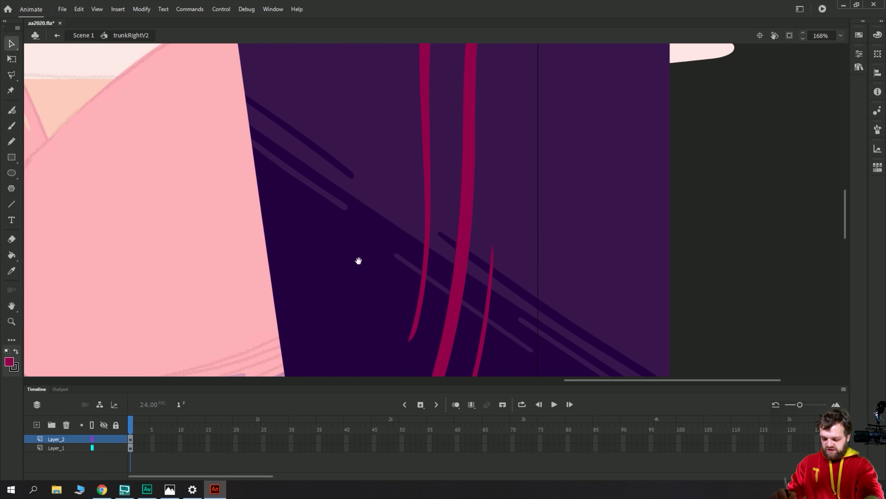
pyautogui.moveTo(318, 285); pyautogui.dragTo(516, 71)
pyautogui.moveTo(325, 314); pyautogui.dragTo(404, 208)
pyautogui.moveTo(488, 207)
pyautogui.mouseDown()
pyautogui.moveTo(506, 259)
pyautogui.moveTo(501, 240)
pyautogui.mouseUp()
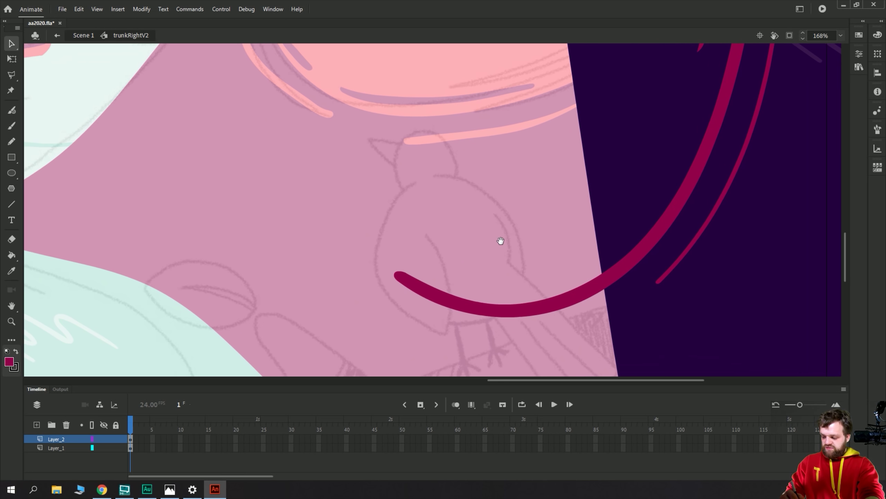
pyautogui.click(11, 74)
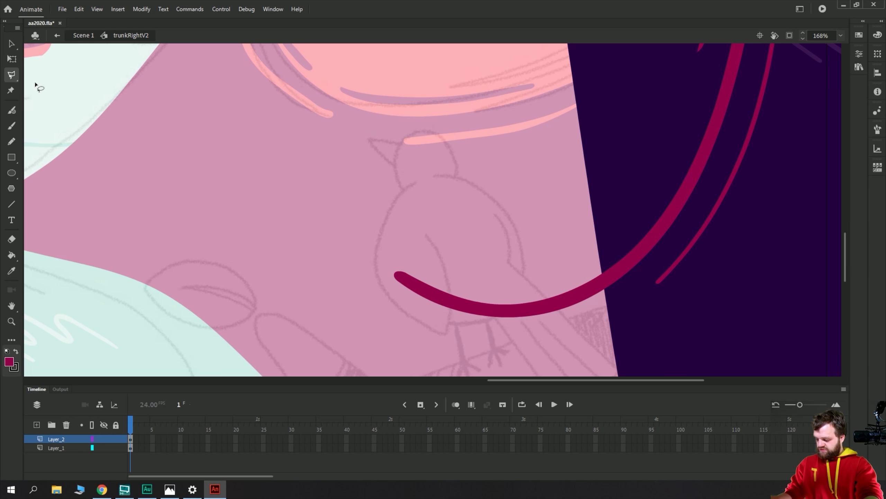
pyautogui.click(115, 448)
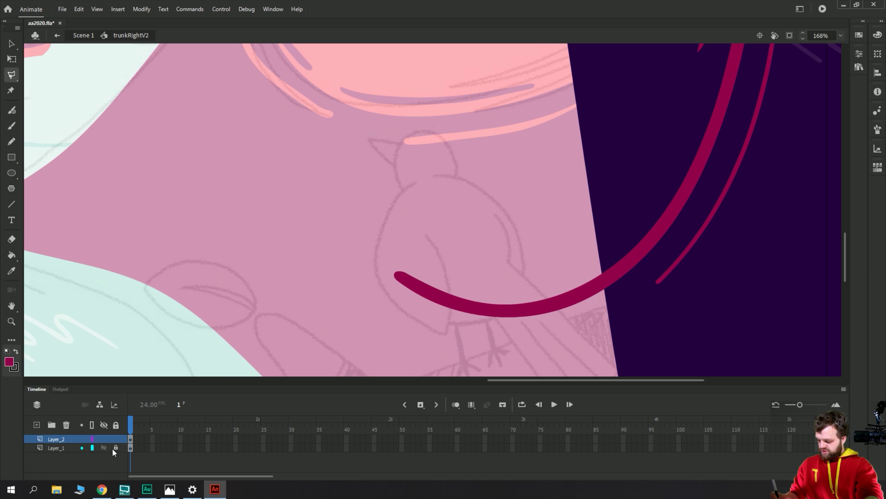
# Lasso the magenta tail that overhangs the trunk's slanted edge, following that edge, and delete the selected part.
pyautogui.click(611, 329)
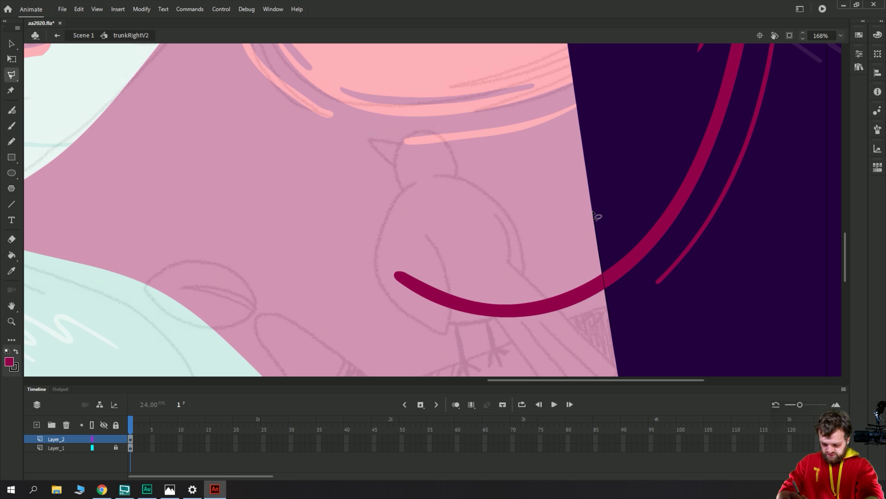
pyautogui.click(592, 212)
pyautogui.click(349, 214)
pyautogui.click(391, 347)
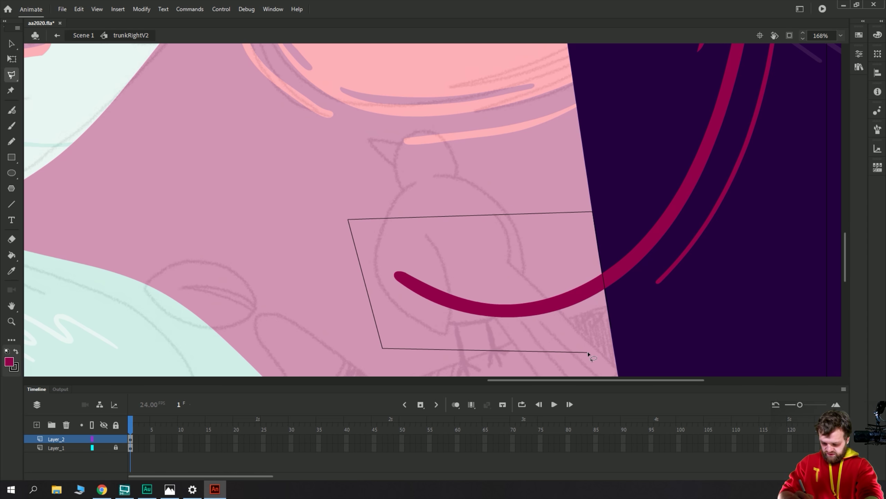
pyautogui.doubleClick(586, 354)
pyautogui.press('Delete')
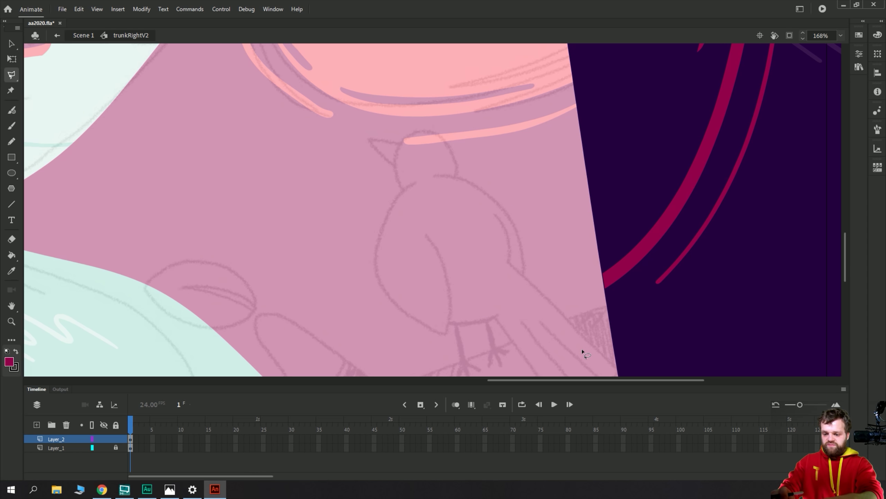
# Switch back to the Selection tool and leave the trunkRightV2 symbol to return to Scene 1.
pyautogui.press('v')
pyautogui.hotkey('ctrl', '-')
pyautogui.hotkey('ctrl', '-')
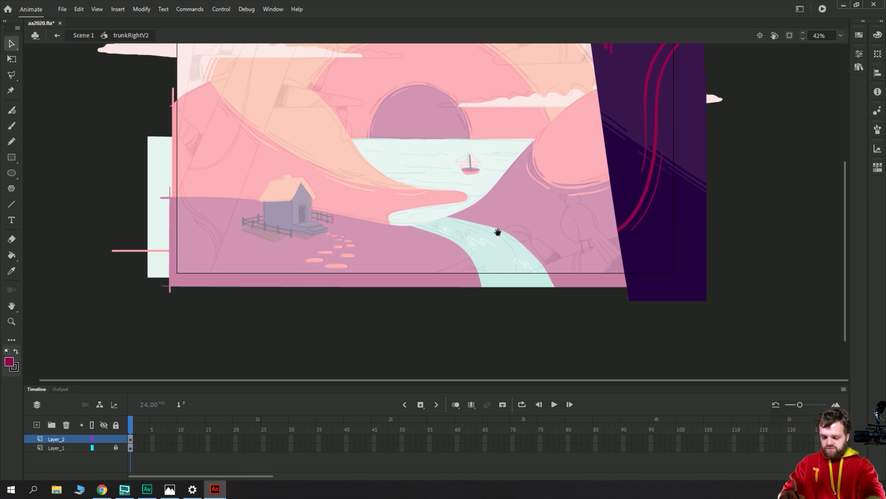
pyautogui.moveTo(498, 232); pyautogui.dragTo(485, 295)
pyautogui.hotkey('ctrl', '-')
pyautogui.hotkey('ctrl', '=')
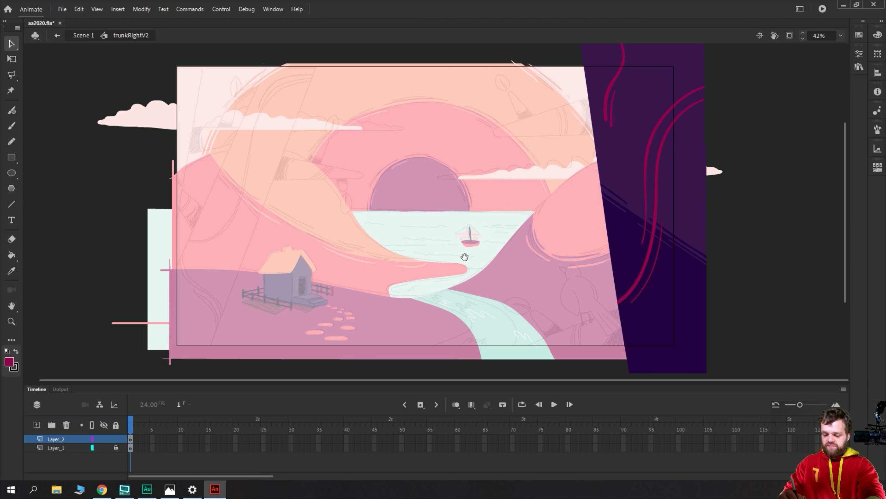
pyautogui.moveTo(464, 257); pyautogui.dragTo(456, 242)
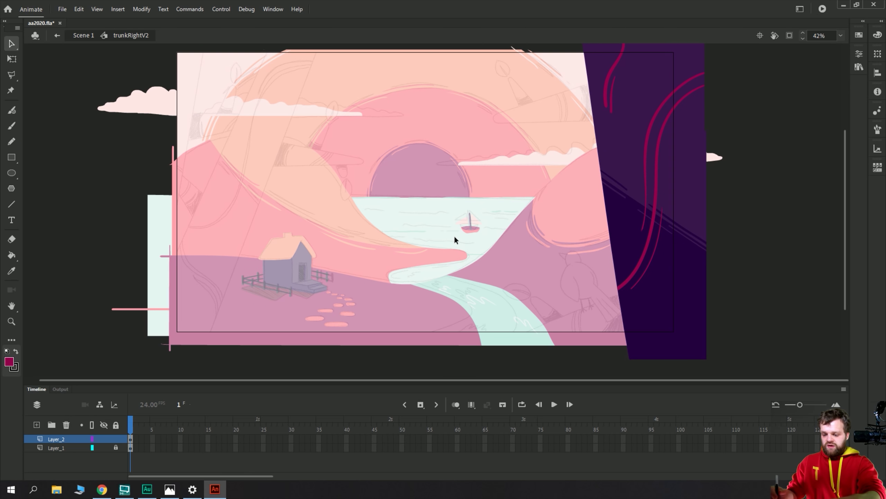
pyautogui.doubleClick(80, 223)
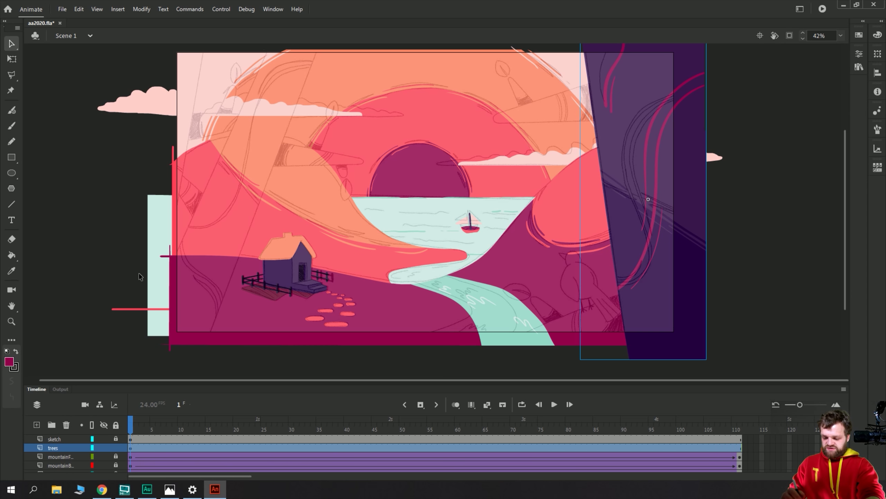
pyautogui.scroll(3, 404, 266)
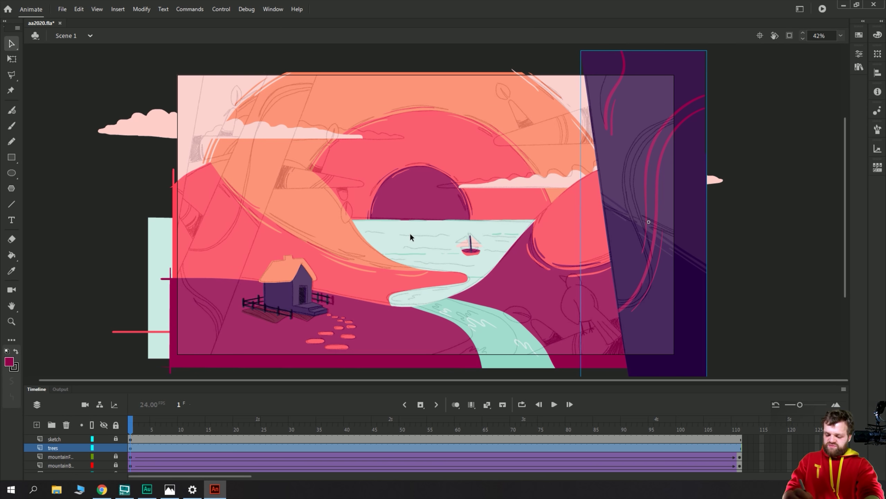
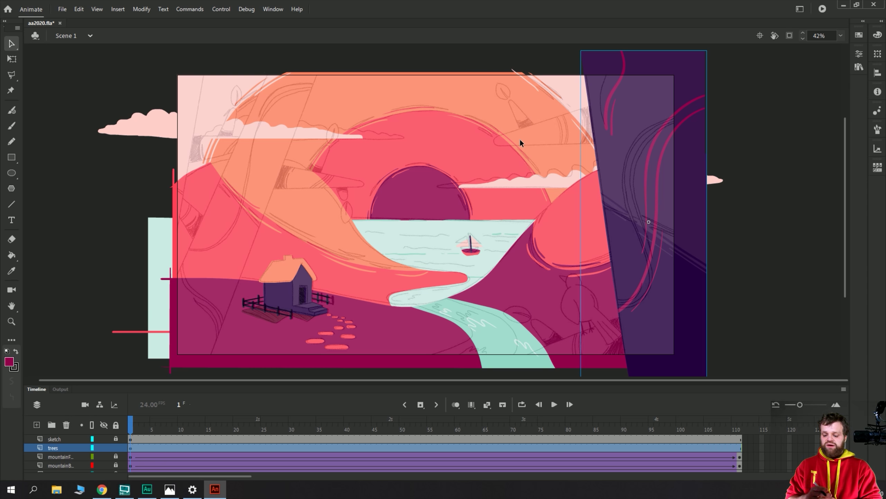
# Add a keyframe at frame 24 of the trees layer, and shift the trunk horizontally outward over the stage's right edge at frame 1.
pyautogui.click(132, 447)
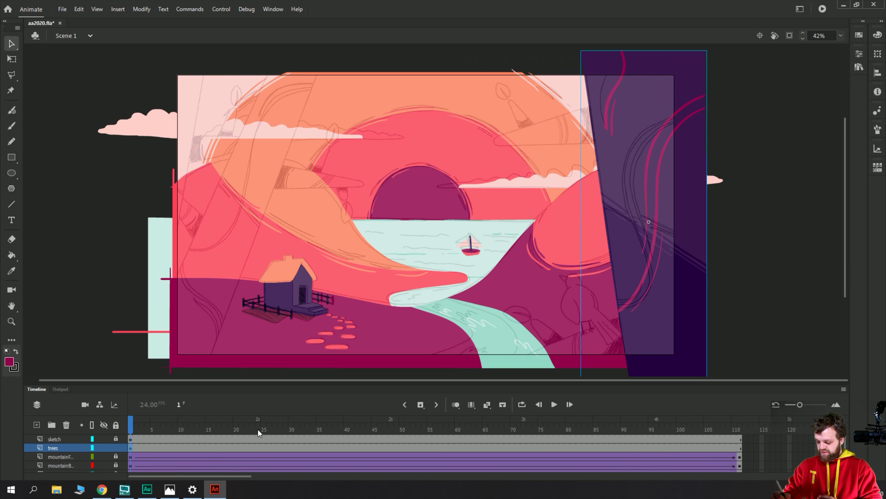
pyautogui.click(258, 447)
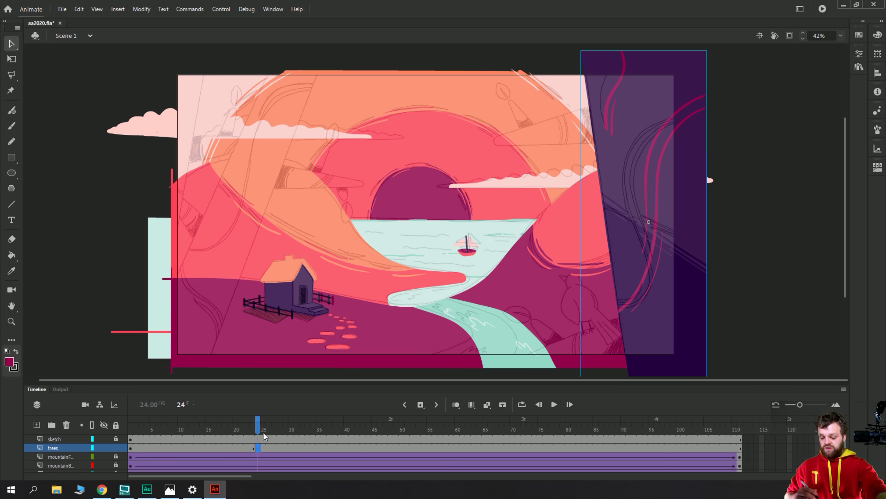
pyautogui.click(132, 448)
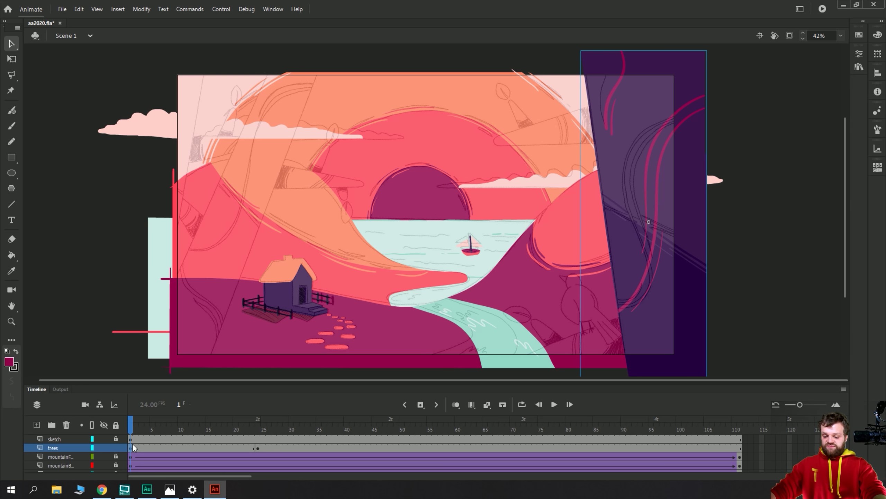
pyautogui.hotkey('shift', 'Right')
pyautogui.hotkey('shift', 'Right')
pyautogui.hotkey('shift', 'Right')
pyautogui.hotkey('shift', 'Right')
pyautogui.hotkey('shift', 'Right')
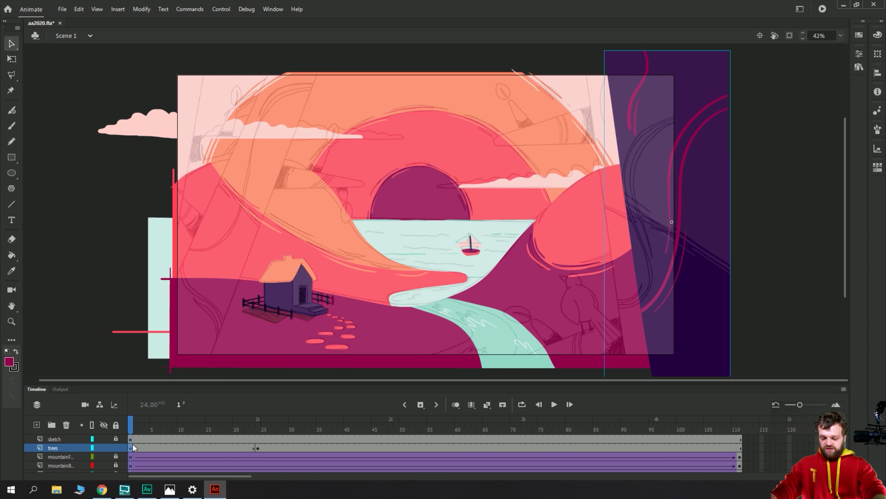
pyautogui.hotkey('shift', 'Right')
pyautogui.hotkey('shift', 'Right')
pyautogui.hotkey('shift', 'Right')
pyautogui.hotkey('shift', 'Right')
pyautogui.hotkey('shift', 'Right')
pyautogui.hotkey('shift', 'Right')
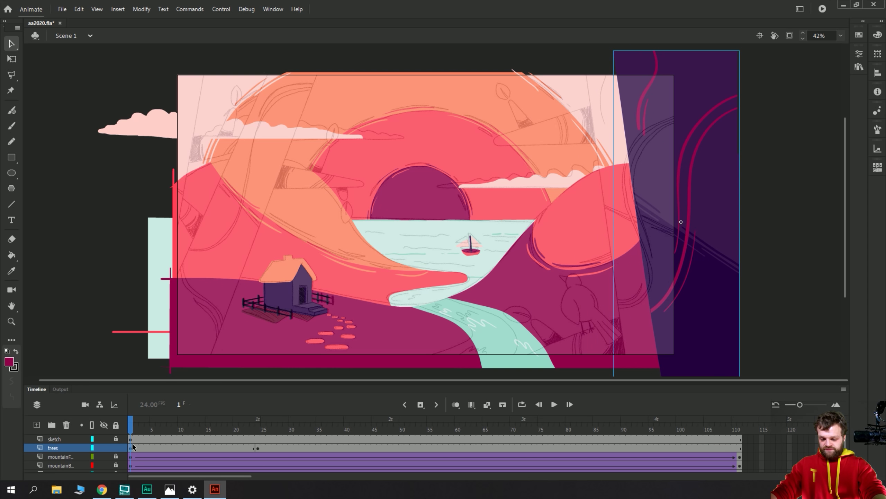
# Create a classic tween between the trees layer's frames 1 and 24, and try the Ease In Out Quart effect on it.
pyautogui.rightClick(174, 447)
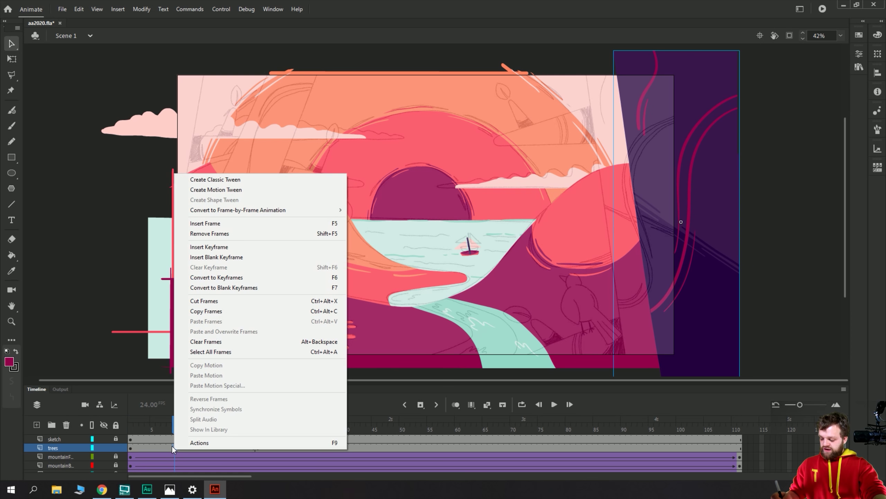
pyautogui.click(192, 179)
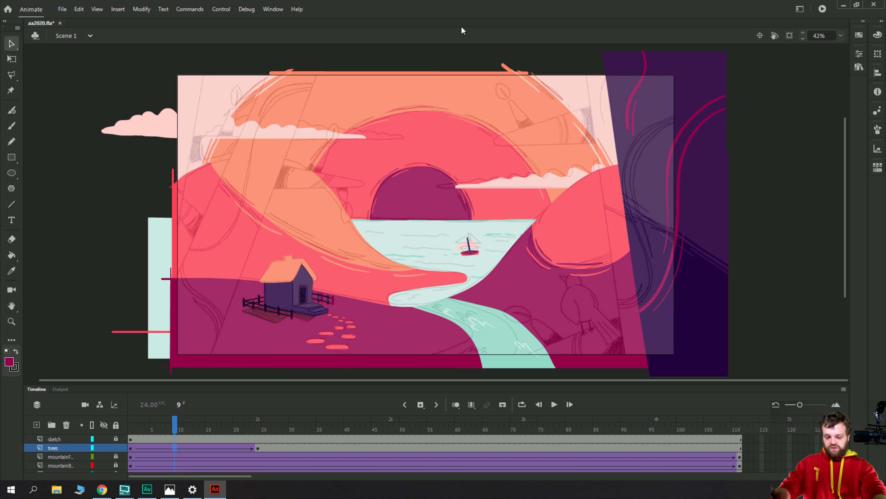
pyautogui.click(859, 52)
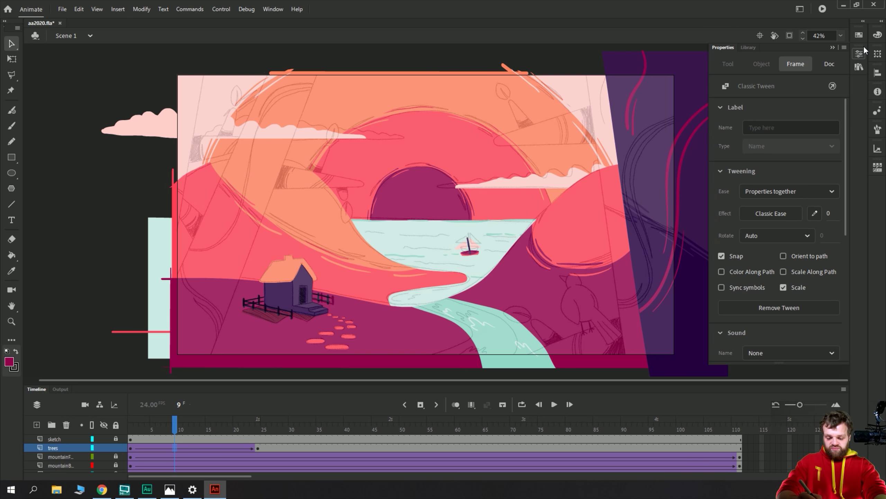
pyautogui.scroll(-2, 847, 108)
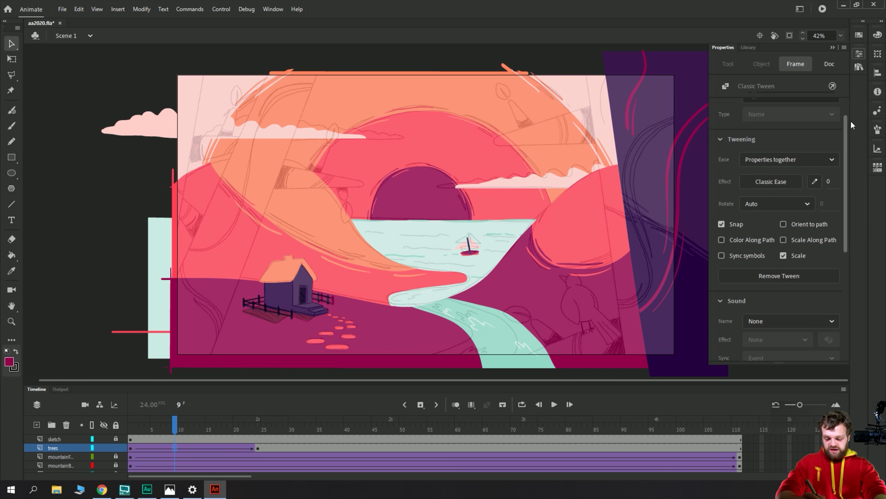
pyautogui.click(752, 180)
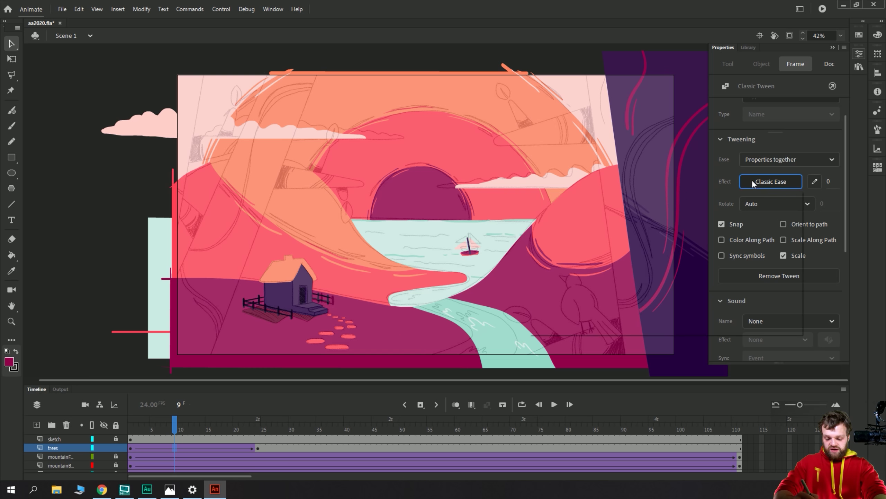
pyautogui.click(544, 262)
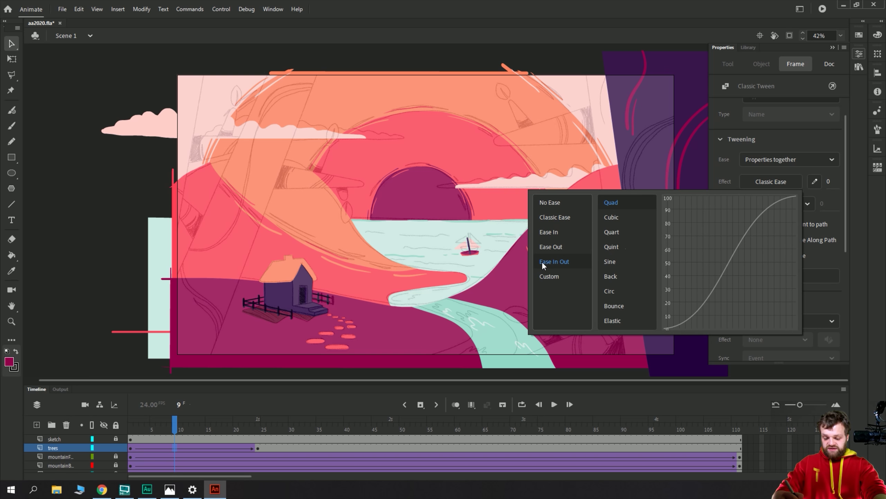
pyautogui.click(608, 233)
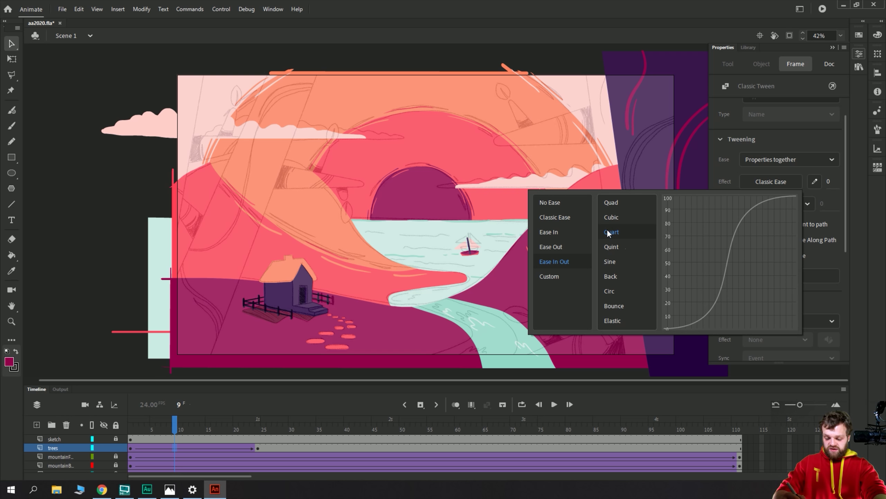
# Play the timeline from frame 1 to check how the trunk slides into the scene.
pyautogui.click(130, 439)
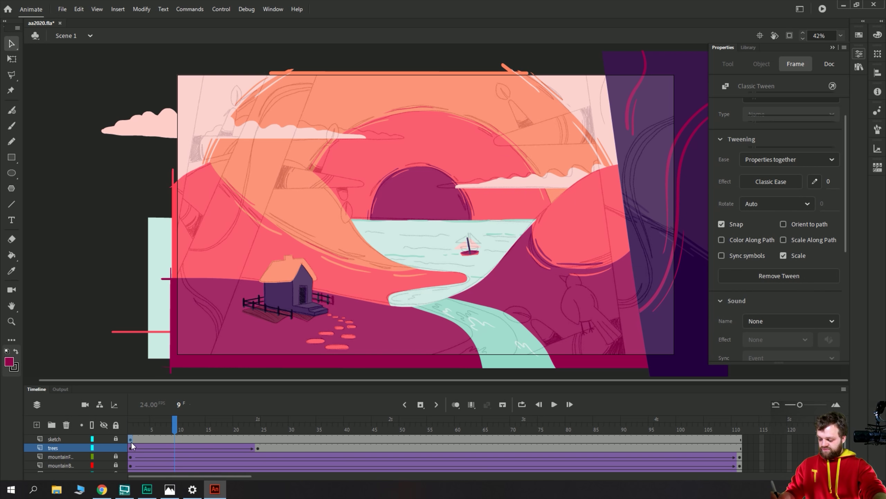
pyautogui.click(131, 442)
pyautogui.press('Return')
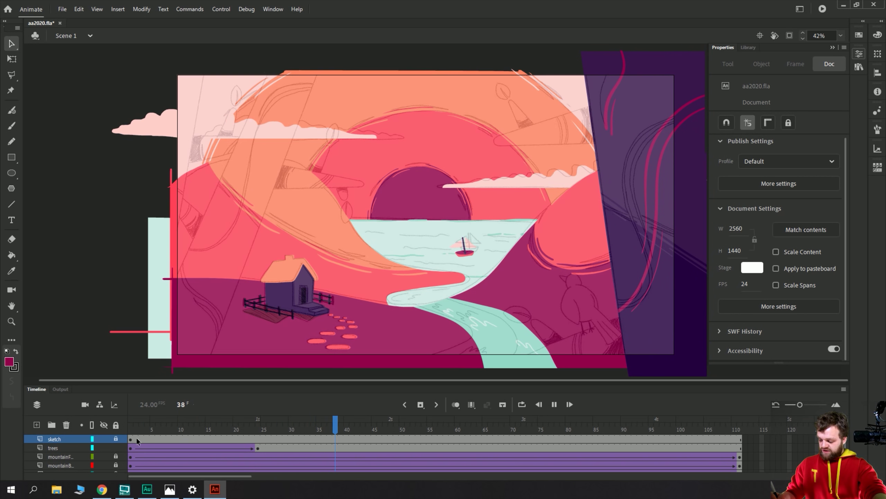
pyautogui.press('Return')
pyautogui.press('Return')
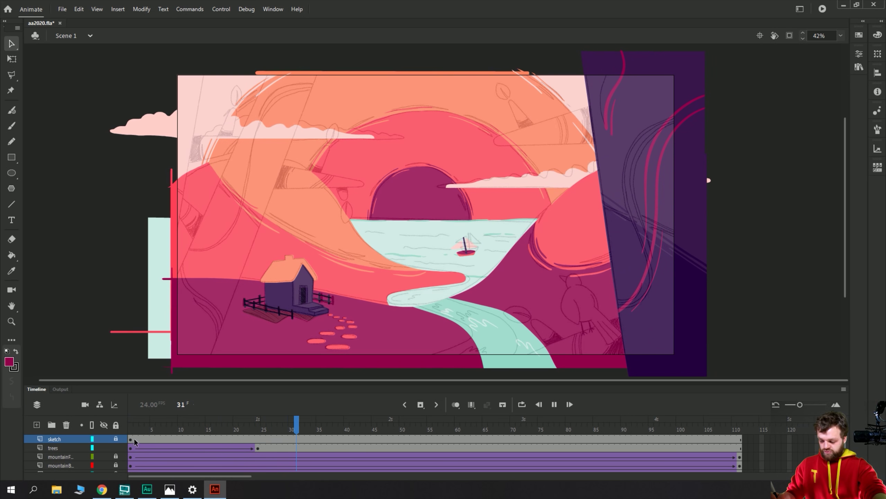
pyautogui.click(130, 441)
pyautogui.press('Return')
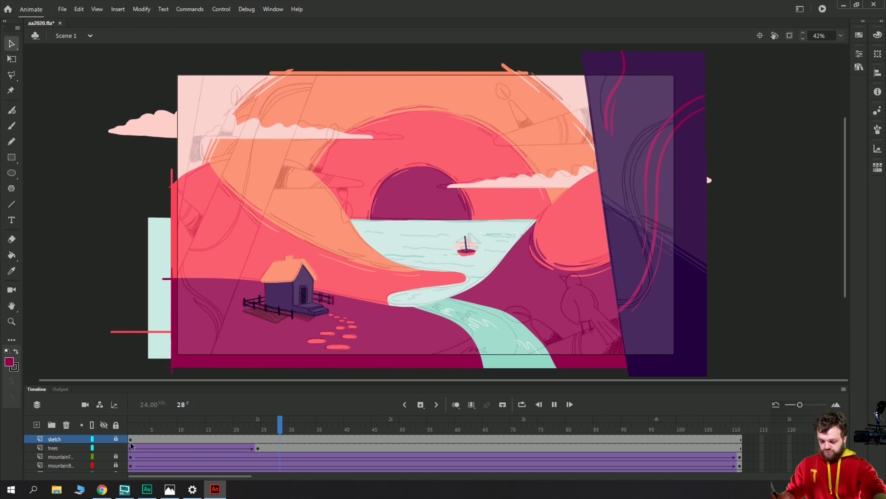
pyautogui.press('Return')
# Apply the Quad Ease-In-Out effect to the classic tween on the trees layer.
pyautogui.click(142, 447)
pyautogui.click(859, 54)
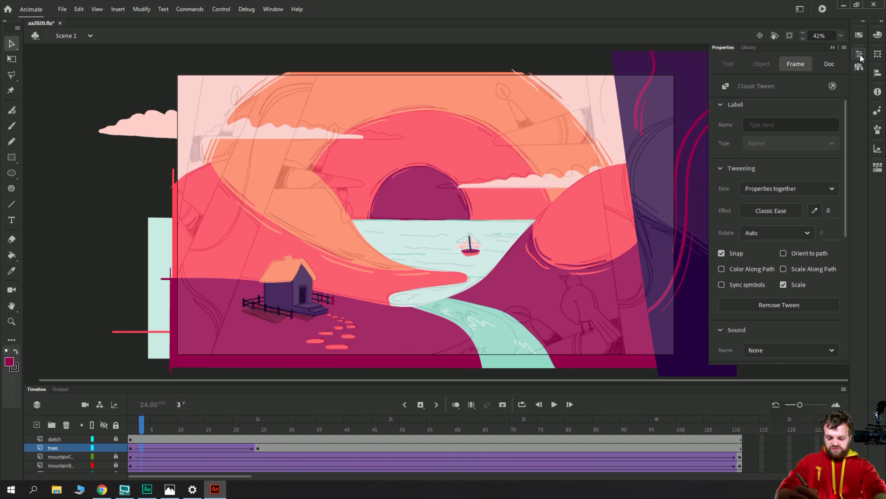
pyautogui.click(748, 209)
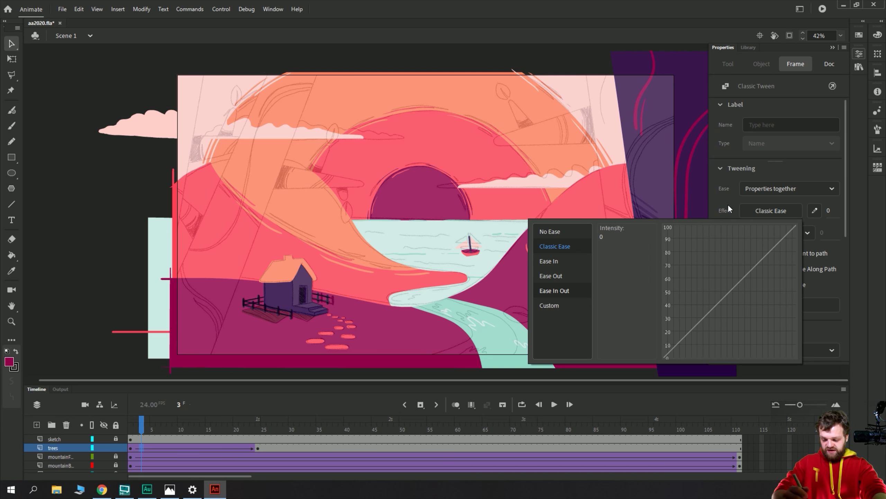
pyautogui.click(548, 260)
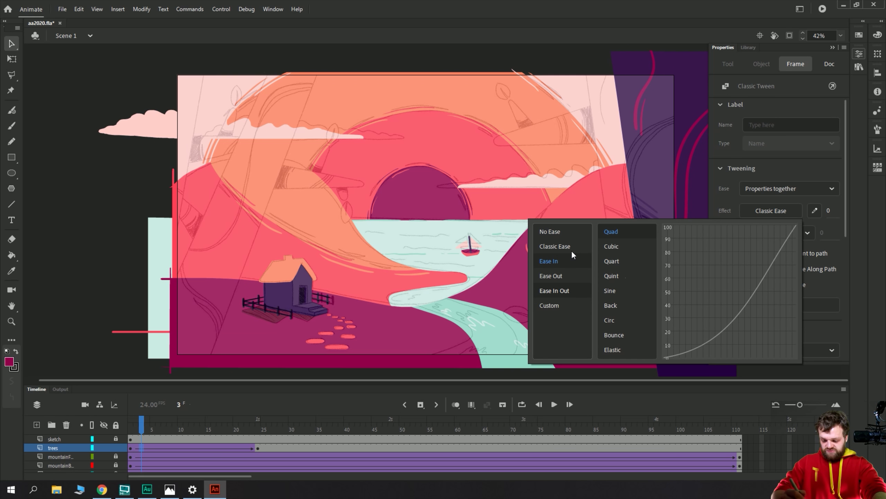
pyautogui.click(612, 262)
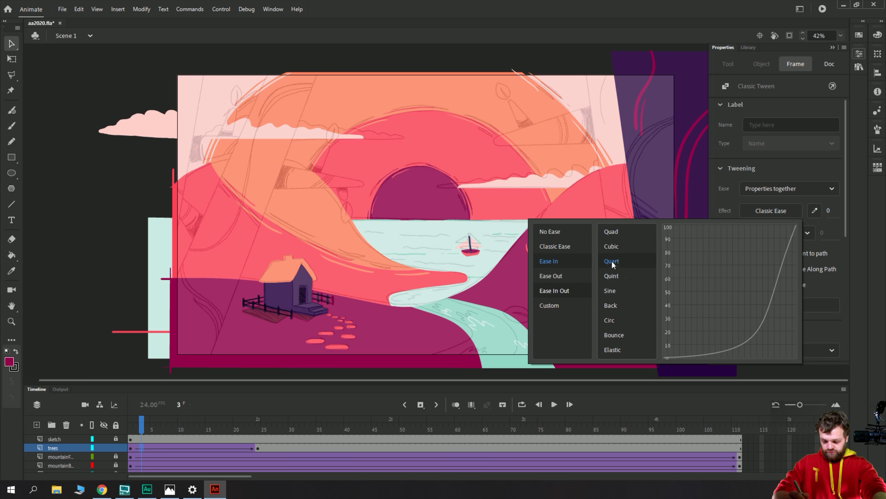
pyautogui.click(574, 294)
pyautogui.click(611, 235)
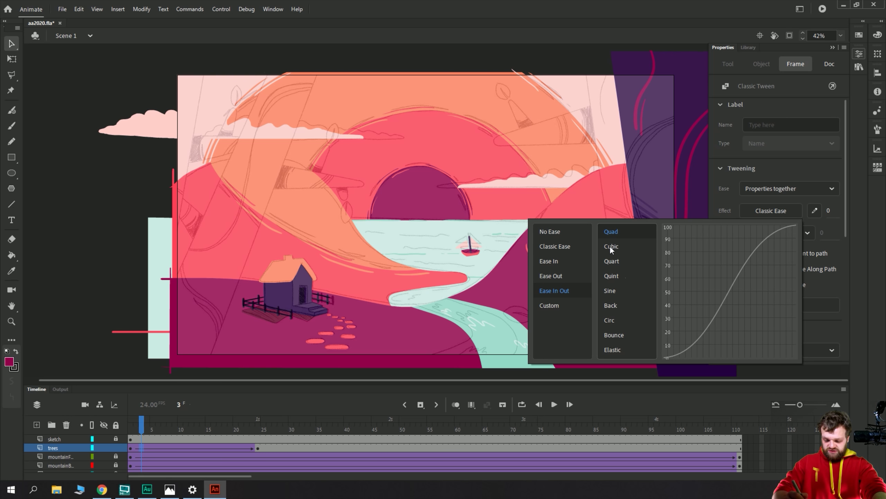
pyautogui.click(609, 245)
pyautogui.click(612, 232)
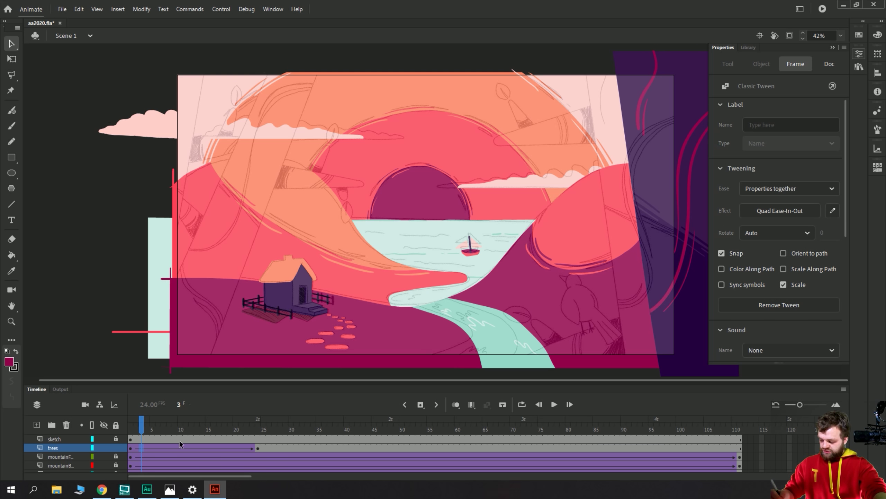
# Replay the animation repeatedly from the first frame to judge the trunk's eased movement against the landscape.
pyautogui.click(131, 438)
pyautogui.press('Return')
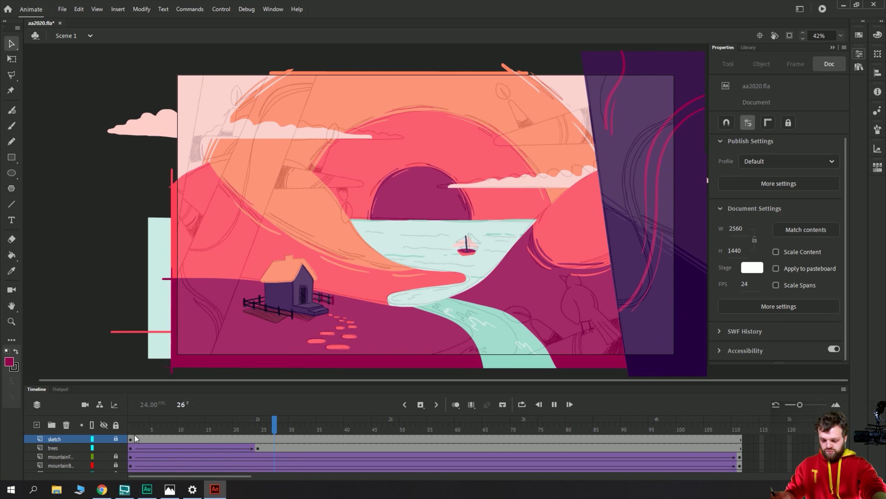
pyautogui.click(130, 439)
pyautogui.press('Return')
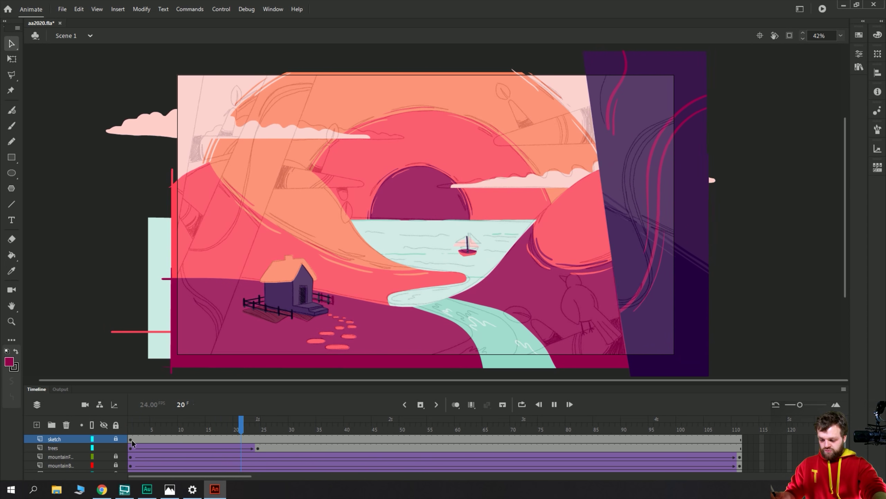
pyautogui.click(131, 439)
pyautogui.press('Return')
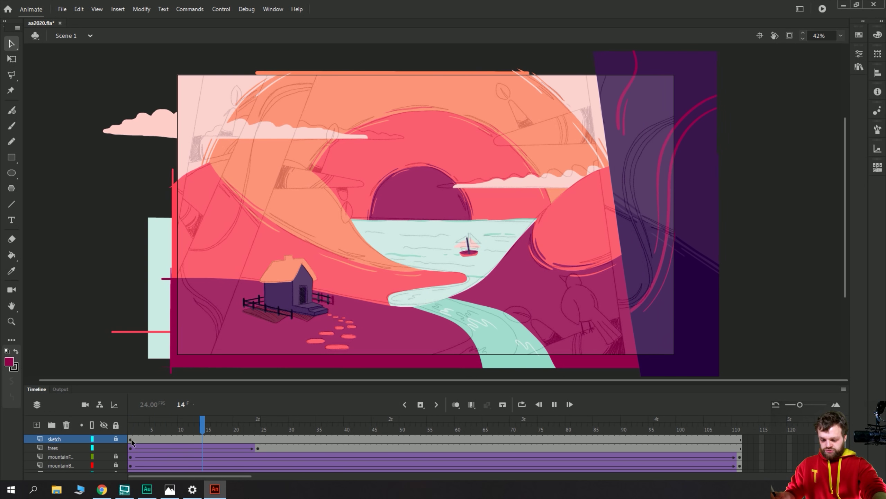
pyautogui.click(132, 439)
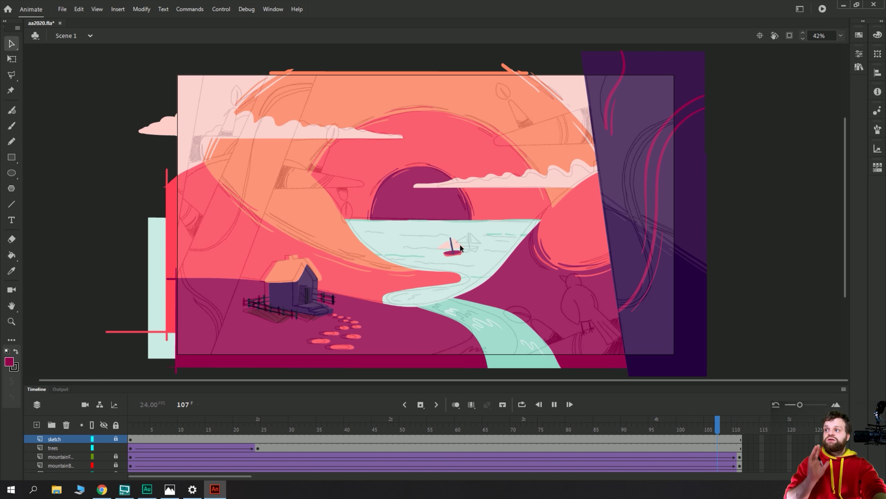
pyautogui.click(130, 440)
pyautogui.press('Return')
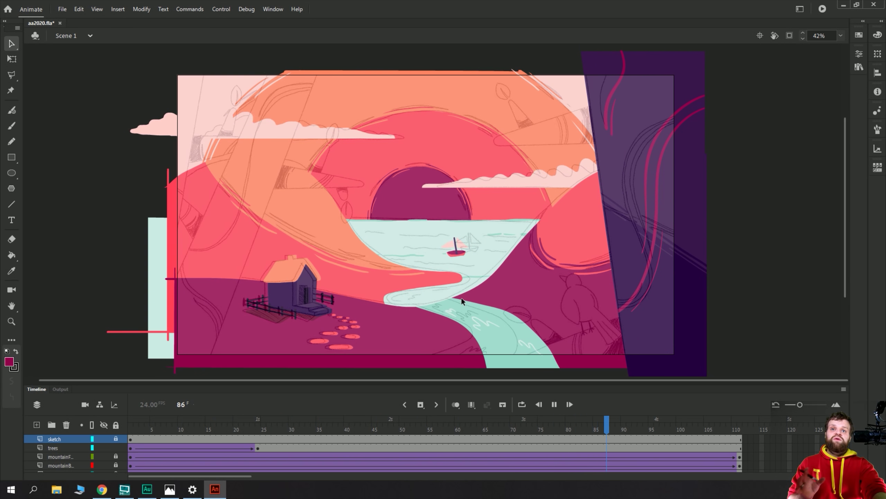
pyautogui.click(131, 440)
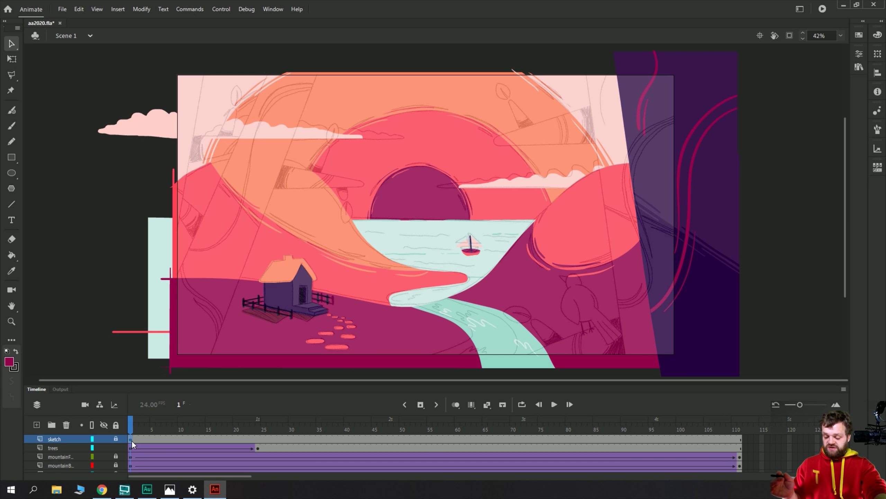
pyautogui.press('Return')
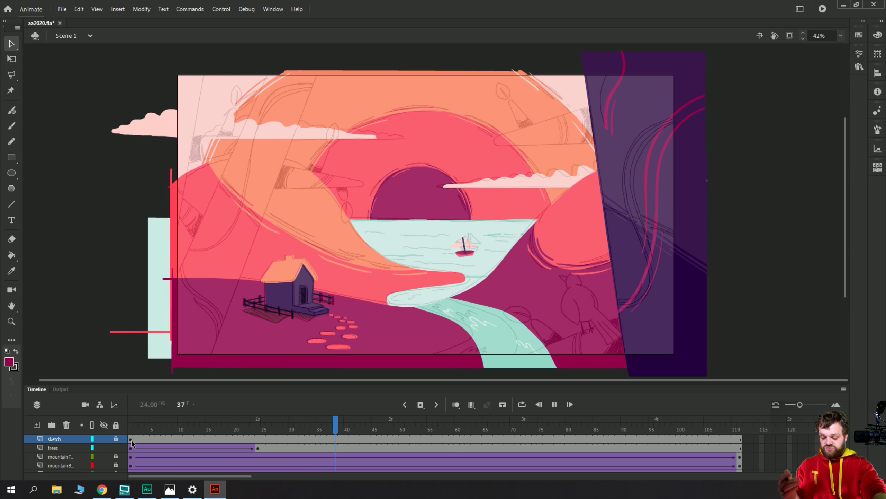
pyautogui.press('Return')
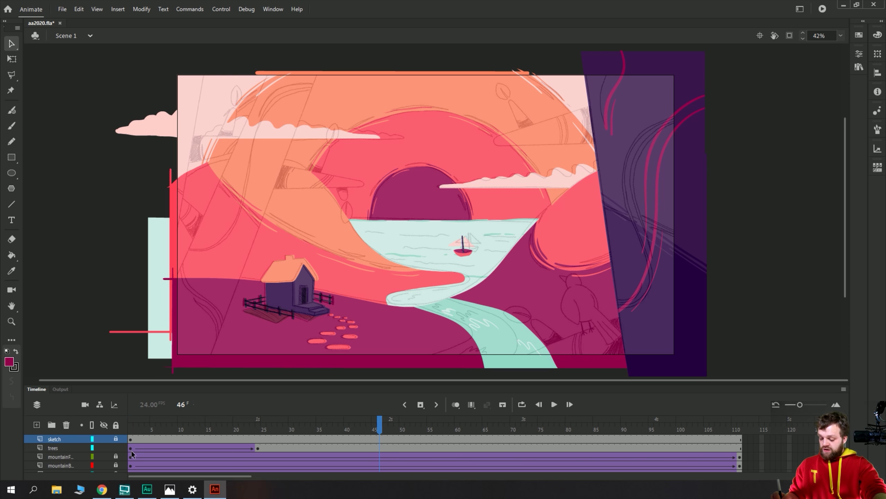
pyautogui.click(133, 450)
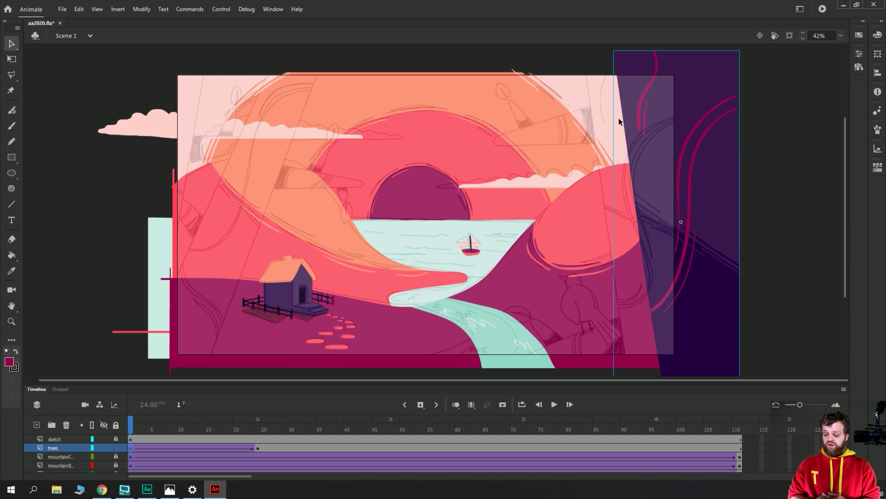
pyautogui.doubleClick(676, 61)
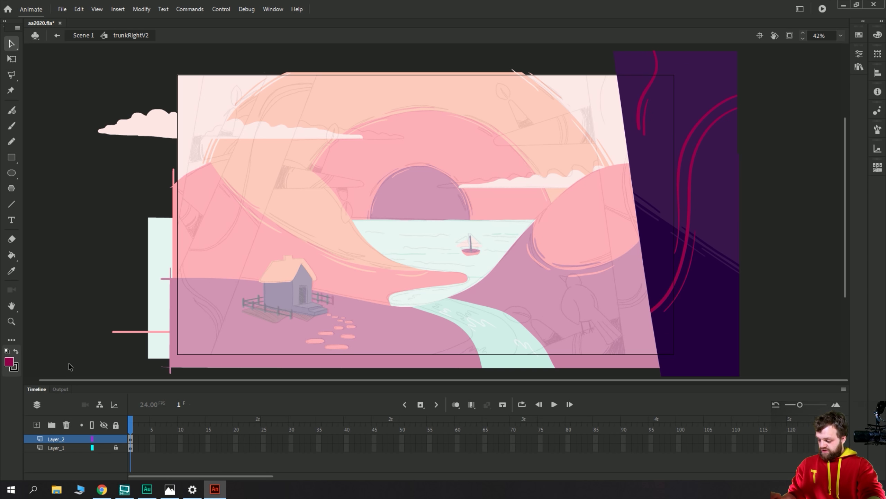
pyautogui.doubleClick(63, 350)
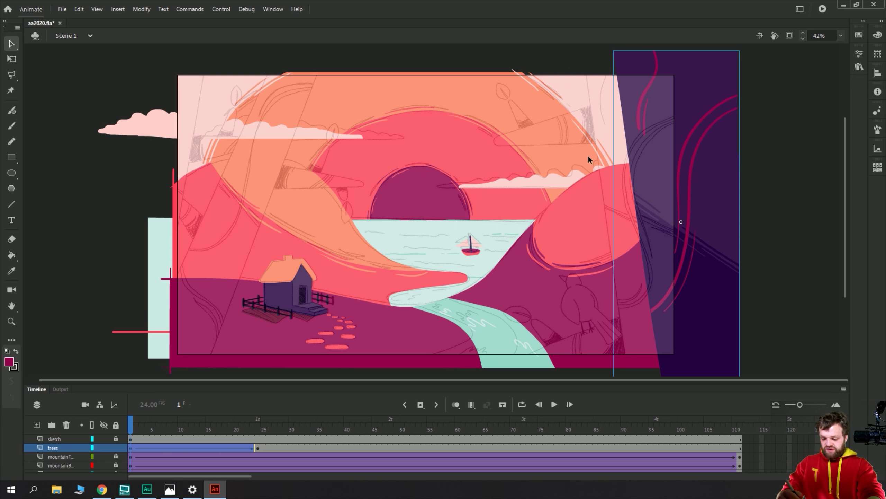
# Open the trunkRightV2 symbol for editing in place from the trees layer's keyframe at frame 24.
pyautogui.click(258, 448)
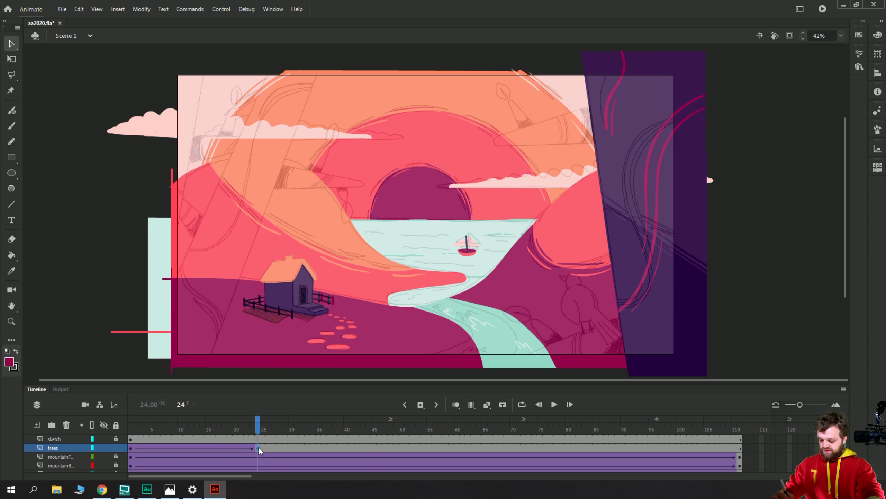
pyautogui.doubleClick(677, 65)
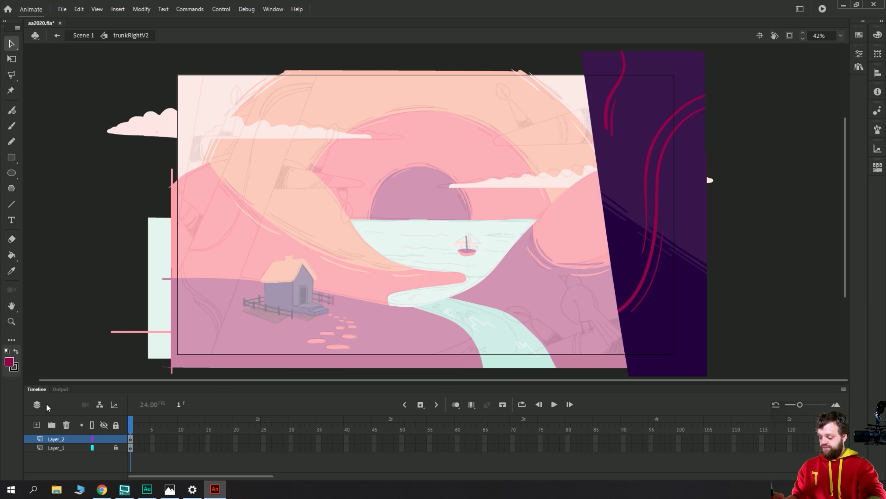
# Select all trunk artwork on both layers and convert it to a graphic symbol named trunkRightInner.
pyautogui.click(58, 449)
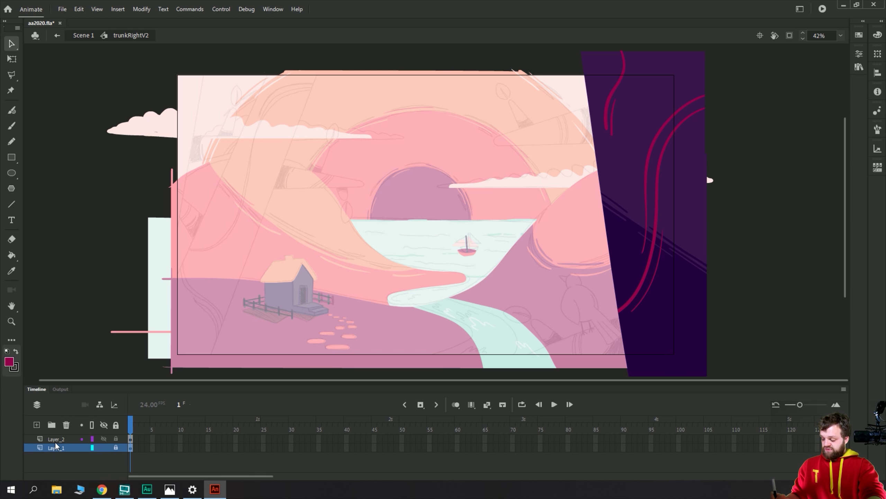
pyautogui.click(56, 439)
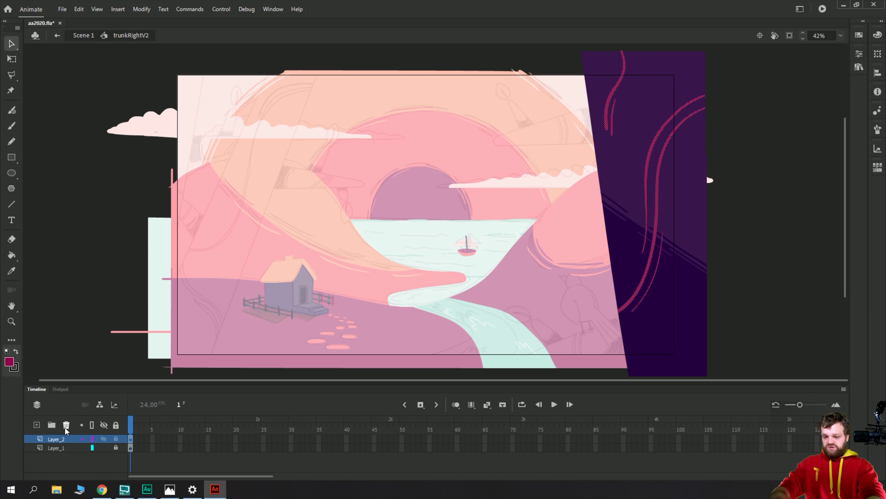
pyautogui.hotkey('ctrl', '-')
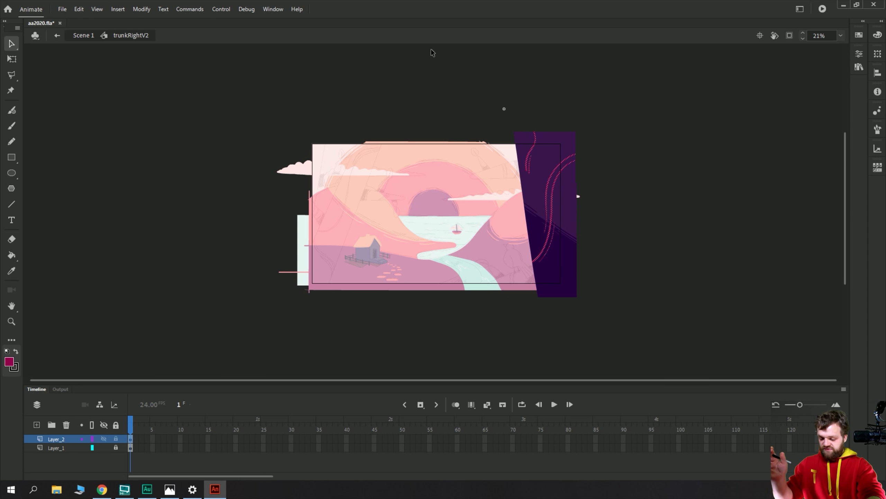
pyautogui.moveTo(624, 347); pyautogui.dragTo(455, 65)
pyautogui.press('F8')
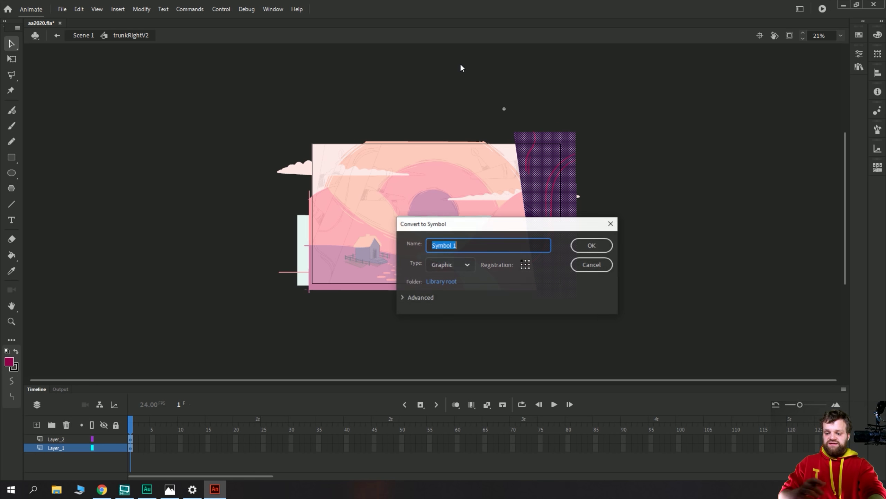
pyautogui.write('trunkRightInner')
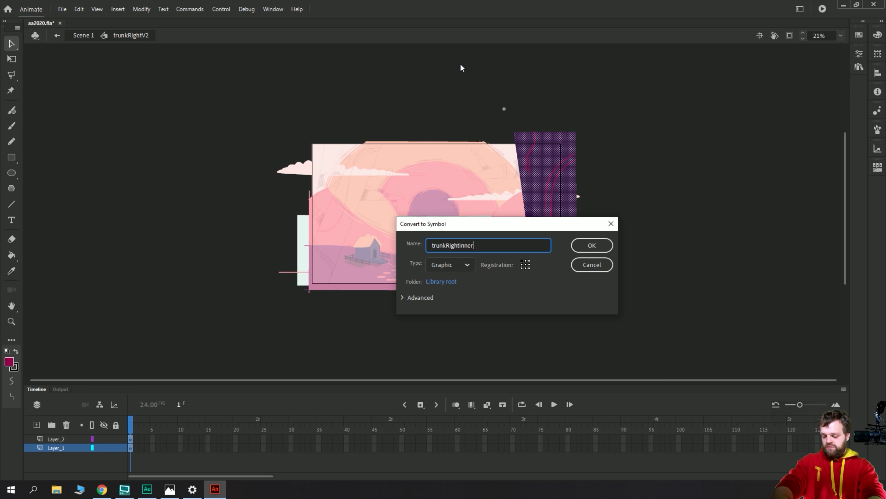
pyautogui.press('Return')
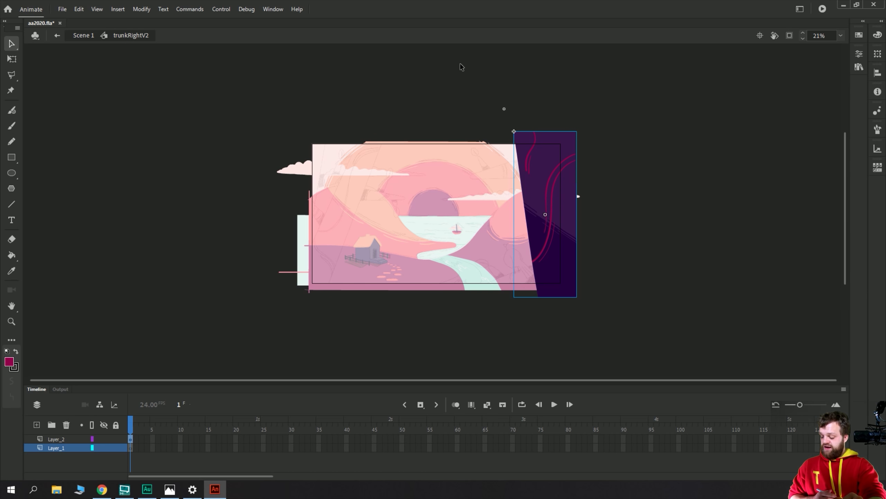
# Move Layer_1 above Layer_2 and set the Fluid Brush fill to the dark purple second swatch of the AdobeAnimate2020Tutorial palette.
pyautogui.moveTo(56, 448); pyautogui.dragTo(59, 443)
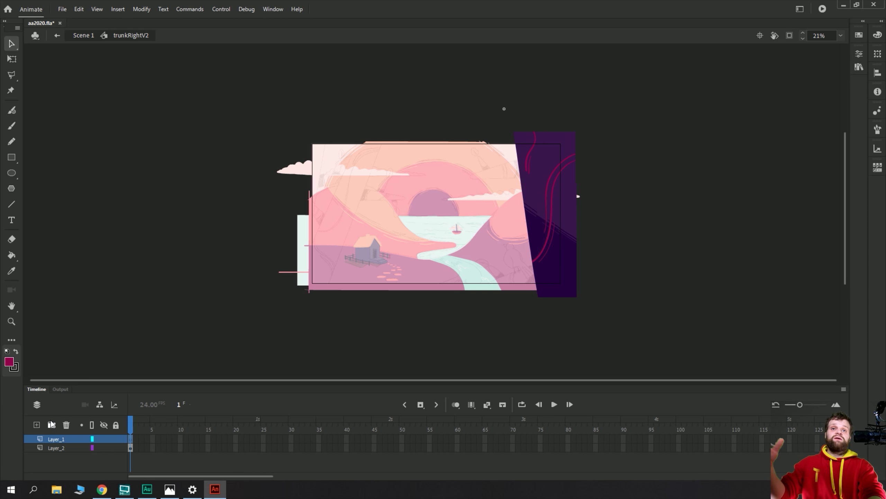
pyautogui.hotkey('ctrl', '=')
pyautogui.hotkey('ctrl', '=')
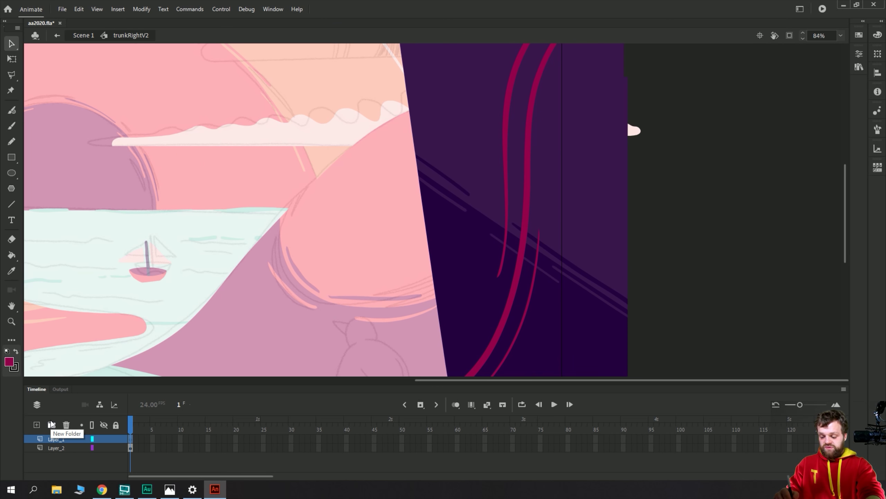
pyautogui.moveTo(246, 186); pyautogui.dragTo(477, 360)
pyautogui.scroll(2, 392, 251)
pyautogui.hotkey('shift', 'h')
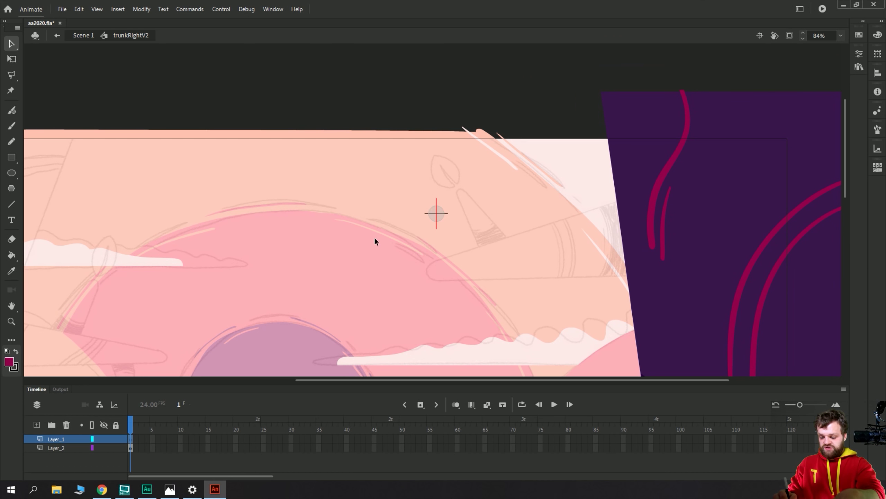
pyautogui.moveTo(326, 273)
pyautogui.mouseDown()
pyautogui.moveTo(348, 165)
pyautogui.moveTo(352, 255)
pyautogui.moveTo(451, 201)
pyautogui.moveTo(504, 188)
pyautogui.mouseUp()
pyautogui.press('b')
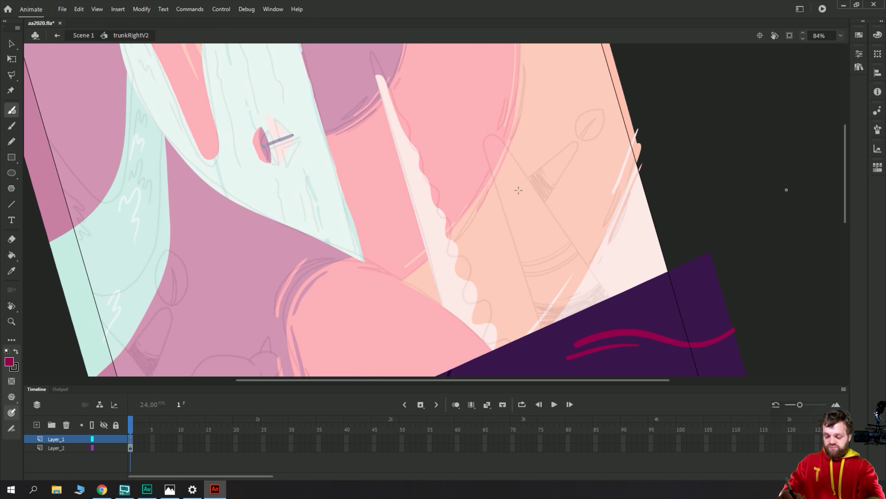
pyautogui.click(859, 35)
pyautogui.click(698, 60)
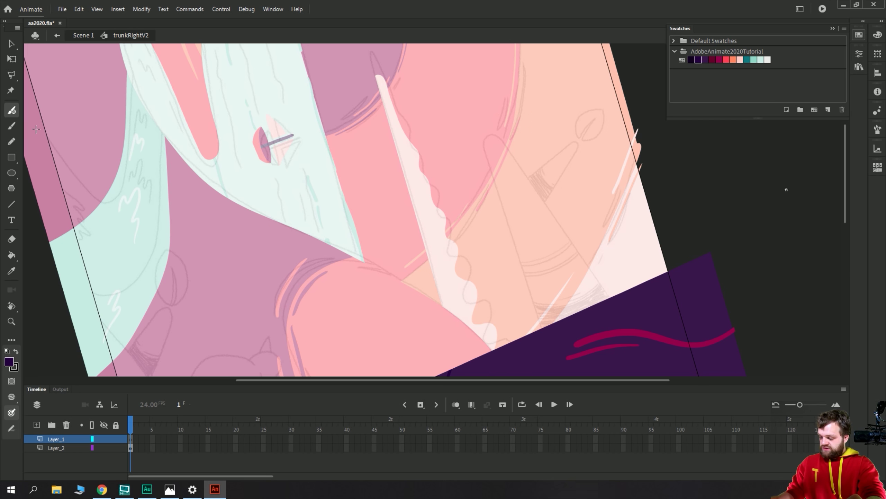
pyautogui.click(63, 147)
pyautogui.hotkey('ctrl', 'z')
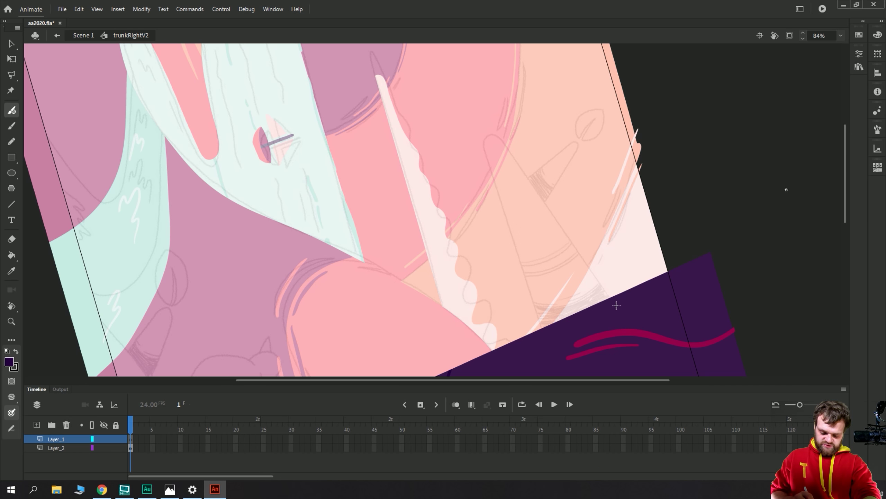
# Trace the upper branch over the sketch on Layer_1 in dark purple, fill it solid and clean up its long edge.
pyautogui.moveTo(638, 345)
pyautogui.mouseDown()
pyautogui.moveTo(533, 182)
pyautogui.moveTo(502, 140)
pyautogui.moveTo(484, 134)
pyautogui.moveTo(543, 357)
pyautogui.moveTo(577, 368)
pyautogui.moveTo(637, 345)
pyautogui.mouseUp()
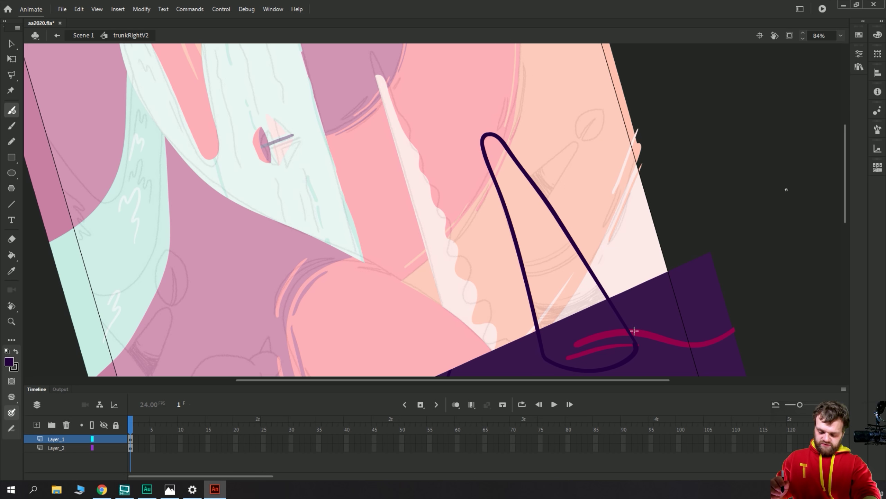
pyautogui.press('k')
pyautogui.click(525, 239)
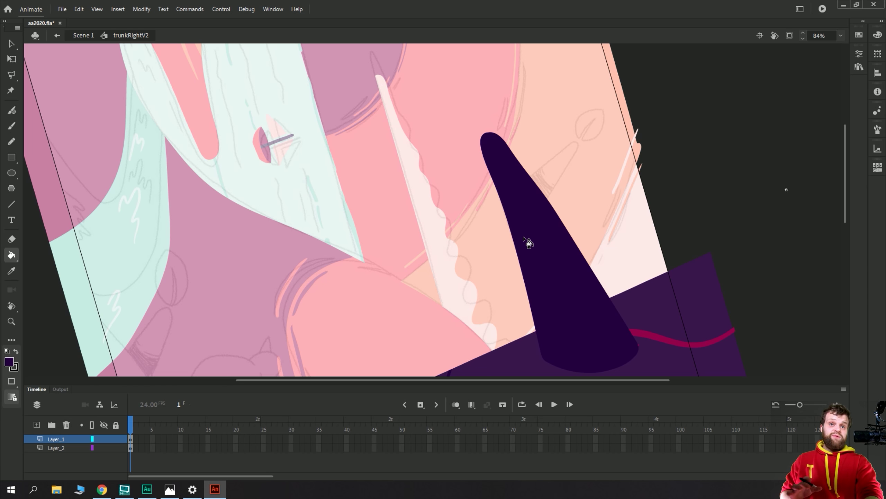
pyautogui.press('b')
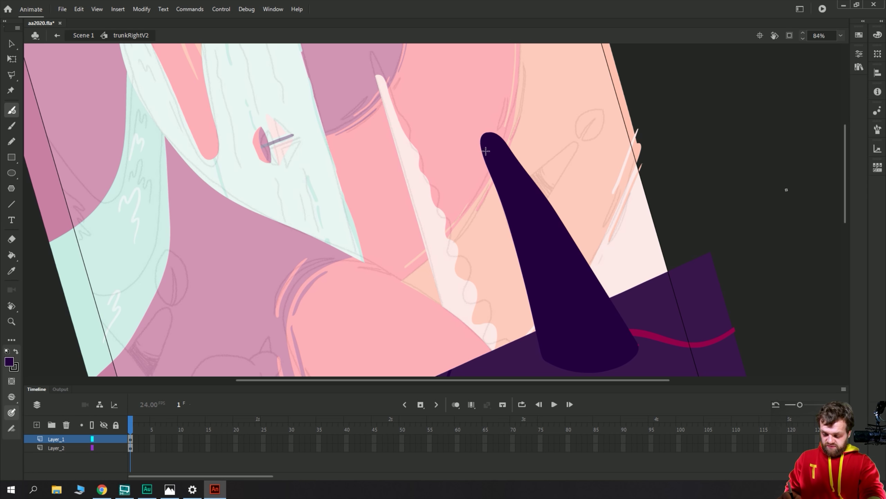
pyautogui.moveTo(482, 147); pyautogui.dragTo(537, 332)
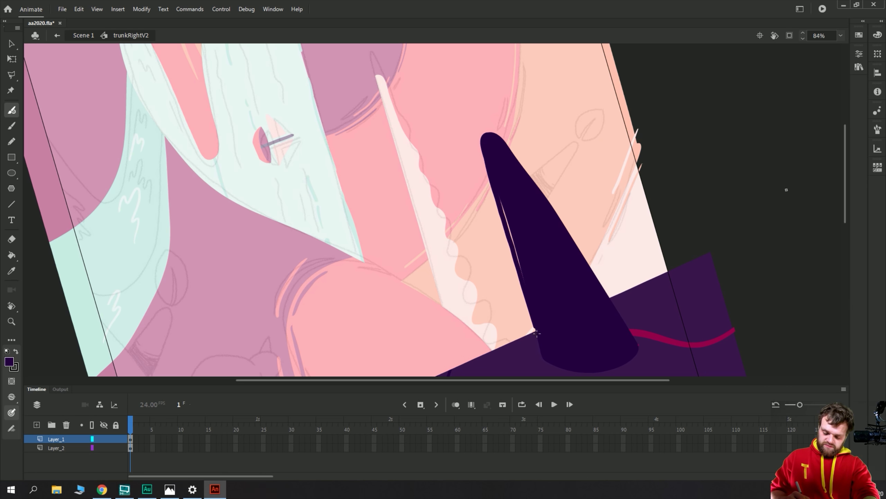
pyautogui.moveTo(522, 268); pyautogui.dragTo(498, 174)
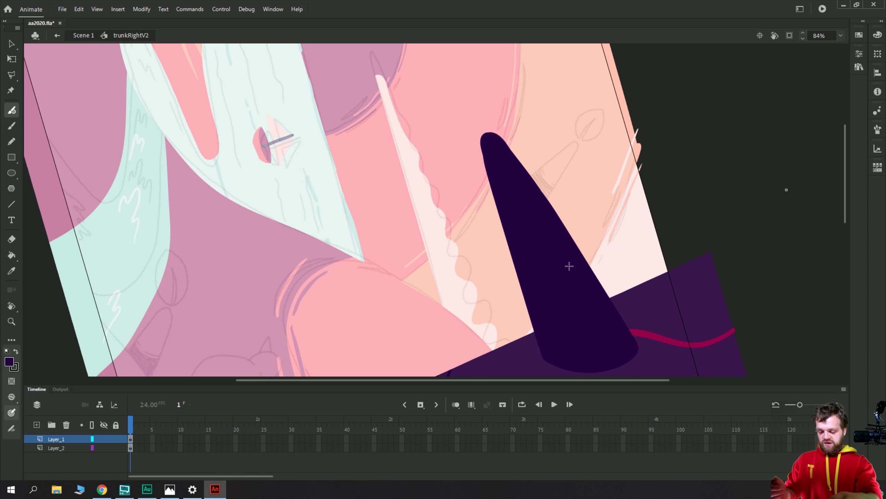
# Move the branch's layer beneath the trunk's layer so the trunk covers the branch base.
pyautogui.press('v')
pyautogui.click(506, 195)
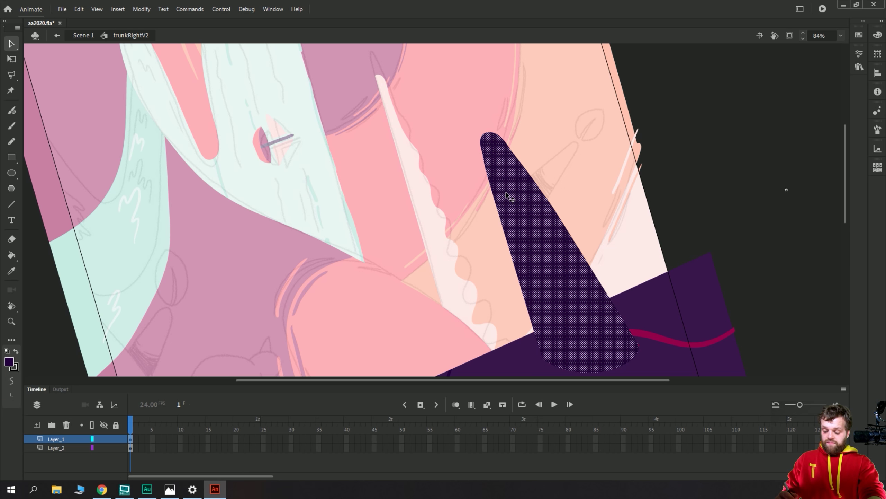
pyautogui.moveTo(55, 448); pyautogui.dragTo(56, 439)
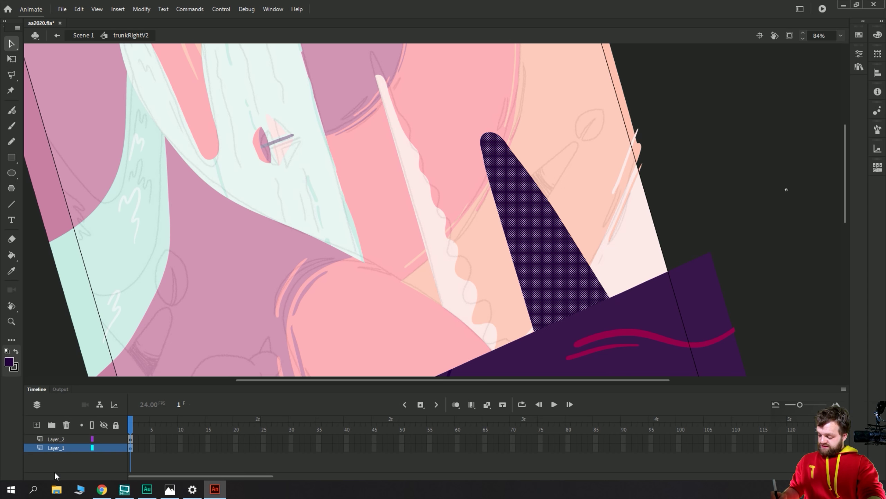
# Rename Layer_2 as trunk and Layer_1 as branchTop.
pyautogui.doubleClick(56, 439)
pyautogui.write('trunk')
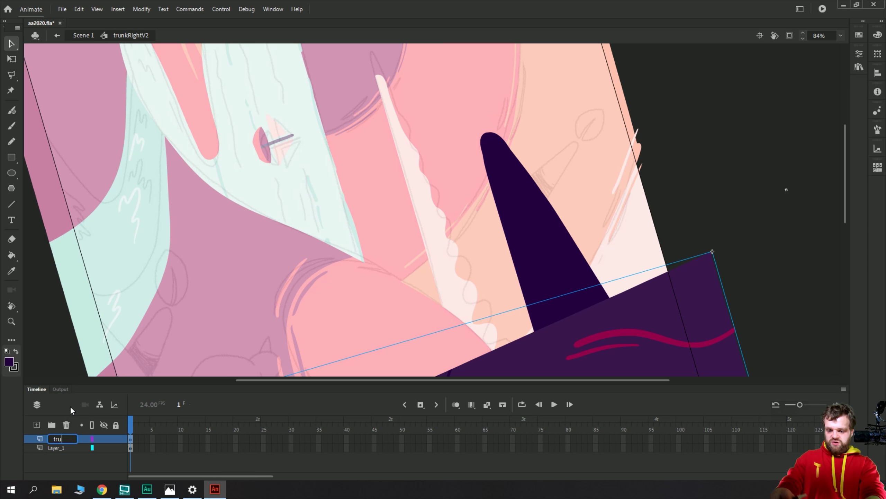
pyautogui.press('Return')
pyautogui.click(52, 448)
pyautogui.doubleClick(51, 448)
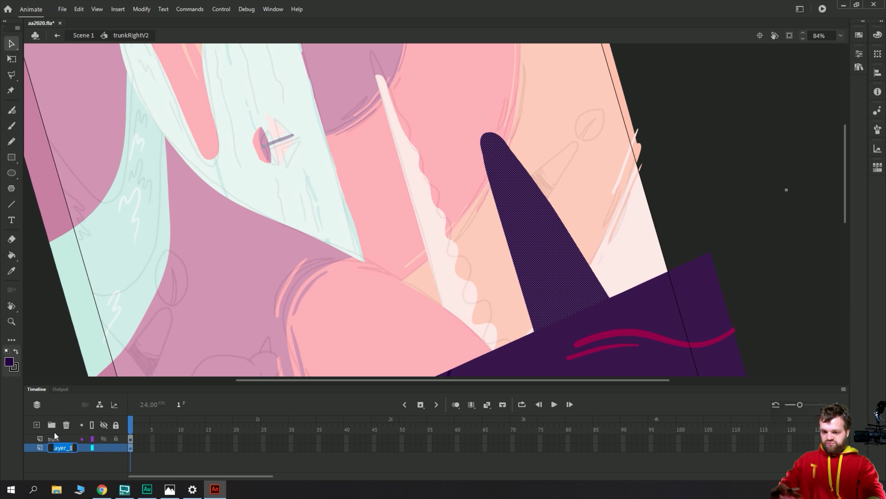
pyautogui.write('branchTop')
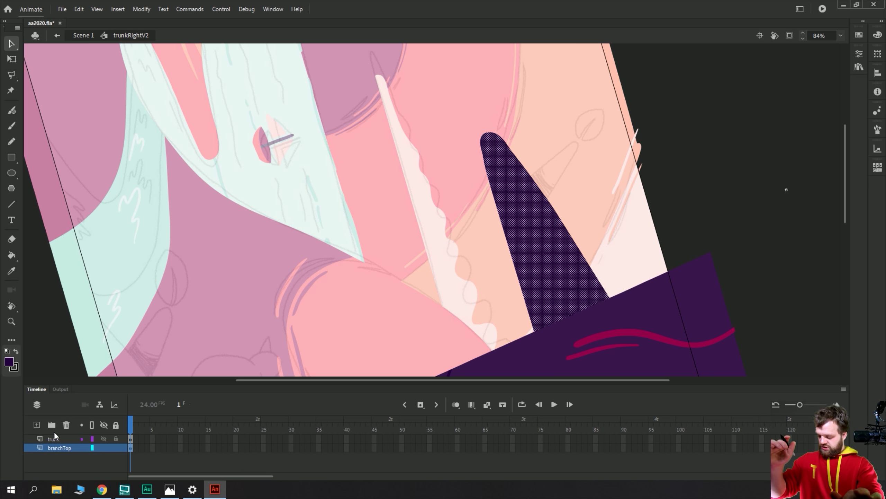
# Convert the selected branch shape to a graphic symbol named branchTop.
pyautogui.press('F8')
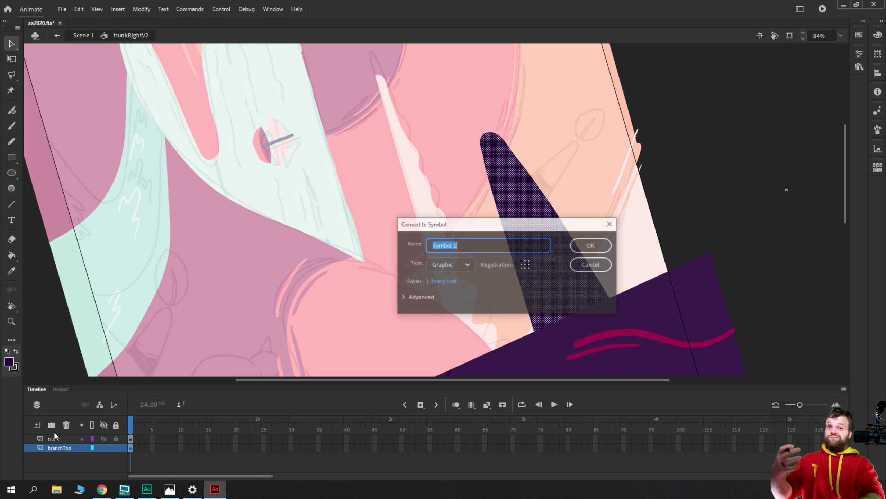
pyautogui.write('bra')
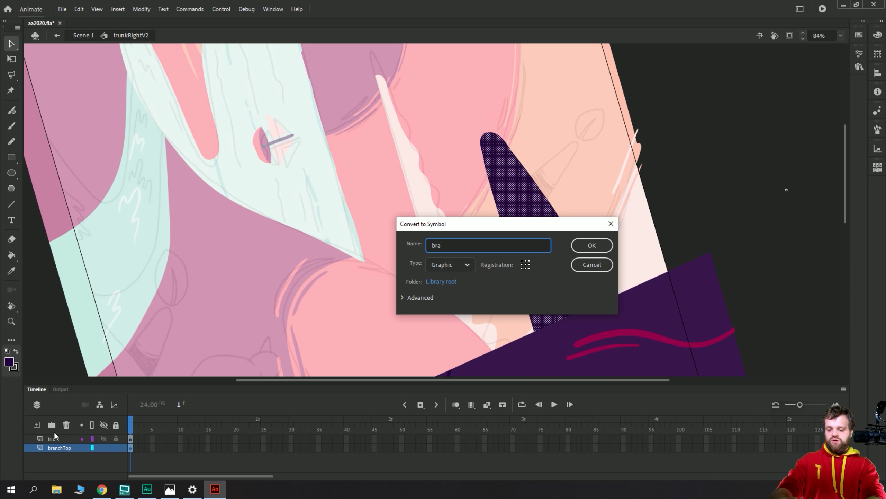
pyautogui.write('nchTop')
pyautogui.press('Return')
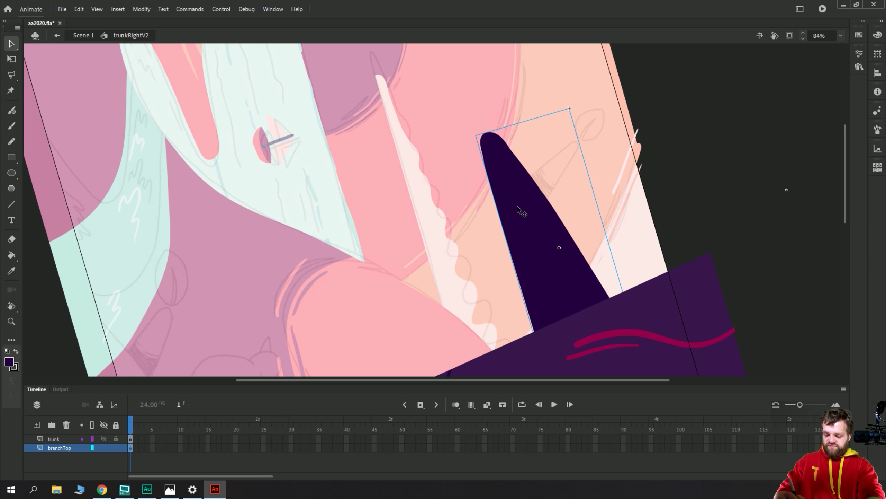
# Hide the trunk and branchTop layers, check the sketch against the AdobeAnimate2020.jpg reference in Photos, and show both layers again.
pyautogui.click(104, 447)
pyautogui.click(103, 439)
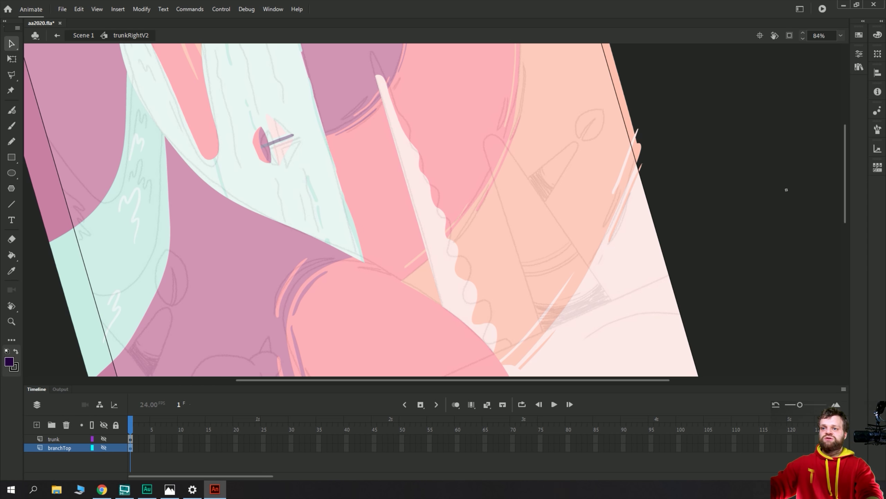
pyautogui.hotkey('alt', 'Tab')
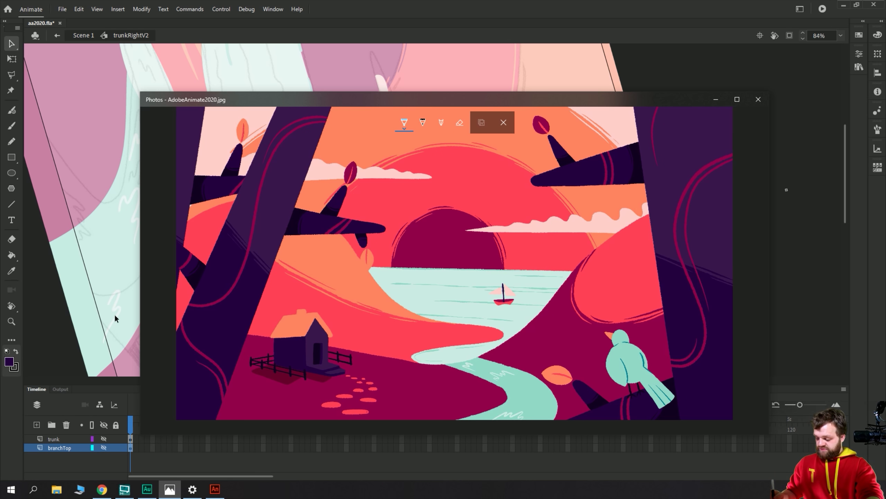
pyautogui.hotkey('alt', 'Tab')
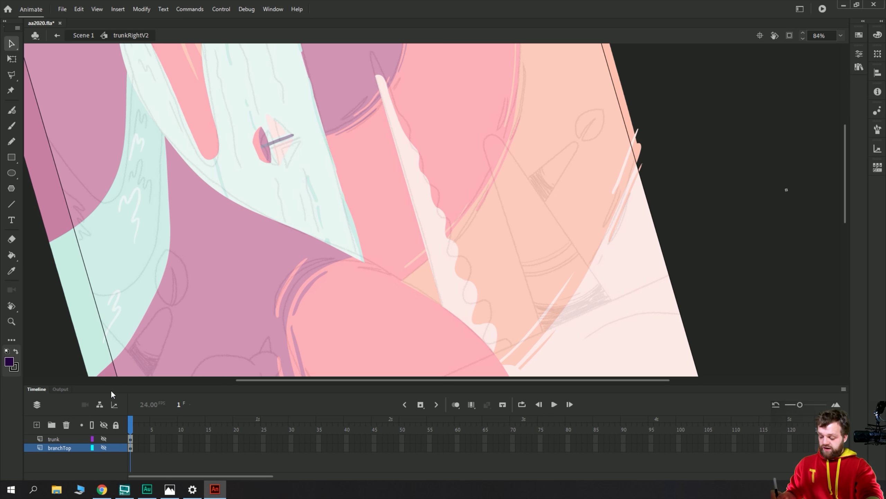
pyautogui.click(103, 448)
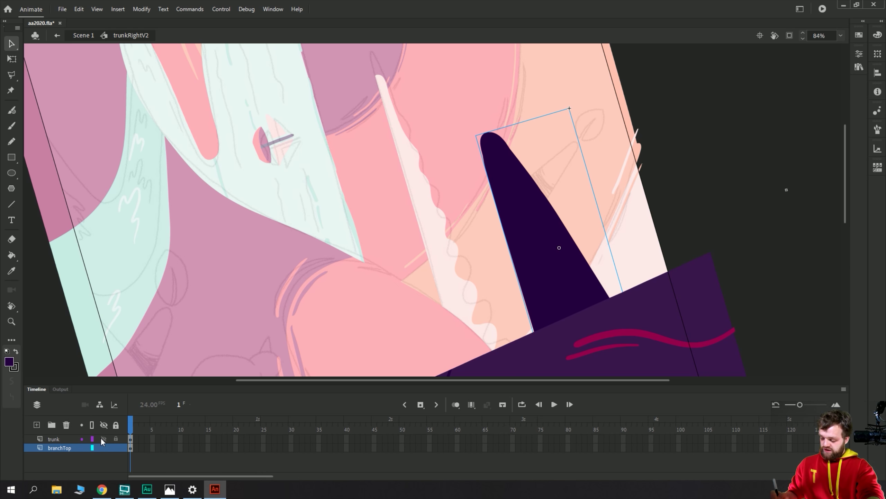
# Open the branchTop symbol for editing in place and apply the darkest palette swatch to the selected branch shape's fill.
pyautogui.doubleClick(519, 227)
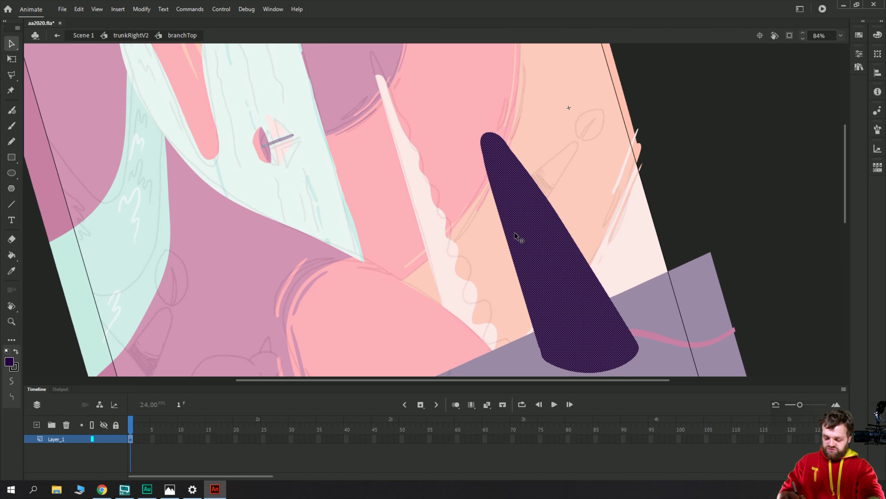
pyautogui.click(369, 250)
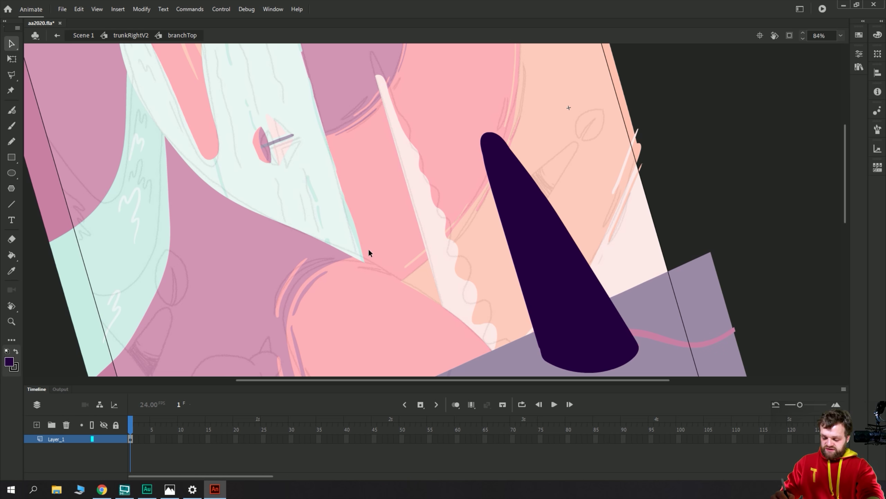
pyautogui.click(544, 264)
pyautogui.click(859, 35)
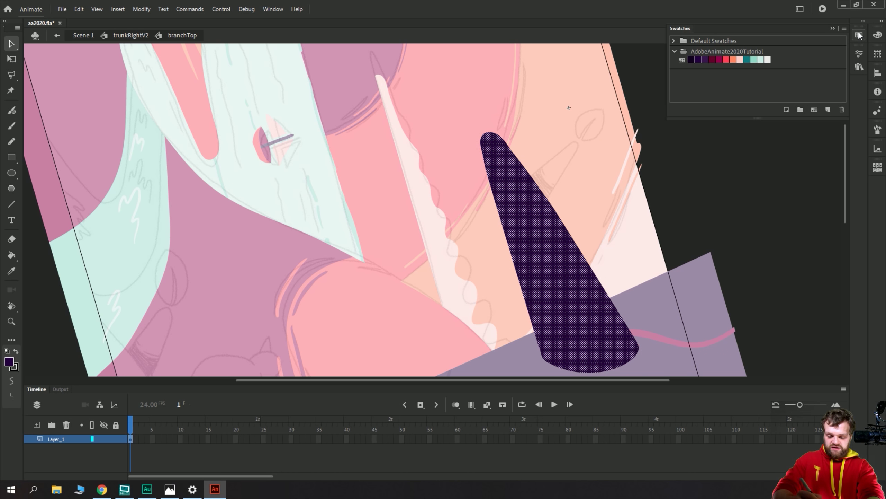
pyautogui.click(689, 61)
# Set up the Fluid Brush to paint only inside the current selection.
pyautogui.press('b')
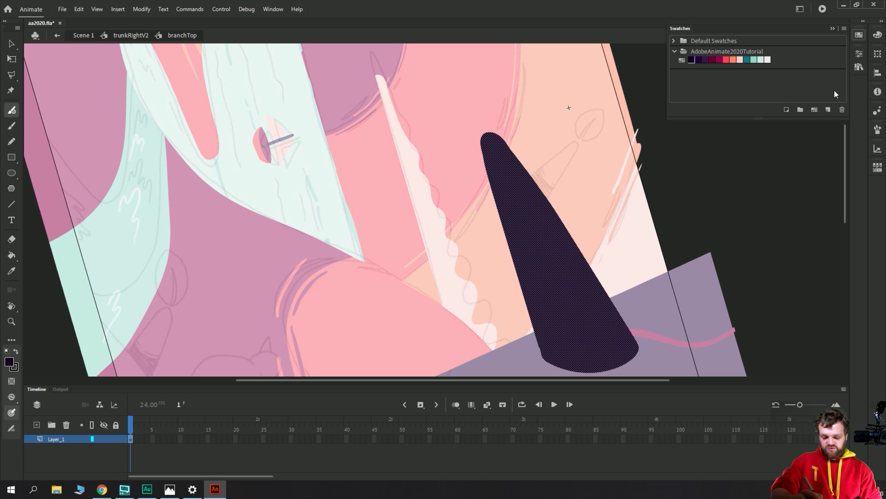
pyautogui.click(859, 55)
pyautogui.click(728, 64)
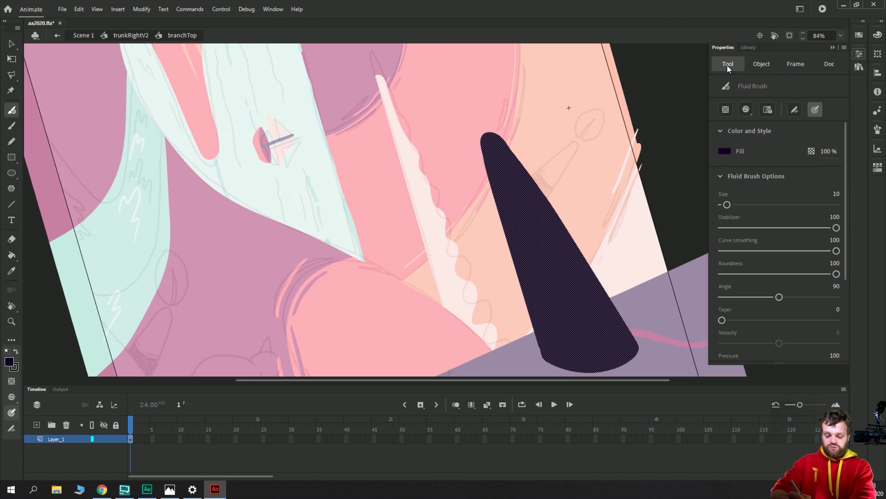
pyautogui.click(746, 109)
pyautogui.click(757, 151)
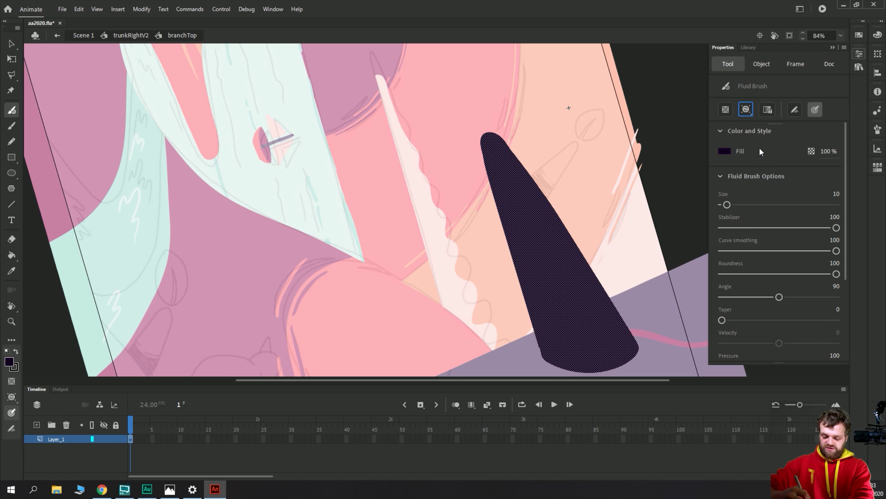
# Try to brush a curved shading band across the lower part of the selected branch in the darkest swatch colour.
pyautogui.moveTo(576, 292)
pyautogui.mouseDown()
pyautogui.moveTo(506, 305)
pyautogui.moveTo(579, 295)
pyautogui.moveTo(605, 278)
pyautogui.moveTo(578, 299)
pyautogui.moveTo(620, 280)
pyautogui.moveTo(526, 335)
pyautogui.moveTo(570, 318)
pyautogui.mouseUp()
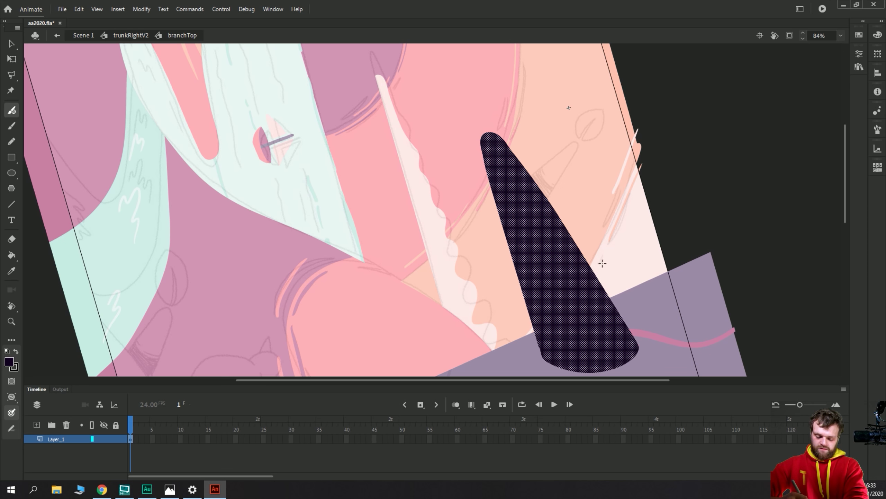
pyautogui.moveTo(625, 301)
pyautogui.mouseDown()
pyautogui.moveTo(541, 330)
pyautogui.moveTo(635, 295)
pyautogui.moveTo(526, 342)
pyautogui.moveTo(634, 318)
pyautogui.moveTo(542, 359)
pyautogui.moveTo(636, 332)
pyautogui.moveTo(612, 351)
pyautogui.moveTo(527, 379)
pyautogui.moveTo(645, 353)
pyautogui.moveTo(566, 384)
pyautogui.moveTo(673, 320)
pyautogui.moveTo(511, 356)
pyautogui.mouseUp()
pyautogui.press('v')
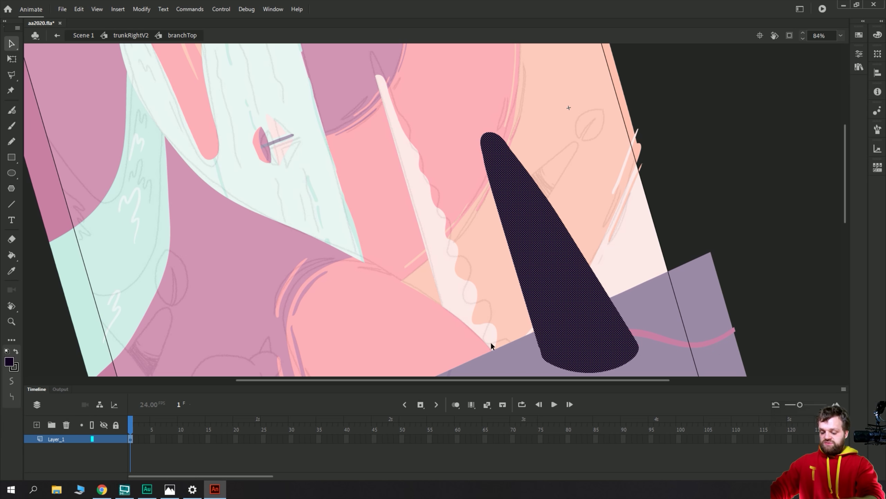
pyautogui.click(376, 304)
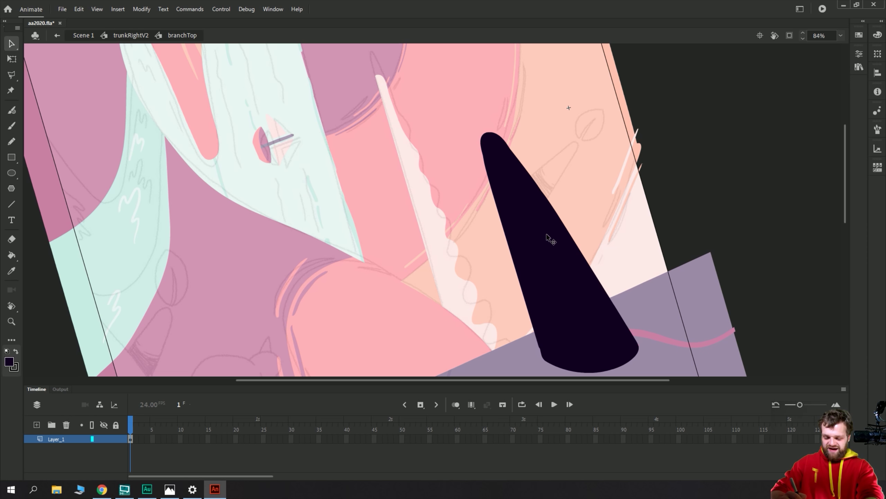
# Recolour the branch fill with the second-darkest purple swatch, deselect it, and make the darkest swatch the active fill.
pyautogui.click(557, 254)
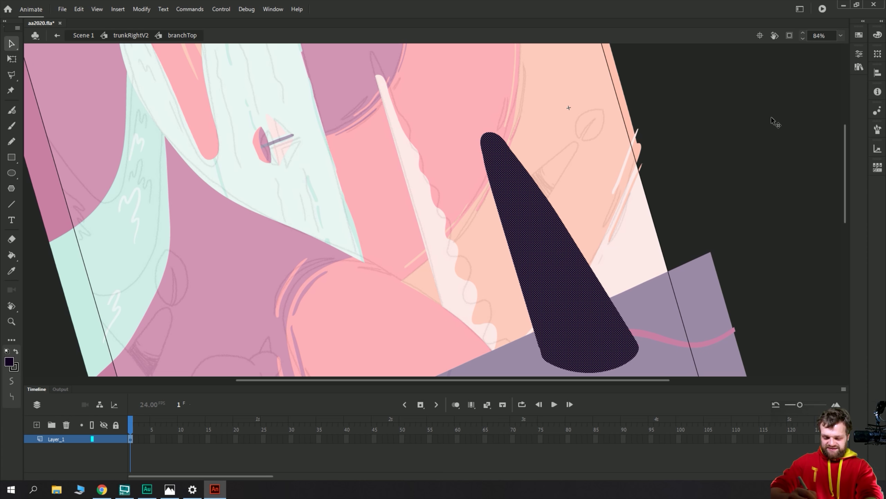
pyautogui.click(860, 36)
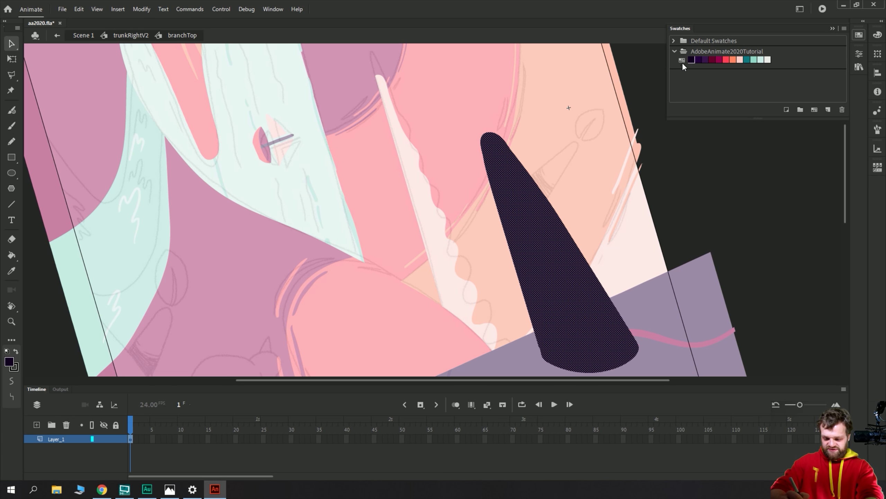
pyautogui.click(601, 144)
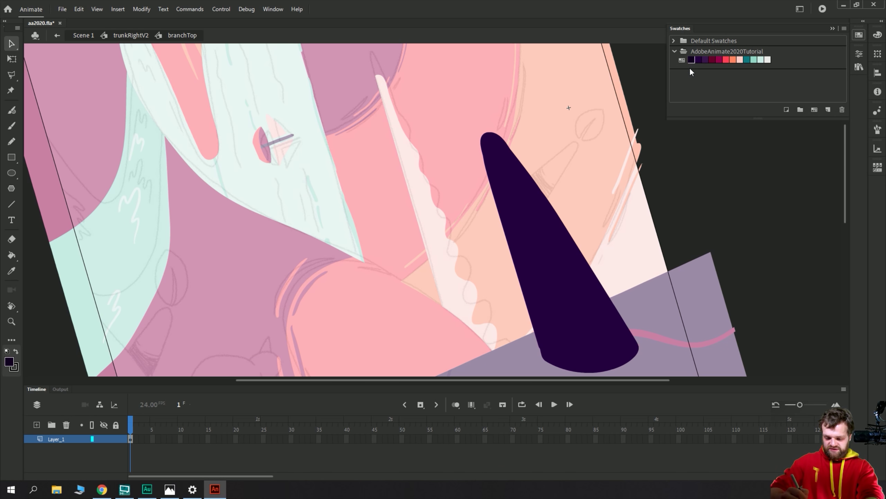
# Brush a curved darkest-purple band across the lower part of the branch, keeping the paint inside the selected shape.
pyautogui.click(550, 259)
pyautogui.press('y')
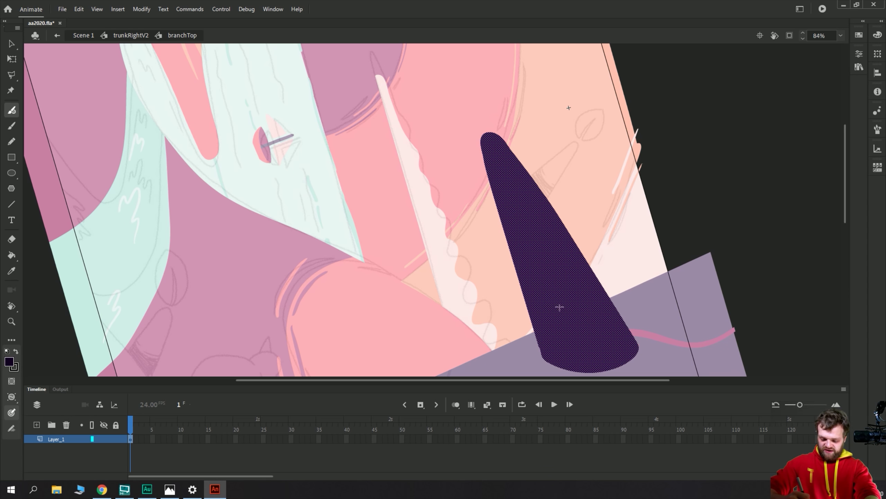
pyautogui.moveTo(607, 259)
pyautogui.mouseDown()
pyautogui.moveTo(555, 303)
pyautogui.moveTo(507, 311)
pyautogui.mouseUp()
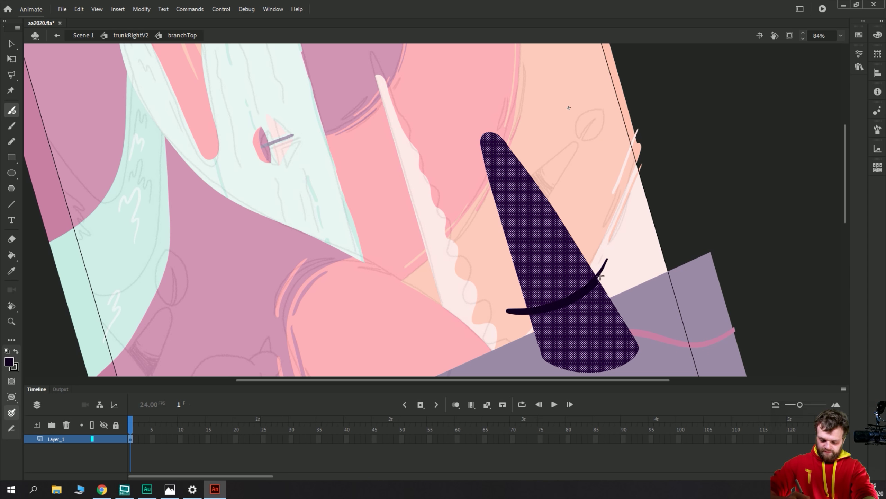
pyautogui.press('v')
pyautogui.click(439, 267)
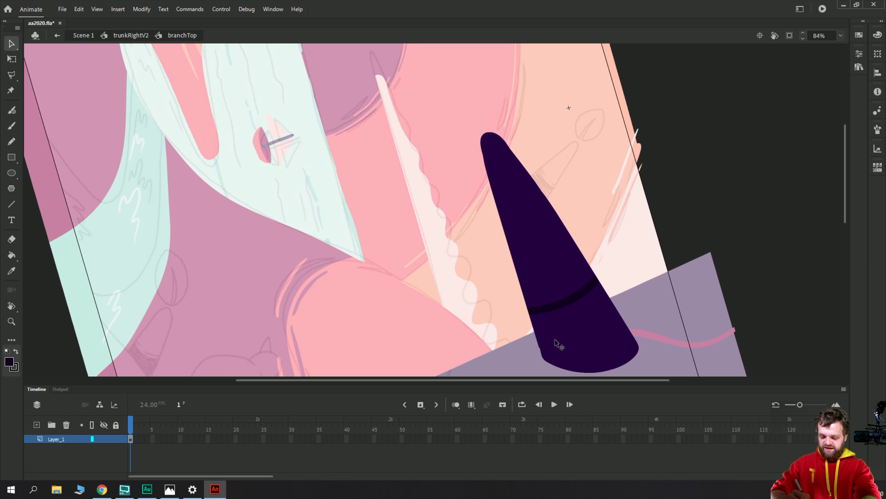
# Fill the base of the branch below the curved band with the darkest swatch colour.
pyautogui.click(556, 340)
pyautogui.press('k')
pyautogui.click(558, 337)
pyautogui.press('v')
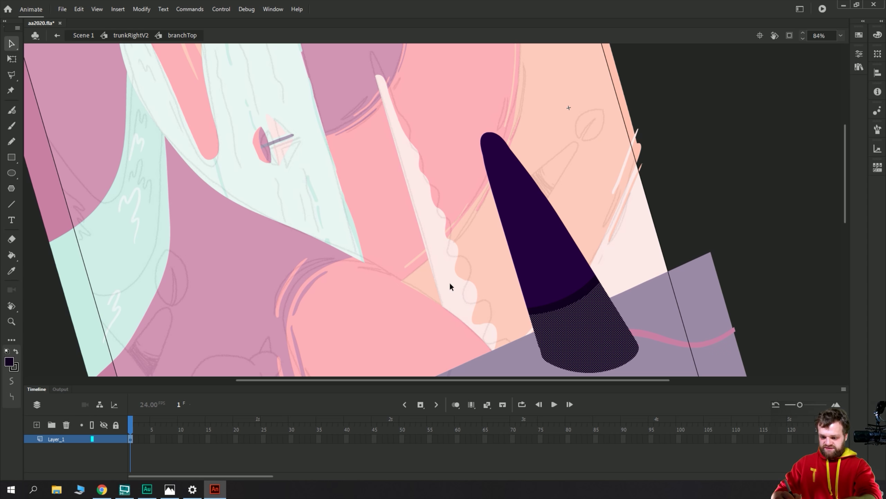
# Brush thin dark accent strokes onto the upper part of the branch, just above the edge of the dark base.
pyautogui.click(466, 274)
pyautogui.press('y')
pyautogui.press('v')
pyautogui.click(546, 285)
pyautogui.press('y')
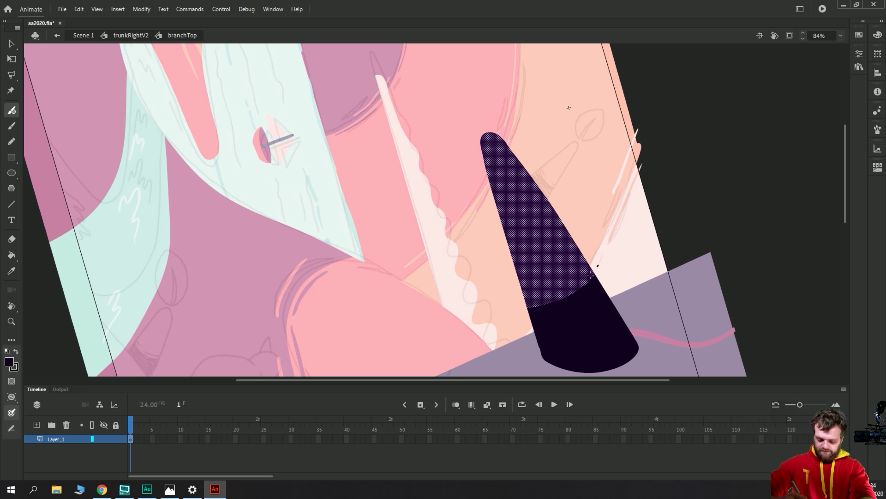
pyautogui.press('v')
pyautogui.click(518, 301)
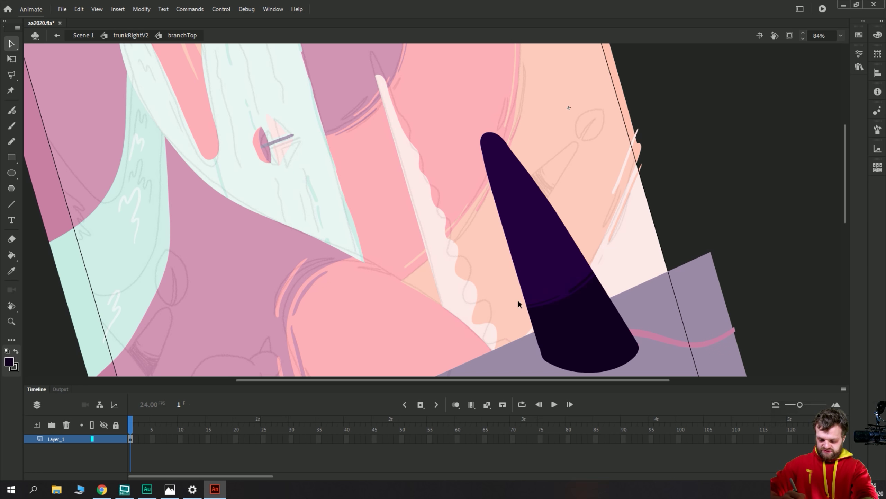
# Sample the branch's lighter purple and brush thin accent strokes along the upper edge of the selected dark base.
pyautogui.press('i')
pyautogui.click(545, 266)
pyautogui.click(558, 302)
pyautogui.press('v')
pyautogui.click(559, 331)
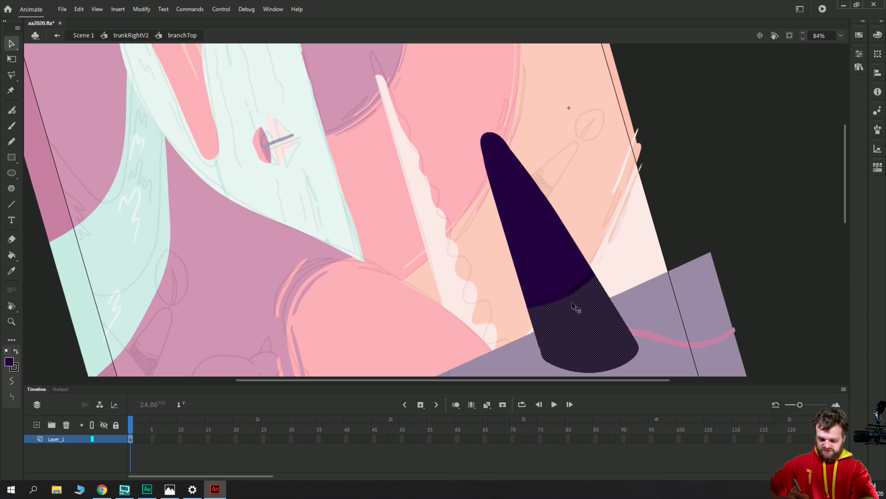
pyautogui.press('y')
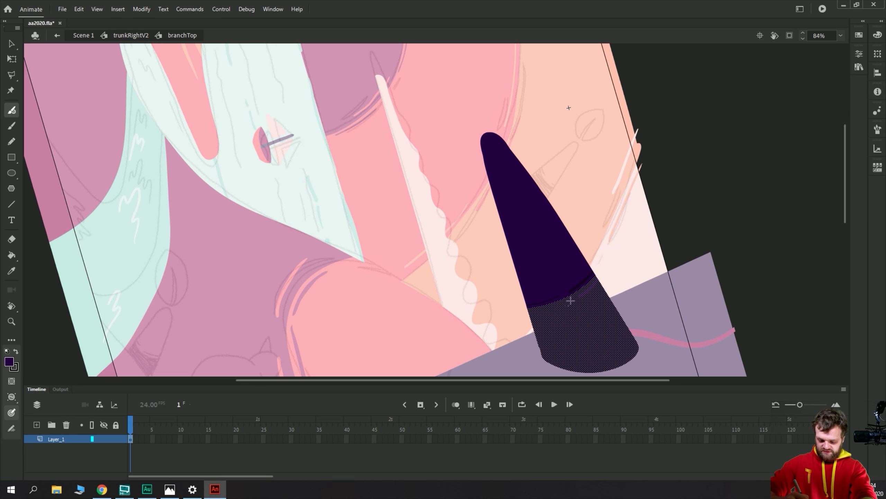
pyautogui.moveTo(571, 301); pyautogui.dragTo(525, 312)
pyautogui.press('v')
pyautogui.click(416, 281)
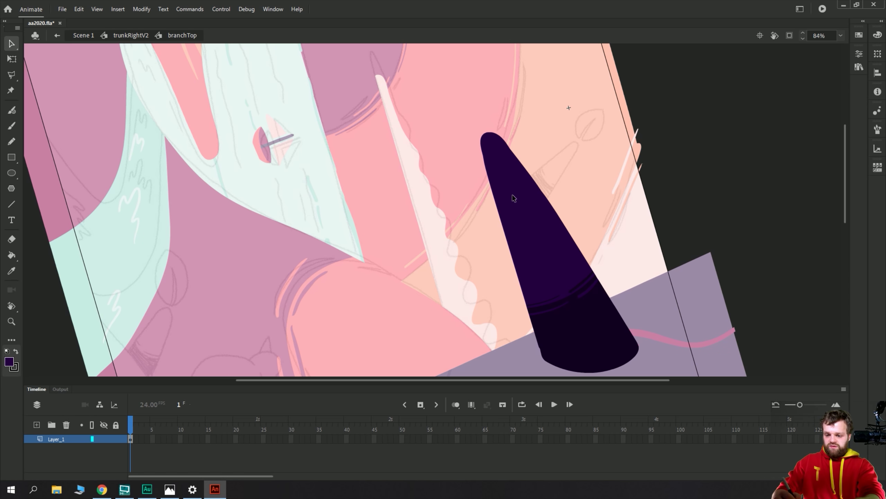
# Brush two curved stripes across the middle of the branch in the dark magenta swatch colour, confined to the selected upper part.
pyautogui.click(525, 196)
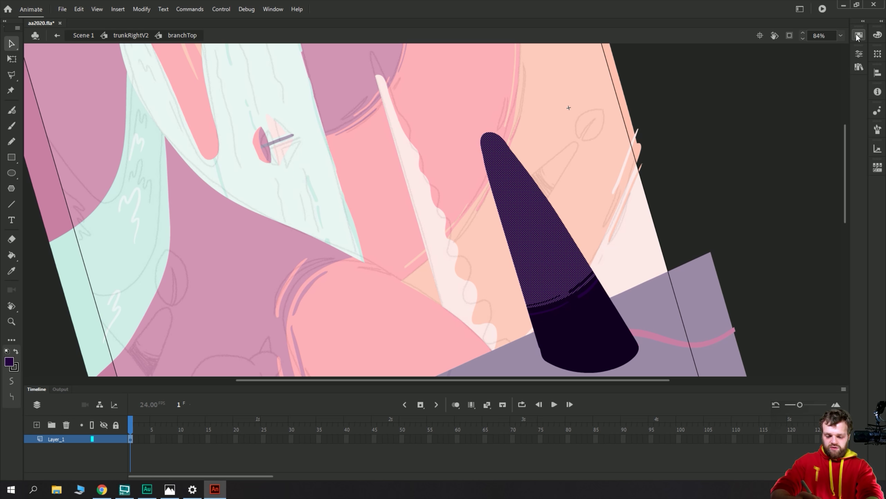
pyautogui.click(581, 181)
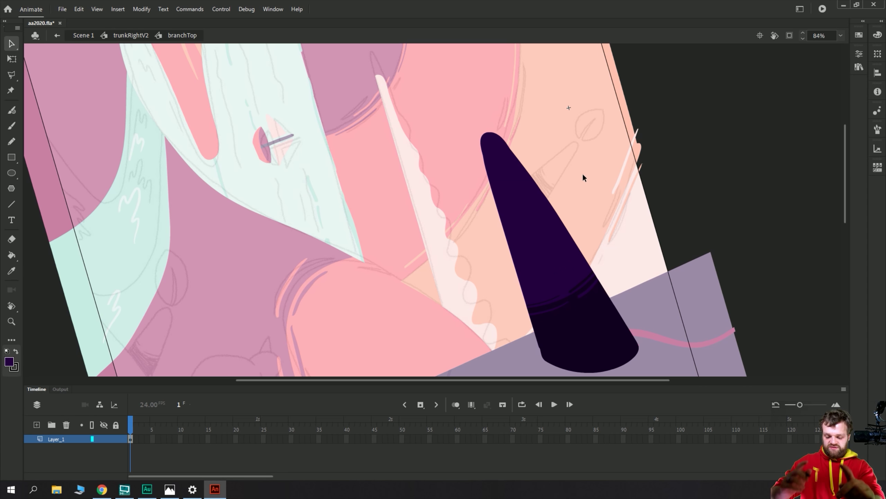
pyautogui.click(859, 35)
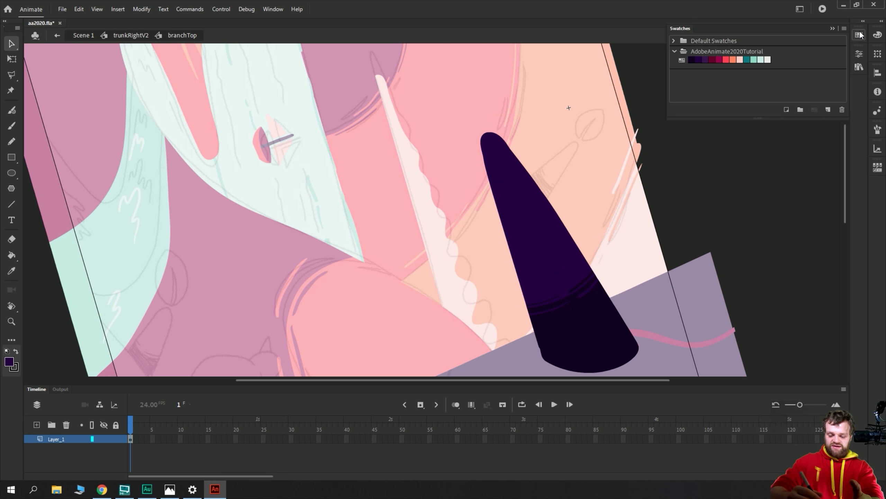
pyautogui.click(720, 60)
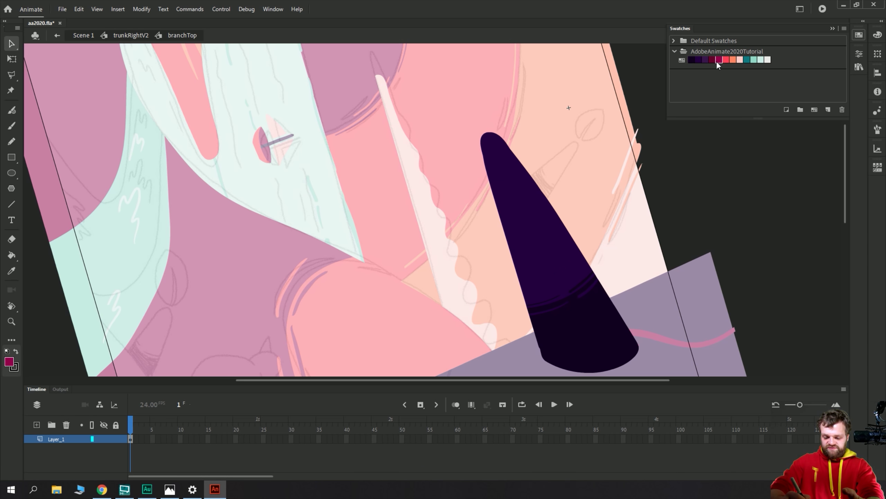
pyautogui.click(537, 238)
pyautogui.press('y')
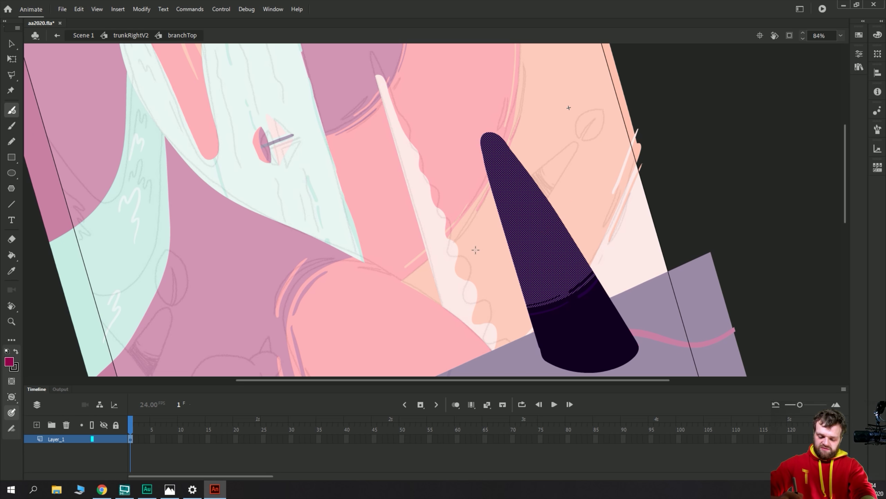
pyautogui.moveTo(509, 246); pyautogui.dragTo(563, 227)
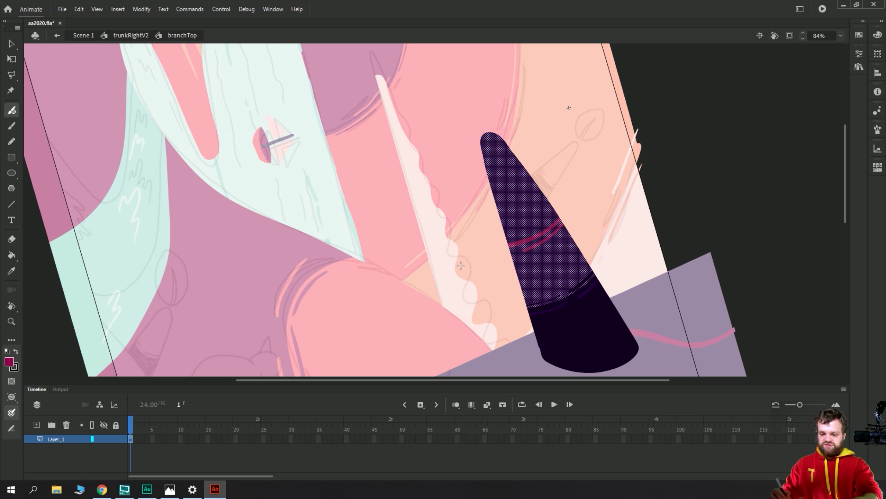
pyautogui.press('v')
pyautogui.click(330, 243)
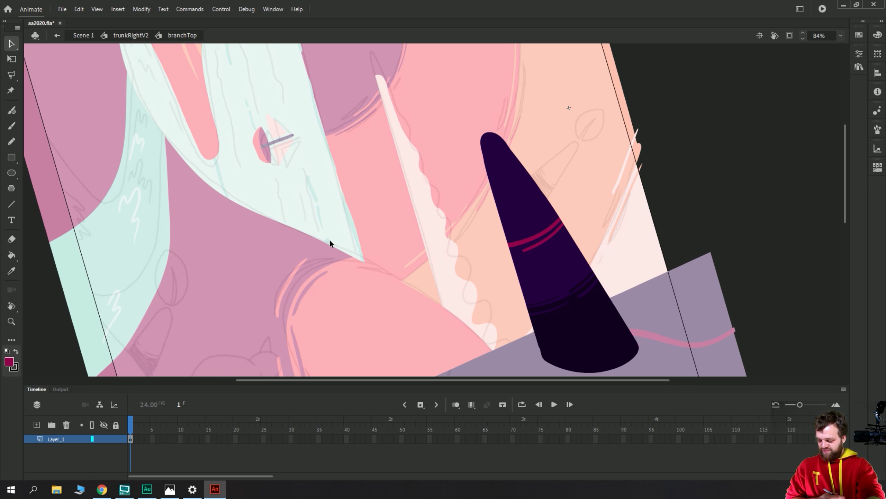
# Leave the branchTop symbol to return to trunkRightV2 and select the branch instance.
pyautogui.doubleClick(241, 176)
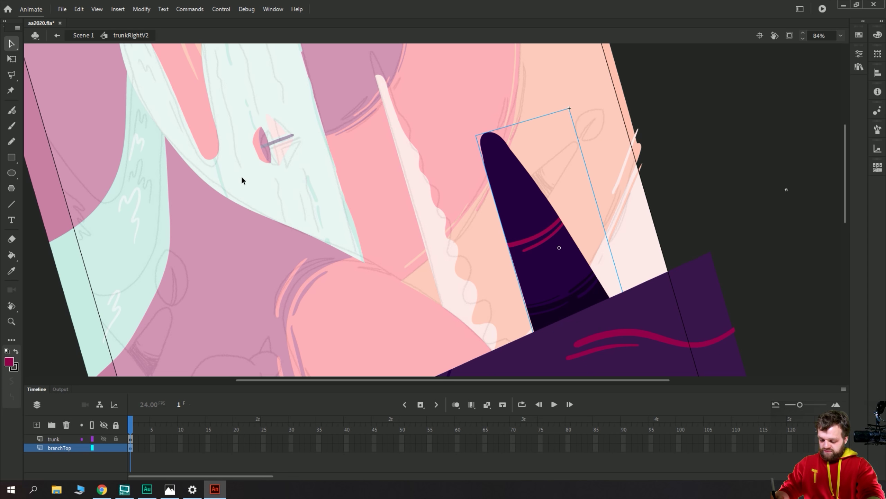
pyautogui.click(532, 351)
pyautogui.click(538, 289)
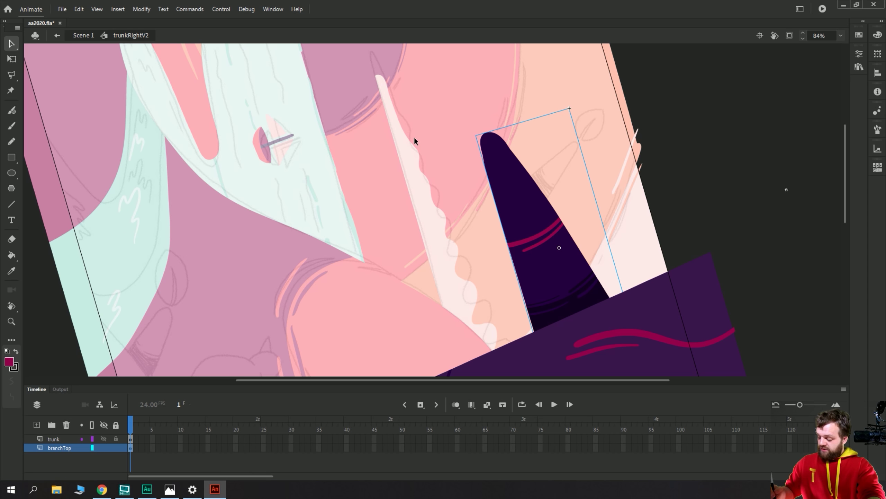
# Add a new layer beneath branchTop and name it branchTopTop.
pyautogui.click(37, 424)
pyautogui.moveTo(52, 457); pyautogui.dragTo(54, 469)
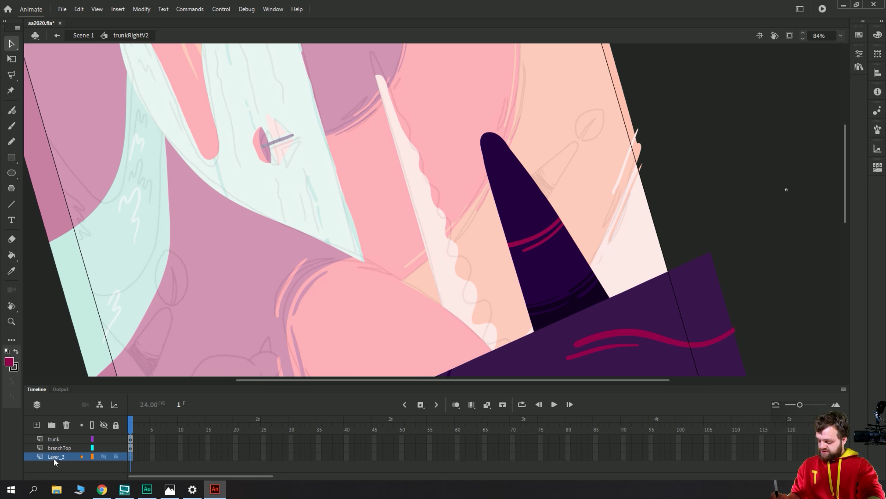
pyautogui.doubleClick(55, 457)
pyautogui.write('bran')
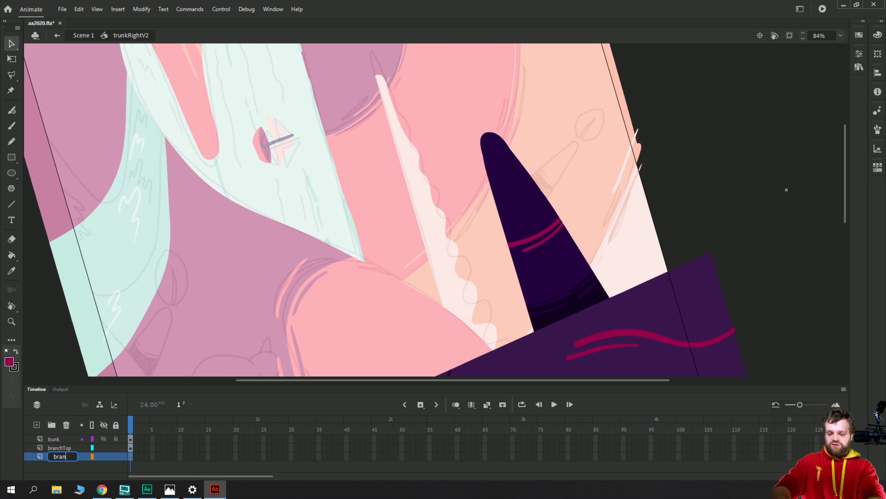
pyautogui.write('chTopLeaf')
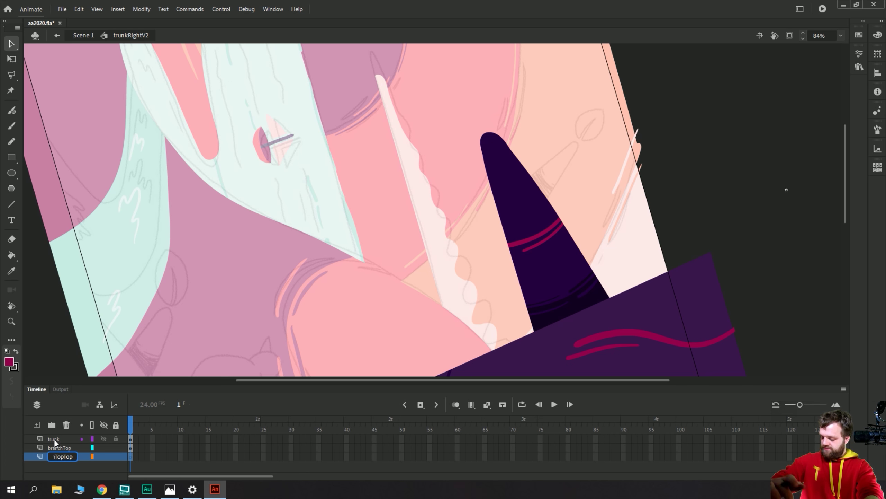
pyautogui.press('Return')
# Activate the Fluid Brush with the second-darkest purple swatch as its fill colour.
pyautogui.press('y')
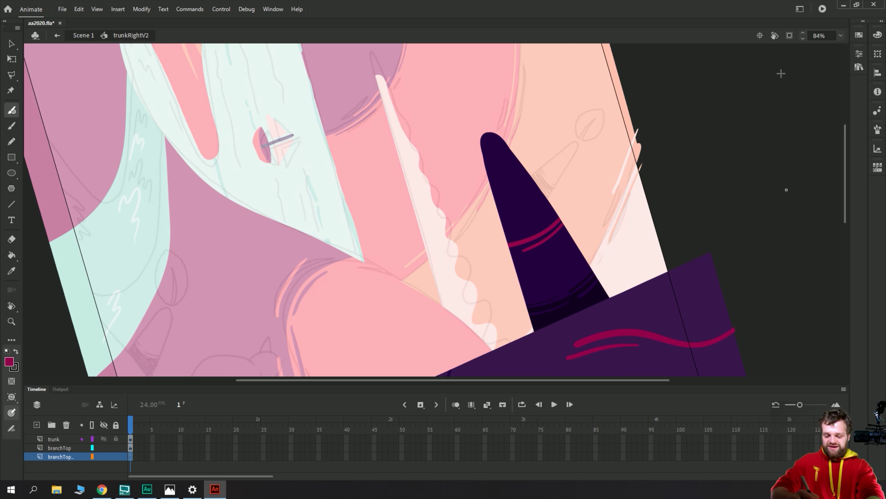
pyautogui.click(859, 35)
pyautogui.click(698, 59)
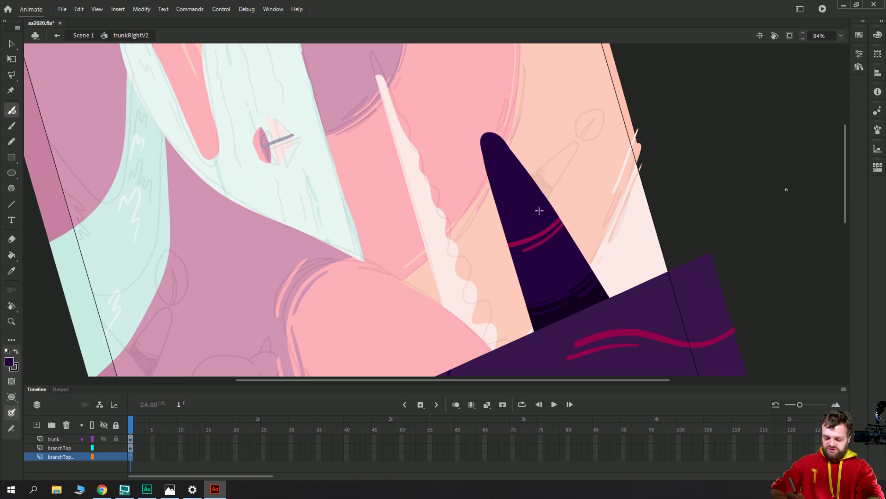
# Try outlining the small side branch over its sketch on the new layer, undo the stroke, and reselect the layer's first frame.
pyautogui.moveTo(546, 199)
pyautogui.mouseDown()
pyautogui.moveTo(578, 141)
pyautogui.moveTo(520, 193)
pyautogui.moveTo(573, 141)
pyautogui.moveTo(524, 183)
pyautogui.mouseUp()
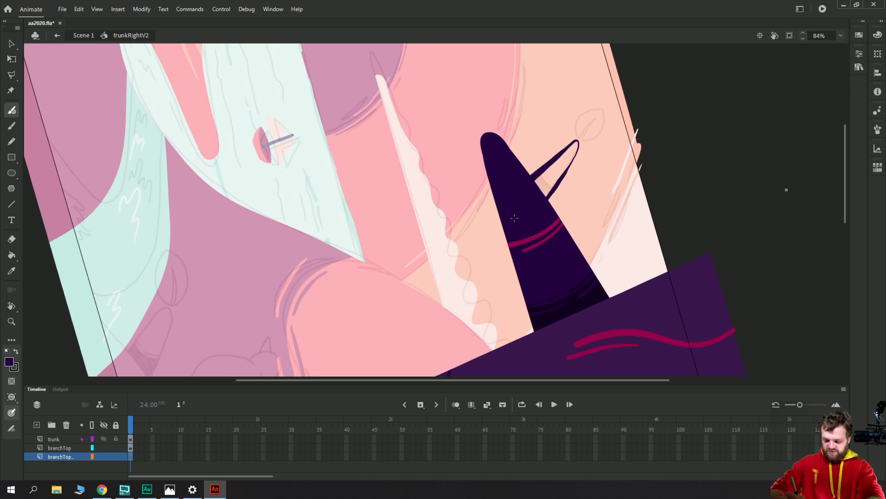
pyautogui.hotkey('ctrl', 'z')
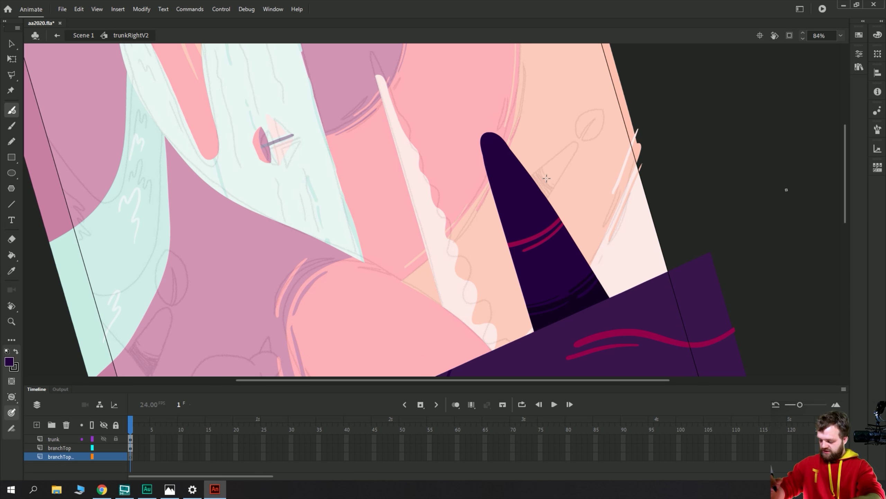
pyautogui.click(132, 455)
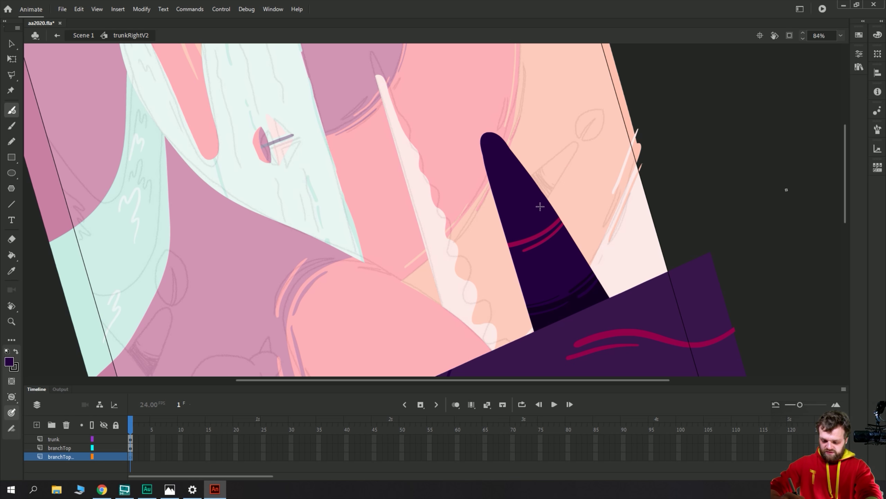
# Discard the trial strokes over the side branch sketch and set the Fluid Brush to its normal painting mode.
pyautogui.moveTo(548, 193)
pyautogui.mouseDown()
pyautogui.moveTo(577, 142)
pyautogui.moveTo(512, 197)
pyautogui.mouseUp()
pyautogui.hotkey('ctrl', 'z')
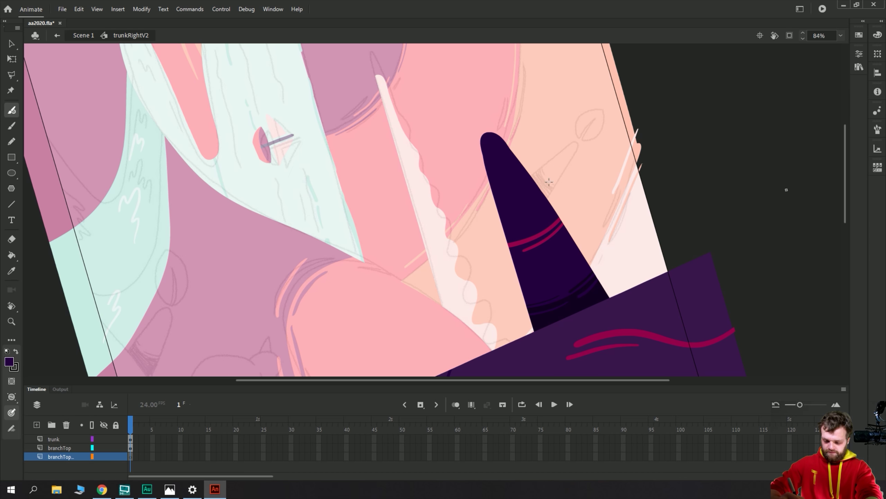
pyautogui.click(860, 55)
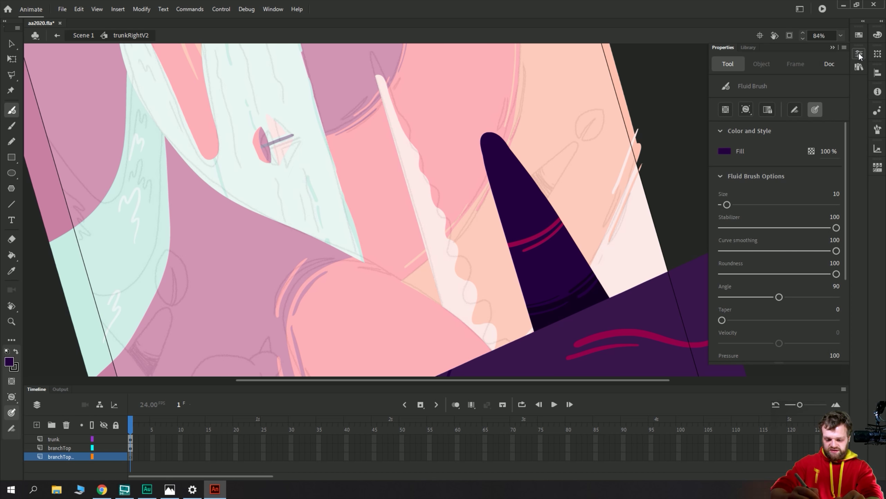
pyautogui.click(747, 110)
pyautogui.click(747, 120)
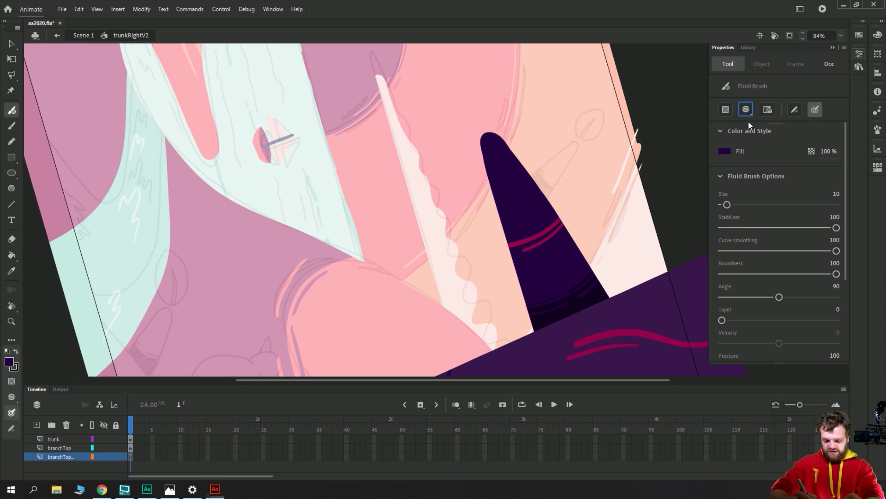
pyautogui.click(519, 159)
pyautogui.hotkey('ctrl', 'z')
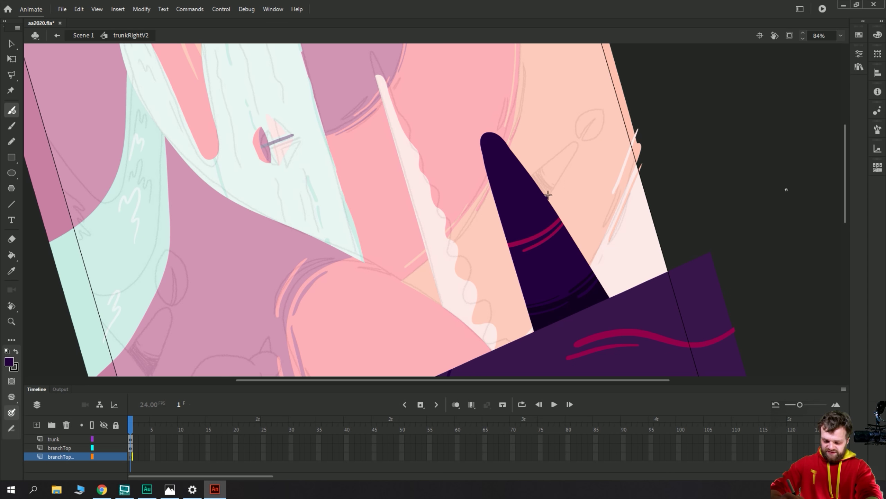
# Outline the small side branch over its sketch beside branchTop and fill the outline with the same dark purple.
pyautogui.moveTo(548, 195)
pyautogui.mouseDown()
pyautogui.moveTo(580, 143)
pyautogui.moveTo(515, 198)
pyautogui.mouseUp()
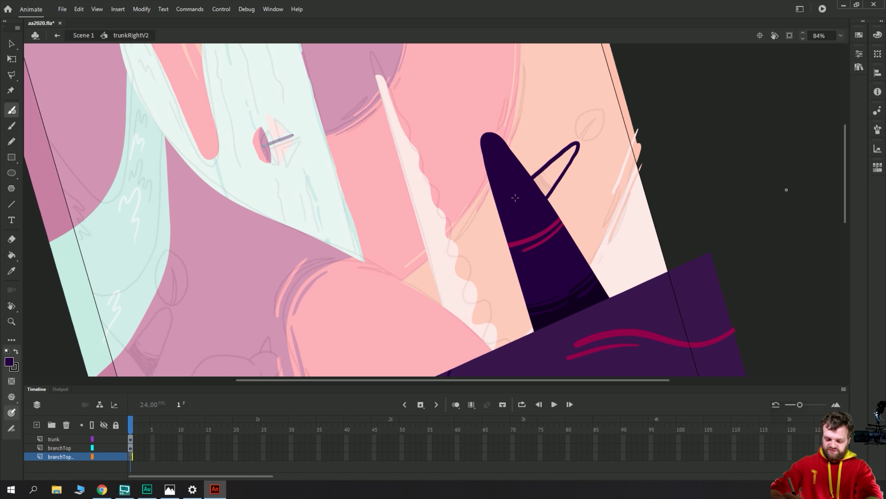
pyautogui.press('k')
pyautogui.click(559, 171)
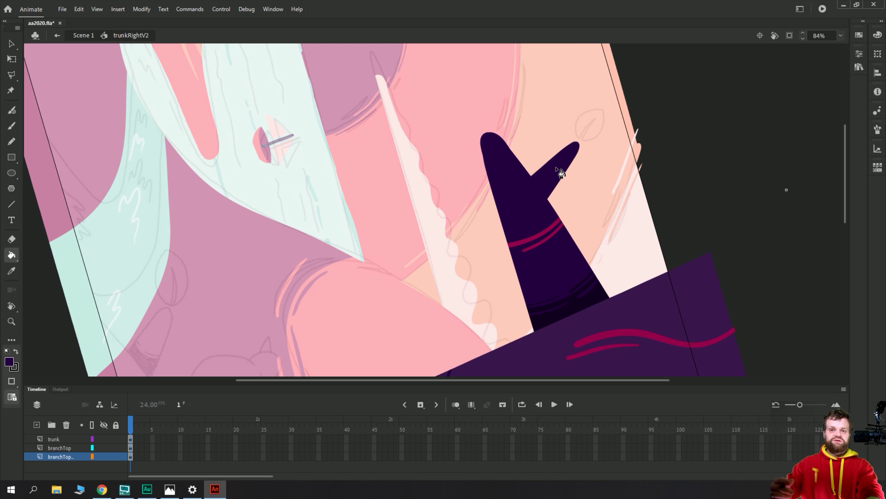
# Choose the darkest purple swatch as the fill, select the side branch shape and activate the Fluid Brush.
pyautogui.press('v')
pyautogui.click(548, 169)
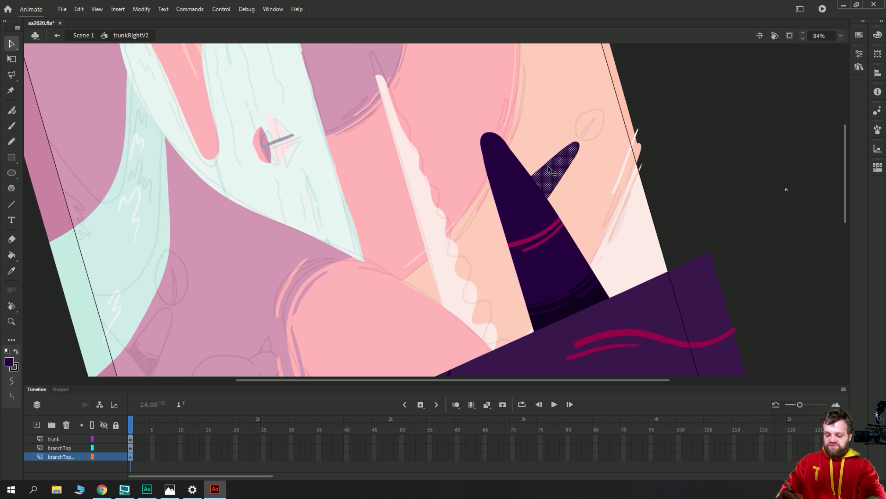
pyautogui.click(553, 133)
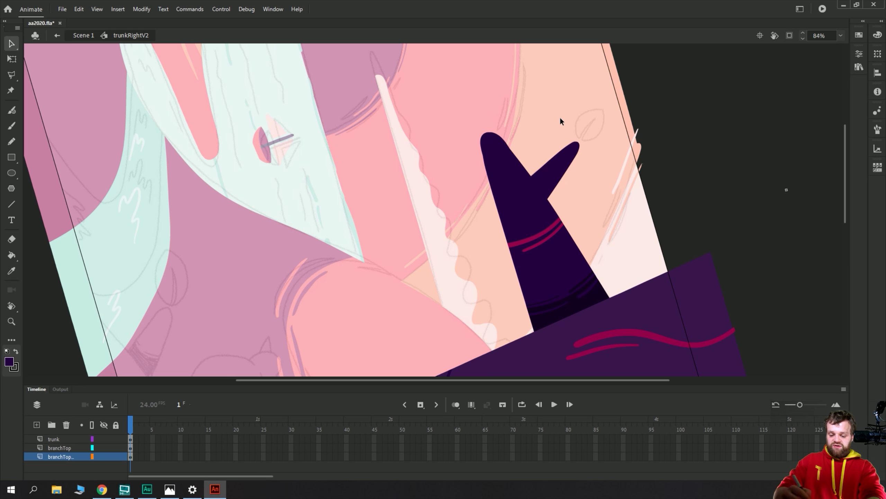
pyautogui.click(861, 37)
pyautogui.click(691, 60)
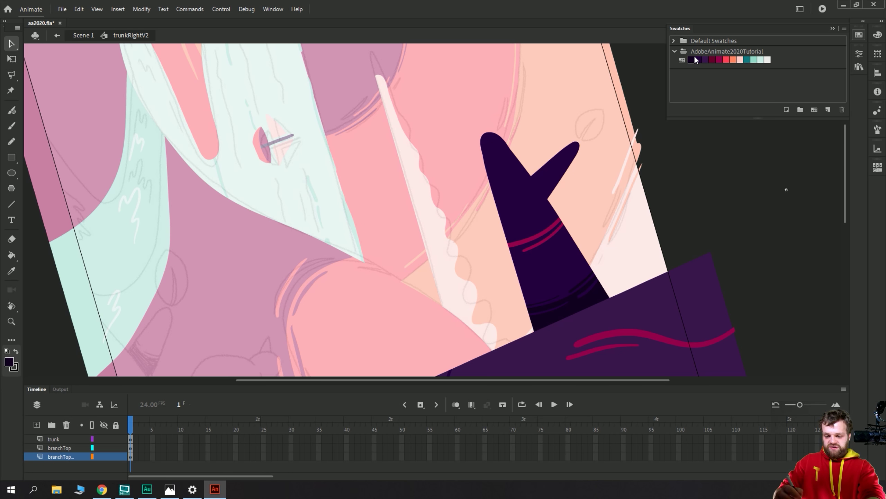
pyautogui.click(548, 180)
pyautogui.press('b')
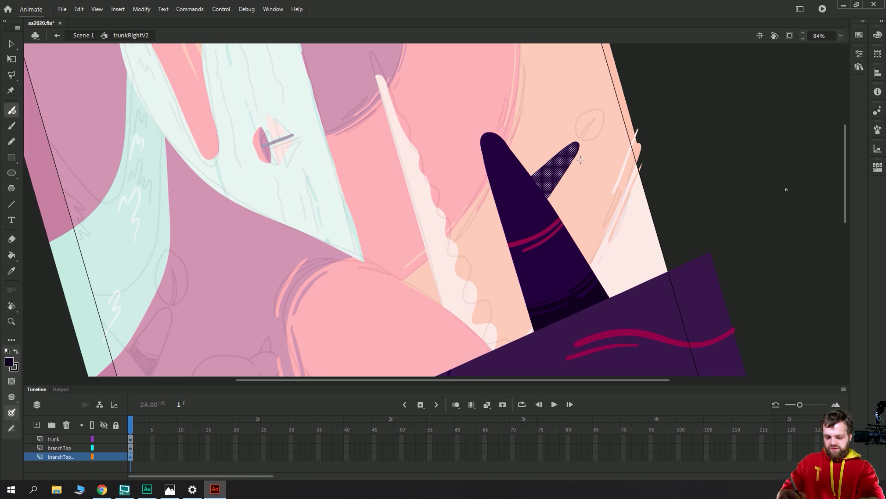
# Break apart the side branch's drawing object into a plain shape.
pyautogui.click(859, 54)
pyautogui.click(746, 109)
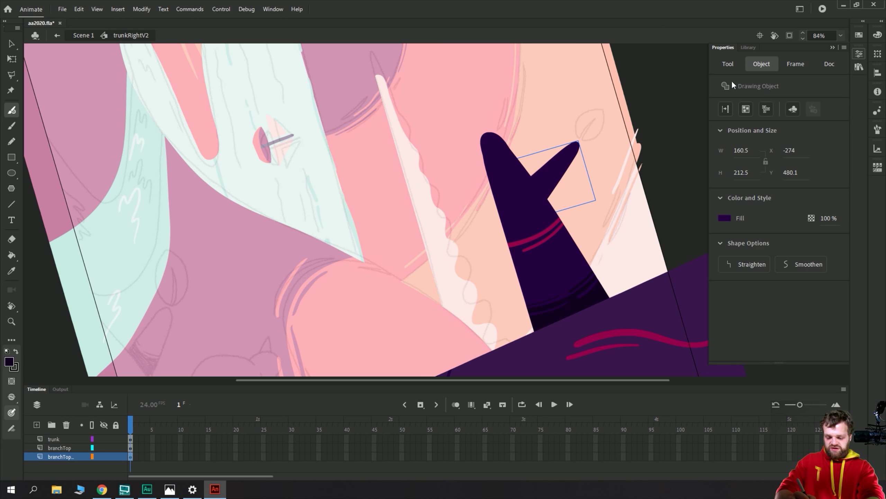
pyautogui.click(728, 65)
pyautogui.click(761, 65)
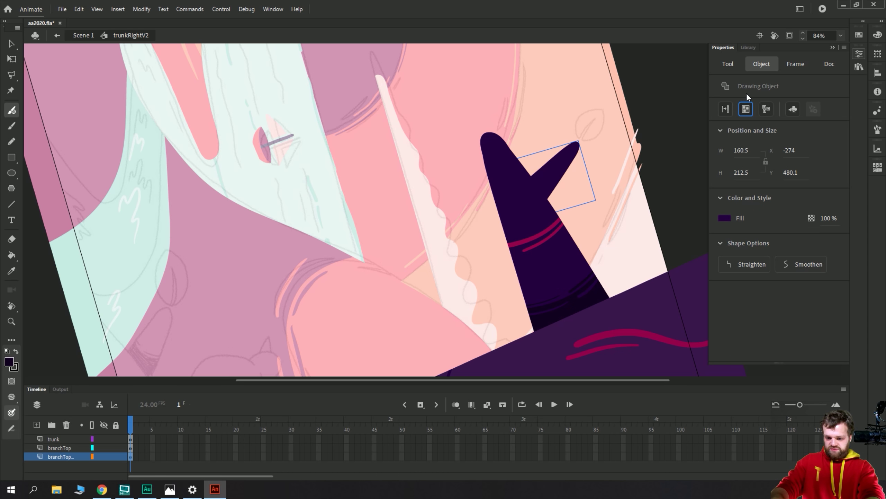
pyautogui.hotkey('ctrl', 'b')
# Restrict the Fluid Brush to the selected shape and shade the base of the side branch with the darkest purple.
pyautogui.click(733, 67)
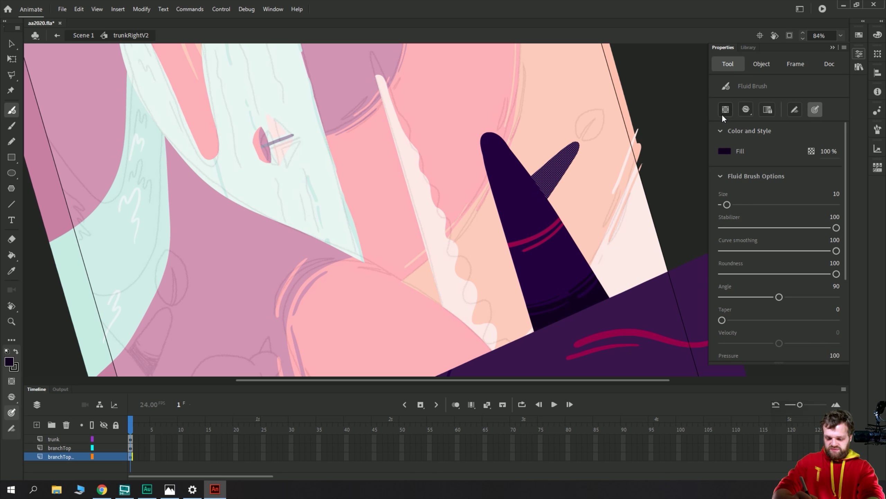
pyautogui.click(746, 110)
pyautogui.click(768, 152)
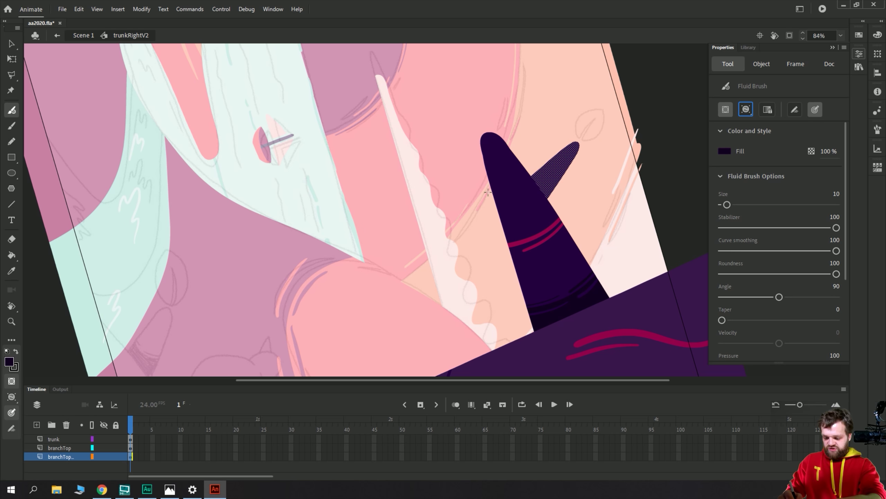
pyautogui.moveTo(536, 165)
pyautogui.mouseDown()
pyautogui.moveTo(538, 188)
pyautogui.moveTo(554, 202)
pyautogui.moveTo(548, 213)
pyautogui.moveTo(527, 182)
pyautogui.moveTo(507, 191)
pyautogui.moveTo(509, 207)
pyautogui.moveTo(510, 196)
pyautogui.mouseUp()
pyautogui.press('v')
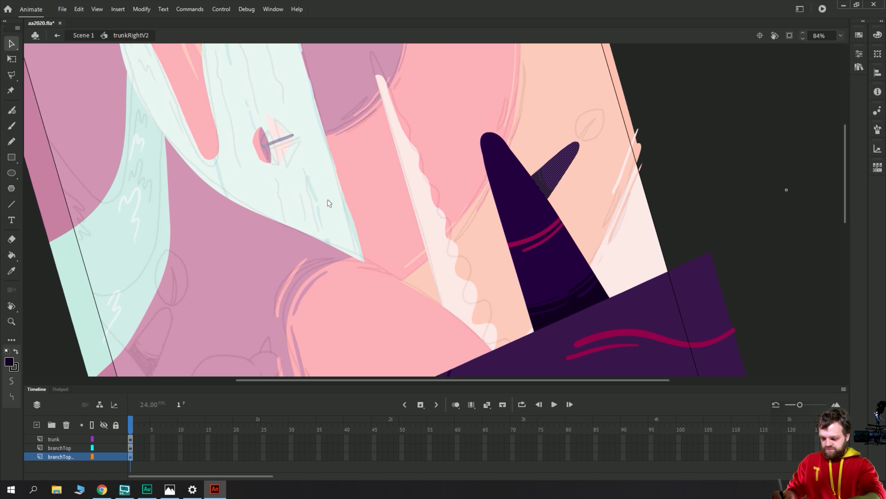
pyautogui.click(326, 201)
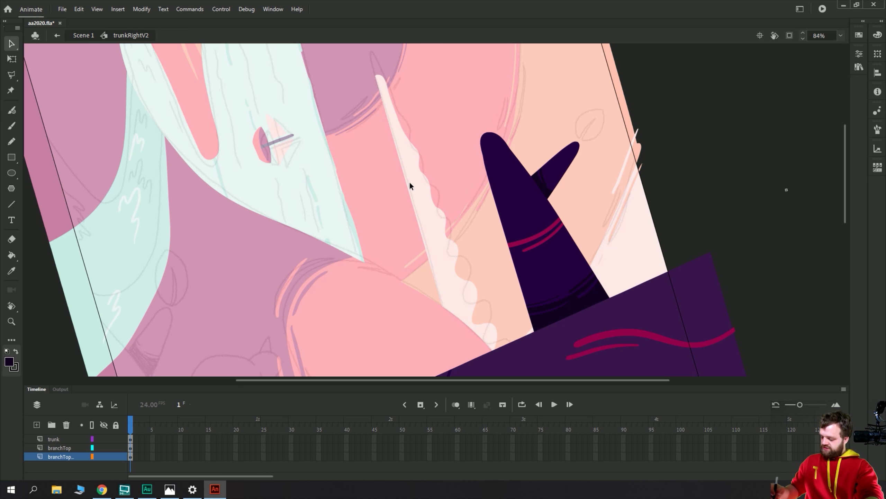
# Convert the artwork on the side branch layer to a graphic symbol named branchTopT.
pyautogui.click(131, 456)
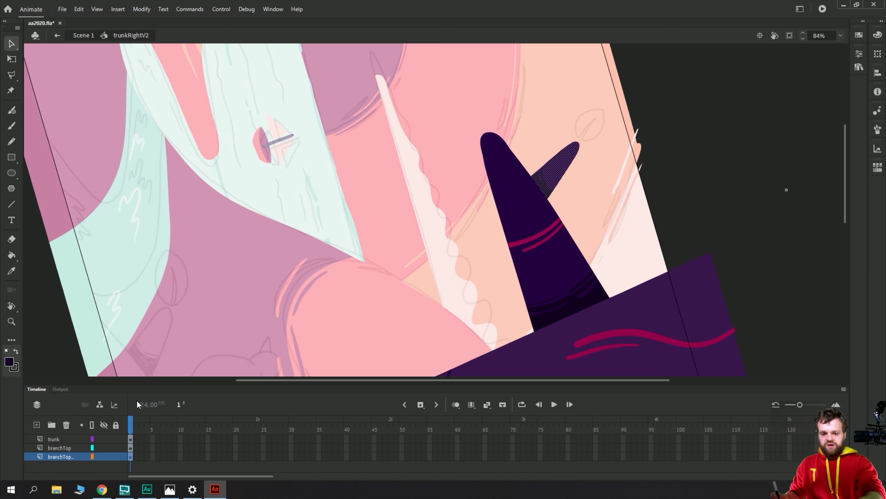
pyautogui.press('F8')
pyautogui.write('branchTopTop')
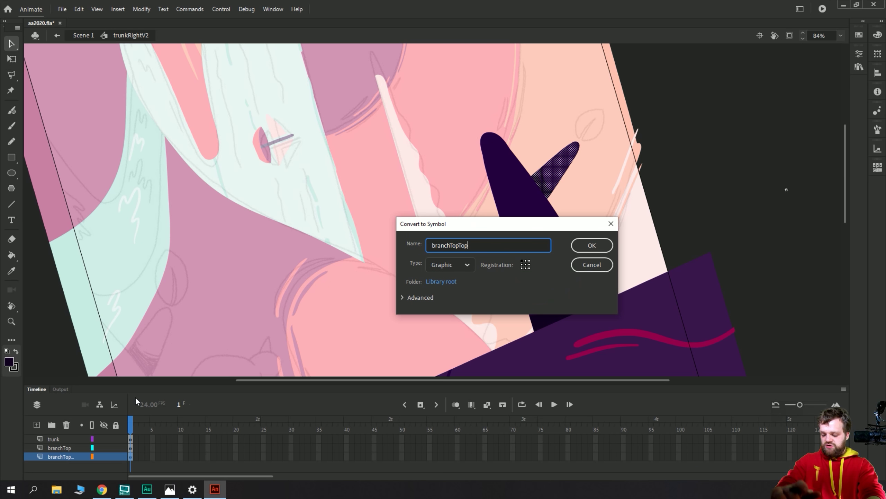
pyautogui.press('Return')
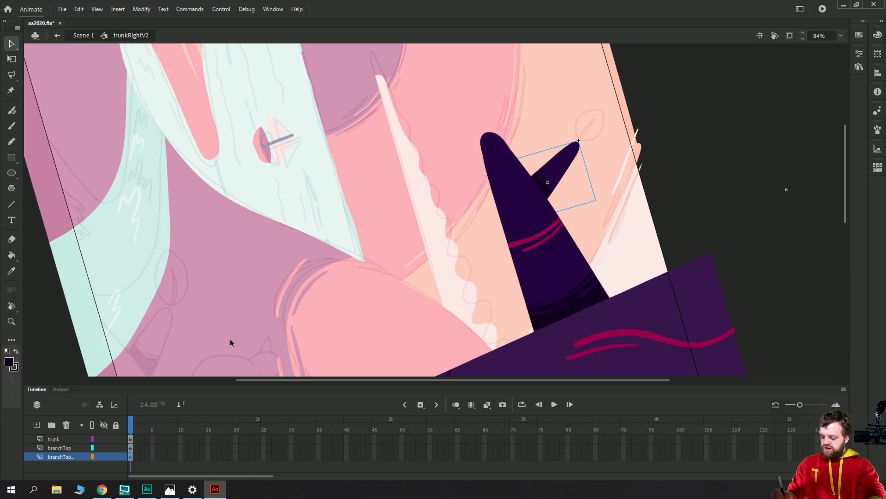
# Check the AdobeAnimate2020.jpg reference picture and add a layer named leaf beneath all other layers in trunkRightV2.
pyautogui.click(177, 491)
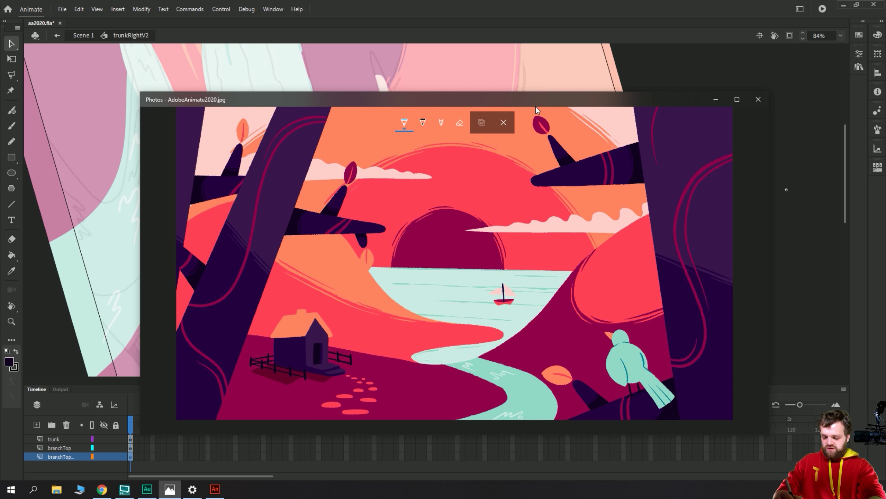
pyautogui.click(84, 283)
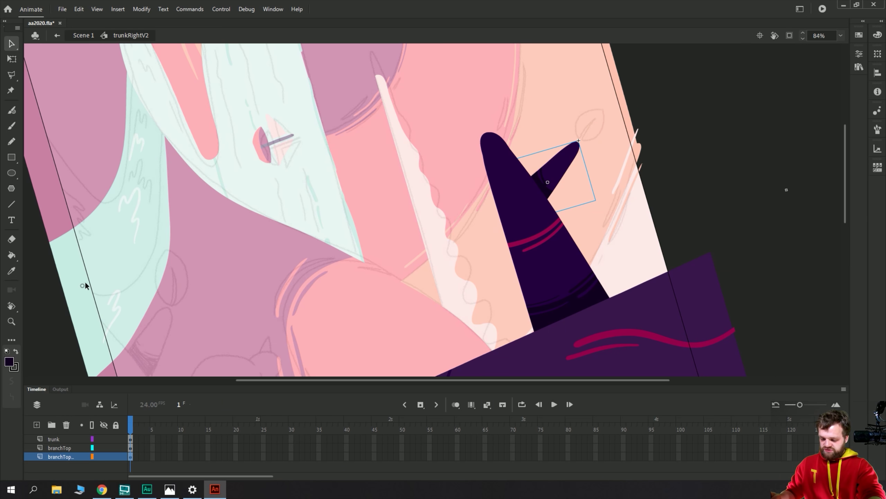
pyautogui.click(35, 425)
pyautogui.click(54, 462)
pyautogui.click(54, 457)
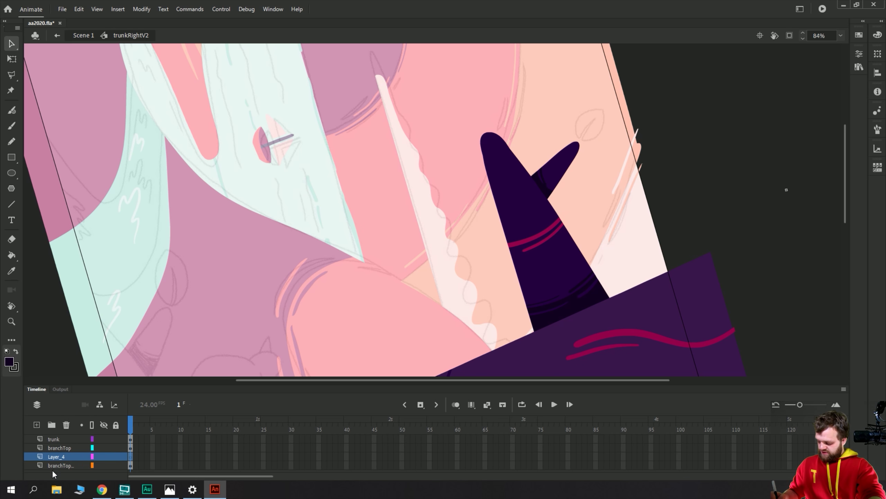
pyautogui.moveTo(54, 457); pyautogui.dragTo(52, 469)
pyautogui.doubleClick(51, 465)
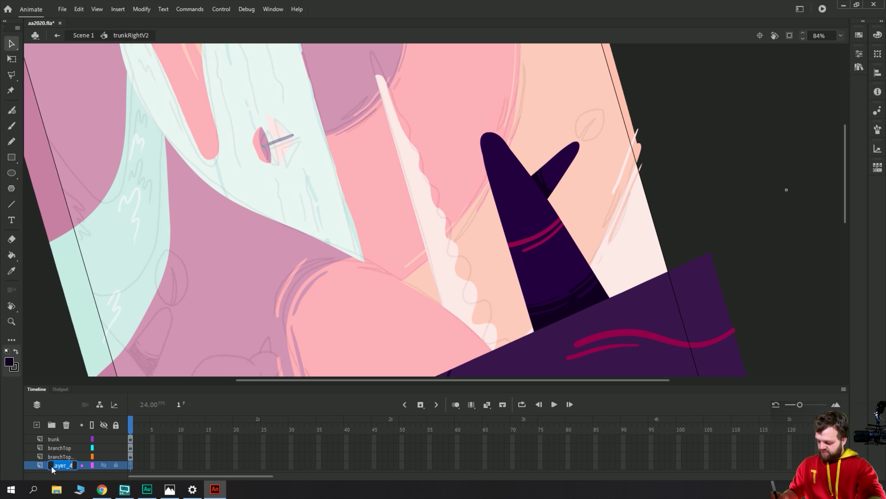
pyautogui.write('leaf')
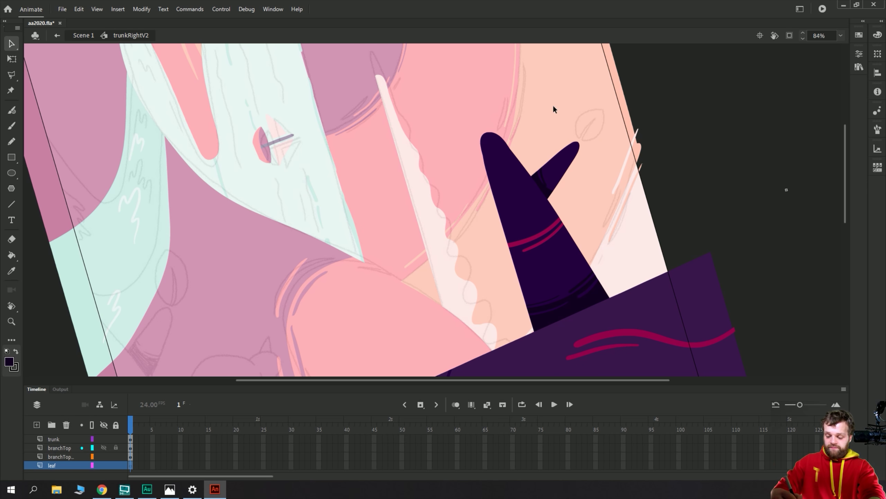
pyautogui.press('Return')
# Set the fill to the red swatch FF4057 and ready the Fluid Brush in normal painting mode, discarding any stray dab.
pyautogui.click(858, 35)
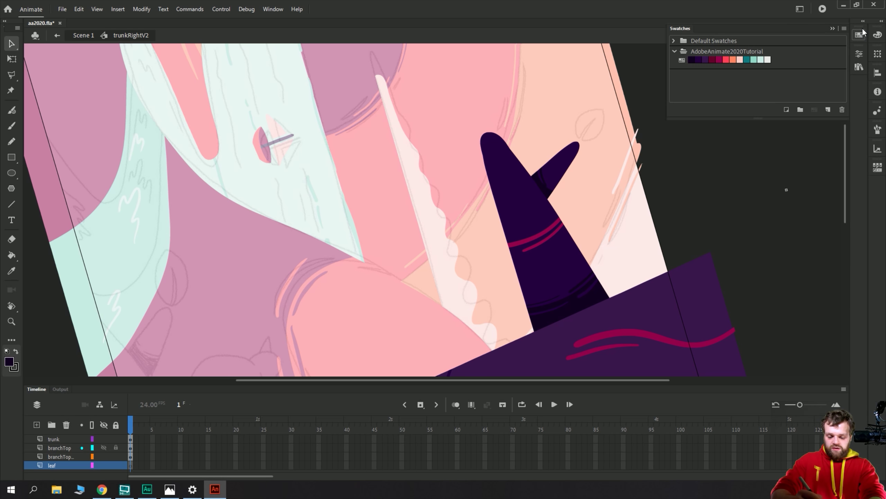
pyautogui.click(726, 60)
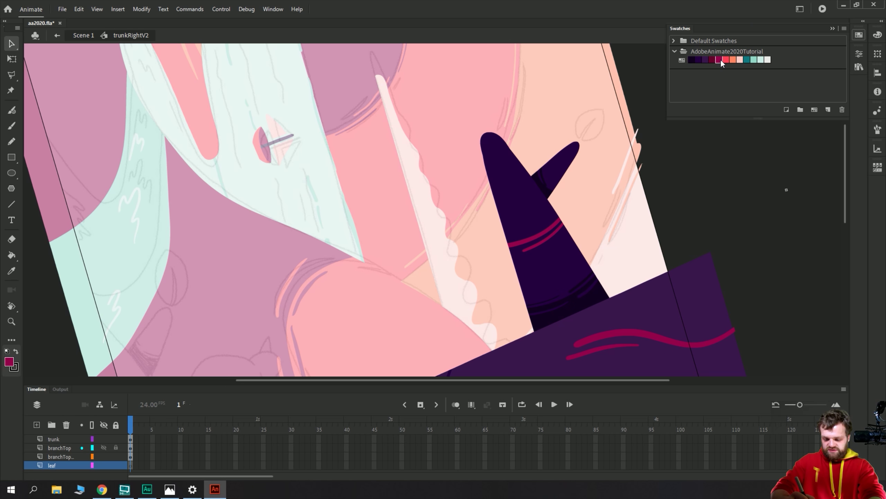
pyautogui.click(877, 34)
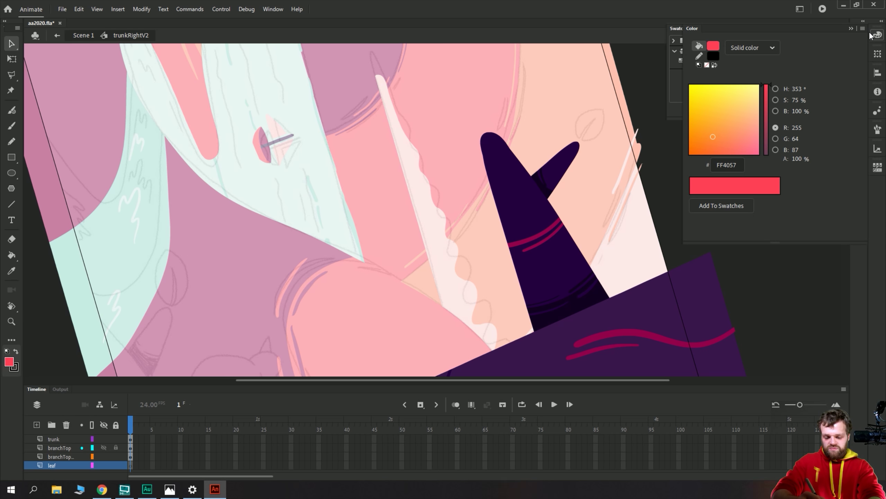
pyautogui.click(876, 34)
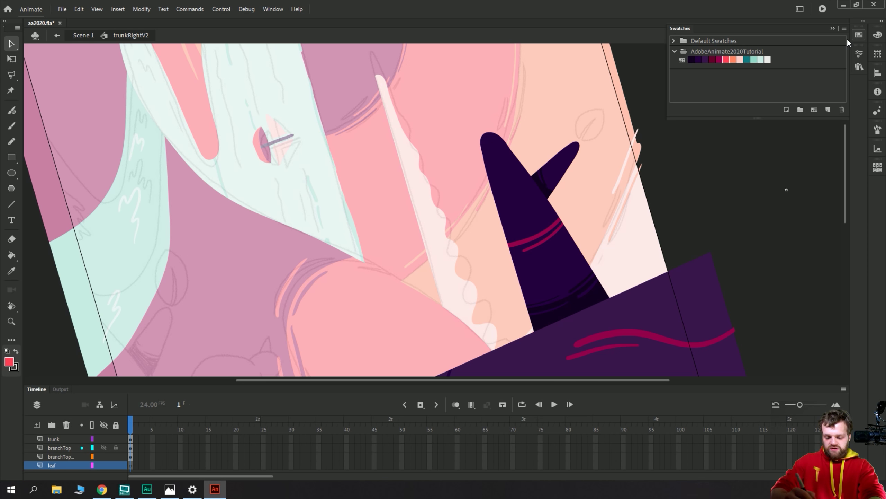
pyautogui.click(11, 111)
pyautogui.click(859, 53)
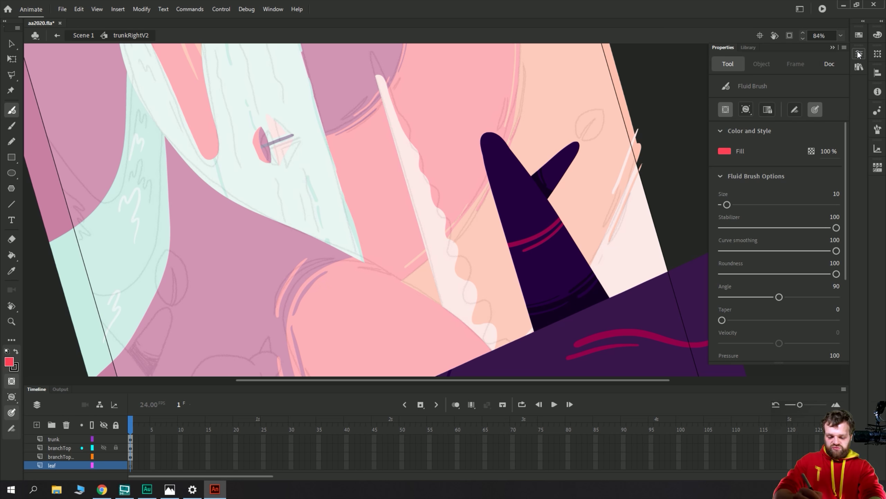
pyautogui.click(746, 110)
pyautogui.click(750, 118)
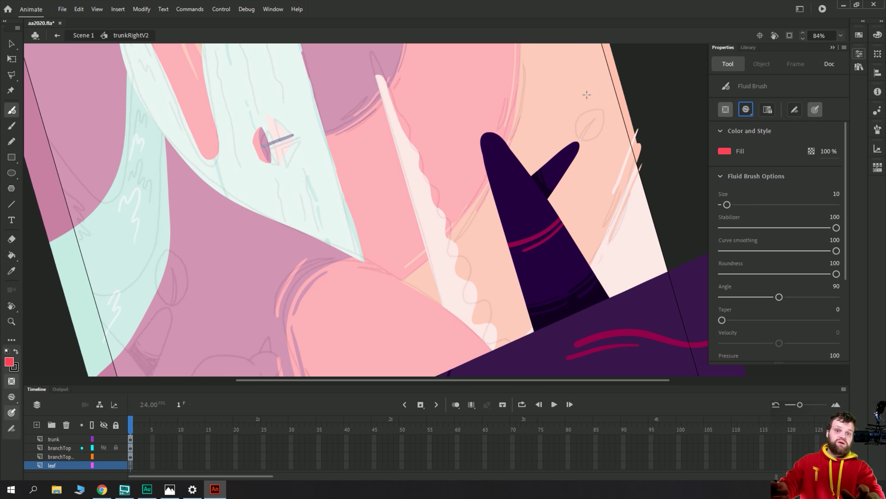
pyautogui.click(547, 82)
pyautogui.hotkey('ctrl', 'z')
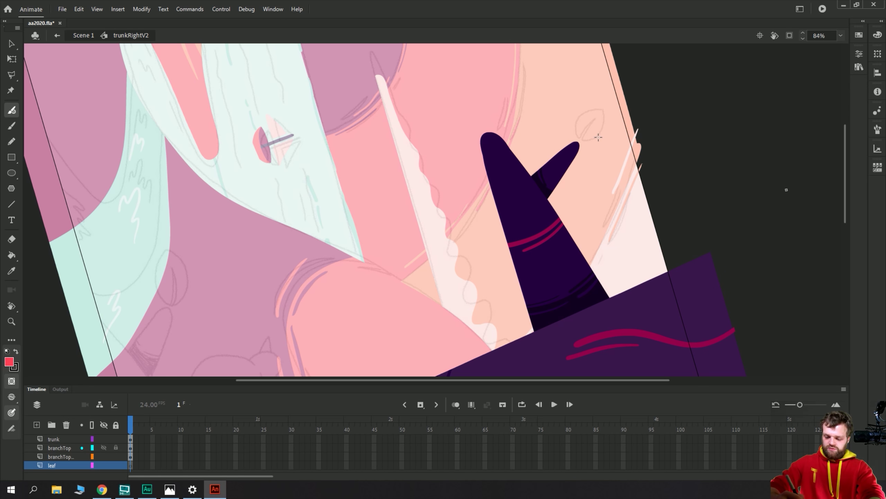
# Outline the leaf over its sketch at the side branch's tip and fill it with the same red.
pyautogui.moveTo(583, 139)
pyautogui.mouseDown()
pyautogui.moveTo(595, 143)
pyautogui.moveTo(605, 116)
pyautogui.moveTo(589, 111)
pyautogui.moveTo(576, 132)
pyautogui.moveTo(581, 142)
pyautogui.mouseUp()
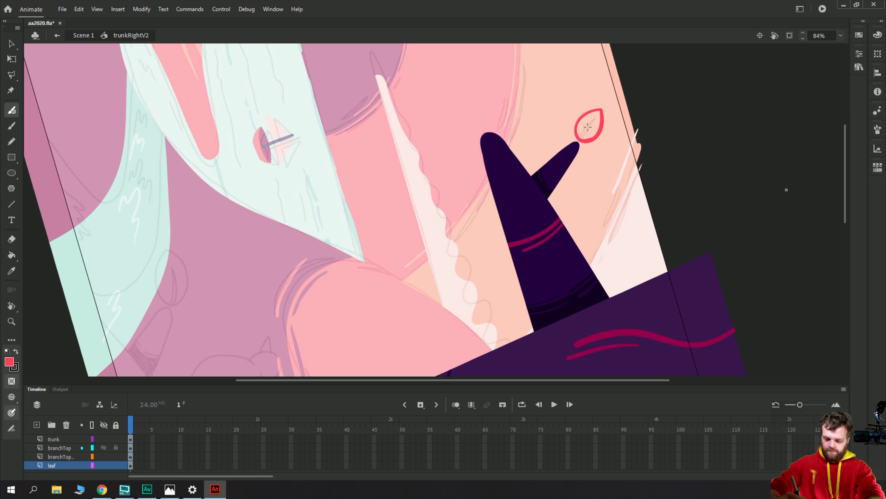
pyautogui.press('k')
pyautogui.click(593, 128)
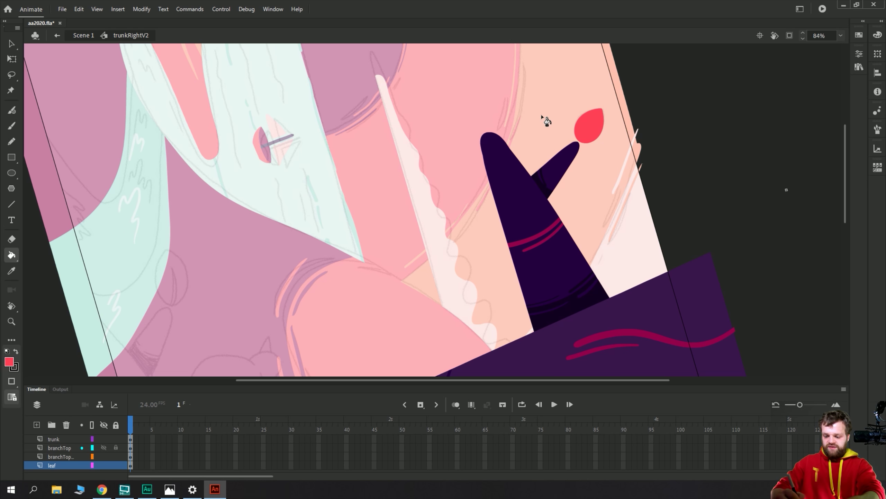
# Choose the orange swatch as the fill, select the red leaf and activate the Fluid Brush.
pyautogui.press('v')
pyautogui.click(859, 35)
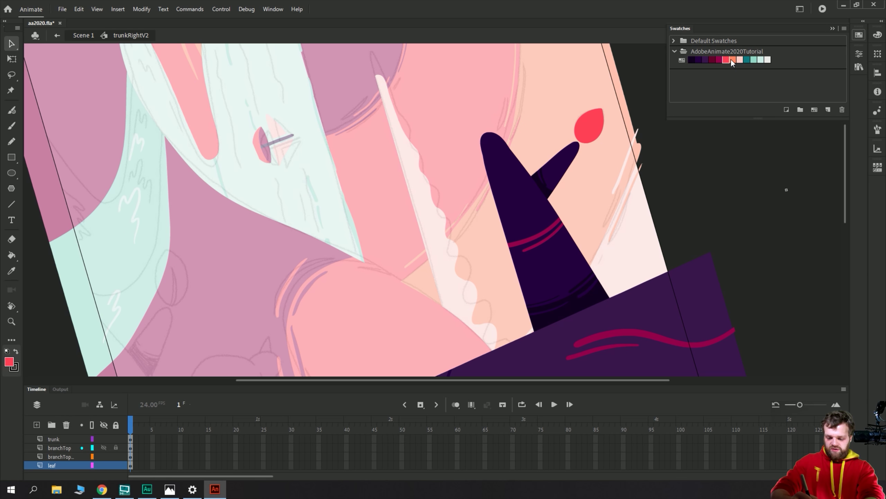
pyautogui.click(732, 60)
pyautogui.click(581, 120)
pyautogui.press('y')
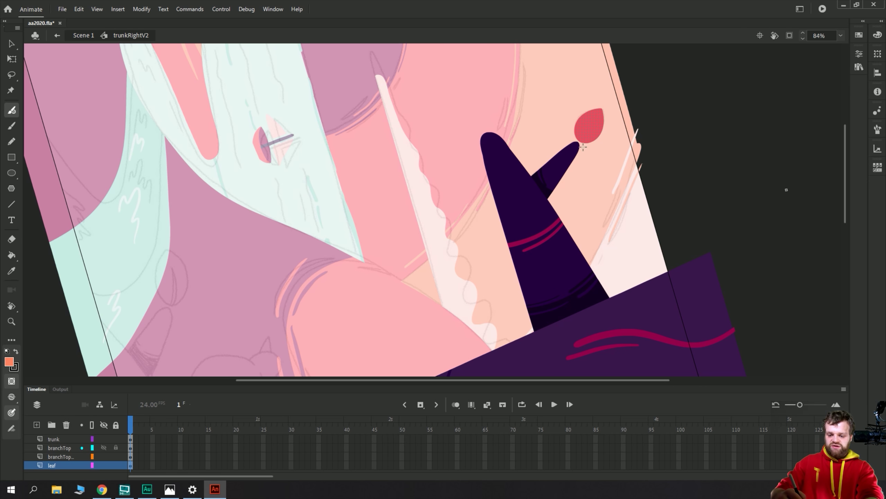
# Try grouping the red leaf and converting it to a drawing object, restoring it to a plain shape.
pyautogui.hotkey('ctrl', 'g')
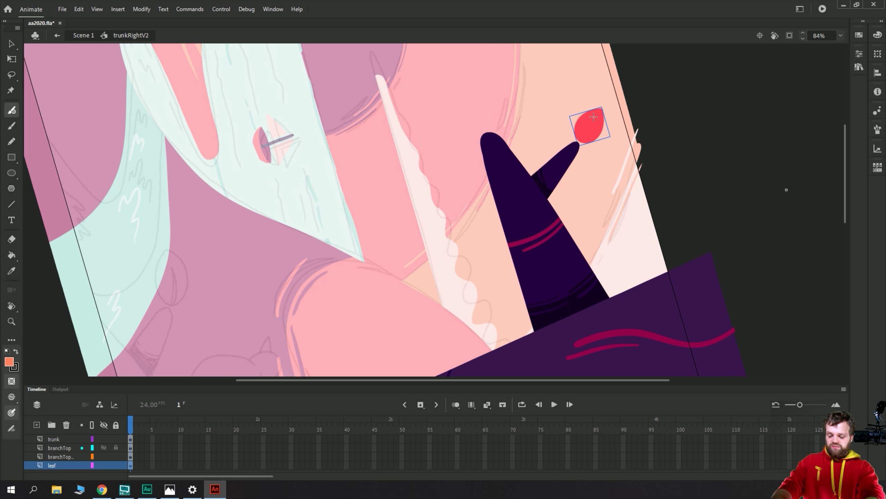
pyautogui.hotkey('ctrl', 'z')
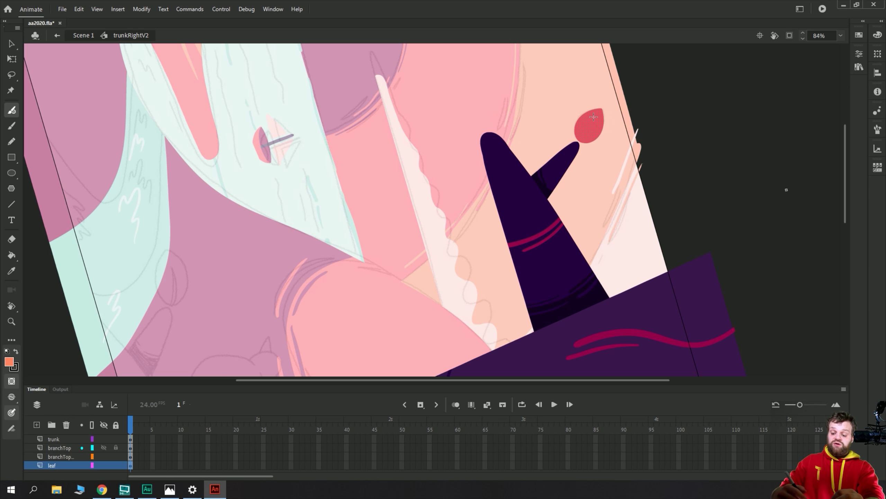
pyautogui.click(859, 54)
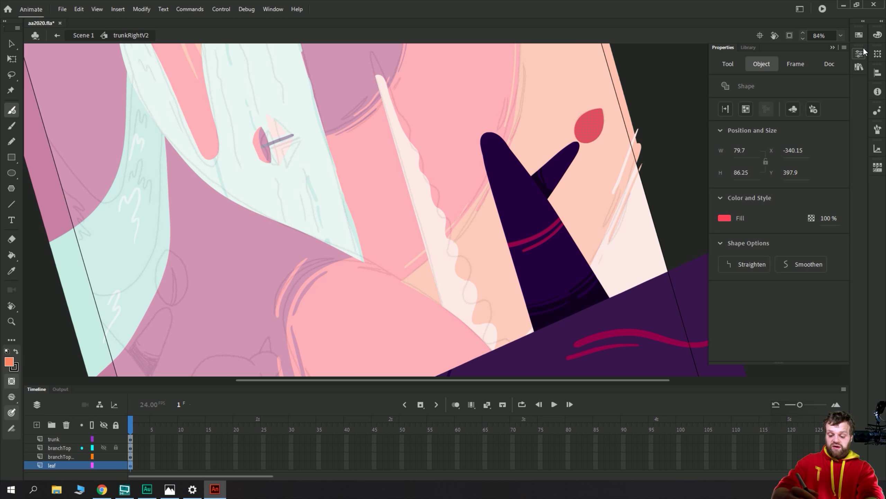
pyautogui.click(746, 109)
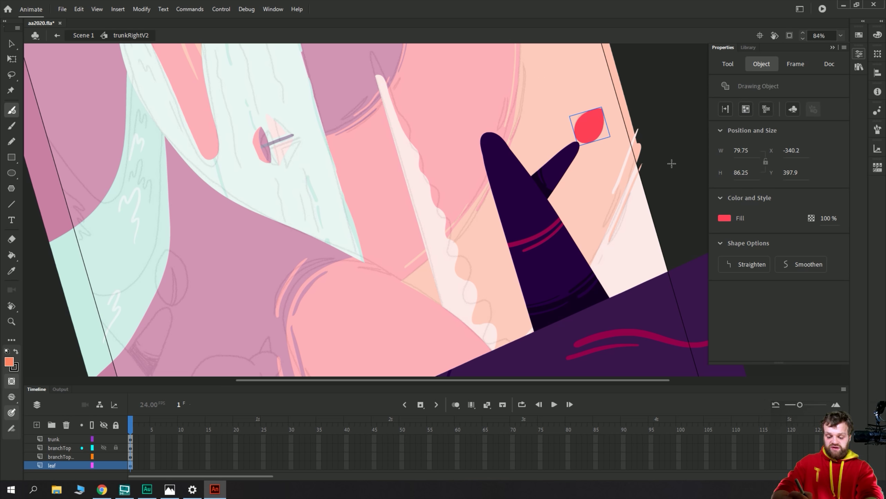
pyautogui.hotkey('ctrl', 'b')
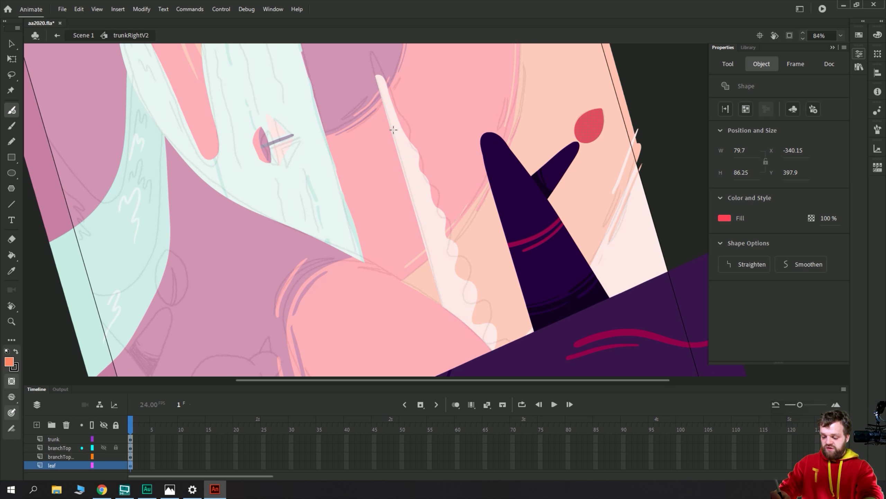
# Test the Fluid Brush with an orange wavy stroke over the sky, break the stroke apart and delete it.
pyautogui.moveTo(397, 152); pyautogui.dragTo(310, 180)
pyautogui.press('v')
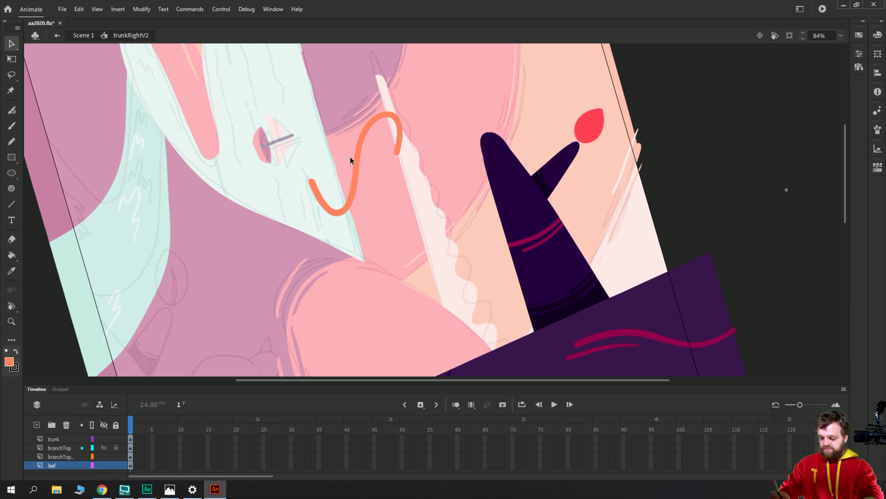
pyautogui.click(347, 184)
pyautogui.hotkey('ctrl', 'b')
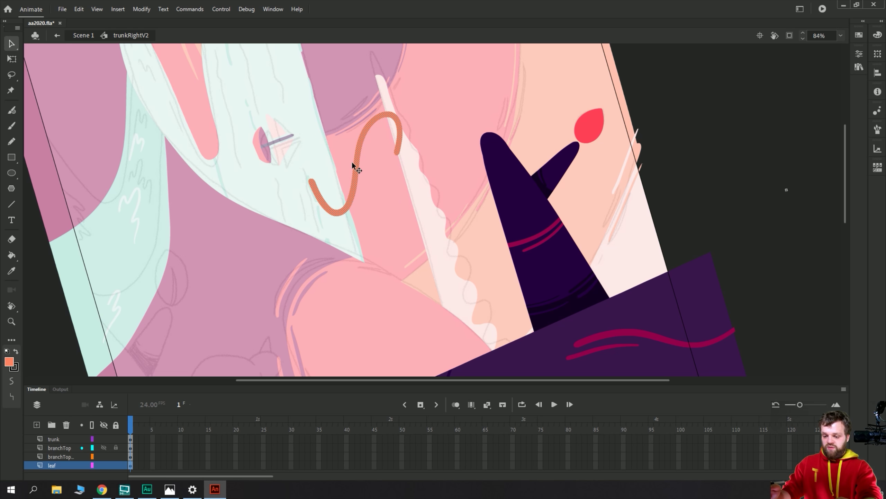
pyautogui.press('Delete')
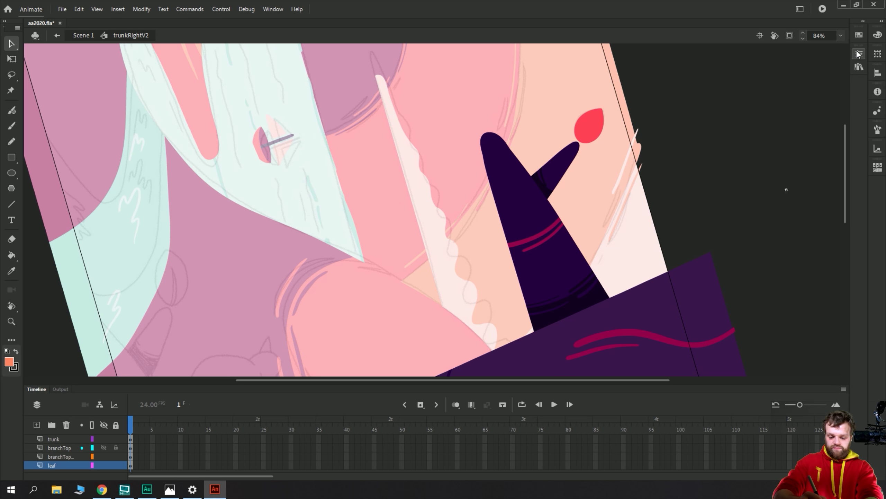
# Turn off the Fluid Brush's object drawing mode and try it with a wavy orange stroke, undoing the stroke.
pyautogui.click(859, 55)
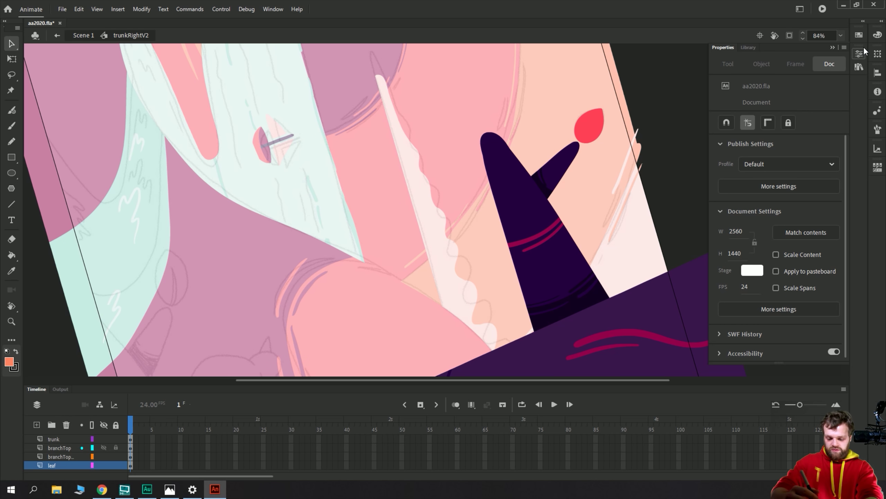
pyautogui.click(747, 123)
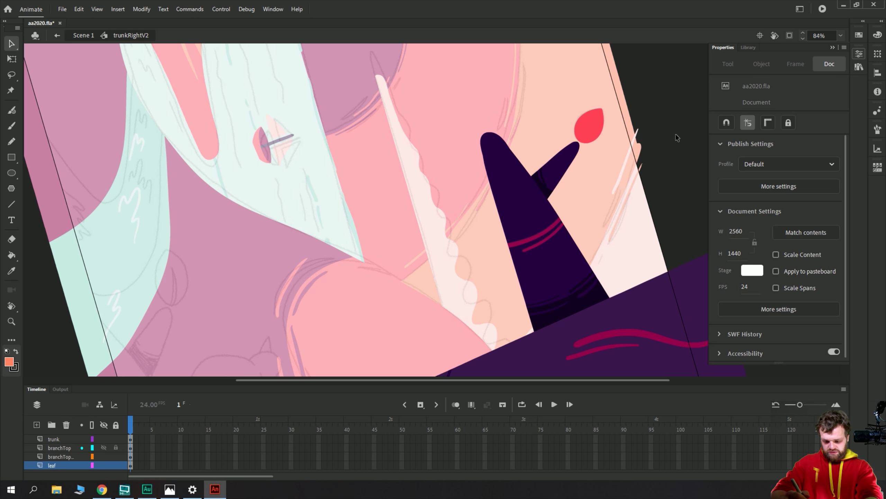
pyautogui.press('b')
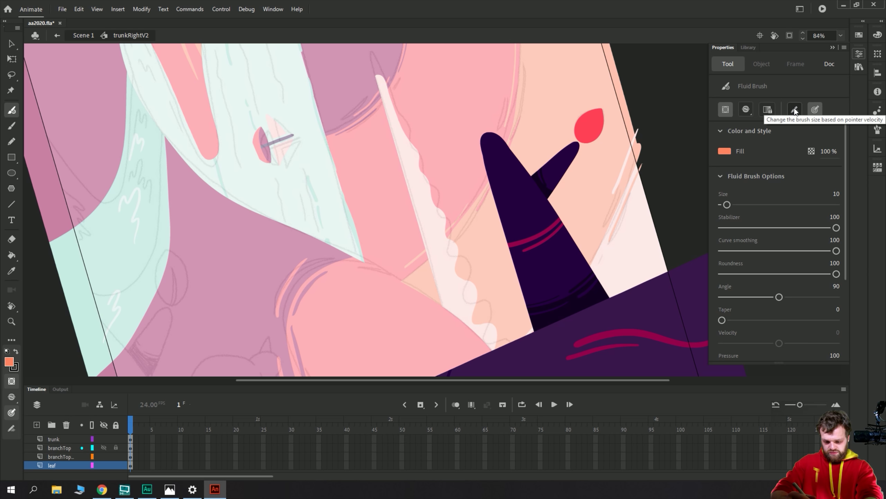
pyautogui.click(725, 109)
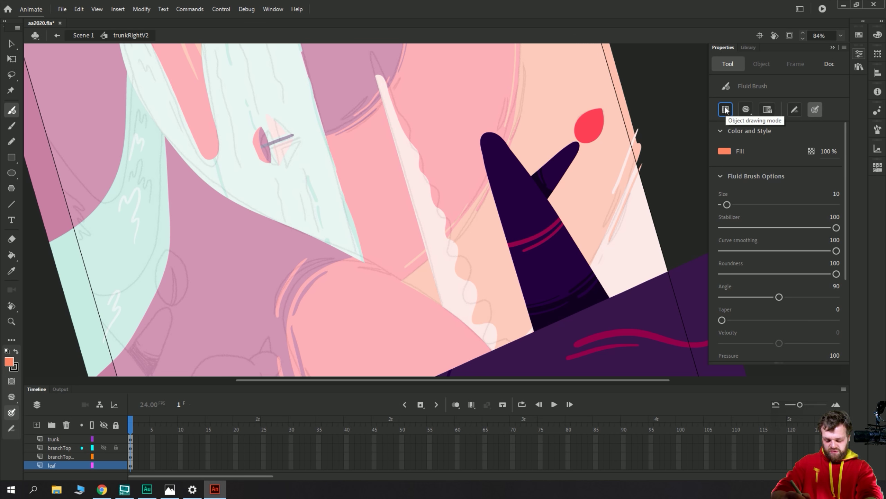
pyautogui.click(540, 123)
pyautogui.moveTo(511, 105)
pyautogui.mouseDown()
pyautogui.moveTo(506, 86)
pyautogui.moveTo(382, 143)
pyautogui.mouseUp()
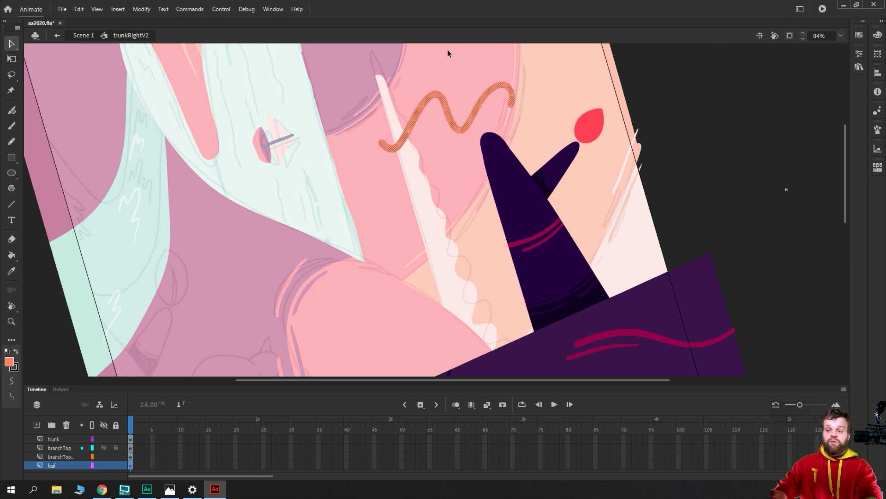
pyautogui.hotkey('ctrl', 'z')
# Try to paint an orange midrib over the red leaf, restoring the selected leaf without the stroke.
pyautogui.keyDown('ctrl'); pyautogui.click(589, 125); pyautogui.keyUp('ctrl')
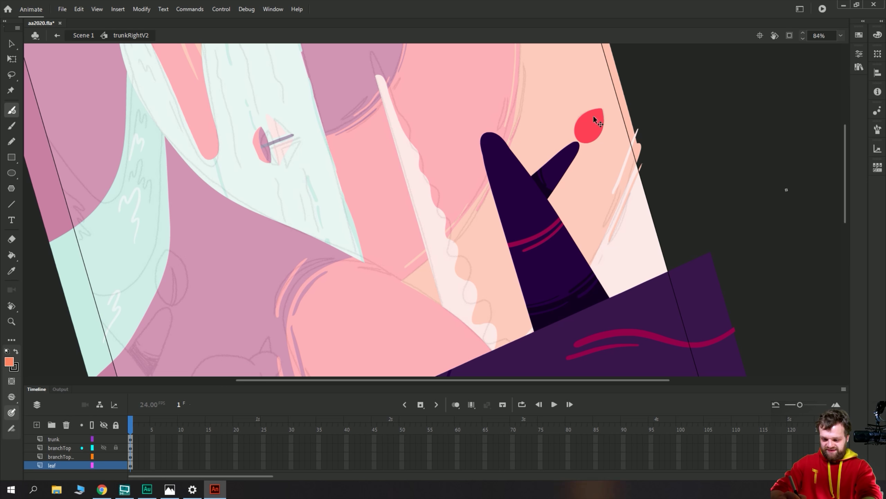
pyautogui.moveTo(590, 123); pyautogui.dragTo(576, 151)
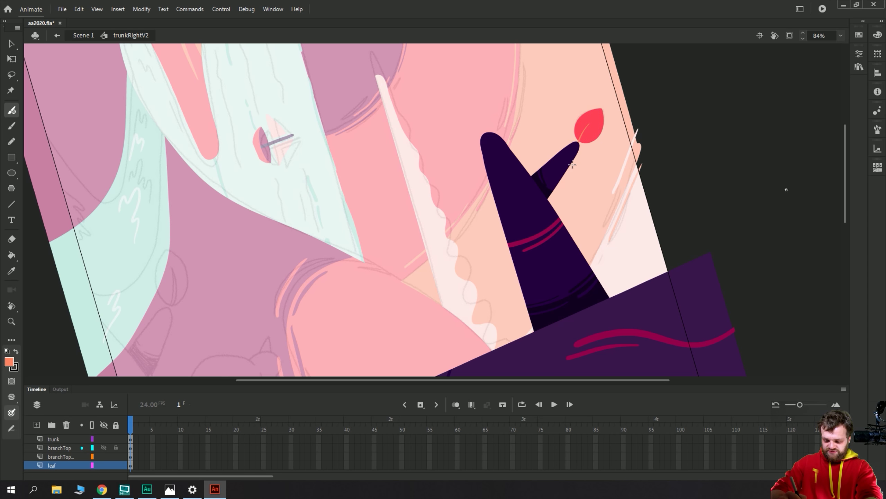
pyautogui.keyDown('ctrl'); pyautogui.click(599, 111); pyautogui.keyUp('ctrl')
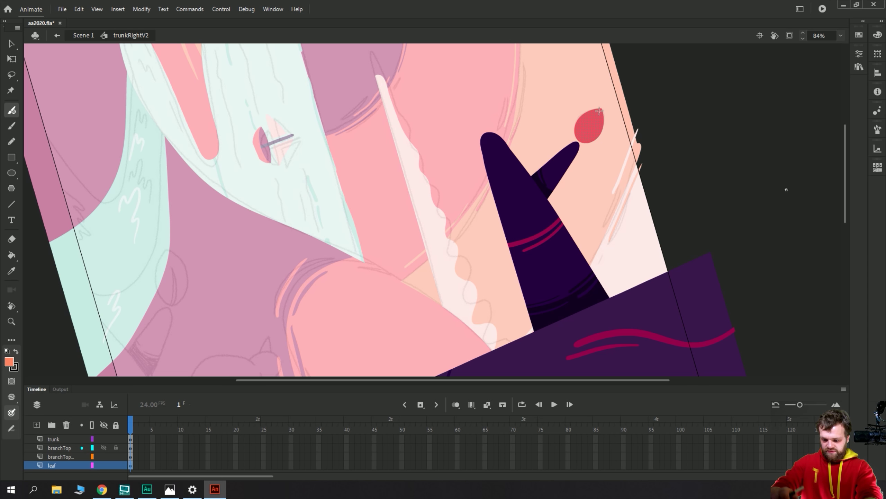
# Limit the Fluid Brush to painting inside the selected leaf and paint an orange midrib from its base toward its tip.
pyautogui.click(859, 50)
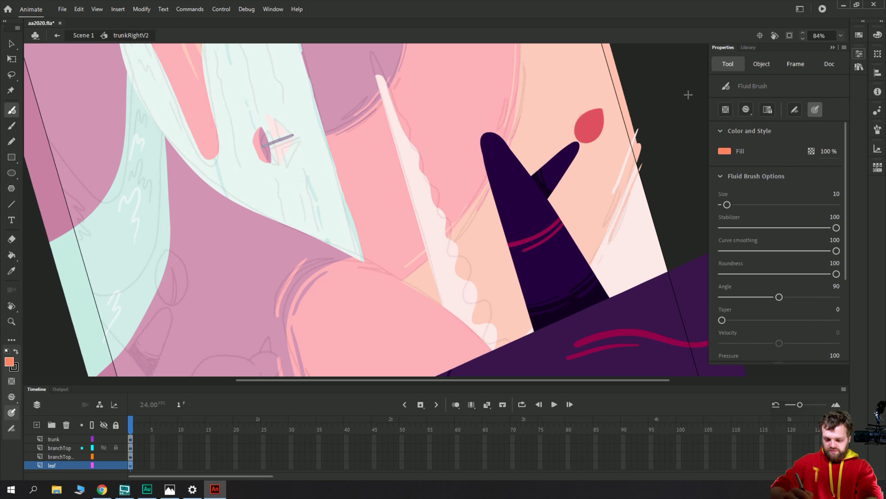
pyautogui.click(746, 109)
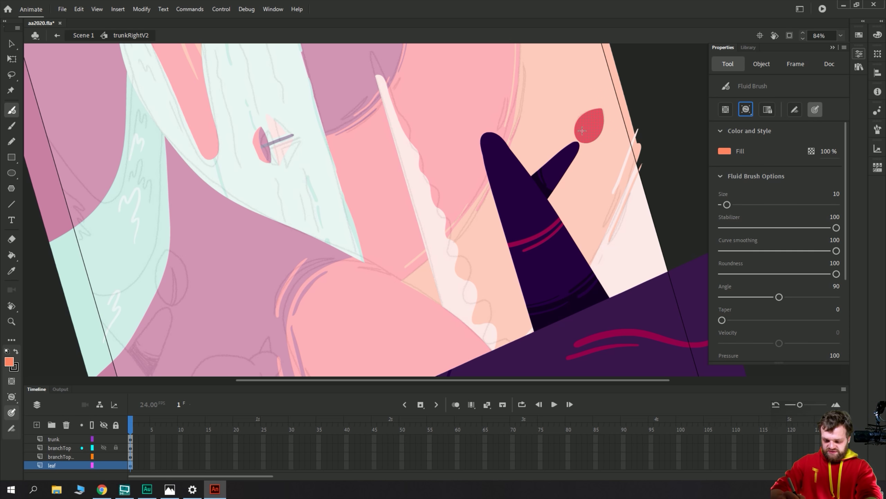
pyautogui.click(594, 117)
pyautogui.moveTo(577, 146); pyautogui.dragTo(594, 116)
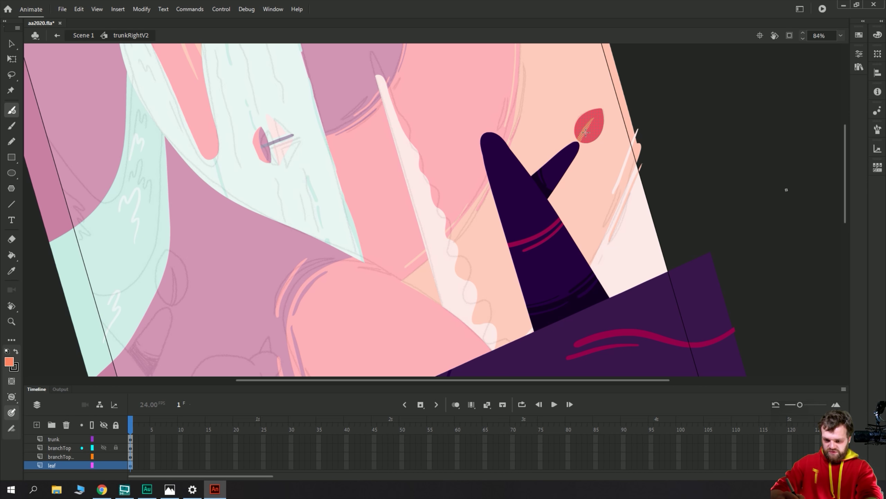
# Convert the red leaf and its orange midrib into a graphic symbol named leaf.
pyautogui.press('v')
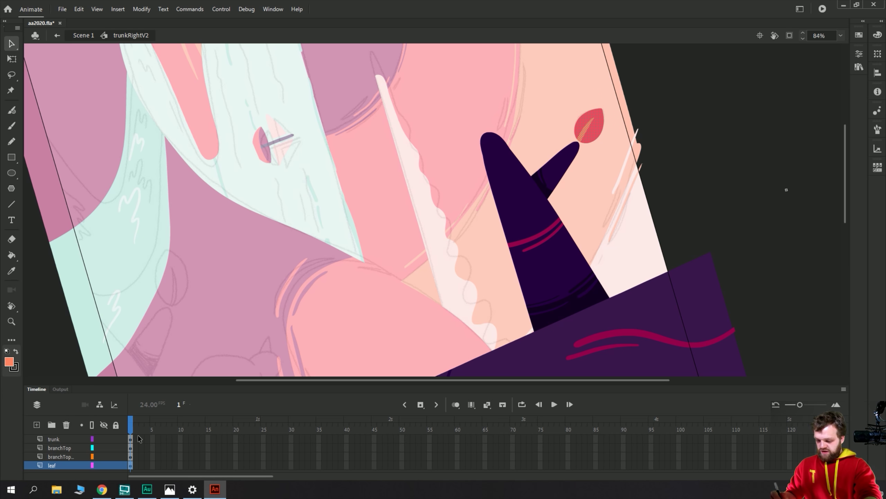
pyautogui.press('F8')
pyautogui.write('leaf')
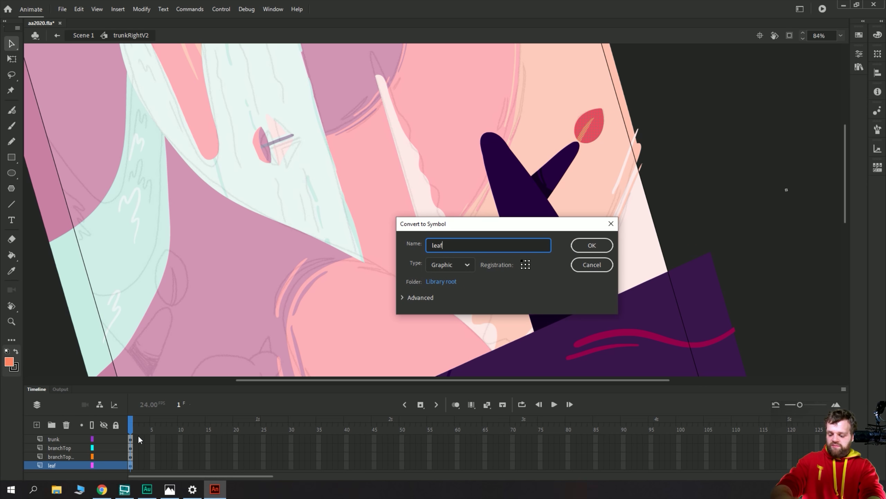
pyautogui.press('Return')
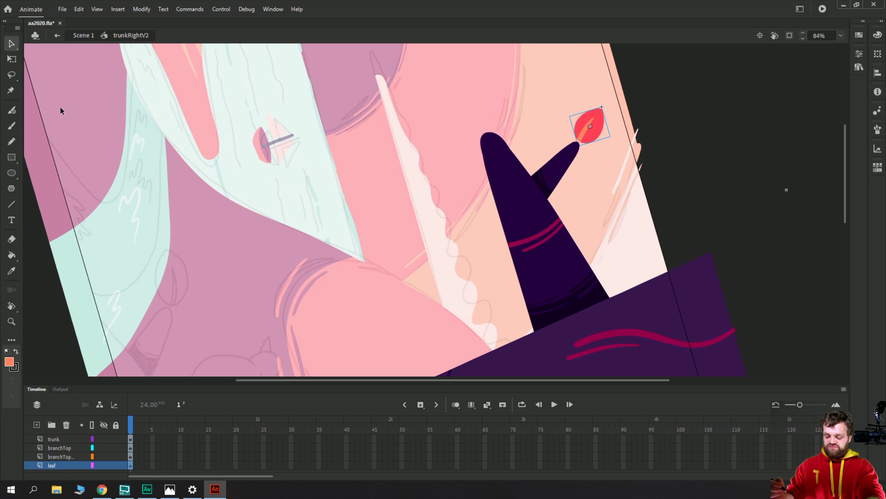
# Reset the stage rotation and examine the whole landscape with the foreground tree, its branches and the leaf.
pyautogui.click(775, 36)
pyautogui.doubleClick(775, 37)
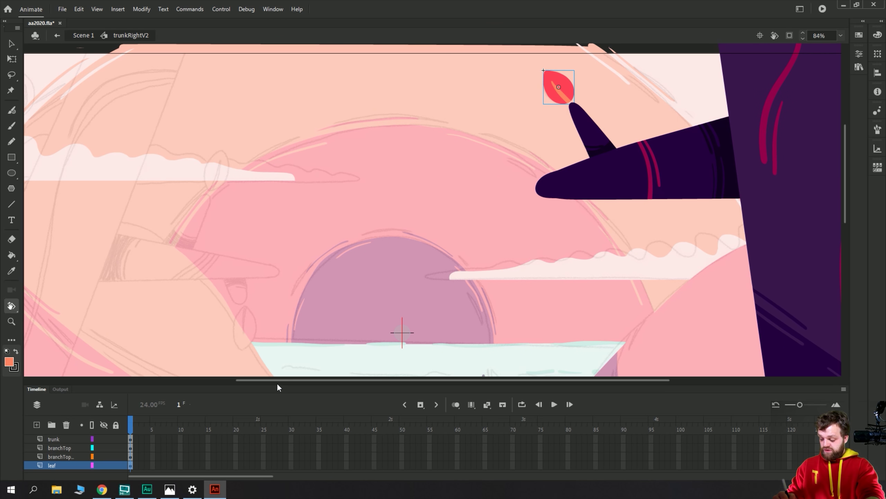
pyautogui.hscroll(-5, 274, 380)
pyautogui.hscroll(5, 271, 384)
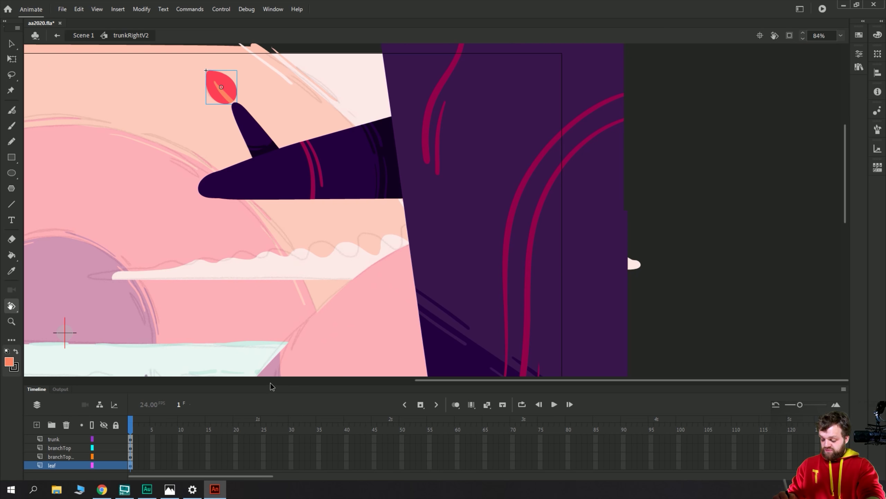
pyautogui.moveTo(269, 385); pyautogui.dragTo(269, 308)
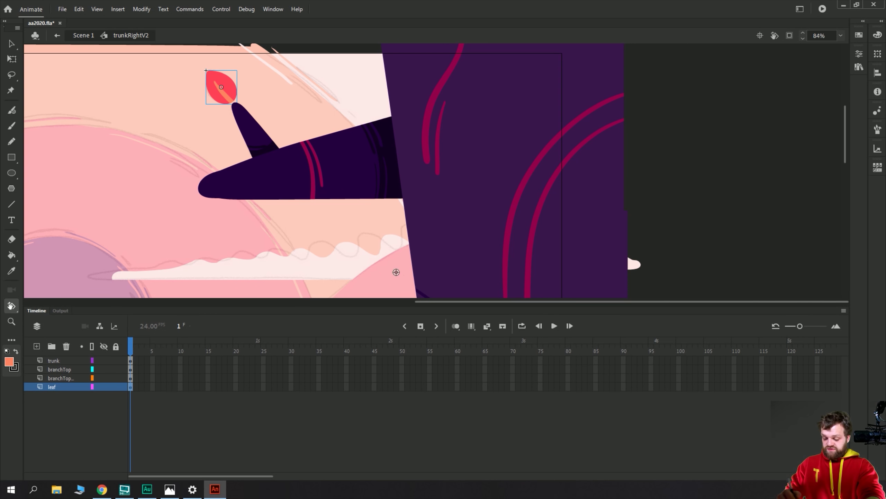
pyautogui.click(841, 36)
pyautogui.click(811, 56)
pyautogui.moveTo(105, 305); pyautogui.dragTo(106, 373)
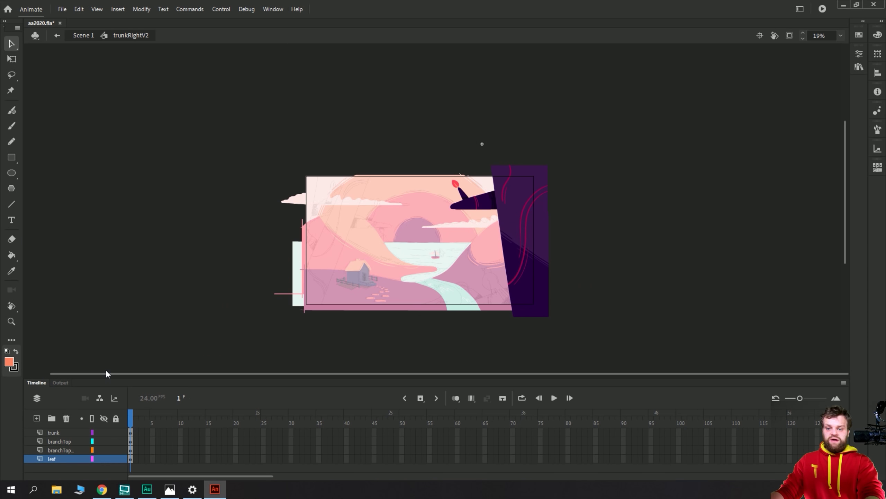
pyautogui.hotkey('ctrl', '=')
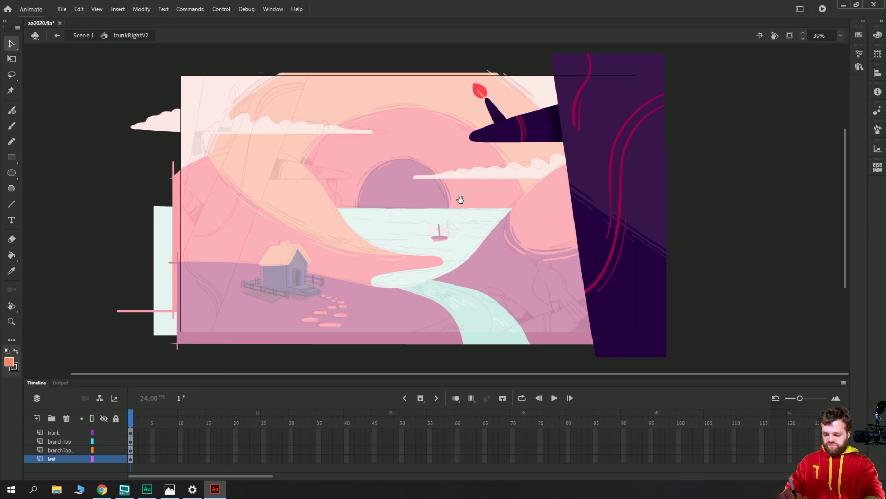
pyautogui.moveTo(460, 200); pyautogui.dragTo(460, 219)
# Examine the trunk, main branch, side branch and leaf individually, including their transformation points.
pyautogui.click(573, 112)
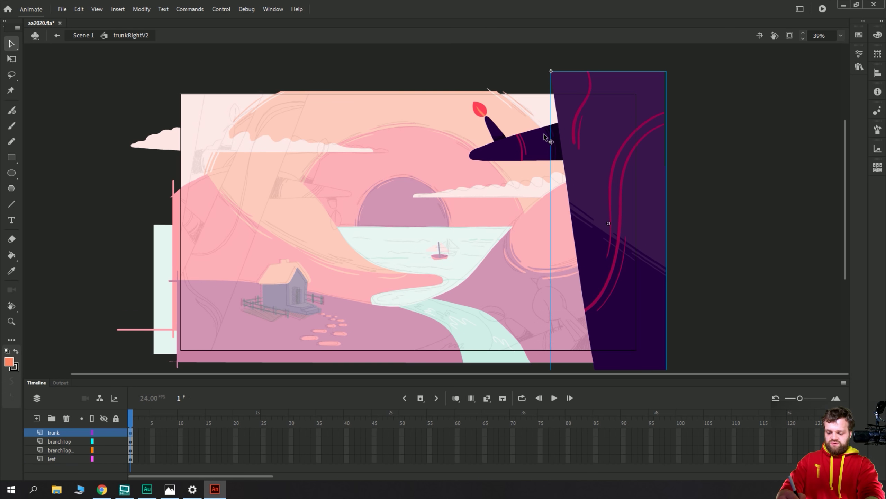
pyautogui.click(541, 143)
pyautogui.click(496, 126)
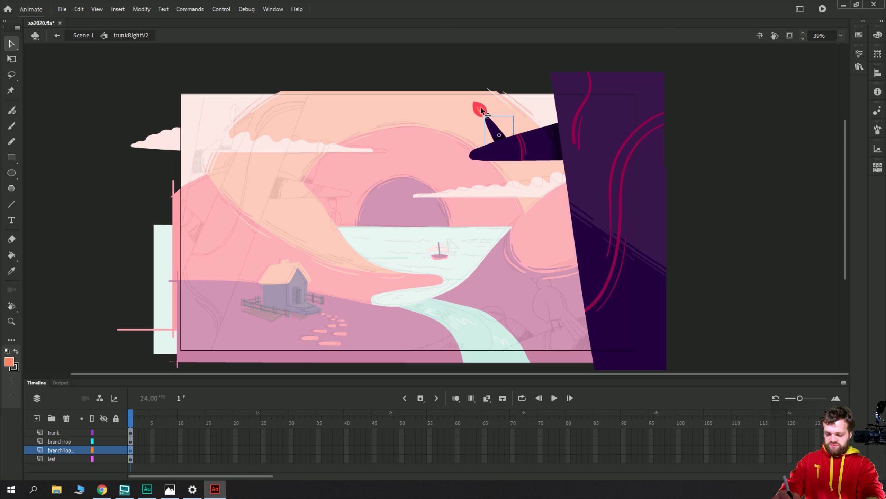
pyautogui.click(483, 111)
pyautogui.click(11, 58)
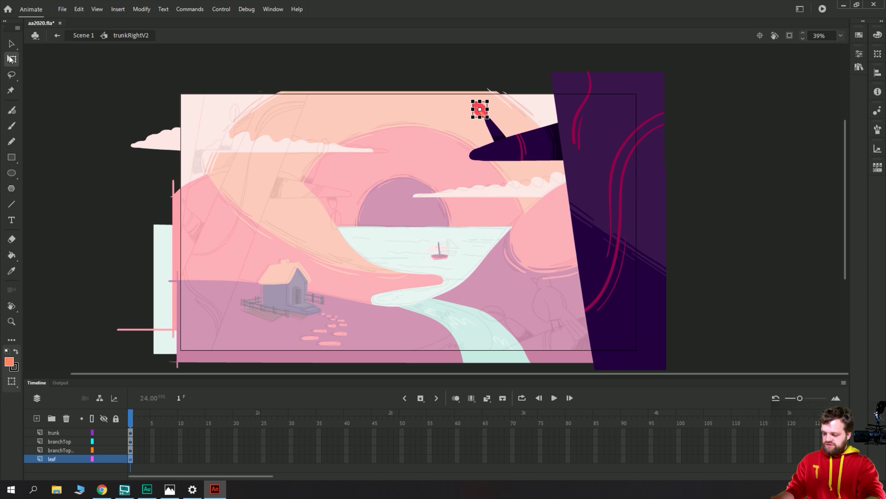
pyautogui.click(523, 148)
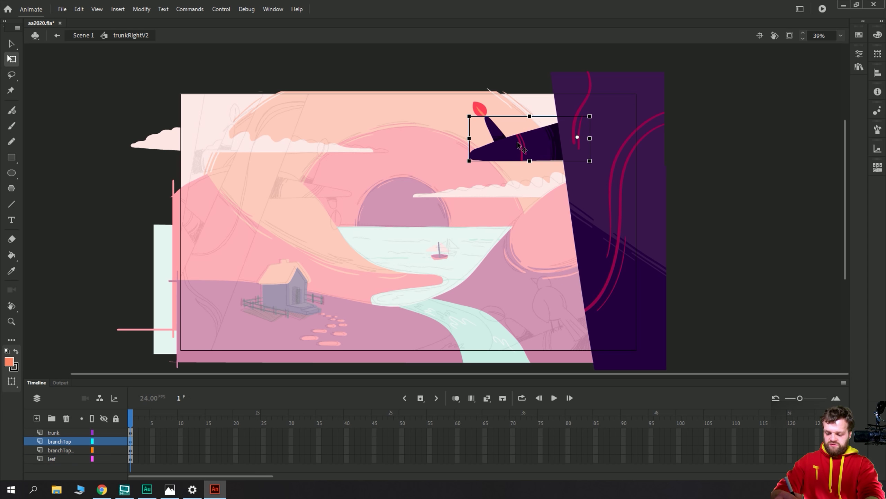
pyautogui.click(492, 125)
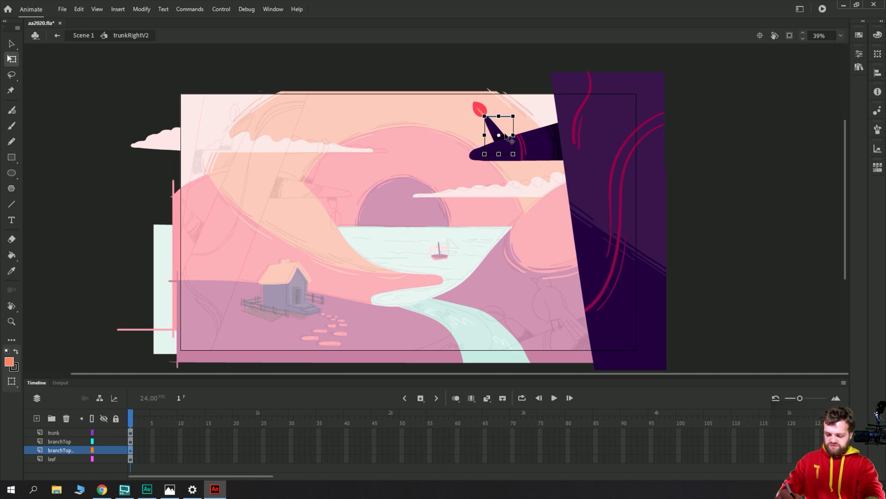
pyautogui.click(480, 108)
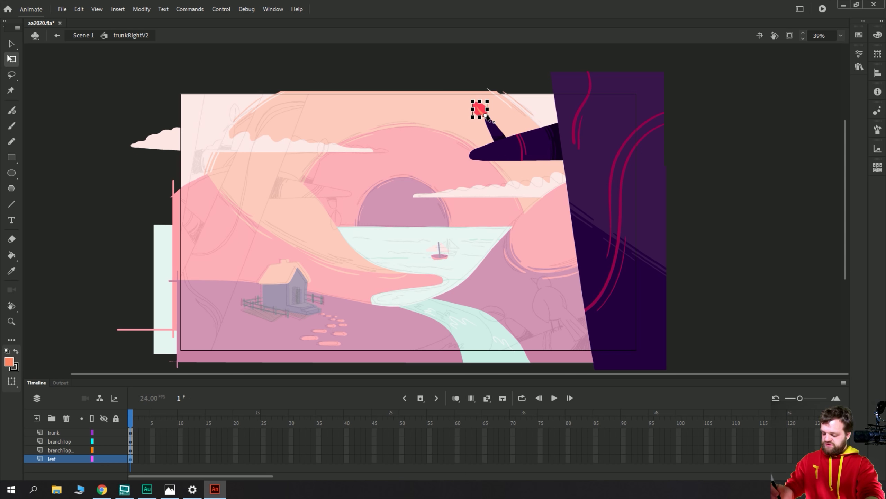
# Extend the trunk, both branch layers and the leaf layer to frame 25.
pyautogui.moveTo(160, 462); pyautogui.dragTo(269, 400)
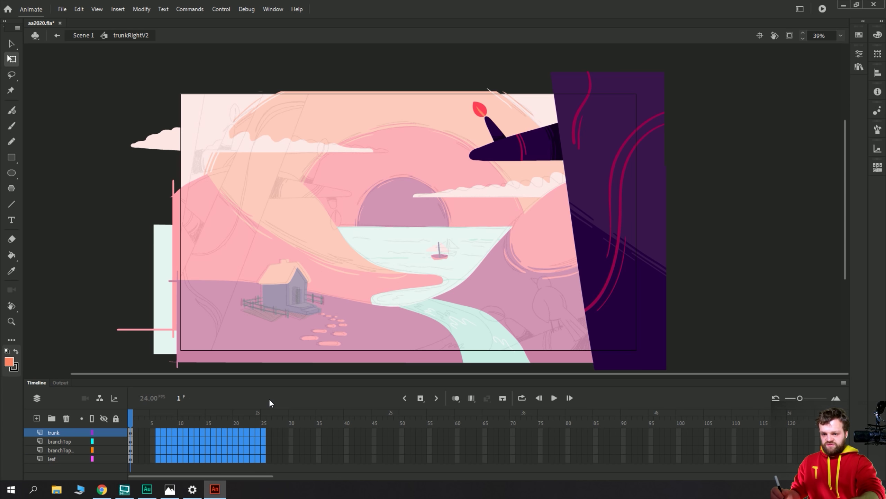
pyautogui.press('F5')
pyautogui.click(274, 449)
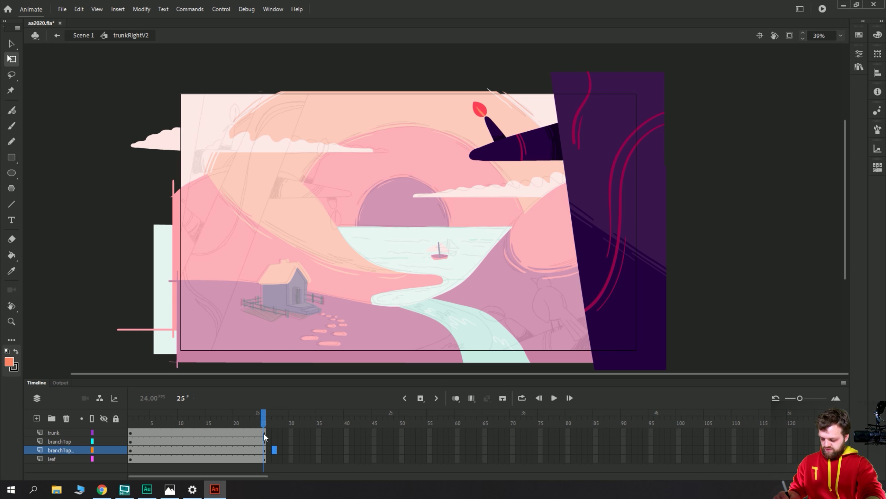
# Insert keyframes at frame 25 on the trunk, both branch layers and the leaf layer.
pyautogui.moveTo(263, 433); pyautogui.dragTo(260, 464)
pyautogui.press('F6')
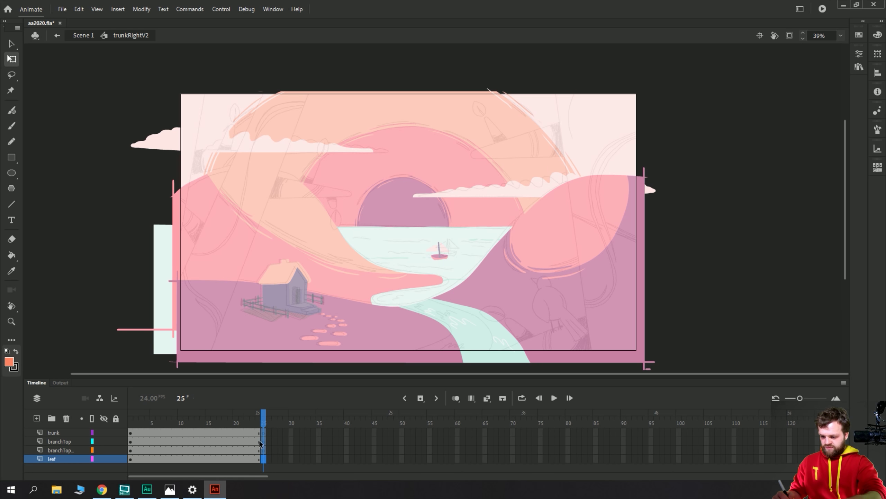
pyautogui.click(285, 443)
pyautogui.click(264, 451)
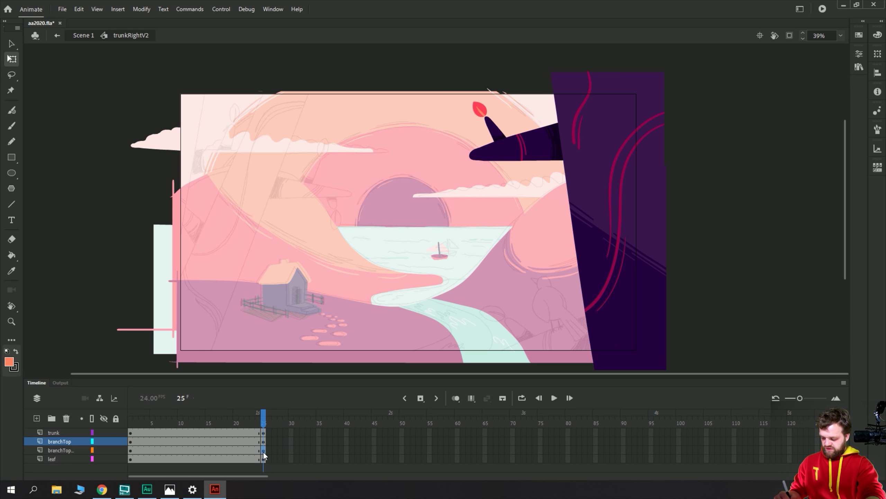
# At frame 25, rotate the main branch downward and reposition the side branch and leaf to follow it.
pyautogui.click(479, 154)
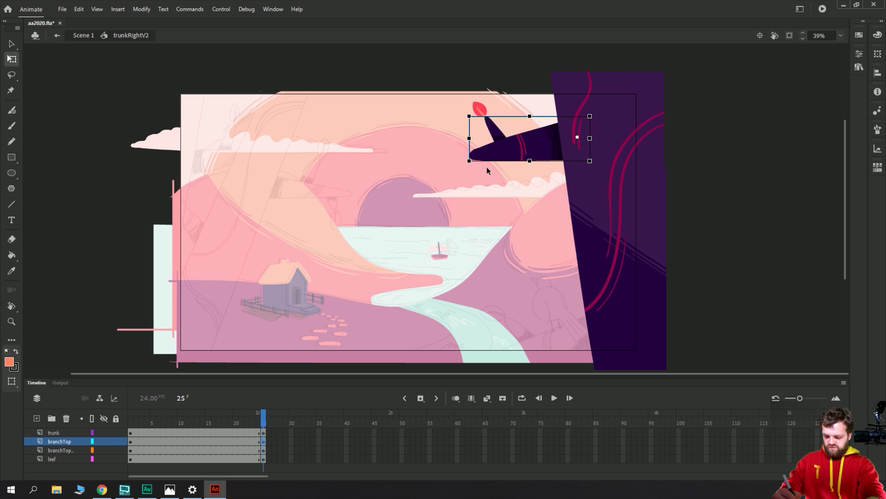
pyautogui.moveTo(469, 166); pyautogui.dragTo(476, 185)
pyautogui.click(493, 128)
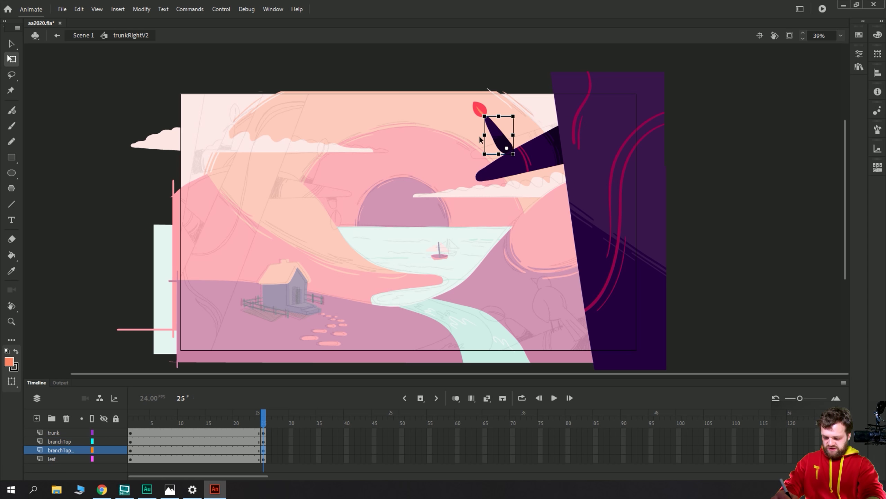
pyautogui.moveTo(498, 137); pyautogui.dragTo(475, 110)
pyautogui.click(479, 111)
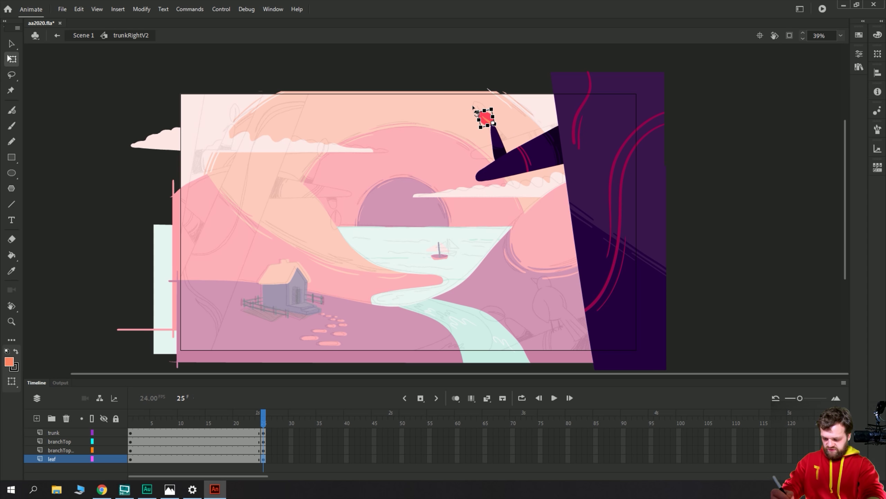
# Create classic tweens on all four tree layers between frames 1 and 25 and play the animation from frame 1.
pyautogui.click(191, 459)
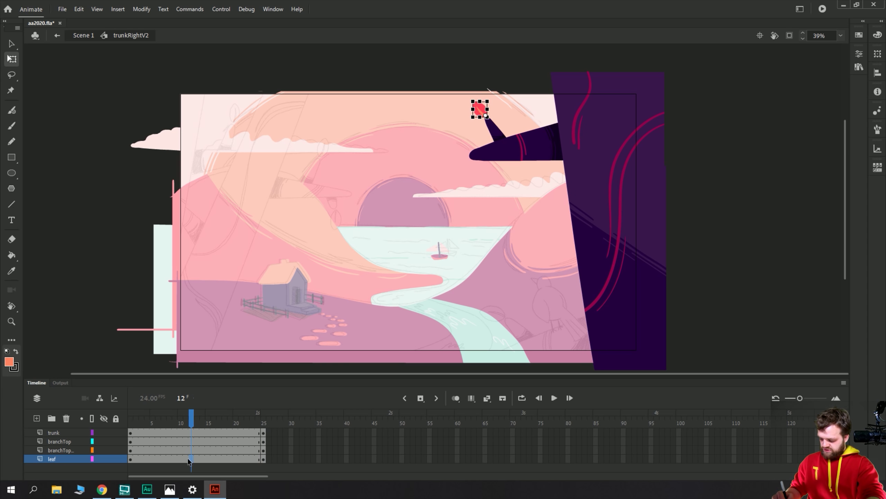
pyautogui.moveTo(175, 459); pyautogui.dragTo(210, 424)
pyautogui.rightClick(182, 442)
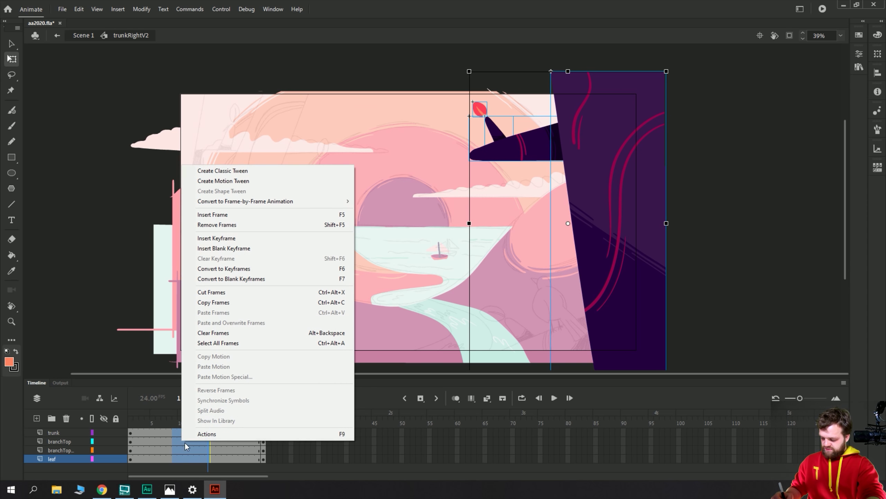
pyautogui.click(214, 170)
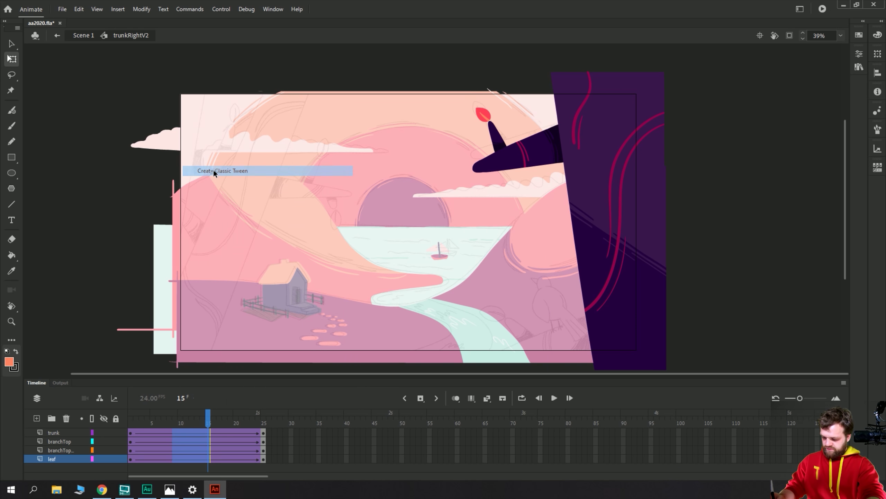
pyautogui.click(131, 432)
pyautogui.press('Return')
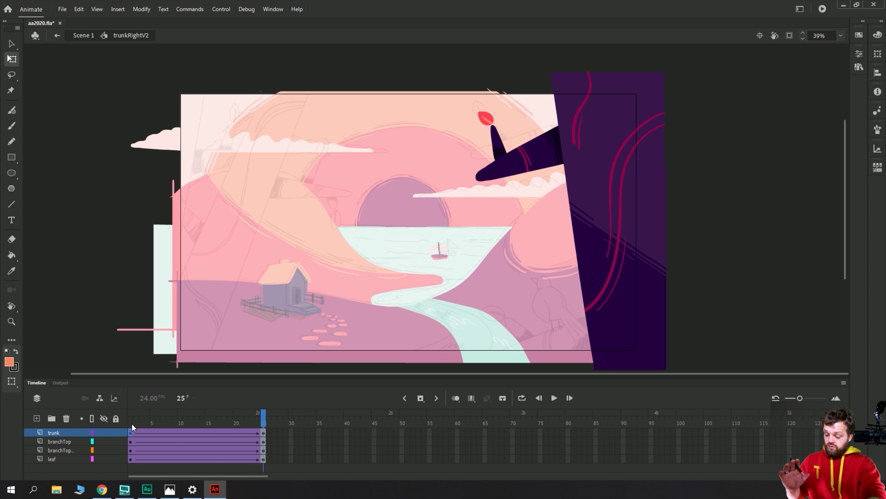
pyautogui.press('Return')
pyautogui.press('Return')
# Undo the tweens, the branch and leaf poses, the keyframes and the frame extension, and clear the frame selection.
pyautogui.hotkey('ctrl', 'z')
pyautogui.hotkey('ctrl', 'z')
pyautogui.hotkey('ctrl', 'z')
pyautogui.hotkey('ctrl', 'z')
pyautogui.hotkey('ctrl', 'z')
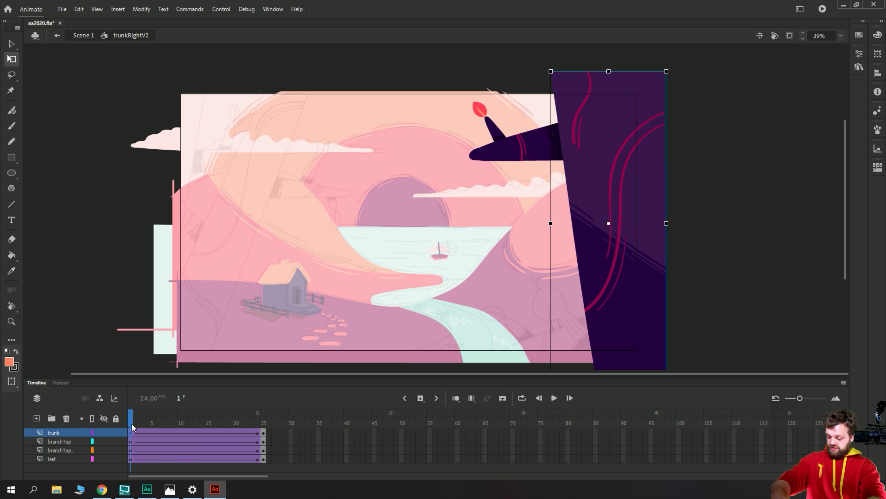
pyautogui.hotkey('ctrl', 'z')
pyautogui.hotkey('ctrl', 'z')
pyautogui.hotkey('ctrl', 'z')
pyautogui.hotkey('ctrl', 'z')
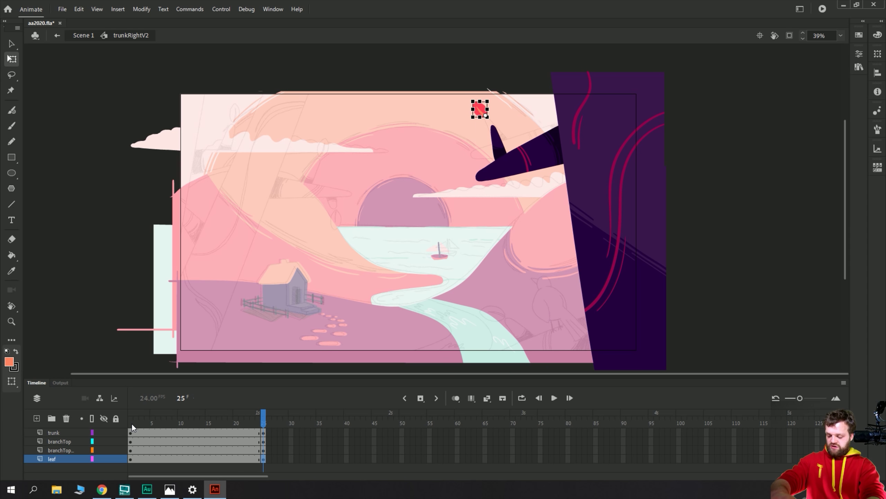
pyautogui.hotkey('ctrl', 'z')
pyautogui.hotkey('ctrl', 'z')
pyautogui.hotkey('ctrl', 'z')
pyautogui.hotkey('ctrl', 'z')
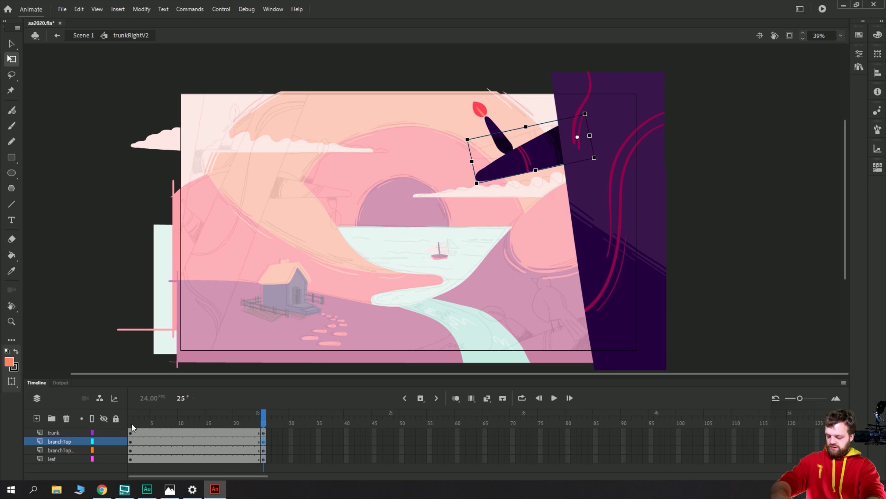
pyautogui.hotkey('ctrl', 'z')
pyautogui.hotkey('ctrl', 'z')
pyautogui.hotkey('ctrl', 'z')
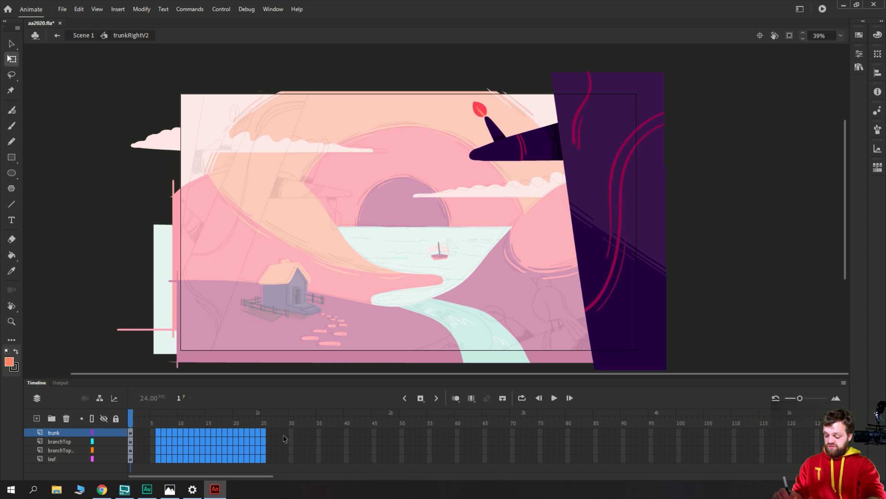
pyautogui.click(273, 448)
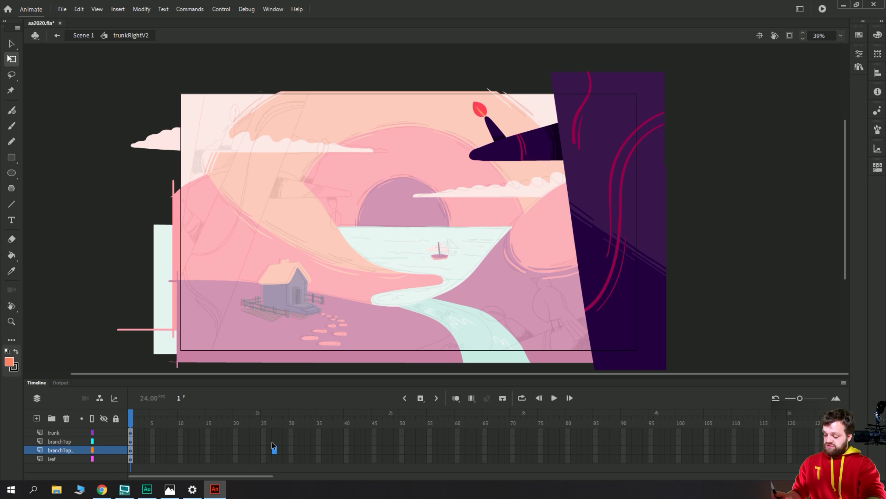
pyautogui.click(96, 174)
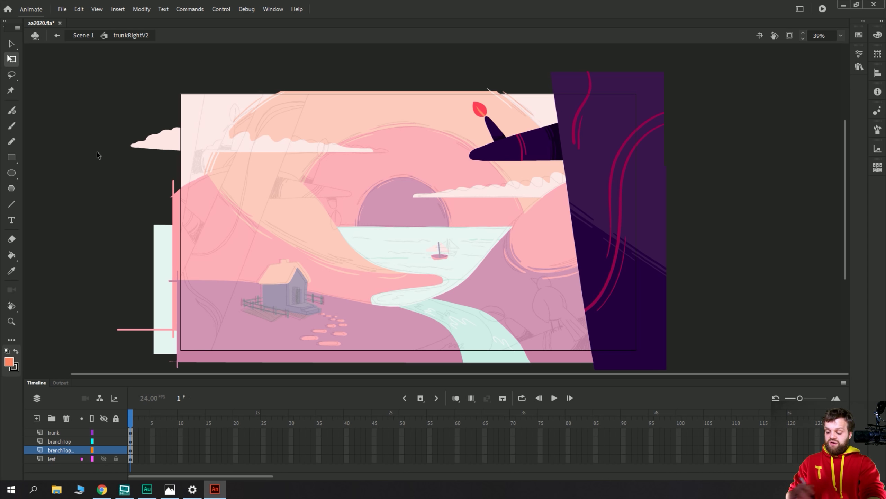
# Try drawing a bone with the Bone tool from the trunk's base up the trunk and to the main branch's joint, undoing the attempts.
pyautogui.press('m')
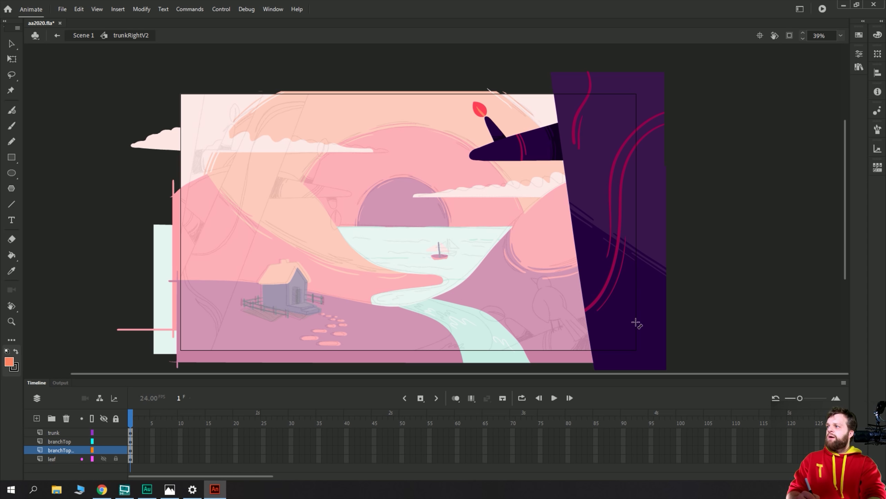
pyautogui.moveTo(617, 357); pyautogui.dragTo(602, 106)
pyautogui.hotkey('ctrl', 'z')
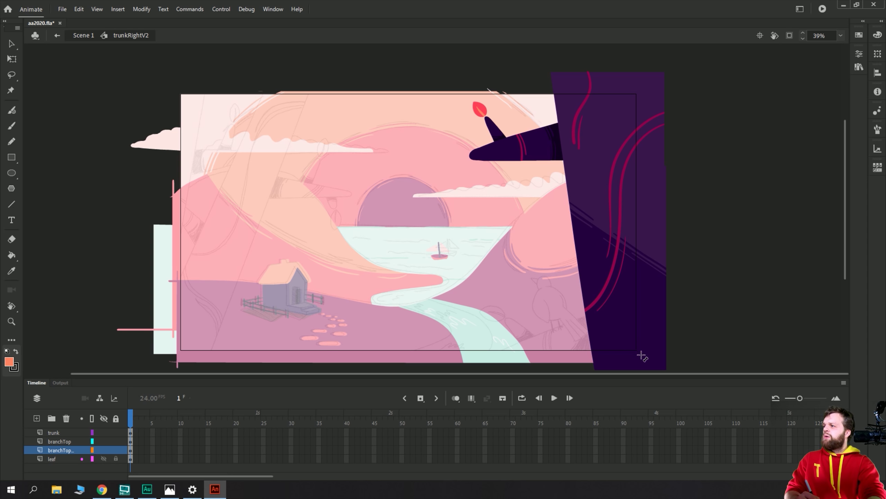
pyautogui.moveTo(639, 359); pyautogui.dragTo(607, 89)
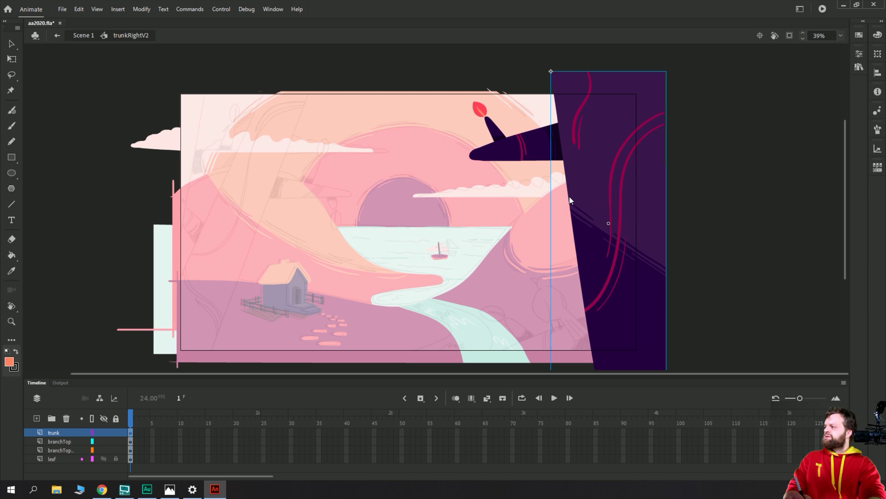
pyautogui.click(589, 166)
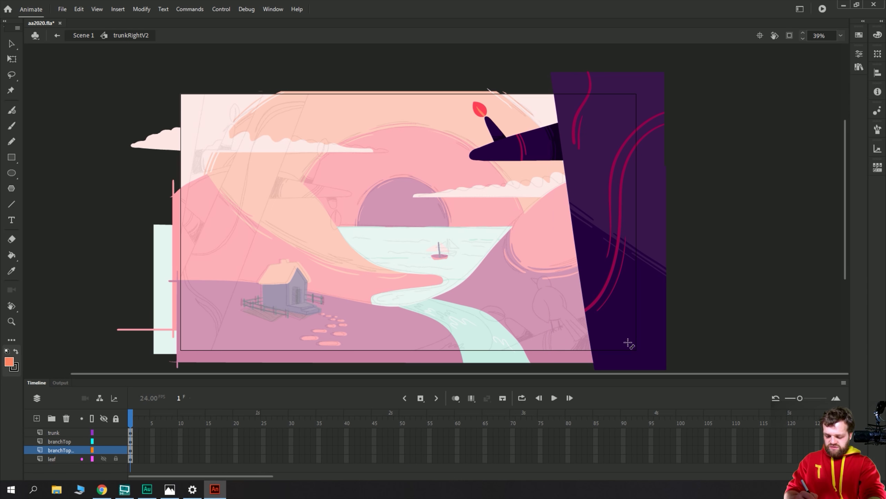
pyautogui.moveTo(619, 360); pyautogui.dragTo(575, 137)
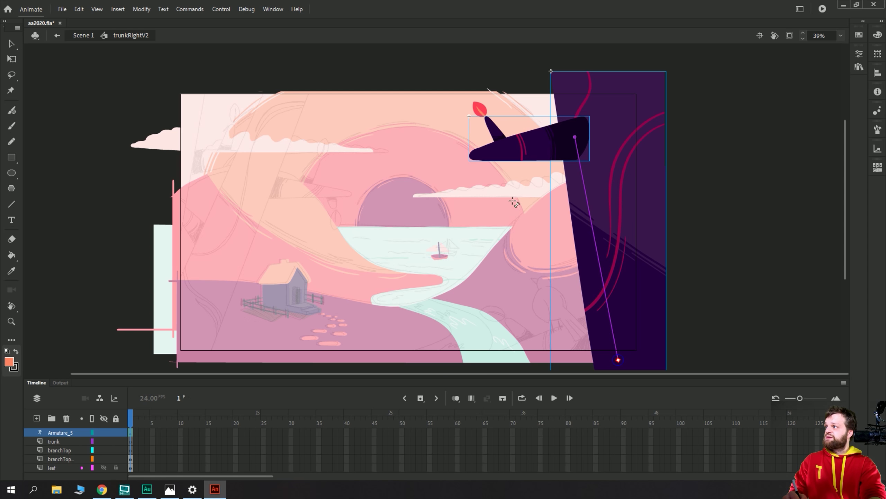
pyautogui.hotkey('ctrl', 'z')
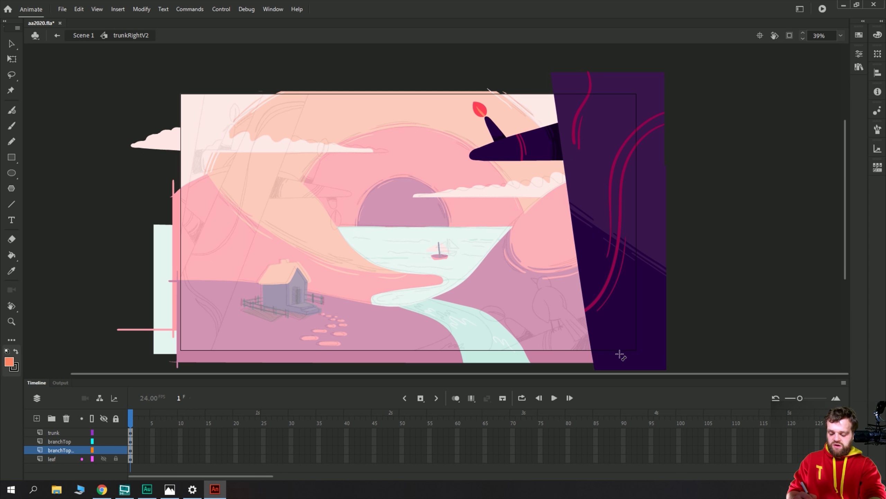
# Draw a bone chain from the trunk's base to the main branch's joint, on to the side branch's base and up to the leaf.
pyautogui.moveTo(617, 356)
pyautogui.mouseDown()
pyautogui.moveTo(597, 151)
pyautogui.moveTo(585, 120)
pyautogui.moveTo(576, 140)
pyautogui.mouseUp()
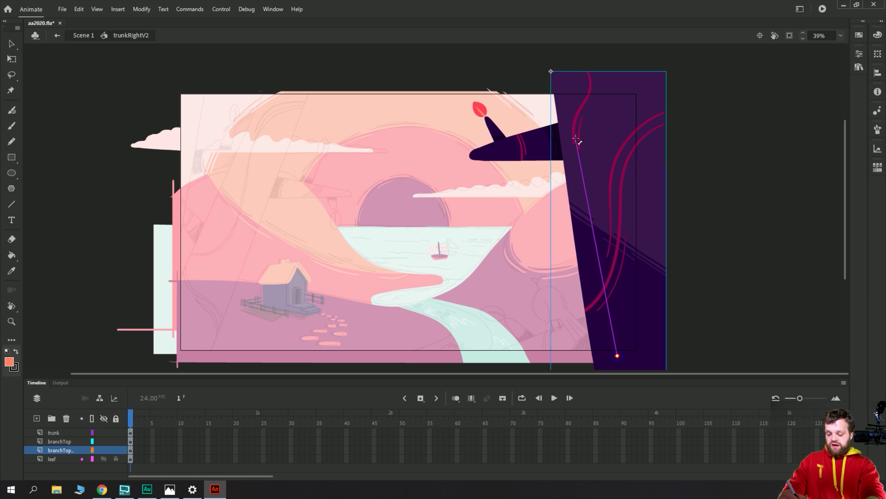
pyautogui.moveTo(576, 139); pyautogui.dragTo(577, 138)
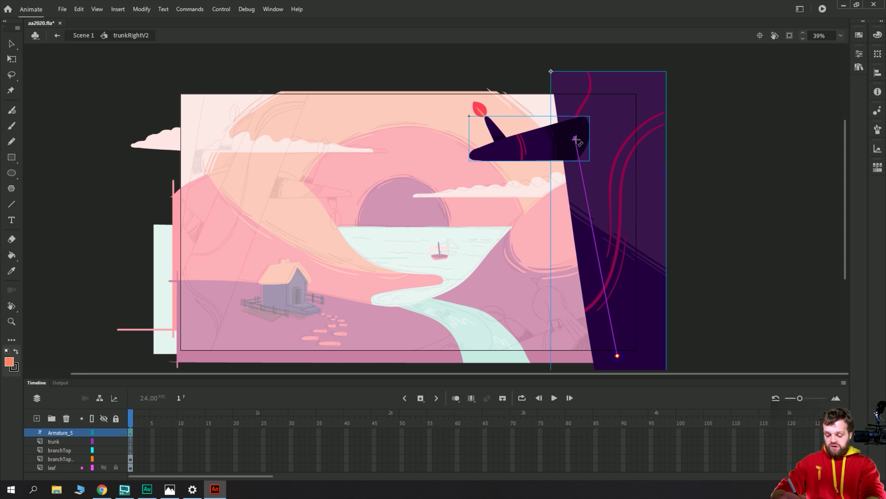
pyautogui.moveTo(577, 138)
pyautogui.mouseDown()
pyautogui.moveTo(504, 146)
pyautogui.moveTo(486, 114)
pyautogui.mouseUp()
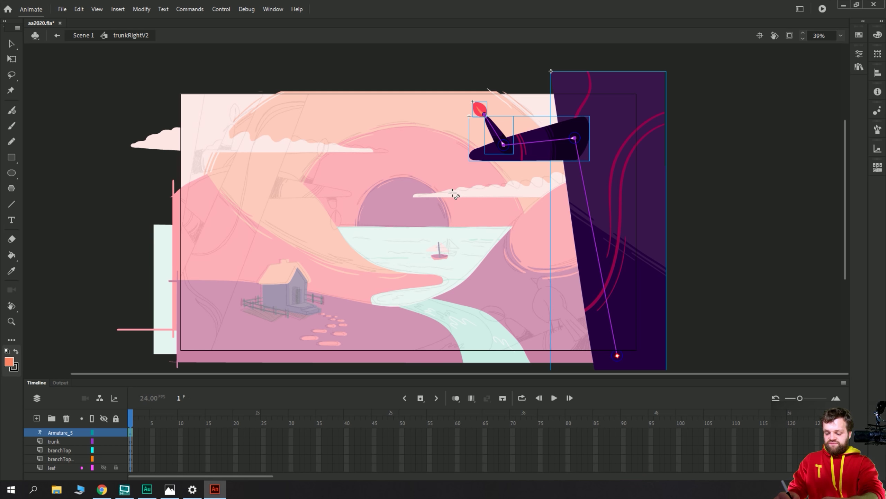
# Test the armature with the Selection tool by pulling the side branch's base joint and the leaf joint, undoing each pose.
pyautogui.press('v')
pyautogui.press('m')
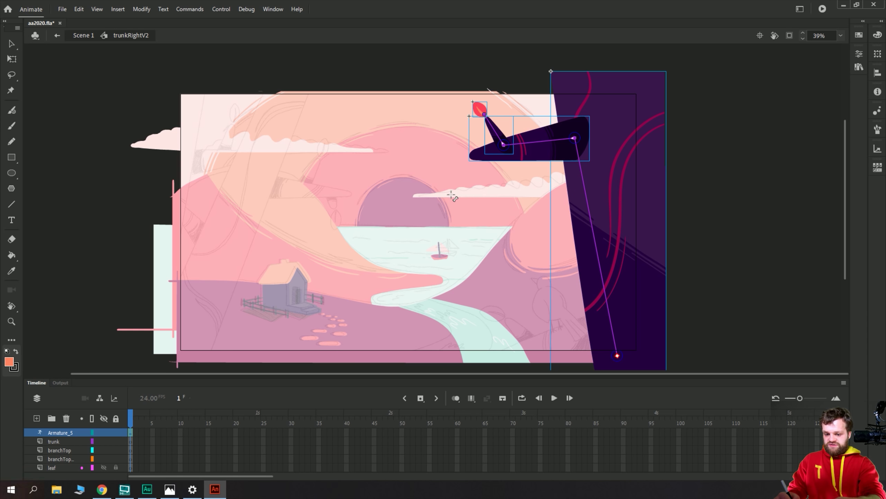
pyautogui.press('v')
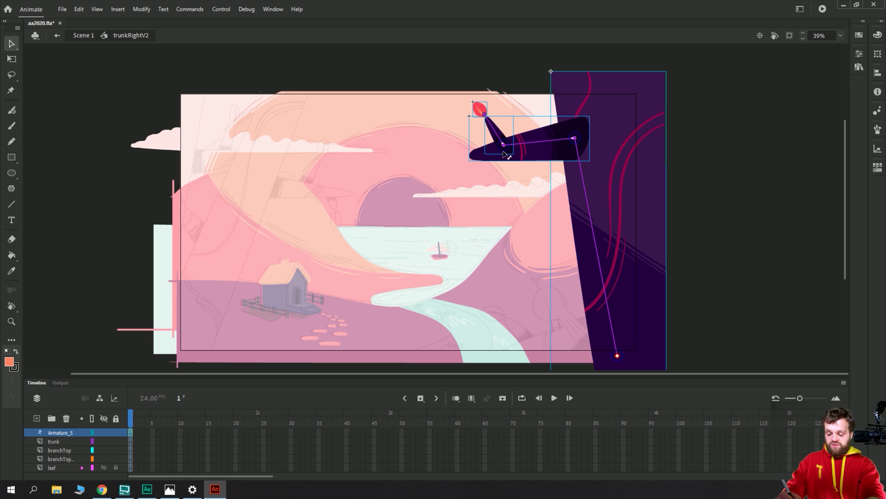
pyautogui.moveTo(503, 145); pyautogui.dragTo(233, 241)
pyautogui.hotkey('ctrl', 'z')
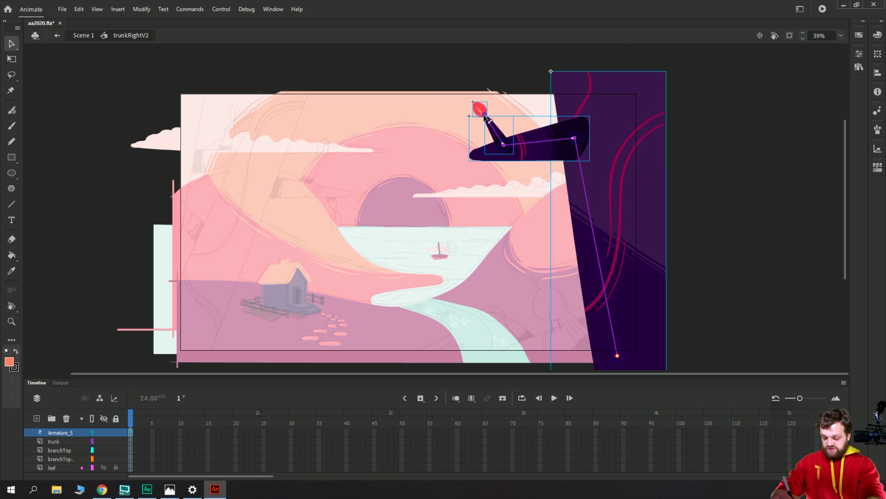
pyautogui.moveTo(486, 117); pyautogui.dragTo(436, 121)
pyautogui.hotkey('ctrl', 'z')
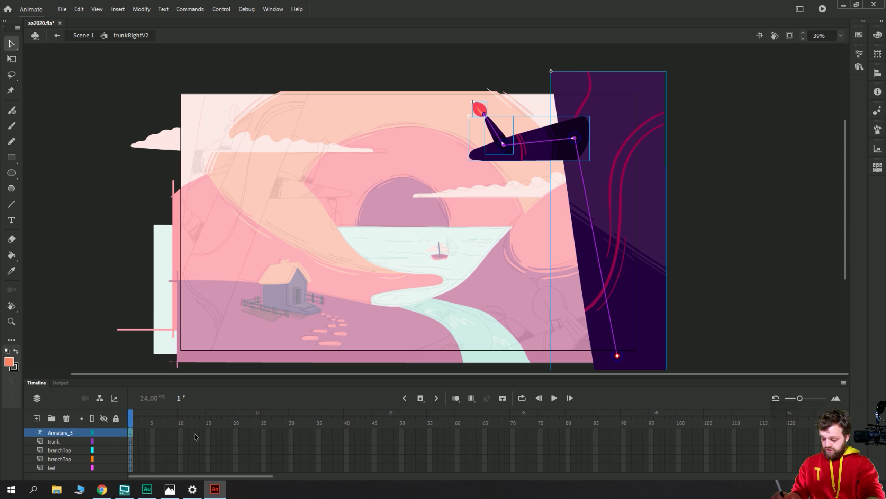
# Extend the armature layer and the four tree layers to frame 121, and return to the armature's first frame.
pyautogui.moveTo(196, 437); pyautogui.dragTo(523, 468)
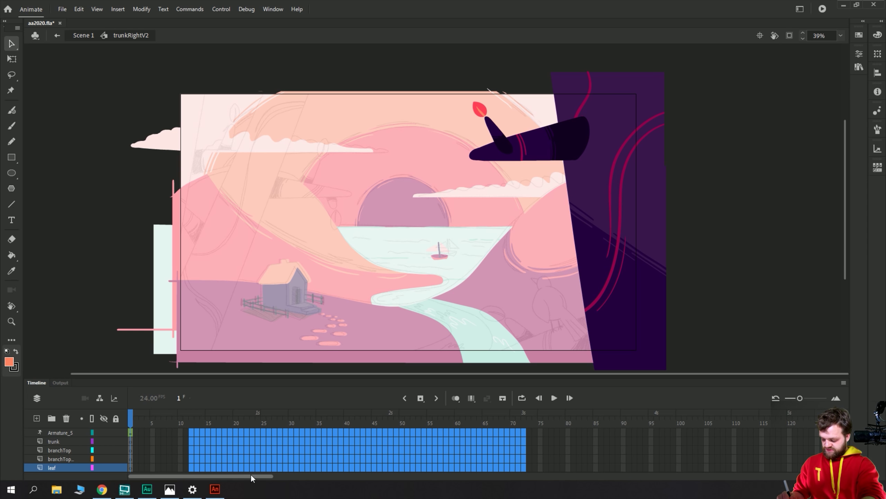
pyautogui.click(568, 450)
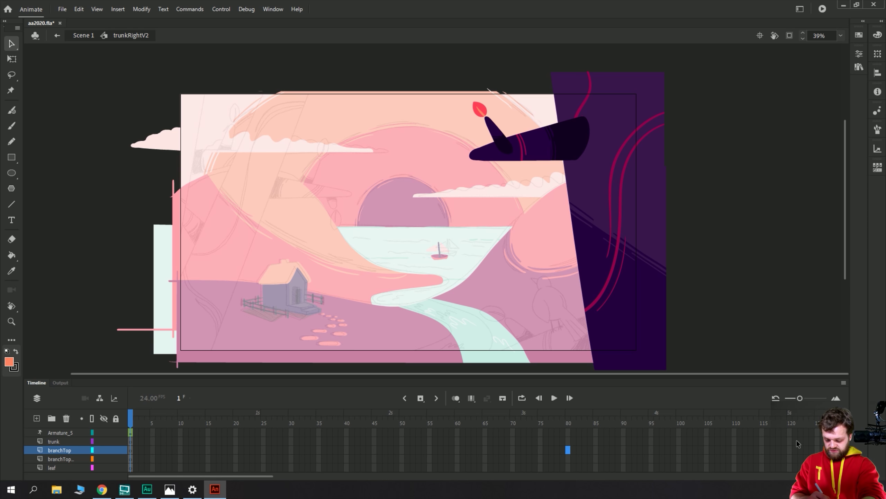
pyautogui.moveTo(796, 432); pyautogui.dragTo(795, 467)
pyautogui.press('F5')
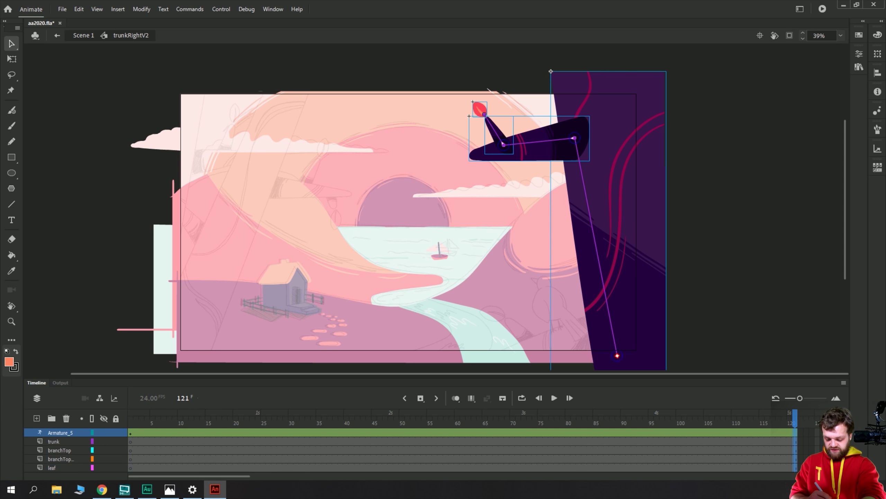
pyautogui.click(756, 458)
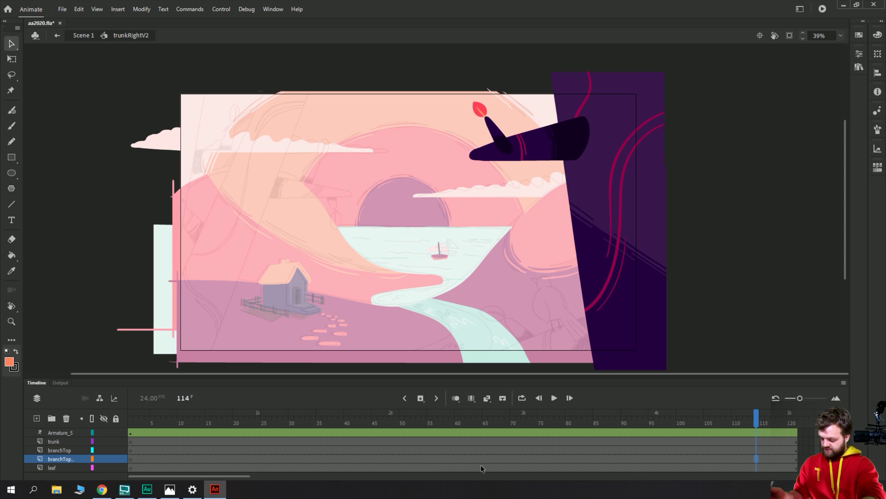
pyautogui.click(131, 433)
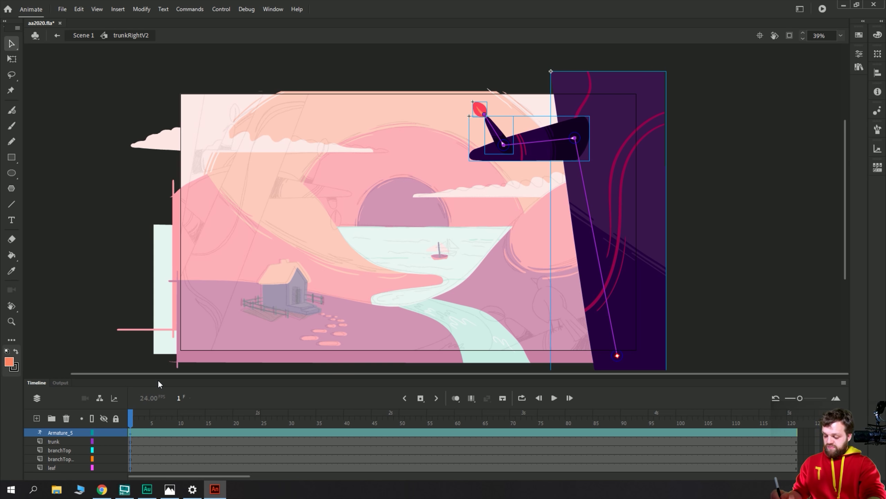
# Leave the tree symbol for Scene 1 and select the trees layer's keyframe at frame 24.
pyautogui.doubleClick(118, 198)
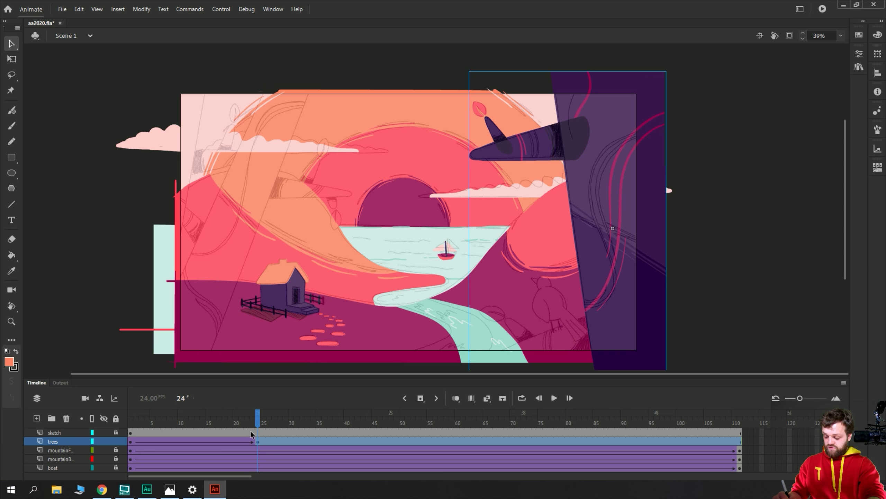
pyautogui.click(249, 430)
pyautogui.click(258, 441)
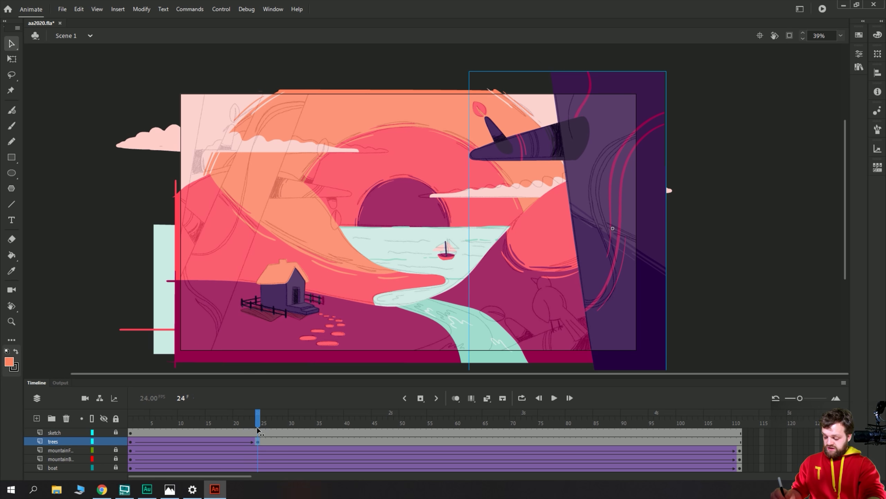
# Clear the trees layer's keyframe at frame 24 and remove the classic tween from that layer.
pyautogui.click(130, 432)
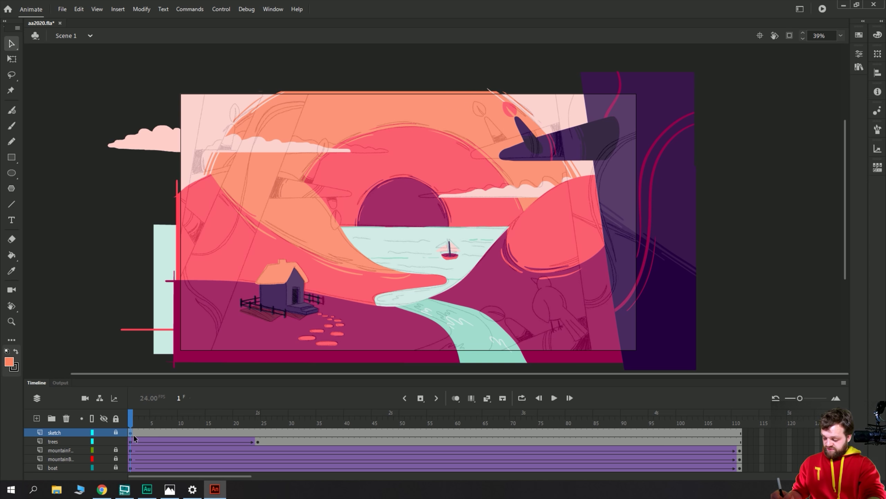
pyautogui.click(131, 441)
pyautogui.rightClick(257, 444)
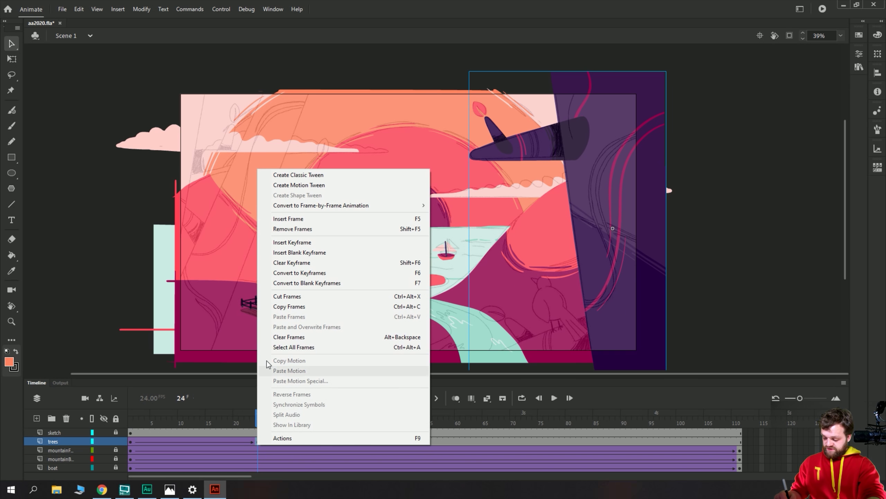
pyautogui.click(276, 262)
pyautogui.rightClick(228, 442)
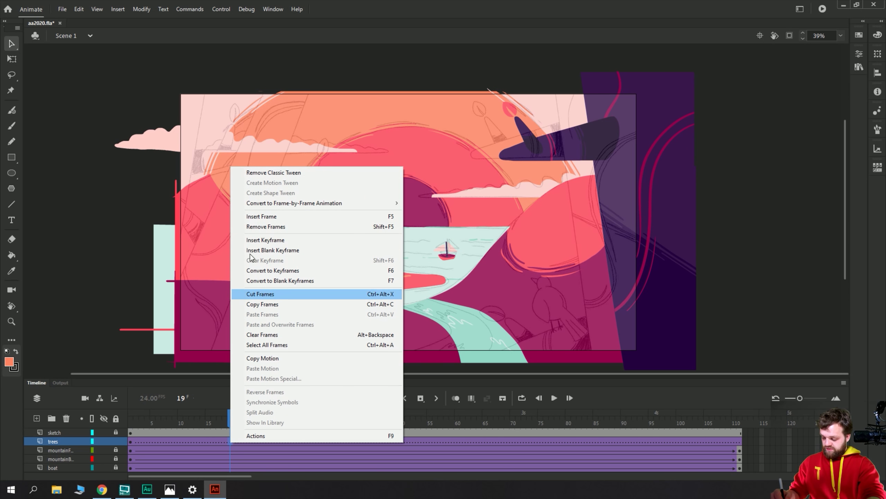
pyautogui.click(249, 172)
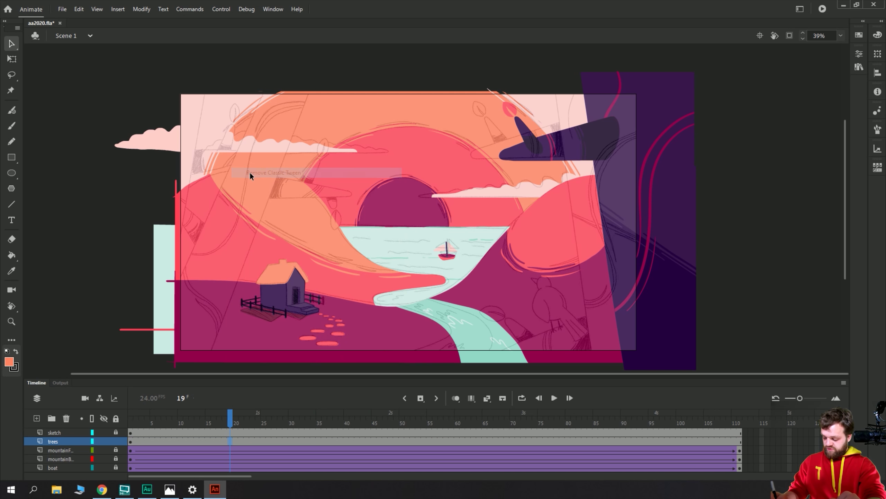
# Open the trunkRightV2 tree symbol for editing from frame 1 and send its main branch to the back, behind the trunk.
pyautogui.click(132, 441)
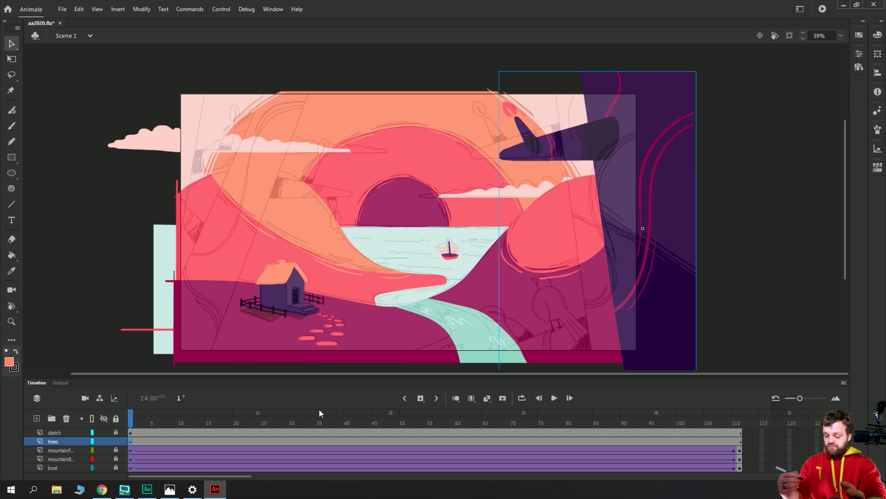
pyautogui.doubleClick(661, 81)
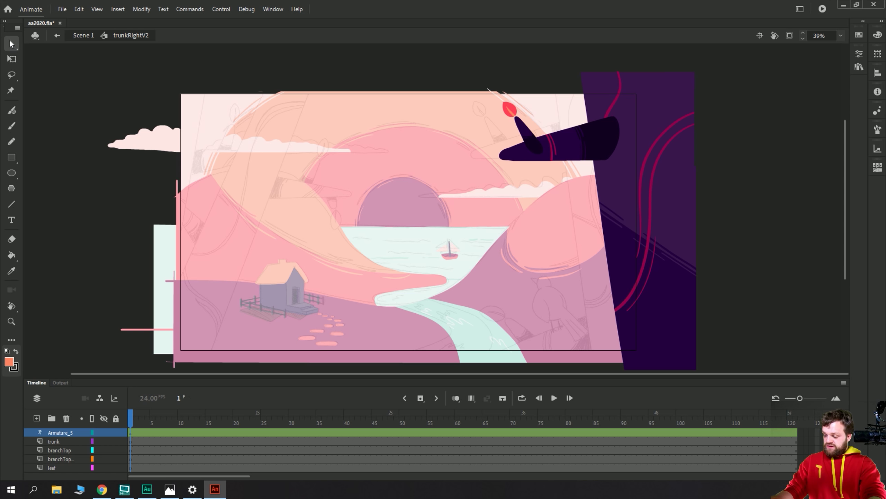
pyautogui.click(562, 151)
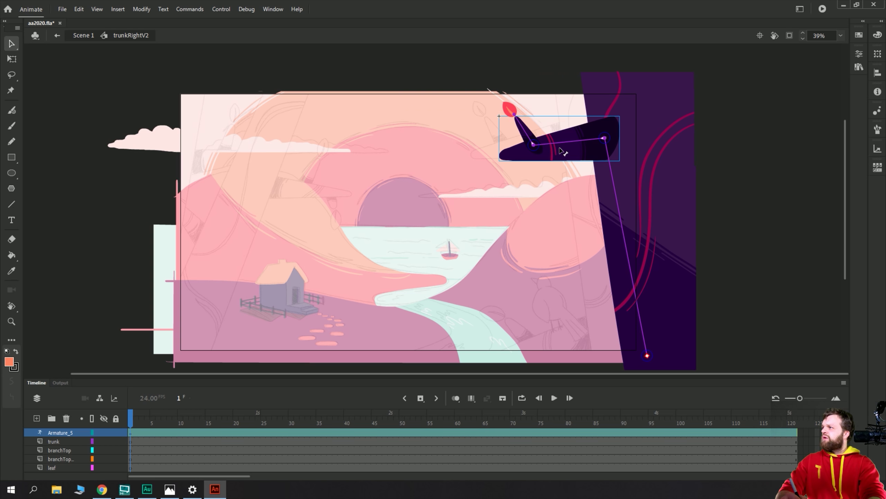
pyautogui.rightClick(583, 141)
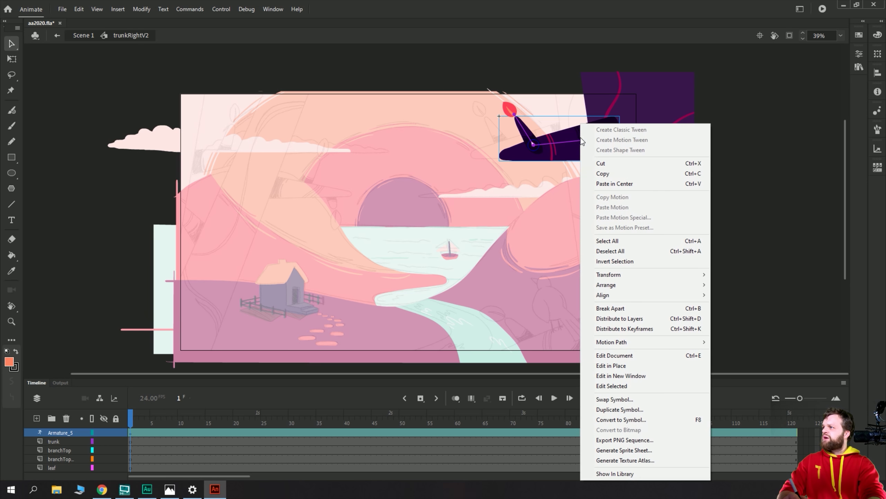
pyautogui.moveTo(641, 284)
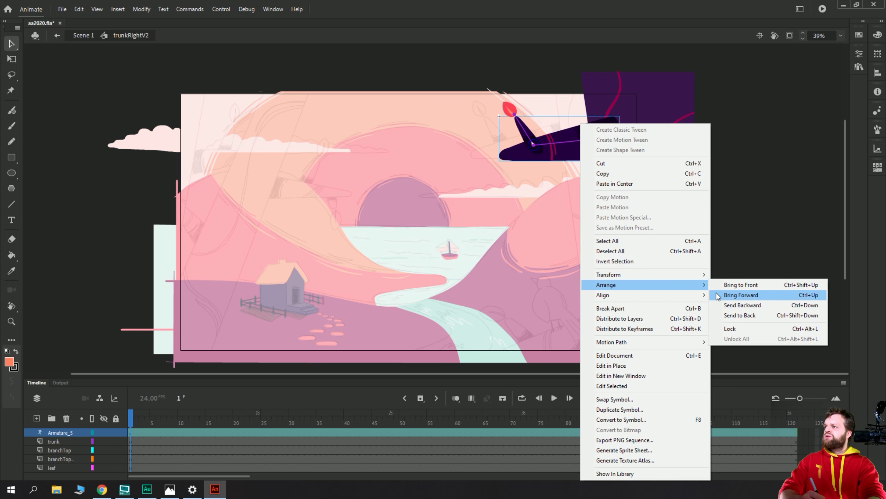
pyautogui.click(732, 316)
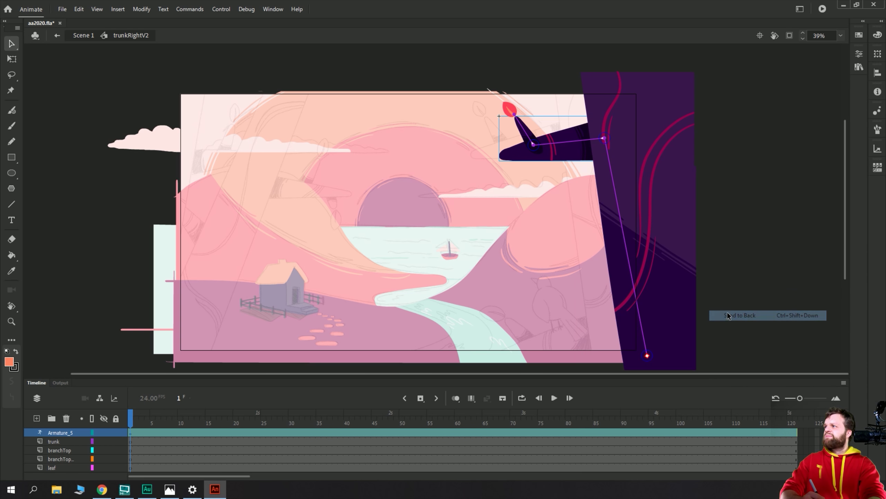
# Send the side branch to the back, and send the leaf to the back behind it.
pyautogui.rightClick(522, 127)
pyautogui.moveTo(599, 285)
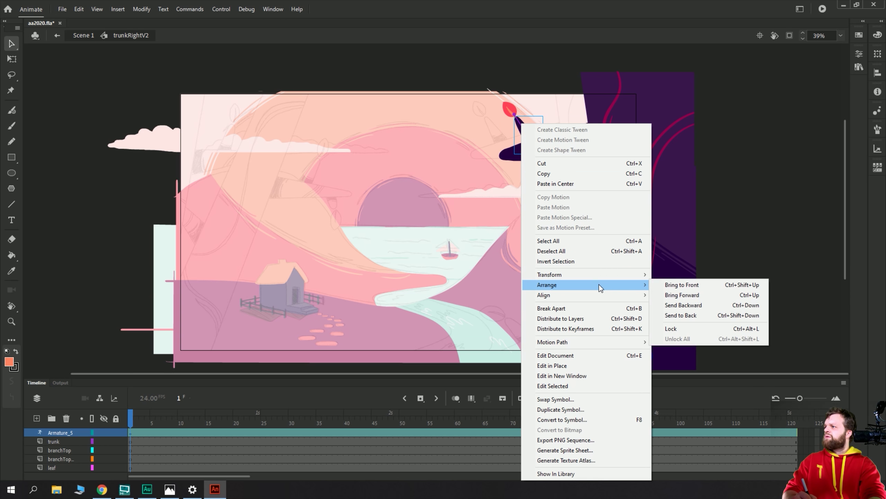
pyautogui.click(678, 316)
pyautogui.rightClick(508, 108)
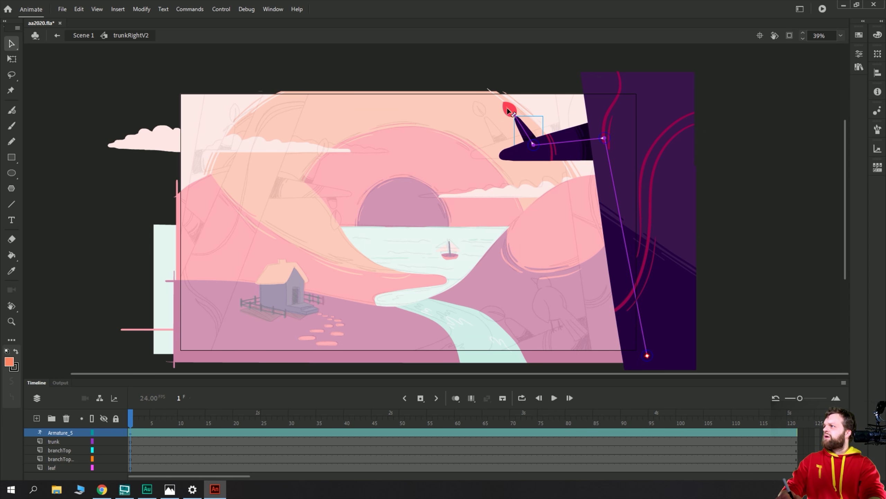
pyautogui.moveTo(568, 268)
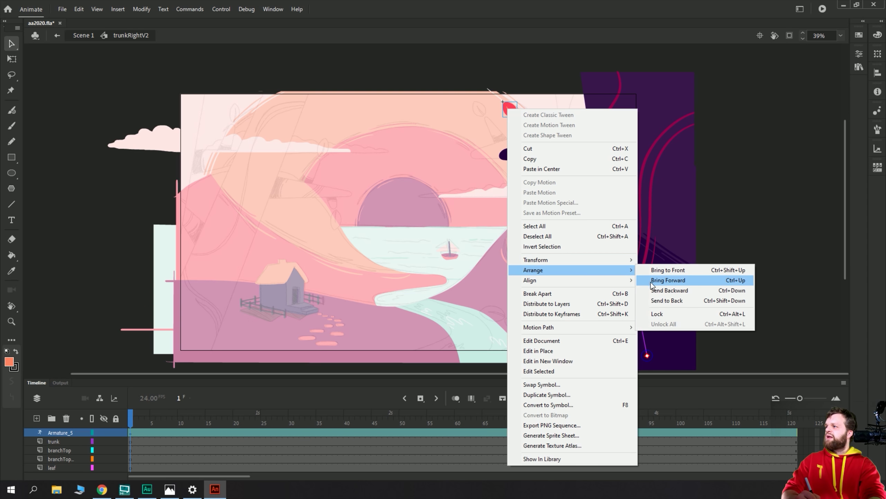
pyautogui.click(667, 301)
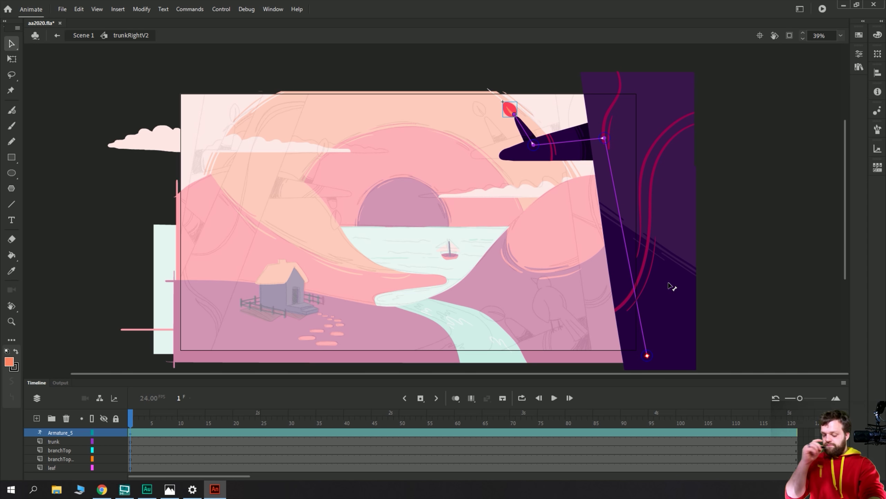
# At frame 24 of the armature layer, pose the trunk and branches by pulling the side branch's base joint and the leaf joint up and right.
pyautogui.click(257, 431)
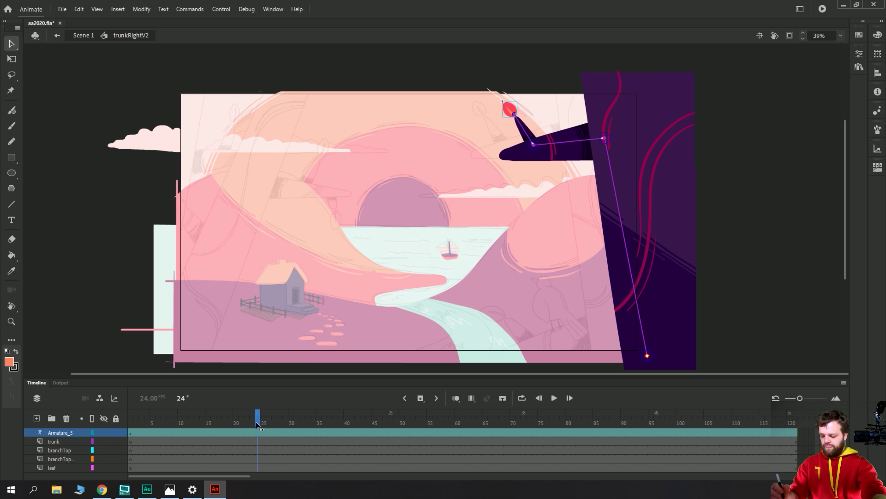
pyautogui.click(259, 432)
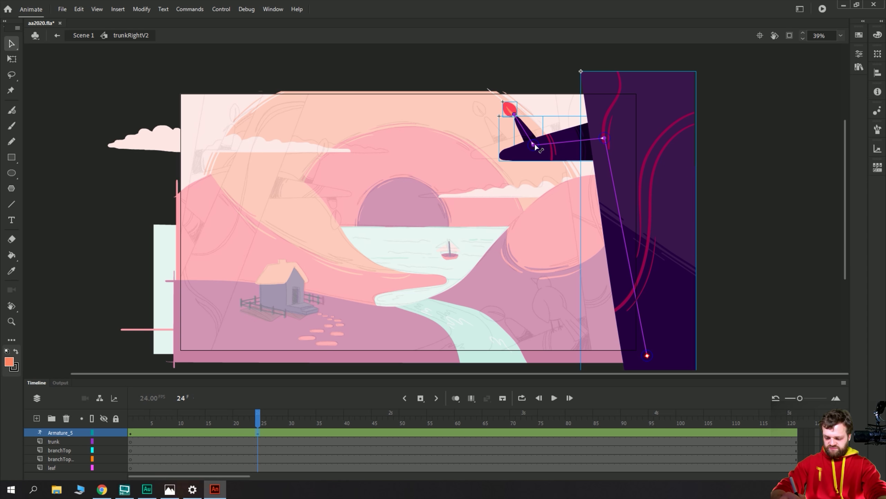
pyautogui.moveTo(534, 146); pyautogui.dragTo(540, 137)
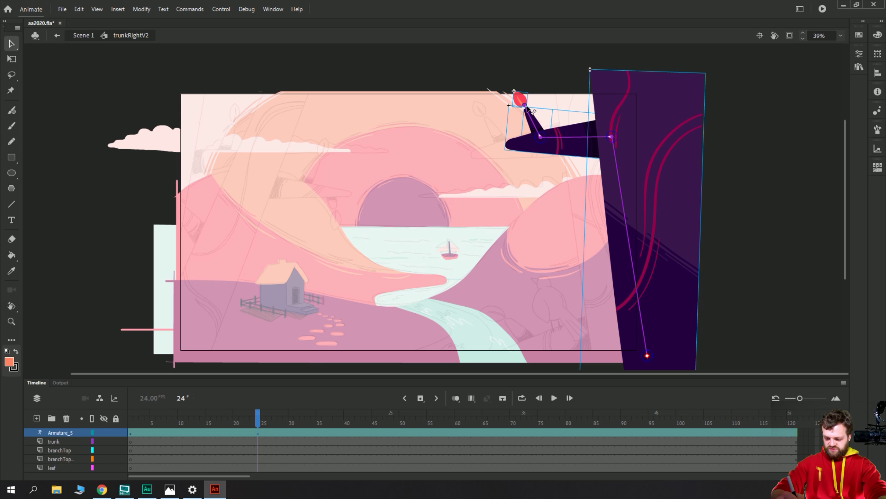
pyautogui.moveTo(526, 104); pyautogui.dragTo(540, 94)
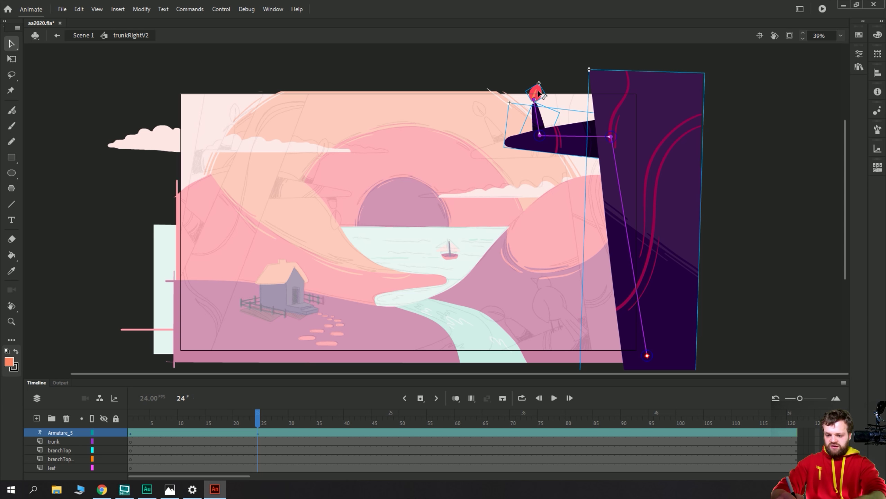
# Rotate the leaf slightly counterclockwise with Free Transform until it stands upright on the side branch, and deselect it.
pyautogui.click(536, 92)
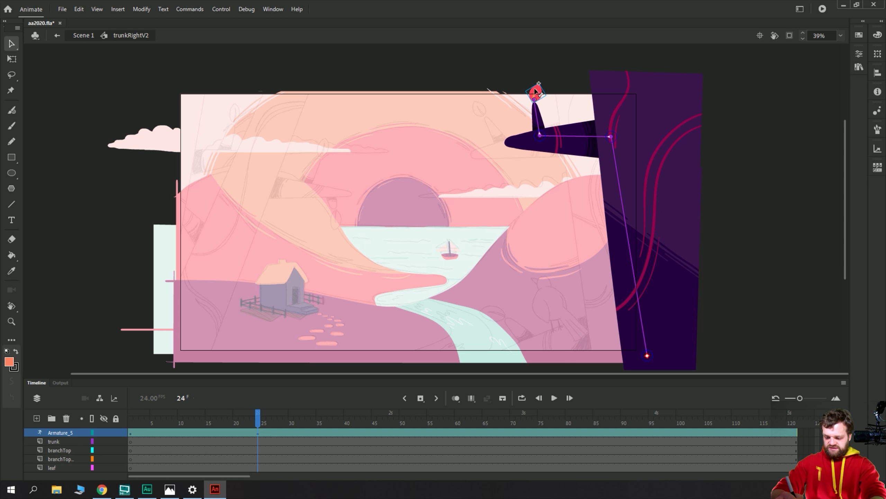
pyautogui.press('q')
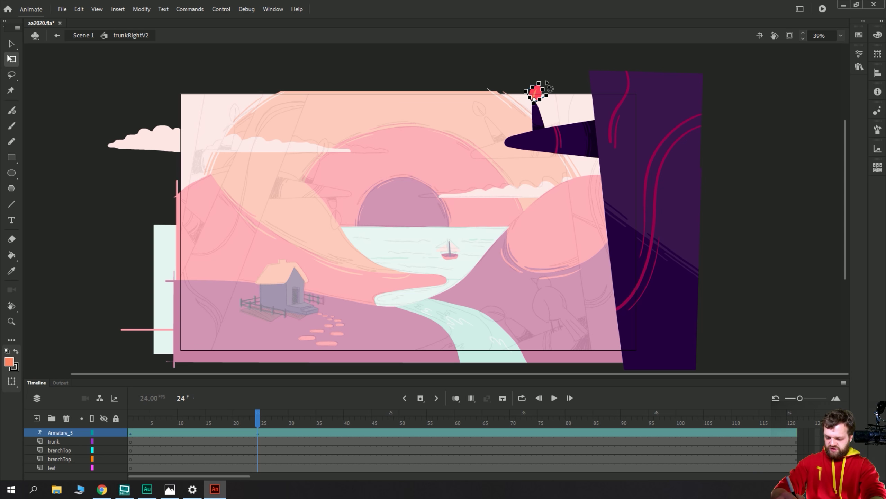
pyautogui.moveTo(545, 83); pyautogui.dragTo(537, 76)
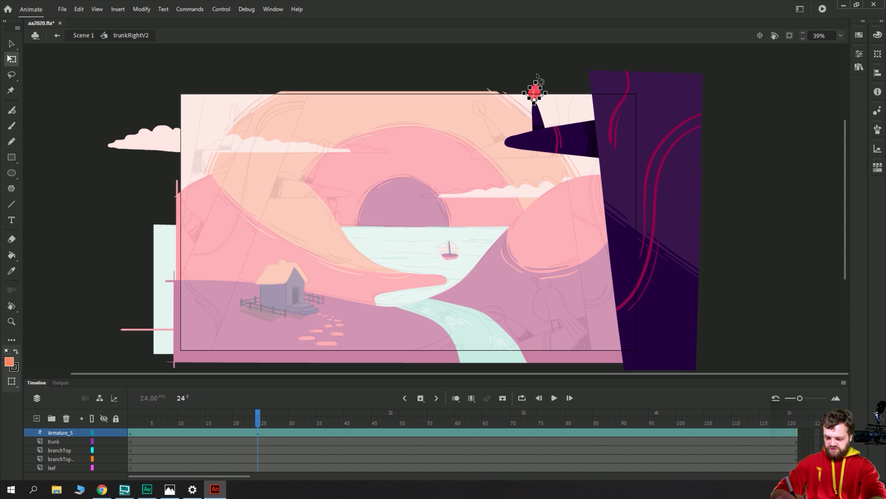
pyautogui.click(521, 74)
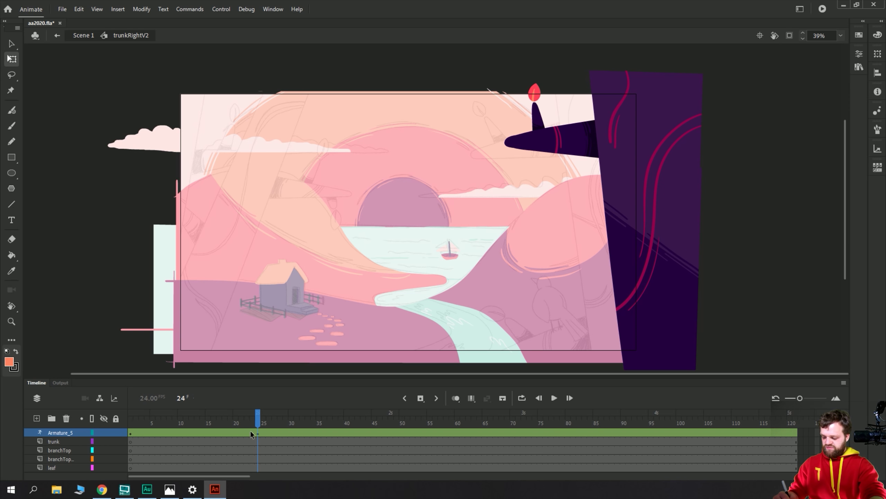
# Play the armature animation from the first frame to check the tree's movement, and return to frame 1.
pyautogui.moveTo(257, 431); pyautogui.dragTo(130, 433)
pyautogui.press('Return')
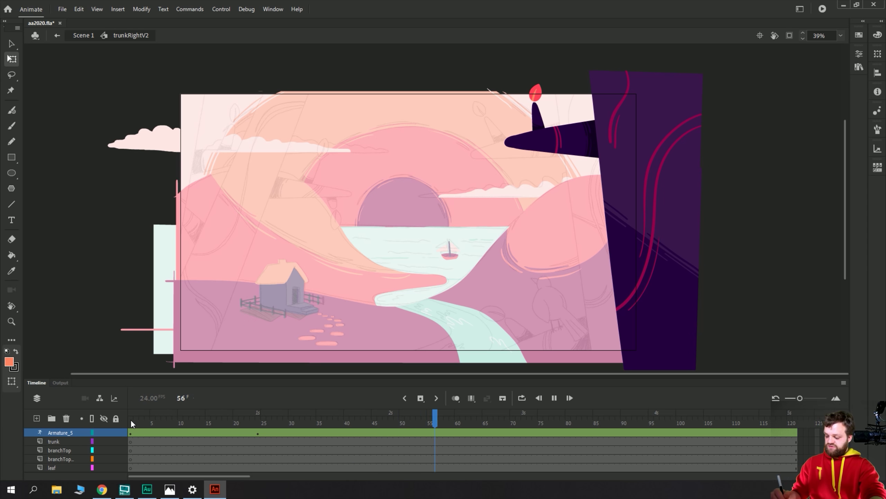
pyautogui.click(131, 433)
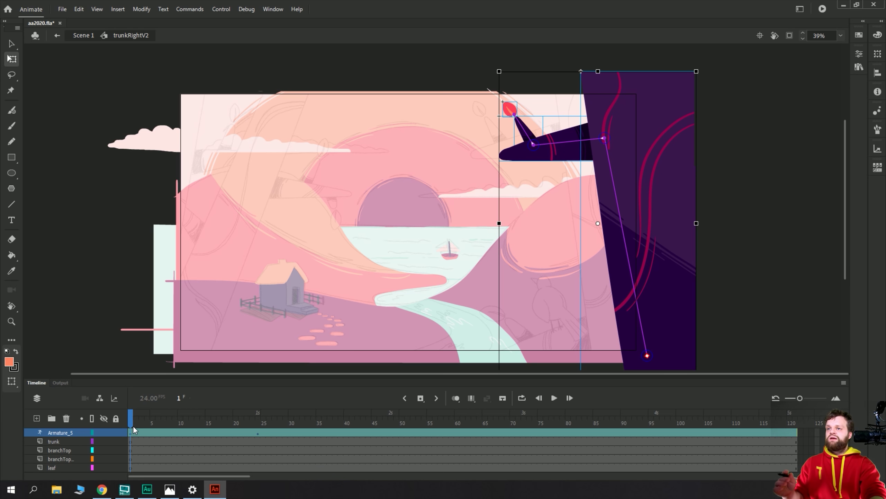
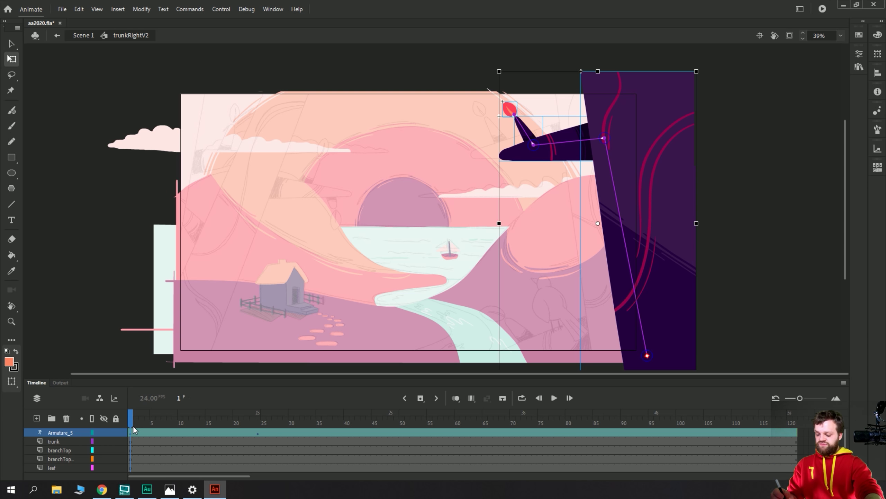
# Set the ease type of the armature's movement between frames 1 and 24 to Simple (Fast).
pyautogui.click(191, 440)
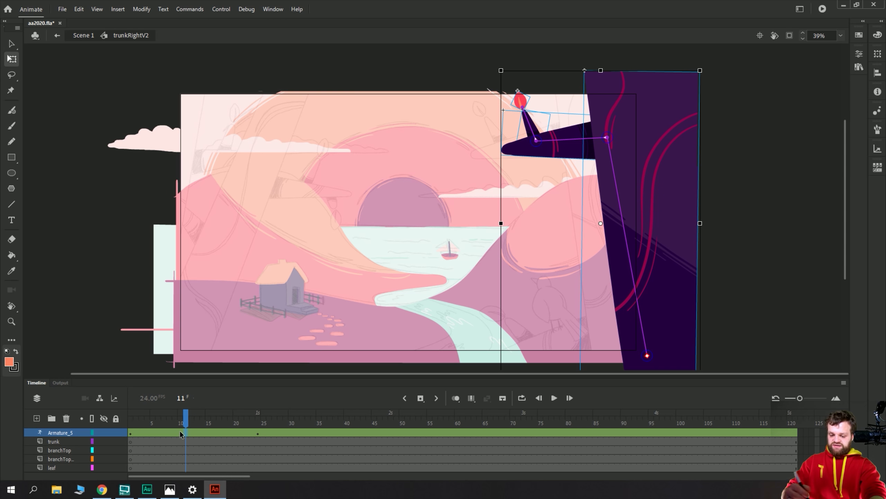
pyautogui.click(859, 52)
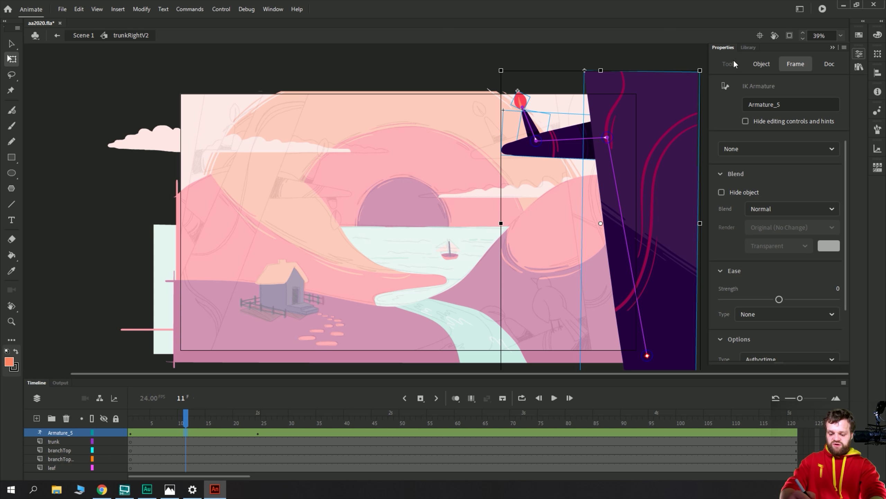
pyautogui.moveTo(846, 142); pyautogui.dragTo(824, 193)
pyautogui.click(749, 241)
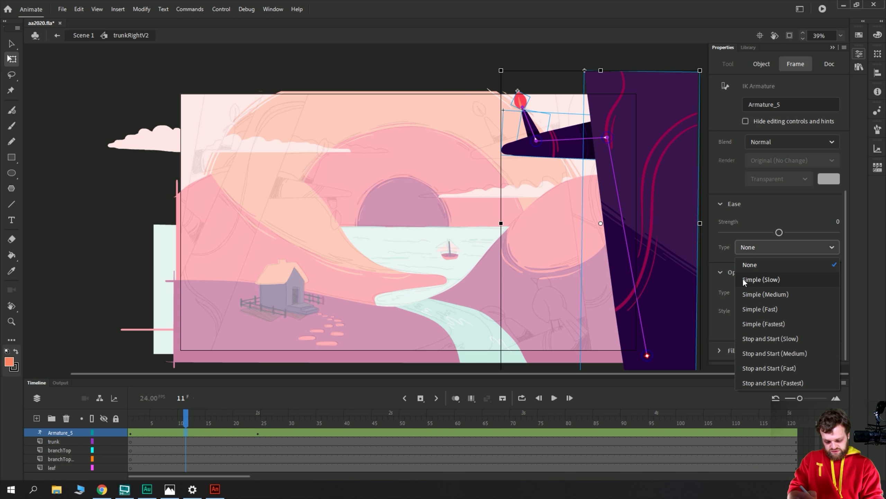
pyautogui.click(745, 308)
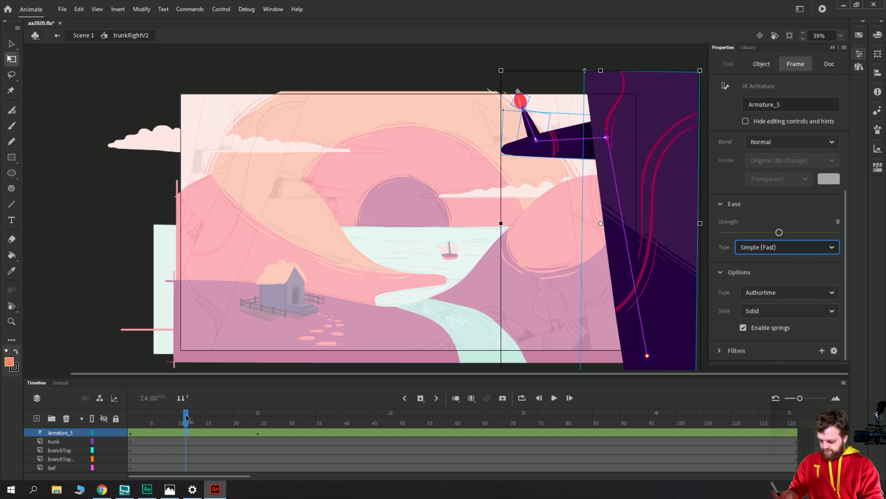
# Scrub and play the armature animation to check the eased movement, and return to frame 1.
pyautogui.click(167, 408)
pyautogui.moveTo(167, 408); pyautogui.dragTo(281, 402)
pyautogui.press('Return')
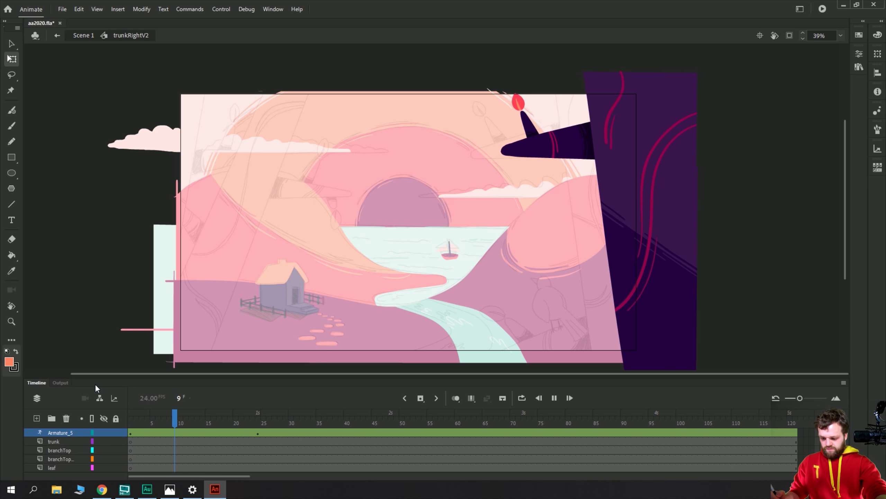
pyautogui.click(130, 423)
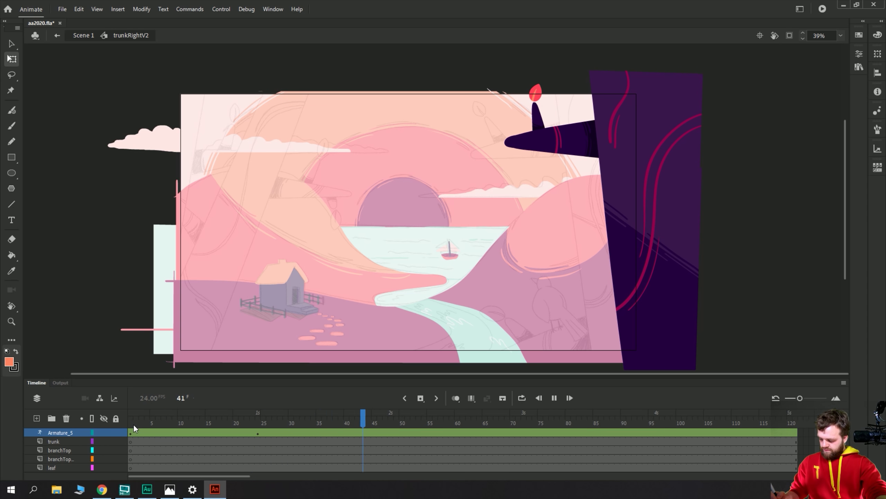
pyautogui.click(133, 424)
# Select the armature span from frame 1 to 24 and raise its ease strength to 100.
pyautogui.moveTo(256, 434); pyautogui.dragTo(119, 424)
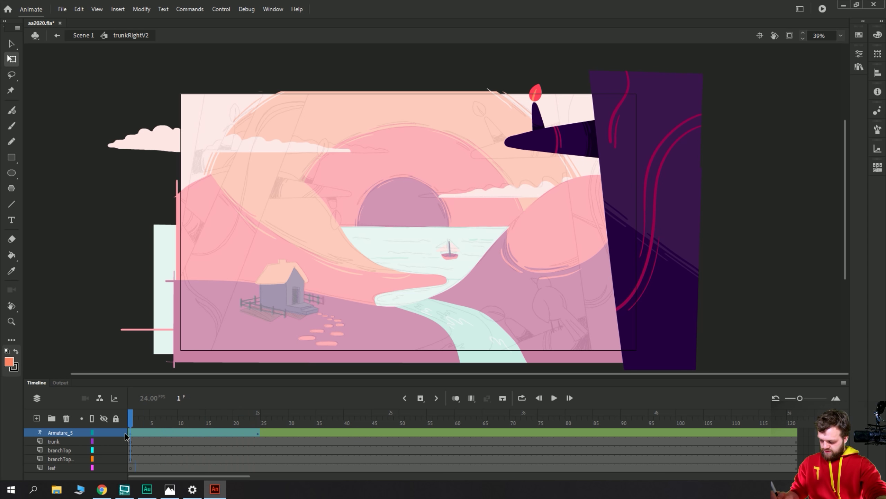
pyautogui.click(859, 54)
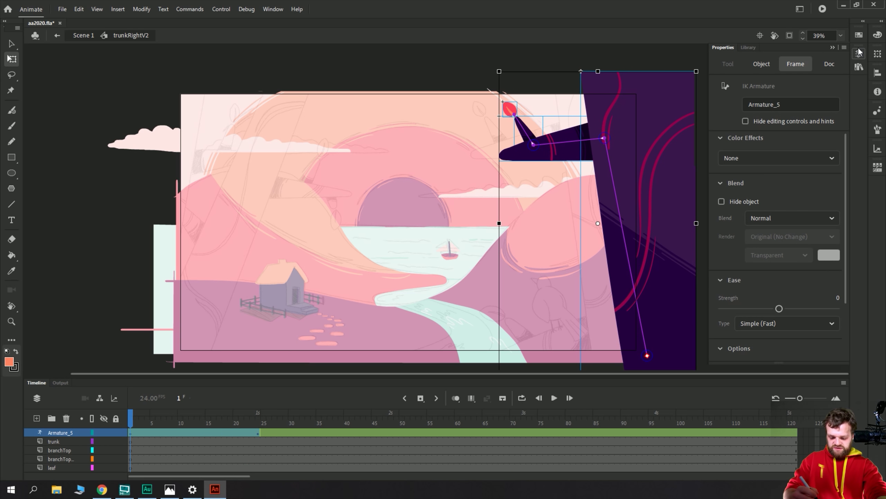
pyautogui.scroll(-1, 845, 237)
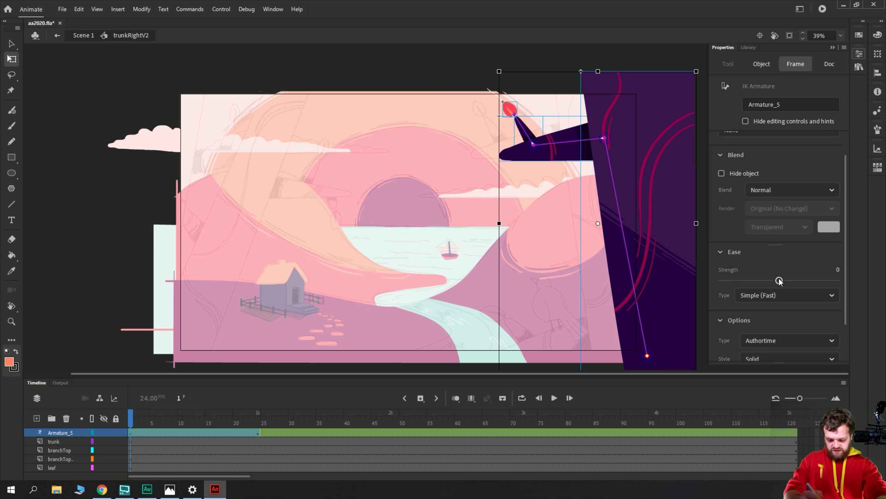
pyautogui.moveTo(780, 281); pyautogui.dragTo(838, 281)
# Play the tree's movement repeatedly from frame 1 to judge the full-strength easing.
pyautogui.click(141, 447)
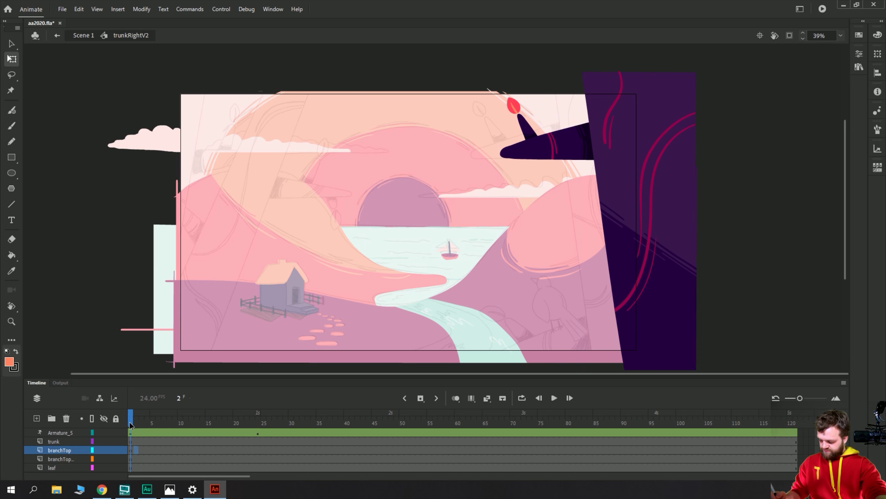
pyautogui.press('Return')
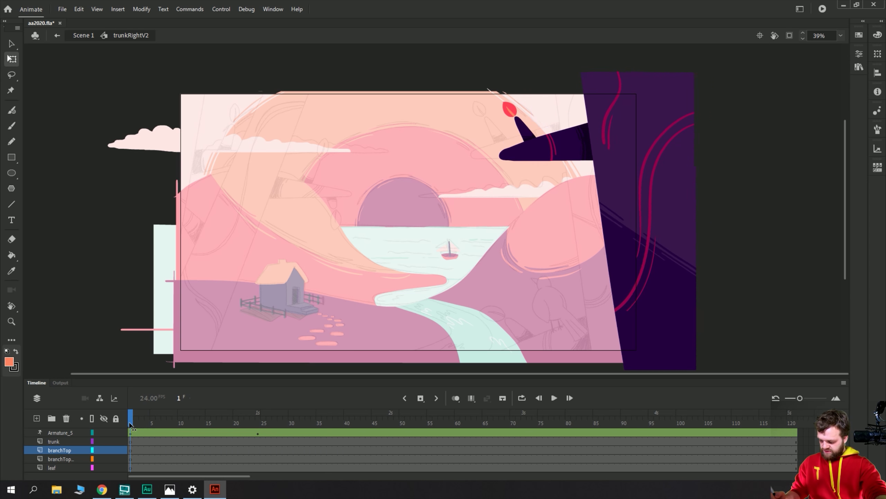
pyautogui.press('Return')
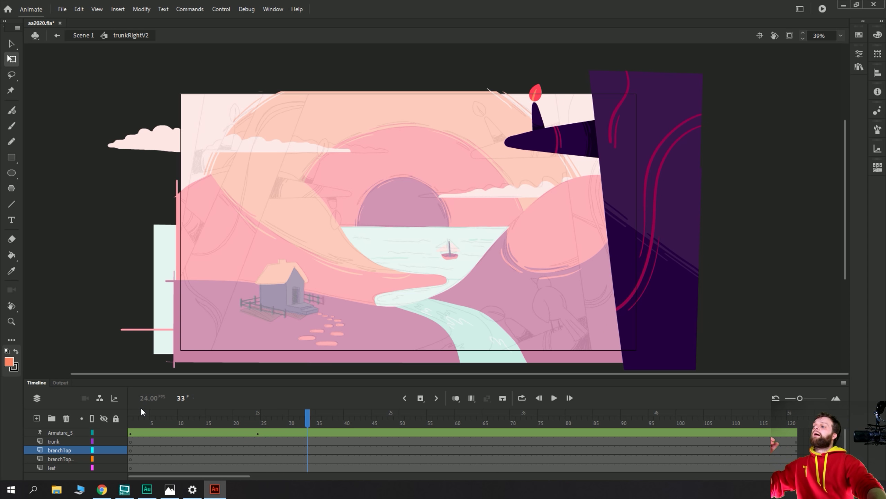
pyautogui.click(131, 424)
pyautogui.press('Return')
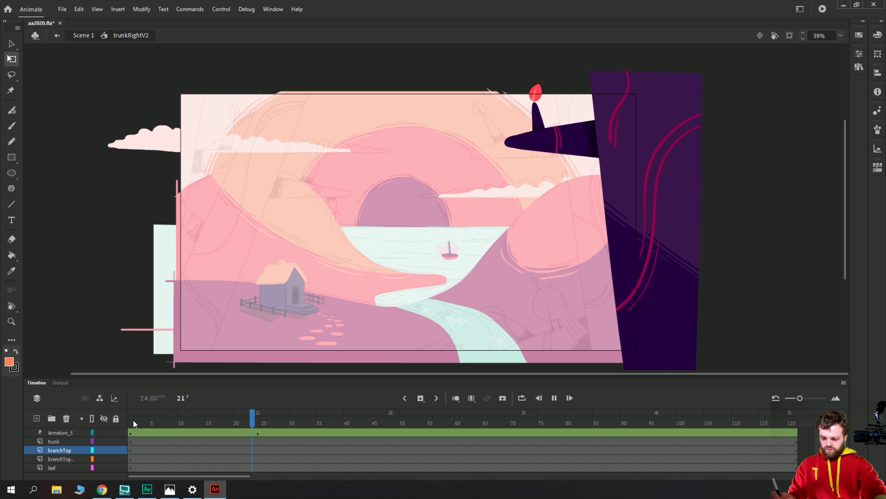
pyautogui.click(130, 431)
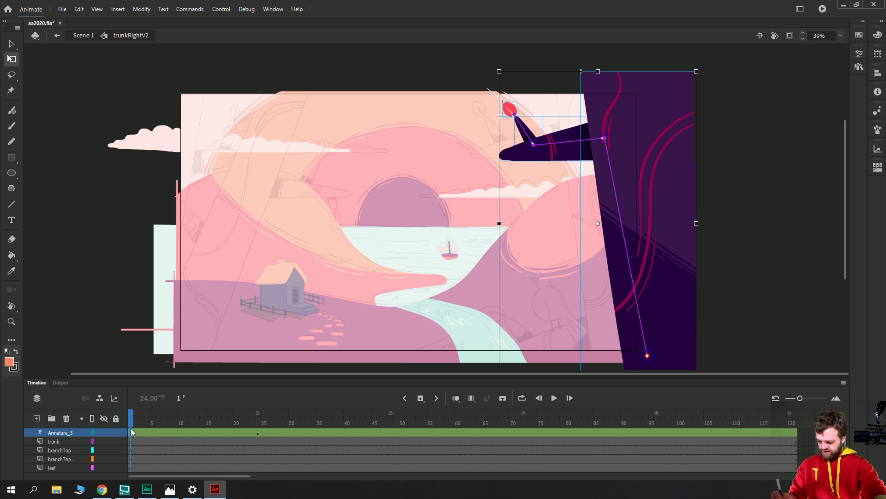
# Inspect the ease settings of the first armature span, then replay the movement and scrub to frame 32.
pyautogui.keyDown('shift'); pyautogui.click(250, 432); pyautogui.keyUp('shift')
pyautogui.click(860, 54)
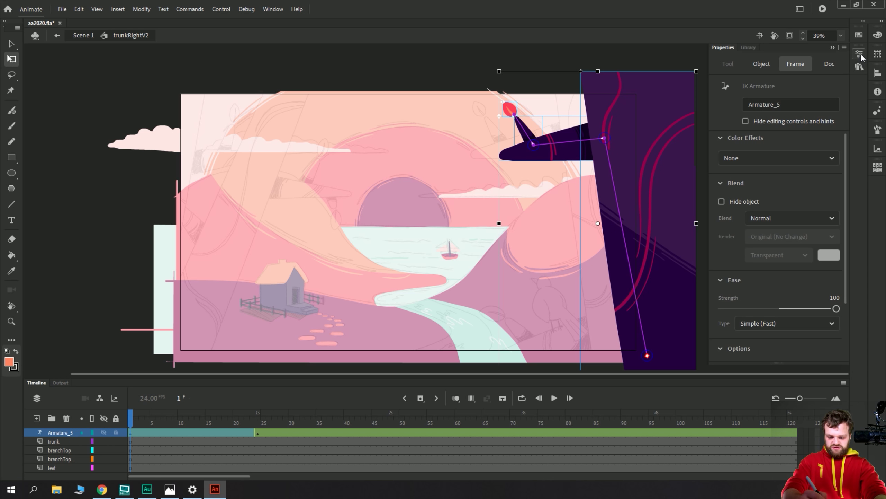
pyautogui.click(141, 450)
pyautogui.press('Return')
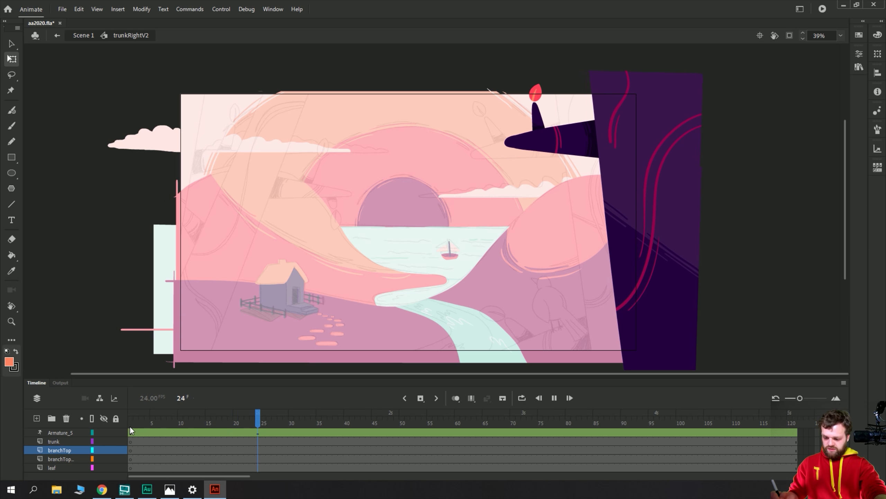
pyautogui.click(130, 424)
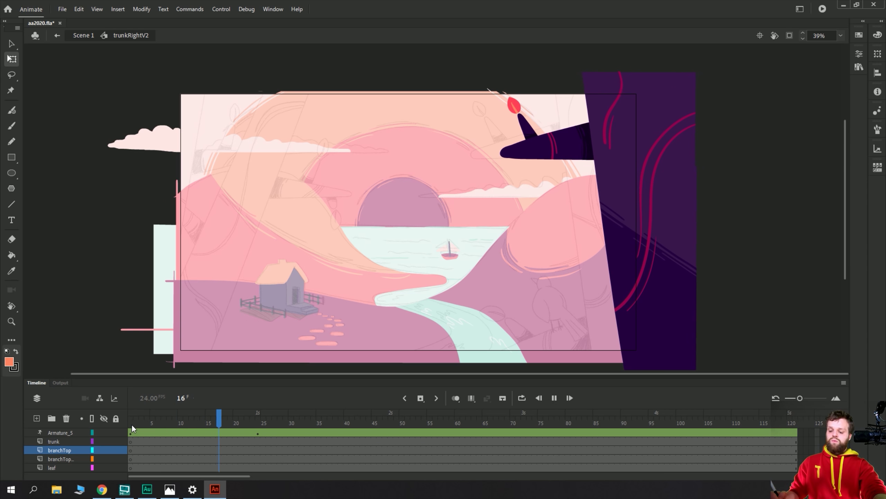
pyautogui.click(159, 459)
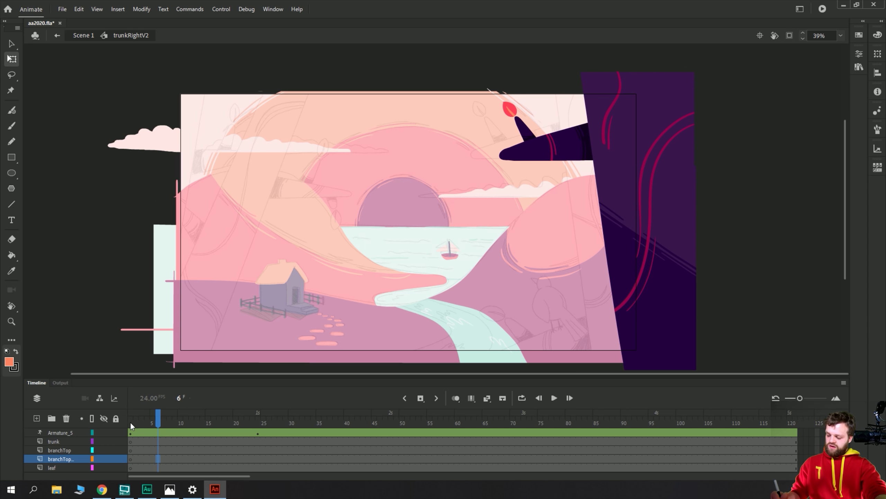
pyautogui.moveTo(131, 423); pyautogui.dragTo(302, 416)
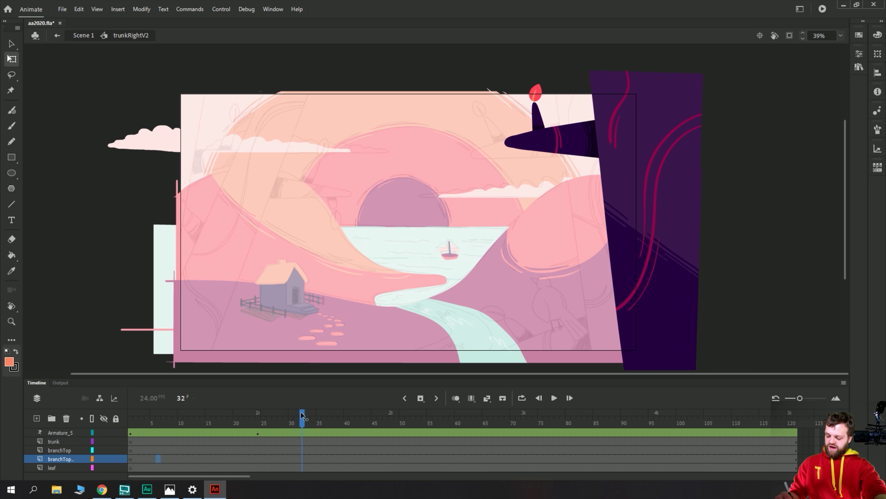
# At frame 34 of the armature layer, pose the tree by pulling the side branch's base joint and the leaf joint left, and straighten the leaf with Free Transform.
pyautogui.click(318, 433)
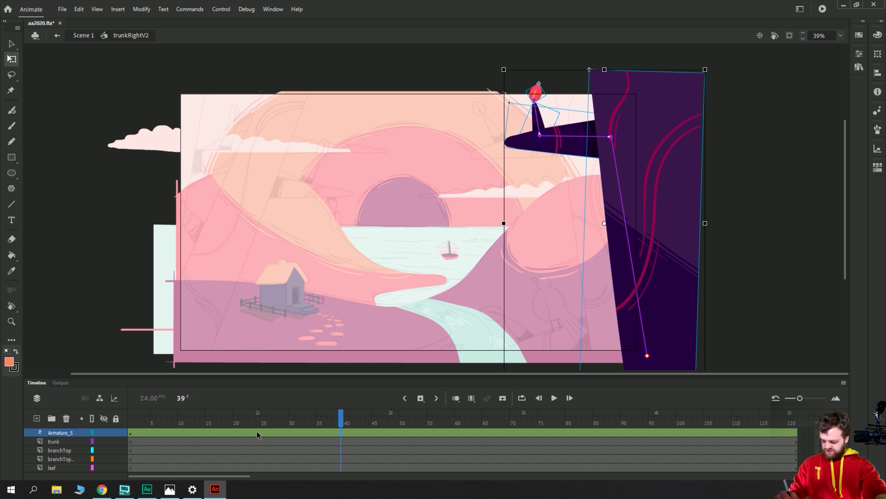
pyautogui.click(313, 433)
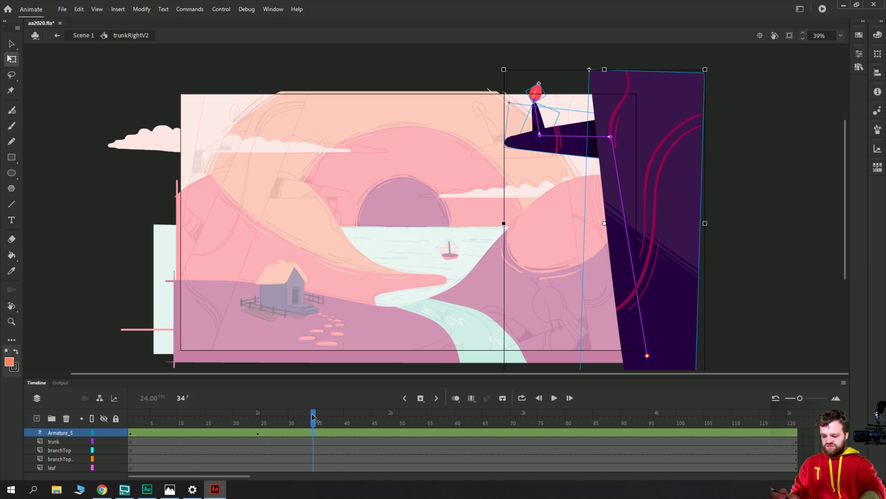
pyautogui.moveTo(539, 134); pyautogui.dragTo(537, 138)
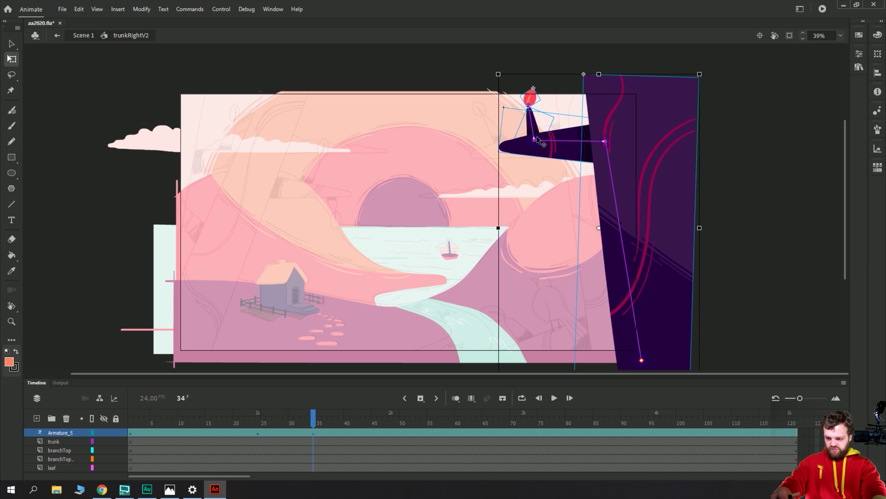
pyautogui.click(420, 162)
pyautogui.click(565, 136)
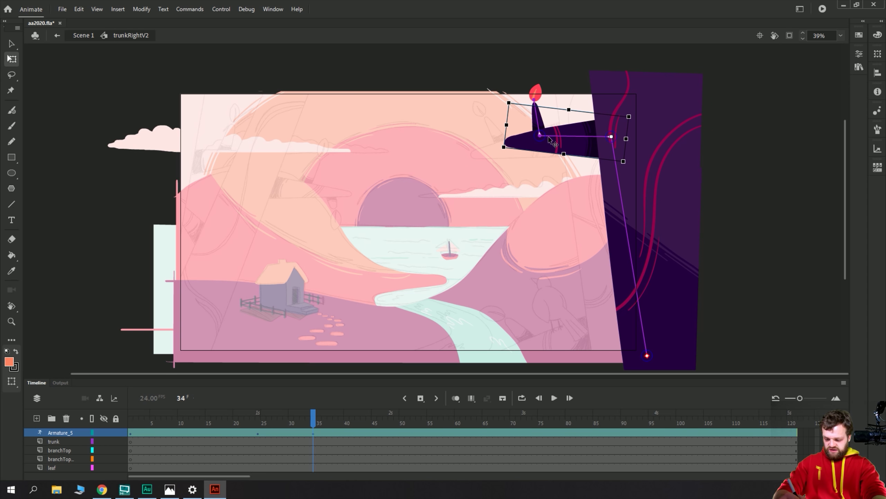
pyautogui.press('v')
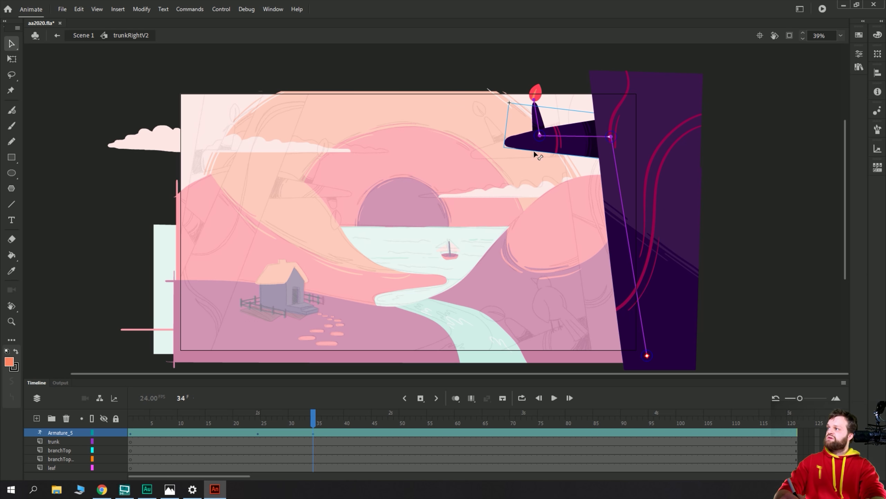
pyautogui.moveTo(539, 139); pyautogui.dragTo(528, 142)
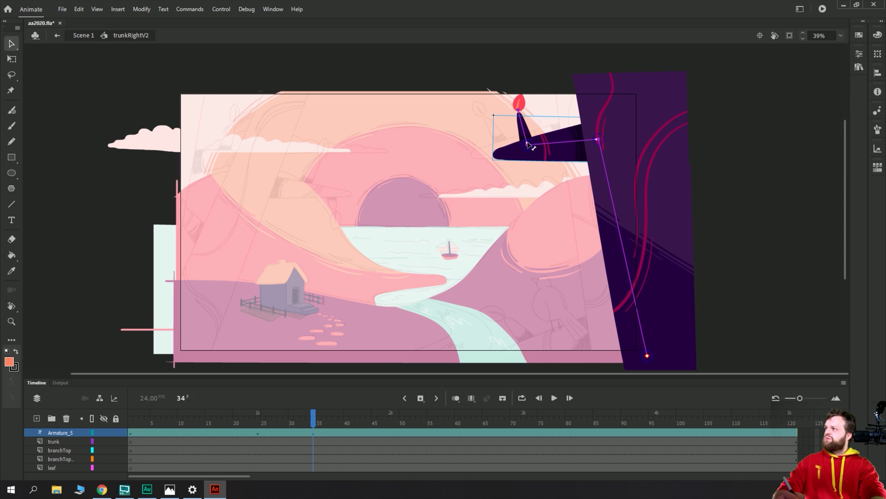
pyautogui.moveTo(518, 112)
pyautogui.mouseDown()
pyautogui.moveTo(502, 118)
pyautogui.moveTo(510, 97)
pyautogui.mouseUp()
pyautogui.press('q')
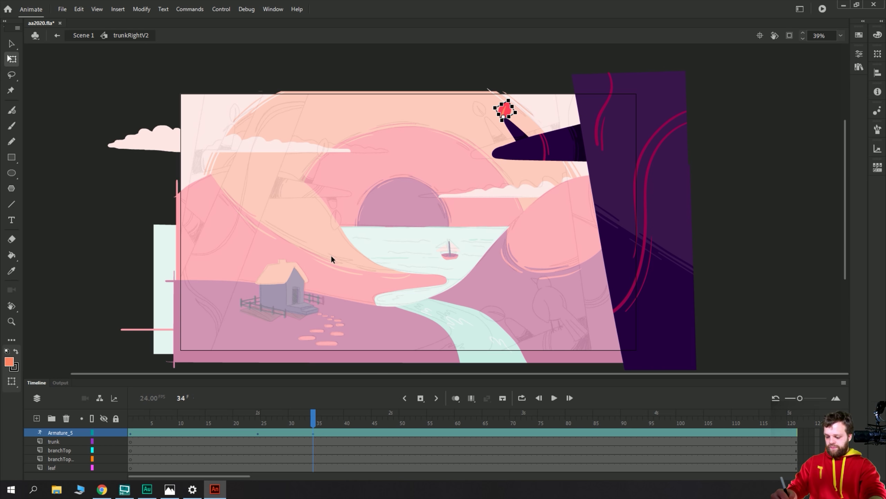
# Set the easing of the armature span between frames 24 and 34 to Simple (Fast) with strength 100.
pyautogui.press(',')
pyautogui.press(',')
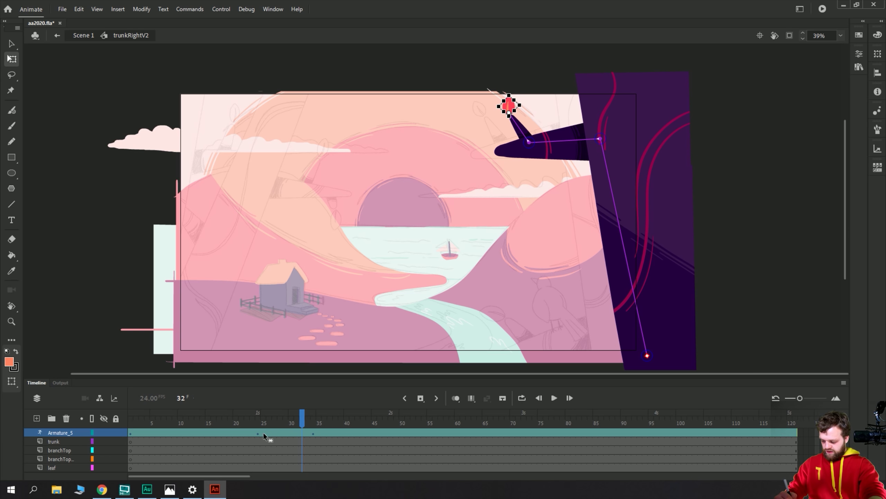
pyautogui.click(262, 441)
pyautogui.click(262, 432)
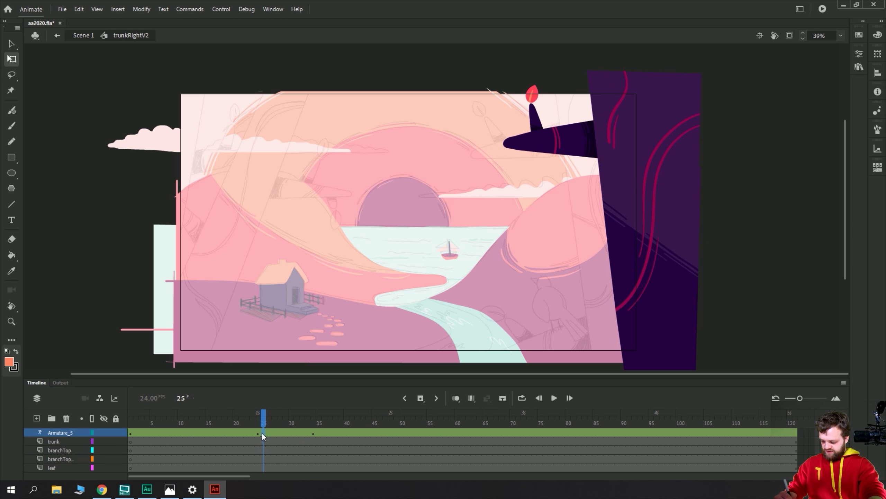
pyautogui.click(860, 55)
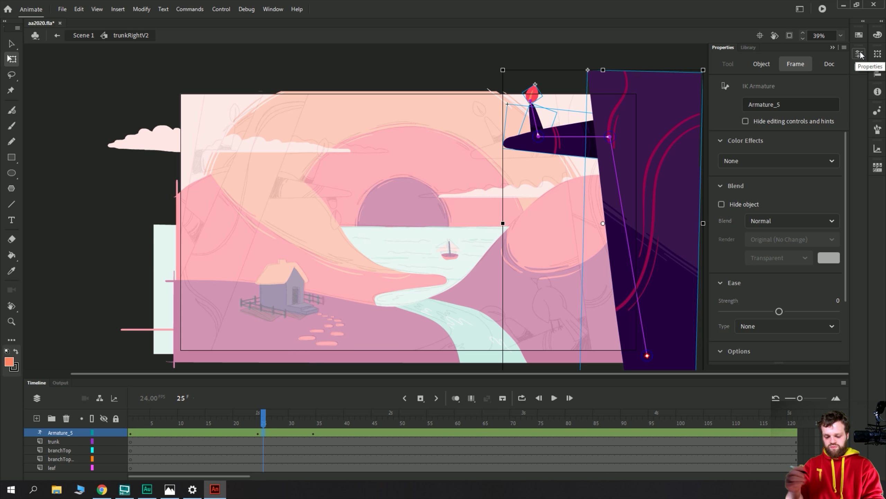
pyautogui.click(769, 326)
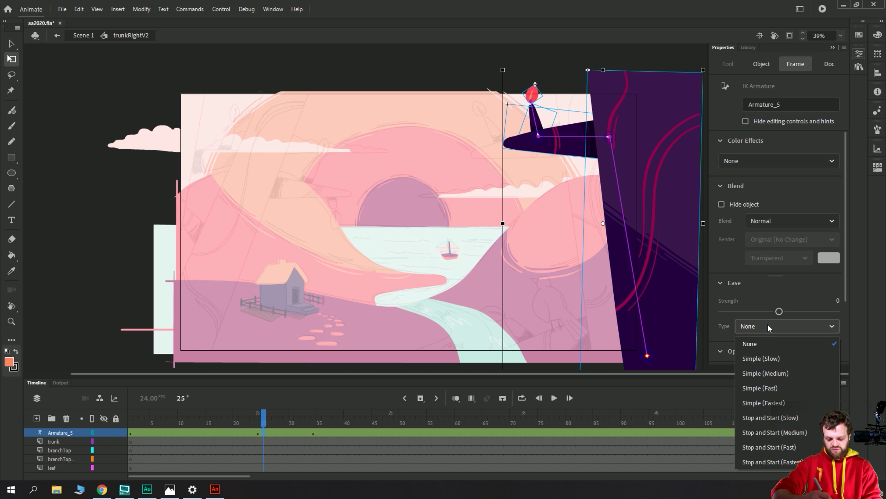
pyautogui.click(751, 391)
pyautogui.moveTo(780, 311); pyautogui.dragTo(836, 311)
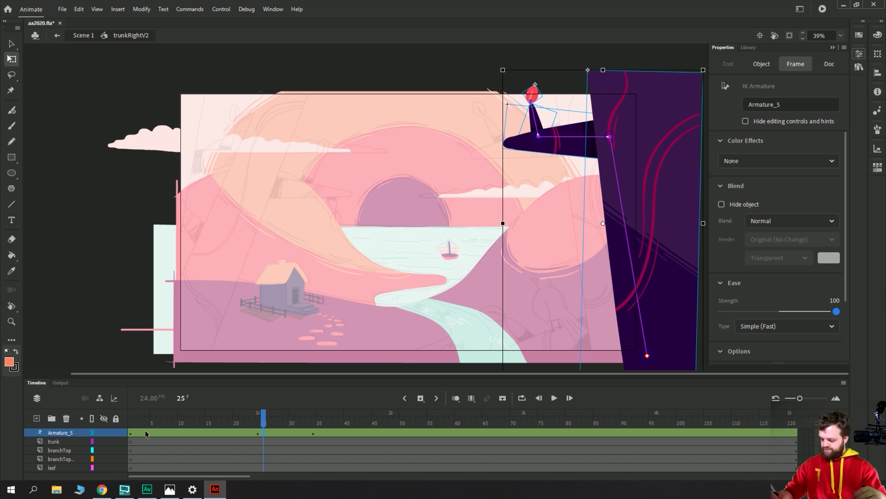
# Play the armature animation from frame 1 to check the return movement, stopping at frame 34.
pyautogui.click(131, 427)
pyautogui.press('Return')
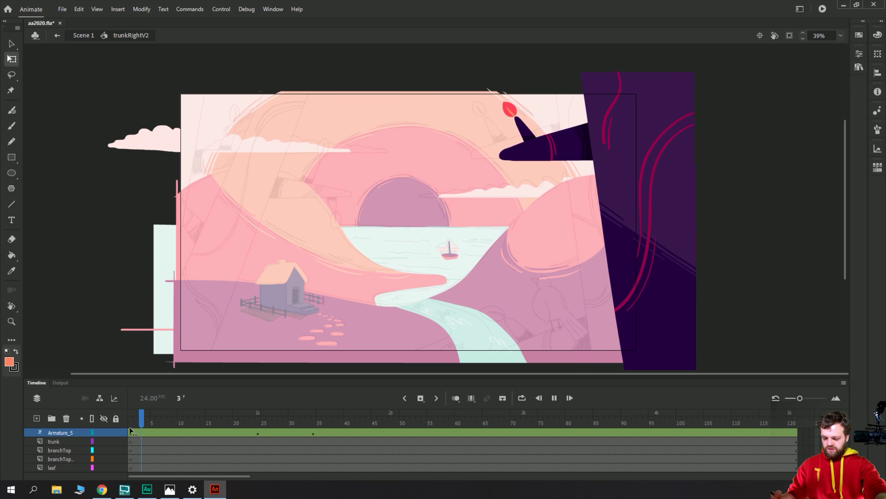
pyautogui.click(313, 434)
# Add a pose at frame 44 of the armature layer and pull the side branch's base joint slightly up and right.
pyautogui.click(352, 432)
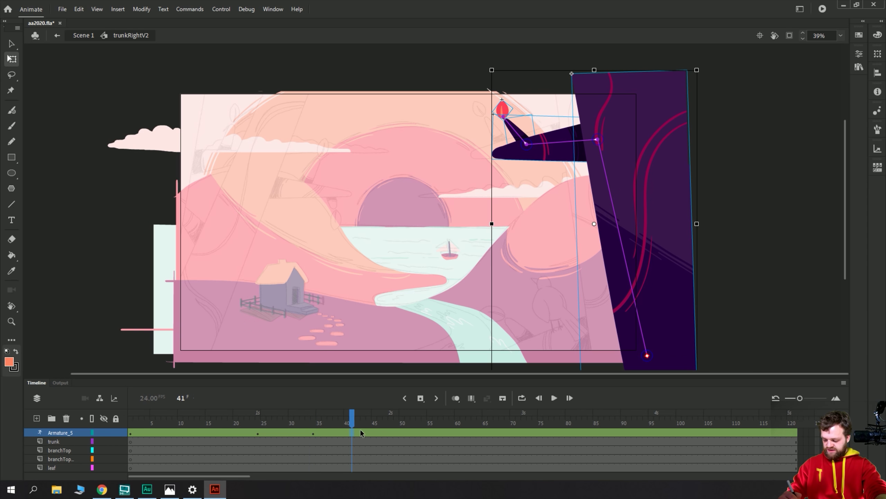
pyautogui.click(369, 433)
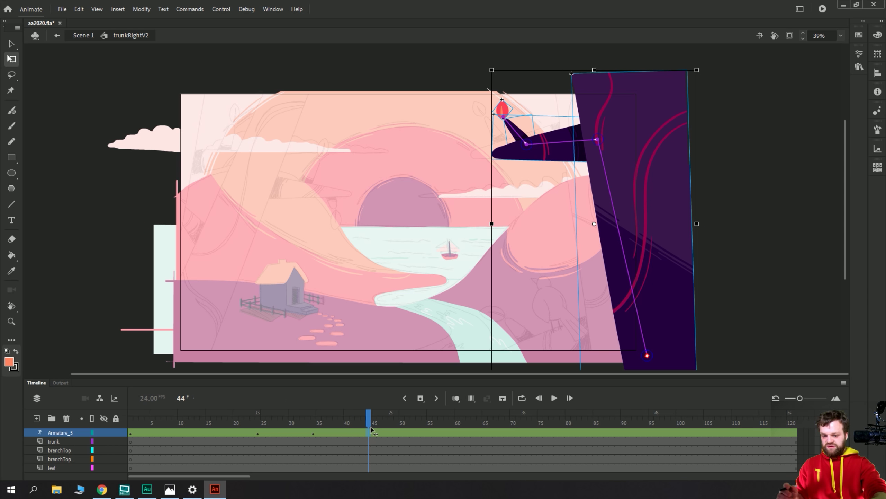
pyautogui.click(435, 166)
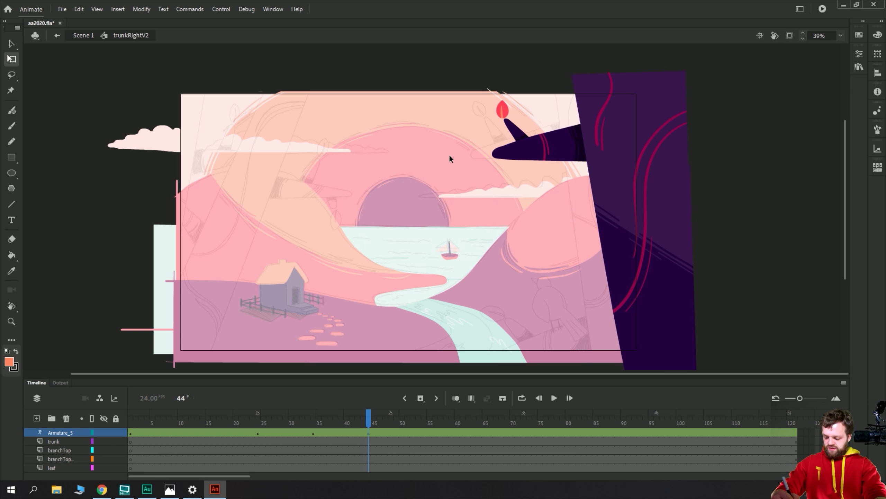
pyautogui.click(529, 152)
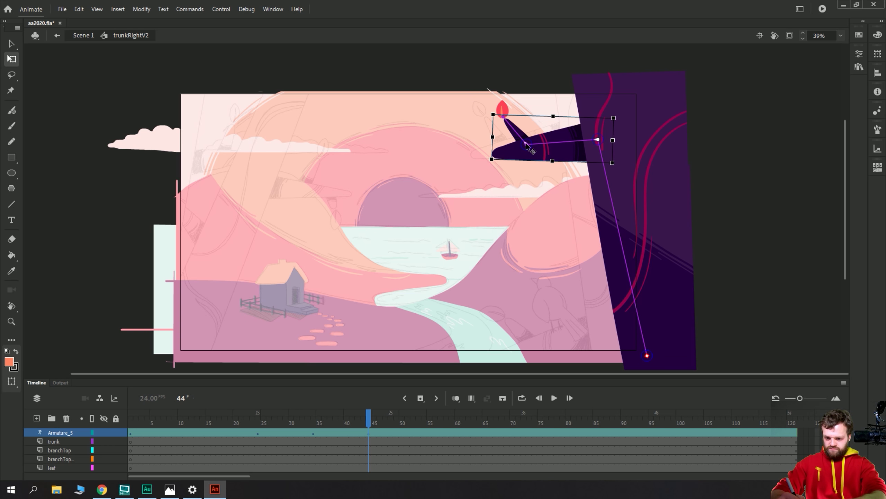
pyautogui.press('v')
pyautogui.moveTo(526, 143); pyautogui.dragTo(530, 137)
# Rotate the leaf to the left with Free Transform and pull the side branch's tip joint up and right at frame 44.
pyautogui.click(508, 99)
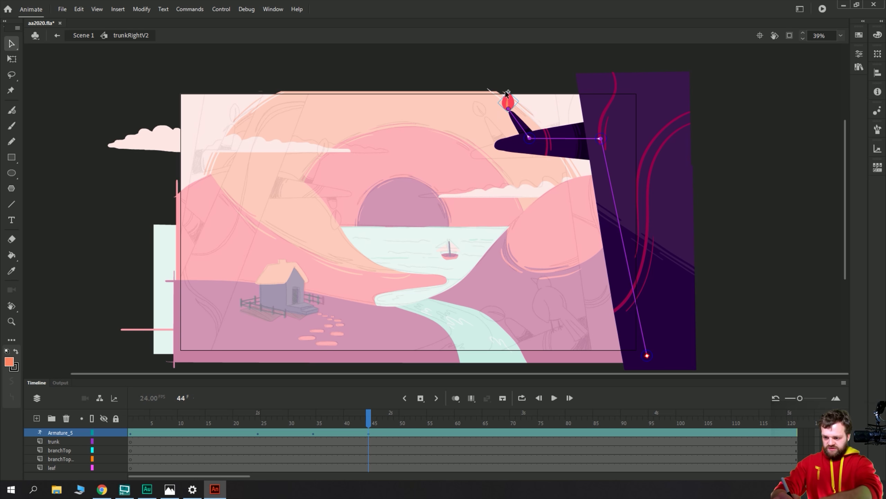
pyautogui.press('q')
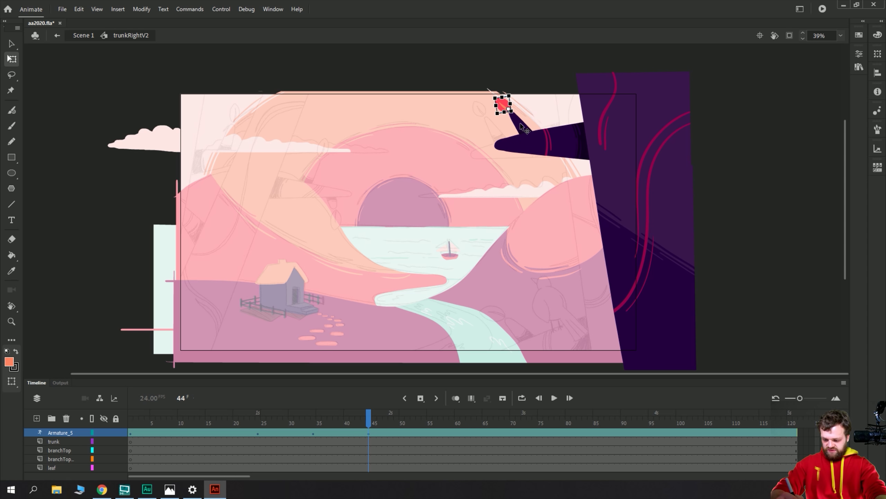
pyautogui.click(522, 127)
pyautogui.press('v')
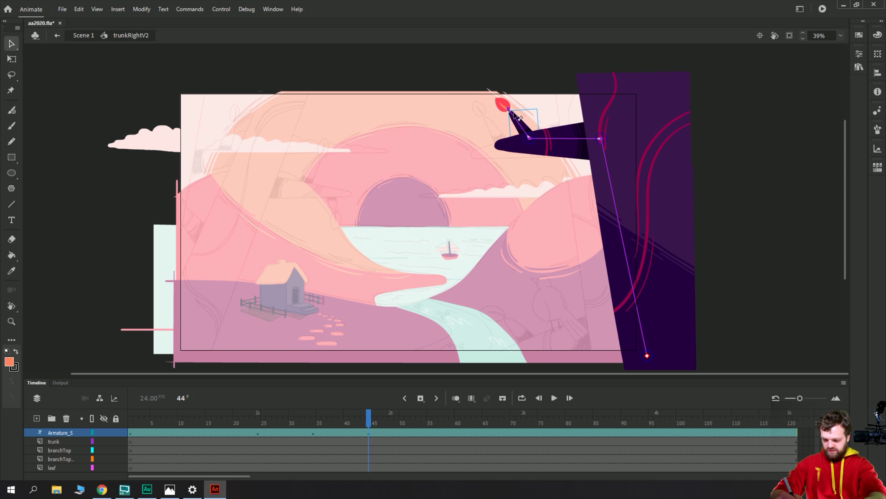
pyautogui.moveTo(509, 110); pyautogui.dragTo(515, 105)
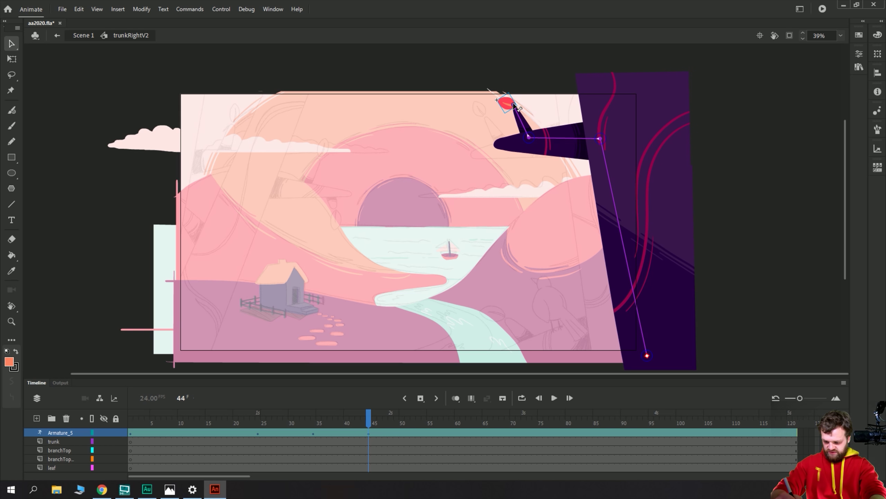
# Set the easing of the armature span between frames 34 and 44 to Stop and Start (Slow) with its strength at maximum.
pyautogui.click(338, 432)
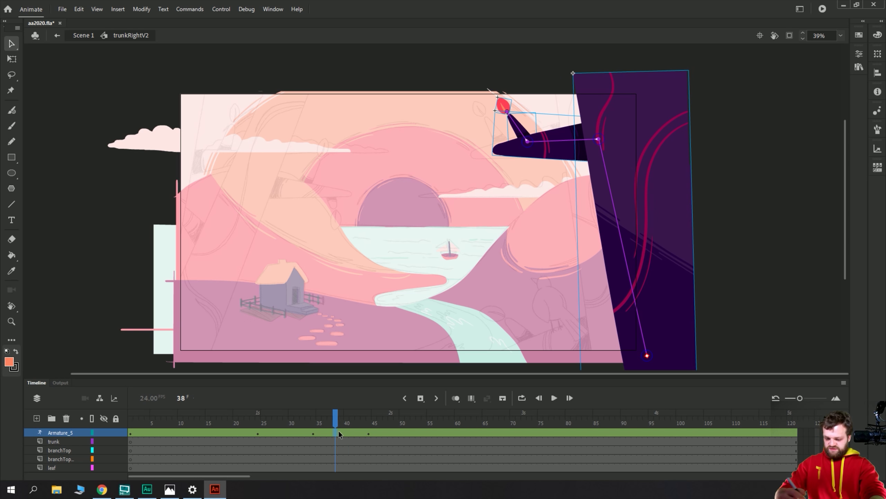
pyautogui.click(859, 54)
pyautogui.click(747, 325)
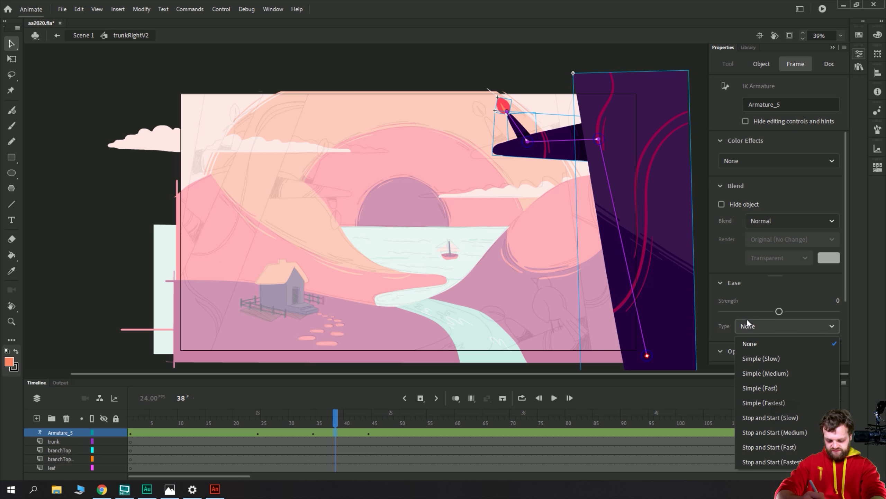
pyautogui.click(751, 417)
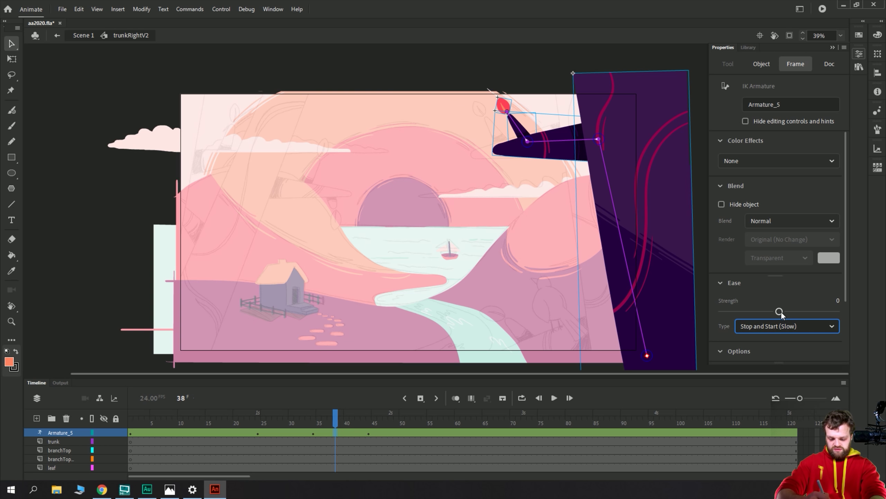
pyautogui.moveTo(780, 311); pyautogui.dragTo(869, 285)
# Play the armature animation from frame 34 twice to check the movement, stopping it at frame 44.
pyautogui.click(312, 431)
pyautogui.press('Return')
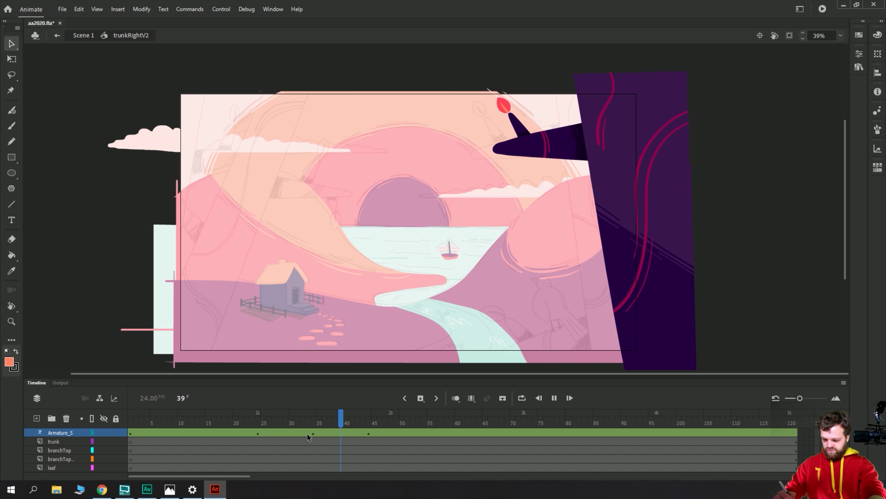
pyautogui.click(313, 434)
pyautogui.press('Return')
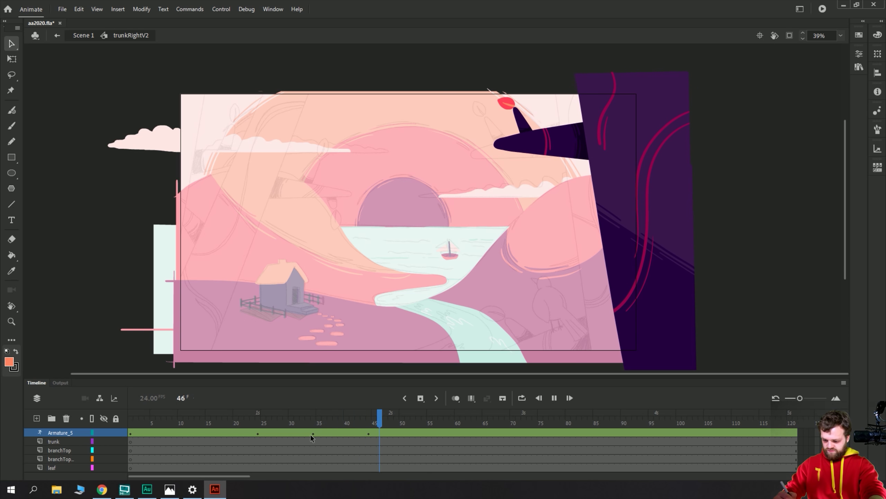
pyautogui.click(368, 434)
# At frame 55 of the armature layer, pull the side branch's base joint left and down and its tip joint slightly left.
pyautogui.click(407, 432)
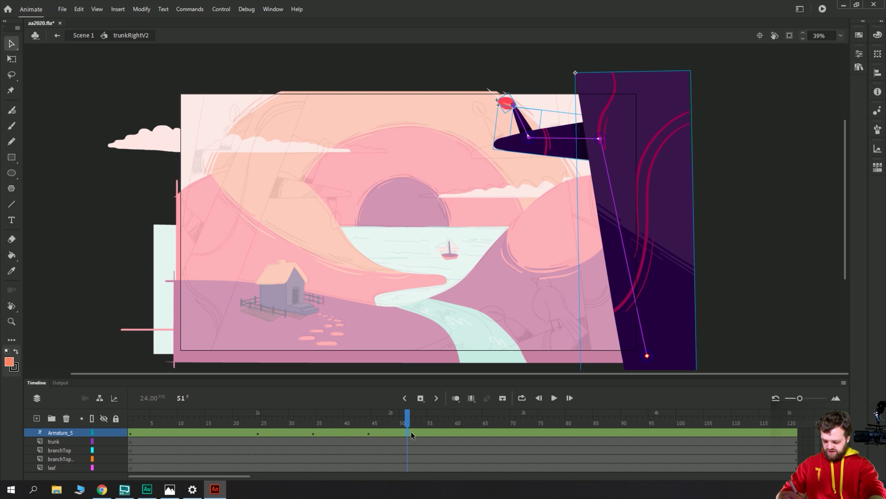
pyautogui.click(425, 449)
pyautogui.click(431, 433)
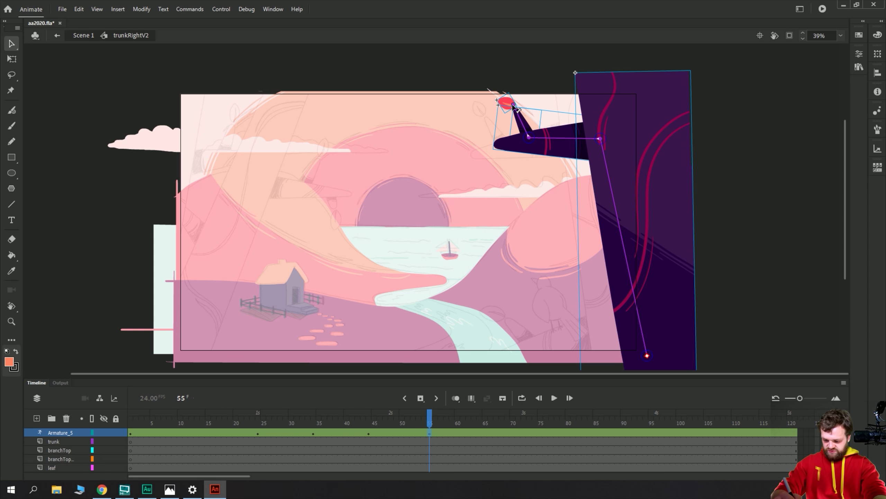
pyautogui.moveTo(529, 137); pyautogui.dragTo(510, 144)
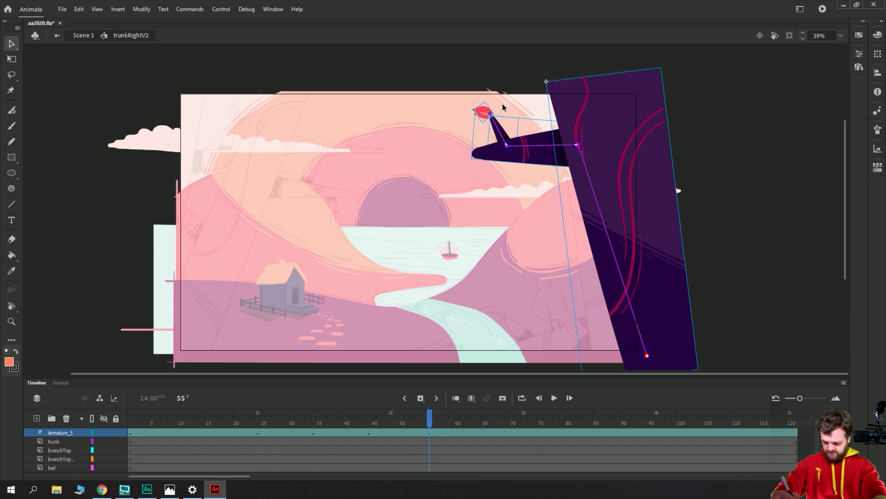
pyautogui.moveTo(491, 115); pyautogui.dragTo(484, 111)
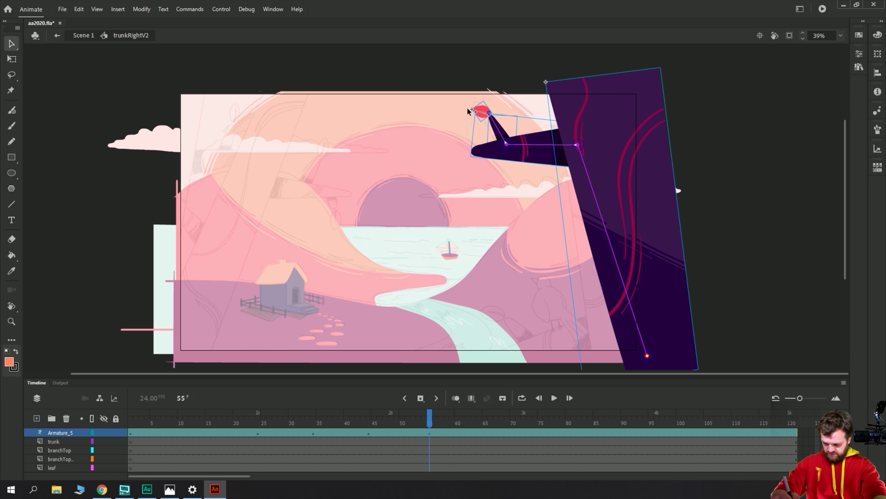
# Turn the leaf more upright with Free Transform at frame 55, and swing the branch up and right by its base joint.
pyautogui.click(468, 109)
pyautogui.click(478, 108)
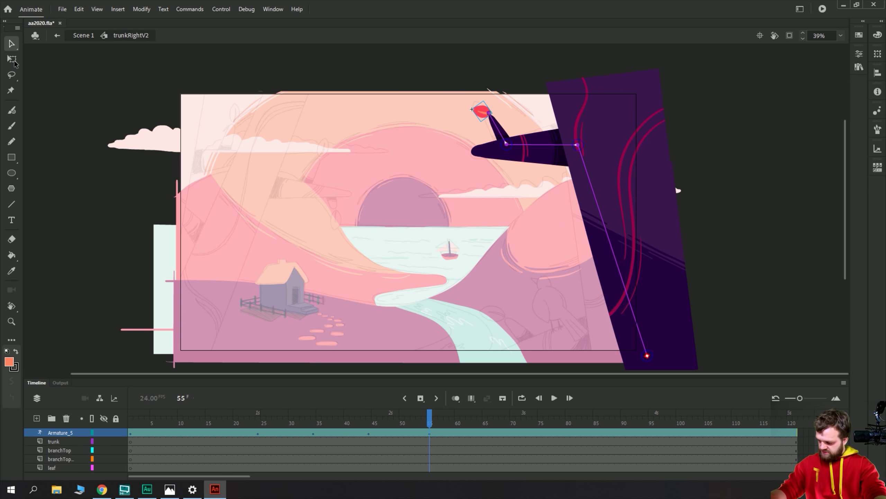
pyautogui.click(12, 60)
pyautogui.moveTo(468, 112); pyautogui.dragTo(470, 97)
pyautogui.press('v')
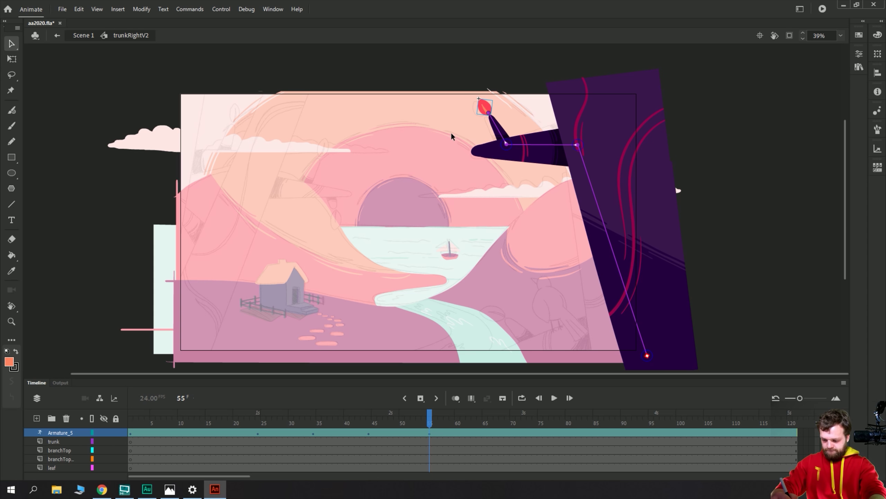
pyautogui.moveTo(508, 143); pyautogui.dragTo(530, 114)
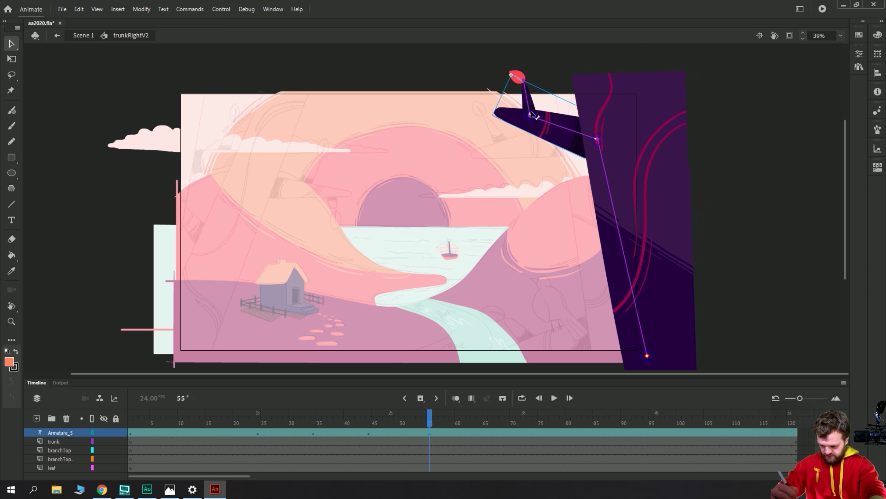
# Try to copy the armature pose from frame 1 and paste it onto frame 55.
pyautogui.click(131, 433)
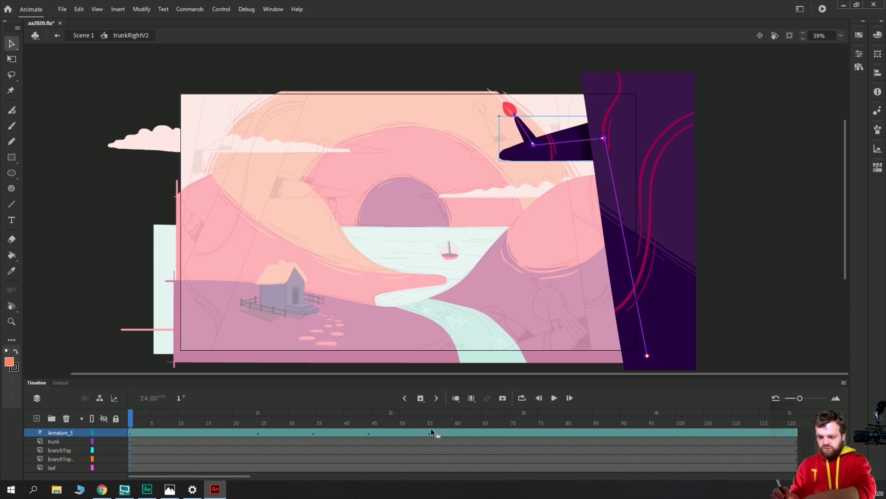
pyautogui.click(147, 459)
pyautogui.click(130, 433)
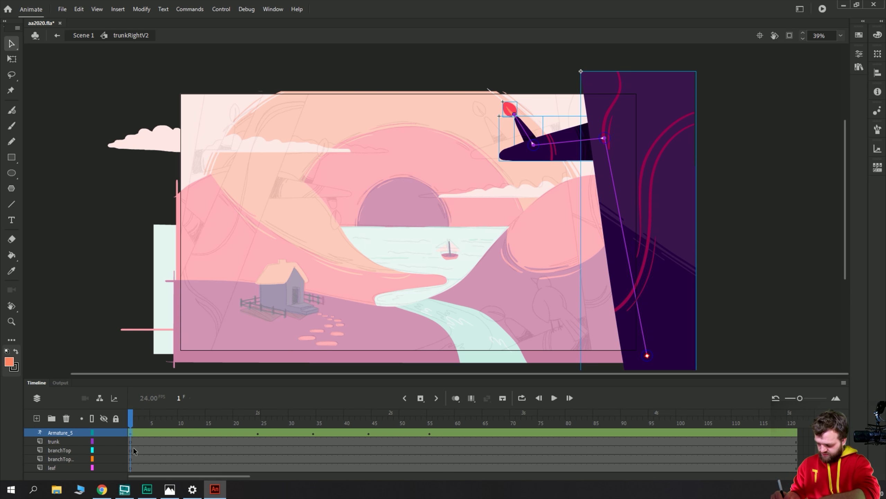
pyautogui.click(430, 434)
pyautogui.hotkey('ctrl', 'v')
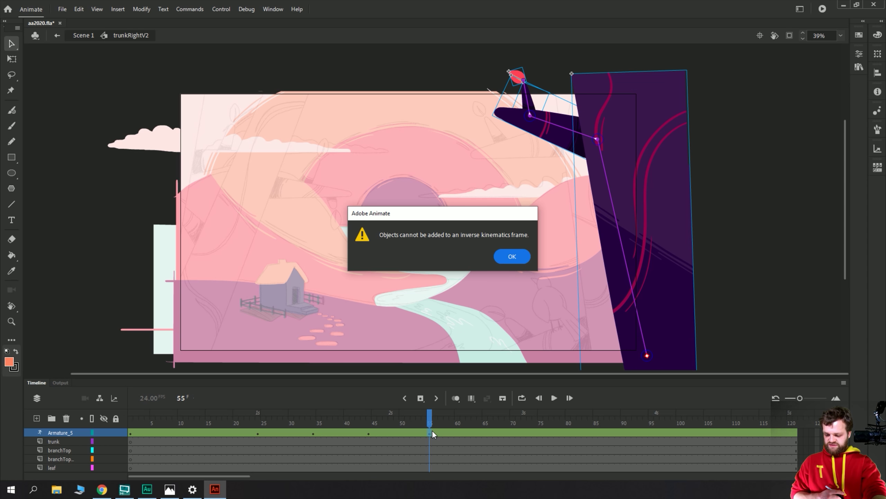
pyautogui.press('Return')
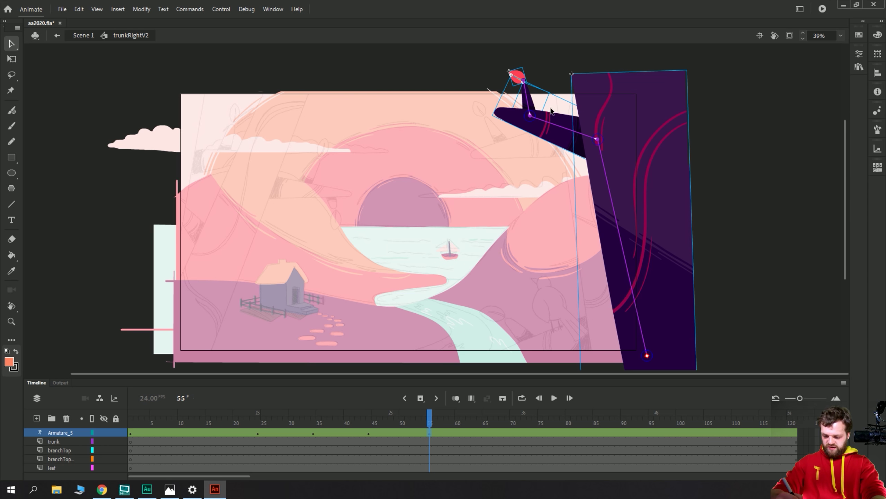
# Repose the tree at frame 55 by lowering the side branch's base joint and tip joint towards the starting pose.
pyautogui.moveTo(530, 116); pyautogui.dragTo(535, 133)
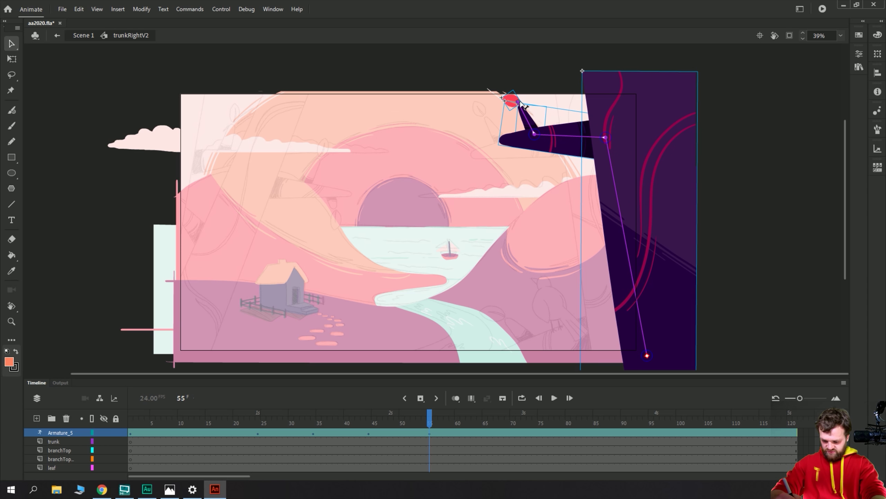
pyautogui.moveTo(516, 104); pyautogui.dragTo(518, 111)
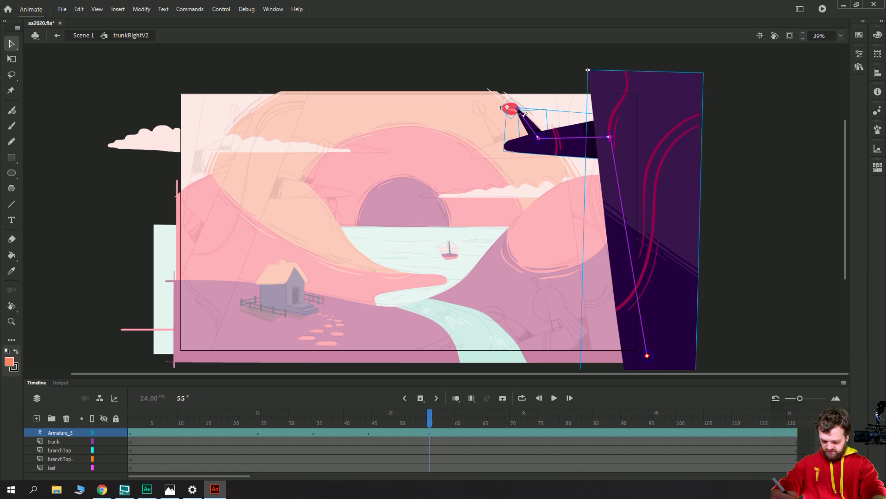
pyautogui.click(384, 454)
# Set the easing of the armature span between frames 44 and 55 to Stop and Start (Slow) and raise its strength.
pyautogui.click(386, 434)
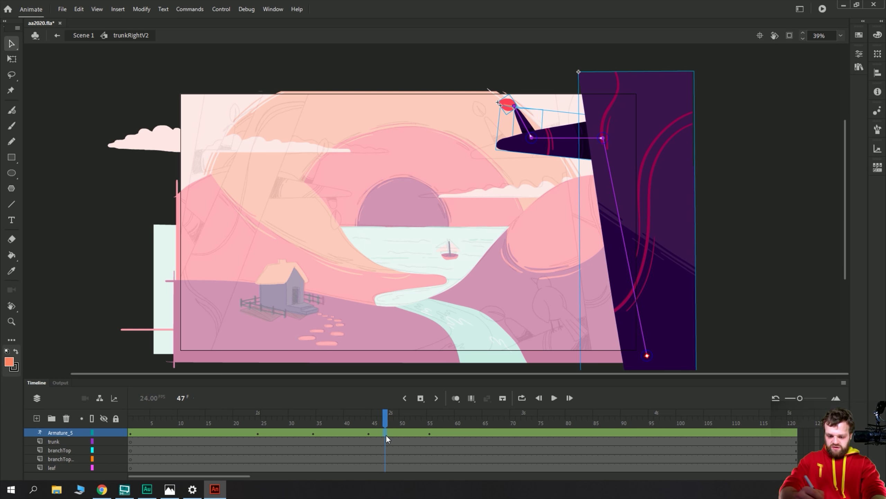
pyautogui.click(858, 53)
pyautogui.click(768, 325)
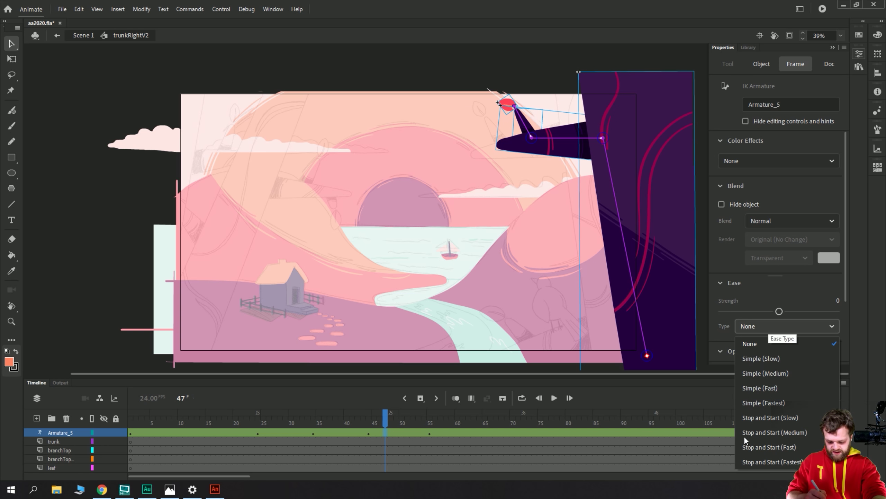
pyautogui.click(746, 417)
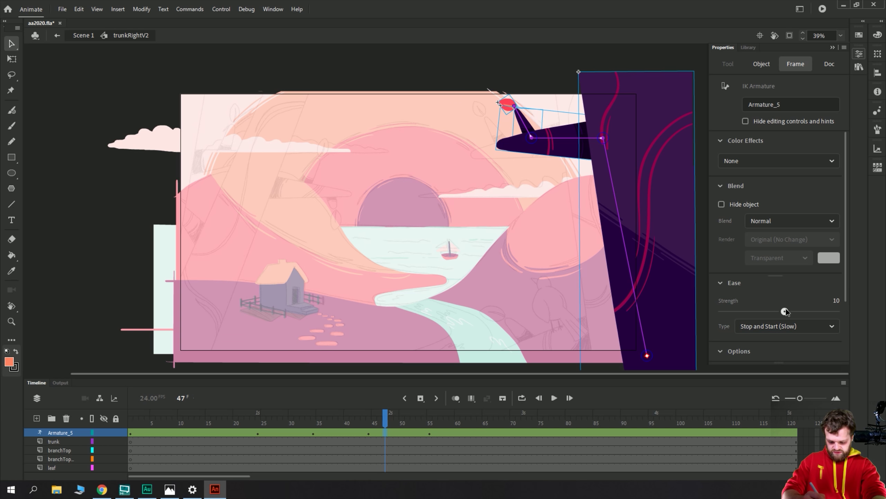
# Play the armature animation from frame 1 to check the whole sway with the new easing.
pyautogui.click(191, 450)
pyautogui.click(129, 432)
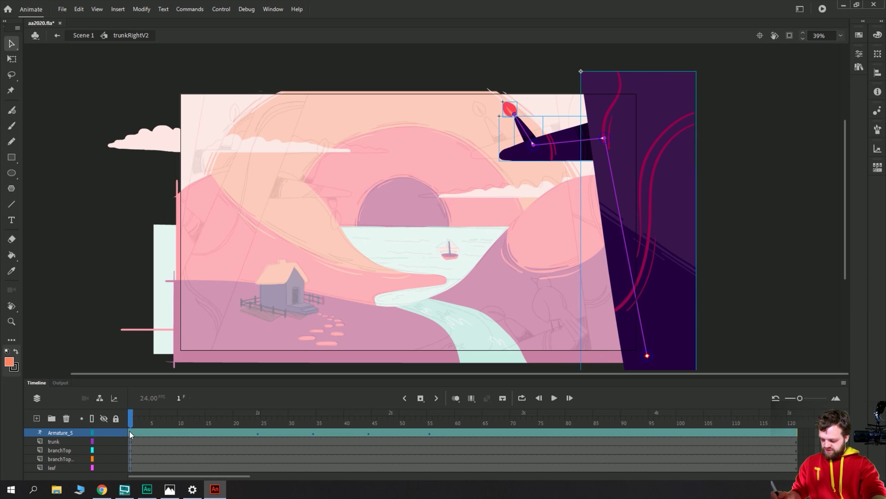
pyautogui.press('Return')
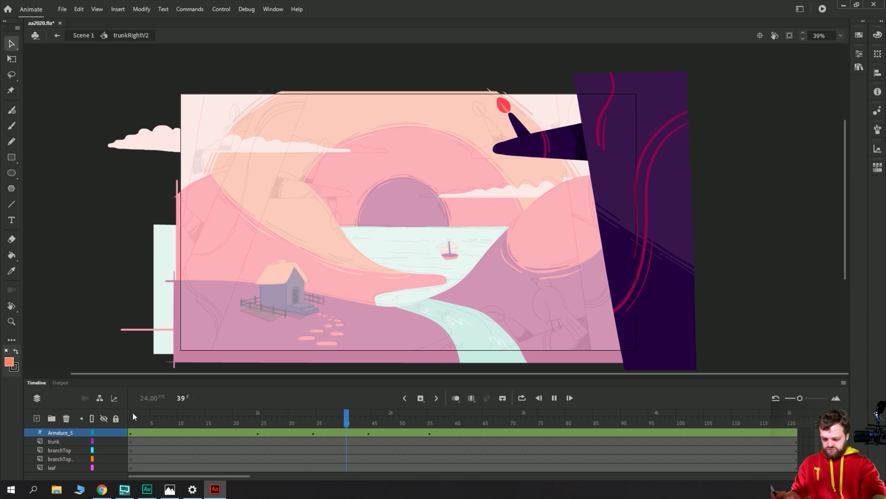
pyautogui.press('Return')
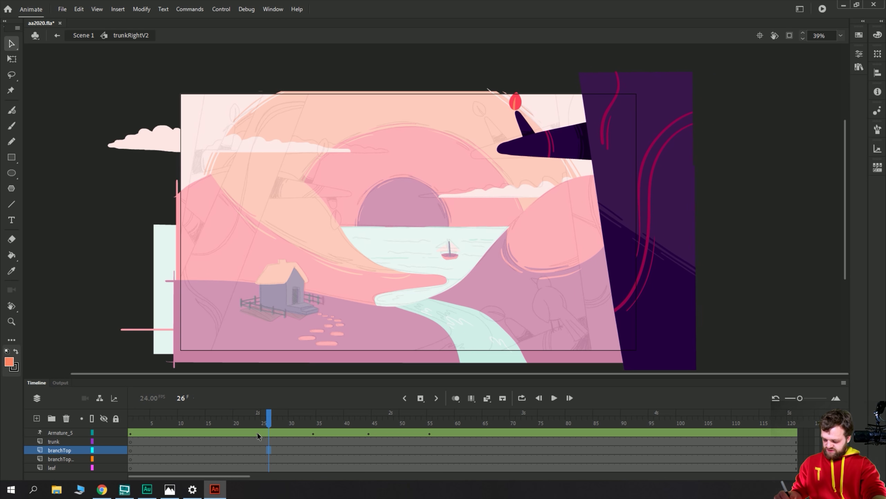
# Select frames 24 to 55 of the armature layer together and choose None as their ease type.
pyautogui.moveTo(257, 432); pyautogui.dragTo(430, 432)
pyautogui.click(859, 53)
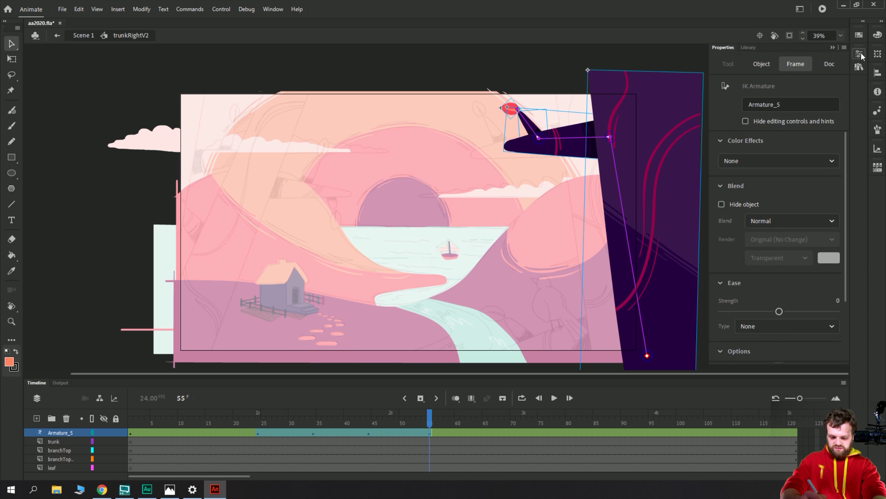
pyautogui.click(749, 325)
pyautogui.click(750, 344)
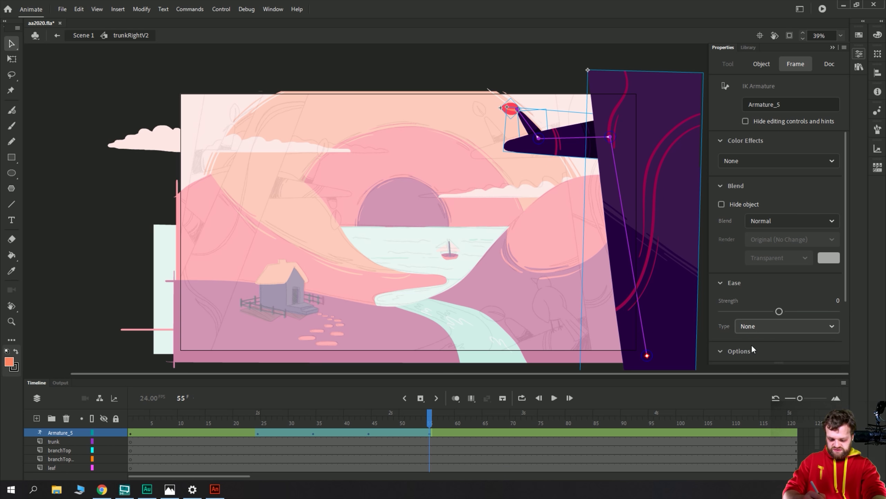
# Play the armature animation from frame 1 and scrub through its poses to check the sway without easing.
pyautogui.click(313, 449)
pyautogui.click(252, 432)
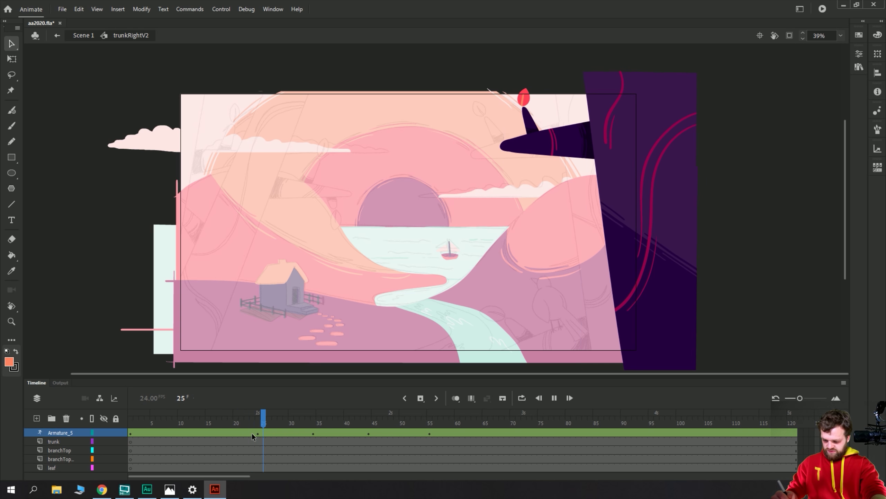
pyautogui.press('Return')
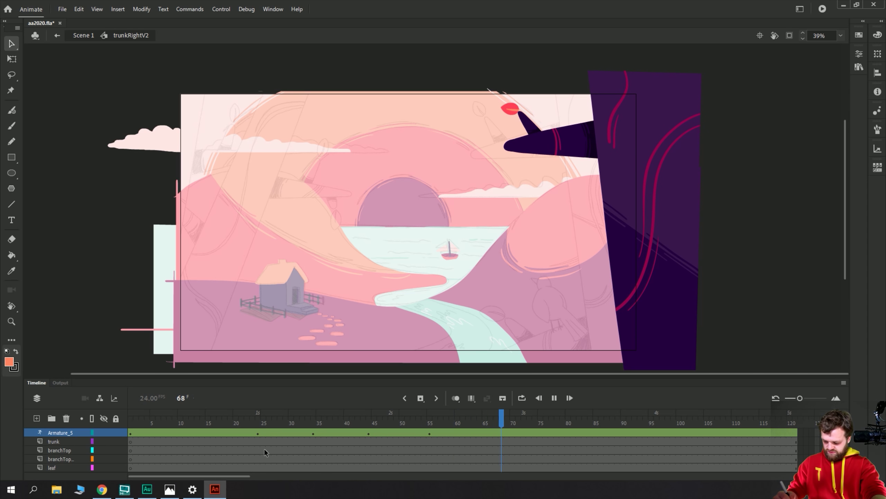
pyautogui.click(264, 449)
pyautogui.moveTo(243, 432); pyautogui.dragTo(133, 433)
pyautogui.press('Return')
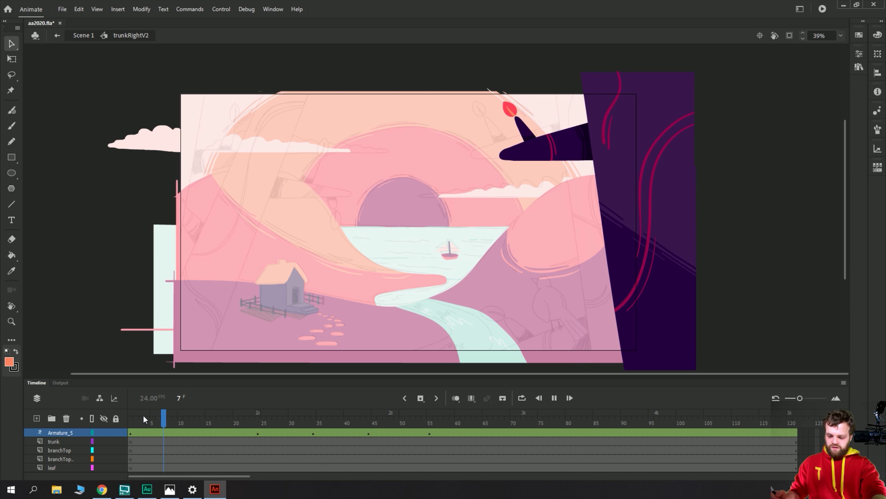
pyautogui.click(202, 450)
pyautogui.moveTo(131, 432); pyautogui.dragTo(384, 427)
# Remove the stretch of armature layer frames that holds the poses at frames 44 and 55.
pyautogui.click(363, 451)
pyautogui.click(368, 433)
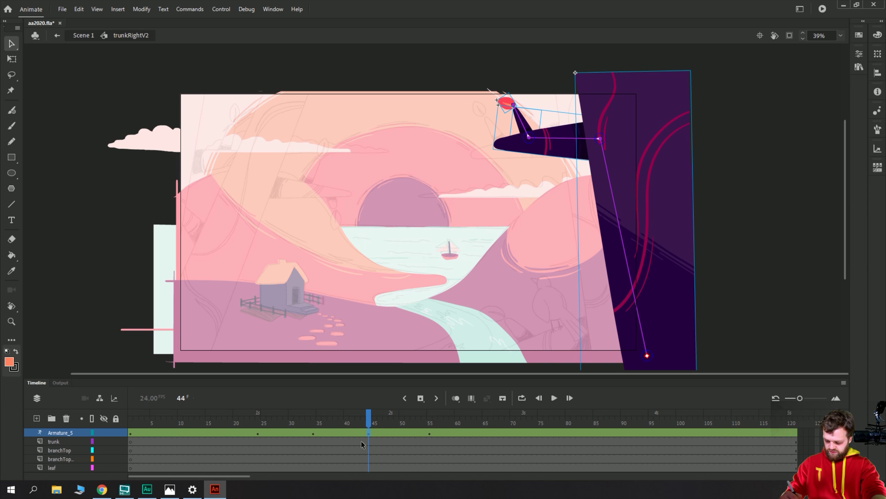
pyautogui.click(363, 449)
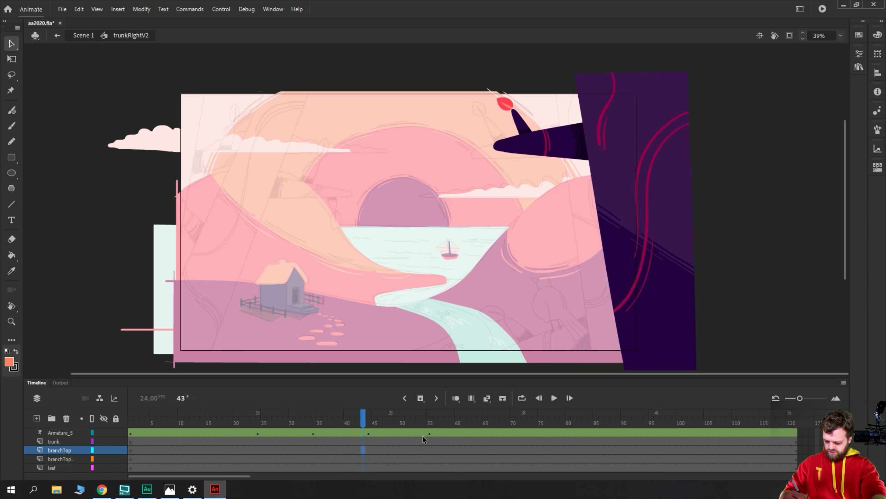
pyautogui.click(381, 433)
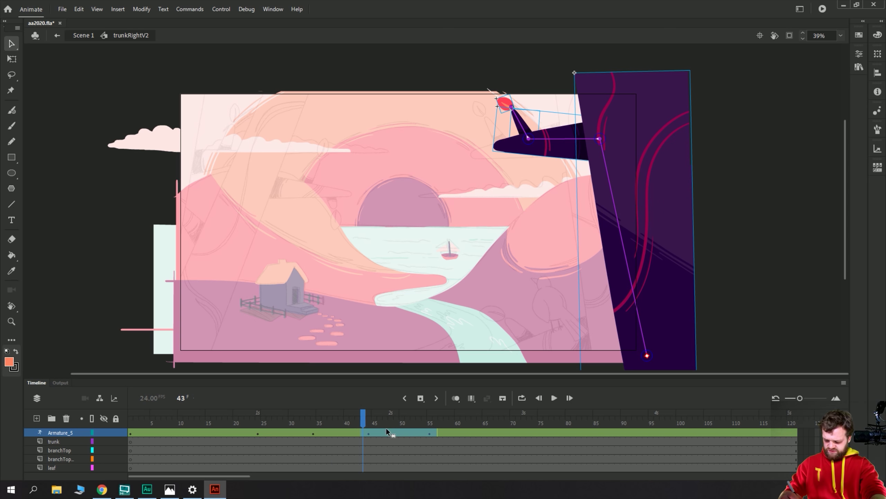
pyautogui.rightClick(385, 431)
pyautogui.click(398, 294)
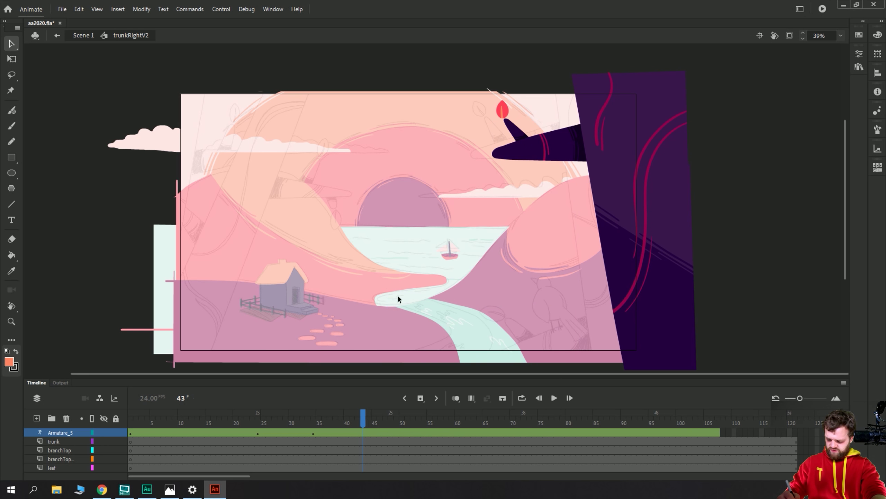
# Play the armature animation from frame 1 to review the sway with only the poses at frames 24 and 34 remaining.
pyautogui.click(345, 432)
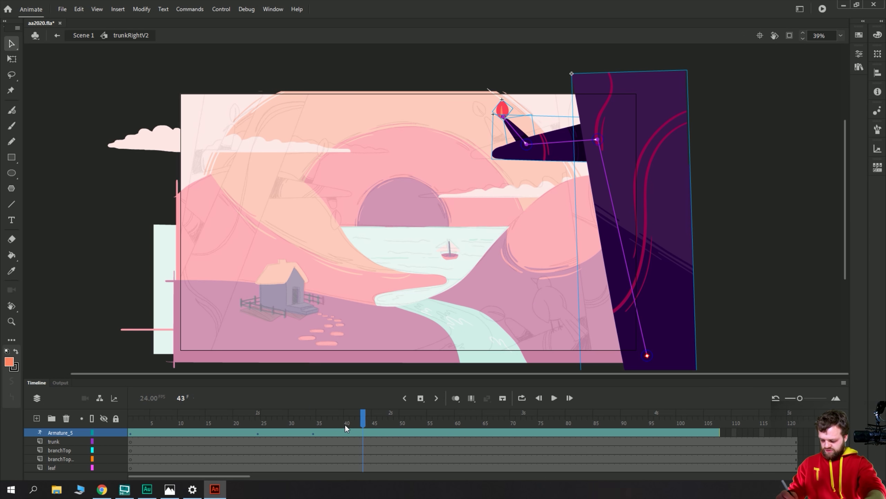
pyautogui.click(191, 451)
pyautogui.click(130, 432)
pyautogui.press('Return')
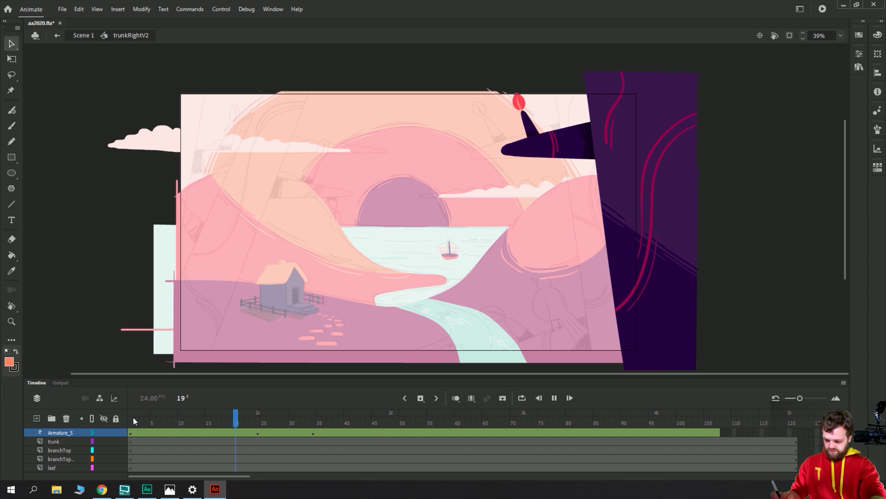
pyautogui.click(158, 459)
pyautogui.click(129, 432)
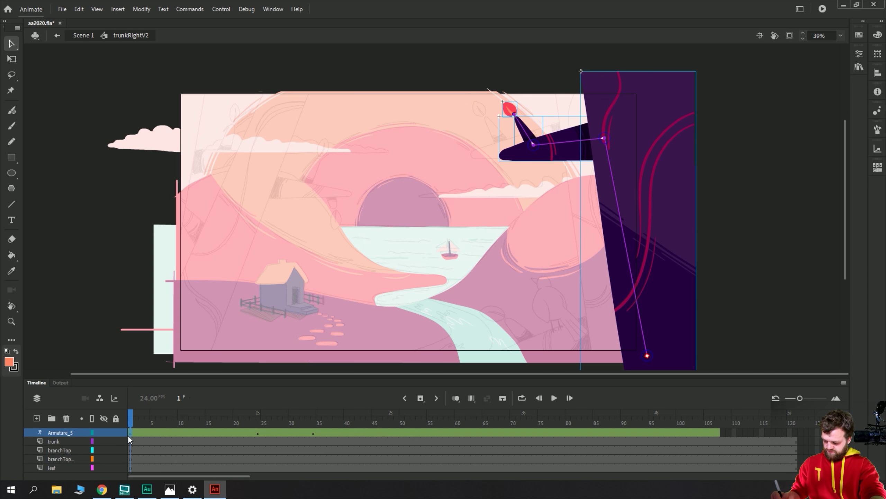
pyautogui.press('Return')
pyautogui.click(130, 432)
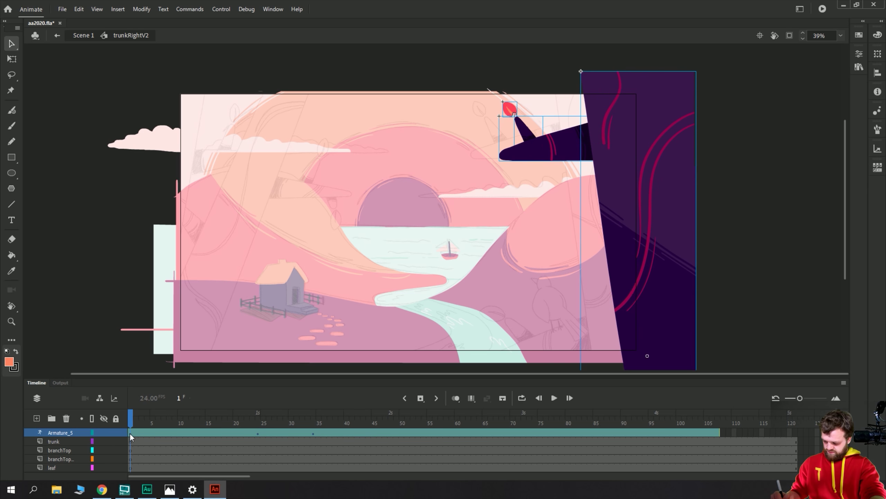
# Return to Scene 1 and insert a keyframe at frame 24 on the trees layer.
pyautogui.doubleClick(100, 186)
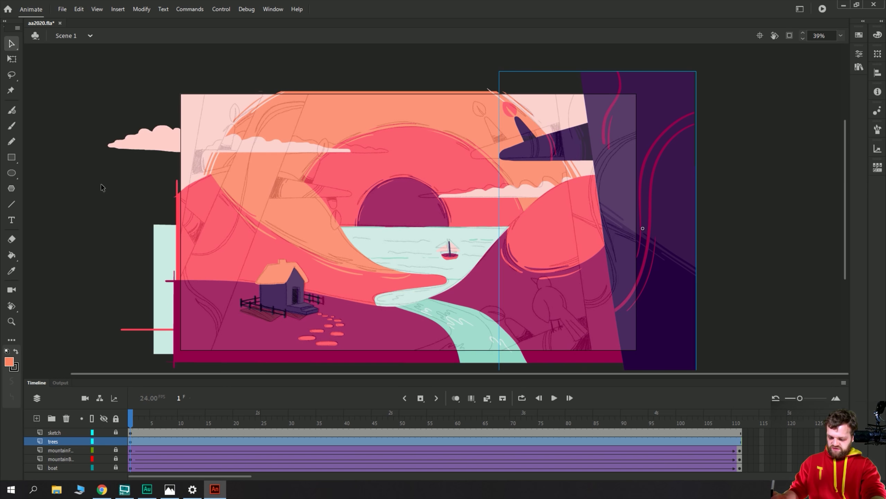
pyautogui.click(258, 438)
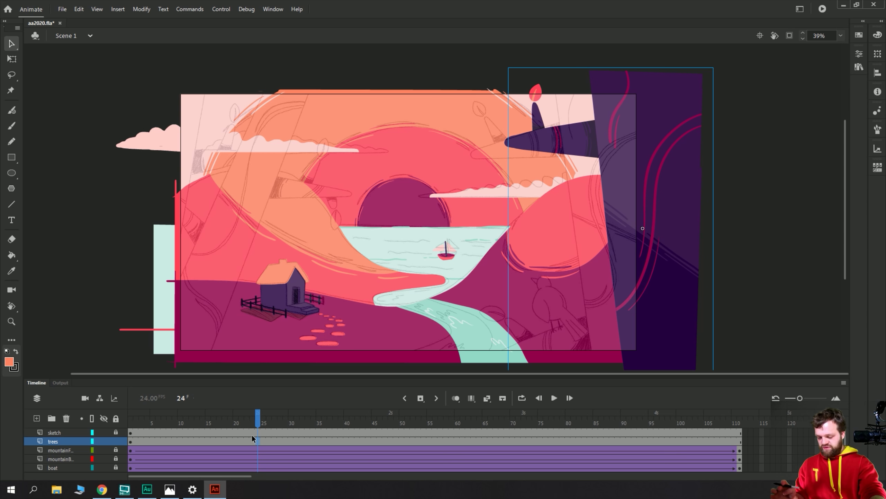
pyautogui.press('Escape')
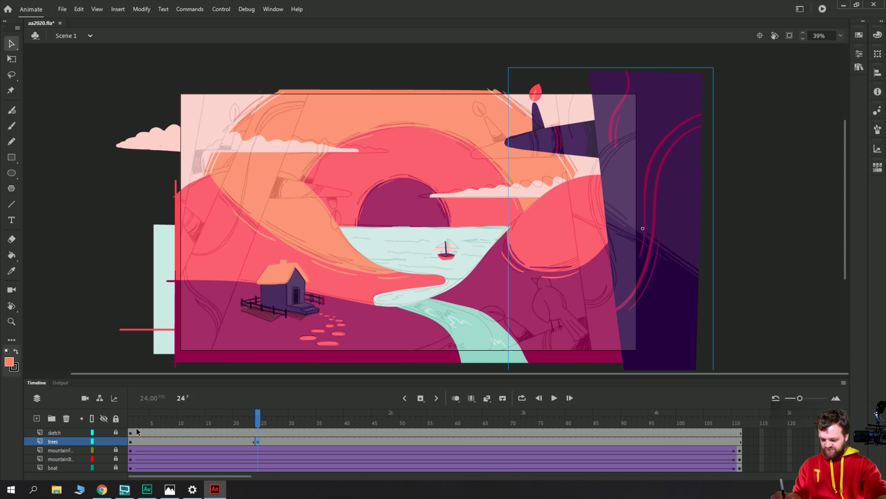
# Compare the tree at frames 1 and 24 of the trees layer, and nudge the frame 24 tree to the left.
pyautogui.click(133, 418)
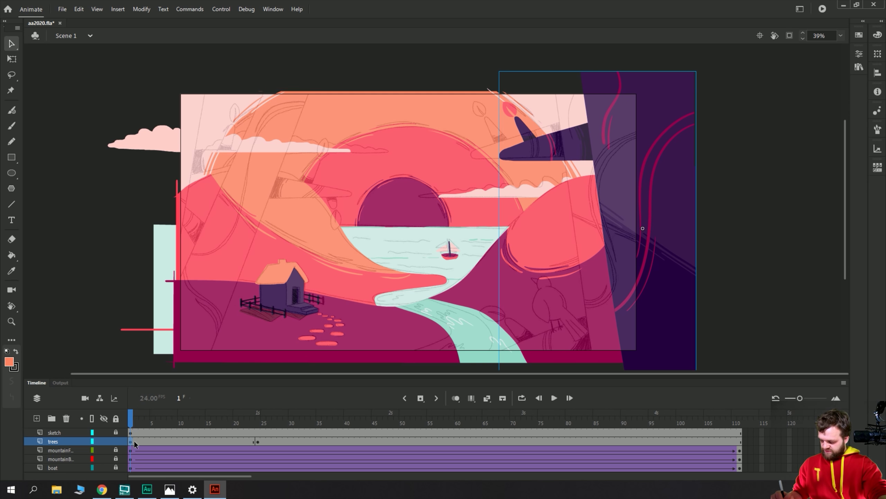
pyautogui.click(258, 441)
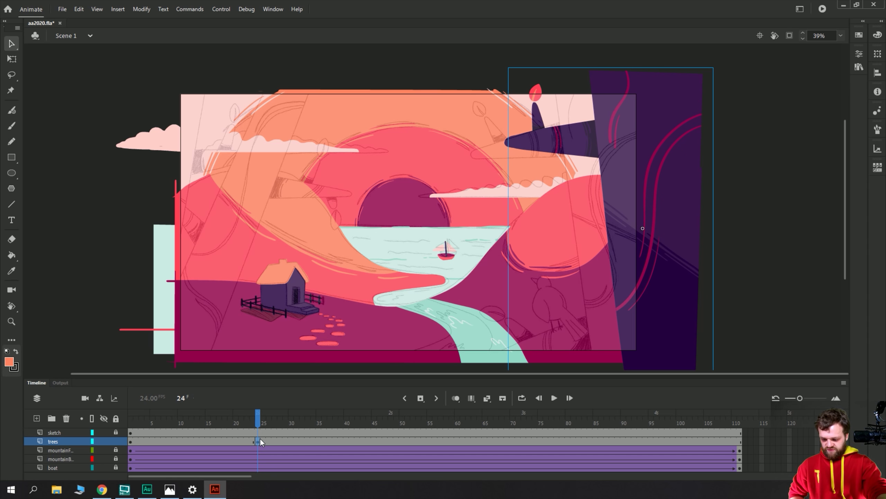
pyautogui.hotkey('shift', 'Left')
pyautogui.hotkey('shift', 'Left')
pyautogui.hotkey('shift', 'Left')
pyautogui.hotkey('shift', 'Left')
pyautogui.hotkey('shift', 'Left')
pyautogui.hotkey('shift', 'Left')
pyautogui.hotkey('shift', 'Left')
pyautogui.hotkey('shift', 'Left')
pyautogui.hotkey('shift', 'Left')
pyautogui.hotkey('shift', 'Left')
pyautogui.hotkey('shift', 'Left')
pyautogui.hotkey('shift', 'Left')
pyautogui.hotkey('shift', 'Left')
pyautogui.hotkey('shift', 'Left')
pyautogui.hotkey('shift', 'Left')
pyautogui.hotkey('shift', 'Left')
pyautogui.hotkey('shift', 'Left')
pyautogui.hotkey('shift', 'Left')
pyautogui.hotkey('shift', 'Left')
pyautogui.hotkey('shift', 'Left')
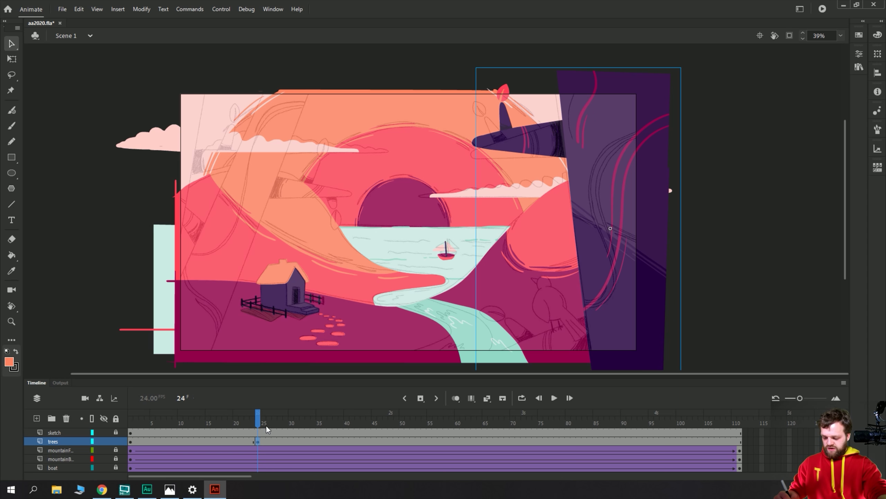
# Reopen the trunkRightV2 symbol and repose the armature at frame 47, swinging the trunk back to the right.
pyautogui.doubleClick(558, 138)
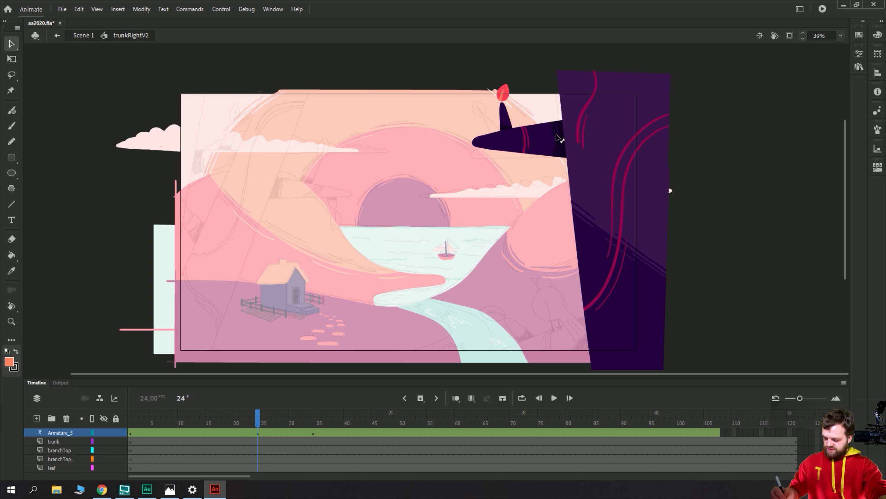
pyautogui.click(257, 434)
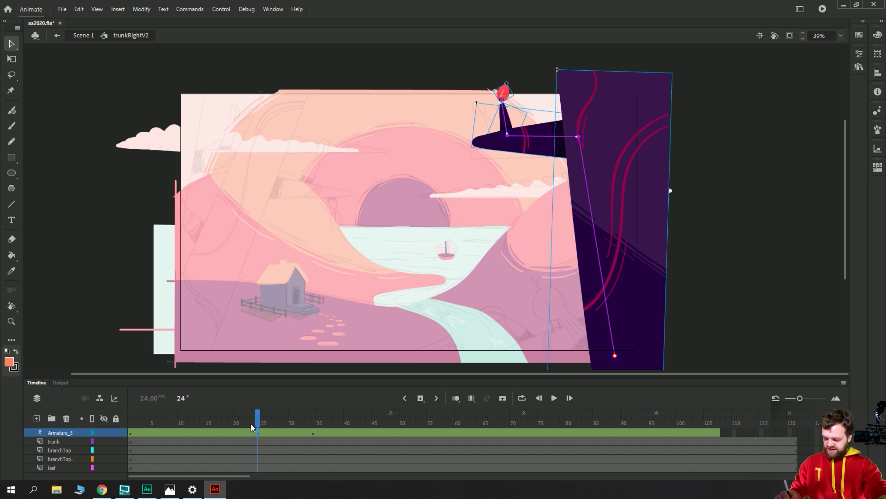
pyautogui.moveTo(251, 426); pyautogui.dragTo(319, 425)
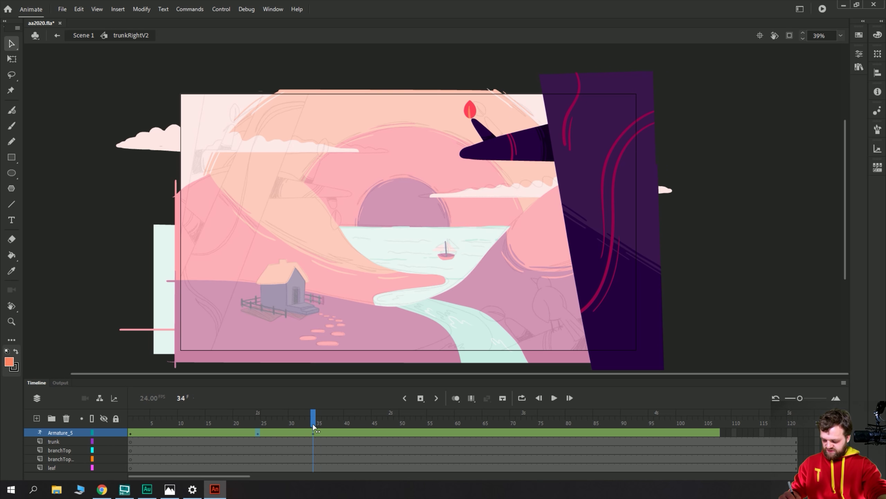
pyautogui.click(313, 433)
pyautogui.click(345, 430)
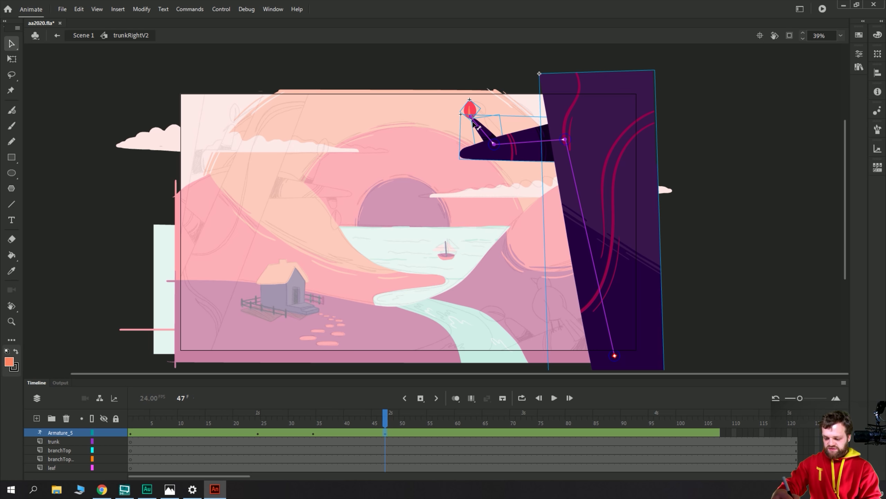
pyautogui.moveTo(471, 119); pyautogui.dragTo(470, 94)
# Try to rotate the leaf to the left at frame 47 with the Free Transform tool.
pyautogui.press('q')
pyautogui.click(446, 120)
pyautogui.click(484, 108)
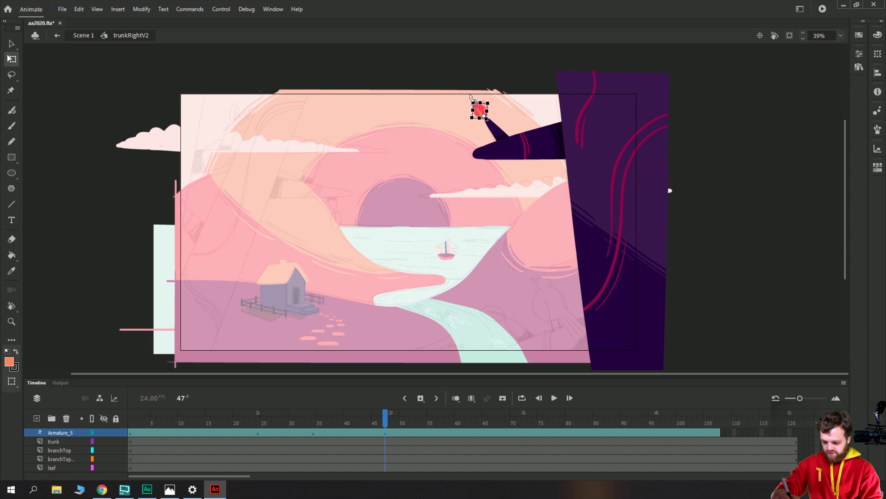
pyautogui.click(95, 109)
pyautogui.click(11, 43)
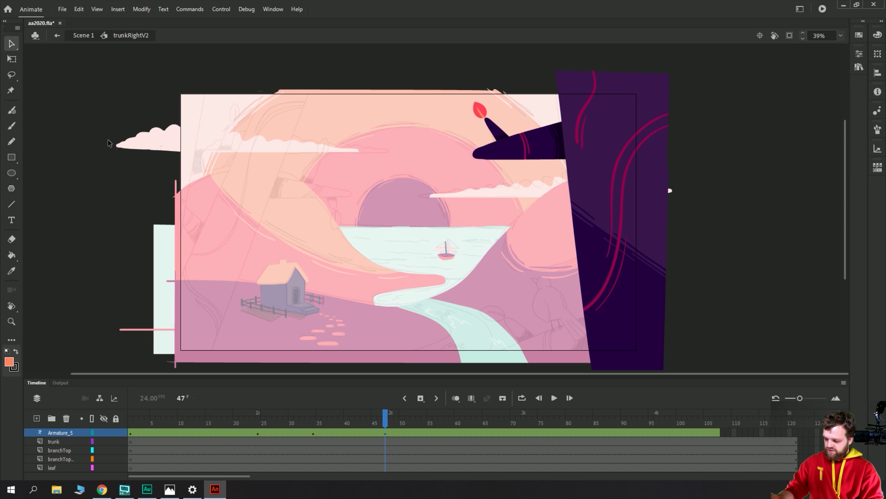
# Set the ease type of the armature pose at frame 34 to Simple (Slow) and scrub through the sway.
pyautogui.moveTo(284, 417); pyautogui.dragTo(368, 415)
pyautogui.click(338, 429)
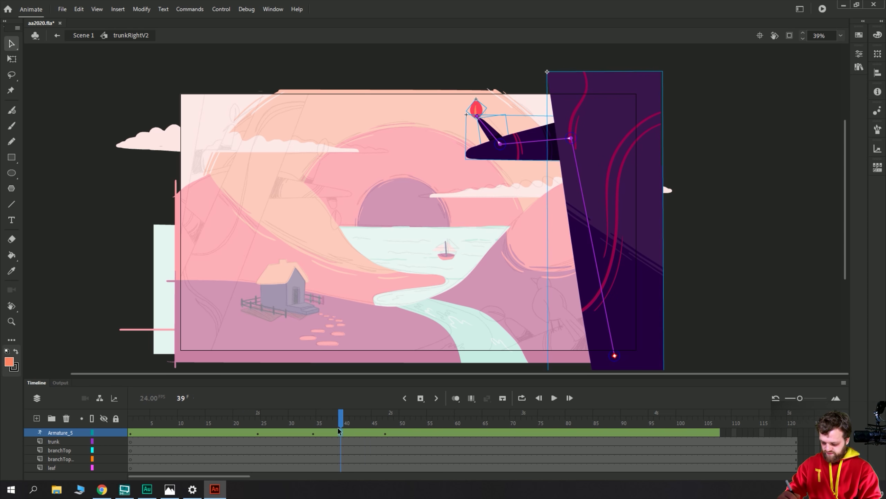
pyautogui.click(314, 432)
pyautogui.click(860, 55)
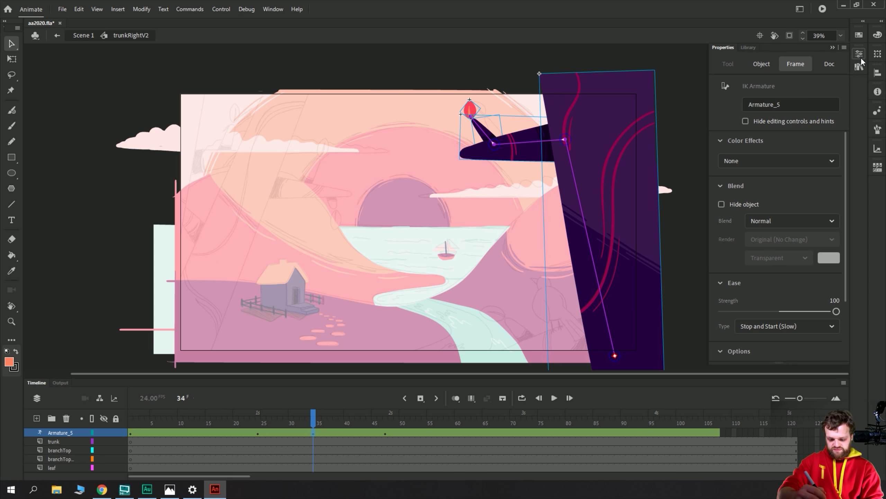
pyautogui.click(760, 326)
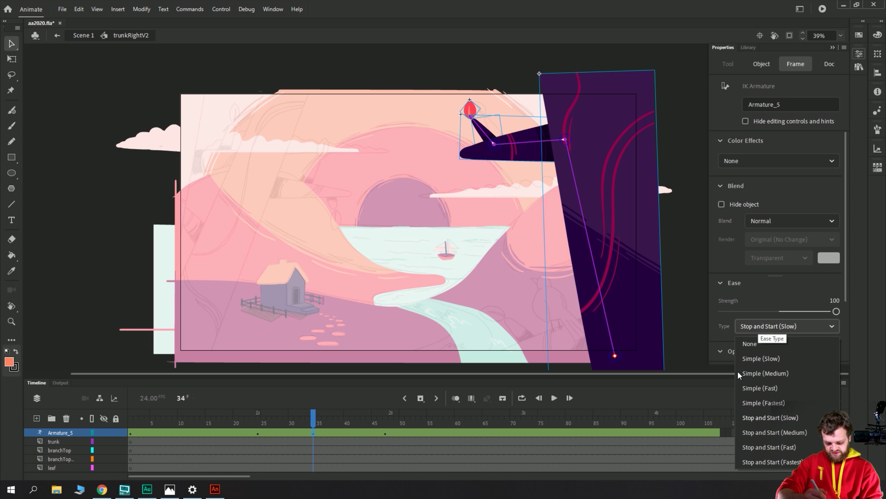
pyautogui.click(757, 361)
pyautogui.click(269, 420)
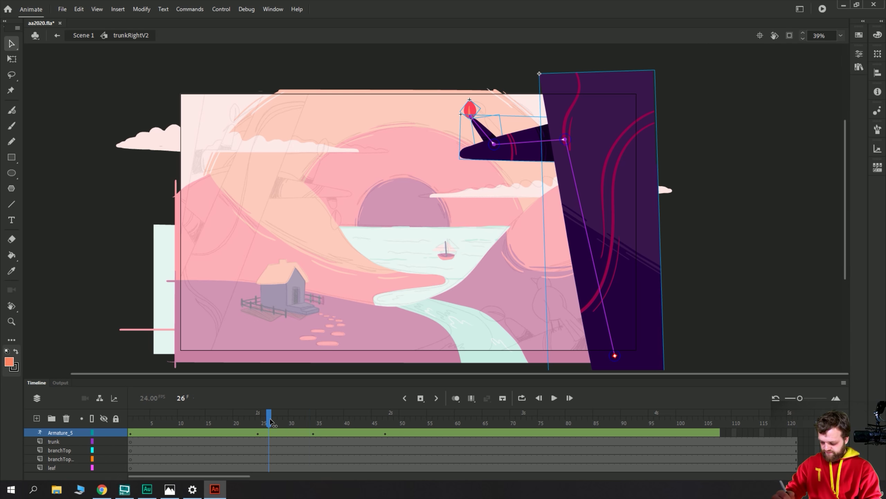
pyautogui.moveTo(271, 420); pyautogui.dragTo(352, 429)
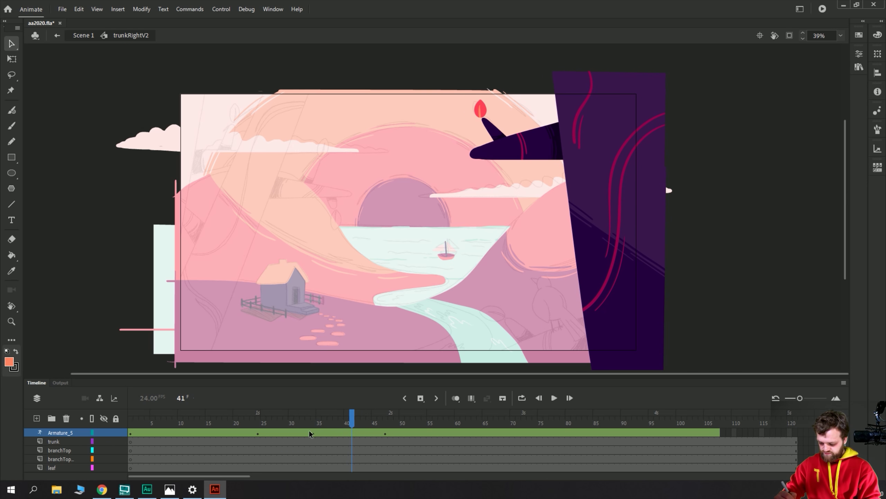
# Set the armature pose at frame 47 to the Simple (Slow) ease type and raise its strength to the maximum.
pyautogui.click(314, 433)
pyautogui.click(386, 432)
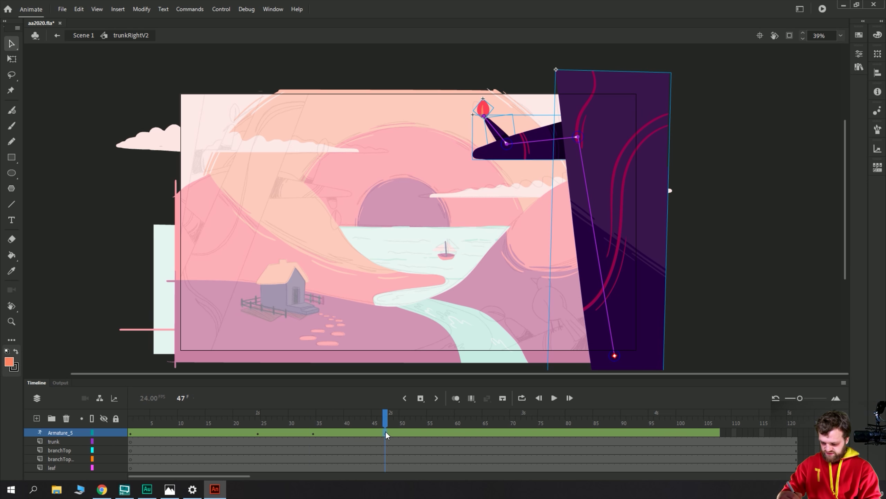
pyautogui.click(859, 53)
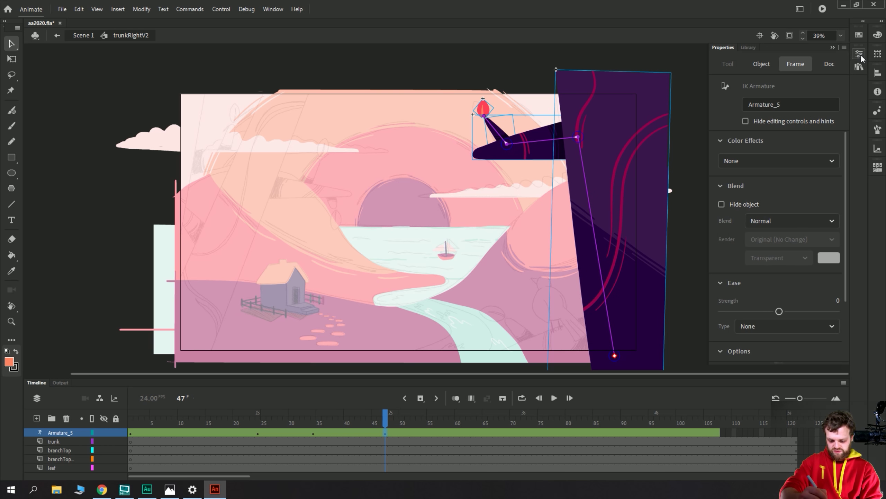
pyautogui.click(752, 326)
pyautogui.click(761, 359)
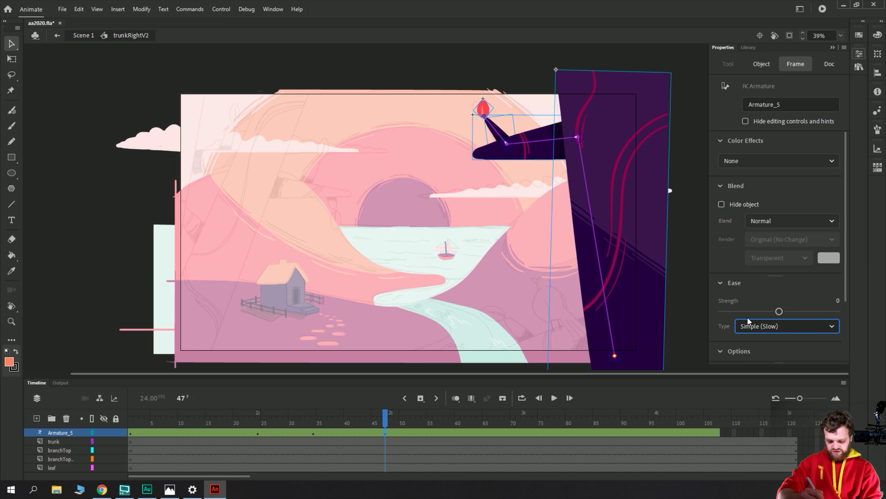
pyautogui.moveTo(780, 311); pyautogui.dragTo(868, 286)
# Set the ease type of the armature pose at frame 24 to Simple (Slow) and scrub from there past frame 34.
pyautogui.moveTo(386, 424); pyautogui.dragTo(286, 418)
pyautogui.click(257, 433)
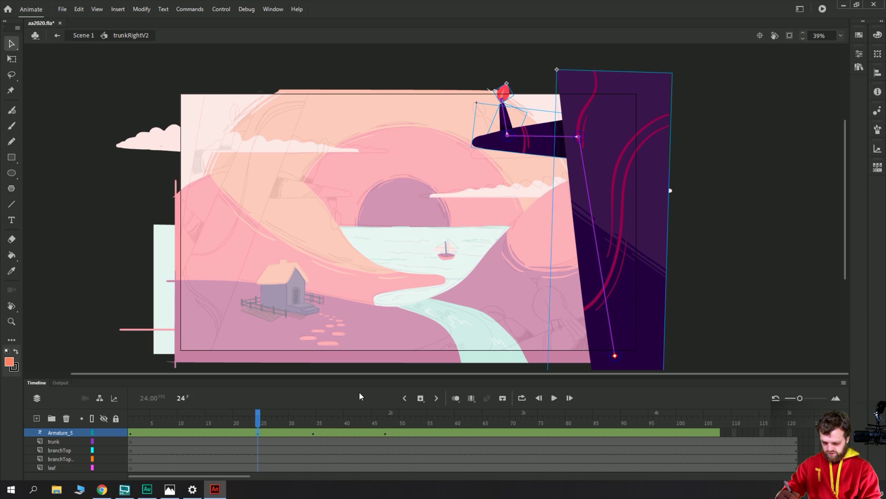
pyautogui.click(860, 54)
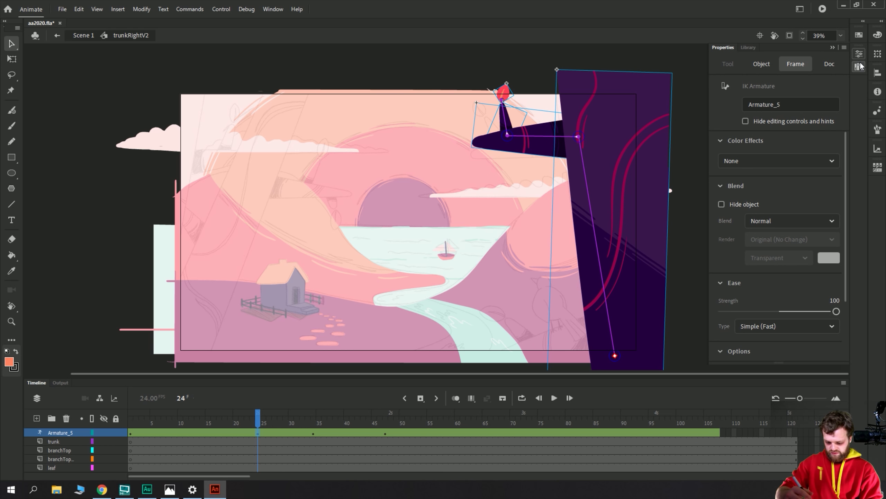
pyautogui.click(771, 326)
pyautogui.click(749, 359)
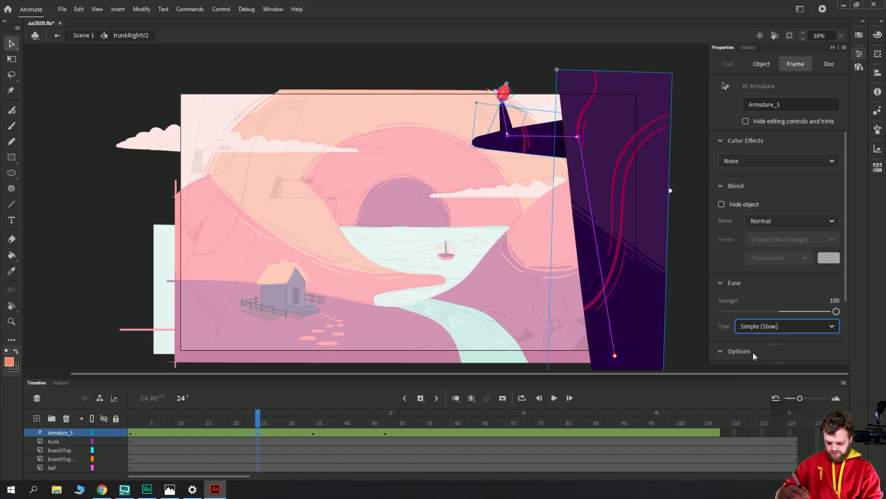
pyautogui.moveTo(207, 422); pyautogui.dragTo(312, 414)
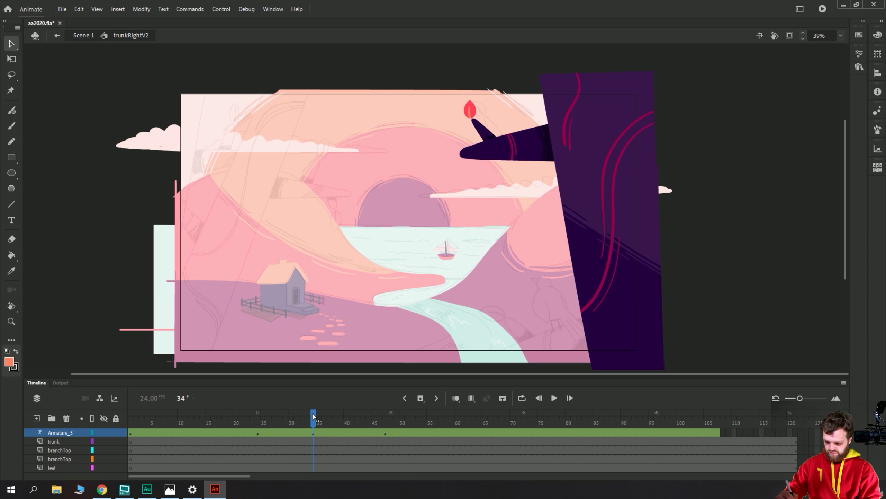
# Set the ease strength of the armature pose at frame 34 to -100 and play the sway from frame 1.
pyautogui.click(311, 434)
pyautogui.click(860, 54)
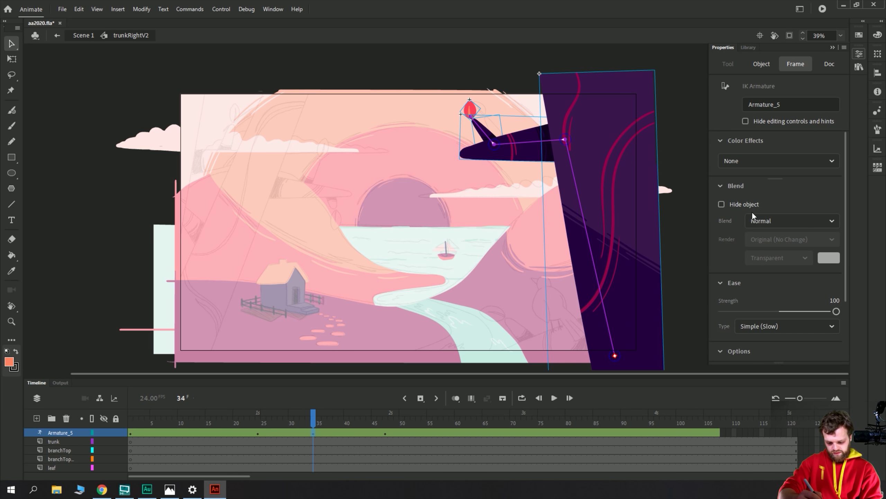
pyautogui.moveTo(837, 311); pyautogui.dragTo(721, 311)
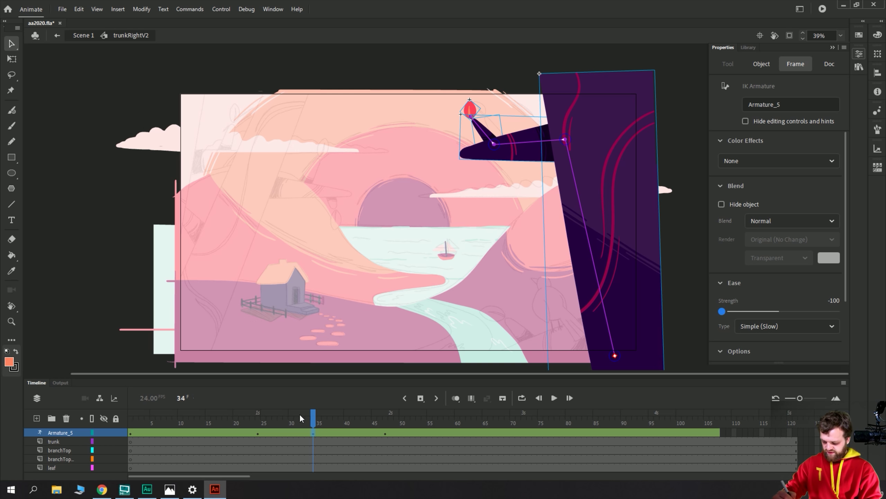
pyautogui.moveTo(301, 418); pyautogui.dragTo(101, 395)
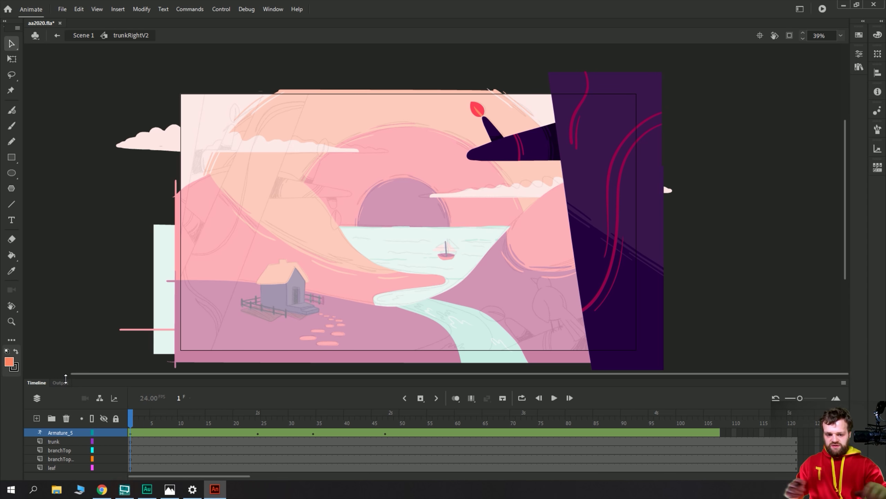
pyautogui.press('Return')
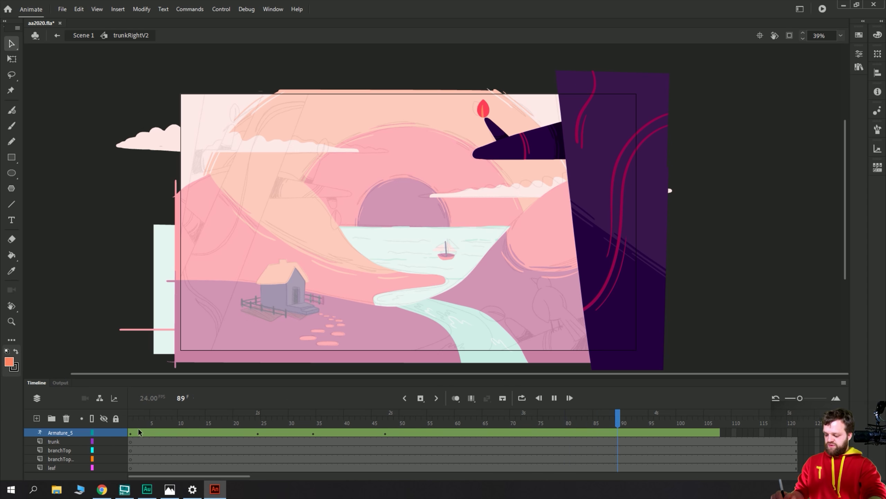
pyautogui.press('Return')
# Return to Scene 1 and create a classic tween on the trees layer between the keyframes at frames 1 and 24.
pyautogui.click(82, 35)
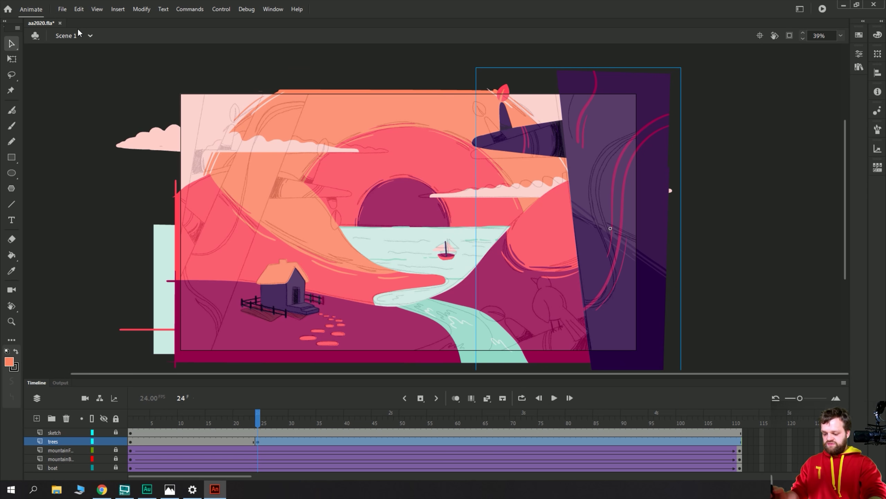
pyautogui.click(213, 437)
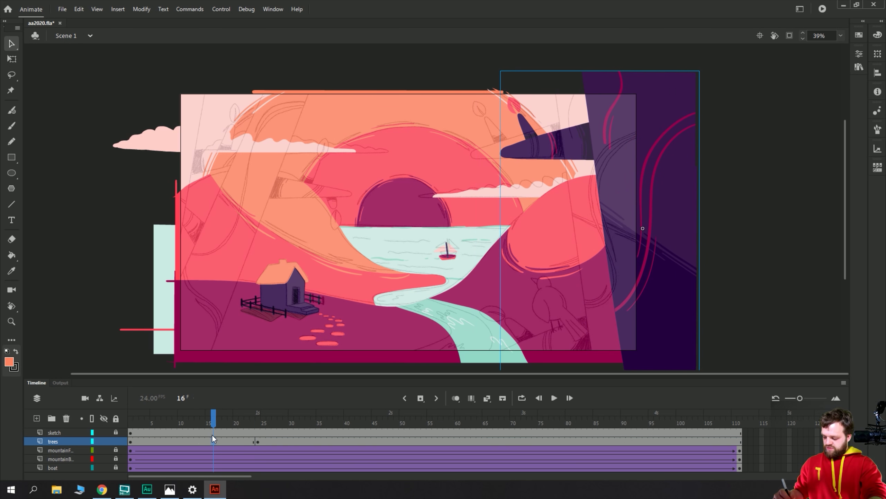
pyautogui.rightClick(188, 442)
pyautogui.click(198, 171)
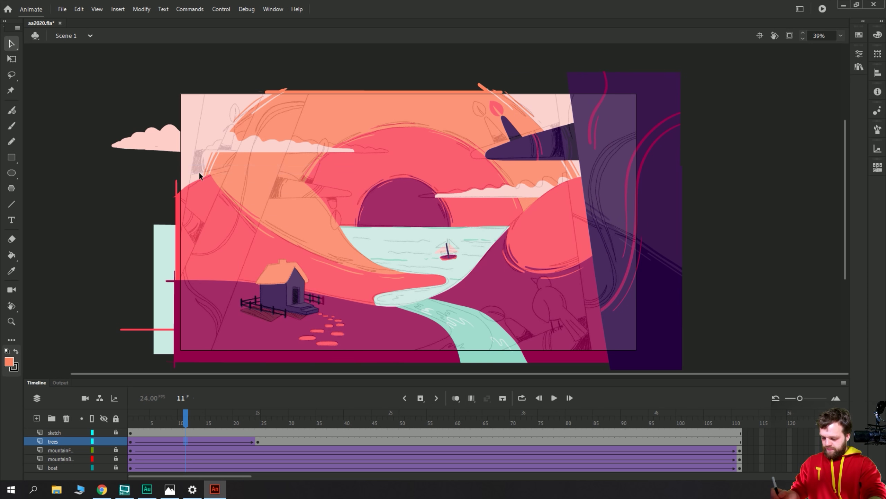
# Apply the Ease In Out Quart effect to the trees layer's classic tween and play the scene from frame 1.
pyautogui.click(141, 441)
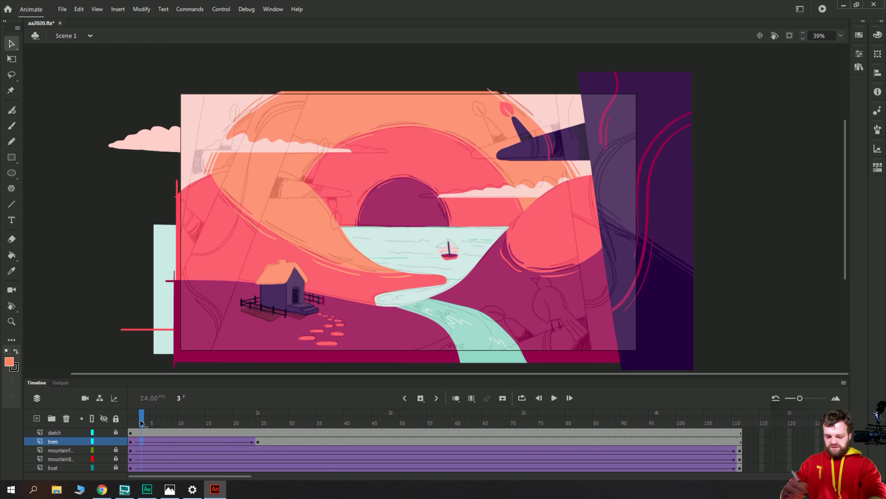
pyautogui.click(859, 53)
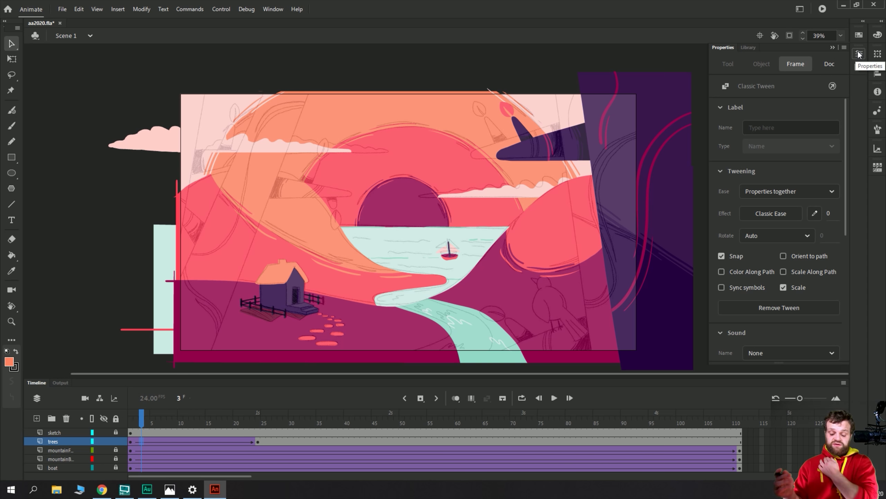
pyautogui.moveTo(846, 141); pyautogui.dragTo(850, 95)
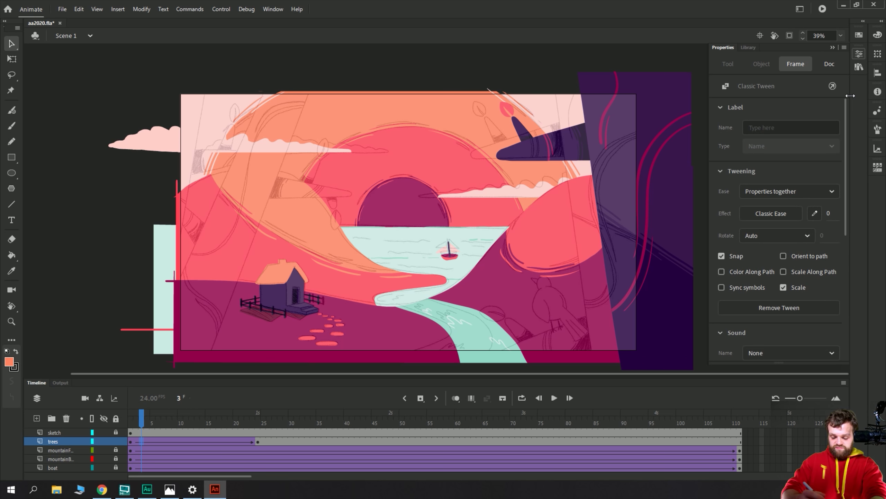
pyautogui.click(752, 213)
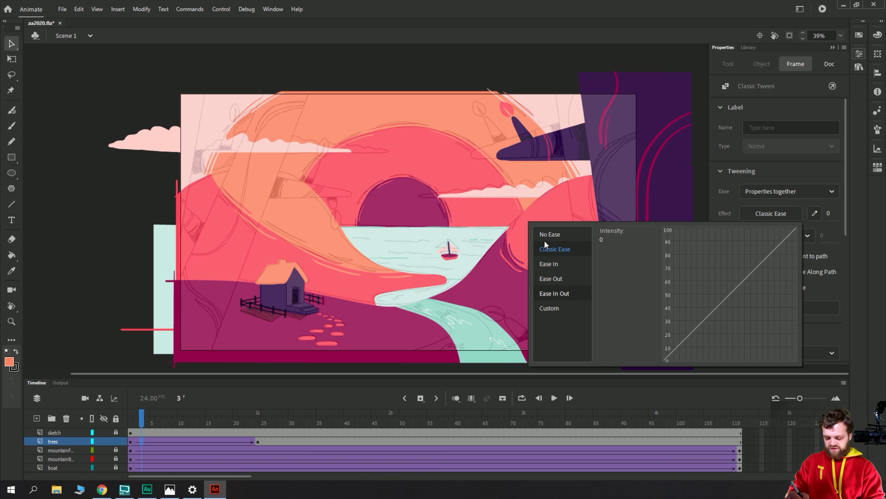
pyautogui.moveTo(545, 279)
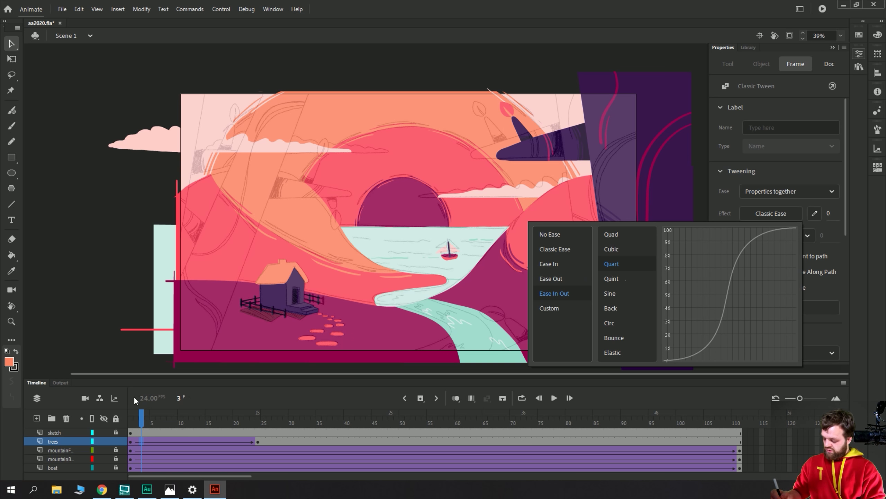
pyautogui.click(613, 265)
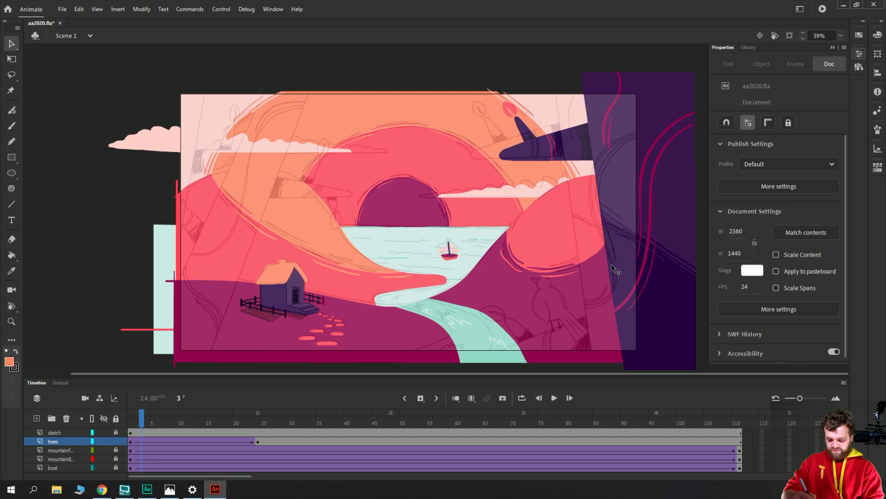
pyautogui.click(130, 432)
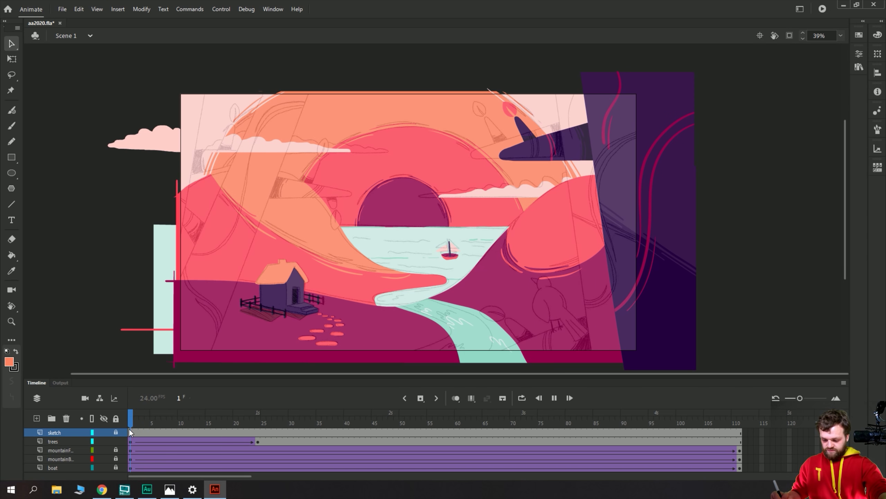
pyautogui.press('Return')
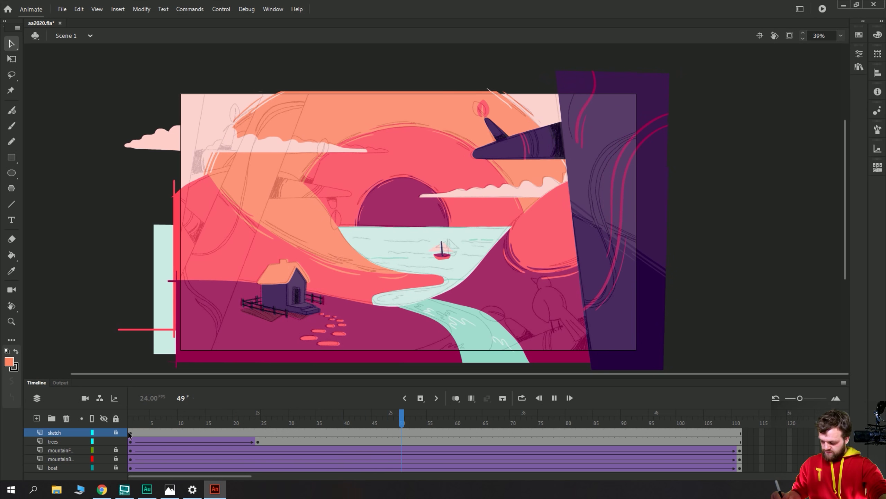
pyautogui.click(129, 433)
pyautogui.press('Return')
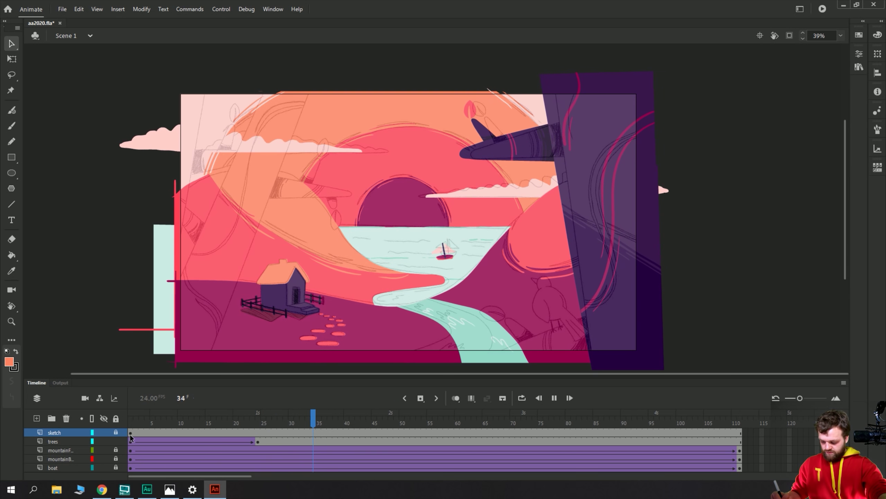
# Move the trees layer's second keyframe from frame 24 to frame 49 and play the slower tween from frame 1.
pyautogui.click(132, 442)
pyautogui.click(258, 442)
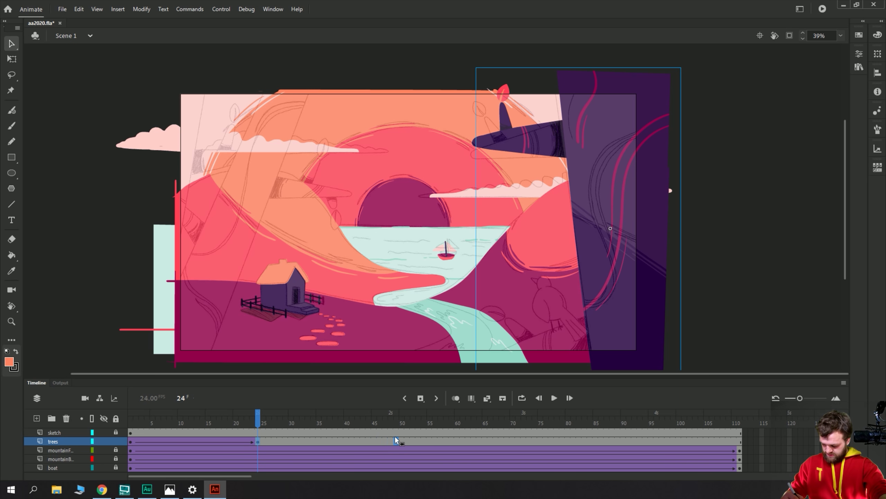
pyautogui.moveTo(394, 437); pyautogui.dragTo(395, 435)
pyautogui.moveTo(132, 432)
pyautogui.mouseDown()
pyautogui.moveTo(377, 425)
pyautogui.moveTo(130, 422)
pyautogui.mouseUp()
pyautogui.click(53, 442)
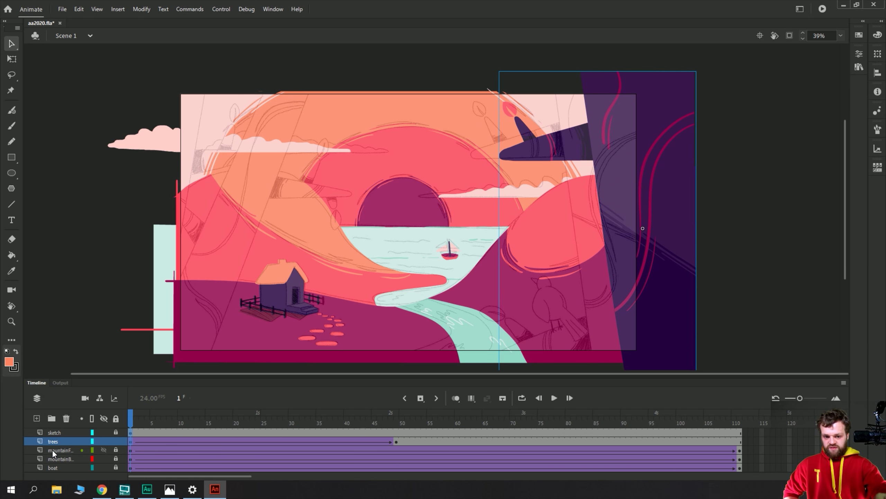
pyautogui.press('Return')
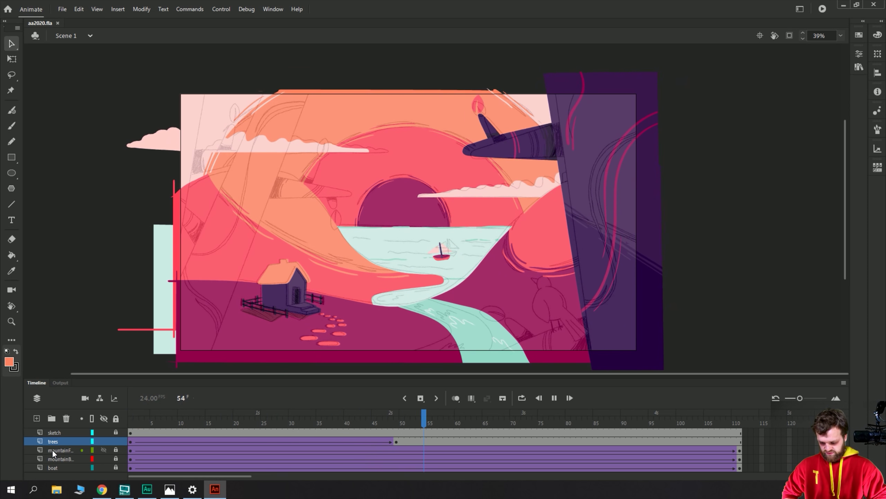
# Scrub the scene to frame 65 and examine the frame properties of the trees keyframe at frame 49.
pyautogui.click(397, 441)
pyautogui.moveTo(130, 432)
pyautogui.mouseDown()
pyautogui.moveTo(208, 419)
pyautogui.moveTo(485, 414)
pyautogui.mouseUp()
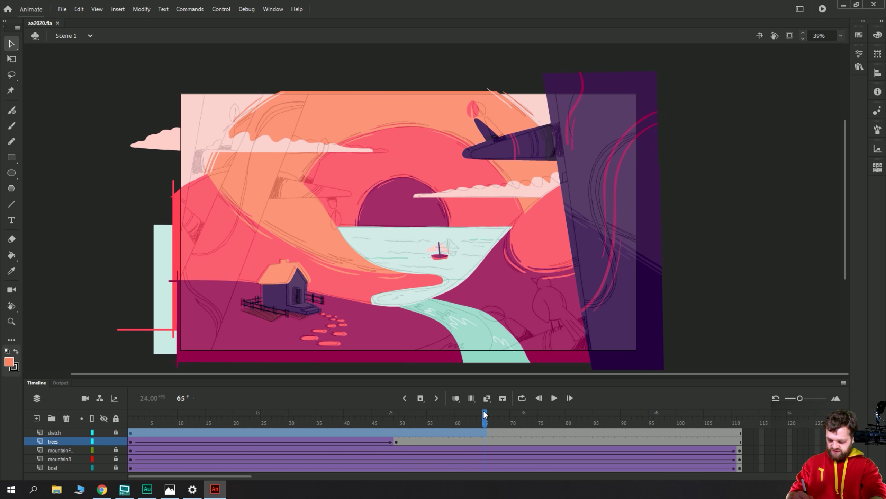
pyautogui.click(397, 442)
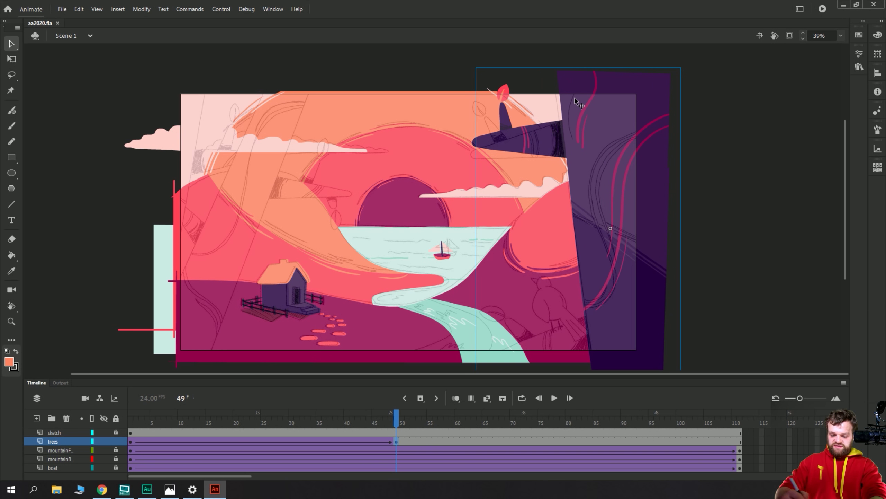
pyautogui.click(859, 54)
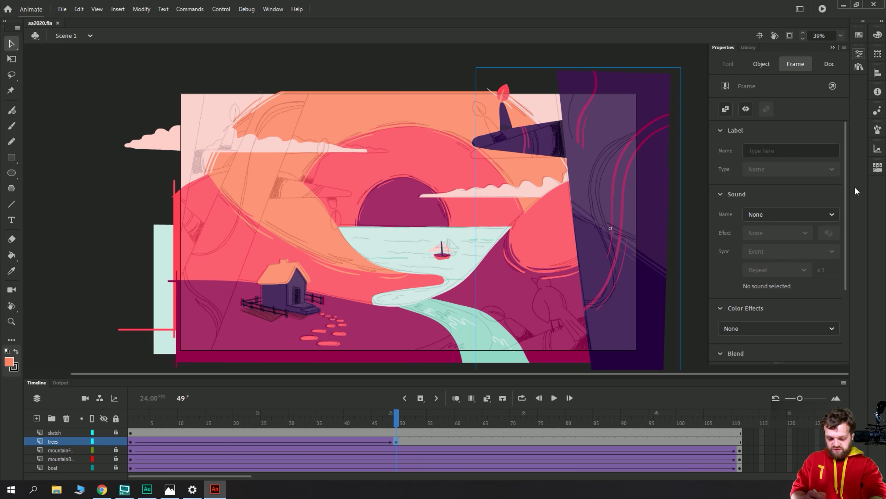
pyautogui.moveTo(846, 196); pyautogui.dragTo(845, 136)
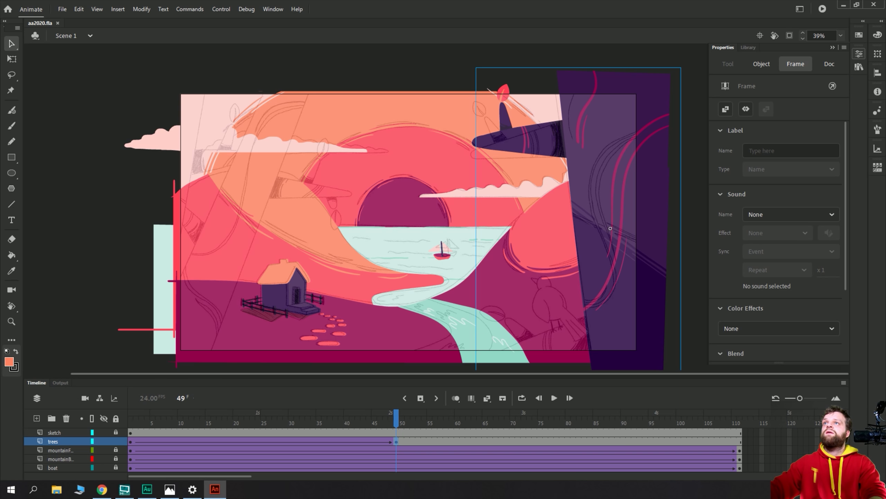
pyautogui.press('F9')
pyautogui.moveTo(451, 195); pyautogui.dragTo(569, 129)
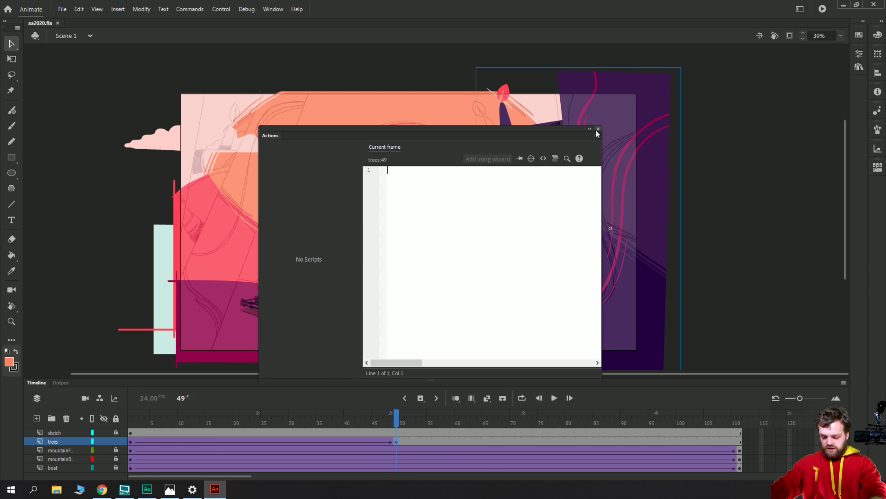
pyautogui.click(597, 129)
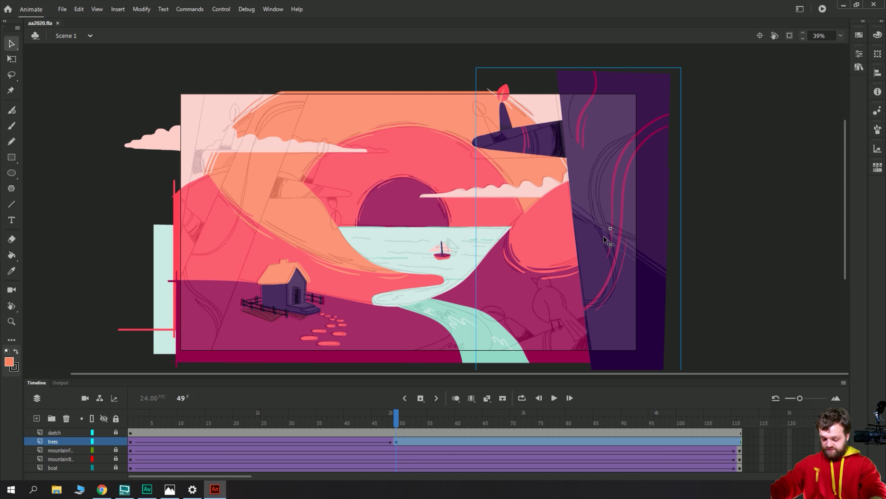
# Check the armature pose inside the trunkRightV2 symbol, return to Scene 1 and scrub the motion around frame 51.
pyautogui.doubleClick(662, 85)
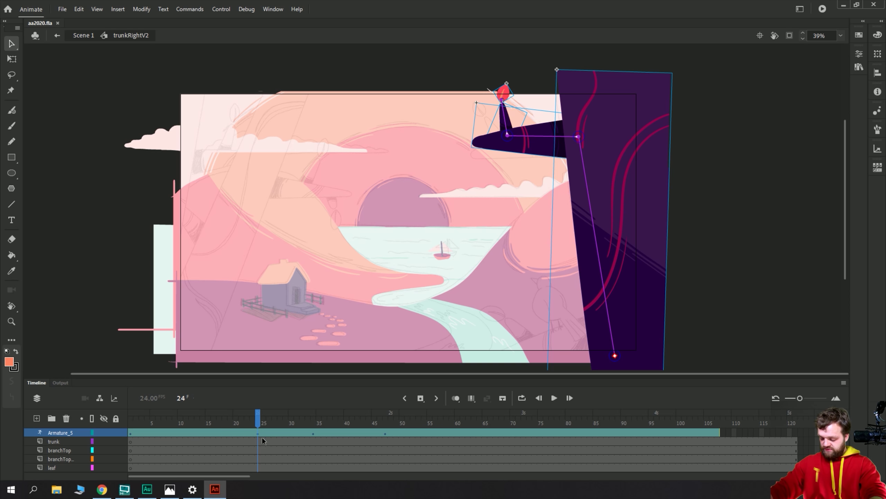
pyautogui.hotkey('ctrl', 'e')
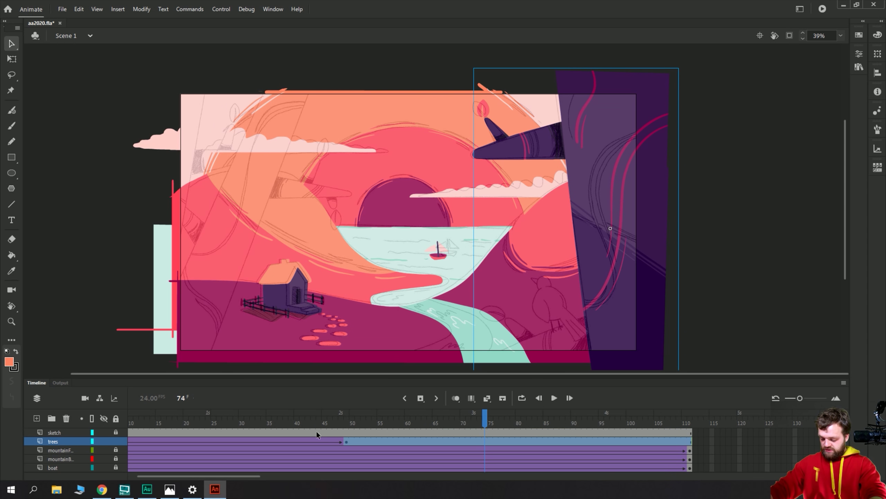
pyautogui.moveTo(317, 434); pyautogui.dragTo(357, 435)
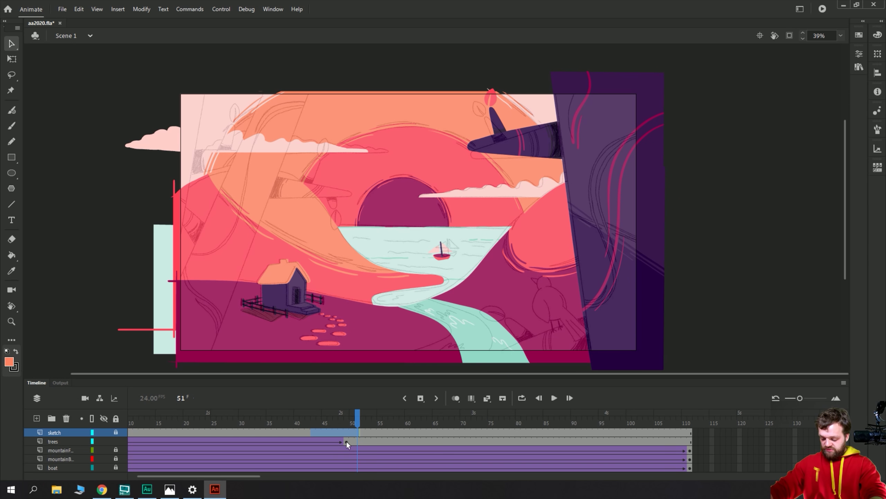
# Set the tree instance at the trees layer's frame 49 to loop from symbol frame 51 with the Frame Picker and play from frame 1.
pyautogui.click(347, 442)
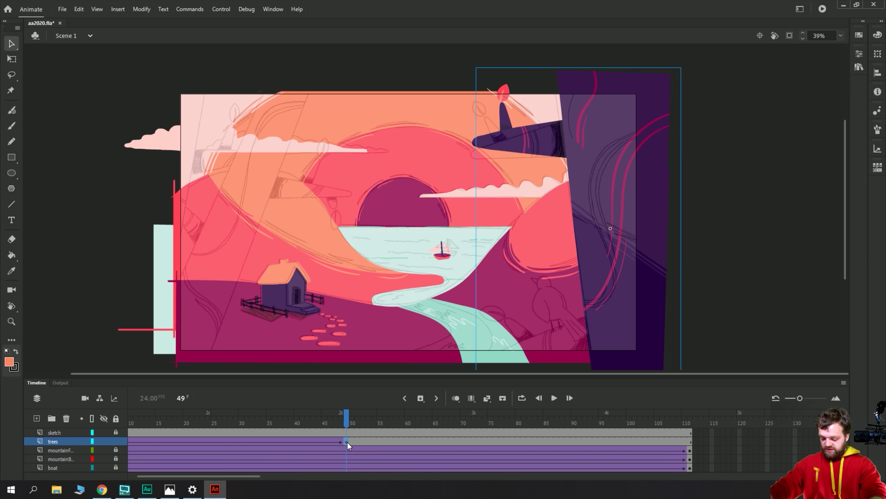
pyautogui.click(858, 57)
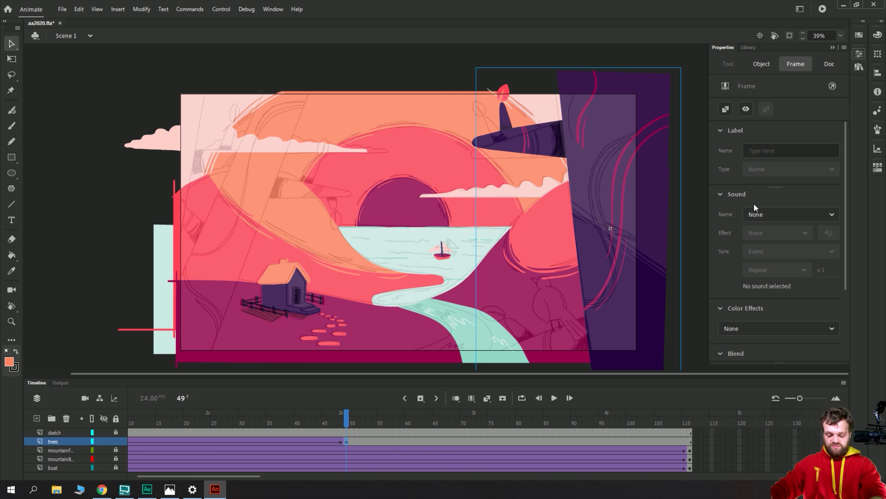
pyautogui.scroll(-1, 729, 243)
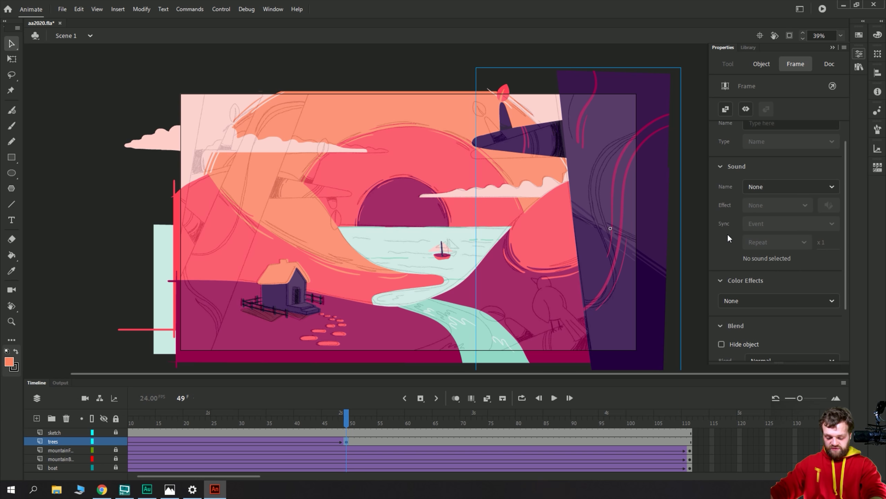
pyautogui.scroll(-2, 728, 235)
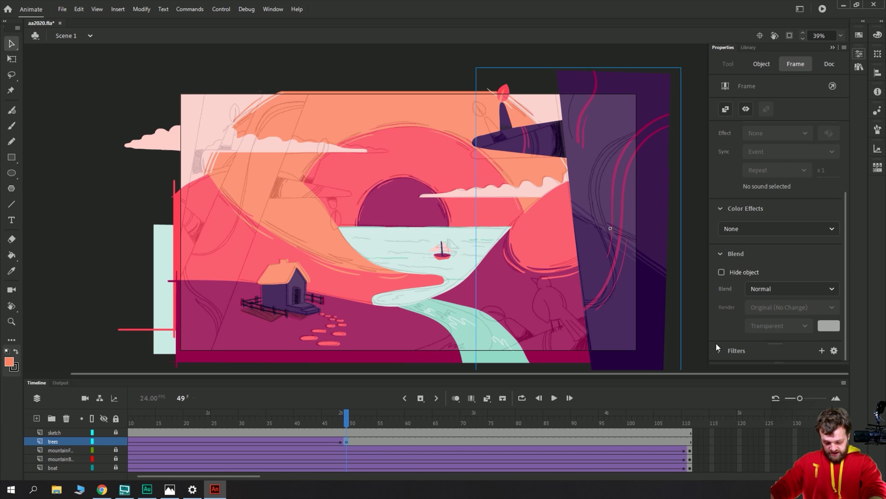
pyautogui.moveTo(775, 364); pyautogui.dragTo(778, 431)
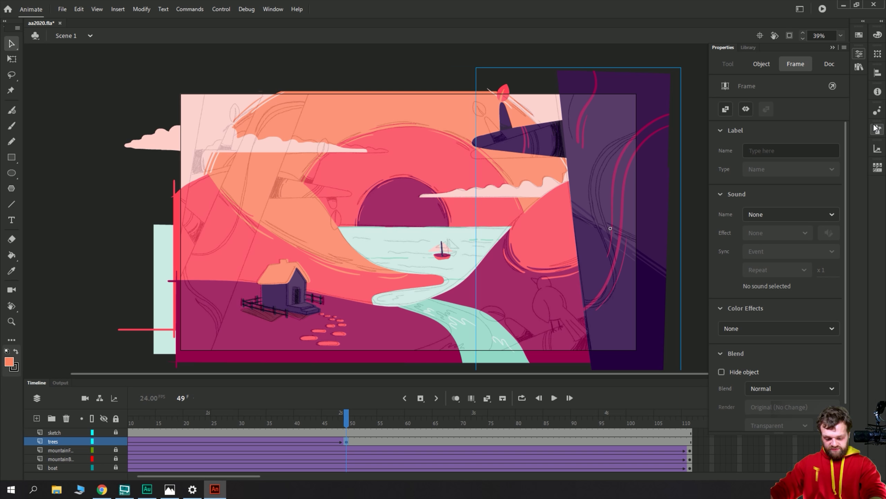
pyautogui.click(877, 167)
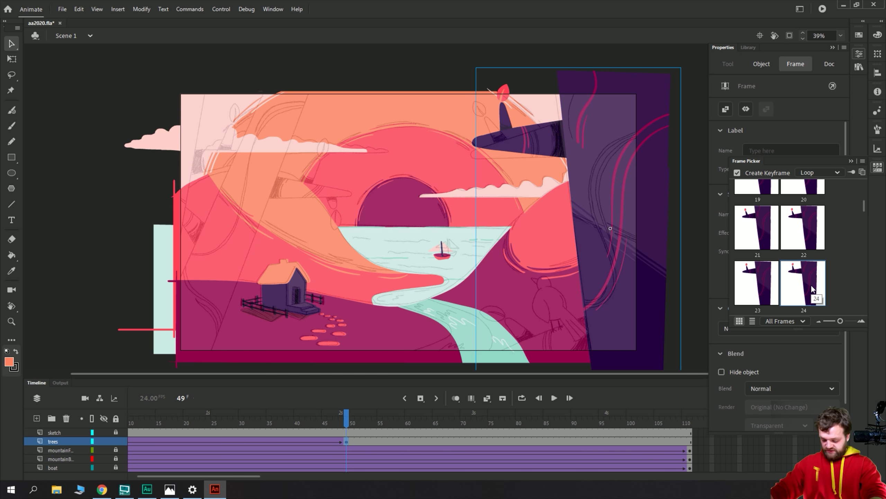
pyautogui.scroll(-10, 811, 286)
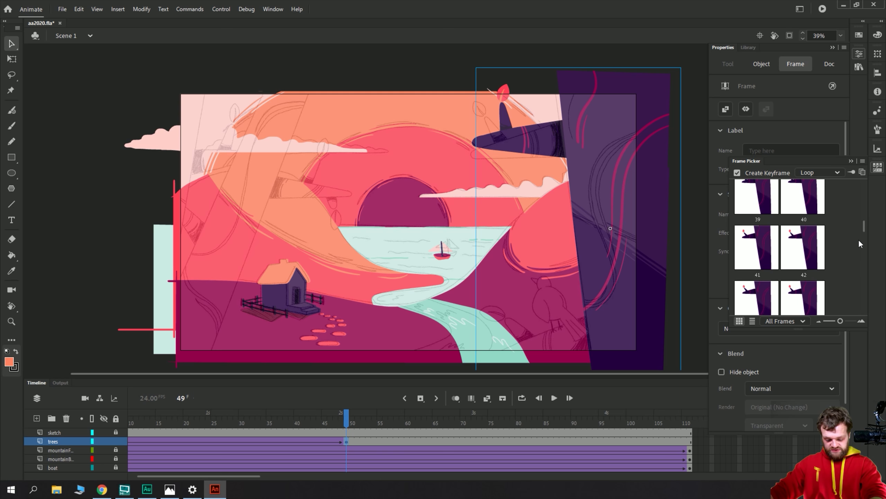
pyautogui.scroll(-4, 853, 238)
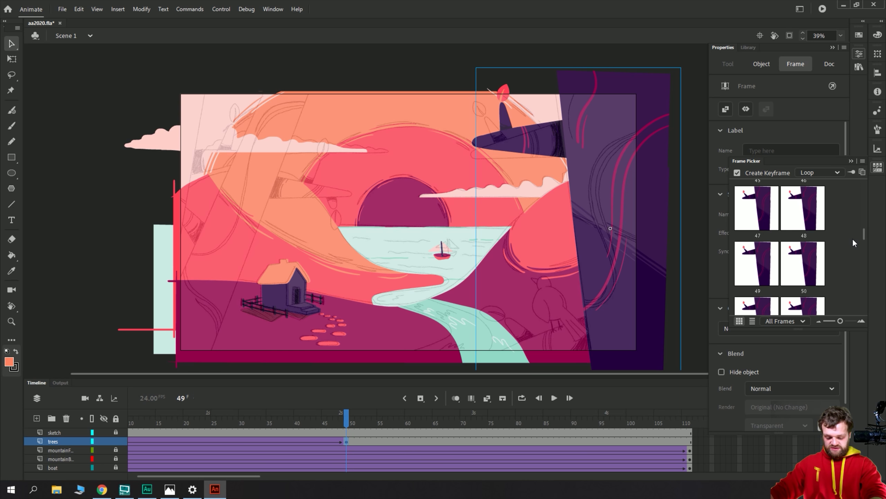
pyautogui.scroll(-1, 852, 233)
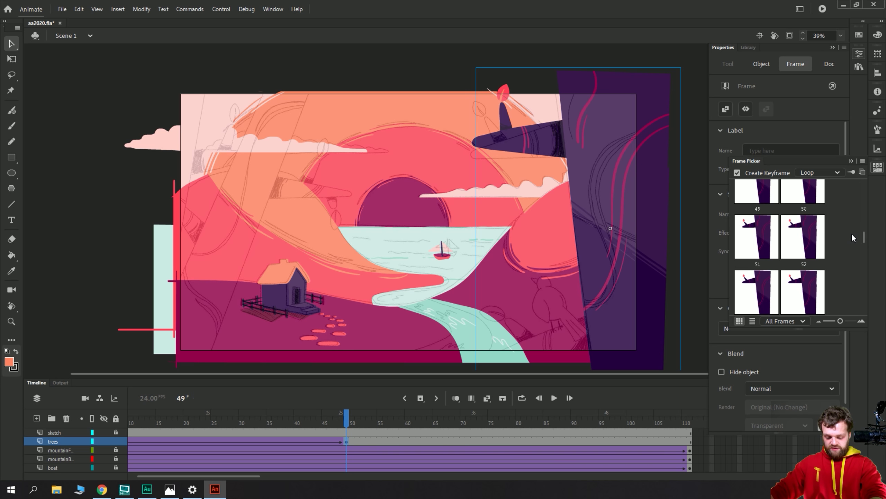
pyautogui.click(760, 237)
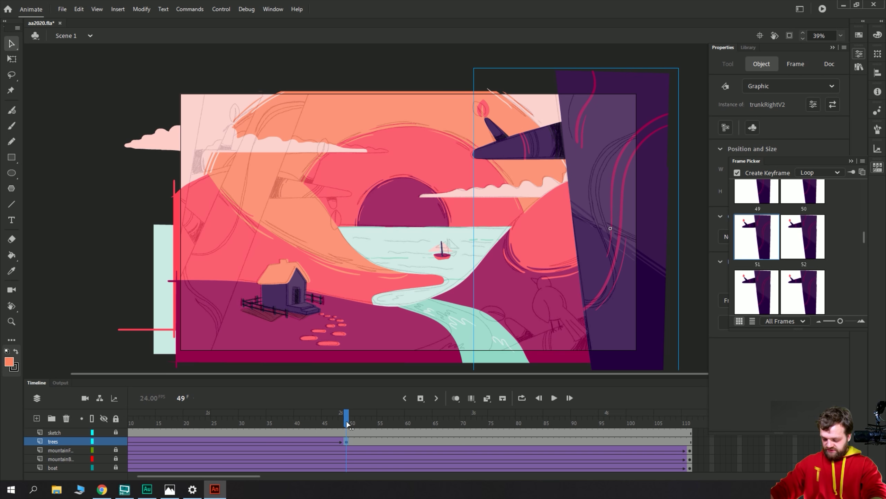
pyautogui.moveTo(348, 424); pyautogui.dragTo(109, 422)
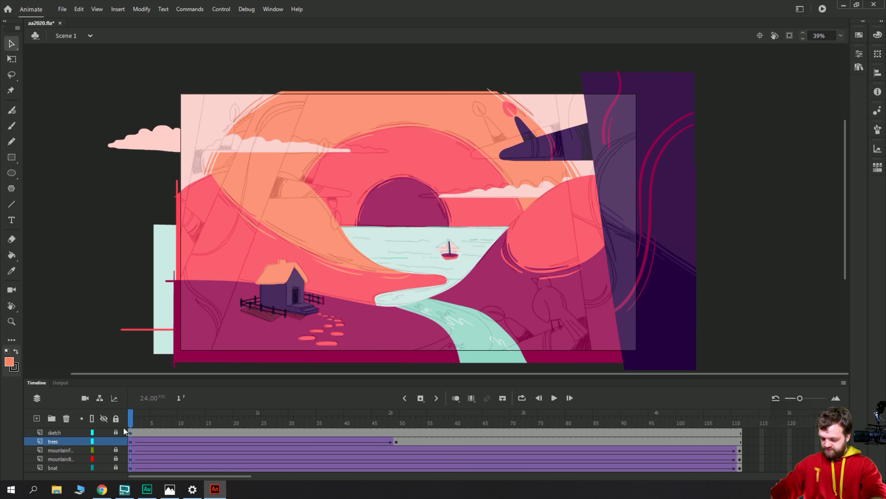
pyautogui.press('Return')
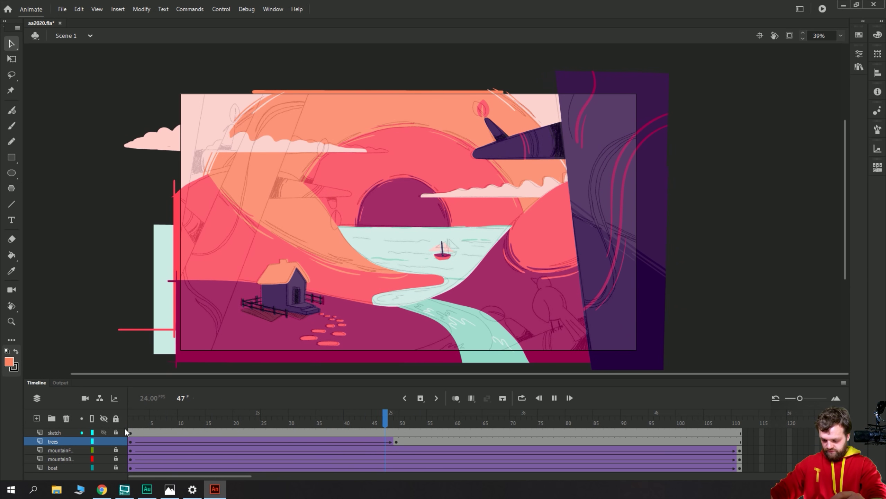
# Inside the trunkRightV2 symbol, add an armature pose at frame 76 and try to rotate the leaf with Free Transform.
pyautogui.click(425, 442)
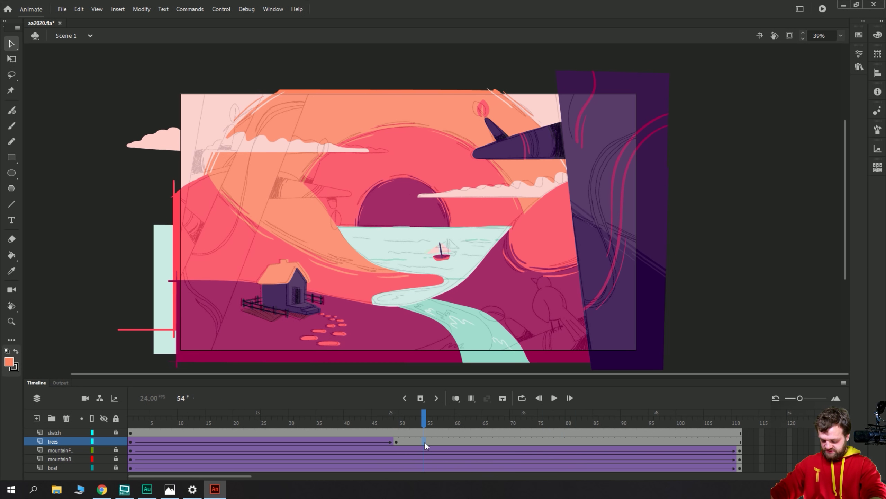
pyautogui.click(397, 442)
pyautogui.doubleClick(670, 179)
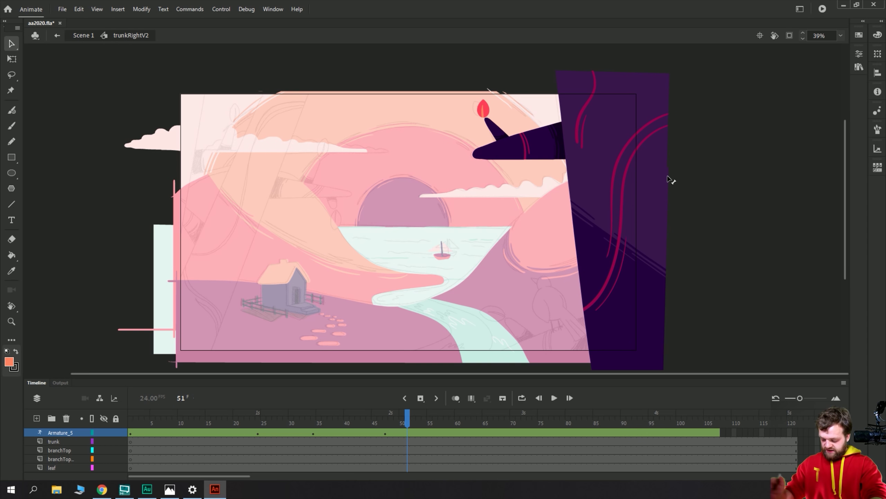
pyautogui.click(386, 432)
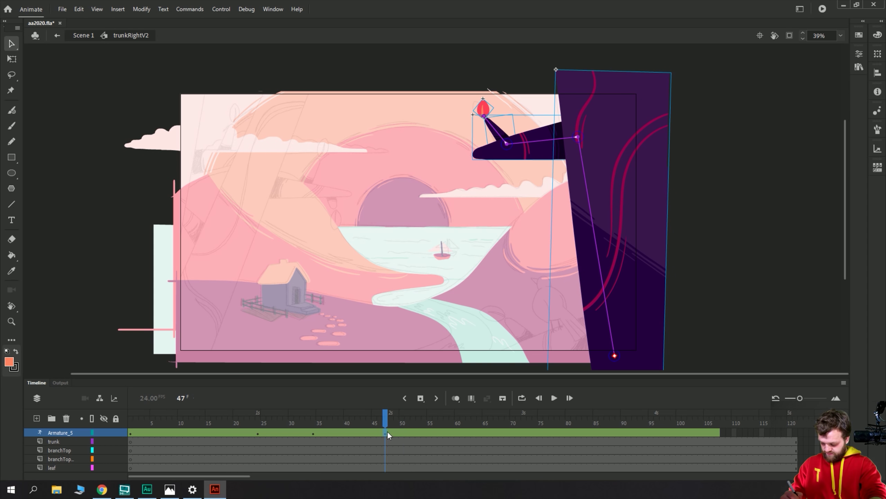
pyautogui.click(566, 433)
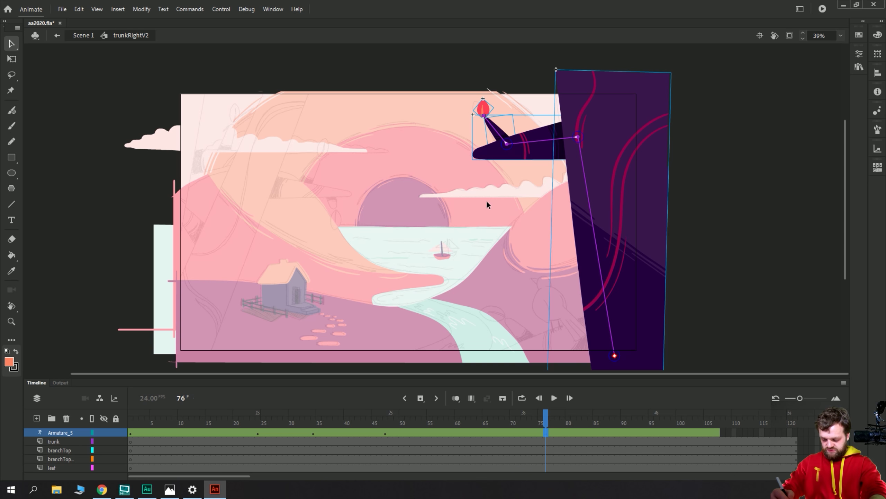
pyautogui.click(18, 60)
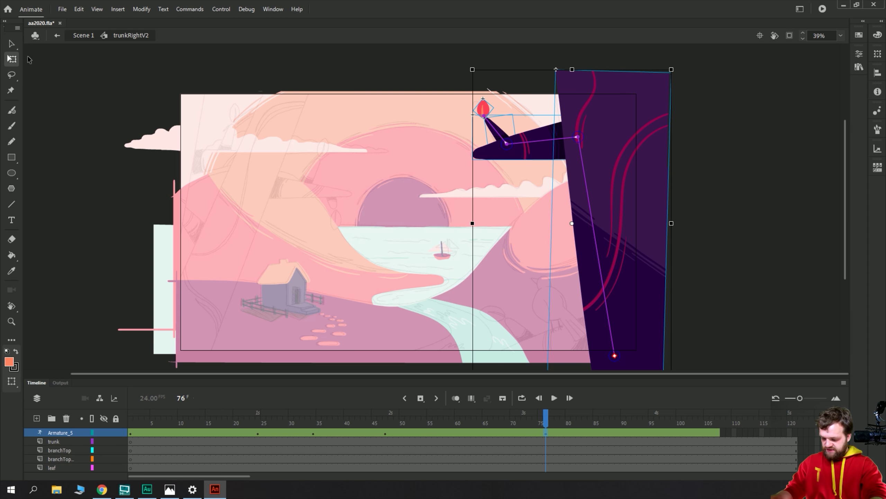
pyautogui.click(480, 107)
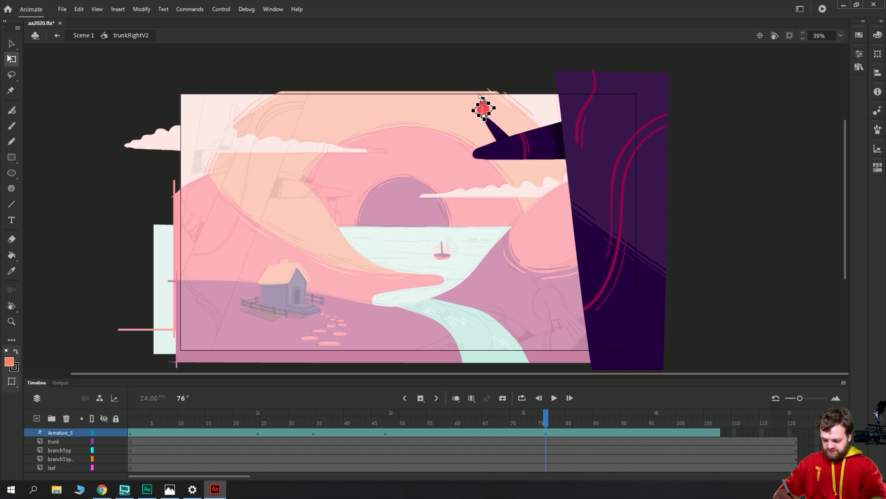
pyautogui.moveTo(474, 96); pyautogui.dragTo(473, 98)
# Insert an armature pose at frame 107, the end of the span, and try to rotate the leaf with Free Transform.
pyautogui.click(729, 432)
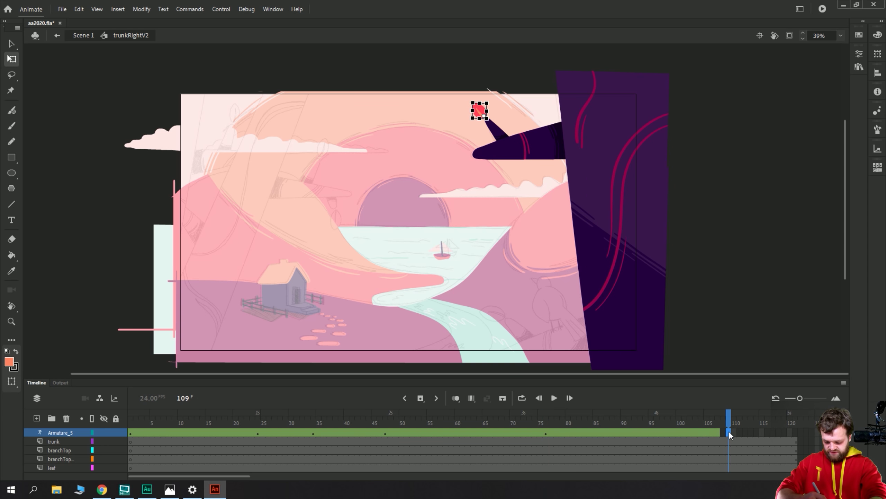
pyautogui.click(719, 432)
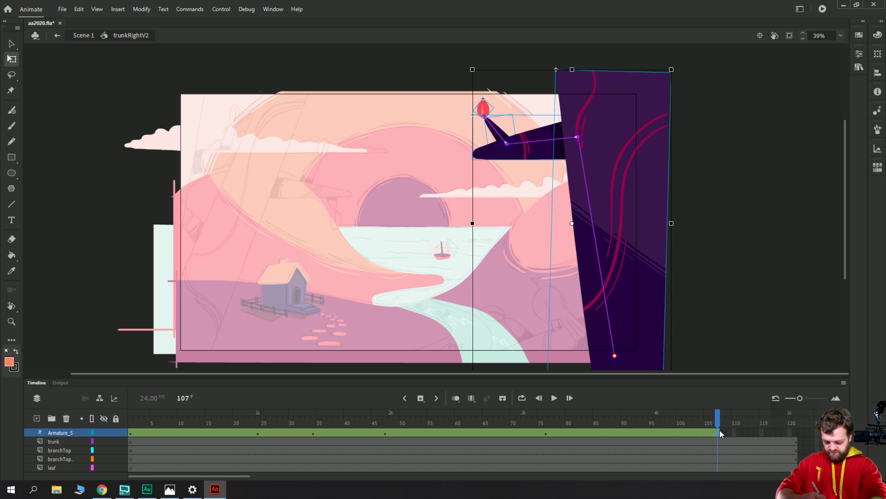
pyautogui.click(440, 66)
pyautogui.press('F6')
pyautogui.click(485, 104)
pyautogui.moveTo(486, 94); pyautogui.dragTo(496, 94)
# Play the trunk's armature animation from frame 35 to check the leaf's motion.
pyautogui.click(318, 432)
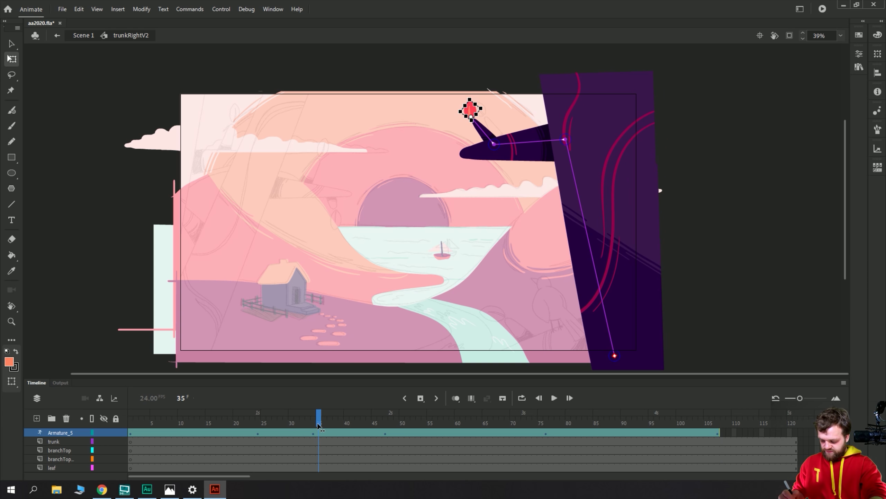
pyautogui.press('Return')
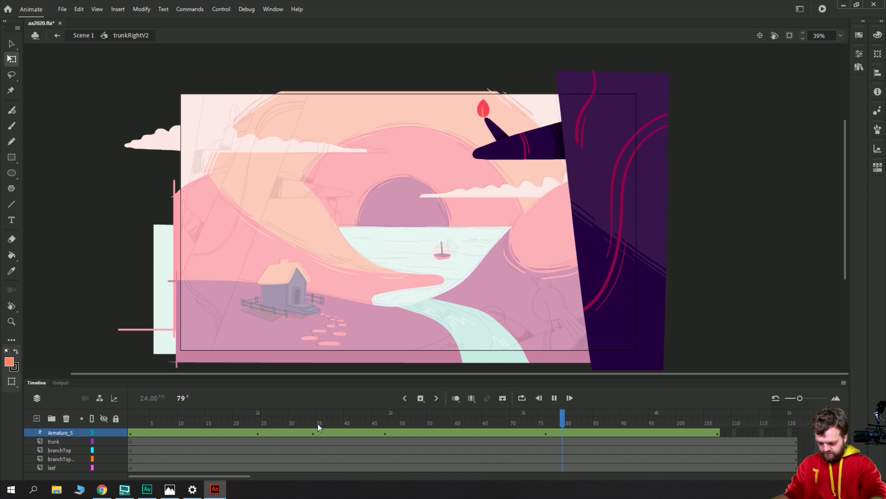
pyautogui.press('Return')
# Tilt the leaf outward, away from the trunk, around its joint in the frame 76 armature pose and play the motion from frame 67.
pyautogui.click(545, 431)
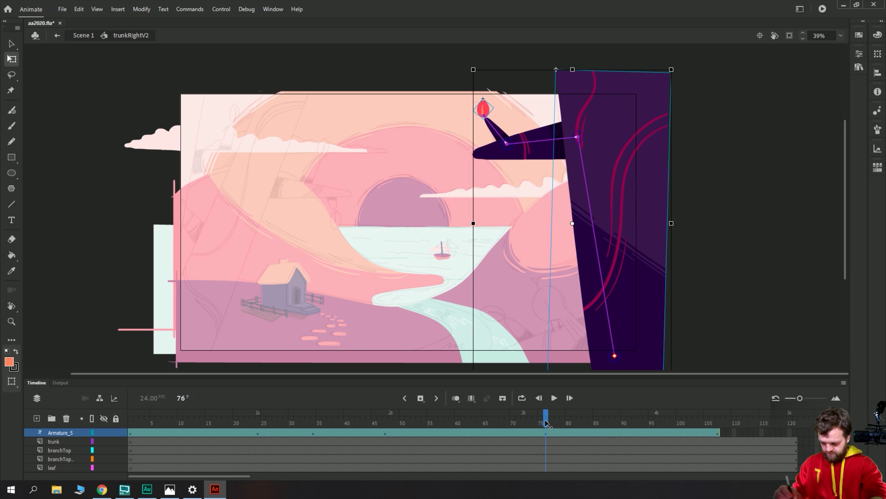
pyautogui.click(484, 109)
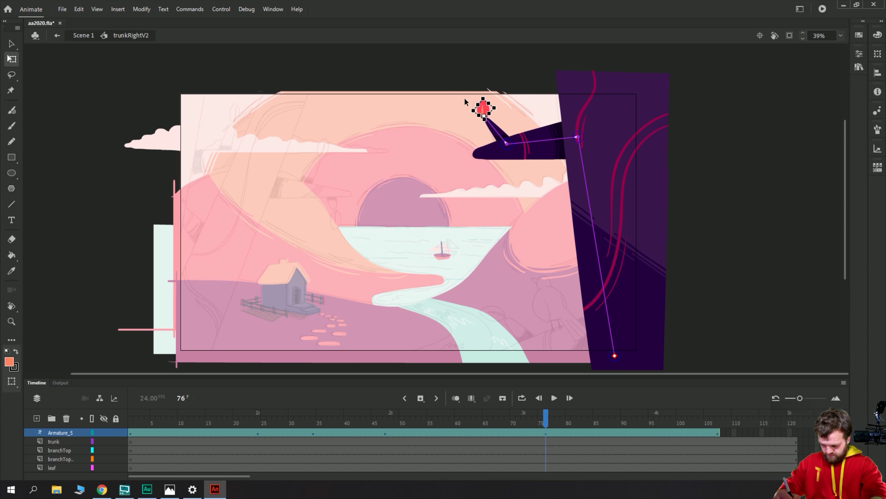
pyautogui.click(451, 76)
pyautogui.click(482, 107)
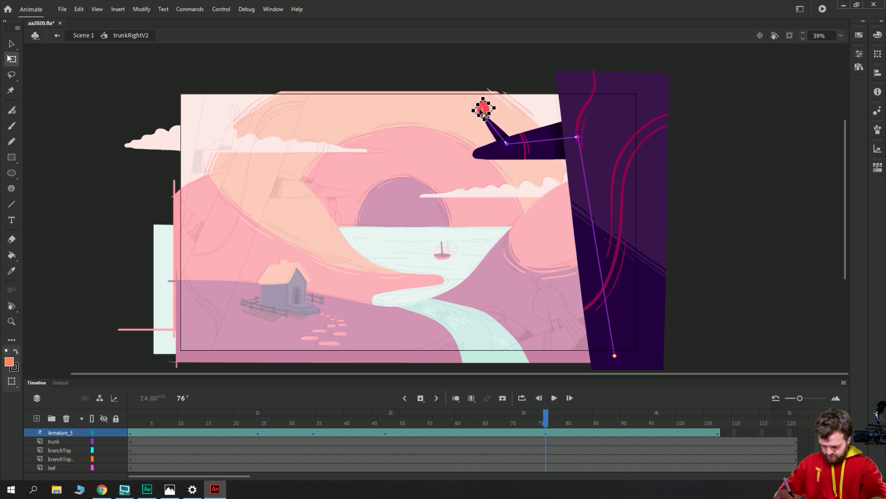
pyautogui.press('v')
pyautogui.doubleClick(484, 117)
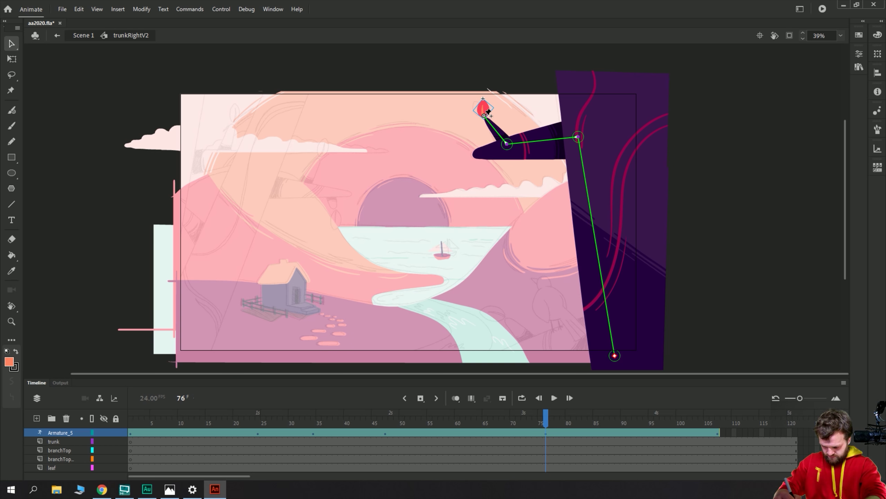
pyautogui.click(470, 143)
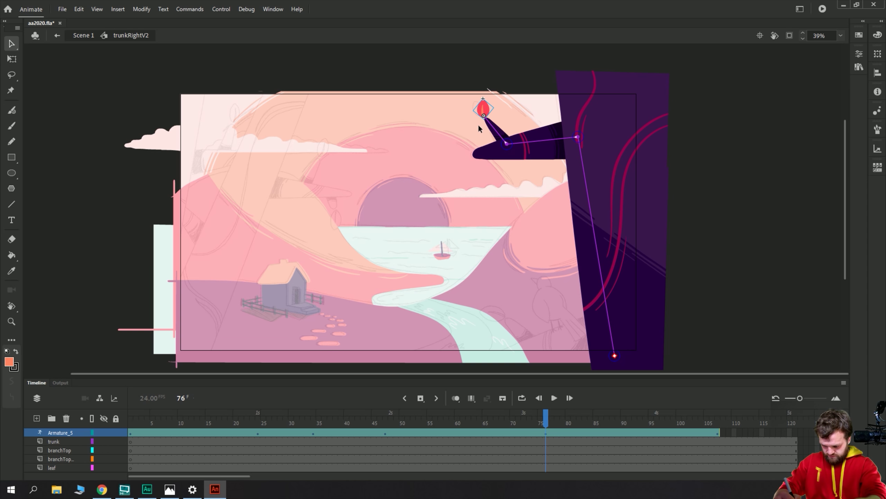
pyautogui.moveTo(482, 117); pyautogui.dragTo(480, 119)
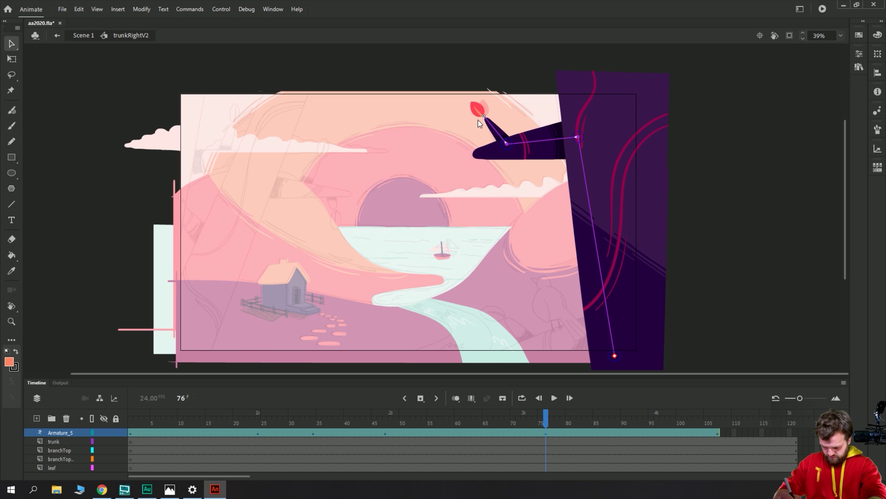
pyautogui.moveTo(521, 424); pyautogui.dragTo(496, 412)
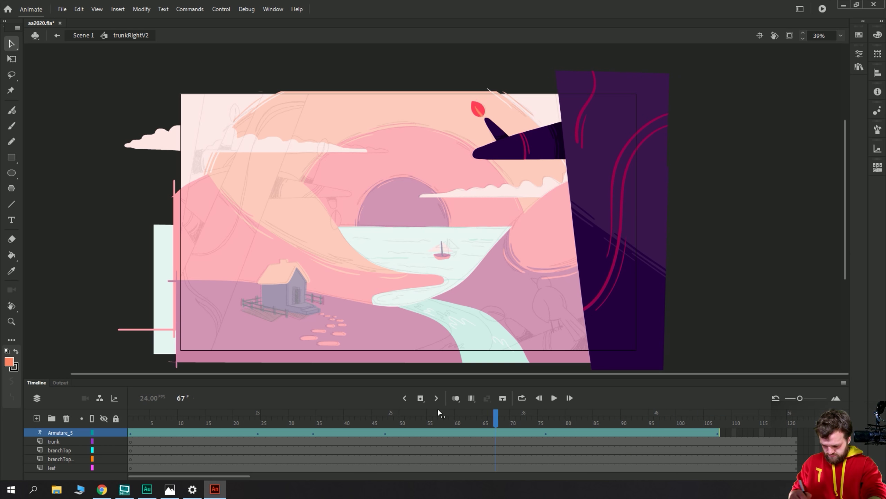
pyautogui.press('Return')
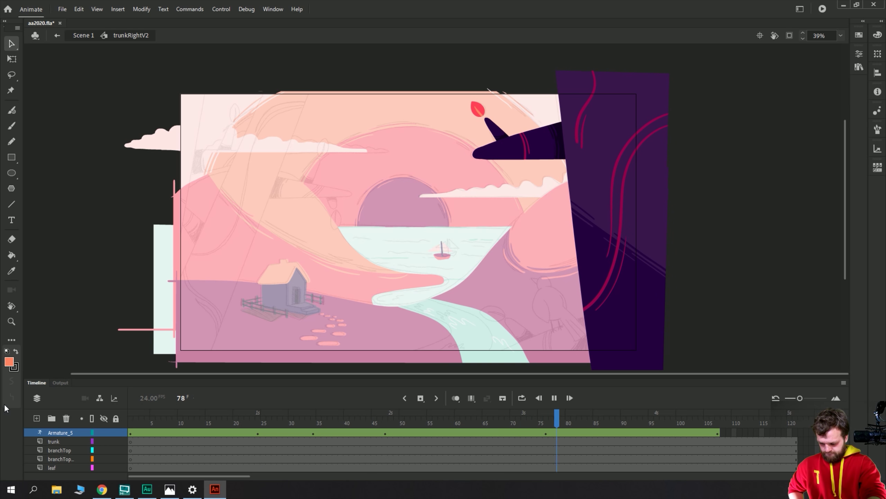
# Return to Scene 1, play the whole animation from frame 1 and scrub the tree's motion to frame 37.
pyautogui.doubleClick(97, 109)
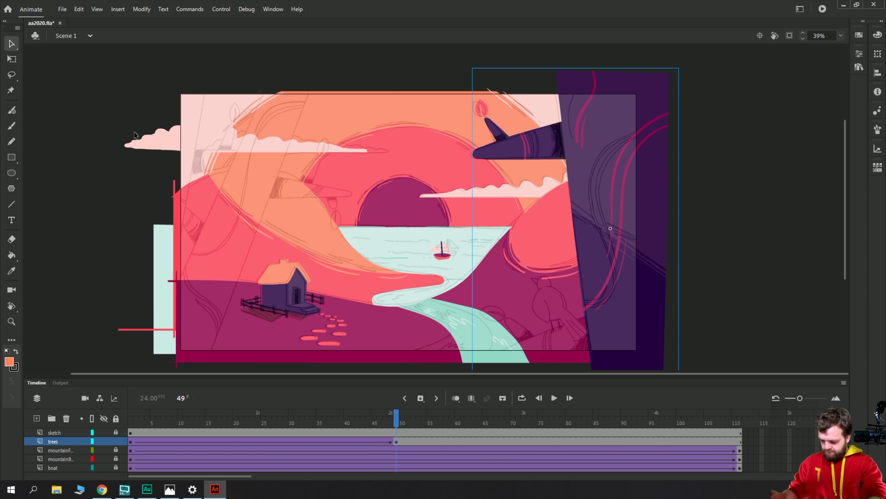
pyautogui.click(132, 429)
pyautogui.press('Return')
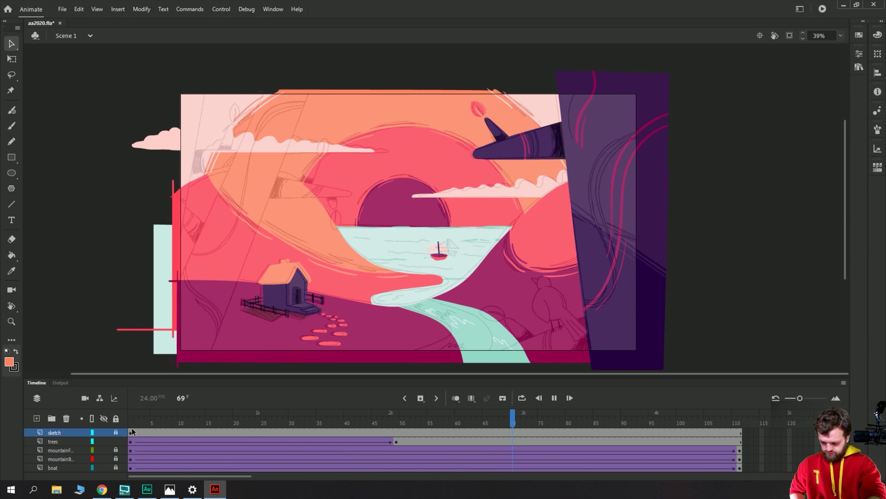
pyautogui.moveTo(132, 433)
pyautogui.mouseDown()
pyautogui.moveTo(223, 419)
pyautogui.moveTo(332, 423)
pyautogui.mouseUp()
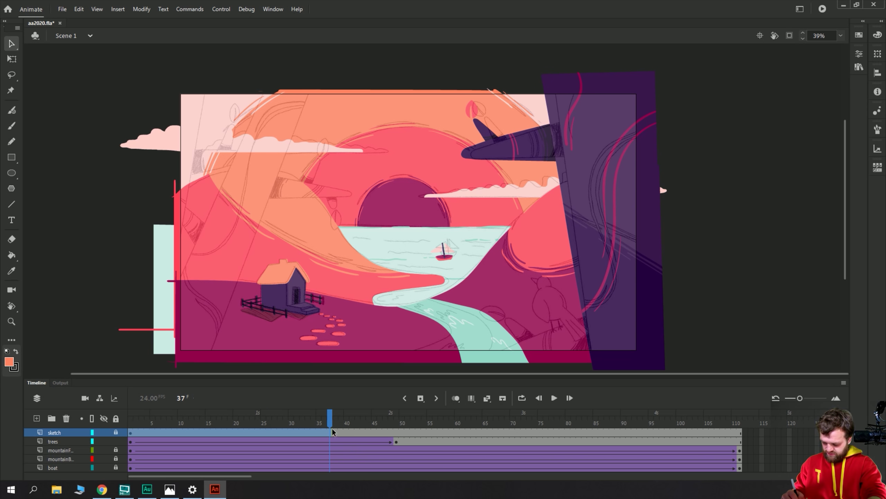
# Open the trunkRightV2 symbol for editing at the frame 34 armature pose and select the leaf.
pyautogui.doubleClick(631, 76)
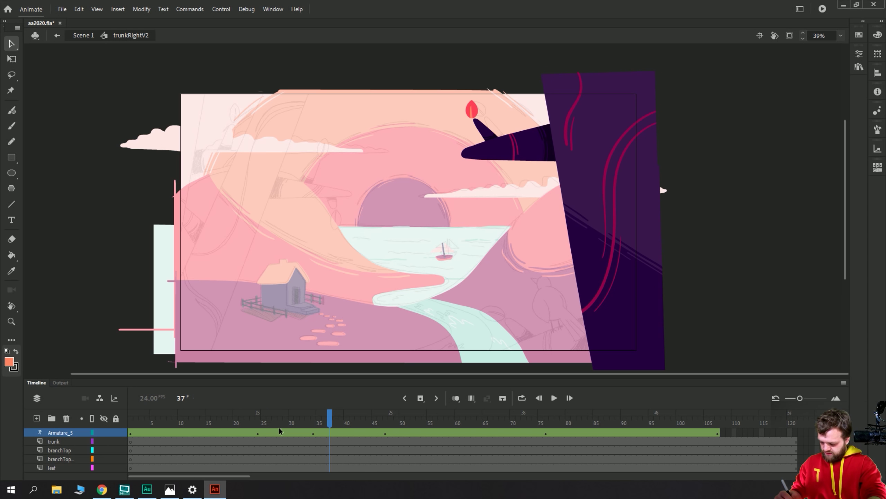
pyautogui.moveTo(229, 428); pyautogui.dragTo(314, 424)
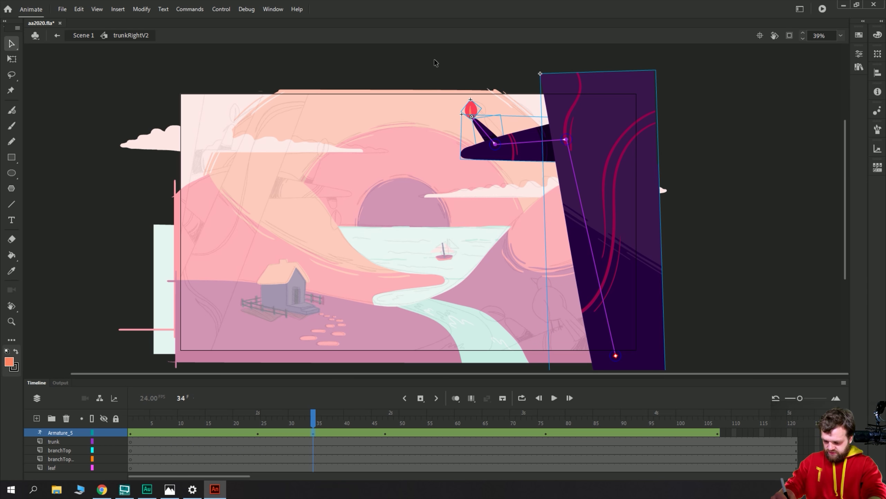
pyautogui.click(472, 111)
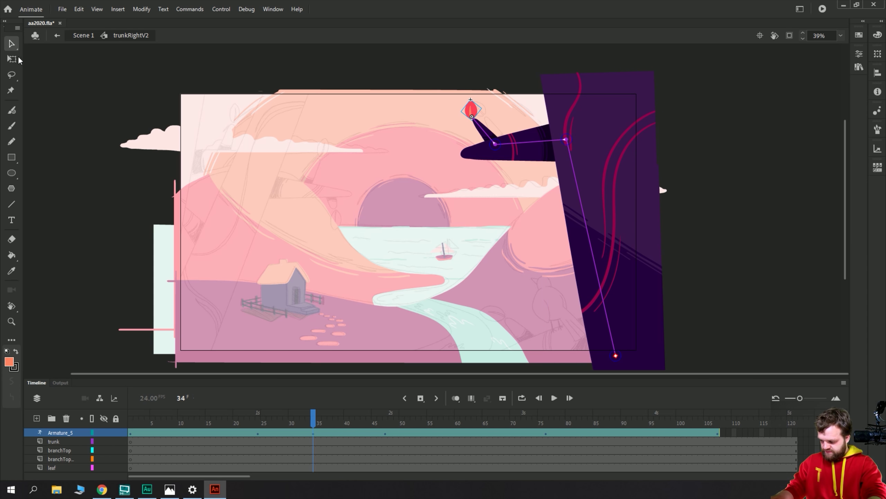
# Try to rotate the leaf away from the trunk with Free Transform in the frame 34 pose, and undo it.
pyautogui.click(12, 59)
pyautogui.click(470, 109)
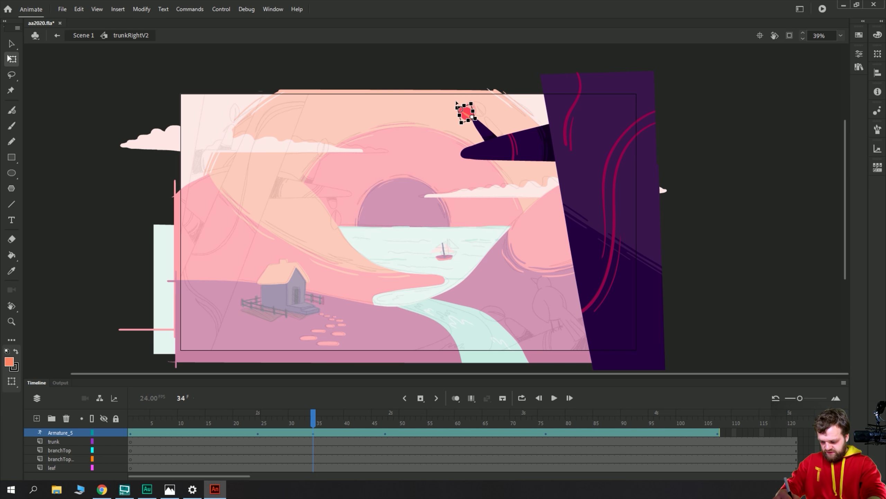
pyautogui.moveTo(312, 424)
pyautogui.mouseDown()
pyautogui.moveTo(301, 412)
pyautogui.moveTo(257, 412)
pyautogui.moveTo(312, 406)
pyautogui.mouseUp()
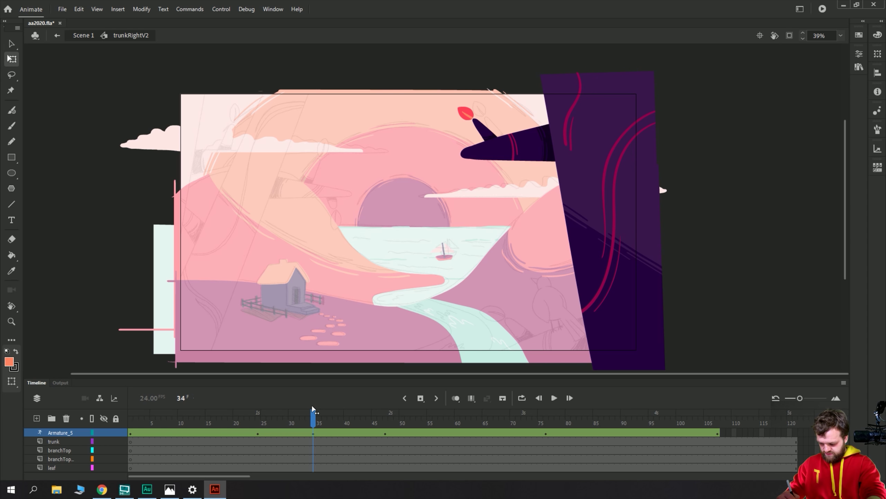
pyautogui.hotkey('ctrl', 'z')
pyautogui.hotkey('ctrl', 'z')
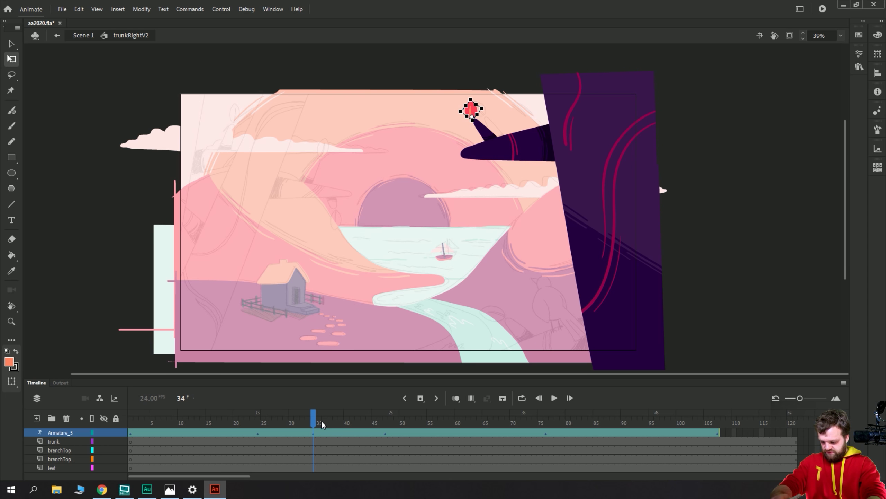
# Tilt the leaf outward, away from the trunk, around its joint in the frame 34 armature pose.
pyautogui.click(312, 430)
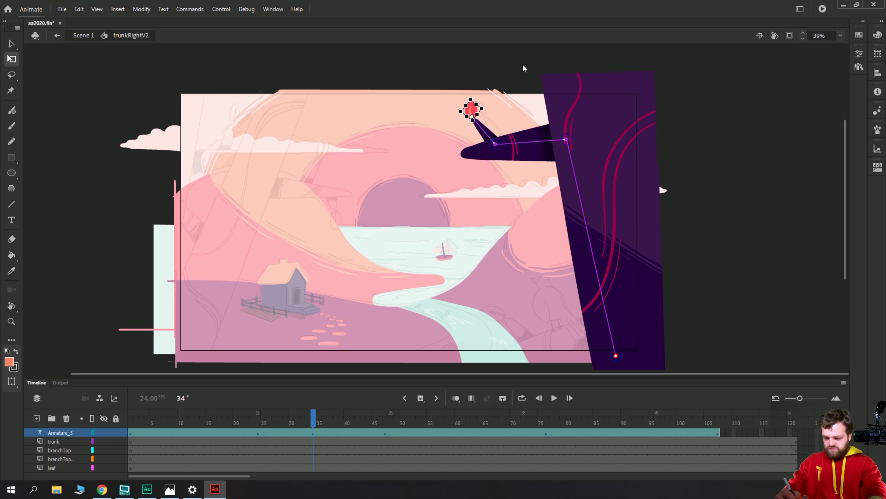
pyautogui.press('v')
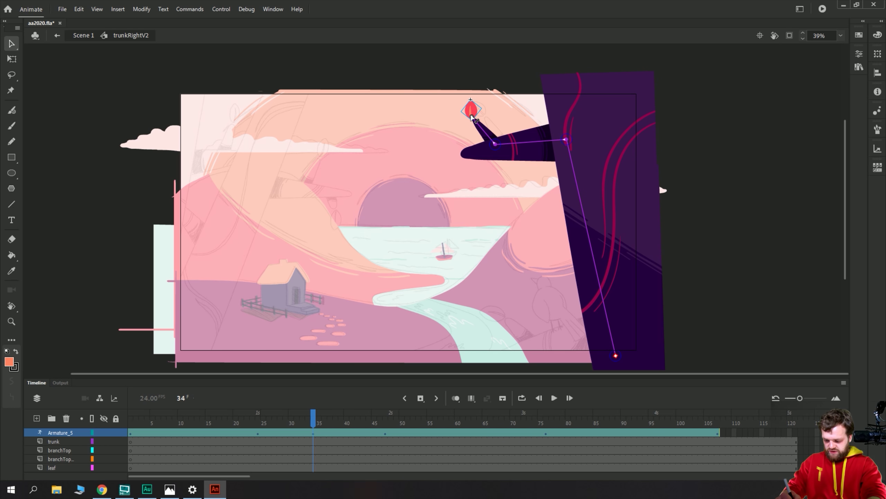
pyautogui.moveTo(471, 115); pyautogui.dragTo(475, 70)
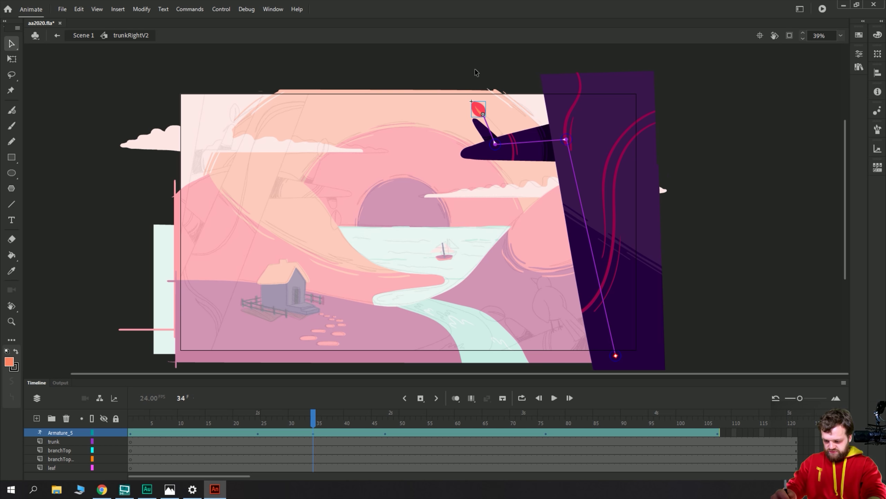
pyautogui.hotkey('ctrl', 'z')
pyautogui.moveTo(471, 104); pyautogui.dragTo(455, 107)
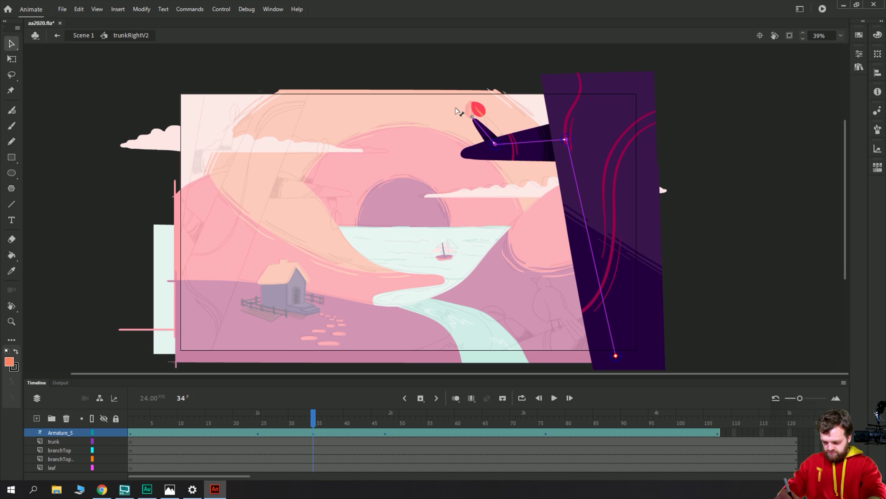
pyautogui.click(473, 112)
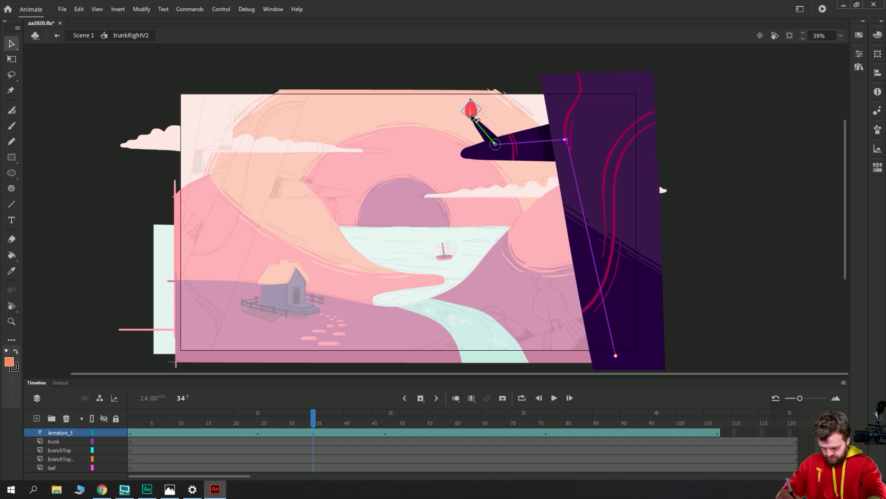
pyautogui.moveTo(472, 108); pyautogui.dragTo(464, 111)
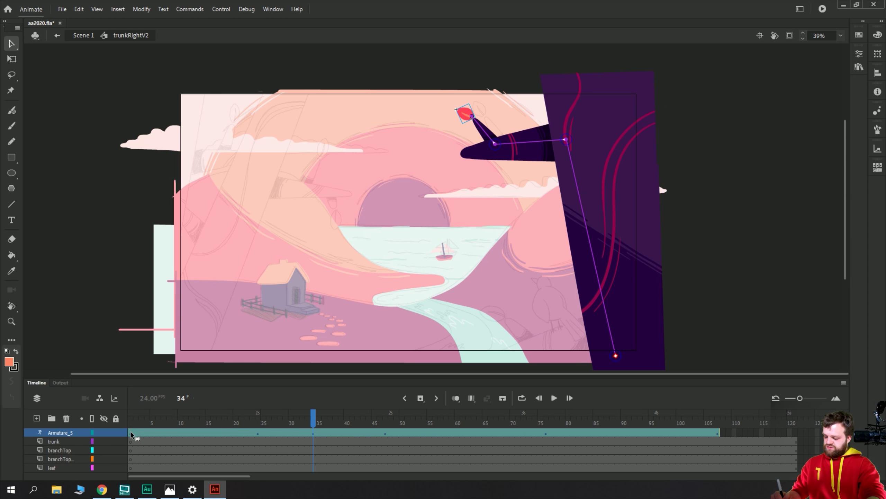
# Play the trunk's armature motion, return to Scene 1, play the scene from frame 1 and scrub the tree to frame 104.
pyautogui.press('Return')
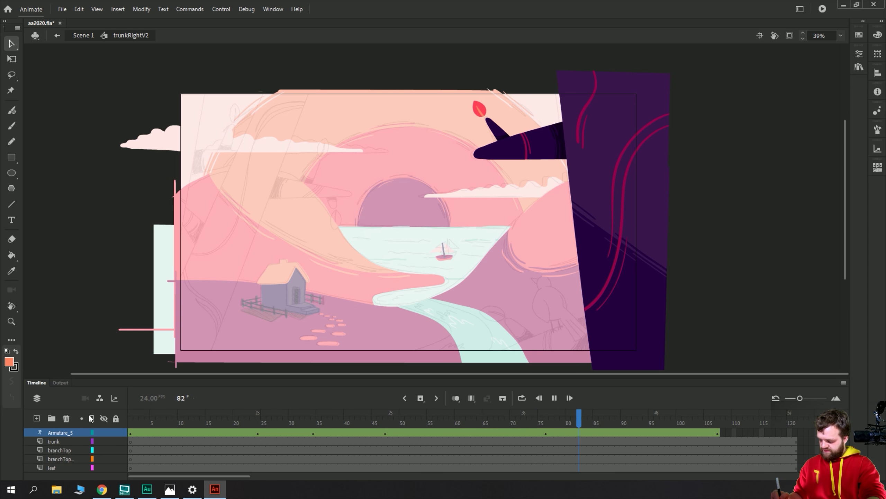
pyautogui.doubleClick(116, 207)
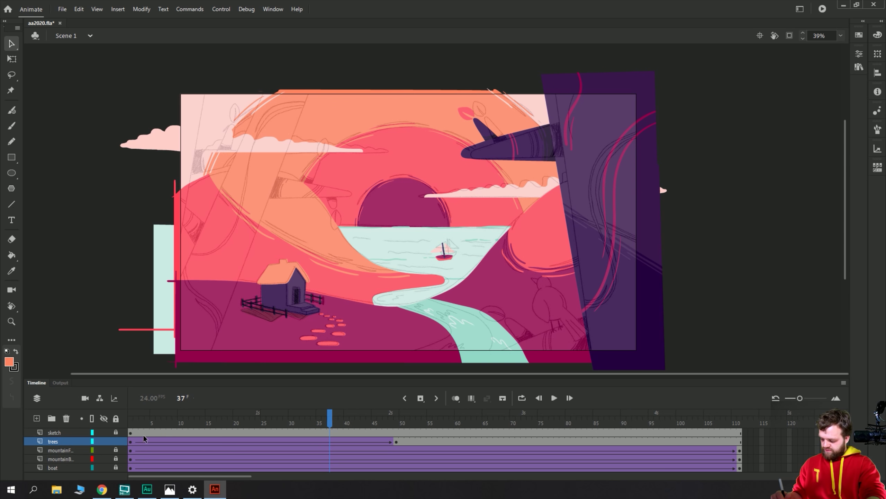
pyautogui.click(133, 421)
pyautogui.press('Return')
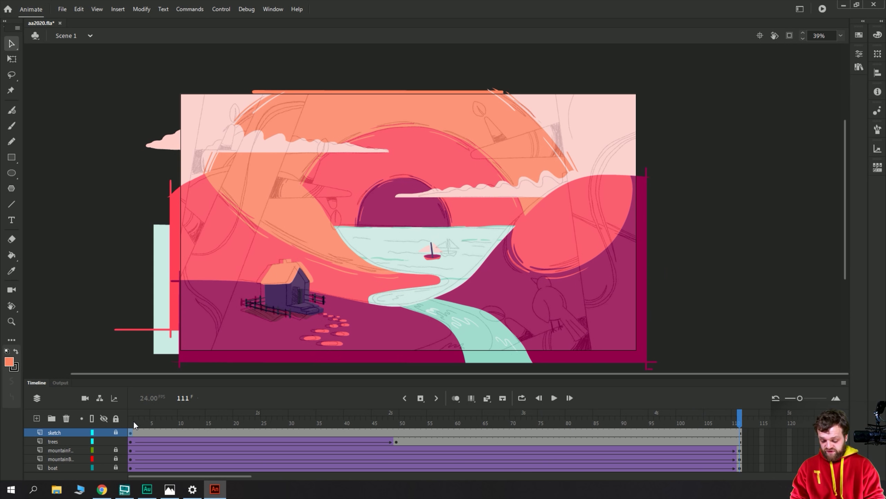
pyautogui.moveTo(399, 434); pyautogui.dragTo(706, 424)
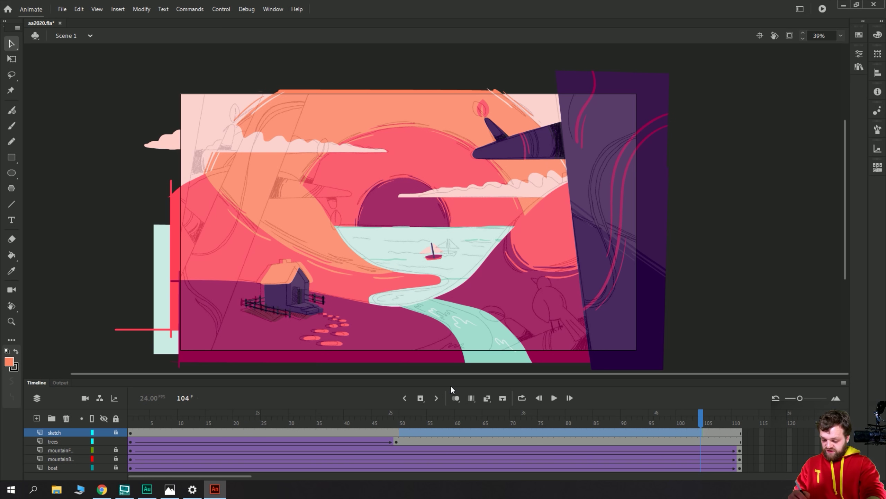
# Reopen trunkRightV2 and extend the frames of the armature and all other layers to frame 275.
pyautogui.doubleClick(659, 79)
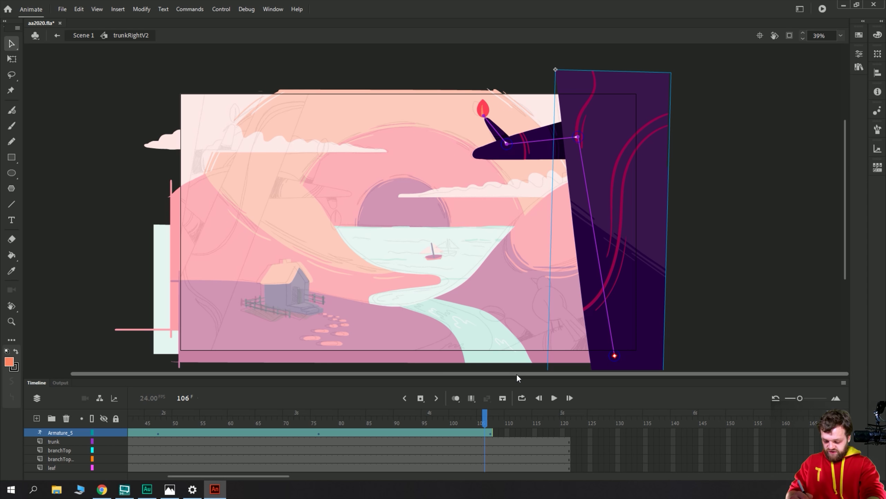
pyautogui.moveTo(512, 377); pyautogui.dragTo(512, 151)
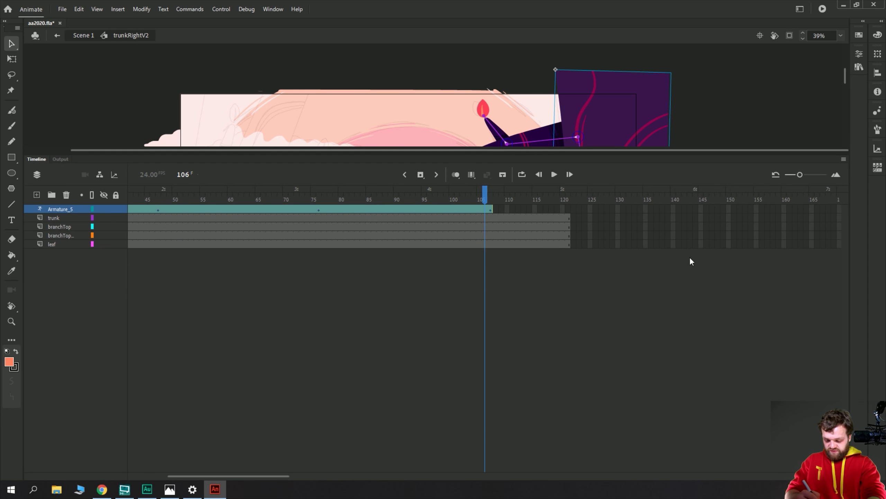
pyautogui.moveTo(748, 244); pyautogui.dragTo(881, 165)
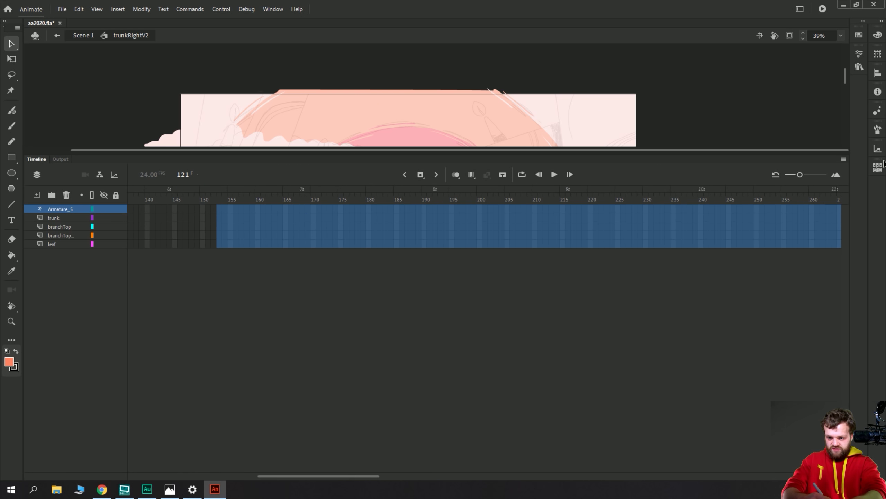
pyautogui.press('F5')
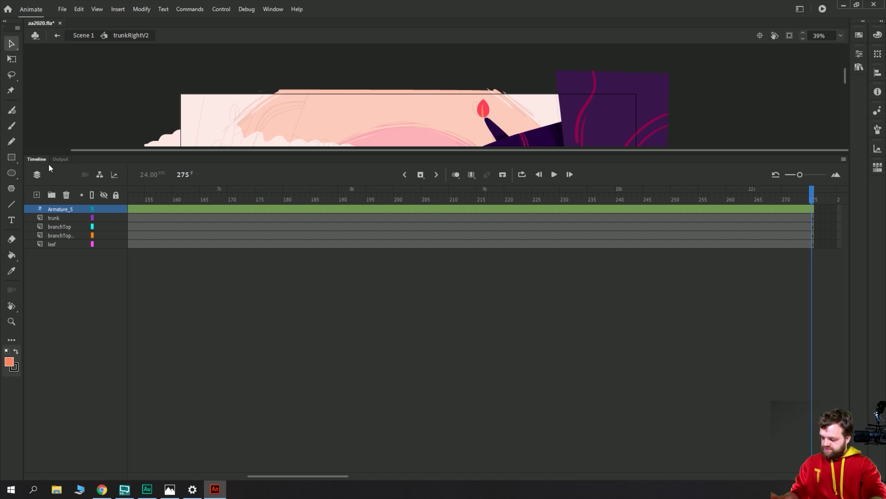
# Return to Scene 1, scrub the tree's motion back to frame 40 and zoom out to view the whole scene.
pyautogui.click(79, 33)
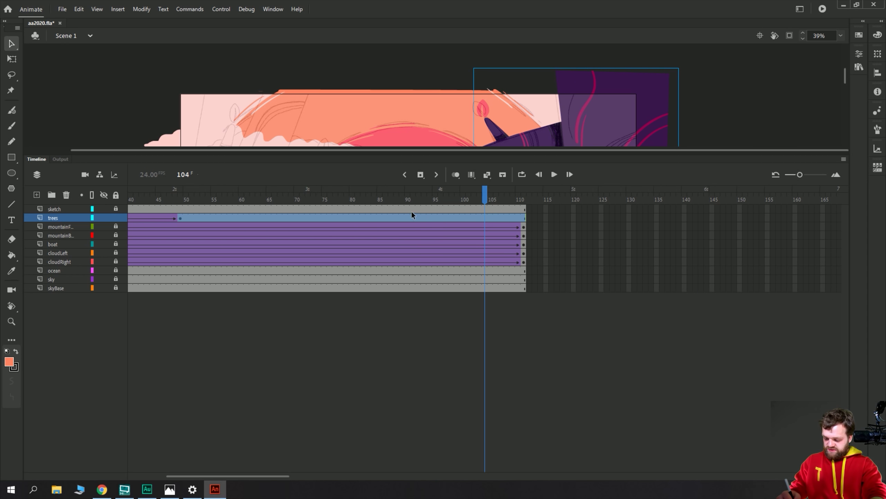
pyautogui.moveTo(412, 212)
pyautogui.mouseDown()
pyautogui.moveTo(515, 199)
pyautogui.moveTo(370, 206)
pyautogui.moveTo(152, 194)
pyautogui.mouseUp()
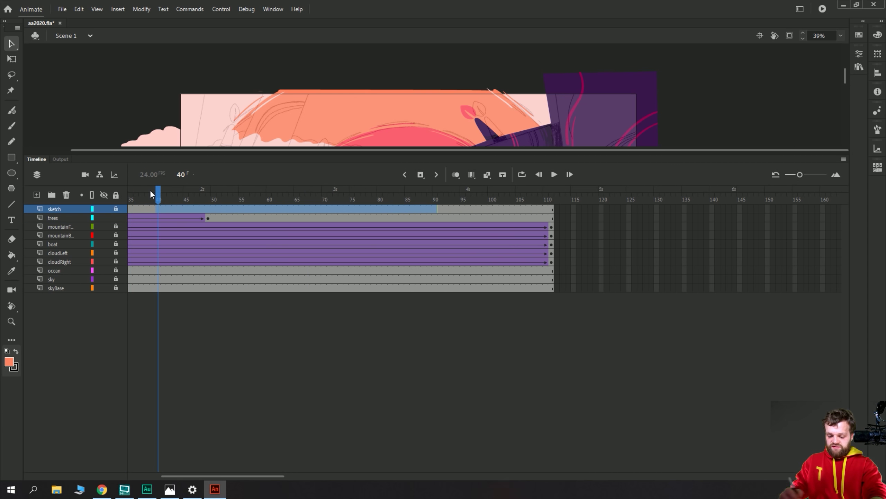
pyautogui.click(841, 35)
pyautogui.click(815, 56)
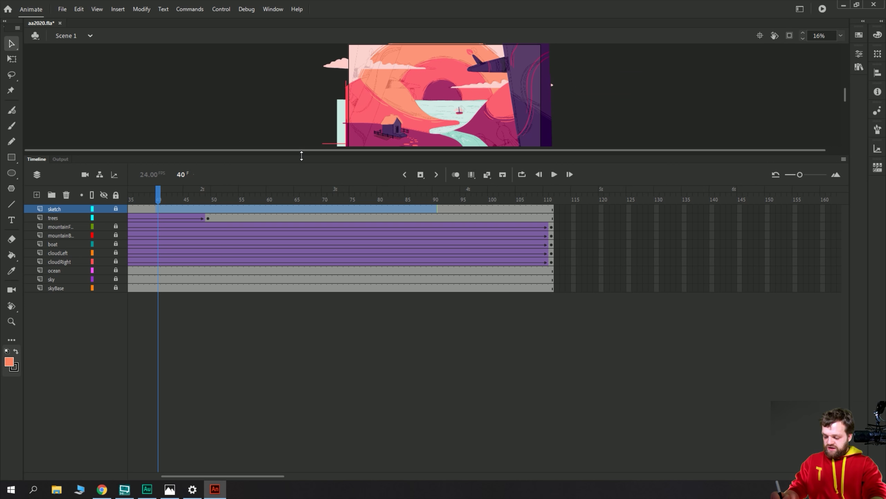
pyautogui.moveTo(302, 153); pyautogui.dragTo(329, 291)
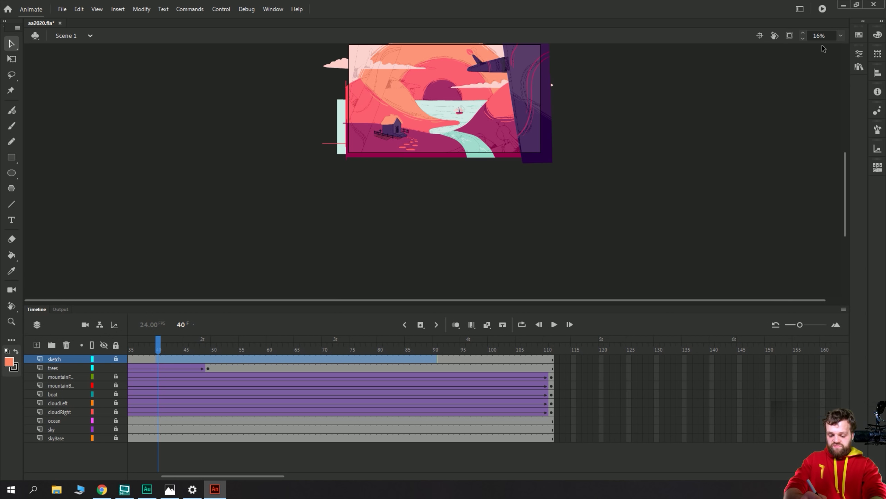
pyautogui.click(840, 36)
pyautogui.click(809, 53)
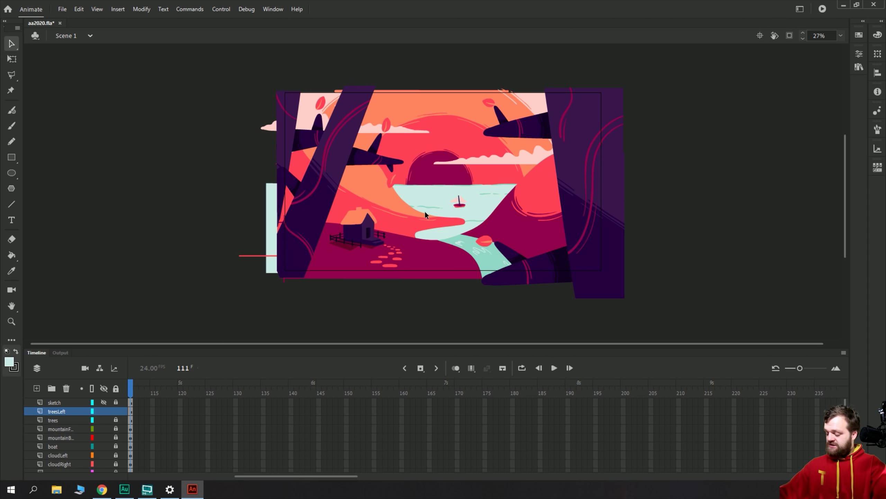
# Play the full scene with all trees, inspect the trunkRightV2 armature and its lower branch at frame 75, and return to Scene 1.
pyautogui.press('Return')
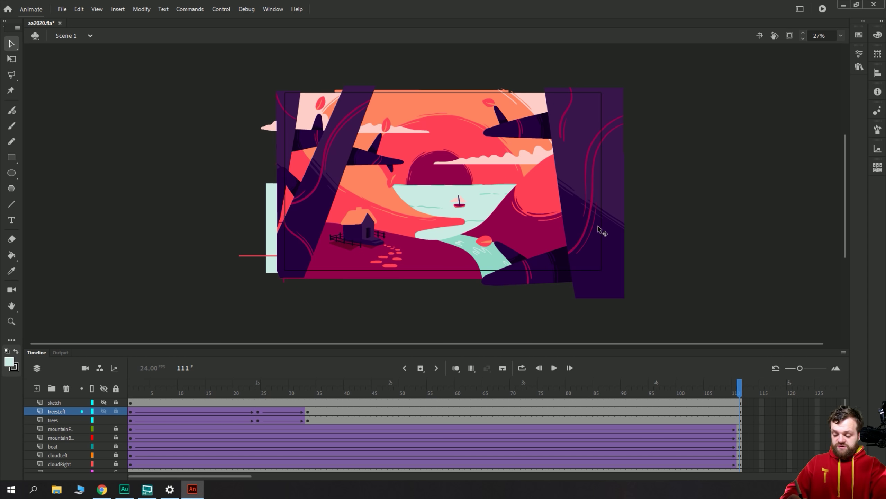
pyautogui.doubleClick(612, 235)
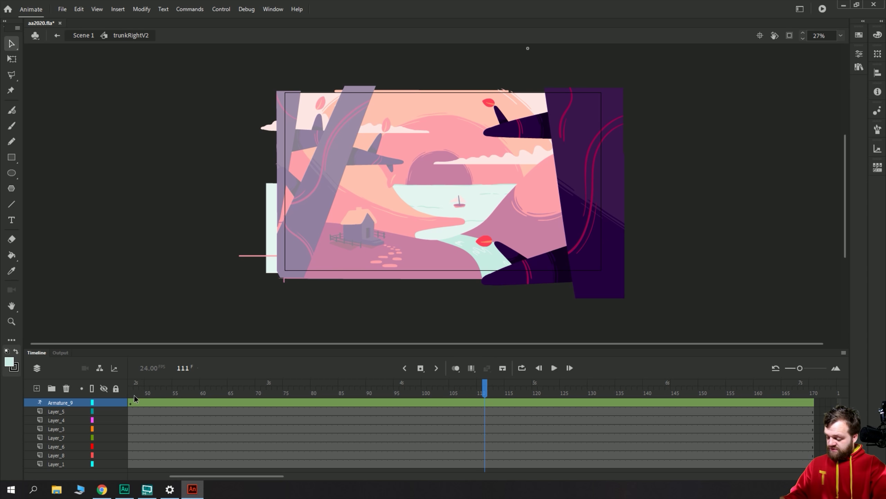
pyautogui.moveTo(139, 391); pyautogui.dragTo(560, 293)
pyautogui.click(550, 276)
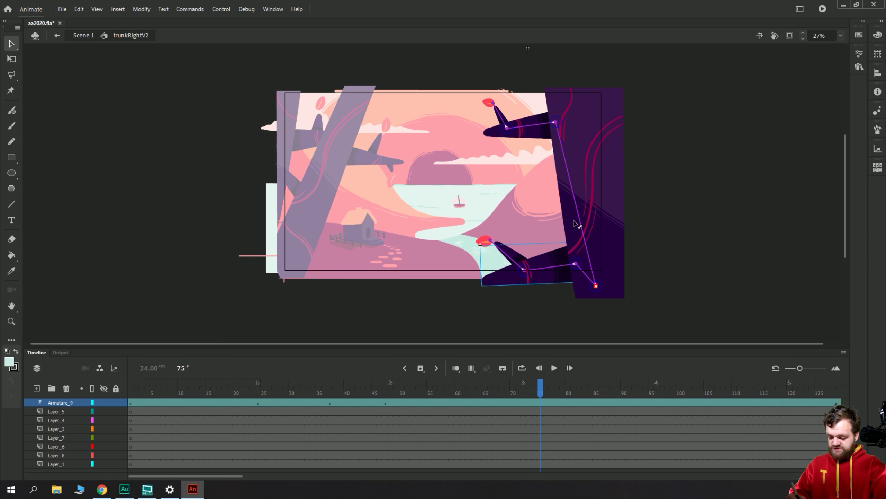
pyautogui.doubleClick(177, 214)
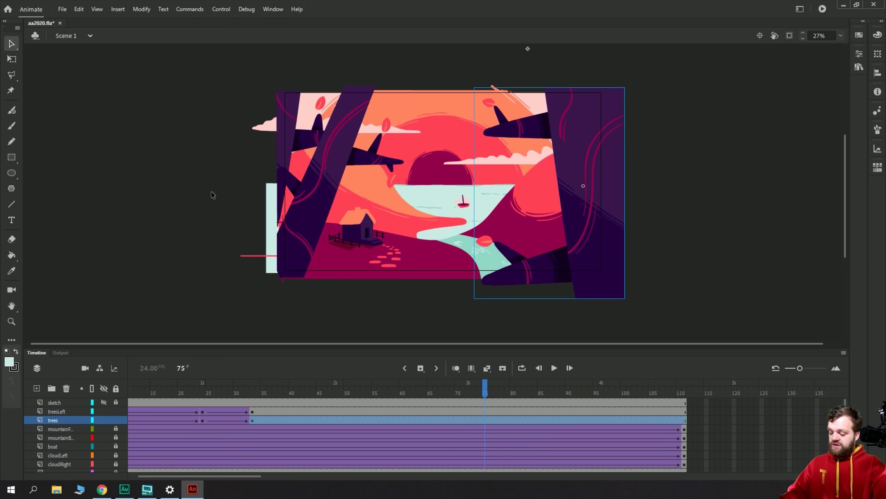
# Open the treeLeft symbol, play its armature animation to check the trunk and leaf motion, and return to Scene 1.
pyautogui.doubleClick(332, 154)
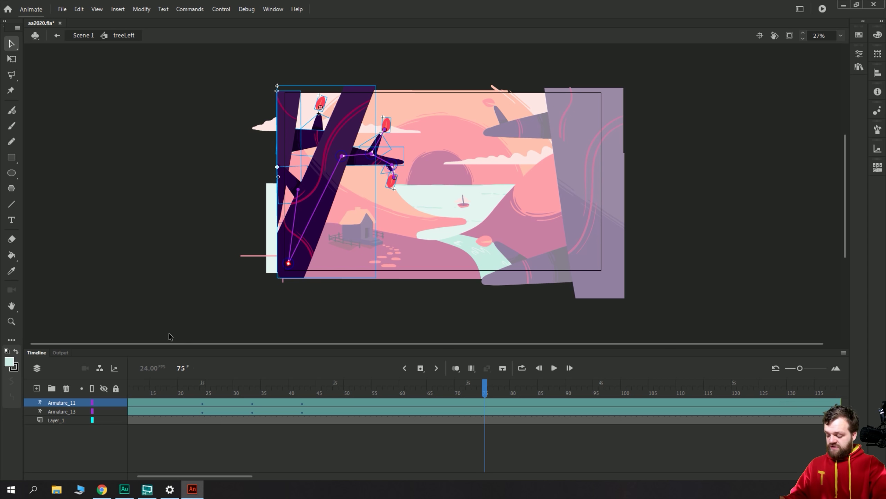
pyautogui.moveTo(138, 396); pyautogui.dragTo(169, 386)
pyautogui.press('Return')
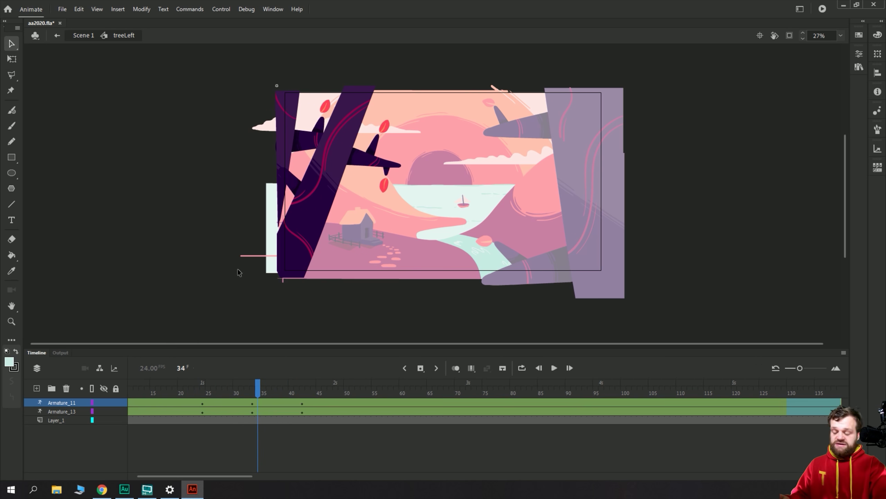
pyautogui.doubleClick(154, 221)
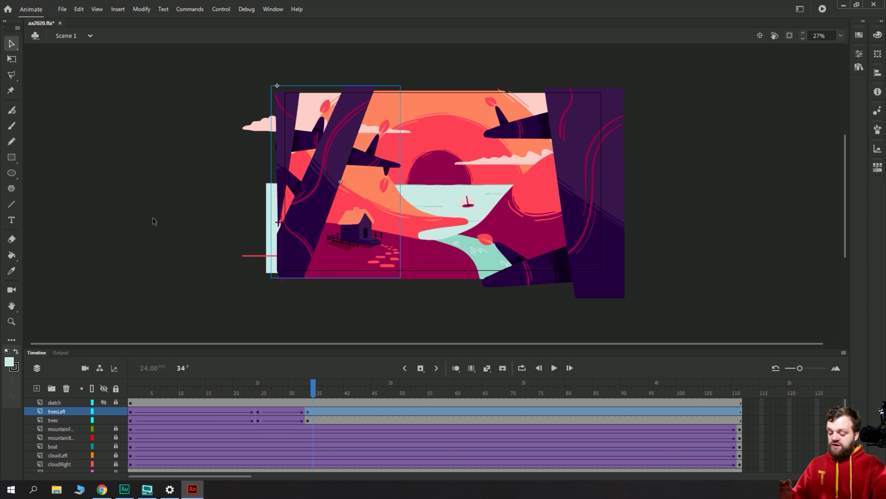
# Show the sketch layer and add a new layer above treesLeft, with the sketched bird on the lower right branch in view.
pyautogui.click(103, 402)
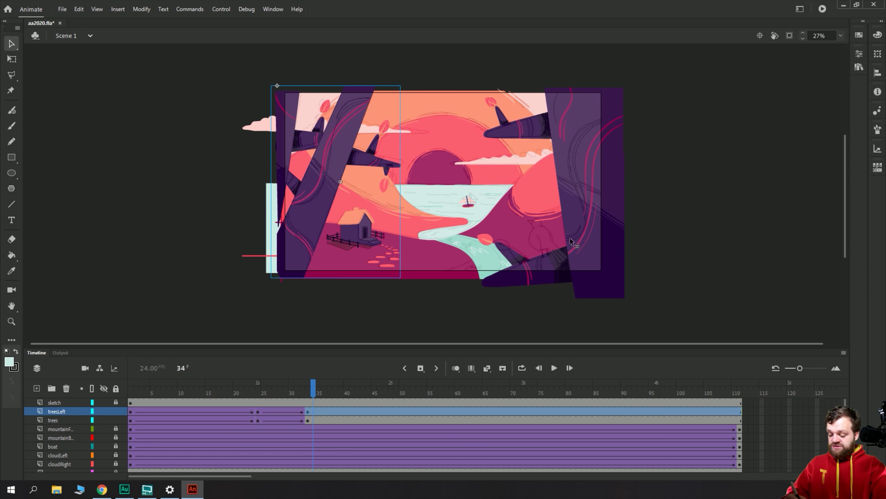
pyautogui.hotkey('ctrl', '=')
pyautogui.moveTo(572, 270); pyautogui.dragTo(401, 195)
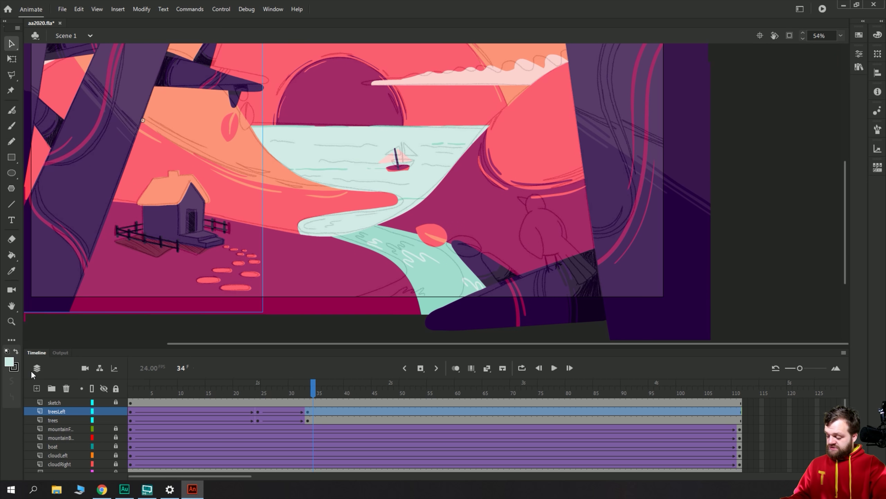
pyautogui.click(37, 388)
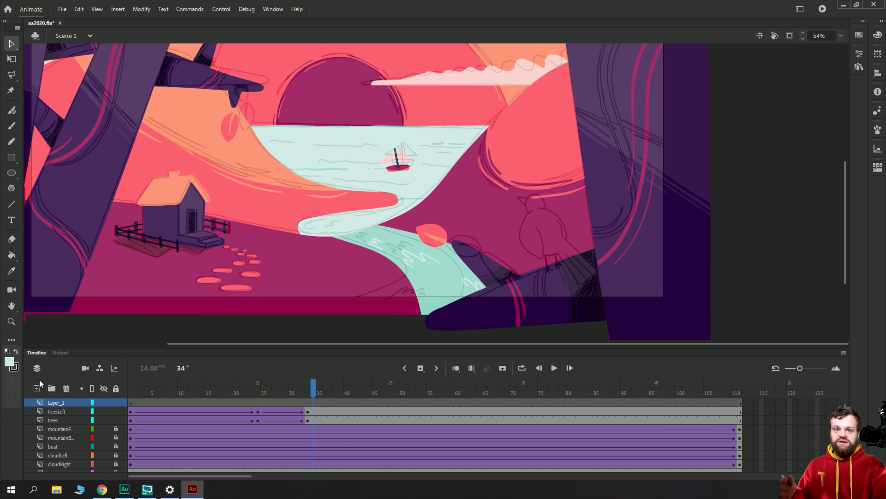
# Move the new layer Layer_1 below treesLeft and show only the active layer in the timeline.
pyautogui.moveTo(56, 404); pyautogui.dragTo(57, 418)
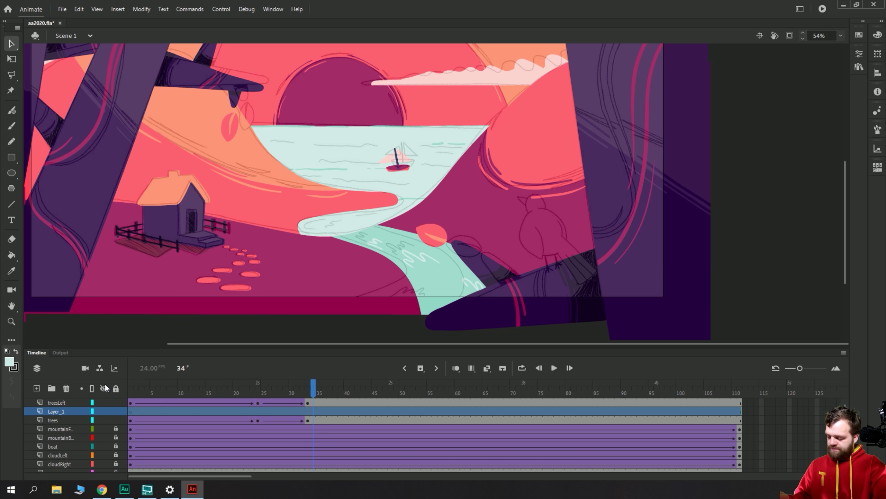
pyautogui.click(37, 368)
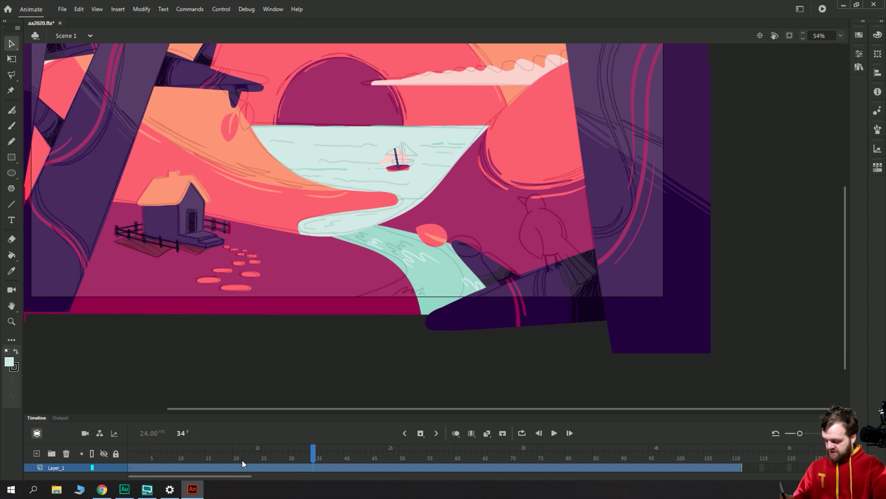
# Insert a keyframe at frame 45 on Layer_1.
pyautogui.moveTo(242, 457); pyautogui.dragTo(379, 451)
pyautogui.click(840, 36)
pyautogui.click(814, 55)
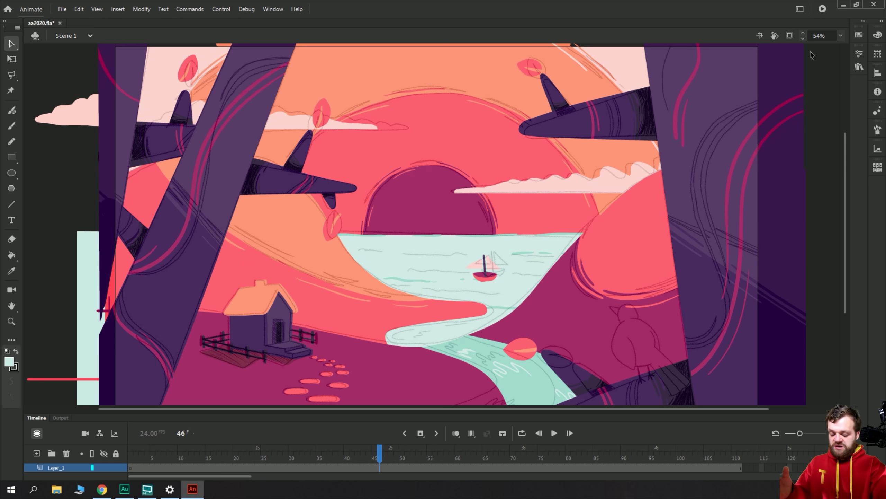
pyautogui.moveTo(137, 460); pyautogui.dragTo(377, 442)
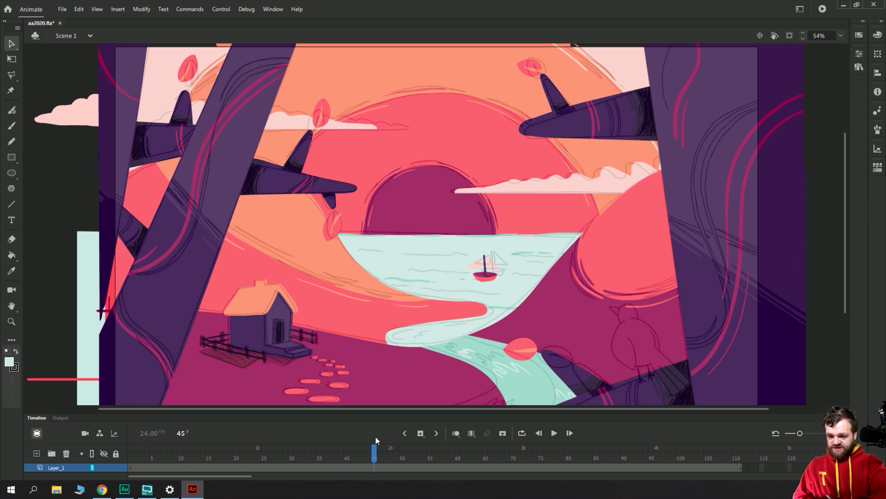
pyautogui.press('F6')
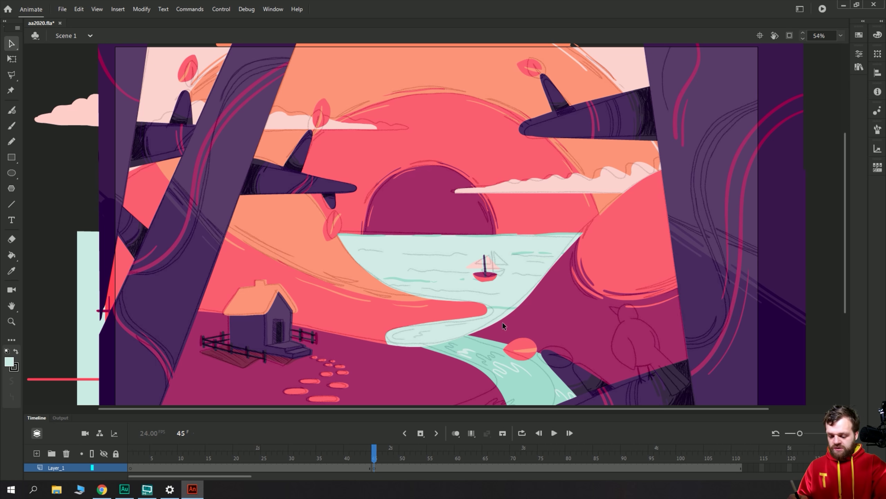
# Set up the Fluid Brush over the sketched bird, with only the AdobeAnimate2020Tutorial swatch folder expanded.
pyautogui.hotkey('ctrl', '=')
pyautogui.moveTo(700, 374); pyautogui.dragTo(319, 182)
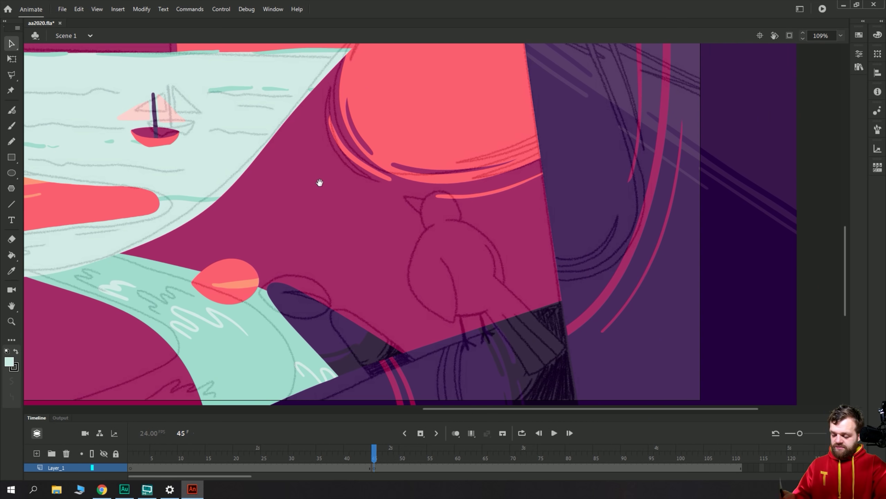
pyautogui.click(859, 35)
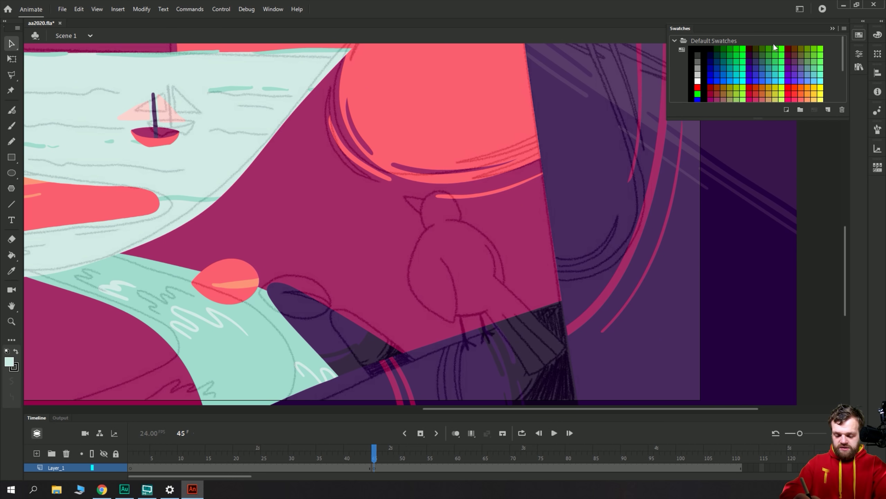
pyautogui.click(674, 41)
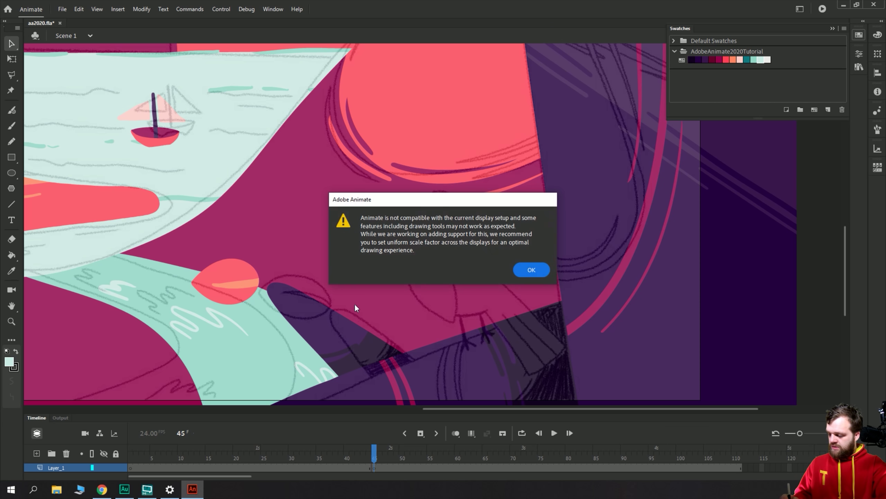
pyautogui.click(523, 269)
pyautogui.press('y')
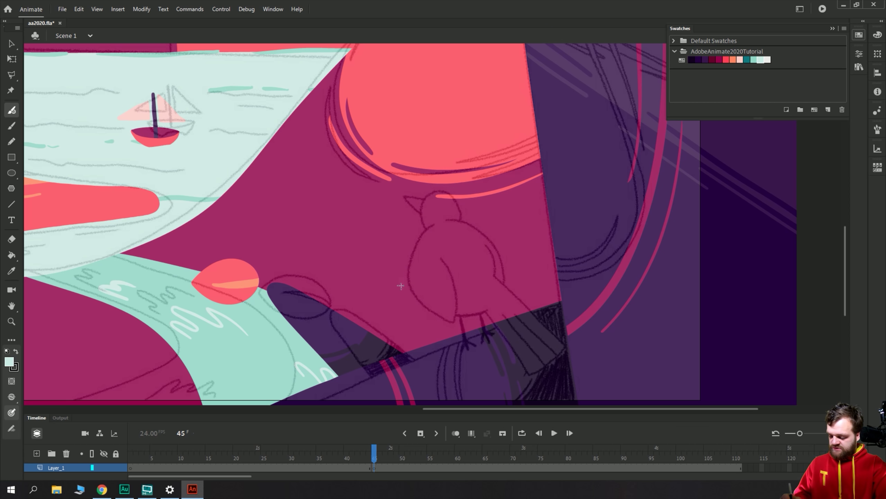
pyautogui.moveTo(370, 271)
pyautogui.mouseDown()
pyautogui.moveTo(413, 297)
pyautogui.moveTo(319, 266)
pyautogui.mouseUp()
pyautogui.hotkey('ctrl', 'z')
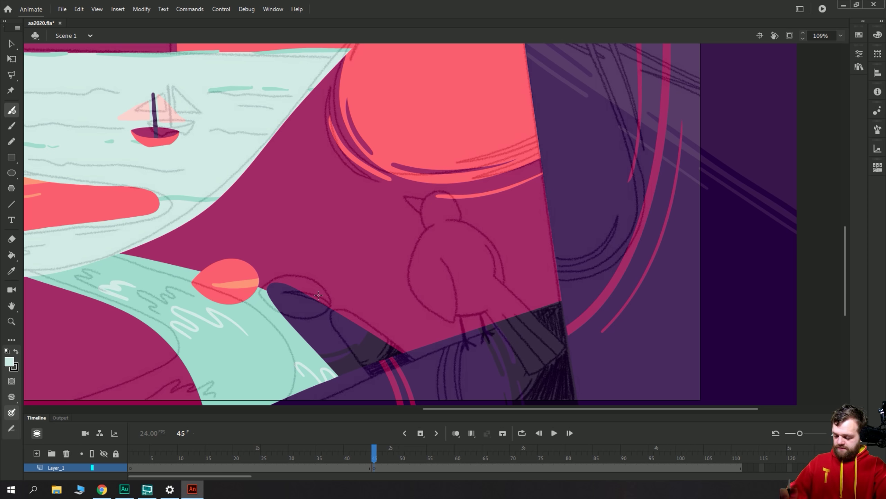
pyautogui.moveTo(461, 241)
pyautogui.mouseDown()
pyautogui.moveTo(457, 218)
pyautogui.moveTo(422, 243)
pyautogui.mouseUp()
pyautogui.hotkey('ctrl', 'z')
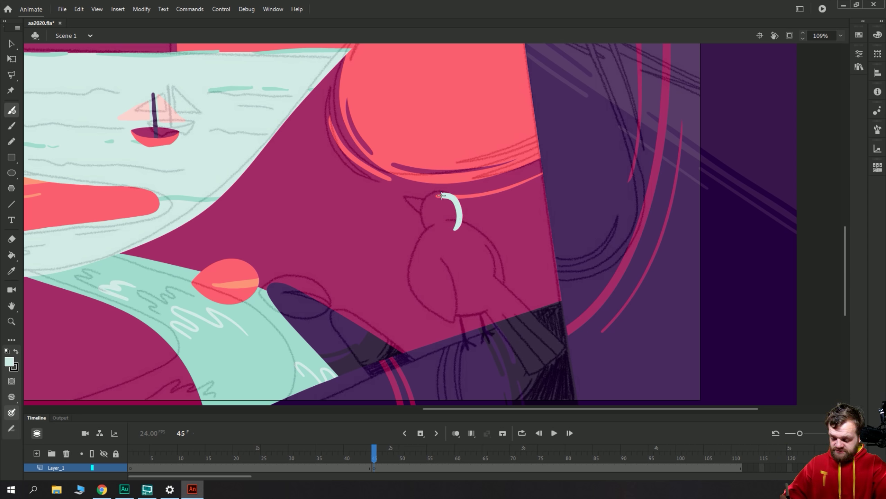
# Paint the bird's round head in pale mint and trace both sides of its body and the wing edge over the sketch.
pyautogui.moveTo(425, 209)
pyautogui.mouseDown()
pyautogui.moveTo(437, 232)
pyautogui.moveTo(451, 228)
pyautogui.moveTo(457, 211)
pyautogui.moveTo(448, 195)
pyautogui.moveTo(432, 199)
pyautogui.moveTo(426, 224)
pyautogui.moveTo(445, 230)
pyautogui.moveTo(441, 205)
pyautogui.mouseUp()
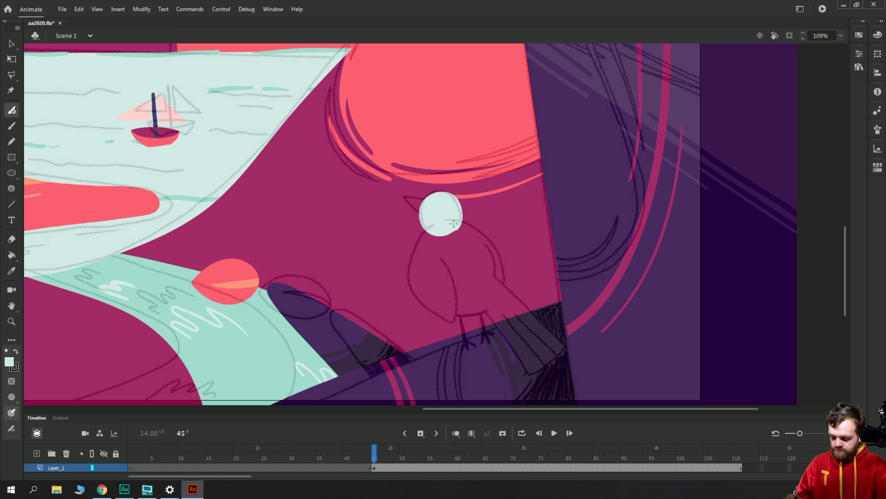
pyautogui.moveTo(486, 245); pyautogui.dragTo(501, 277)
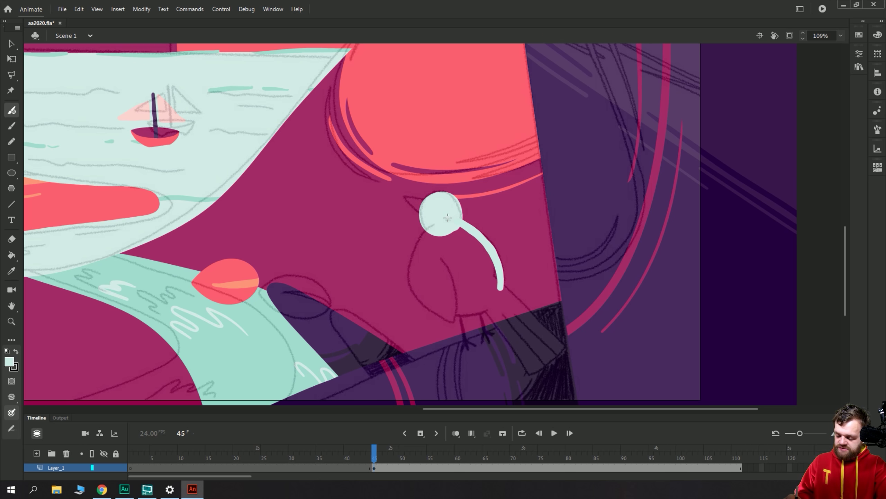
pyautogui.moveTo(447, 217); pyautogui.dragTo(445, 218)
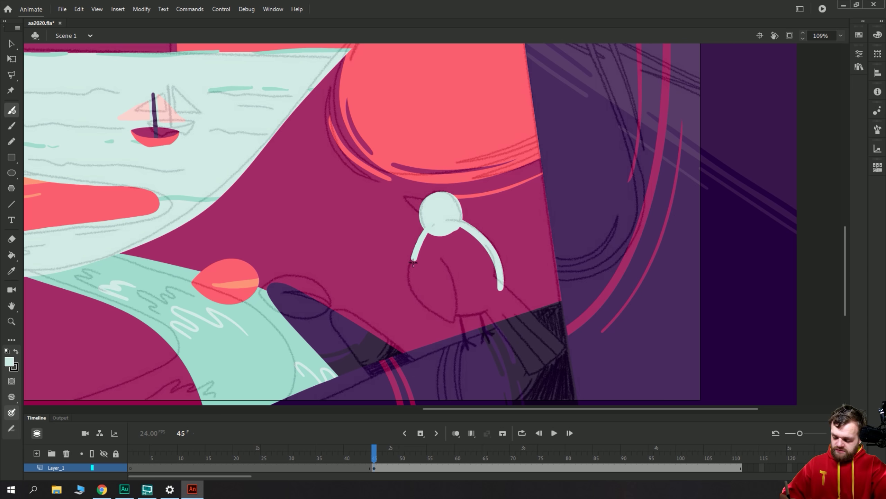
pyautogui.moveTo(413, 263)
pyautogui.mouseDown()
pyautogui.moveTo(411, 292)
pyautogui.moveTo(453, 315)
pyautogui.mouseUp()
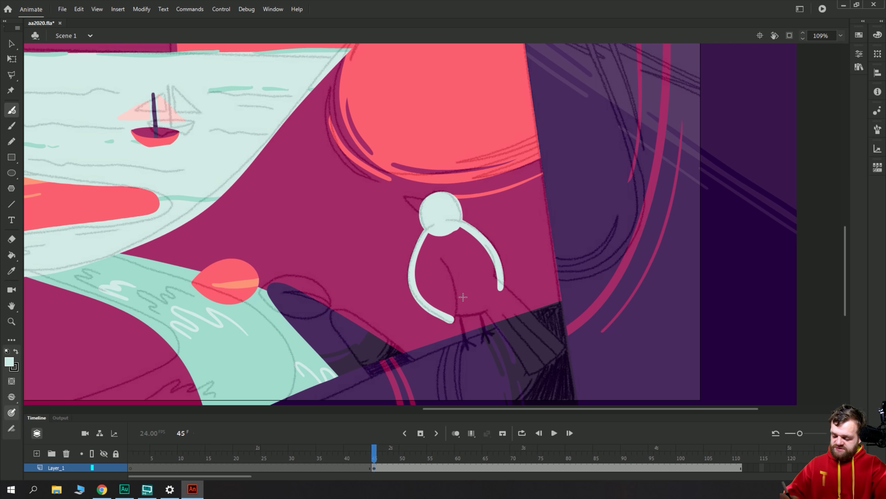
pyautogui.hotkey('ctrl', '=')
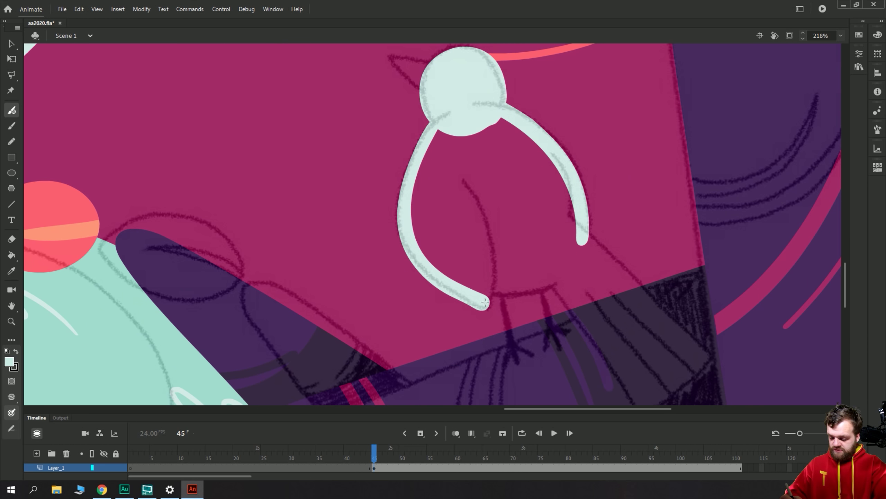
pyautogui.moveTo(485, 302)
pyautogui.mouseDown()
pyautogui.moveTo(490, 254)
pyautogui.moveTo(477, 206)
pyautogui.mouseUp()
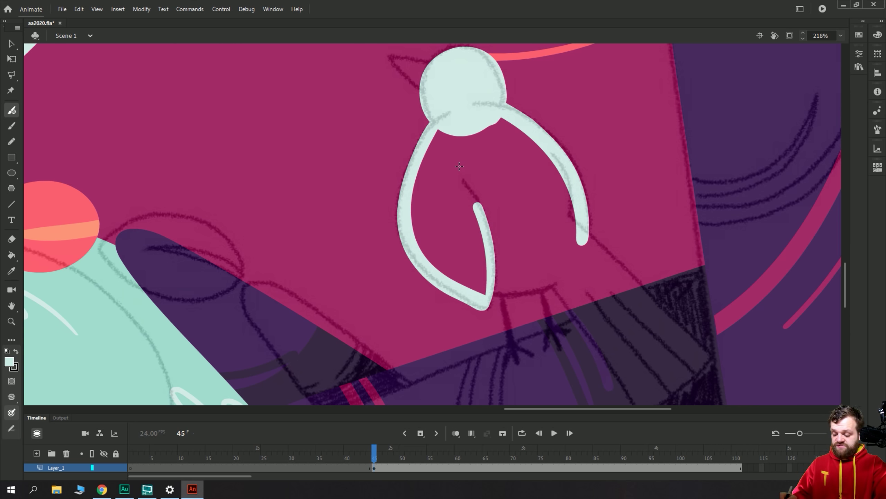
# Trace the underside of the bird's body from the wing tip towards the tail with the canvas rotated.
pyautogui.hotkey('shift', 'space')
pyautogui.moveTo(317, 293)
pyautogui.mouseDown()
pyautogui.moveTo(351, 178)
pyautogui.moveTo(363, 188)
pyautogui.moveTo(346, 167)
pyautogui.mouseUp()
pyautogui.moveTo(423, 155)
pyautogui.mouseDown()
pyautogui.moveTo(455, 196)
pyautogui.moveTo(500, 213)
pyautogui.mouseUp()
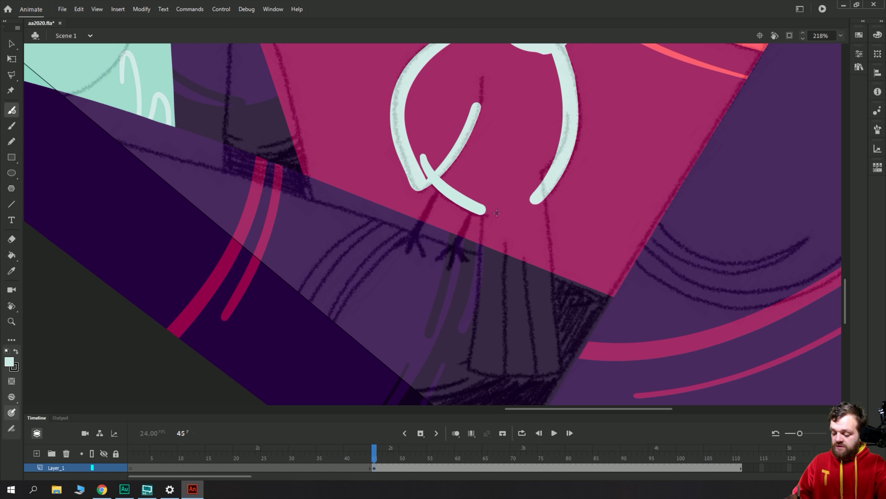
pyautogui.moveTo(417, 149)
pyautogui.mouseDown()
pyautogui.moveTo(468, 204)
pyautogui.moveTo(494, 211)
pyautogui.mouseUp()
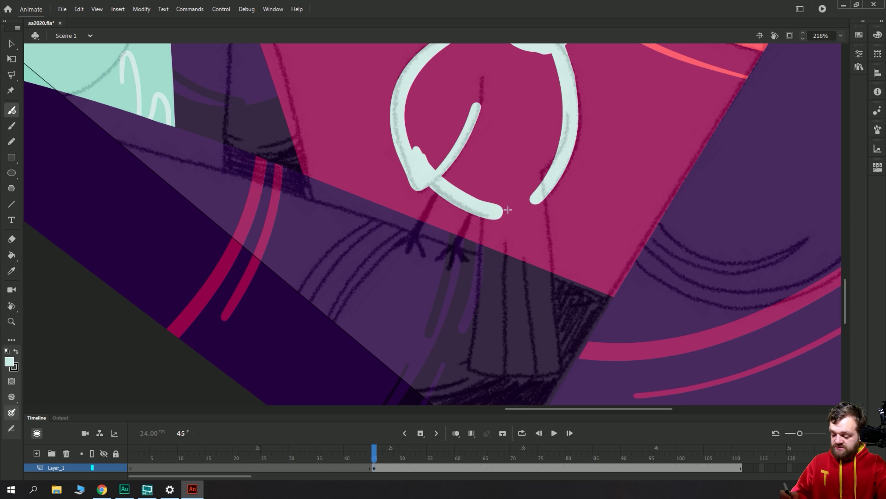
# Outline the bird's long tail over the sketch and fill the closed bird shape with pale mint.
pyautogui.press('space')
pyautogui.moveTo(444, 264); pyautogui.dragTo(439, 216)
pyautogui.moveTo(534, 111); pyautogui.dragTo(552, 325)
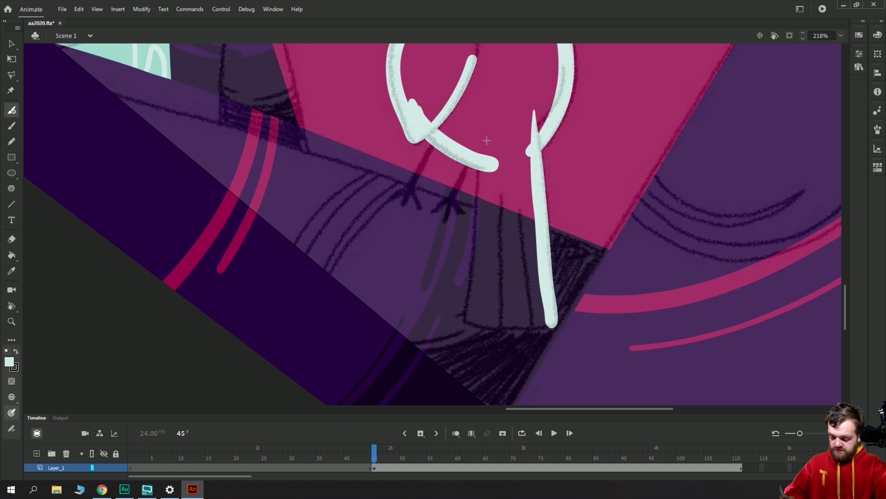
pyautogui.moveTo(485, 119); pyautogui.dragTo(475, 315)
pyautogui.moveTo(484, 169)
pyautogui.mouseDown()
pyautogui.moveTo(498, 329)
pyautogui.moveTo(551, 325)
pyautogui.moveTo(493, 321)
pyautogui.moveTo(472, 308)
pyautogui.moveTo(489, 268)
pyautogui.moveTo(487, 317)
pyautogui.moveTo(491, 156)
pyautogui.mouseUp()
pyautogui.moveTo(414, 105); pyautogui.dragTo(437, 319)
pyautogui.press('k')
pyautogui.click(509, 220)
# Set the Fluid Brush to the orange swatch, a mode that paints behind existing fills, and a smaller size.
pyautogui.press('b')
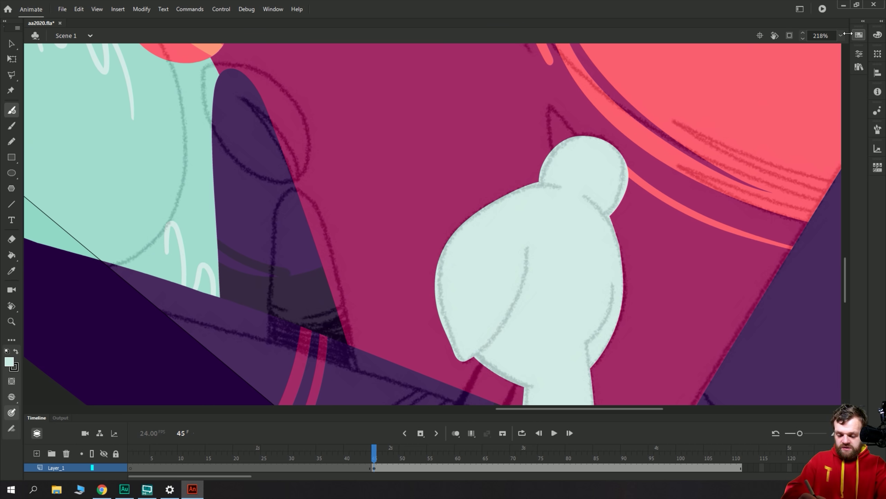
pyautogui.click(859, 35)
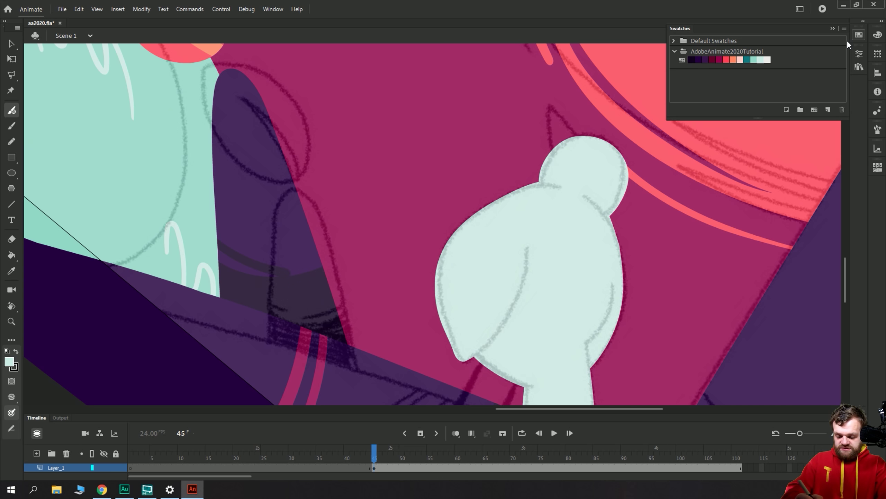
pyautogui.click(732, 58)
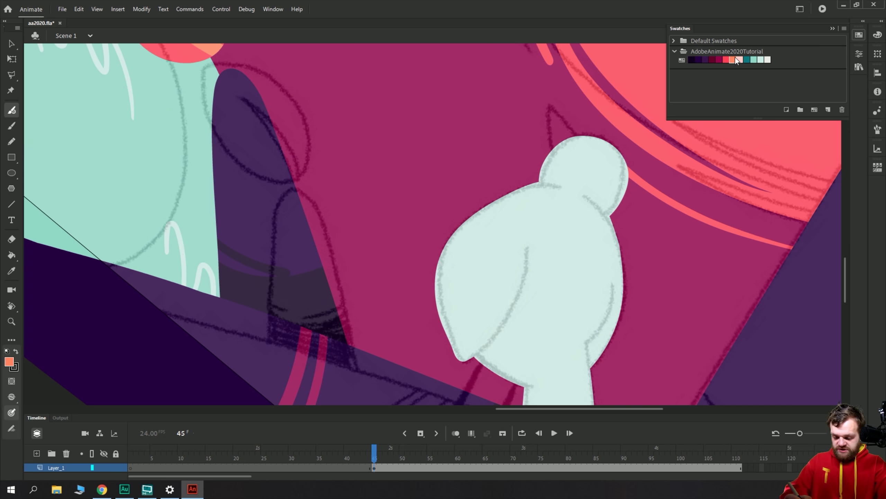
pyautogui.click(859, 54)
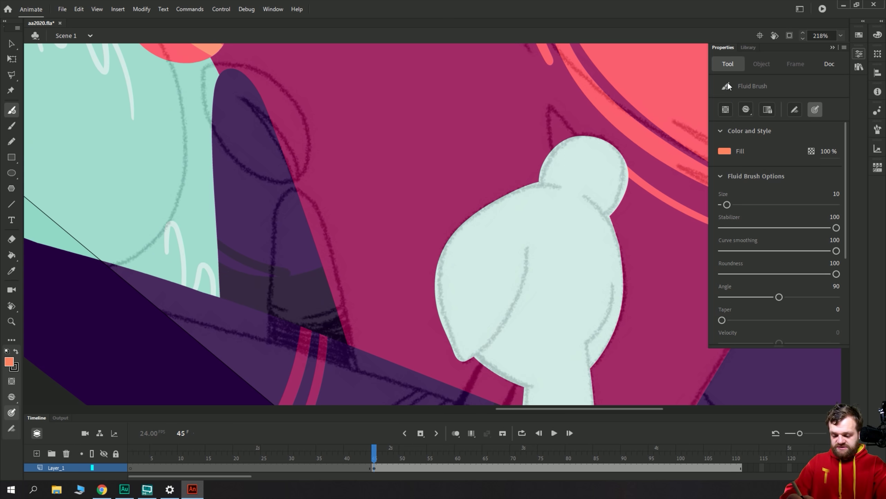
pyautogui.click(742, 104)
pyautogui.click(754, 142)
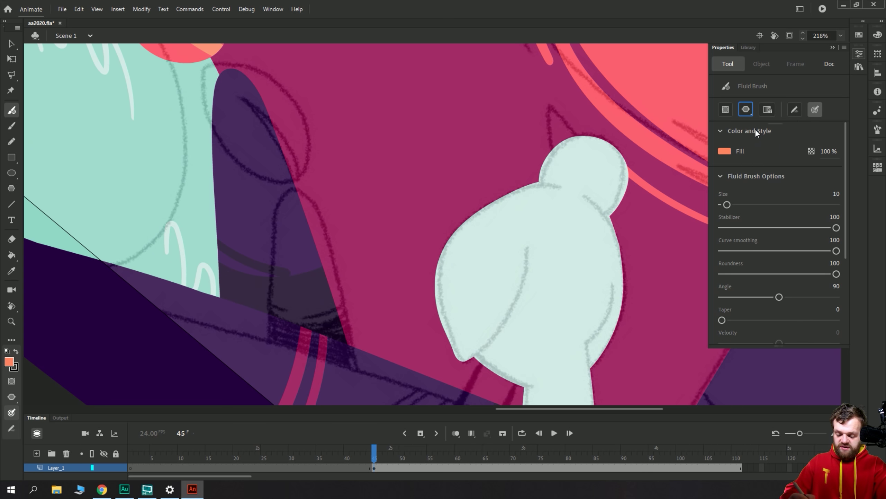
pyautogui.press('[')
pyautogui.press('[')
pyautogui.press('[')
pyautogui.press('[')
pyautogui.press('[')
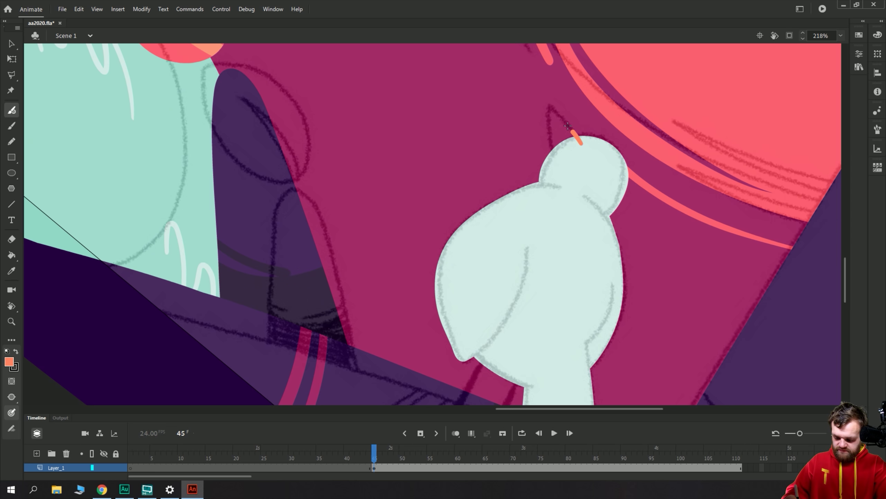
# Outline the bird's pointed beak behind the head in orange and fill it with the Paint Bucket.
pyautogui.moveTo(581, 142); pyautogui.dragTo(551, 103)
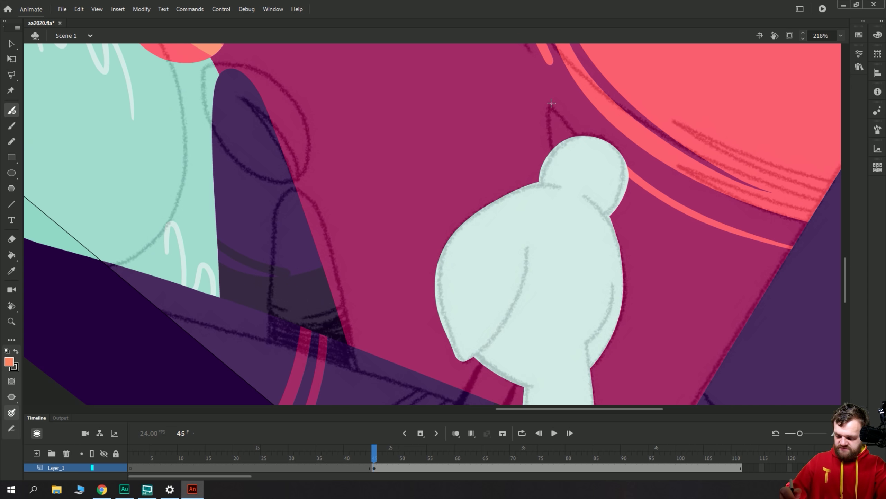
pyautogui.moveTo(582, 146)
pyautogui.mouseDown()
pyautogui.moveTo(551, 103)
pyautogui.moveTo(554, 160)
pyautogui.moveTo(563, 165)
pyautogui.moveTo(584, 150)
pyautogui.moveTo(549, 104)
pyautogui.mouseUp()
pyautogui.press('k')
pyautogui.click(559, 128)
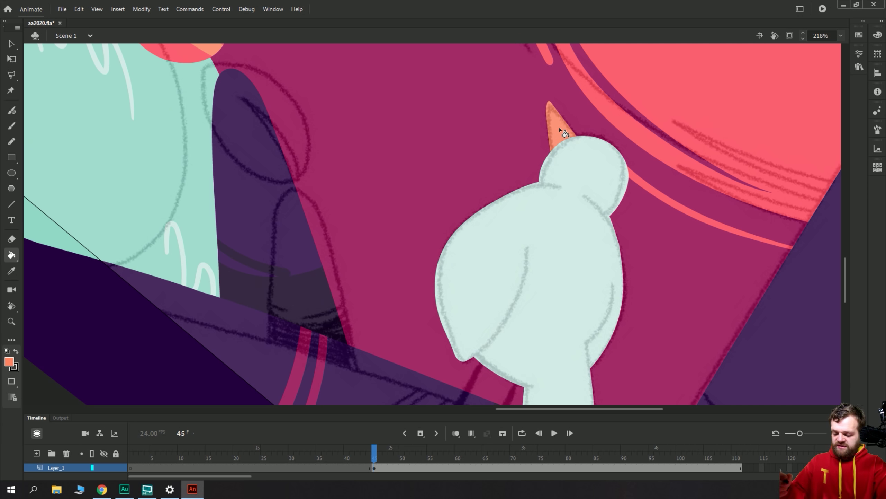
# Paint the bird's two legs and clawed feet on the branch in the darkest purple swatch and show all layers in the timeline again.
pyautogui.moveTo(371, 276)
pyautogui.mouseDown()
pyautogui.moveTo(427, 219)
pyautogui.moveTo(457, 168)
pyautogui.mouseUp()
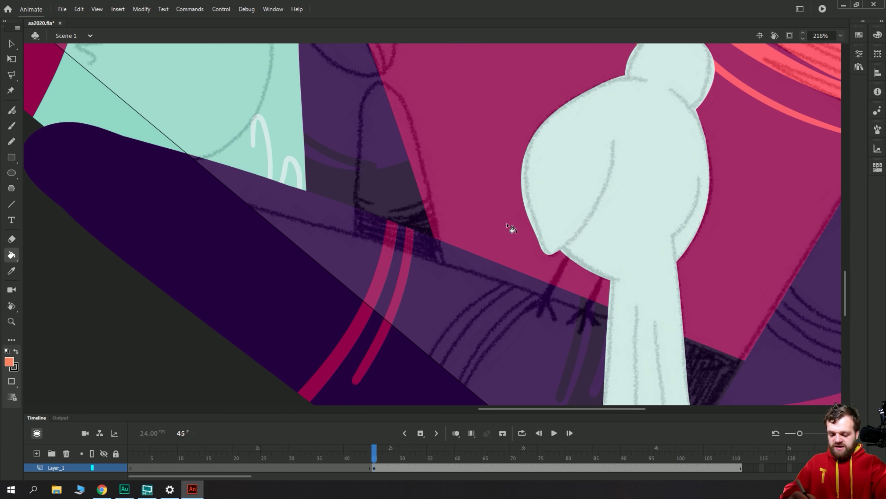
pyautogui.click(859, 35)
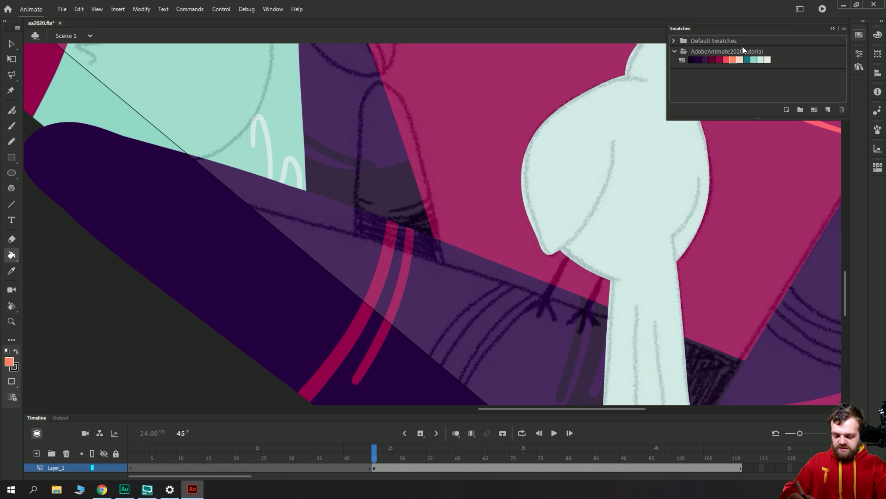
pyautogui.click(691, 60)
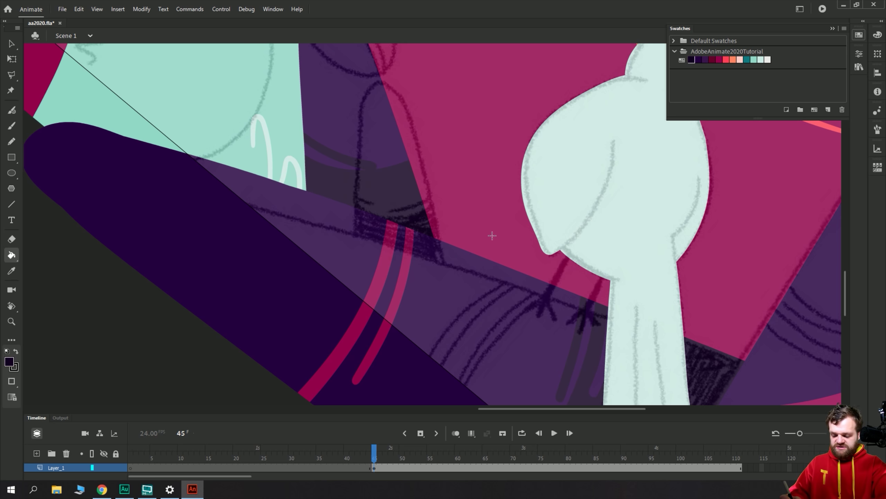
pyautogui.press('b')
pyautogui.moveTo(574, 244)
pyautogui.mouseDown()
pyautogui.moveTo(545, 299)
pyautogui.moveTo(575, 243)
pyautogui.mouseUp()
pyautogui.moveTo(546, 299)
pyautogui.mouseDown()
pyautogui.moveTo(556, 321)
pyautogui.moveTo(527, 310)
pyautogui.mouseUp()
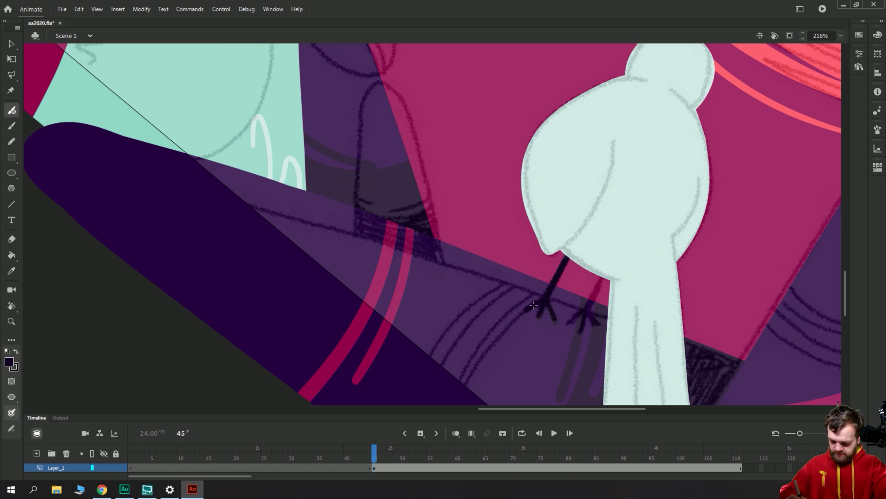
pyautogui.moveTo(606, 274)
pyautogui.mouseDown()
pyautogui.moveTo(588, 311)
pyautogui.moveTo(606, 270)
pyautogui.mouseUp()
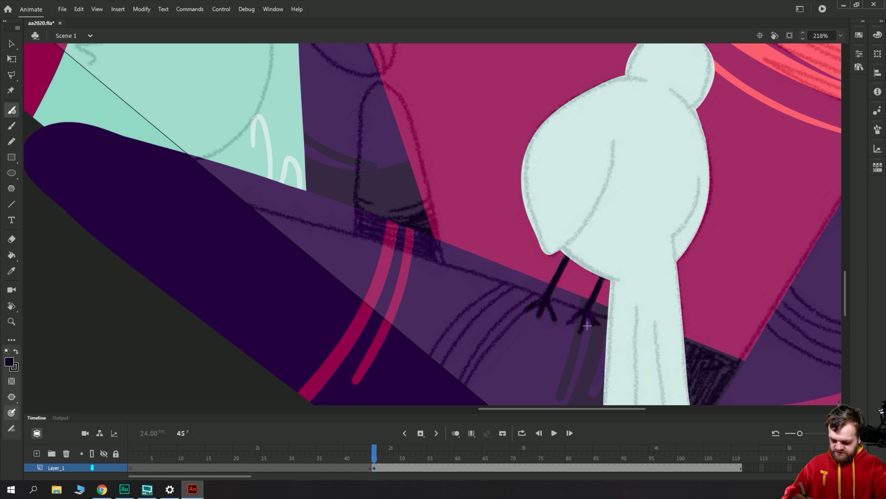
pyautogui.moveTo(590, 312); pyautogui.dragTo(592, 315)
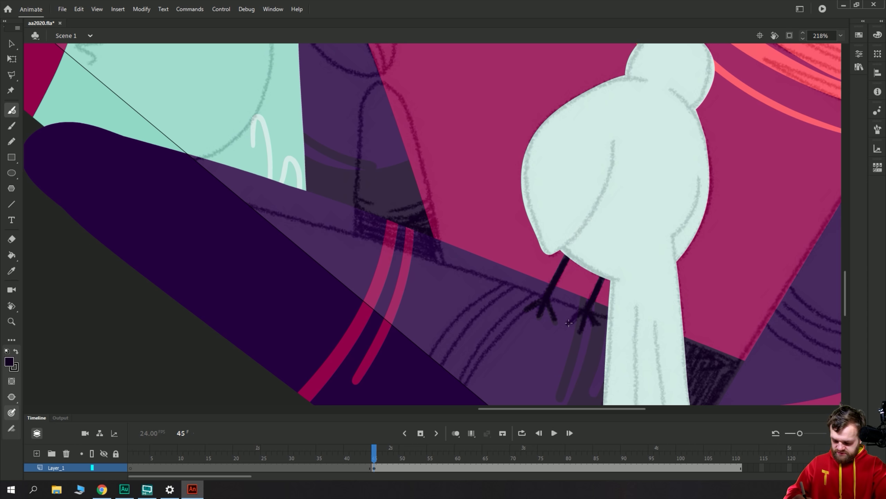
pyautogui.click(37, 433)
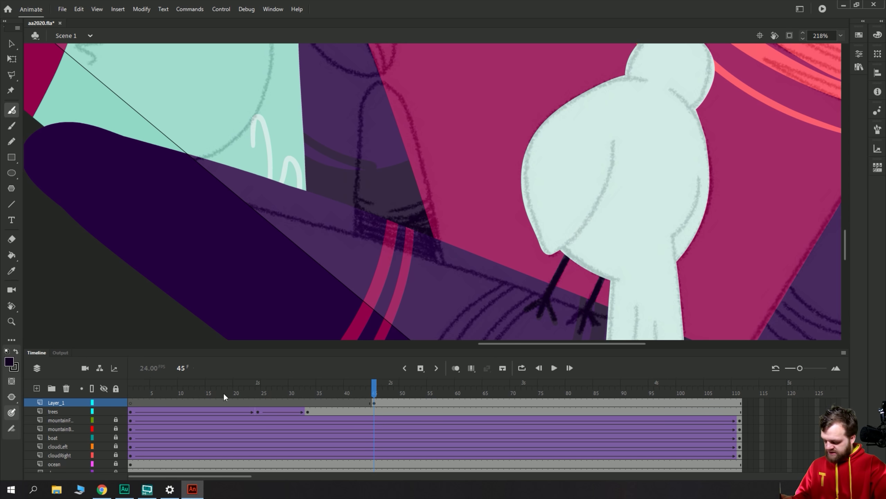
# Hide the sketch layer, move the new drawing layer directly above treesLeft, and rename it bird.
pyautogui.scroll(1, 244, 437)
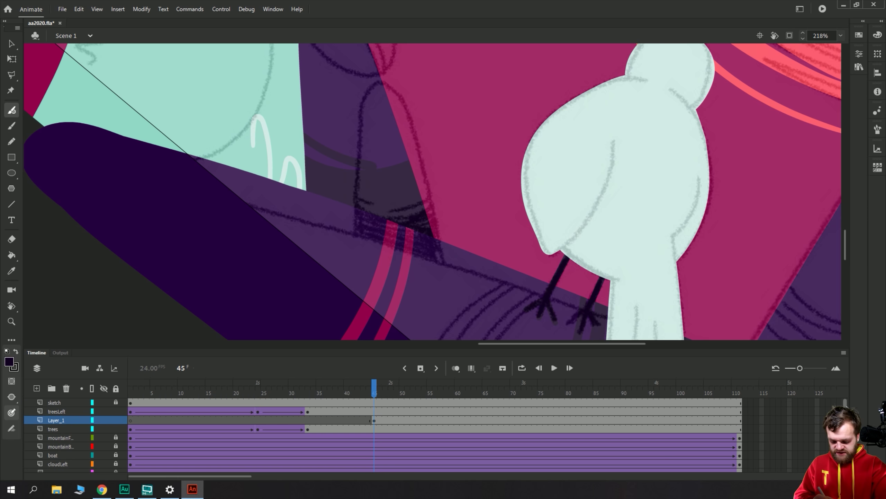
pyautogui.click(103, 403)
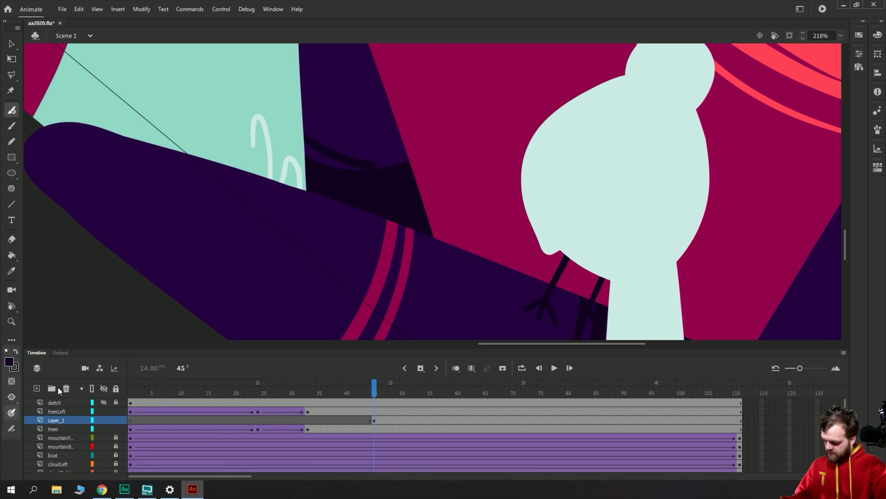
pyautogui.moveTo(54, 423); pyautogui.dragTo(57, 408)
pyautogui.doubleClick(55, 412)
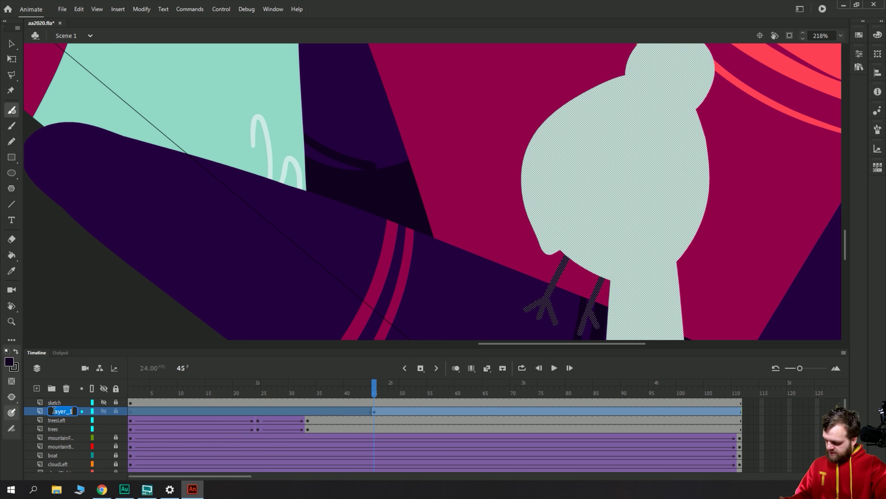
pyautogui.write('bird')
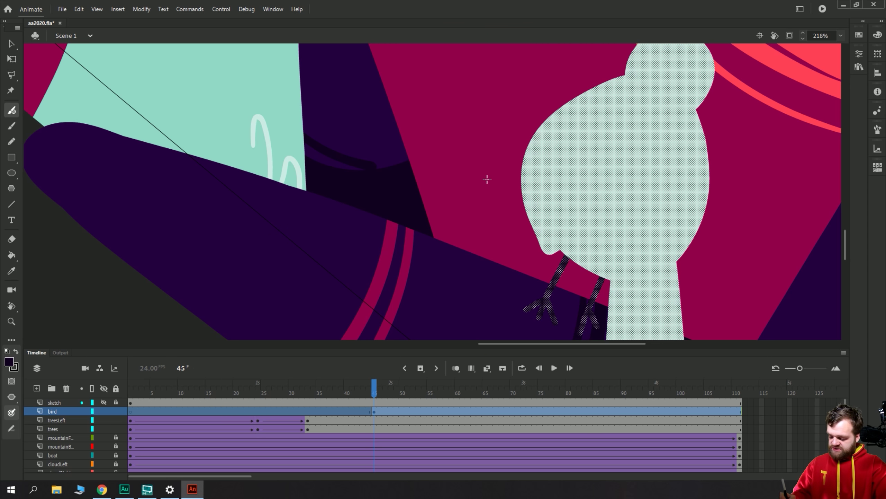
# Convert the bird artwork at frame 45 into a graphic symbol named bird.
pyautogui.click(373, 411)
pyautogui.press('F6')
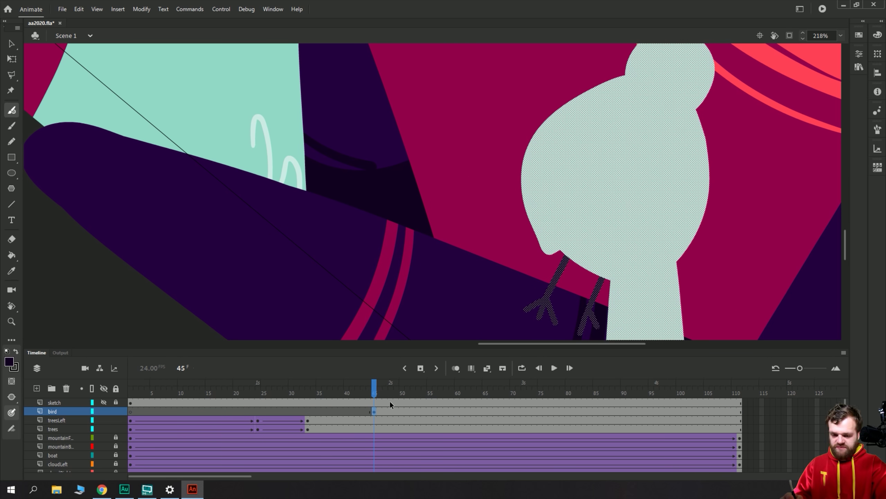
pyautogui.press('F8')
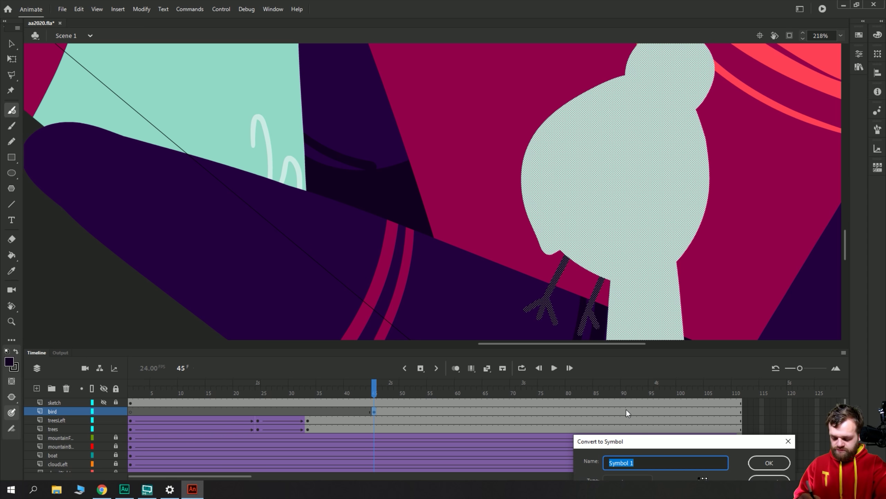
pyautogui.write('bird')
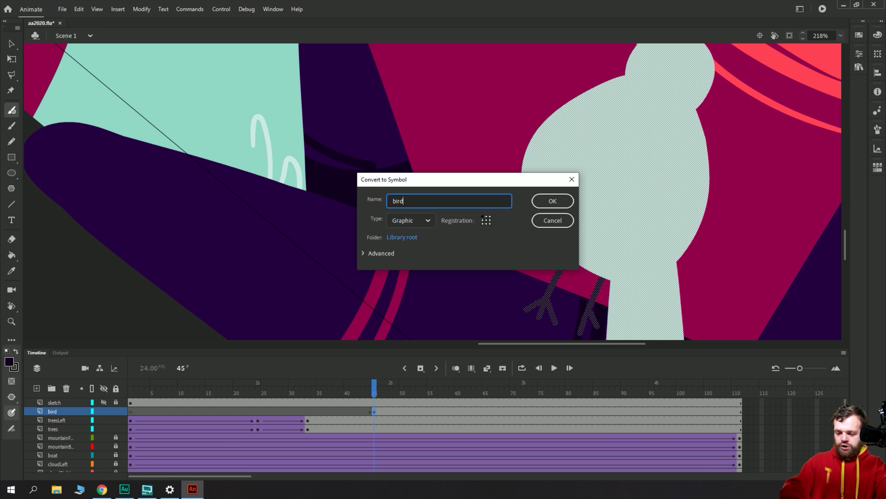
pyautogui.press('Return')
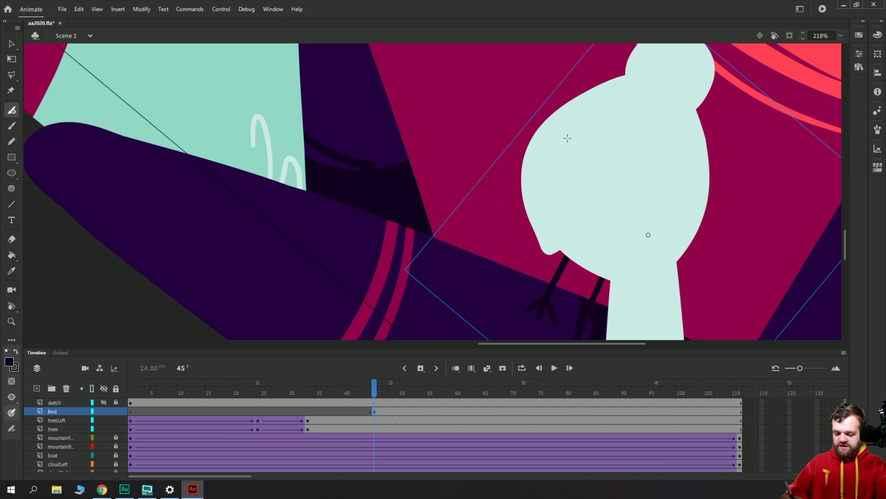
# Open the bird symbol for in-place editing and deselect its artwork.
pyautogui.click(776, 33)
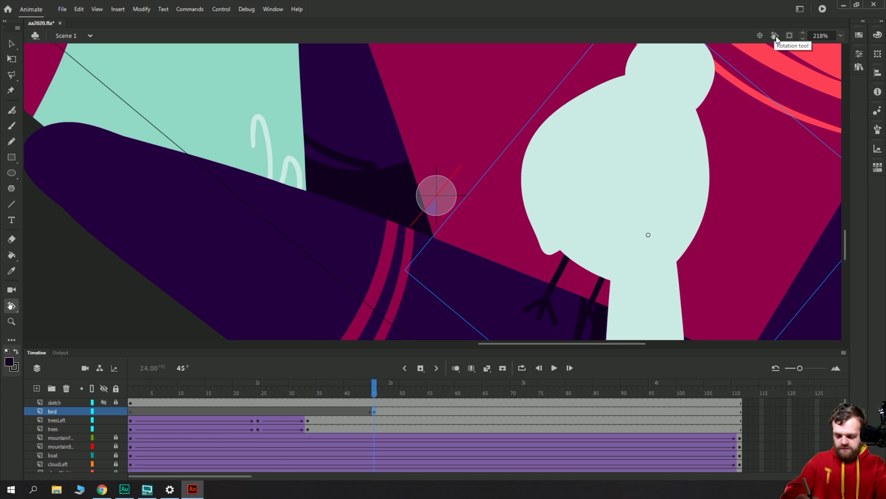
pyautogui.doubleClick(776, 35)
pyautogui.scroll(-2, 447, 188)
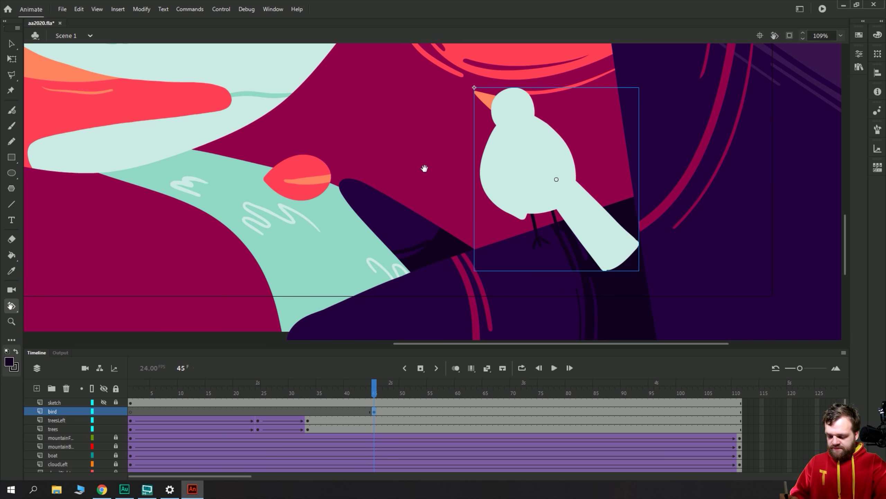
pyautogui.moveTo(424, 168); pyautogui.dragTo(444, 218)
pyautogui.press('v')
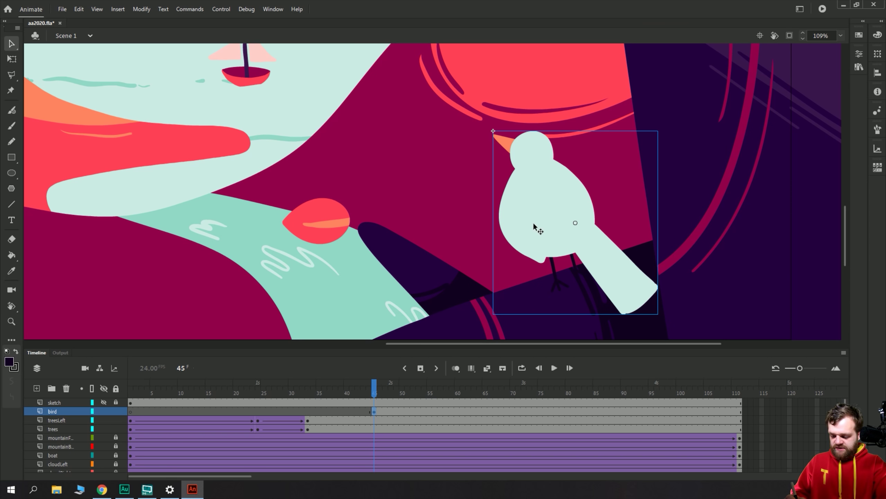
pyautogui.doubleClick(533, 222)
pyautogui.click(444, 220)
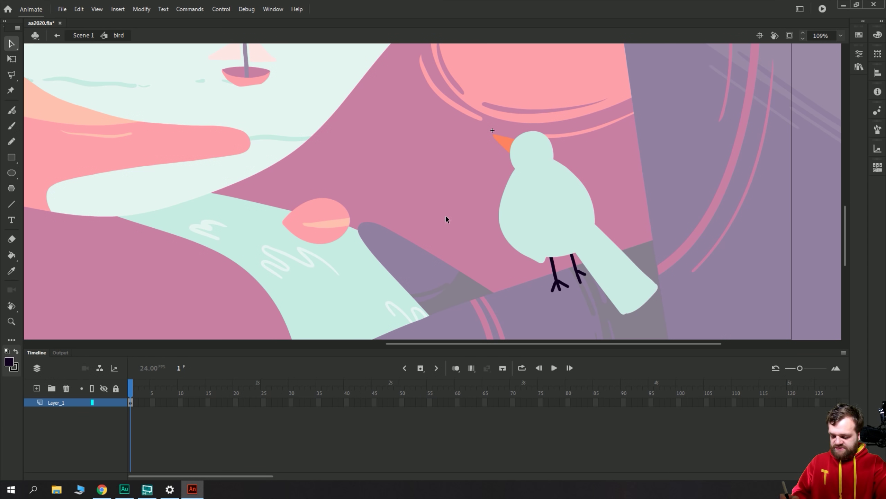
# Select the bird's body shape and set the Fluid Brush to a mode that paints only on selected fills.
pyautogui.click(541, 217)
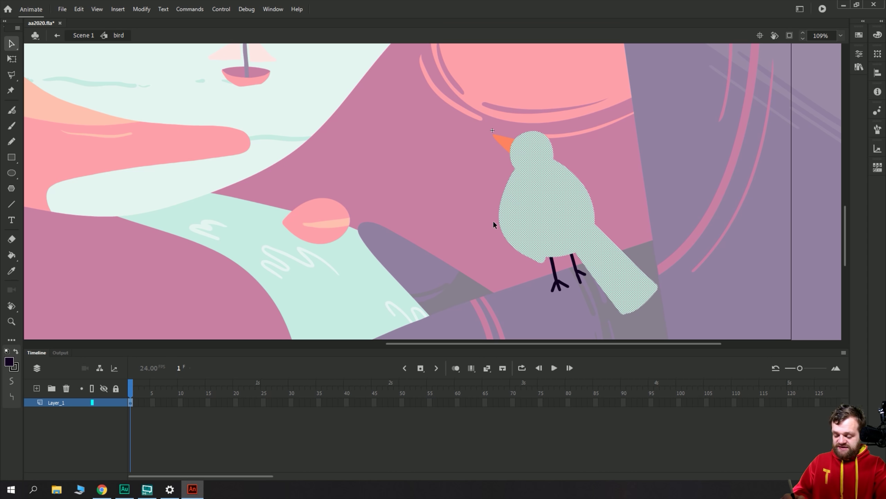
pyautogui.click(860, 52)
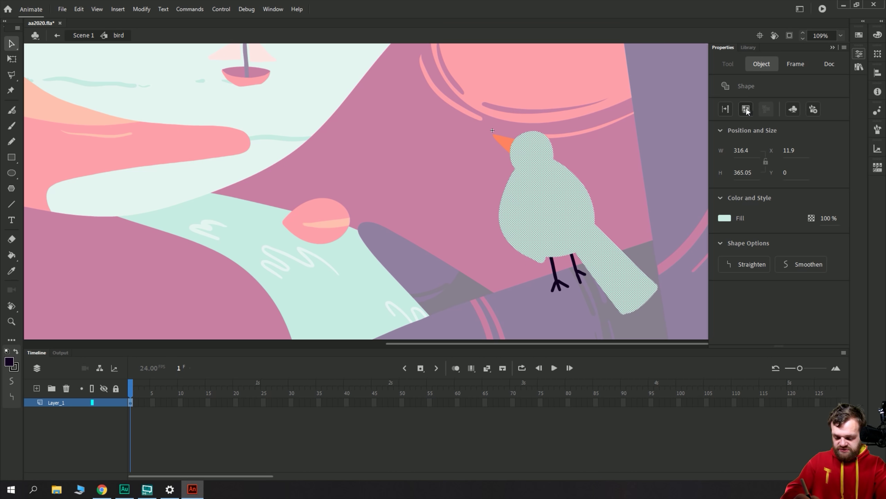
pyautogui.press('b')
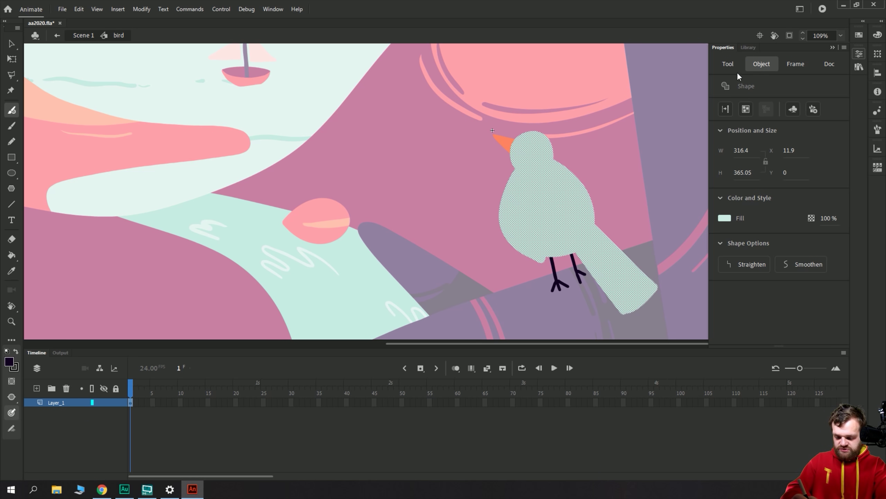
pyautogui.click(746, 110)
pyautogui.click(751, 146)
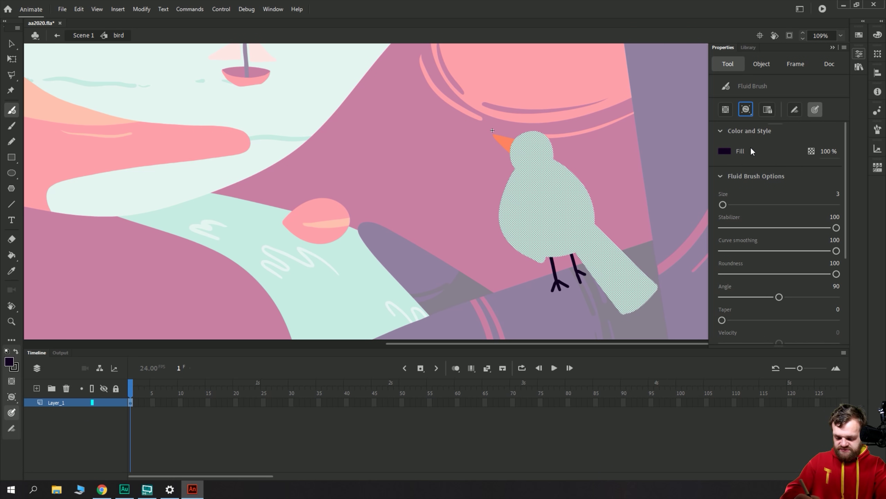
# Recolor the bird's body with the medium mint swatch using the Paint Bucket.
pyautogui.press('v')
pyautogui.click(652, 98)
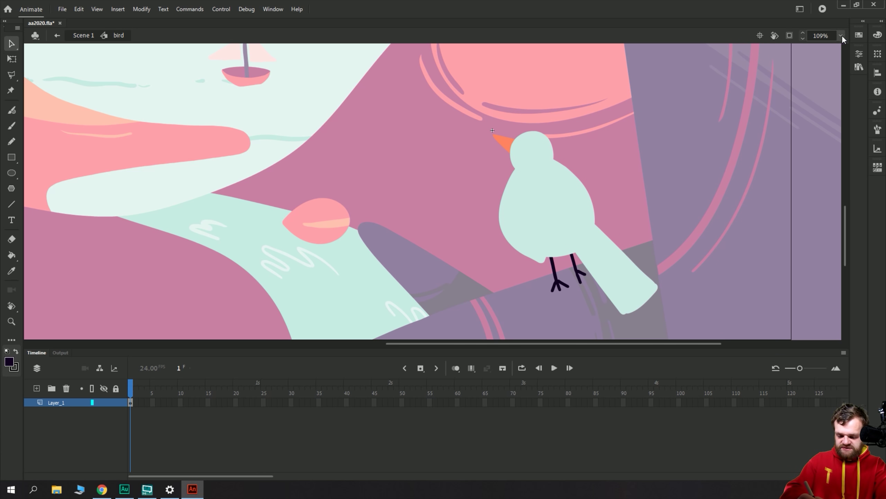
pyautogui.click(859, 35)
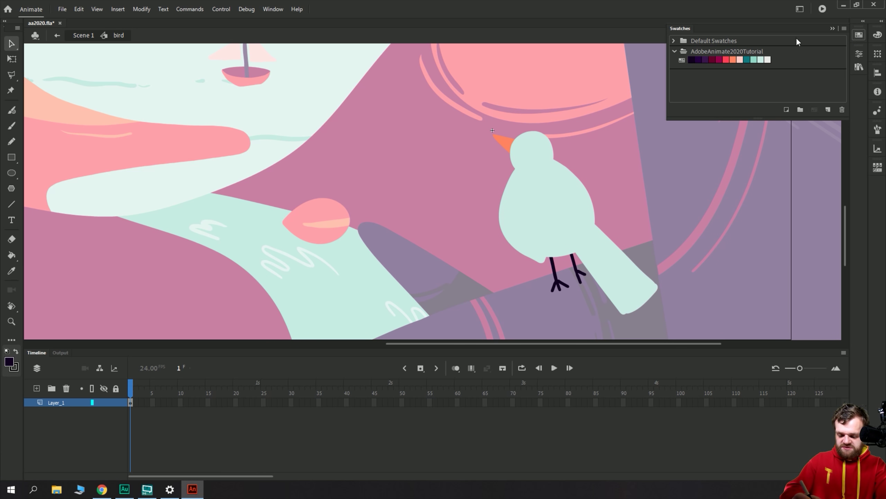
pyautogui.click(753, 60)
pyautogui.press('k')
pyautogui.click(551, 200)
# Select the bird's body and paint two curved wing lines on it in the dark teal swatch.
pyautogui.click(859, 35)
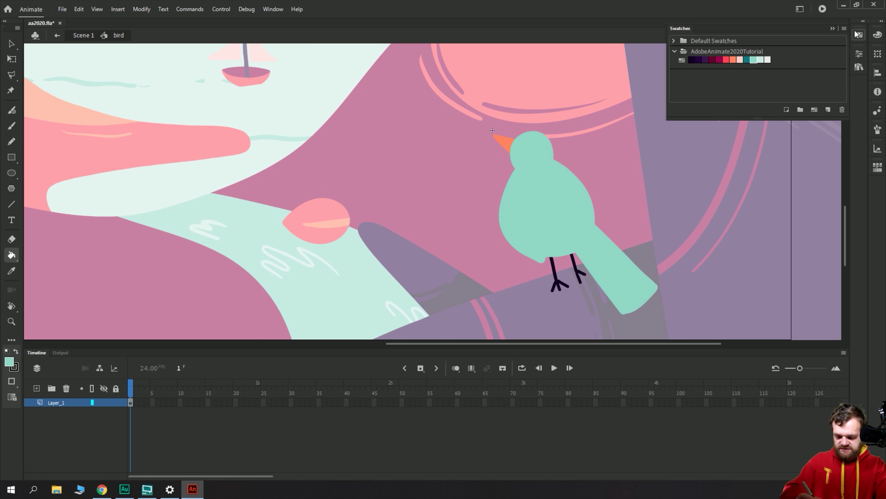
pyautogui.click(748, 59)
pyautogui.press('v')
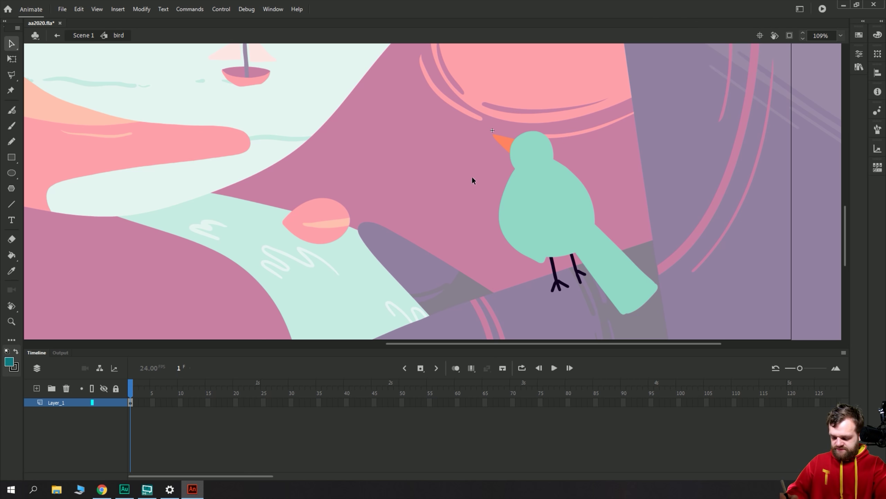
pyautogui.click(559, 221)
pyautogui.press('b')
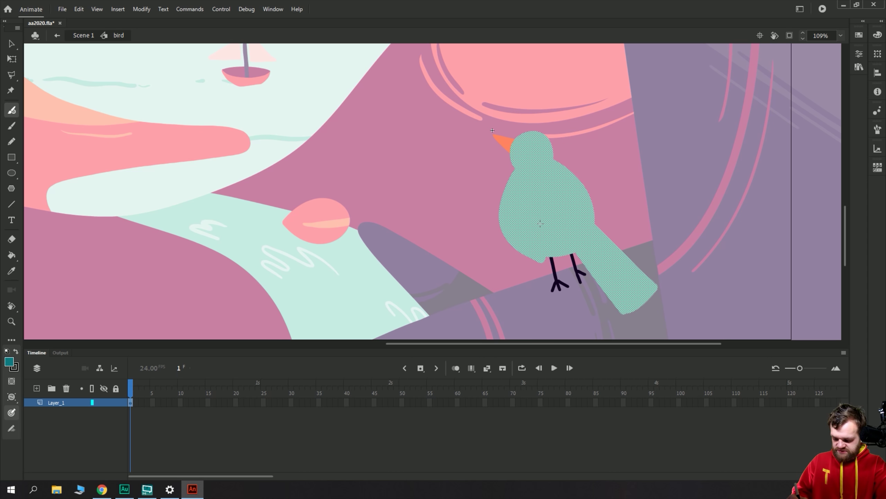
pyautogui.moveTo(531, 194)
pyautogui.mouseDown()
pyautogui.moveTo(544, 268)
pyautogui.moveTo(528, 187)
pyautogui.mouseUp()
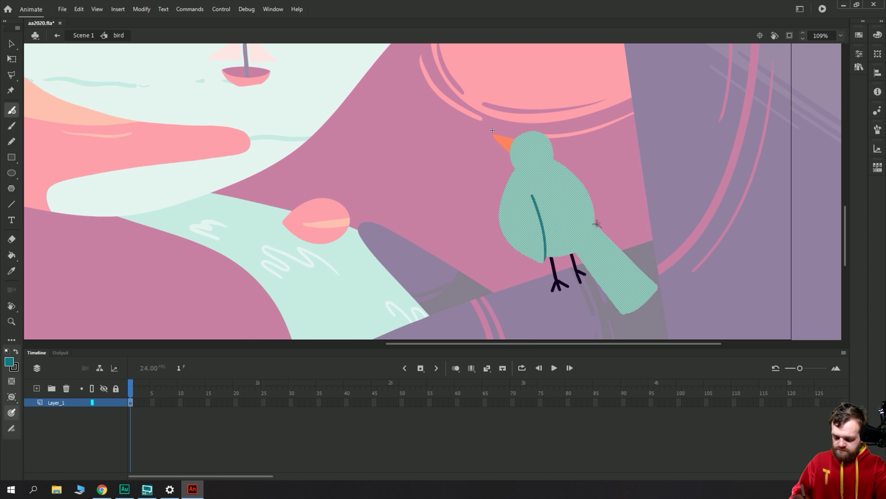
pyautogui.moveTo(597, 224)
pyautogui.mouseDown()
pyautogui.moveTo(572, 196)
pyautogui.moveTo(600, 227)
pyautogui.mouseUp()
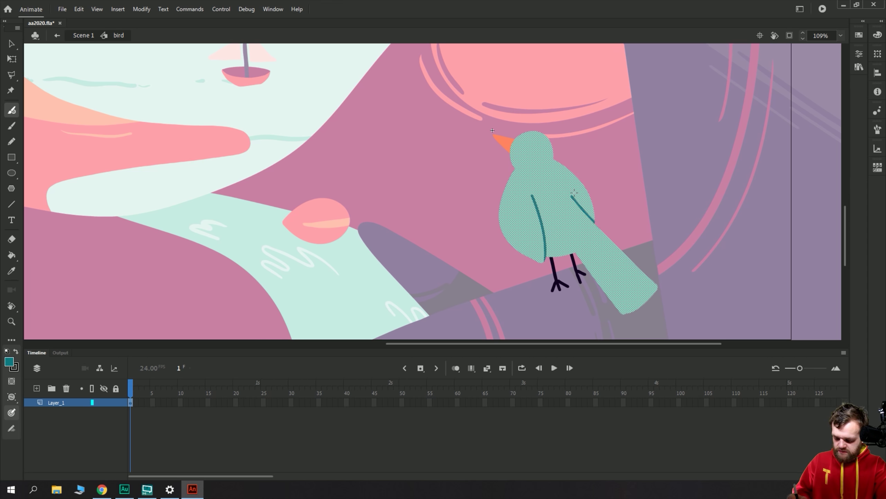
# Paint two long feather lines along the bird's tail and a small oval eye beside the beak in dark teal.
pyautogui.moveTo(650, 296); pyautogui.dragTo(595, 243)
pyautogui.moveTo(636, 307); pyautogui.dragTo(593, 252)
pyautogui.hotkey('ctrl', '=')
pyautogui.moveTo(300, 158); pyautogui.dragTo(496, 258)
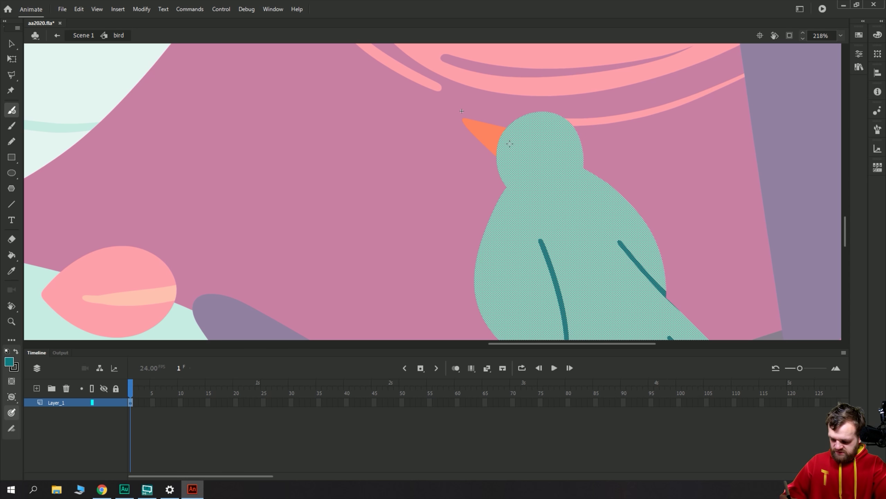
pyautogui.moveTo(507, 143); pyautogui.dragTo(508, 143)
# Paint a short dark teal curve where the tail meets the body above the legs and deselect the bird.
pyautogui.hotkey('ctrl', '-')
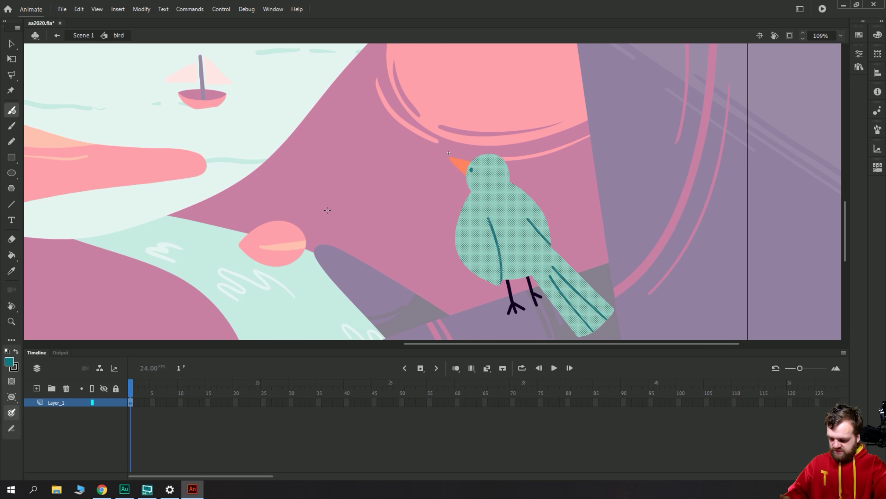
pyautogui.moveTo(308, 262); pyautogui.dragTo(352, 221)
pyautogui.scroll(2, 324, 234)
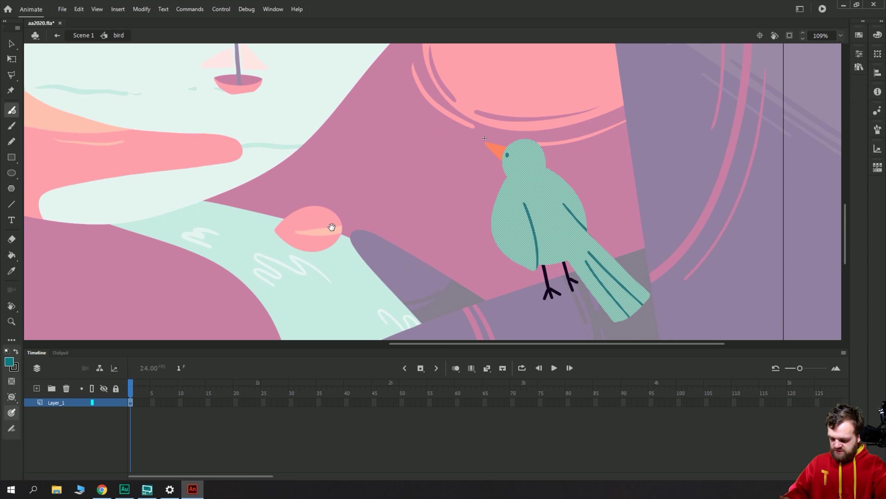
pyautogui.hotkey('ctrl', '=')
pyautogui.moveTo(437, 245); pyautogui.dragTo(532, 224)
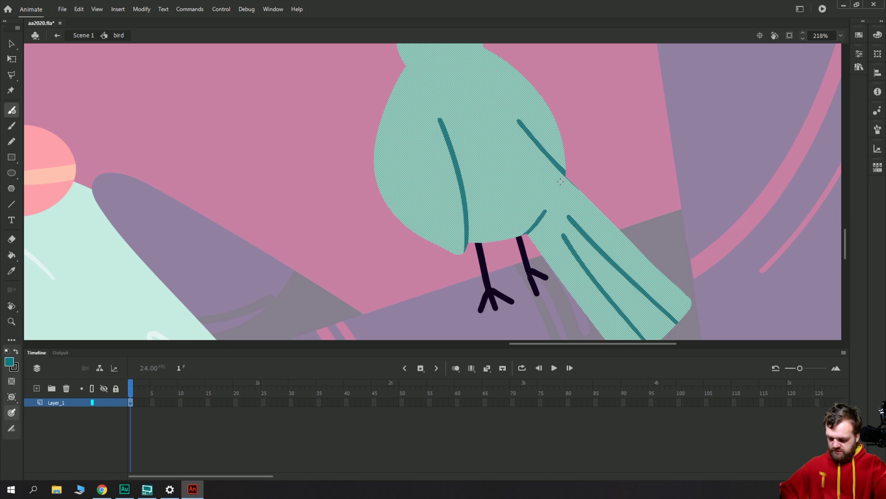
pyautogui.hotkey('ctrl', '-')
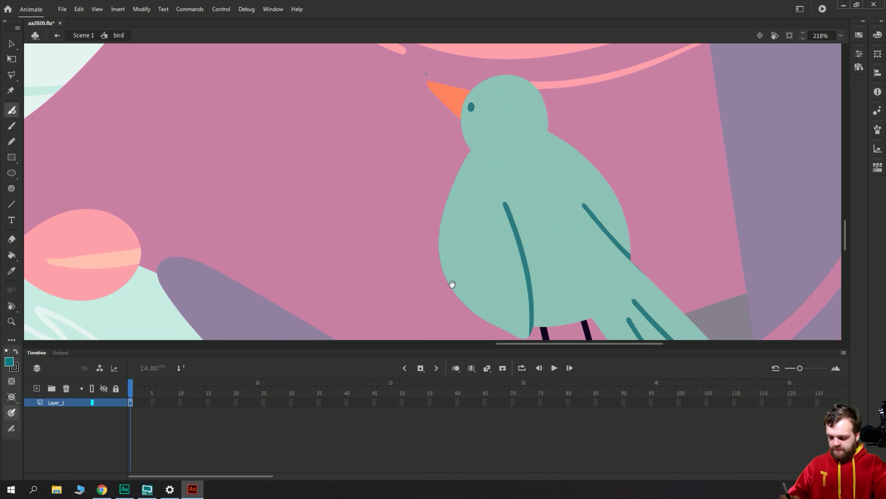
pyautogui.hotkey('ctrl', '-')
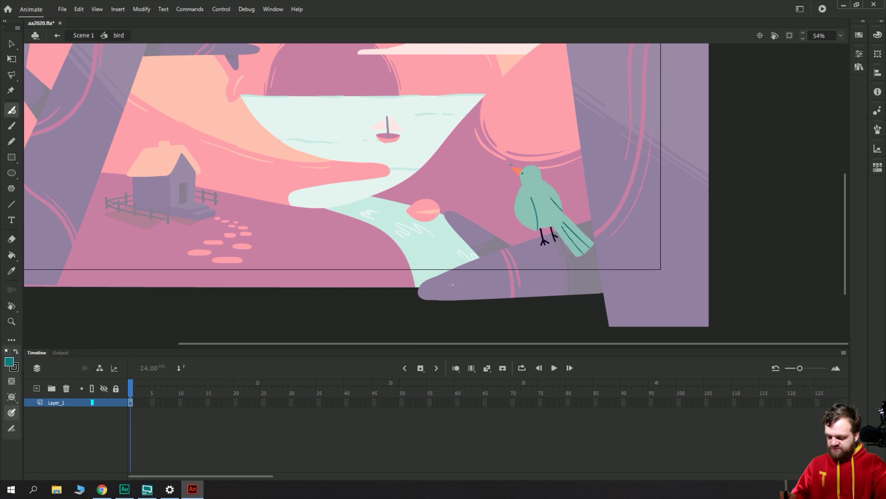
pyautogui.press('v')
pyautogui.click(375, 310)
pyautogui.moveTo(343, 220); pyautogui.dragTo(392, 255)
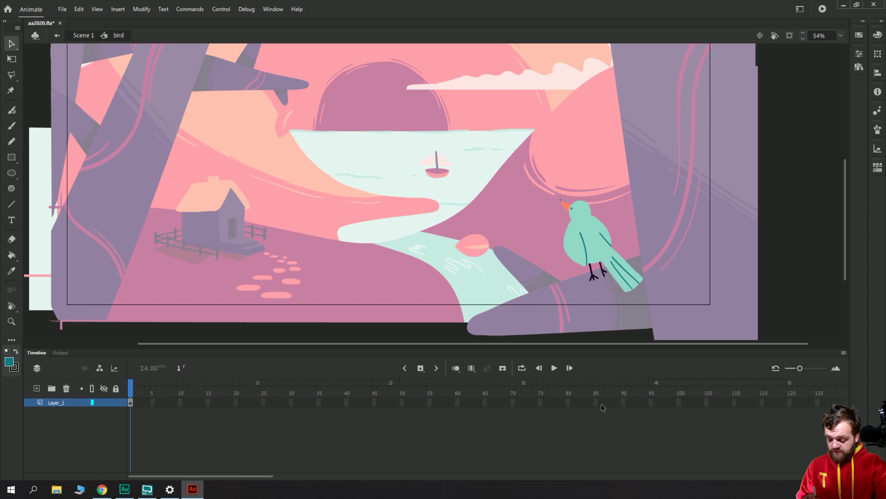
# Extend the layer inside the bird symbol to frame 244 and deselect the artwork.
pyautogui.moveTo(600, 403); pyautogui.dragTo(826, 405)
pyautogui.press('F5')
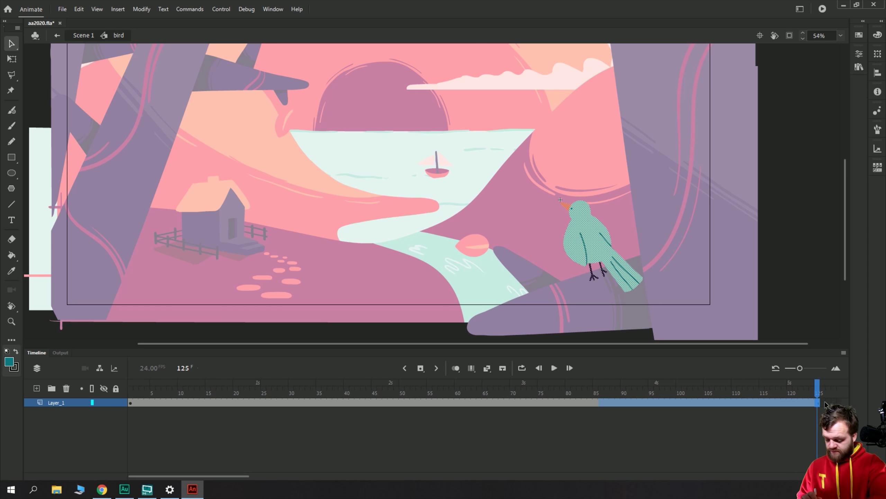
pyautogui.click(253, 475)
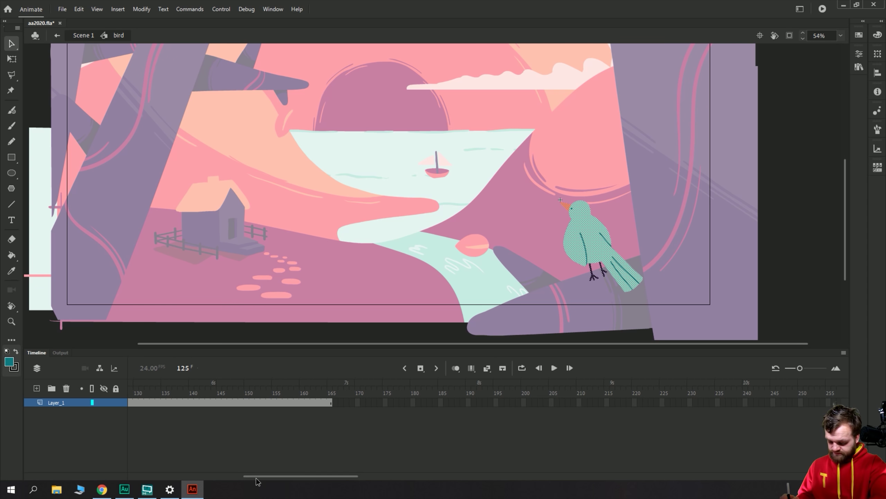
pyautogui.click(773, 405)
pyautogui.press('F5')
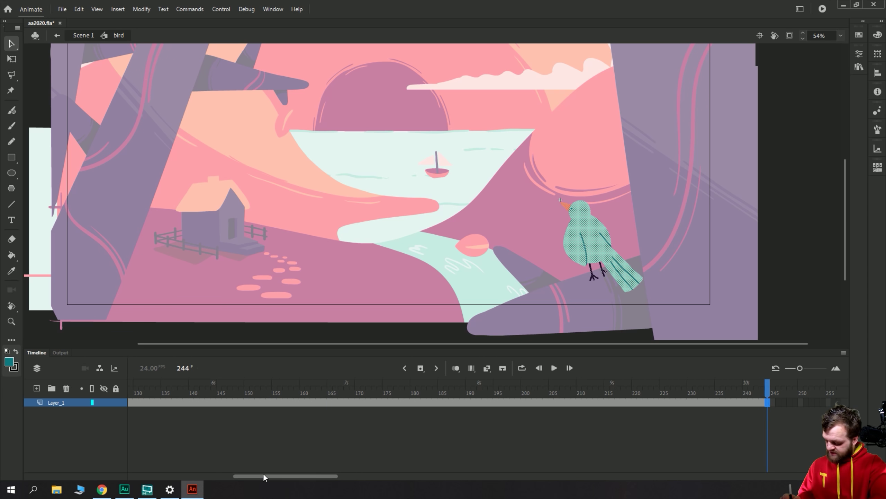
pyautogui.moveTo(263, 475); pyautogui.dragTo(156, 469)
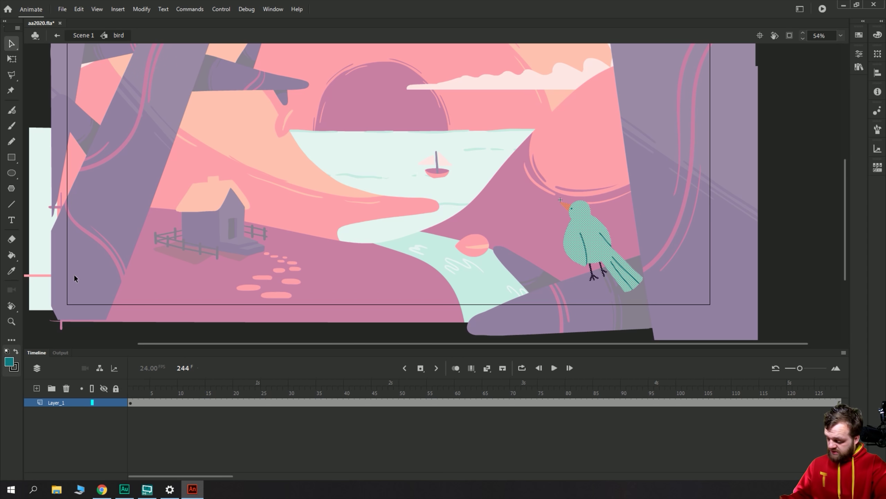
pyautogui.click(827, 268)
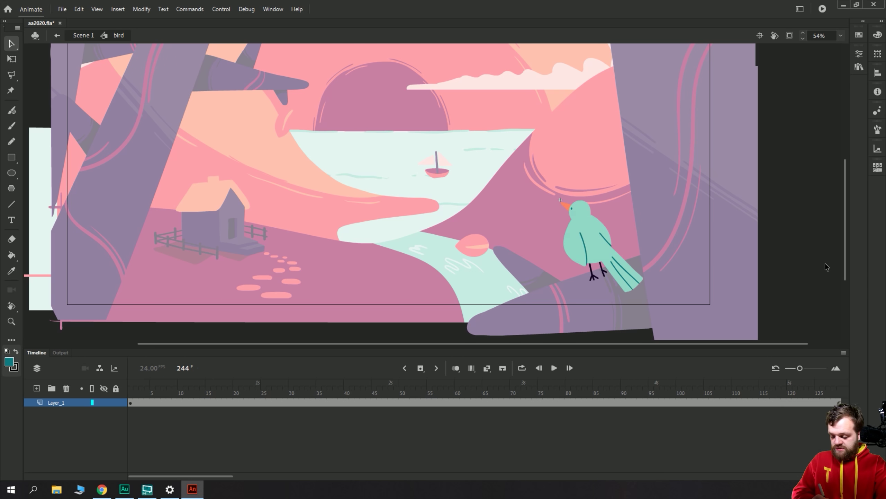
# Return to Scene 1 and examine the bird symbol's frames in the Frame Picker at frame 45 of the bird layer.
pyautogui.doubleClick(824, 277)
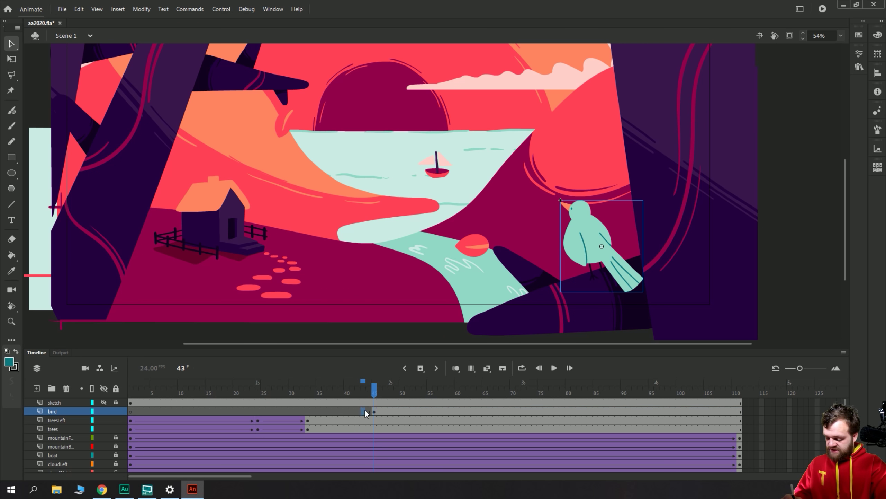
pyautogui.click(375, 411)
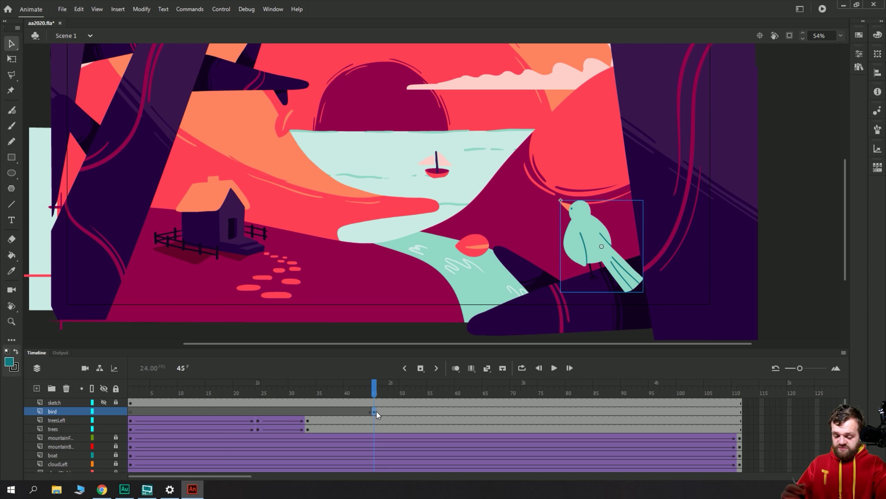
pyautogui.click(877, 167)
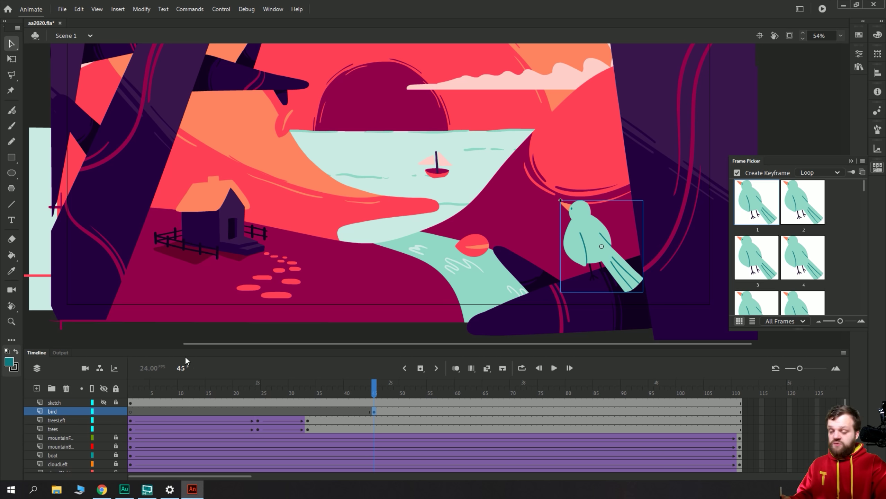
pyautogui.moveTo(865, 189); pyautogui.dragTo(864, 208)
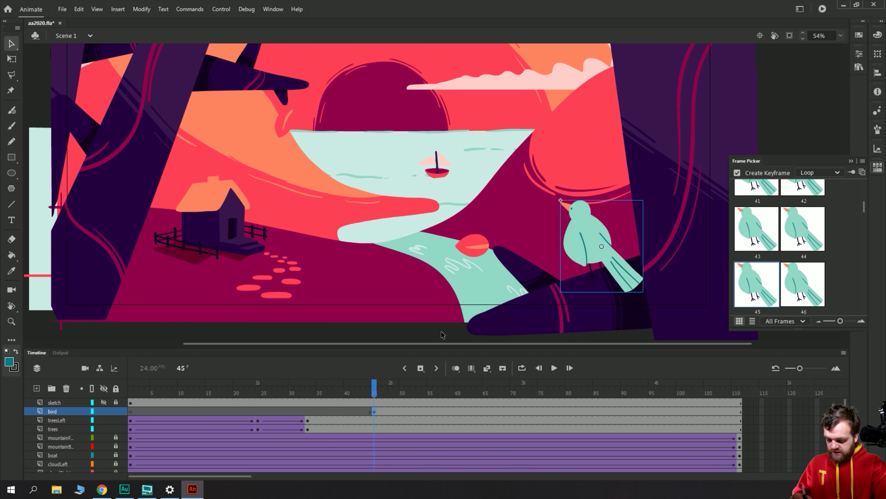
# Inside the bird symbol, add a keyframe at frame 46 and delete the bird artwork from the frames before it.
pyautogui.click(584, 254)
pyautogui.doubleClick(582, 246)
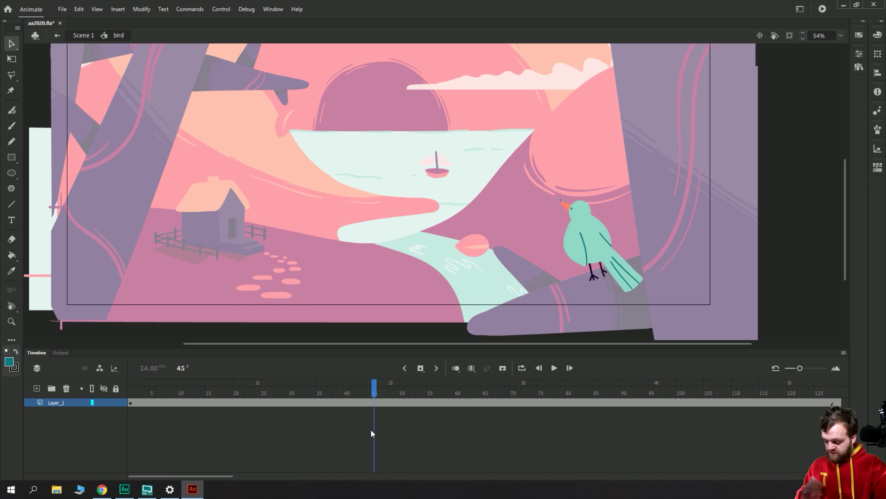
pyautogui.click(379, 404)
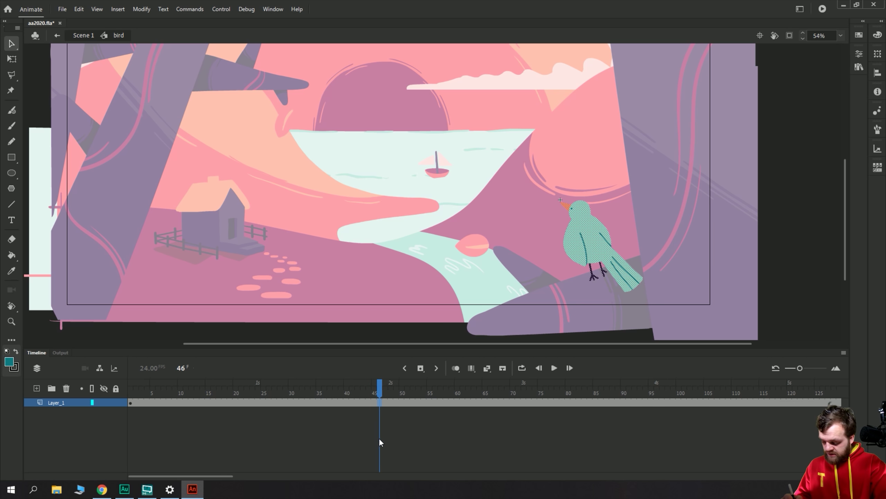
pyautogui.press('F6')
pyautogui.click(378, 459)
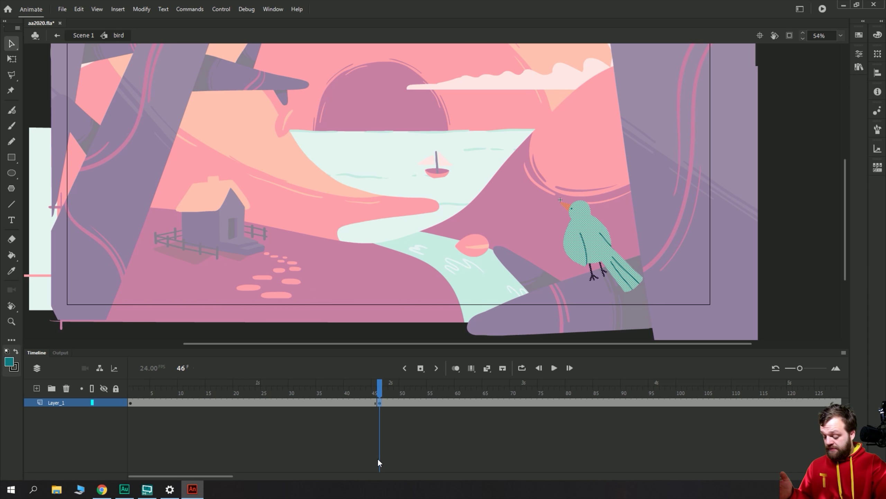
pyautogui.click(375, 402)
pyautogui.press('Delete')
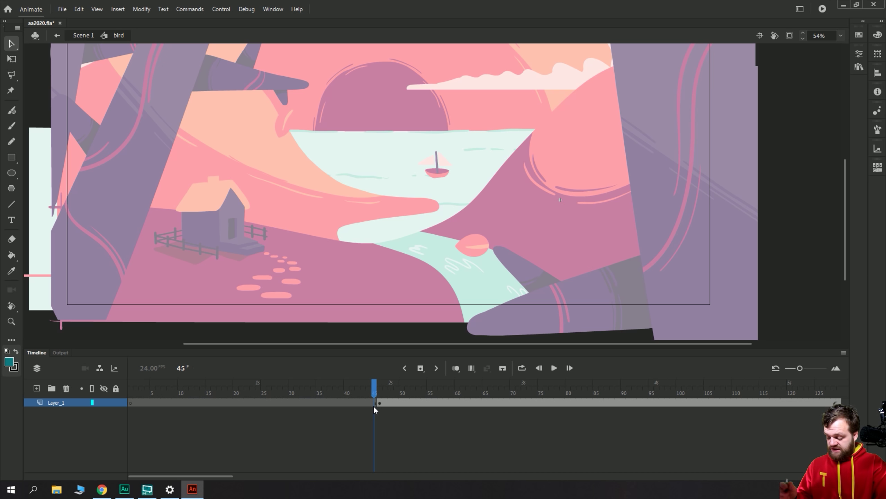
# Convert the bird artwork at frame 46 to a graphic symbol named birdReference.
pyautogui.click(380, 403)
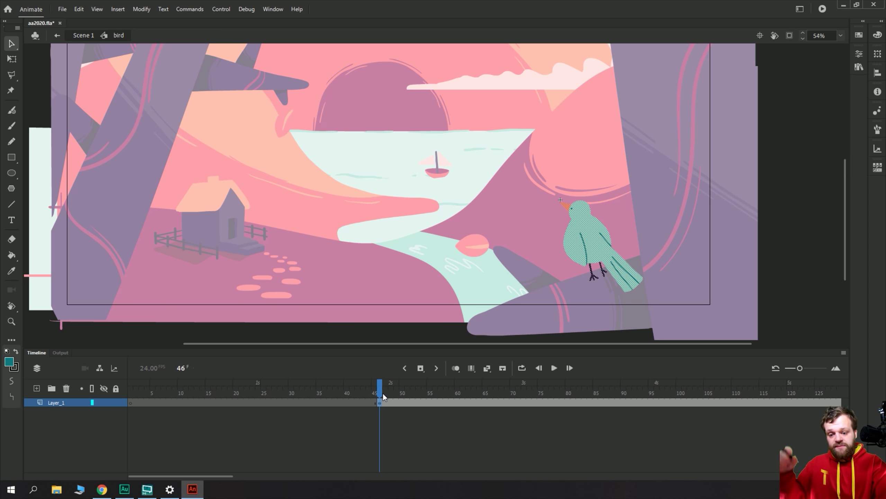
pyautogui.press('F8')
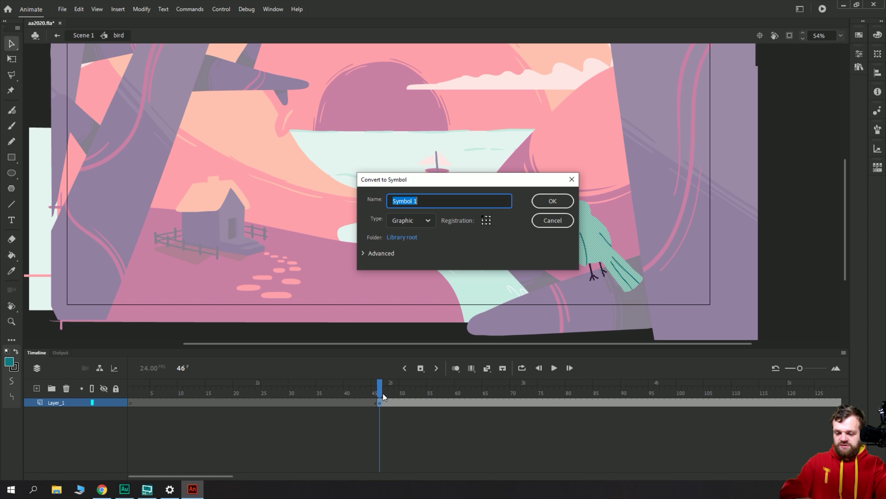
pyautogui.write('birdInner')
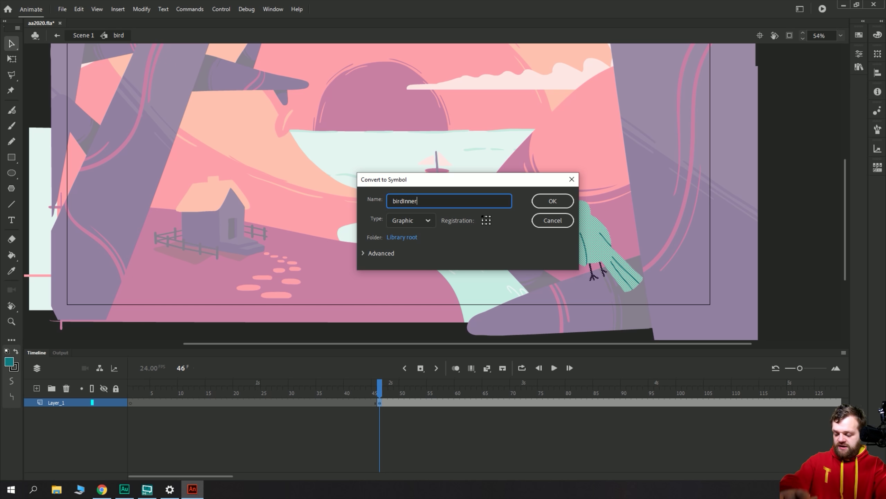
pyautogui.press('BackSpace')
pyautogui.press('BackSpace')
pyautogui.press('BackSpace')
pyautogui.press('BackSpace')
pyautogui.press('BackSpace')
pyautogui.write('Re')
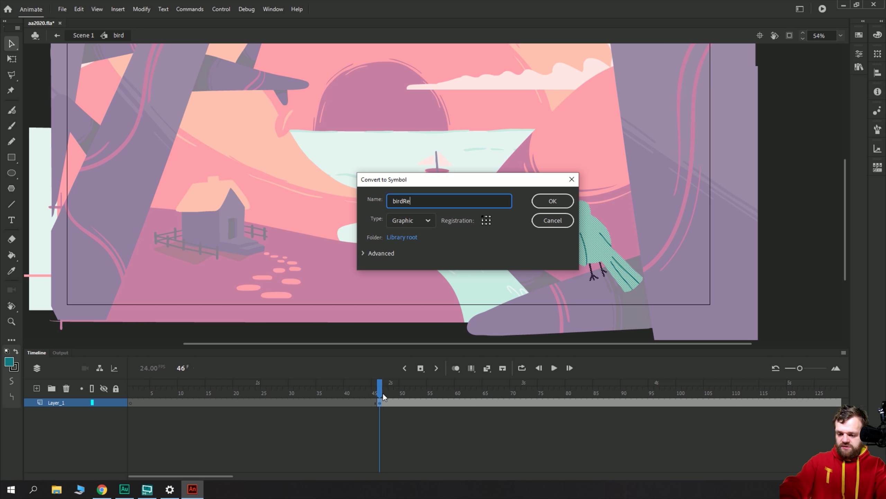
pyautogui.write('ferenc')
pyautogui.press('BackSpace')
pyautogui.press('BackSpace')
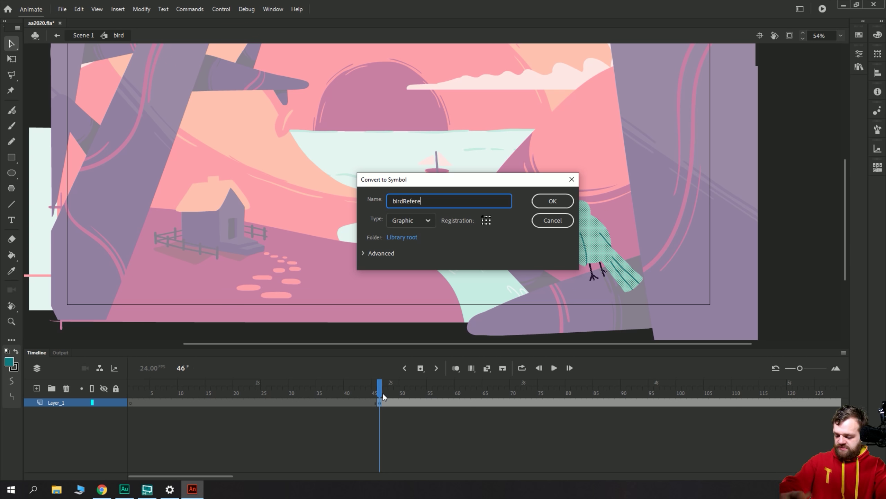
pyautogui.write('nce')
pyautogui.press('Return')
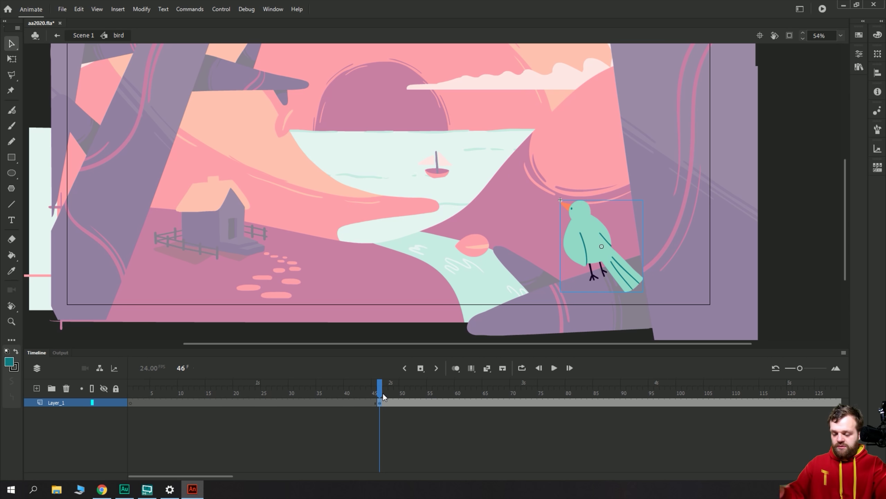
# Cut the bird symbol from frame 46 and put the bird back in place as editable shapes.
pyautogui.hotkey('ctrl', 'x')
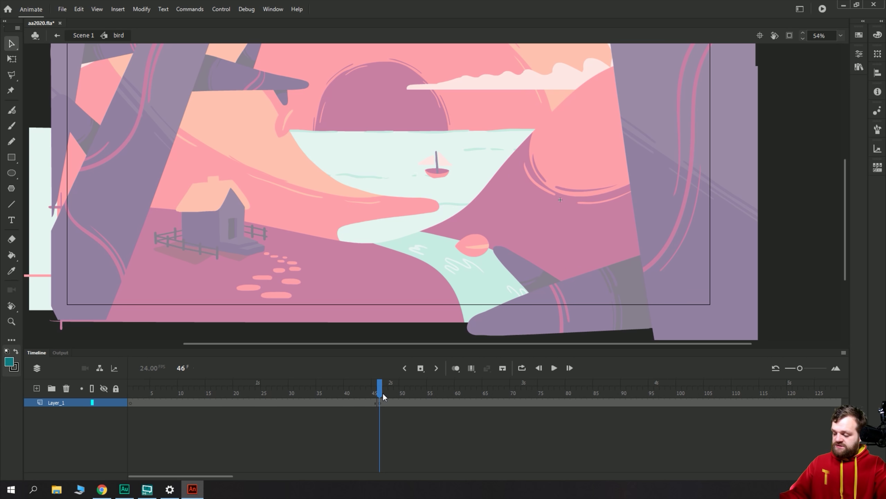
pyautogui.click(75, 11)
pyautogui.click(94, 77)
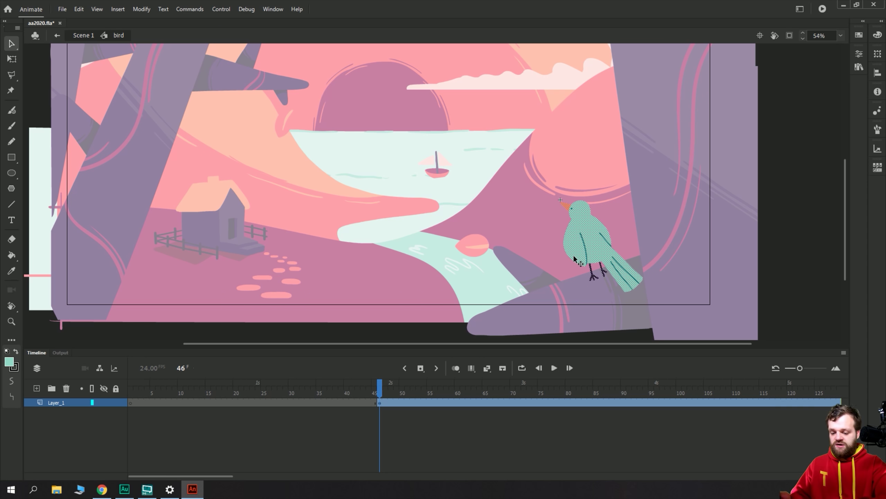
# Add a new layer beneath the bird's layer and give it a blank keyframe at frame 46 for brush drawing.
pyautogui.click(313, 219)
pyautogui.press('b')
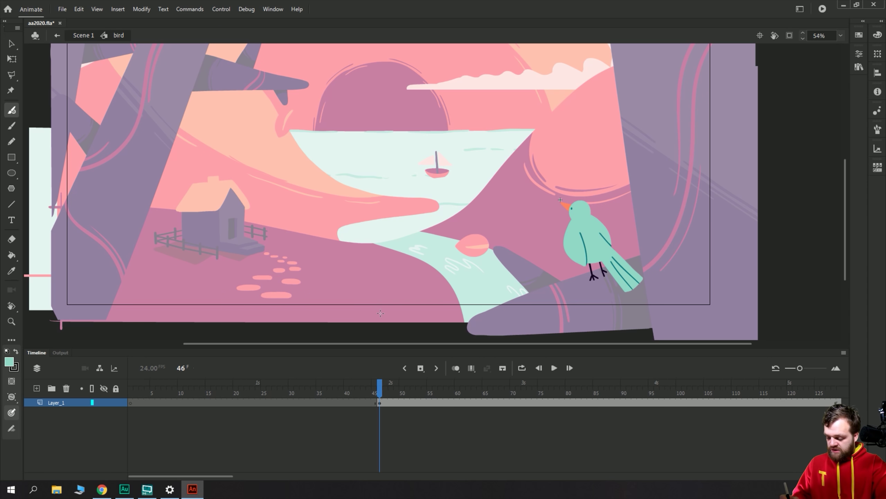
pyautogui.click(37, 388)
pyautogui.click(45, 412)
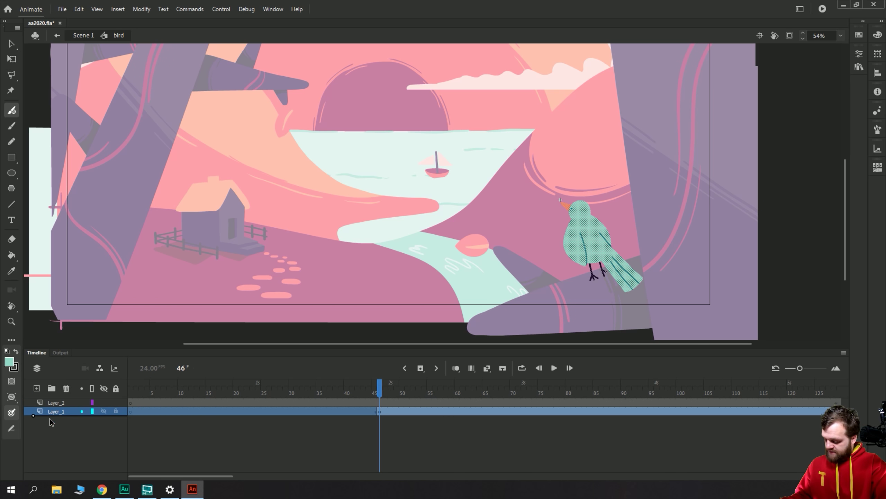
pyautogui.click(54, 403)
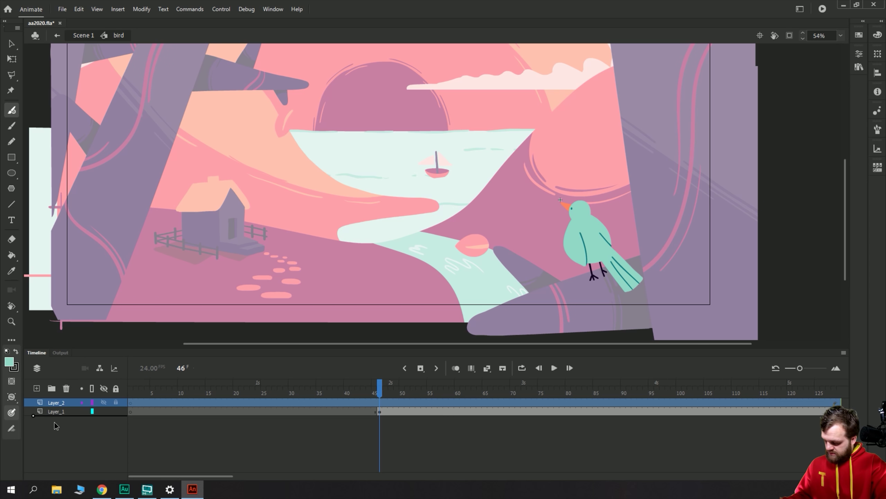
pyautogui.moveTo(54, 422); pyautogui.dragTo(55, 426)
pyautogui.click(380, 412)
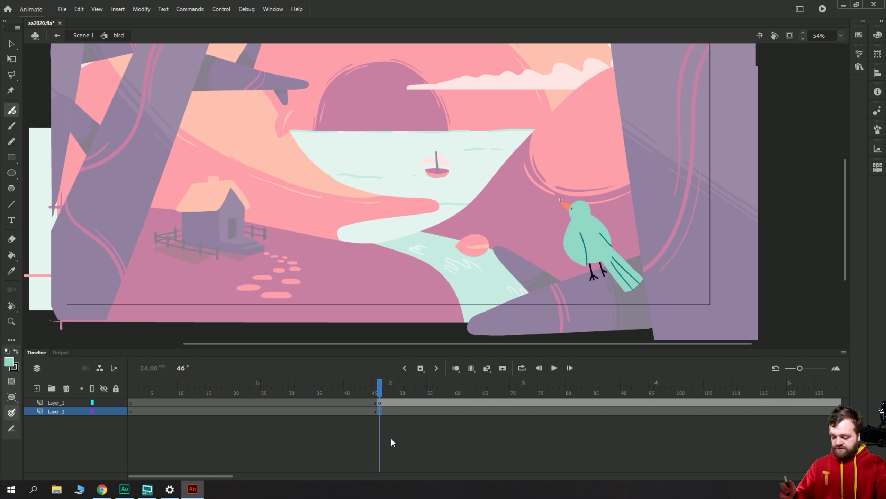
pyautogui.moveTo(587, 251); pyautogui.dragTo(531, 225)
pyautogui.hotkey('ctrl', '=')
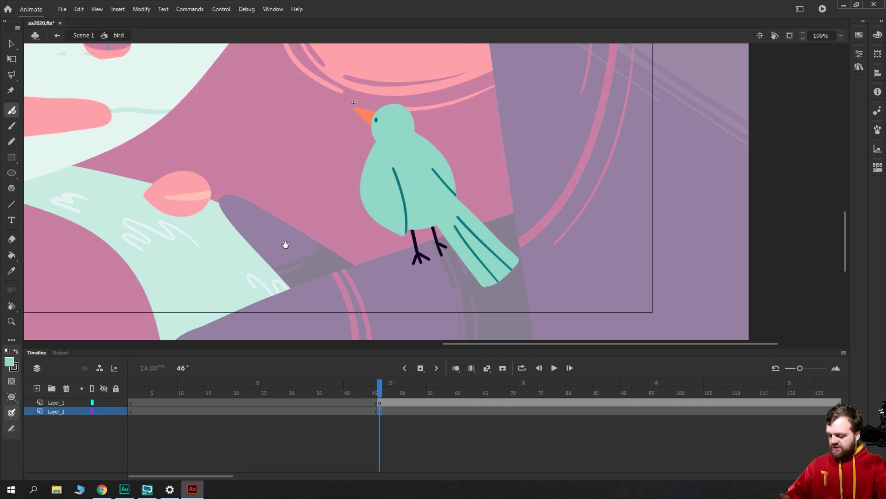
pyautogui.moveTo(324, 220); pyautogui.dragTo(424, 243)
pyautogui.hotkey('ctrl', '-')
pyautogui.moveTo(269, 211); pyautogui.dragTo(417, 244)
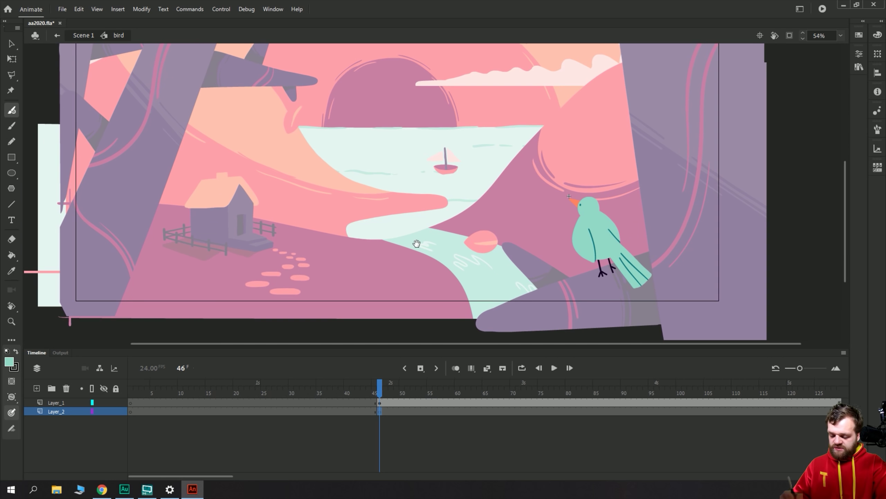
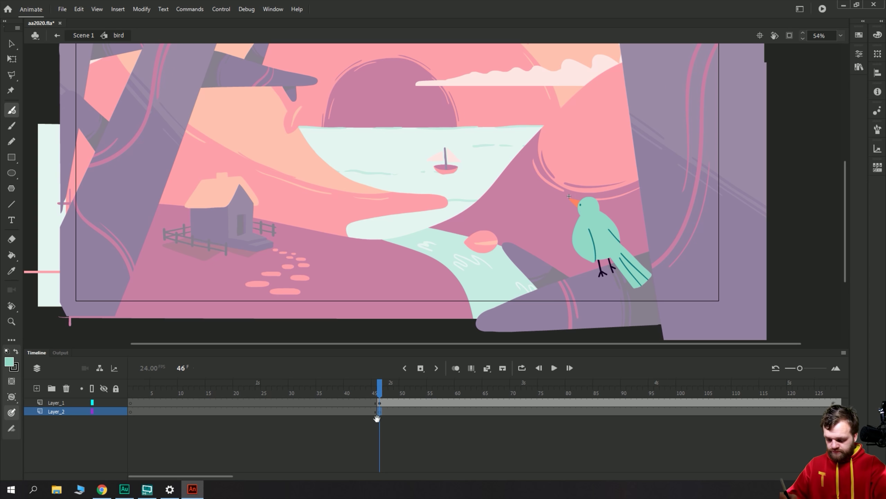
# Set the Fluid Brush fill to the dark purple swatch from the AdobeAnimate2020Tutorial palette.
pyautogui.moveTo(460, 199)
pyautogui.mouseDown()
pyautogui.moveTo(445, 232)
pyautogui.moveTo(451, 224)
pyautogui.mouseUp()
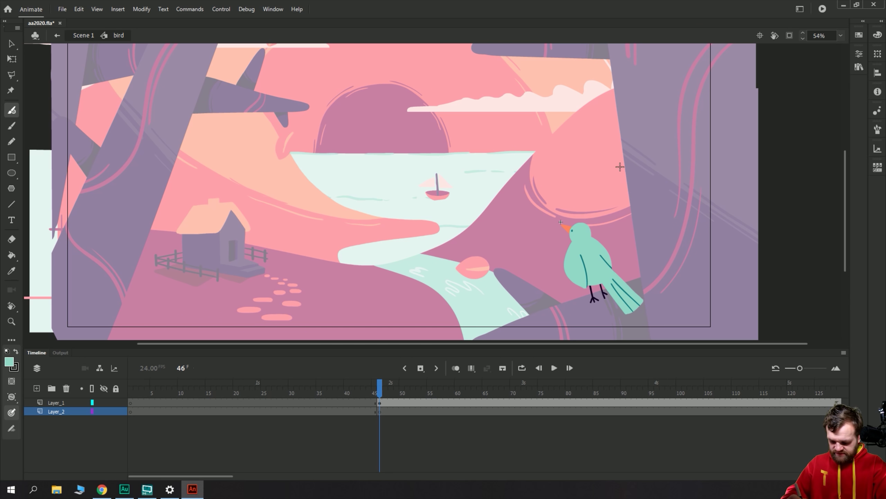
pyautogui.click(860, 54)
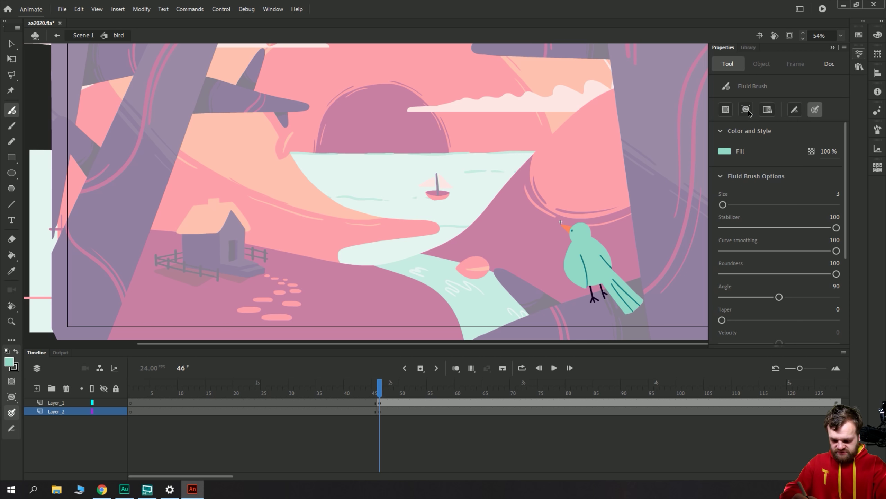
pyautogui.click(747, 110)
pyautogui.click(747, 110)
pyautogui.click(860, 35)
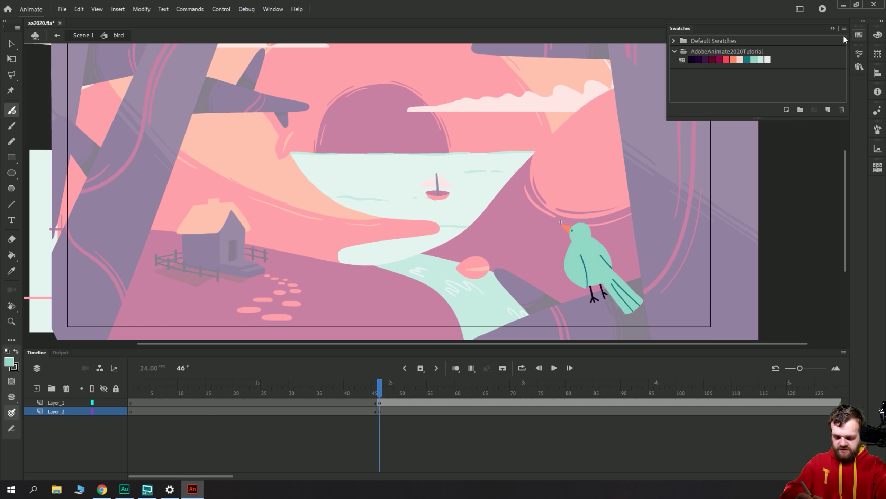
pyautogui.click(698, 60)
pyautogui.click(559, 159)
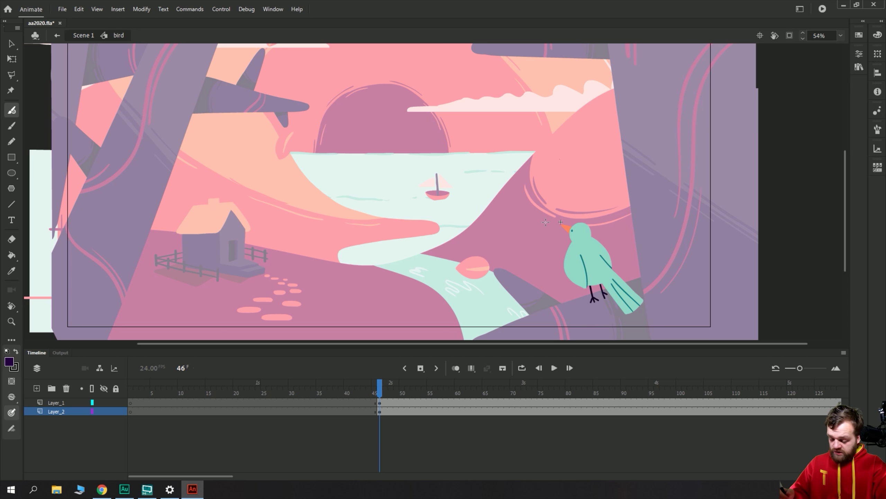
# Lock Layer_1 and move it below Layer_2 in the bird symbol.
pyautogui.click(381, 414)
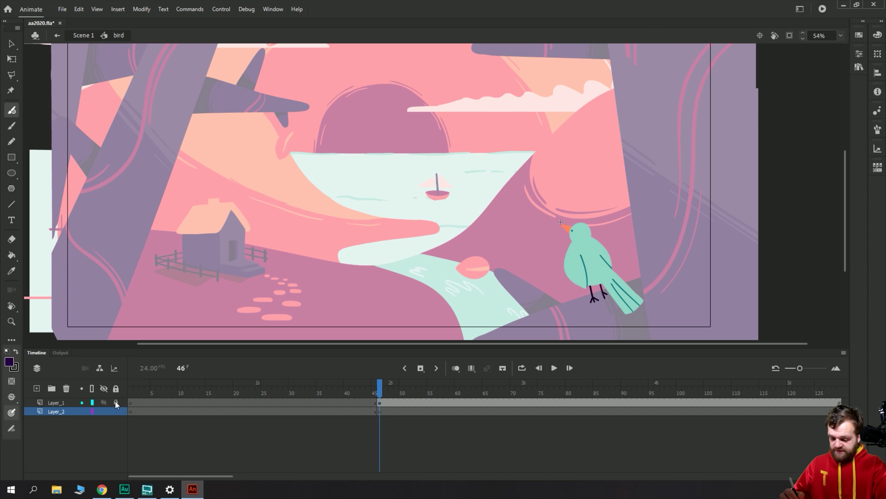
pyautogui.hotkey('ctrl', '=')
pyautogui.moveTo(55, 409); pyautogui.dragTo(55, 402)
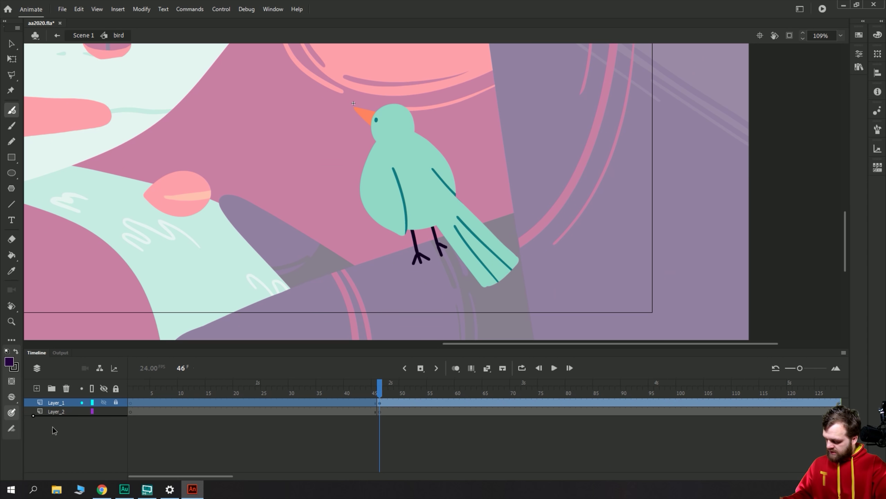
pyautogui.moveTo(336, 316); pyautogui.dragTo(458, 355)
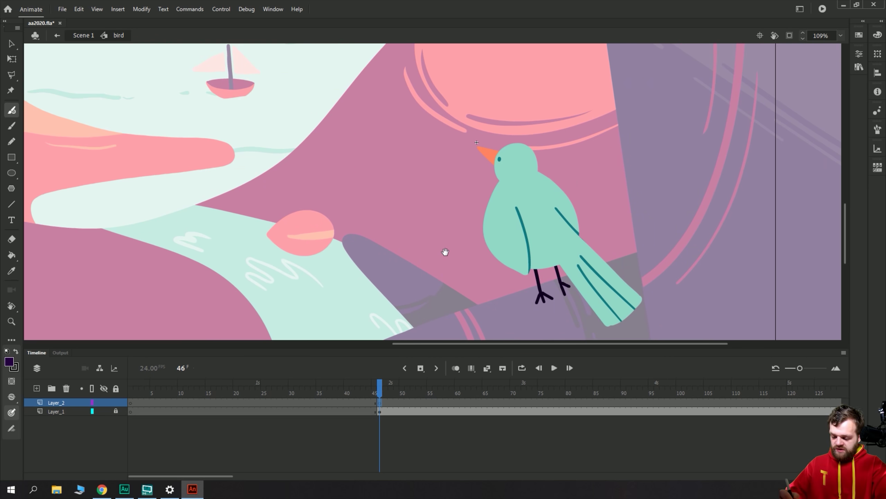
# Trace the perched bird's head, beak and front wing with dark purple strokes on Layer_2 at frame 46.
pyautogui.moveTo(520, 146)
pyautogui.mouseDown()
pyautogui.moveTo(498, 175)
pyautogui.moveTo(536, 173)
pyautogui.moveTo(510, 147)
pyautogui.moveTo(516, 181)
pyautogui.moveTo(525, 143)
pyautogui.moveTo(514, 179)
pyautogui.moveTo(498, 152)
pyautogui.moveTo(532, 133)
pyautogui.moveTo(494, 153)
pyautogui.moveTo(475, 144)
pyautogui.moveTo(493, 164)
pyautogui.mouseUp()
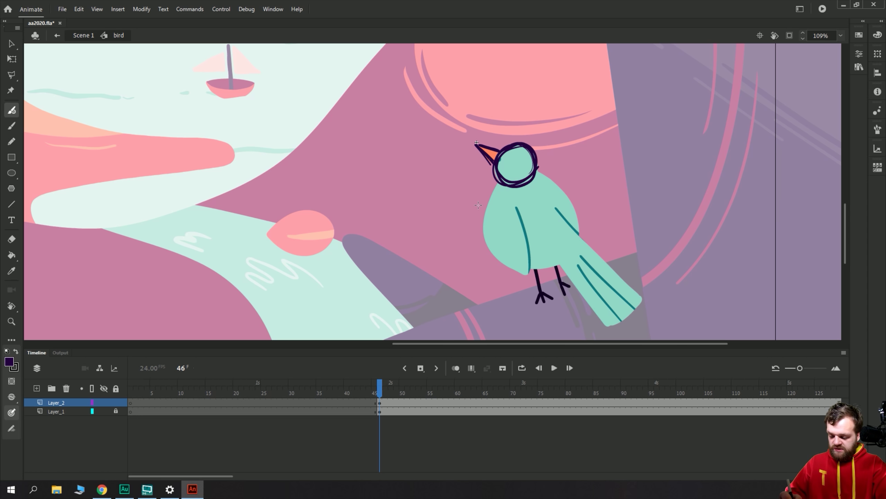
pyautogui.moveTo(495, 192)
pyautogui.mouseDown()
pyautogui.moveTo(483, 219)
pyautogui.moveTo(499, 261)
pyautogui.moveTo(525, 279)
pyautogui.mouseUp()
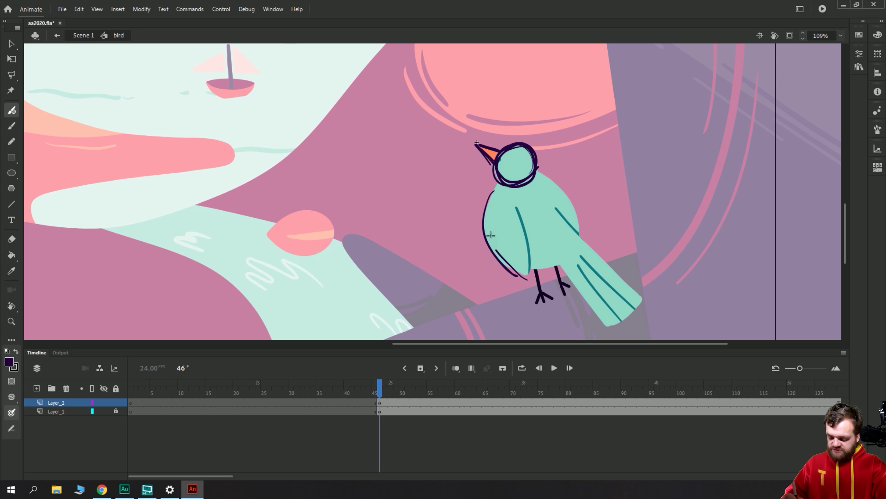
pyautogui.moveTo(489, 230); pyautogui.dragTo(499, 252)
pyautogui.moveTo(516, 204)
pyautogui.mouseDown()
pyautogui.moveTo(524, 212)
pyautogui.moveTo(527, 274)
pyautogui.mouseUp()
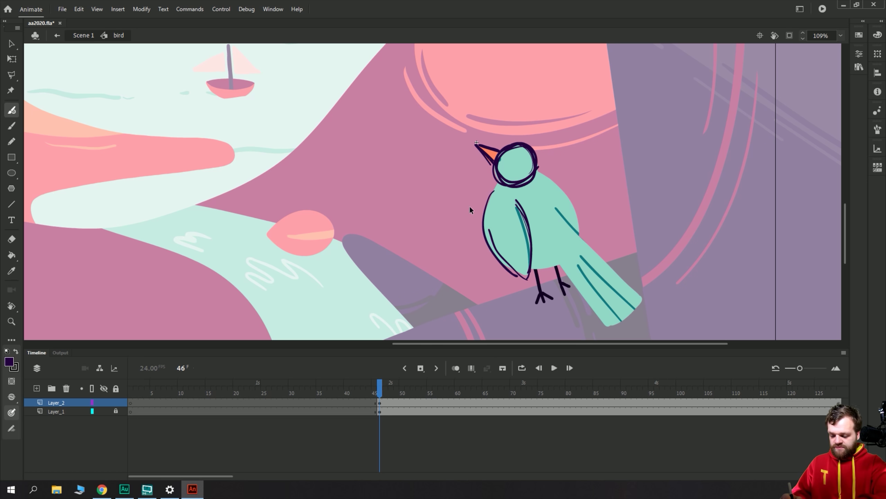
# Move the traced sketch up beside the tree trunk above the perched bird and rotate it counterclockwise.
pyautogui.press('v')
pyautogui.hotkey('ctrl', 'a')
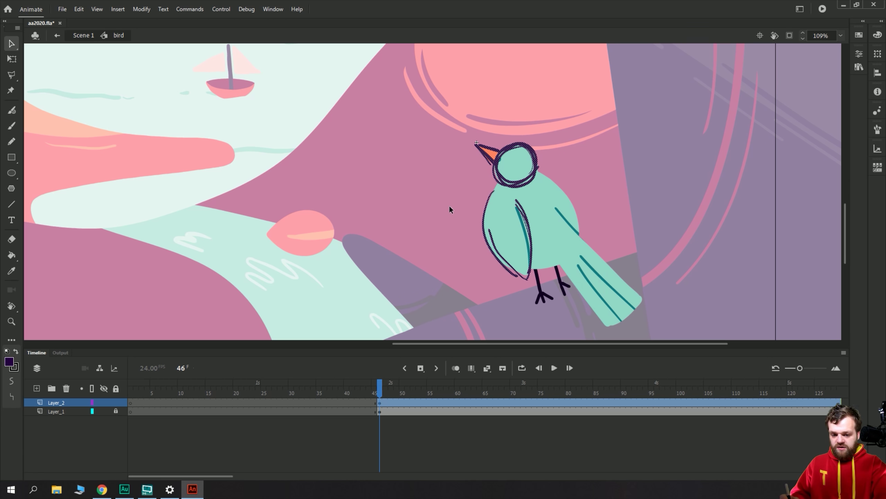
pyautogui.hotkey('ctrl', '-')
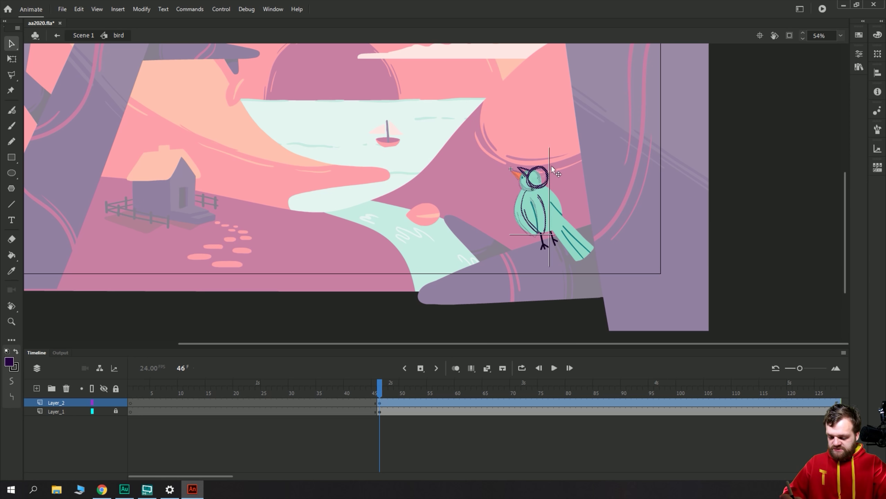
pyautogui.moveTo(531, 180)
pyautogui.mouseDown()
pyautogui.moveTo(581, 113)
pyautogui.moveTo(539, 175)
pyautogui.mouseUp()
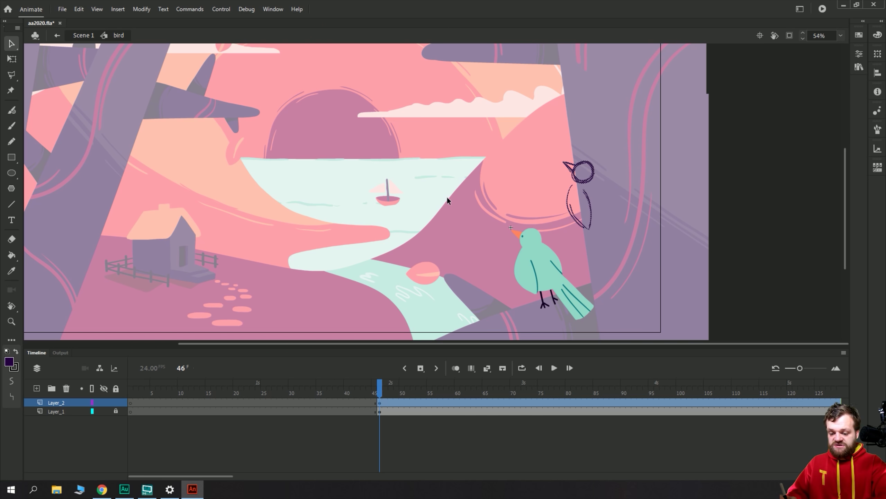
pyautogui.press('w')
pyautogui.press('q')
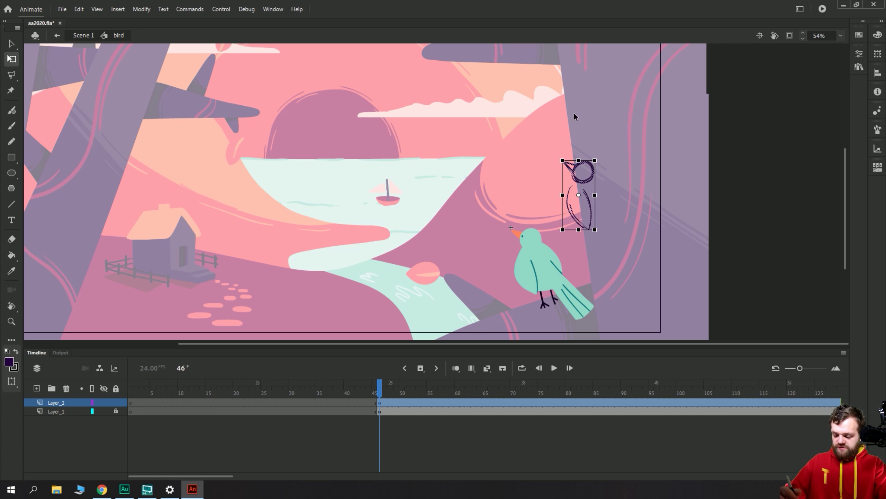
pyautogui.moveTo(555, 160)
pyautogui.mouseDown()
pyautogui.moveTo(539, 191)
pyautogui.moveTo(539, 179)
pyautogui.moveTo(572, 173)
pyautogui.mouseUp()
pyautogui.click(523, 178)
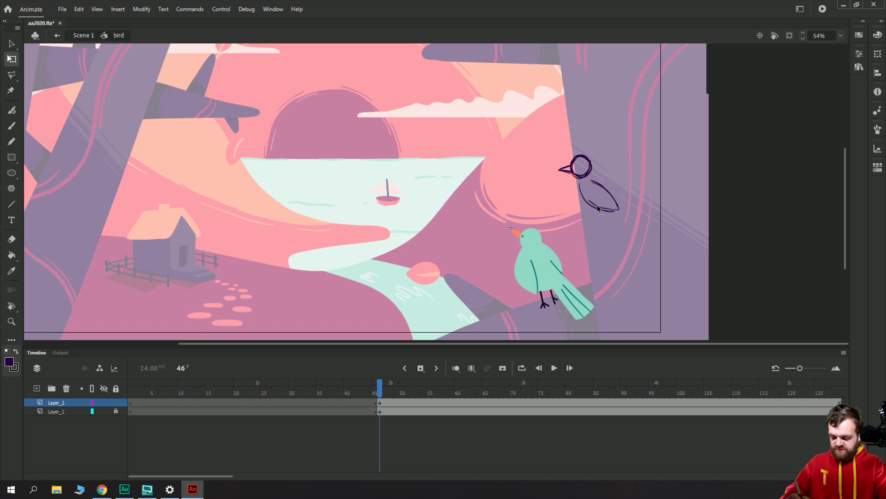
# Select only the sketched wing and rotate it to point upward behind the head.
pyautogui.press('l')
pyautogui.moveTo(621, 232)
pyautogui.mouseDown()
pyautogui.moveTo(608, 171)
pyautogui.moveTo(587, 185)
pyautogui.moveTo(579, 179)
pyautogui.moveTo(581, 219)
pyautogui.mouseUp()
pyautogui.press('q')
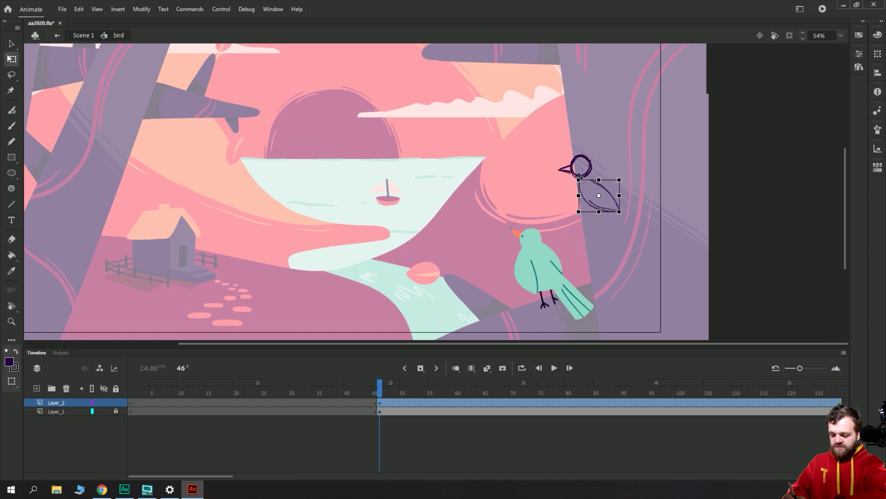
pyautogui.moveTo(575, 177)
pyautogui.mouseDown()
pyautogui.moveTo(604, 168)
pyautogui.moveTo(607, 145)
pyautogui.moveTo(606, 154)
pyautogui.mouseUp()
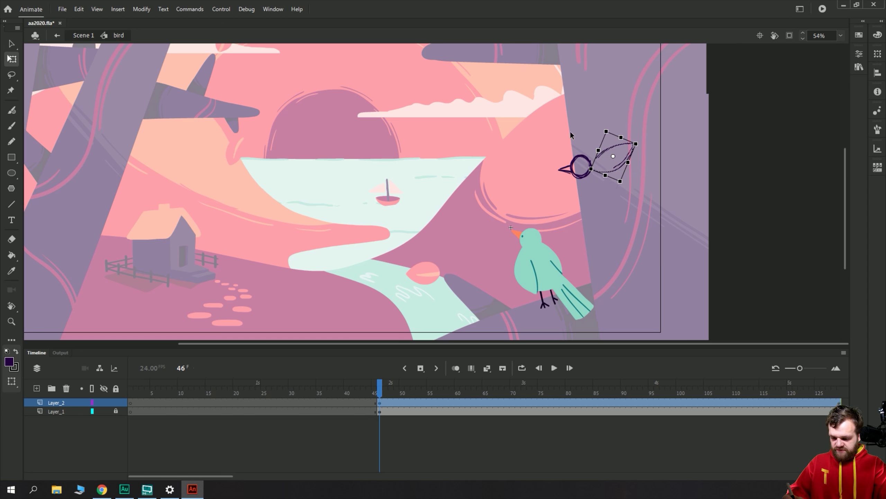
pyautogui.click(484, 151)
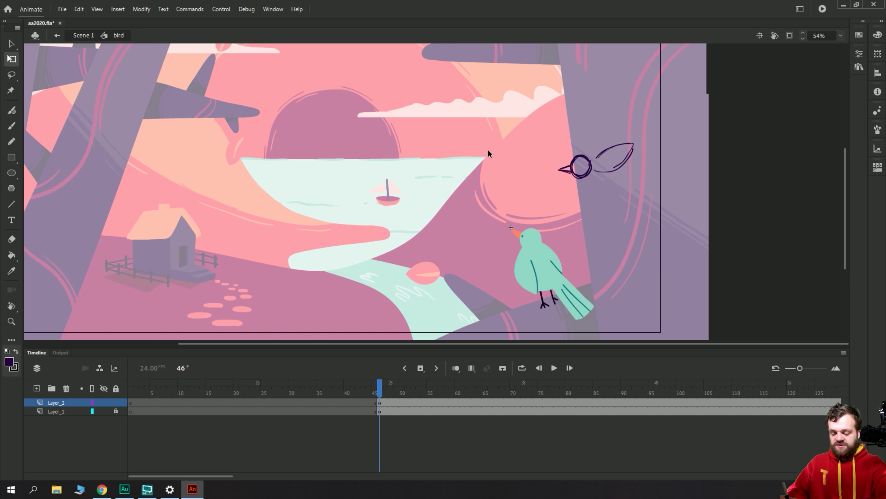
# Sketch the flying bird's body, second wing, tail and legs around the traced head.
pyautogui.press('b')
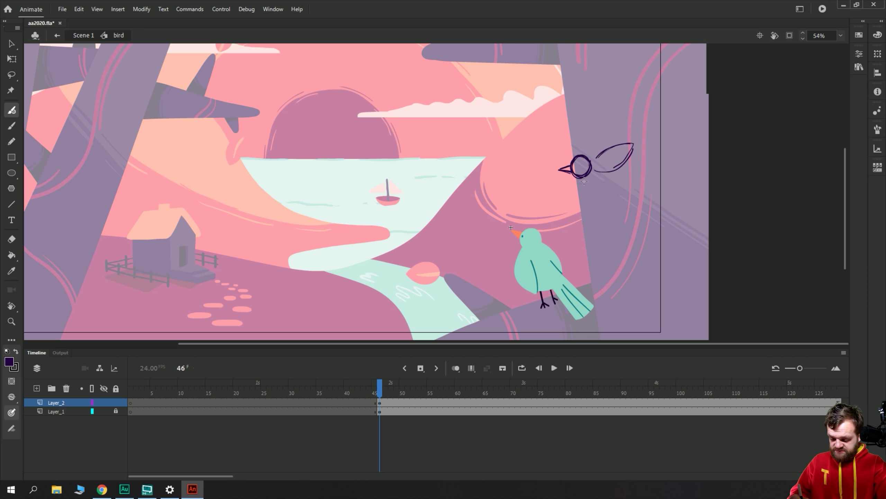
pyautogui.moveTo(582, 175)
pyautogui.mouseDown()
pyautogui.moveTo(589, 211)
pyautogui.moveTo(610, 221)
pyautogui.moveTo(605, 173)
pyautogui.moveTo(624, 206)
pyautogui.moveTo(683, 201)
pyautogui.moveTo(676, 220)
pyautogui.moveTo(632, 215)
pyautogui.moveTo(590, 241)
pyautogui.moveTo(605, 219)
pyautogui.moveTo(591, 216)
pyautogui.moveTo(602, 237)
pyautogui.mouseUp()
pyautogui.moveTo(588, 172)
pyautogui.mouseDown()
pyautogui.moveTo(645, 152)
pyautogui.moveTo(612, 189)
pyautogui.moveTo(593, 188)
pyautogui.moveTo(628, 190)
pyautogui.moveTo(643, 148)
pyautogui.mouseUp()
pyautogui.moveTo(358, 404)
pyautogui.mouseDown()
pyautogui.moveTo(350, 408)
pyautogui.moveTo(370, 411)
pyautogui.moveTo(365, 428)
pyautogui.mouseUp()
pyautogui.click(379, 412)
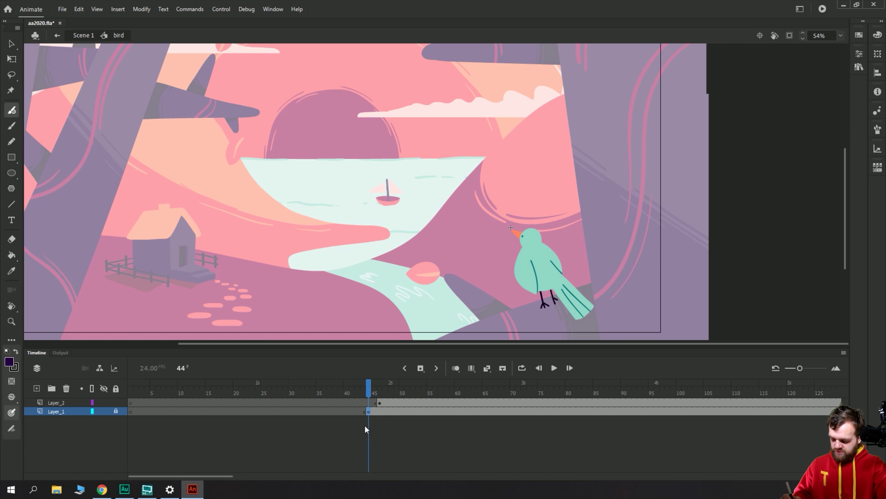
pyautogui.moveTo(368, 388)
pyautogui.mouseDown()
pyautogui.moveTo(385, 388)
pyautogui.moveTo(380, 411)
pyautogui.moveTo(369, 402)
pyautogui.moveTo(381, 388)
pyautogui.moveTo(369, 389)
pyautogui.moveTo(379, 401)
pyautogui.mouseUp()
pyautogui.click(369, 412)
# Place the flying bird sketch on a Layer_2 keyframe at frame 44, keeping a second keyframe at frame 46.
pyautogui.click(379, 404)
pyautogui.click(379, 403)
pyautogui.press('F7')
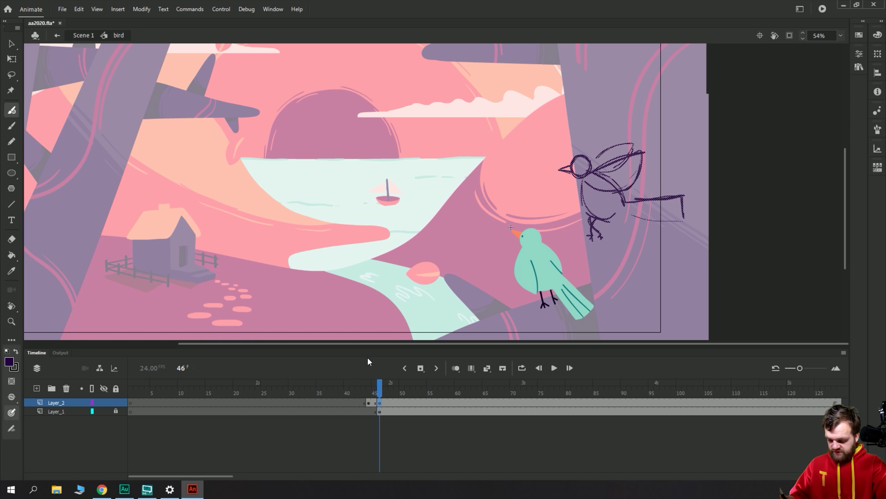
# Widen the flying bird sketch at frame 44, tilt it slightly counterclockwise and shift it up to the right.
pyautogui.press(',')
pyautogui.press(',')
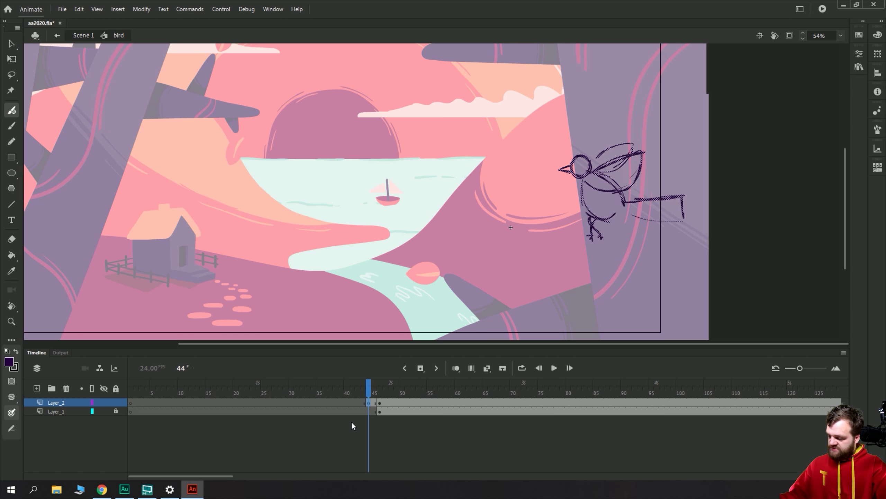
pyautogui.click(11, 59)
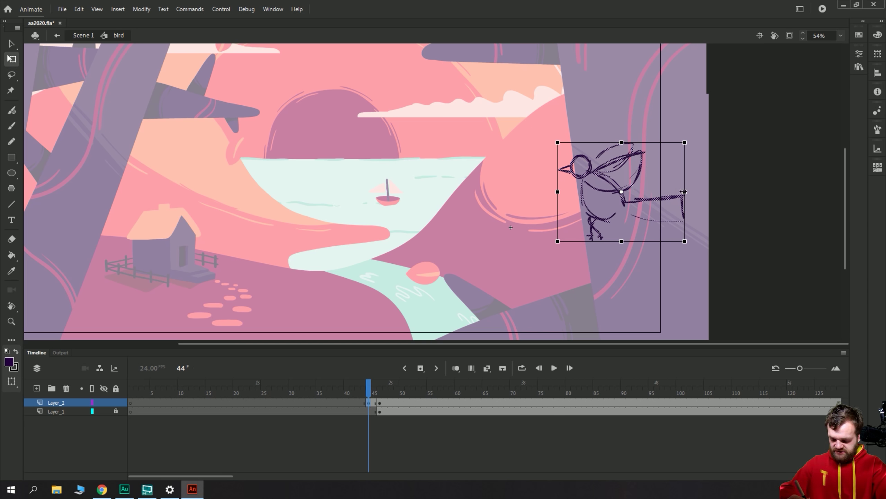
pyautogui.moveTo(683, 191); pyautogui.dragTo(692, 192)
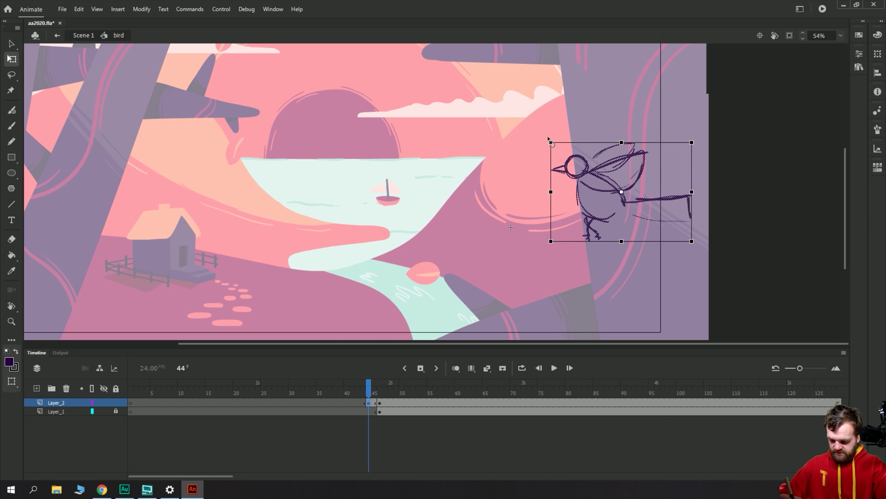
pyautogui.moveTo(549, 140)
pyautogui.mouseDown()
pyautogui.moveTo(546, 150)
pyautogui.moveTo(600, 156)
pyautogui.mouseUp()
# Delete the duplicate flying sketch from Layer_2 at frame 46 and turn on onion skinning.
pyautogui.click(381, 401)
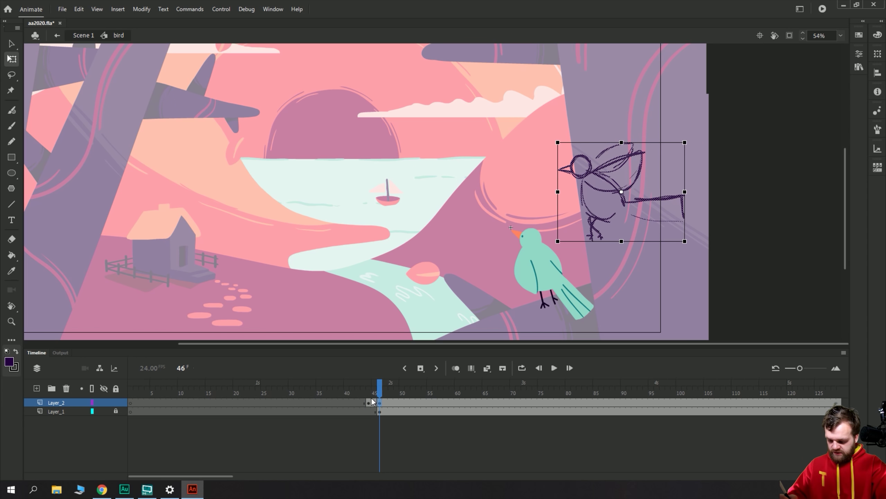
pyautogui.press('Delete')
pyautogui.click(456, 368)
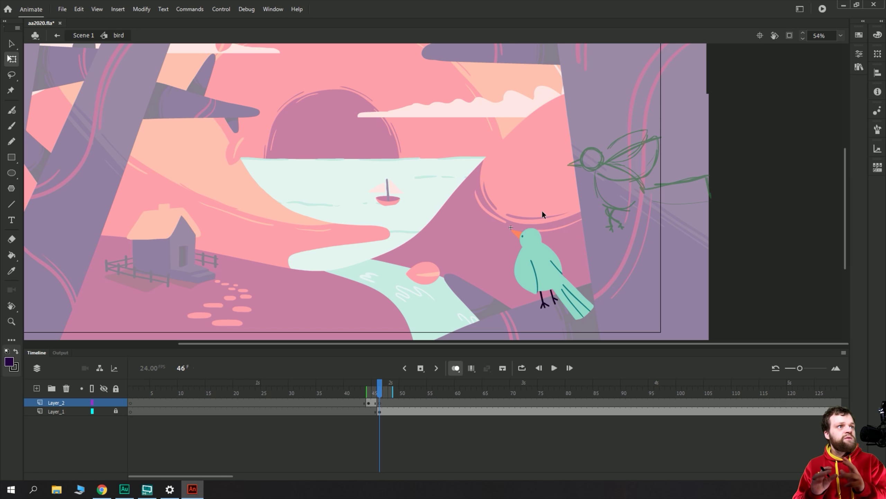
# Sketch a landing pose over the perched bird at frame 46 with head, beak, raised wings, body and legs.
pyautogui.press('y')
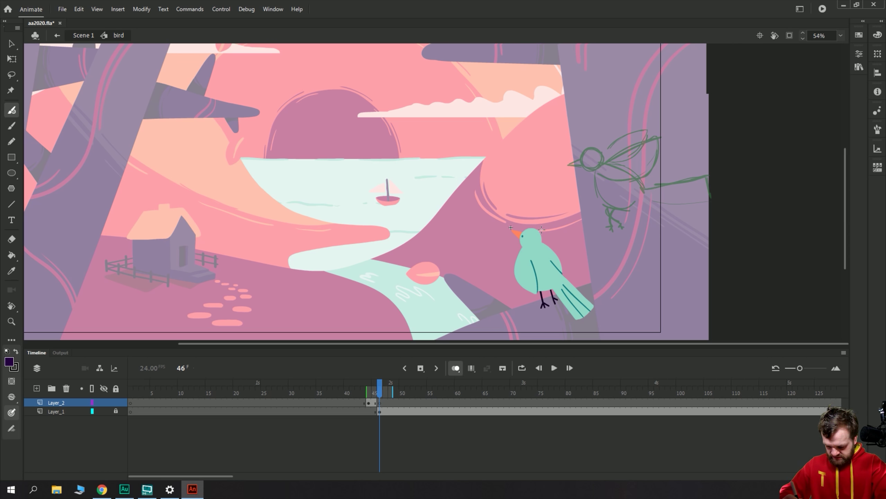
pyautogui.moveTo(541, 230)
pyautogui.mouseDown()
pyautogui.moveTo(524, 241)
pyautogui.moveTo(532, 225)
pyautogui.moveTo(546, 241)
pyautogui.moveTo(527, 231)
pyautogui.mouseUp()
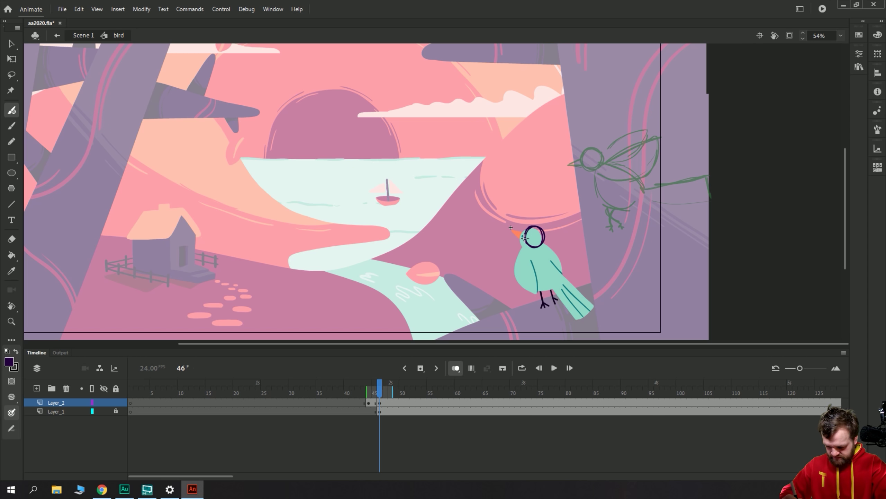
pyautogui.moveTo(524, 239); pyautogui.dragTo(515, 248)
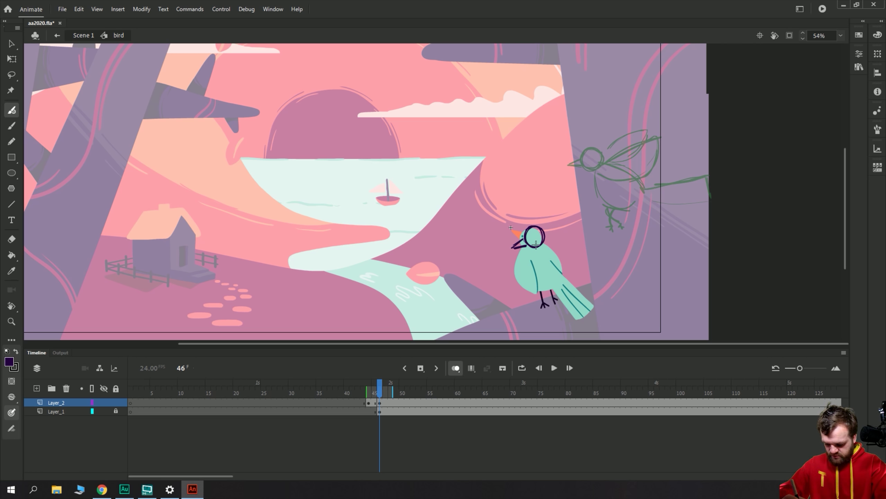
pyautogui.moveTo(536, 245)
pyautogui.mouseDown()
pyautogui.moveTo(585, 221)
pyautogui.moveTo(530, 253)
pyautogui.moveTo(572, 256)
pyautogui.moveTo(585, 220)
pyautogui.mouseUp()
pyautogui.moveTo(566, 207)
pyautogui.mouseDown()
pyautogui.moveTo(529, 253)
pyautogui.moveTo(535, 284)
pyautogui.moveTo(560, 293)
pyautogui.moveTo(575, 283)
pyautogui.moveTo(562, 256)
pyautogui.moveTo(571, 268)
pyautogui.moveTo(556, 294)
pyautogui.moveTo(530, 259)
pyautogui.mouseUp()
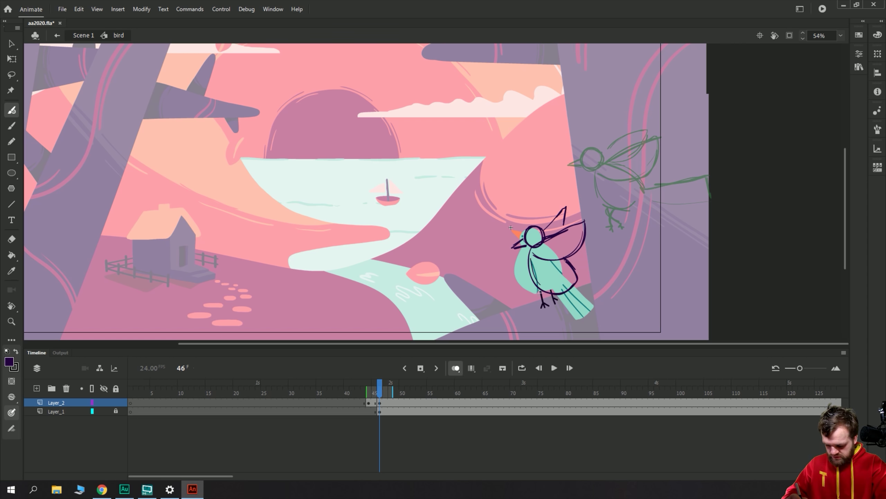
pyautogui.moveTo(543, 292)
pyautogui.mouseDown()
pyautogui.moveTo(541, 306)
pyautogui.moveTo(550, 307)
pyautogui.mouseUp()
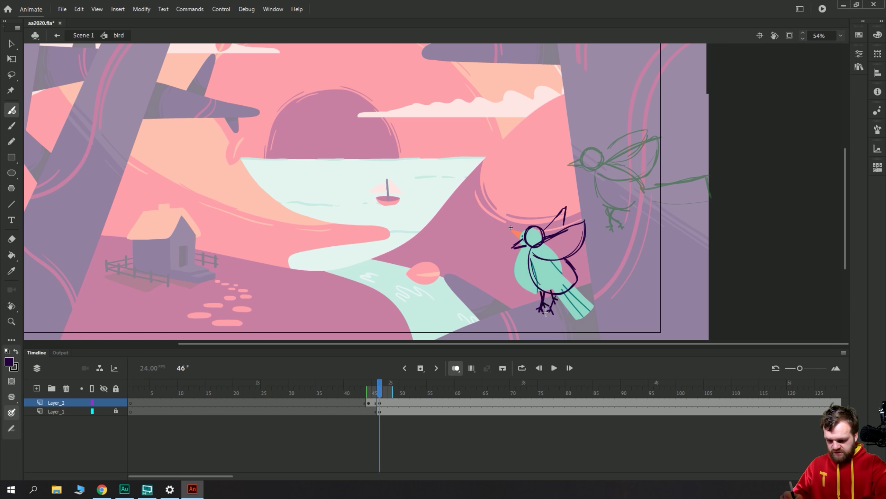
# Nudge the landing pose sketch slightly up and to the right of the perched bird.
pyautogui.press('v')
pyautogui.click(379, 402)
pyautogui.hotkey('shift', 'Up')
pyautogui.hotkey('shift', 'Up')
pyautogui.hotkey('shift', 'Right')
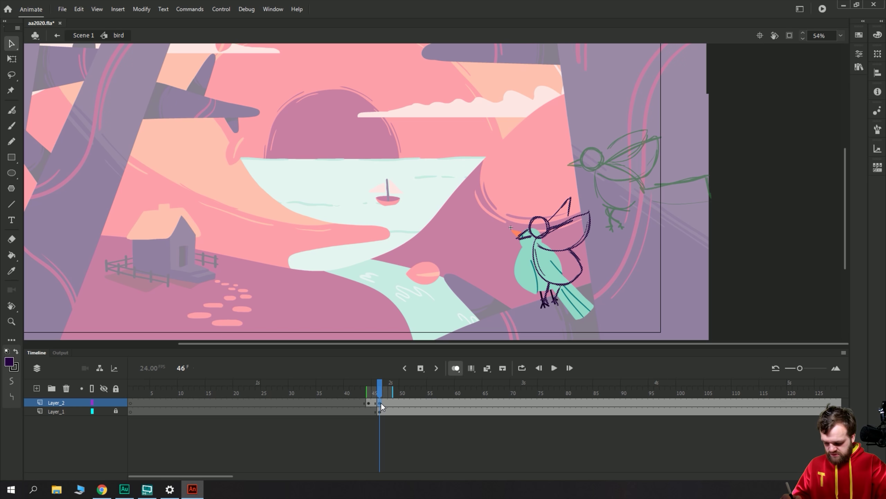
pyautogui.press('Right')
pyautogui.press('Right')
pyautogui.press('Right')
pyautogui.press('Right')
pyautogui.press('Right')
pyautogui.press('Right')
pyautogui.press('Right')
pyautogui.press('Right')
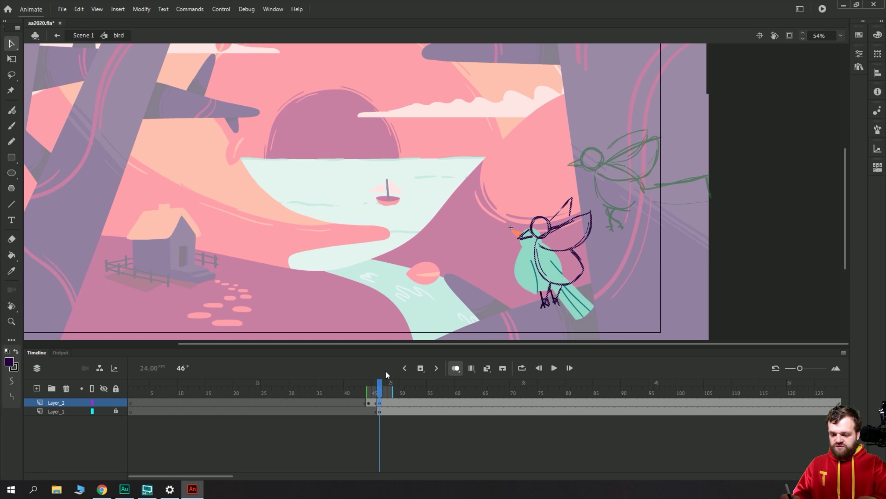
# Sketch a long tail extending right from the landing bird's body at frame 46.
pyautogui.press('b')
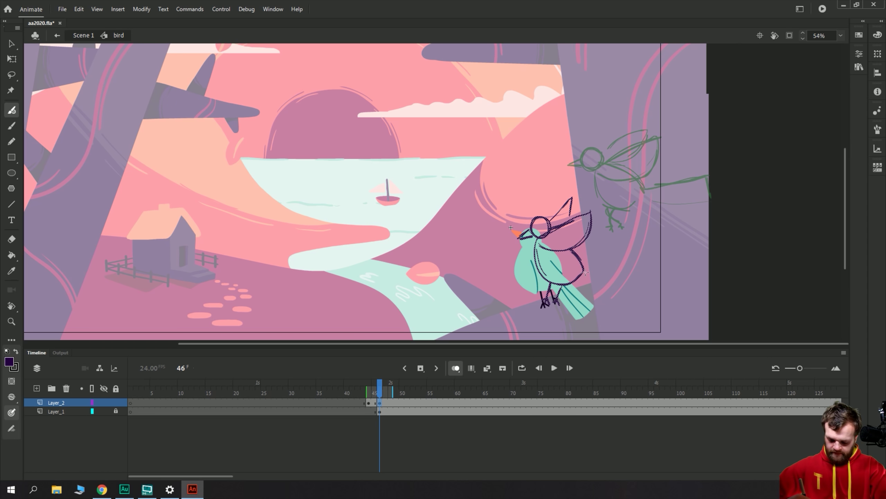
pyautogui.moveTo(581, 264)
pyautogui.mouseDown()
pyautogui.moveTo(616, 259)
pyautogui.moveTo(639, 243)
pyautogui.moveTo(647, 268)
pyautogui.moveTo(612, 283)
pyautogui.moveTo(586, 280)
pyautogui.moveTo(641, 268)
pyautogui.moveTo(594, 276)
pyautogui.mouseUp()
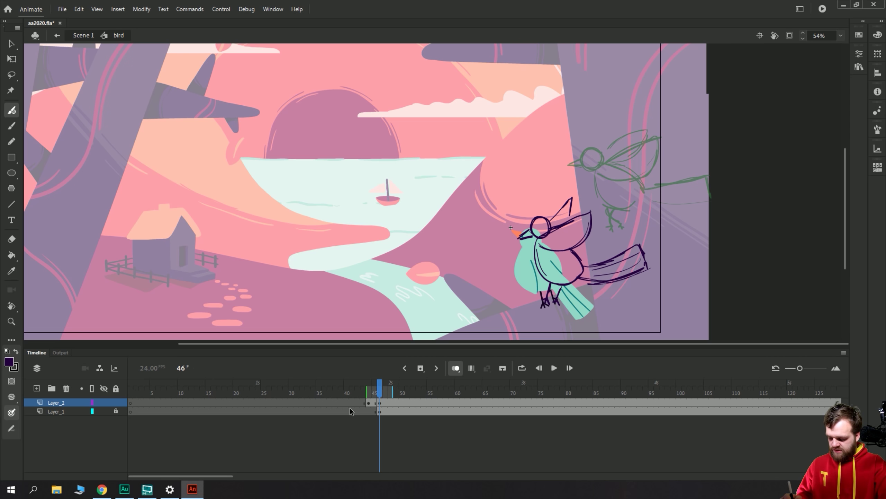
# Insert a blank keyframe on Layer_2 at frame 48 and shift the sketch keyframes two frames earlier, freeing frame 46.
pyautogui.click(346, 393)
pyautogui.press('Return')
pyautogui.click(368, 393)
pyautogui.press('Return')
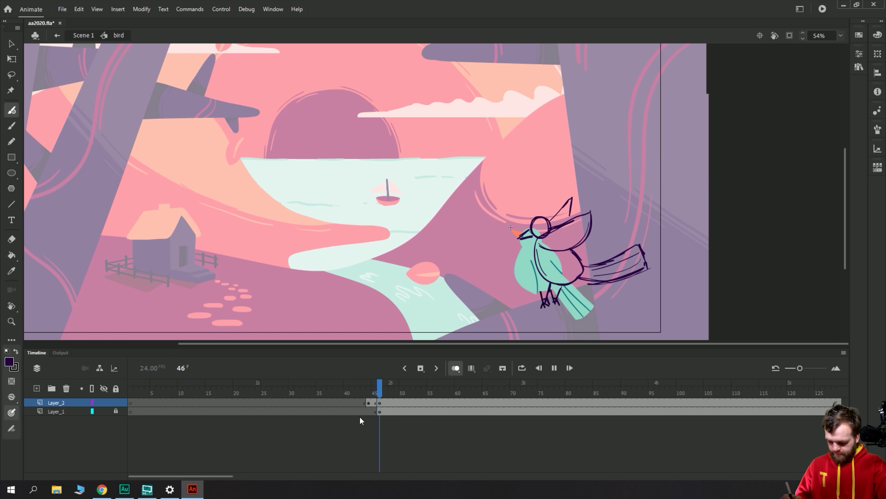
pyautogui.click(369, 402)
pyautogui.click(380, 403)
pyautogui.click(387, 401)
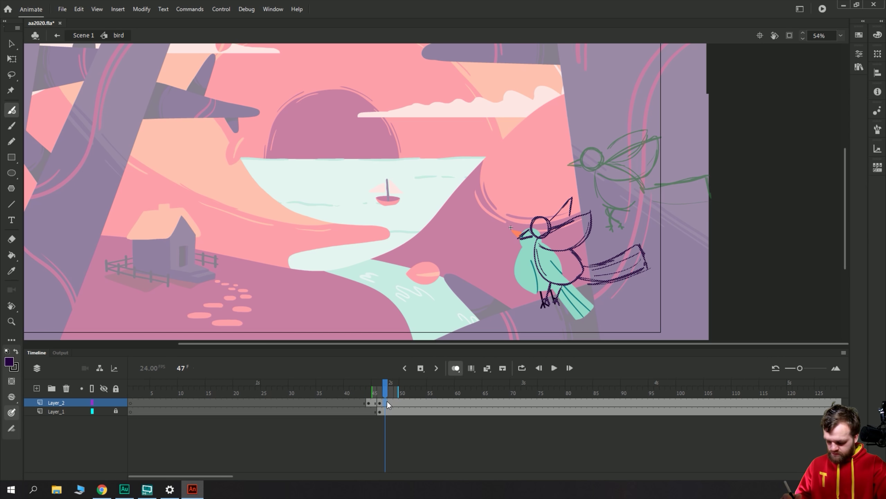
pyautogui.click(390, 402)
pyautogui.press('F7')
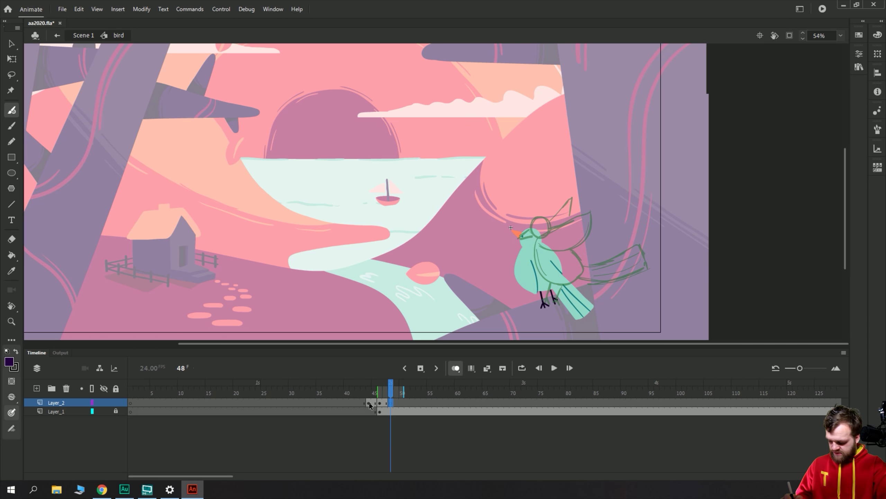
pyautogui.moveTo(369, 403)
pyautogui.mouseDown()
pyautogui.moveTo(389, 402)
pyautogui.moveTo(370, 403)
pyautogui.mouseUp()
pyautogui.click(380, 403)
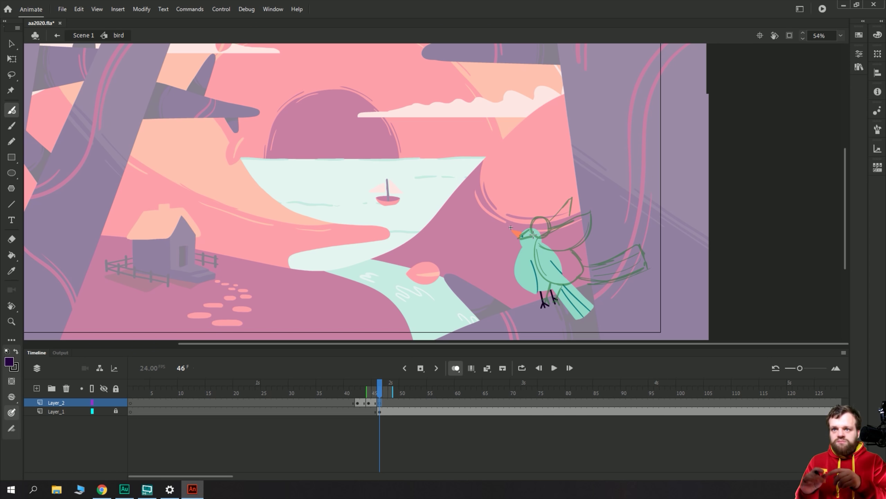
# Sketch the touchdown pose over the perched bird at frame 46 with head, body, lowered tail, feathered wing and feet.
pyautogui.moveTo(538, 235)
pyautogui.mouseDown()
pyautogui.moveTo(521, 240)
pyautogui.moveTo(539, 231)
pyautogui.moveTo(540, 246)
pyautogui.moveTo(542, 238)
pyautogui.mouseUp()
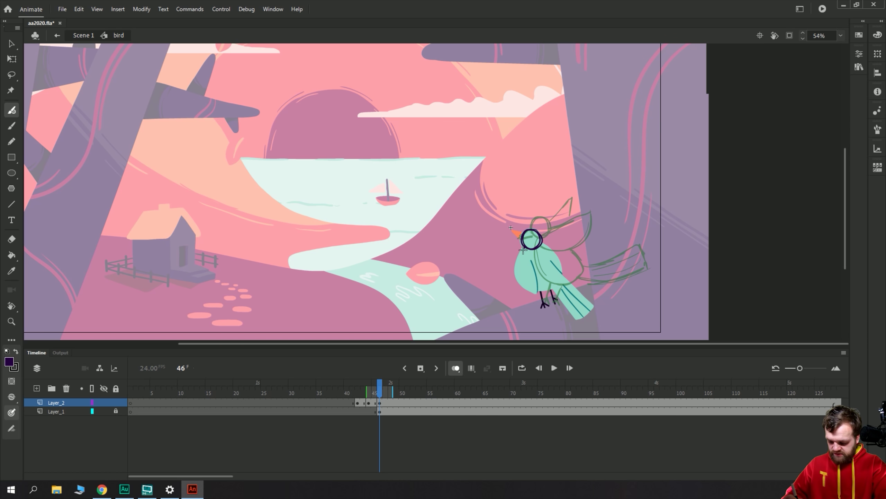
pyautogui.moveTo(524, 249)
pyautogui.mouseDown()
pyautogui.moveTo(522, 278)
pyautogui.moveTo(546, 292)
pyautogui.moveTo(560, 276)
pyautogui.moveTo(549, 246)
pyautogui.moveTo(558, 283)
pyautogui.moveTo(536, 294)
pyautogui.moveTo(521, 269)
pyautogui.moveTo(562, 277)
pyautogui.moveTo(588, 335)
pyautogui.moveTo(569, 345)
pyautogui.moveTo(565, 316)
pyautogui.mouseUp()
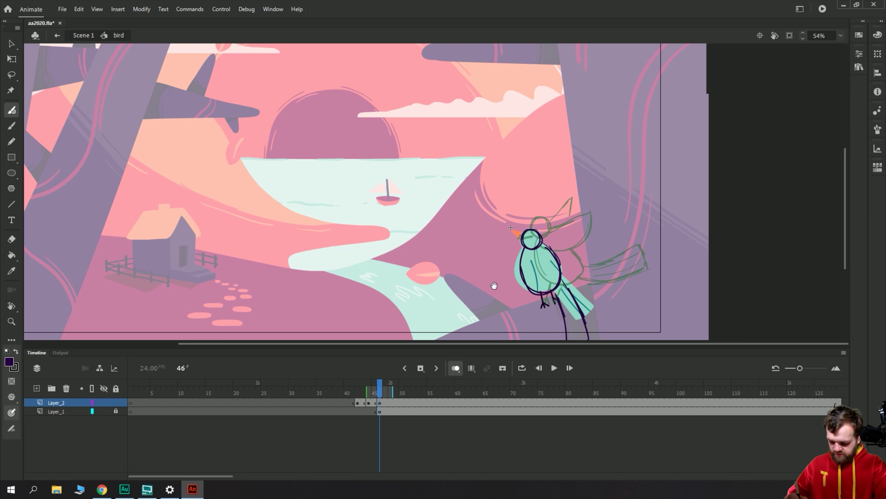
pyautogui.moveTo(488, 285); pyautogui.dragTo(501, 238)
pyautogui.moveTo(537, 203)
pyautogui.mouseDown()
pyautogui.moveTo(515, 242)
pyautogui.moveTo(539, 240)
pyautogui.moveTo(518, 246)
pyautogui.moveTo(538, 204)
pyautogui.moveTo(510, 229)
pyautogui.moveTo(554, 258)
pyautogui.mouseUp()
pyautogui.moveTo(555, 257); pyautogui.dragTo(566, 248)
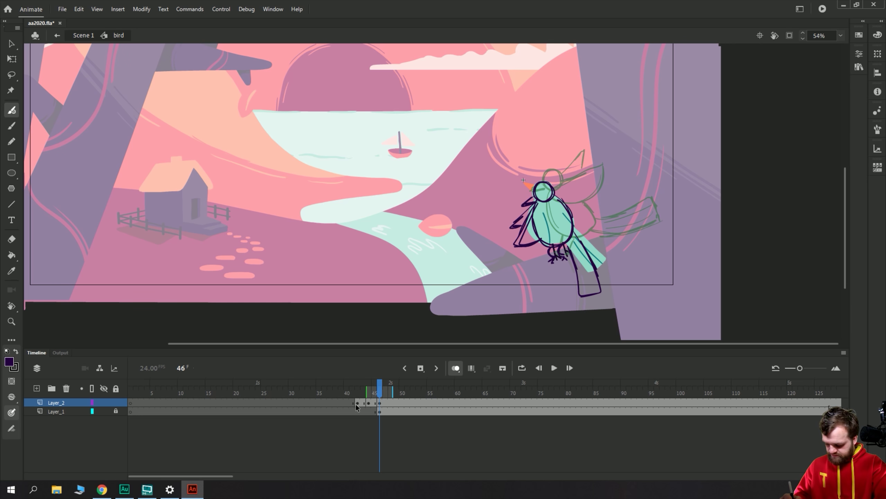
# Shift the sketch keyframes two frames earlier and rough out a head, beak and up-down arrow at frame 46.
pyautogui.moveTo(366, 403)
pyautogui.mouseDown()
pyautogui.moveTo(385, 402)
pyautogui.moveTo(363, 404)
pyautogui.mouseUp()
pyautogui.click(380, 404)
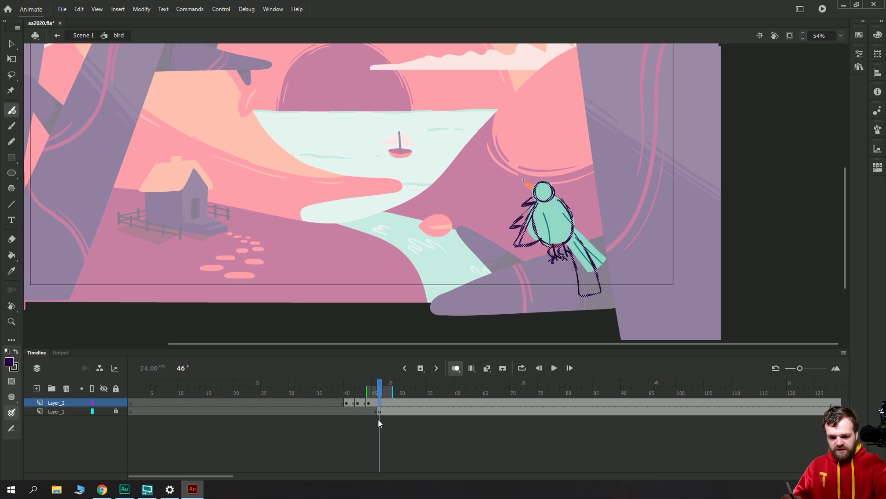
pyautogui.click(380, 421)
pyautogui.scroll(2, 529, 180)
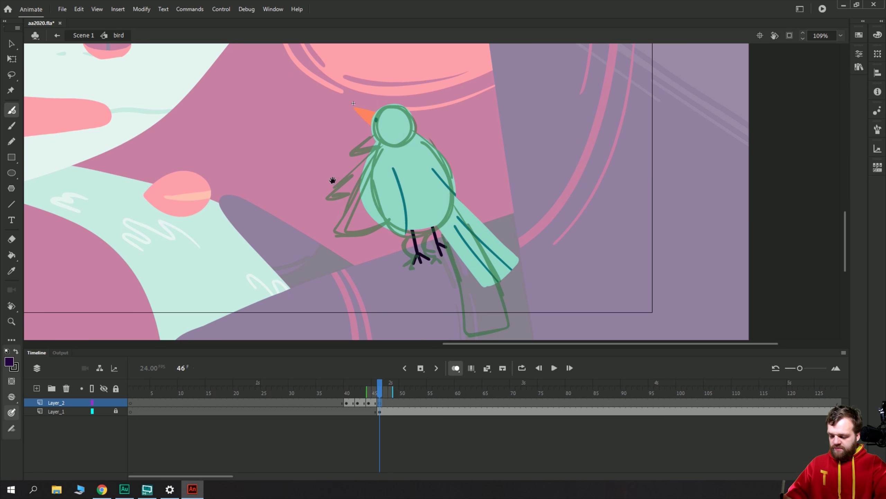
pyautogui.moveTo(498, 163)
pyautogui.mouseDown()
pyautogui.moveTo(470, 163)
pyautogui.moveTo(474, 201)
pyautogui.moveTo(494, 164)
pyautogui.moveTo(458, 182)
pyautogui.moveTo(462, 166)
pyautogui.moveTo(432, 173)
pyautogui.moveTo(458, 188)
pyautogui.moveTo(433, 183)
pyautogui.moveTo(457, 194)
pyautogui.moveTo(429, 184)
pyautogui.moveTo(456, 193)
pyautogui.moveTo(443, 191)
pyautogui.moveTo(455, 190)
pyautogui.moveTo(461, 151)
pyautogui.moveTo(450, 197)
pyautogui.mouseUp()
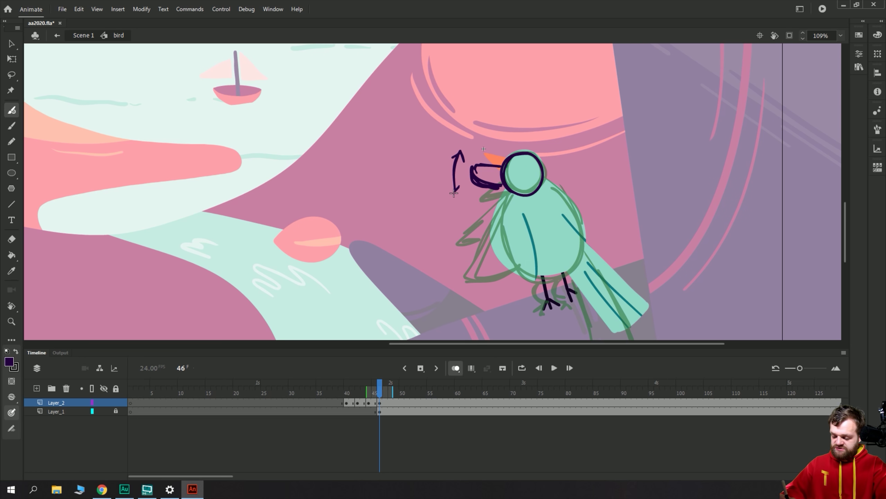
pyautogui.rightClick(442, 175)
pyautogui.click(365, 188)
pyautogui.moveTo(390, 197)
pyautogui.mouseDown()
pyautogui.moveTo(361, 210)
pyautogui.moveTo(393, 218)
pyautogui.moveTo(340, 199)
pyautogui.moveTo(353, 182)
pyautogui.moveTo(348, 169)
pyautogui.mouseUp()
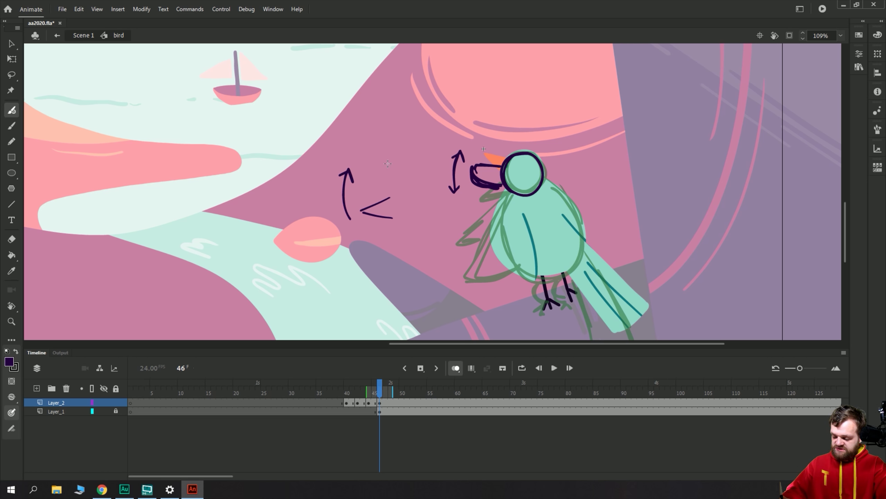
pyautogui.click(404, 156)
pyautogui.moveTo(388, 140); pyautogui.dragTo(376, 132)
pyautogui.moveTo(375, 133)
pyautogui.mouseDown()
pyautogui.moveTo(378, 152)
pyautogui.moveTo(345, 187)
pyautogui.moveTo(376, 203)
pyautogui.moveTo(347, 199)
pyautogui.moveTo(375, 166)
pyautogui.mouseUp()
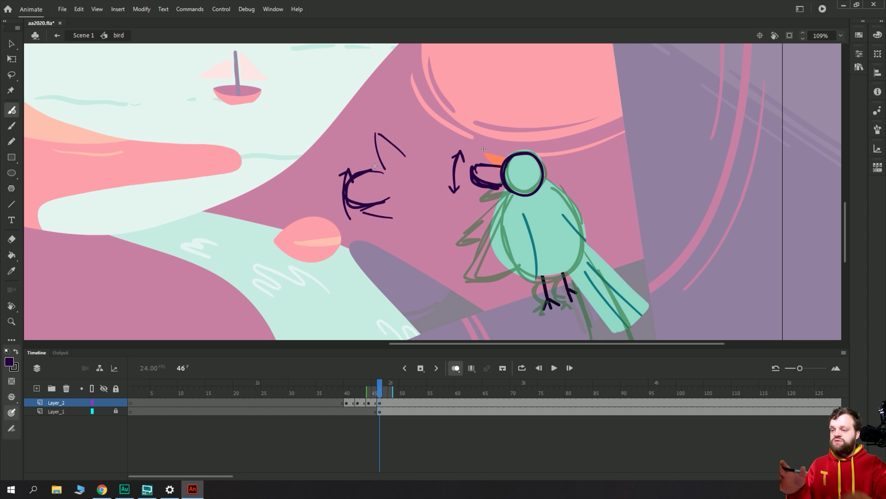
pyautogui.hotkey('ctrl', 'z')
pyautogui.hotkey('ctrl', 'z')
pyautogui.hotkey('ctrl', 'z')
pyautogui.hotkey('ctrl', 'z')
pyautogui.hotkey('ctrl', 'z')
pyautogui.hotkey('ctrl', 'z')
pyautogui.hotkey('ctrl', 'z')
pyautogui.hotkey('ctrl', 'z')
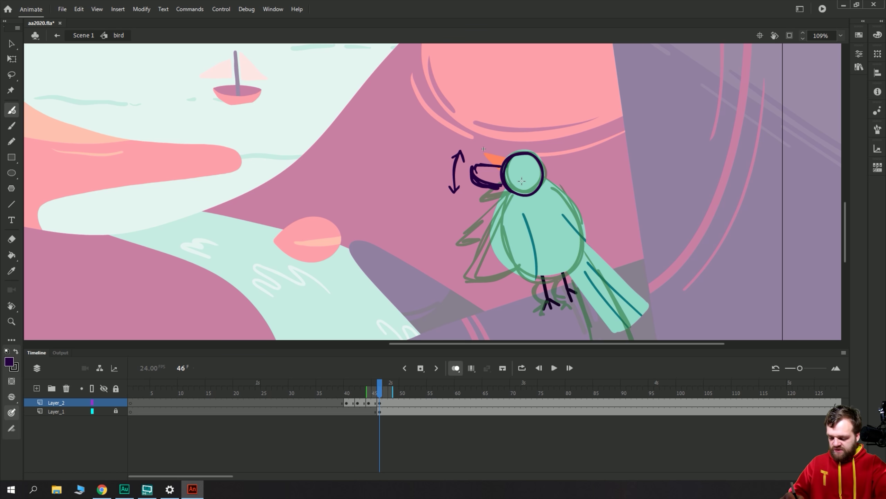
# Sketch the back, raised tail, belly, folded wing and legs of the settling bird at frame 46.
pyautogui.moveTo(542, 178)
pyautogui.mouseDown()
pyautogui.moveTo(582, 240)
pyautogui.moveTo(657, 316)
pyautogui.mouseUp()
pyautogui.moveTo(607, 266); pyautogui.dragTo(654, 307)
pyautogui.moveTo(582, 234); pyautogui.dragTo(655, 297)
pyautogui.moveTo(655, 297); pyautogui.dragTo(625, 325)
pyautogui.moveTo(564, 263); pyautogui.dragTo(628, 325)
pyautogui.moveTo(579, 279); pyautogui.dragTo(629, 326)
pyautogui.moveTo(574, 273); pyautogui.dragTo(617, 312)
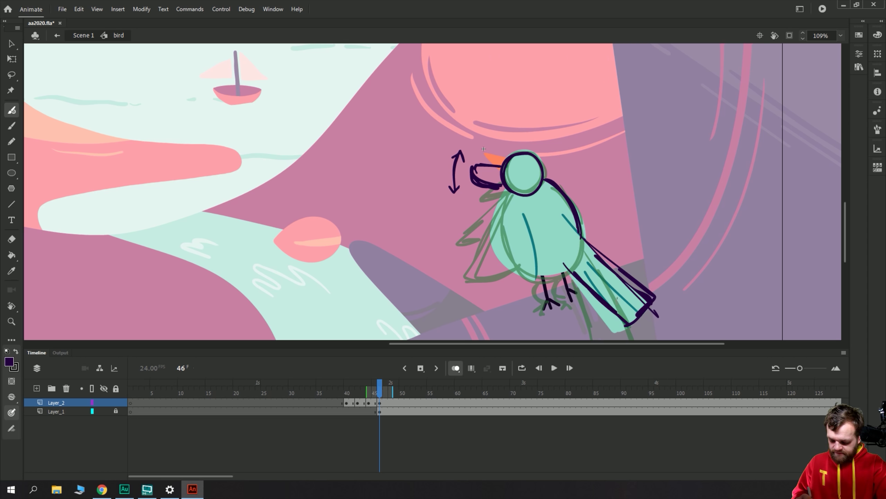
pyautogui.moveTo(563, 276)
pyautogui.mouseDown()
pyautogui.moveTo(539, 277)
pyautogui.moveTo(559, 276)
pyautogui.mouseUp()
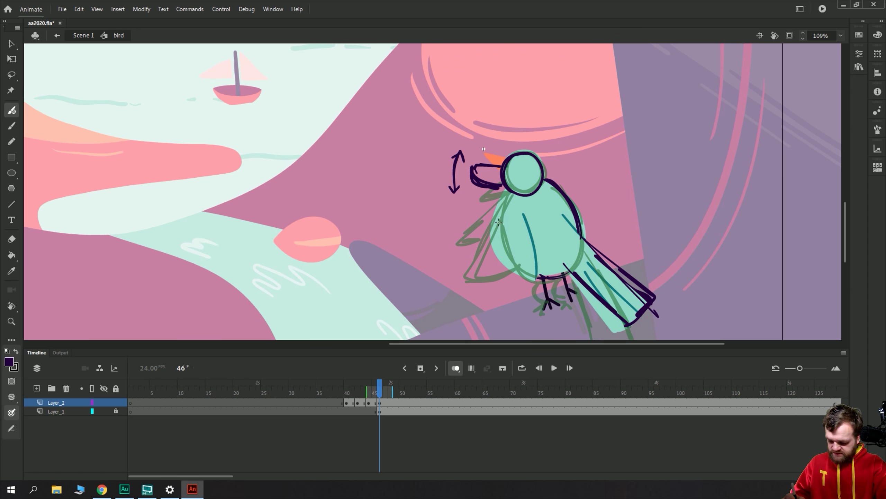
pyautogui.moveTo(504, 192)
pyautogui.mouseDown()
pyautogui.moveTo(490, 218)
pyautogui.moveTo(493, 260)
pyautogui.moveTo(521, 292)
pyautogui.moveTo(522, 222)
pyautogui.mouseUp()
pyautogui.moveTo(530, 276); pyautogui.dragTo(561, 307)
pyautogui.moveTo(563, 284); pyautogui.dragTo(573, 297)
# Play back the rough landing from frame 34 and step through its sketch frames.
pyautogui.click(315, 403)
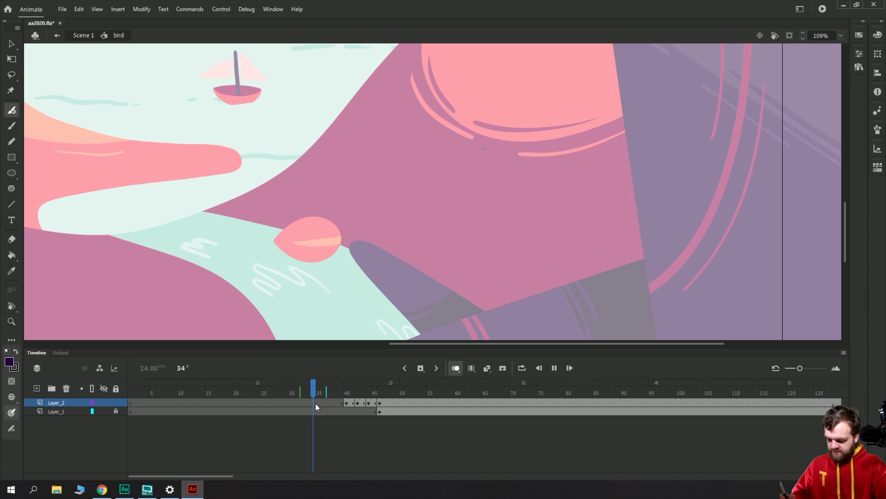
pyautogui.press('Return')
pyautogui.click(329, 403)
pyautogui.press('.')
pyautogui.press('.')
pyautogui.press('.')
pyautogui.press('.')
pyautogui.press('.')
pyautogui.press('.')
pyautogui.press('.')
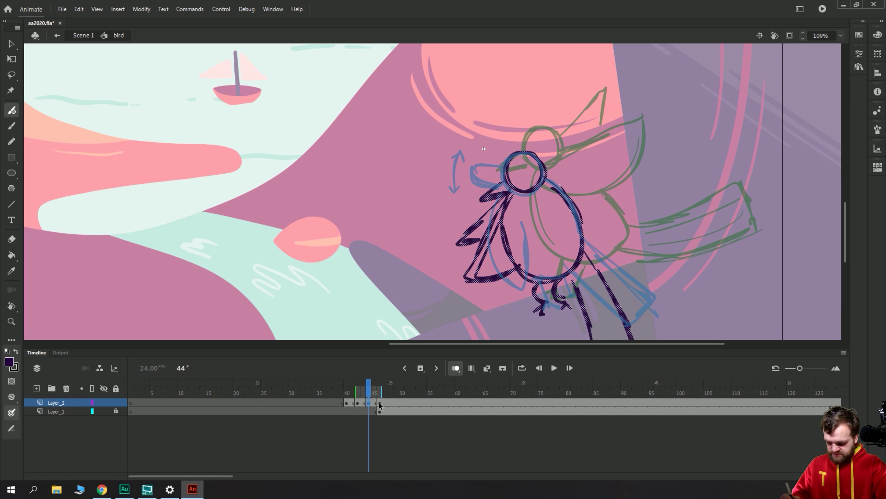
# Hold the frame 44 pose two frames longer on Layer_2 and turn frame 46 into a keyframe copy of it.
pyautogui.click(380, 404)
pyautogui.click(372, 405)
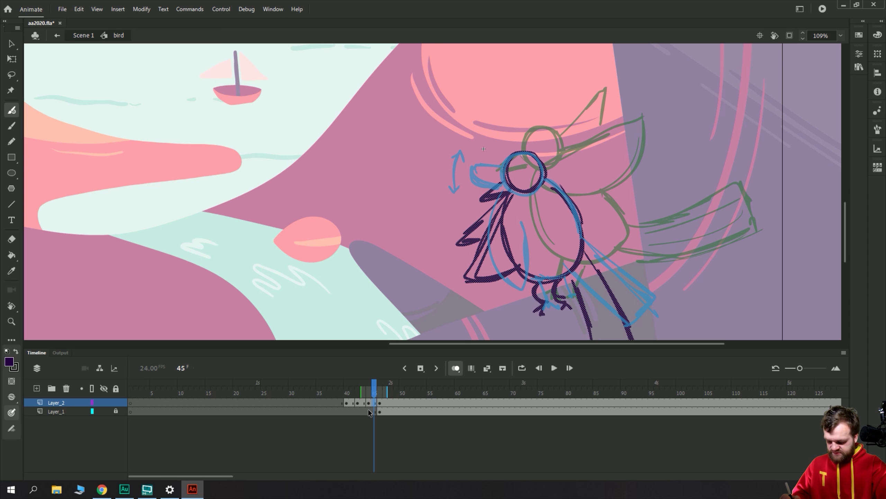
pyautogui.press('.')
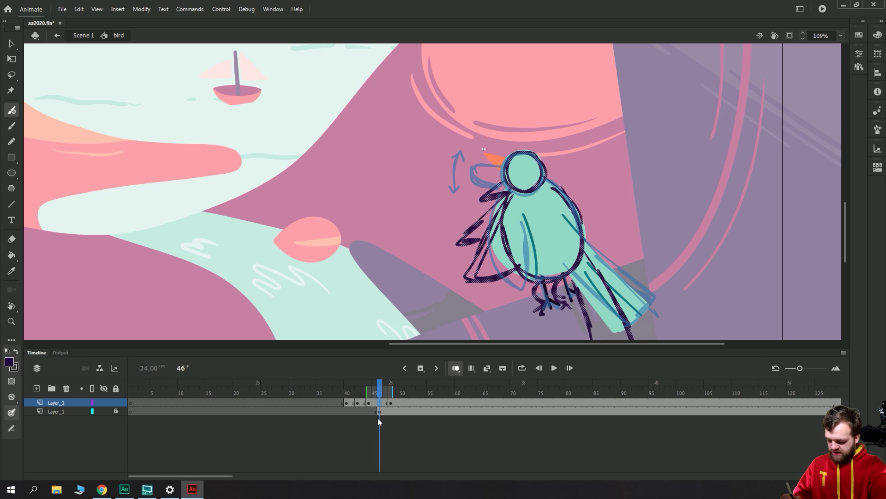
pyautogui.click(380, 410)
pyautogui.click(380, 403)
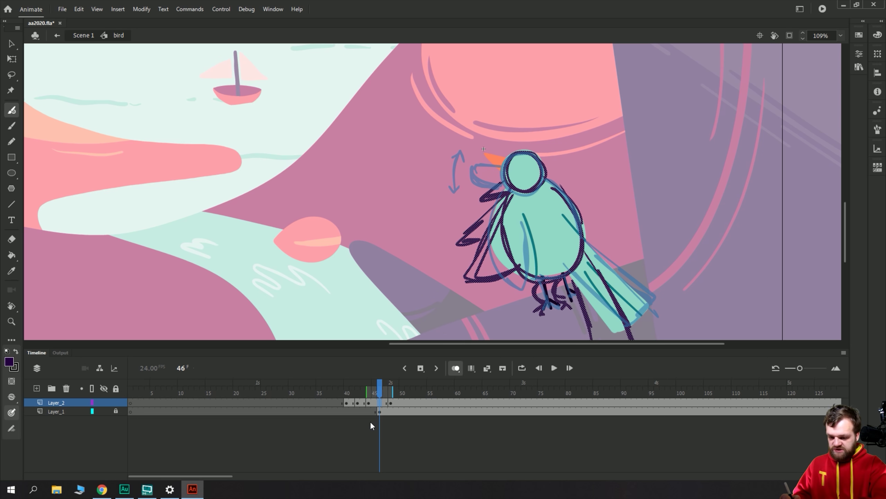
pyautogui.press('q')
pyautogui.click(380, 403)
# Move the copied pose's transform pivot to its feet and skew the sketch slightly to the left at frame 46.
pyautogui.moveTo(547, 267); pyautogui.dragTo(561, 296)
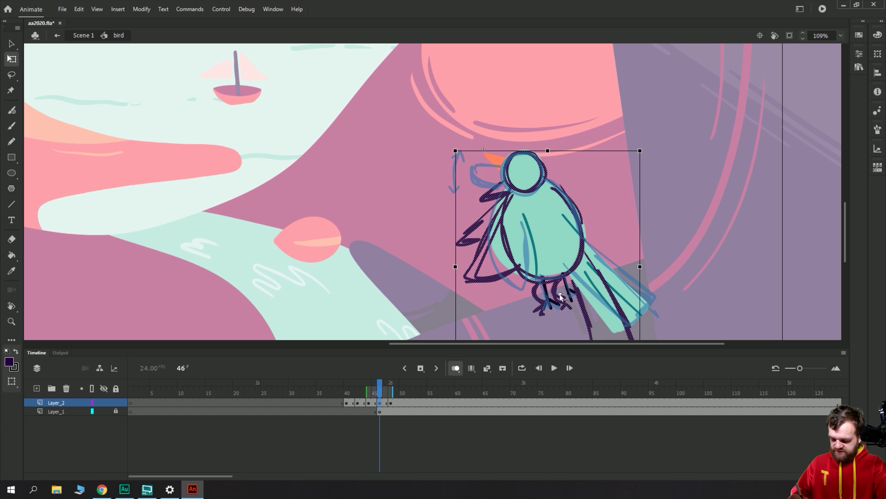
pyautogui.click(467, 151)
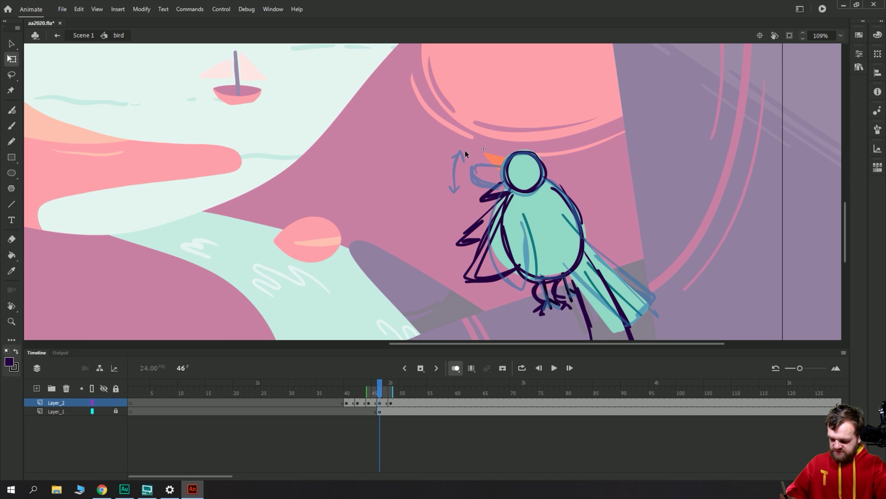
pyautogui.click(380, 404)
pyautogui.moveTo(401, 252); pyautogui.dragTo(402, 181)
pyautogui.moveTo(548, 196); pyautogui.dragTo(562, 229)
pyautogui.moveTo(487, 78); pyautogui.dragTo(437, 90)
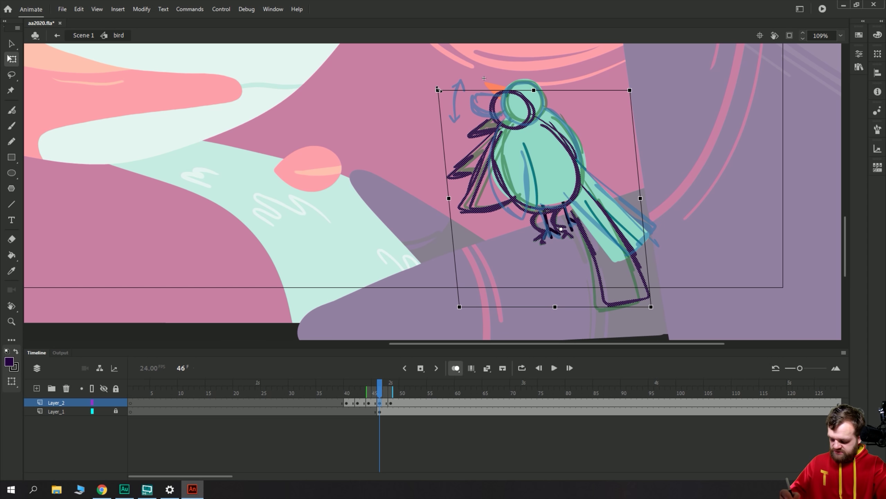
# Shift the five sketch keyframes on Layer_2 two frames earlier and make frame 48 a blank keyframe.
pyautogui.click(326, 402)
pyautogui.press('Return')
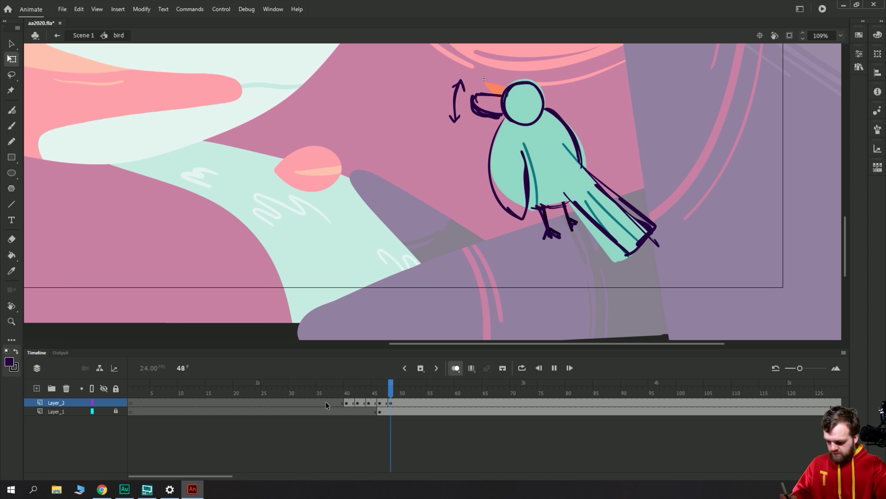
pyautogui.click(391, 403)
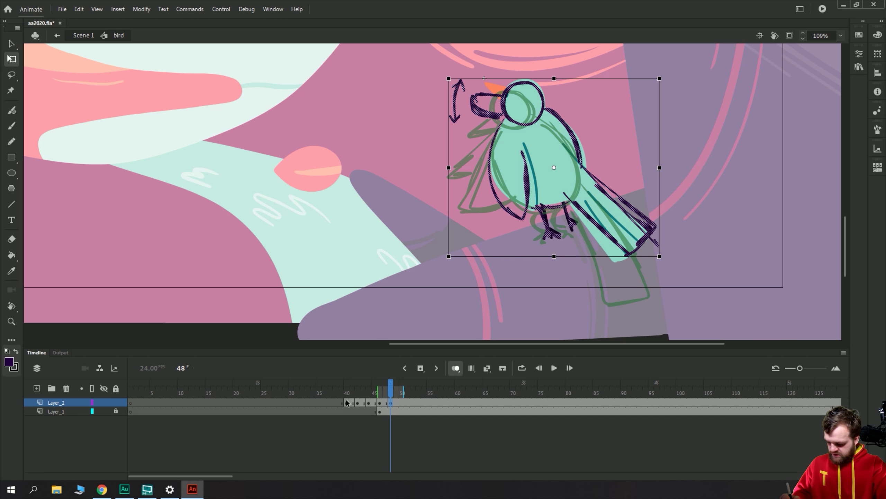
pyautogui.moveTo(347, 403)
pyautogui.mouseDown()
pyautogui.moveTo(390, 403)
pyautogui.moveTo(363, 405)
pyautogui.mouseUp()
pyautogui.click(390, 404)
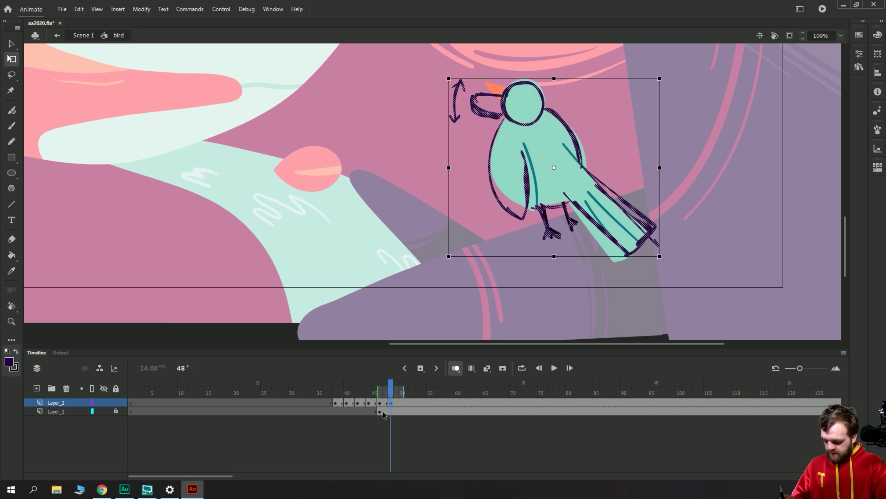
pyautogui.click(347, 278)
# Trace the perched bird at frame 48 with the brush, outlining its head, wing, back, tail, legs and beak.
pyautogui.press('y')
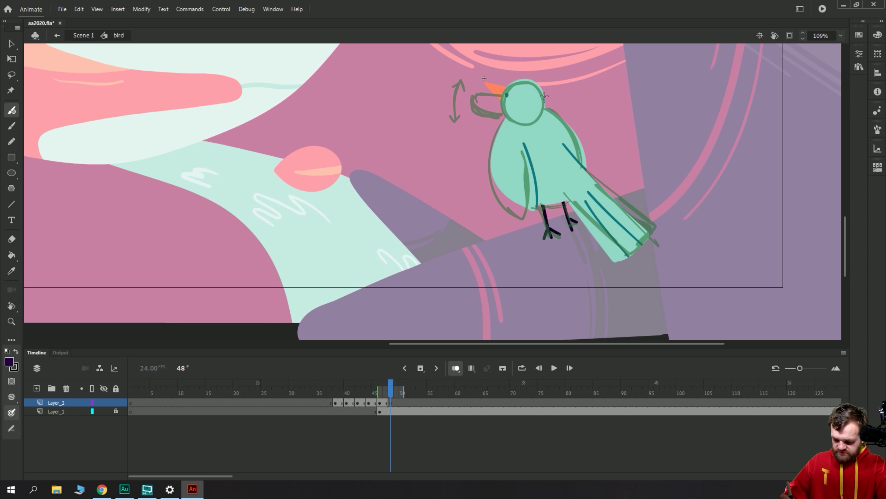
pyautogui.moveTo(544, 96)
pyautogui.mouseDown()
pyautogui.moveTo(502, 96)
pyautogui.moveTo(516, 121)
pyautogui.moveTo(544, 99)
pyautogui.moveTo(585, 168)
pyautogui.mouseUp()
pyautogui.moveTo(505, 120)
pyautogui.mouseDown()
pyautogui.moveTo(495, 154)
pyautogui.moveTo(505, 190)
pyautogui.moveTo(532, 212)
pyautogui.moveTo(537, 194)
pyautogui.moveTo(525, 142)
pyautogui.mouseUp()
pyautogui.moveTo(587, 170); pyautogui.dragTo(649, 236)
pyautogui.moveTo(650, 236); pyautogui.dragTo(614, 261)
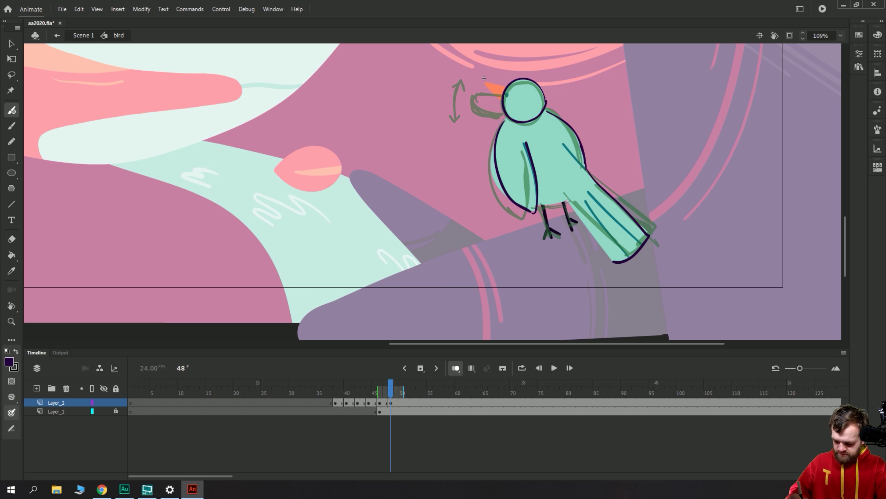
pyautogui.moveTo(568, 202)
pyautogui.mouseDown()
pyautogui.moveTo(610, 254)
pyautogui.moveTo(627, 259)
pyautogui.mouseUp()
pyautogui.moveTo(637, 243)
pyautogui.mouseDown()
pyautogui.moveTo(586, 193)
pyautogui.moveTo(539, 206)
pyautogui.moveTo(572, 228)
pyautogui.moveTo(548, 233)
pyautogui.mouseUp()
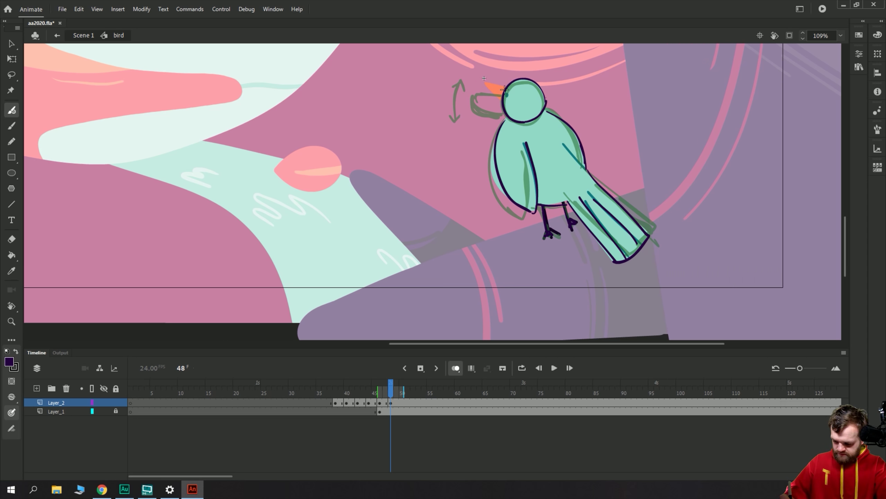
pyautogui.moveTo(504, 89)
pyautogui.mouseDown()
pyautogui.moveTo(479, 80)
pyautogui.moveTo(499, 100)
pyautogui.mouseUp()
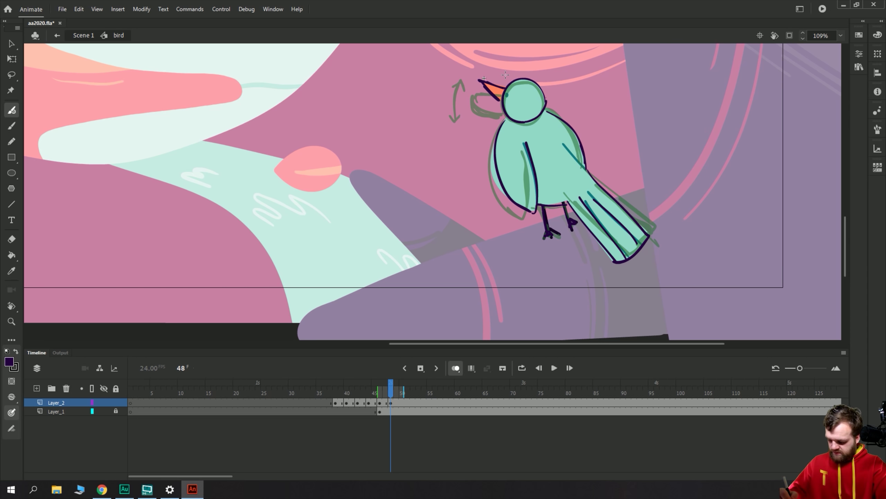
# Move all the Layer_2 sketch keyframes earlier so they start at frame 24, and play back the sequence.
pyautogui.moveTo(329, 403); pyautogui.dragTo(392, 401)
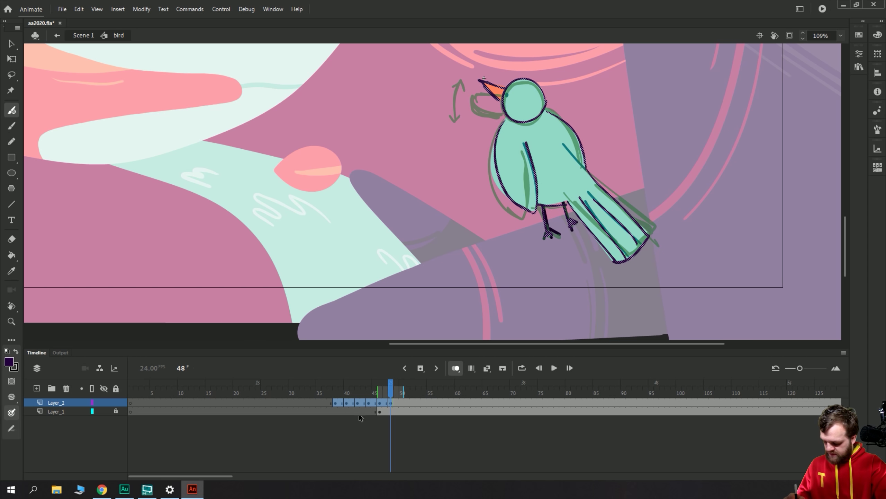
pyautogui.moveTo(301, 403); pyautogui.dragTo(279, 403)
pyautogui.scroll(-4, 380, 223)
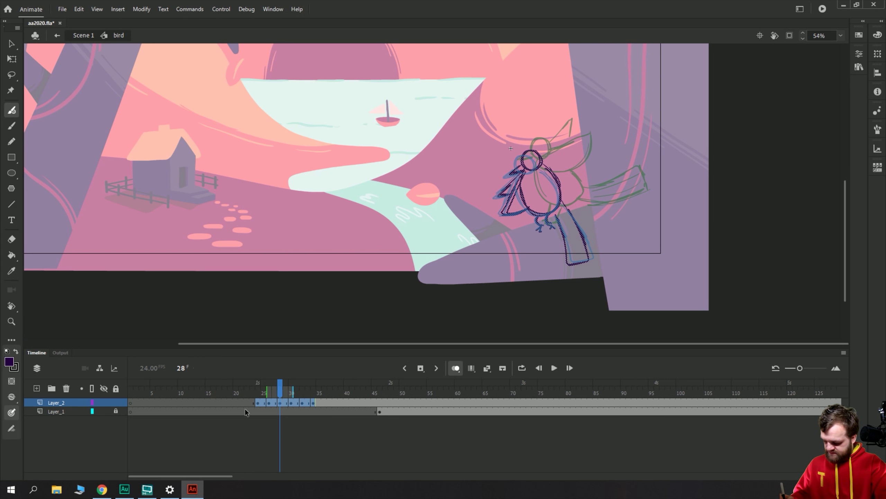
pyautogui.click(245, 409)
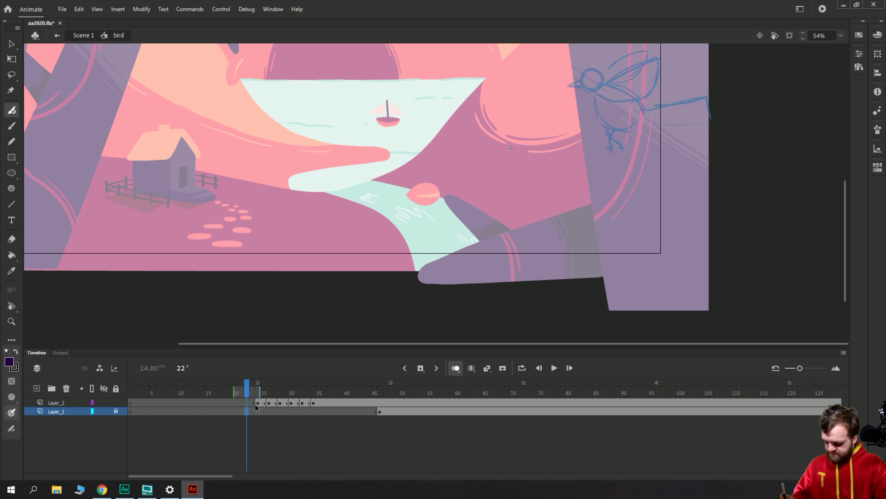
pyautogui.press('Return')
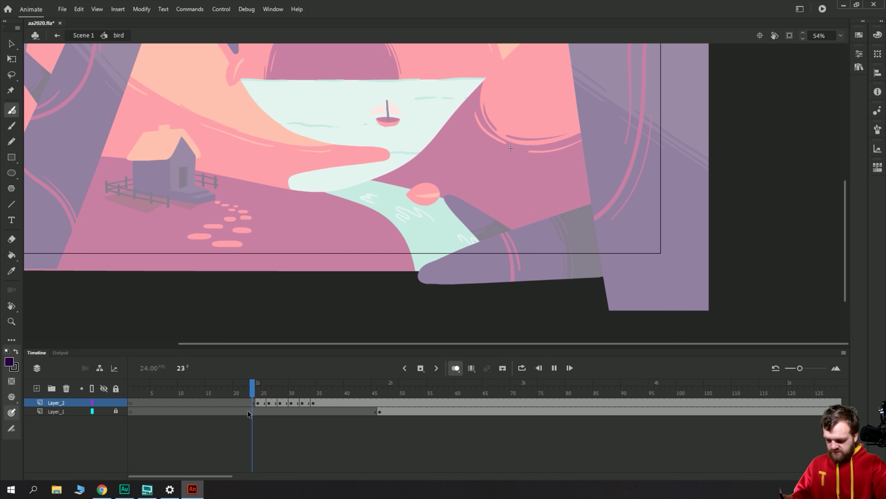
pyautogui.click(247, 412)
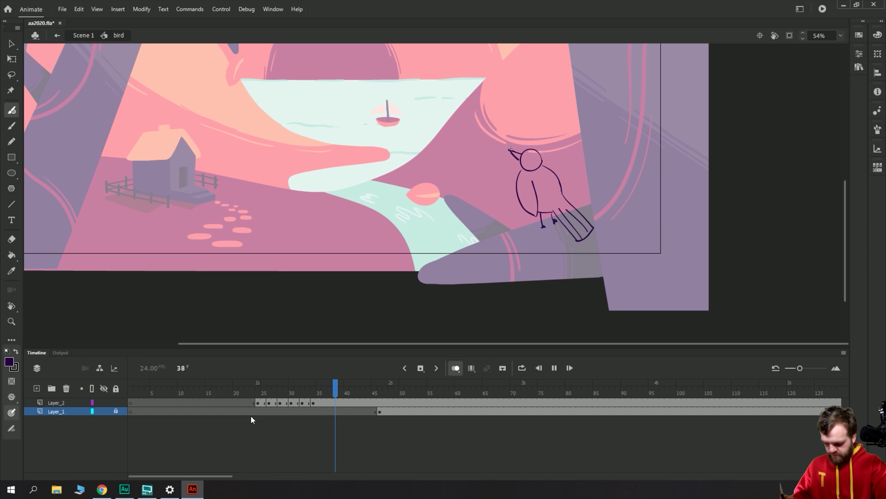
# Play back the landing sequence from before frame 24 and step through the poses around frame 26.
pyautogui.click(240, 405)
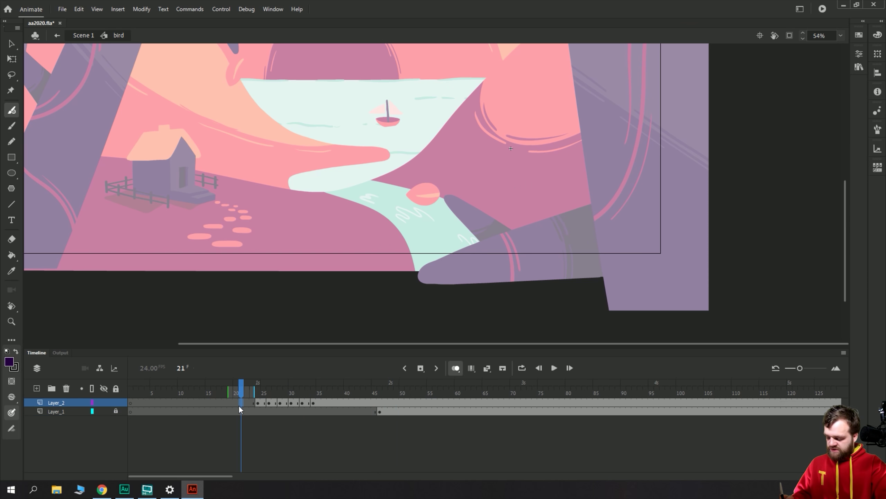
pyautogui.press('Return')
pyautogui.click(247, 405)
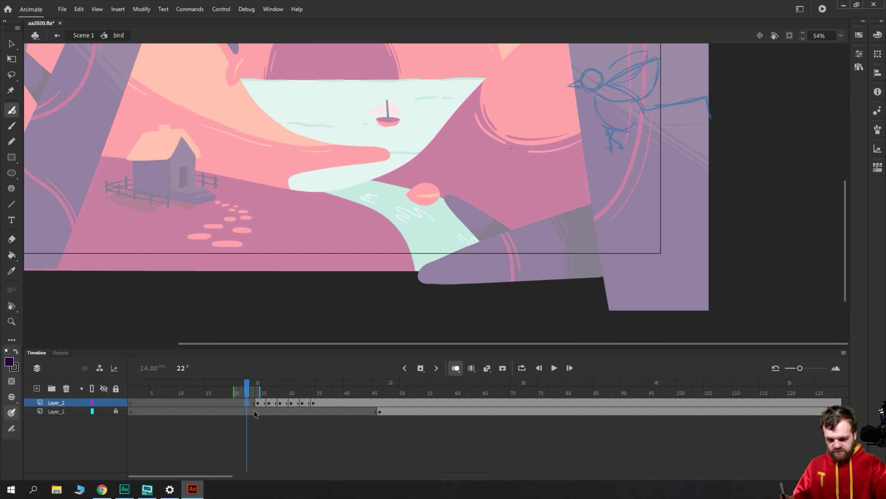
pyautogui.press('.')
pyautogui.press('.')
pyautogui.press('.')
pyautogui.press('.')
pyautogui.press('.')
pyautogui.press('.')
pyautogui.press(',')
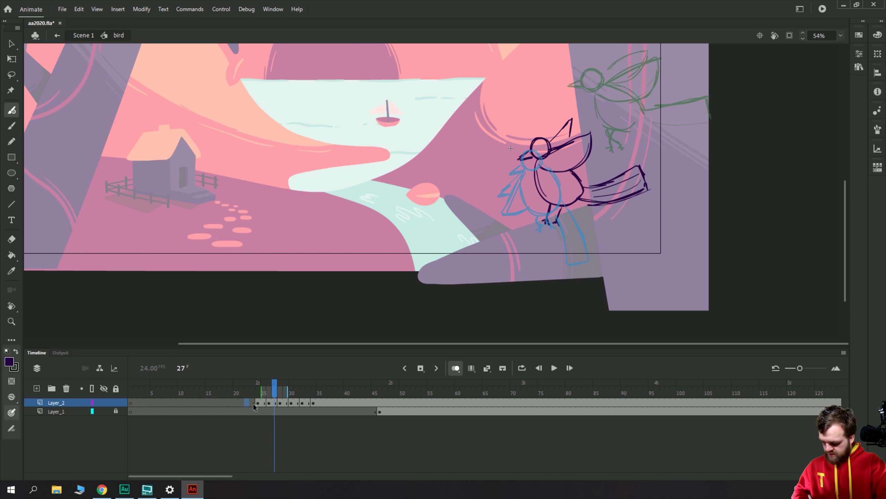
pyautogui.press(',')
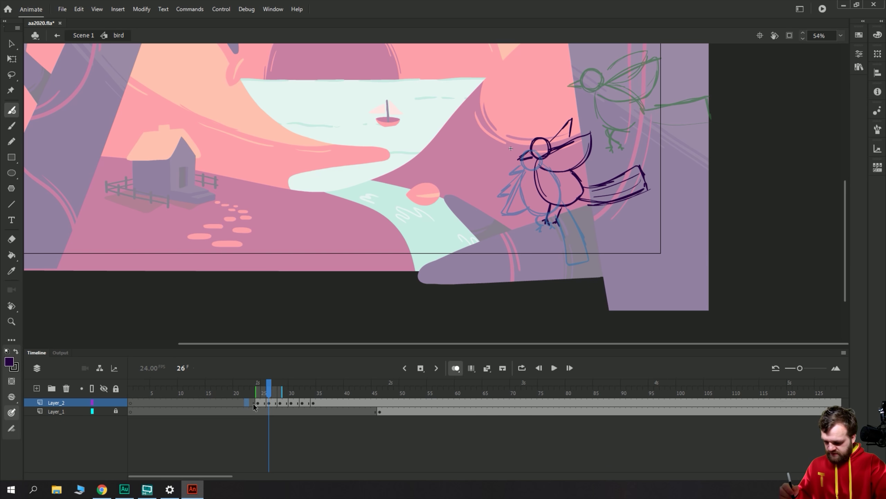
# Set the frame 26 sketch's transform pivot at its feet, enlarge it slightly, skew it to the right, and play back the sequence.
pyautogui.press('v')
pyautogui.hotkey('ctrl', 'a')
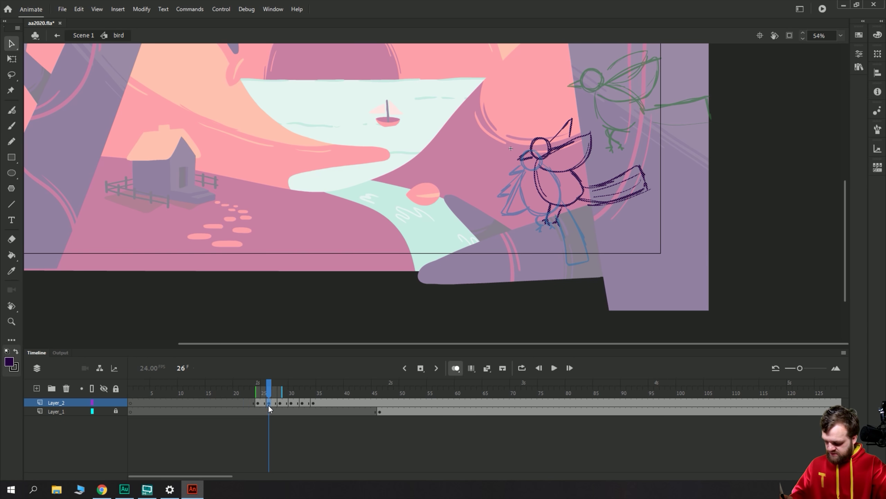
pyautogui.click(13, 58)
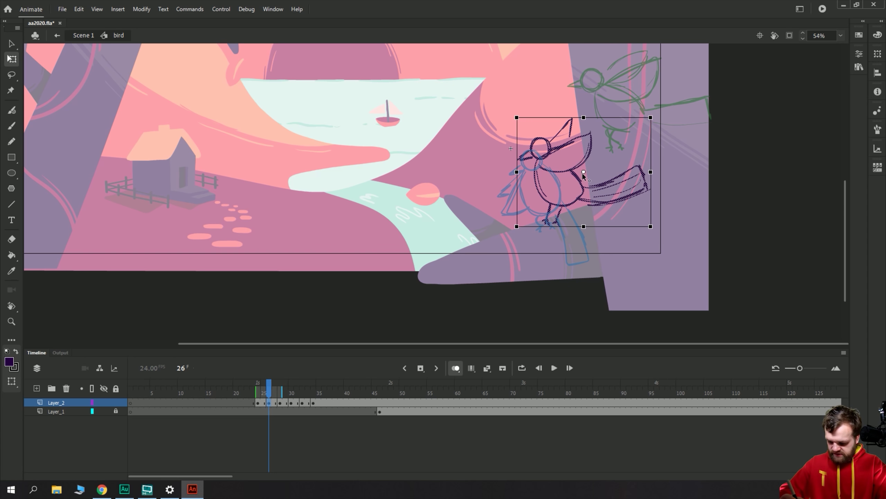
pyautogui.moveTo(584, 172); pyautogui.dragTo(548, 220)
pyautogui.moveTo(651, 118); pyautogui.dragTo(657, 112)
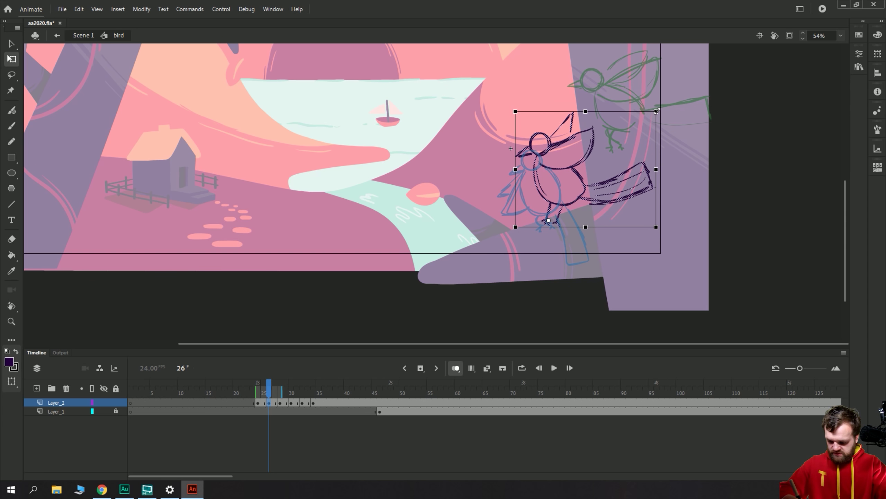
pyautogui.moveTo(574, 111); pyautogui.dragTo(578, 108)
pyautogui.click(578, 111)
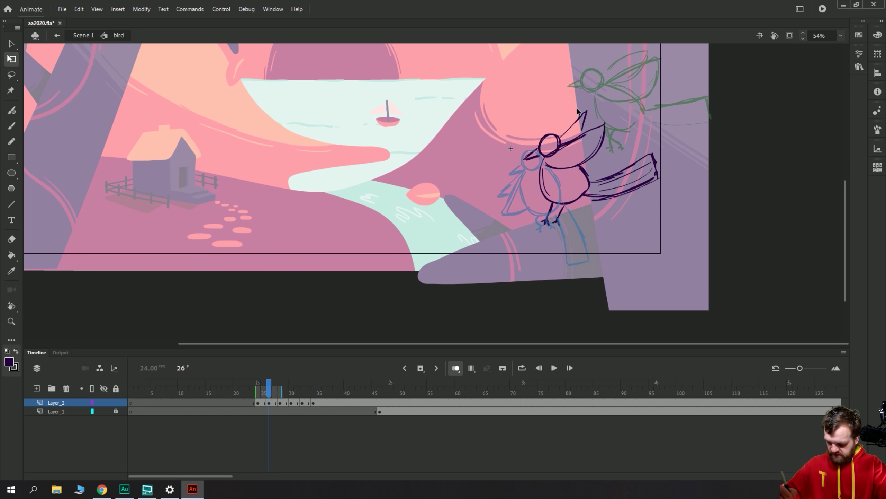
pyautogui.click(229, 402)
pyautogui.press('Return')
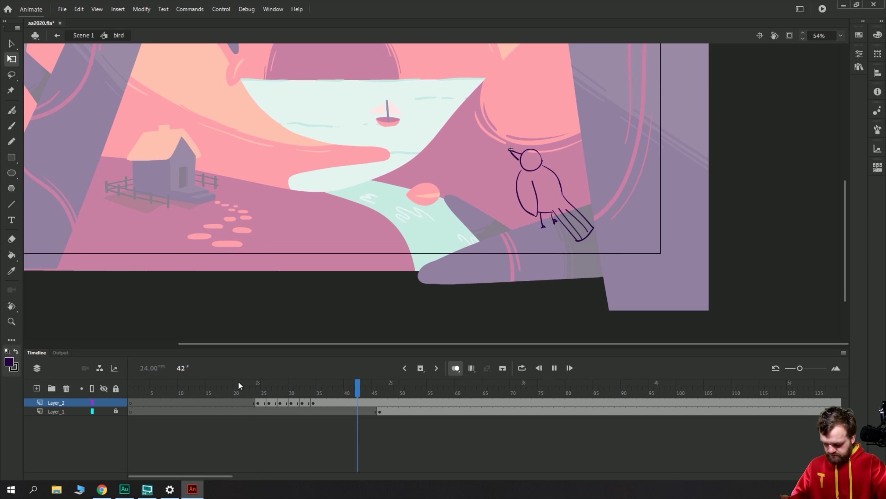
# Hold the crouched pose at frame 30 on Layer_2 two frames longer and play back the new timing.
pyautogui.click(240, 410)
pyautogui.click(292, 404)
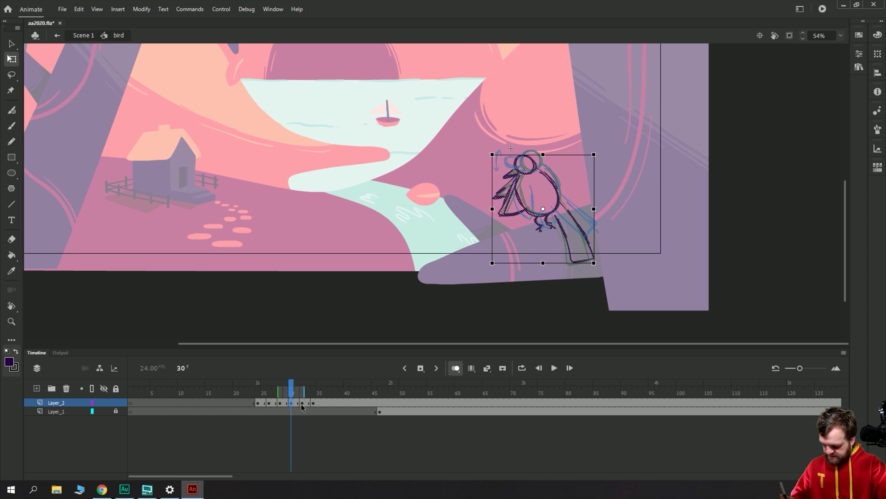
pyautogui.press('.')
pyautogui.press('.')
pyautogui.press(',')
pyautogui.press(',')
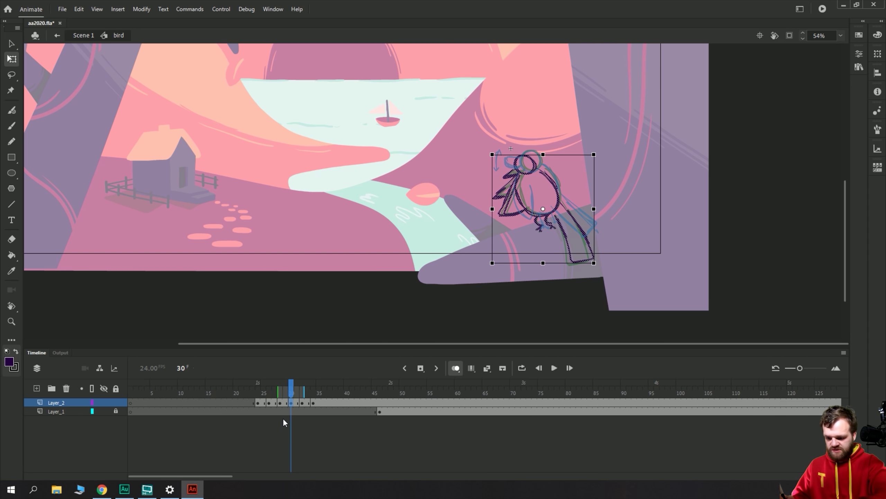
pyautogui.press('F5')
pyautogui.press('F5')
pyautogui.click(230, 408)
pyautogui.press('Return')
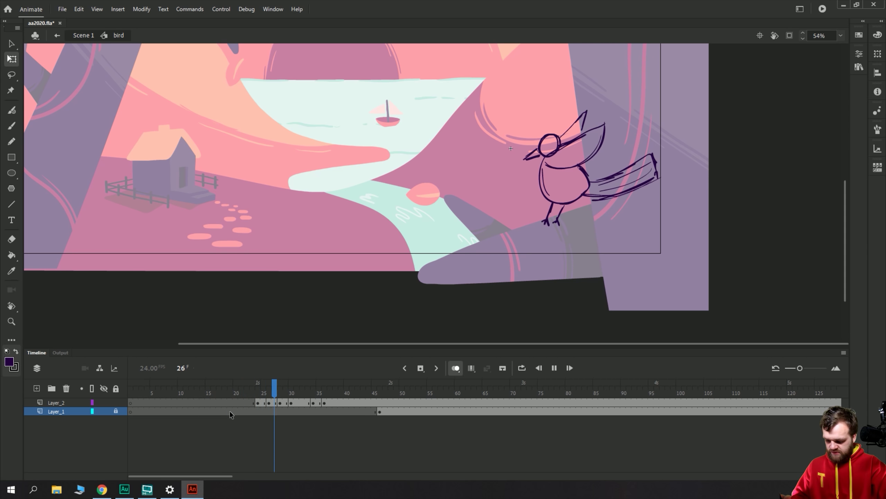
pyautogui.click(233, 405)
pyautogui.press('Return')
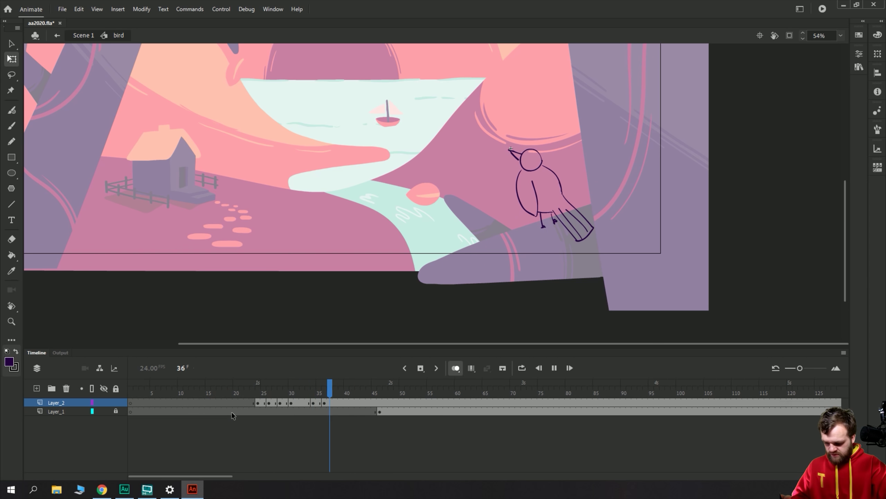
# Move the last Layer_2 keyframe from frame 36 to frame 38 and make frame 36 a blank keyframe.
pyautogui.click(237, 405)
pyautogui.click(302, 403)
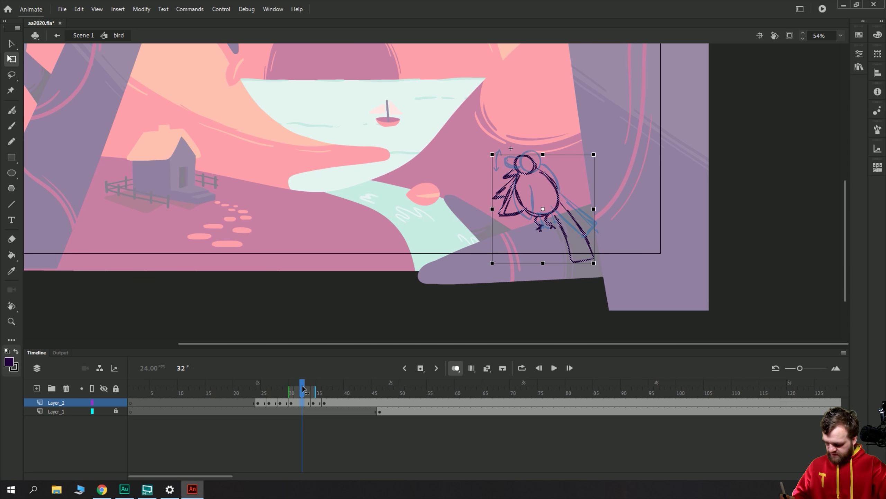
pyautogui.moveTo(308, 393); pyautogui.dragTo(329, 396)
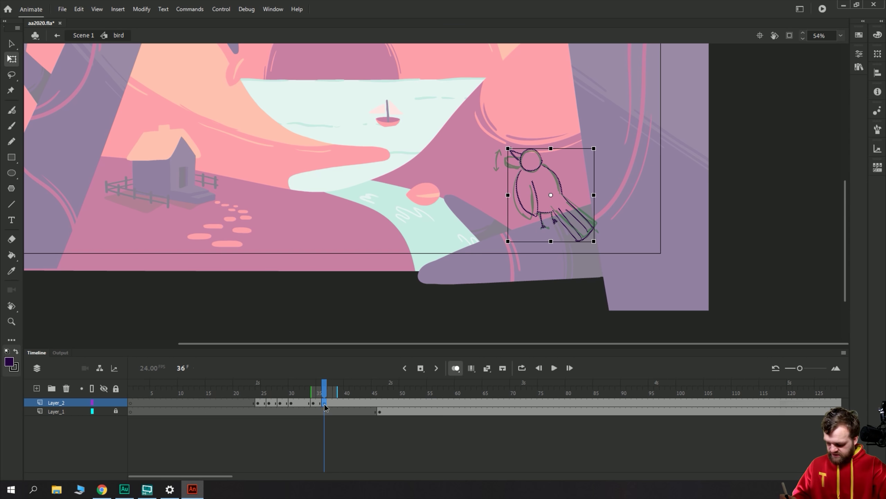
pyautogui.moveTo(325, 403); pyautogui.dragTo(335, 403)
pyautogui.click(324, 405)
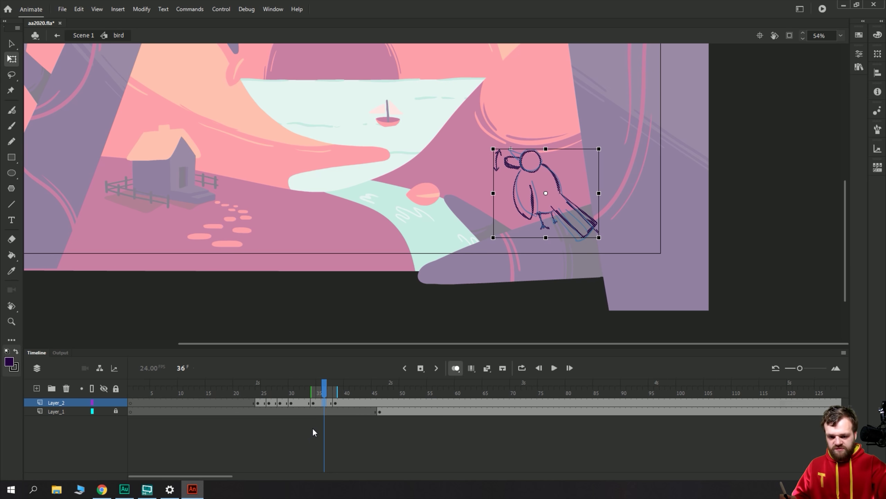
pyautogui.click(321, 386)
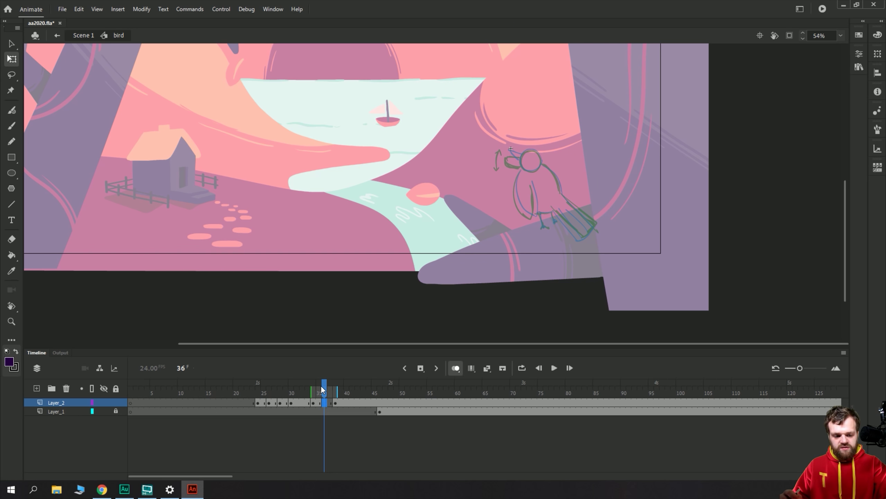
# Brush an in-between perched bird at frame 36 over the onion skins, with head, beak, wing, back, tail and legs.
pyautogui.hotkey('ctrl', '=')
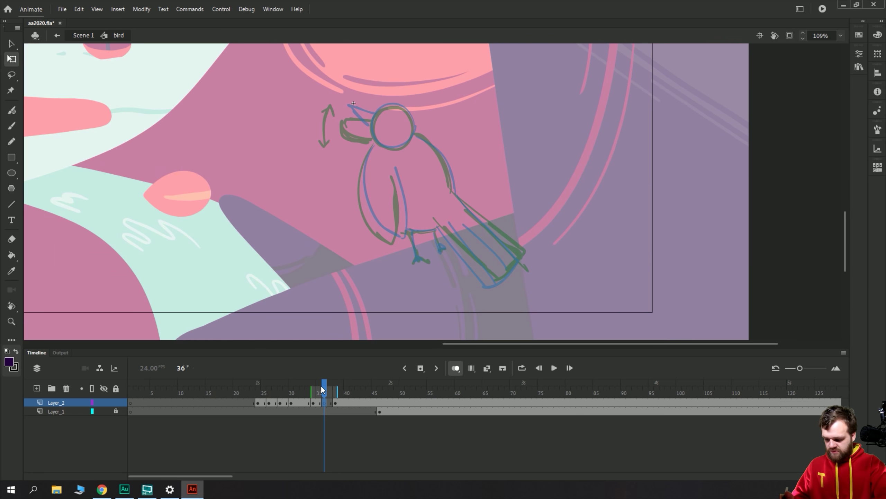
pyautogui.moveTo(300, 169); pyautogui.dragTo(403, 235)
pyautogui.press('b')
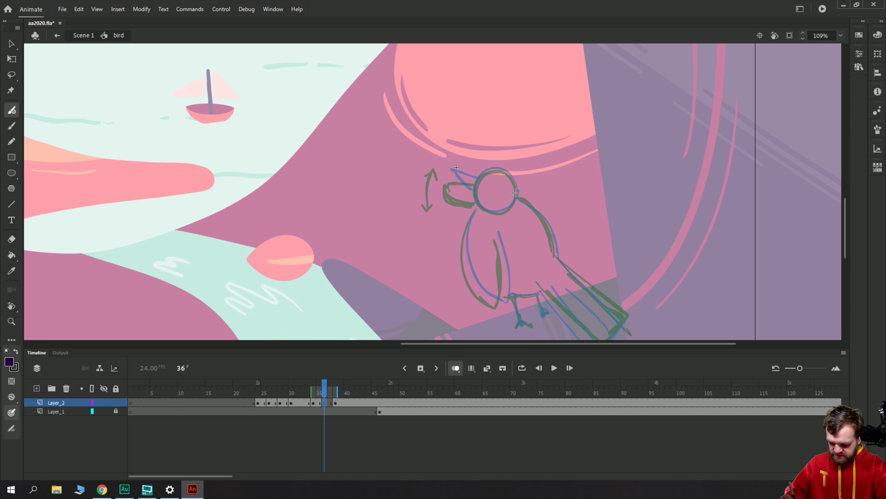
pyautogui.moveTo(516, 192)
pyautogui.mouseDown()
pyautogui.moveTo(494, 167)
pyautogui.moveTo(487, 213)
pyautogui.moveTo(487, 169)
pyautogui.moveTo(449, 176)
pyautogui.moveTo(475, 197)
pyautogui.moveTo(469, 279)
pyautogui.moveTo(501, 307)
pyautogui.moveTo(505, 245)
pyautogui.moveTo(555, 241)
pyautogui.moveTo(561, 259)
pyautogui.mouseUp()
pyautogui.moveTo(455, 251); pyautogui.dragTo(422, 183)
pyautogui.moveTo(530, 198)
pyautogui.mouseDown()
pyautogui.moveTo(592, 251)
pyautogui.moveTo(547, 290)
pyautogui.mouseUp()
pyautogui.moveTo(513, 232)
pyautogui.mouseDown()
pyautogui.moveTo(550, 286)
pyautogui.moveTo(529, 232)
pyautogui.mouseUp()
pyautogui.moveTo(545, 233); pyautogui.dragTo(581, 268)
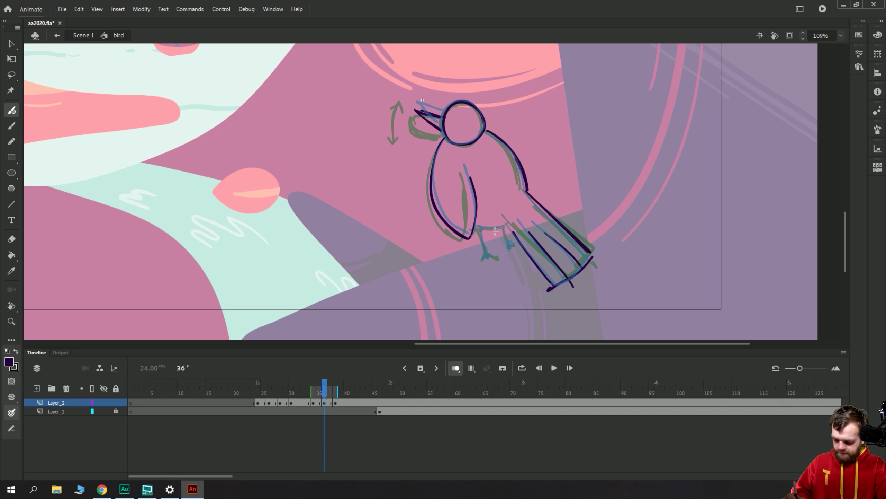
pyautogui.moveTo(510, 231); pyautogui.dragTo(473, 229)
pyautogui.moveTo(504, 230)
pyautogui.mouseDown()
pyautogui.moveTo(508, 249)
pyautogui.moveTo(497, 259)
pyautogui.mouseUp()
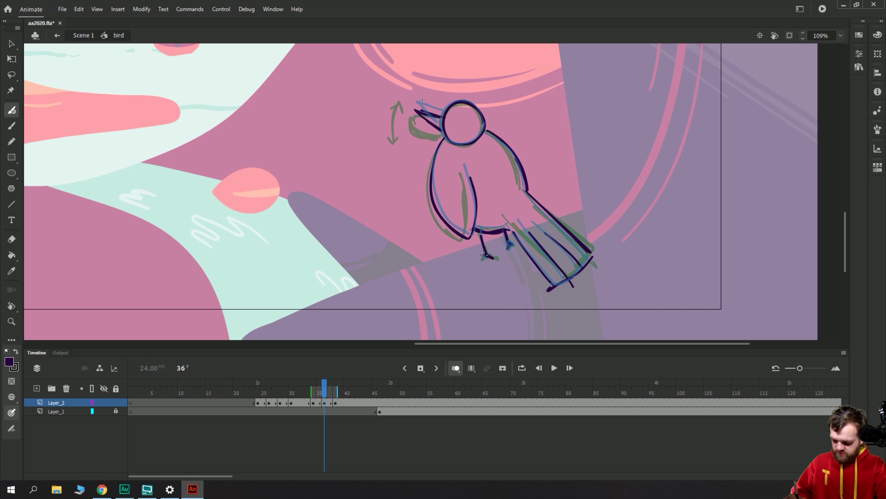
# Play back the landing animation with the whole branch area in view and scrub back to the landing poses.
pyautogui.click(235, 402)
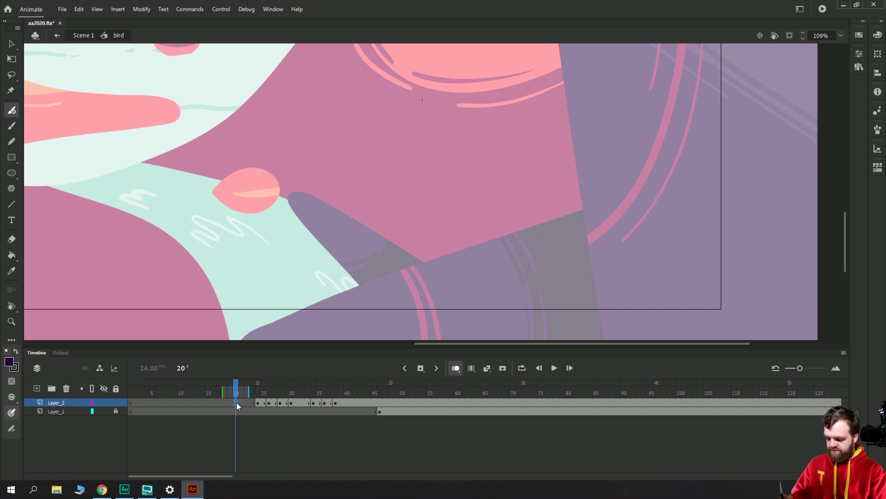
pyautogui.hotkey('ctrl', '-')
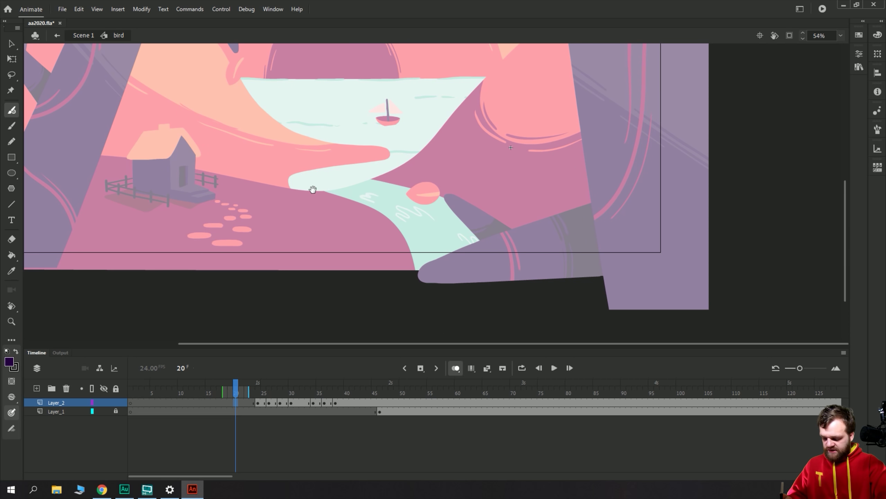
pyautogui.scroll(2, 310, 190)
pyautogui.press('Return')
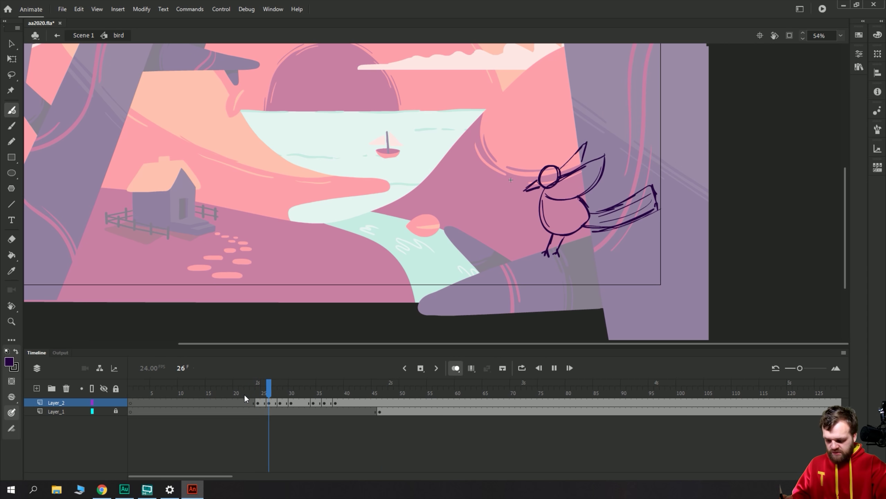
pyautogui.click(242, 393)
pyautogui.press('Return')
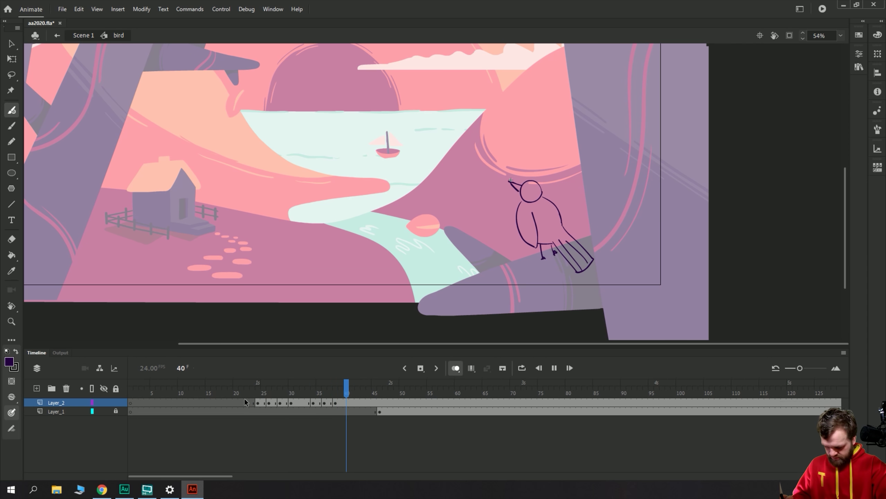
pyautogui.click(286, 398)
pyautogui.moveTo(286, 397); pyautogui.dragTo(275, 399)
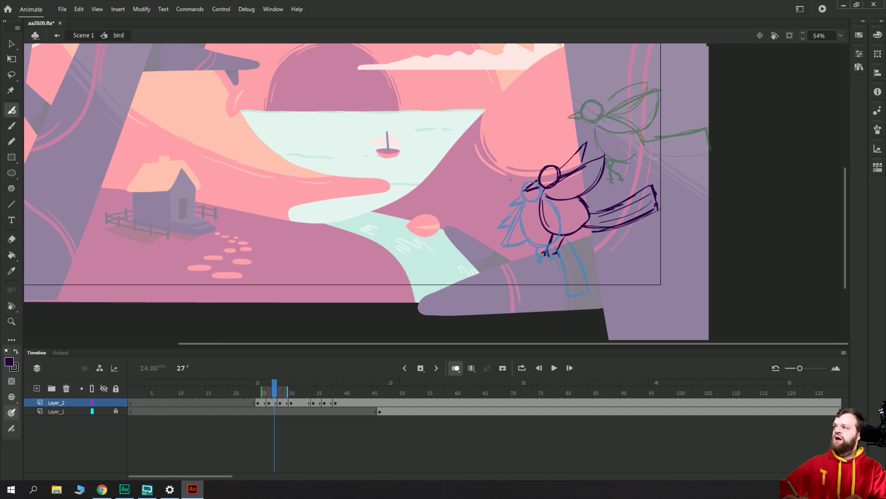
# Add a keyframe at frame 32 on Layer_2 and replace the bird's tail with one swung straight down.
pyautogui.moveTo(255, 394); pyautogui.dragTo(301, 407)
pyautogui.click(302, 405)
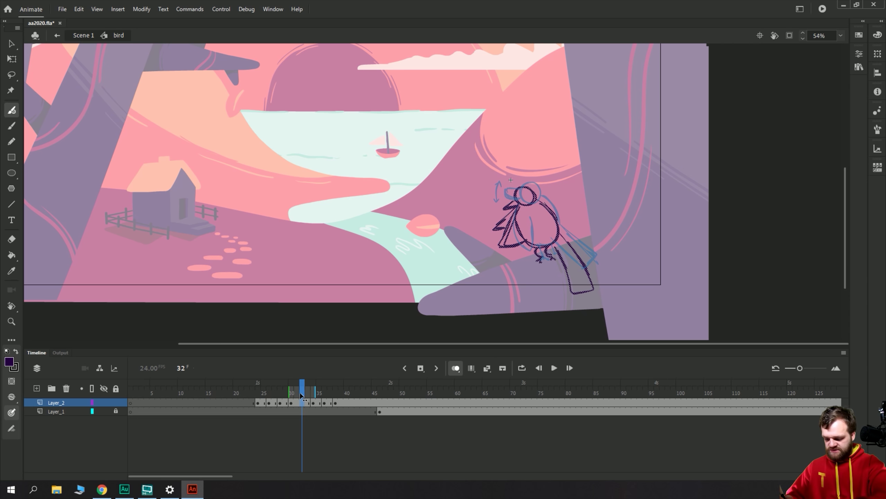
pyautogui.press('v')
pyautogui.click(343, 249)
pyautogui.press('l')
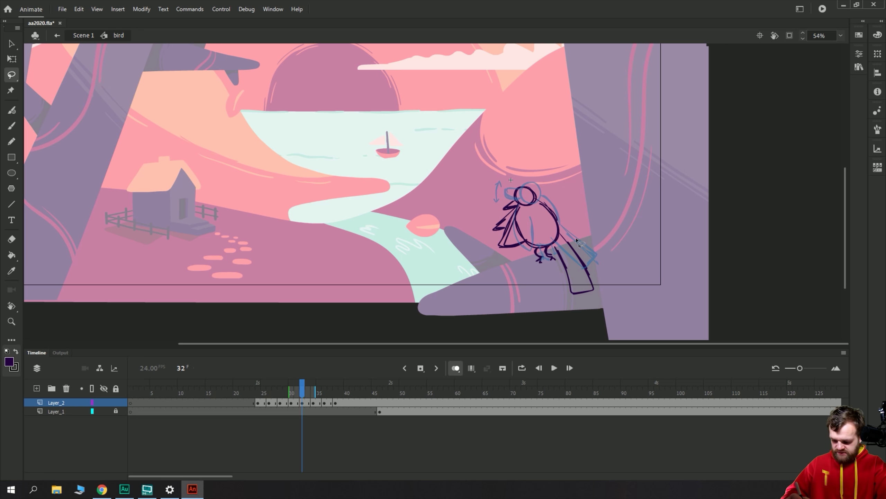
pyautogui.moveTo(568, 232); pyautogui.dragTo(557, 245)
pyautogui.press('Delete')
pyautogui.moveTo(607, 273)
pyautogui.mouseDown()
pyautogui.moveTo(572, 257)
pyautogui.moveTo(576, 295)
pyautogui.moveTo(575, 273)
pyautogui.moveTo(570, 292)
pyautogui.moveTo(560, 292)
pyautogui.moveTo(553, 276)
pyautogui.mouseUp()
pyautogui.press('b')
pyautogui.moveTo(555, 241); pyautogui.dragTo(550, 292)
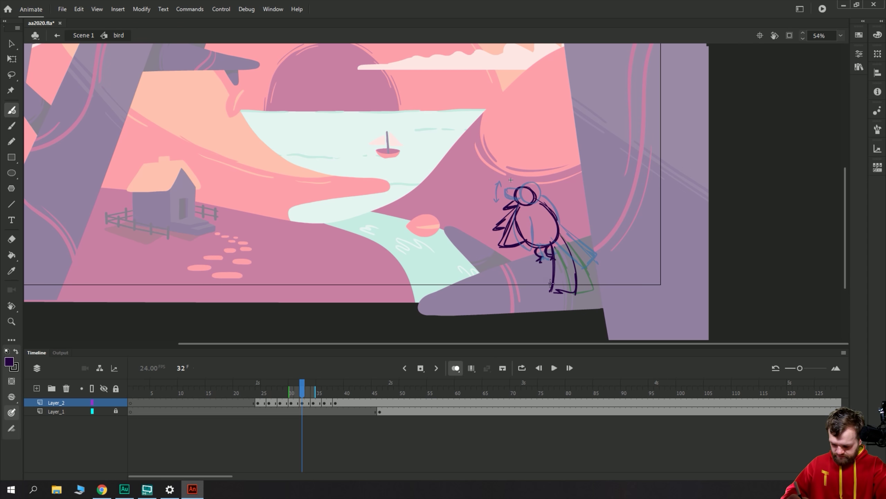
pyautogui.moveTo(559, 262)
pyautogui.mouseDown()
pyautogui.moveTo(554, 291)
pyautogui.moveTo(568, 290)
pyautogui.mouseUp()
# Delete the bird's tail at frame 34 and redraw it as a wider tail angled lower.
pyautogui.click(312, 388)
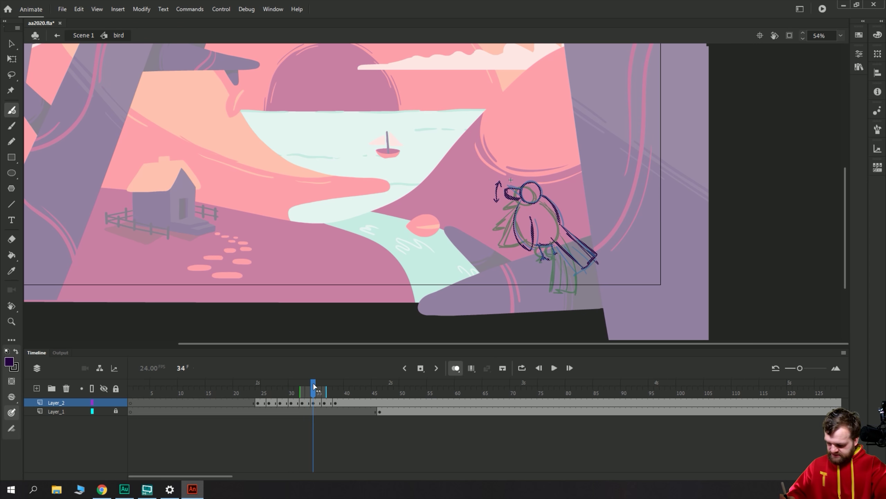
pyautogui.moveTo(312, 383); pyautogui.dragTo(313, 382)
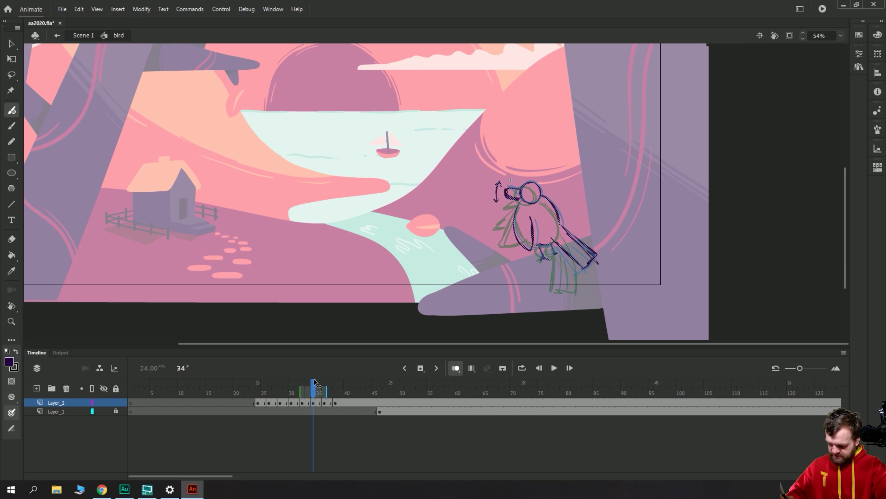
pyautogui.press('l')
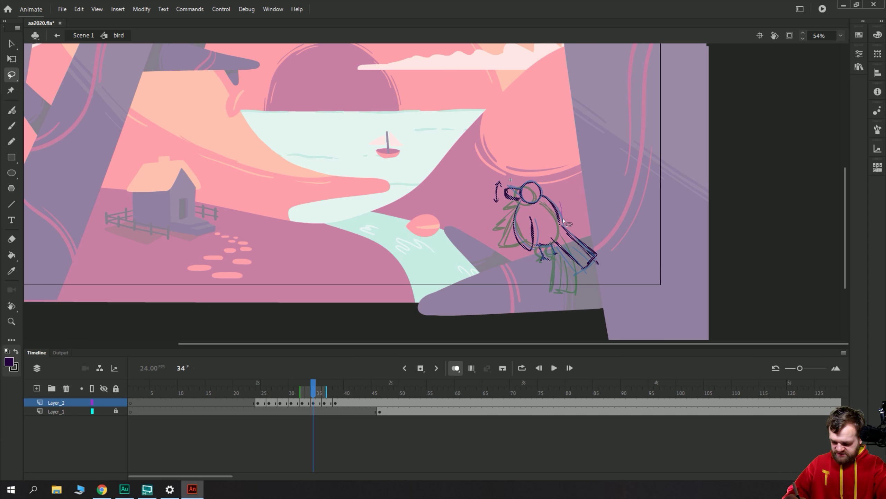
pyautogui.moveTo(563, 220)
pyautogui.mouseDown()
pyautogui.moveTo(554, 238)
pyautogui.moveTo(577, 285)
pyautogui.moveTo(562, 207)
pyautogui.mouseUp()
pyautogui.press('Delete')
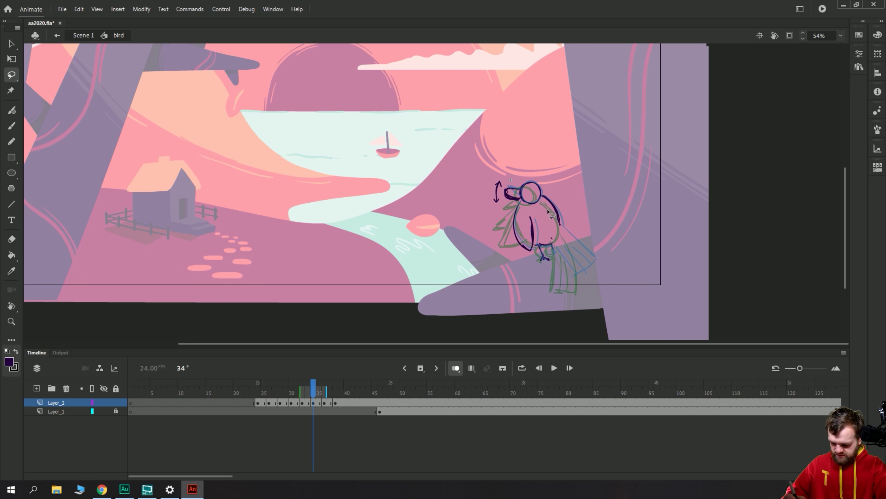
pyautogui.press('b')
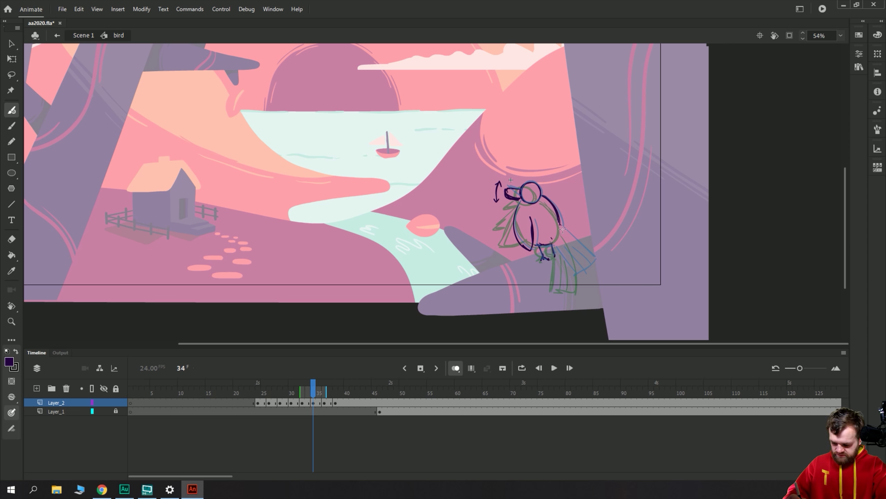
pyautogui.moveTo(559, 224)
pyautogui.mouseDown()
pyautogui.moveTo(600, 283)
pyautogui.moveTo(555, 288)
pyautogui.moveTo(596, 284)
pyautogui.moveTo(550, 236)
pyautogui.moveTo(566, 287)
pyautogui.mouseUp()
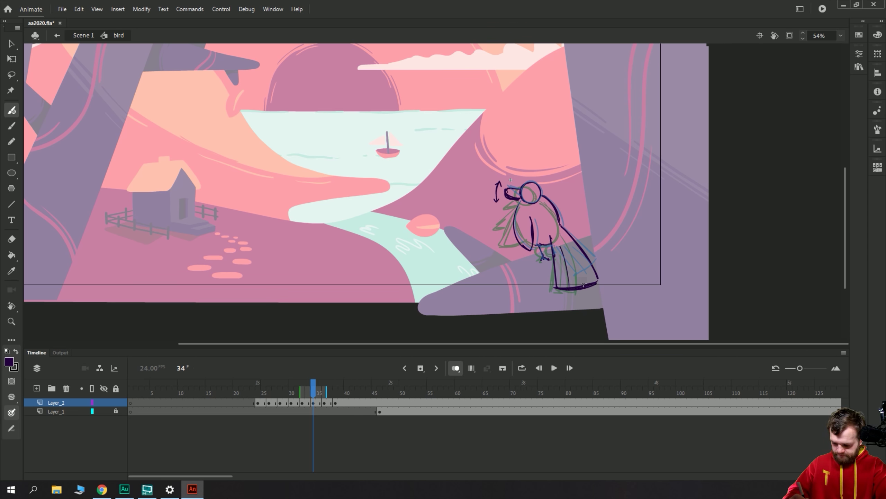
# Add a feather line inside the bird's tail at frame 34 and play back and scrub the landing animation.
pyautogui.moveTo(563, 245); pyautogui.dragTo(579, 286)
pyautogui.press('Return')
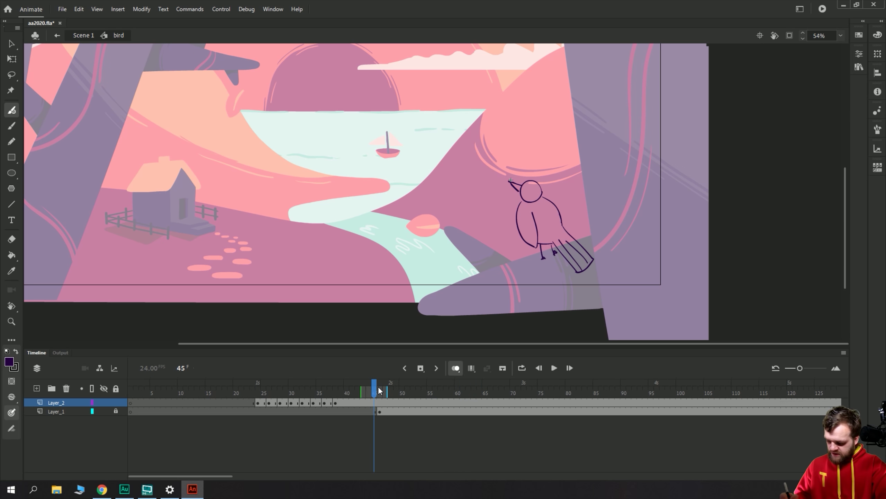
pyautogui.press('Return')
pyautogui.click(264, 391)
pyautogui.moveTo(270, 395); pyautogui.dragTo(364, 384)
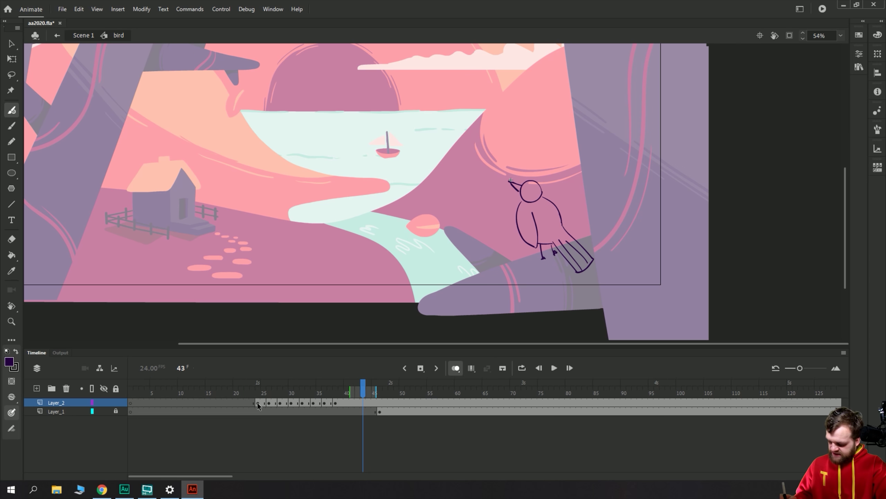
# Shift all the bird sketch keyframes on Layer_2 eight frames later, from frame 32 to frame 46, and play the animation.
pyautogui.moveTo(258, 402); pyautogui.dragTo(352, 402)
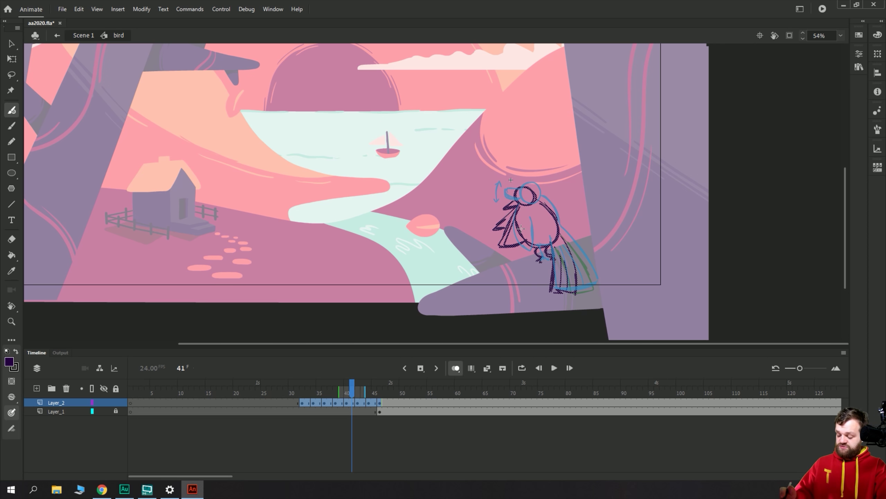
pyautogui.click(253, 404)
pyautogui.press('Return')
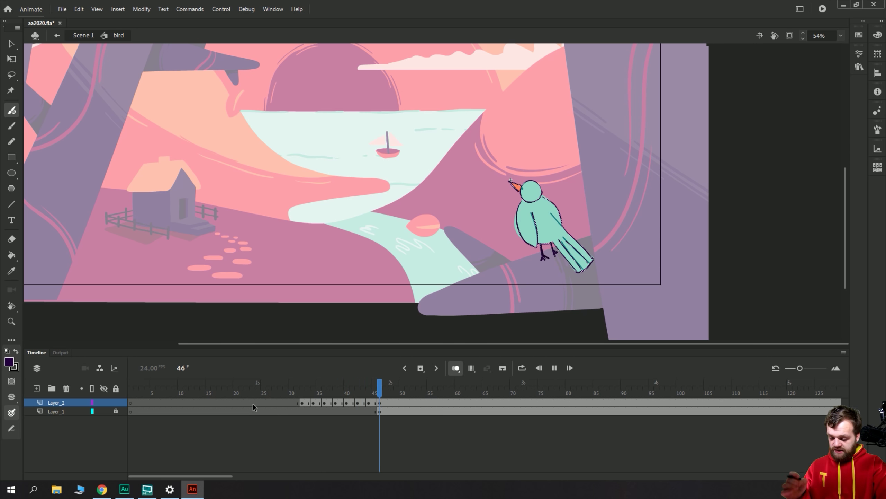
pyautogui.press('Return')
# Insert a blank keyframe at frame 60 on Layer_2 and brush the bird's head with the beak turned up and to the right.
pyautogui.click(457, 402)
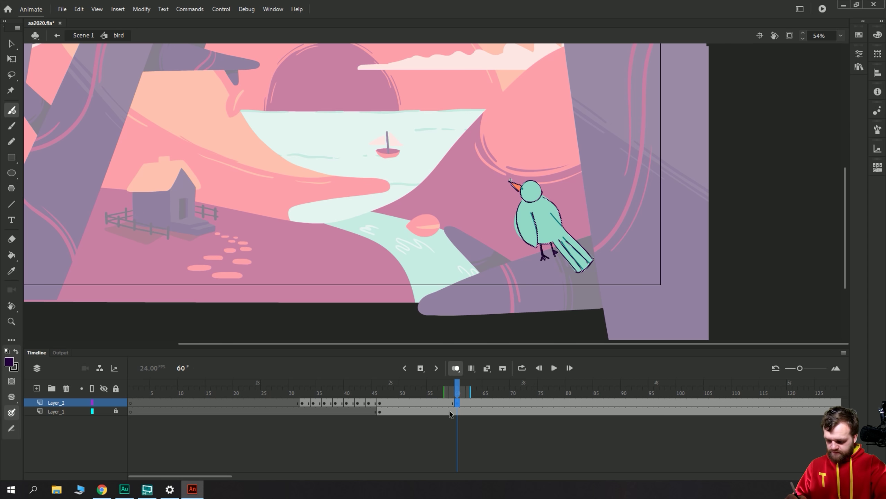
pyautogui.click(451, 398)
pyautogui.hotkey('ctrl', '=')
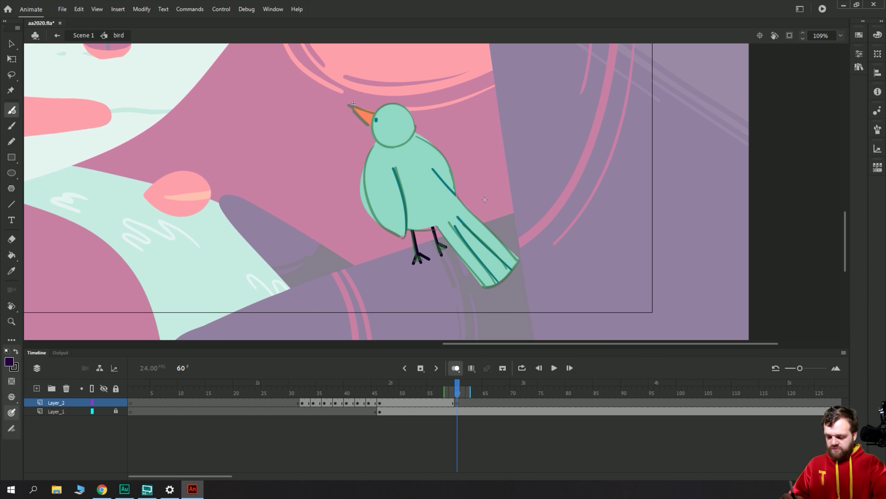
pyautogui.moveTo(320, 193); pyautogui.dragTo(453, 268)
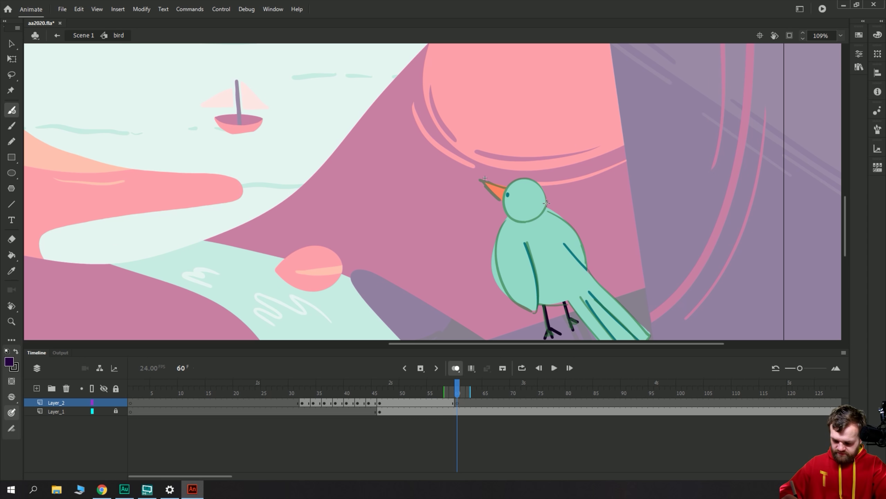
pyautogui.moveTo(546, 203)
pyautogui.mouseDown()
pyautogui.moveTo(540, 185)
pyautogui.moveTo(519, 182)
pyautogui.moveTo(504, 205)
pyautogui.moveTo(534, 220)
pyautogui.moveTo(537, 187)
pyautogui.moveTo(501, 194)
pyautogui.moveTo(542, 173)
pyautogui.moveTo(545, 157)
pyautogui.moveTo(525, 178)
pyautogui.mouseUp()
pyautogui.press('space')
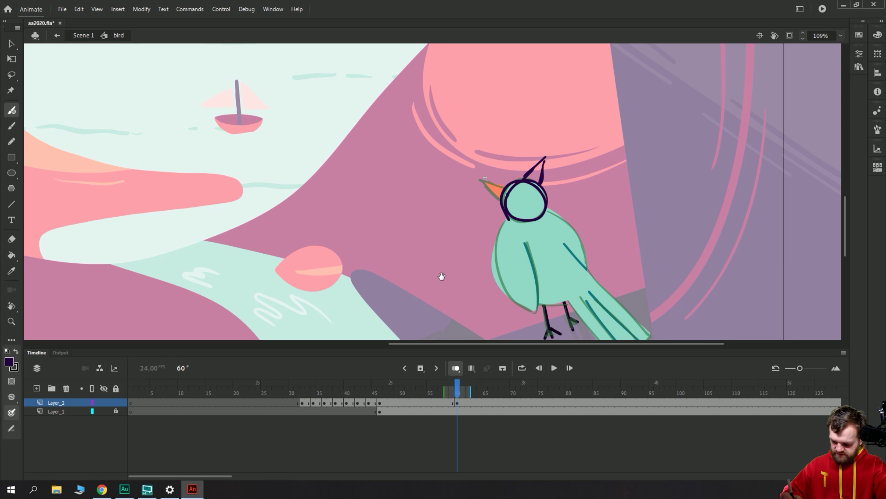
pyautogui.moveTo(442, 276); pyautogui.dragTo(450, 197)
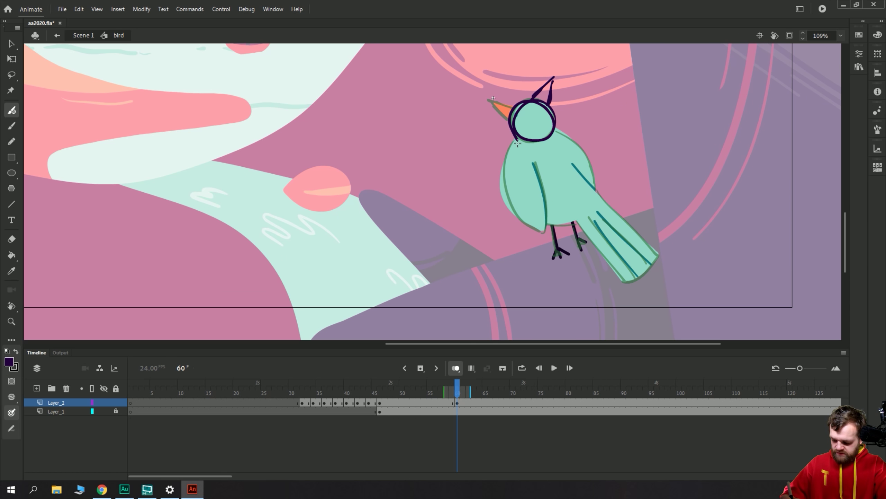
# Trace the bird's chest, wing, back, tail outline and rear leg at frame 60.
pyautogui.moveTo(516, 144)
pyautogui.mouseDown()
pyautogui.moveTo(505, 159)
pyautogui.moveTo(512, 213)
pyautogui.moveTo(542, 234)
pyautogui.mouseUp()
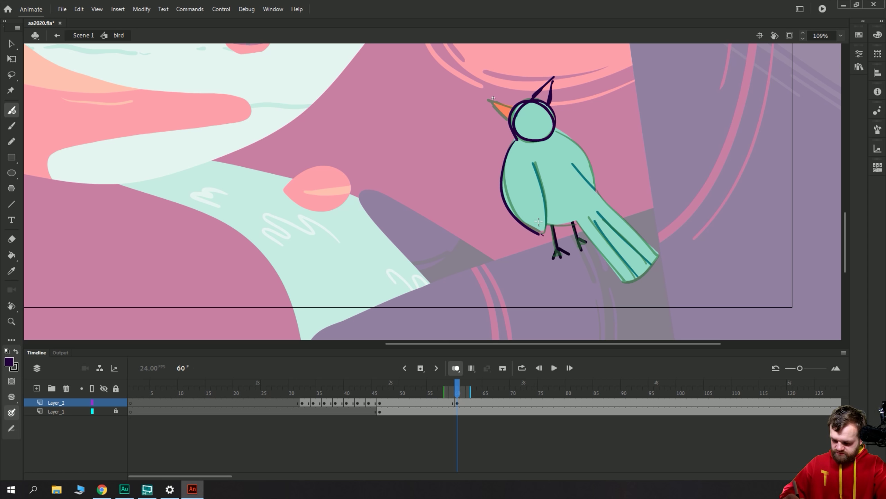
pyautogui.moveTo(534, 162); pyautogui.dragTo(543, 235)
pyautogui.moveTo(545, 192); pyautogui.dragTo(545, 231)
pyautogui.moveTo(558, 131)
pyautogui.mouseDown()
pyautogui.moveTo(586, 157)
pyautogui.moveTo(593, 184)
pyautogui.moveTo(662, 255)
pyautogui.moveTo(621, 282)
pyautogui.mouseUp()
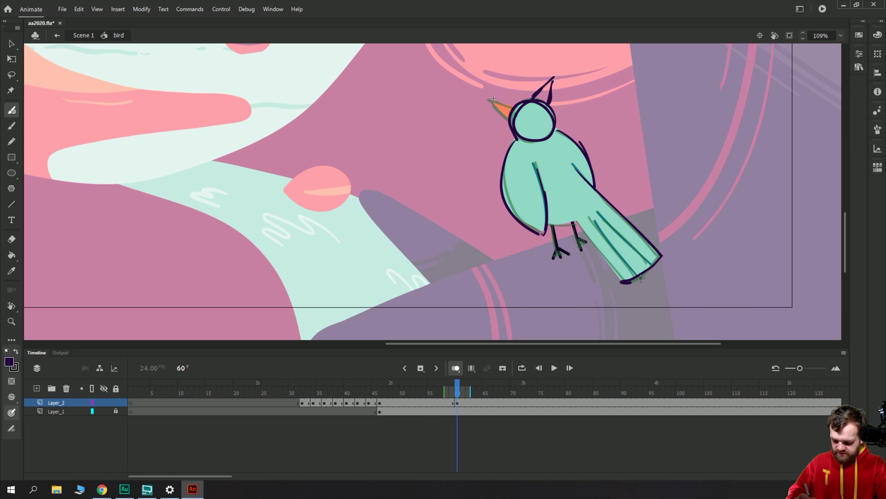
pyautogui.moveTo(656, 259)
pyautogui.mouseDown()
pyautogui.moveTo(619, 281)
pyautogui.moveTo(580, 225)
pyautogui.moveTo(610, 267)
pyautogui.mouseUp()
pyautogui.moveTo(572, 221); pyautogui.dragTo(578, 242)
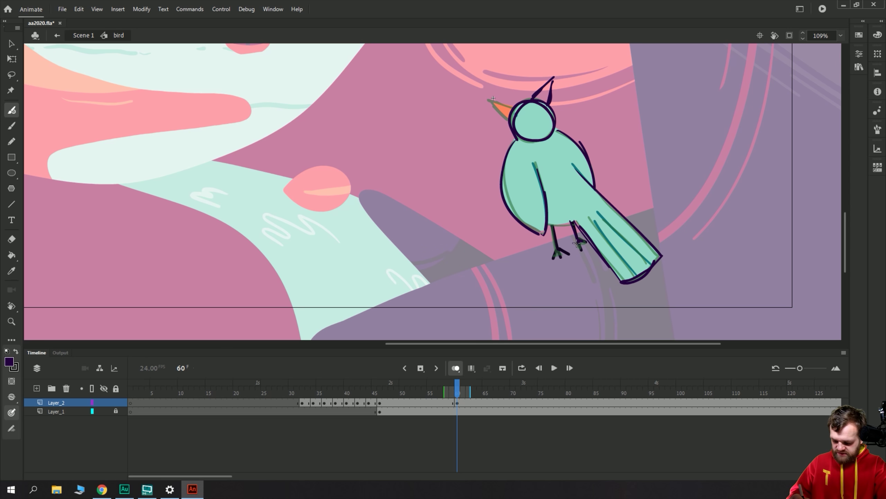
# Hide Layer_1 and add the front leg, belly line and tail feather lines to the bird at frame 60.
pyautogui.click(104, 411)
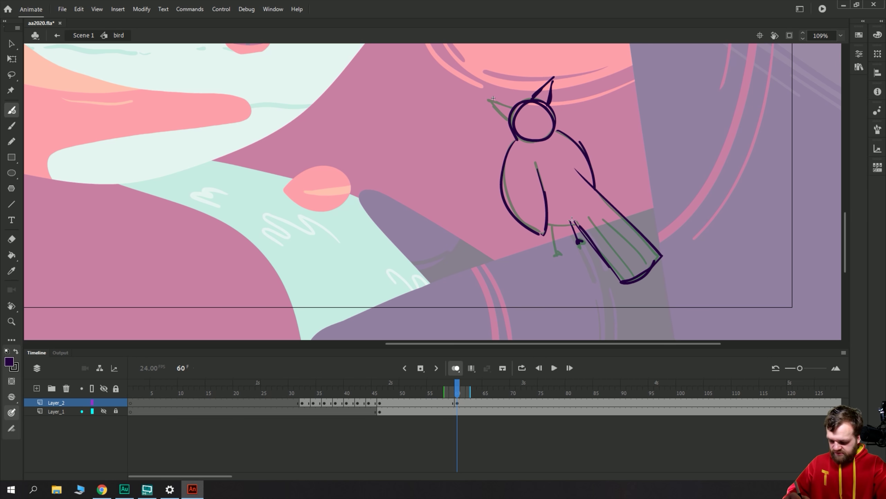
pyautogui.moveTo(555, 245); pyautogui.dragTo(556, 255)
pyautogui.moveTo(555, 257); pyautogui.dragTo(557, 262)
pyautogui.moveTo(549, 228)
pyautogui.mouseDown()
pyautogui.moveTo(578, 229)
pyautogui.moveTo(566, 231)
pyautogui.mouseUp()
pyautogui.moveTo(639, 283); pyautogui.dragTo(596, 223)
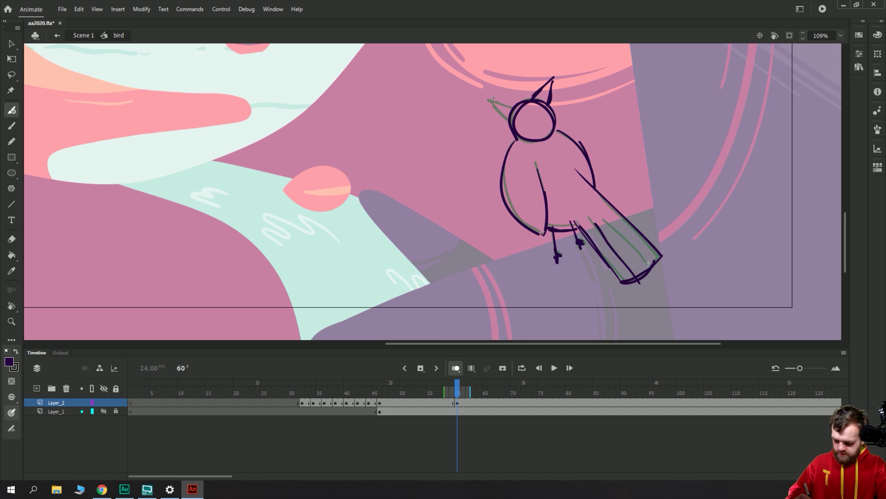
pyautogui.moveTo(654, 268); pyautogui.dragTo(608, 220)
# Add keyframes at frames 56 and 58 on Layer_2 for the head turn, stepping between them and frame 60.
pyautogui.click(446, 402)
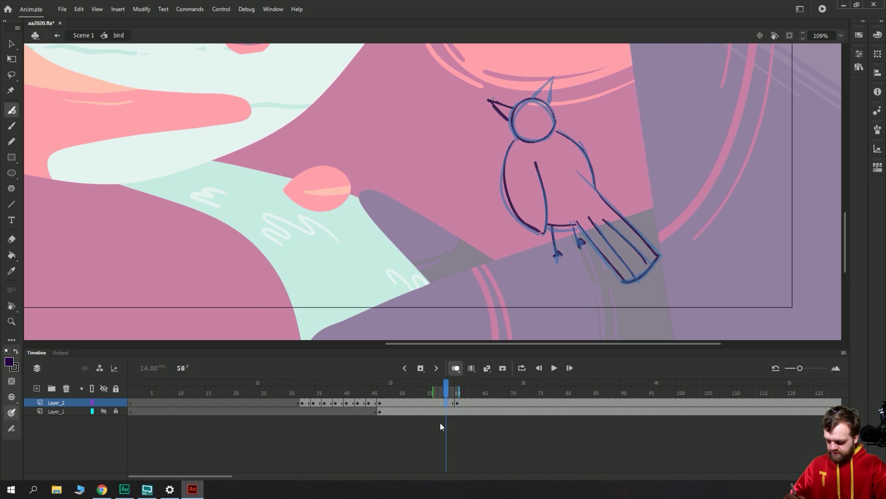
pyautogui.click(431, 403)
pyautogui.press('Return')
pyautogui.click(441, 403)
pyautogui.click(457, 403)
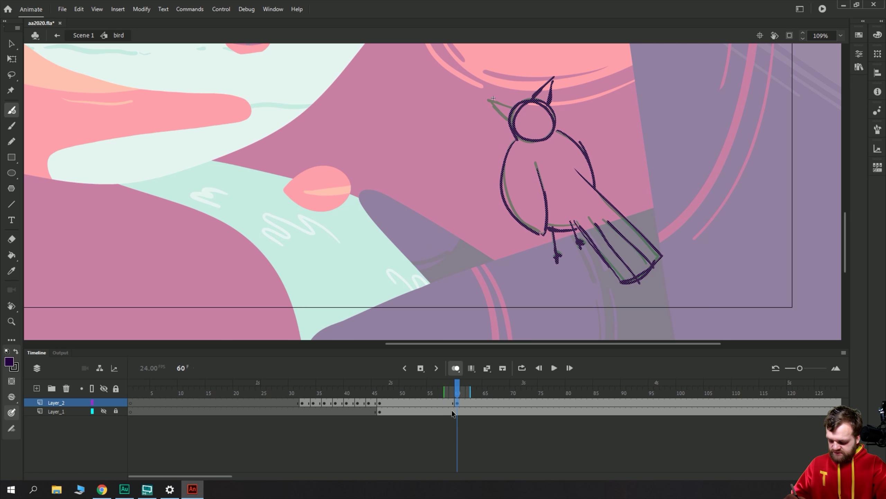
pyautogui.click(446, 403)
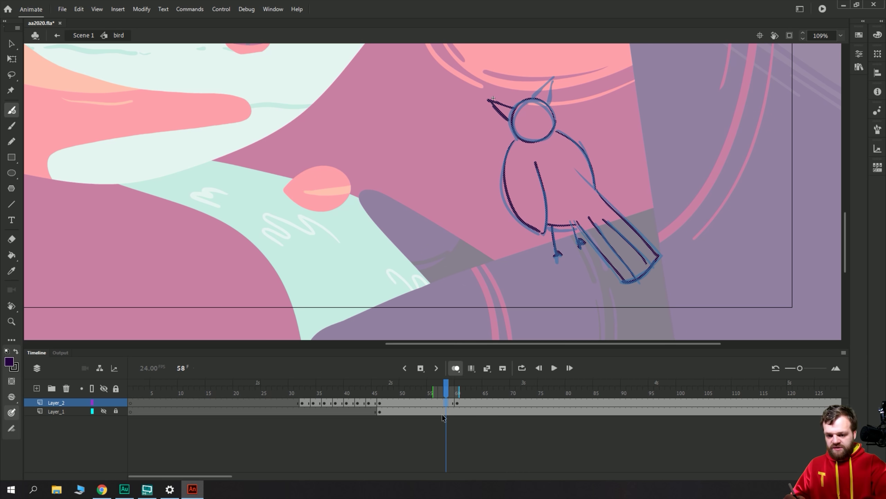
pyautogui.click(436, 403)
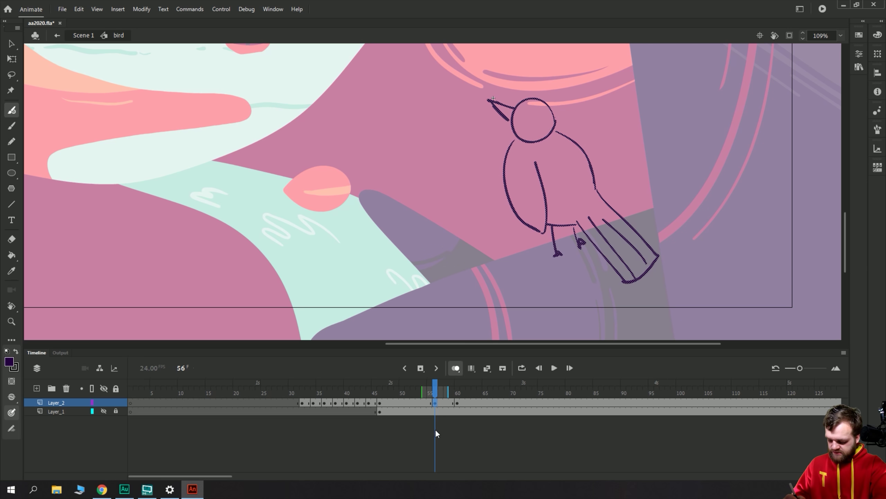
pyautogui.press('.')
pyautogui.press('.')
pyautogui.press(',')
pyautogui.press(',')
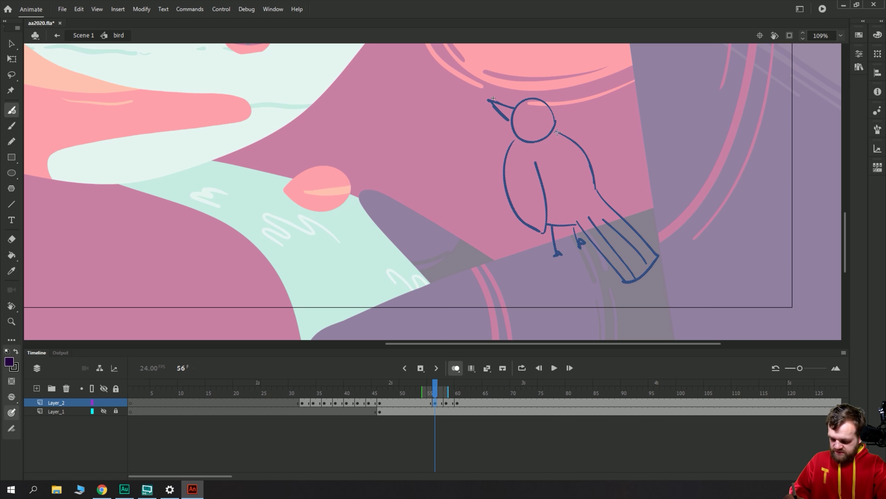
# Brush a short diagonal wing line on the bird's back at frame 56, running down to the tail base.
pyautogui.press('Escape')
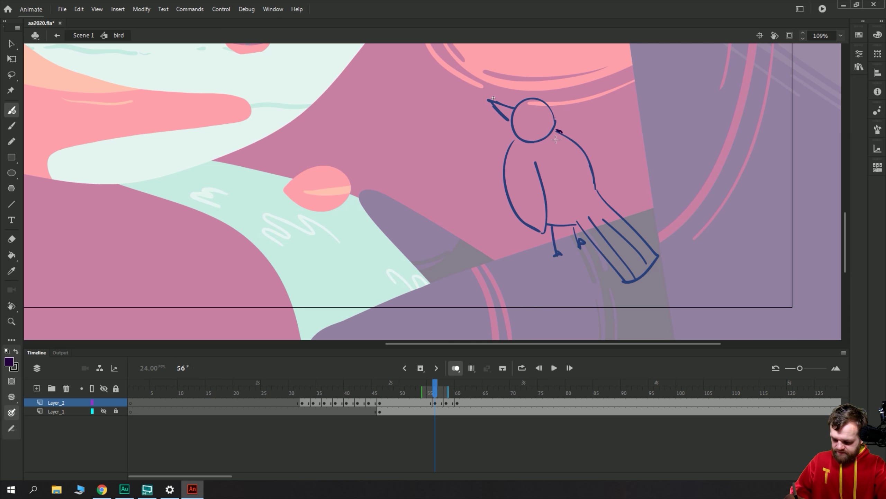
pyautogui.moveTo(570, 153); pyautogui.dragTo(595, 188)
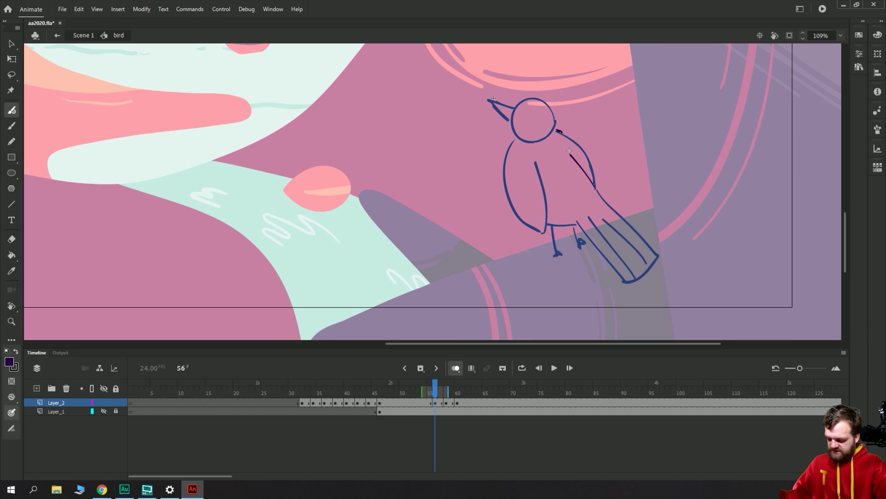
pyautogui.click(12, 43)
# Free-transform the frame 56 bird from a pivot at its feet, squashing it slightly and skewing its top slightly right.
pyautogui.click(435, 402)
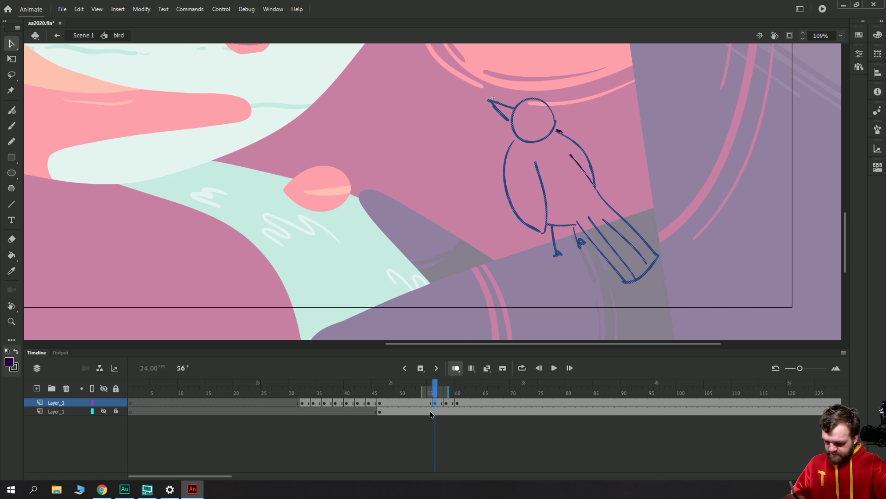
pyautogui.press('q')
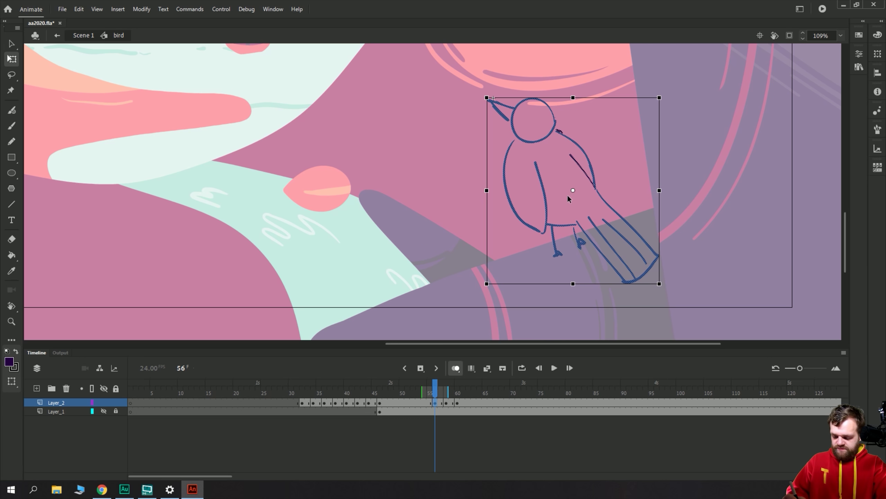
pyautogui.moveTo(574, 236); pyautogui.dragTo(573, 244)
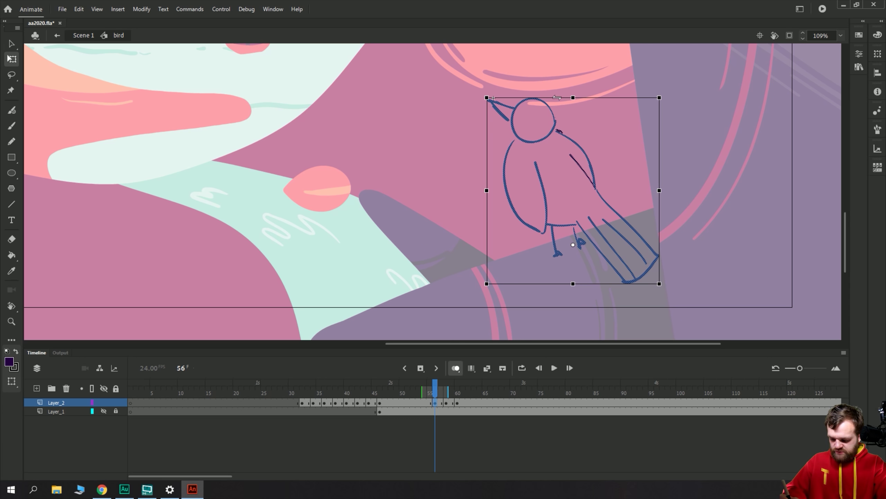
pyautogui.moveTo(557, 97); pyautogui.dragTo(571, 102)
pyautogui.moveTo(501, 99); pyautogui.dragTo(503, 99)
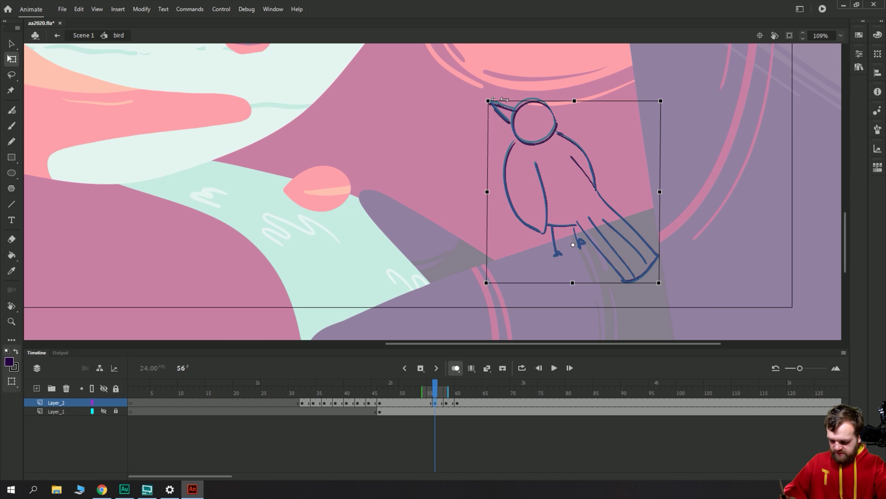
# Free-transform the frame 58 bird from a pivot at its feet, stretching it slightly and skewing its top right.
pyautogui.click(447, 405)
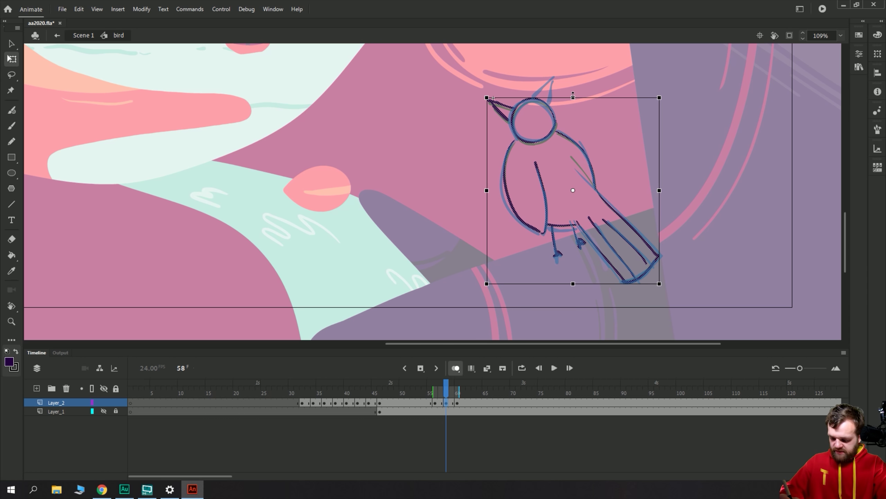
pyautogui.moveTo(573, 190); pyautogui.dragTo(578, 247)
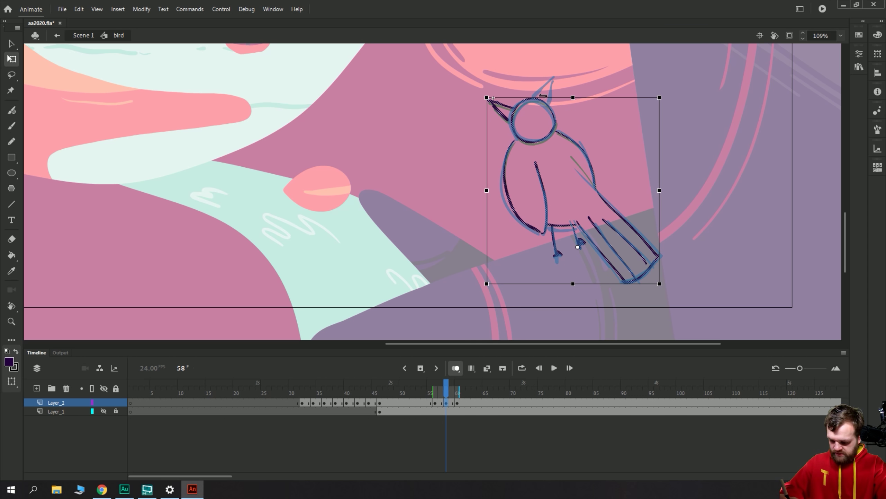
pyautogui.moveTo(572, 98); pyautogui.dragTo(579, 96)
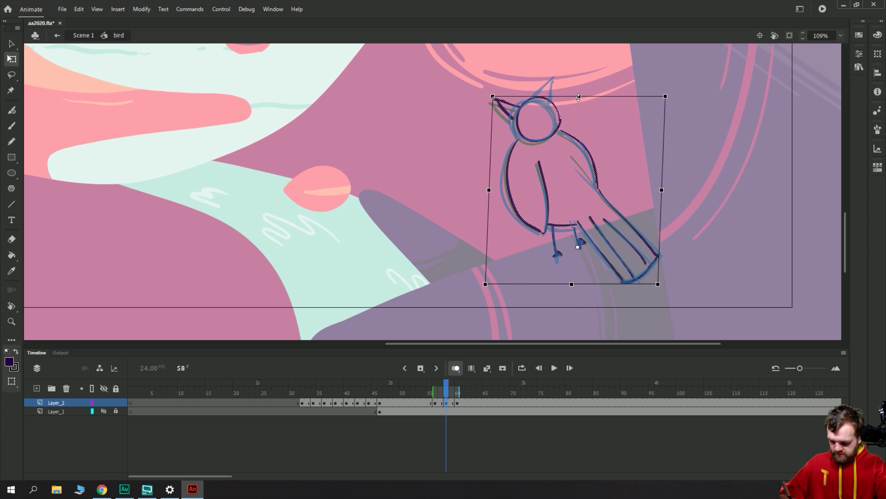
# Copy the frame 60 pose to a keyframe at frame 62, and skew the frame 60 bird slightly right around its feet.
pyautogui.click(459, 402)
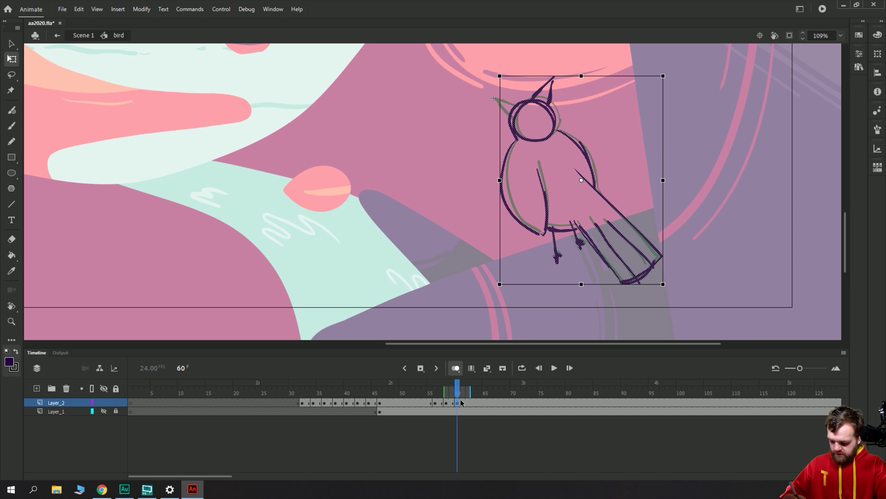
pyautogui.click(467, 403)
pyautogui.moveTo(458, 404); pyautogui.dragTo(468, 404)
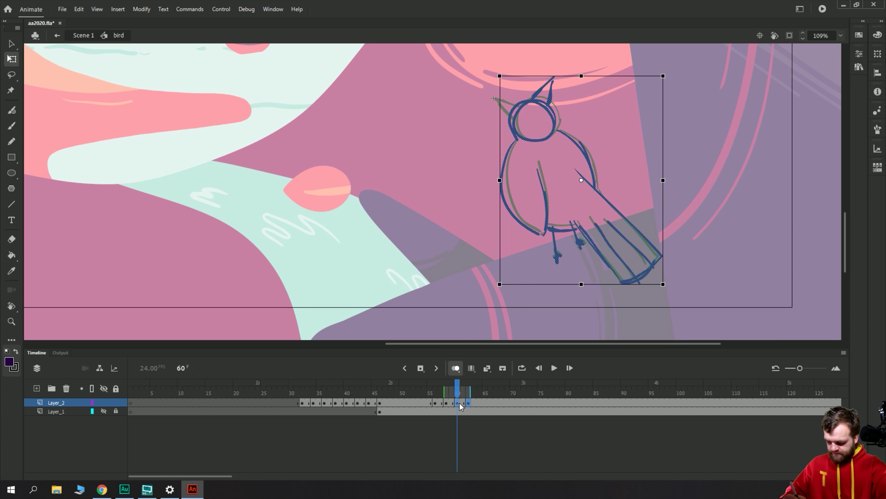
pyautogui.click(581, 243)
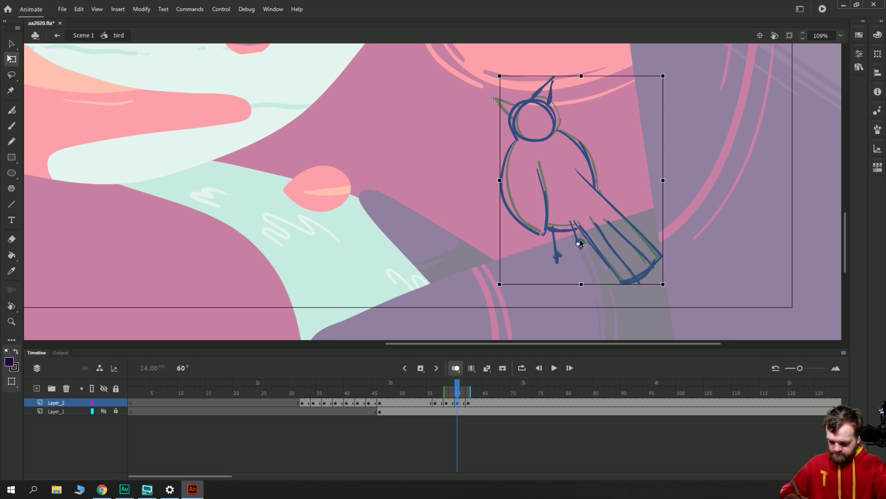
pyautogui.moveTo(546, 74); pyautogui.dragTo(585, 74)
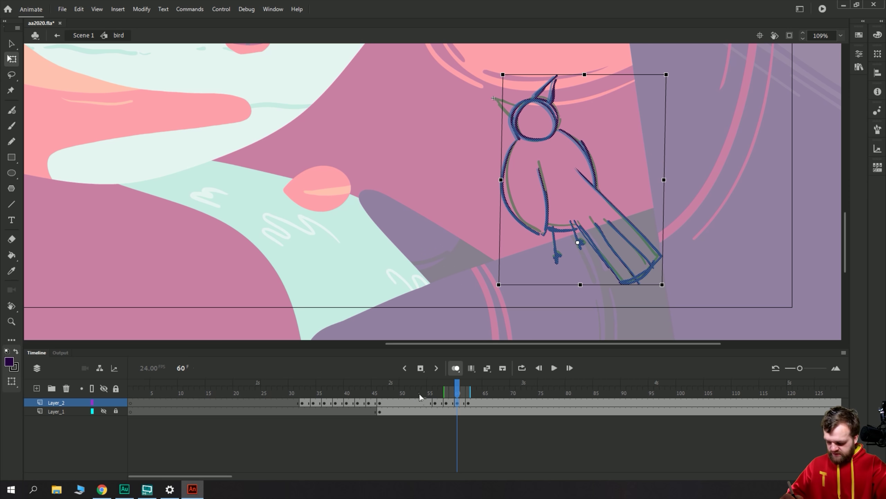
# Play back the head turn, restarting from frame 52 to check its timing.
pyautogui.press('Return')
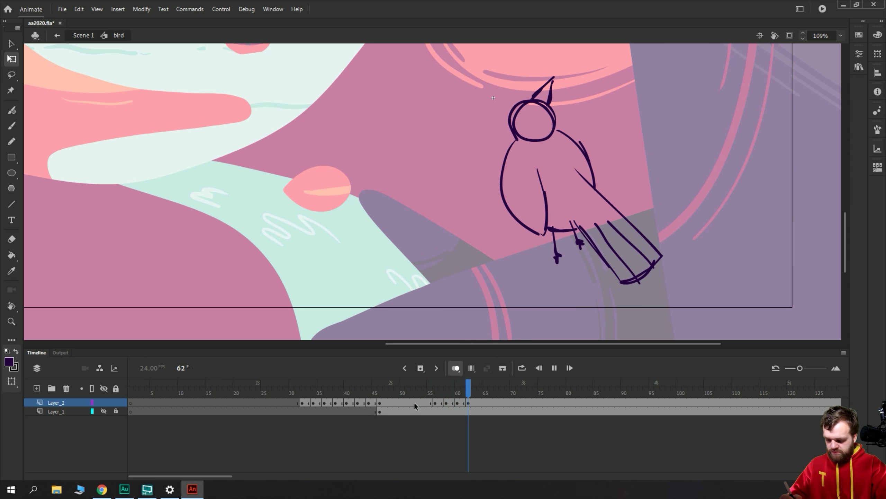
pyautogui.click(415, 402)
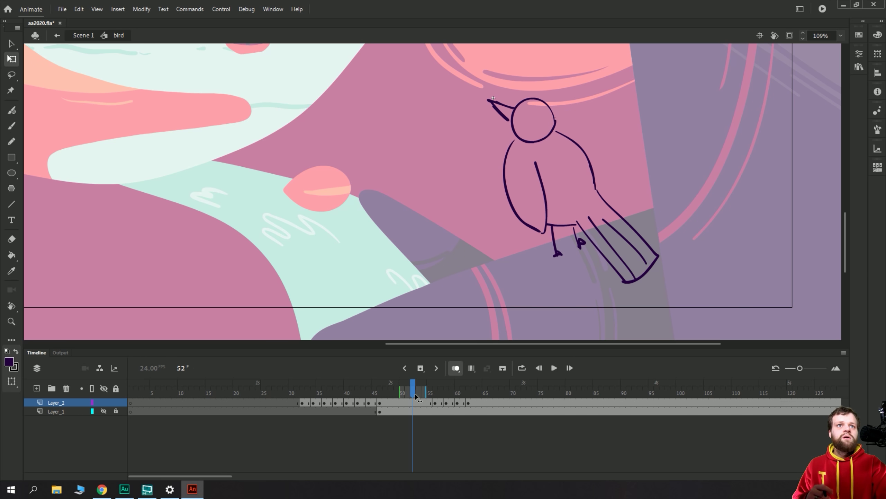
pyautogui.press('Return')
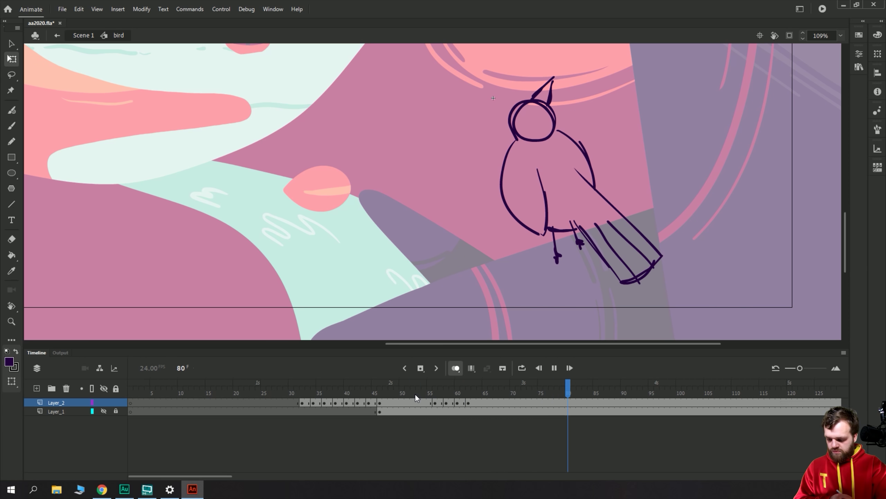
# Duplicate the head-turn keyframes so the copies start at frame 75, and add a closing keyframe at frame 83.
pyautogui.press('Return')
pyautogui.moveTo(438, 402); pyautogui.dragTo(551, 404)
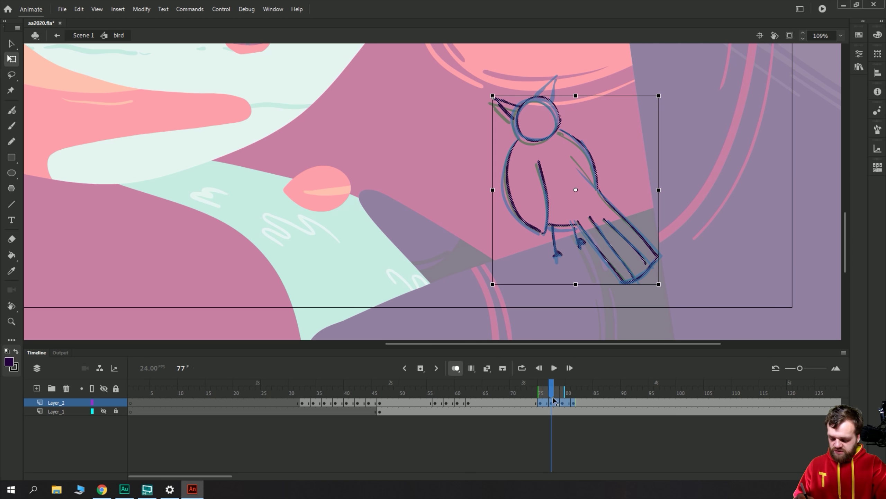
pyautogui.click(584, 400)
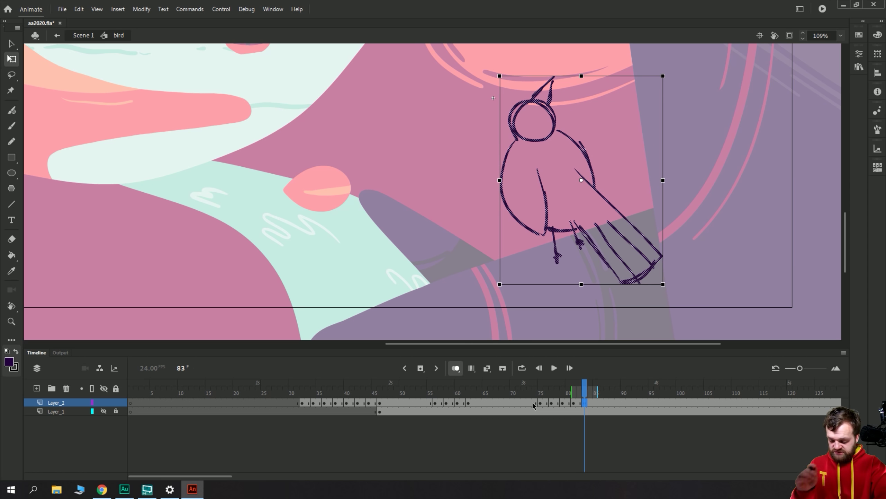
pyautogui.press('F7')
# Reverse the duplicated head-turn frames from frame 75 to 82 and play them back.
pyautogui.moveTo(575, 402); pyautogui.dragTo(540, 400)
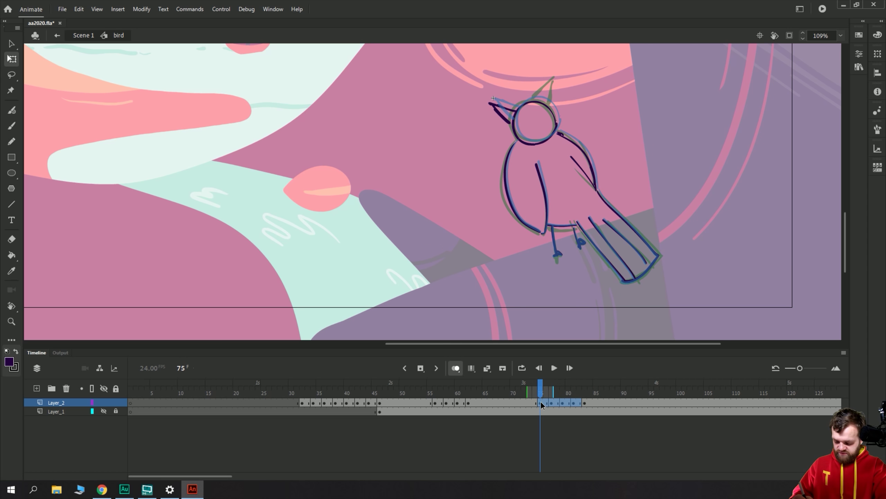
pyautogui.rightClick(547, 402)
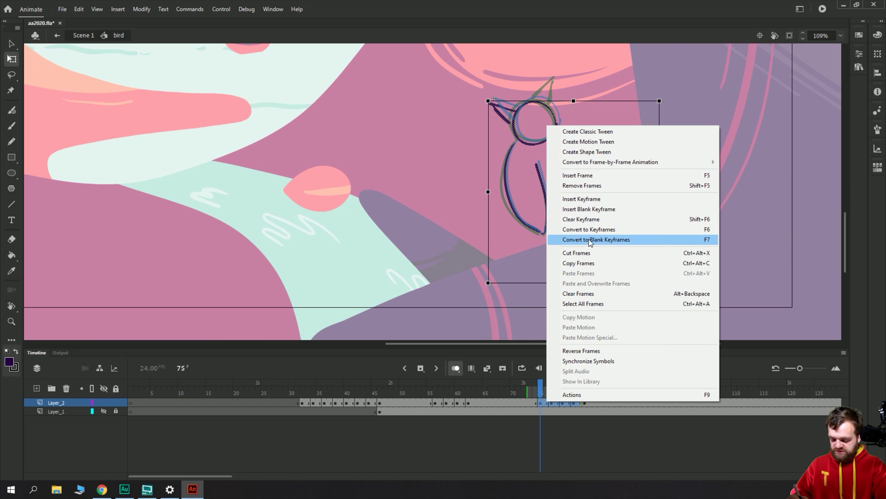
pyautogui.click(563, 350)
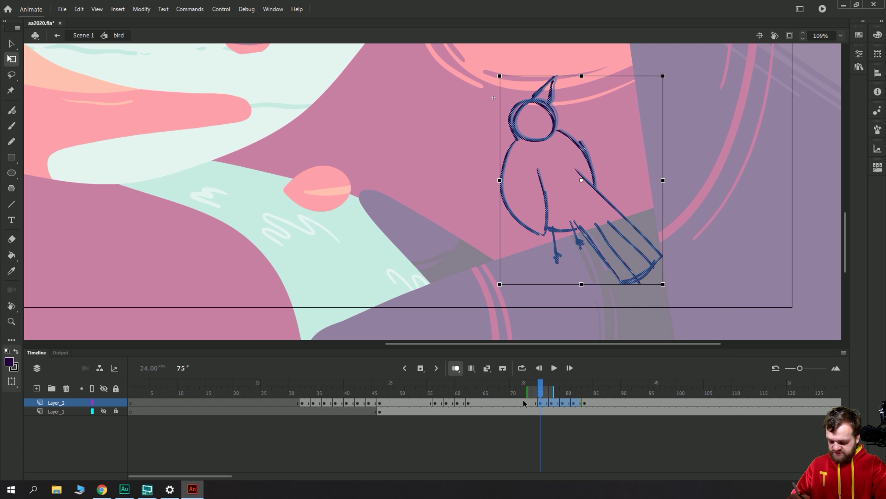
pyautogui.press('Return')
# Clear the keyframe at frame 83 and play back the bird's returning head turn to check its timing.
pyautogui.click(585, 403)
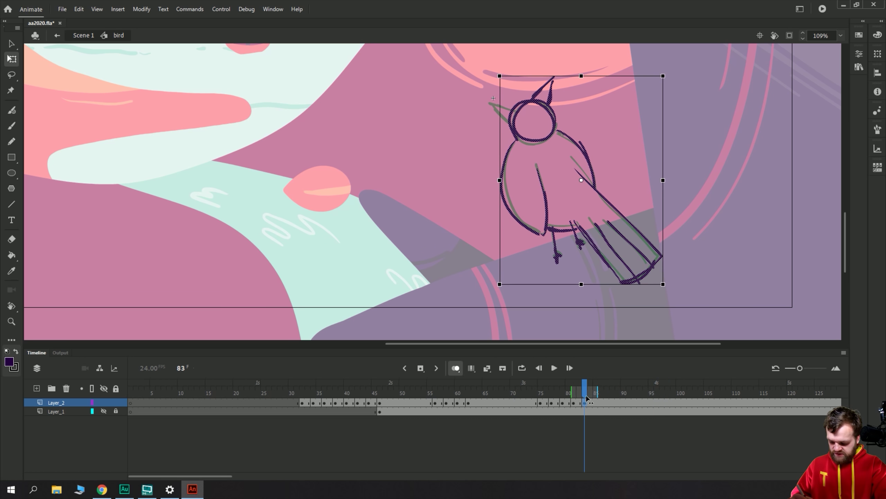
pyautogui.rightClick(585, 405)
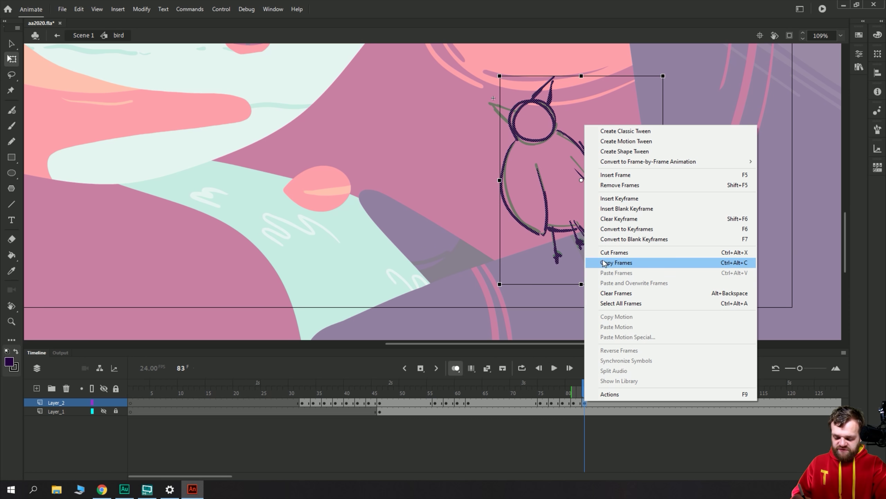
pyautogui.click(604, 218)
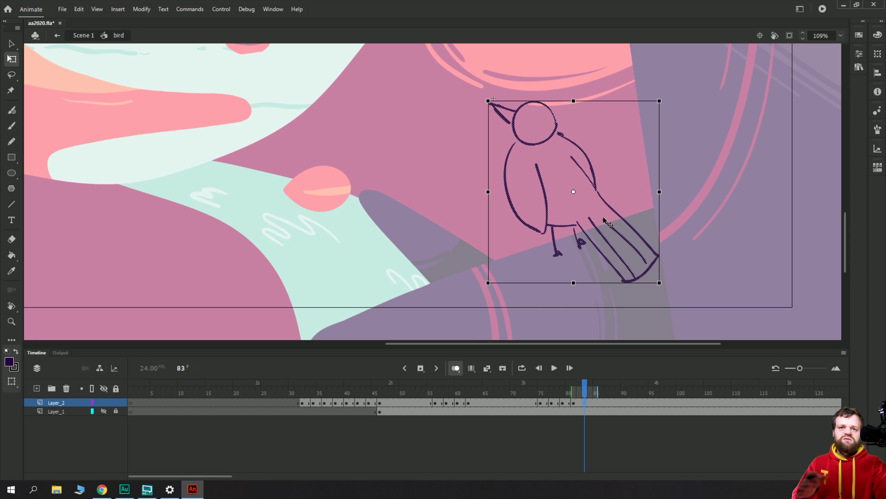
pyautogui.click(509, 402)
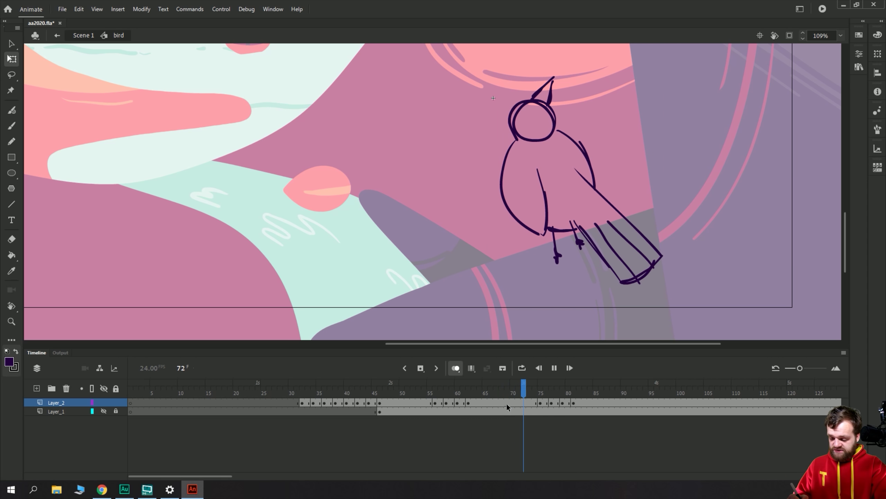
pyautogui.press('Return')
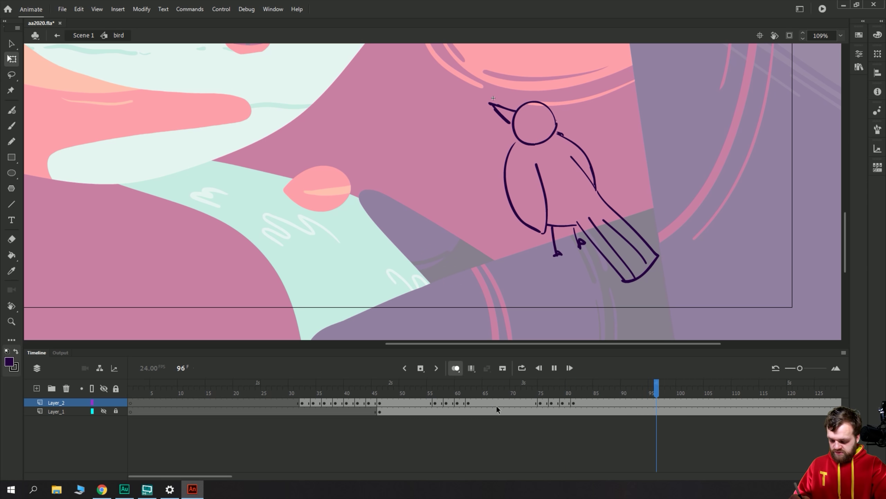
# Insert a blank keyframe at frame 100 and brush in the bird's round head with a downward-pointing beak.
pyautogui.click(674, 402)
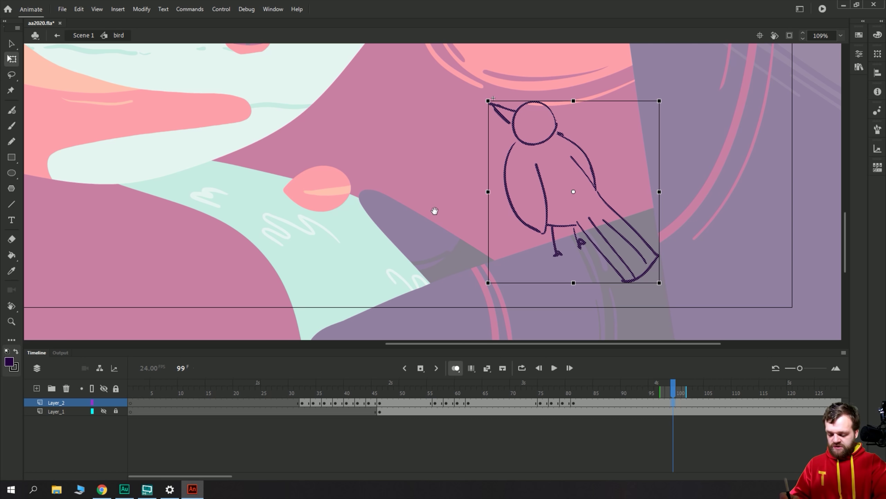
pyautogui.moveTo(431, 211); pyautogui.dragTo(427, 233)
pyautogui.press('.')
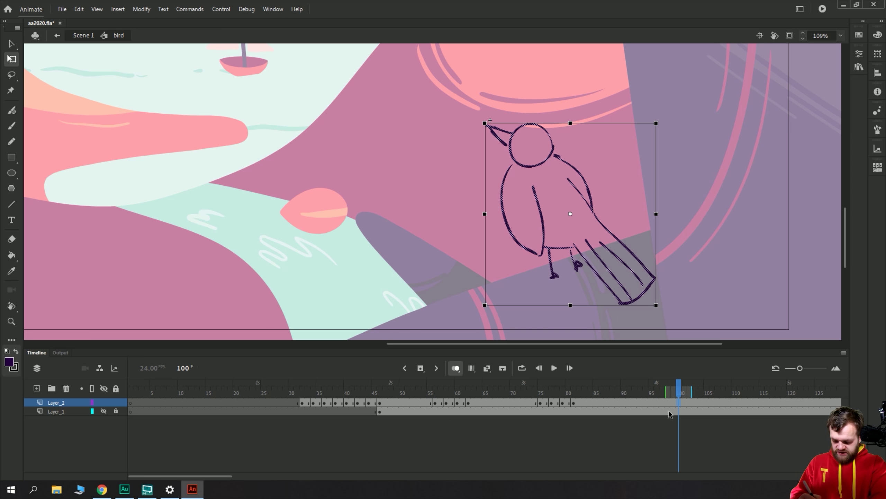
pyautogui.press('F7')
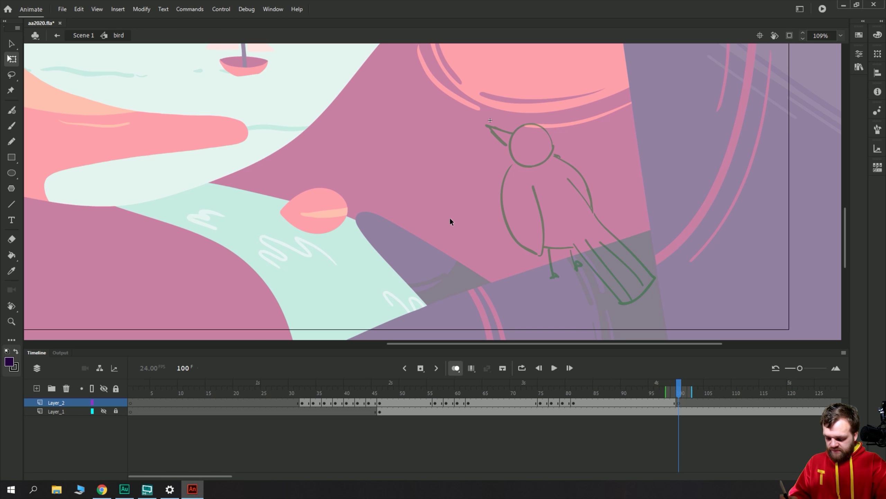
pyautogui.press('y')
pyautogui.moveTo(551, 151)
pyautogui.mouseDown()
pyautogui.moveTo(521, 126)
pyautogui.moveTo(510, 154)
pyautogui.moveTo(538, 166)
pyautogui.moveTo(554, 147)
pyautogui.mouseUp()
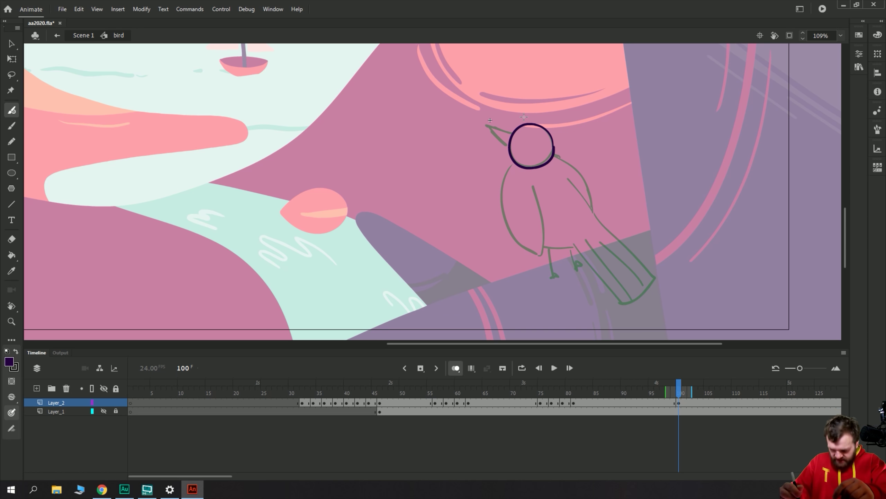
pyautogui.moveTo(508, 149)
pyautogui.mouseDown()
pyautogui.moveTo(491, 172)
pyautogui.moveTo(516, 166)
pyautogui.moveTo(514, 156)
pyautogui.mouseUp()
# Select the frame 100 head and beak and move them down to the chest height of the previous pose.
pyautogui.press('v')
pyautogui.moveTo(555, 199); pyautogui.dragTo(470, 102)
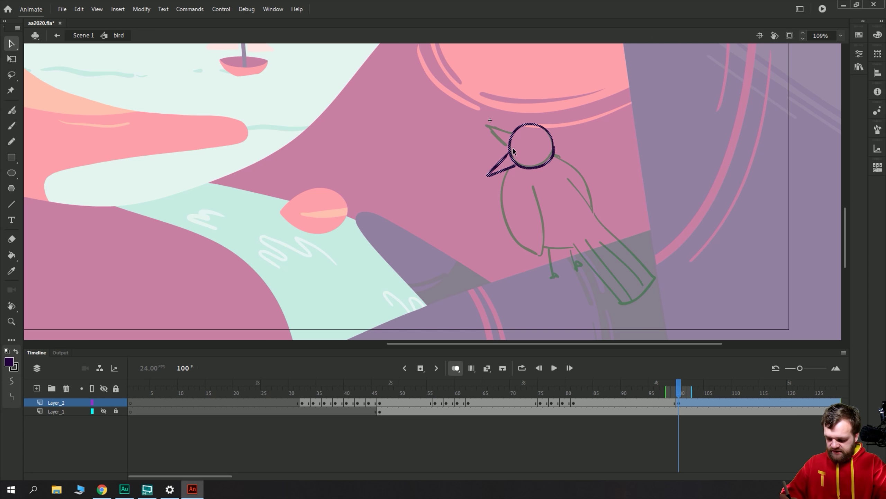
pyautogui.moveTo(511, 147)
pyautogui.mouseDown()
pyautogui.moveTo(514, 196)
pyautogui.moveTo(503, 198)
pyautogui.moveTo(603, 169)
pyautogui.moveTo(625, 151)
pyautogui.moveTo(631, 175)
pyautogui.moveTo(587, 213)
pyautogui.moveTo(629, 175)
pyautogui.mouseUp()
# Brush in the frame 100 crouch with two spread wings, a low belly, a fanned horizontal tail and bent feet.
pyautogui.press('y')
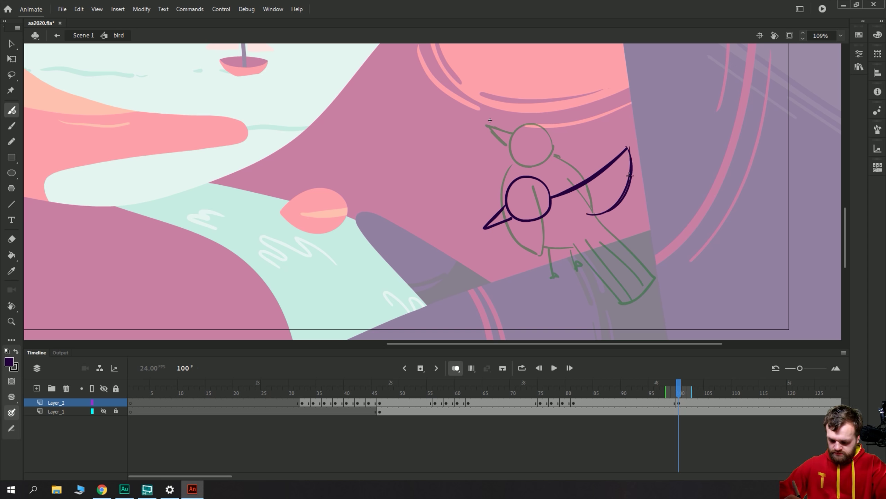
pyautogui.moveTo(480, 229)
pyautogui.mouseDown()
pyautogui.moveTo(401, 239)
pyautogui.moveTo(406, 254)
pyautogui.moveTo(464, 273)
pyautogui.moveTo(520, 251)
pyautogui.mouseUp()
pyautogui.moveTo(583, 212)
pyautogui.mouseDown()
pyautogui.moveTo(600, 218)
pyautogui.moveTo(593, 261)
pyautogui.moveTo(516, 251)
pyautogui.moveTo(602, 245)
pyautogui.moveTo(620, 213)
pyautogui.moveTo(702, 231)
pyautogui.moveTo(702, 267)
pyautogui.moveTo(600, 263)
pyautogui.moveTo(702, 279)
pyautogui.moveTo(703, 227)
pyautogui.moveTo(642, 262)
pyautogui.moveTo(683, 246)
pyautogui.mouseUp()
pyautogui.moveTo(547, 277)
pyautogui.mouseDown()
pyautogui.moveTo(536, 272)
pyautogui.moveTo(557, 279)
pyautogui.moveTo(551, 285)
pyautogui.moveTo(586, 276)
pyautogui.moveTo(581, 265)
pyautogui.mouseUp()
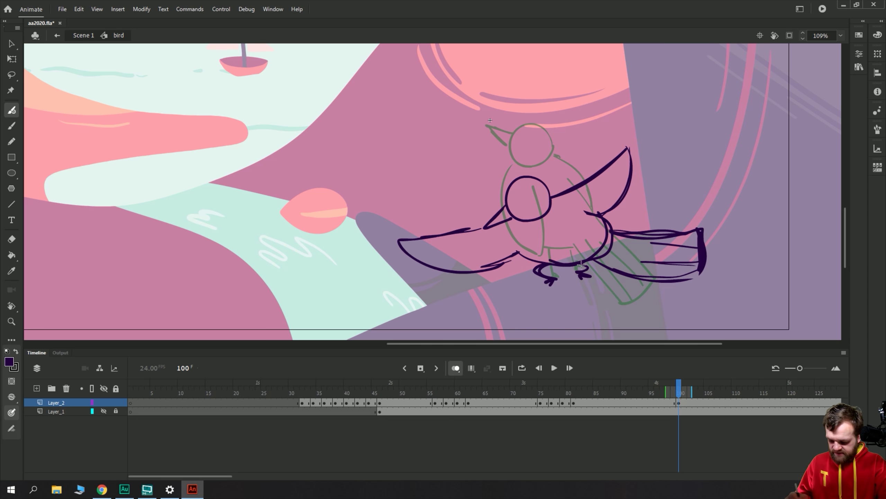
# Insert a keyframe at frame 98, empty it, and draw the crouch in-between's head, beak, spread wings and belly.
pyautogui.click(667, 403)
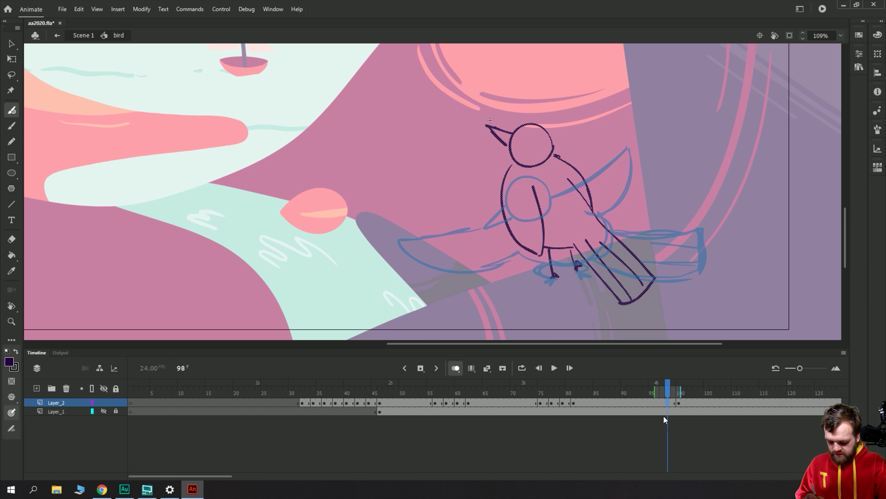
pyautogui.press('F6')
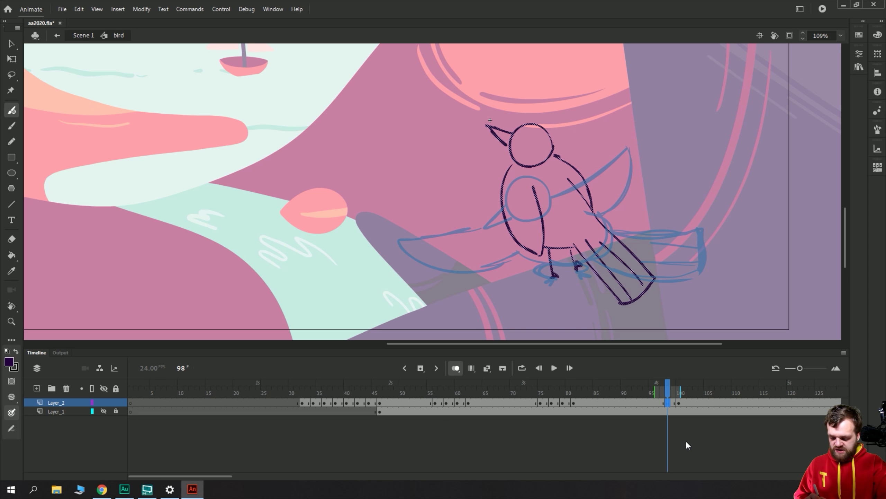
pyautogui.press('Delete')
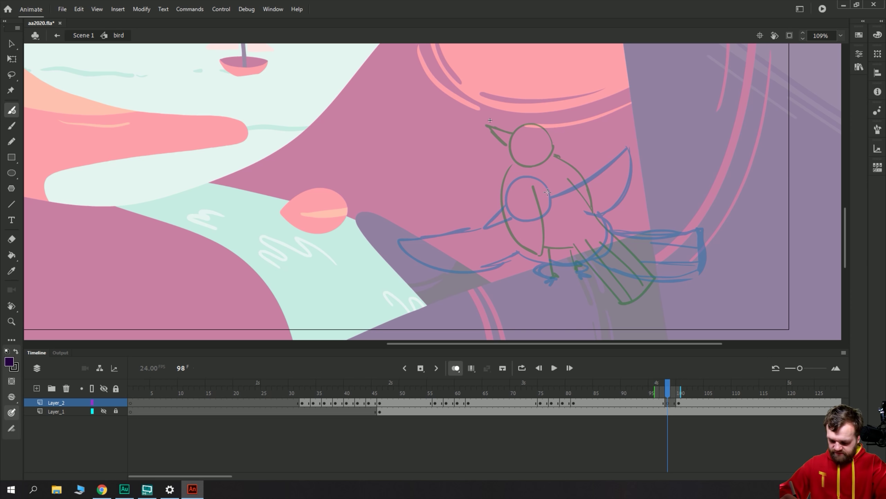
pyautogui.moveTo(547, 192)
pyautogui.mouseDown()
pyautogui.moveTo(513, 176)
pyautogui.moveTo(511, 204)
pyautogui.moveTo(544, 208)
pyautogui.moveTo(539, 175)
pyautogui.moveTo(506, 190)
pyautogui.moveTo(520, 210)
pyautogui.moveTo(482, 210)
pyautogui.moveTo(493, 207)
pyautogui.moveTo(513, 212)
pyautogui.moveTo(487, 210)
pyautogui.mouseUp()
pyautogui.moveTo(554, 195)
pyautogui.mouseDown()
pyautogui.moveTo(591, 175)
pyautogui.moveTo(620, 139)
pyautogui.moveTo(625, 171)
pyautogui.moveTo(595, 214)
pyautogui.mouseUp()
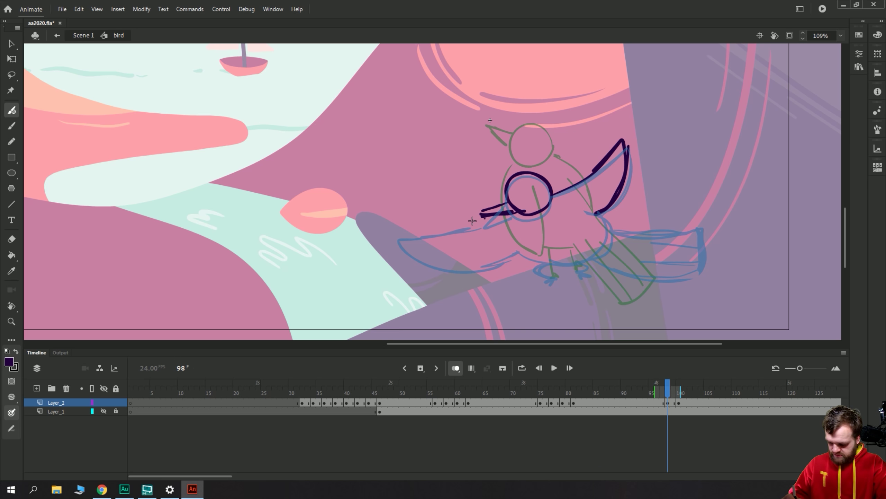
pyautogui.moveTo(483, 218)
pyautogui.mouseDown()
pyautogui.moveTo(410, 226)
pyautogui.moveTo(423, 247)
pyautogui.moveTo(508, 250)
pyautogui.mouseUp()
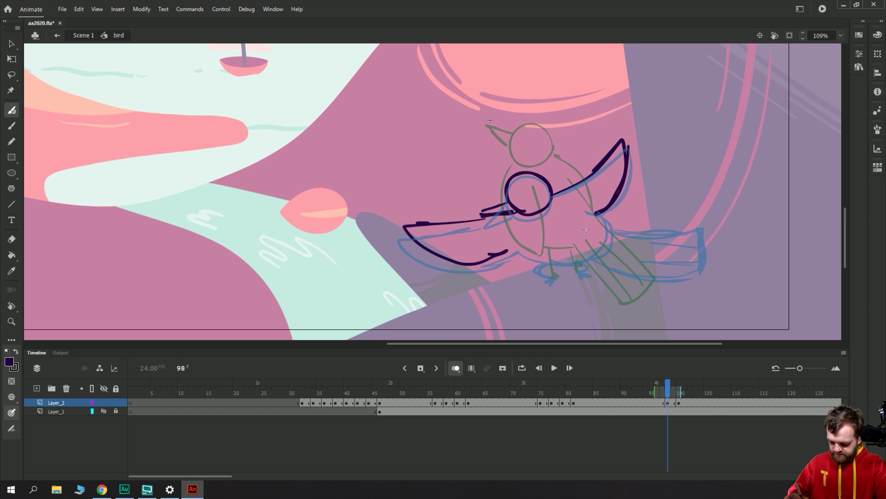
pyautogui.moveTo(607, 231)
pyautogui.mouseDown()
pyautogui.moveTo(558, 264)
pyautogui.moveTo(512, 256)
pyautogui.mouseUp()
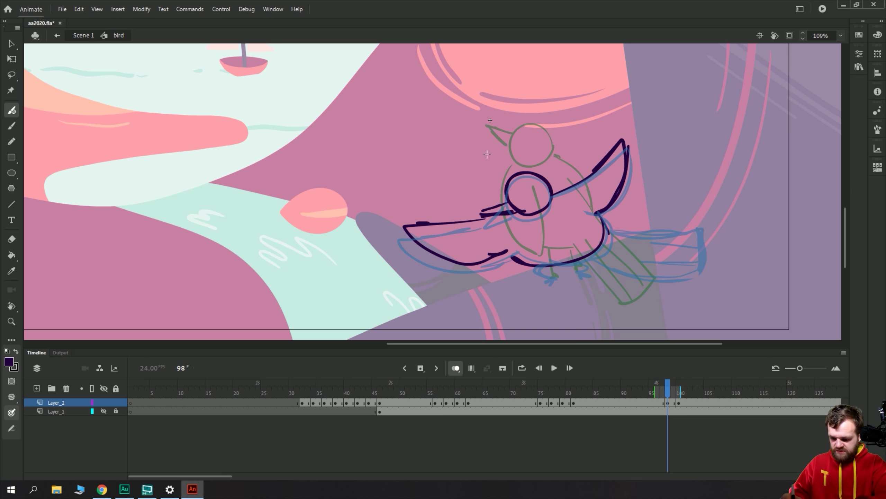
# Nudge the frame 98 drawing up slightly, and brush in its bent feet and a tail angled slightly downward.
pyautogui.press('v')
pyautogui.moveTo(693, 303); pyautogui.dragTo(349, 106)
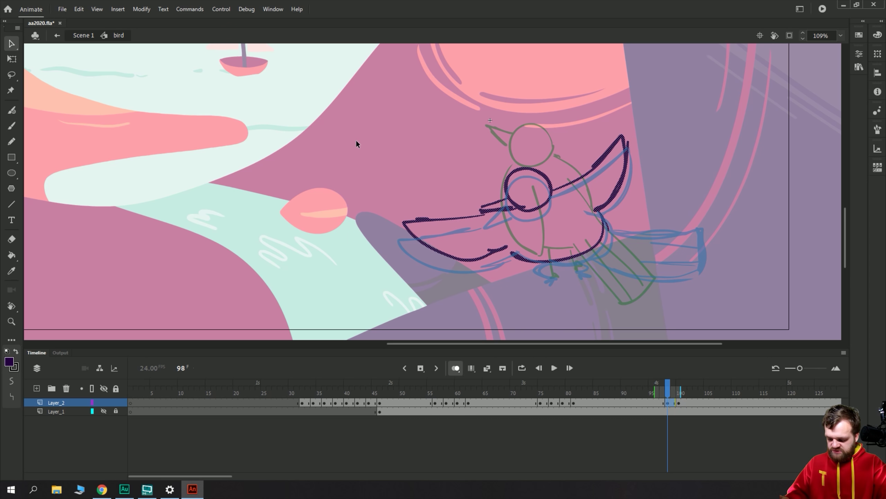
pyautogui.press('b')
pyautogui.moveTo(541, 261)
pyautogui.mouseDown()
pyautogui.moveTo(531, 271)
pyautogui.moveTo(546, 283)
pyautogui.mouseUp()
pyautogui.moveTo(574, 255)
pyautogui.mouseDown()
pyautogui.moveTo(590, 269)
pyautogui.moveTo(582, 277)
pyautogui.mouseUp()
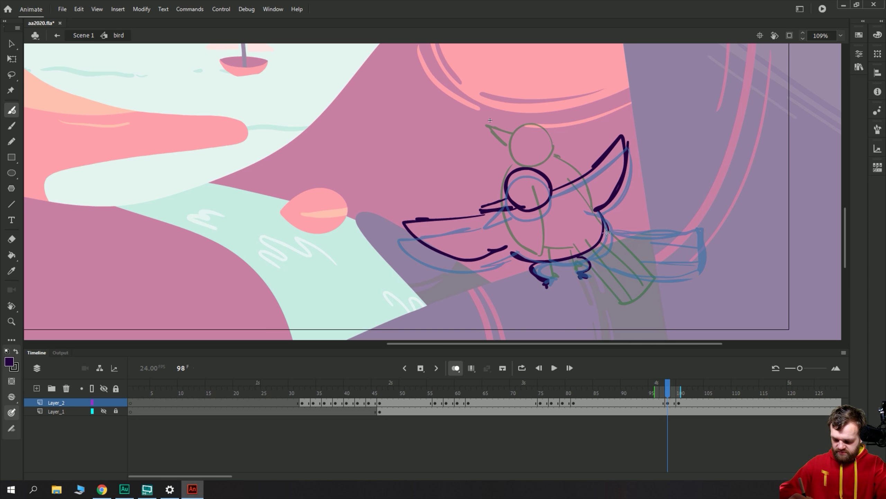
pyautogui.moveTo(606, 232)
pyautogui.mouseDown()
pyautogui.moveTo(657, 249)
pyautogui.moveTo(697, 242)
pyautogui.moveTo(678, 292)
pyautogui.mouseUp()
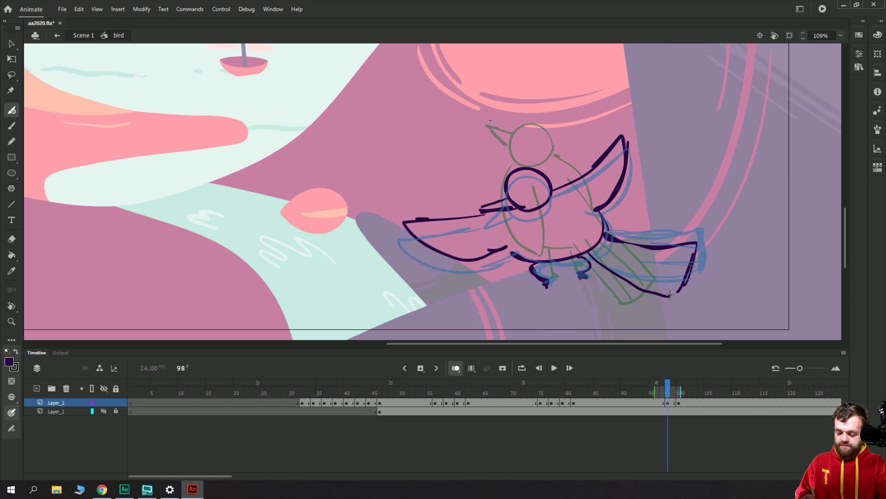
# Copy the crouch pose to a keyframe at frame 102 and squash it slightly downward from a pivot at its feet.
pyautogui.click(690, 403)
pyautogui.press('F6')
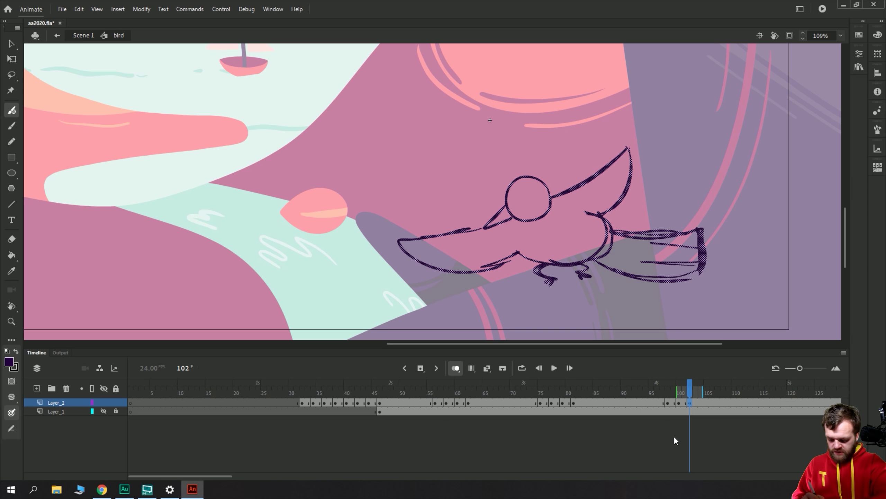
pyautogui.click(12, 59)
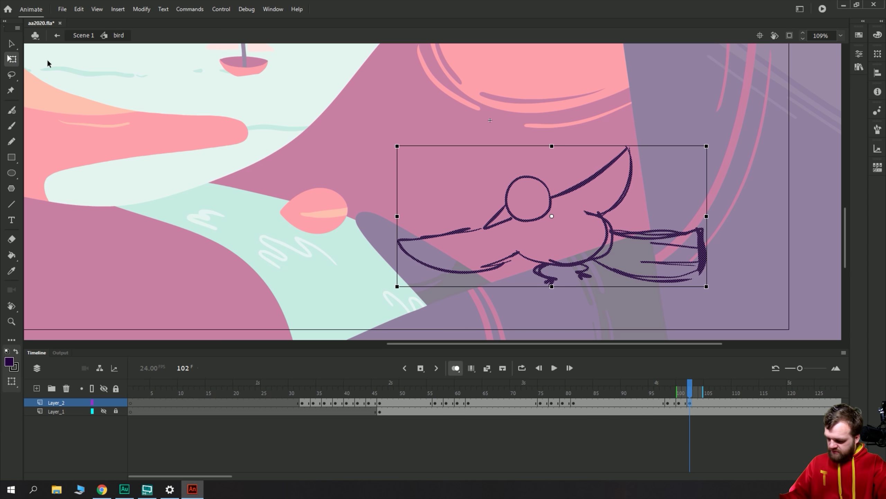
pyautogui.click(554, 277)
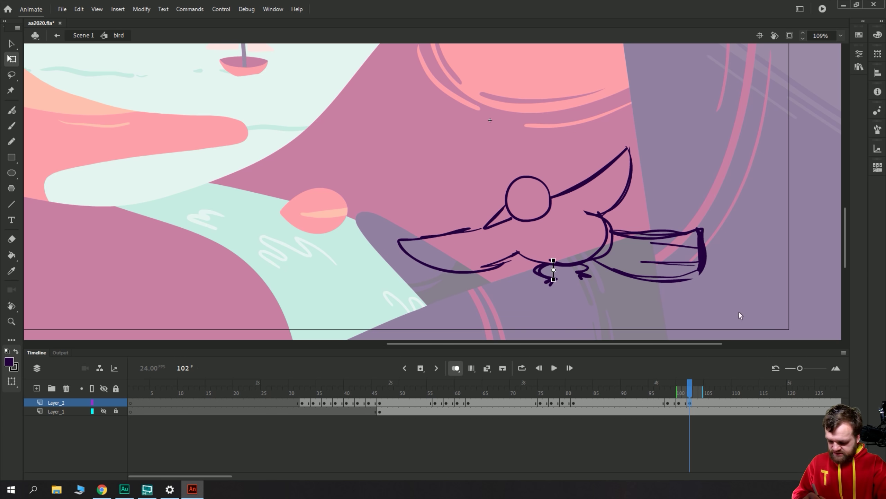
pyautogui.hotkey('ctrl', 'a')
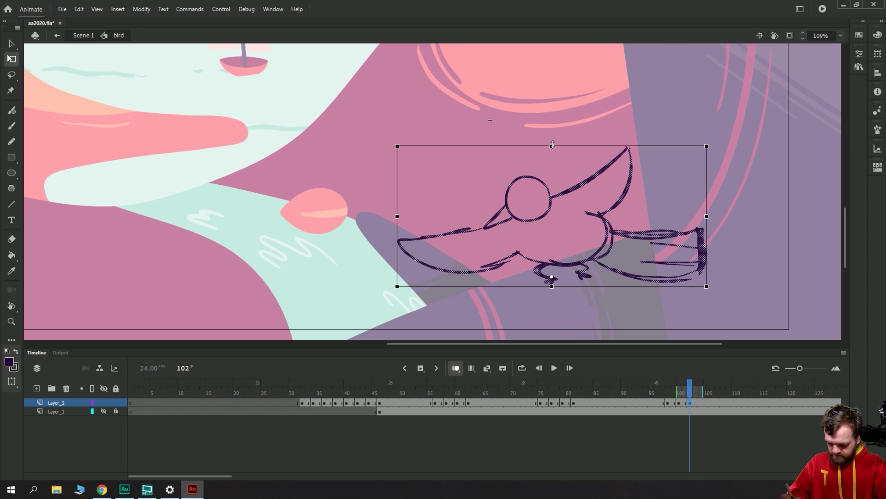
pyautogui.moveTo(552, 144); pyautogui.dragTo(552, 150)
# Copy the squashed pose to a keyframe at frame 104 and squash it marginally further from a pivot at its feet.
pyautogui.press('.')
pyautogui.press('.')
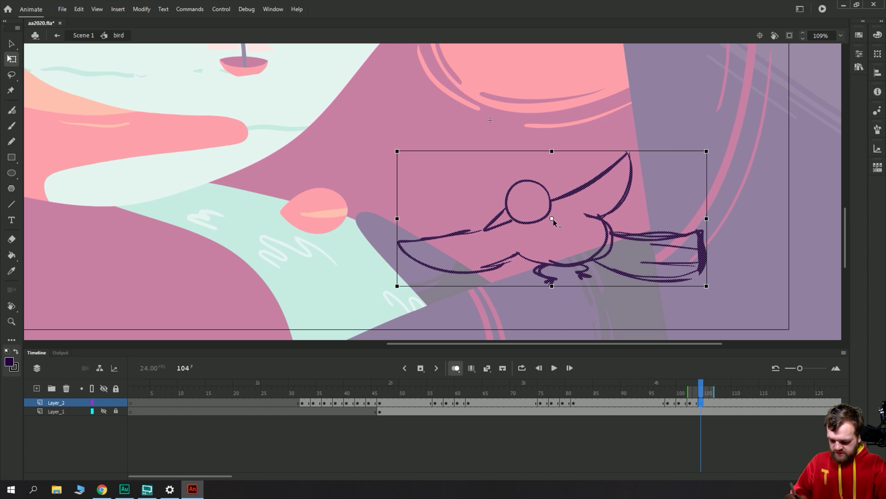
pyautogui.moveTo(552, 218); pyautogui.dragTo(554, 279)
pyautogui.moveTo(552, 151); pyautogui.dragTo(553, 153)
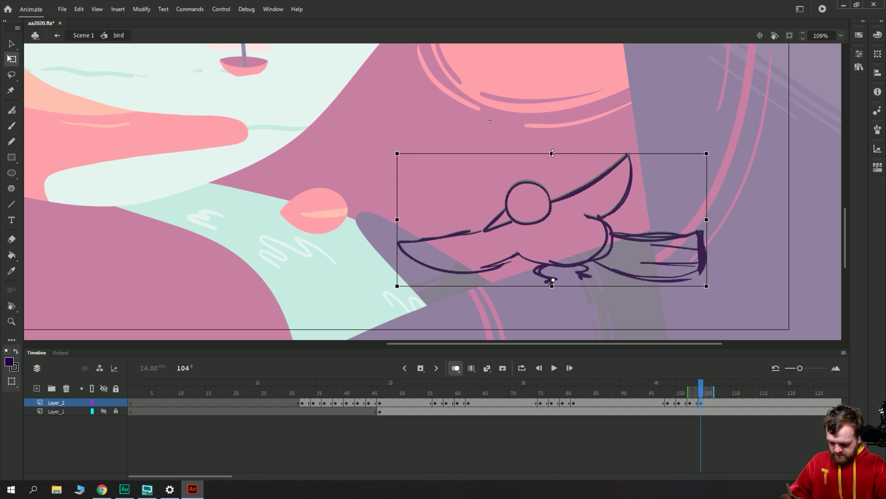
# Insert a blank keyframe at frame 106 of Layer_2 for the take-off pose.
pyautogui.click(711, 401)
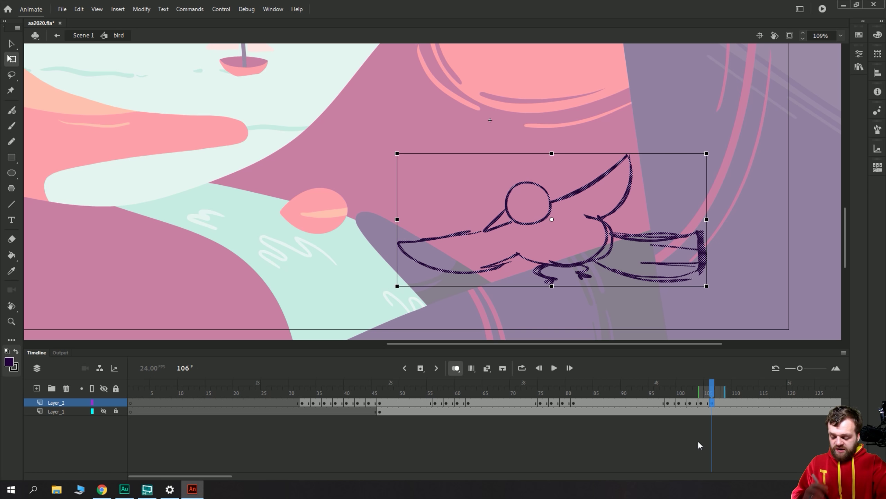
pyautogui.press('F7')
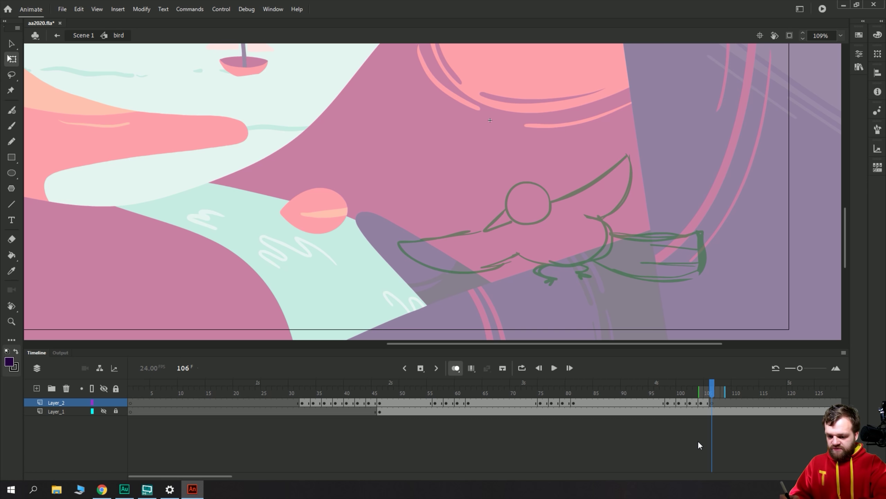
pyautogui.press('b')
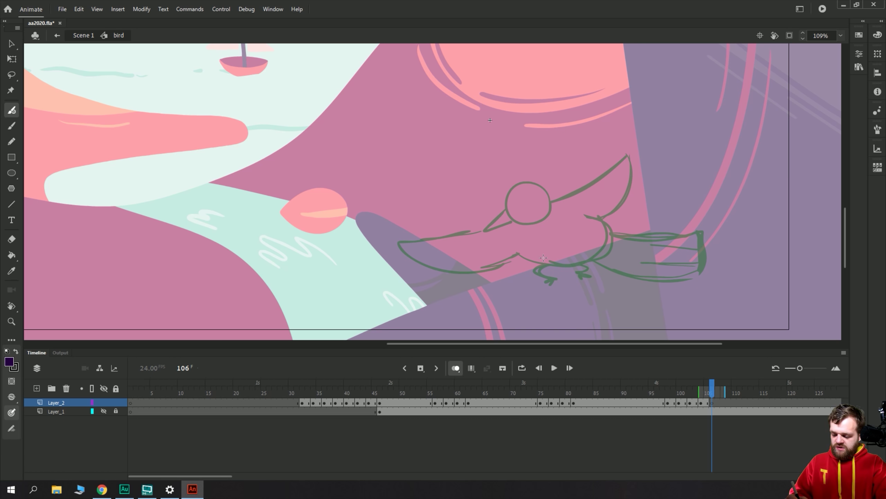
# Sketch a squash-and-stretch demonstration with a round ball, a flattened ball, down and up arrows, a tall oval and a ground line.
pyautogui.moveTo(361, 135)
pyautogui.mouseDown()
pyautogui.moveTo(356, 169)
pyautogui.moveTo(365, 142)
pyautogui.mouseUp()
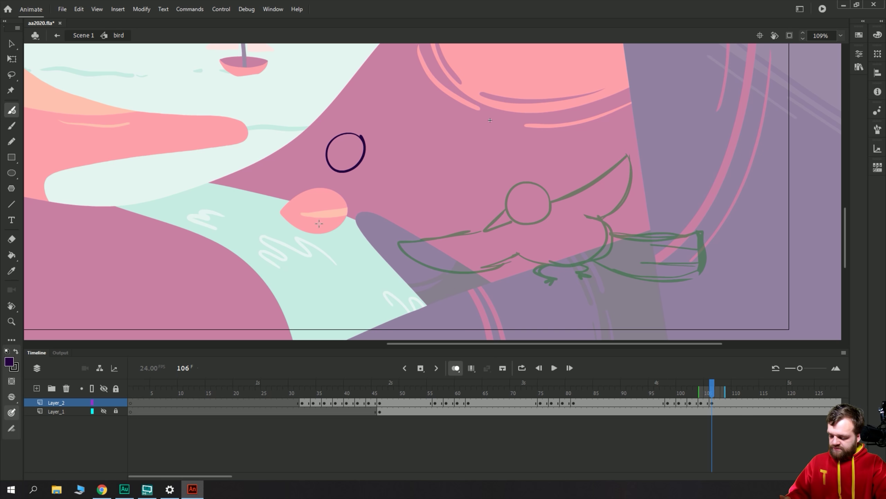
pyautogui.moveTo(363, 224)
pyautogui.mouseDown()
pyautogui.moveTo(351, 244)
pyautogui.moveTo(335, 216)
pyautogui.mouseUp()
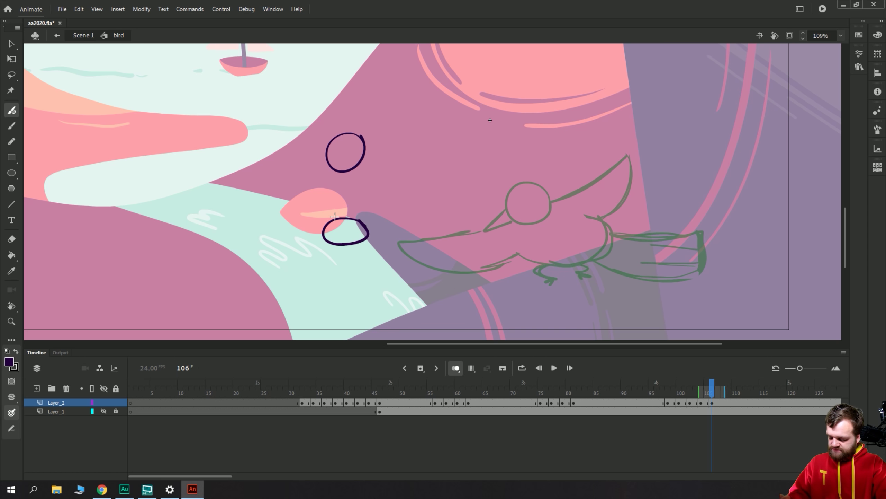
pyautogui.moveTo(341, 180); pyautogui.dragTo(340, 211)
pyautogui.moveTo(331, 202)
pyautogui.mouseDown()
pyautogui.moveTo(339, 211)
pyautogui.moveTo(386, 138)
pyautogui.moveTo(392, 150)
pyautogui.mouseUp()
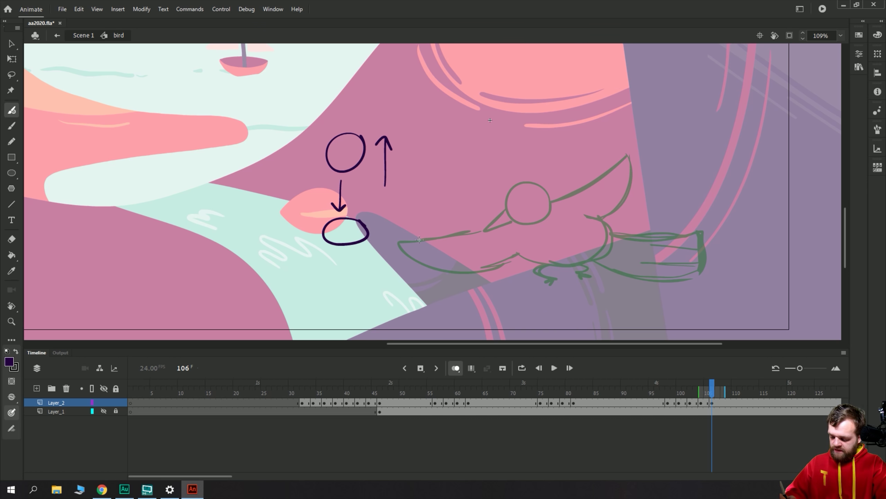
pyautogui.moveTo(438, 186)
pyautogui.mouseDown()
pyautogui.moveTo(414, 181)
pyautogui.moveTo(436, 153)
pyautogui.mouseUp()
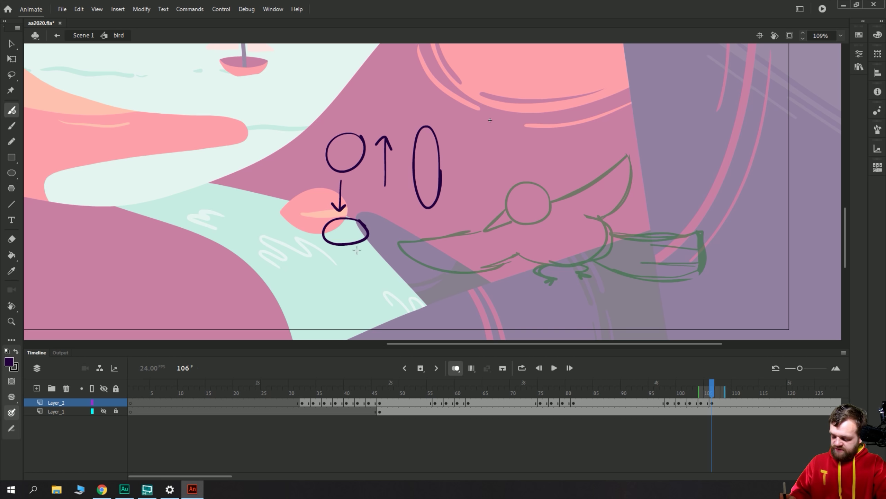
pyautogui.moveTo(491, 249); pyautogui.dragTo(275, 247)
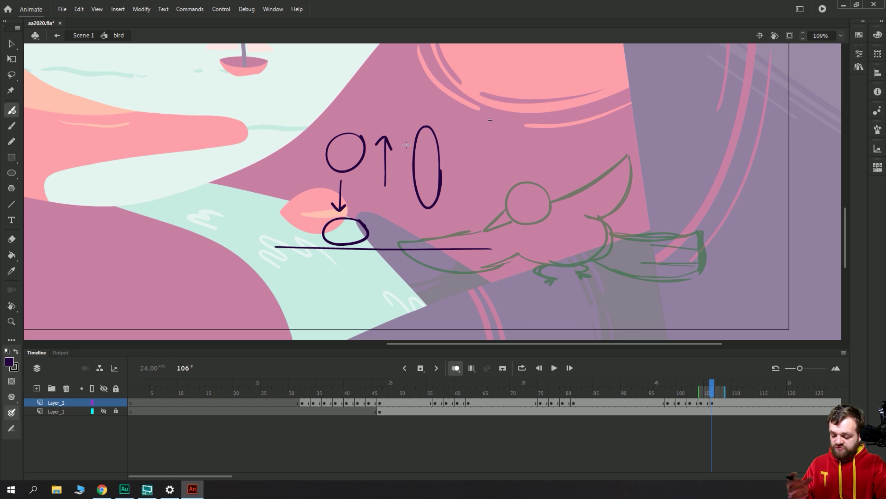
# Lower the tall oval onto the ground line and sketch a small round ball high above it.
pyautogui.press('v')
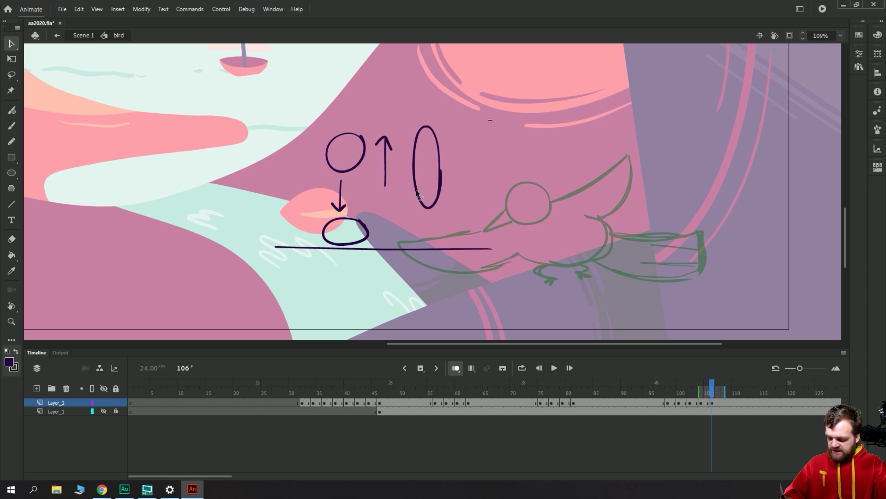
pyautogui.click(416, 193)
pyautogui.moveTo(415, 193); pyautogui.dragTo(416, 208)
pyautogui.hotkey('shift', 'Down')
pyautogui.hotkey('shift', 'Down')
pyautogui.hotkey('shift', 'Down')
pyautogui.hotkey('shift', 'Down')
pyautogui.hotkey('shift', 'Down')
pyautogui.hotkey('shift', 'Down')
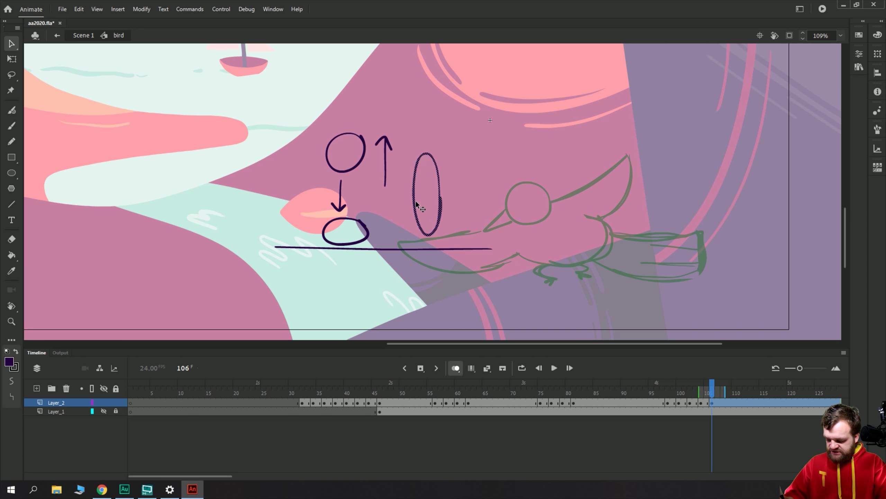
pyautogui.press('y')
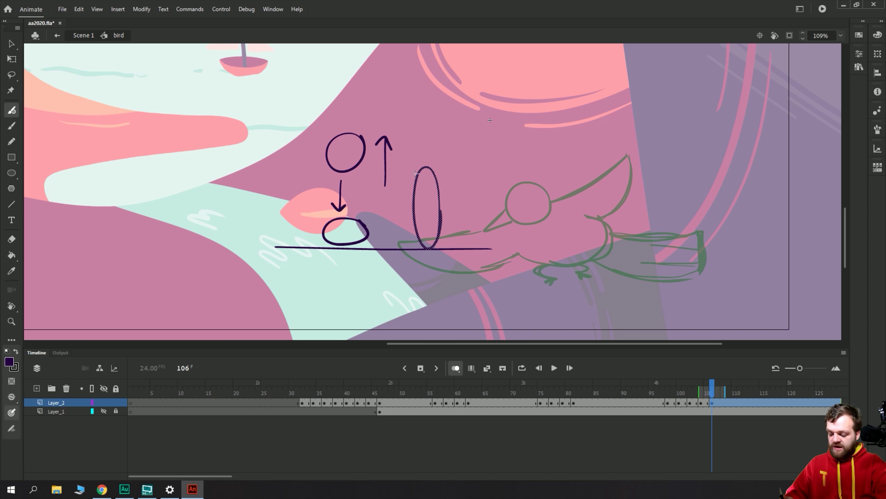
pyautogui.moveTo(435, 65)
pyautogui.mouseDown()
pyautogui.moveTo(417, 95)
pyautogui.moveTo(415, 57)
pyautogui.mouseUp()
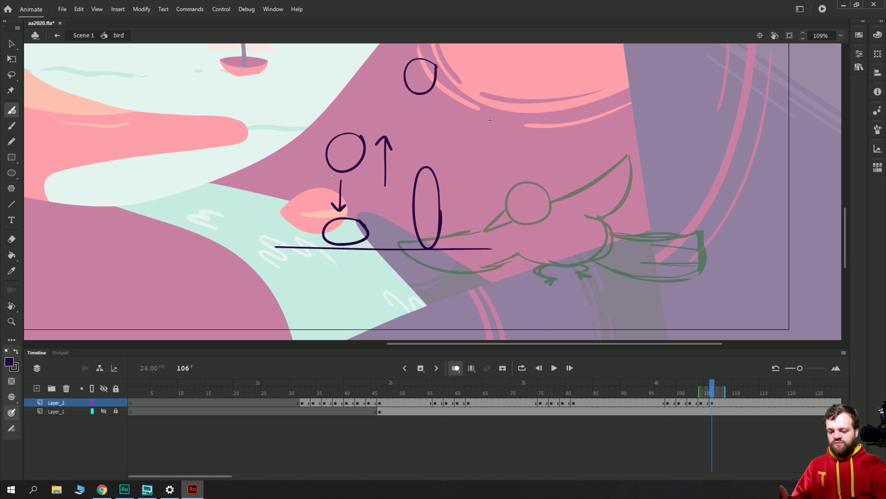
# Delete the whole squash-and-stretch demonstration sketch from frame 106.
pyautogui.press('v')
pyautogui.moveTo(398, 257); pyautogui.dragTo(396, 282)
pyautogui.moveTo(555, 311); pyautogui.dragTo(206, 87)
pyautogui.press('Delete')
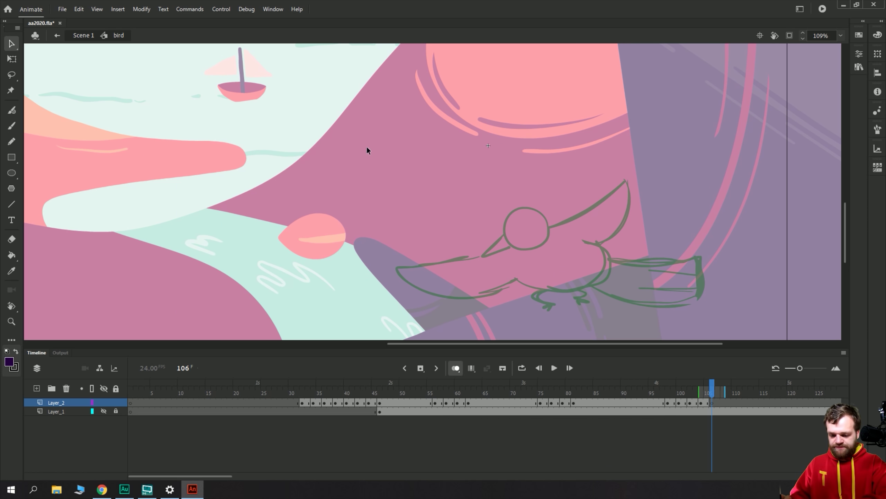
# On frame 106, draw a slightly elongated oval head over the crouched head, with a long, narrow beak pointing steeply up.
pyautogui.press('y')
pyautogui.moveTo(545, 221)
pyautogui.mouseDown()
pyautogui.moveTo(511, 218)
pyautogui.moveTo(532, 248)
pyautogui.moveTo(539, 202)
pyautogui.moveTo(509, 218)
pyautogui.moveTo(524, 249)
pyautogui.mouseUp()
pyautogui.moveTo(519, 200)
pyautogui.mouseDown()
pyautogui.moveTo(502, 170)
pyautogui.moveTo(511, 211)
pyautogui.moveTo(503, 181)
pyautogui.mouseUp()
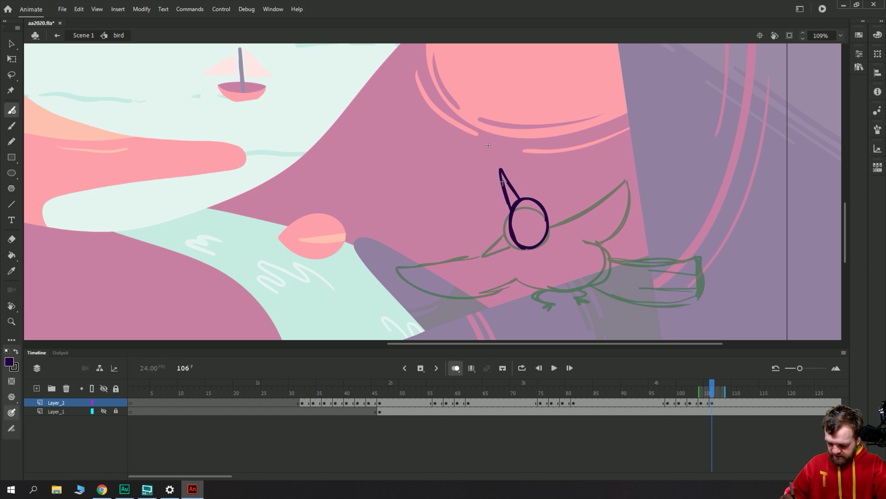
pyautogui.hotkey('ctrl', 'z')
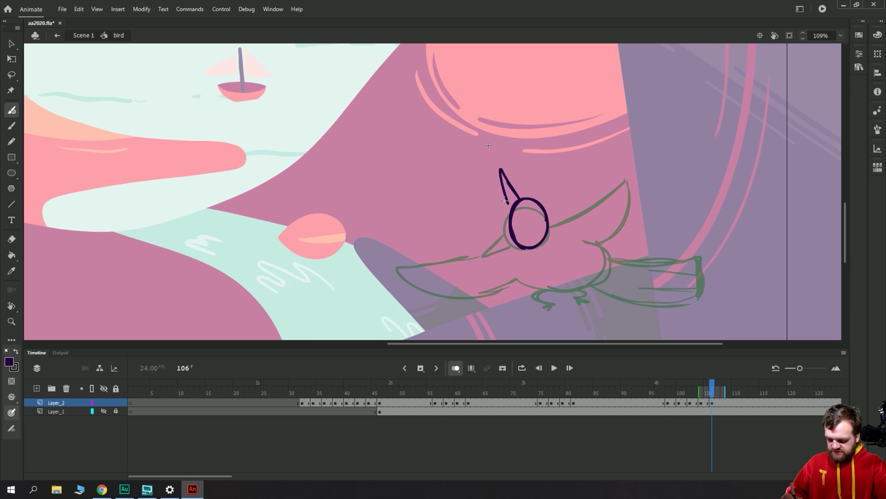
pyautogui.hotkey('ctrl', 'z')
pyautogui.moveTo(514, 201)
pyautogui.mouseDown()
pyautogui.moveTo(487, 182)
pyautogui.moveTo(479, 190)
pyautogui.moveTo(482, 225)
pyautogui.moveTo(508, 236)
pyautogui.mouseUp()
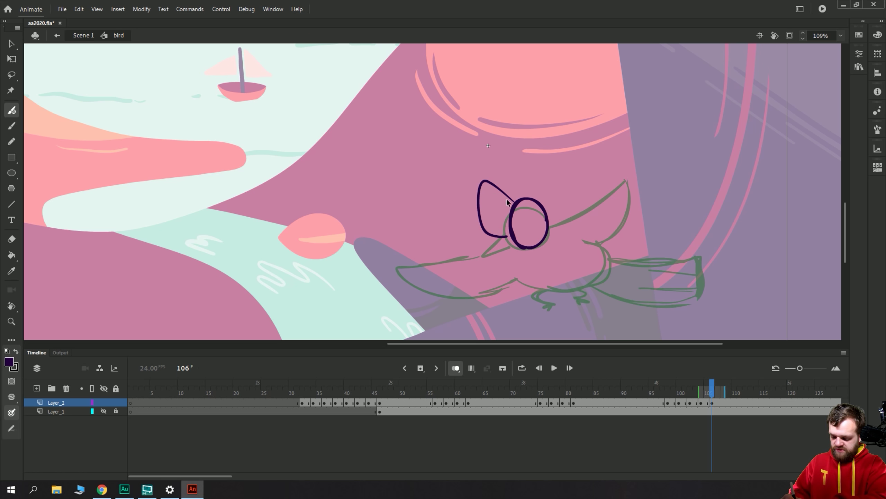
pyautogui.hotkey('ctrl', 'z')
pyautogui.moveTo(518, 201); pyautogui.dragTo(491, 170)
pyautogui.moveTo(488, 169); pyautogui.dragTo(508, 215)
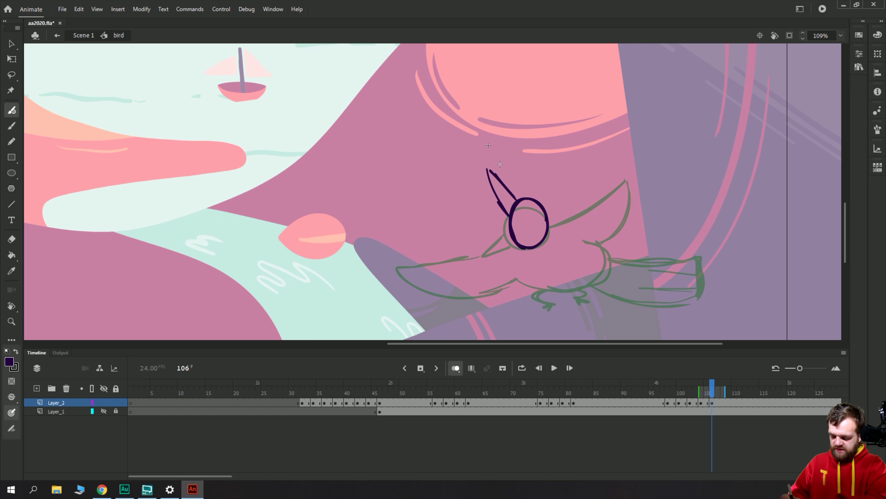
# Move the head and beak straight up, well above the onion-skinned crouched head.
pyautogui.press('v')
pyautogui.moveTo(574, 274); pyautogui.dragTo(466, 150)
pyautogui.hotkey('shift', 'Up')
pyautogui.hotkey('shift', 'Up')
pyautogui.hotkey('shift', 'Up')
pyautogui.hotkey('shift', 'Up')
pyautogui.hotkey('shift', 'Up')
pyautogui.hotkey('shift', 'Up')
pyautogui.hotkey('shift', 'Up')
pyautogui.hotkey('shift', 'Up')
pyautogui.hotkey('shift', 'Up')
pyautogui.hotkey('shift', 'Up')
pyautogui.hotkey('shift', 'Up')
pyautogui.hotkey('shift', 'Up')
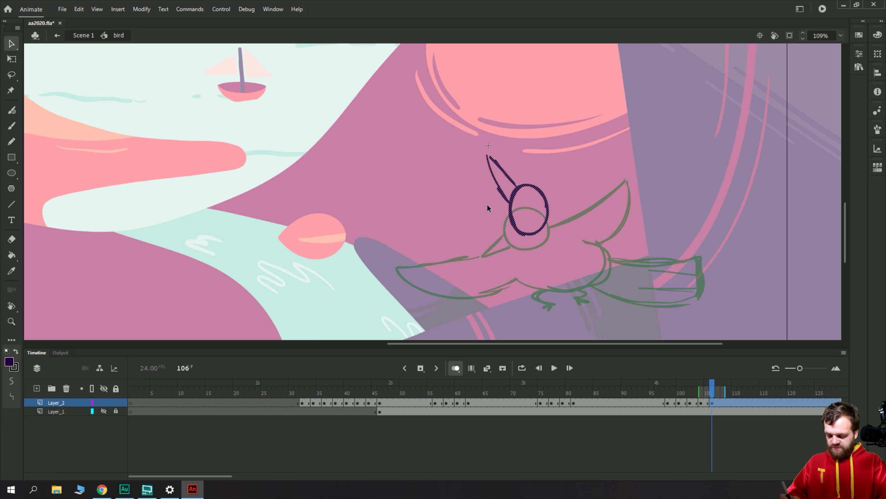
pyautogui.hotkey('shift', 'Up')
pyautogui.hotkey('shift', 'Up')
# Draw a tall, stretched oval body beneath the raised head and one straight leg with a pointed foot.
pyautogui.press('b')
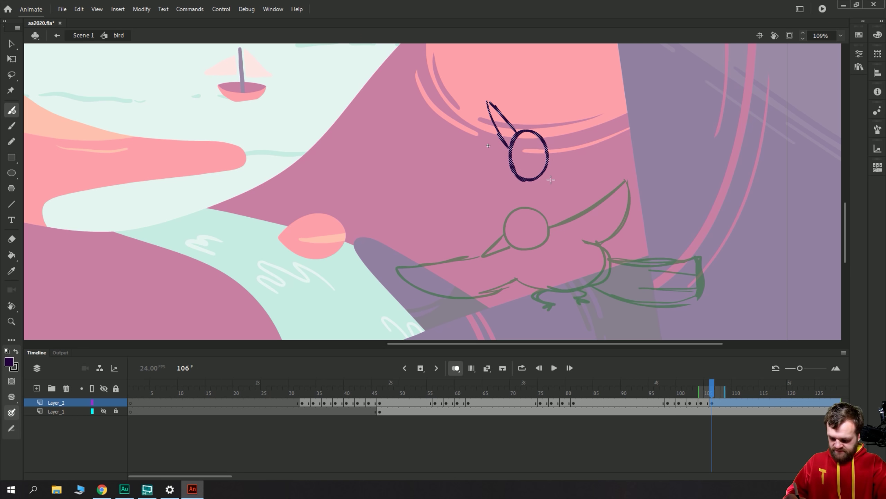
pyautogui.moveTo(551, 169)
pyautogui.mouseDown()
pyautogui.moveTo(571, 220)
pyautogui.moveTo(575, 262)
pyautogui.moveTo(556, 282)
pyautogui.moveTo(531, 250)
pyautogui.moveTo(521, 198)
pyautogui.moveTo(523, 181)
pyautogui.moveTo(524, 235)
pyautogui.moveTo(549, 282)
pyautogui.moveTo(574, 251)
pyautogui.moveTo(547, 165)
pyautogui.mouseUp()
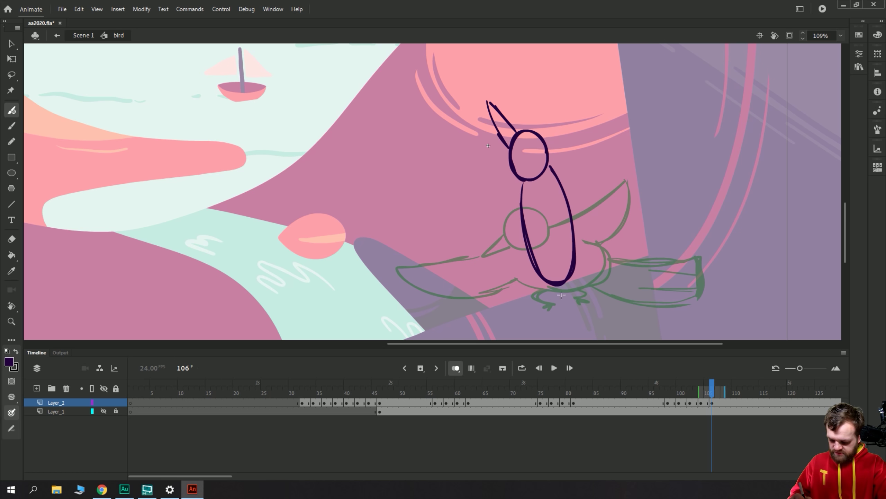
pyautogui.moveTo(549, 288)
pyautogui.mouseDown()
pyautogui.moveTo(550, 320)
pyautogui.moveTo(548, 279)
pyautogui.moveTo(541, 285)
pyautogui.moveTo(555, 278)
pyautogui.mouseUp()
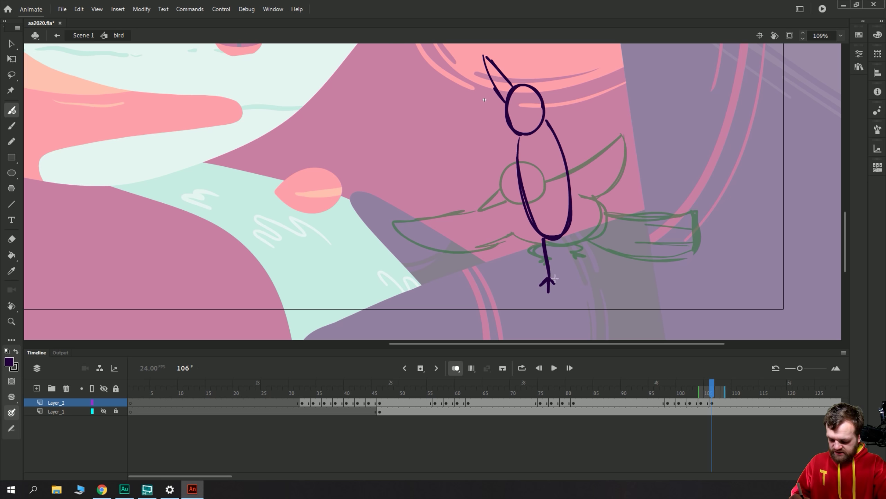
# Select the whole stretched bird and nudge it up to bring its foot closer to the crouched pose's feet.
pyautogui.press('v')
pyautogui.moveTo(518, 233); pyautogui.dragTo(524, 249)
pyautogui.moveTo(594, 326); pyautogui.dragTo(431, 63)
pyautogui.hotkey('shift', 'Up')
pyautogui.hotkey('shift', 'Up')
pyautogui.hotkey('shift', 'Up')
pyautogui.hotkey('shift', 'Up')
pyautogui.hotkey('shift', 'Left')
pyautogui.press('Up')
pyautogui.press('Up')
pyautogui.press('Up')
pyautogui.press('Up')
pyautogui.press('Up')
pyautogui.press('Up')
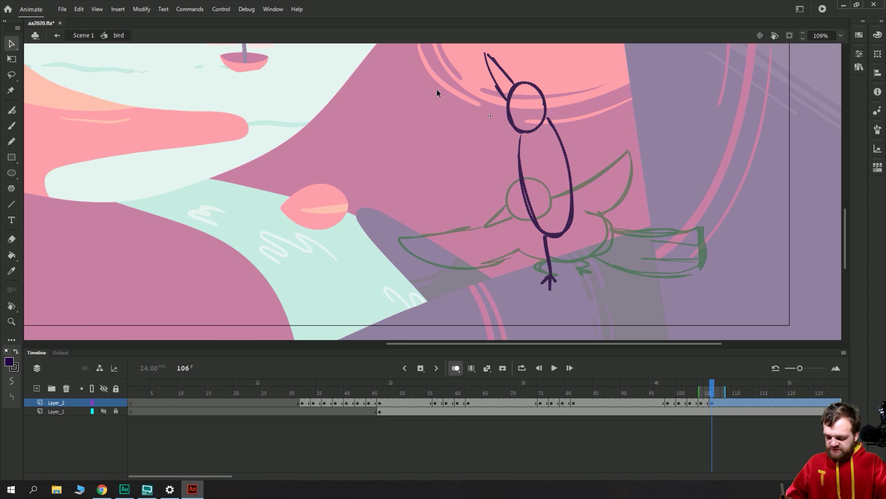
# Draw the second straight leg with its foot and a narrow wing angled down along the back side of the body.
pyautogui.press('b')
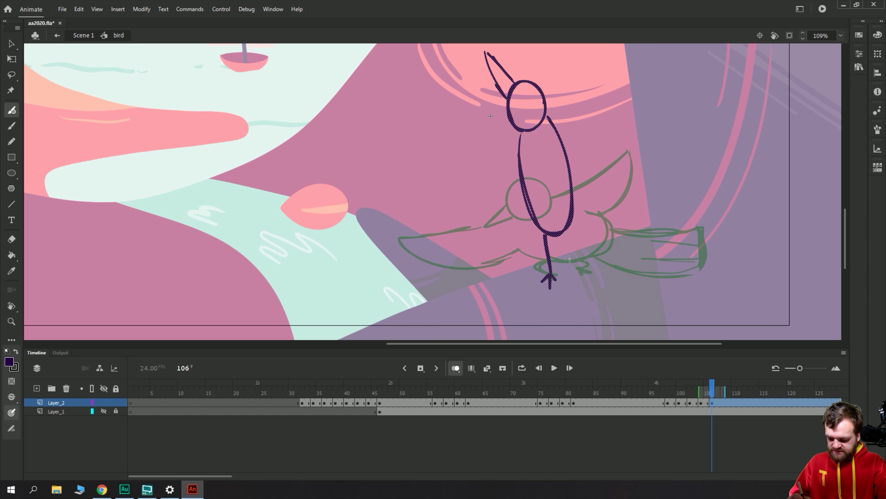
pyautogui.moveTo(570, 235); pyautogui.dragTo(580, 270)
pyautogui.moveTo(528, 110)
pyautogui.mouseDown()
pyautogui.moveTo(530, 145)
pyautogui.moveTo(587, 211)
pyautogui.moveTo(582, 225)
pyautogui.mouseUp()
pyautogui.moveTo(558, 161)
pyautogui.mouseDown()
pyautogui.moveTo(611, 249)
pyautogui.moveTo(576, 224)
pyautogui.moveTo(617, 269)
pyautogui.mouseUp()
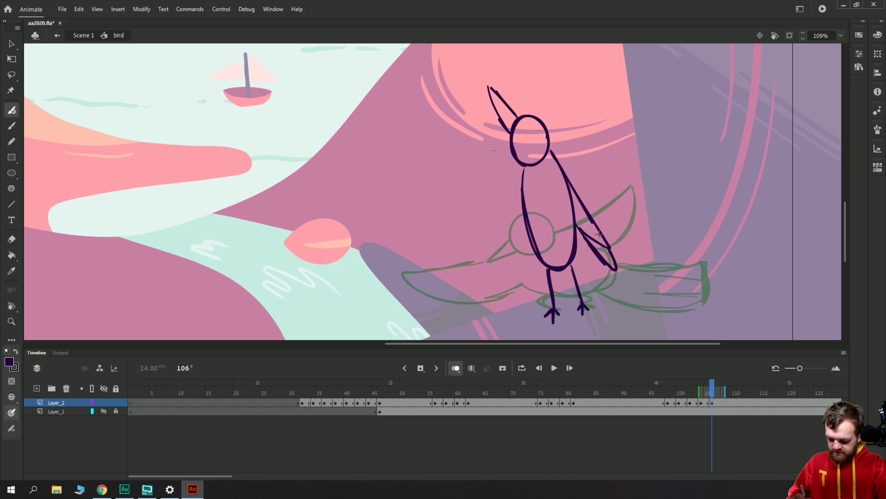
# Draw the front wing hanging down beside the body and a long tail with inner feather lines extending below the legs.
pyautogui.moveTo(522, 167)
pyautogui.mouseDown()
pyautogui.moveTo(502, 268)
pyautogui.moveTo(530, 239)
pyautogui.moveTo(511, 275)
pyautogui.mouseUp()
pyautogui.moveTo(463, 192); pyautogui.dragTo(441, 94)
pyautogui.moveTo(551, 159)
pyautogui.mouseDown()
pyautogui.moveTo(615, 283)
pyautogui.moveTo(572, 295)
pyautogui.mouseUp()
pyautogui.moveTo(532, 171); pyautogui.dragTo(560, 290)
pyautogui.moveTo(552, 217)
pyautogui.mouseDown()
pyautogui.moveTo(576, 295)
pyautogui.moveTo(594, 288)
pyautogui.mouseUp()
pyautogui.scroll(2, 450, 190)
# Insert a keyframe at frame 108 that duplicates the stretched take-off pose.
pyautogui.click(724, 404)
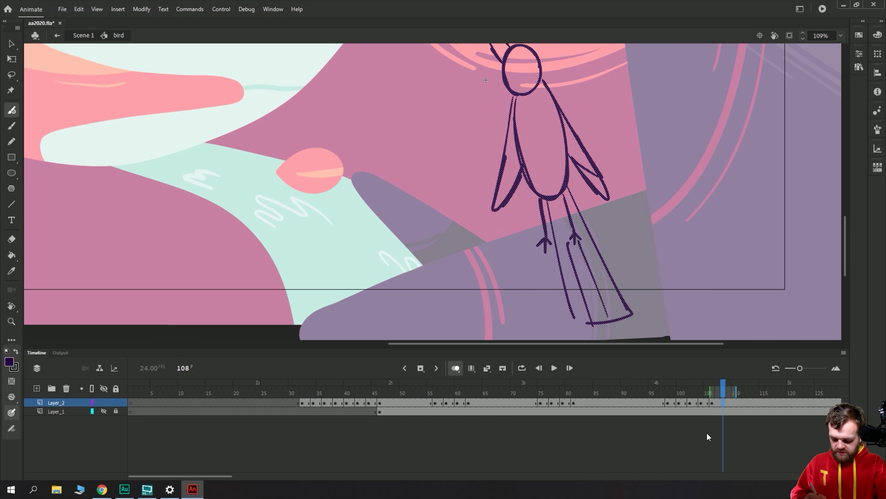
pyautogui.hotkey('ctrl', '-')
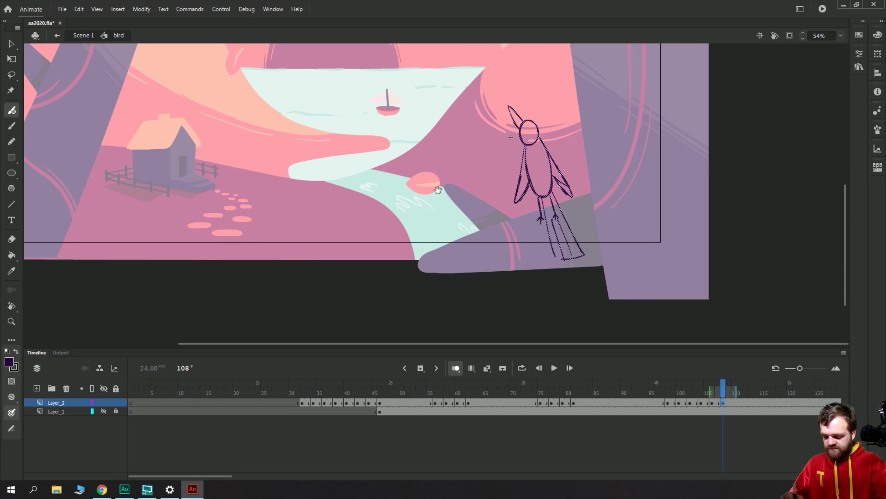
pyautogui.moveTo(418, 91); pyautogui.dragTo(479, 244)
pyautogui.press('Delete')
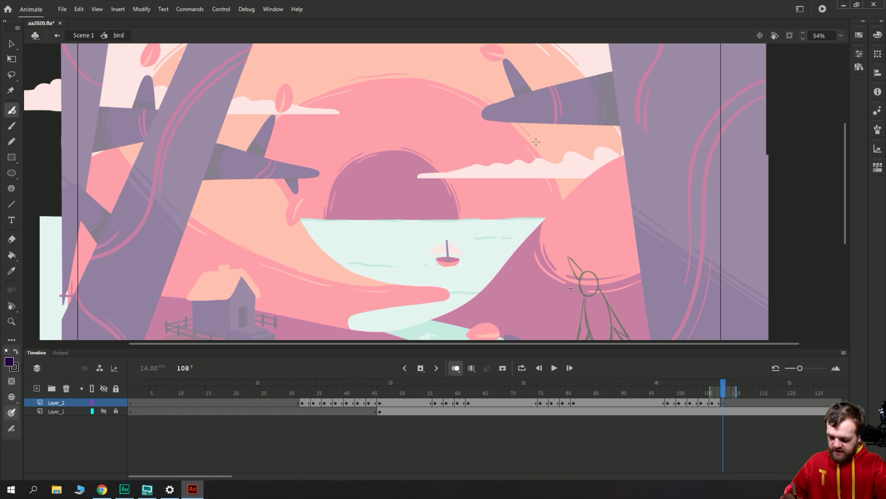
pyautogui.moveTo(542, 127); pyautogui.dragTo(544, 153)
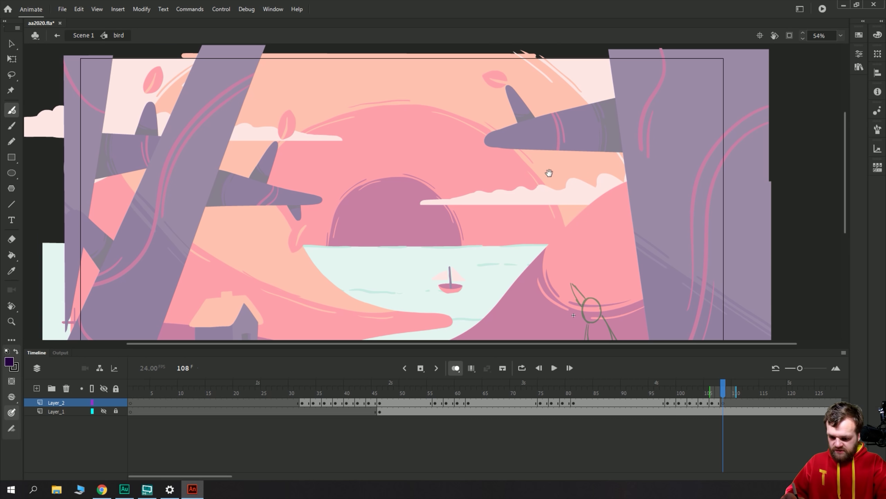
pyautogui.moveTo(505, 204); pyautogui.dragTo(498, 109)
pyautogui.hotkey('ctrl', 'a')
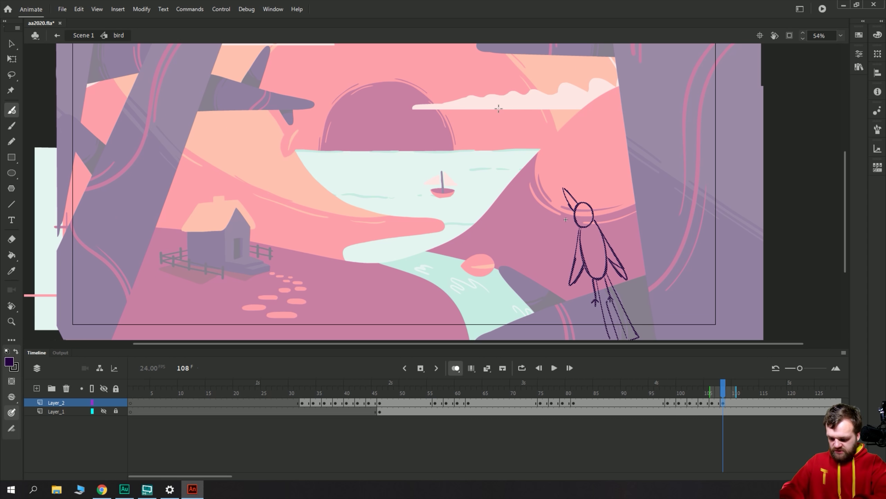
# Move the frame 108 bird high into the air and slightly toward the scene's centre, near the upper branch.
pyautogui.press('v')
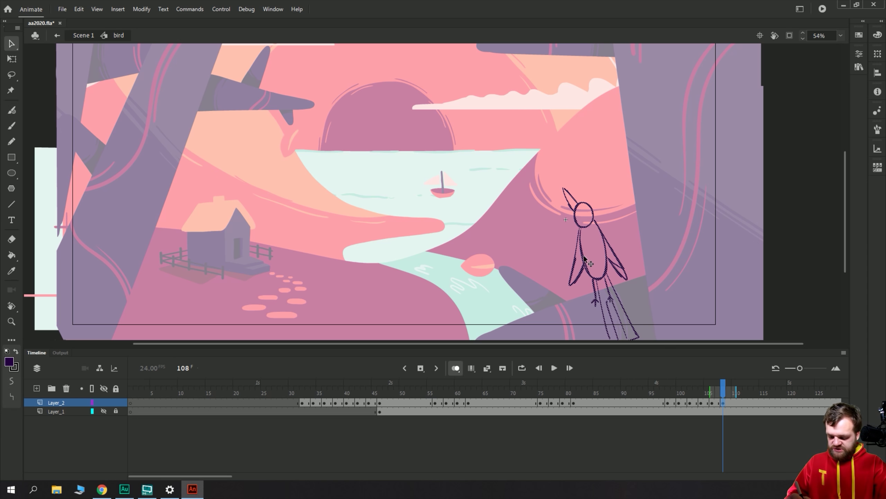
pyautogui.moveTo(587, 260); pyautogui.dragTo(535, 104)
pyautogui.moveTo(439, 105); pyautogui.dragTo(461, 254)
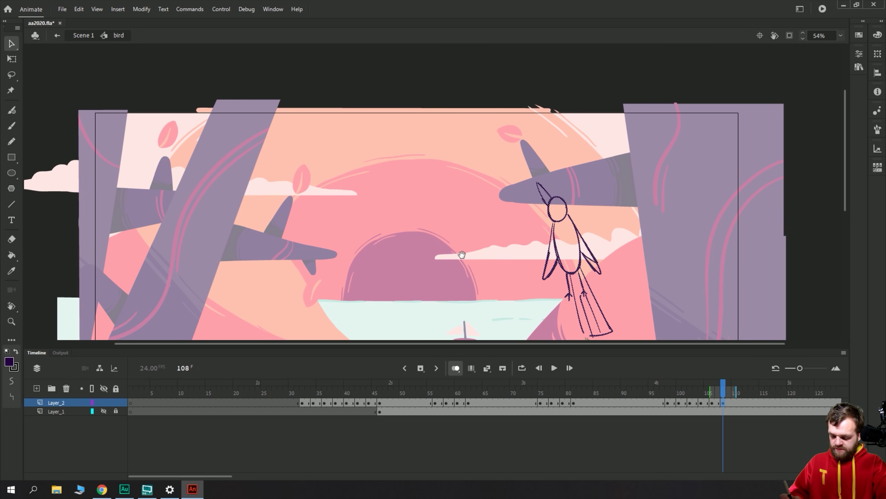
# Insert a blank keyframe at frame 110 and draw only the bird's tail with feather lines at the scene's upper edge.
pyautogui.click(734, 402)
pyautogui.press('F7')
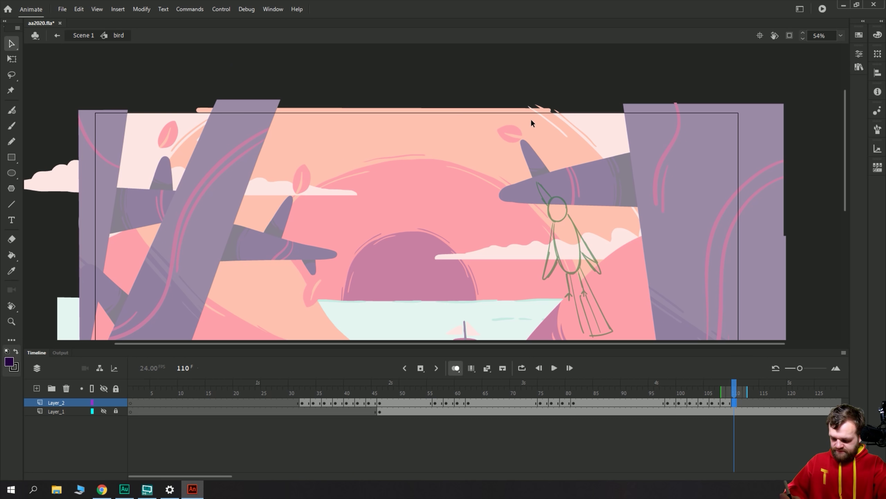
pyautogui.press('b')
pyautogui.moveTo(541, 103)
pyautogui.mouseDown()
pyautogui.moveTo(553, 147)
pyautogui.moveTo(532, 155)
pyautogui.mouseUp()
pyautogui.moveTo(524, 104)
pyautogui.mouseDown()
pyautogui.moveTo(532, 155)
pyautogui.moveTo(538, 149)
pyautogui.mouseUp()
pyautogui.moveTo(539, 133); pyautogui.dragTo(543, 150)
# Play the animation from shortly before the crouch to review the take-off timing.
pyautogui.moveTo(474, 152); pyautogui.dragTo(473, 108)
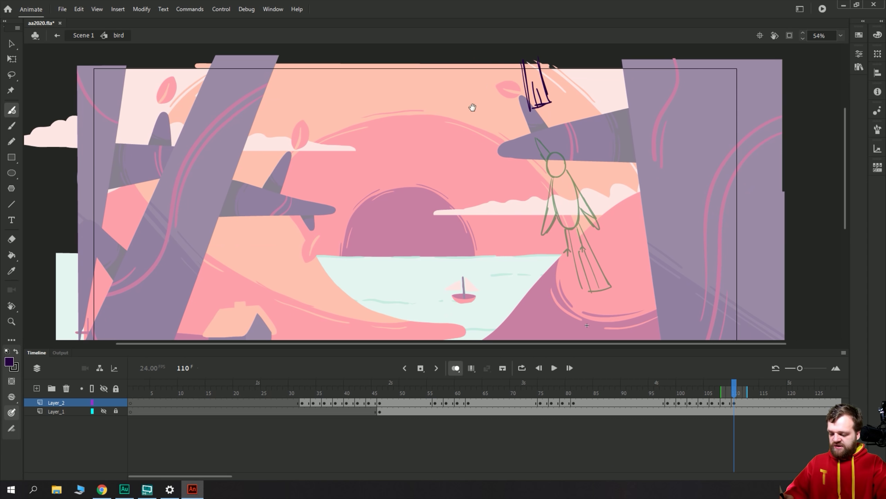
pyautogui.moveTo(446, 287); pyautogui.dragTo(433, 203)
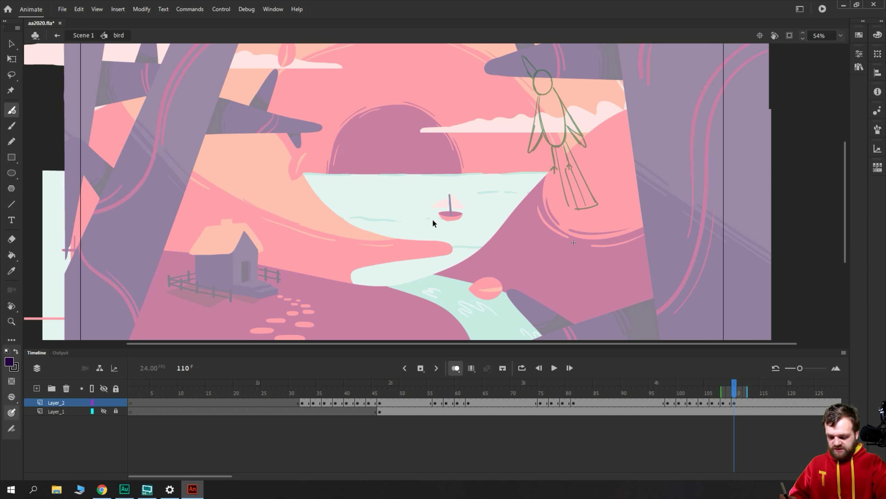
pyautogui.hotkey('ctrl', '-')
pyautogui.click(646, 393)
pyautogui.press('Return')
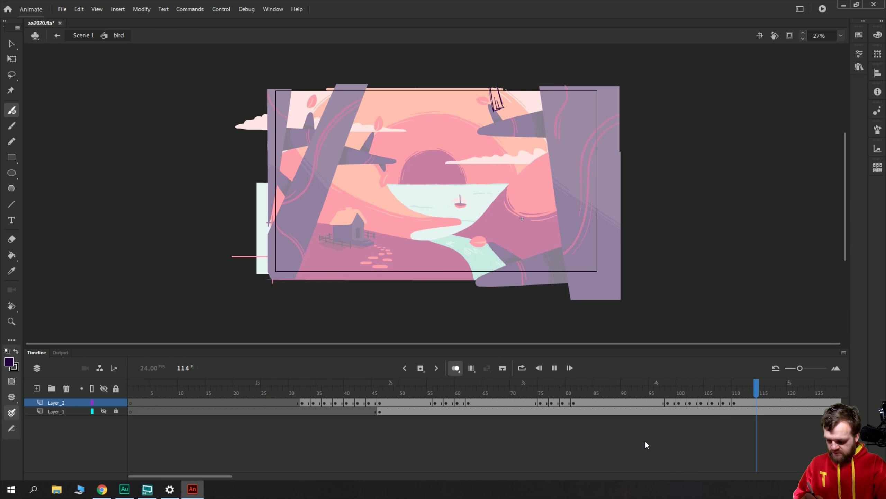
# Stop the playback and insert an empty keyframe at frame 96 on Layer_2, just before the crouch.
pyautogui.click(643, 401)
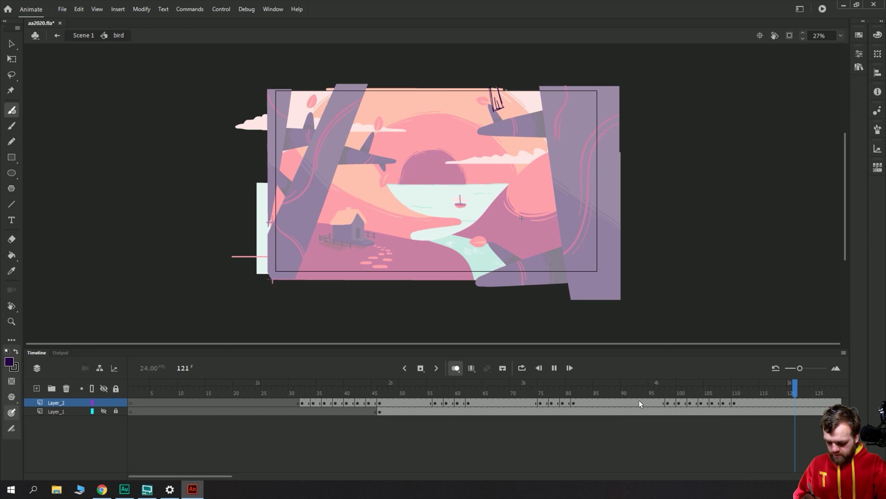
pyautogui.click(666, 404)
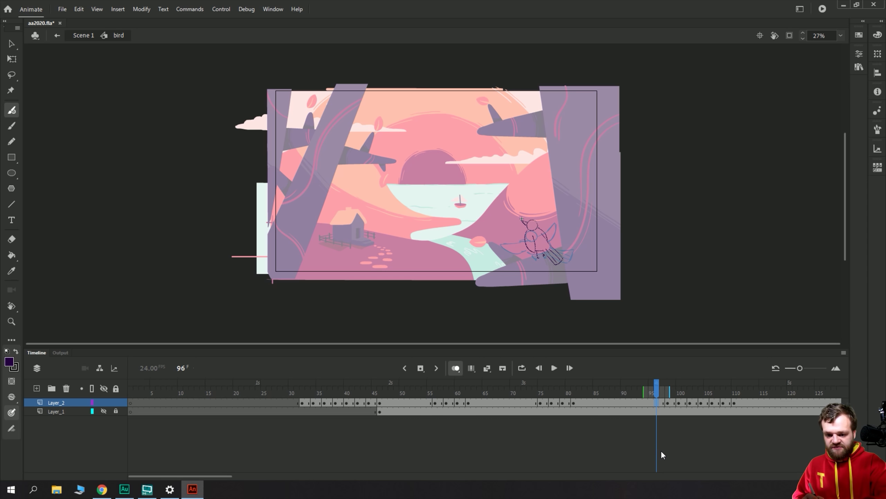
pyautogui.press('F6')
pyautogui.press('Delete')
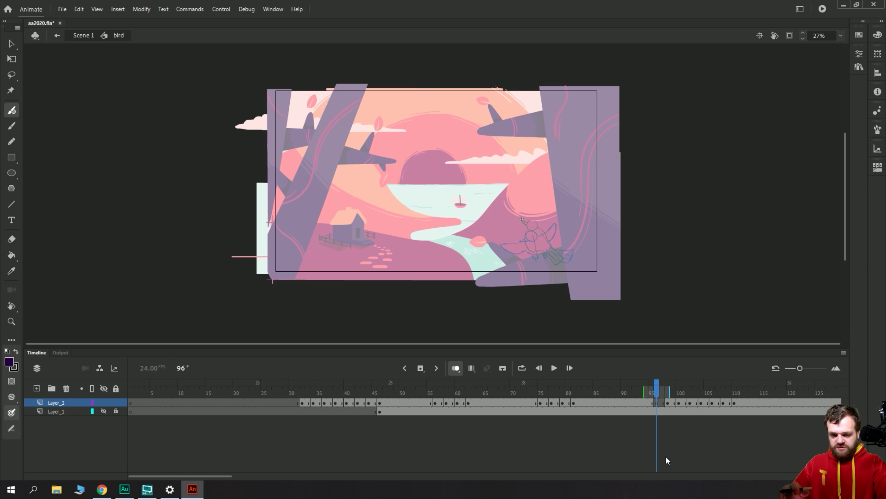
# Draw the bird's head circle and upturned beak on frame 96, slightly lower than the ghosted upright head.
pyautogui.hotkey('ctrl', '=')
pyautogui.hotkey('ctrl', '=')
pyautogui.hotkey('ctrl', '=')
pyautogui.moveTo(301, 140); pyautogui.dragTo(491, 285)
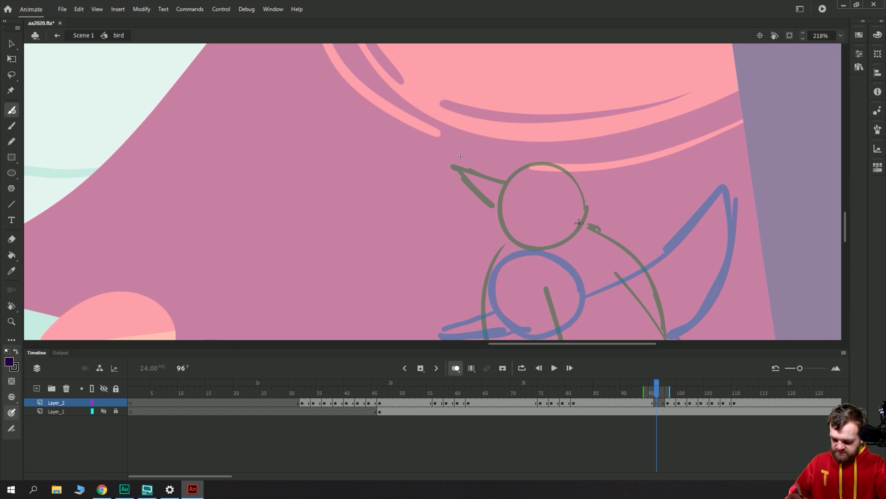
pyautogui.moveTo(582, 223)
pyautogui.mouseDown()
pyautogui.moveTo(499, 213)
pyautogui.moveTo(578, 241)
pyautogui.moveTo(576, 210)
pyautogui.mouseUp()
pyautogui.moveTo(501, 201)
pyautogui.mouseDown()
pyautogui.moveTo(456, 163)
pyautogui.moveTo(459, 183)
pyautogui.moveTo(493, 229)
pyautogui.mouseUp()
pyautogui.moveTo(404, 264); pyautogui.dragTo(408, 193)
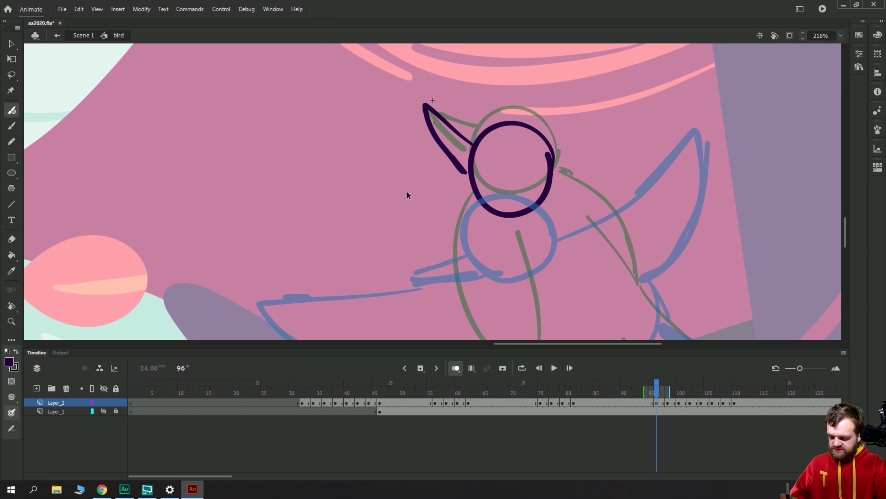
# Draw the bird's two partly opened wings and its lower body line between the ghosted upright and crouched poses.
pyautogui.hotkey('ctrl', '-')
pyautogui.moveTo(488, 169); pyautogui.dragTo(531, 223)
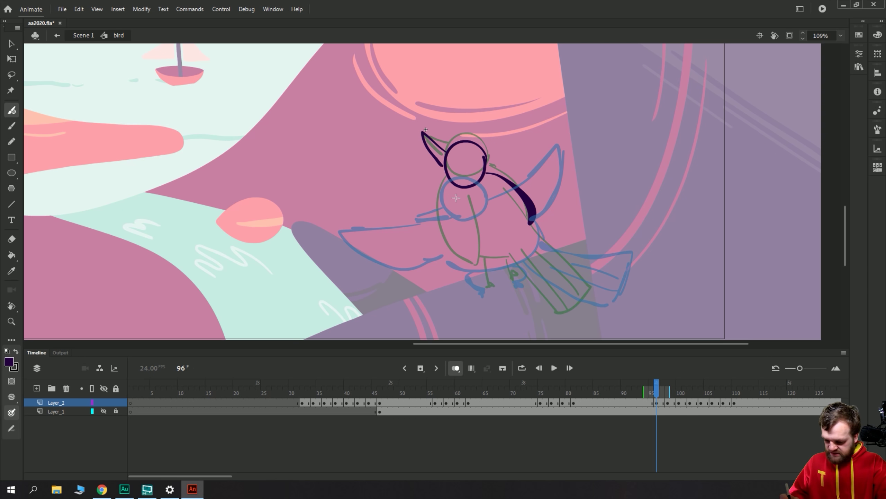
pyautogui.hotkey('ctrl', 'z')
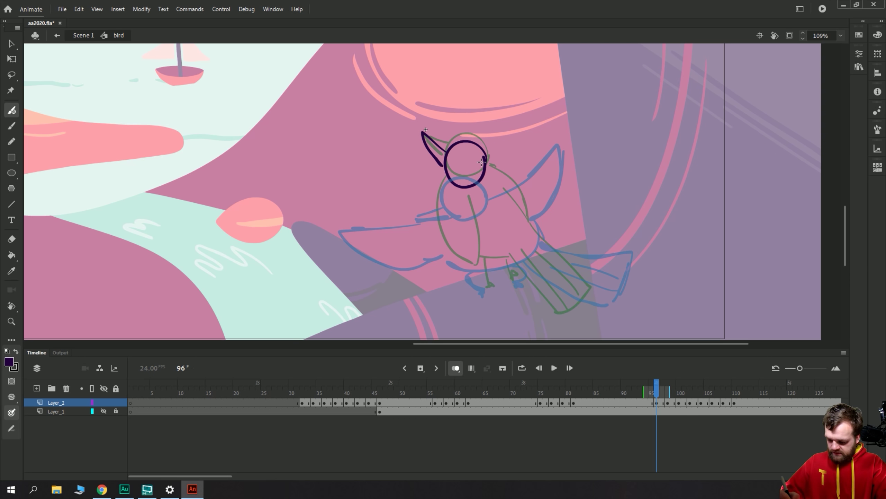
pyautogui.moveTo(447, 175)
pyautogui.mouseDown()
pyautogui.moveTo(433, 234)
pyautogui.moveTo(438, 276)
pyautogui.moveTo(454, 271)
pyautogui.moveTo(466, 227)
pyautogui.mouseUp()
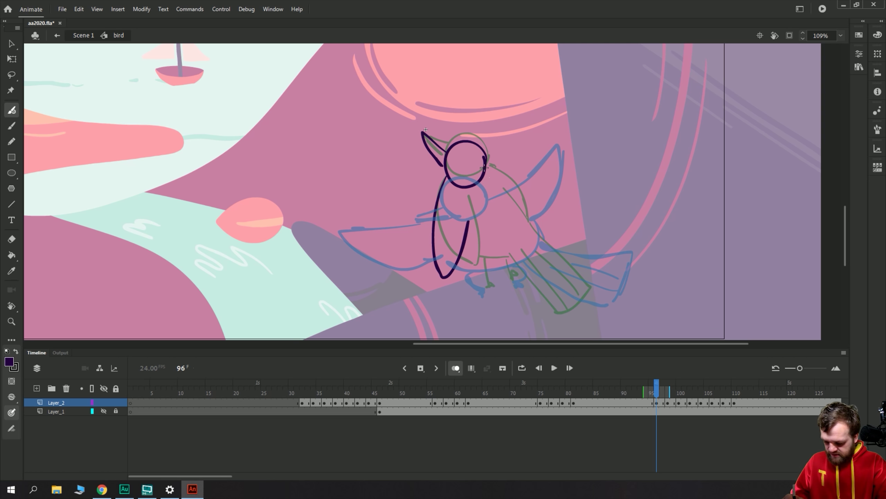
pyautogui.moveTo(485, 168)
pyautogui.mouseDown()
pyautogui.moveTo(556, 207)
pyautogui.moveTo(521, 192)
pyautogui.moveTo(558, 213)
pyautogui.moveTo(535, 239)
pyautogui.mouseUp()
pyautogui.moveTo(464, 251); pyautogui.dragTo(508, 266)
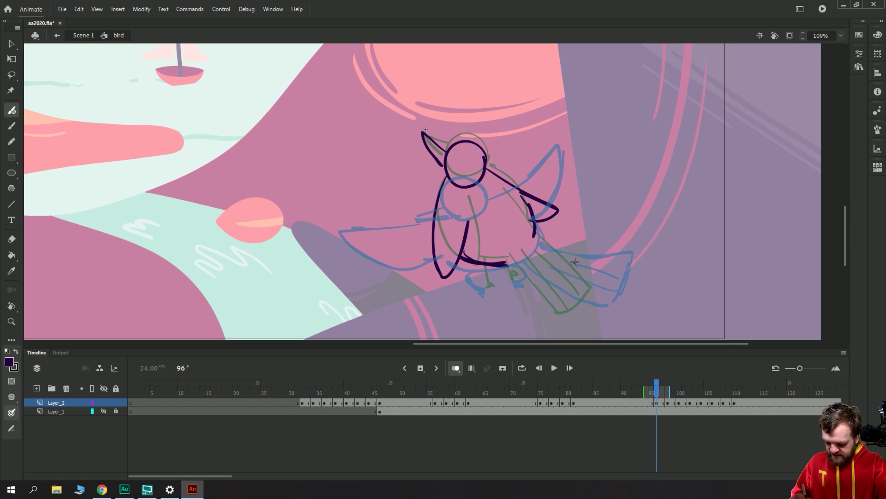
# Draw the frame 96 bird's tail with feather lines, its two legs and a dot for the eye.
pyautogui.moveTo(534, 230)
pyautogui.mouseDown()
pyautogui.moveTo(609, 283)
pyautogui.moveTo(582, 307)
pyautogui.mouseUp()
pyautogui.moveTo(509, 266); pyautogui.dragTo(578, 311)
pyautogui.moveTo(529, 264)
pyautogui.mouseDown()
pyautogui.moveTo(583, 307)
pyautogui.moveTo(589, 293)
pyautogui.mouseUp()
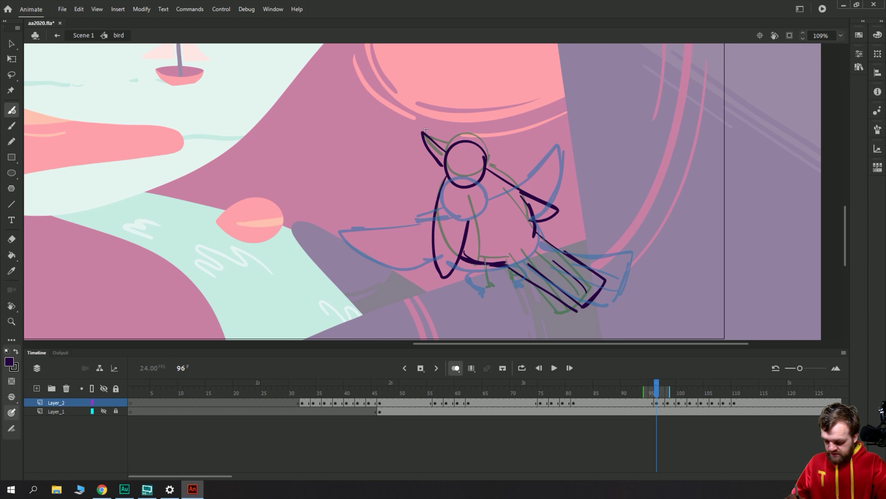
pyautogui.moveTo(482, 268)
pyautogui.mouseDown()
pyautogui.moveTo(480, 293)
pyautogui.moveTo(519, 291)
pyautogui.mouseUp()
pyautogui.click(450, 161)
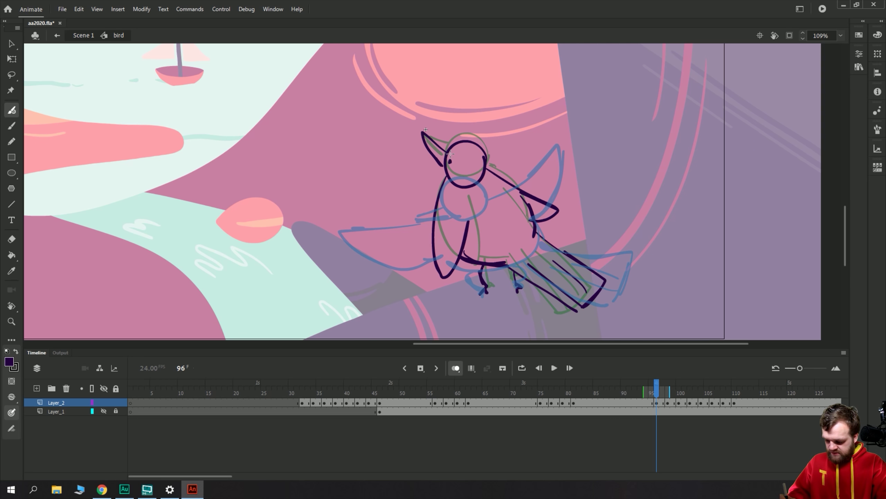
# Play the animation from frame 96 to review the added in-between pose and the take-off.
pyautogui.hotkey('ctrl', '-')
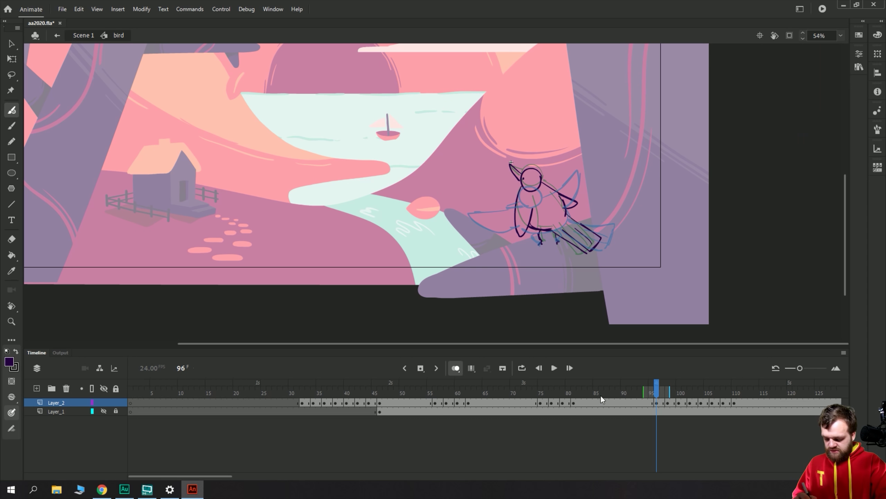
pyautogui.press('Return')
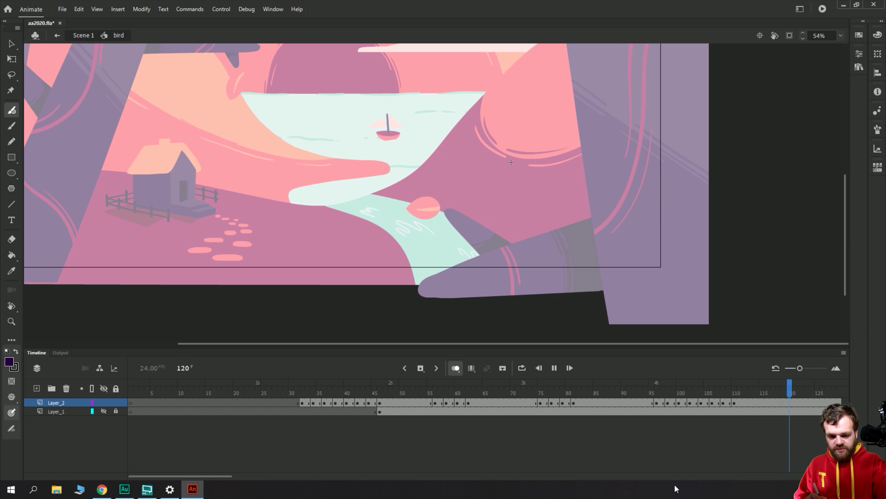
pyautogui.hotkey('ctrl', '-')
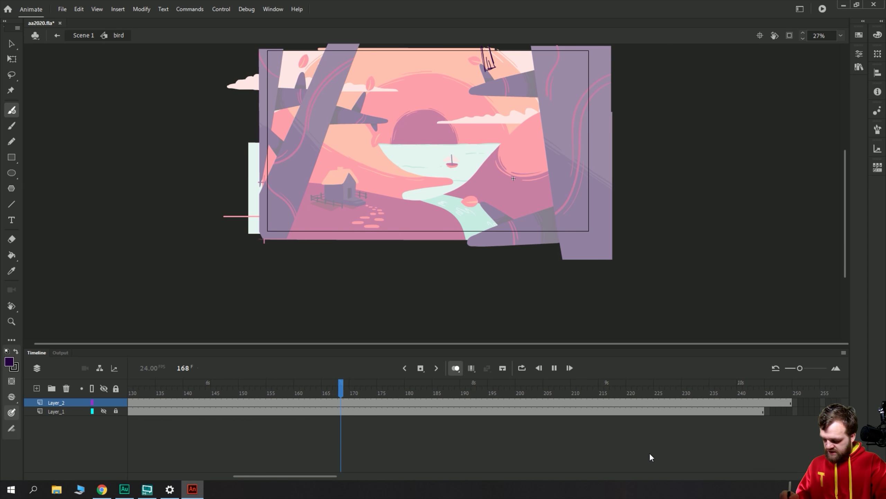
pyautogui.press('Return')
# Insert a keyframe at frame 130 on Layer_2 for the bird's return in the distance.
pyautogui.moveTo(199, 391); pyautogui.dragTo(463, 387)
pyautogui.click(464, 403)
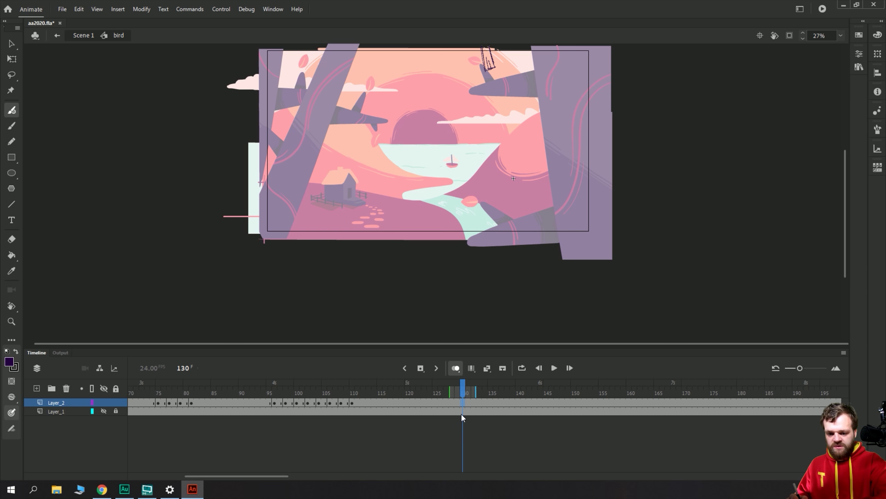
pyautogui.hotkey('ctrl', '=')
pyautogui.moveTo(227, 258); pyautogui.dragTo(455, 180)
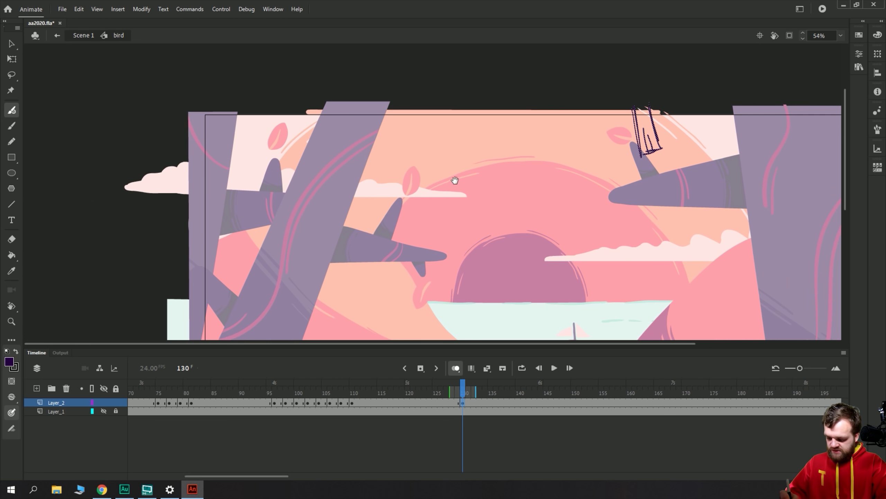
# Insert a blank keyframe at frame 112 so the scene is empty after the tail drawing.
pyautogui.click(353, 403)
pyautogui.hotkey('alt', ',')
pyautogui.hotkey('alt', '.')
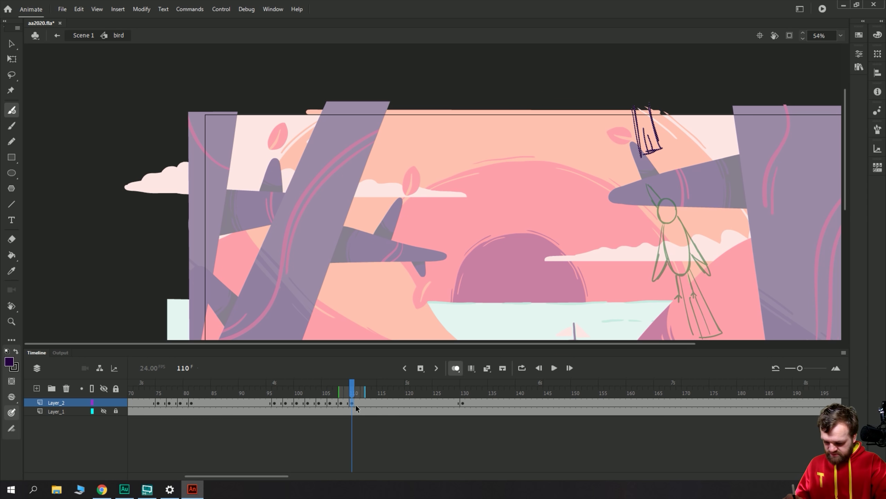
pyautogui.click(362, 405)
pyautogui.press('F7')
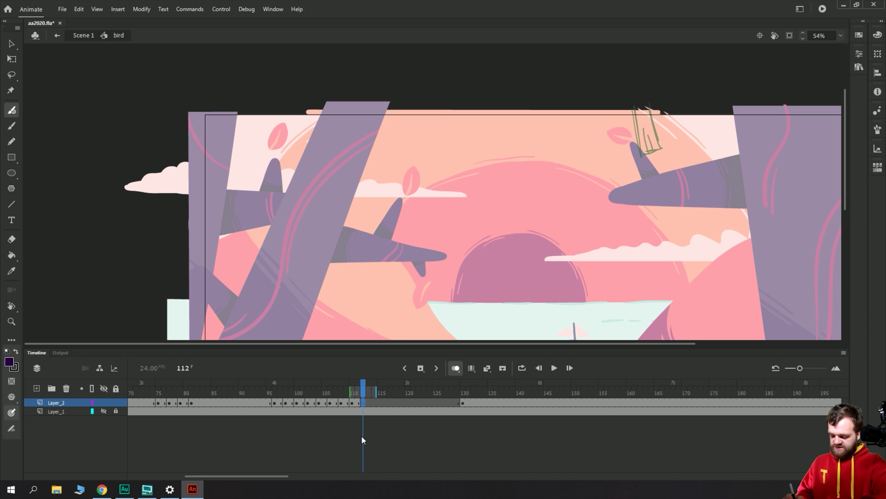
# Clear the tail from frame 130 and draw a tiny slanted dash at the scene's upper edge as the distant bird.
pyautogui.click(463, 402)
pyautogui.press('Delete')
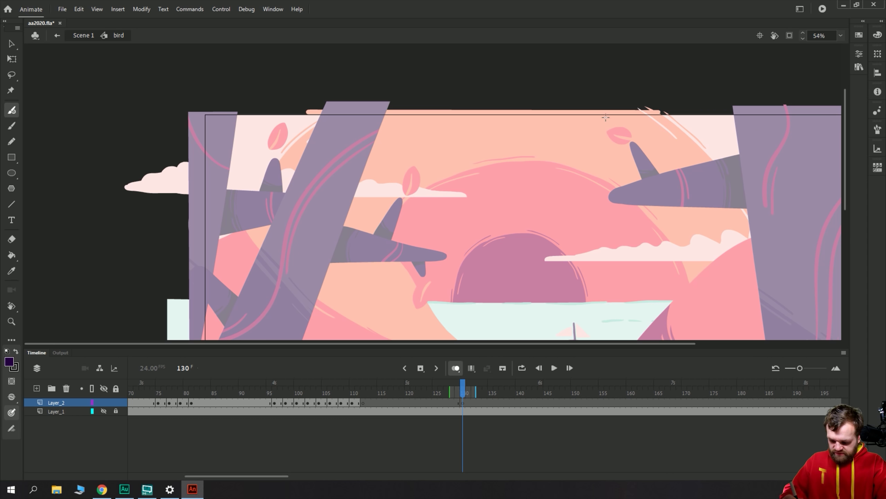
pyautogui.moveTo(606, 112); pyautogui.dragTo(600, 120)
# Insert blank keyframes at frames 132 and 134 and draw the tiny bird dash descending along a curve toward the sun, tilting flatter.
pyautogui.click(473, 403)
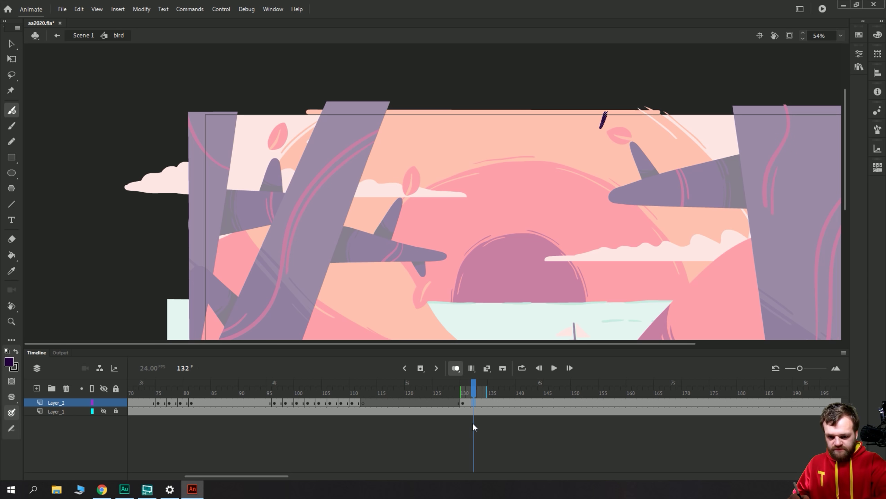
pyautogui.press('F7')
pyautogui.moveTo(590, 149); pyautogui.dragTo(598, 134)
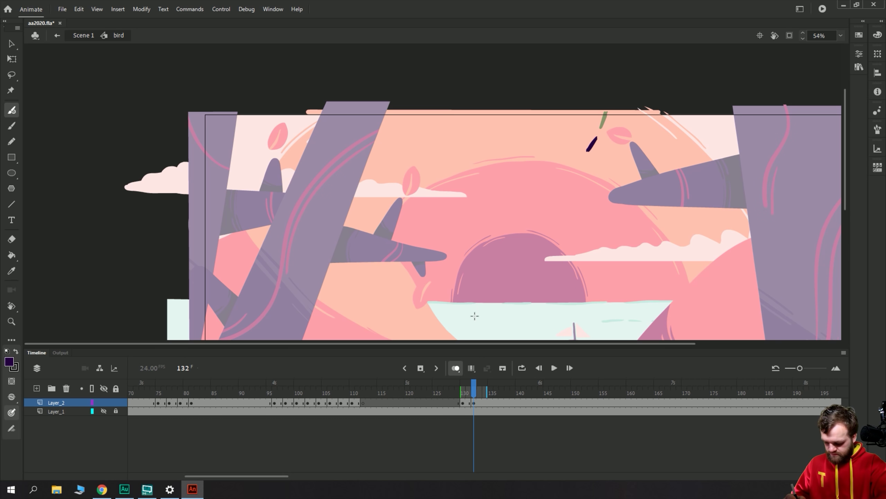
pyautogui.click(485, 402)
pyautogui.press('F7')
pyautogui.moveTo(577, 160); pyautogui.dragTo(575, 158)
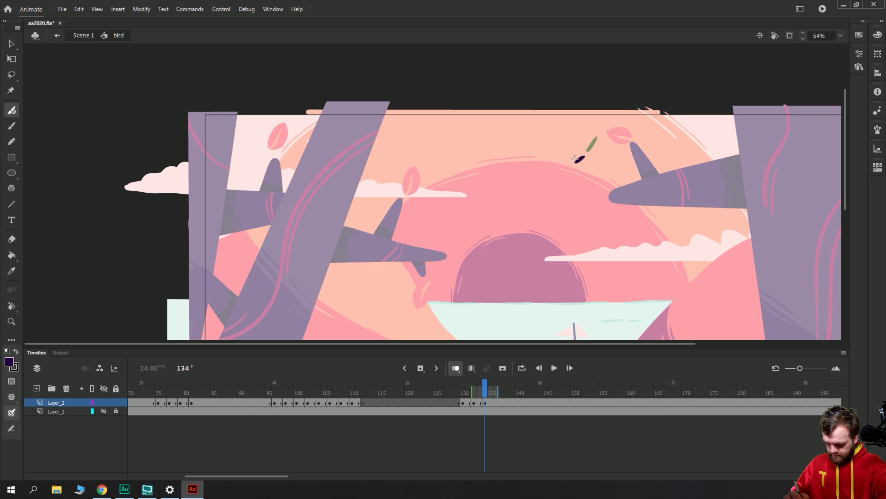
# Insert blank keyframes at frames 136 and 138 and draw the distant bird as a small gull shape with both wings spread.
pyautogui.click(493, 402)
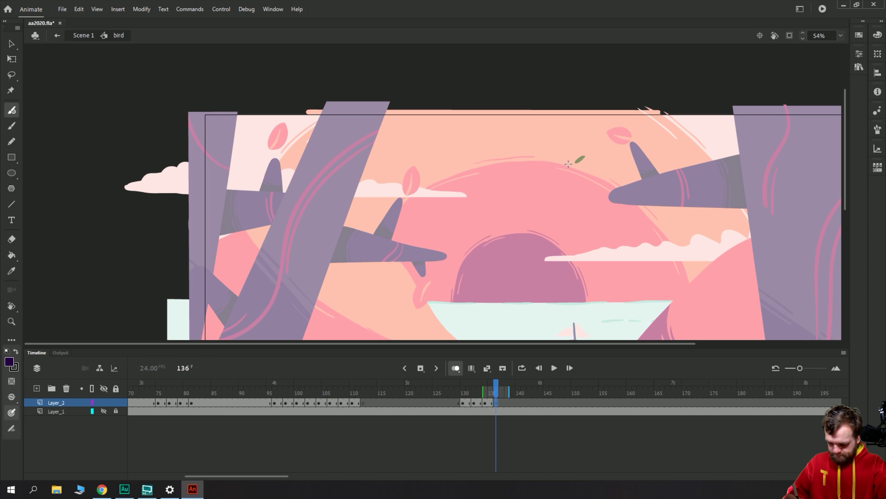
pyautogui.moveTo(566, 162)
pyautogui.mouseDown()
pyautogui.moveTo(574, 162)
pyautogui.moveTo(556, 163)
pyautogui.mouseUp()
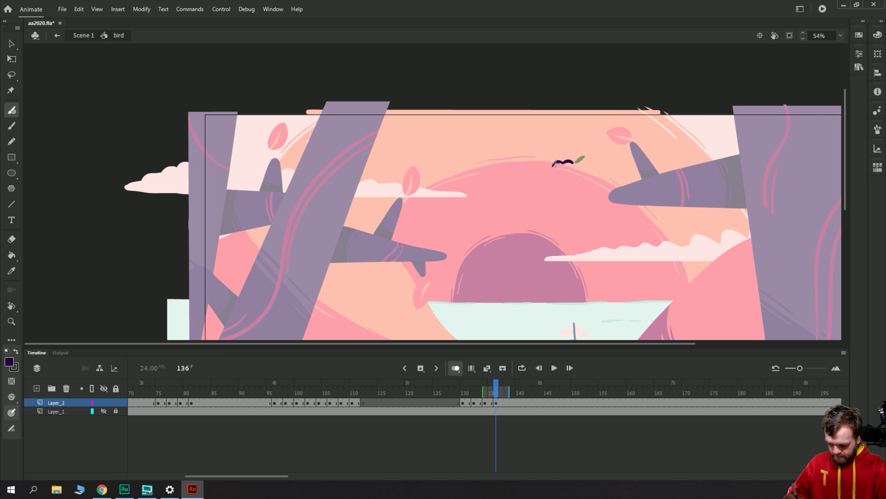
pyautogui.click(506, 402)
pyautogui.press('Delete')
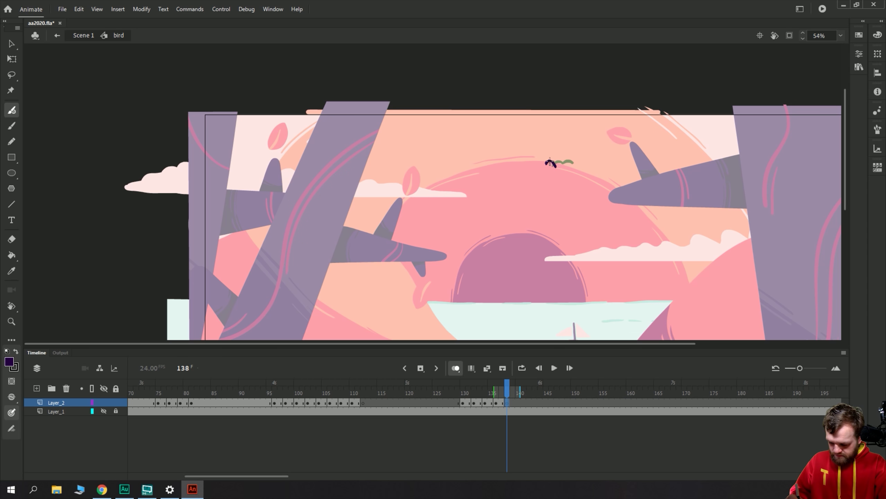
pyautogui.moveTo(557, 166); pyautogui.dragTo(556, 167)
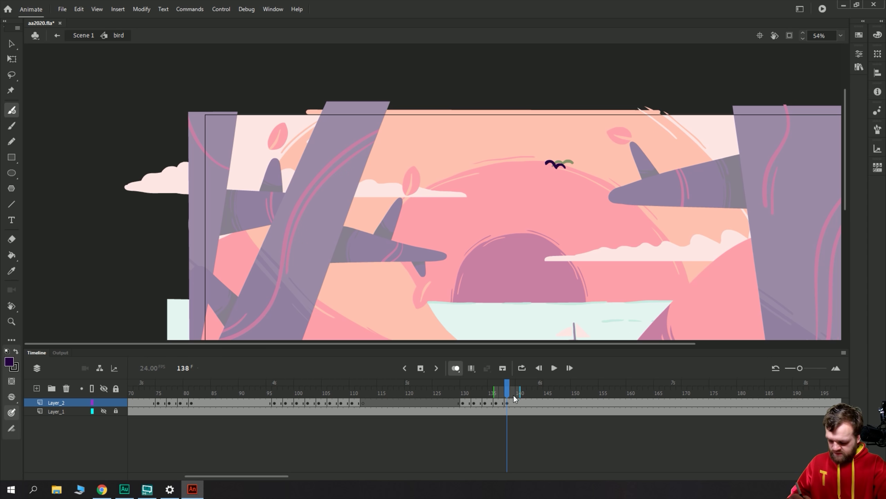
# Insert blank keyframes at frames 140 and 142 and draw the distant bird as a taller, narrower M with its wings flapping down.
pyautogui.click(513, 402)
pyautogui.click(518, 403)
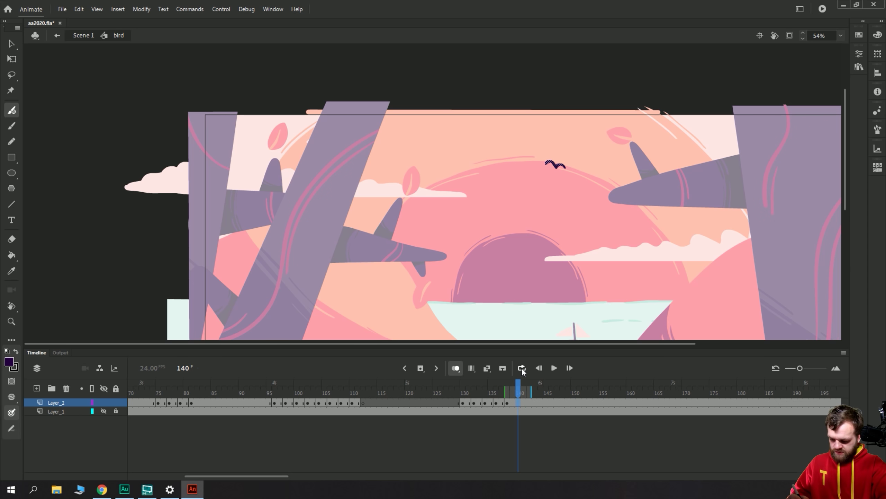
pyautogui.press('F7')
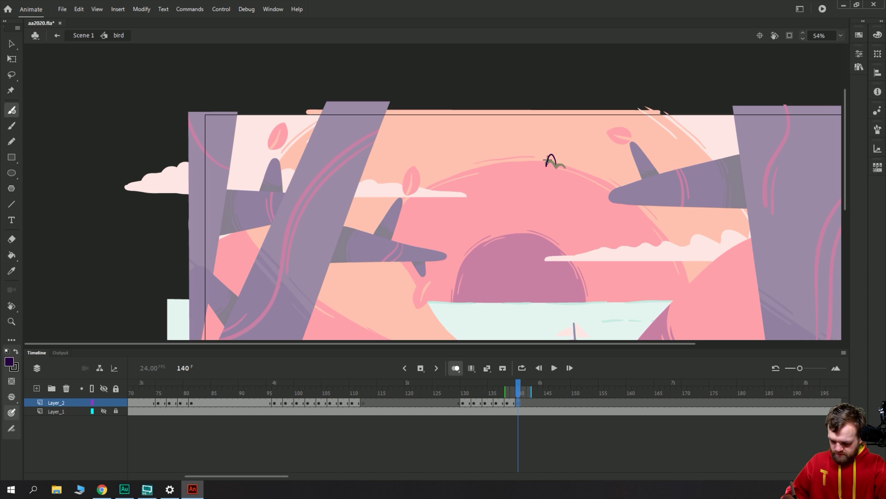
pyautogui.moveTo(563, 161); pyautogui.dragTo(564, 167)
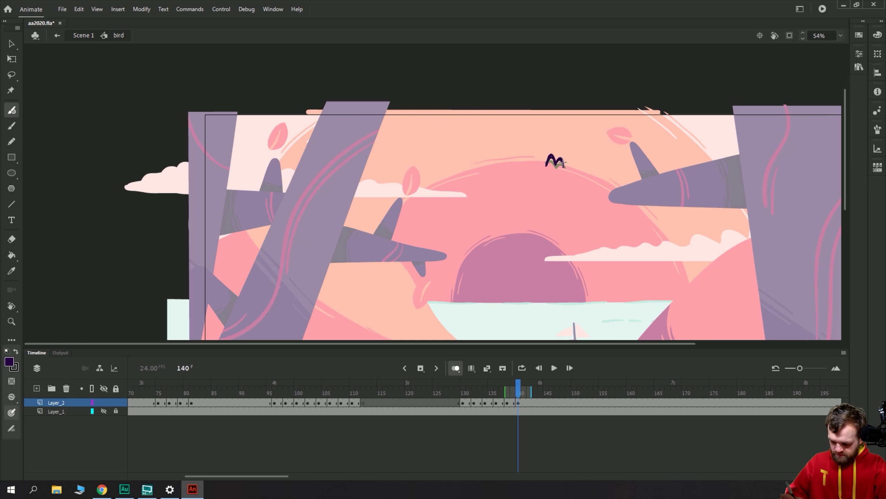
pyautogui.click(528, 402)
pyautogui.press('F7')
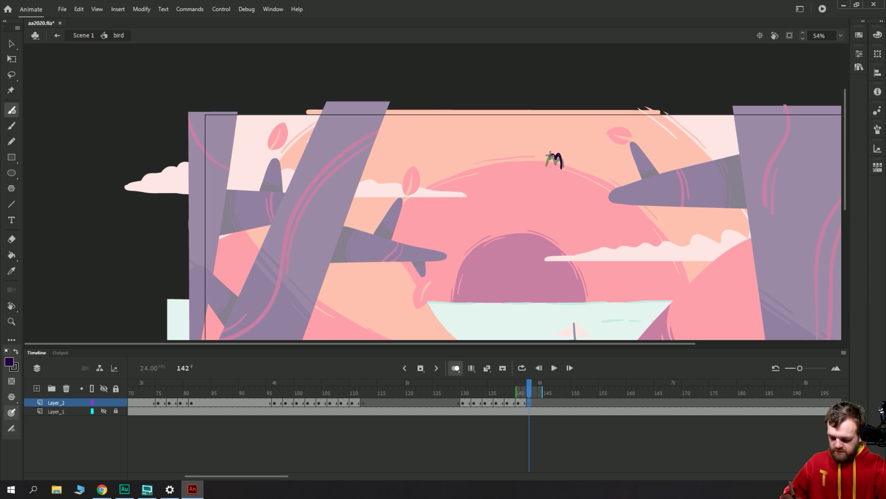
pyautogui.moveTo(551, 154); pyautogui.dragTo(549, 158)
# Insert blank keyframes at frames 144 and 146 and draw the distant bird as a small shallow gull shape, smaller on the second frame.
pyautogui.click(539, 404)
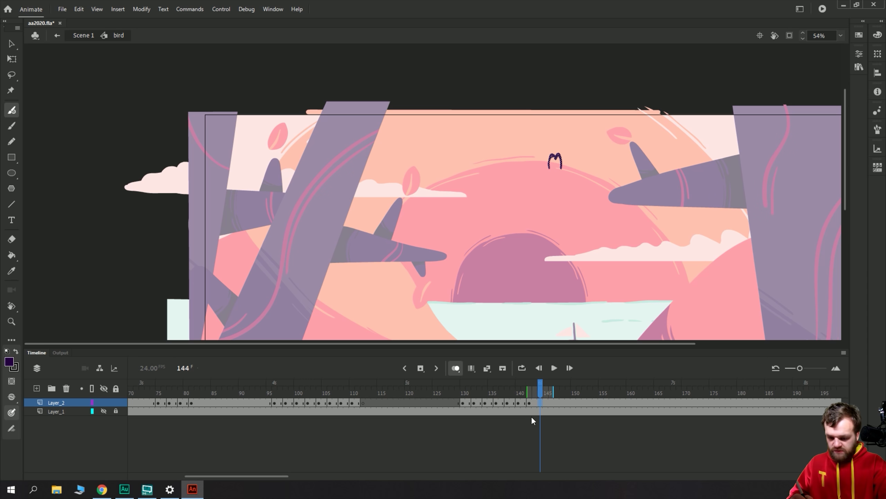
pyautogui.press('F7')
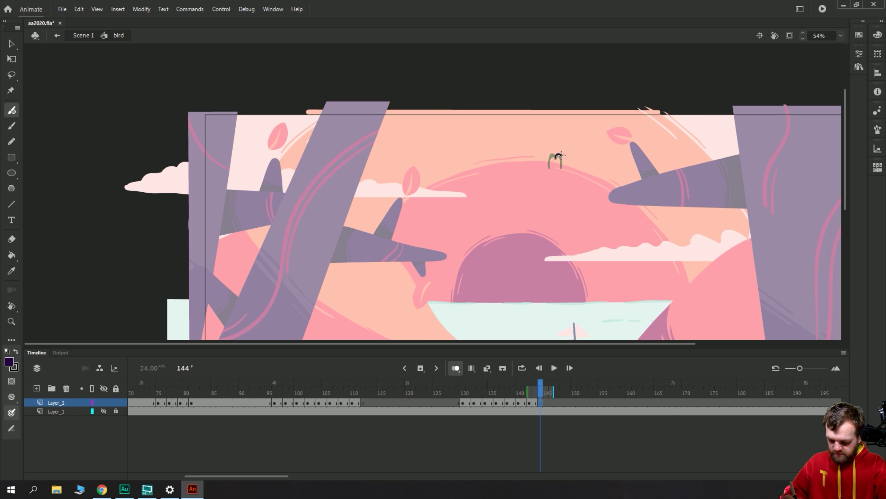
pyautogui.moveTo(550, 157); pyautogui.dragTo(547, 155)
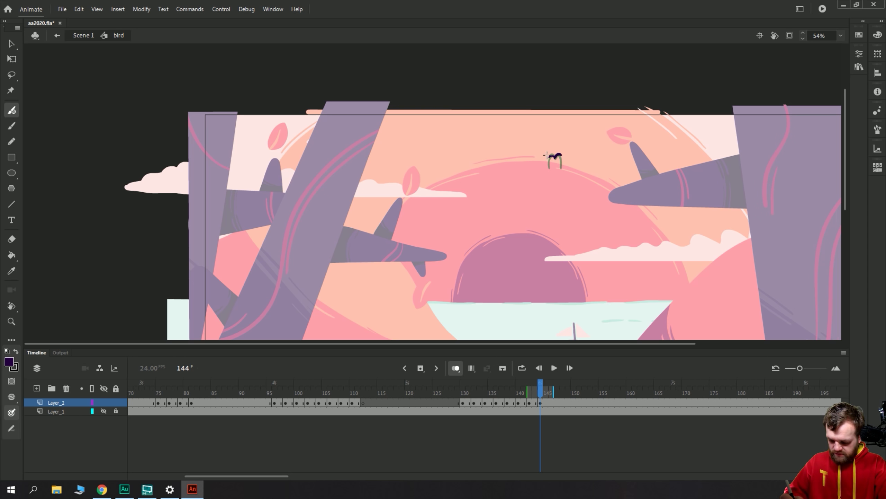
pyautogui.click(546, 403)
pyautogui.click(550, 402)
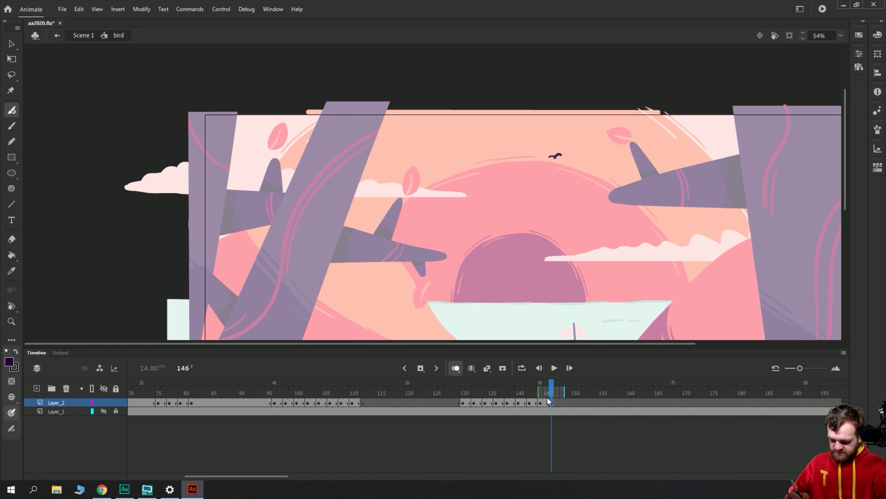
pyautogui.moveTo(550, 156); pyautogui.dragTo(558, 152)
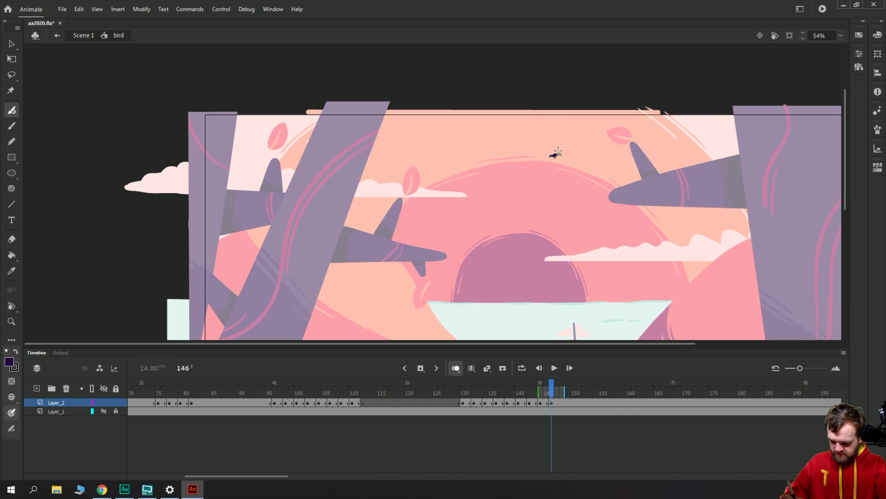
# Insert a blank keyframe at frame 148, draw the bird as a tiny speck, and end the flight with a blank keyframe at frame 150.
pyautogui.click(557, 402)
pyautogui.click(561, 404)
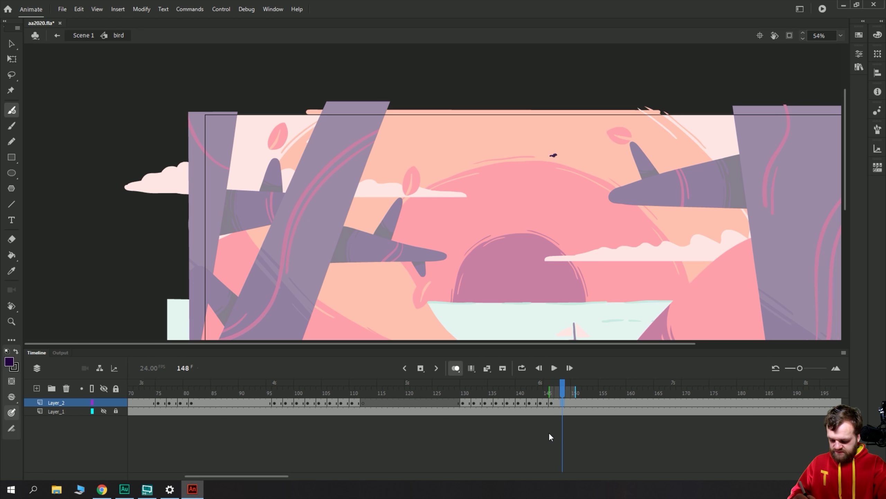
pyautogui.press('F7')
pyautogui.moveTo(553, 156); pyautogui.dragTo(555, 154)
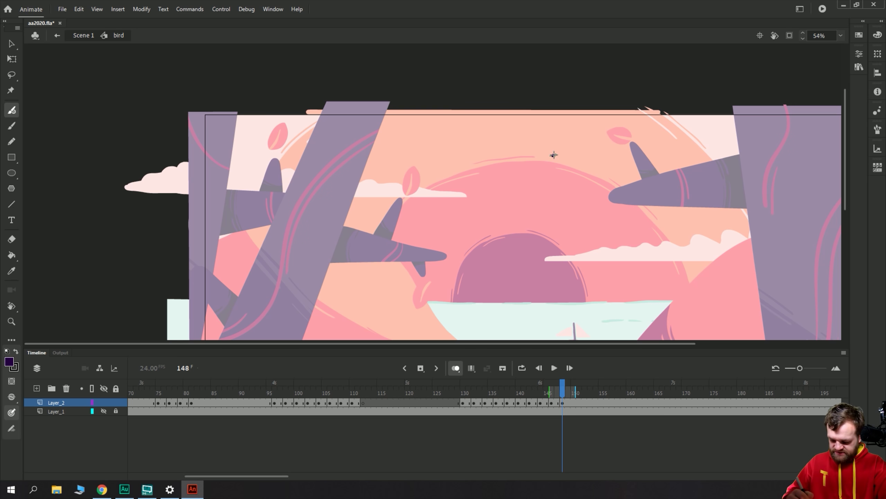
pyautogui.press('.')
pyautogui.press('.')
pyautogui.press('F8')
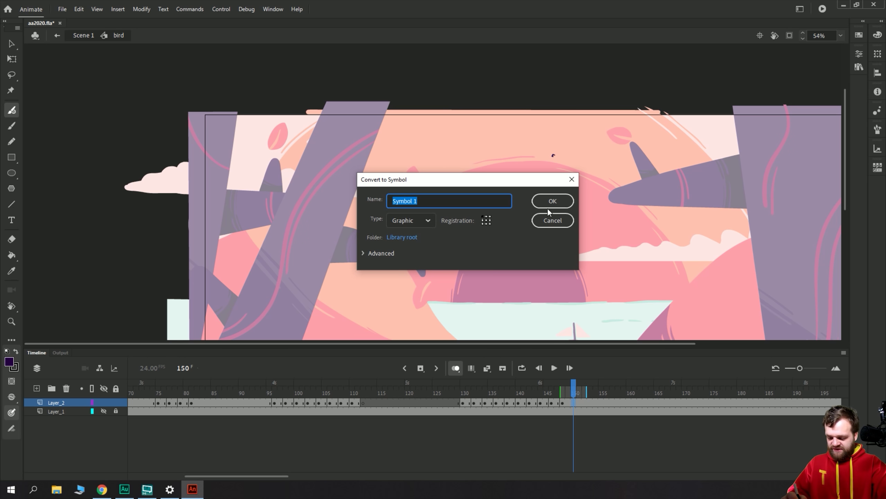
pyautogui.click(553, 218)
pyautogui.press('F7')
# Play back and scrub through the distant bird's flight from about frame 121 to check its motion.
pyautogui.click(413, 395)
pyautogui.press('Return')
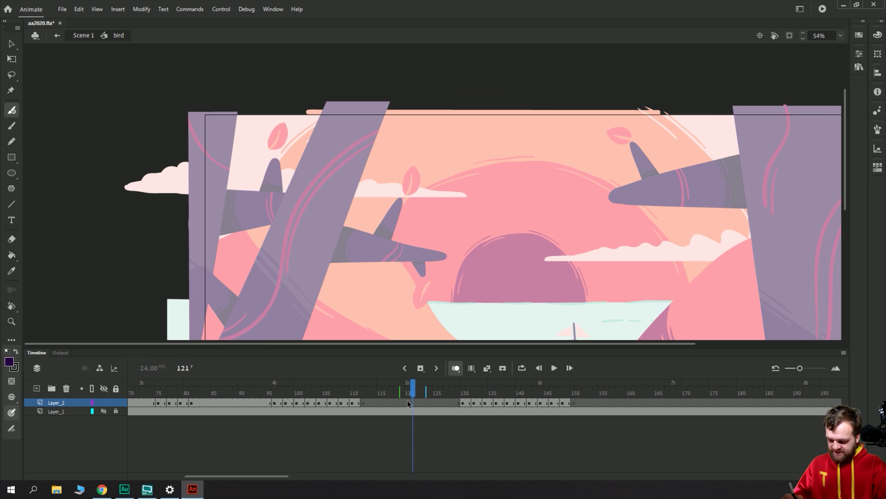
pyautogui.click(422, 412)
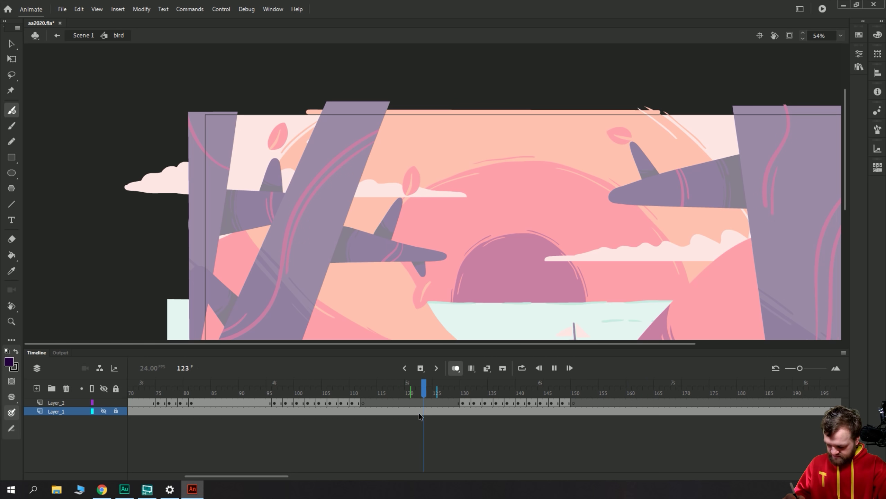
pyautogui.moveTo(458, 405)
pyautogui.mouseDown()
pyautogui.moveTo(516, 398)
pyautogui.moveTo(518, 420)
pyautogui.moveTo(530, 413)
pyautogui.mouseUp()
pyautogui.click(522, 411)
# Nudge the M-shaped bird drawing on frame 142 slightly downward.
pyautogui.click(519, 403)
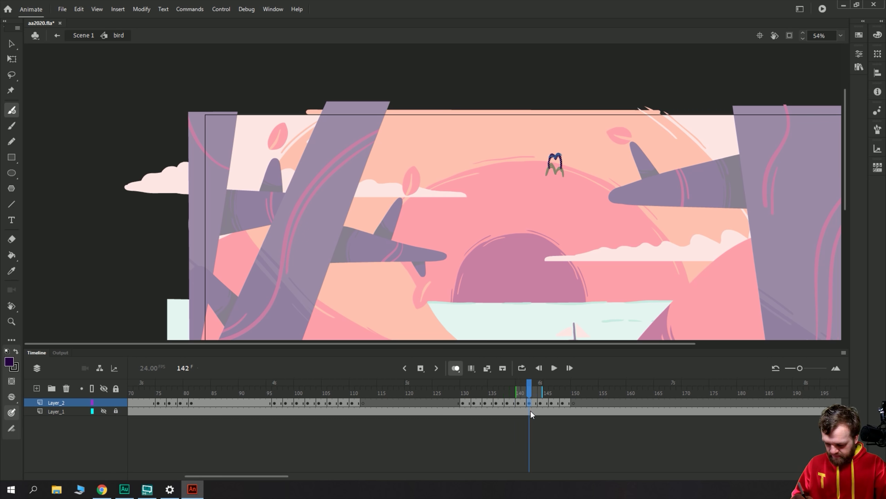
pyautogui.hotkey('shift', 'Down')
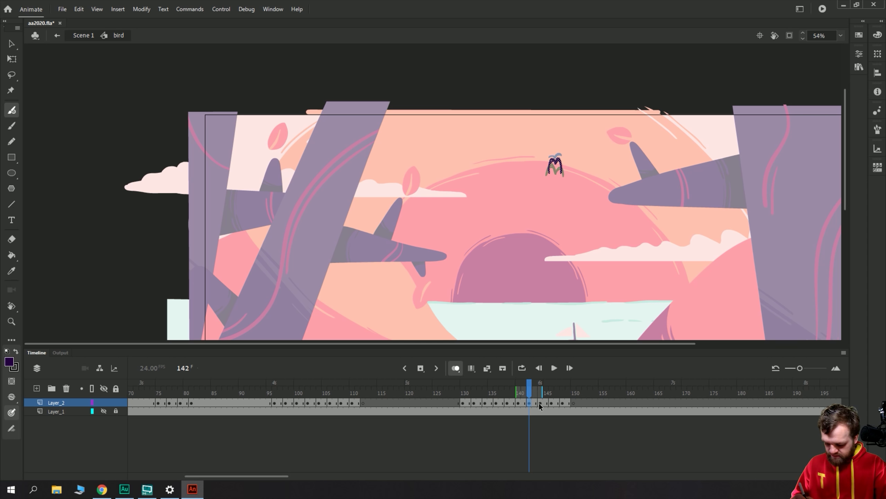
pyautogui.click(539, 404)
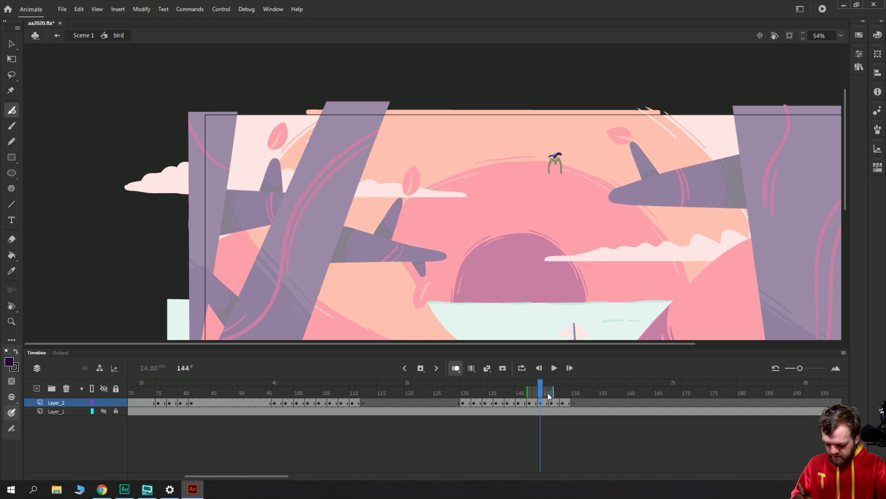
# Replay the distant bird's flight from about frame 123 to review the adjusted wing flap.
pyautogui.click(423, 411)
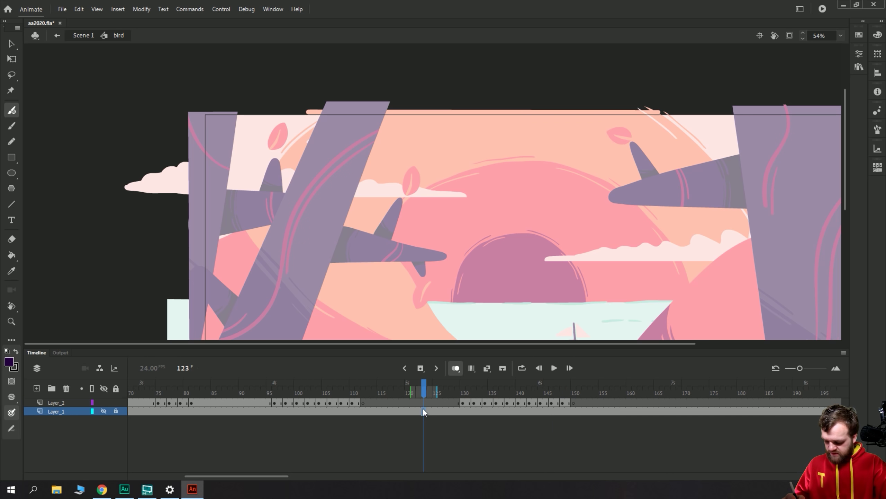
pyautogui.press('Return')
pyautogui.click(431, 405)
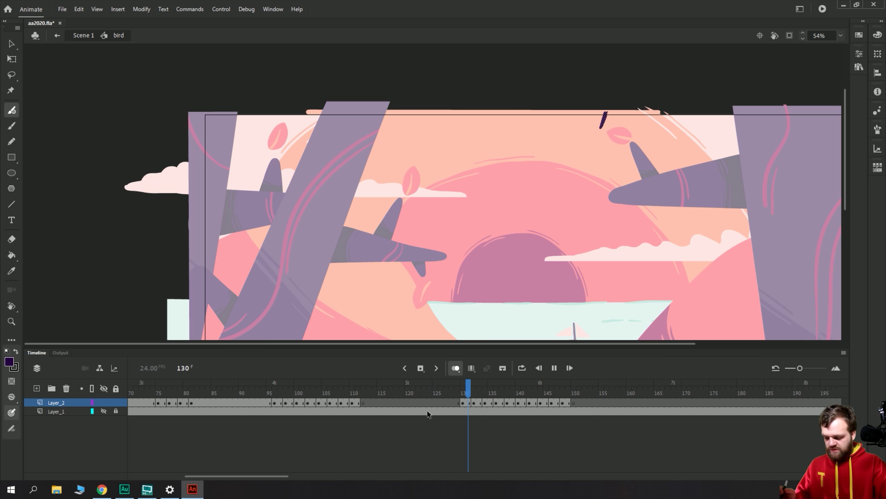
pyautogui.click(439, 405)
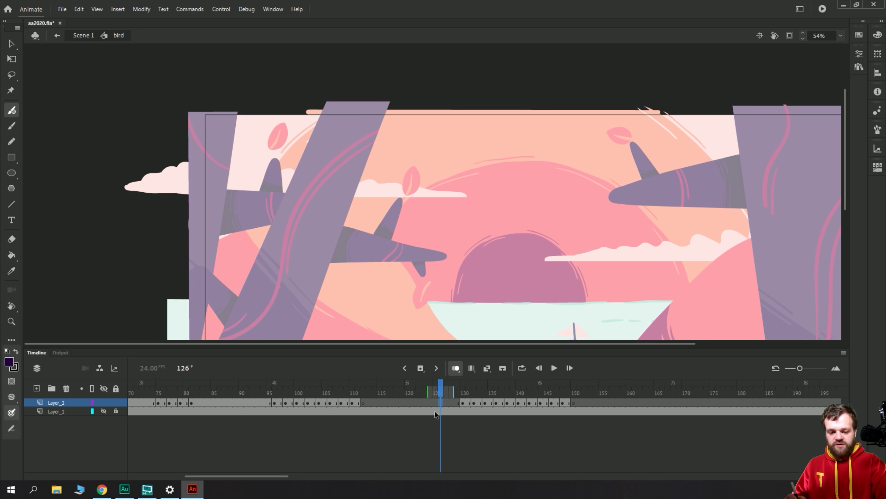
# Fit the whole scene in view and play the full bird animation from the first frame.
pyautogui.hotkey('ctrl', '-')
pyautogui.scroll(-3, 230, 260)
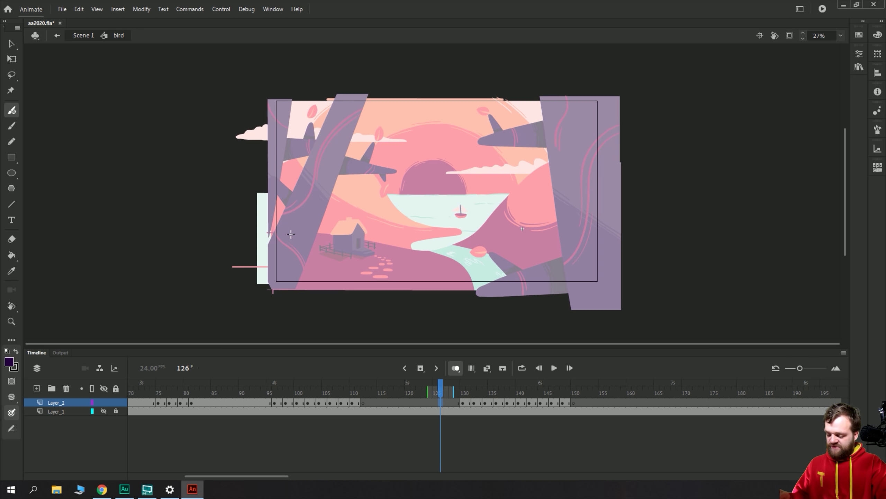
pyautogui.moveTo(214, 476); pyautogui.dragTo(212, 477)
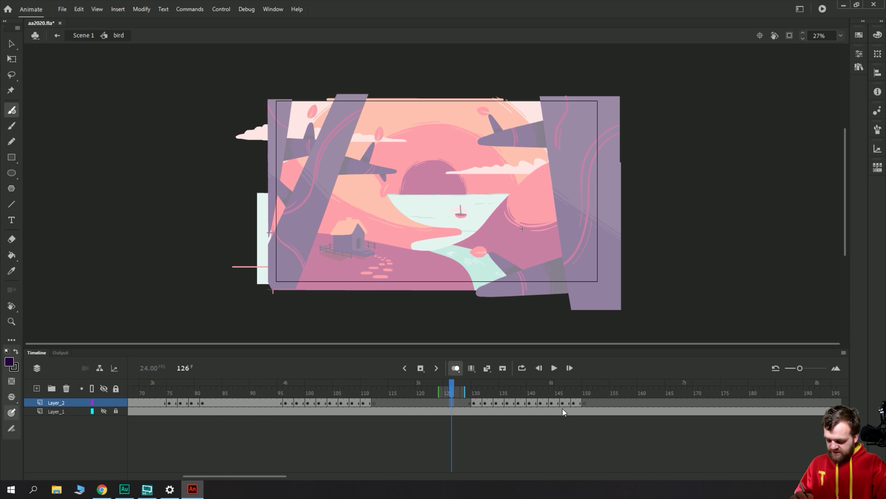
pyautogui.moveTo(138, 405); pyautogui.dragTo(109, 396)
pyautogui.click(144, 411)
pyautogui.click(136, 411)
pyautogui.click(168, 411)
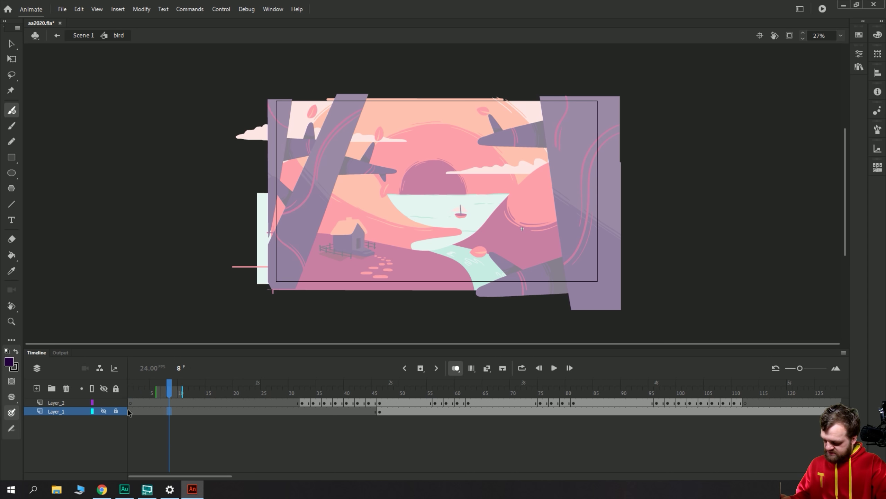
pyautogui.click(130, 403)
pyautogui.press('Return')
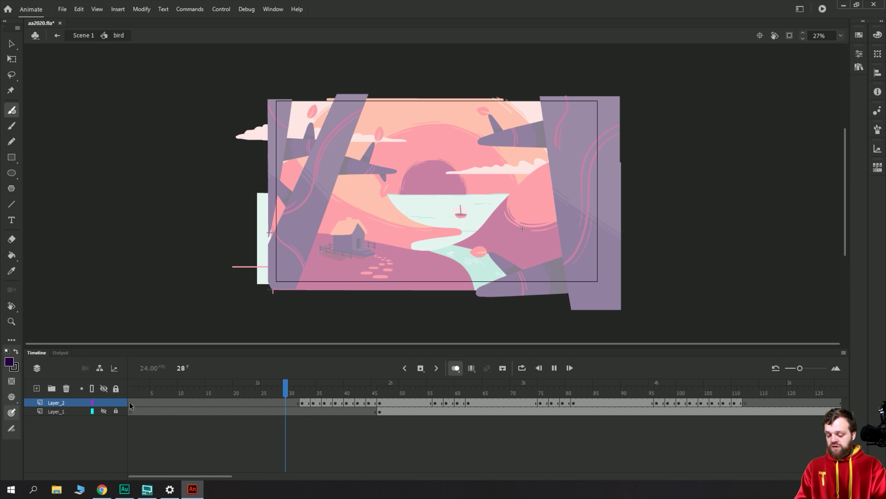
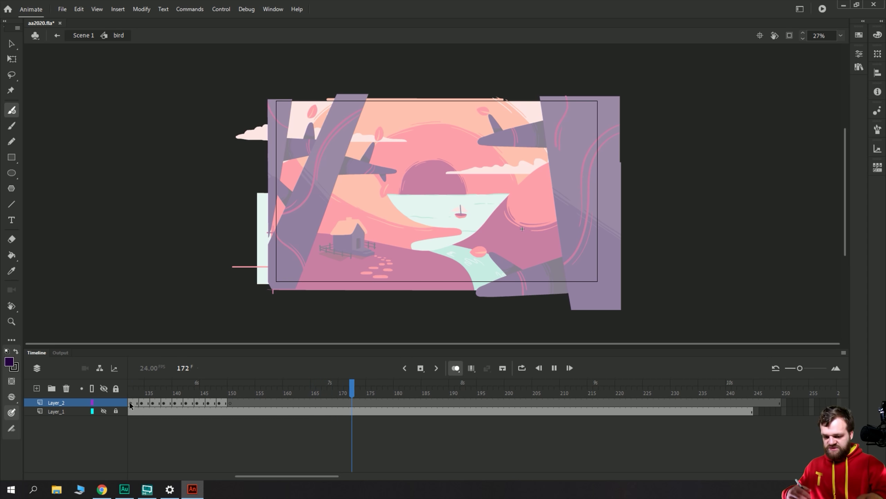
# Play back the bird animation and scrub through the landing from frame 29 to 40 in close-up.
pyautogui.press('Return')
pyautogui.press('Return')
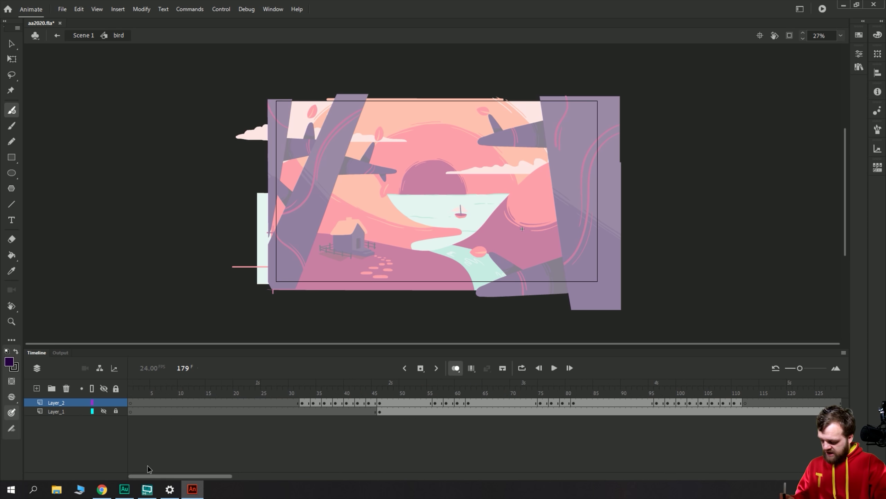
pyautogui.click(273, 412)
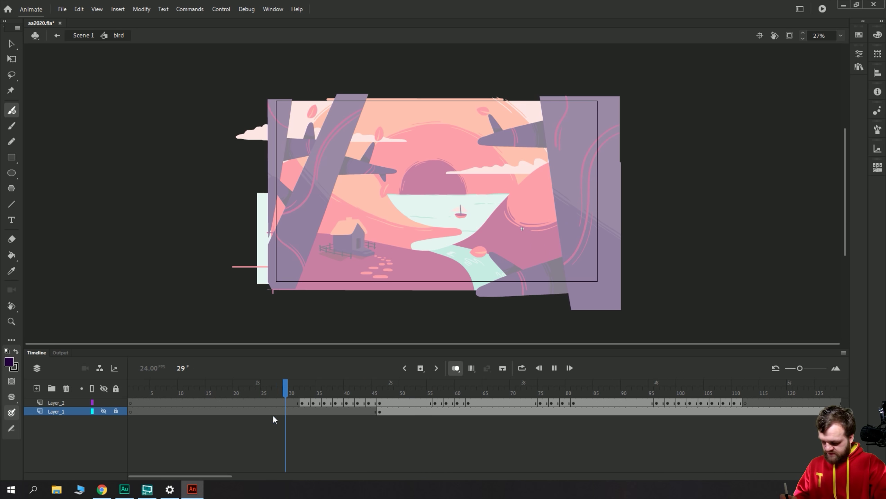
pyautogui.moveTo(279, 411); pyautogui.dragTo(347, 418)
pyautogui.hotkey('ctrl', '=')
pyautogui.hotkey('ctrl', '=')
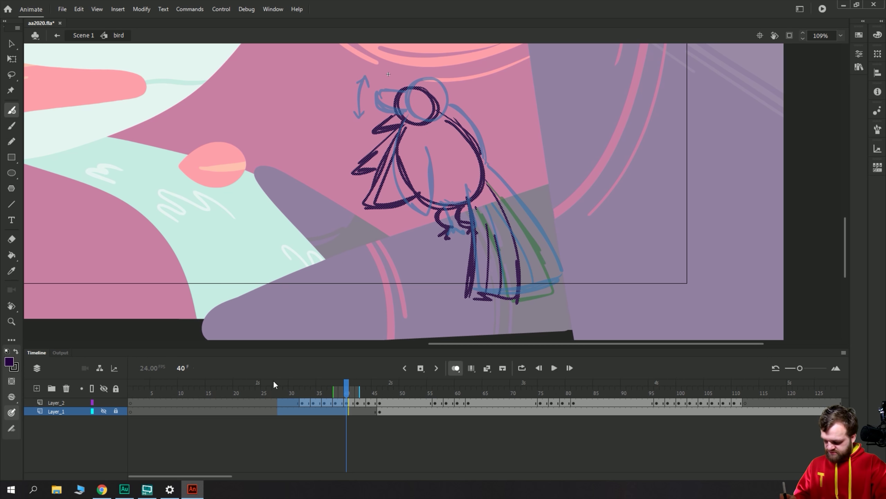
# Extend the crouched landing pose at frame 38 by inserting two extra frames on both layers.
pyautogui.click(274, 411)
pyautogui.click(337, 405)
pyautogui.moveTo(286, 404); pyautogui.dragTo(338, 406)
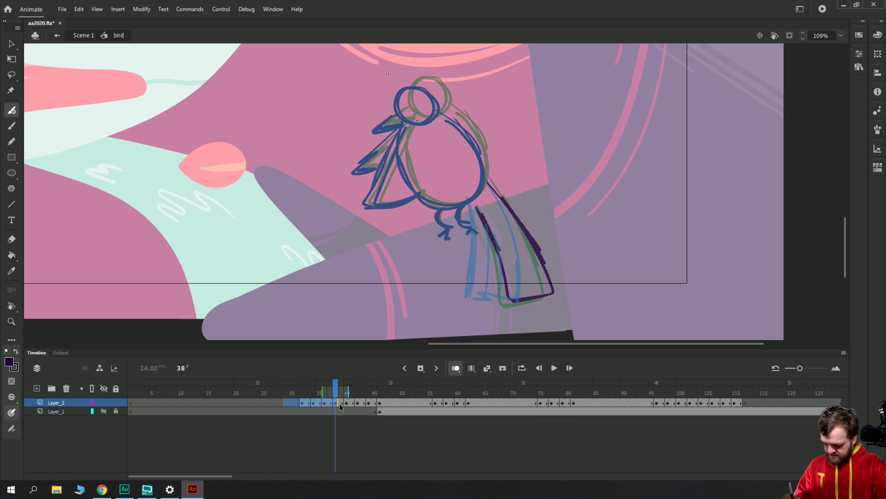
pyautogui.click(345, 406)
pyautogui.click(338, 405)
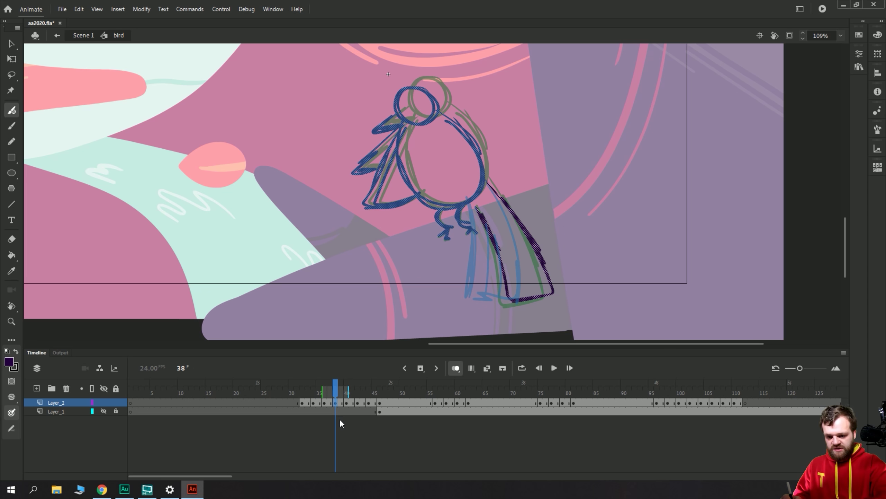
pyautogui.press('F5')
pyautogui.press('F5')
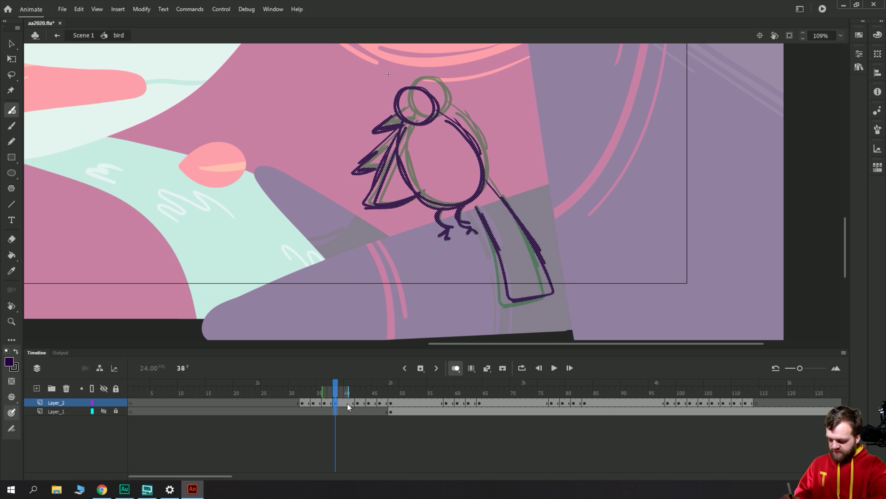
# On frame 40, set the crouched bird's transform pivot at its feet and skew its upper body slightly forward.
pyautogui.click(11, 59)
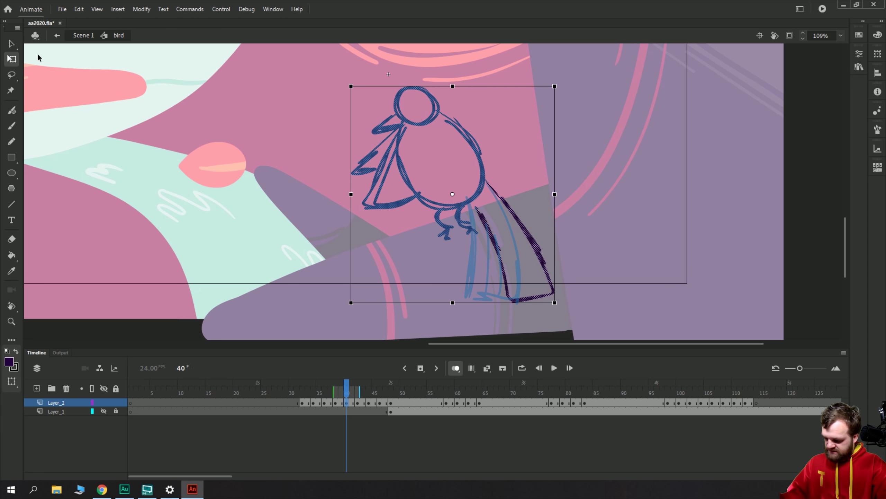
pyautogui.moveTo(453, 194); pyautogui.dragTo(470, 227)
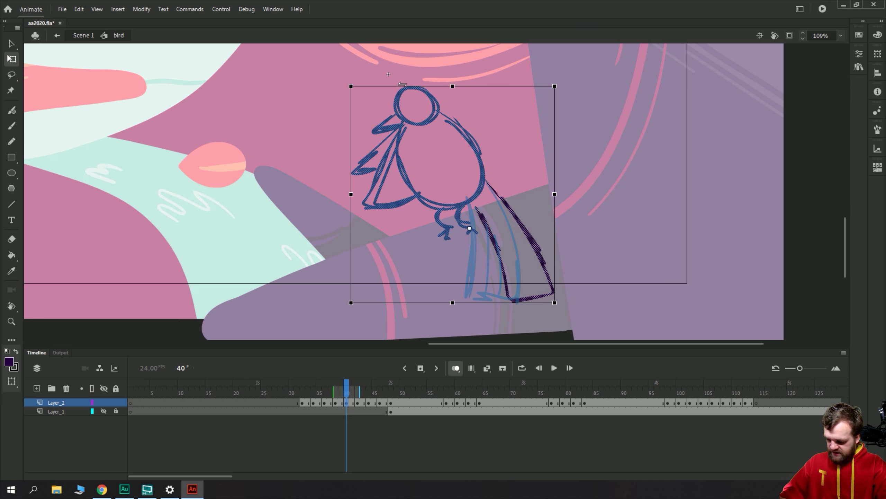
pyautogui.moveTo(403, 85); pyautogui.dragTo(443, 92)
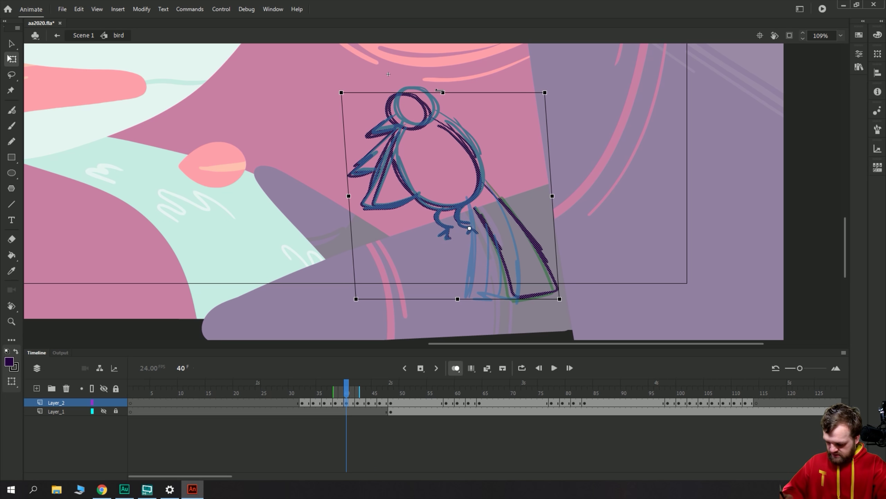
# Replay the landing from before the bird enters and scrub through the settling poses up to frame 48.
pyautogui.moveTo(344, 393)
pyautogui.mouseDown()
pyautogui.moveTo(367, 386)
pyautogui.moveTo(246, 385)
pyautogui.mouseUp()
pyautogui.press('Return')
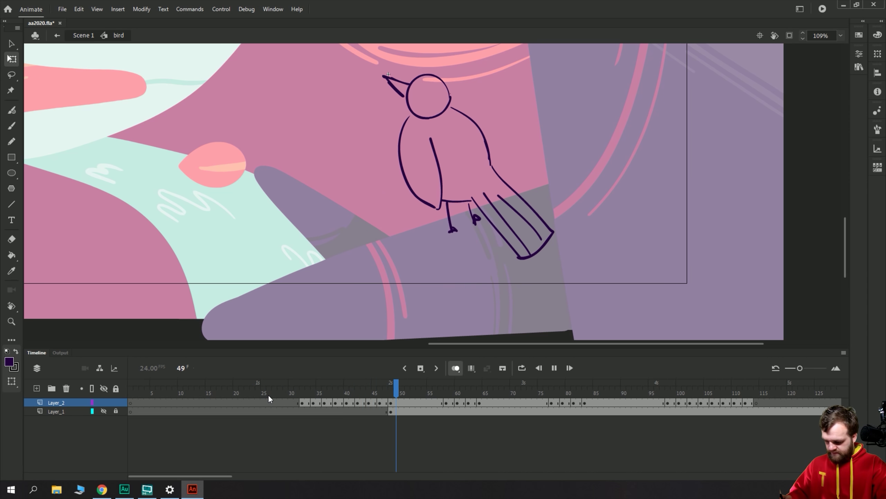
pyautogui.click(376, 403)
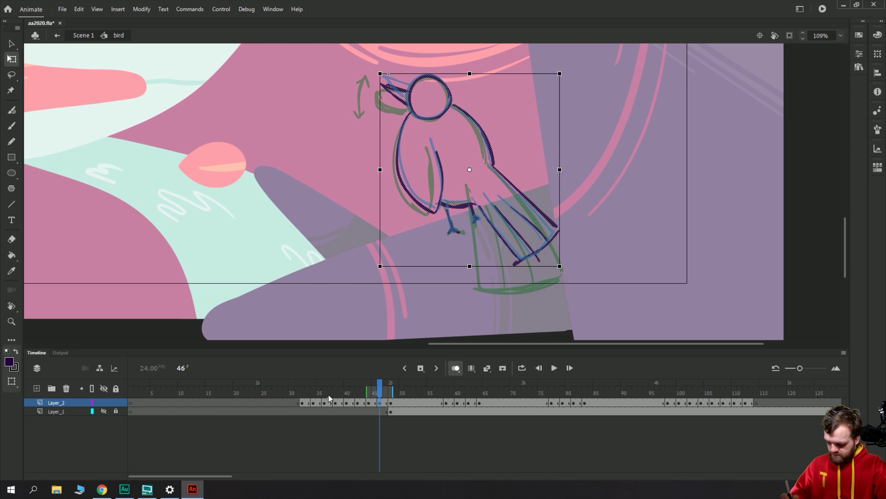
pyautogui.moveTo(329, 397); pyautogui.dragTo(393, 401)
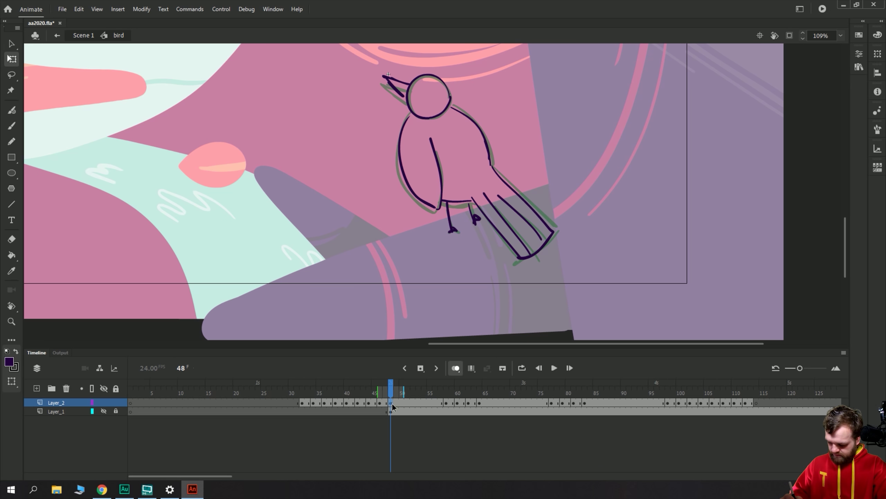
# Duplicate the perched pose onto frame 50 and shift the Layer_2 landing keyframes from 32 to 50 two frames earlier.
pyautogui.click(392, 403)
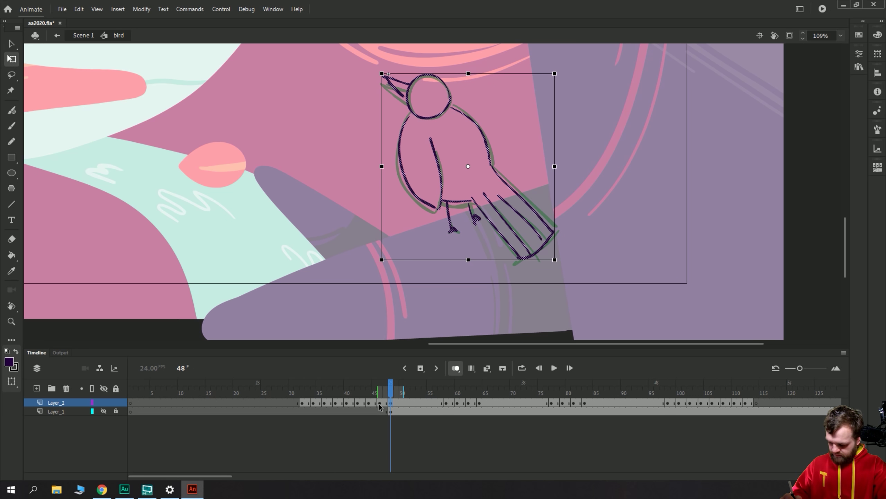
pyautogui.click(402, 404)
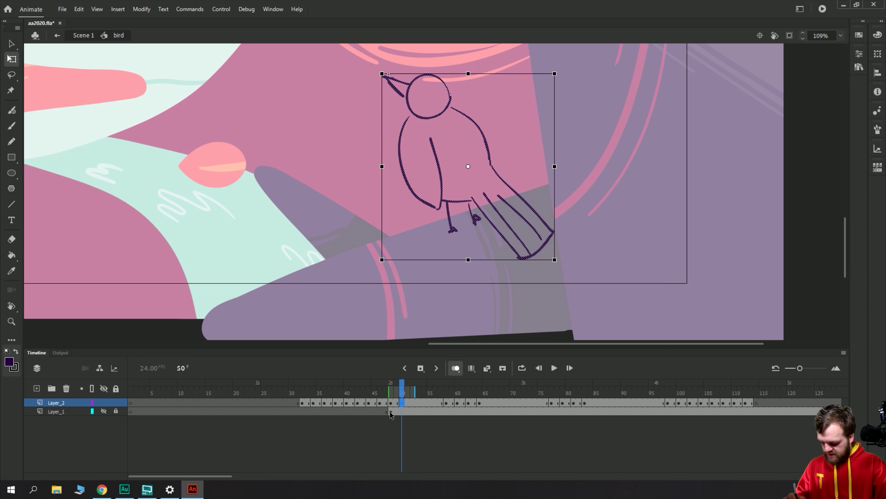
pyautogui.moveTo(396, 404); pyautogui.dragTo(303, 404)
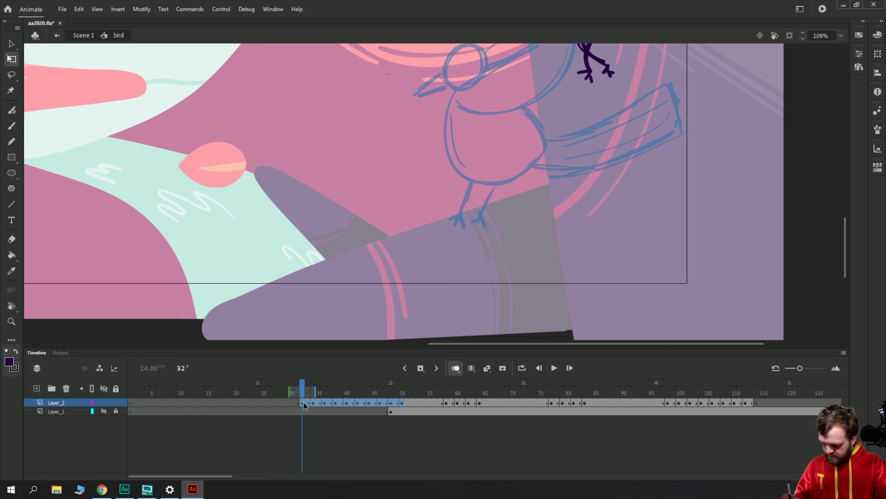
pyautogui.click(360, 411)
pyautogui.moveTo(401, 404); pyautogui.dragTo(339, 402)
pyautogui.click(340, 402)
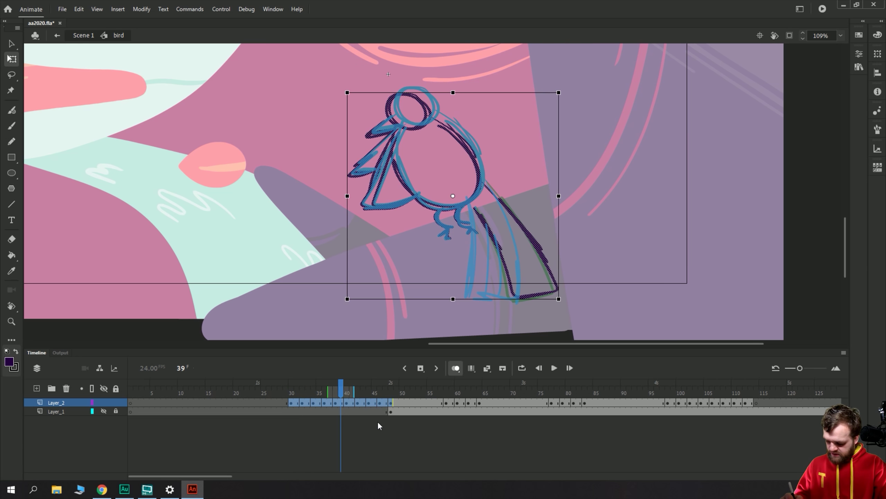
# Make frame 46 a blank keyframe and brush in the in-between bird's head, beak, wing and back, guided by the neighbouring poses.
pyautogui.click(381, 405)
pyautogui.click(384, 430)
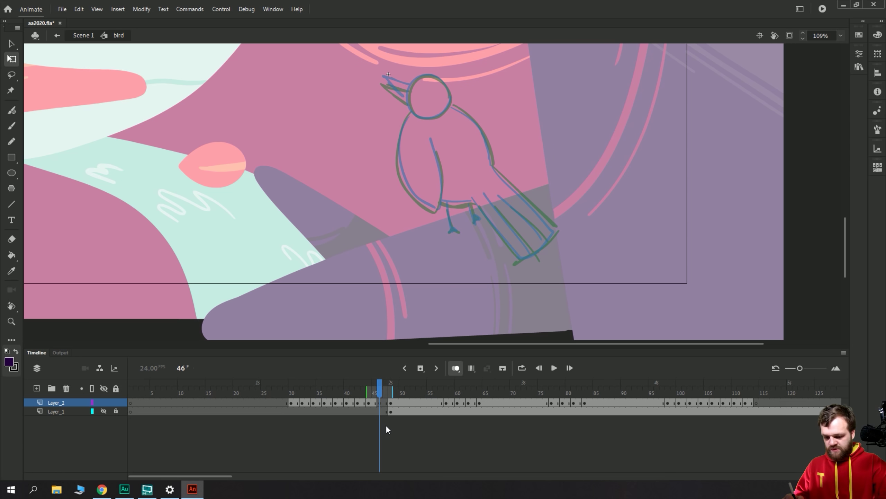
pyautogui.press('y')
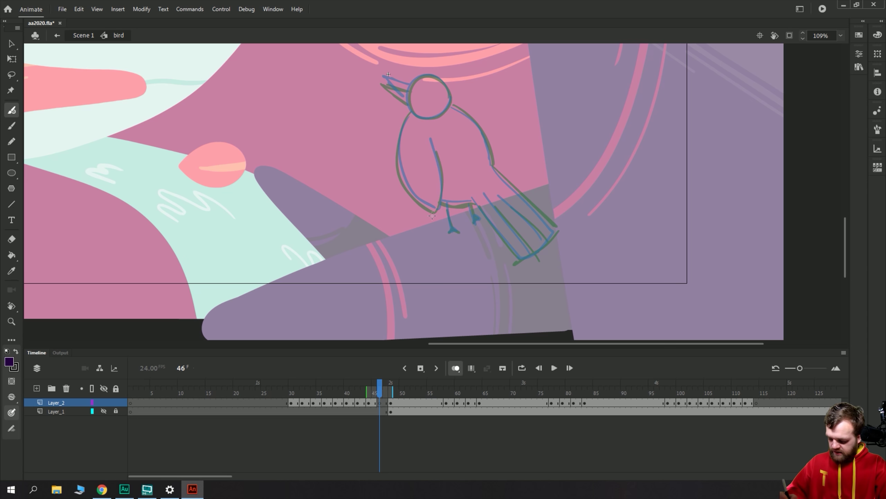
pyautogui.press('.')
pyautogui.press('.')
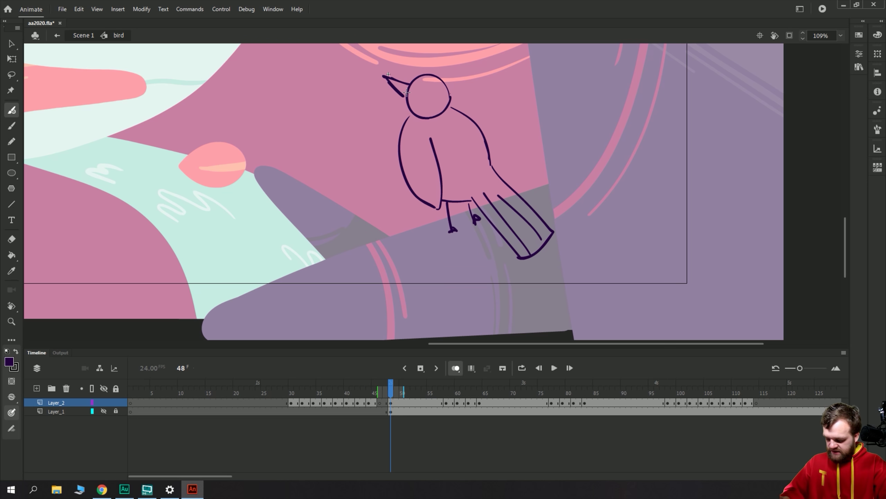
pyautogui.press(',')
pyautogui.press(',')
pyautogui.moveTo(441, 113)
pyautogui.mouseDown()
pyautogui.moveTo(428, 76)
pyautogui.moveTo(407, 98)
pyautogui.moveTo(423, 121)
pyautogui.moveTo(448, 87)
pyautogui.moveTo(389, 74)
pyautogui.moveTo(406, 96)
pyautogui.moveTo(403, 85)
pyautogui.moveTo(398, 163)
pyautogui.moveTo(412, 196)
pyautogui.moveTo(431, 210)
pyautogui.moveTo(460, 109)
pyautogui.moveTo(556, 229)
pyautogui.mouseUp()
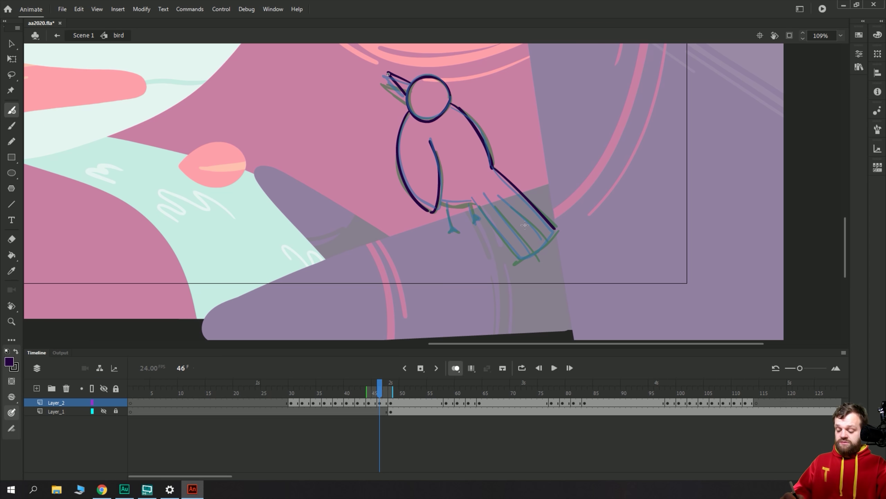
# Finish the frame 46 bird by drawing its tail edge, tail feathers, belly line and legs.
pyautogui.moveTo(556, 231); pyautogui.dragTo(520, 260)
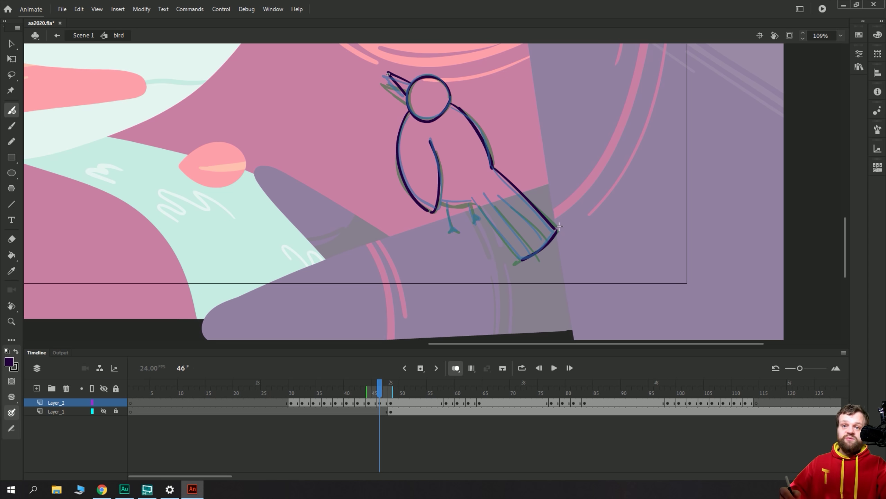
pyautogui.moveTo(491, 222); pyautogui.dragTo(522, 260)
pyautogui.moveTo(488, 197)
pyautogui.mouseDown()
pyautogui.moveTo(532, 250)
pyautogui.moveTo(548, 241)
pyautogui.mouseUp()
pyautogui.moveTo(437, 202); pyautogui.dragTo(474, 204)
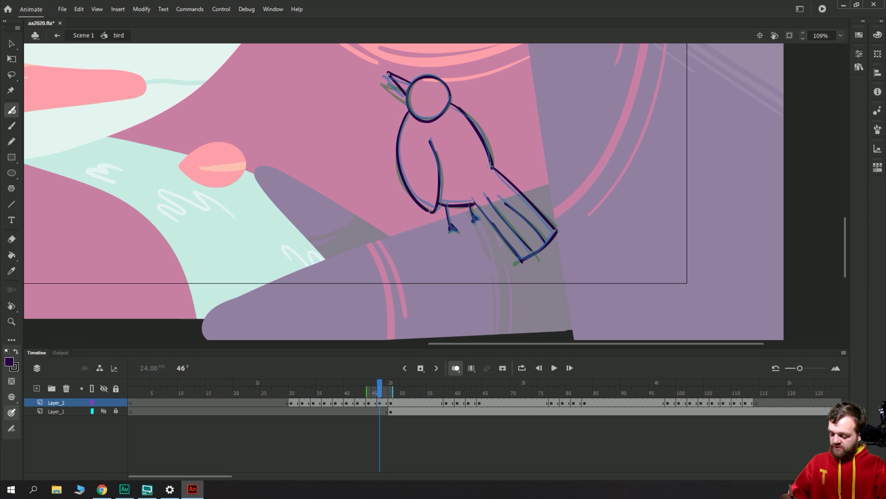
# Replay the landing from frame 26 in a wider view to review the new in-between.
pyautogui.click(267, 401)
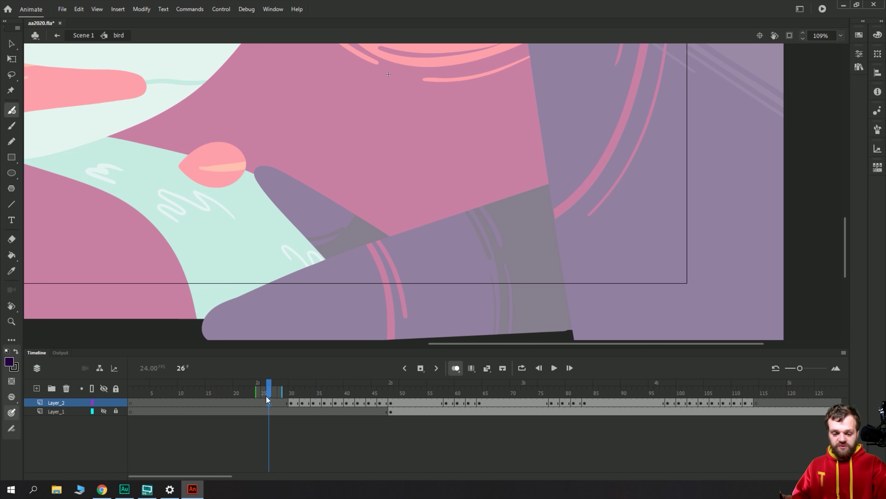
pyautogui.hotkey('ctrl', '-')
pyautogui.press('Return')
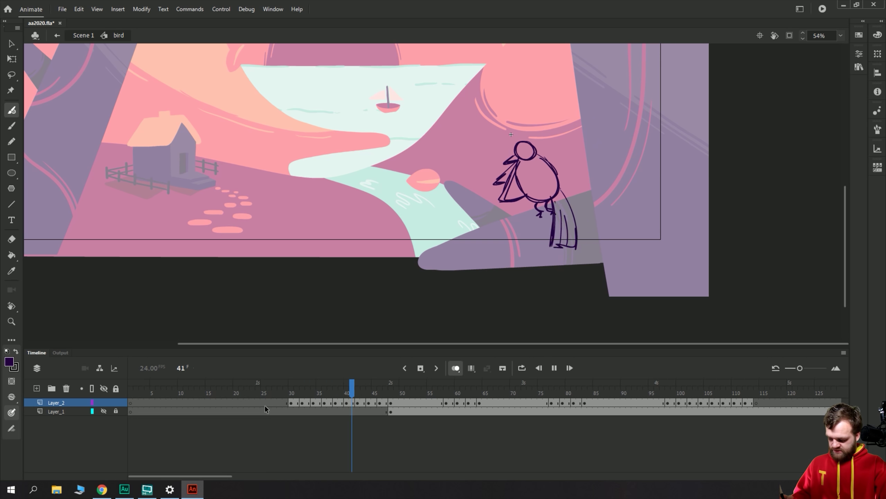
# Add a perched-pose keyframe at frame 50 and shift the Layer_2 landing keyframes from 30 to 50 two frames earlier.
pyautogui.click(404, 391)
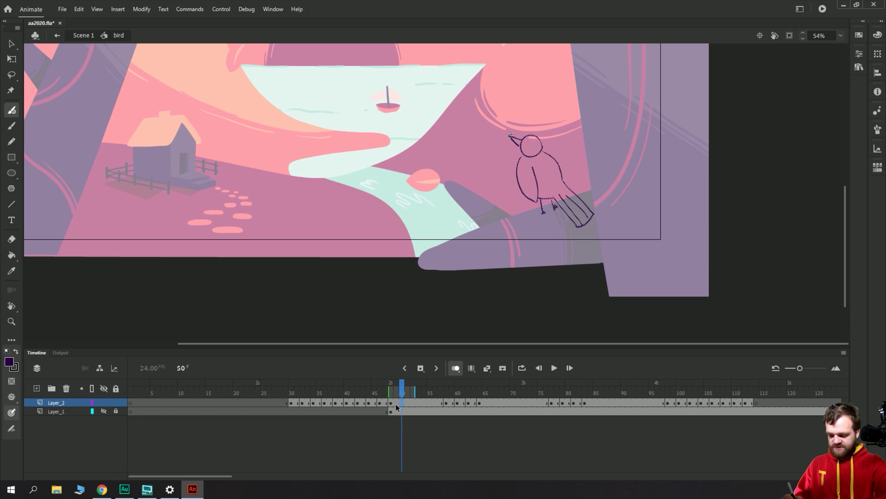
pyautogui.press('v')
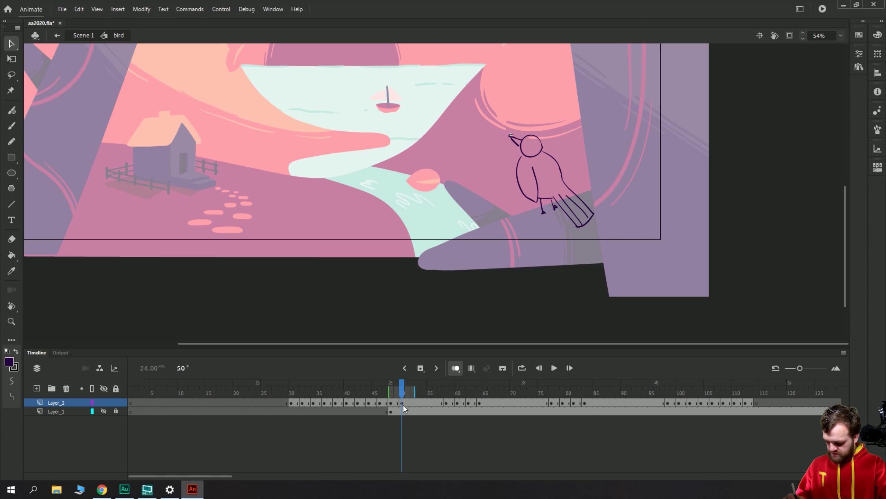
pyautogui.moveTo(403, 404); pyautogui.dragTo(293, 402)
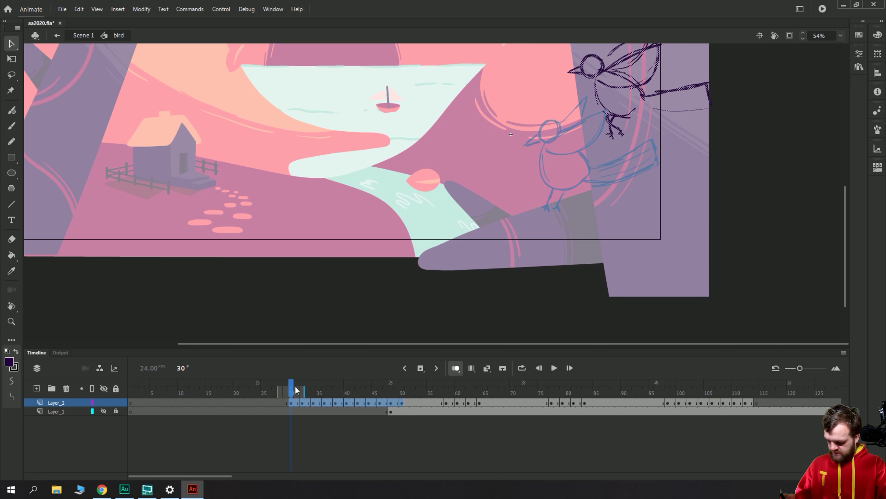
pyautogui.moveTo(381, 405)
pyautogui.mouseDown()
pyautogui.moveTo(366, 406)
pyautogui.moveTo(385, 405)
pyautogui.mouseUp()
pyautogui.click(392, 412)
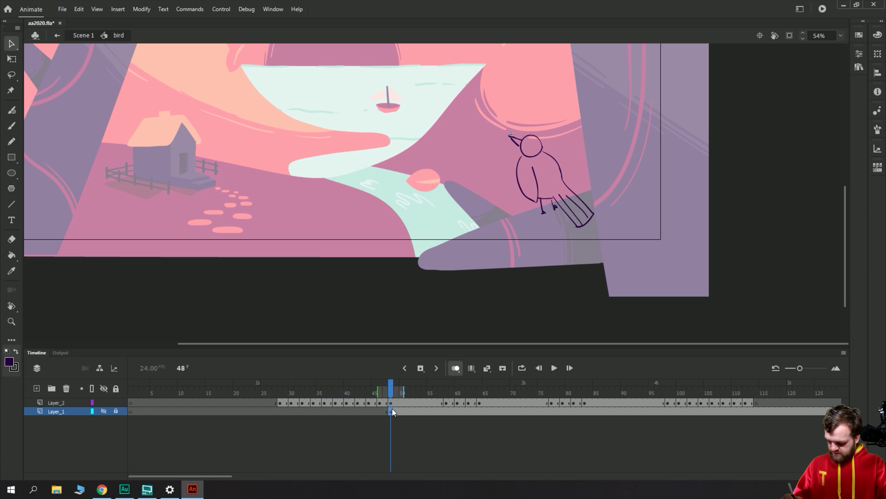
# On frame 48, set the perched bird's pivot at its feet, then skew it slightly forward and squash its height a little.
pyautogui.click(392, 400)
pyautogui.click(13, 59)
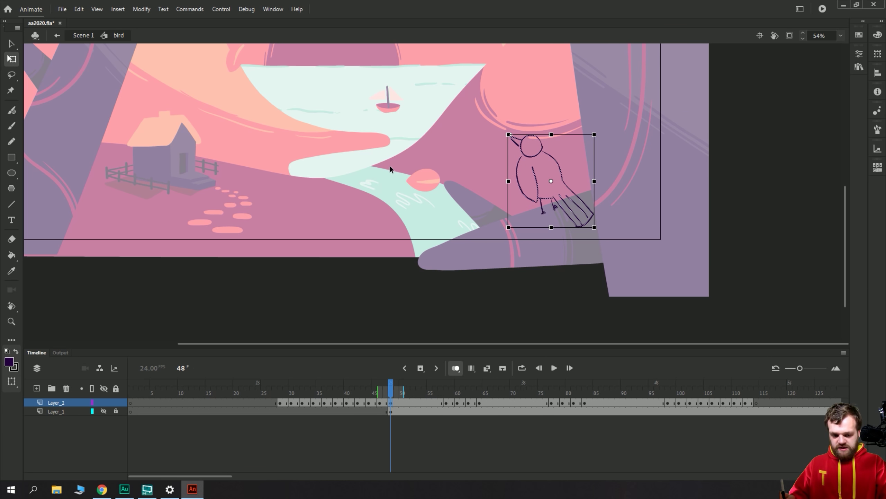
pyautogui.hotkey('ctrl', '=')
pyautogui.hotkey('ctrl', '=')
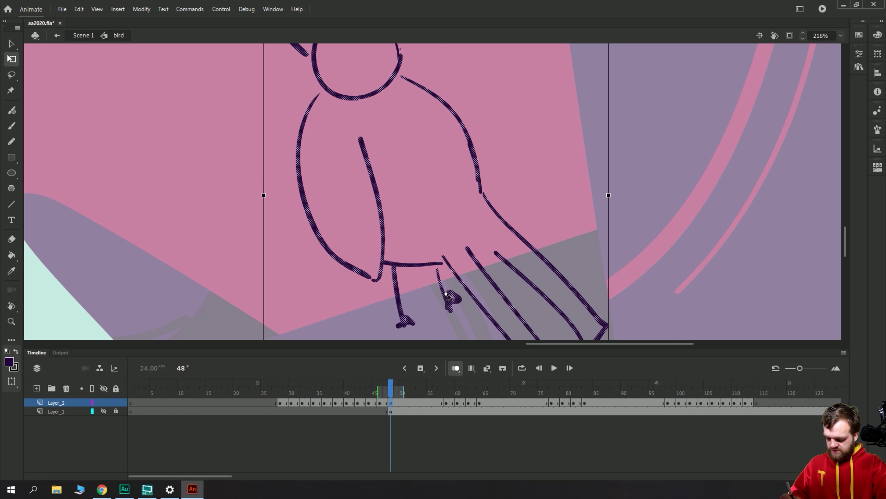
pyautogui.moveTo(289, 99); pyautogui.dragTo(310, 178)
pyautogui.moveTo(353, 88); pyautogui.dragTo(348, 88)
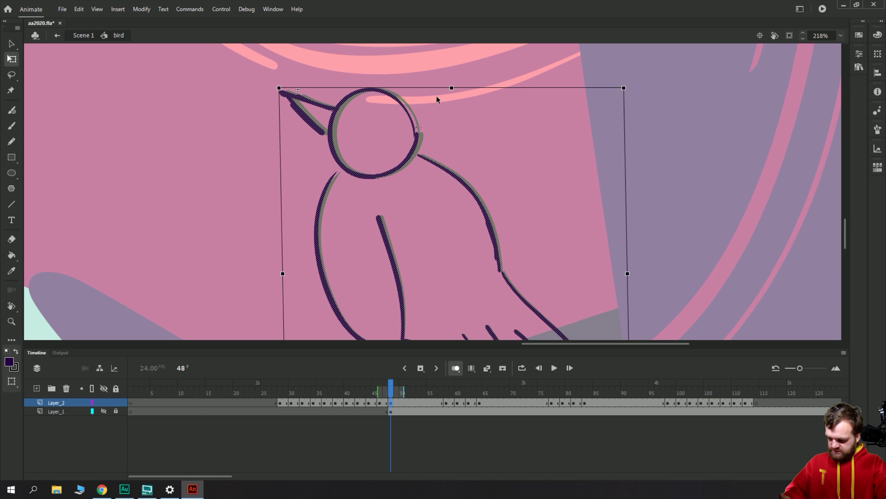
pyautogui.moveTo(452, 88); pyautogui.dragTo(451, 90)
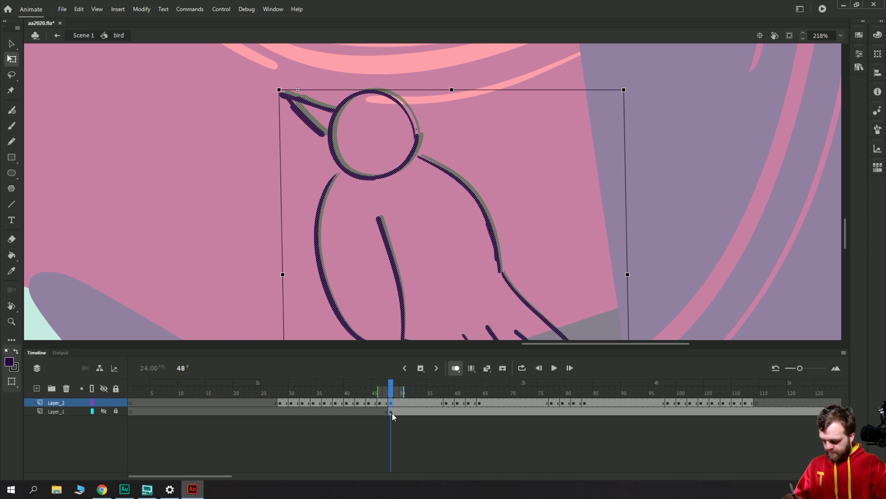
# Temporarily show Layer_1 to compare the frame 48 sketch with the coloured bird, and return to frame 23 with the layer hidden.
pyautogui.click(104, 411)
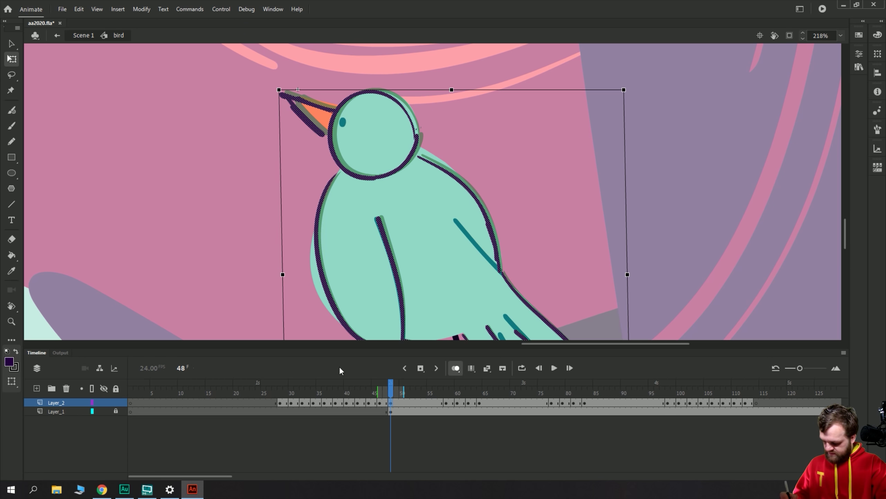
pyautogui.click(385, 412)
pyautogui.hotkey('ctrl', '-')
pyautogui.hotkey('ctrl', '-')
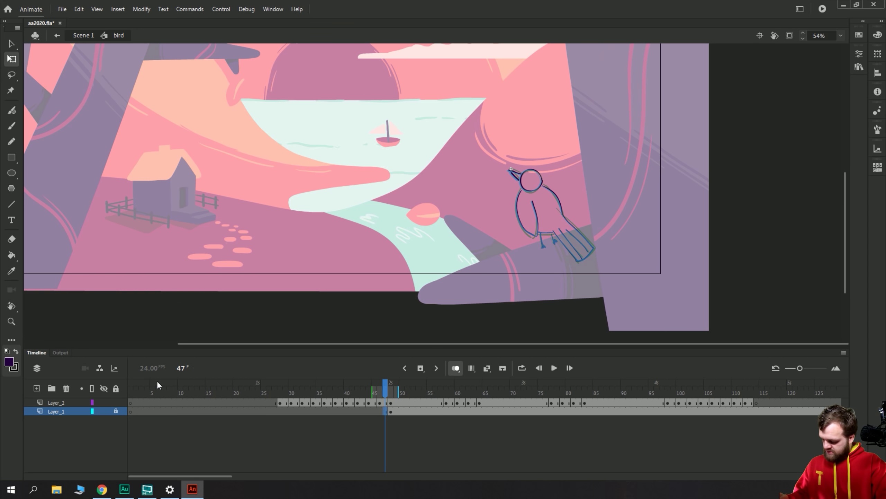
pyautogui.click(252, 398)
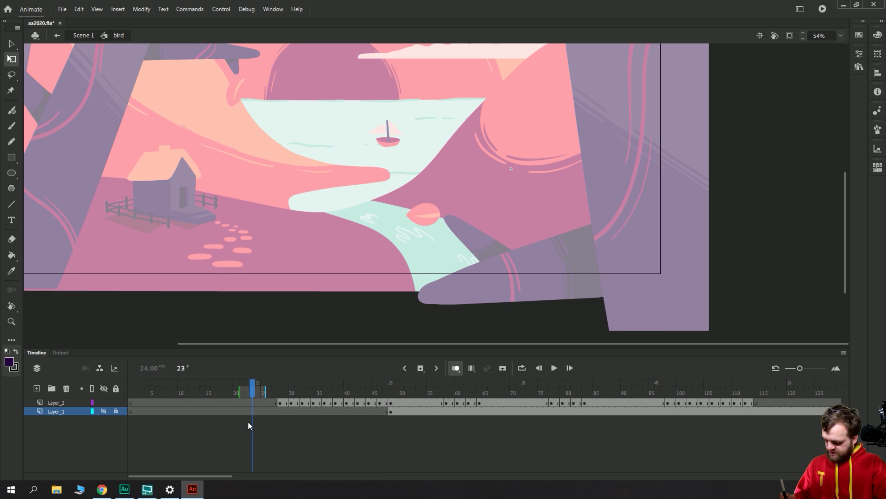
# Replay the bird symbol's animation from frame 23 in a wider view, scan its later frames, and return to the main scene.
pyautogui.press('Return')
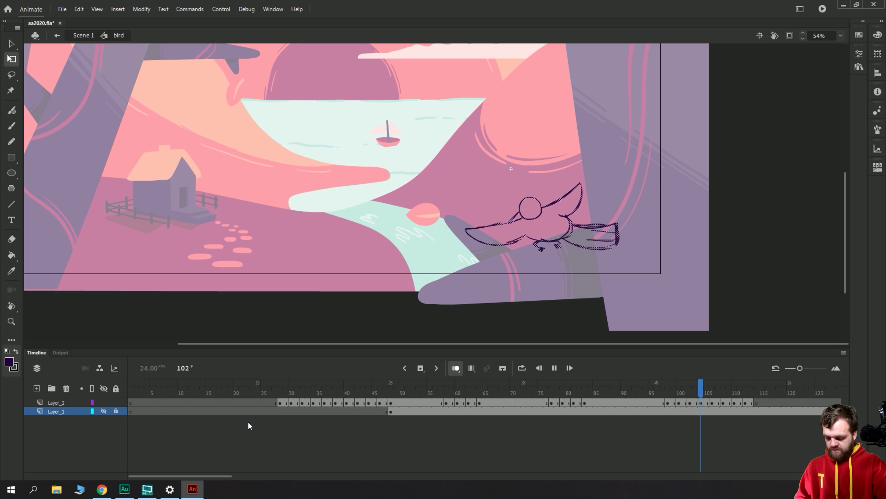
pyautogui.hotkey('ctrl', '-')
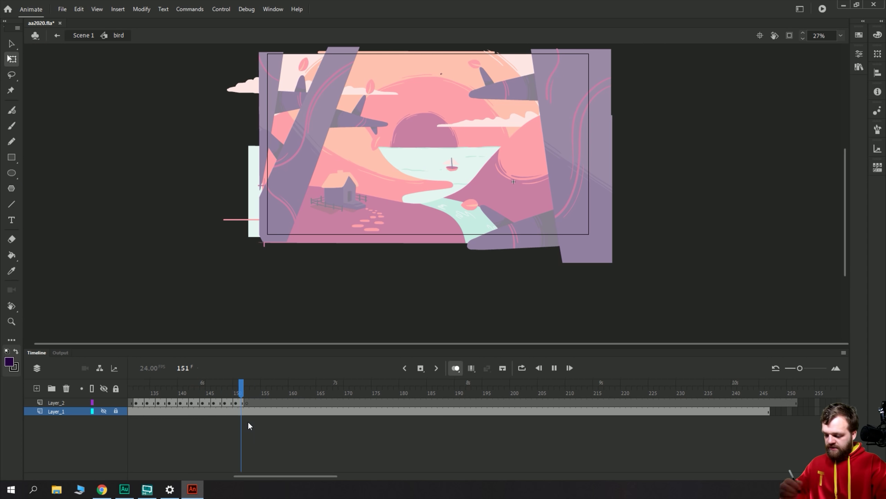
pyautogui.click(269, 402)
pyautogui.moveTo(320, 403); pyautogui.dragTo(156, 378)
pyautogui.doubleClick(117, 126)
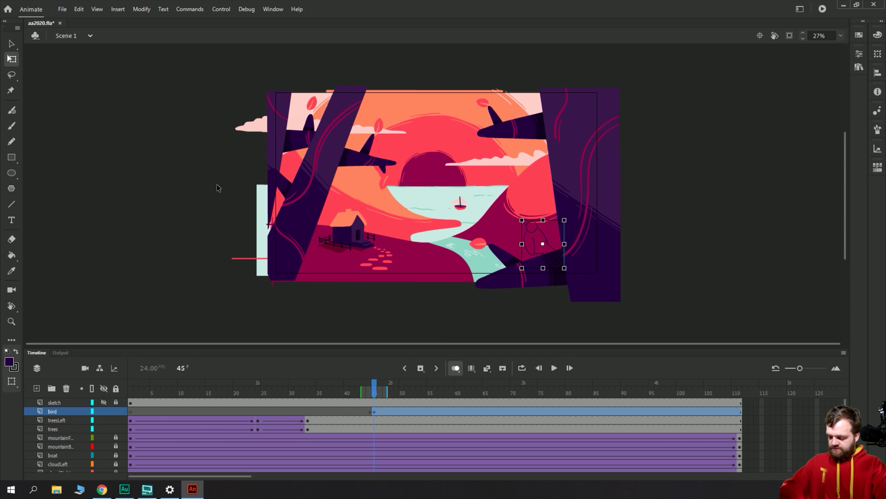
# Move the bird layer's starting keyframe in the main scene from frame 45 to frame 1.
pyautogui.press('Return')
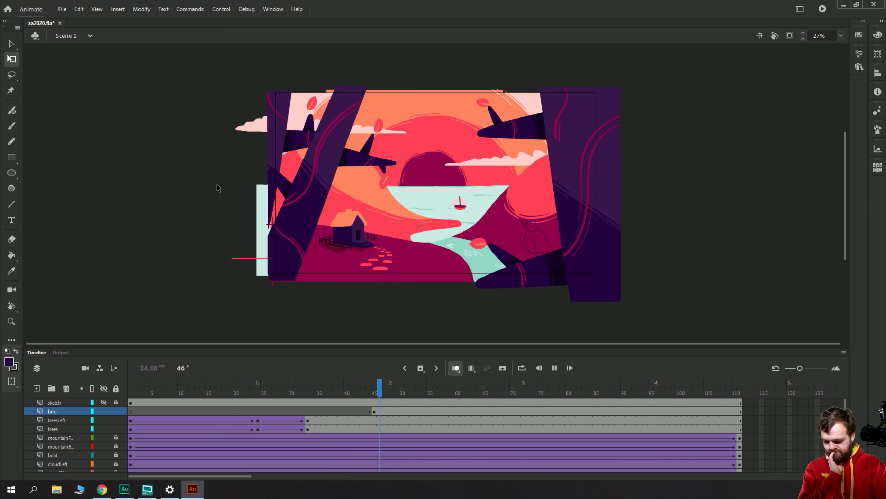
pyautogui.press('Return')
pyautogui.moveTo(369, 412); pyautogui.dragTo(130, 415)
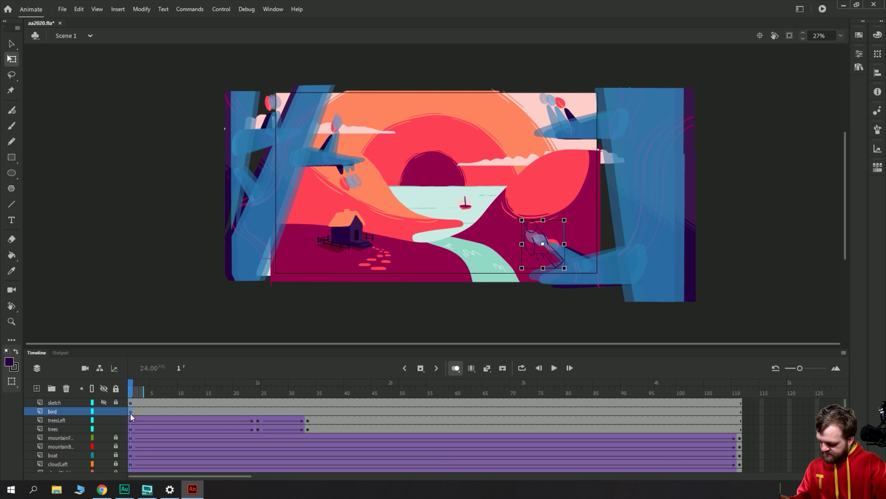
# Set the bird graphic to start from its symbol frame 1, and play the main scene from the beginning.
pyautogui.click(878, 167)
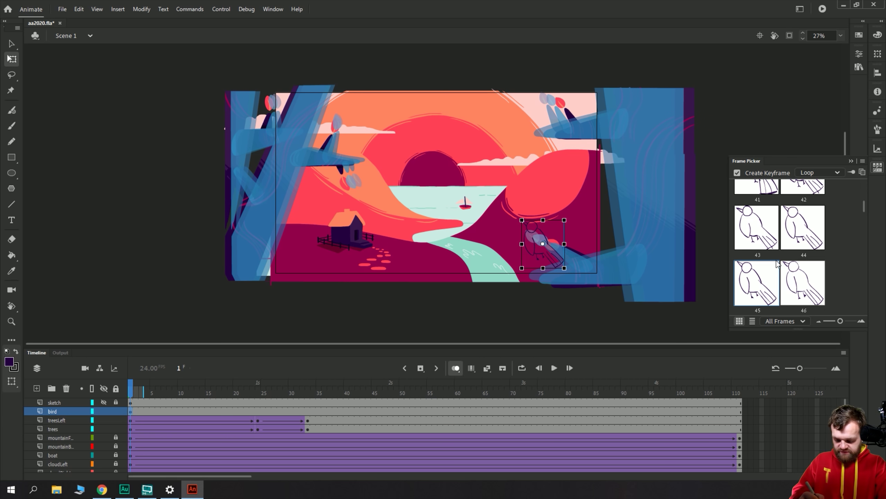
pyautogui.click(761, 198)
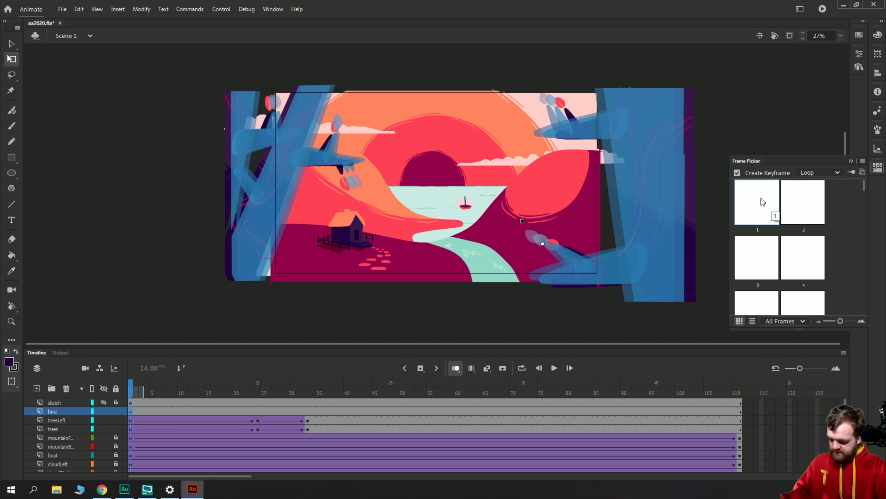
pyautogui.click(111, 250)
pyautogui.click(135, 405)
pyautogui.press('Return')
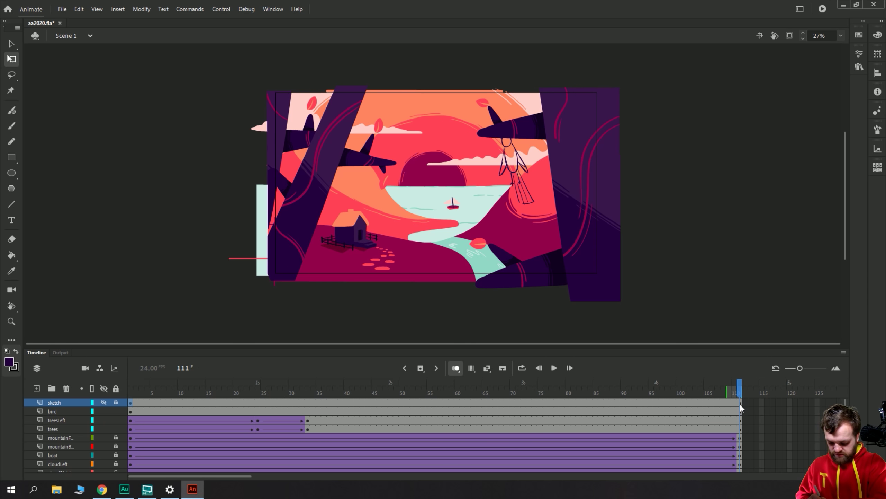
# Try to lengthen the main scene by moving the final frames of all its layers from 111 to 180.
pyautogui.scroll(-2, 744, 436)
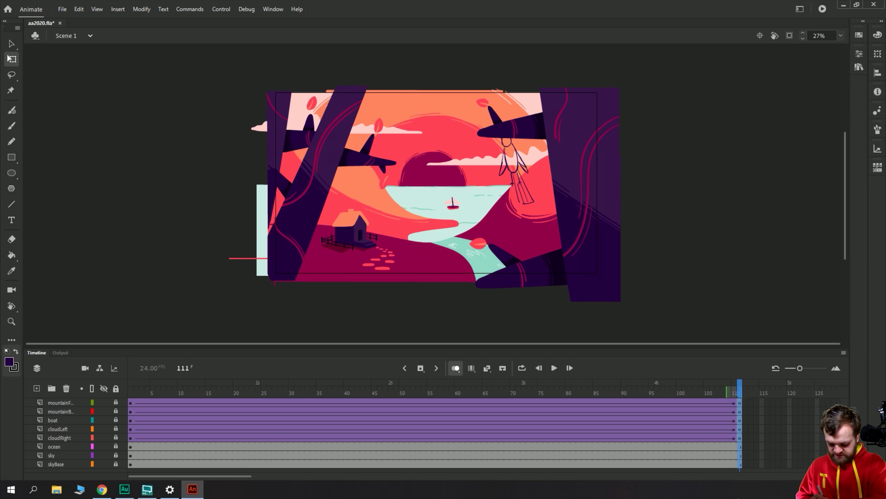
pyautogui.hotkey('ctrl', 'a')
pyautogui.hscroll(5, 812, 432)
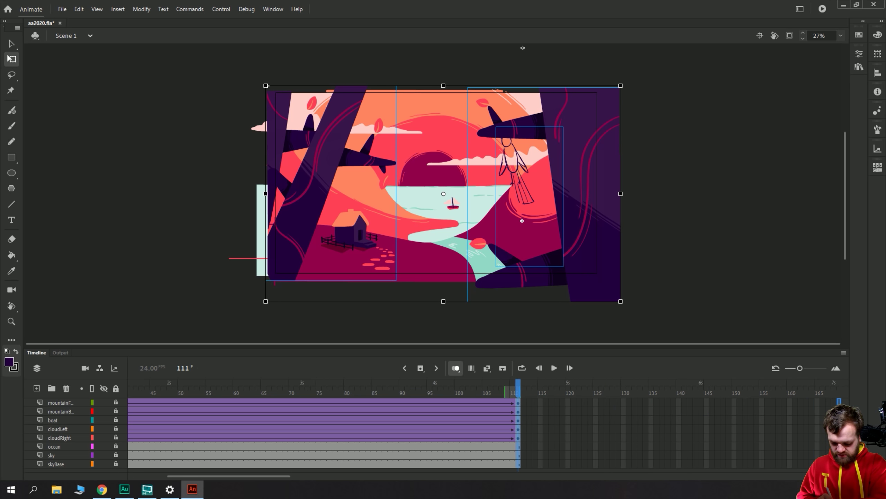
pyautogui.hotkey('ctrl', 'z')
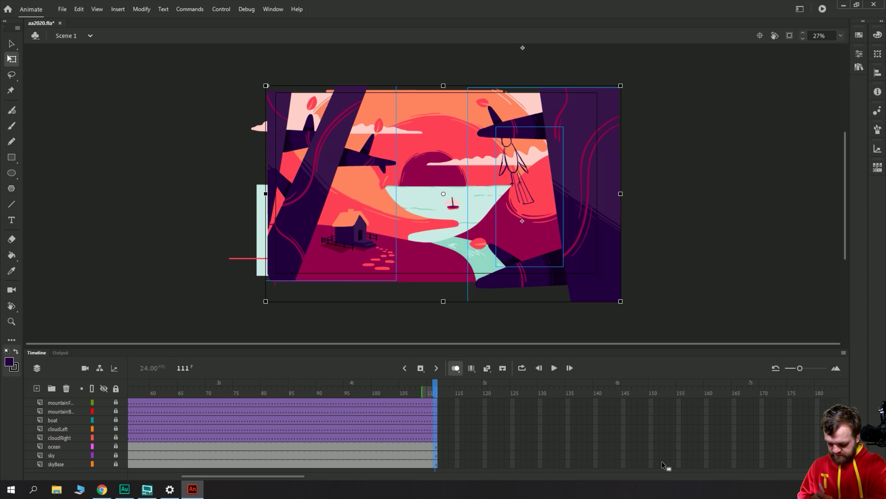
pyautogui.hotkey('ctrl', 'z')
pyautogui.hotkey('ctrl', 'z')
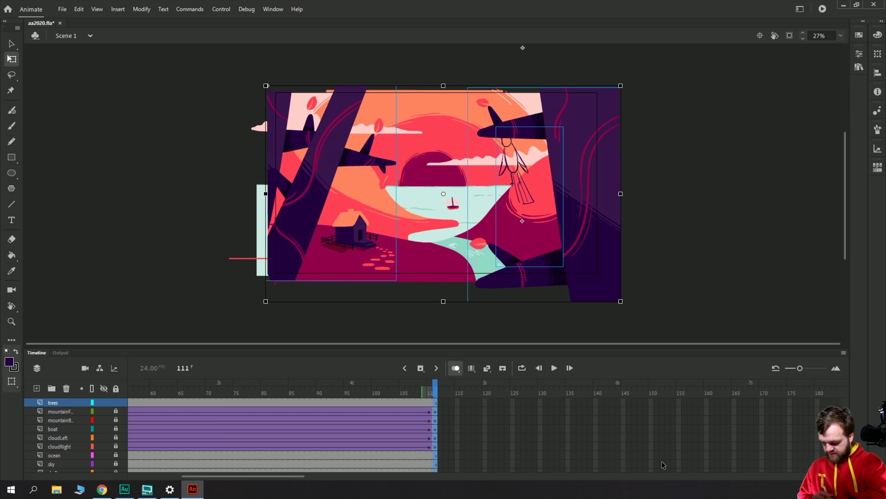
pyautogui.click(79, 8)
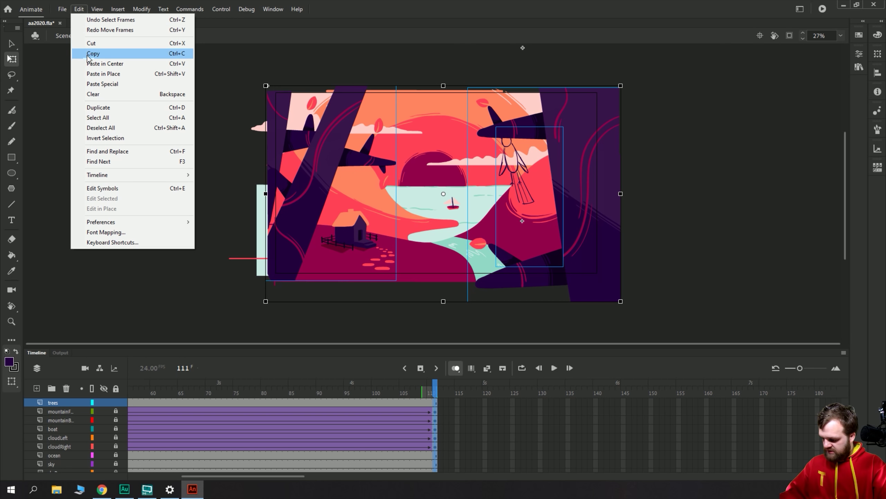
pyautogui.click(92, 32)
pyautogui.moveTo(272, 411); pyautogui.dragTo(432, 411)
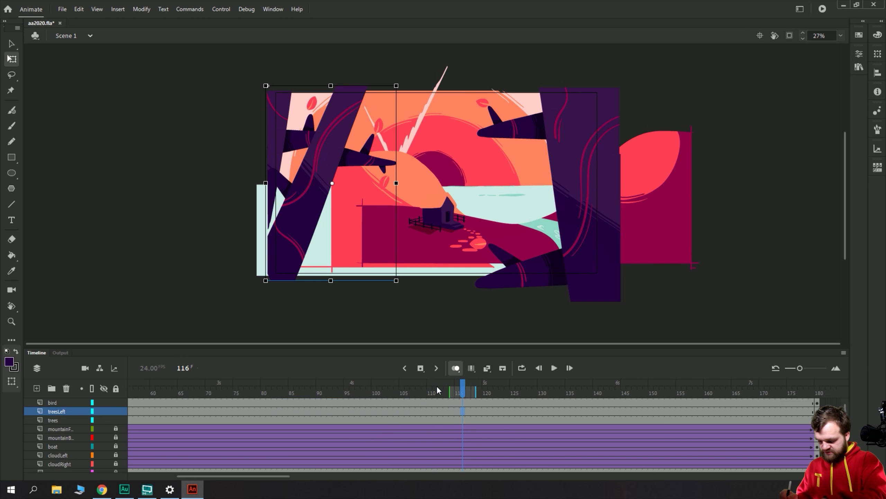
pyautogui.hotkey('ctrl', 'z')
pyautogui.hotkey('ctrl', 'z')
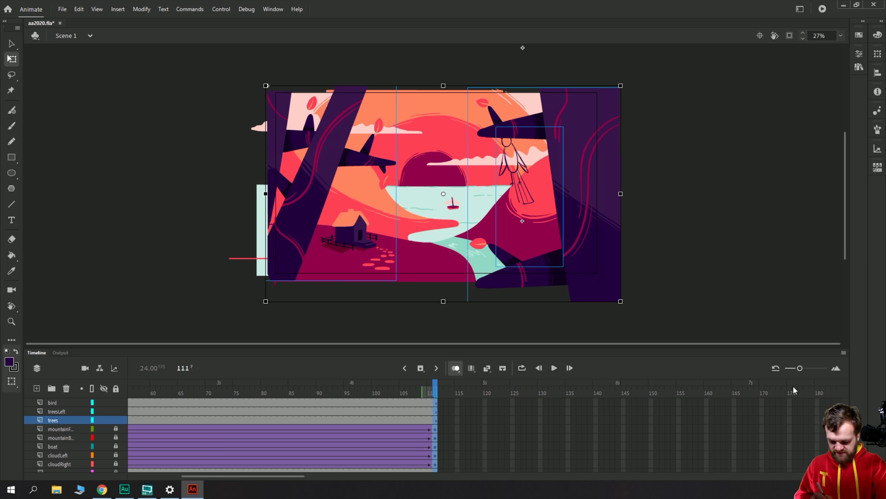
# Open the bird symbol, remove all frames after 170 on both layers, and return to the main scene.
pyautogui.moveTo(562, 349); pyautogui.dragTo(564, 262)
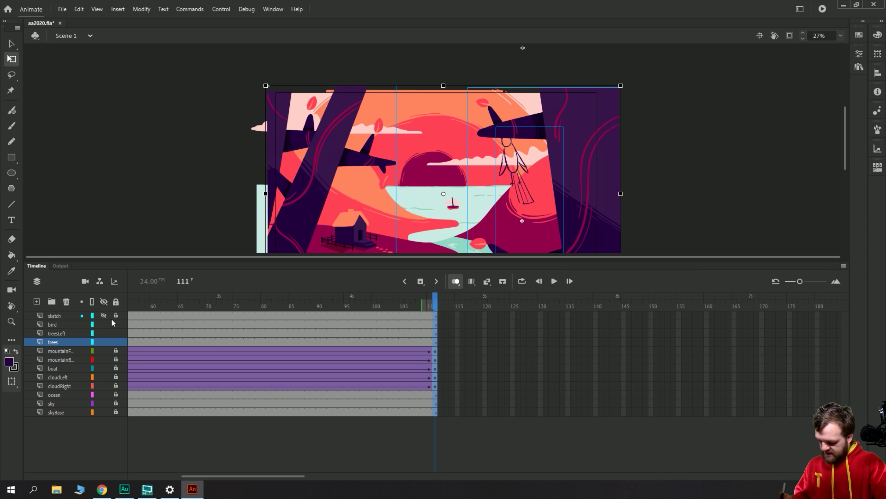
pyautogui.doubleClick(510, 169)
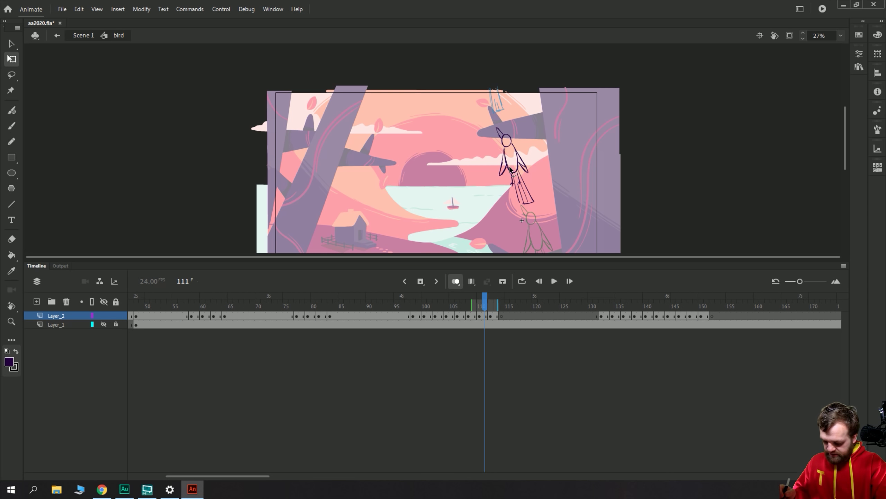
pyautogui.moveTo(551, 307)
pyautogui.mouseDown()
pyautogui.moveTo(834, 306)
pyautogui.moveTo(223, 306)
pyautogui.moveTo(300, 303)
pyautogui.moveTo(373, 279)
pyautogui.mouseUp()
pyautogui.moveTo(374, 324); pyautogui.dragTo(847, 304)
pyautogui.rightClick(407, 322)
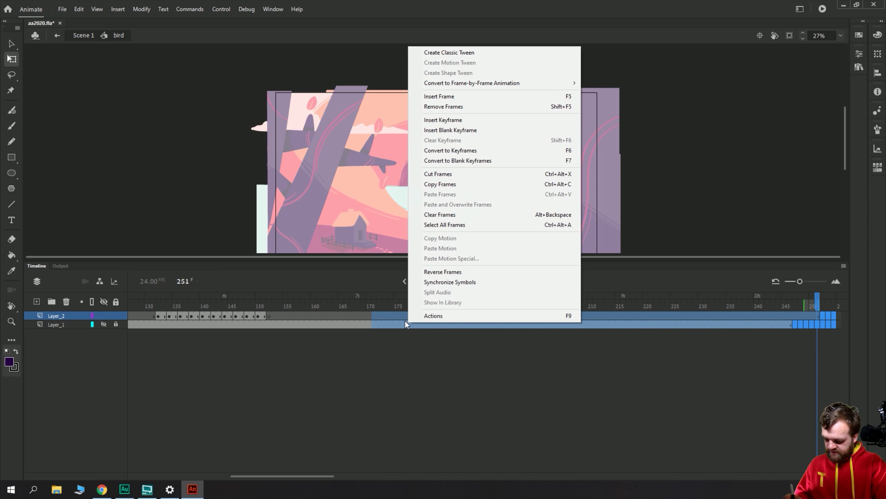
pyautogui.click(420, 118)
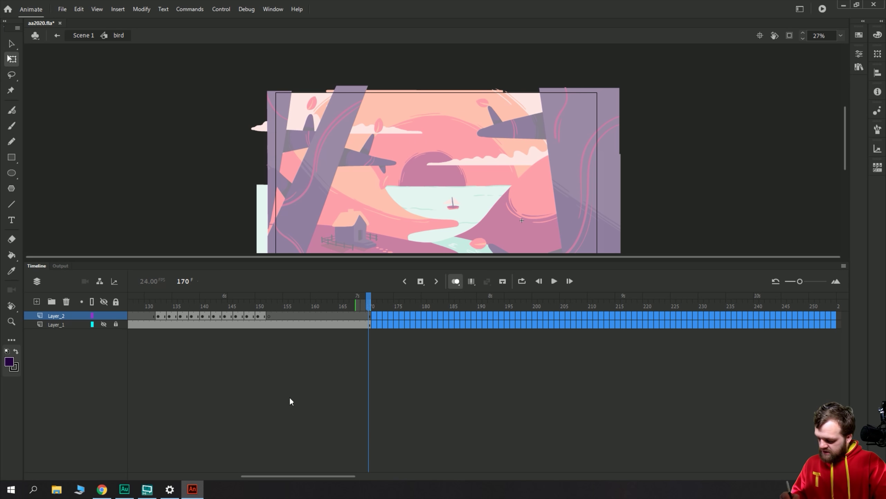
pyautogui.doubleClick(148, 205)
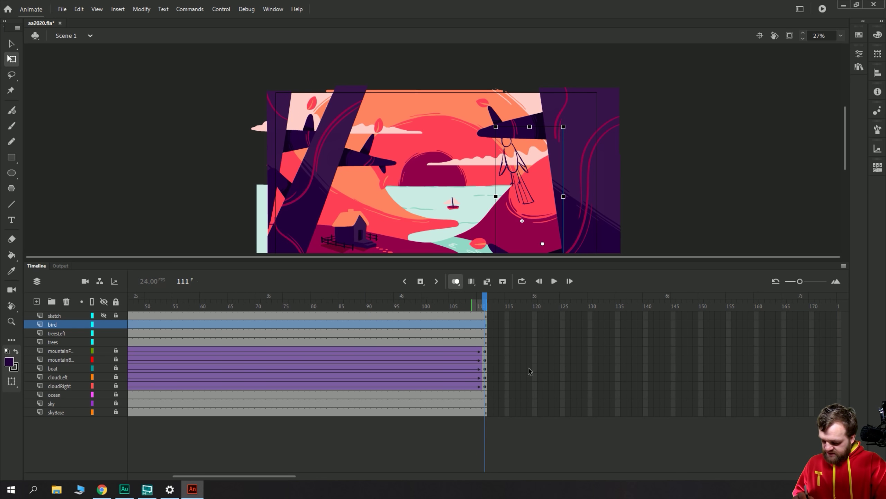
# Extend every layer of the main scene to frame 170 by inserting frames.
pyautogui.moveTo(811, 316); pyautogui.dragTo(815, 423)
pyautogui.press('F5')
pyautogui.click(53, 342)
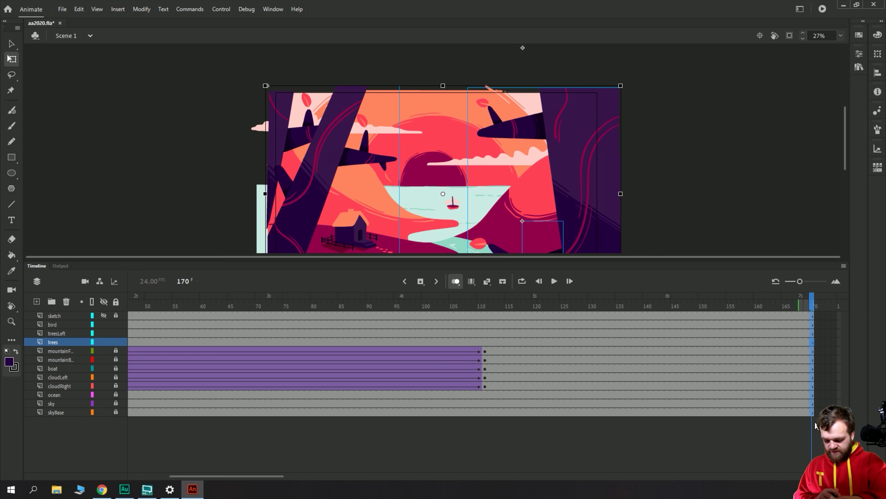
# Unlock the background layers and move the mountain, boat and cloud tween end keyframes from frame 111 to frame 170.
pyautogui.moveTo(200, 325); pyautogui.dragTo(487, 330)
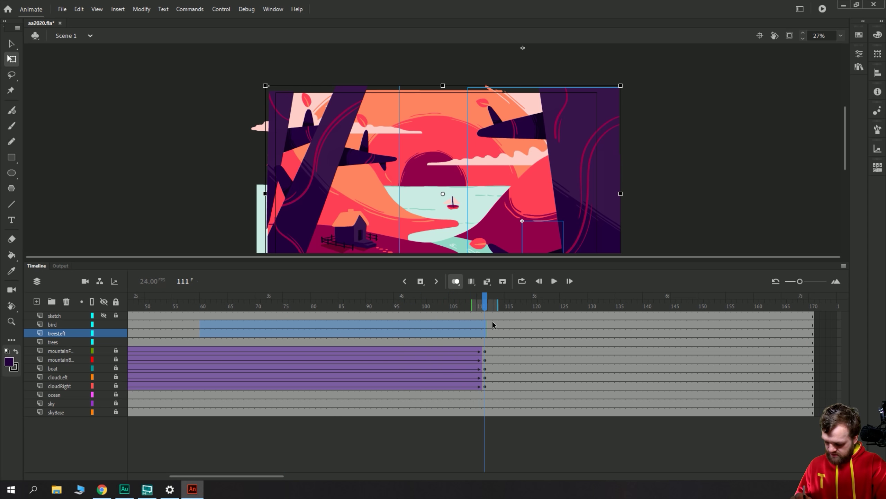
pyautogui.click(484, 350)
pyautogui.keyDown('shift'); pyautogui.click(485, 386); pyautogui.keyUp('shift')
pyautogui.moveTo(493, 383); pyautogui.dragTo(812, 367)
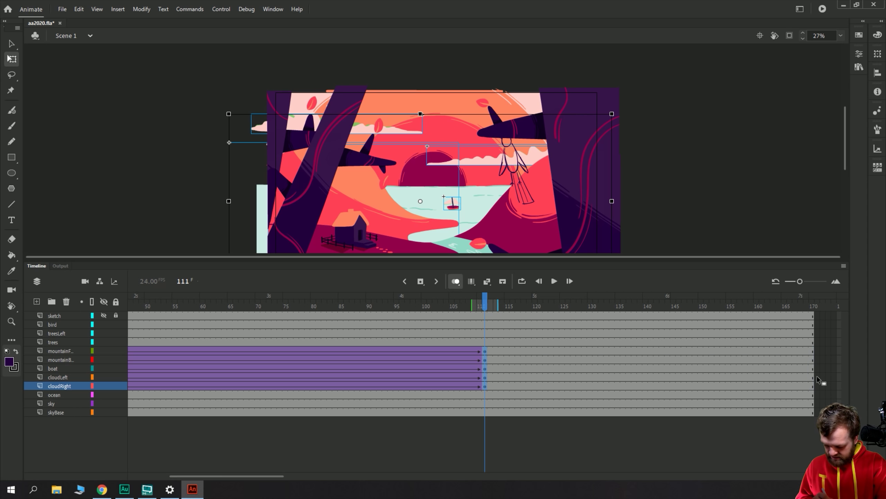
# Play the extended main scene from frame 1 in a smaller view to review the slower background motion.
pyautogui.moveTo(680, 330); pyautogui.dragTo(181, 325)
pyautogui.hotkey('ctrl', '-')
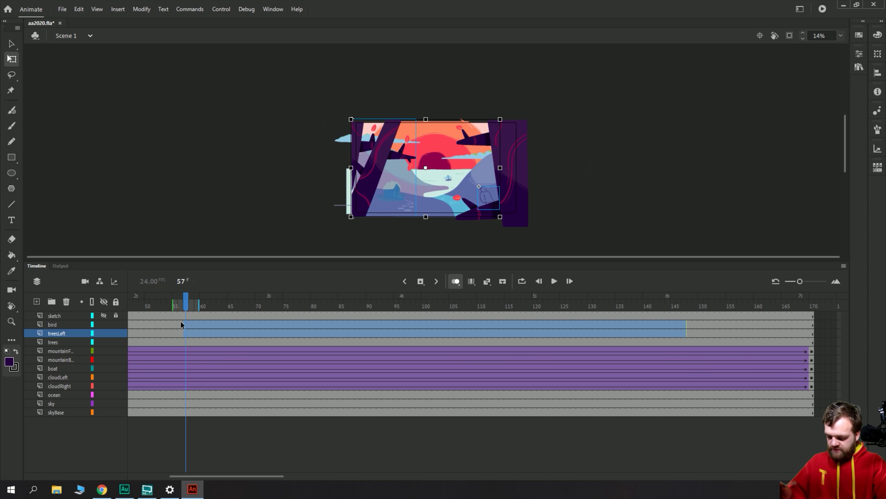
pyautogui.moveTo(175, 475); pyautogui.dragTo(132, 476)
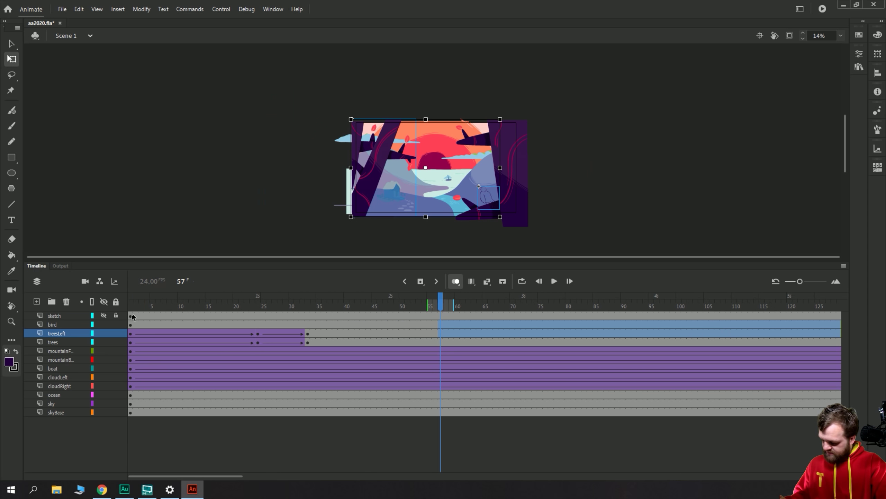
pyautogui.click(133, 312)
pyautogui.press('Return')
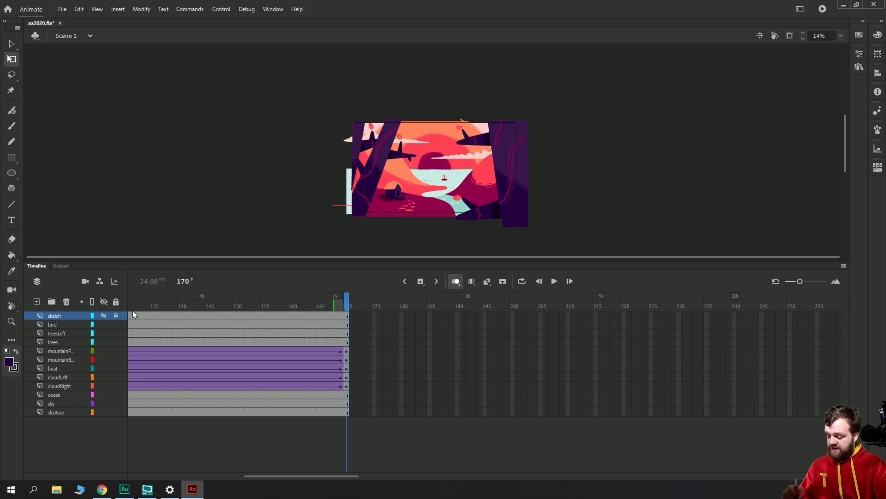
# Select the foreground mountains with the house at frame 170 and nudge them slightly right.
pyautogui.click(11, 44)
pyautogui.click(488, 185)
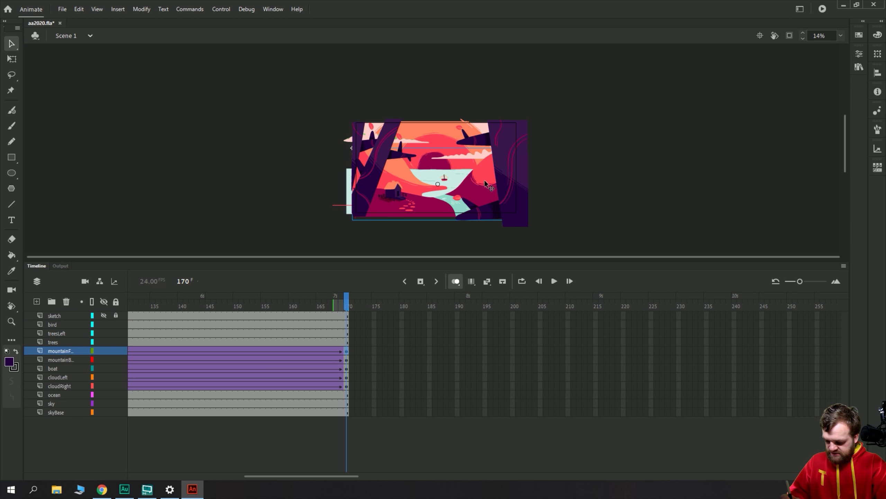
pyautogui.hotkey('shift', 'Right')
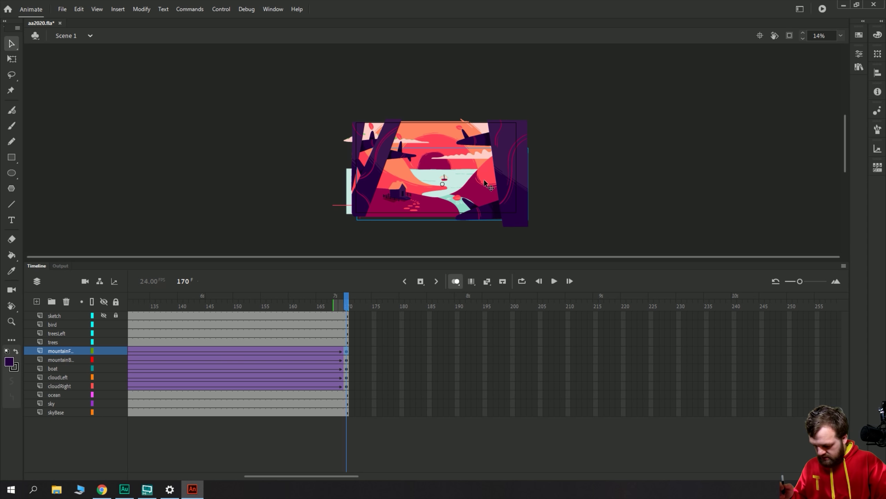
pyautogui.hotkey('ctrl', '=')
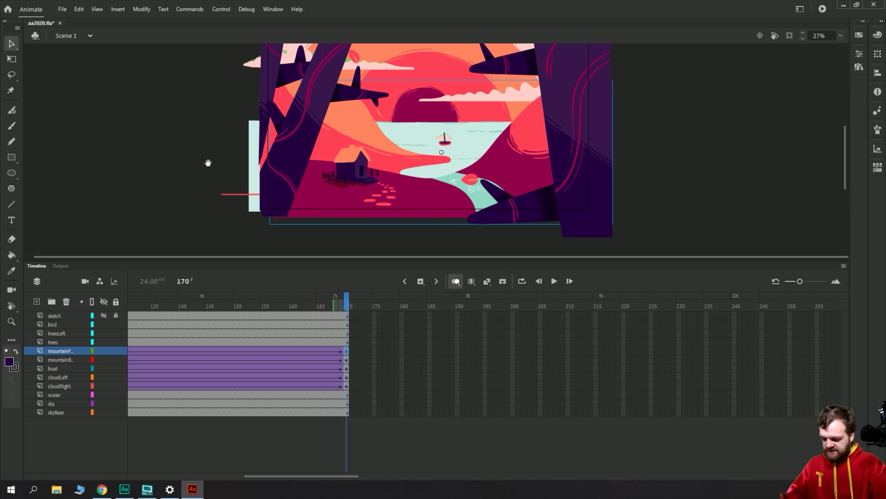
# At frame 170, nudge the background mountain behind the house to the left in several small increments.
pyautogui.moveTo(208, 162); pyautogui.dragTo(218, 192)
pyautogui.moveTo(320, 325)
pyautogui.mouseDown()
pyautogui.moveTo(273, 324)
pyautogui.moveTo(336, 326)
pyautogui.mouseUp()
pyautogui.click(346, 351)
pyautogui.click(356, 157)
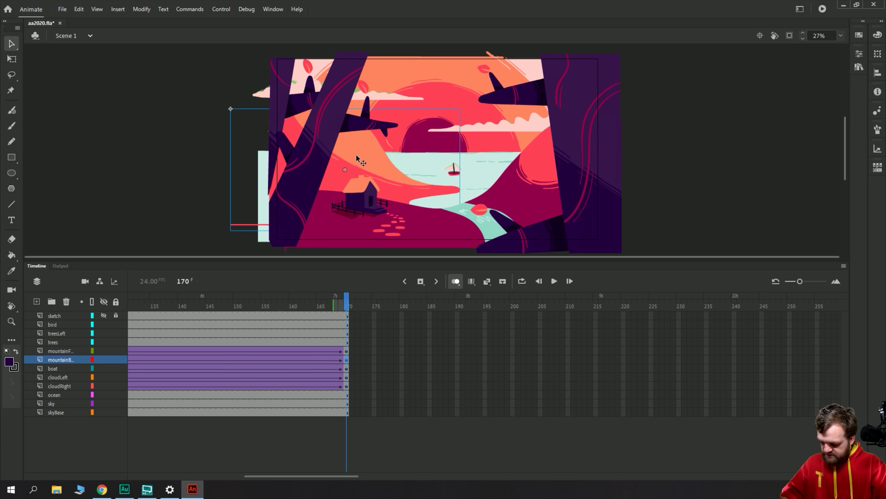
pyautogui.hotkey('shift', 'Left')
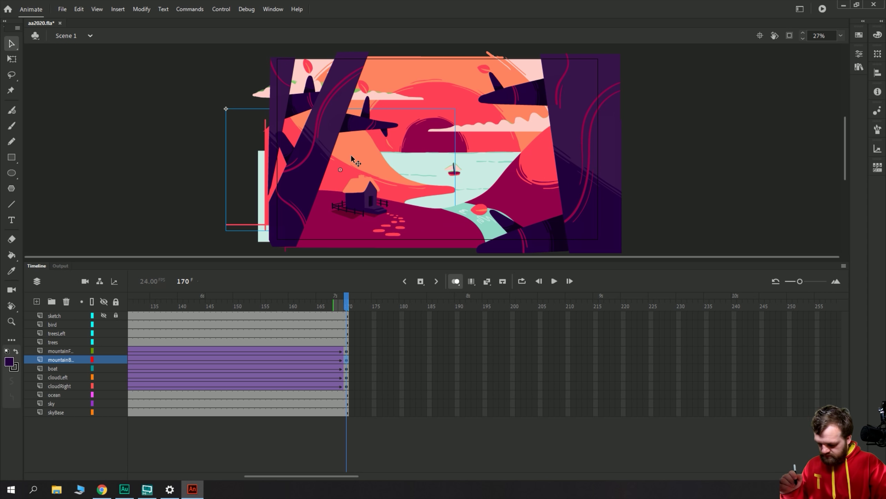
pyautogui.hotkey('shift', 'Left')
pyautogui.hotkey('shift', 'Left')
pyautogui.hotkey('shift', 'Left')
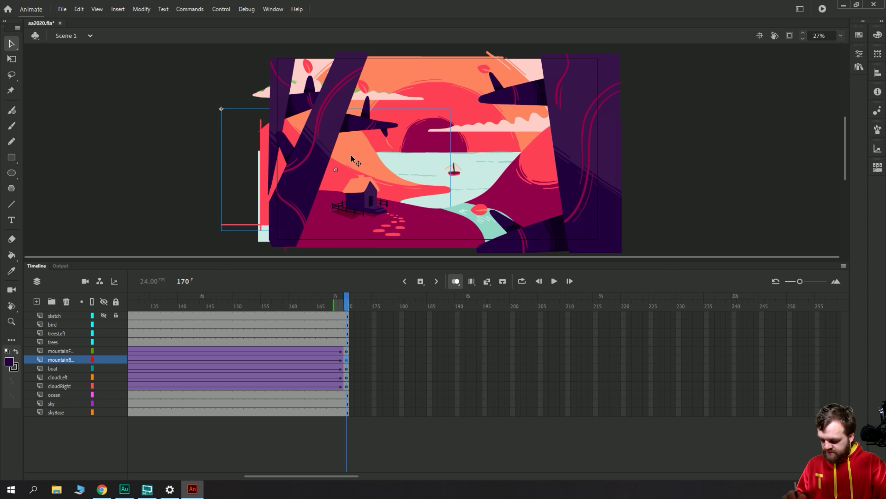
# Nudge the foreground mountain artwork further right at frame 170 to increase the parallax.
pyautogui.click(519, 199)
pyautogui.hotkey('shift', 'Right')
pyautogui.hotkey('shift', 'Right')
pyautogui.hotkey('shift', 'Right')
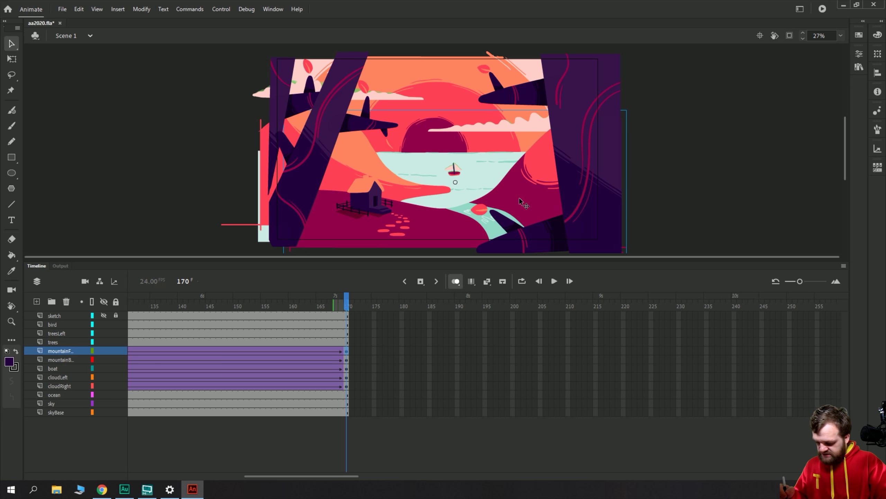
# Scrub back through the main scene to check the parallax, and bring the start of the timeline into view.
pyautogui.moveTo(319, 307); pyautogui.dragTo(266, 297)
pyautogui.moveTo(363, 296); pyautogui.dragTo(252, 301)
pyautogui.moveTo(250, 476); pyautogui.dragTo(242, 478)
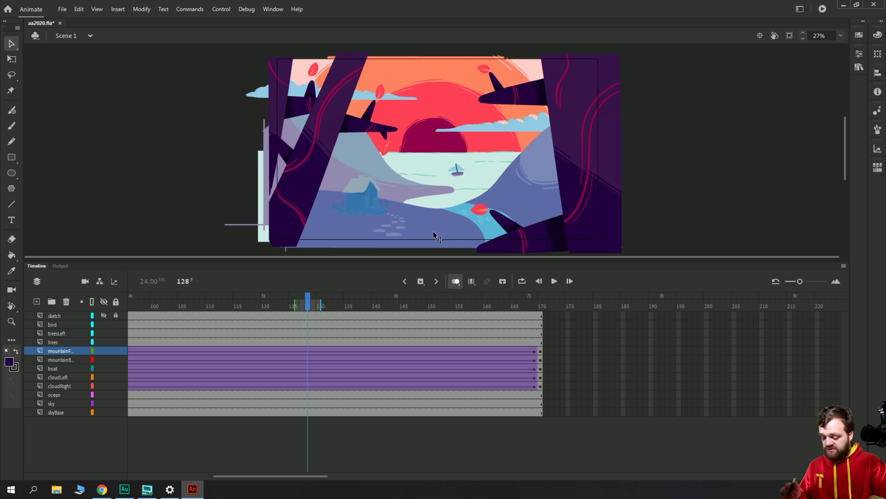
pyautogui.moveTo(267, 477); pyautogui.dragTo(184, 475)
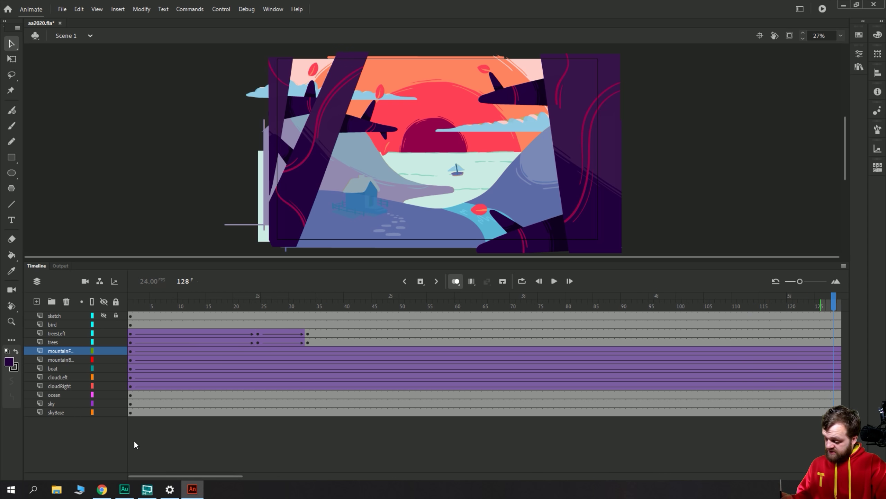
pyautogui.click(58, 325)
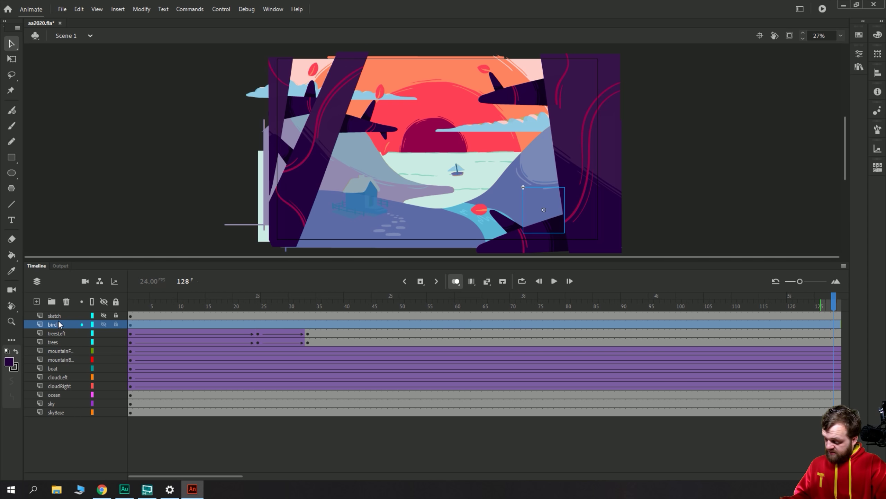
pyautogui.doubleClick(537, 209)
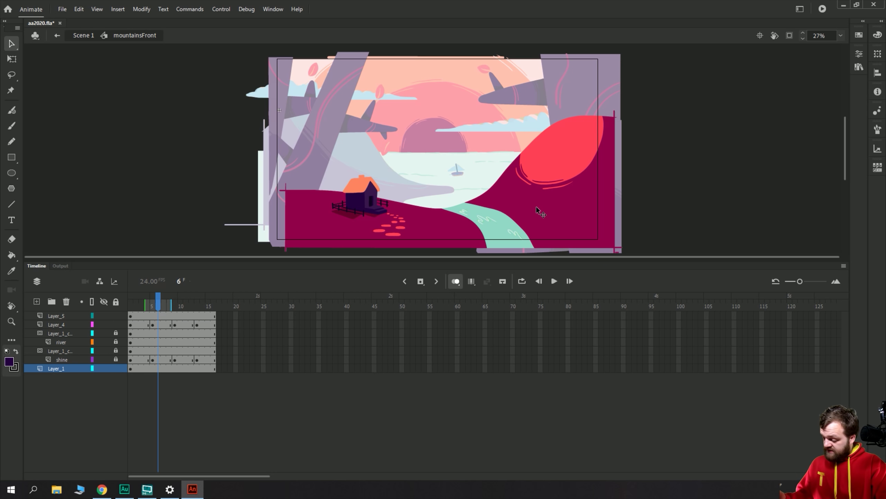
pyautogui.doubleClick(173, 220)
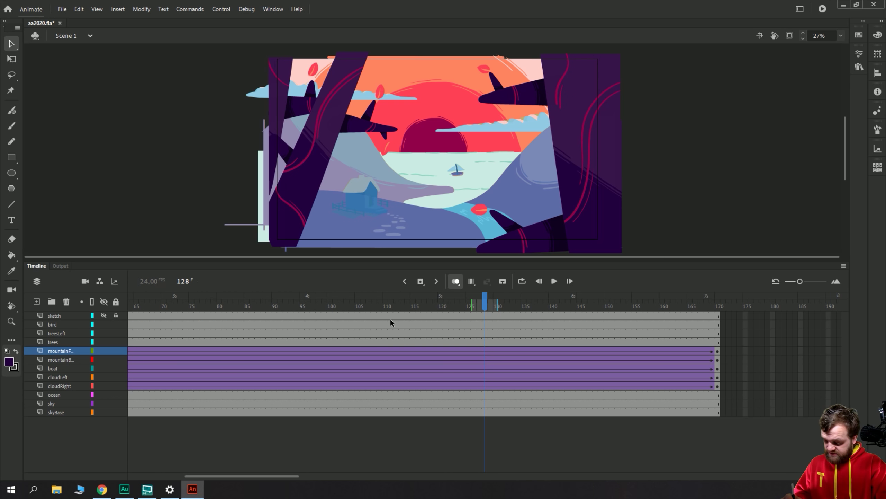
# Open the bird symbol on its own from the library and enlarge the drawing area above the timeline.
pyautogui.moveTo(390, 317)
pyautogui.mouseDown()
pyautogui.moveTo(428, 317)
pyautogui.moveTo(280, 315)
pyautogui.mouseUp()
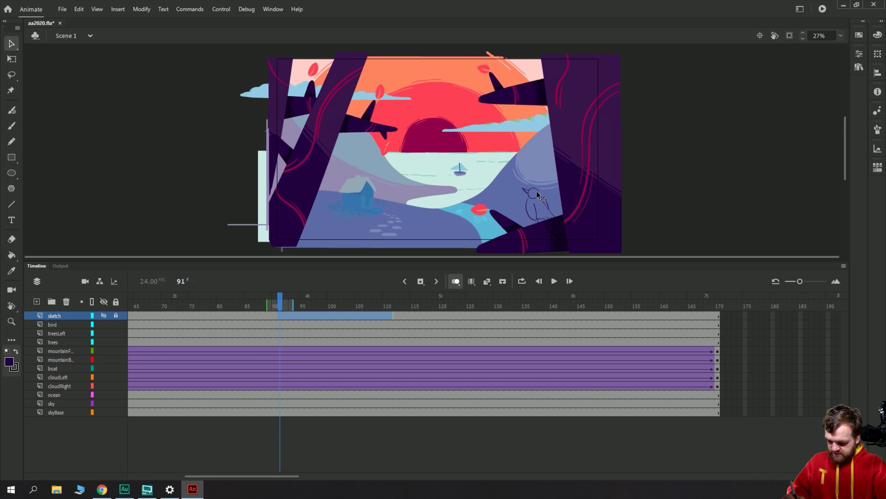
pyautogui.doubleClick(530, 197)
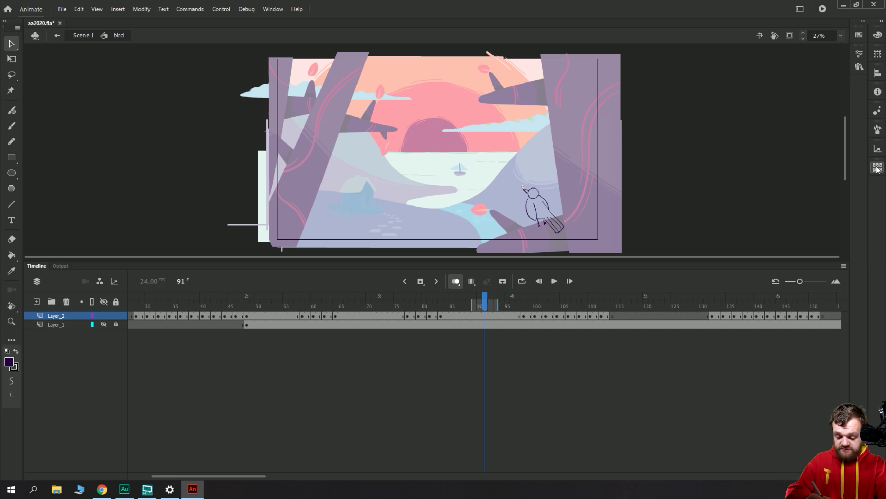
pyautogui.click(859, 68)
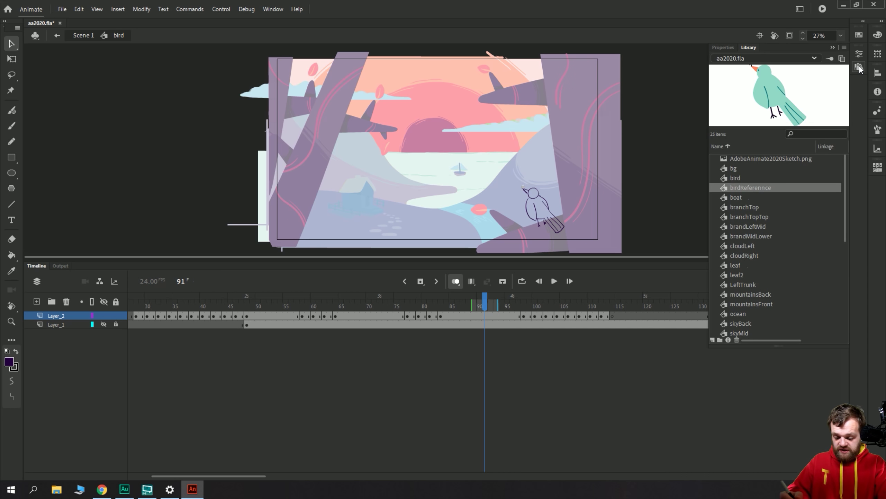
pyautogui.click(737, 178)
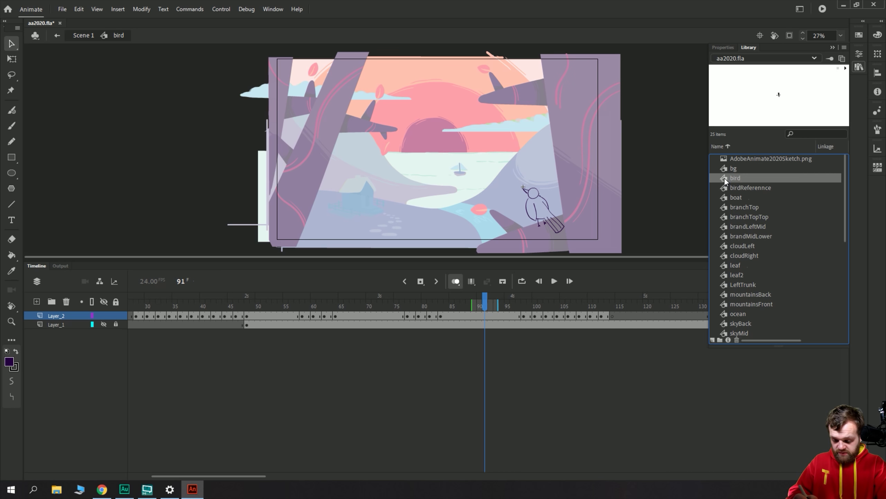
pyautogui.doubleClick(724, 177)
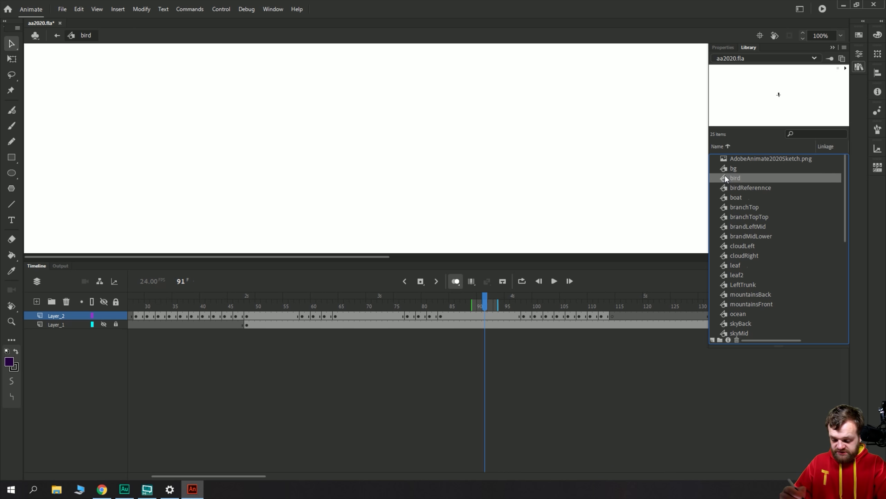
pyautogui.click(840, 36)
pyautogui.click(818, 57)
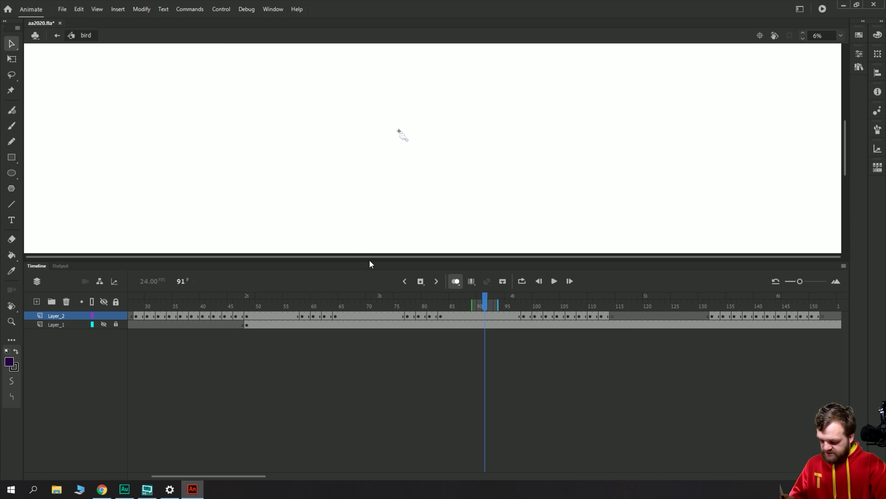
pyautogui.moveTo(365, 260); pyautogui.dragTo(353, 376)
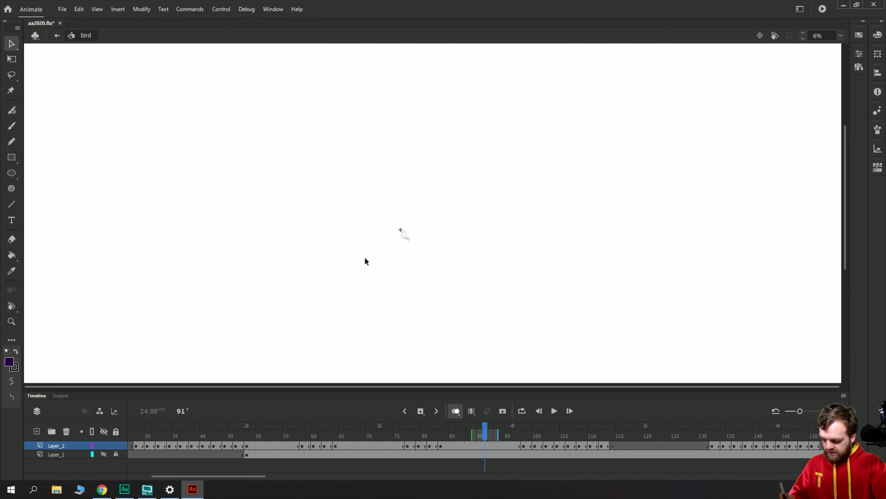
# Unhide Layer_1 in the bird symbol and clear its keyframe at frame 48.
pyautogui.hotkey('ctrl', '=')
pyautogui.hotkey('ctrl', '=')
pyautogui.hotkey('ctrl', '=')
pyautogui.hotkey('ctrl', '=')
pyautogui.moveTo(149, 169); pyautogui.dragTo(483, 320)
pyautogui.click(103, 454)
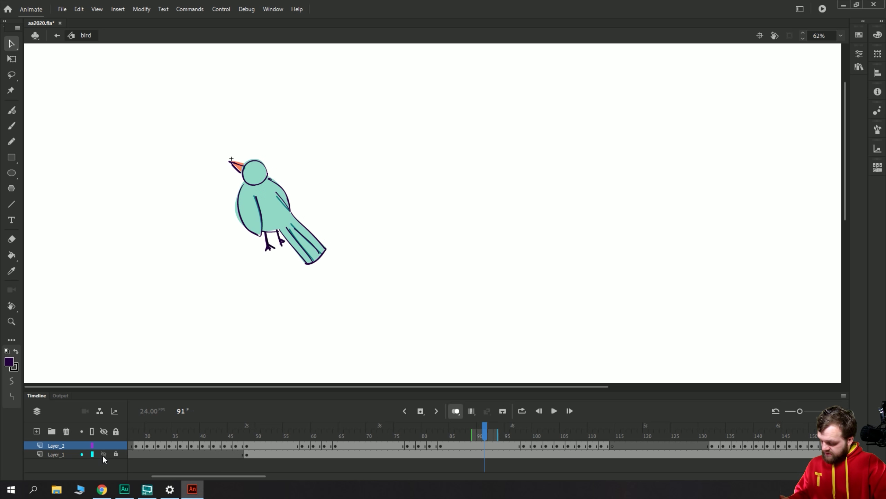
pyautogui.click(247, 454)
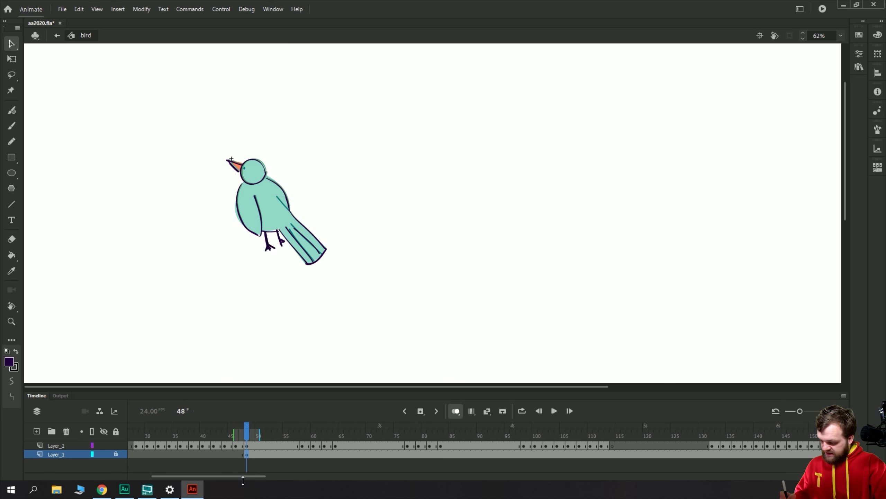
pyautogui.rightClick(246, 455)
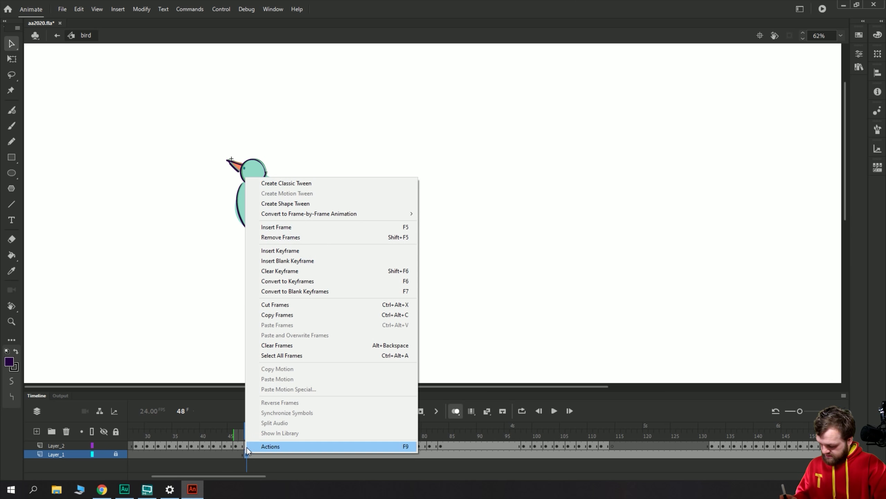
pyautogui.click(259, 269)
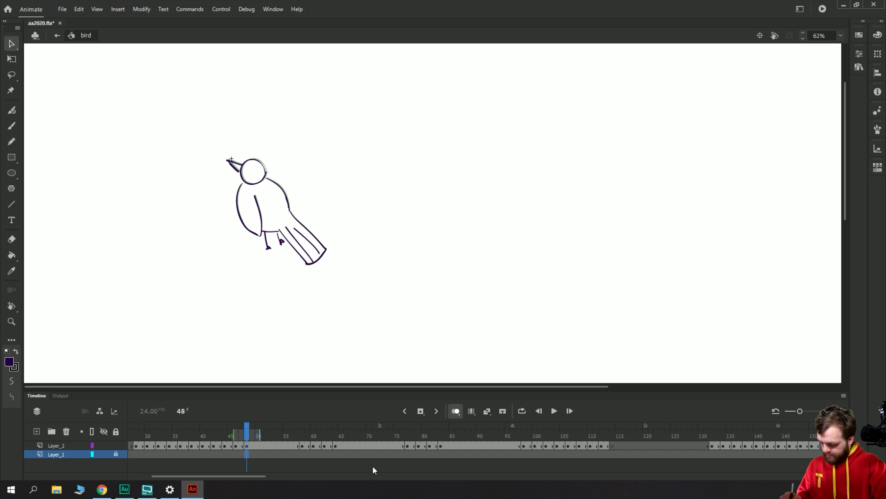
# Unlock Layer_1 and place the birdReferennce symbol from the library on it at frame 1.
pyautogui.moveTo(166, 475); pyautogui.dragTo(120, 470)
pyautogui.click(130, 450)
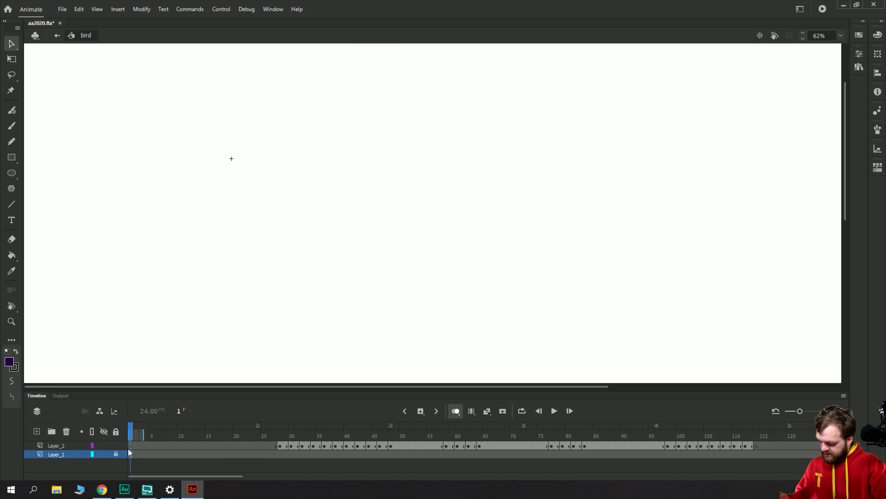
pyautogui.click(860, 67)
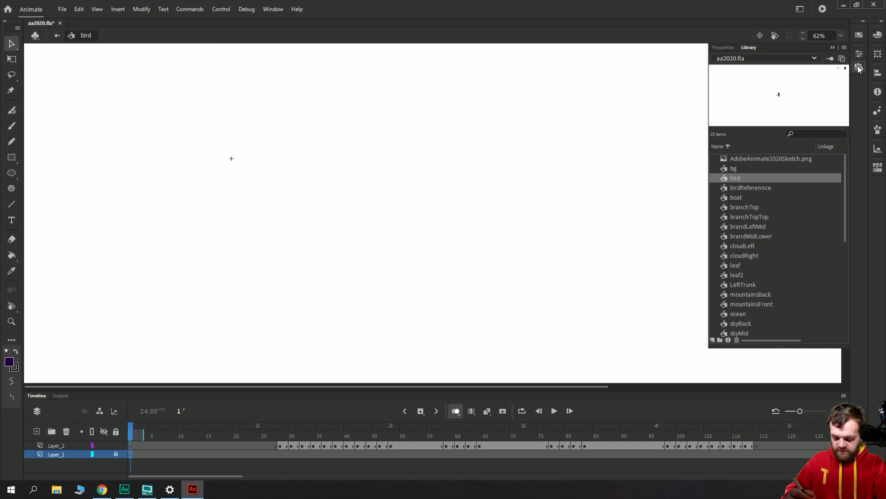
pyautogui.click(736, 189)
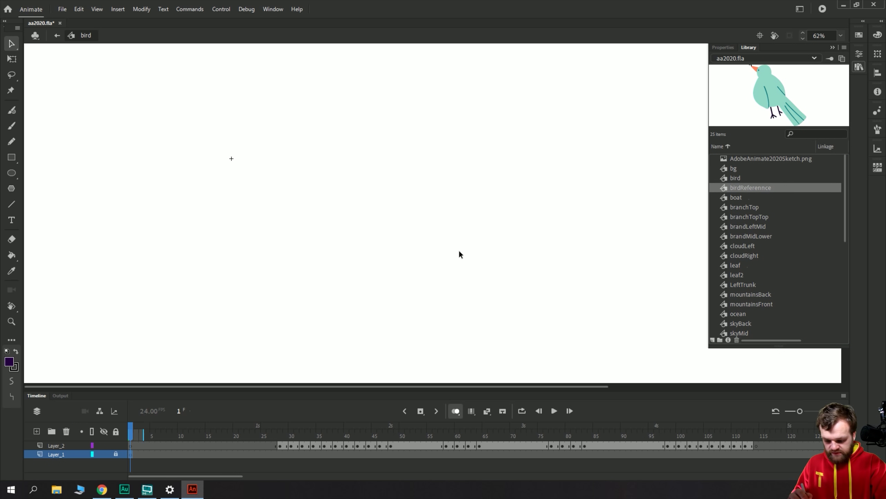
pyautogui.click(547, 260)
pyautogui.hotkey('ctrl', '-')
pyautogui.hotkey('ctrl', '-')
pyautogui.hotkey('ctrl', '-')
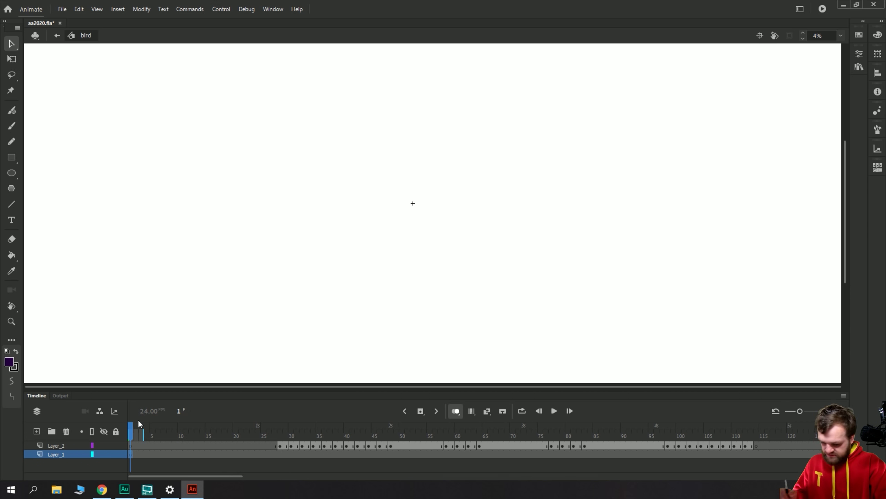
pyautogui.click(859, 67)
pyautogui.moveTo(744, 188); pyautogui.dragTo(354, 194)
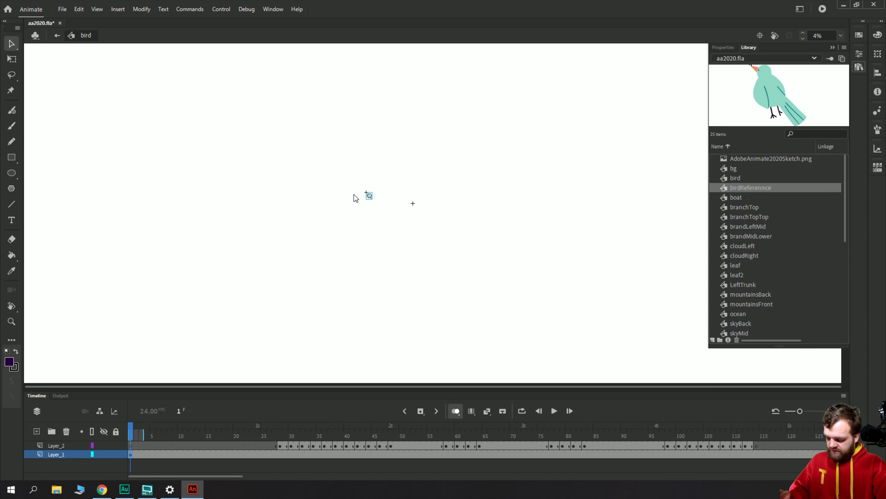
# At frame 54, move the colored reference bird close to the rough bird, just below and left of it.
pyautogui.moveTo(210, 437); pyautogui.dragTo(424, 423)
pyautogui.hotkey('ctrl', '=')
pyautogui.hotkey('ctrl', '=')
pyautogui.hotkey('ctrl', '=')
pyautogui.moveTo(303, 185); pyautogui.dragTo(491, 302)
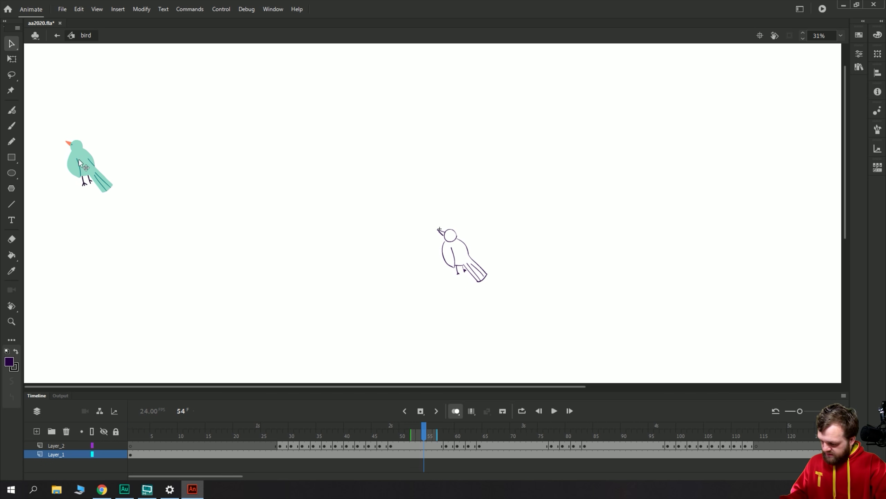
pyautogui.moveTo(81, 163); pyautogui.dragTo(421, 296)
pyautogui.click(366, 247)
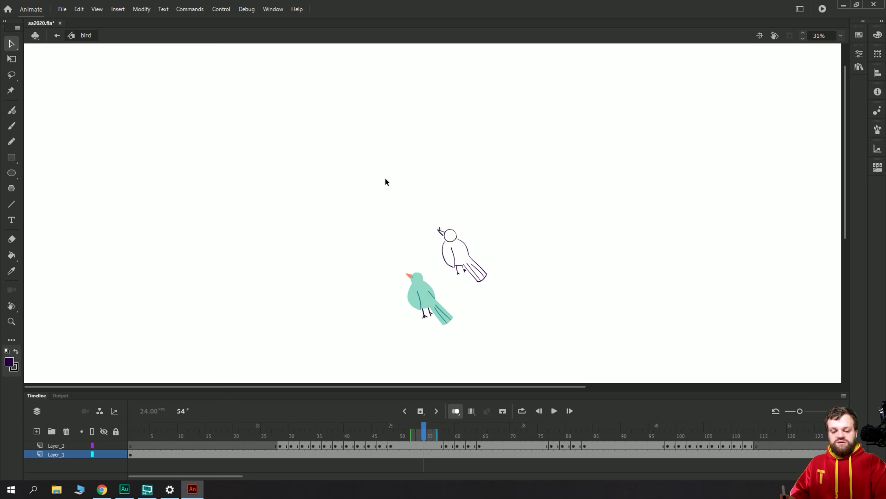
# Examine the reference bird beside the rough bird, and compare it with the flapping pose at frame 33.
pyautogui.hotkey('ctrl', '=')
pyautogui.moveTo(306, 289); pyautogui.dragTo(209, 348)
pyautogui.hotkey('ctrl', '-')
pyautogui.hotkey('ctrl', '-')
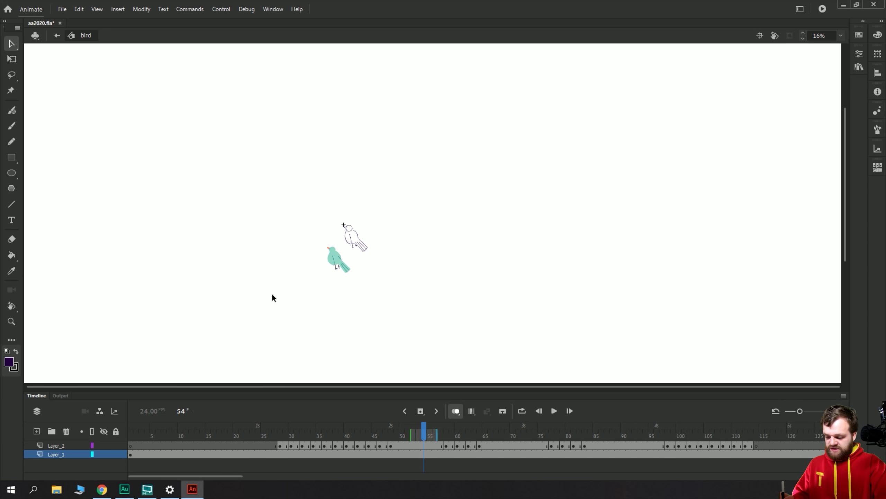
pyautogui.press('z')
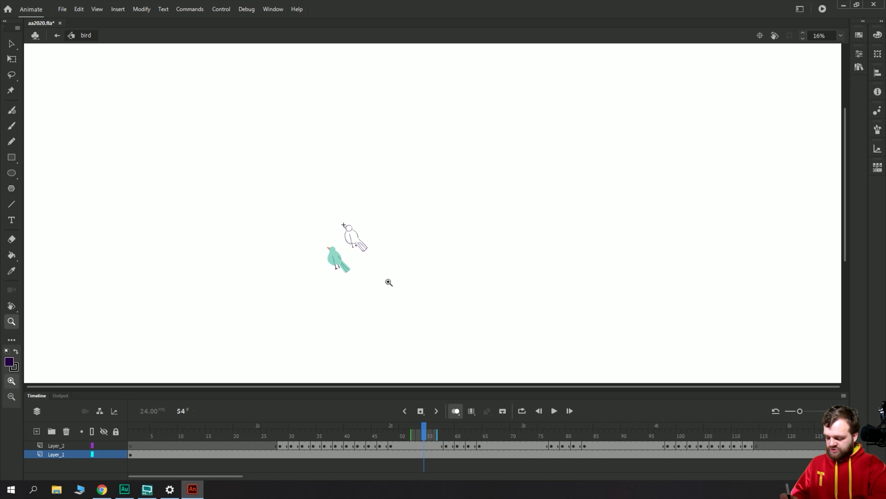
pyautogui.moveTo(391, 289); pyautogui.dragTo(307, 220)
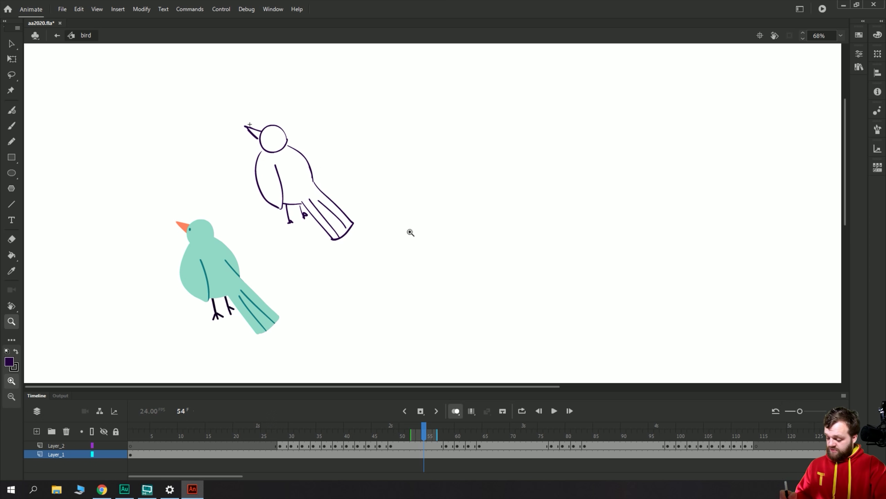
pyautogui.moveTo(258, 437)
pyautogui.mouseDown()
pyautogui.moveTo(223, 429)
pyautogui.moveTo(379, 433)
pyautogui.moveTo(285, 420)
pyautogui.moveTo(481, 433)
pyautogui.moveTo(393, 418)
pyautogui.moveTo(789, 439)
pyautogui.moveTo(356, 416)
pyautogui.moveTo(465, 424)
pyautogui.moveTo(308, 398)
pyautogui.mouseUp()
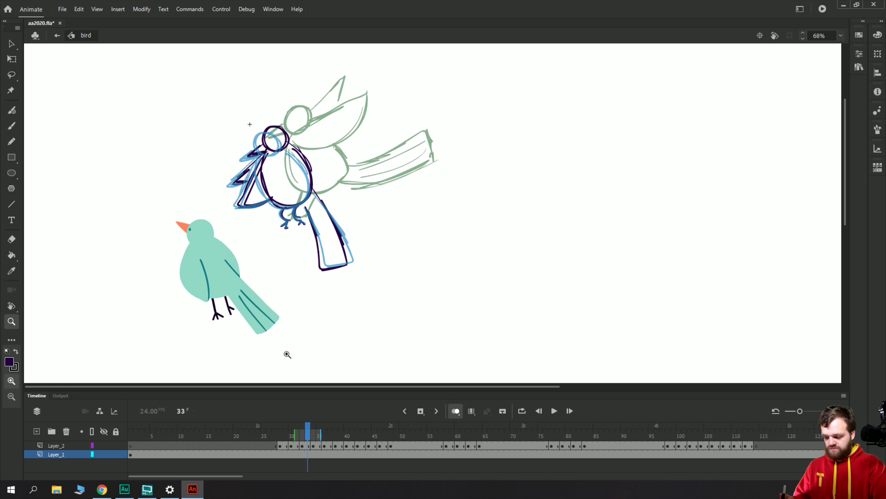
pyautogui.hotkey('ctrl', '=')
pyautogui.moveTo(146, 231); pyautogui.dragTo(387, 245)
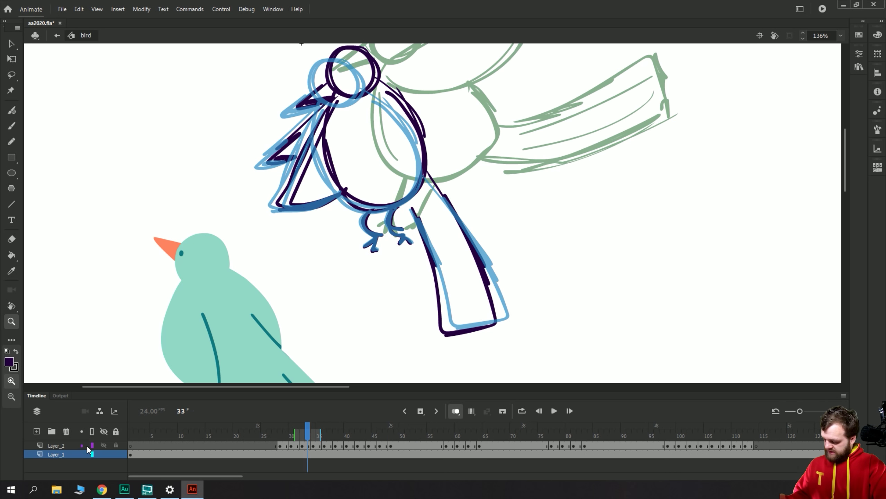
# Move the rough animation layer, Layer_2, beneath Layer_1 with the reference bird.
pyautogui.click(60, 454)
pyautogui.click(55, 445)
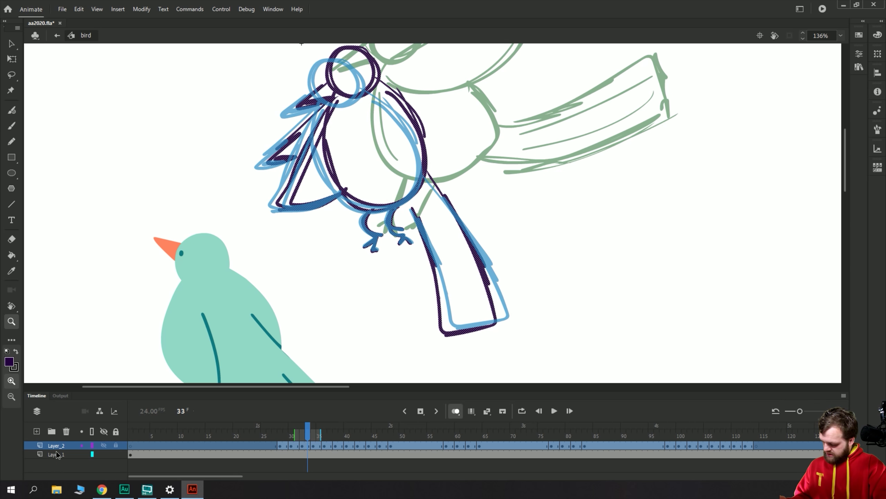
pyautogui.moveTo(56, 445); pyautogui.dragTo(57, 458)
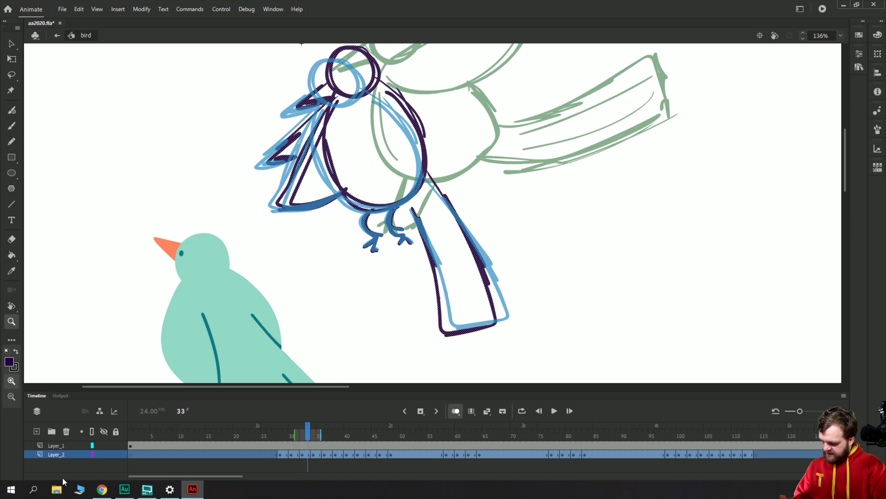
pyautogui.click(64, 463)
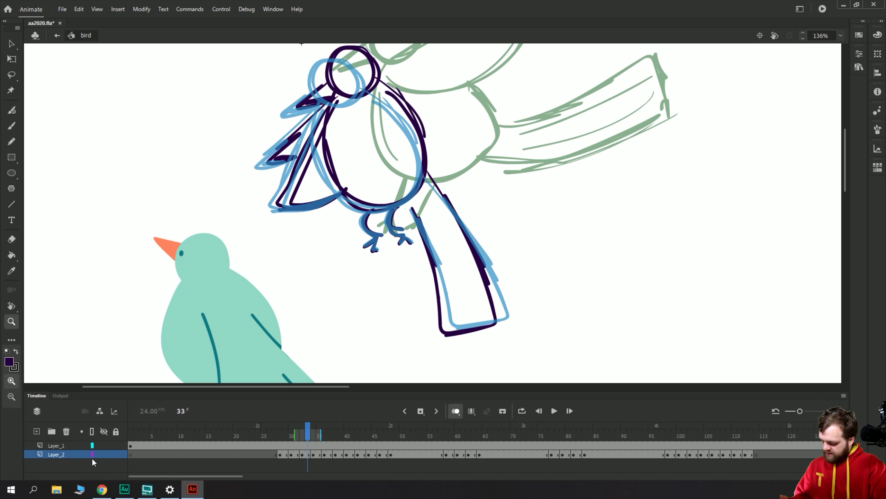
# Display the rough bird animation on Layer_2 as outlines and lock the layer.
pyautogui.click(92, 454)
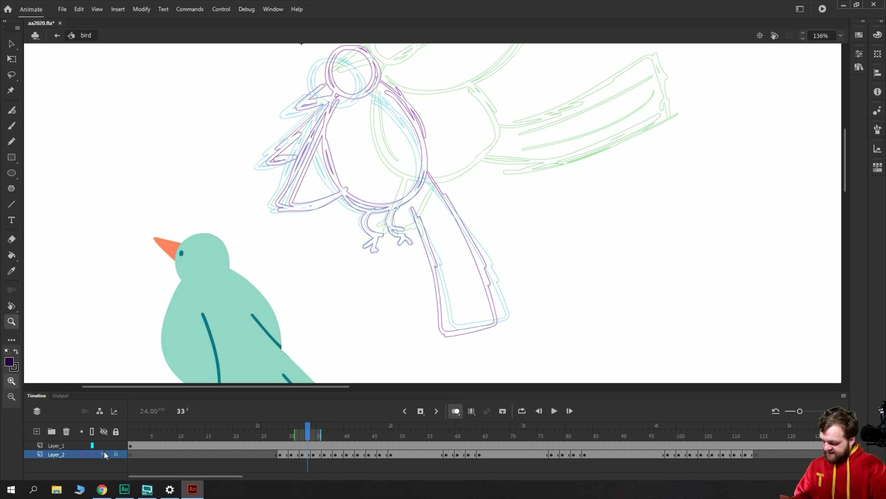
pyautogui.click(115, 454)
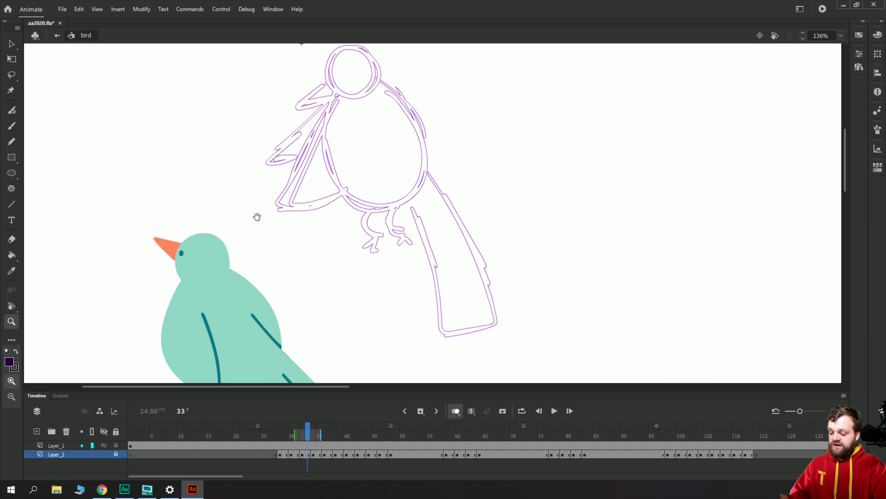
pyautogui.moveTo(257, 217); pyautogui.dragTo(301, 235)
pyautogui.hotkey('ctrl', '-')
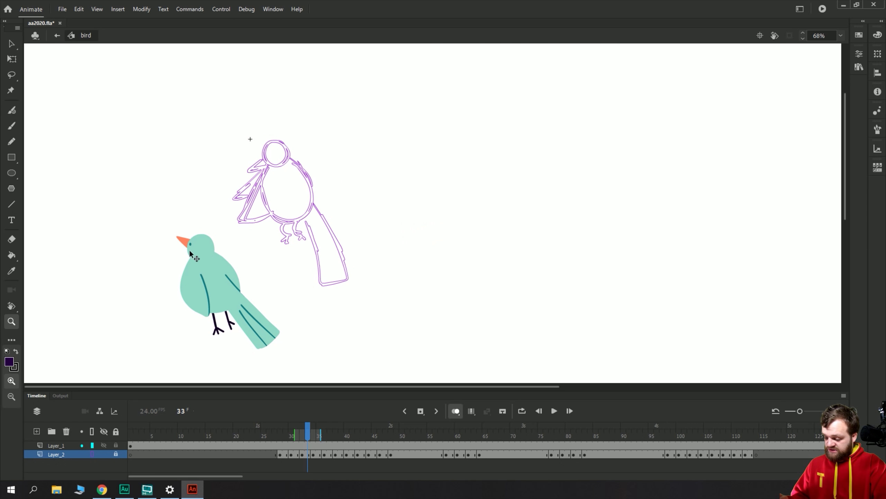
pyautogui.click(116, 453)
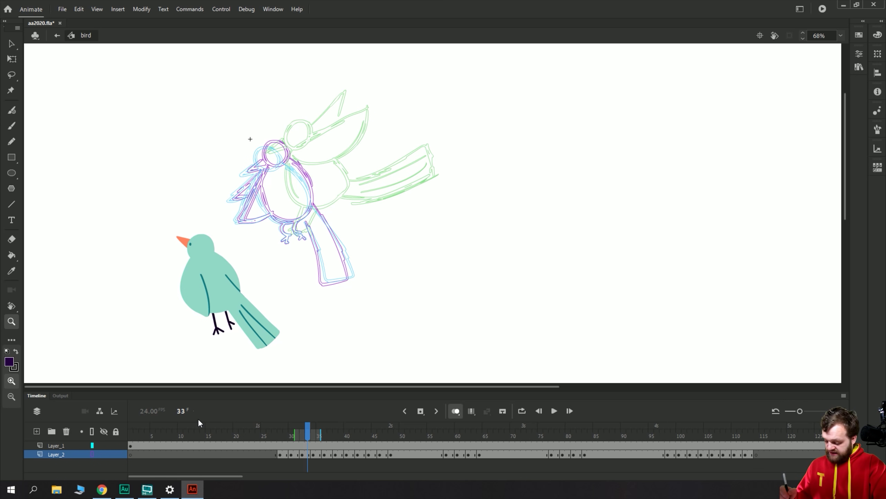
pyautogui.click(116, 454)
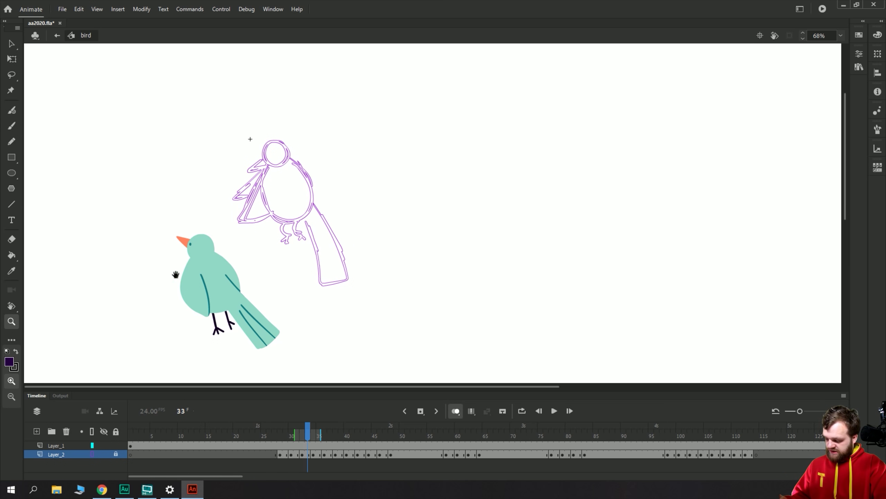
pyautogui.hotkey('ctrl', '=')
pyautogui.moveTo(165, 283); pyautogui.dragTo(386, 262)
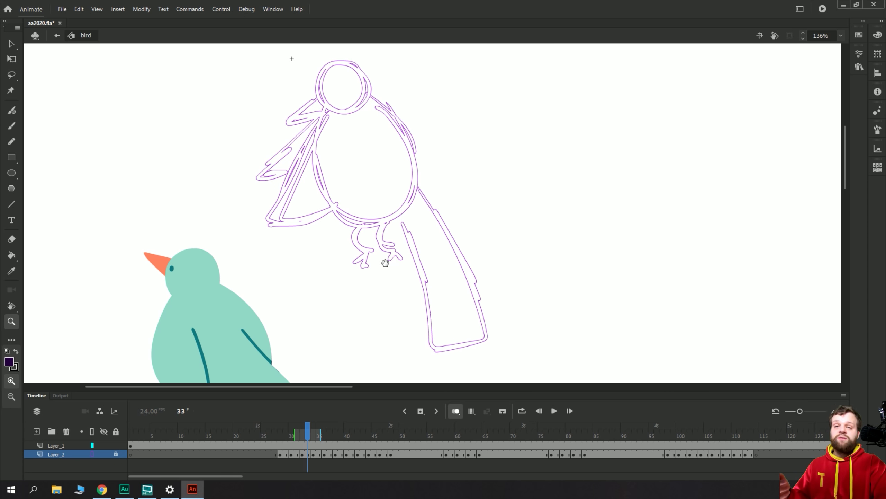
# Add a new layer above Layer_1 and move Layer_1 with the reference bird to the bottom of the layer stack.
pyautogui.press('o')
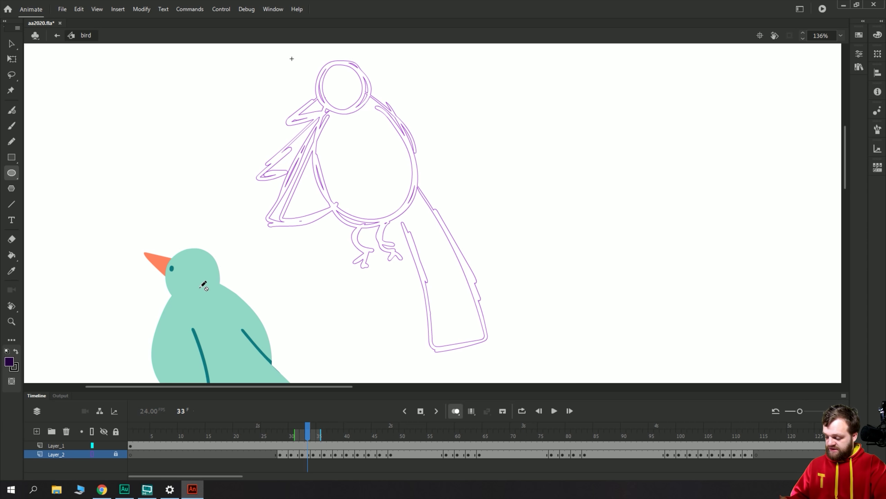
pyautogui.click(200, 290)
pyautogui.click(534, 257)
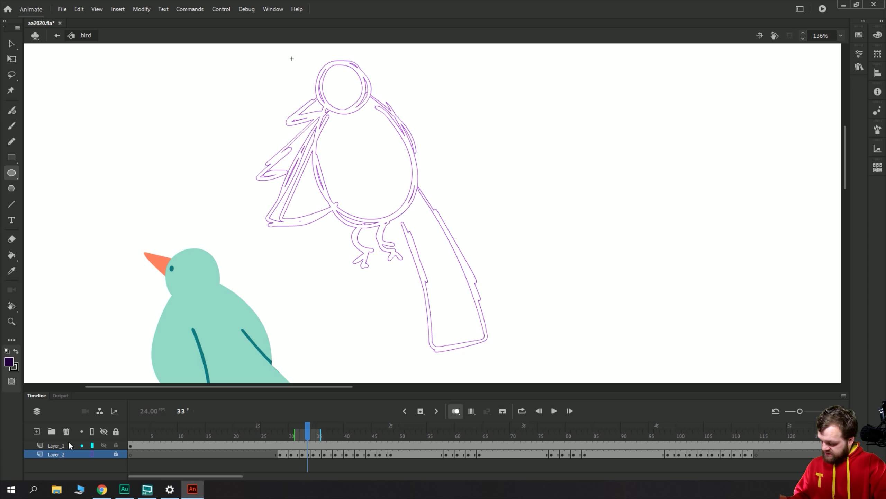
pyautogui.click(55, 447)
pyautogui.click(36, 431)
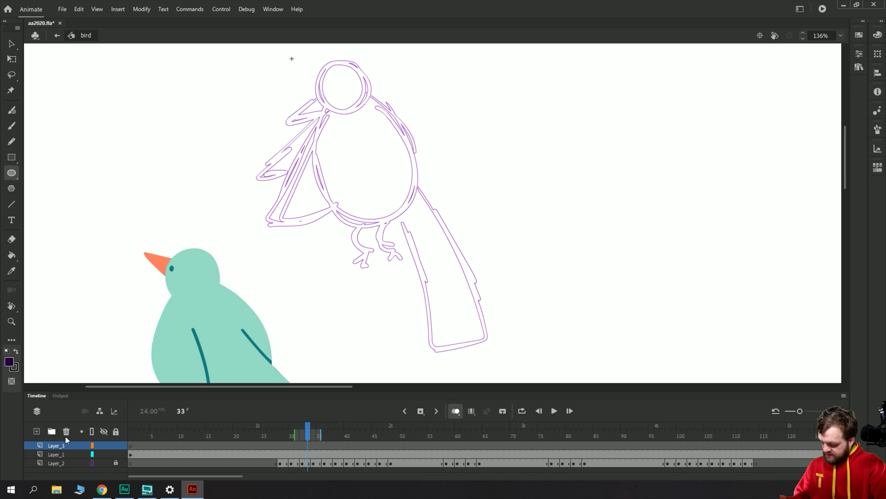
pyautogui.click(49, 454)
pyautogui.moveTo(55, 463); pyautogui.dragTo(56, 471)
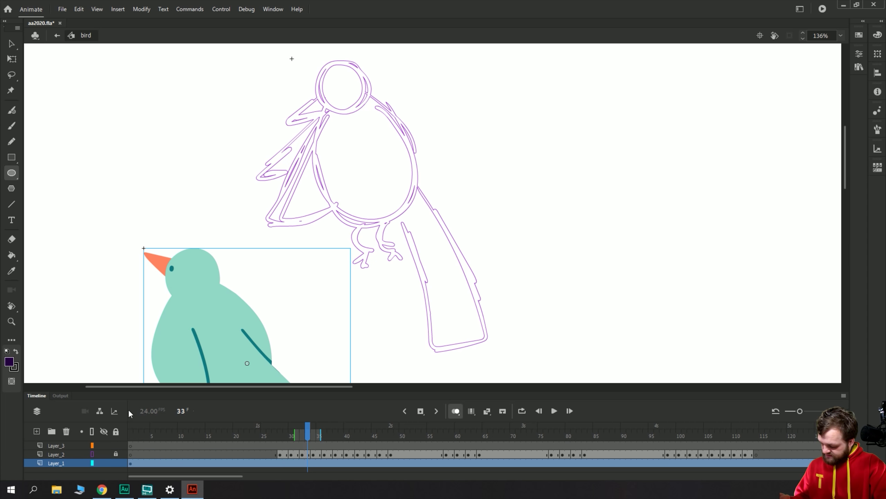
# Insert blank keyframes on Layer_3 at frames 28, 30 and 32, matching the rough animation's keyframes on Layer_2.
pyautogui.click(280, 454)
pyautogui.click(283, 445)
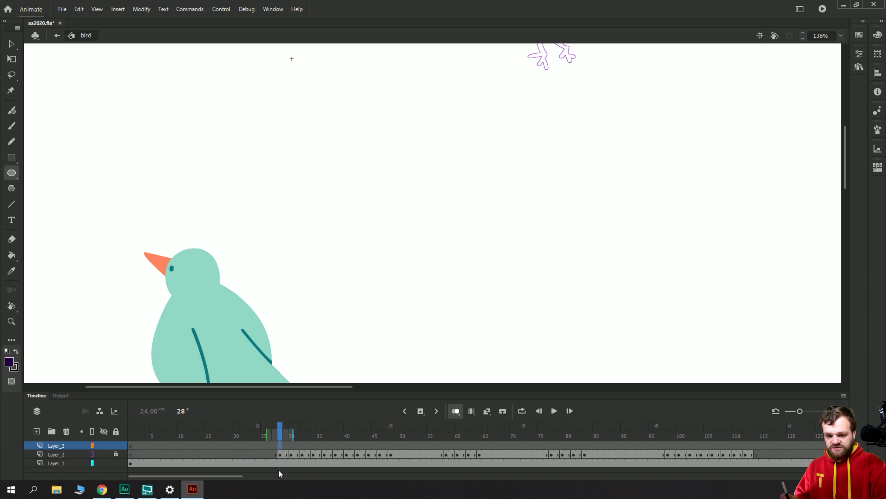
pyautogui.click(292, 445)
pyautogui.press('F7')
pyautogui.click(301, 445)
pyautogui.press('F7')
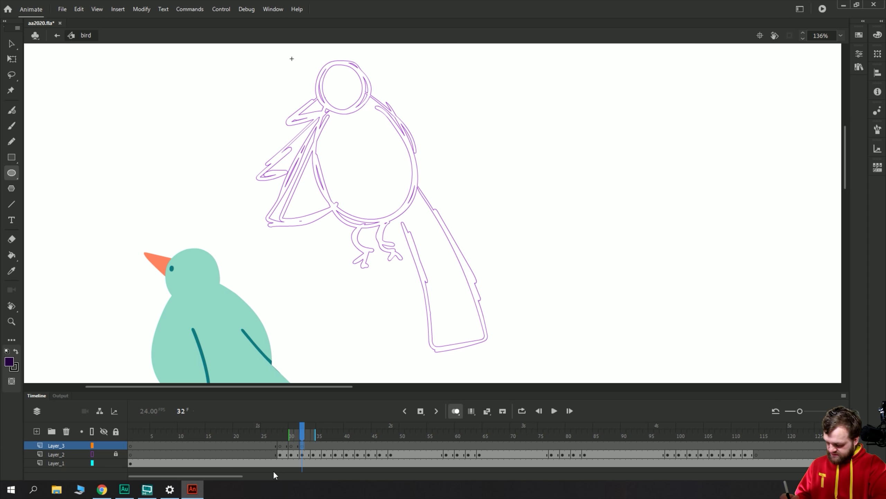
# At frame 28, move the reference bird up so it stands just left of the rough flying bird.
pyautogui.click(279, 446)
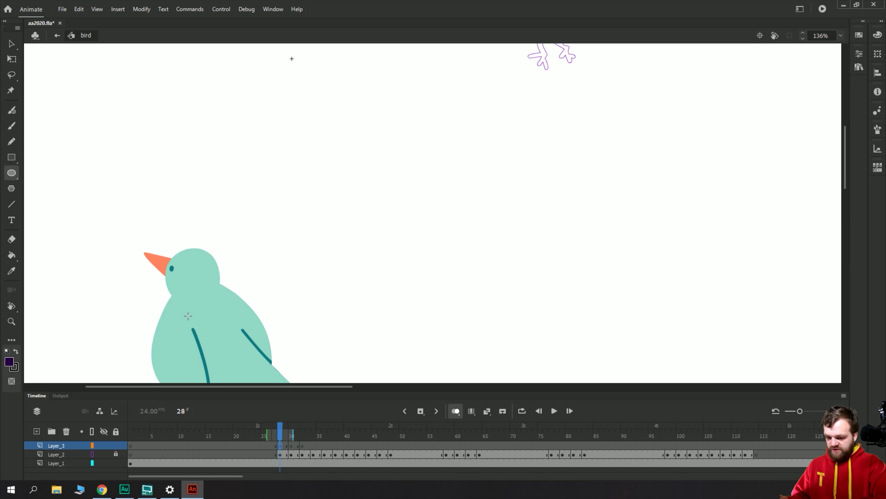
pyautogui.press('v')
pyautogui.moveTo(201, 346)
pyautogui.mouseDown()
pyautogui.moveTo(291, 154)
pyautogui.moveTo(334, 350)
pyautogui.moveTo(301, 174)
pyautogui.moveTo(271, 243)
pyautogui.moveTo(297, 235)
pyautogui.mouseUp()
pyautogui.click(406, 278)
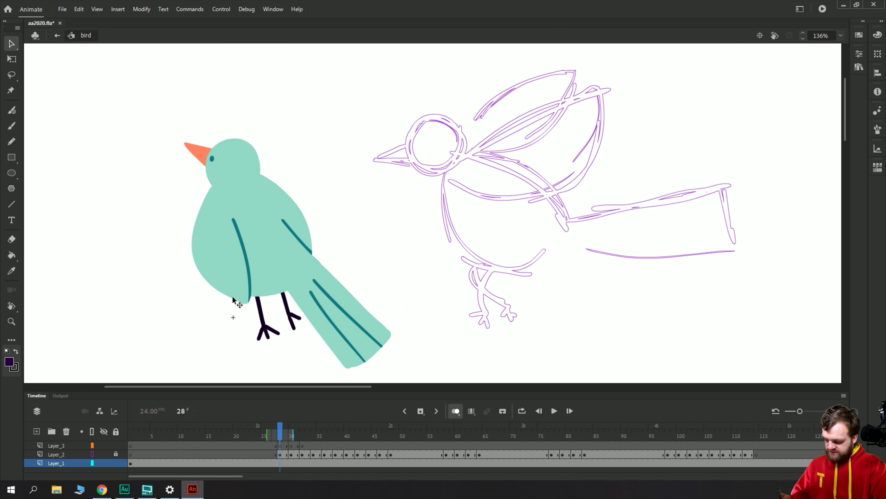
# Sample the reference bird's light green body color for the Fluid Brush and make frame 28 of Layer_3 active.
pyautogui.press('i')
pyautogui.click(248, 213)
pyautogui.press('y')
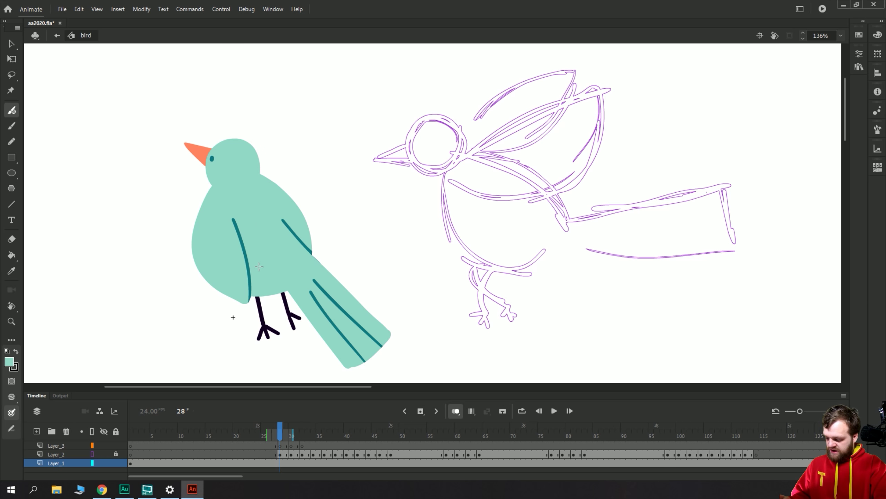
pyautogui.moveTo(422, 240)
pyautogui.mouseDown()
pyautogui.moveTo(369, 210)
pyautogui.moveTo(351, 222)
pyautogui.mouseUp()
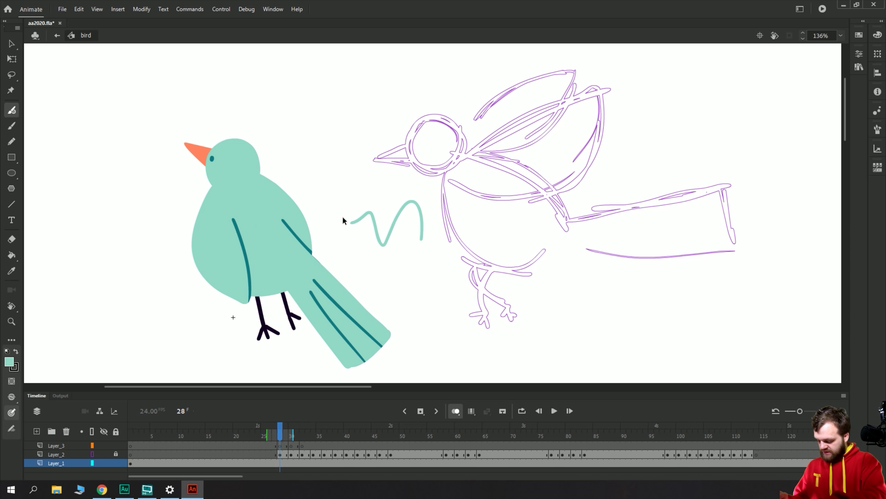
pyautogui.hotkey('ctrl', 'z')
pyautogui.click(279, 444)
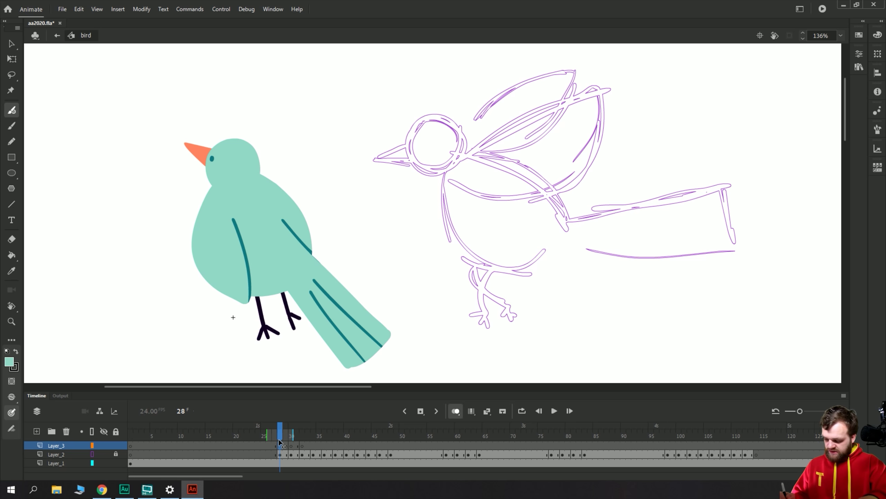
# Trace the rough bird's round head with the Fluid Brush at frame 28 and fill it light green.
pyautogui.moveTo(246, 179); pyautogui.dragTo(279, 189)
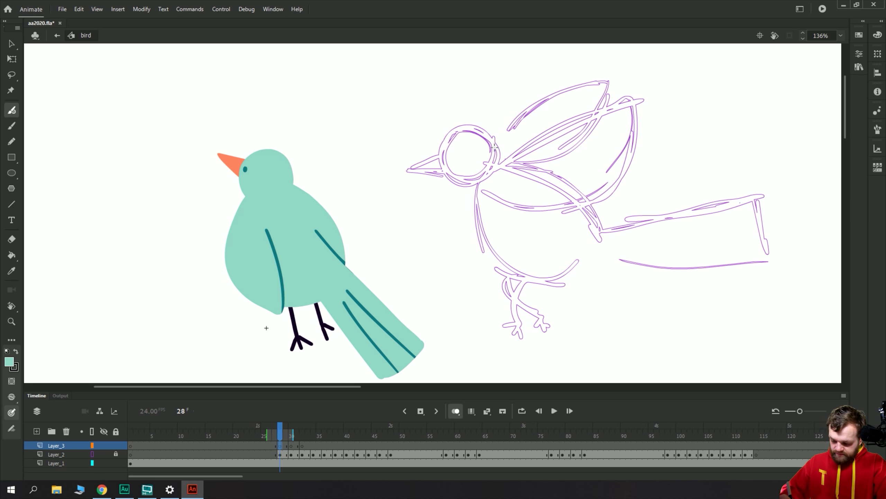
pyautogui.moveTo(494, 147)
pyautogui.mouseDown()
pyautogui.moveTo(459, 131)
pyautogui.moveTo(446, 144)
pyautogui.moveTo(452, 178)
pyautogui.moveTo(469, 184)
pyautogui.moveTo(487, 174)
pyautogui.moveTo(493, 144)
pyautogui.moveTo(481, 130)
pyautogui.moveTo(445, 141)
pyautogui.moveTo(451, 177)
pyautogui.mouseUp()
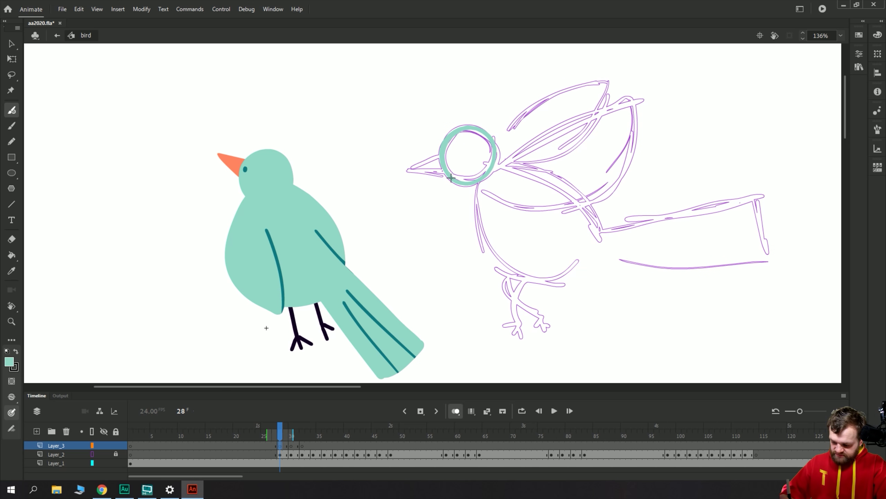
pyautogui.press('k')
pyautogui.click(469, 150)
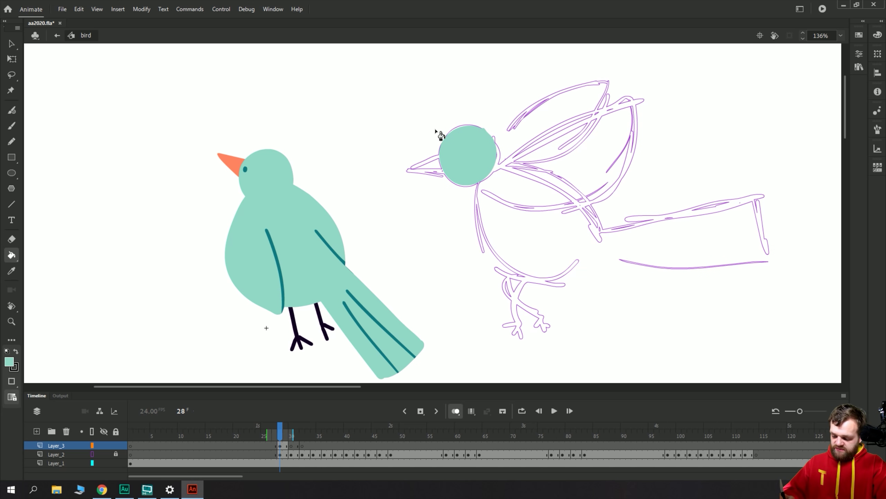
# Trace the rough bird's oval body from throat to nape with the Fluid Brush and fill it light green.
pyautogui.press('b')
pyautogui.press('e')
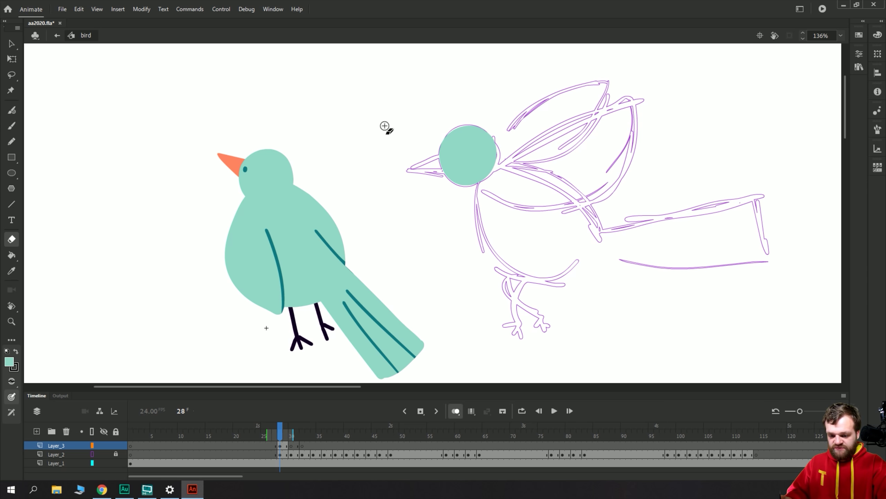
pyautogui.press('b')
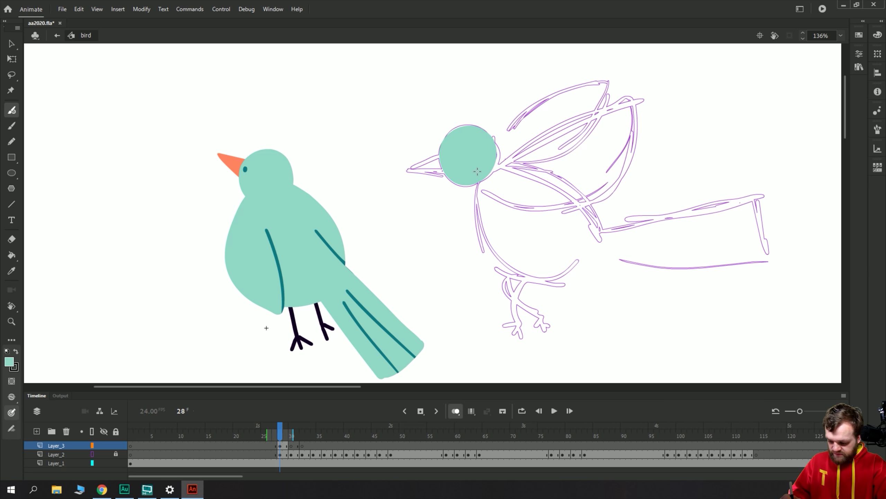
pyautogui.moveTo(473, 183)
pyautogui.mouseDown()
pyautogui.moveTo(486, 244)
pyautogui.moveTo(525, 279)
pyautogui.moveTo(551, 282)
pyautogui.moveTo(589, 263)
pyautogui.moveTo(597, 220)
pyautogui.moveTo(573, 188)
pyautogui.moveTo(505, 158)
pyautogui.mouseUp()
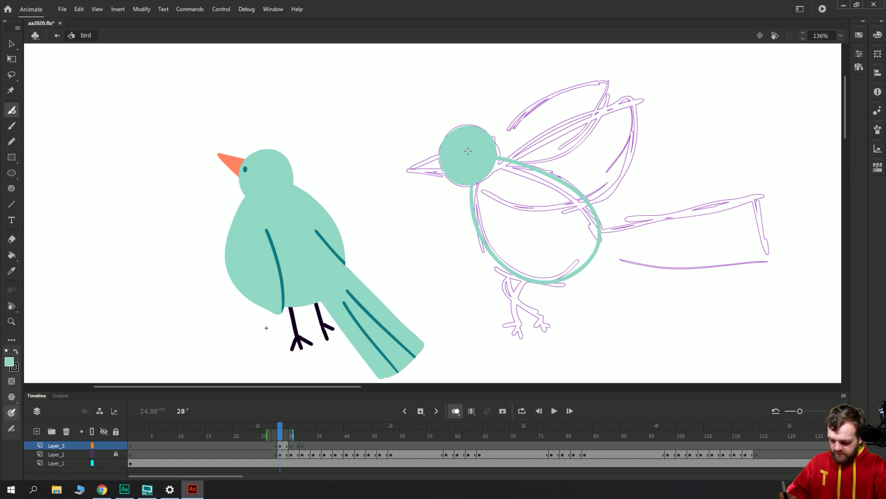
pyautogui.press('k')
pyautogui.click(508, 210)
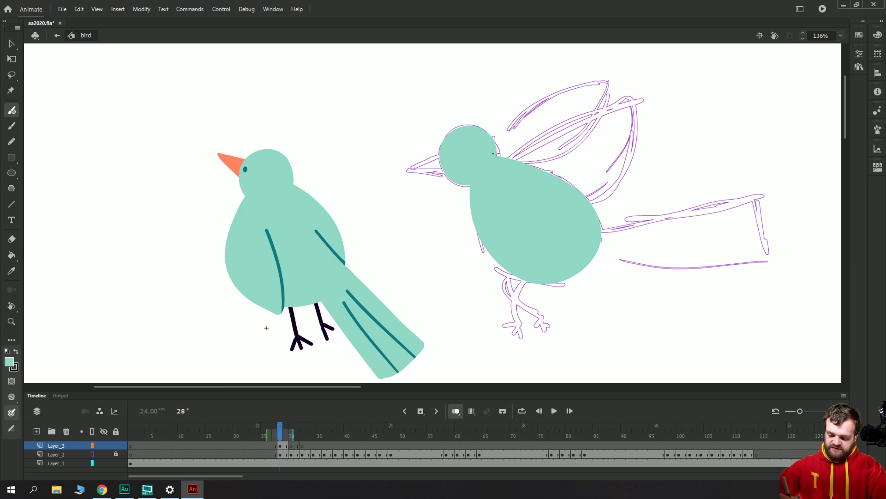
# Trace both raised, pointed wings above the body and fill them light green.
pyautogui.moveTo(495, 147)
pyautogui.mouseDown()
pyautogui.moveTo(526, 112)
pyautogui.moveTo(609, 84)
pyautogui.moveTo(566, 159)
pyautogui.mouseUp()
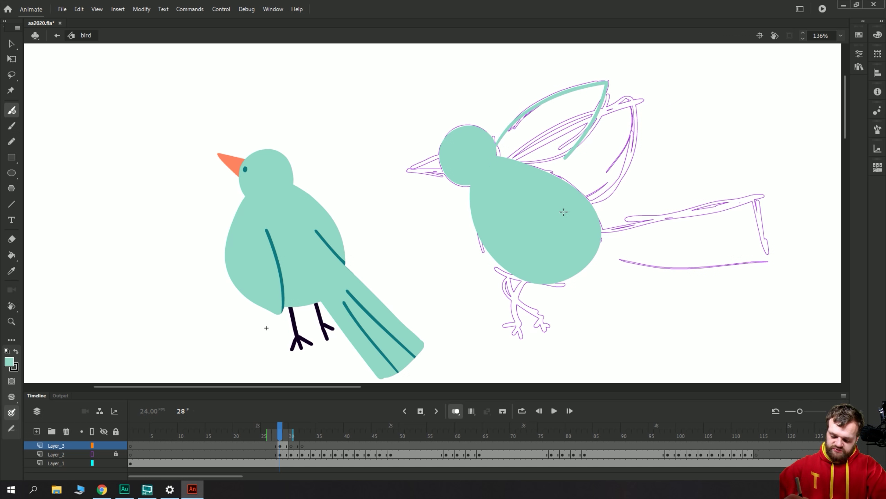
pyautogui.moveTo(589, 199)
pyautogui.mouseDown()
pyautogui.moveTo(609, 182)
pyautogui.moveTo(646, 94)
pyautogui.moveTo(516, 160)
pyautogui.mouseUp()
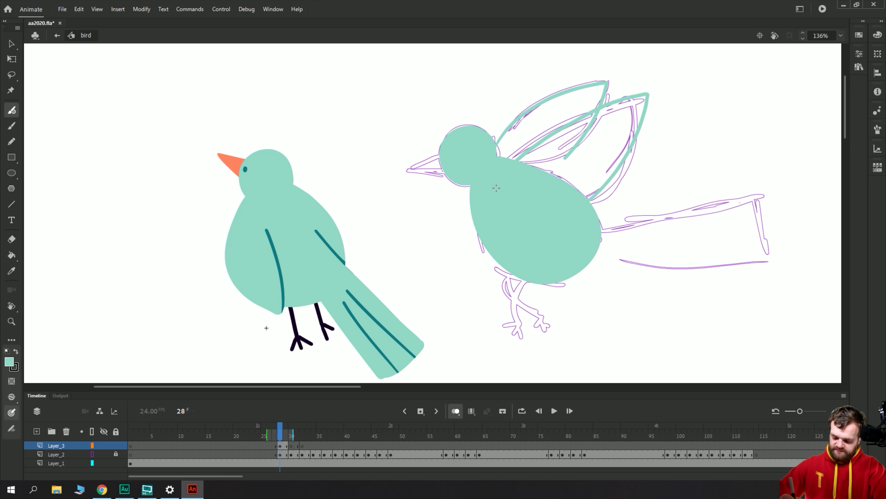
pyautogui.press('k')
pyautogui.click(550, 138)
pyautogui.click(546, 120)
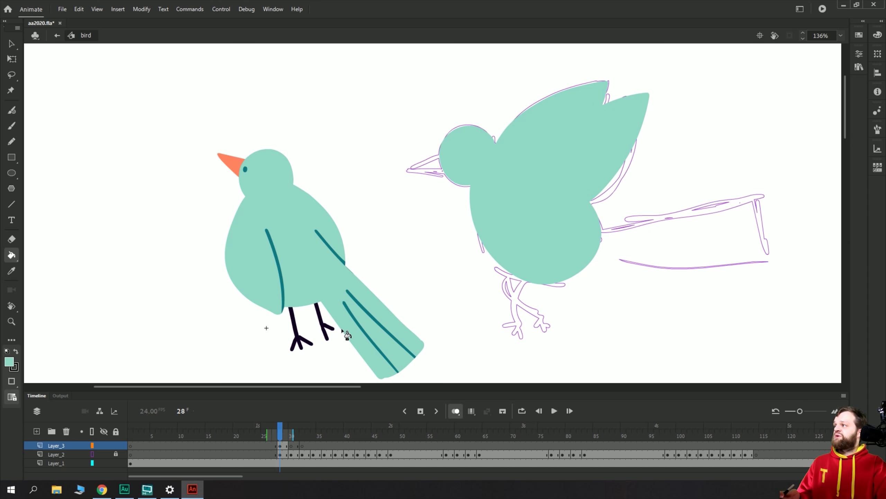
# Trace the long, widening tail from the rear of the body and fill it light green.
pyautogui.press('b')
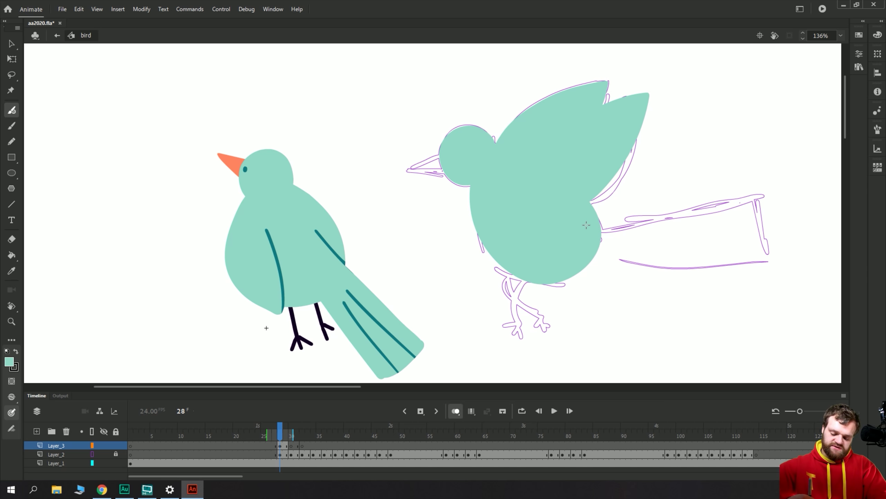
pyautogui.moveTo(595, 229)
pyautogui.mouseDown()
pyautogui.moveTo(666, 222)
pyautogui.moveTo(755, 191)
pyautogui.moveTo(757, 208)
pyautogui.moveTo(757, 191)
pyautogui.moveTo(767, 259)
pyautogui.moveTo(705, 270)
pyautogui.moveTo(592, 248)
pyautogui.mouseUp()
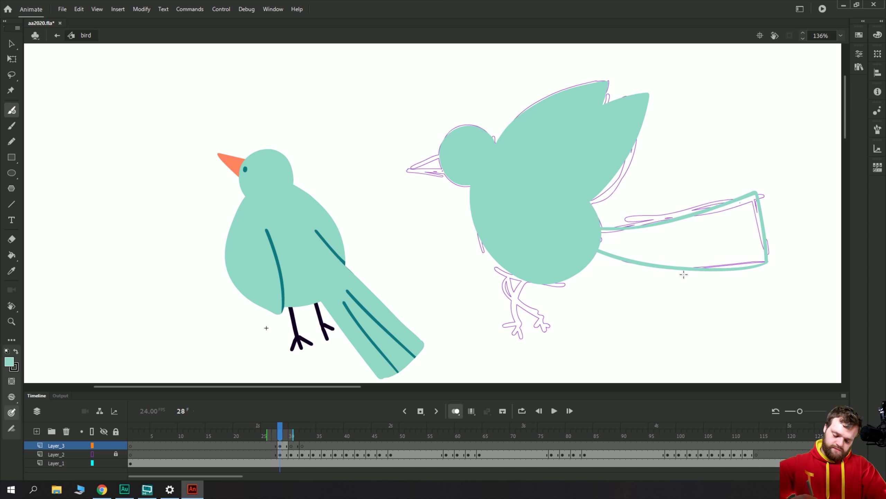
pyautogui.press('k')
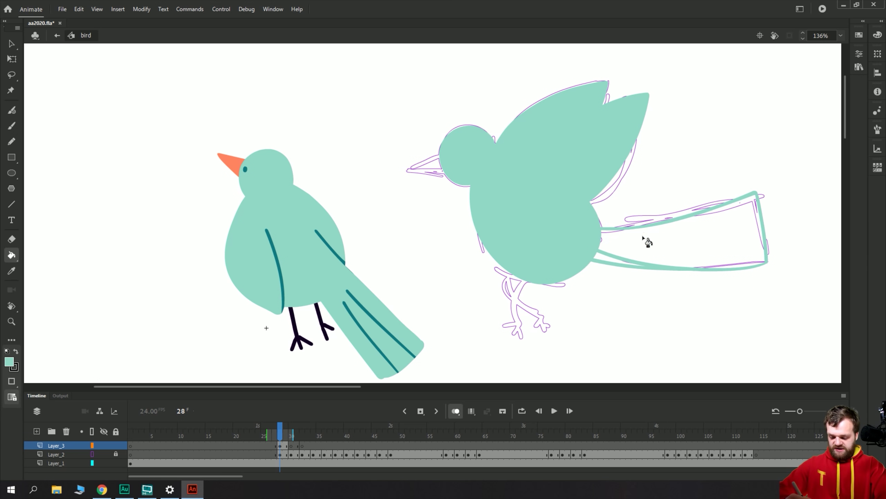
pyautogui.click(645, 242)
pyautogui.click(607, 265)
# Change the Fluid Brush's paint mode in its tool properties.
pyautogui.press('b')
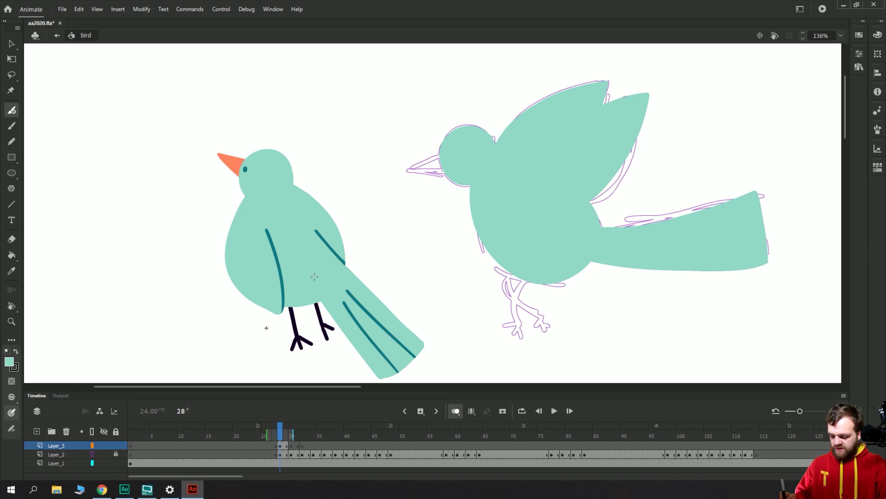
pyautogui.click(858, 54)
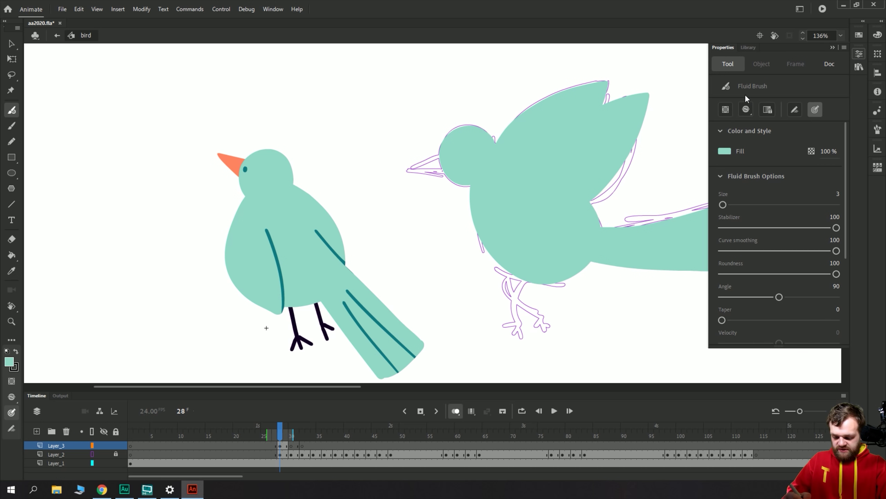
pyautogui.click(746, 110)
pyautogui.click(751, 142)
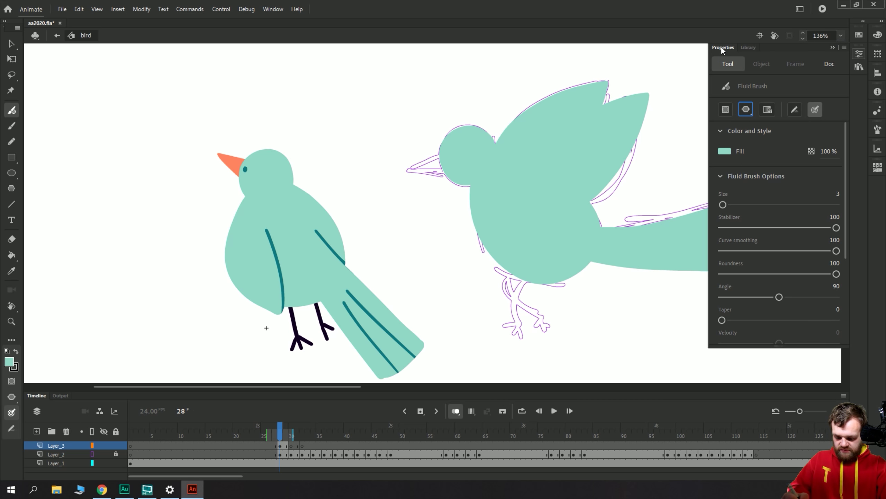
# Float the Properties and Swatches panels around the reference bird and choose the dark teal AdobeAnimate2020Tutorial swatch as fill.
pyautogui.moveTo(723, 46); pyautogui.dragTo(92, 57)
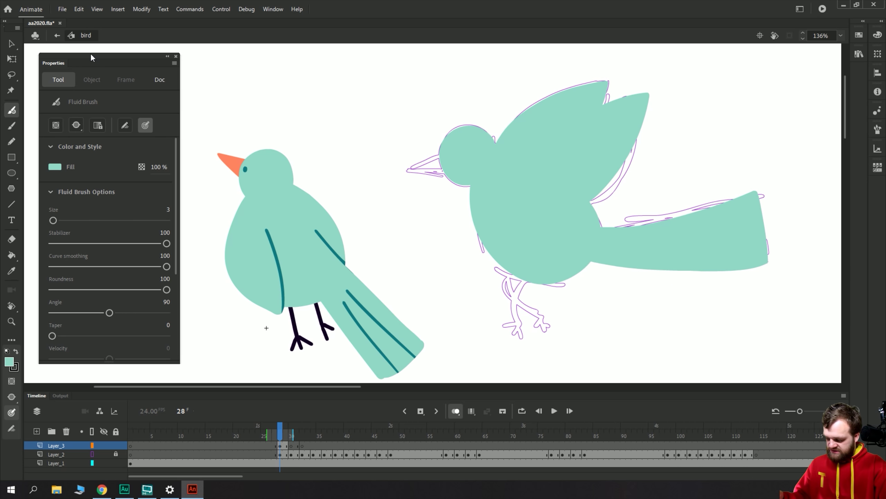
pyautogui.click(859, 35)
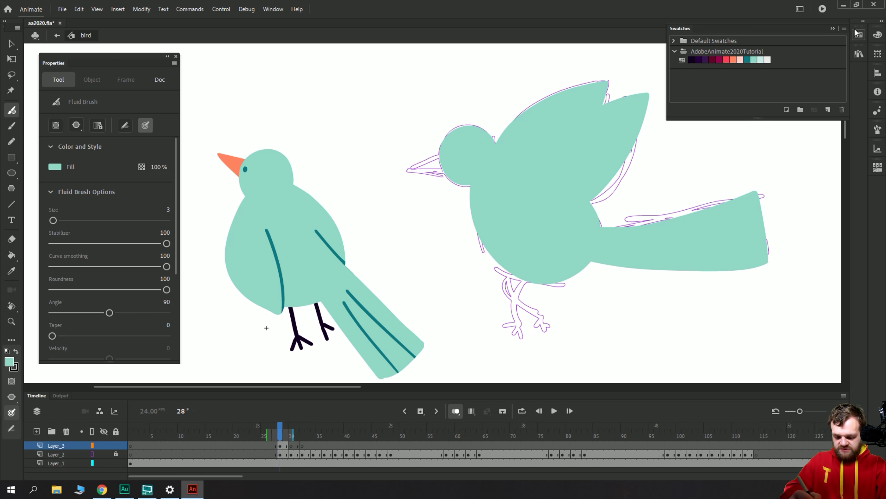
pyautogui.moveTo(679, 28); pyautogui.dragTo(206, 63)
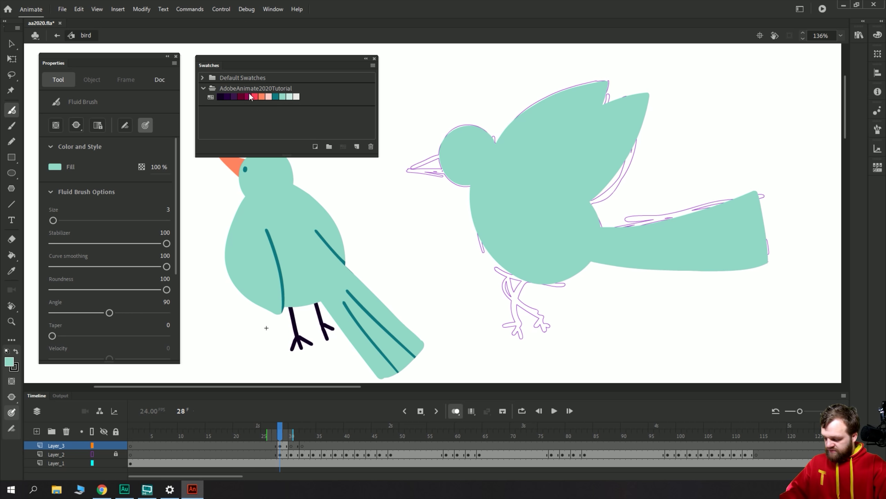
pyautogui.click(275, 97)
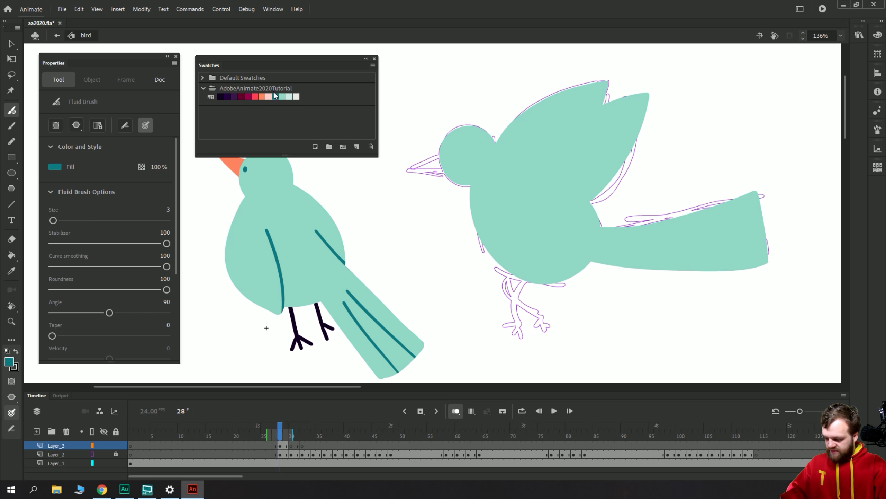
pyautogui.press('v')
pyautogui.click(520, 209)
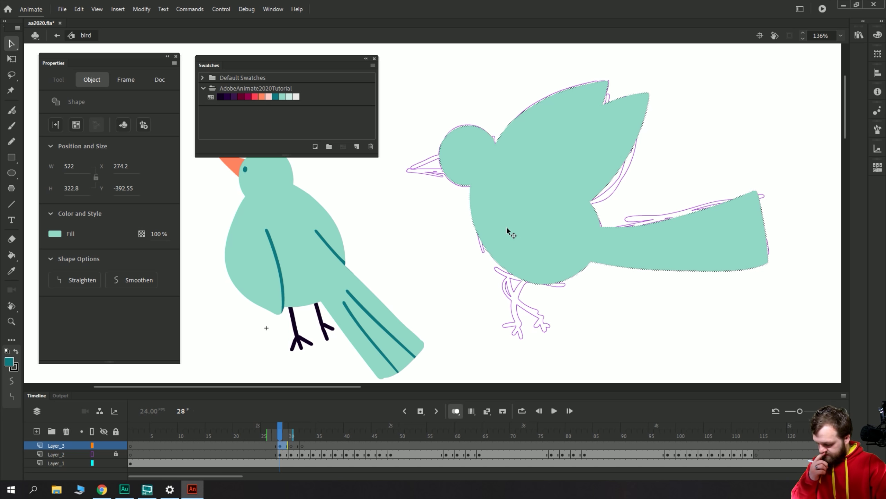
pyautogui.press('Delete')
pyautogui.hotkey('ctrl', 'z')
pyautogui.click(496, 275)
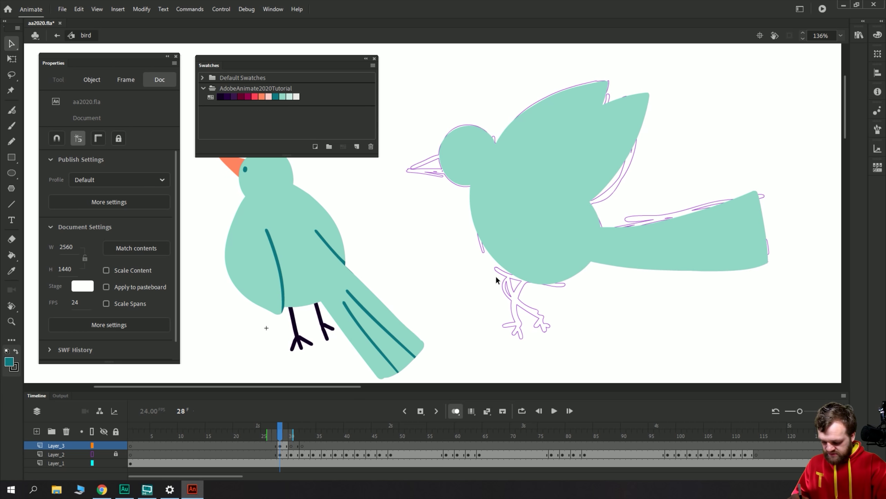
pyautogui.click(496, 259)
pyautogui.press('Delete')
pyautogui.hotkey('ctrl', 'z')
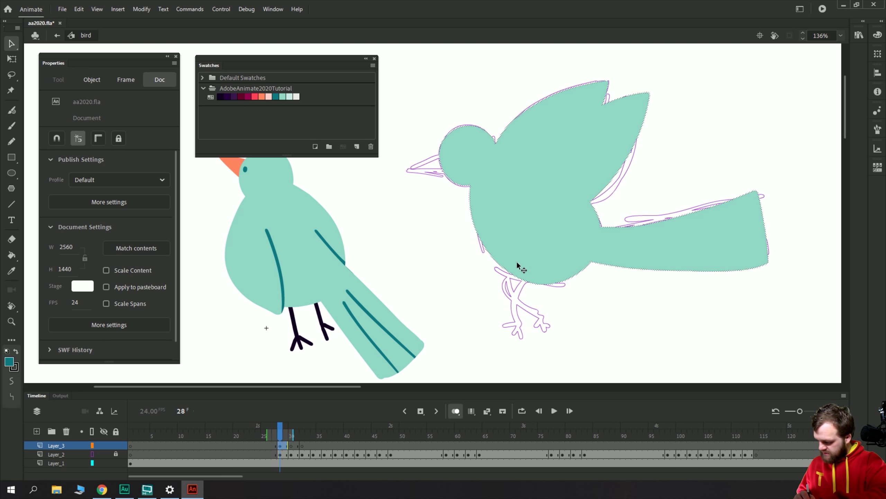
# Select the flying bird's light green shape and set the Fluid Brush to paint only within the selection.
pyautogui.click(519, 227)
pyautogui.press('b')
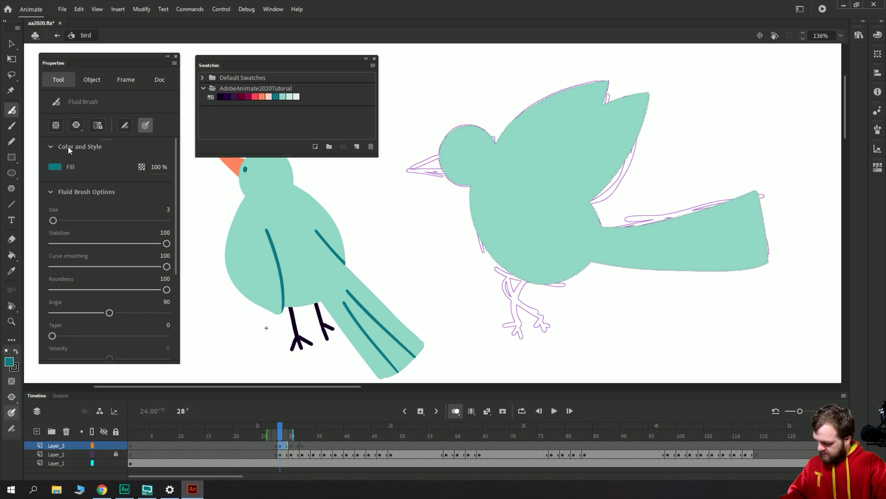
pyautogui.click(76, 125)
pyautogui.click(81, 165)
# Draw a thin dark teal curve separating the two raised wings, from the notch between their tips down toward the neck.
pyautogui.moveTo(546, 200); pyautogui.dragTo(511, 273)
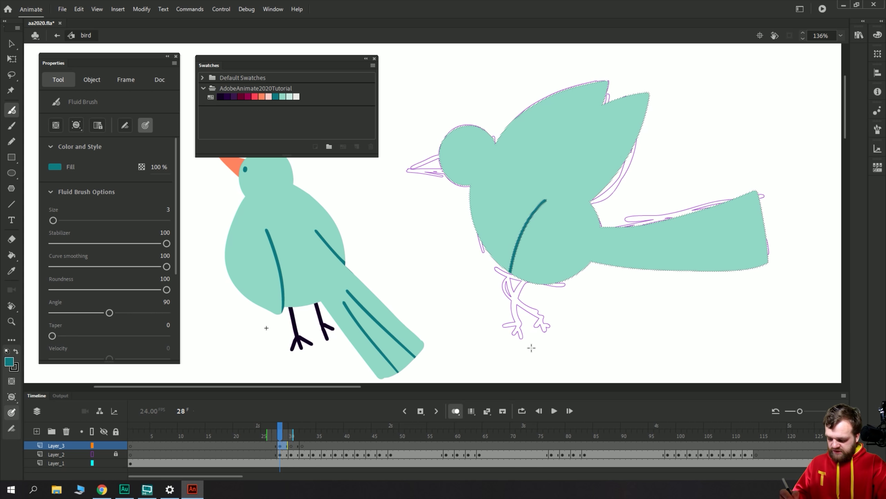
pyautogui.hotkey('ctrl', 'z')
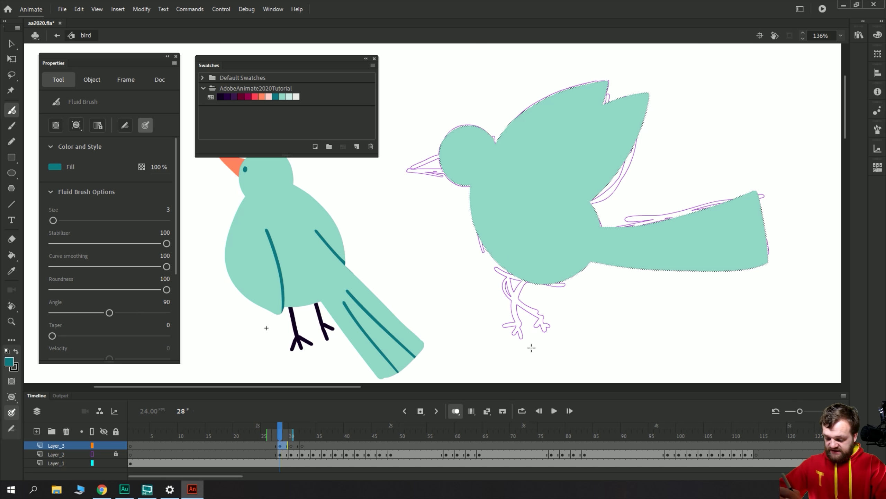
pyautogui.moveTo(616, 95); pyautogui.dragTo(544, 151)
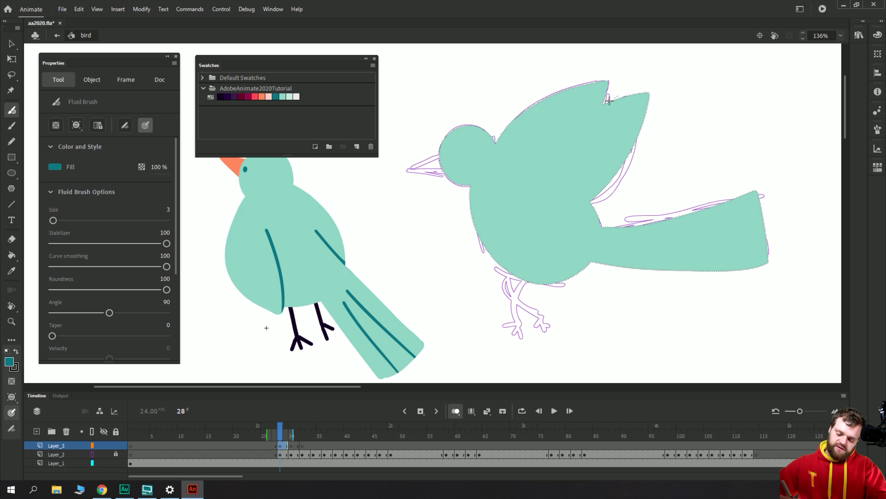
pyautogui.moveTo(609, 100); pyautogui.dragTo(502, 156)
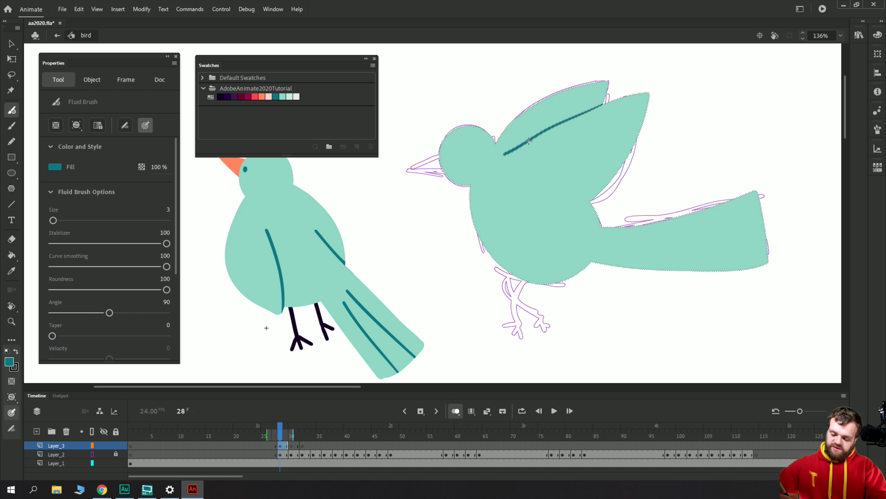
pyautogui.hotkey('ctrl', 'z')
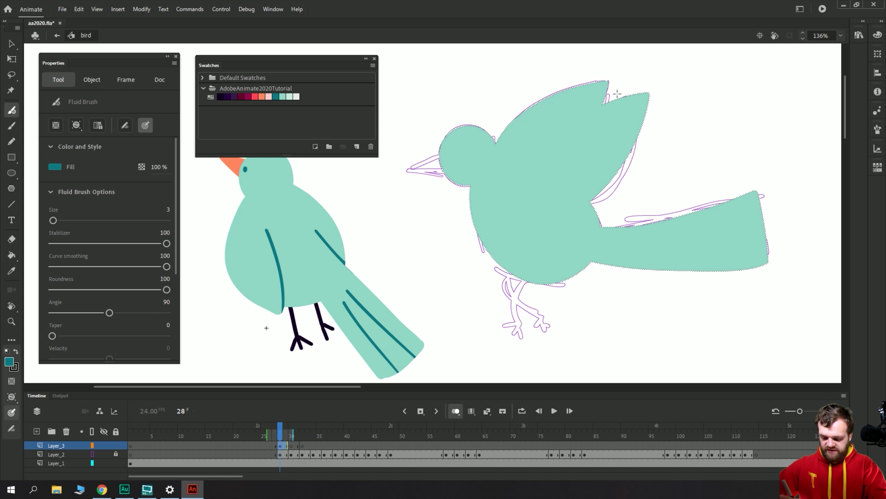
pyautogui.moveTo(607, 99); pyautogui.dragTo(502, 153)
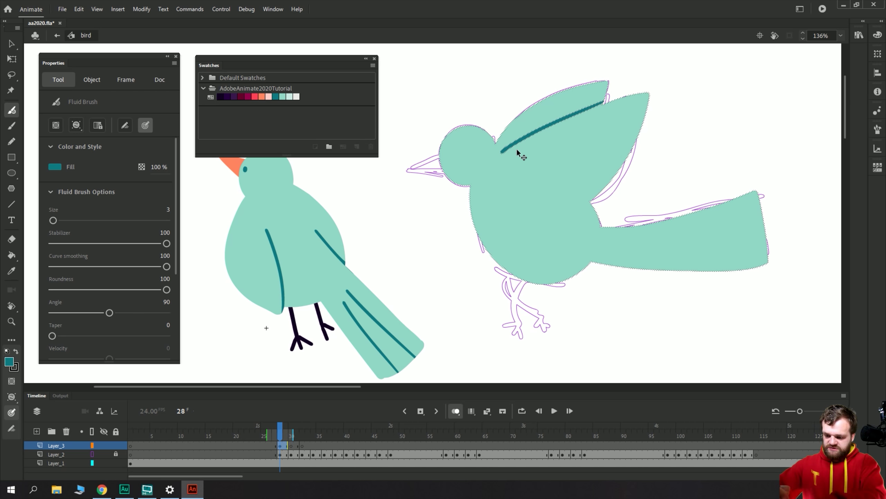
pyautogui.moveTo(605, 102); pyautogui.dragTo(507, 153)
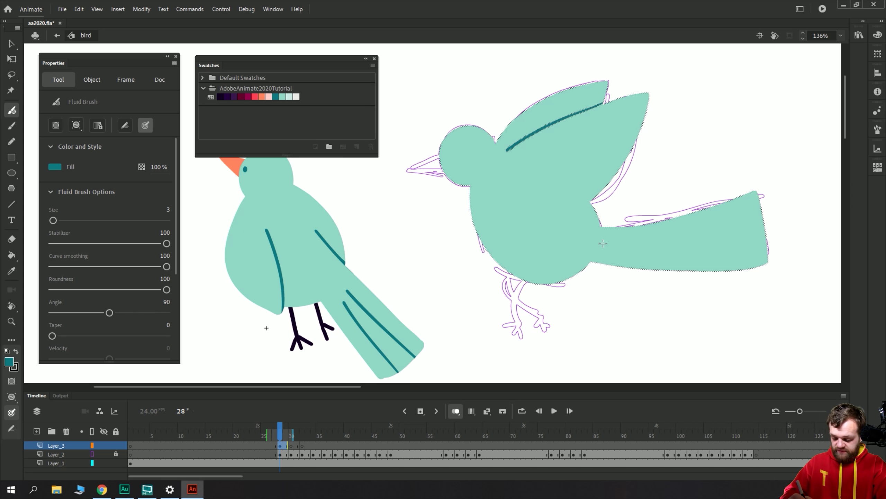
# Paint the dark teal details: a short line at the tail's base, two long feather lines along the tail, and the eye.
pyautogui.moveTo(602, 214); pyautogui.dragTo(594, 260)
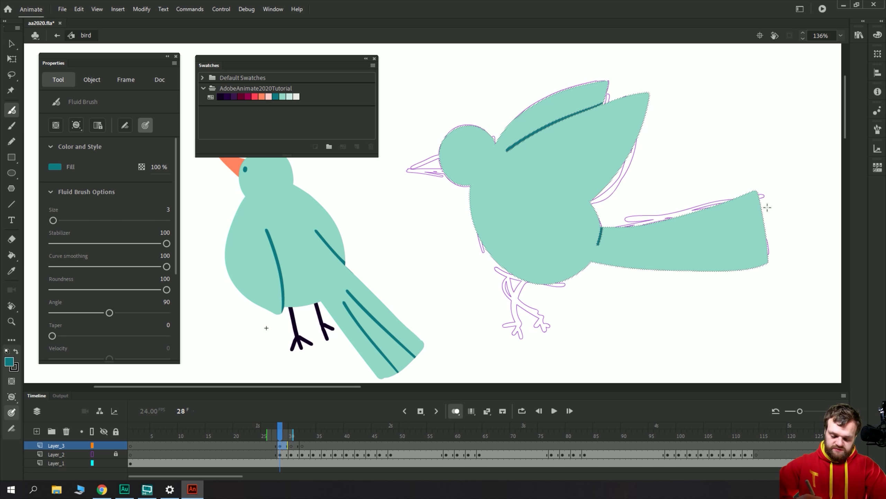
pyautogui.moveTo(767, 207)
pyautogui.mouseDown()
pyautogui.moveTo(694, 234)
pyautogui.moveTo(624, 241)
pyautogui.mouseUp()
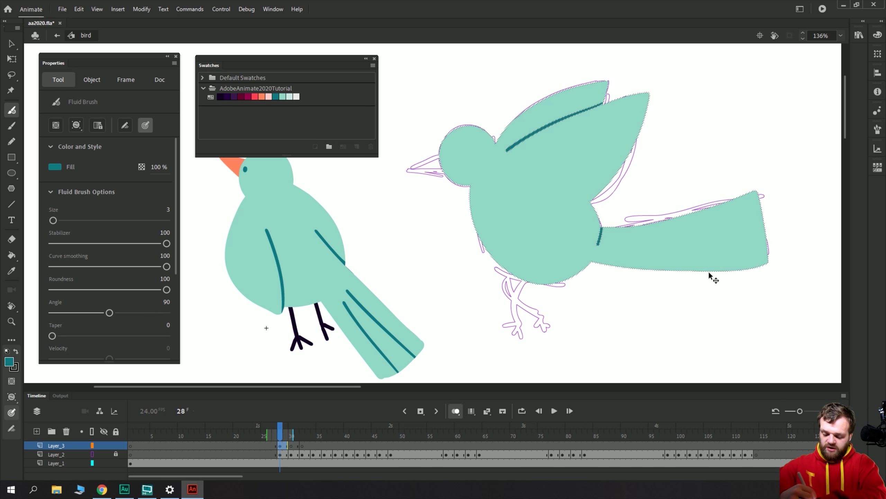
pyautogui.moveTo(765, 206); pyautogui.dragTo(613, 242)
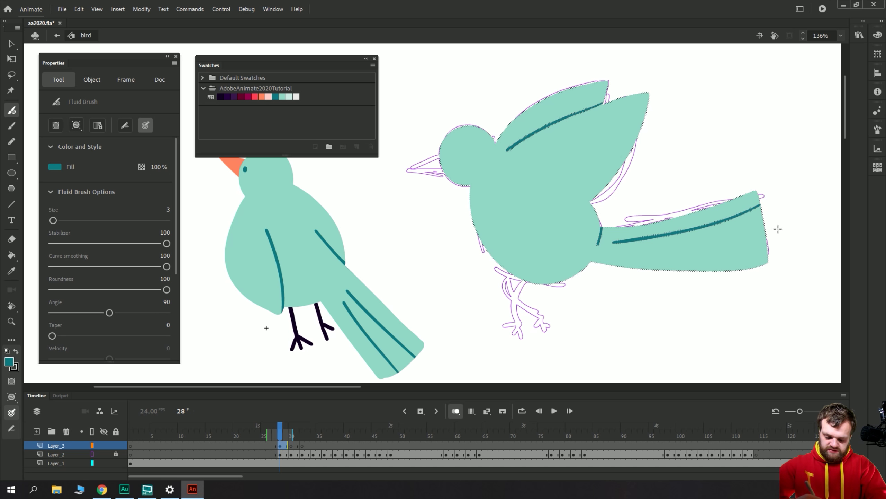
pyautogui.moveTo(772, 230); pyautogui.dragTo(622, 250)
pyautogui.hotkey('ctrl', 'z')
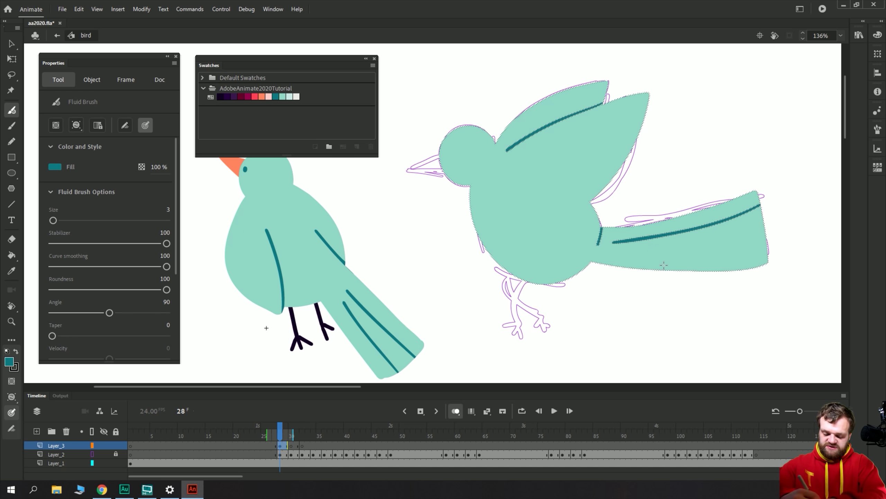
pyautogui.moveTo(766, 233); pyautogui.dragTo(628, 256)
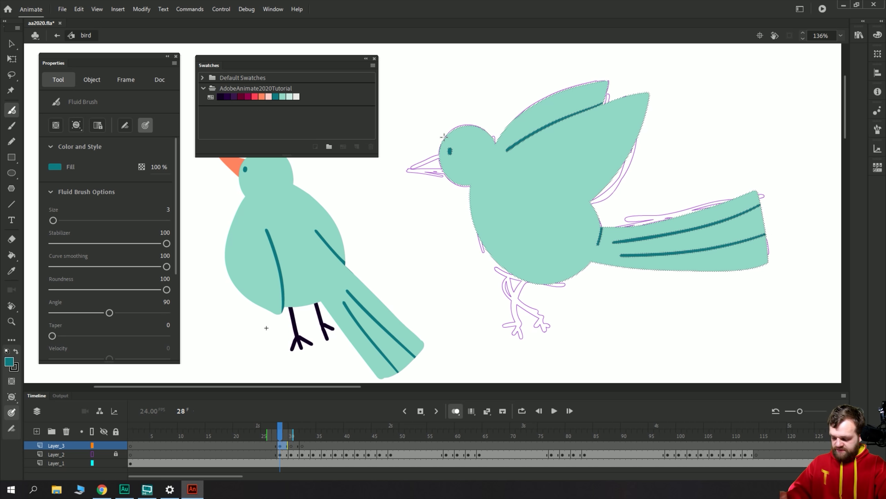
# Paint both crossed legs with their toes in the darkest AdobeAnimate2020Tutorial swatch, using the Fluid Brush mode that paints behind the body.
pyautogui.click(220, 97)
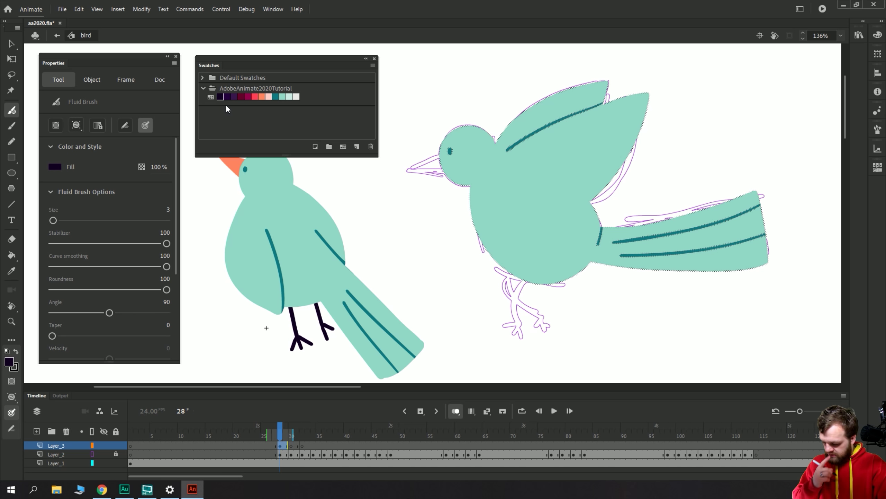
pyautogui.moveTo(532, 272)
pyautogui.mouseDown()
pyautogui.moveTo(513, 296)
pyautogui.moveTo(519, 327)
pyautogui.mouseUp()
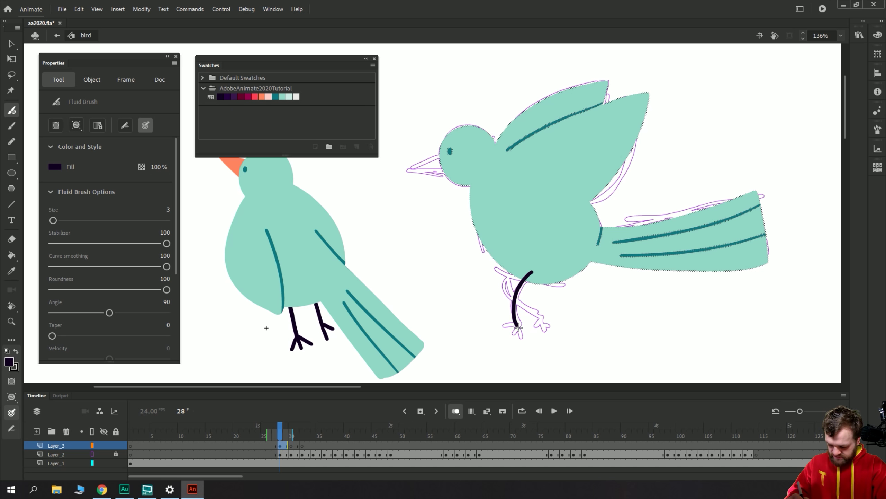
pyautogui.moveTo(521, 286); pyautogui.dragTo(532, 272)
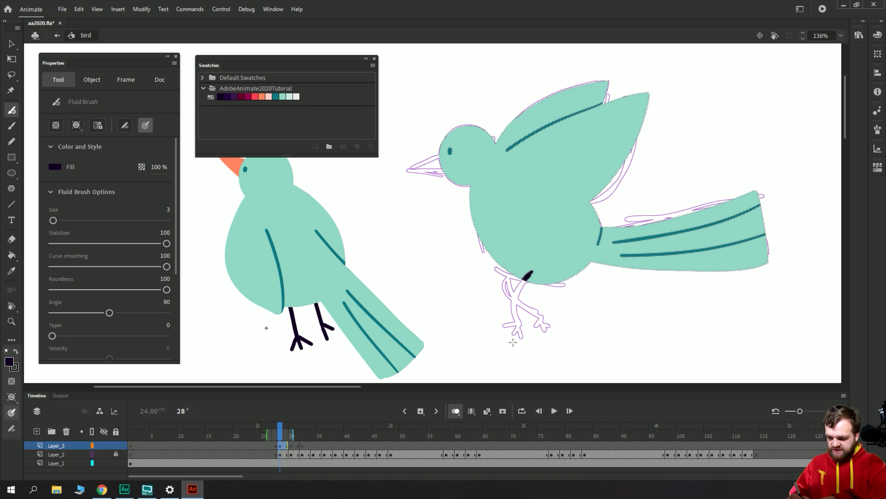
pyautogui.hotkey('ctrl', 'z')
pyautogui.click(77, 126)
pyautogui.click(88, 172)
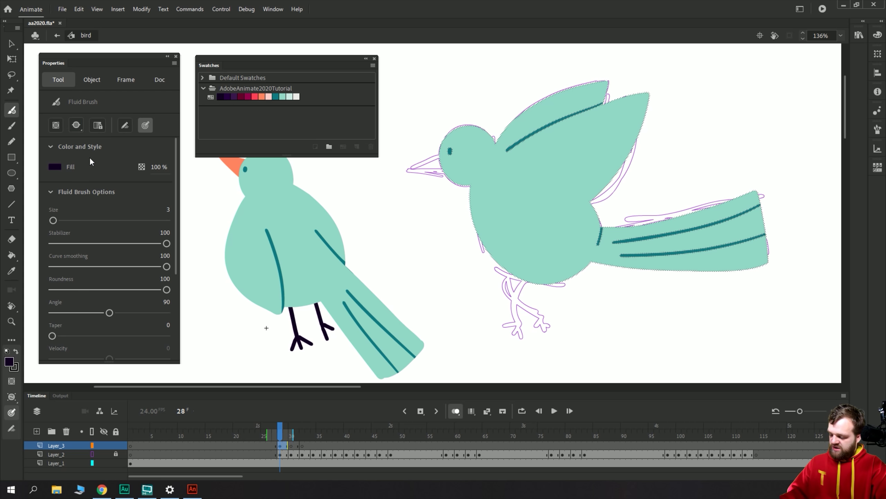
pyautogui.moveTo(532, 262)
pyautogui.mouseDown()
pyautogui.moveTo(517, 284)
pyautogui.moveTo(518, 320)
pyautogui.moveTo(532, 262)
pyautogui.mouseUp()
pyautogui.moveTo(517, 312)
pyautogui.mouseDown()
pyautogui.moveTo(508, 325)
pyautogui.moveTo(515, 330)
pyautogui.moveTo(517, 278)
pyautogui.moveTo(503, 284)
pyautogui.moveTo(544, 316)
pyautogui.moveTo(507, 297)
pyautogui.moveTo(519, 274)
pyautogui.moveTo(503, 297)
pyautogui.moveTo(543, 328)
pyautogui.moveTo(542, 320)
pyautogui.mouseUp()
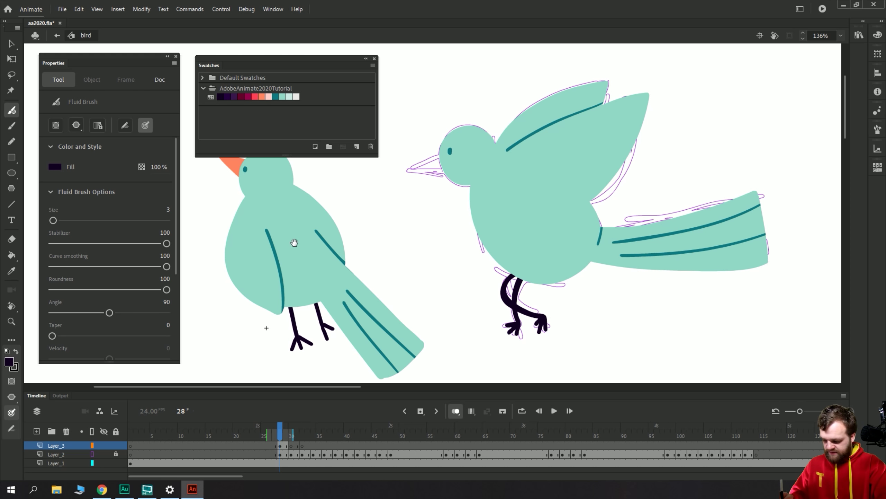
# Outline the pointed beak behind the head with the orange AdobeAnimate2020Tutorial swatch and fill it orange.
pyautogui.moveTo(295, 242); pyautogui.dragTo(400, 275)
pyautogui.click(261, 97)
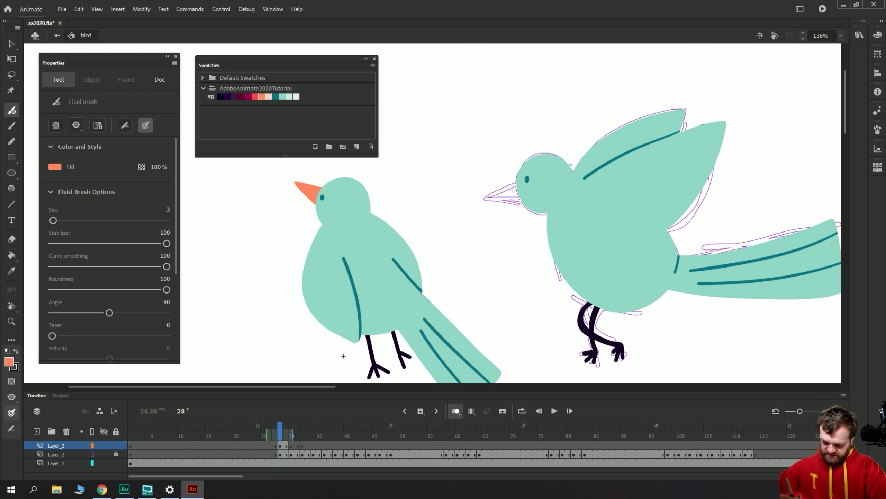
pyautogui.moveTo(522, 181)
pyautogui.mouseDown()
pyautogui.moveTo(485, 199)
pyautogui.moveTo(529, 203)
pyautogui.mouseUp()
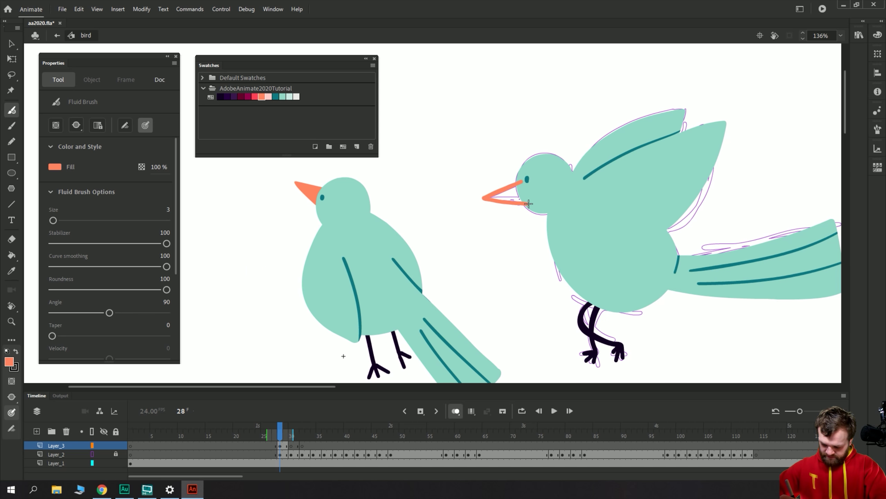
pyautogui.press('k')
pyautogui.click(510, 196)
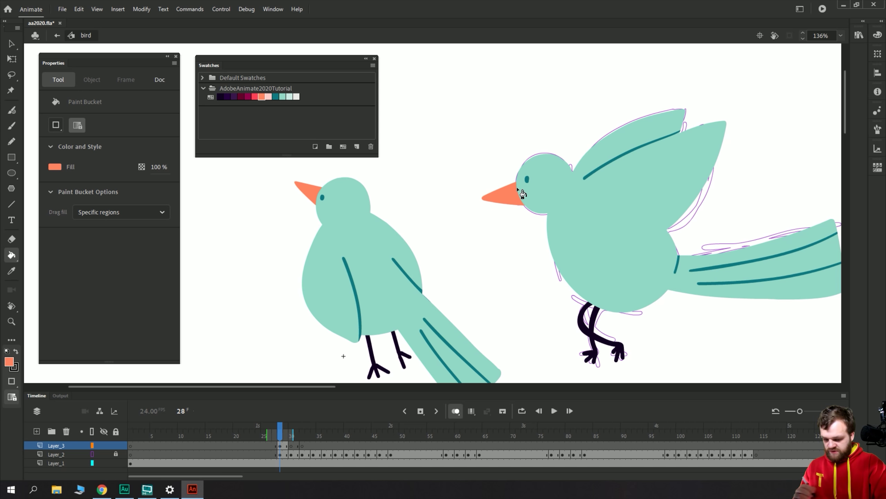
# Flip between frames 28 and 30 to compare the painted bird with the next outlined pose.
pyautogui.press('.')
pyautogui.press('.')
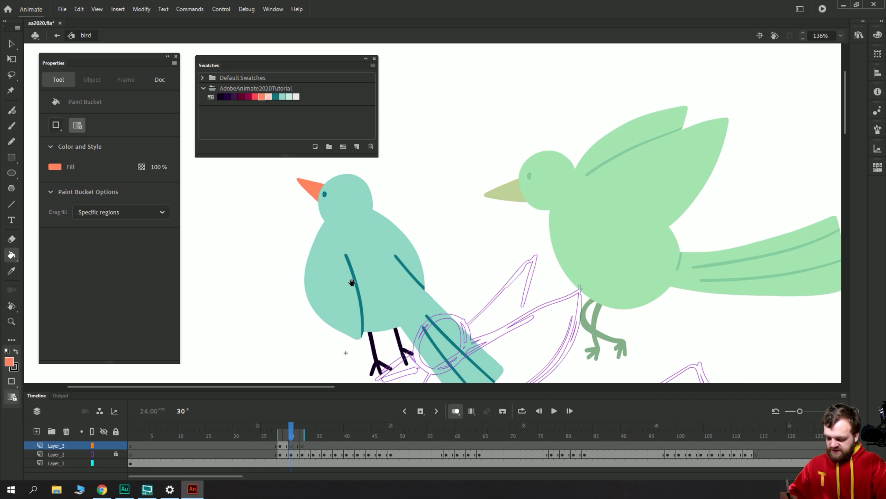
pyautogui.moveTo(347, 307); pyautogui.dragTo(331, 190)
pyautogui.hotkey('ctrl', '-')
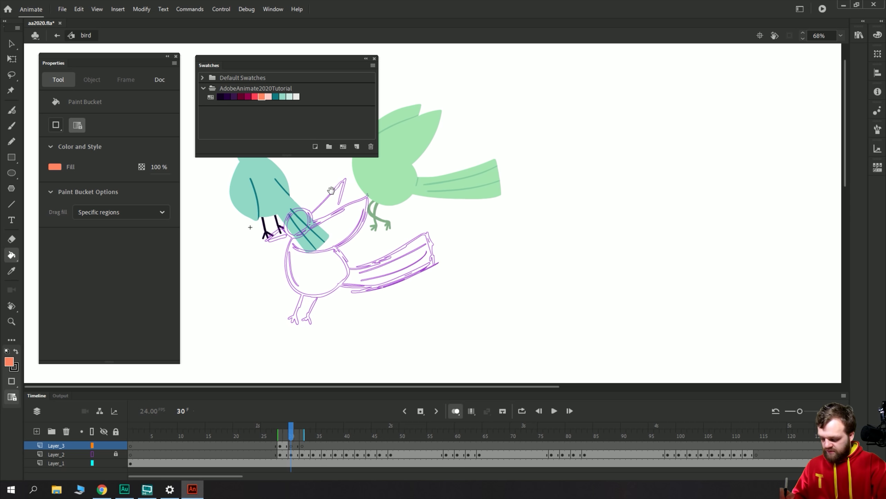
pyautogui.moveTo(264, 280); pyautogui.dragTo(481, 315)
pyautogui.press(',')
pyautogui.press(',')
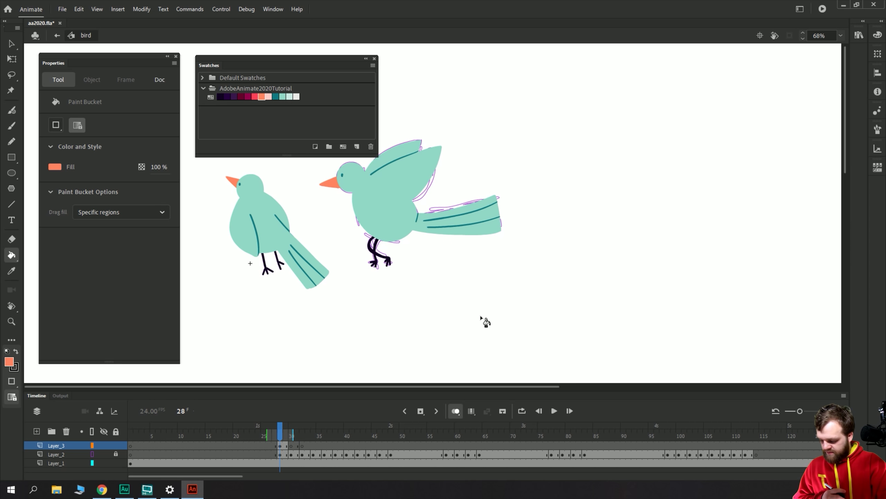
pyautogui.press('.')
pyautogui.press('.')
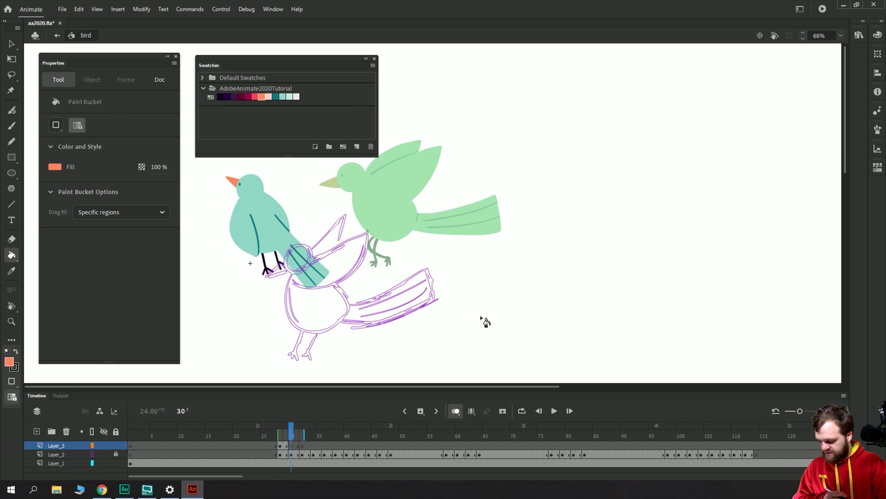
pyautogui.press(',')
pyautogui.press('.')
pyautogui.press(',')
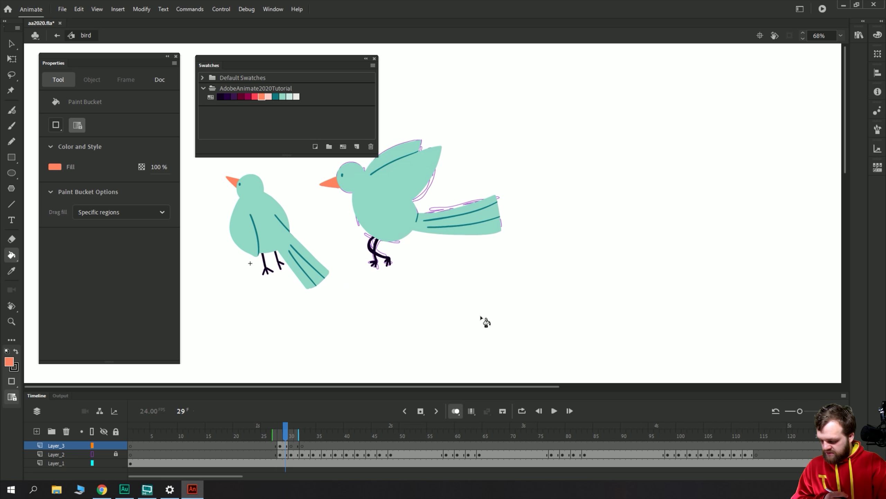
pyautogui.press('.')
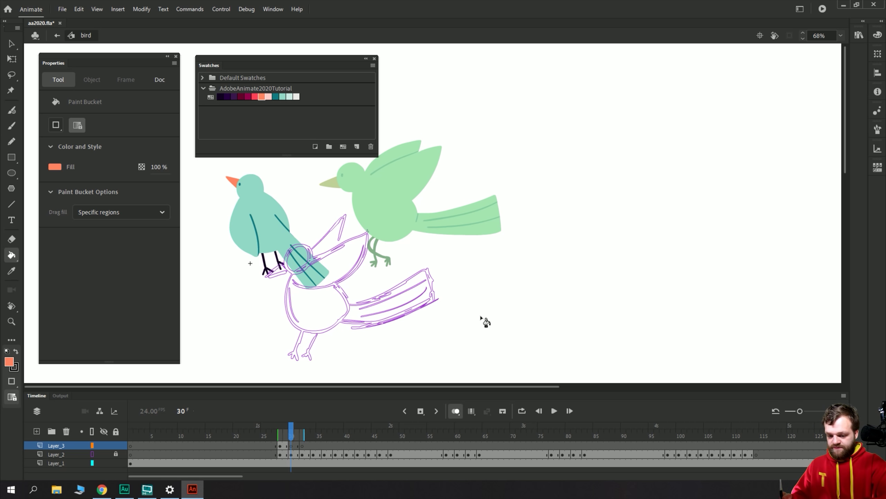
# Move the reference bird clear of the frame 30 outline, to about X -371, Y -101.
pyautogui.hotkey('shift', 'b')
pyautogui.moveTo(264, 312)
pyautogui.mouseDown()
pyautogui.moveTo(317, 285)
pyautogui.moveTo(643, 279)
pyautogui.mouseUp()
pyautogui.hotkey('ctrl', '=')
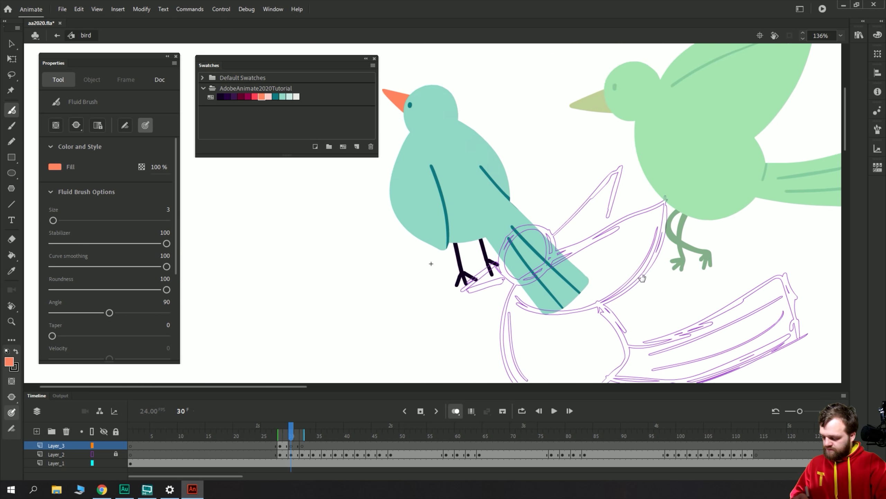
pyautogui.moveTo(371, 248); pyautogui.dragTo(392, 205)
pyautogui.press('v')
pyautogui.moveTo(446, 160)
pyautogui.mouseDown()
pyautogui.moveTo(274, 272)
pyautogui.moveTo(457, 258)
pyautogui.mouseUp()
pyautogui.hotkey('ctrl', '-')
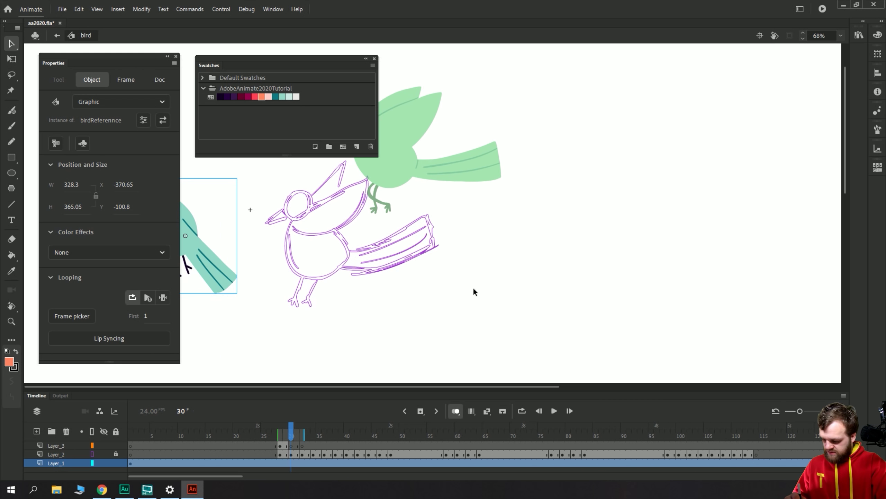
pyautogui.hotkey('ctrl', '=')
pyautogui.moveTo(358, 271); pyautogui.dragTo(352, 309)
pyautogui.moveTo(296, 254); pyautogui.dragTo(289, 238)
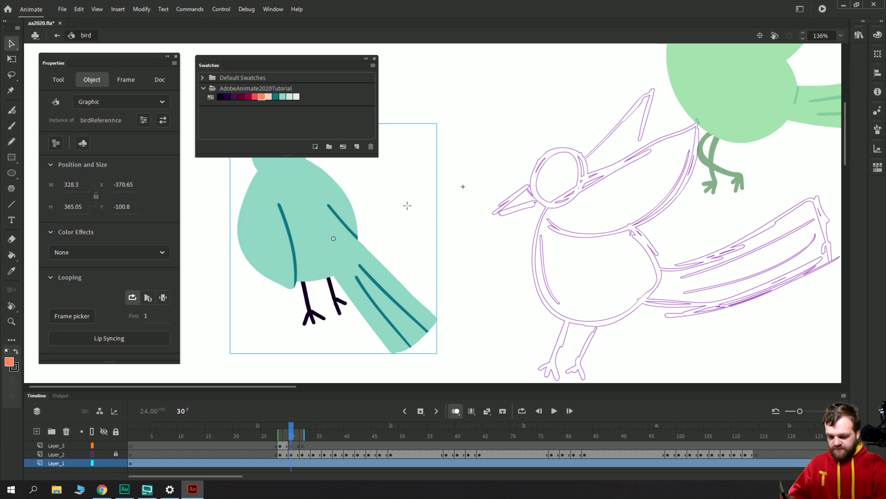
# Trace the bird's oval head outline on Layer_3 at frame 30 with the light green swatch.
pyautogui.press('b')
pyautogui.click(291, 446)
pyautogui.click(283, 96)
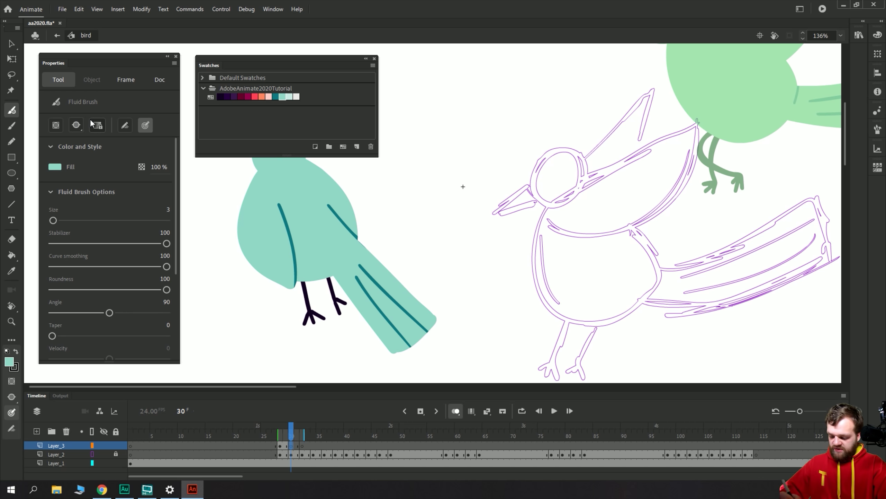
pyautogui.moveTo(582, 178)
pyautogui.mouseDown()
pyautogui.moveTo(580, 157)
pyautogui.moveTo(555, 154)
pyautogui.moveTo(535, 175)
pyautogui.moveTo(539, 198)
pyautogui.moveTo(566, 201)
pyautogui.moveTo(585, 182)
pyautogui.moveTo(579, 157)
pyautogui.moveTo(557, 151)
pyautogui.moveTo(538, 168)
pyautogui.moveTo(536, 185)
pyautogui.mouseUp()
# Step back and forth through frames 28 to 30 to check the traced head against the previous pose.
pyautogui.press(',')
pyautogui.press(',')
pyautogui.moveTo(493, 163); pyautogui.dragTo(451, 255)
pyautogui.press('.')
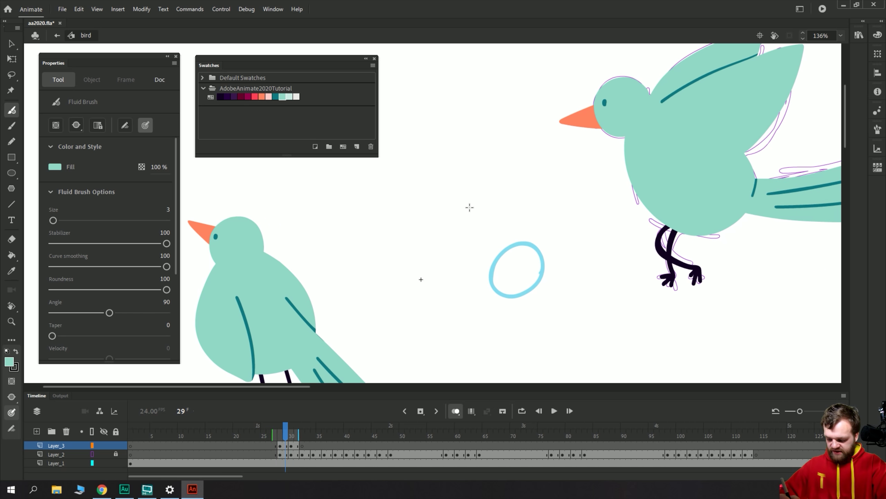
pyautogui.press('.')
pyautogui.press(',')
pyautogui.press(',')
pyautogui.press('.')
pyautogui.press('.')
pyautogui.press(',')
pyautogui.press('.')
pyautogui.press(',')
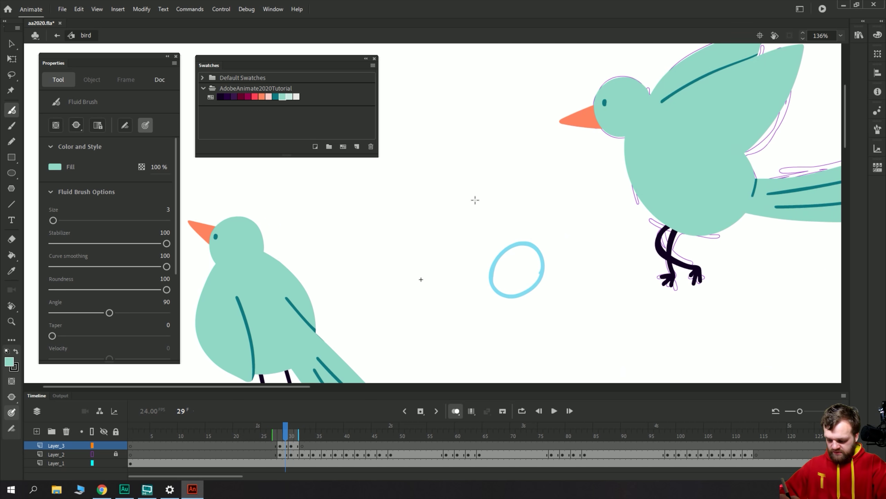
pyautogui.press('.')
# Fill the traced head in frame 30 light green and return to the Fluid Brush.
pyautogui.press('k')
pyautogui.click(504, 268)
pyautogui.press('b')
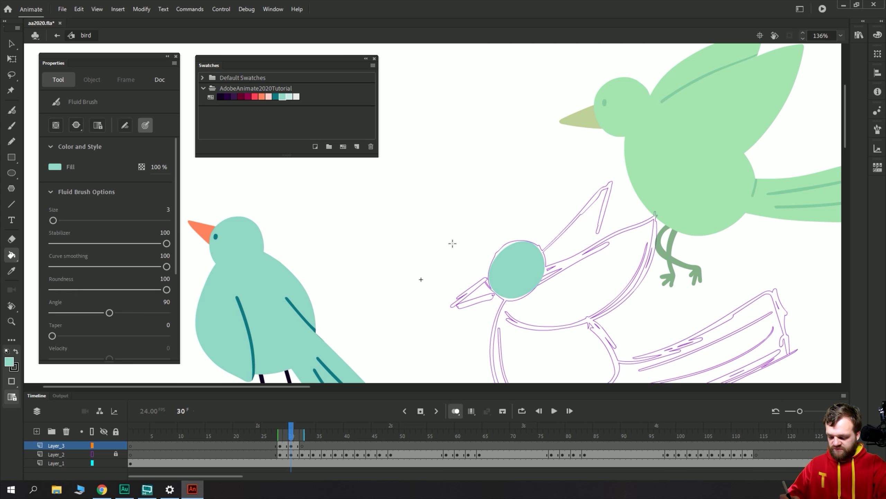
pyautogui.moveTo(479, 287); pyautogui.dragTo(480, 266)
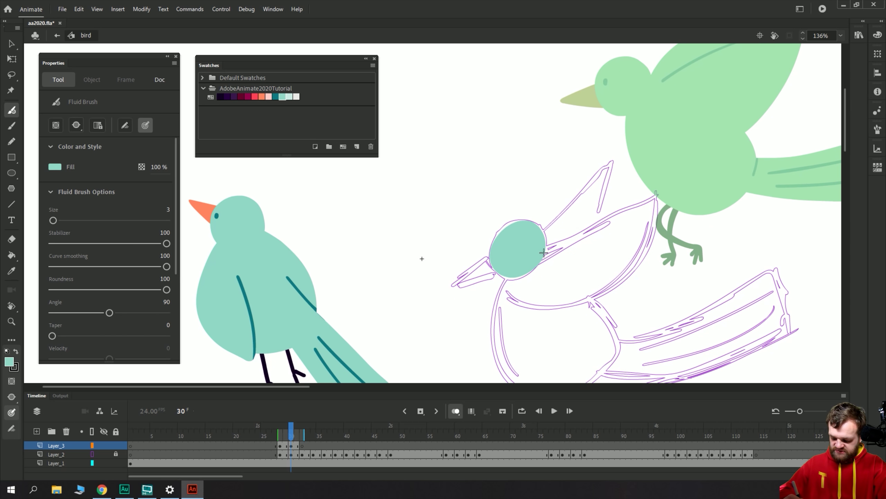
# Round out the upper and side edges of the head in frame 30 with light green Fluid Brush strokes.
pyautogui.moveTo(543, 252)
pyautogui.mouseDown()
pyautogui.moveTo(535, 219)
pyautogui.moveTo(518, 220)
pyautogui.moveTo(498, 235)
pyautogui.moveTo(495, 270)
pyautogui.mouseUp()
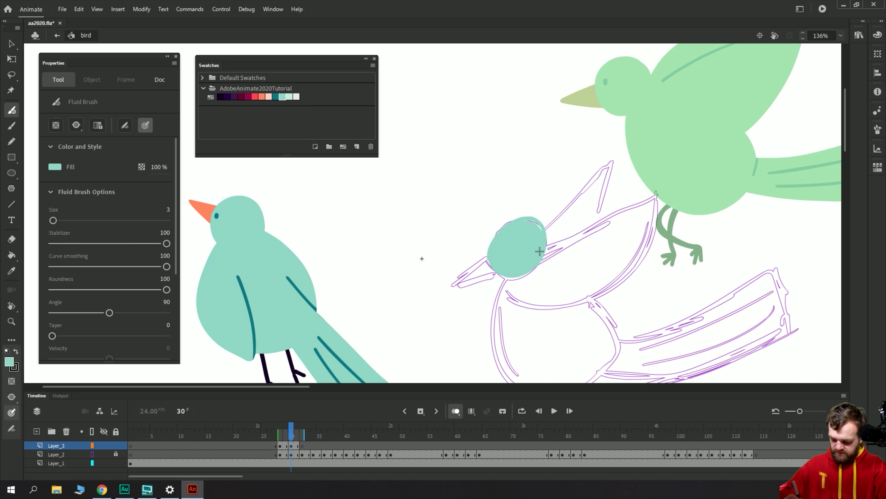
pyautogui.moveTo(539, 251)
pyautogui.mouseDown()
pyautogui.moveTo(524, 221)
pyautogui.moveTo(538, 224)
pyautogui.moveTo(509, 221)
pyautogui.moveTo(493, 237)
pyautogui.moveTo(503, 274)
pyautogui.mouseUp()
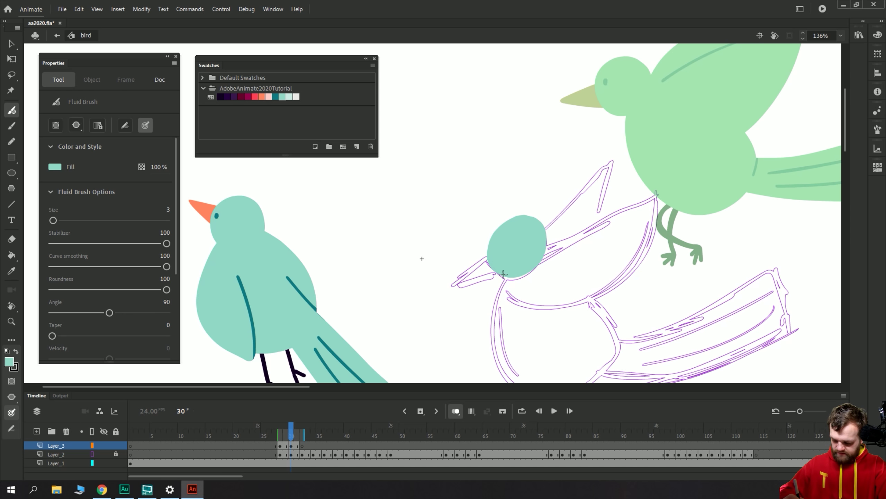
# Trace the outlines of the two raised wings in frame 30 in light green, with pointed tips reaching beyond the sketch.
pyautogui.moveTo(585, 171); pyautogui.dragTo(535, 219)
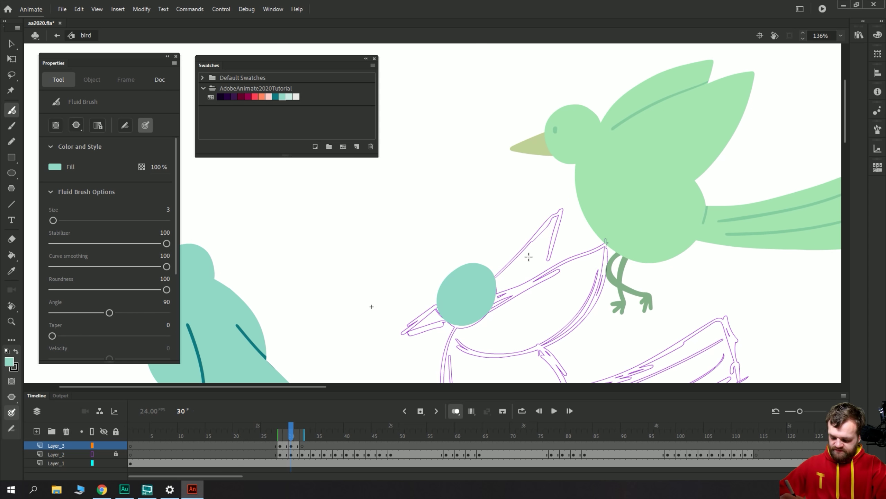
pyautogui.moveTo(476, 294)
pyautogui.mouseDown()
pyautogui.moveTo(572, 200)
pyautogui.moveTo(483, 287)
pyautogui.mouseUp()
pyautogui.hotkey('ctrl', 'z')
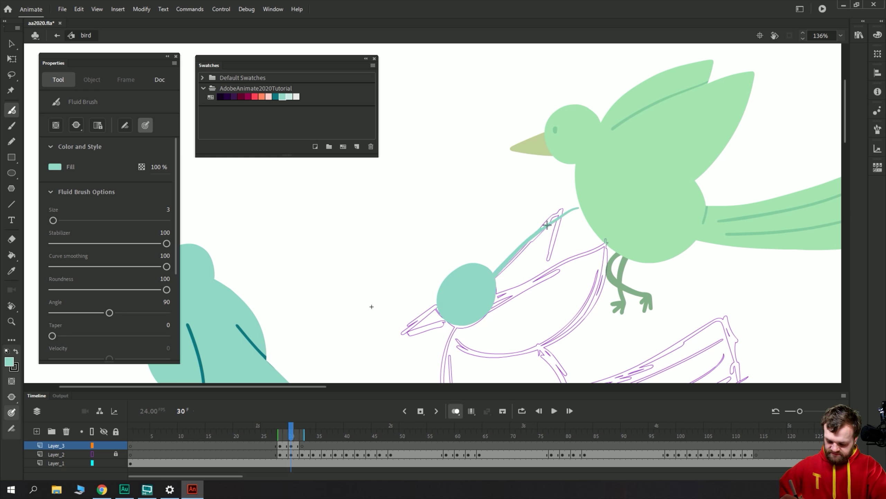
pyautogui.moveTo(578, 205); pyautogui.dragTo(569, 255)
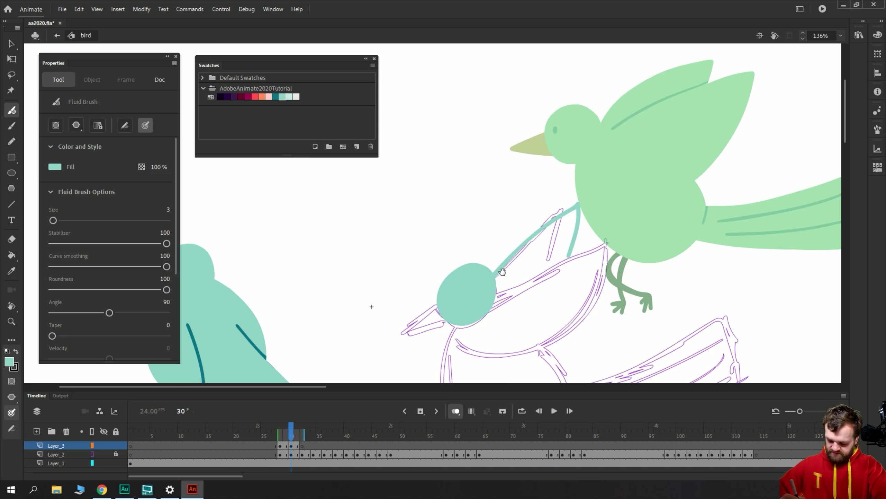
pyautogui.moveTo(496, 297); pyautogui.dragTo(614, 236)
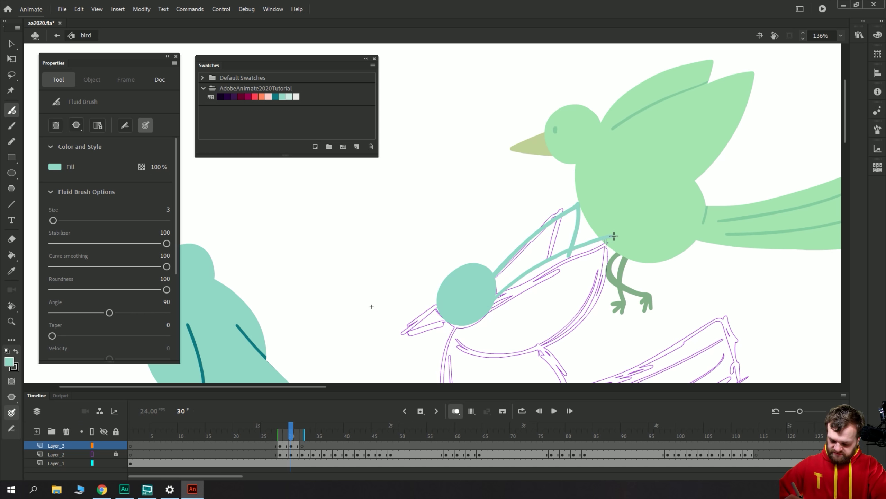
pyautogui.moveTo(542, 274); pyautogui.dragTo(567, 225)
pyautogui.moveTo(639, 186)
pyautogui.mouseDown()
pyautogui.moveTo(616, 254)
pyautogui.moveTo(584, 295)
pyautogui.moveTo(555, 312)
pyautogui.mouseUp()
# Trace the rounded belly in frame 30 and fill the enclosed body and wings light green.
pyautogui.moveTo(501, 289)
pyautogui.mouseDown()
pyautogui.moveTo(470, 202)
pyautogui.moveTo(441, 249)
pyautogui.moveTo(491, 300)
pyautogui.moveTo(550, 280)
pyautogui.moveTo(555, 232)
pyautogui.mouseUp()
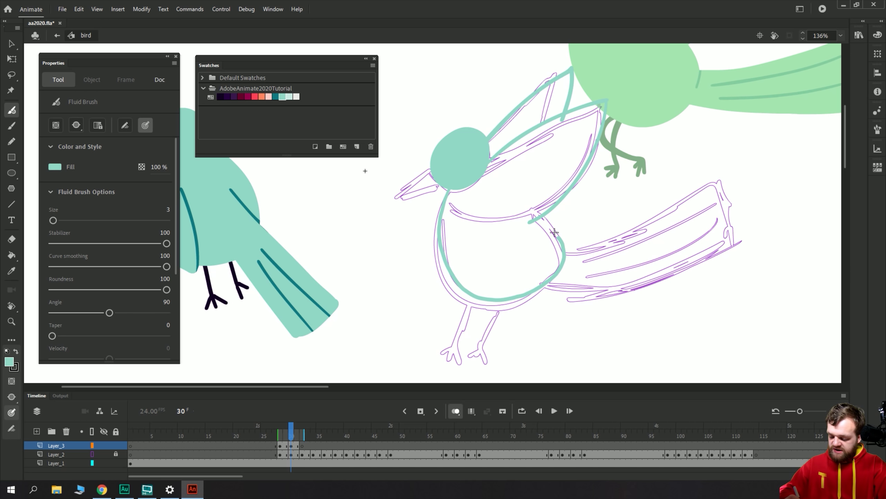
pyautogui.press('k')
pyautogui.click(484, 243)
pyautogui.click(539, 124)
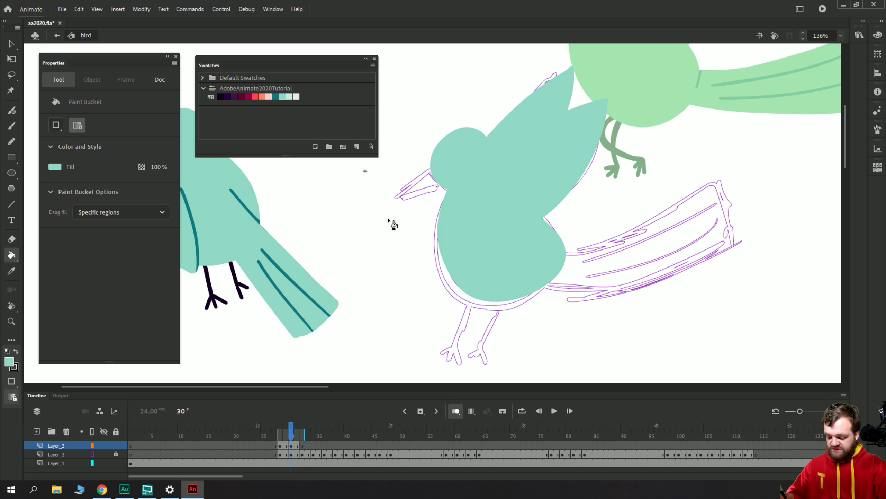
# Trace the long curved tail in frame 30, fill it light green and save the file.
pyautogui.press('b')
pyautogui.moveTo(435, 288); pyautogui.dragTo(438, 230)
pyautogui.moveTo(638, 185); pyautogui.dragTo(624, 215)
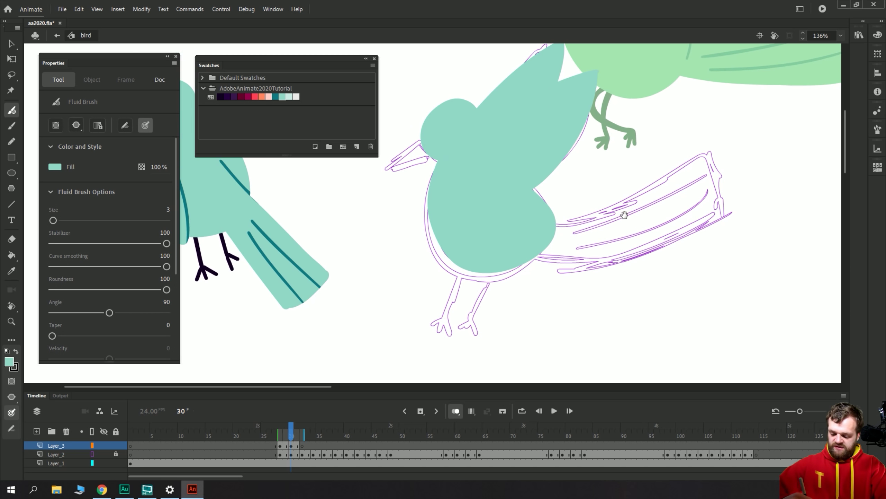
pyautogui.moveTo(545, 229)
pyautogui.mouseDown()
pyautogui.moveTo(631, 202)
pyautogui.moveTo(706, 150)
pyautogui.moveTo(735, 210)
pyautogui.mouseUp()
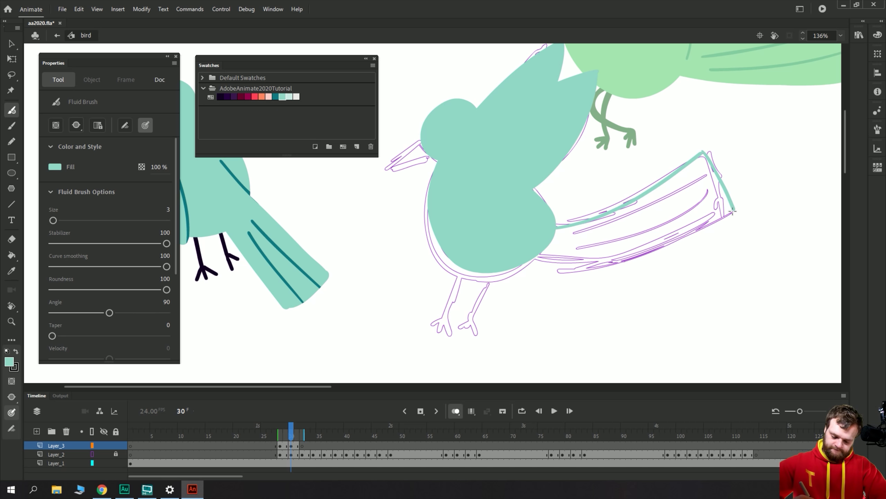
pyautogui.moveTo(733, 212)
pyautogui.mouseDown()
pyautogui.moveTo(650, 252)
pyautogui.moveTo(565, 266)
pyautogui.mouseUp()
pyautogui.press('k')
pyautogui.click(620, 245)
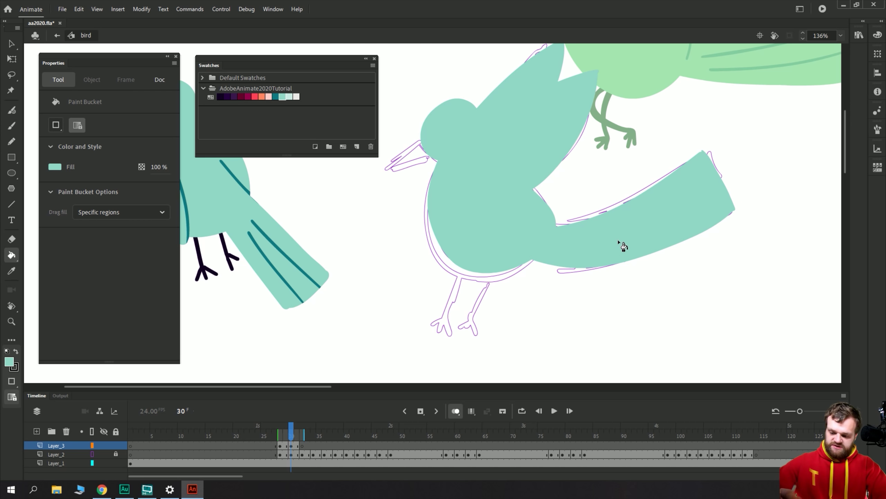
pyautogui.hotkey('ctrl', 's')
# Outline the pointed beak in frame 30 with the orange swatch and fill it.
pyautogui.moveTo(328, 244)
pyautogui.mouseDown()
pyautogui.moveTo(352, 283)
pyautogui.moveTo(312, 356)
pyautogui.mouseUp()
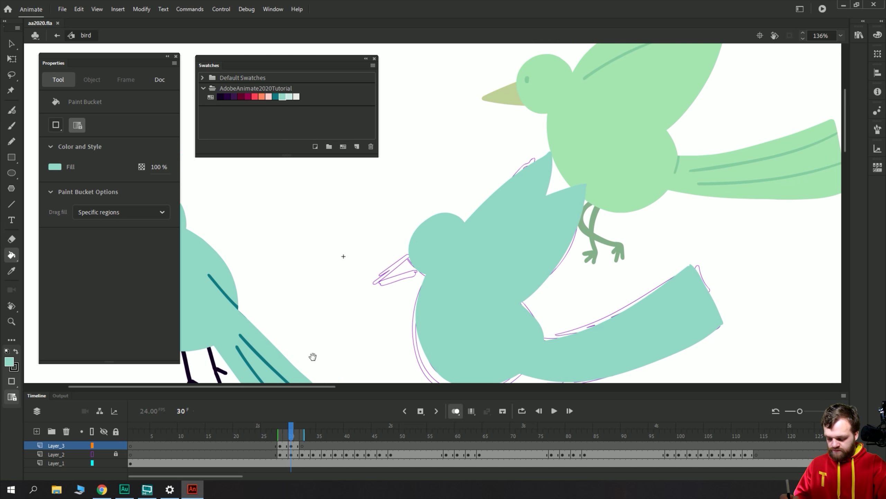
pyautogui.moveTo(429, 256)
pyautogui.mouseDown()
pyautogui.moveTo(344, 323)
pyautogui.moveTo(473, 190)
pyautogui.mouseUp()
pyautogui.moveTo(445, 291)
pyautogui.mouseDown()
pyautogui.moveTo(437, 281)
pyautogui.moveTo(425, 317)
pyautogui.mouseUp()
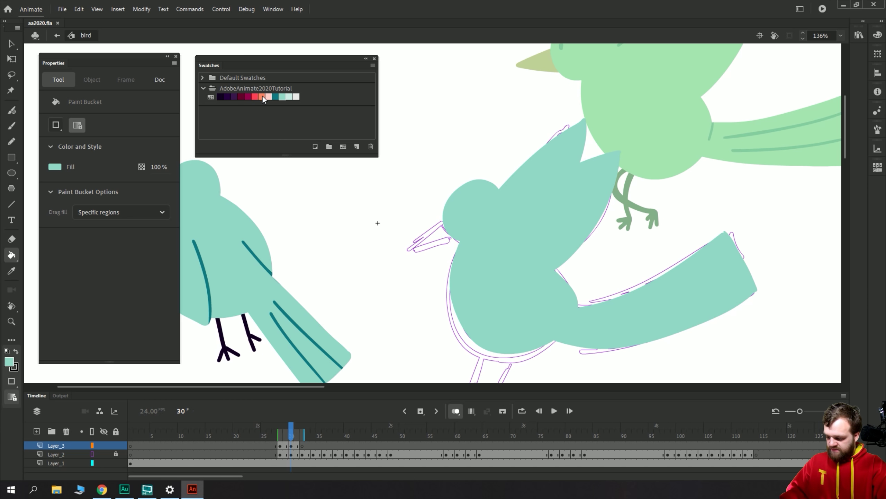
pyautogui.click(263, 95)
pyautogui.press('b')
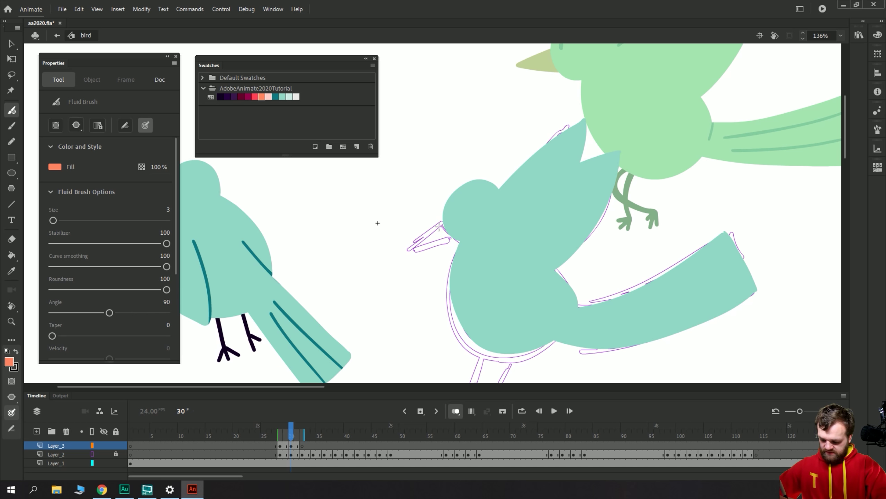
pyautogui.moveTo(439, 226)
pyautogui.mouseDown()
pyautogui.moveTo(417, 246)
pyautogui.moveTo(453, 238)
pyautogui.mouseUp()
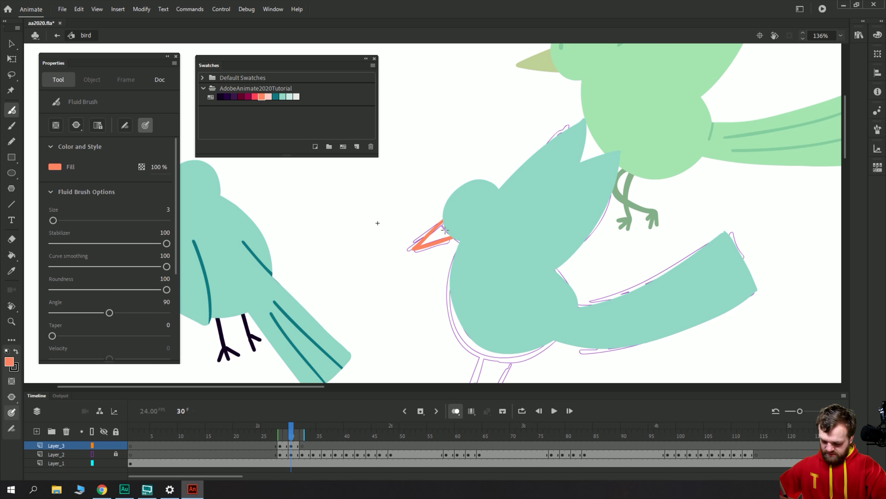
pyautogui.press('k')
pyautogui.click(432, 240)
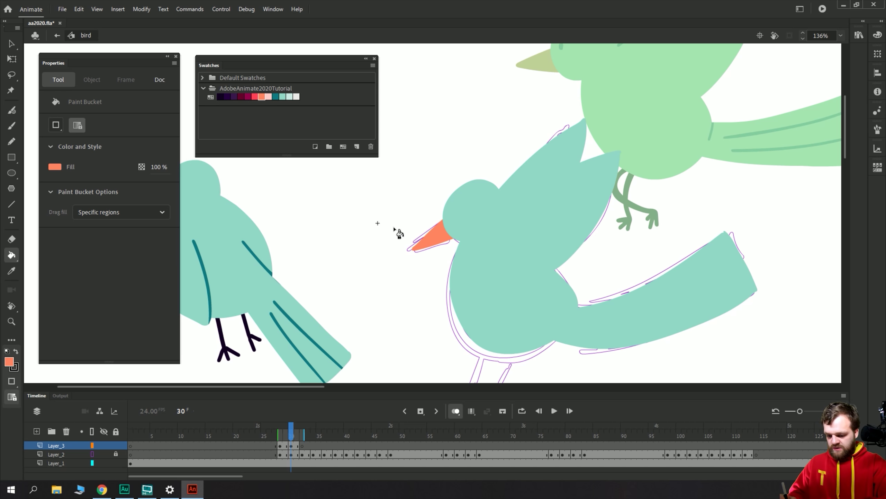
# Draw both legs with their feet below the belly in frame 30 using the darkest purple swatch.
pyautogui.press('b')
pyautogui.click(276, 97)
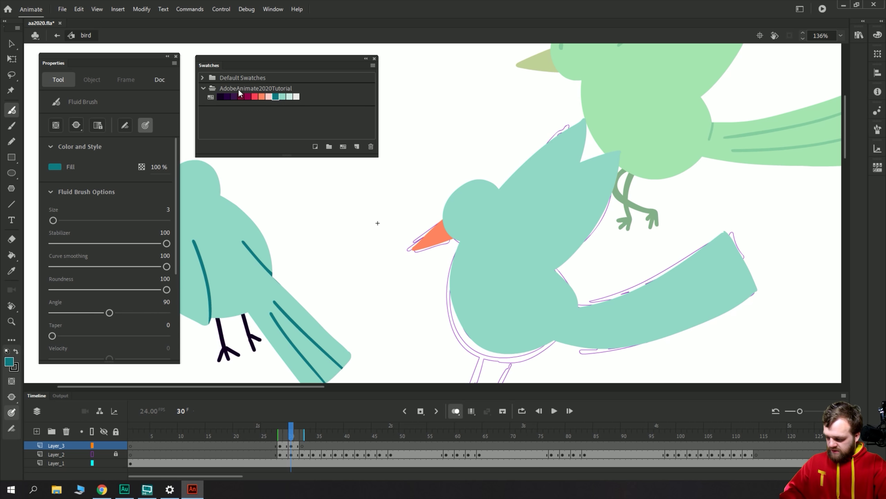
pyautogui.click(218, 97)
pyautogui.scroll(-3, 365, 263)
pyautogui.hscroll(-1, 365, 264)
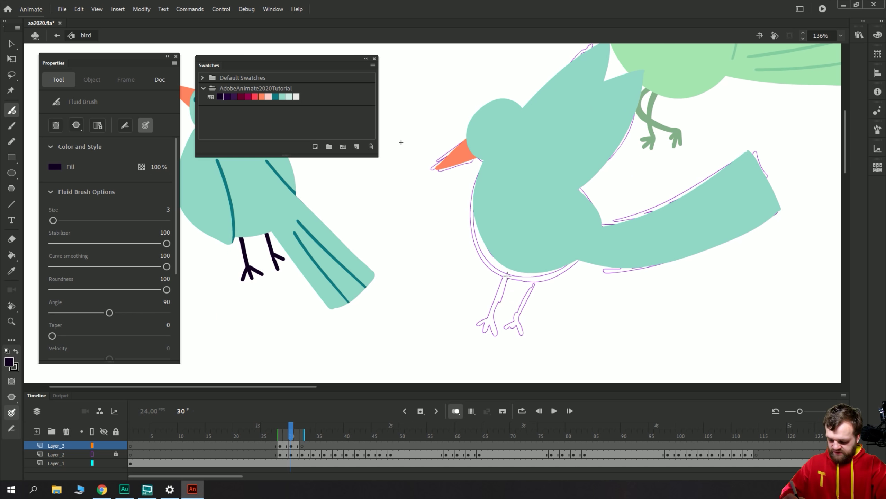
pyautogui.moveTo(514, 254)
pyautogui.mouseDown()
pyautogui.moveTo(491, 333)
pyautogui.moveTo(479, 327)
pyautogui.mouseUp()
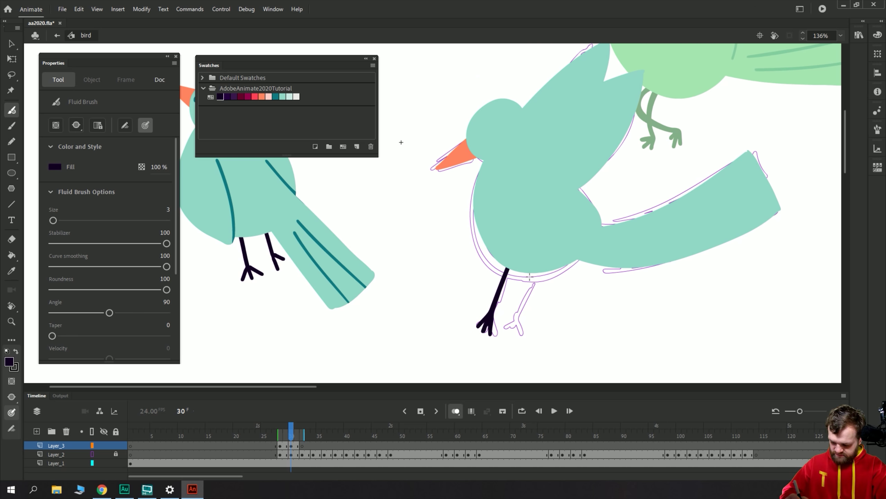
pyautogui.moveTo(534, 263)
pyautogui.mouseDown()
pyautogui.moveTo(513, 327)
pyautogui.moveTo(537, 261)
pyautogui.mouseUp()
pyautogui.moveTo(516, 330); pyautogui.dragTo(507, 327)
# Choose the dark teal swatch, change the brush mode and paint a small oval eye on the head.
pyautogui.click(275, 96)
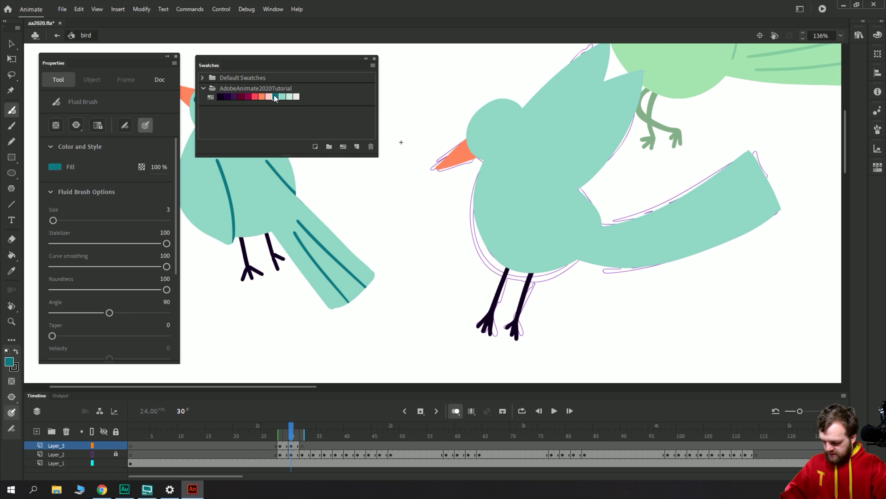
pyautogui.click(76, 126)
pyautogui.click(90, 174)
pyautogui.moveTo(477, 134); pyautogui.dragTo(480, 131)
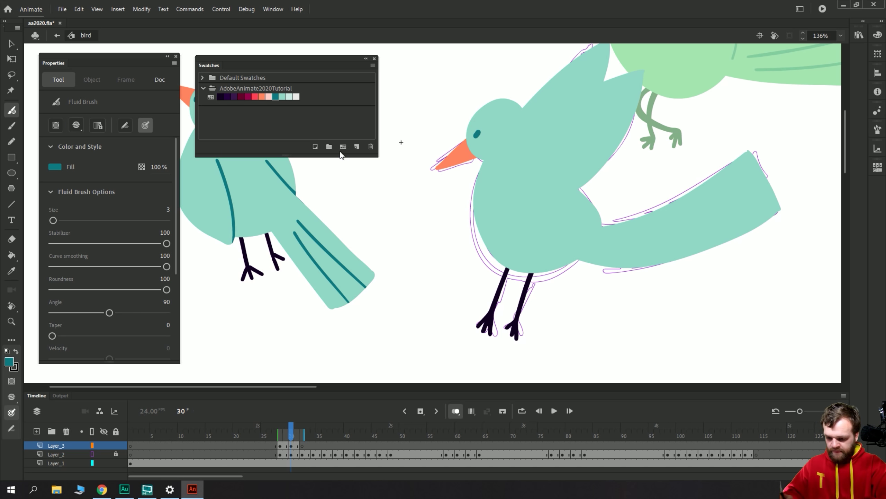
# Select the light green body and paint dark teal detail lines on the wing, the base of the tail and along the tail.
pyautogui.press('v')
pyautogui.click(495, 216)
pyautogui.press('b')
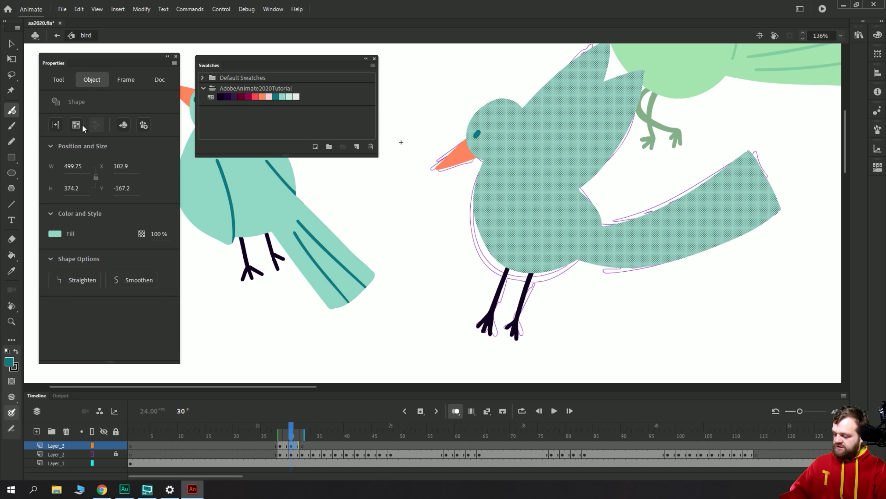
pyautogui.click(58, 80)
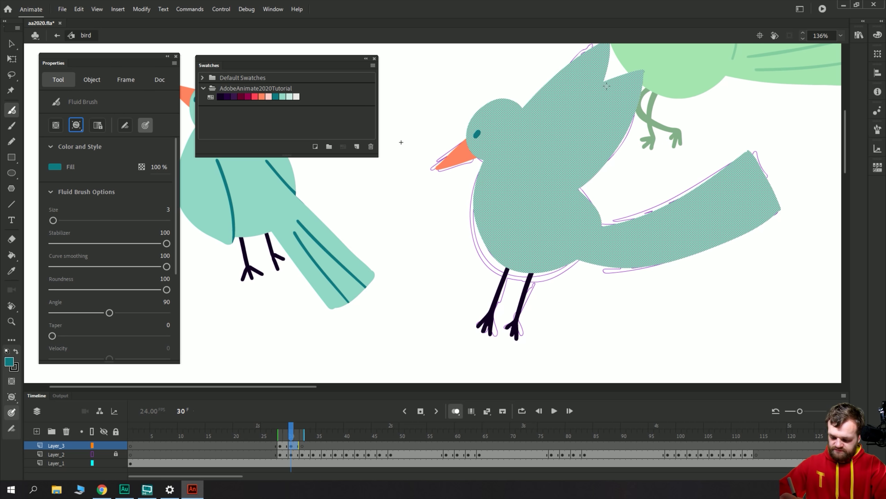
pyautogui.moveTo(605, 79); pyautogui.dragTo(525, 135)
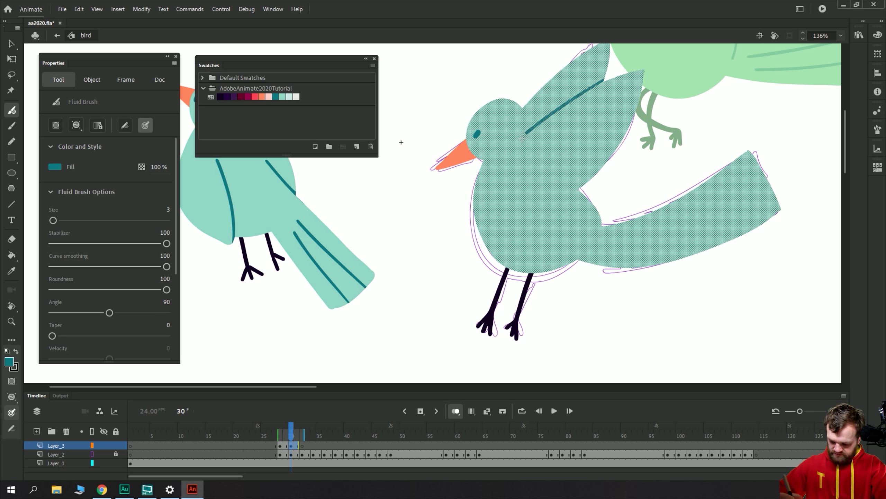
pyautogui.moveTo(605, 220); pyautogui.dragTo(582, 246)
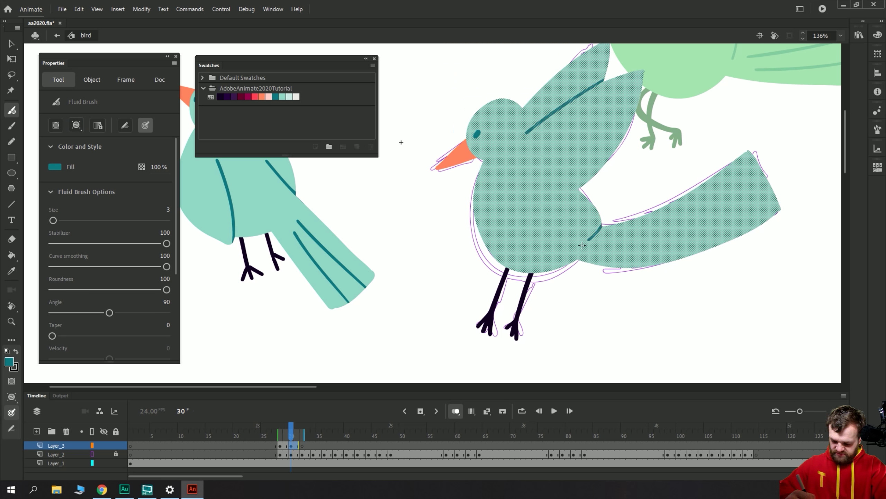
pyautogui.moveTo(758, 163)
pyautogui.mouseDown()
pyautogui.moveTo(660, 224)
pyautogui.moveTo(621, 231)
pyautogui.mouseUp()
pyautogui.moveTo(787, 171)
pyautogui.mouseDown()
pyautogui.moveTo(716, 220)
pyautogui.moveTo(611, 246)
pyautogui.mouseUp()
# Play back the painted frames at a smaller zoom and move to frame 32 on Layer_3.
pyautogui.moveTo(435, 218)
pyautogui.mouseDown()
pyautogui.moveTo(402, 322)
pyautogui.moveTo(457, 288)
pyautogui.mouseUp()
pyautogui.hotkey('ctrl', '-')
pyautogui.press('Return')
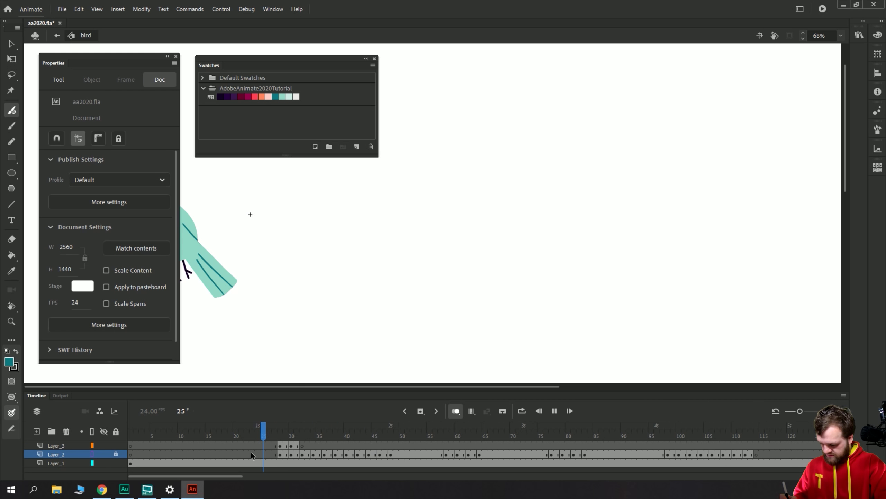
pyautogui.press('Return')
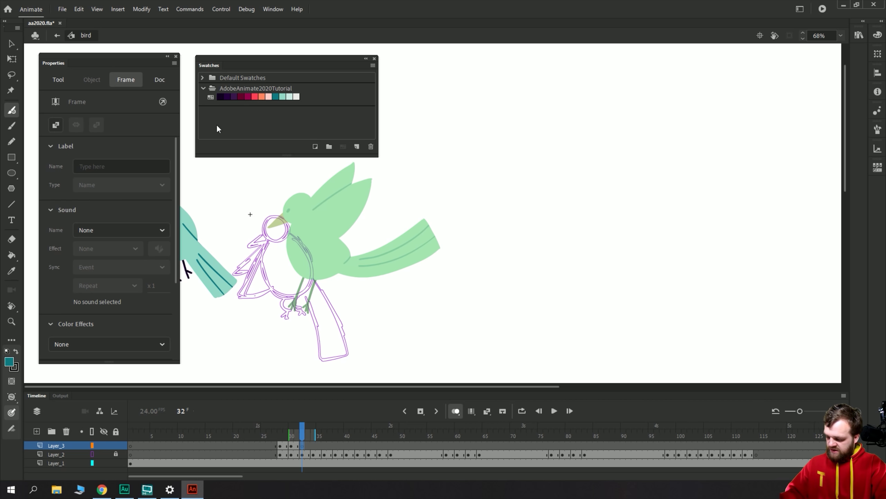
# Move the Properties and Swatches panels away from the reference bird and the frame 32 outline.
pyautogui.moveTo(121, 62); pyautogui.dragTo(767, 55)
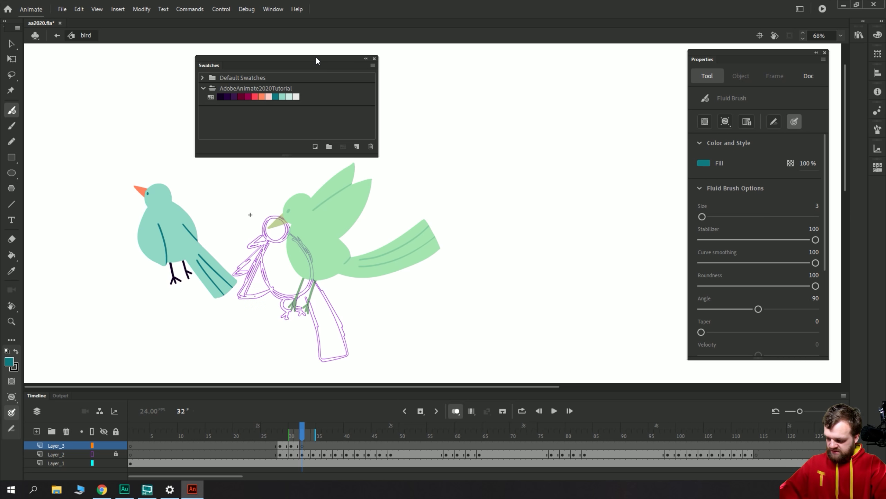
pyautogui.moveTo(316, 56); pyautogui.dragTo(623, 55)
pyautogui.moveTo(563, 55); pyautogui.dragTo(541, 54)
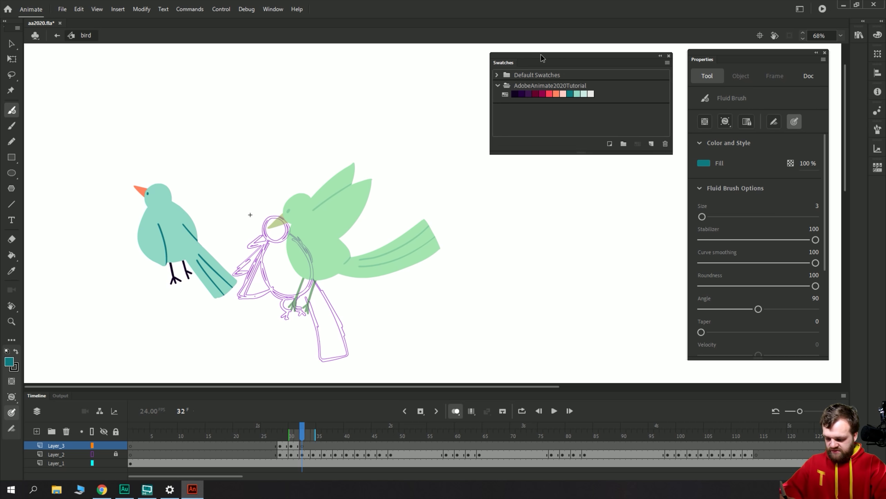
# Zoom in on the reference bird and the frame 32 outline, and select the light green swatch for the Fluid Brush.
pyautogui.scroll(-3, 245, 227)
pyautogui.hotkey('ctrl', '=')
pyautogui.moveTo(119, 245)
pyautogui.mouseDown()
pyautogui.moveTo(487, 291)
pyautogui.moveTo(327, 304)
pyautogui.mouseUp()
pyautogui.moveTo(187, 280); pyautogui.dragTo(251, 261)
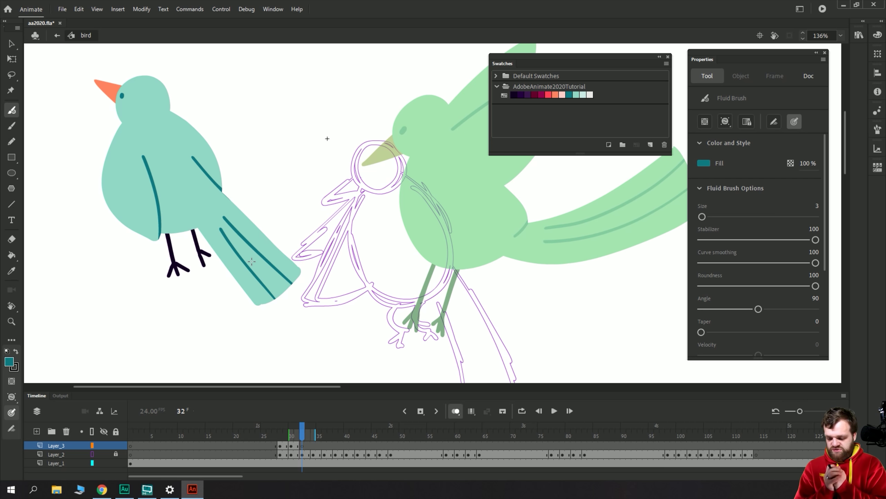
pyautogui.click(576, 95)
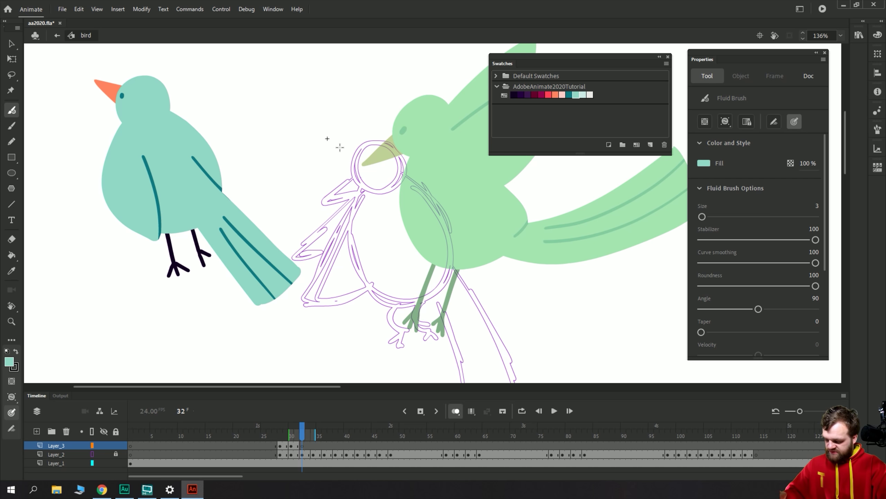
# Unlock the outline layer Layer_2, play the animation to review the movement and return to frame 32 on Layer_3.
pyautogui.click(116, 454)
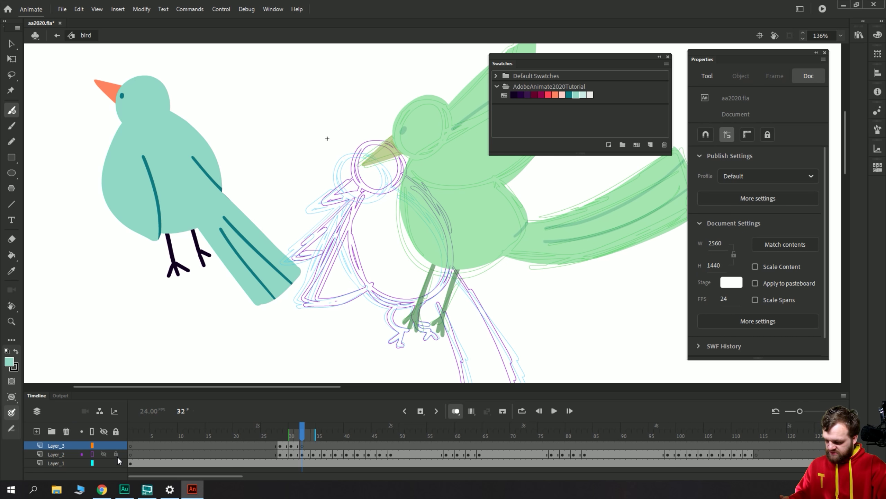
pyautogui.click(302, 445)
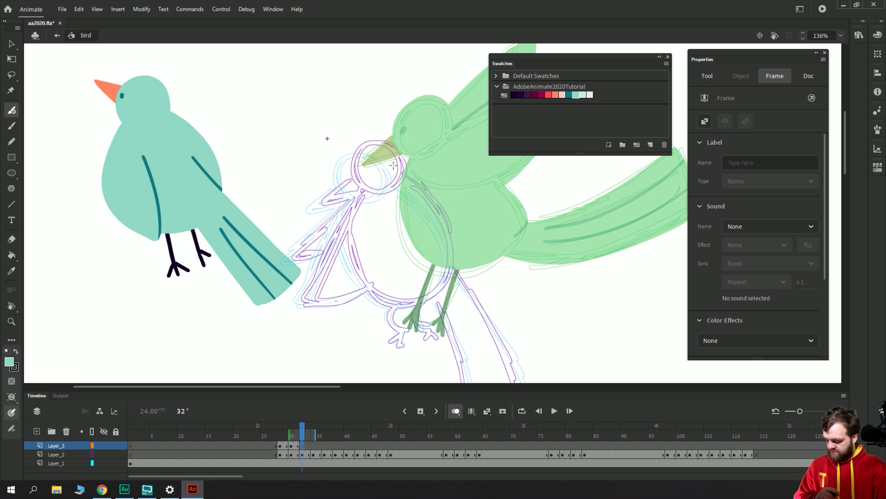
pyautogui.press('Return')
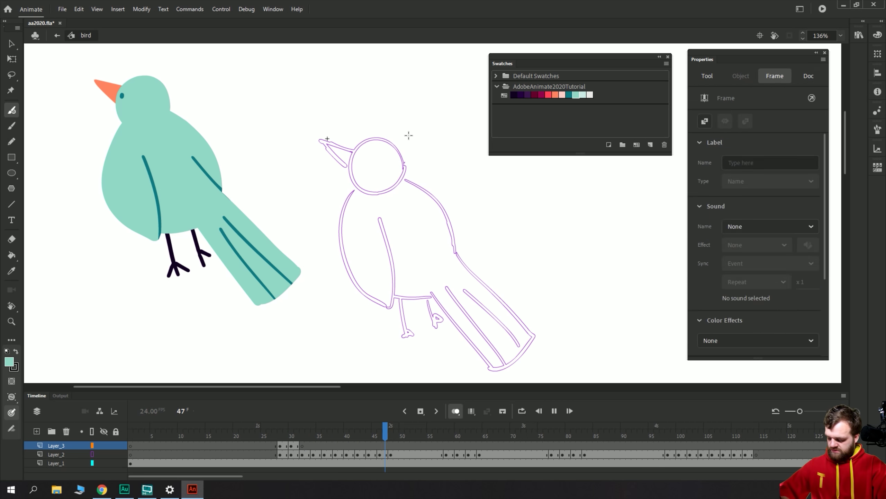
pyautogui.click(302, 447)
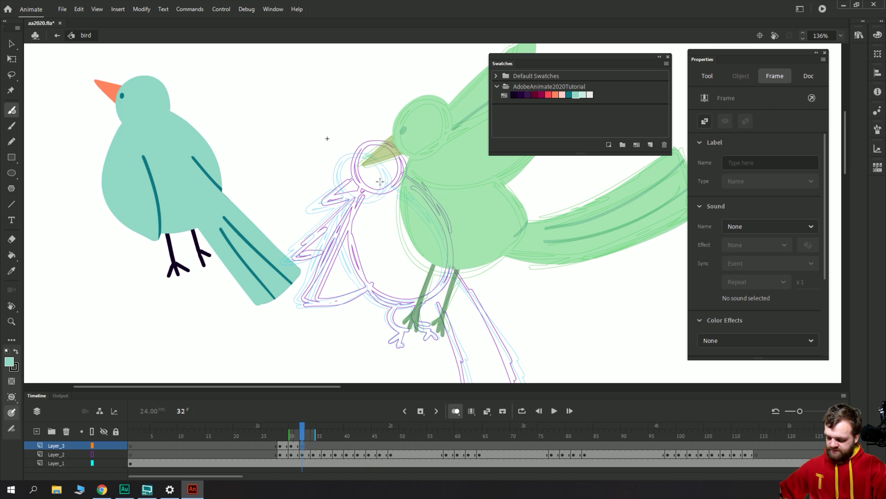
# With the Fluid Brush in Paint Normal mode, outline the bird's round head on frame 32 and fill it light green.
pyautogui.moveTo(380, 181)
pyautogui.mouseDown()
pyautogui.moveTo(398, 185)
pyautogui.moveTo(405, 161)
pyautogui.moveTo(376, 140)
pyautogui.moveTo(361, 151)
pyautogui.moveTo(365, 186)
pyautogui.moveTo(392, 189)
pyautogui.moveTo(405, 170)
pyautogui.moveTo(396, 146)
pyautogui.moveTo(378, 139)
pyautogui.moveTo(358, 151)
pyautogui.moveTo(380, 193)
pyautogui.mouseUp()
pyautogui.hotkey('ctrl', 'z')
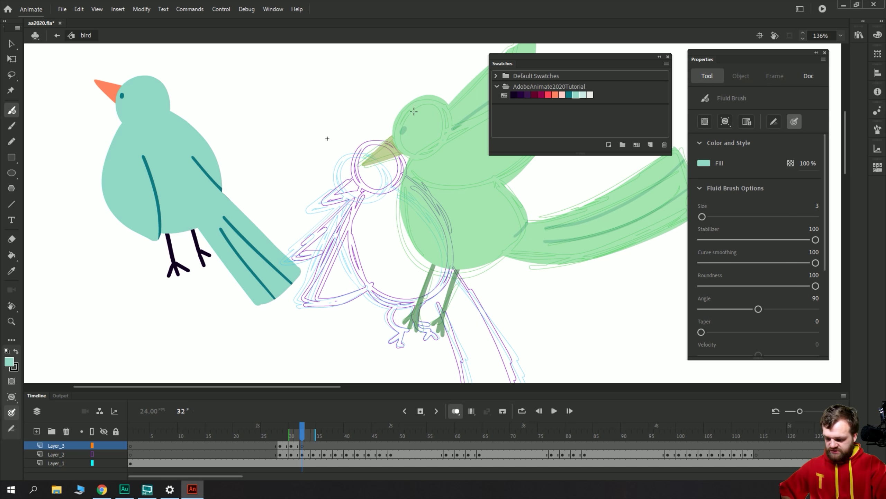
pyautogui.click(725, 121)
pyautogui.click(726, 135)
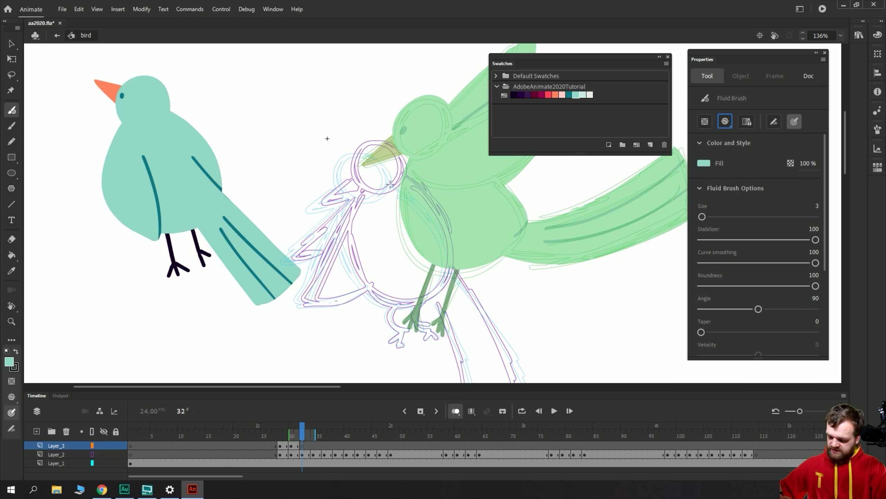
pyautogui.moveTo(390, 189)
pyautogui.mouseDown()
pyautogui.moveTo(404, 173)
pyautogui.moveTo(386, 142)
pyautogui.moveTo(361, 155)
pyautogui.moveTo(358, 177)
pyautogui.moveTo(373, 191)
pyautogui.moveTo(393, 190)
pyautogui.moveTo(404, 162)
pyautogui.moveTo(386, 140)
pyautogui.moveTo(366, 144)
pyautogui.moveTo(353, 162)
pyautogui.moveTo(357, 184)
pyautogui.moveTo(376, 191)
pyautogui.moveTo(394, 187)
pyautogui.moveTo(400, 161)
pyautogui.mouseUp()
pyautogui.press('k')
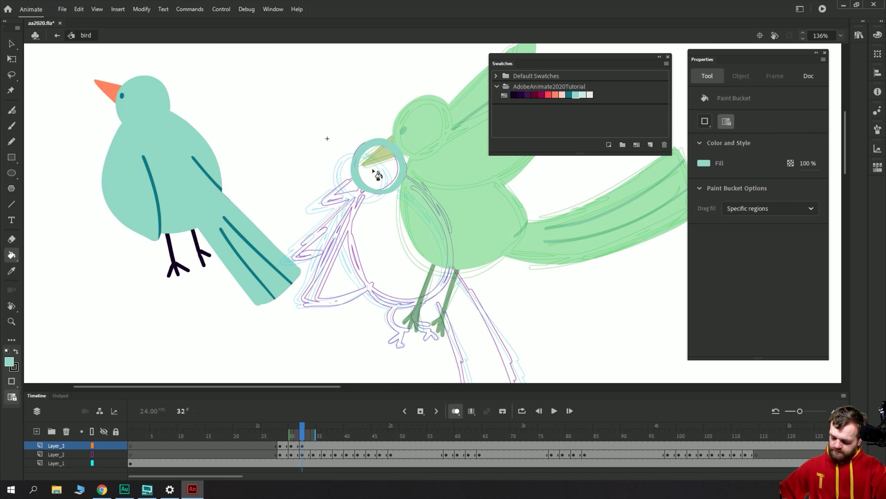
pyautogui.click(377, 170)
# Paint the outline of the bird's body below the head in light green and fill it.
pyautogui.press('b')
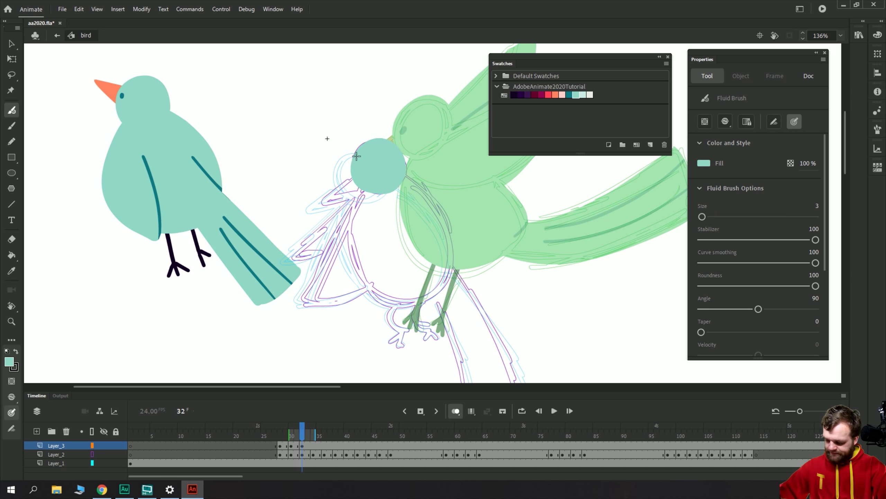
pyautogui.scroll(-2, 360, 167)
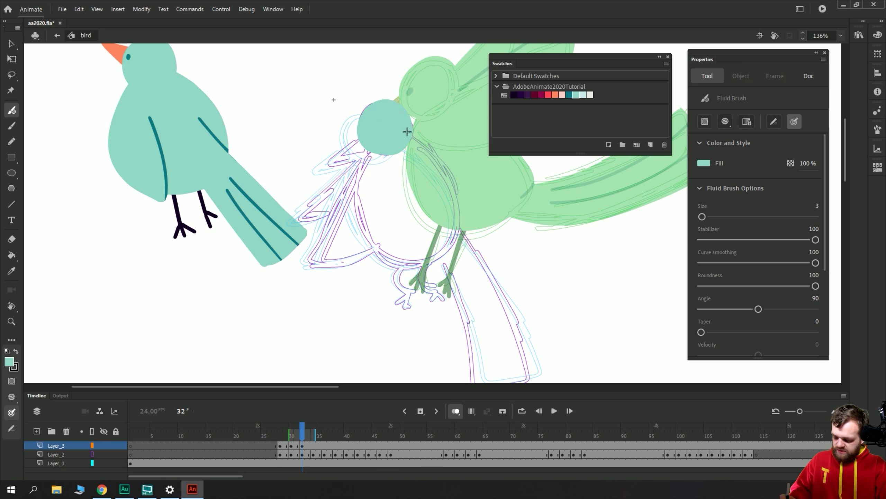
pyautogui.moveTo(407, 132)
pyautogui.mouseDown()
pyautogui.moveTo(454, 201)
pyautogui.moveTo(457, 227)
pyautogui.moveTo(435, 263)
pyautogui.moveTo(386, 268)
pyautogui.moveTo(364, 246)
pyautogui.moveTo(354, 206)
pyautogui.moveTo(375, 146)
pyautogui.mouseUp()
pyautogui.press('k')
pyautogui.click(382, 199)
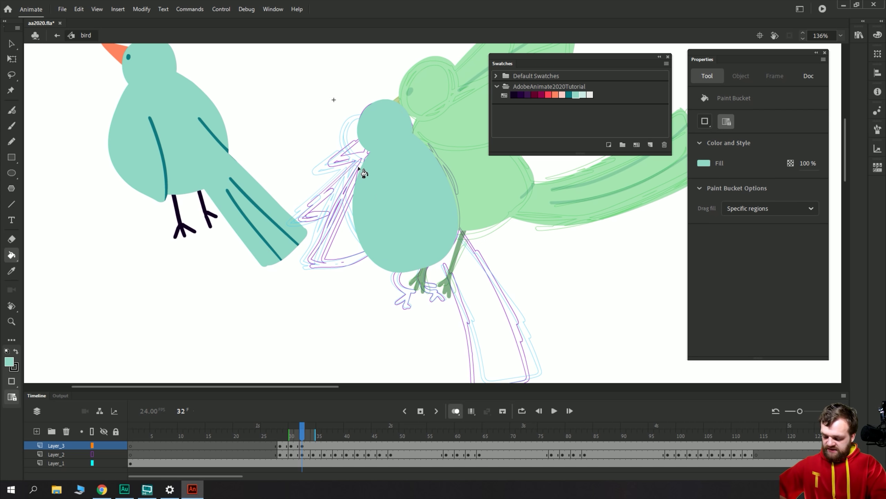
# Outline the two pointed wing sections beside the body in light green and fill both.
pyautogui.press('b')
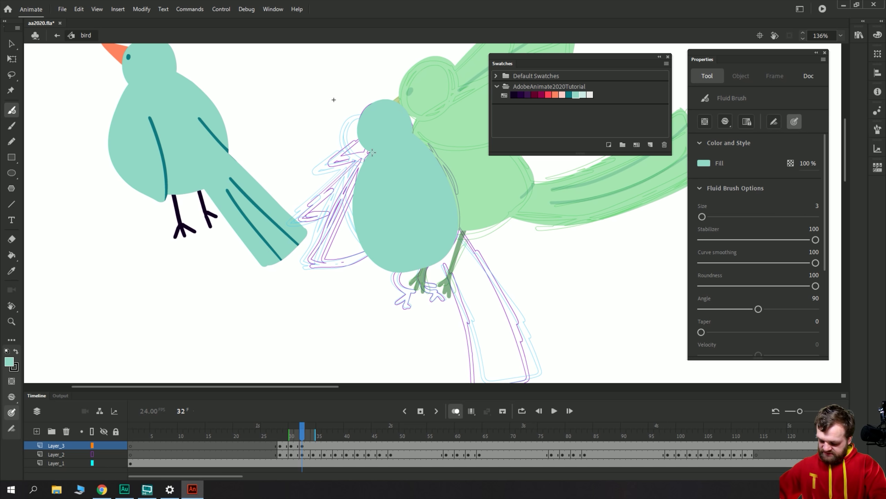
pyautogui.moveTo(368, 152)
pyautogui.mouseDown()
pyautogui.moveTo(287, 218)
pyautogui.moveTo(344, 215)
pyautogui.moveTo(377, 199)
pyautogui.moveTo(385, 194)
pyautogui.moveTo(364, 193)
pyautogui.moveTo(375, 171)
pyautogui.moveTo(300, 258)
pyautogui.moveTo(365, 255)
pyautogui.mouseUp()
pyautogui.press('k')
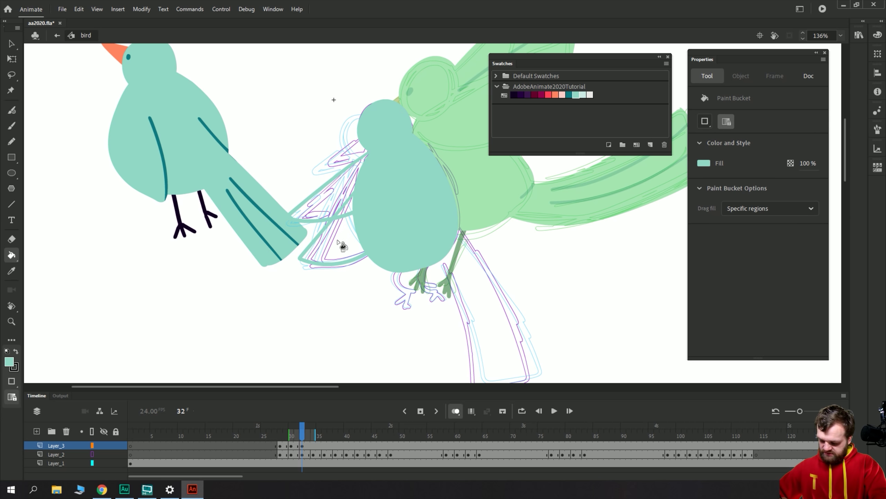
pyautogui.click(342, 247)
pyautogui.click(342, 197)
# Lock Layer_2 and paint the outline of a widely fanned tail in light green, starting from the lower body.
pyautogui.press('b')
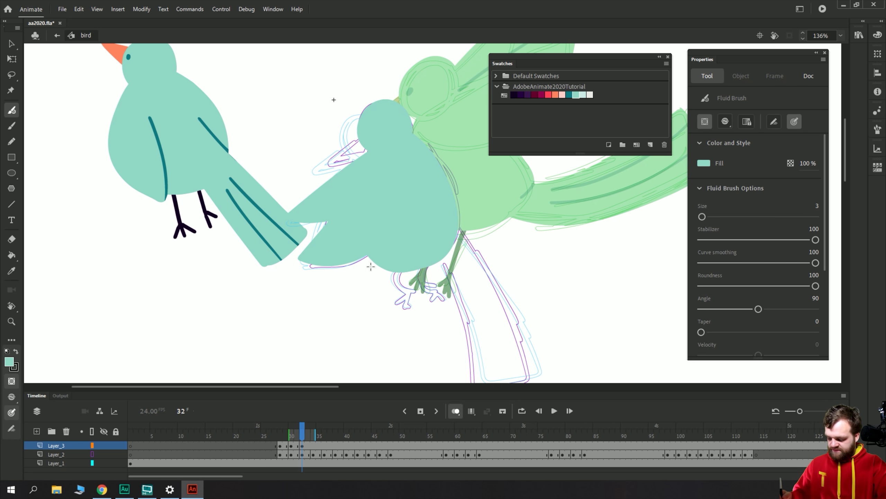
pyautogui.click(116, 454)
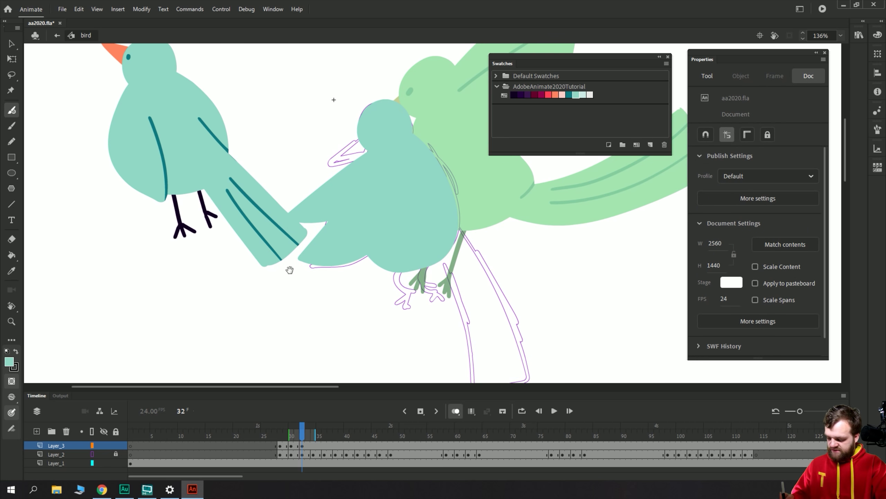
pyautogui.moveTo(290, 269); pyautogui.dragTo(372, 295)
pyautogui.moveTo(429, 244)
pyautogui.mouseDown()
pyautogui.moveTo(349, 265)
pyautogui.moveTo(352, 208)
pyautogui.mouseUp()
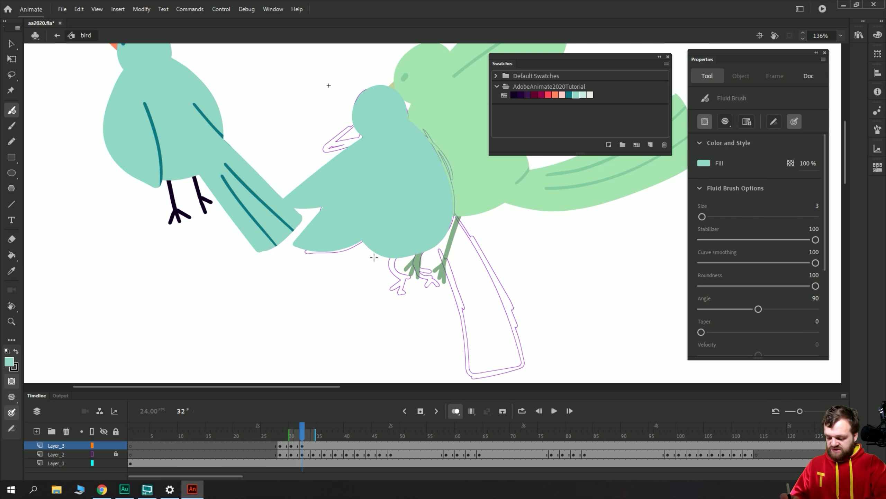
pyautogui.scroll(-2, 392, 251)
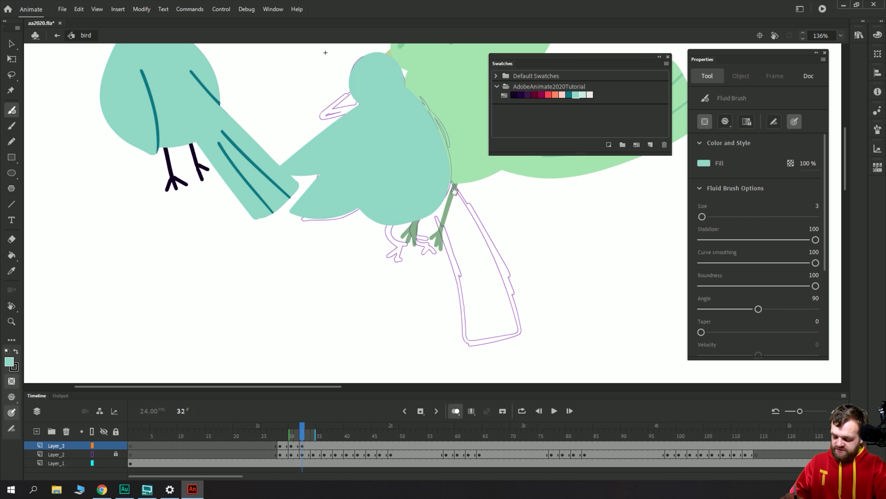
pyautogui.moveTo(443, 167)
pyautogui.mouseDown()
pyautogui.moveTo(313, 213)
pyautogui.moveTo(319, 197)
pyautogui.moveTo(519, 272)
pyautogui.moveTo(392, 356)
pyautogui.moveTo(508, 281)
pyautogui.moveTo(481, 310)
pyautogui.mouseUp()
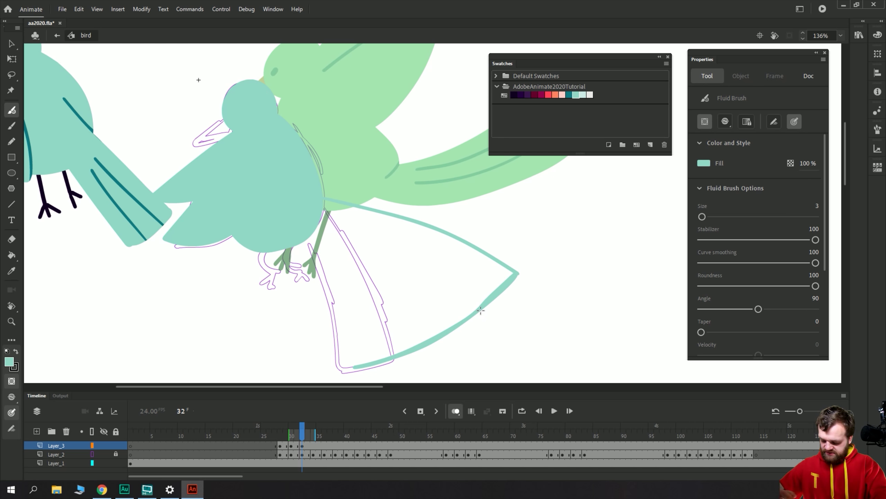
pyautogui.moveTo(310, 230)
pyautogui.mouseDown()
pyautogui.moveTo(355, 371)
pyautogui.moveTo(307, 234)
pyautogui.mouseUp()
pyautogui.rightClick(307, 229)
pyautogui.click(286, 213)
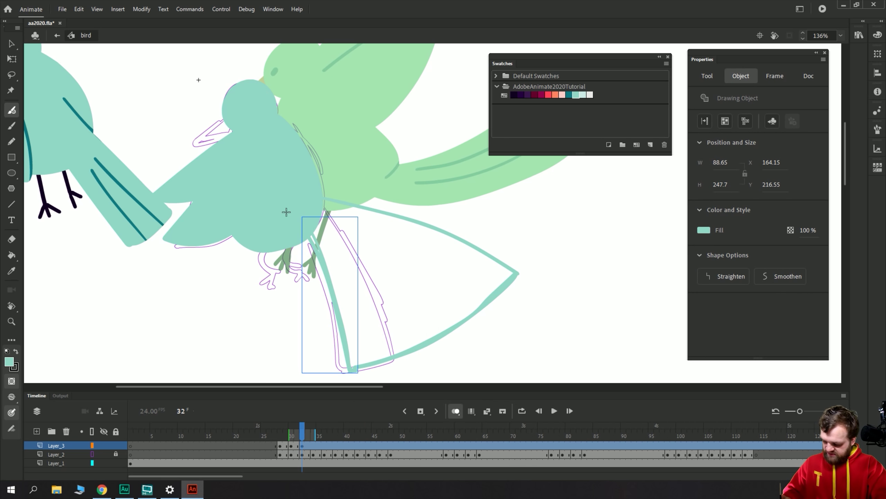
pyautogui.click(290, 210)
pyautogui.hotkey('ctrl', 'z')
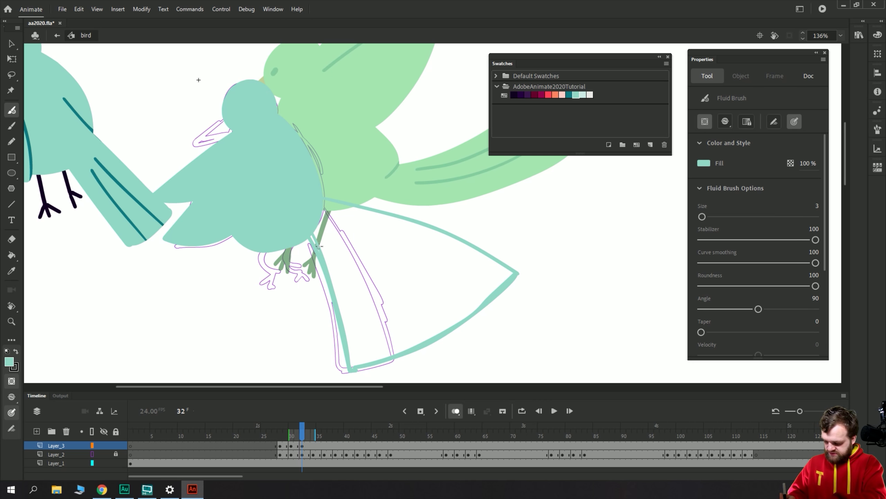
# Break apart the tail's inner edge stroke beside the feet into a plain shape and deselect it.
pyautogui.press('v')
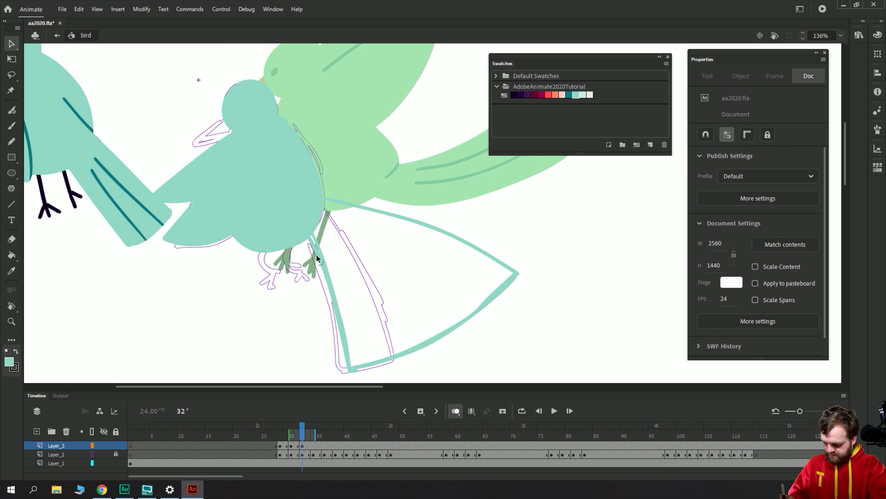
pyautogui.click(318, 264)
pyautogui.hotkey('ctrl', 'b')
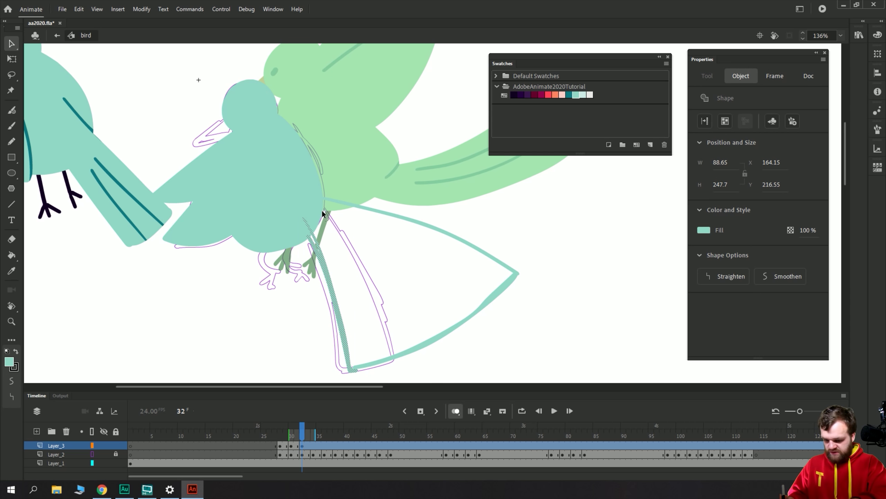
pyautogui.press('b')
pyautogui.hotkey('ctrl', 'shift', 'a')
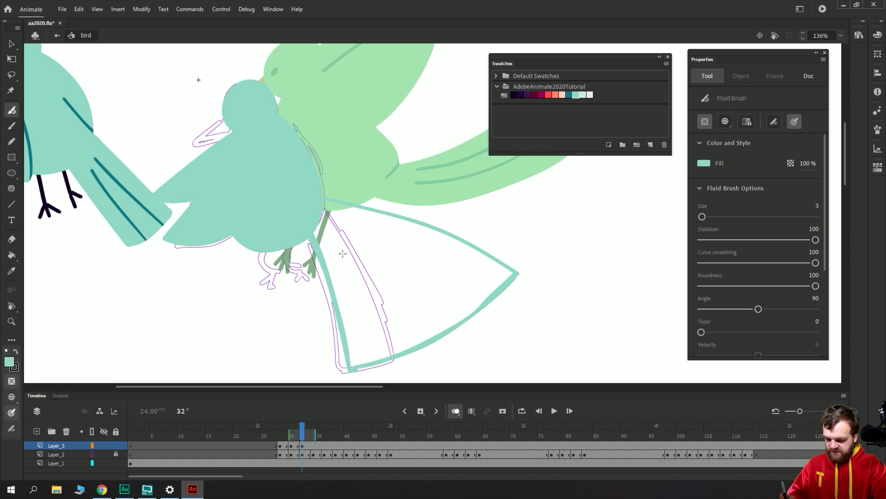
# Break apart the tail's upper edge and end strokes, and fill the fanned tail with light green.
pyautogui.press('k')
pyautogui.press('v')
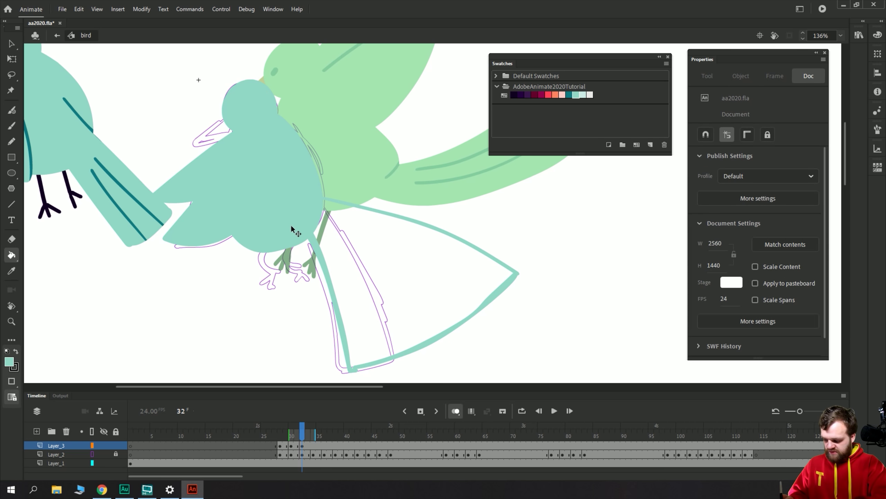
pyautogui.click(282, 226)
pyautogui.click(364, 209)
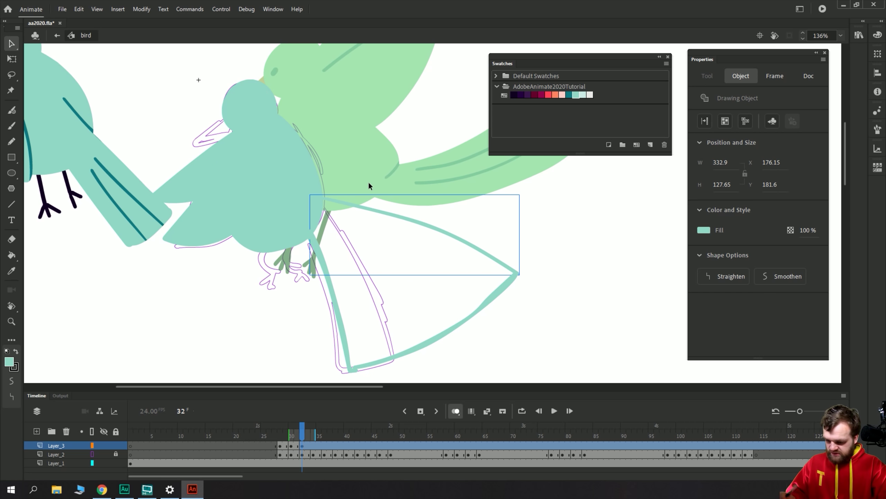
pyautogui.hotkey('ctrl', 'b')
pyautogui.click(464, 323)
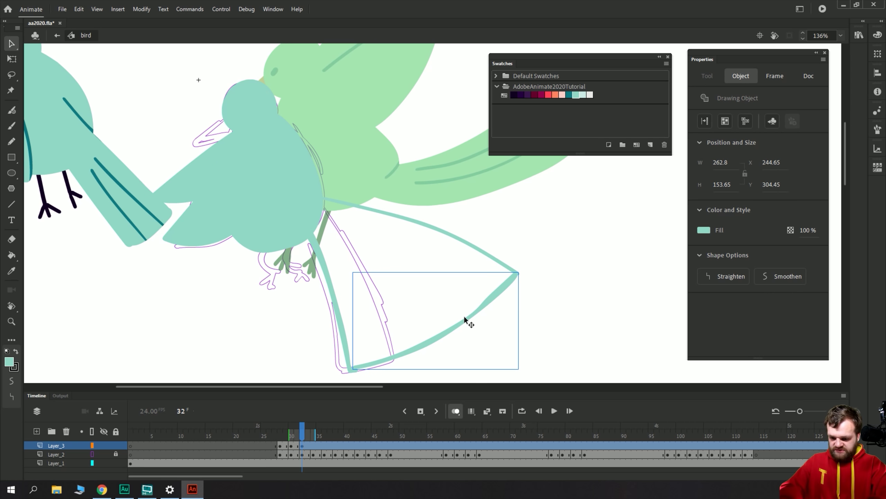
pyautogui.hotkey('ctrl', 'b')
pyautogui.press('k')
pyautogui.click(364, 261)
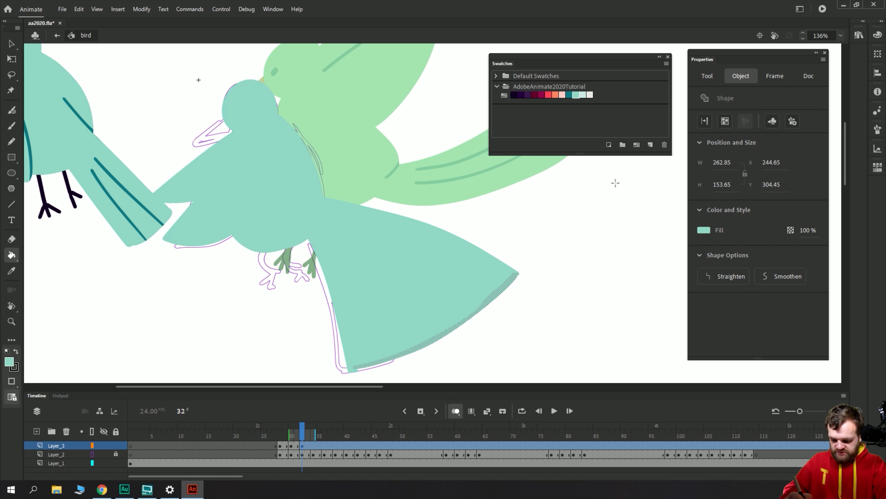
# Turn off object drawing mode for the Fluid Brush and deselect the tail's end edge without recoloring it.
pyautogui.press('b')
pyautogui.click(709, 77)
pyautogui.click(705, 122)
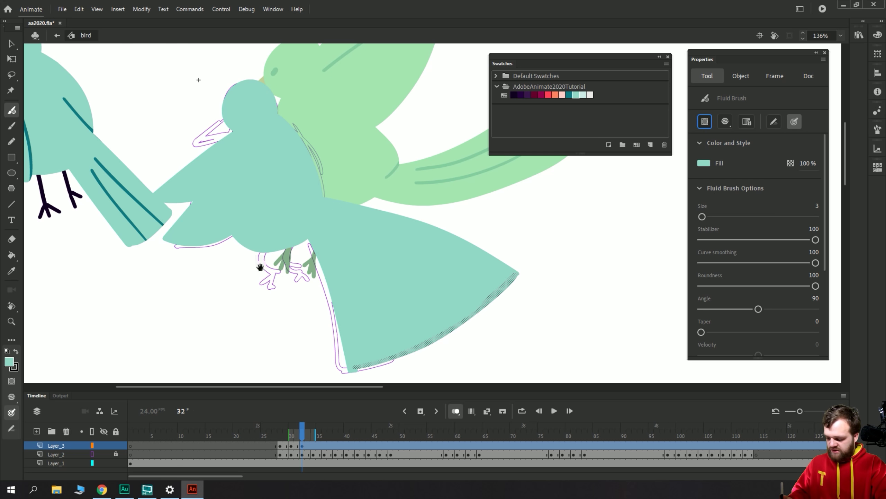
pyautogui.moveTo(252, 255); pyautogui.dragTo(330, 267)
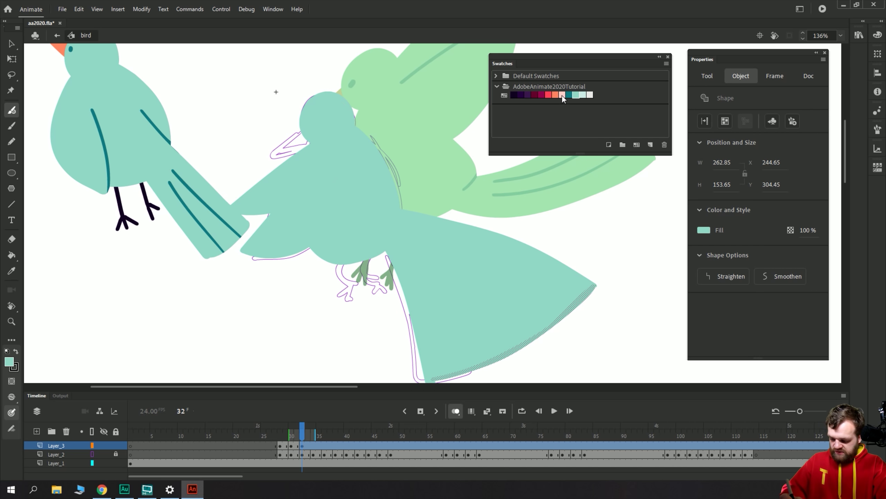
pyautogui.click(556, 95)
pyautogui.hotkey('ctrl', 'z')
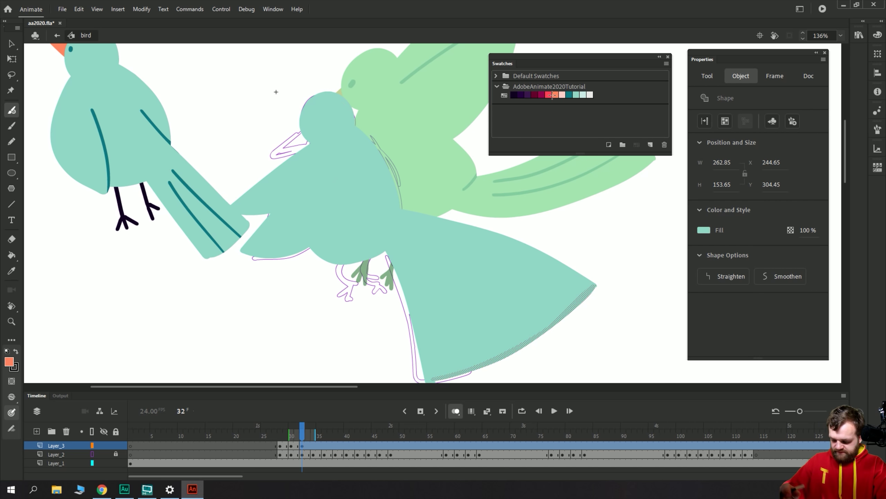
pyautogui.press('v')
pyautogui.click(326, 331)
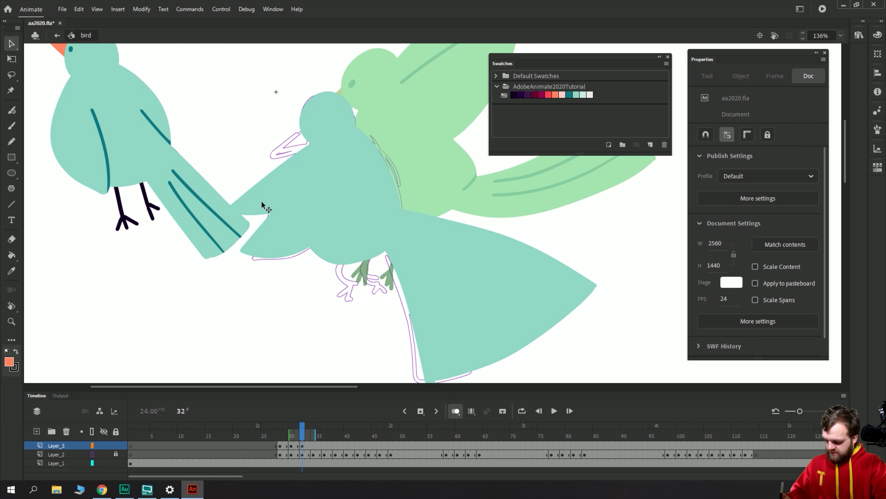
# Paint both legs and feet below the body in the darkest purple swatch with the Fluid Brush in Paint Behind mode.
pyautogui.click(514, 95)
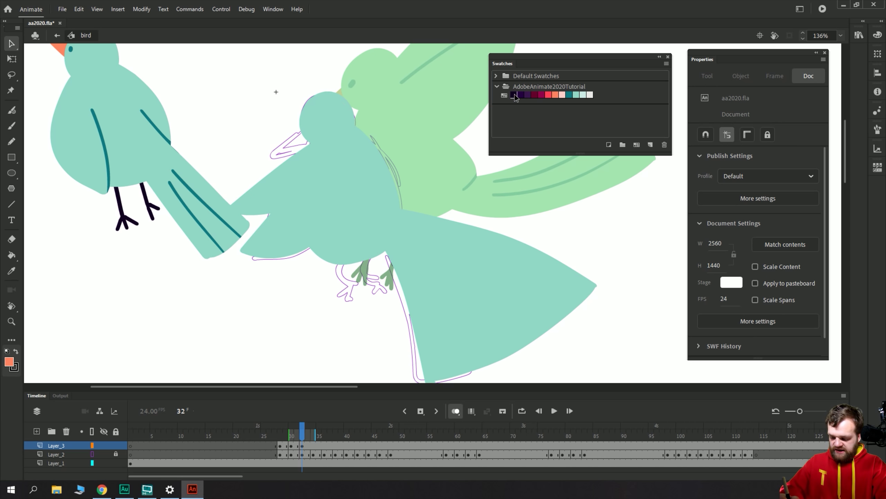
pyautogui.press('b')
pyautogui.click(727, 119)
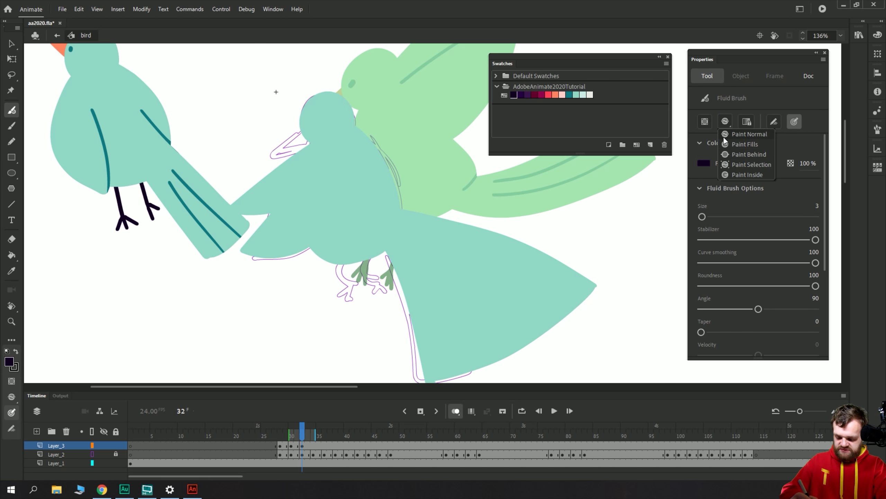
pyautogui.click(731, 154)
pyautogui.press('space')
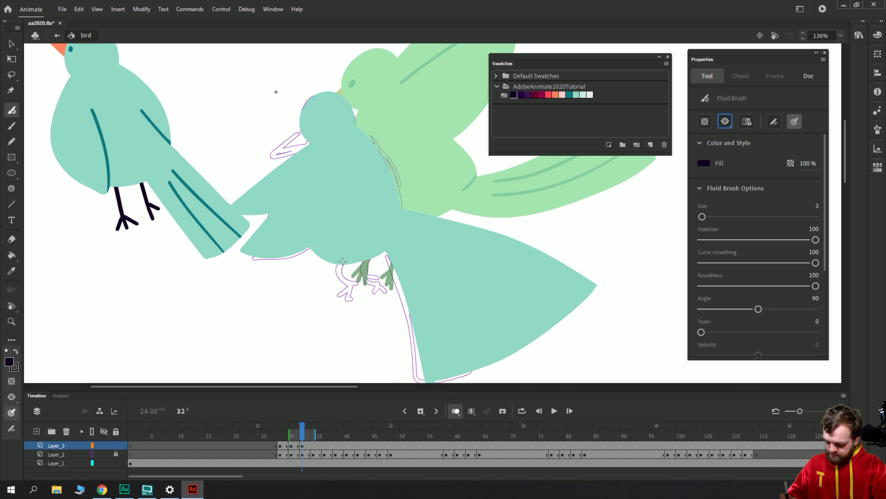
pyautogui.moveTo(345, 254)
pyautogui.mouseDown()
pyautogui.moveTo(338, 276)
pyautogui.moveTo(351, 286)
pyautogui.moveTo(342, 281)
pyautogui.moveTo(341, 260)
pyautogui.moveTo(336, 269)
pyautogui.moveTo(347, 285)
pyautogui.moveTo(353, 275)
pyautogui.moveTo(351, 299)
pyautogui.mouseUp()
pyautogui.moveTo(369, 255)
pyautogui.mouseDown()
pyautogui.moveTo(381, 281)
pyautogui.moveTo(367, 291)
pyautogui.moveTo(374, 294)
pyautogui.moveTo(382, 280)
pyautogui.mouseUp()
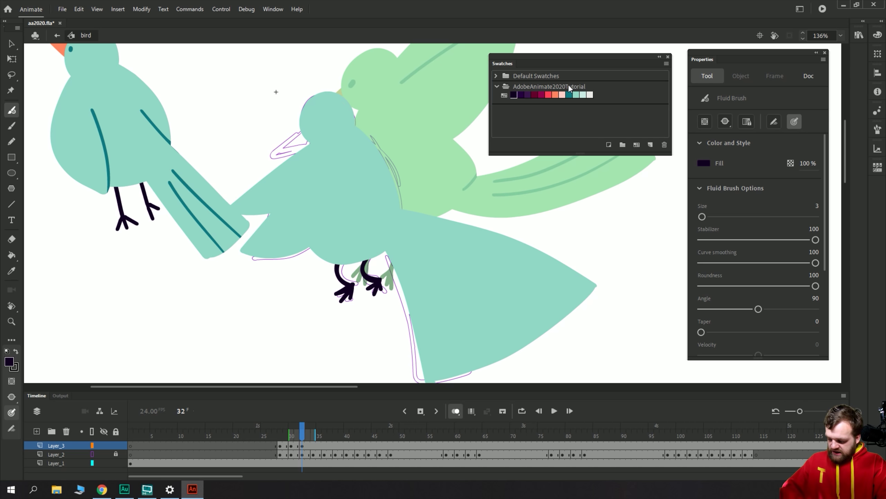
# Outline the beak beside the head in the orange swatch and fill it.
pyautogui.click(556, 95)
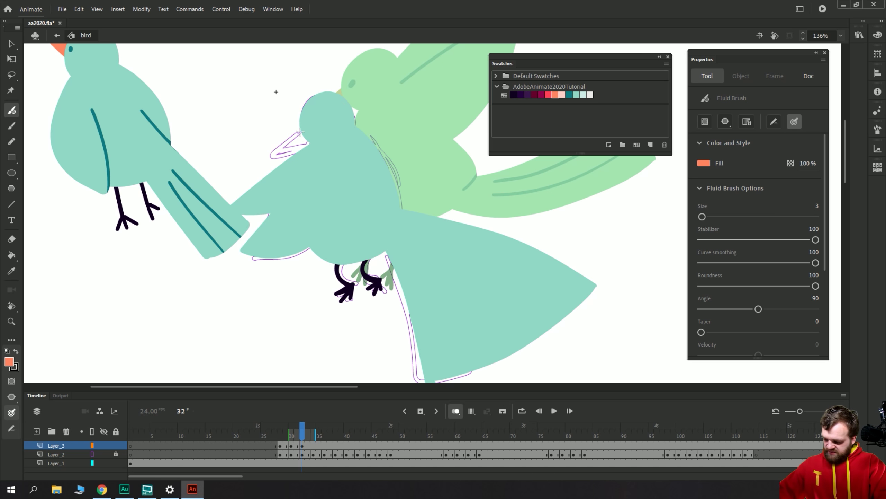
pyautogui.moveTo(301, 132)
pyautogui.mouseDown()
pyautogui.moveTo(272, 151)
pyautogui.moveTo(309, 141)
pyautogui.moveTo(297, 147)
pyautogui.mouseUp()
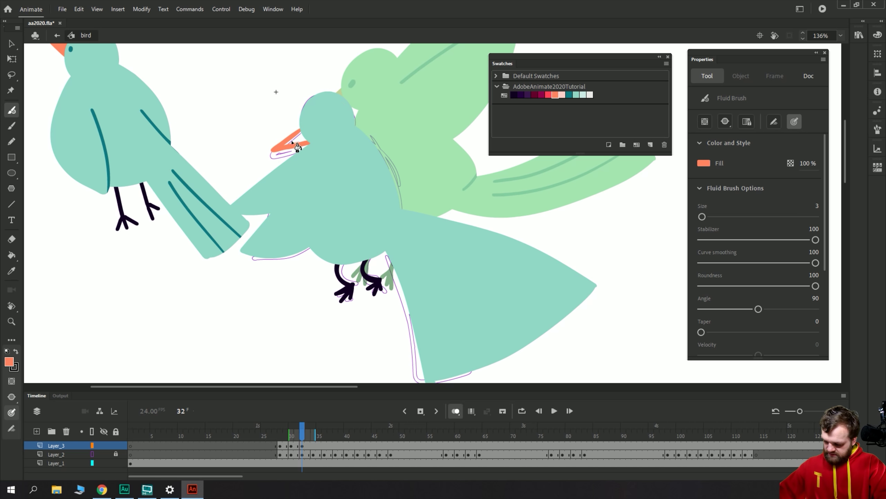
pyautogui.press('k')
pyautogui.click(297, 145)
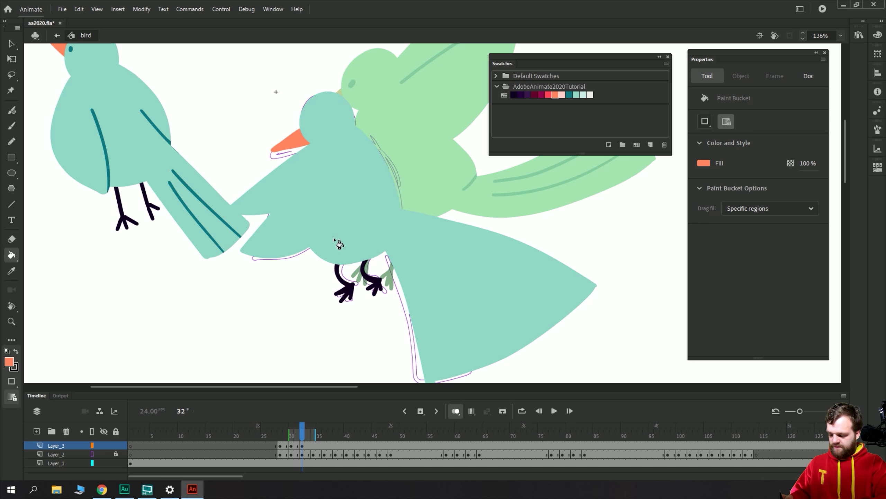
# Break apart the small light green stroke object where the tail meets the underside of the body.
pyautogui.press('b')
pyautogui.moveTo(259, 208); pyautogui.dragTo(277, 251)
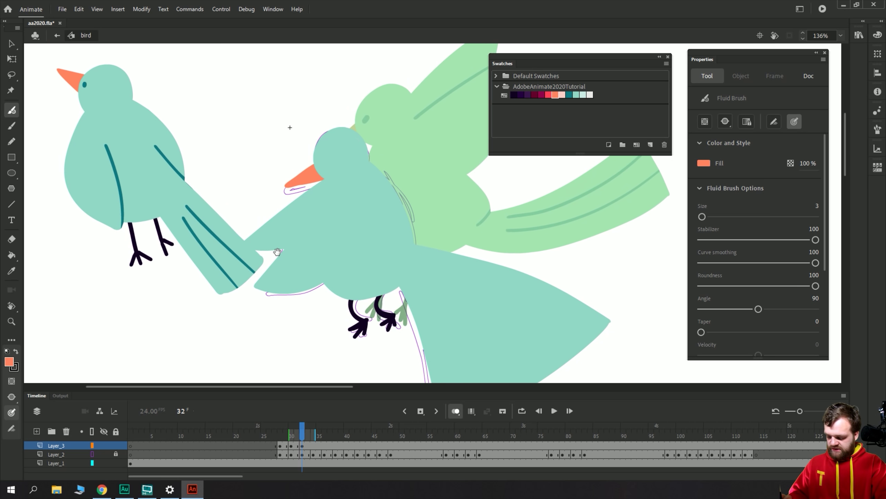
pyautogui.keyDown('ctrl'); pyautogui.click(373, 234); pyautogui.keyUp('ctrl')
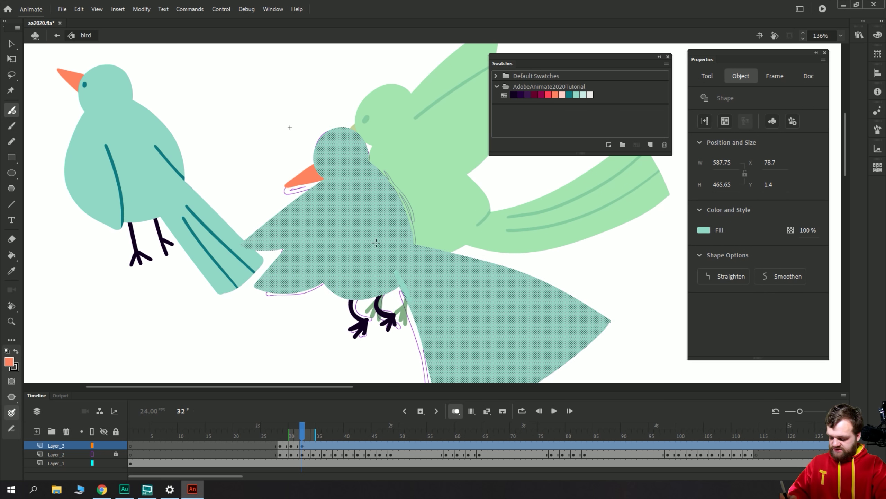
pyautogui.press('v')
pyautogui.click(387, 330)
pyautogui.click(399, 300)
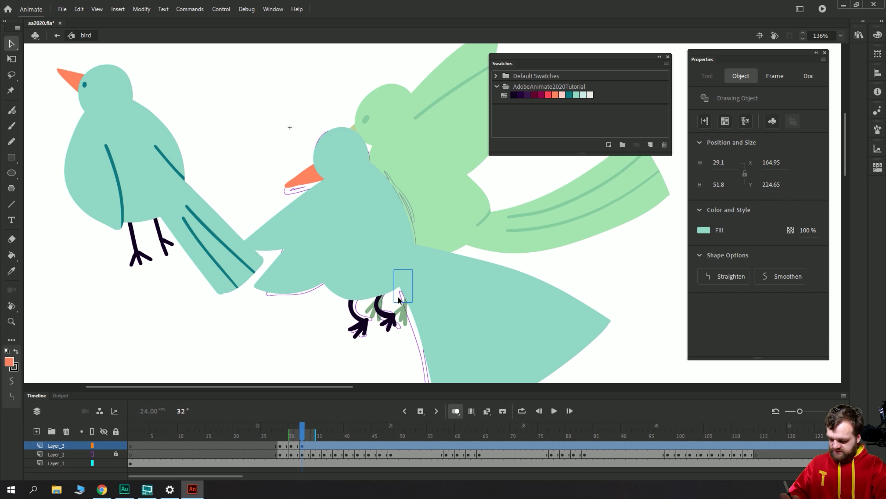
pyautogui.hotkey('ctrl', 'b')
pyautogui.click(332, 217)
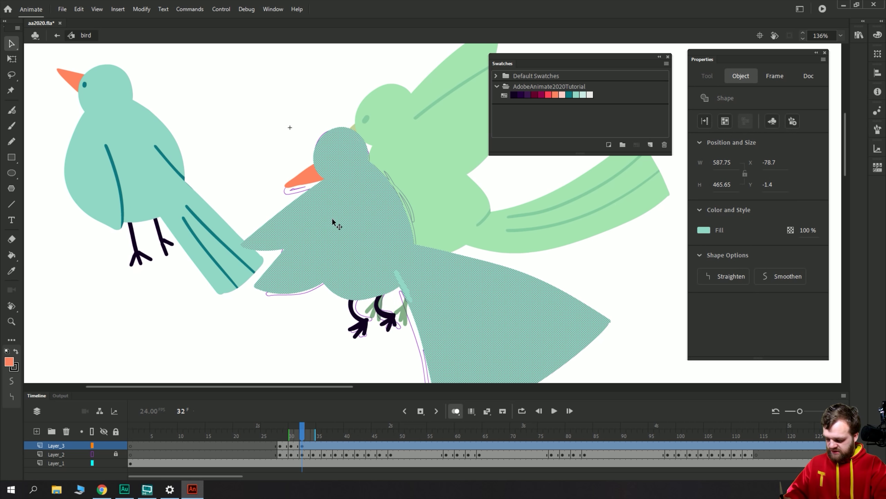
pyautogui.press('b')
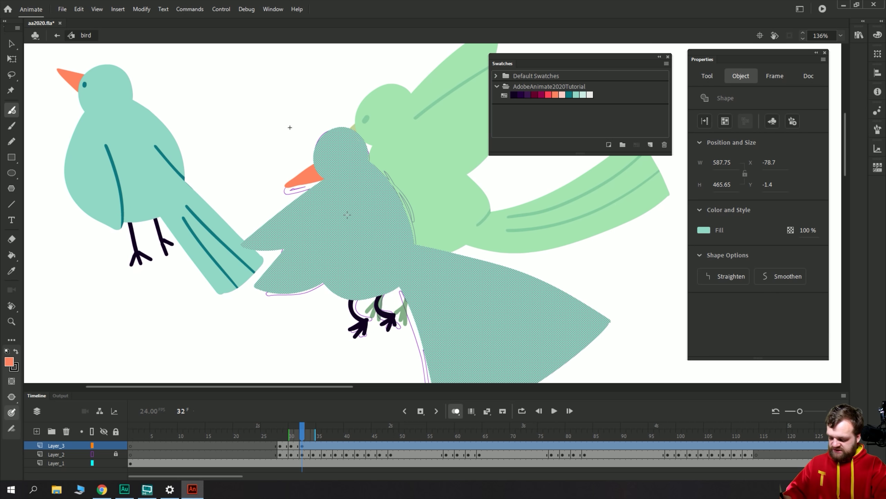
pyautogui.click(567, 94)
pyautogui.hotkey('ctrl', 'z')
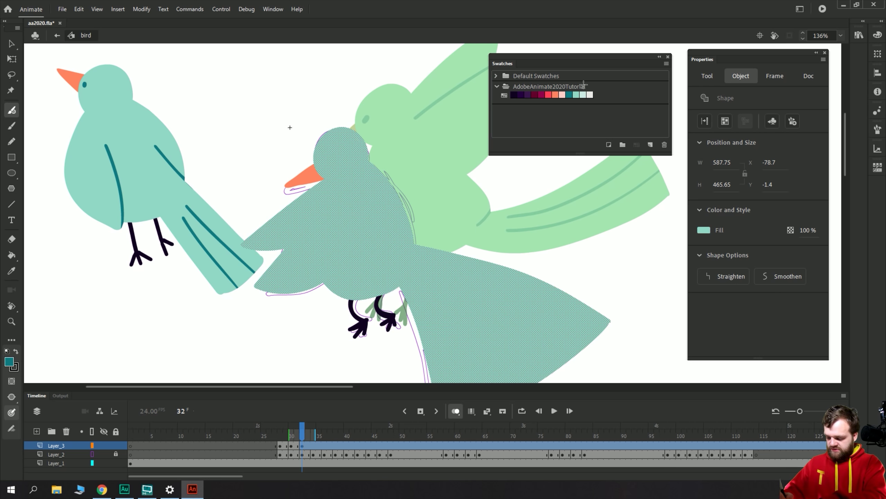
# Choose the dark teal swatch with nothing selected, select the bird's body, and limit the Fluid Brush to painting within the selection.
pyautogui.press('v')
pyautogui.click(312, 329)
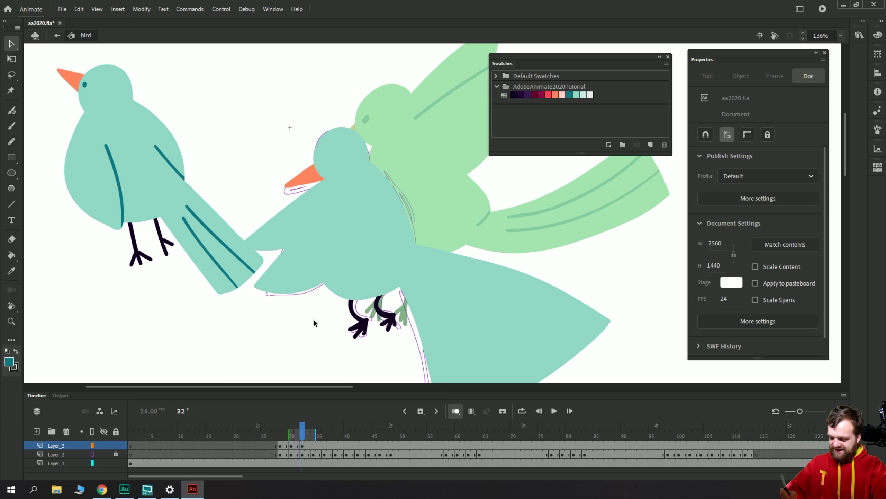
pyautogui.click(569, 94)
pyautogui.click(365, 232)
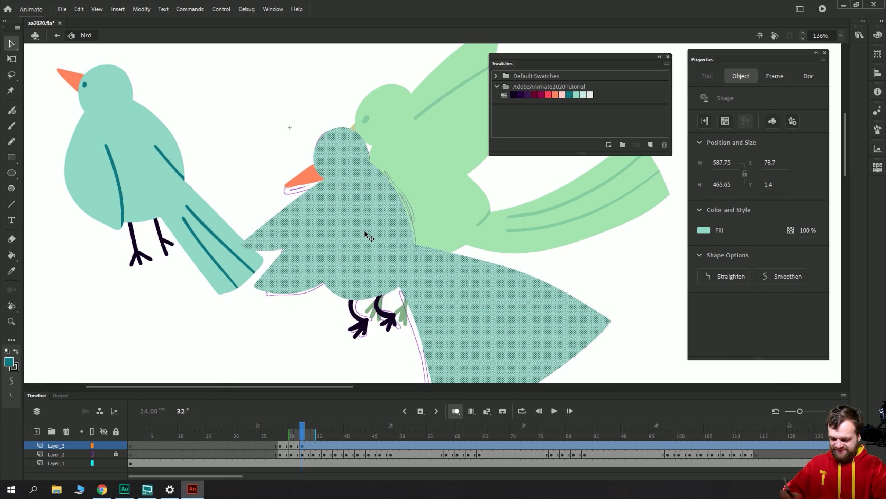
pyautogui.press('y')
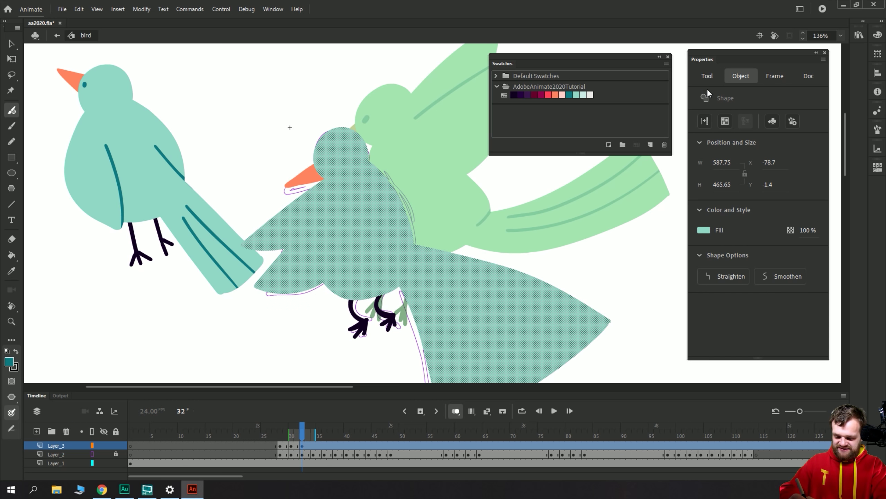
pyautogui.click(705, 73)
pyautogui.click(726, 121)
pyautogui.click(727, 161)
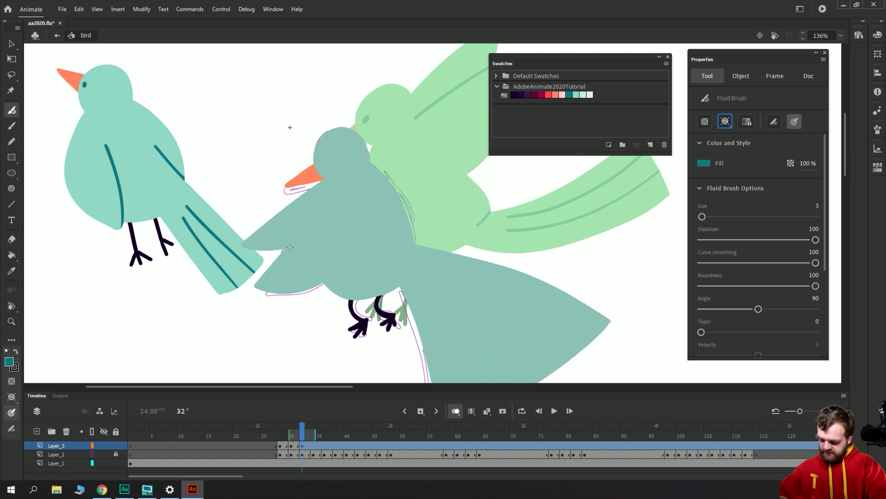
# Paint dark teal detail lines on the selected body: two on the wing, one at the tail base, and two along the fanned tail.
pyautogui.moveTo(328, 199); pyautogui.dragTo(258, 277)
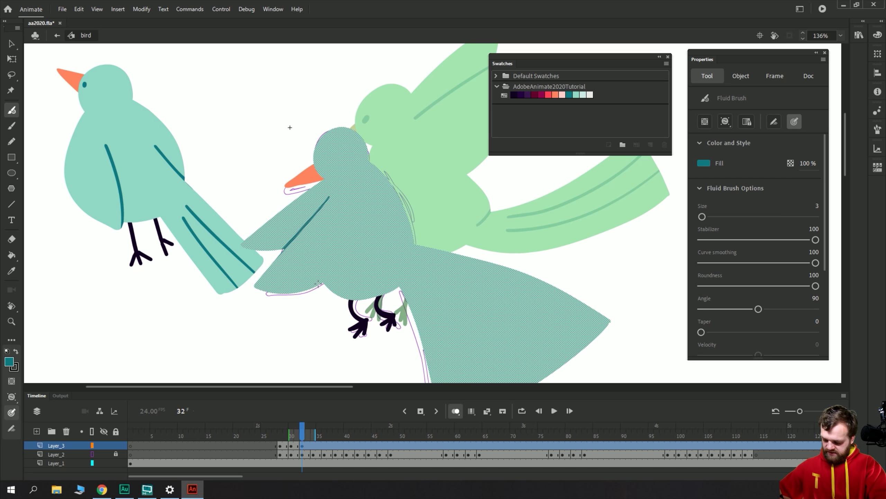
pyautogui.moveTo(316, 288); pyautogui.dragTo(344, 235)
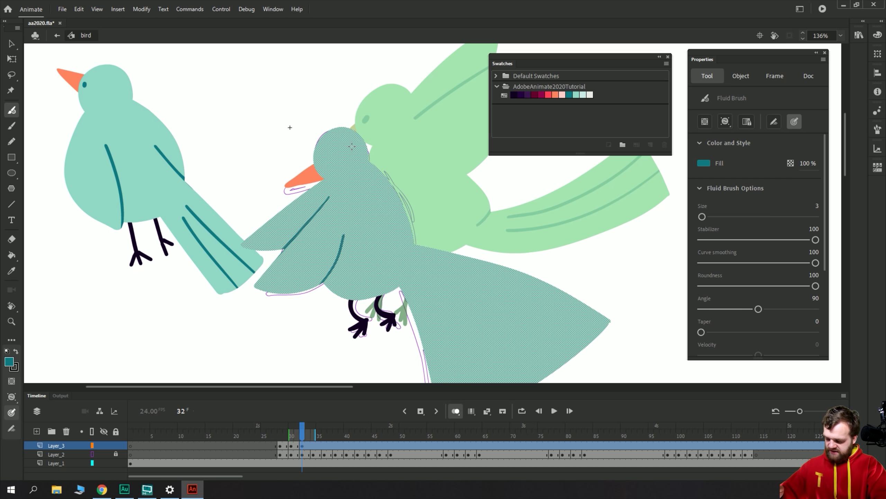
pyautogui.moveTo(343, 313); pyautogui.dragTo(329, 263)
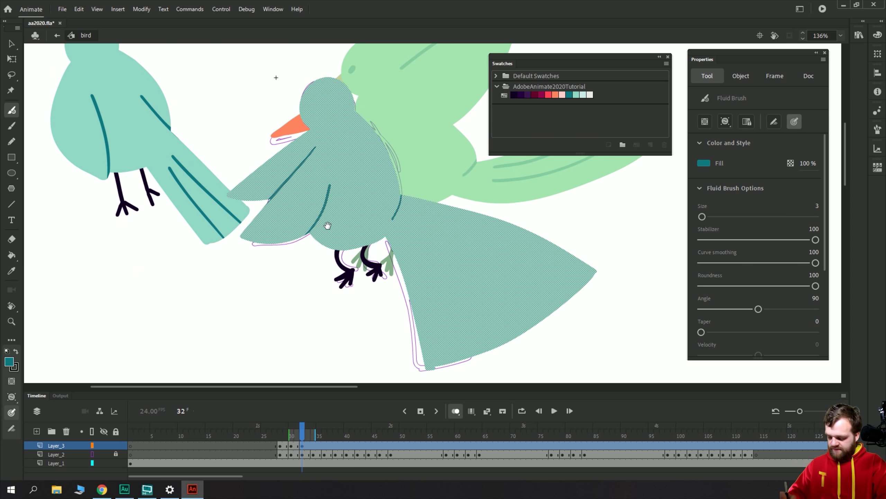
pyautogui.moveTo(570, 307)
pyautogui.mouseDown()
pyautogui.moveTo(460, 235)
pyautogui.moveTo(415, 219)
pyautogui.mouseUp()
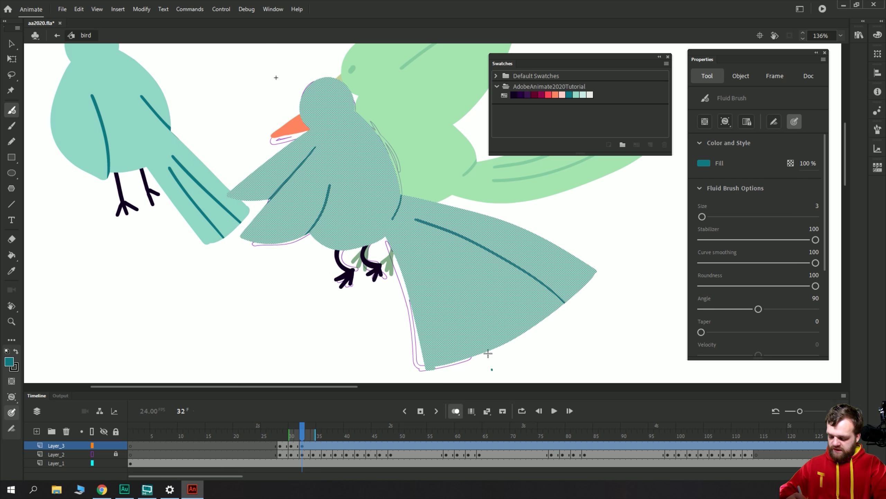
pyautogui.moveTo(488, 354); pyautogui.dragTo(402, 208)
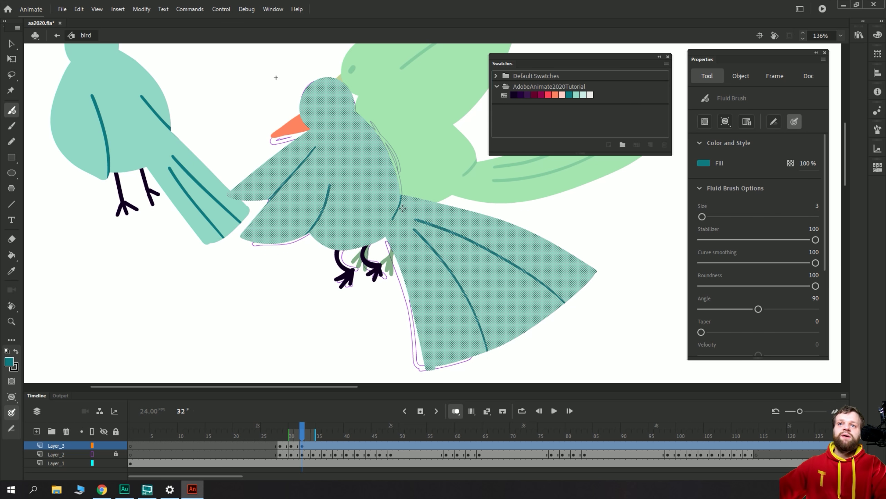
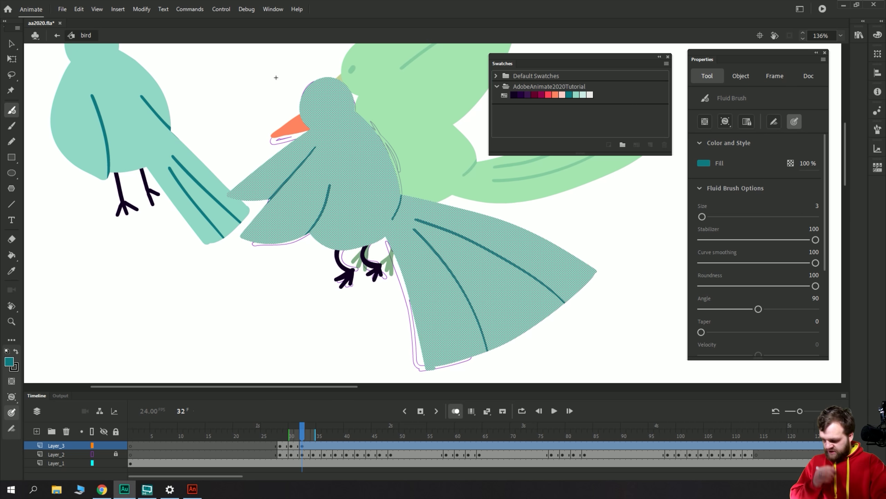
# Paint the small dark teal eye on the selected bird's head, undoing the stray stroke.
pyautogui.click(311, 111)
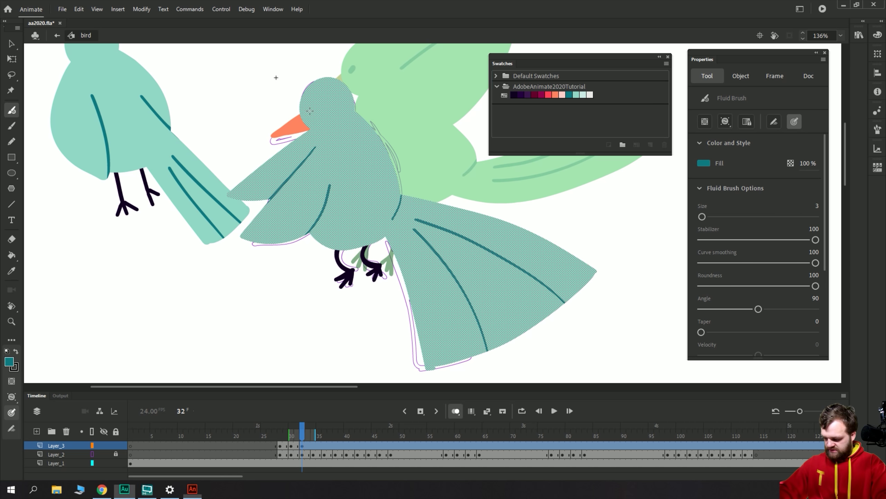
pyautogui.moveTo(314, 106); pyautogui.dragTo(310, 112)
pyautogui.hotkey('ctrl', 'z')
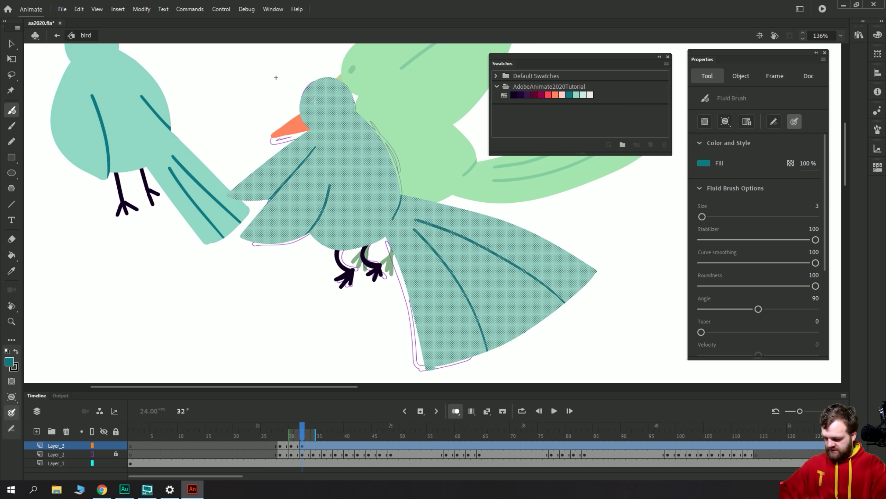
# Play back the bird animation to review the painted frames in motion.
pyautogui.moveTo(211, 269); pyautogui.dragTo(294, 291)
pyautogui.hotkey('ctrl', '-')
pyautogui.hotkey('ctrl', '-')
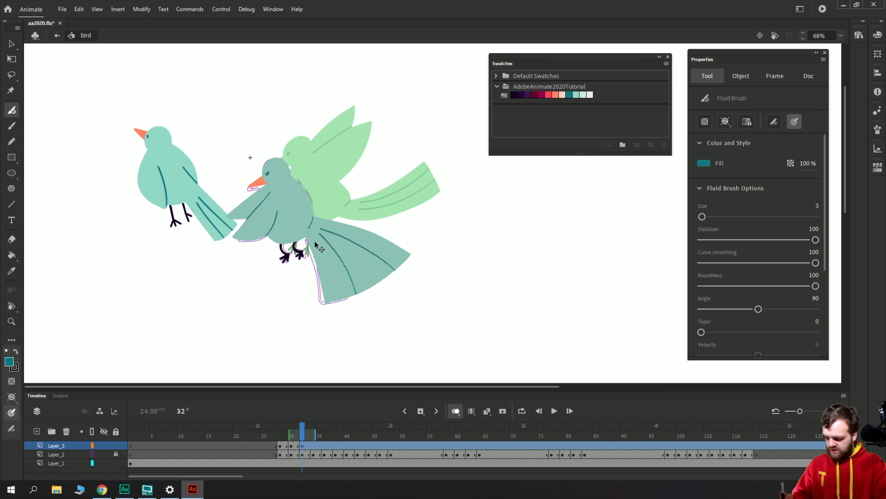
pyautogui.press('Return')
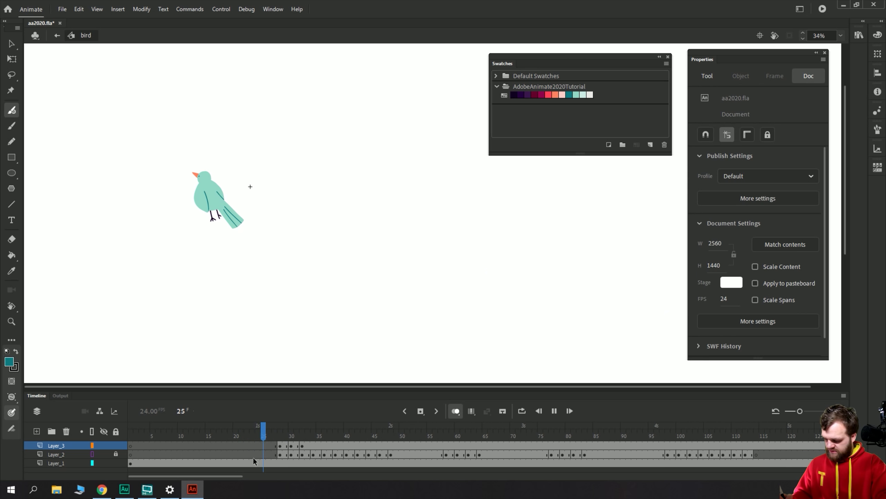
pyautogui.click(252, 454)
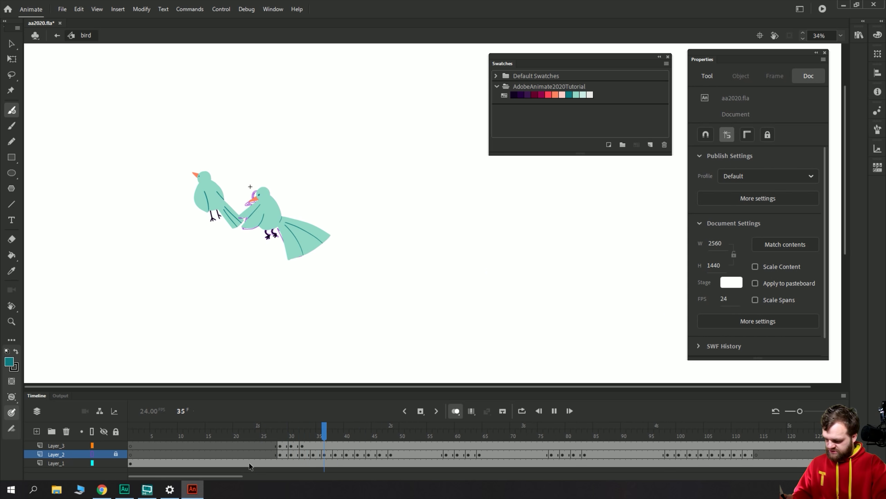
pyautogui.click(252, 453)
# Insert a blank keyframe on Layer_3 at frame 34.
pyautogui.click(302, 446)
pyautogui.click(313, 446)
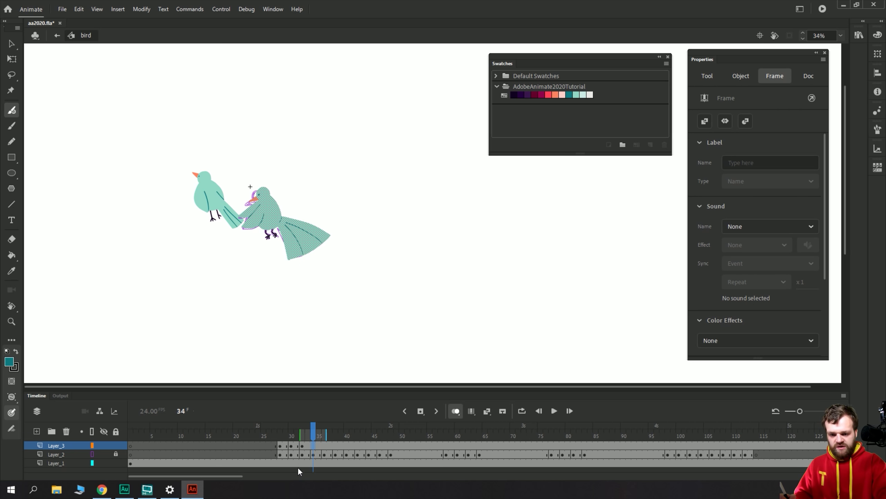
pyautogui.press('F7')
# Compare the painted bird at frame 32 with the rough outlines at frames 34 and 39.
pyautogui.moveTo(210, 286); pyautogui.dragTo(303, 295)
pyautogui.hotkey('ctrl', '=')
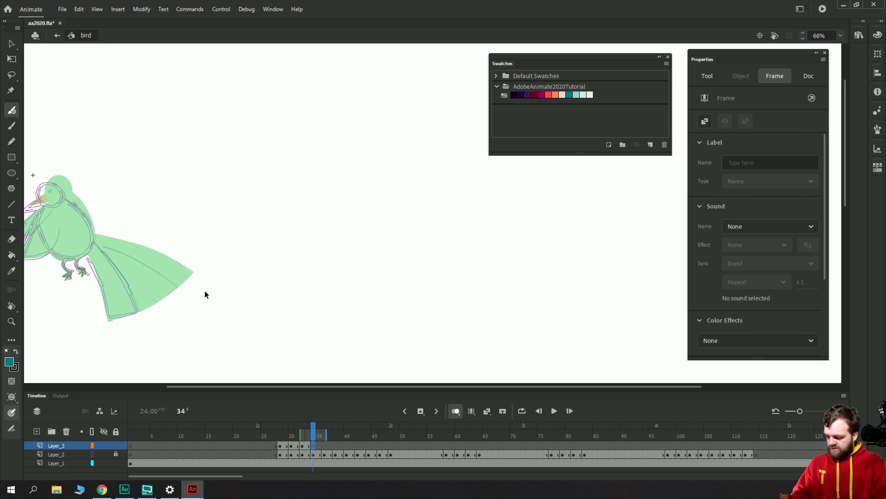
pyautogui.hotkey('ctrl', '=')
pyautogui.moveTo(187, 285); pyautogui.dragTo(642, 273)
pyautogui.moveTo(129, 290); pyautogui.dragTo(293, 235)
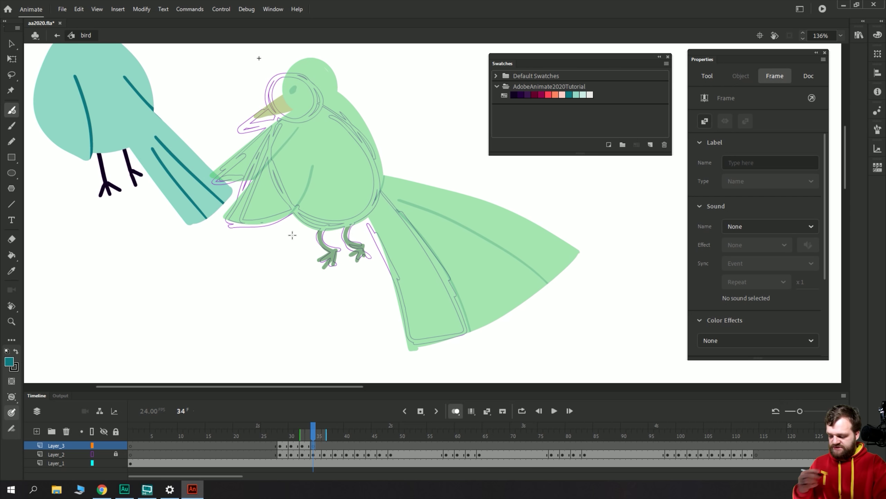
pyautogui.click(302, 446)
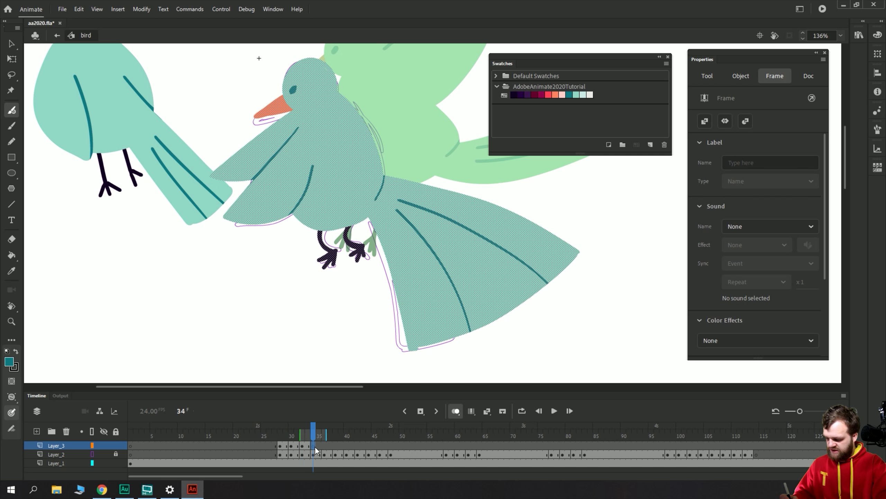
pyautogui.click(313, 446)
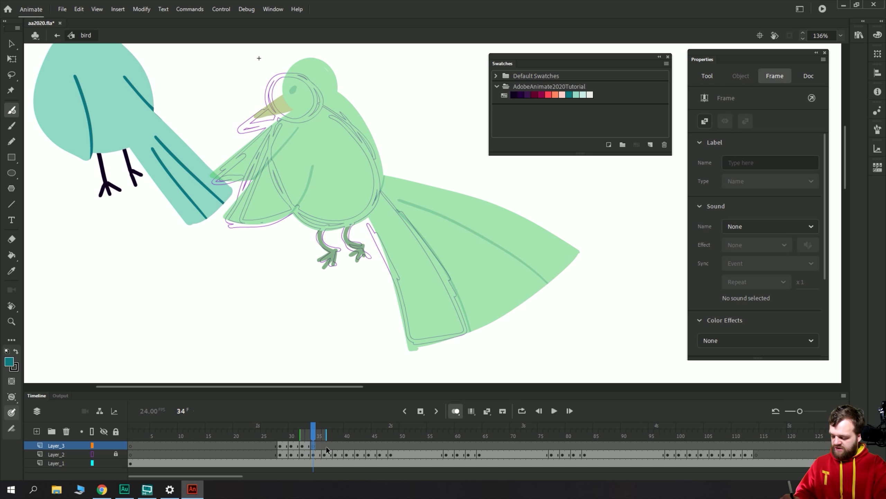
pyautogui.moveTo(327, 450); pyautogui.dragTo(338, 449)
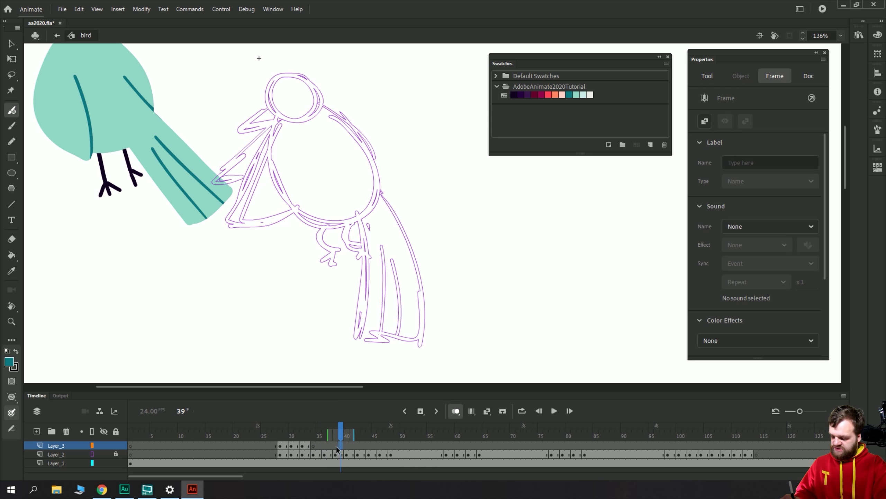
pyautogui.click(313, 448)
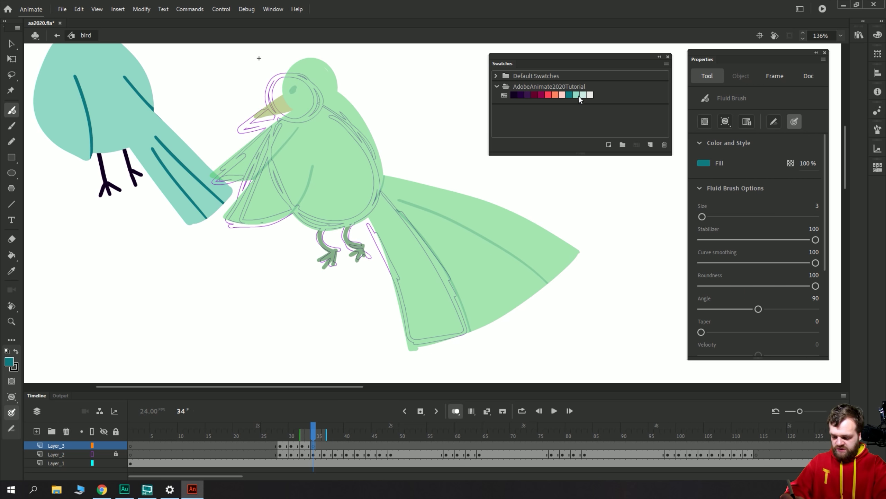
# Set the Fluid Brush to the light teal swatch and Paint Behind mode, and save the file.
pyautogui.click(578, 95)
pyautogui.click(728, 121)
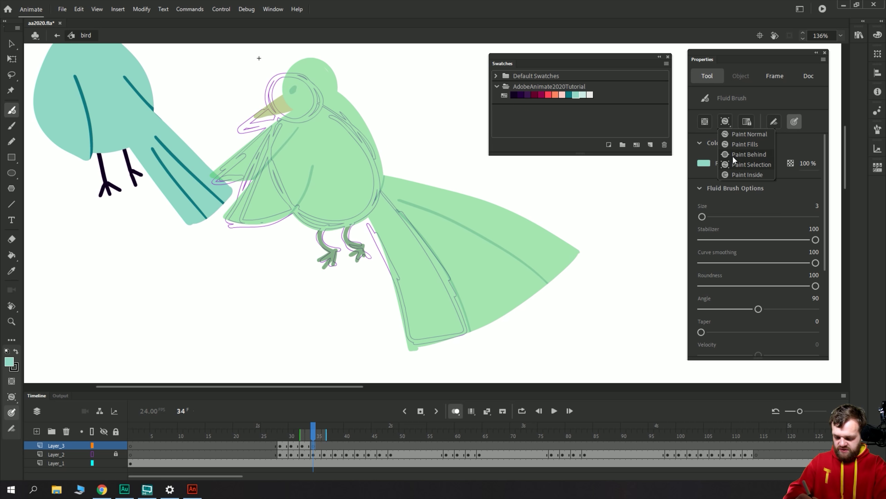
pyautogui.click(732, 156)
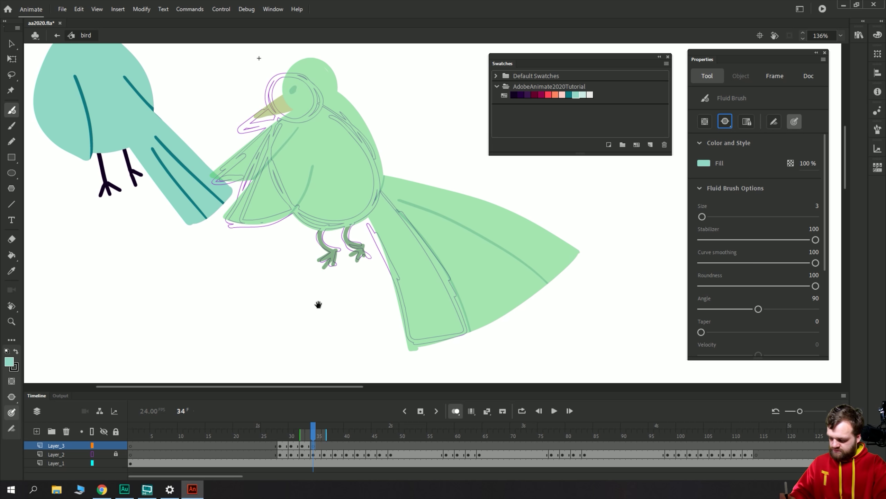
pyautogui.moveTo(218, 211); pyautogui.dragTo(239, 224)
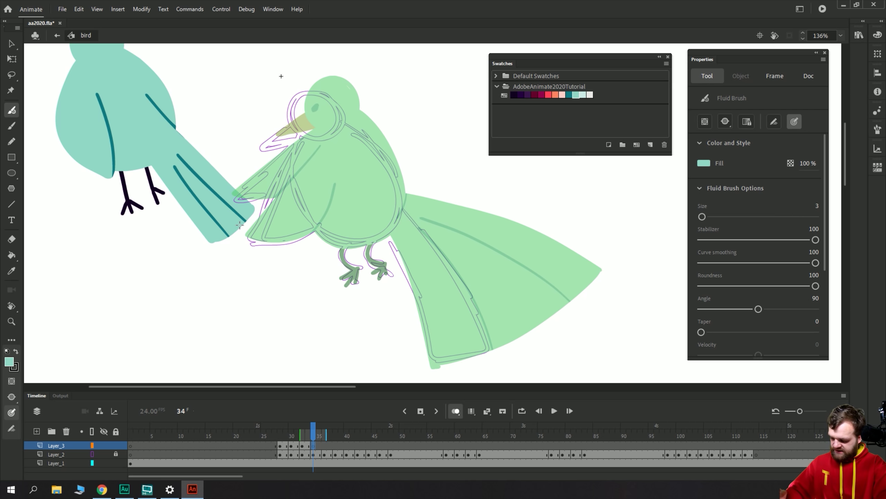
pyautogui.hotkey('ctrl', 's')
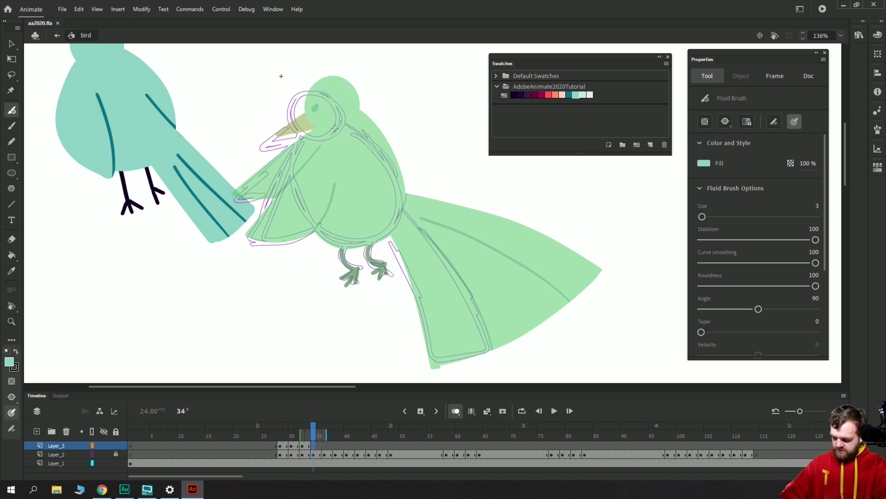
# Outline the bird's head, wings and body in light teal over the rough sketch at frame 34 and fill them.
pyautogui.moveTo(330, 130)
pyautogui.mouseDown()
pyautogui.moveTo(337, 112)
pyautogui.moveTo(324, 93)
pyautogui.moveTo(304, 87)
pyautogui.moveTo(290, 100)
pyautogui.moveTo(288, 119)
pyautogui.moveTo(302, 137)
pyautogui.moveTo(323, 138)
pyautogui.moveTo(340, 121)
pyautogui.mouseUp()
pyautogui.press('k')
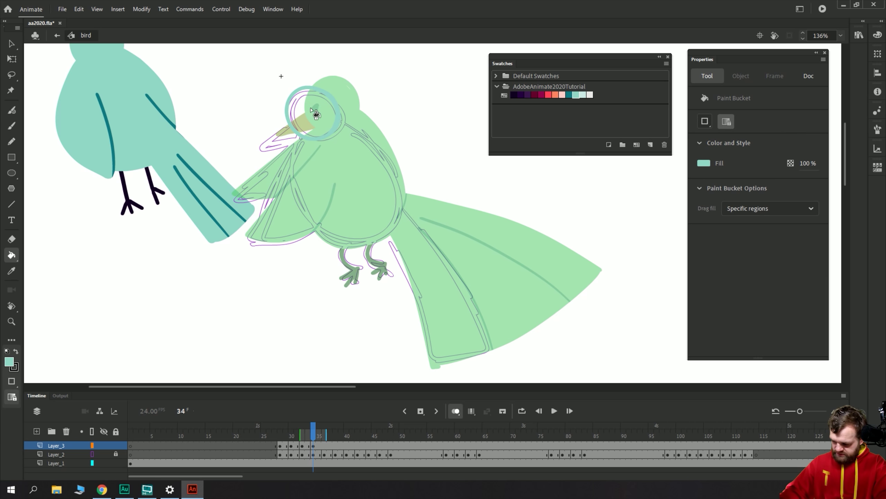
pyautogui.press('b')
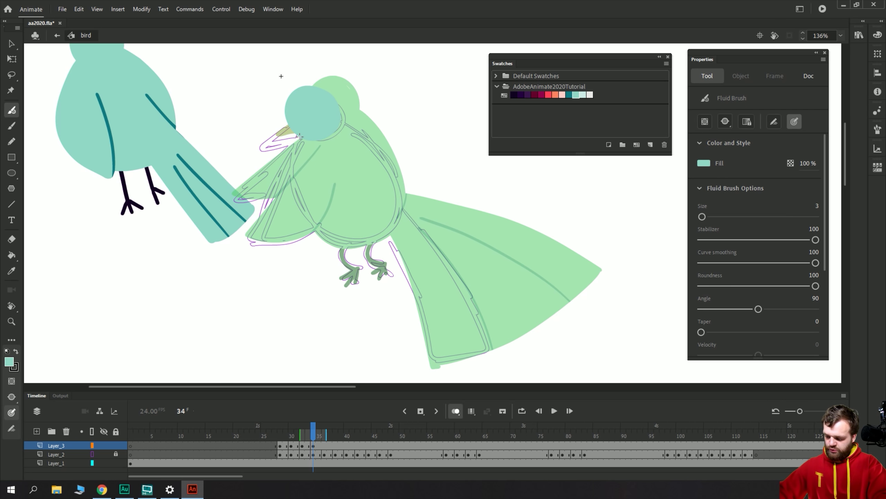
pyautogui.moveTo(264, 171)
pyautogui.mouseDown()
pyautogui.moveTo(239, 196)
pyautogui.moveTo(292, 192)
pyautogui.moveTo(246, 232)
pyautogui.moveTo(274, 242)
pyautogui.moveTo(340, 173)
pyautogui.mouseUp()
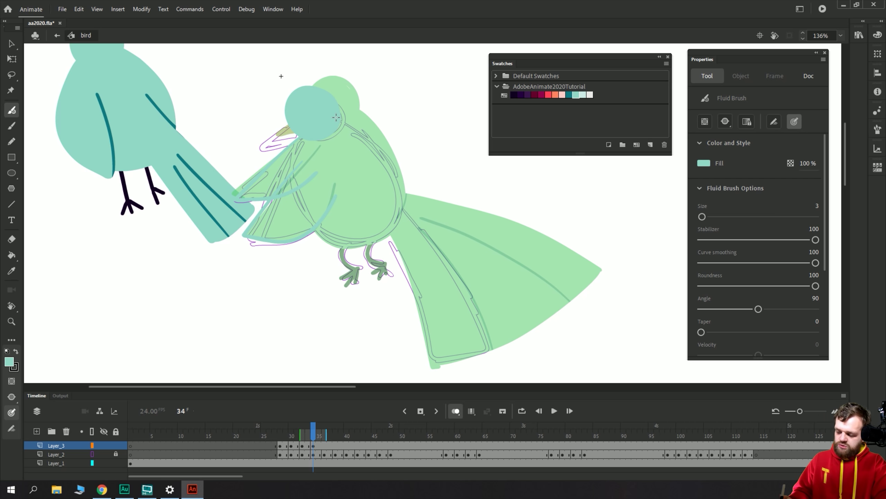
pyautogui.moveTo(352, 126)
pyautogui.mouseDown()
pyautogui.moveTo(396, 181)
pyautogui.moveTo(397, 214)
pyautogui.moveTo(385, 241)
pyautogui.moveTo(346, 250)
pyautogui.moveTo(303, 209)
pyautogui.mouseUp()
pyautogui.press('k')
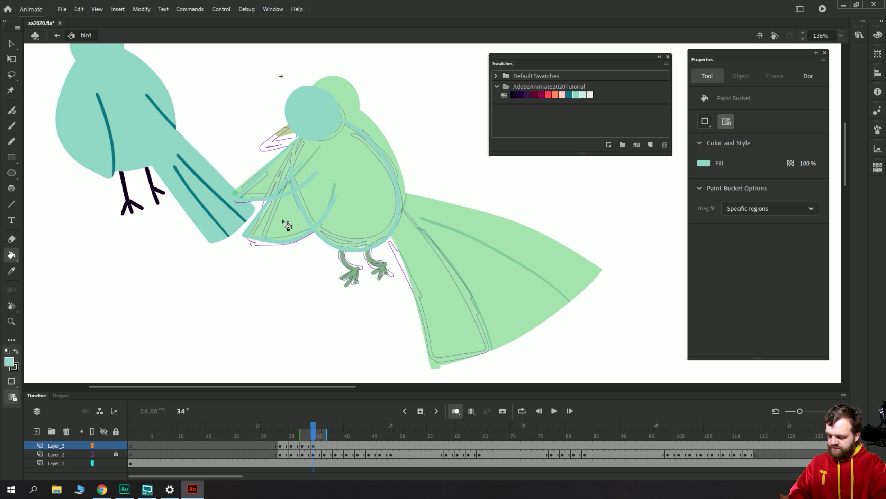
pyautogui.click(286, 224)
pyautogui.click(323, 153)
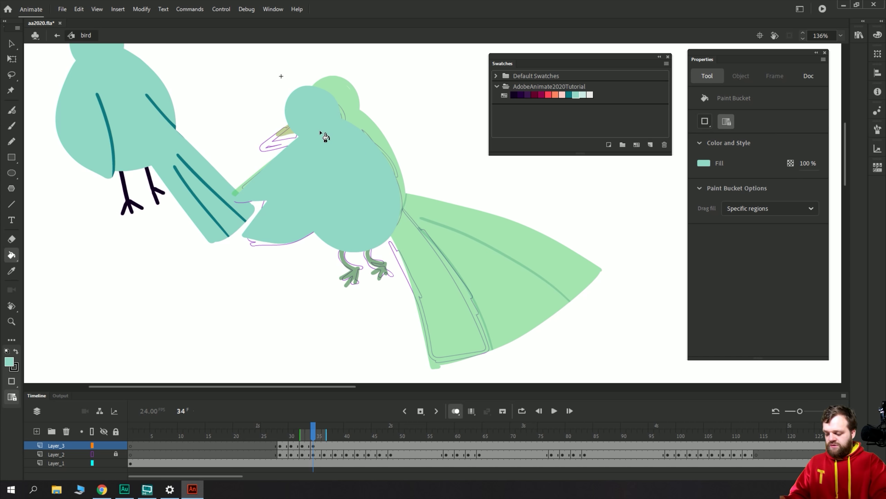
# Outline the narrow downward tail in light teal, joined to the body, and fill it.
pyautogui.press('v')
pyautogui.moveTo(344, 249)
pyautogui.mouseDown()
pyautogui.moveTo(354, 209)
pyautogui.moveTo(347, 264)
pyautogui.mouseUp()
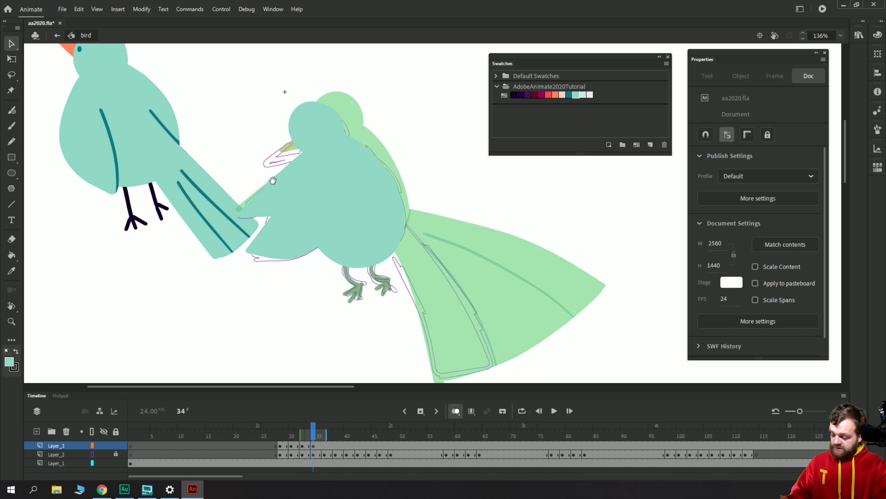
pyautogui.press('b')
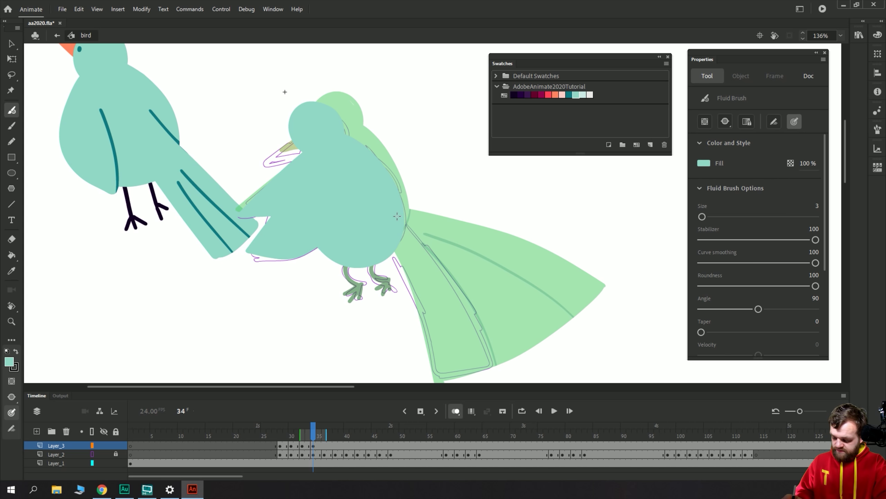
pyautogui.moveTo(408, 229)
pyautogui.mouseDown()
pyautogui.moveTo(445, 266)
pyautogui.moveTo(489, 350)
pyautogui.moveTo(483, 366)
pyautogui.moveTo(434, 377)
pyautogui.moveTo(408, 282)
pyautogui.moveTo(383, 239)
pyautogui.mouseUp()
pyautogui.press('k')
pyautogui.click(415, 276)
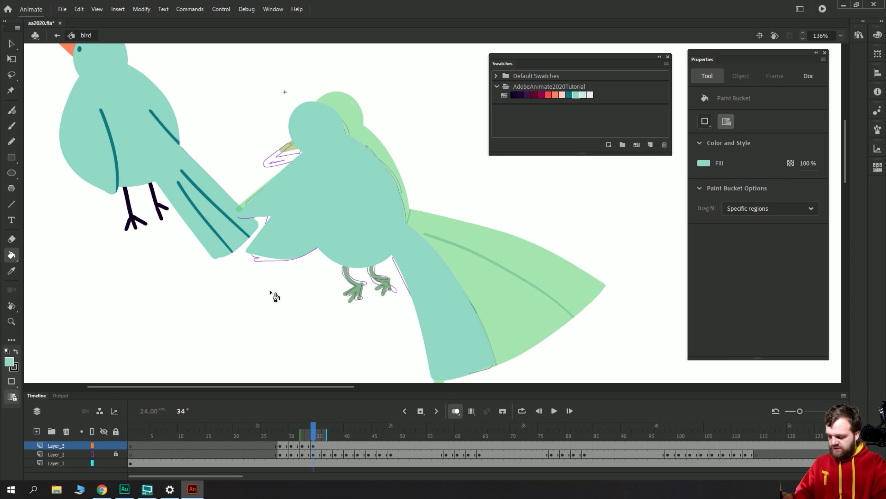
# Outline the beak beside the head in the orange swatch and fill it at frame 34.
pyautogui.press('b')
pyautogui.click(556, 94)
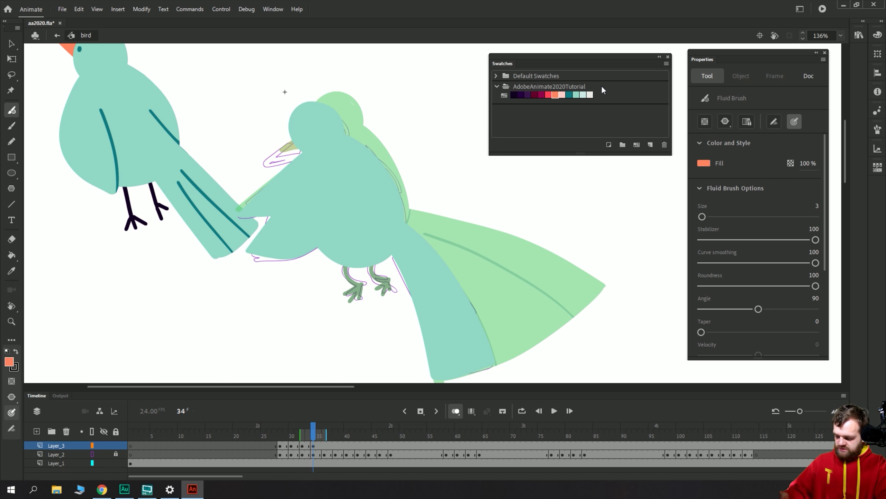
pyautogui.moveTo(294, 136)
pyautogui.mouseDown()
pyautogui.moveTo(272, 163)
pyautogui.moveTo(300, 151)
pyautogui.mouseUp()
pyautogui.press('k')
pyautogui.click(277, 161)
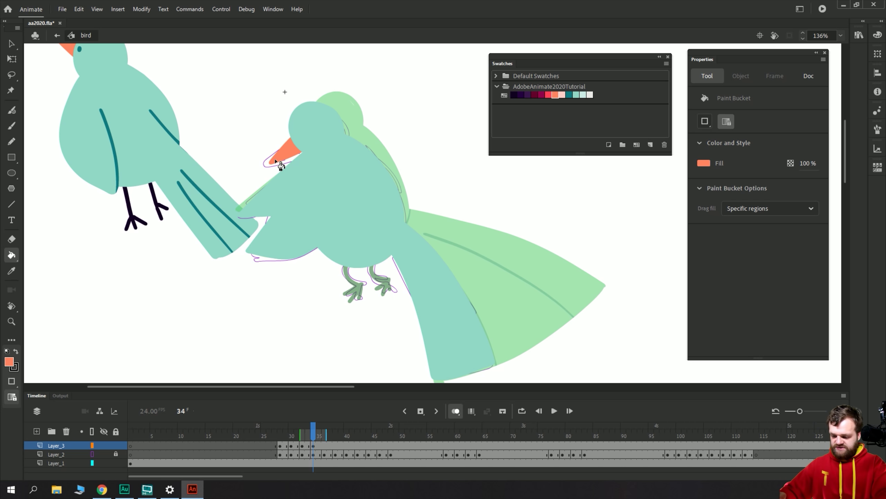
# Paint both legs and feet below the body in the darkest purple swatch.
pyautogui.click(514, 95)
pyautogui.press('b')
pyautogui.moveTo(345, 267)
pyautogui.mouseDown()
pyautogui.moveTo(359, 286)
pyautogui.moveTo(350, 301)
pyautogui.moveTo(359, 298)
pyautogui.mouseUp()
pyautogui.moveTo(372, 260)
pyautogui.mouseDown()
pyautogui.moveTo(373, 279)
pyautogui.moveTo(390, 281)
pyautogui.moveTo(368, 272)
pyautogui.moveTo(388, 281)
pyautogui.moveTo(389, 291)
pyautogui.mouseUp()
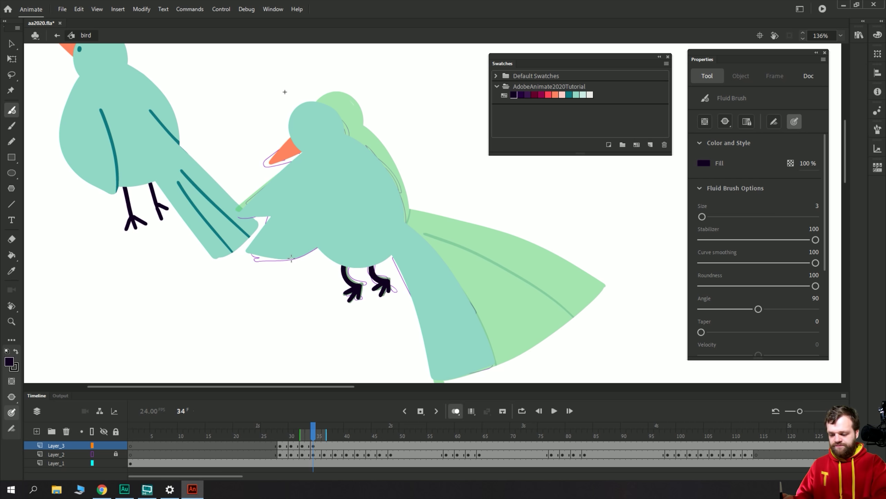
# Choose the dark teal swatch with nothing selected, select the bird's body at frame 34, and set the Fluid Brush to Paint Selection.
pyautogui.press('v')
pyautogui.click(342, 215)
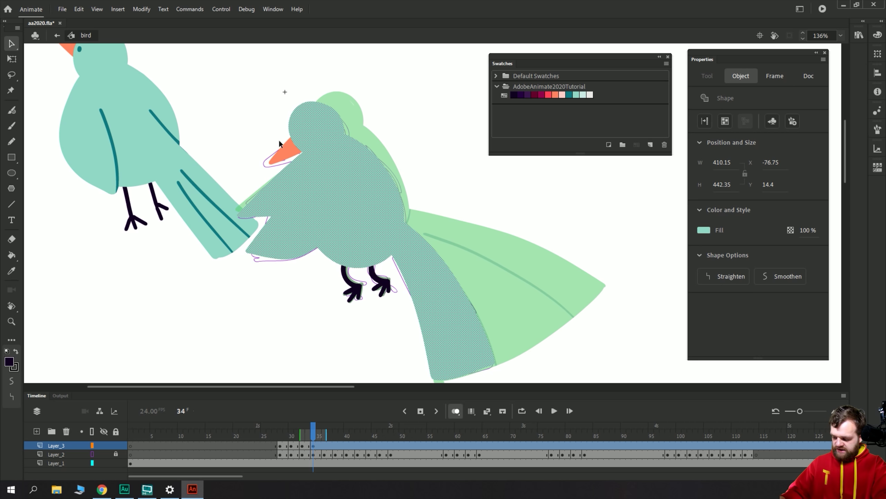
pyautogui.click(390, 116)
pyautogui.click(571, 93)
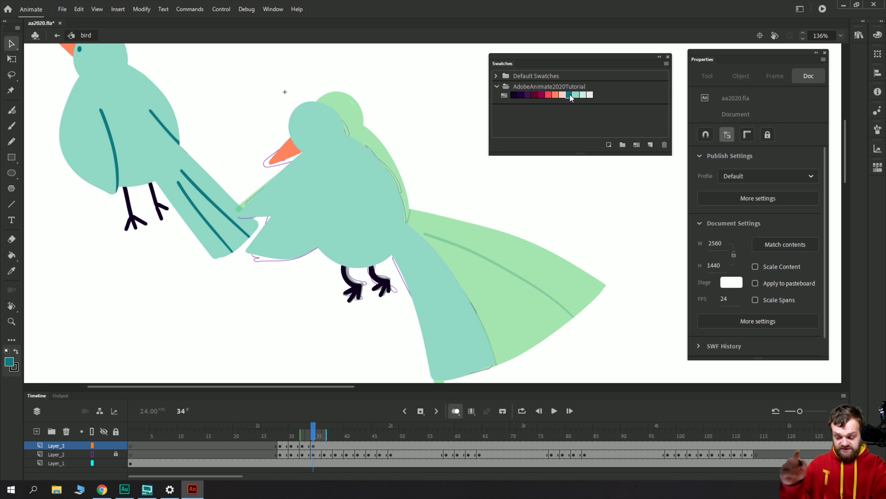
pyautogui.click(325, 209)
pyautogui.press('b')
pyautogui.click(708, 76)
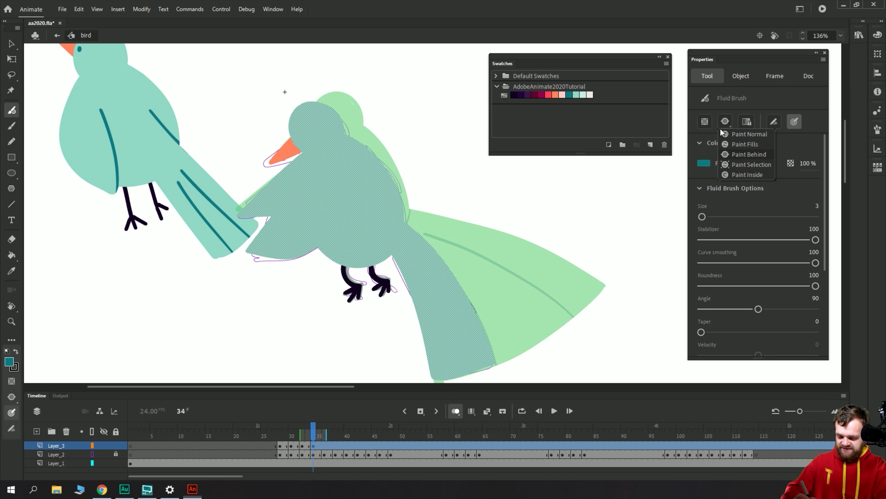
pyautogui.click(725, 122)
pyautogui.click(730, 162)
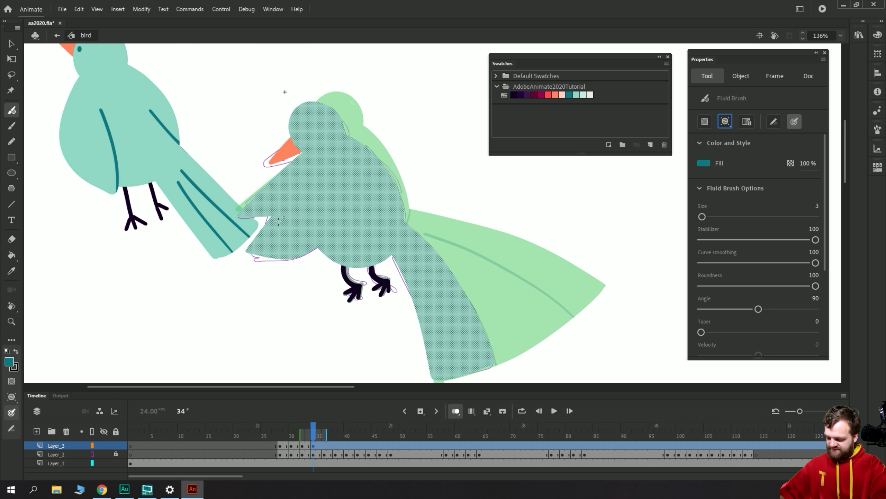
# Paint the dark teal wing and back lines on the body and two long feather lines along the tail.
pyautogui.moveTo(307, 172); pyautogui.dragTo(261, 231)
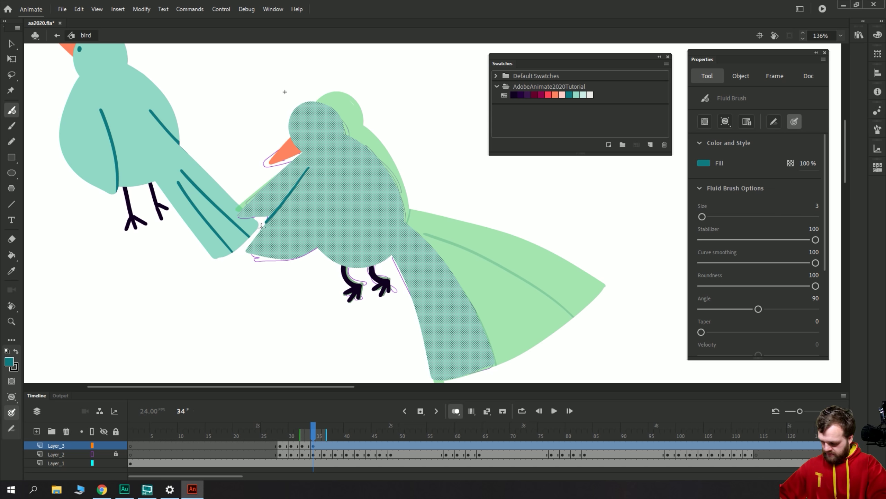
pyautogui.moveTo(329, 218); pyautogui.dragTo(309, 260)
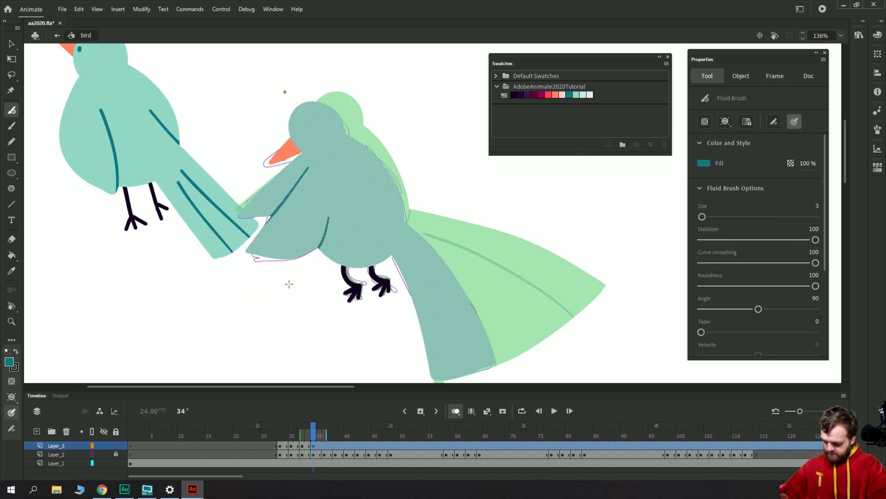
pyautogui.moveTo(407, 208); pyautogui.dragTo(407, 261)
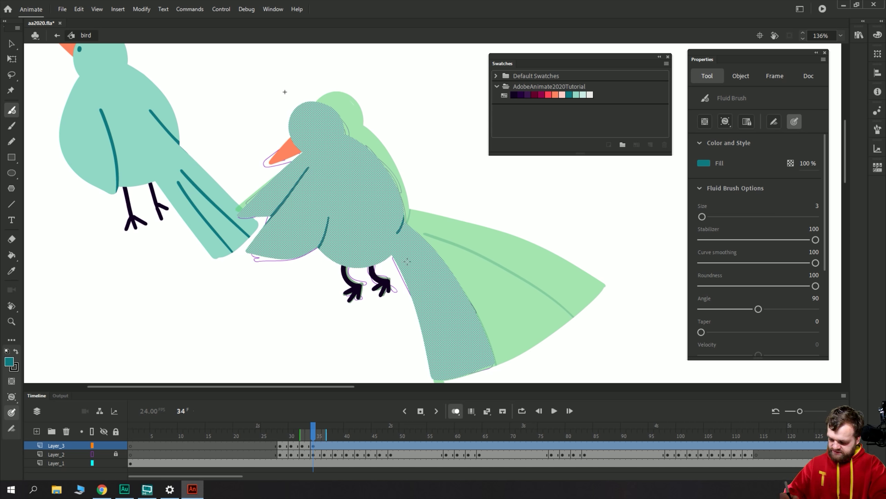
pyautogui.moveTo(474, 372)
pyautogui.mouseDown()
pyautogui.moveTo(466, 328)
pyautogui.moveTo(416, 246)
pyautogui.mouseUp()
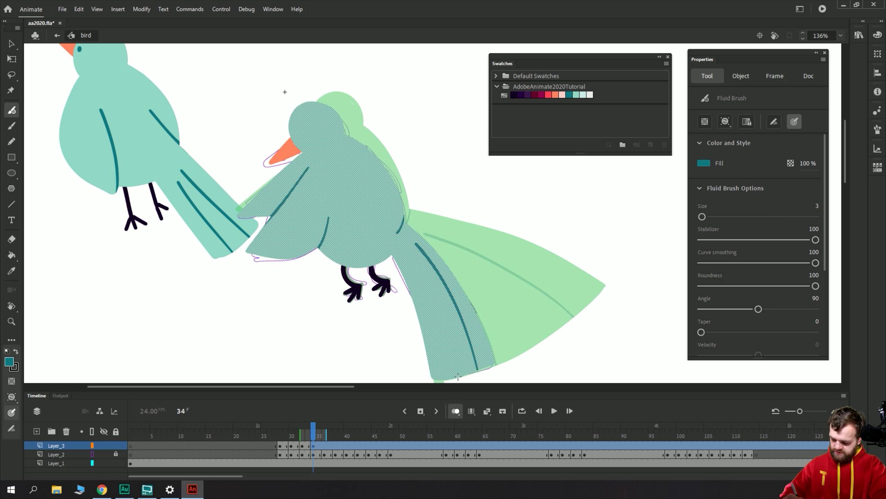
pyautogui.moveTo(456, 380); pyautogui.dragTo(410, 254)
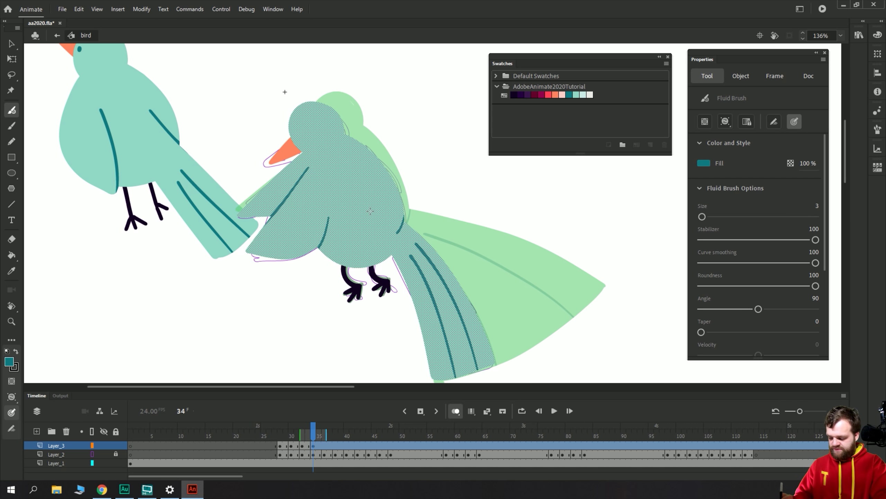
# Select all artwork on Layer_3 at frame 34 and paint a small dark teal oval eye on the head.
pyautogui.press('v')
pyautogui.click(313, 447)
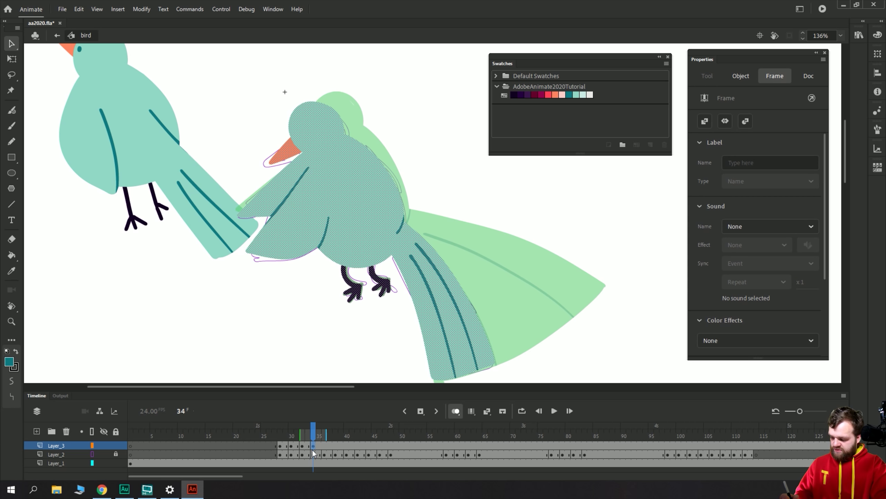
pyautogui.press('b')
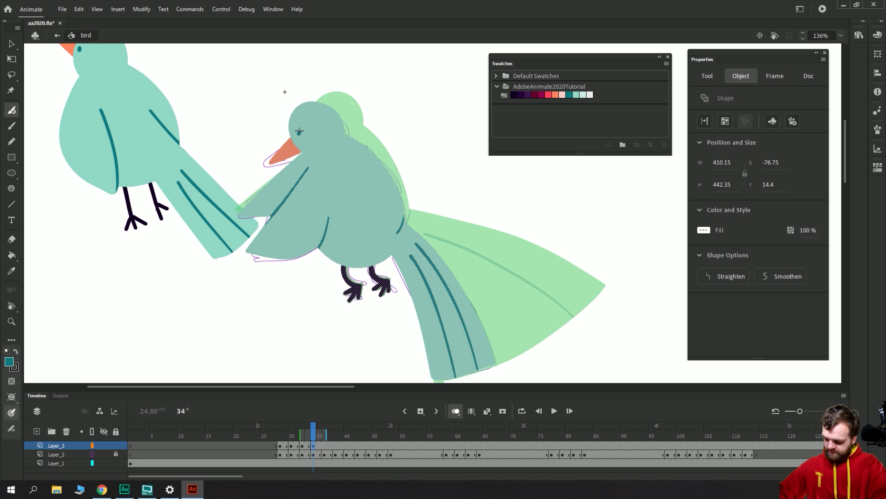
pyautogui.moveTo(300, 131); pyautogui.dragTo(300, 135)
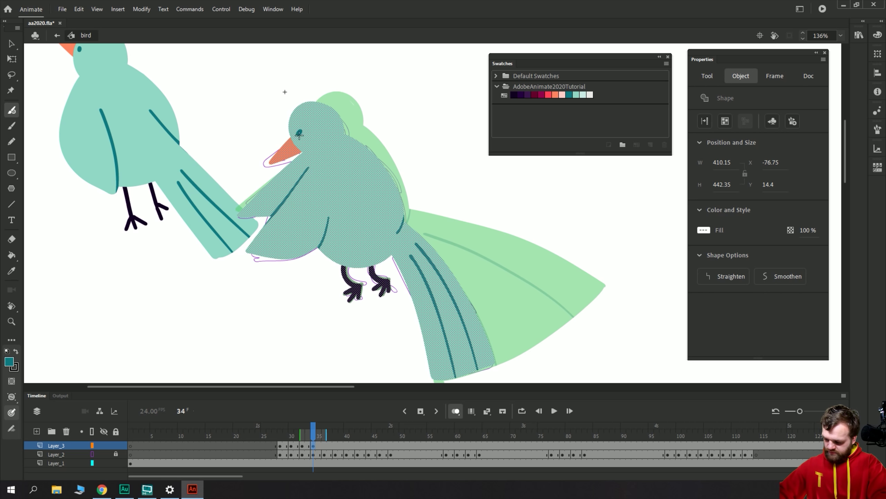
# Duplicate the drawing into a keyframe at frame 36 and rotate the bird slightly counterclockwise about its rear foot.
pyautogui.click(323, 445)
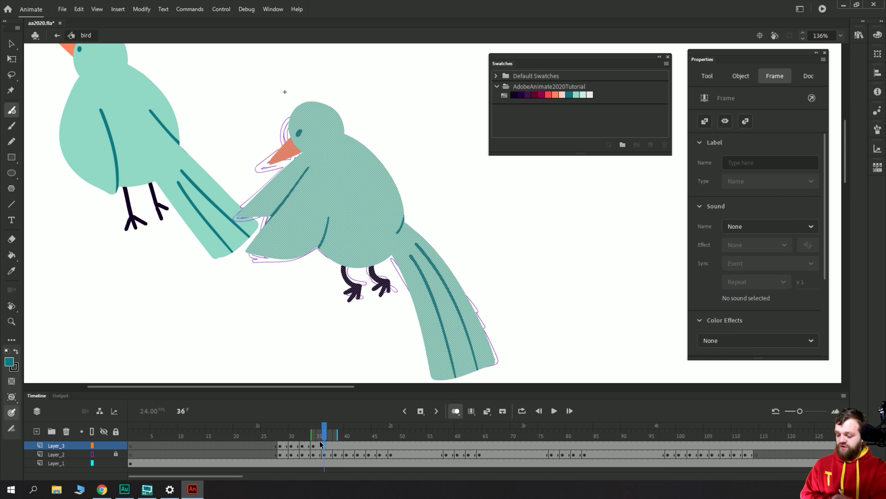
pyautogui.press('q')
pyautogui.click(321, 444)
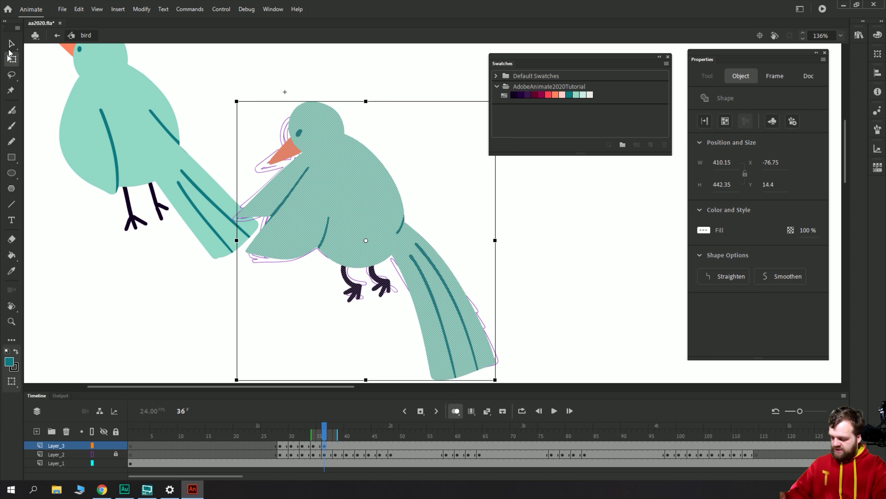
pyautogui.moveTo(170, 315); pyautogui.dragTo(205, 281)
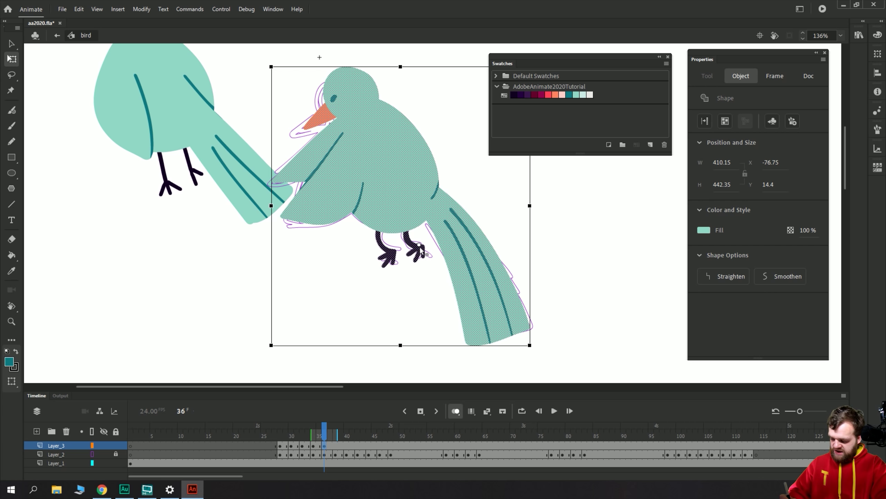
pyautogui.moveTo(318, 67); pyautogui.dragTo(391, 72)
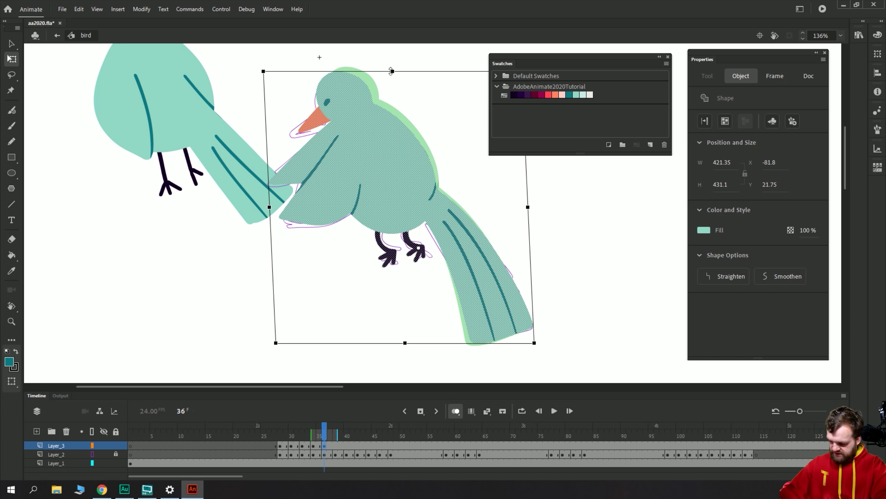
pyautogui.click(336, 450)
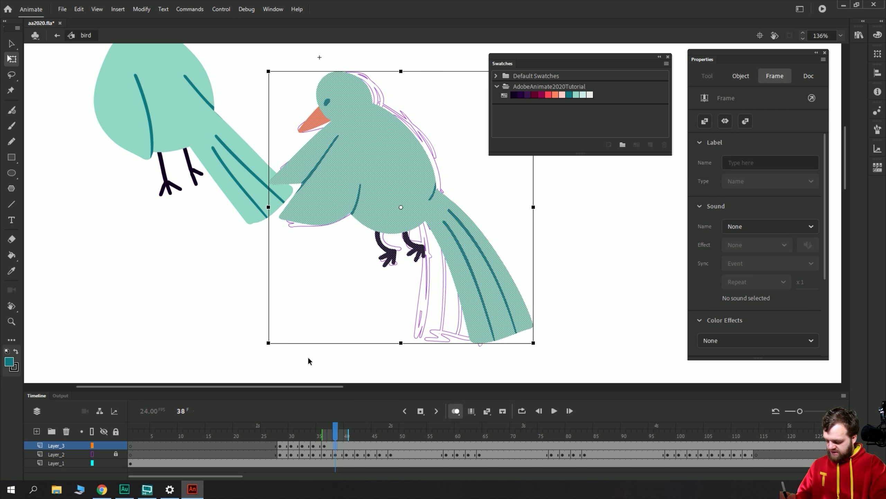
pyautogui.press('F7')
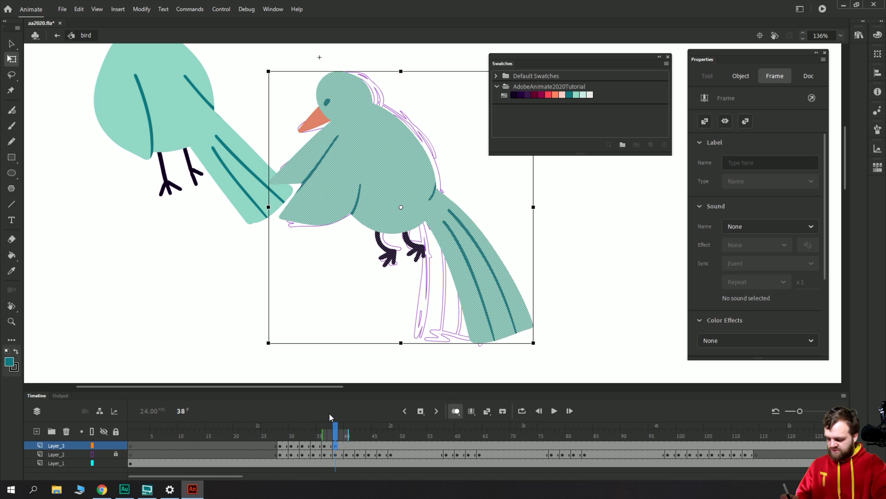
pyautogui.moveTo(263, 445)
pyautogui.mouseDown()
pyautogui.moveTo(352, 442)
pyautogui.moveTo(252, 444)
pyautogui.mouseUp()
pyautogui.click(238, 453)
pyautogui.press('Return')
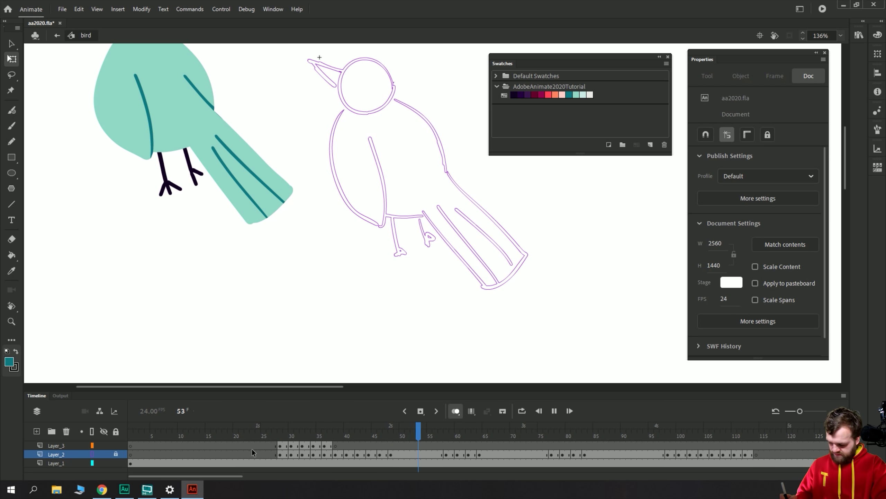
pyautogui.click(275, 446)
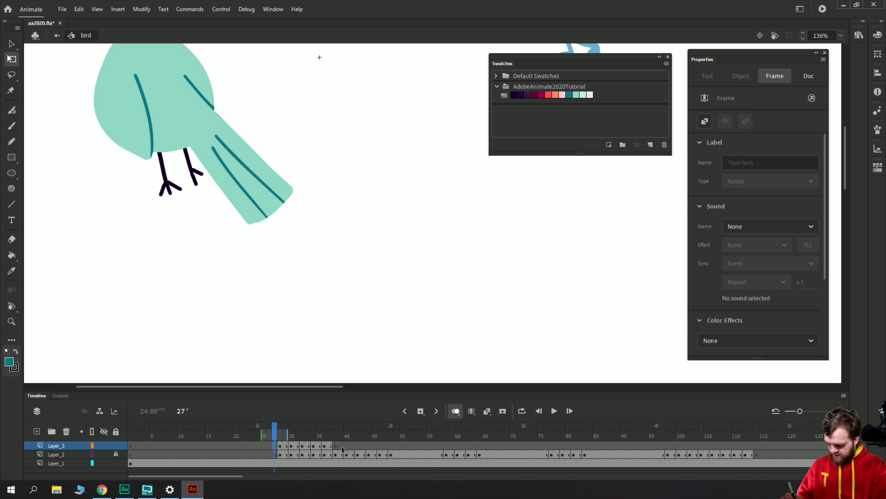
pyautogui.click(325, 447)
pyautogui.click(336, 446)
pyautogui.rightClick(335, 446)
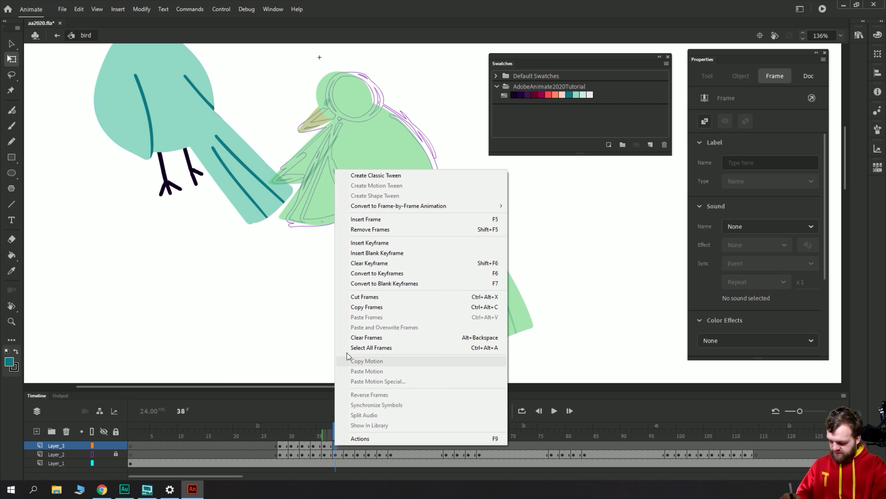
pyautogui.click(484, 263)
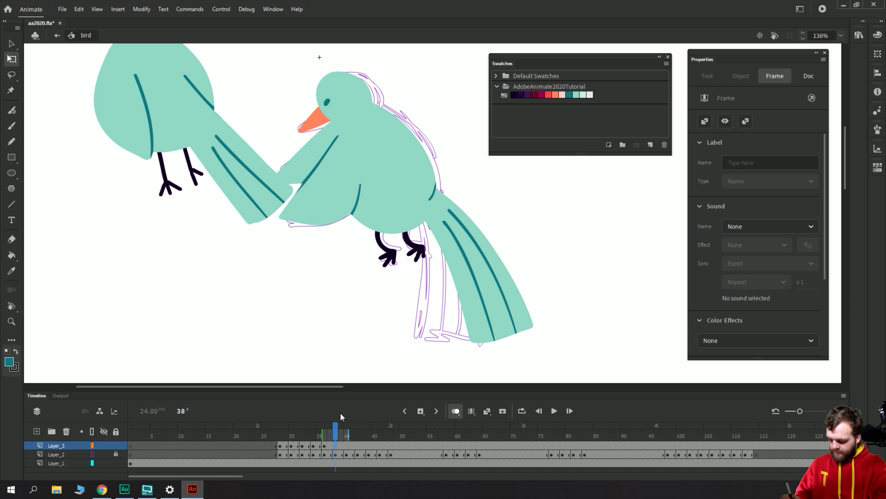
# Duplicate the drawing into a keyframe at frame 38, rotate it slightly counterclockwise about the rear foot, and play back the animation.
pyautogui.click(346, 446)
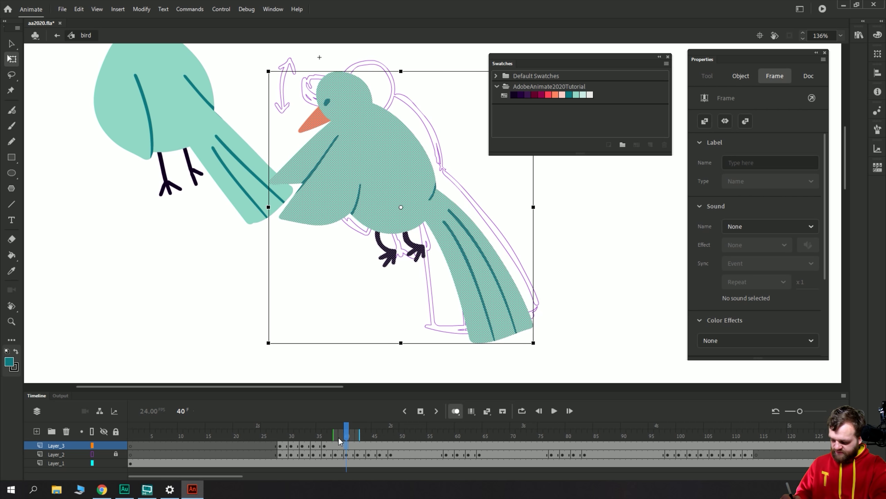
pyautogui.click(332, 450)
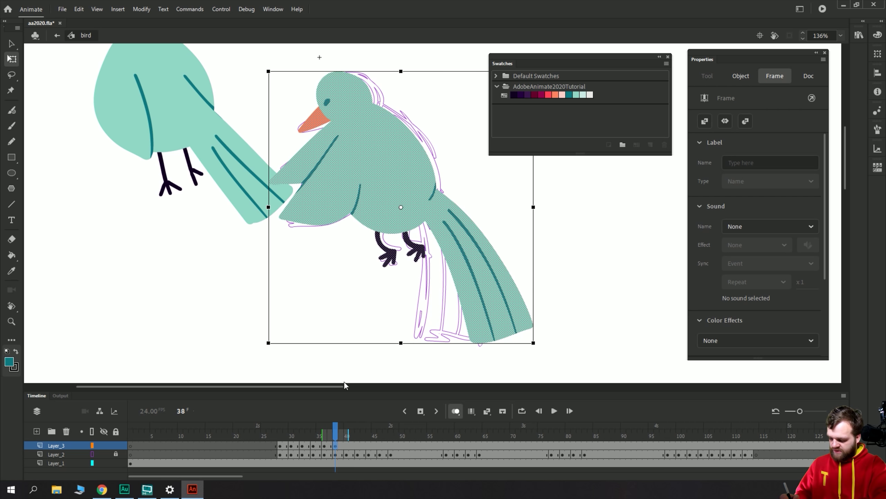
pyautogui.click(418, 253)
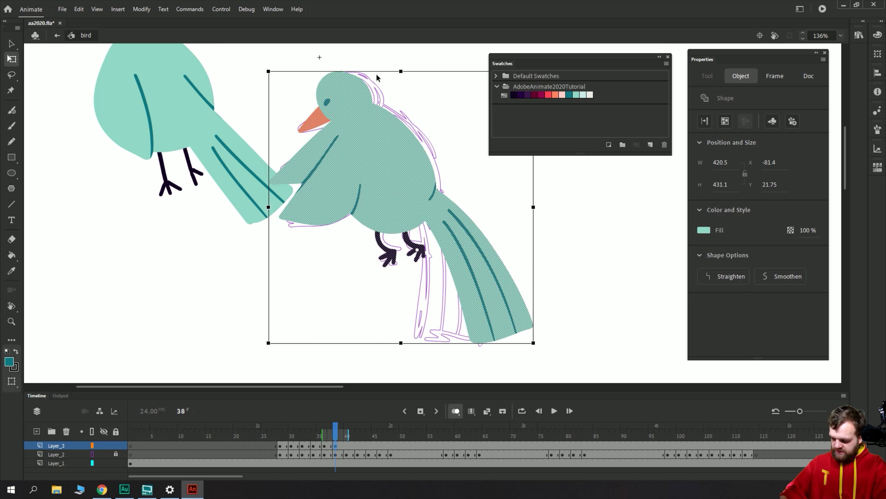
pyautogui.moveTo(362, 71); pyautogui.dragTo(397, 74)
pyautogui.click(261, 446)
pyautogui.press('Return')
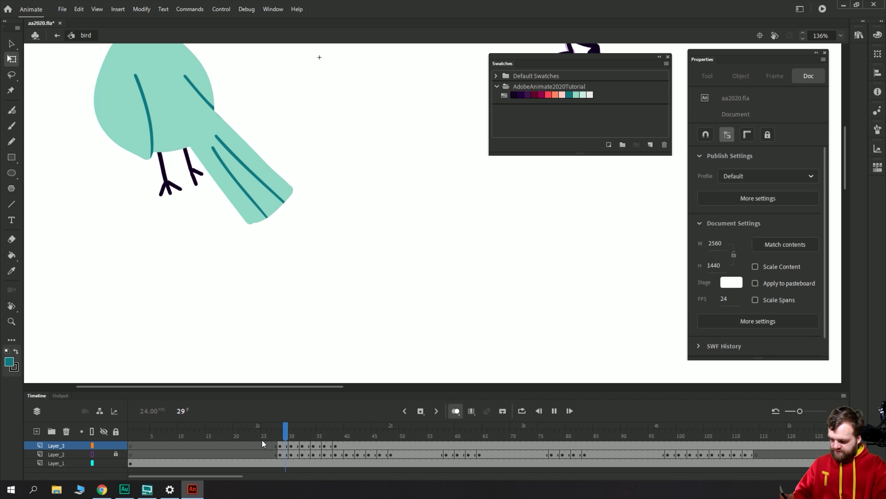
# Insert a blank keyframe at frame 40 on Layer_3 and switch the Fluid Brush to the light teal swatch, out of Paint Selection mode.
pyautogui.click(345, 443)
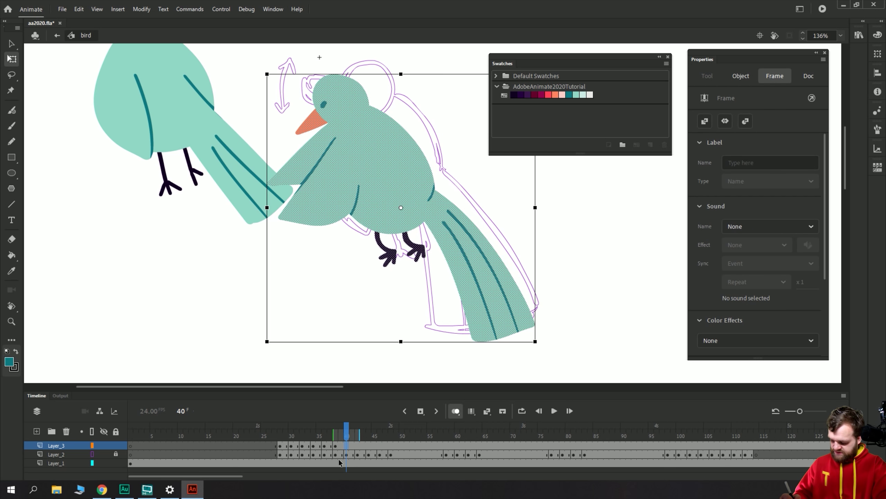
pyautogui.press('F7')
pyautogui.moveTo(296, 229)
pyautogui.mouseDown()
pyautogui.moveTo(342, 283)
pyautogui.moveTo(323, 276)
pyautogui.mouseUp()
pyautogui.hotkey('shift', 'b')
pyautogui.click(577, 94)
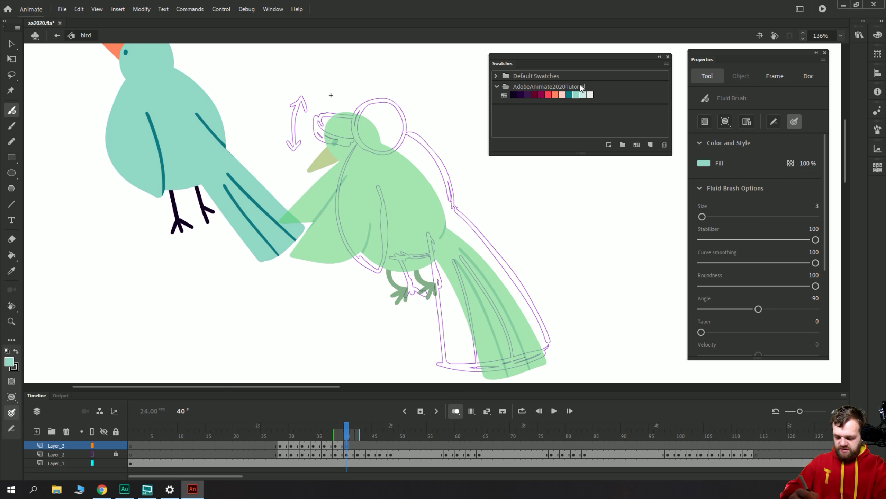
pyautogui.click(725, 122)
pyautogui.click(731, 155)
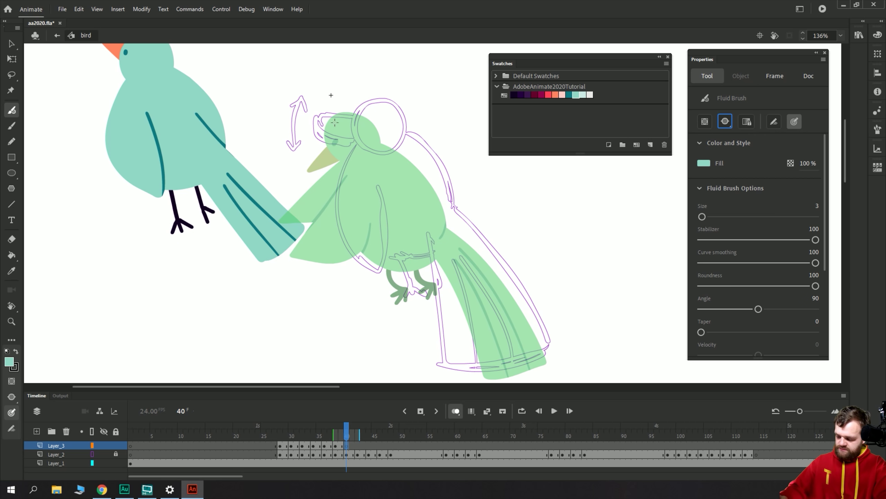
# Outline the round head in light teal over the rough circle at frame 40 and fill it.
pyautogui.moveTo(388, 144)
pyautogui.mouseDown()
pyautogui.moveTo(403, 115)
pyautogui.moveTo(386, 97)
pyautogui.moveTo(363, 100)
pyautogui.moveTo(352, 120)
pyautogui.moveTo(359, 142)
pyautogui.moveTo(393, 143)
pyautogui.moveTo(400, 102)
pyautogui.mouseUp()
pyautogui.hotkey('ctrl', 'z')
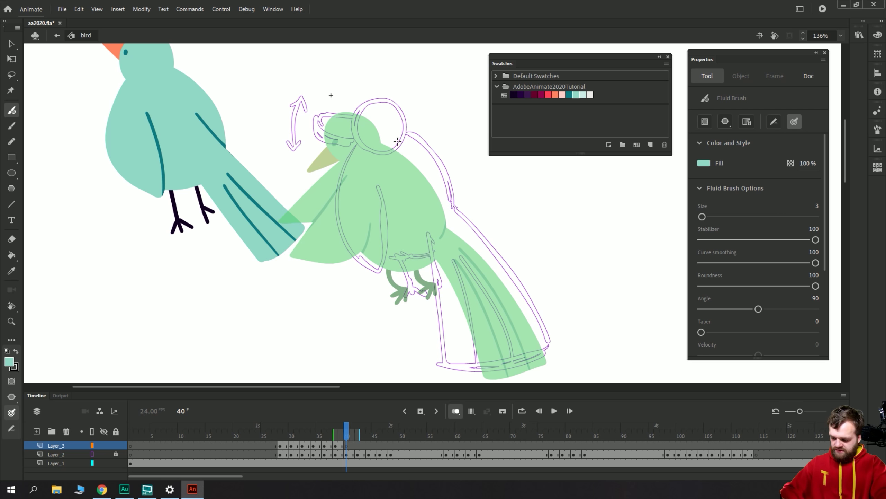
pyautogui.moveTo(398, 141)
pyautogui.mouseDown()
pyautogui.moveTo(401, 107)
pyautogui.moveTo(380, 97)
pyautogui.moveTo(359, 110)
pyautogui.moveTo(357, 136)
pyautogui.moveTo(376, 151)
pyautogui.moveTo(395, 145)
pyautogui.moveTo(402, 106)
pyautogui.mouseUp()
pyautogui.press('k')
pyautogui.click(381, 128)
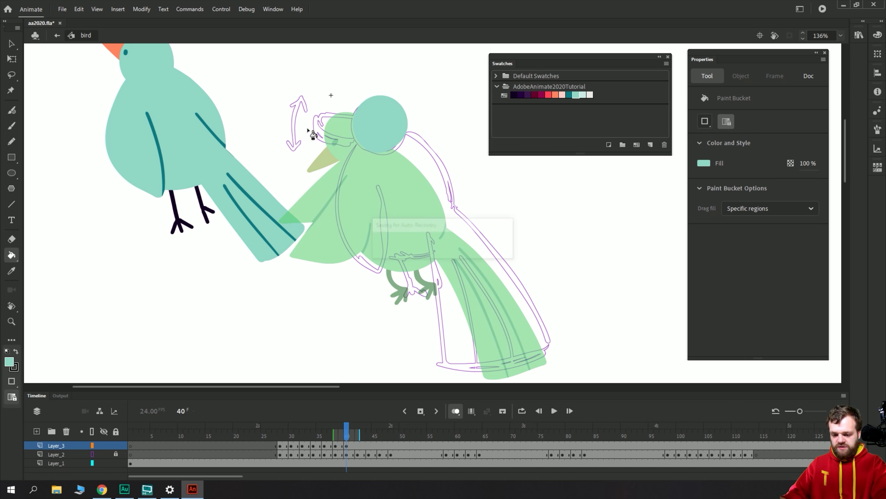
# Outline the back, folded wing, belly and tail in light teal below the head and fill the body and tail.
pyautogui.press('b')
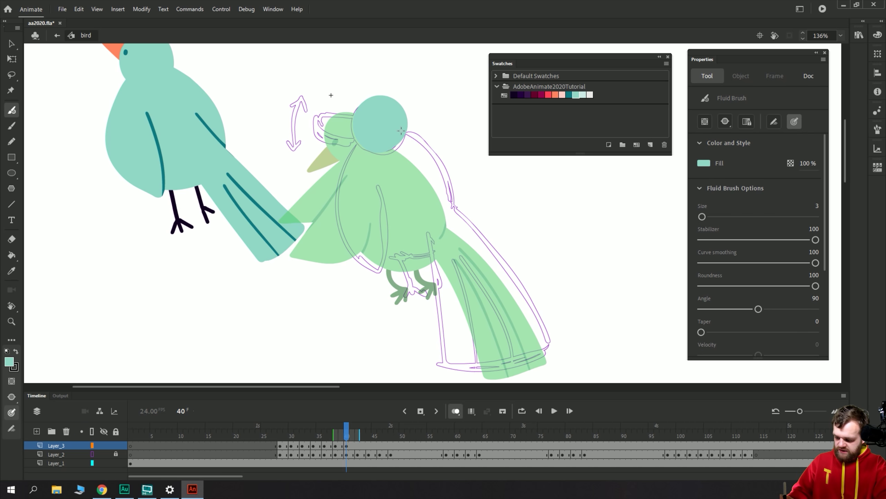
pyautogui.moveTo(417, 136)
pyautogui.mouseDown()
pyautogui.moveTo(451, 190)
pyautogui.moveTo(452, 208)
pyautogui.mouseUp()
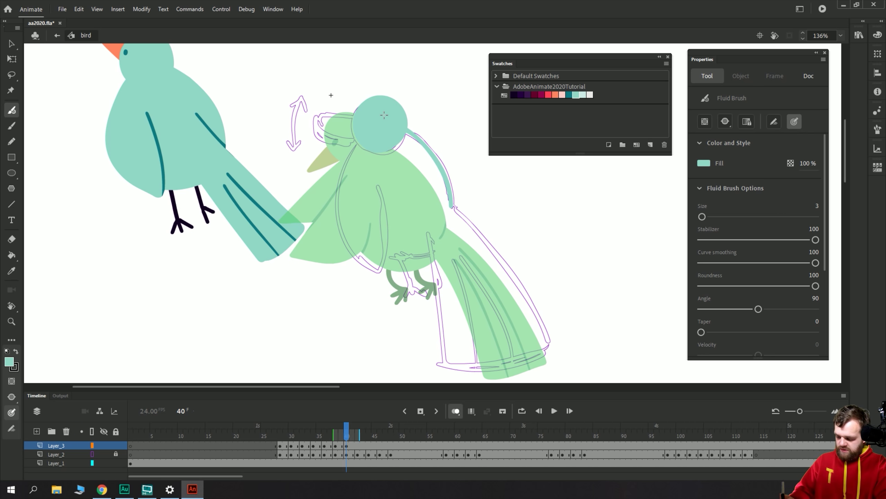
pyautogui.moveTo(354, 143)
pyautogui.mouseDown()
pyautogui.moveTo(338, 209)
pyautogui.moveTo(363, 272)
pyautogui.moveTo(386, 230)
pyautogui.moveTo(380, 181)
pyautogui.mouseUp()
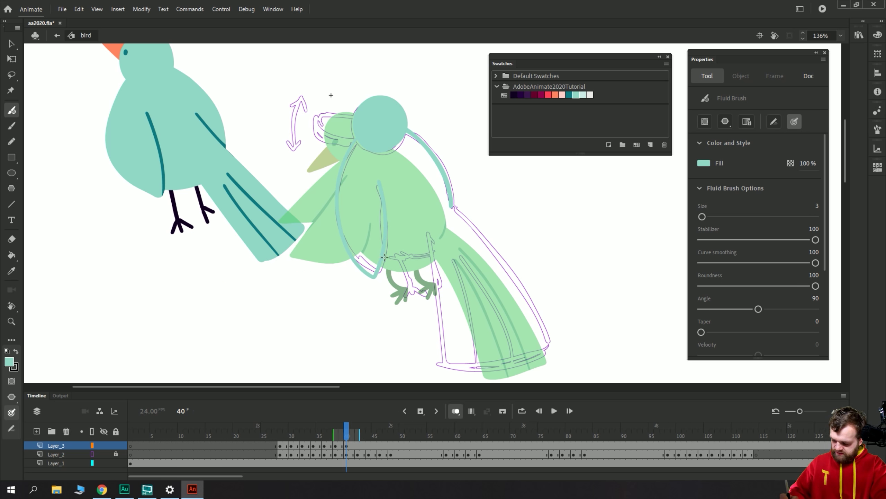
pyautogui.moveTo(380, 258)
pyautogui.mouseDown()
pyautogui.moveTo(425, 256)
pyautogui.moveTo(443, 241)
pyautogui.moveTo(451, 216)
pyautogui.moveTo(444, 174)
pyautogui.moveTo(527, 301)
pyautogui.moveTo(545, 340)
pyautogui.moveTo(534, 354)
pyautogui.moveTo(473, 372)
pyautogui.moveTo(456, 286)
pyautogui.moveTo(434, 231)
pyautogui.mouseUp()
pyautogui.press('k')
pyautogui.click(445, 233)
pyautogui.click(352, 224)
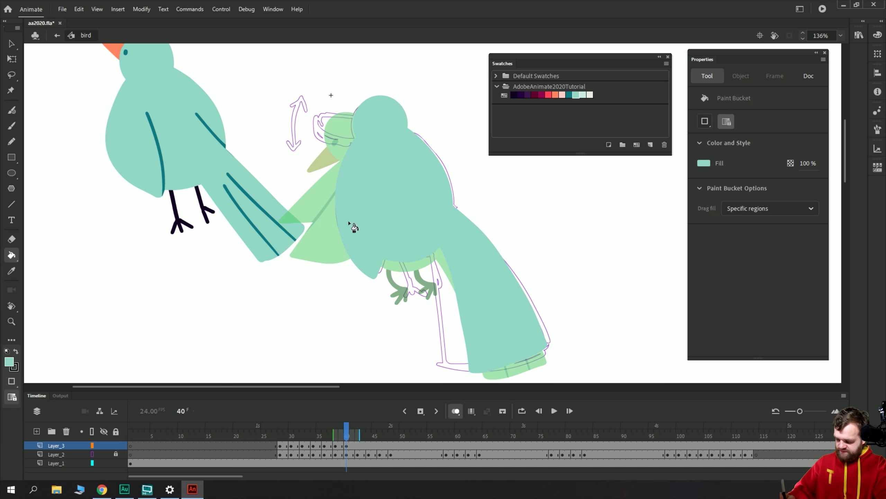
# Outline the rounded beak beside the head in the orange swatch and fill it at frame 40.
pyautogui.press('b')
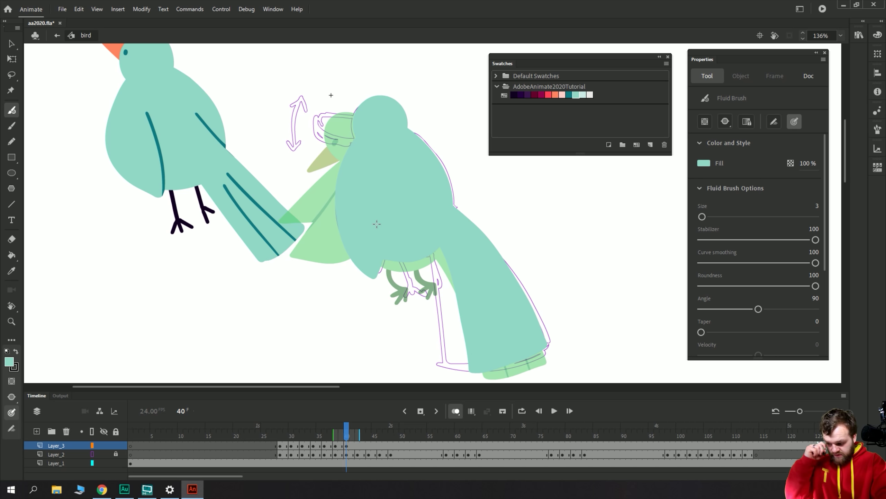
pyautogui.click(555, 95)
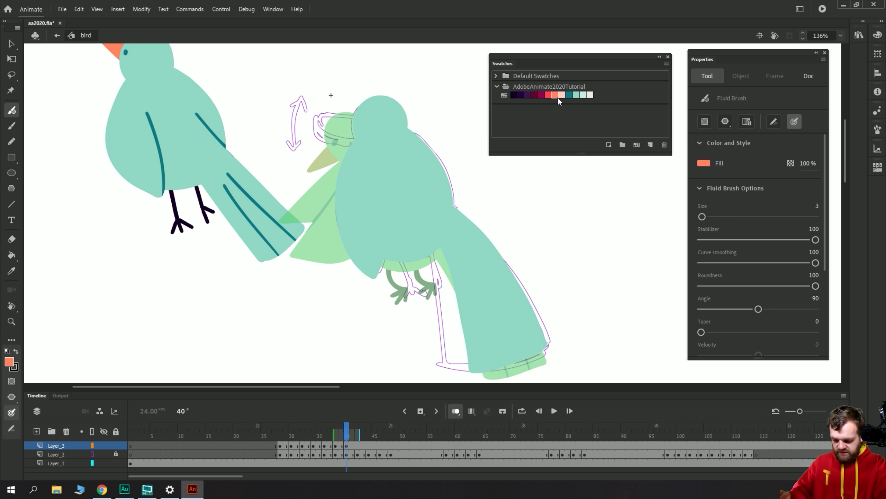
pyautogui.moveTo(357, 116)
pyautogui.mouseDown()
pyautogui.moveTo(314, 124)
pyautogui.moveTo(316, 142)
pyautogui.moveTo(346, 138)
pyautogui.mouseUp()
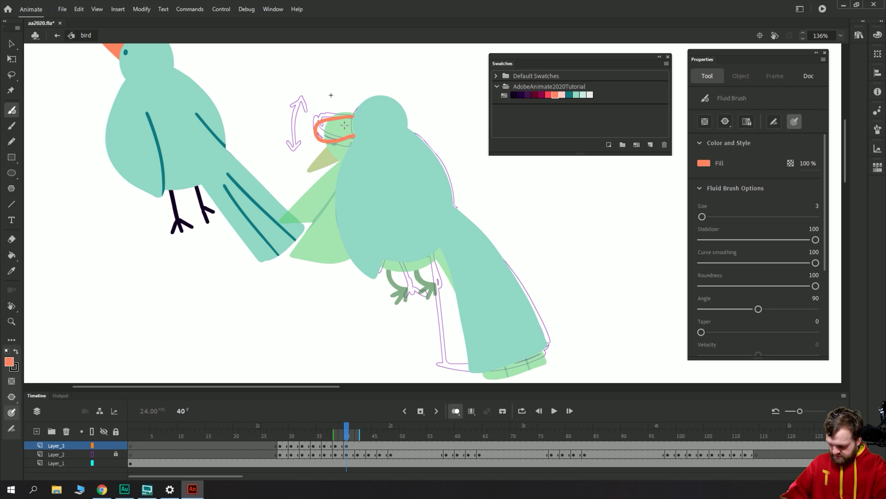
pyautogui.press('k')
pyautogui.click(336, 126)
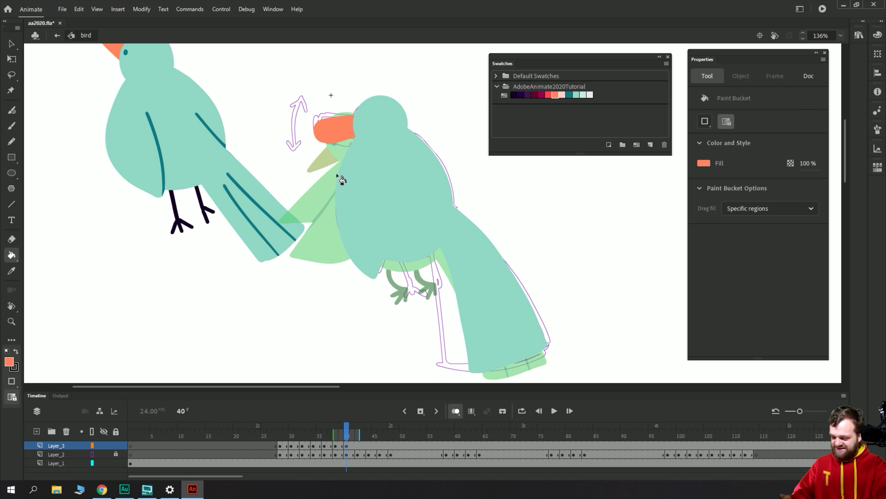
# Paint both legs and clawed feet below the belly in the darkest purple swatch over the rough legs at frame 40.
pyautogui.click(515, 95)
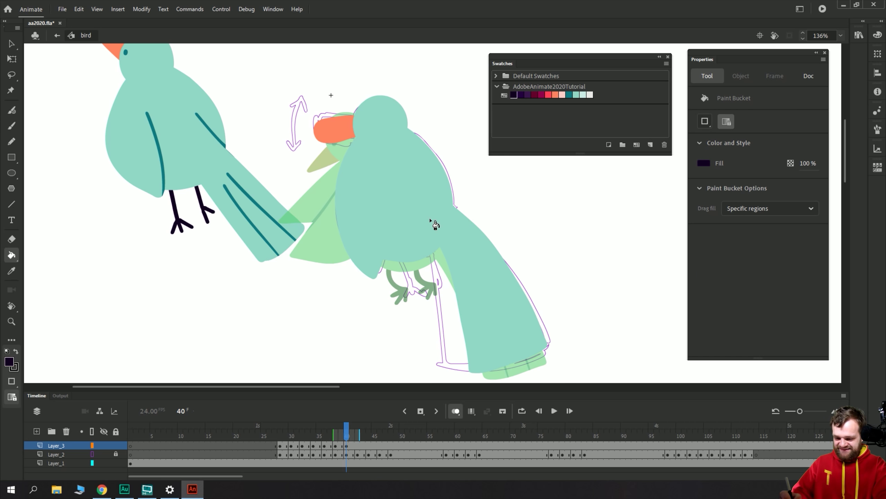
pyautogui.press('b')
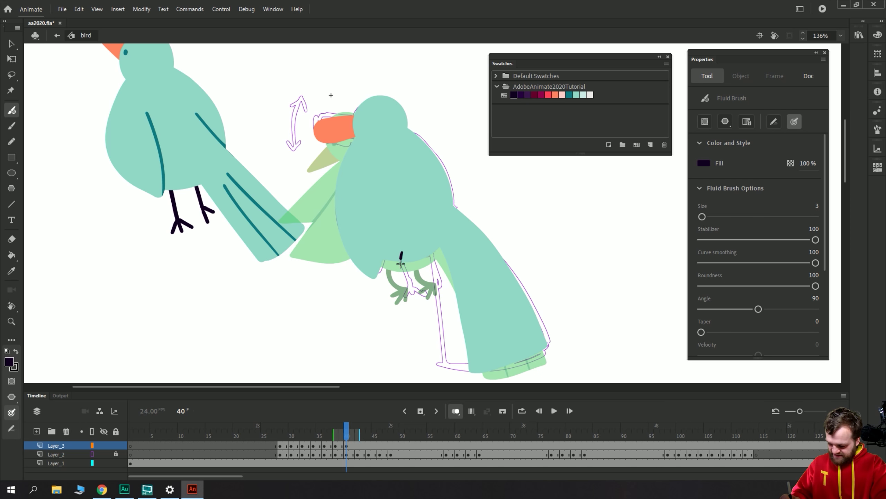
pyautogui.moveTo(401, 263)
pyautogui.mouseDown()
pyautogui.moveTo(408, 306)
pyautogui.moveTo(397, 303)
pyautogui.moveTo(402, 292)
pyautogui.mouseUp()
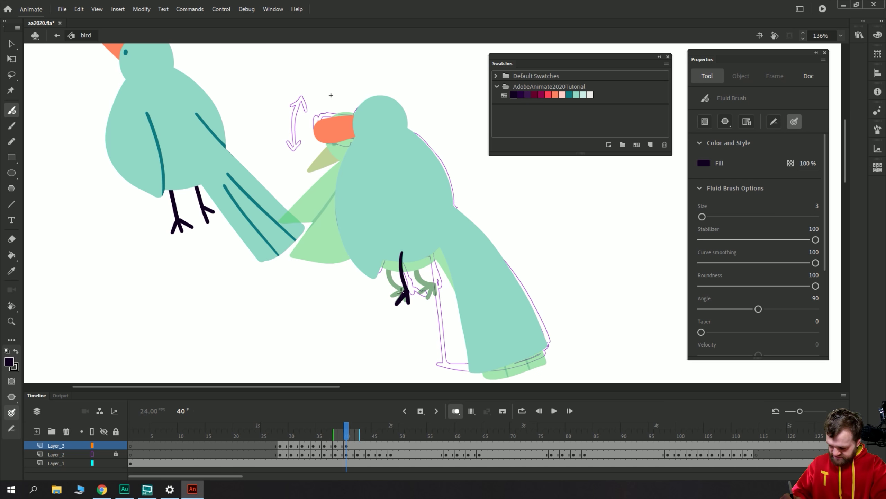
pyautogui.hotkey('ctrl', 'z')
pyautogui.moveTo(403, 256); pyautogui.dragTo(407, 298)
pyautogui.moveTo(405, 256)
pyautogui.mouseDown()
pyautogui.moveTo(411, 295)
pyautogui.moveTo(395, 300)
pyautogui.moveTo(399, 286)
pyautogui.mouseUp()
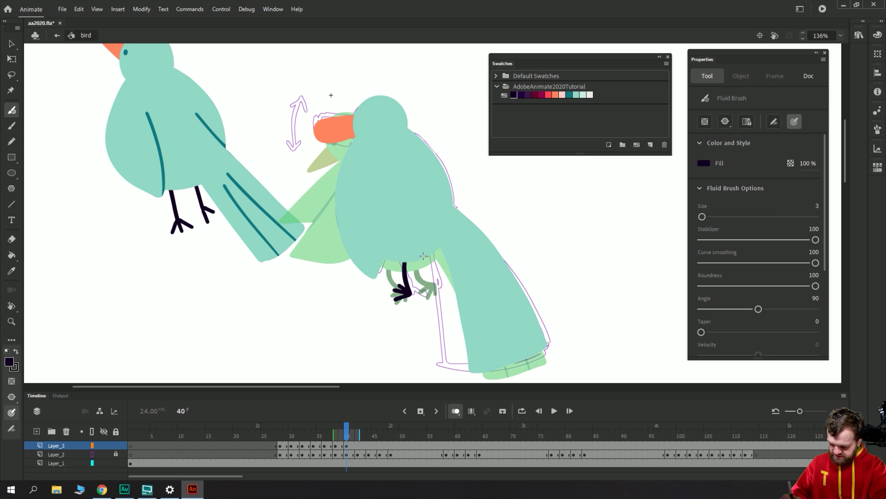
pyautogui.moveTo(423, 258)
pyautogui.mouseDown()
pyautogui.moveTo(432, 286)
pyautogui.moveTo(426, 250)
pyautogui.mouseUp()
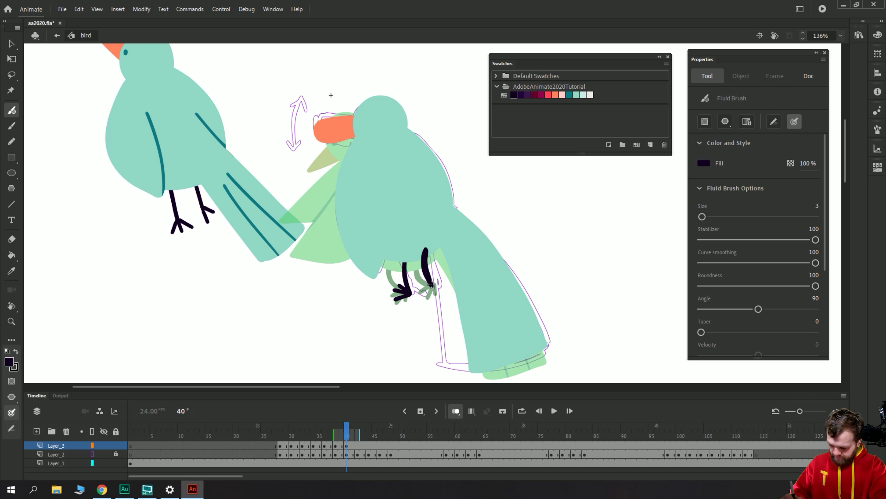
pyautogui.moveTo(433, 286)
pyautogui.mouseDown()
pyautogui.moveTo(420, 294)
pyautogui.moveTo(421, 280)
pyautogui.mouseUp()
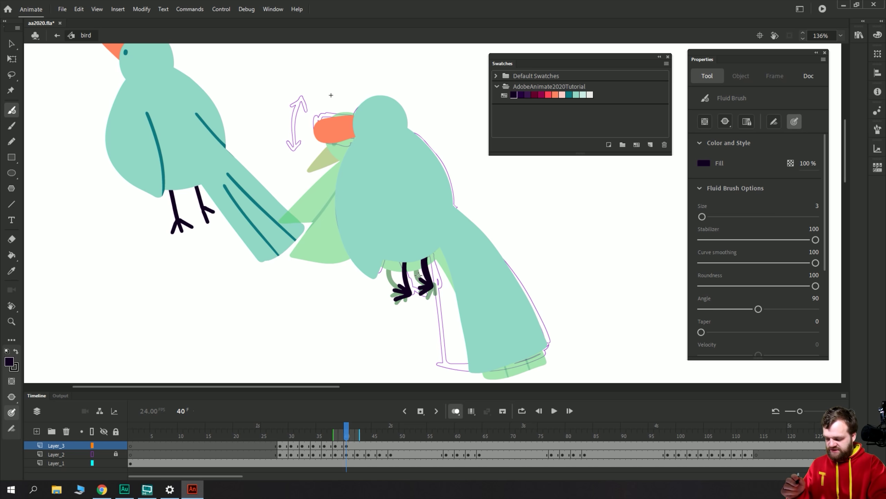
# Select the light teal body and paint the two wing lines inside it in the dark teal swatch using Paint Selection mode.
pyautogui.press('v')
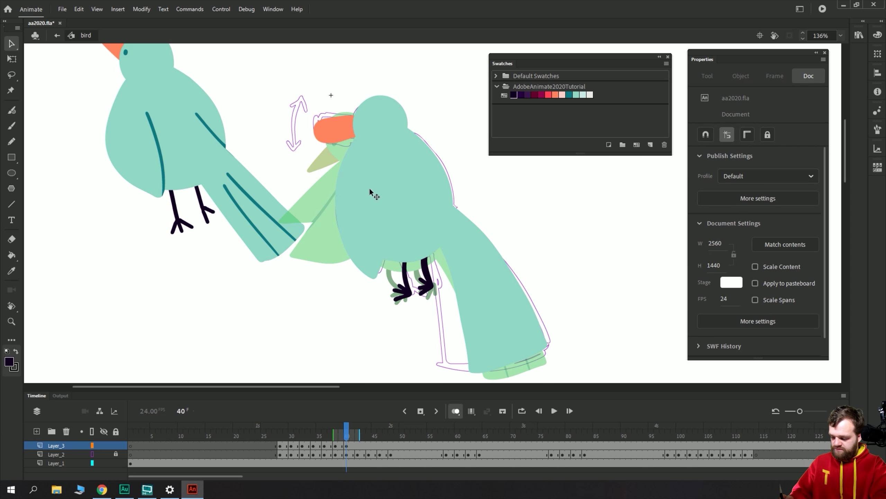
pyautogui.click(568, 93)
pyautogui.click(393, 207)
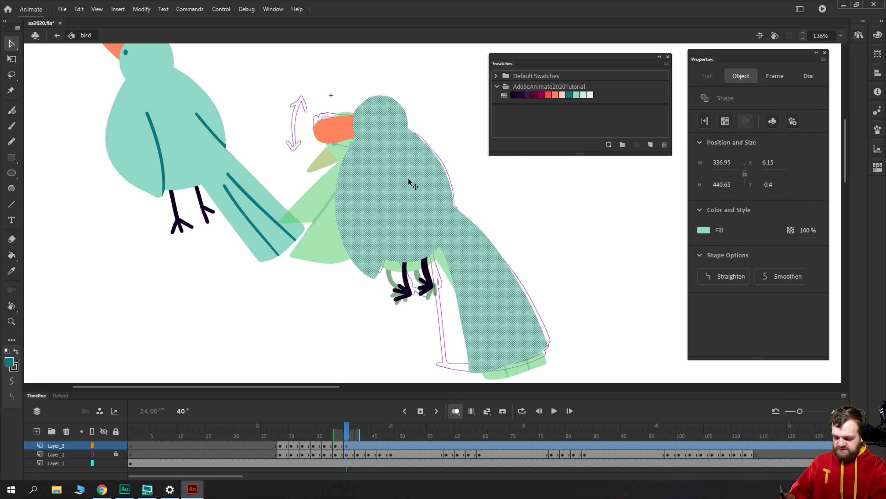
pyautogui.press('b')
pyautogui.click(709, 75)
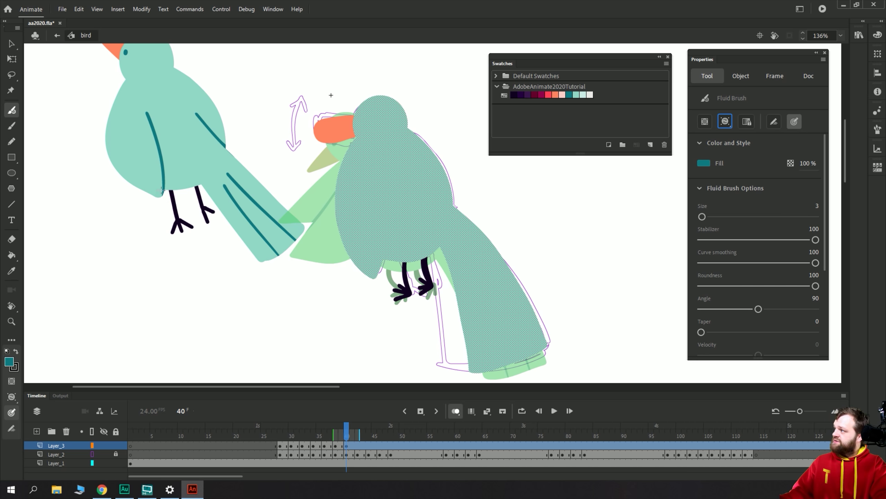
pyautogui.moveTo(370, 178)
pyautogui.mouseDown()
pyautogui.moveTo(383, 234)
pyautogui.moveTo(379, 279)
pyautogui.mouseUp()
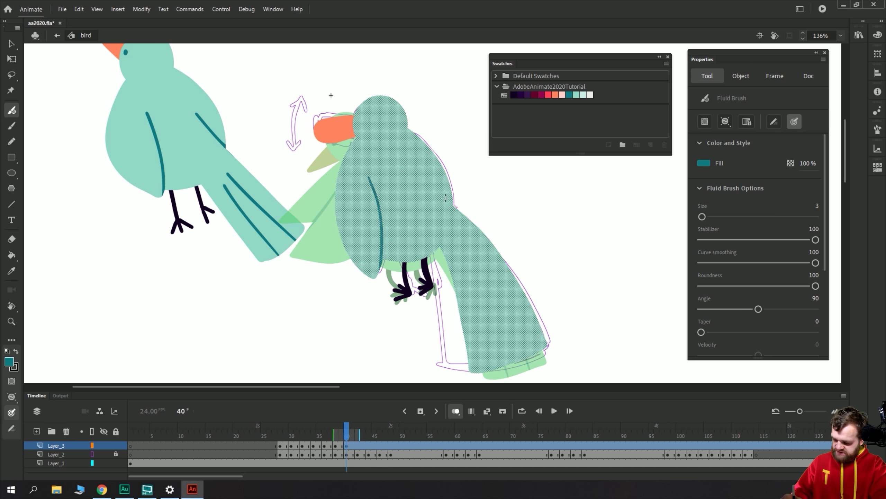
pyautogui.moveTo(429, 179); pyautogui.dragTo(460, 211)
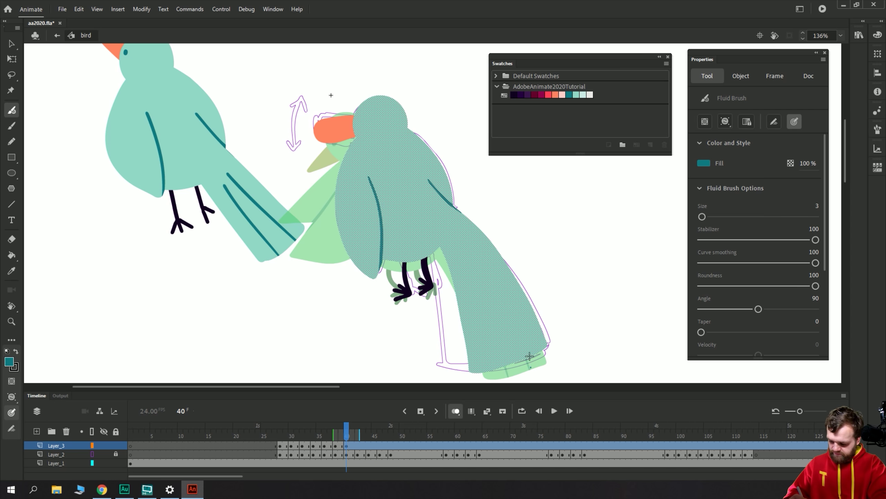
# Paint two long feather lines along the tail and a small oval eye beside the beak in dark teal.
pyautogui.moveTo(529, 356)
pyautogui.mouseDown()
pyautogui.moveTo(507, 291)
pyautogui.moveTo(465, 229)
pyautogui.mouseUp()
pyautogui.moveTo(504, 375)
pyautogui.mouseDown()
pyautogui.moveTo(494, 321)
pyautogui.moveTo(452, 234)
pyautogui.mouseUp()
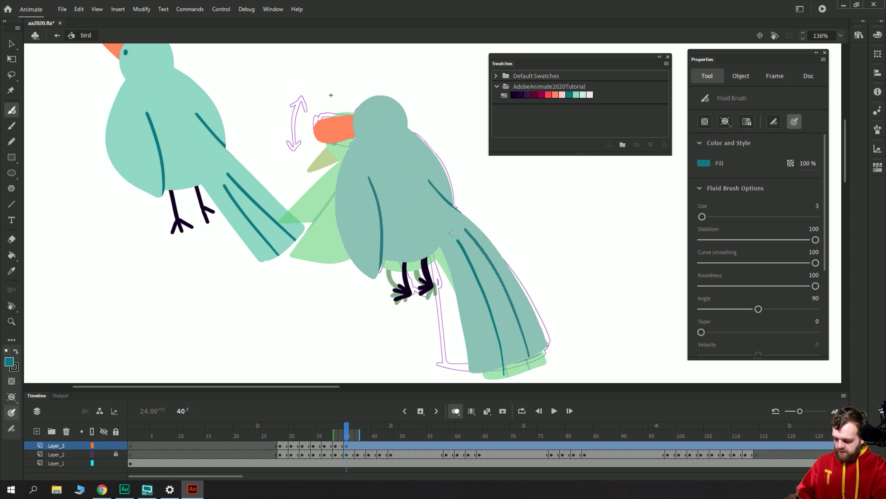
pyautogui.moveTo(362, 112); pyautogui.dragTo(362, 115)
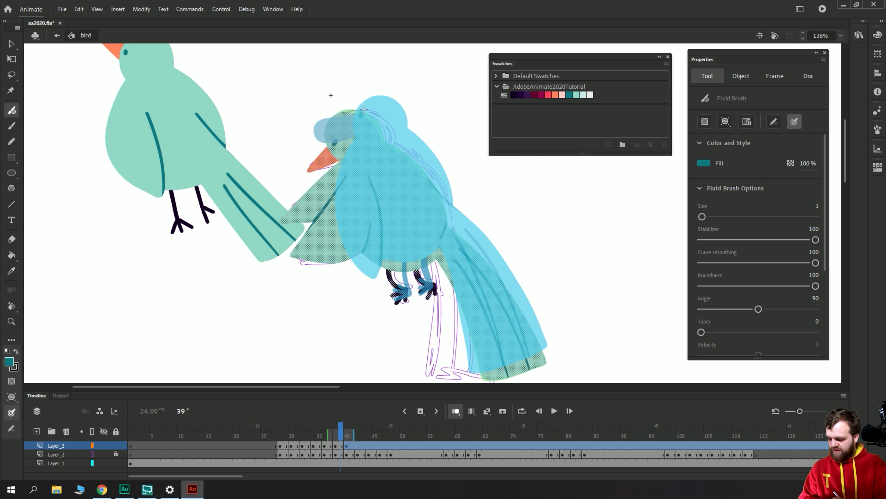
pyautogui.press('.')
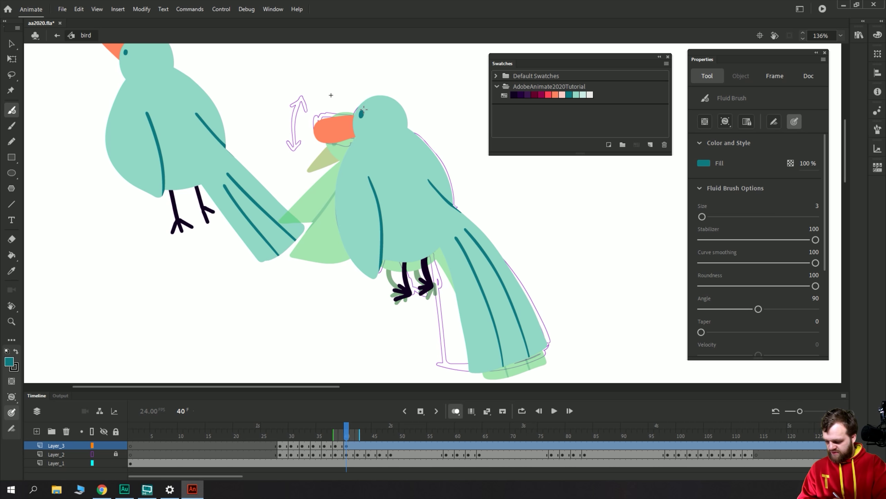
# Insert a blank keyframe at frame 42 on Layer_3.
pyautogui.press('.')
pyautogui.press('.')
pyautogui.click(353, 454)
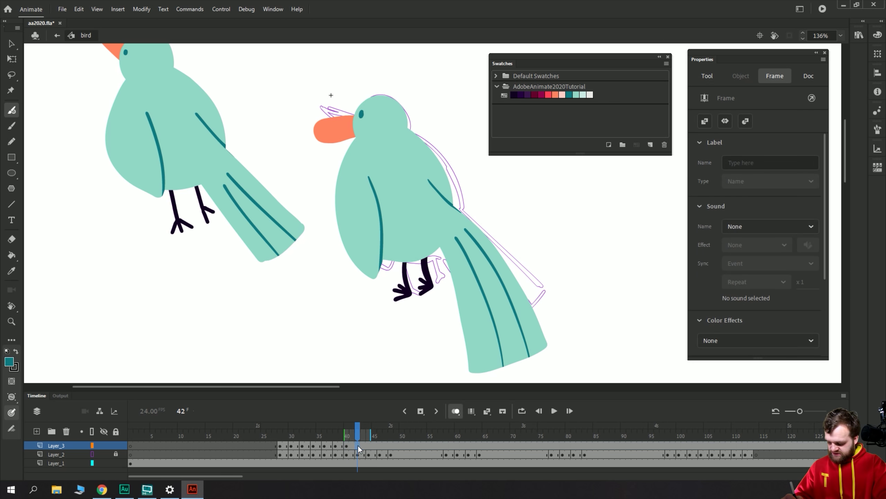
pyautogui.press('Return')
pyautogui.press('Return')
pyautogui.click(357, 447)
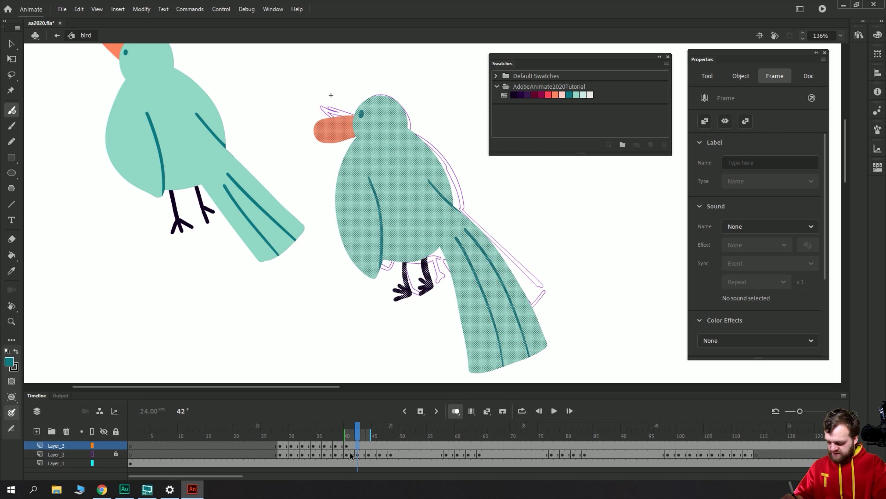
pyautogui.click(359, 455)
pyautogui.click(357, 447)
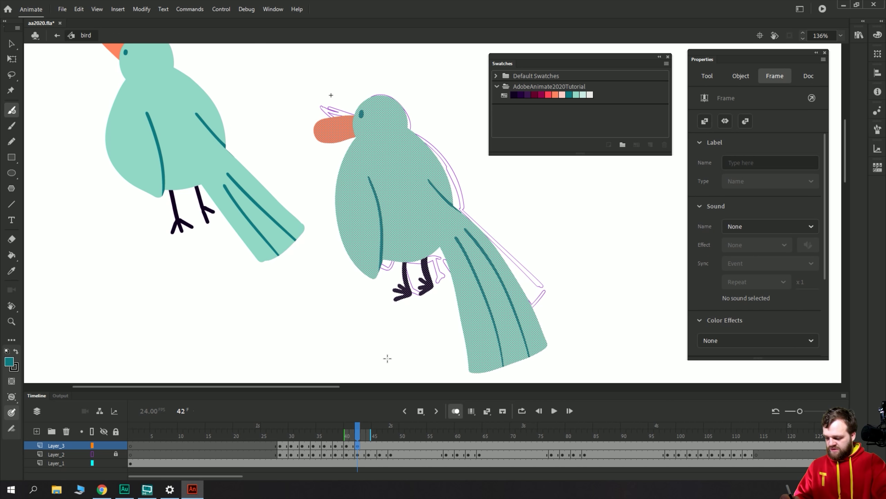
pyautogui.press('F7')
# Copy the reference bird into Layer_3 at frame 44 and position the copy over the rough bird outline.
pyautogui.moveTo(207, 250); pyautogui.dragTo(305, 307)
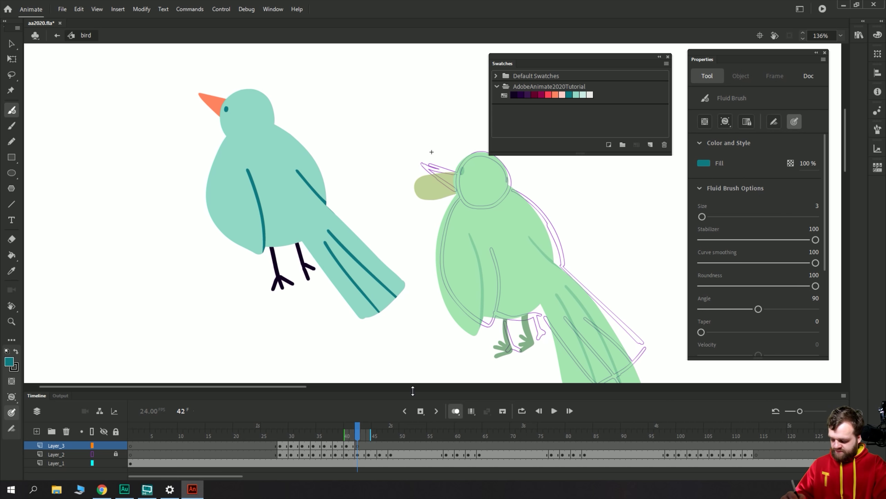
pyautogui.press('v')
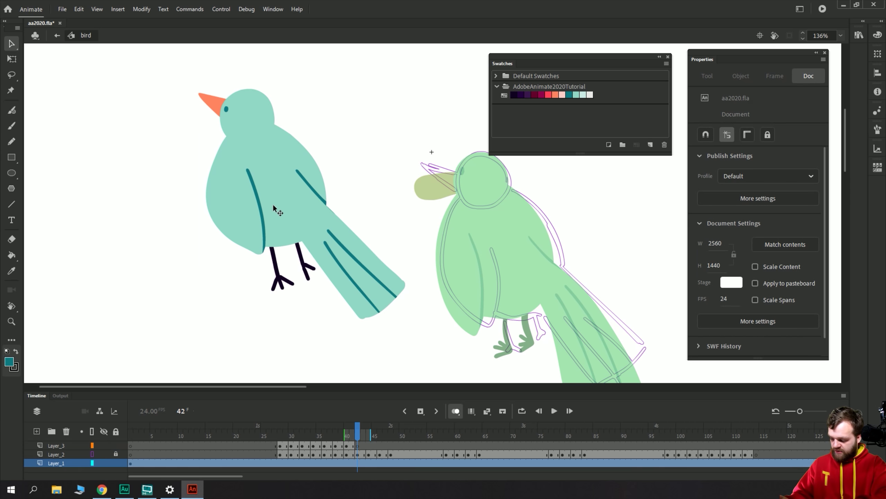
pyautogui.click(273, 204)
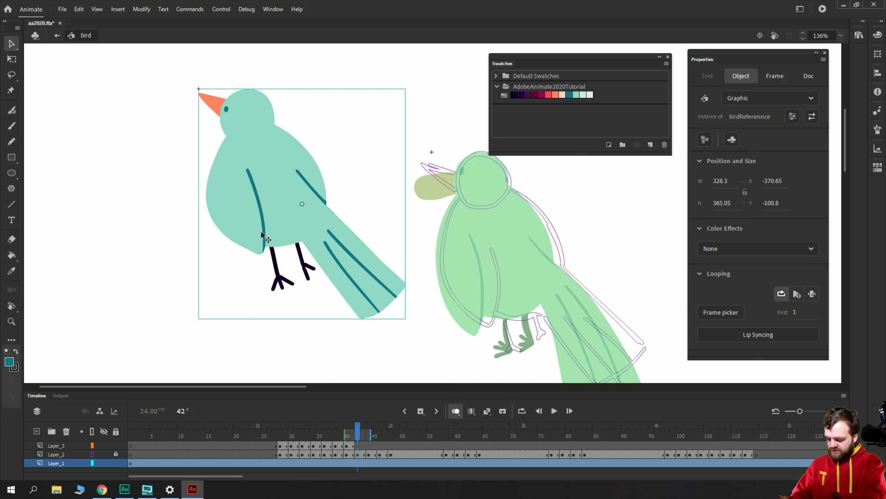
pyautogui.click(368, 445)
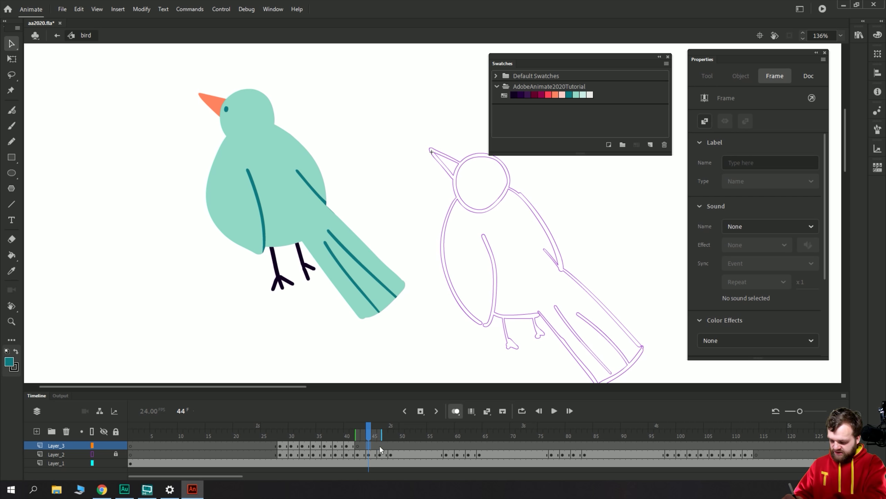
pyautogui.click(379, 446)
pyautogui.click(391, 446)
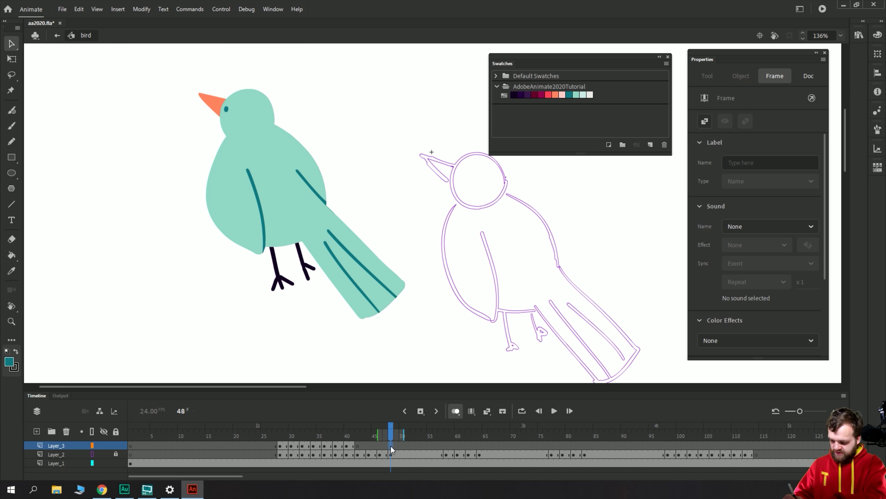
pyautogui.click(368, 446)
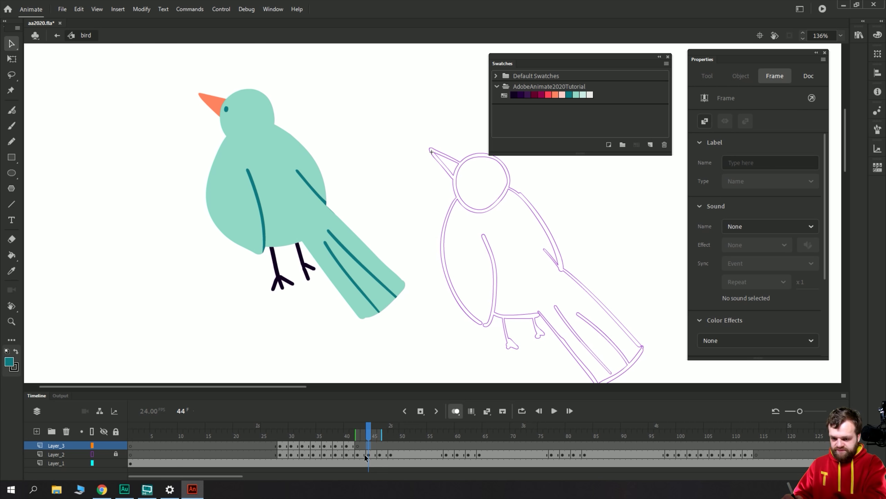
pyautogui.hotkey('ctrl', 'v')
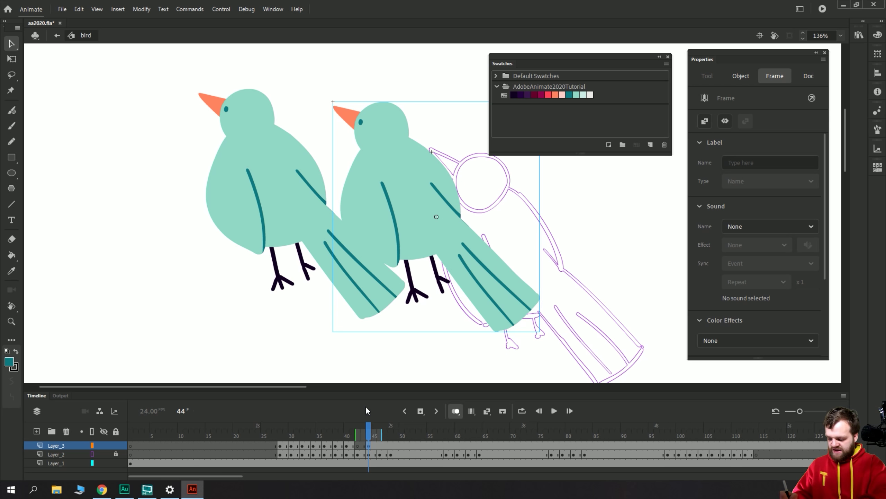
pyautogui.moveTo(373, 215); pyautogui.dragTo(468, 269)
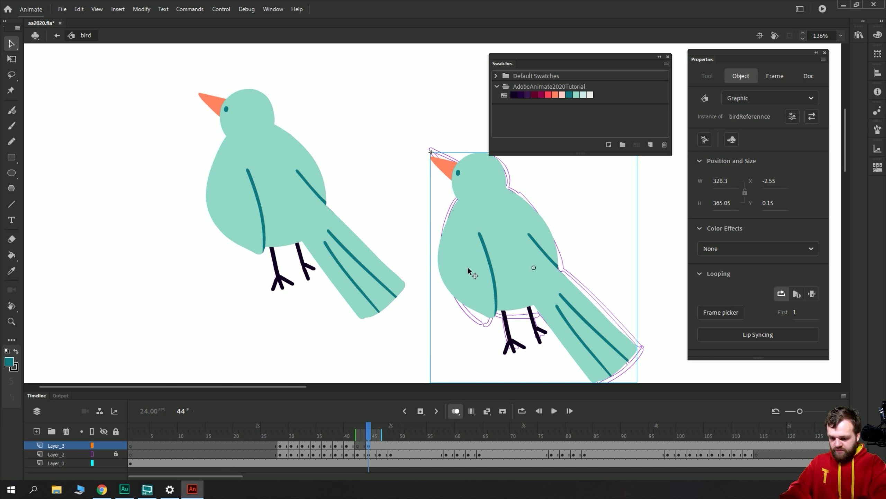
# Break the copied bird apart into shapes, then lasso the feet and lower legs and delete them.
pyautogui.hotkey('ctrl', 'b')
pyautogui.moveTo(432, 338); pyautogui.dragTo(378, 309)
pyautogui.press('l')
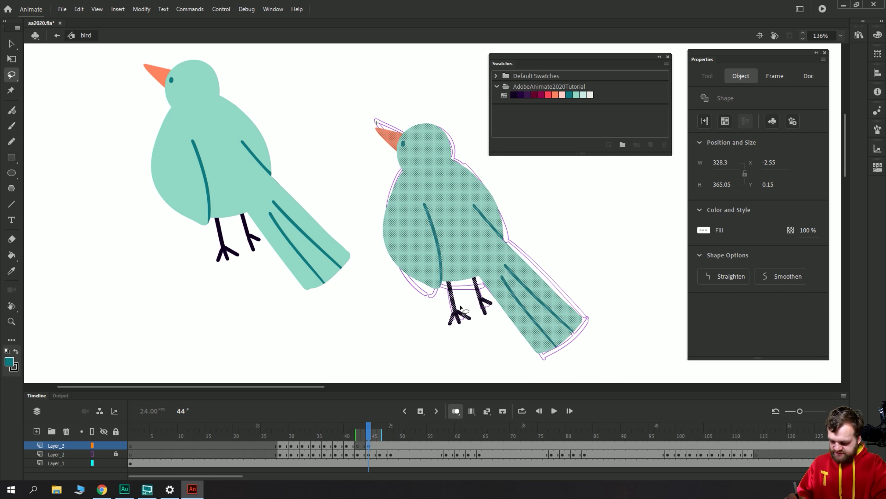
pyautogui.moveTo(454, 304)
pyautogui.mouseDown()
pyautogui.moveTo(459, 338)
pyautogui.moveTo(495, 308)
pyautogui.moveTo(470, 298)
pyautogui.mouseUp()
pyautogui.press('Delete')
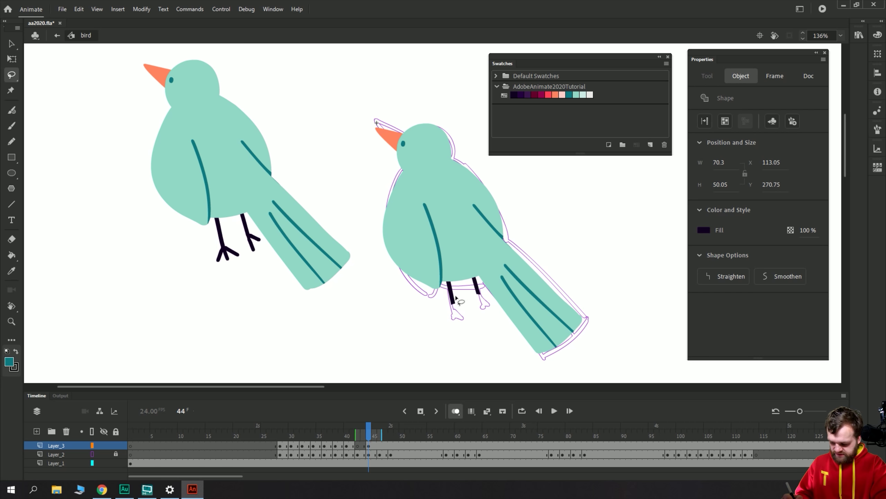
# Repaint both feet at frame 44 in the darkest purple swatch with the Fluid Brush, out of Paint Selection mode, extending the trimmed legs.
pyautogui.press('b')
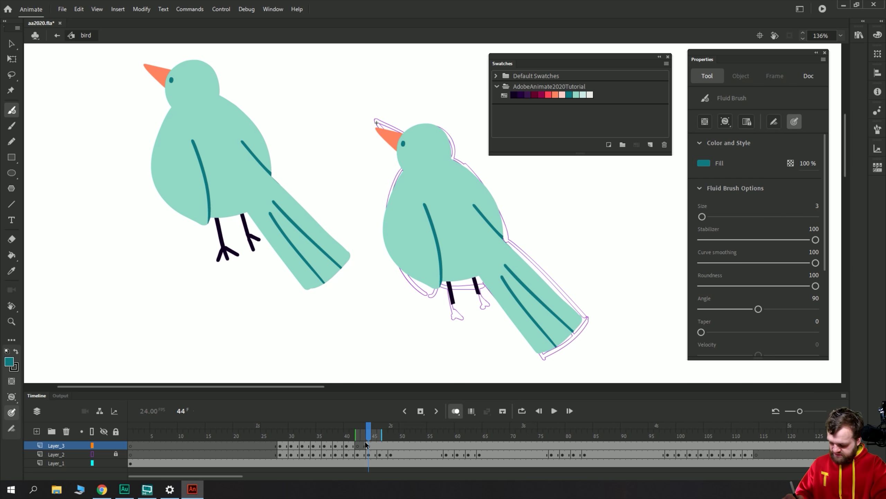
pyautogui.moveTo(452, 298); pyautogui.dragTo(454, 310)
pyautogui.hotkey('ctrl', 'z')
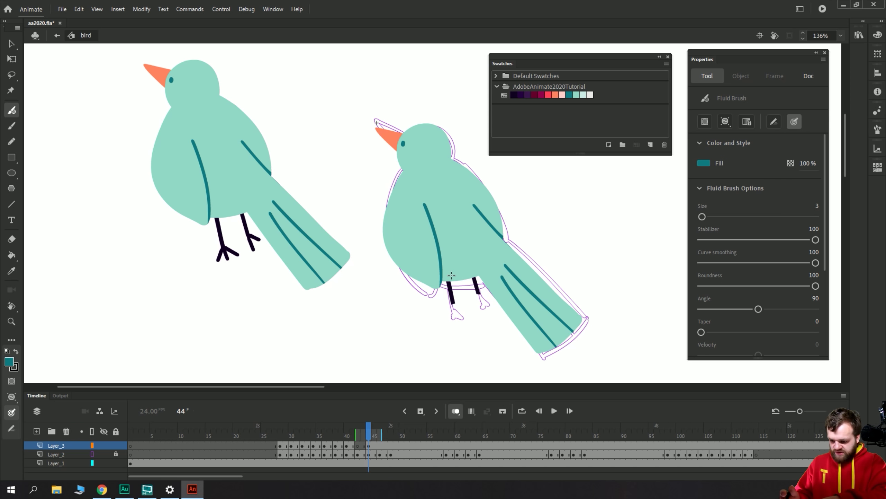
pyautogui.click(513, 95)
pyautogui.click(726, 121)
pyautogui.click(730, 155)
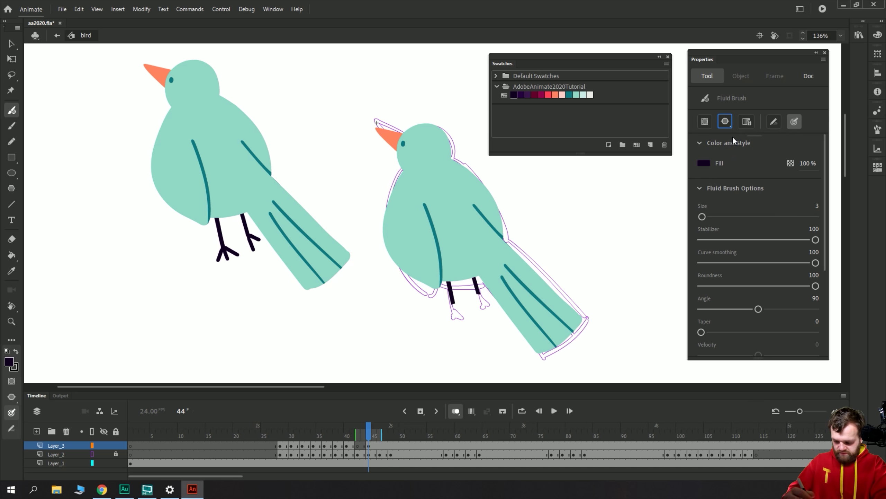
pyautogui.click(351, 430)
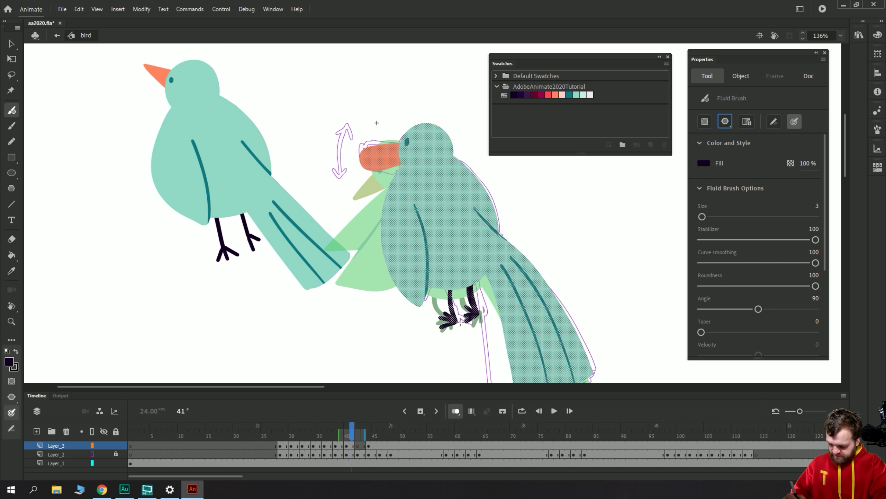
pyautogui.press('.')
pyautogui.press('.')
pyautogui.press('.')
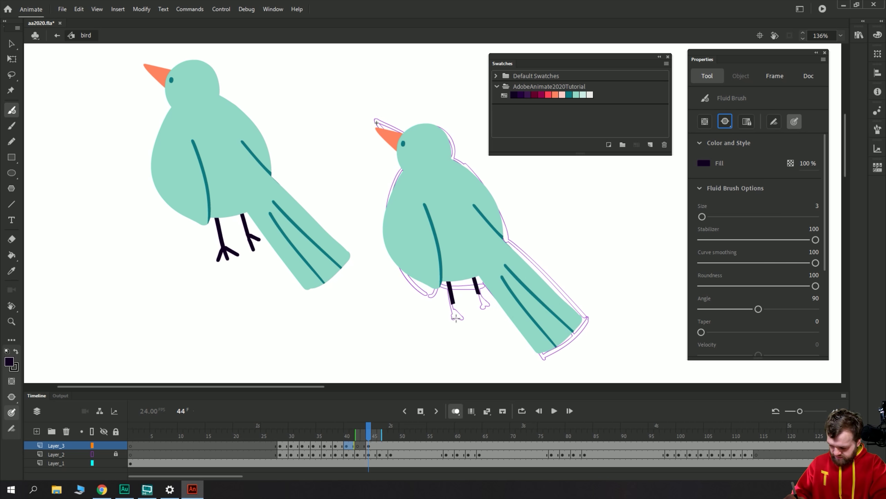
pyautogui.moveTo(456, 318)
pyautogui.mouseDown()
pyautogui.moveTo(450, 299)
pyautogui.moveTo(455, 316)
pyautogui.moveTo(444, 314)
pyautogui.moveTo(456, 319)
pyautogui.mouseUp()
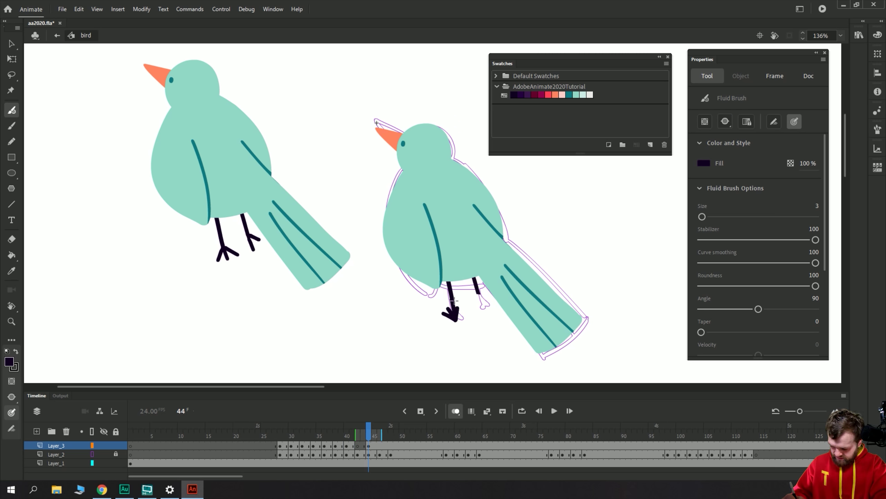
pyautogui.moveTo(476, 286)
pyautogui.mouseDown()
pyautogui.moveTo(485, 315)
pyautogui.moveTo(476, 306)
pyautogui.mouseUp()
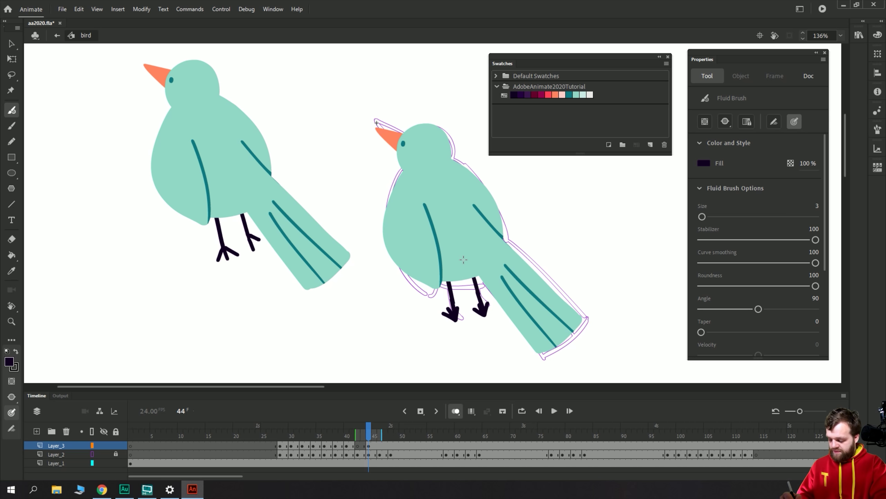
# Create a Layer_3 keyframe at frame 46 from the previous bird drawing and skew the bird slightly to the right.
pyautogui.click(380, 447)
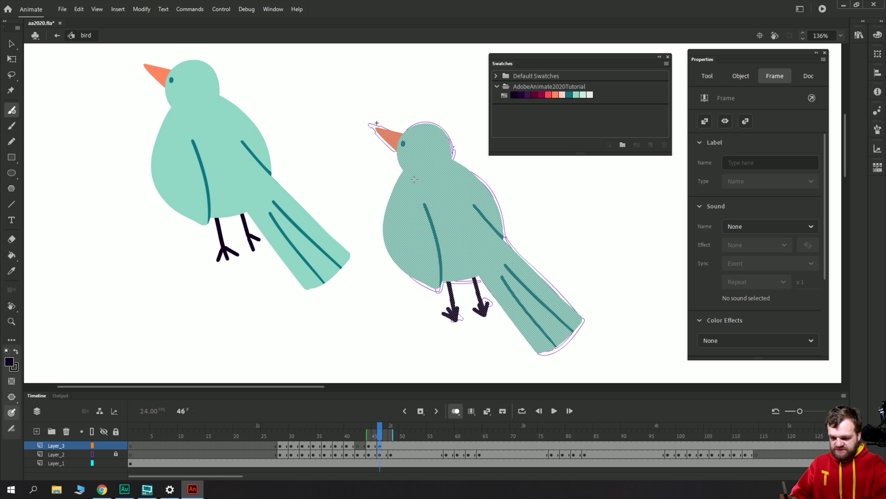
pyautogui.press('q')
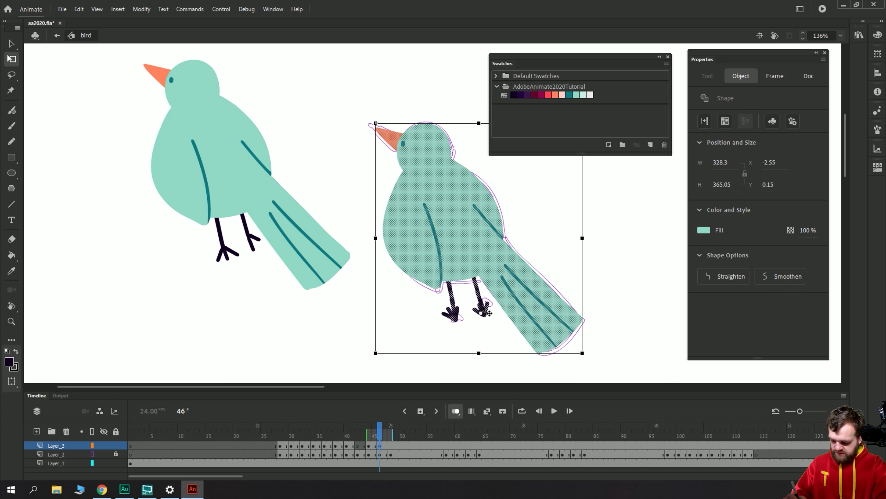
pyautogui.moveTo(435, 123); pyautogui.dragTo(482, 119)
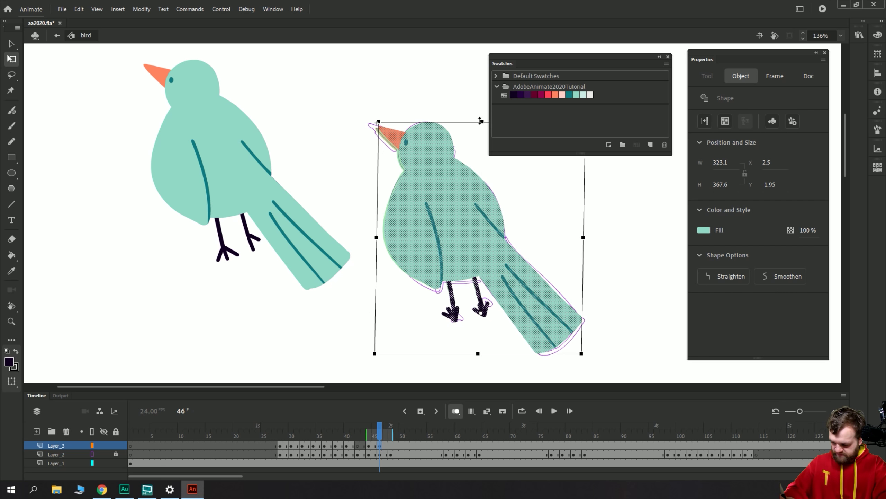
# Replace the bird at frame 48 on Layer_3 with an in-place copy of the frame 44 bird.
pyautogui.click(392, 448)
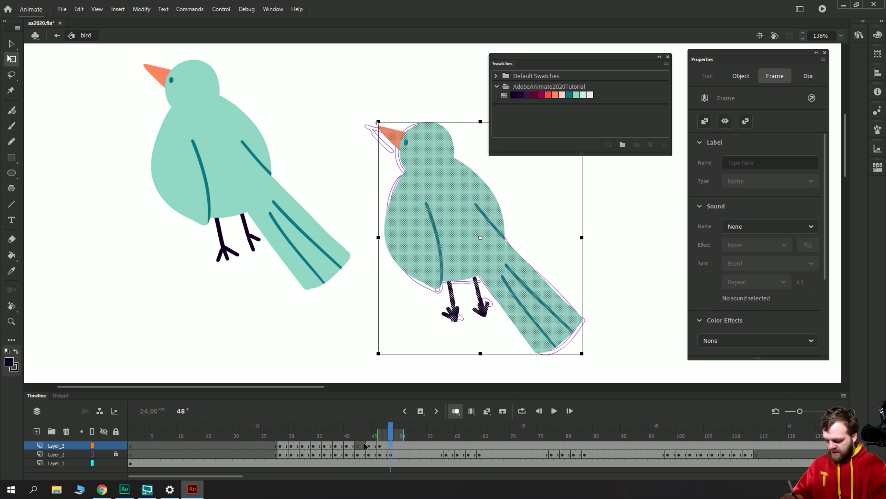
pyautogui.click(367, 450)
pyautogui.click(390, 448)
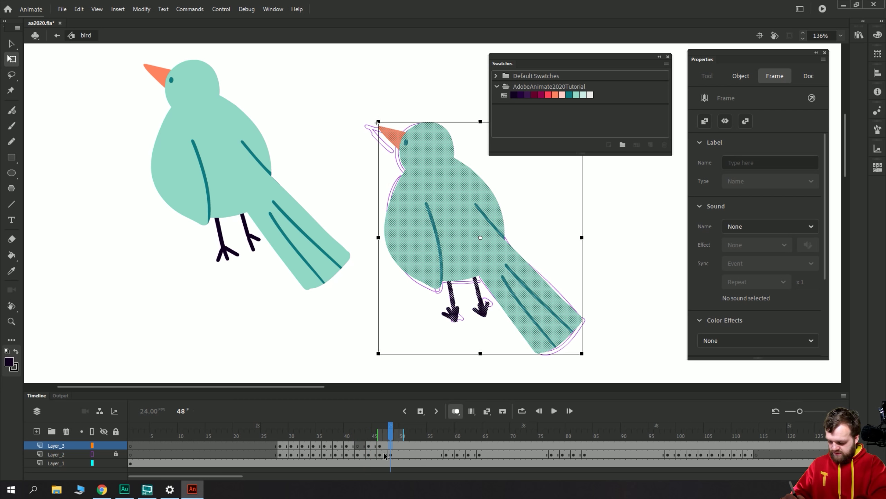
pyautogui.press('Delete')
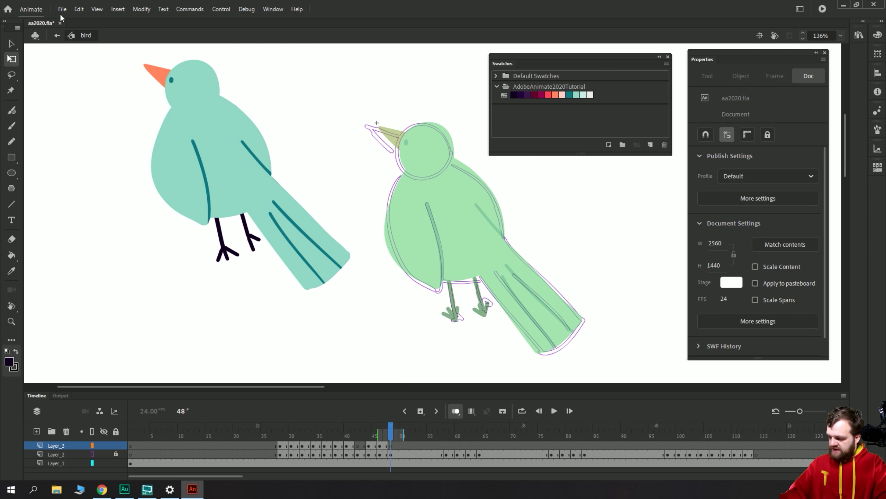
pyautogui.click(79, 9)
pyautogui.click(105, 74)
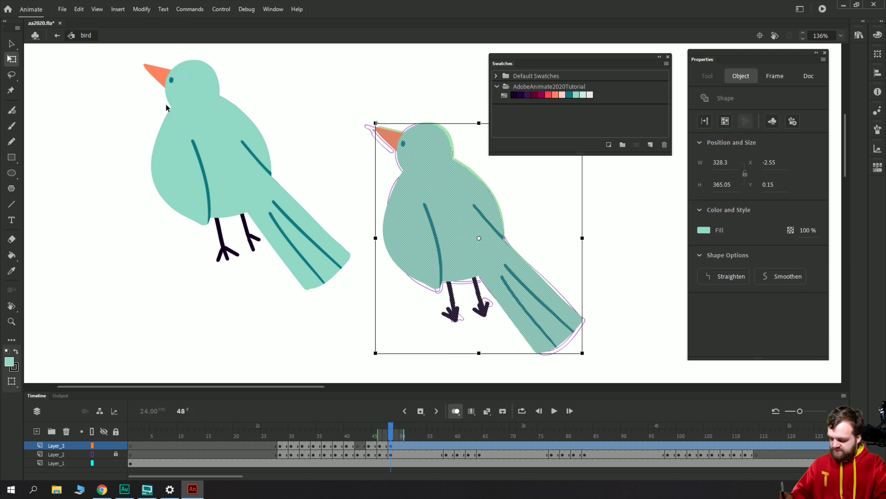
# Play back the bird animation twice and compare frames 42 and 44 on Layer_3.
pyautogui.click(252, 448)
pyautogui.press('Return')
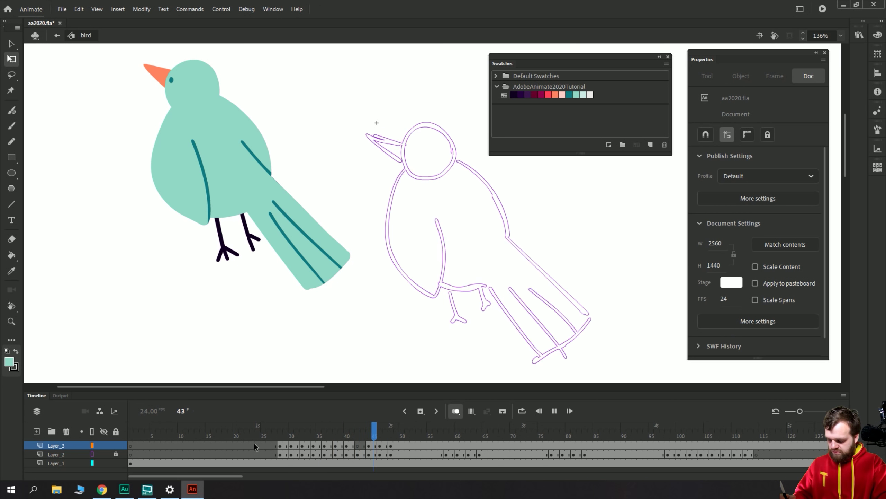
pyautogui.click(254, 454)
pyautogui.press('Return')
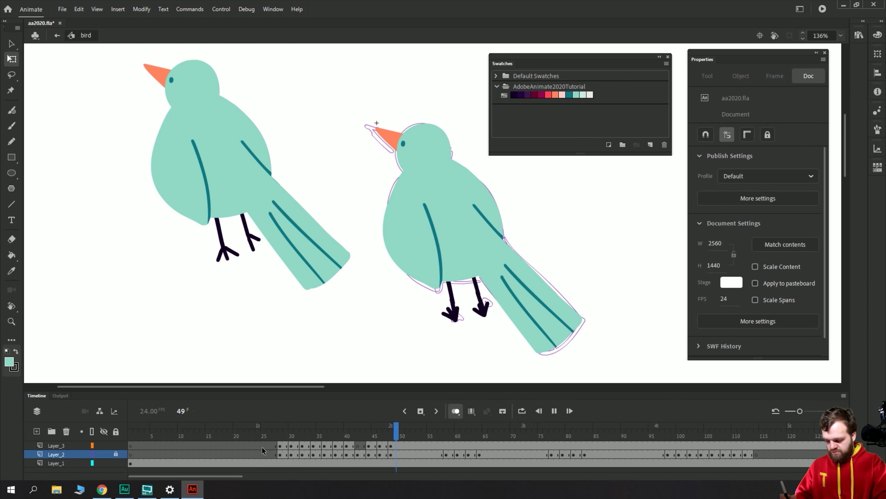
pyautogui.click(357, 446)
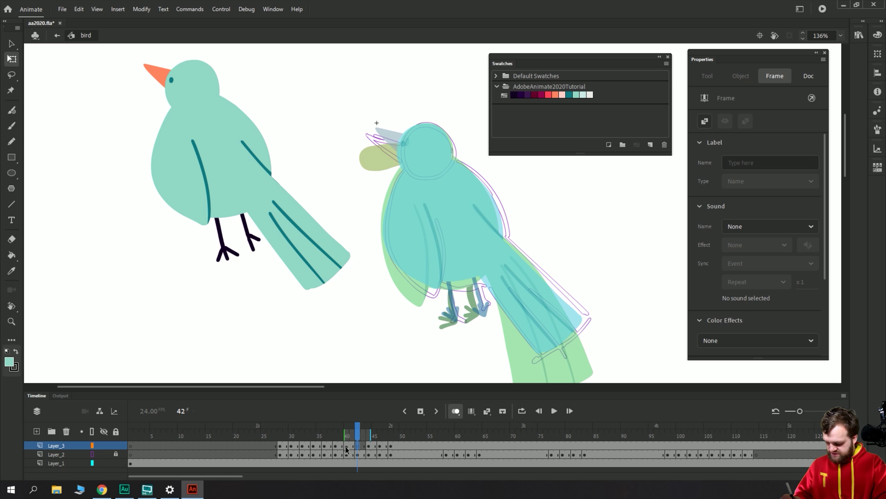
pyautogui.click(369, 445)
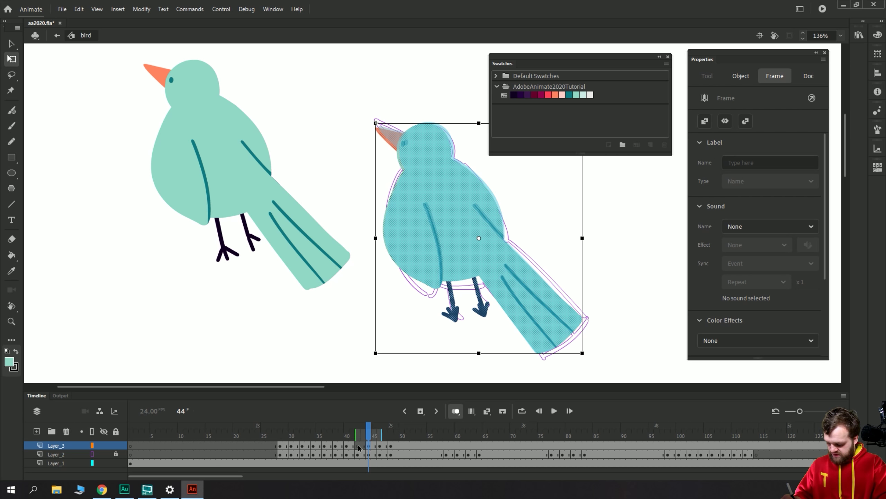
# Paint both legs and feet at frame 42 in the darkest purple swatch with the Fluid Brush, using onion skin as a guide.
pyautogui.click(358, 447)
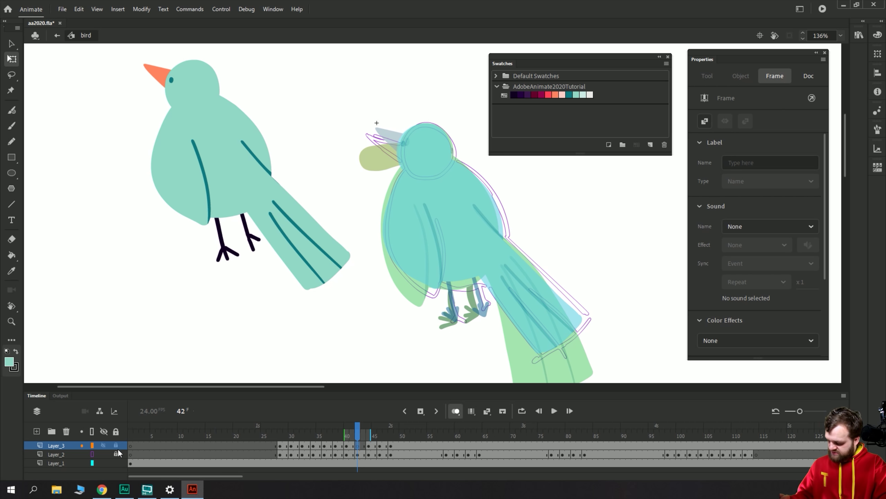
pyautogui.press('b')
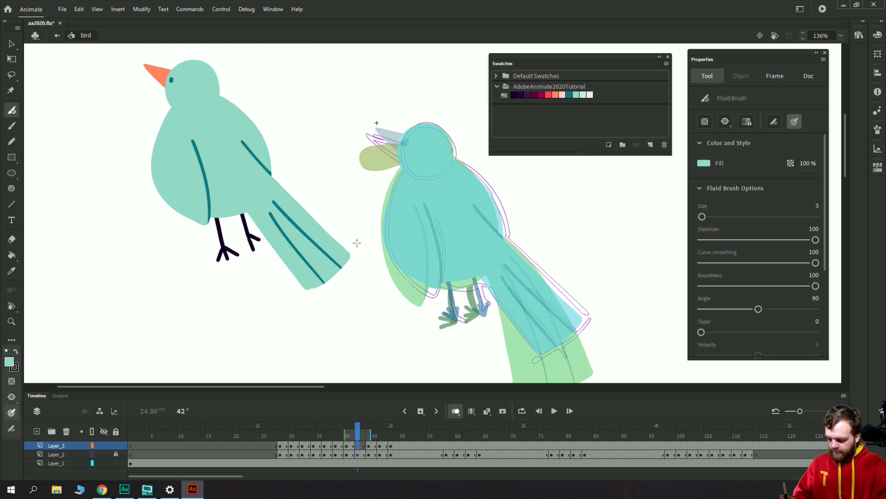
pyautogui.click(456, 413)
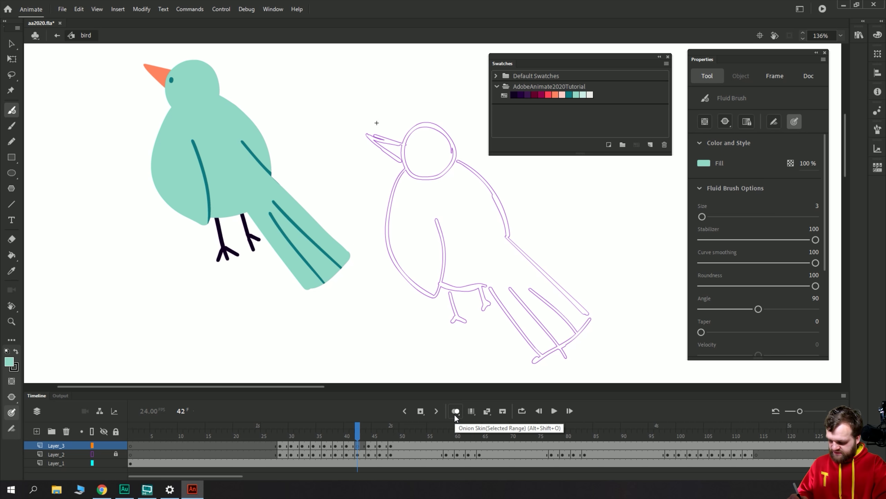
pyautogui.click(457, 414)
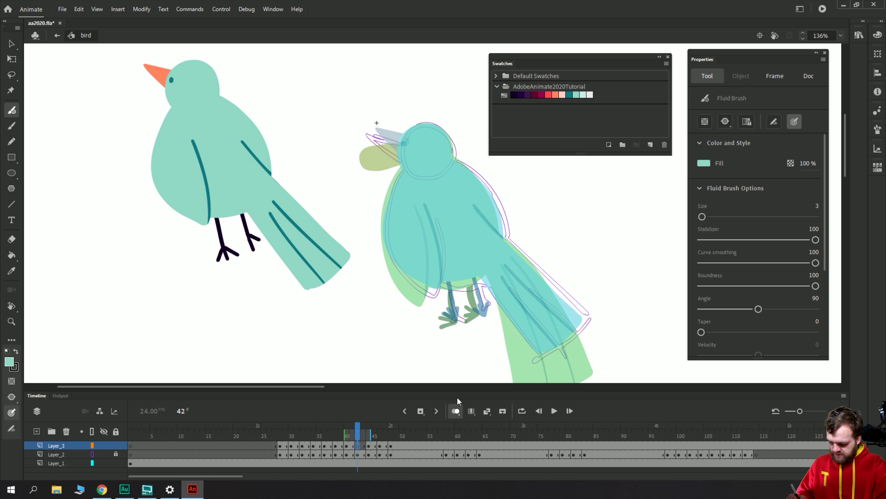
pyautogui.click(513, 93)
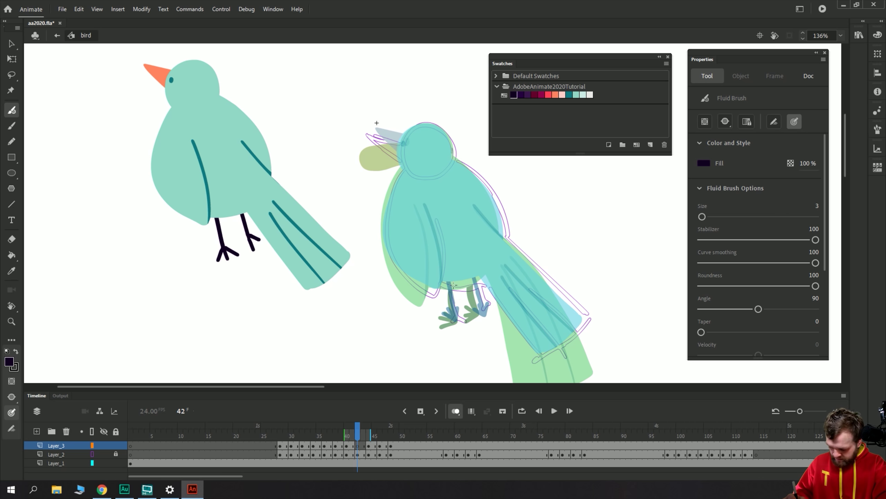
pyautogui.moveTo(450, 277)
pyautogui.mouseDown()
pyautogui.moveTo(455, 323)
pyautogui.moveTo(449, 277)
pyautogui.moveTo(454, 325)
pyautogui.mouseUp()
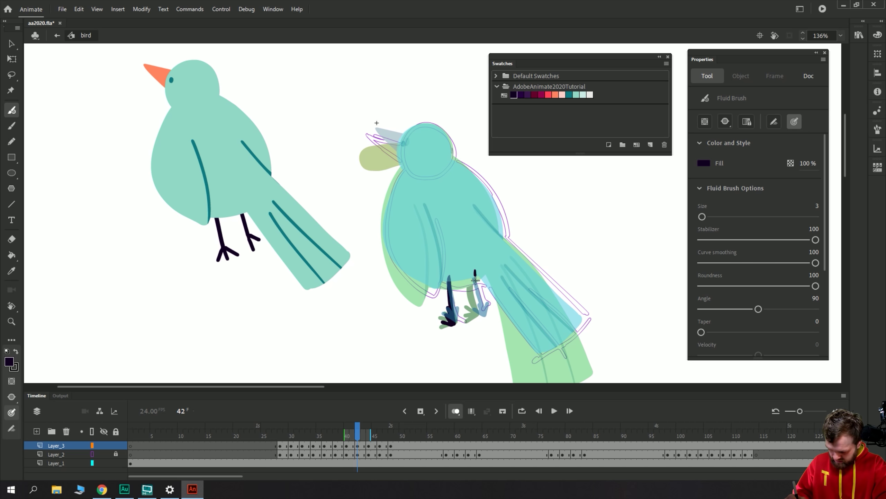
pyautogui.moveTo(476, 281)
pyautogui.mouseDown()
pyautogui.moveTo(483, 314)
pyautogui.moveTo(476, 302)
pyautogui.moveTo(482, 316)
pyautogui.moveTo(472, 315)
pyautogui.mouseUp()
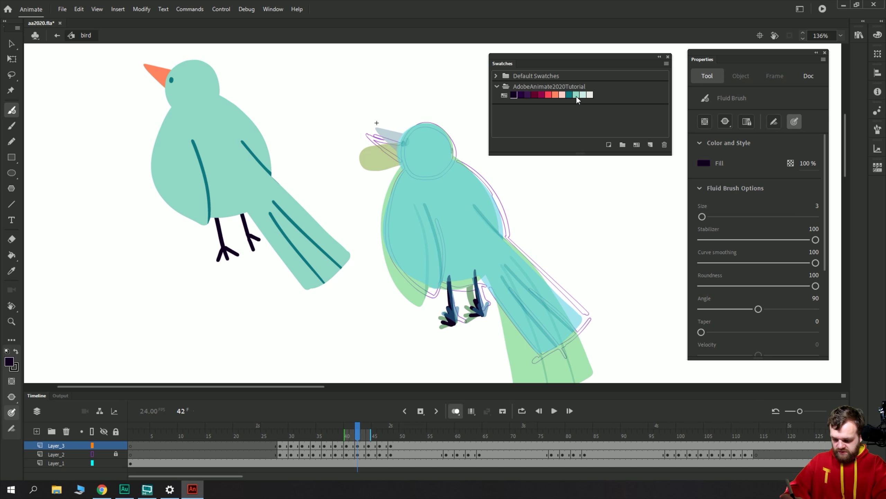
# Turn onion skin off and outline the body and wing at frame 42 in light teal with the Fluid Brush, covering the leg tops.
pyautogui.click(577, 94)
pyautogui.click(725, 122)
pyautogui.click(729, 129)
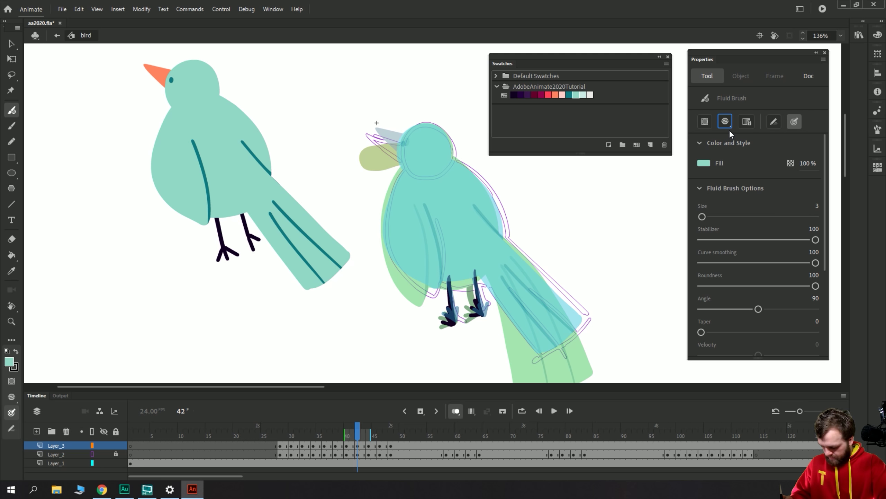
pyautogui.press(',')
pyautogui.press('.')
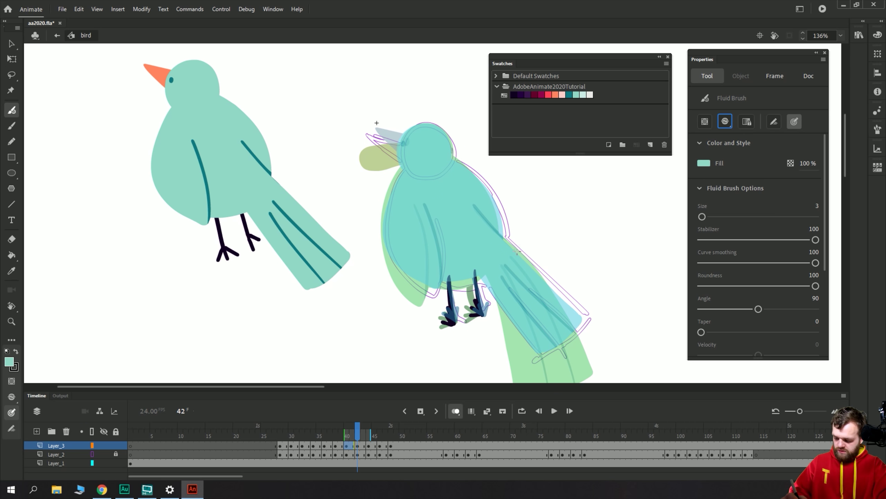
pyautogui.click(455, 411)
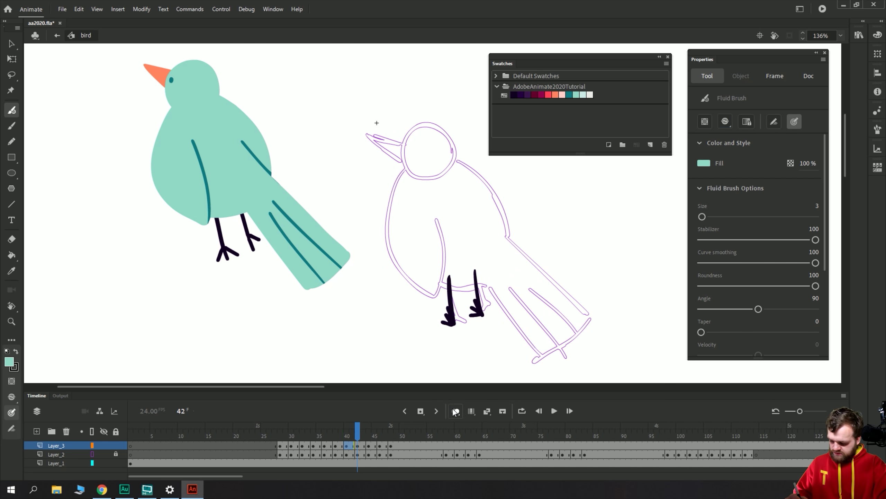
pyautogui.moveTo(456, 159)
pyautogui.mouseDown()
pyautogui.moveTo(495, 201)
pyautogui.moveTo(504, 246)
pyautogui.moveTo(495, 265)
pyautogui.moveTo(451, 285)
pyautogui.mouseUp()
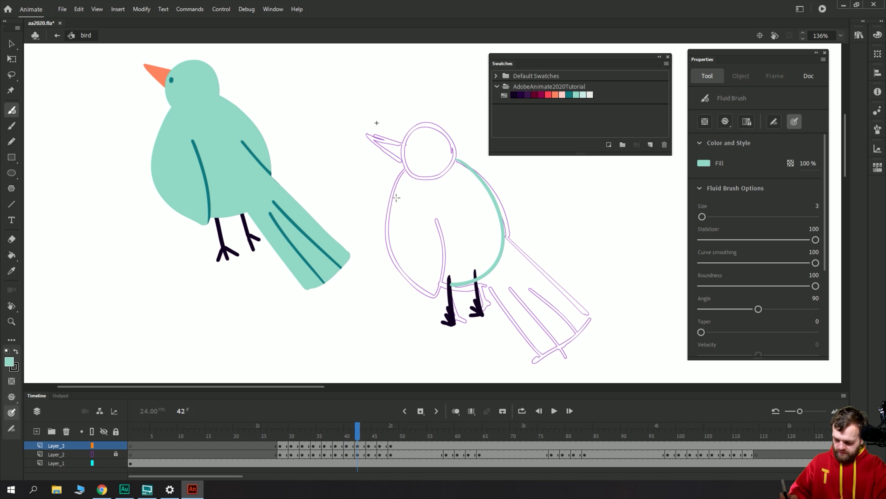
pyautogui.moveTo(408, 169)
pyautogui.mouseDown()
pyautogui.moveTo(388, 201)
pyautogui.moveTo(388, 248)
pyautogui.moveTo(424, 295)
pyautogui.moveTo(442, 271)
pyautogui.moveTo(439, 214)
pyautogui.mouseUp()
pyautogui.moveTo(454, 285)
pyautogui.mouseDown()
pyautogui.moveTo(432, 279)
pyautogui.moveTo(453, 281)
pyautogui.moveTo(445, 284)
pyautogui.moveTo(447, 271)
pyautogui.moveTo(440, 274)
pyautogui.moveTo(469, 281)
pyautogui.moveTo(479, 262)
pyautogui.mouseUp()
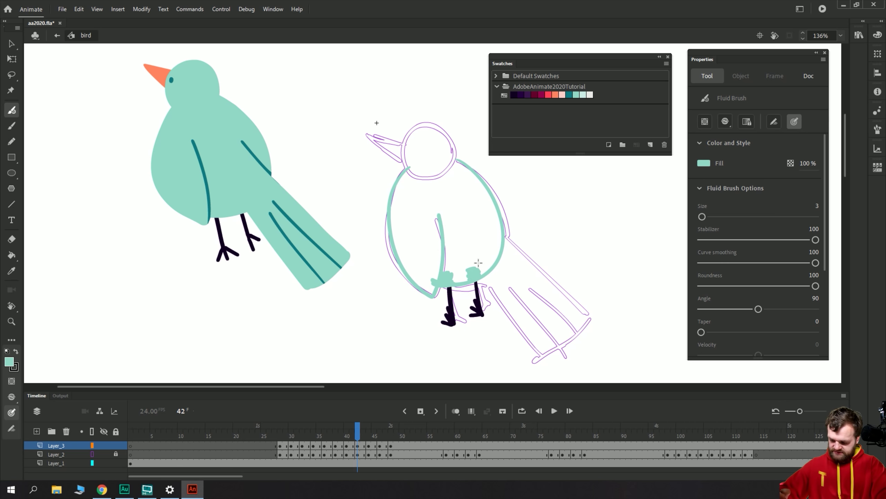
# Outline the head at frame 42 and fill the head and body with light teal using the Paint Bucket.
pyautogui.moveTo(443, 172)
pyautogui.mouseDown()
pyautogui.moveTo(451, 135)
pyautogui.moveTo(434, 124)
pyautogui.moveTo(414, 133)
pyautogui.moveTo(414, 180)
pyautogui.mouseUp()
pyautogui.press('k')
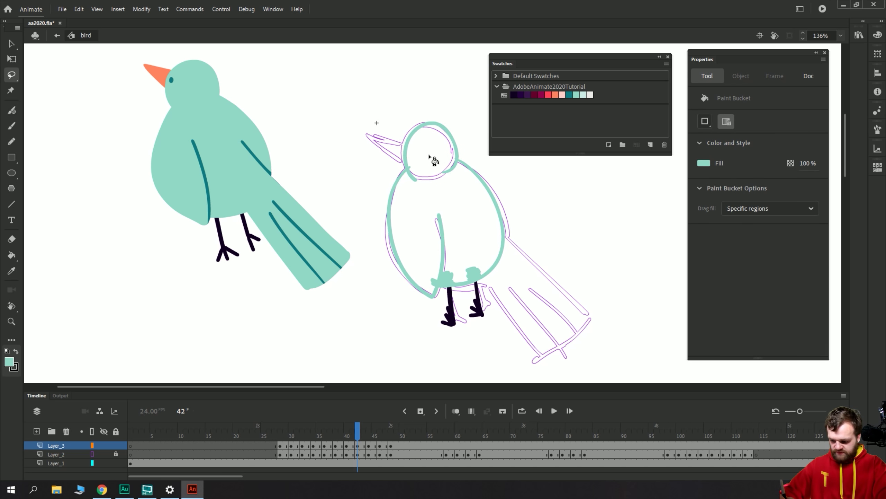
pyautogui.click(429, 157)
# Compare the frame 42 drawing with frame 44 and trim the back edge of its head with the Eraser.
pyautogui.press('.')
pyautogui.press('.')
pyautogui.press('.')
pyautogui.press('.')
pyautogui.press('.')
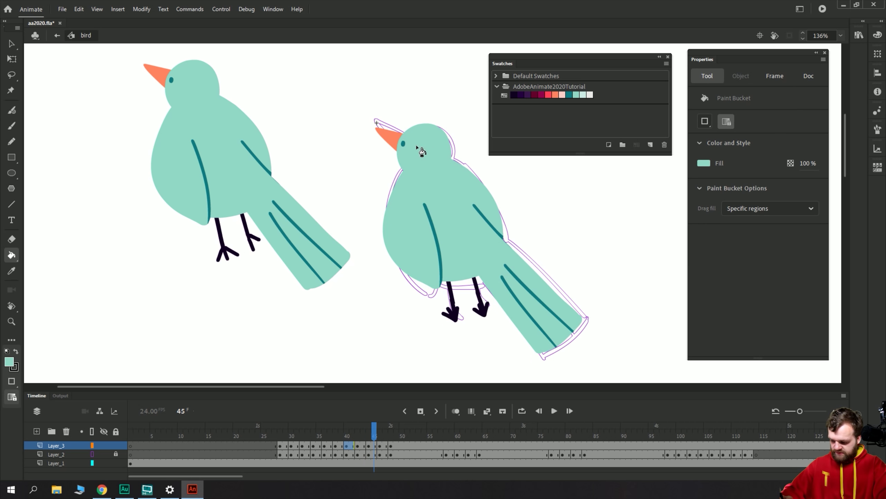
pyautogui.press(',')
pyautogui.press(',')
pyautogui.press('.')
pyautogui.press(',')
pyautogui.press('.')
pyautogui.press(',')
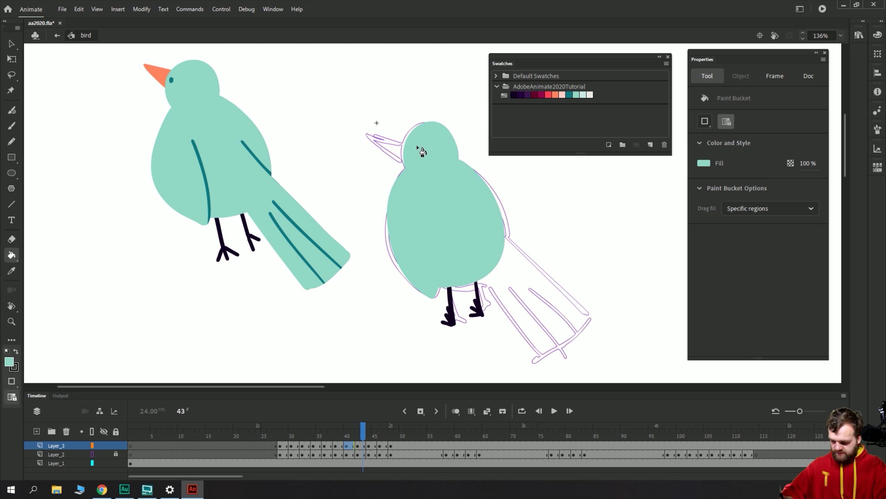
pyautogui.press('e')
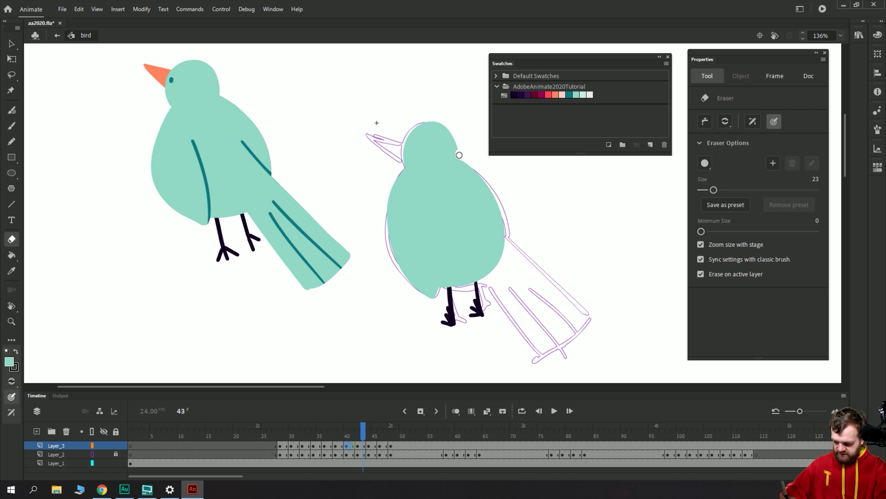
pyautogui.moveTo(459, 155)
pyautogui.mouseDown()
pyautogui.moveTo(445, 114)
pyautogui.moveTo(458, 153)
pyautogui.moveTo(450, 126)
pyautogui.mouseUp()
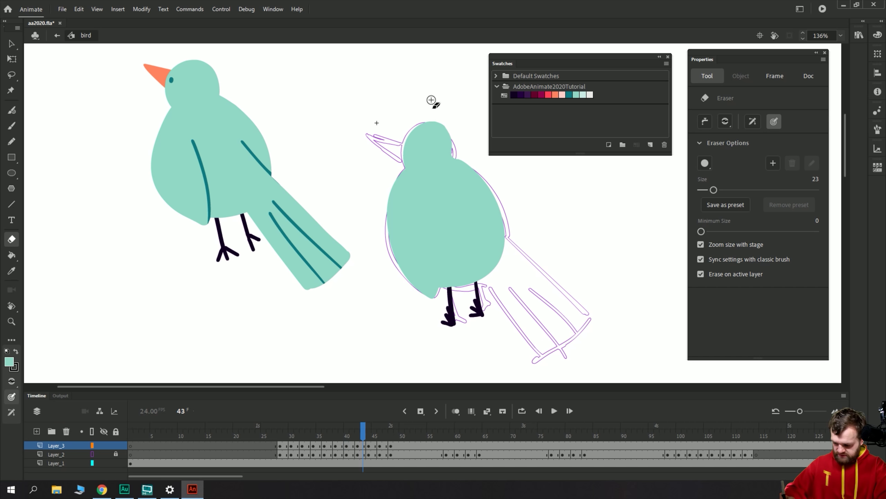
# Flip through frames 40 to 45 to compare the head's position and shape between poses.
pyautogui.press('.')
pyautogui.press('.')
pyautogui.press(',')
pyautogui.press(',')
pyautogui.press(',')
pyautogui.press(',')
pyautogui.press(',')
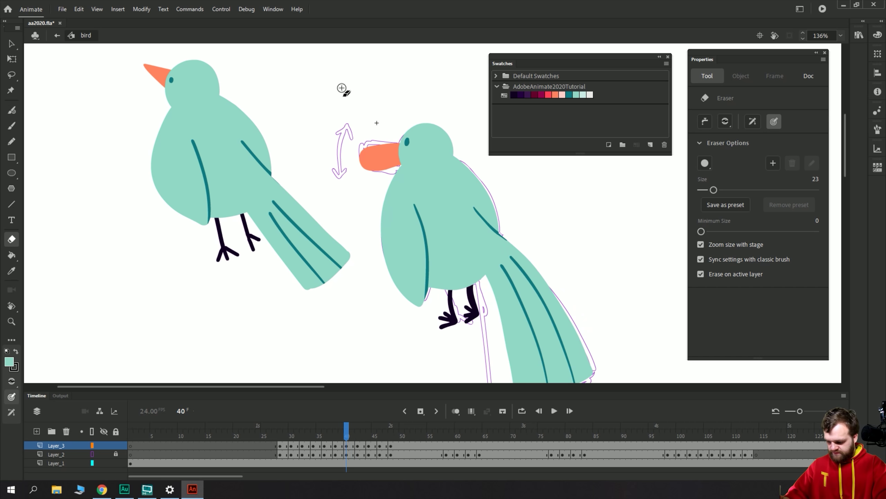
pyautogui.press('.')
pyautogui.press('.')
pyautogui.press('.')
pyautogui.press('.')
pyautogui.press(',')
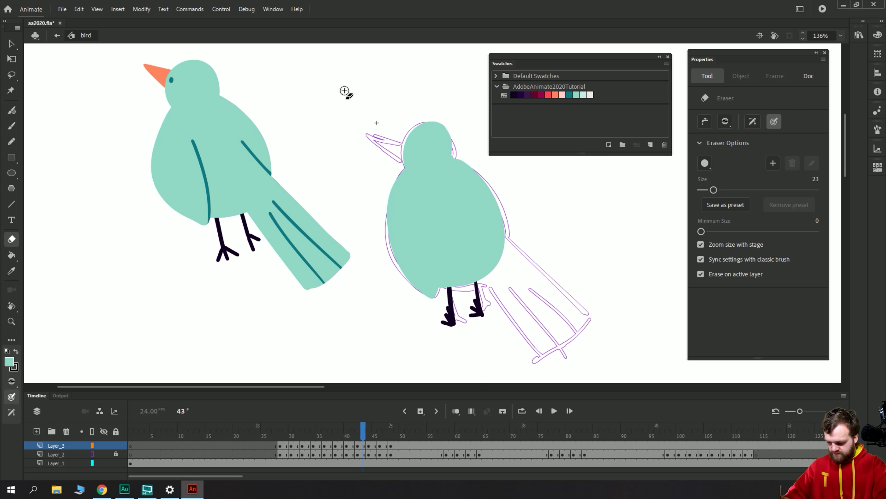
# Extend the front and top of the frame 42 head in light teal with the Fluid Brush, then check it in playback.
pyautogui.press('b')
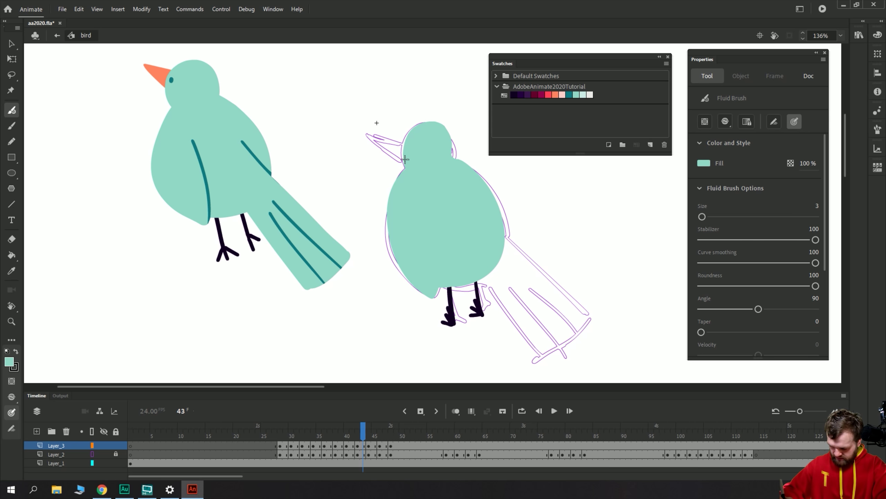
pyautogui.moveTo(405, 159)
pyautogui.mouseDown()
pyautogui.moveTo(423, 124)
pyautogui.moveTo(443, 132)
pyautogui.moveTo(450, 155)
pyautogui.mouseUp()
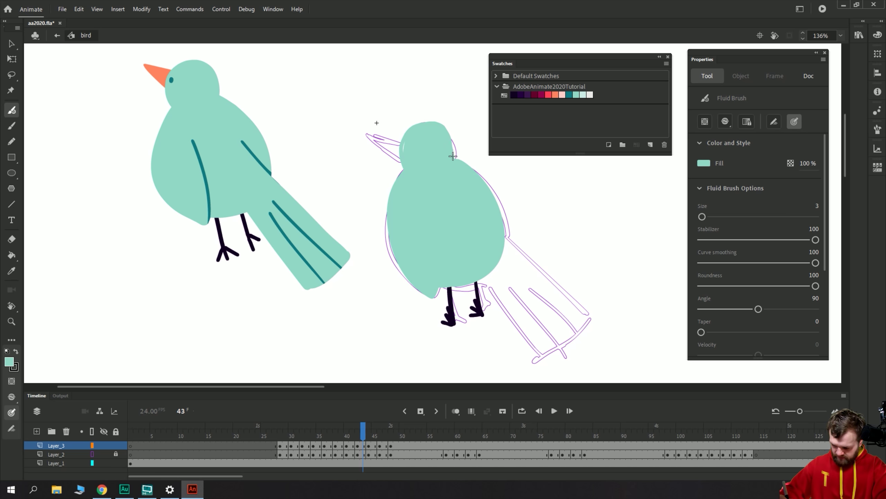
pyautogui.press(',')
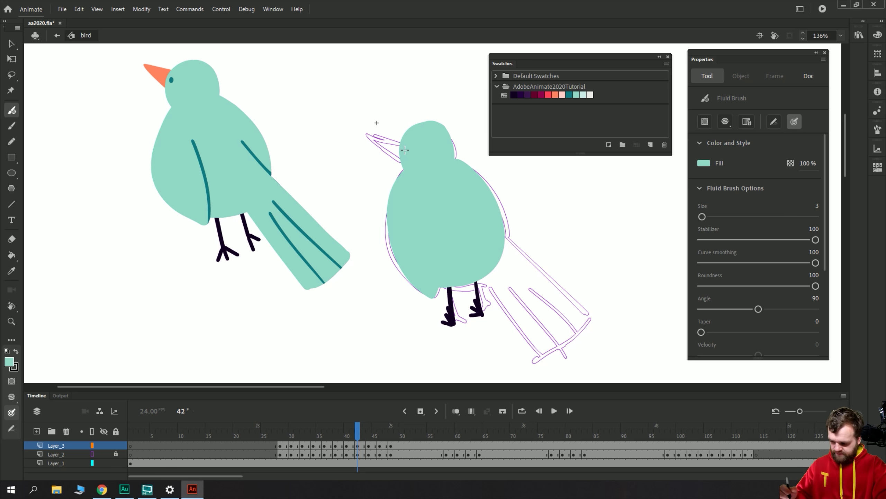
pyautogui.press('Return')
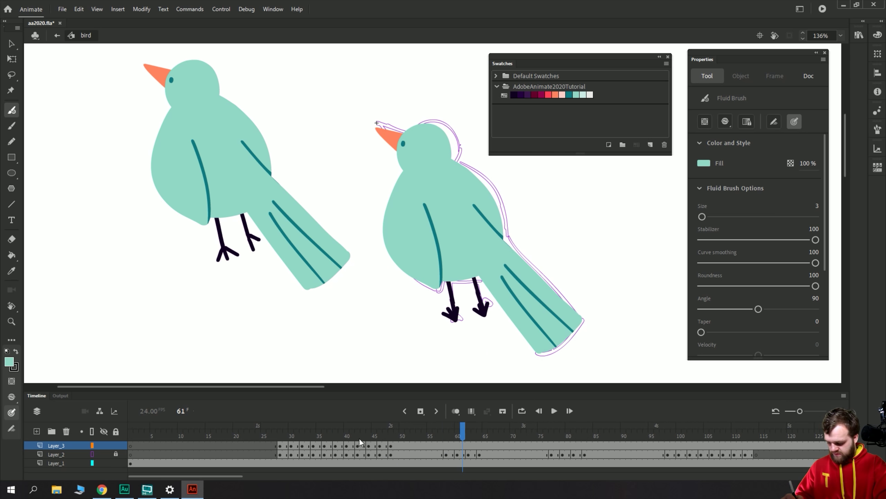
pyautogui.click(358, 446)
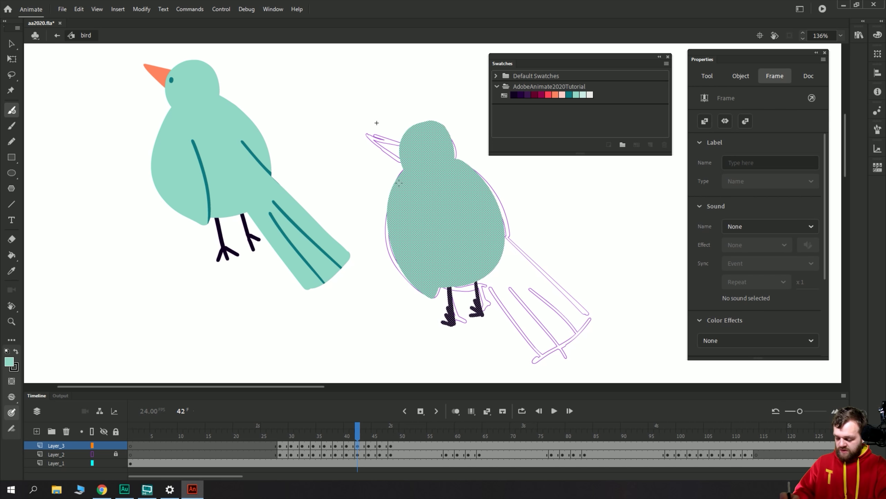
# Outline the tail on the frame 42 bird along the rough and fill it with light teal using the Paint Bucket.
pyautogui.moveTo(497, 239)
pyautogui.mouseDown()
pyautogui.moveTo(513, 268)
pyautogui.moveTo(516, 252)
pyautogui.moveTo(585, 320)
pyautogui.moveTo(577, 347)
pyautogui.moveTo(544, 363)
pyautogui.moveTo(487, 276)
pyautogui.mouseUp()
pyautogui.press('k')
pyautogui.click(507, 280)
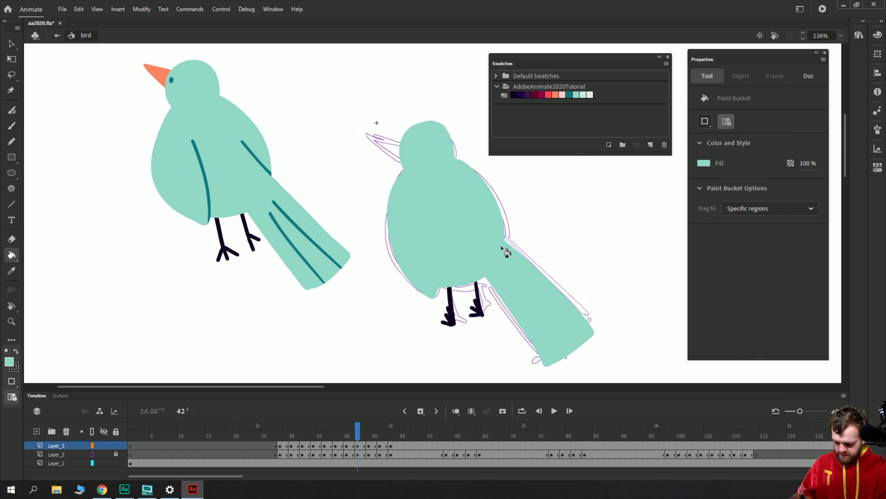
# Paint an orange beak behind the frame 42 head with the Fluid Brush, fill it, and compare it with neighbouring frames.
pyautogui.press('b')
pyautogui.click(556, 95)
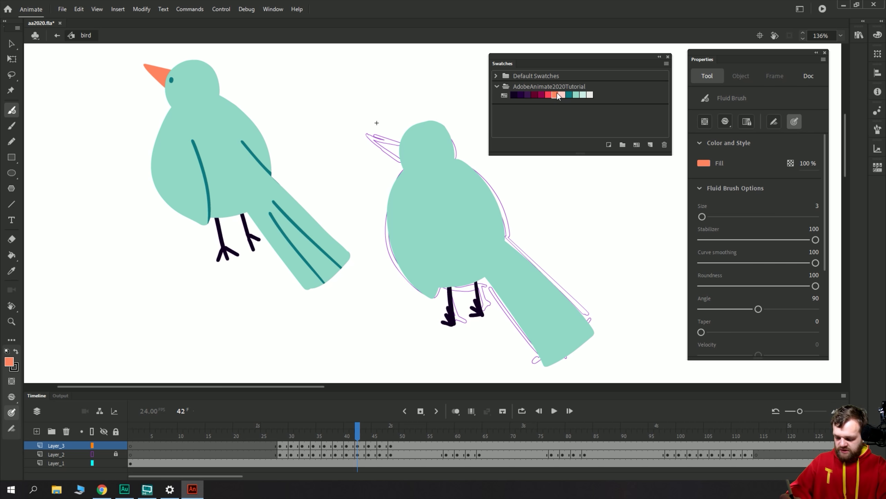
pyautogui.click(729, 121)
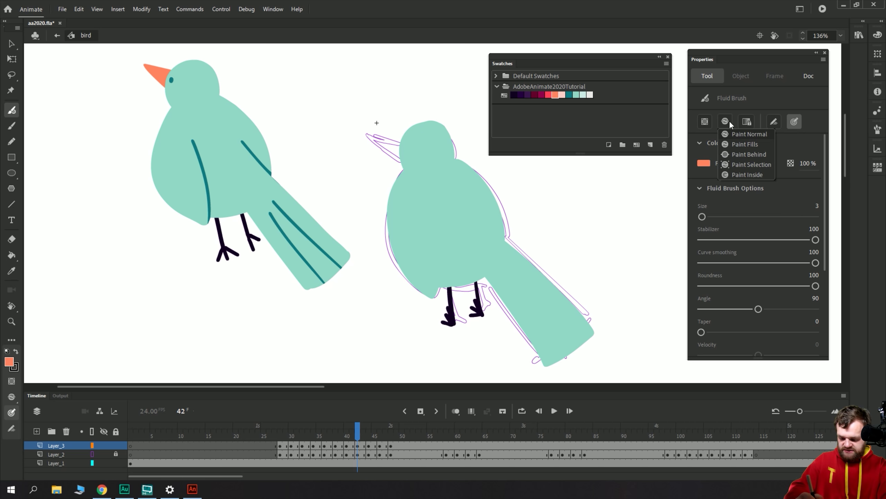
pyautogui.click(730, 162)
pyautogui.moveTo(401, 142)
pyautogui.mouseDown()
pyautogui.moveTo(367, 133)
pyautogui.moveTo(402, 161)
pyautogui.mouseUp()
pyautogui.press('k')
pyautogui.press(',')
pyautogui.press('.')
pyautogui.press('.')
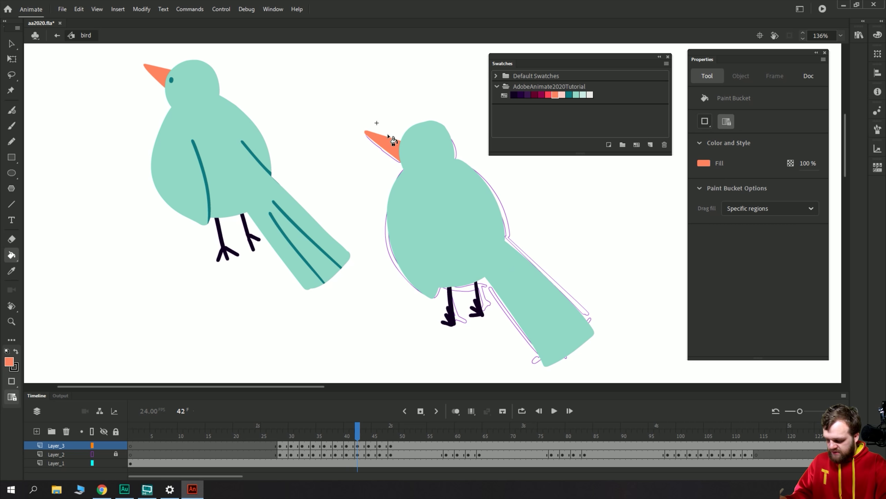
pyautogui.press('.')
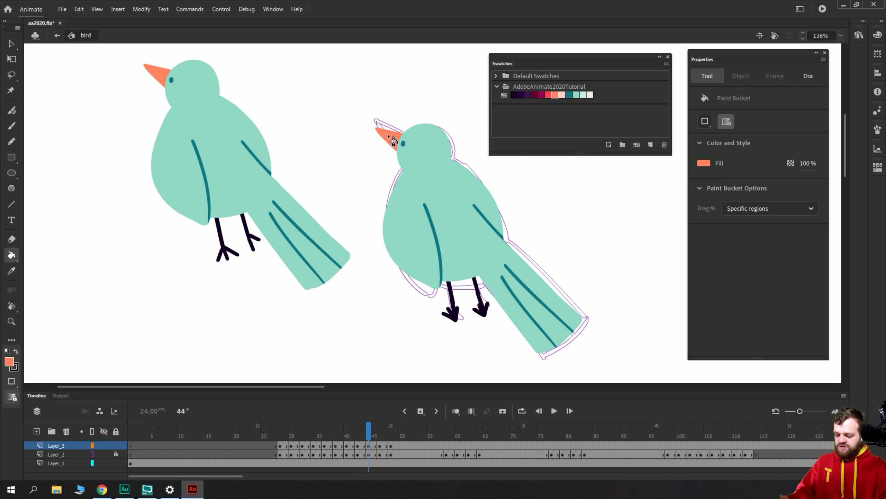
pyautogui.press(',')
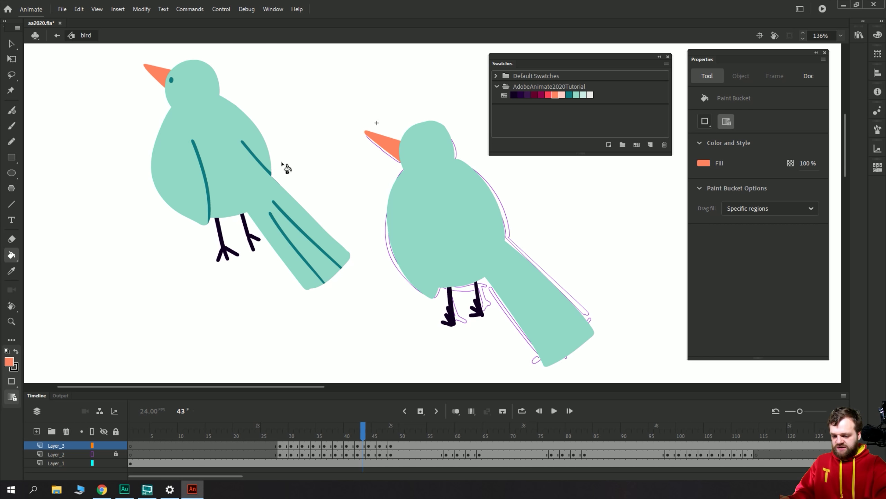
# Add the wing line, tail lines and eye in dark teal on the selected body, using the Fluid Brush in Paint Selection mode.
pyautogui.press('v')
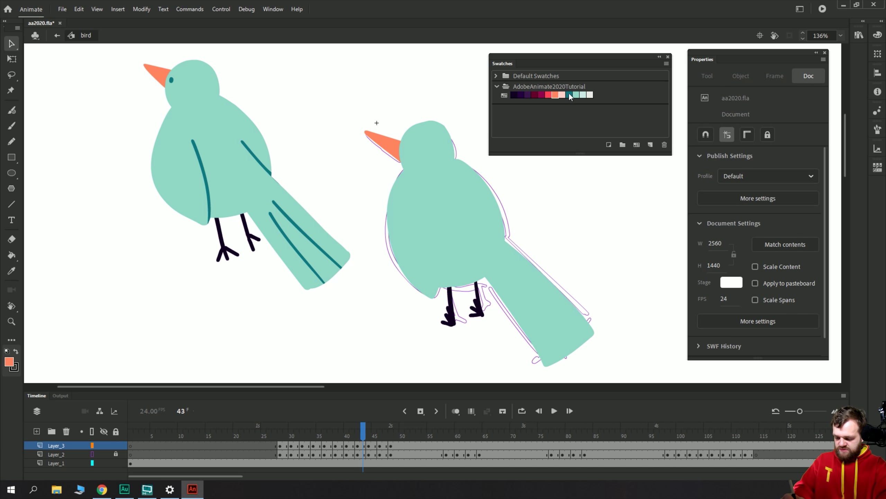
pyautogui.click(569, 92)
pyautogui.click(449, 211)
pyautogui.press('b')
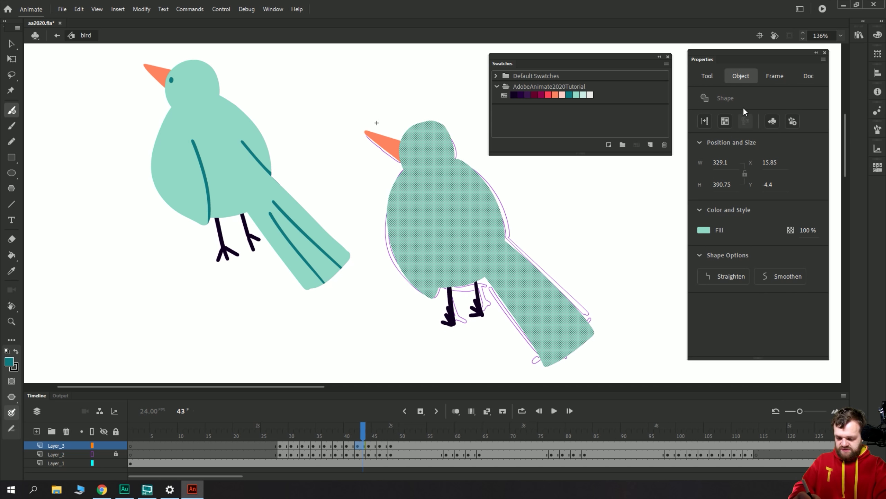
pyautogui.click(728, 123)
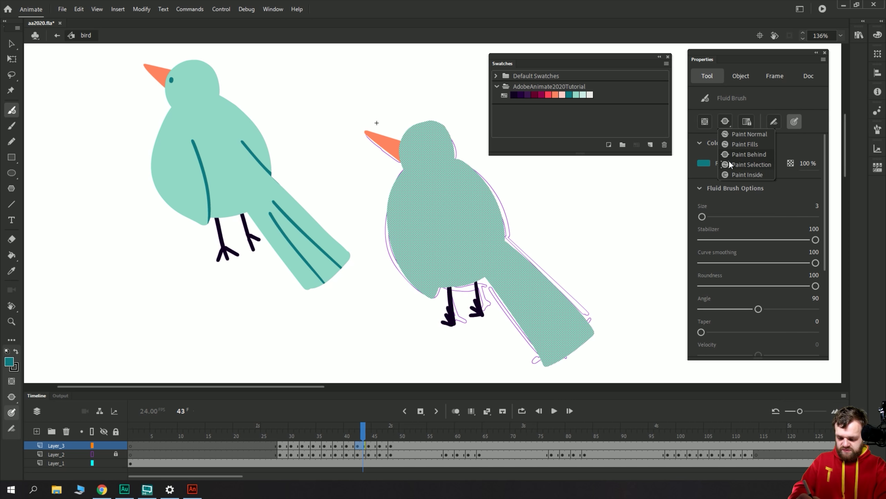
pyautogui.click(729, 160)
pyautogui.press(',')
pyautogui.press('.')
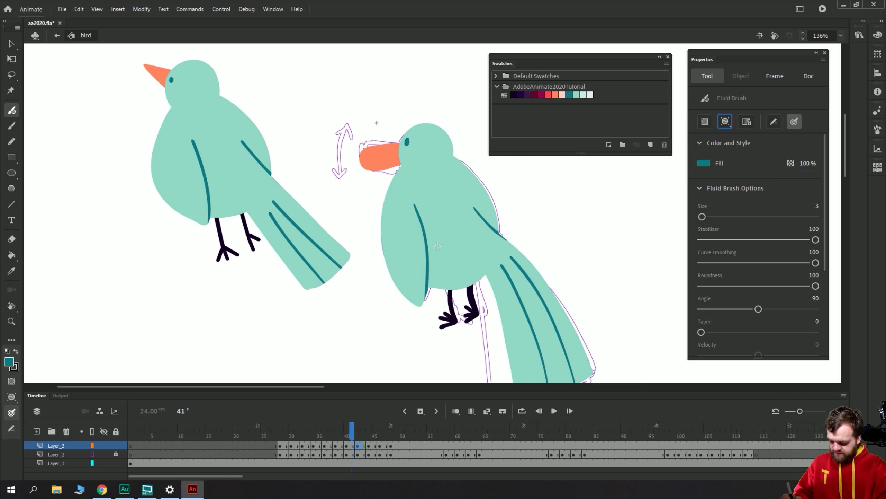
pyautogui.press(',')
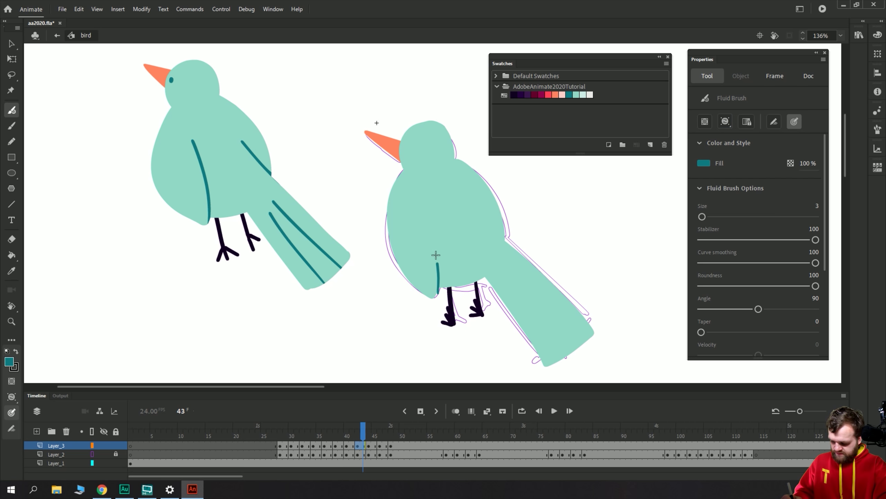
pyautogui.hotkey('ctrl', 'z')
pyautogui.keyDown('ctrl'); pyautogui.click(420, 231); pyautogui.keyUp('ctrl')
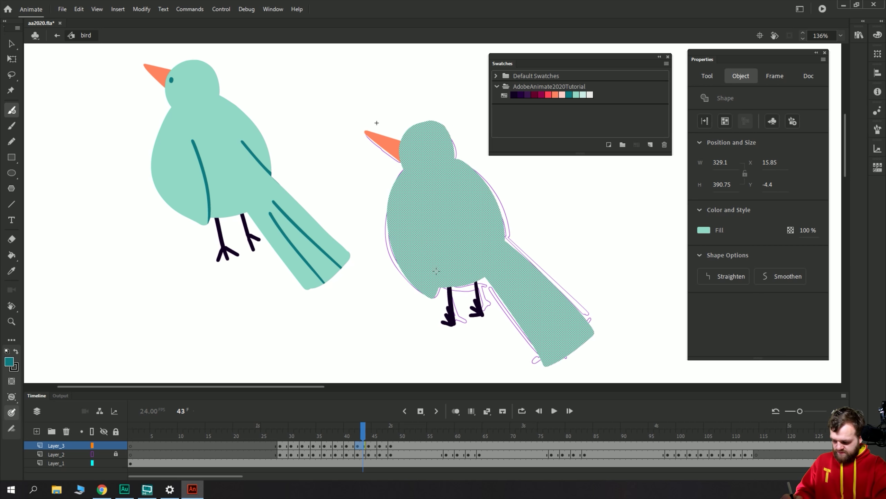
pyautogui.moveTo(424, 203); pyautogui.dragTo(423, 199)
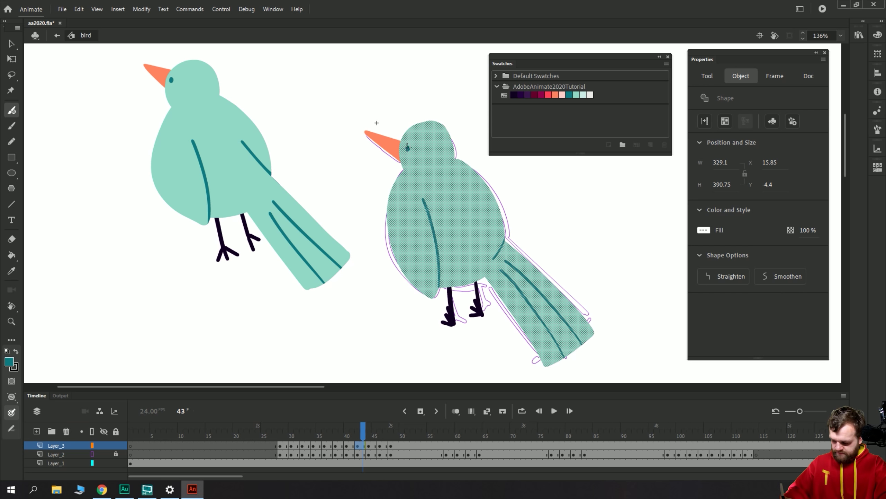
# Play the animation and step from frame 38 to 43 to check the eye position between poses.
pyautogui.press('Return')
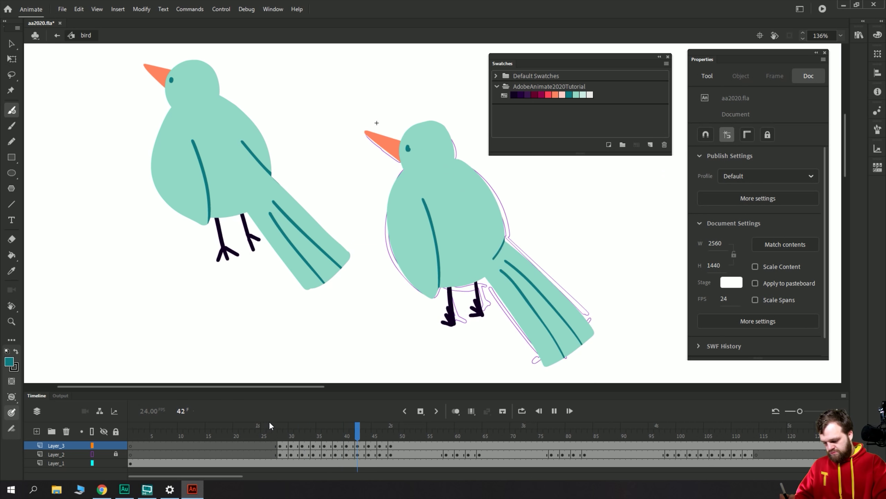
pyautogui.click(335, 446)
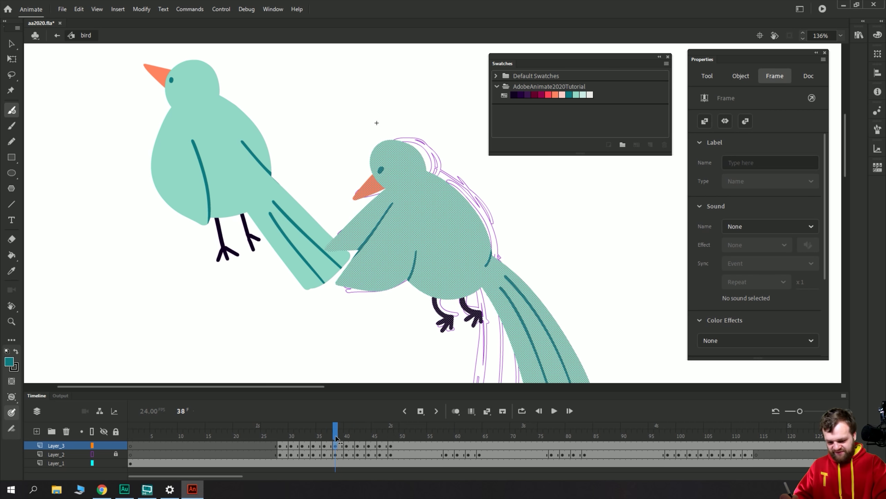
pyautogui.press('.')
pyautogui.press('.')
pyautogui.press('.')
pyautogui.press('.')
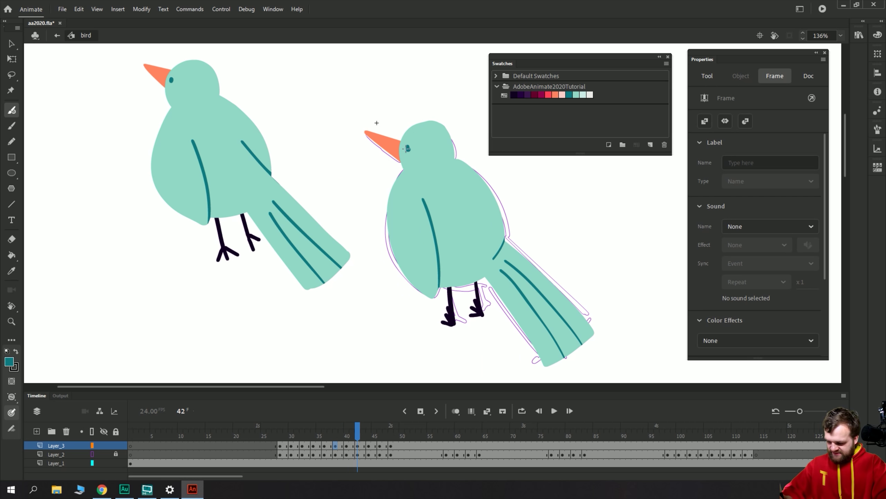
pyautogui.press('.')
pyautogui.press('.')
pyautogui.press(',')
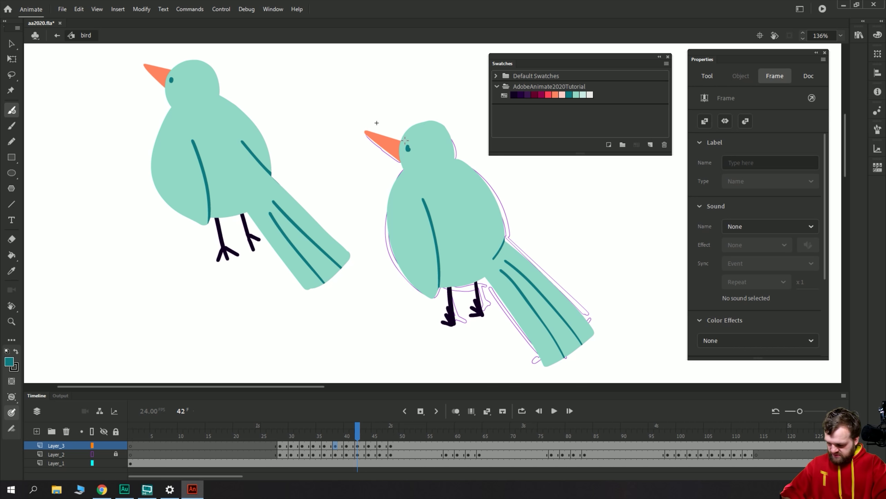
# Paint a new dark teal eye higher and closer to the beak on frame 42, checking its position against neighbouring frames.
pyautogui.moveTo(405, 141); pyautogui.dragTo(403, 139)
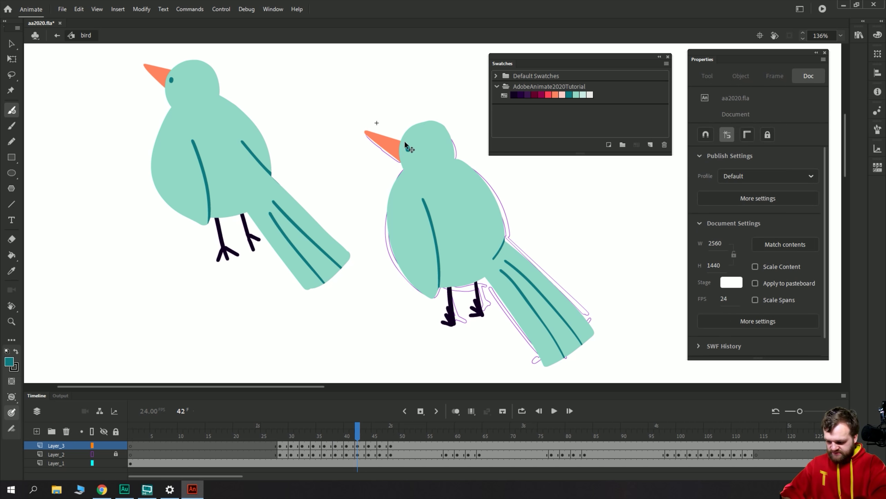
pyautogui.keyDown('ctrl'); pyautogui.click(404, 141); pyautogui.keyUp('ctrl')
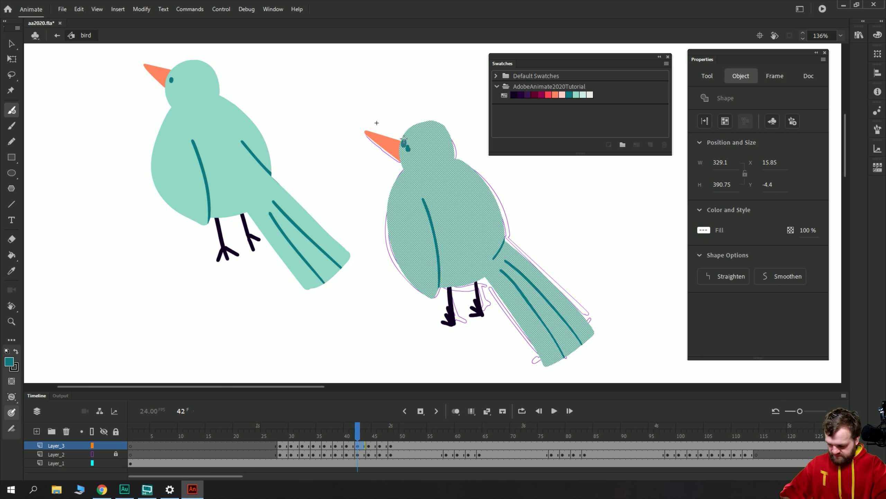
pyautogui.press(',')
pyautogui.press(',')
pyautogui.press(',')
pyautogui.press('.')
pyautogui.press('.')
pyautogui.press('.')
pyautogui.press('.')
pyautogui.press('.')
pyautogui.press('.')
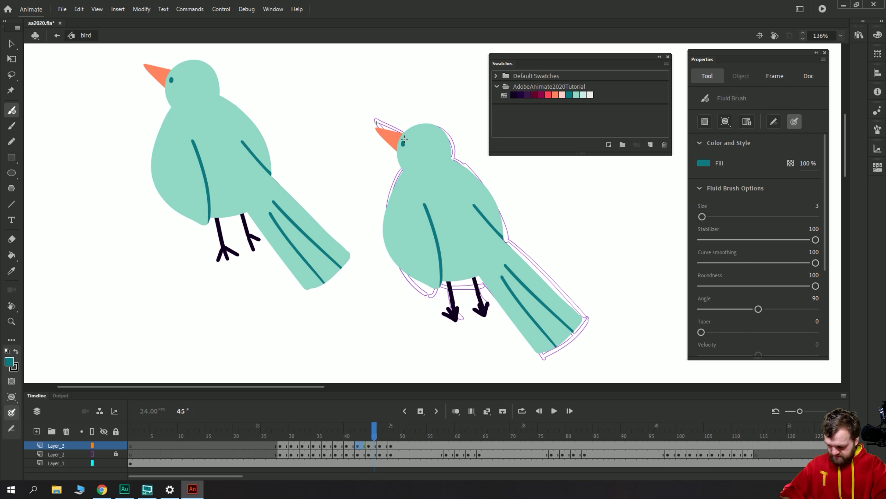
pyautogui.press(',')
pyautogui.press(',')
pyautogui.press(',')
pyautogui.press(',')
pyautogui.press('.')
pyautogui.press('.')
pyautogui.press('.')
pyautogui.press(',')
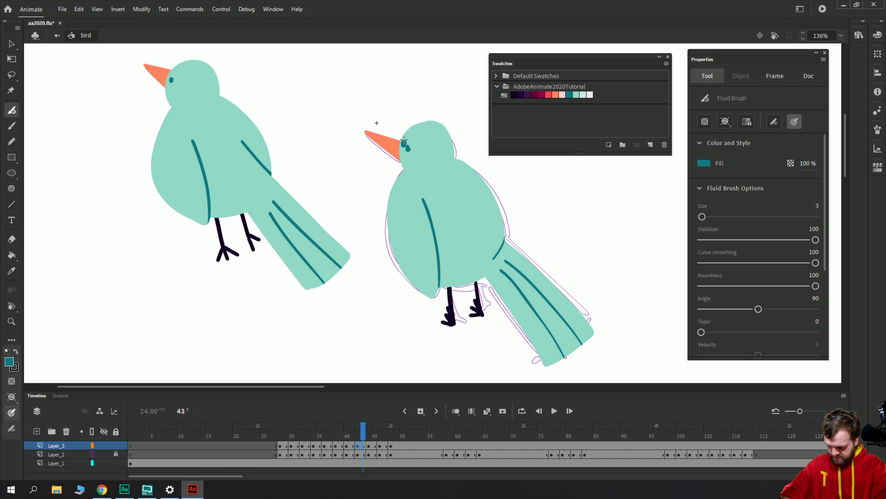
# Hide the old lower eye by recoloring it with the head's light teal using the Eyedropper.
pyautogui.press('v')
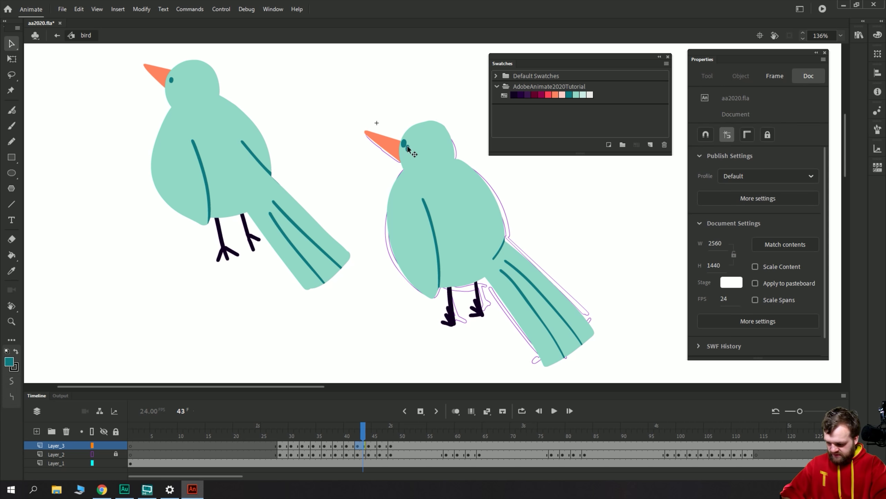
pyautogui.click(407, 148)
pyautogui.press('i')
pyautogui.click(427, 146)
pyautogui.press('v')
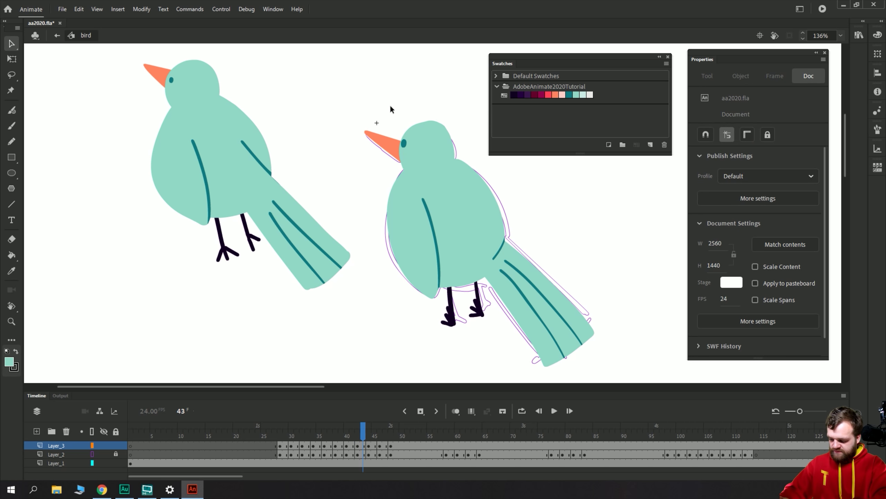
# Compare the far wing line with neighbouring frames and recolor the short stroke at the tail base with the body's light teal.
pyautogui.press(',')
pyautogui.press('.')
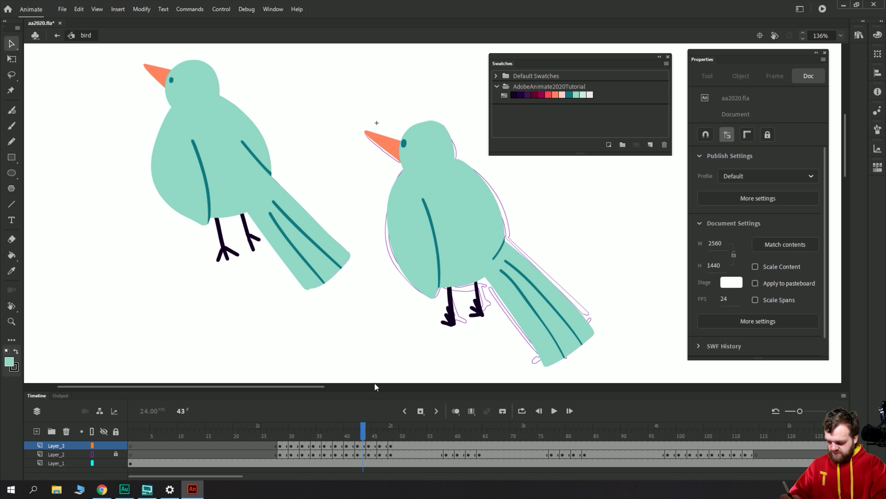
pyautogui.press(',')
pyautogui.press(',')
pyautogui.press('.')
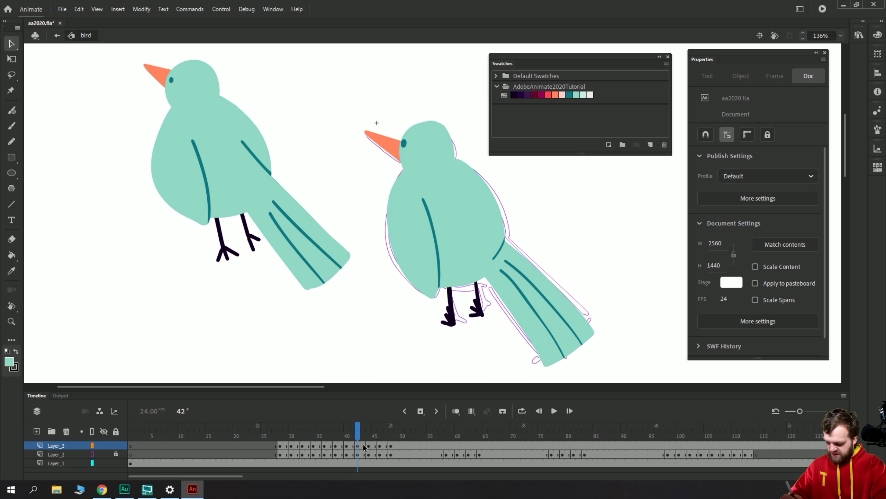
pyautogui.click(500, 249)
pyautogui.press('i')
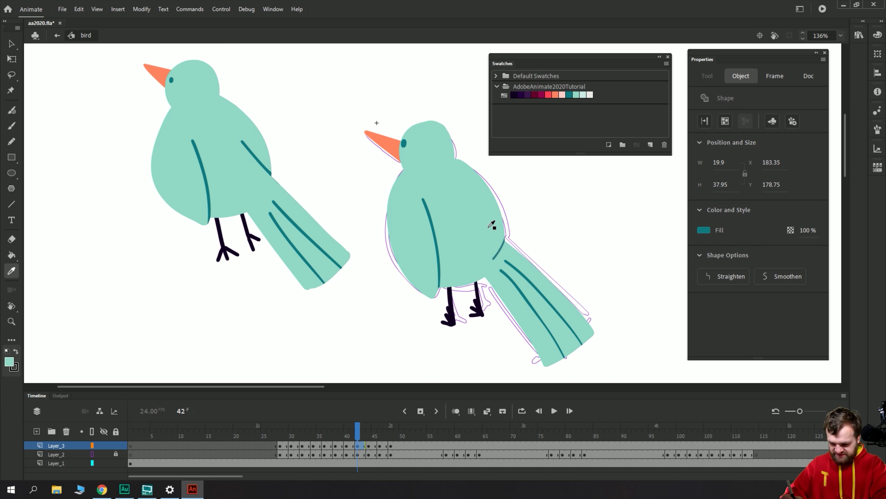
pyautogui.click(487, 226)
pyautogui.press('v')
pyautogui.click(485, 234)
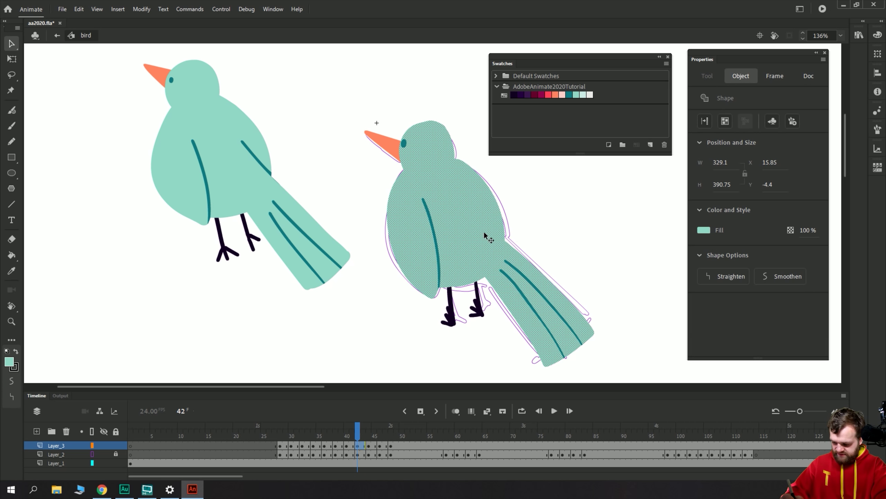
# Paint a new dark teal far wing line down to the tail base inside the selected frame 42 body.
pyautogui.press('b')
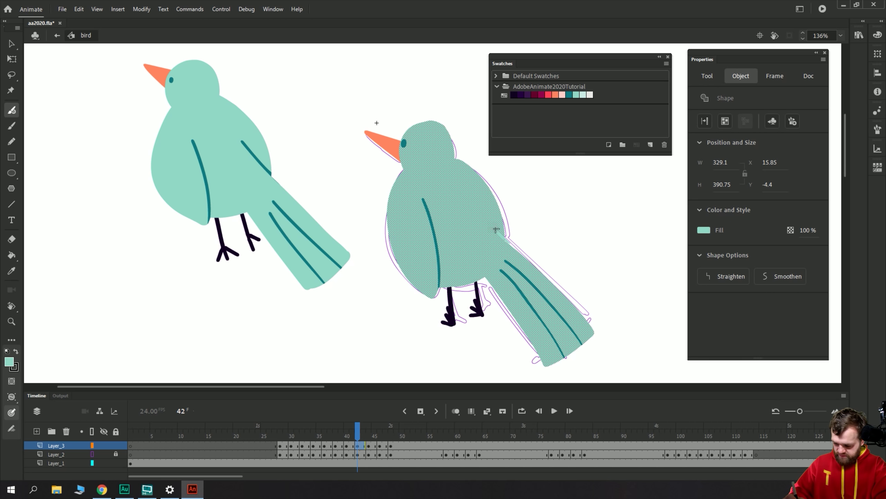
pyautogui.press('v')
pyautogui.click(529, 203)
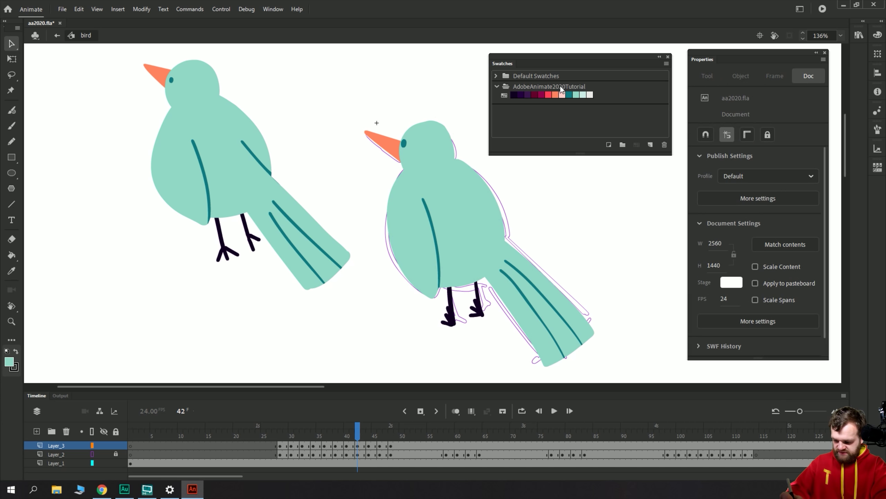
pyautogui.click(569, 94)
pyautogui.click(470, 227)
pyautogui.press('b')
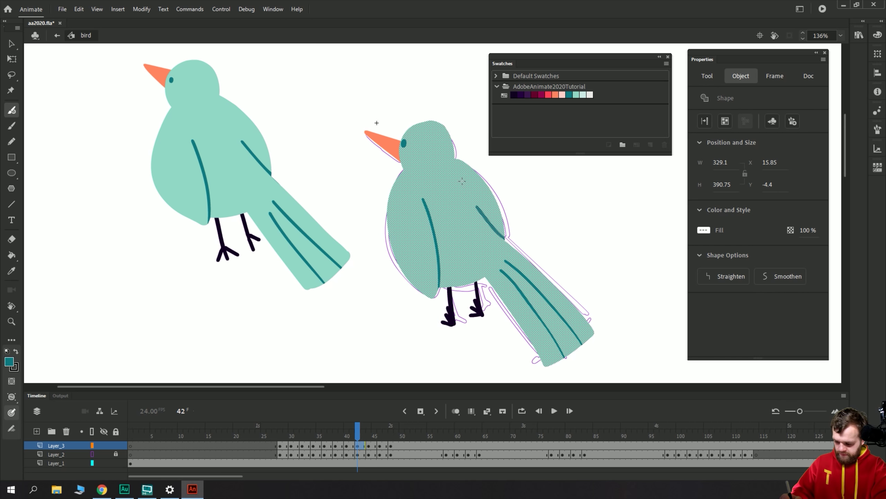
pyautogui.press('v')
pyautogui.click(471, 192)
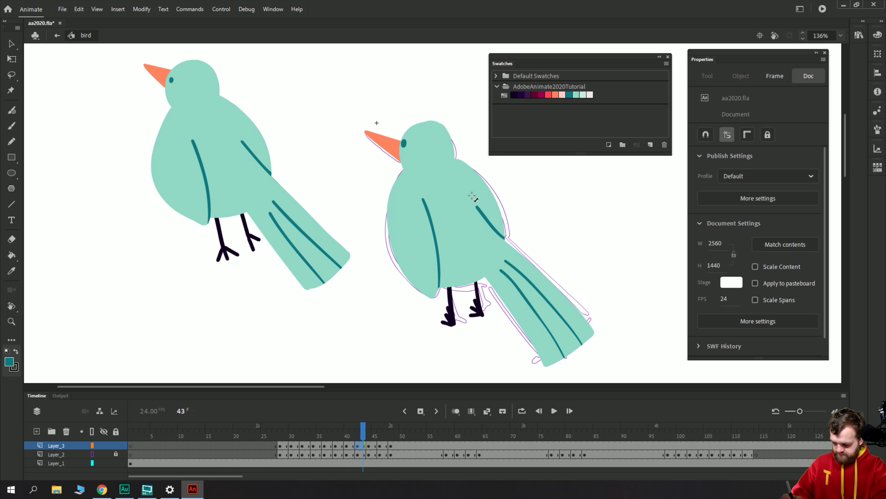
# Go to frame 25 and dock the floating Swatches and Properties panels as icons to clear the stage.
pyautogui.press('.')
pyautogui.click(264, 444)
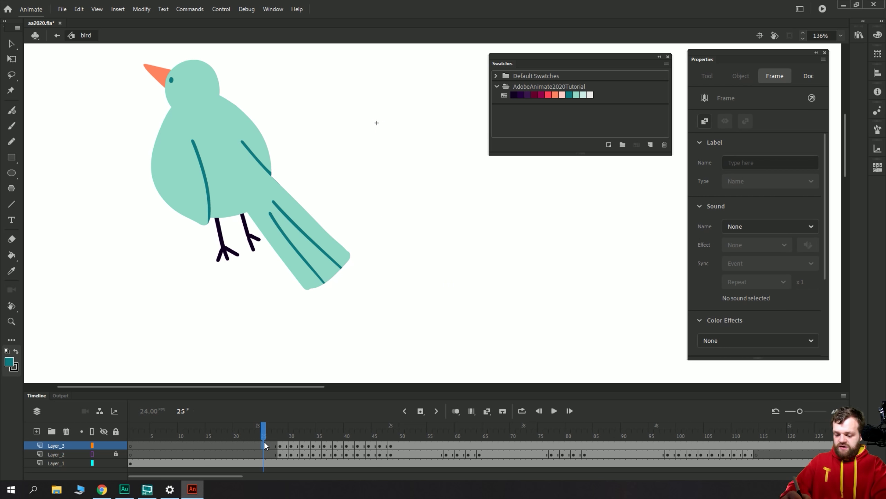
pyautogui.moveTo(497, 67); pyautogui.dragTo(860, 32)
pyautogui.moveTo(718, 66); pyautogui.dragTo(859, 42)
# Zoom the stage out to 50% and play the animation from frame 25 to review the cleaned-up frames.
pyautogui.click(841, 36)
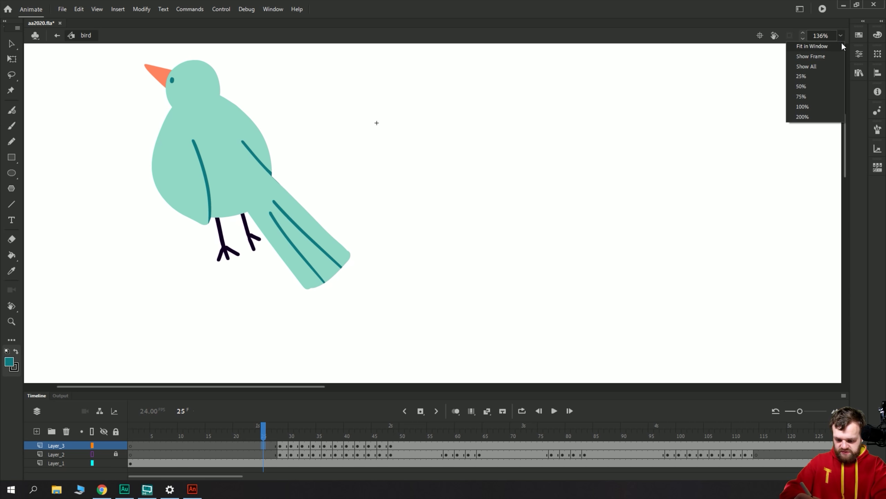
pyautogui.click(828, 51)
pyautogui.hotkey('ctrl', '-')
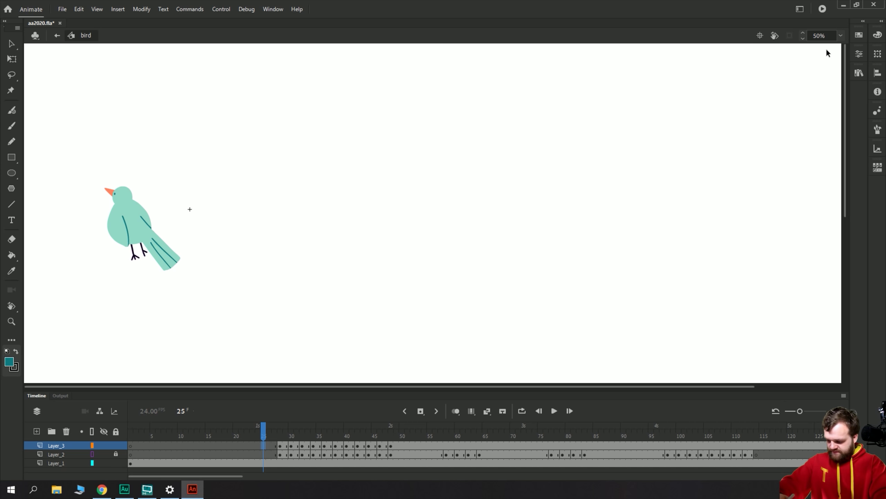
pyautogui.moveTo(157, 292); pyautogui.dragTo(263, 278)
pyautogui.moveTo(147, 319); pyautogui.dragTo(426, 322)
pyautogui.press('Return')
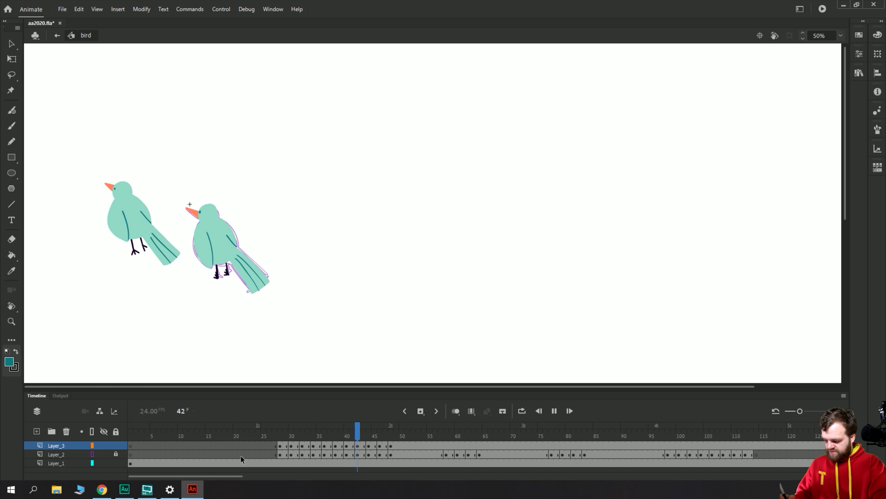
# Replay the bird animation several times from around frame 22 to review the landing motion.
pyautogui.click(249, 452)
pyautogui.press('Return')
pyautogui.click(249, 452)
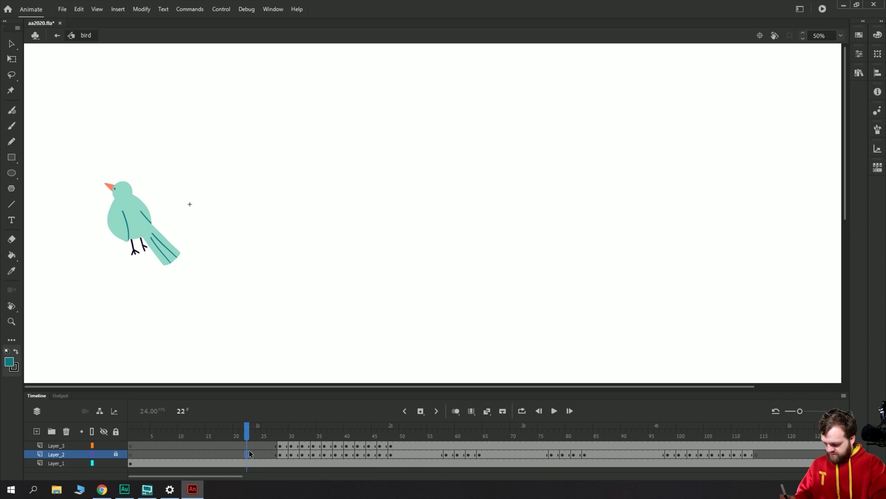
pyautogui.press('Return')
pyautogui.click(247, 447)
pyautogui.press('Return')
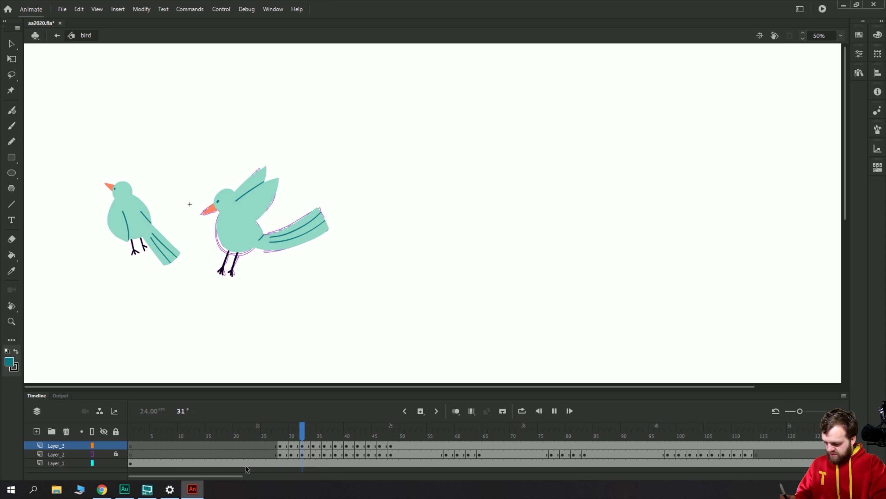
# Hide the rough Layer_2 and loop playback from about frame 23 to frame 49 to review the clean frames.
pyautogui.click(208, 454)
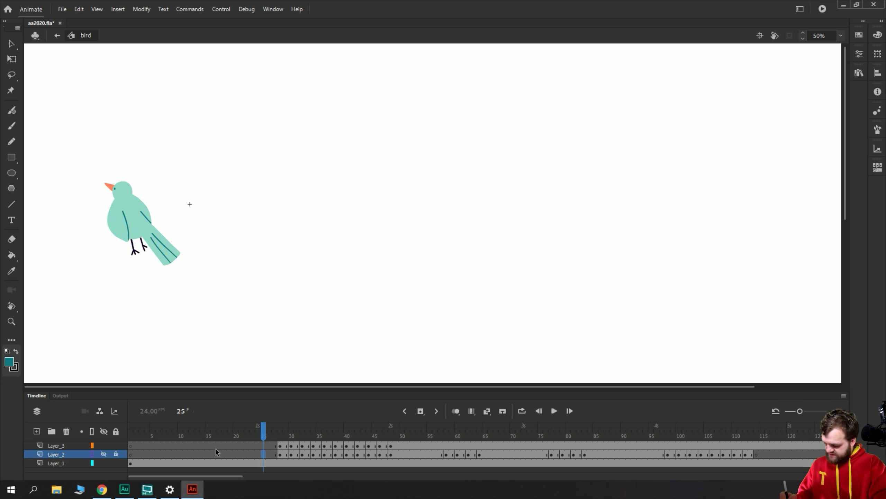
pyautogui.press('Return')
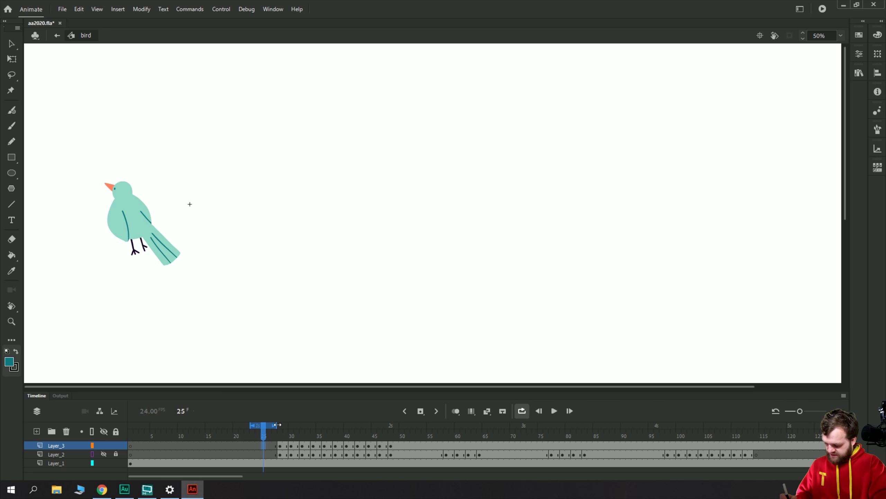
pyautogui.moveTo(278, 425); pyautogui.dragTo(403, 424)
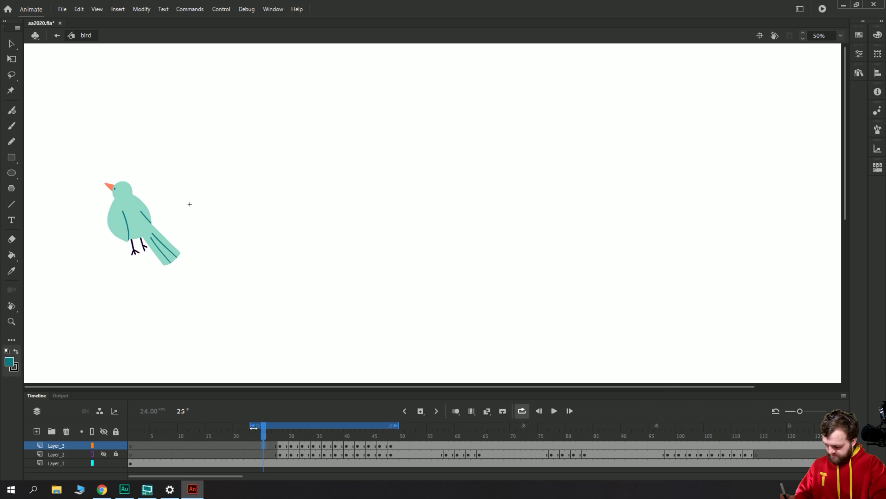
pyautogui.press('Return')
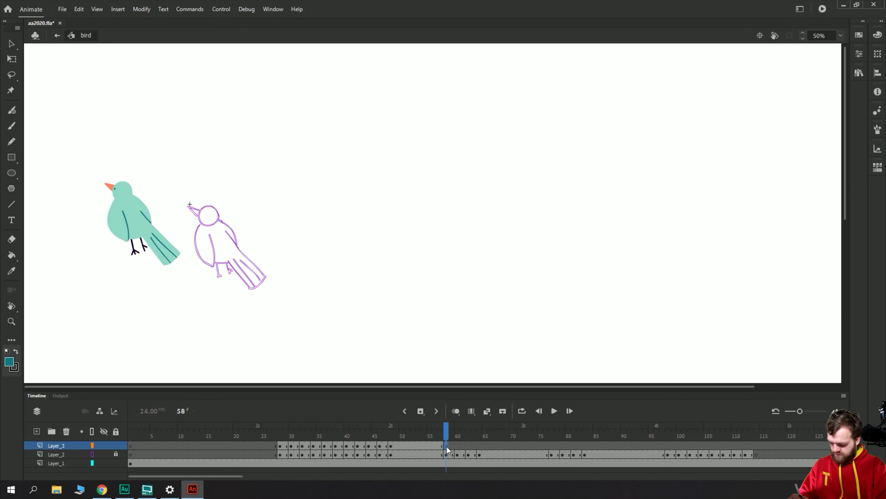
# Go to frame 64 on Layer_3 and fit the bird's turned head and beak to the rough outline.
pyautogui.click(480, 463)
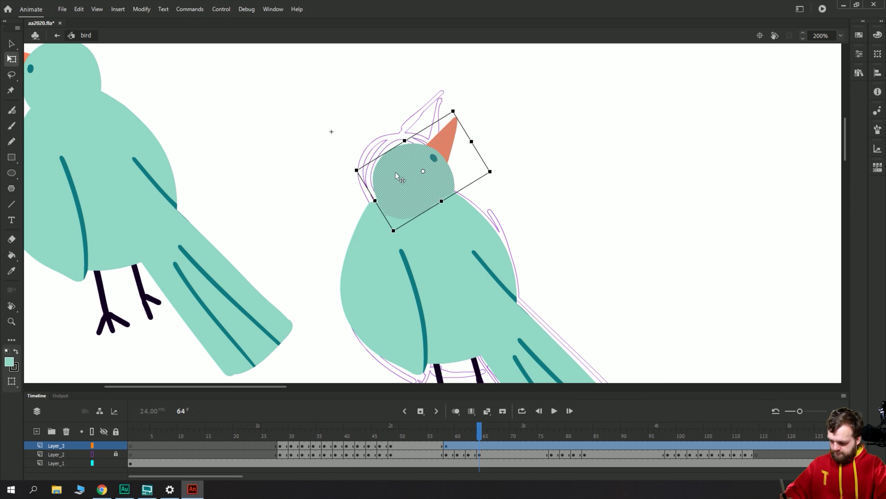
pyautogui.press('y')
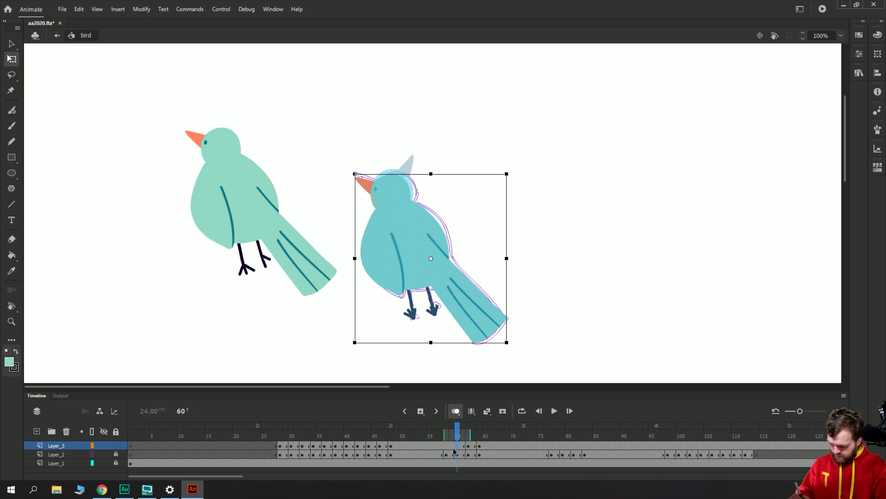
pyautogui.press('Return')
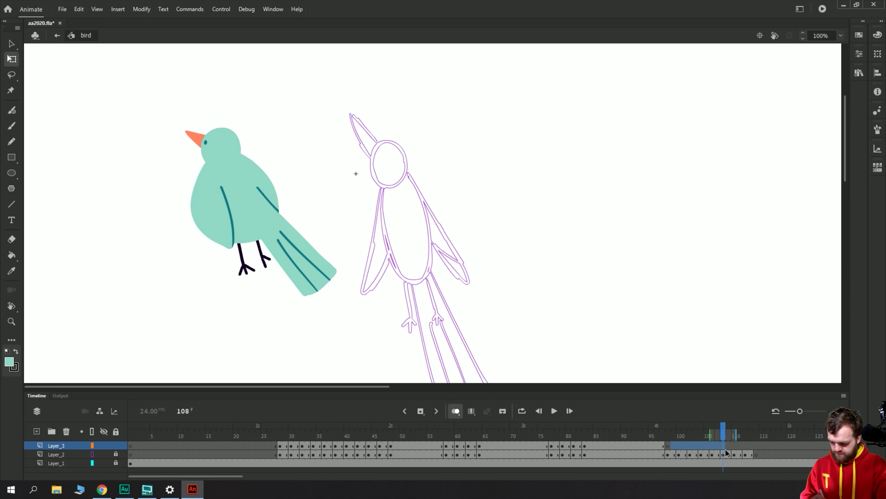
# Paint and fill the light teal bird body on frame 100 of Layer_3, and continue on a new blank keyframe.
pyautogui.press('Return')
pyautogui.press('y')
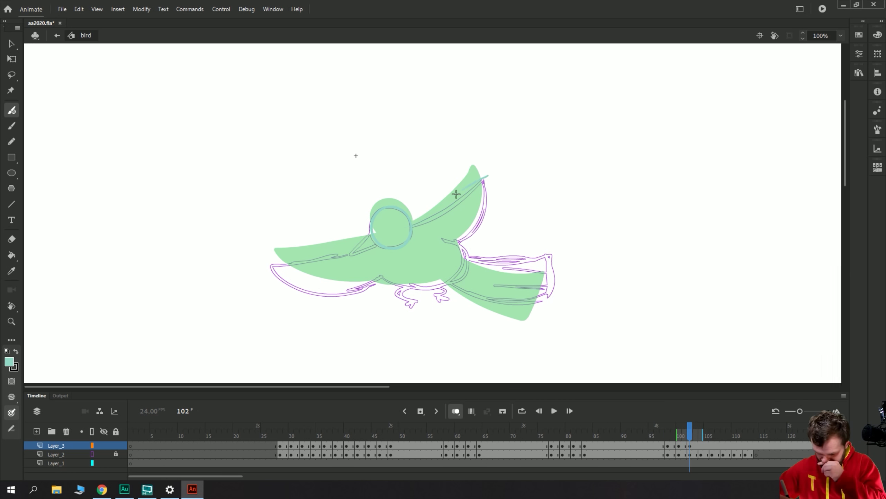
pyautogui.moveTo(456, 194)
pyautogui.mouseDown()
pyautogui.moveTo(461, 273)
pyautogui.moveTo(553, 254)
pyautogui.mouseUp()
pyautogui.press('k')
pyautogui.click(429, 258)
pyautogui.press('F7')
pyautogui.press('b')
pyautogui.moveTo(370, 139); pyautogui.dragTo(378, 167)
pyautogui.moveTo(420, 221); pyautogui.dragTo(468, 326)
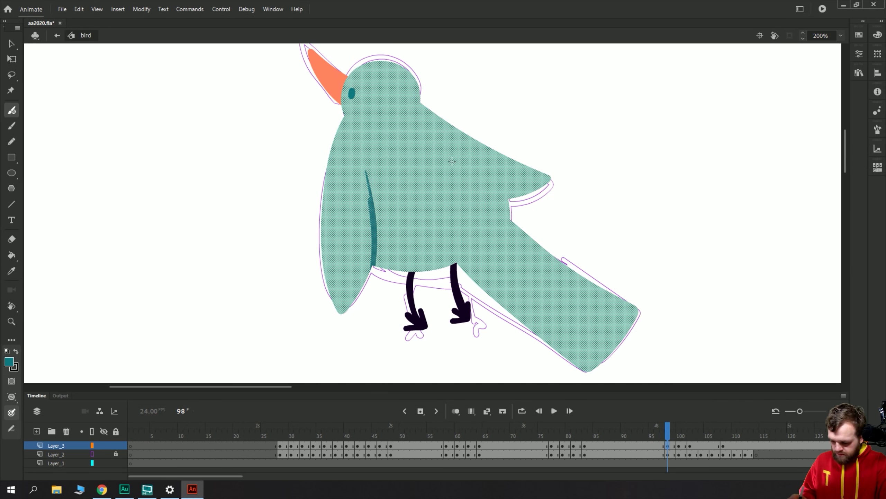
# Paint dark teal wing and tail lines inside the selected frame 98 body and advance to the following drawings.
pyautogui.moveTo(452, 163); pyautogui.dragTo(515, 199)
pyautogui.moveTo(499, 242); pyautogui.dragTo(630, 332)
pyautogui.press('.')
pyautogui.press('.')
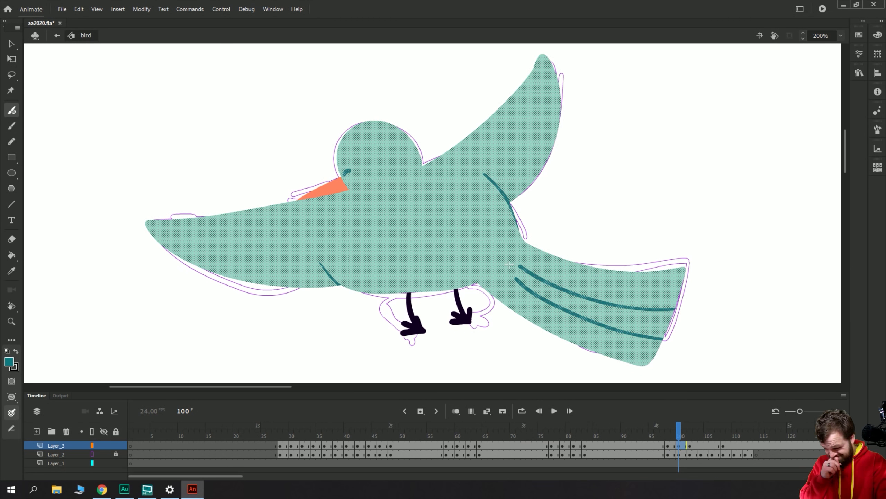
pyautogui.press('.')
pyautogui.press('.')
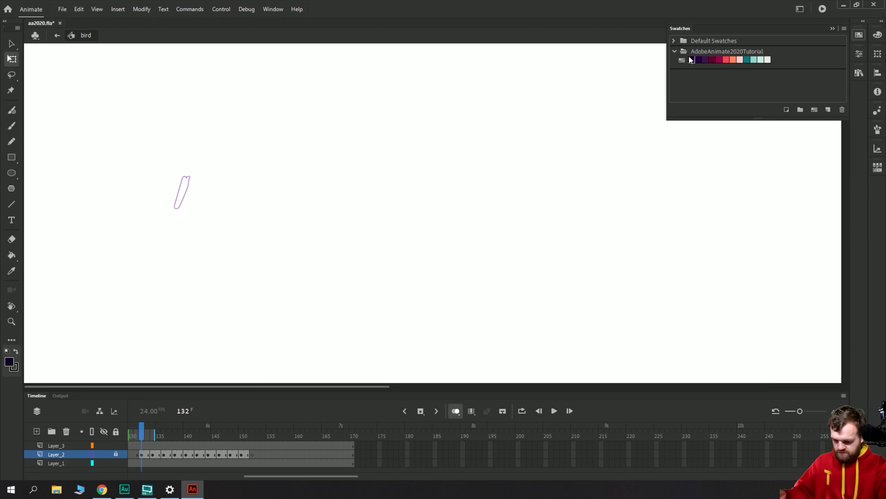
# Add blank keyframes on Layer_3 from frame 132 and start painting the tiny distant bird in dark purple.
pyautogui.press('F7')
pyautogui.press('F7')
pyautogui.press('F7')
pyautogui.press('F7')
pyautogui.press('F7')
pyautogui.moveTo(178, 199); pyautogui.dragTo(191, 184)
pyautogui.hotkey('ctrl', 'z')
pyautogui.click(858, 54)
# Paint the distant bird's wings as short dark purple strokes over the rough outlines from frame 134 onward.
pyautogui.press('.')
pyautogui.press('.')
pyautogui.moveTo(155, 228); pyautogui.dragTo(171, 232)
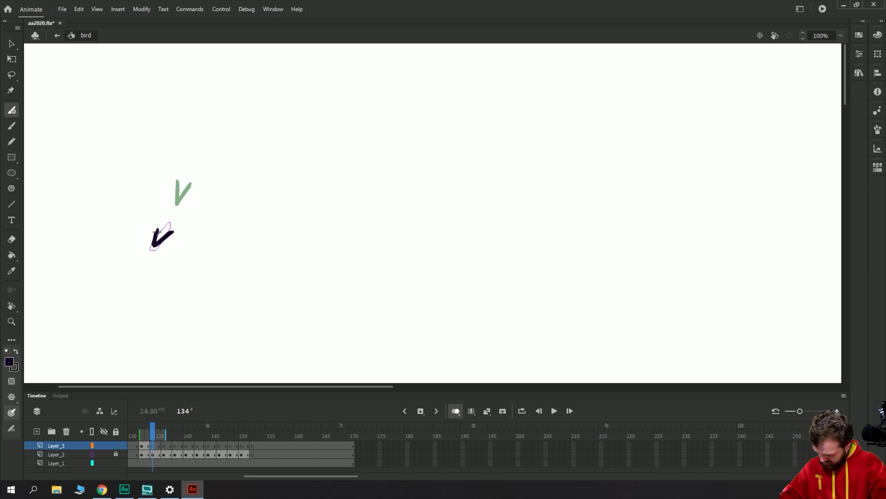
pyautogui.moveTo(138, 261); pyautogui.dragTo(222, 245)
pyautogui.press('.')
pyautogui.press('.')
pyautogui.press('.')
pyautogui.press('.')
pyautogui.press('.')
pyautogui.press('.')
pyautogui.press('.')
pyautogui.press('.')
pyautogui.press('.')
pyautogui.press('.')
pyautogui.press('.')
pyautogui.press('.')
pyautogui.press('.')
pyautogui.press('.')
pyautogui.press('.')
pyautogui.press('.')
pyautogui.press('.')
pyautogui.press('.')
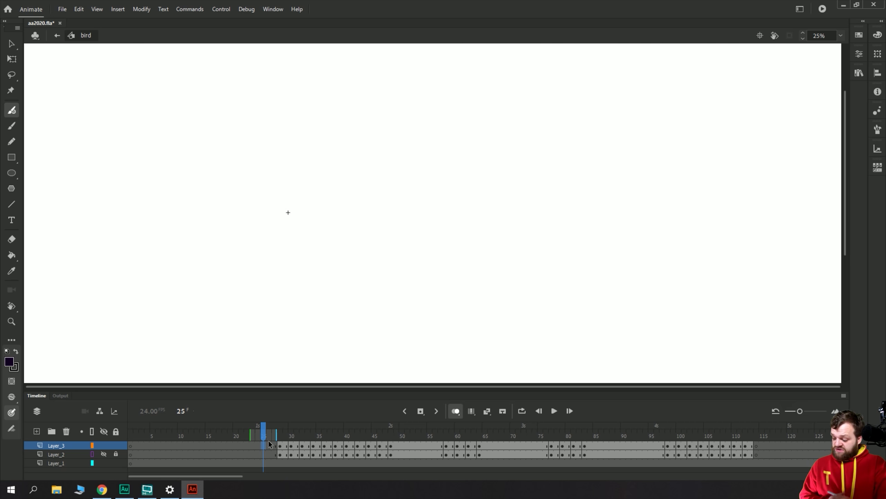
# Play the cleaned-up bird animation from frame 25 to the end and set the stage zoom to 100%.
pyautogui.press('Return')
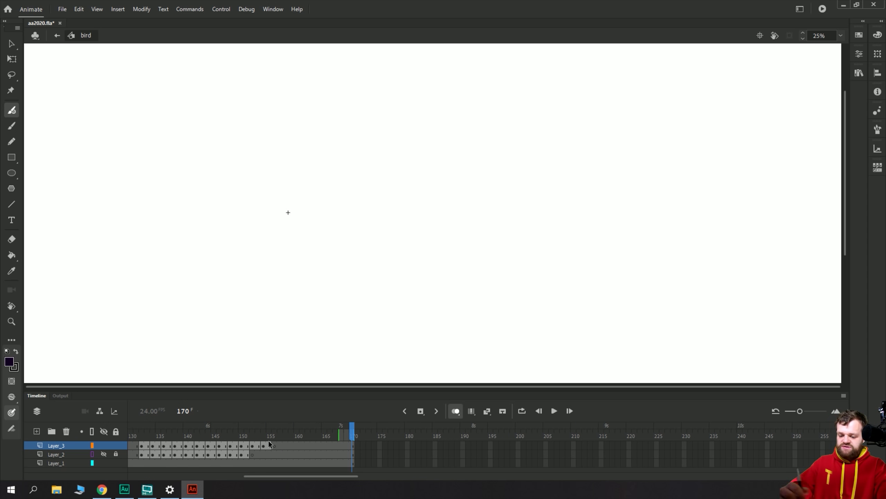
pyautogui.click(839, 36)
pyautogui.click(821, 46)
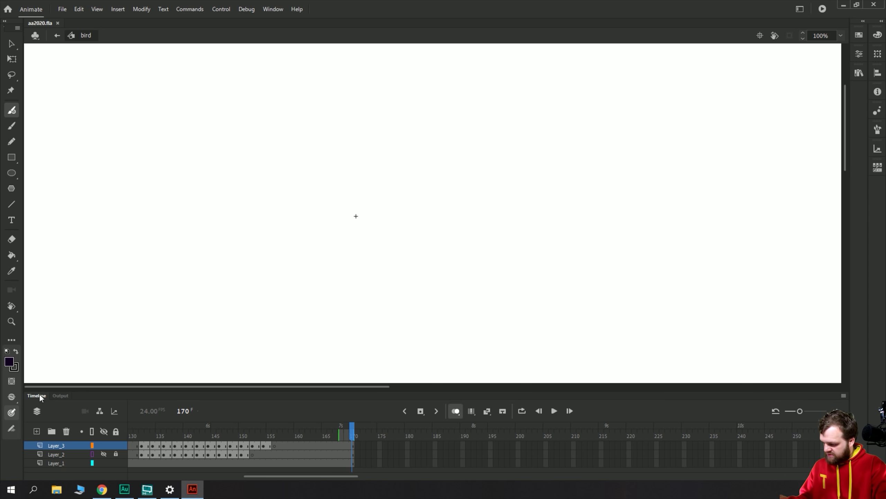
# Return to Scene 1, go to frame 1 and play the full scene with the bird at a small zoom.
pyautogui.click(57, 36)
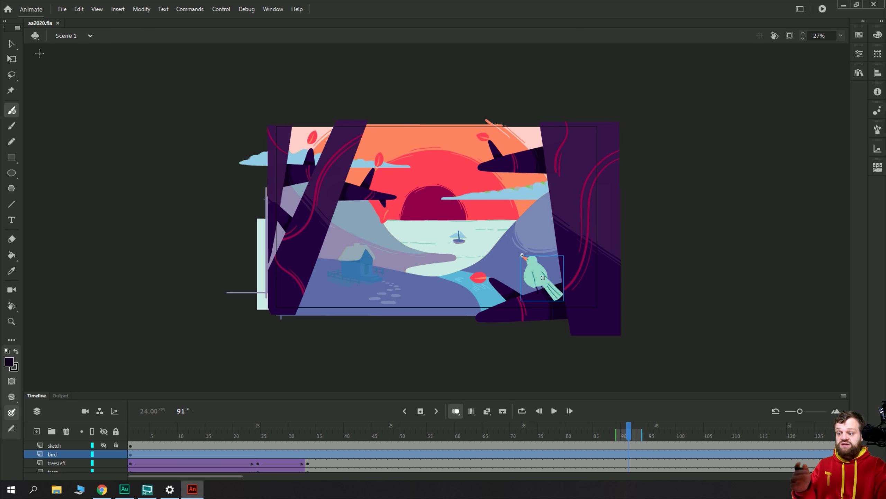
pyautogui.click(841, 35)
pyautogui.click(824, 52)
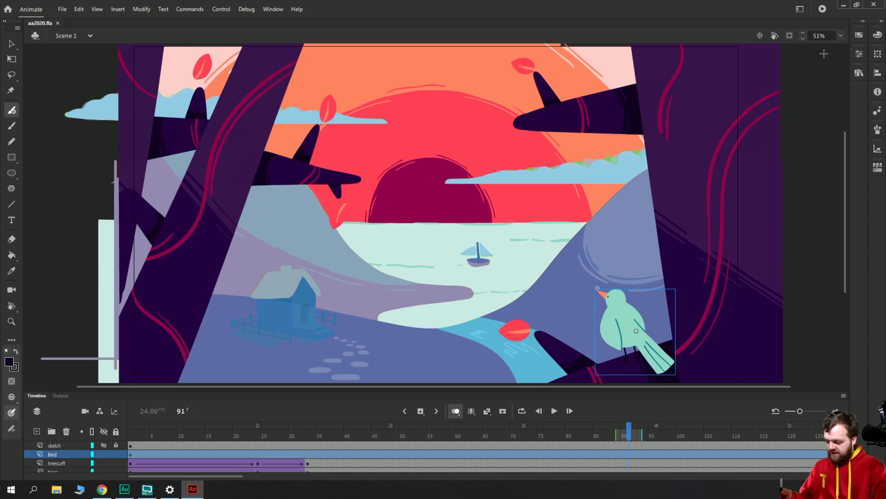
pyautogui.click(130, 433)
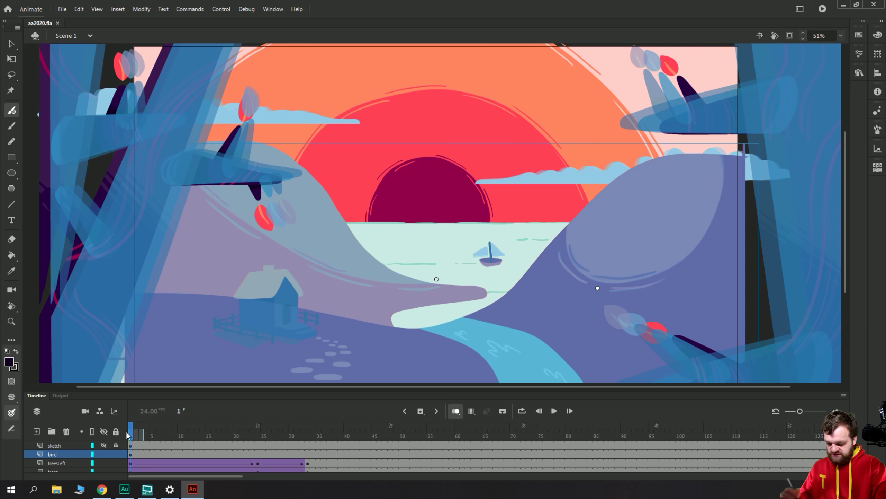
pyautogui.hotkey('ctrl', '-')
pyautogui.press('Return')
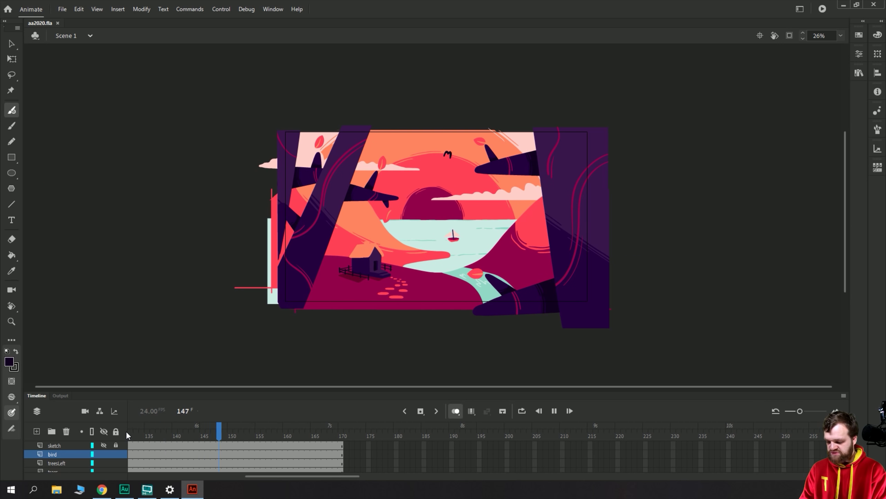
# Rewind the timeline and replay the opening of the scene to check when the bird arrives.
pyautogui.moveTo(300, 476); pyautogui.dragTo(108, 460)
pyautogui.click(135, 443)
pyautogui.press('Return')
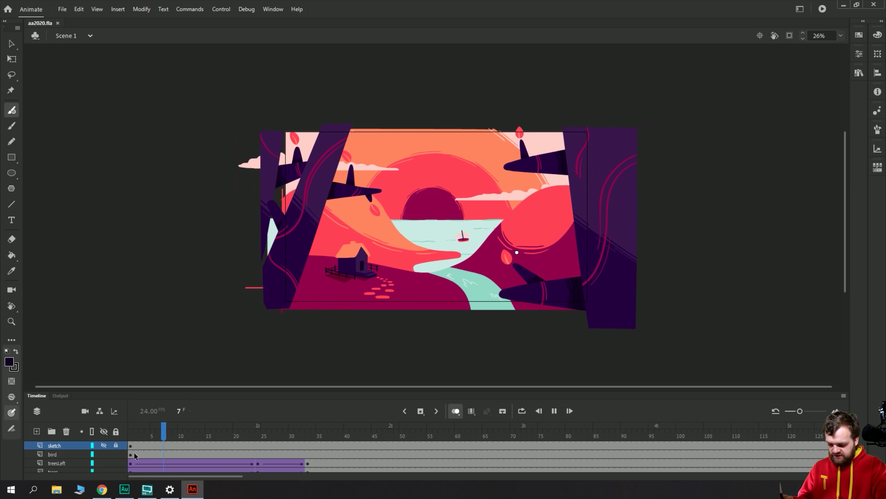
pyautogui.click(143, 445)
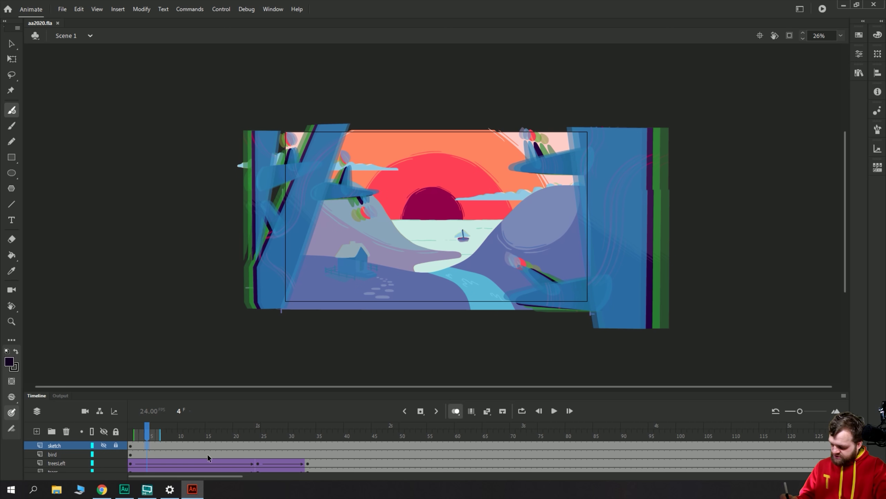
# Scrub to frame 71 and open the bird symbol for editing in place within the scene.
pyautogui.moveTo(423, 438); pyautogui.dragTo(522, 412)
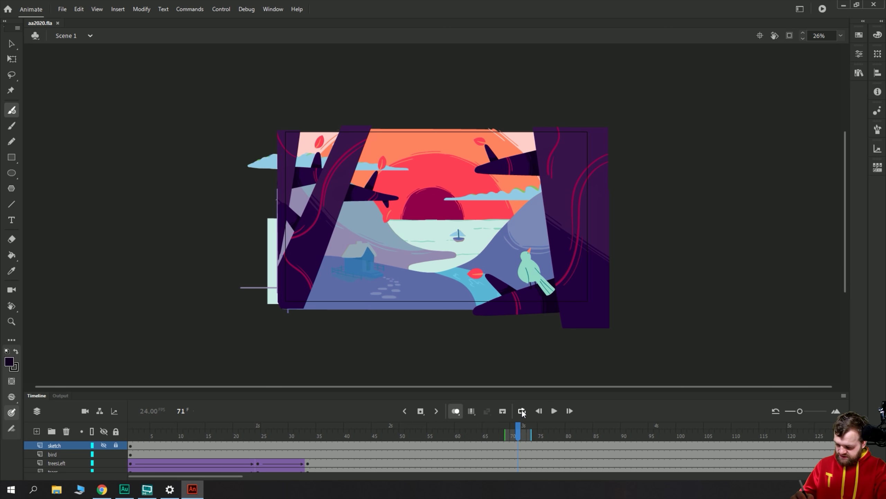
pyautogui.press('v')
pyautogui.doubleClick(530, 272)
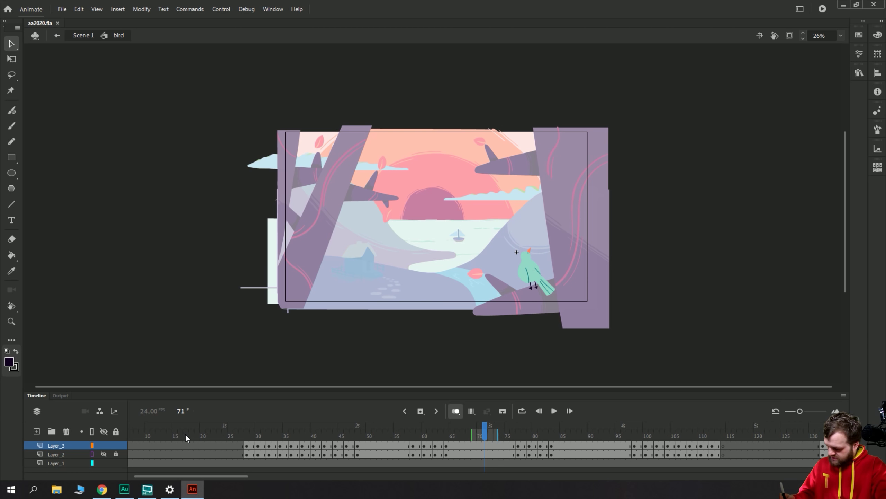
# Duplicate the frame 28 bird into a new Layer_3 keyframe at frame 26 and shift it up and right.
pyautogui.moveTo(86, 434); pyautogui.dragTo(274, 427)
pyautogui.click(281, 447)
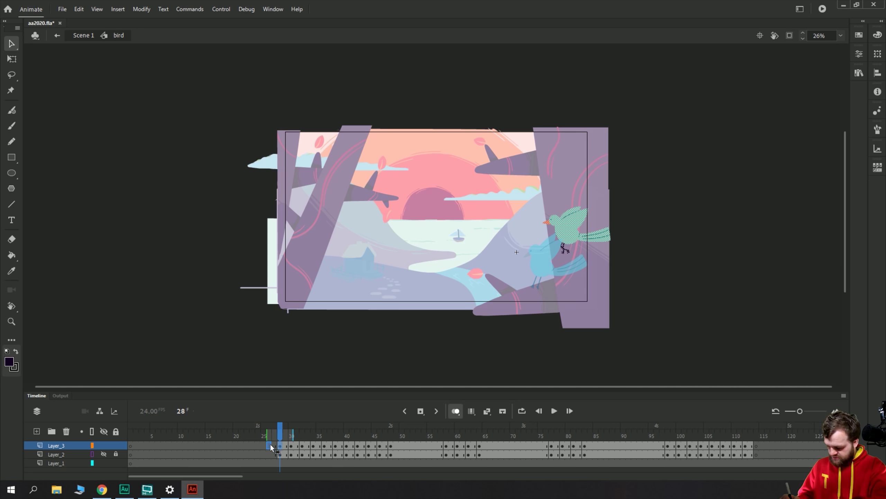
pyautogui.click(269, 451)
pyautogui.hotkey('shift', 'Right')
pyautogui.hotkey('shift', 'Right')
pyautogui.hotkey('shift', 'Up')
pyautogui.hotkey('shift', 'Up')
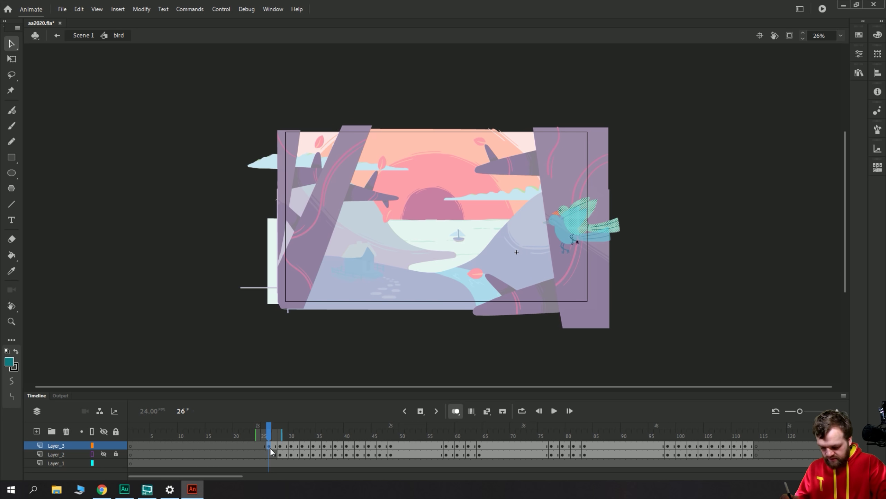
pyautogui.hotkey('shift', 'Right')
pyautogui.hotkey('shift', 'Right')
pyautogui.hotkey('shift', 'Up')
pyautogui.hotkey('shift', 'Up')
pyautogui.hotkey('shift', 'Right')
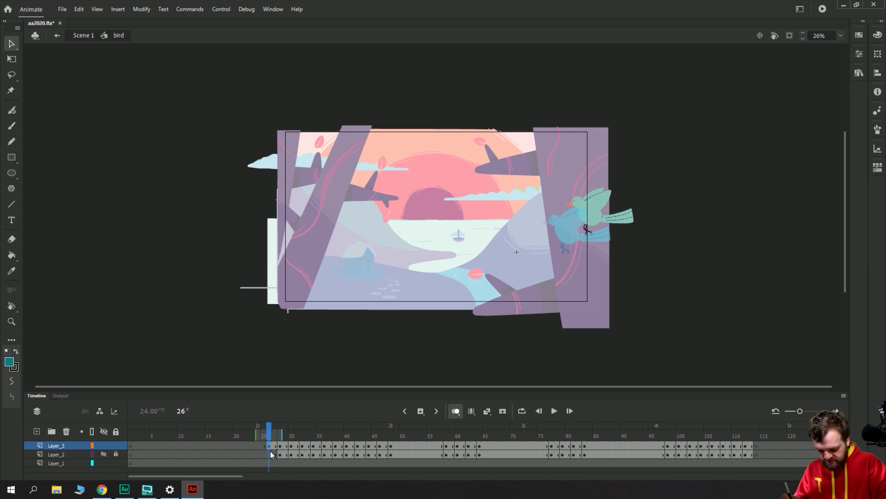
# Skew the frame 26 bird vertically so its tail tilts upward, and play the arrival to check it.
pyautogui.click(11, 59)
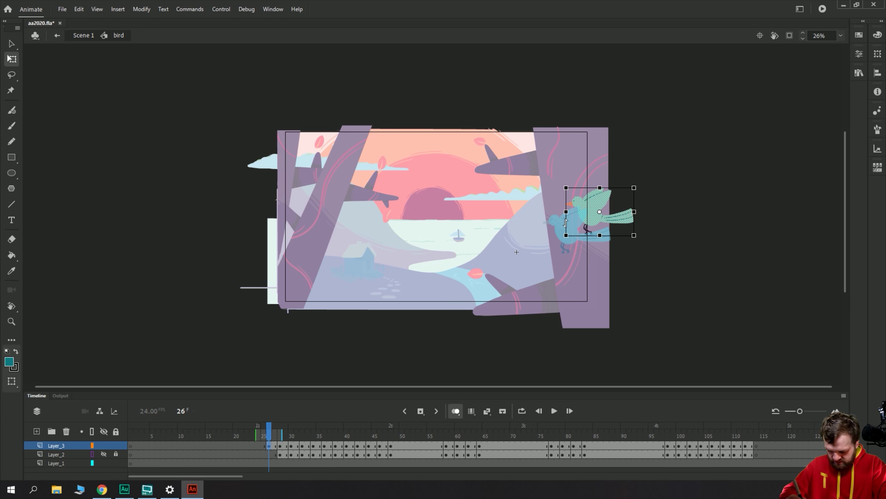
pyautogui.moveTo(566, 222); pyautogui.dragTo(566, 232)
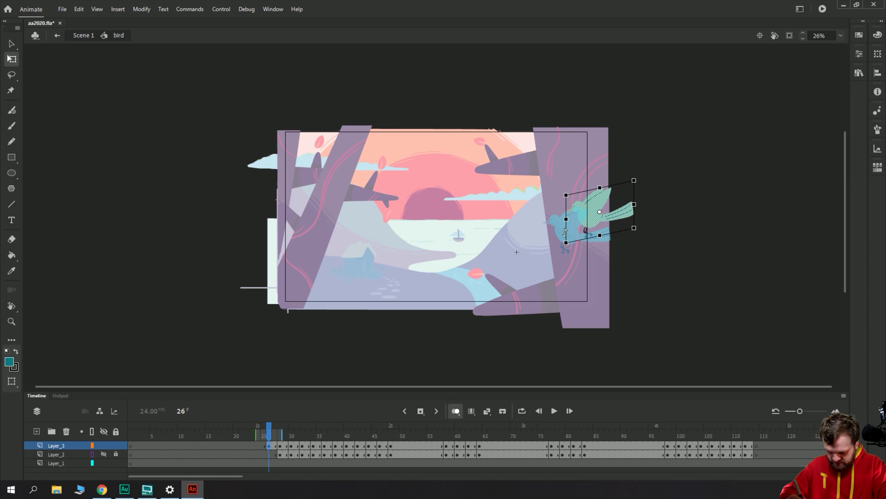
pyautogui.click(241, 452)
pyautogui.press('Return')
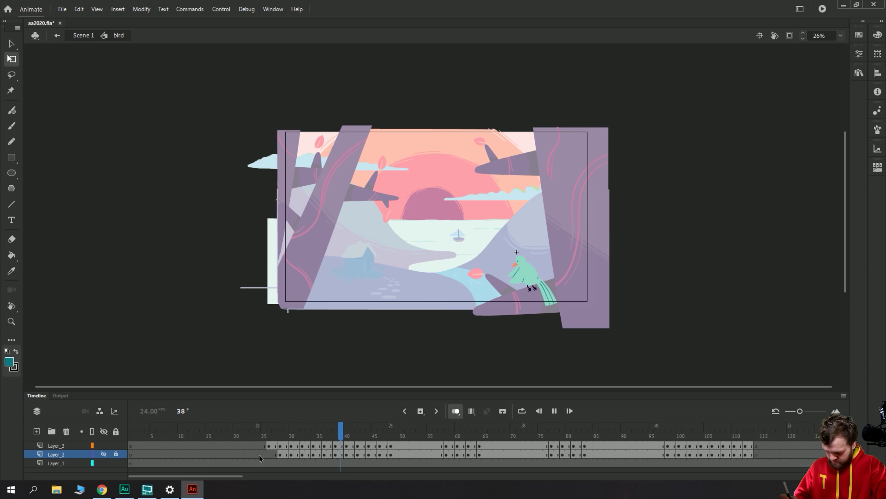
# Reposition the frame 28 bird down and left so it sits between the neighbouring onion-skinned poses.
pyautogui.click(279, 447)
pyautogui.hotkey('shift', 'Down')
pyautogui.hotkey('shift', 'Left')
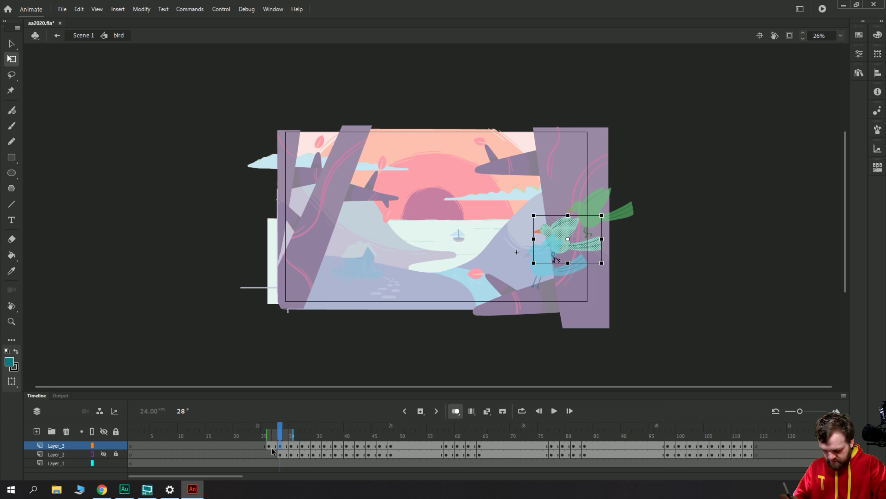
pyautogui.hotkey('shift', 'Right')
pyautogui.hotkey('shift', 'Right')
pyautogui.hotkey('shift', 'Left')
pyautogui.hotkey('shift', 'Down')
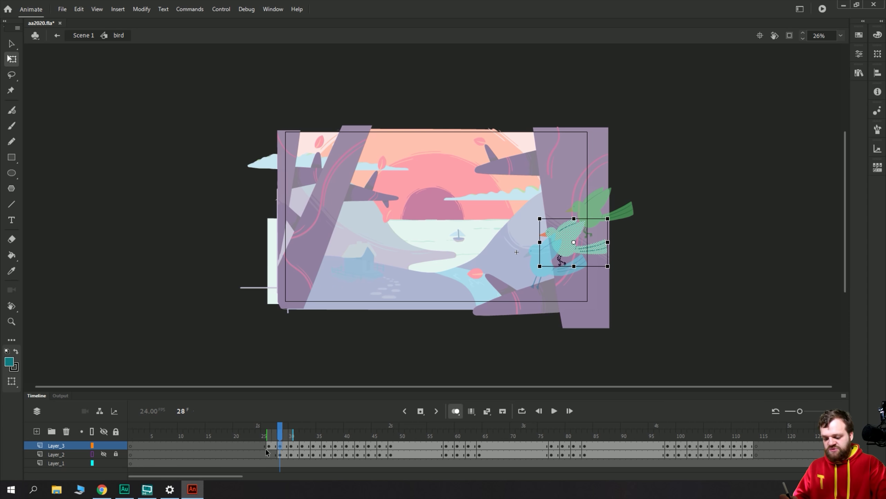
# Play the bird's adjusted arrival and return to frame 22 for another review.
pyautogui.press('Return')
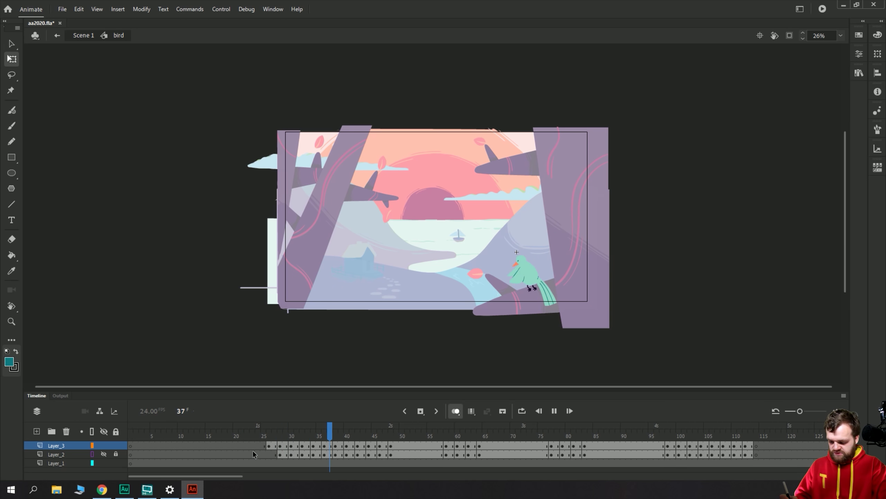
pyautogui.click(251, 451)
pyautogui.click(247, 454)
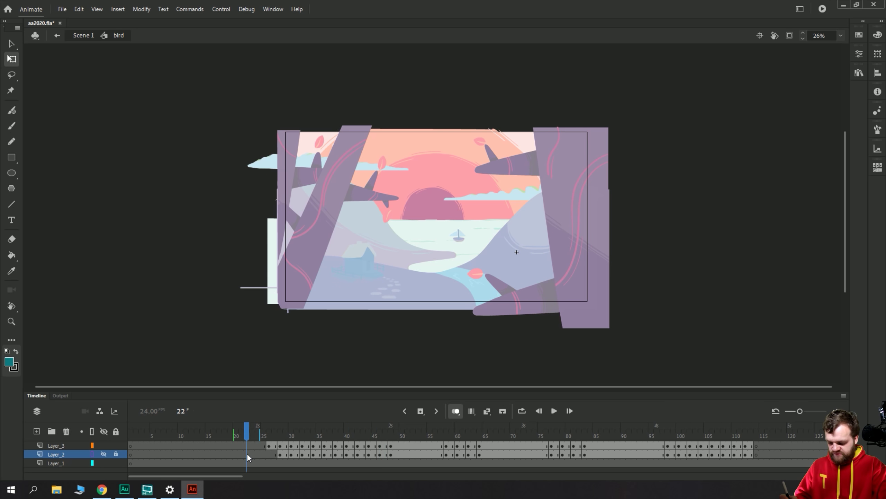
# Replay the bird's arrival, then return to the main scene and test the full movie.
pyautogui.press('Return')
pyautogui.click(247, 454)
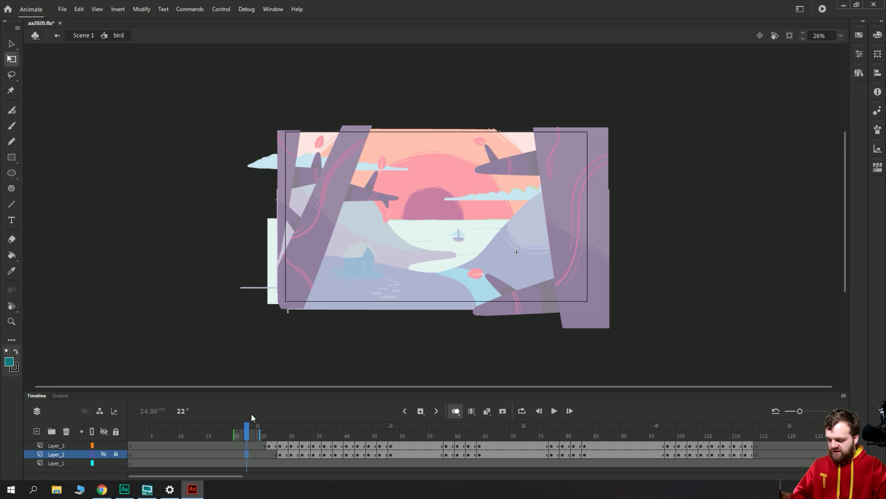
pyautogui.doubleClick(182, 223)
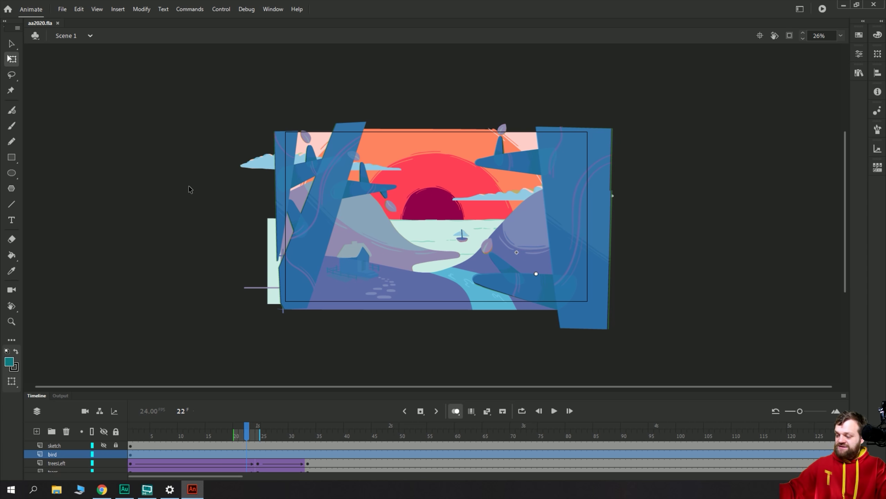
pyautogui.hotkey('ctrl', 'Return')
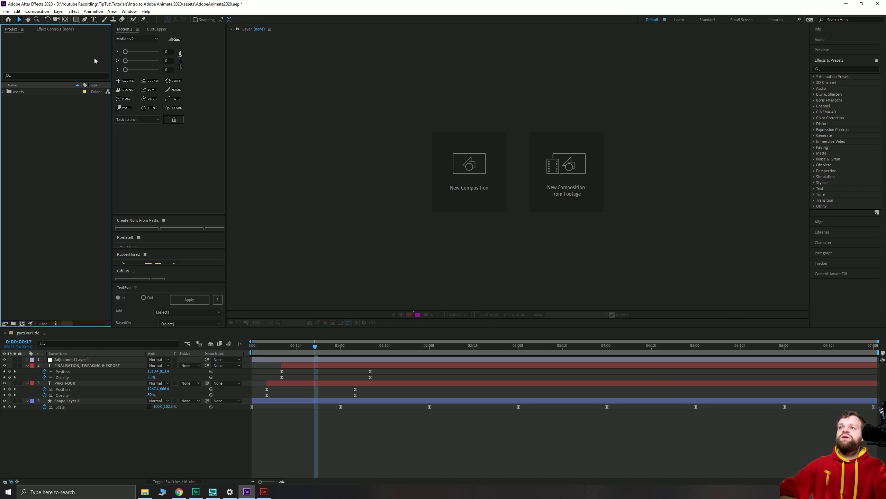
# In After Effects, import aa2020.fla as Composition - Retain Layer Sizes and open the imported aa2020 composition.
pyautogui.hotkey('ctrl', 'i')
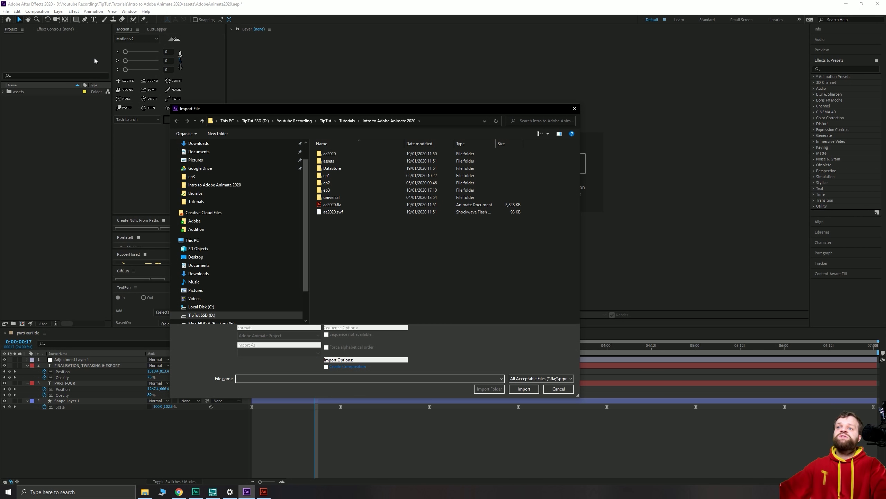
pyautogui.click(363, 204)
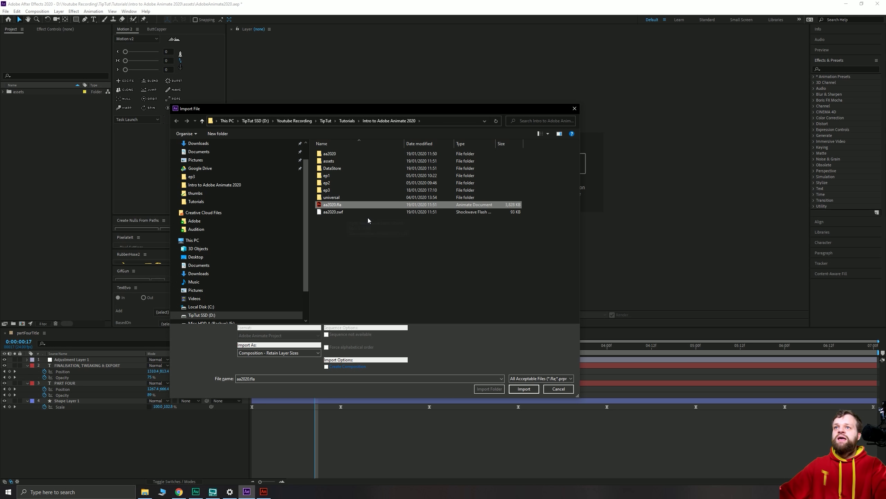
pyautogui.press('Return')
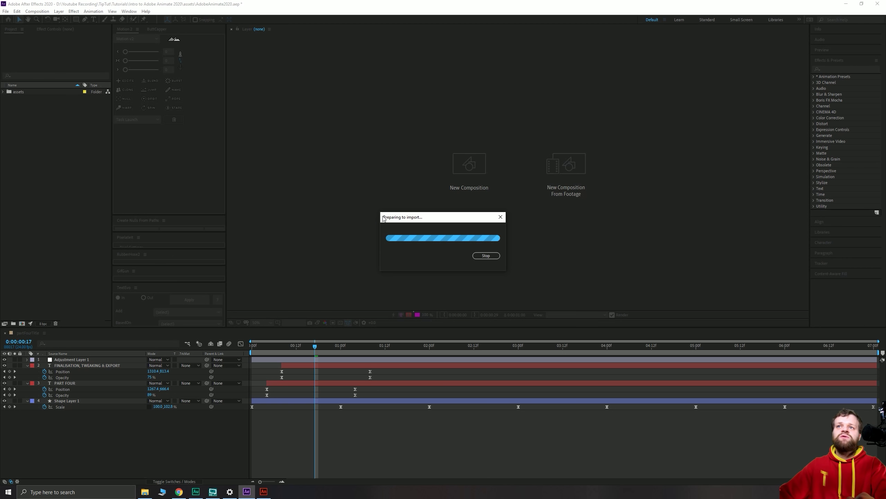
pyautogui.click(462, 268)
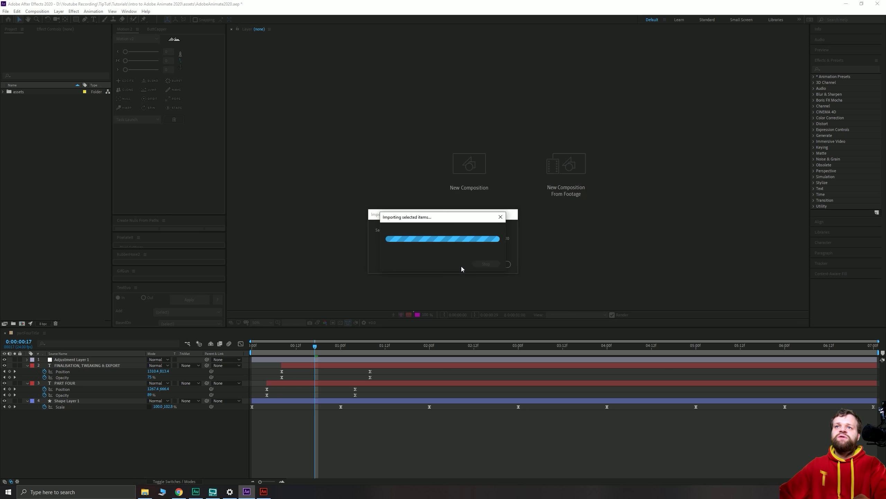
pyautogui.click(476, 254)
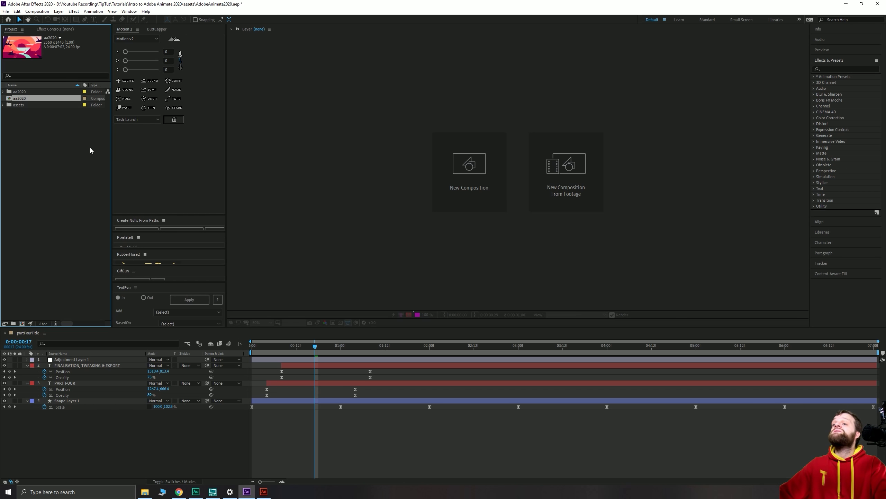
pyautogui.doubleClick(16, 98)
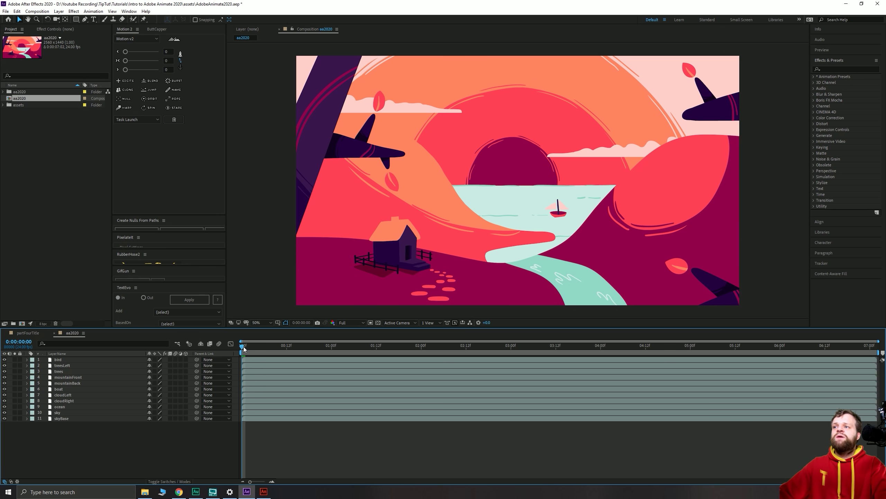
# Scrub through the aa2020 composition and preview it from the start at Quarter resolution.
pyautogui.moveTo(243, 346); pyautogui.dragTo(454, 357)
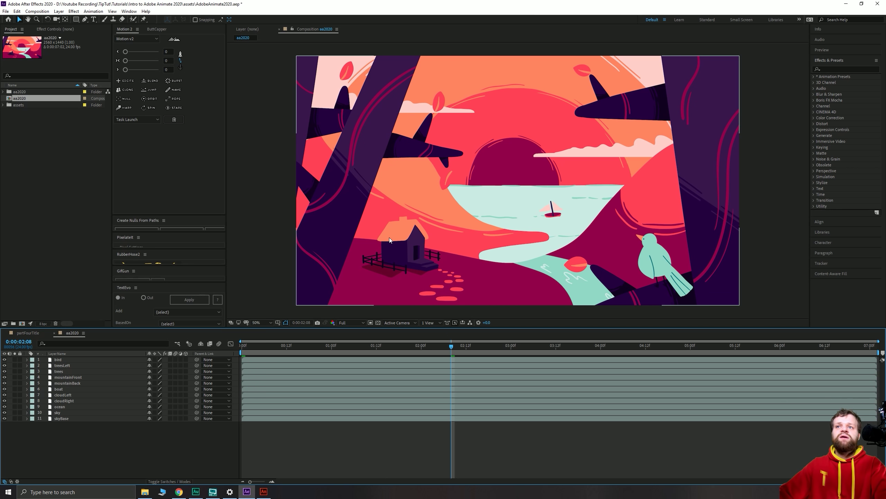
pyautogui.click(351, 323)
pyautogui.click(351, 360)
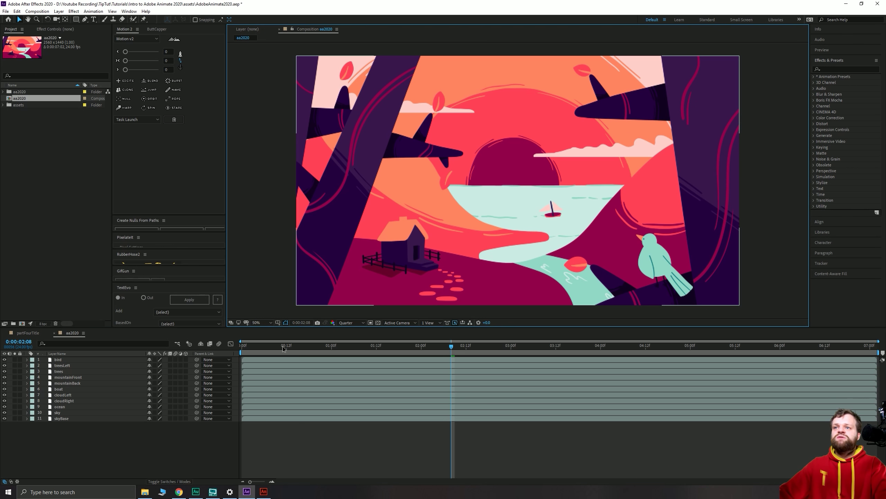
pyautogui.click(242, 347)
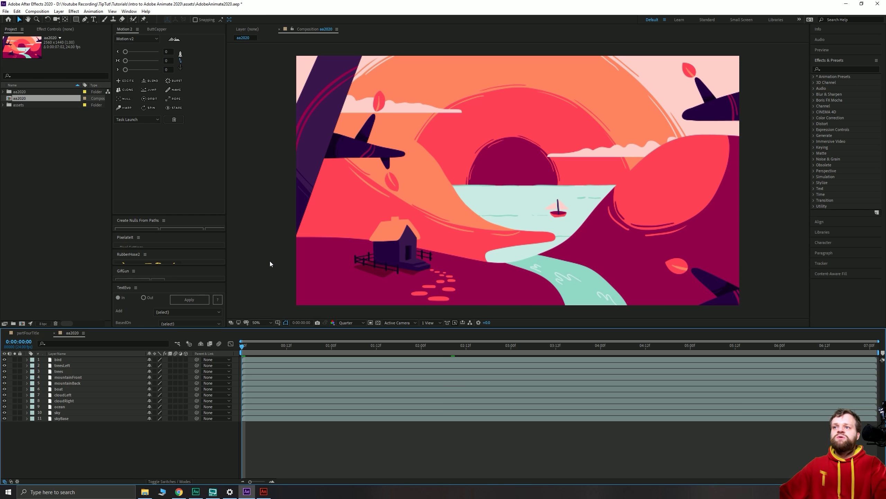
pyautogui.press('space')
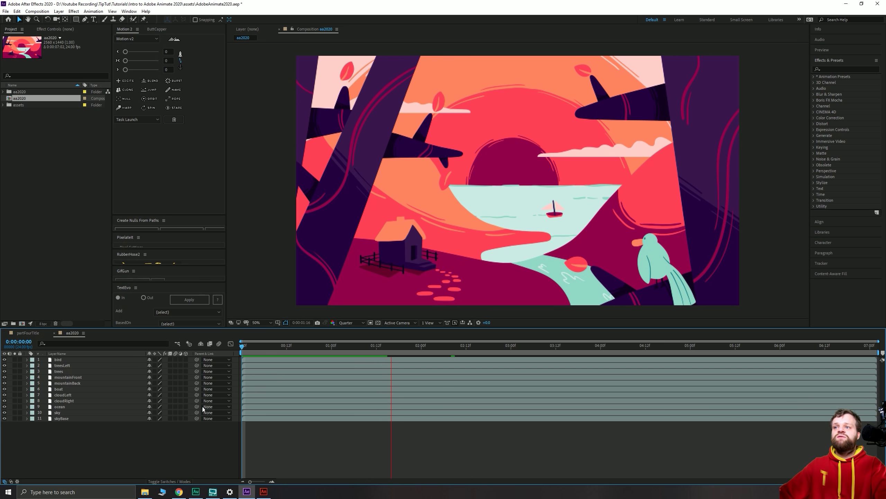
# Move to 0:00:01:12 in the composition and set the preview resolution to Full.
pyautogui.click(380, 346)
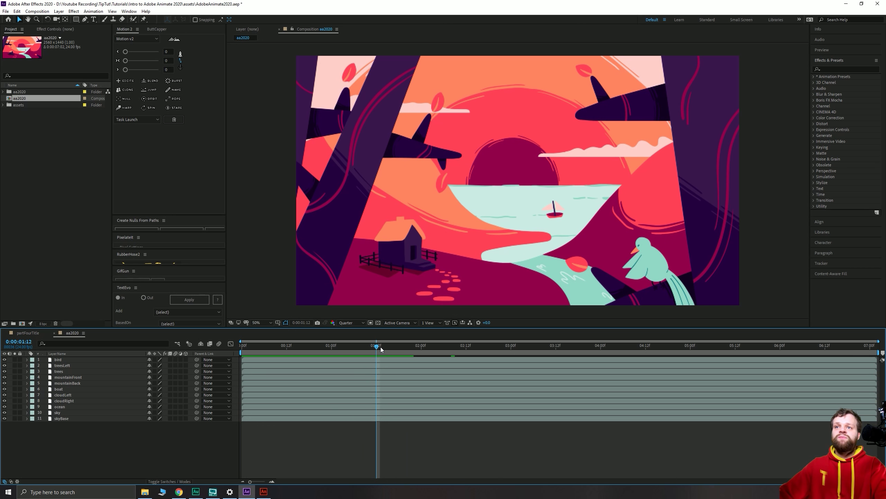
pyautogui.click(346, 322)
pyautogui.click(348, 339)
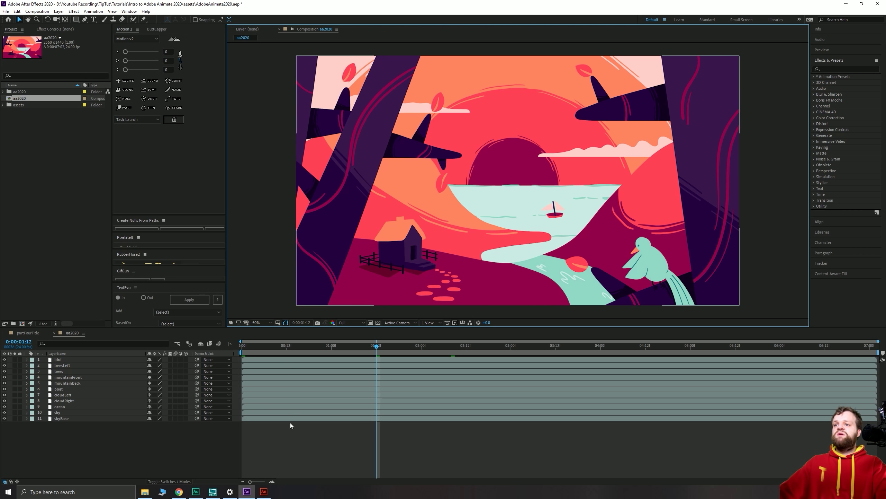
# Switch to Animate, enlarge the timeline to show every scene layer, and scrub through the animation around the bird's arrival.
pyautogui.click(263, 491)
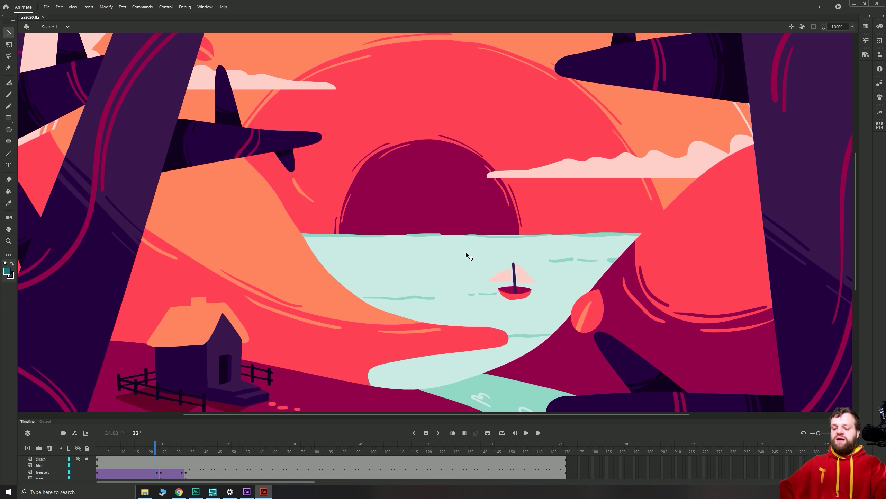
pyautogui.hotkey('ctrl', '-')
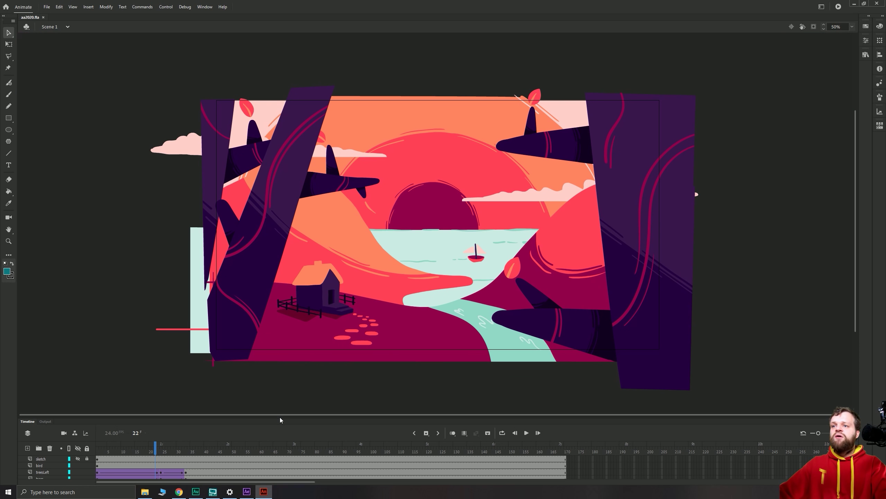
pyautogui.moveTo(279, 415); pyautogui.dragTo(279, 326)
pyautogui.moveTo(104, 378); pyautogui.dragTo(286, 382)
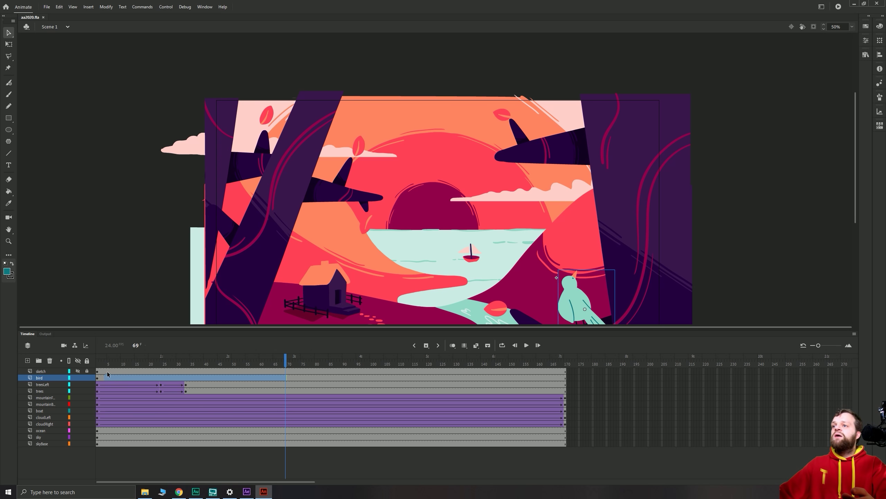
pyautogui.moveTo(107, 371)
pyautogui.mouseDown()
pyautogui.moveTo(277, 365)
pyautogui.moveTo(122, 371)
pyautogui.moveTo(166, 376)
pyautogui.mouseUp()
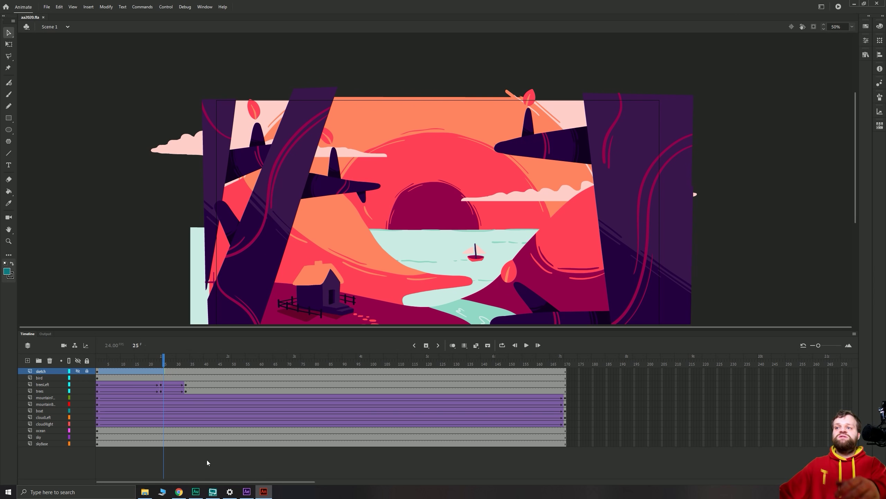
# Switch back to After Effects and add an adjustment layer above all layers of the aa2020 composition.
pyautogui.click(247, 491)
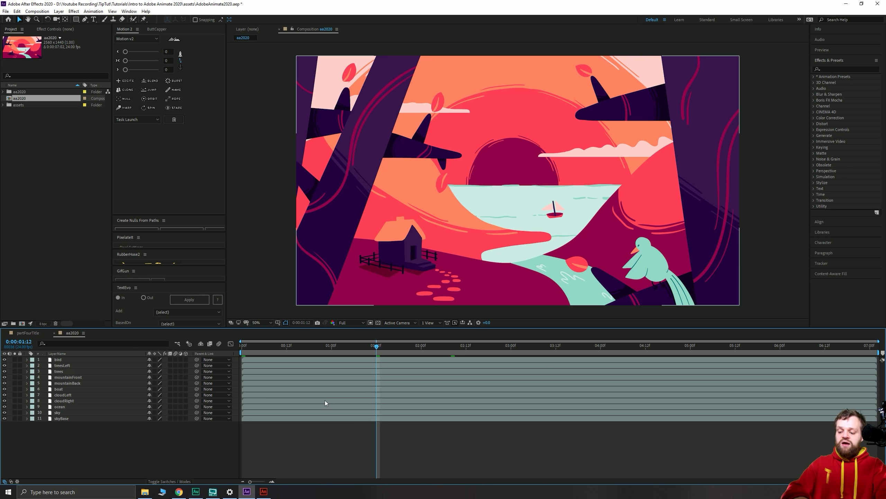
pyautogui.hotkey('ctrl', 'alt', 'y')
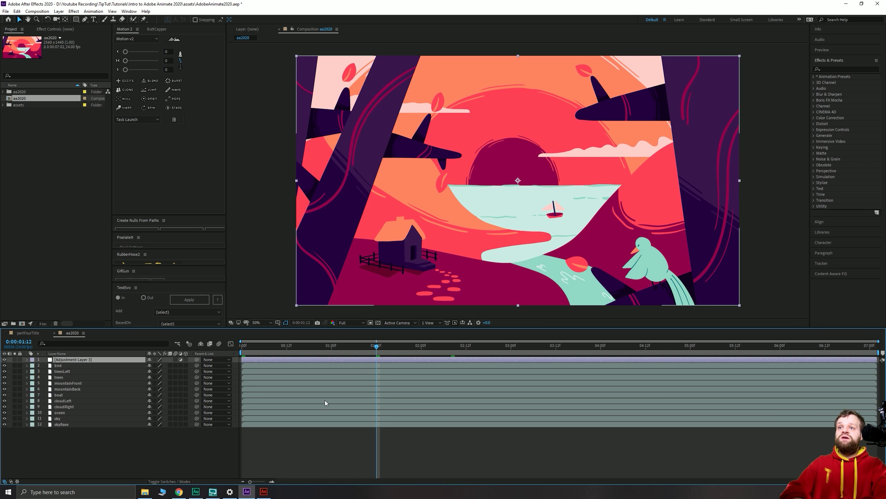
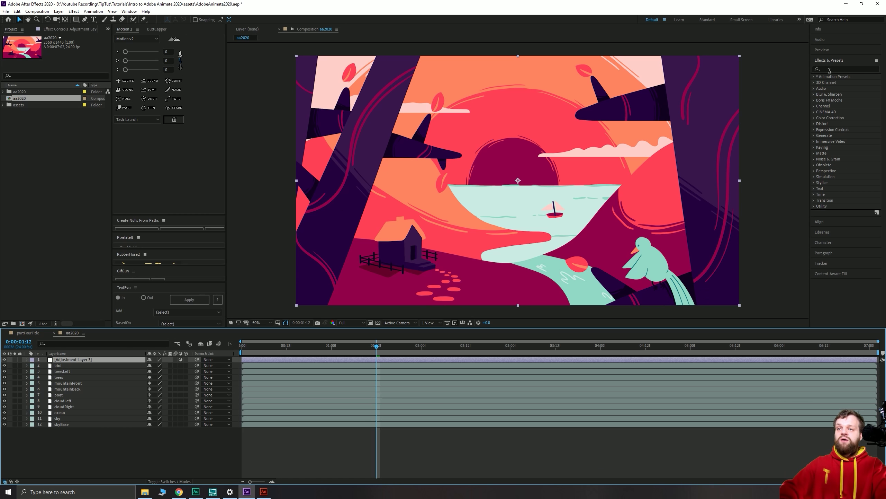
# Apply the Posterize Time effect to the adjustment layer with a frame rate of 12.
pyautogui.hotkey('ctrl', 'space')
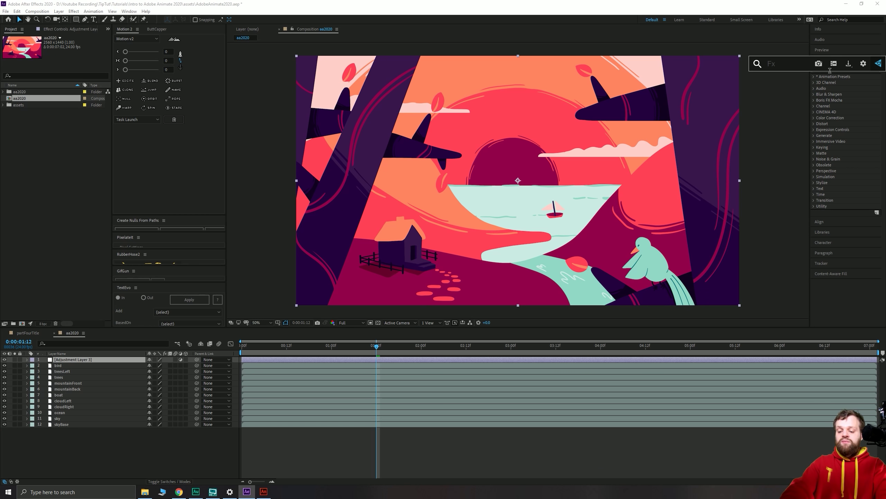
pyautogui.write('poster')
pyautogui.press('Down')
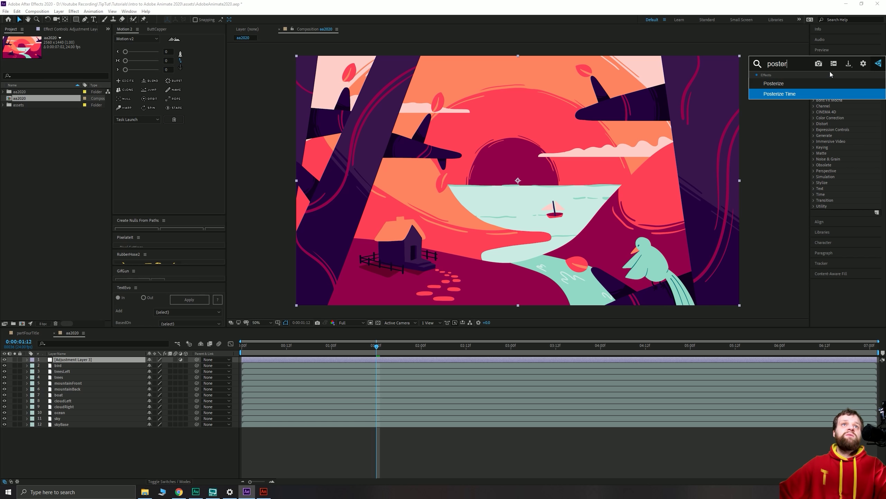
pyautogui.press('Return')
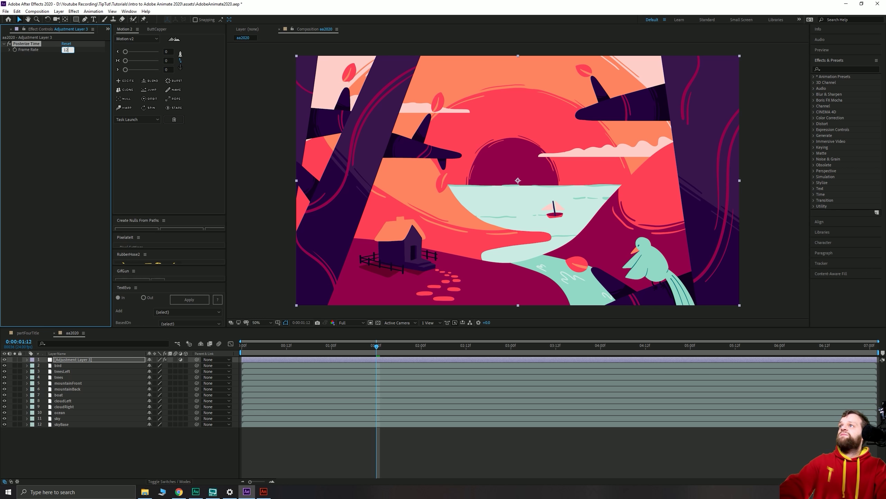
pyautogui.press('Return')
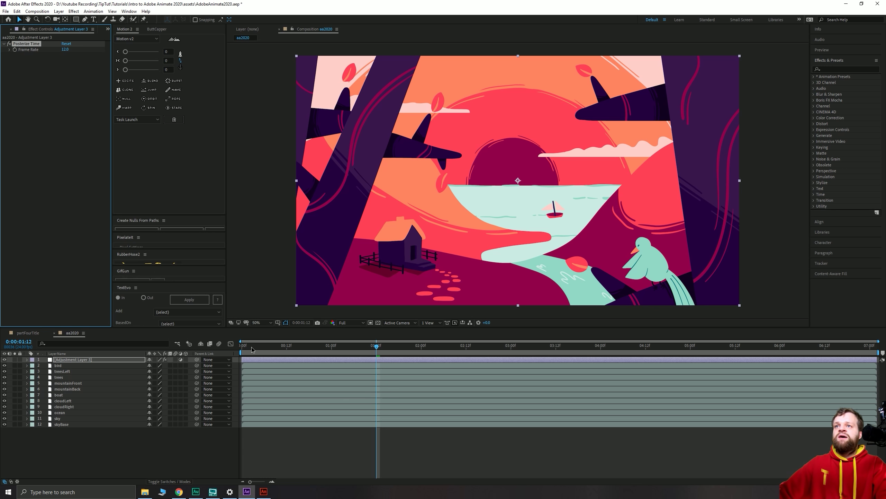
# Set the preview resolution to Quarter and play the composition around the bird's arrival to check the posterized motion.
pyautogui.moveTo(252, 349); pyautogui.dragTo(388, 352)
pyautogui.press('Return')
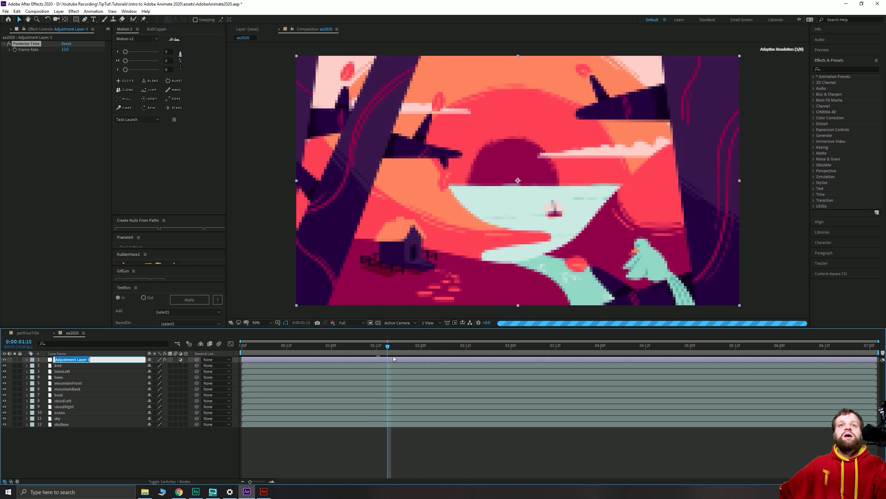
pyautogui.press('BackSpace')
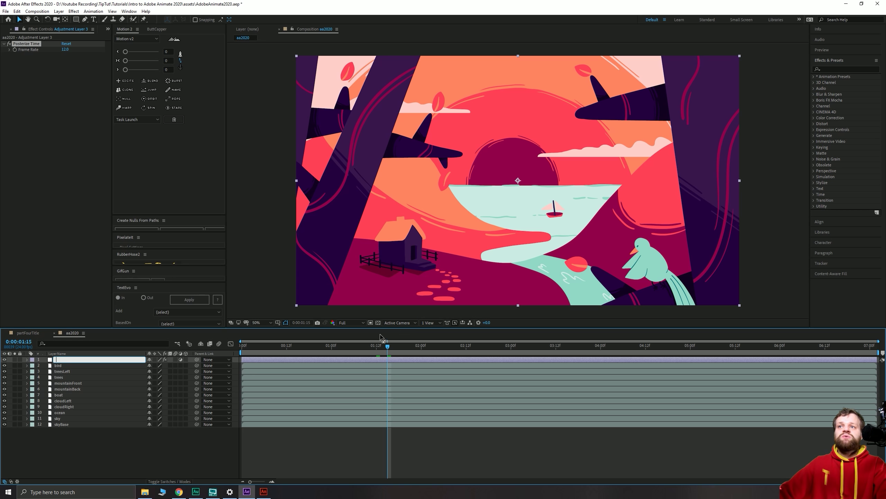
pyautogui.click(362, 324)
pyautogui.click(354, 362)
pyautogui.press('space')
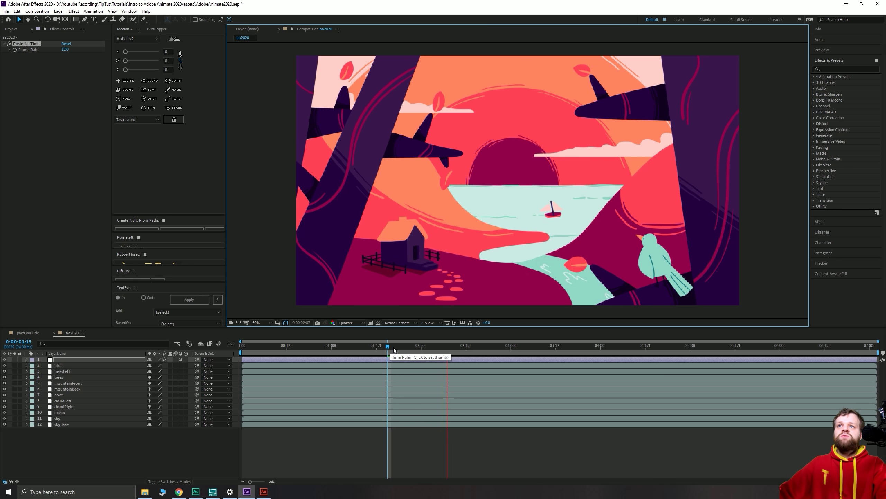
pyautogui.moveTo(281, 347); pyautogui.dragTo(418, 357)
pyautogui.press('space')
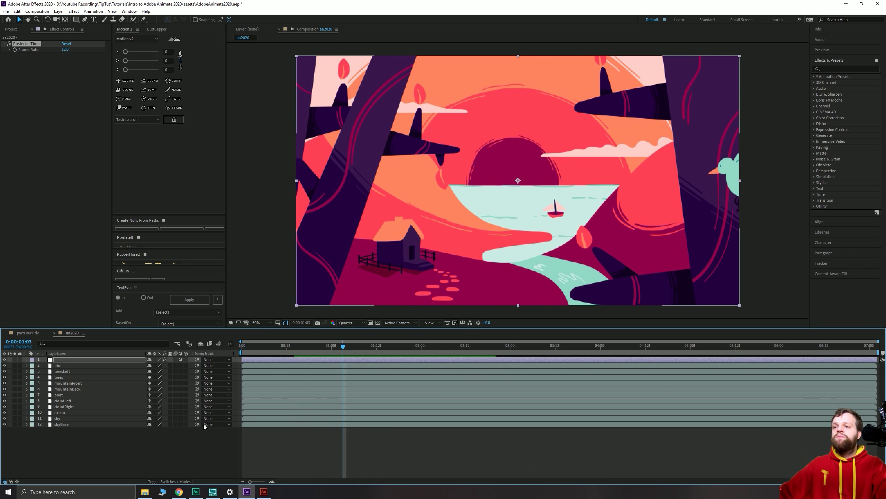
# Rename the adjustment layer as adjust.
pyautogui.click(196, 441)
pyautogui.click(61, 360)
pyautogui.press('Return')
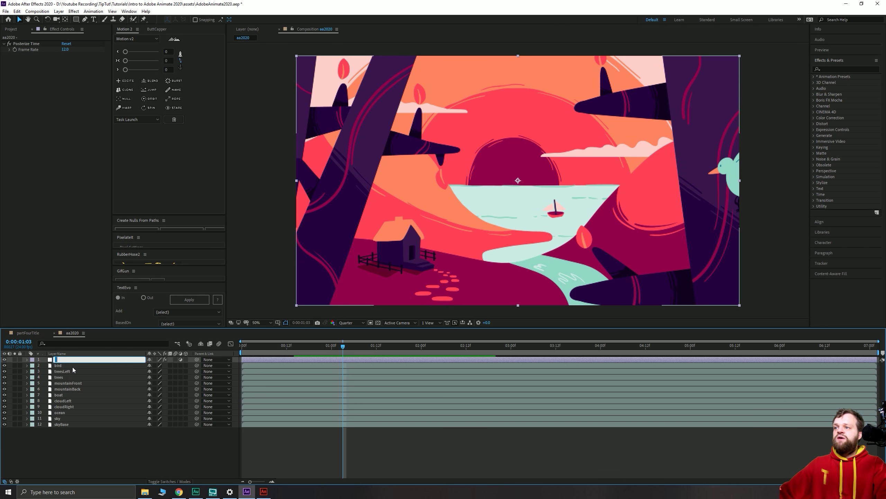
pyautogui.write('adjust')
pyautogui.press('Return')
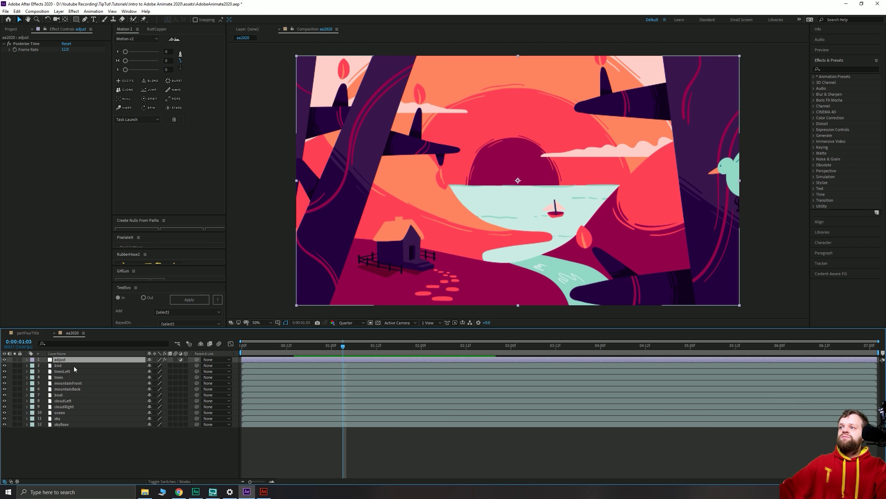
pyautogui.click(156, 440)
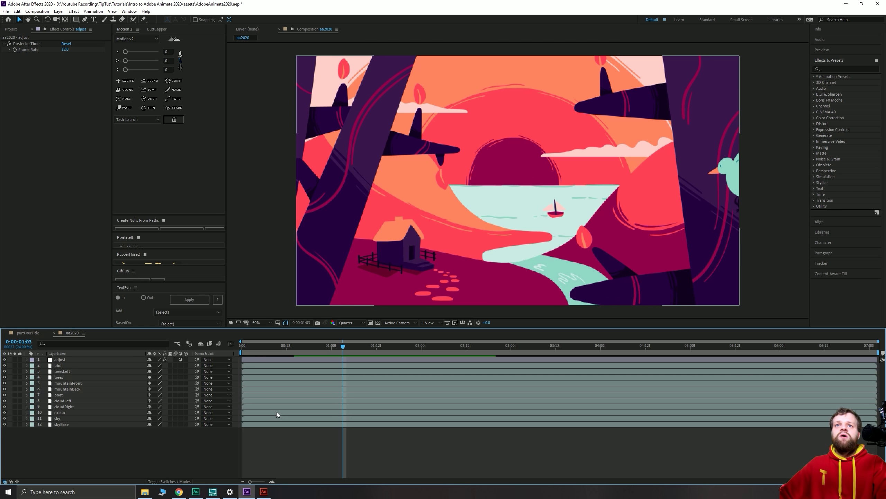
# Set the composition's preview resolution to Full and inspect the artwork's edges up close.
pyautogui.scroll(3, 384, 162)
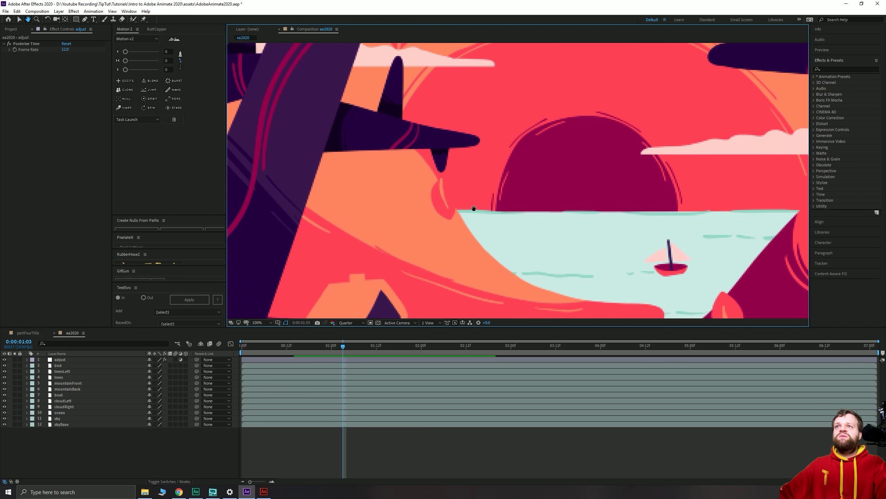
pyautogui.click(351, 322)
pyautogui.click(355, 339)
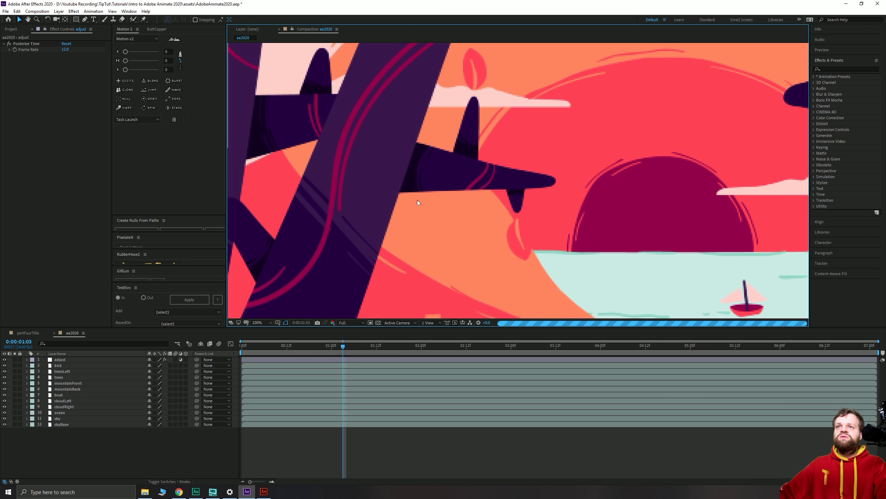
pyautogui.scroll(-3, 417, 249)
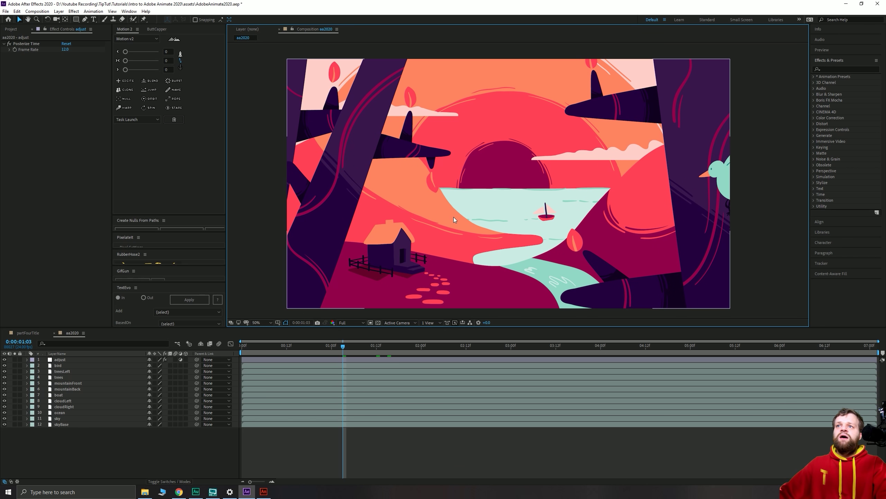
# Try the Roughen Edges effect with a larger Border on the adjust layer, and delete the effect.
pyautogui.click(60, 438)
pyautogui.click(58, 359)
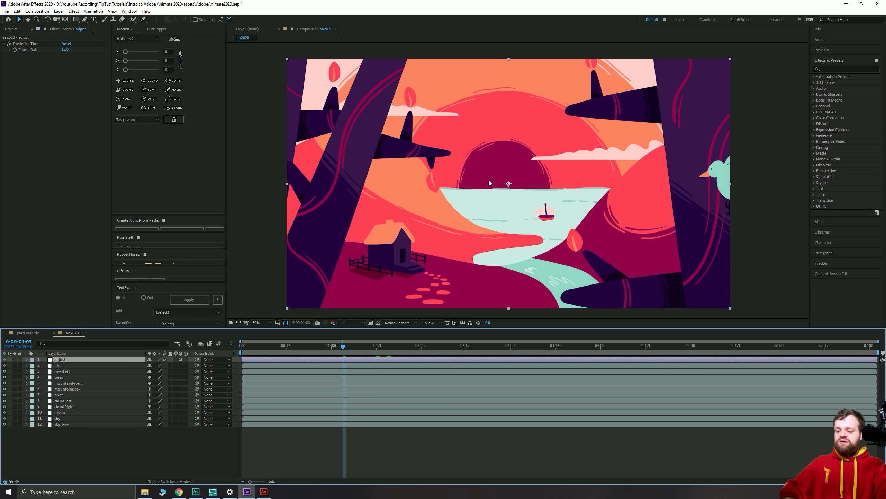
pyautogui.hotkey('ctrl', 'space')
pyautogui.write('rougen')
pyautogui.press('BackSpace')
pyautogui.press('BackSpace')
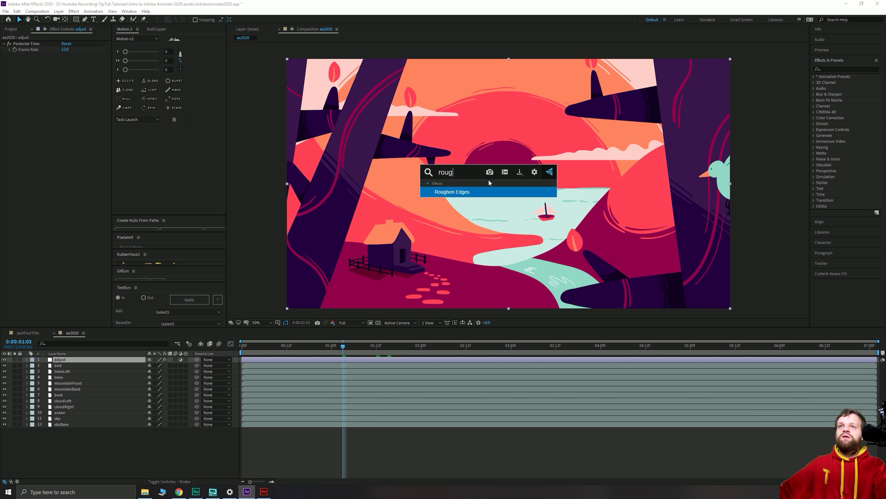
pyautogui.press('Return')
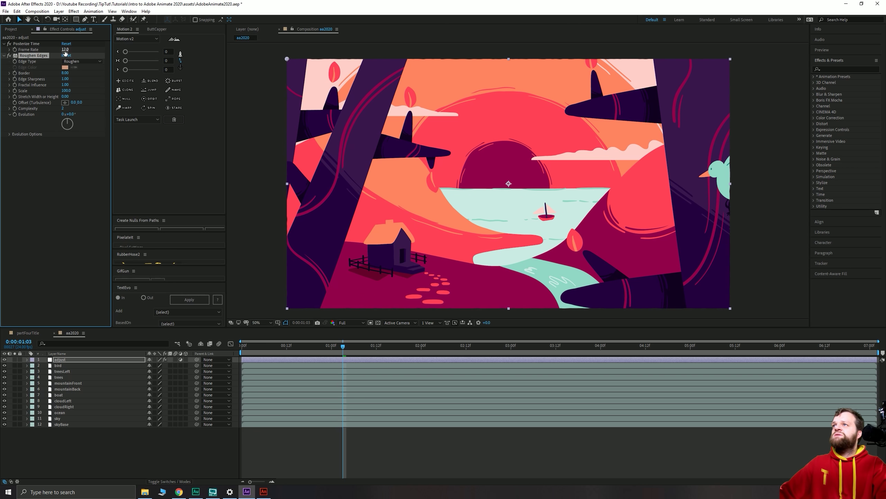
pyautogui.moveTo(96, 75); pyautogui.dragTo(296, 86)
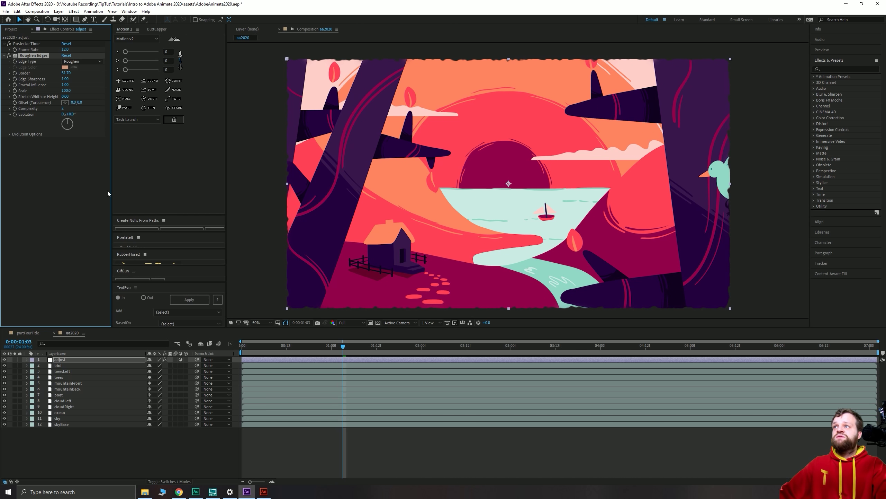
pyautogui.click(46, 85)
pyautogui.click(31, 56)
pyautogui.press('Delete')
# Toggle the visibility of the skyBase and sky layers to check which artwork each one holds.
pyautogui.click(58, 431)
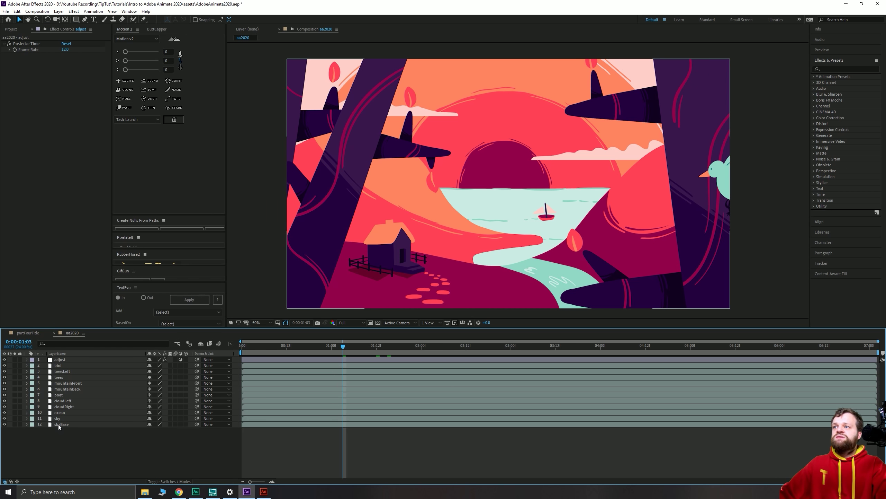
pyautogui.click(59, 424)
pyautogui.click(4, 425)
pyautogui.click(5, 424)
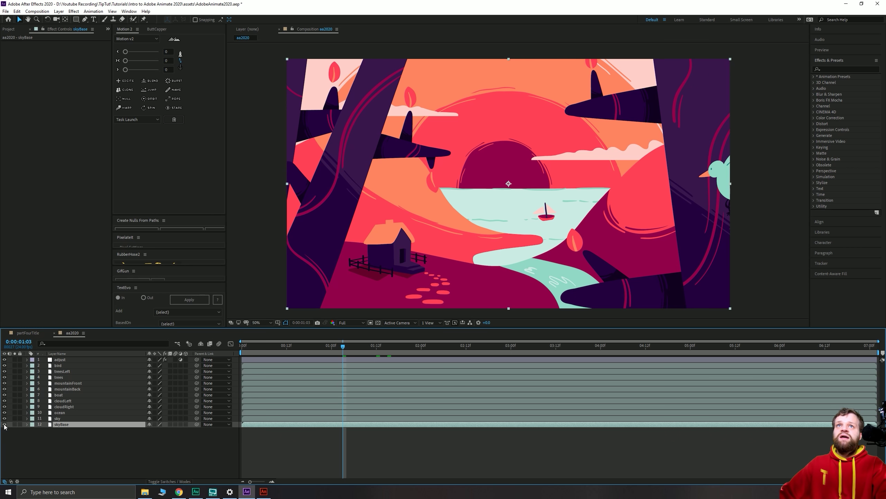
pyautogui.click(30, 418)
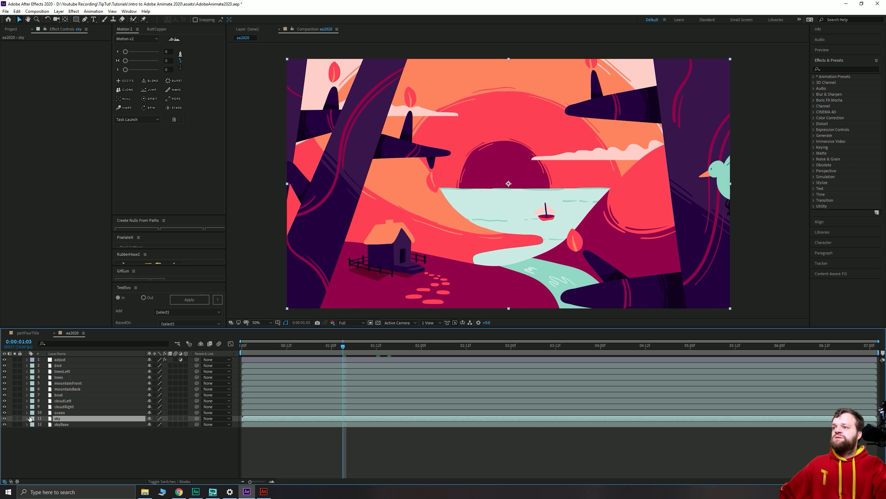
pyautogui.click(4, 418)
pyautogui.click(5, 419)
pyautogui.click(5, 418)
pyautogui.click(4, 418)
pyautogui.click(5, 418)
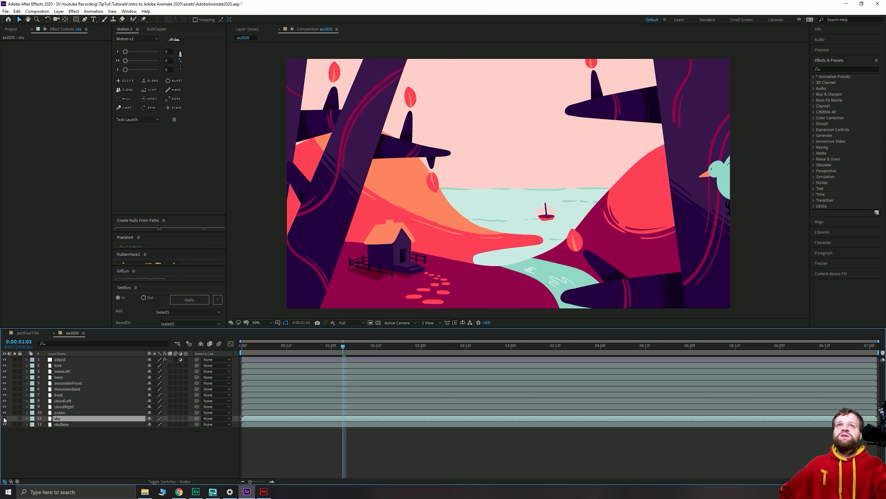
pyautogui.click(5, 418)
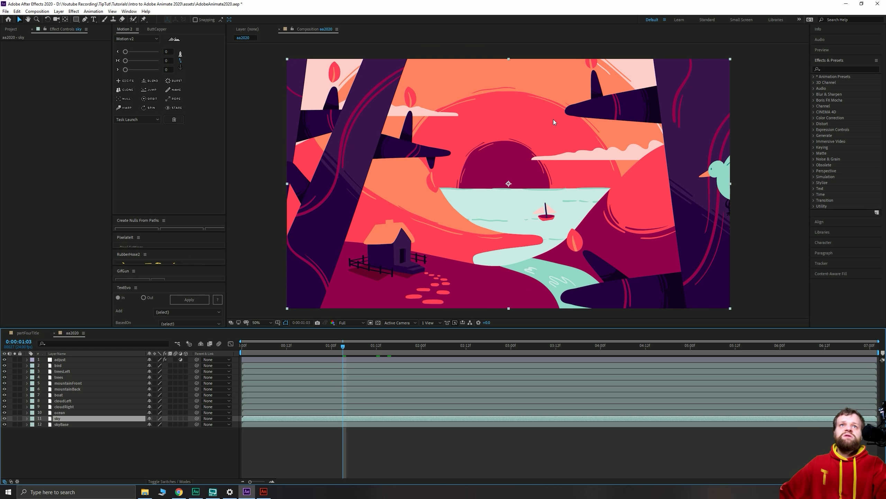
# Apply the Roughen Edges effect to the sky layer.
pyautogui.hotkey('ctrl', 'space')
pyautogui.write('roughe')
pyautogui.press('Return')
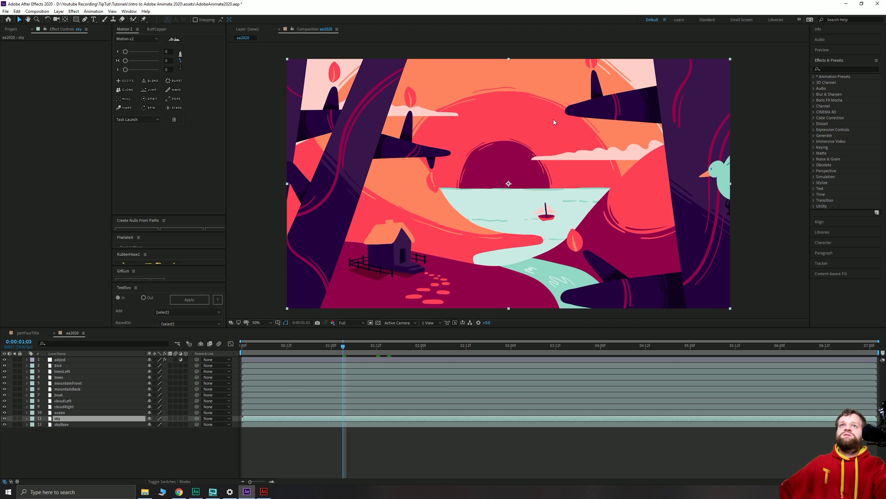
# Try a larger Roughen Edges Border on the sky layer, checking it near the tree branch, and undo it.
pyautogui.scroll(2, 617, 95)
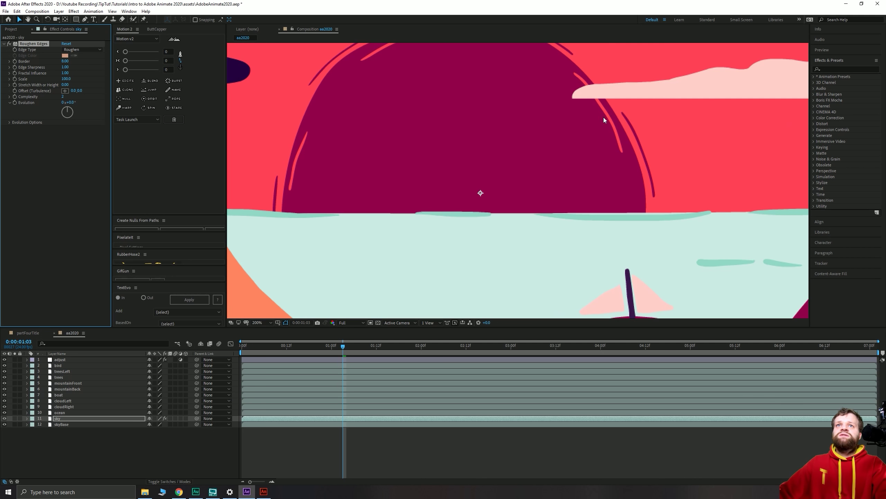
pyautogui.press('space')
pyautogui.moveTo(643, 101); pyautogui.dragTo(465, 245)
pyautogui.scroll(1, 544, 154)
pyautogui.moveTo(668, 55); pyautogui.dragTo(510, 222)
pyautogui.scroll(-1, 527, 164)
pyautogui.moveTo(593, 137); pyautogui.dragTo(484, 237)
pyautogui.press('v')
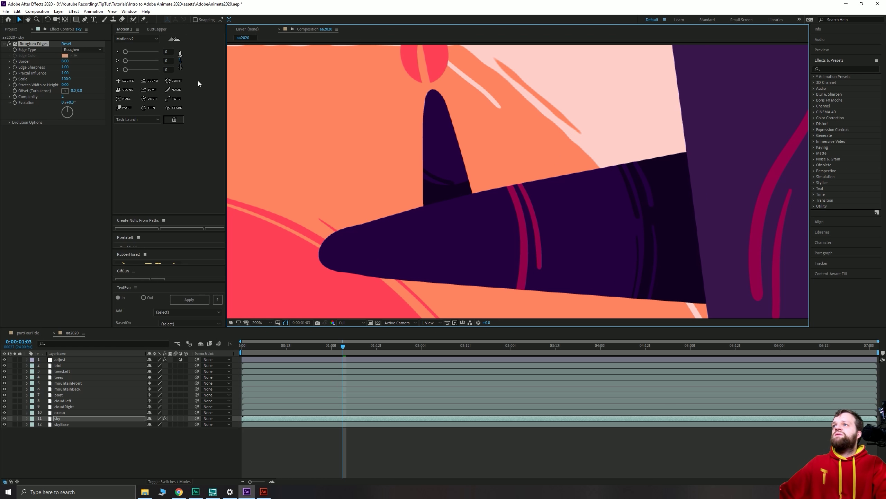
pyautogui.moveTo(66, 61); pyautogui.dragTo(515, 84)
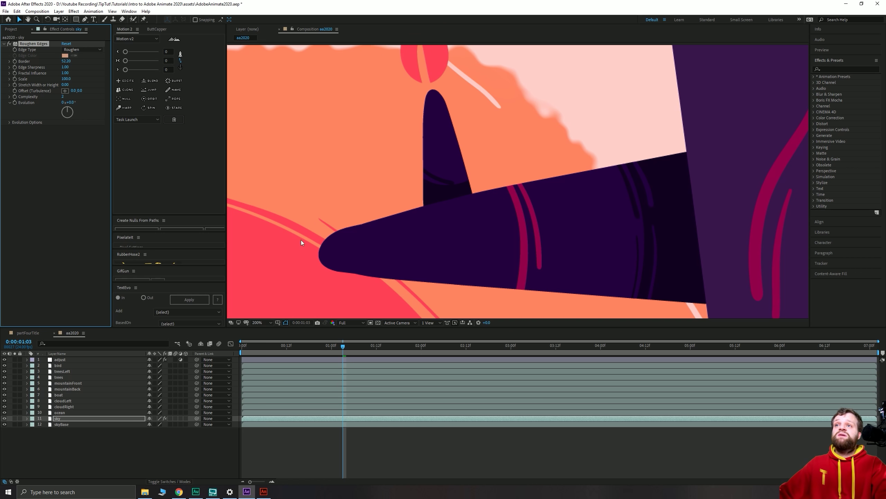
pyautogui.hotkey('ctrl', 'z')
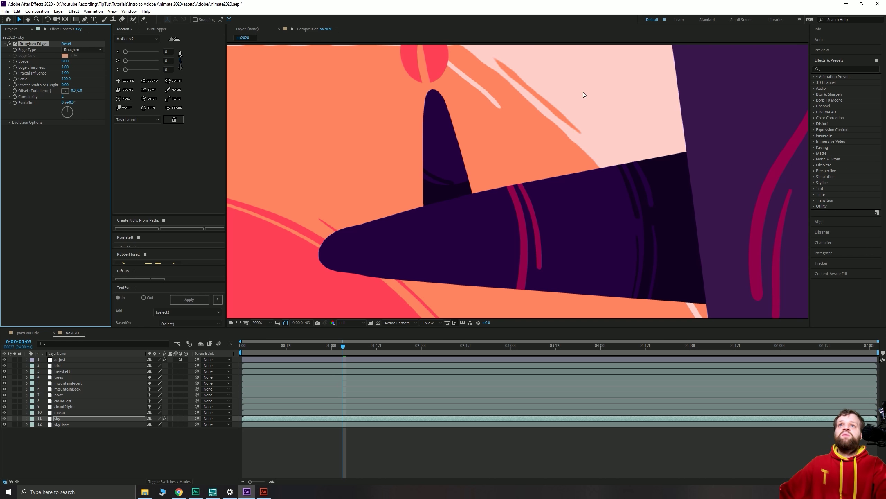
# Raise the Complexity of the sky layer's Roughen Edges effect to 10.
pyautogui.press('h')
pyautogui.moveTo(499, 131); pyautogui.dragTo(521, 186)
pyautogui.press('v')
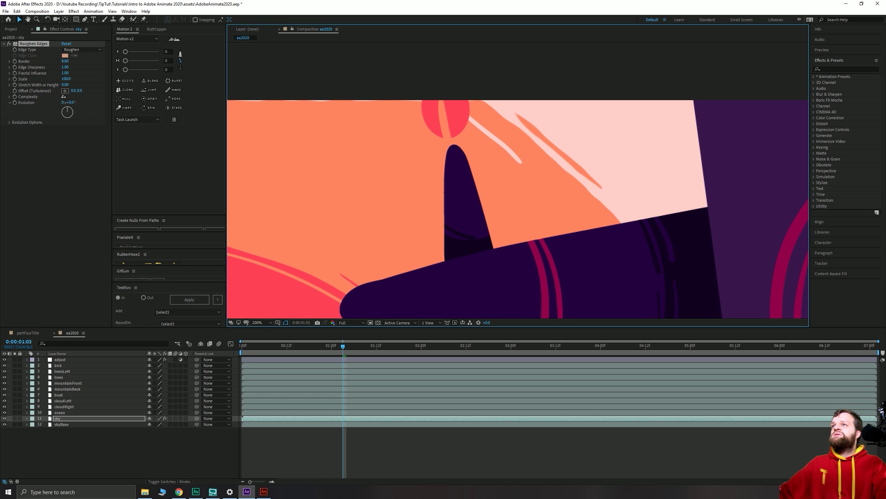
pyautogui.moveTo(64, 97); pyautogui.dragTo(94, 94)
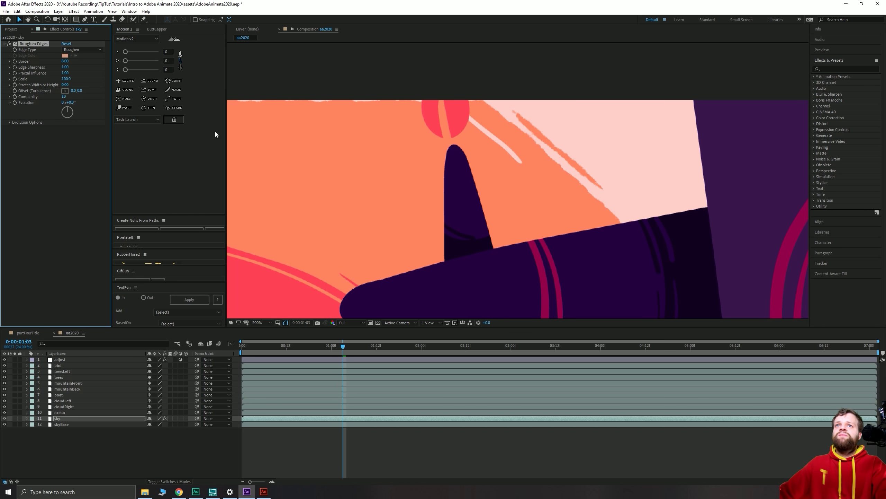
# Try Border values of 15 and 10 in the sky layer's Roughen Edges effect.
pyautogui.click(65, 61)
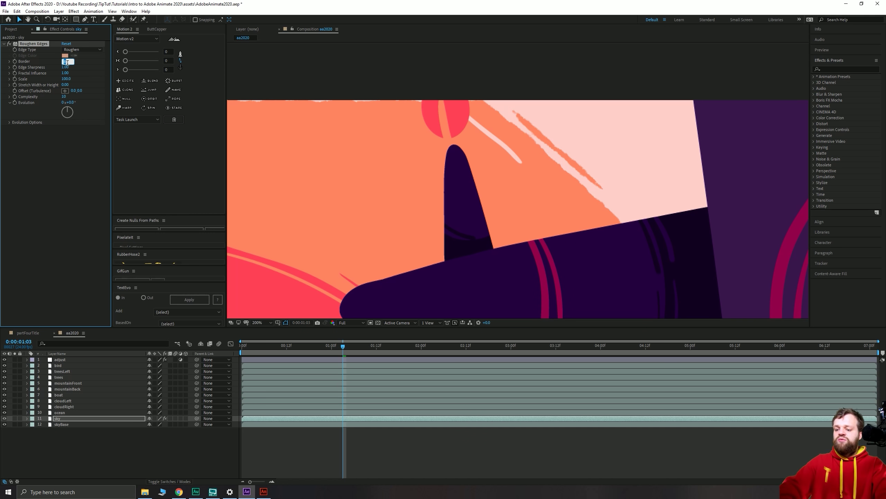
pyautogui.write('15')
pyautogui.press('Return')
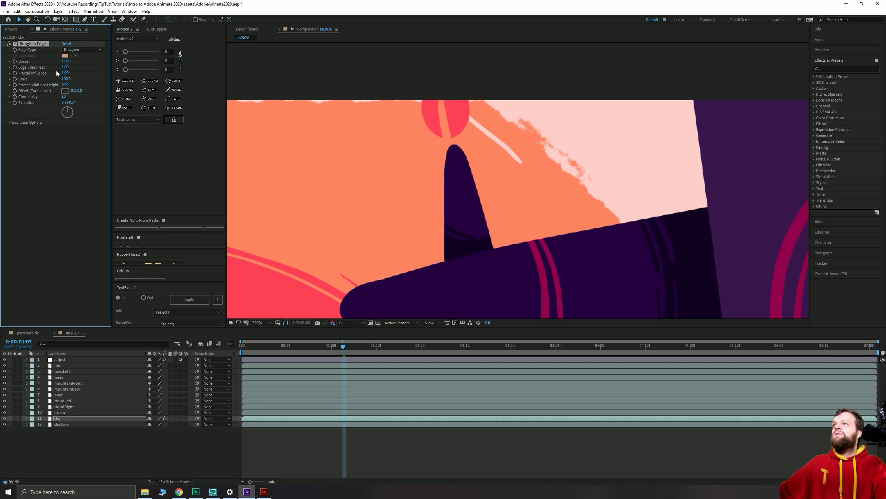
pyautogui.click(65, 61)
pyautogui.write('10')
pyautogui.press('Return')
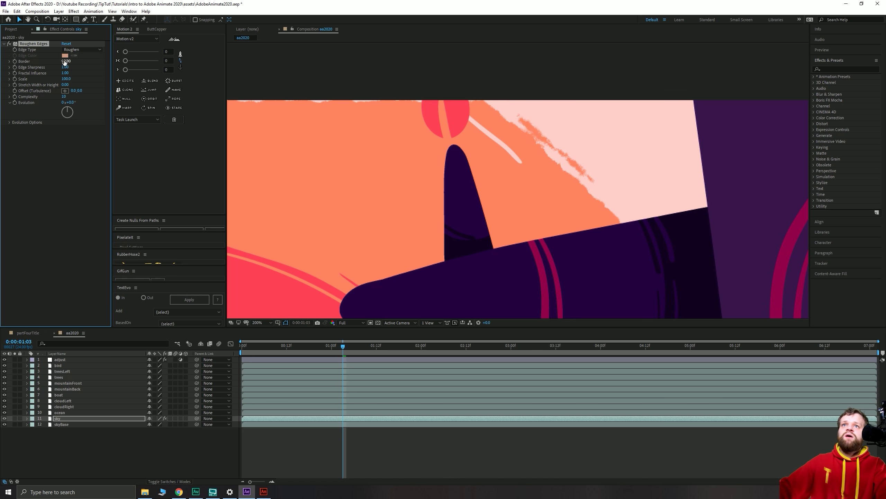
# Set the sky layer's Roughen Edges Border to 12 and Edge Sharpness to 3.
pyautogui.click(66, 61)
pyautogui.write('12')
pyautogui.press('Return')
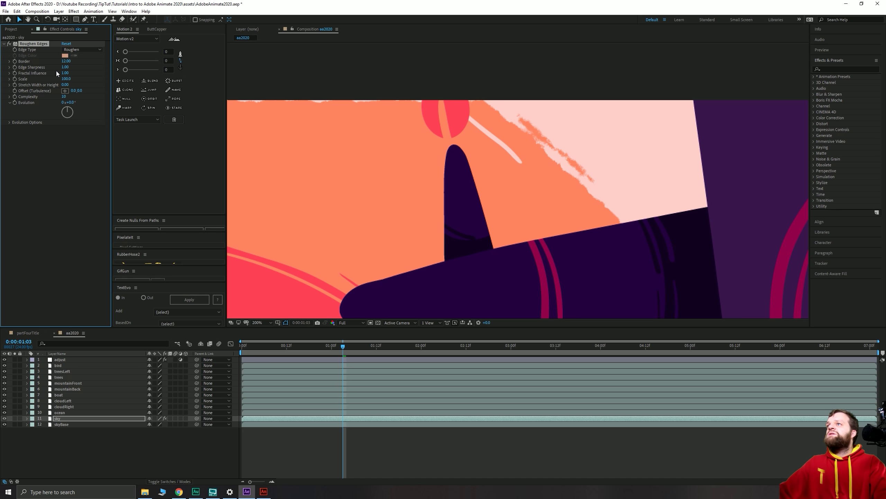
pyautogui.write('3')
pyautogui.press('Return')
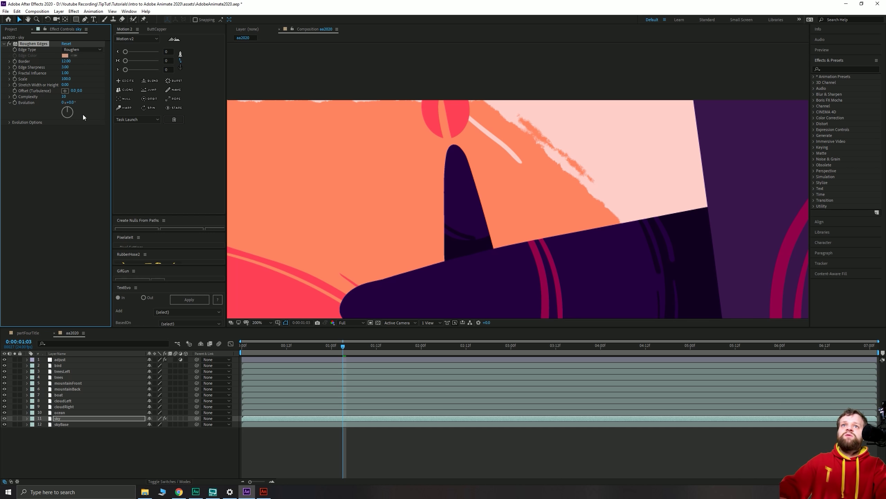
# Copy the sky layer's Roughen Edges effect and paste it onto the ocean layer.
pyautogui.scroll(-3, 543, 162)
pyautogui.click(502, 145)
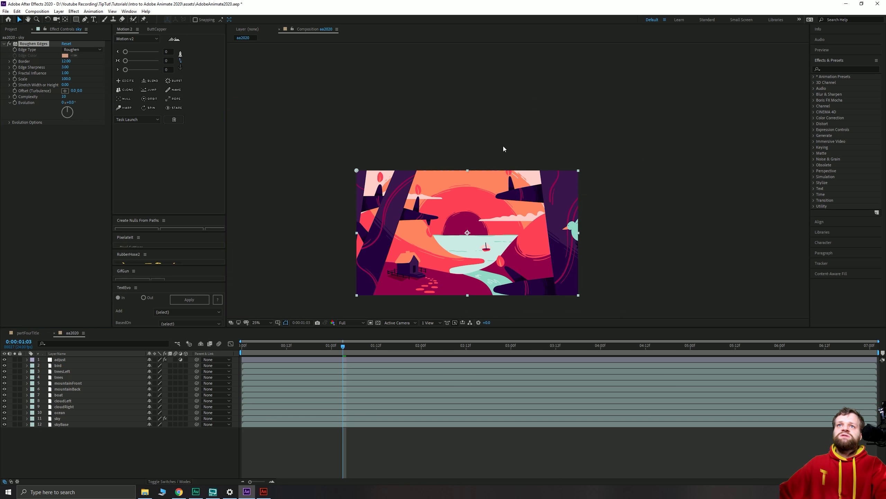
pyautogui.moveTo(509, 171); pyautogui.dragTo(537, 149)
pyautogui.scroll(1, 553, 166)
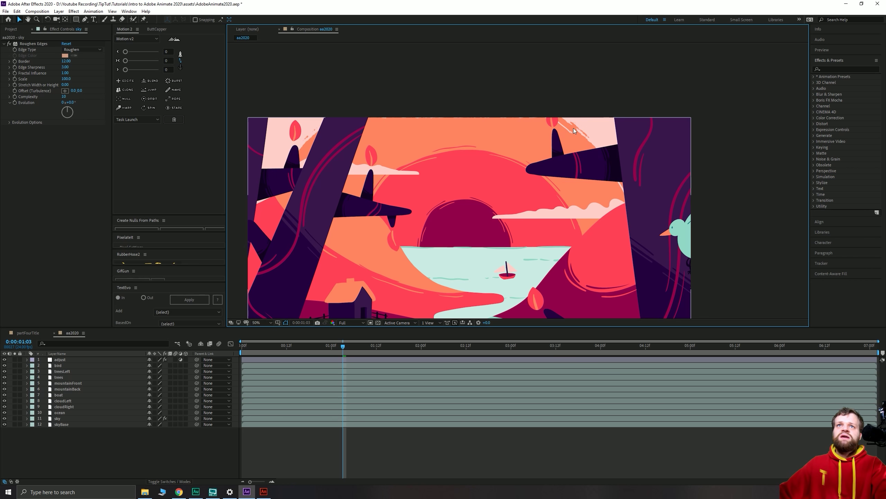
pyautogui.moveTo(528, 223); pyautogui.dragTo(569, 161)
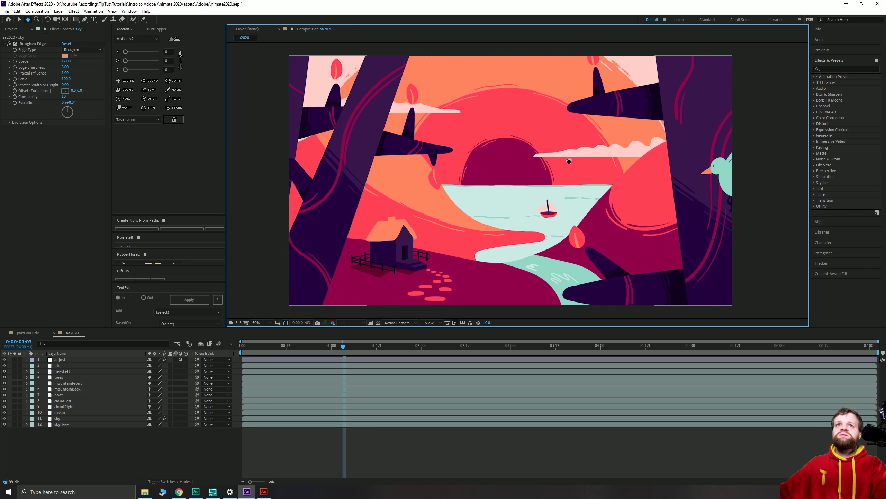
pyautogui.click(42, 44)
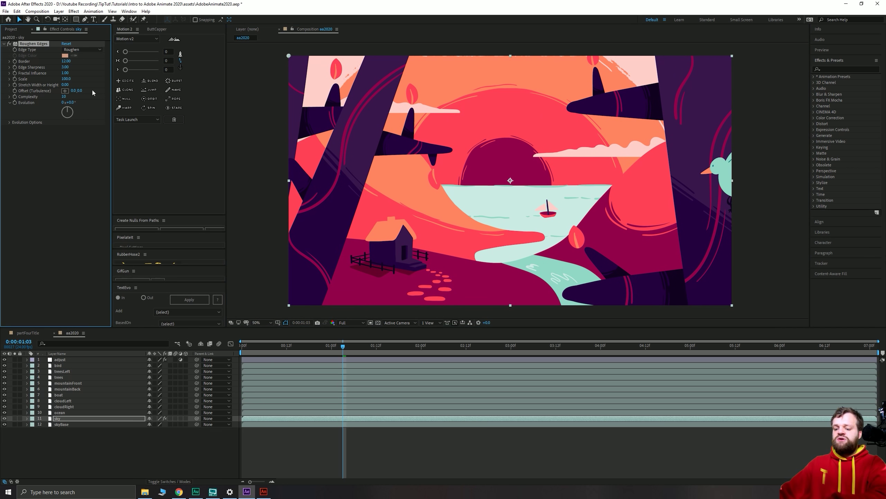
pyautogui.hotkey('ctrl', 'c')
pyautogui.click(59, 412)
pyautogui.hotkey('ctrl', 'v')
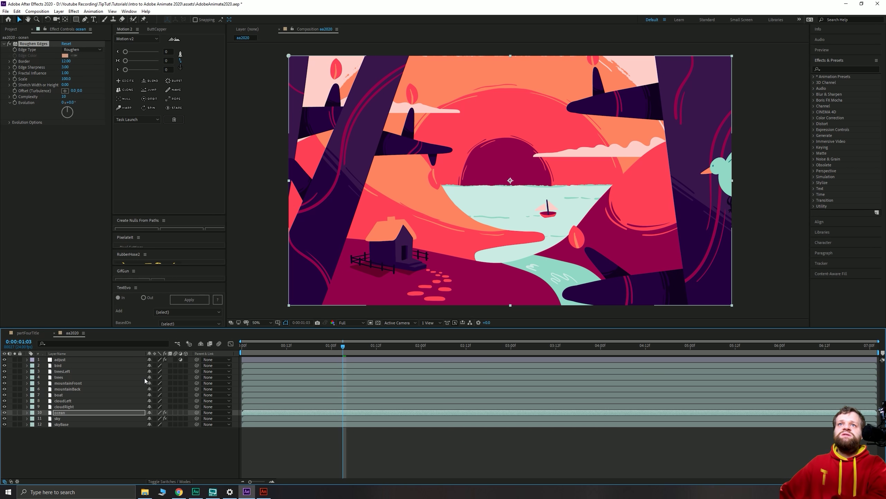
# Set the ocean layer's Roughen Edges Border to 8 and Edge Sharpness to 1.5.
pyautogui.click(66, 62)
pyautogui.write('8')
pyautogui.press('Return')
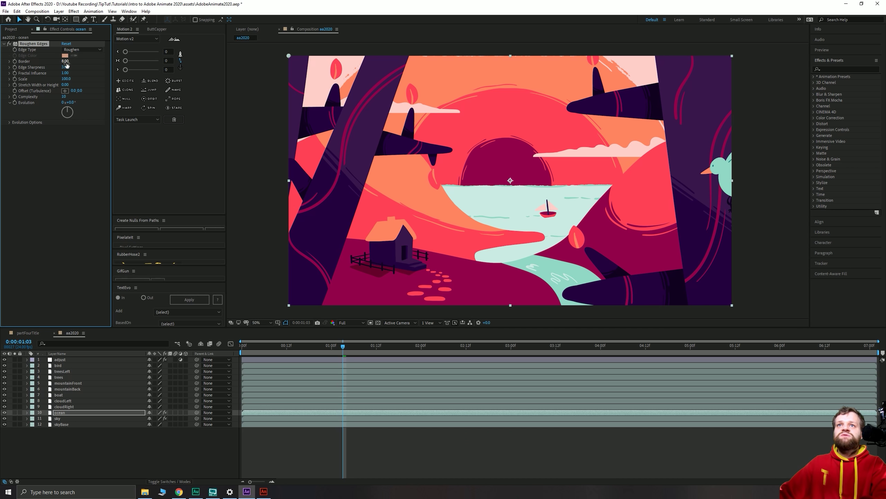
pyautogui.click(64, 67)
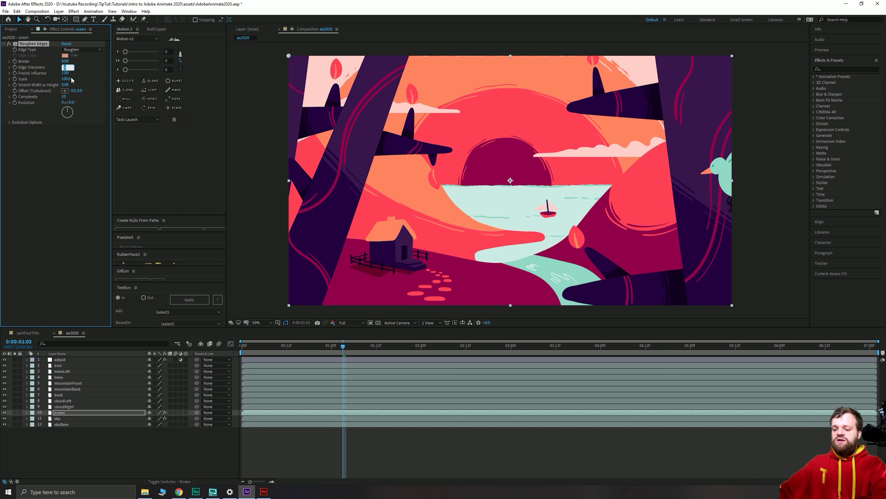
pyautogui.write('1.5')
pyautogui.press('Return')
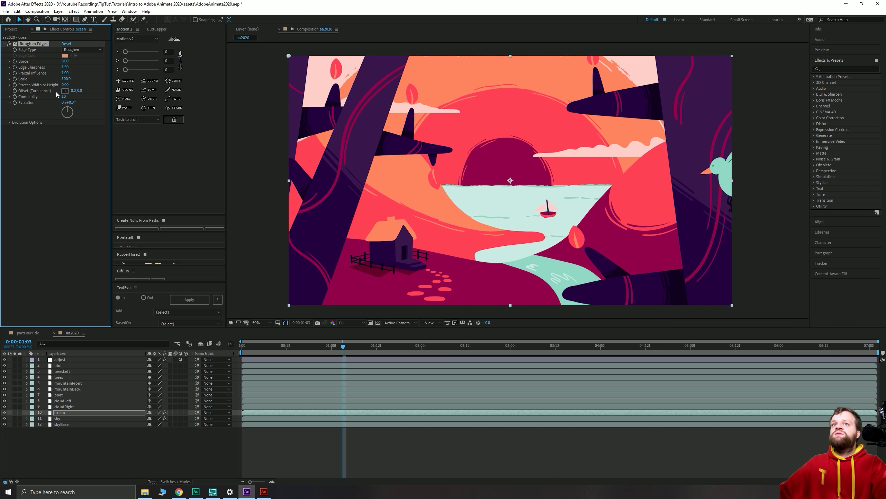
# Paste the copied Roughen Edges effect onto the cloudRight and cloudLeft layers.
pyautogui.click(64, 407)
pyautogui.hotkey('ctrl', 'v')
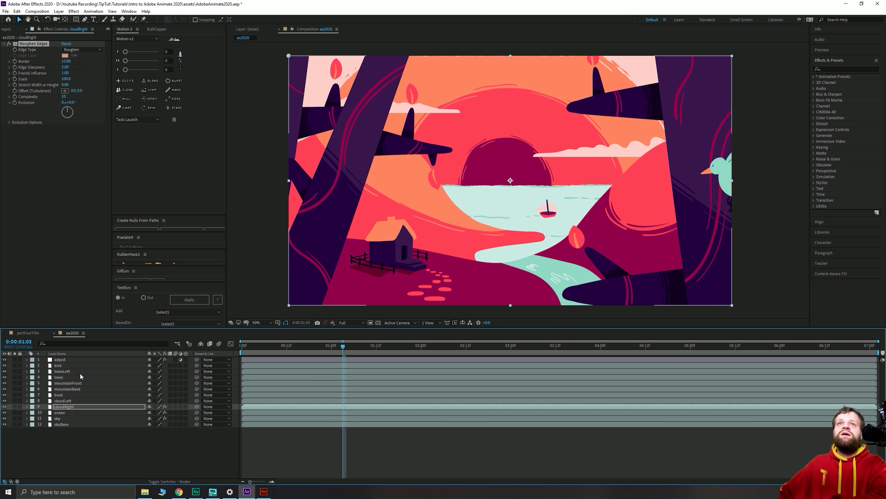
pyautogui.click(63, 401)
pyautogui.hotkey('ctrl', 'v')
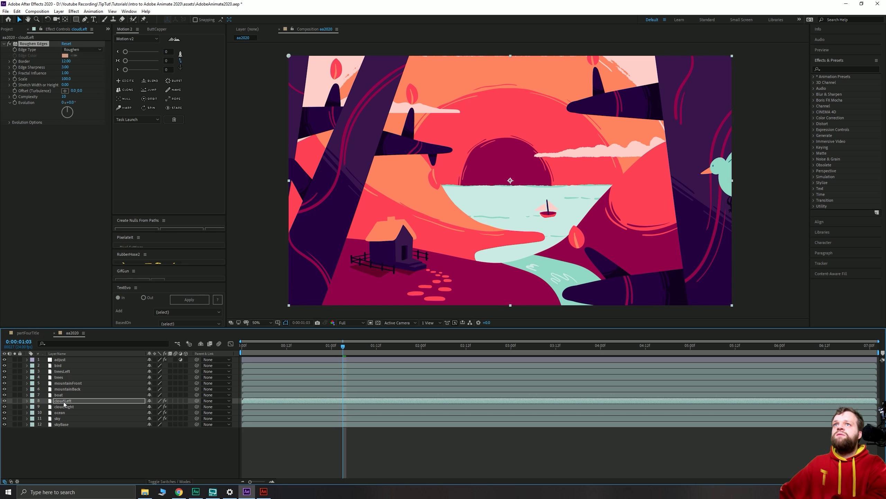
# Paste the Roughen Edges effect onto the boat layer and set its Border to 4.
pyautogui.click(64, 395)
pyautogui.hotkey('ctrl', 'v')
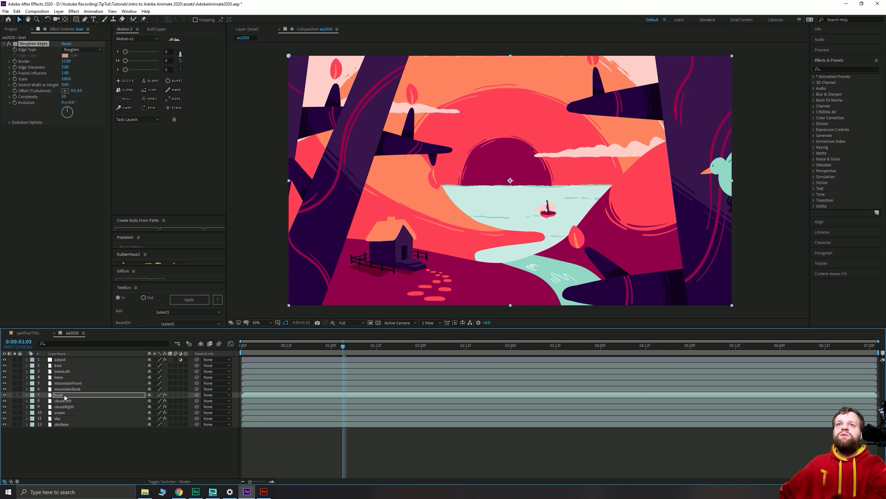
pyautogui.click(66, 61)
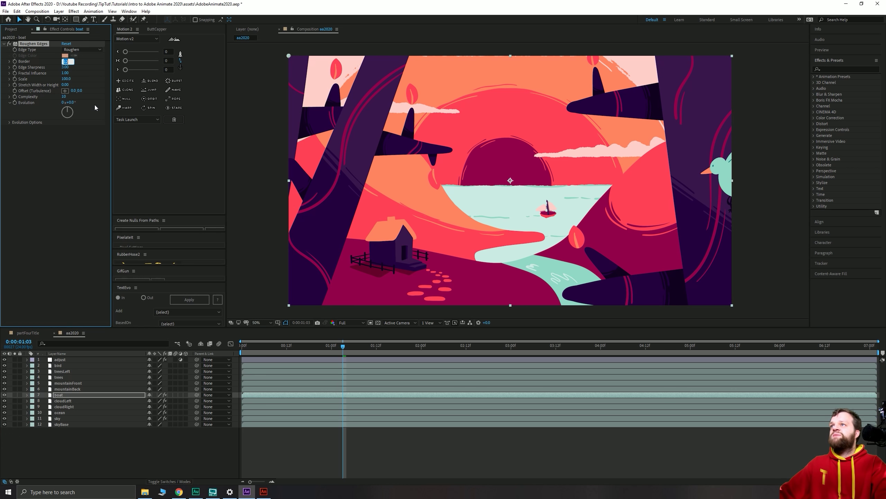
pyautogui.write('4')
pyautogui.press('Return')
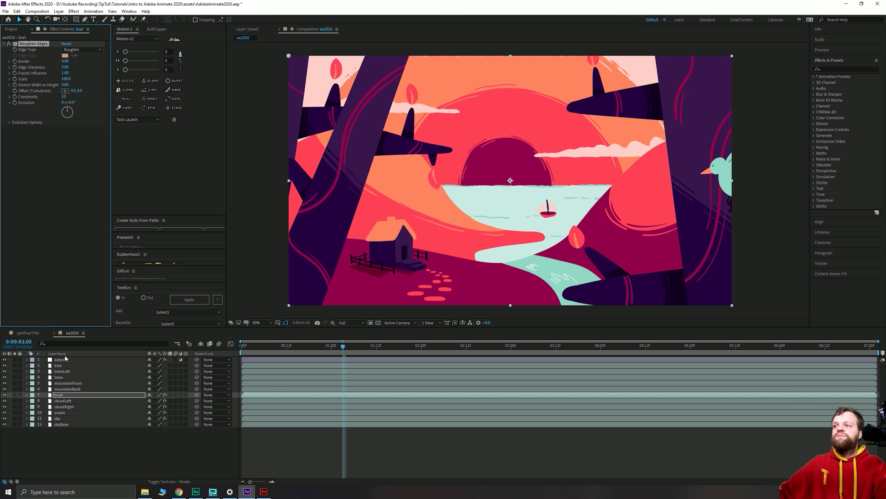
# Paste the copied Roughen Edges effect onto the mountainBack and mountainFront layers.
pyautogui.click(63, 388)
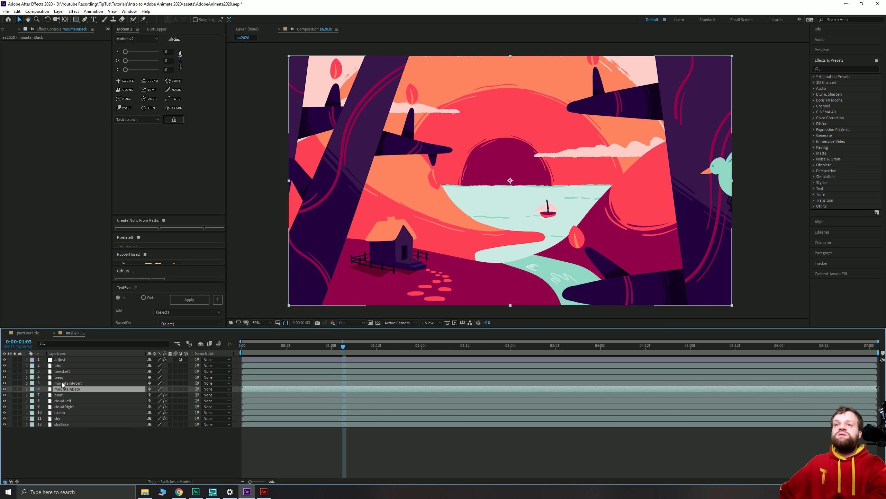
pyautogui.hotkey('ctrl', 'v')
pyautogui.click(69, 383)
pyautogui.hotkey('ctrl', 'v')
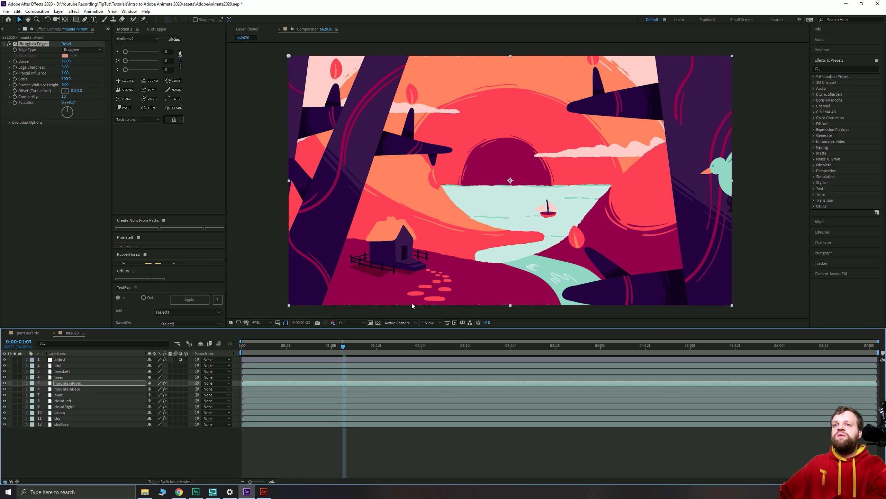
# Paste the Roughen Edges effect onto the trees layer and set its Border to 4.
pyautogui.click(68, 377)
pyautogui.hotkey('ctrl', 'v')
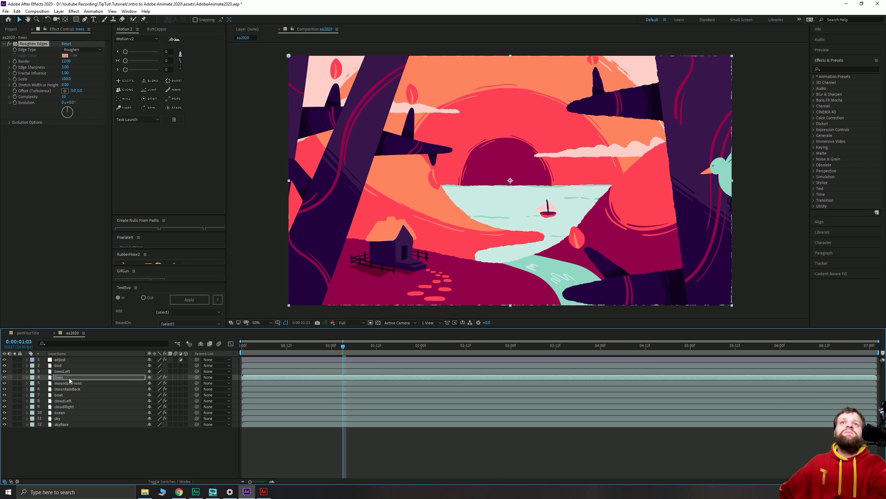
pyautogui.click(65, 61)
pyautogui.press('Return')
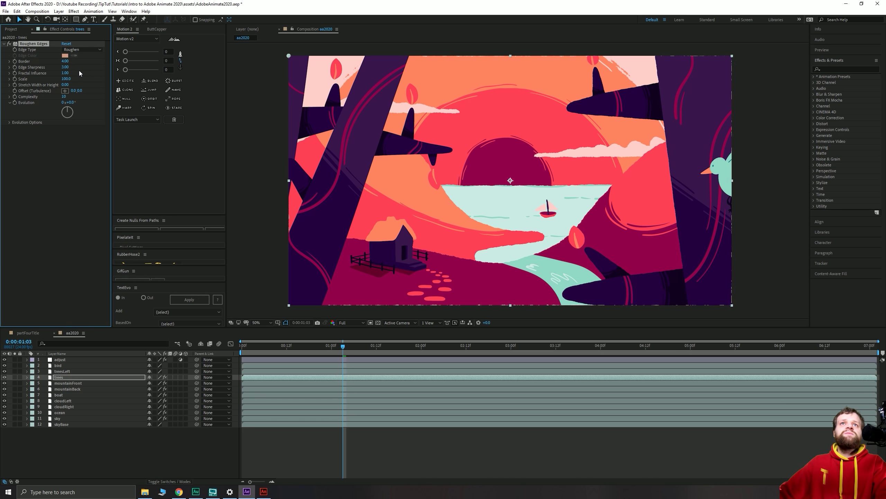
# Paste the Roughen Edges effect onto the treesLeft layer and set its Border to 4.
pyautogui.click(60, 372)
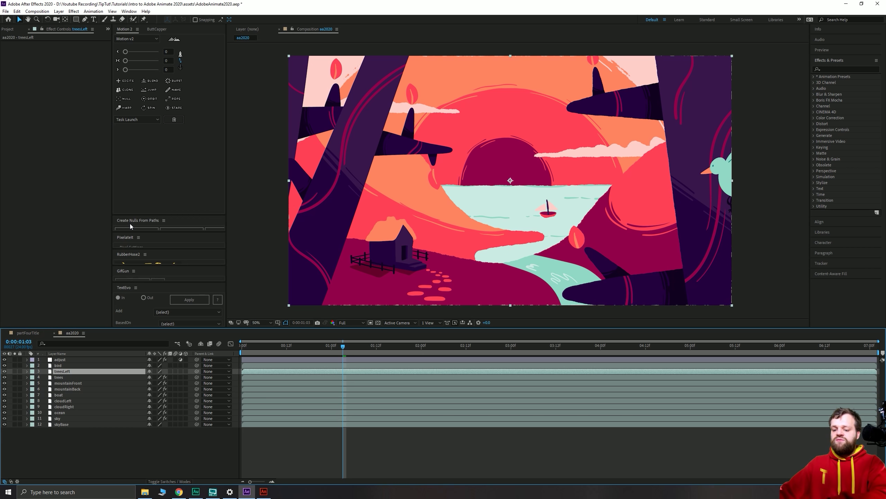
pyautogui.hotkey('ctrl', 'v')
pyautogui.click(65, 61)
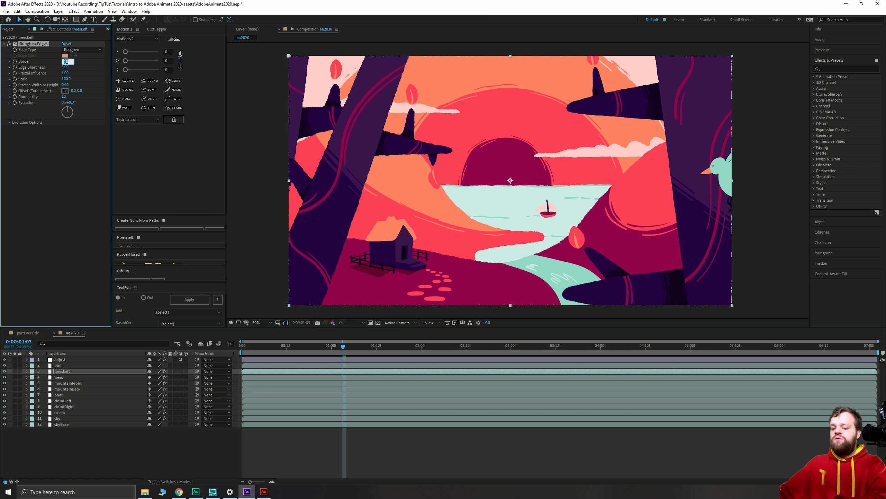
pyautogui.press('Return')
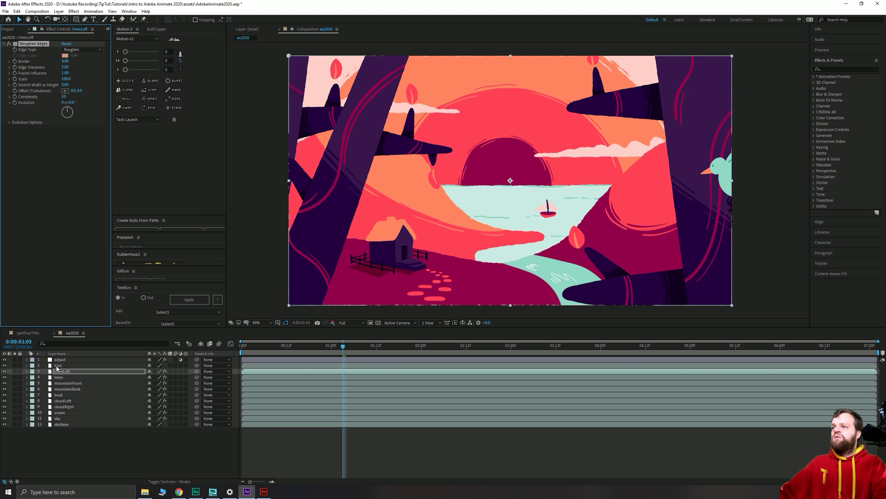
# Paste the Roughen Edges effect onto the bird layer and set its Border to 4.
pyautogui.click(58, 365)
pyautogui.hotkey('ctrl', 'v')
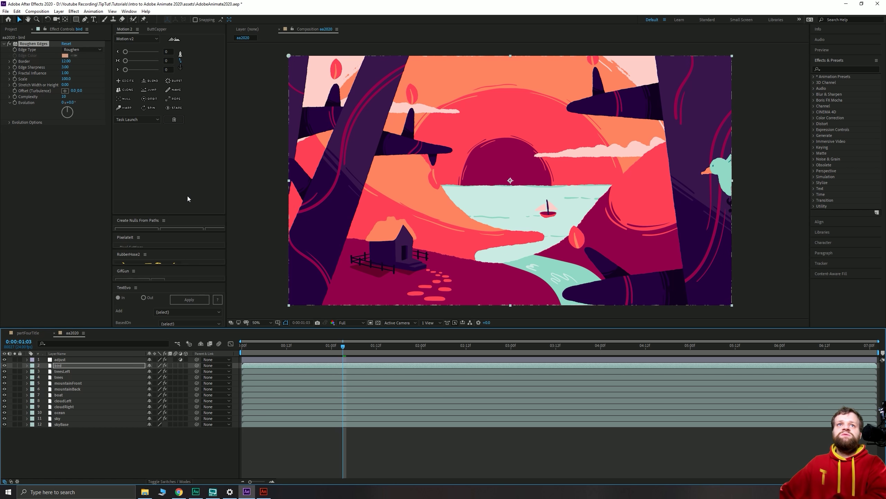
pyautogui.click(67, 61)
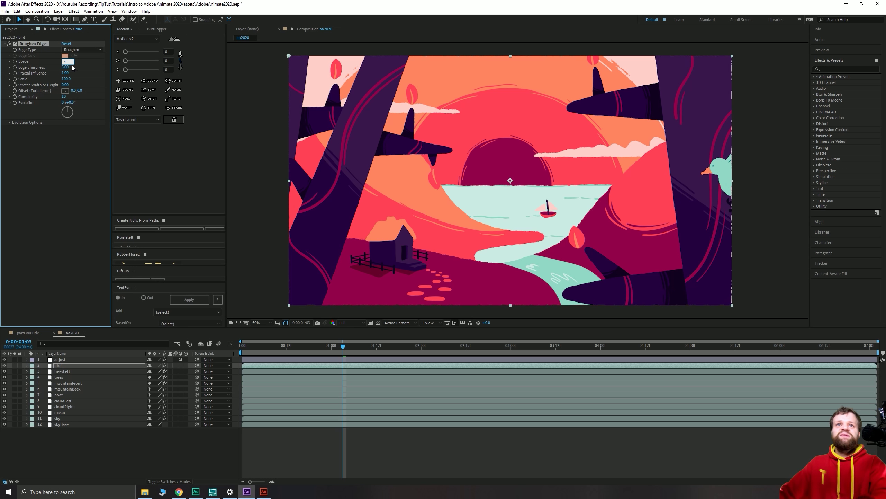
pyautogui.press('Return')
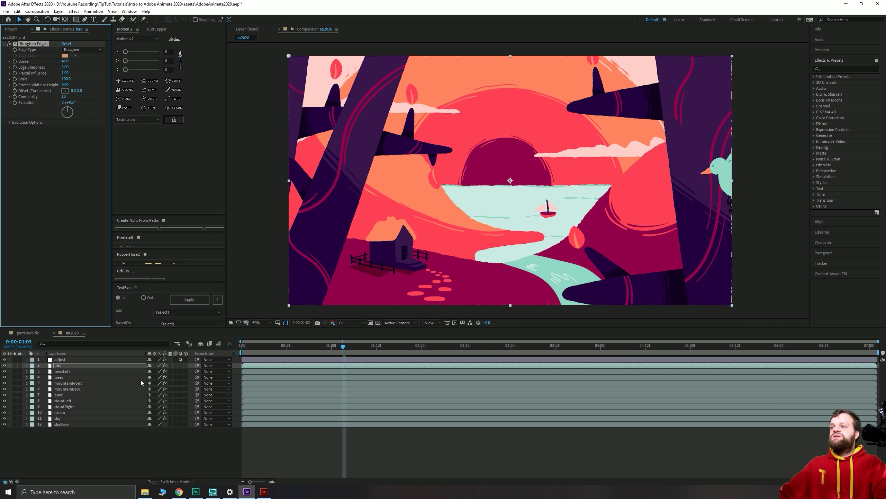
# Set the trees layer's Scale to 101%.
pyautogui.click(79, 429)
pyautogui.click(66, 378)
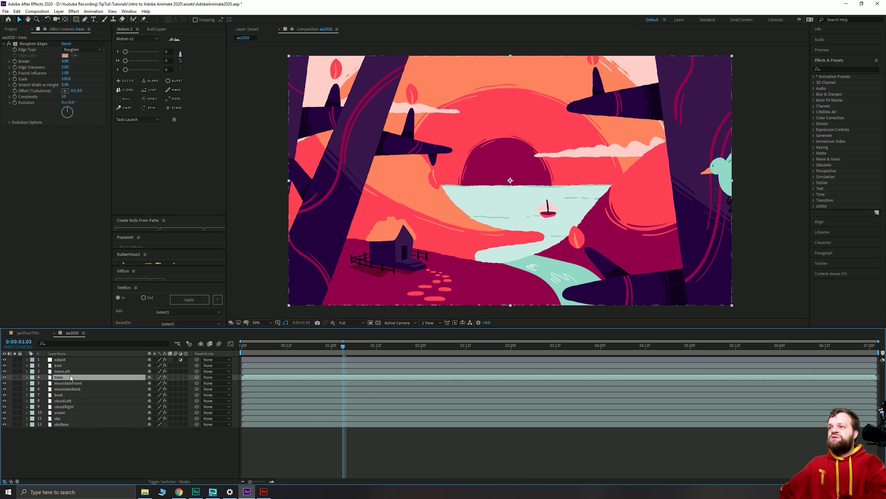
pyautogui.press('s')
pyautogui.click(157, 383)
pyautogui.write('101')
pyautogui.press('Return')
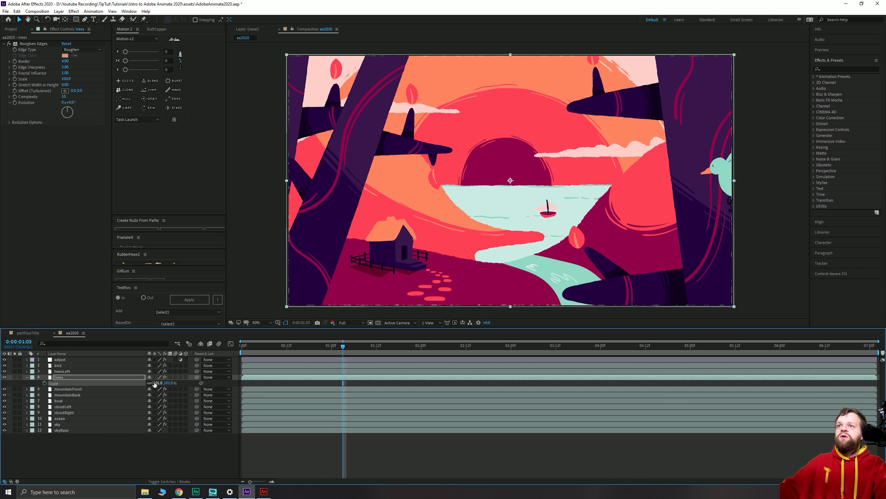
# Set the treesLeft layer's Scale to 101%.
pyautogui.click(62, 372)
pyautogui.press('s')
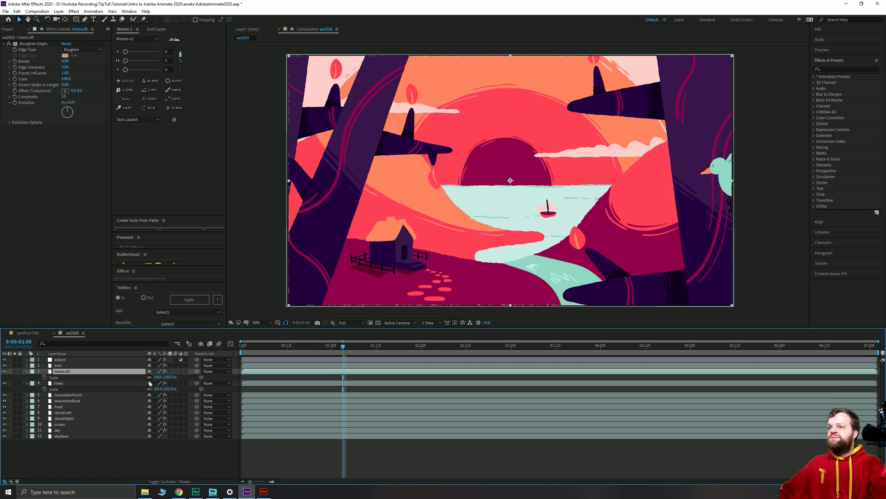
pyautogui.click(157, 377)
pyautogui.write('101')
pyautogui.press('Return')
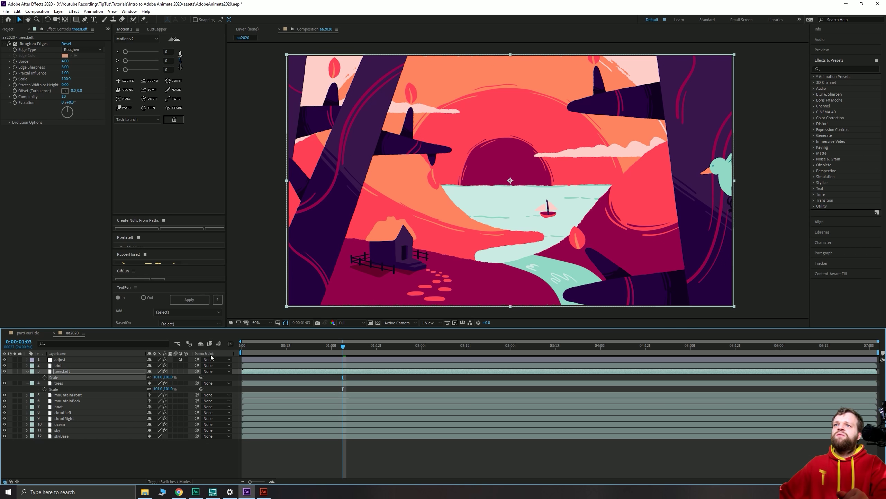
pyautogui.click(255, 165)
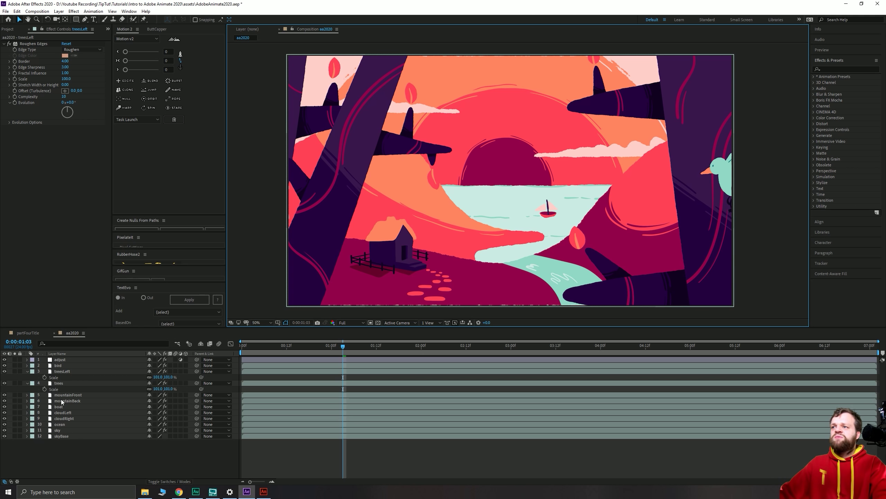
# Set the mountainFront layer's Scale to 101% and deselect the layer.
pyautogui.click(73, 395)
pyautogui.press('s')
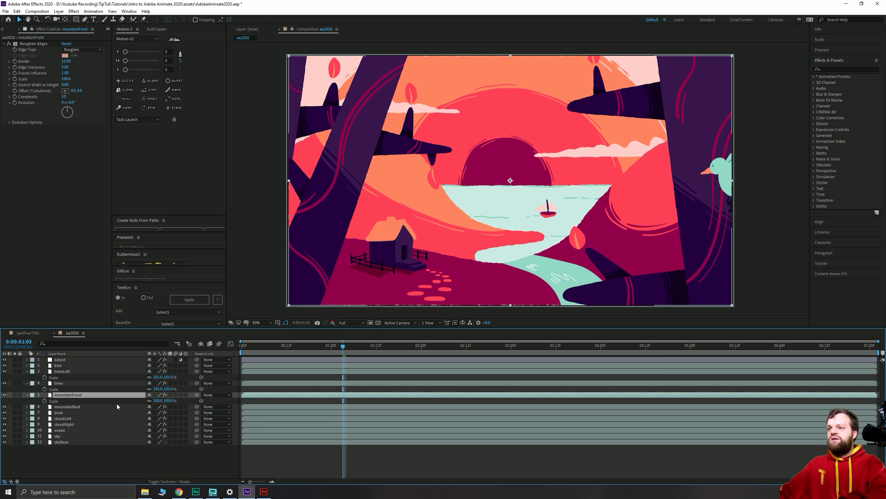
pyautogui.click(158, 400)
pyautogui.write('101')
pyautogui.press('Return')
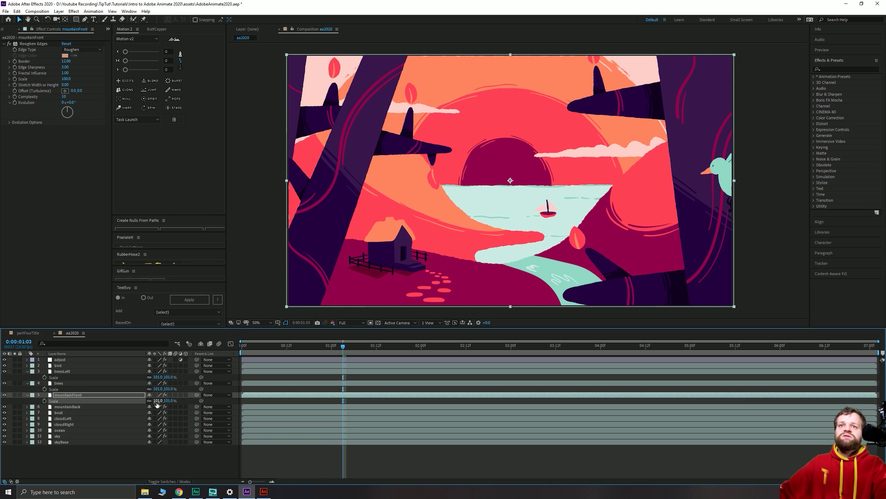
pyautogui.click(250, 114)
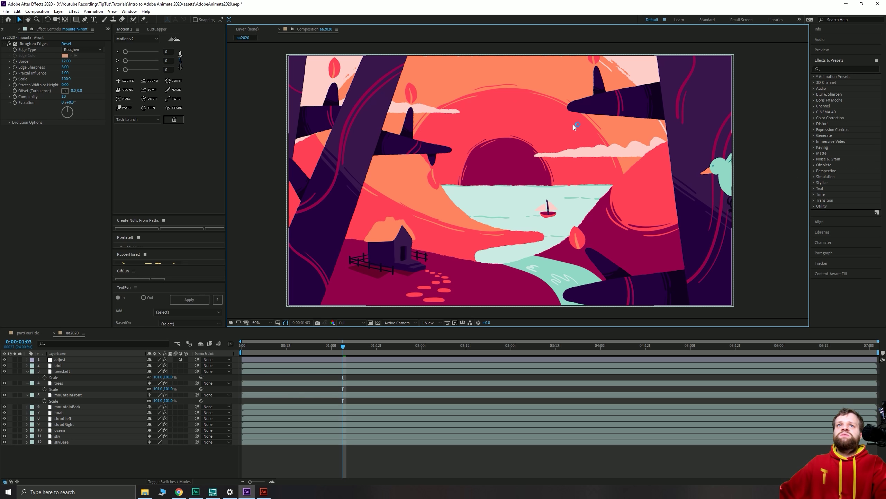
# Switch to Adobe Animate and examine the sun and orange background shapes on the sky layer.
pyautogui.click(264, 491)
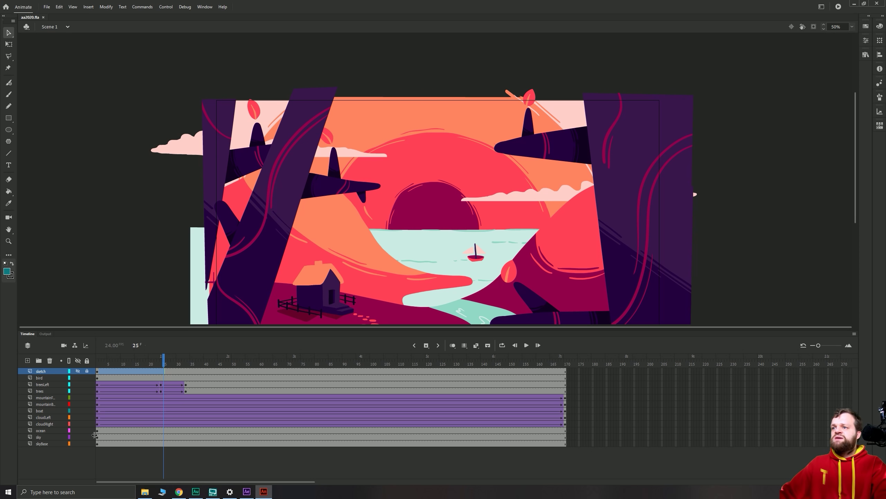
pyautogui.click(43, 437)
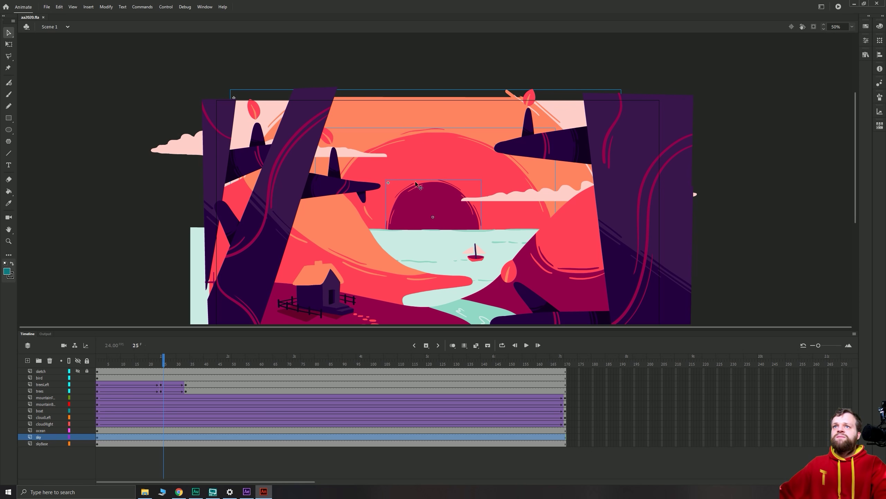
pyautogui.click(398, 194)
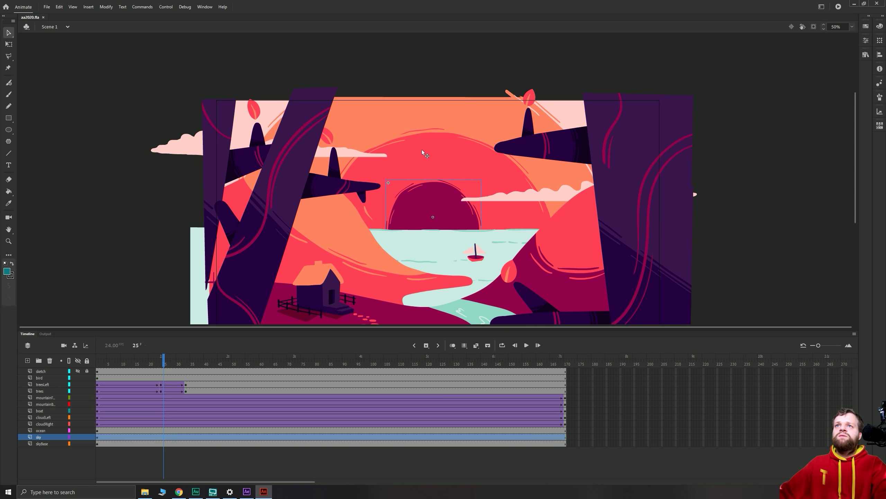
pyautogui.click(408, 118)
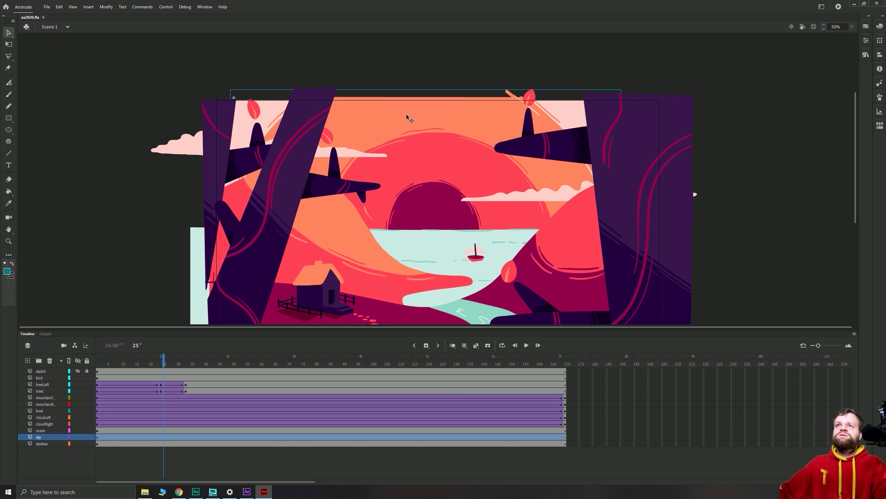
# Cut the red circle and the dark sun shapes from the sky layer.
pyautogui.click(464, 152)
pyautogui.keyDown('shift'); pyautogui.click(428, 209); pyautogui.keyUp('shift')
pyautogui.hotkey('ctrl', 'x')
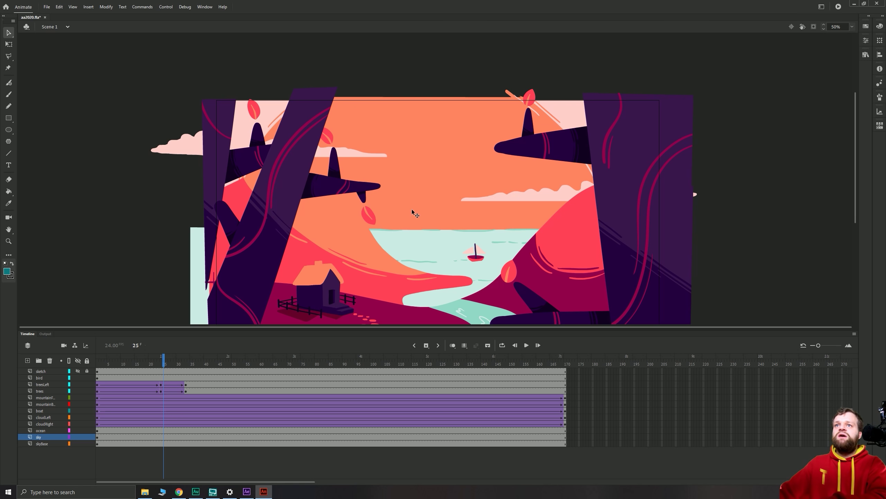
# Go to frame 1 and insert two new layers directly above the sky layer.
pyautogui.click(98, 432)
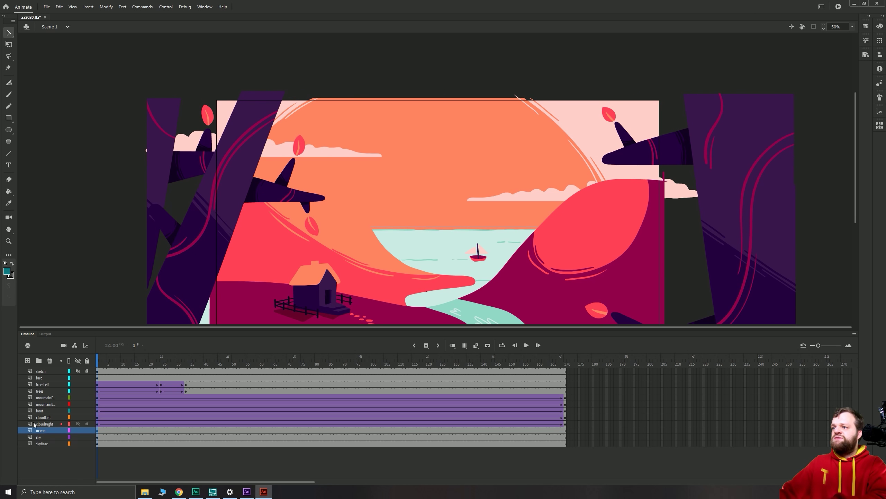
pyautogui.click(38, 437)
pyautogui.click(27, 362)
pyautogui.click(27, 361)
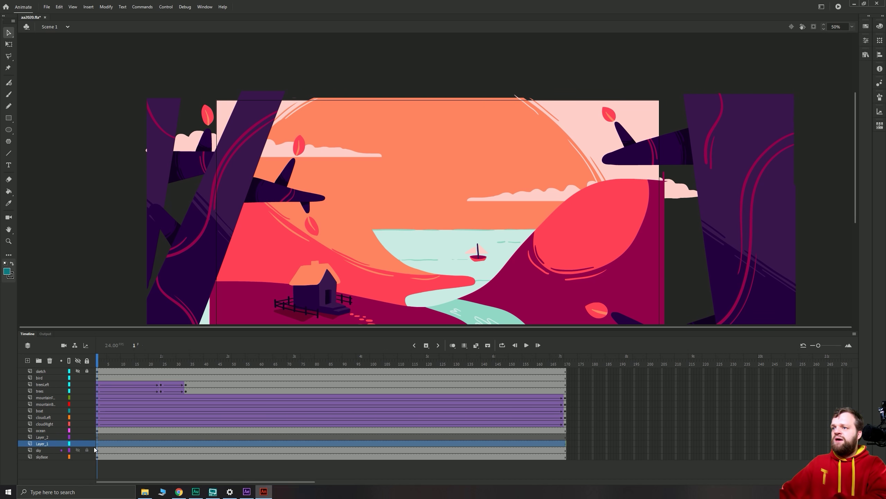
# Paste the cut shapes in place on Layer_1 and move the dark sun onto Layer_2, resting it on the ocean horizon.
pyautogui.click(98, 445)
pyautogui.hotkey('ctrl', 'shift', 'v')
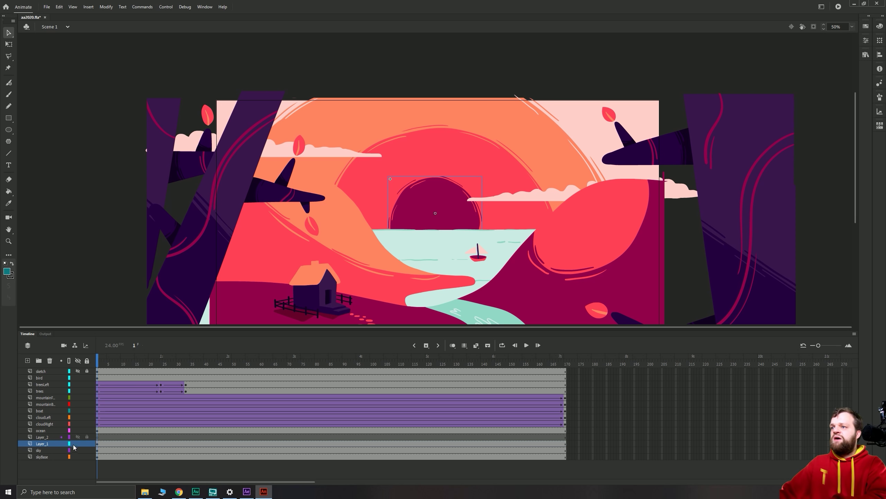
pyautogui.hotkey('ctrl', 'x')
pyautogui.click(98, 437)
pyautogui.hotkey('ctrl', 'v')
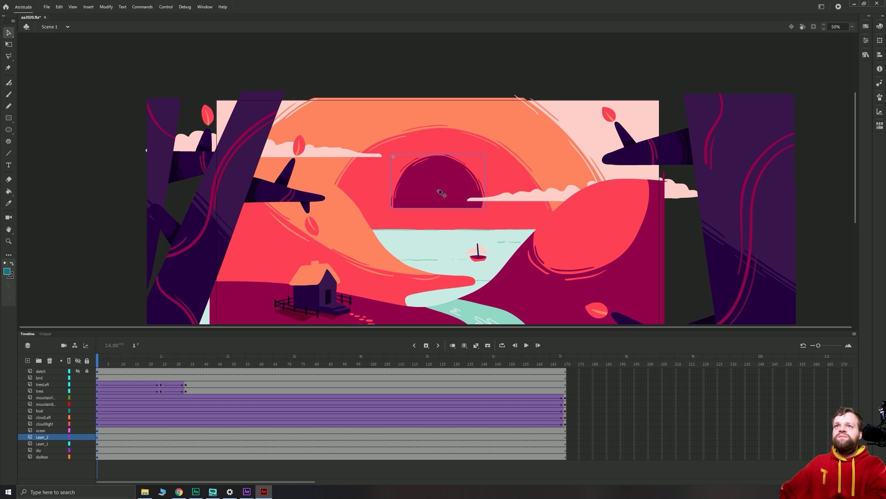
pyautogui.moveTo(441, 180); pyautogui.dragTo(436, 207)
# Play back the timeline, save the document, and test the movie, closing the preview when done.
pyautogui.press('Return')
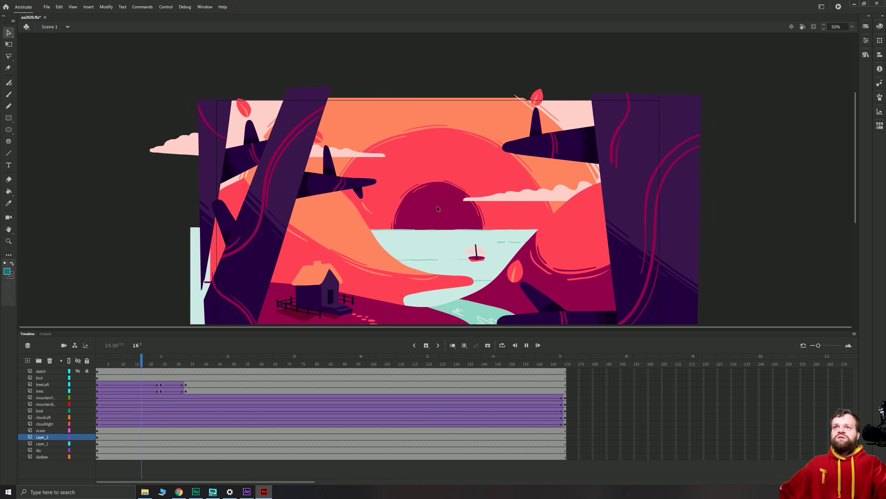
pyautogui.press('Return')
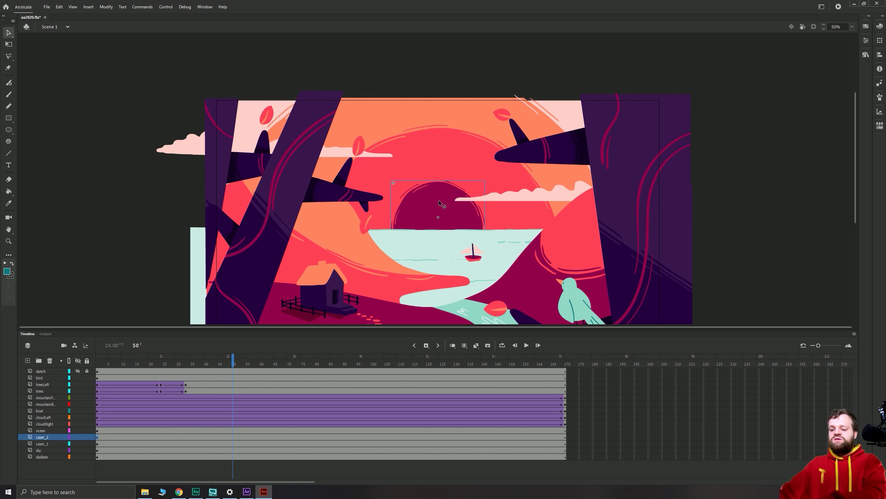
pyautogui.hotkey('ctrl', 's')
pyautogui.hotkey('ctrl', 'Return')
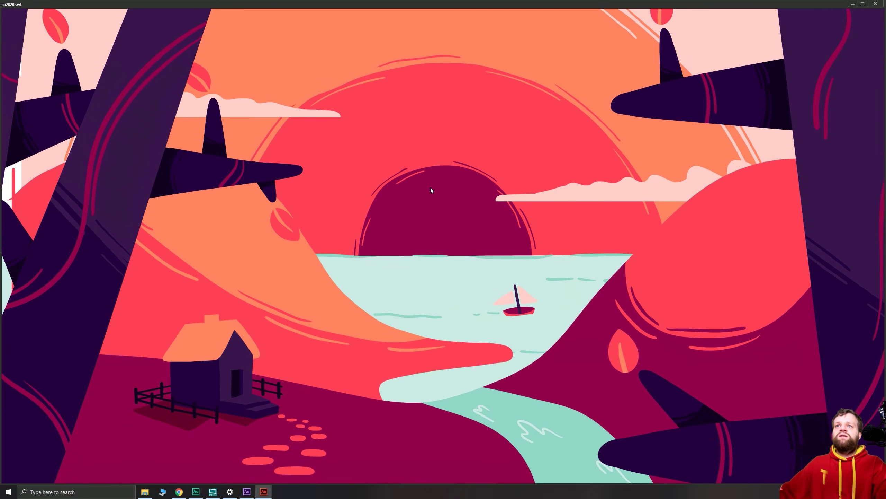
pyautogui.click(876, 4)
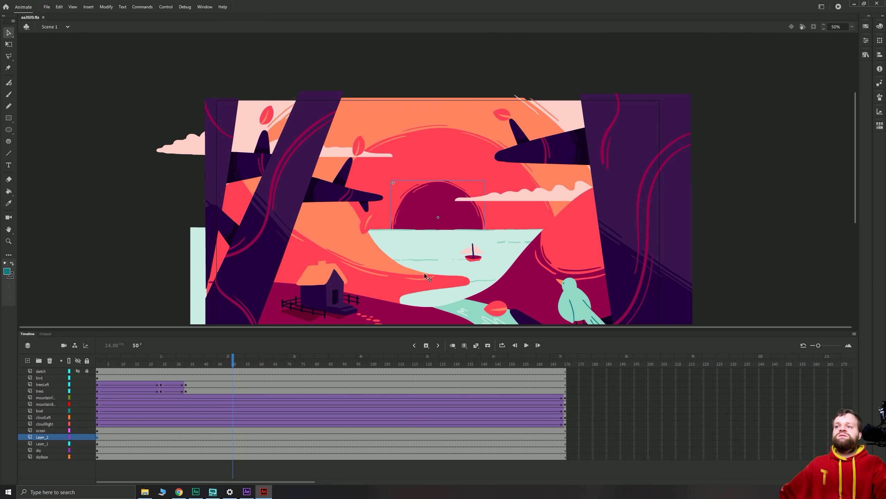
# Switch to After Effects and import the updated aa2020 Animate file, overwriting the contents of the existing target folder.
pyautogui.click(247, 492)
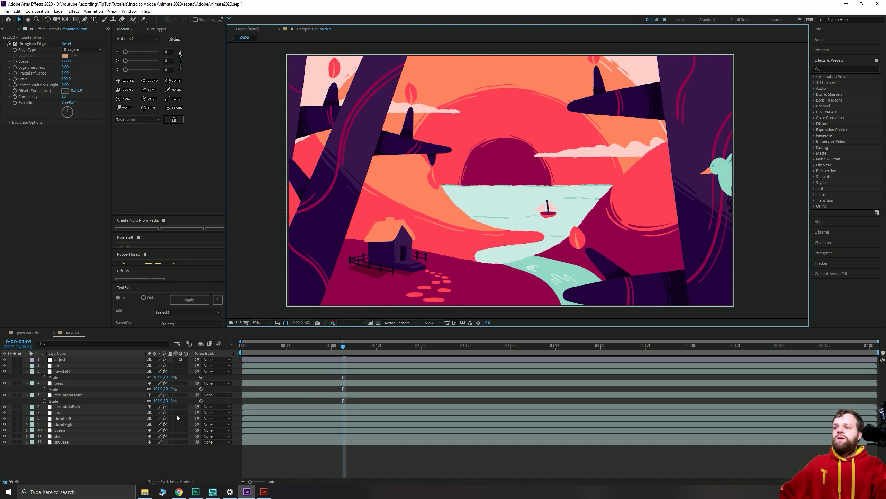
pyautogui.click(2, 29)
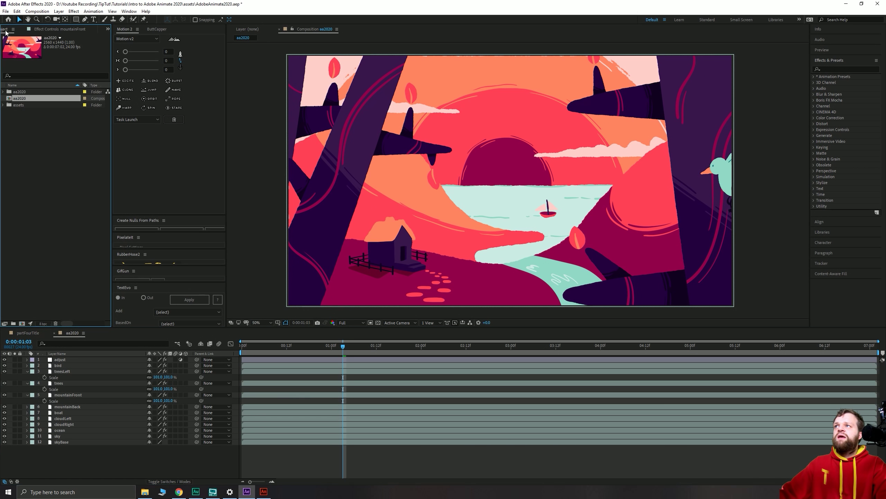
pyautogui.click(4, 91)
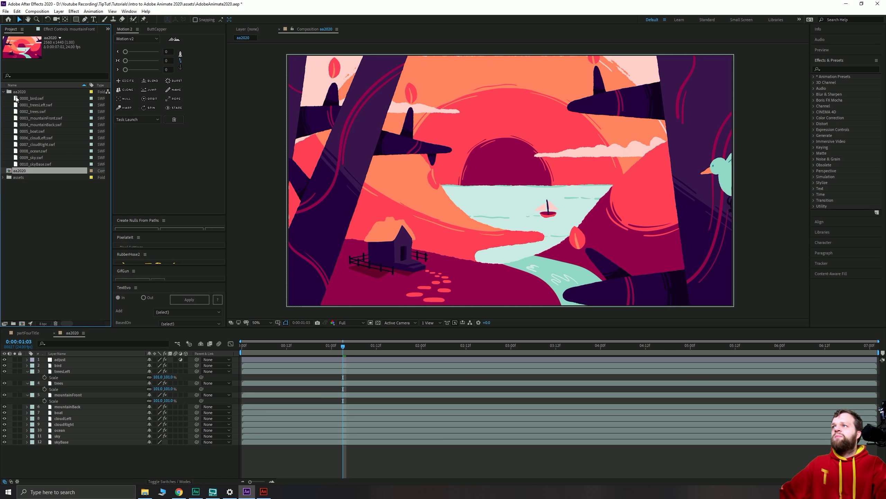
pyautogui.click(47, 155)
pyautogui.click(22, 170)
pyautogui.click(34, 237)
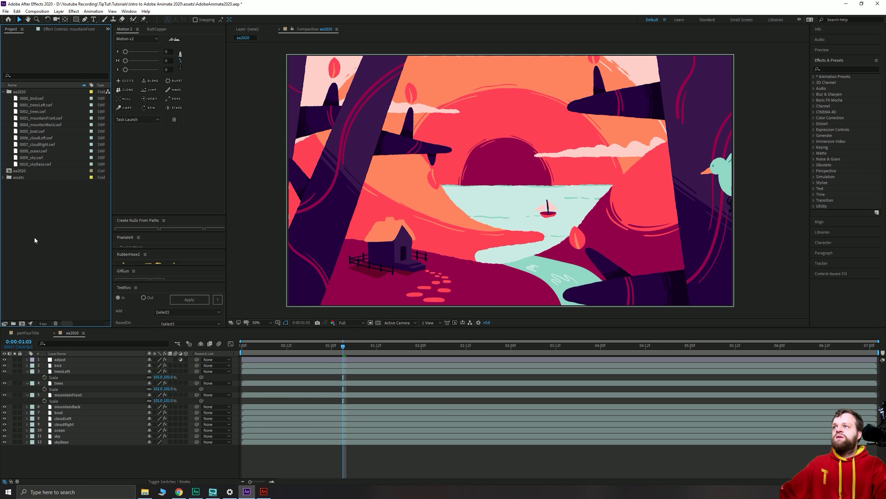
pyautogui.doubleClick(43, 195)
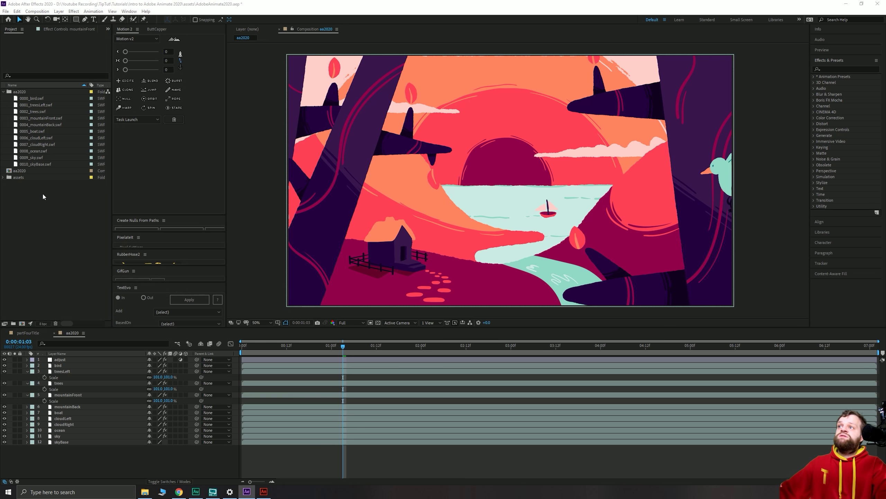
pyautogui.doubleClick(332, 205)
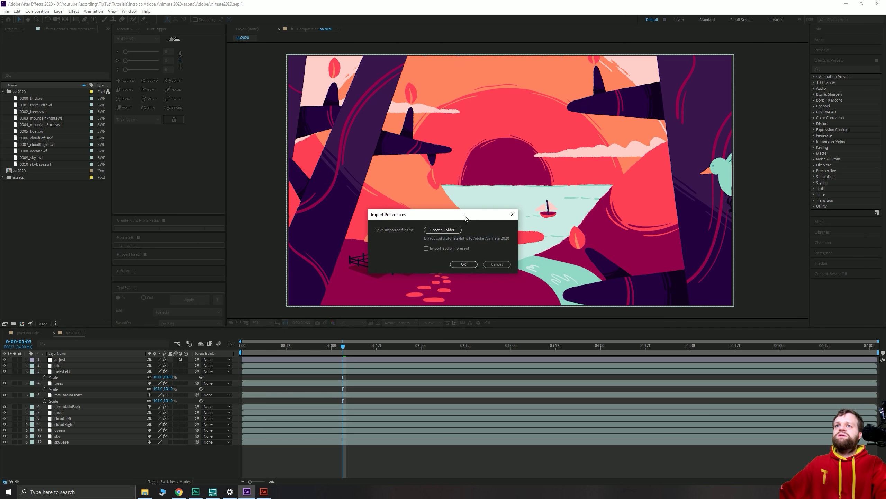
pyautogui.click(462, 264)
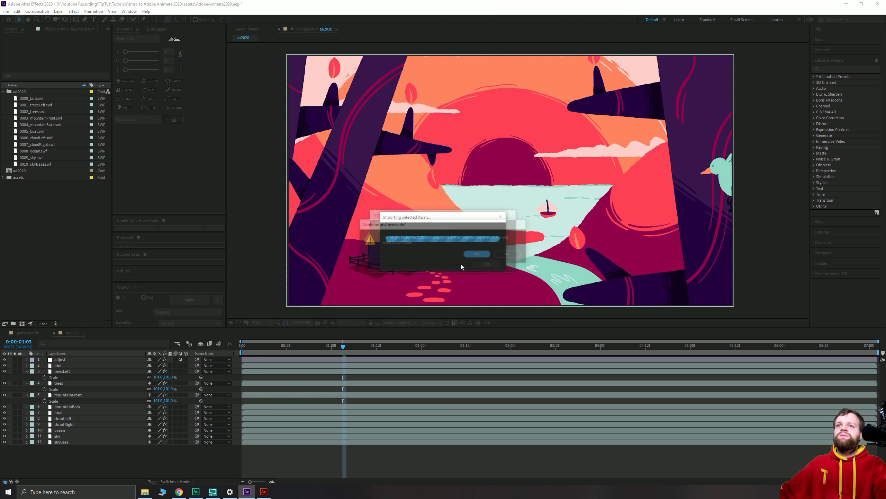
pyautogui.click(478, 254)
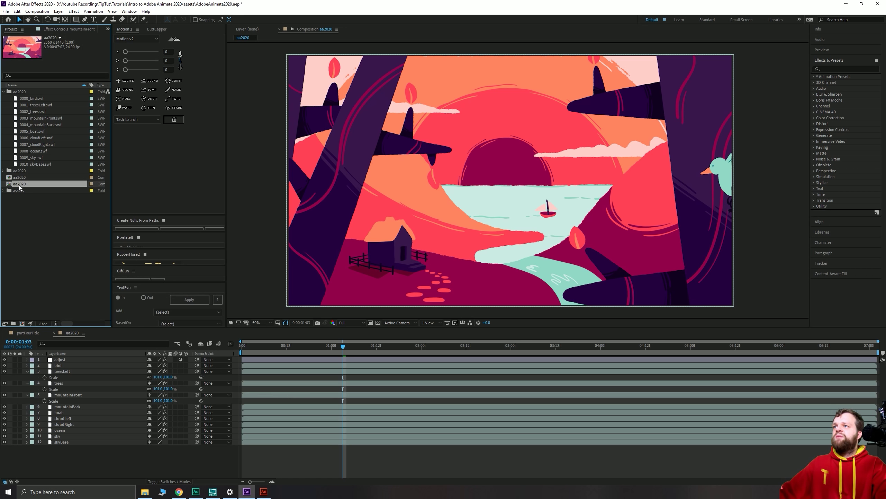
# Delete the duplicate aa2020 composition and move the imported Layer_1 and Layer_2 SWF files into the original aa2020 folder.
pyautogui.press('Delete')
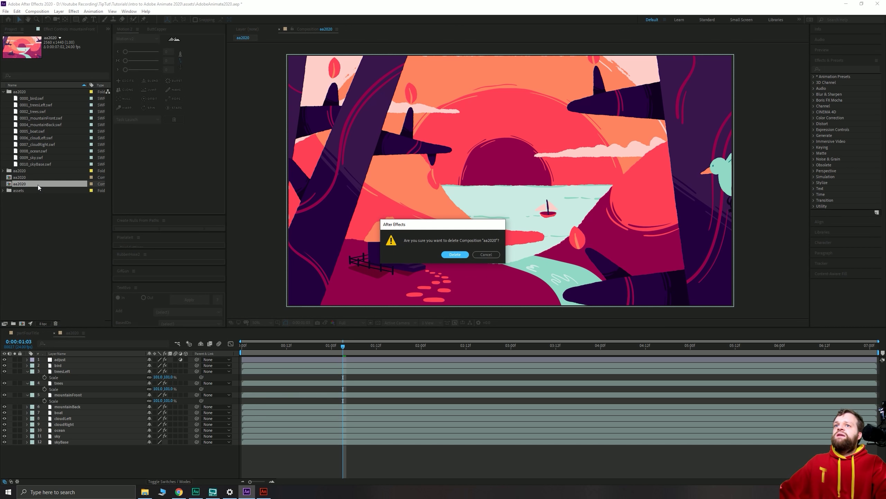
pyautogui.press('Return')
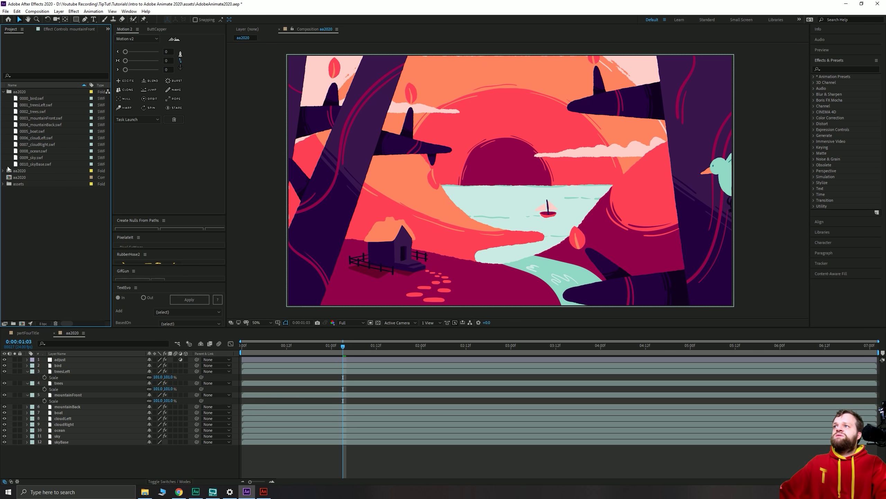
pyautogui.click(3, 170)
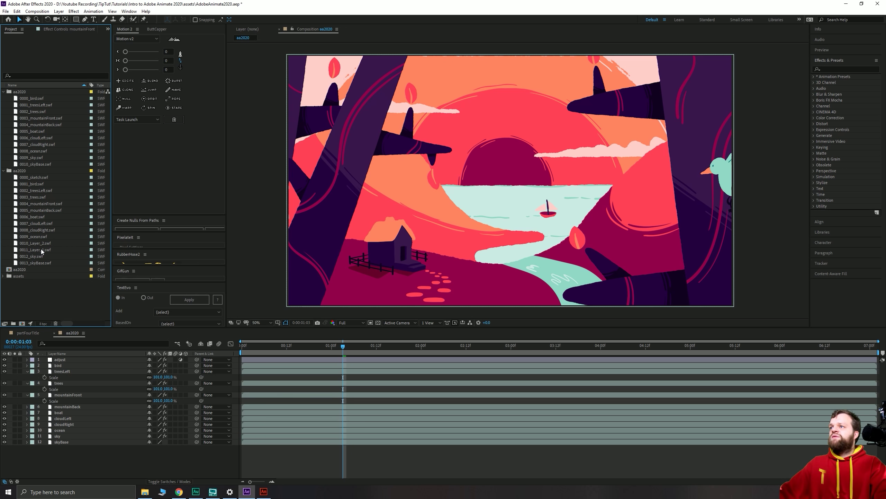
pyautogui.click(40, 250)
pyautogui.keyDown('ctrl'); pyautogui.click(34, 244); pyautogui.keyUp('ctrl')
pyautogui.moveTo(35, 244); pyautogui.dragTo(20, 92)
pyautogui.click(21, 184)
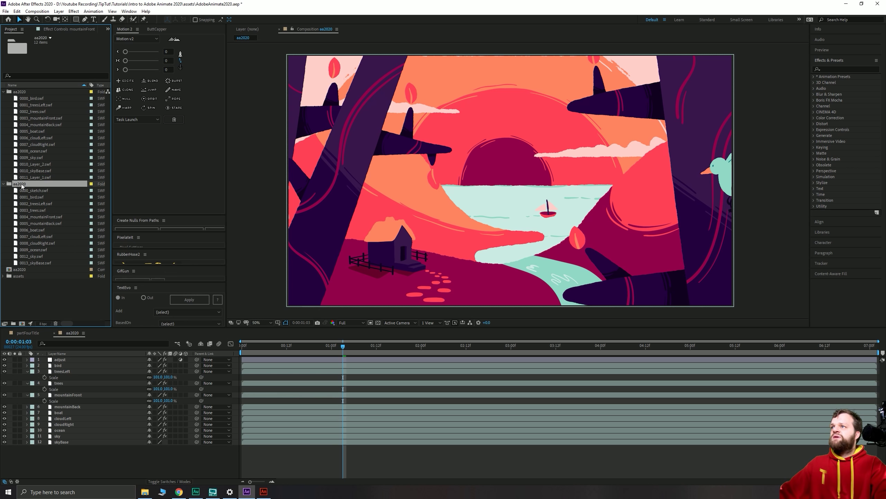
pyautogui.press('Delete')
pyautogui.press('Return')
pyautogui.click(39, 178)
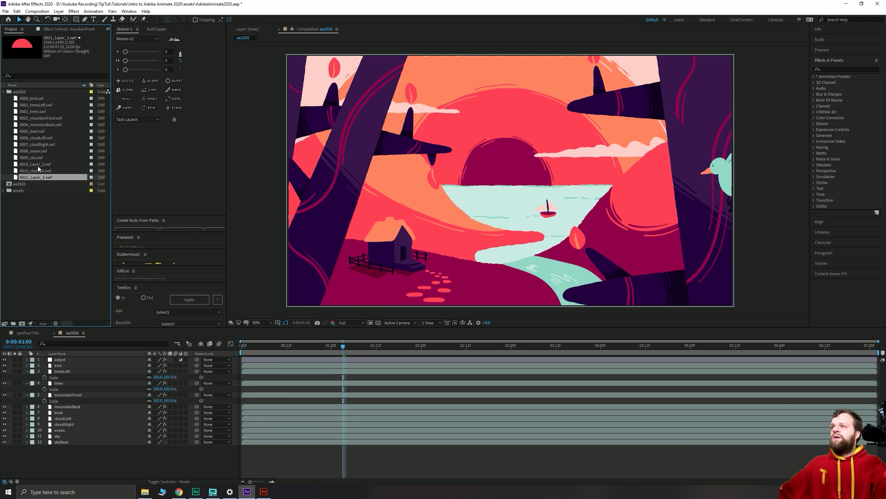
pyautogui.keyDown('ctrl'); pyautogui.click(37, 163); pyautogui.keyUp('ctrl')
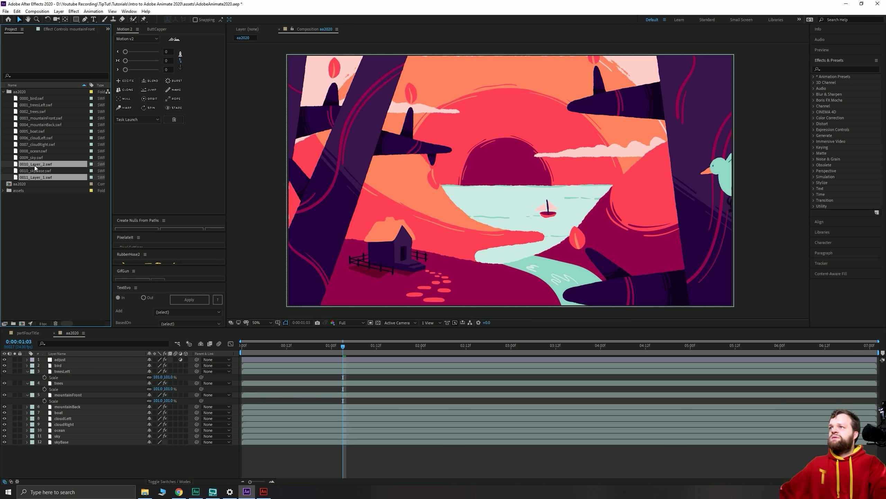
pyautogui.hotkey('ctrl', 'z')
# Move 0012_sky.swf into the original aa2020 folder and delete the duplicate aa2020 folder with its remaining files.
pyautogui.click(29, 256)
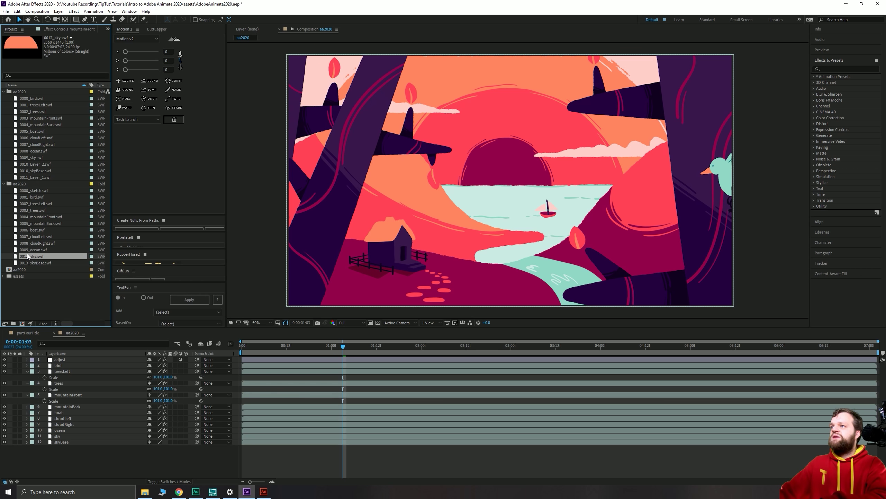
pyautogui.moveTo(24, 257); pyautogui.dragTo(24, 99)
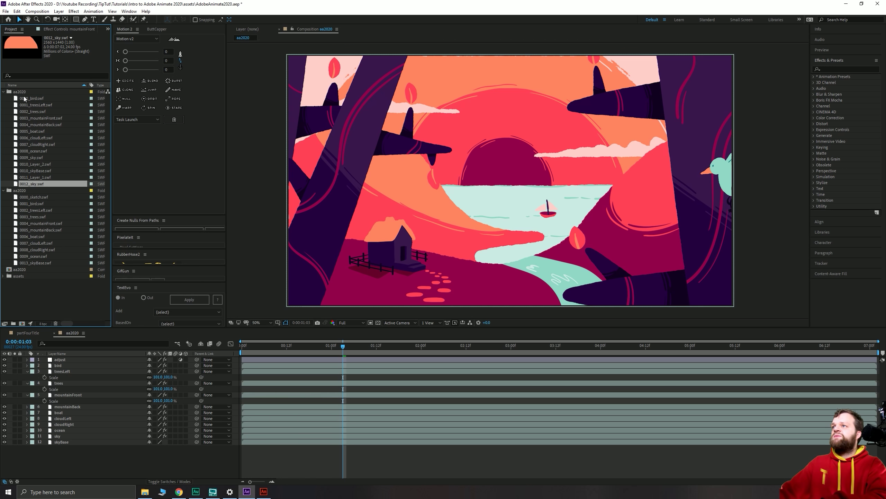
pyautogui.click(31, 165)
pyautogui.click(33, 179)
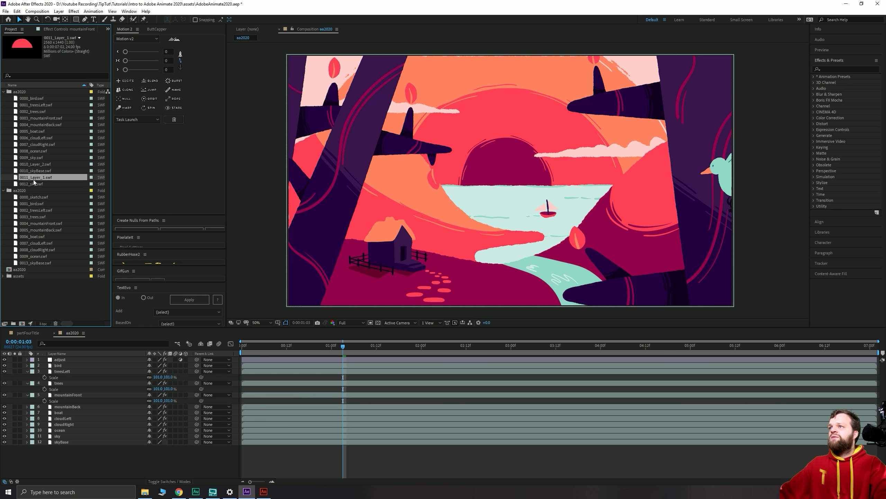
pyautogui.click(35, 167)
pyautogui.click(23, 190)
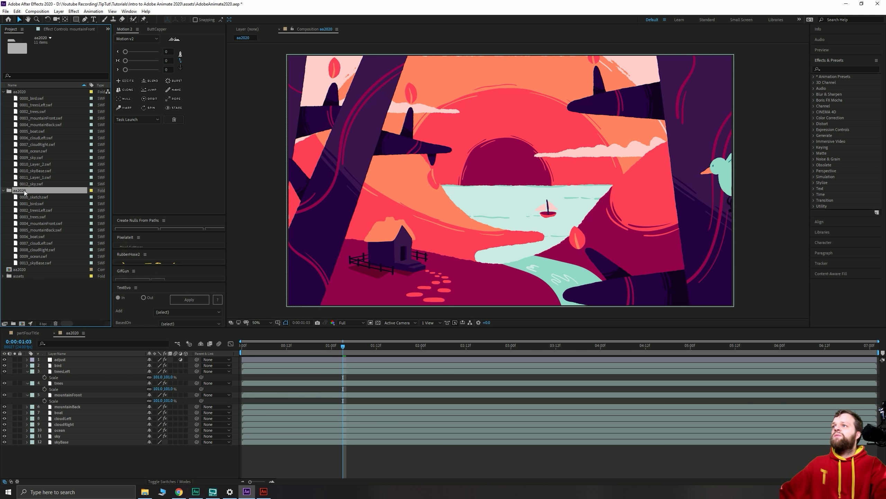
pyautogui.press('Delete')
pyautogui.press('Return')
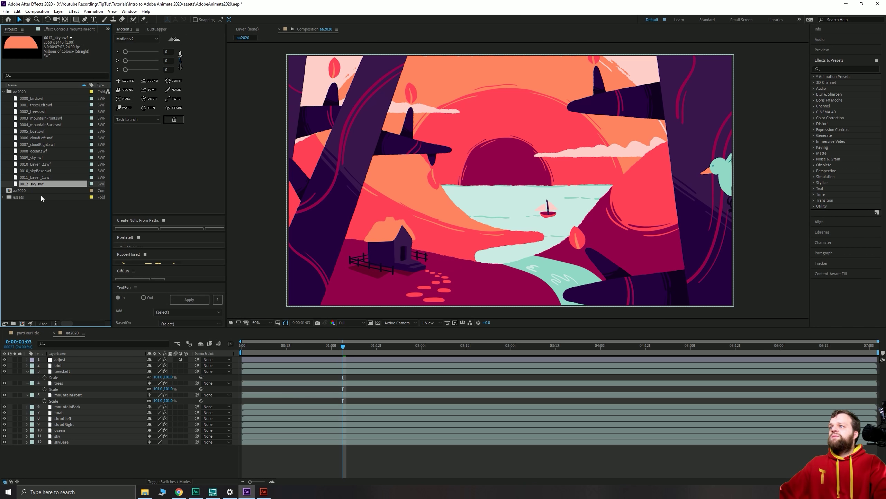
# Replace the sky layer in the composition with 0010_Layer_2.swf, 0011_Layer_1.swf and 0012_sky.swf, stacked in that order between ocean and skyBase.
pyautogui.click(91, 435)
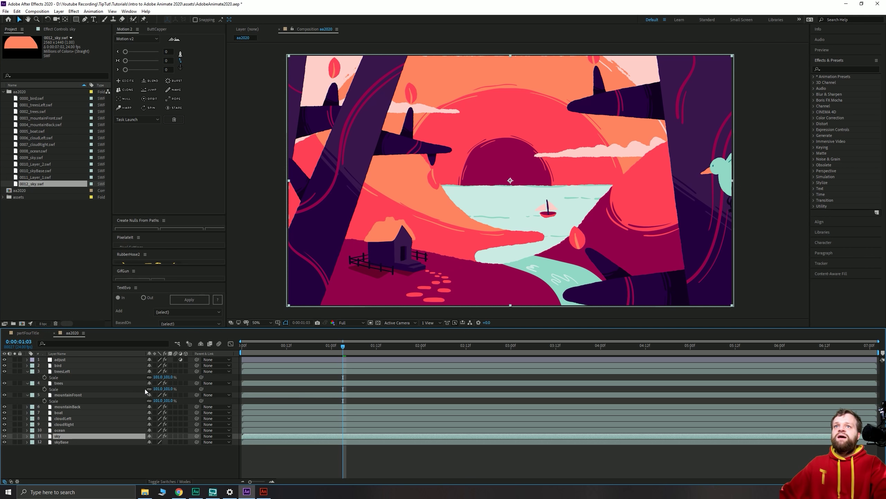
pyautogui.press('Delete')
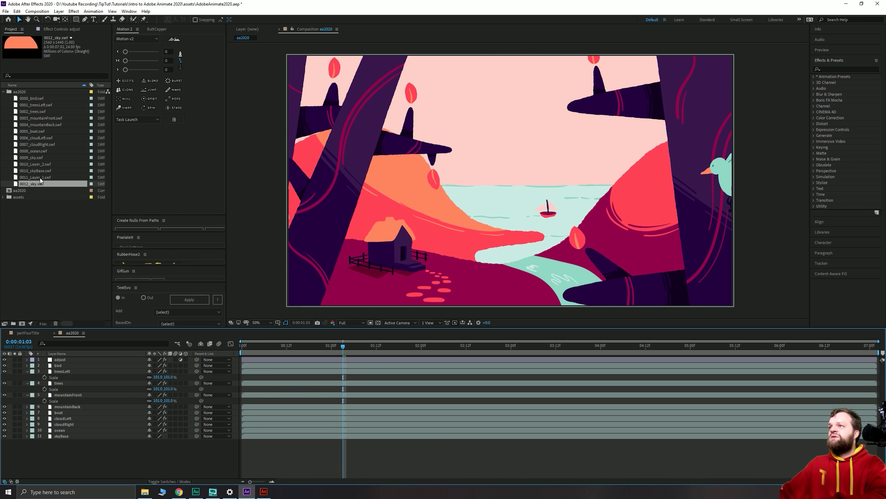
pyautogui.keyDown('ctrl'); pyautogui.click(40, 177); pyautogui.keyUp('ctrl')
pyautogui.keyDown('ctrl'); pyautogui.click(37, 165); pyautogui.keyUp('ctrl')
pyautogui.moveTo(38, 165); pyautogui.dragTo(70, 433)
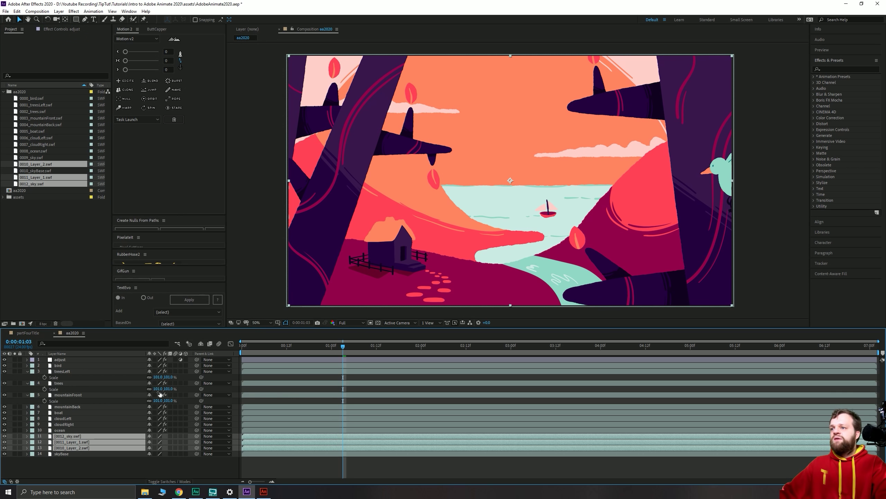
pyautogui.click(69, 471)
pyautogui.moveTo(72, 442); pyautogui.dragTo(75, 434)
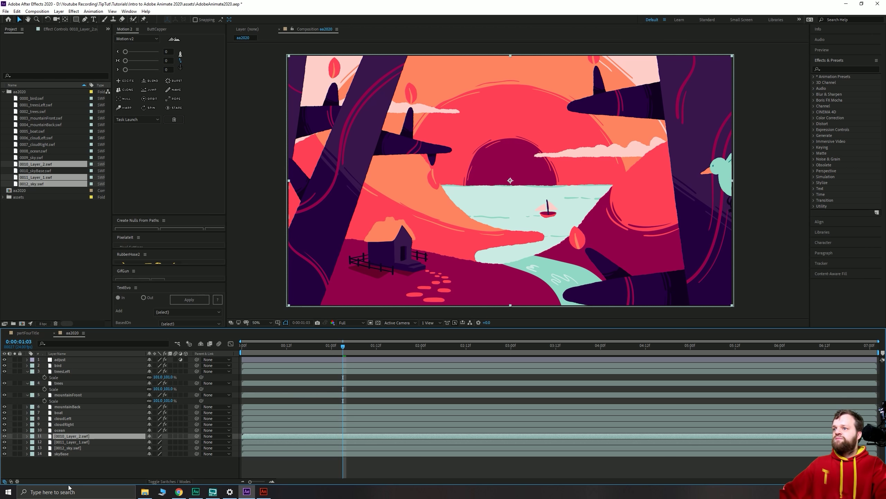
# Copy the Roughen Edges effect from the ocean layer onto the 0012_sky.swf layer.
pyautogui.click(70, 448)
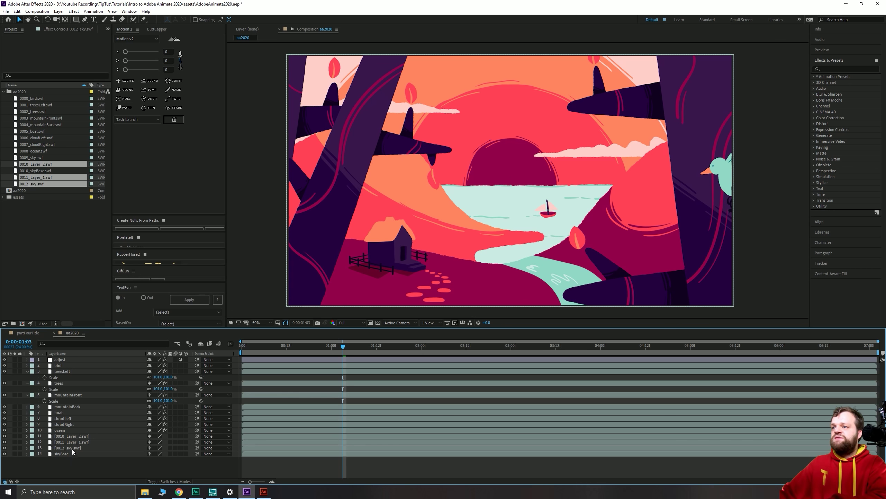
pyautogui.click(53, 31)
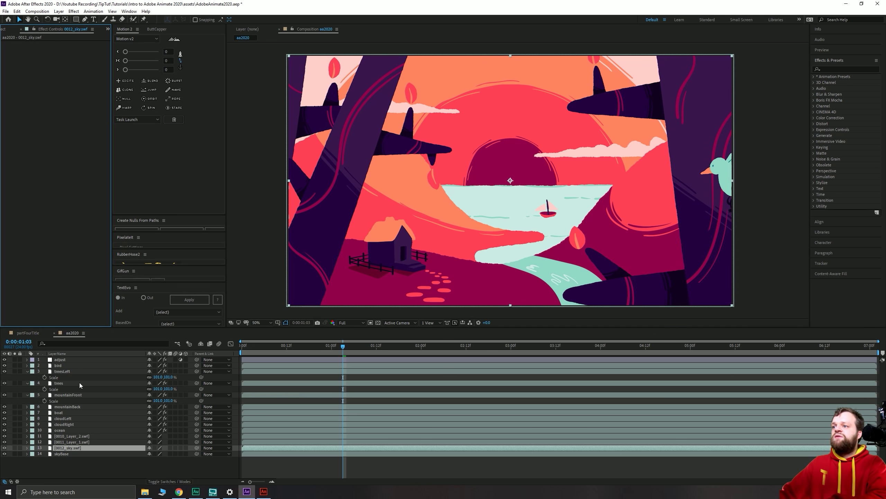
pyautogui.click(64, 454)
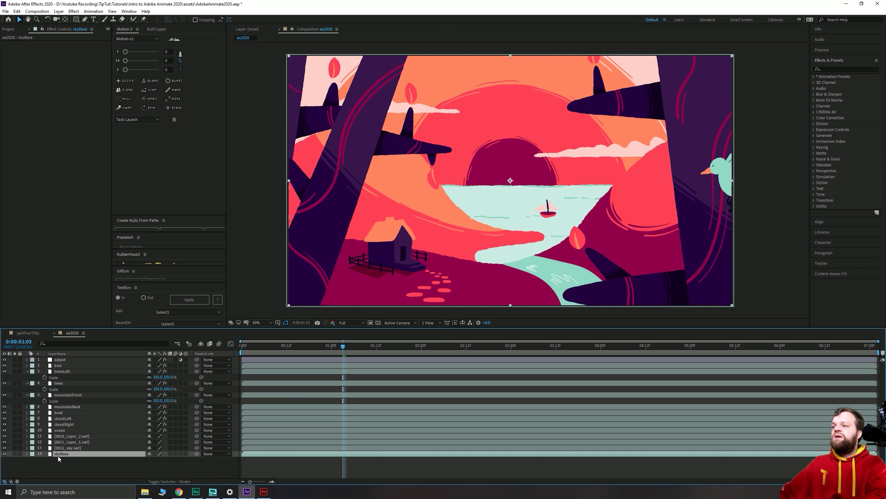
pyautogui.click(59, 442)
pyautogui.click(59, 430)
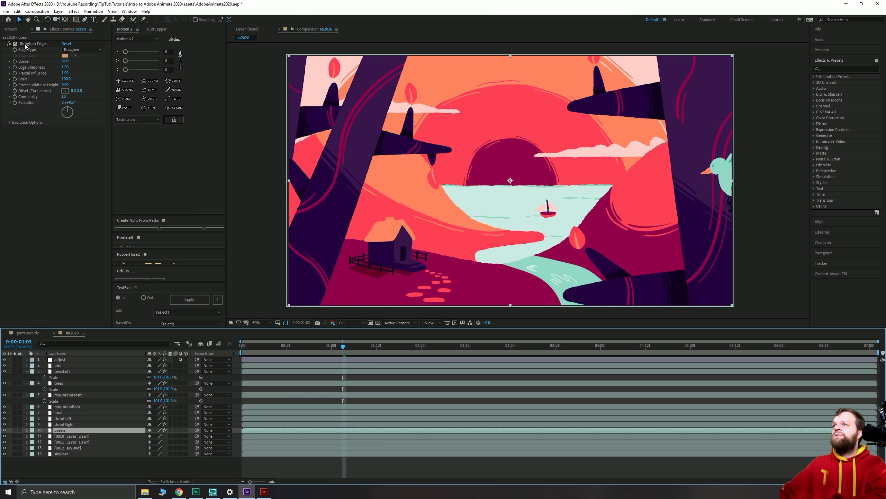
pyautogui.hotkey('ctrl', 'Down')
pyautogui.hotkey('ctrl', 'Down')
pyautogui.hotkey('ctrl', 'Down')
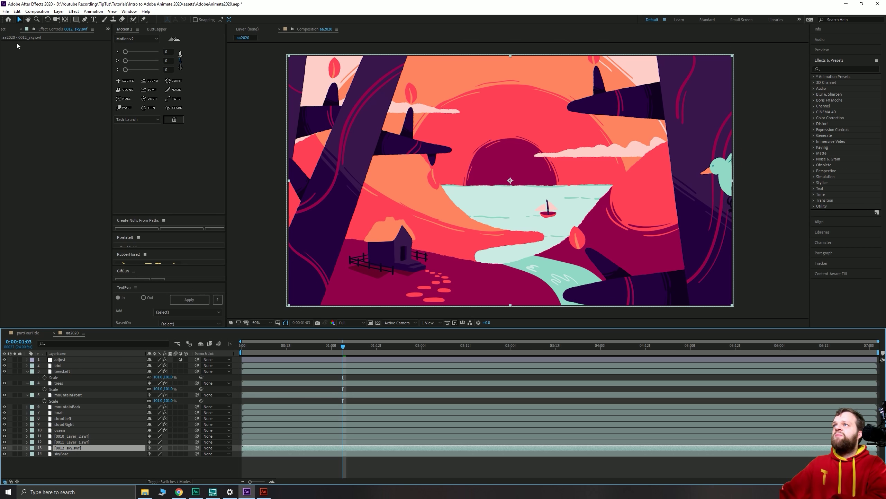
pyautogui.hotkey('ctrl', 'v')
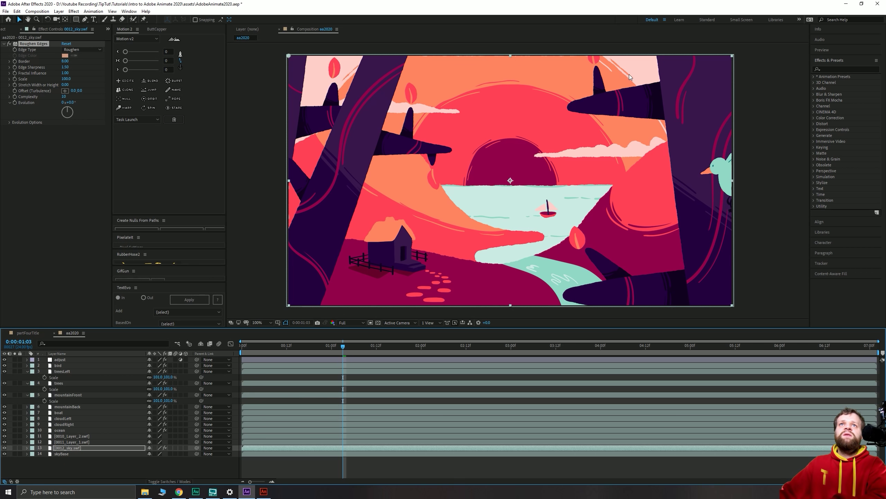
# Set the Roughen Edges Border on the 0012_sky.swf layer to 12.
pyautogui.scroll(1, 674, 80)
pyautogui.moveTo(674, 81); pyautogui.dragTo(584, 159)
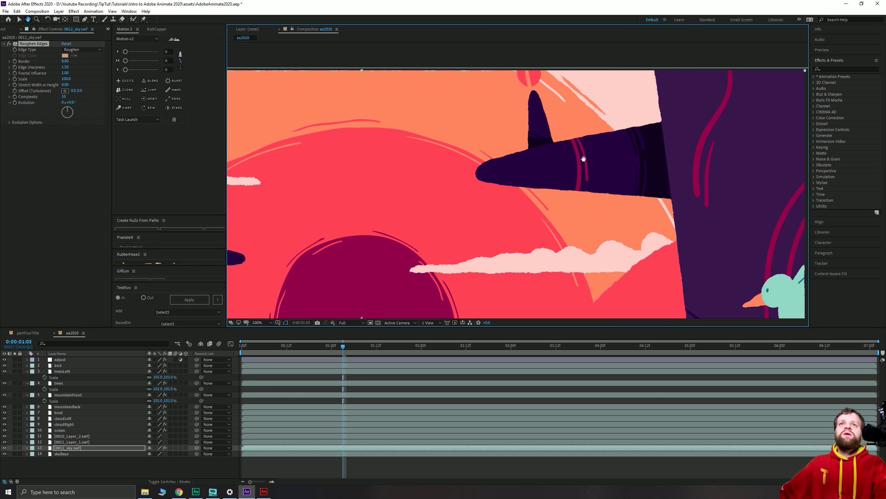
pyautogui.click(66, 60)
pyautogui.press('Return')
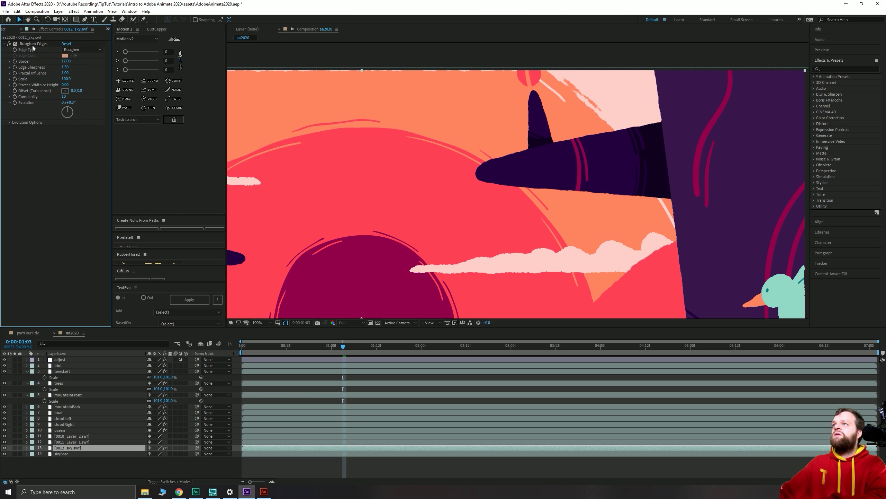
# Paste Roughen Edges onto 0011_Layer_1.swf with Border 8 and onto 0010_Layer_2.swf with Border 4.
pyautogui.click(78, 442)
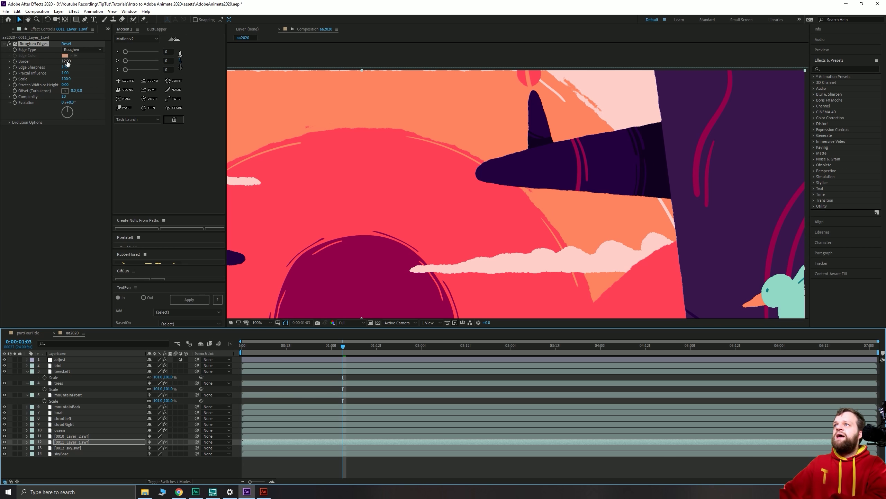
pyautogui.click(67, 61)
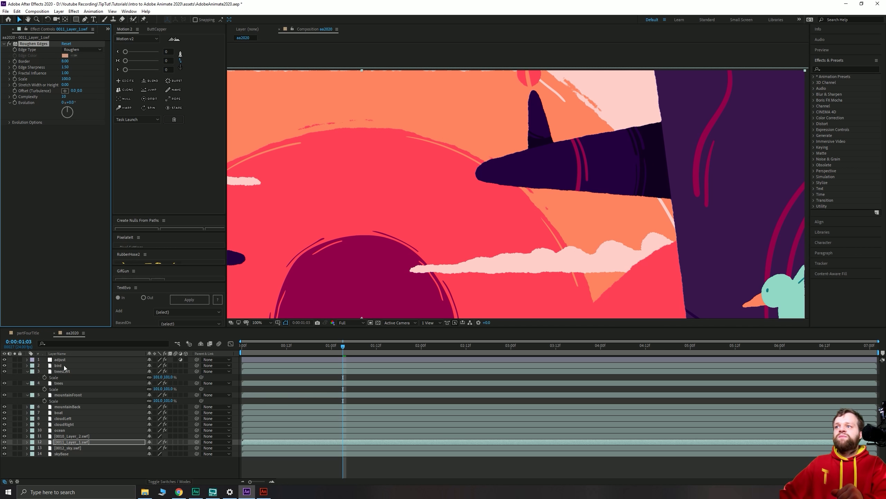
pyautogui.click(61, 436)
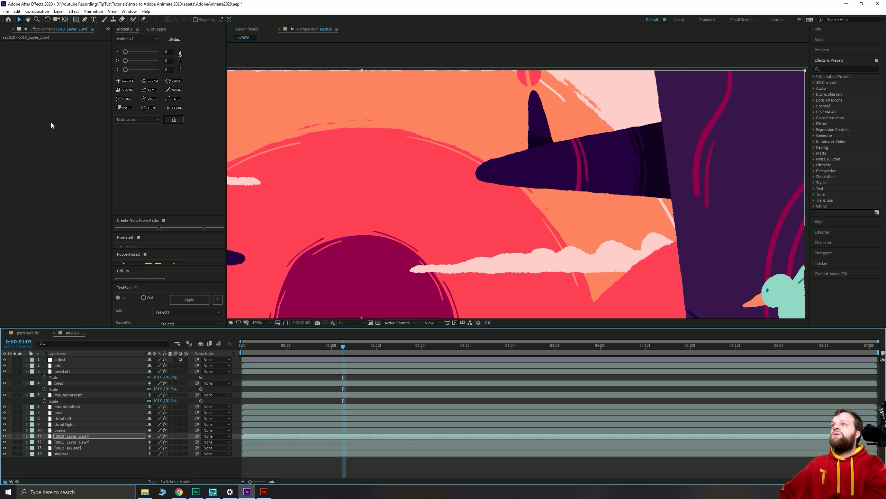
pyautogui.hotkey('ctrl', 'v')
pyautogui.click(67, 61)
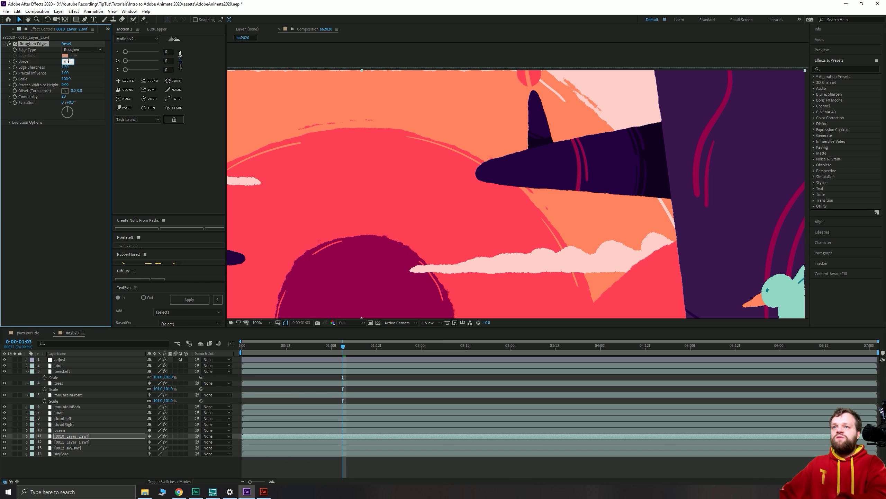
pyautogui.write('4')
pyautogui.press('Return')
pyautogui.scroll(-6, 419, 225)
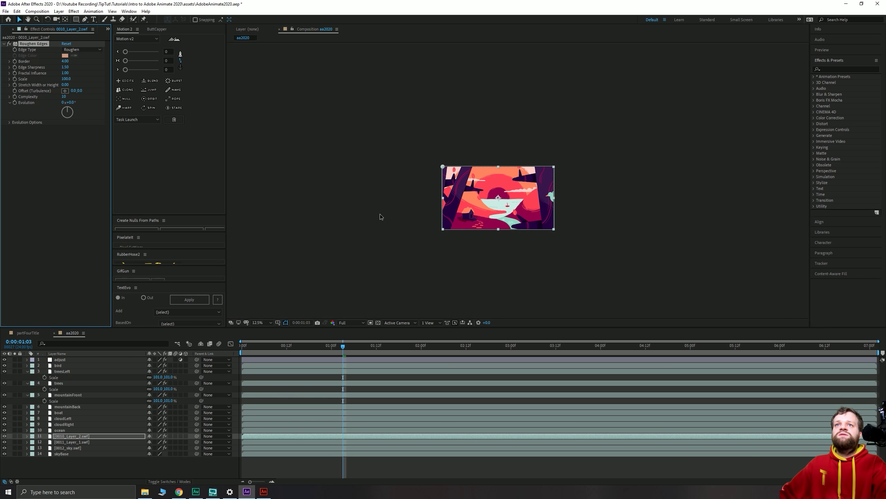
pyautogui.click(379, 213)
pyautogui.scroll(4, 510, 223)
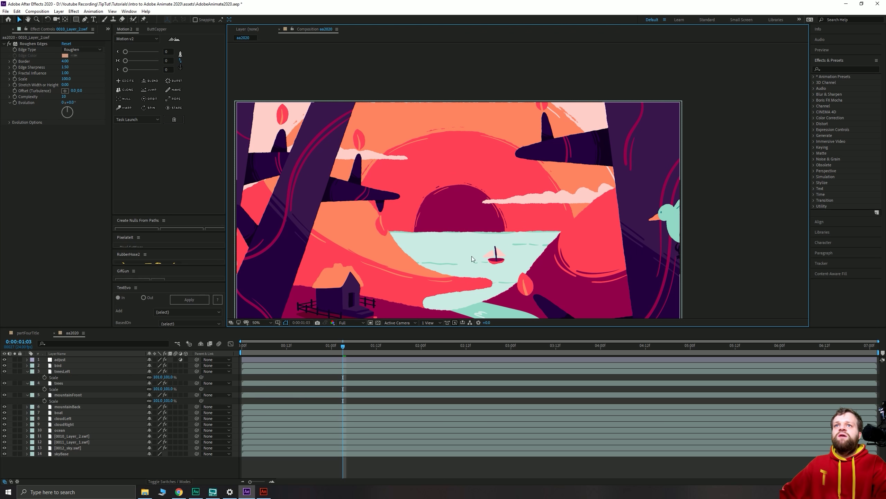
# Save the project and scrub through the composition to 0:00:01:18 to check the roughened scene.
pyautogui.click(77, 371)
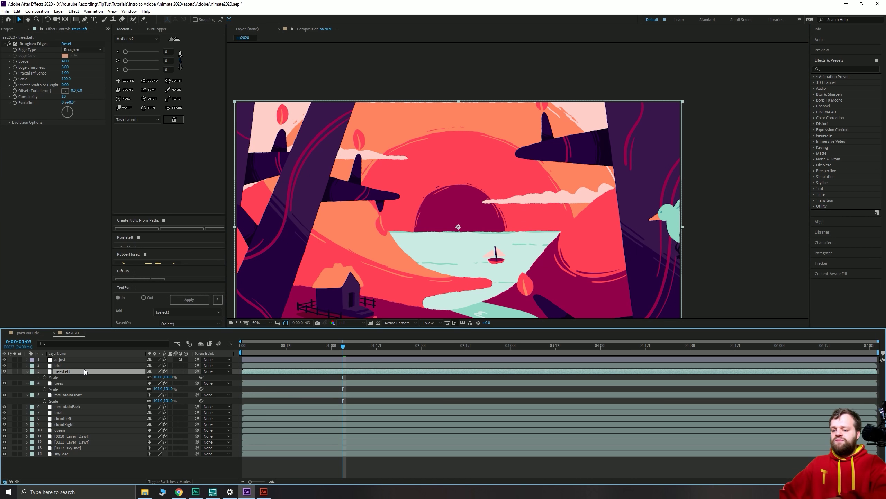
pyautogui.hotkey('ctrl', 's')
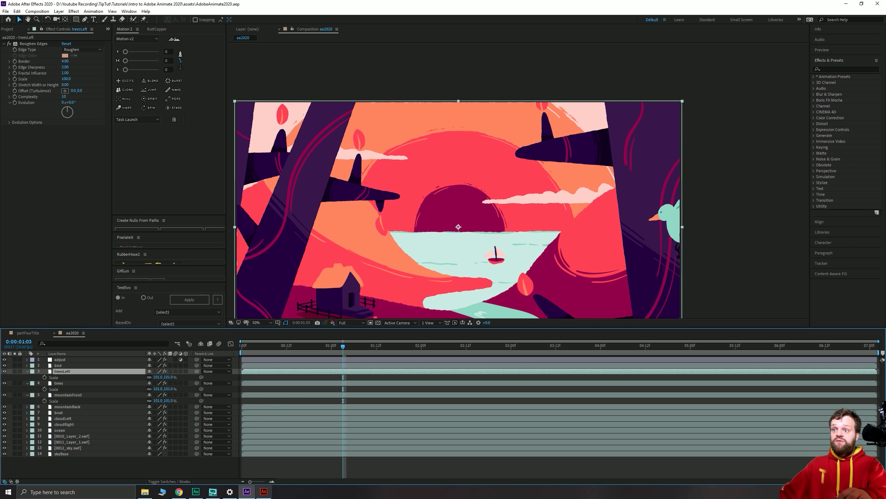
pyautogui.click(261, 347)
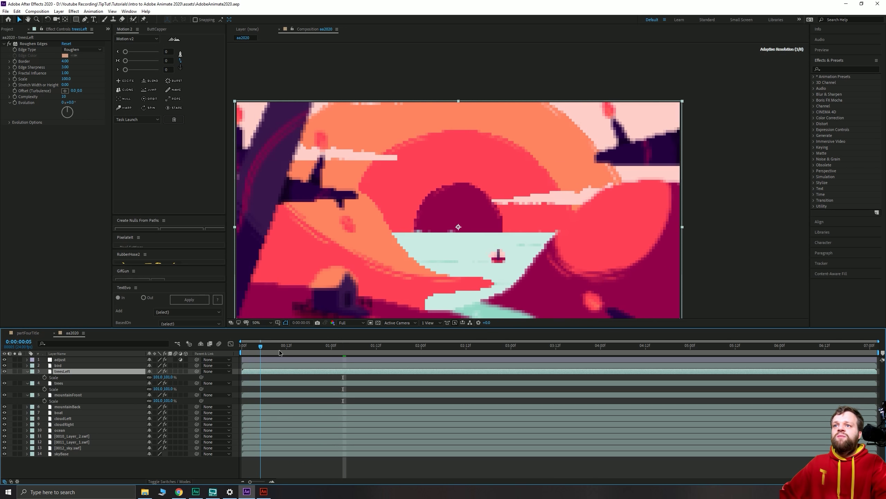
pyautogui.moveTo(279, 349); pyautogui.dragTo(399, 352)
pyautogui.press(',')
pyautogui.press(',')
pyautogui.press(',')
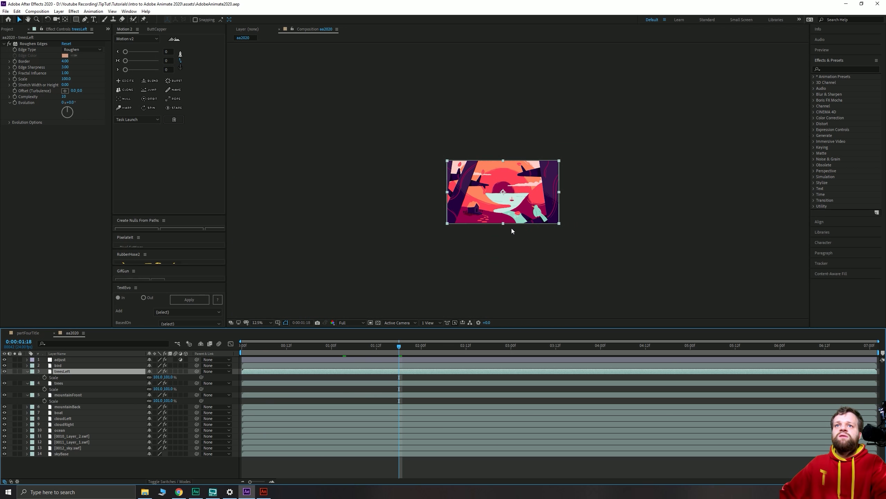
pyautogui.scroll(1, 512, 230)
pyautogui.moveTo(511, 230); pyautogui.dragTo(537, 214)
pyautogui.click(361, 244)
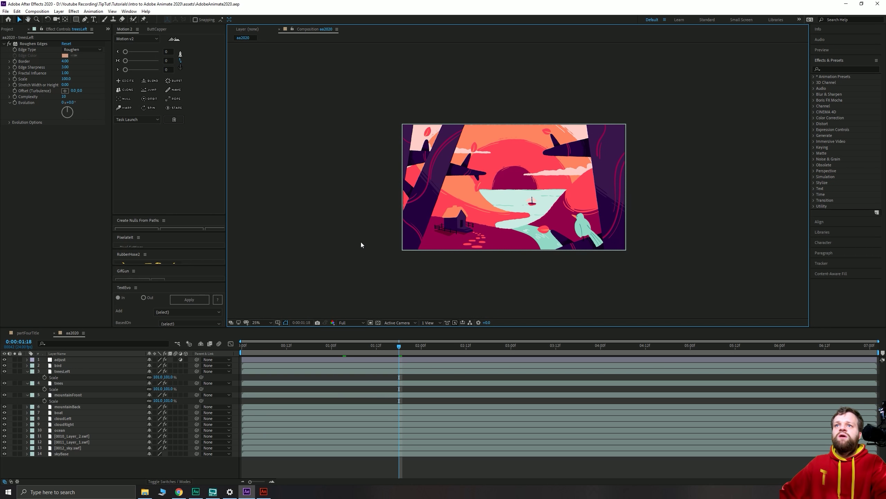
# Add a Noise effect to the adjust layer with the amount at 10% and color noise disabled, and inspect the grain.
pyautogui.click(59, 360)
pyautogui.hotkey('ctrl', 'space')
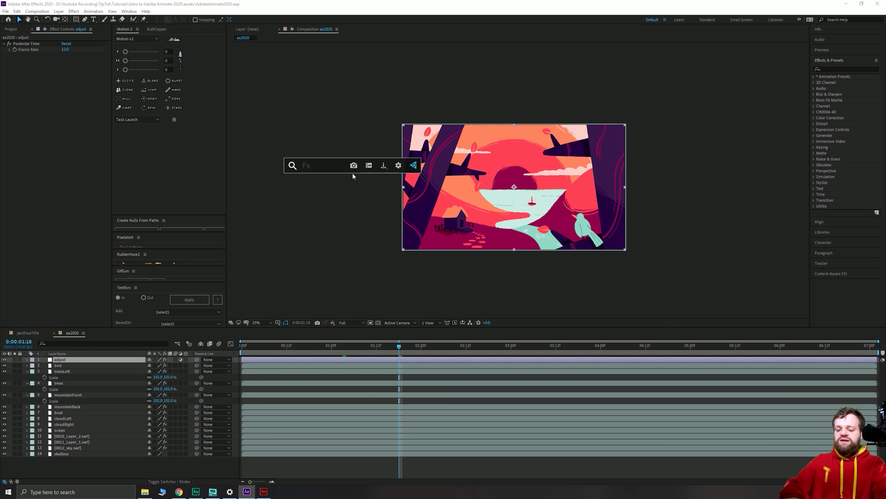
pyautogui.write('noise')
pyautogui.press('Return')
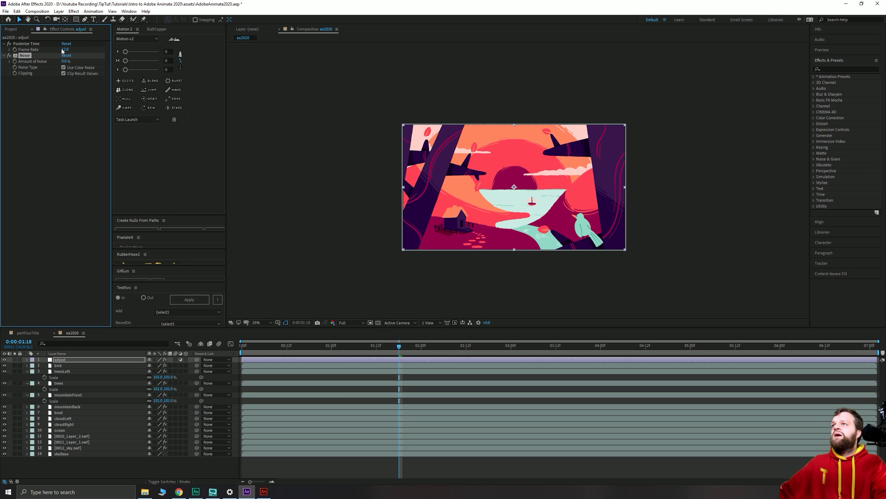
pyautogui.moveTo(63, 62); pyautogui.dragTo(63, 63)
pyautogui.press('.')
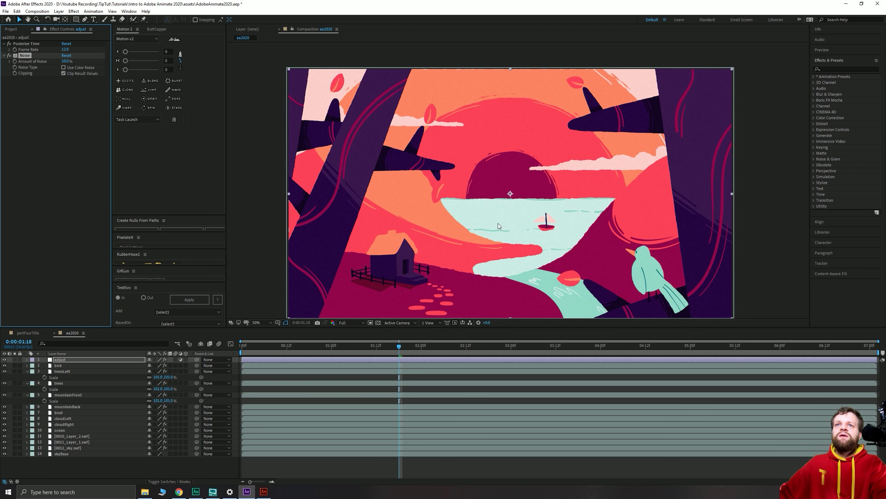
pyautogui.scroll(2, 571, 282)
pyautogui.moveTo(613, 294); pyautogui.dragTo(556, 240)
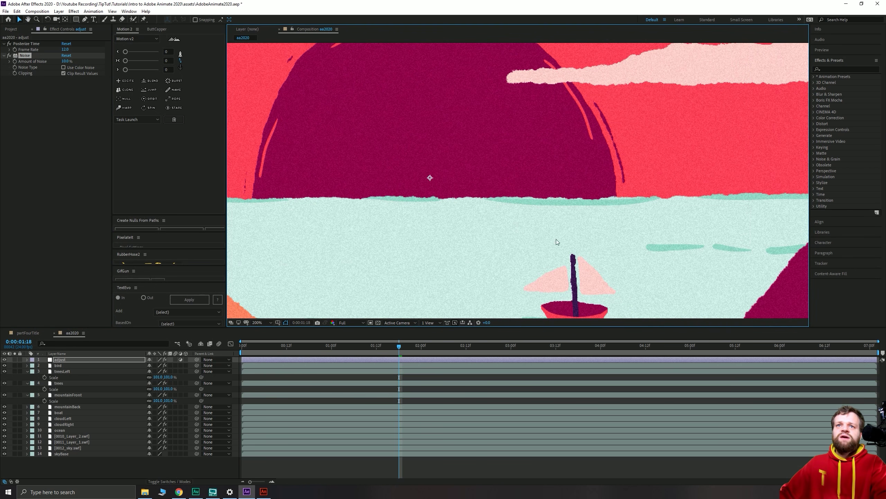
pyautogui.scroll(-1, 553, 252)
pyautogui.scroll(-2, 552, 252)
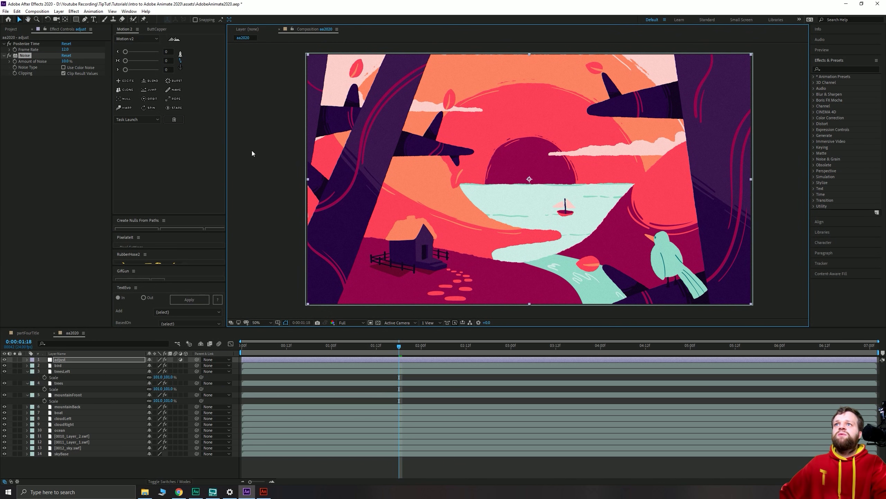
pyautogui.moveTo(285, 180); pyautogui.dragTo(270, 184)
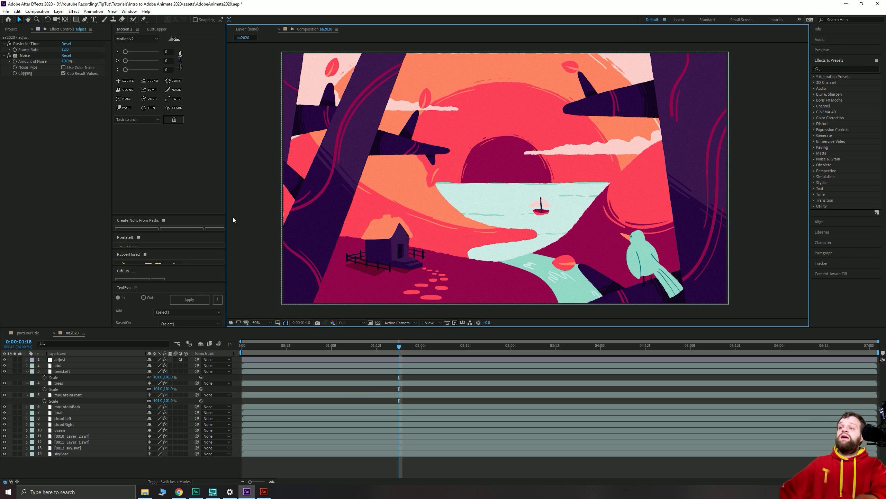
# Open Adobe Media Encoder, queue the aa2020 composition as H.264 with the Match Source - High bitrate preset, and start encoding.
pyautogui.click(14, 29)
pyautogui.click(19, 191)
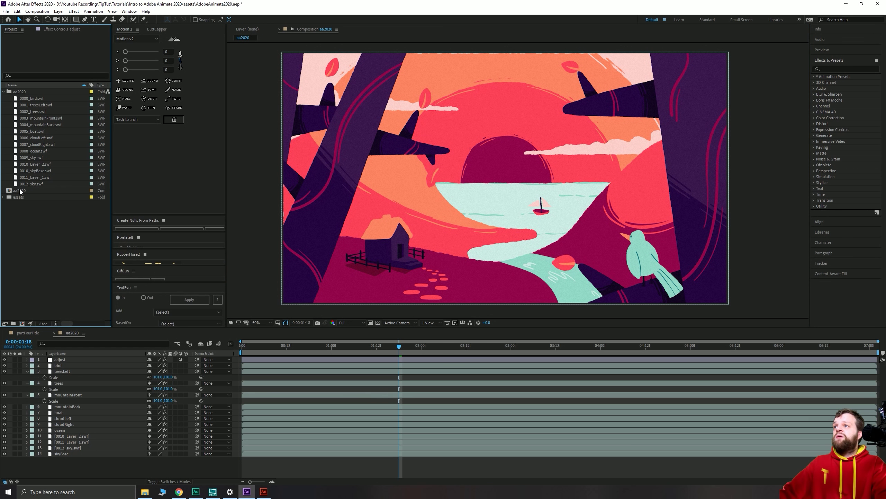
pyautogui.click(4, 91)
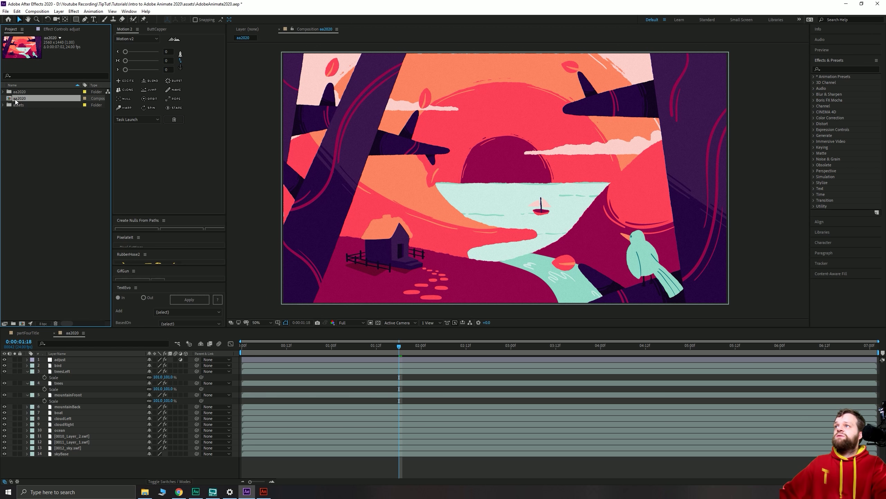
pyautogui.click(106, 493)
pyautogui.write('media')
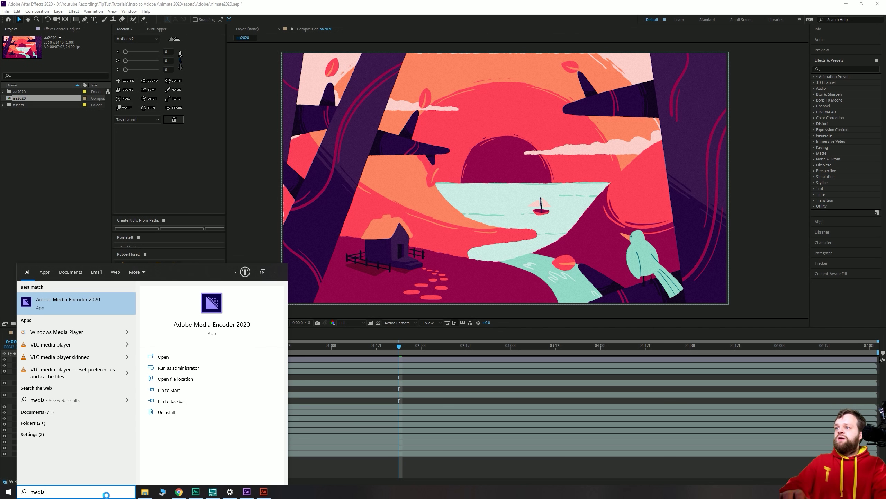
pyautogui.press('Return')
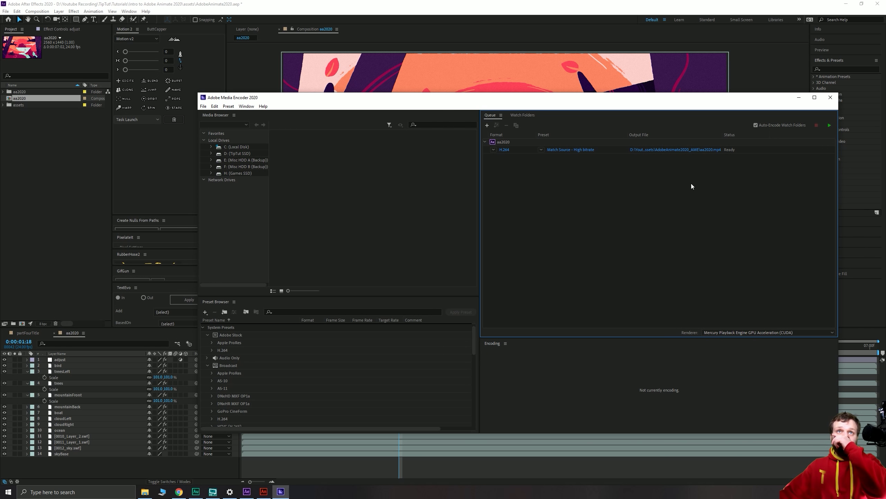
pyautogui.click(830, 126)
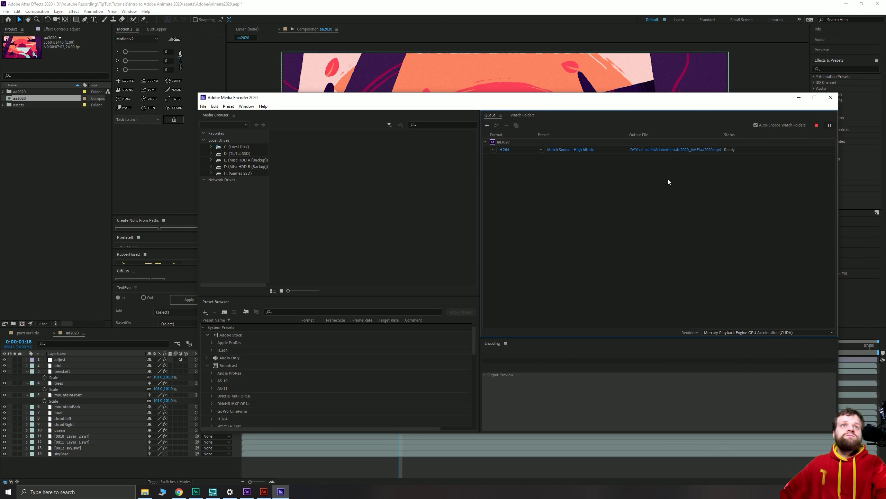